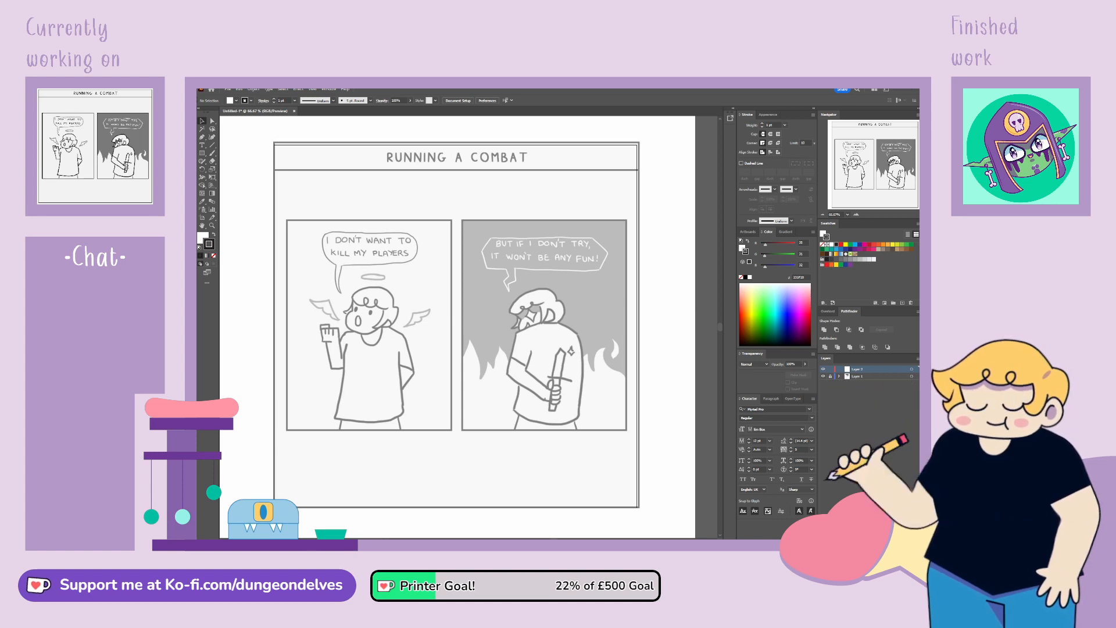
# Step: On the empty upper layer, ink the left-panel character's curly fringe and side lock with the Paintbrush tool, tracing the sketch
pyautogui.click(863, 427)
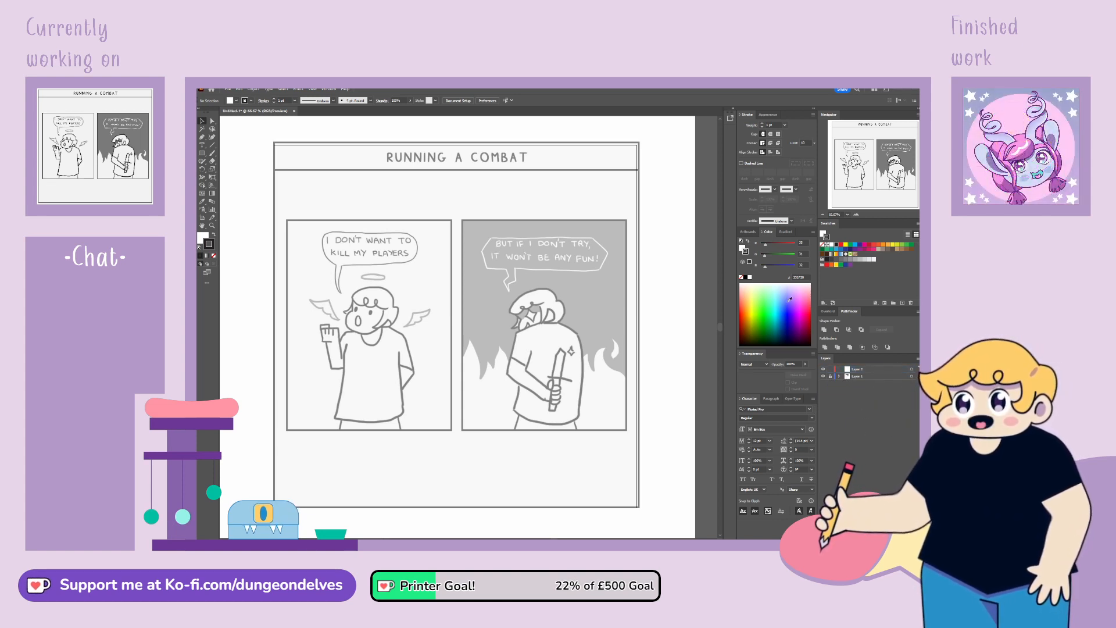
pyautogui.click(871, 369)
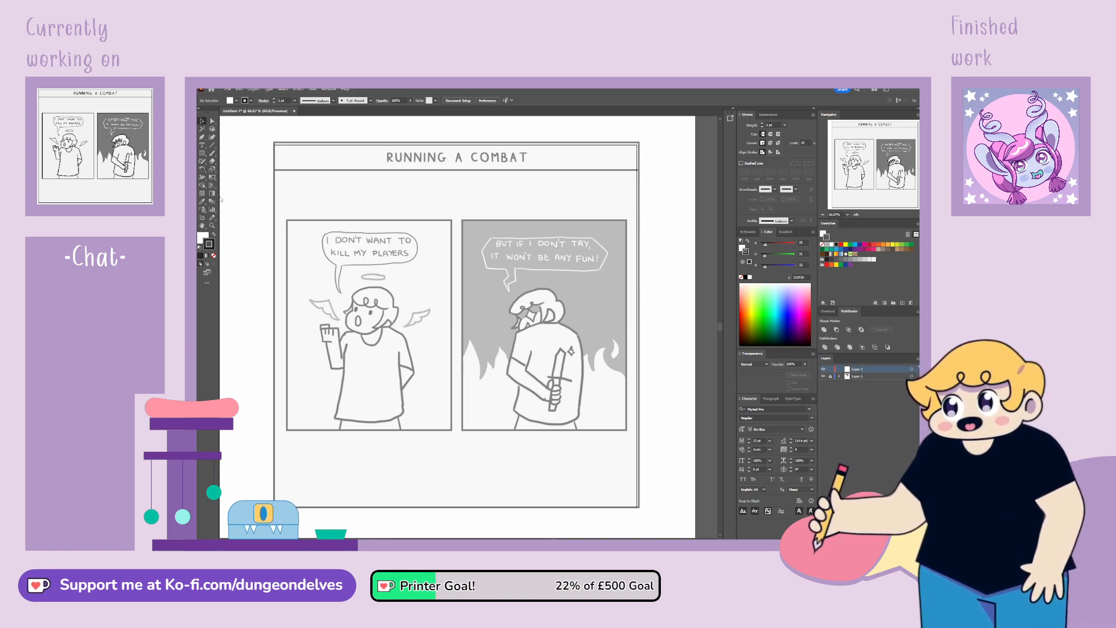
pyautogui.click(213, 155)
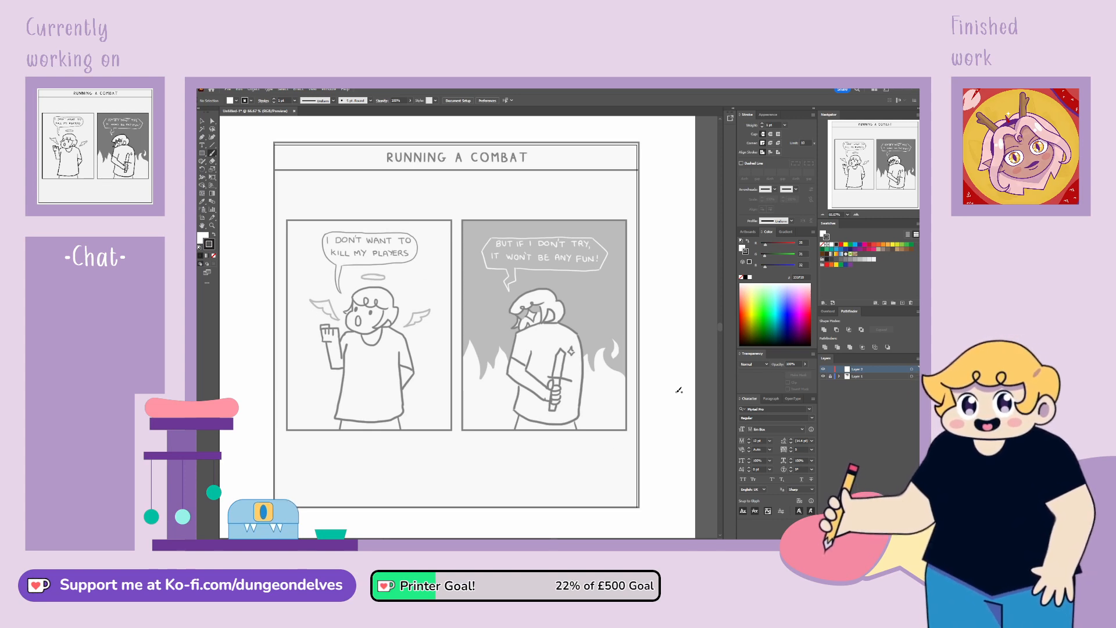
pyautogui.hotkey('ctrl', '=')
pyautogui.hotkey('ctrl', '=')
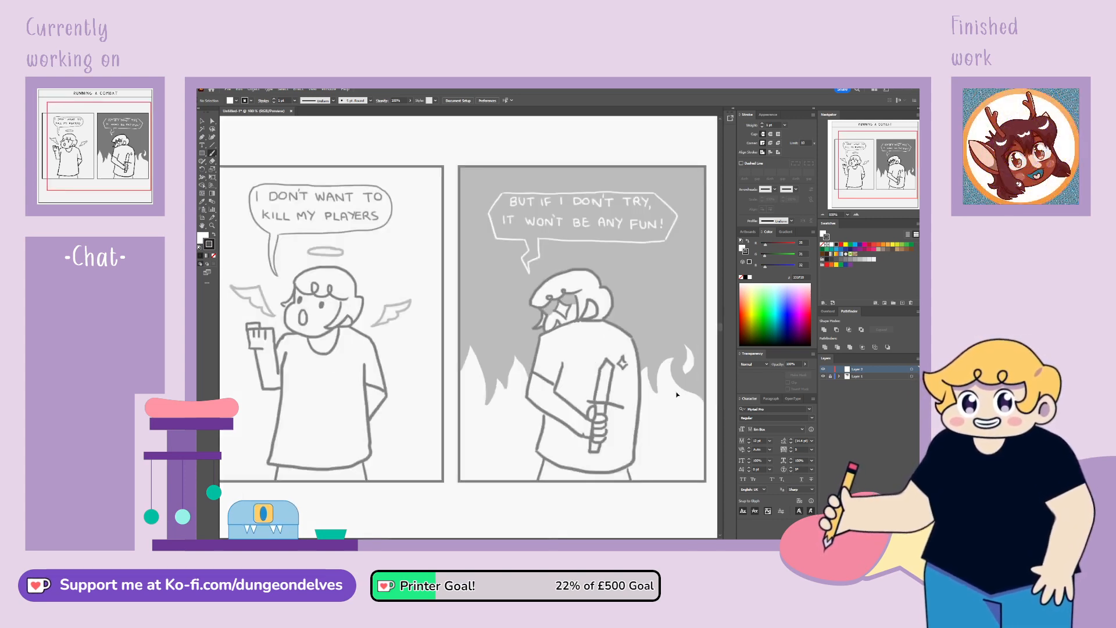
pyautogui.moveTo(407, 291); pyautogui.dragTo(633, 283)
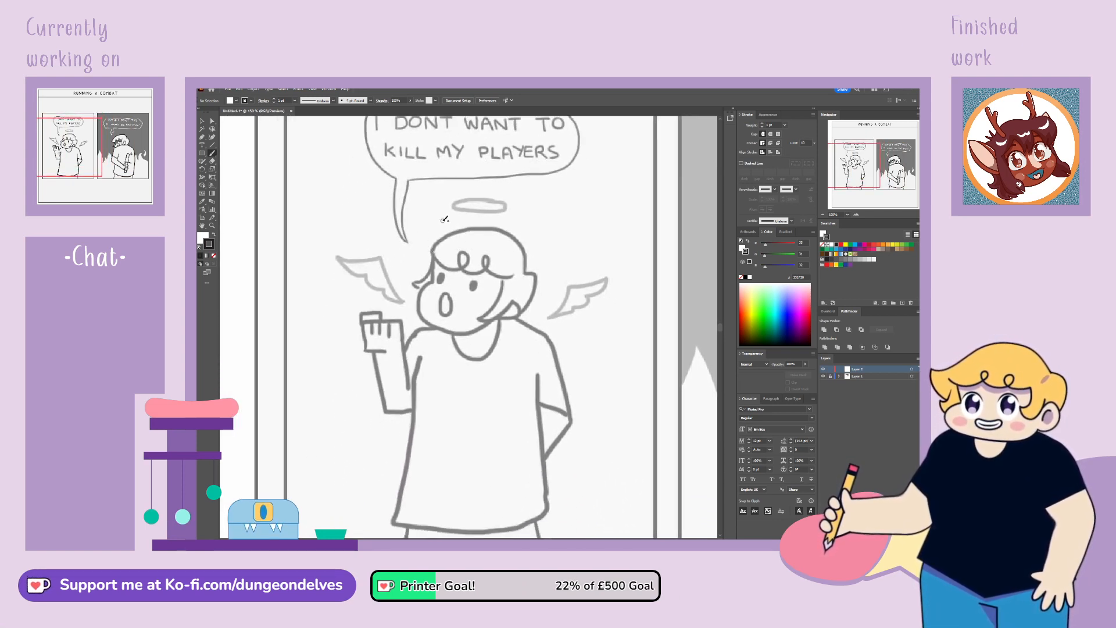
pyautogui.moveTo(427, 247); pyautogui.dragTo(499, 273)
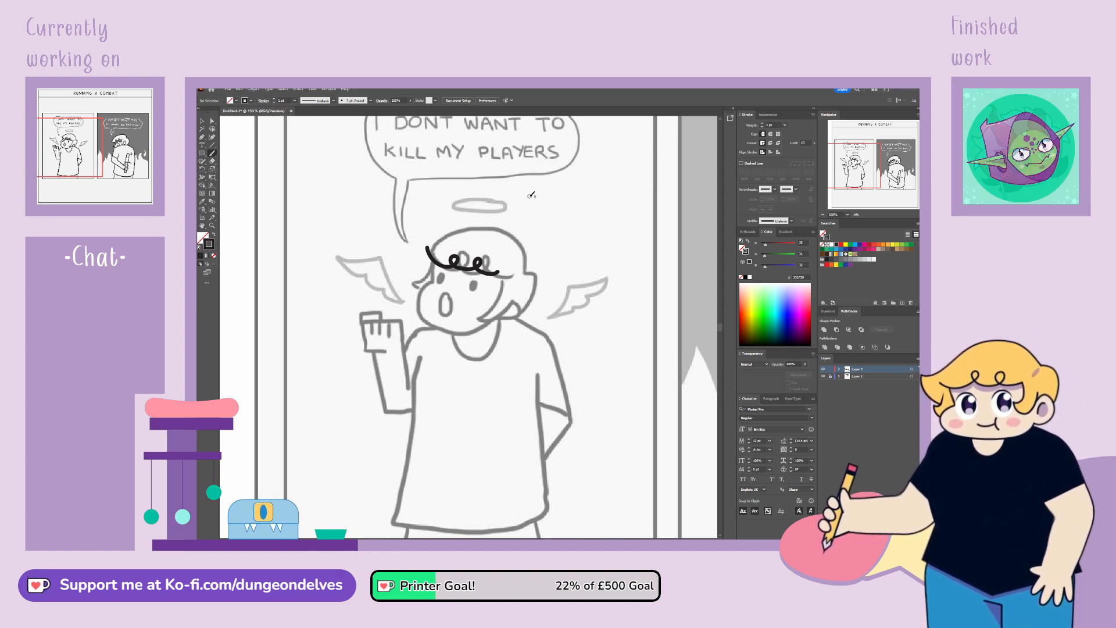
pyautogui.moveTo(502, 270)
pyautogui.mouseDown()
pyautogui.moveTo(487, 300)
pyautogui.moveTo(510, 303)
pyautogui.moveTo(524, 287)
pyautogui.moveTo(495, 287)
pyautogui.moveTo(489, 301)
pyautogui.moveTo(517, 295)
pyautogui.mouseUp()
pyautogui.hotkey('ctrl', 'z')
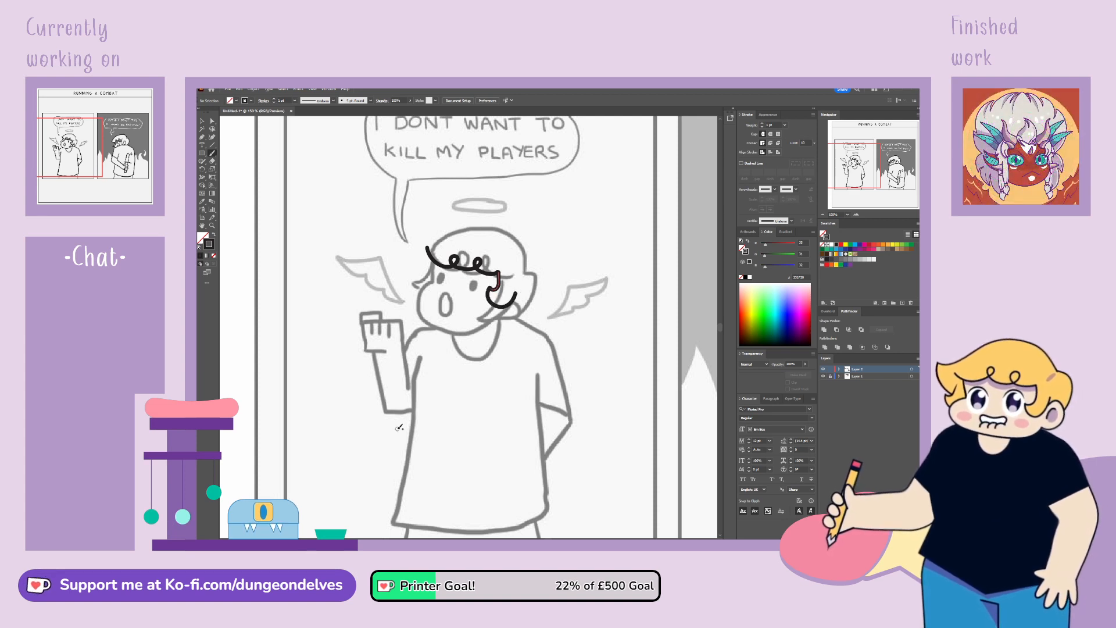
# Step: Ink the left-panel character's face outline from the fringe around the chin, and add the ear beside the side lock
pyautogui.hotkey('ctrl', '-')
pyautogui.hotkey('ctrl', '-')
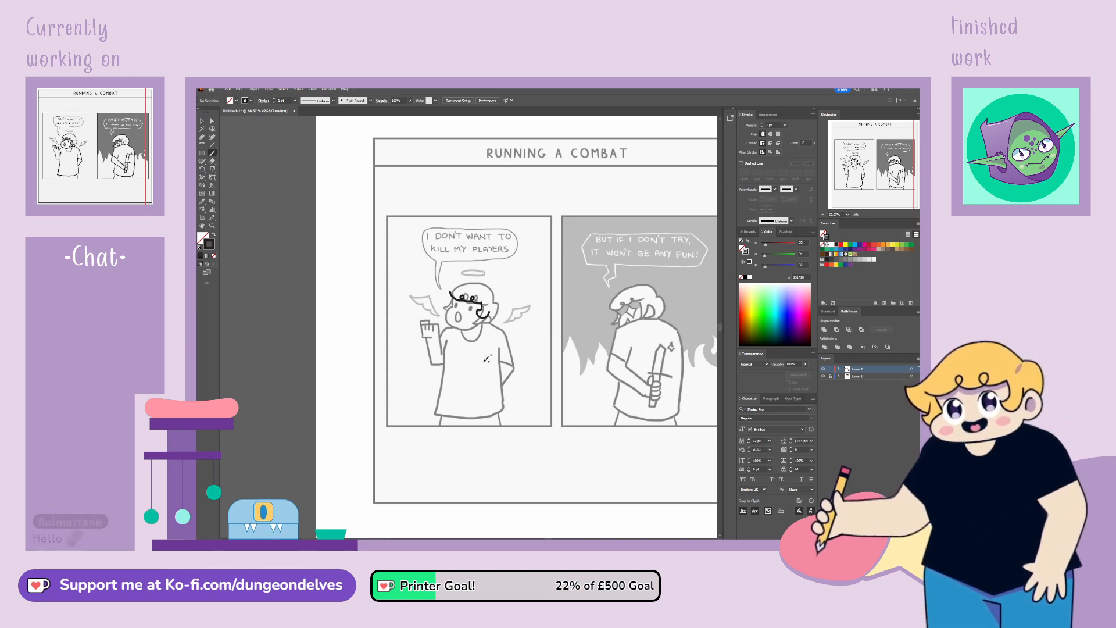
pyautogui.hotkey('ctrl', '+')
pyautogui.hotkey('ctrl', '+')
pyautogui.hotkey('ctrl', '+')
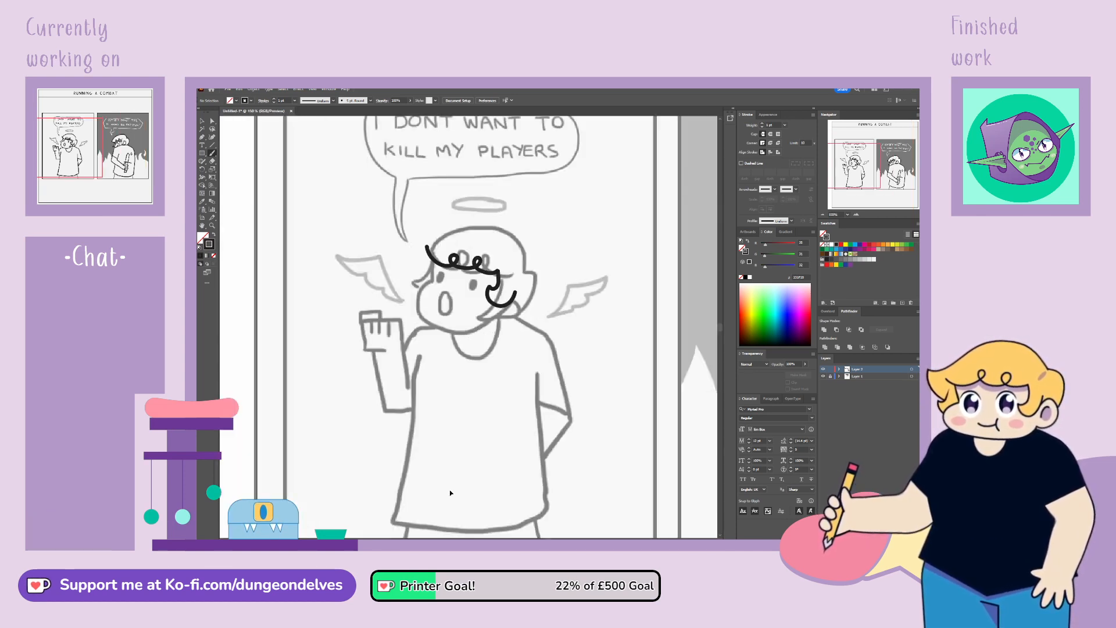
pyautogui.moveTo(671, 258); pyautogui.dragTo(605, 270)
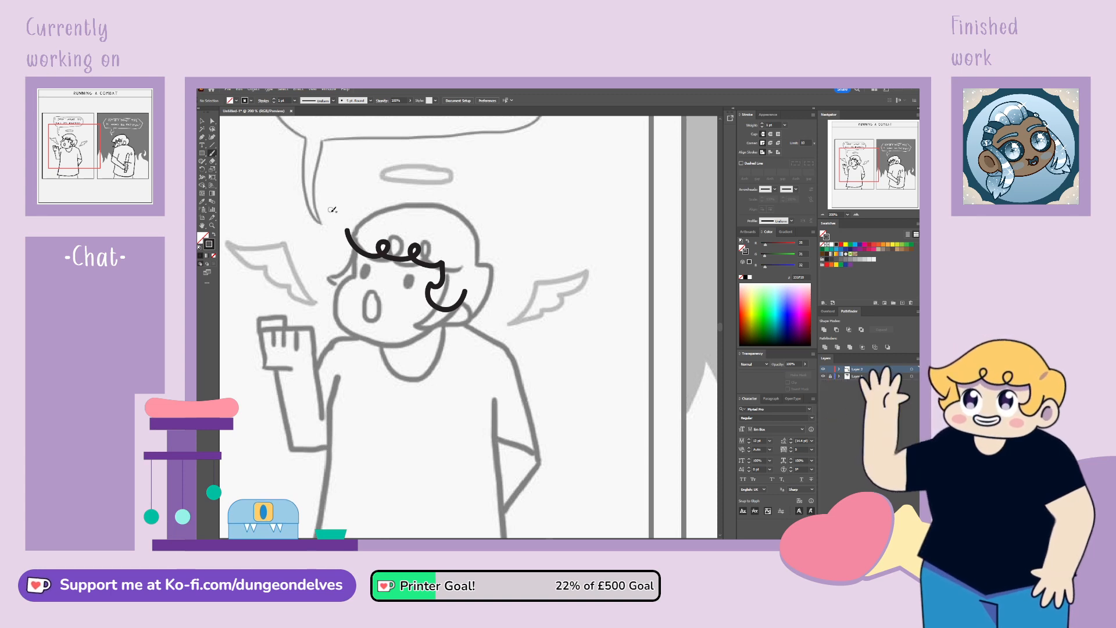
pyautogui.moveTo(352, 243); pyautogui.dragTo(356, 272)
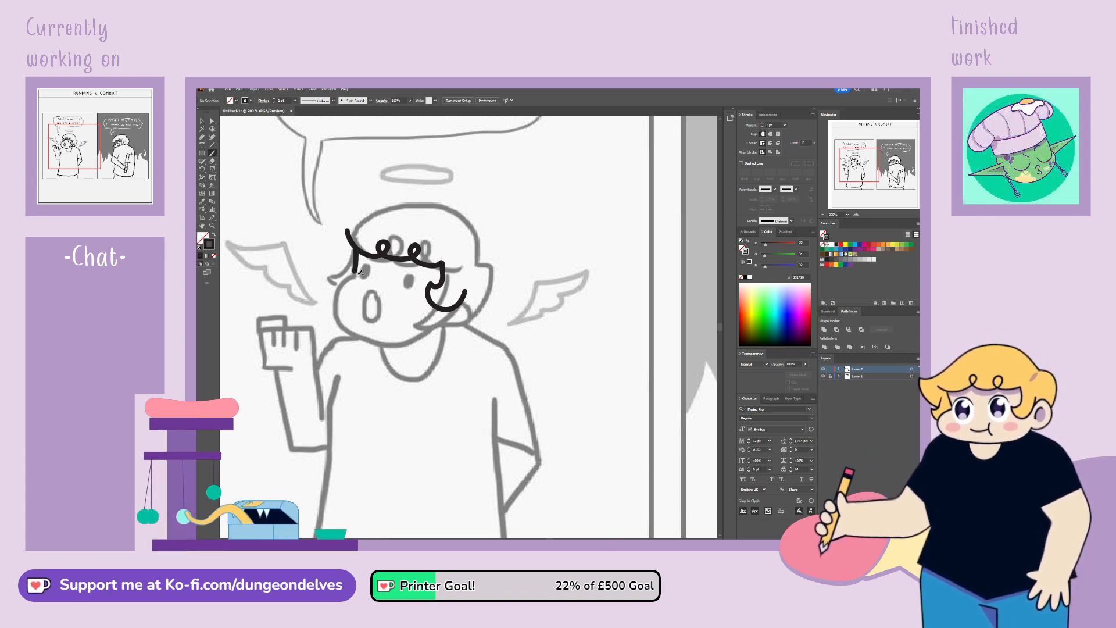
pyautogui.moveTo(357, 269)
pyautogui.mouseDown()
pyautogui.moveTo(329, 293)
pyautogui.moveTo(336, 309)
pyautogui.mouseUp()
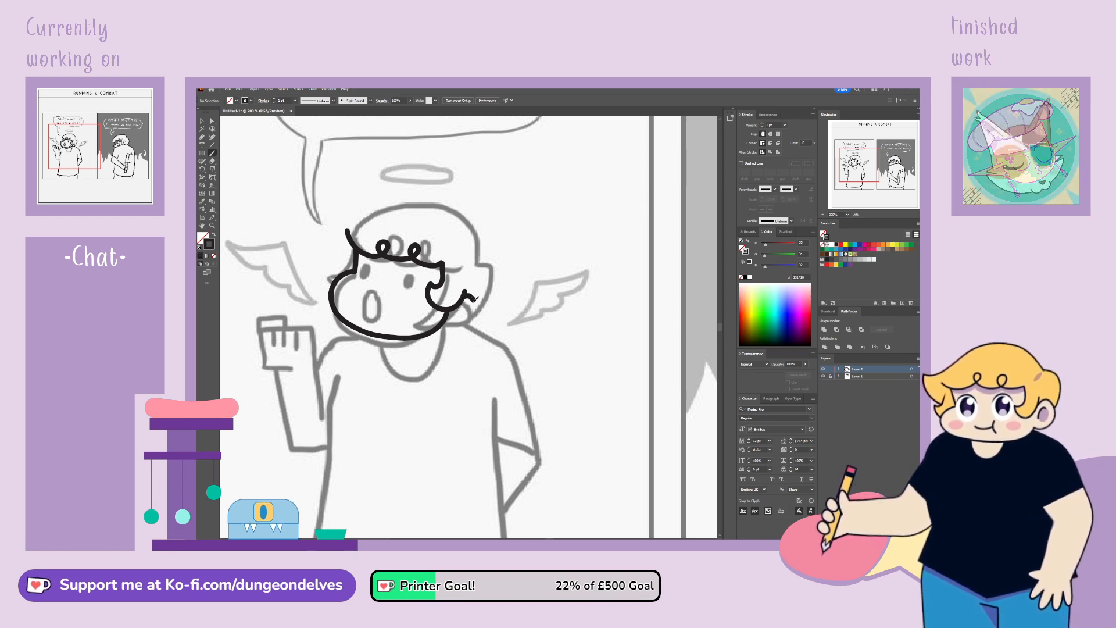
pyautogui.moveTo(464, 290); pyautogui.dragTo(467, 321)
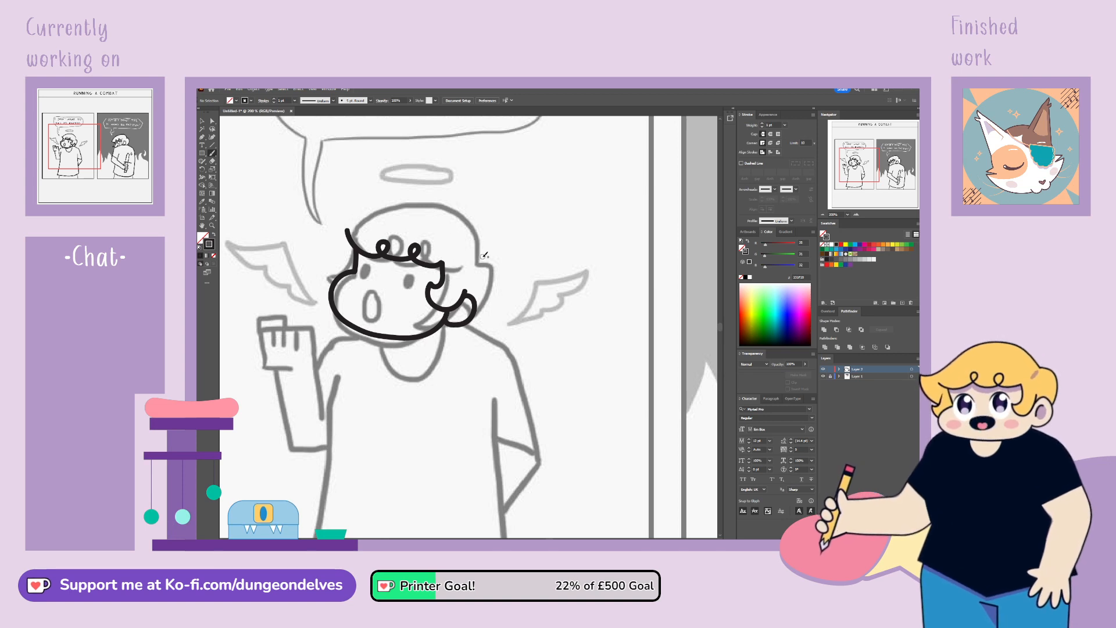
# Step: Ink the outer hair outline over the crown, from the curve behind the ear to the tuft beside the face
pyautogui.moveTo(482, 254)
pyautogui.mouseDown()
pyautogui.moveTo(500, 274)
pyautogui.moveTo(480, 304)
pyautogui.mouseUp()
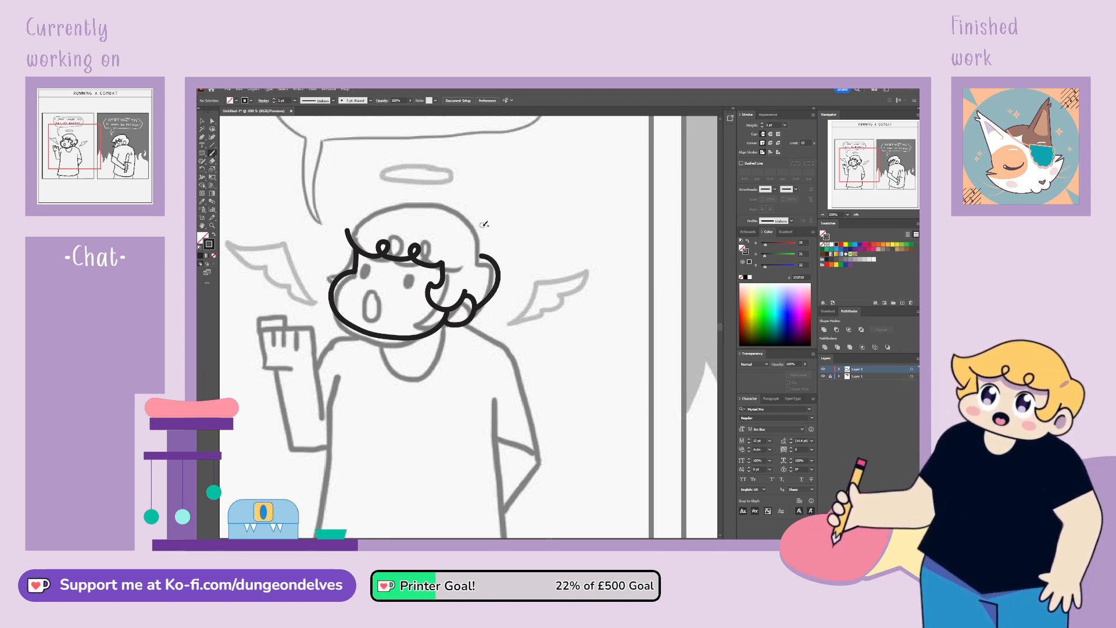
pyautogui.moveTo(482, 250)
pyautogui.mouseDown()
pyautogui.moveTo(431, 203)
pyautogui.moveTo(334, 196)
pyautogui.mouseUp()
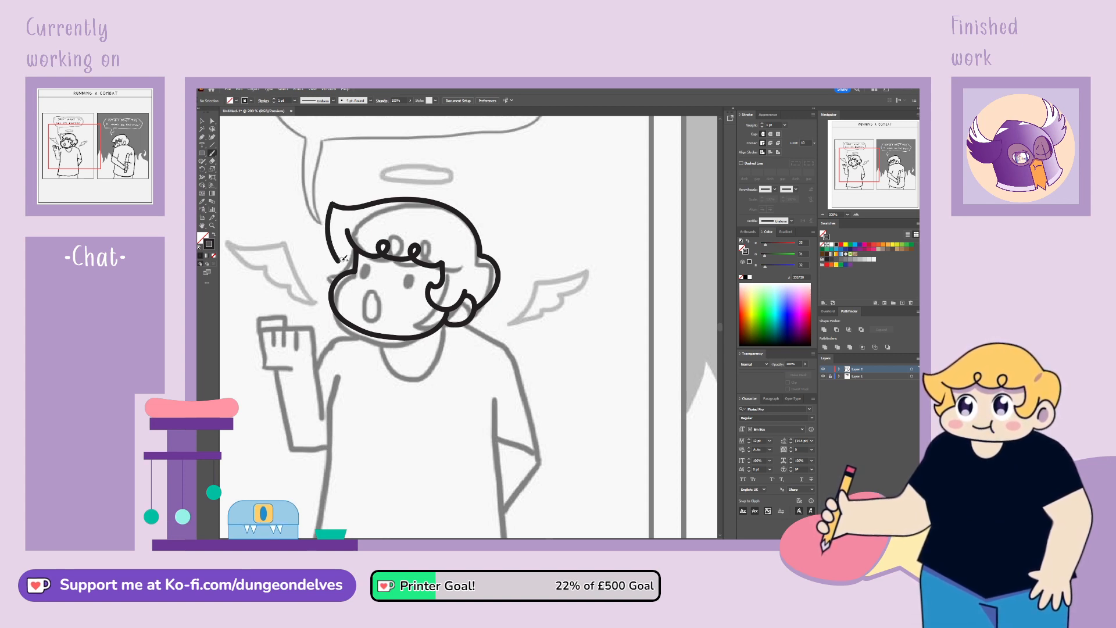
pyautogui.moveTo(335, 265)
pyautogui.mouseDown()
pyautogui.moveTo(324, 279)
pyautogui.moveTo(335, 283)
pyautogui.mouseUp()
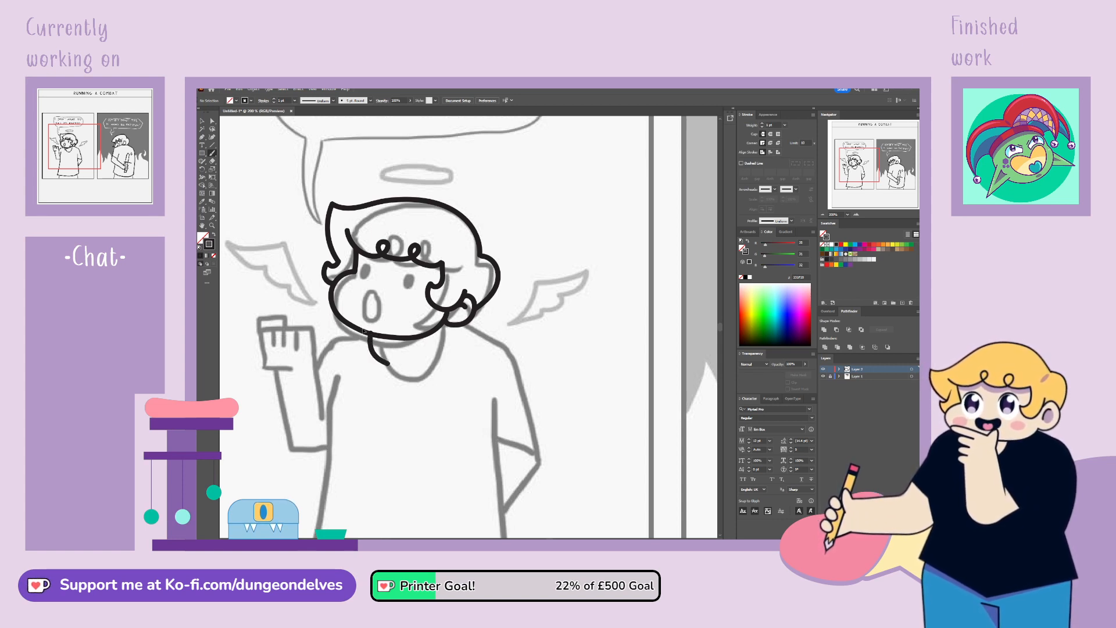
# Step: Redraw the T-shirt's curved neckline under the chin and ink the shirt's left edge from the shoulder down to the hem
pyautogui.hotkey('ctrl', 'z')
pyautogui.moveTo(368, 343)
pyautogui.mouseDown()
pyautogui.moveTo(399, 365)
pyautogui.moveTo(430, 338)
pyautogui.mouseUp()
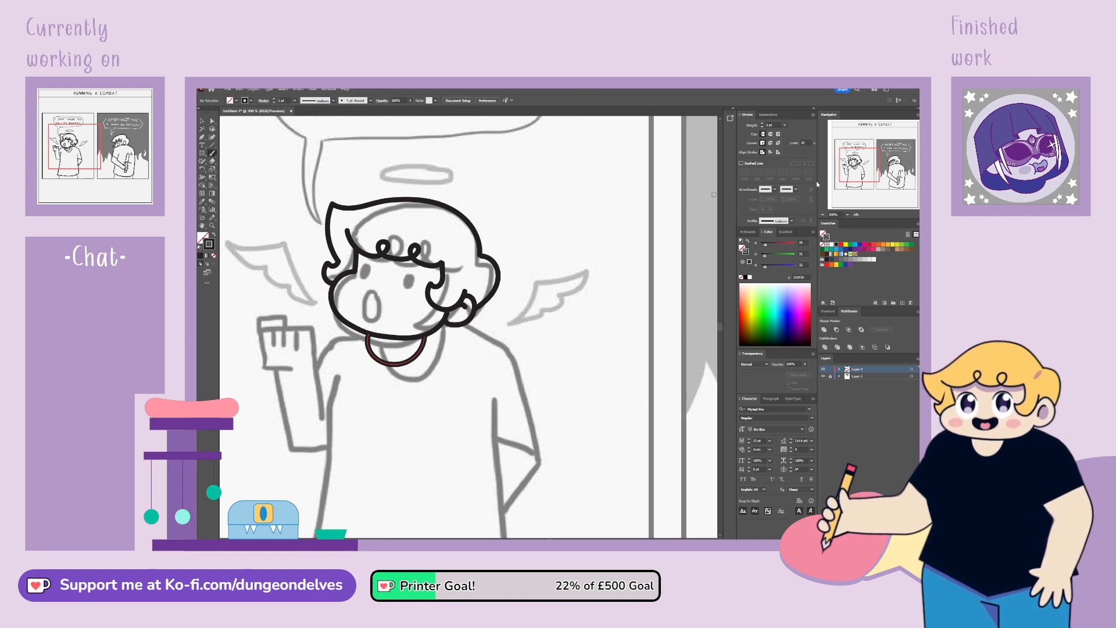
pyautogui.moveTo(495, 379); pyautogui.dragTo(570, 336)
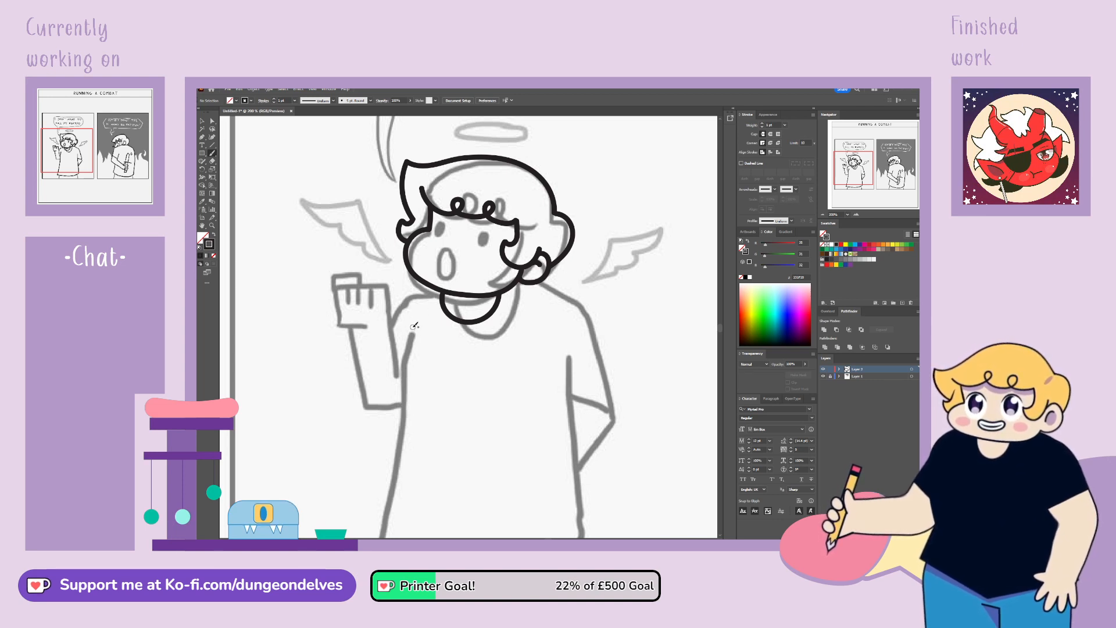
pyautogui.moveTo(414, 325)
pyautogui.mouseDown()
pyautogui.moveTo(389, 361)
pyautogui.moveTo(393, 408)
pyautogui.mouseUp()
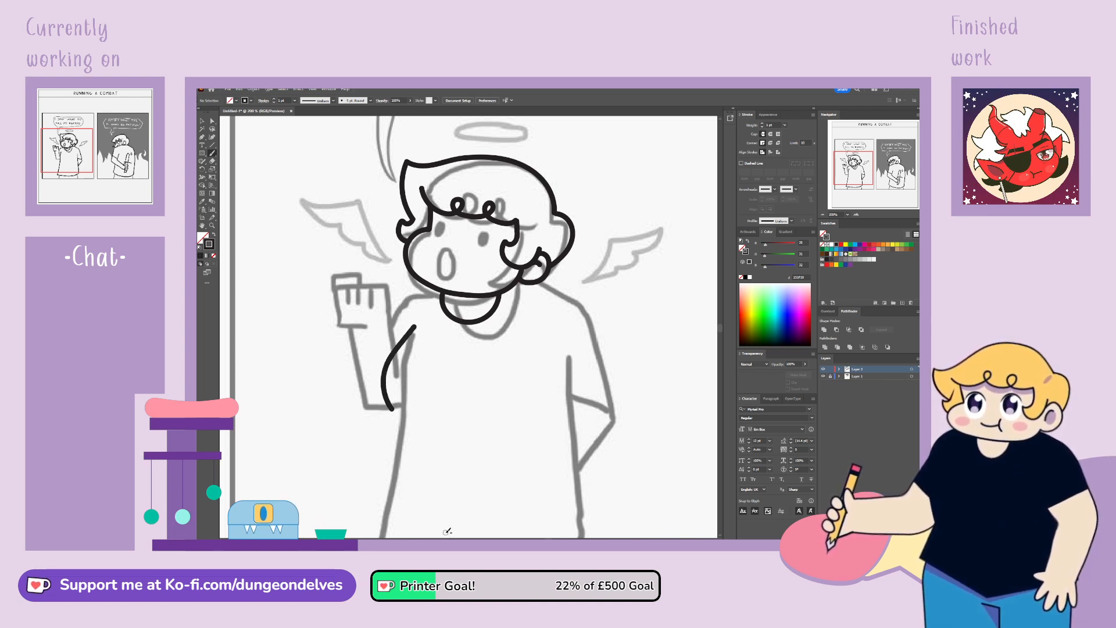
pyautogui.moveTo(446, 532)
pyautogui.mouseDown()
pyautogui.moveTo(474, 499)
pyautogui.moveTo(471, 456)
pyautogui.moveTo(450, 476)
pyautogui.mouseUp()
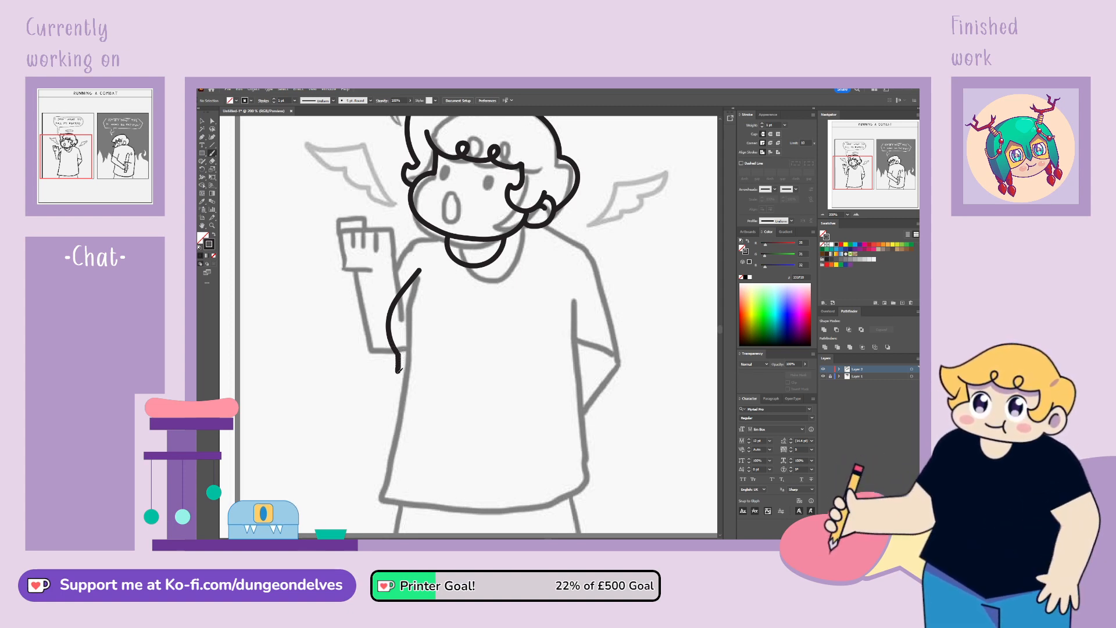
pyautogui.moveTo(398, 371); pyautogui.dragTo(379, 477)
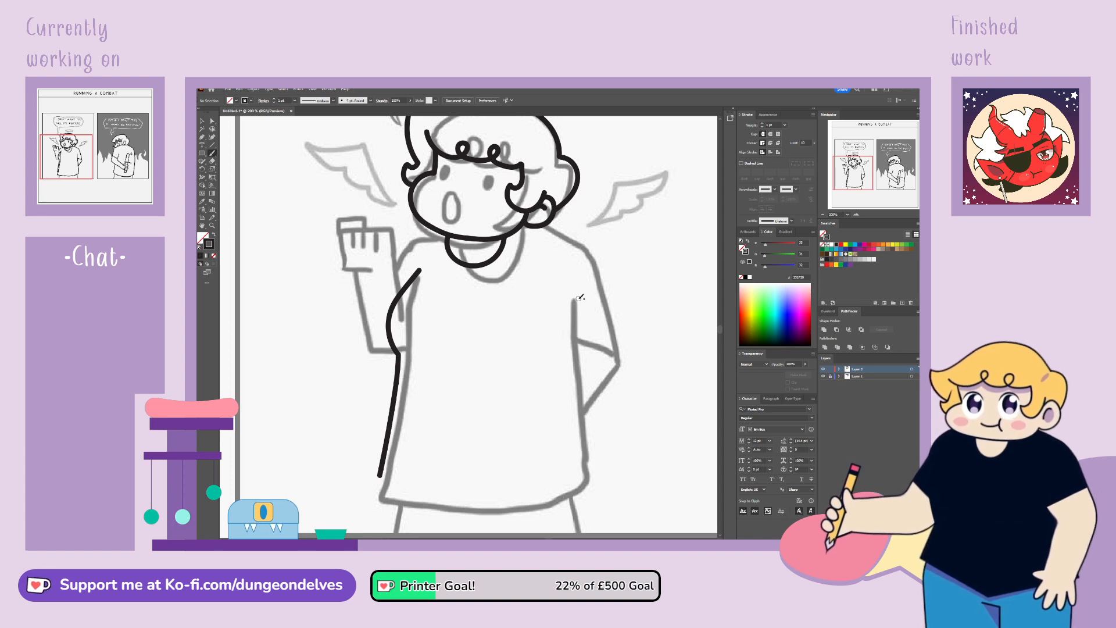
# Step: Ink the T-shirt's right edge, redoing the stroke so it bends inward at the waist, and close the shirt with a curved hem
pyautogui.moveTo(580, 317); pyautogui.dragTo(597, 468)
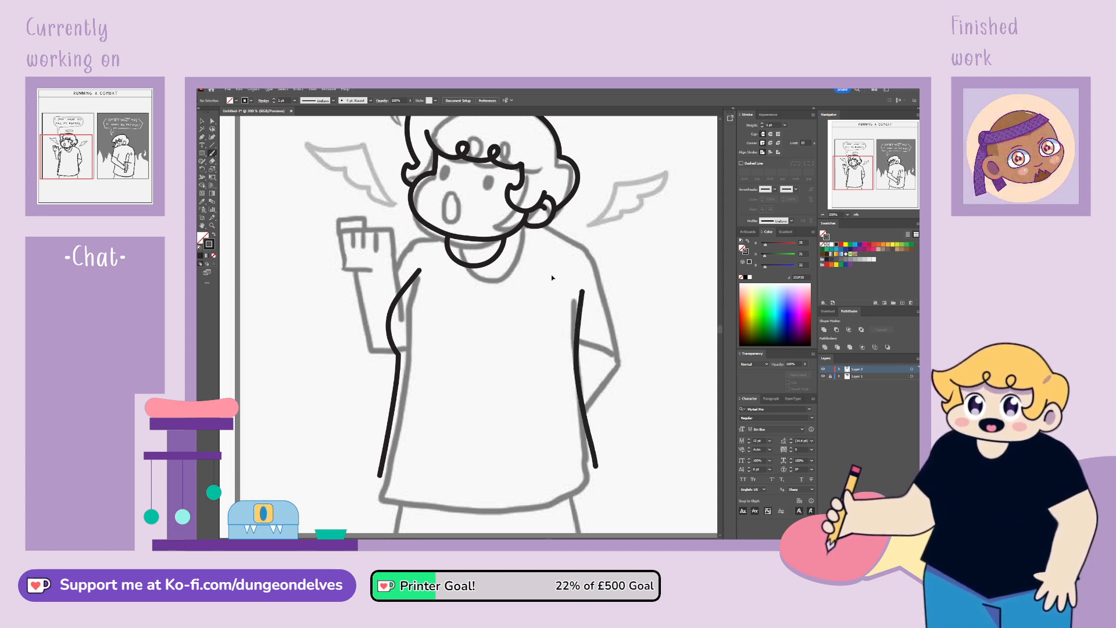
pyautogui.hotkey('ctrl', 'z')
pyautogui.moveTo(582, 290); pyautogui.dragTo(569, 365)
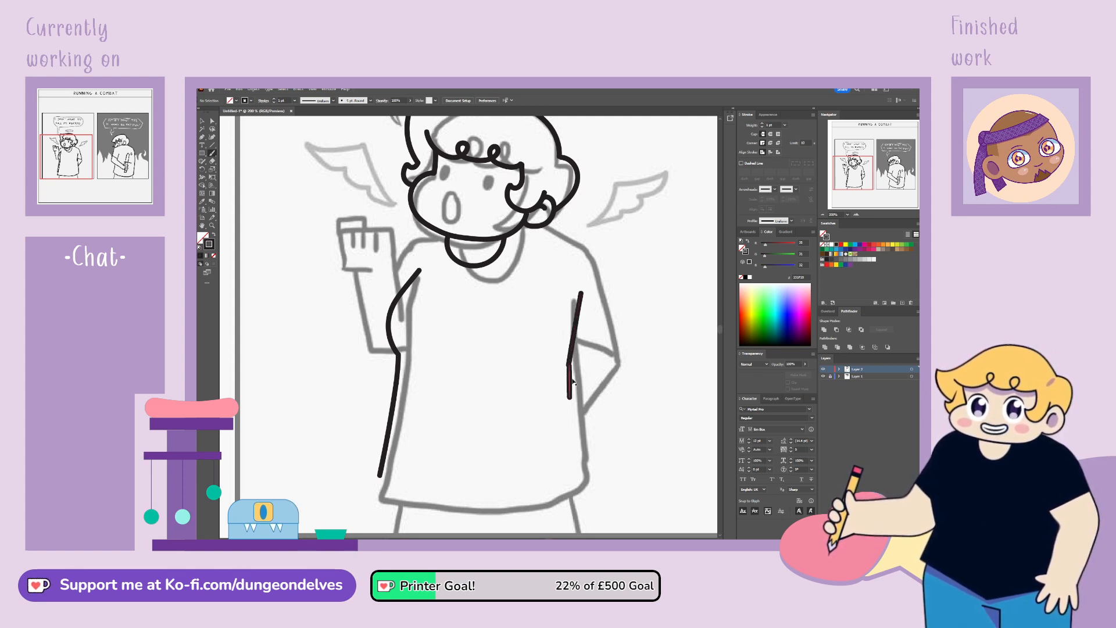
pyautogui.hotkey('ctrl', 'z')
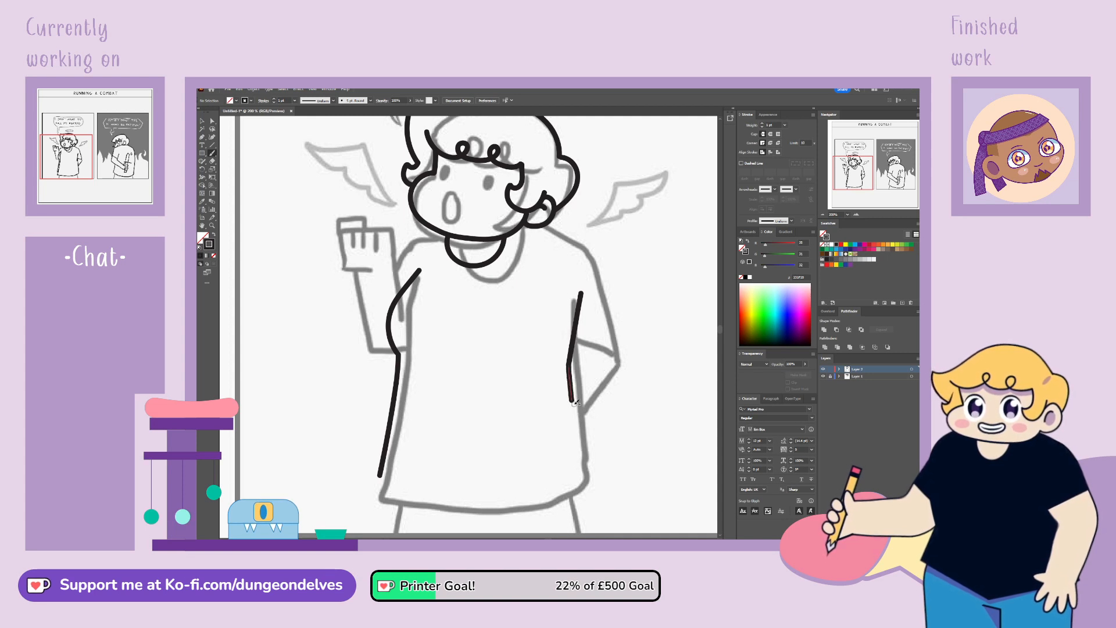
pyautogui.moveTo(572, 399); pyautogui.dragTo(589, 473)
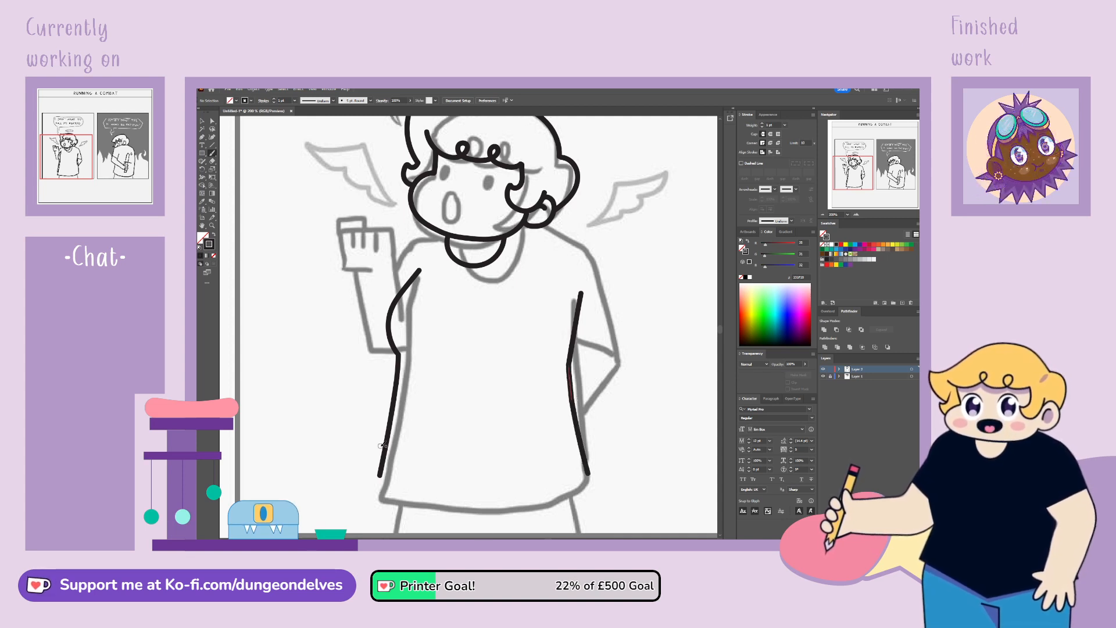
pyautogui.moveTo(381, 474)
pyautogui.mouseDown()
pyautogui.moveTo(454, 504)
pyautogui.moveTo(512, 510)
pyautogui.moveTo(590, 473)
pyautogui.mouseUp()
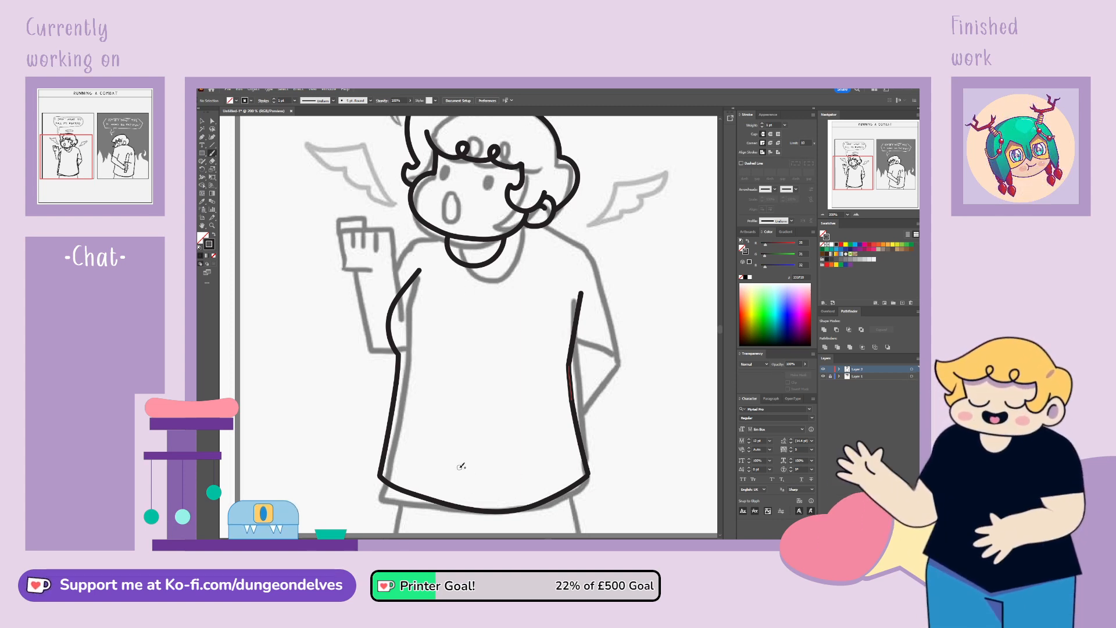
# Step: Try to ink the raised hand as a rounded fist with curled fingers, and undo the strokes
pyautogui.moveTo(675, 304)
pyautogui.mouseDown()
pyautogui.moveTo(679, 347)
pyautogui.moveTo(694, 284)
pyautogui.moveTo(693, 316)
pyautogui.mouseUp()
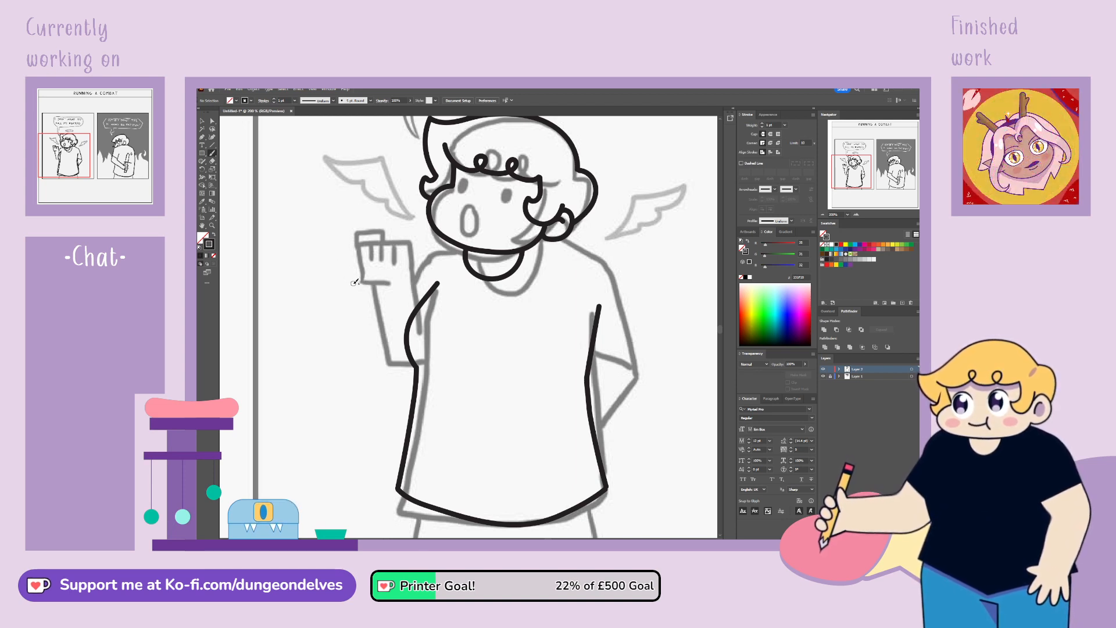
pyautogui.moveTo(355, 290)
pyautogui.mouseDown()
pyautogui.moveTo(338, 265)
pyautogui.moveTo(350, 243)
pyautogui.mouseUp()
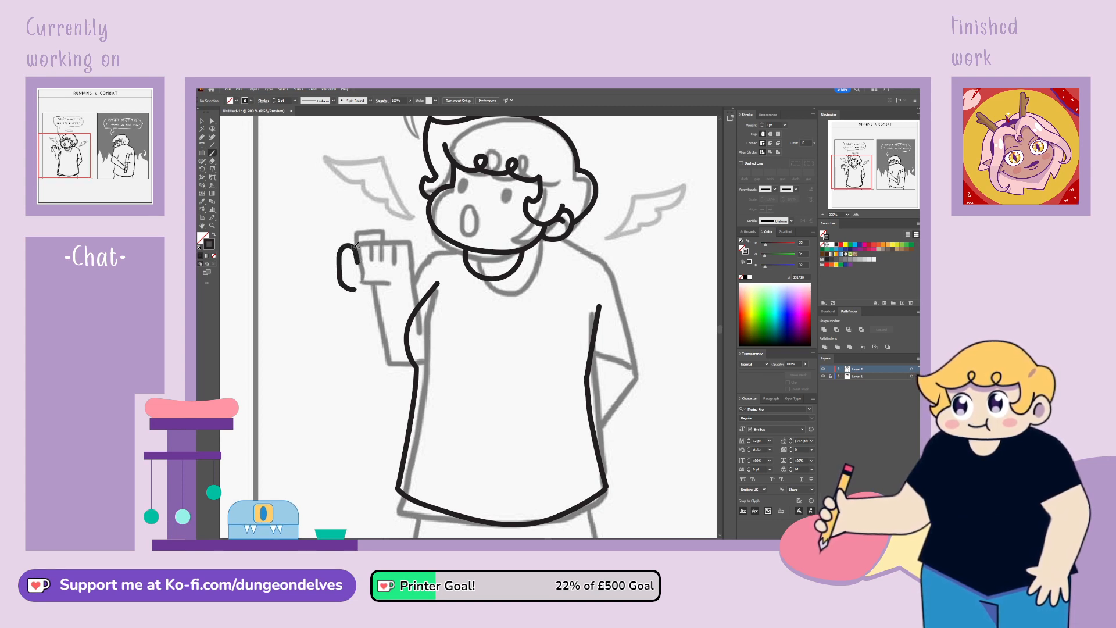
pyautogui.moveTo(372, 245); pyautogui.dragTo(386, 265)
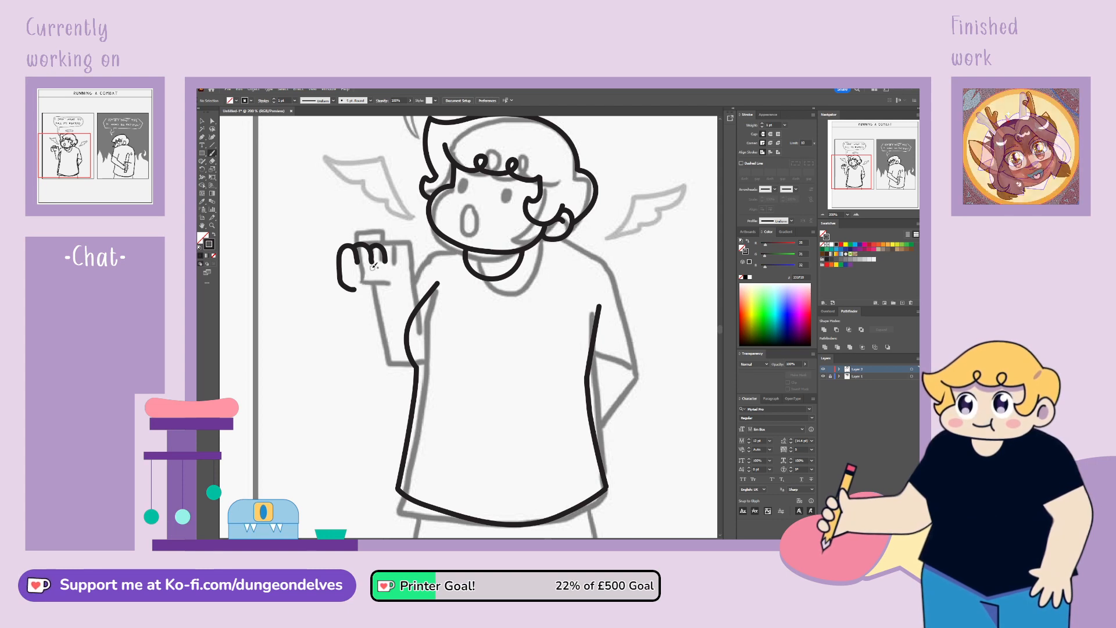
pyautogui.hotkey('ctrl', 'z')
pyautogui.hotkey('ctrl', 'z')
pyautogui.hotkey('ctrl', 'z')
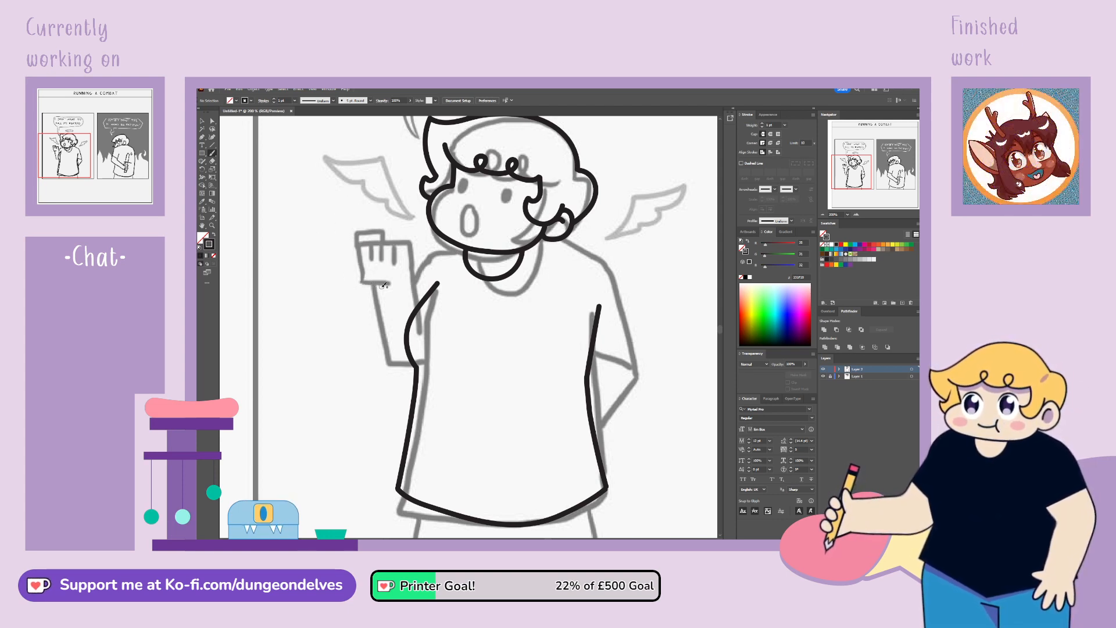
# Step: Try to ink the raised hand again from the wrist with looping fingers, and undo the strokes
pyautogui.moveTo(383, 287); pyautogui.dragTo(355, 264)
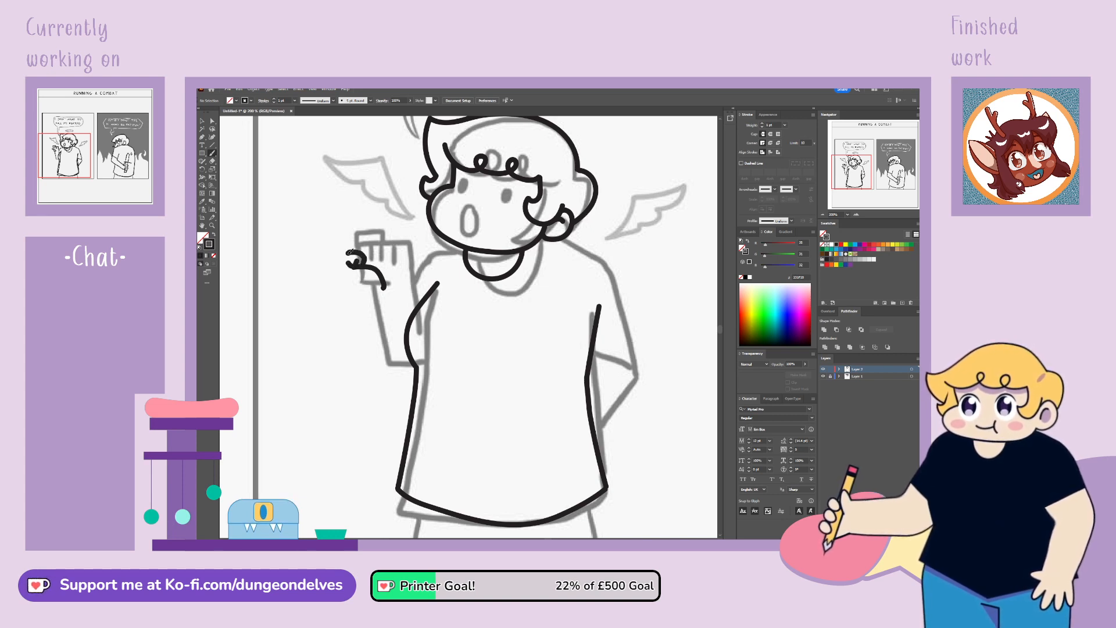
pyautogui.moveTo(367, 244)
pyautogui.mouseDown()
pyautogui.moveTo(378, 256)
pyautogui.moveTo(353, 238)
pyautogui.moveTo(394, 243)
pyautogui.moveTo(381, 256)
pyautogui.mouseUp()
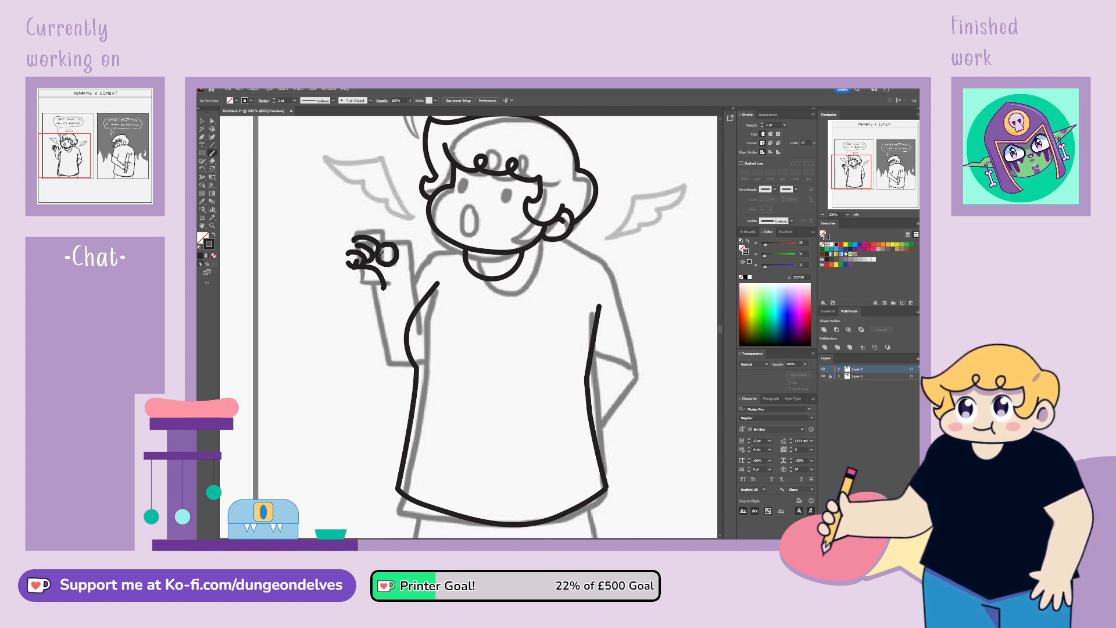
pyautogui.hotkey('ctrl', 'z')
pyautogui.hotkey('ctrl', 'z')
pyautogui.hotkey('ctrl', 'z')
pyautogui.hotkey('ctrl', 'z')
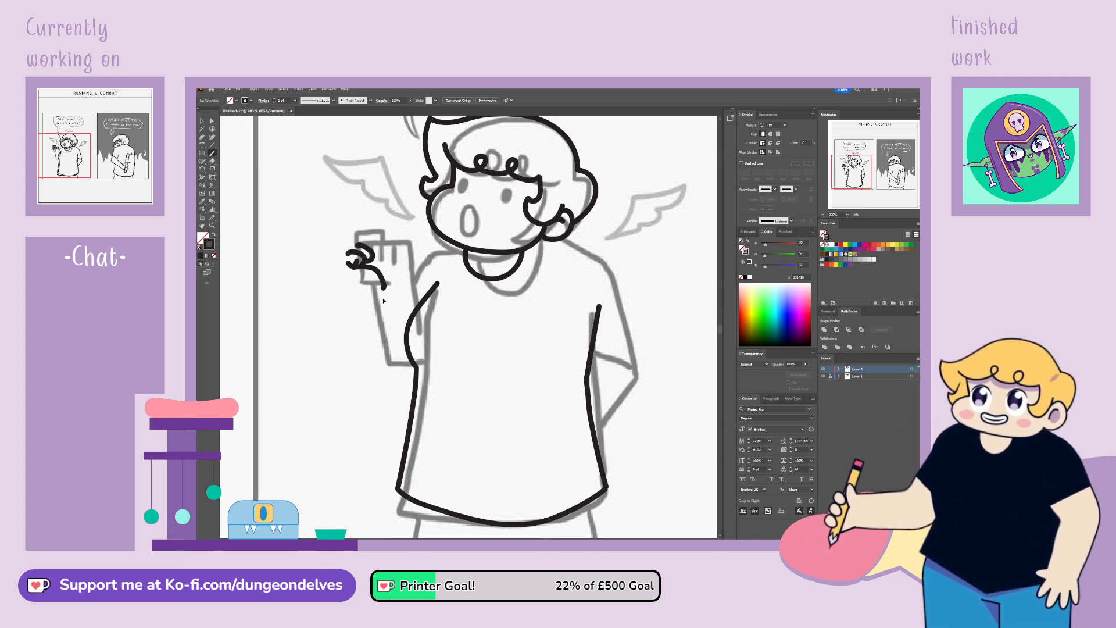
pyautogui.hotkey('ctrl', 'z')
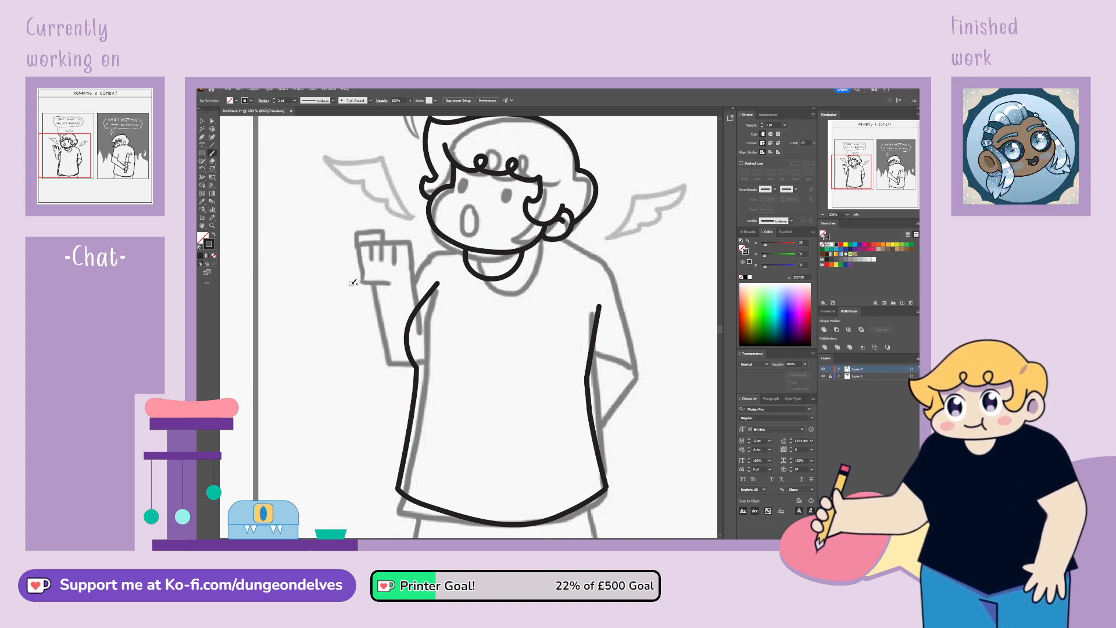
# Step: Try to ink the raised forearm as a wide U-shaped curve from wrist to shirt, and undo the strokes
pyautogui.moveTo(373, 361)
pyautogui.mouseDown()
pyautogui.moveTo(386, 333)
pyautogui.moveTo(376, 273)
pyautogui.moveTo(348, 277)
pyautogui.moveTo(340, 364)
pyautogui.moveTo(381, 384)
pyautogui.moveTo(417, 367)
pyautogui.mouseUp()
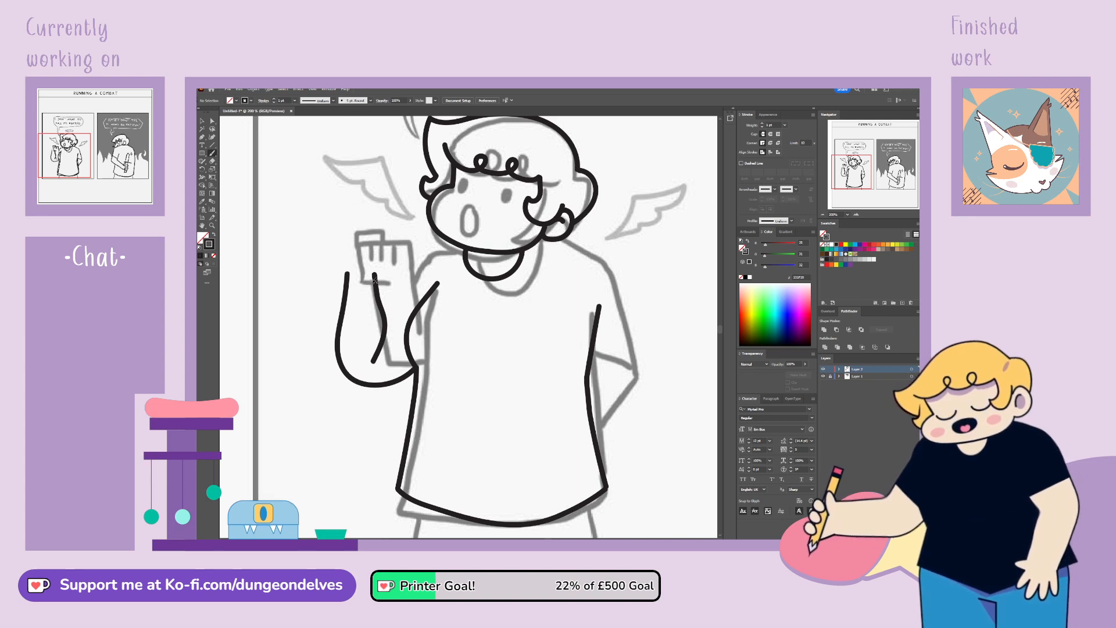
pyautogui.hotkey('ctrl', 'z')
pyautogui.hotkey('ctrl', 'z')
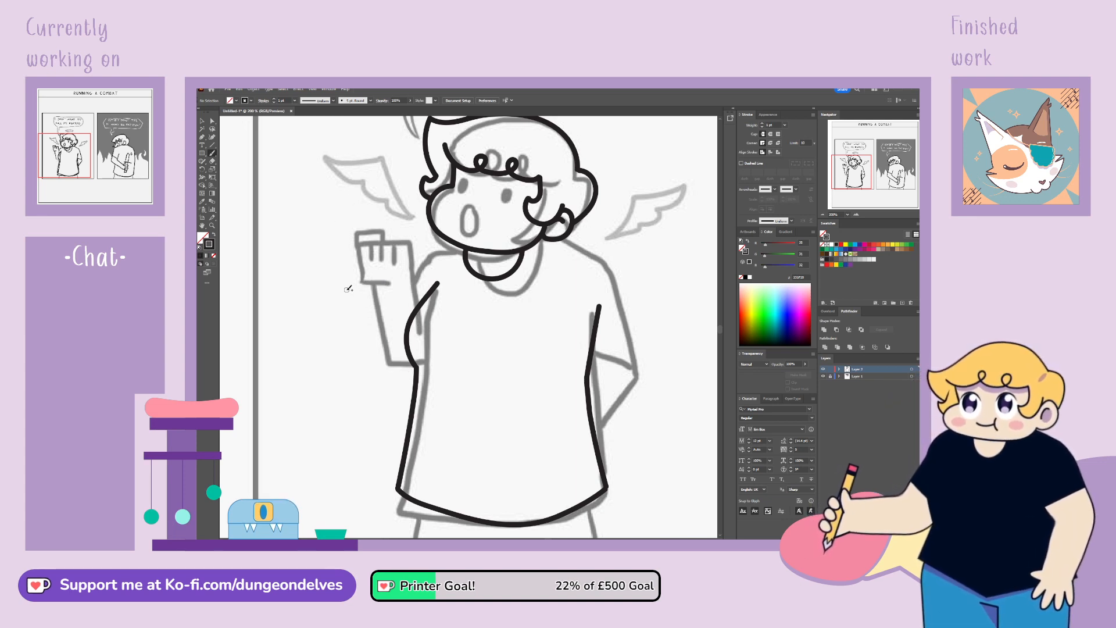
# Step: Ink the raised forearm's outer curve from the wrist to the shirt, redoing the stroke, and add its inner edge down to the sleeve
pyautogui.moveTo(343, 276)
pyautogui.mouseDown()
pyautogui.moveTo(369, 352)
pyautogui.moveTo(394, 378)
pyautogui.mouseUp()
pyautogui.hotkey('ctrl', 'z')
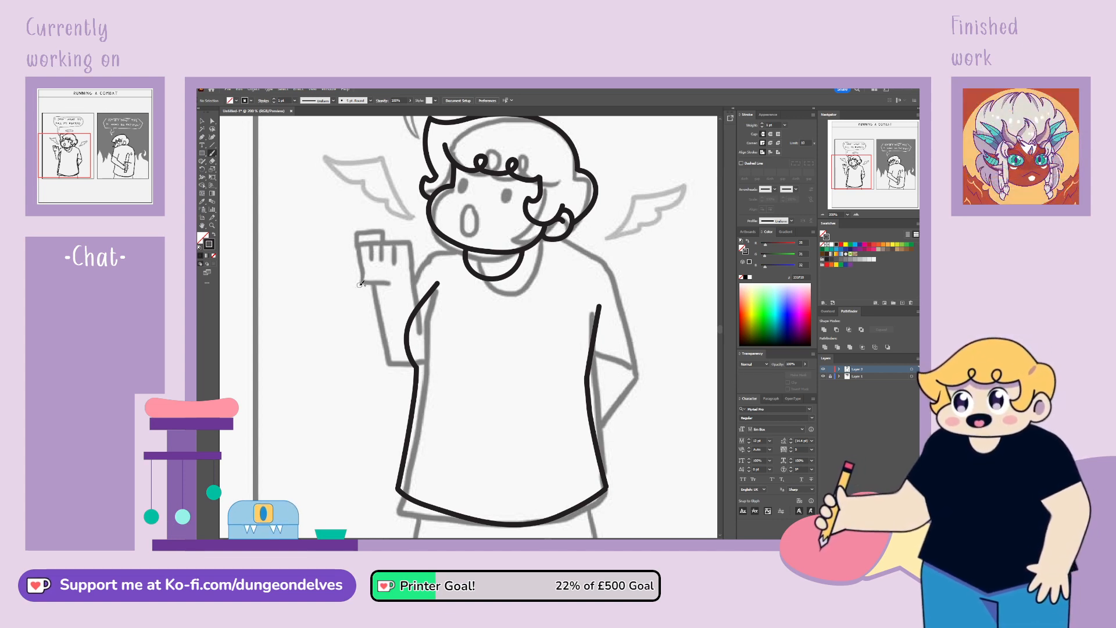
pyautogui.moveTo(361, 284)
pyautogui.mouseDown()
pyautogui.moveTo(367, 346)
pyautogui.moveTo(412, 400)
pyautogui.mouseUp()
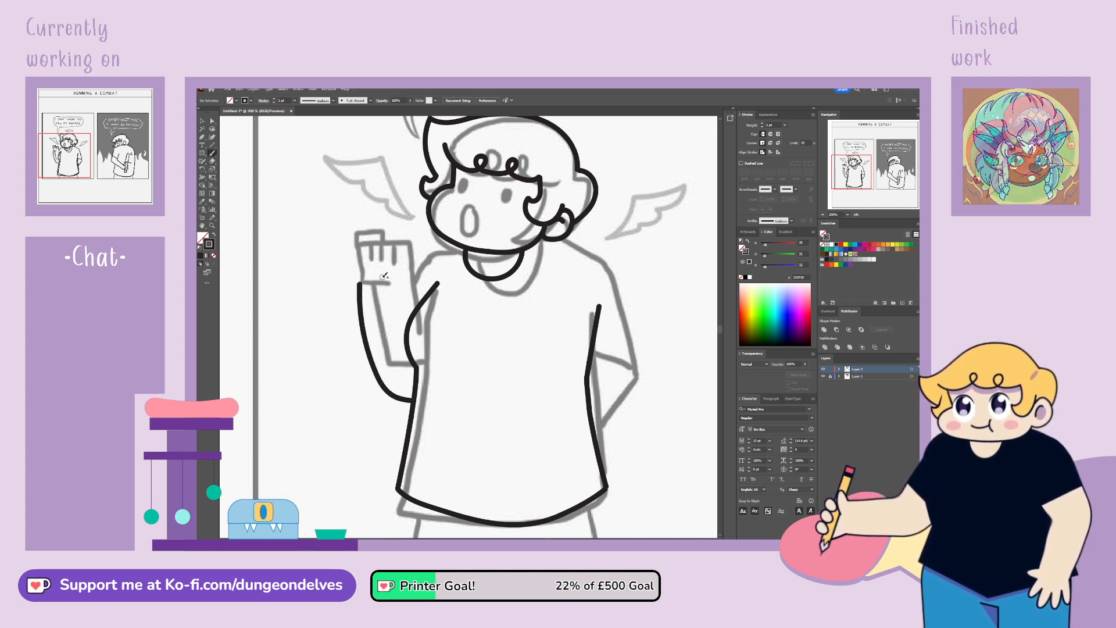
pyautogui.moveTo(383, 282); pyautogui.dragTo(409, 337)
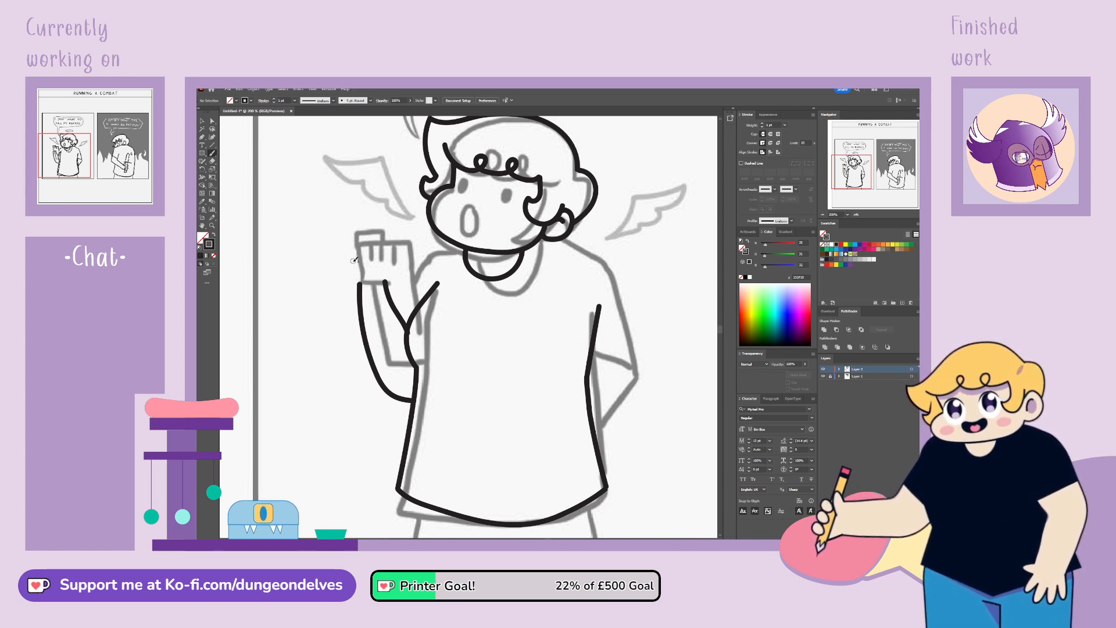
# Step: Try to ink the raised fist twice, starting from the wrist and adding bumpy knuckles, and undo the strokes
pyautogui.moveTo(362, 282)
pyautogui.mouseDown()
pyautogui.moveTo(348, 277)
pyautogui.moveTo(343, 252)
pyautogui.moveTo(347, 237)
pyautogui.moveTo(375, 232)
pyautogui.mouseUp()
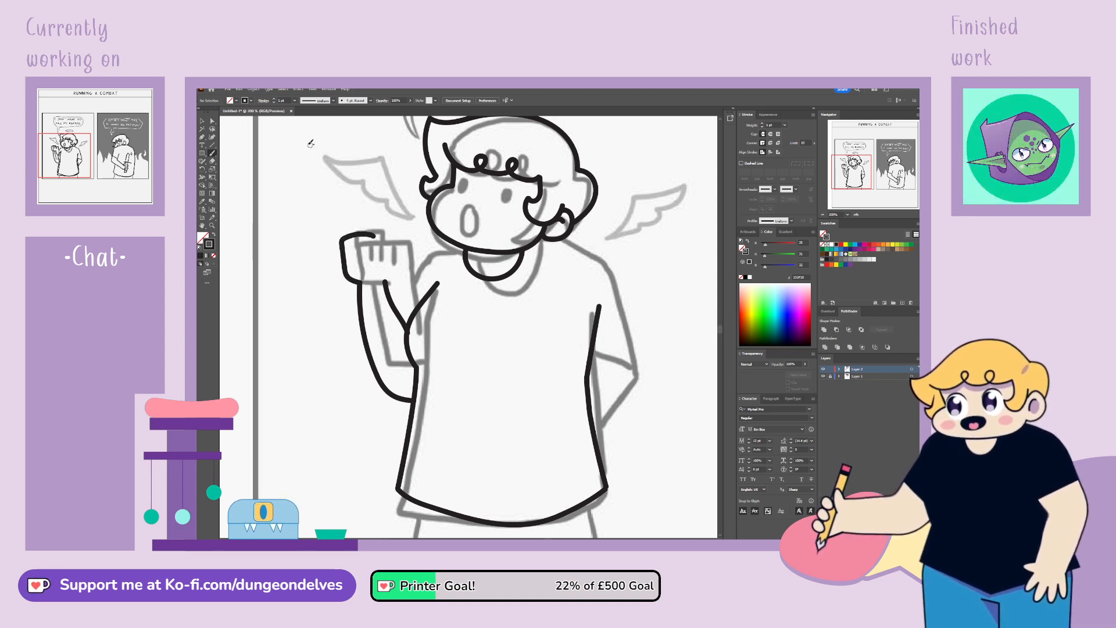
pyautogui.hotkey('ctrl', 'z')
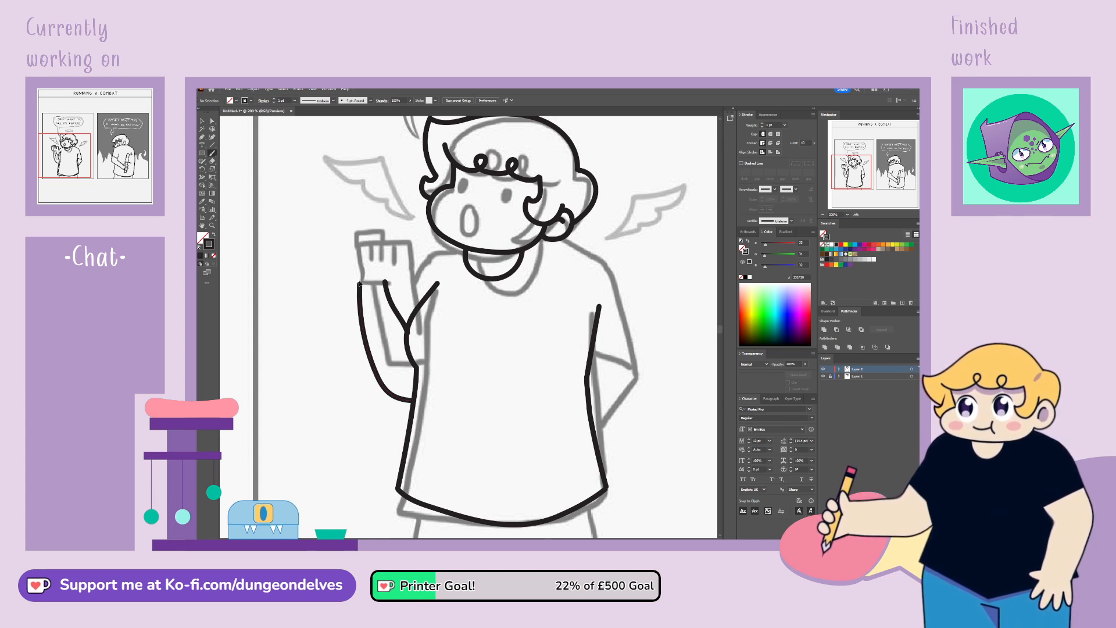
pyautogui.moveTo(361, 282)
pyautogui.mouseDown()
pyautogui.moveTo(345, 243)
pyautogui.moveTo(374, 231)
pyautogui.moveTo(397, 238)
pyautogui.moveTo(384, 286)
pyautogui.mouseUp()
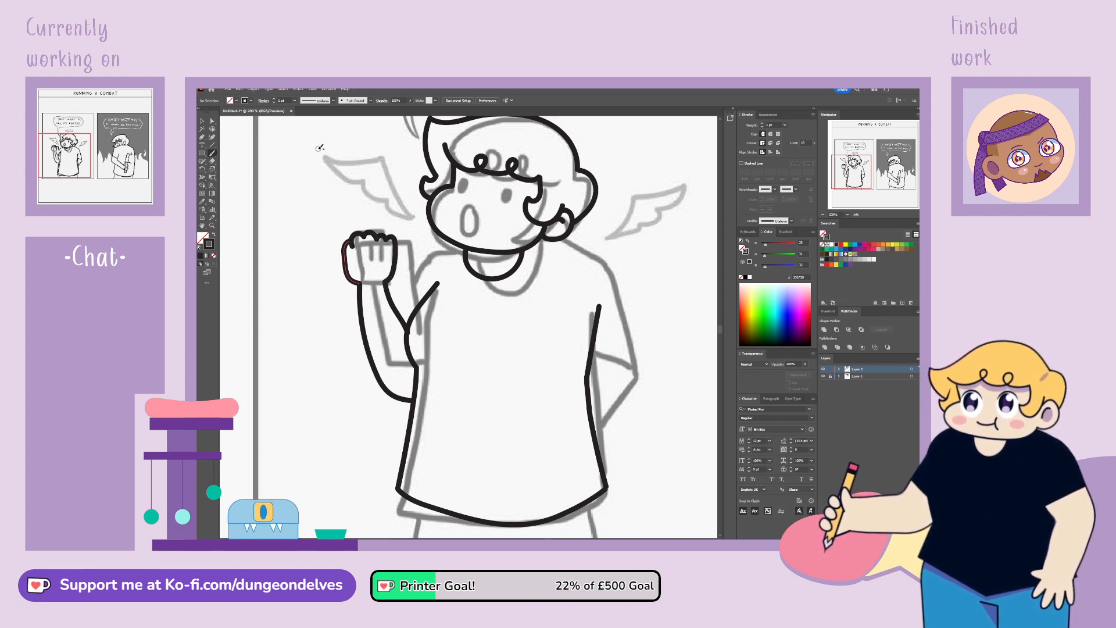
pyautogui.hotkey('ctrl', 'z')
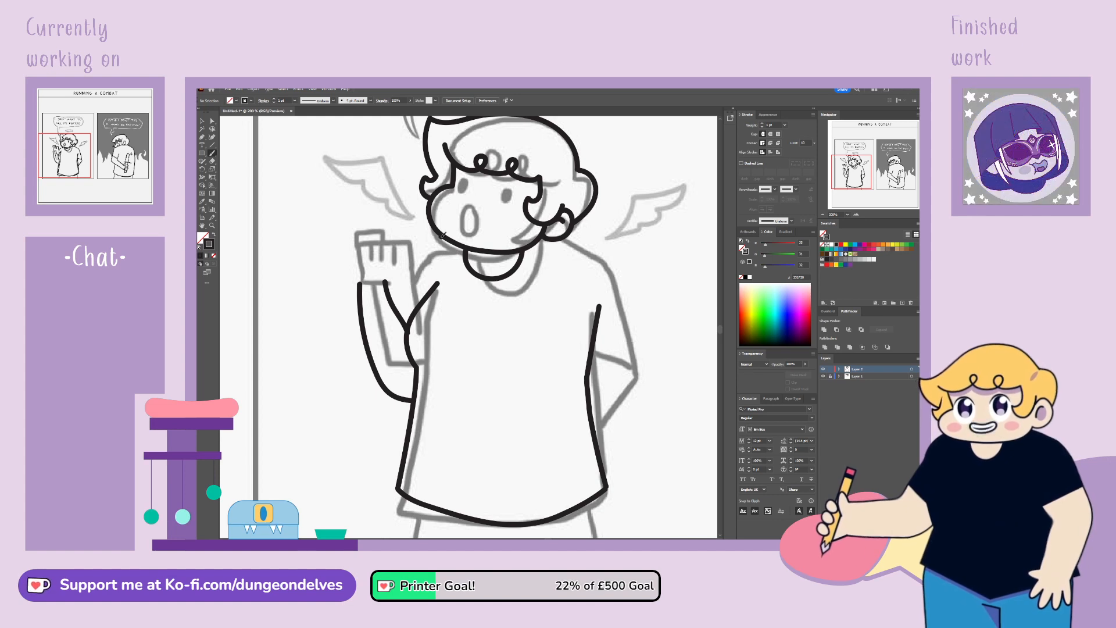
# Step: Ink the raised arm's shoulder as a curve from inside the jaw to the forearm, redoing the stroke once
pyautogui.moveTo(445, 236)
pyautogui.mouseDown()
pyautogui.moveTo(414, 256)
pyautogui.moveTo(394, 297)
pyautogui.mouseUp()
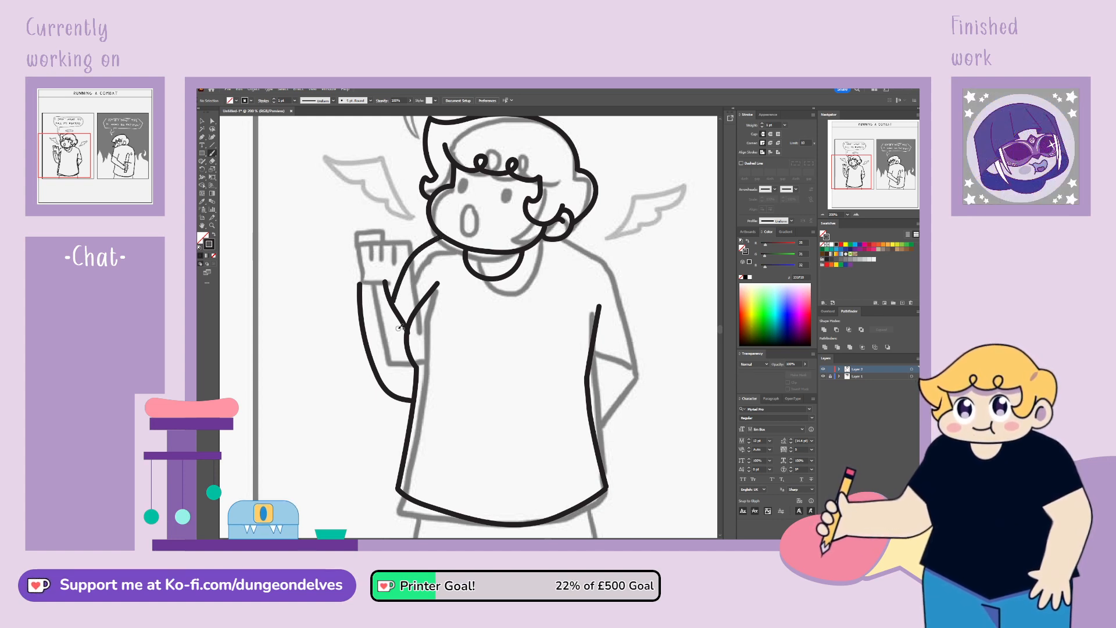
pyautogui.hotkey('ctrl', 'z')
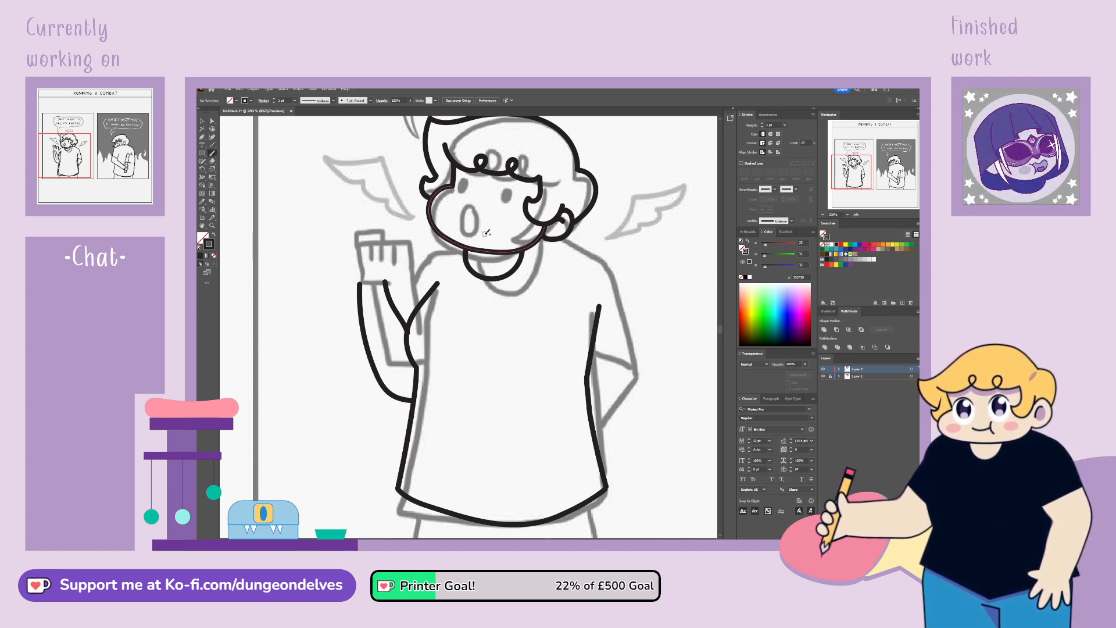
pyautogui.moveTo(457, 233)
pyautogui.mouseDown()
pyautogui.moveTo(408, 257)
pyautogui.moveTo(392, 300)
pyautogui.mouseUp()
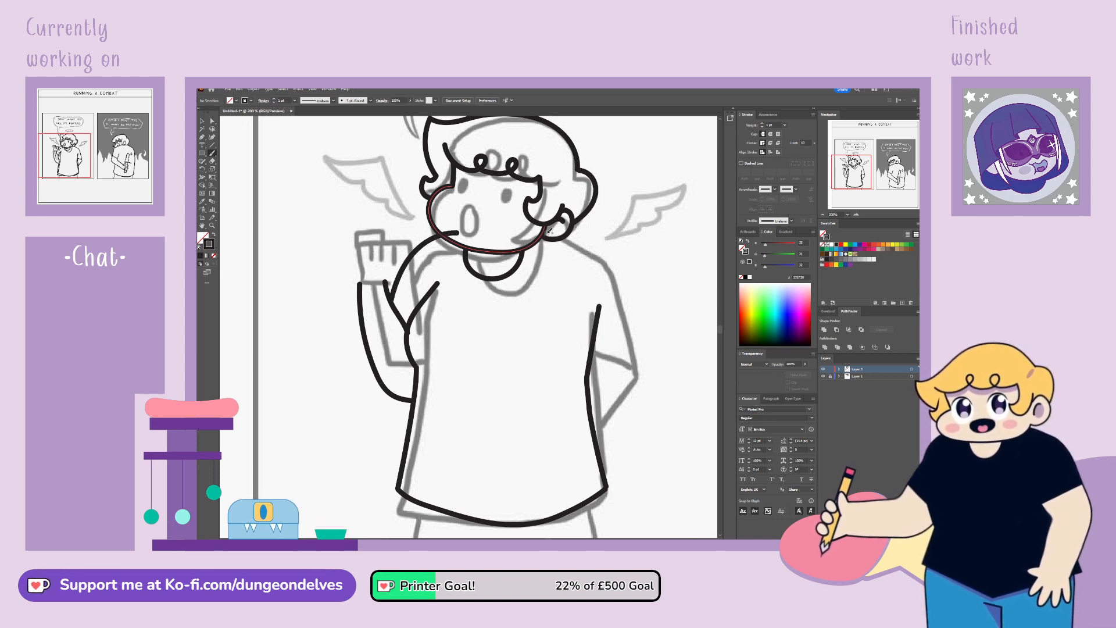
# Step: Ink the other shoulder and outer arm from below the ear to the elbow, redoing the stroke until it bulges outward and reaches lower
pyautogui.moveTo(549, 232)
pyautogui.mouseDown()
pyautogui.moveTo(596, 261)
pyautogui.moveTo(628, 307)
pyautogui.moveTo(631, 335)
pyautogui.mouseUp()
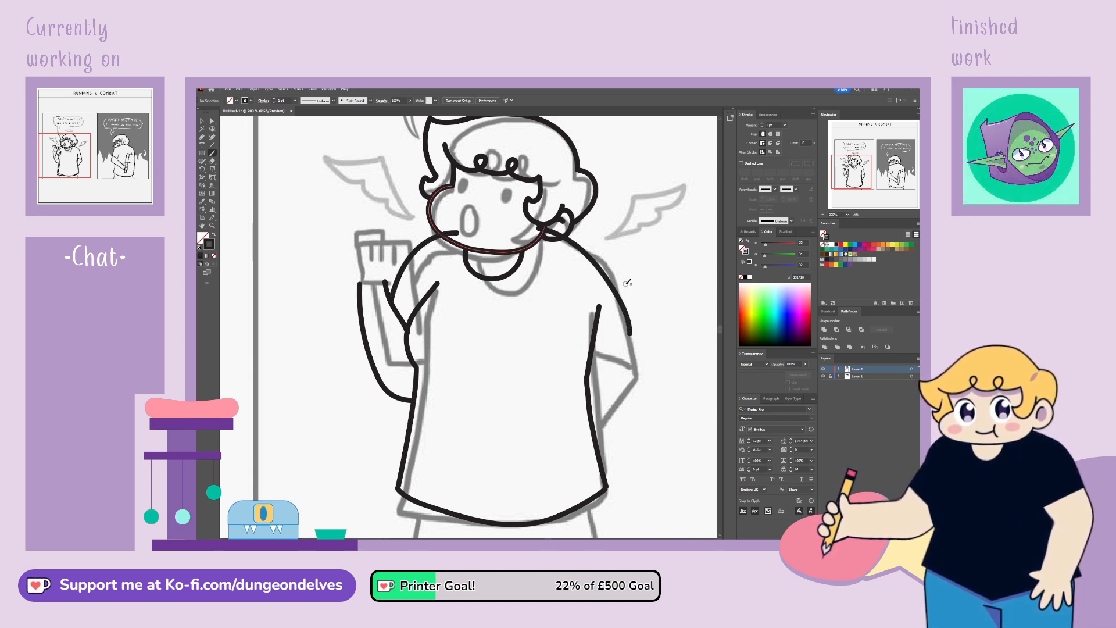
pyautogui.hotkey('ctrl', 'z')
pyautogui.moveTo(550, 232)
pyautogui.mouseDown()
pyautogui.moveTo(600, 261)
pyautogui.moveTo(630, 333)
pyautogui.mouseUp()
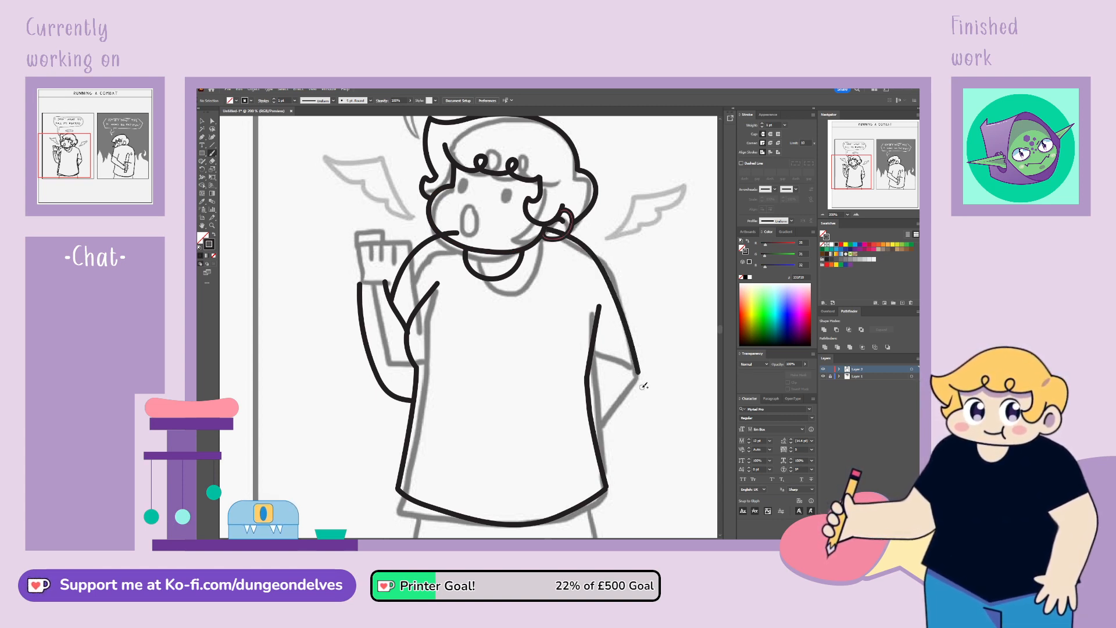
pyautogui.hotkey('ctrl', 'z')
pyautogui.moveTo(549, 231)
pyautogui.mouseDown()
pyautogui.moveTo(620, 265)
pyautogui.moveTo(638, 400)
pyautogui.mouseUp()
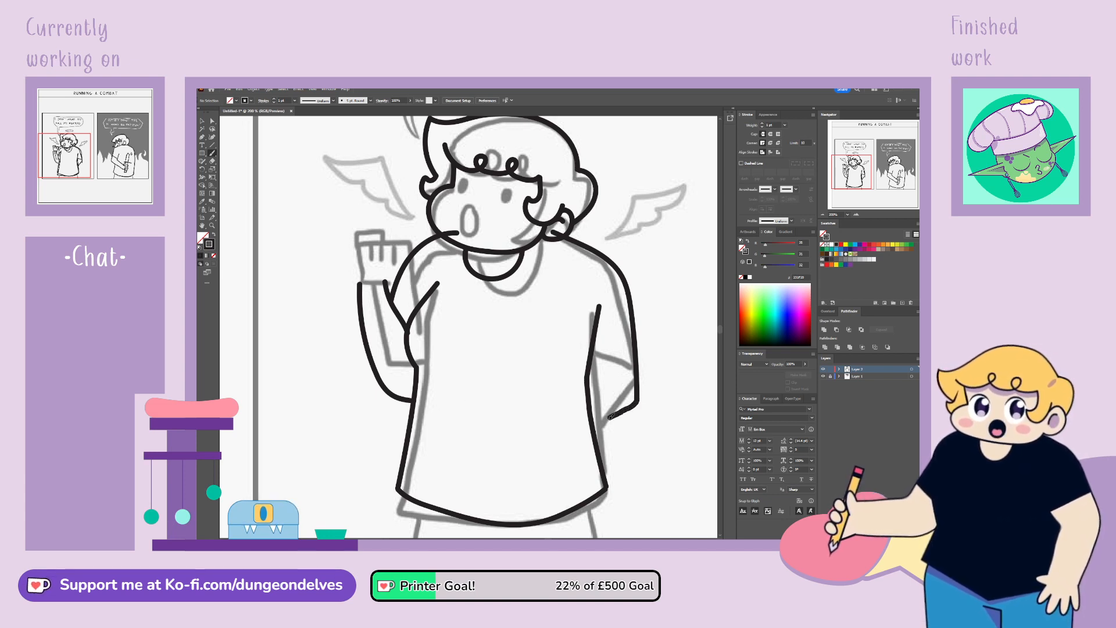
# Step: Ink the lowered arm's underside from the elbow back to the shirt, and add the sleeve hem and a short inner-elbow line
pyautogui.moveTo(638, 397); pyautogui.dragTo(599, 430)
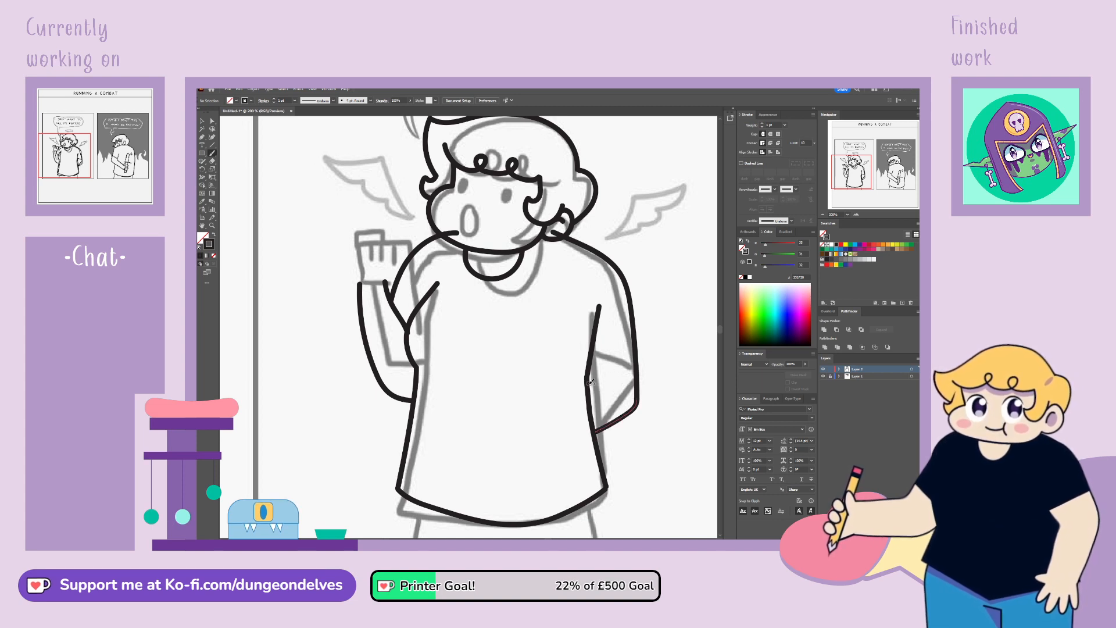
pyautogui.moveTo(595, 342); pyautogui.dragTo(636, 347)
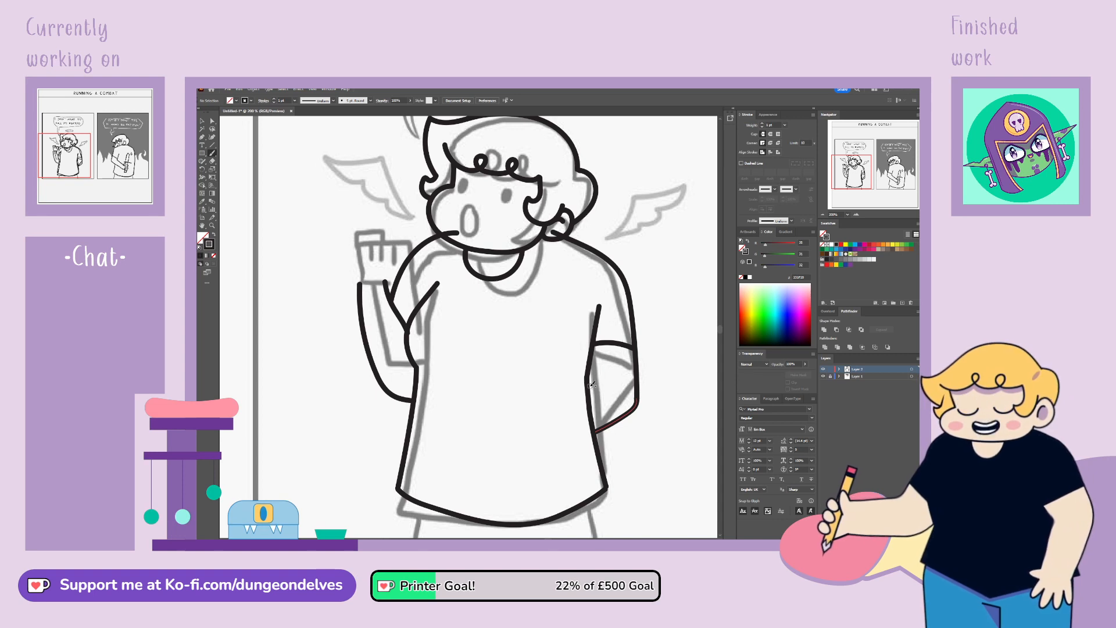
pyautogui.moveTo(616, 393); pyautogui.dragTo(589, 384)
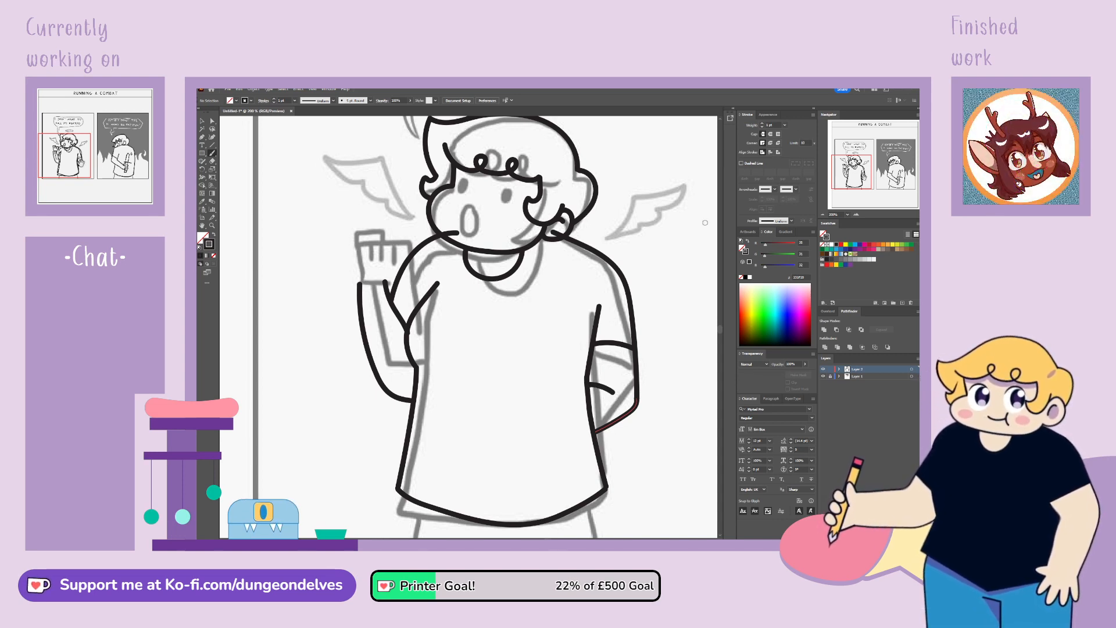
# Step: Hide the sketch layer to leave only the inked line art on the canvas
pyautogui.click(823, 377)
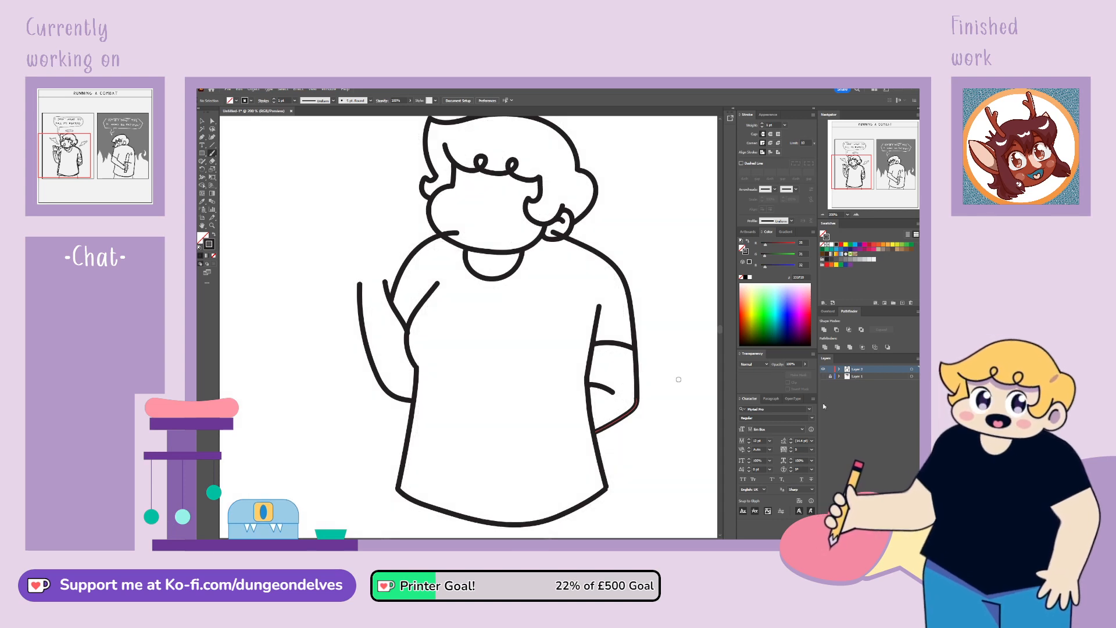
pyautogui.hotkey('ctrl', '-')
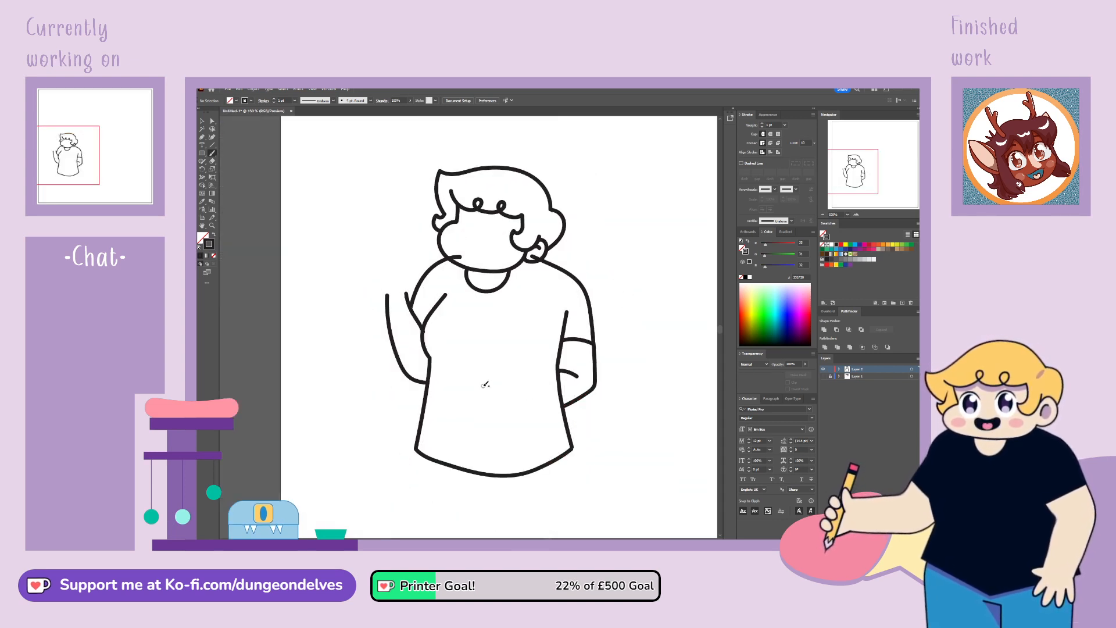
pyautogui.moveTo(484, 385)
pyautogui.mouseDown()
pyautogui.moveTo(444, 428)
pyautogui.moveTo(427, 404)
pyautogui.mouseUp()
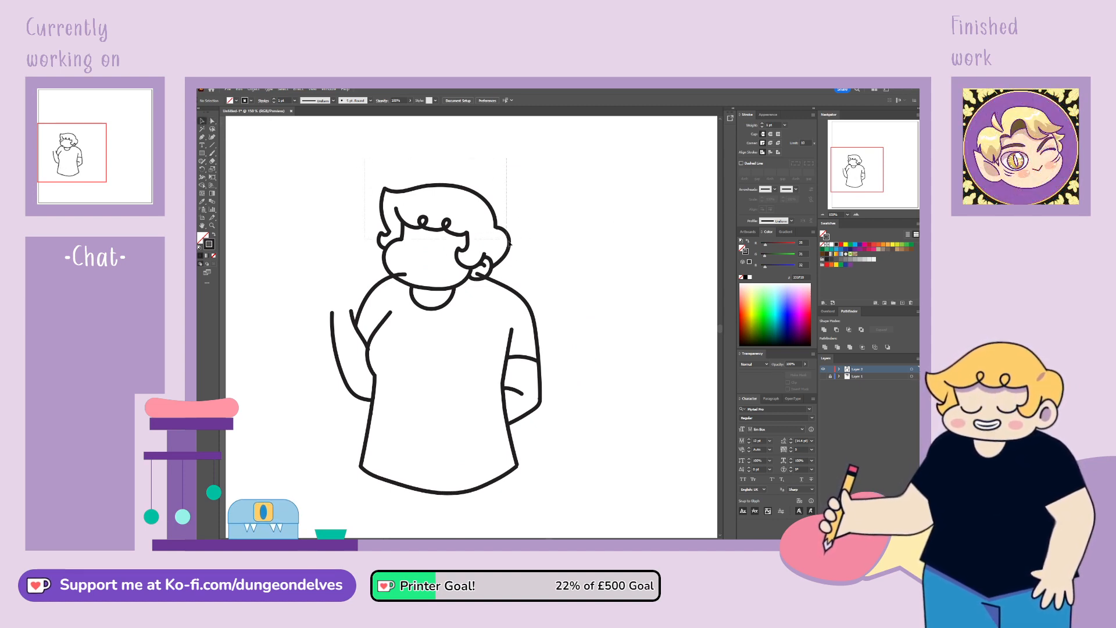
# Step: Select all the head and hair strokes, enlarge them slightly, and shift the head sideways over the body
pyautogui.moveTo(365, 158); pyautogui.dragTo(517, 264)
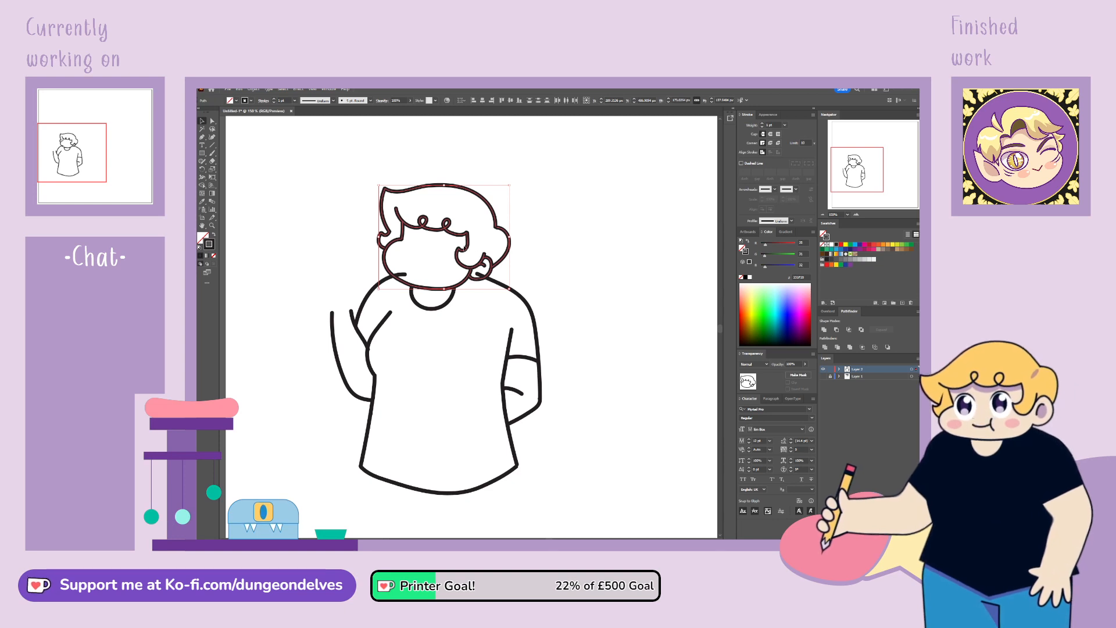
pyautogui.moveTo(444, 184); pyautogui.dragTo(444, 176)
pyautogui.moveTo(493, 271); pyautogui.dragTo(501, 275)
pyautogui.click(576, 260)
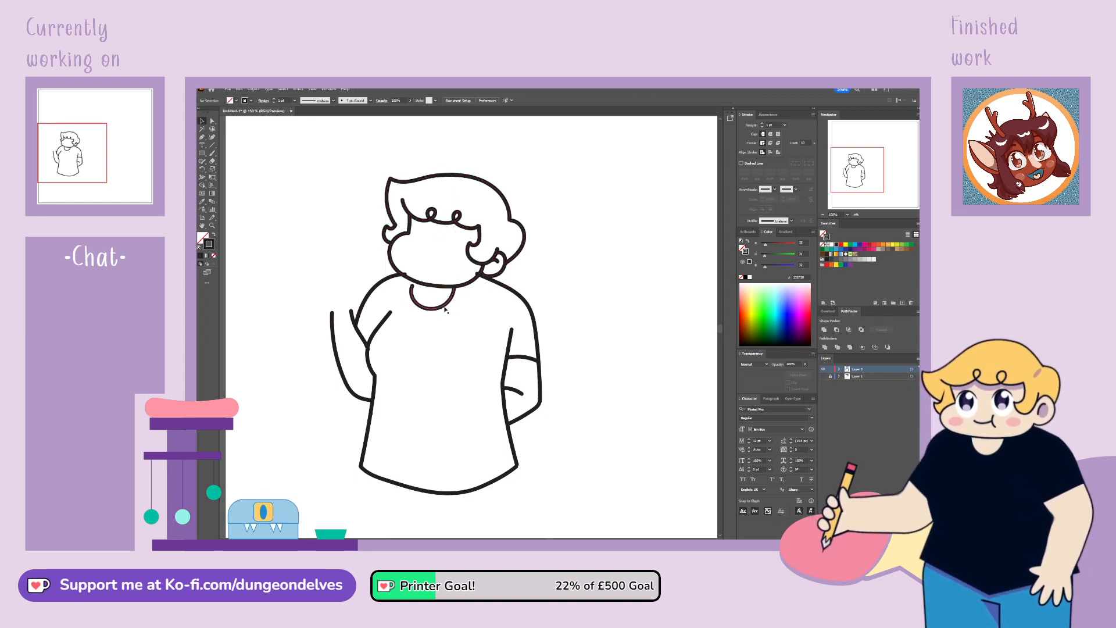
# Step: Move and widen the T-shirt's neckline to sit under the enlarged head, and adjust its bottom curve
pyautogui.click(446, 310)
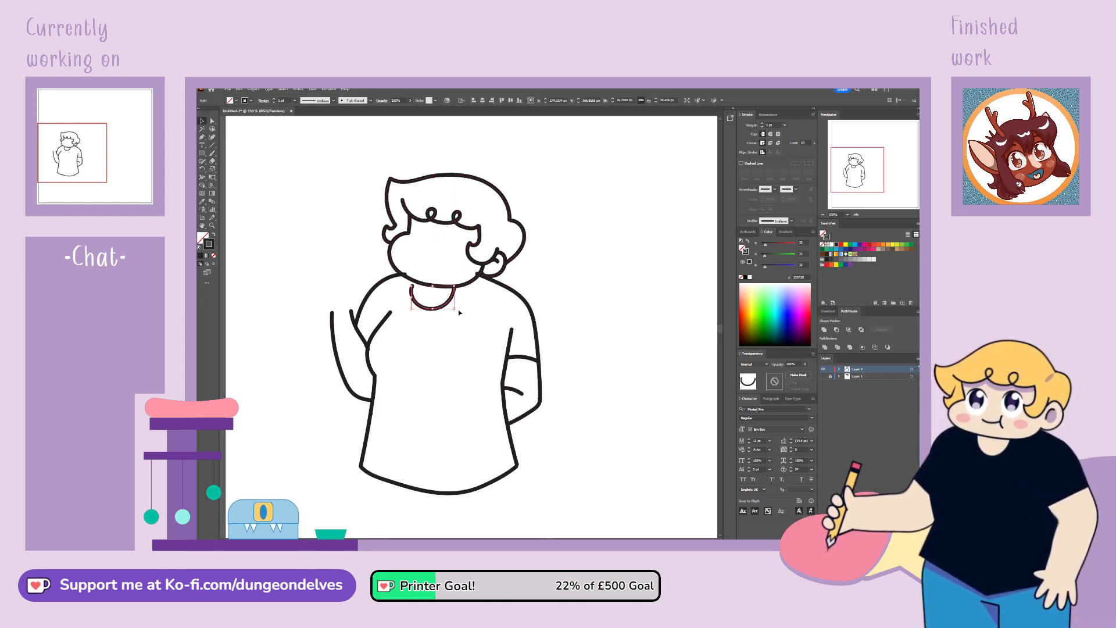
pyautogui.moveTo(458, 309)
pyautogui.mouseDown()
pyautogui.moveTo(450, 304)
pyautogui.moveTo(462, 288)
pyautogui.mouseUp()
pyautogui.press('a')
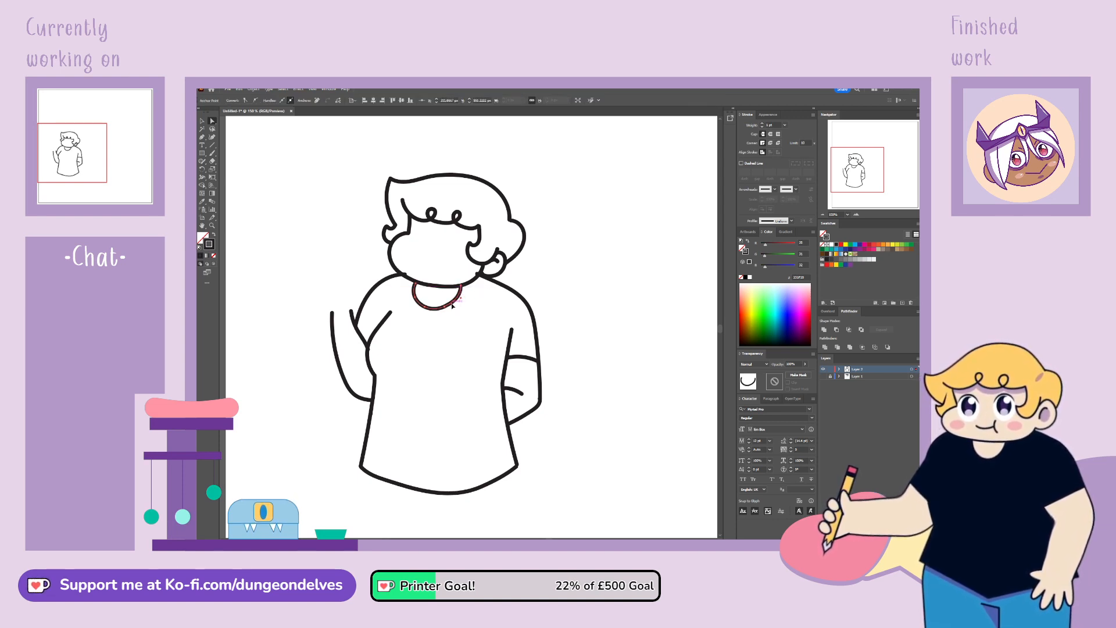
pyautogui.moveTo(451, 307); pyautogui.dragTo(448, 310)
pyautogui.click(541, 475)
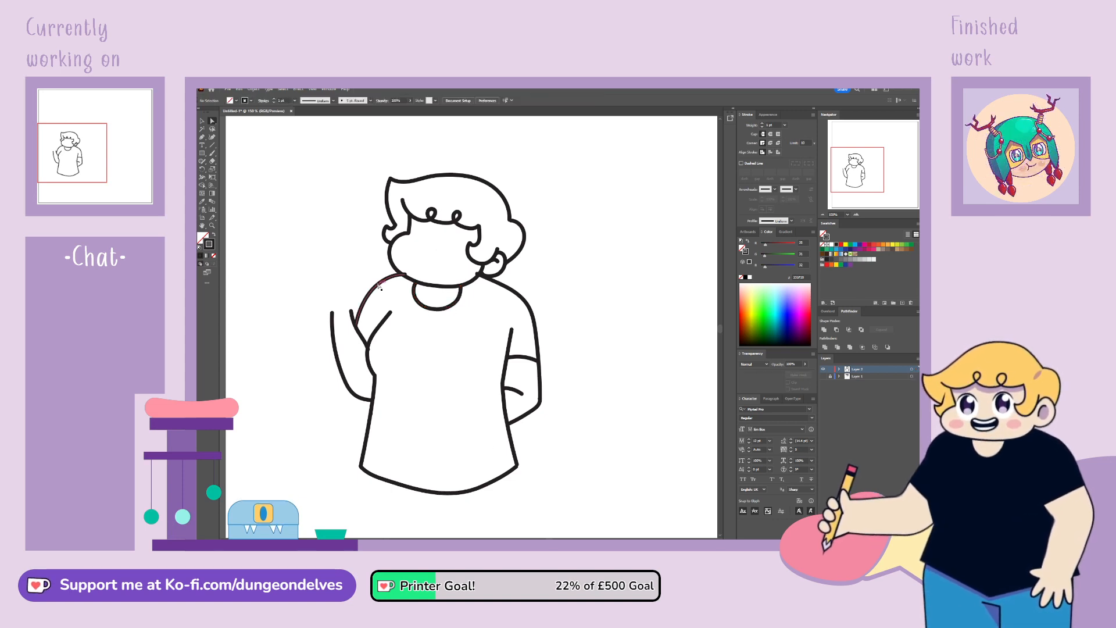
# Step: Move the inner end points of both shoulder lines so they meet the edge of the jaw
pyautogui.click(406, 275)
pyautogui.moveTo(405, 275); pyautogui.dragTo(392, 278)
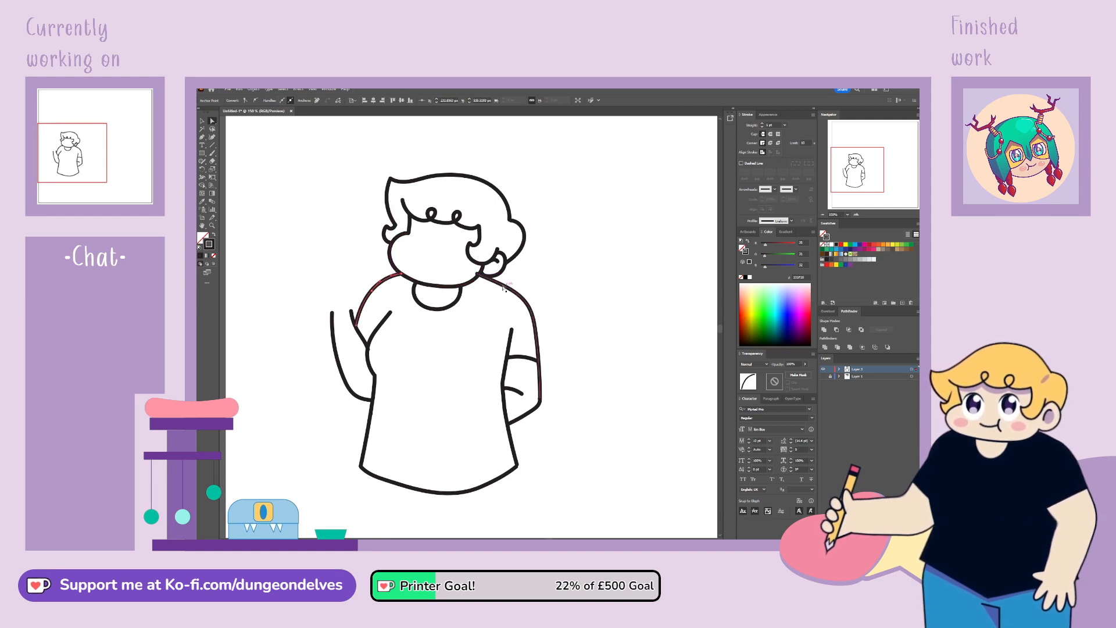
pyautogui.click(489, 280)
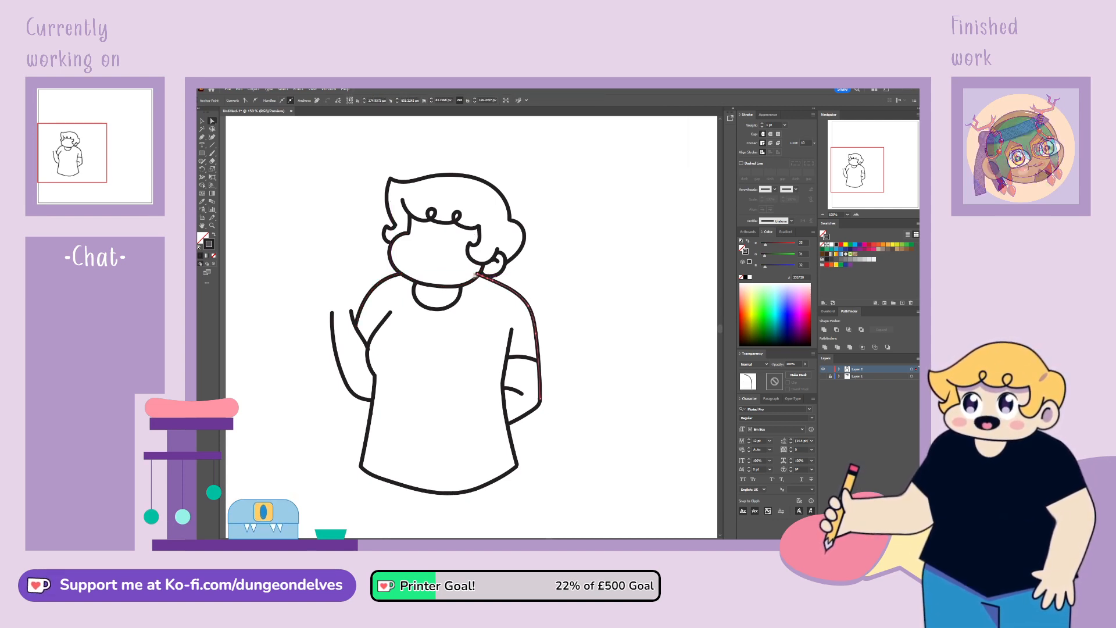
pyautogui.moveTo(479, 274); pyautogui.dragTo(480, 277)
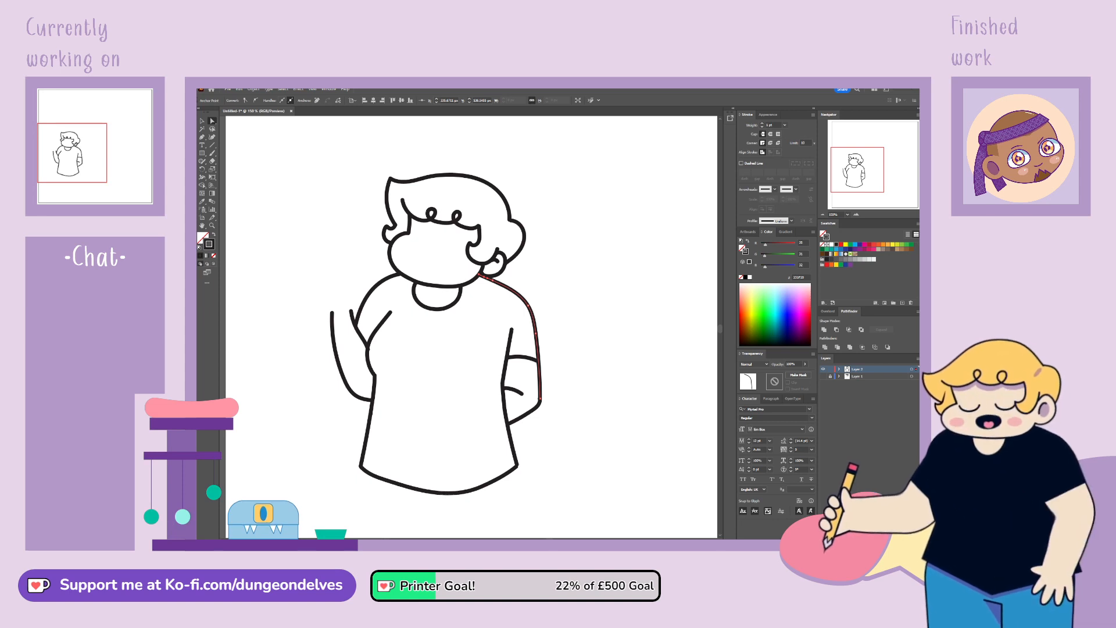
pyautogui.click(557, 402)
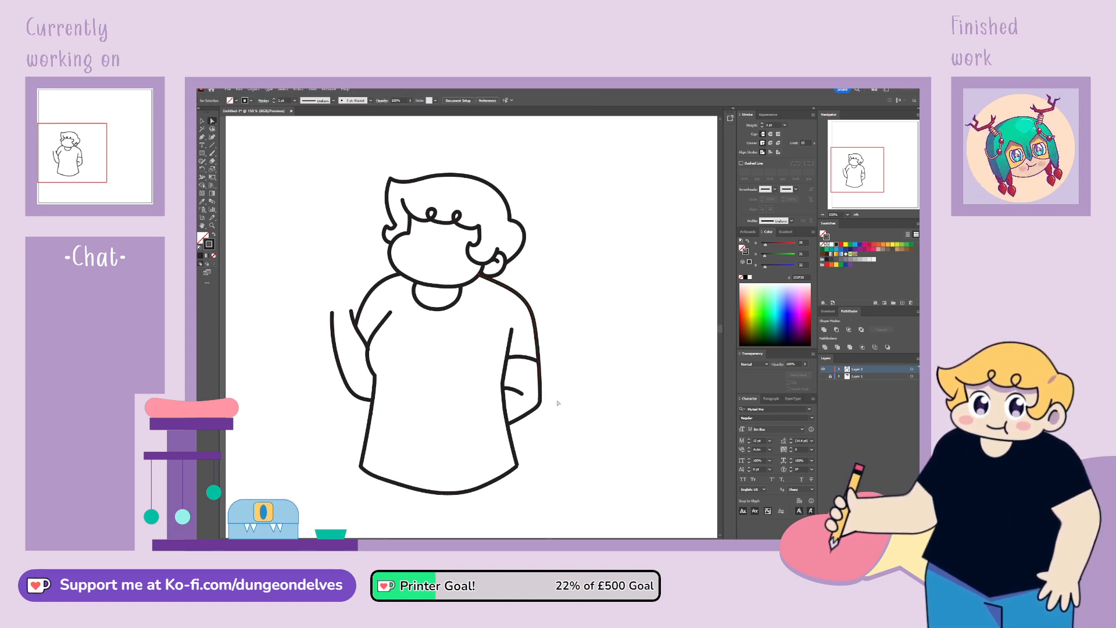
# Step: Join the lowered arm's outer line and its underside into one path at the elbow
pyautogui.moveTo(534, 395); pyautogui.dragTo(551, 407)
pyautogui.hotkey('ctrl', 'j')
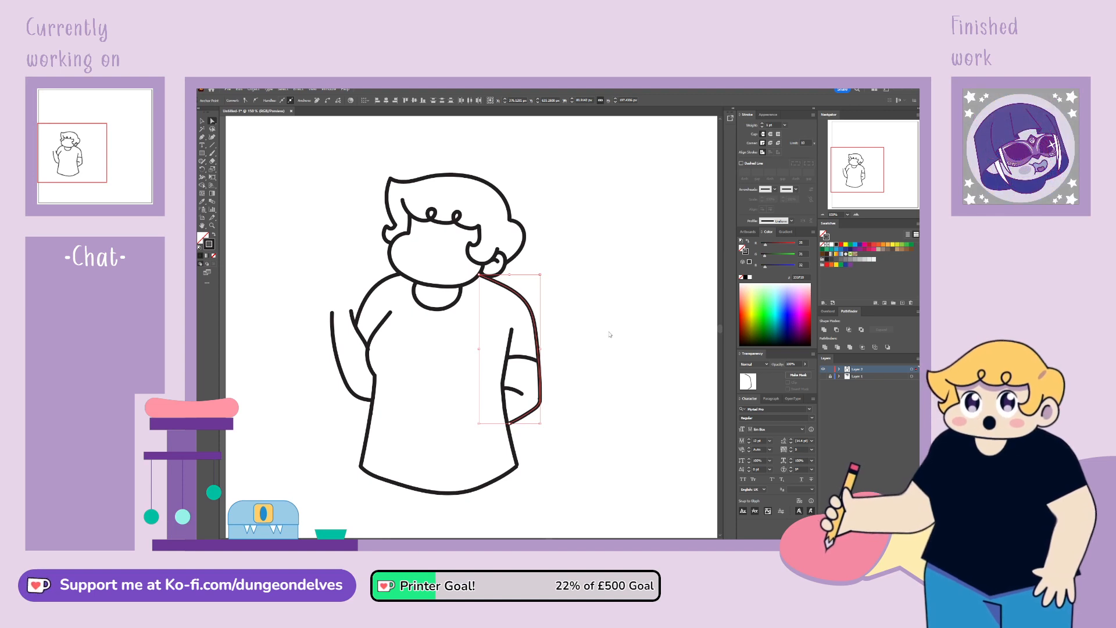
pyautogui.click(596, 483)
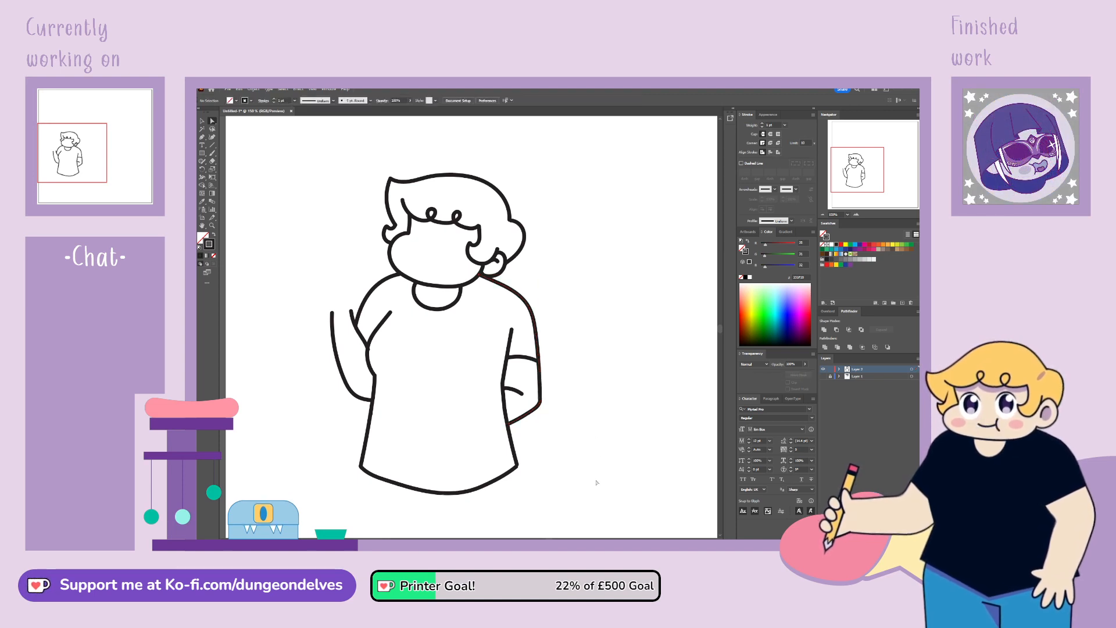
pyautogui.click(542, 402)
pyautogui.click(557, 403)
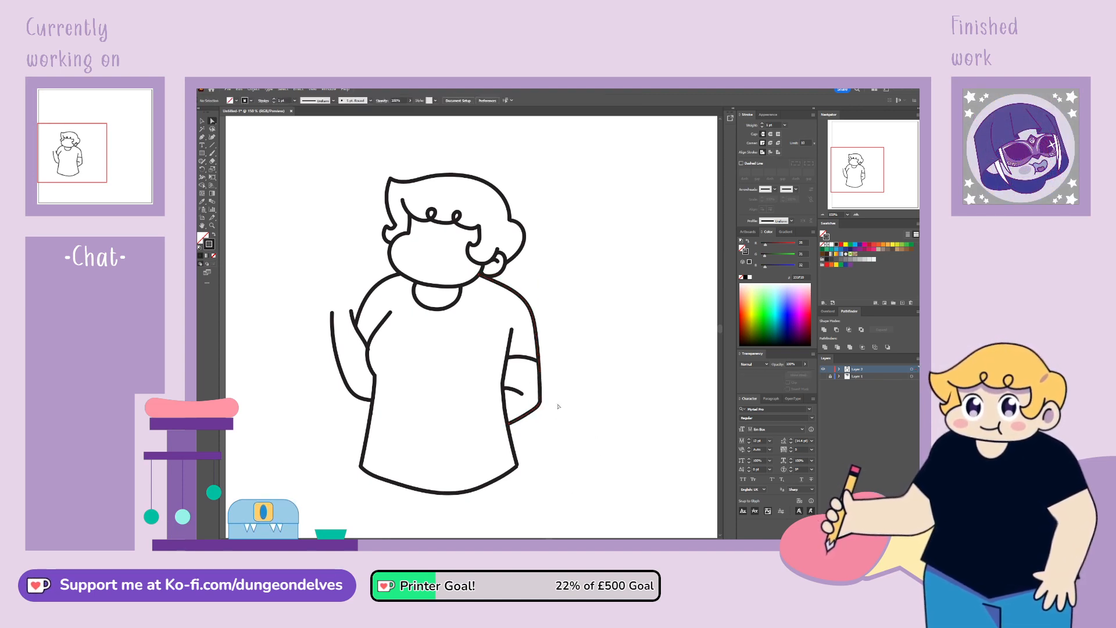
pyautogui.click(511, 394)
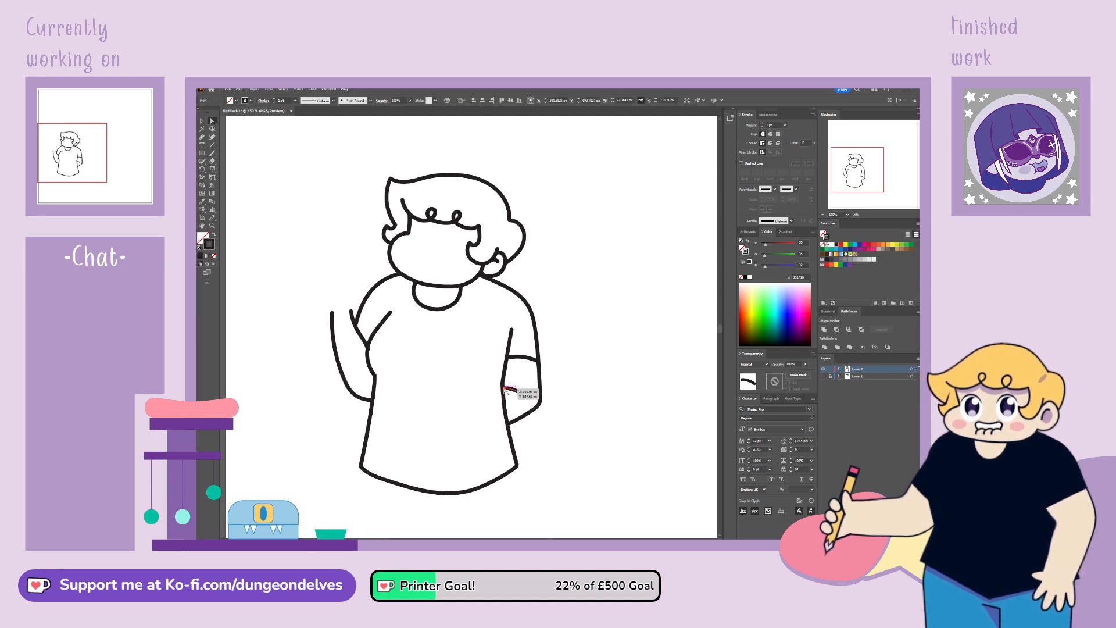
pyautogui.click(585, 381)
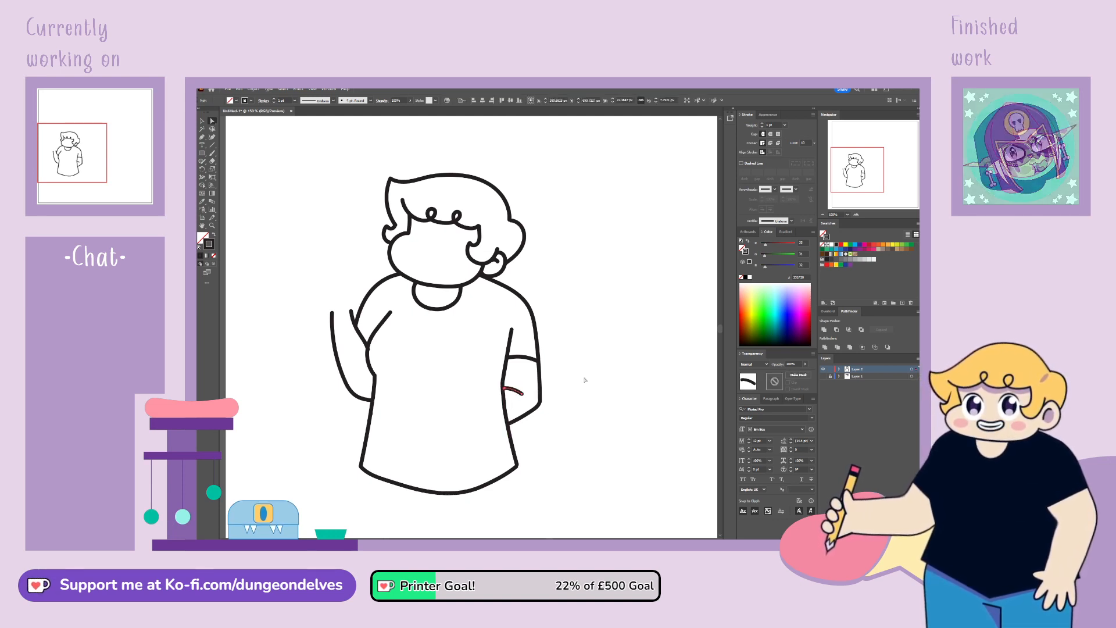
pyautogui.click(503, 386)
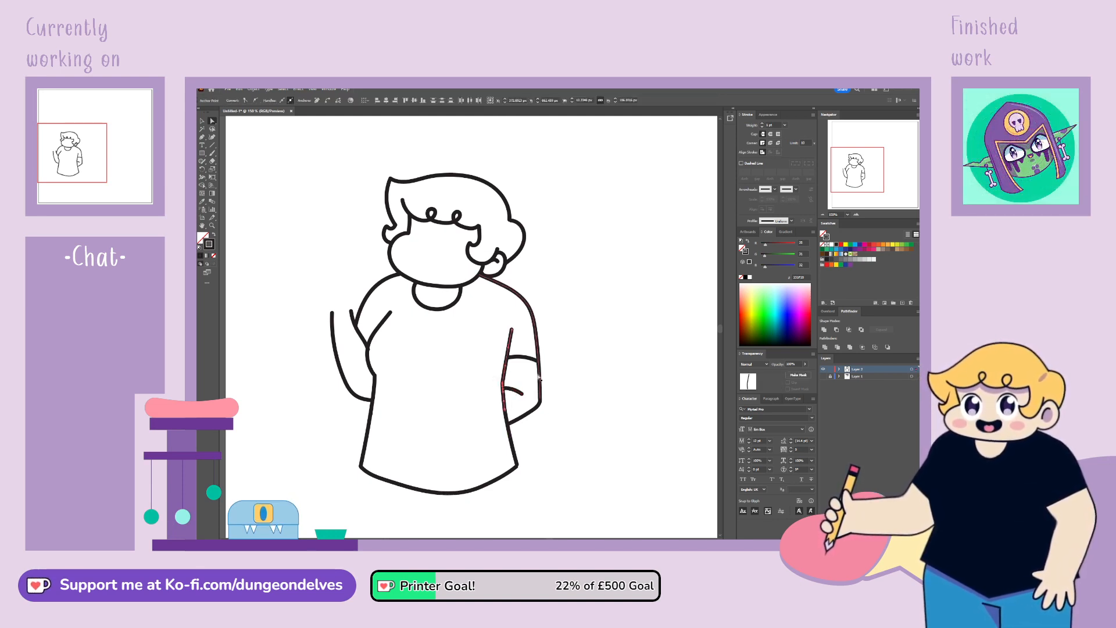
pyautogui.press('Delete')
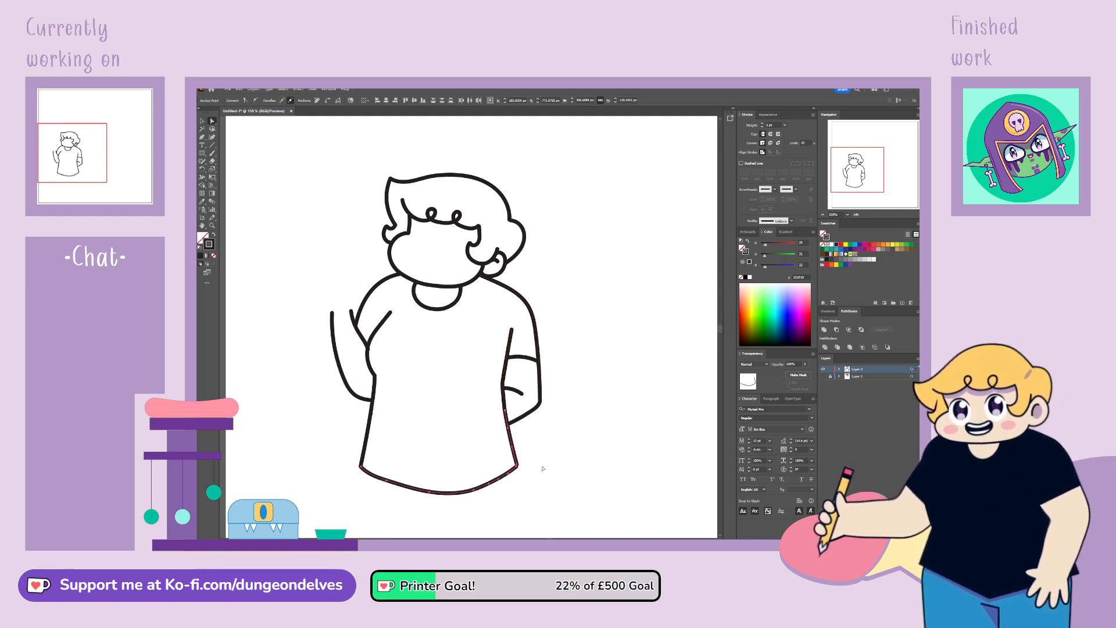
pyautogui.hotkey('ctrl', 'z')
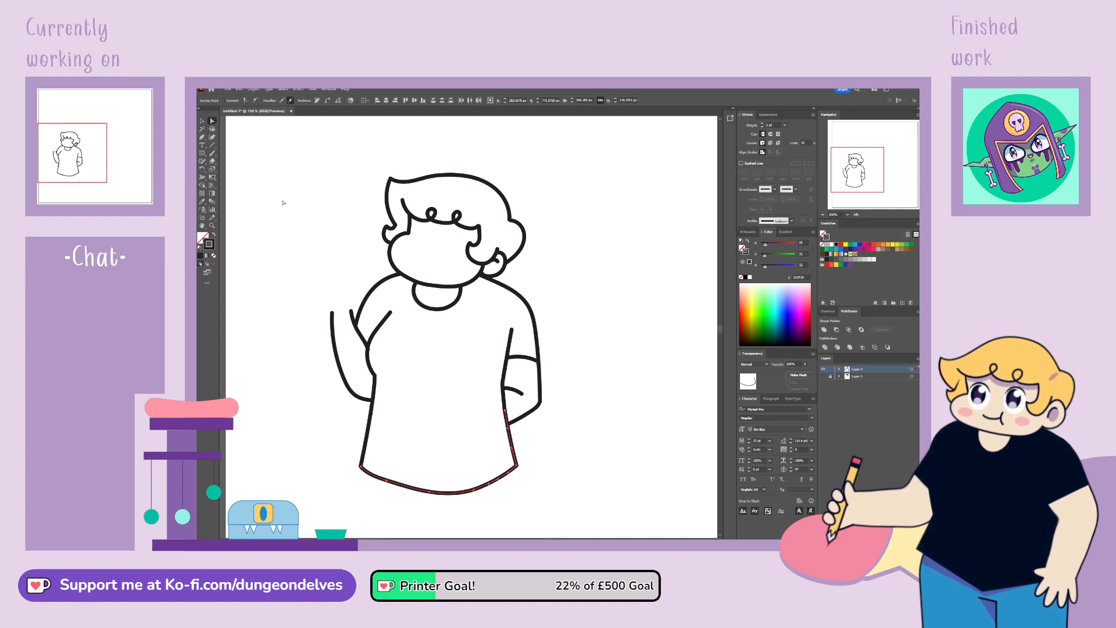
# Step: Move the lower end of the raised arm's inner line so it meets the shirt near the armpit
pyautogui.click(370, 347)
pyautogui.moveTo(370, 347); pyautogui.dragTo(370, 352)
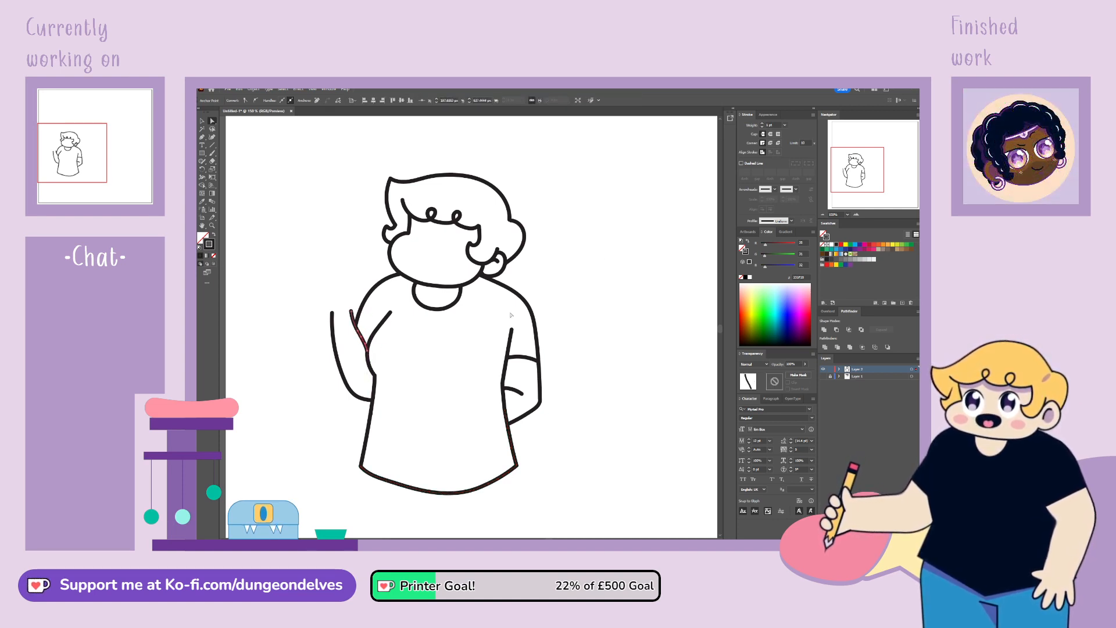
pyautogui.click(553, 305)
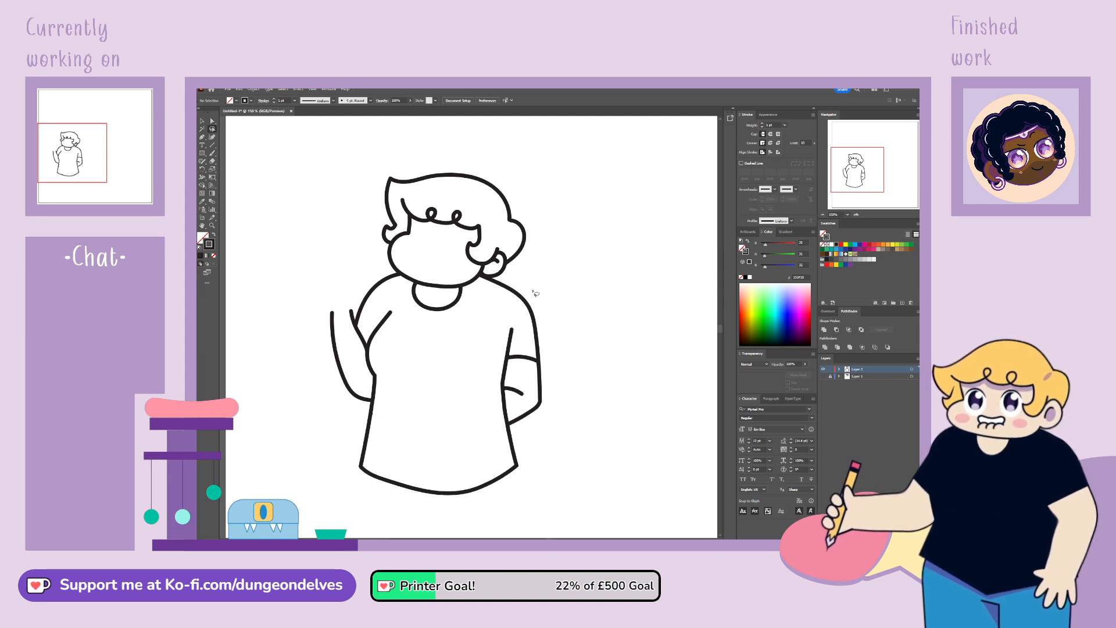
# Step: Select the lowered arm's outer line, sleeve edge and underside, and widen the arm slightly outward
pyautogui.moveTo(528, 285)
pyautogui.mouseDown()
pyautogui.moveTo(535, 406)
pyautogui.moveTo(566, 394)
pyautogui.moveTo(529, 285)
pyautogui.mouseUp()
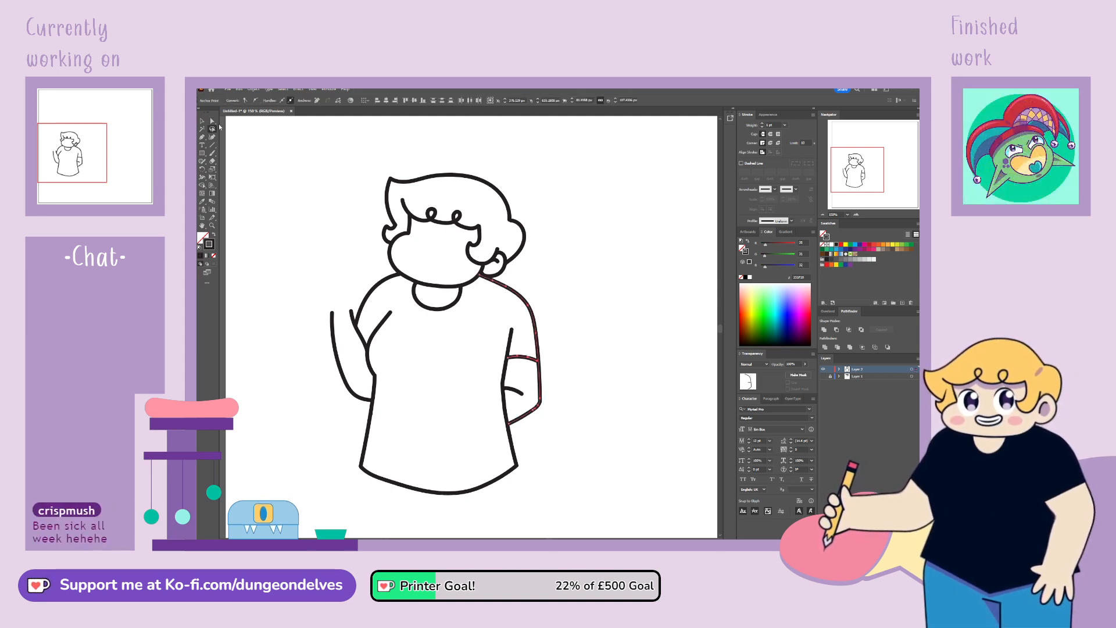
pyautogui.press('a')
pyautogui.moveTo(538, 328); pyautogui.dragTo(539, 337)
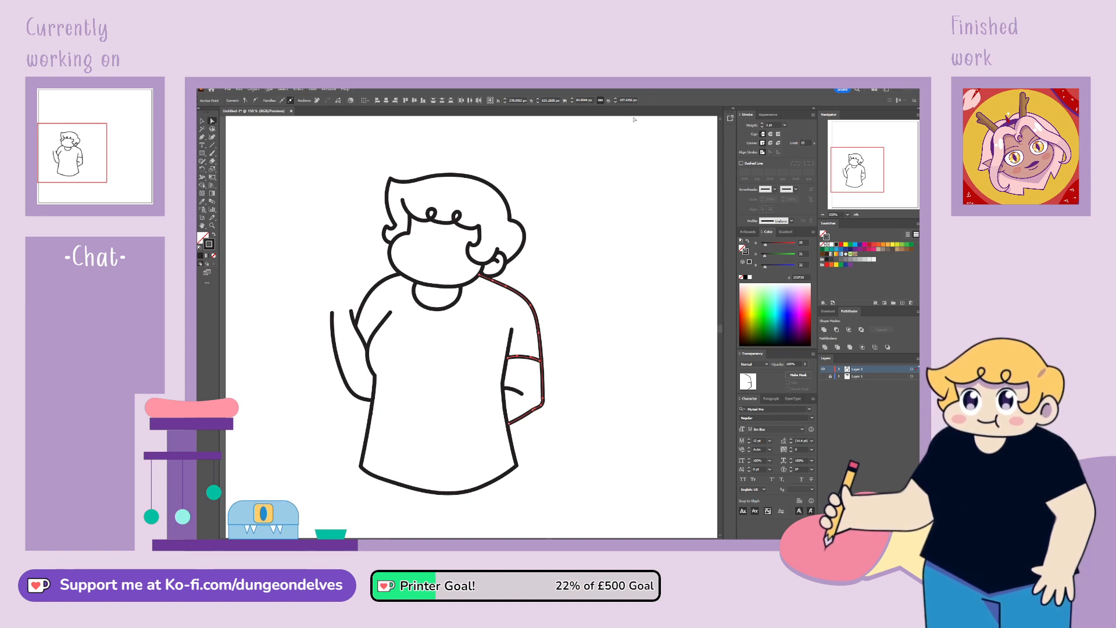
# Step: Bend the lowered arm's straight underside into a gentle curve and round it off at the elbow
pyautogui.click(201, 138)
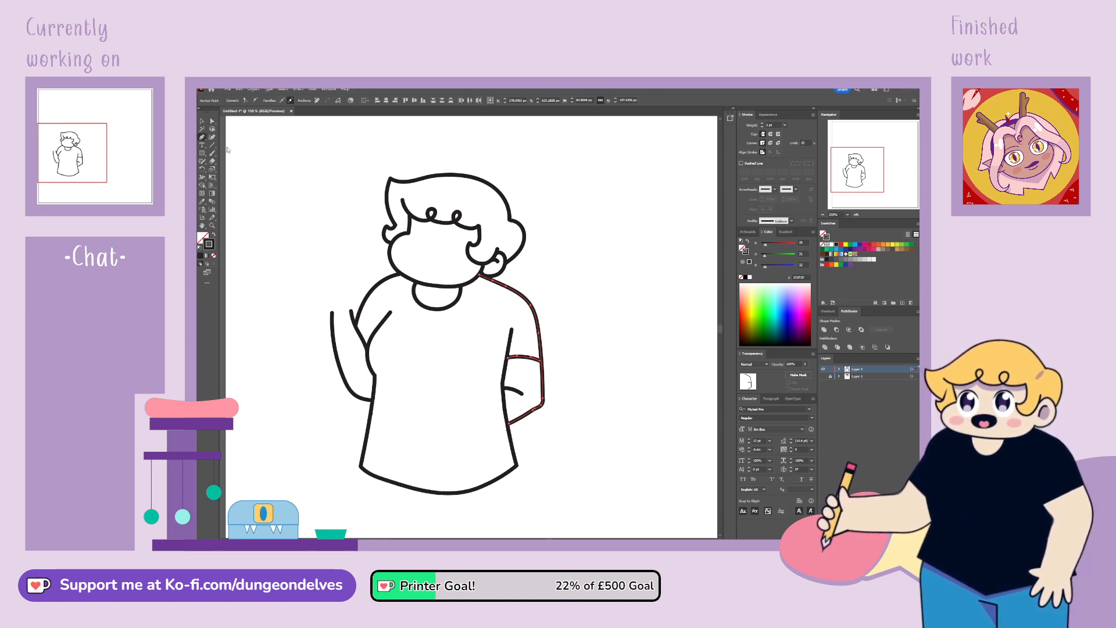
pyautogui.click(534, 410)
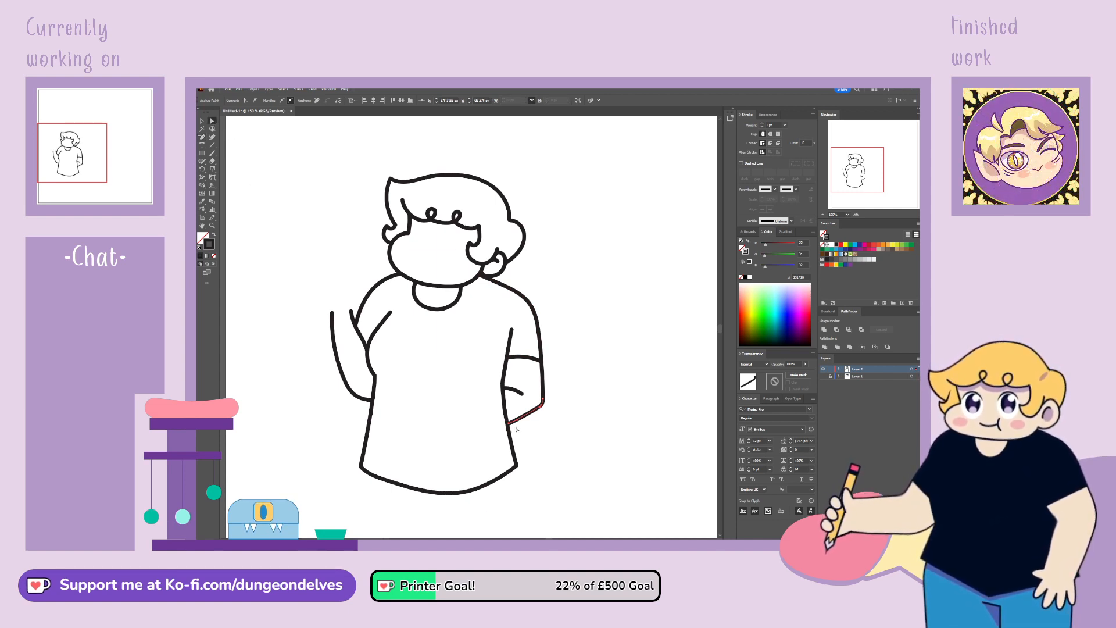
pyautogui.moveTo(508, 427); pyautogui.dragTo(508, 427)
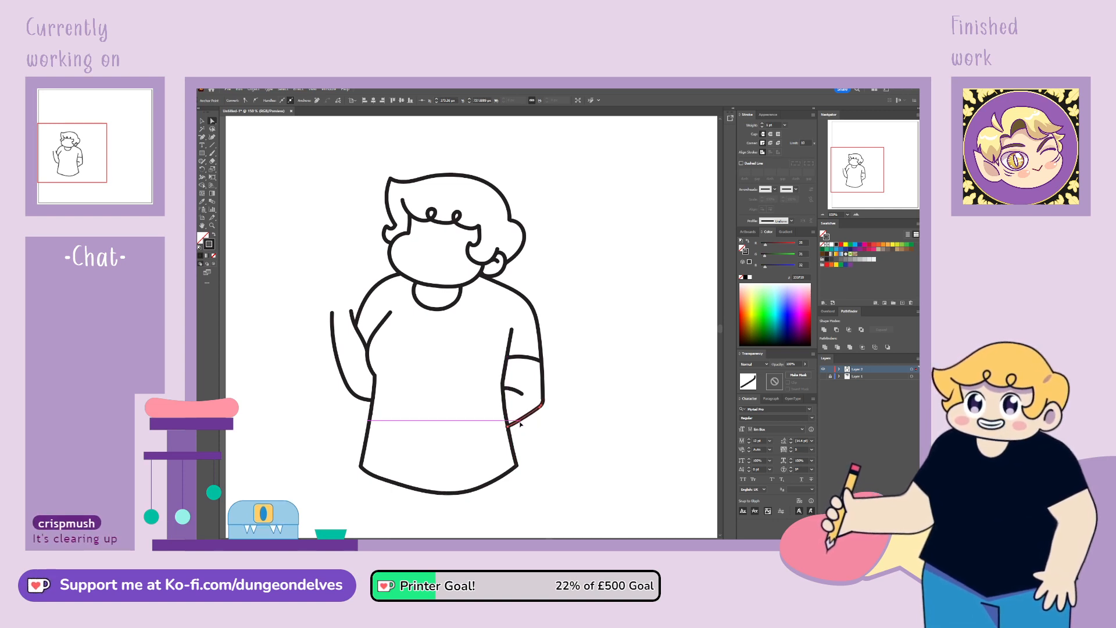
pyautogui.click(542, 402)
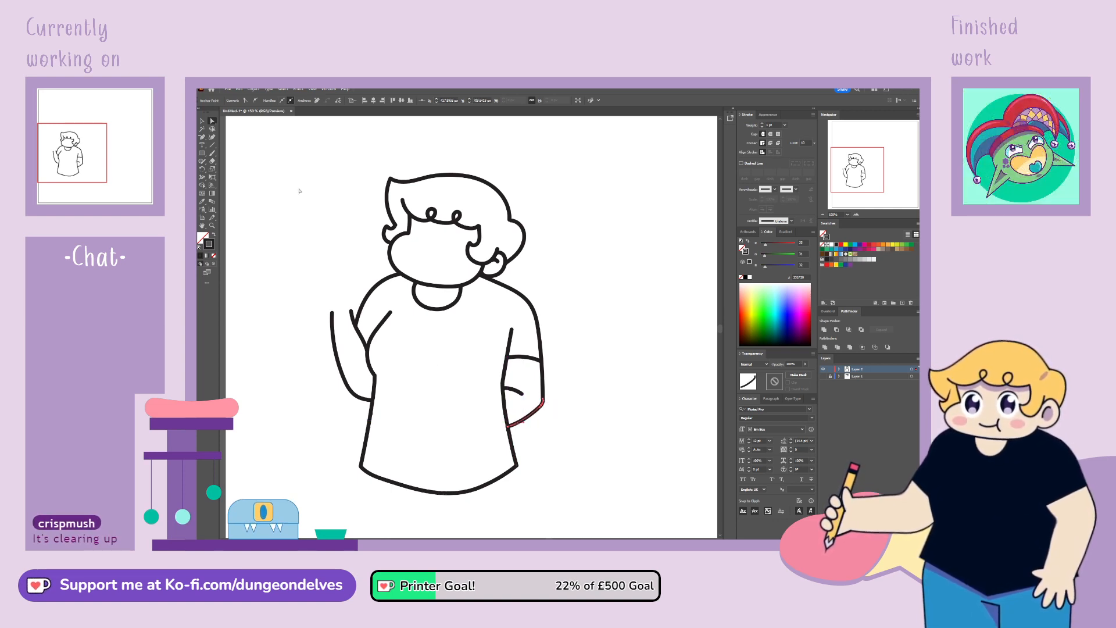
pyautogui.click(245, 102)
pyautogui.click(256, 101)
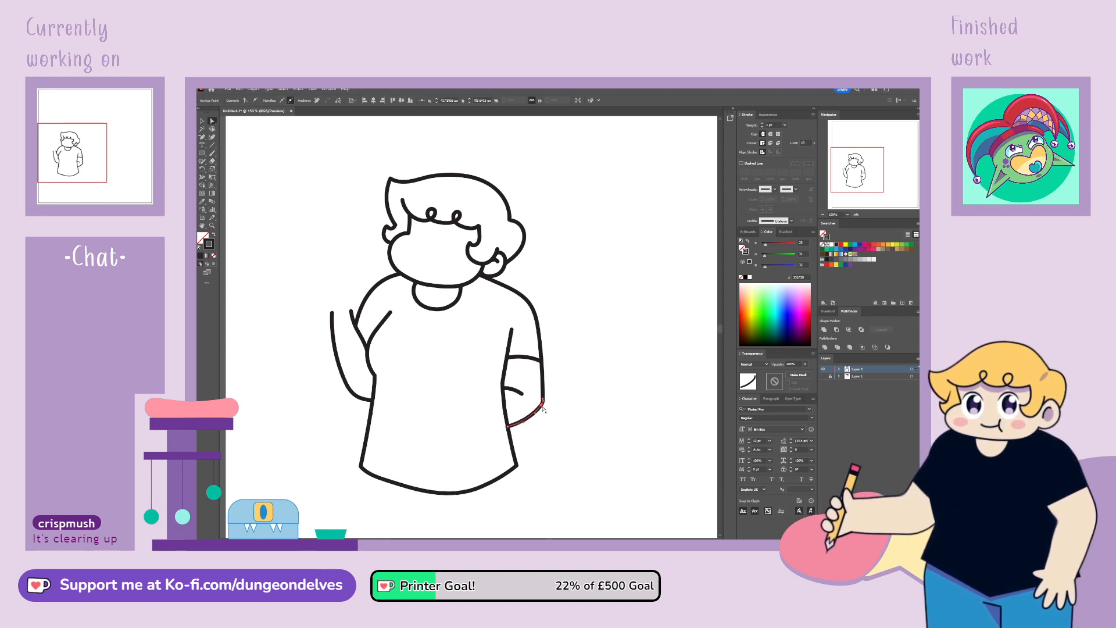
pyautogui.moveTo(541, 406); pyautogui.dragTo(537, 415)
pyautogui.hotkey('ctrl', 'z')
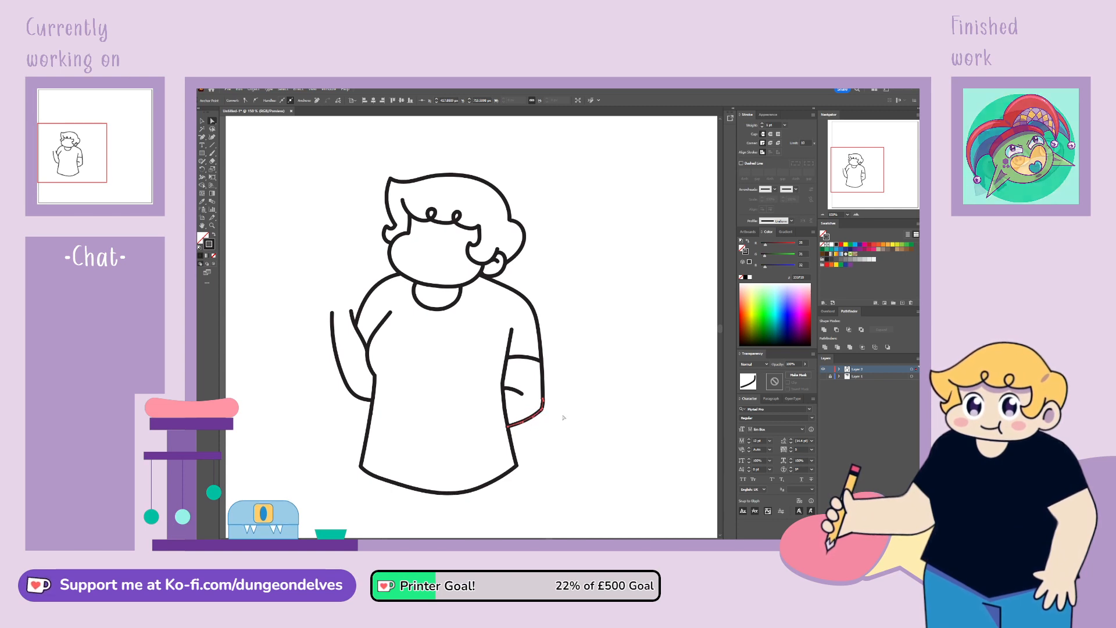
pyautogui.click(563, 418)
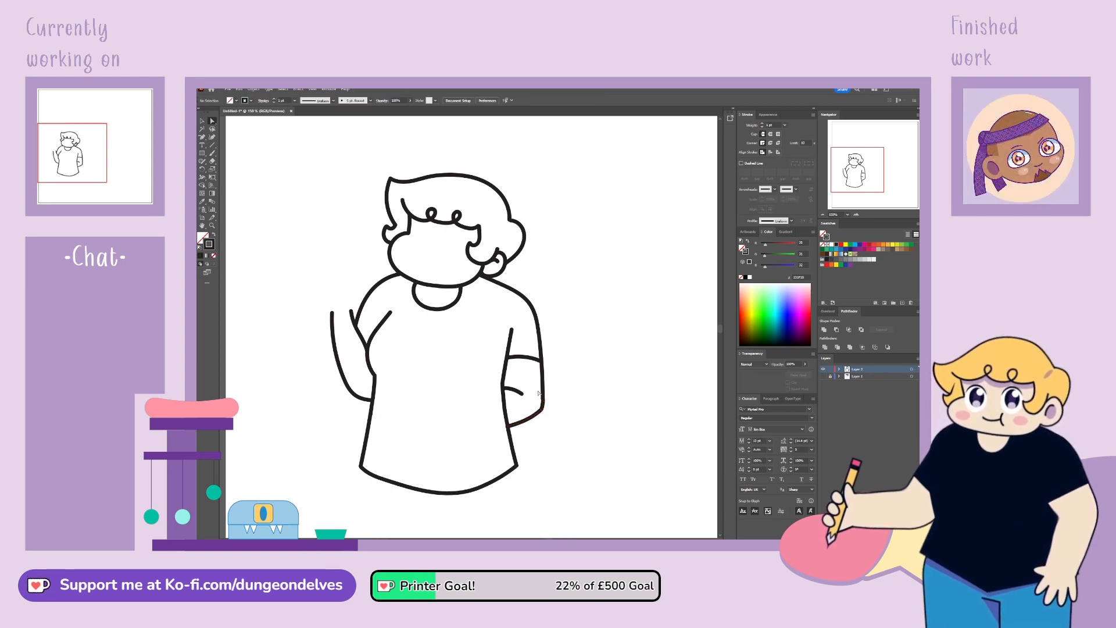
# Step: Smooth the lowered arm's outer line at the elbow and set the underside's inner end against the shirt's side
pyautogui.click(540, 395)
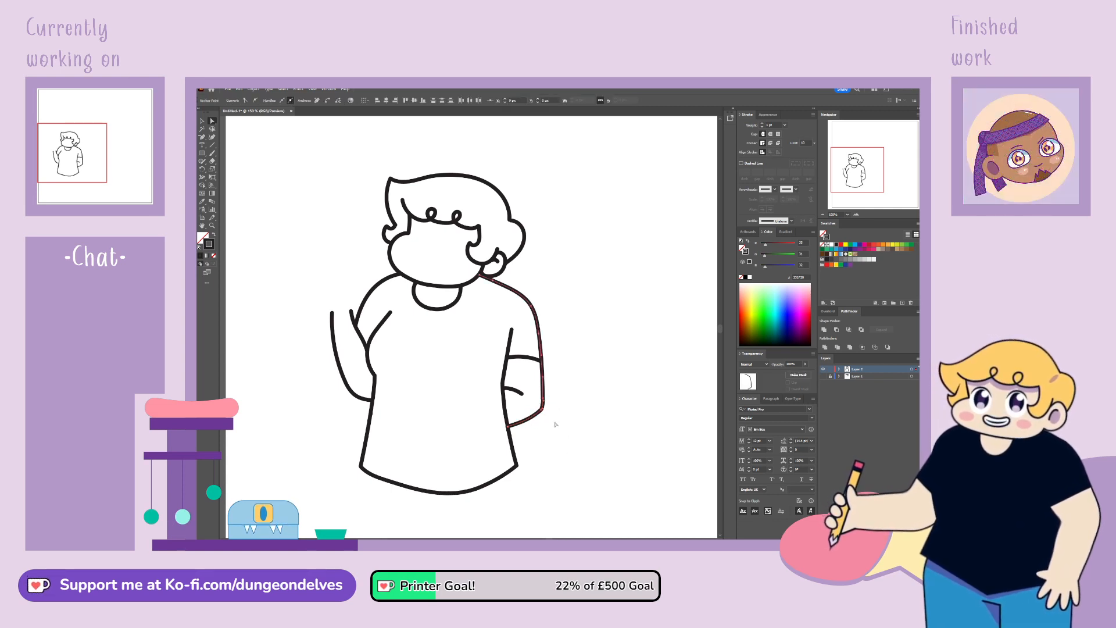
pyautogui.click(246, 100)
pyautogui.click(255, 100)
pyautogui.click(570, 410)
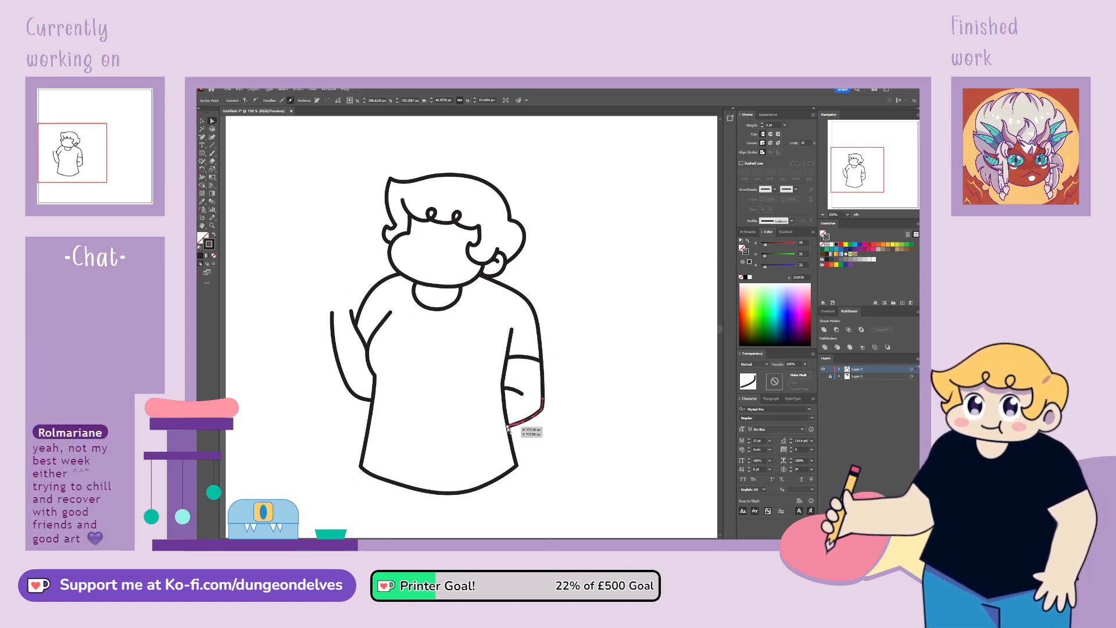
pyautogui.moveTo(511, 428); pyautogui.dragTo(509, 429)
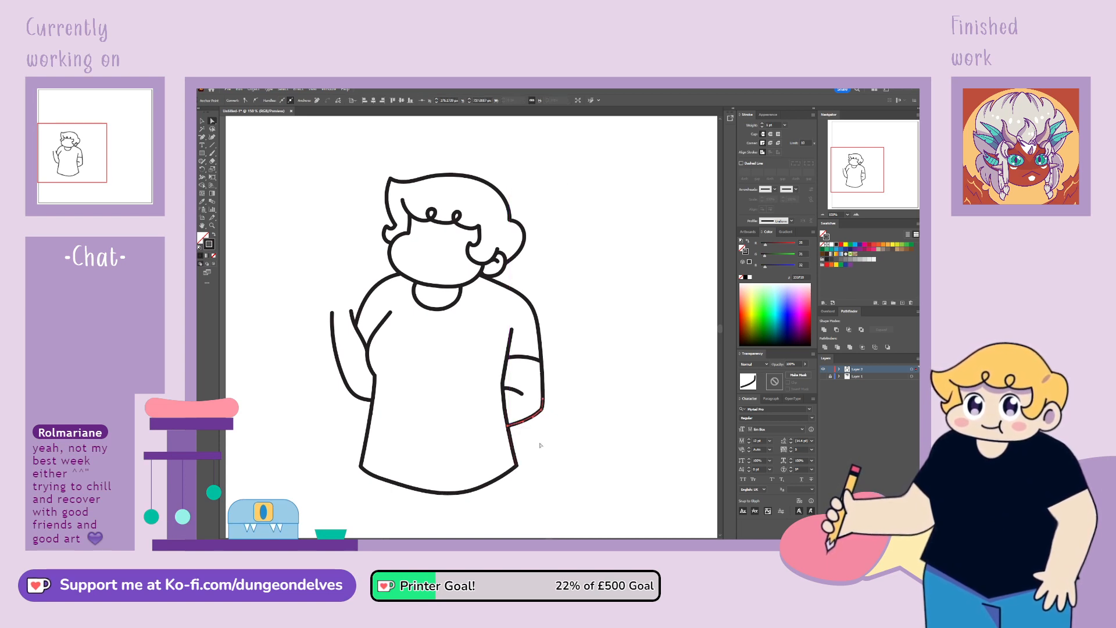
pyautogui.click(545, 462)
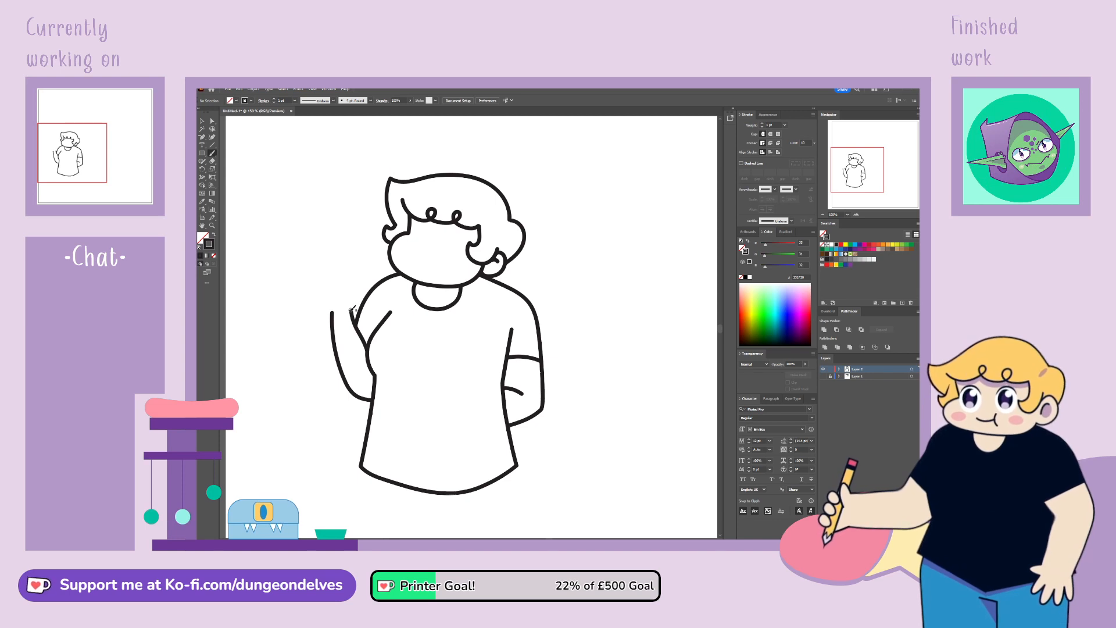
# Step: Draw a closed fist with curled fingers above the raised forearm, and tilt and shift the grouped hand toward the face
pyautogui.moveTo(352, 309); pyautogui.dragTo(358, 282)
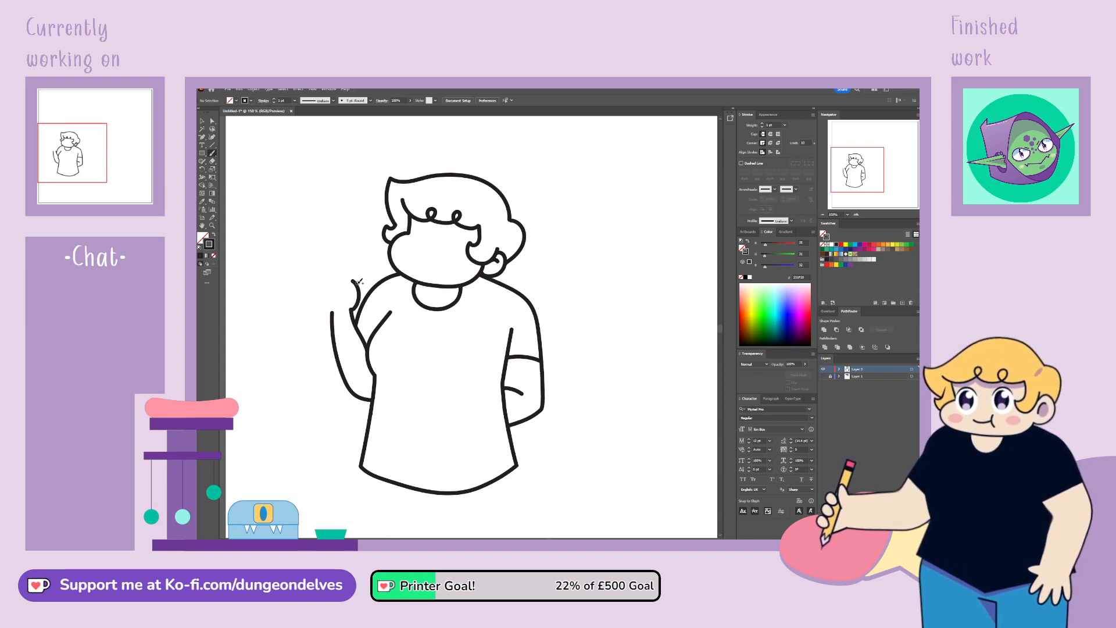
pyautogui.moveTo(354, 268)
pyautogui.mouseDown()
pyautogui.moveTo(330, 265)
pyautogui.moveTo(316, 285)
pyautogui.mouseUp()
pyautogui.moveTo(322, 301); pyautogui.dragTo(333, 312)
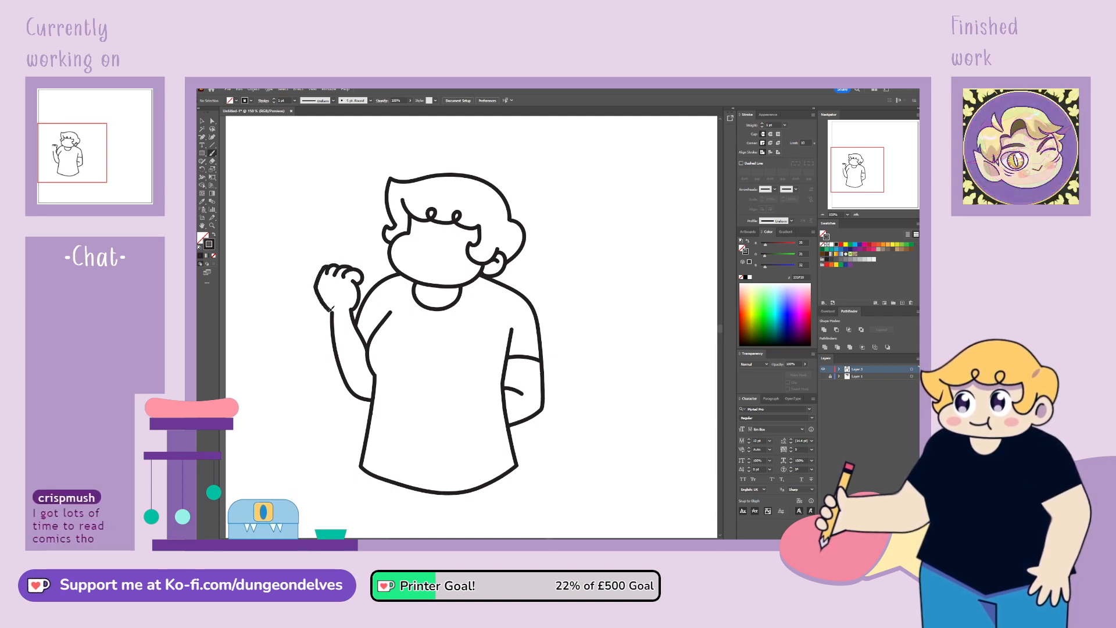
pyautogui.press('v')
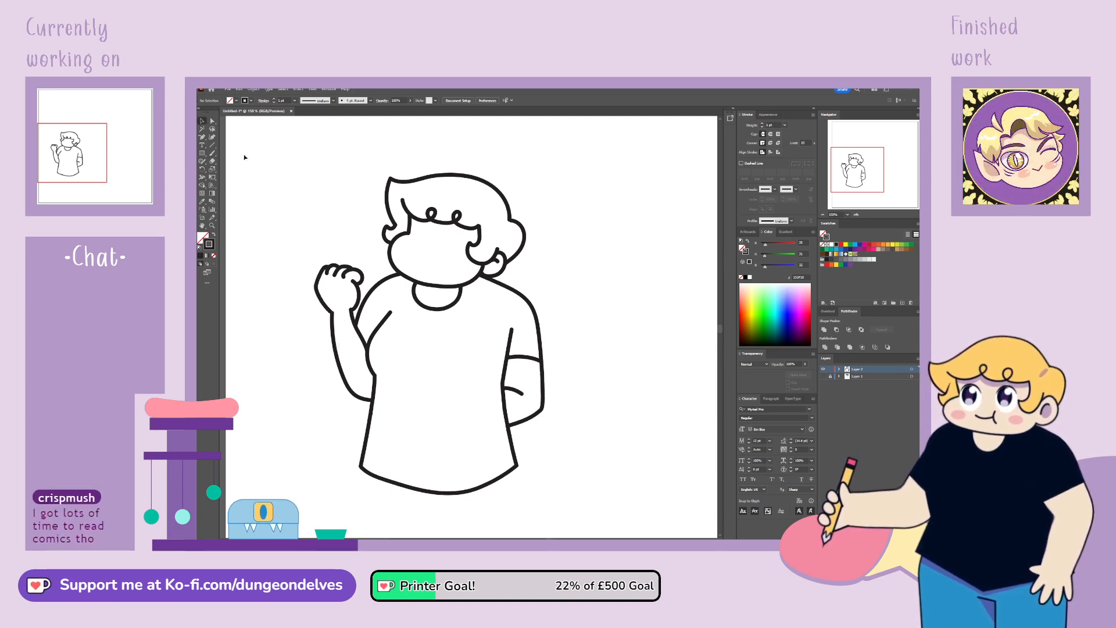
pyautogui.moveTo(361, 289); pyautogui.dragTo(381, 275)
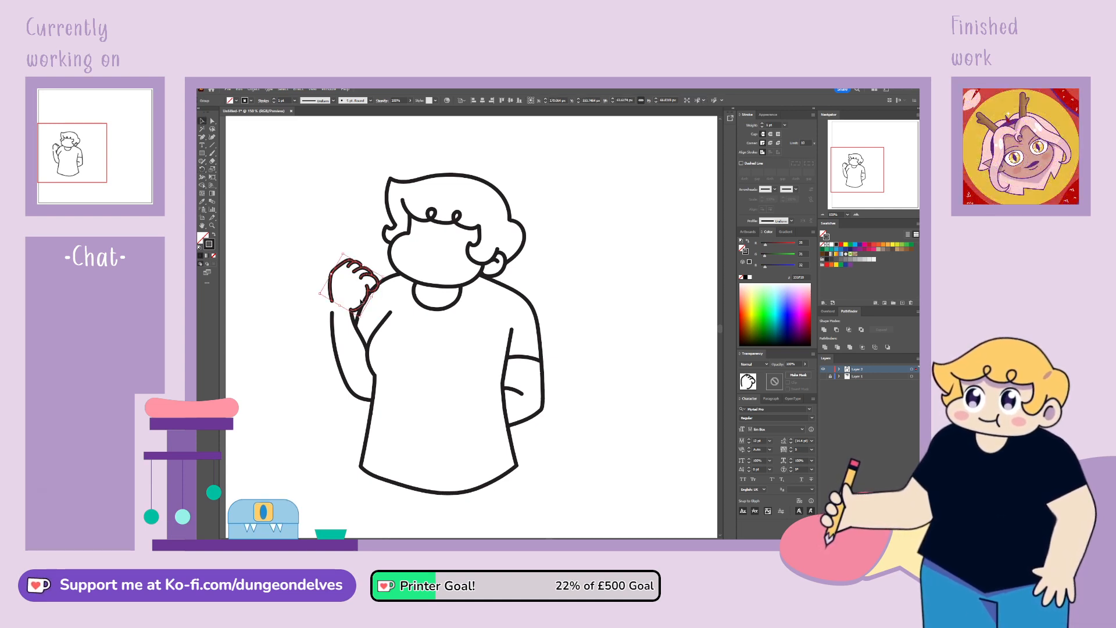
# Step: Isolate the fist group and extend the outer line of the hand down to meet the forearm's outer line
pyautogui.doubleClick(372, 293)
pyautogui.click(317, 397)
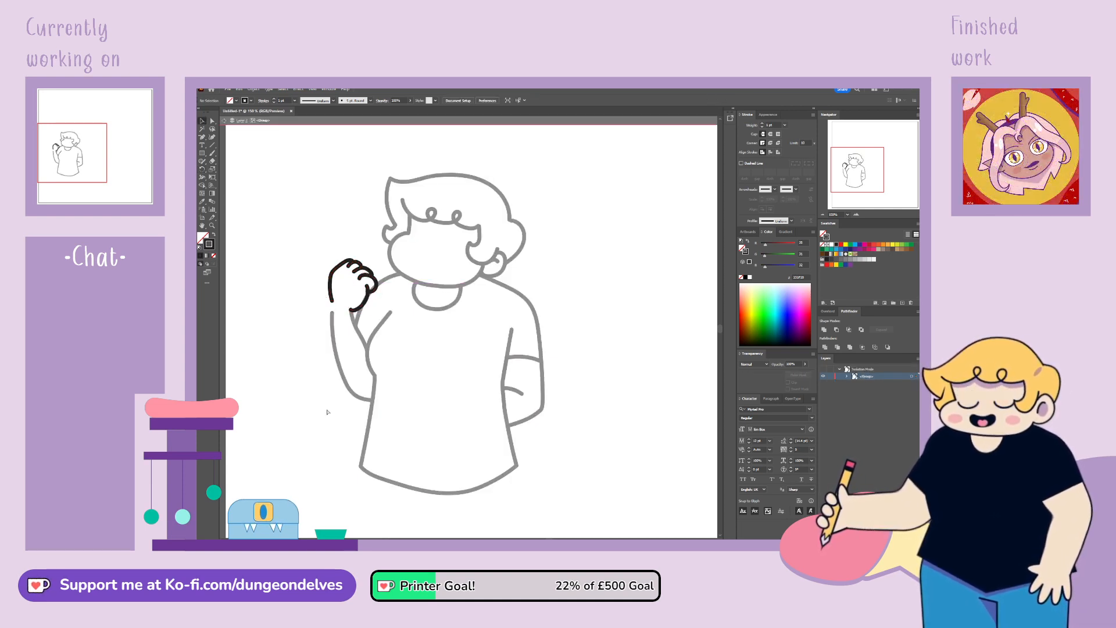
pyautogui.click(377, 284)
pyautogui.hotkey('ctrl', '+')
pyautogui.hotkey('ctrl', '+')
pyautogui.hotkey('ctrl', '+')
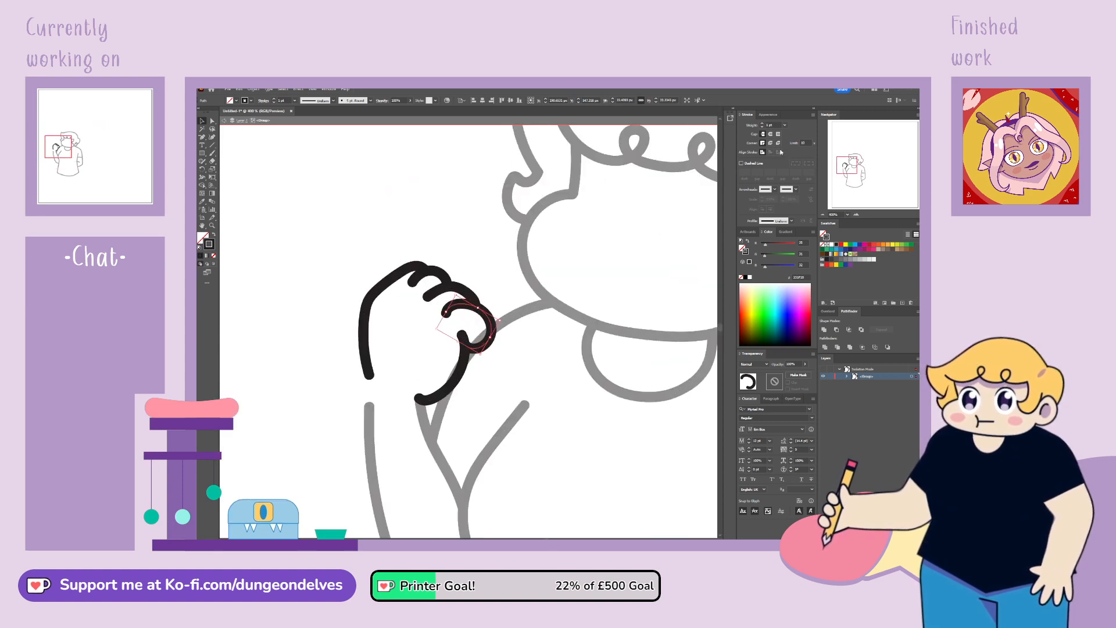
pyautogui.moveTo(403, 361); pyautogui.dragTo(359, 347)
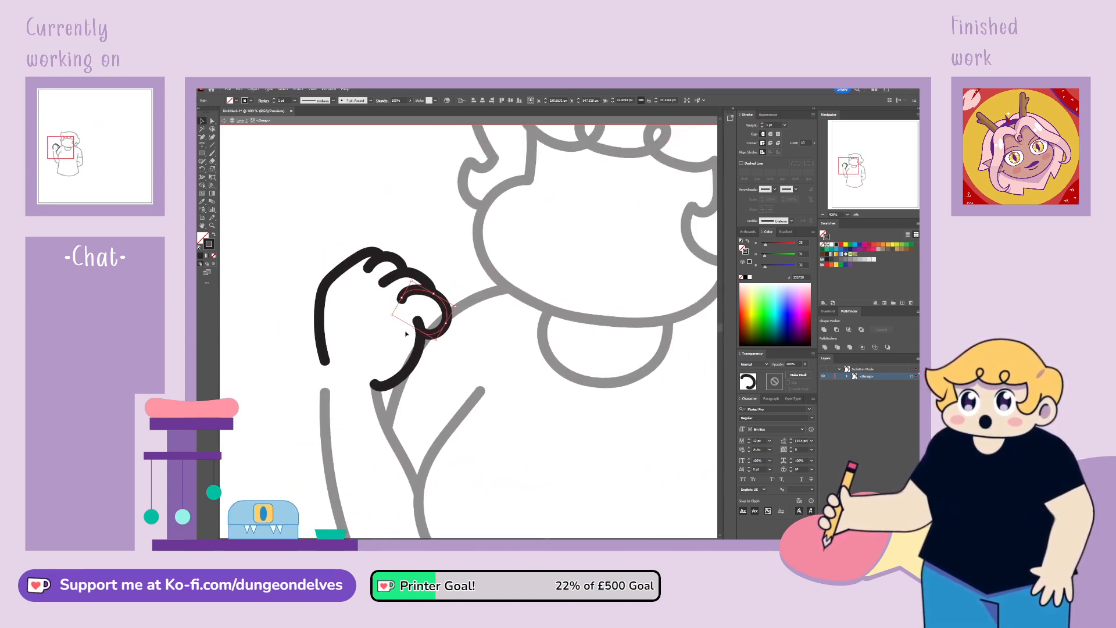
pyautogui.press('a')
pyautogui.click(321, 353)
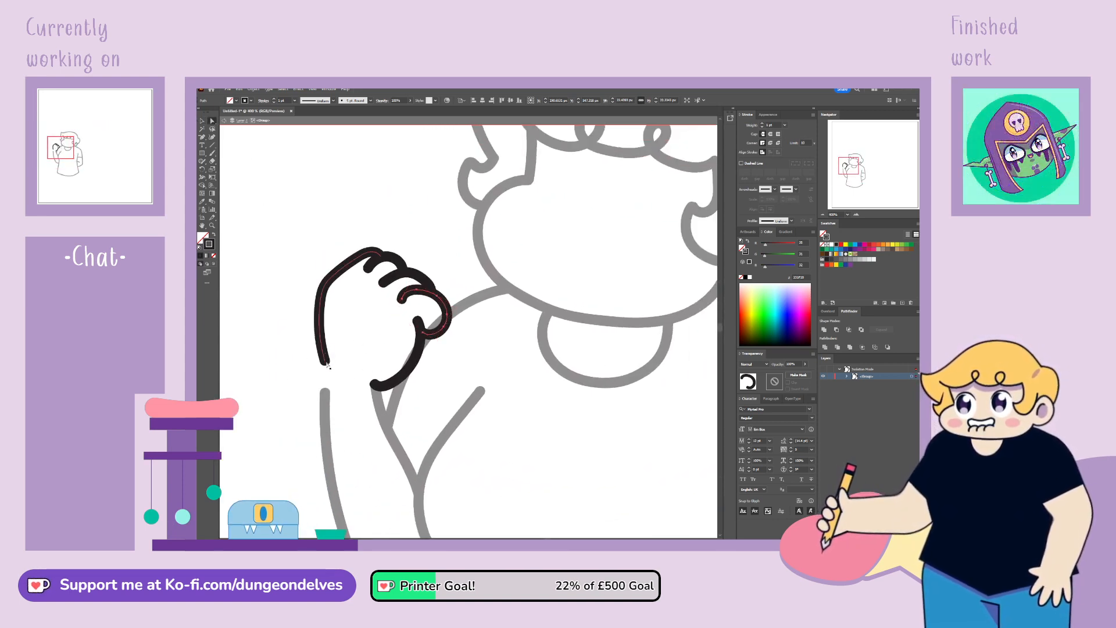
pyautogui.moveTo(326, 360); pyautogui.dragTo(324, 395)
pyautogui.hotkey('ctrl', 'z')
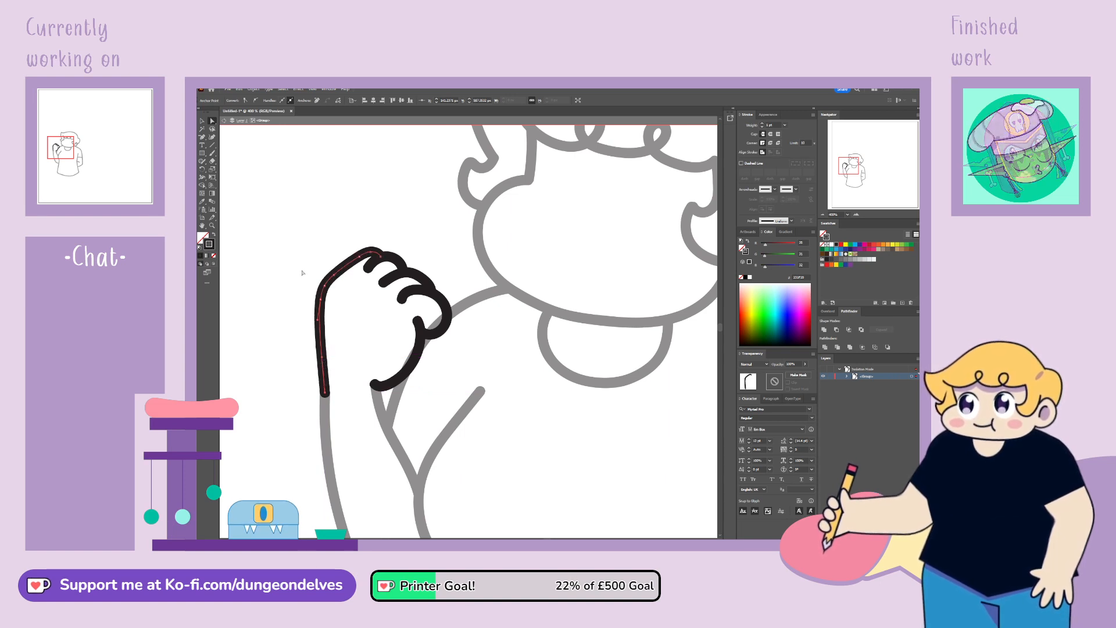
# Step: Round the curve along the back of the fist and adjust its anchor points near the first knuckle
pyautogui.moveTo(299, 261); pyautogui.dragTo(333, 271)
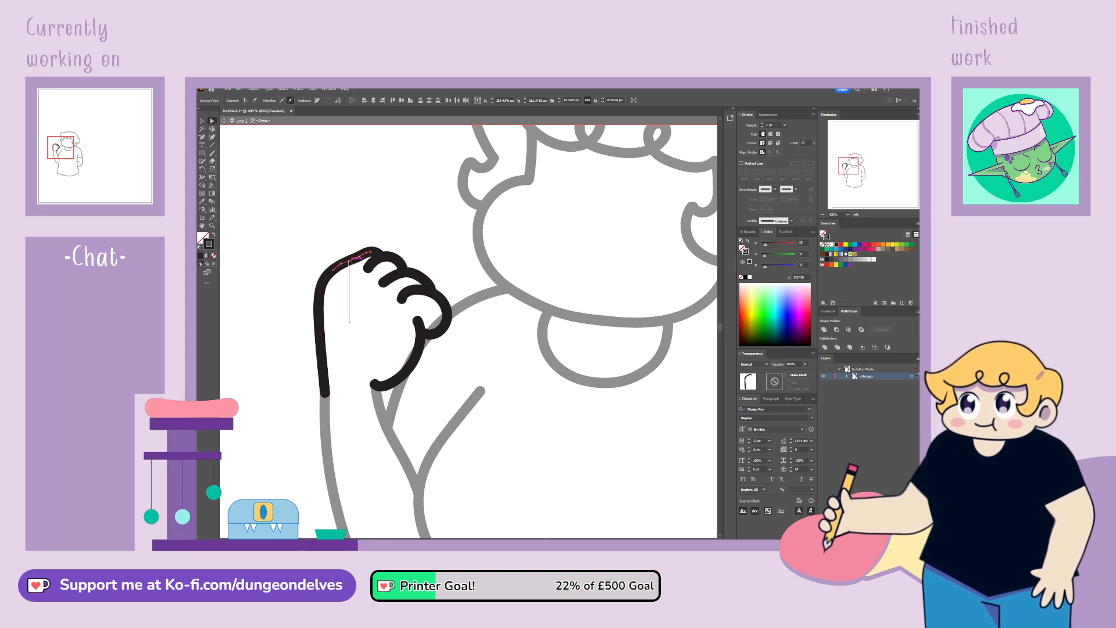
pyautogui.click(381, 230)
pyautogui.click(365, 259)
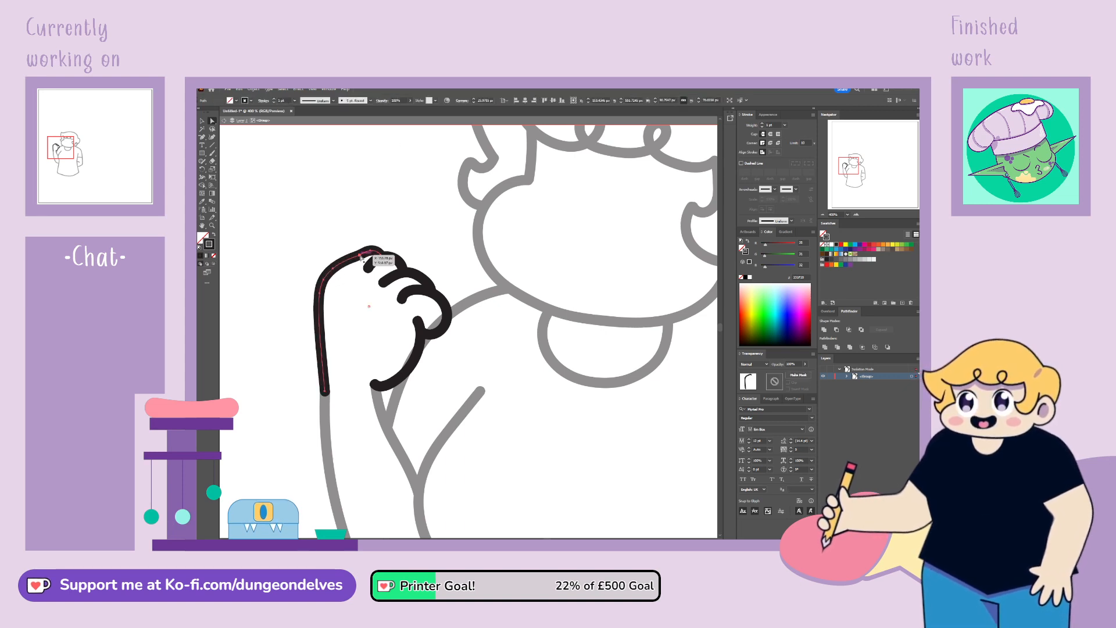
pyautogui.click(361, 257)
pyautogui.moveTo(361, 256); pyautogui.dragTo(362, 258)
pyautogui.click(399, 224)
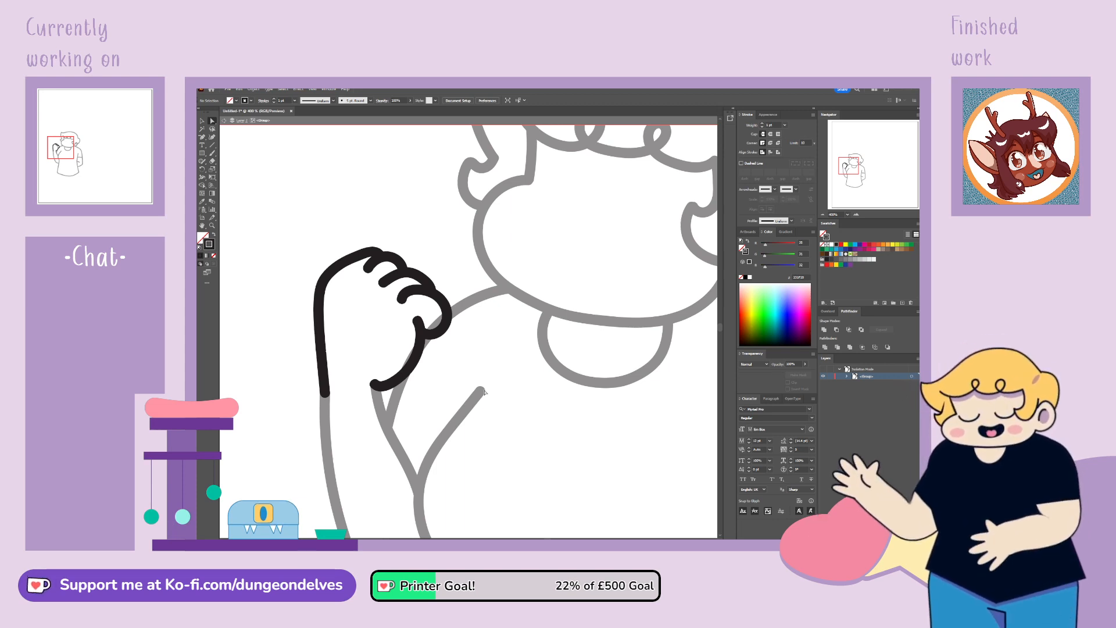
# Step: Remove the curled fingertip's lower anchor, bring its end back to the thumb line, and pull the outer curve slightly inward
pyautogui.click(437, 336)
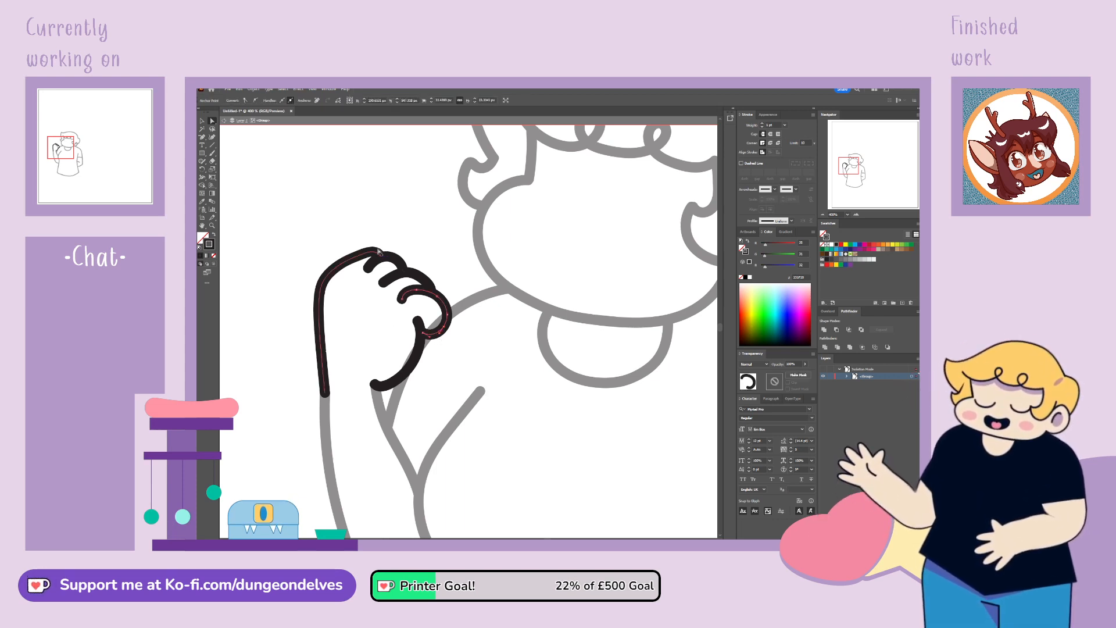
pyautogui.press('Delete')
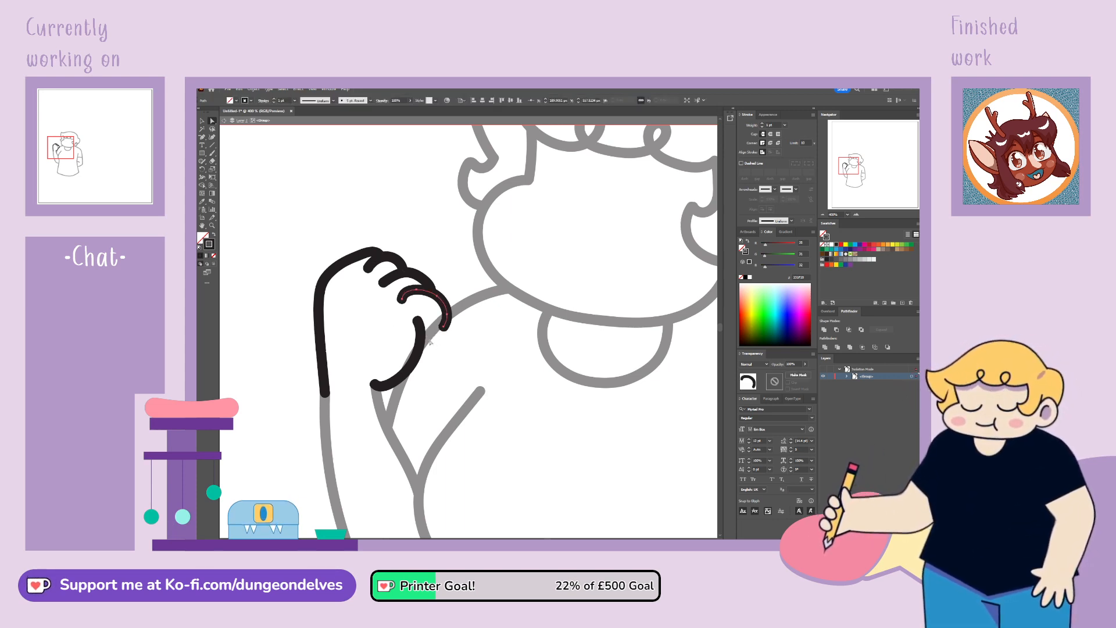
pyautogui.moveTo(444, 330)
pyautogui.mouseDown()
pyautogui.moveTo(433, 323)
pyautogui.moveTo(425, 343)
pyautogui.moveTo(422, 333)
pyautogui.moveTo(434, 337)
pyautogui.mouseUp()
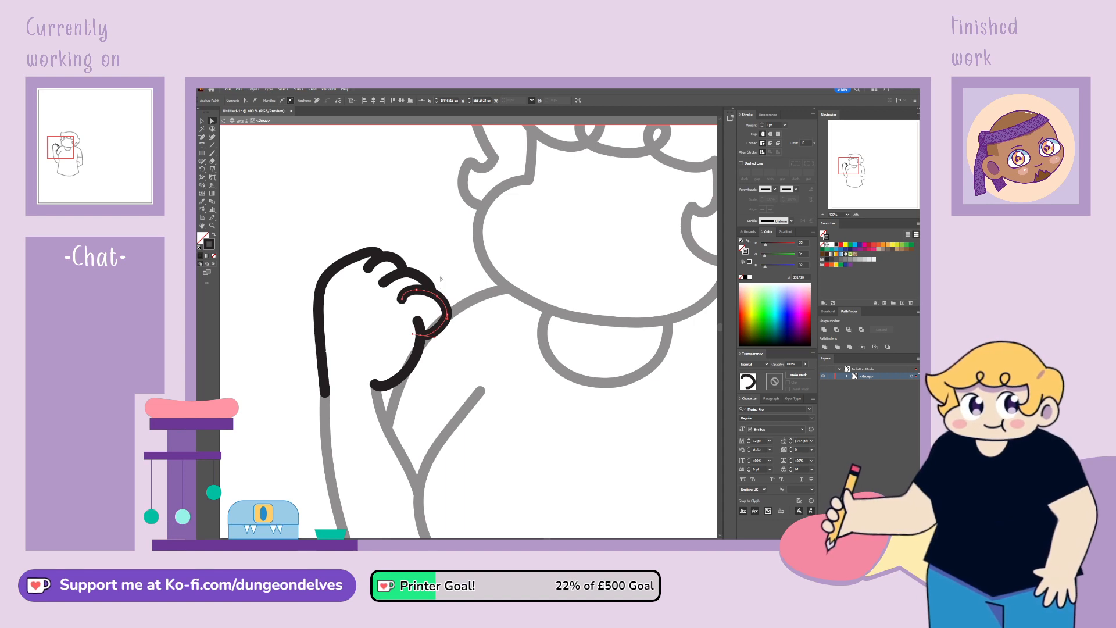
pyautogui.click(447, 314)
pyautogui.moveTo(447, 315); pyautogui.dragTo(442, 319)
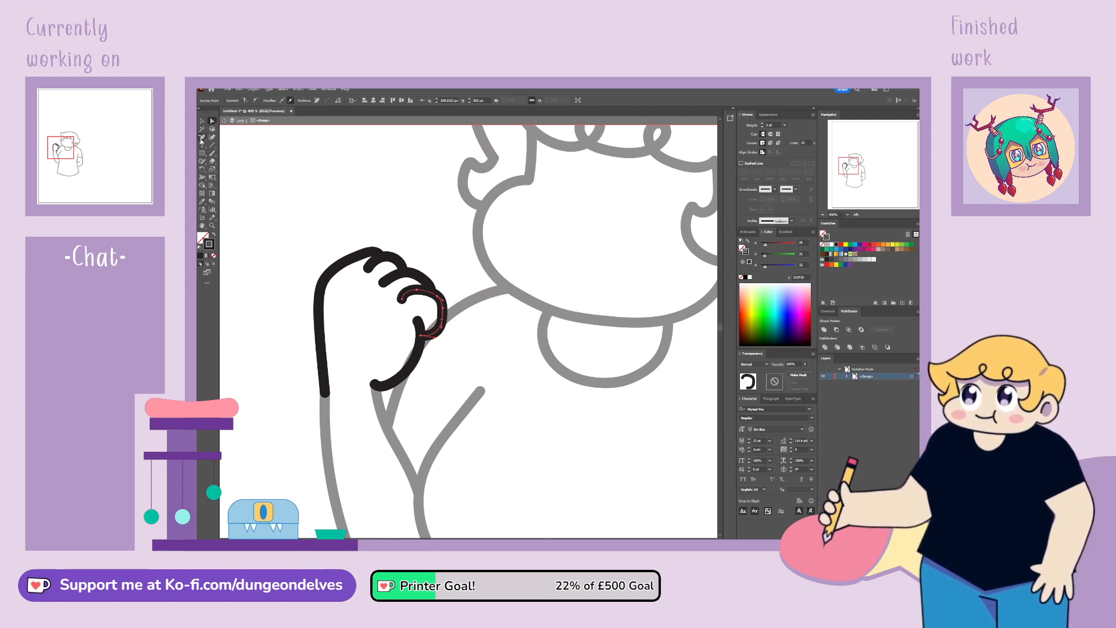
pyautogui.click(437, 297)
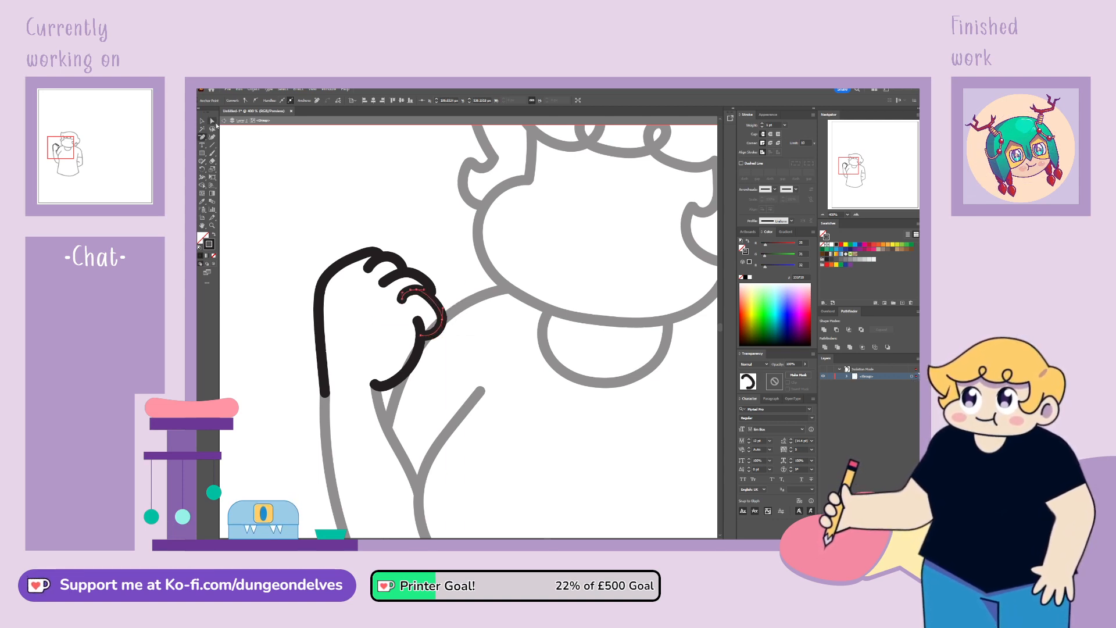
# Step: Adjust the outer curve of the lowest curled finger and shift the thumb line's upper end slightly up
pyautogui.moveTo(424, 291); pyautogui.dragTo(442, 301)
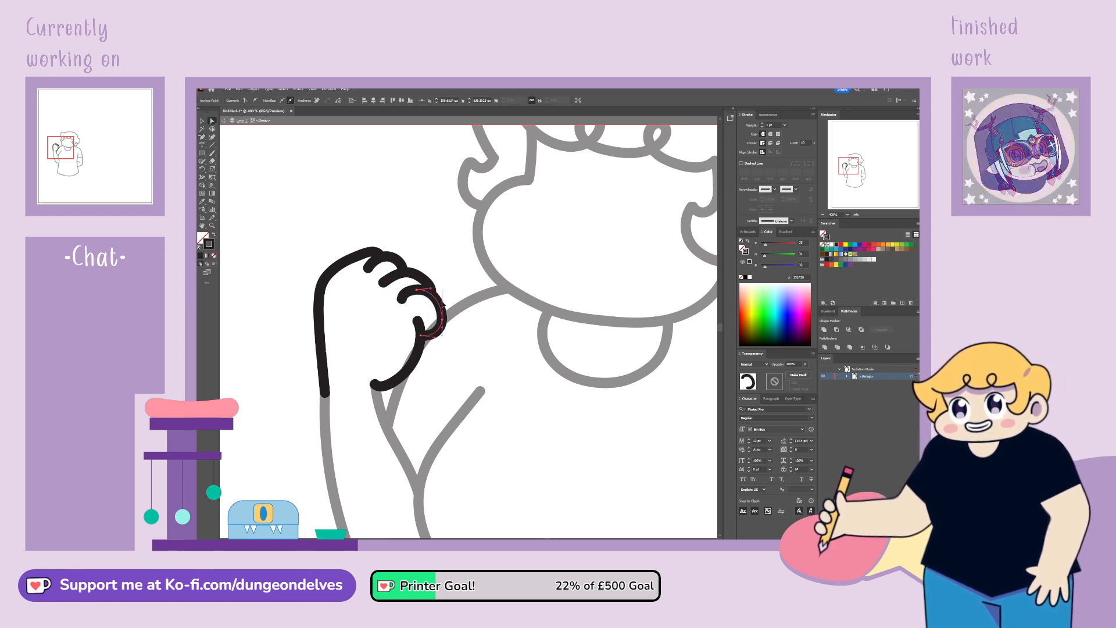
pyautogui.click(407, 299)
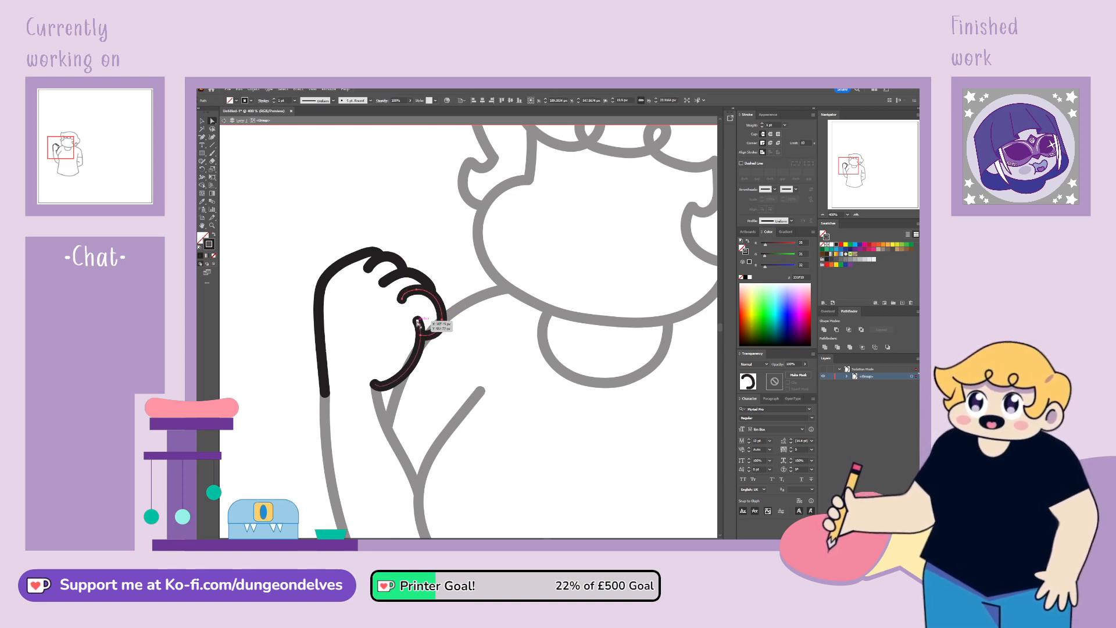
pyautogui.click(418, 321)
pyautogui.click(421, 320)
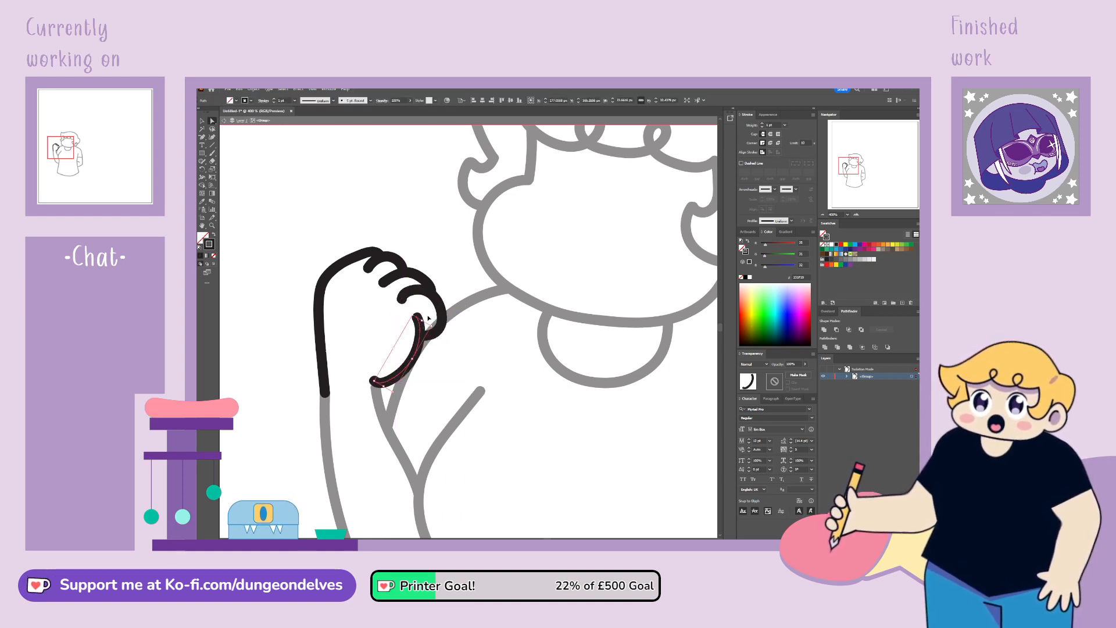
pyautogui.click(424, 319)
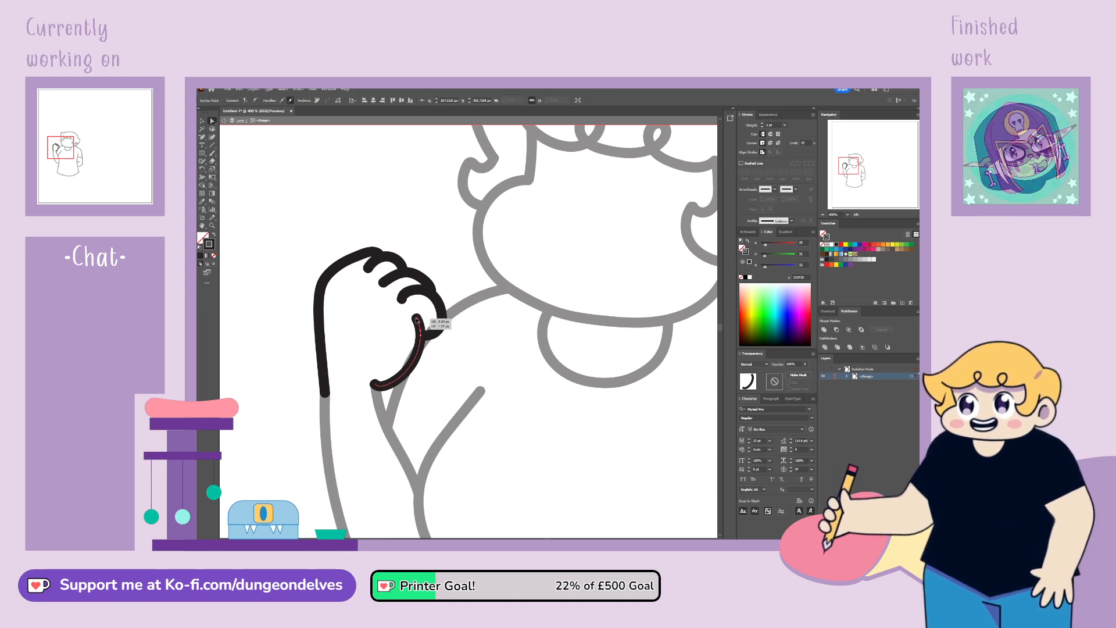
pyautogui.click(477, 329)
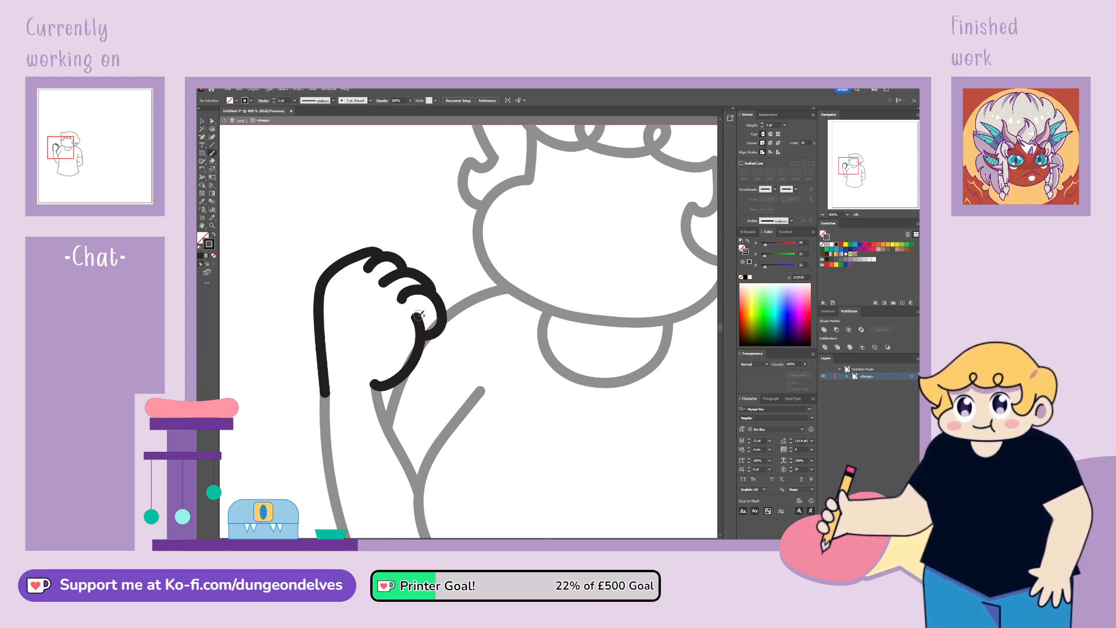
# Step: Add a short stroke at the thumb line's upper end, reaching into the lowest curled finger, and adjust its end
pyautogui.moveTo(417, 317); pyautogui.dragTo(424, 315)
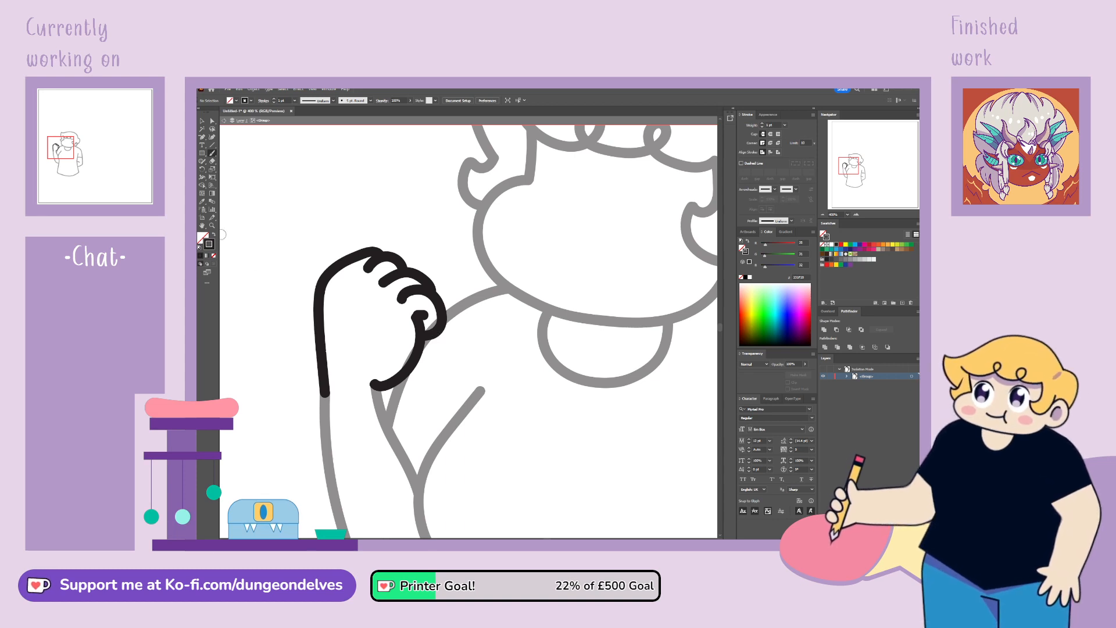
pyautogui.click(213, 119)
pyautogui.moveTo(417, 317); pyautogui.dragTo(427, 319)
pyautogui.click(404, 311)
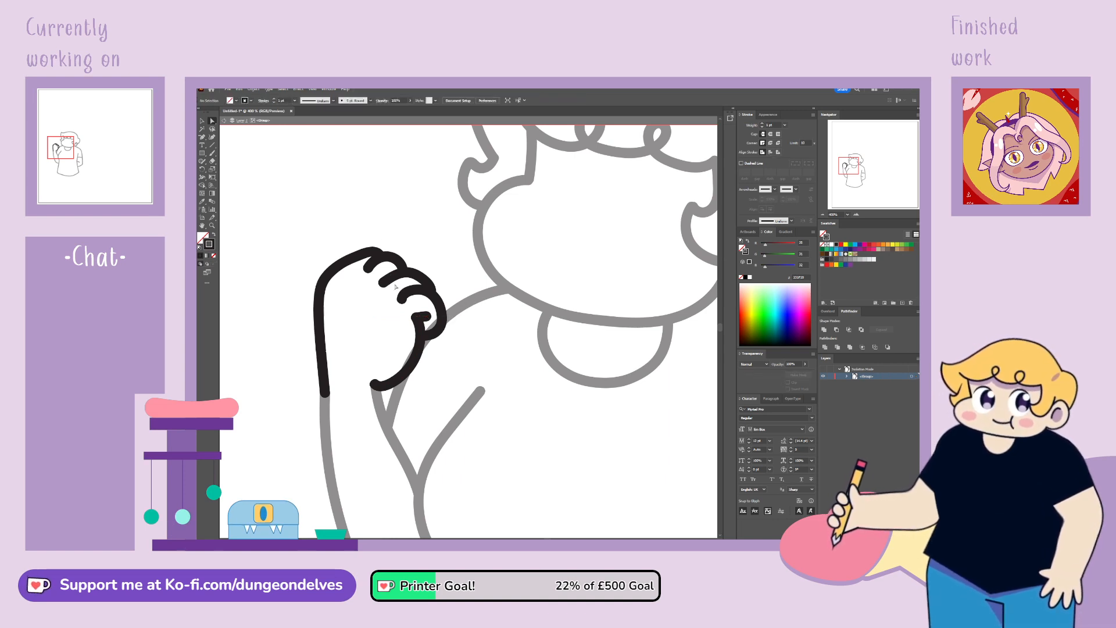
# Step: Raise the upper anchor of the lowest curled finger's line slightly to refine its arc
pyautogui.click(404, 299)
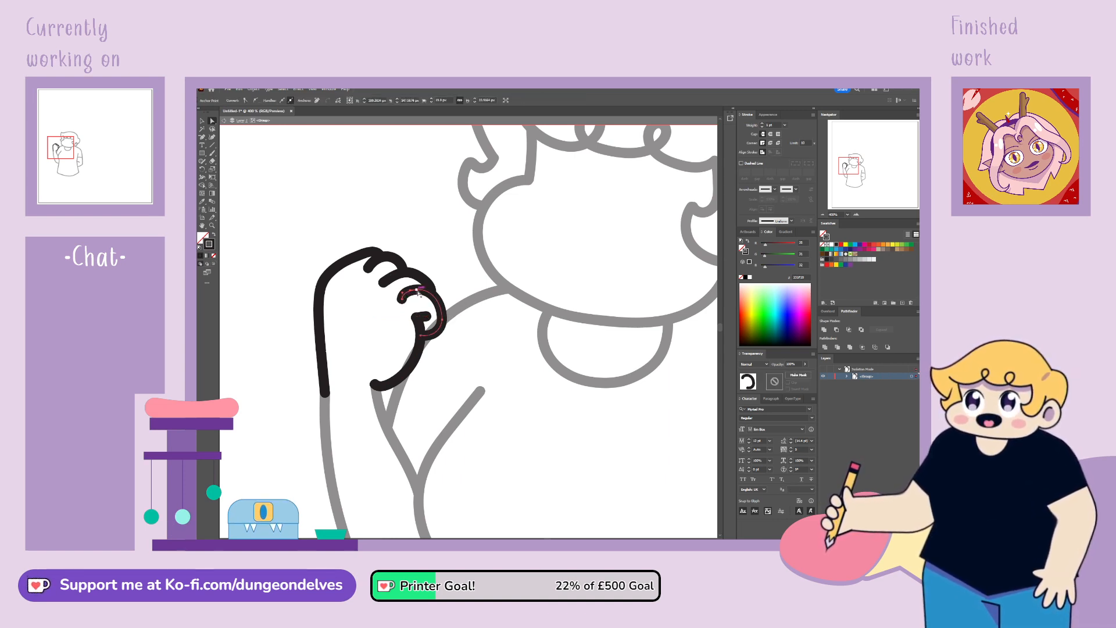
pyautogui.moveTo(418, 293); pyautogui.dragTo(419, 289)
pyautogui.click(456, 274)
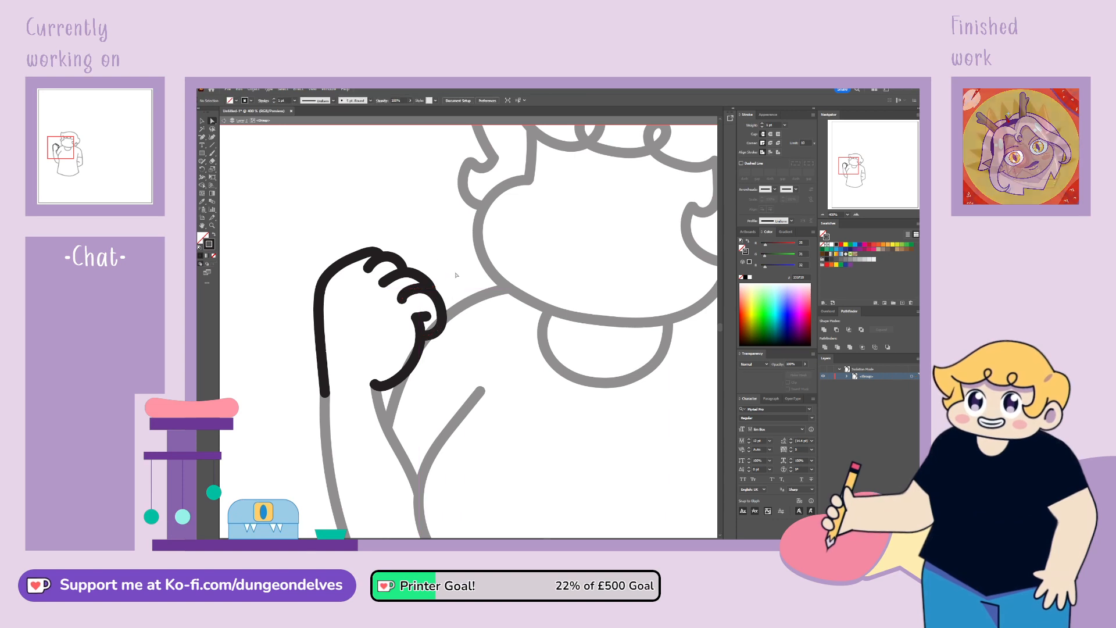
pyautogui.click(402, 299)
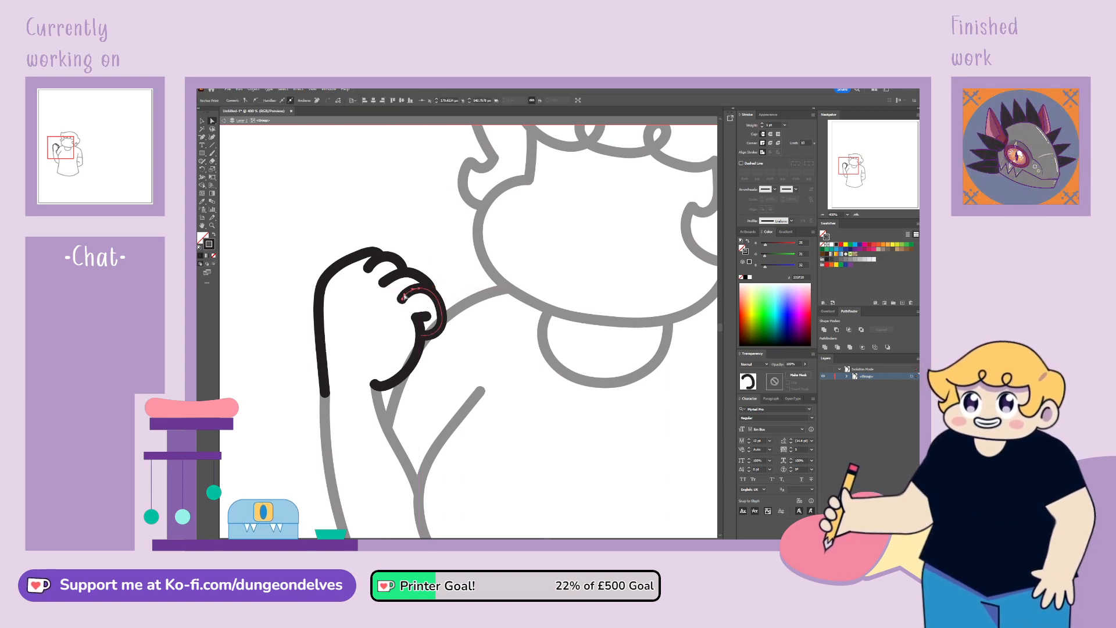
pyautogui.click(459, 258)
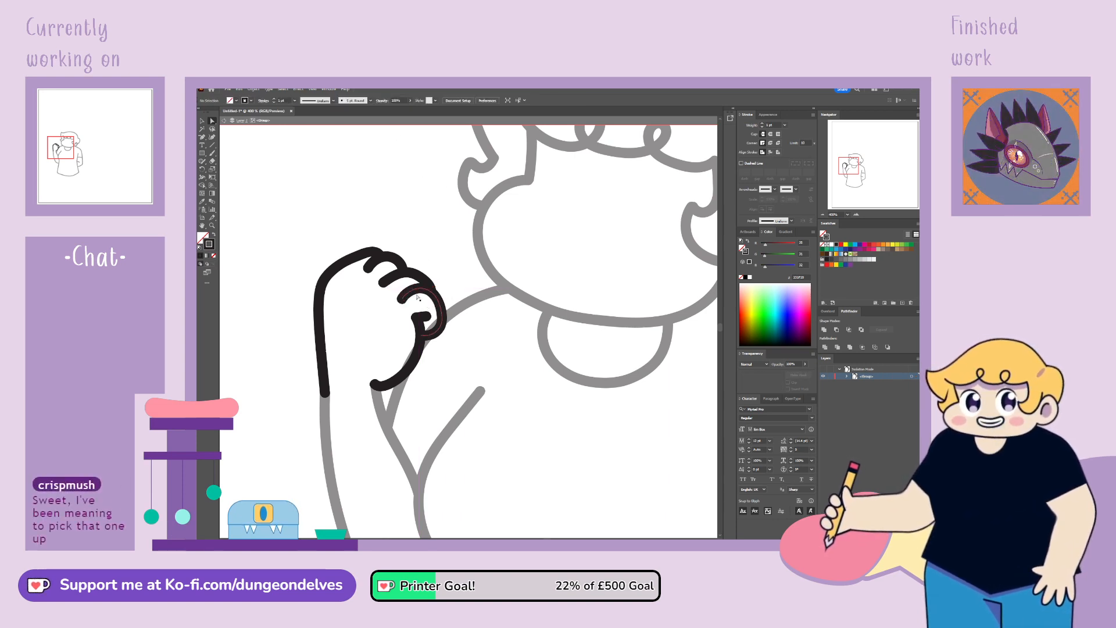
# Step: Refine the curve and anchor points of the second finger line, just above the lowest curled finger
pyautogui.click(419, 278)
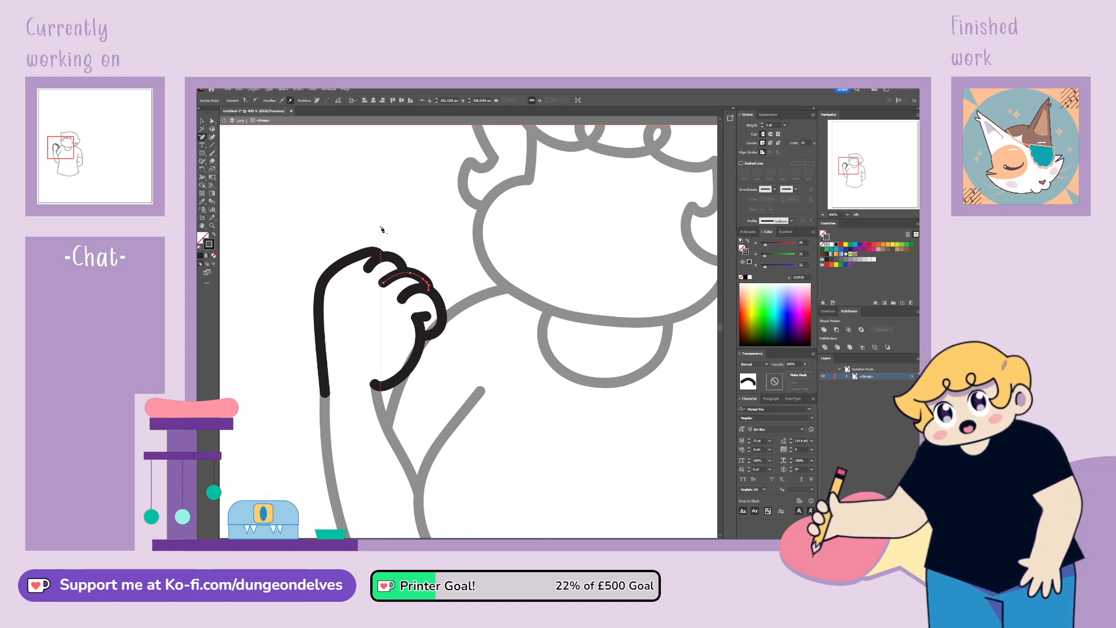
pyautogui.click(425, 282)
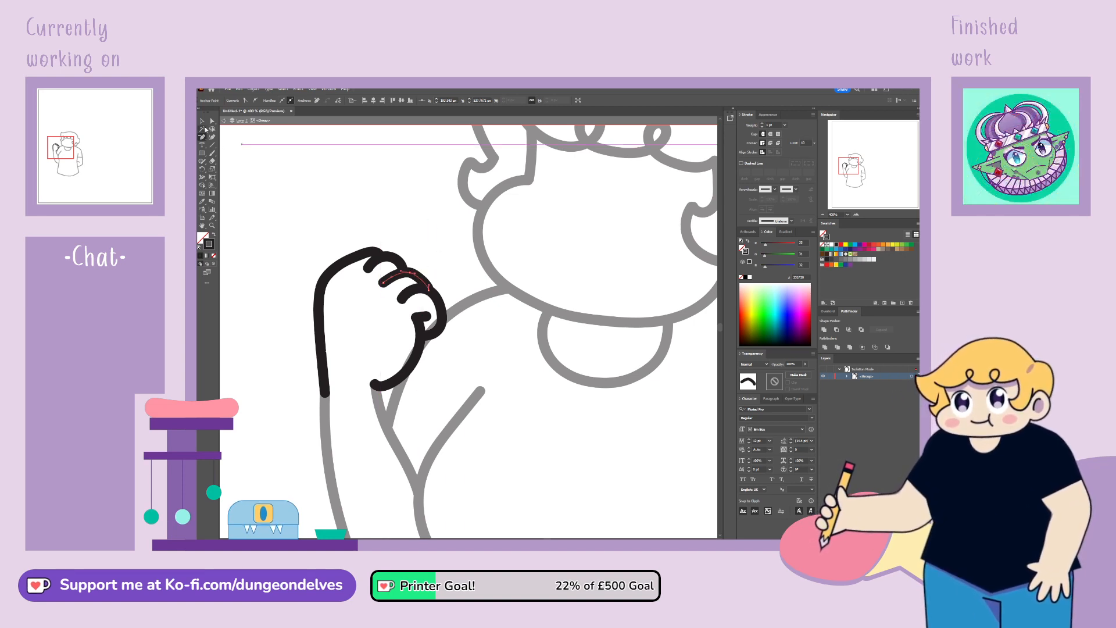
pyautogui.moveTo(415, 274); pyautogui.dragTo(421, 275)
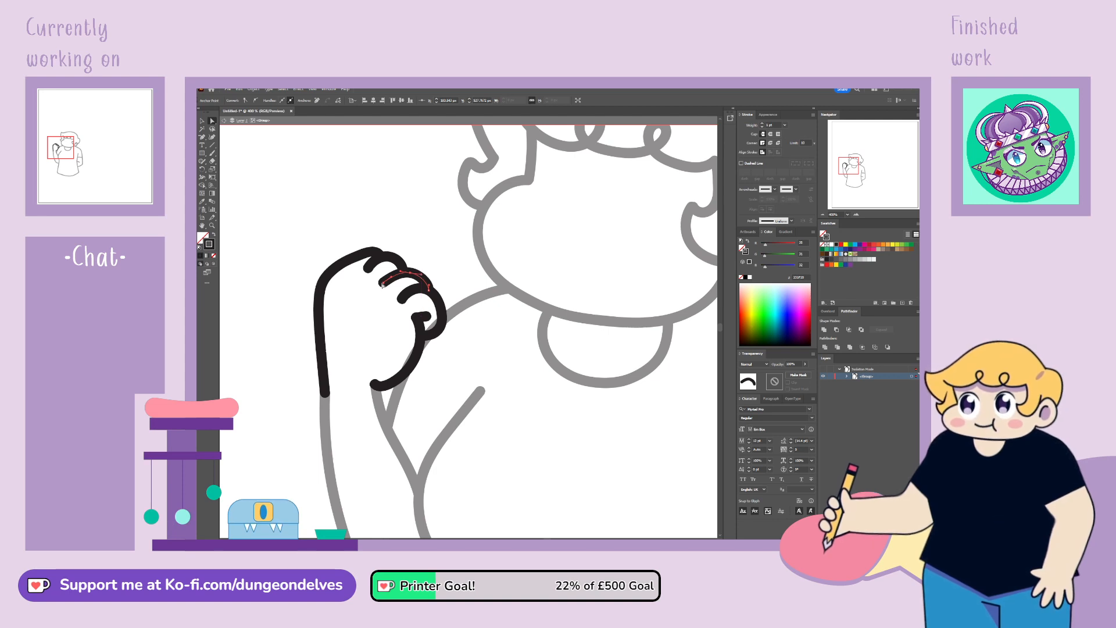
pyautogui.click(383, 284)
# Step: Extend the inner end of the topmost finger line and pull its middle anchor slightly in toward the palm
pyautogui.moveTo(390, 277); pyautogui.dragTo(363, 270)
pyautogui.click(431, 236)
pyautogui.click(369, 269)
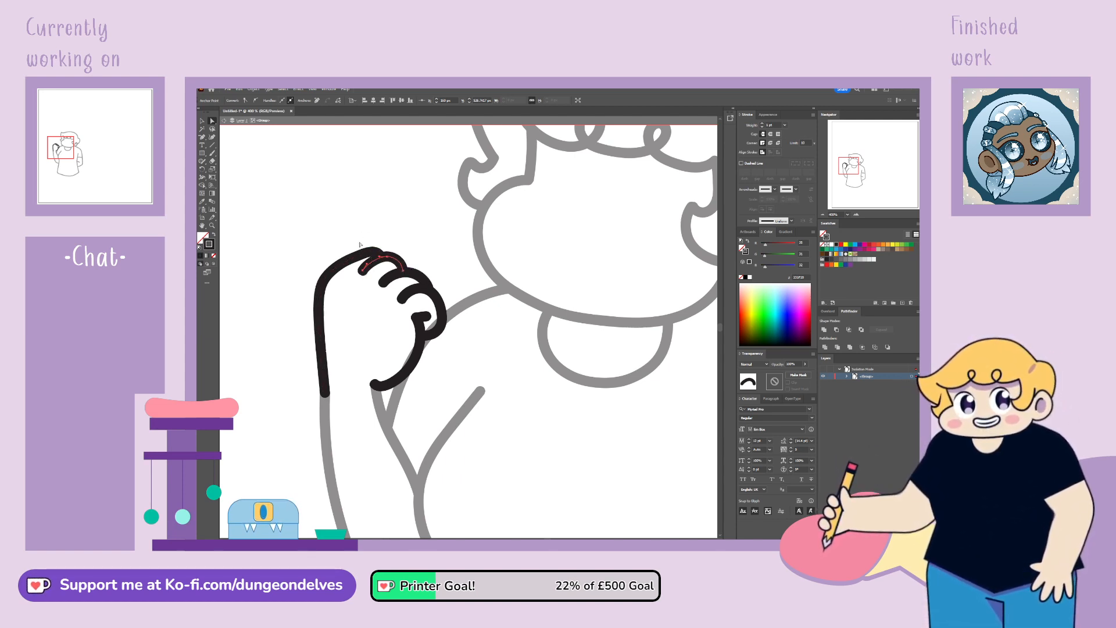
pyautogui.click(388, 257)
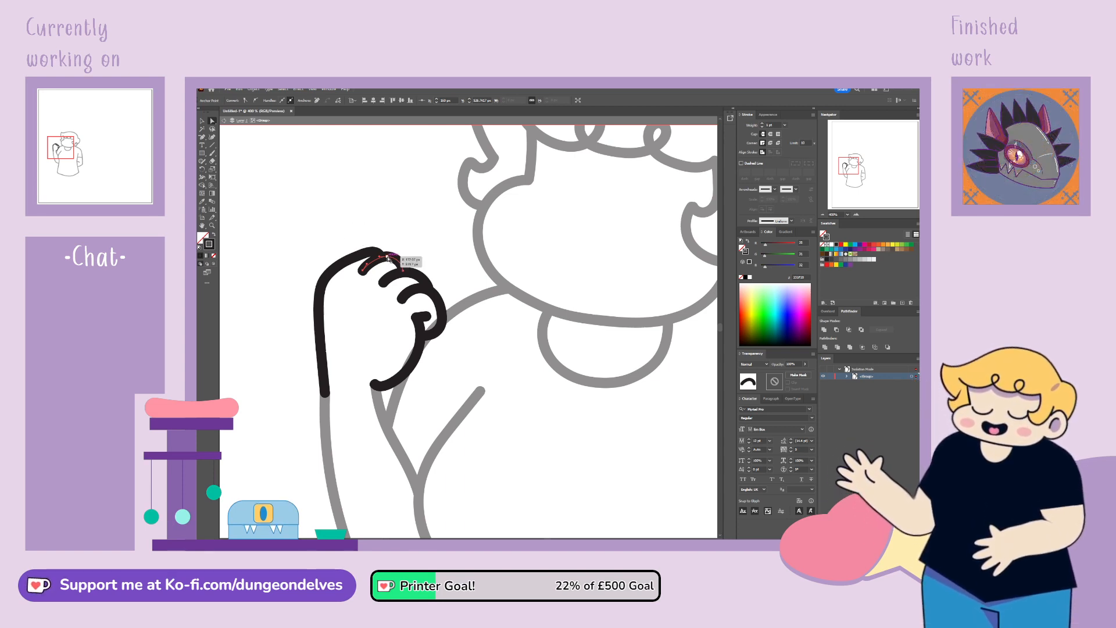
pyautogui.moveTo(388, 256); pyautogui.dragTo(382, 259)
pyautogui.click(393, 243)
pyautogui.click(375, 253)
pyautogui.click(405, 240)
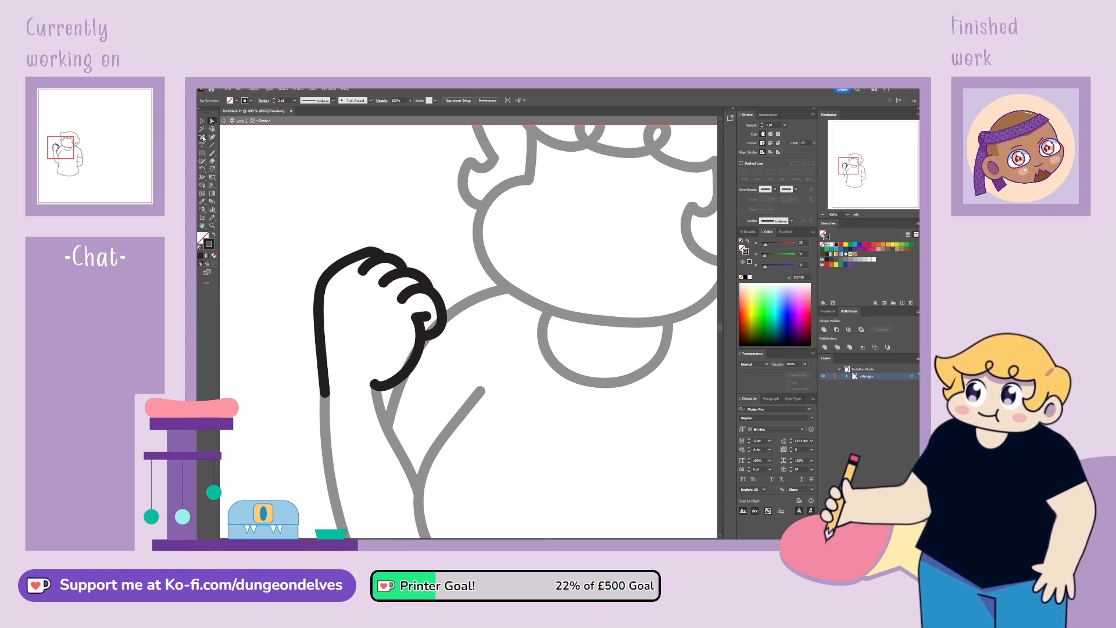
# Step: Paint another curled finger stroke over the top of the fist and shift it to join the back-of-hand outline
pyautogui.click(212, 153)
pyautogui.moveTo(384, 255)
pyautogui.mouseDown()
pyautogui.moveTo(414, 249)
pyautogui.moveTo(433, 264)
pyautogui.mouseUp()
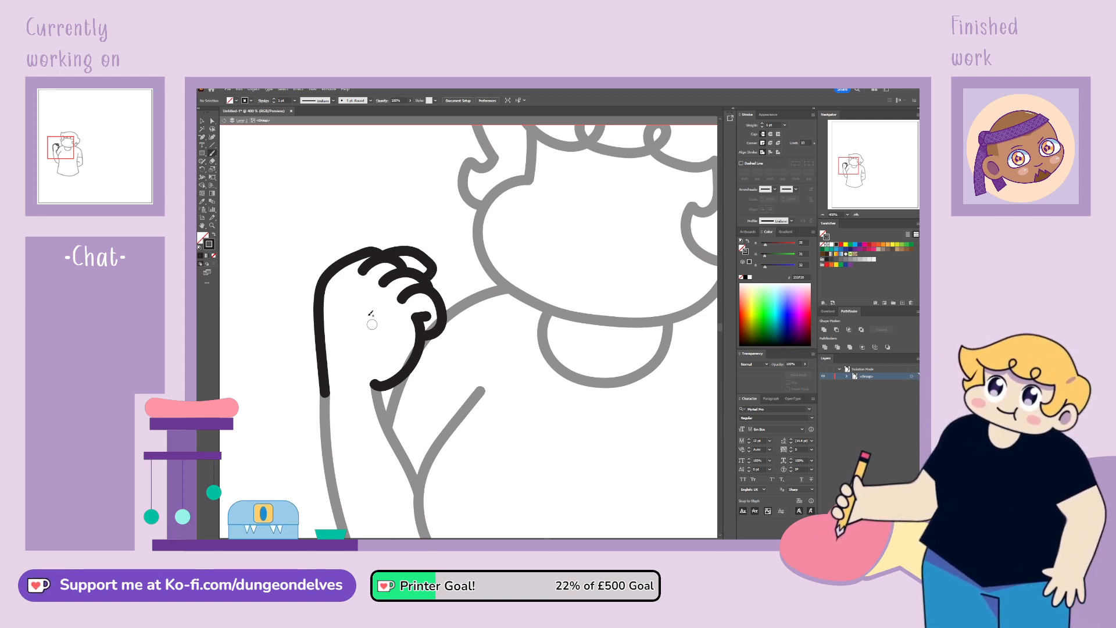
pyautogui.moveTo(382, 261); pyautogui.dragTo(373, 258)
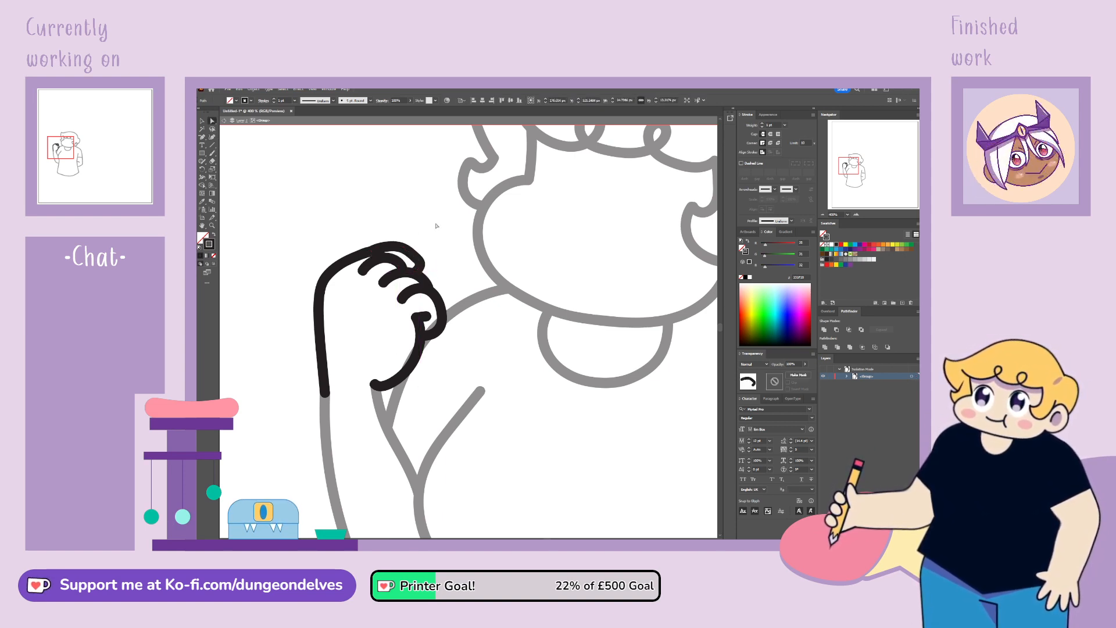
pyautogui.click(436, 226)
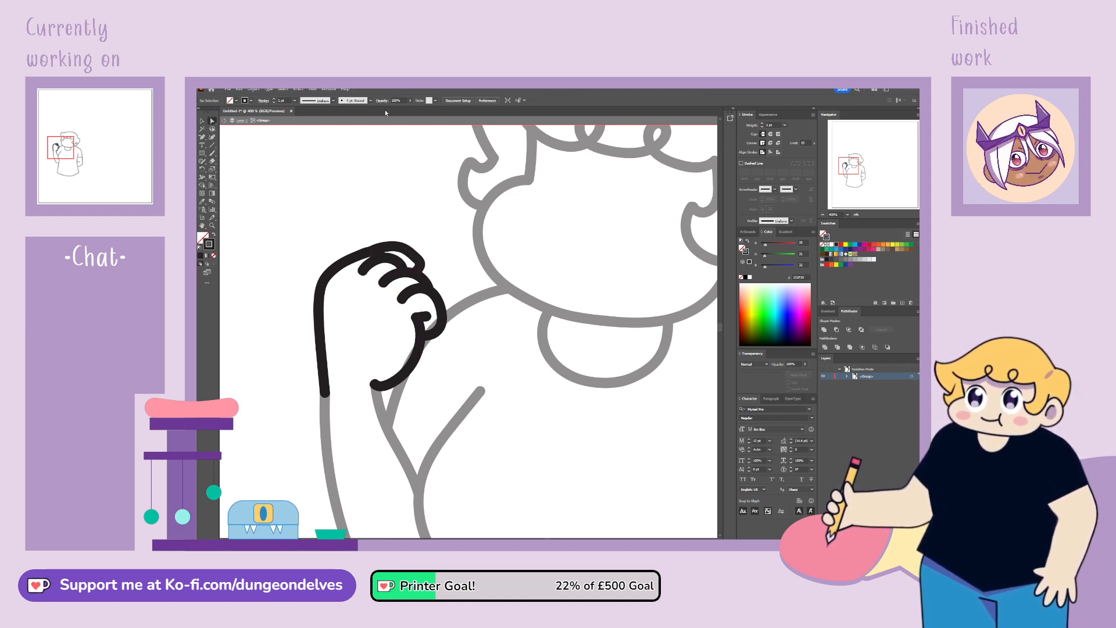
# Step: Try to shift the end of the back-of-hand outline where it meets the new top finger
pyautogui.click(370, 252)
pyautogui.moveTo(371, 253)
pyautogui.mouseDown()
pyautogui.moveTo(420, 256)
pyautogui.moveTo(367, 254)
pyautogui.mouseUp()
pyautogui.hotkey('ctrl', 'z')
pyautogui.hotkey('ctrl', 'z')
pyautogui.click(370, 252)
pyautogui.click(438, 259)
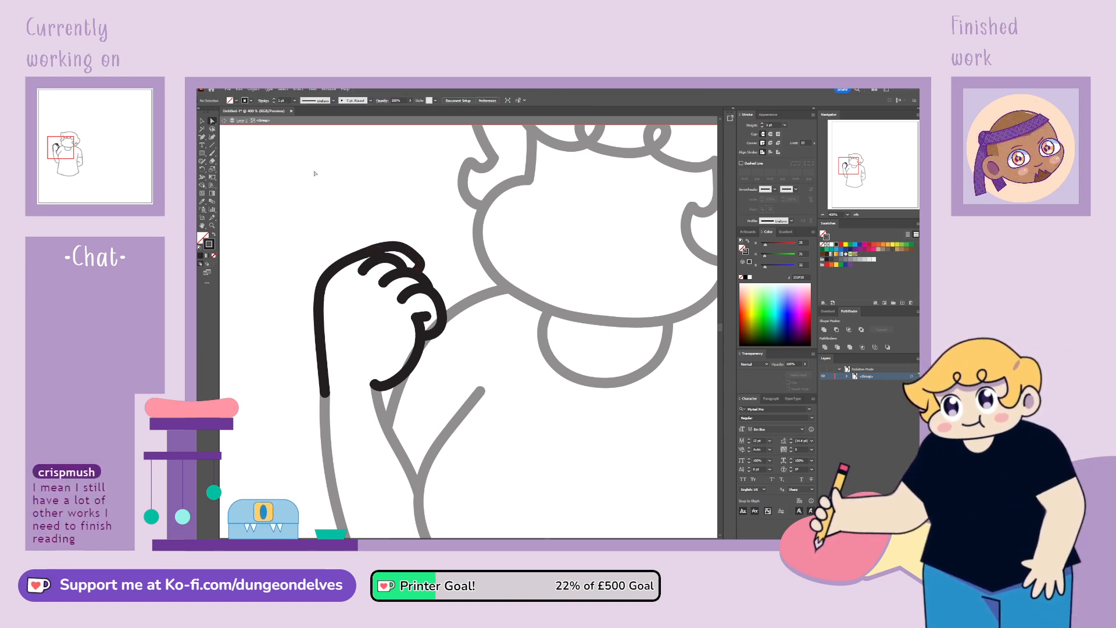
# Step: Reshape the lower end of the lowest curled finger's line with its direction handle near the thumb
pyautogui.click(436, 336)
pyautogui.moveTo(429, 331)
pyautogui.mouseDown()
pyautogui.moveTo(419, 327)
pyautogui.moveTo(432, 341)
pyautogui.mouseUp()
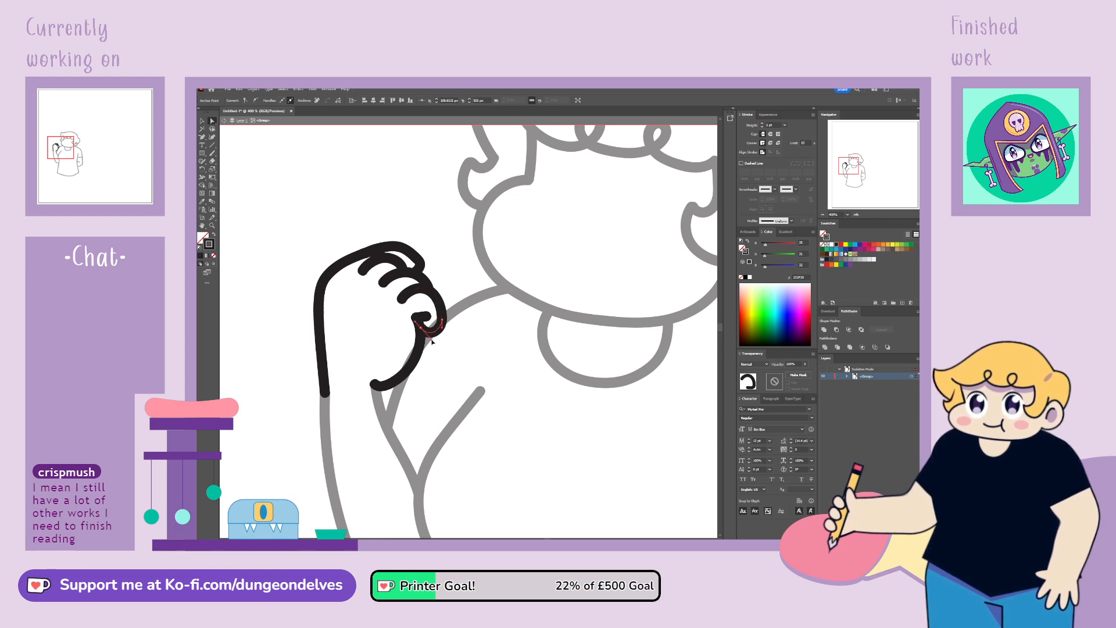
pyautogui.click(441, 335)
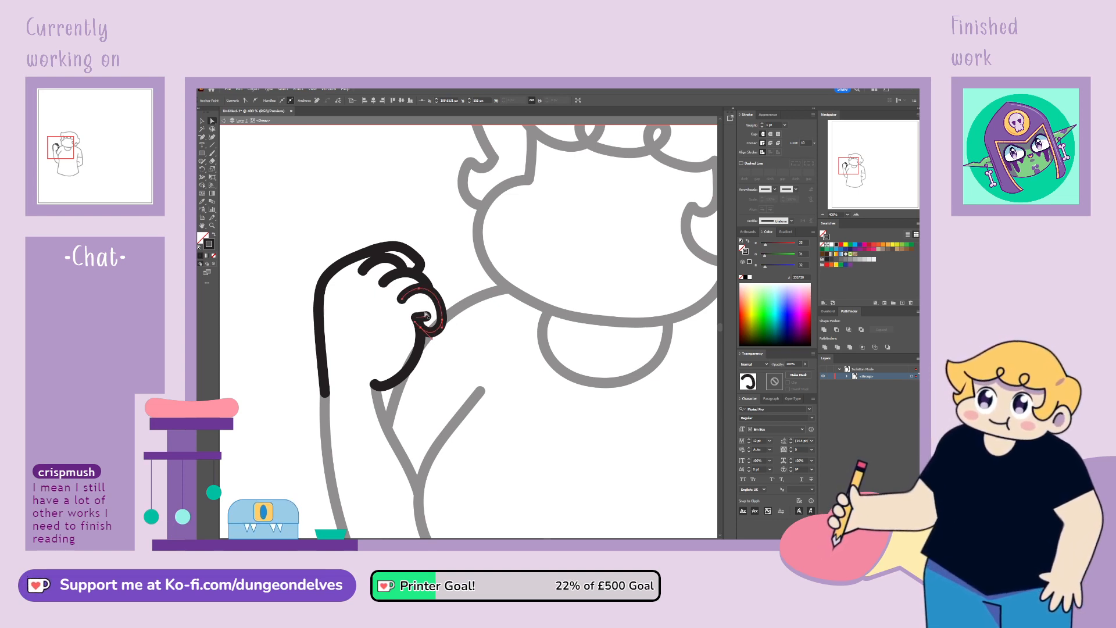
pyautogui.click(459, 294)
# Step: Draw a short straight line above the thumb tip with the Pen tool and move its lower end onto the thumb stroke
pyautogui.click(202, 137)
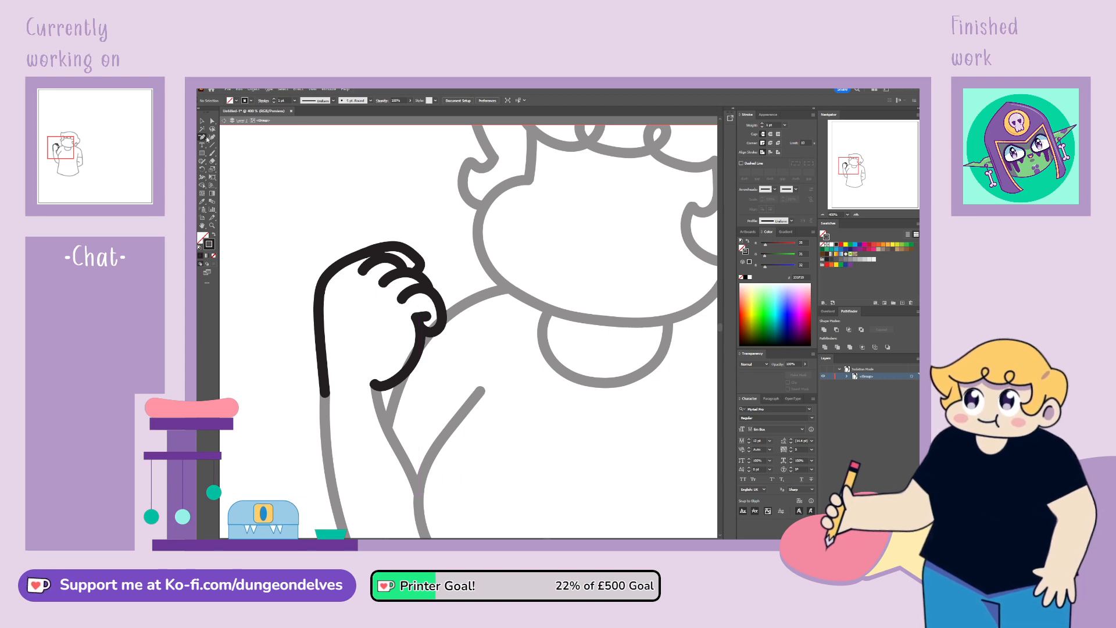
pyautogui.click(420, 304)
pyautogui.click(414, 308)
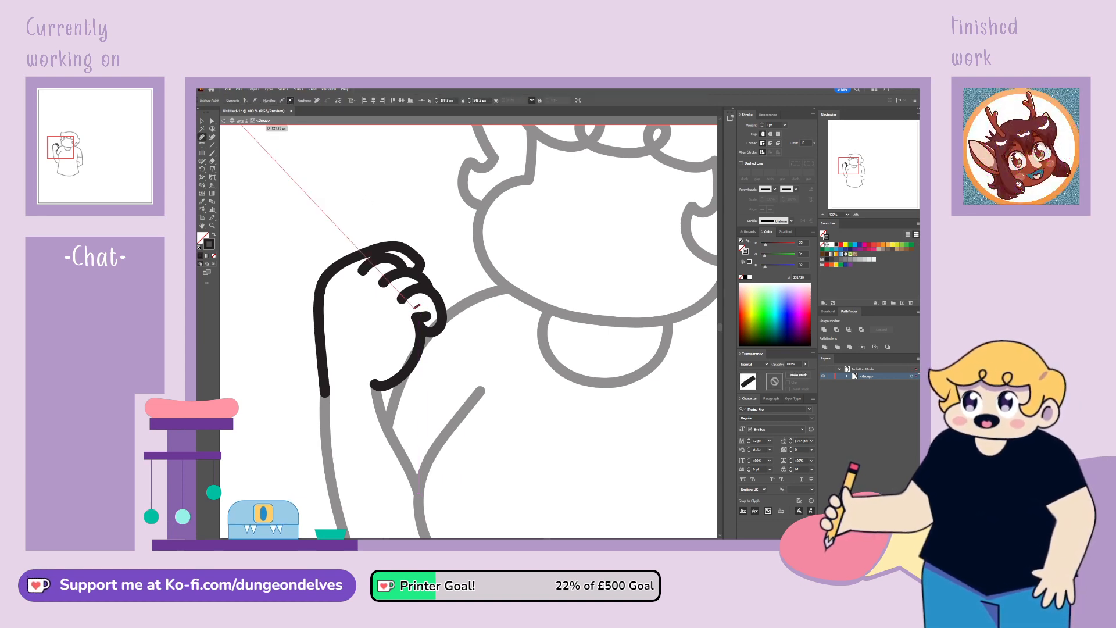
pyautogui.click(213, 122)
pyautogui.moveTo(414, 308); pyautogui.dragTo(416, 317)
pyautogui.click(421, 304)
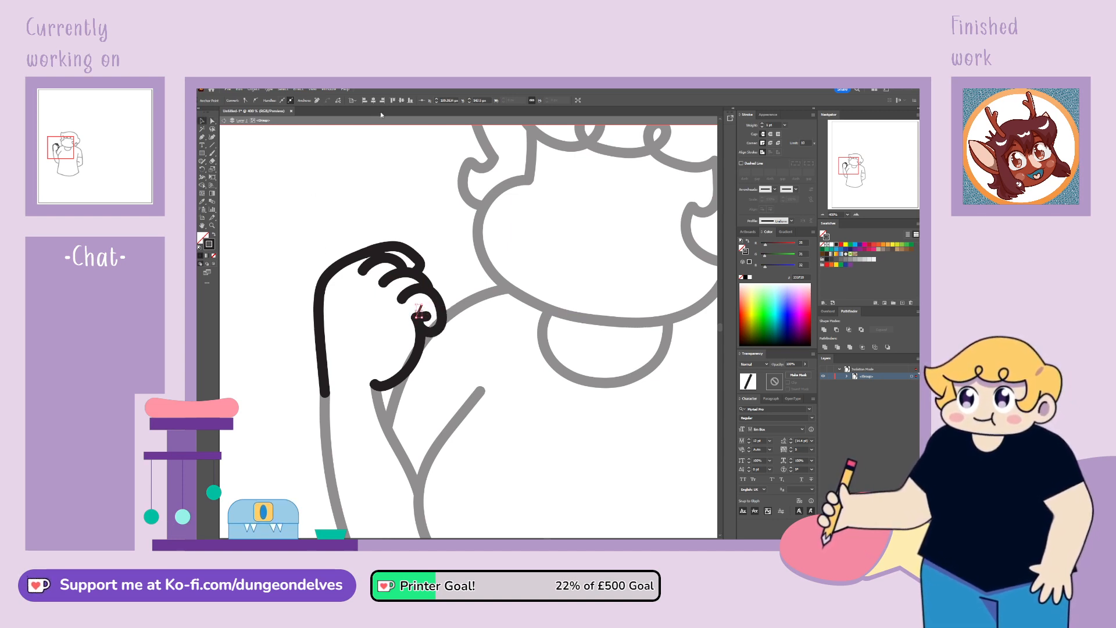
# Step: Give the short thumb-tip line the same thick rounded brush stroke as the other fist lines
pyautogui.click(231, 137)
pyautogui.click(422, 309)
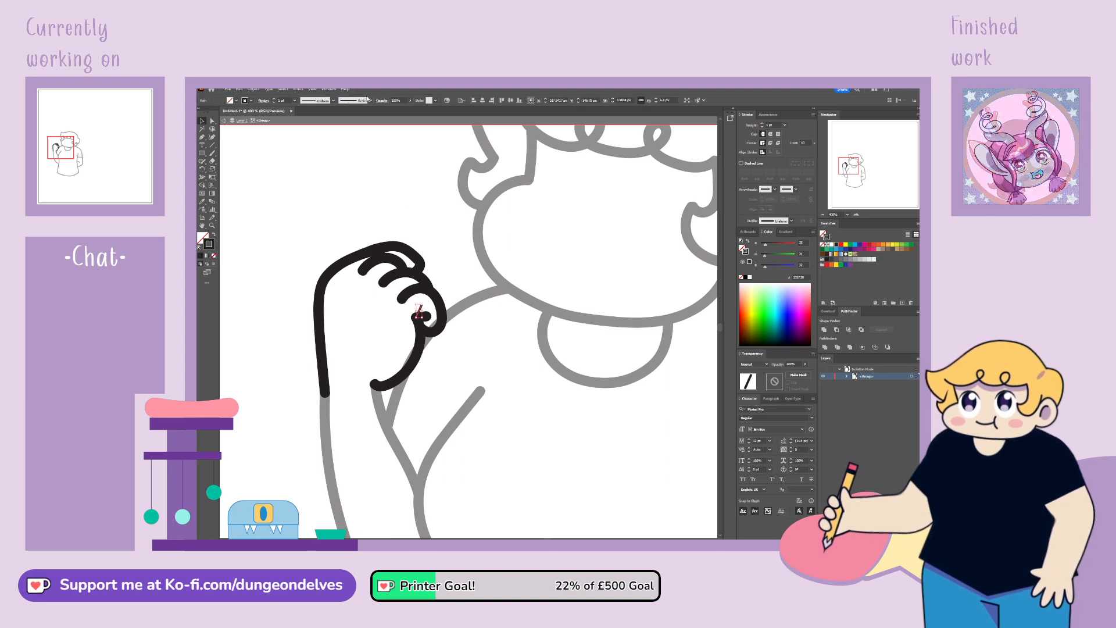
pyautogui.click(315, 128)
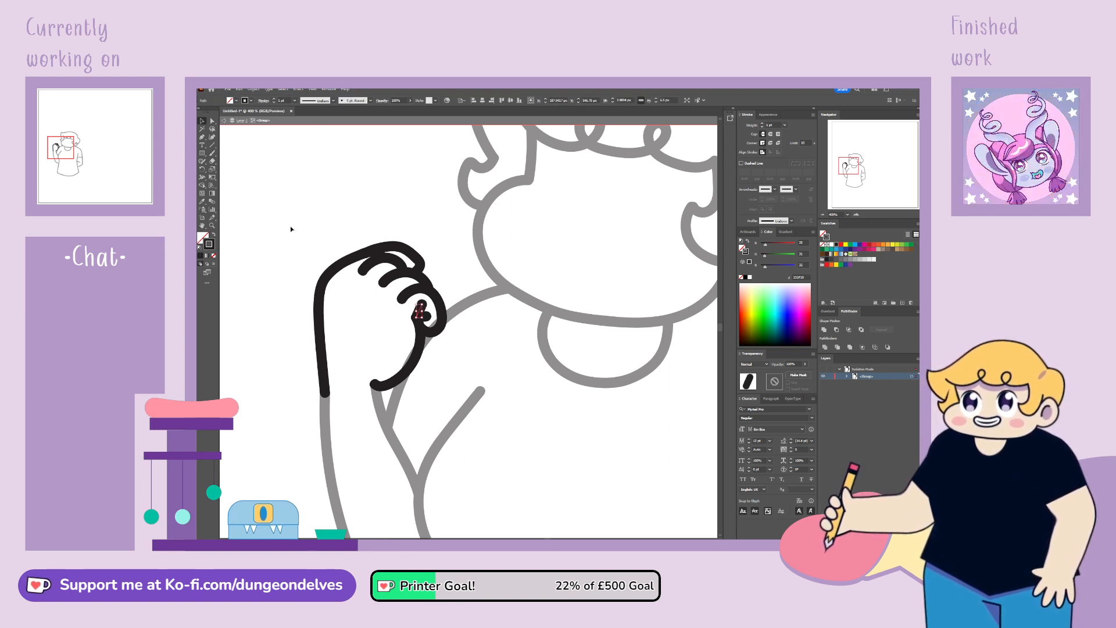
pyautogui.click(310, 214)
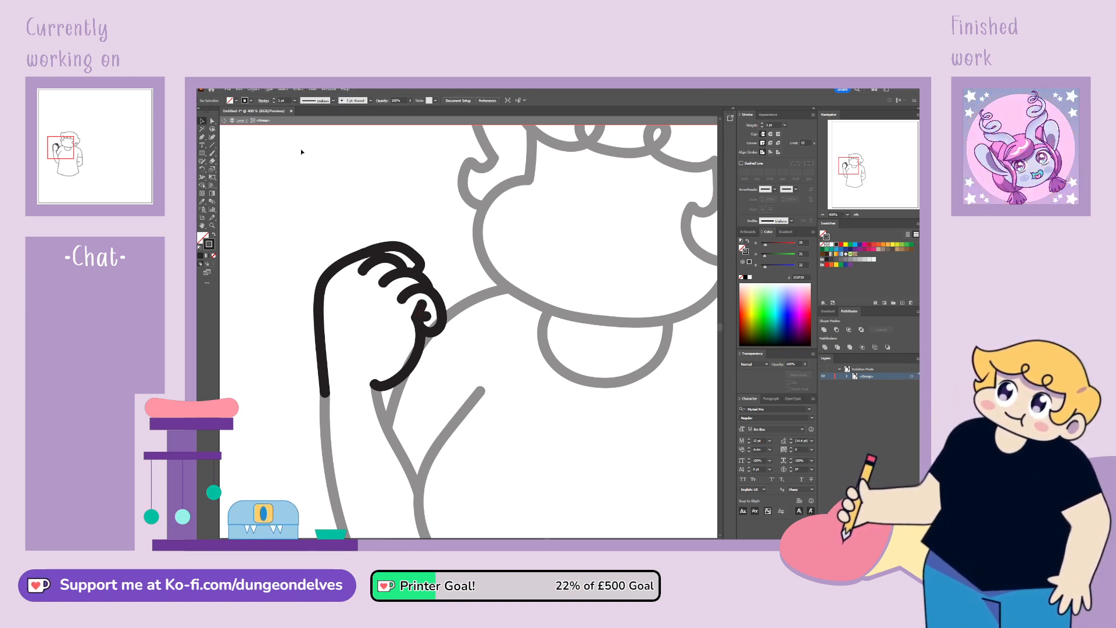
# Step: Fine-tune the outer curve of the lowest curled finger and nudge the end of the finger line above to meet it
pyautogui.click(428, 296)
pyautogui.click(213, 120)
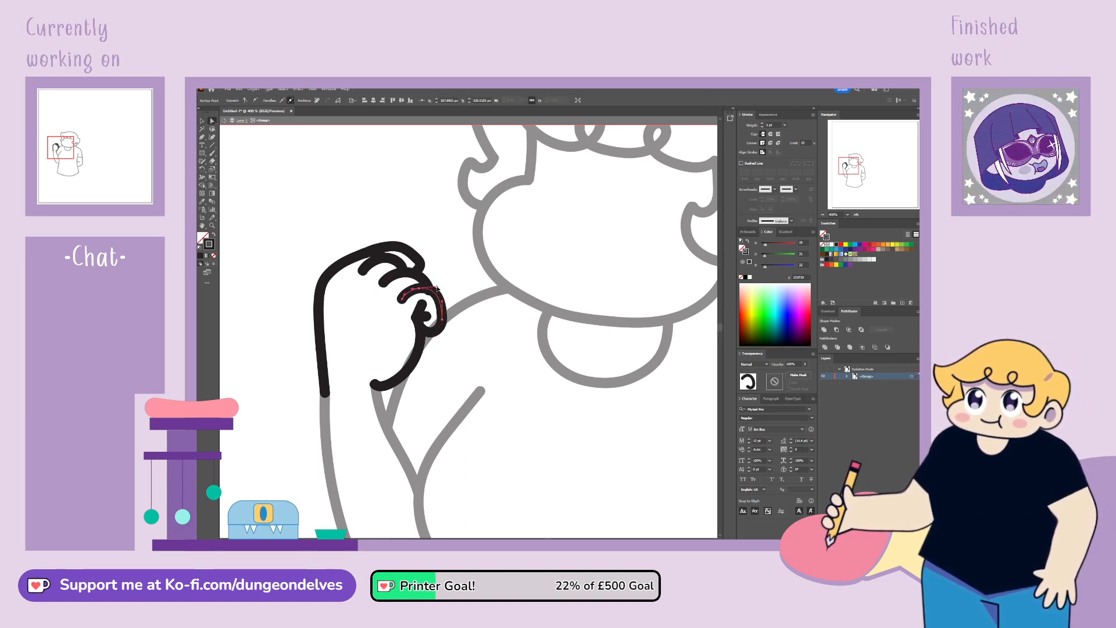
pyautogui.moveTo(443, 305); pyautogui.dragTo(449, 310)
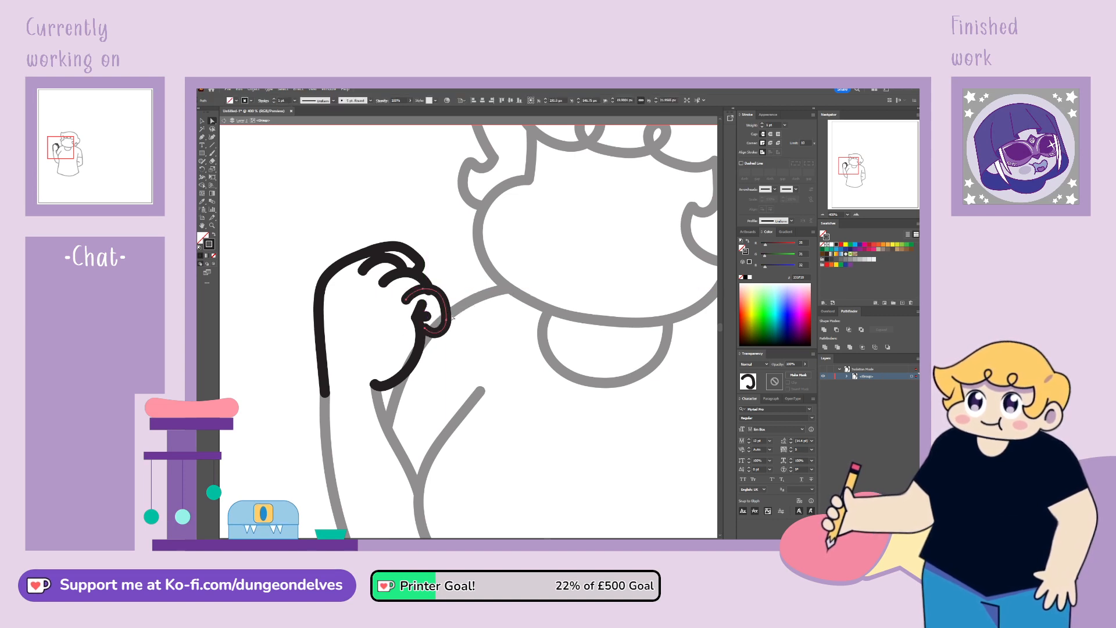
pyautogui.click(462, 314)
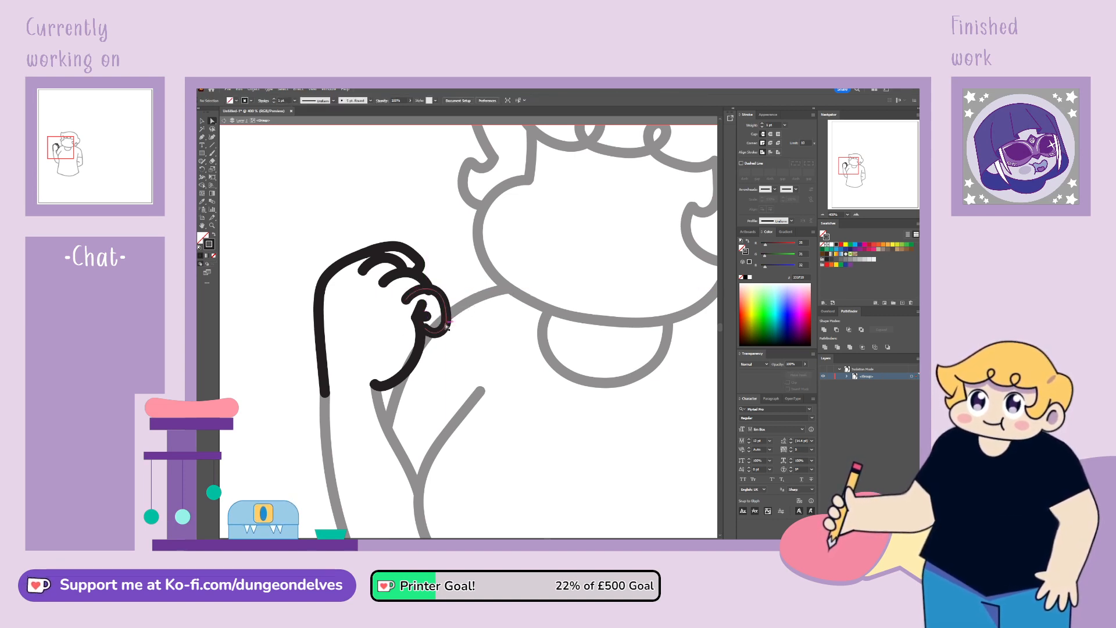
pyautogui.moveTo(447, 322); pyautogui.dragTo(444, 321)
pyautogui.click(443, 322)
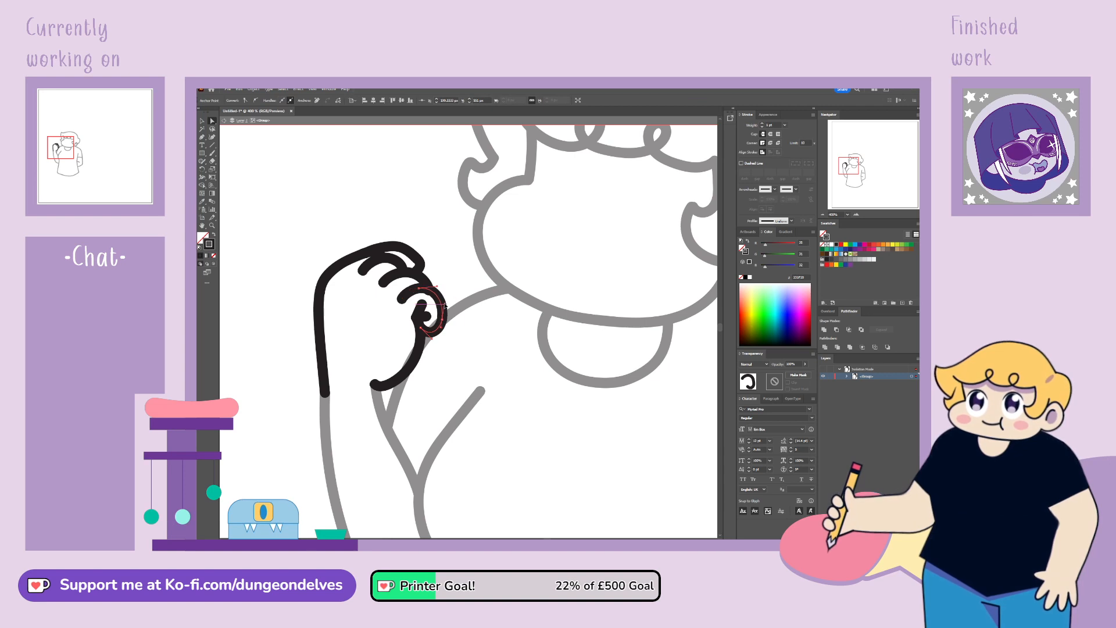
pyautogui.click(428, 284)
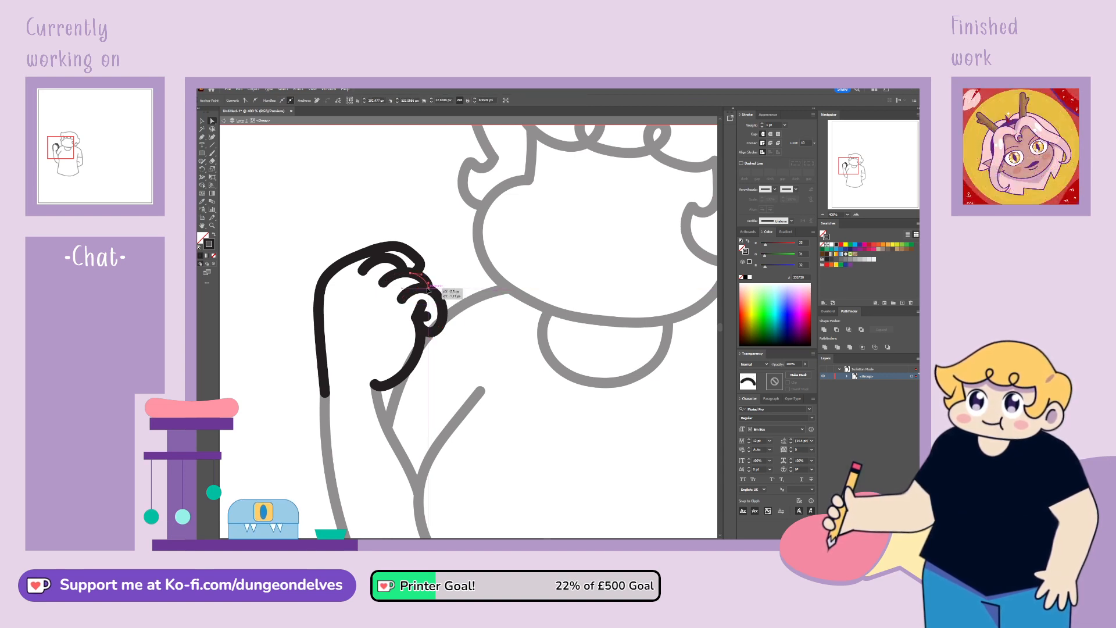
pyautogui.click(463, 387)
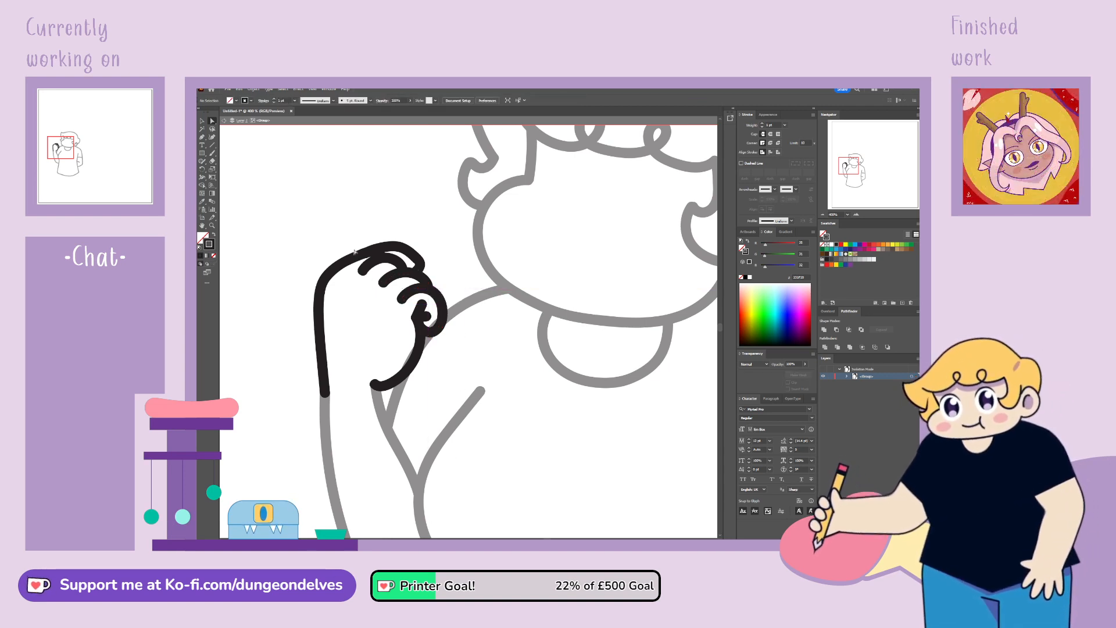
# Step: Move the uppermost finger line of the raised fist slightly down and right along the knuckles
pyautogui.hotkey('ctrl', '-')
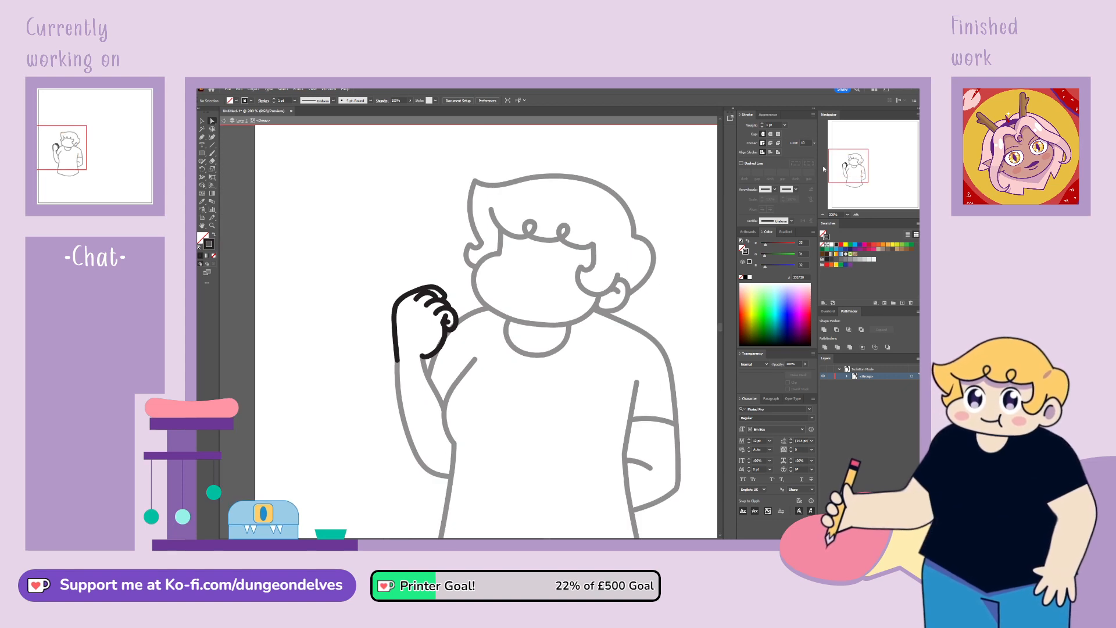
pyautogui.moveTo(839, 165); pyautogui.dragTo(847, 167)
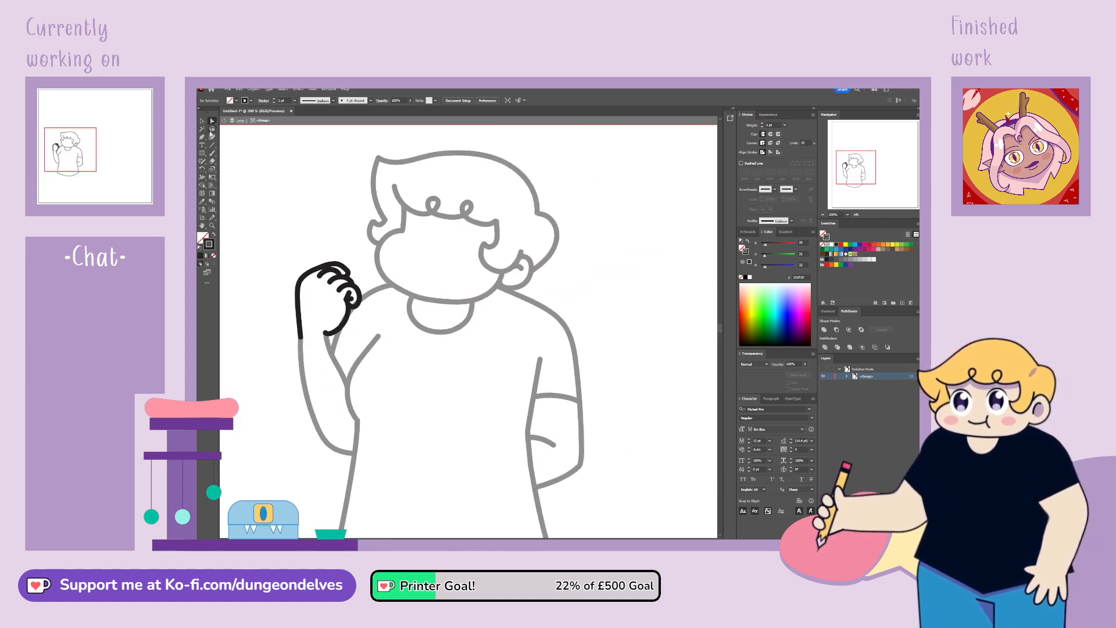
pyautogui.click(343, 267)
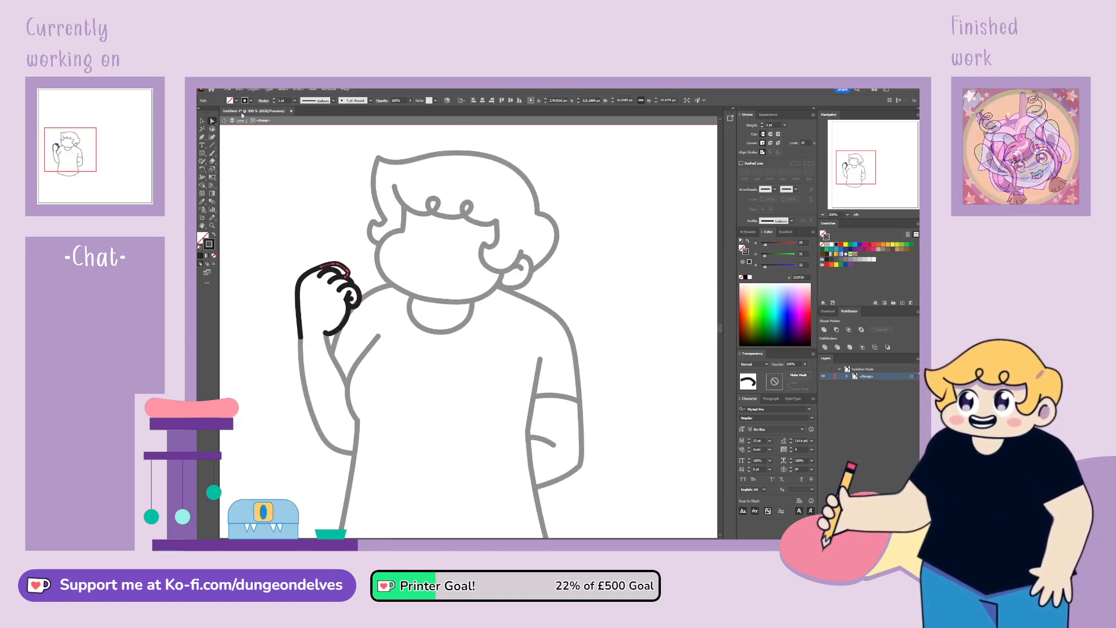
pyautogui.hotkey('ctrl', '+')
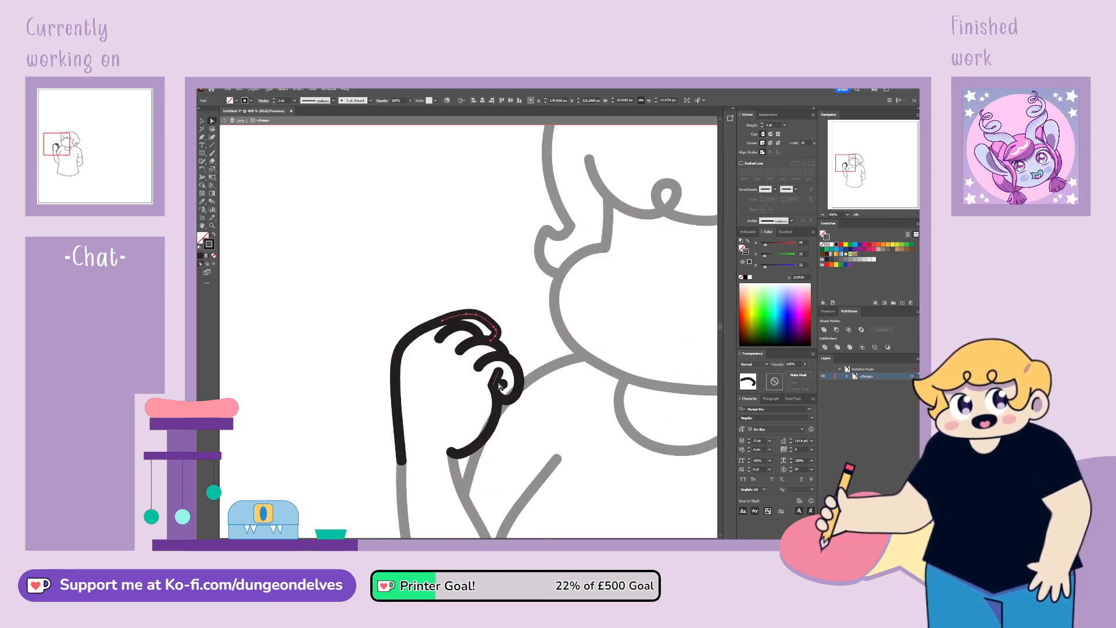
pyautogui.press('v')
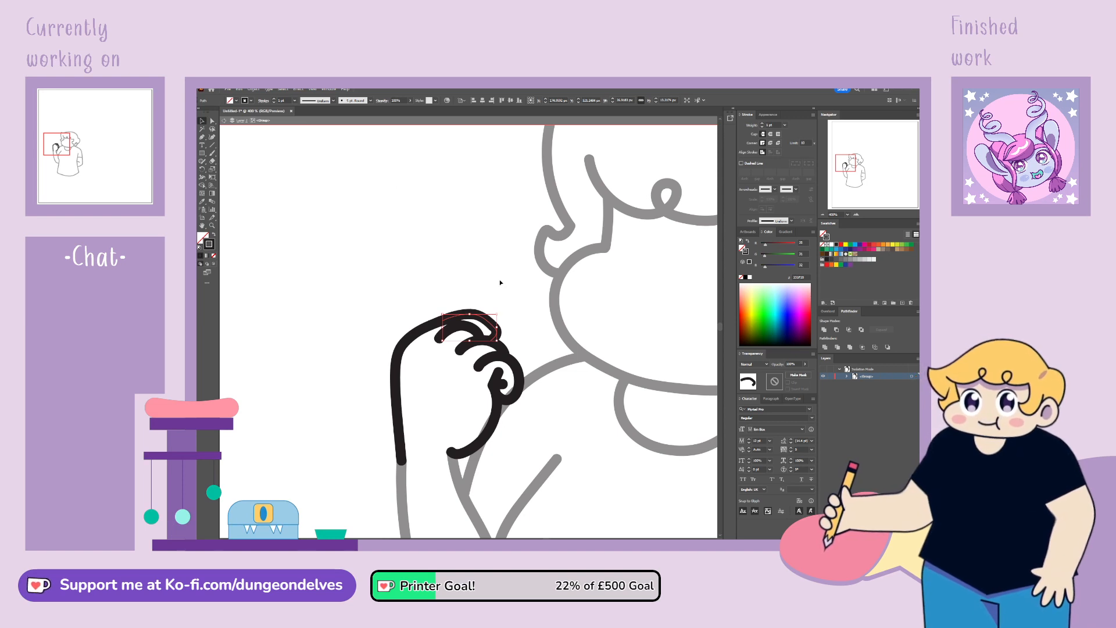
pyautogui.moveTo(489, 323); pyautogui.dragTo(499, 333)
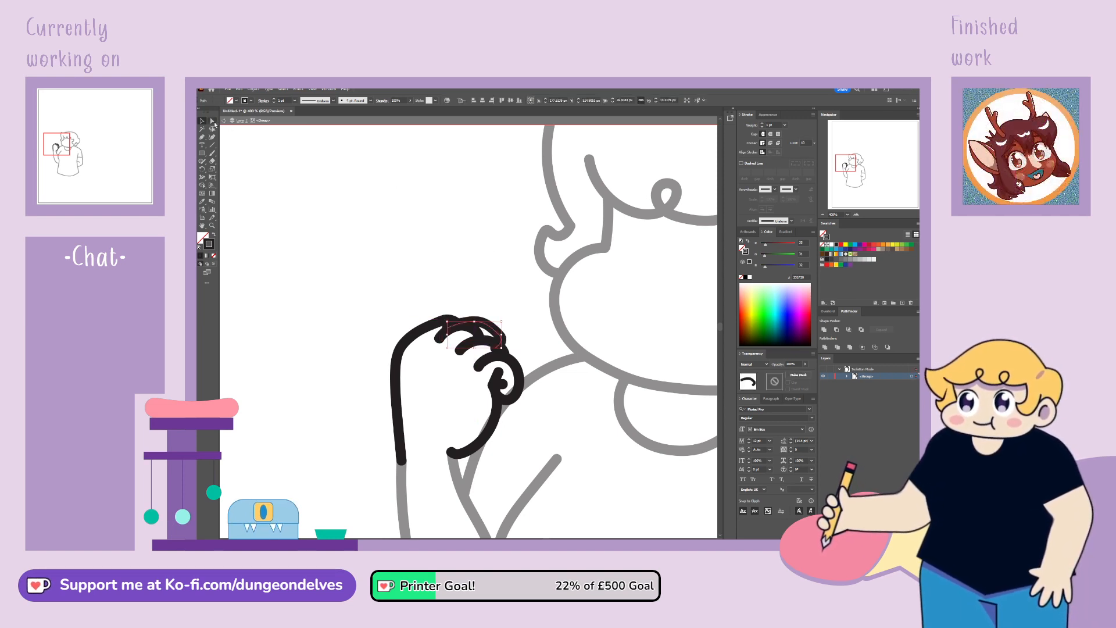
# Step: Shorten the uppermost finger line by deleting its end anchor point on the hand-outline side
pyautogui.click(202, 138)
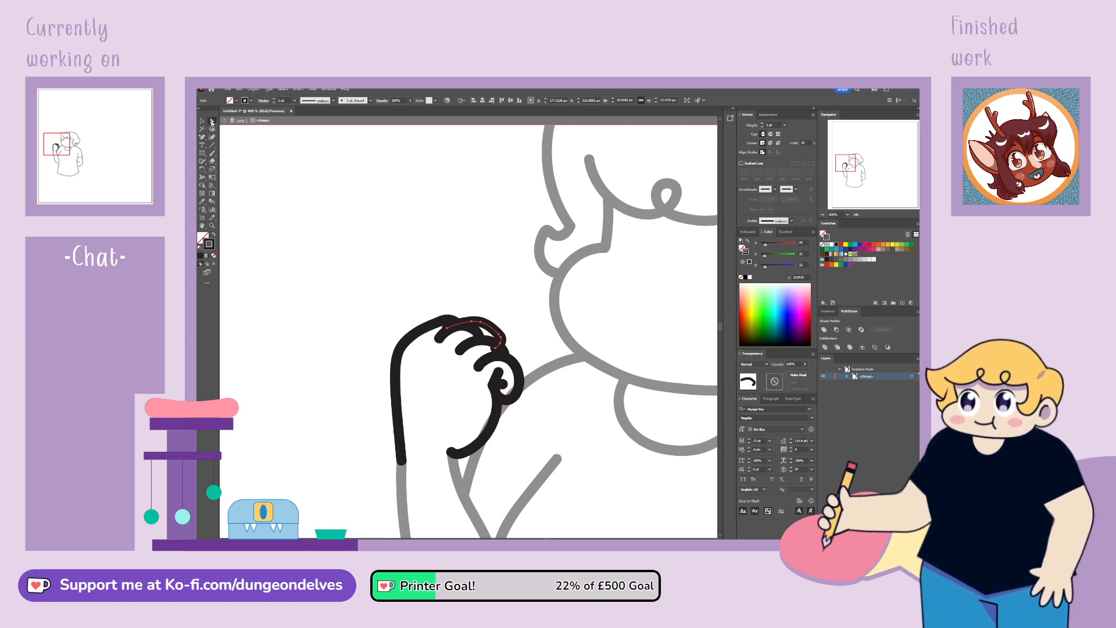
pyautogui.click(447, 328)
pyautogui.press('Delete')
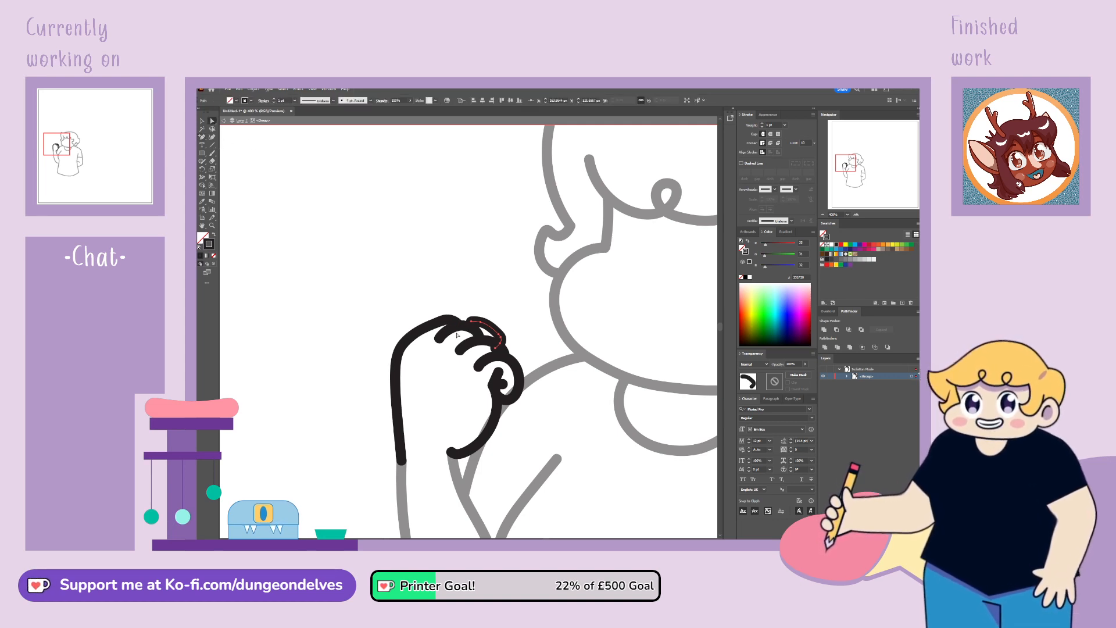
pyautogui.click(495, 349)
pyautogui.press('Delete')
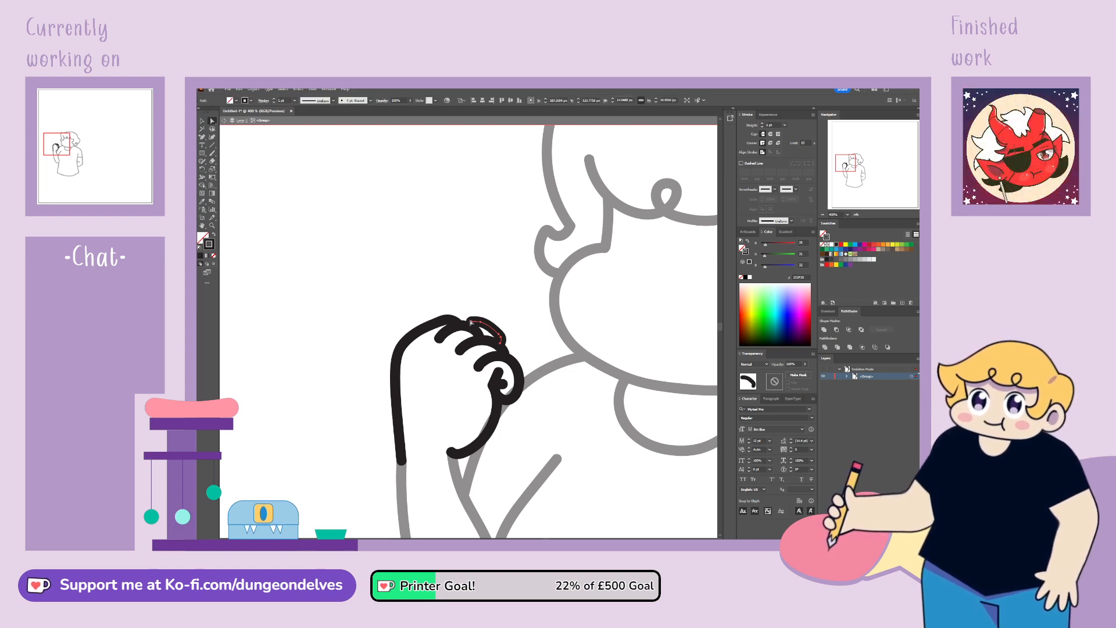
# Step: Try to shift the shortened uppermost finger line toward the hand outline
pyautogui.moveTo(472, 322); pyautogui.dragTo(465, 325)
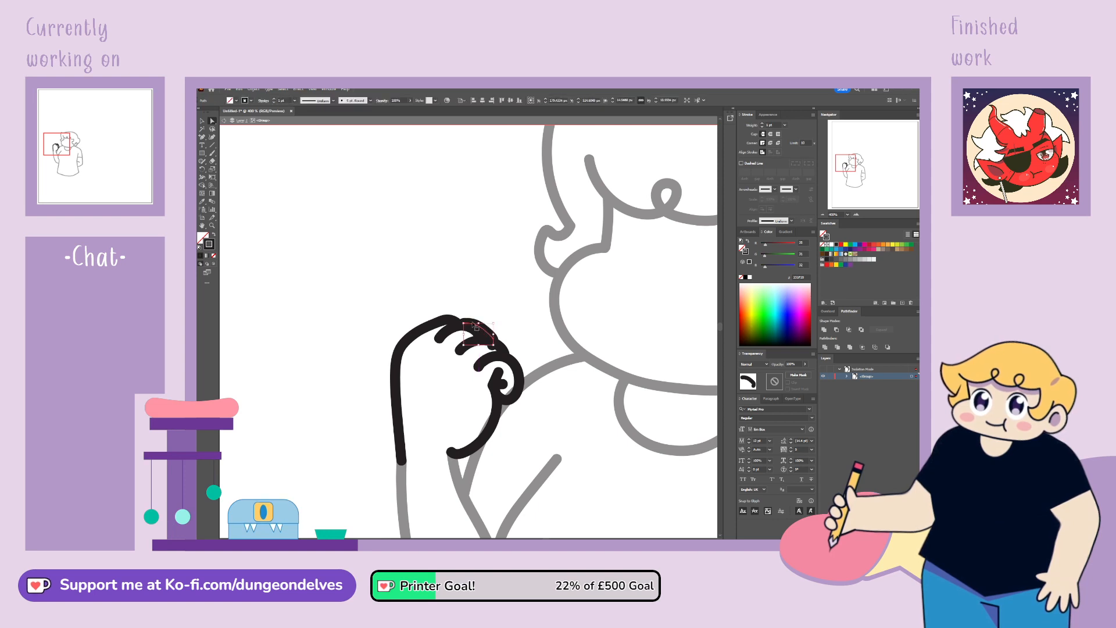
pyautogui.click(472, 322)
pyautogui.moveTo(465, 322); pyautogui.dragTo(465, 322)
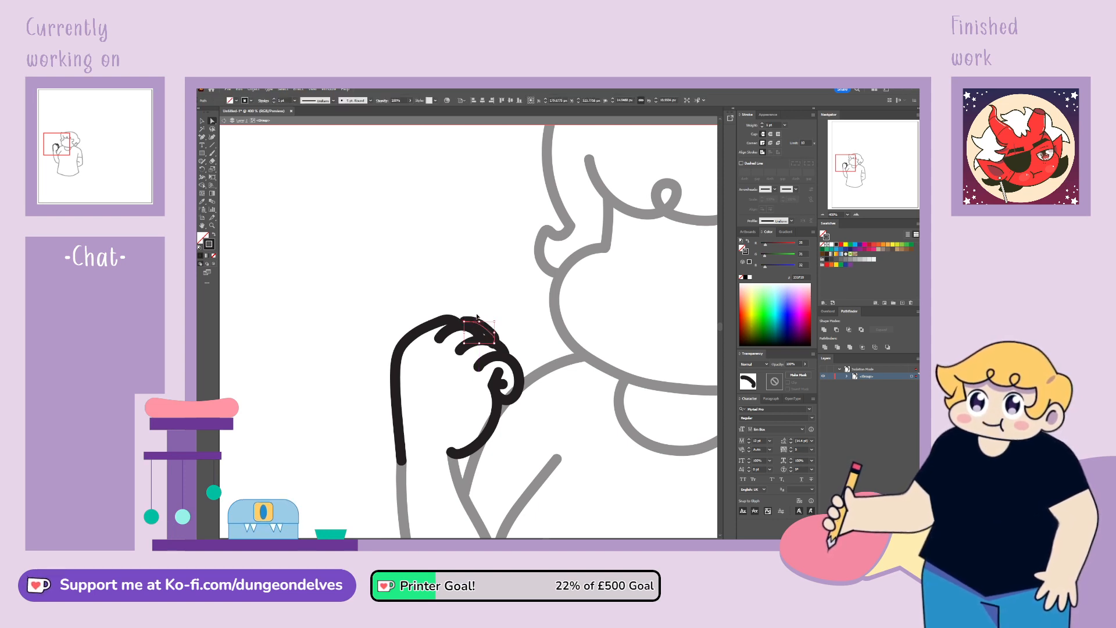
pyautogui.hotkey('ctrl', 'z')
# Step: Extend the open end of the shortened uppermost finger line back to meet the hand outline over the knuckles
pyautogui.click(473, 322)
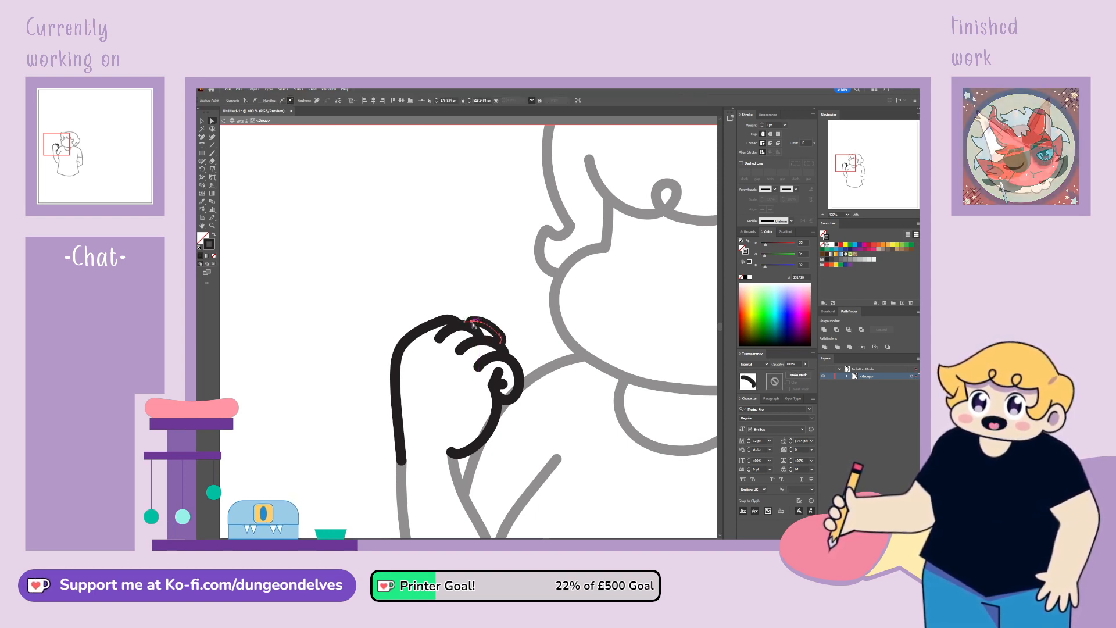
pyautogui.click(472, 323)
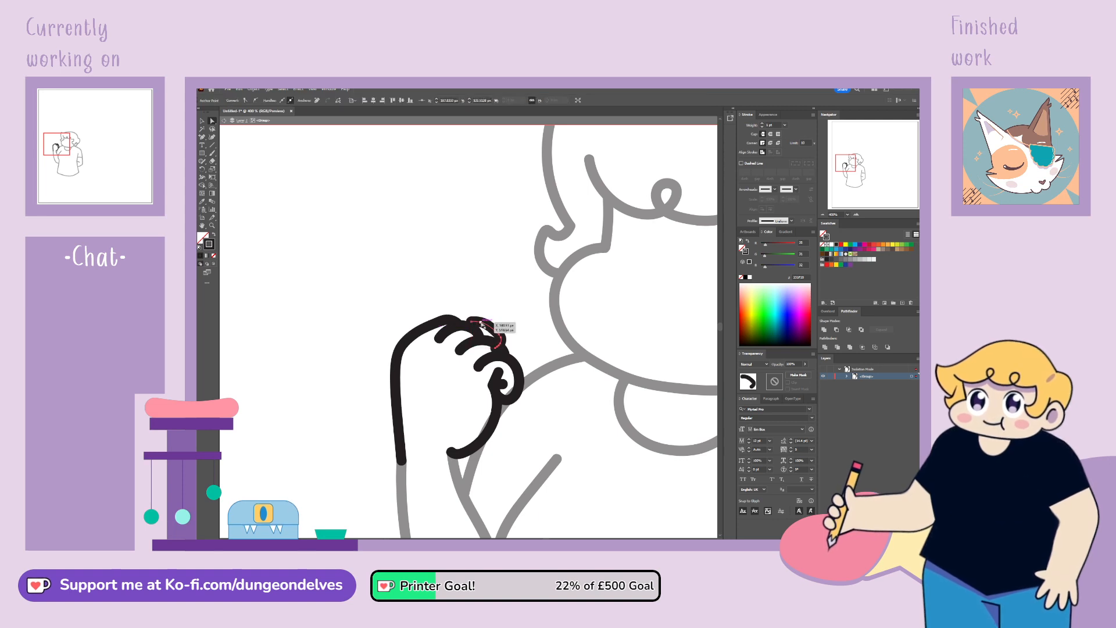
pyautogui.moveTo(474, 318); pyautogui.dragTo(465, 319)
pyautogui.click(517, 289)
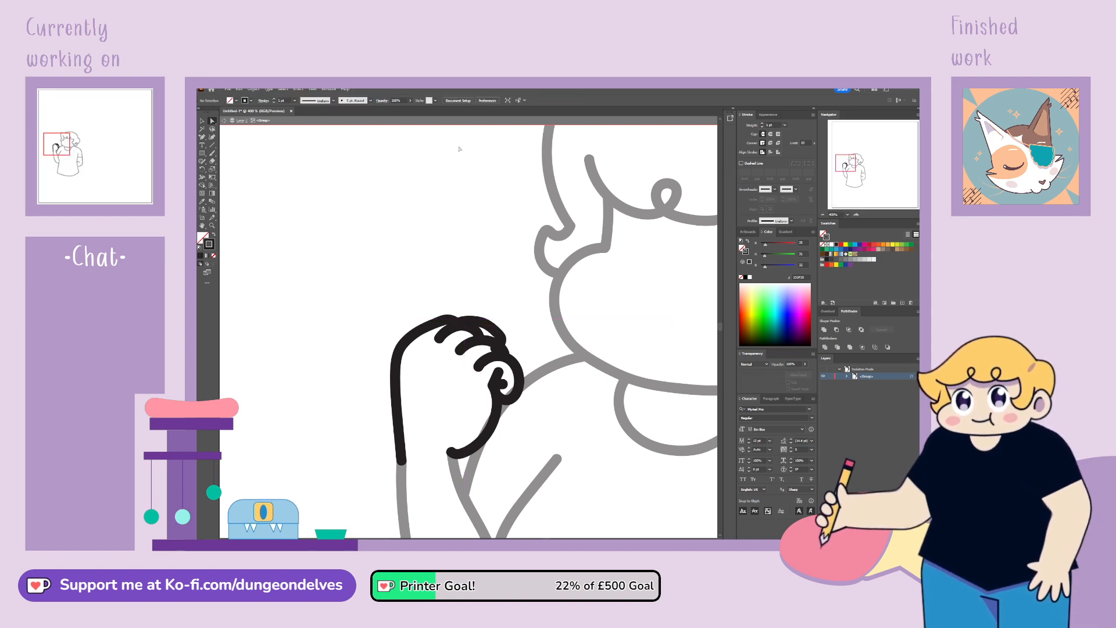
# Step: Adjust the lower end of the uppermost finger line where it meets the finger below
pyautogui.click(497, 349)
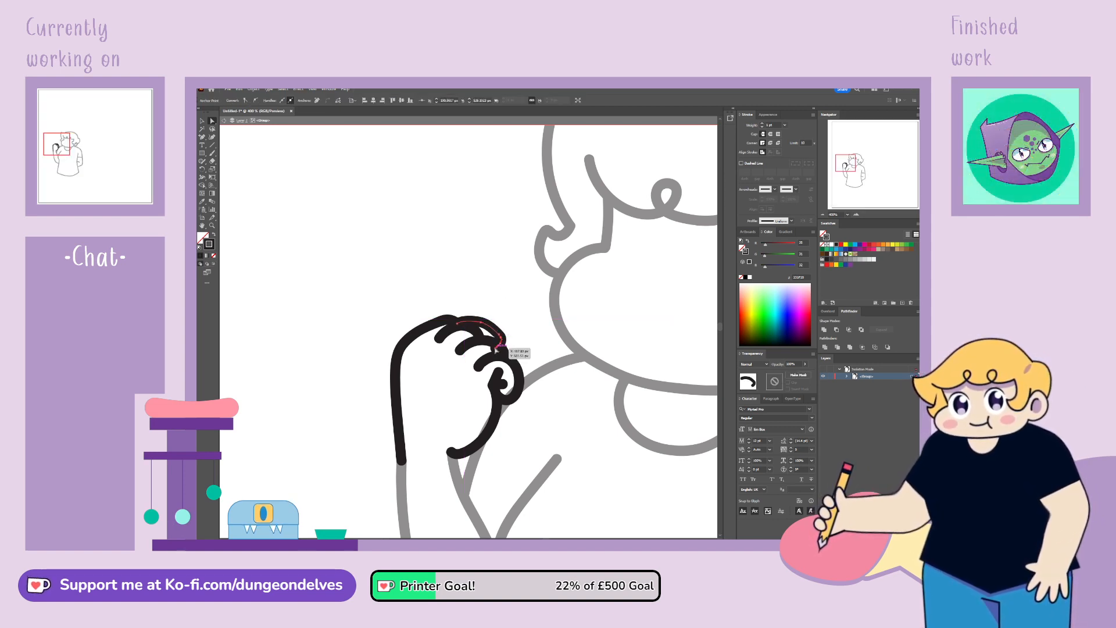
pyautogui.press('Delete')
pyautogui.click(460, 284)
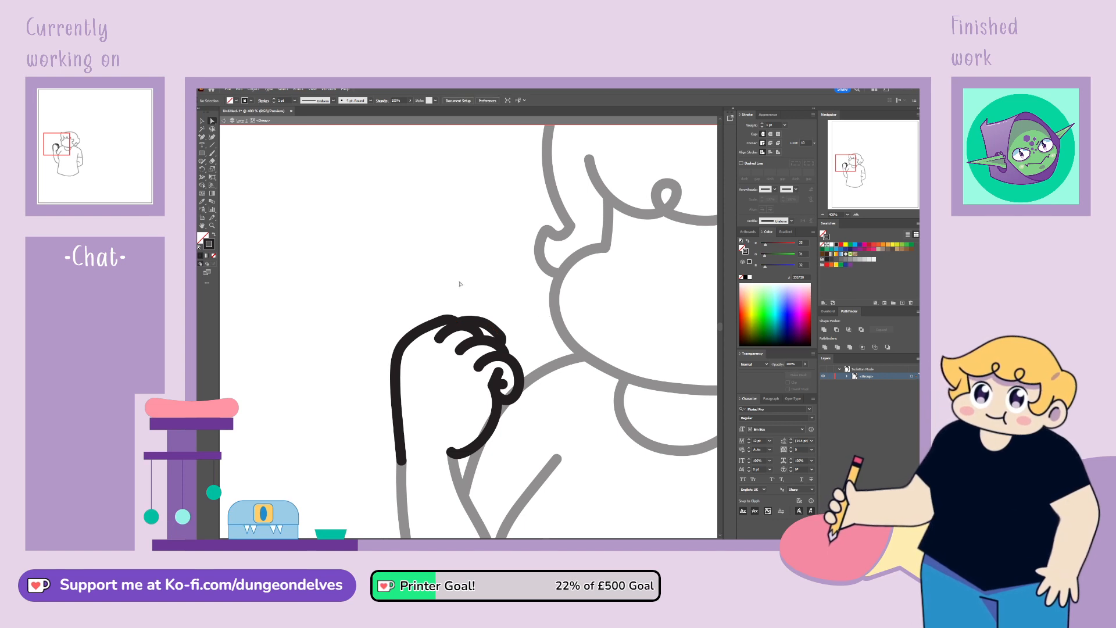
pyautogui.hotkey('ctrl', '-')
pyautogui.hotkey('ctrl', '-')
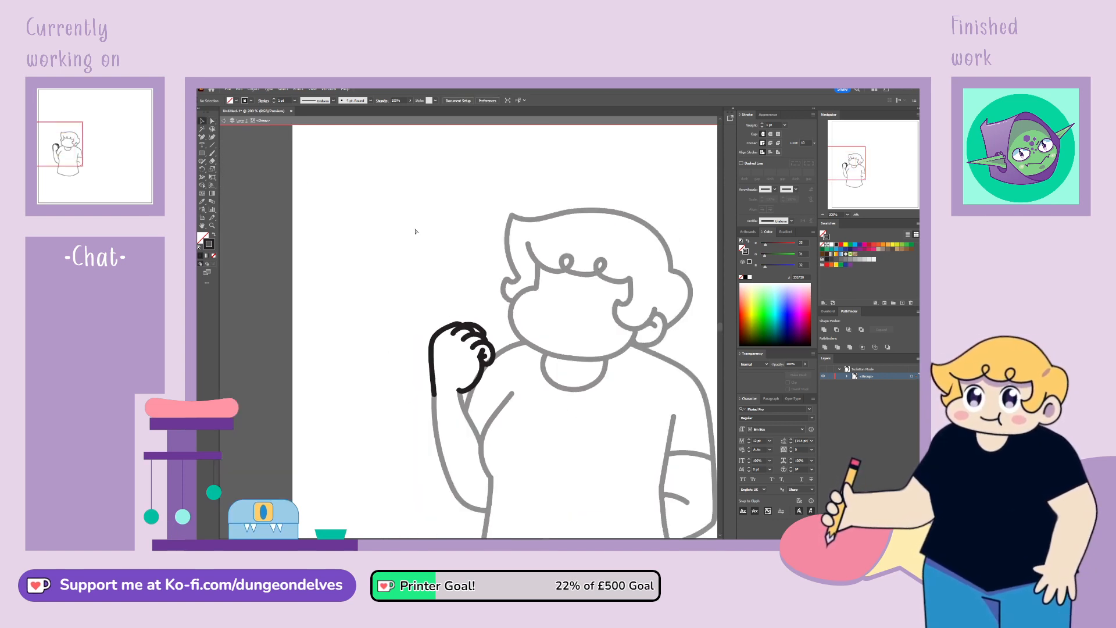
pyautogui.press('space')
pyautogui.moveTo(579, 407)
pyautogui.mouseDown()
pyautogui.moveTo(528, 351)
pyautogui.moveTo(502, 351)
pyautogui.moveTo(546, 368)
pyautogui.mouseUp()
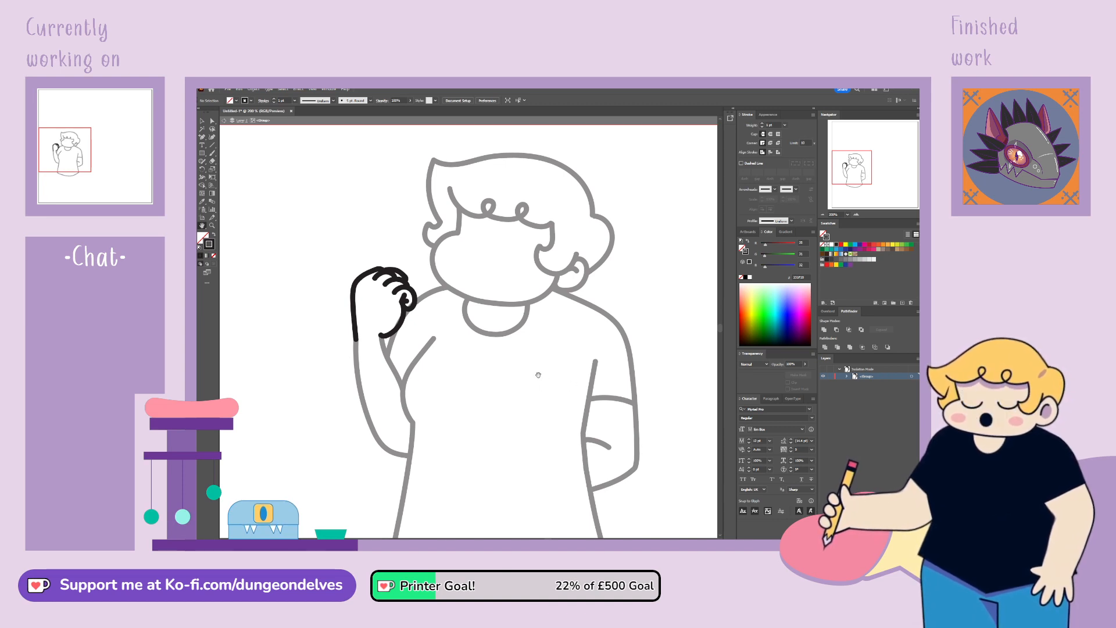
# Step: Lower the upper end of the short thumb-tip line so it lies nearly horizontal inside the lowest finger's curl
pyautogui.hotkey('ctrl', '=')
pyautogui.hotkey('ctrl', '=')
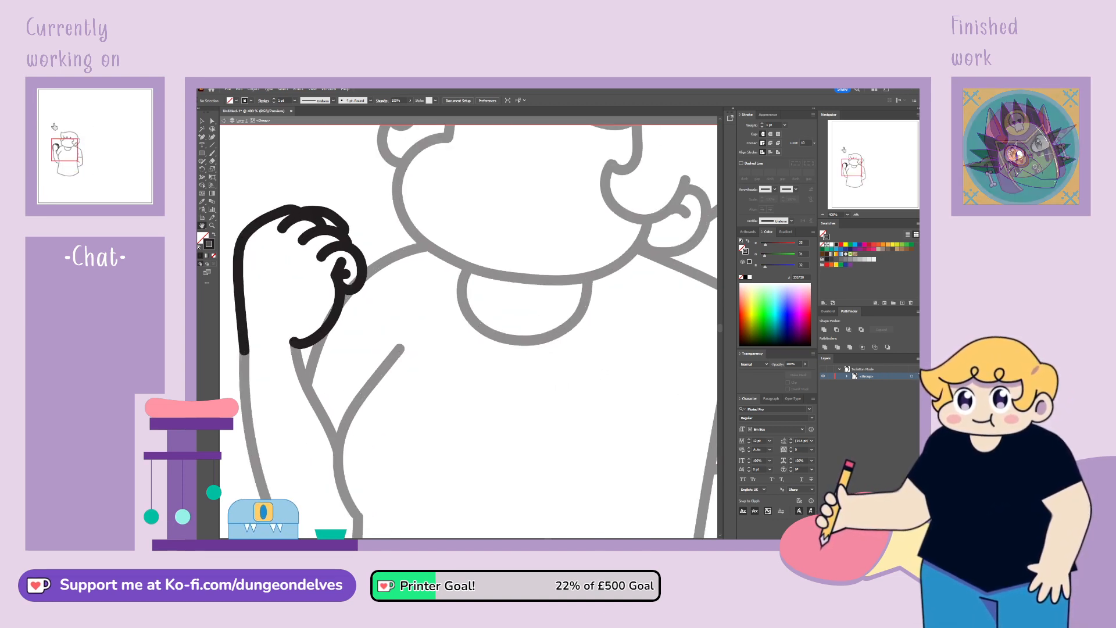
pyautogui.moveTo(396, 188); pyautogui.dragTo(515, 238)
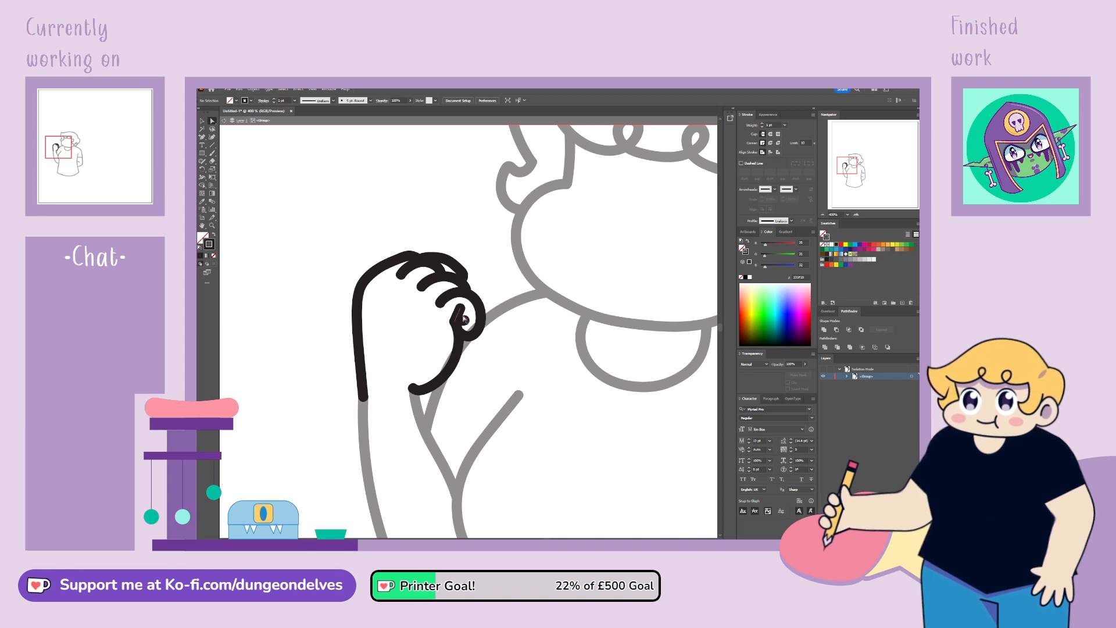
pyautogui.click(461, 310)
pyautogui.click(481, 274)
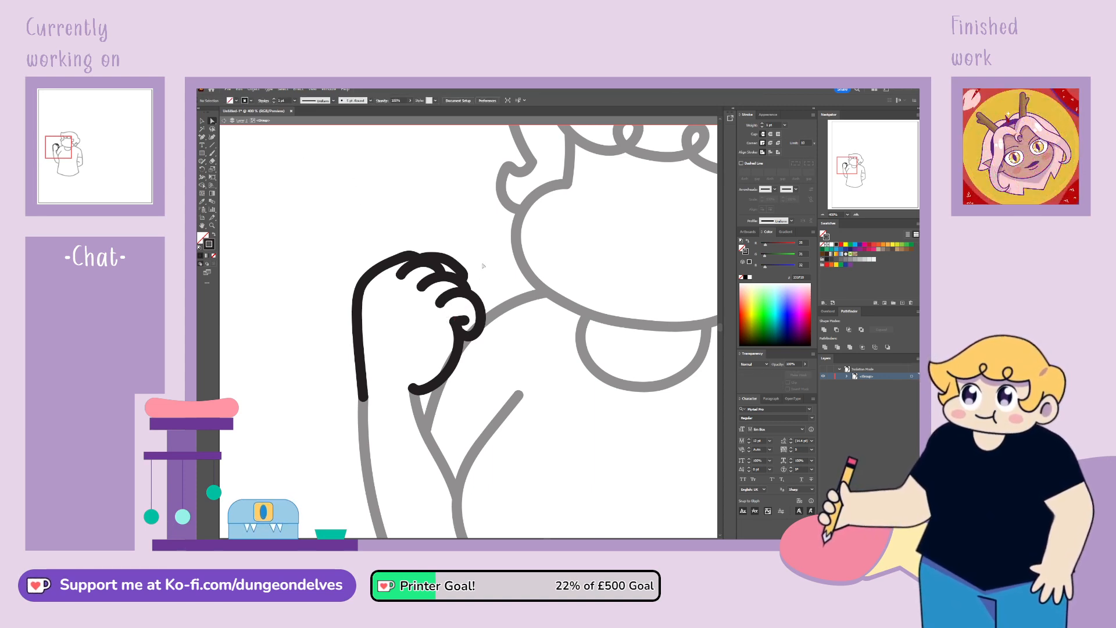
# Step: Adjust the finger line end above the lowest curled finger and reshape that lowest finger's top and outer curve
pyautogui.click(467, 279)
pyautogui.click(486, 264)
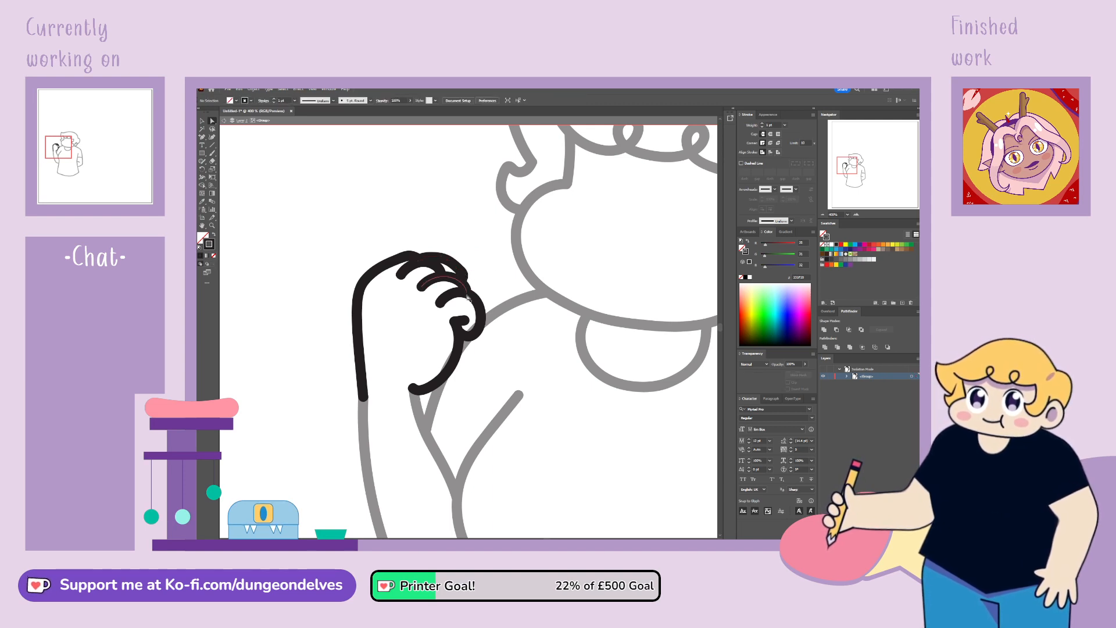
pyautogui.click(468, 290)
pyautogui.click(459, 295)
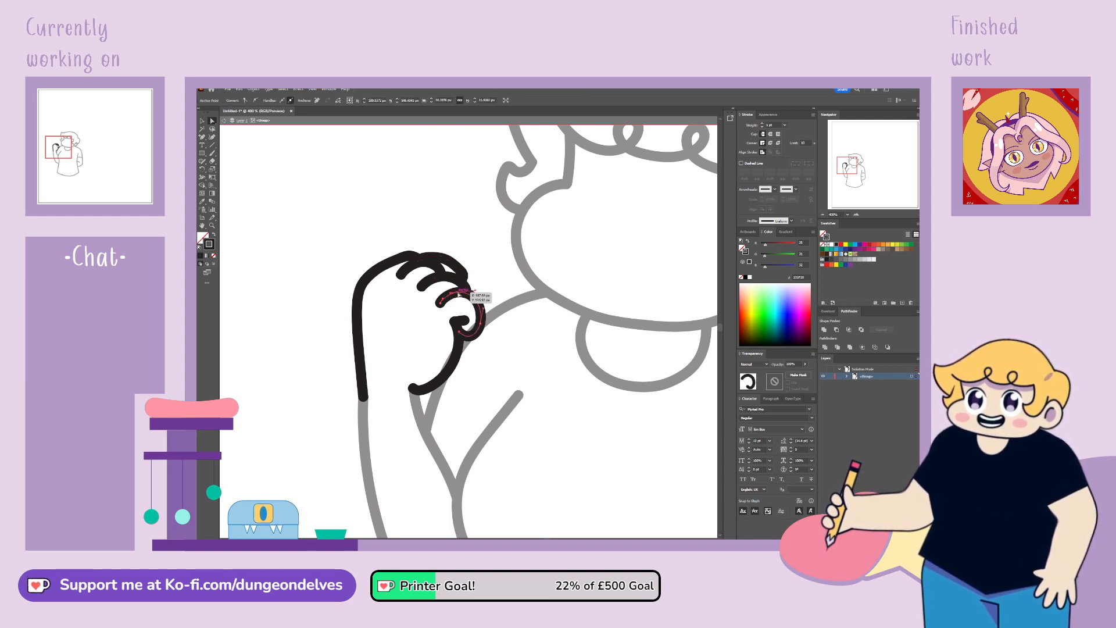
pyautogui.moveTo(459, 295); pyautogui.dragTo(485, 294)
pyautogui.click(480, 308)
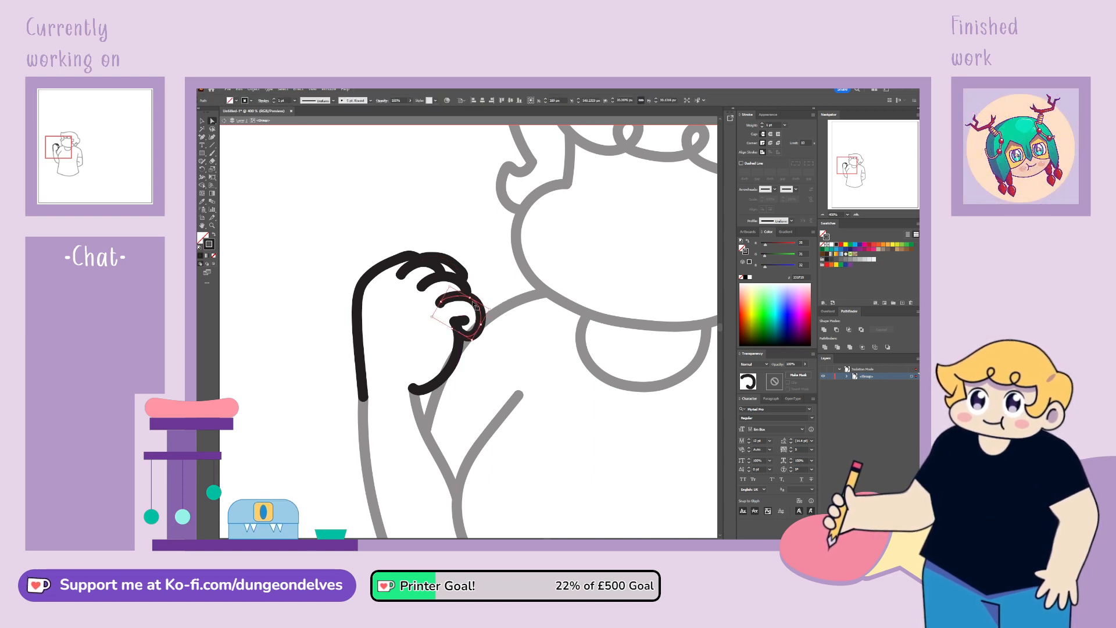
pyautogui.click(459, 297)
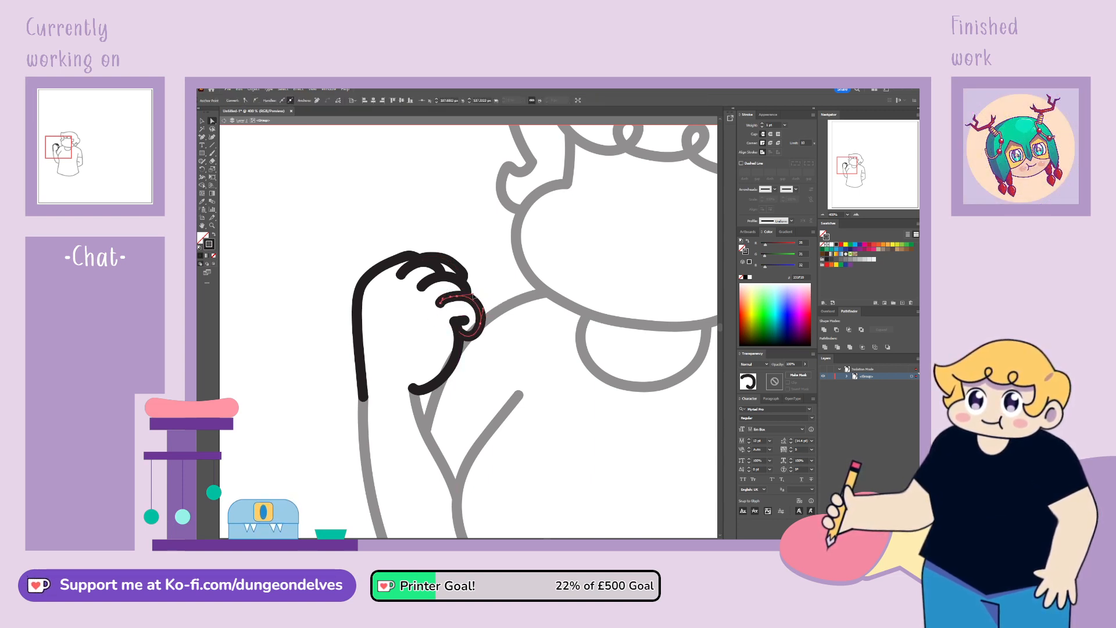
pyautogui.moveTo(480, 323); pyautogui.dragTo(479, 307)
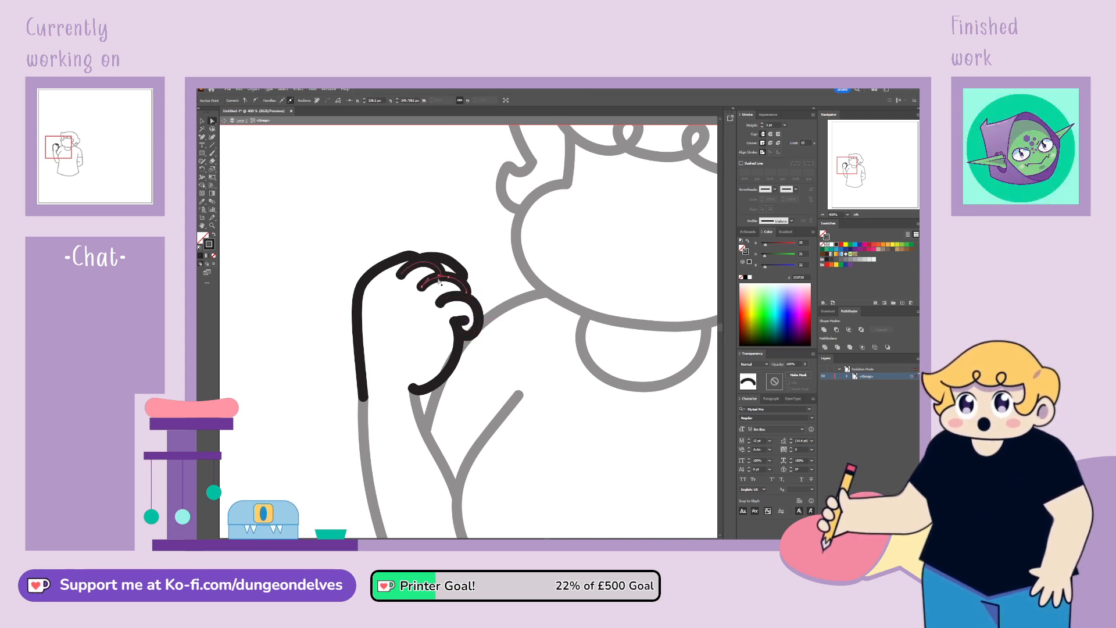
# Step: Reshape the outer end of the middle finger line and nudge the inner end of the finger line above it outward
pyautogui.moveTo(448, 277); pyautogui.dragTo(463, 296)
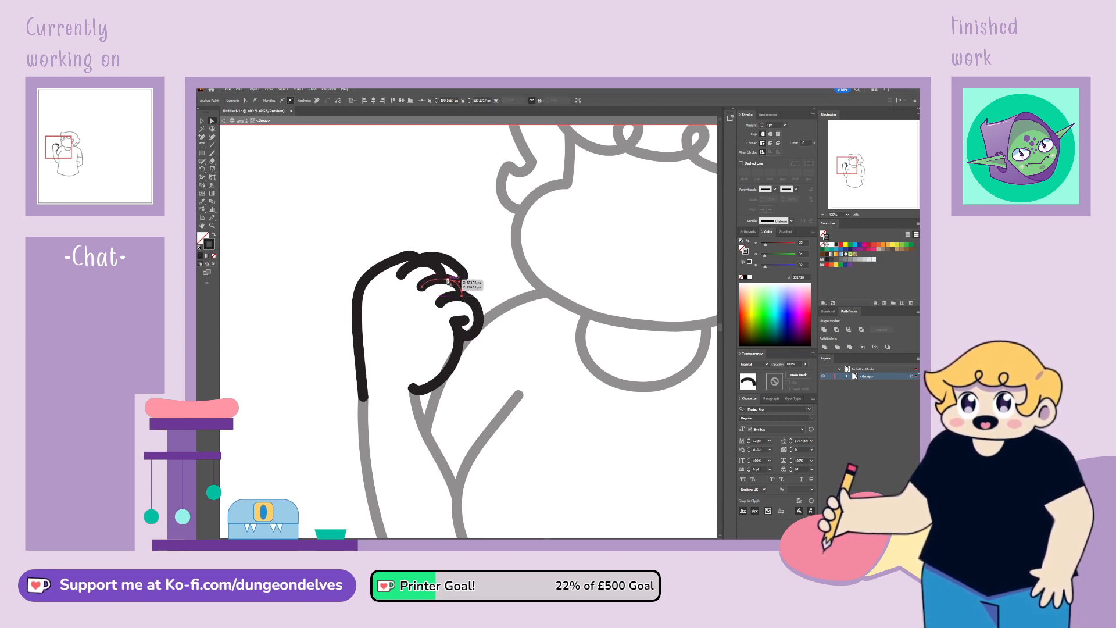
pyautogui.click(483, 274)
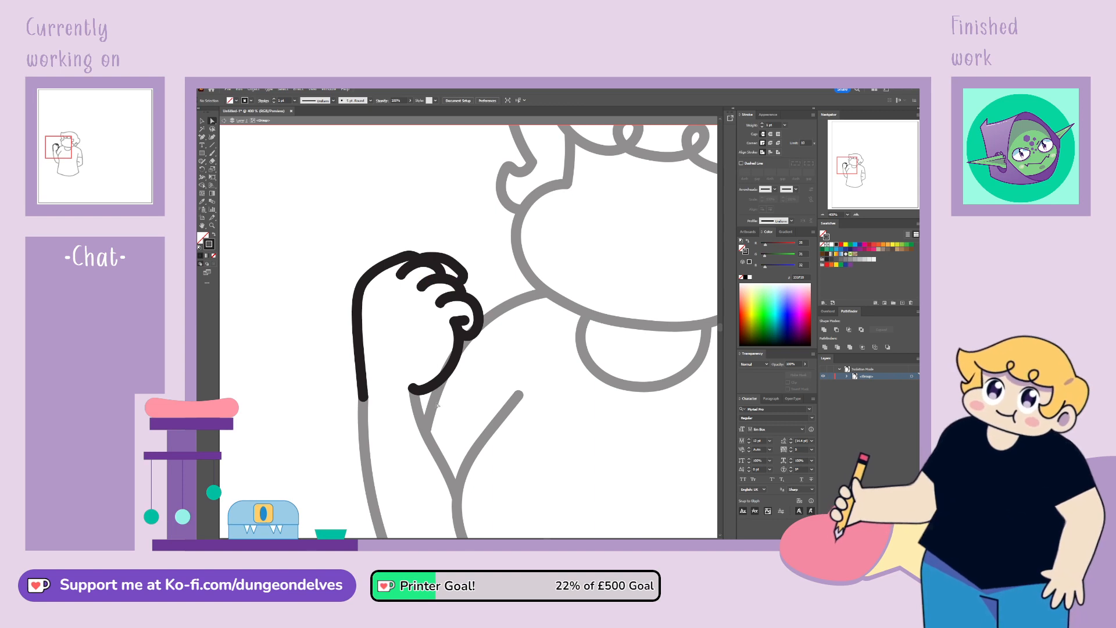
pyautogui.moveTo(397, 274); pyautogui.dragTo(400, 274)
pyautogui.click(316, 319)
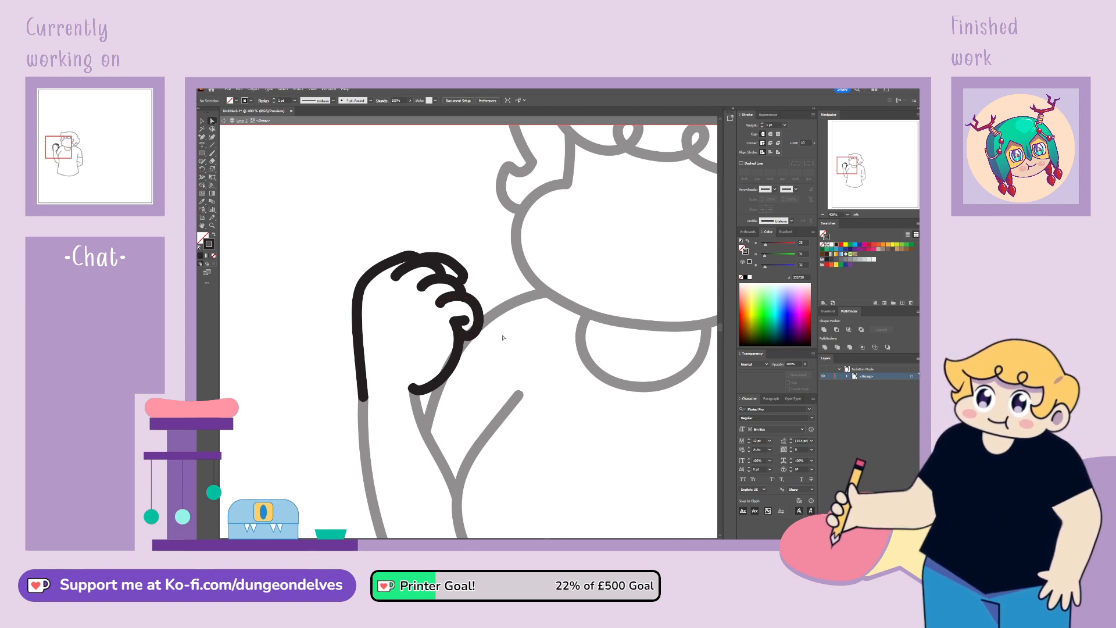
# Step: Raise the uppermost finger line into a smoother arch where it joins the hand outline over the knuckles
pyautogui.scroll(-3, 503, 338)
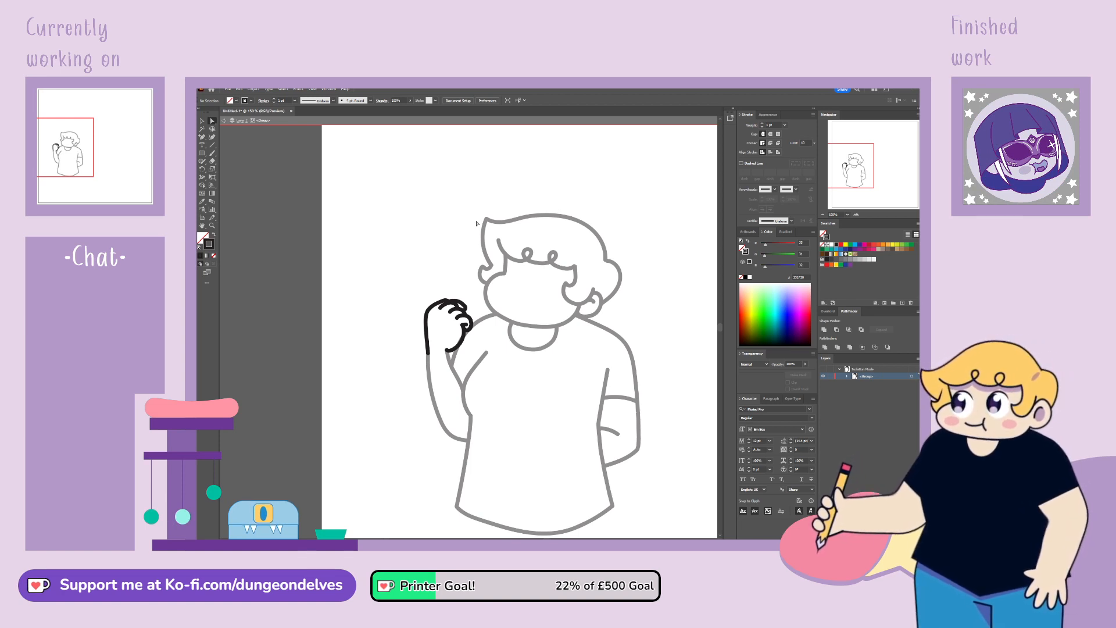
pyautogui.scroll(5, 476, 223)
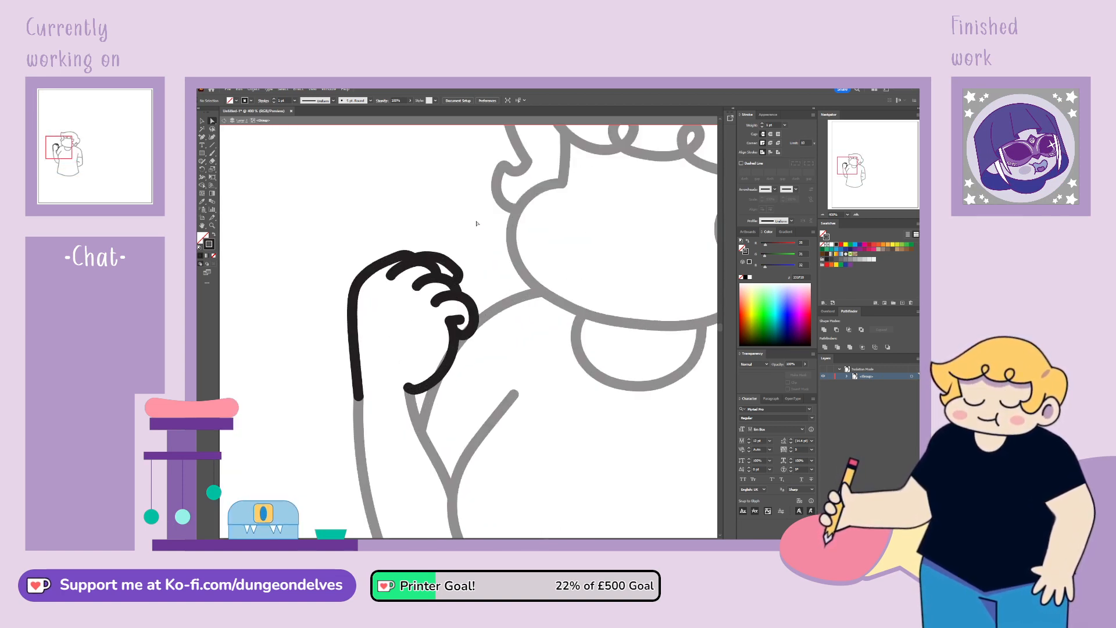
pyautogui.click(419, 258)
pyautogui.moveTo(407, 252)
pyautogui.mouseDown()
pyautogui.moveTo(445, 261)
pyautogui.moveTo(410, 244)
pyautogui.mouseUp()
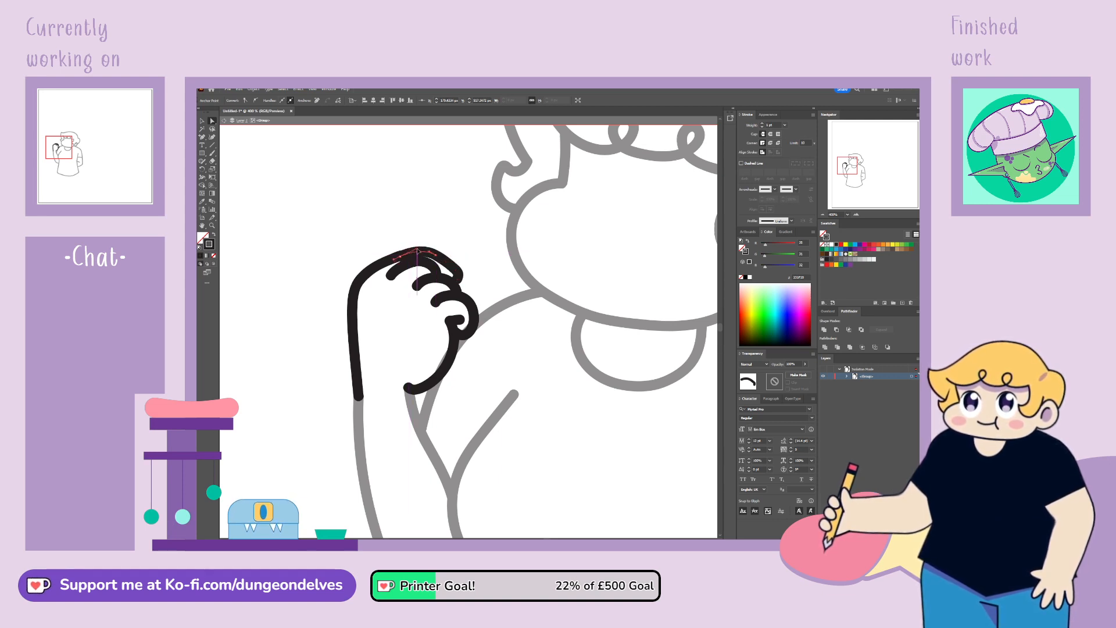
pyautogui.click(478, 189)
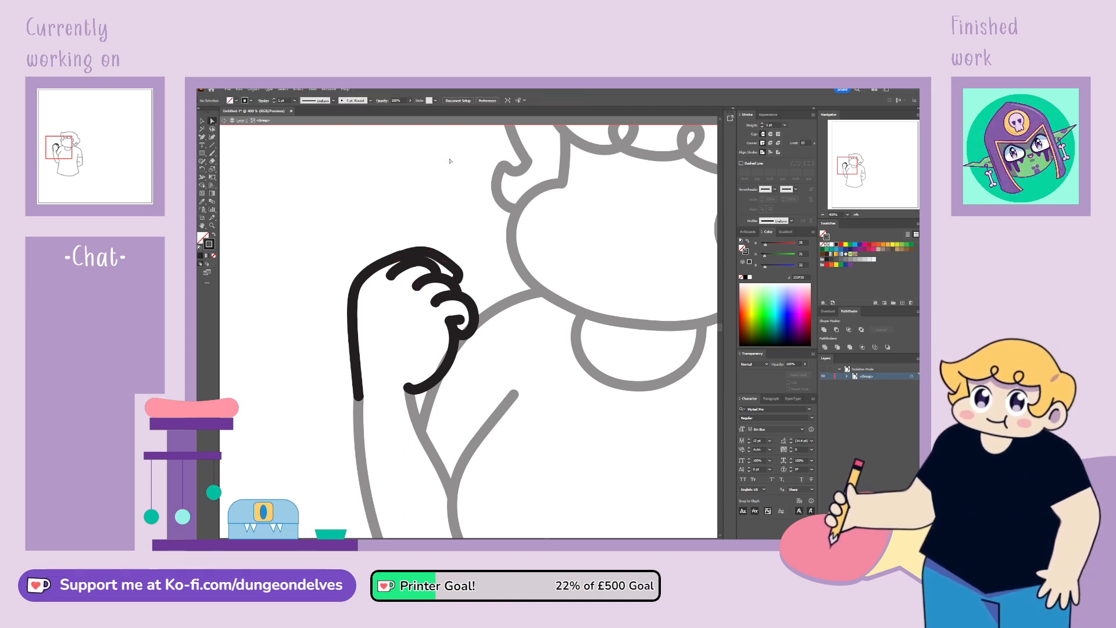
# Step: Extend the inner end of the uppermost finger line back over the knuckles and bend it into a higher arch
pyautogui.hotkey('ctrl', '-')
pyautogui.hotkey('ctrl', '-')
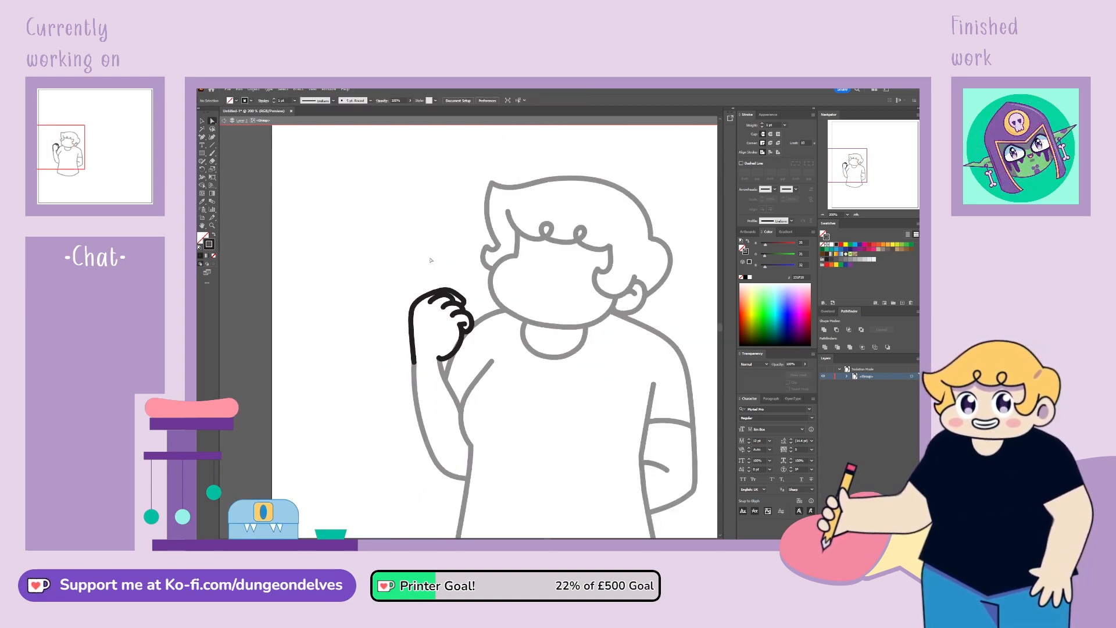
pyautogui.hotkey('ctrl', '+')
pyautogui.click(405, 268)
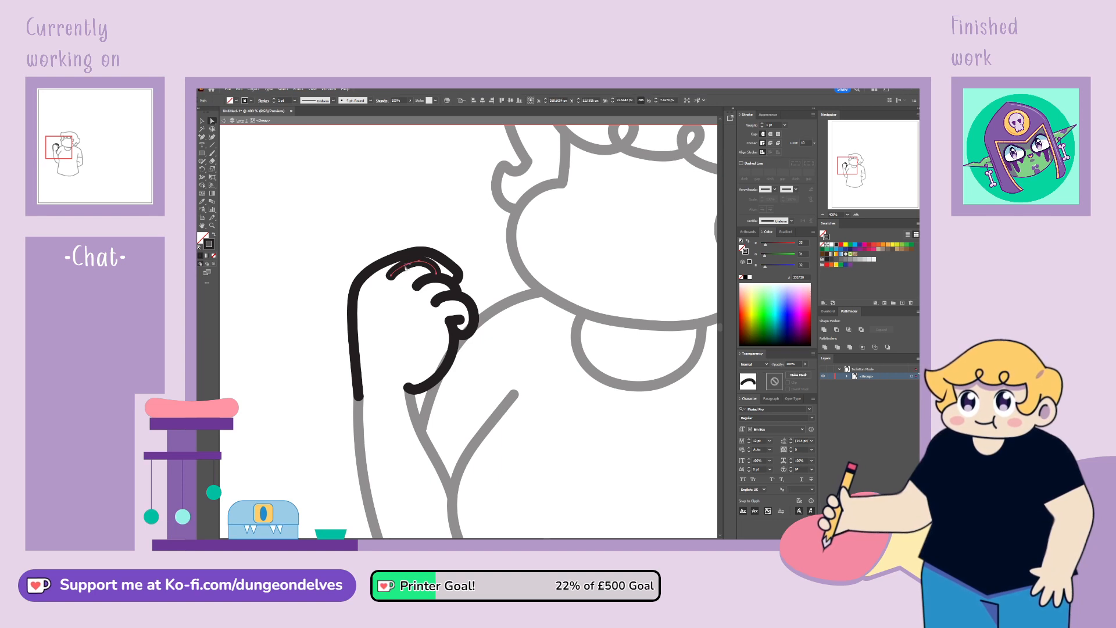
pyautogui.click(421, 265)
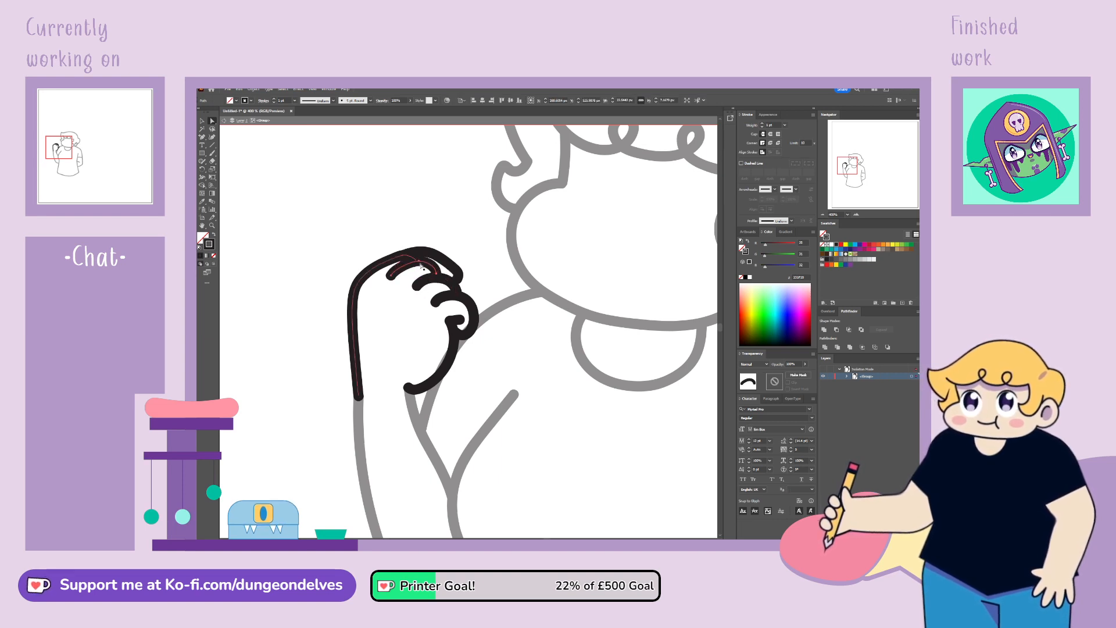
pyautogui.click(425, 263)
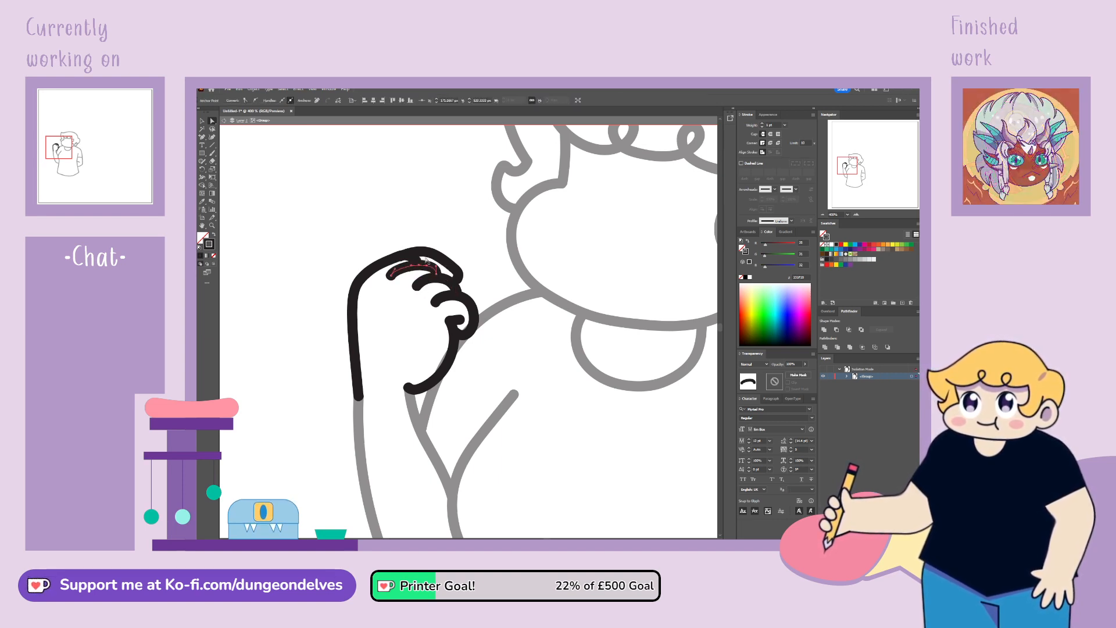
pyautogui.click(416, 250)
pyautogui.moveTo(400, 257)
pyautogui.mouseDown()
pyautogui.moveTo(408, 253)
pyautogui.moveTo(378, 266)
pyautogui.moveTo(397, 249)
pyautogui.moveTo(389, 238)
pyautogui.mouseUp()
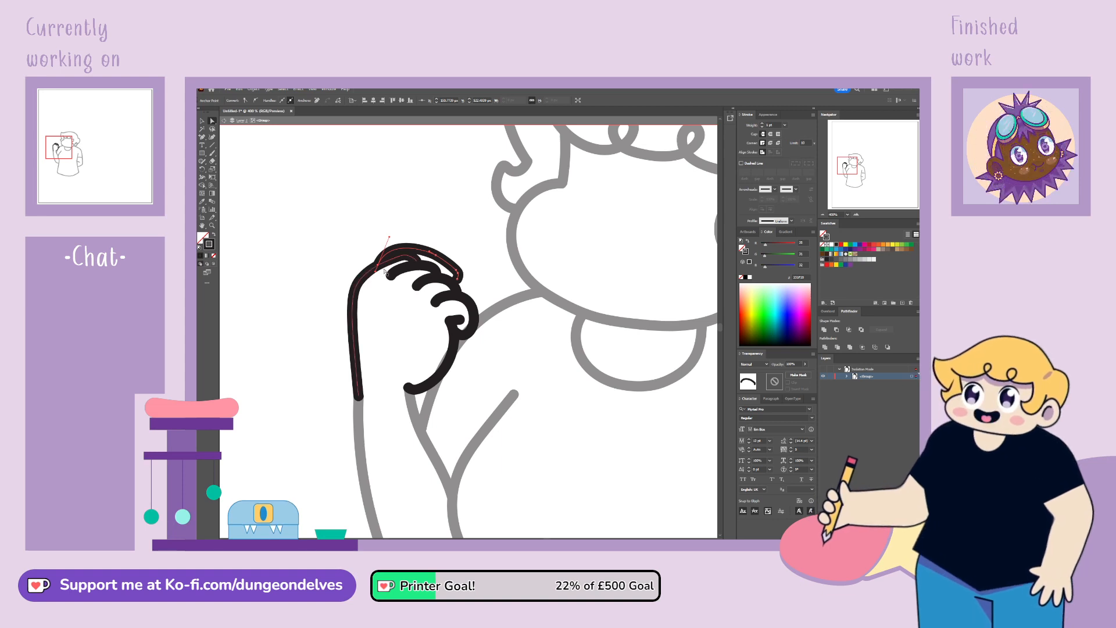
pyautogui.click(212, 153)
pyautogui.moveTo(335, 289); pyautogui.dragTo(352, 260)
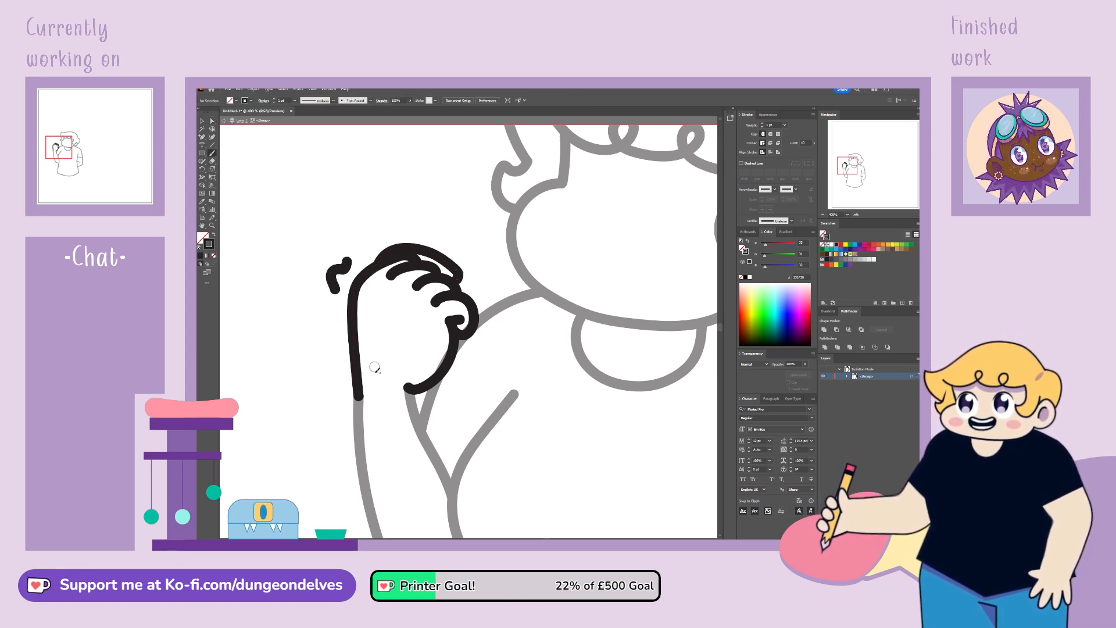
pyautogui.hotkey('ctrl', 'z')
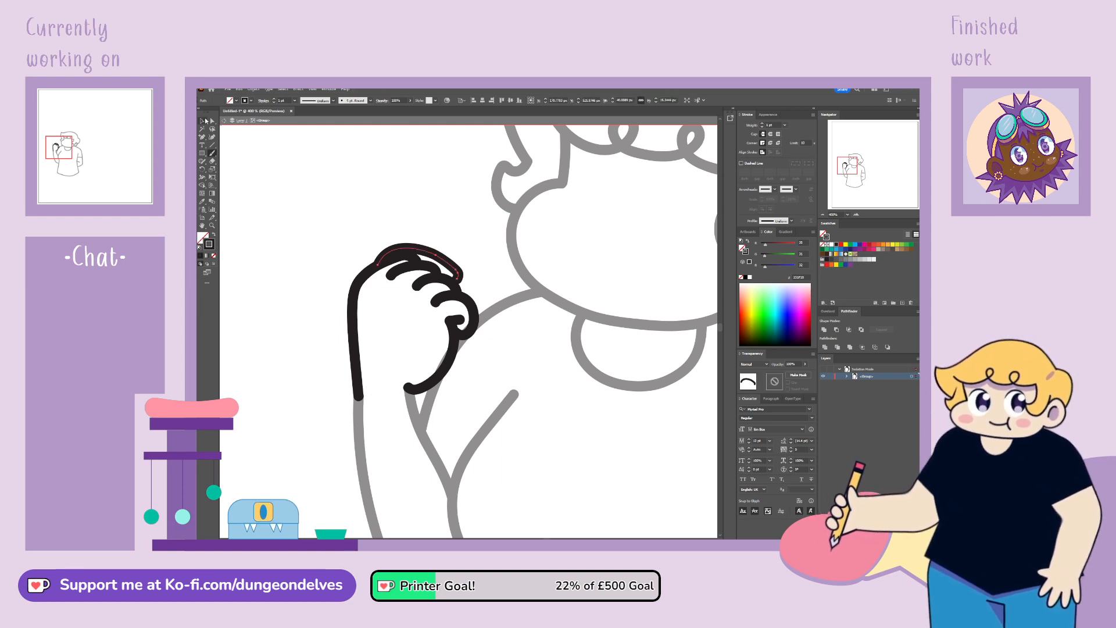
# Step: Delete the lowest finger curl, the finger line above it, the arched line over the knuckles and the short thumb-tip line
pyautogui.click(204, 121)
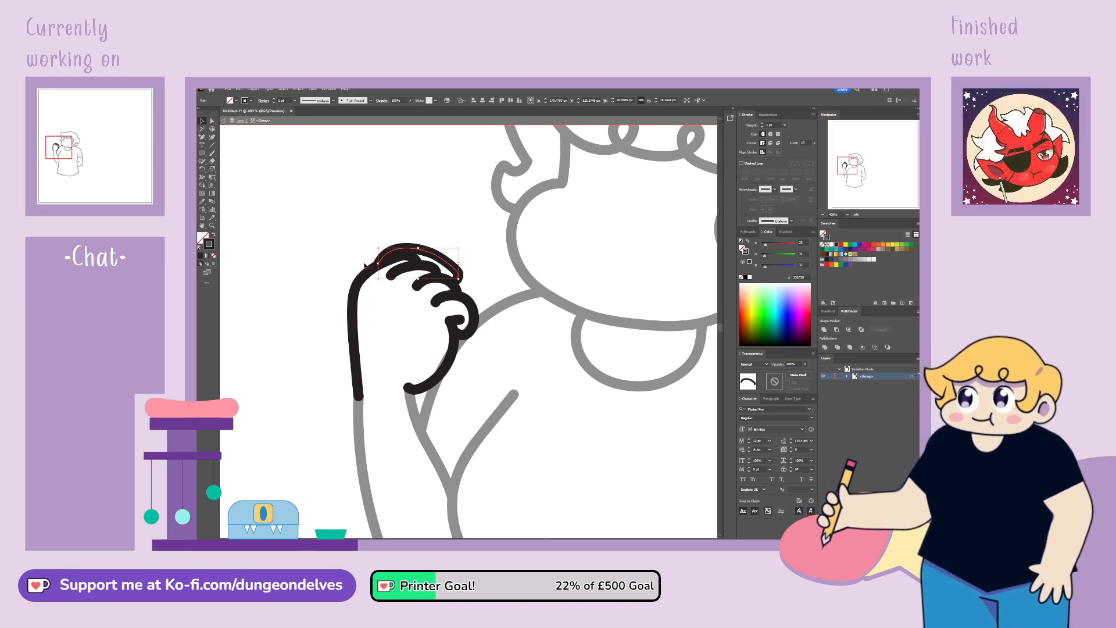
pyautogui.click(477, 308)
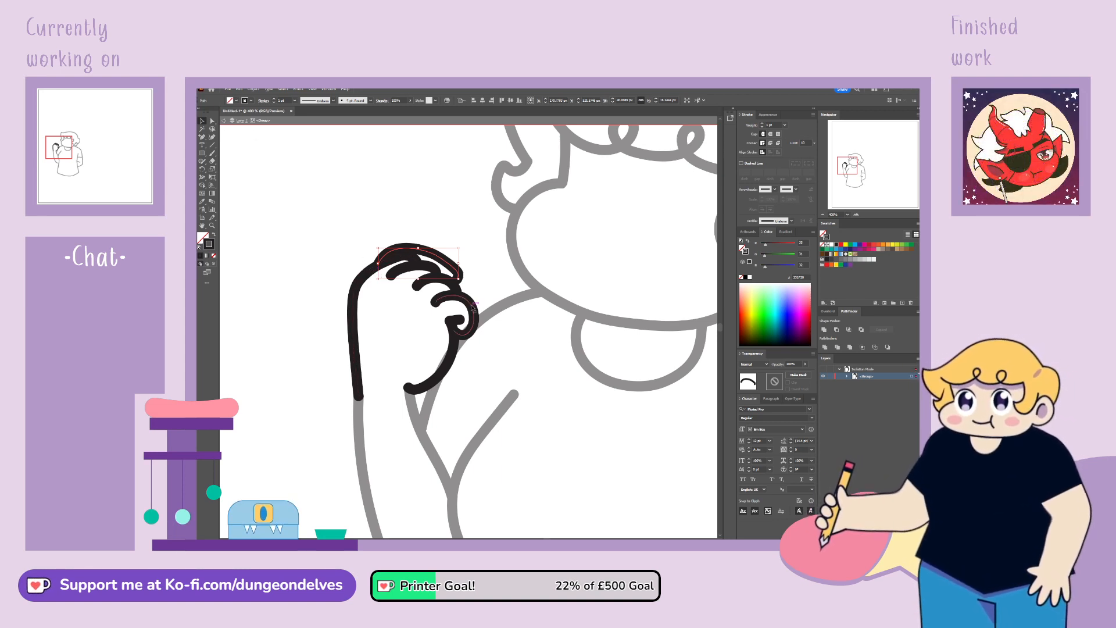
pyautogui.press('Delete')
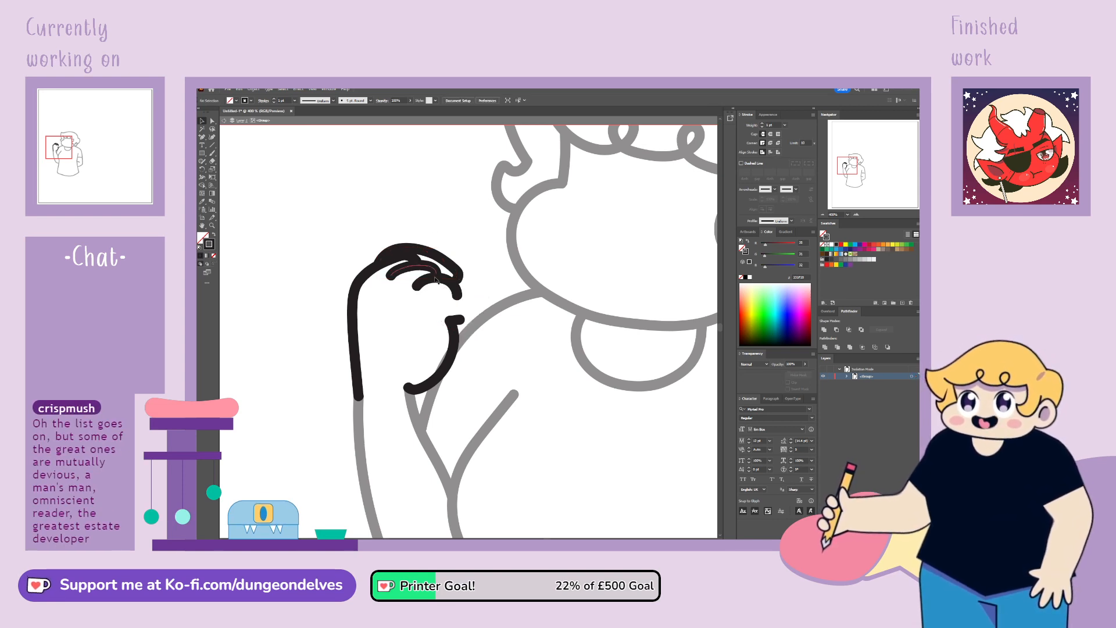
pyautogui.click(452, 283)
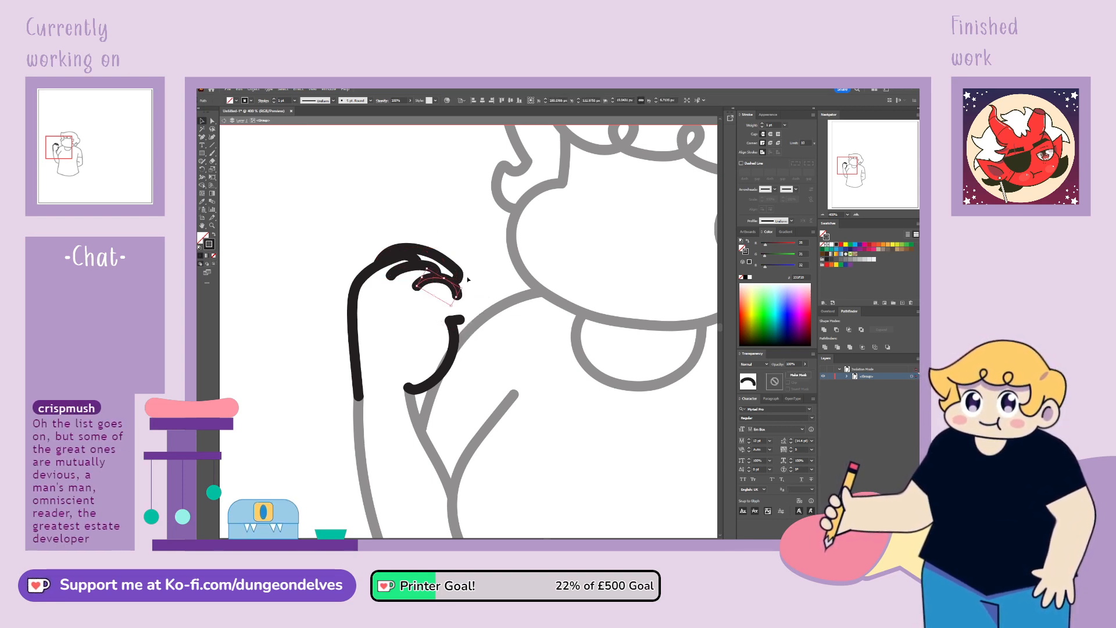
pyautogui.press('Delete')
pyautogui.moveTo(431, 273); pyautogui.dragTo(439, 275)
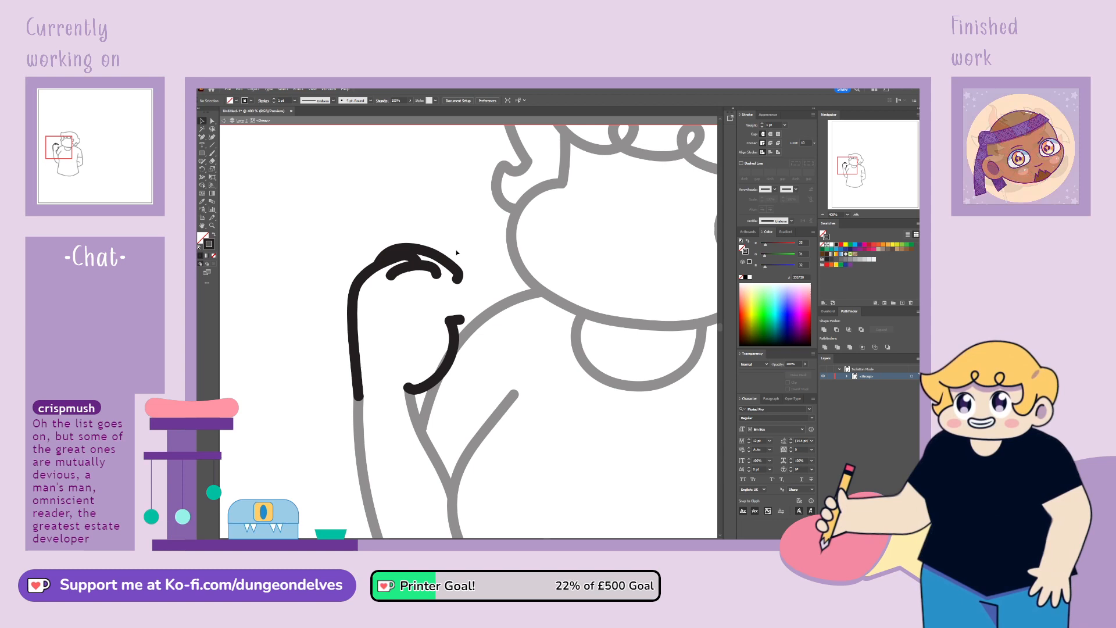
pyautogui.click(457, 284)
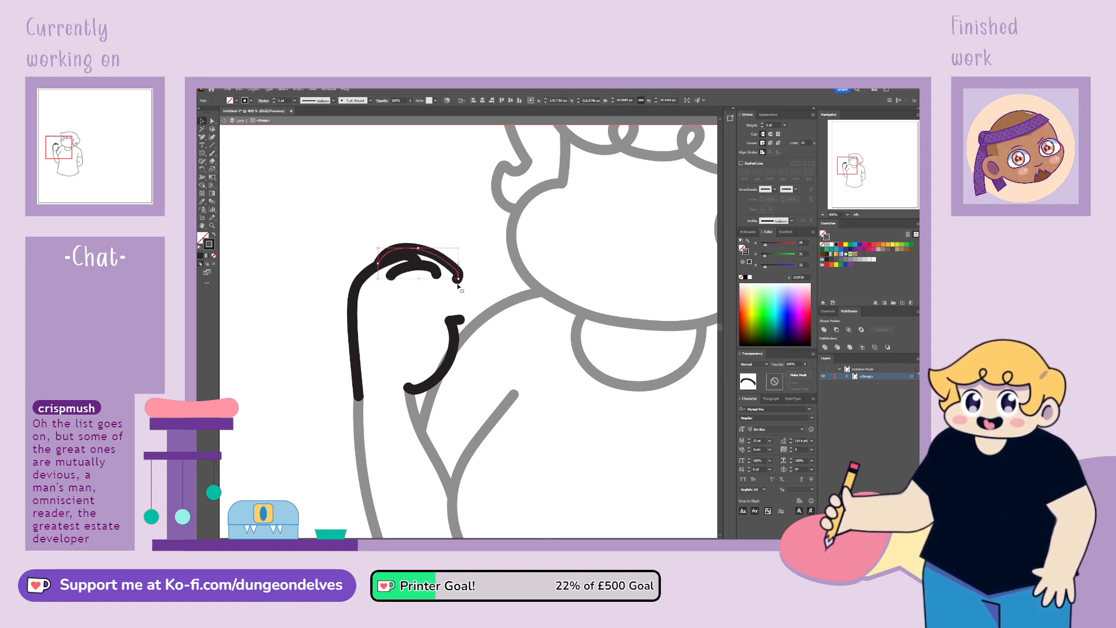
pyautogui.press('Delete')
pyautogui.hotkey('ctrl', 'z')
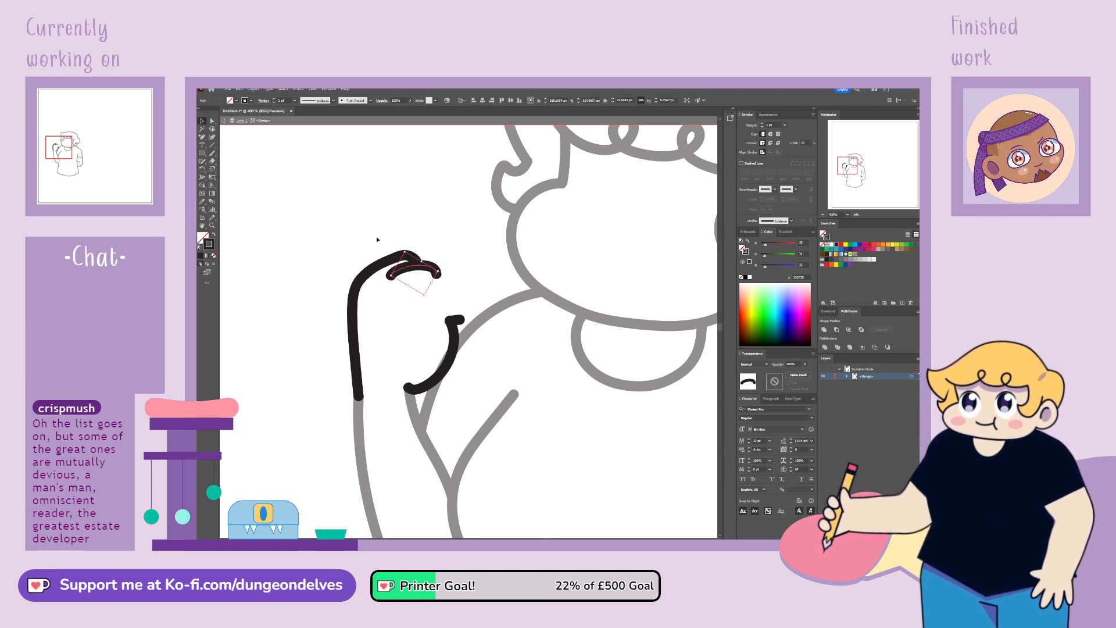
pyautogui.click(212, 121)
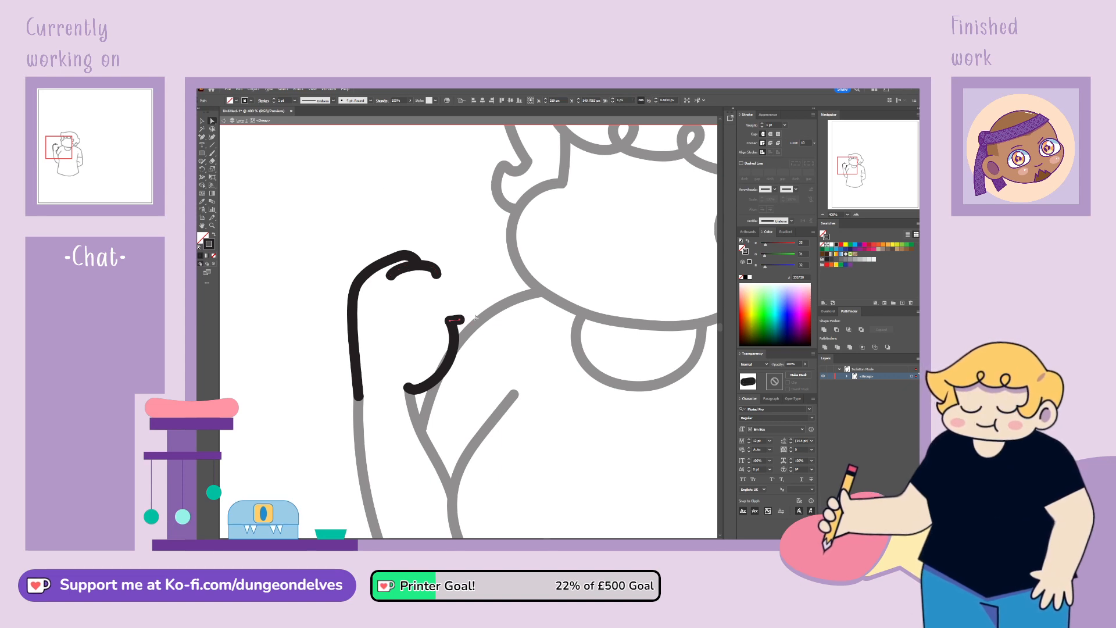
pyautogui.click(476, 317)
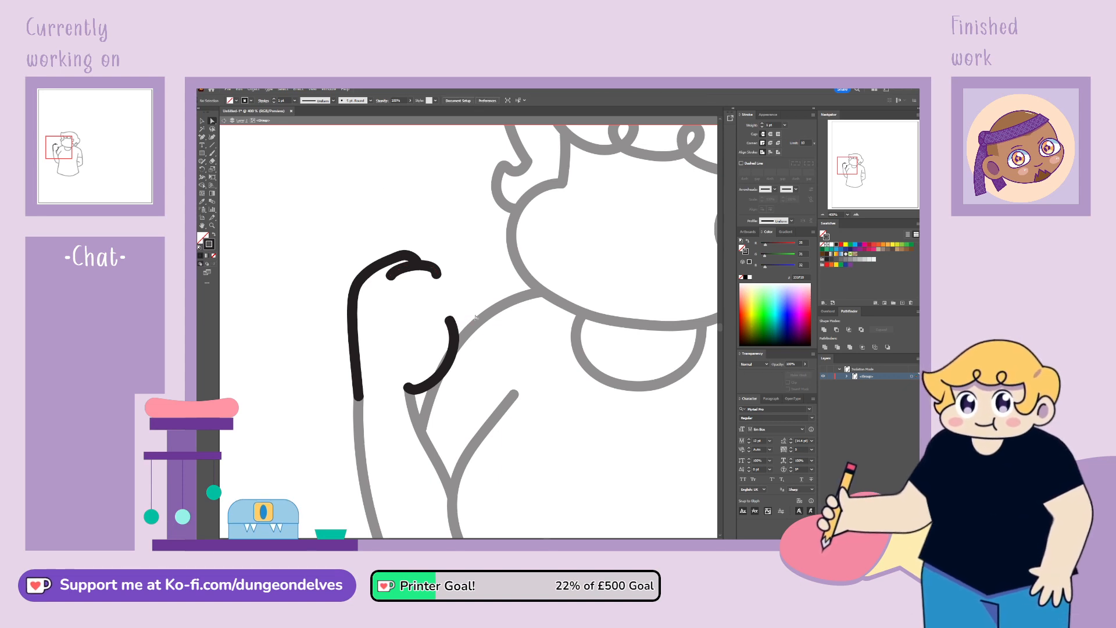
# Step: Reshape the remaining finger line by lowering its inner end and adjusting the curve toward its peak
pyautogui.click(433, 268)
pyautogui.moveTo(433, 269); pyautogui.dragTo(417, 266)
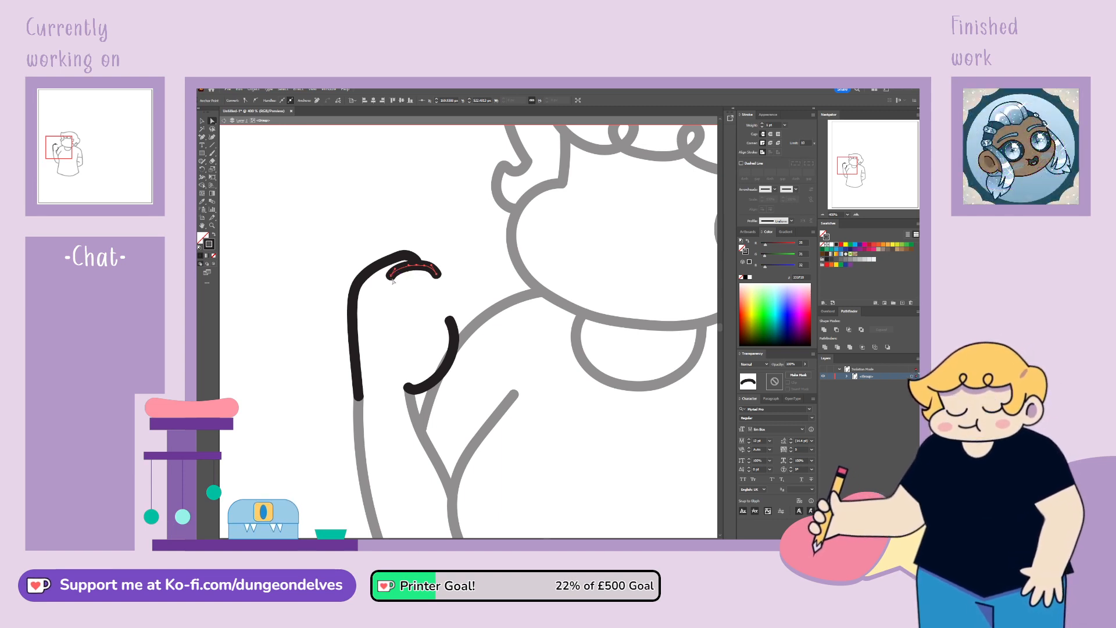
pyautogui.moveTo(393, 279); pyautogui.dragTo(399, 275)
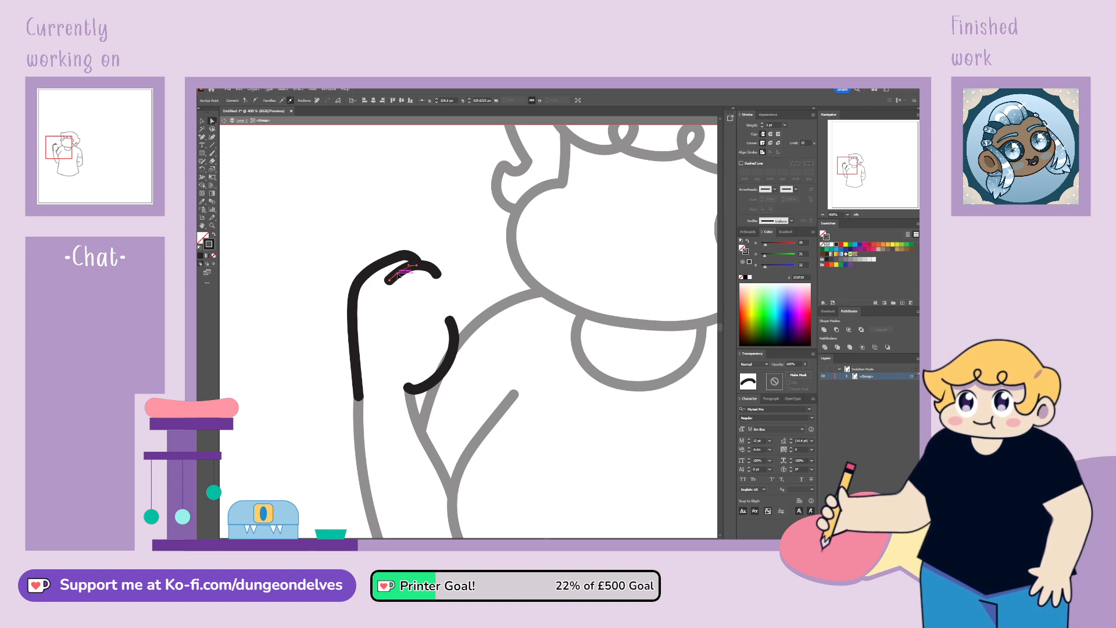
# Step: Extend the finger line with the Pen tool as two more rounded finger bumps reaching down to the palm line
pyautogui.click(221, 140)
pyautogui.click(436, 274)
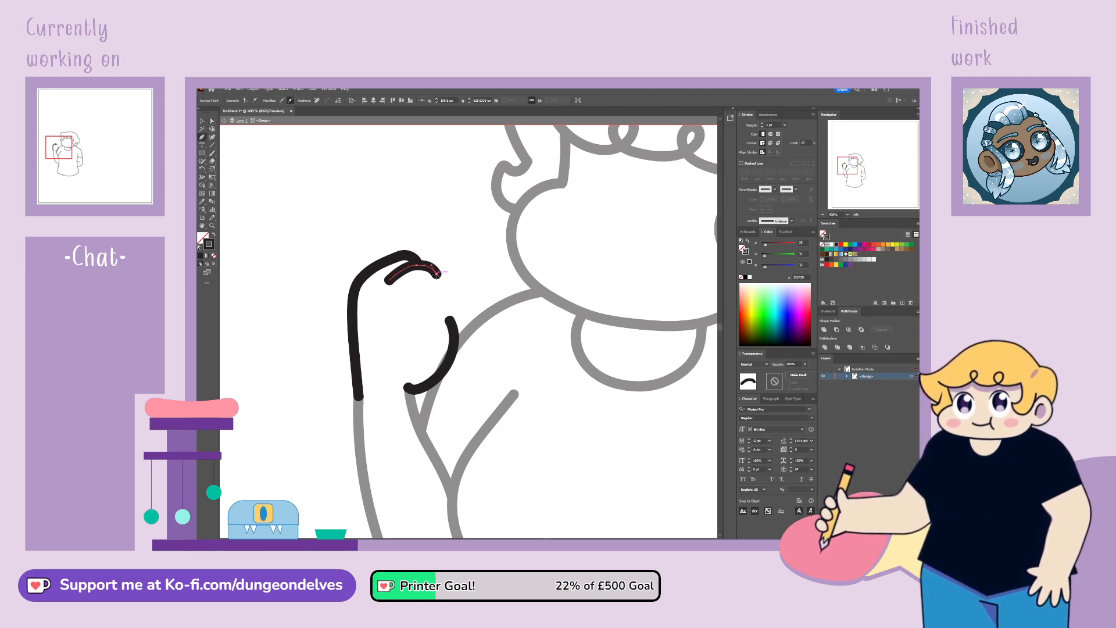
pyautogui.moveTo(449, 278); pyautogui.dragTo(464, 304)
pyautogui.click(452, 293)
pyautogui.click(456, 314)
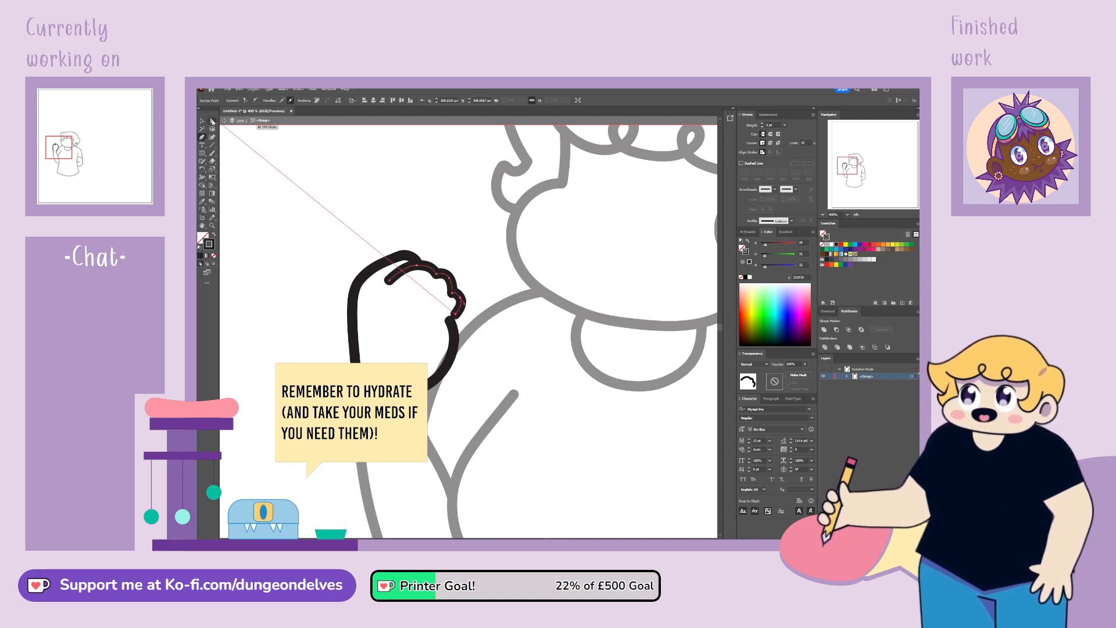
# Step: Shorten the inner end of the scalloped finger line and shape its first bump into a smooth, rounded finger
pyautogui.click(212, 120)
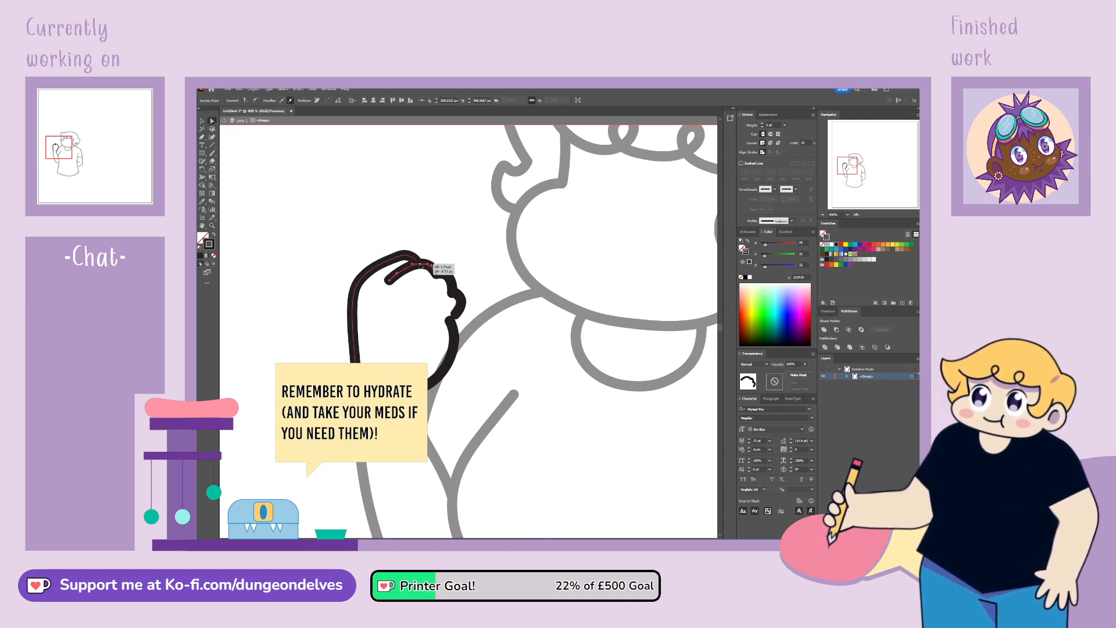
pyautogui.moveTo(390, 280); pyautogui.dragTo(426, 262)
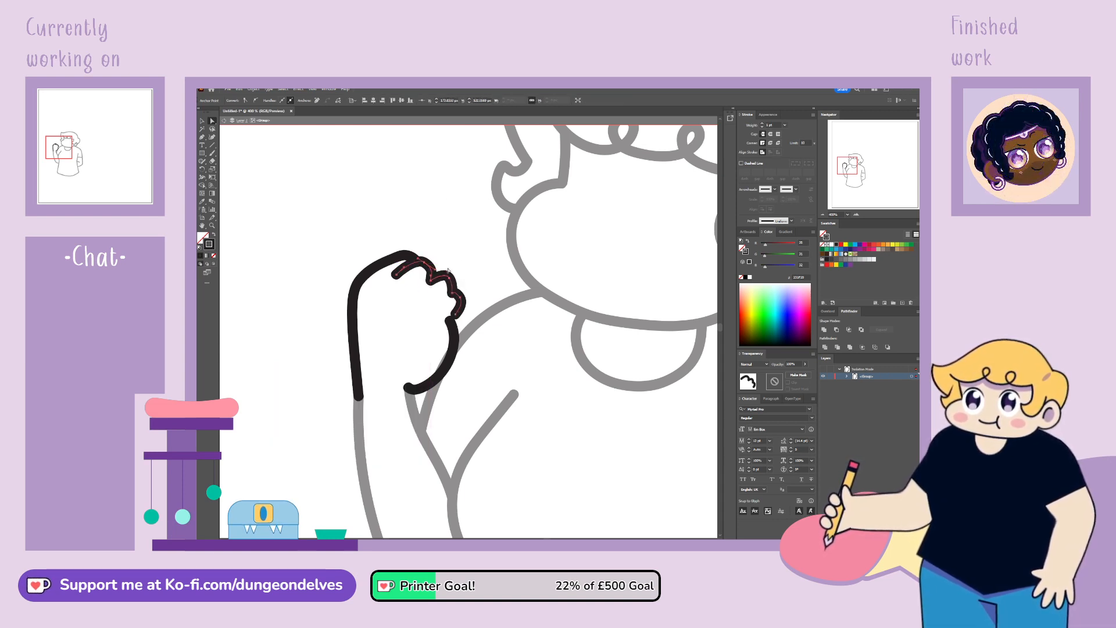
pyautogui.press('Down')
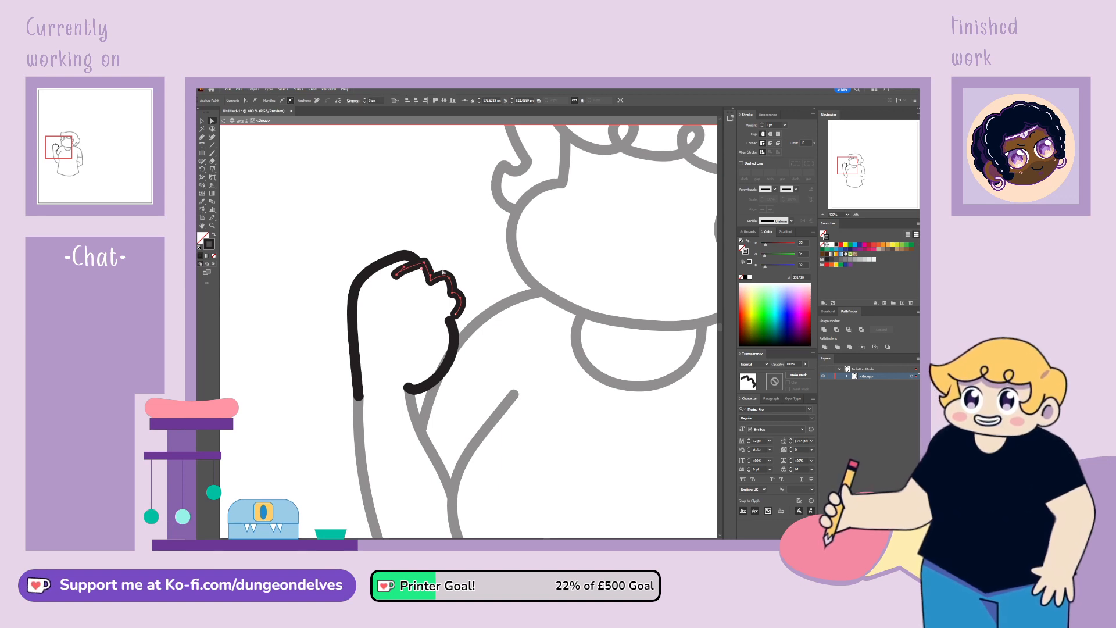
pyautogui.click(431, 283)
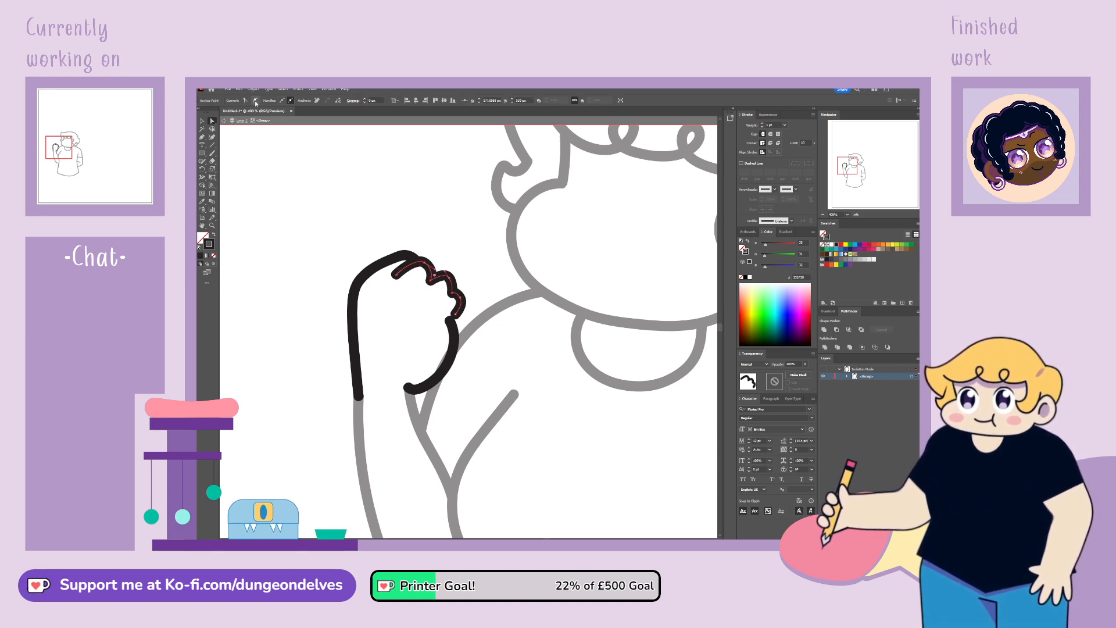
pyautogui.click(426, 263)
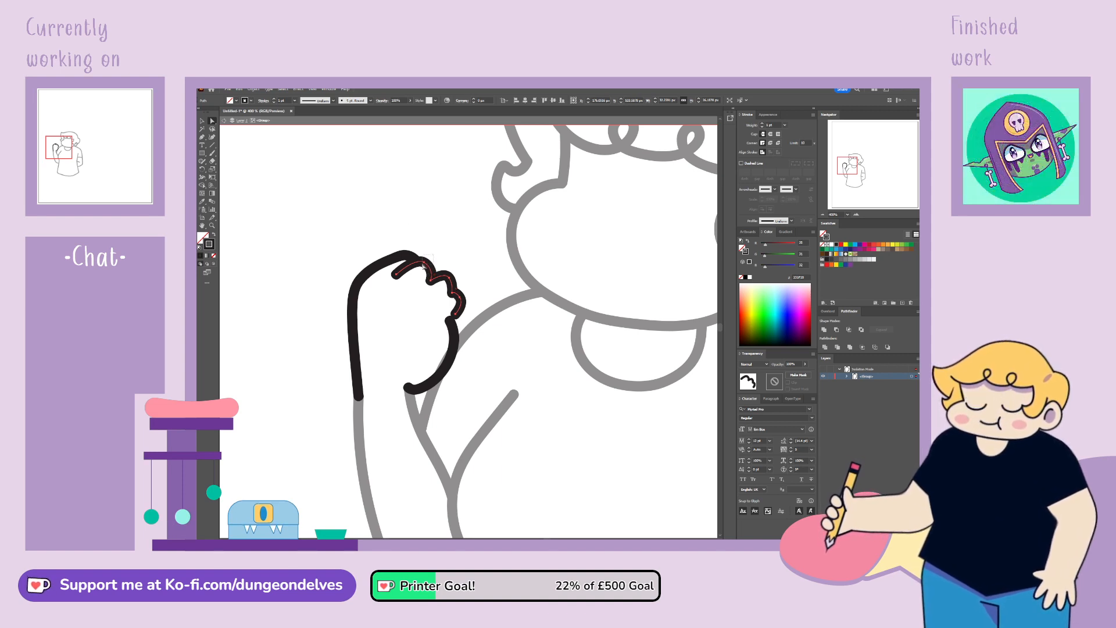
pyautogui.click(424, 262)
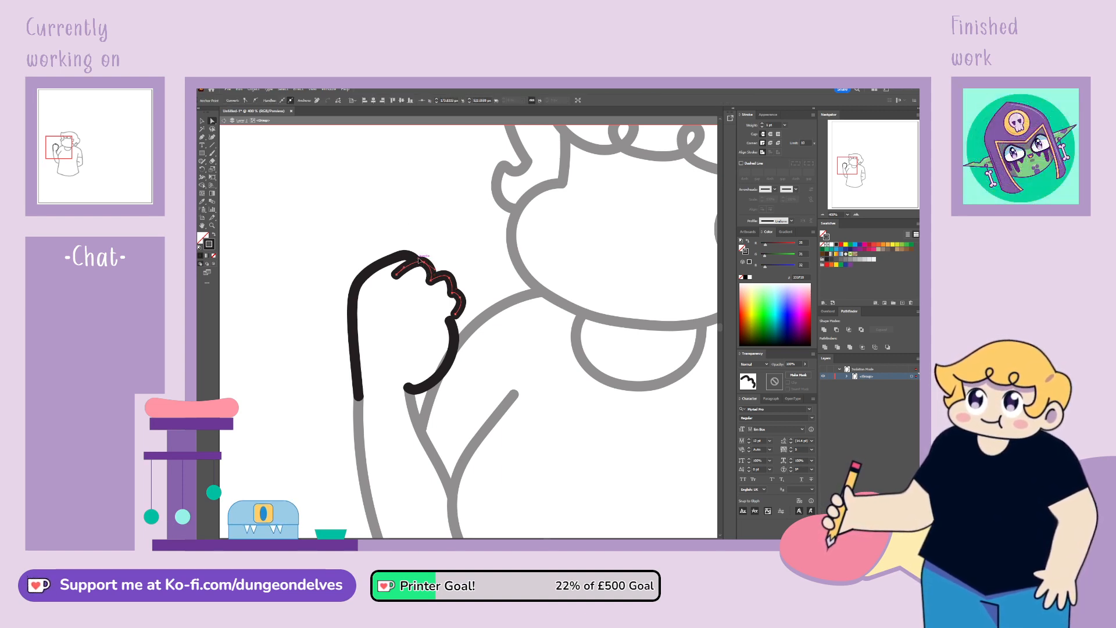
pyautogui.click(417, 258)
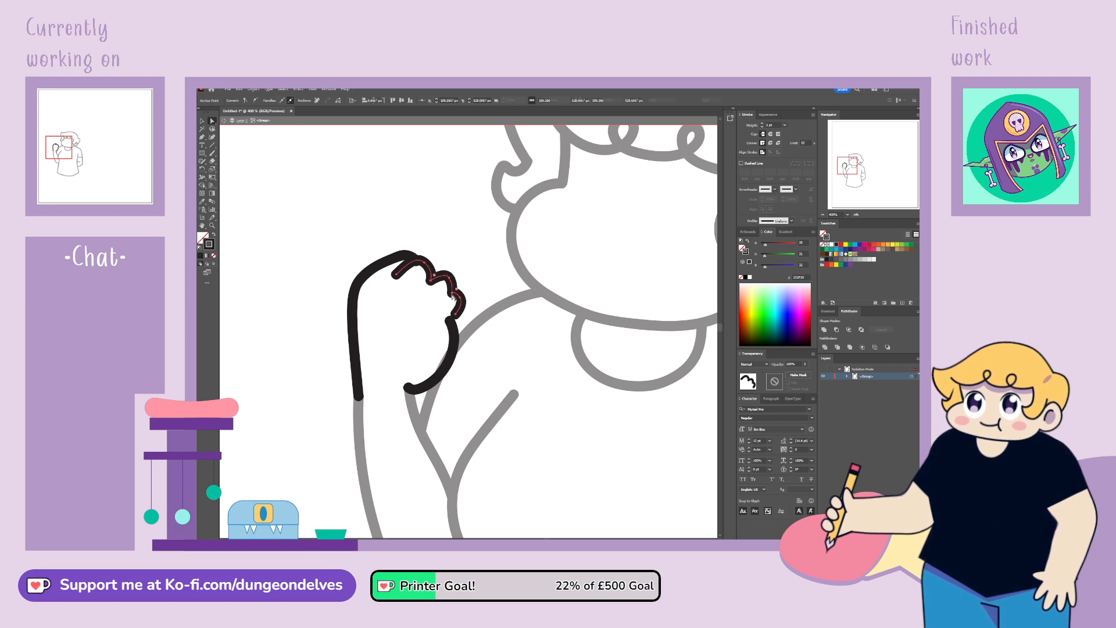
# Step: Reshape the lowest finger bump into a rounder curl that bulges outward and meets the top of the palm line
pyautogui.click(454, 302)
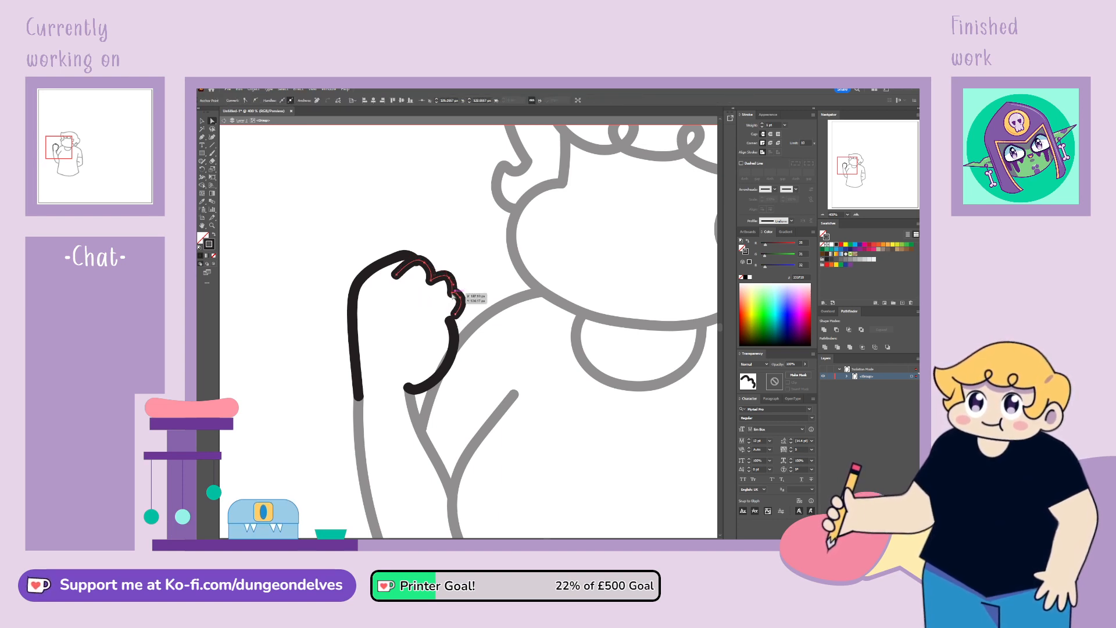
pyautogui.moveTo(451, 294); pyautogui.dragTo(454, 321)
pyautogui.click(474, 311)
# Step: Adjust the upper anchors of the palm line so it runs more vertically up into the lowest finger
pyautogui.click(456, 349)
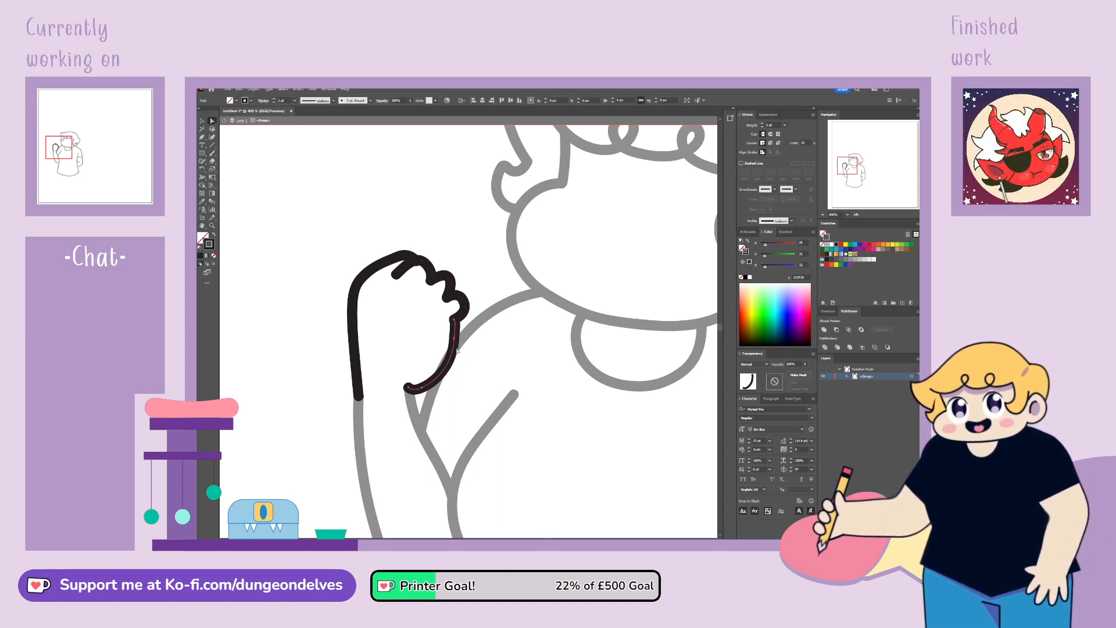
pyautogui.click(456, 341)
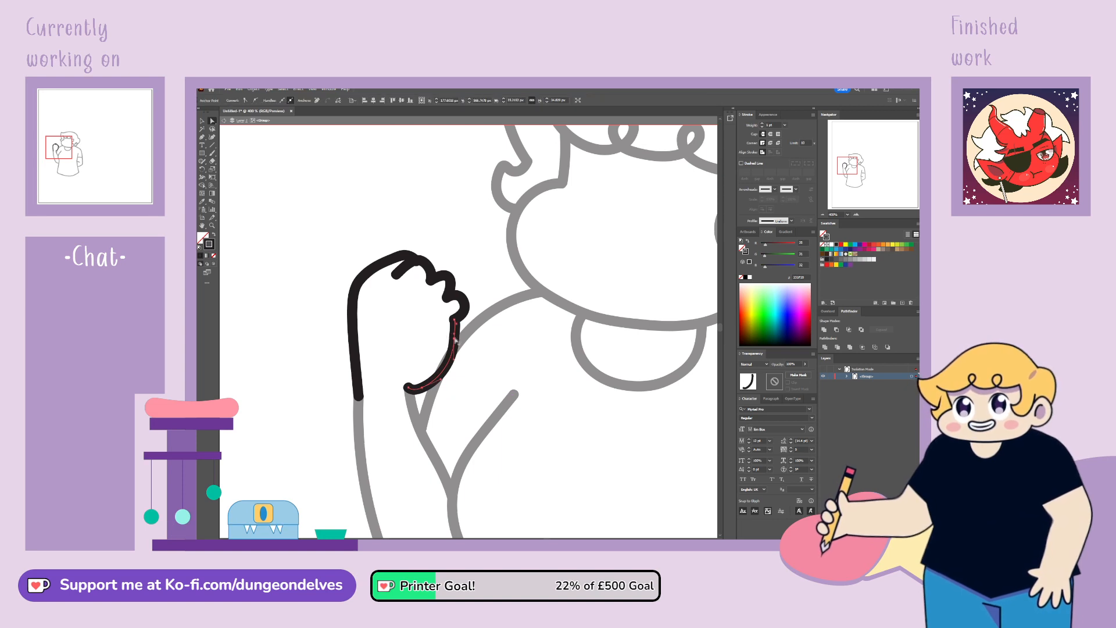
pyautogui.moveTo(456, 339); pyautogui.dragTo(455, 342)
pyautogui.click(455, 321)
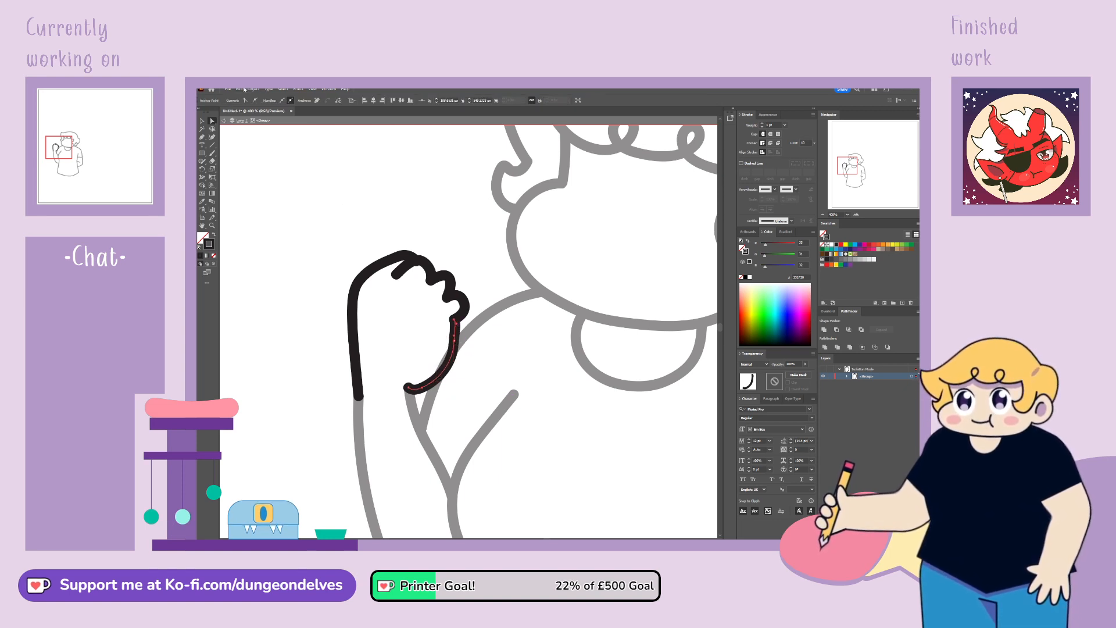
pyautogui.click(246, 101)
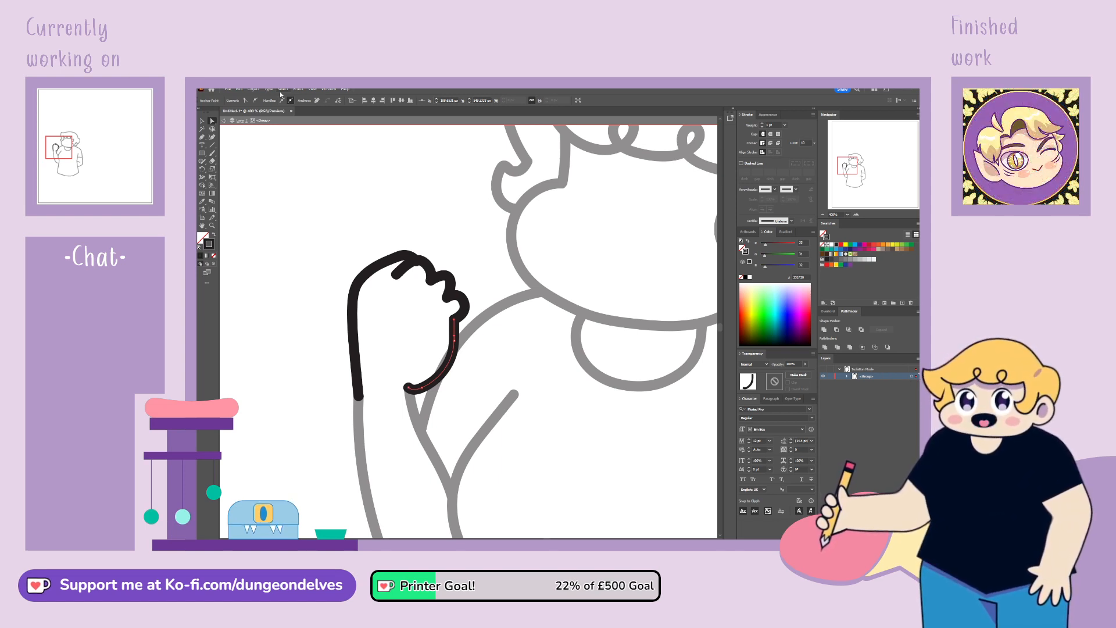
# Step: Fine-tune the curves of the middle and lowest finger bumps
pyautogui.moveTo(451, 281); pyautogui.dragTo(449, 283)
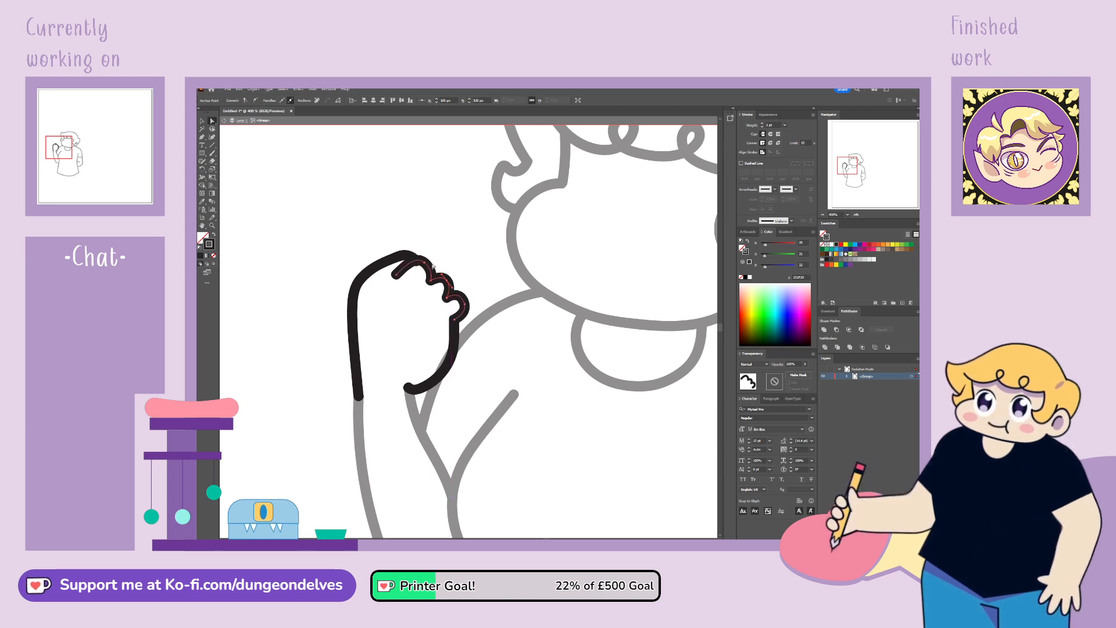
pyautogui.click(460, 295)
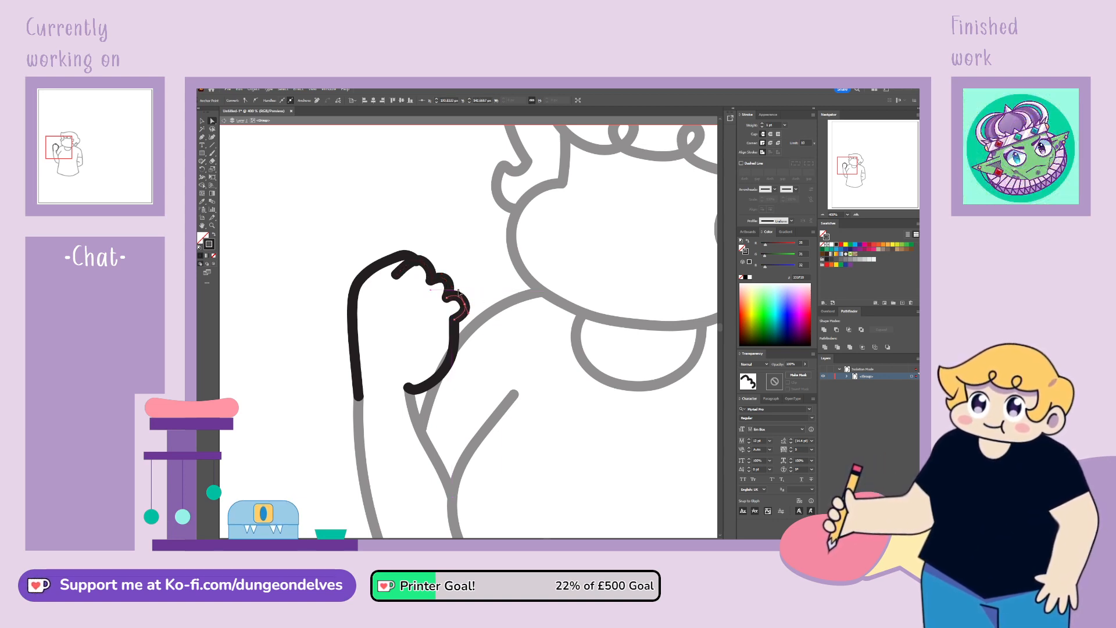
pyautogui.moveTo(400, 278)
pyautogui.mouseDown()
pyautogui.moveTo(424, 263)
pyautogui.moveTo(412, 264)
pyautogui.mouseUp()
pyautogui.click(417, 264)
pyautogui.hotkey('ctrl', 'z')
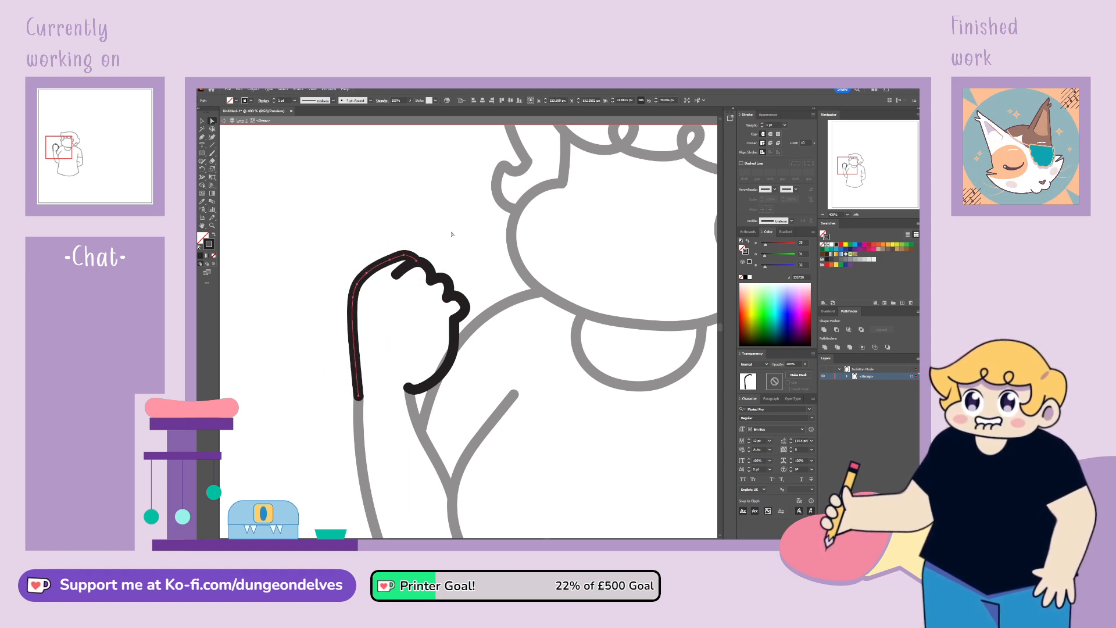
# Step: Pull the lowest finger bump of the scalloped line slightly inward toward the palm
pyautogui.click(458, 267)
pyautogui.click(442, 281)
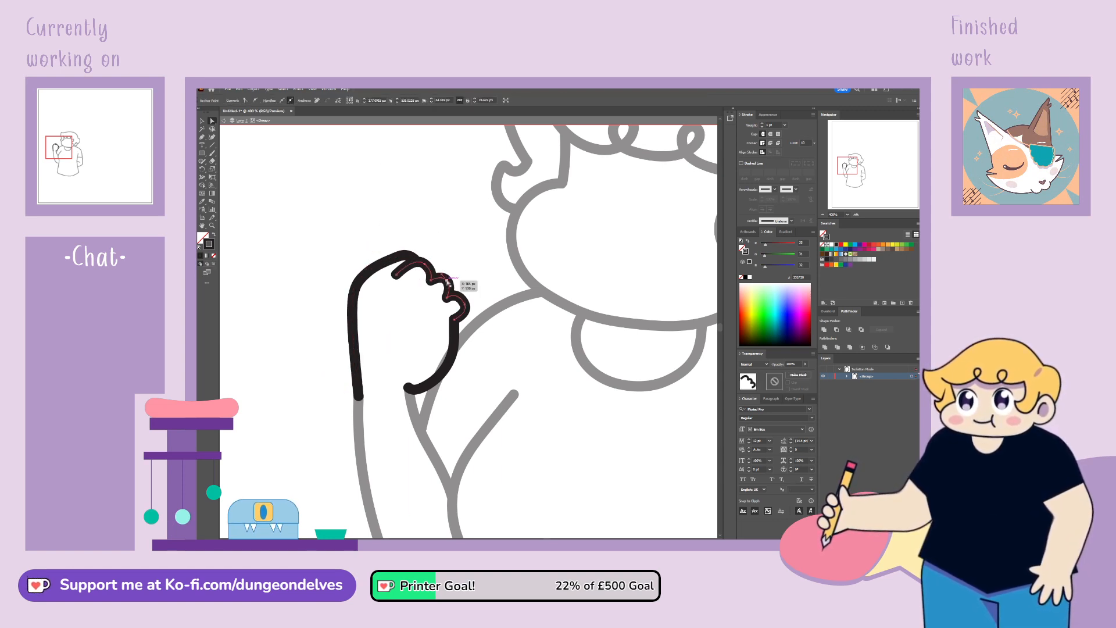
pyautogui.click(465, 305)
pyautogui.click(465, 305)
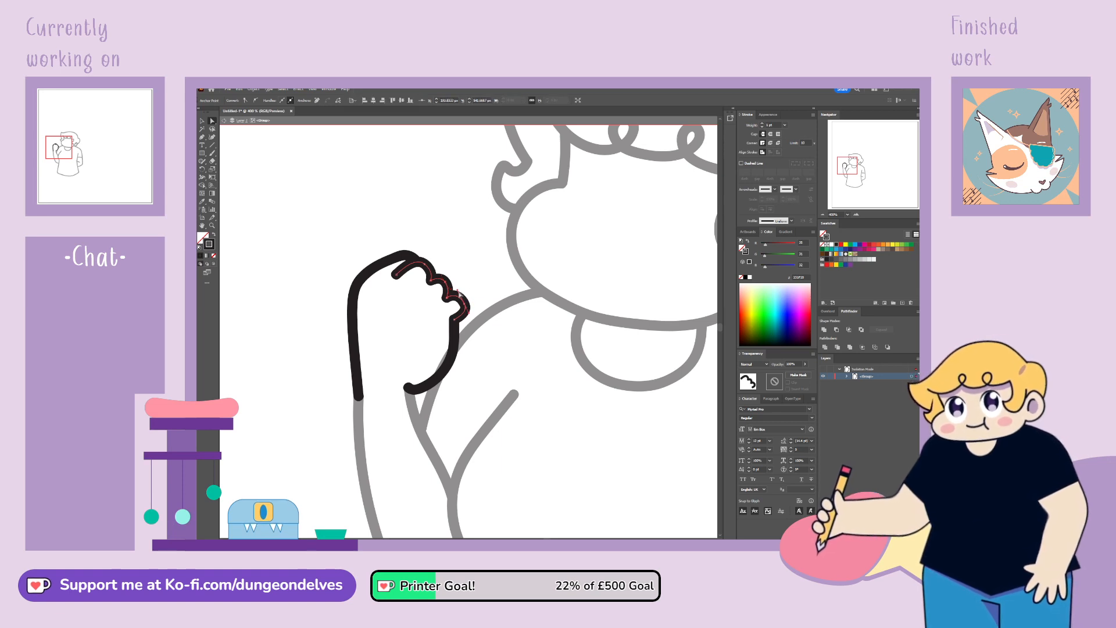
pyautogui.moveTo(464, 305); pyautogui.dragTo(460, 307)
pyautogui.click(481, 257)
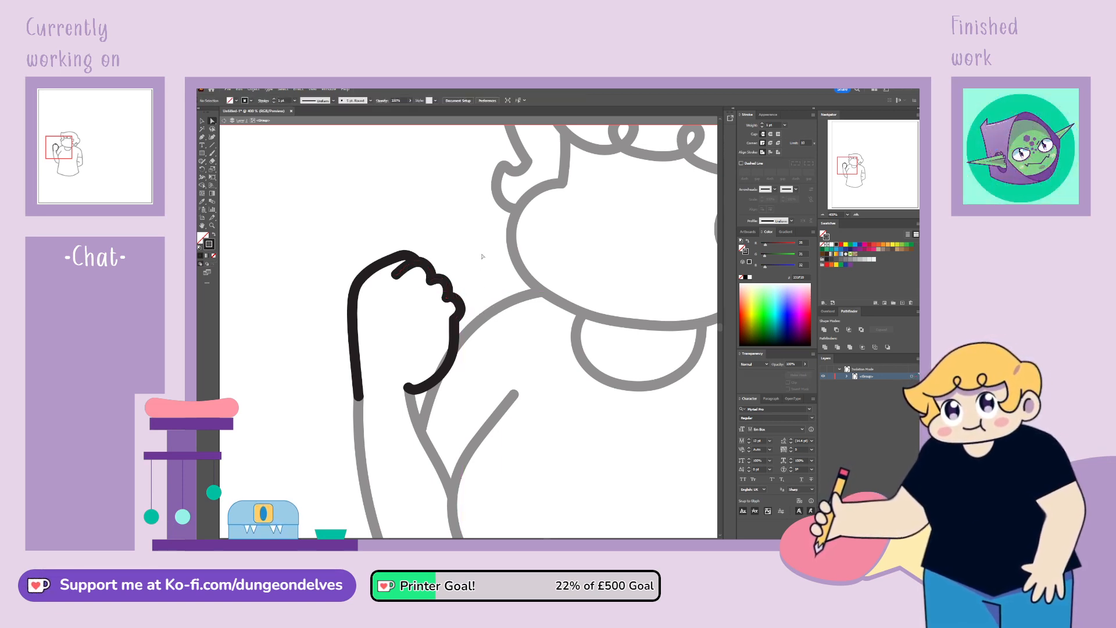
# Step: Trim the upper end of the outer hand line by deleting its last anchor points above the first finger
pyautogui.click(396, 276)
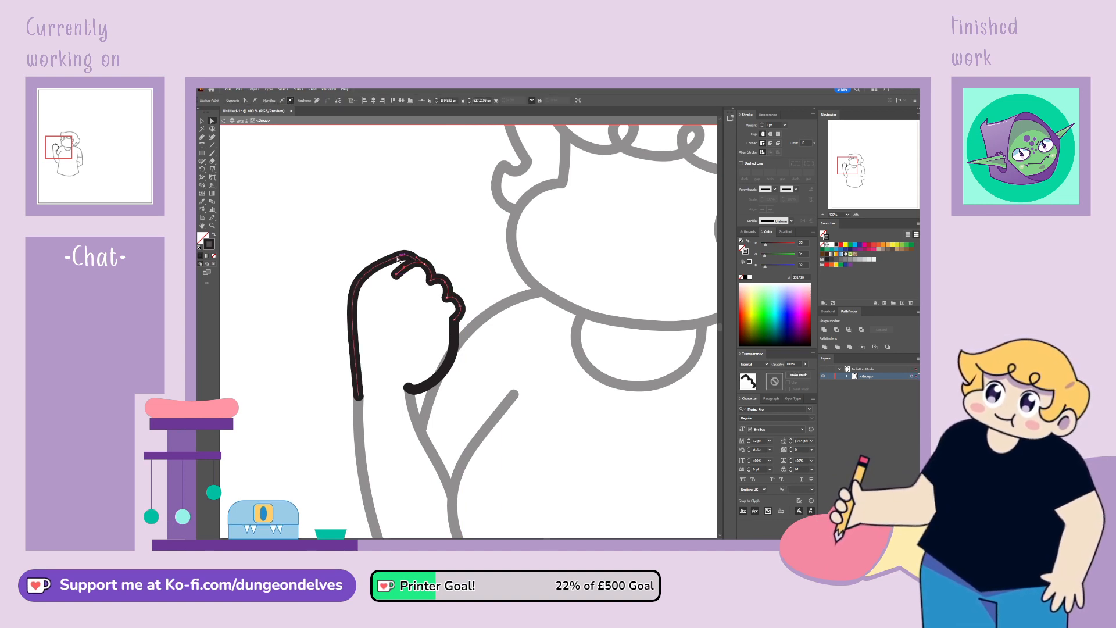
pyautogui.click(417, 261)
pyautogui.press('Delete')
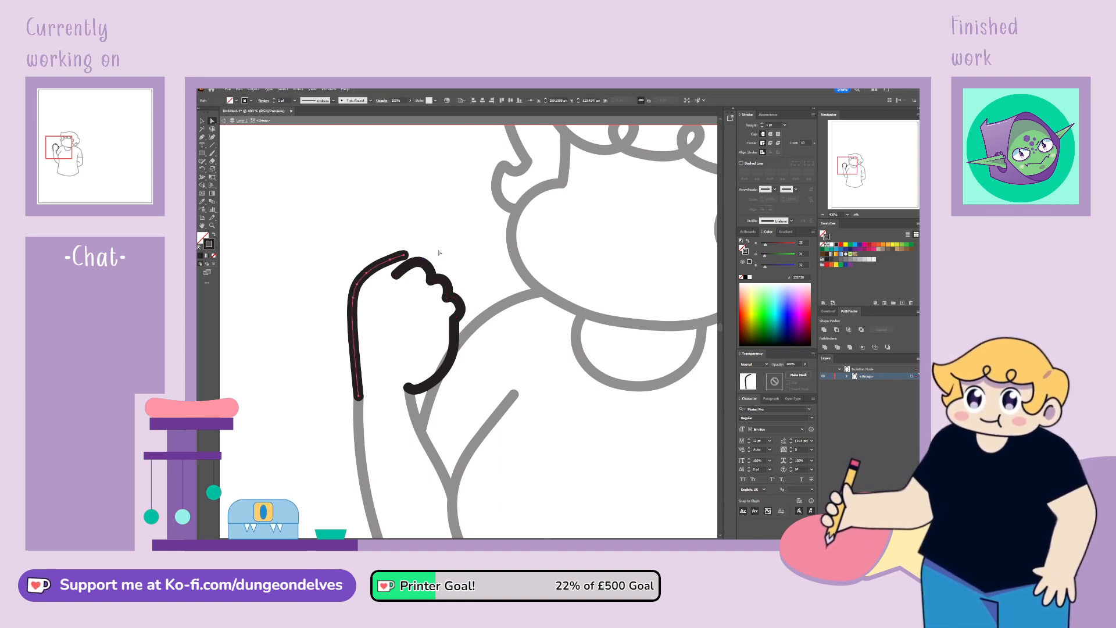
pyautogui.click(405, 254)
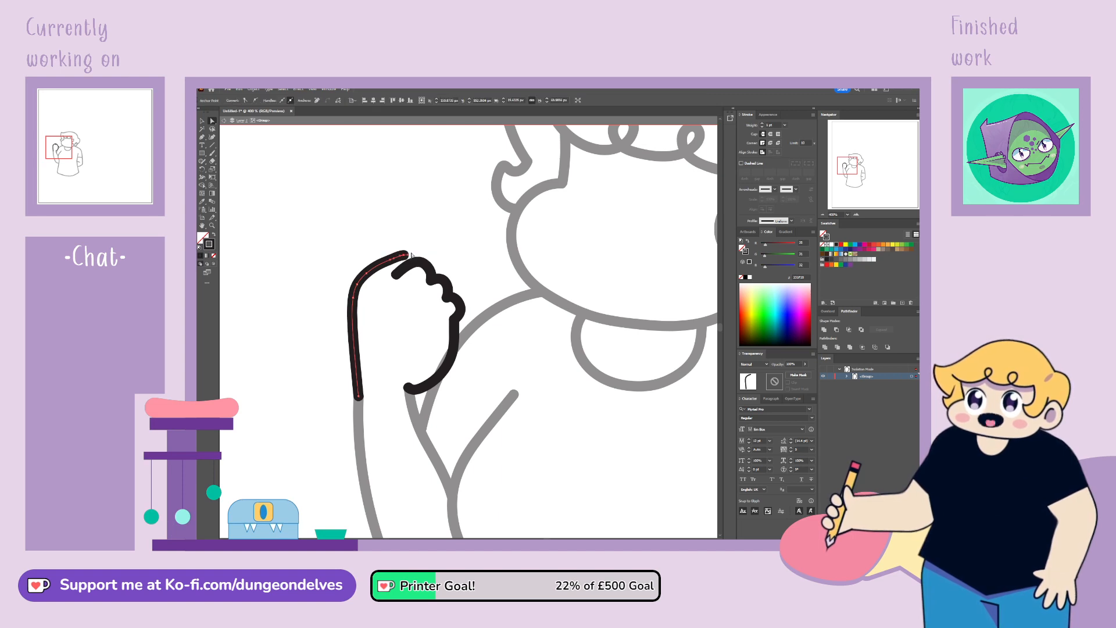
pyautogui.press('Delete')
# Step: Extend the inner end of the scalloped finger line and redraw the outer hand line's top as a rounded tip hooking over the first finger
pyautogui.click(403, 277)
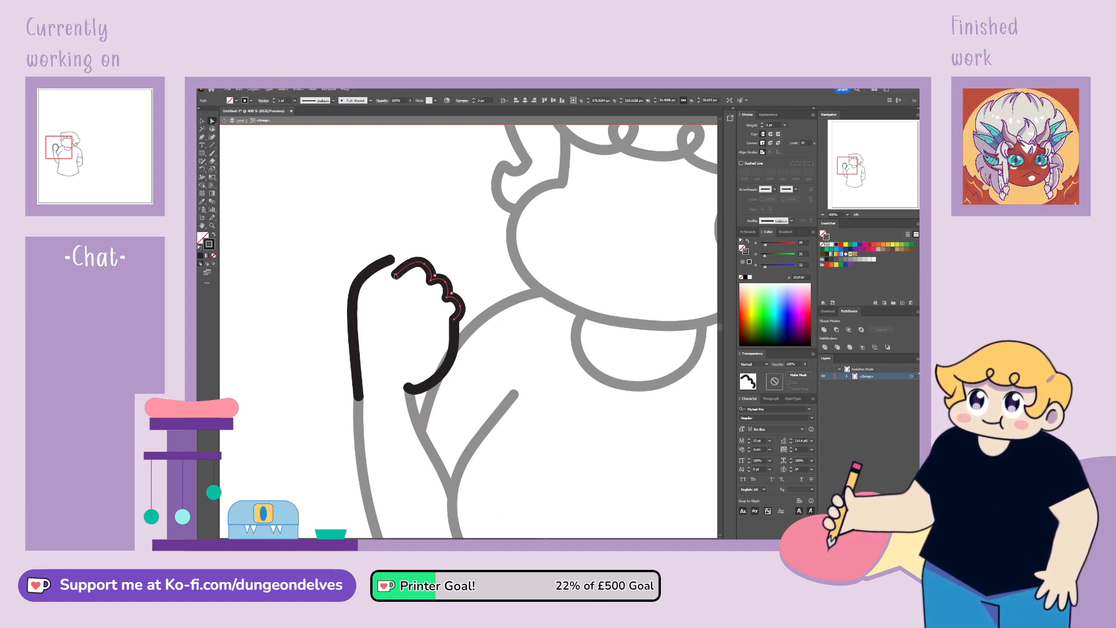
pyautogui.moveTo(397, 275); pyautogui.dragTo(396, 251)
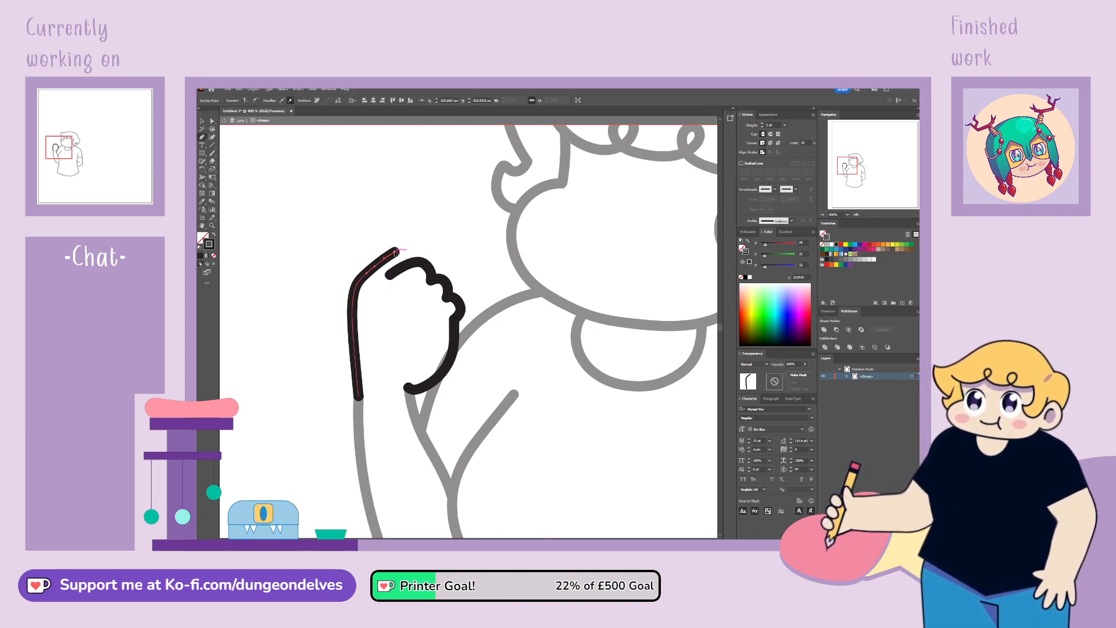
pyautogui.moveTo(396, 252)
pyautogui.mouseDown()
pyautogui.moveTo(408, 245)
pyautogui.moveTo(405, 273)
pyautogui.mouseUp()
pyautogui.click(202, 121)
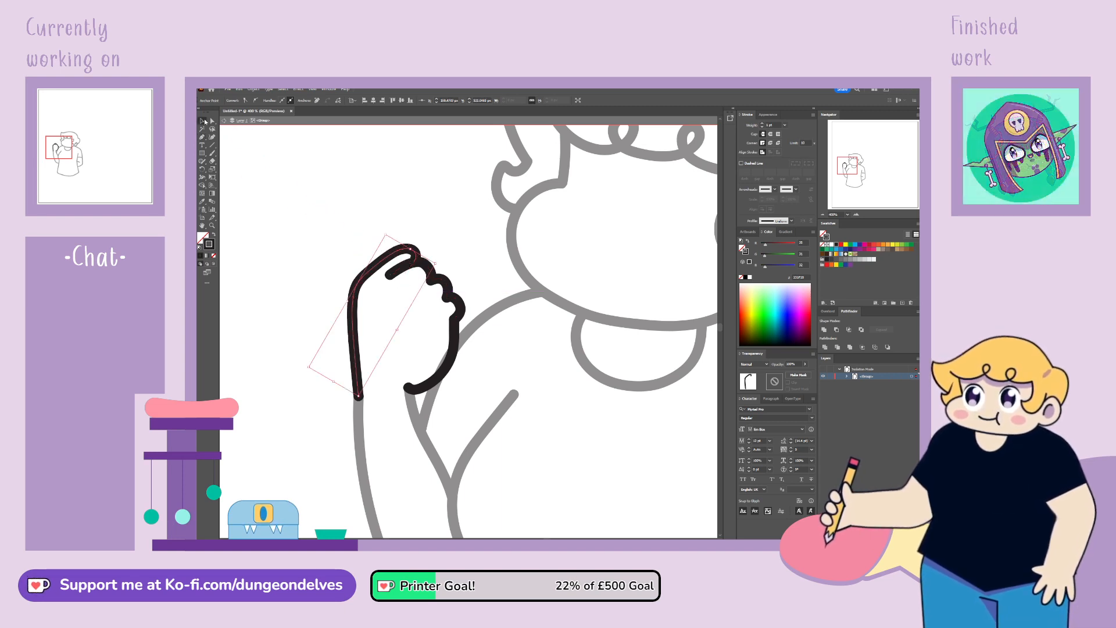
pyautogui.click(266, 180)
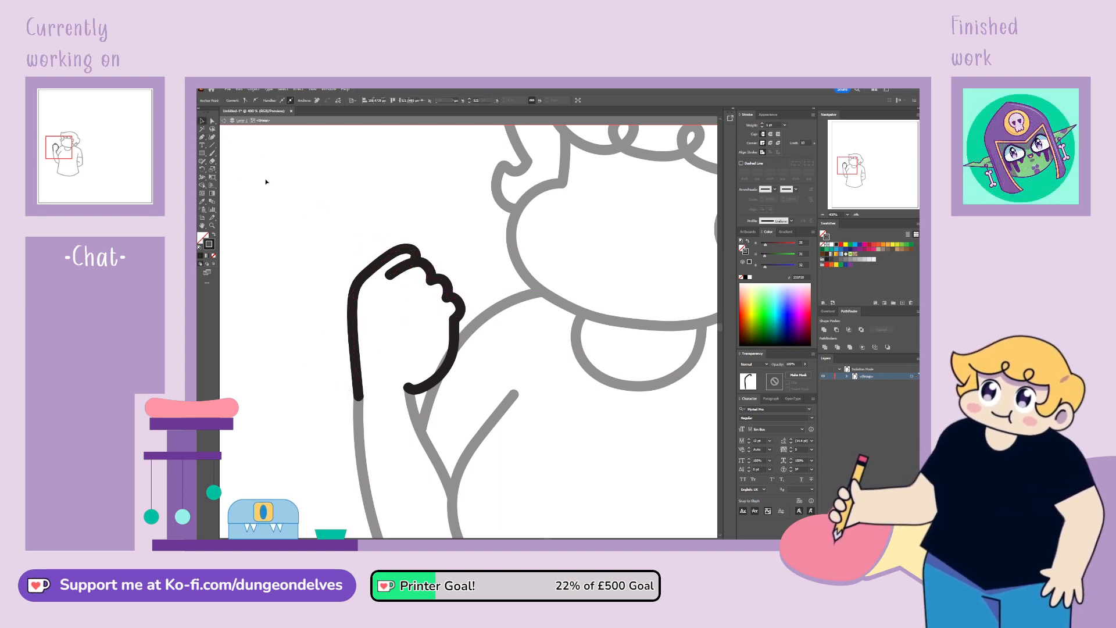
# Step: Fine-tune the lowest finger bump's curve on the scalloped line
pyautogui.click(462, 314)
pyautogui.click(213, 121)
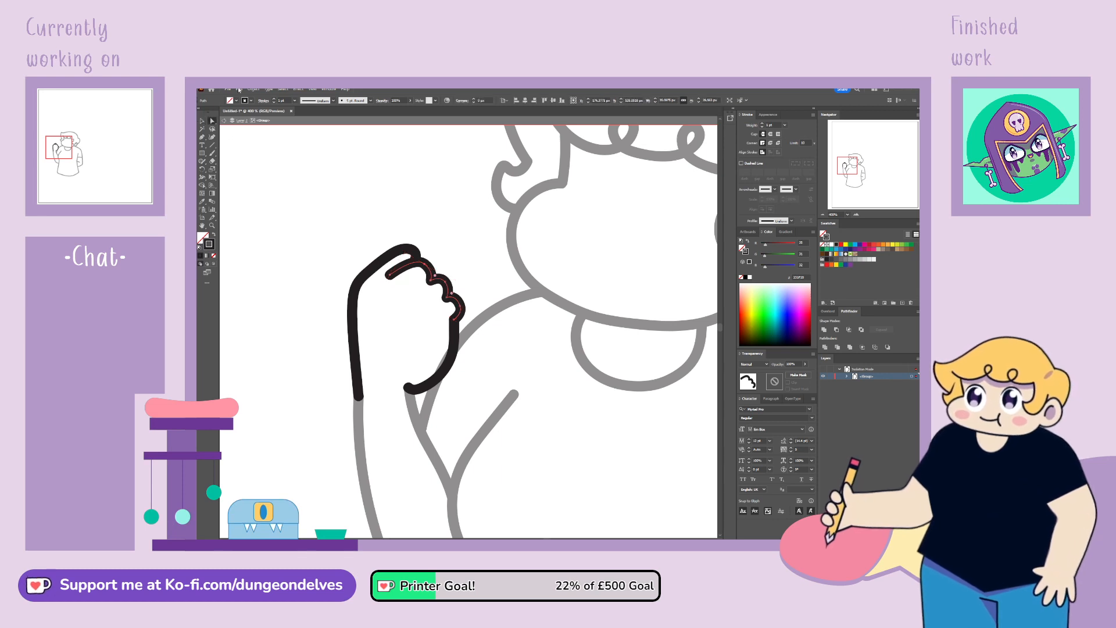
pyautogui.click(459, 308)
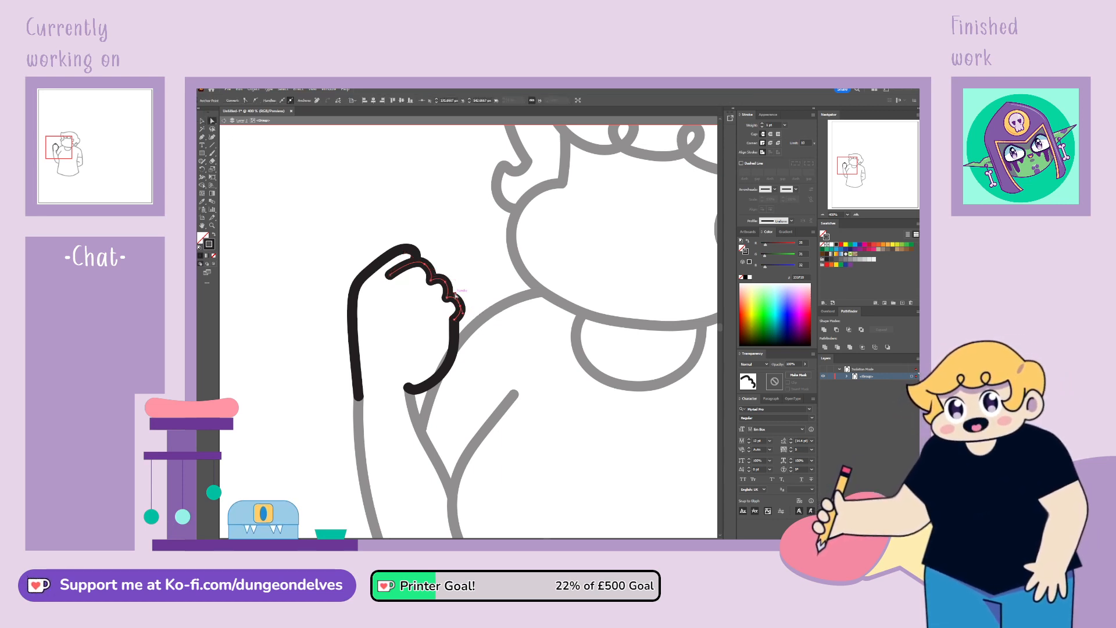
pyautogui.moveTo(464, 314); pyautogui.dragTo(462, 317)
pyautogui.click(445, 282)
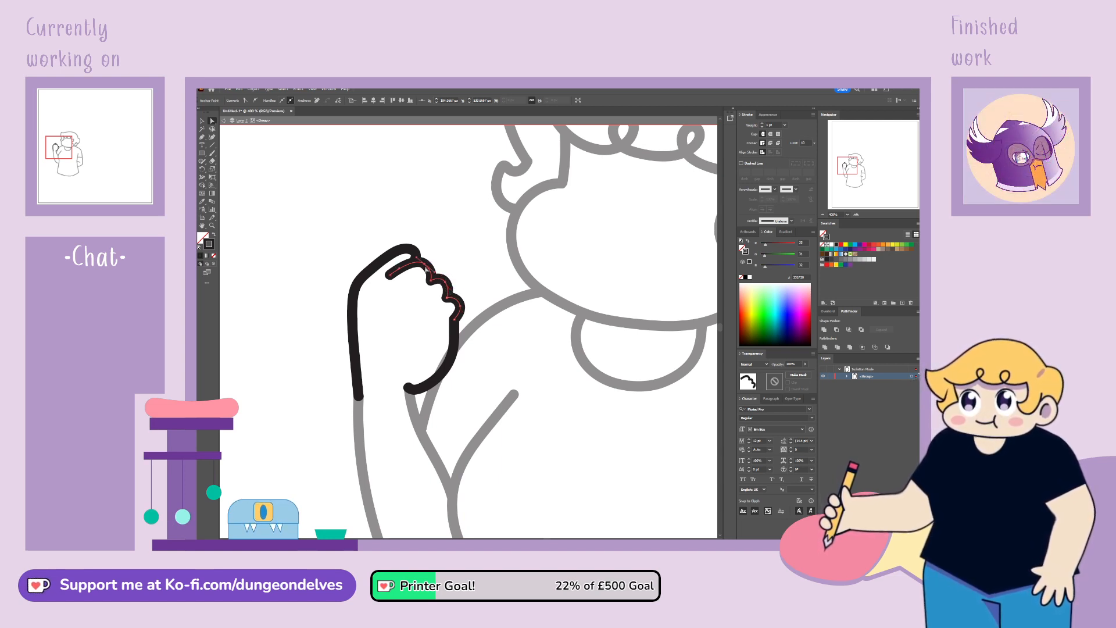
pyautogui.click(453, 228)
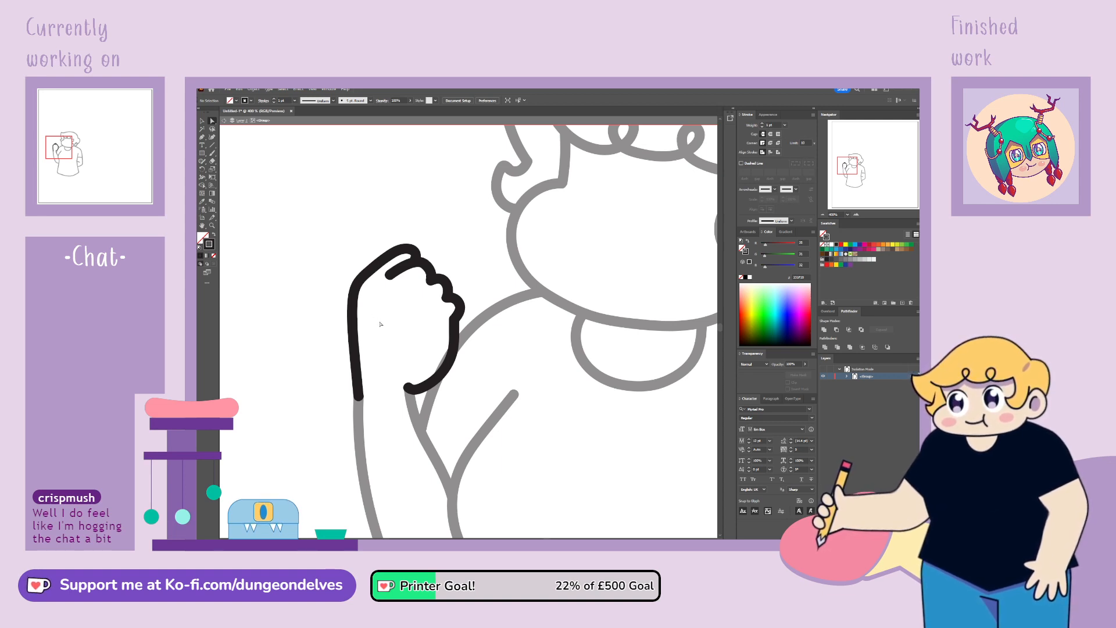
# Step: Adjust the anchors and handles along the outer side of the palm line to smooth its curve
pyautogui.click(444, 366)
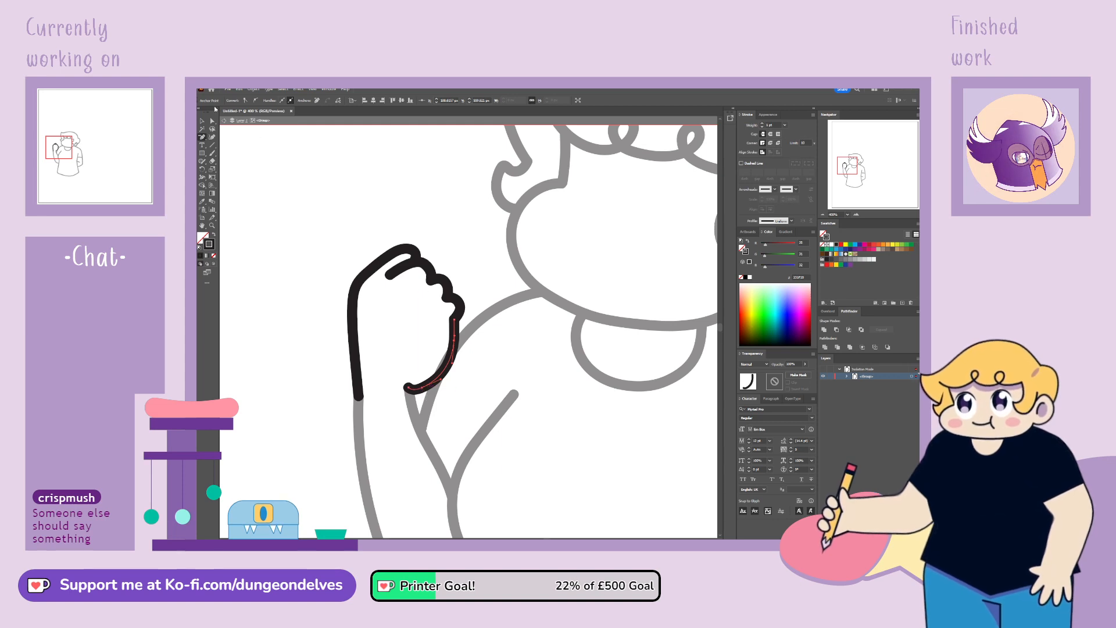
pyautogui.moveTo(424, 383); pyautogui.dragTo(425, 385)
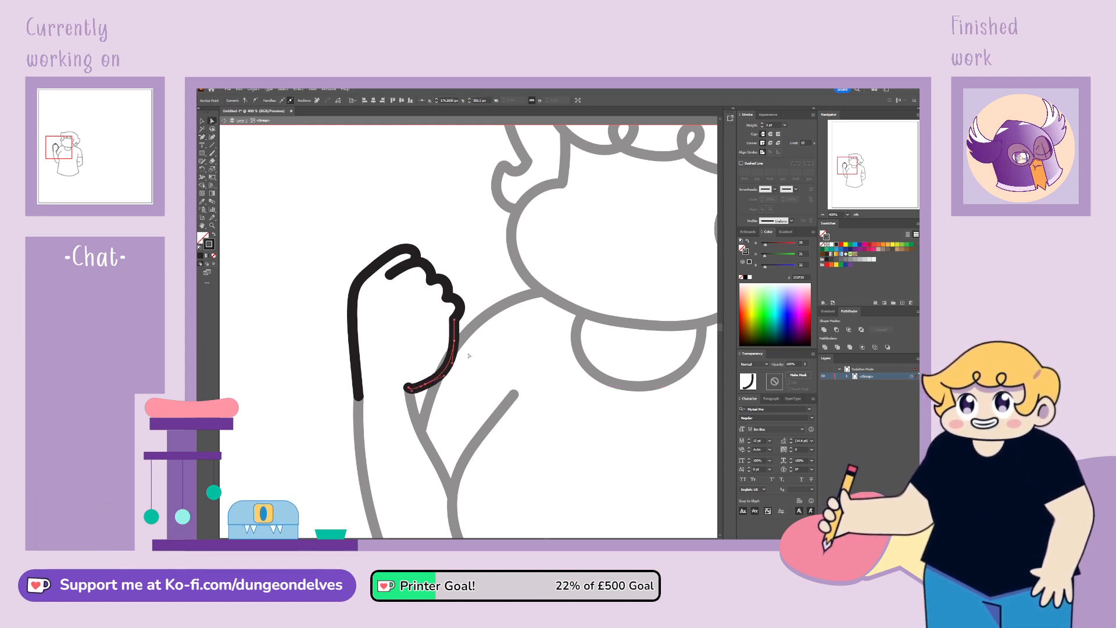
pyautogui.moveTo(454, 341); pyautogui.dragTo(453, 342)
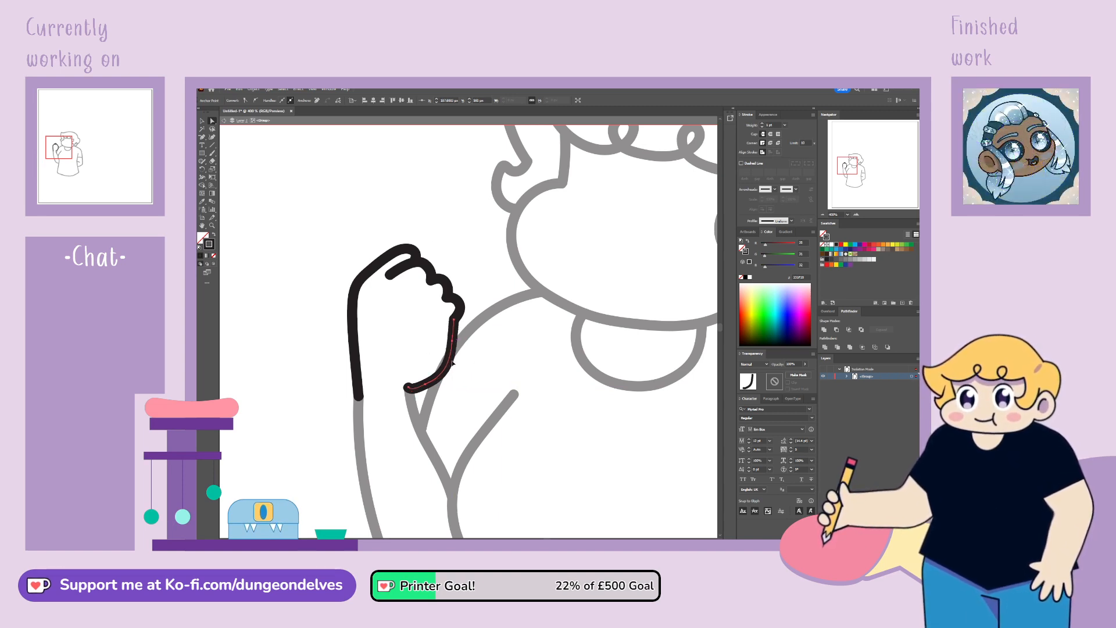
pyautogui.moveTo(451, 364); pyautogui.dragTo(455, 340)
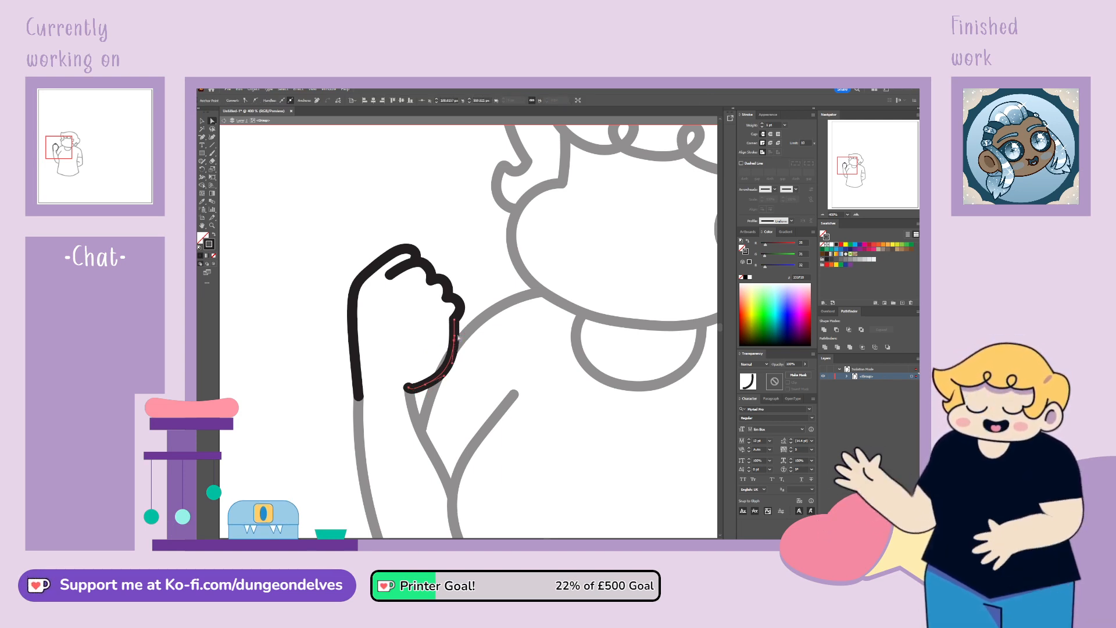
pyautogui.moveTo(449, 339); pyautogui.dragTo(453, 339)
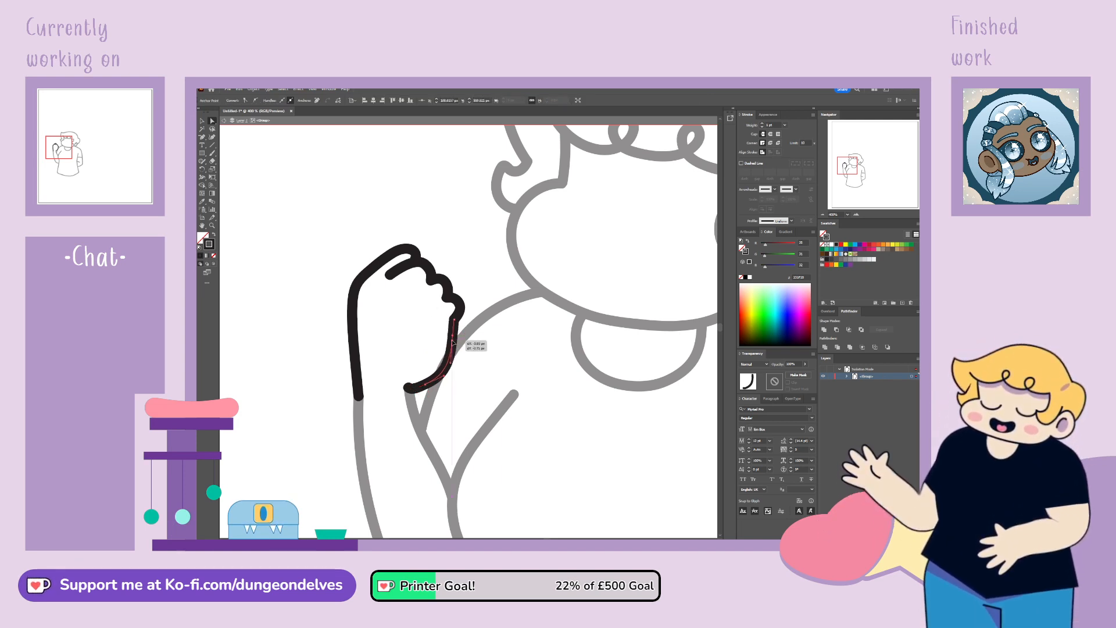
pyautogui.click(447, 387)
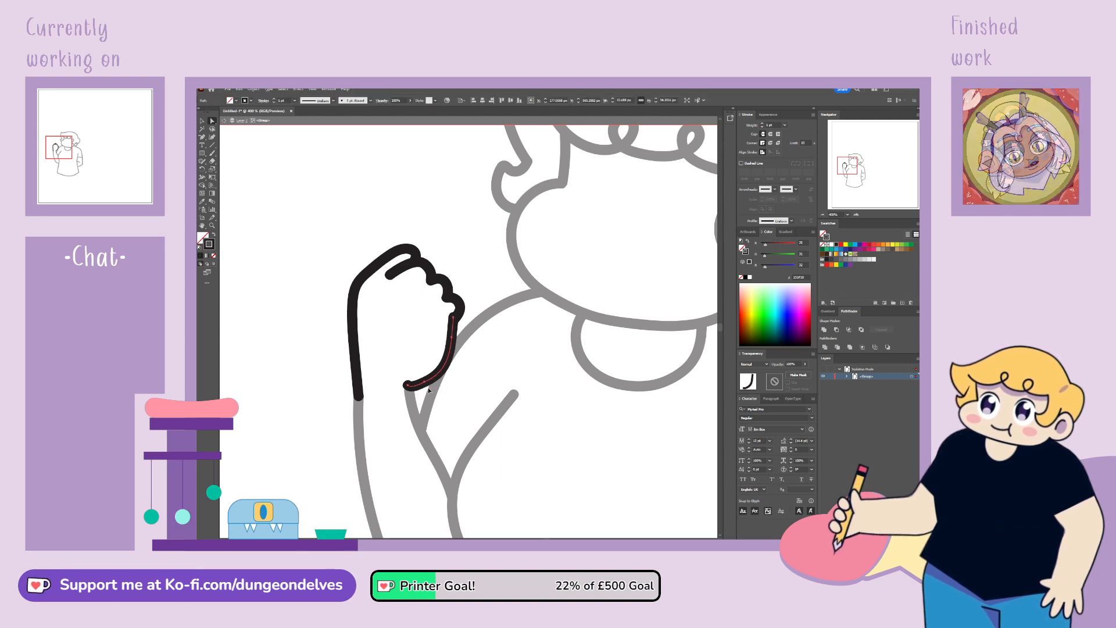
# Step: Refine the lower end of the palm line so it curves smoothly in toward the wrist
pyautogui.moveTo(408, 387); pyautogui.dragTo(411, 391)
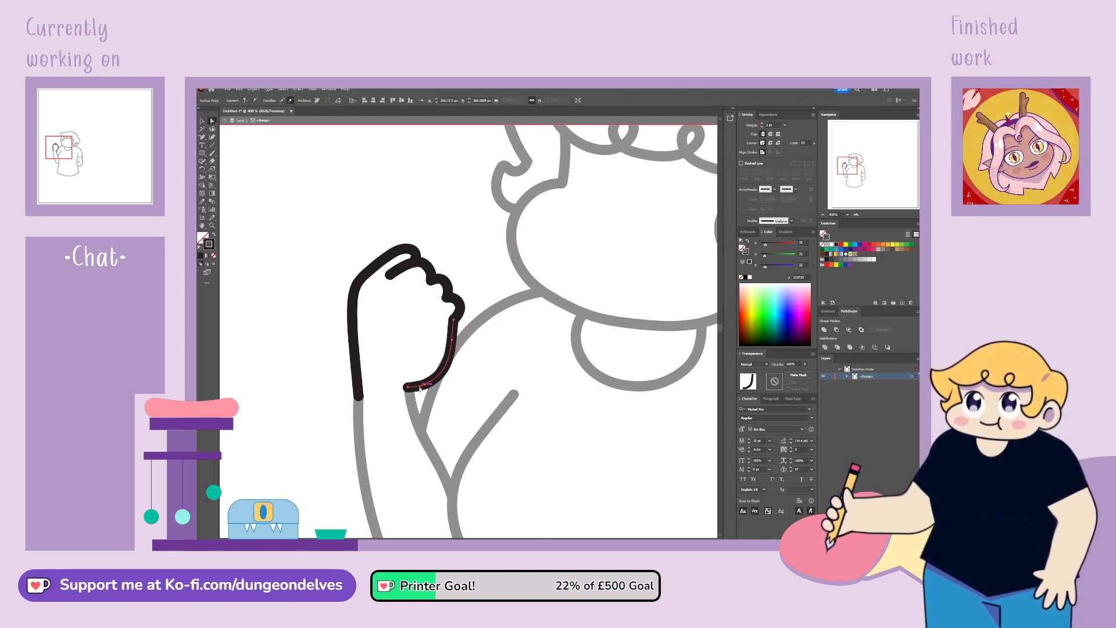
pyautogui.moveTo(420, 386); pyautogui.dragTo(417, 389)
pyautogui.hotkey('ctrl', 'z')
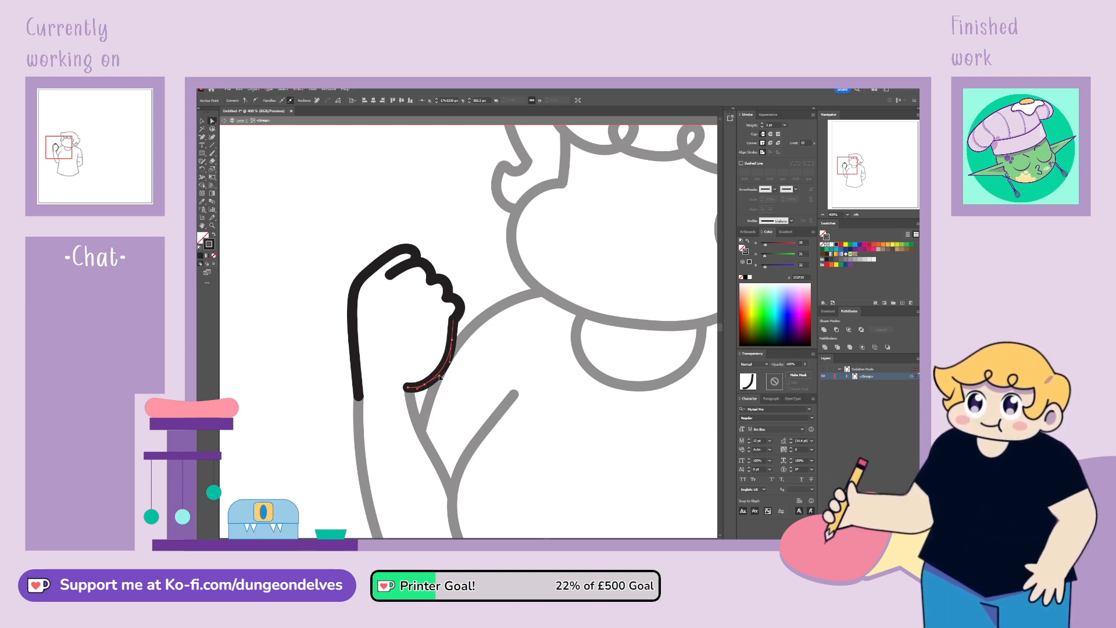
pyautogui.moveTo(424, 384); pyautogui.dragTo(426, 383)
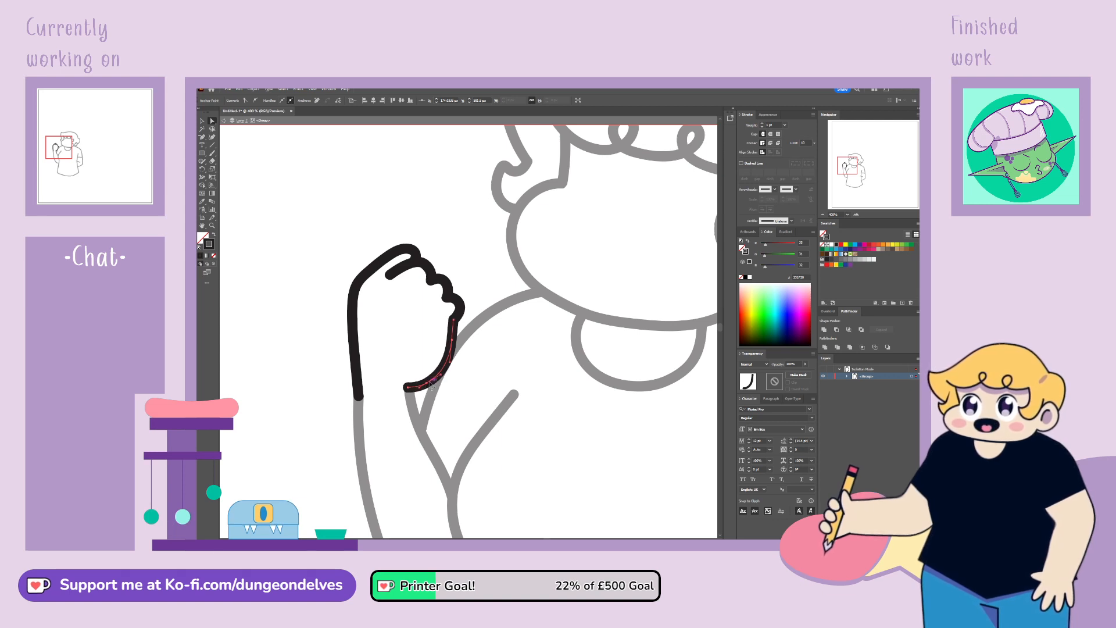
pyautogui.click(475, 345)
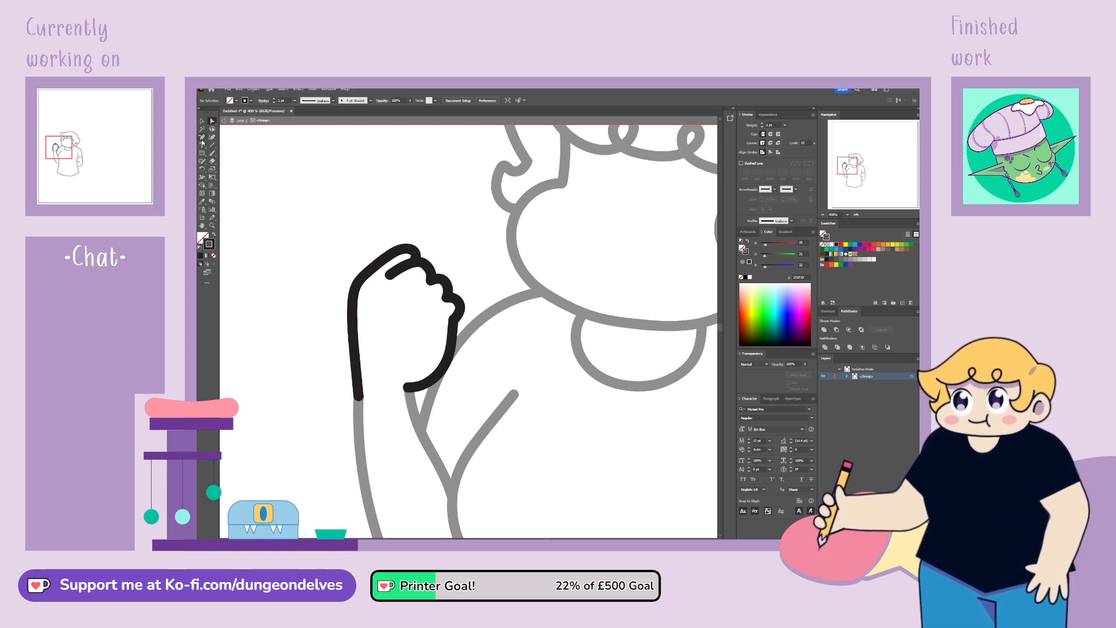
# Step: Try an extra brush-drawn finger curve over the top of the fist, and remove it
pyautogui.click(213, 153)
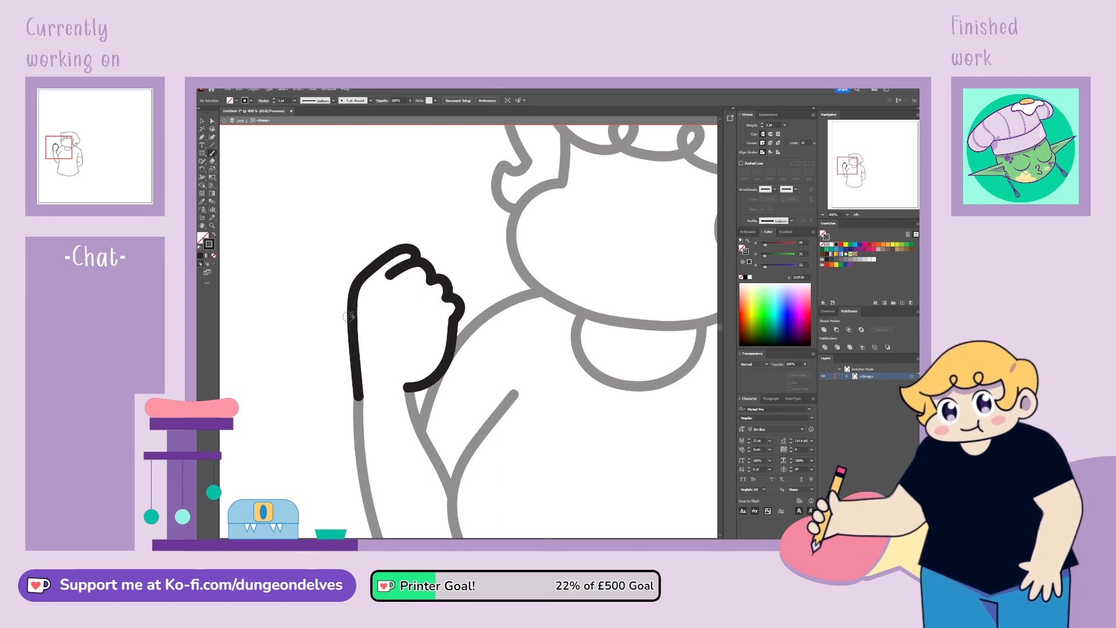
pyautogui.moveTo(415, 252)
pyautogui.mouseDown()
pyautogui.moveTo(435, 250)
pyautogui.moveTo(452, 267)
pyautogui.mouseUp()
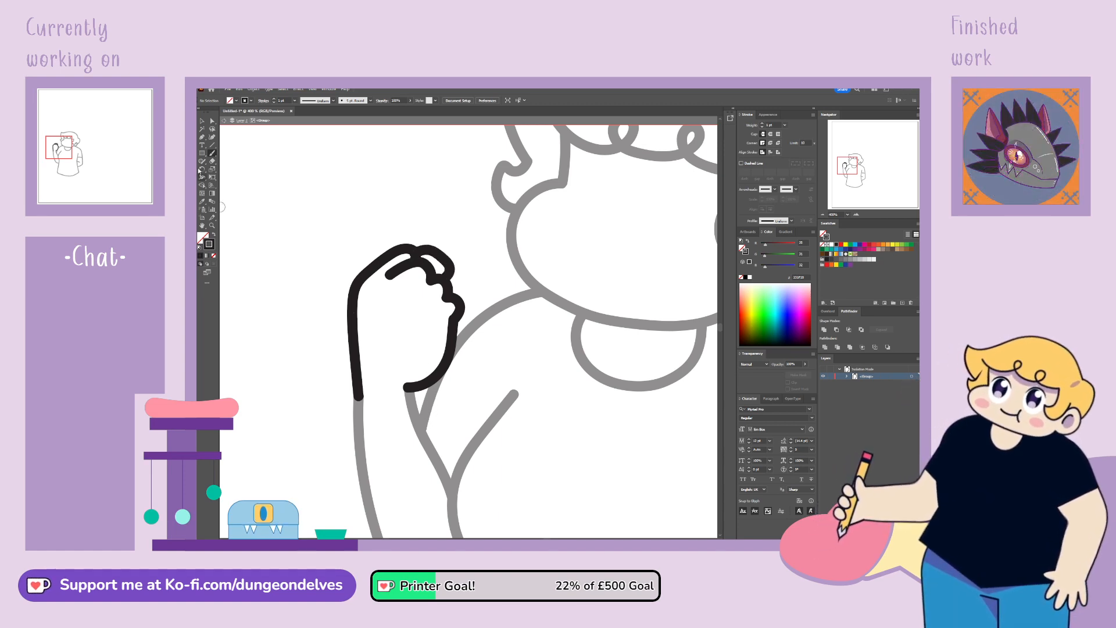
pyautogui.click(203, 121)
pyautogui.hotkey('ctrl', '-')
pyautogui.hotkey('ctrl', '-')
pyautogui.hotkey('ctrl', '-')
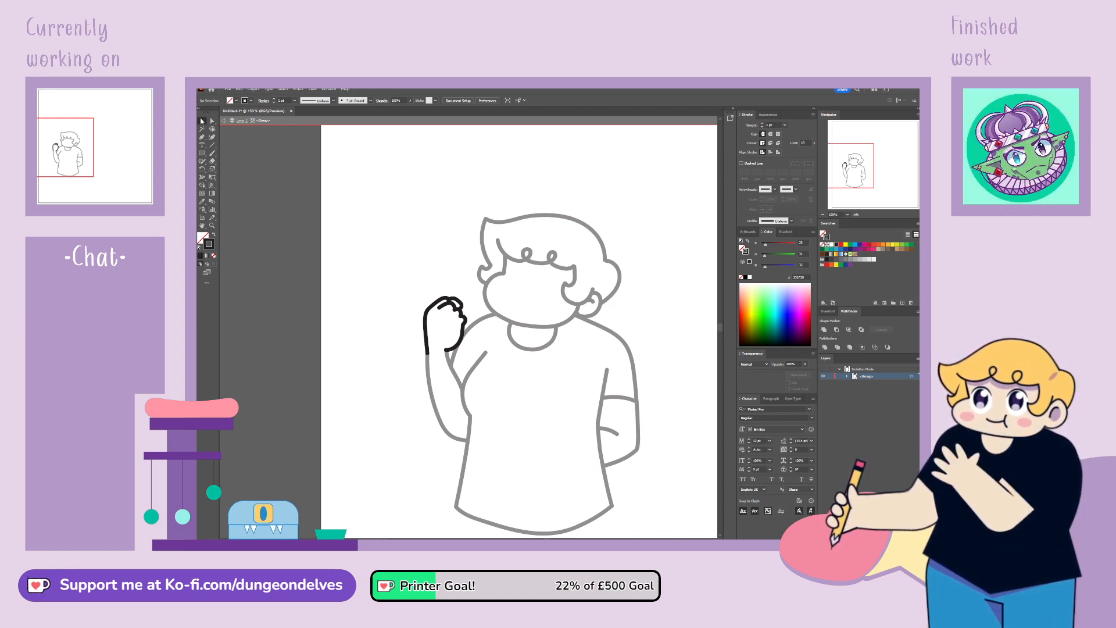
pyautogui.scroll(2, 463, 327)
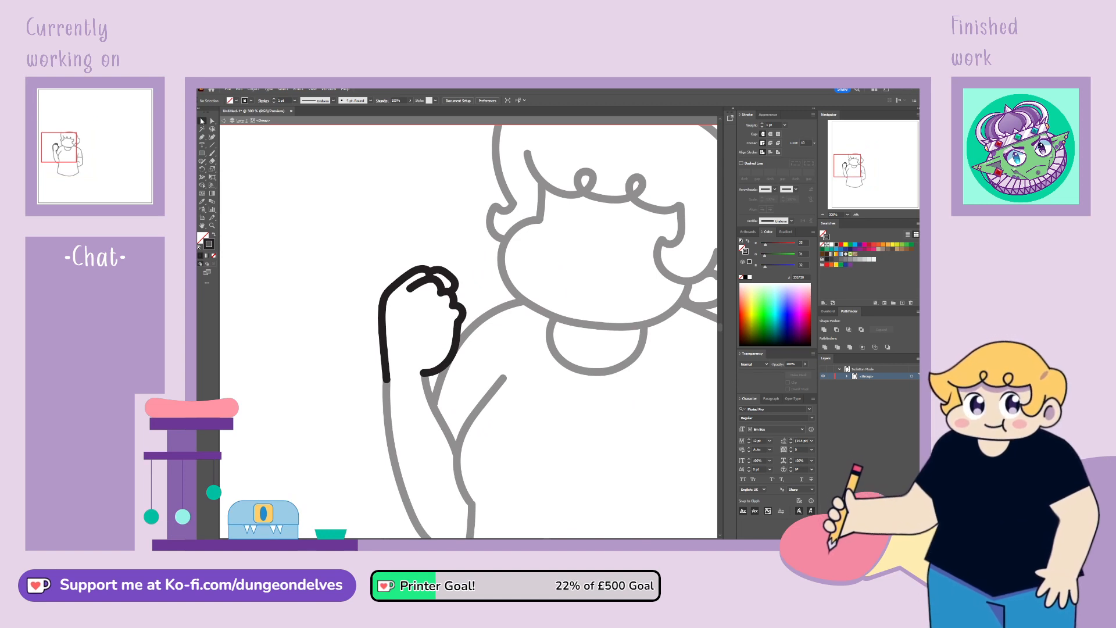
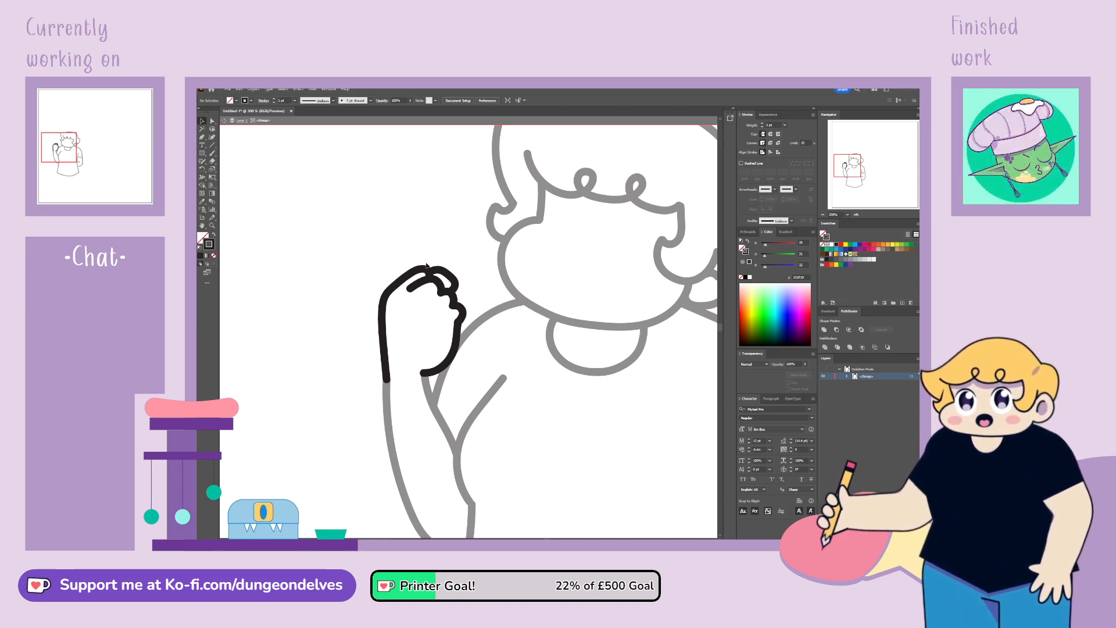
pyautogui.click(454, 281)
pyautogui.press('Delete')
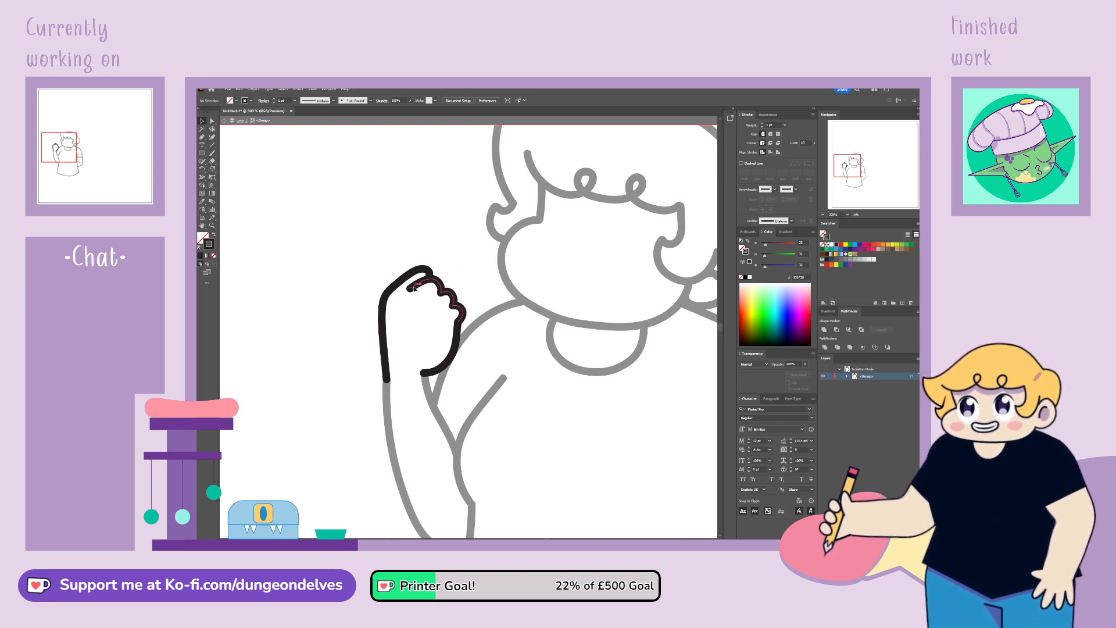
# Step: Shorten the inner end of the scalloped finger line by adding an anchor on the first bump and deleting the end anchor
pyautogui.click(414, 282)
pyautogui.press('a')
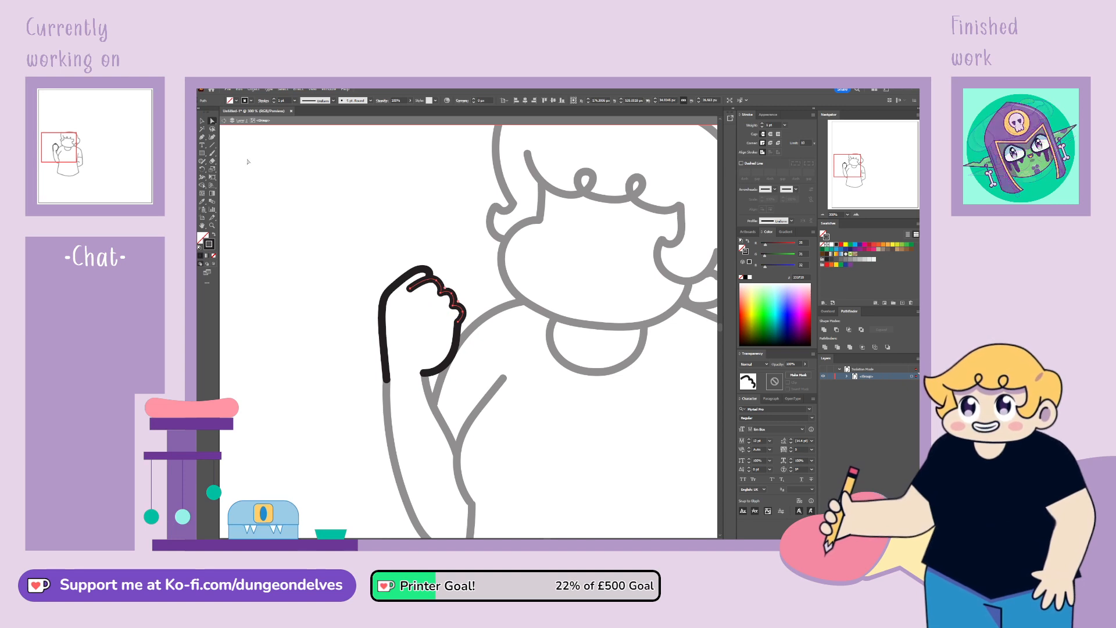
pyautogui.click(201, 138)
pyautogui.click(423, 281)
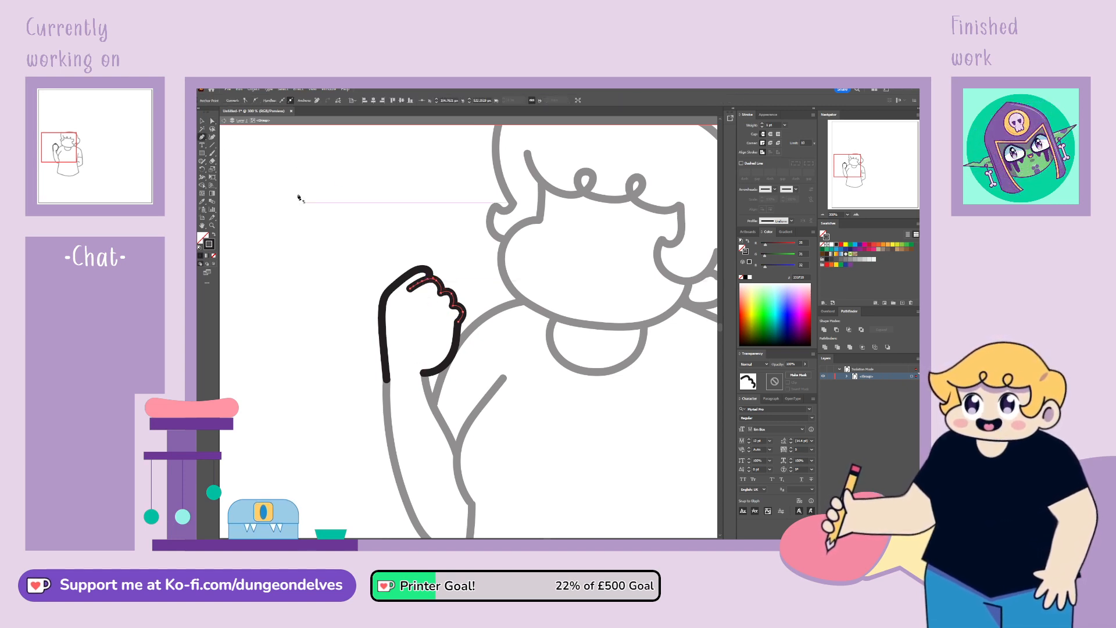
pyautogui.click(213, 122)
pyautogui.click(410, 289)
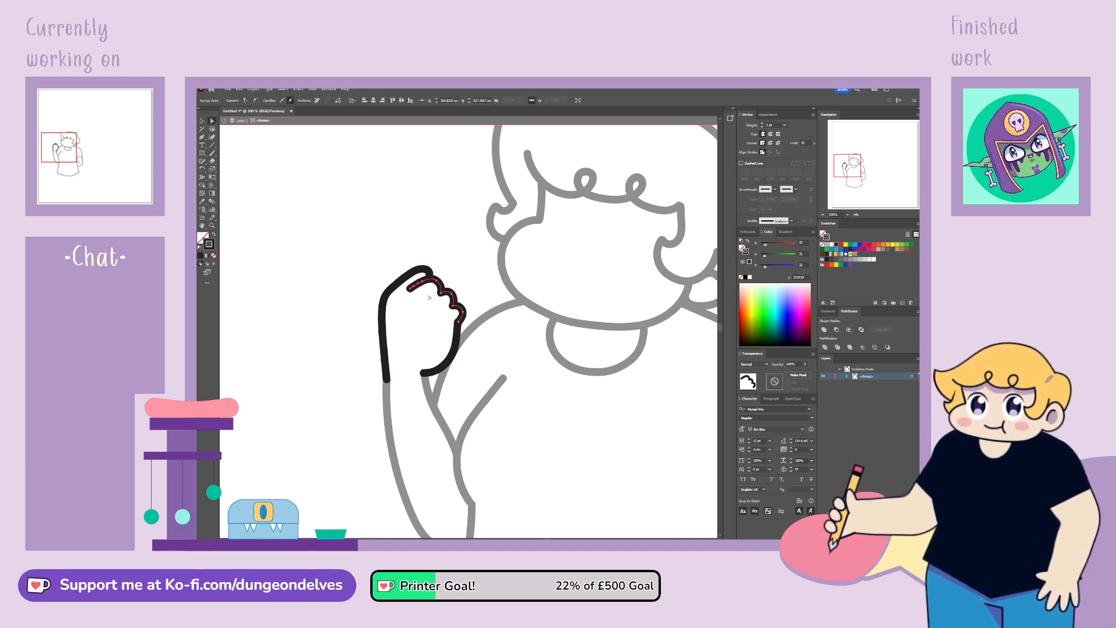
pyautogui.press('Delete')
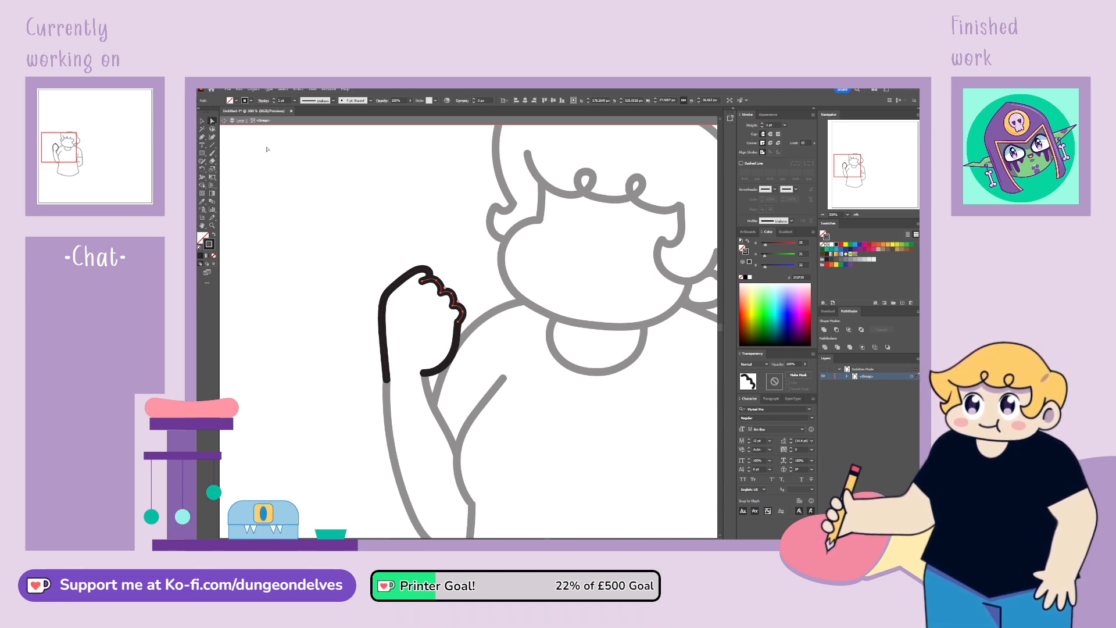
pyautogui.press('v')
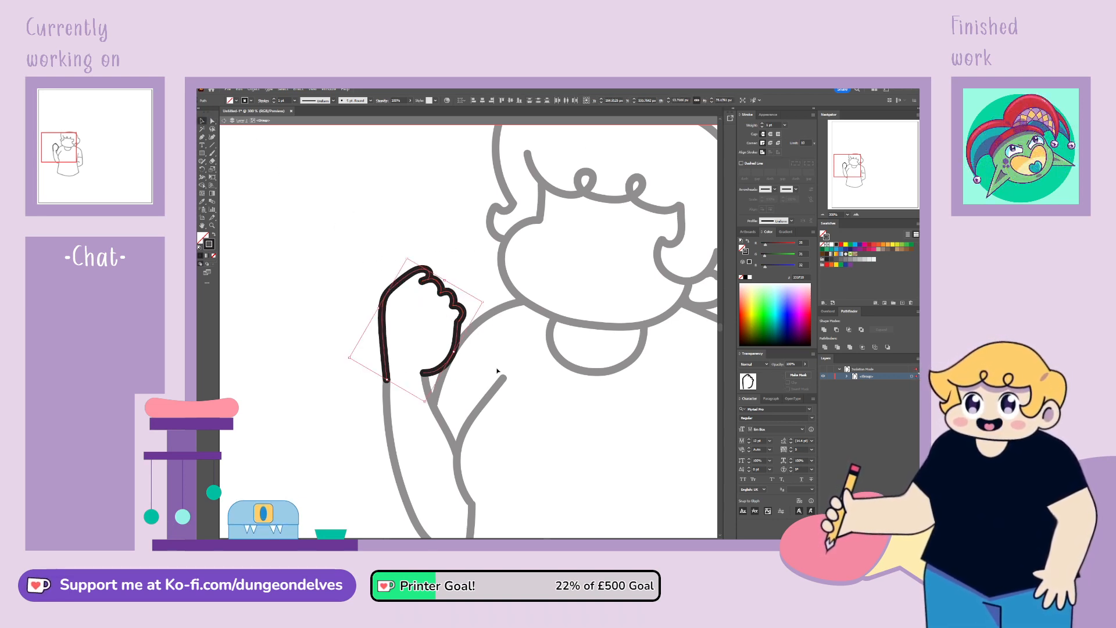
# Step: Delete the old fist outline and brush a new palm curve up from the inner end of the wrist
pyautogui.press('Delete')
pyautogui.click(212, 153)
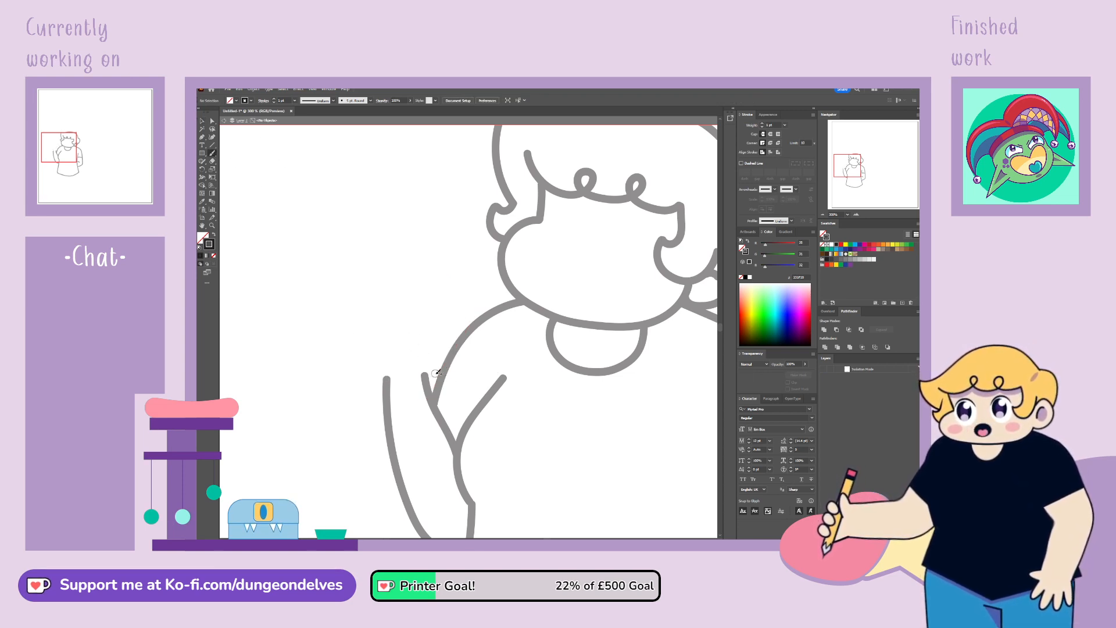
pyautogui.moveTo(427, 372)
pyautogui.mouseDown()
pyautogui.moveTo(452, 354)
pyautogui.moveTo(453, 319)
pyautogui.mouseUp()
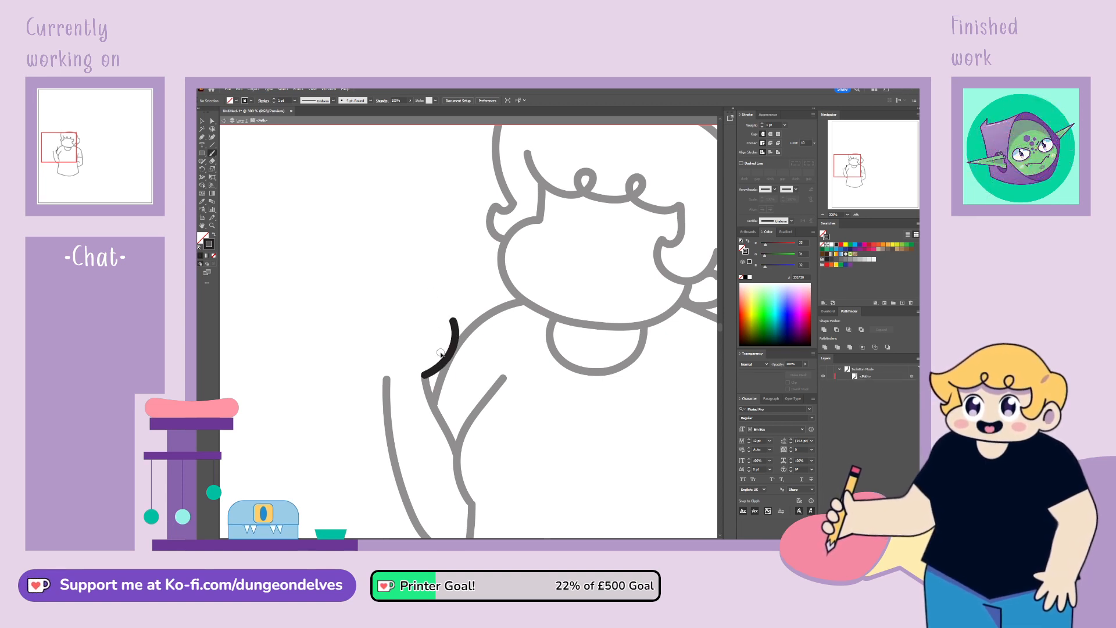
pyautogui.hotkey('ctrl', 'z')
pyautogui.moveTo(426, 373)
pyautogui.mouseDown()
pyautogui.moveTo(450, 346)
pyautogui.moveTo(444, 316)
pyautogui.mouseUp()
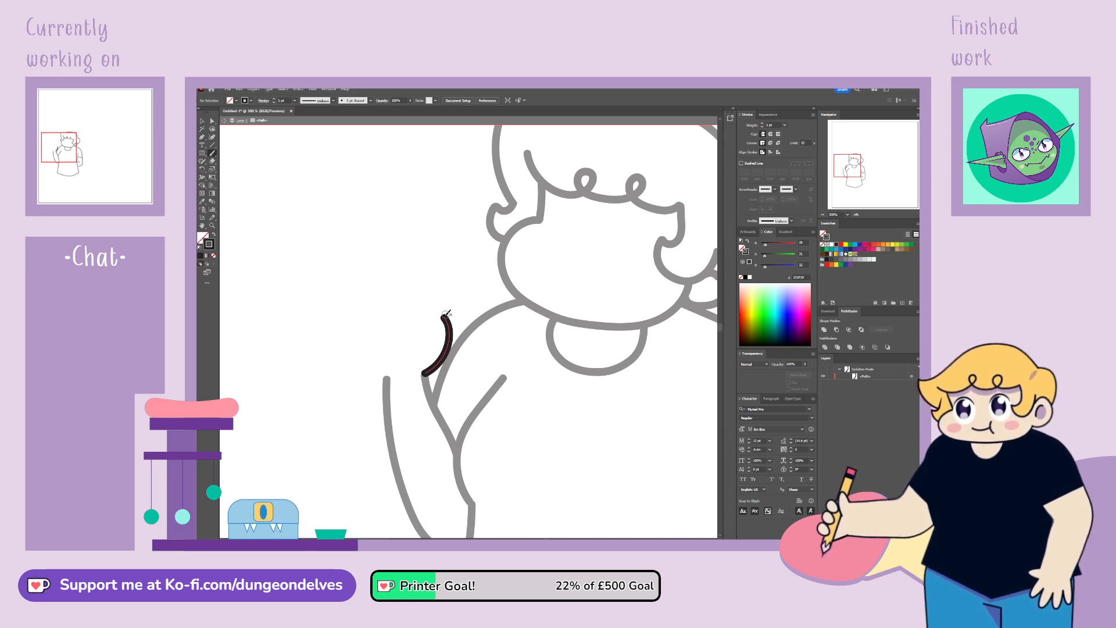
# Step: Brush scalloped finger bumps above the palm curve and a back-of-hand line from the top finger down toward the wrist
pyautogui.moveTo(446, 315)
pyautogui.mouseDown()
pyautogui.moveTo(451, 289)
pyautogui.moveTo(408, 261)
pyautogui.mouseUp()
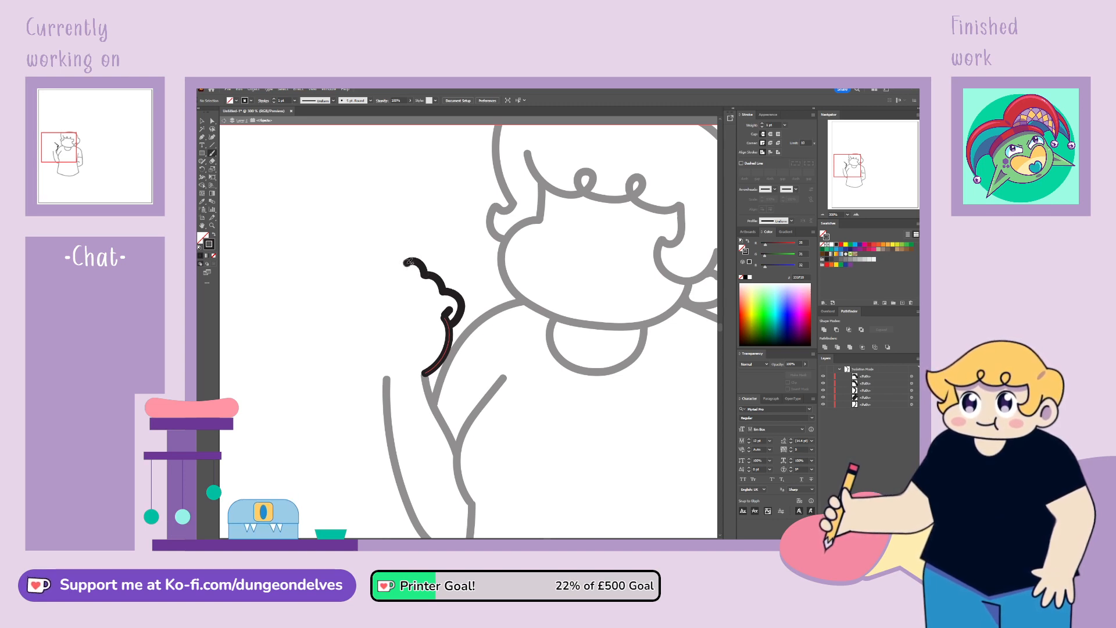
pyautogui.moveTo(406, 258)
pyautogui.mouseDown()
pyautogui.moveTo(385, 258)
pyautogui.moveTo(359, 334)
pyautogui.moveTo(369, 379)
pyautogui.mouseUp()
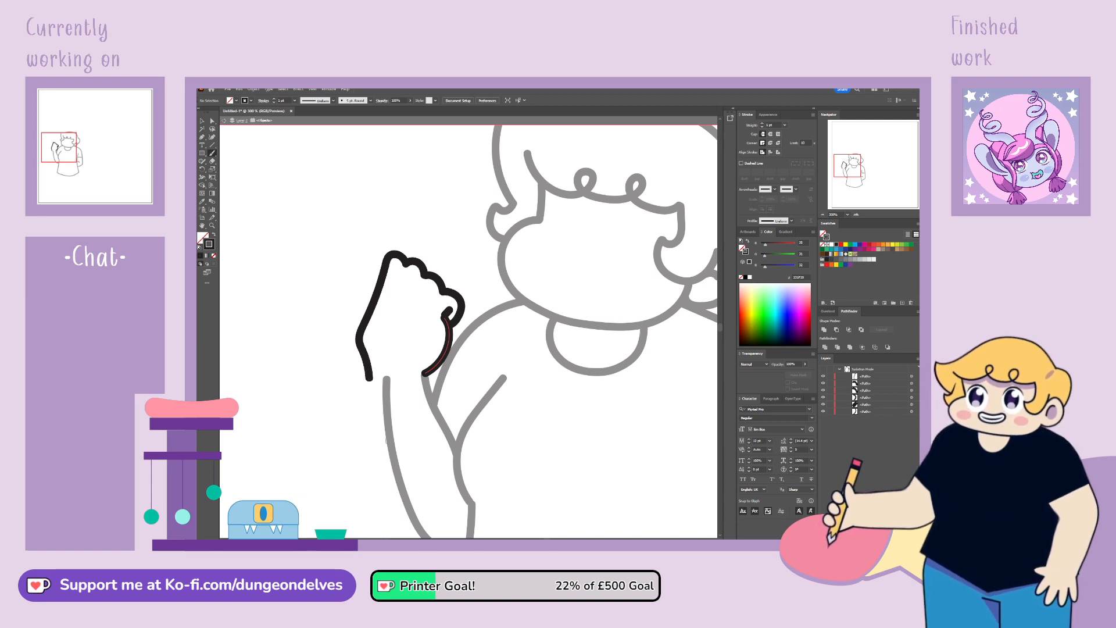
pyautogui.hotkey('ctrl', 'z')
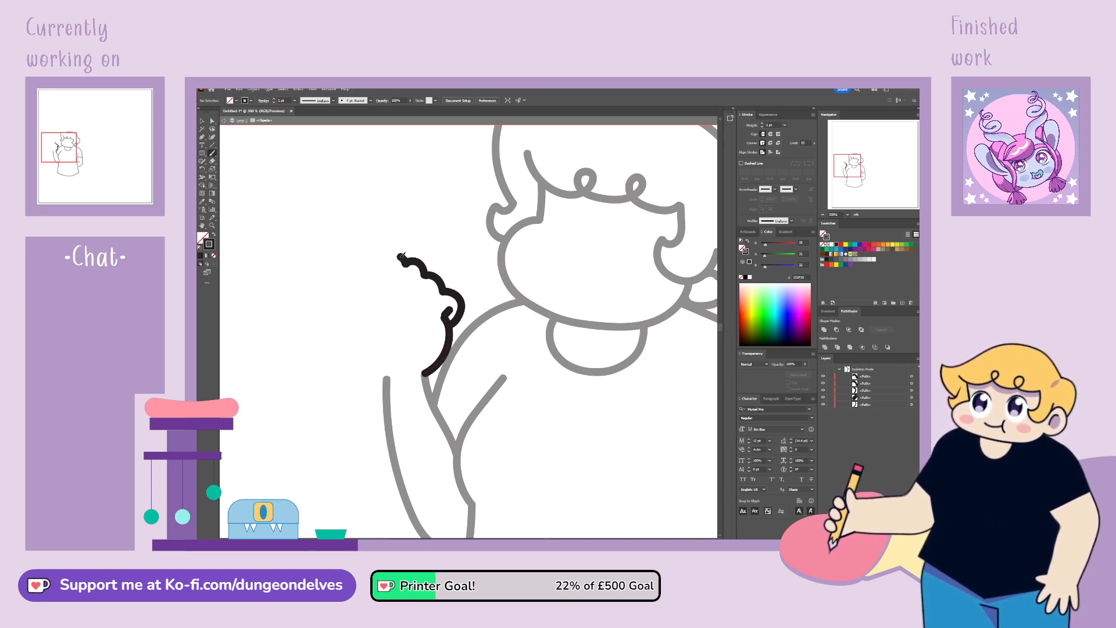
pyautogui.moveTo(401, 256); pyautogui.dragTo(377, 297)
pyautogui.hotkey('ctrl', 'z')
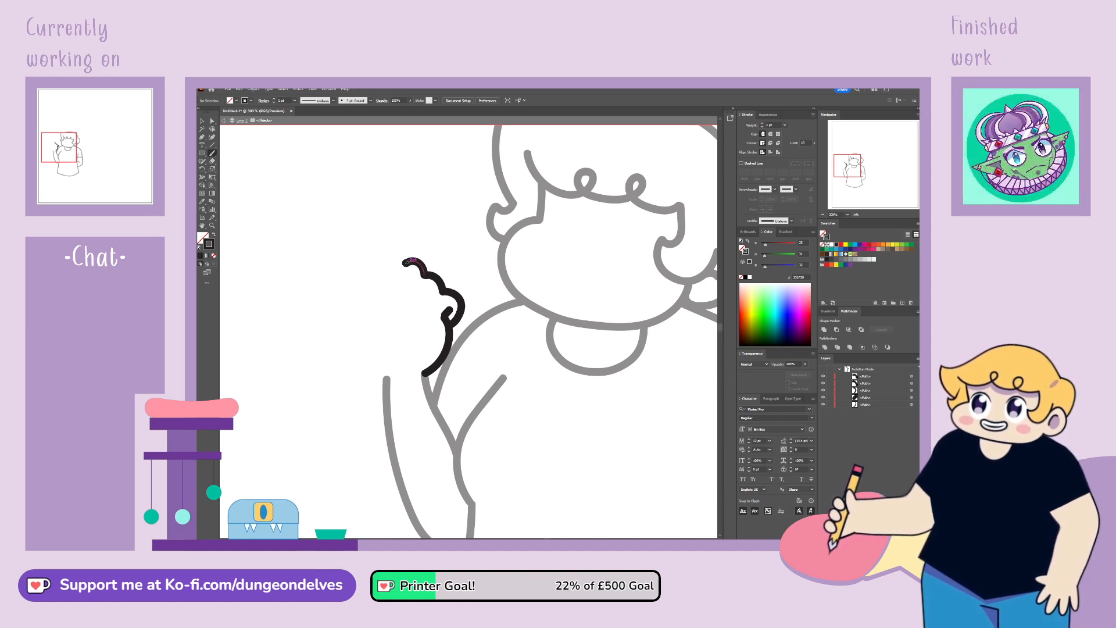
pyautogui.moveTo(405, 262)
pyautogui.mouseDown()
pyautogui.moveTo(395, 256)
pyautogui.moveTo(377, 282)
pyautogui.moveTo(356, 382)
pyautogui.mouseUp()
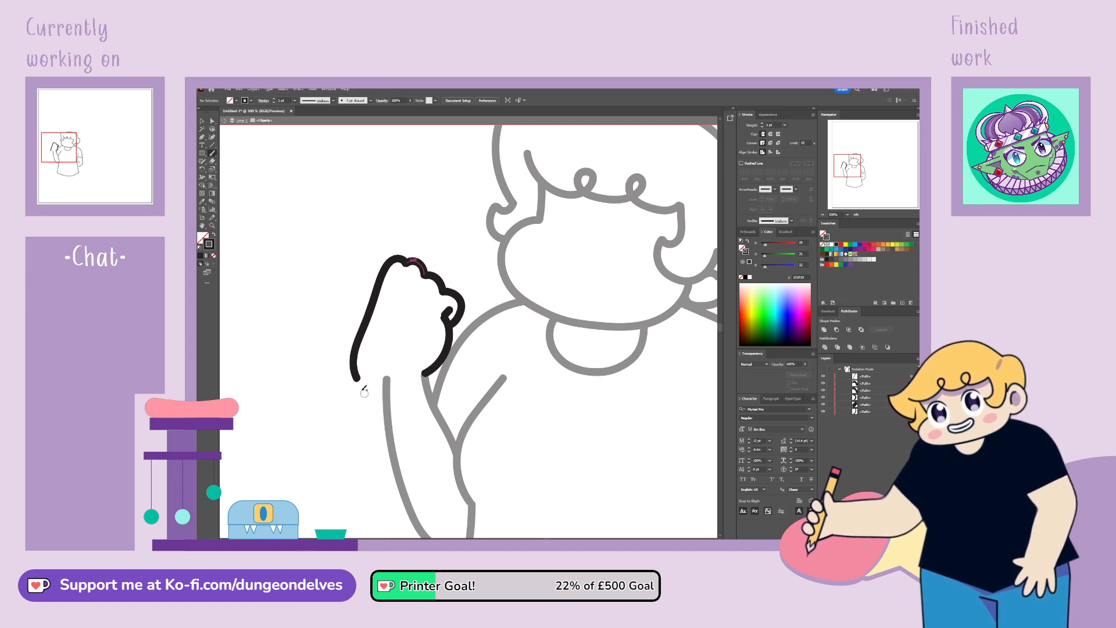
pyautogui.click(213, 120)
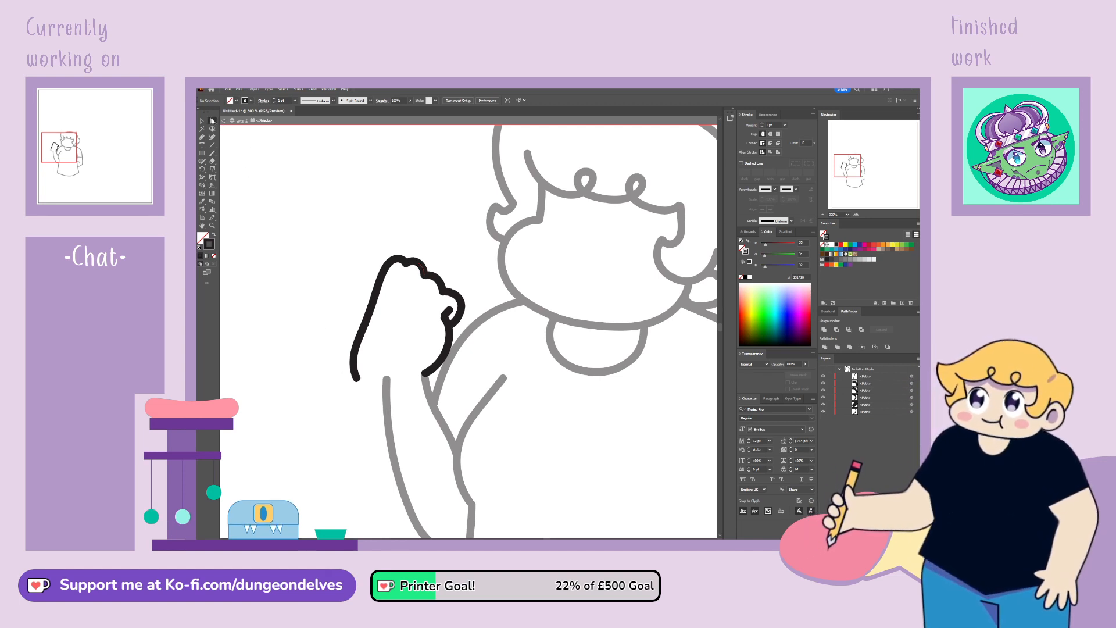
pyautogui.click(446, 318)
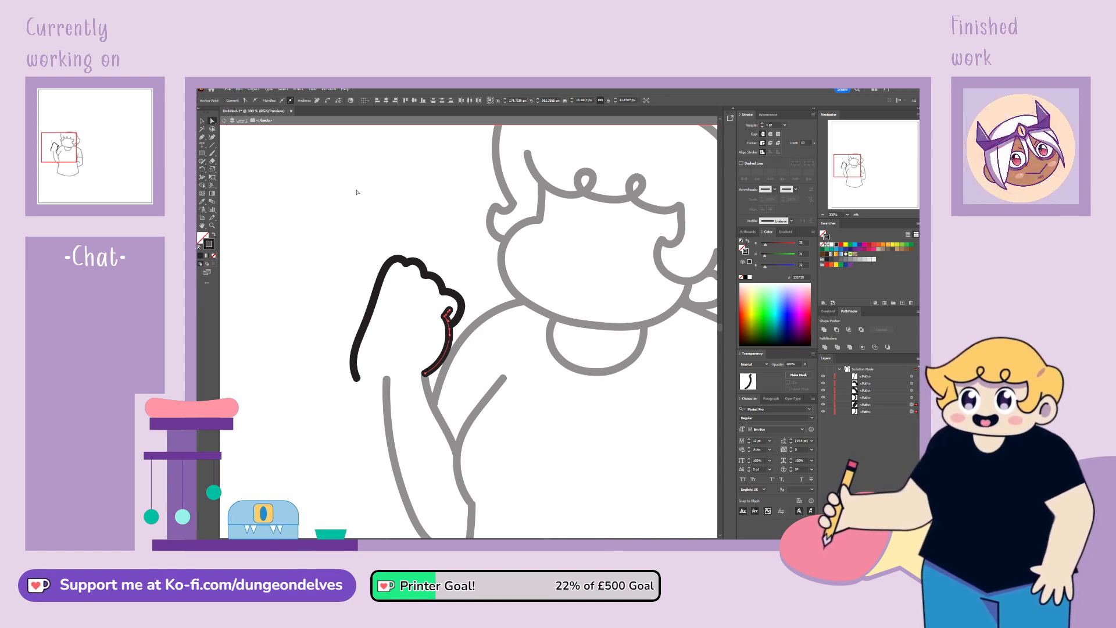
pyautogui.click(438, 315)
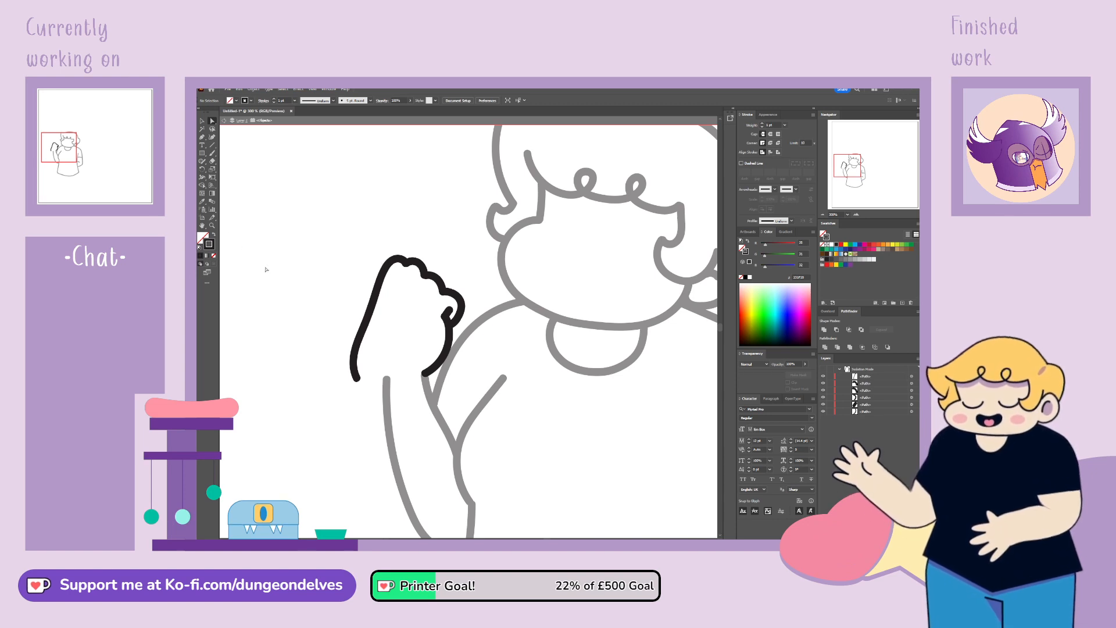
pyautogui.press('v')
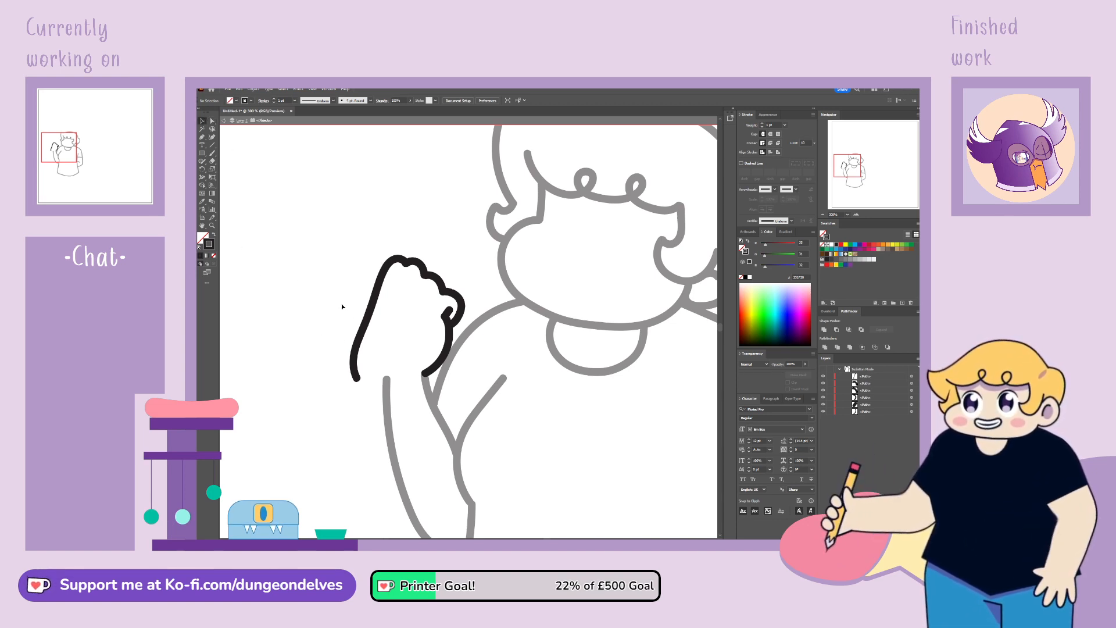
# Step: Lasso the anchors of the upper finger bumps and rotate them slightly counterclockwise about the outermost knuckle
pyautogui.click(212, 130)
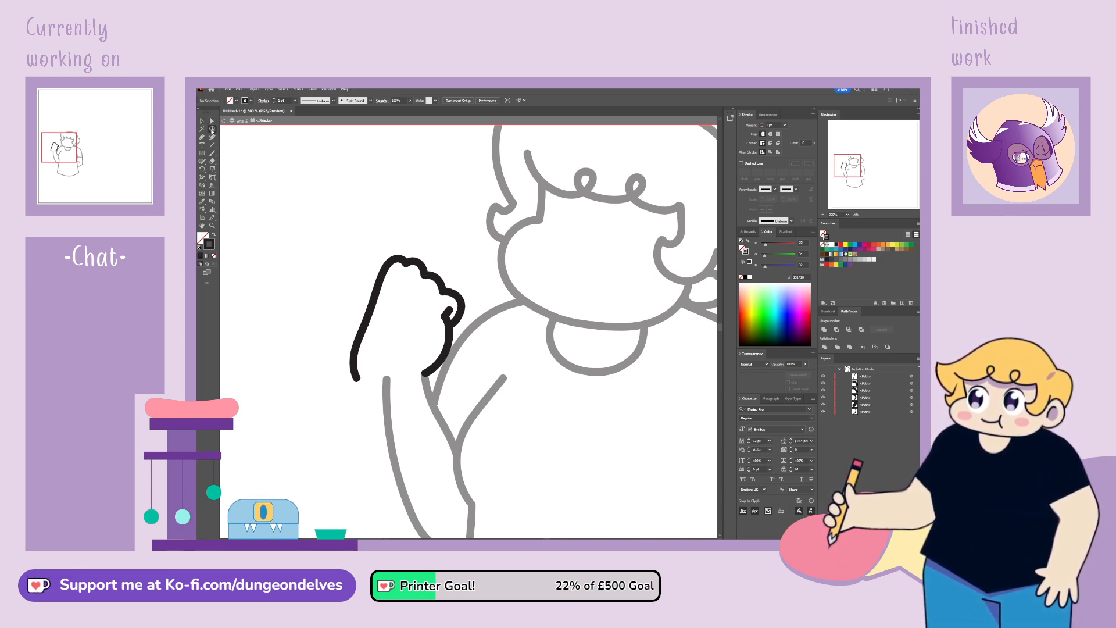
pyautogui.moveTo(474, 308)
pyautogui.mouseDown()
pyautogui.moveTo(381, 288)
pyautogui.moveTo(433, 236)
pyautogui.moveTo(447, 250)
pyautogui.mouseUp()
pyautogui.press('a')
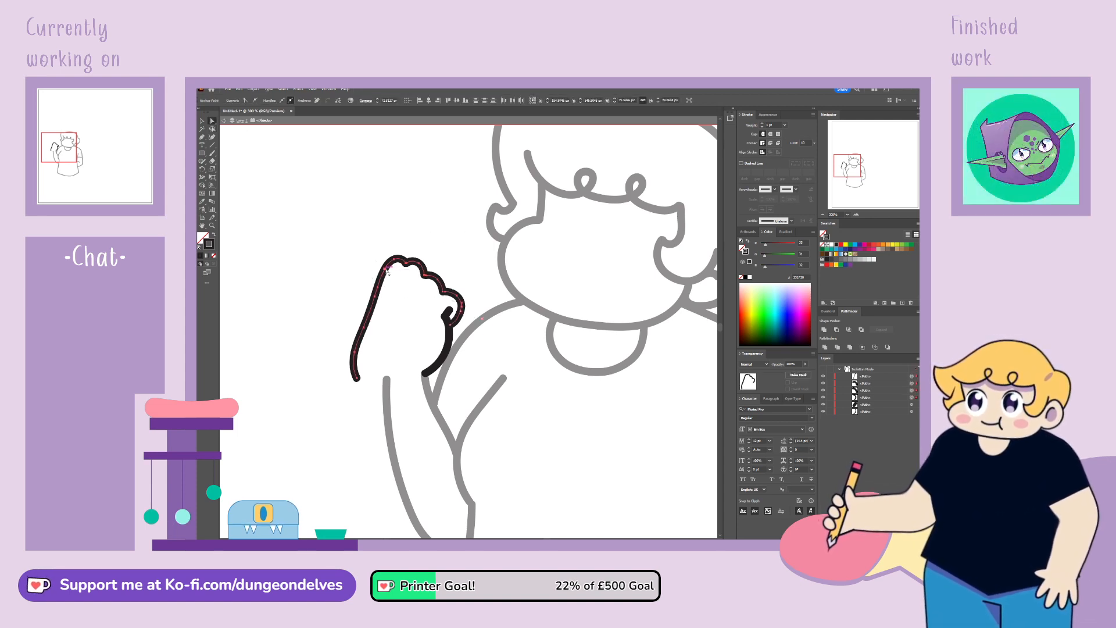
pyautogui.moveTo(382, 271); pyautogui.dragTo(382, 282)
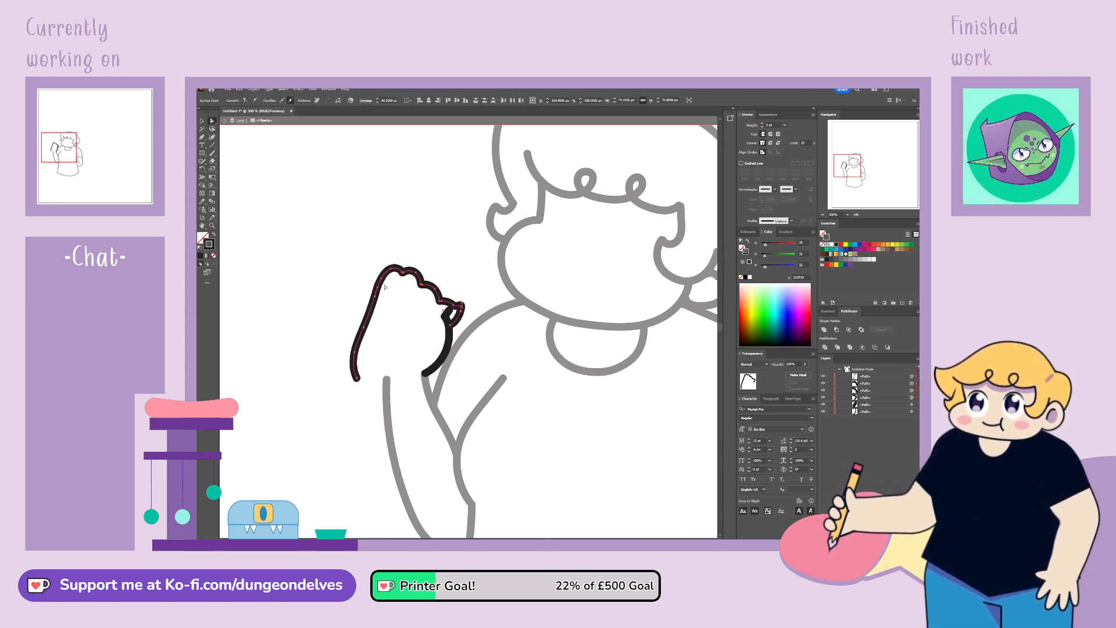
pyautogui.hotkey('ctrl', 'z')
pyautogui.click(202, 170)
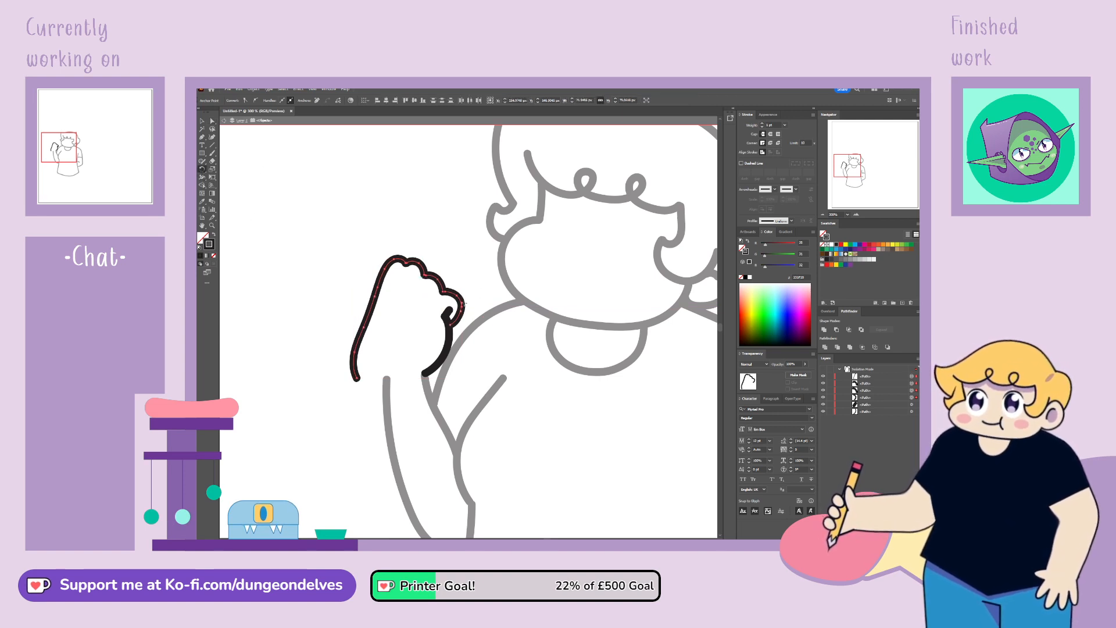
pyautogui.click(462, 307)
pyautogui.moveTo(392, 211); pyautogui.dragTo(375, 226)
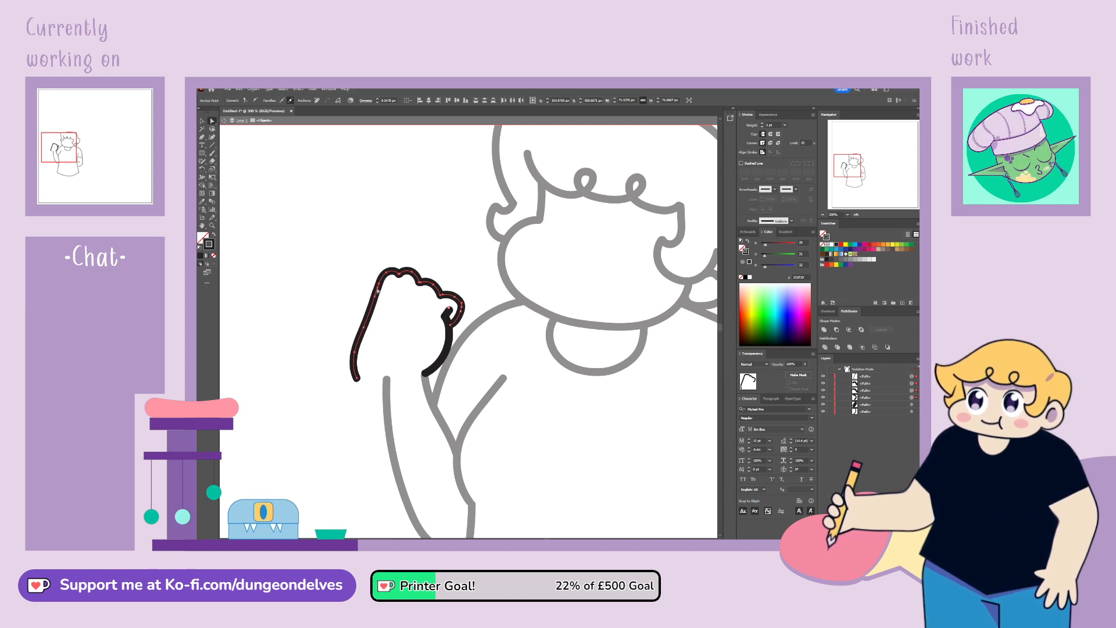
# Step: Reshape the back-of-hand line into a smooth outward curve by editing its middle anchor and upper handle
pyautogui.click(227, 153)
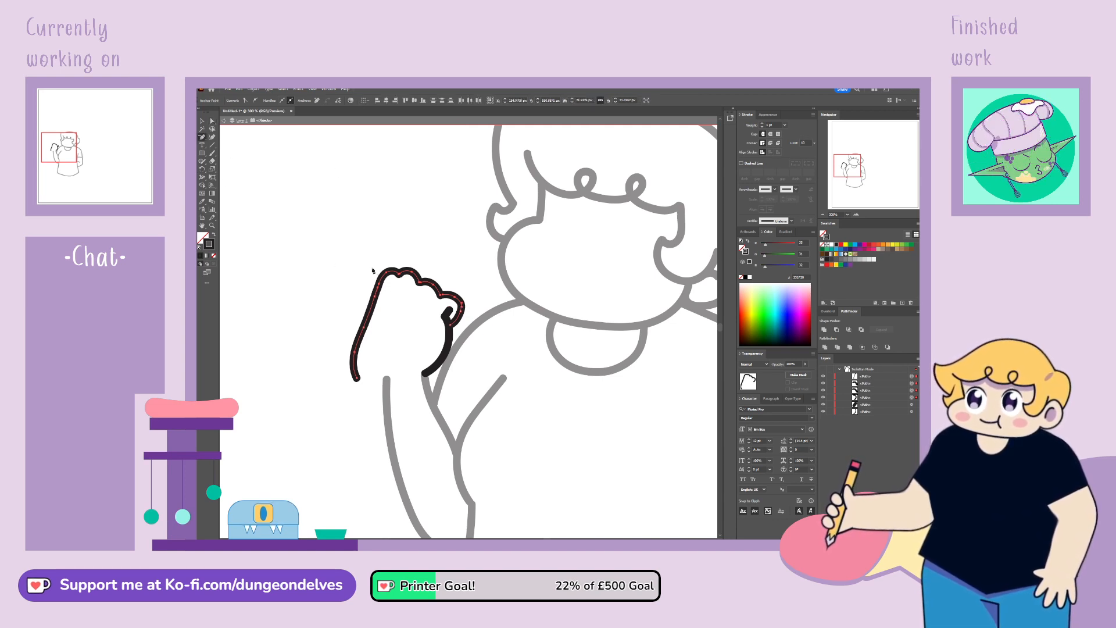
pyautogui.click(364, 328)
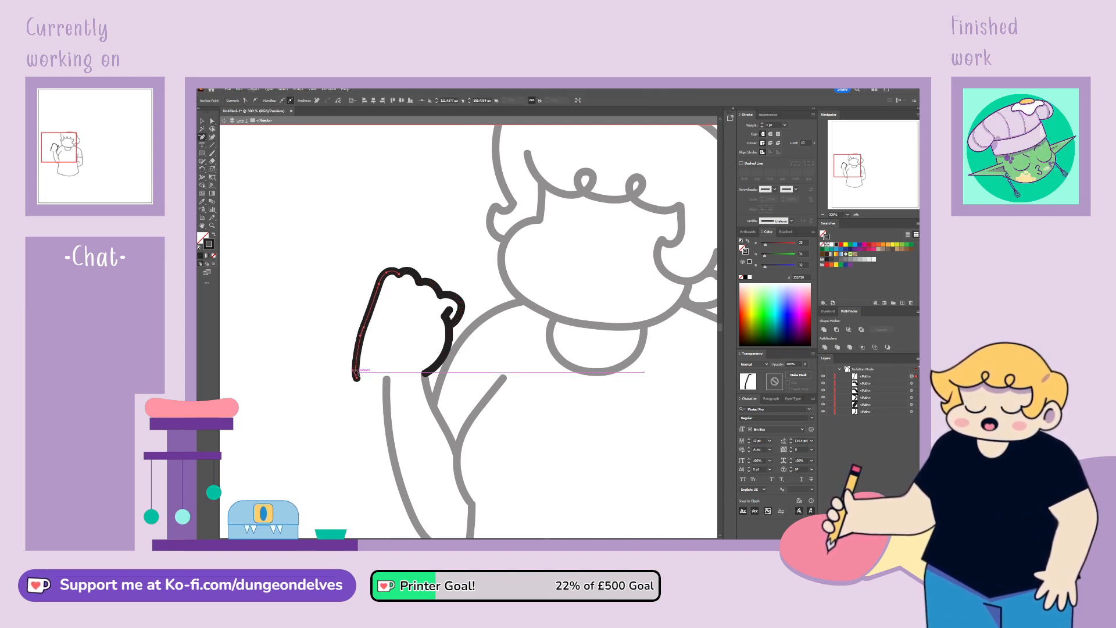
pyautogui.click(212, 122)
pyautogui.moveTo(364, 328); pyautogui.dragTo(361, 324)
pyautogui.moveTo(367, 310); pyautogui.dragTo(378, 284)
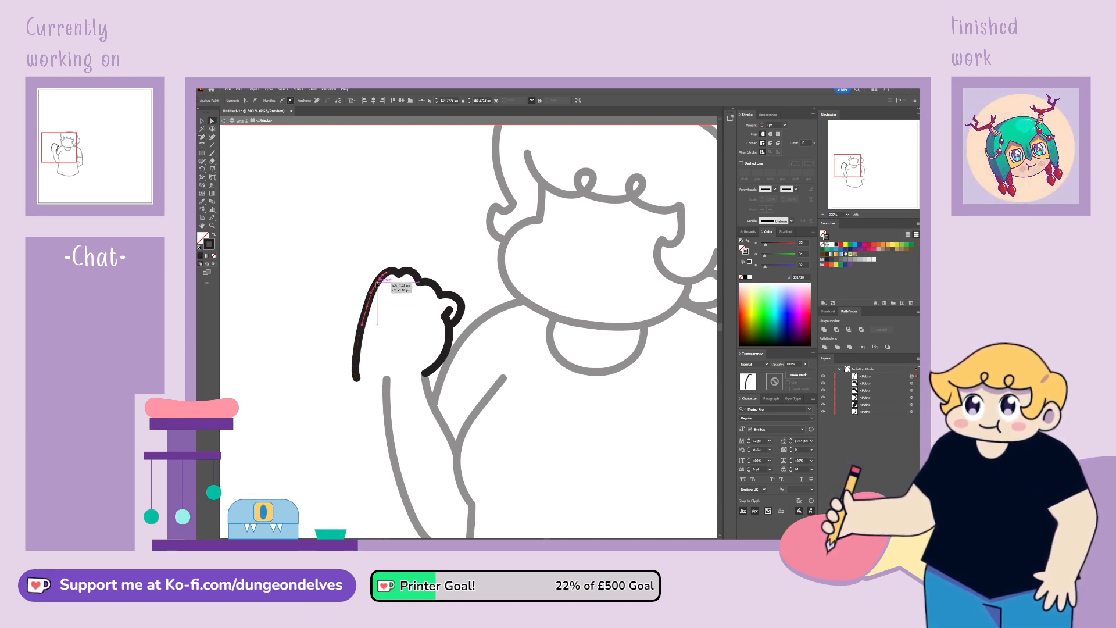
pyautogui.click(368, 475)
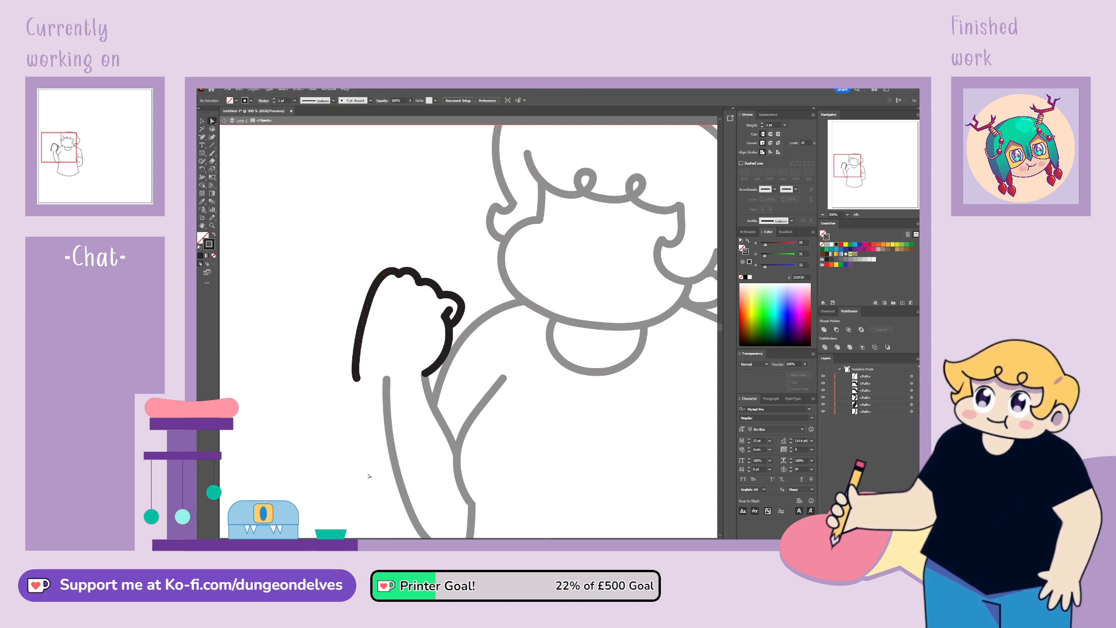
# Step: Round out the lowest, largest finger bump by adjusting its anchors and curve handles
pyautogui.click(458, 320)
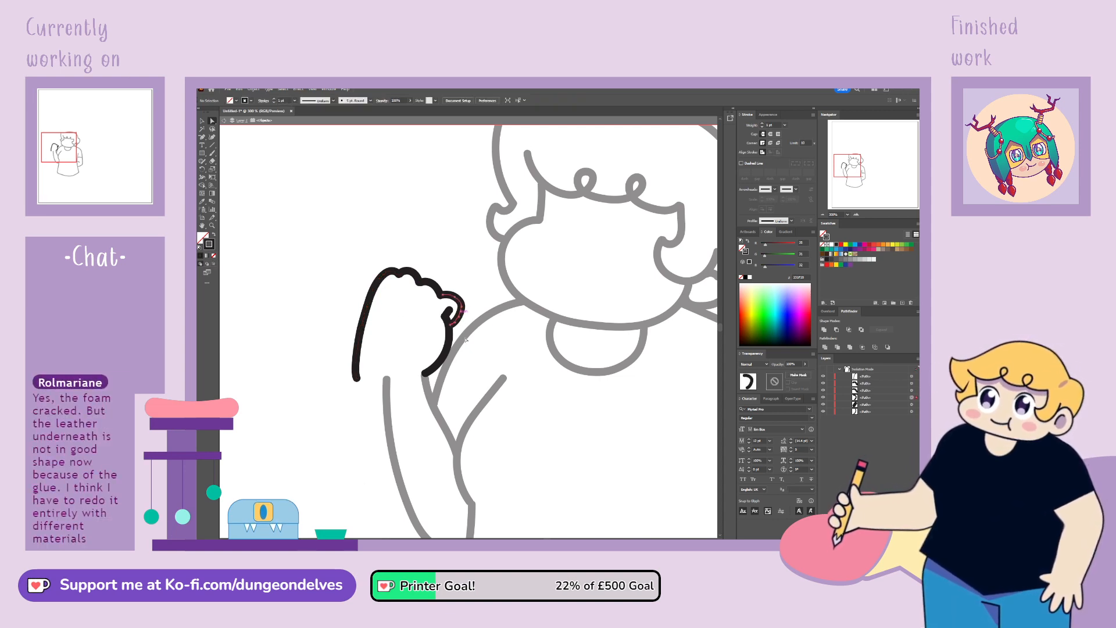
pyautogui.click(203, 138)
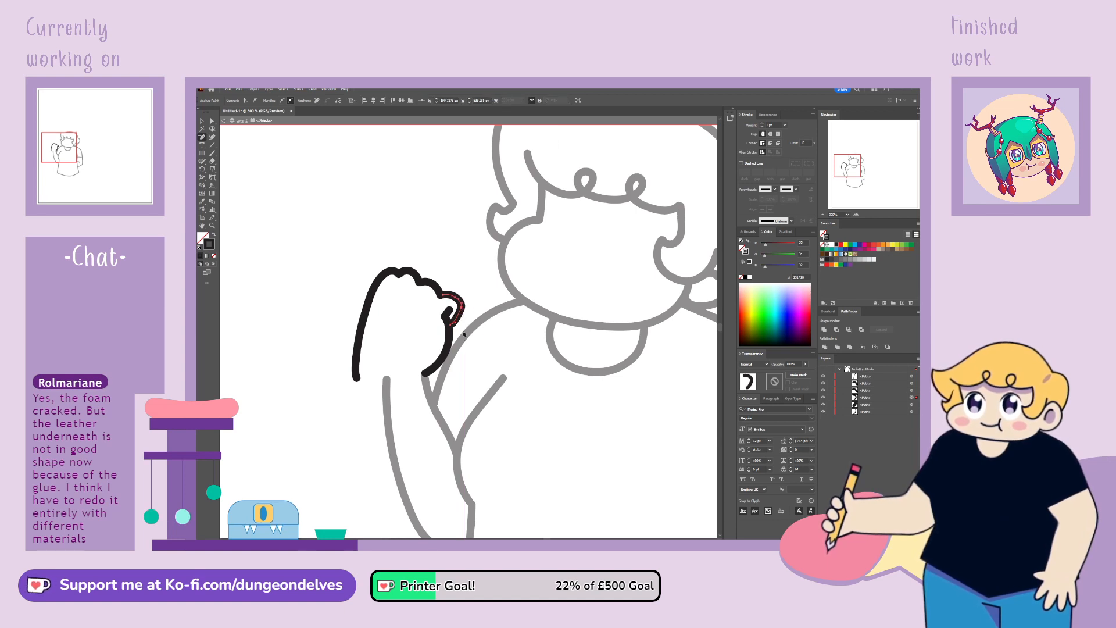
pyautogui.press('a')
pyautogui.click(453, 302)
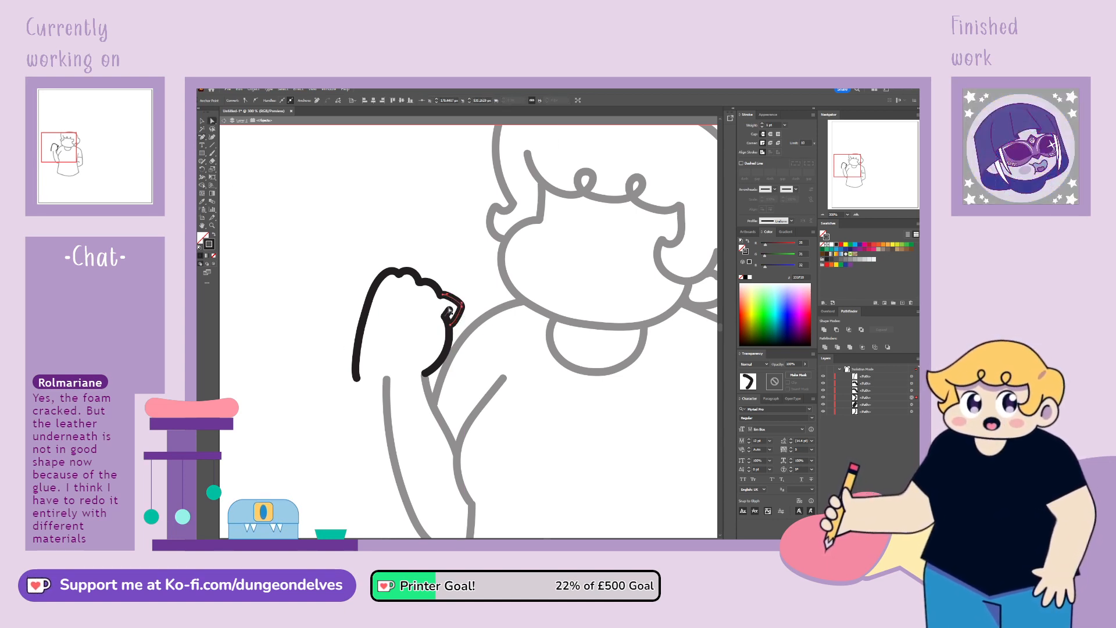
pyautogui.moveTo(445, 295); pyautogui.dragTo(452, 289)
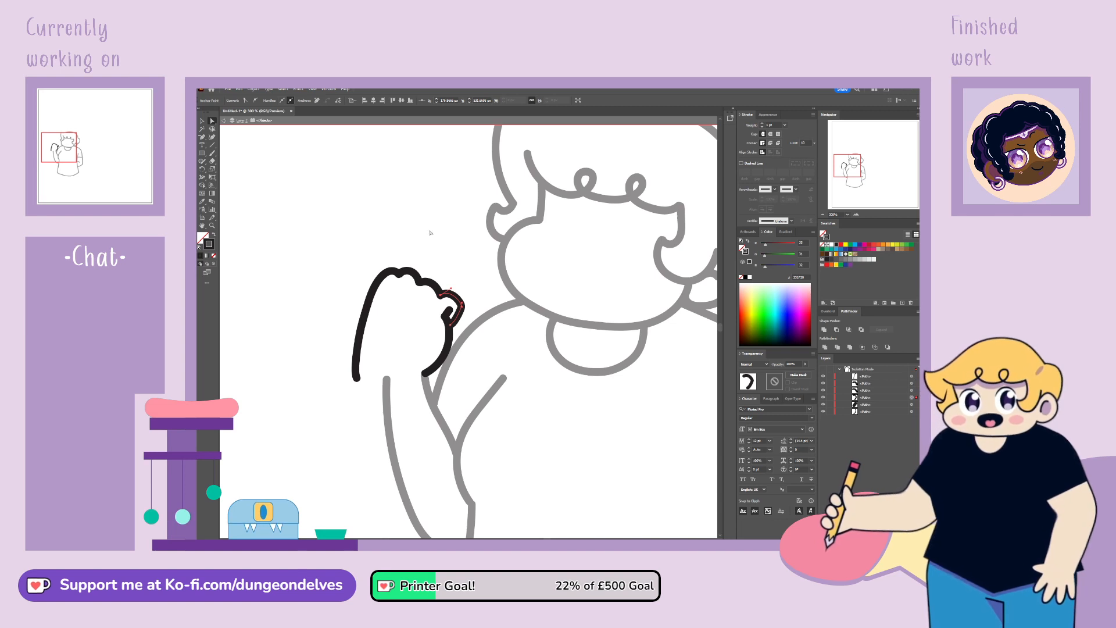
pyautogui.click(462, 303)
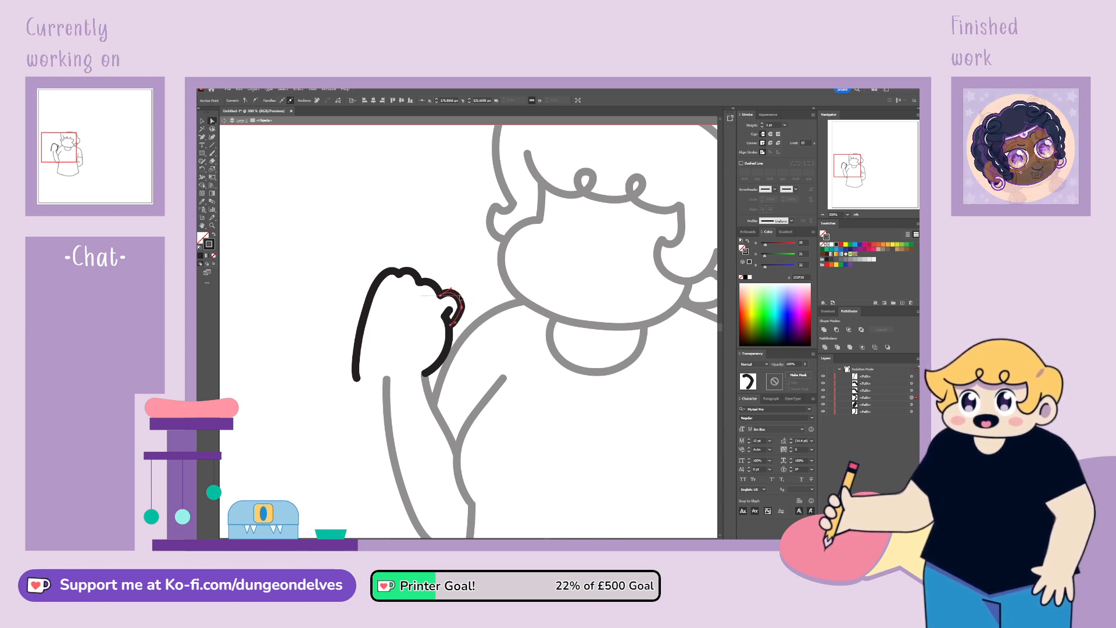
pyautogui.moveTo(463, 303); pyautogui.dragTo(465, 299)
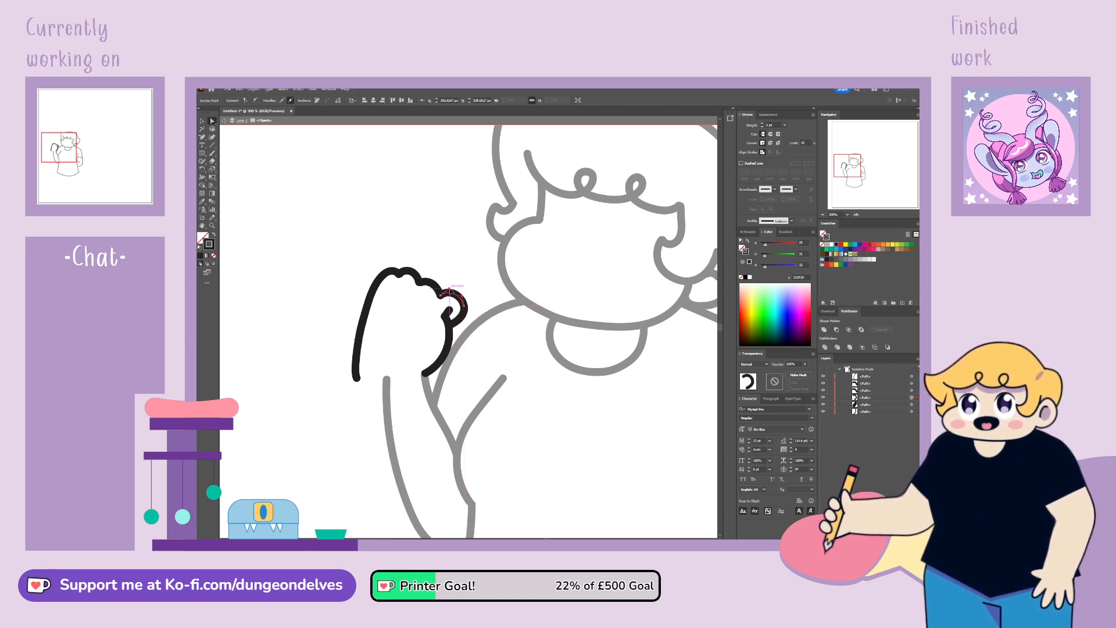
# Step: Adjust the two middle finger bumps and their joints so they arch more clearly
pyautogui.click(442, 293)
pyautogui.moveTo(436, 286); pyautogui.dragTo(425, 282)
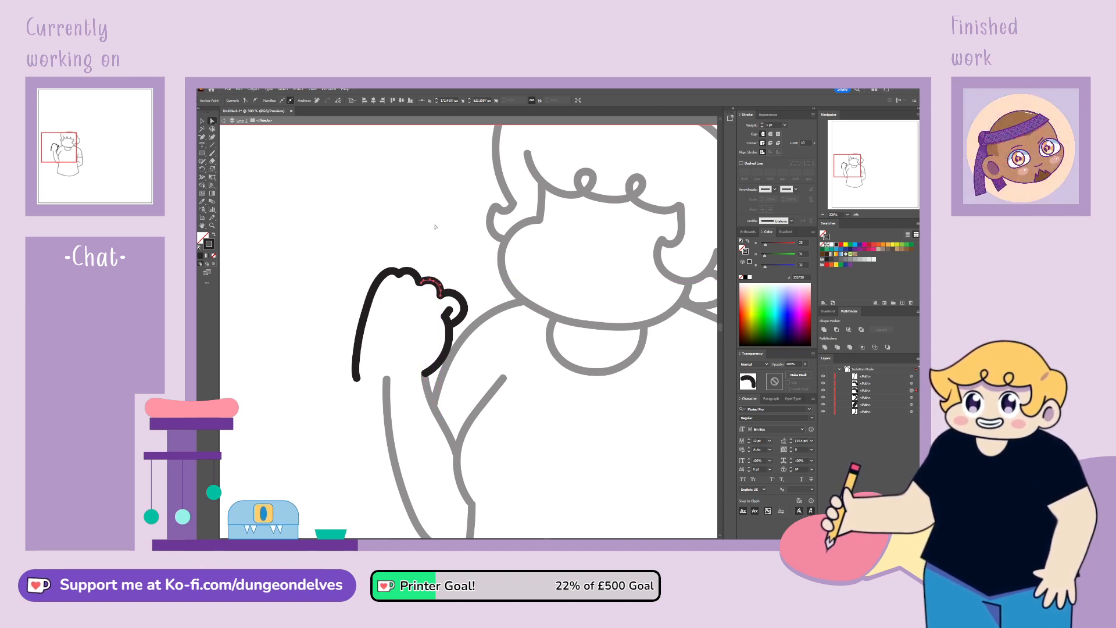
pyautogui.click(410, 280)
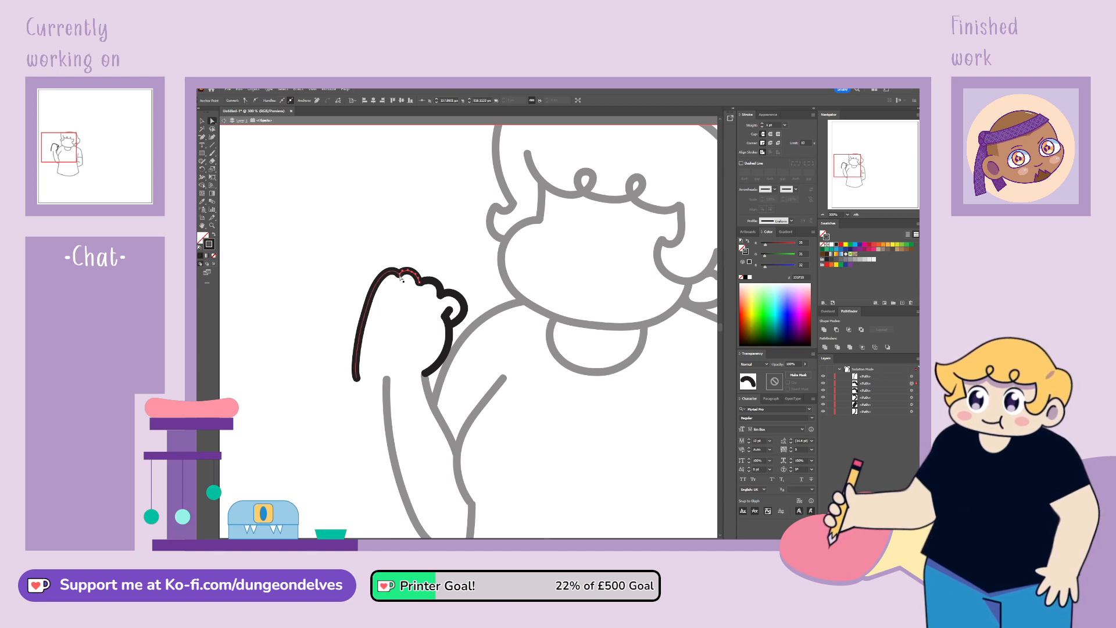
pyautogui.moveTo(392, 284); pyautogui.dragTo(417, 262)
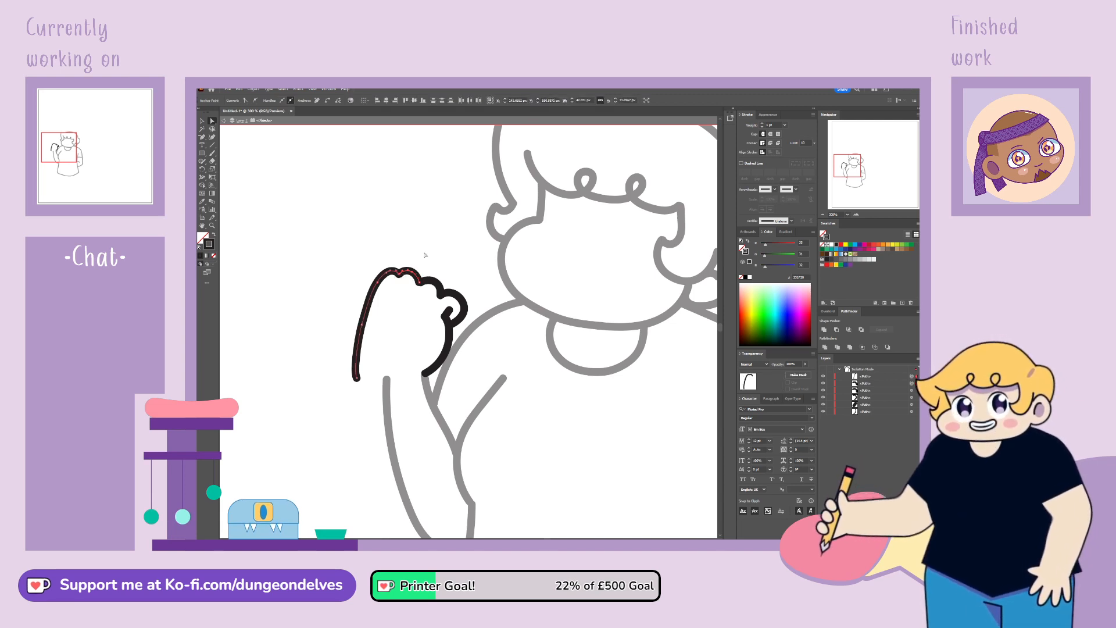
pyautogui.press('ctrl')
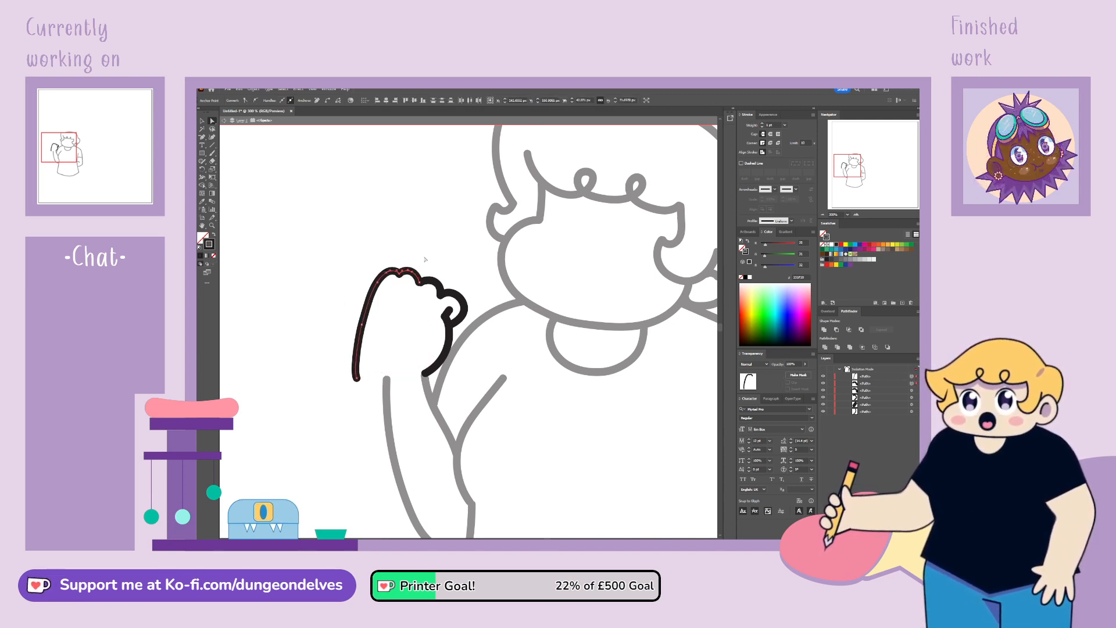
pyautogui.moveTo(409, 270); pyautogui.dragTo(414, 271)
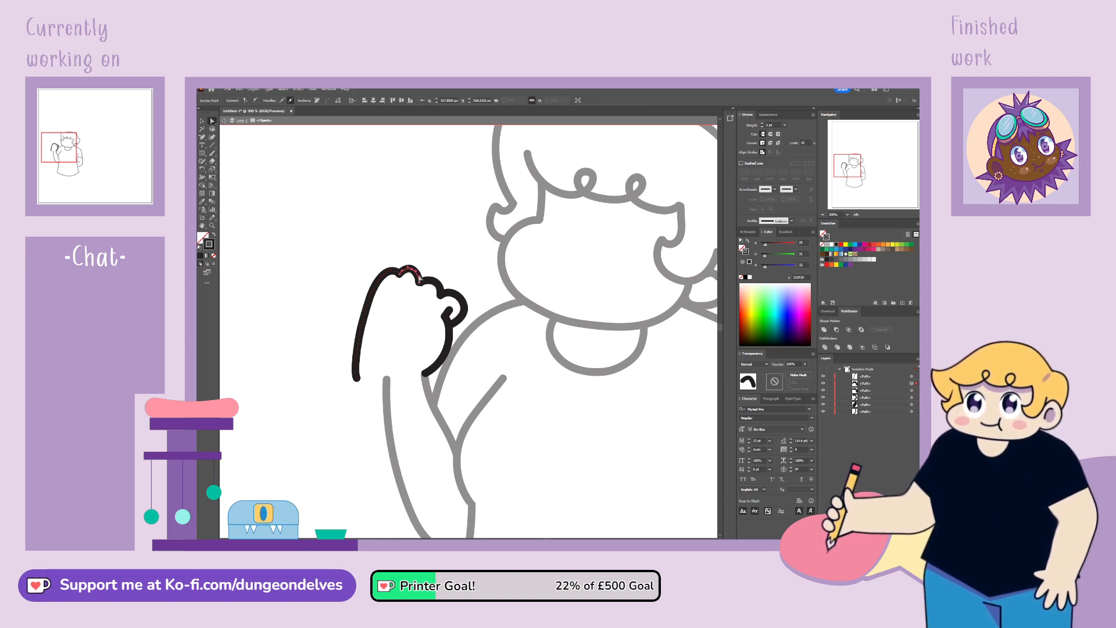
# Step: Raise the peak of the topmost finger at the back-of-hand line and fine-tune the curve of the bump beside it
pyautogui.click(398, 271)
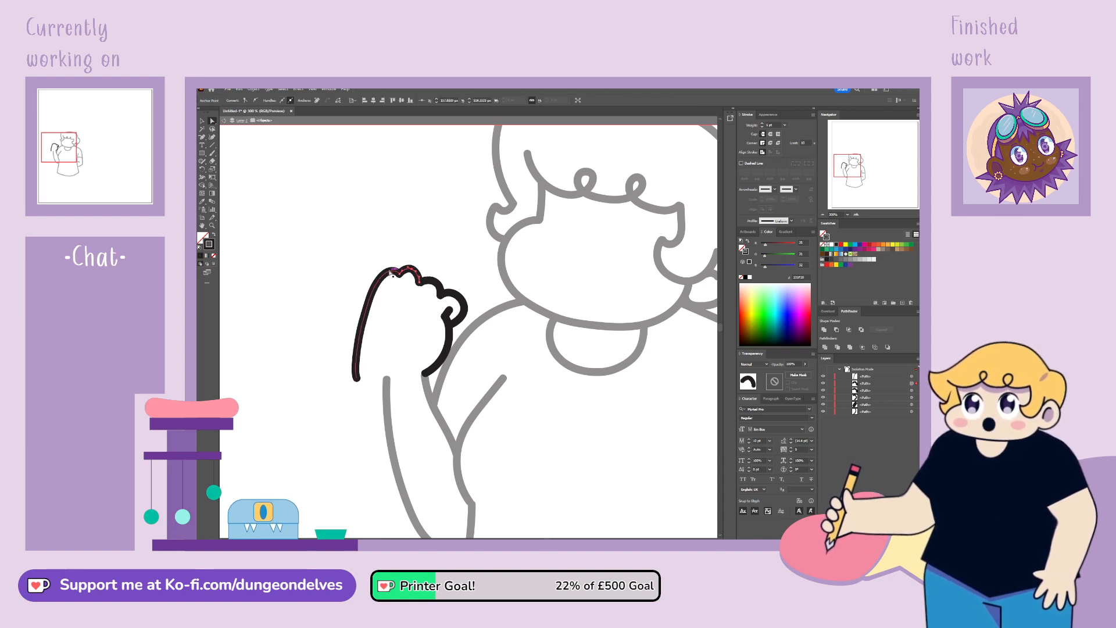
pyautogui.moveTo(397, 270); pyautogui.dragTo(388, 266)
pyautogui.click(411, 257)
pyautogui.click(410, 270)
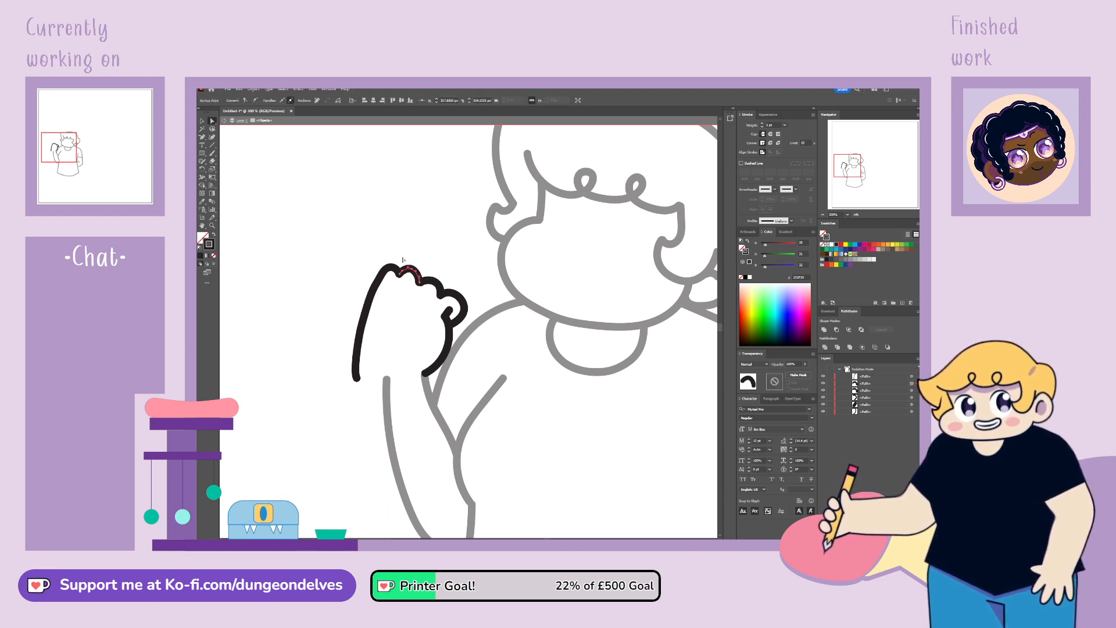
pyautogui.moveTo(412, 268); pyautogui.dragTo(410, 269)
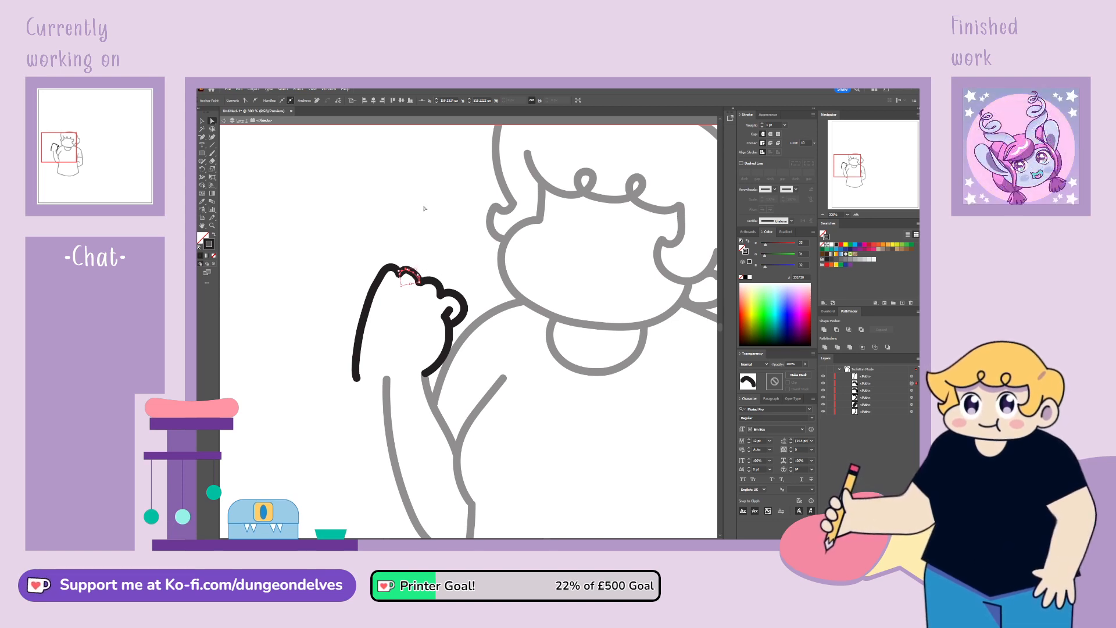
# Step: Raise the arch of the finger bump beside the topmost finger and check its joints with the neighbouring bumps
pyautogui.hotkey('ctrl', '+')
pyautogui.hotkey('ctrl', '+')
pyautogui.moveTo(468, 329); pyautogui.dragTo(464, 324)
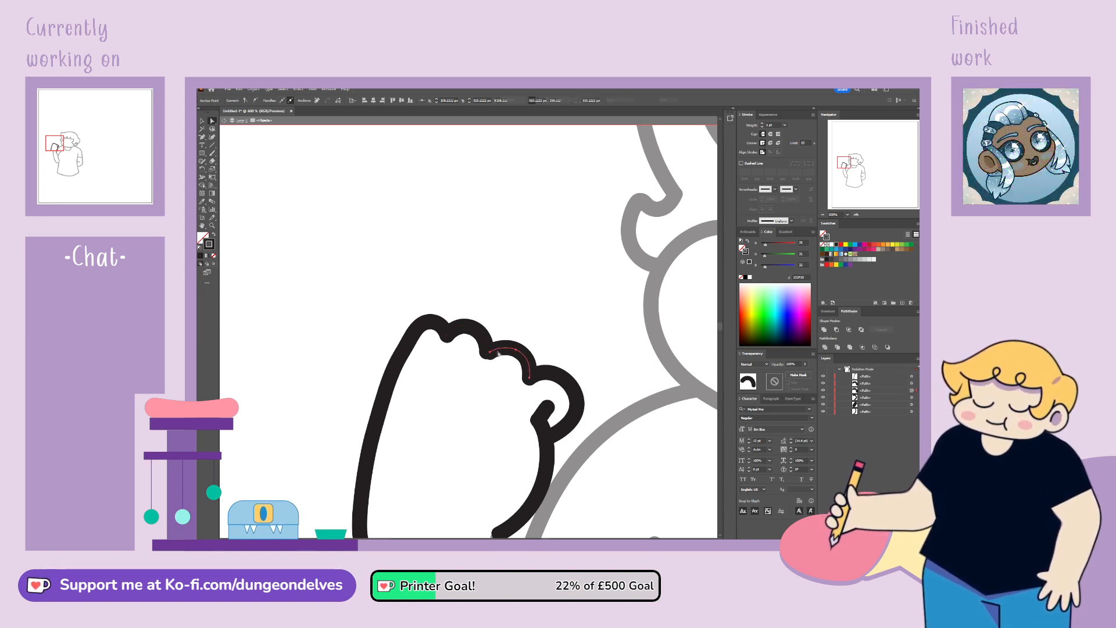
pyautogui.click(488, 356)
pyautogui.click(490, 356)
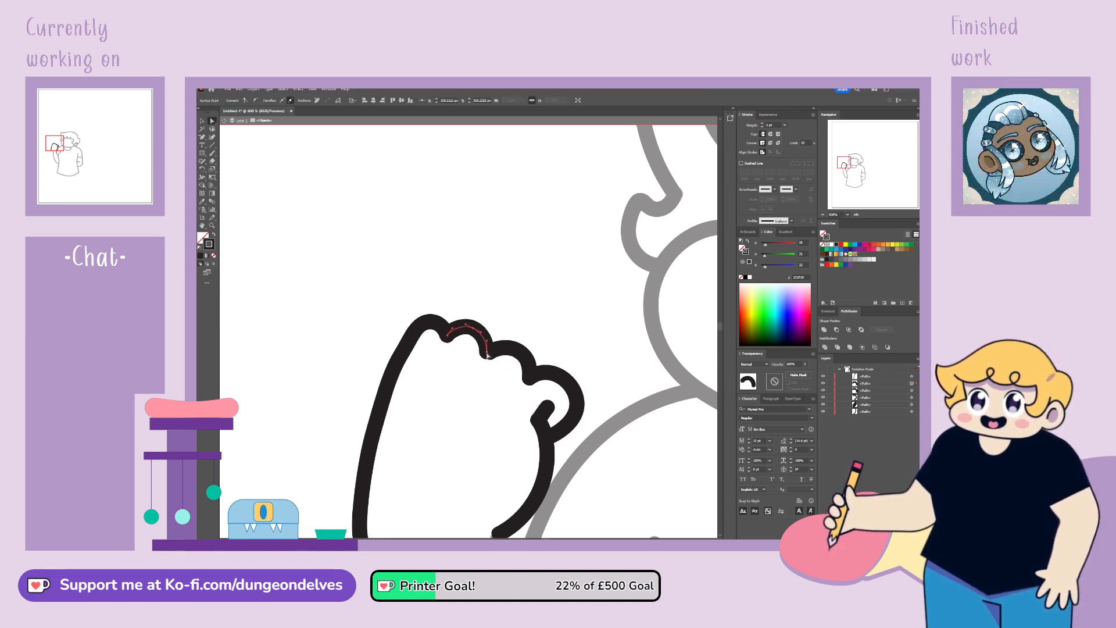
pyautogui.click(473, 366)
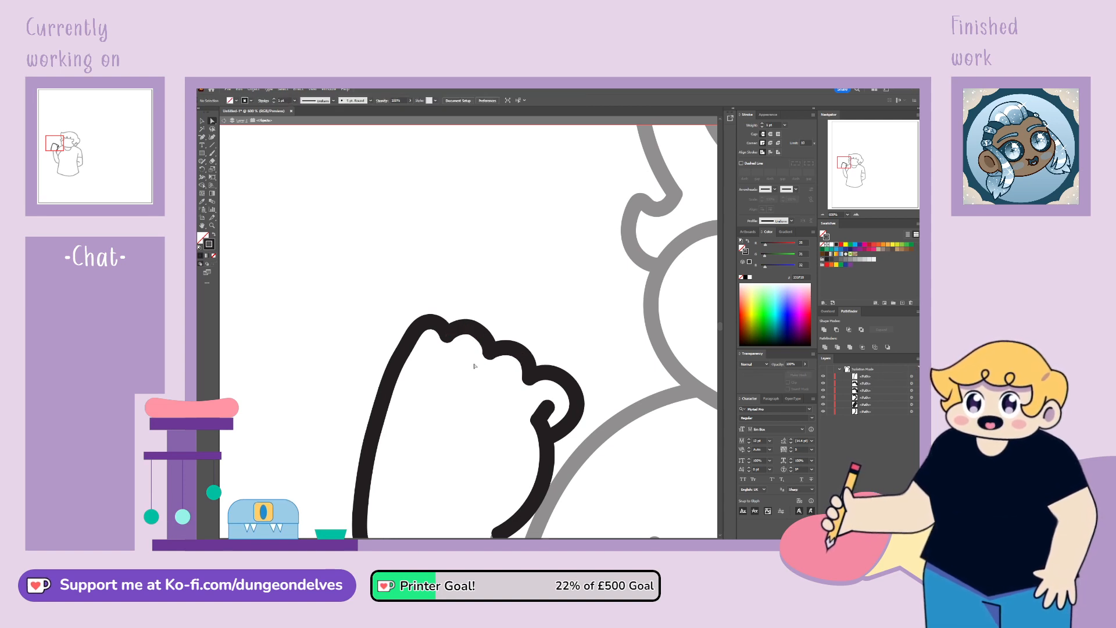
# Step: Raise the topmost finger's peak, round its curve toward the next bump, and leave isolation mode
pyautogui.click(436, 323)
pyautogui.click(422, 324)
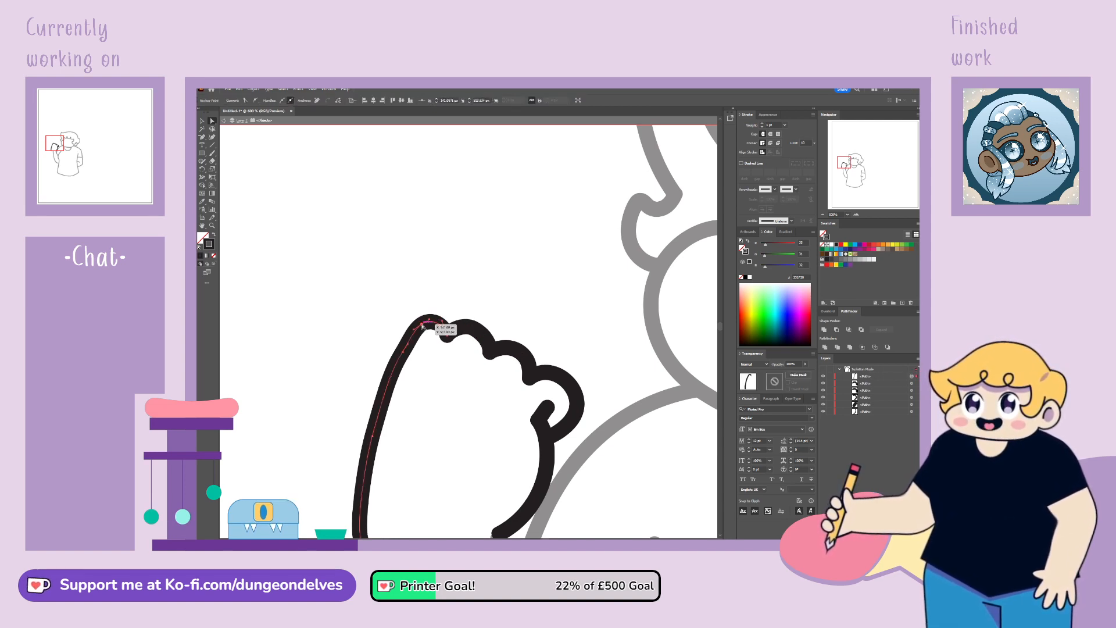
pyautogui.moveTo(422, 325)
pyautogui.mouseDown()
pyautogui.moveTo(399, 352)
pyautogui.moveTo(428, 313)
pyautogui.mouseUp()
pyautogui.click(432, 315)
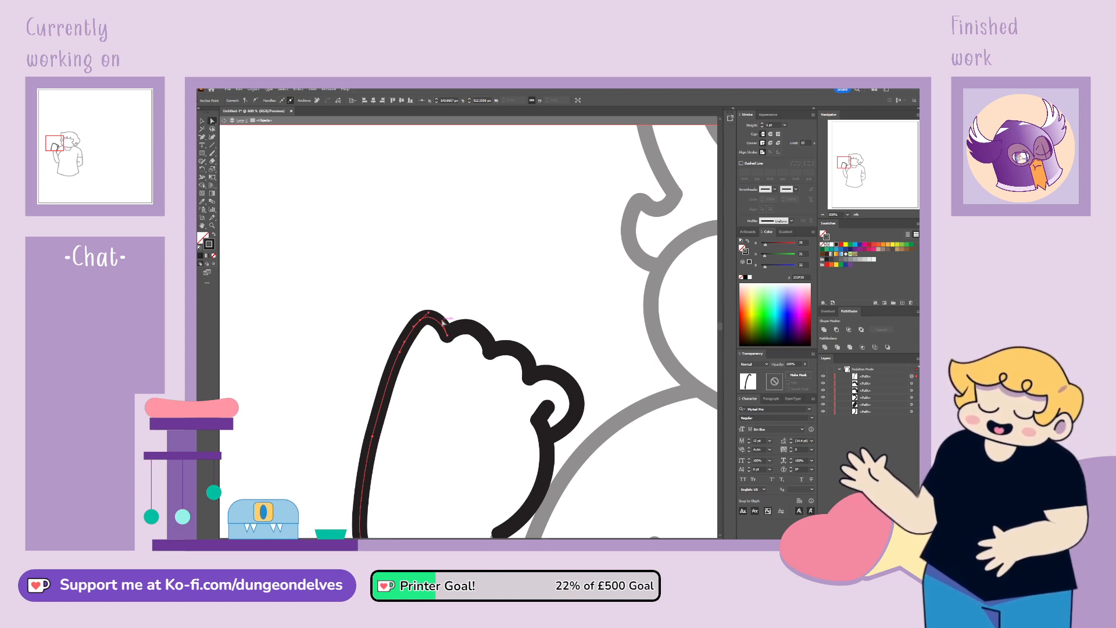
pyautogui.moveTo(442, 321); pyautogui.dragTo(447, 320)
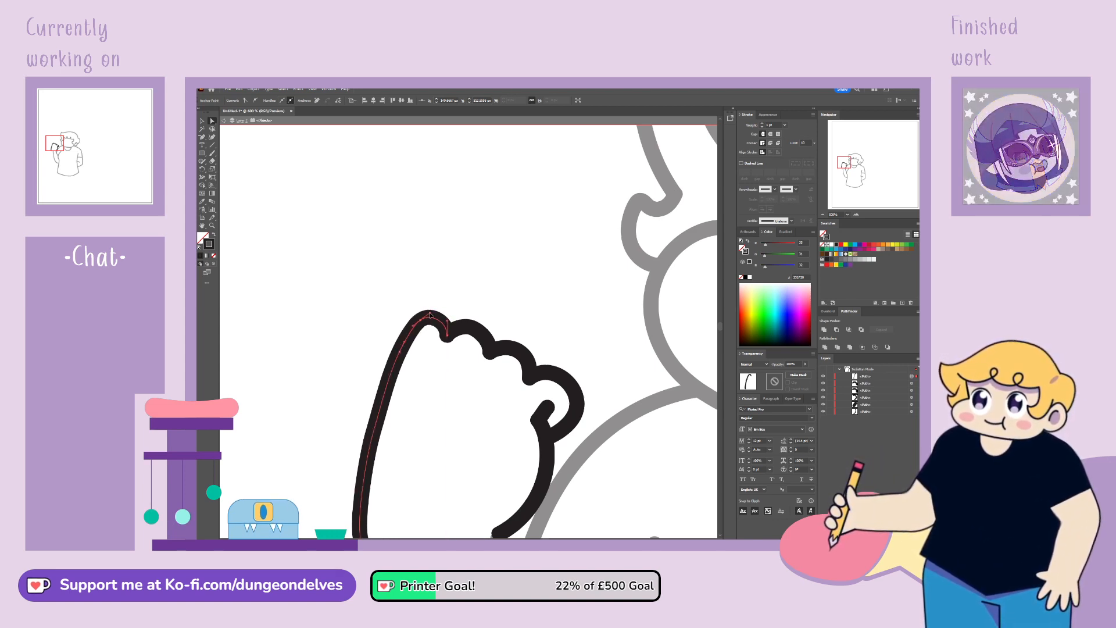
pyautogui.click(450, 287)
pyautogui.hotkey('ctrl', '-')
pyautogui.hotkey('ctrl', '-')
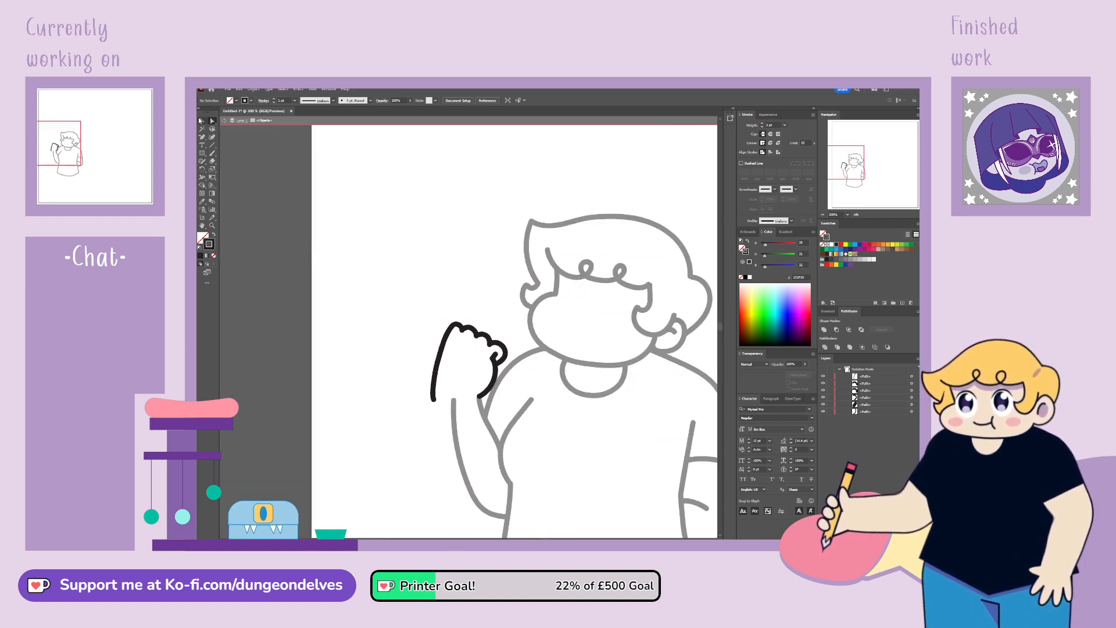
pyautogui.doubleClick(406, 391)
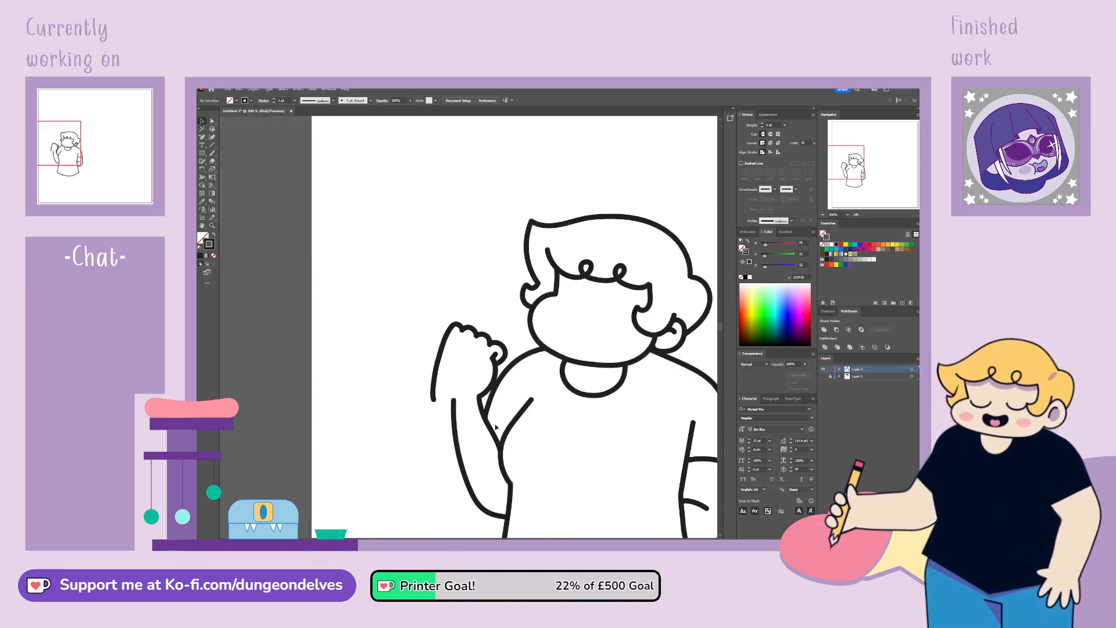
# Step: Move the lower end of the back-of-hand line inward to narrow the wrist
pyautogui.click(457, 403)
pyautogui.press('a')
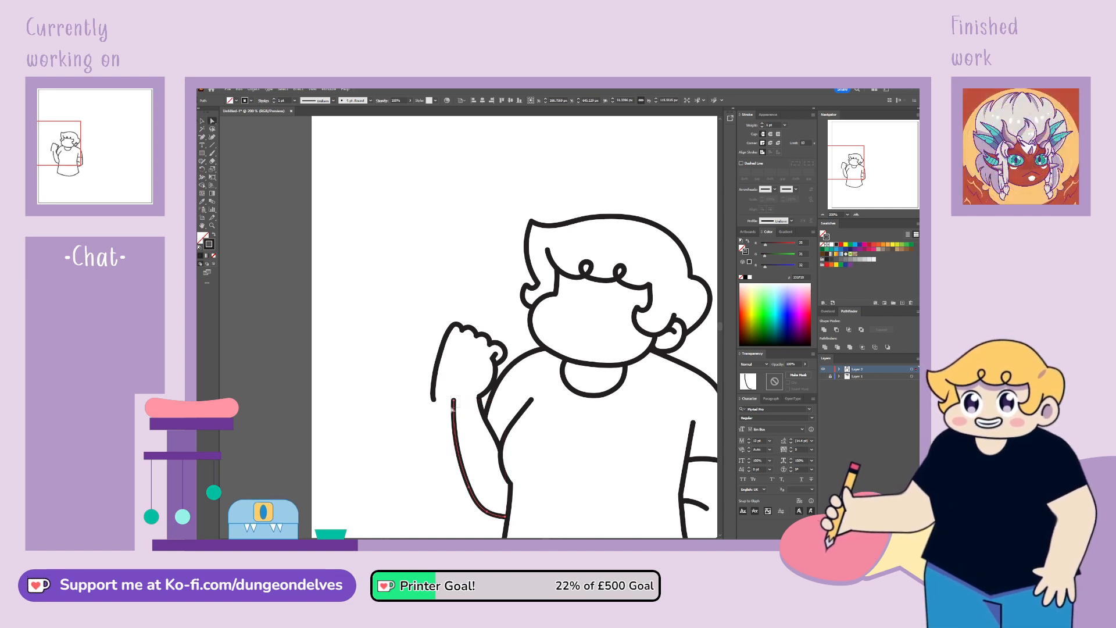
pyautogui.click(452, 412)
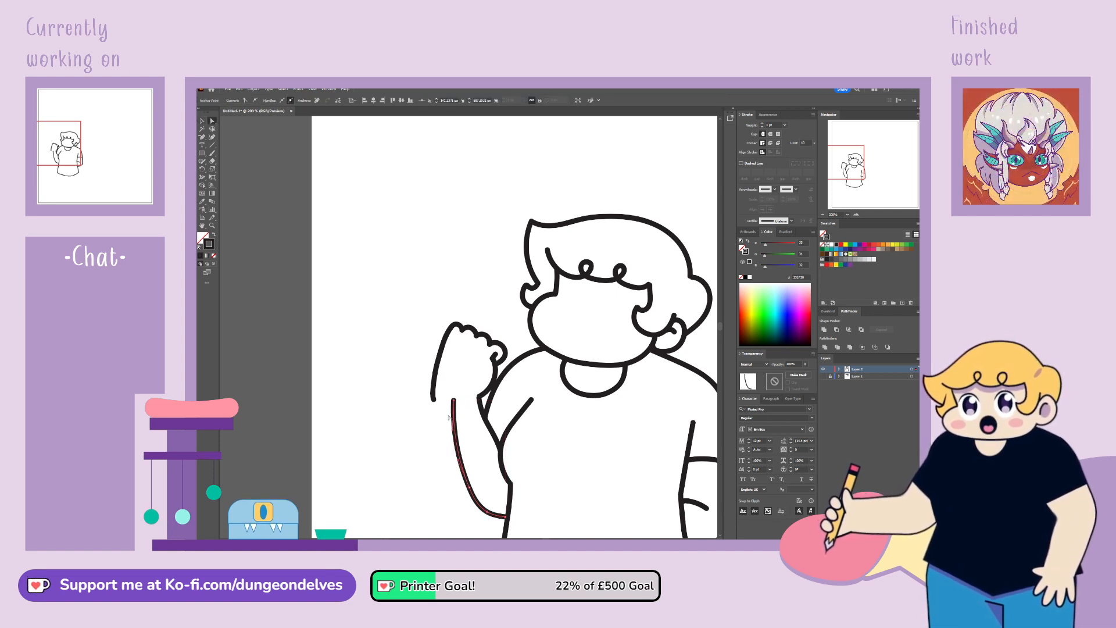
pyautogui.moveTo(422, 400)
pyautogui.mouseDown()
pyautogui.moveTo(439, 410)
pyautogui.moveTo(441, 398)
pyautogui.mouseUp()
pyautogui.hotkey('ctrl', 'z')
pyautogui.click(438, 364)
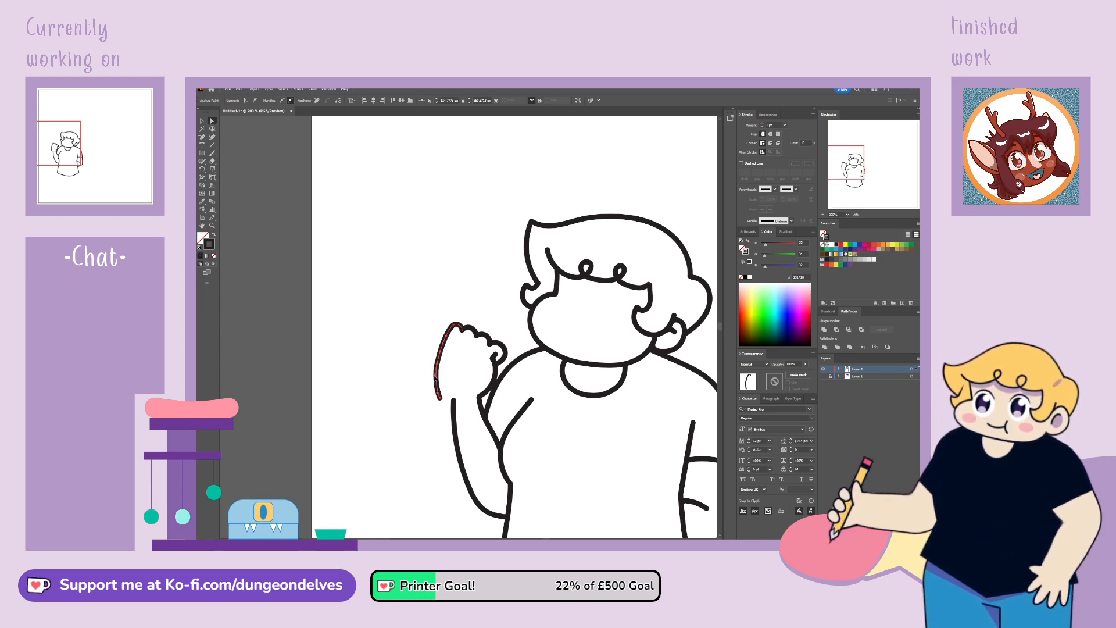
# Step: Move the upper end of the outer forearm line to meet the back-of-hand line at the wrist
pyautogui.click(453, 400)
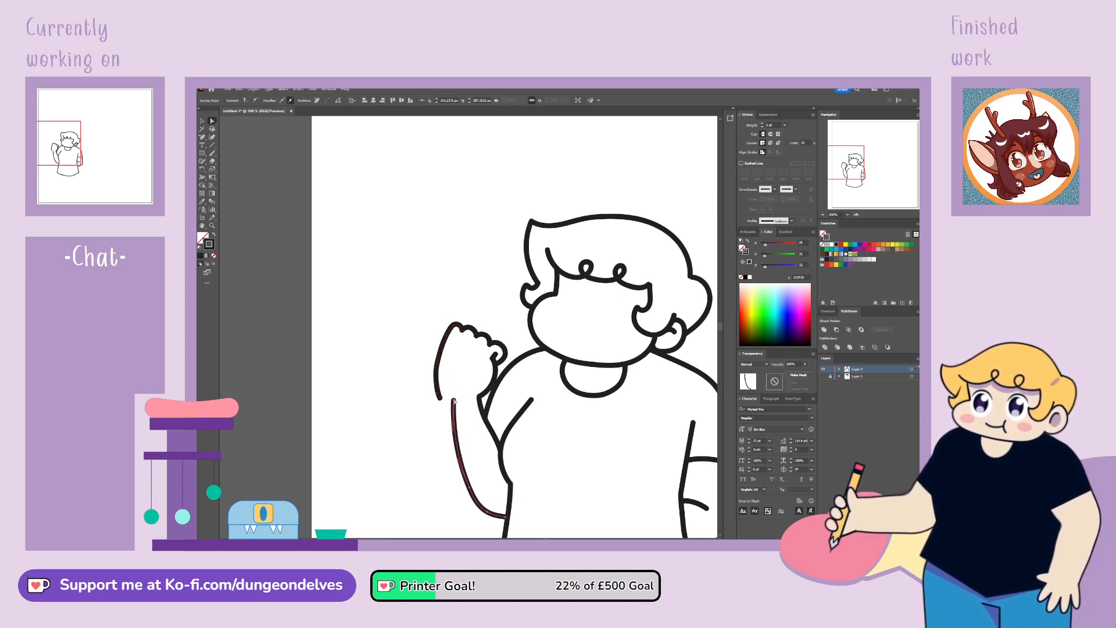
pyautogui.moveTo(454, 400); pyautogui.dragTo(440, 430)
pyautogui.hotkey('ctrl', 'z')
pyautogui.click(454, 400)
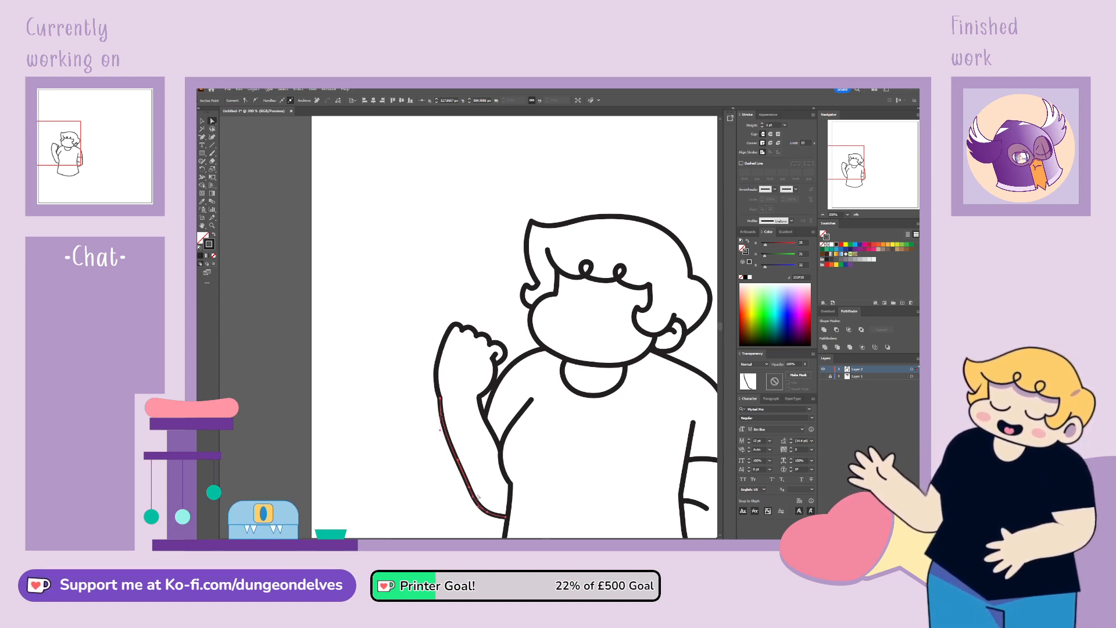
# Step: Reshape the outer forearm line so it bows outward and rounds smoothly at the elbow
pyautogui.moveTo(469, 490); pyautogui.dragTo(462, 494)
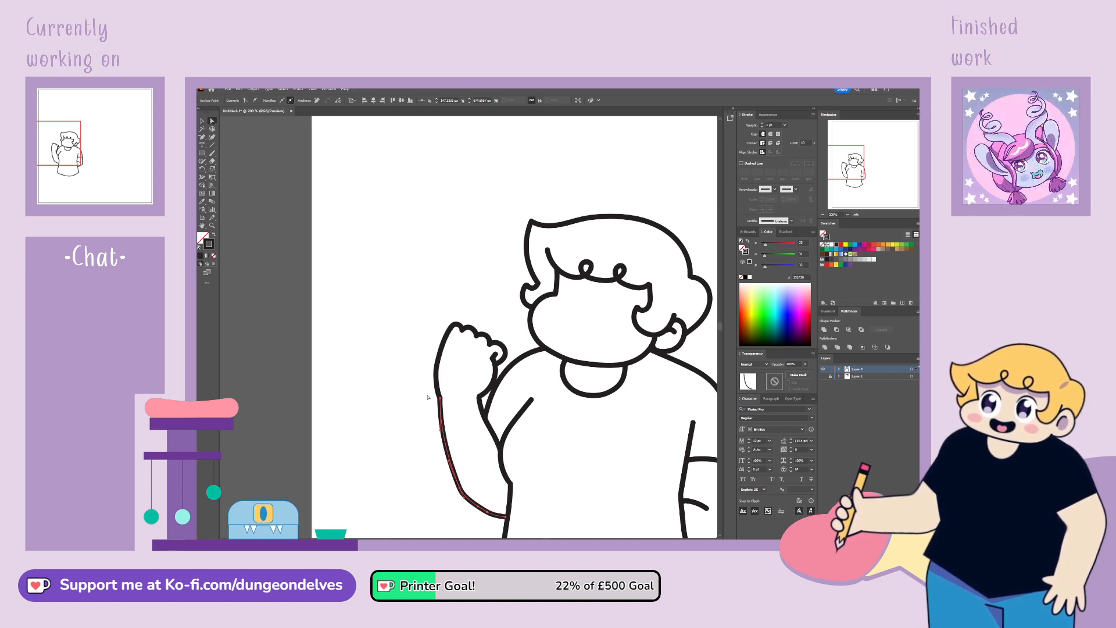
pyautogui.click(204, 135)
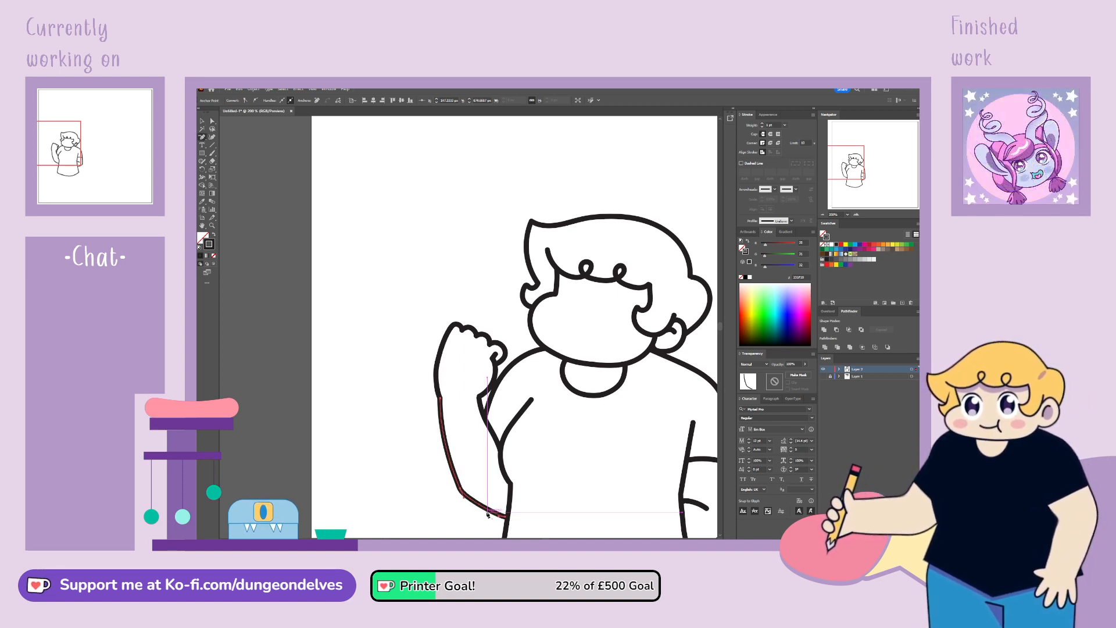
pyautogui.click(212, 122)
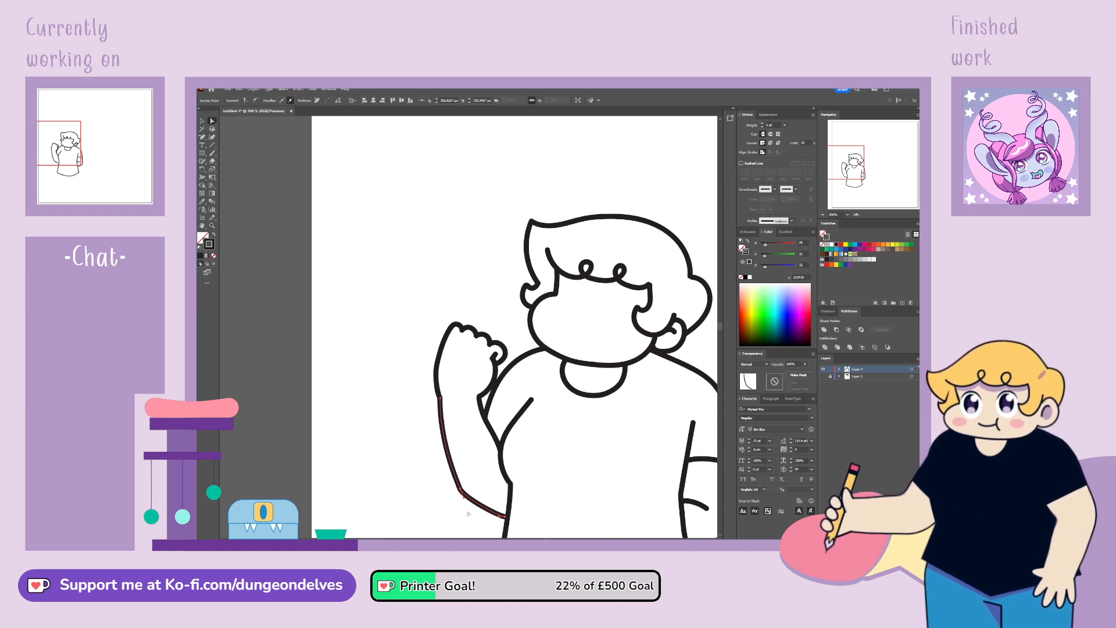
pyautogui.moveTo(463, 497); pyautogui.dragTo(490, 523)
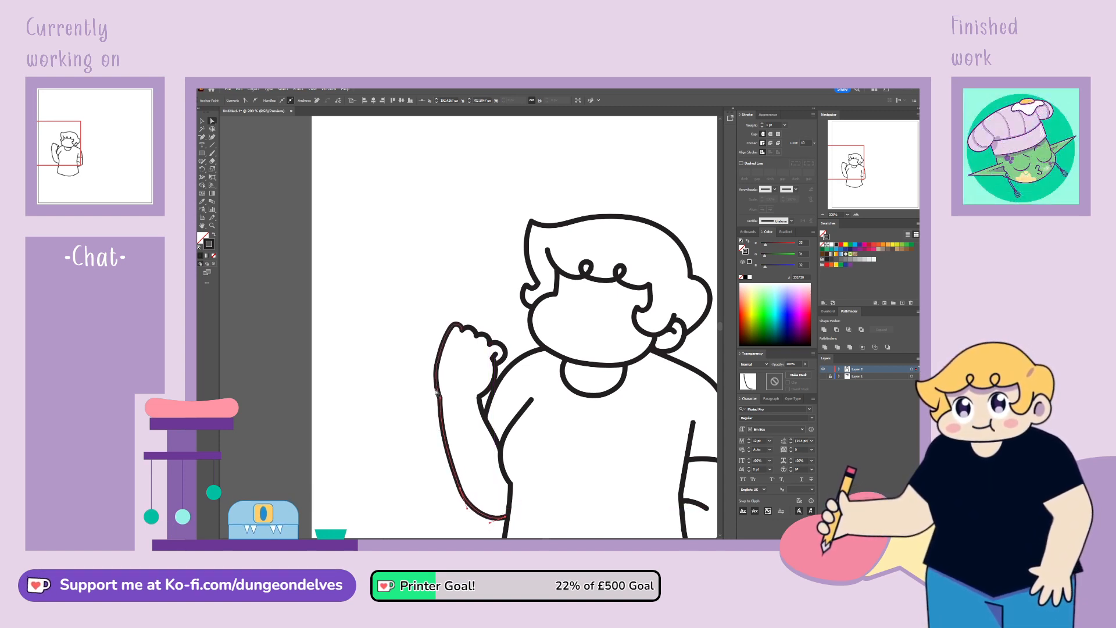
# Step: Try to shift the lower middle part of the back-of-hand line inward
pyautogui.click(436, 382)
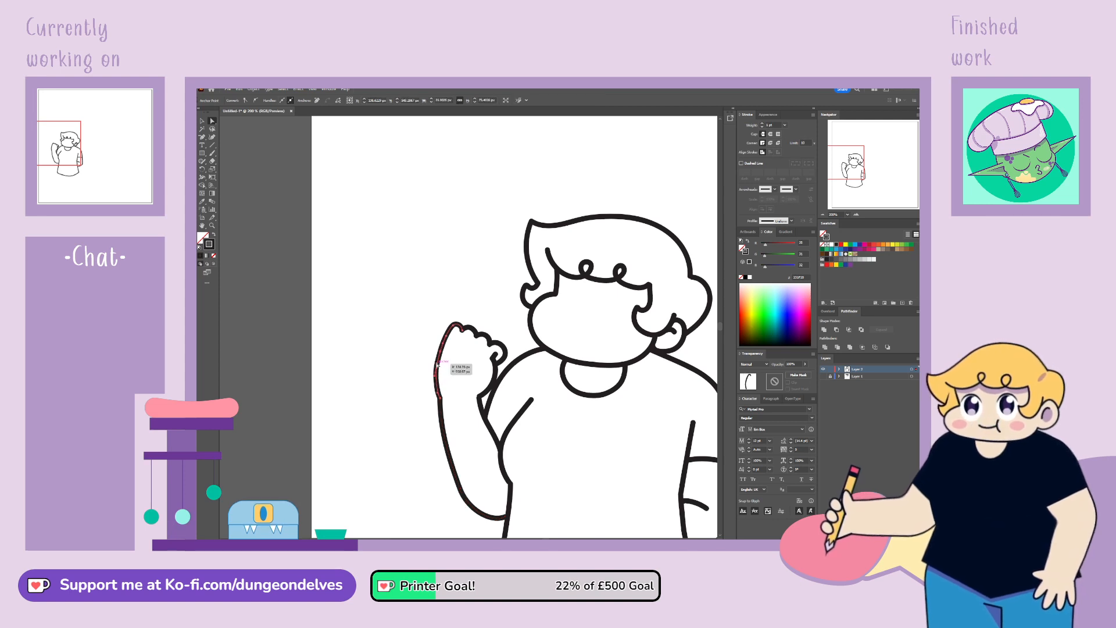
pyautogui.click(437, 365)
pyautogui.moveTo(436, 377); pyautogui.dragTo(441, 372)
pyautogui.moveTo(429, 327); pyautogui.dragTo(476, 399)
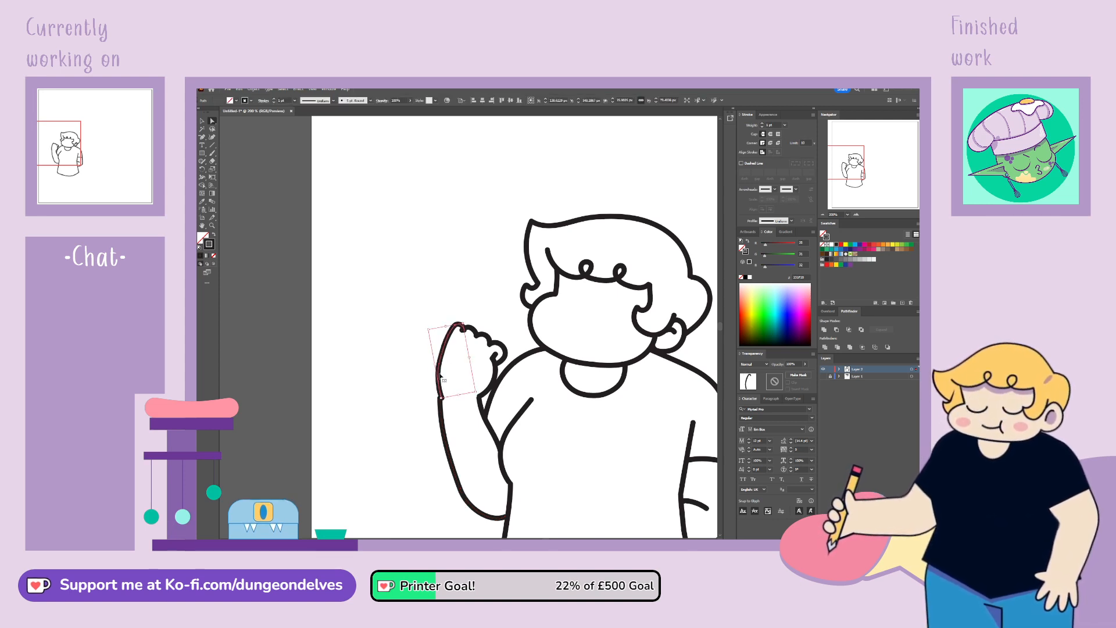
pyautogui.click(436, 364)
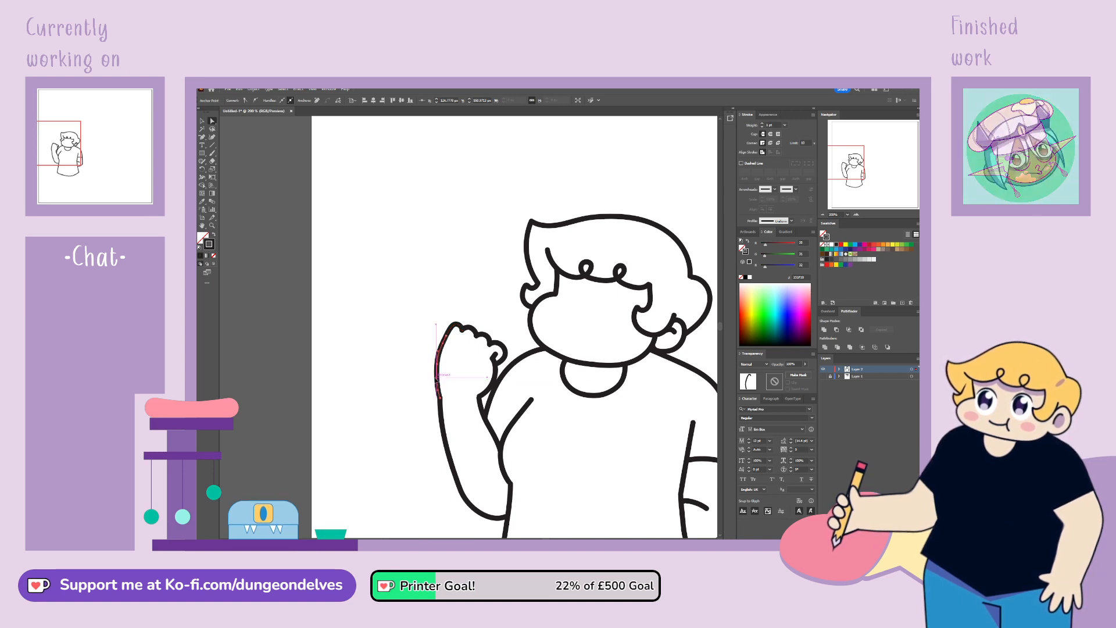
# Step: Pull the wrist joint between the back-of-hand and outer forearm lines slightly inward, checking the inner wrist lines
pyautogui.click(435, 406)
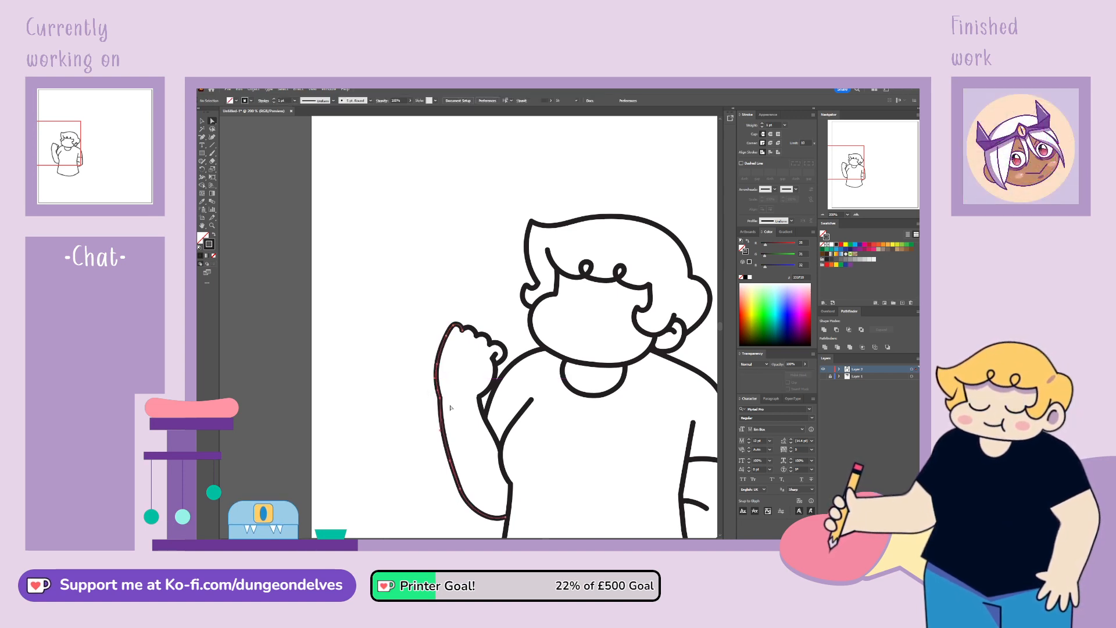
pyautogui.click(446, 399)
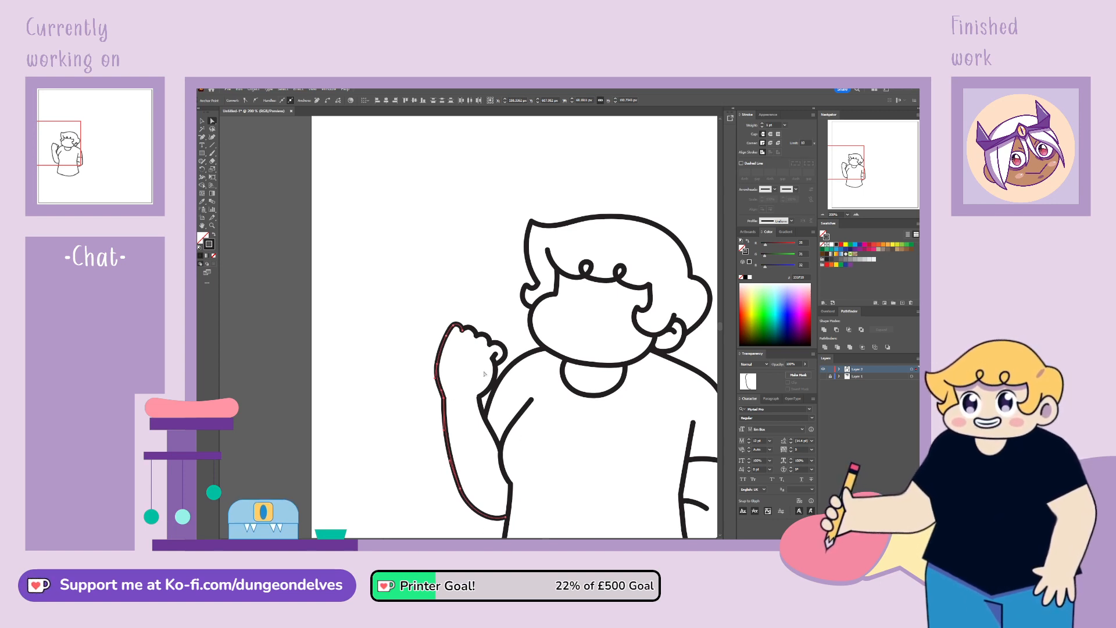
pyautogui.click(491, 403)
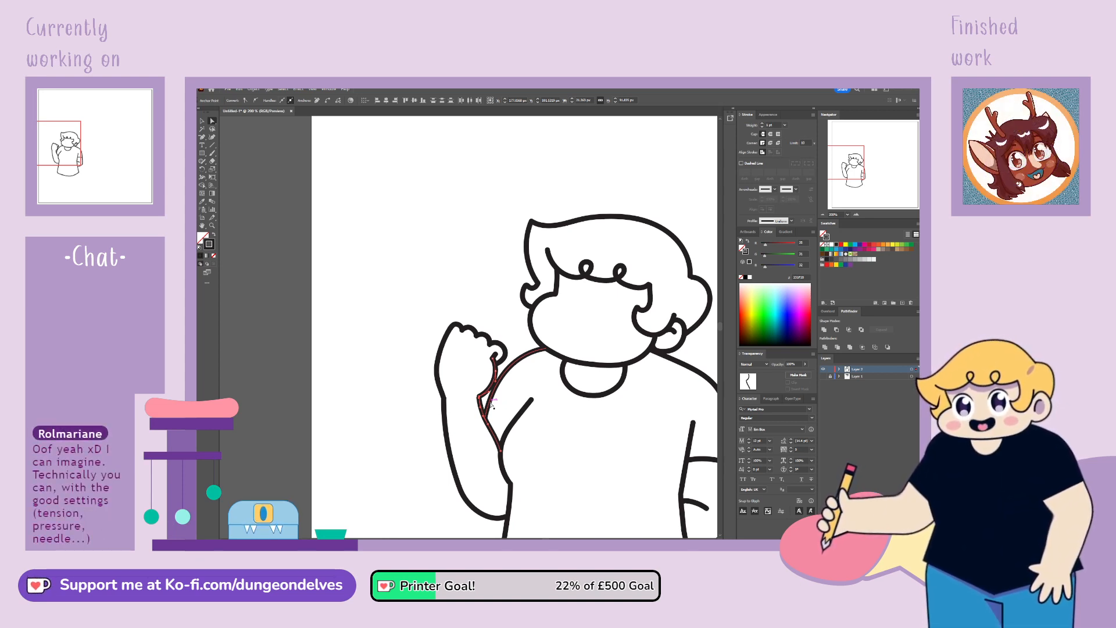
pyautogui.press('ctrl')
pyautogui.click(441, 457)
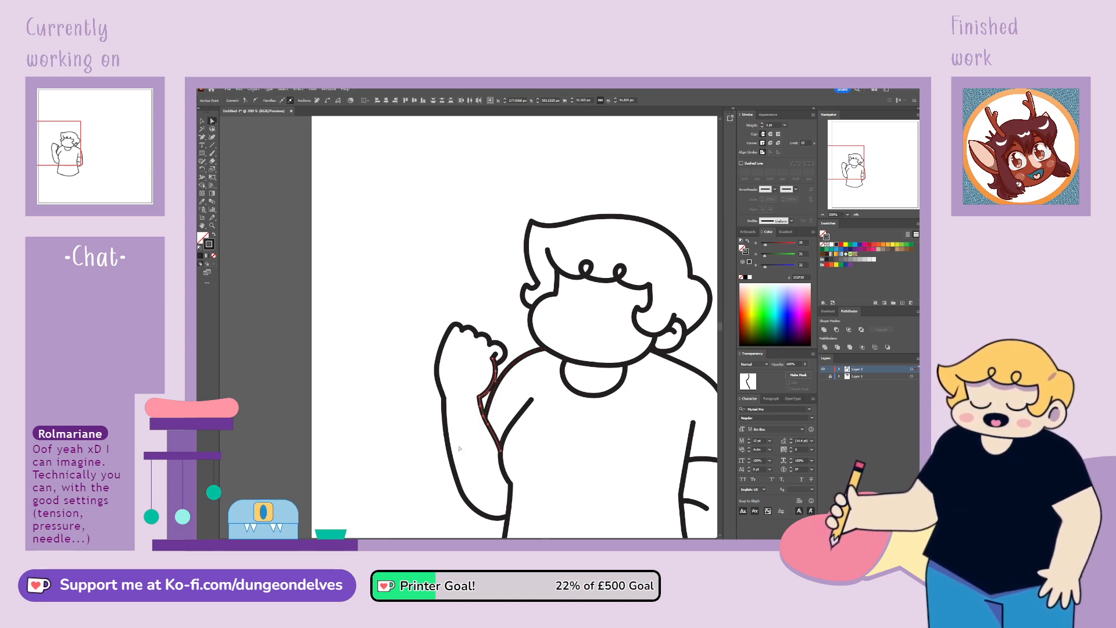
pyautogui.moveTo(848, 162); pyautogui.dragTo(853, 168)
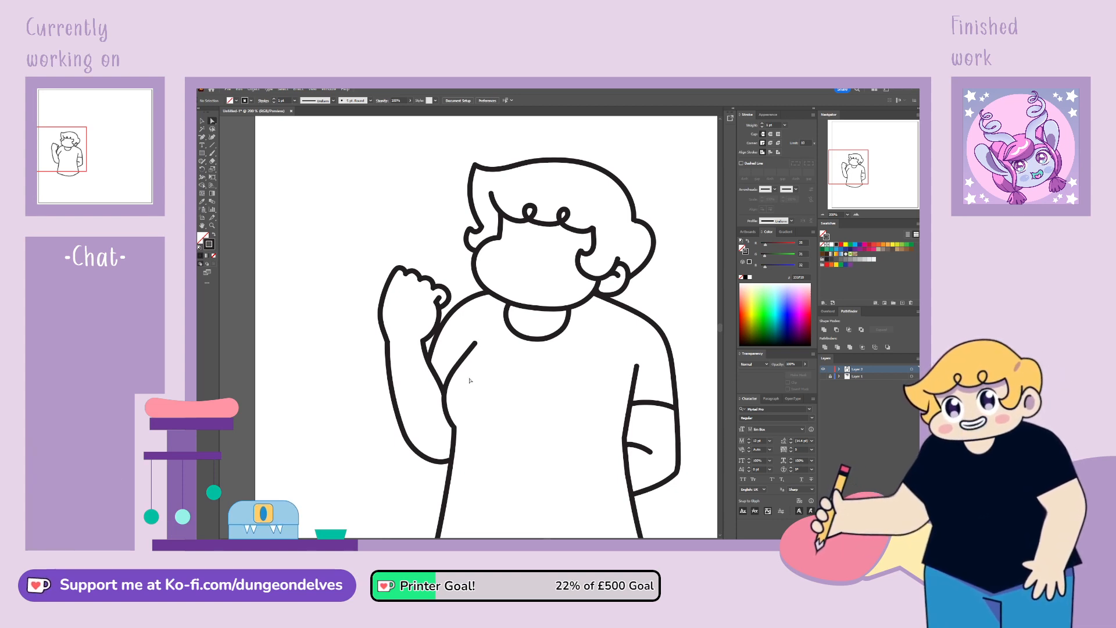
pyautogui.click(463, 420)
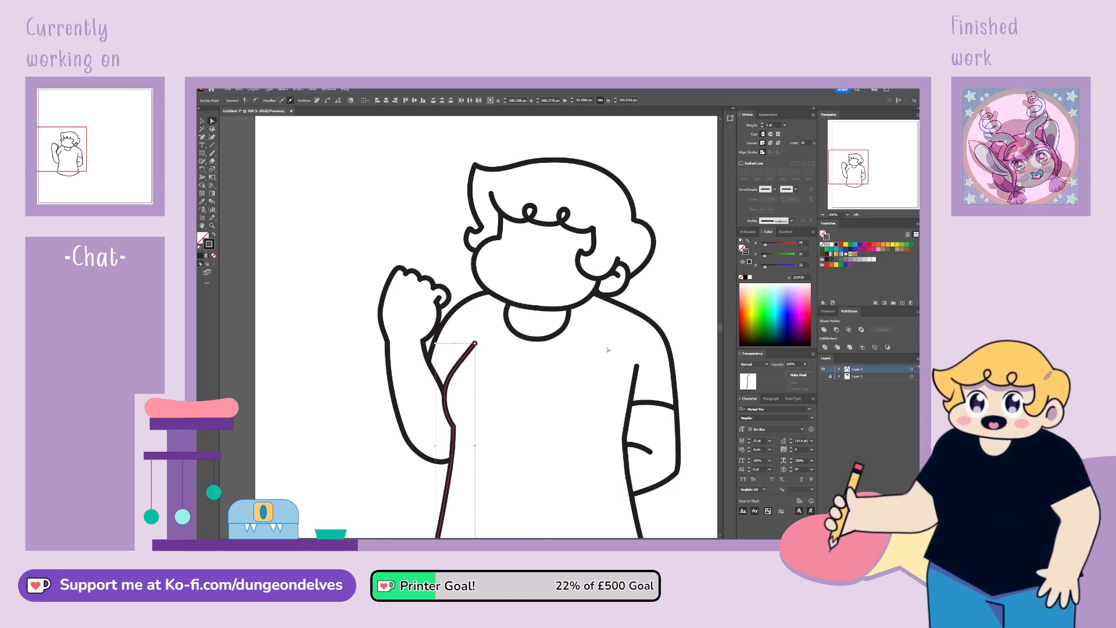
pyautogui.click(322, 254)
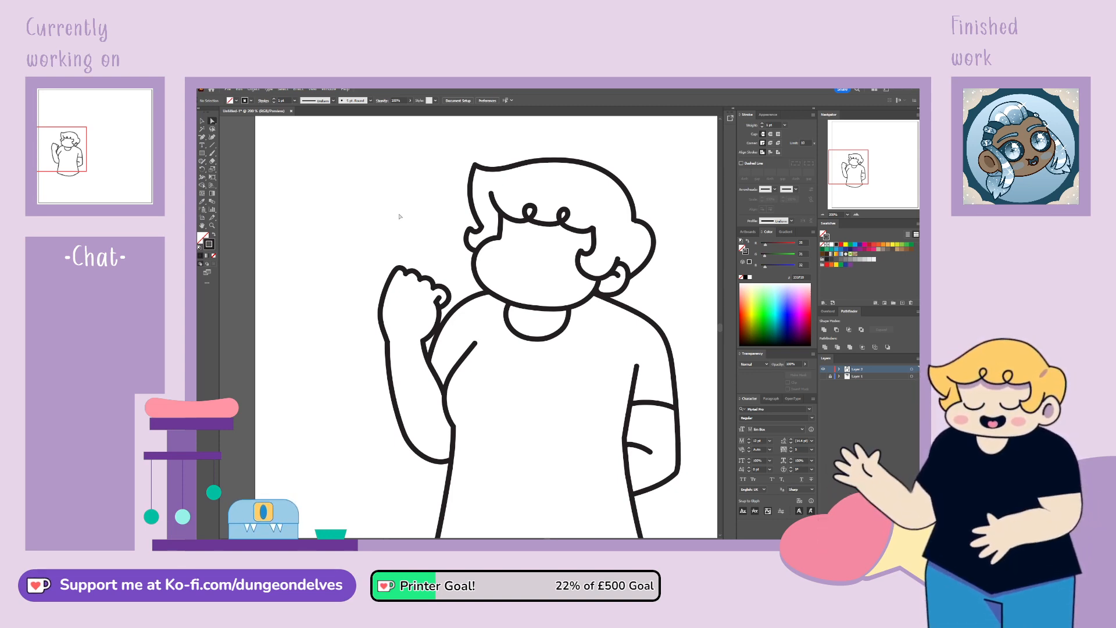
# Step: Select all the lines of the raised fist and move them outward, away from the shoulder
pyautogui.moveTo(851, 166); pyautogui.dragTo(853, 170)
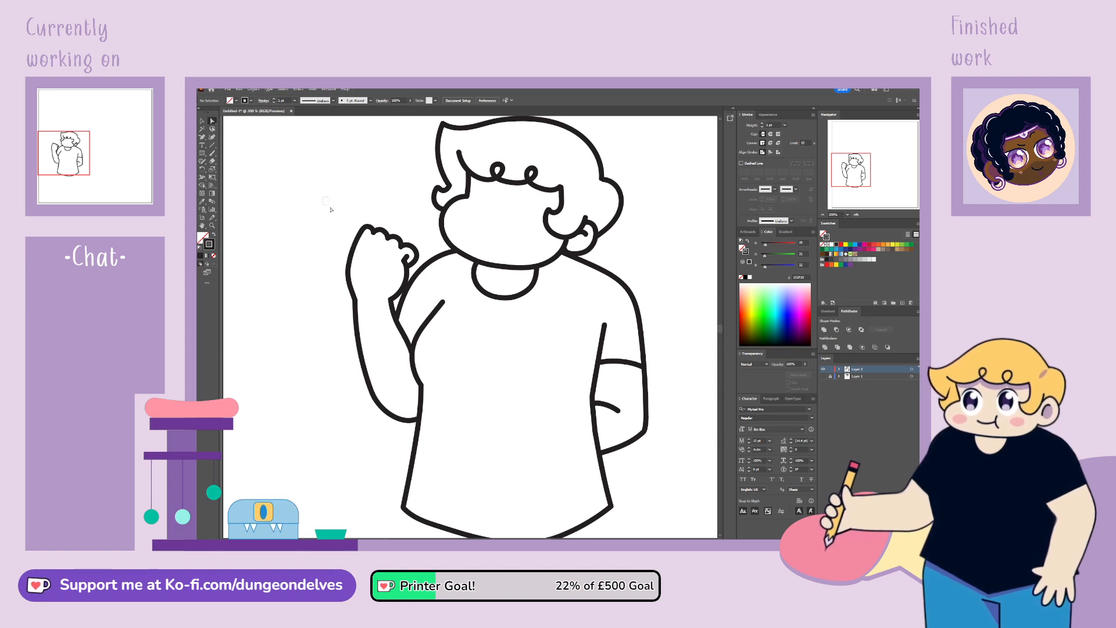
pyautogui.moveTo(414, 270); pyautogui.dragTo(413, 287)
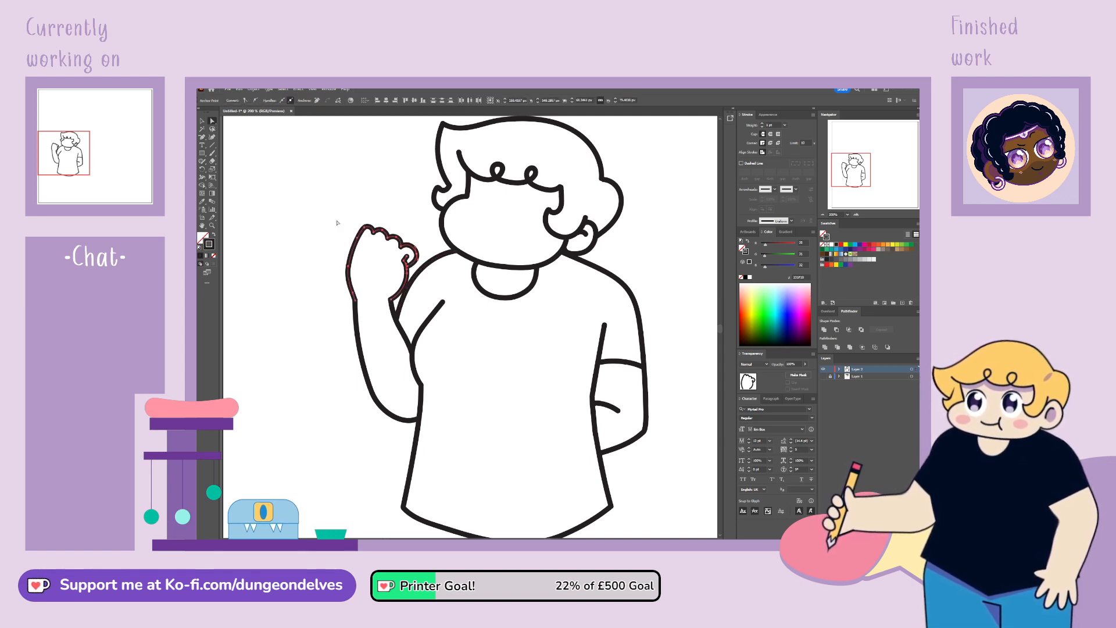
pyautogui.click(203, 121)
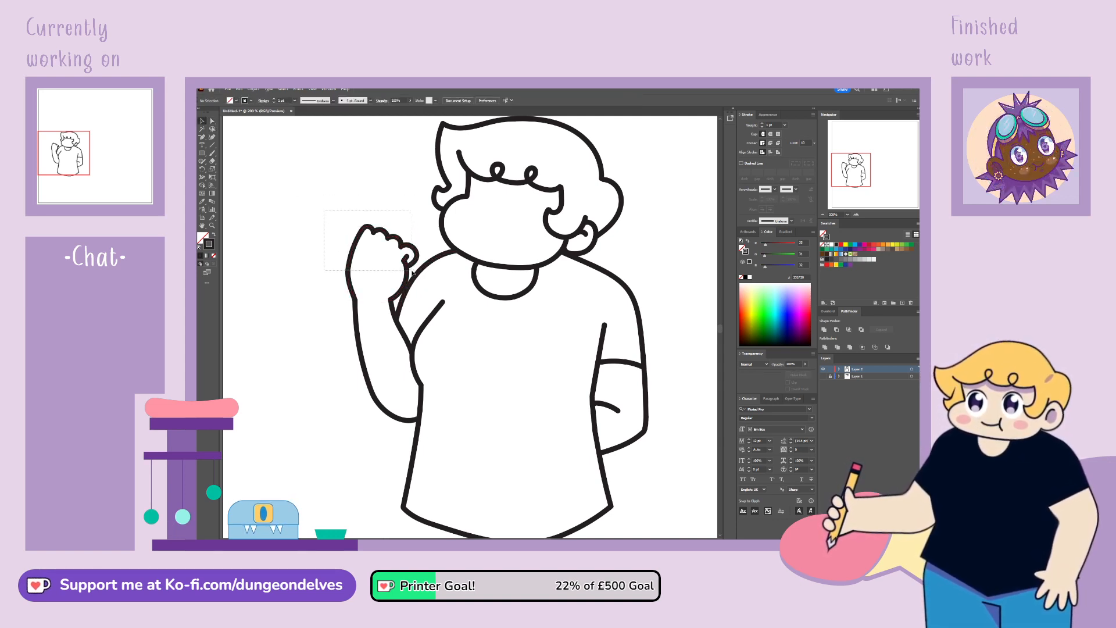
pyautogui.click(413, 287)
pyautogui.moveTo(412, 288); pyautogui.dragTo(406, 325)
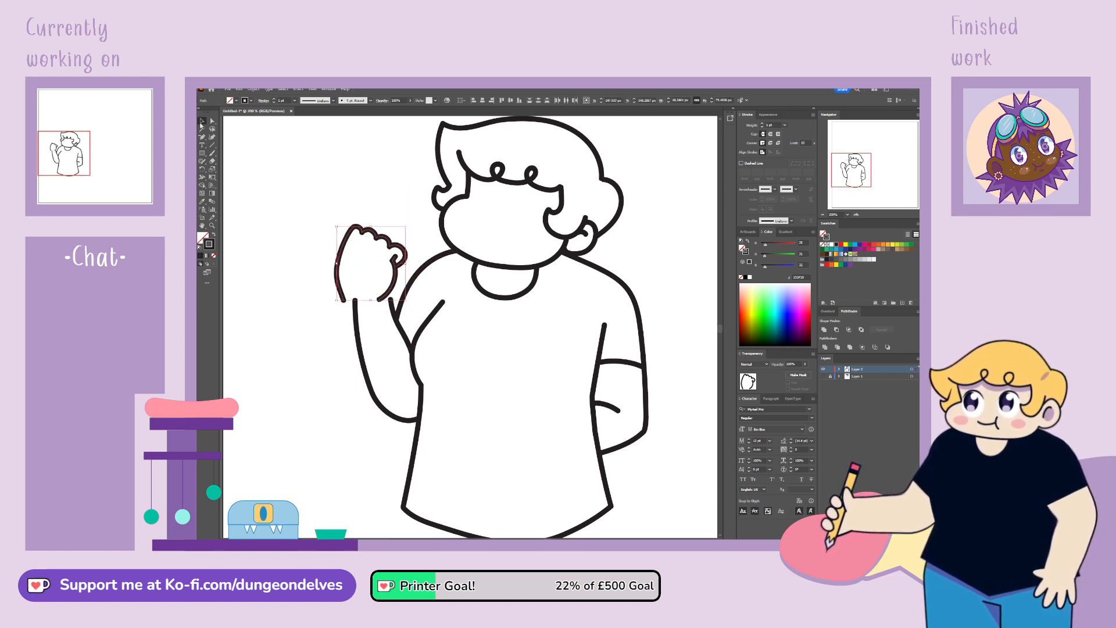
# Step: Move both forearm lines outward to line up with the wrist of the shifted fist
pyautogui.click(402, 329)
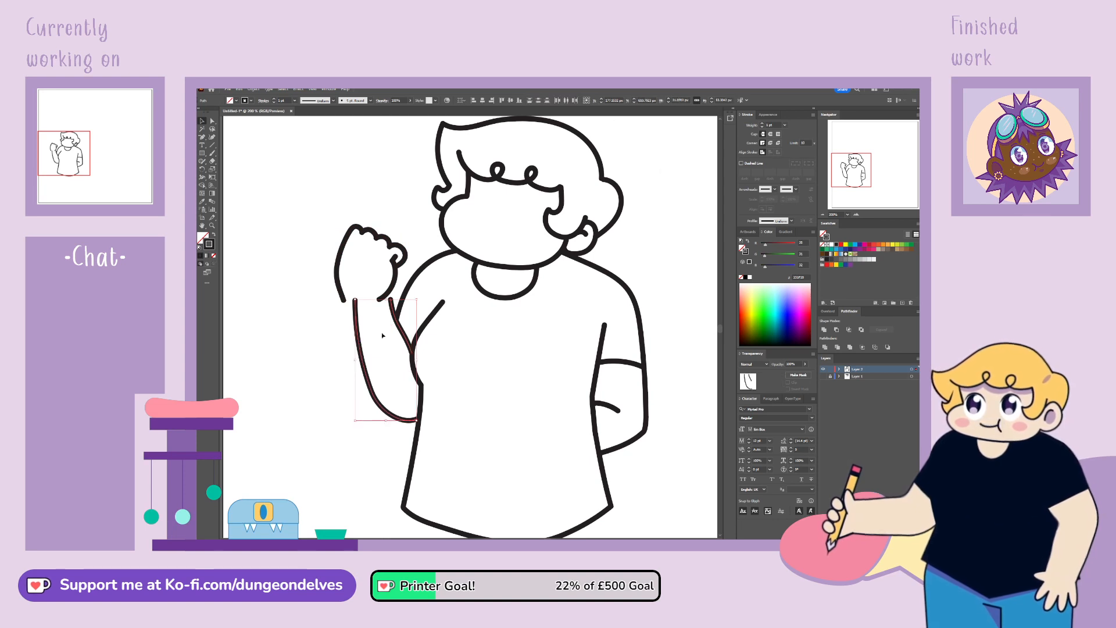
pyautogui.moveTo(403, 333); pyautogui.dragTo(381, 347)
pyautogui.click(244, 191)
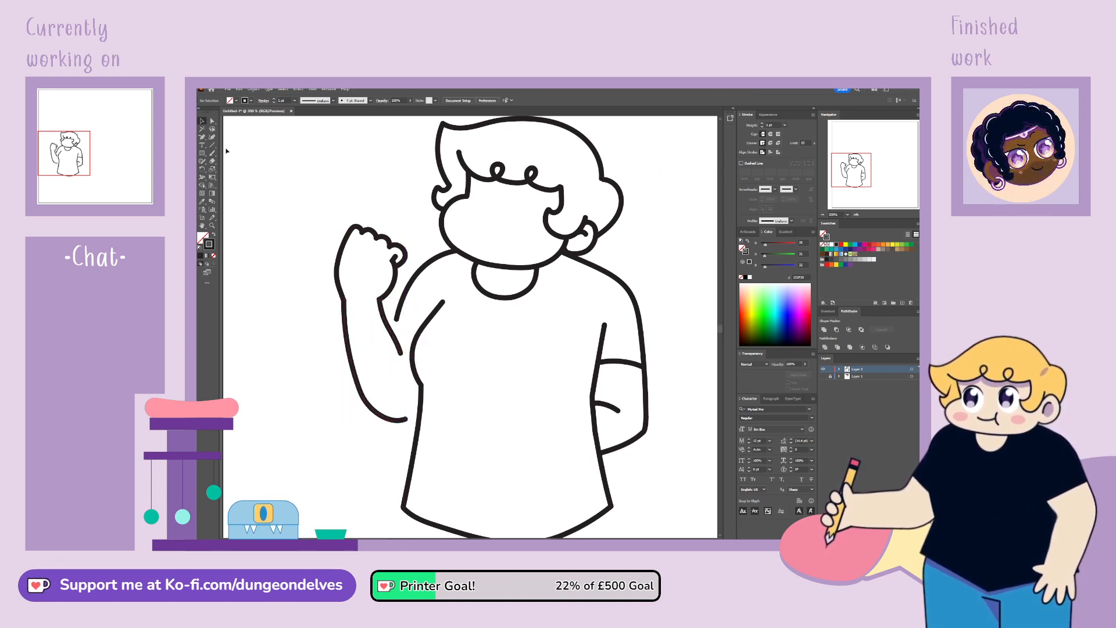
# Step: Extend the raised arm's outer forearm line past the elbow to meet the side of the shirt
pyautogui.click(202, 138)
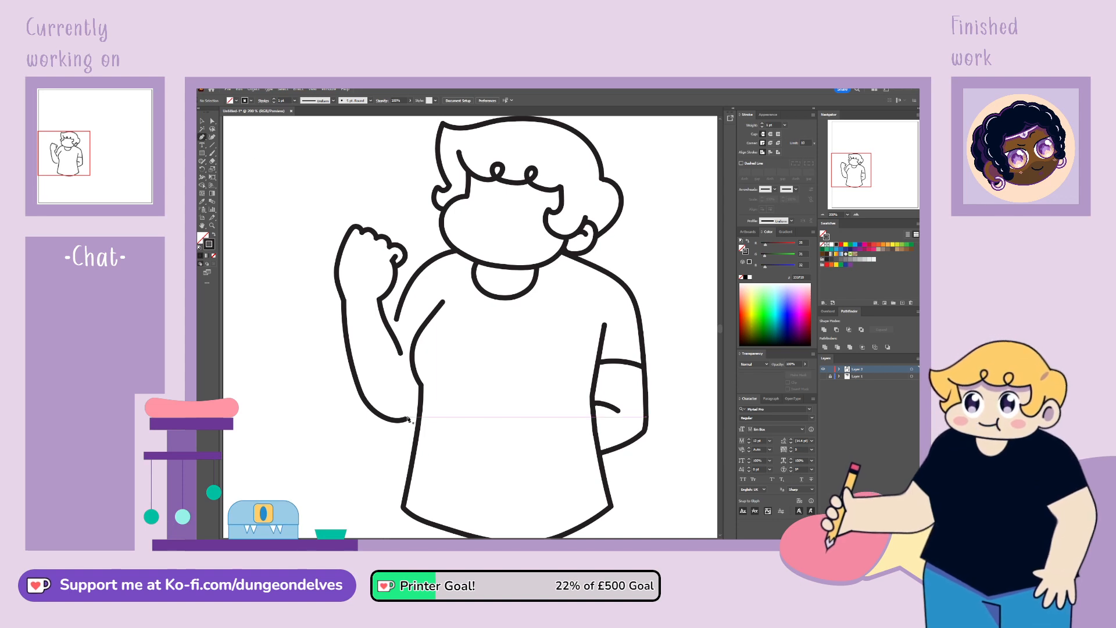
pyautogui.click(418, 417)
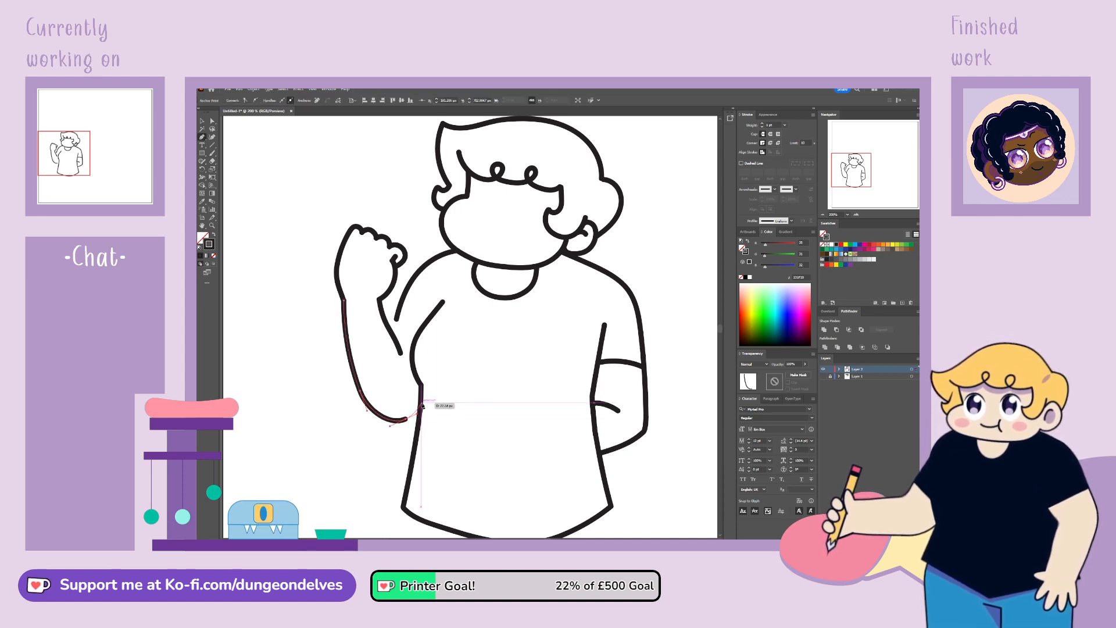
pyautogui.click(421, 402)
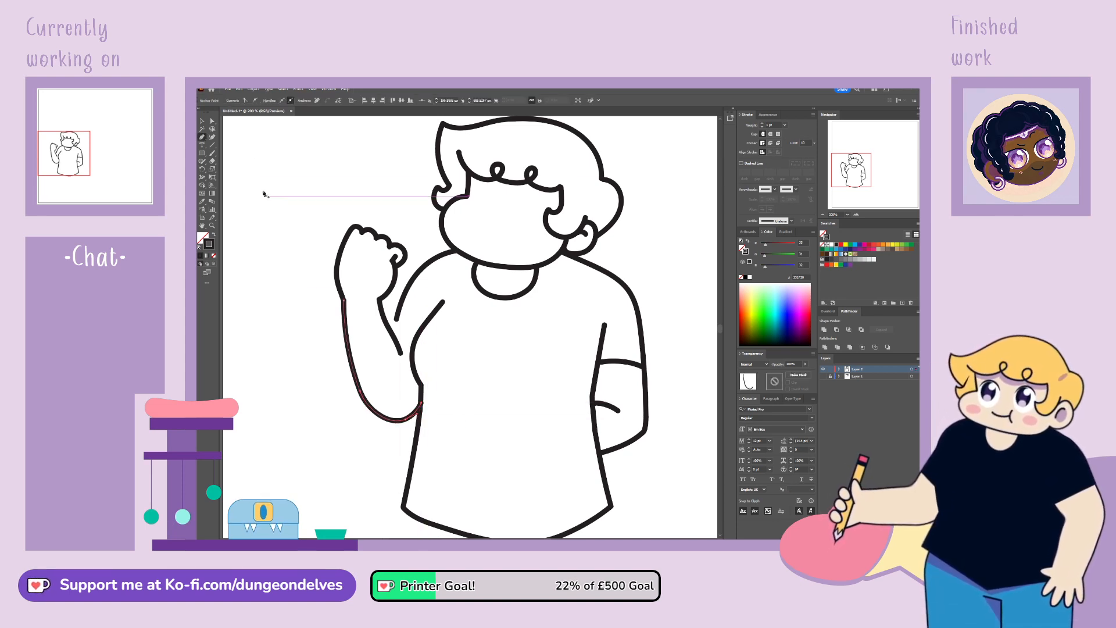
# Step: Lengthen the raised arm's shoulder line downward until it meets the inner forearm line
pyautogui.click(212, 121)
pyautogui.click(397, 320)
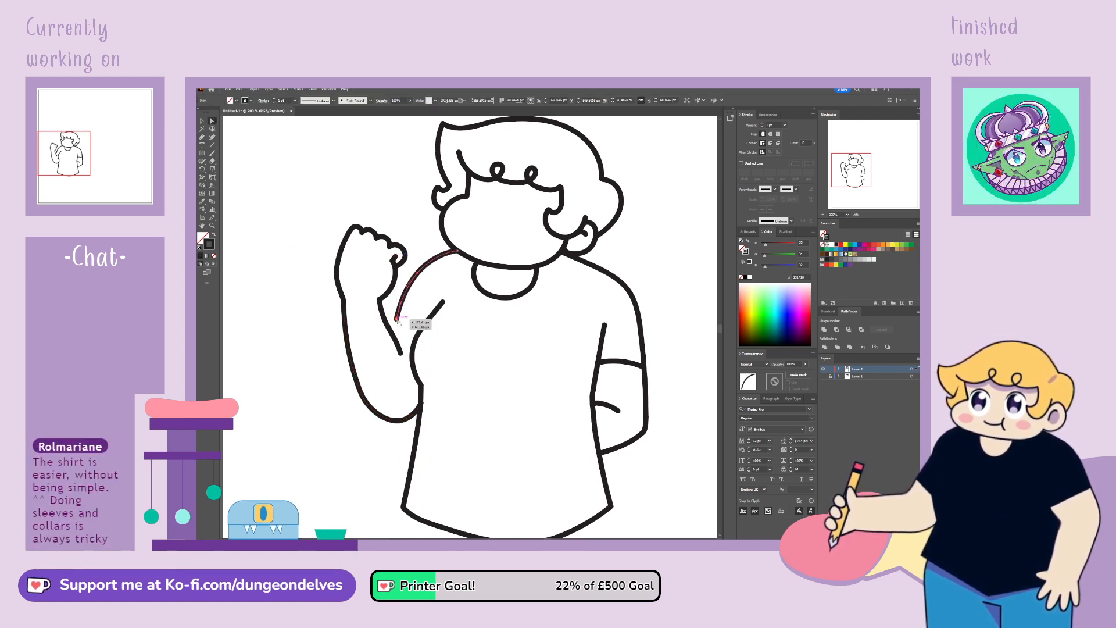
pyautogui.moveTo(396, 321)
pyautogui.mouseDown()
pyautogui.moveTo(393, 335)
pyautogui.moveTo(395, 316)
pyautogui.mouseUp()
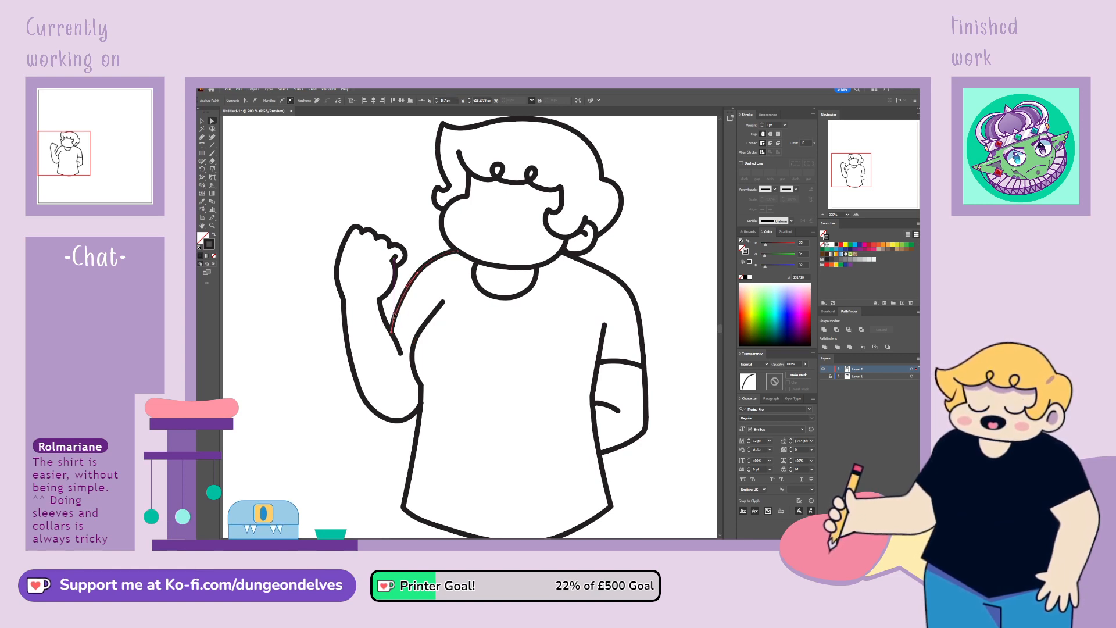
pyautogui.click(479, 319)
# Step: Extend the lowered arm's shoulder line up to the jaw under the hair and smooth its curve near that end
pyautogui.click(573, 257)
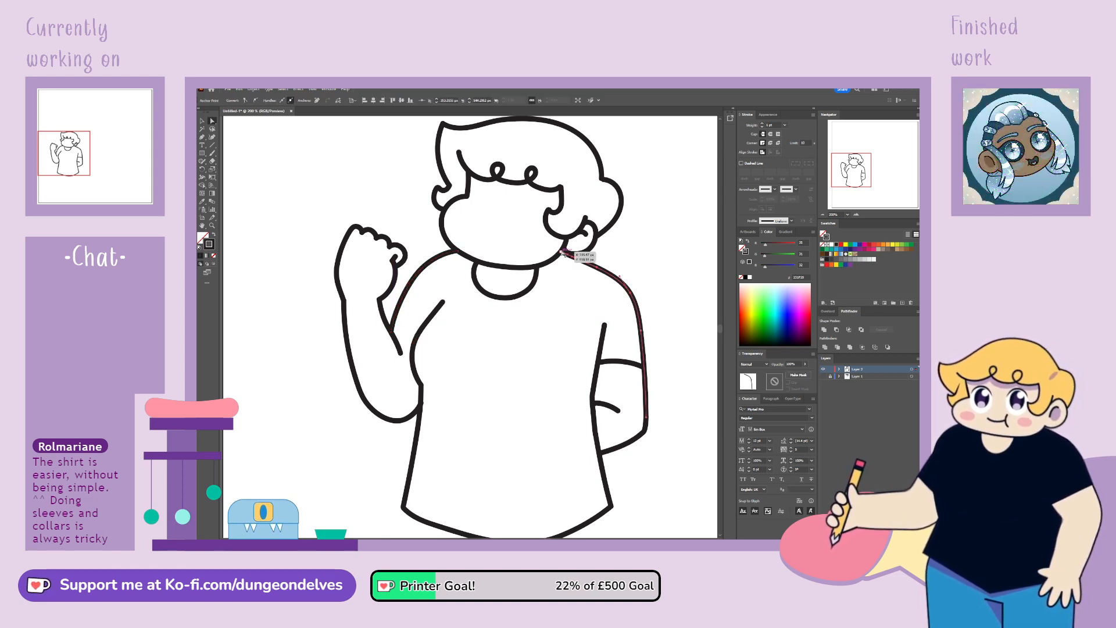
pyautogui.moveTo(561, 252)
pyautogui.mouseDown()
pyautogui.moveTo(582, 264)
pyautogui.moveTo(568, 256)
pyautogui.mouseUp()
pyautogui.click(642, 251)
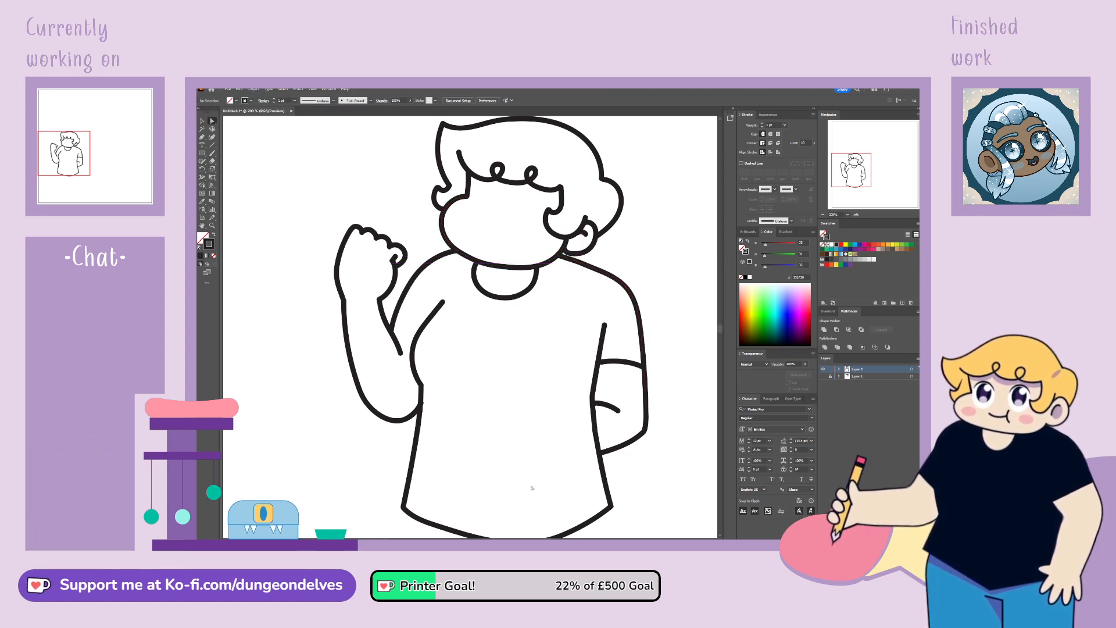
pyautogui.click(577, 261)
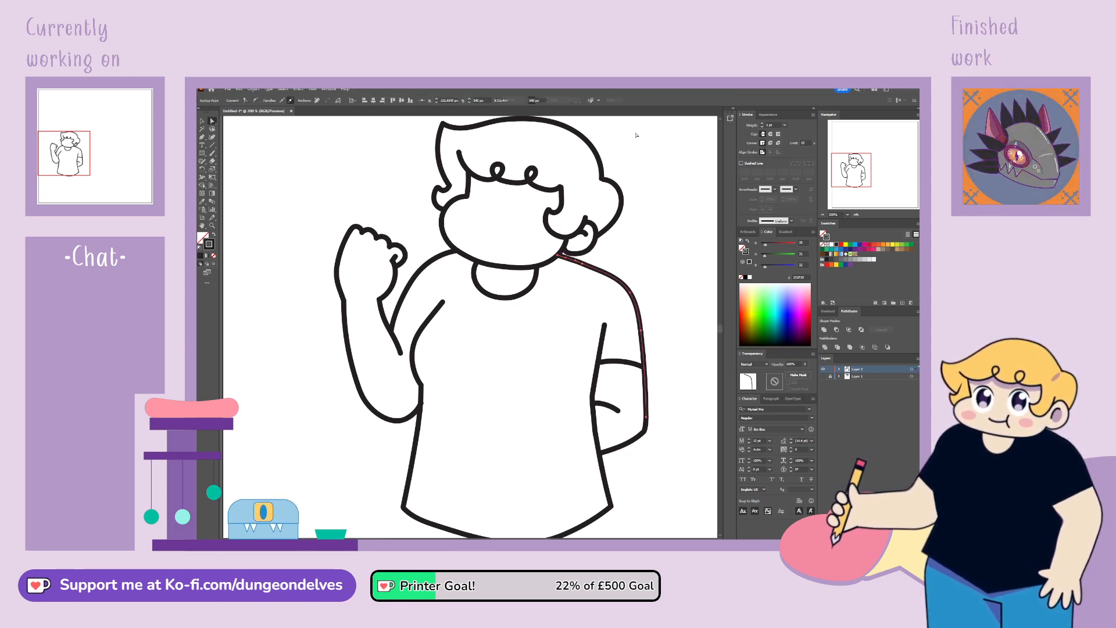
pyautogui.press('Delete')
pyautogui.moveTo(582, 264)
pyautogui.mouseDown()
pyautogui.moveTo(569, 261)
pyautogui.moveTo(585, 261)
pyautogui.mouseUp()
pyautogui.click(549, 507)
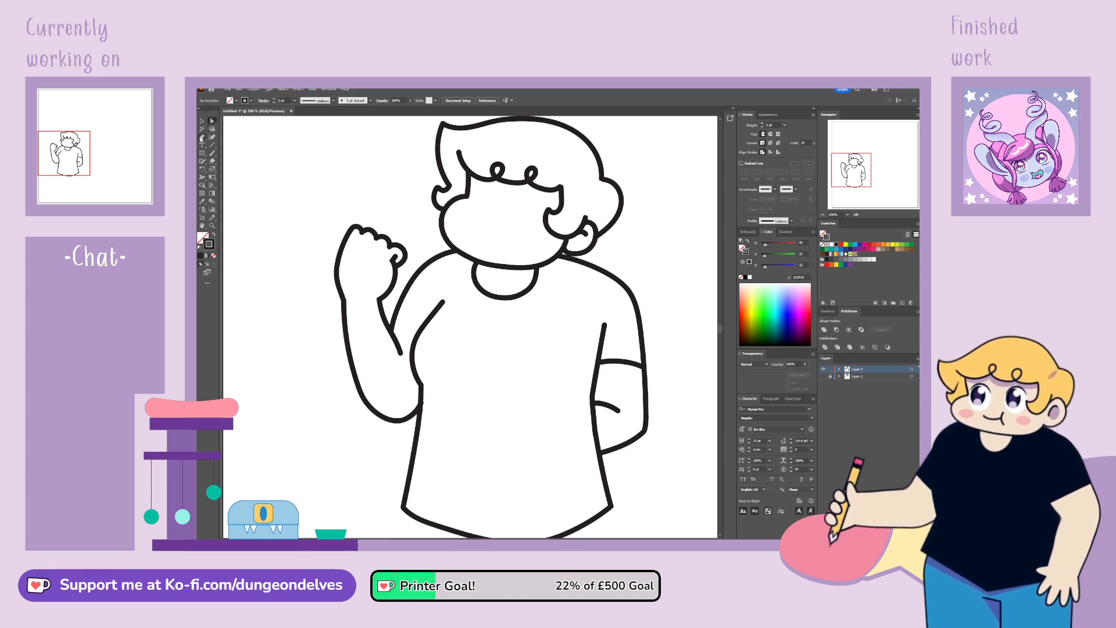
# Step: Draw a curved sleeve hem across the raised upper arm and lift the lowered arm's hem slightly
pyautogui.moveTo(402, 302); pyautogui.dragTo(429, 322)
pyautogui.press('v')
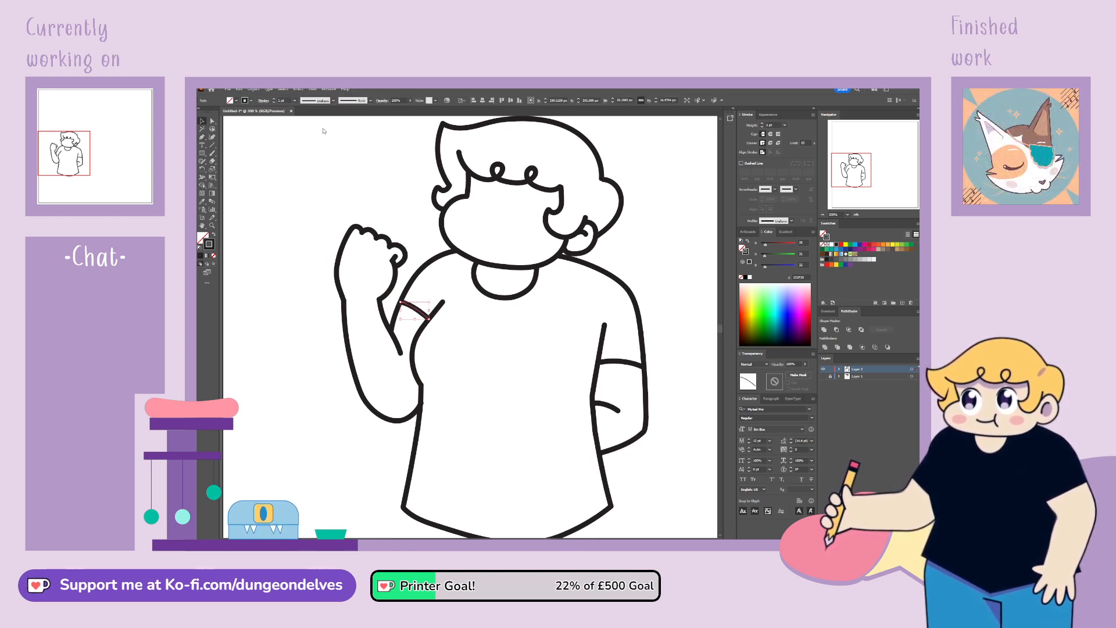
pyautogui.click(319, 172)
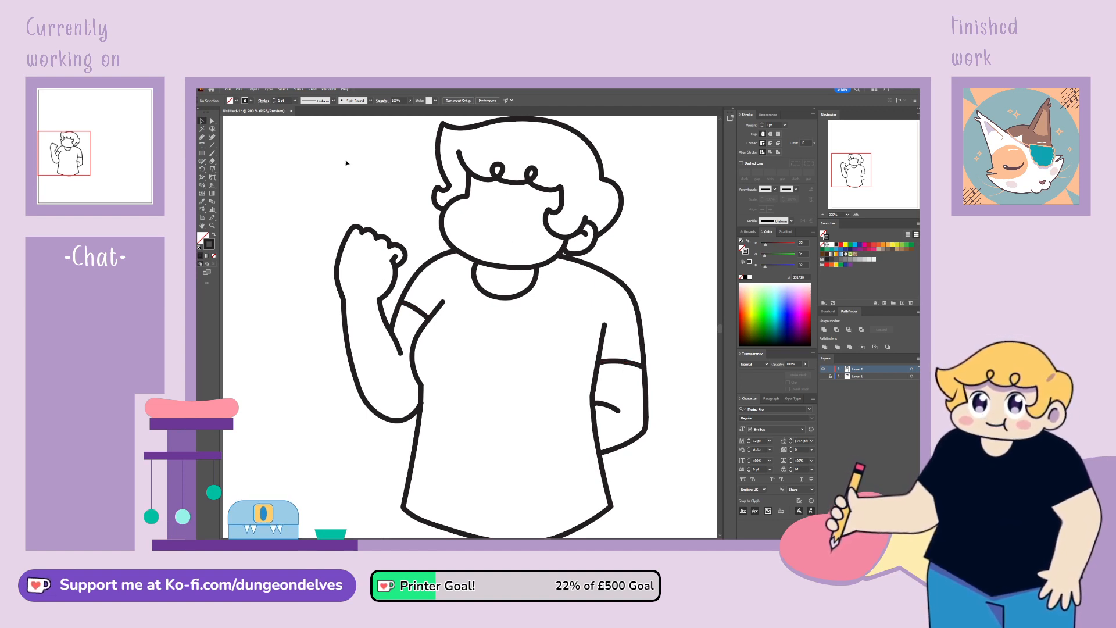
pyautogui.moveTo(599, 362); pyautogui.dragTo(643, 358)
pyautogui.click(677, 336)
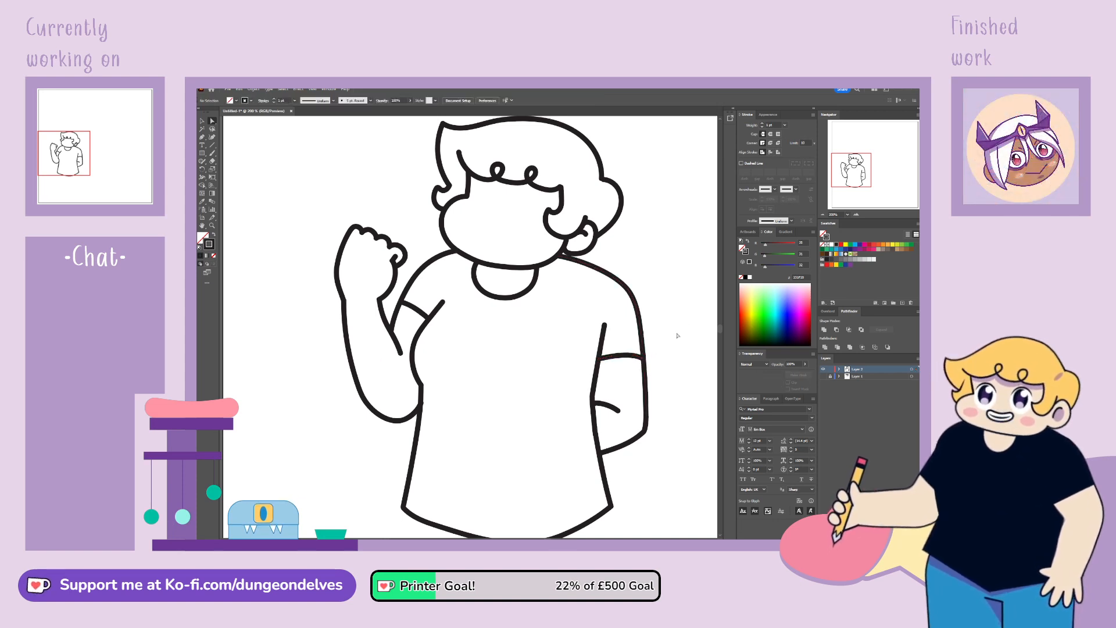
# Step: Select the whole character and flip it horizontally
pyautogui.hotkey('ctrl', '-')
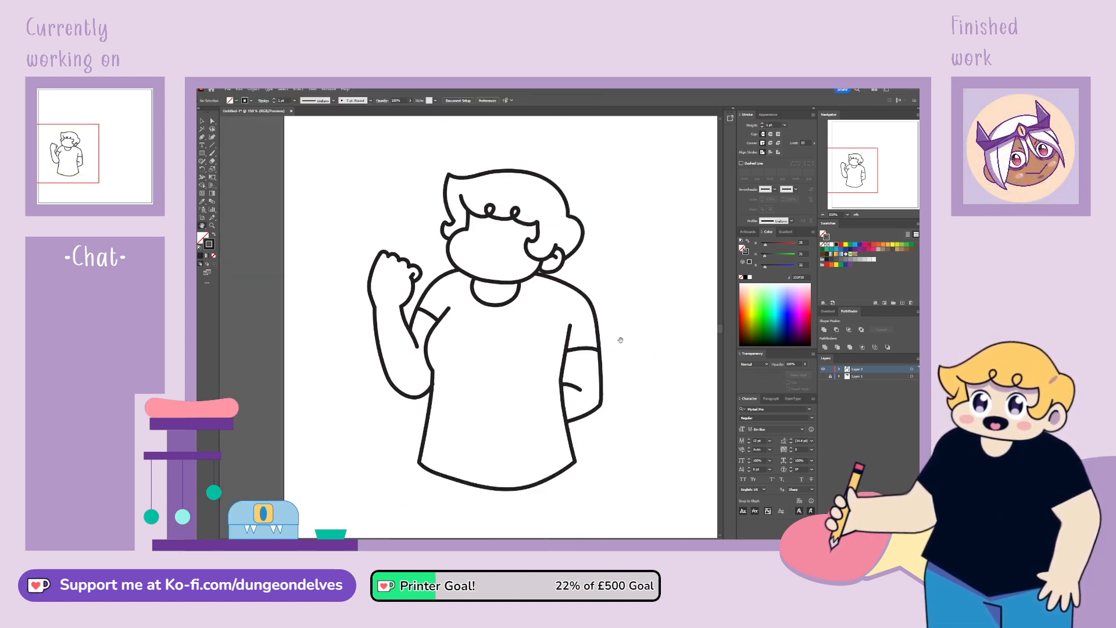
pyautogui.moveTo(620, 340); pyautogui.dragTo(562, 346)
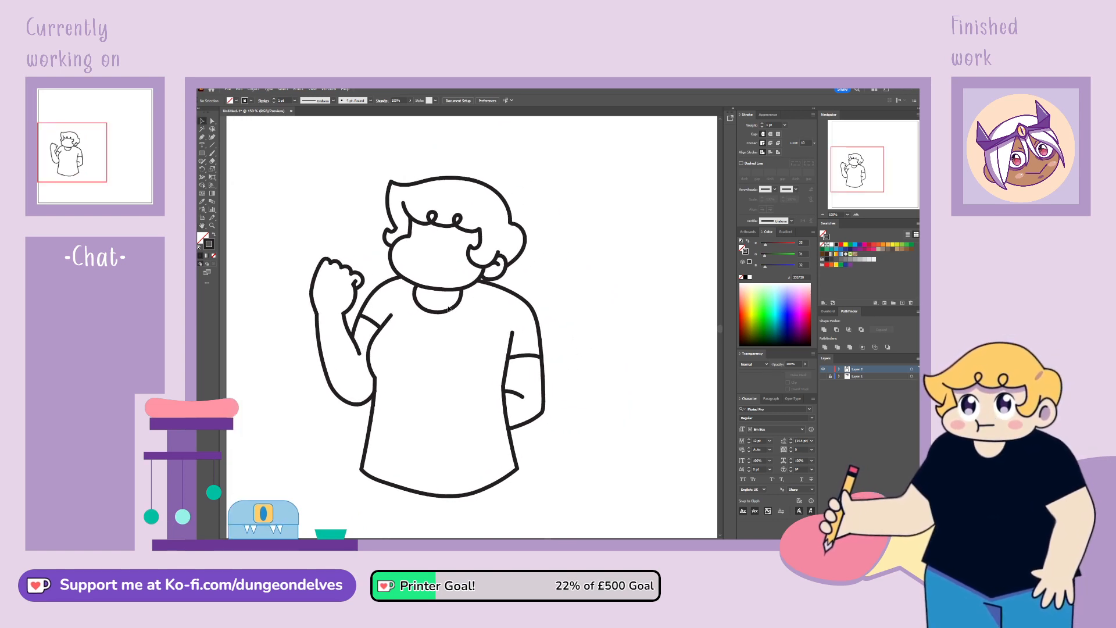
pyautogui.moveTo(266, 159); pyautogui.dragTo(519, 429)
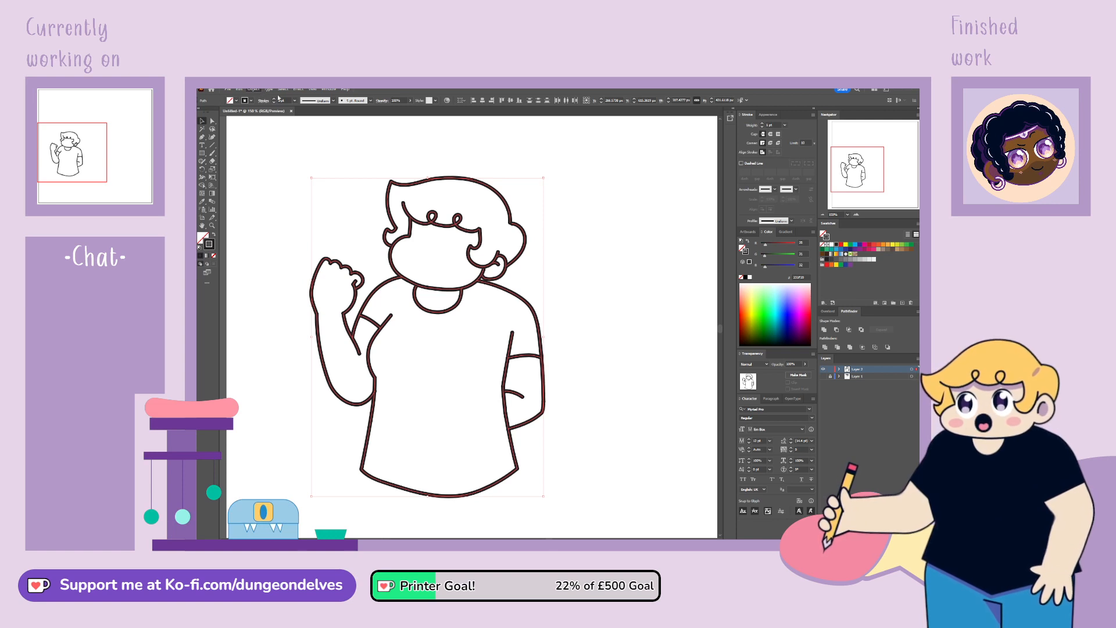
pyautogui.click(358, 124)
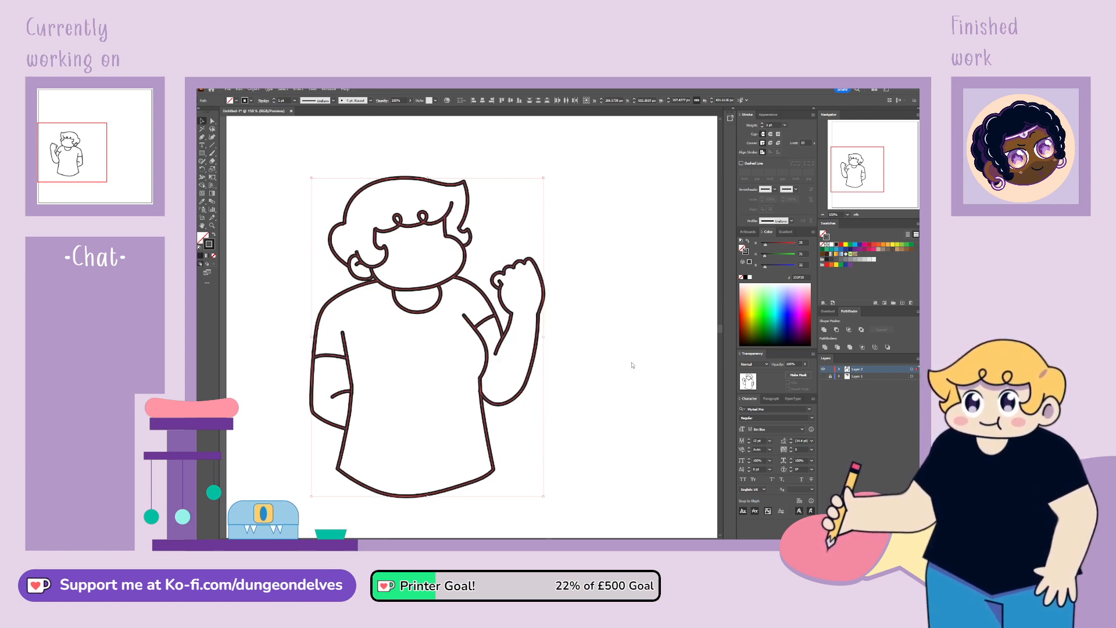
pyautogui.click(642, 387)
# Step: Select the head, hair and neckline together and shift them slightly away from the raised fist
pyautogui.click(442, 298)
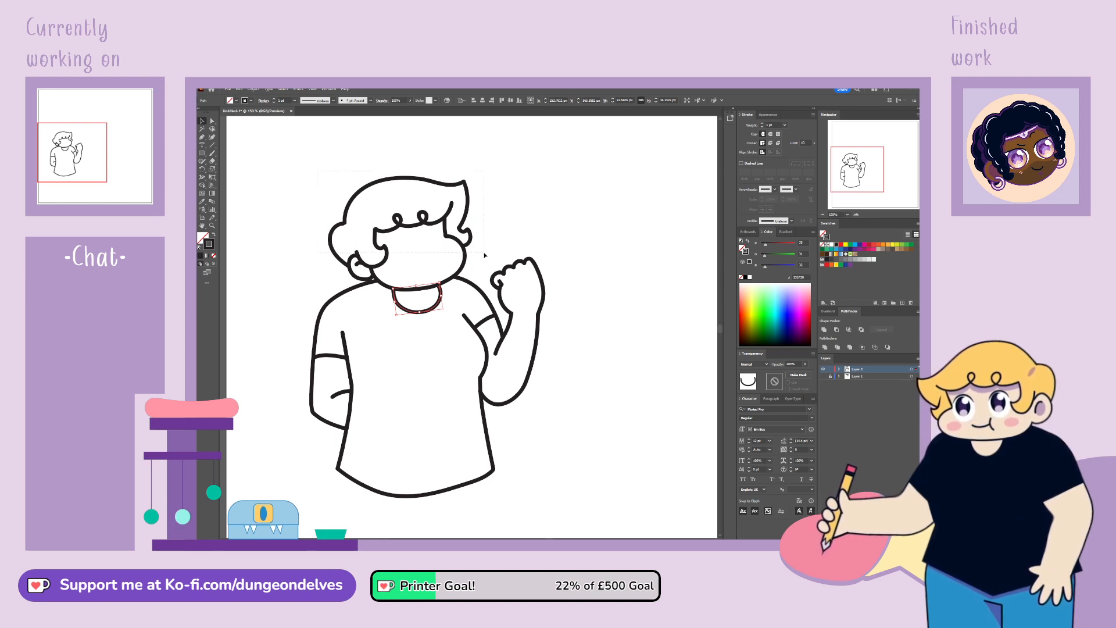
pyautogui.moveTo(487, 263); pyautogui.dragTo(481, 265)
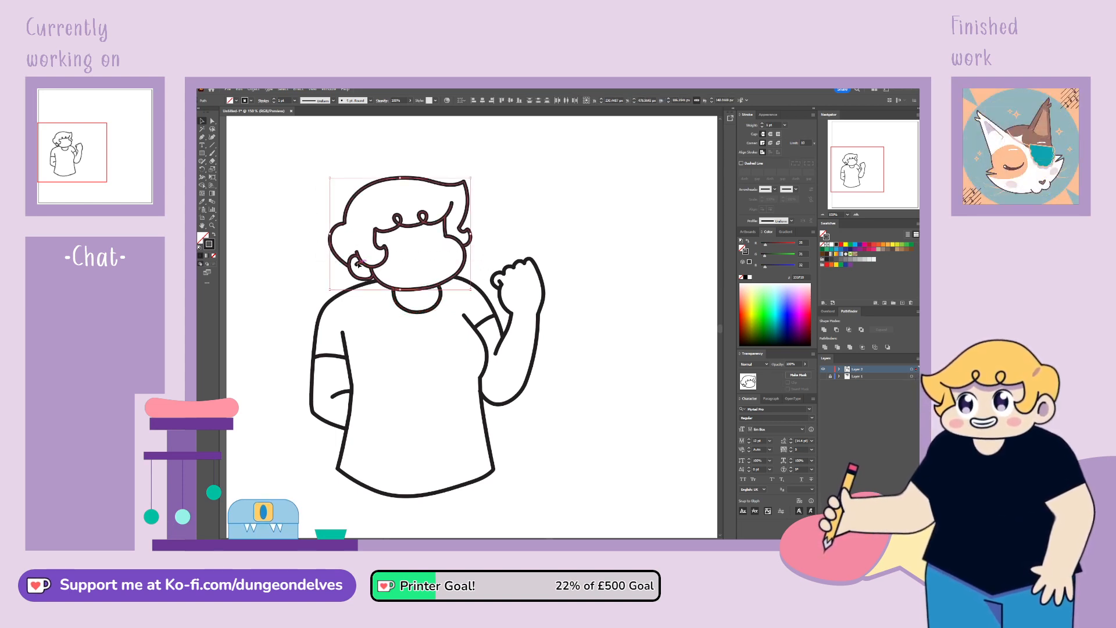
pyautogui.keyDown('shift'); pyautogui.click(440, 311); pyautogui.keyUp('shift')
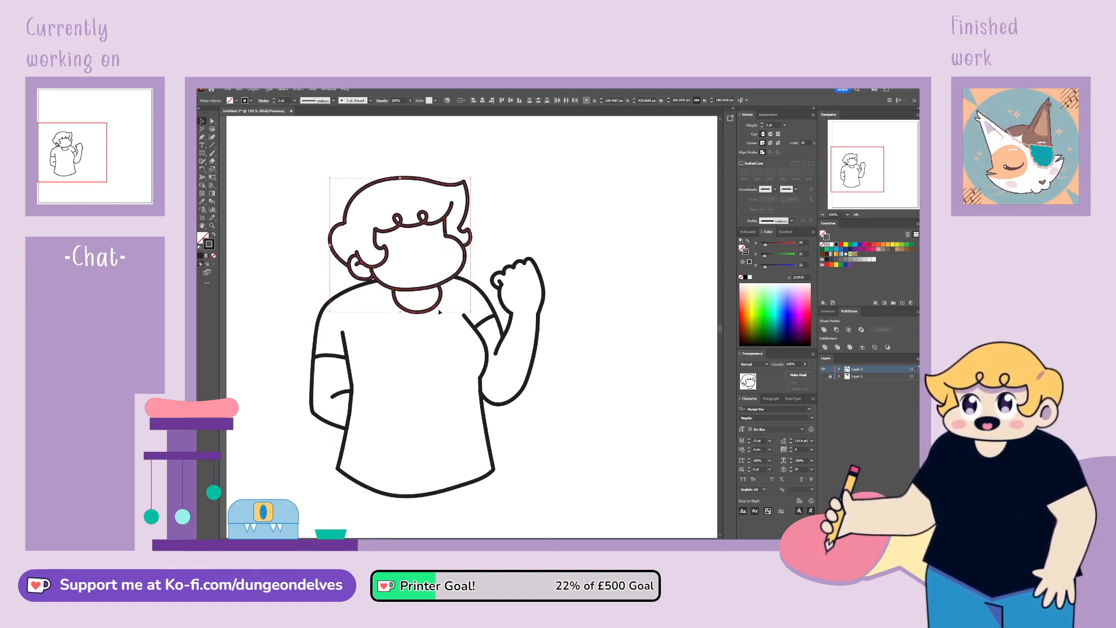
pyautogui.moveTo(451, 284); pyautogui.dragTo(439, 283)
pyautogui.click(285, 124)
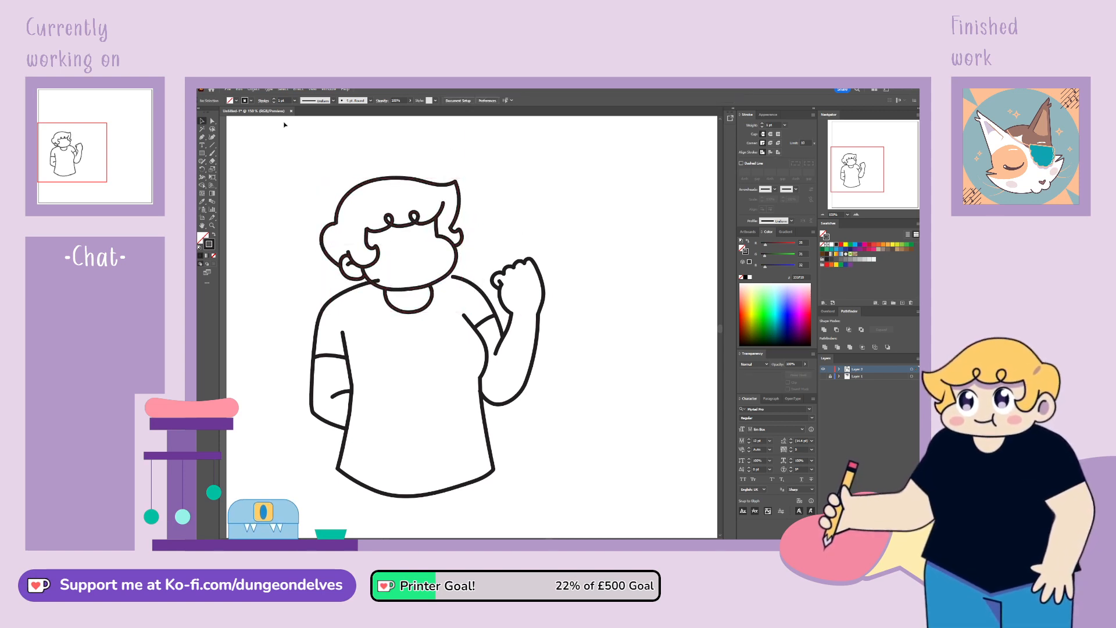
# Step: Refit both shoulder lines to the shifted head by shortening the lowered arm's end and extending the raised arm's end
pyautogui.click(211, 122)
pyautogui.click(379, 282)
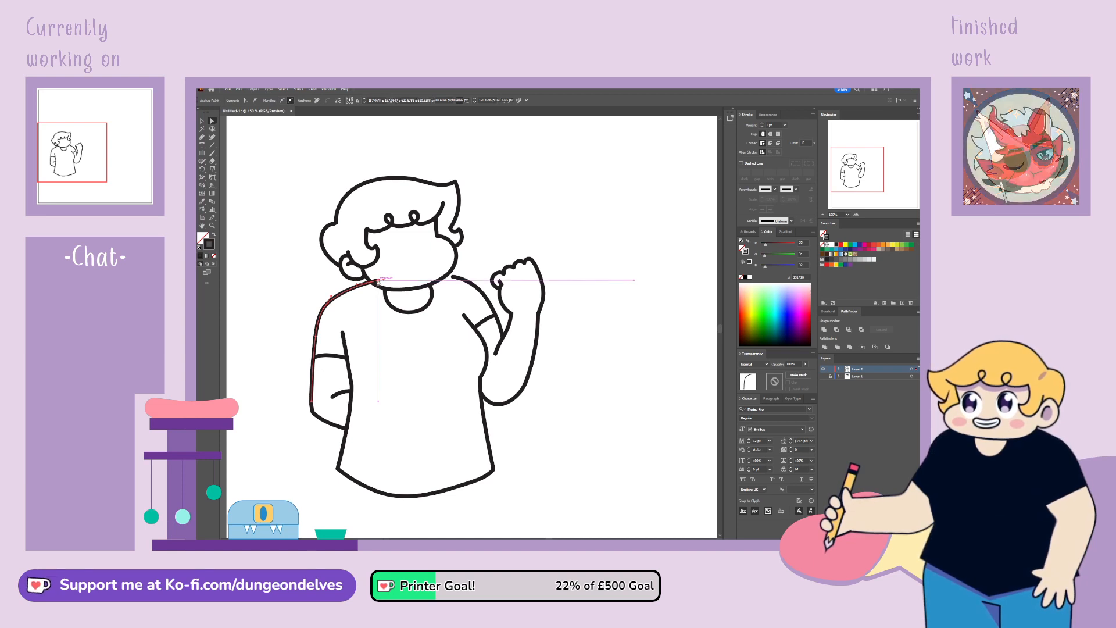
pyautogui.moveTo(378, 282); pyautogui.dragTo(350, 287)
pyautogui.click(407, 349)
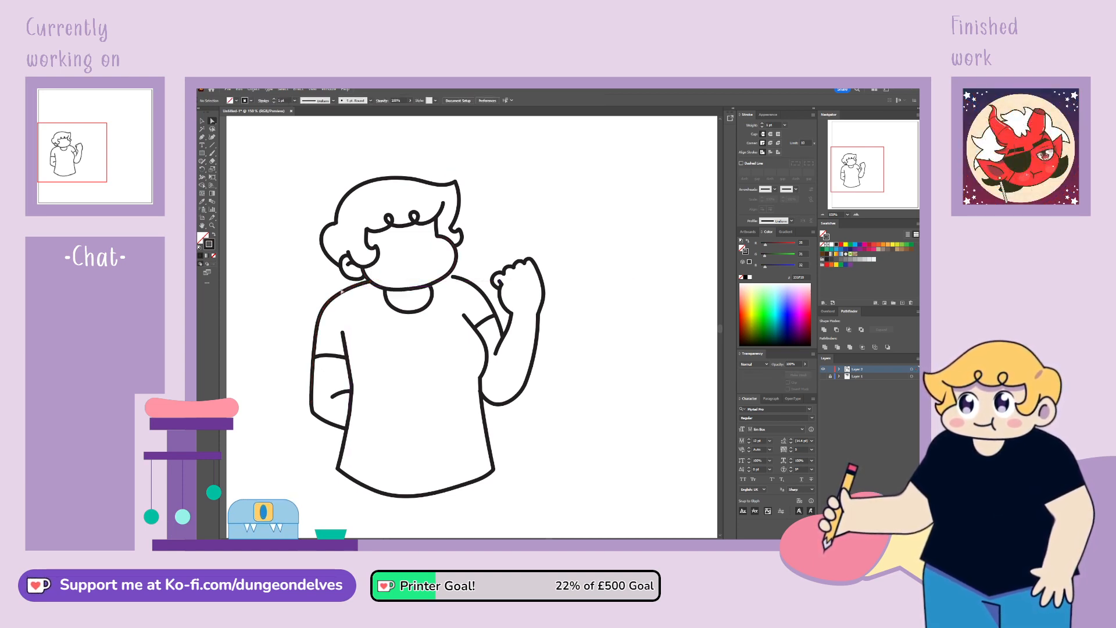
pyautogui.moveTo(453, 278); pyautogui.dragTo(460, 275)
pyautogui.click(484, 258)
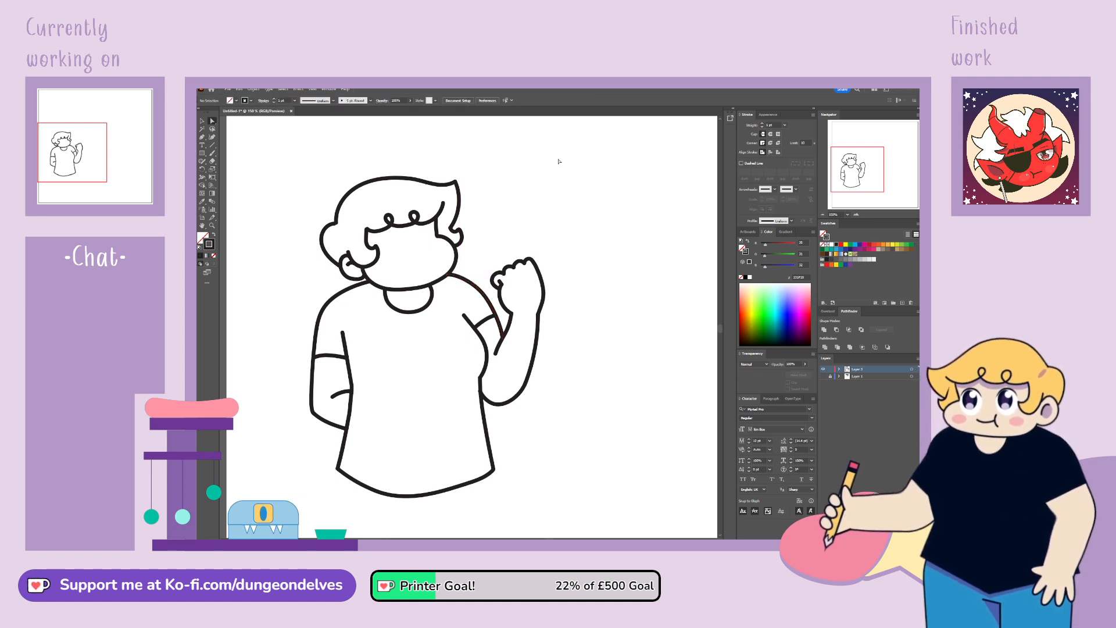
# Step: Move the anchor point on the lowered arm's shoulder curve slightly down and outward to smooth the curve
pyautogui.click(324, 311)
pyautogui.click(324, 309)
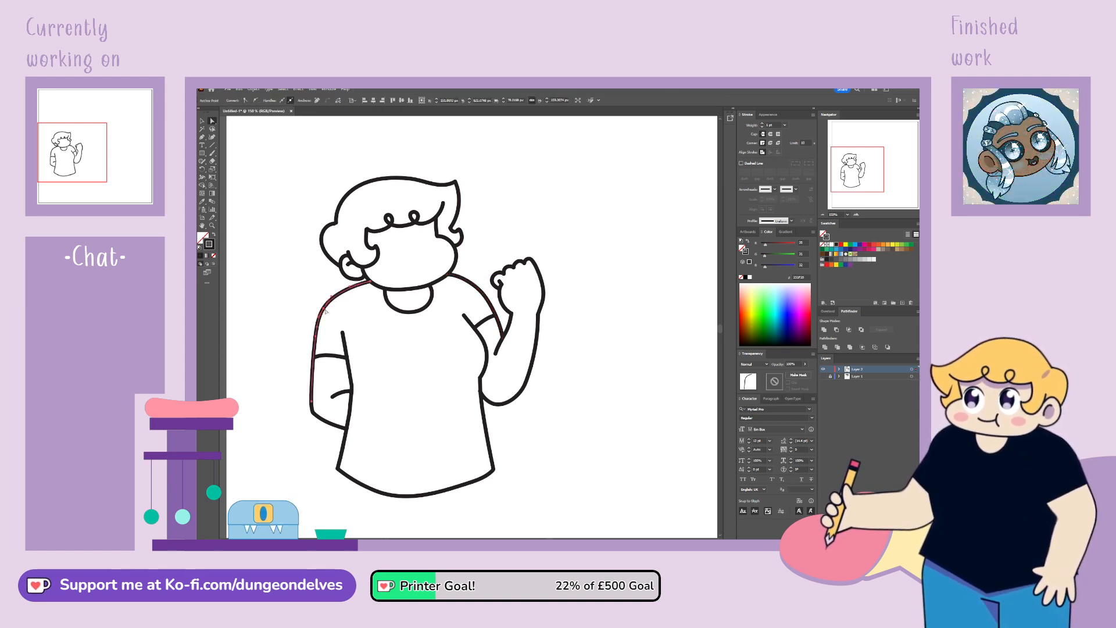
pyautogui.moveTo(324, 309)
pyautogui.mouseDown()
pyautogui.moveTo(357, 284)
pyautogui.moveTo(321, 315)
pyautogui.mouseUp()
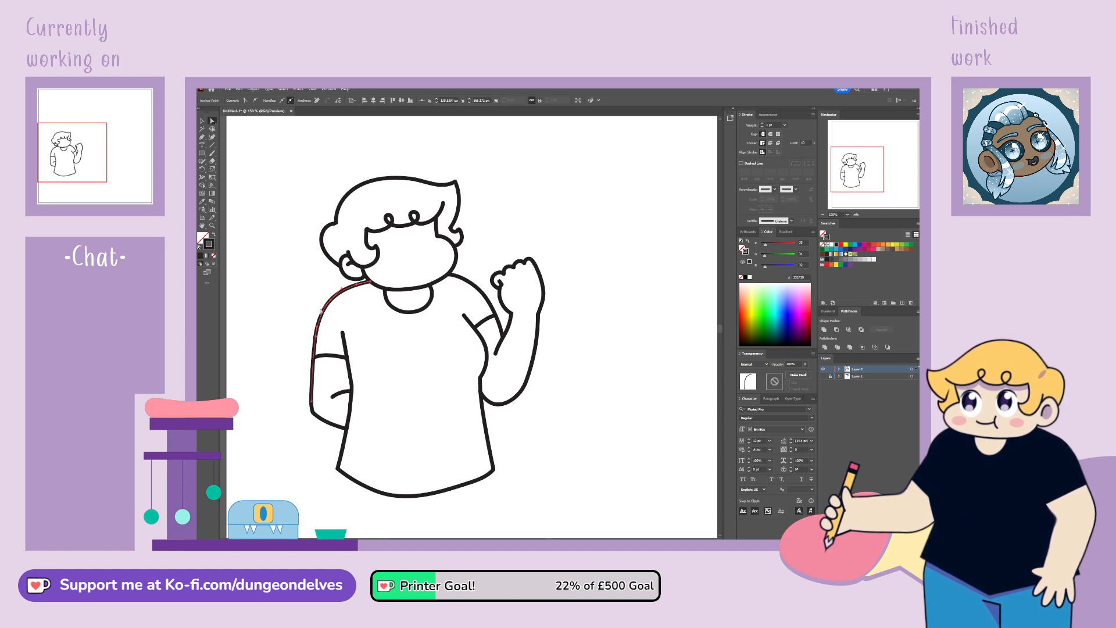
pyautogui.click(246, 214)
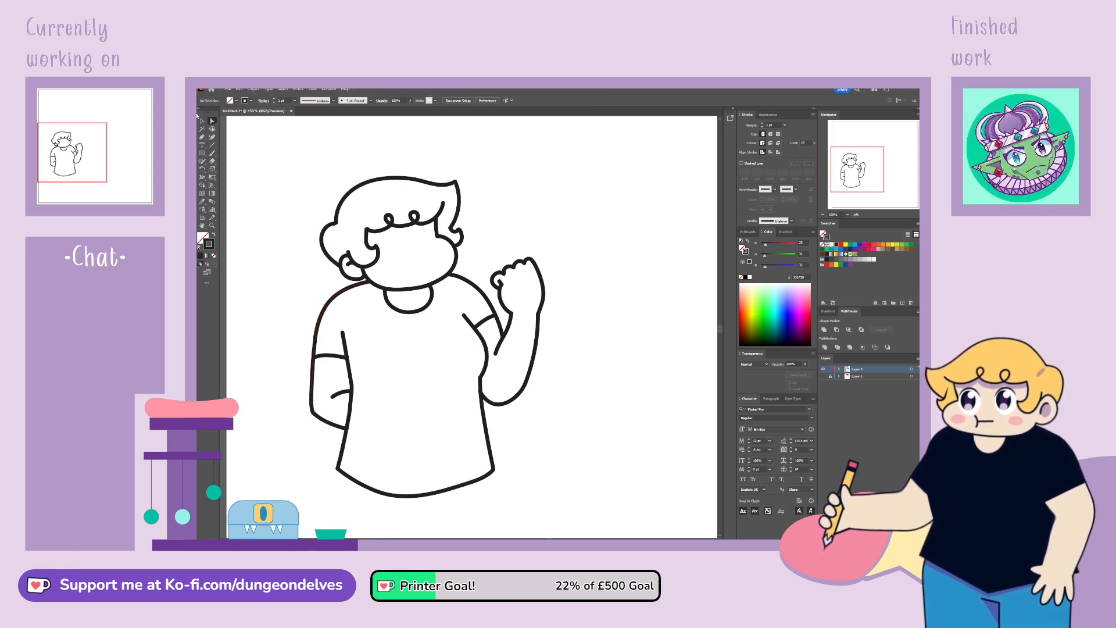
# Step: Raise the lowered arm's sleeve hem and tilt it down toward the shirt, keeping both ends on the arm and shirt lines
pyautogui.click(202, 121)
pyautogui.click(327, 358)
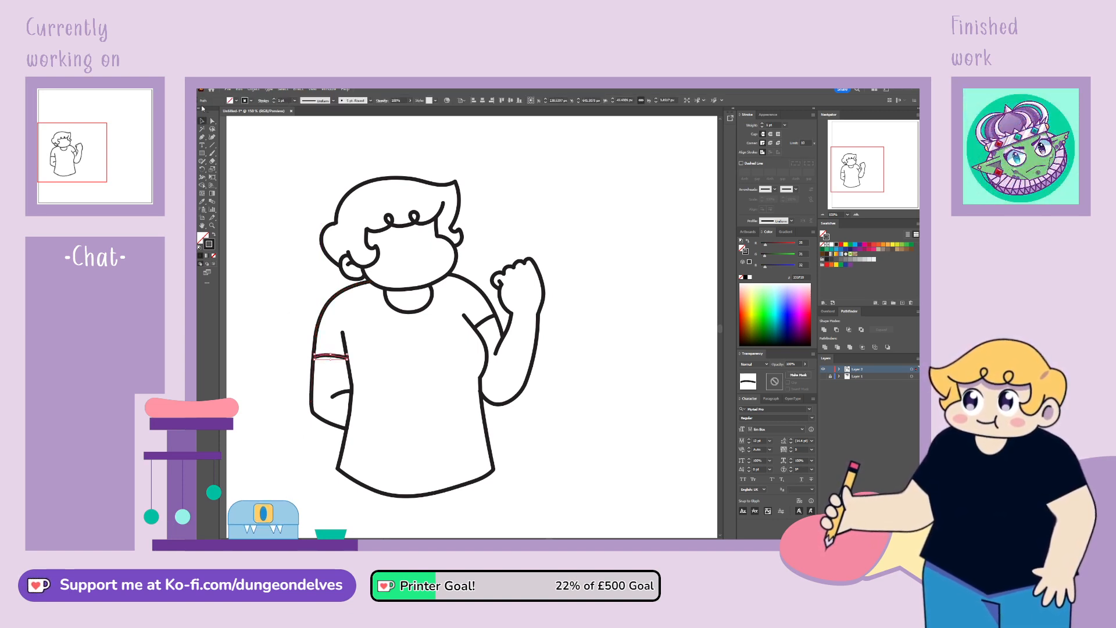
pyautogui.click(212, 121)
pyautogui.moveTo(317, 357); pyautogui.dragTo(348, 351)
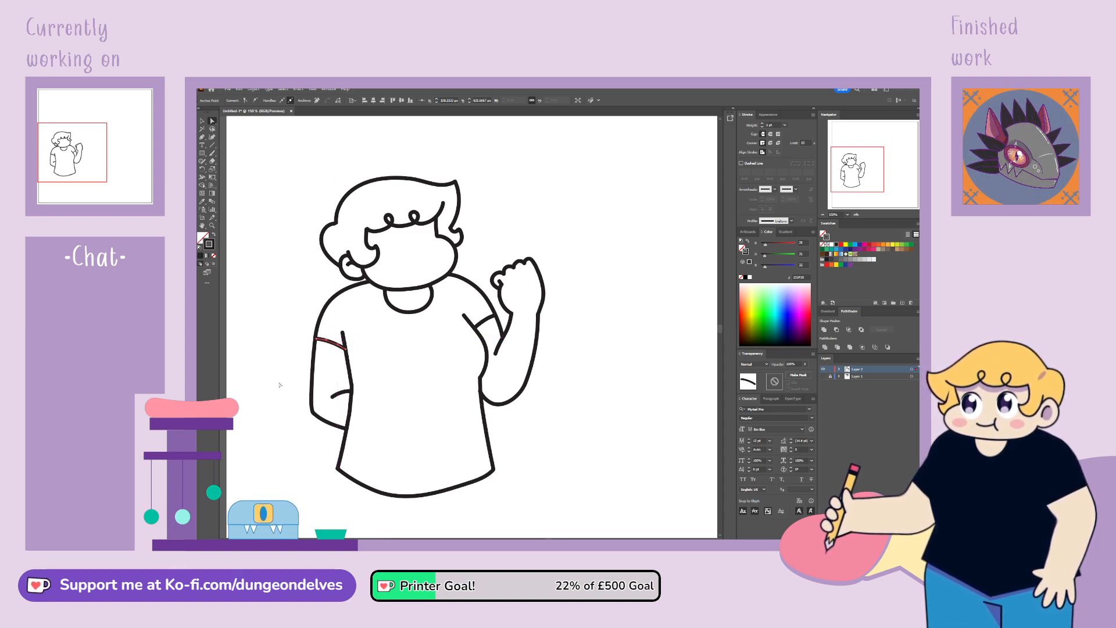
pyautogui.click(300, 417)
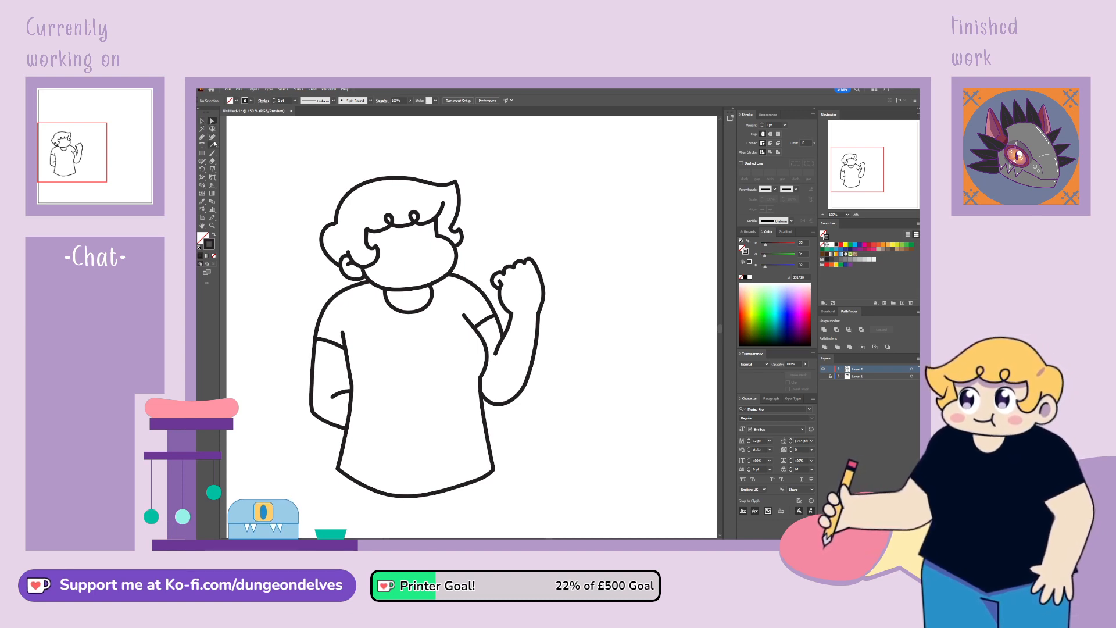
# Step: Reshape the short crease line inside the lowered arm by pulling its free end slightly down
pyautogui.click(333, 397)
pyautogui.click(333, 398)
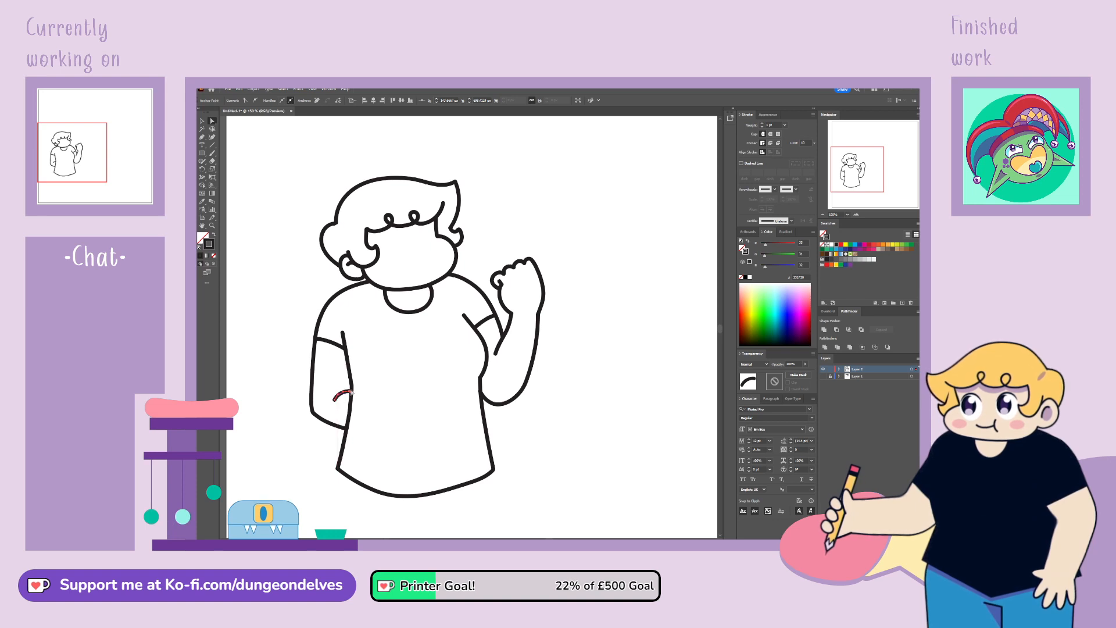
pyautogui.keyDown('shift'); pyautogui.click(348, 364); pyautogui.keyUp('shift')
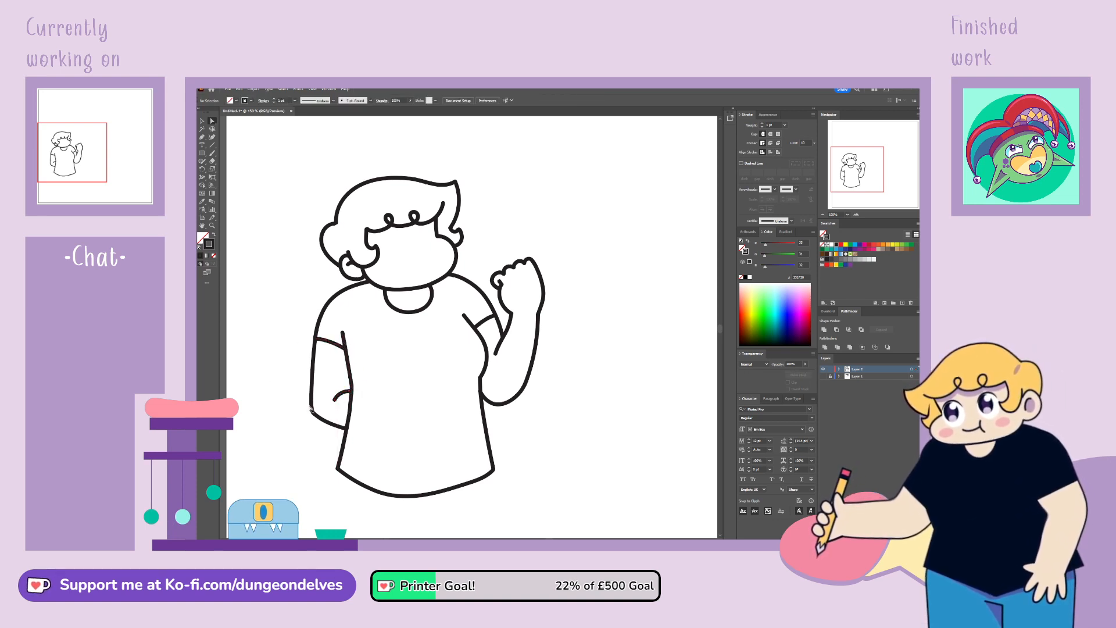
# Step: Pull the lowered arm's elbow corner inward to slim the arm, adjusting the outer arm and forearm lines together
pyautogui.click(313, 414)
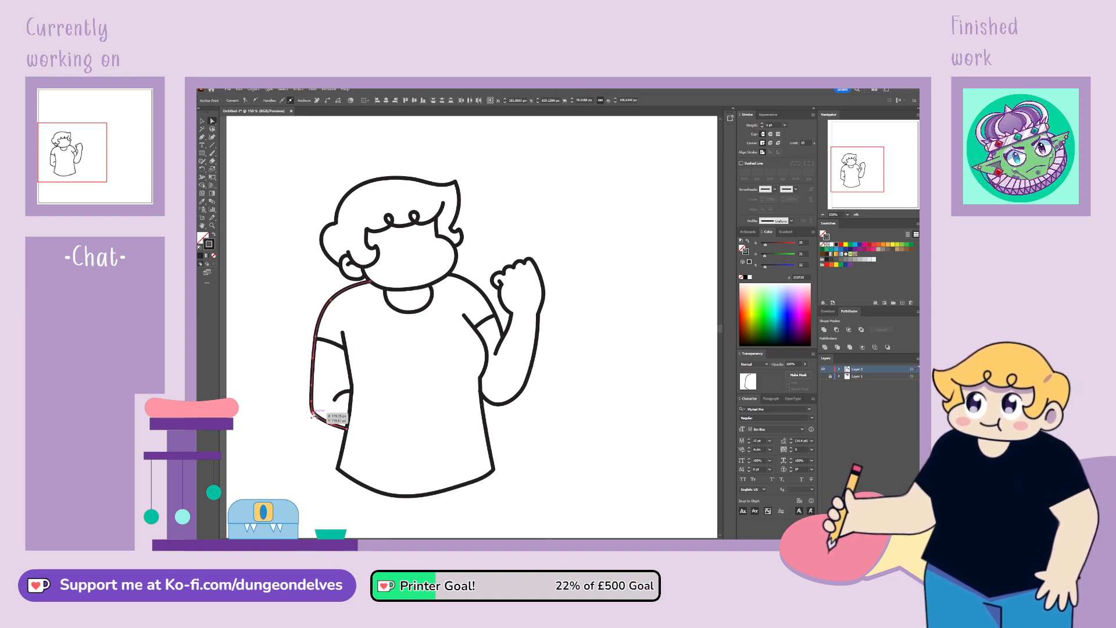
pyautogui.moveTo(314, 416); pyautogui.dragTo(319, 417)
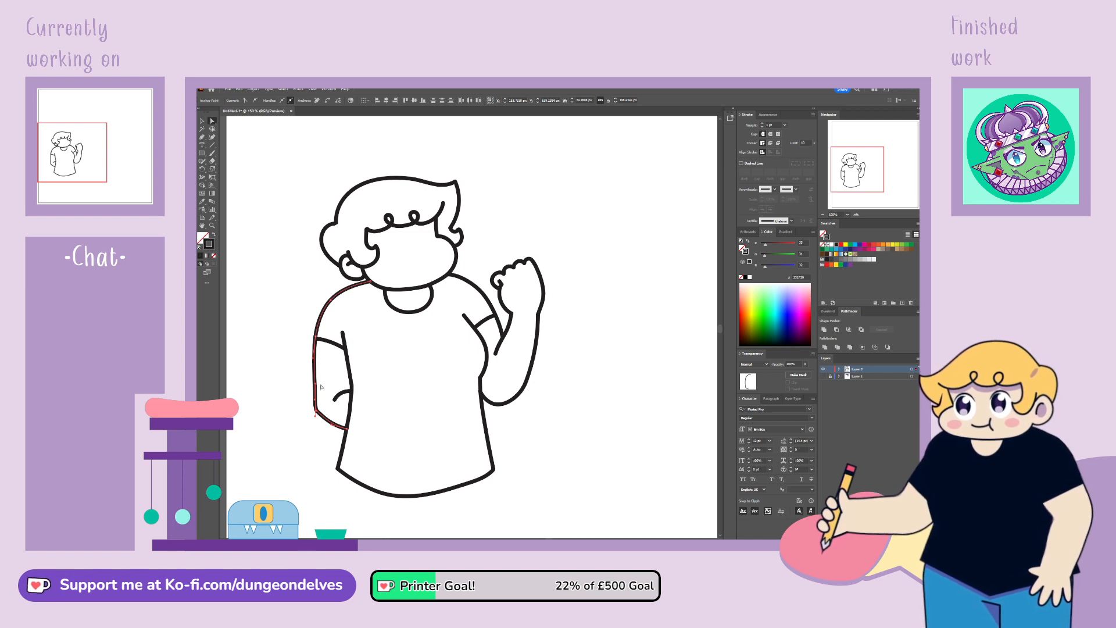
pyautogui.moveTo(315, 384); pyautogui.dragTo(321, 411)
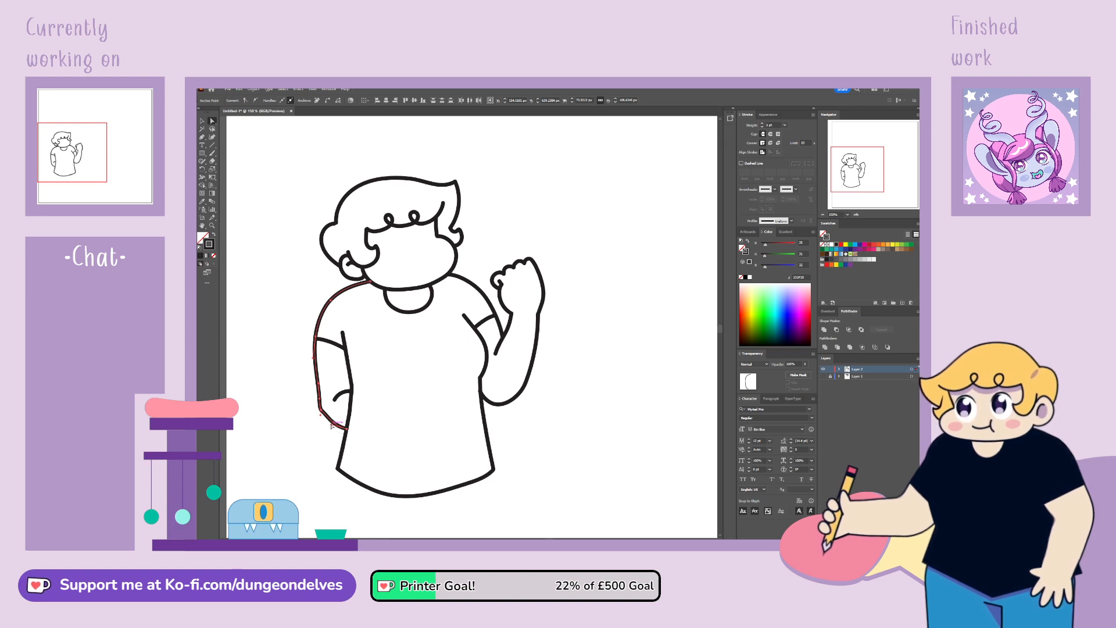
pyautogui.click(319, 409)
pyautogui.click(320, 400)
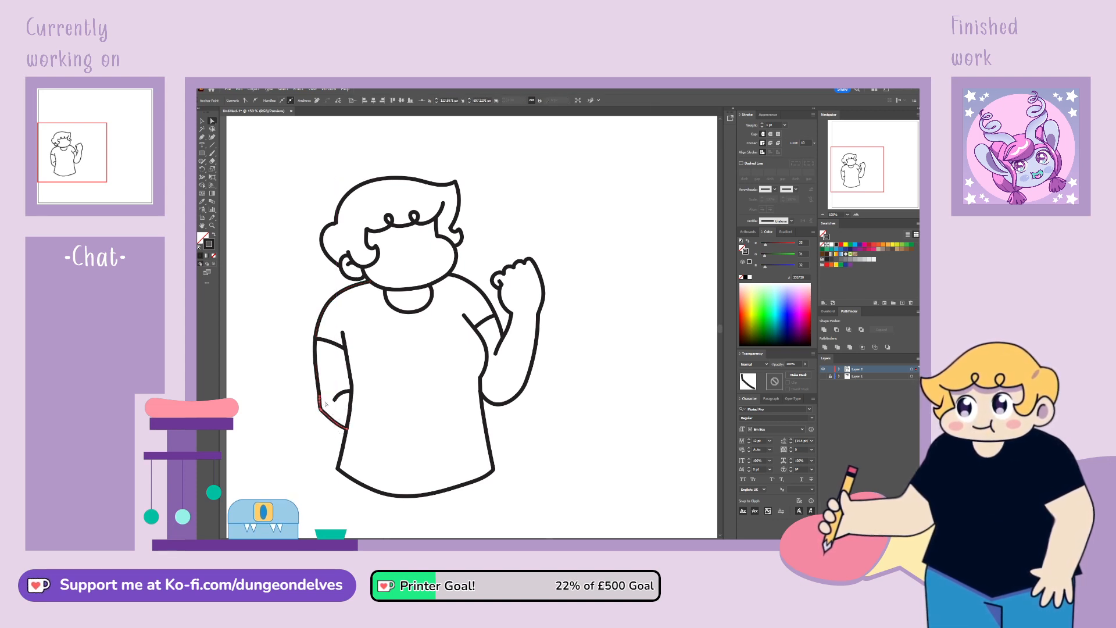
pyautogui.moveTo(206, 141); pyautogui.dragTo(235, 155)
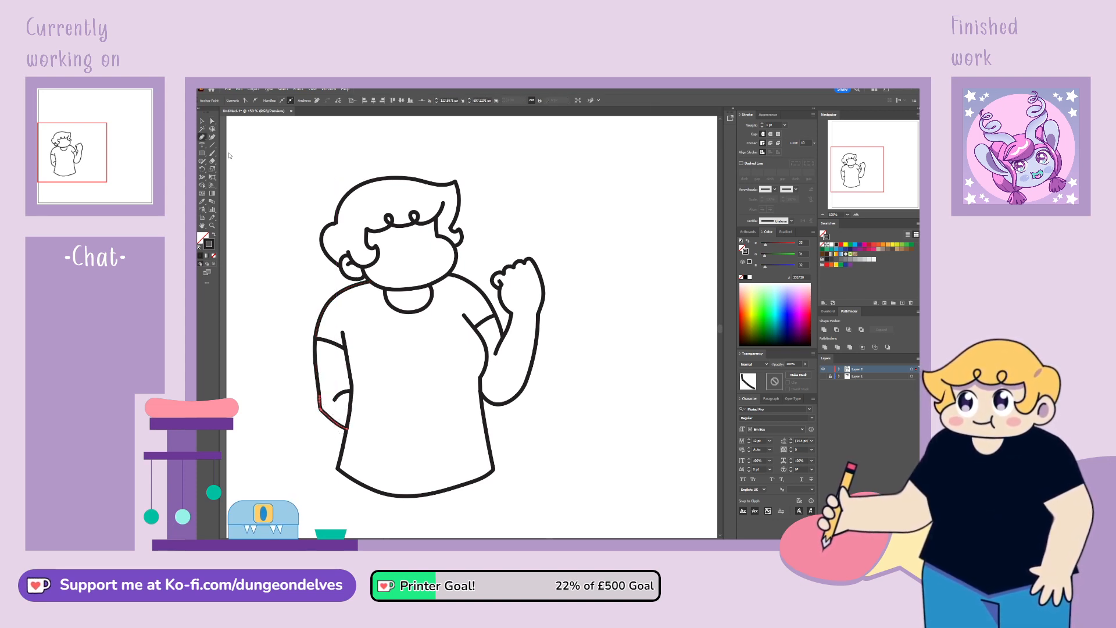
pyautogui.click(320, 400)
pyautogui.hotkey('ctrl', 'z')
pyautogui.hotkey('ctrl', 'z')
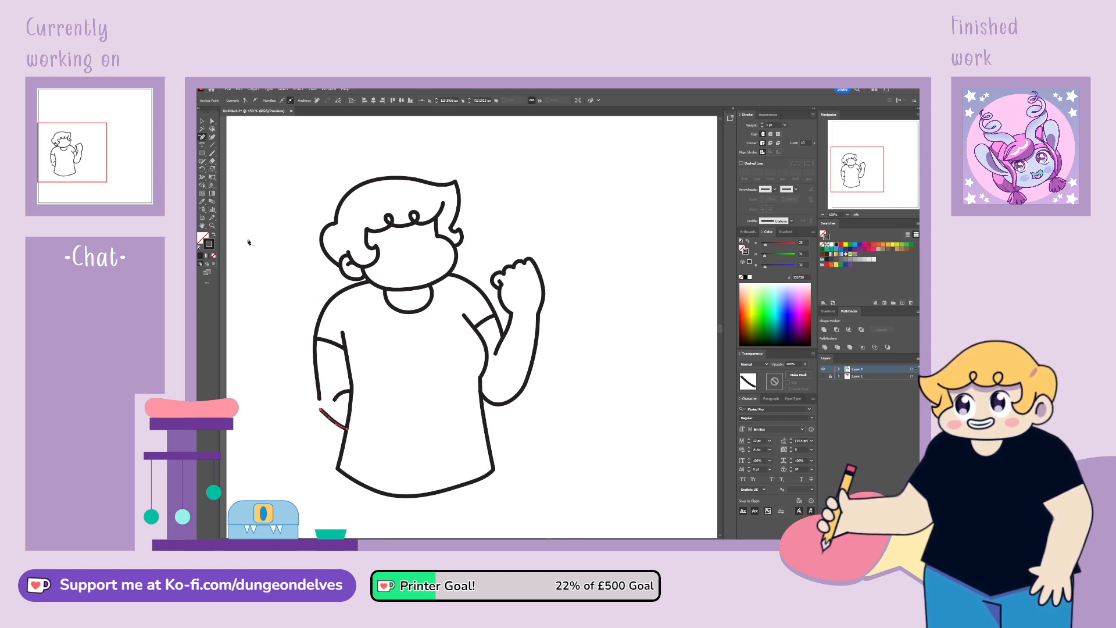
pyautogui.hotkey('ctrl', 'z')
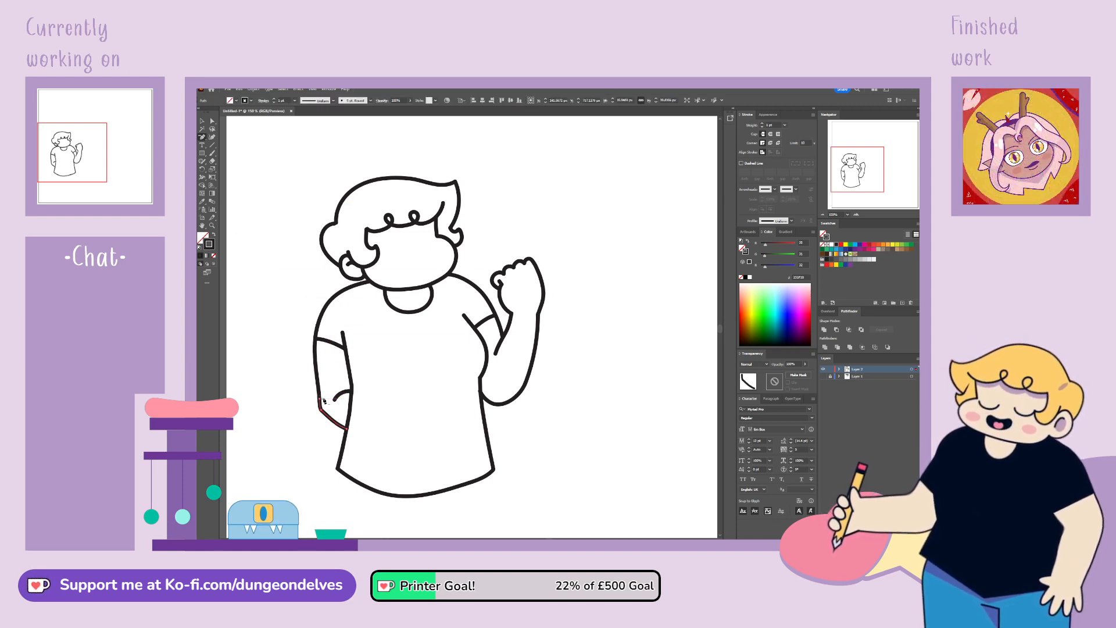
# Step: Remove the forearm line's extra anchor point at the elbow and reshape the outer arm line's end to meet the forearm corner
pyautogui.click(321, 400)
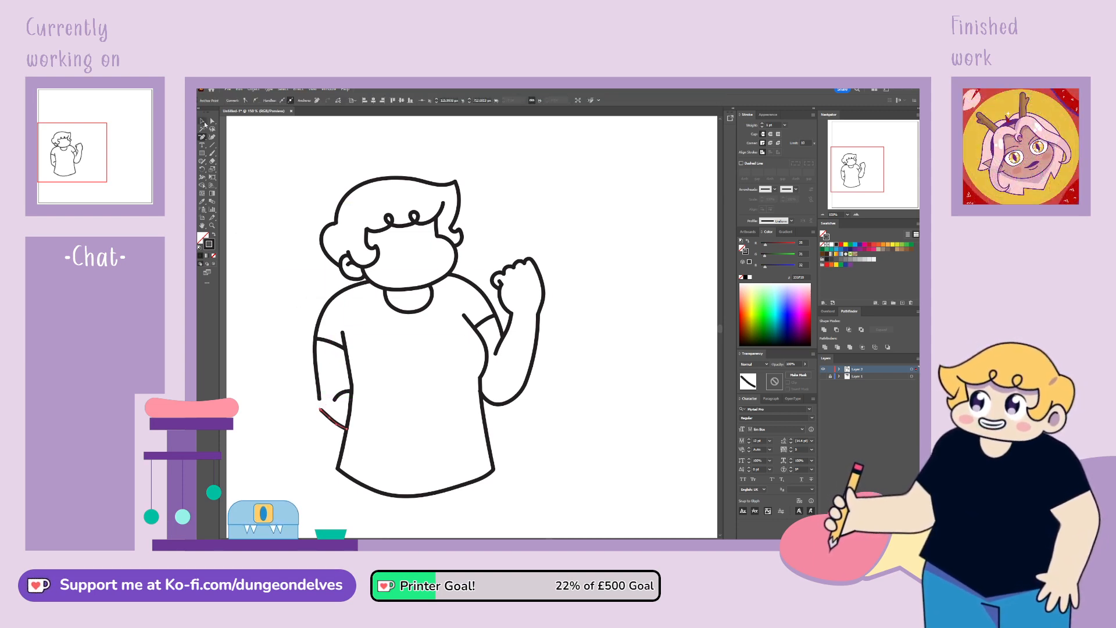
pyautogui.click(319, 399)
pyautogui.moveTo(320, 400)
pyautogui.mouseDown()
pyautogui.moveTo(321, 410)
pyautogui.moveTo(317, 392)
pyautogui.mouseUp()
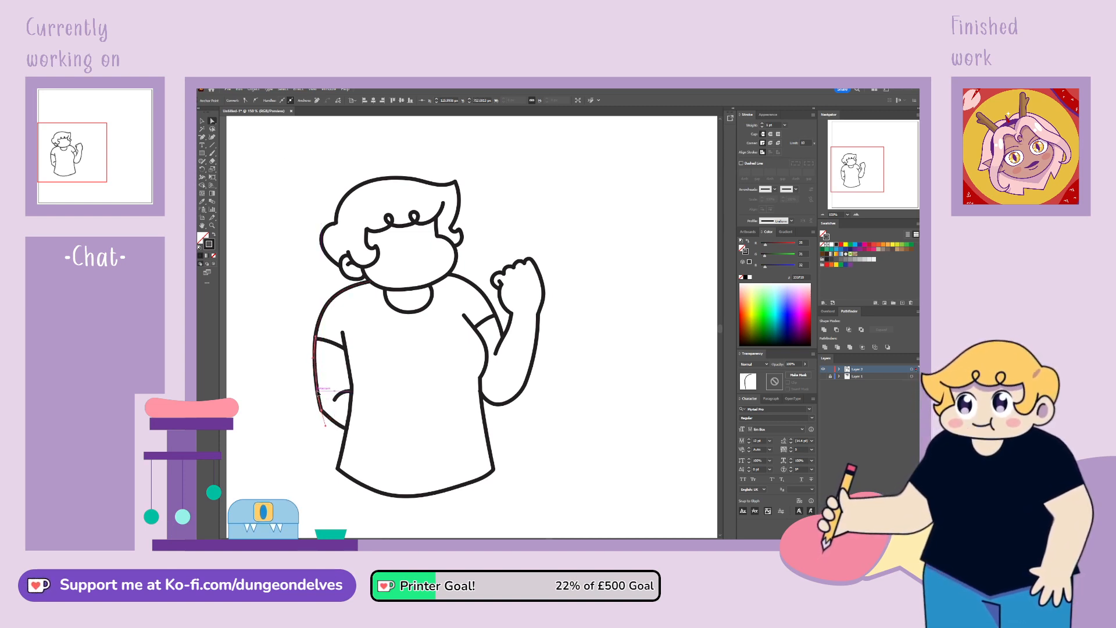
pyautogui.click(282, 406)
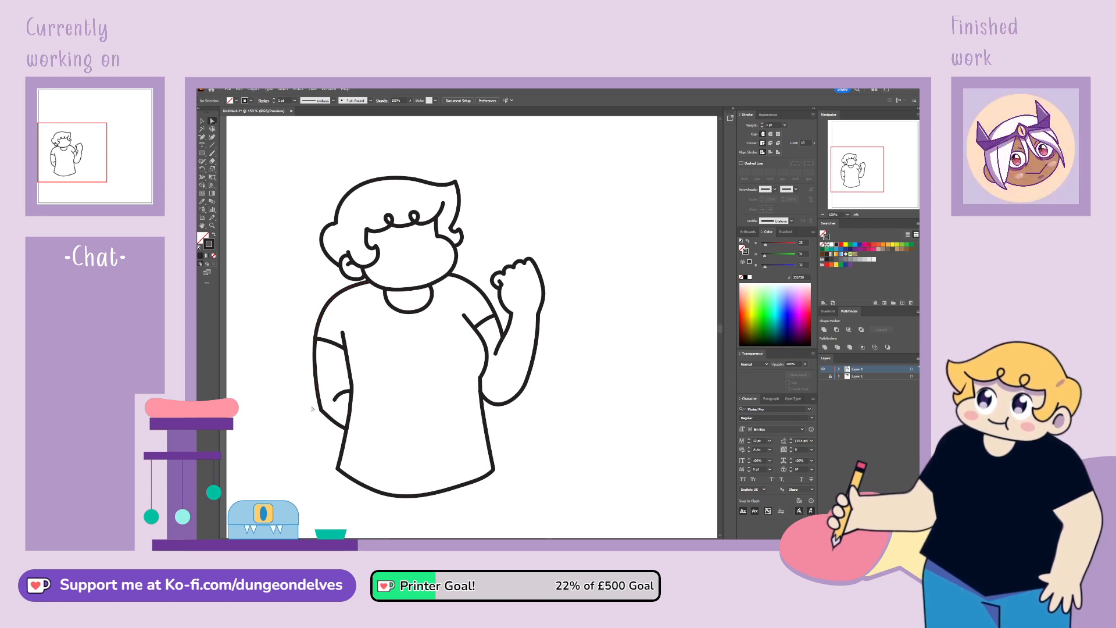
# Step: Inspect the lowered arm's elbow join up close, checking the forearm line and the outer arm line separately
pyautogui.click(337, 418)
pyautogui.hotkey('ctrl', '+')
pyautogui.hotkey('ctrl', '+')
pyautogui.hotkey('ctrl', '+')
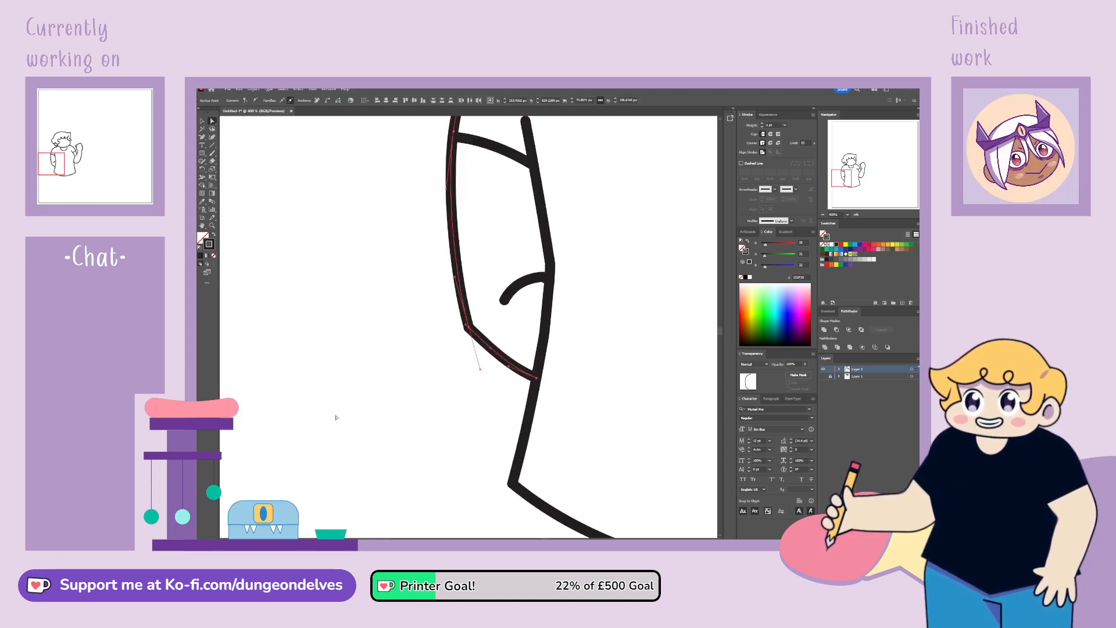
pyautogui.click(509, 369)
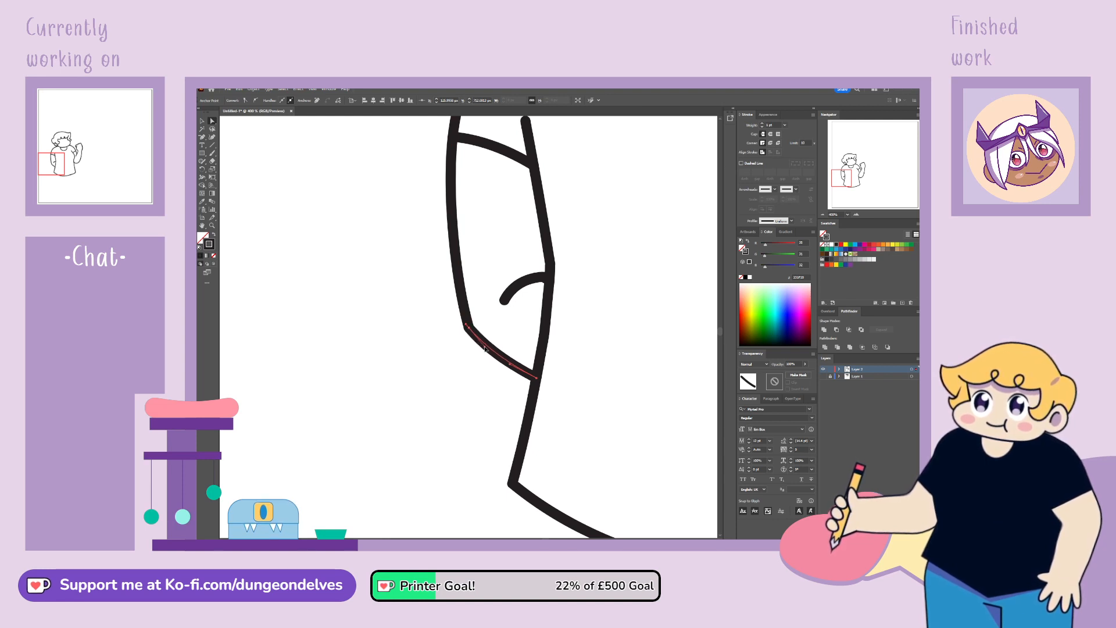
pyautogui.click(470, 325)
pyautogui.click(470, 324)
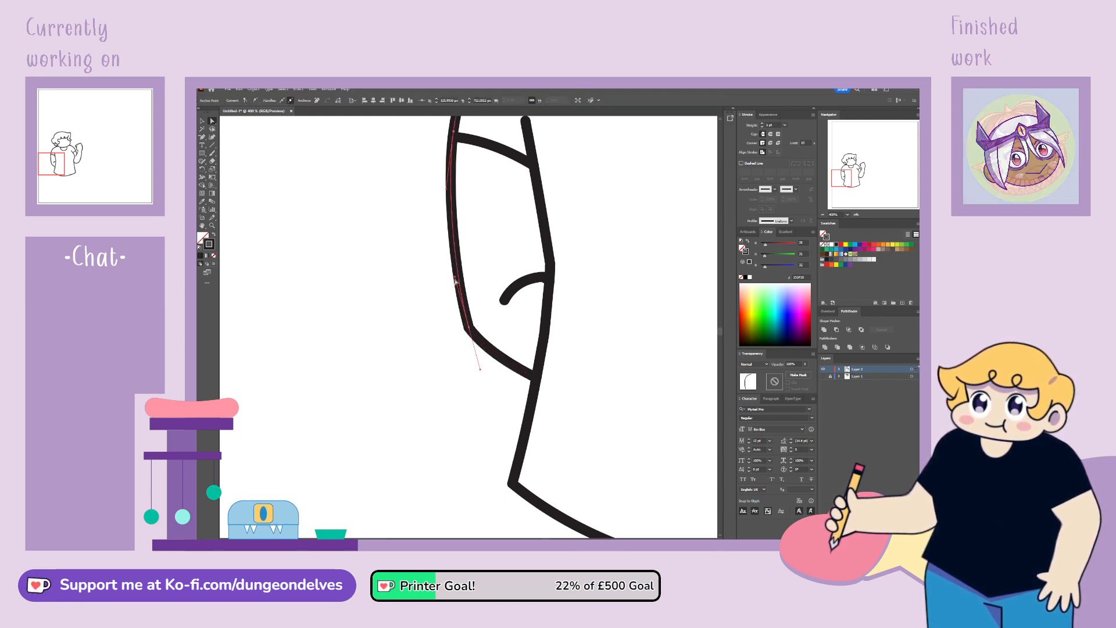
pyautogui.click(433, 349)
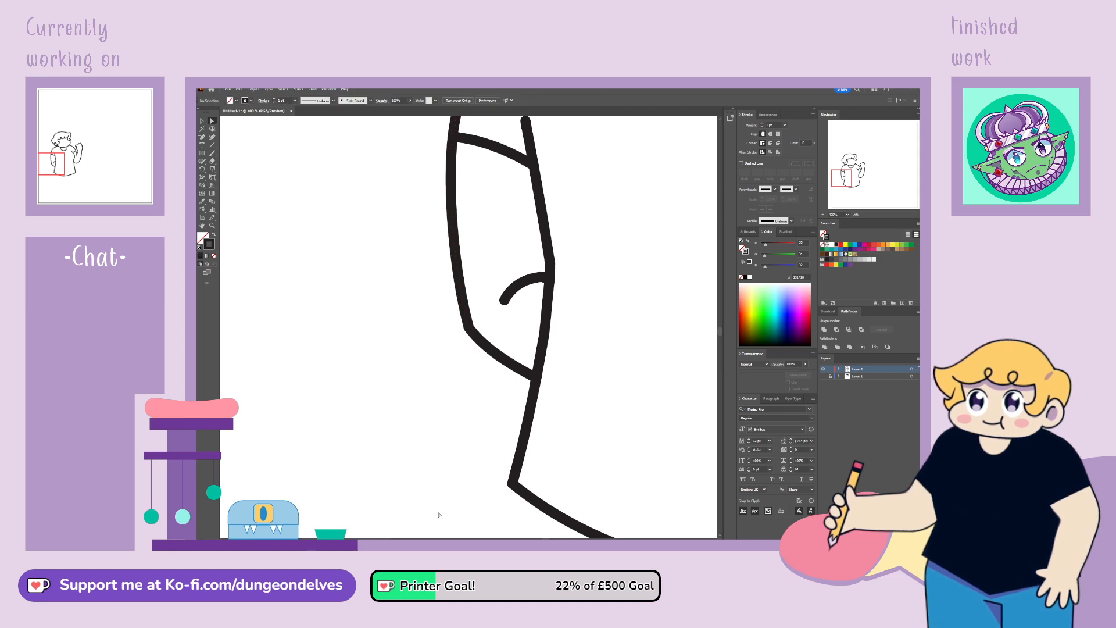
# Step: Flip the whole character's line art horizontally so the raised fist faces the opposite way
pyautogui.hotkey('ctrl', '-')
pyautogui.hotkey('ctrl', '-')
pyautogui.hotkey('ctrl', '-')
pyautogui.hotkey('ctrl', '-')
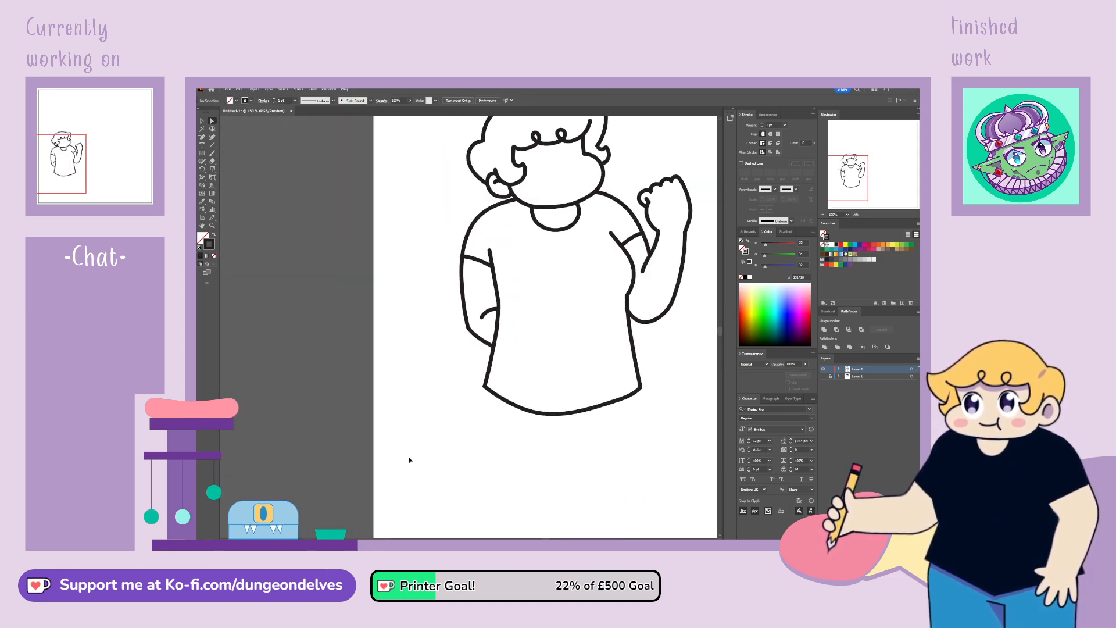
pyautogui.press('h')
pyautogui.moveTo(617, 319)
pyautogui.mouseDown()
pyautogui.moveTo(549, 346)
pyautogui.moveTo(605, 337)
pyautogui.mouseUp()
pyautogui.click(202, 121)
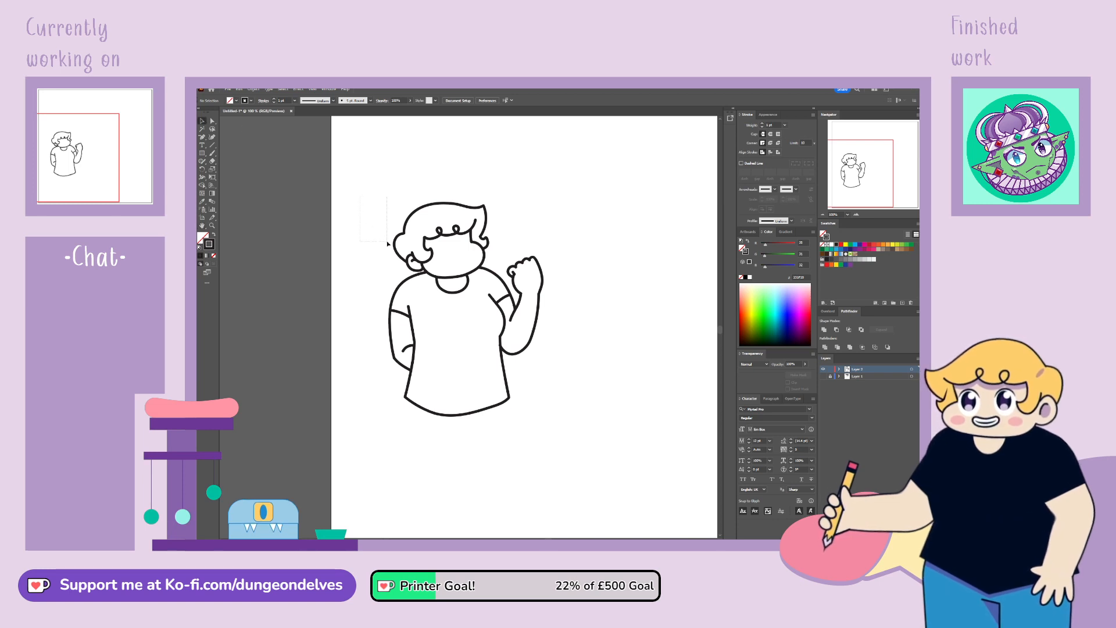
pyautogui.hotkey('ctrl', 'a')
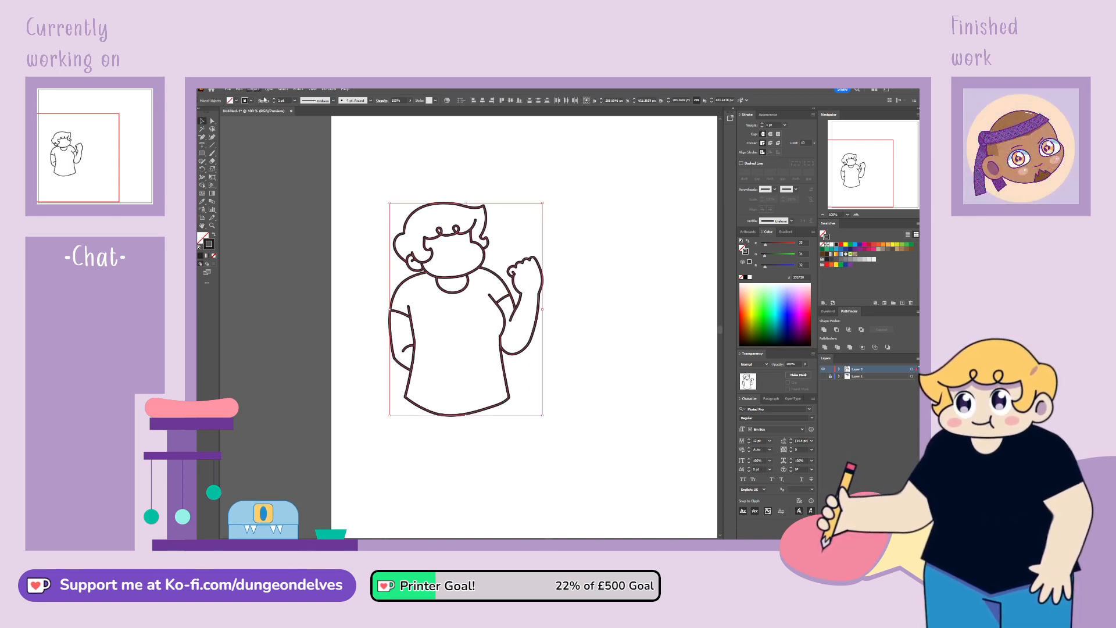
pyautogui.click(363, 123)
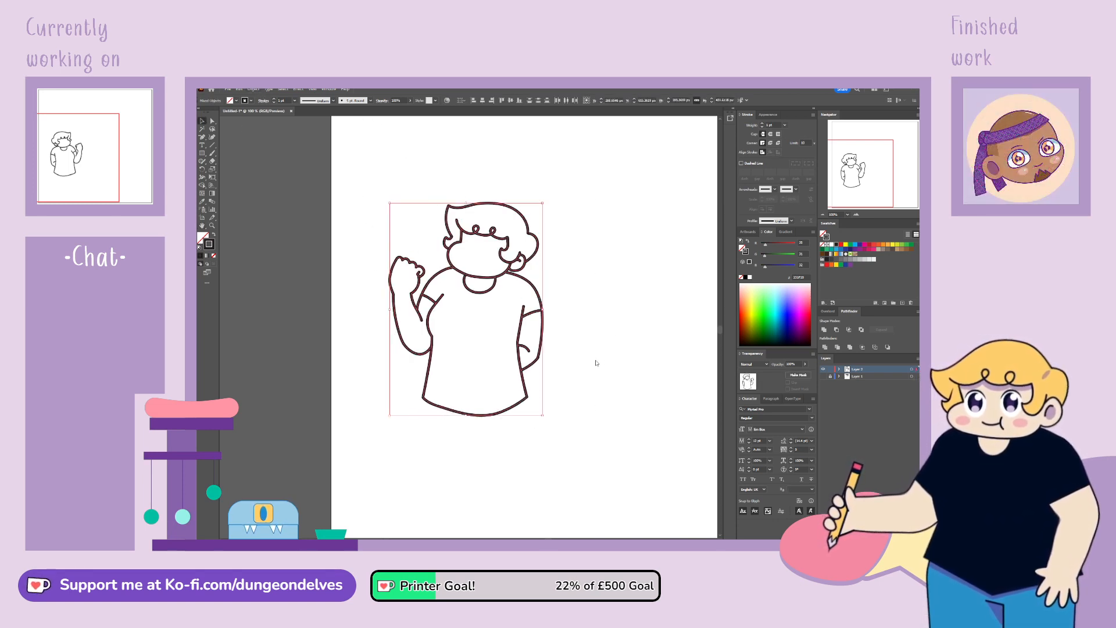
pyautogui.click(623, 363)
pyautogui.click(619, 394)
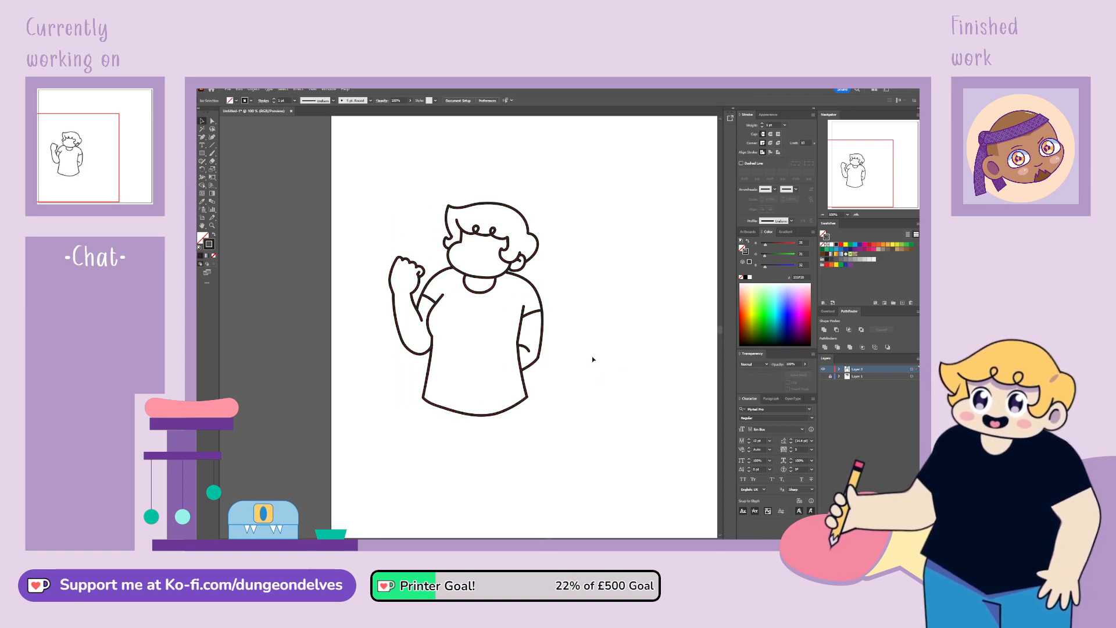
pyautogui.press('space')
pyautogui.moveTo(618, 379); pyautogui.dragTo(578, 385)
pyautogui.moveTo(626, 371); pyautogui.dragTo(618, 377)
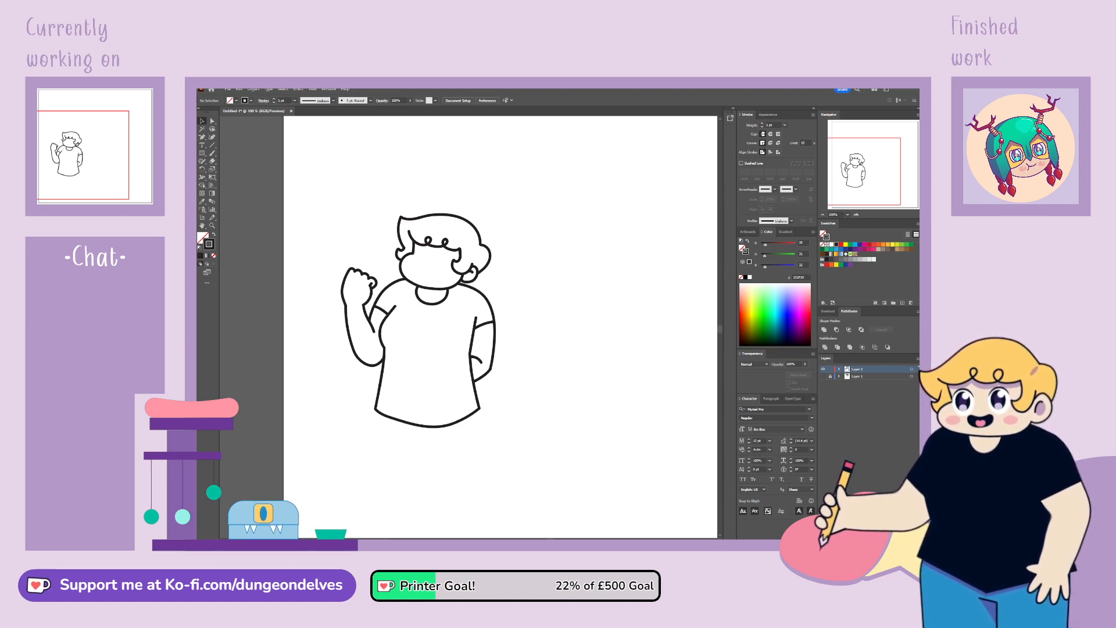
# Step: Return to the standing figure drawing and delete the two line segments forming the shirt's side beside the lowered arm
pyautogui.click(648, 406)
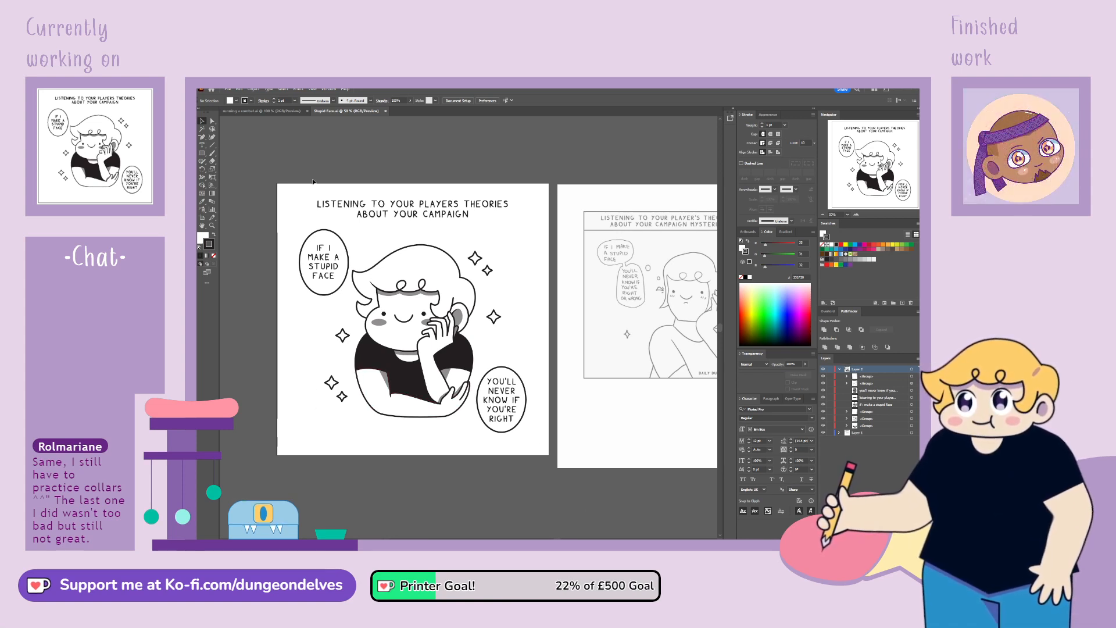
pyautogui.click(272, 111)
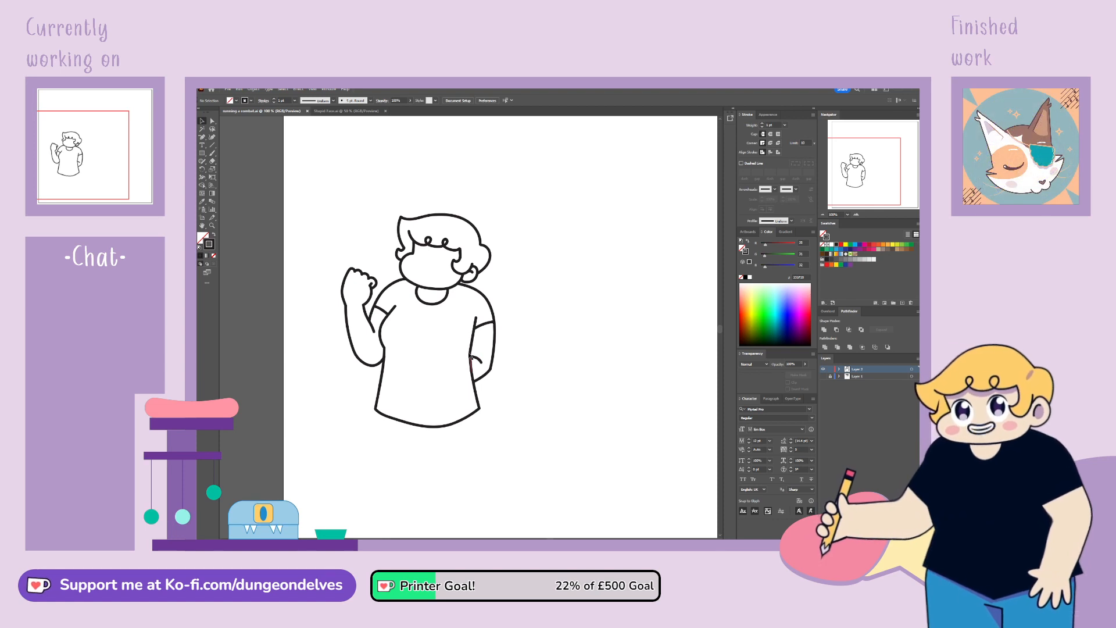
pyautogui.moveTo(476, 318); pyautogui.dragTo(472, 352)
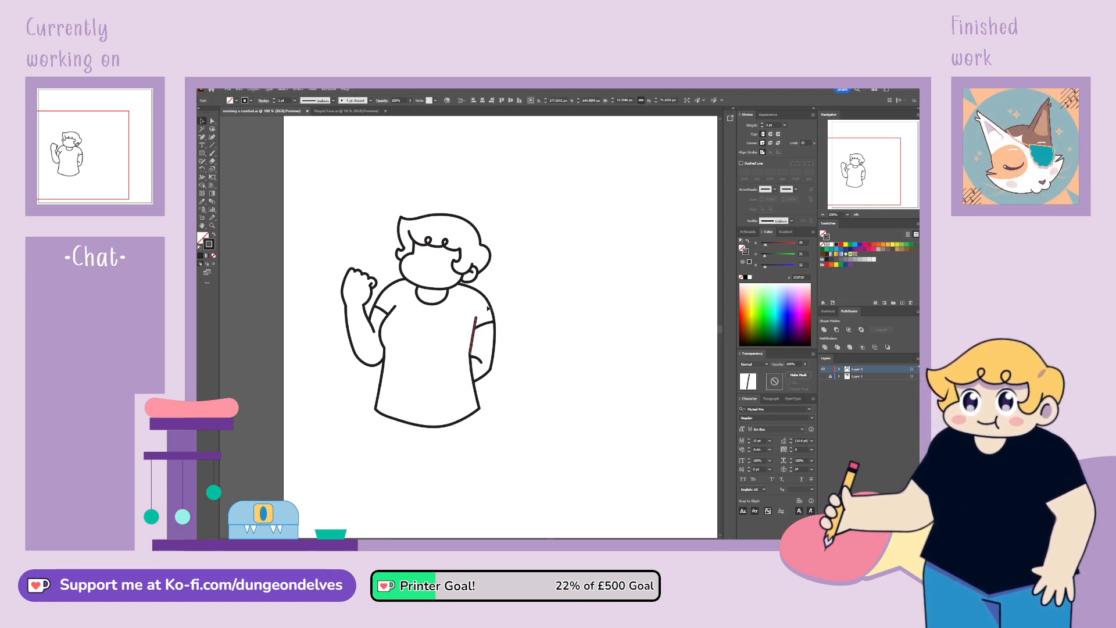
pyautogui.hotkey('ctrl', '=')
pyautogui.press('h')
pyautogui.moveTo(553, 334); pyautogui.dragTo(580, 340)
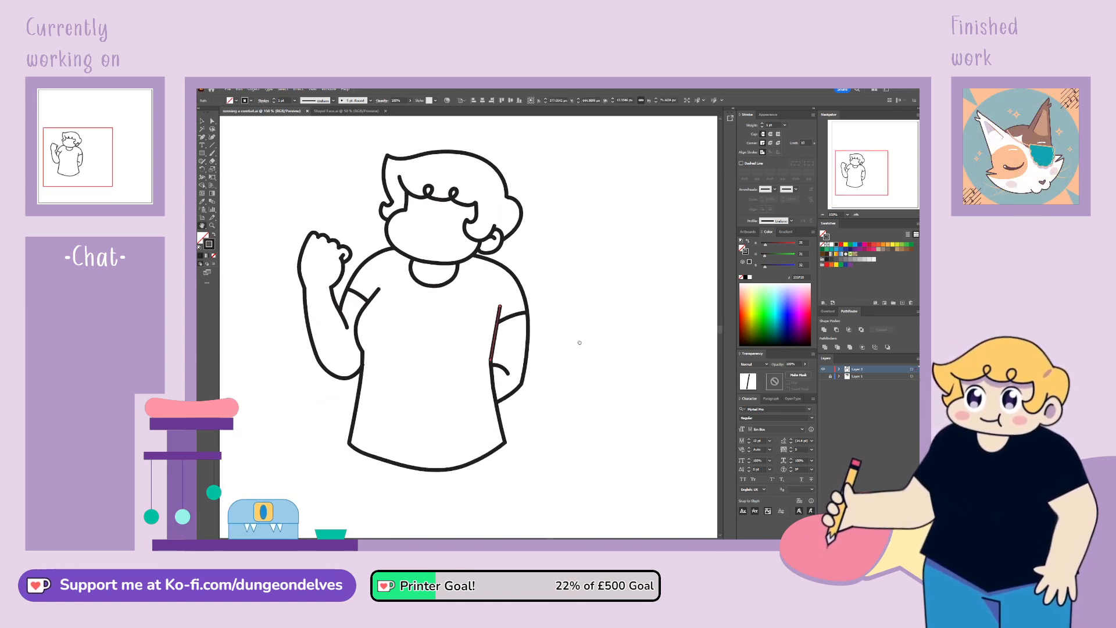
pyautogui.click(203, 124)
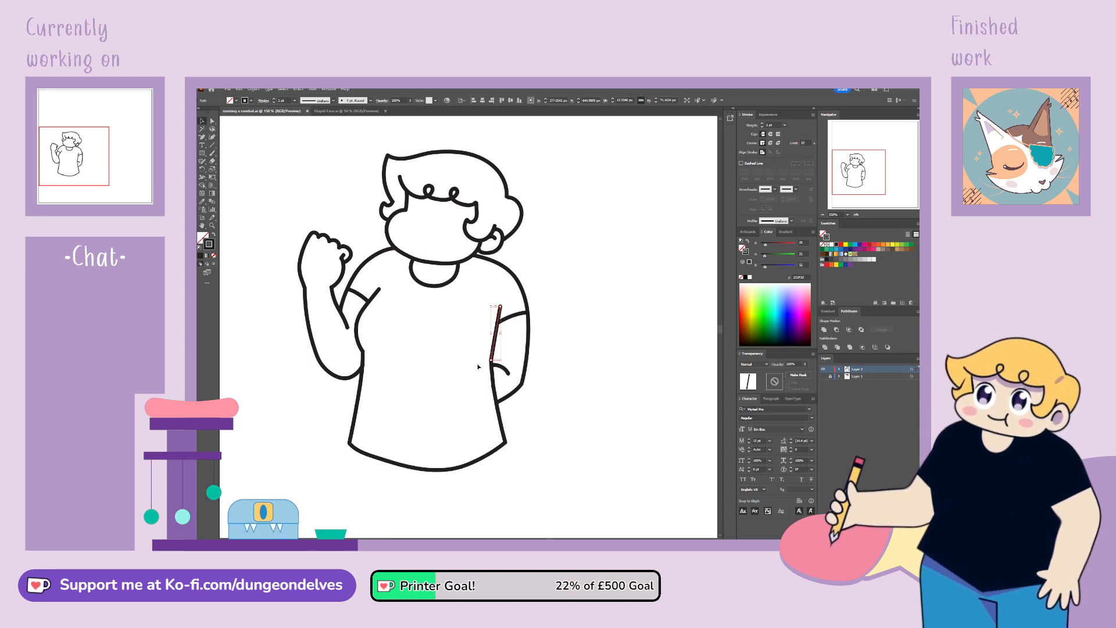
pyautogui.click(490, 353)
pyautogui.click(494, 343)
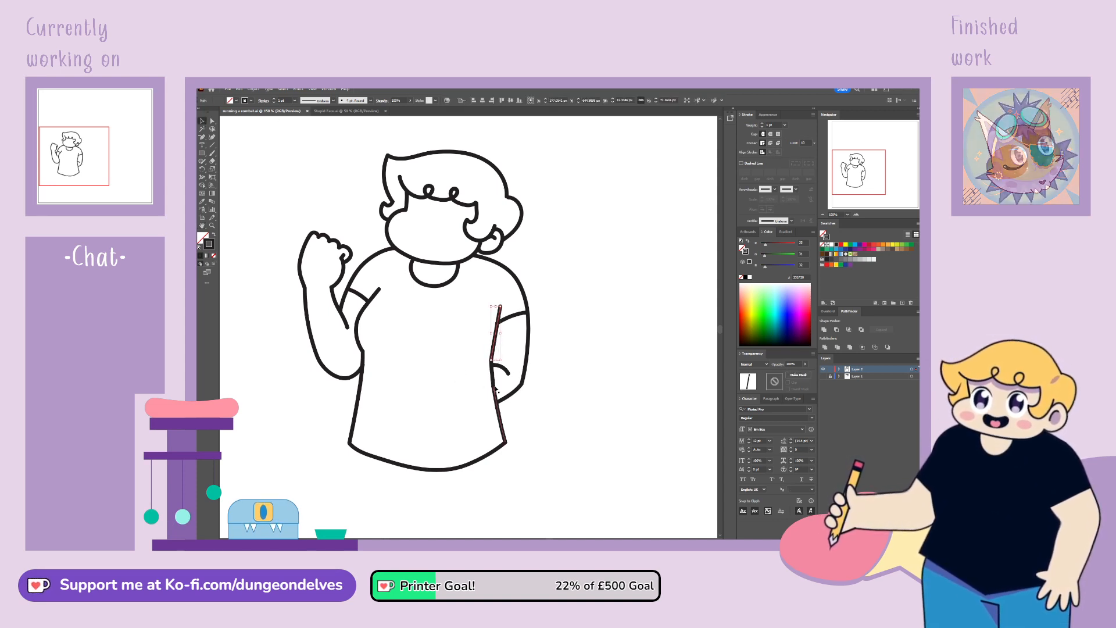
pyautogui.keyDown('shift'); pyautogui.click(500, 414); pyautogui.keyUp('shift')
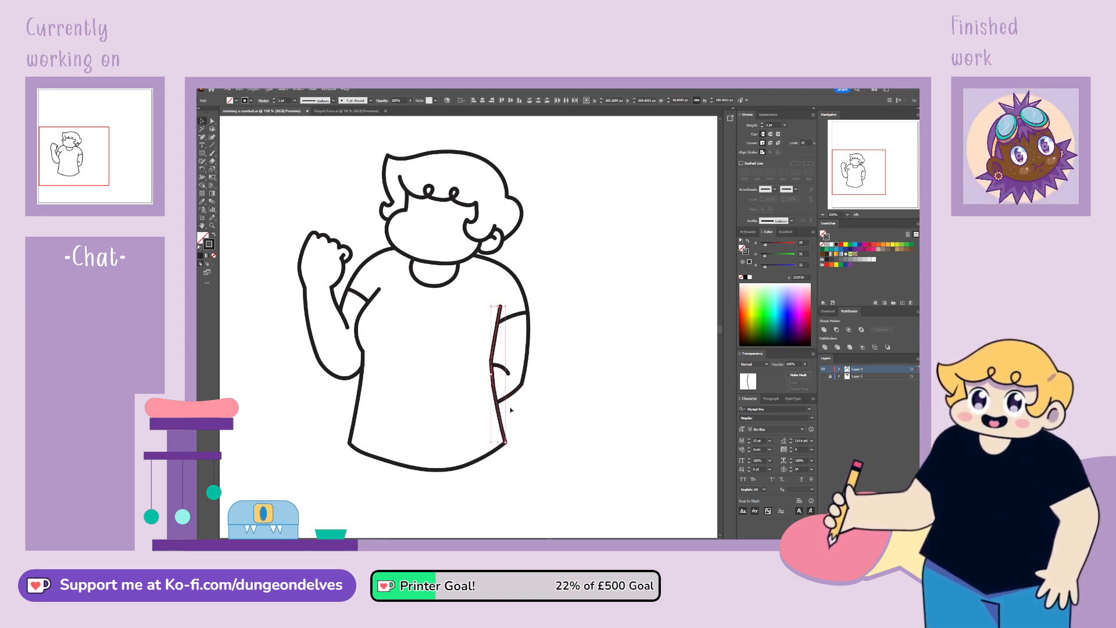
pyautogui.press('Delete')
# Step: Hide the lowered arm's line group in the layer
pyautogui.moveTo(475, 282); pyautogui.dragTo(561, 413)
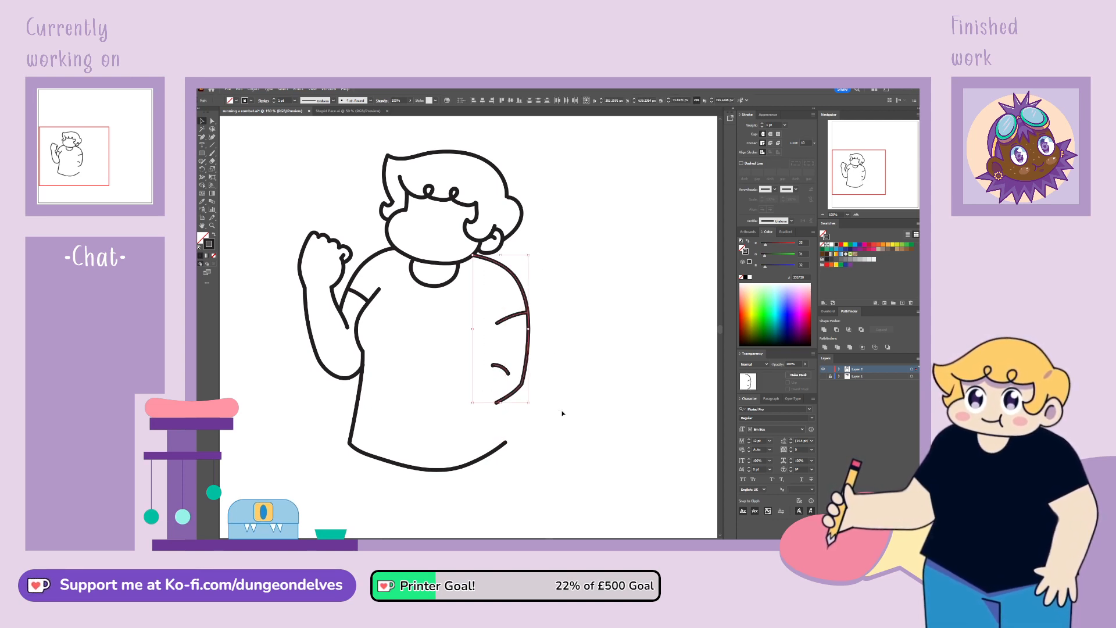
pyautogui.click(840, 369)
pyautogui.click(823, 425)
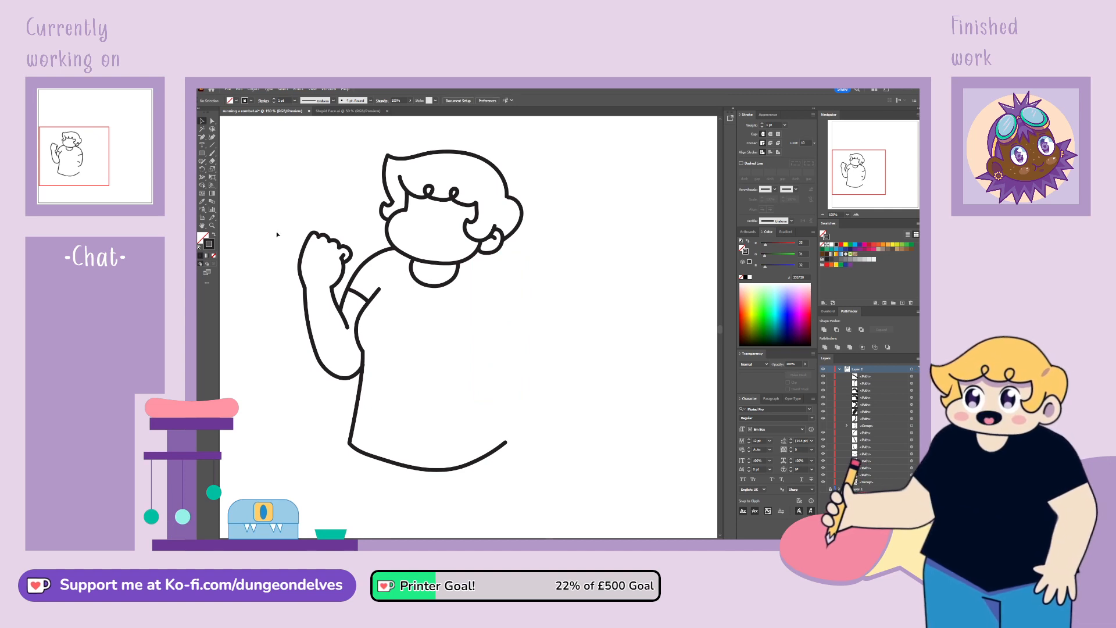
# Step: Draw a new shirt side with the Paintbrush, using a curved stroke to the waist and a straight stroke flaring toward the hem
pyautogui.click(212, 153)
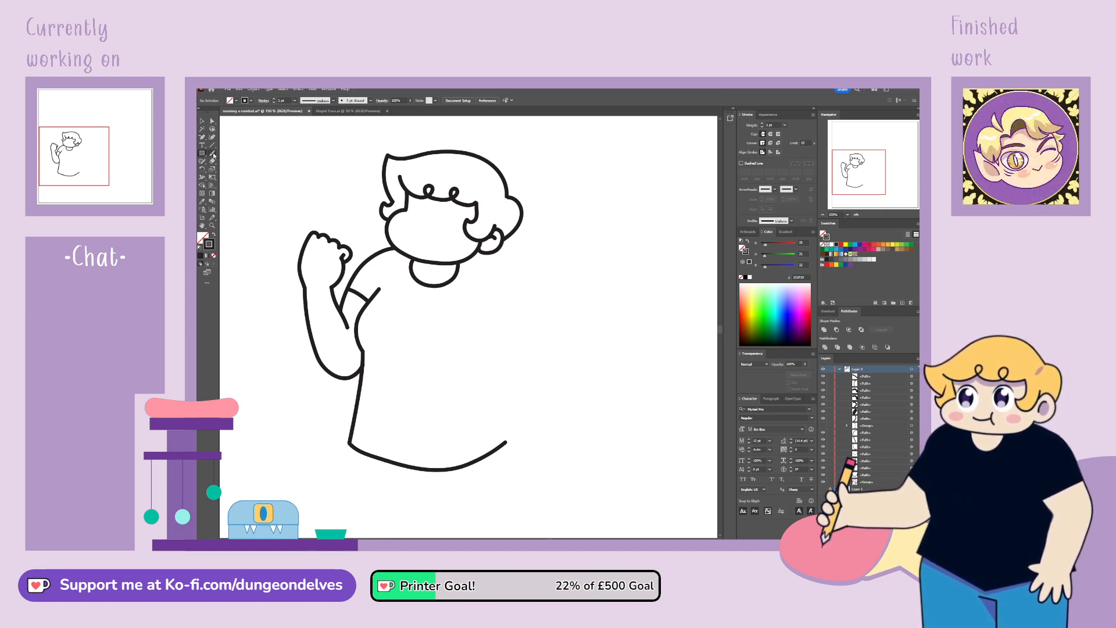
pyautogui.moveTo(511, 314)
pyautogui.mouseDown()
pyautogui.moveTo(498, 379)
pyautogui.moveTo(520, 424)
pyautogui.moveTo(511, 440)
pyautogui.mouseUp()
pyautogui.hotkey('ctrl', 'z')
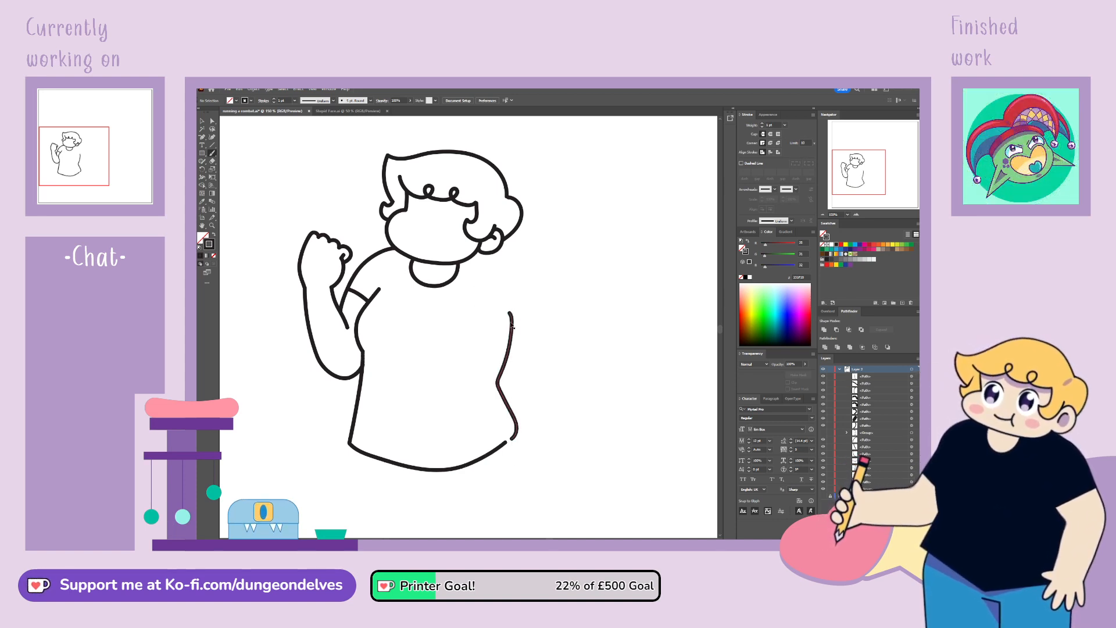
pyautogui.moveTo(510, 311)
pyautogui.mouseDown()
pyautogui.moveTo(500, 373)
pyautogui.moveTo(521, 429)
pyautogui.mouseUp()
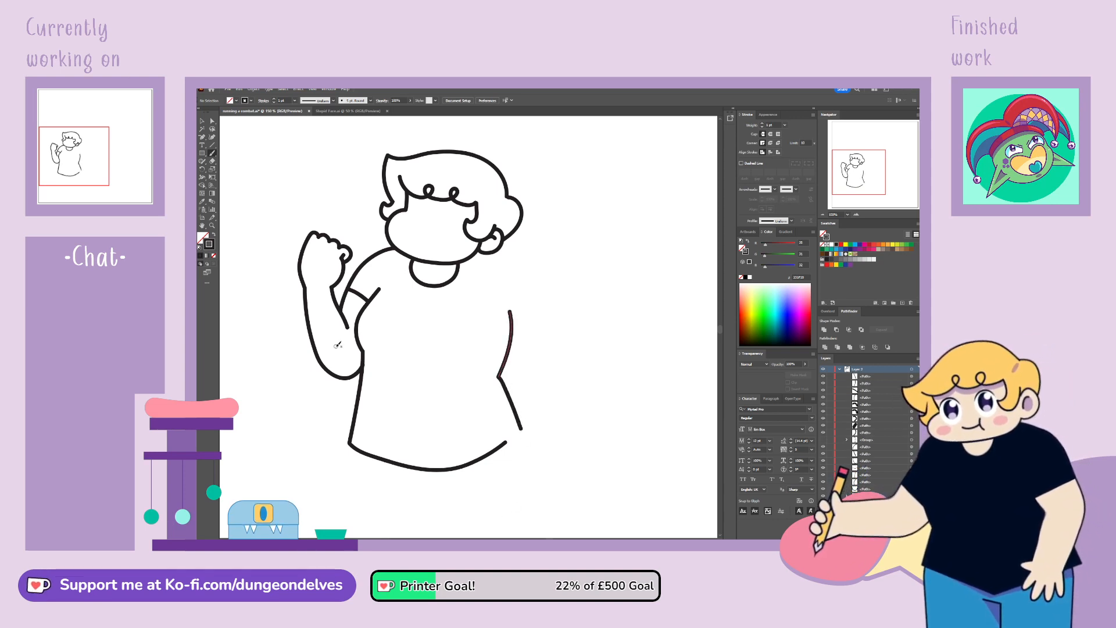
pyautogui.hotkey('ctrl', 'z')
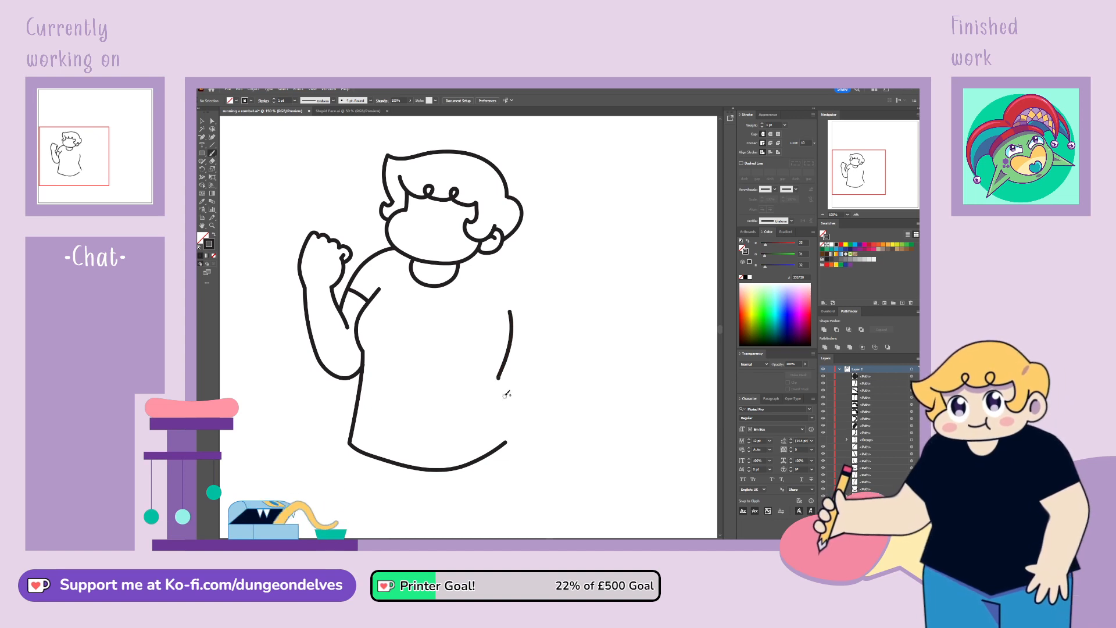
pyautogui.moveTo(498, 378); pyautogui.dragTo(521, 424)
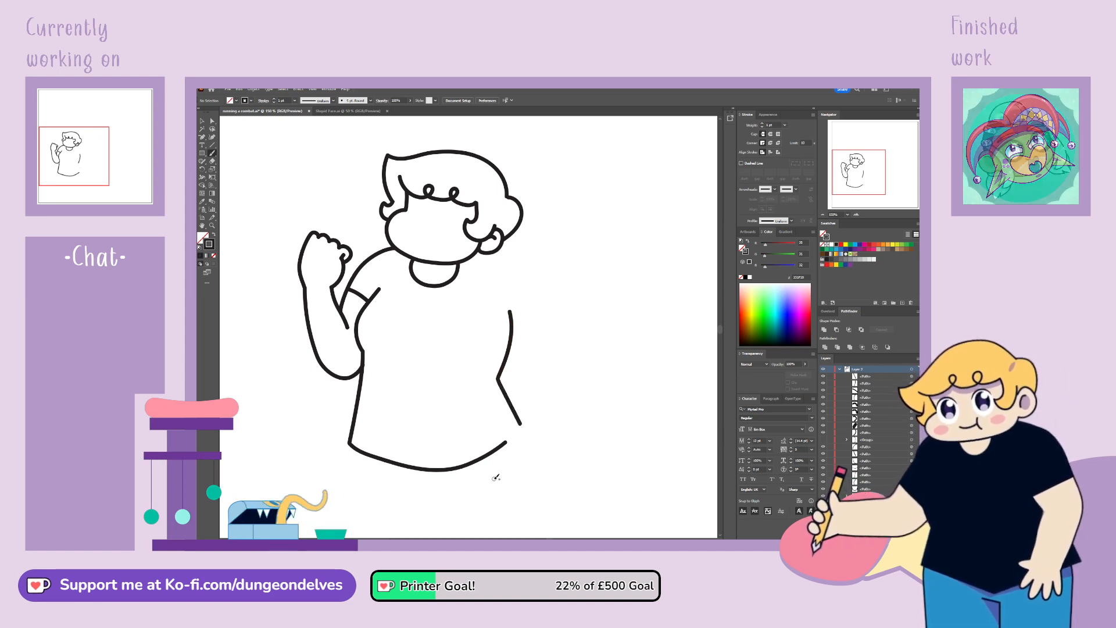
# Step: Extend the shirt hem's end point to meet the new side line and smooth the hem's curve
pyautogui.click(212, 122)
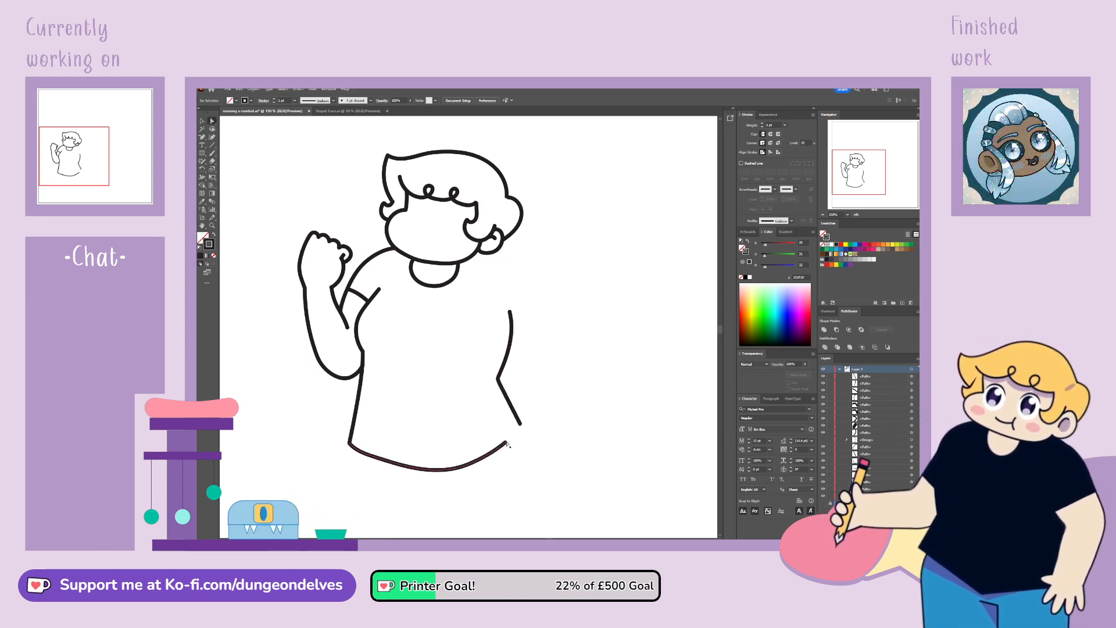
pyautogui.moveTo(507, 442)
pyautogui.mouseDown()
pyautogui.moveTo(520, 425)
pyautogui.moveTo(487, 457)
pyautogui.mouseUp()
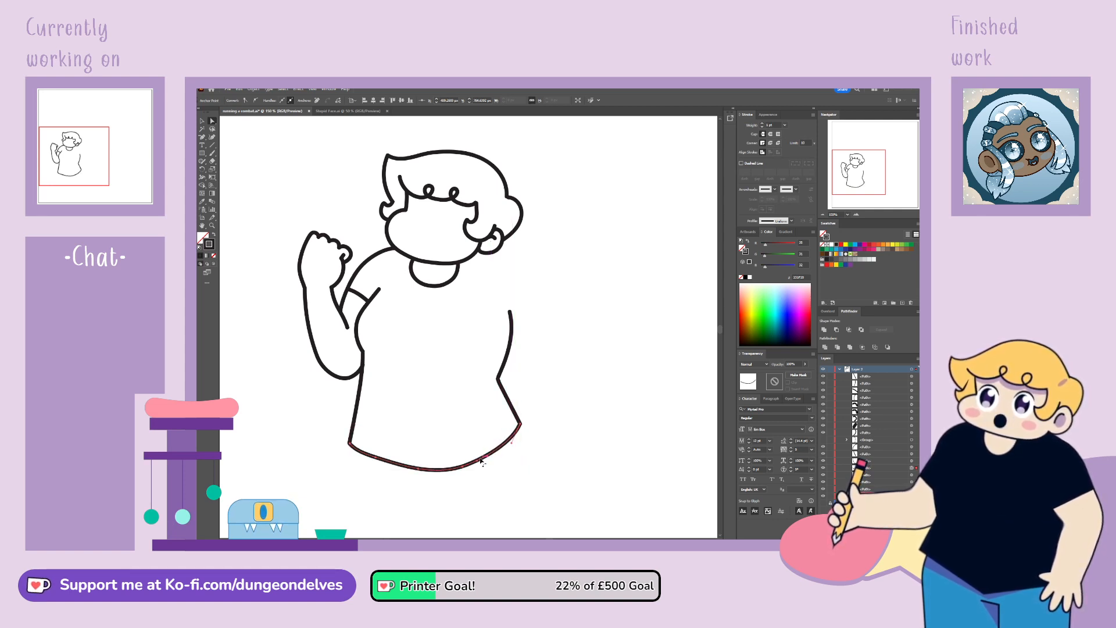
pyautogui.click(486, 465)
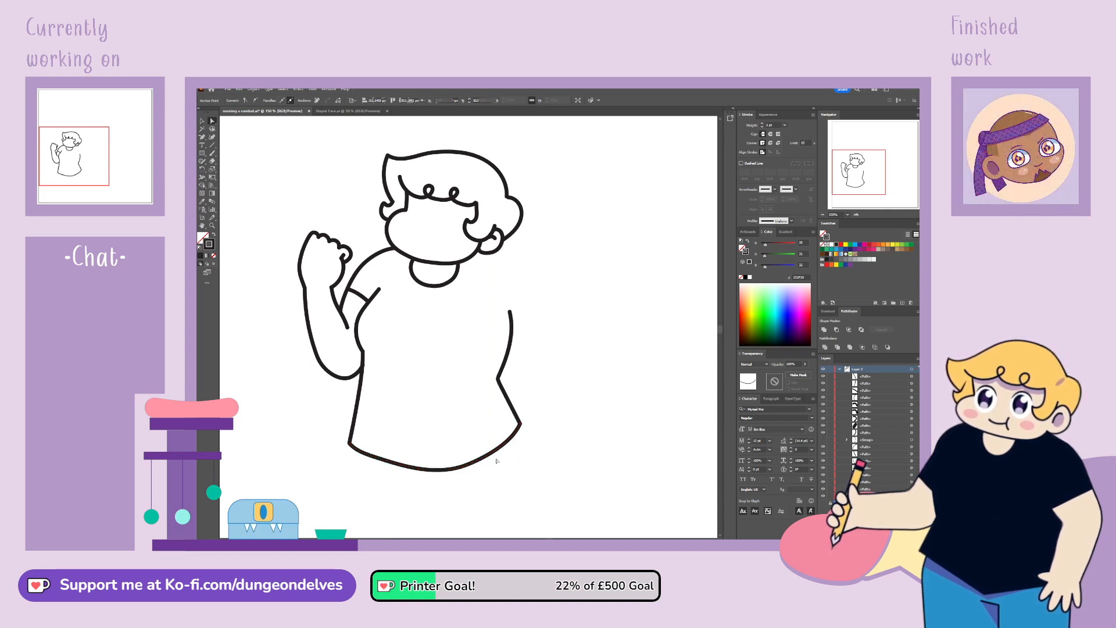
pyautogui.click(490, 457)
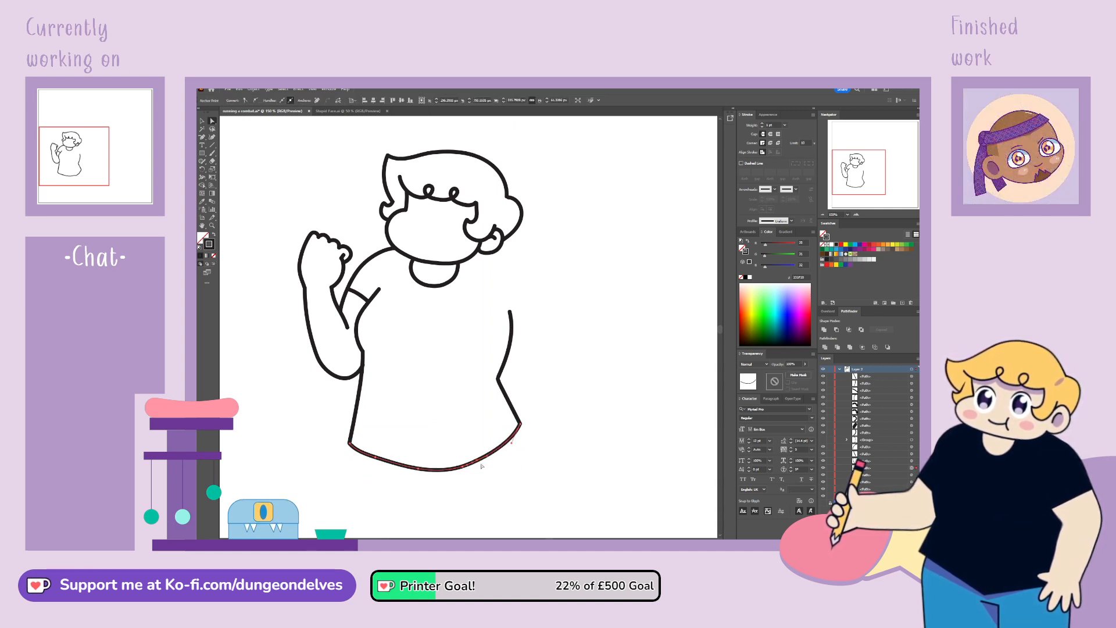
pyautogui.moveTo(478, 460); pyautogui.dragTo(485, 457)
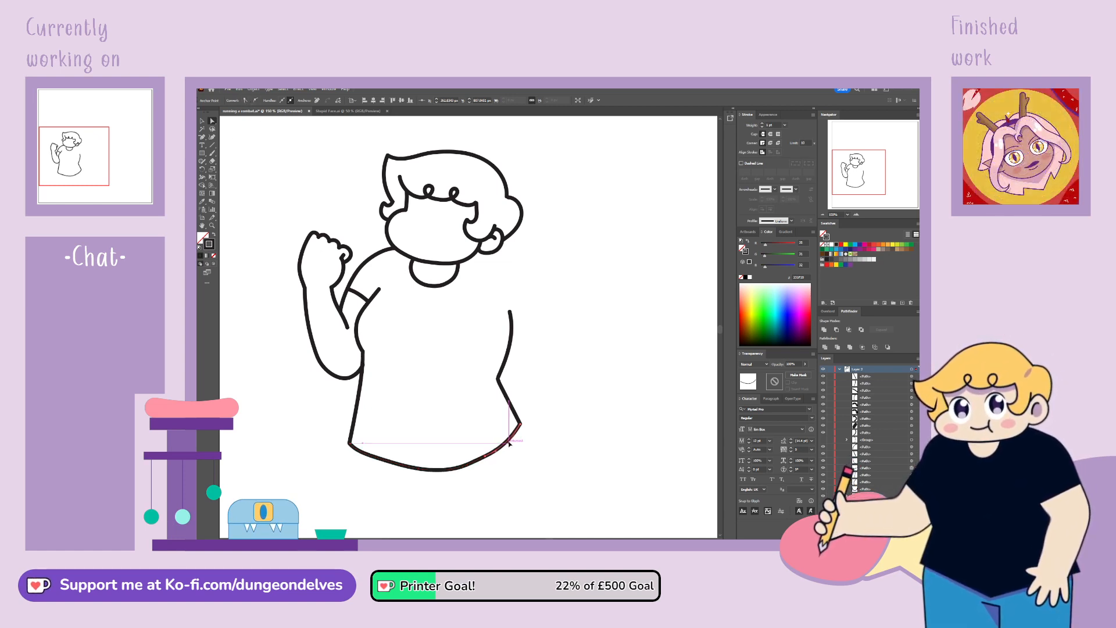
pyautogui.click(202, 136)
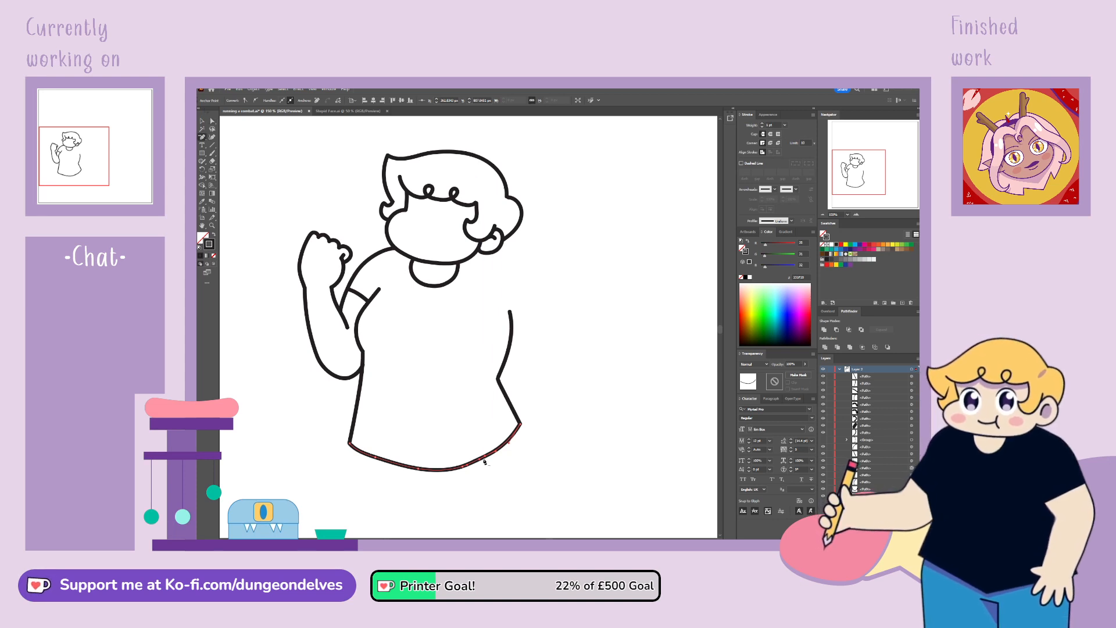
pyautogui.click(212, 122)
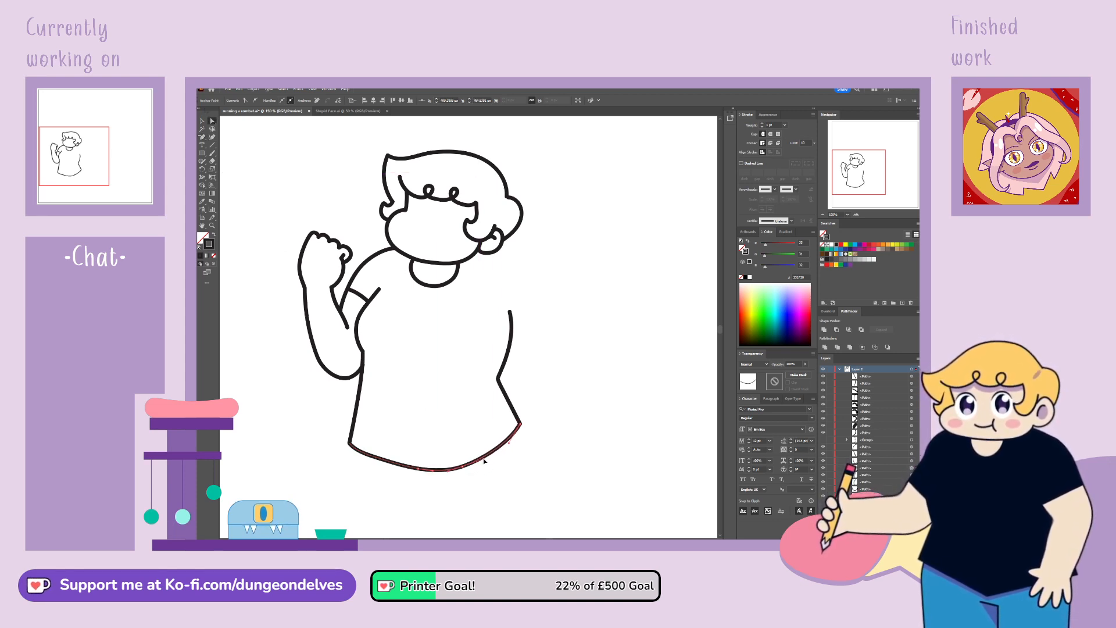
pyautogui.click(527, 442)
# Step: Show the hidden lowered arm group and rotate it outward so the sleeve meets the new shirt side
pyautogui.click(823, 441)
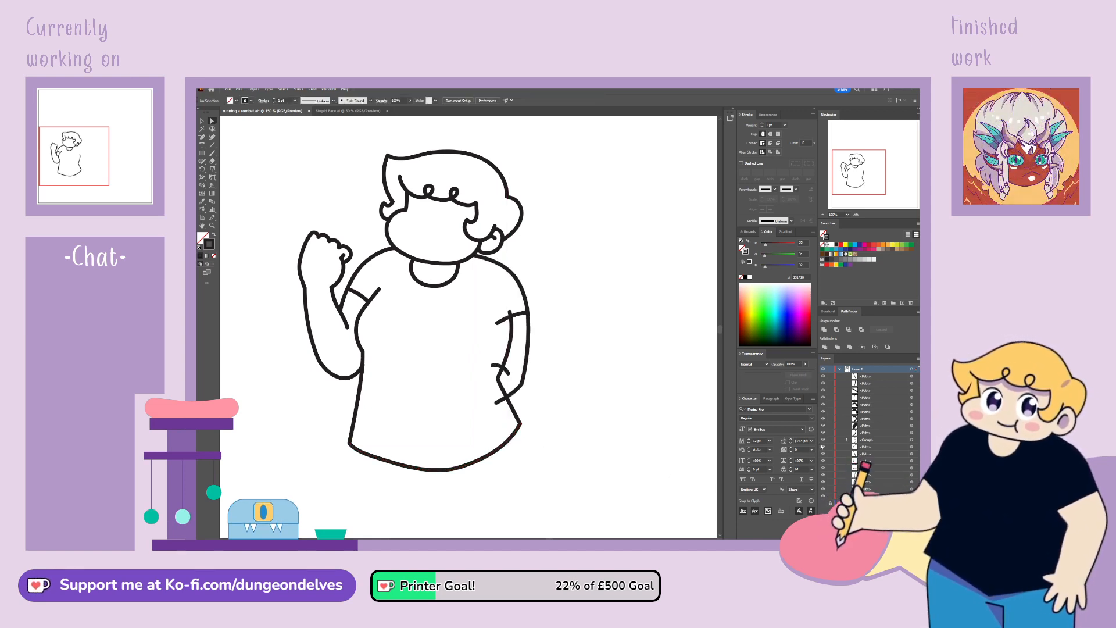
pyautogui.click(203, 121)
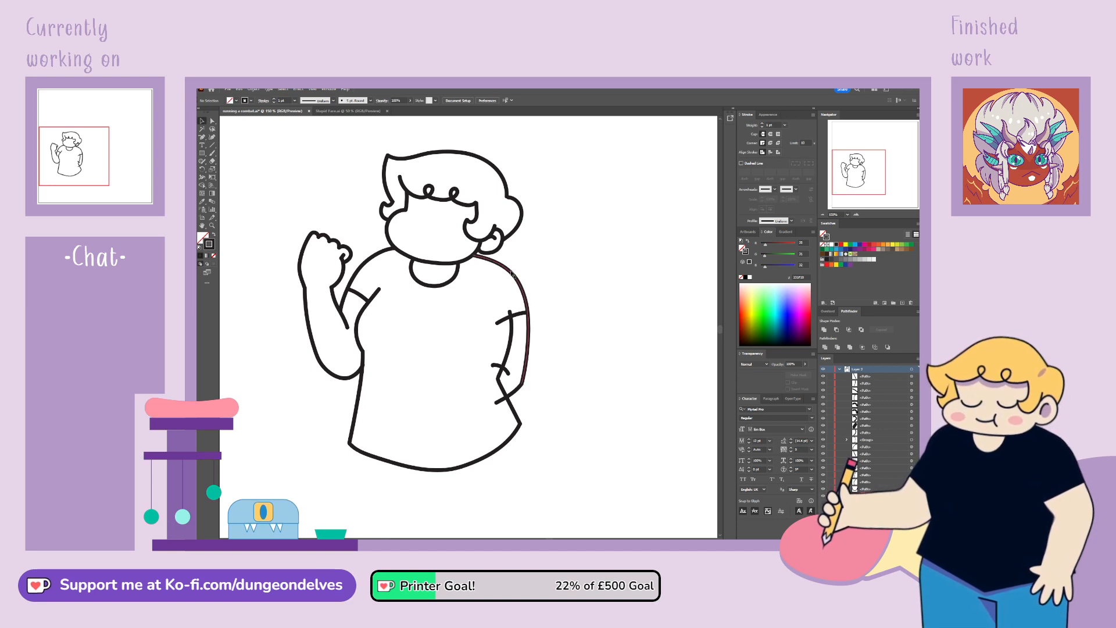
pyautogui.click(515, 275)
pyautogui.click(202, 169)
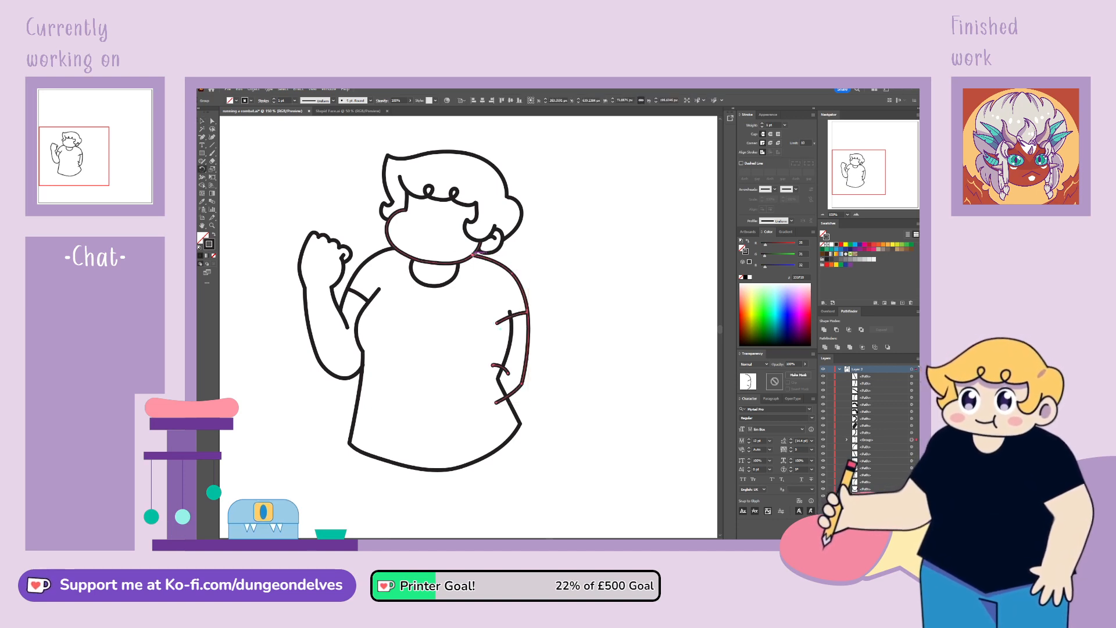
pyautogui.moveTo(550, 407); pyautogui.dragTo(585, 391)
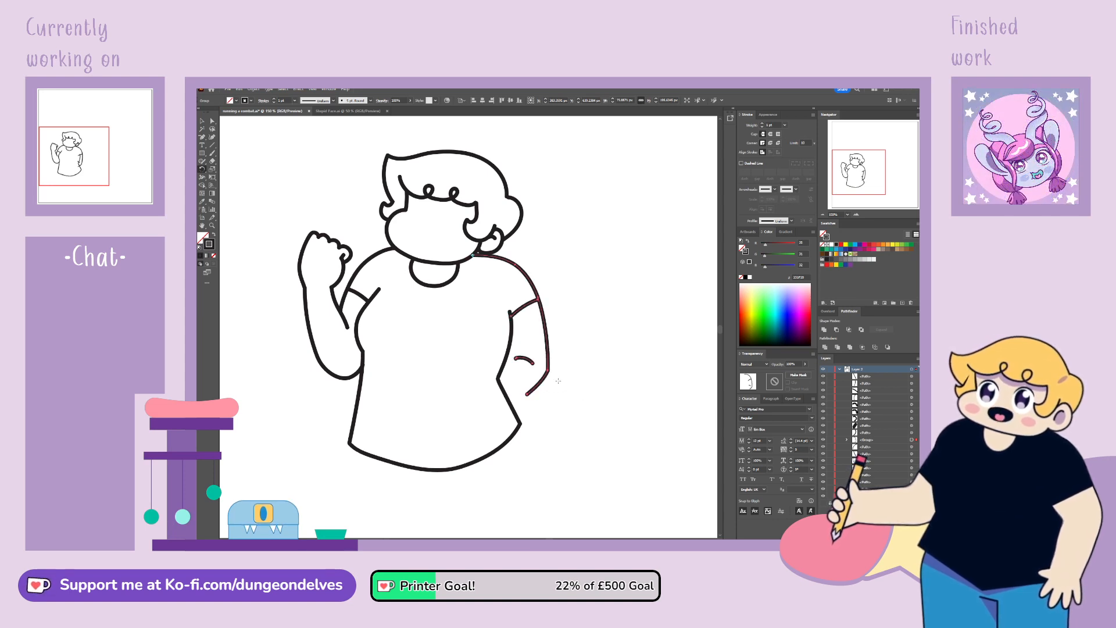
# Step: Reshape the lowered arm's outer line at the neck and shoulder by adjusting its anchor points and handles
pyautogui.click(214, 120)
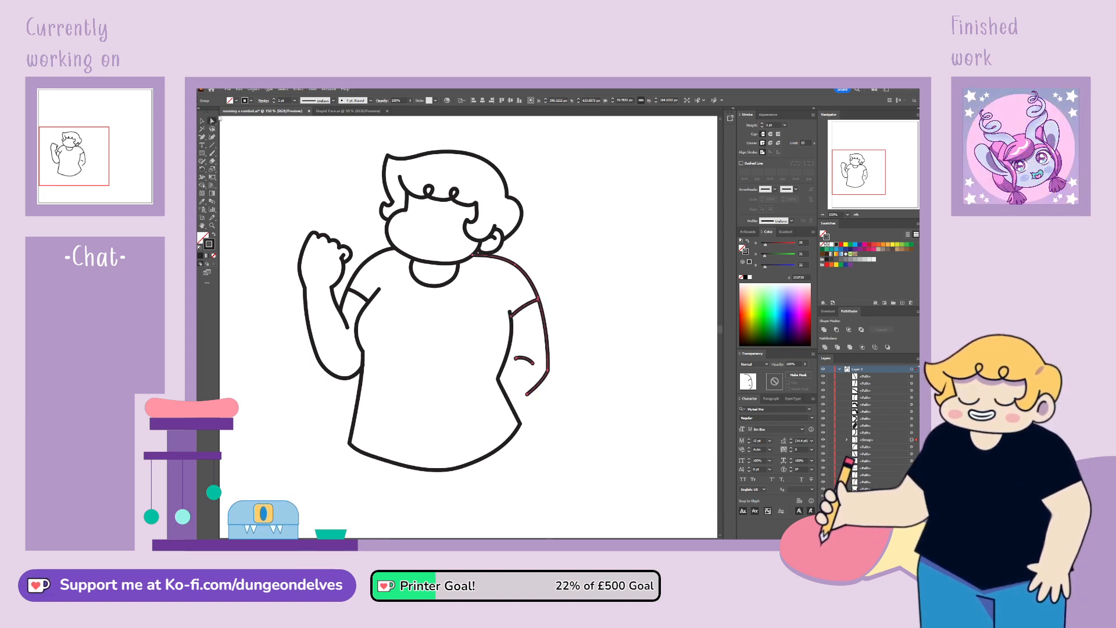
pyautogui.click(480, 260)
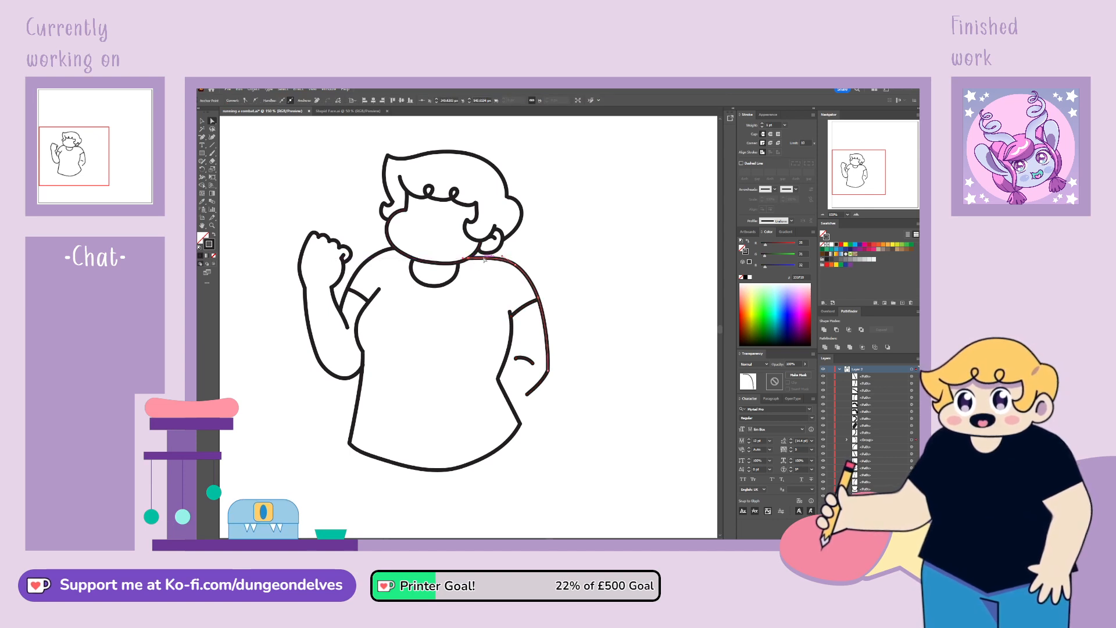
pyautogui.moveTo(488, 257); pyautogui.dragTo(486, 254)
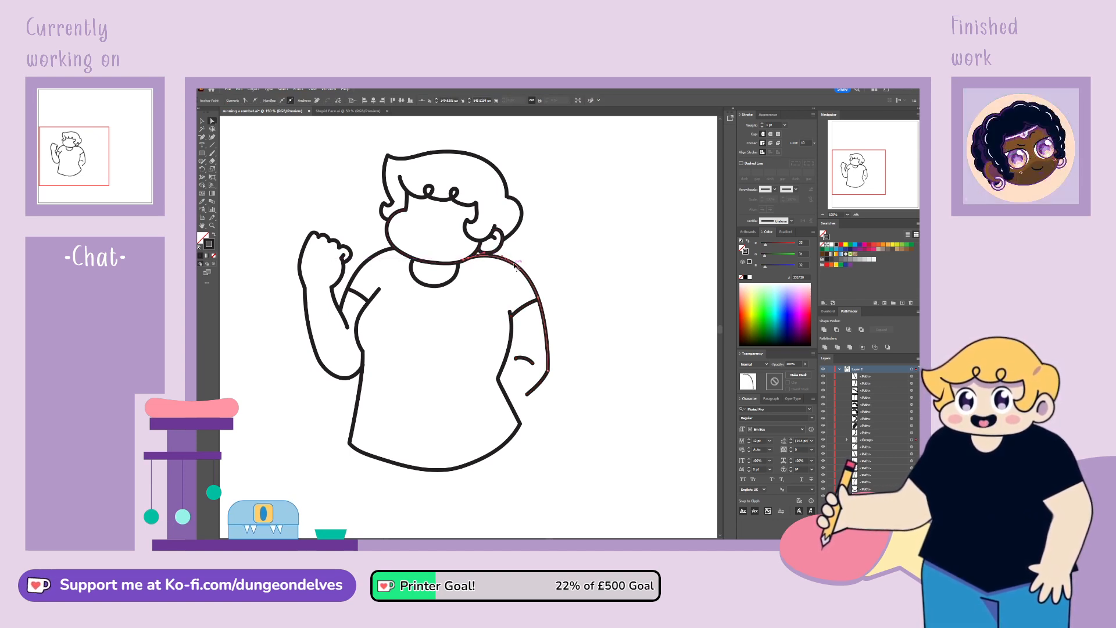
pyautogui.click(565, 293)
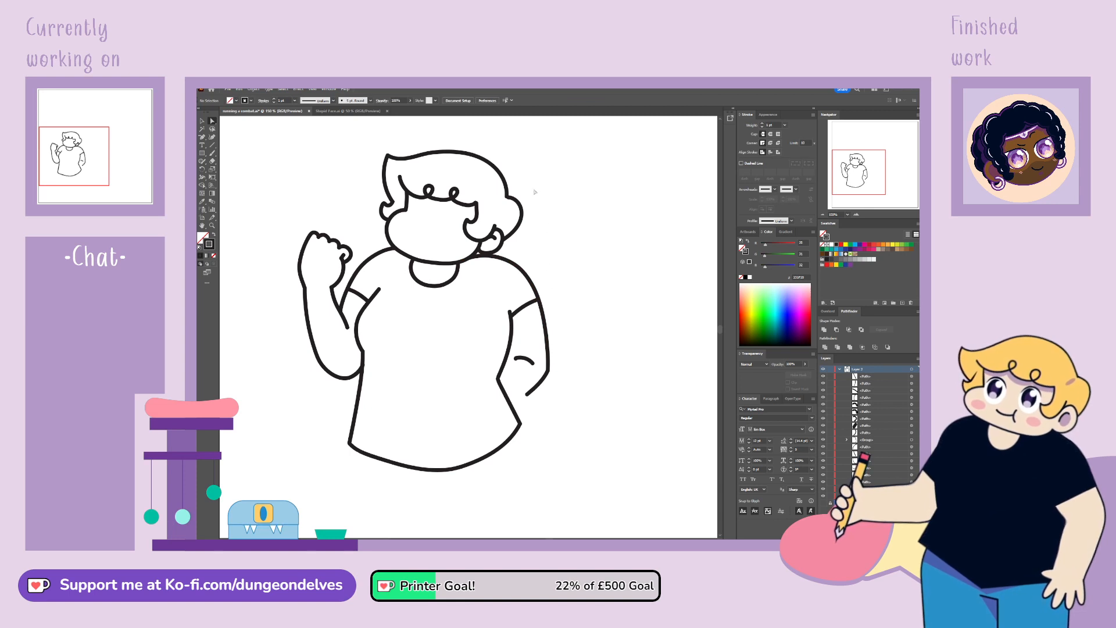
pyautogui.click(535, 288)
pyautogui.click(551, 293)
pyautogui.moveTo(551, 290); pyautogui.dragTo(533, 302)
pyautogui.moveTo(516, 264); pyautogui.dragTo(511, 265)
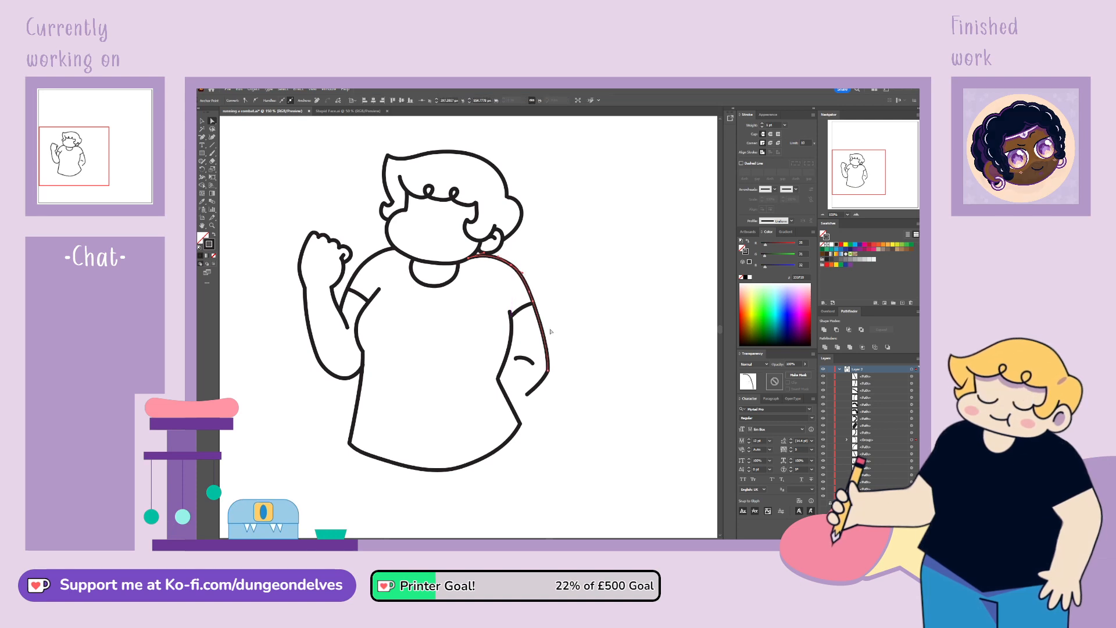
pyautogui.click(558, 270)
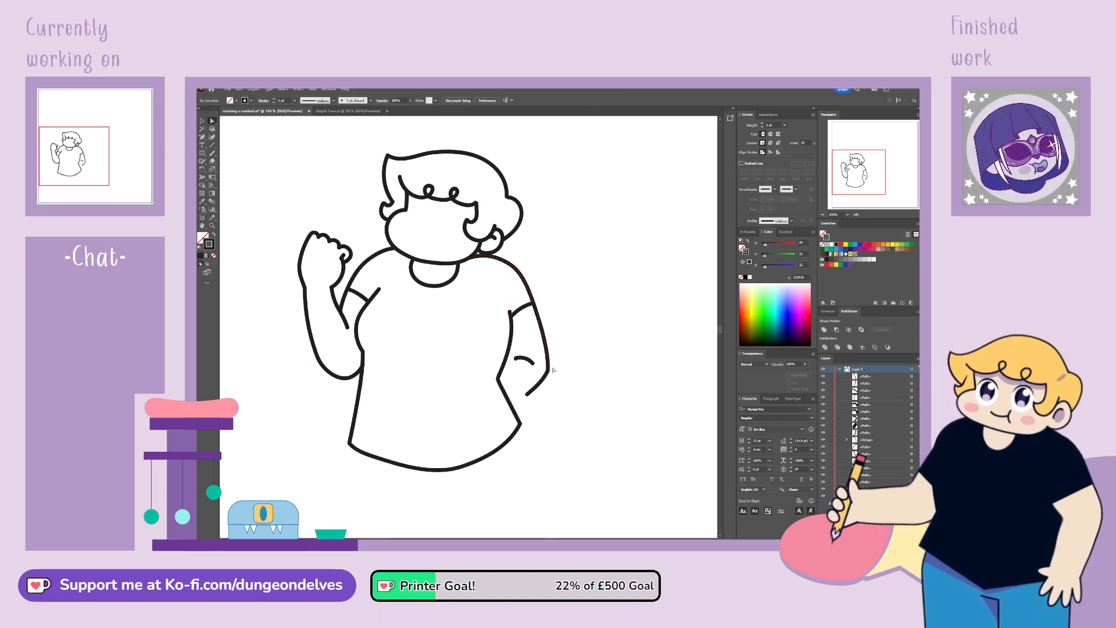
# Step: Delete the short curved crease line inside the lowered arm
pyautogui.click(203, 121)
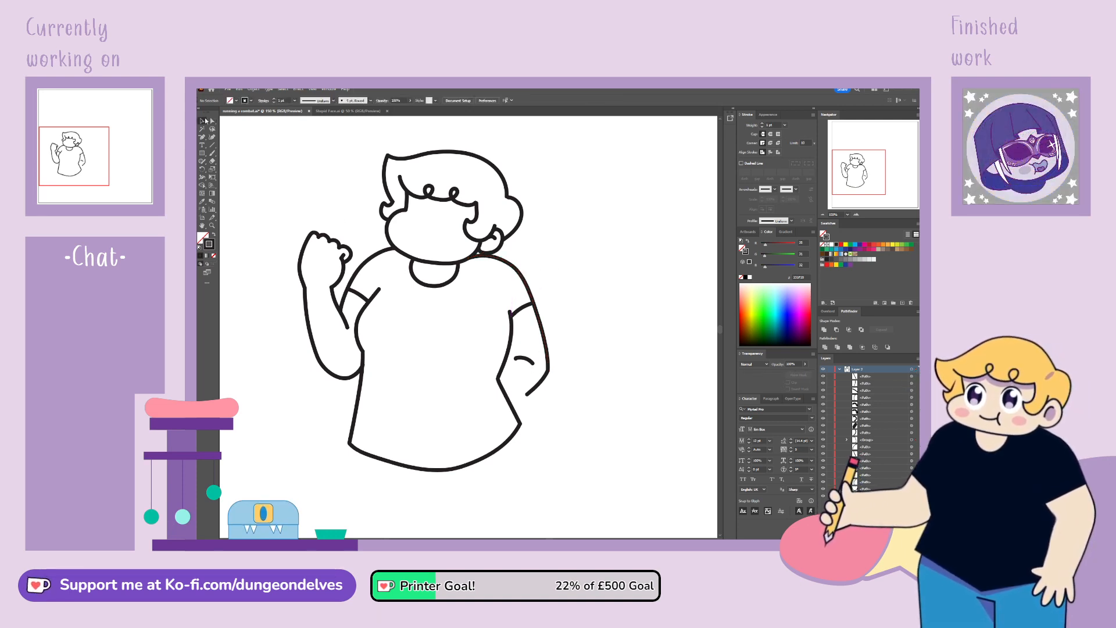
pyautogui.click(545, 336)
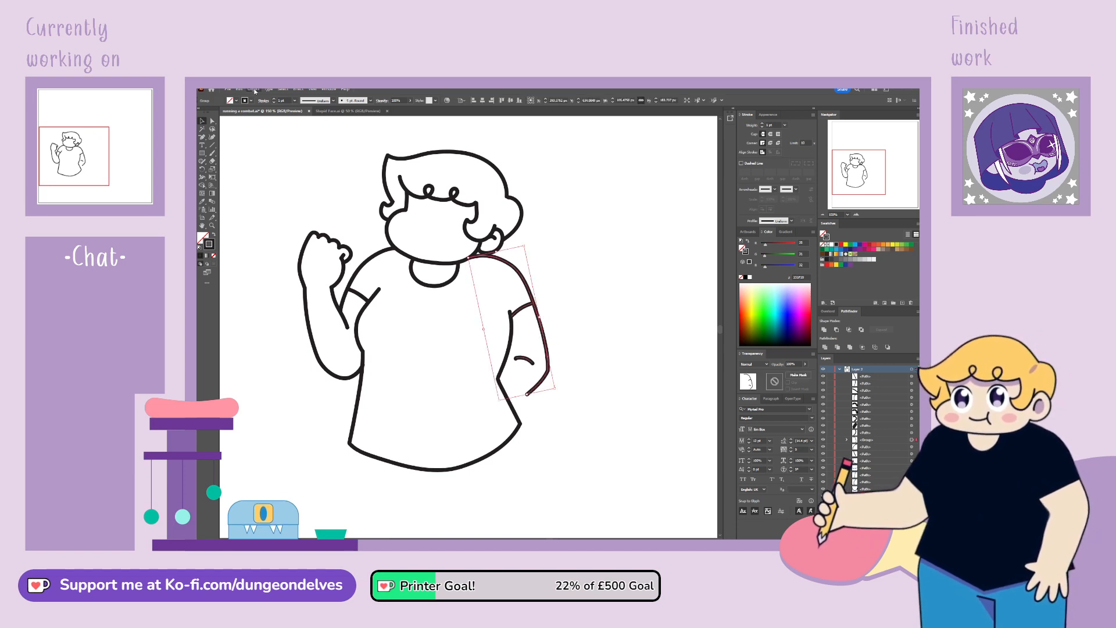
pyautogui.click(526, 359)
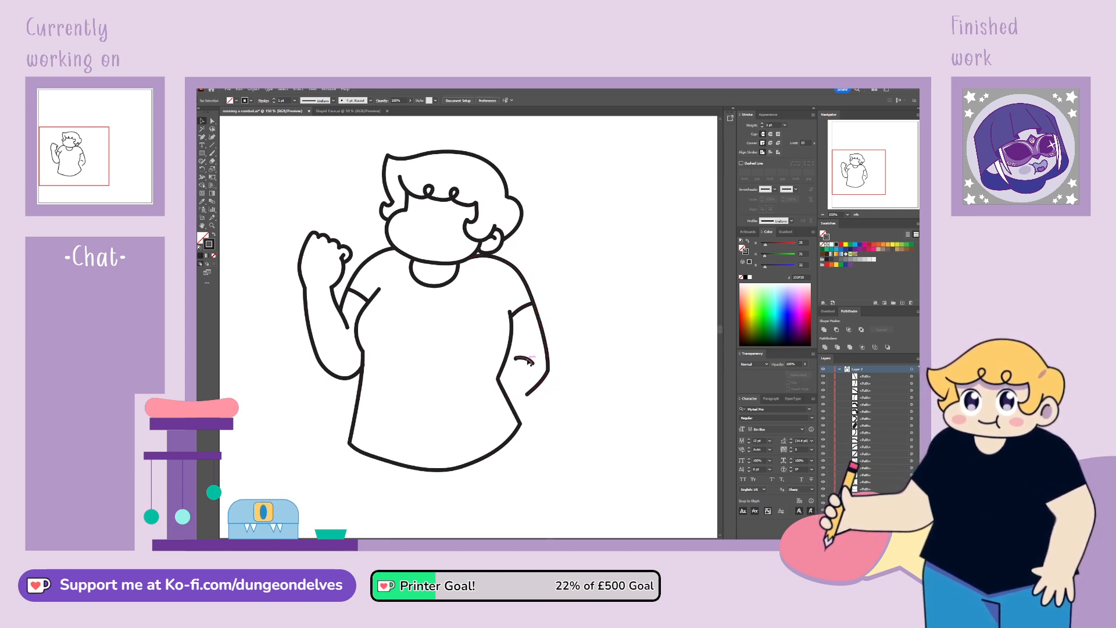
pyautogui.press('Delete')
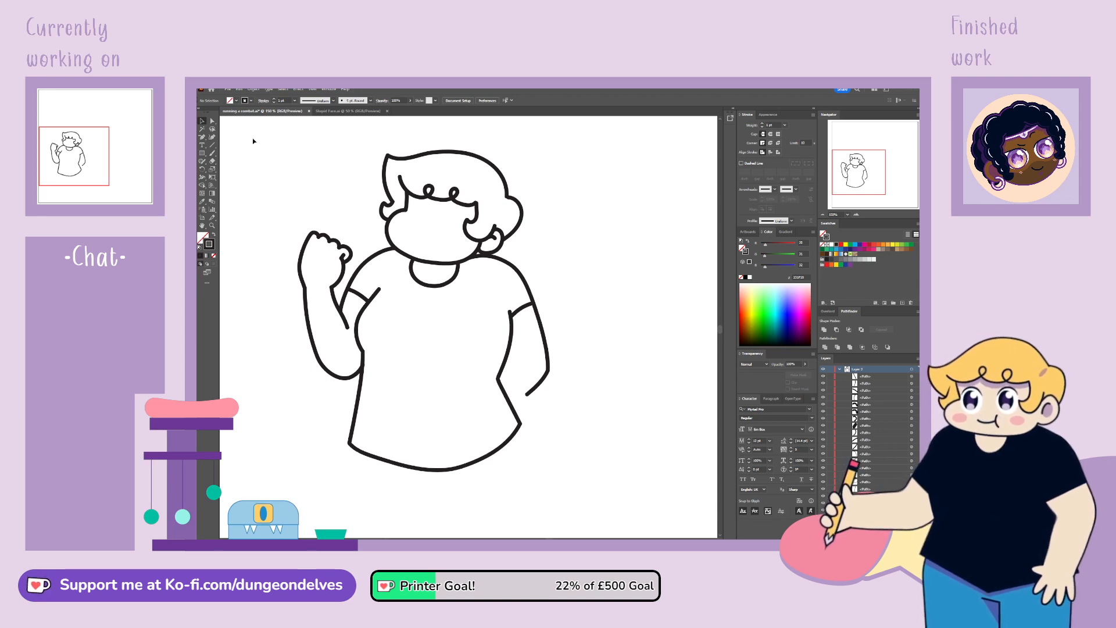
# Step: Flatten the curve of the lowered arm's sleeve hem line by adjusting its anchor points with the Direct Selection tool
pyautogui.click(522, 314)
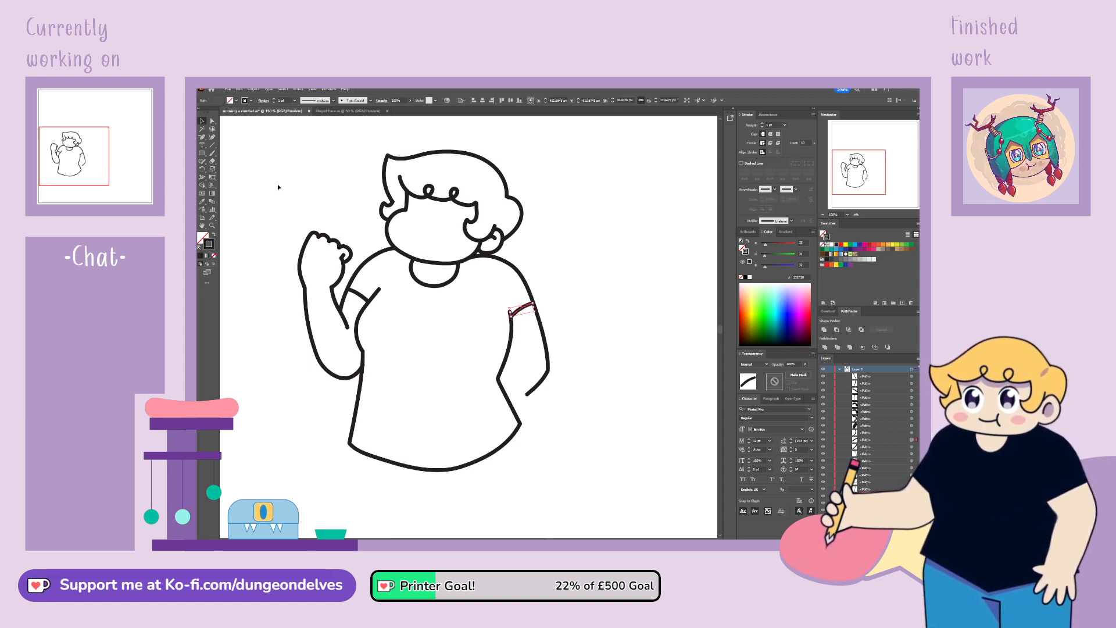
pyautogui.click(213, 121)
pyautogui.click(517, 309)
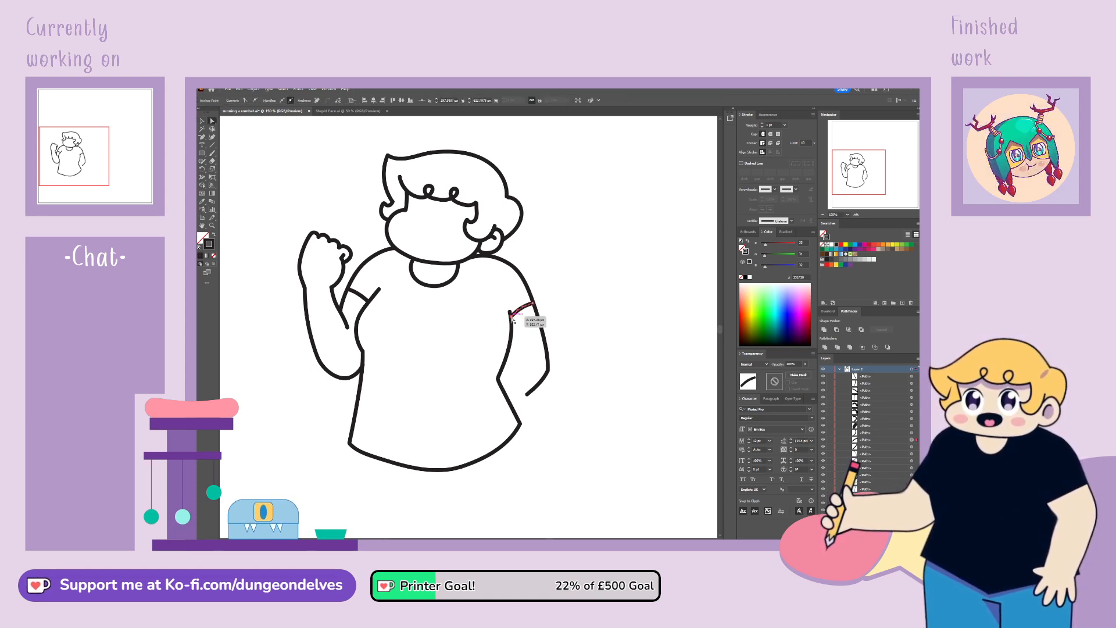
pyautogui.moveTo(517, 308); pyautogui.dragTo(531, 303)
pyautogui.click(566, 290)
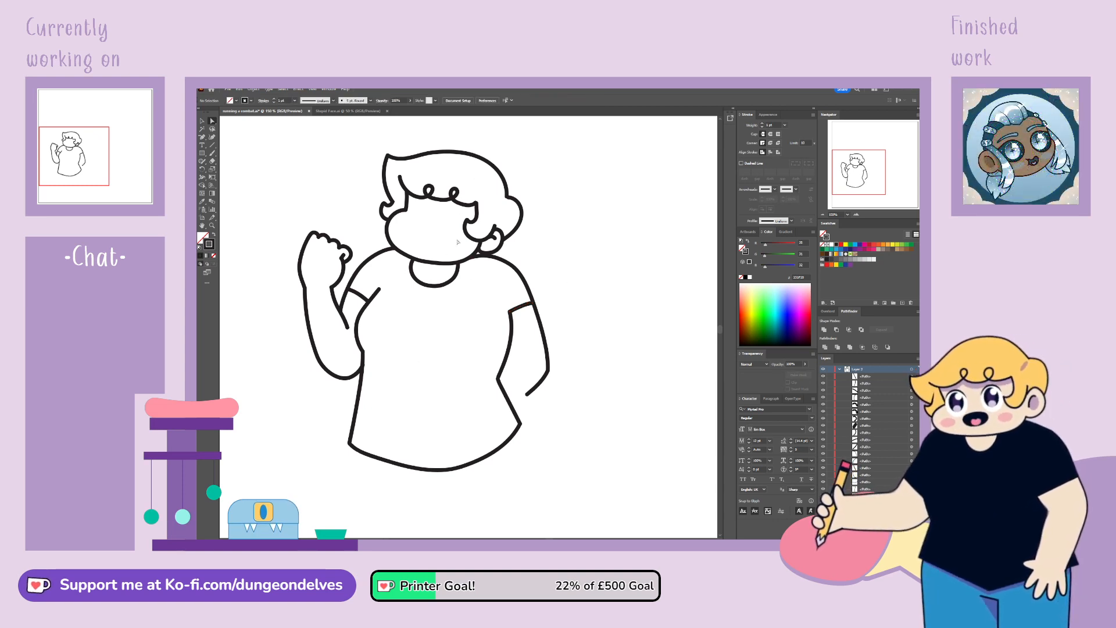
# Step: Extend the loose end of the lowered arm's forearm line until it meets the shirt's side line
pyautogui.click(496, 371)
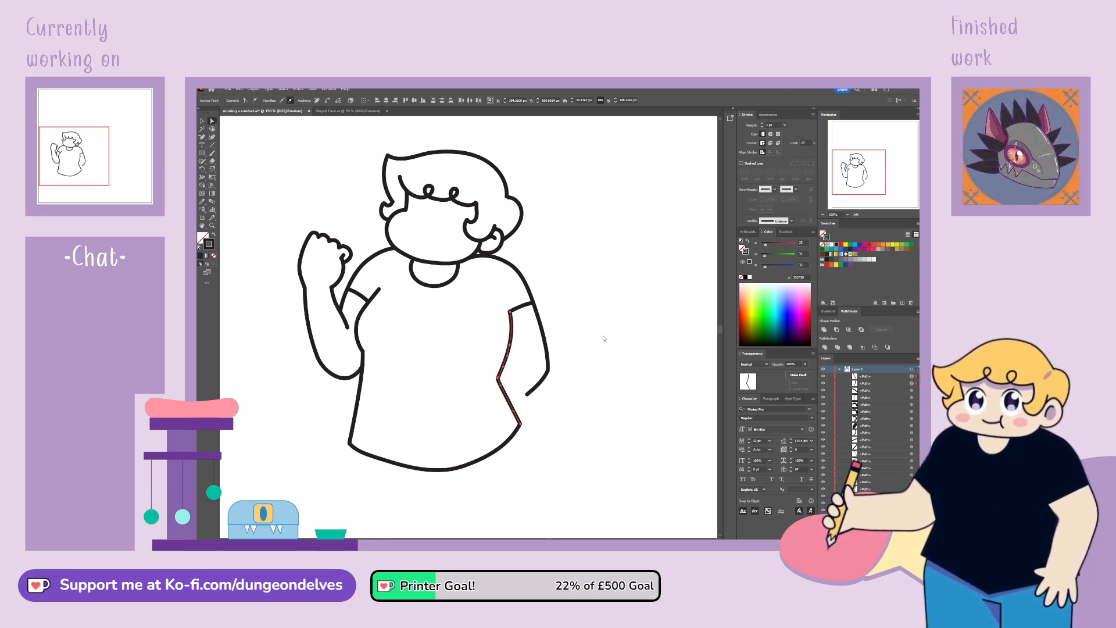
pyautogui.click(602, 361)
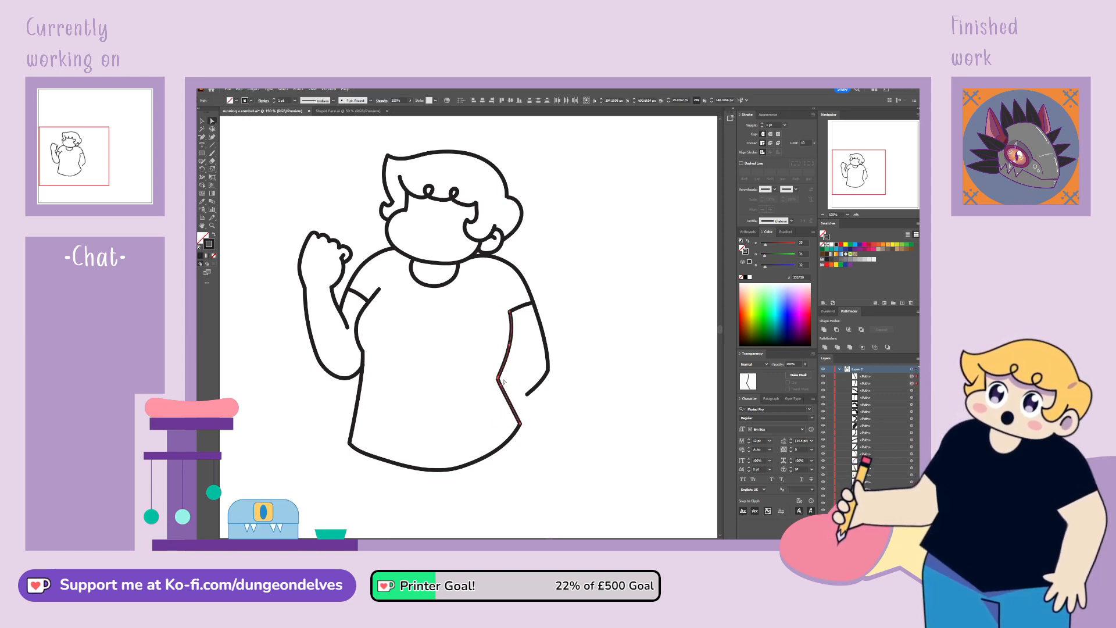
pyautogui.click(506, 356)
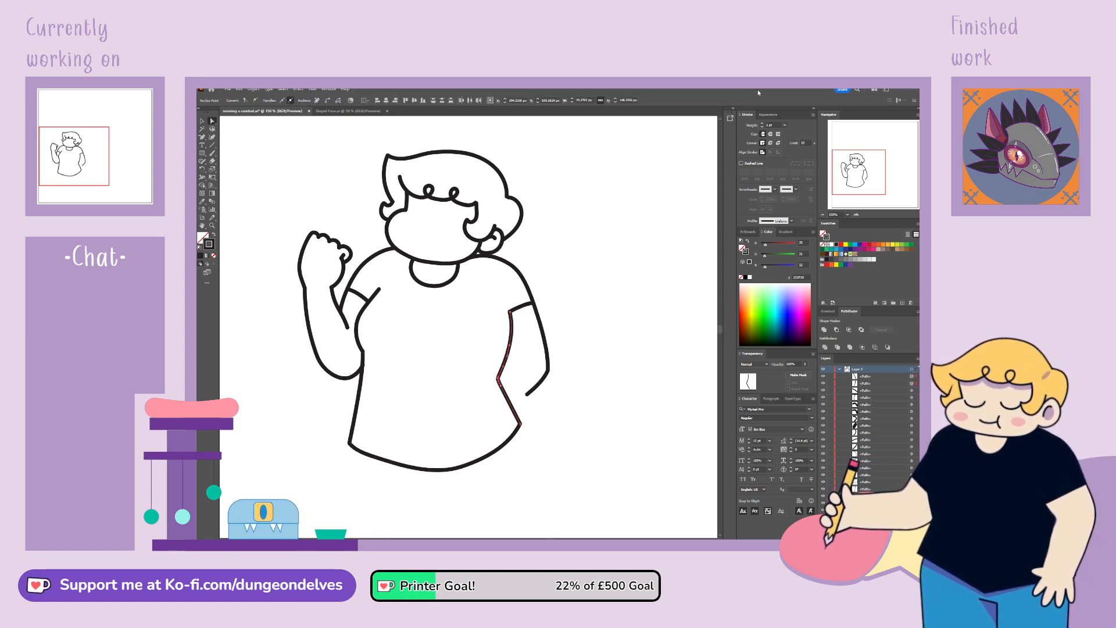
pyautogui.click(598, 332)
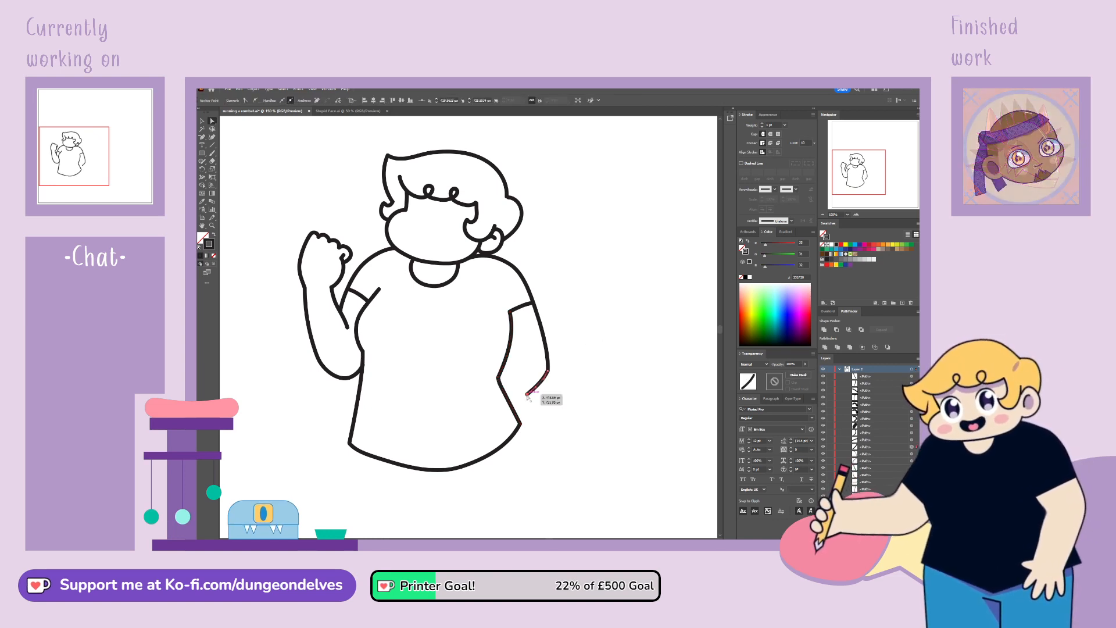
pyautogui.moveTo(528, 395); pyautogui.dragTo(514, 410)
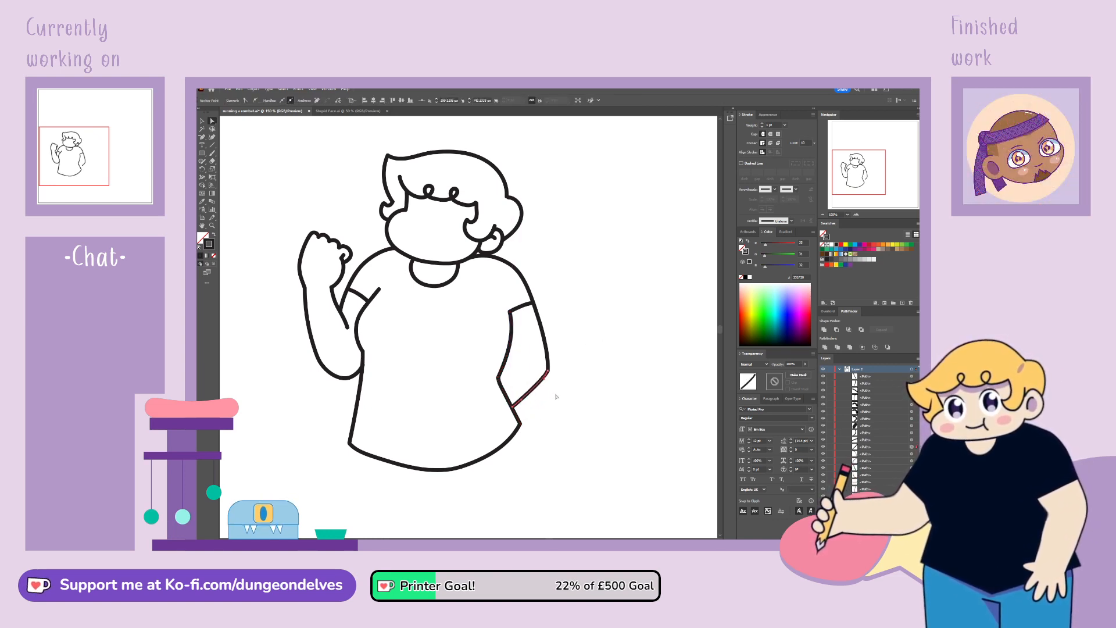
pyautogui.click(570, 405)
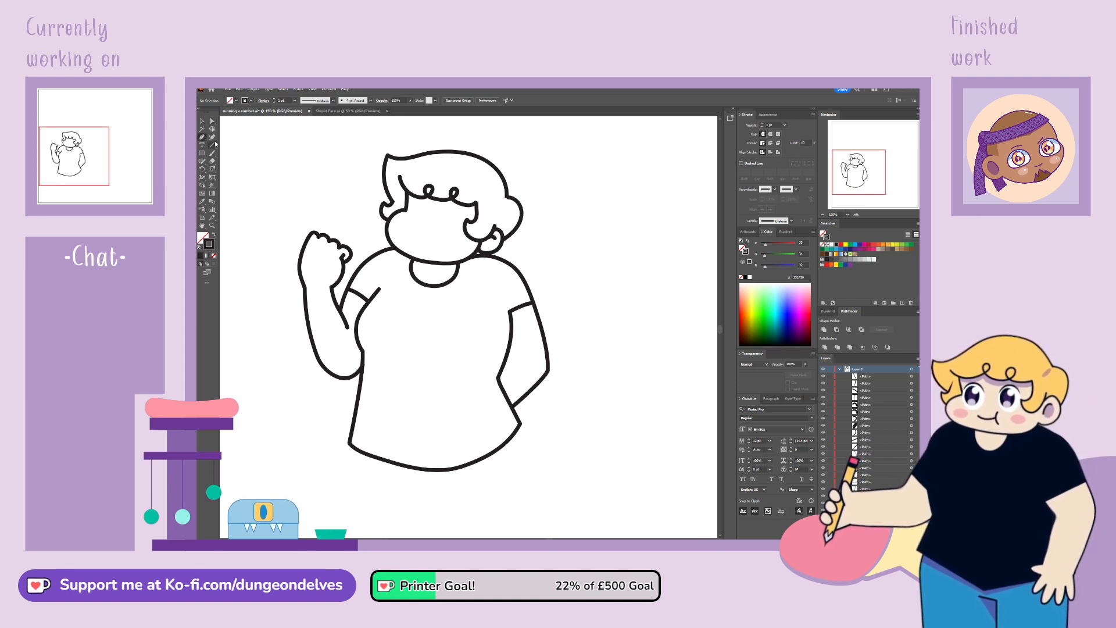
# Step: Try a short bent elbow crease from the shirt's waist into the lowered arm with the Pen tool, matching the outline's brush stroke
pyautogui.click(528, 365)
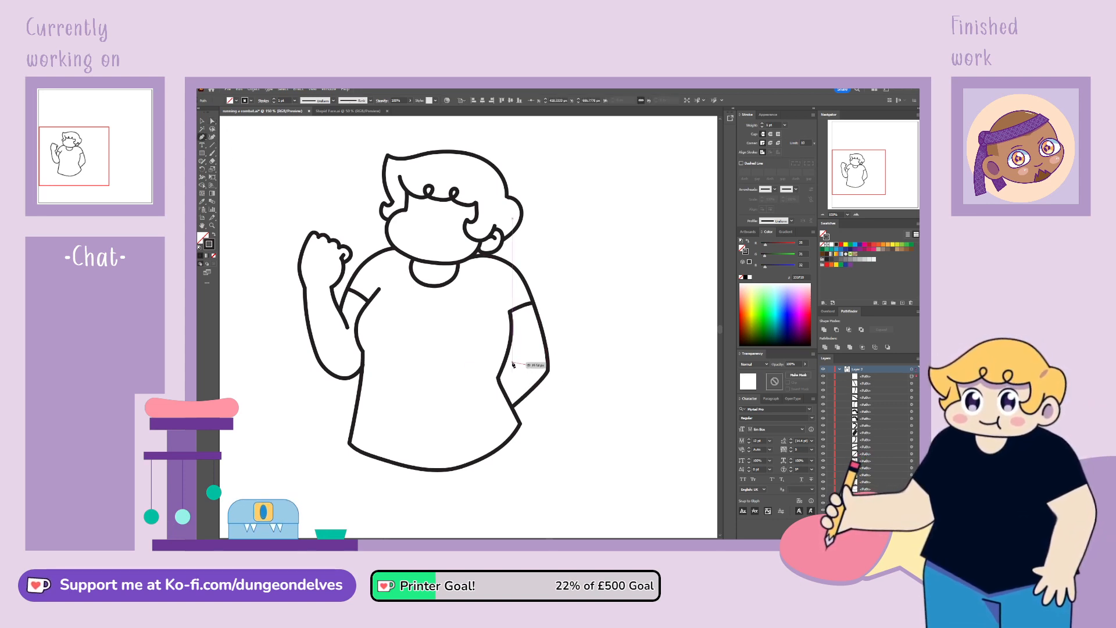
pyautogui.click(510, 366)
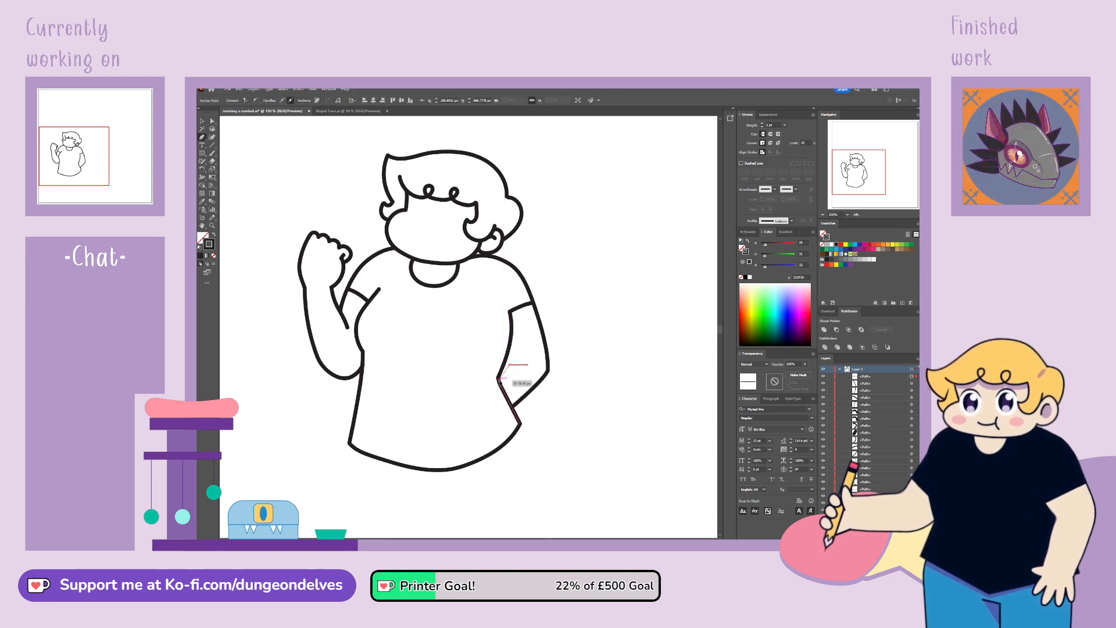
pyautogui.click(500, 381)
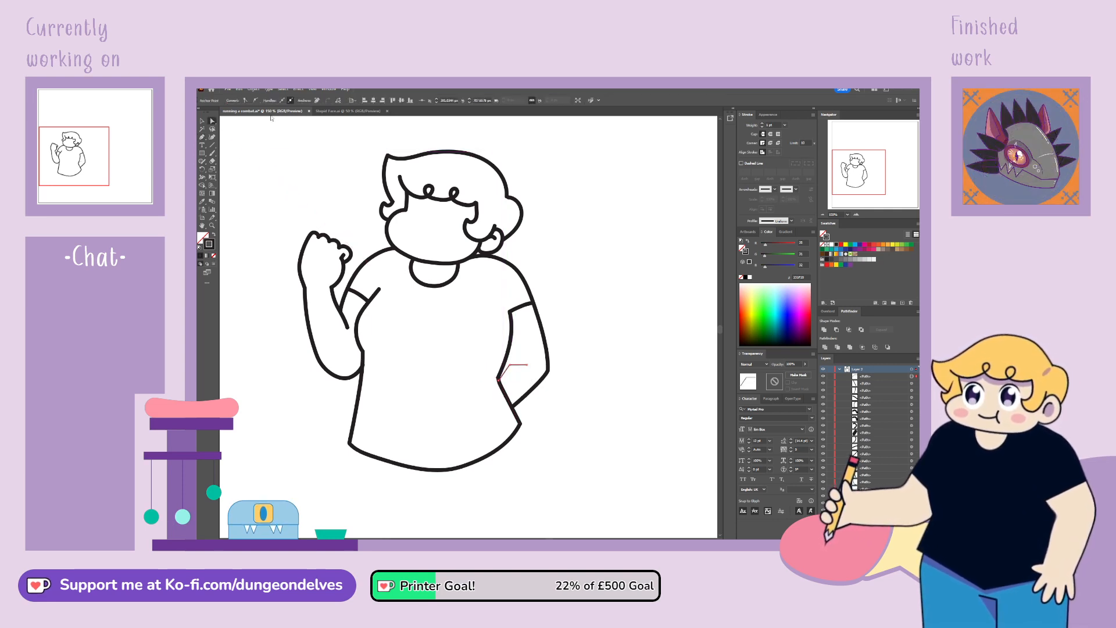
pyautogui.click(374, 143)
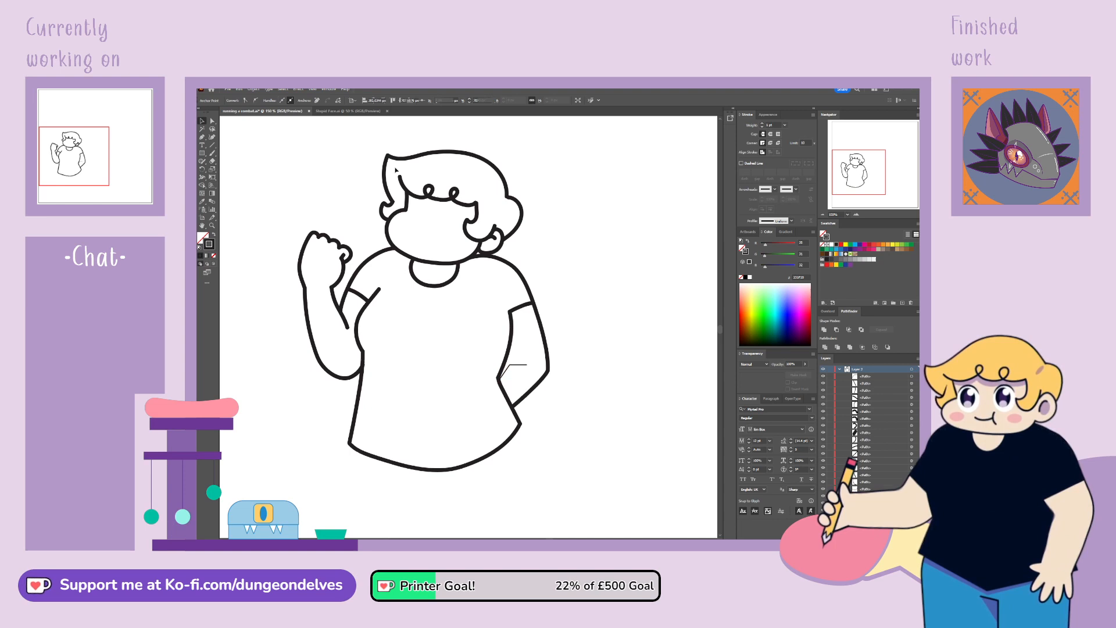
pyautogui.click(517, 365)
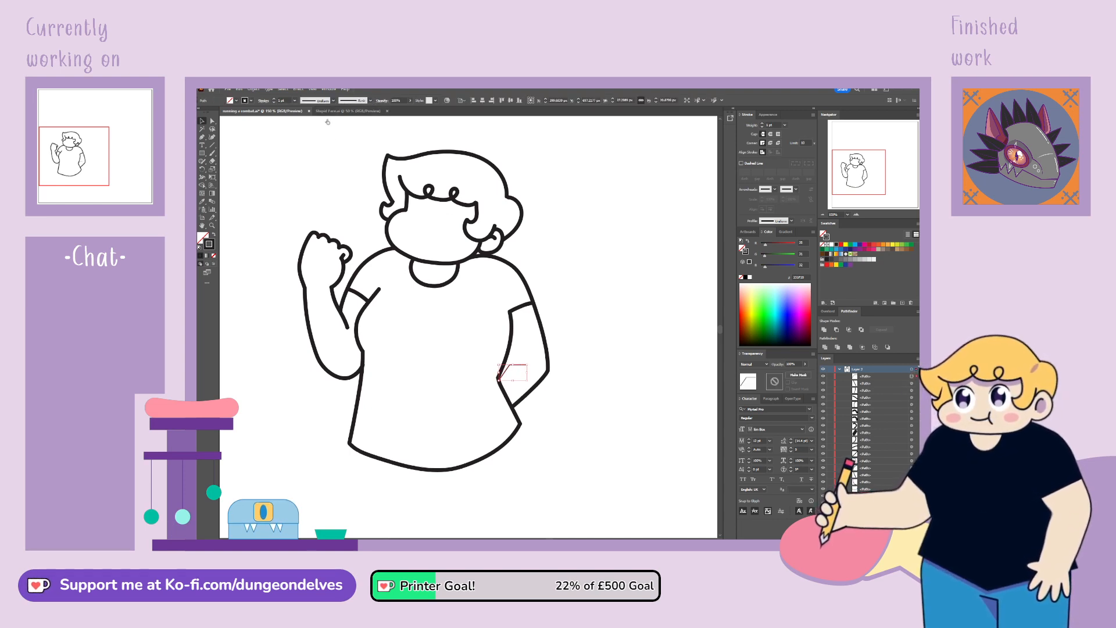
pyautogui.click(310, 117)
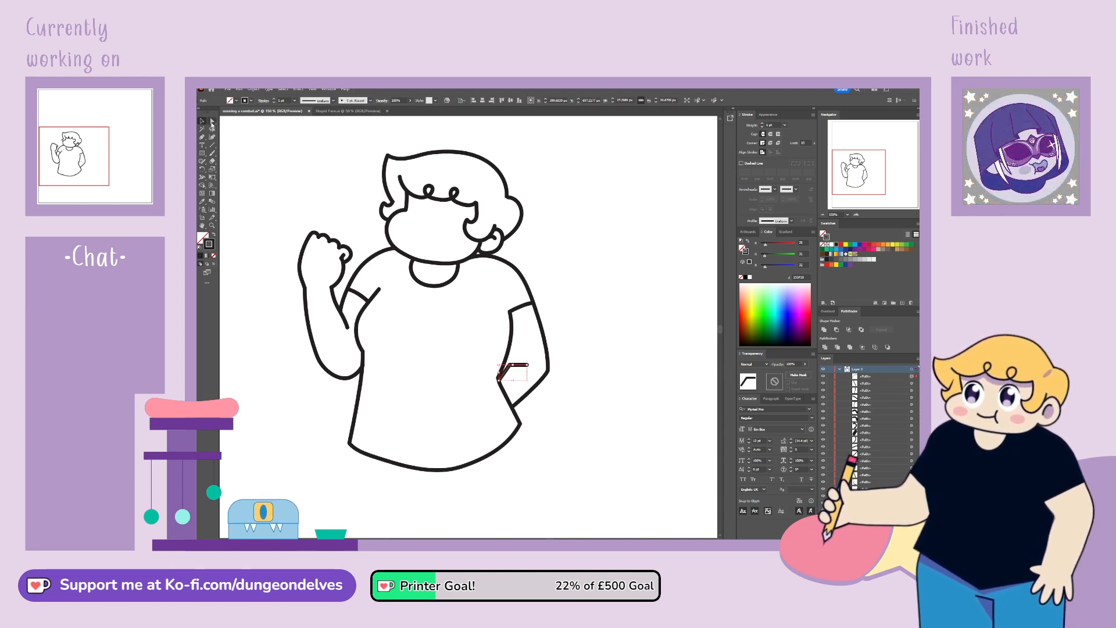
# Step: Try reshaping the pen-drawn elbow crease by tilting its end point, smoothing its corner and adjusting its curve at the waist
pyautogui.press('a')
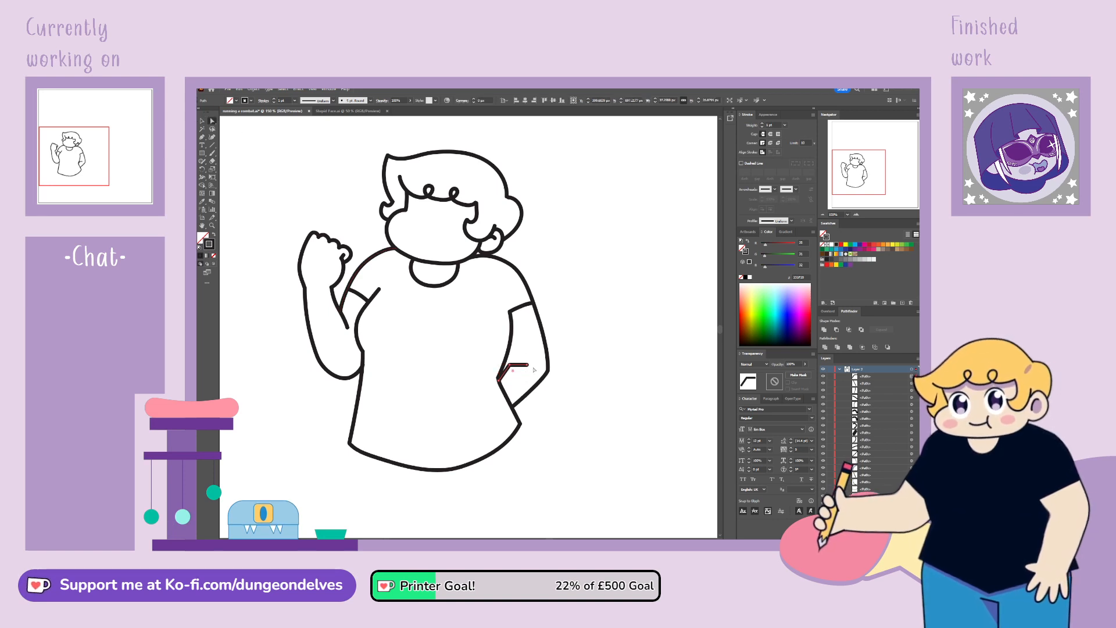
pyautogui.click(527, 365)
pyautogui.moveTo(527, 365); pyautogui.dragTo(524, 362)
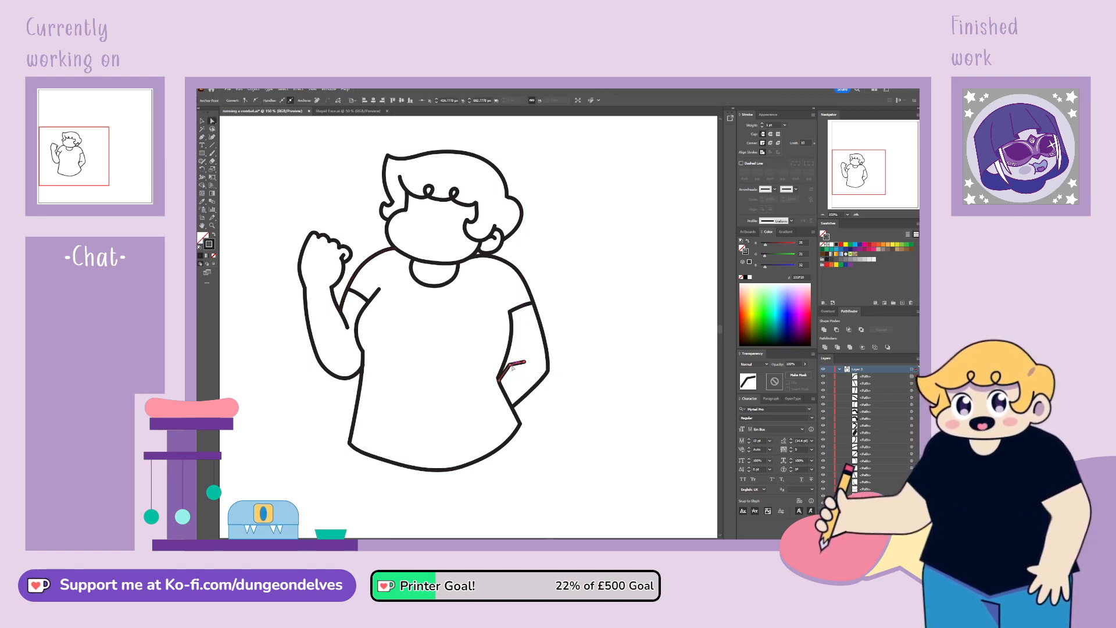
pyautogui.click(511, 365)
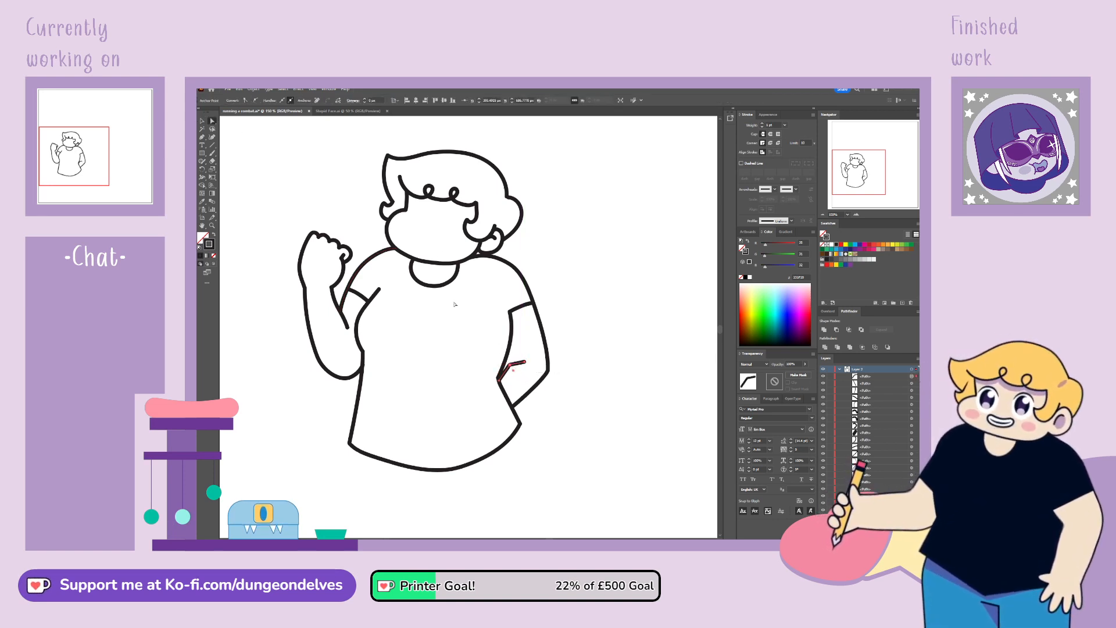
pyautogui.click(256, 100)
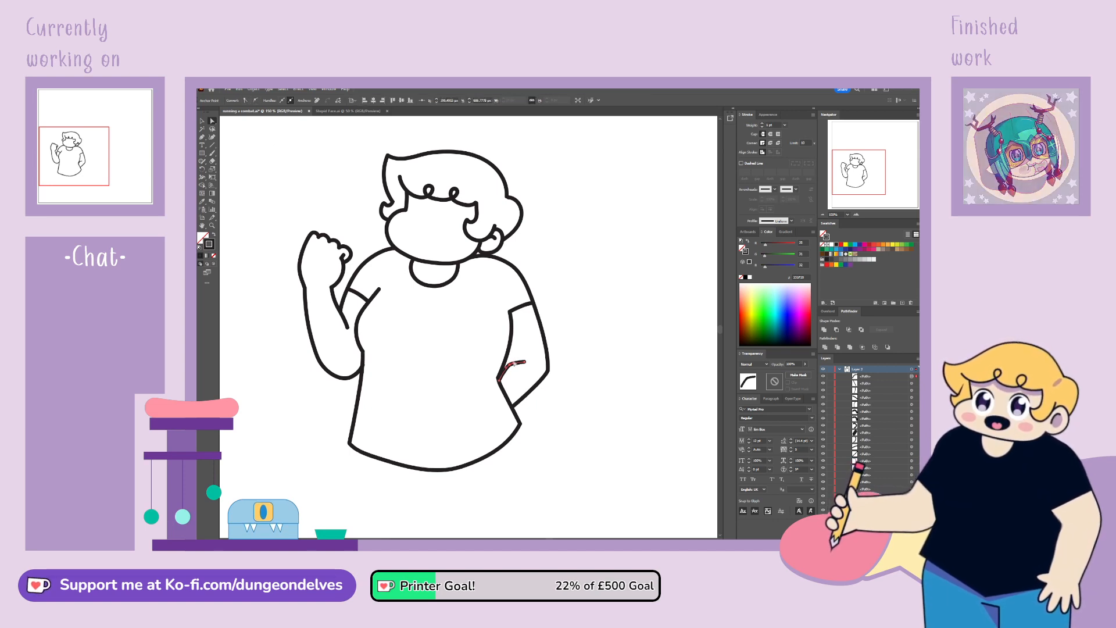
pyautogui.click(514, 364)
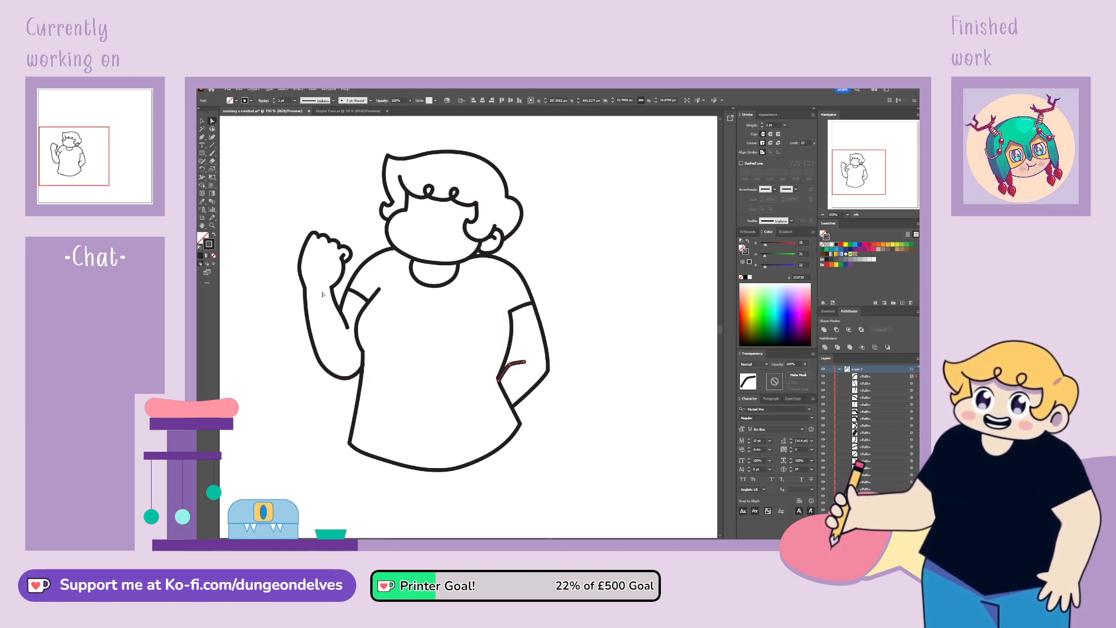
pyautogui.click(512, 366)
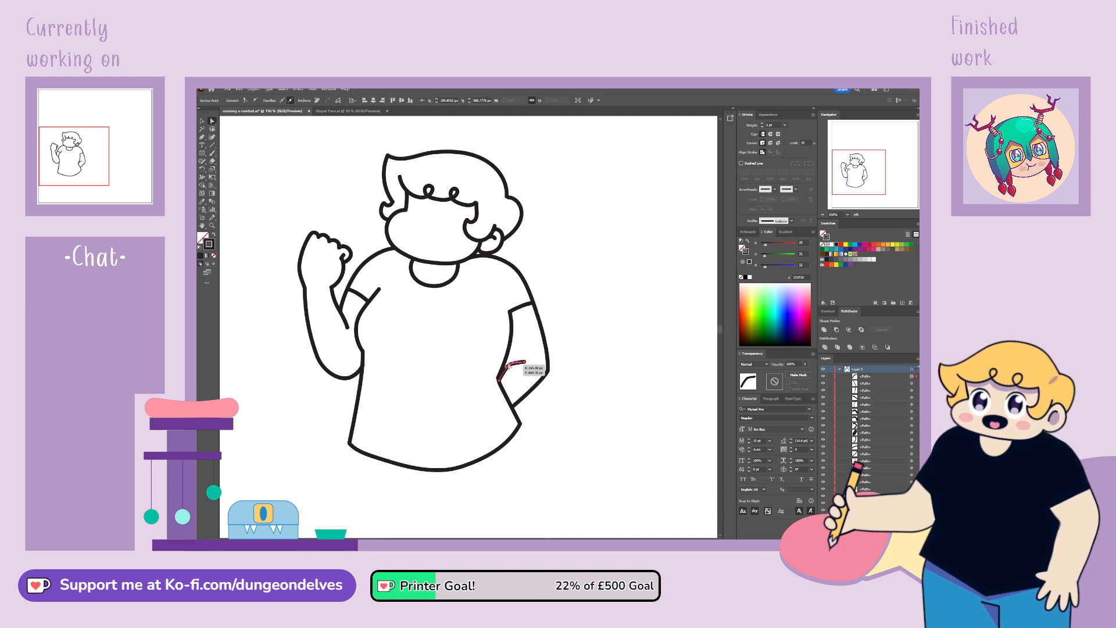
pyautogui.moveTo(510, 367); pyautogui.dragTo(499, 376)
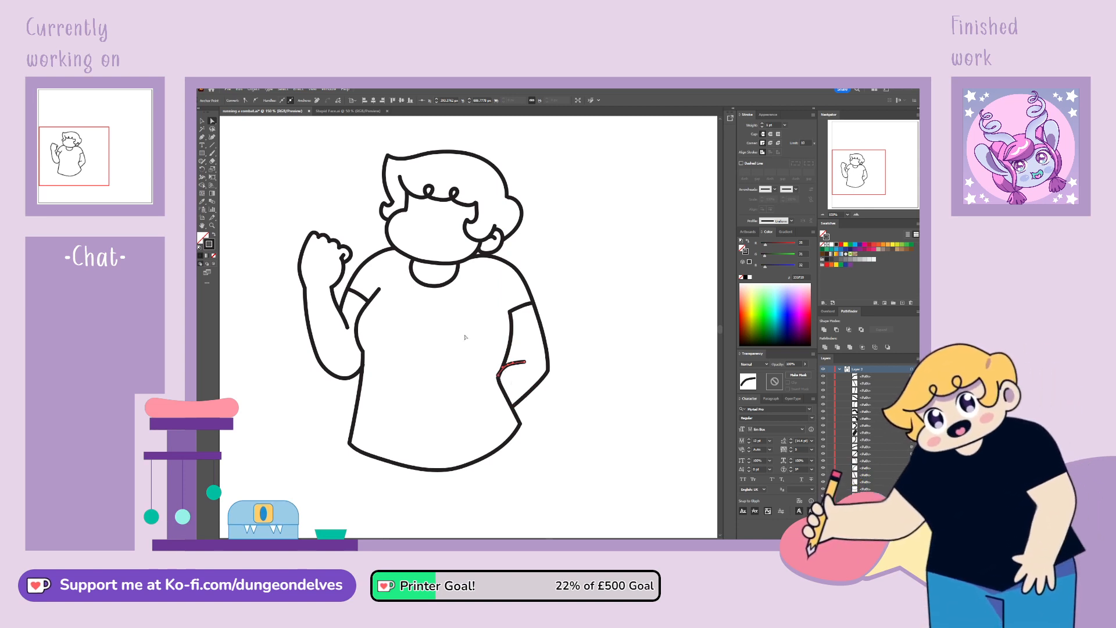
pyautogui.click(518, 369)
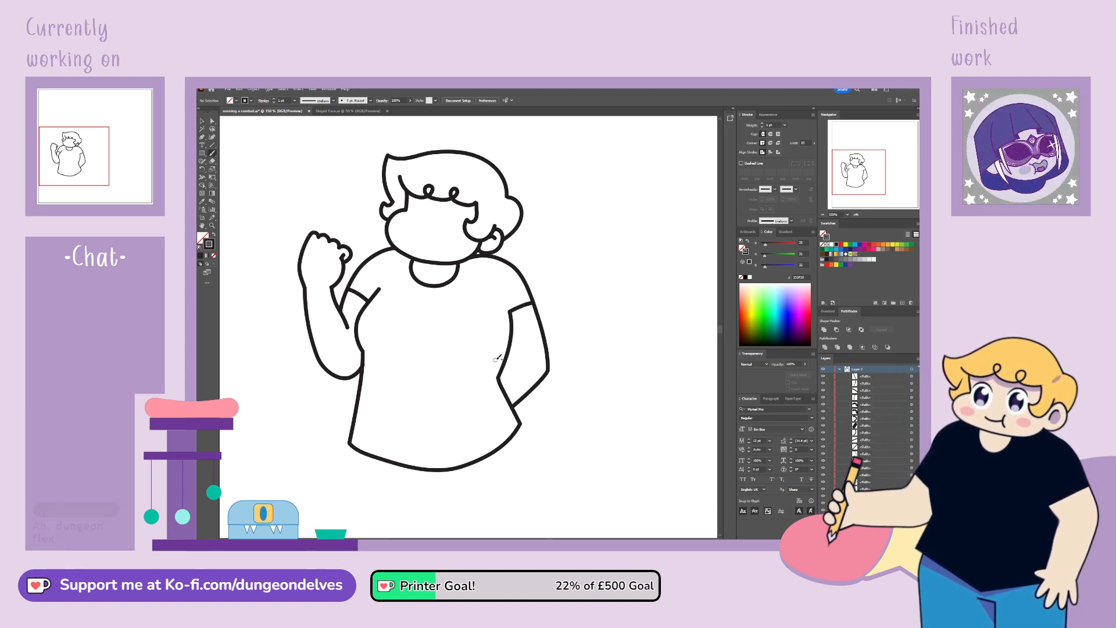
# Step: Paint a curved elbow crease from inside the lowered arm across the shirt, and remove the extra short stroke above it
pyautogui.moveTo(519, 356); pyautogui.dragTo(460, 418)
pyautogui.moveTo(504, 358); pyautogui.dragTo(487, 321)
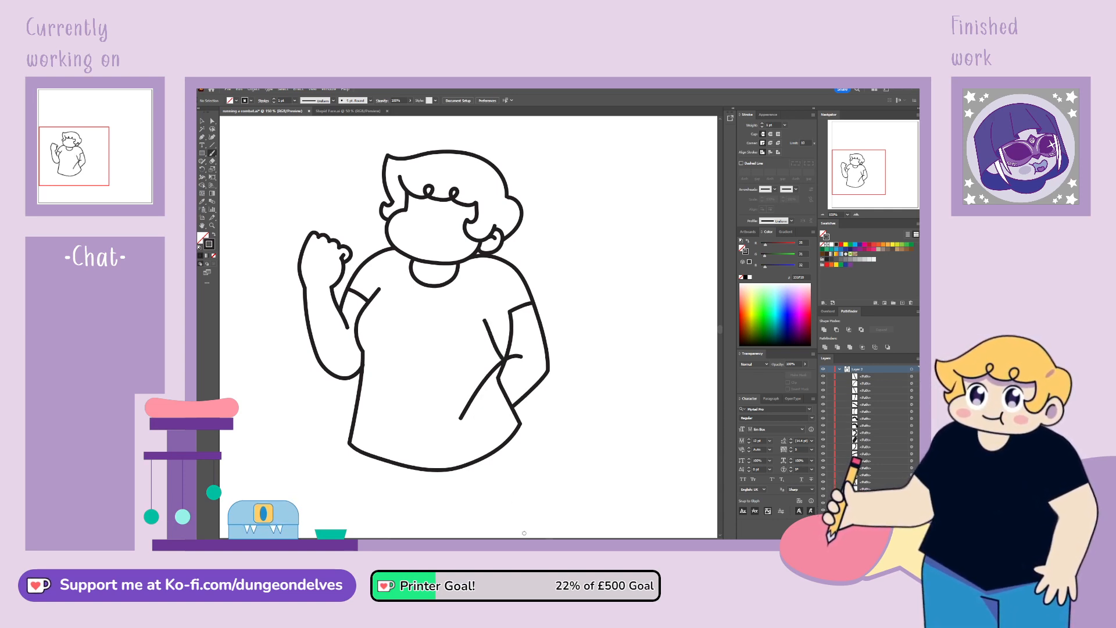
pyautogui.press('v')
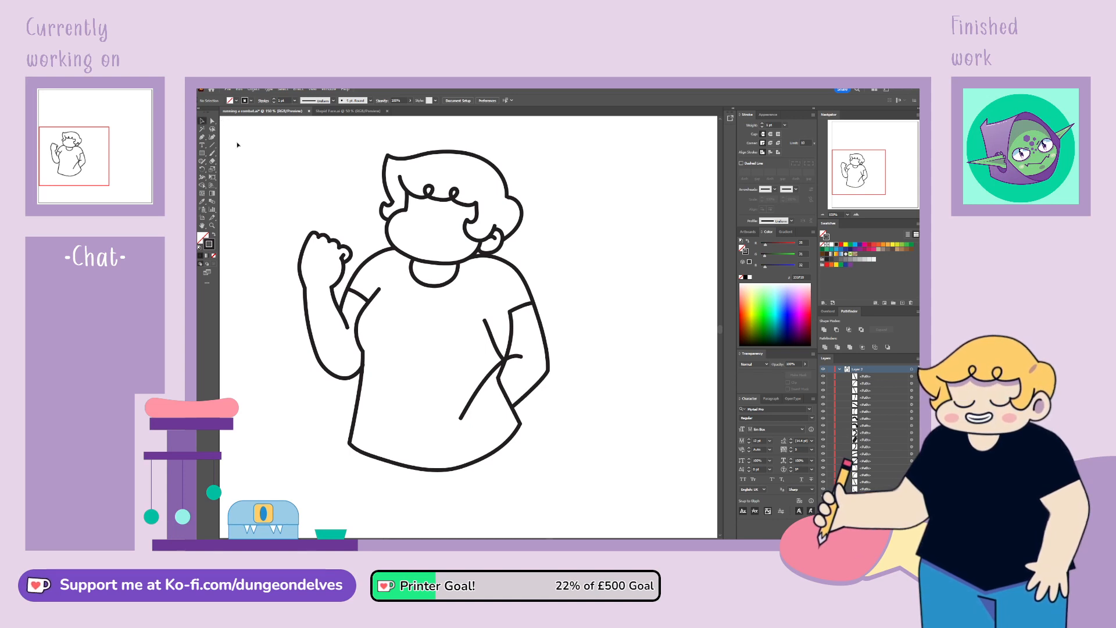
pyautogui.press('Delete')
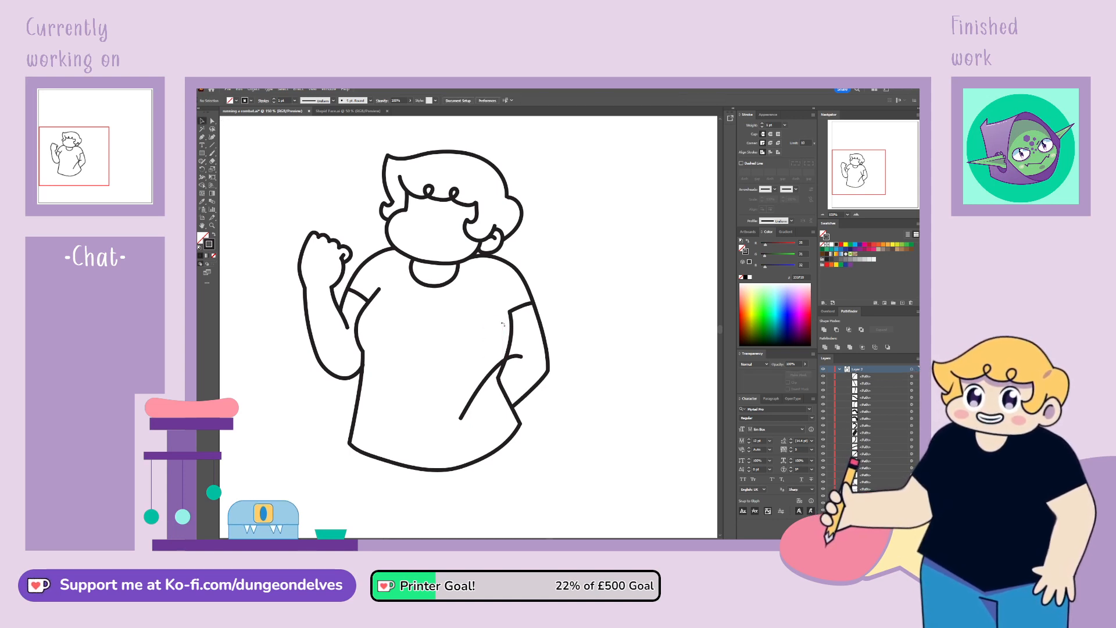
# Step: Trim the painted crease at the shirt's side line, deleting the part over the shirt and its leftover end point
pyautogui.click(494, 376)
pyautogui.press('p')
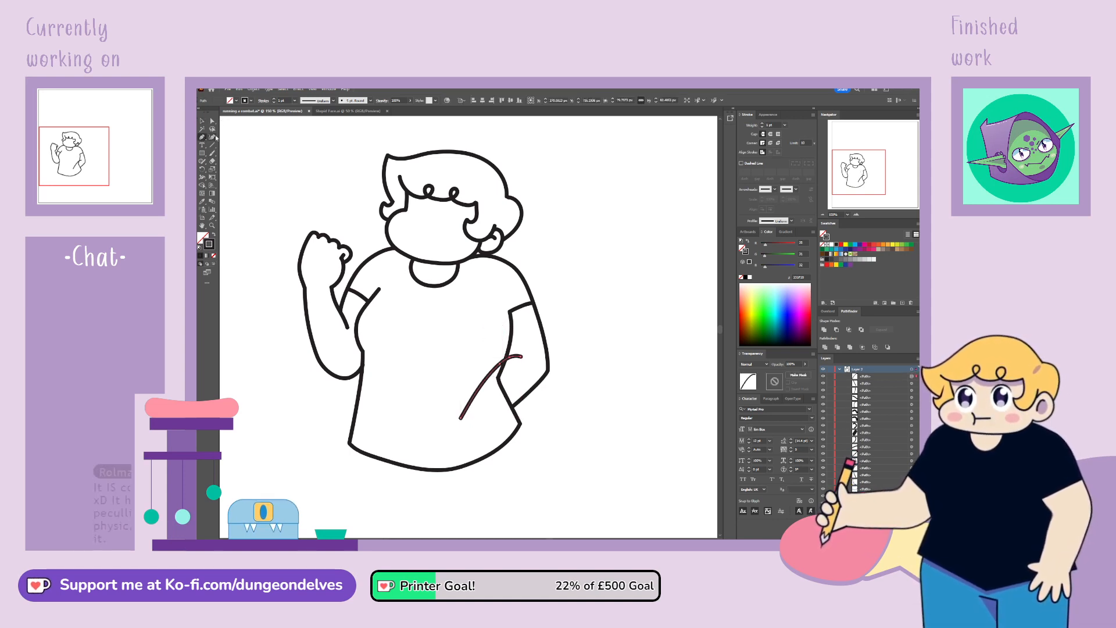
pyautogui.press('a')
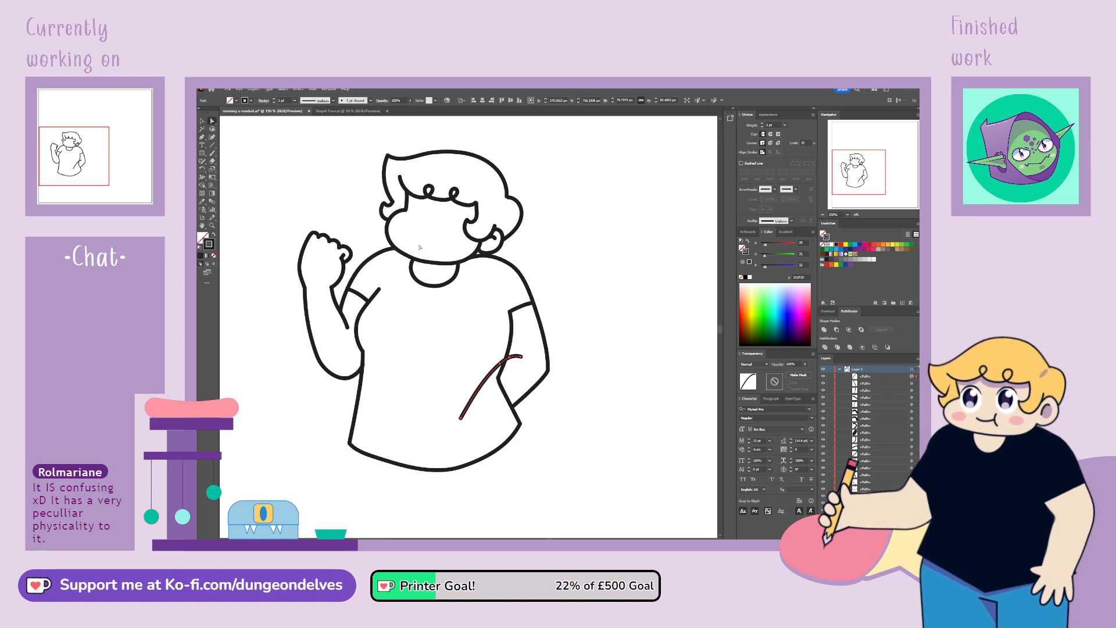
pyautogui.click(503, 358)
pyautogui.press('Delete')
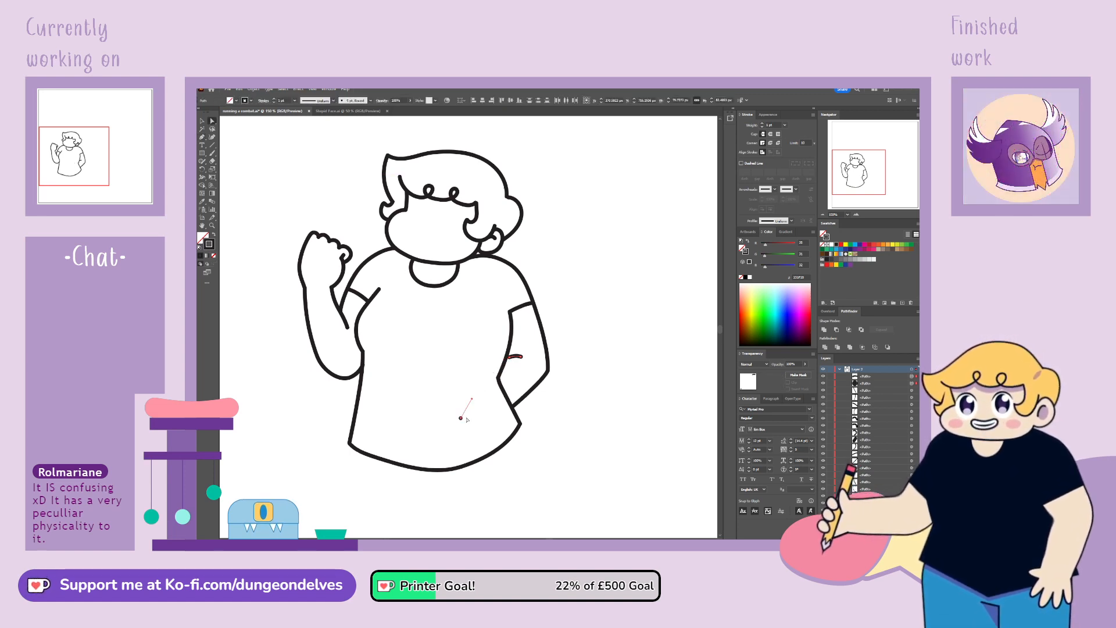
pyautogui.click(461, 418)
pyautogui.press('Delete')
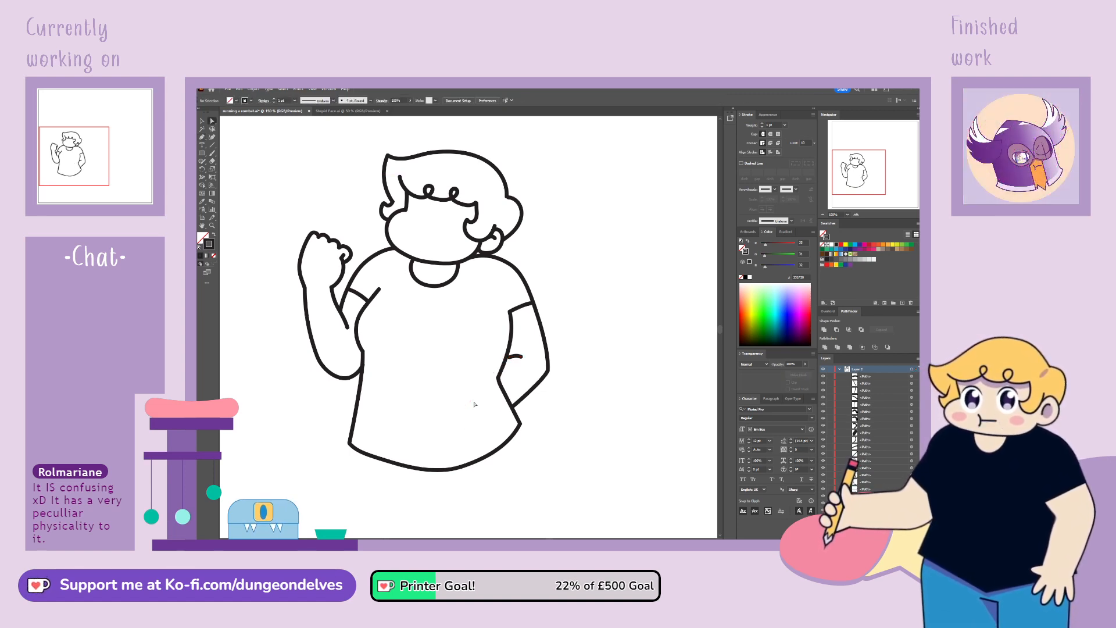
# Step: Adjust the remaining elbow crease's end point and curve so it meets the shirt's side line cleanly
pyautogui.click(511, 357)
pyautogui.moveTo(506, 359); pyautogui.dragTo(503, 361)
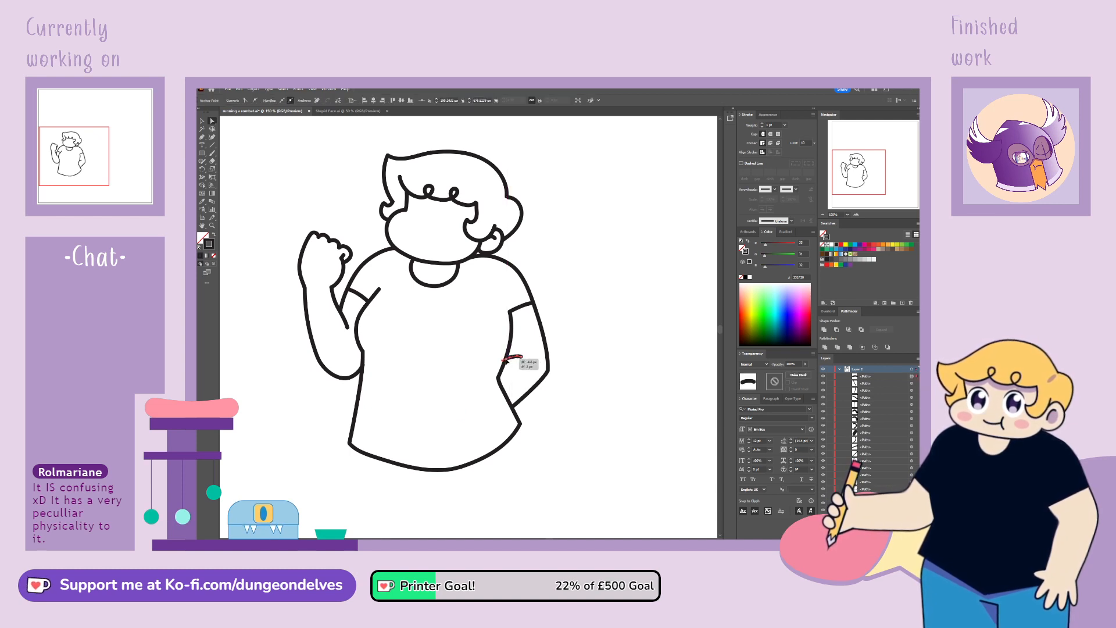
pyautogui.click(591, 329)
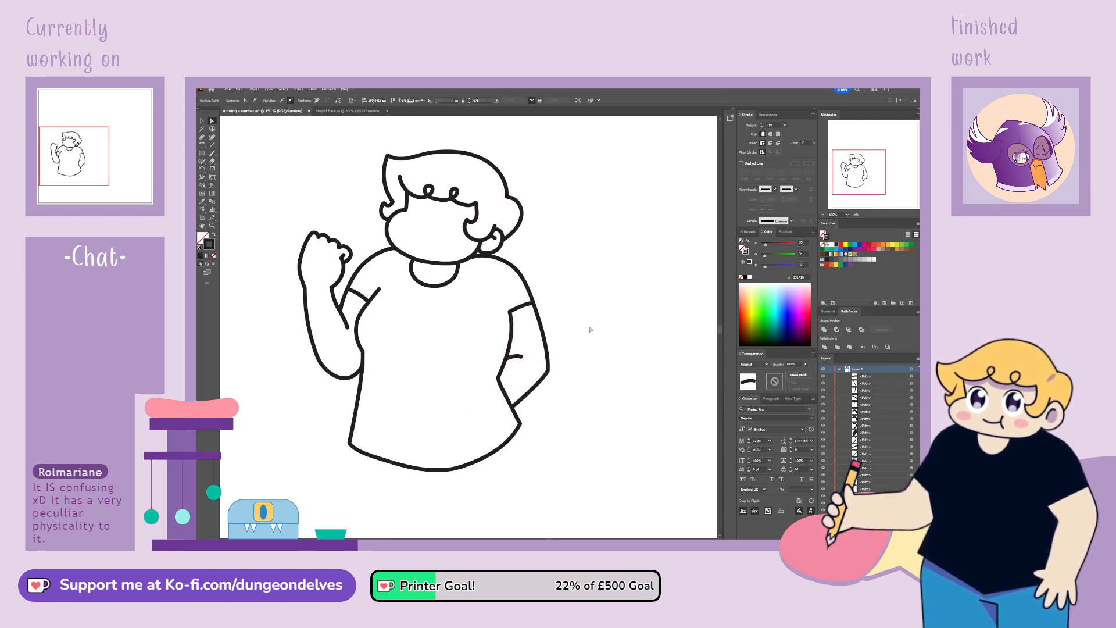
pyautogui.click(513, 358)
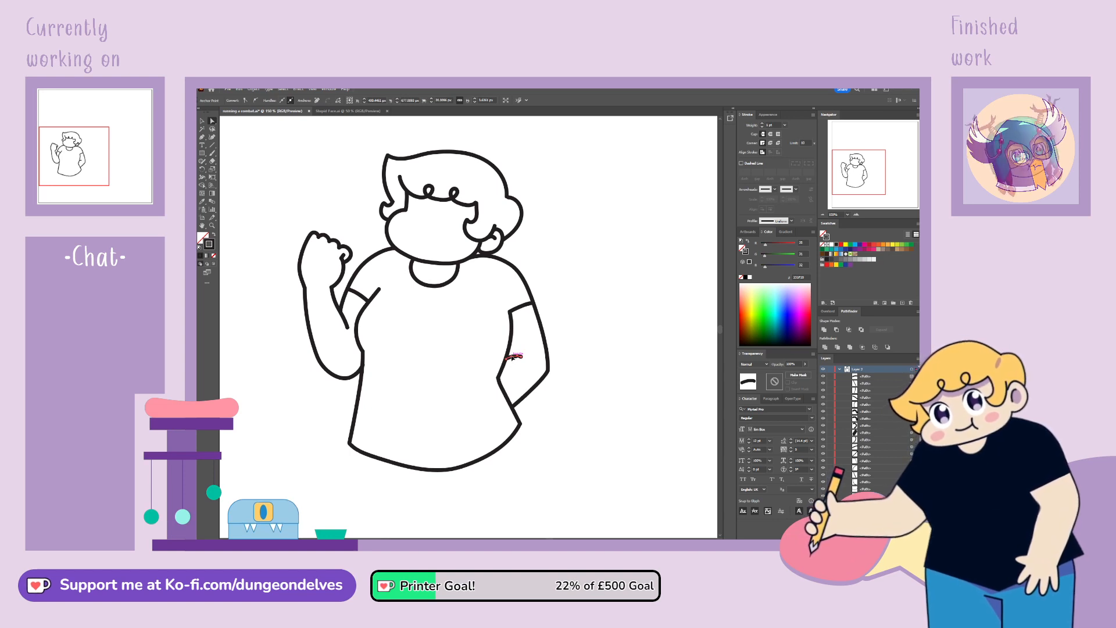
pyautogui.click(623, 533)
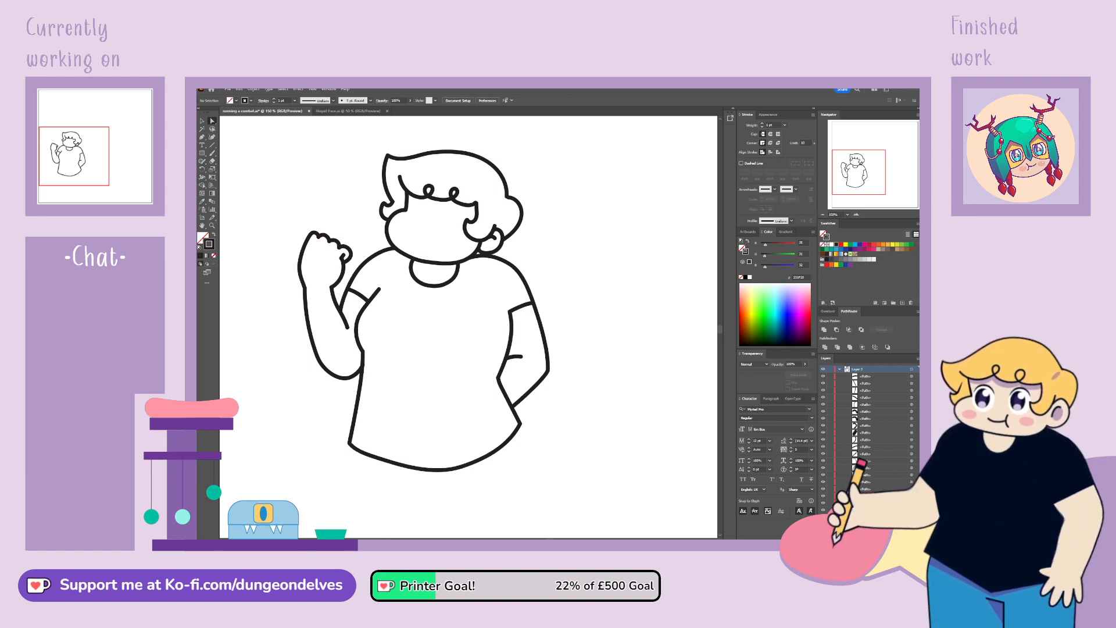
pyautogui.hotkey('ctrl', '+')
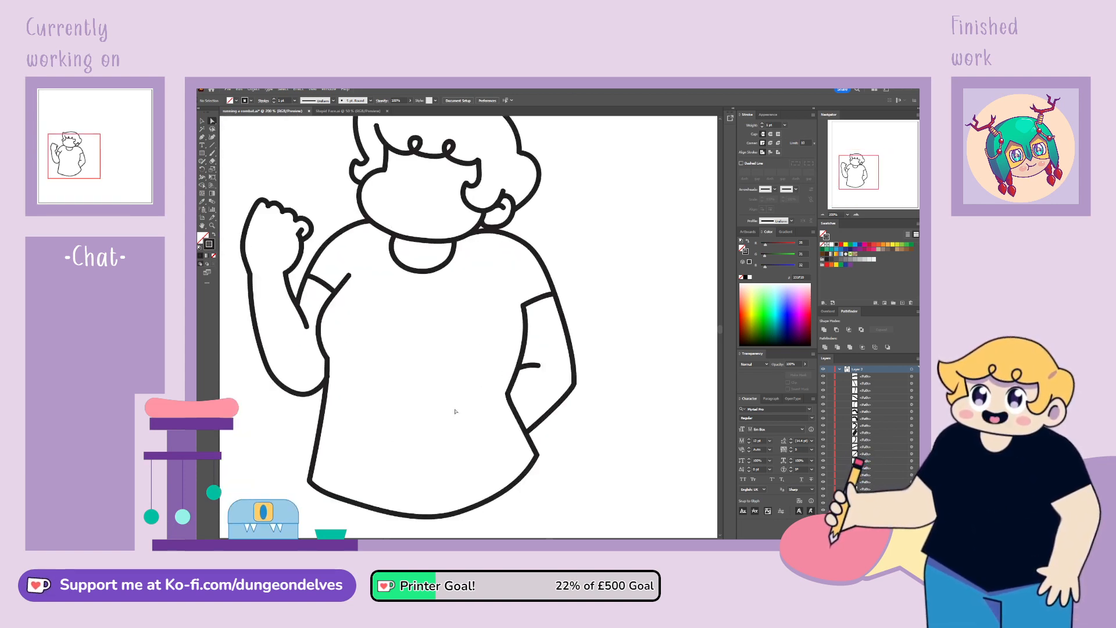
# Step: Save the document with the revised arm and elbow crease
pyautogui.hotkey('ctrl', '-')
pyautogui.hotkey('ctrl', '-')
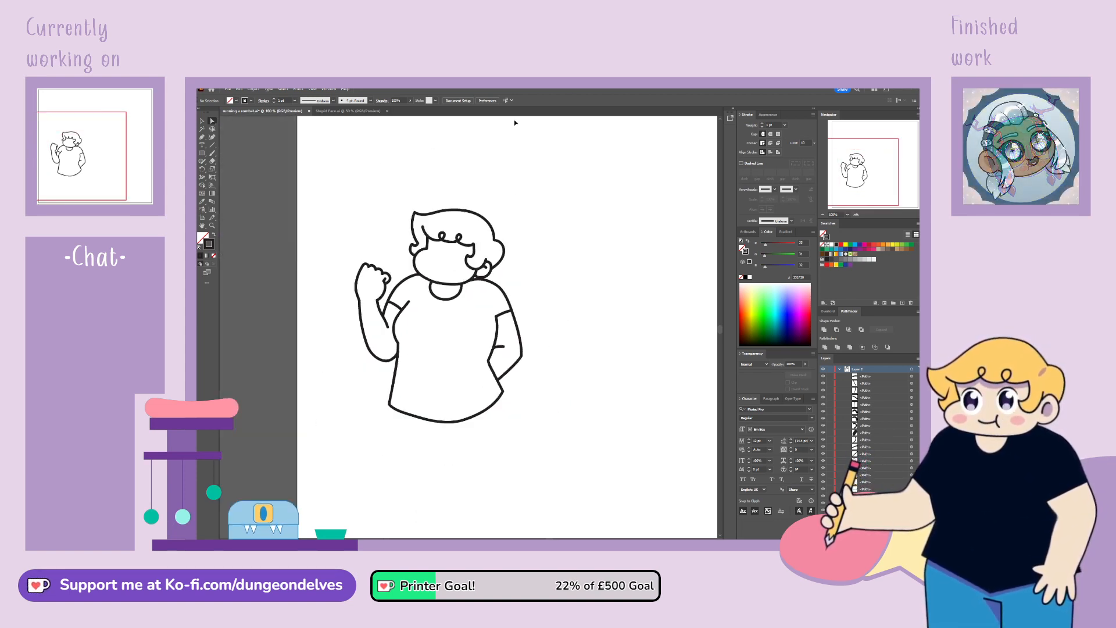
pyautogui.click(202, 121)
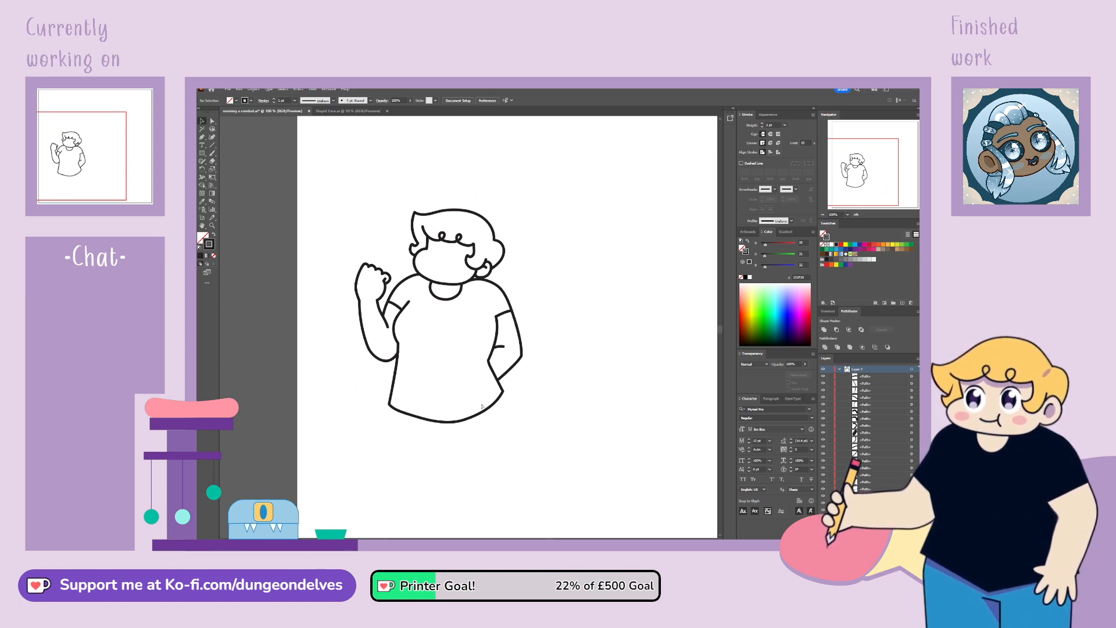
pyautogui.hotkey('ctrl', 's')
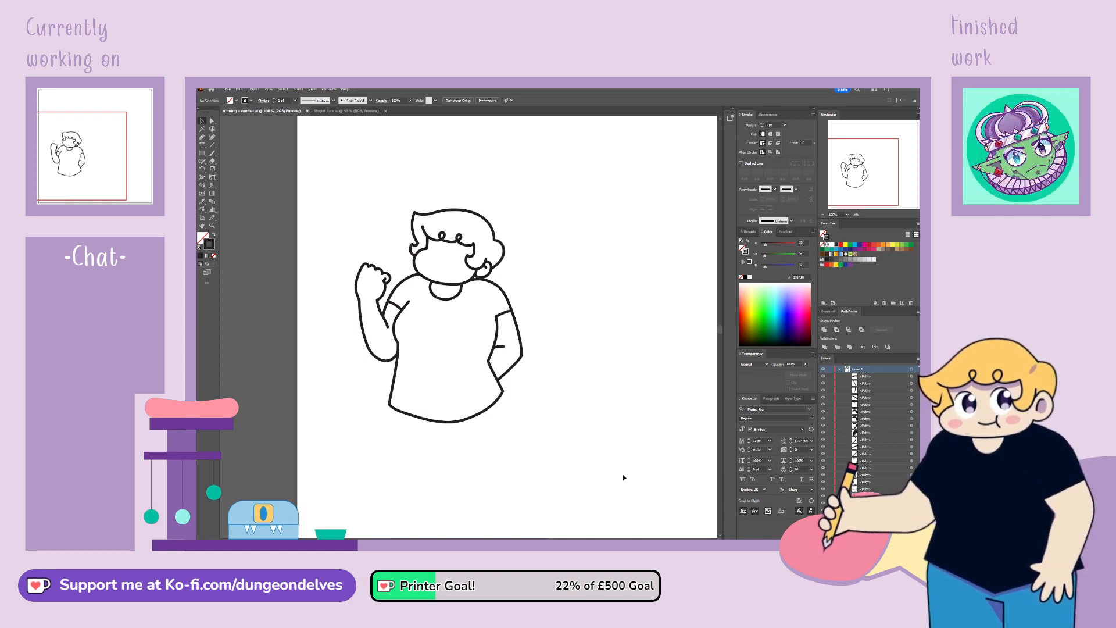
# Step: Edit the anchor points along the shirt's bottom hem and reshape it into a smooth, slightly fuller curve
pyautogui.click(839, 369)
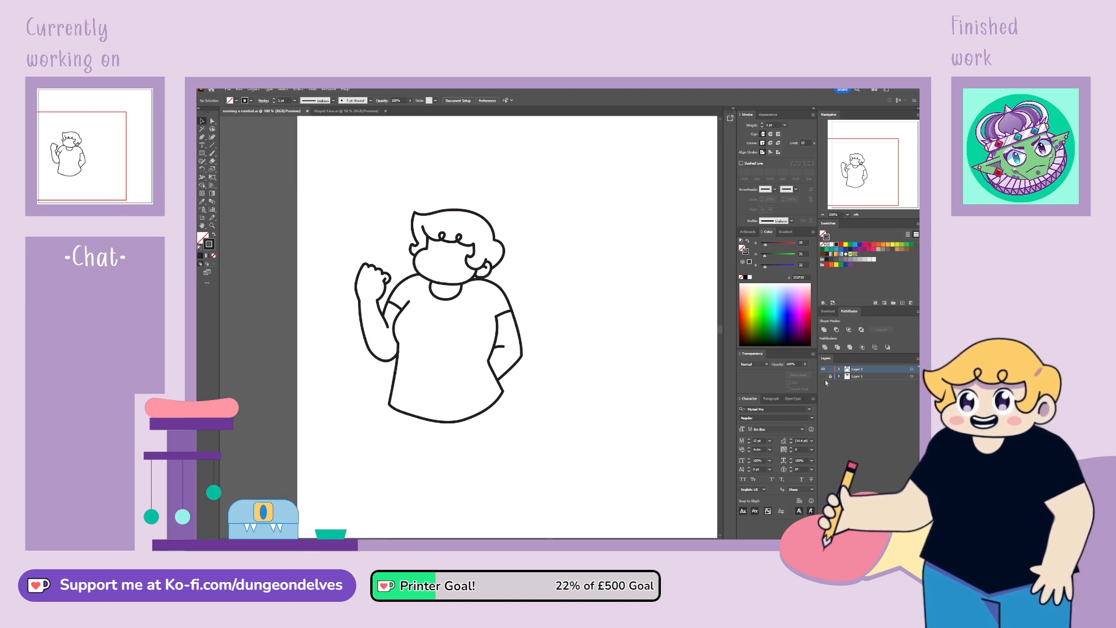
pyautogui.click(452, 422)
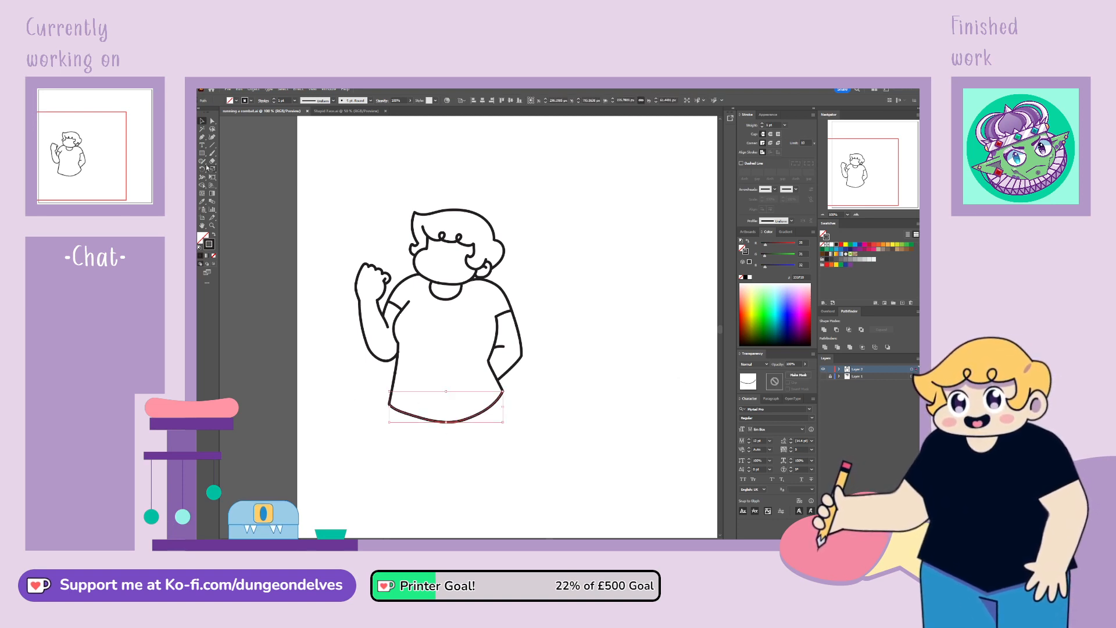
pyautogui.click(202, 137)
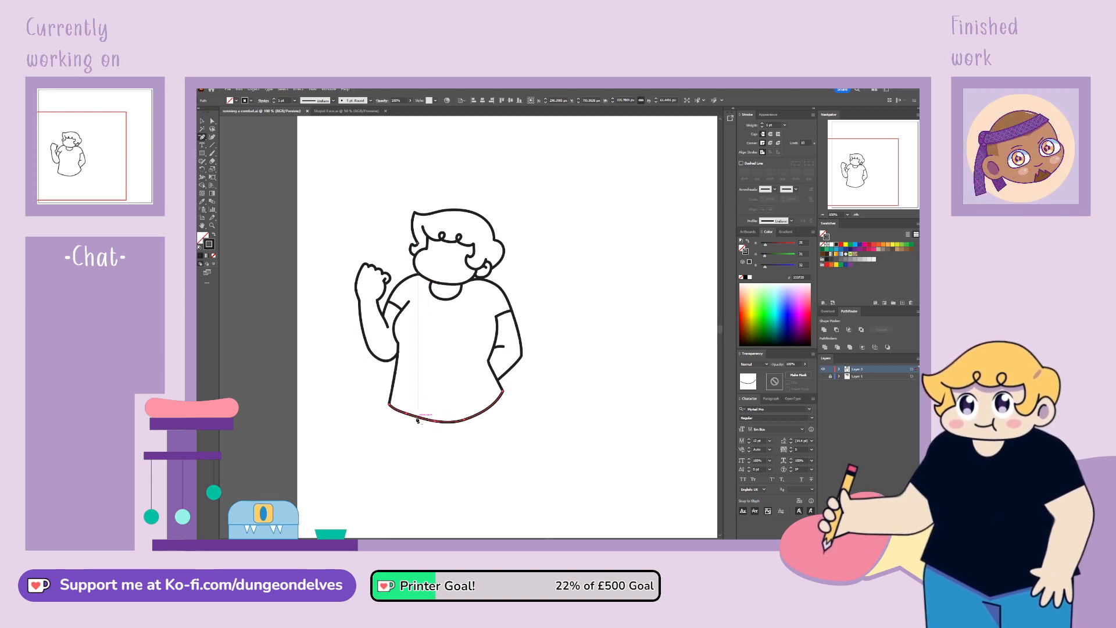
pyautogui.click(407, 415)
pyautogui.click(435, 421)
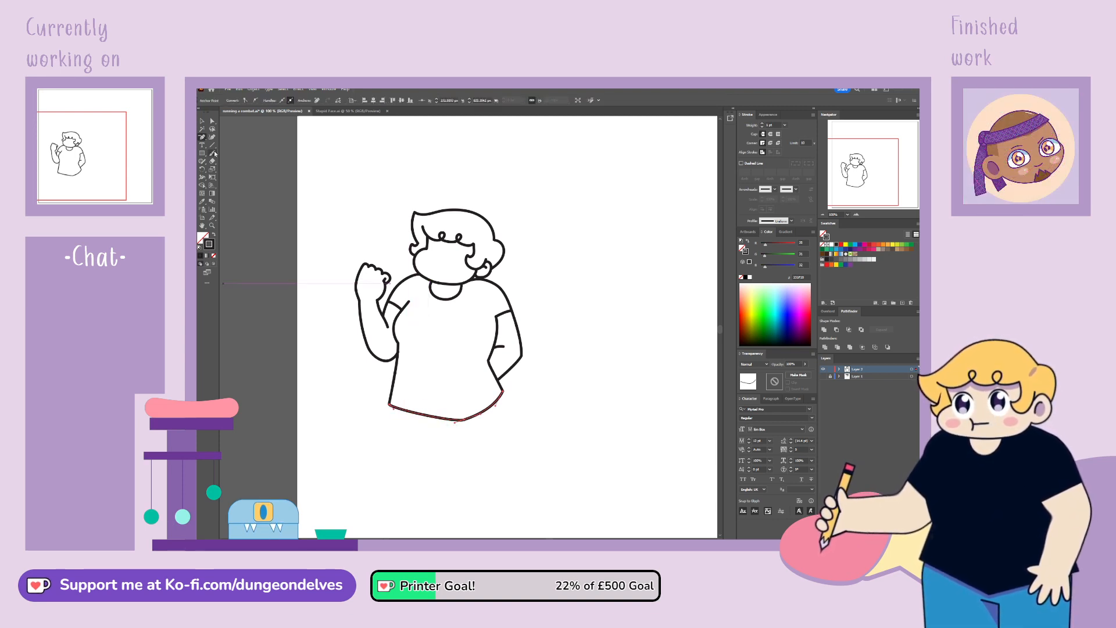
pyautogui.click(213, 122)
pyautogui.moveTo(464, 420); pyautogui.dragTo(420, 425)
pyautogui.click(519, 427)
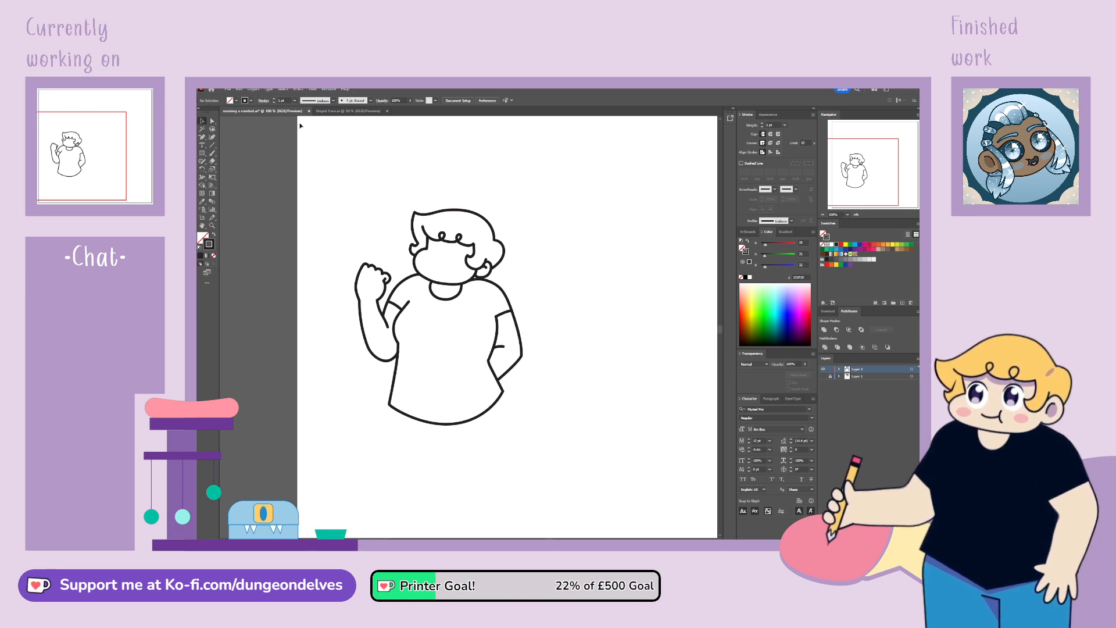
# Step: Show the rough comic sketch layer to compare it with the line art, and hide it again
pyautogui.click(823, 377)
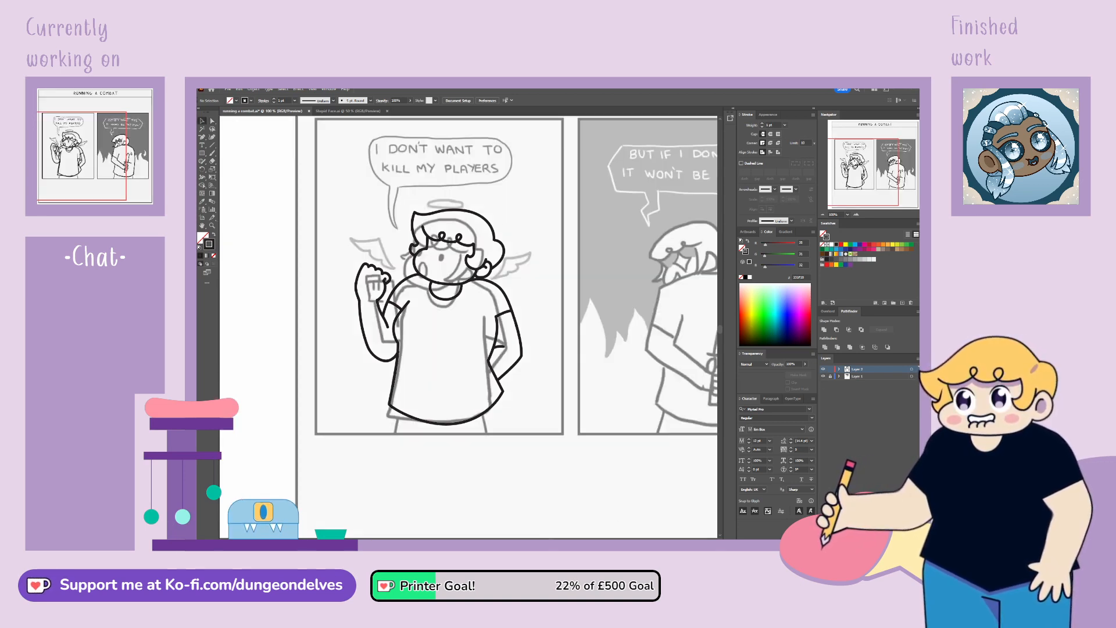
pyautogui.hotkey('ctrl', '0')
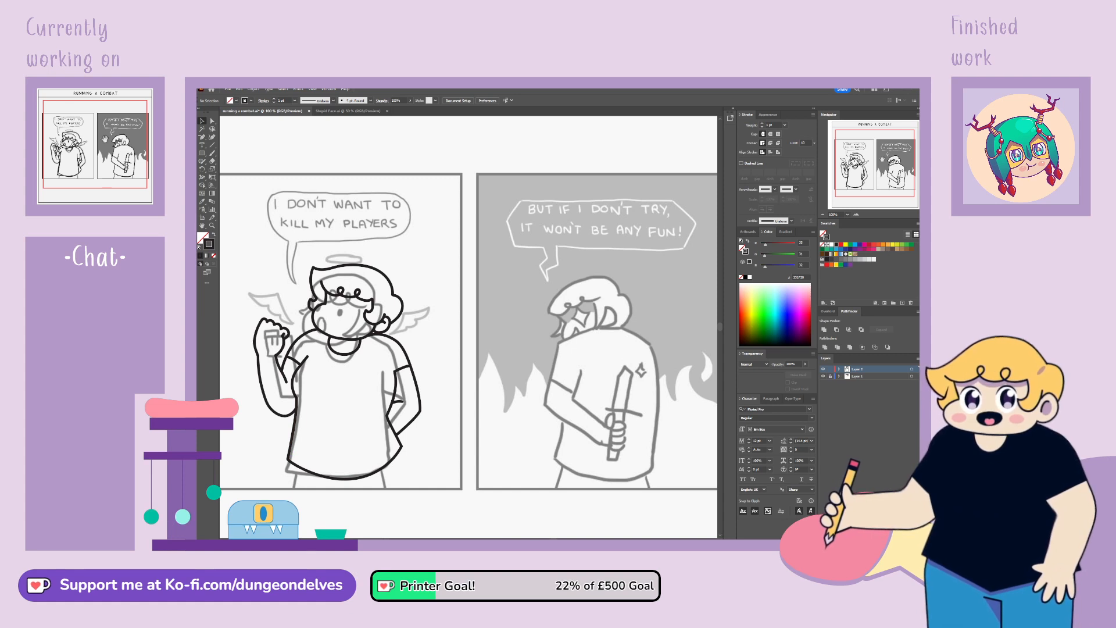
pyautogui.moveTo(864, 177); pyautogui.dragTo(860, 174)
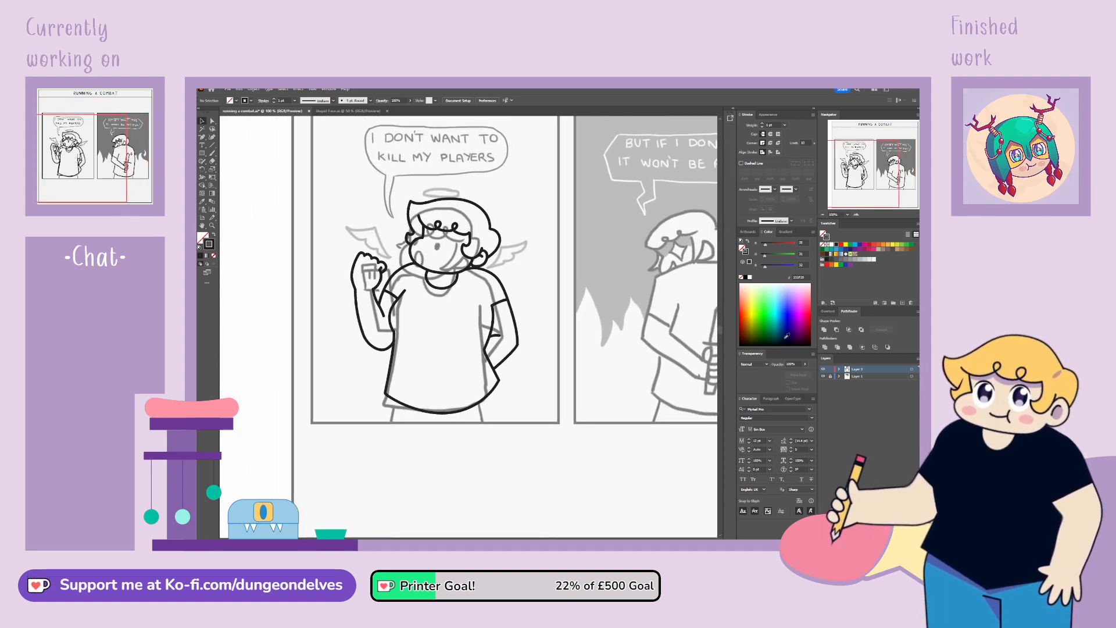
pyautogui.click(823, 376)
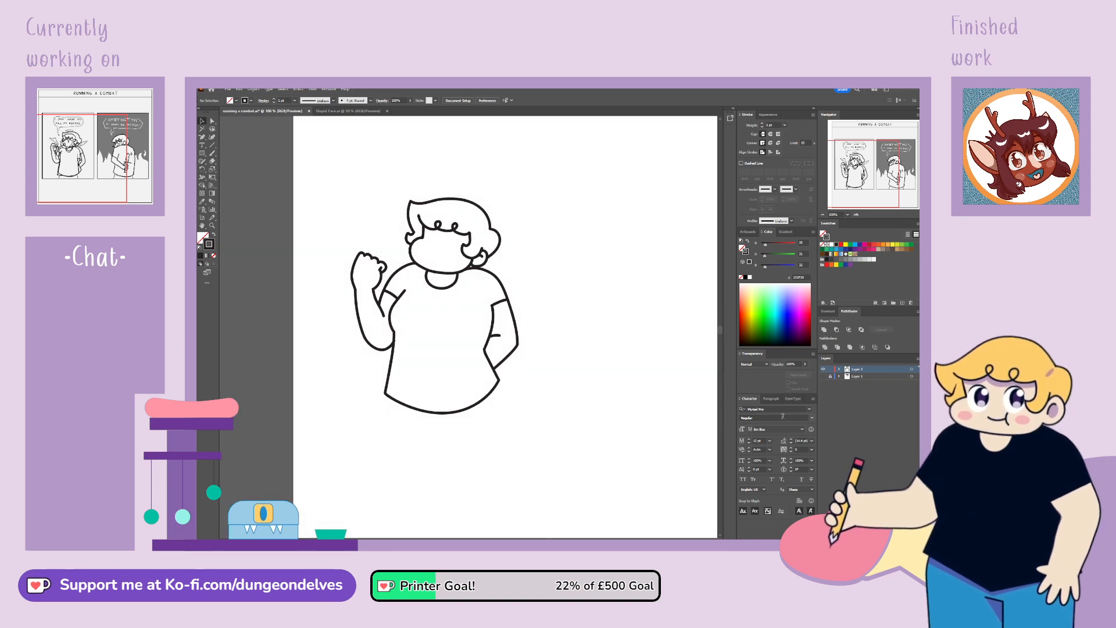
# Step: Paint the outer outlines of both legs, starting over the shirt and curving down past the hem, and undo the first misplaced stroke
pyautogui.press('b')
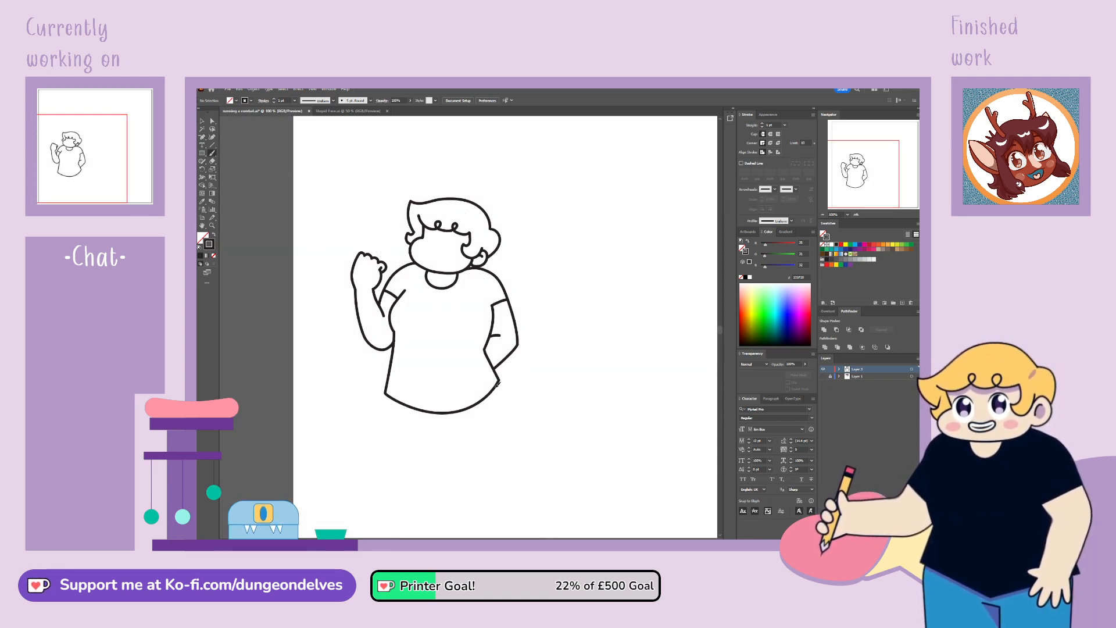
pyautogui.moveTo(496, 384); pyautogui.dragTo(509, 423)
pyautogui.hotkey('ctrl', 'z')
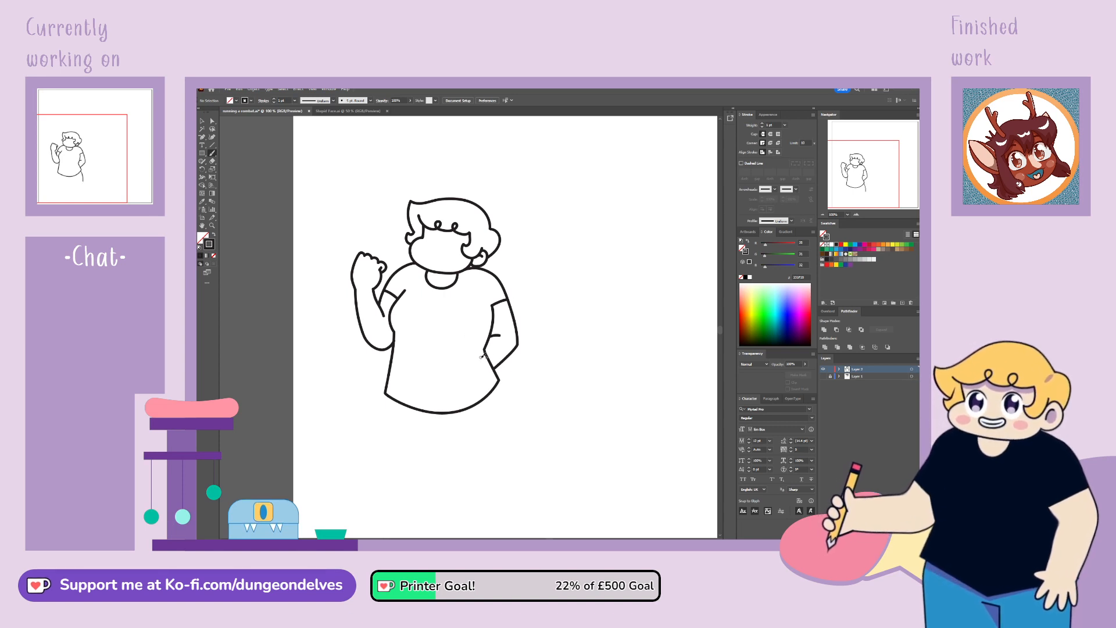
pyautogui.moveTo(480, 356)
pyautogui.mouseDown()
pyautogui.moveTo(504, 419)
pyautogui.moveTo(490, 468)
pyautogui.mouseUp()
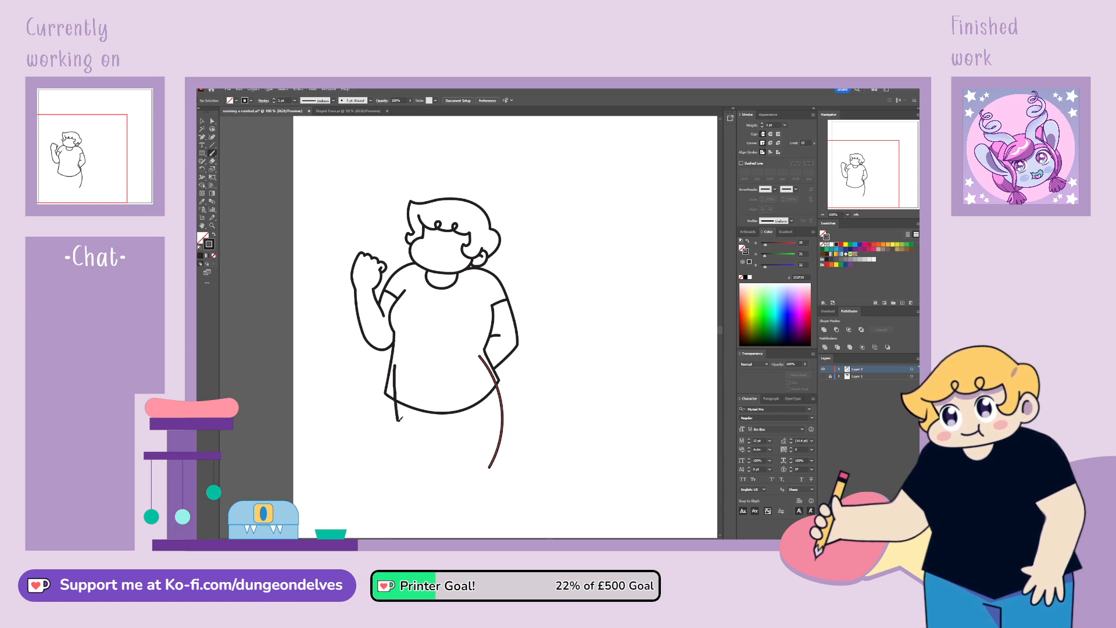
pyautogui.moveTo(405, 455); pyautogui.dragTo(408, 470)
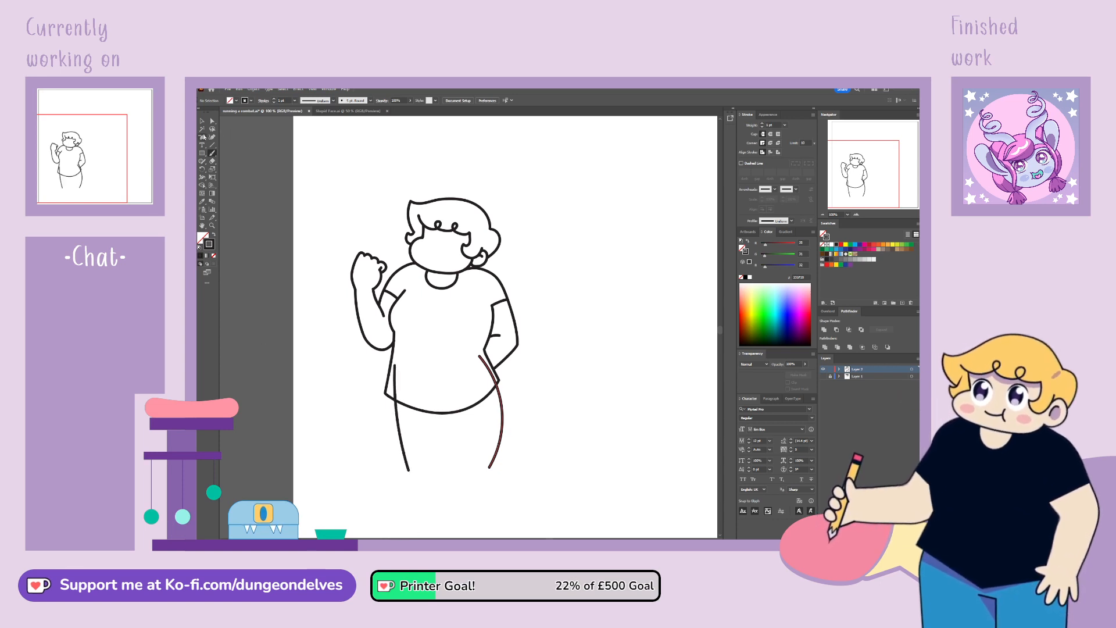
# Step: Trim both leg outlines at the shirt's hem, deleting the parts that overlap the shirt
pyautogui.click(202, 138)
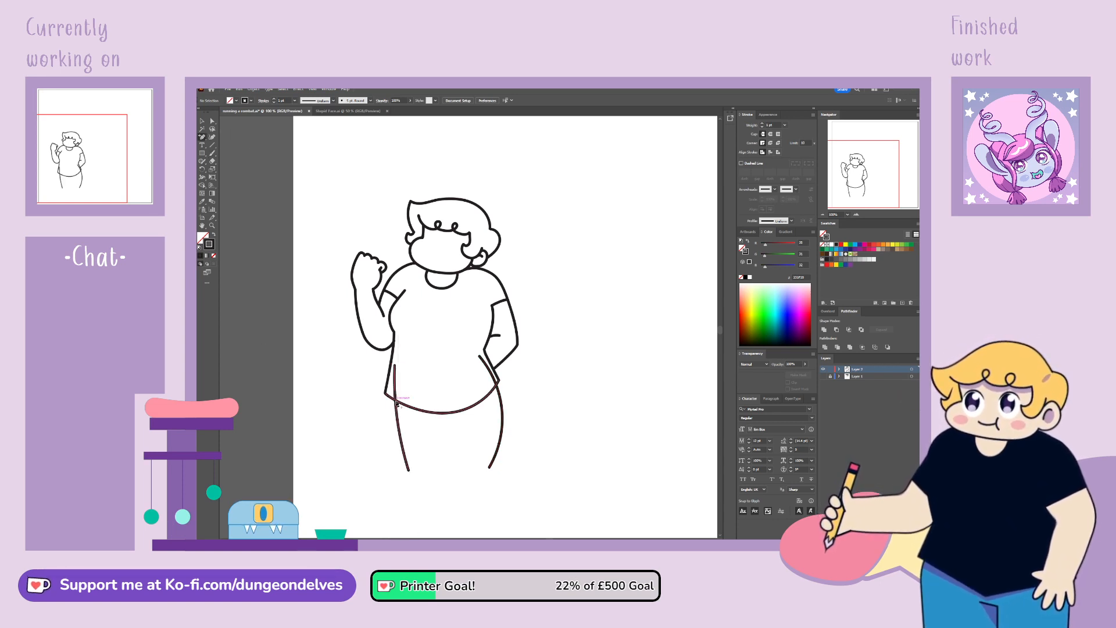
pyautogui.click(399, 407)
pyautogui.click(496, 385)
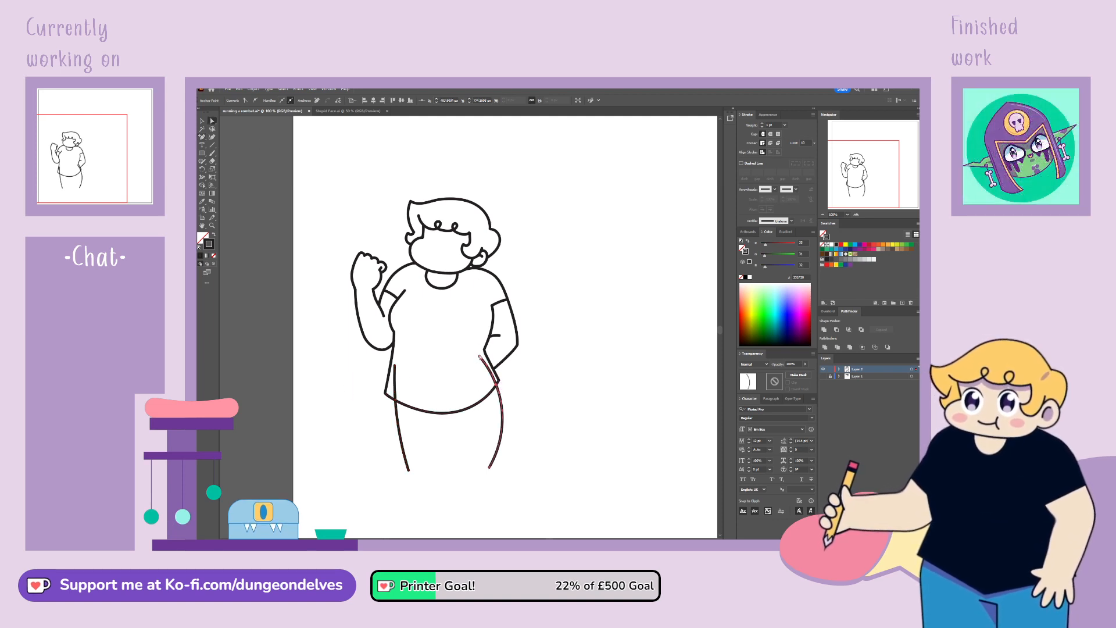
pyautogui.click(480, 357)
pyautogui.press('Delete')
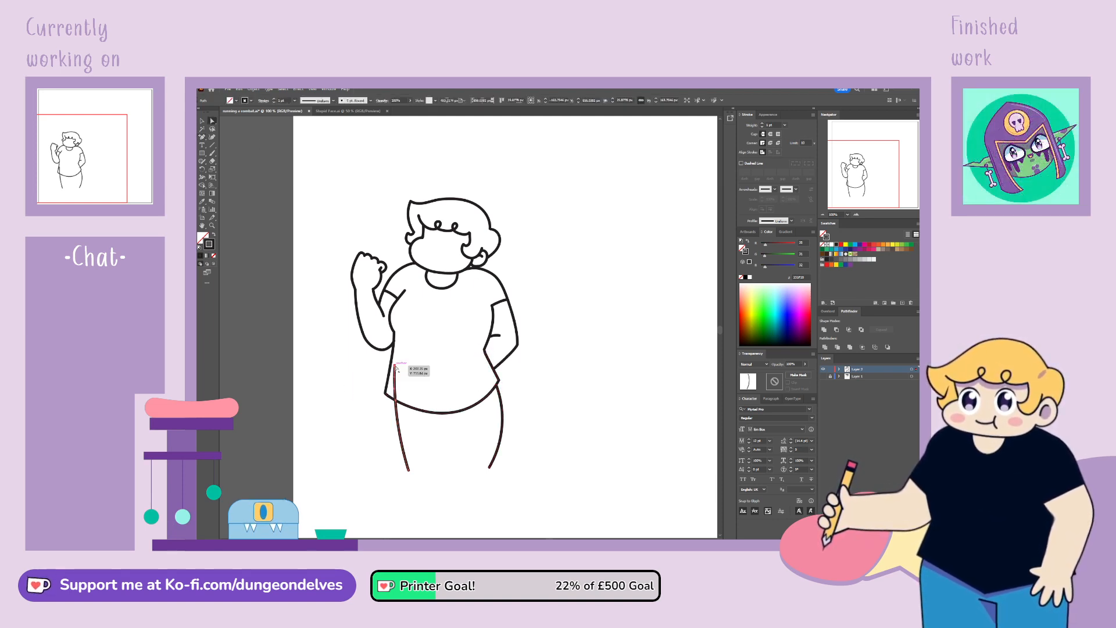
pyautogui.click(396, 367)
pyautogui.press('Delete')
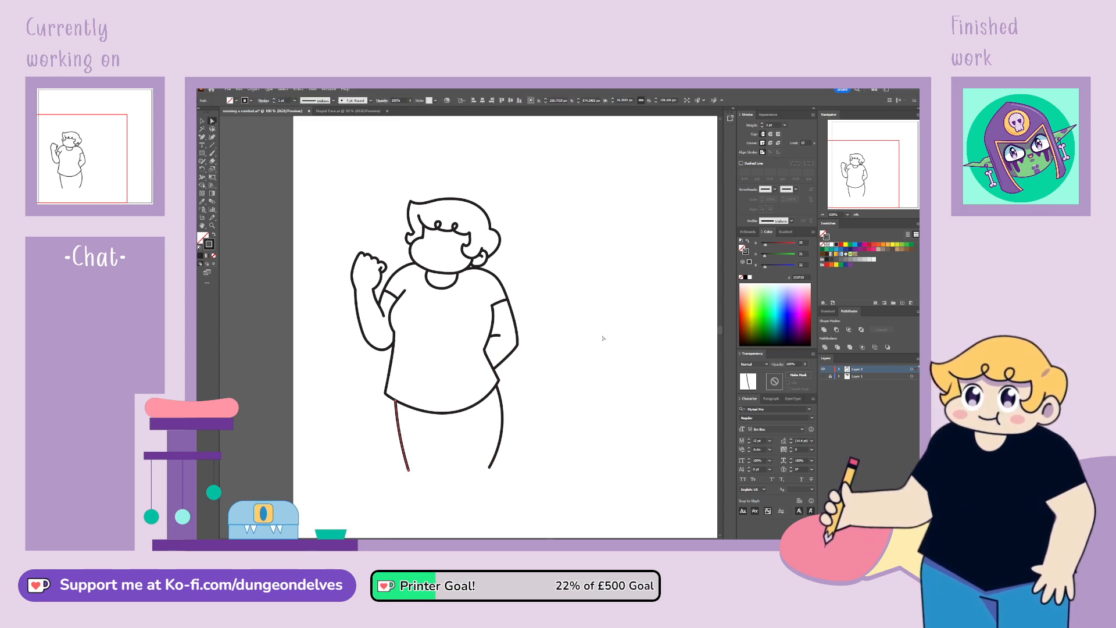
pyautogui.click(302, 233)
# Step: Paint the line separating the two legs below the hem, with a short crease at its top
pyautogui.click(213, 153)
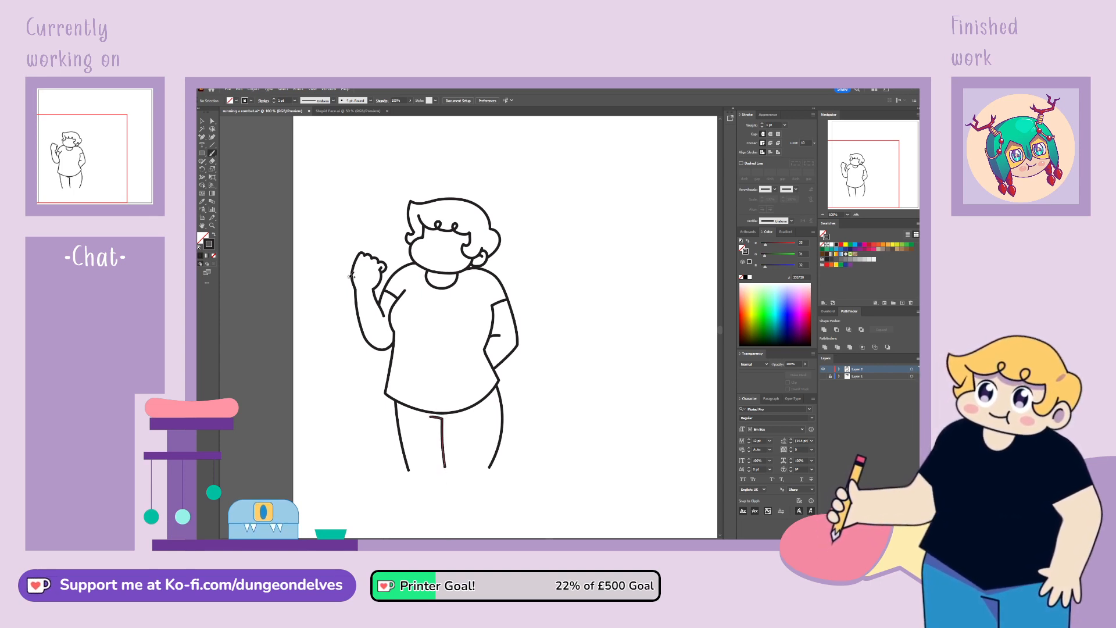
pyautogui.click(202, 121)
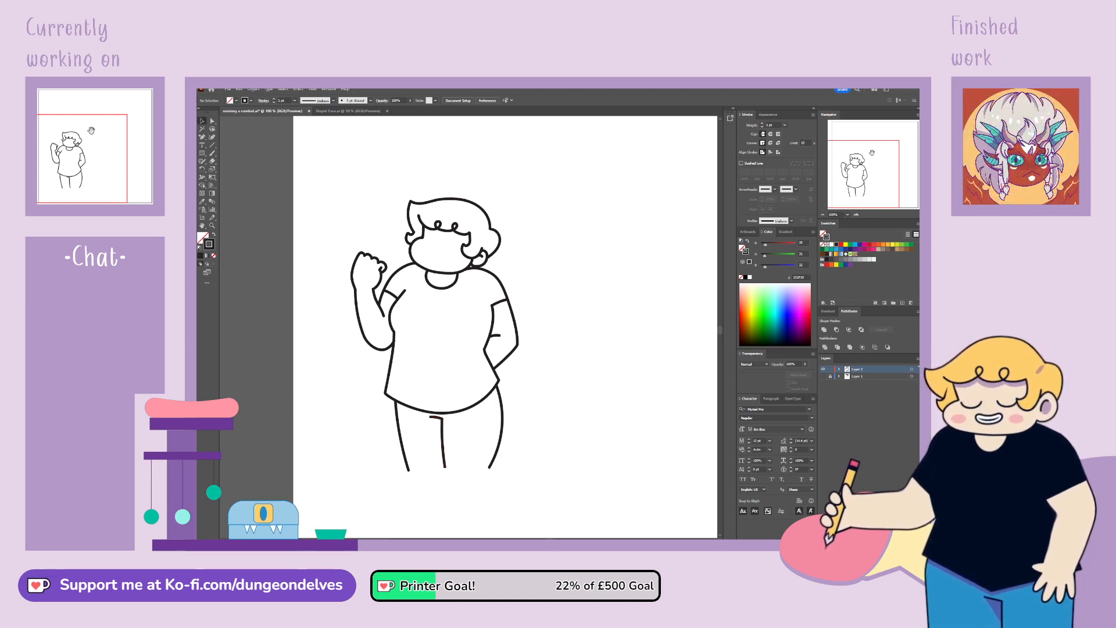
# Step: Draw a small black-filled oval eye without a stroke on the face, and place a matching second eye beside it, slightly lower
pyautogui.moveTo(860, 174); pyautogui.dragTo(857, 181)
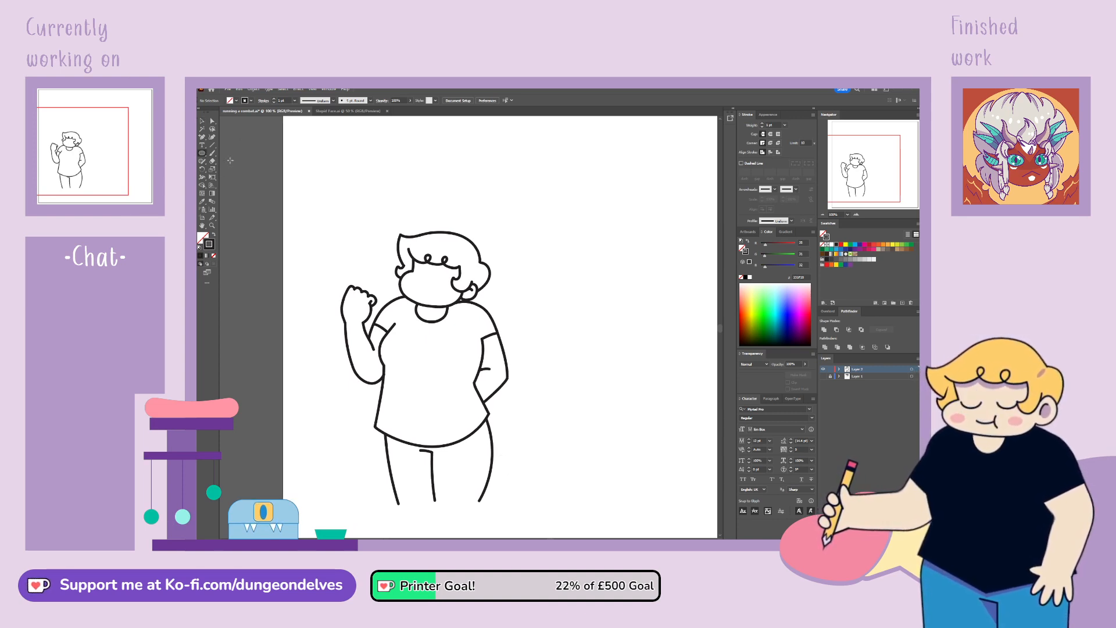
pyautogui.hotkey('ctrl', '+')
pyautogui.hotkey('ctrl', '+')
pyautogui.moveTo(862, 170); pyautogui.dragTo(857, 167)
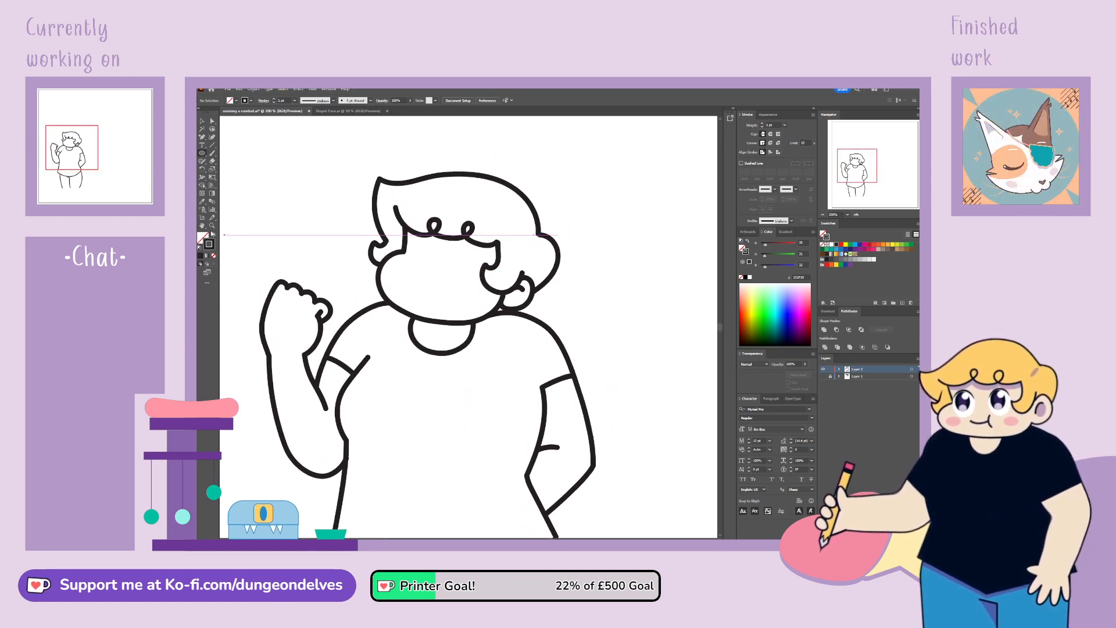
pyautogui.hotkey('shift', 'x')
pyautogui.moveTo(423, 257)
pyautogui.mouseDown()
pyautogui.moveTo(431, 278)
pyautogui.moveTo(440, 256)
pyautogui.mouseUp()
pyautogui.press('v')
pyautogui.moveTo(439, 256)
pyautogui.mouseDown()
pyautogui.moveTo(417, 263)
pyautogui.moveTo(453, 271)
pyautogui.mouseUp()
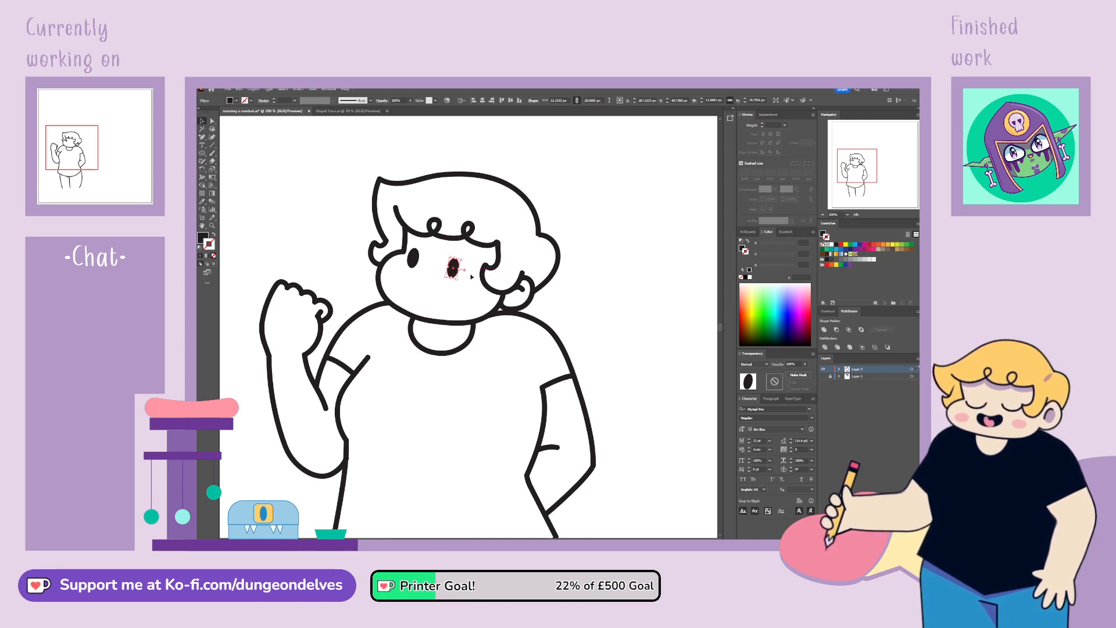
pyautogui.click(601, 220)
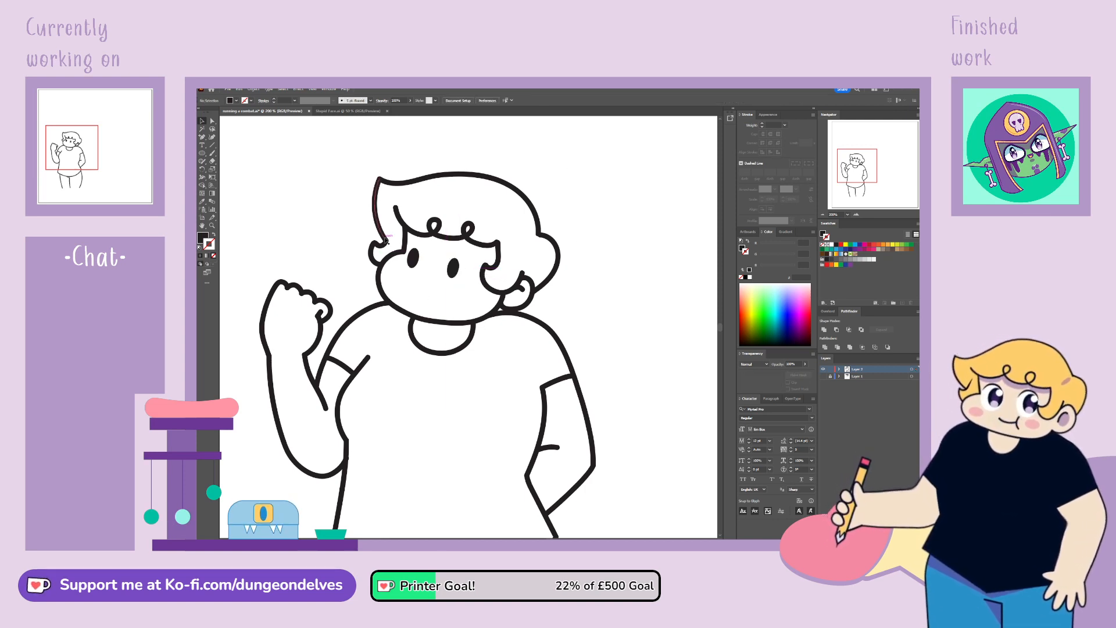
# Step: Select both oval eyes together and enlarge them slightly
pyautogui.click(413, 257)
pyautogui.keyDown('shift'); pyautogui.click(455, 269); pyautogui.keyUp('shift')
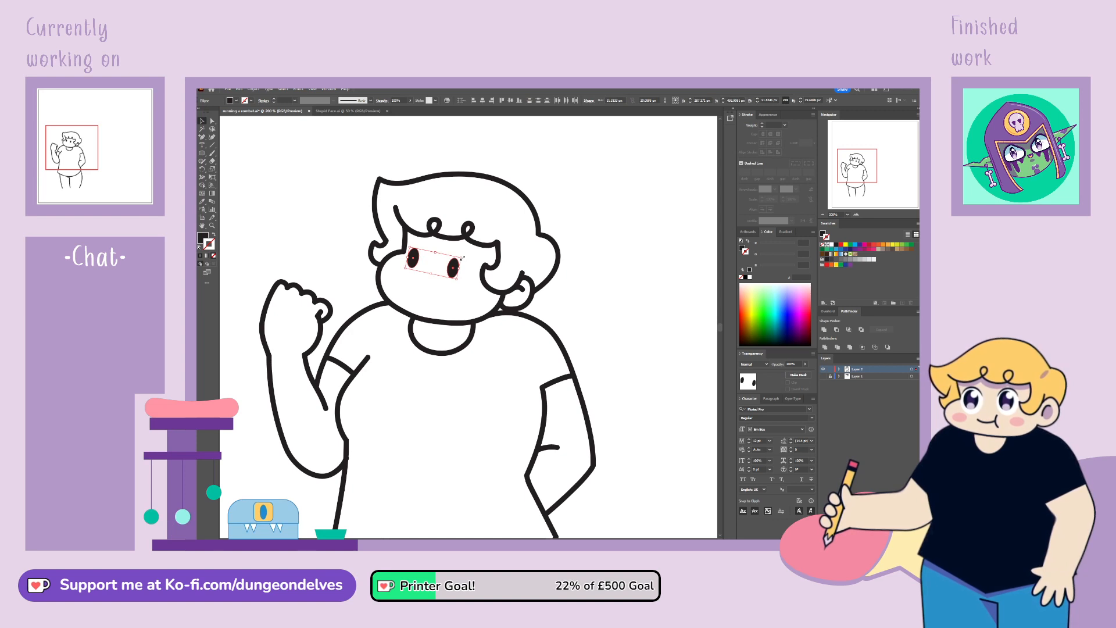
pyautogui.moveTo(464, 258); pyautogui.dragTo(469, 255)
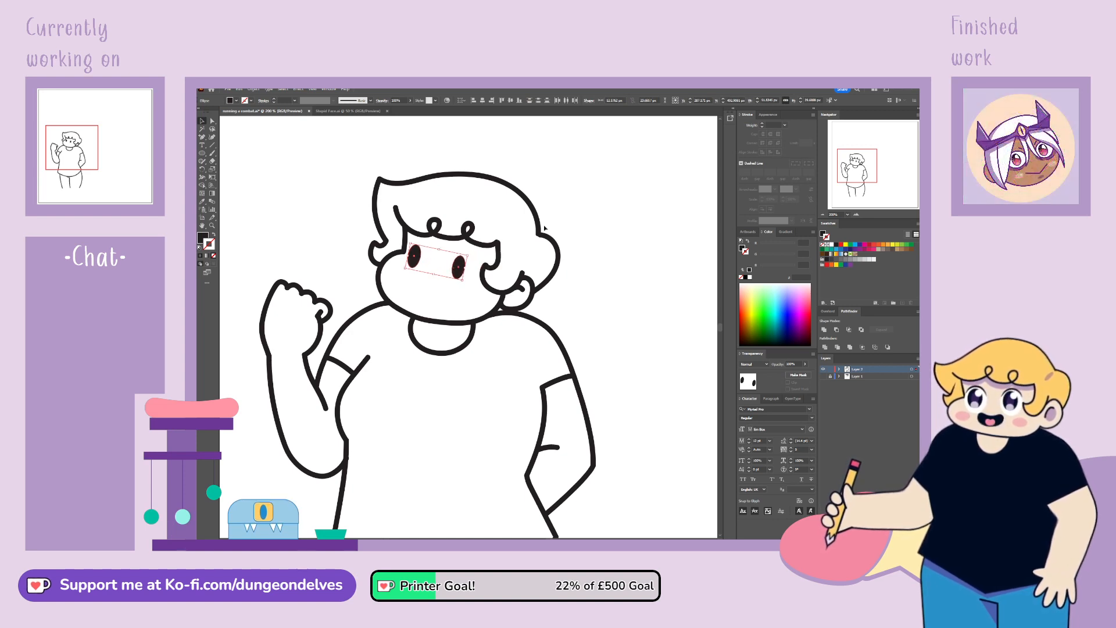
pyautogui.click(571, 221)
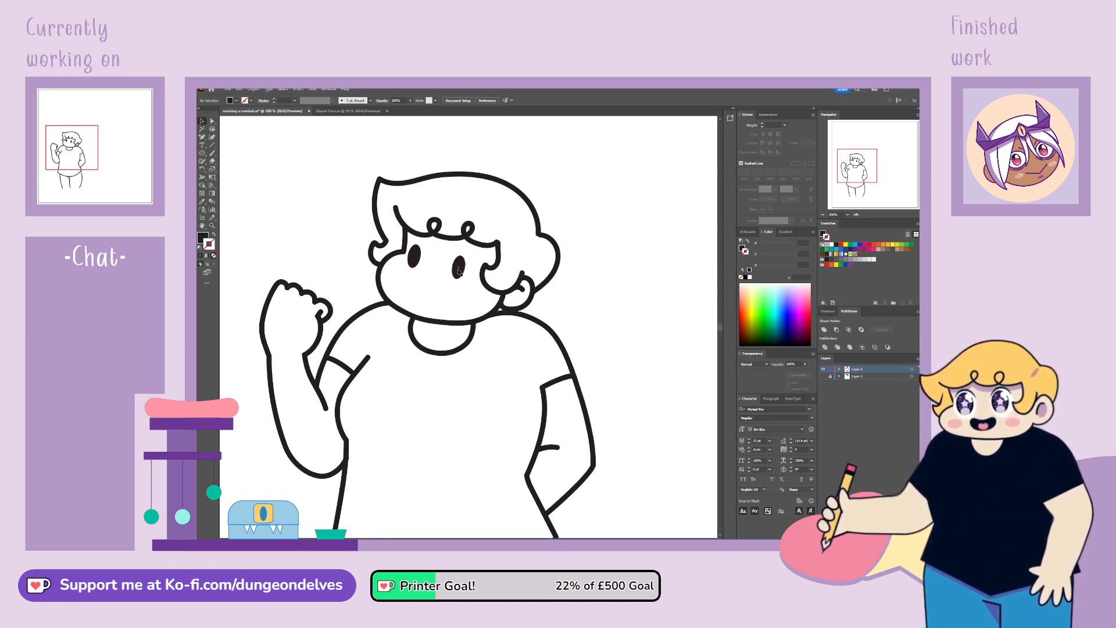
pyautogui.click(466, 243)
pyautogui.click(631, 510)
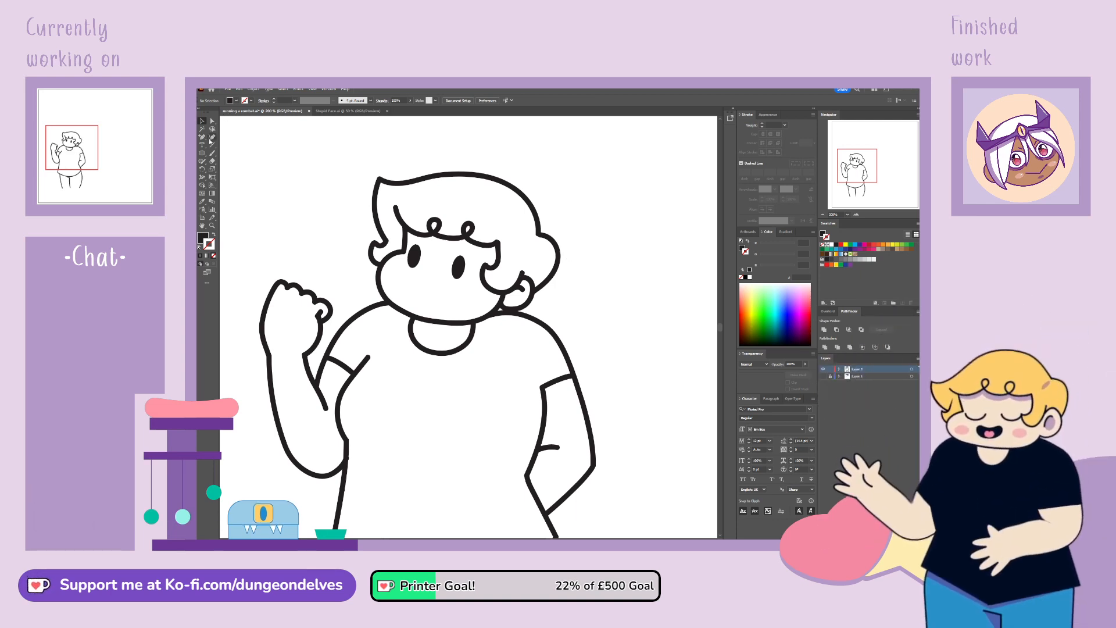
# Step: Paint a short curved mouth line below and between the eyes, and undo the extra strokes added next to it
pyautogui.click(212, 153)
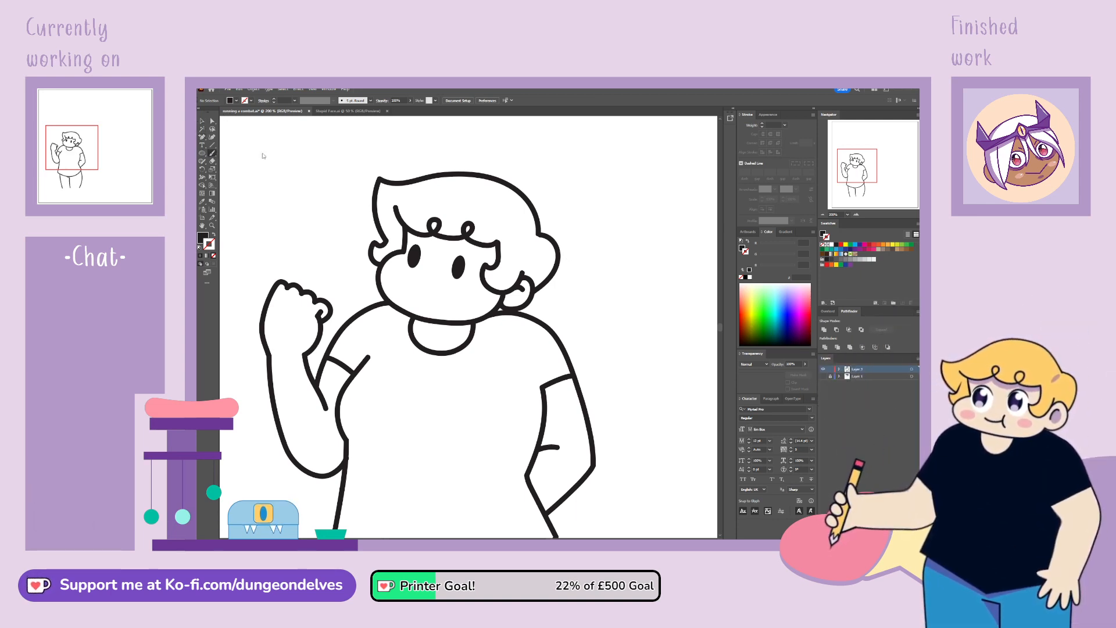
pyautogui.moveTo(441, 279); pyautogui.dragTo(433, 302)
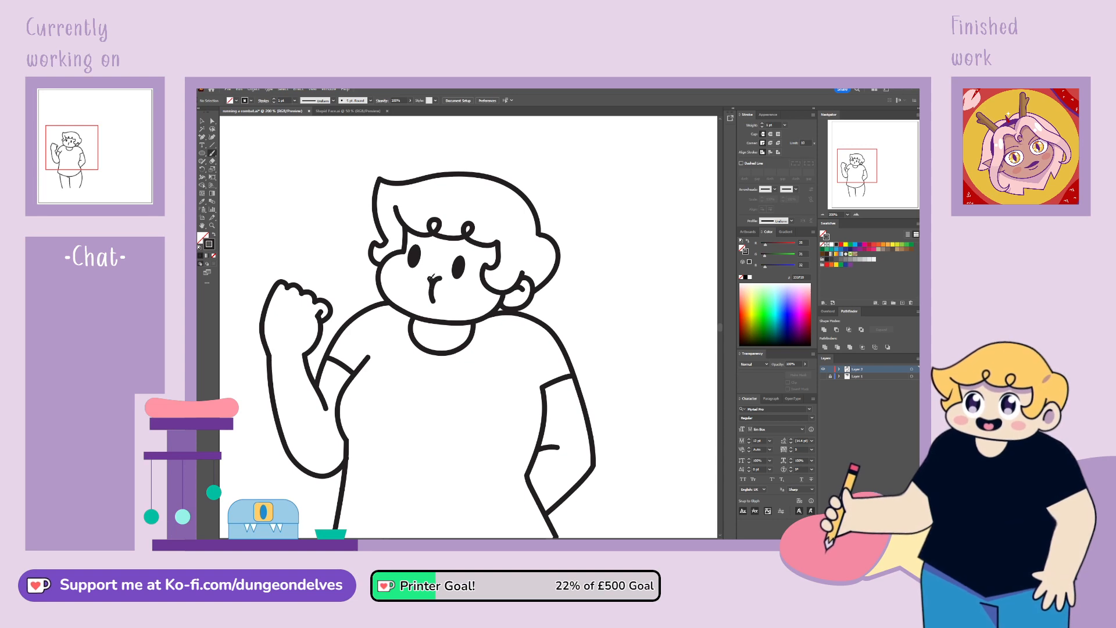
pyautogui.moveTo(437, 280)
pyautogui.mouseDown()
pyautogui.moveTo(418, 286)
pyautogui.moveTo(427, 298)
pyautogui.moveTo(441, 279)
pyautogui.mouseUp()
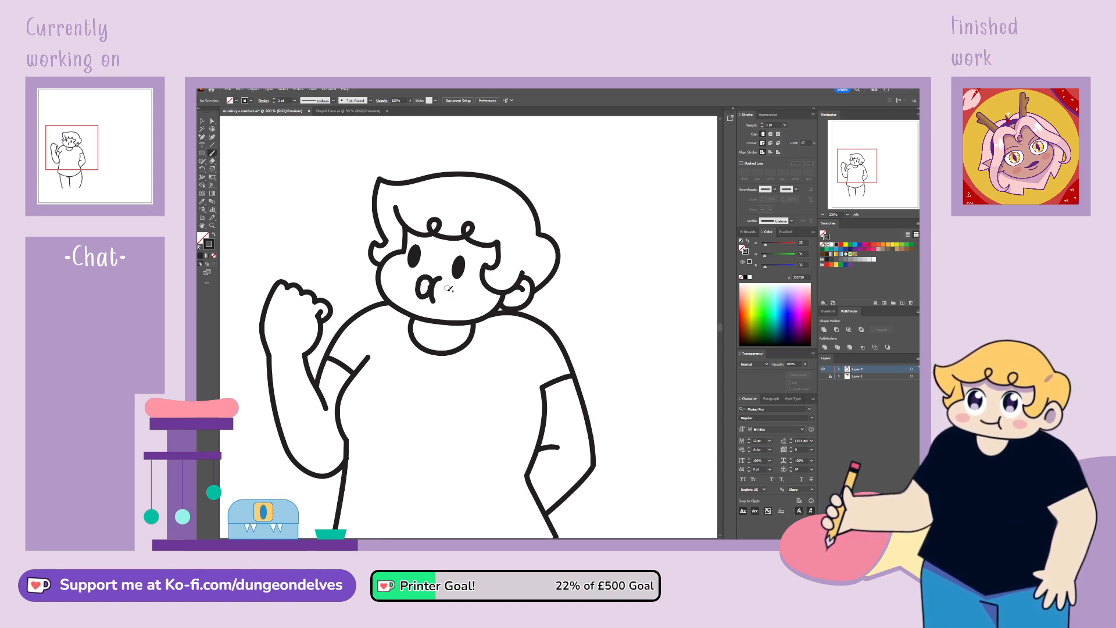
pyautogui.hotkey('ctrl', 'z')
pyautogui.hotkey('ctrl', 'z')
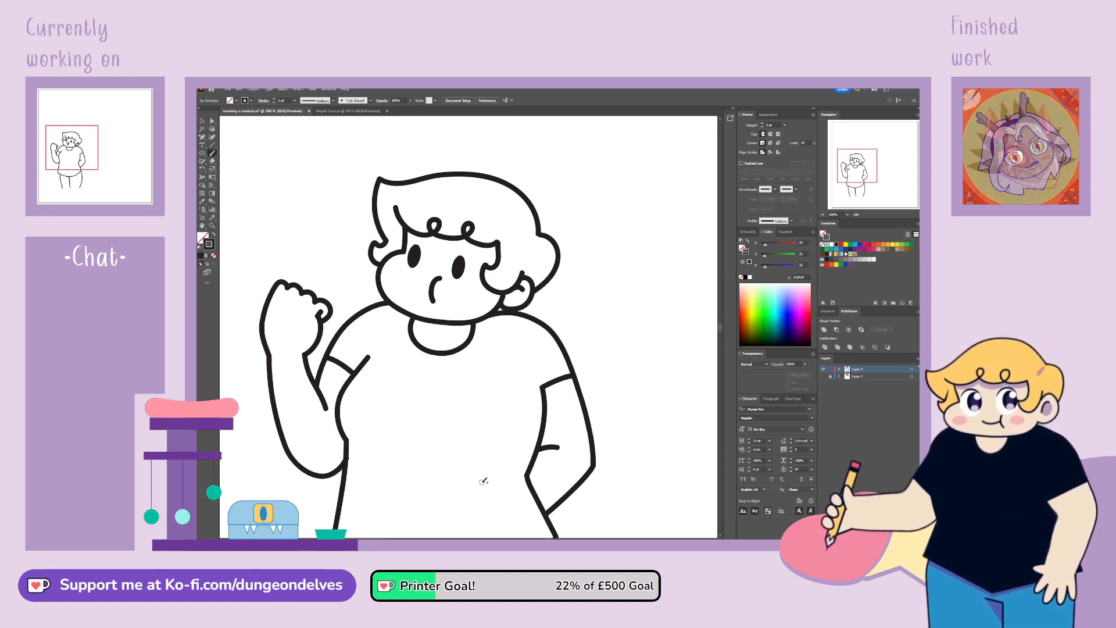
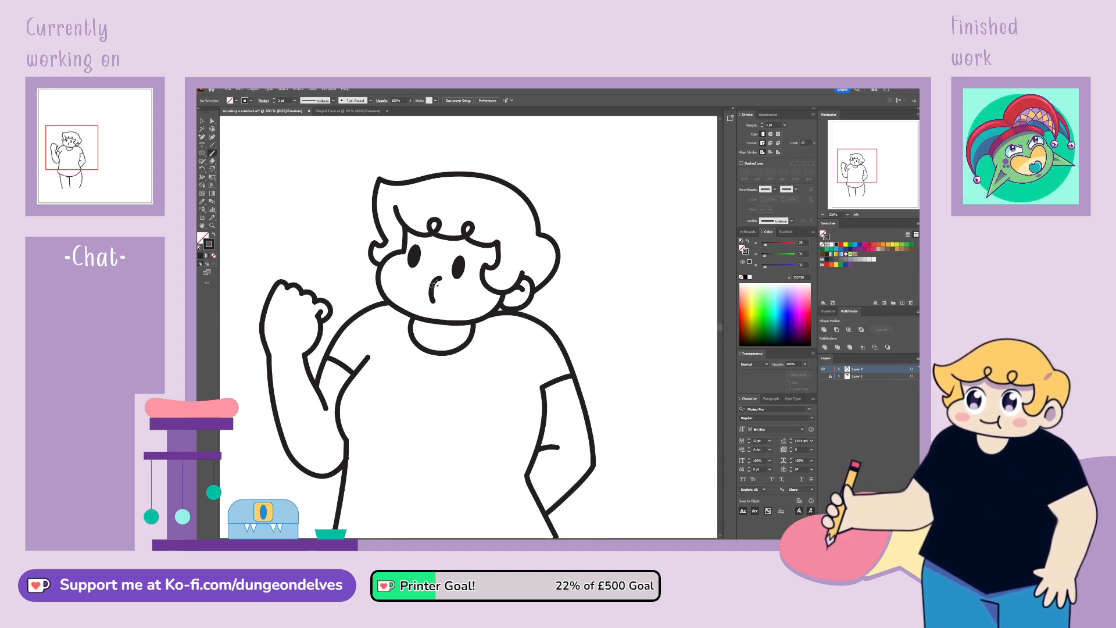
# Step: Try a rounded open mouth outline joined to the short curved line, and delete the whole mouth
pyautogui.moveTo(429, 276)
pyautogui.mouseDown()
pyautogui.moveTo(404, 283)
pyautogui.moveTo(435, 295)
pyautogui.mouseUp()
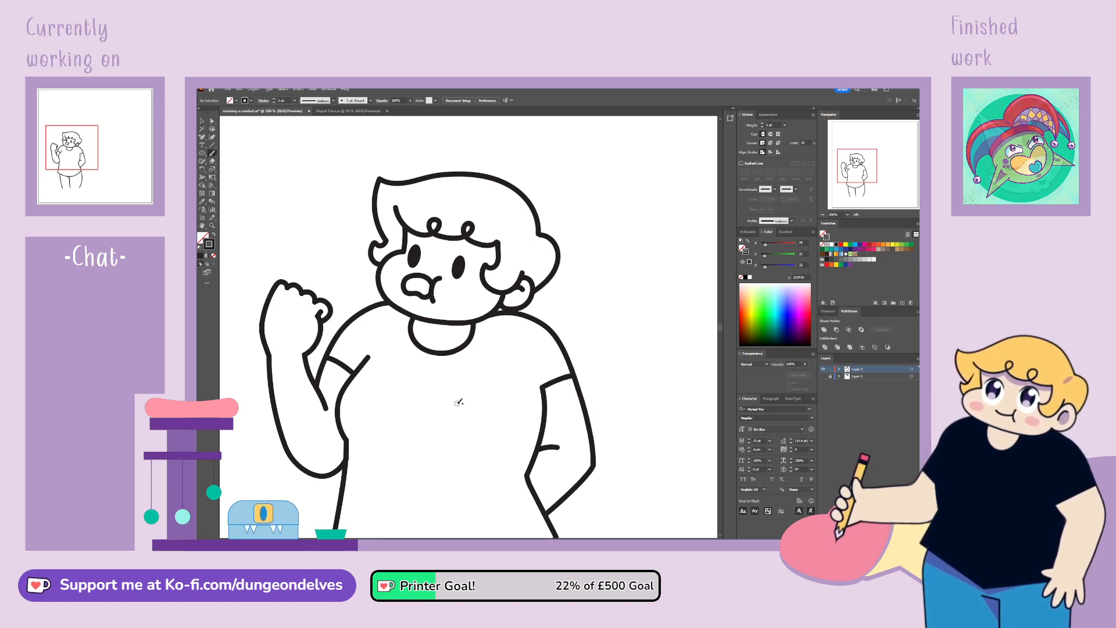
pyautogui.click(203, 120)
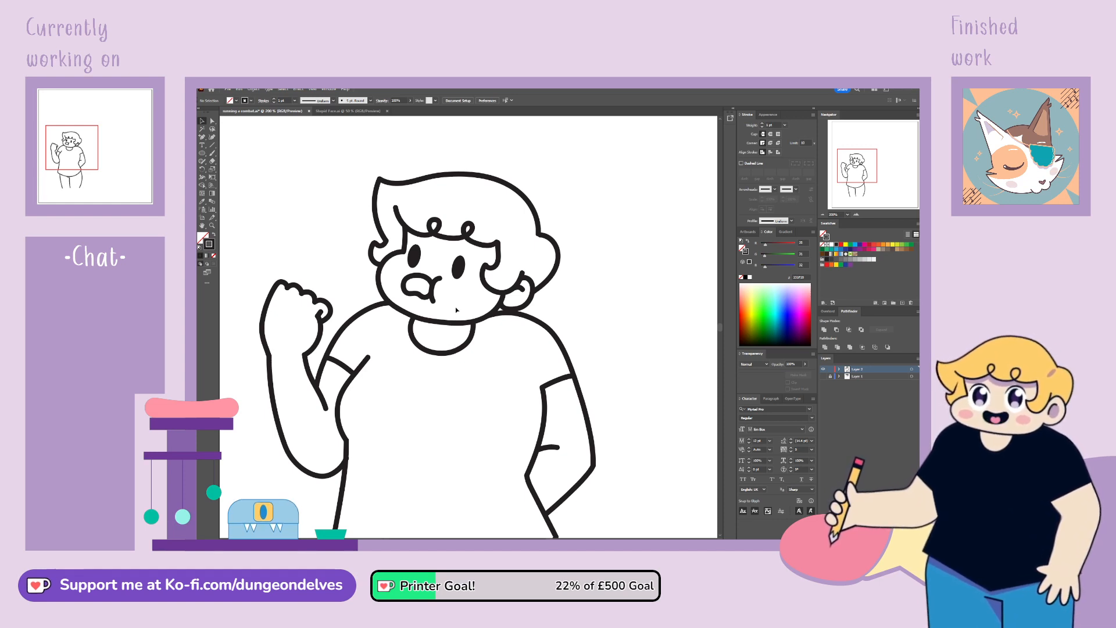
pyautogui.click(434, 298)
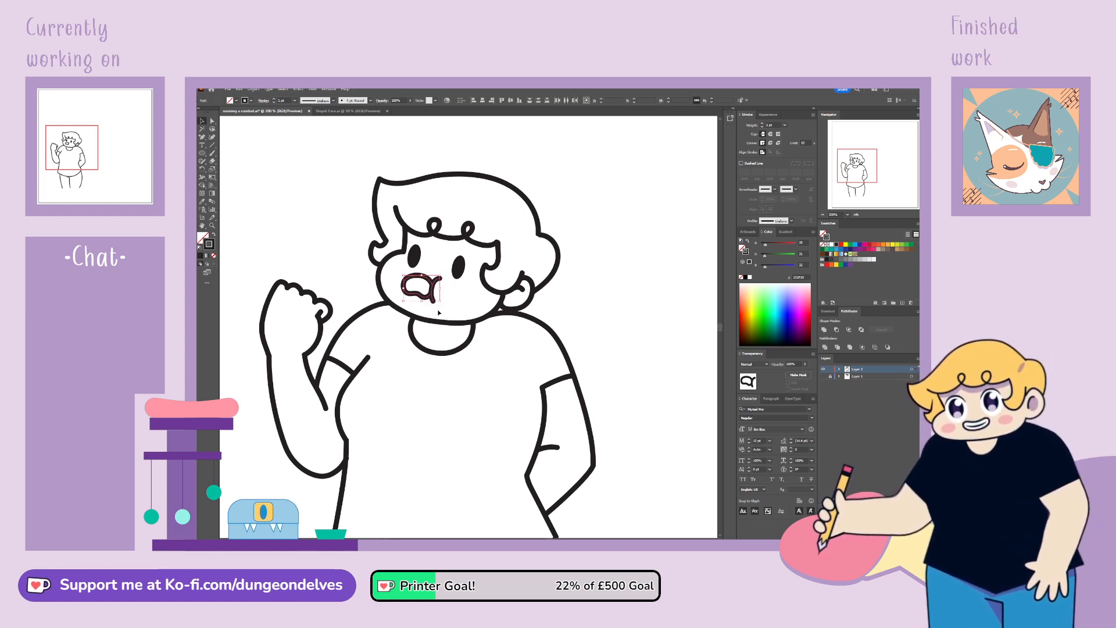
pyautogui.press('Delete')
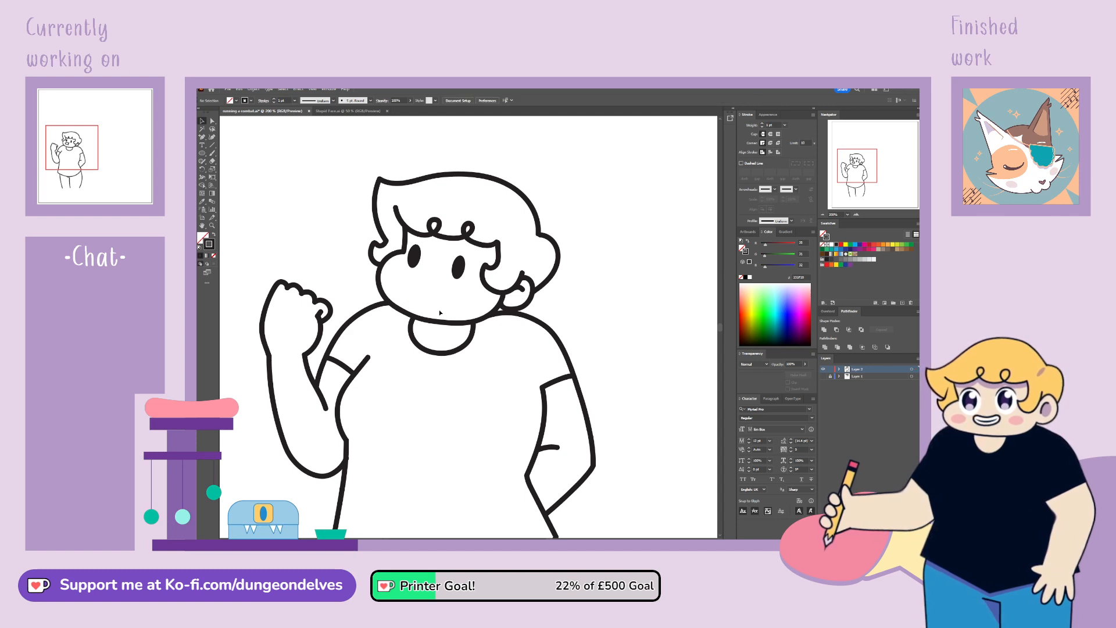
# Step: Select both black oval eyes and delete them from the face
pyautogui.click(458, 269)
pyautogui.keyDown('shift'); pyautogui.click(414, 257); pyautogui.keyUp('shift')
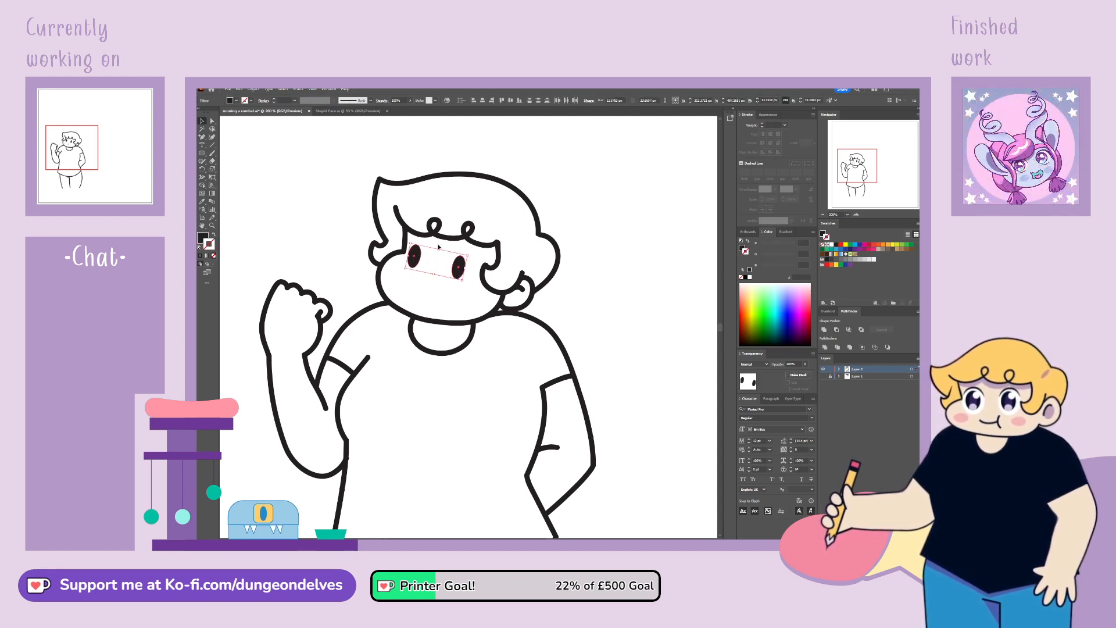
pyautogui.press('Delete')
# Step: Paint two U-shaped closed eyes on the face, undoing and repainting the second one until its curve is clean
pyautogui.click(212, 148)
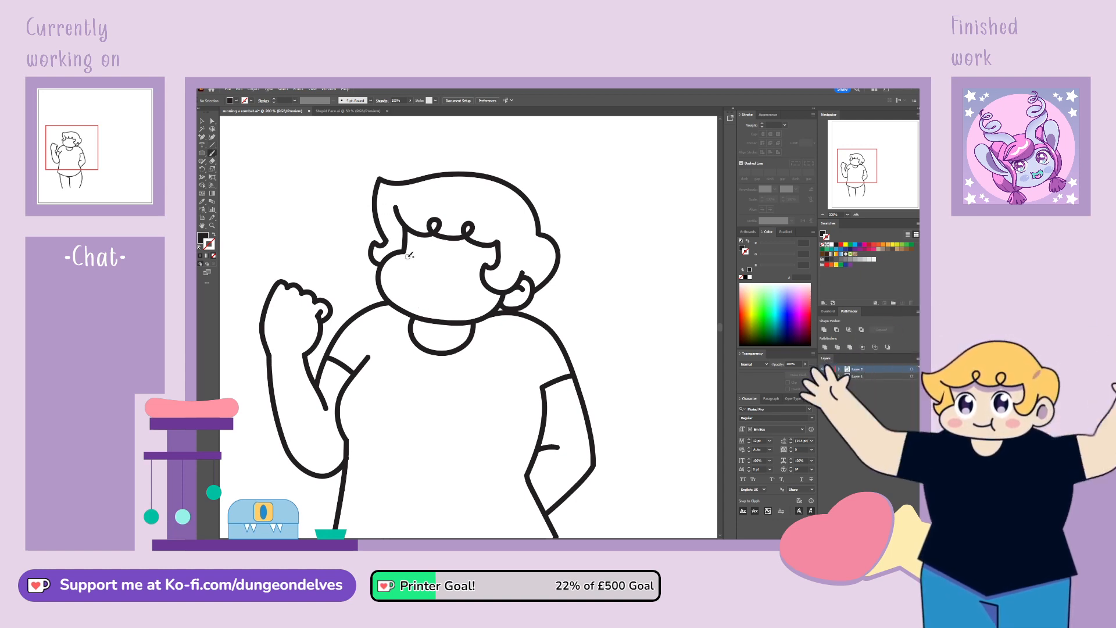
pyautogui.moveTo(404, 262)
pyautogui.mouseDown()
pyautogui.moveTo(457, 285)
pyautogui.moveTo(470, 274)
pyautogui.mouseUp()
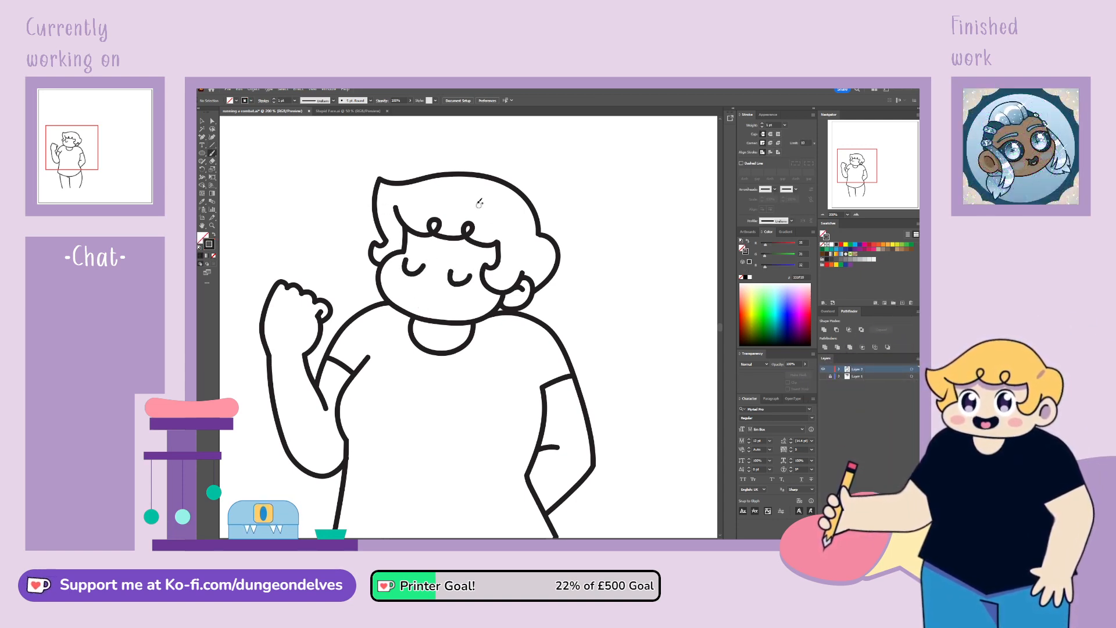
pyautogui.hotkey('ctrl', 'z')
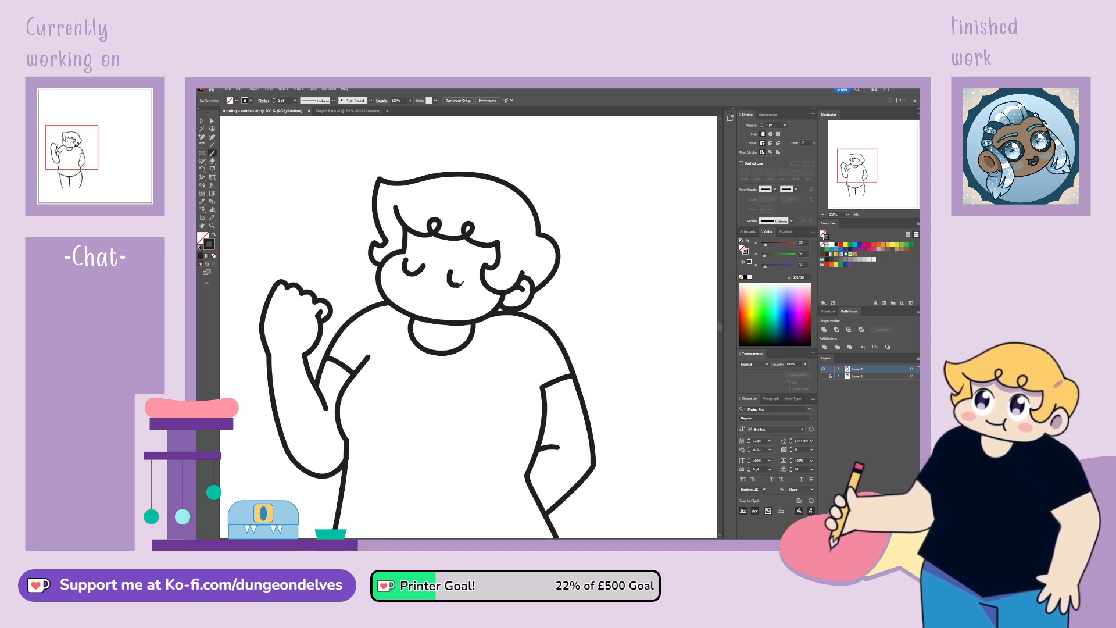
pyautogui.moveTo(470, 276)
pyautogui.mouseDown()
pyautogui.moveTo(451, 275)
pyautogui.moveTo(466, 285)
pyautogui.moveTo(458, 281)
pyautogui.moveTo(475, 272)
pyautogui.mouseUp()
pyautogui.hotkey('ctrl', 'z')
pyautogui.hotkey('ctrl', 'z')
pyautogui.hotkey('ctrl', 'z')
# Step: Scale the second closed eye down slightly to match the first one
pyautogui.click(202, 121)
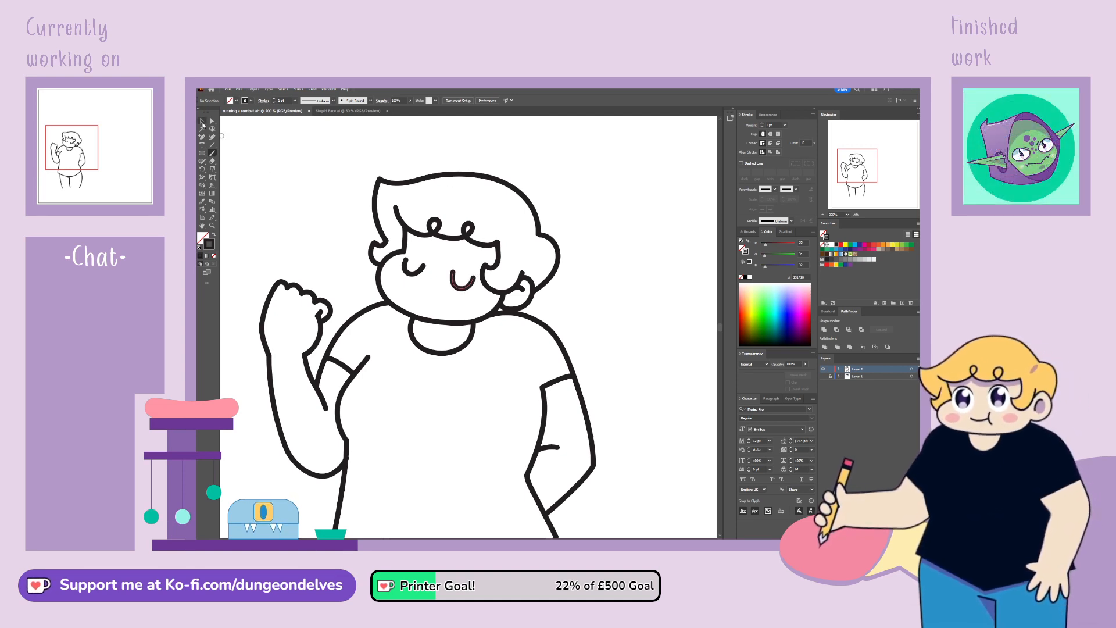
pyautogui.click(464, 289)
pyautogui.moveTo(475, 290); pyautogui.dragTo(474, 289)
pyautogui.click(626, 287)
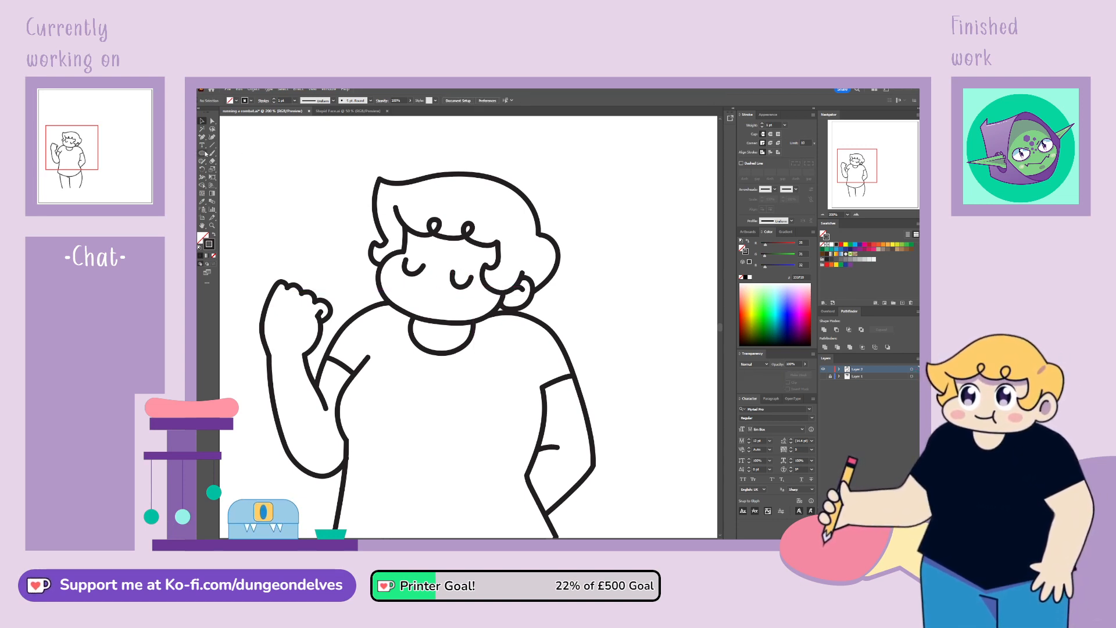
# Step: Paint an oval open mouth with a curved cheek line beside it below the closed eyes, and undo the extra stroke above the eye
pyautogui.hotkey('ctrl', '+')
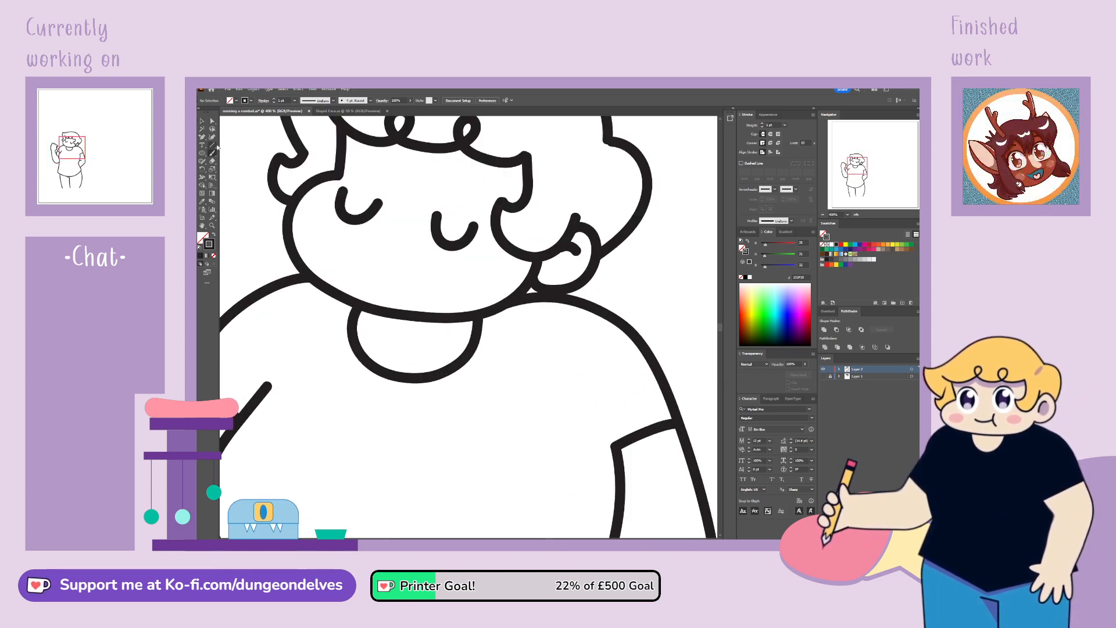
pyautogui.moveTo(375, 244)
pyautogui.mouseDown()
pyautogui.moveTo(480, 276)
pyautogui.moveTo(436, 282)
pyautogui.moveTo(469, 314)
pyautogui.moveTo(446, 277)
pyautogui.moveTo(446, 324)
pyautogui.moveTo(473, 291)
pyautogui.mouseUp()
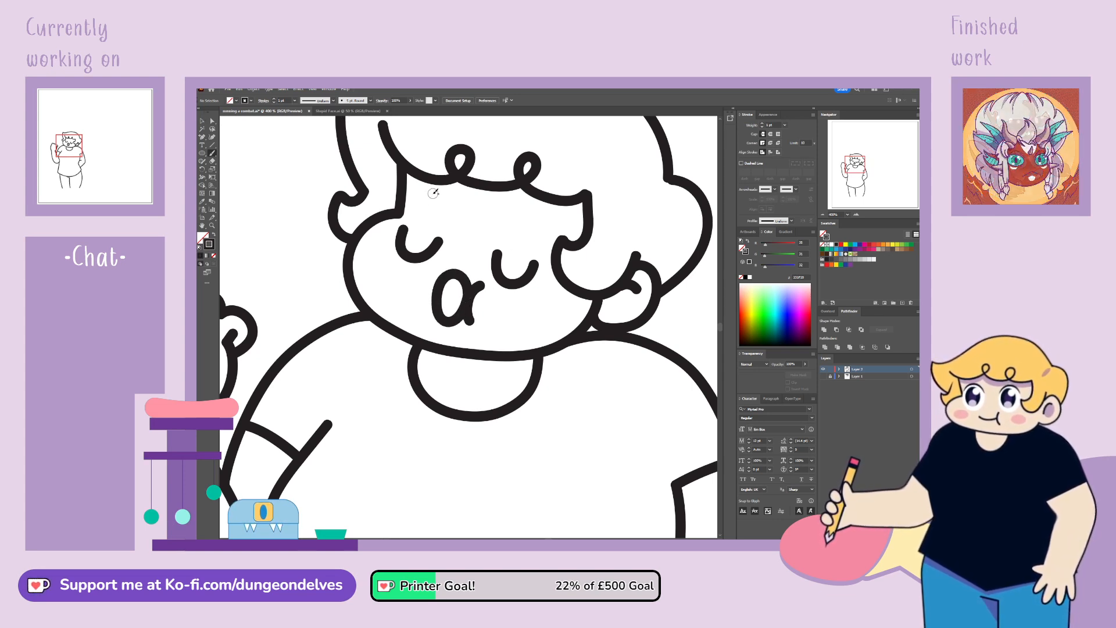
pyautogui.moveTo(423, 212); pyautogui.dragTo(446, 204)
pyautogui.hotkey('ctrl', 'z')
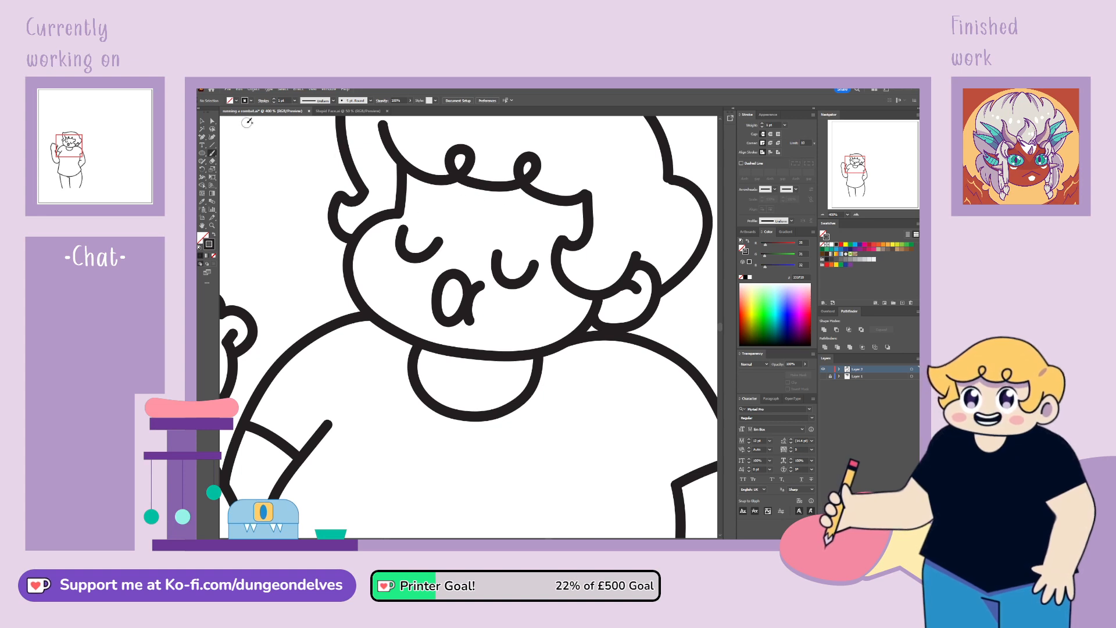
# Step: Select the closed eyes and the mouth together and nudge them slightly upward on the face
pyautogui.hotkey('ctrl', '-')
pyautogui.hotkey('ctrl', '-')
pyautogui.hotkey('ctrl', '-')
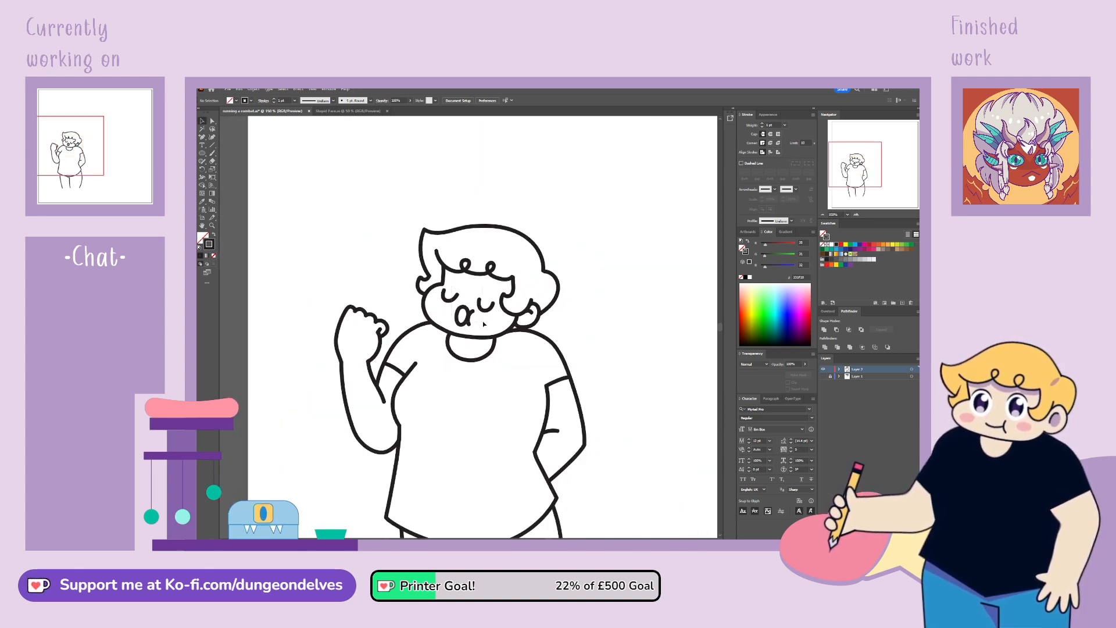
pyautogui.moveTo(483, 312); pyautogui.dragTo(483, 310)
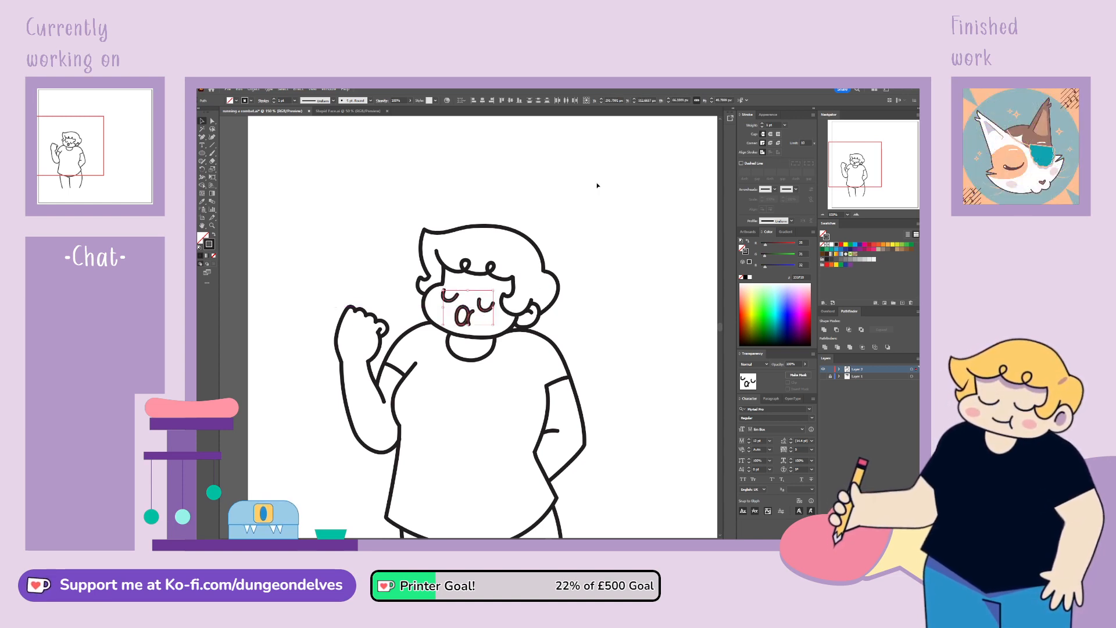
pyautogui.press('Up')
pyautogui.press('Up')
pyautogui.press('Up')
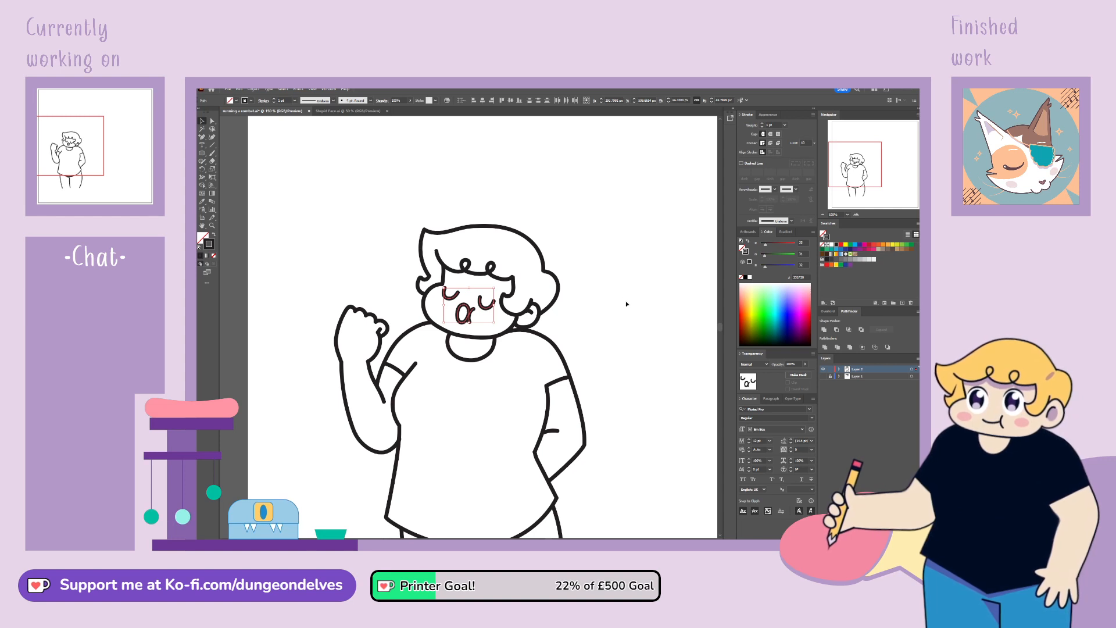
pyautogui.click(626, 301)
# Step: Paint a short curved fold line on the chest of the shirt
pyautogui.moveTo(870, 152)
pyautogui.mouseDown()
pyautogui.moveTo(881, 148)
pyautogui.moveTo(873, 160)
pyautogui.mouseUp()
pyautogui.click(213, 153)
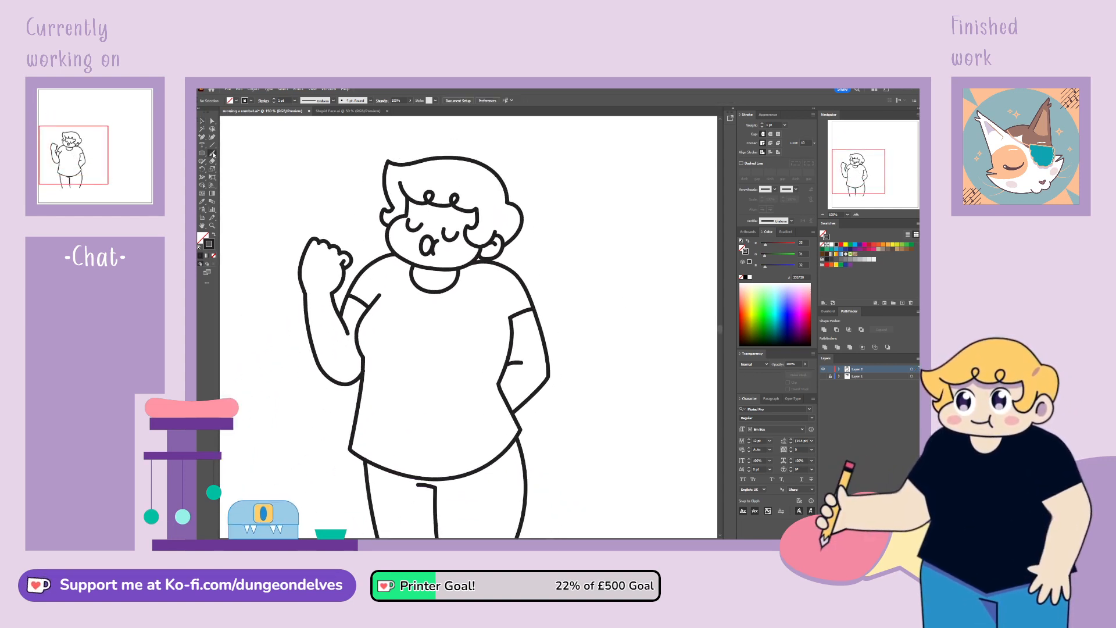
pyautogui.moveTo(407, 334); pyautogui.dragTo(440, 363)
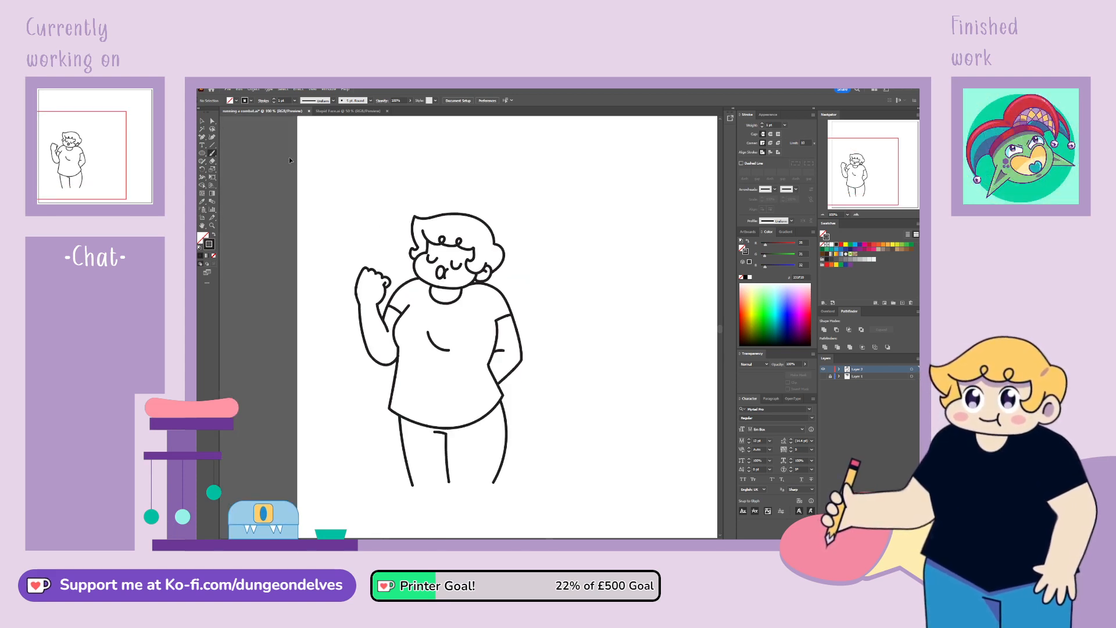
pyautogui.hotkey('ctrl', '-')
# Step: Select and group the whole figure, and replace its brush with a plain uniform stroke
pyautogui.moveTo(642, 206)
pyautogui.mouseDown()
pyautogui.moveTo(664, 177)
pyautogui.moveTo(655, 180)
pyautogui.mouseUp()
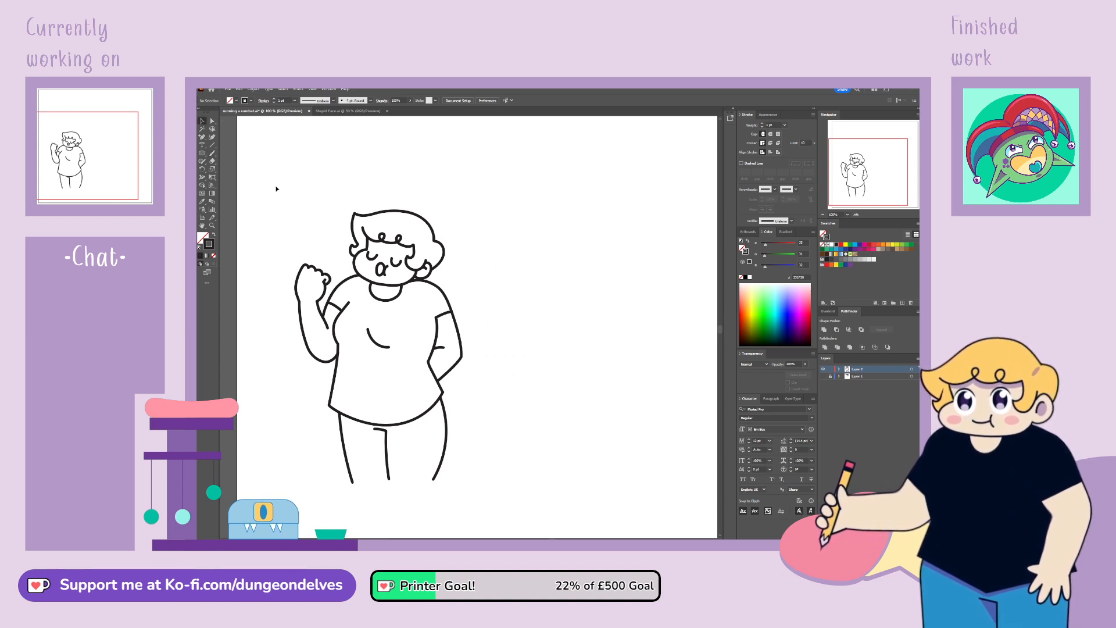
pyautogui.moveTo(483, 483); pyautogui.dragTo(485, 485)
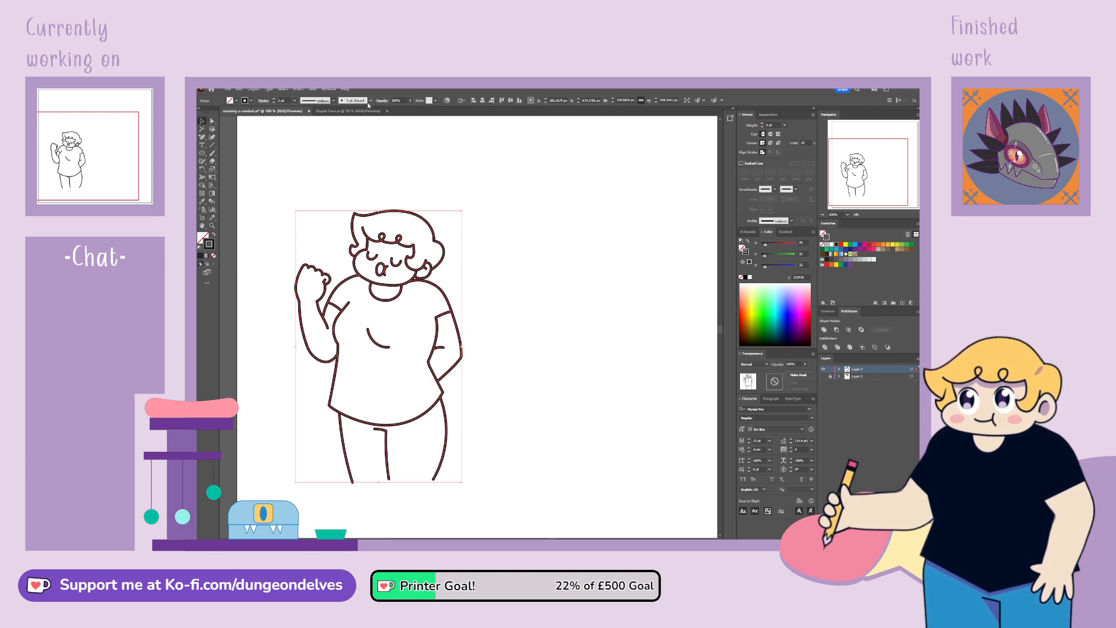
pyautogui.click(347, 141)
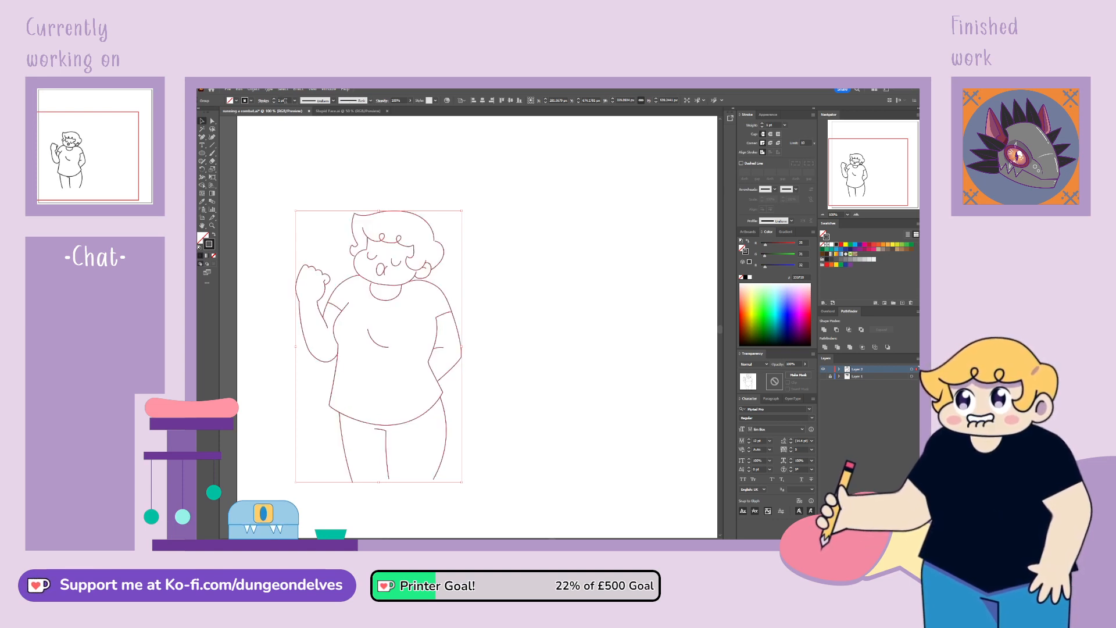
# Step: Try a 5 pt stroke on the figure, give its lines round corners, and set the final stroke weight to 4 pt
pyautogui.moveTo(288, 100); pyautogui.dragTo(237, 108)
pyautogui.write('5')
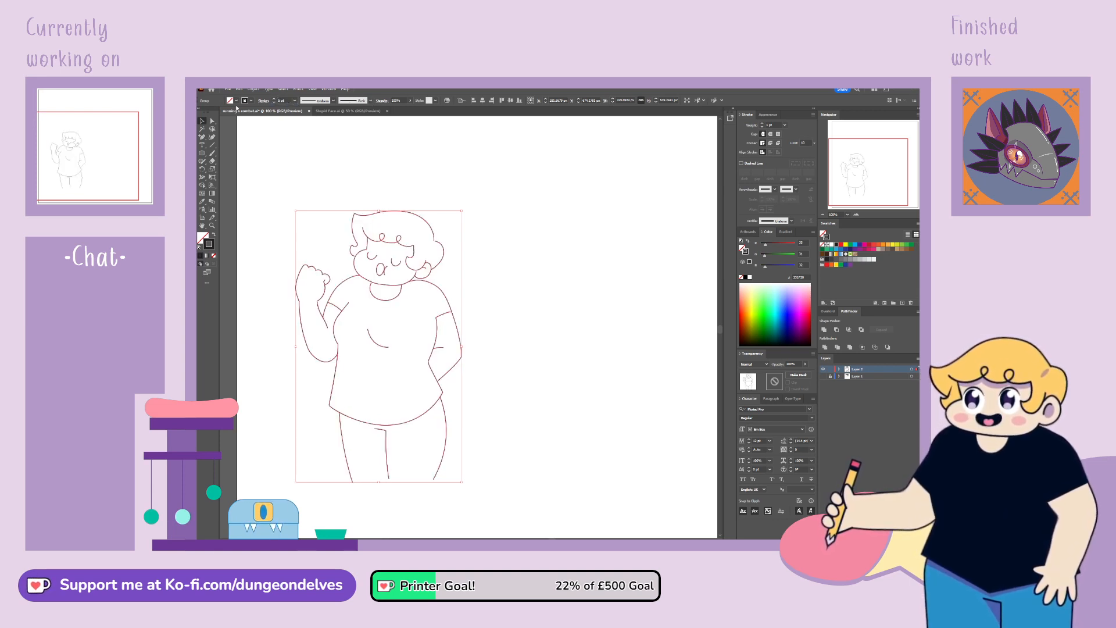
pyautogui.press('Return')
pyautogui.click(771, 143)
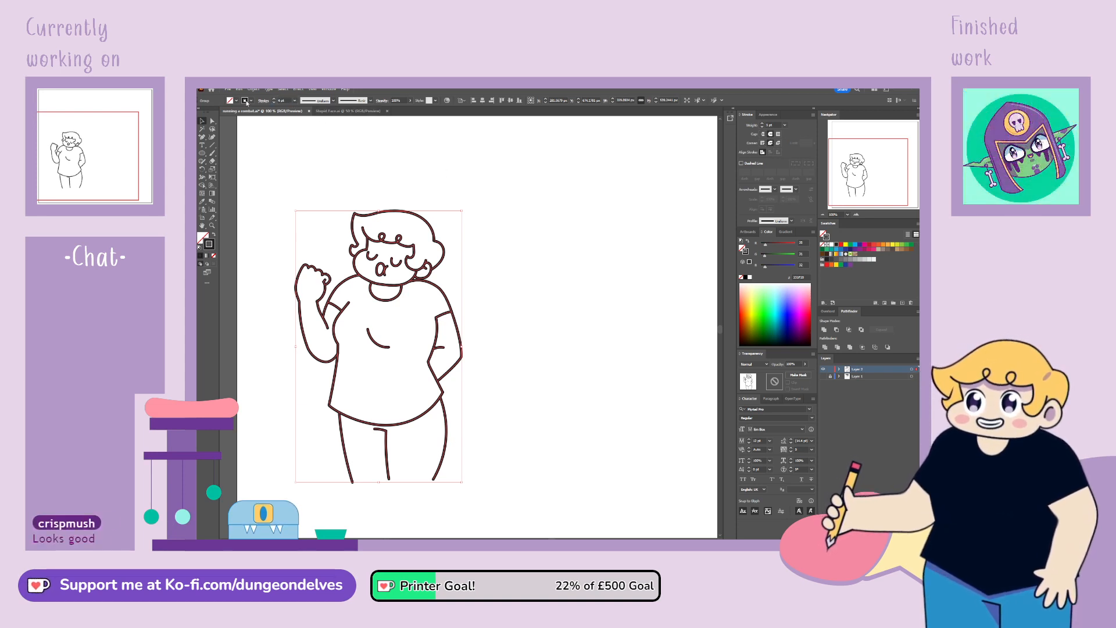
pyautogui.write('4')
pyautogui.press('Return')
pyautogui.click(522, 435)
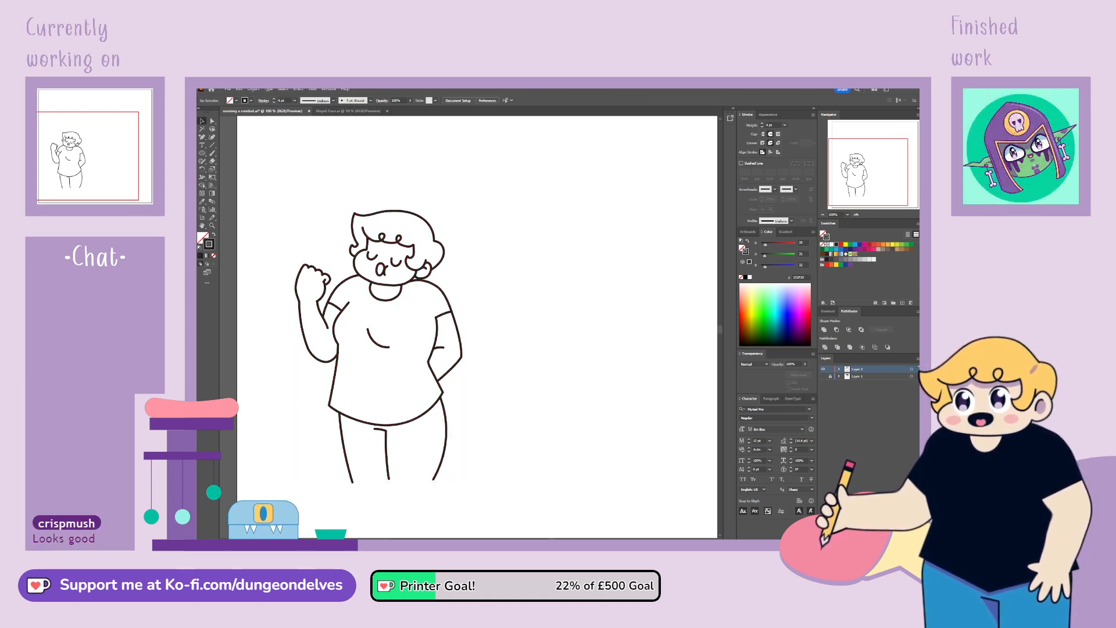
# Step: Draw a straight Pen line across the open bottom of the legs and extend both its ends to the outer leg lines
pyautogui.moveTo(858, 181); pyautogui.dragTo(863, 174)
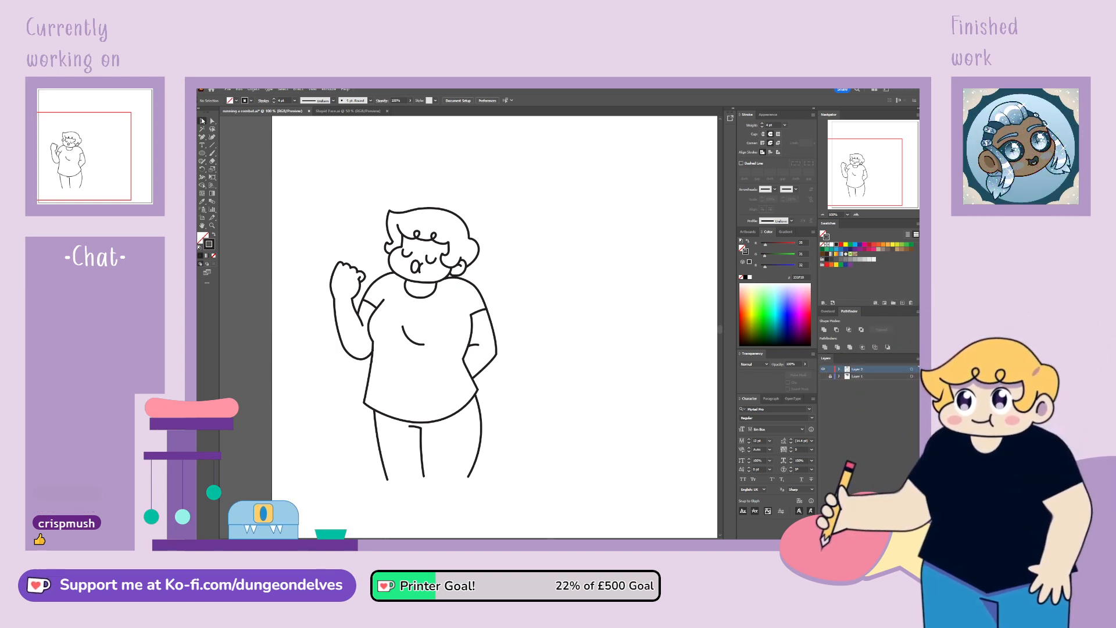
pyautogui.click(202, 137)
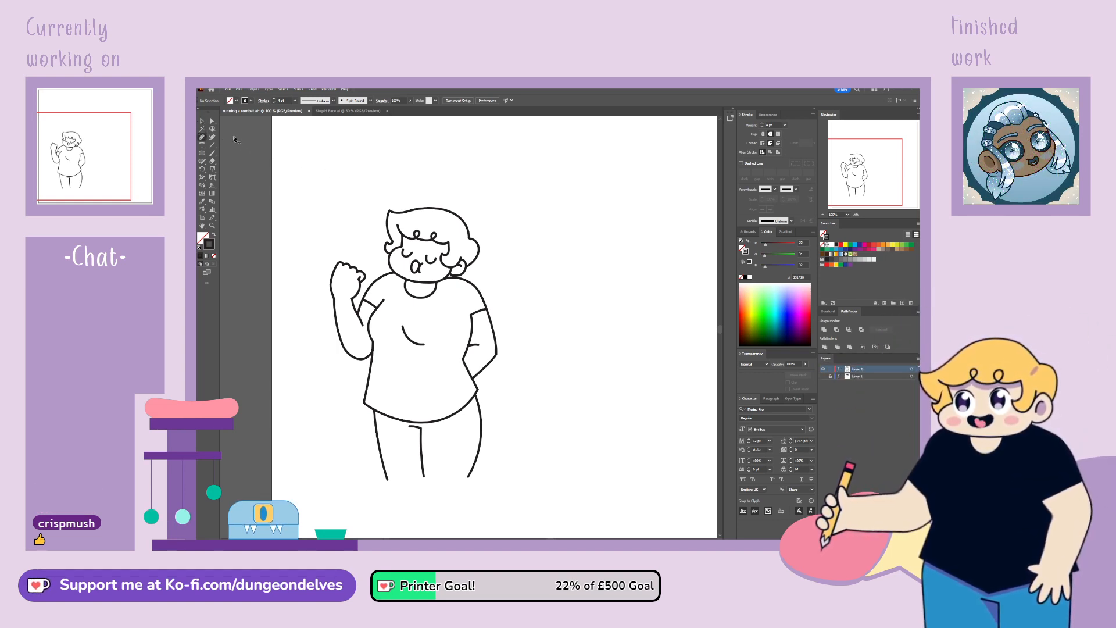
pyautogui.click(393, 479)
pyautogui.click(460, 477)
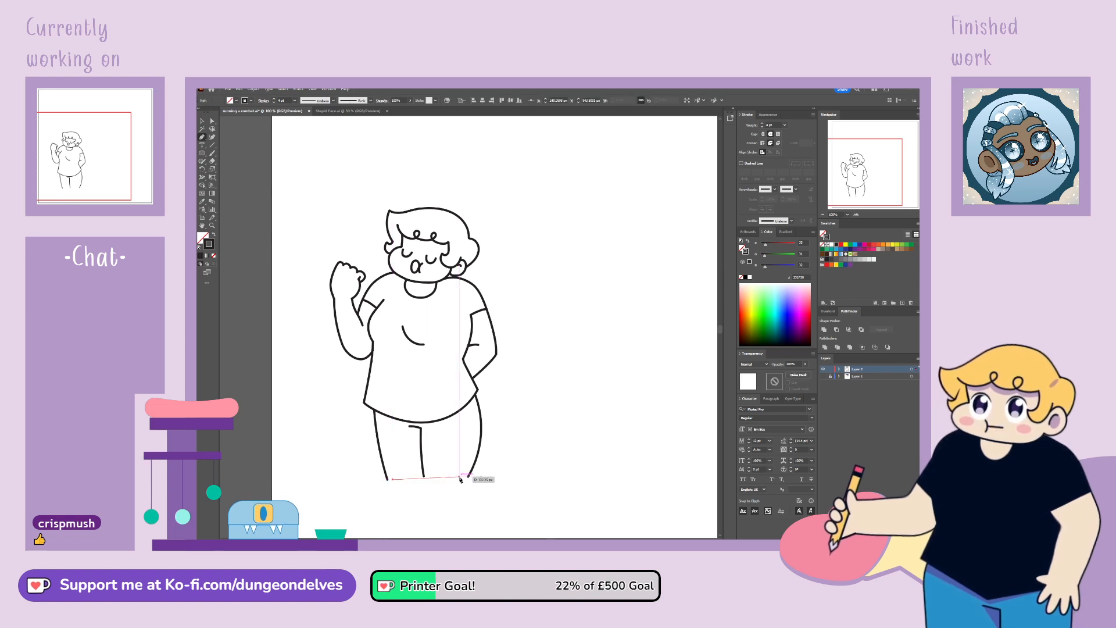
pyautogui.click(212, 120)
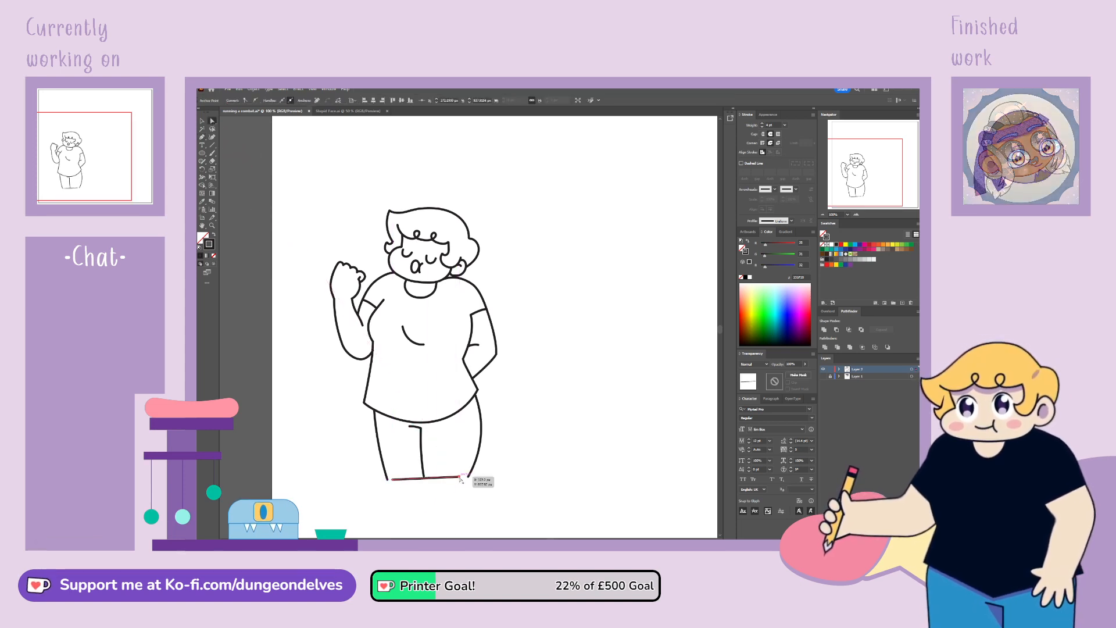
pyautogui.moveTo(459, 477); pyautogui.dragTo(469, 477)
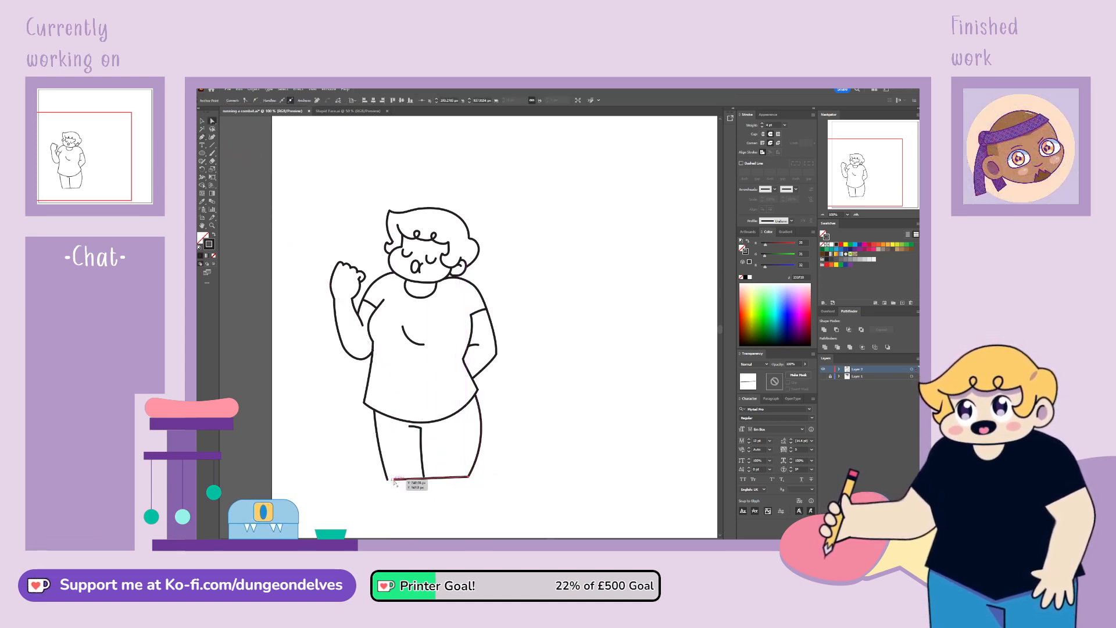
pyautogui.moveTo(393, 479); pyautogui.dragTo(387, 479)
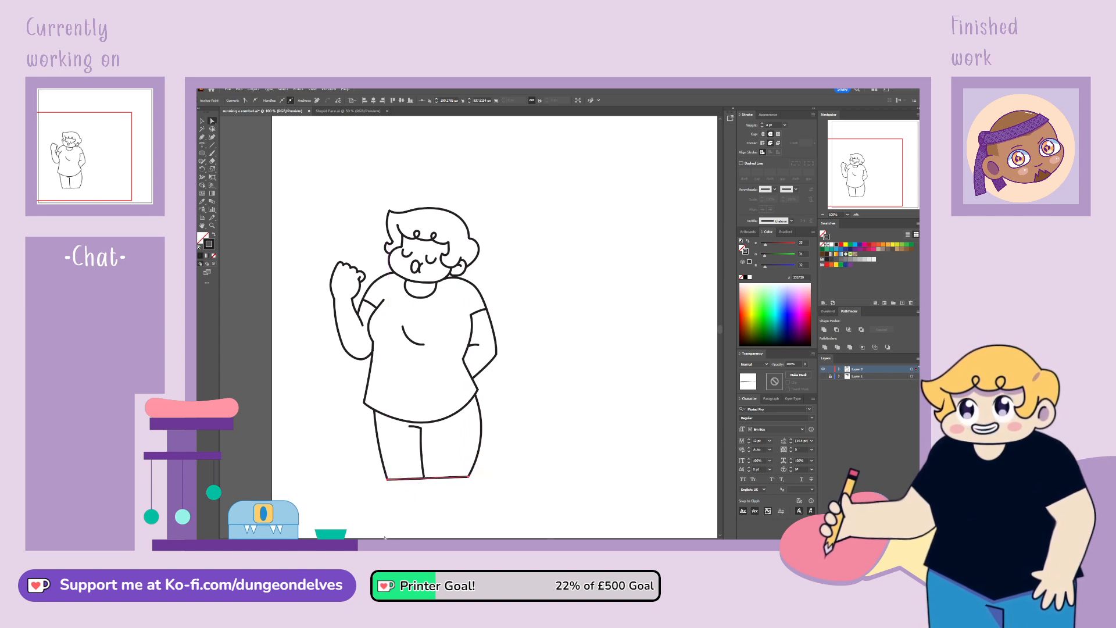
# Step: Remove the stroke from the line closing the legs and move that path into the figure's group in the layer
pyautogui.click(213, 256)
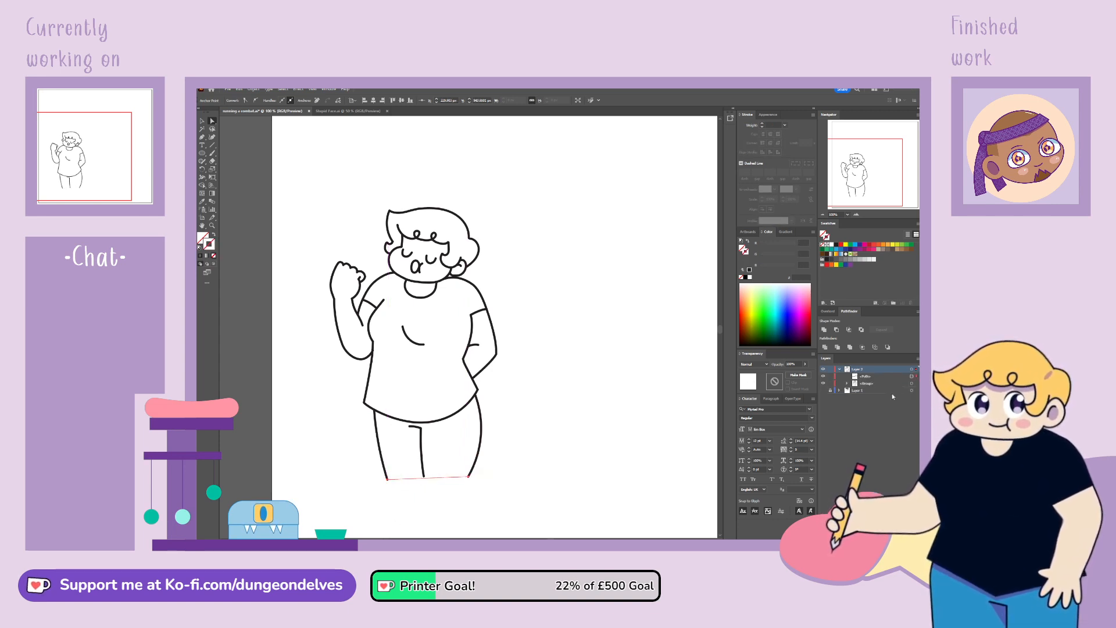
pyautogui.click(839, 369)
pyautogui.click(867, 383)
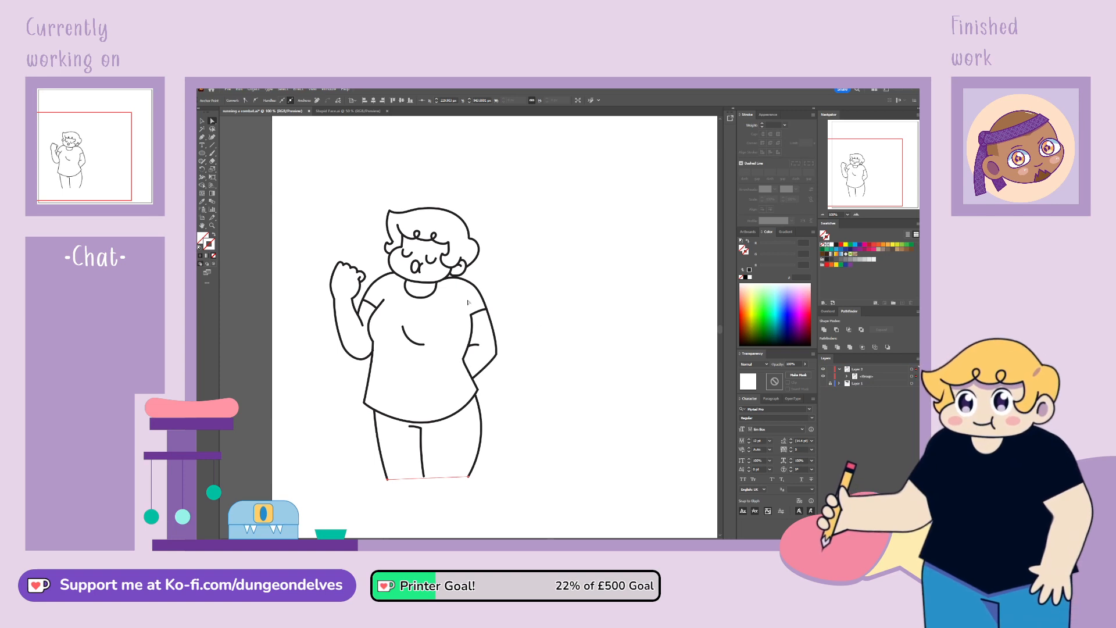
pyautogui.press('v')
pyautogui.click(550, 451)
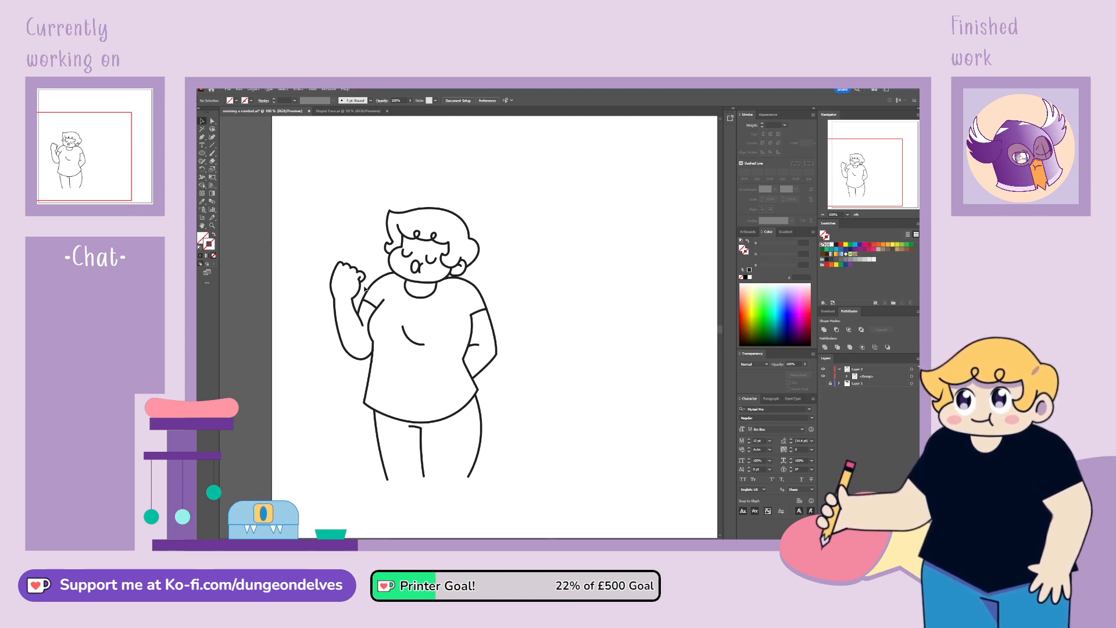
# Step: Isolate the chest curve inside the figure's group and give its stroke a width profile that tapers at both ends
pyautogui.click(409, 243)
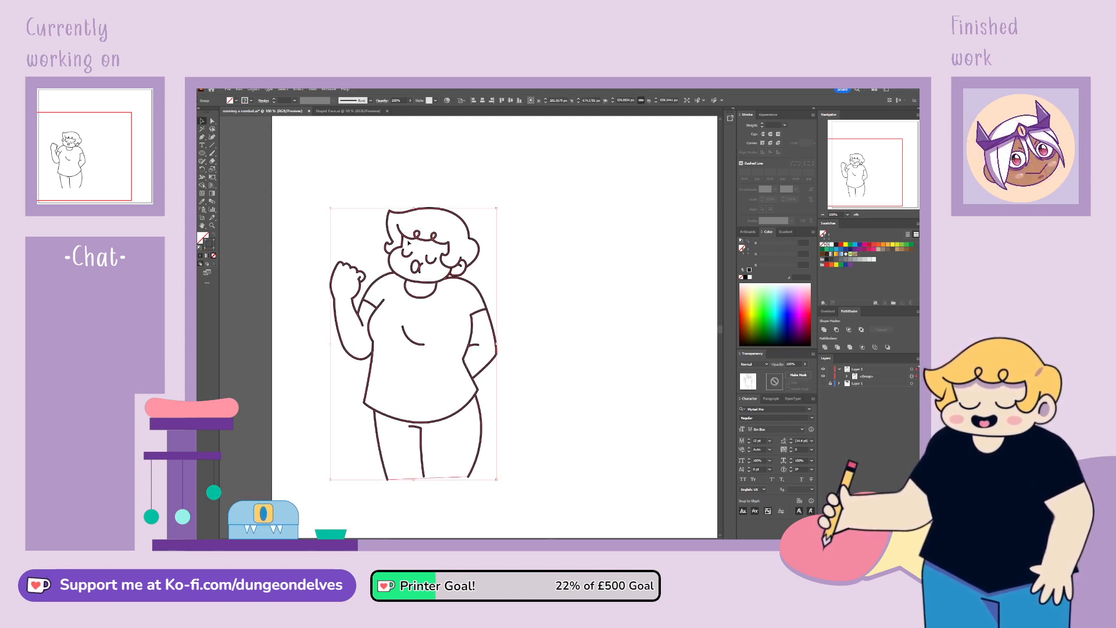
pyautogui.hotkey('ctrl', '=')
pyautogui.hotkey('ctrl', '=')
pyautogui.hotkey('ctrl', '=')
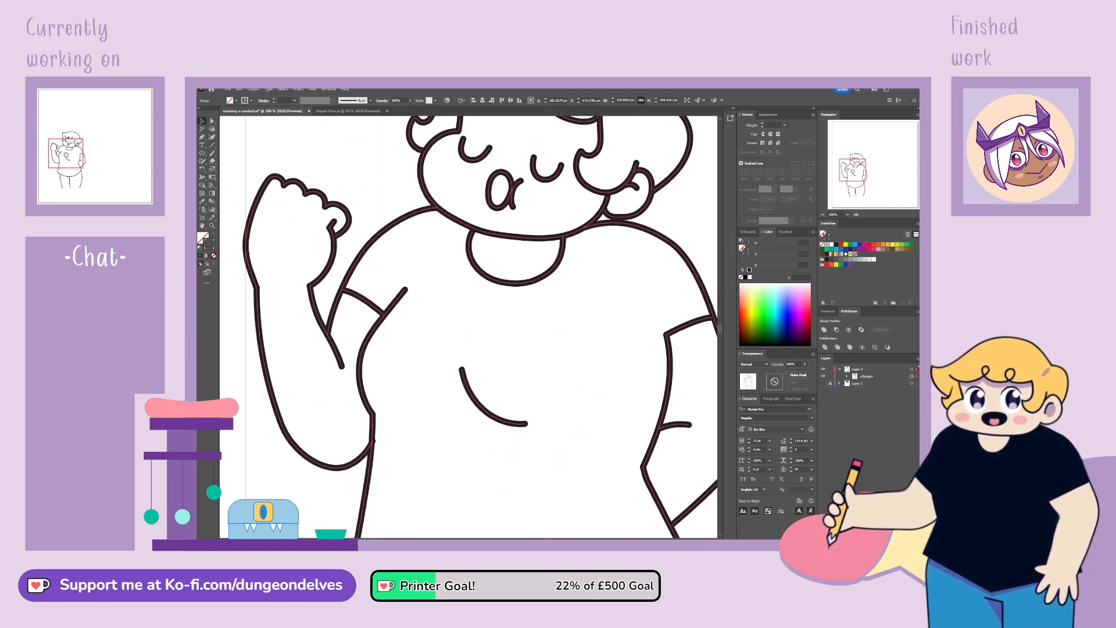
pyautogui.moveTo(464, 382); pyautogui.dragTo(457, 369)
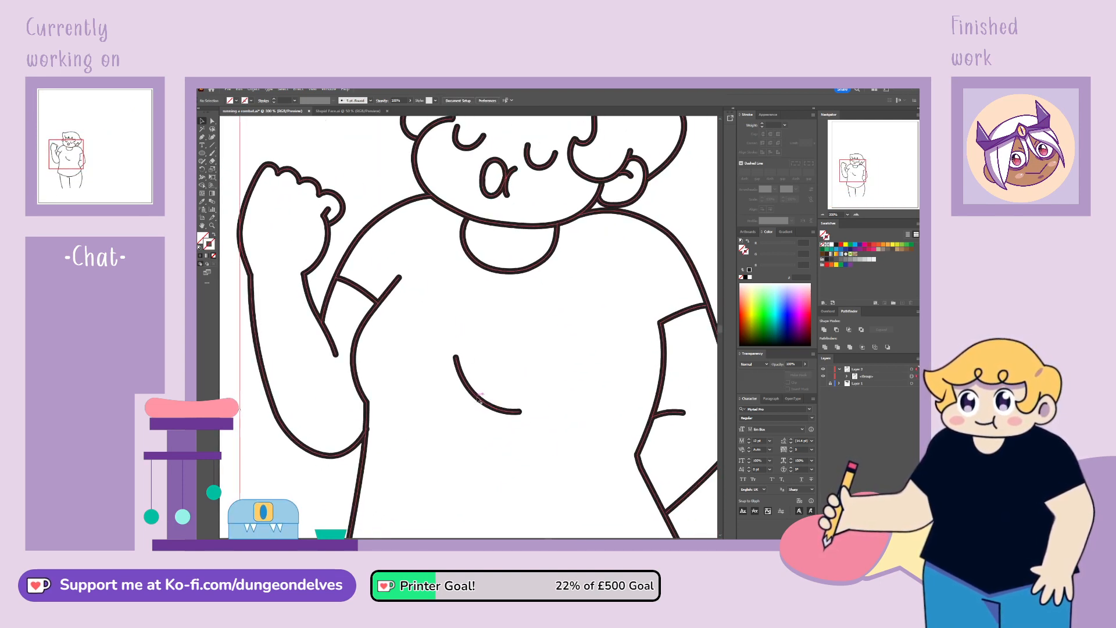
pyautogui.click(487, 410)
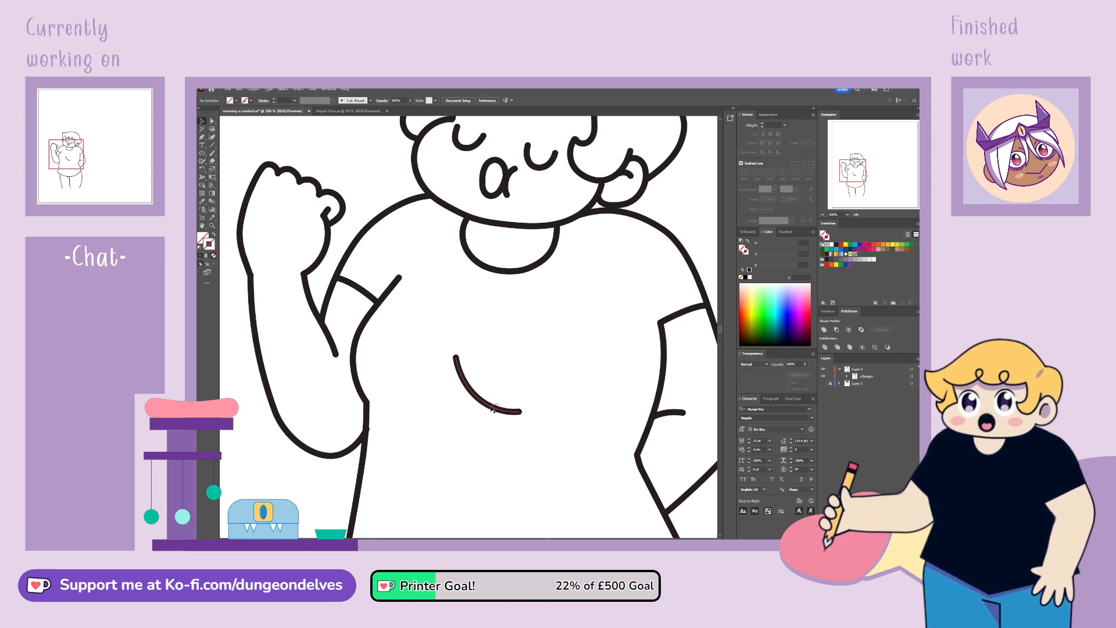
pyautogui.doubleClick(485, 408)
pyautogui.click(334, 101)
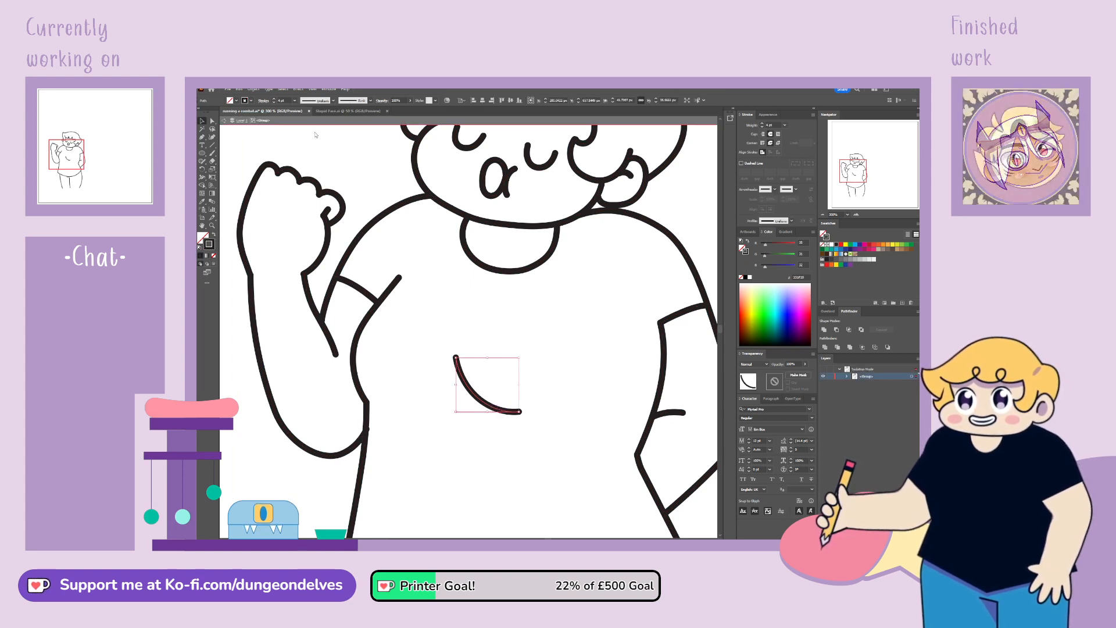
pyautogui.click(315, 125)
pyautogui.click(367, 160)
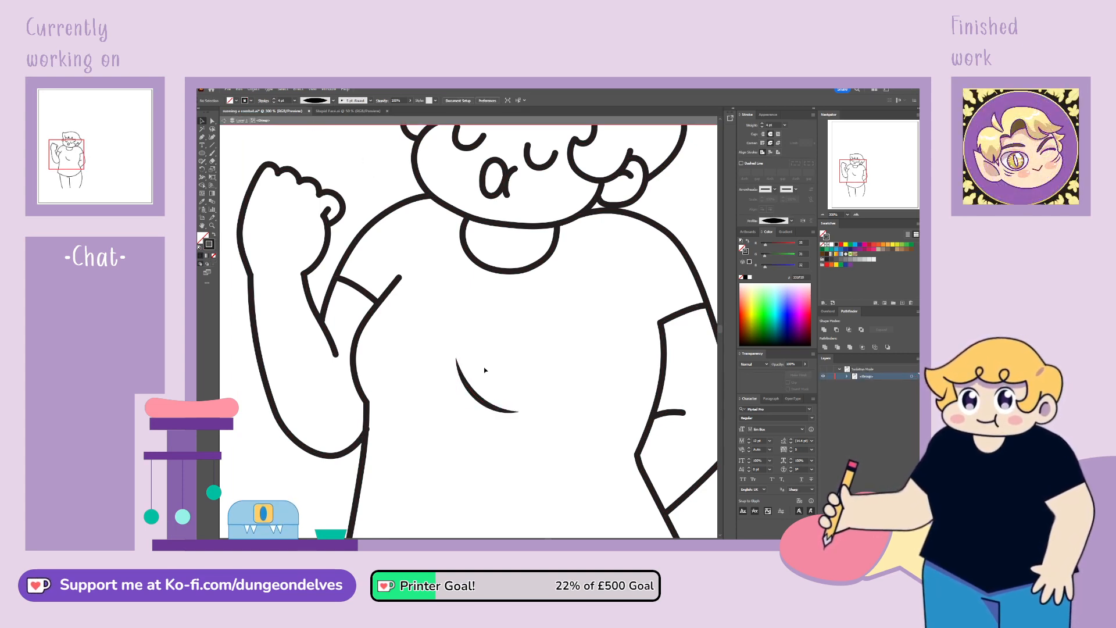
# Step: Adjust the end anchor of the raised arm's lower outline where it meets the side of the torso
pyautogui.click(365, 432)
pyautogui.click(213, 122)
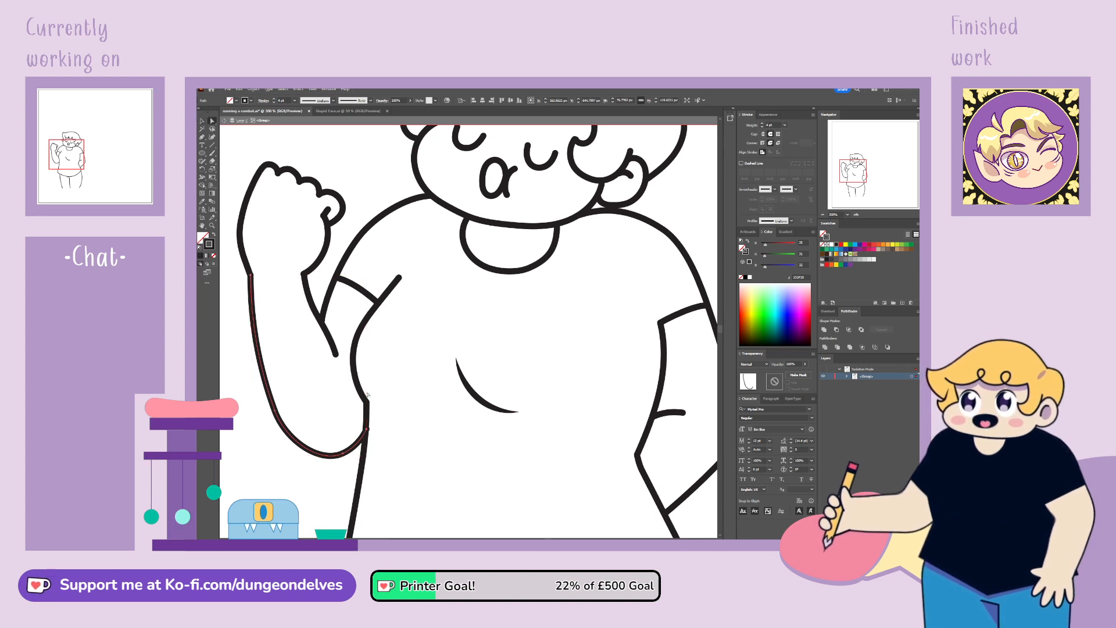
pyautogui.moveTo(367, 432); pyautogui.dragTo(367, 430)
pyautogui.click(399, 423)
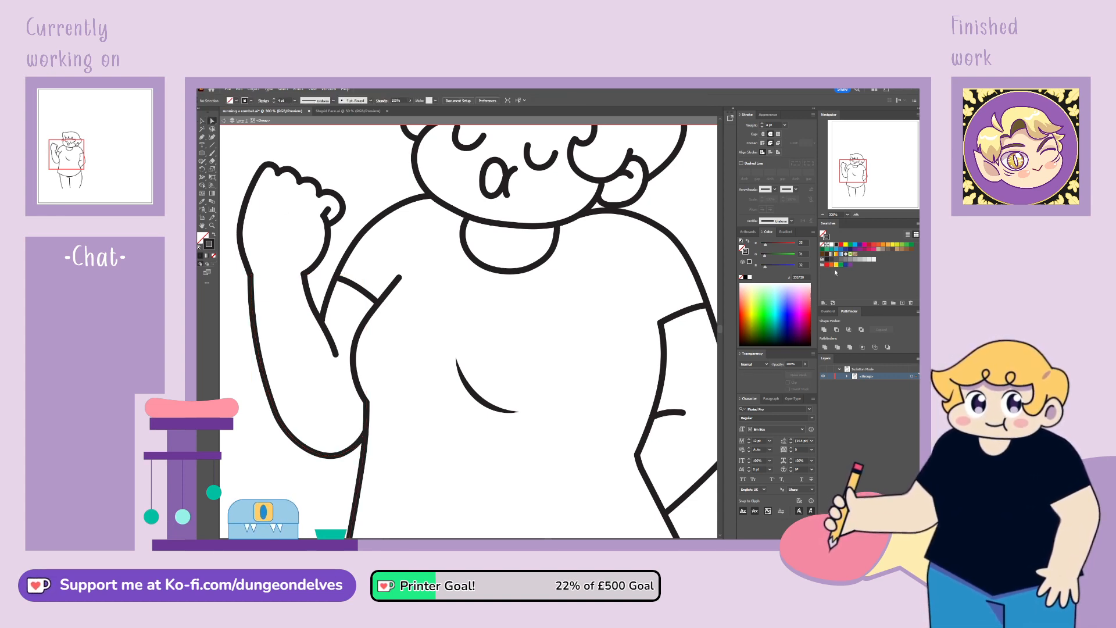
# Step: Try to join the hair's side strand to the small curl beside the cheek, and the fringe to the side lock
pyautogui.scroll(5, 319, 243)
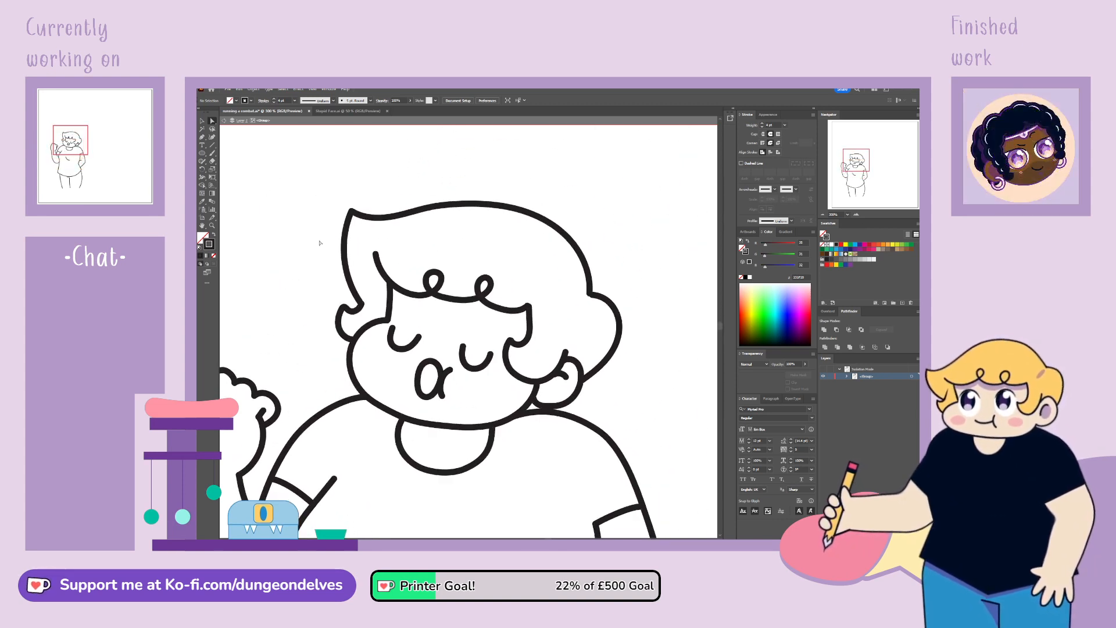
pyautogui.moveTo(356, 315); pyautogui.dragTo(384, 280)
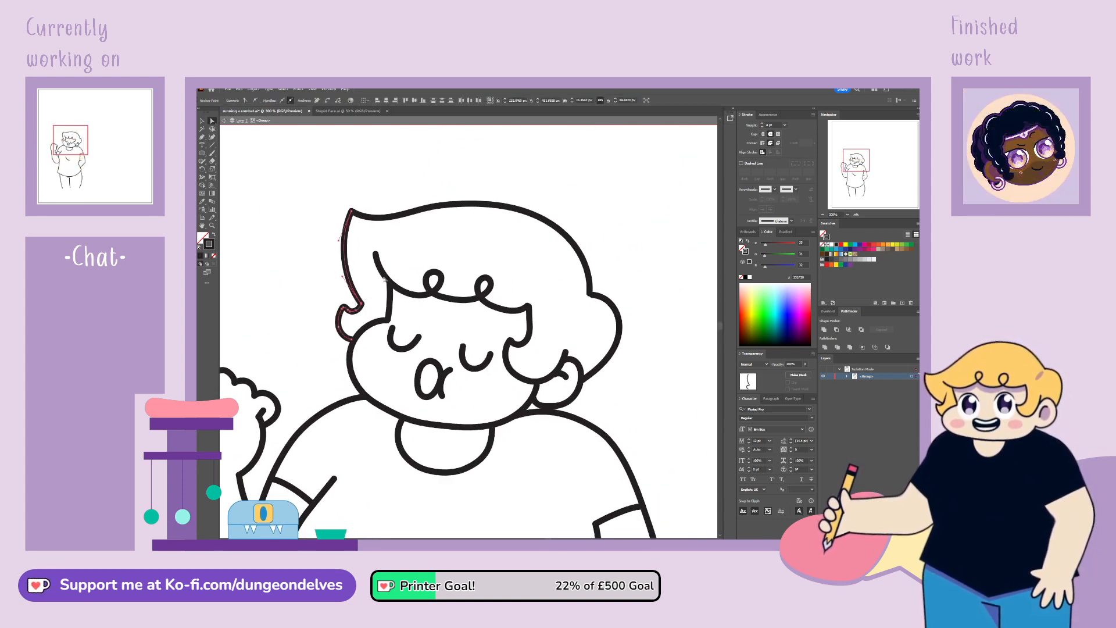
pyautogui.hotkey('ctrl', 'j')
pyautogui.moveTo(536, 300); pyautogui.dragTo(519, 318)
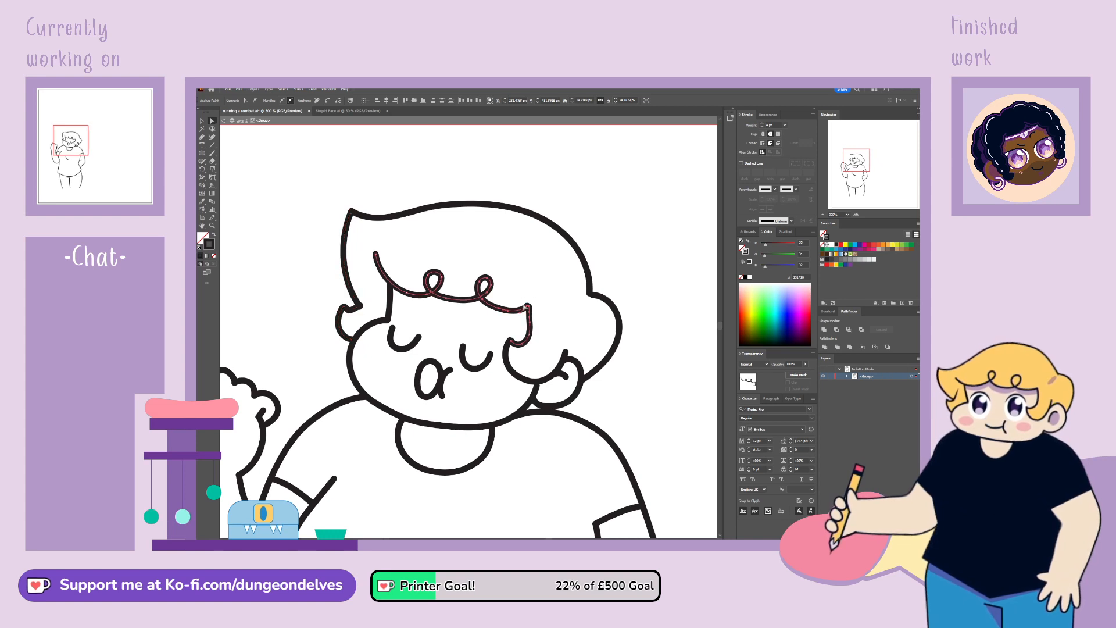
pyautogui.hotkey('ctrl', 'j')
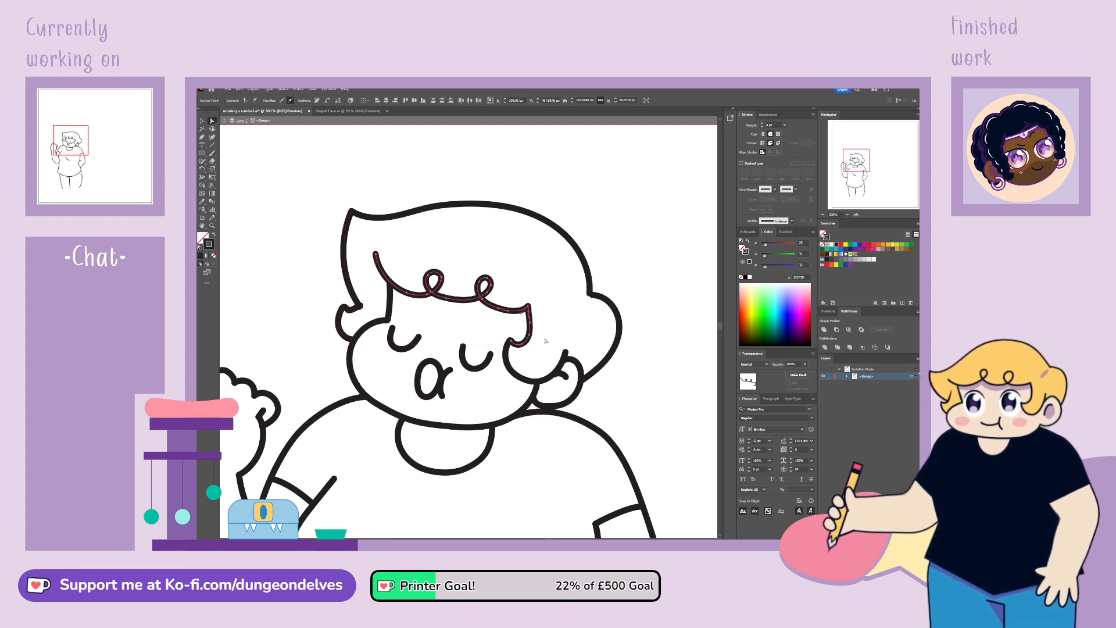
# Step: Taper the free tip of the fringe to a point with the Width tool
pyautogui.click(203, 178)
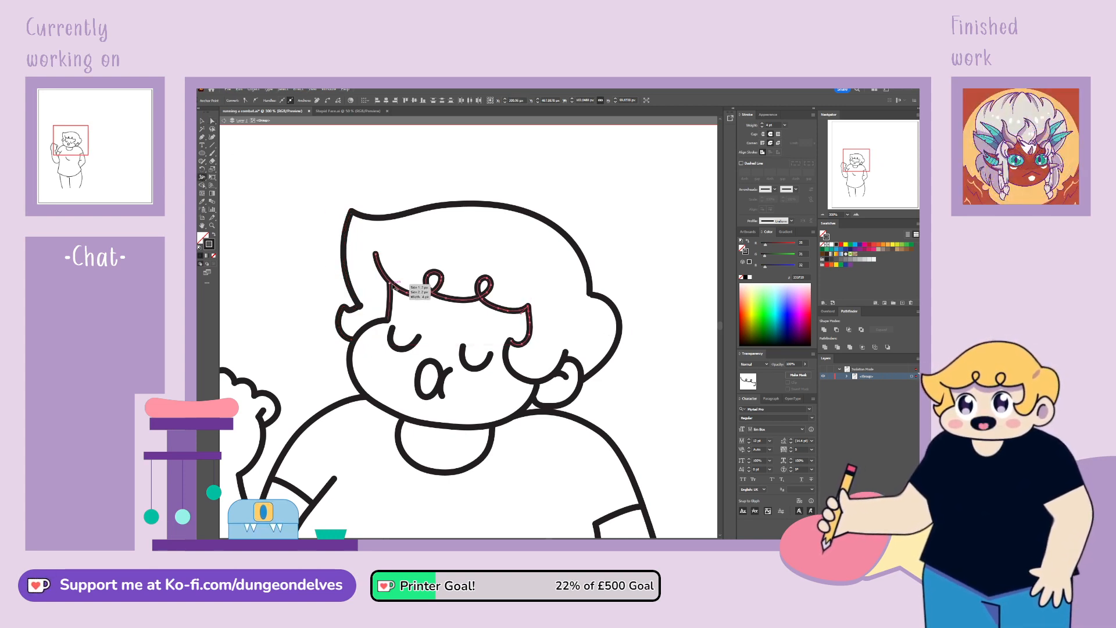
pyautogui.moveTo(396, 287); pyautogui.dragTo(377, 254)
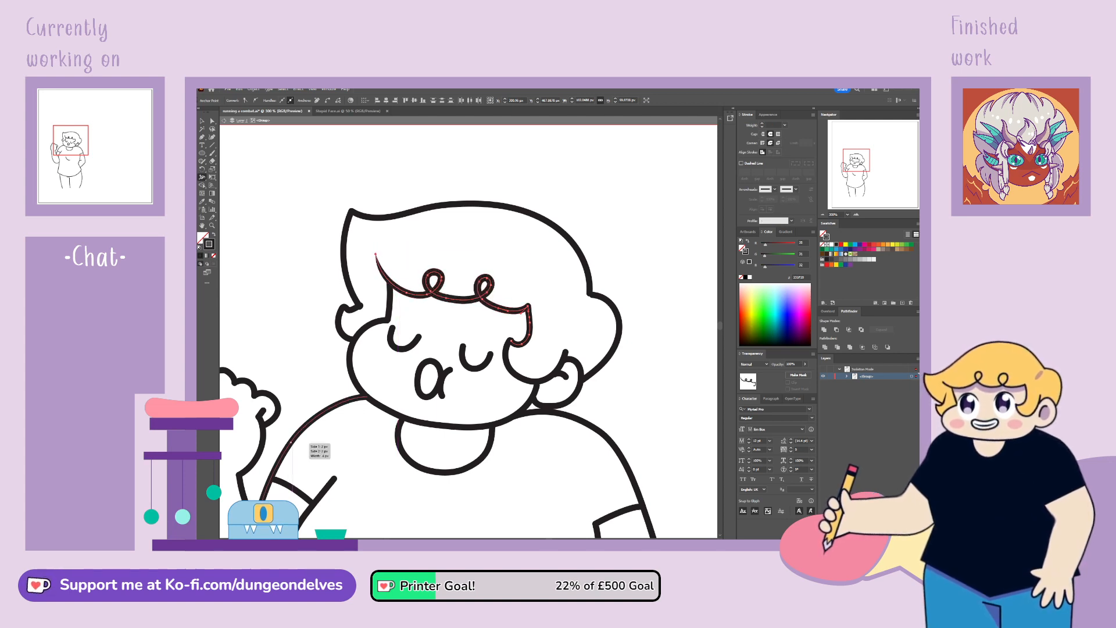
# Step: Nudge the upper end anchor of the small curl beside the cheek against the hair's side strand
pyautogui.click(356, 323)
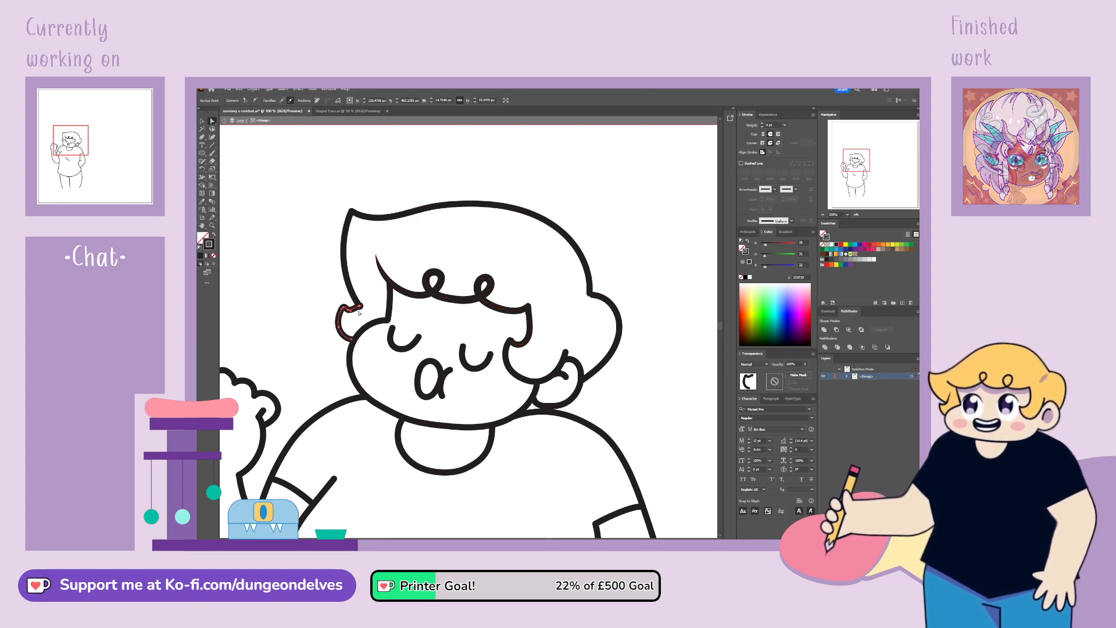
pyautogui.moveTo(356, 309); pyautogui.dragTo(360, 311)
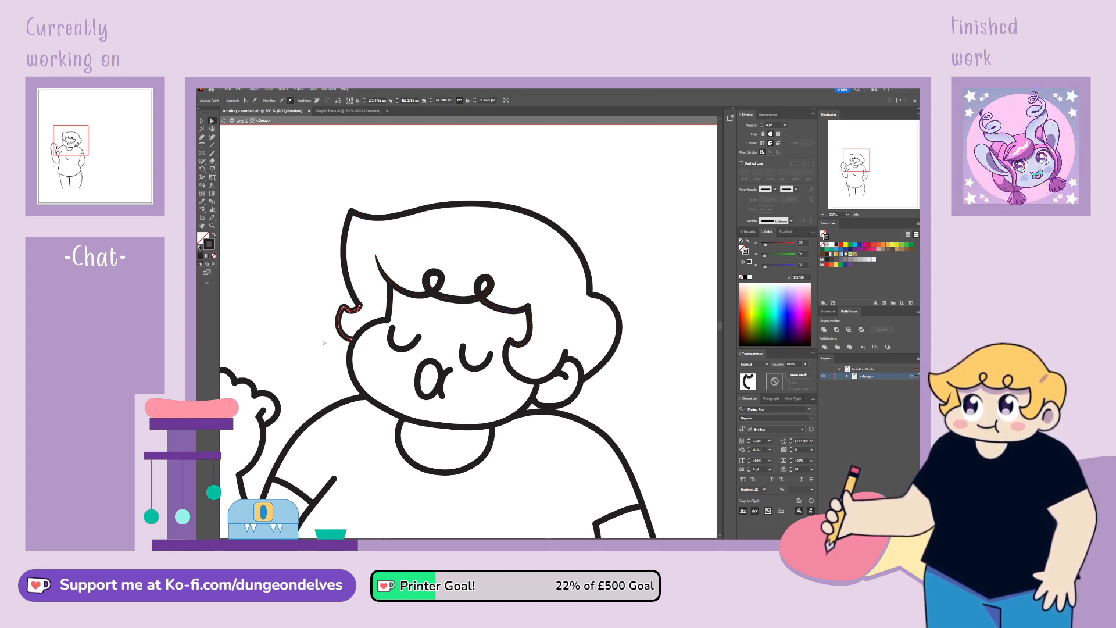
pyautogui.click(318, 393)
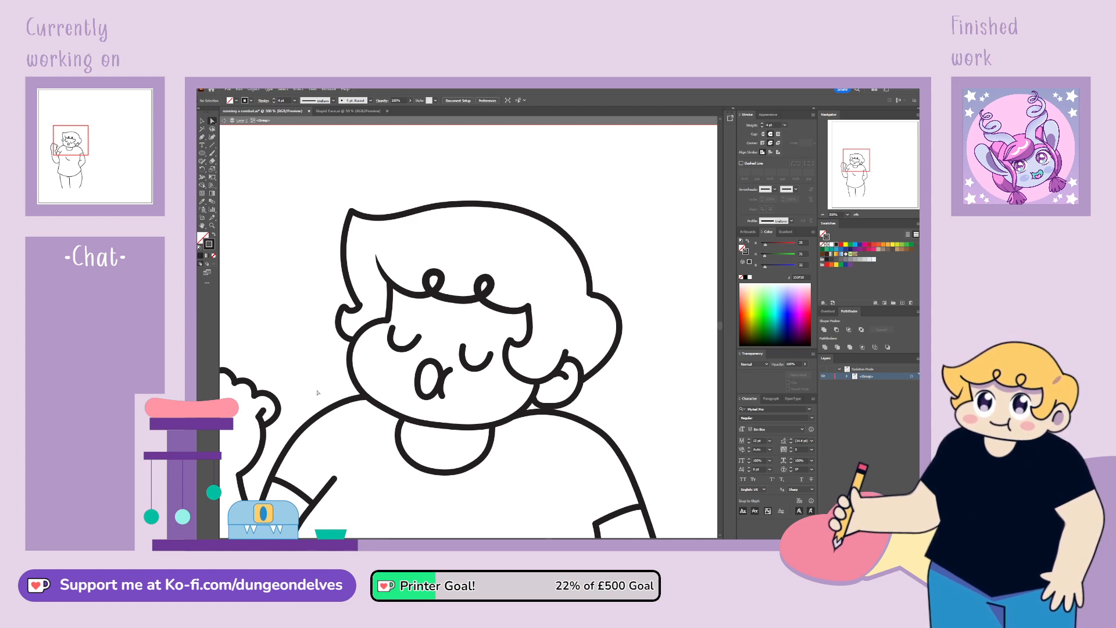
# Step: Edit the small curl's anchors with the Pen and reshape its upper end so it reaches past the hair's side strand
pyautogui.click(352, 309)
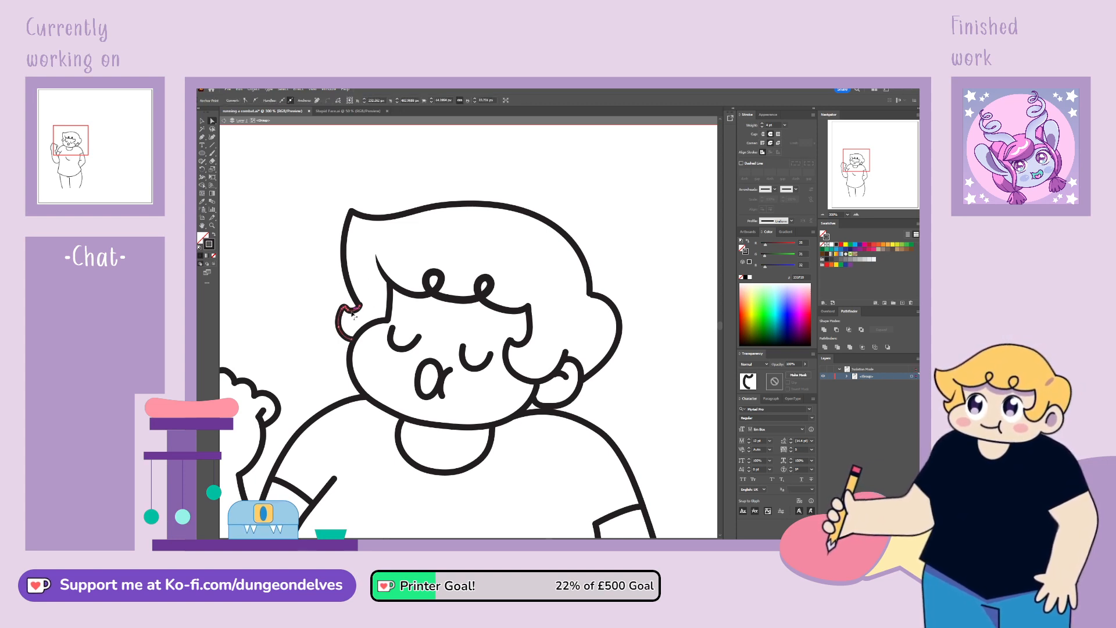
pyautogui.click(202, 137)
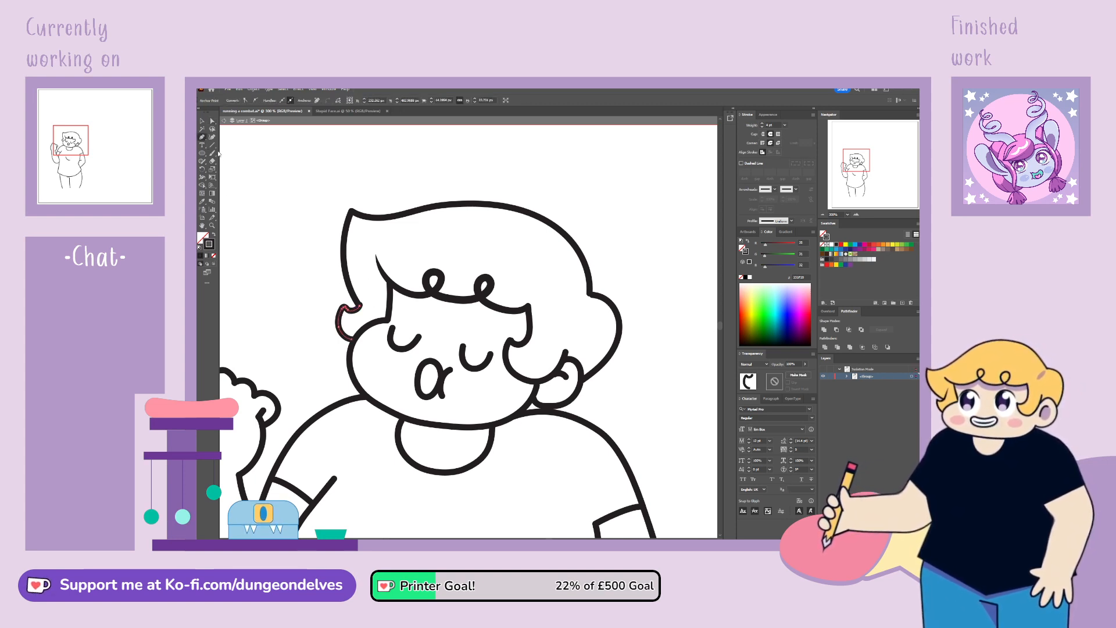
pyautogui.click(344, 308)
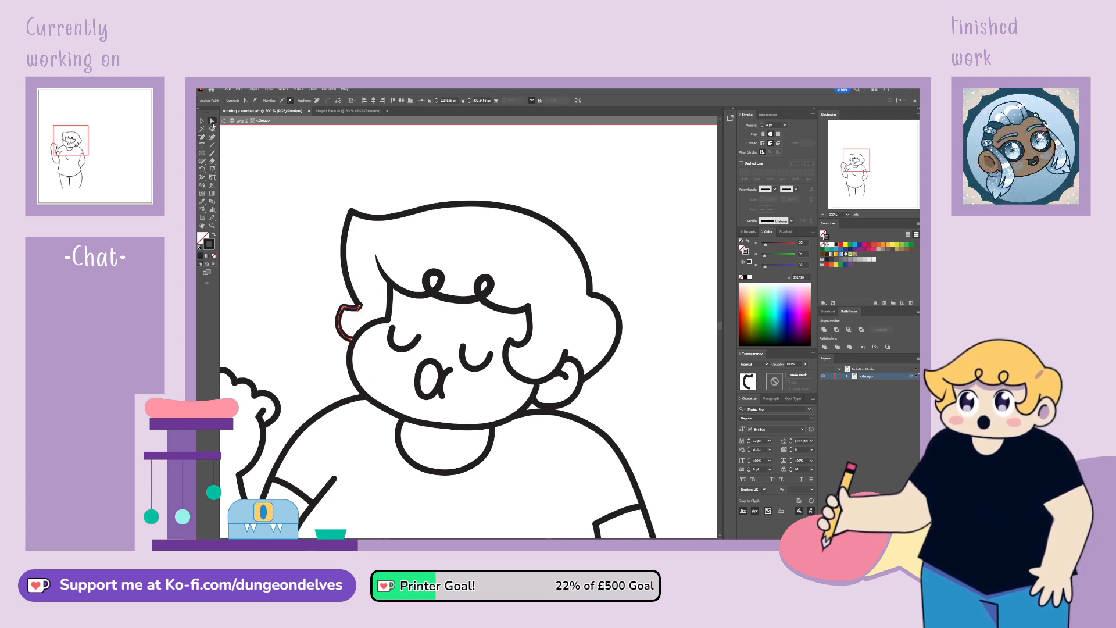
pyautogui.moveTo(347, 309); pyautogui.dragTo(359, 314)
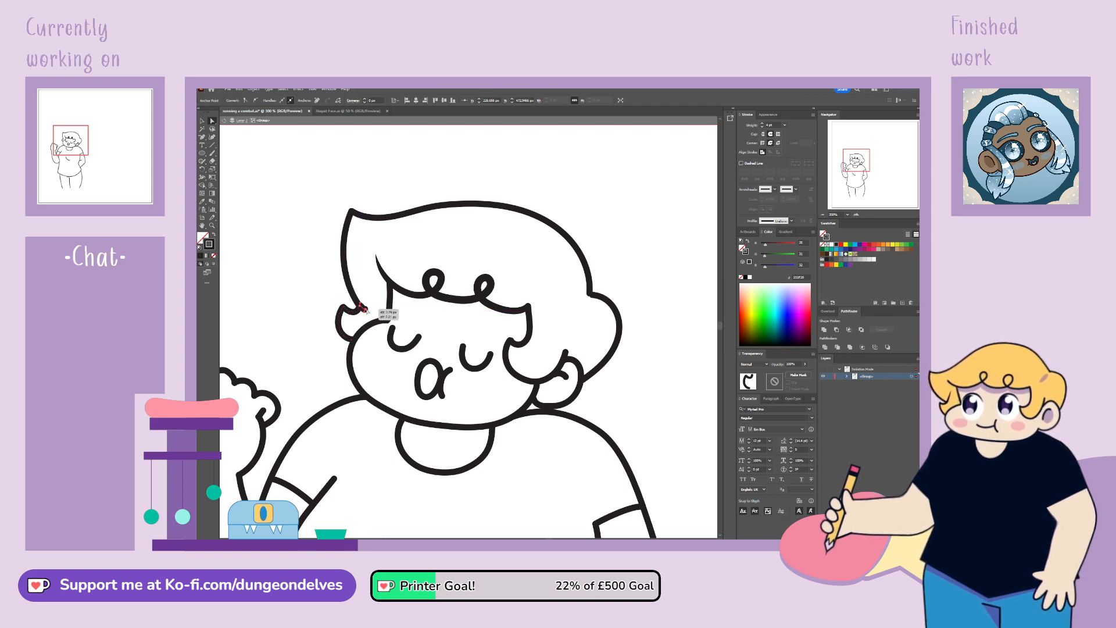
pyautogui.click(365, 310)
pyautogui.click(365, 310)
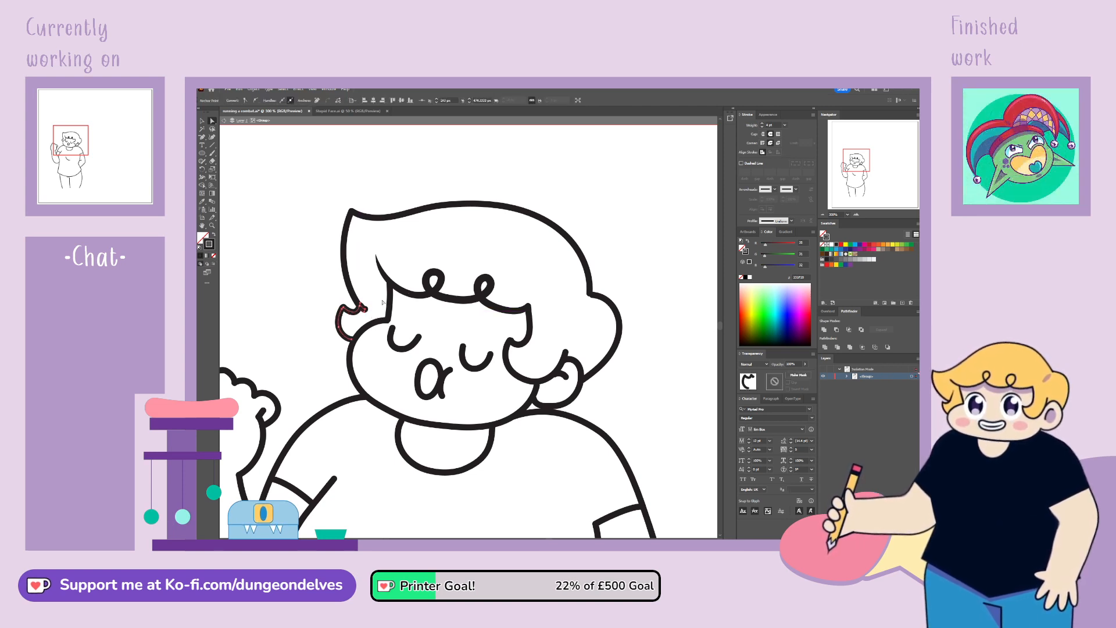
pyautogui.click(292, 349)
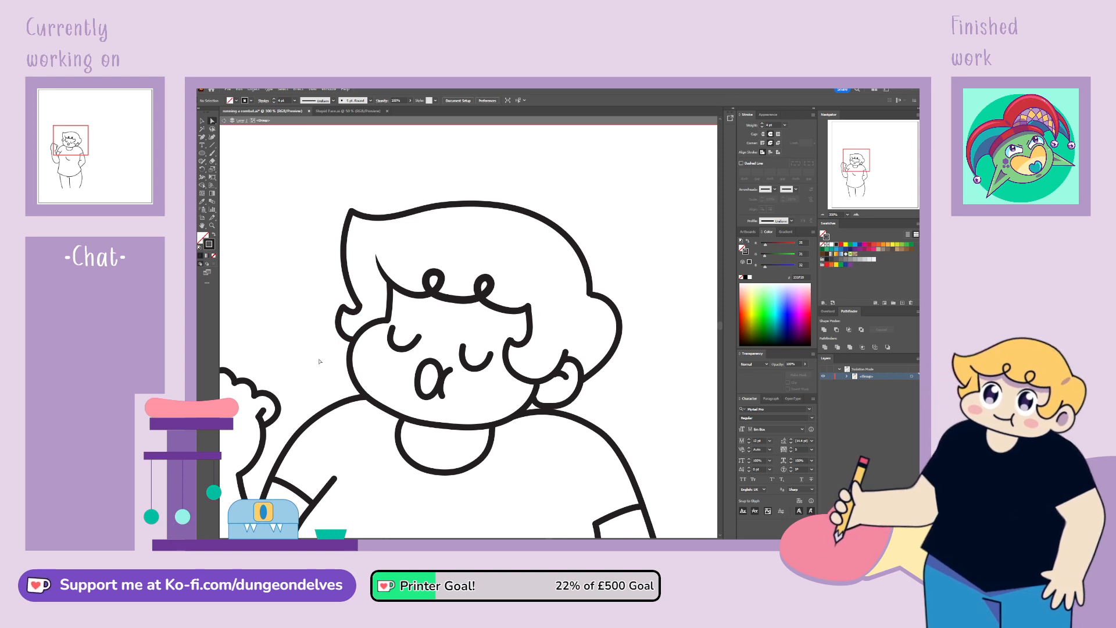
# Step: Reshape the ear's lower curve where it meets the jaw by editing its anchors, and nudge the end of the inner ear line
pyautogui.click(548, 404)
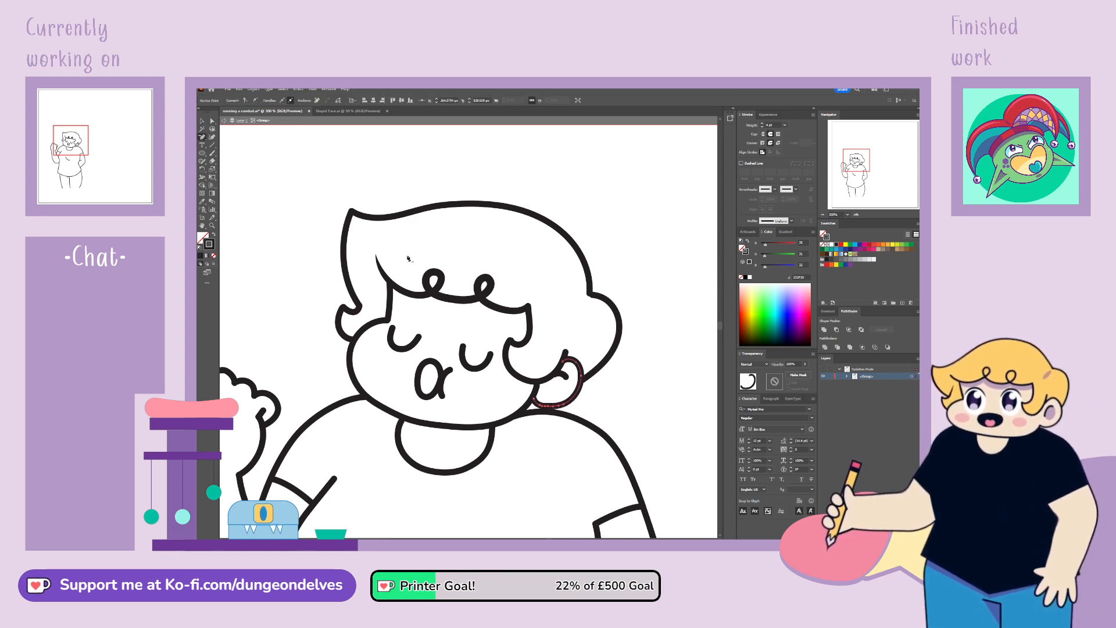
pyautogui.click(545, 406)
pyautogui.click(549, 406)
pyautogui.click(555, 406)
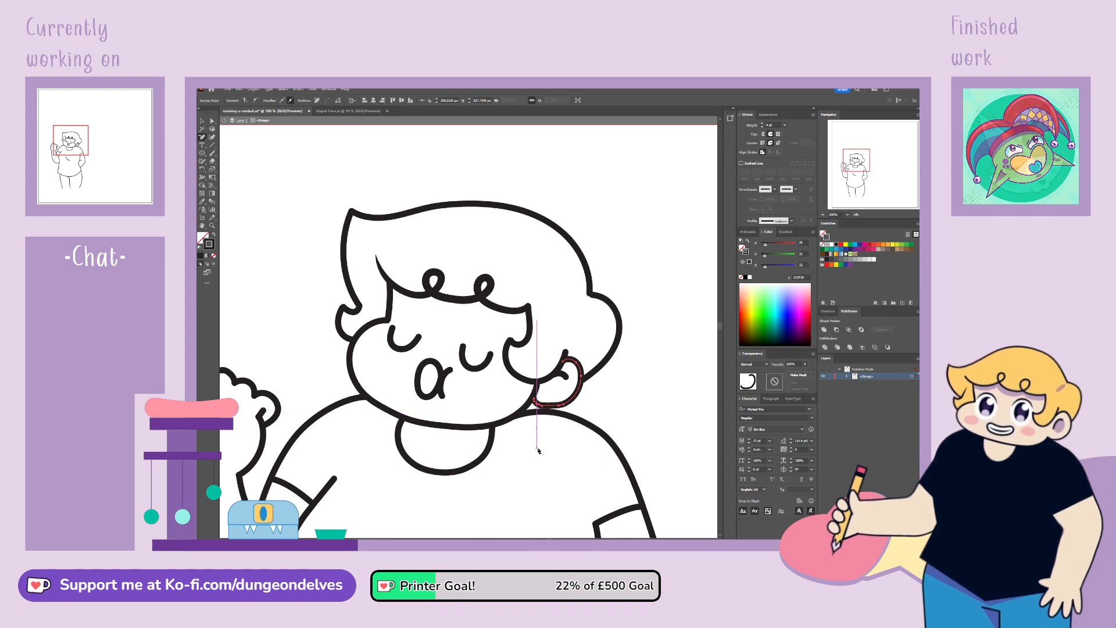
pyautogui.click(542, 406)
pyautogui.click(538, 404)
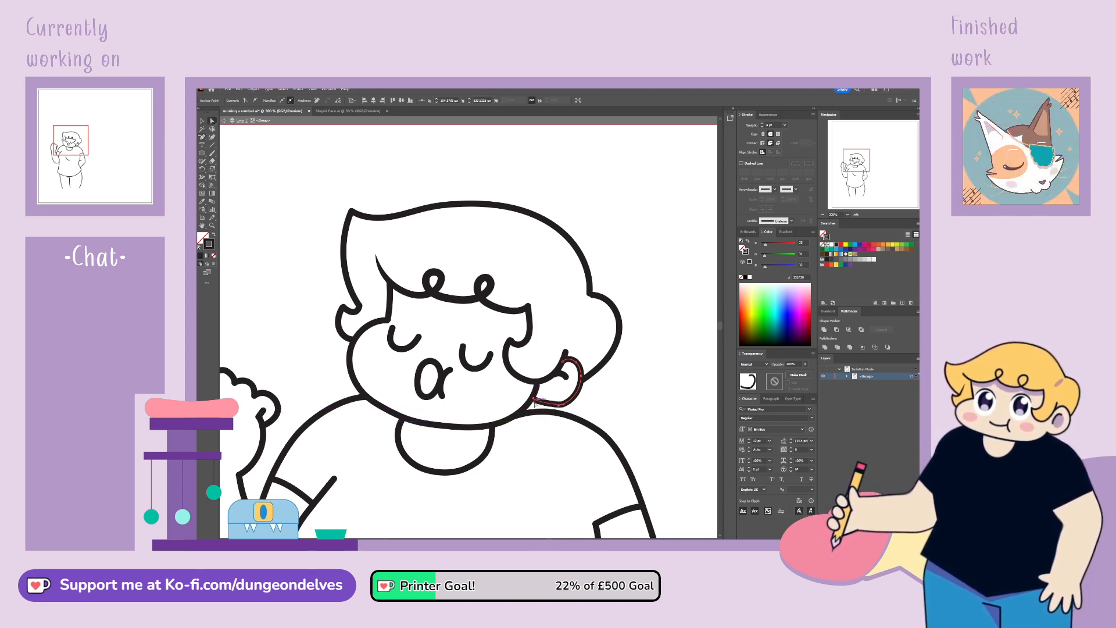
pyautogui.moveTo(535, 400); pyautogui.dragTo(555, 406)
pyautogui.click(574, 402)
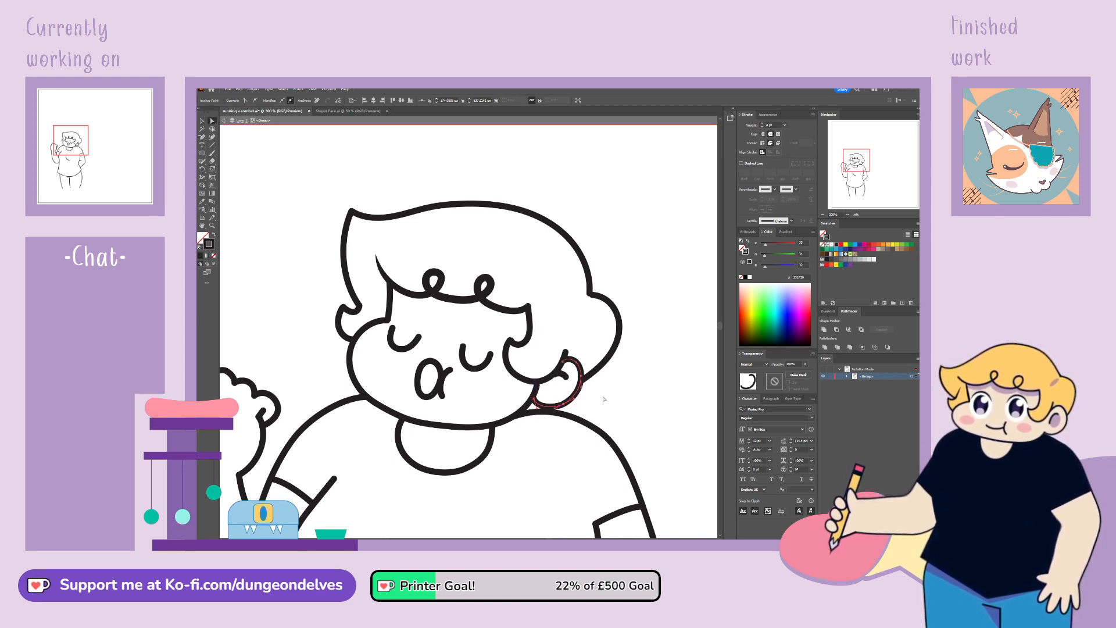
pyautogui.click(604, 399)
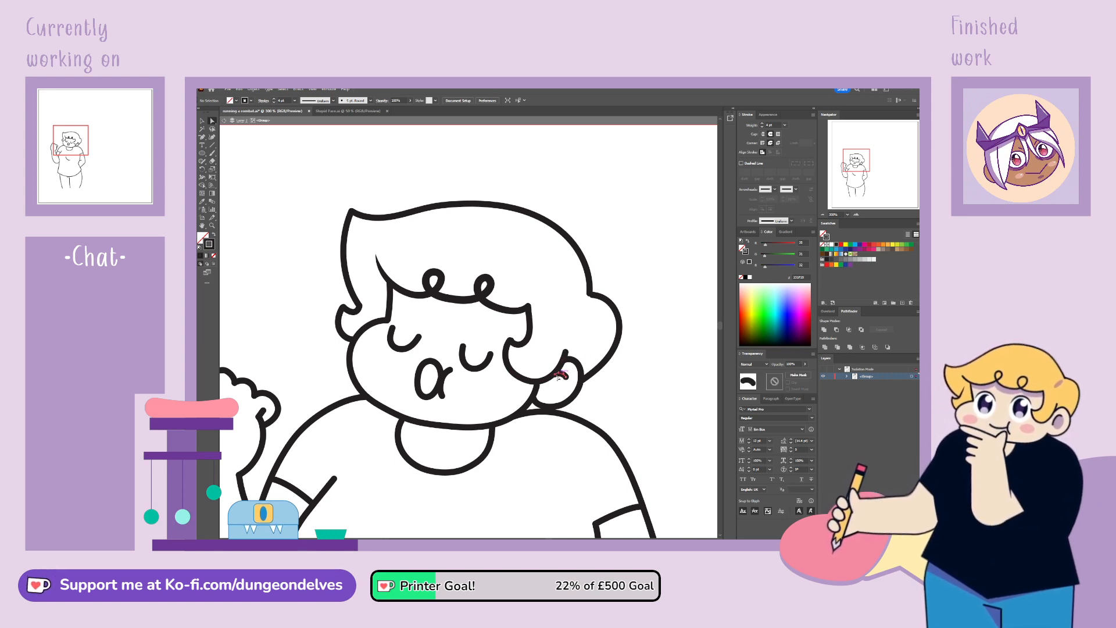
pyautogui.moveTo(555, 376); pyautogui.dragTo(558, 374)
pyautogui.click(591, 537)
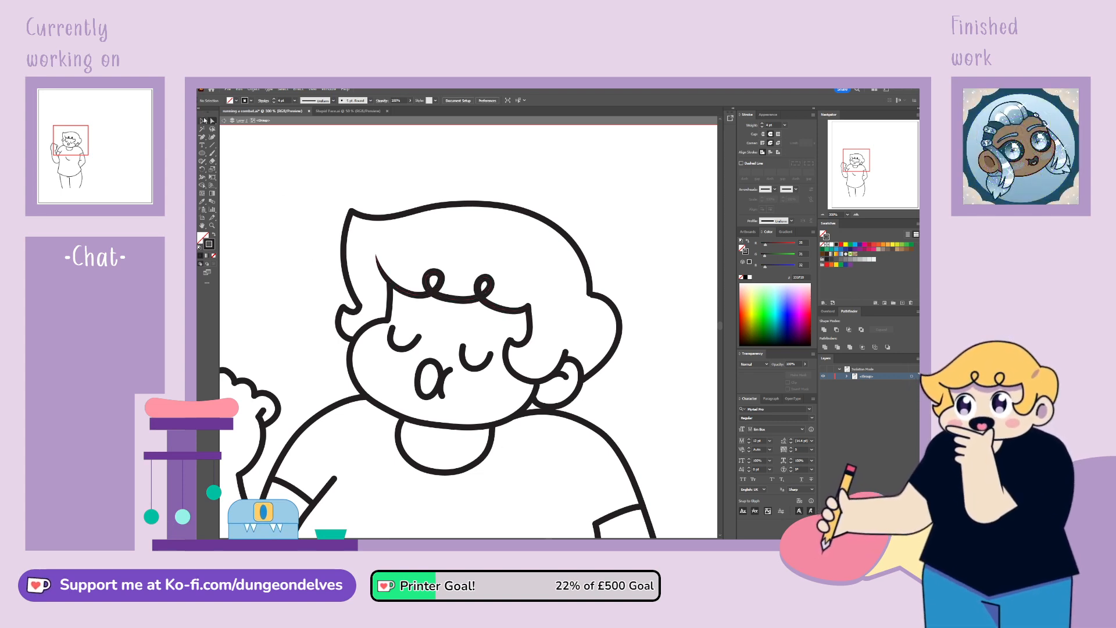
# Step: Isolate the head group and adjust the corner anchor on the hair's outer outline where the back bulge begins
pyautogui.click(472, 296)
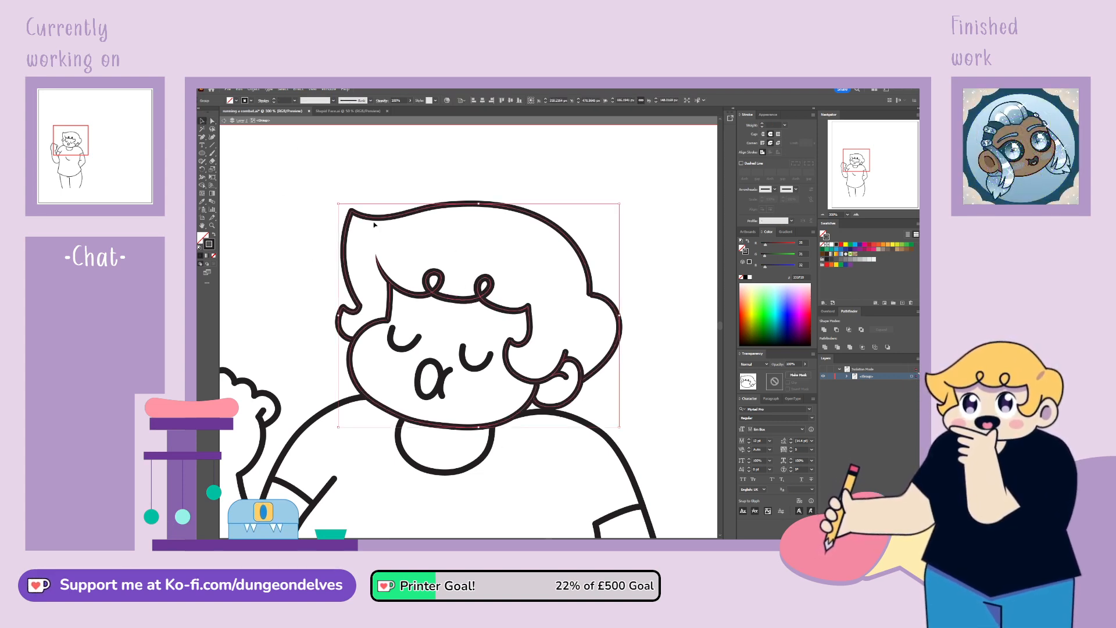
pyautogui.doubleClick(444, 297)
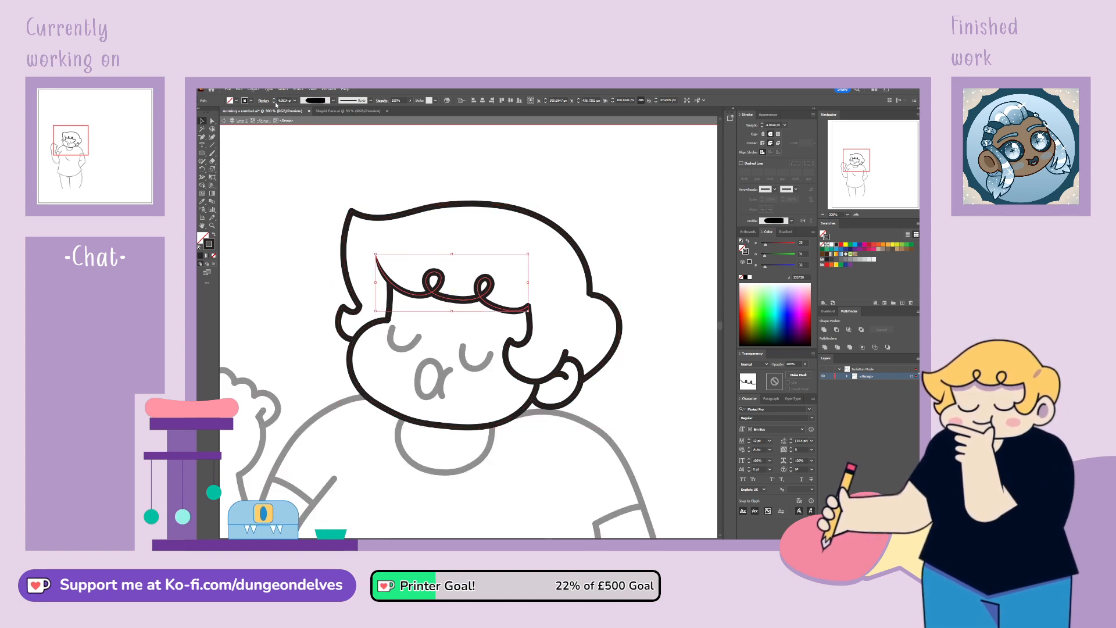
pyautogui.click(269, 202)
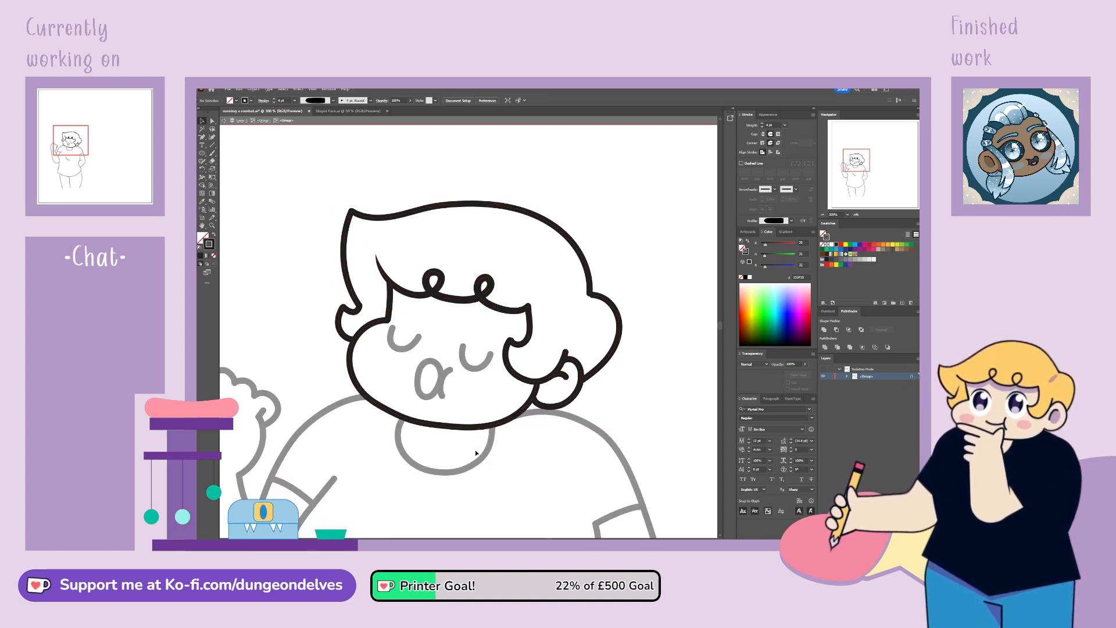
pyautogui.click(590, 293)
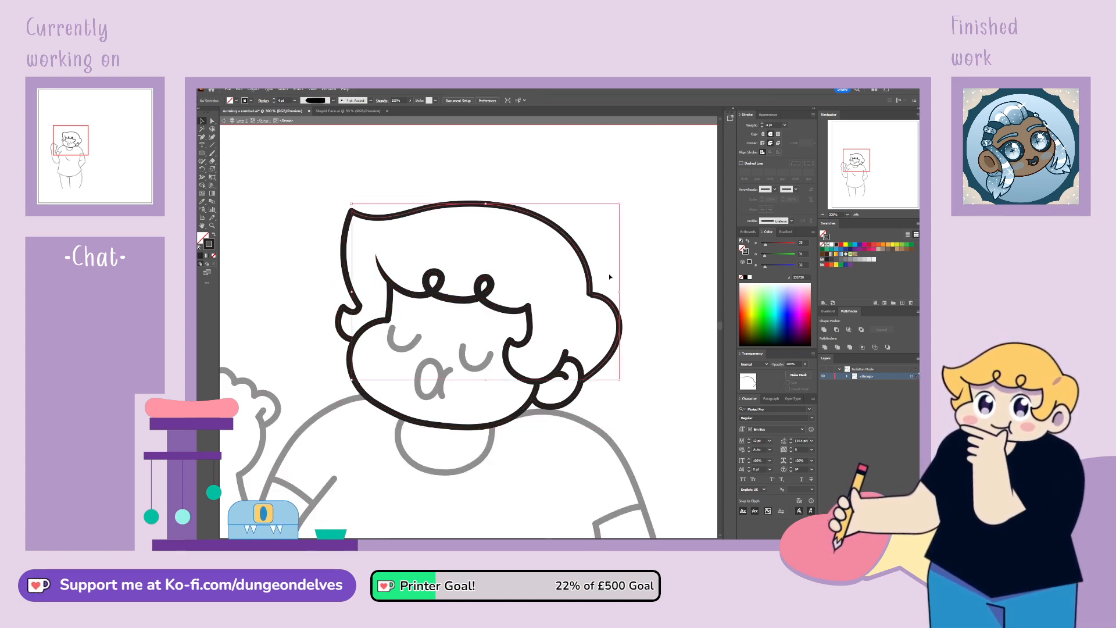
pyautogui.click(212, 121)
pyautogui.moveTo(595, 292); pyautogui.dragTo(595, 293)
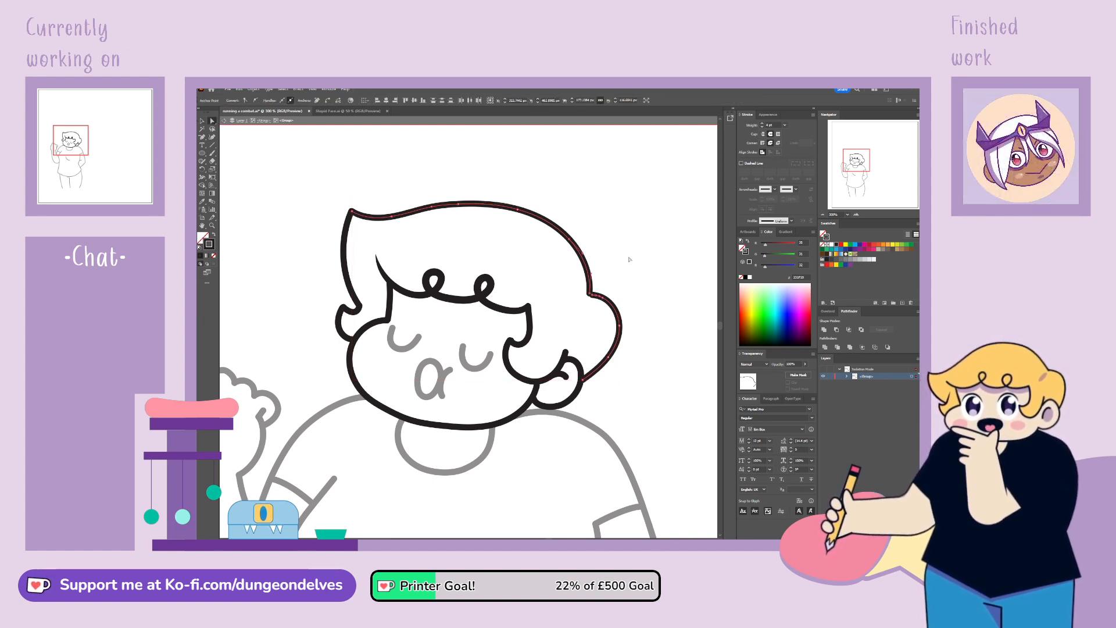
pyautogui.press('v')
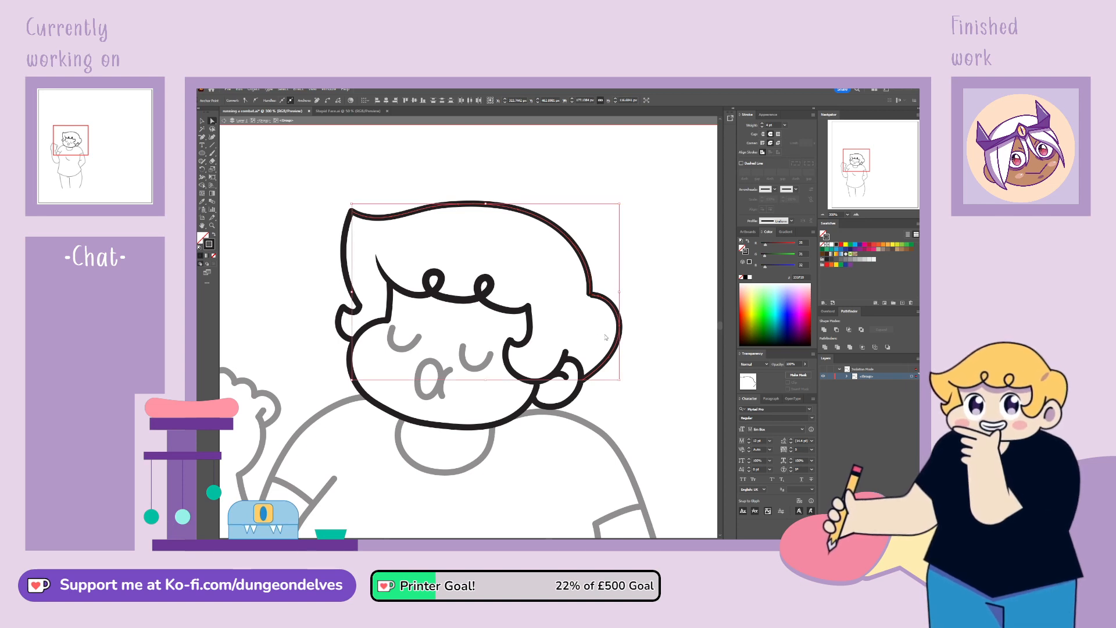
# Step: Deselect the hair outline and leave the isolated head group, returning to the group that holds the whole figure
pyautogui.press('a')
pyautogui.click(645, 384)
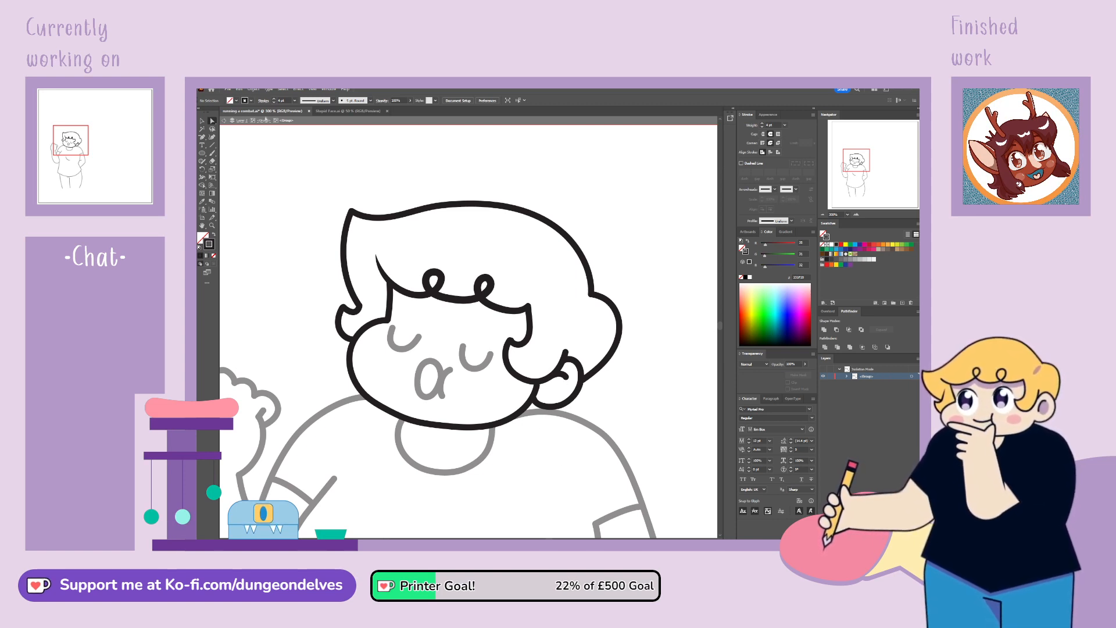
pyautogui.click(263, 120)
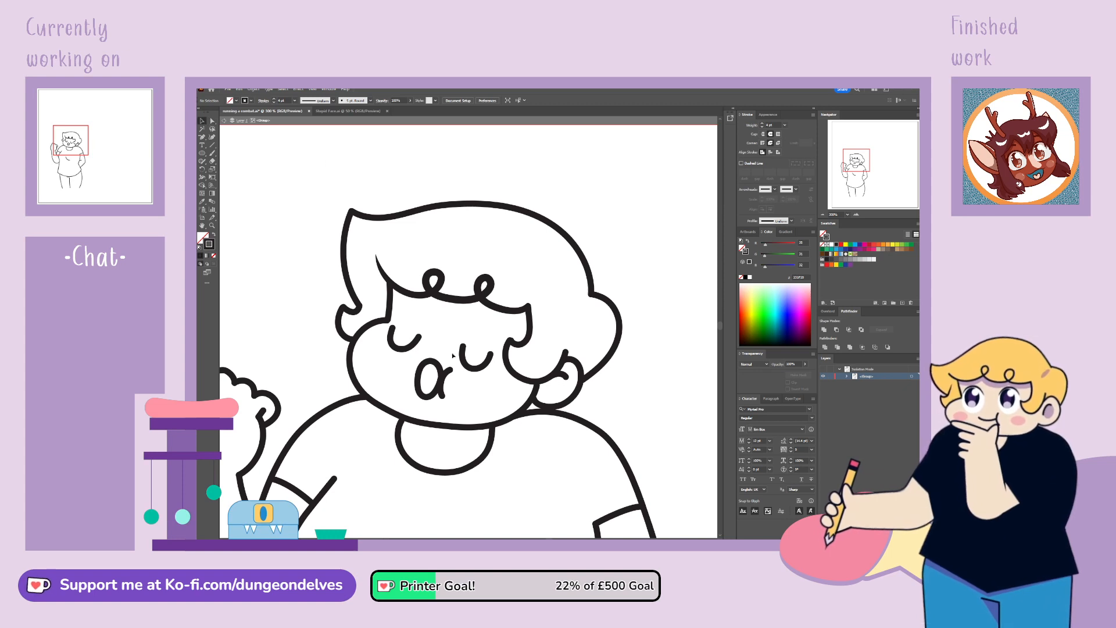
# Step: Try a width profile tapered at both ends on the short curve beside the mouth oval
pyautogui.click(449, 374)
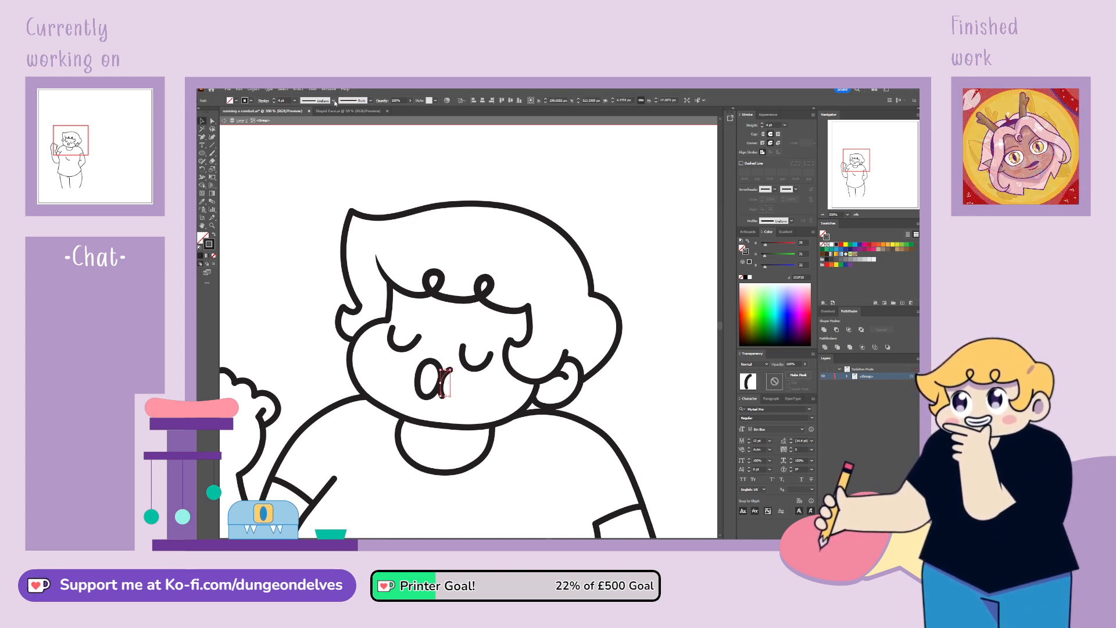
pyautogui.click(279, 208)
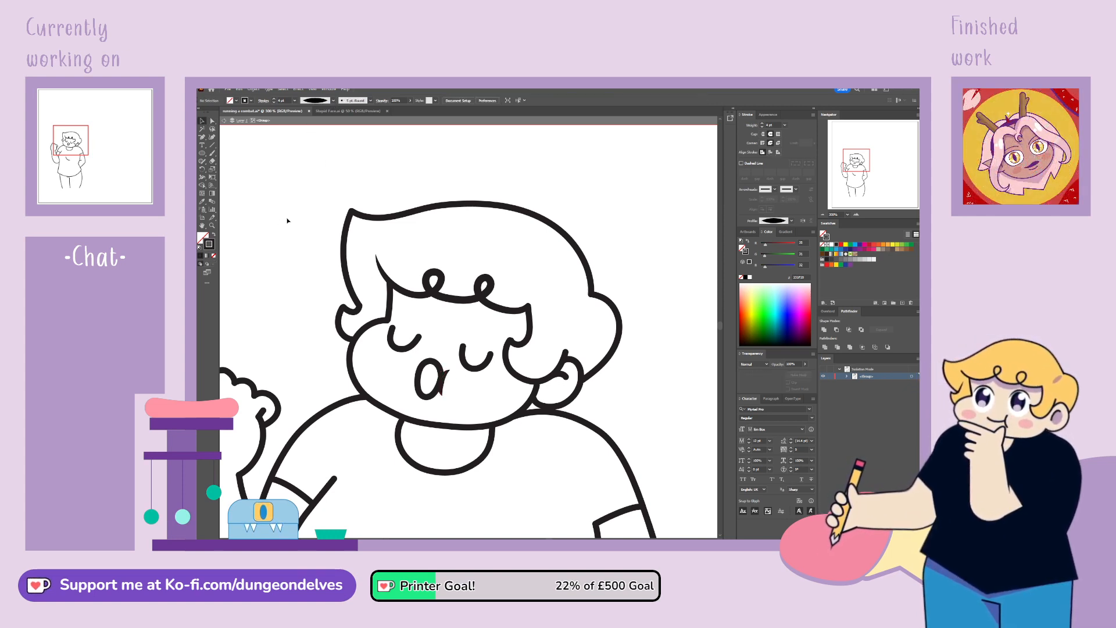
# Step: Try to reshape the mouth oval by moving the anchor on its side facing the short curve
pyautogui.click(422, 401)
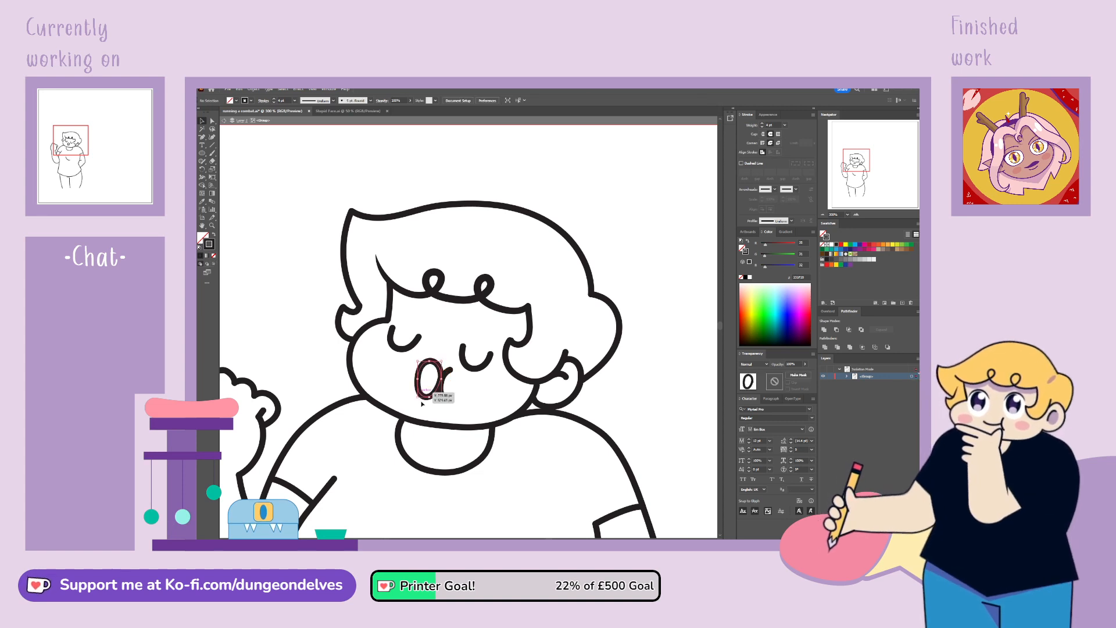
pyautogui.press('a')
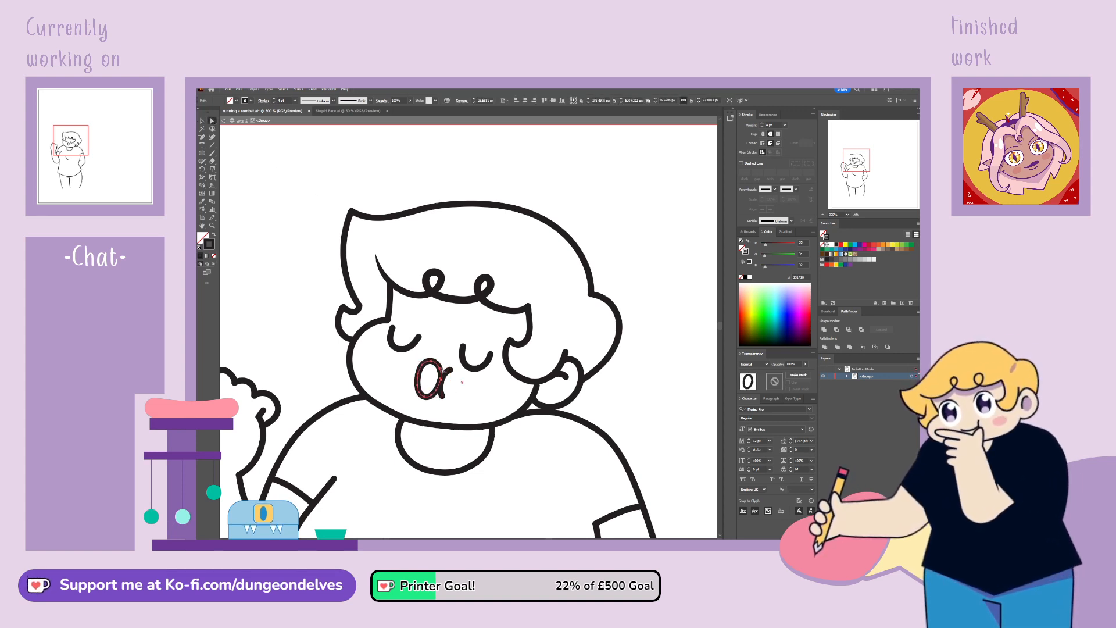
pyautogui.click(442, 379)
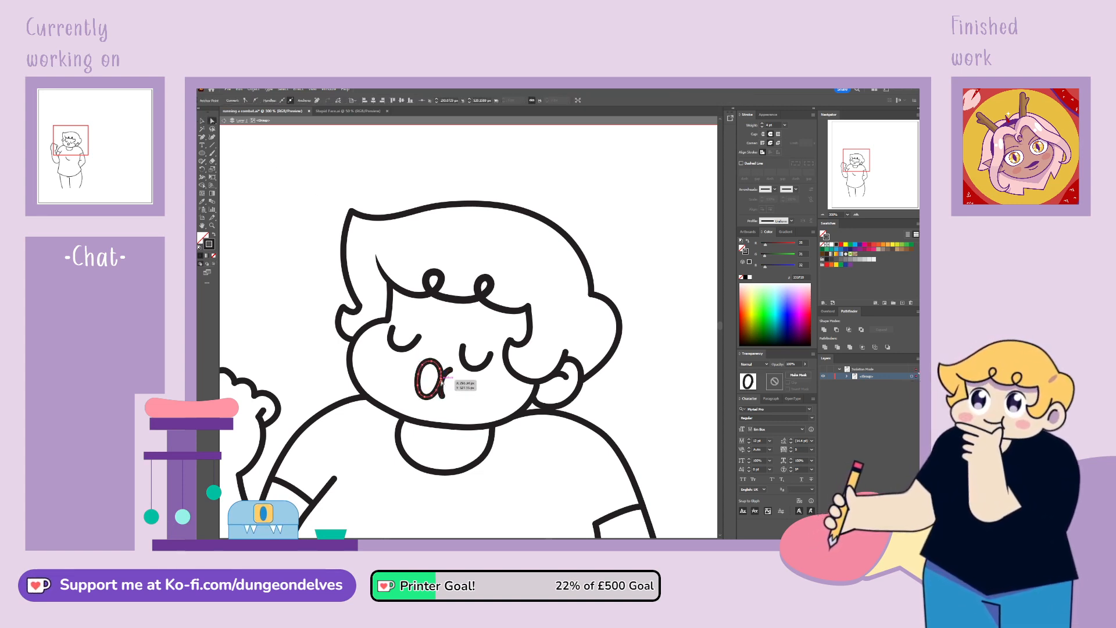
pyautogui.moveTo(442, 380); pyautogui.dragTo(441, 388)
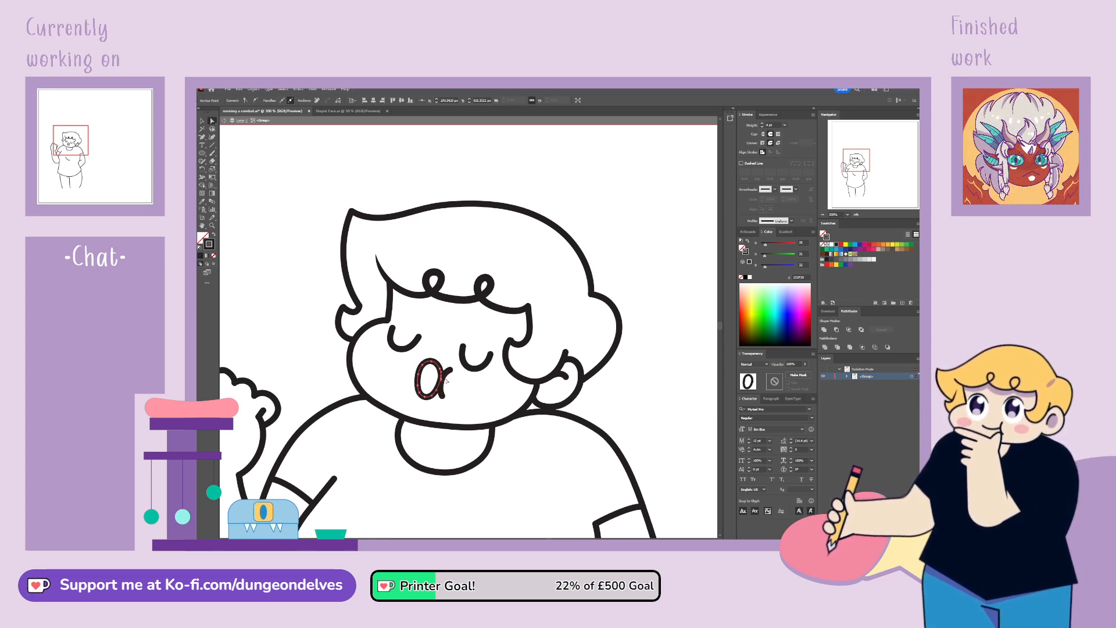
pyautogui.click(443, 379)
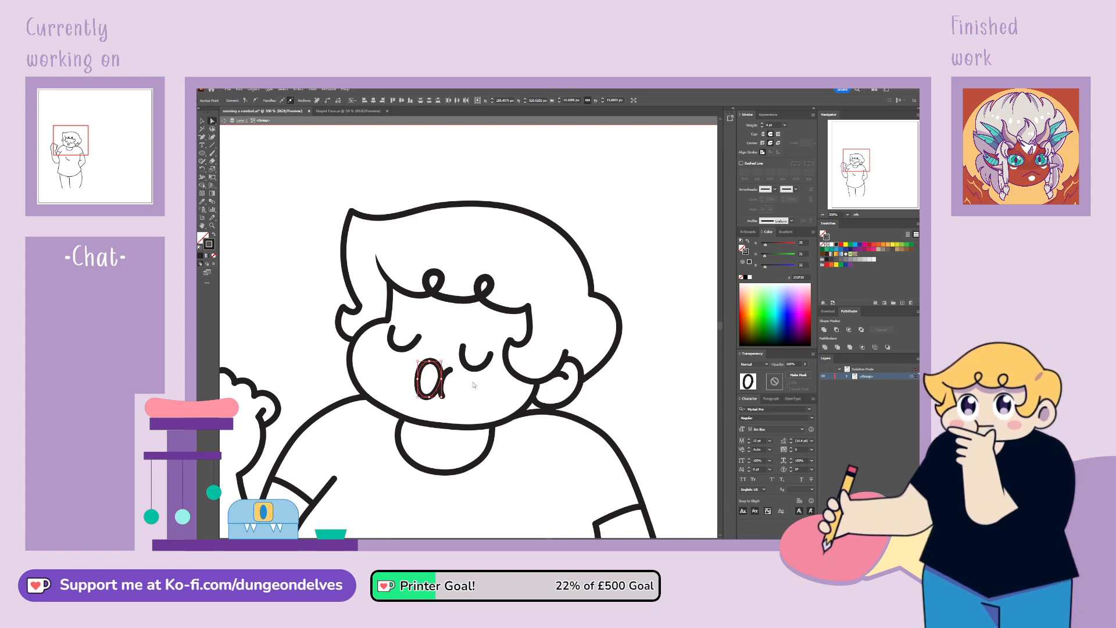
pyautogui.hotkey('ctrl', 'z')
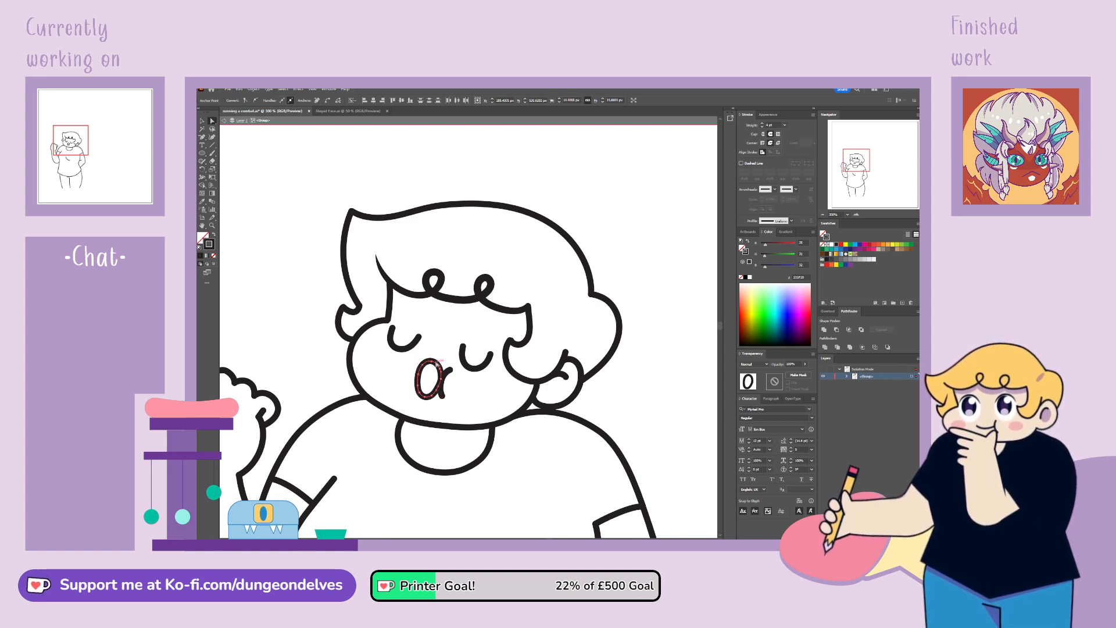
# Step: Edit the mouth oval's anchors along the side facing the short curve, rounding its lower bend and nudging the upper anchor
pyautogui.scroll(4, 437, 363)
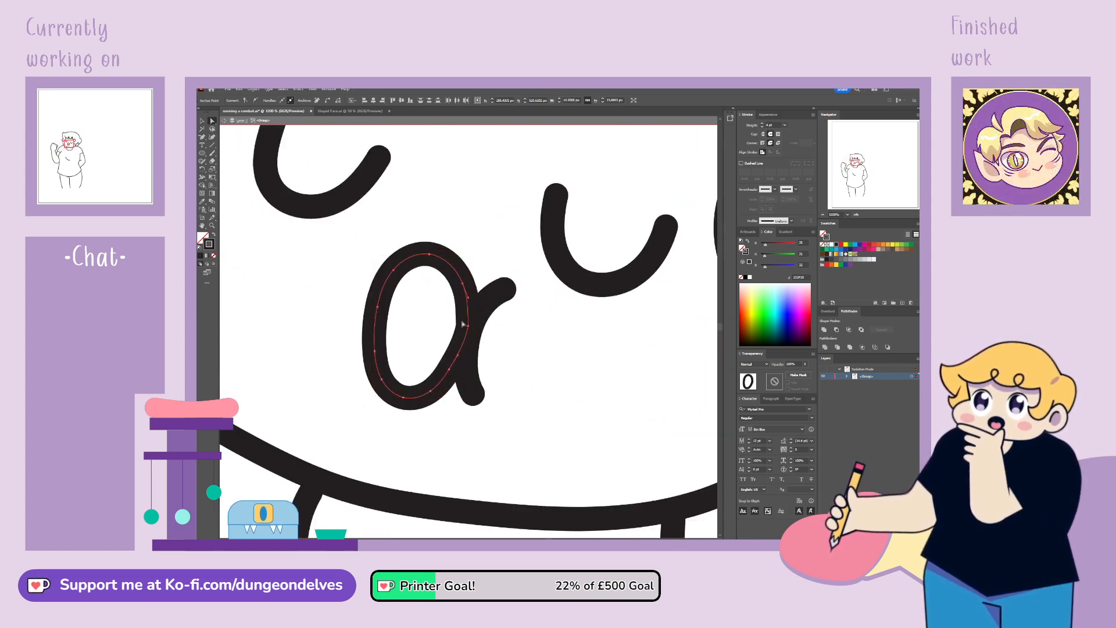
pyautogui.moveTo(475, 337); pyautogui.dragTo(452, 372)
pyautogui.click(457, 360)
pyautogui.click(203, 137)
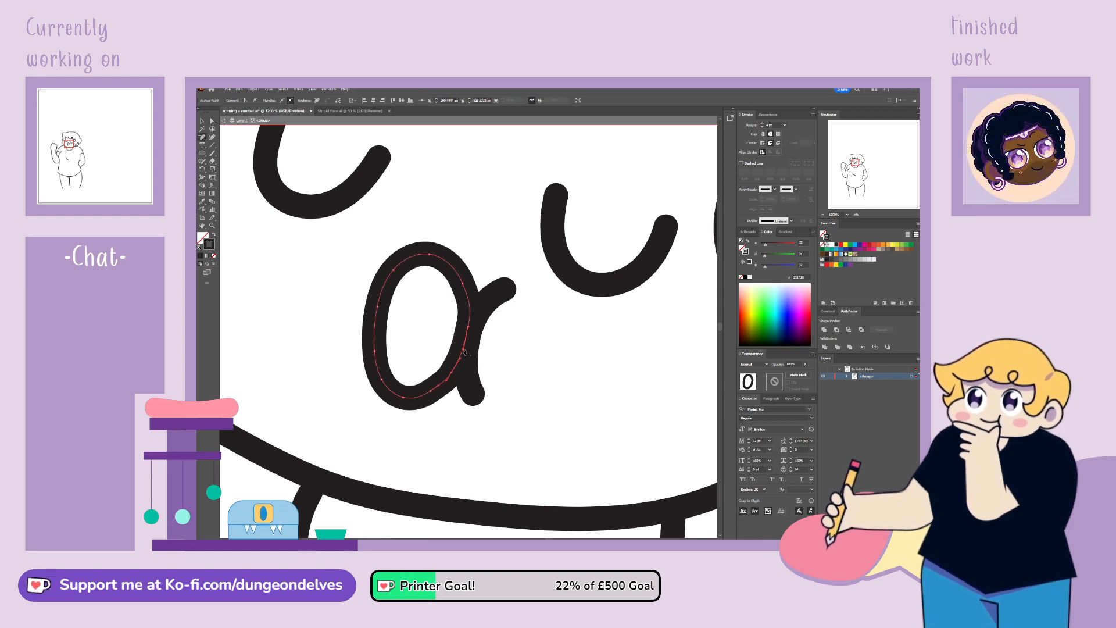
pyautogui.click(452, 372)
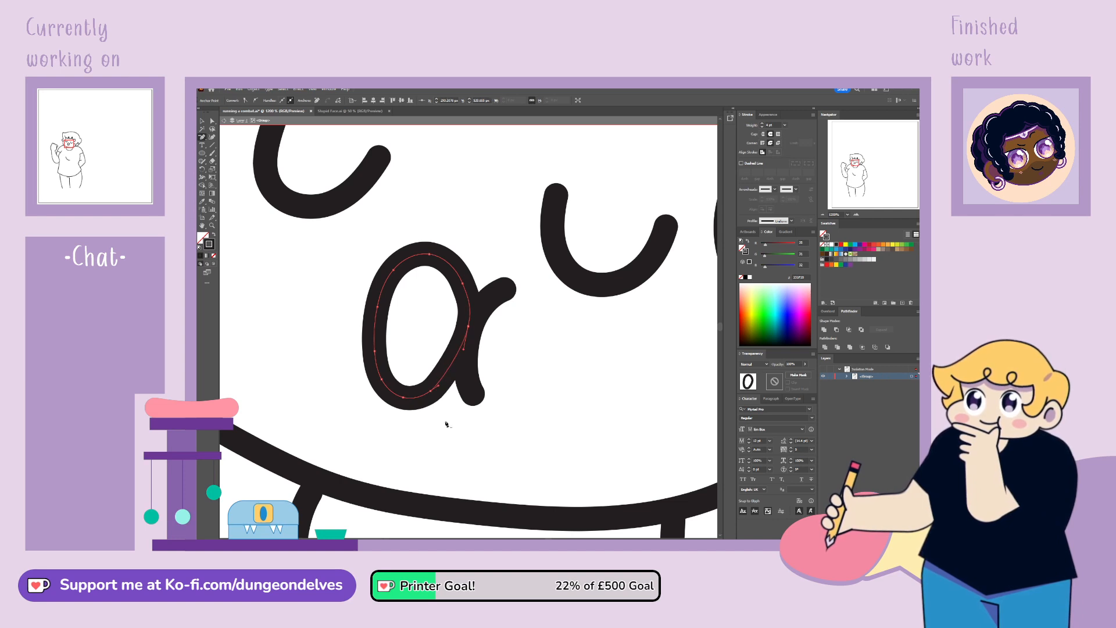
pyautogui.moveTo(438, 388); pyautogui.dragTo(430, 400)
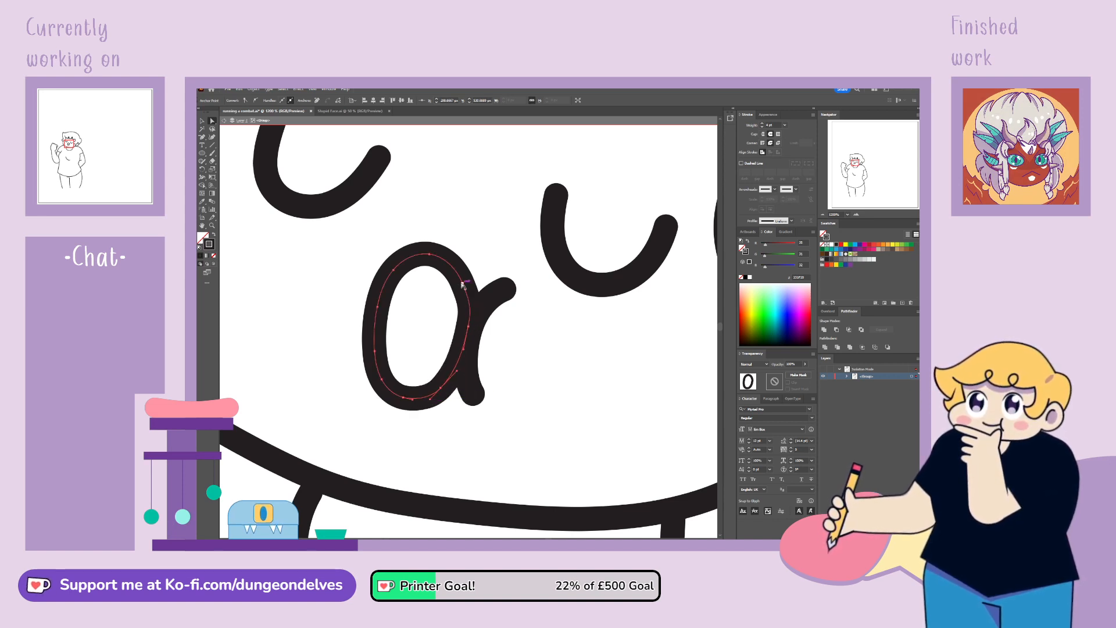
pyautogui.moveTo(463, 284); pyautogui.dragTo(464, 282)
pyautogui.click(528, 490)
# Step: Apply a width profile tapered at one end to the small crease line inside the raised fist's thumb
pyautogui.hotkey('ctrl', '-')
pyautogui.hotkey('ctrl', '-')
pyautogui.hotkey('ctrl', '-')
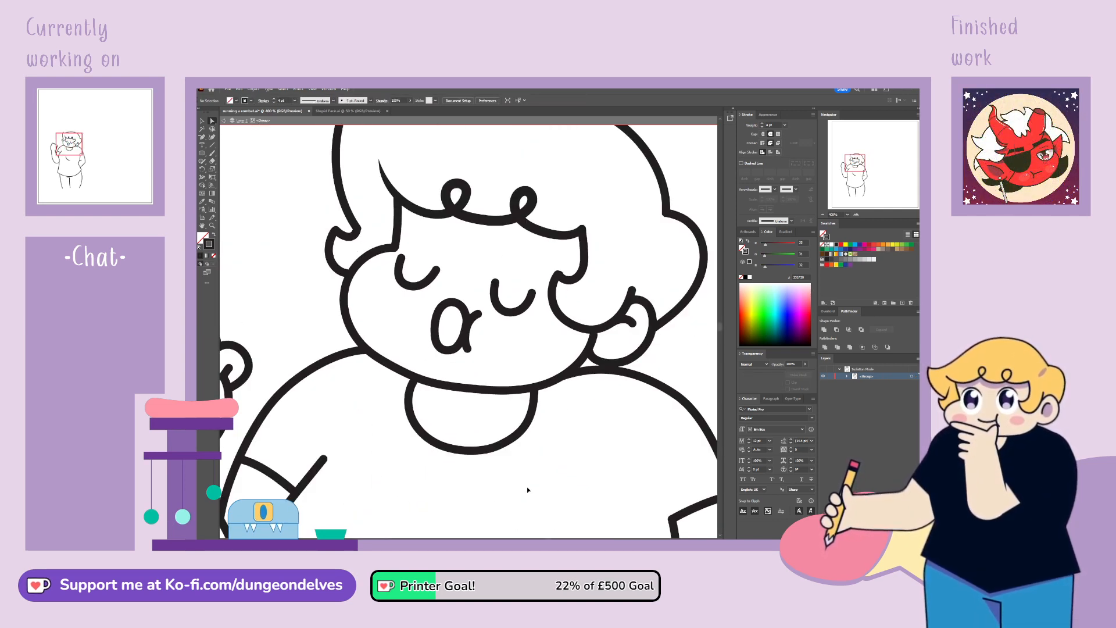
pyautogui.hotkey('ctrl', '-')
pyautogui.hotkey('ctrl', '-')
pyautogui.hotkey('ctrl', '-')
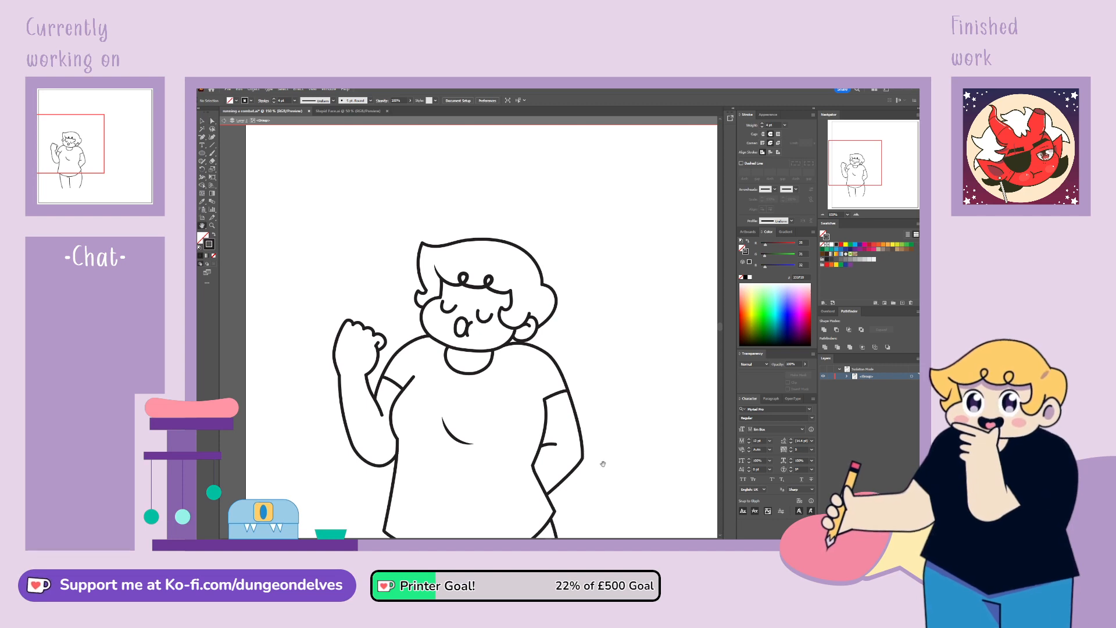
pyautogui.scroll(-3, 601, 461)
pyautogui.moveTo(621, 406); pyautogui.dragTo(623, 403)
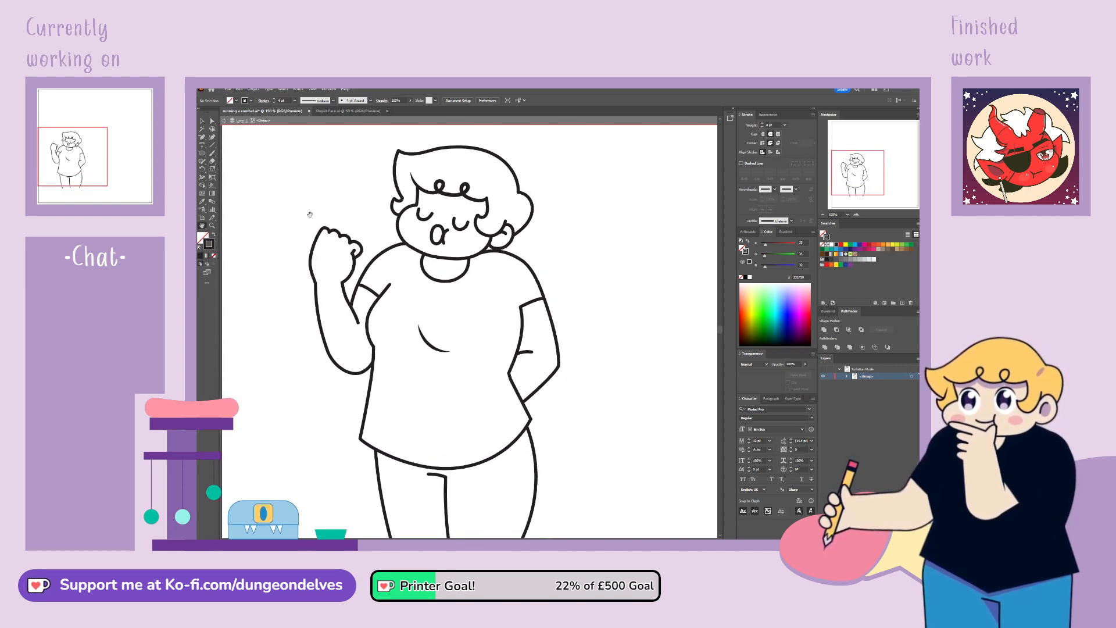
pyautogui.click(355, 252)
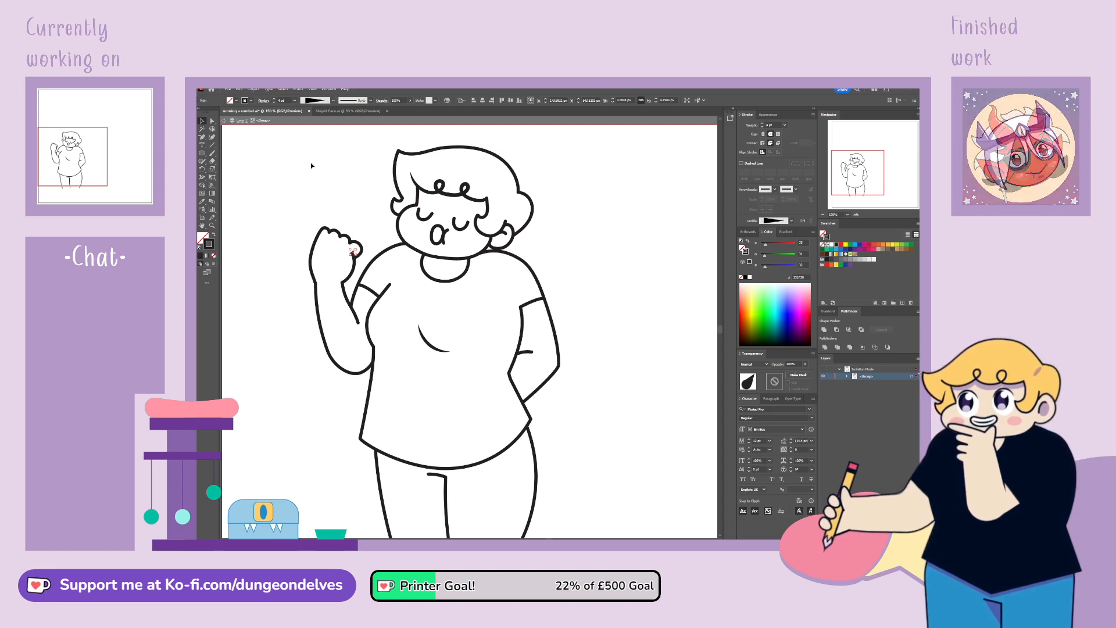
pyautogui.click(300, 199)
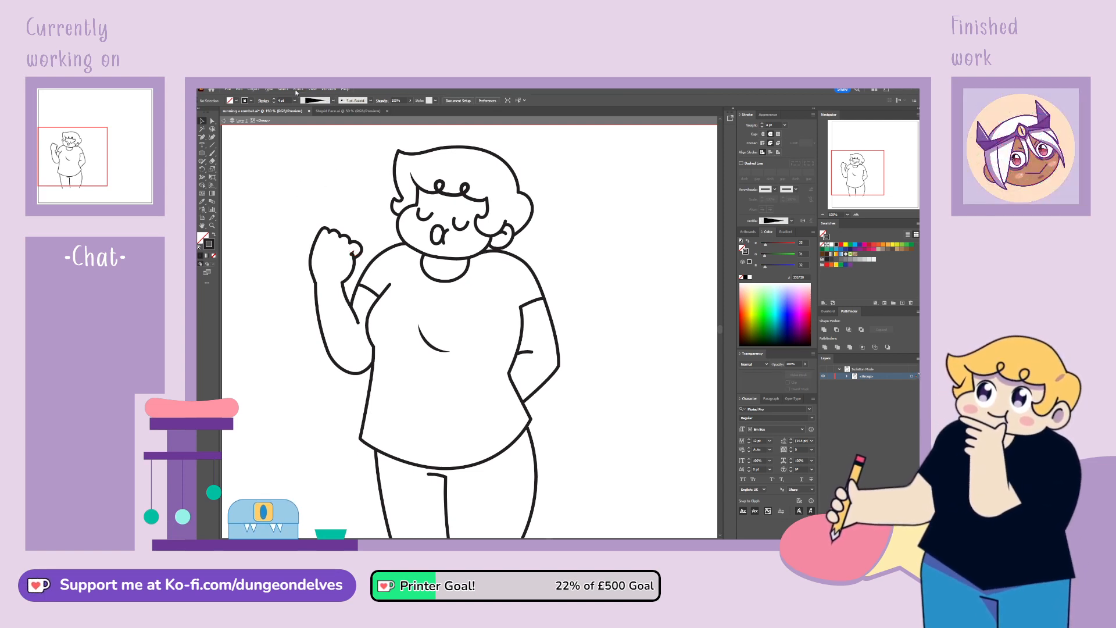
# Step: Nudge the tapered thumb crease of the raised fist slightly to the right
pyautogui.hotkey('ctrl', '=')
pyautogui.hotkey('ctrl', '=')
pyautogui.hotkey('ctrl', '=')
pyautogui.moveTo(290, 203); pyautogui.dragTo(508, 389)
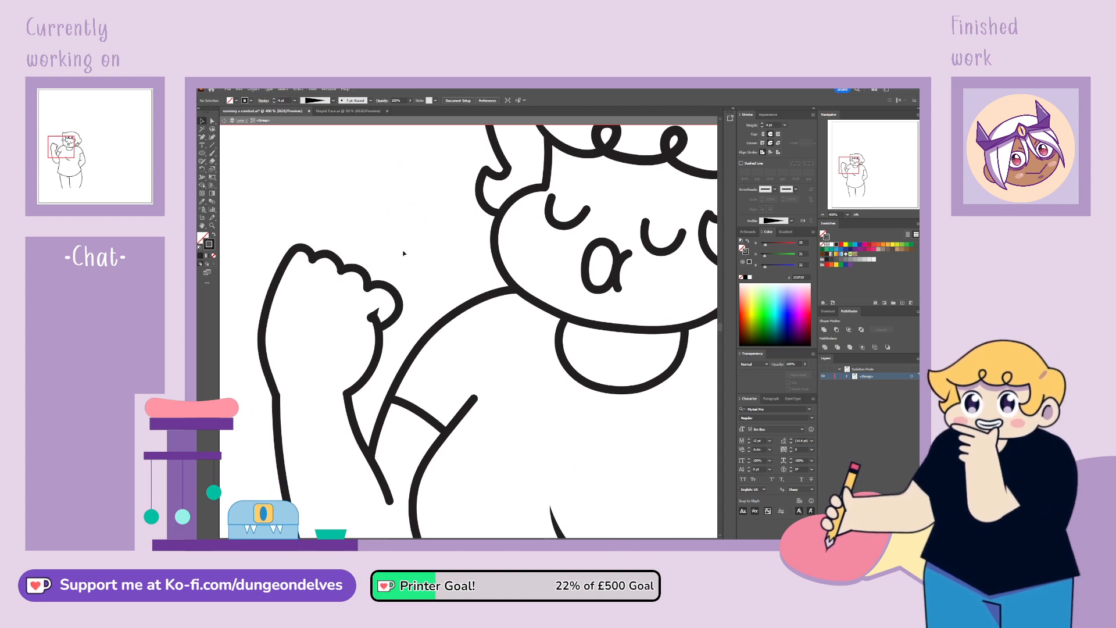
pyautogui.click(374, 315)
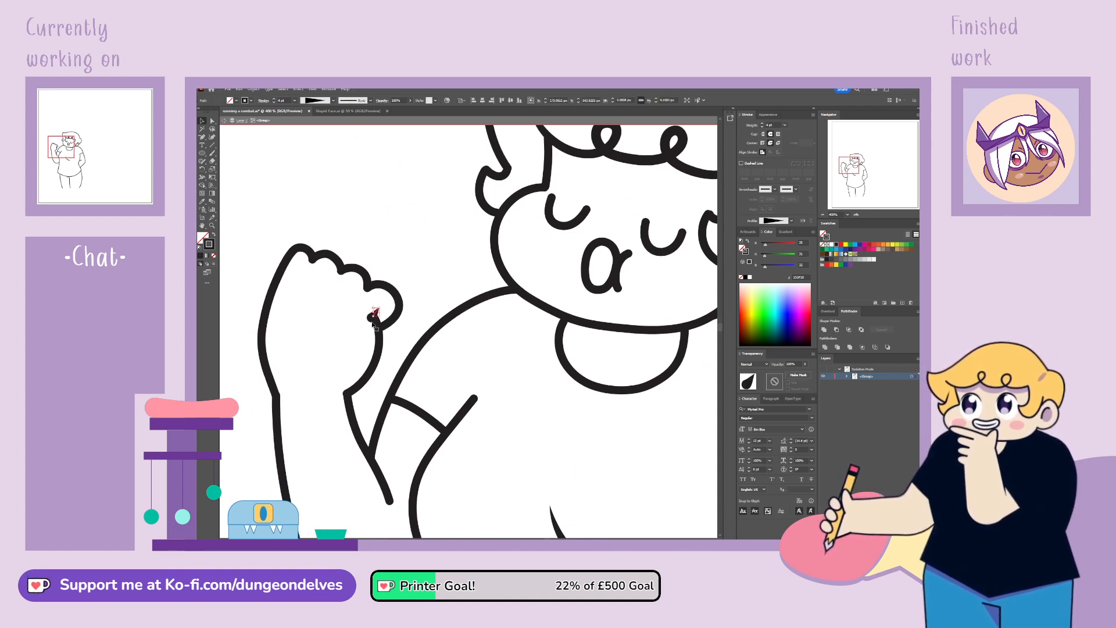
pyautogui.press('Right')
pyautogui.click(461, 172)
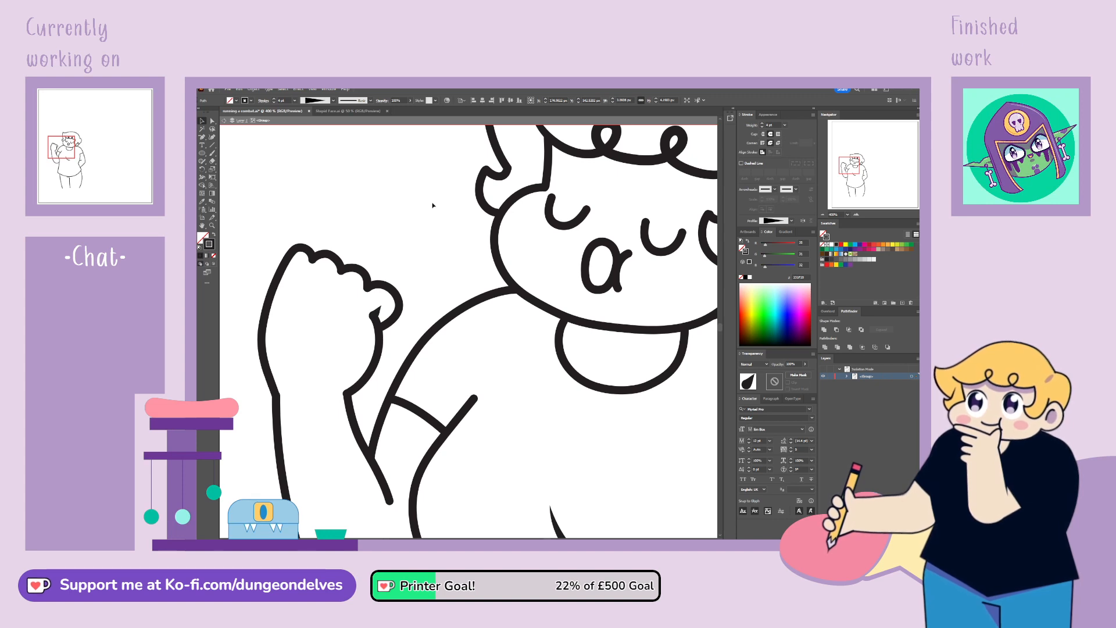
# Step: Examine the raised fist's outline paths and where the knuckle and thumb segments meet
pyautogui.hotkey('ctrl', '-')
pyautogui.hotkey('ctrl', '-')
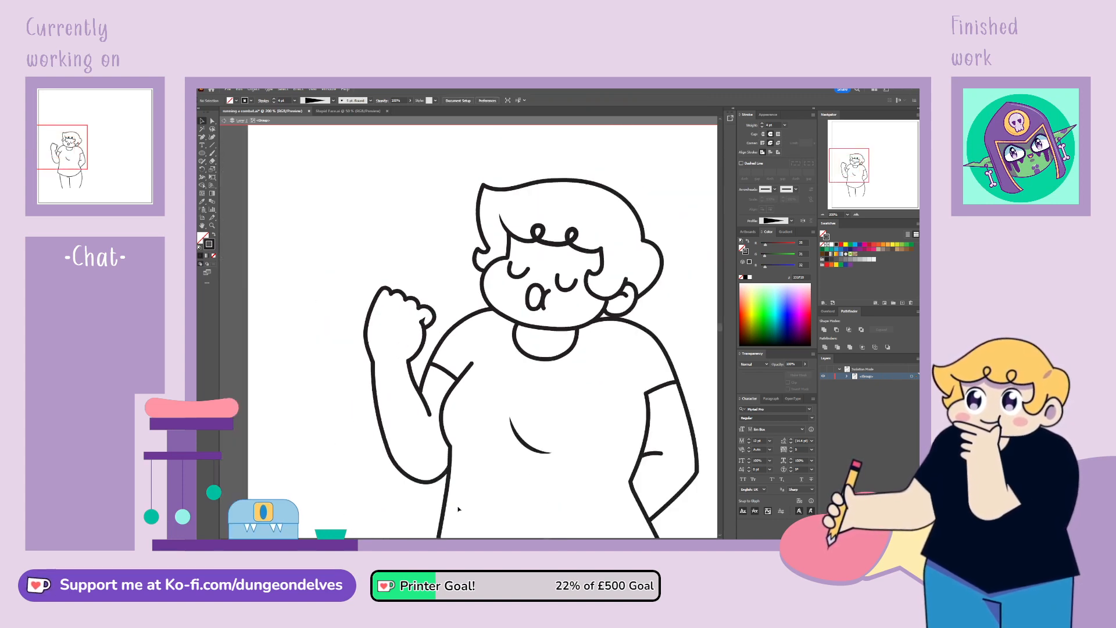
pyautogui.hotkey('ctrl', '+')
pyautogui.hotkey('ctrl', '+')
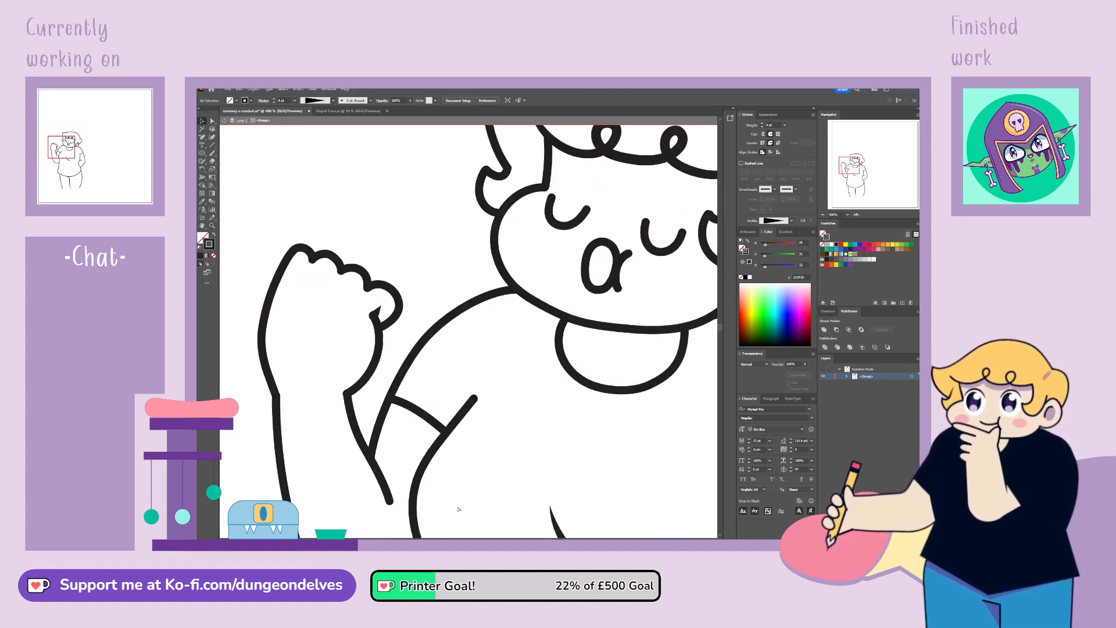
pyautogui.click(304, 272)
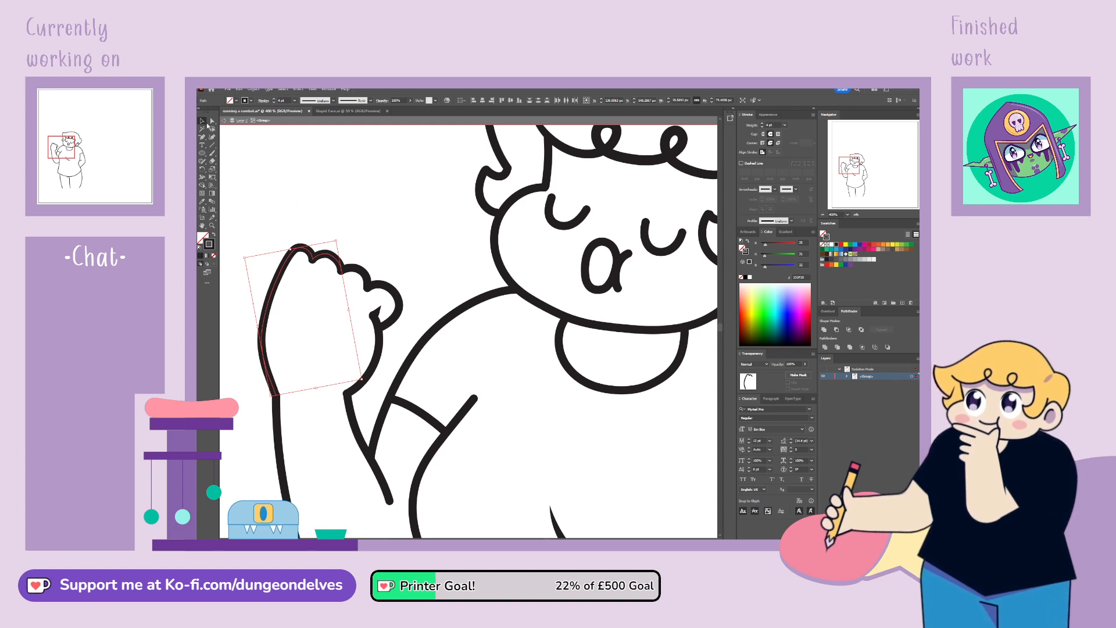
pyautogui.click(359, 302)
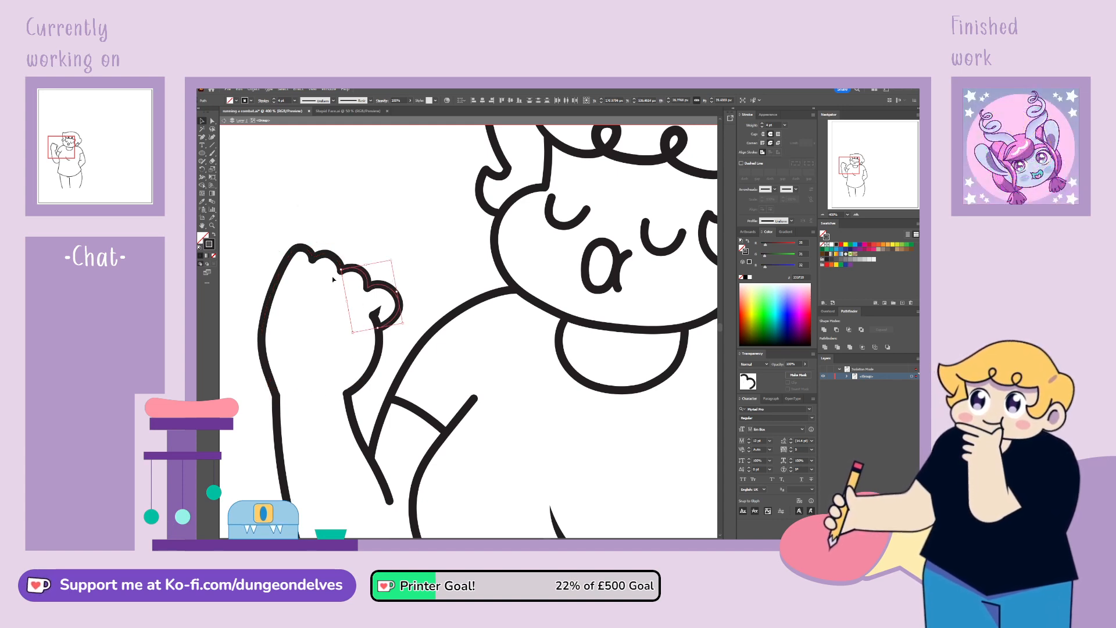
pyautogui.click(213, 120)
pyautogui.click(366, 287)
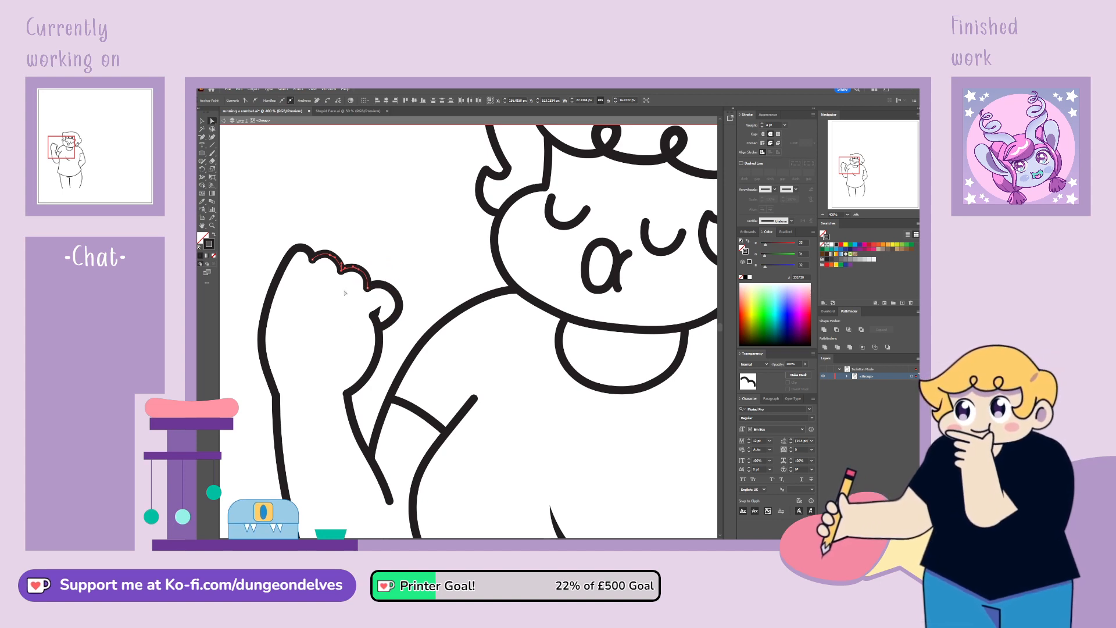
# Step: Taper the lower end of the raised forearm's inner line to a point with the Width tool
pyautogui.moveTo(851, 161); pyautogui.dragTo(850, 167)
pyautogui.click(204, 176)
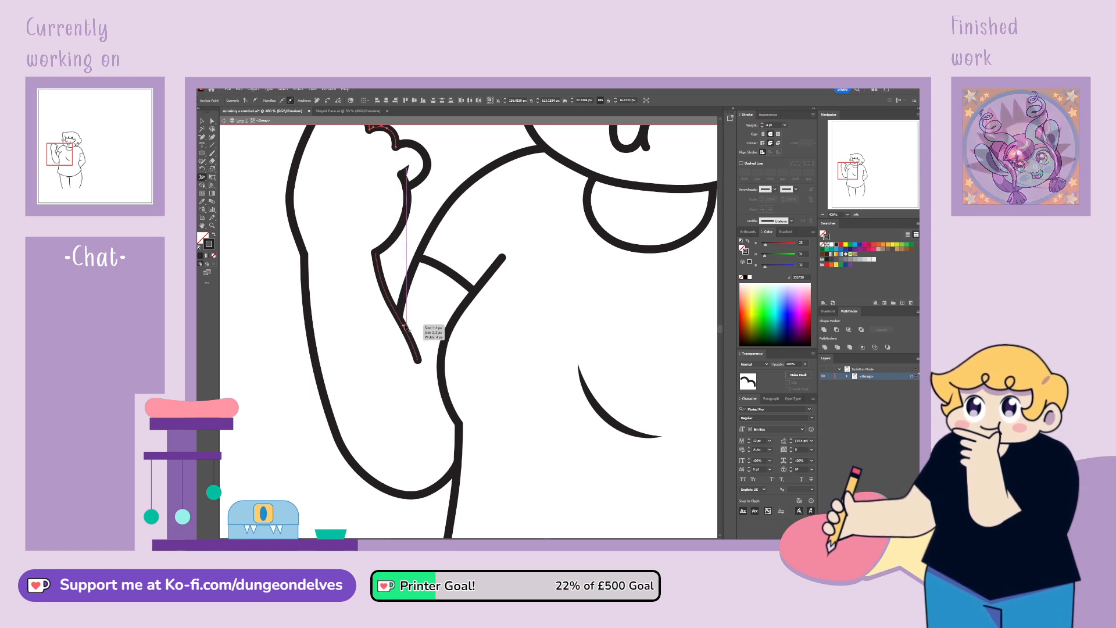
pyautogui.moveTo(406, 326); pyautogui.dragTo(399, 321)
pyautogui.moveTo(424, 364); pyautogui.dragTo(418, 361)
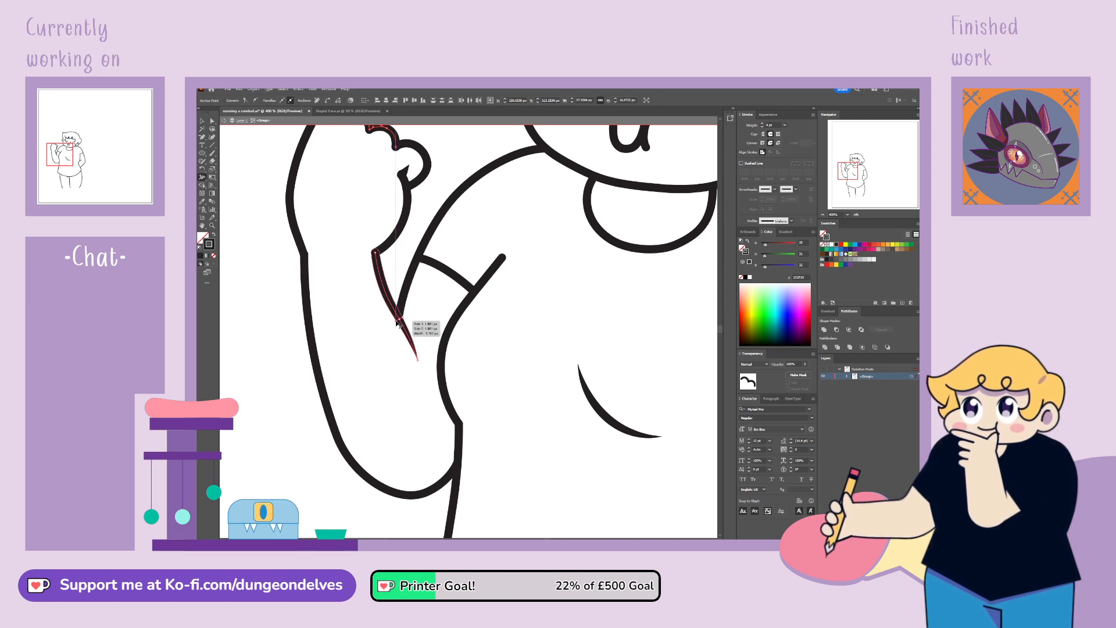
pyautogui.click(203, 122)
# Step: Taper the free end of the short elbow crease on the bent arm with the Width tool, and clear the selection
pyautogui.scroll(-3, 468, 331)
pyautogui.hscroll(5, 468, 332)
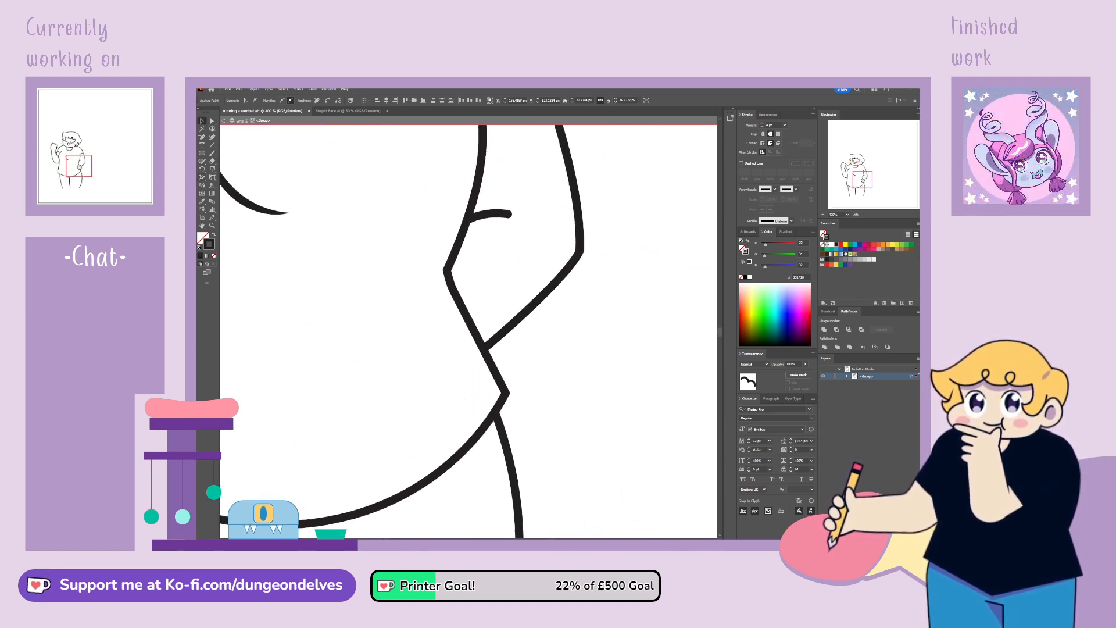
pyautogui.scroll(2, 609, 213)
pyautogui.hscroll(1, 609, 214)
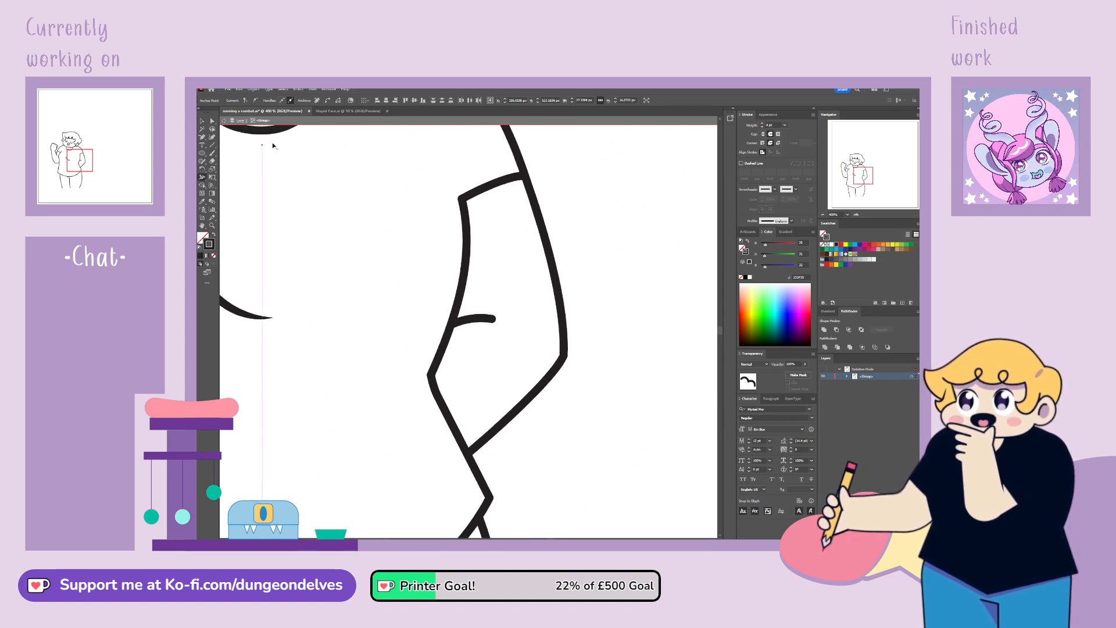
pyautogui.moveTo(468, 319)
pyautogui.mouseDown()
pyautogui.moveTo(493, 321)
pyautogui.moveTo(497, 308)
pyautogui.mouseUp()
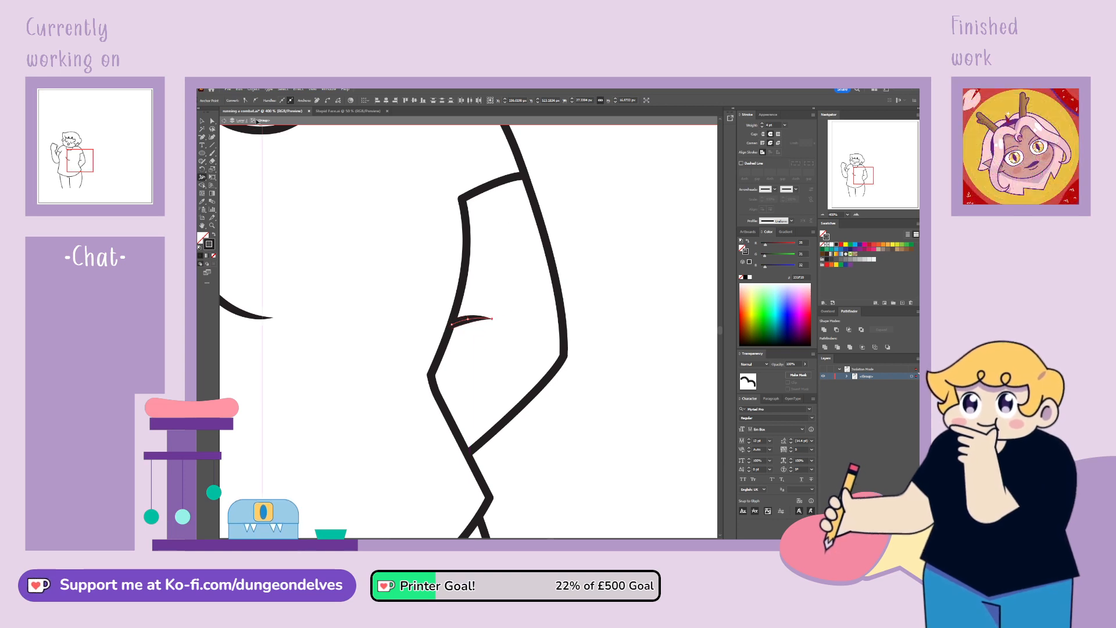
pyautogui.click(202, 121)
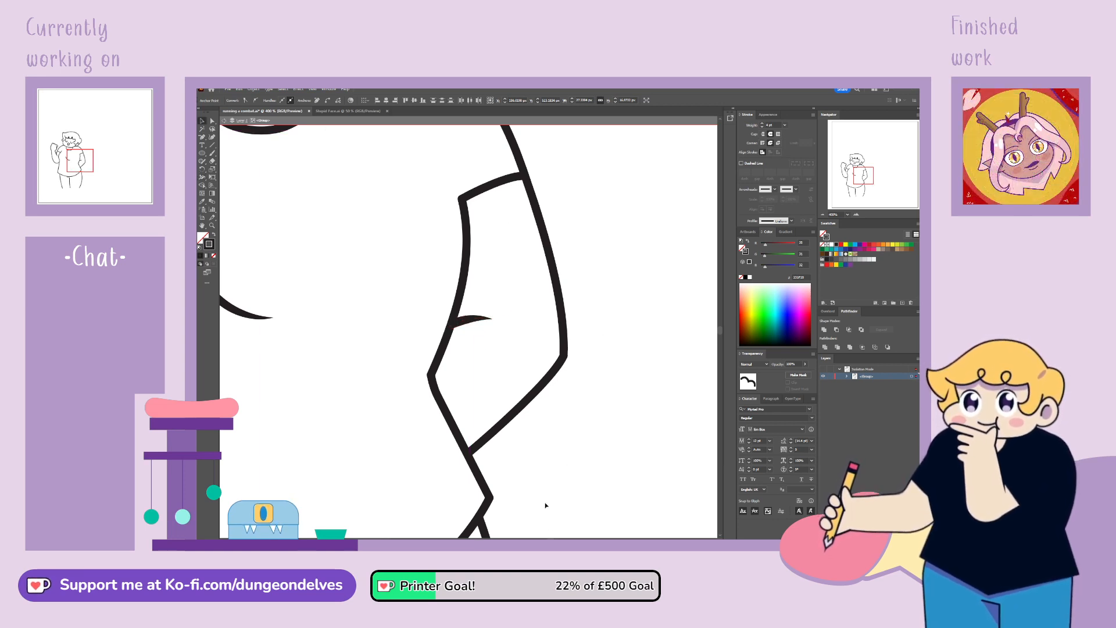
pyautogui.hotkey('ctrl', '-')
pyautogui.hotkey('ctrl', '-')
pyautogui.hotkey('ctrl', '-')
pyautogui.moveTo(845, 149); pyautogui.dragTo(859, 161)
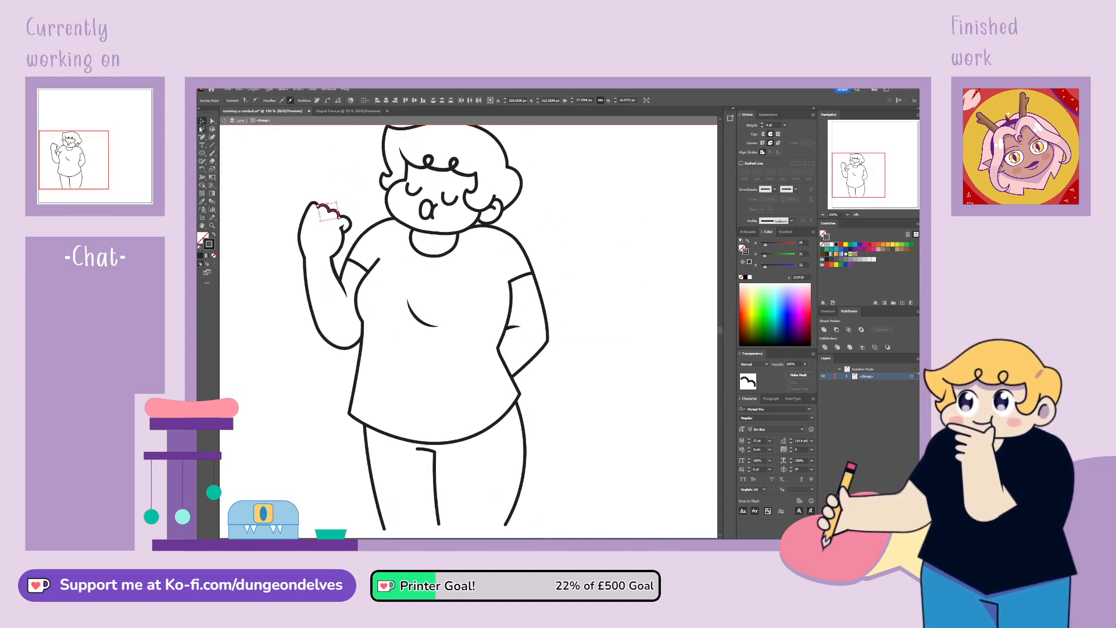
pyautogui.click(595, 341)
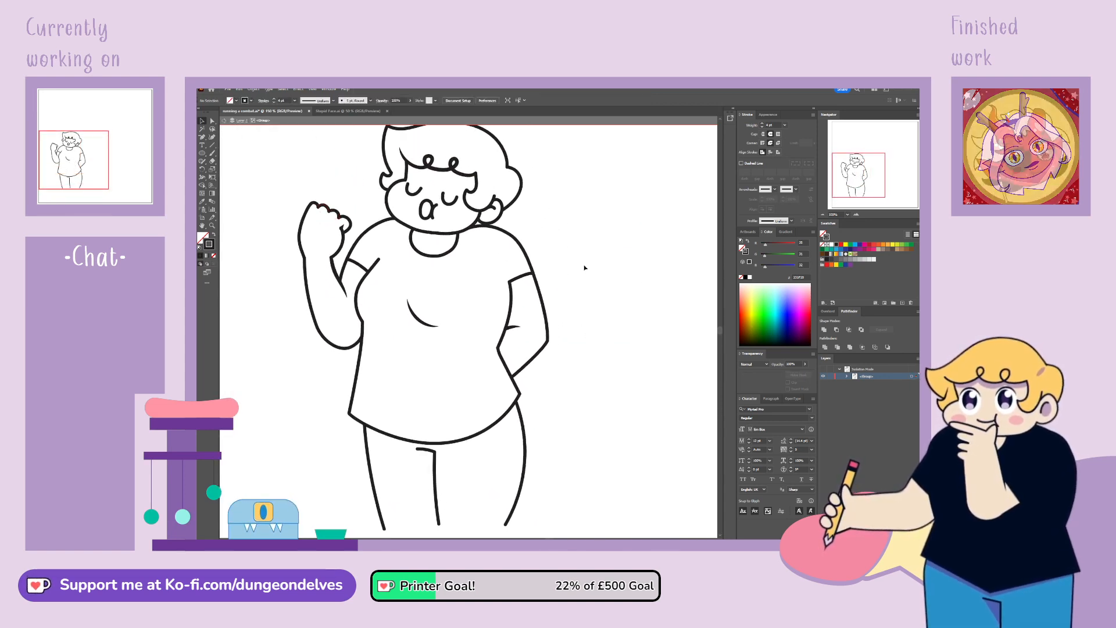
# Step: Leave the line-art group's isolation, duplicate the whole group in front in the same place, and lock the upper copy
pyautogui.hotkey('ctrl', '-')
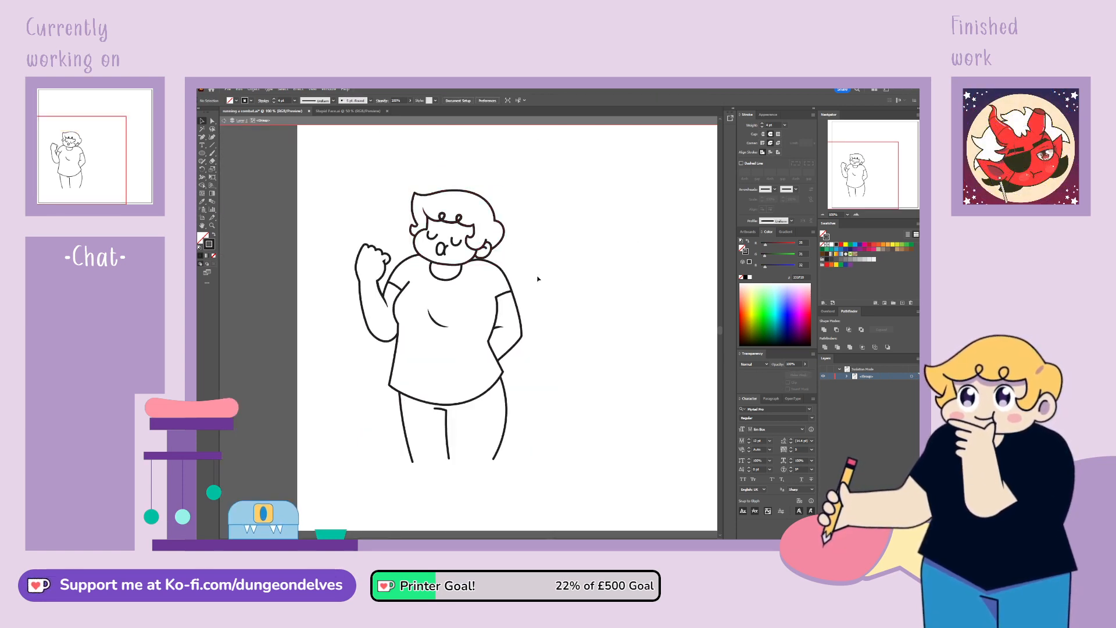
pyautogui.moveTo(852, 178); pyautogui.dragTo(862, 174)
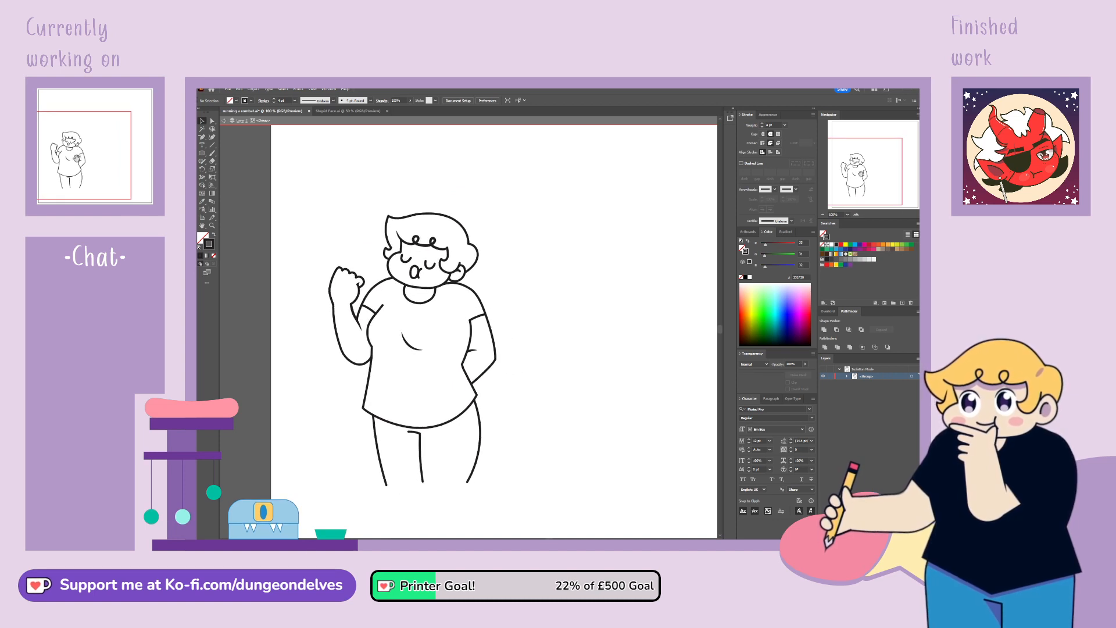
pyautogui.click(847, 376)
pyautogui.doubleClick(616, 423)
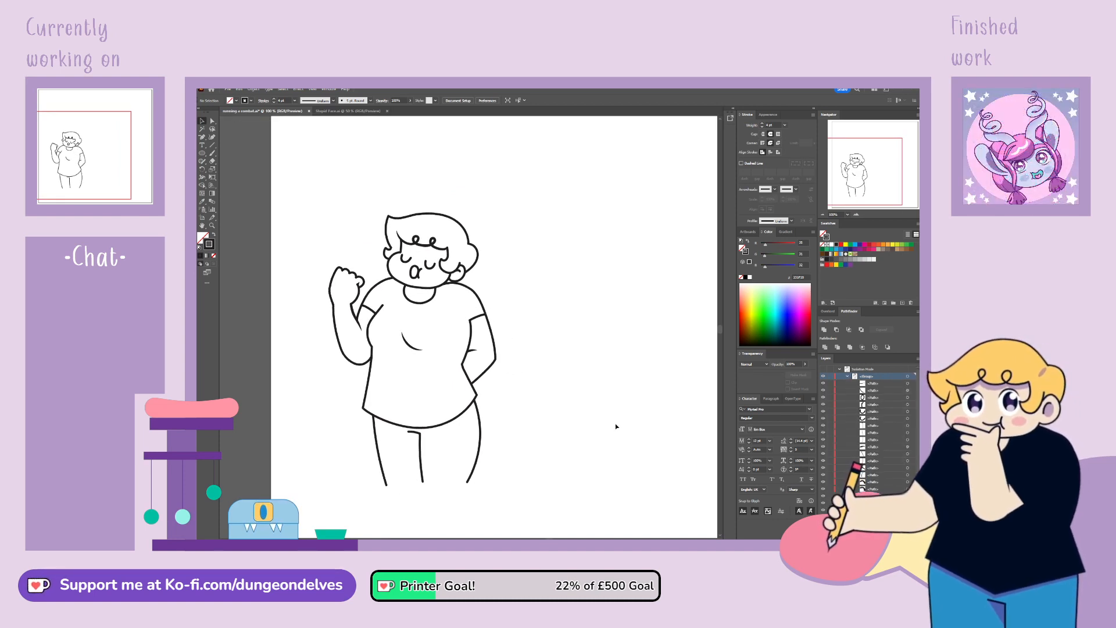
pyautogui.click(847, 377)
pyautogui.hotkey('ctrl', 'f')
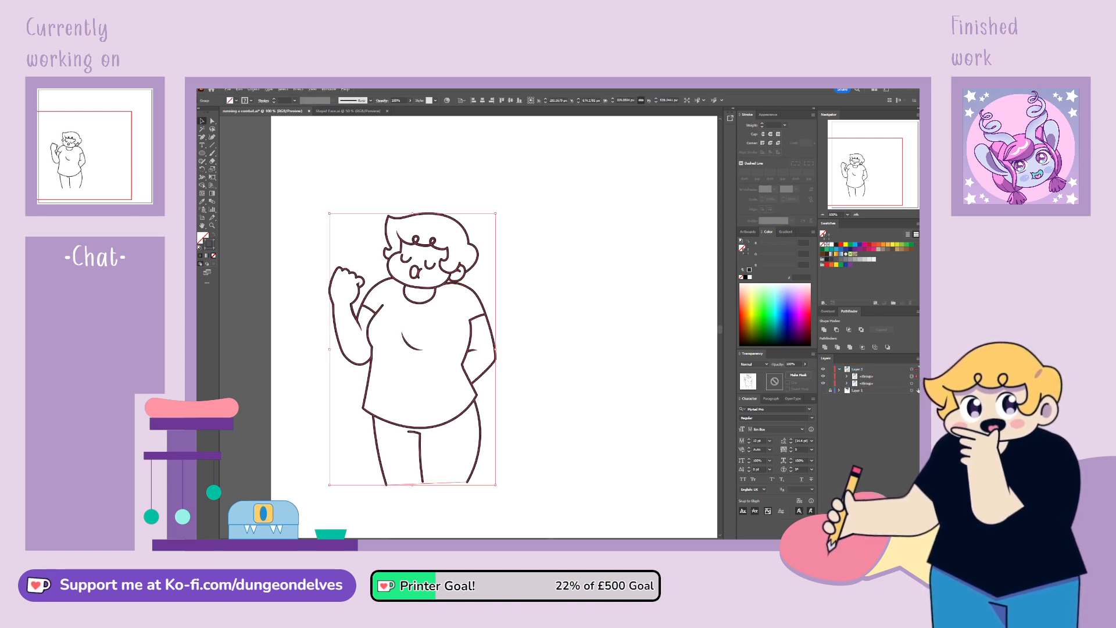
pyautogui.click(824, 383)
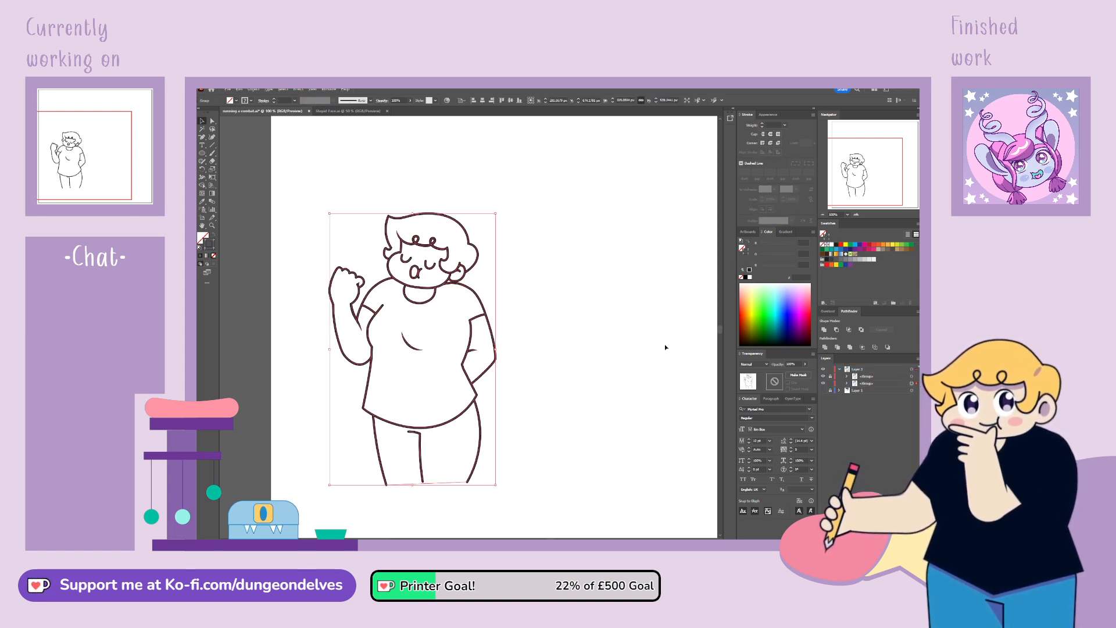
# Step: Fill the T-shirt with near-black using Live Paint on the lower copy, and remove that group's stroke
pyautogui.click(203, 186)
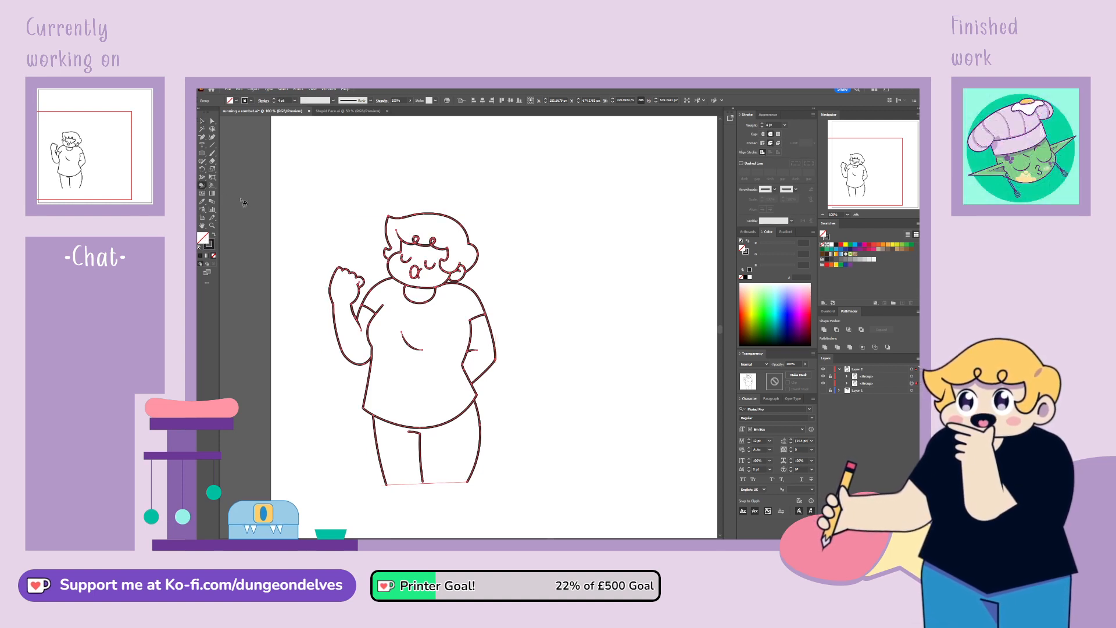
pyautogui.click(474, 357)
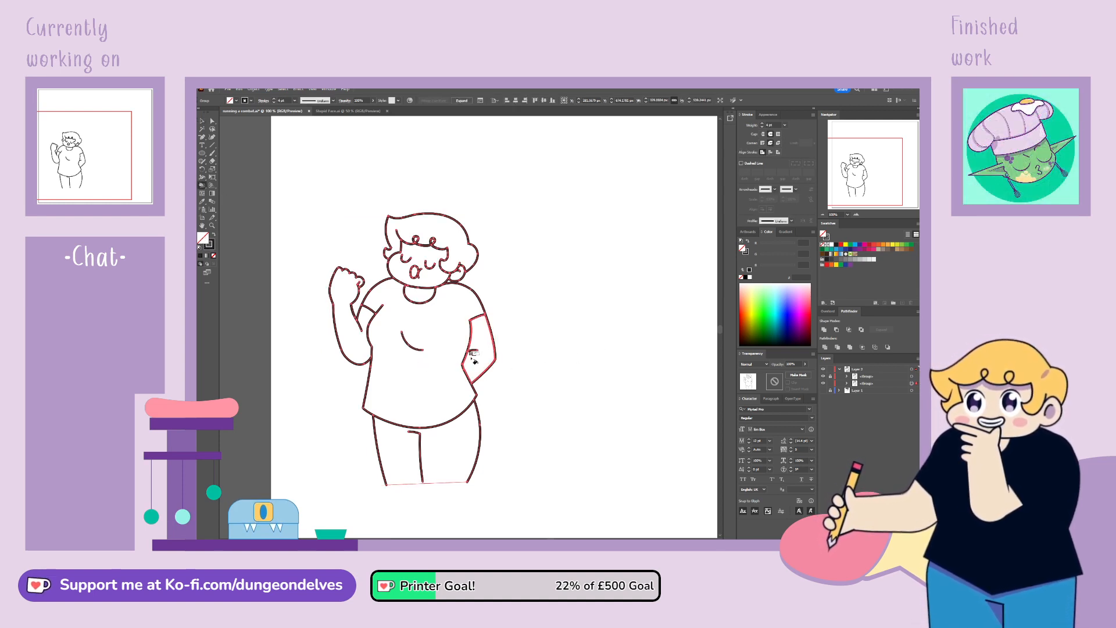
pyautogui.click(840, 247)
pyautogui.click(407, 349)
pyautogui.press('v')
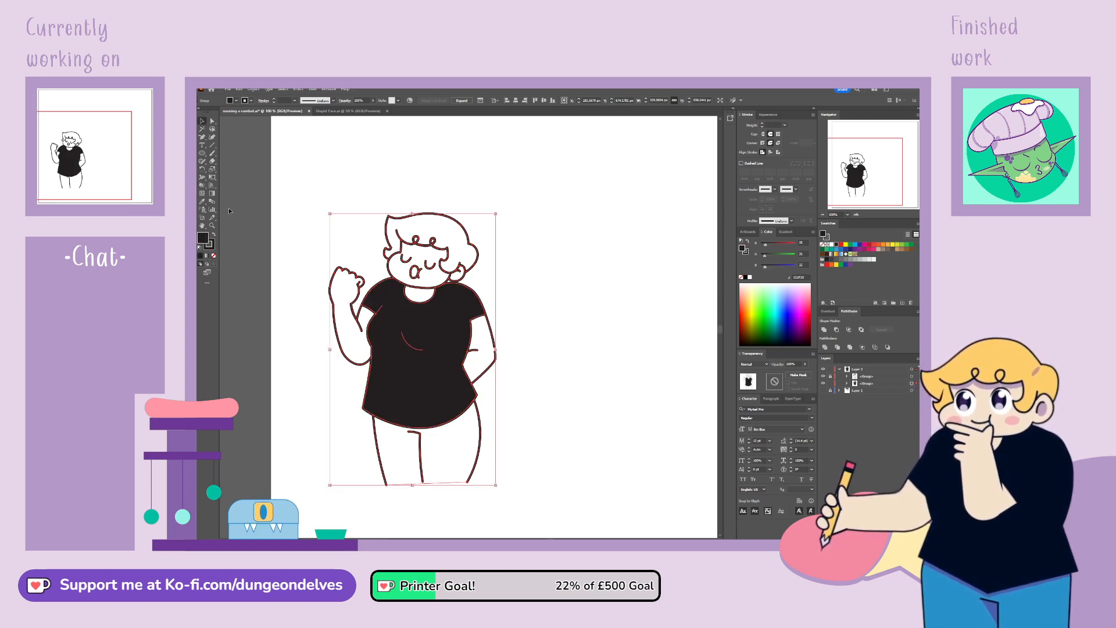
pyautogui.click(213, 255)
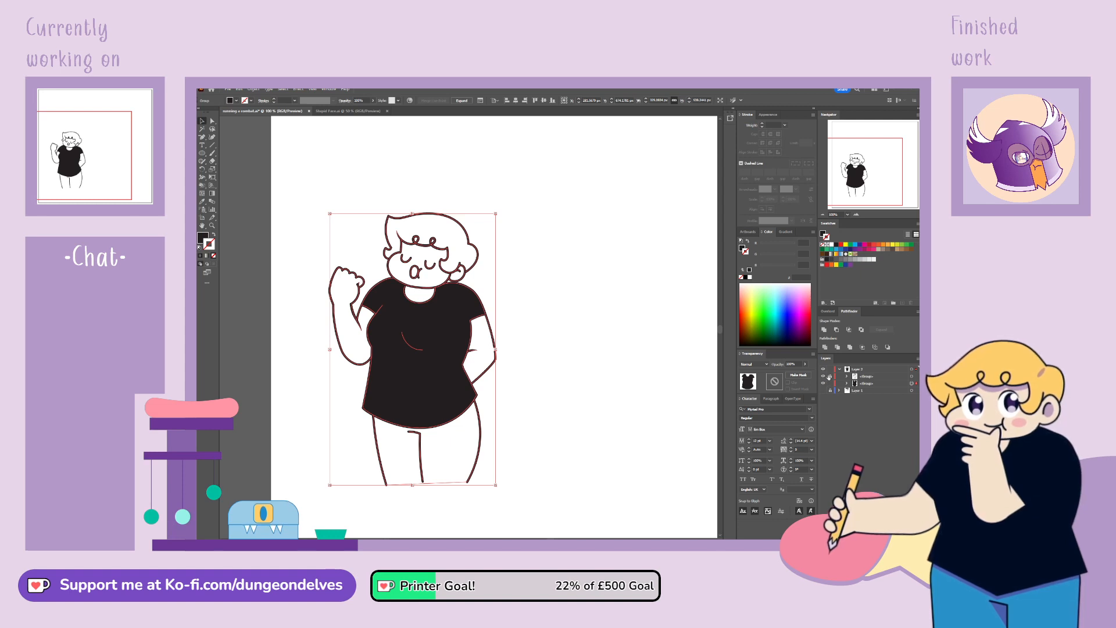
# Step: Lock the filled group and recolour the chest crease in the line-art group to white
pyautogui.doubleClick(472, 268)
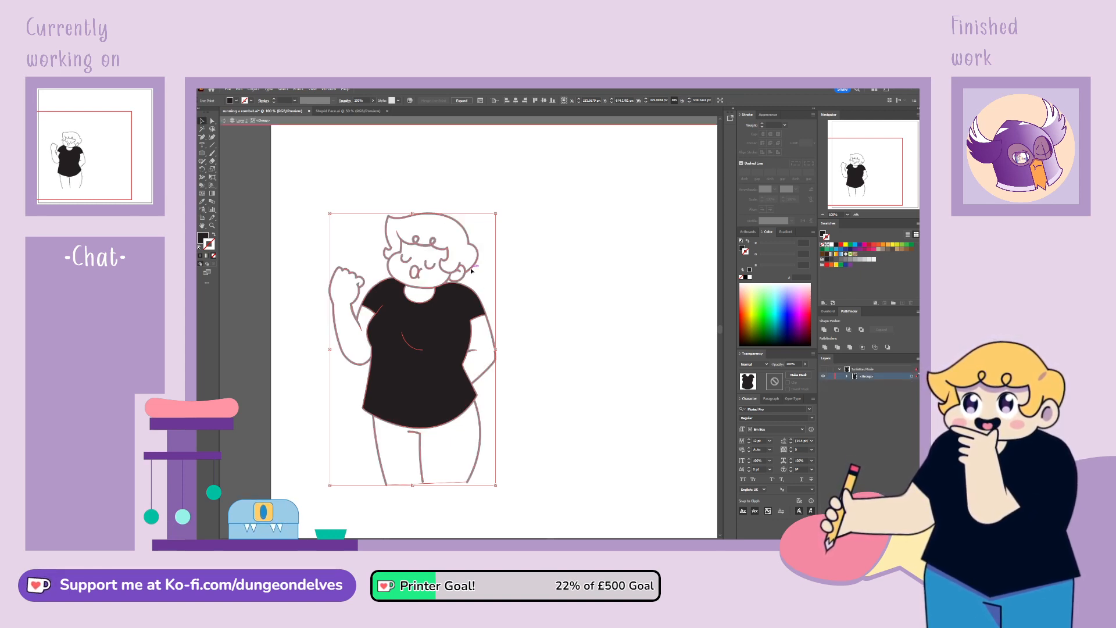
pyautogui.doubleClick(535, 262)
pyautogui.click(829, 384)
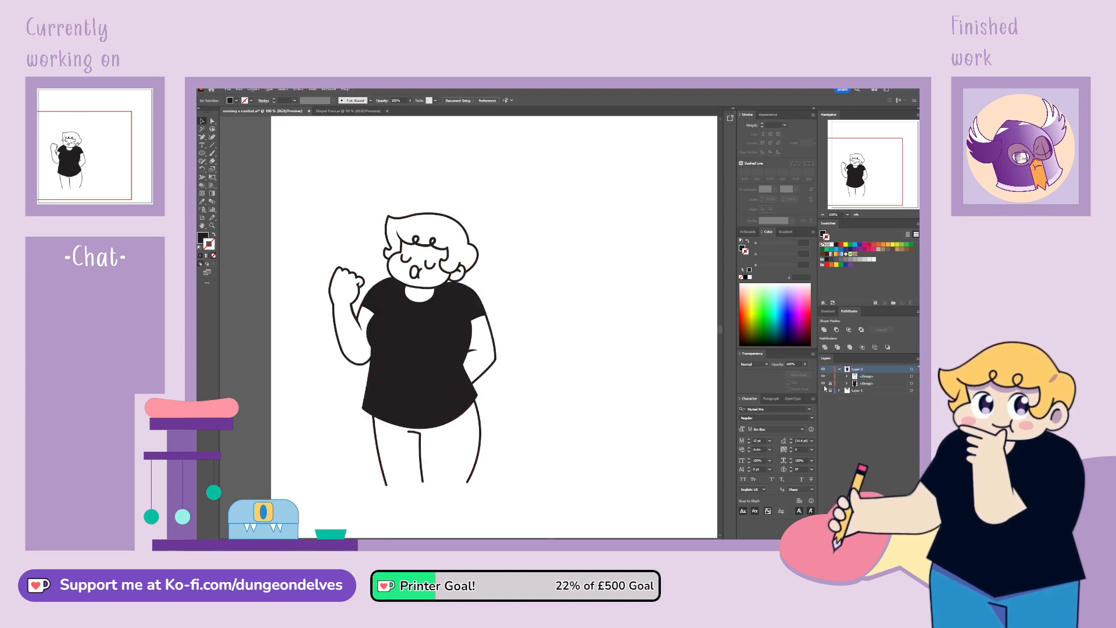
pyautogui.doubleClick(470, 245)
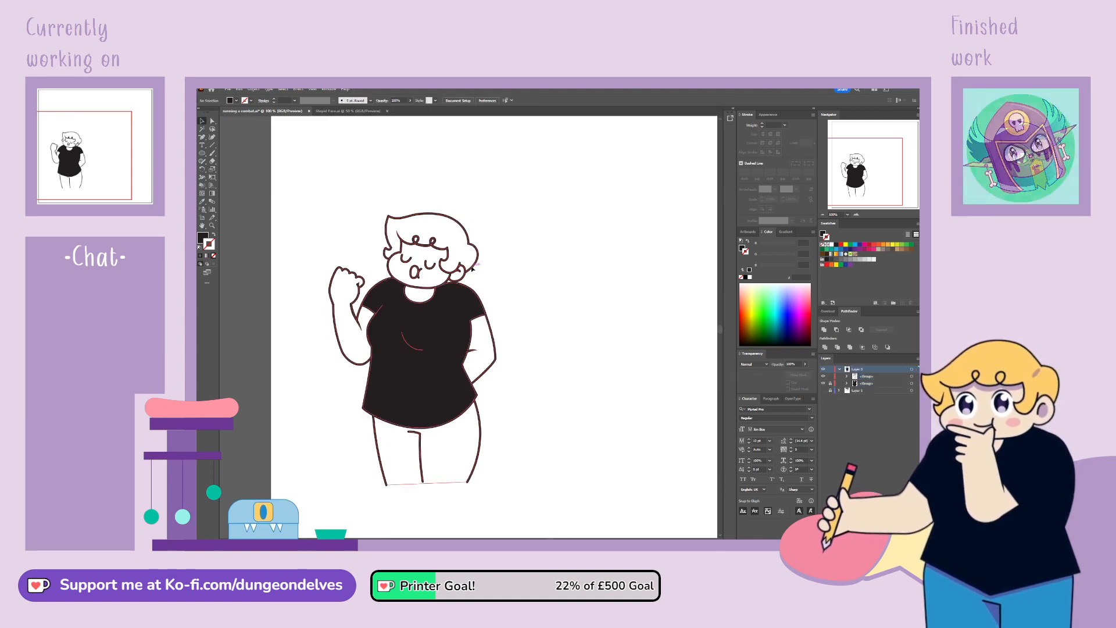
pyautogui.click(416, 348)
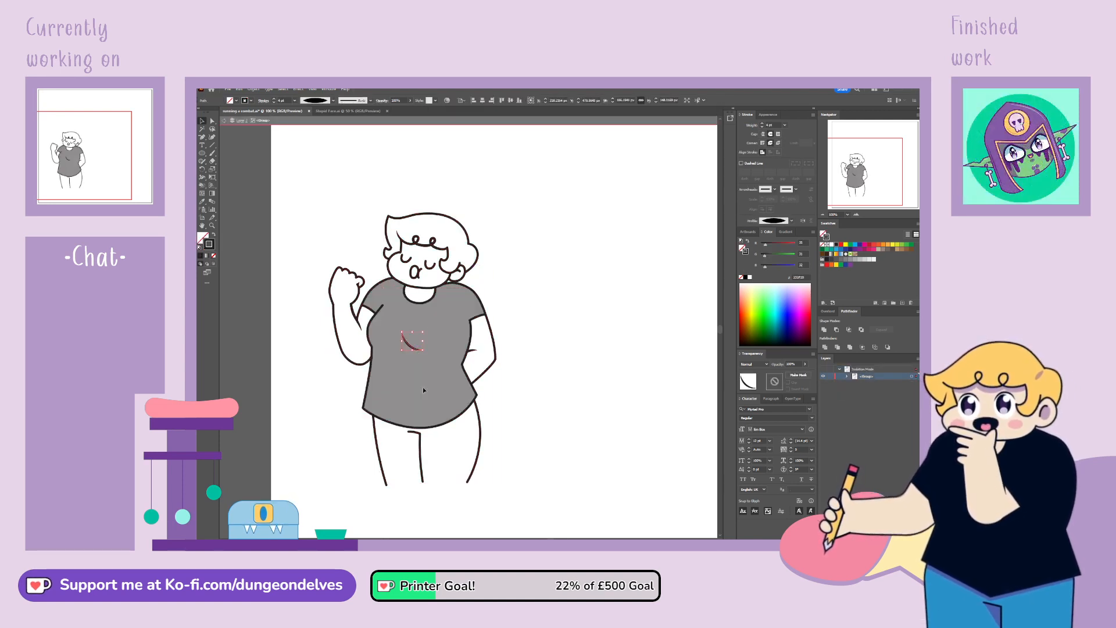
pyautogui.doubleClick(539, 469)
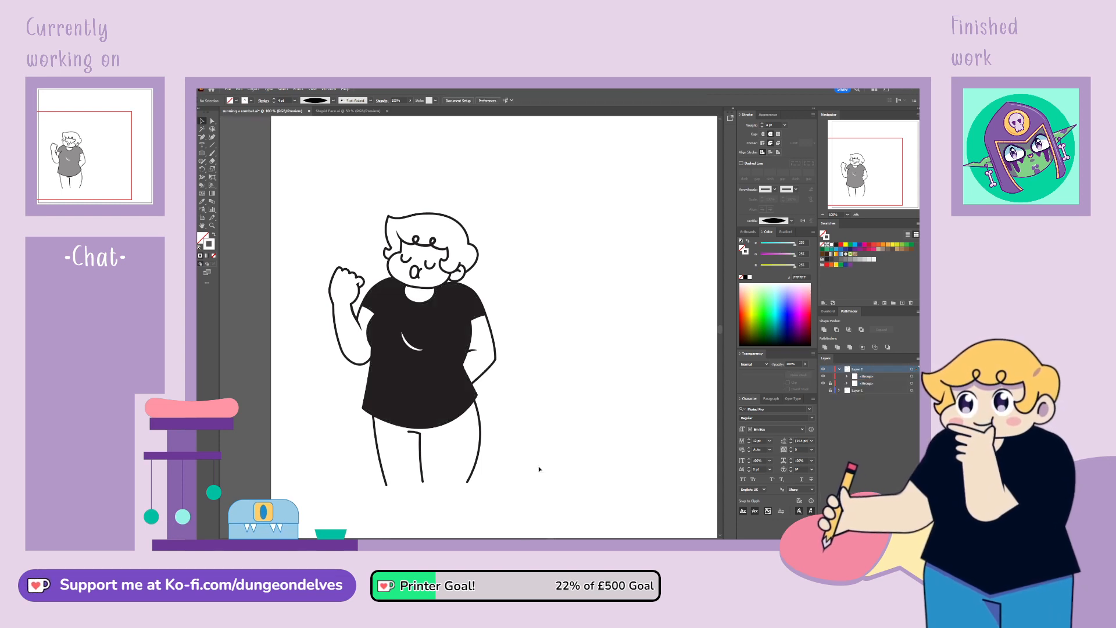
# Step: Try a black Live Paint fill on the trousers and replace it with white
pyautogui.click(203, 186)
pyautogui.press('Right')
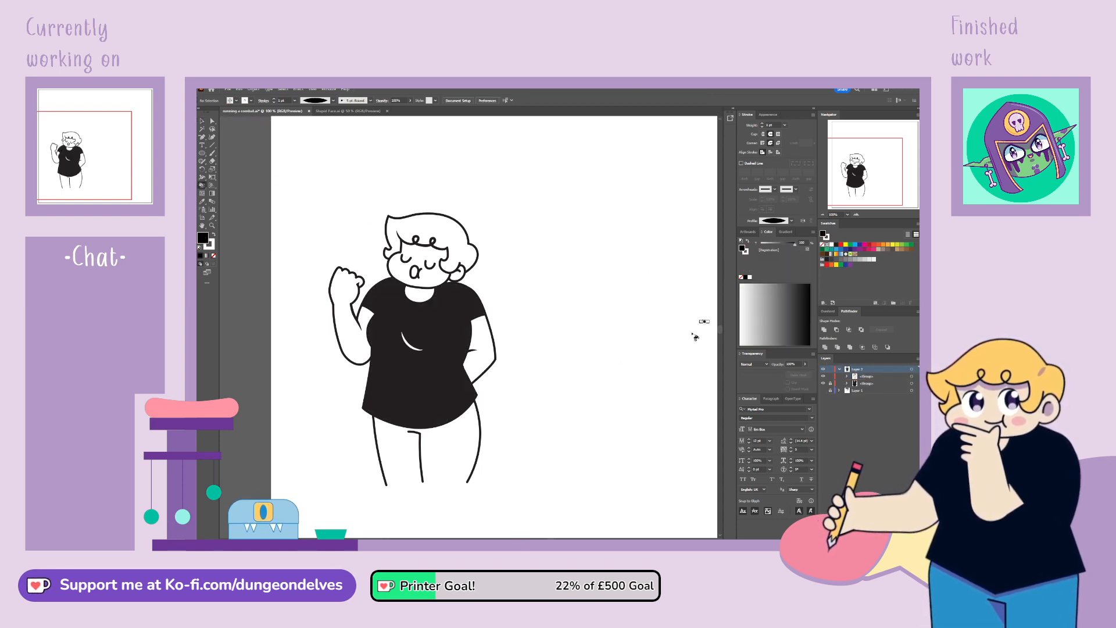
pyautogui.click(428, 457)
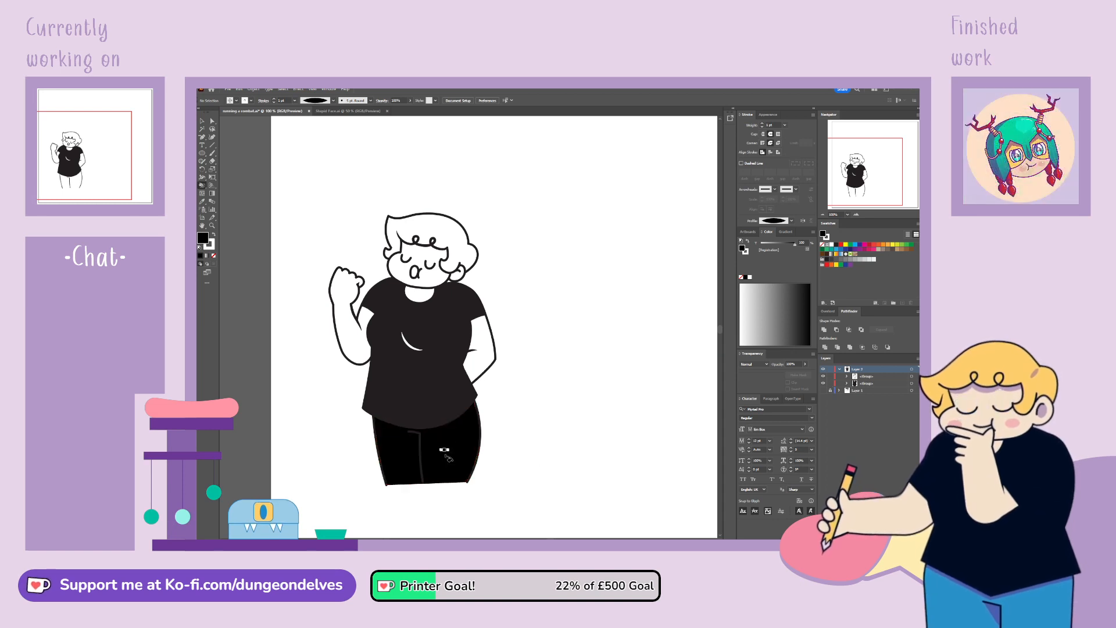
pyautogui.press('Right')
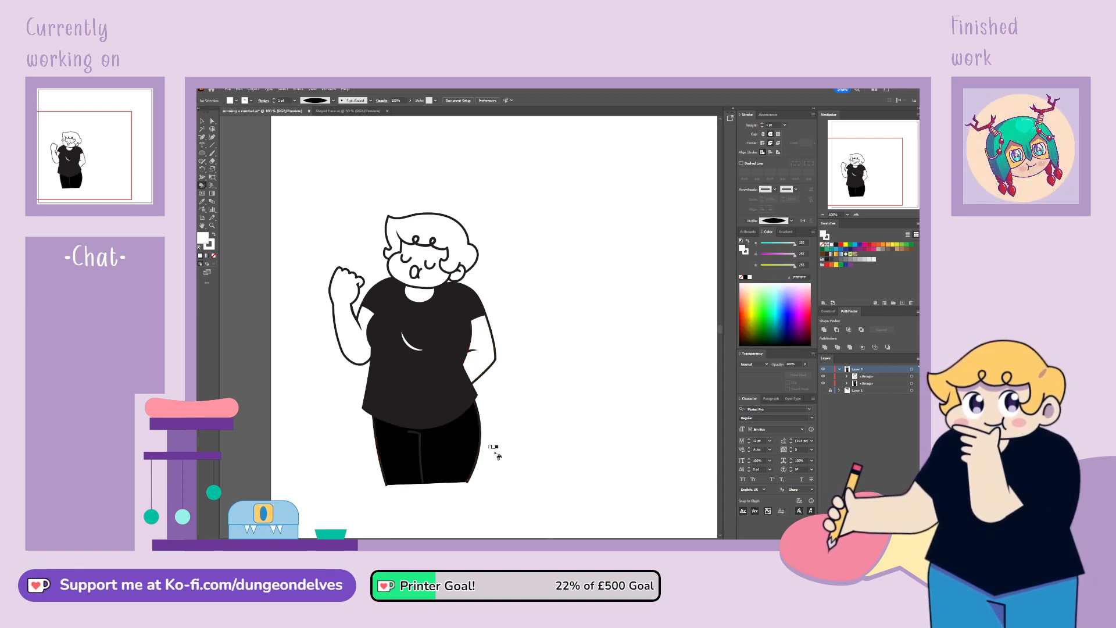
pyautogui.click(462, 460)
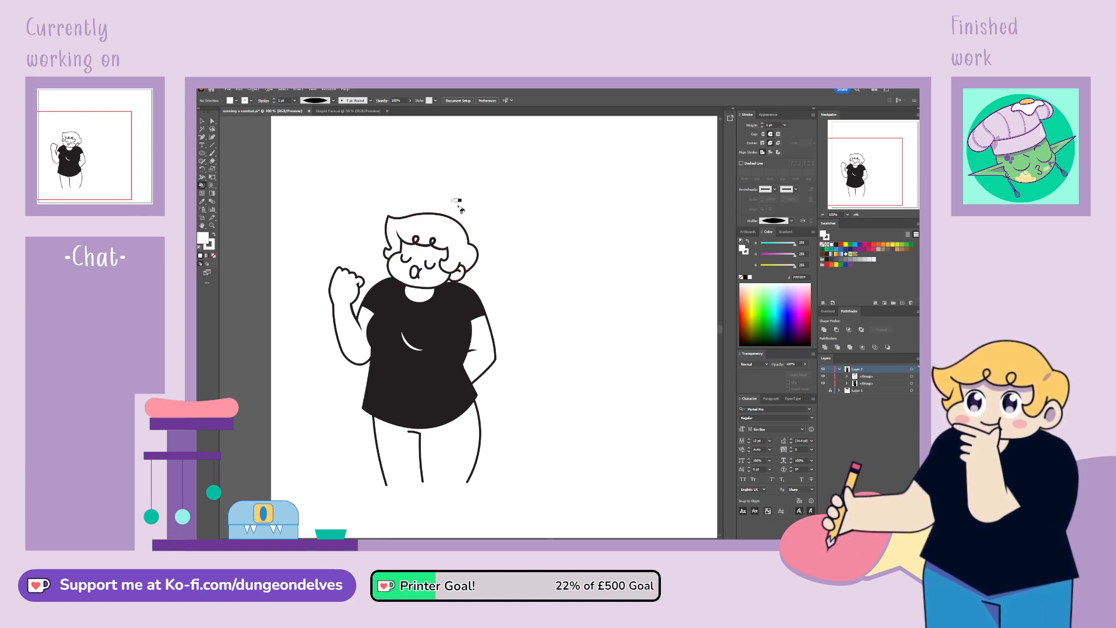
# Step: Examine the filled head and shoulders up close and the whole figure on the artboard
pyautogui.hotkey('ctrl', '+')
pyautogui.hotkey('ctrl', '+')
pyautogui.hotkey('ctrl', '+')
pyautogui.moveTo(862, 176); pyautogui.dragTo(856, 168)
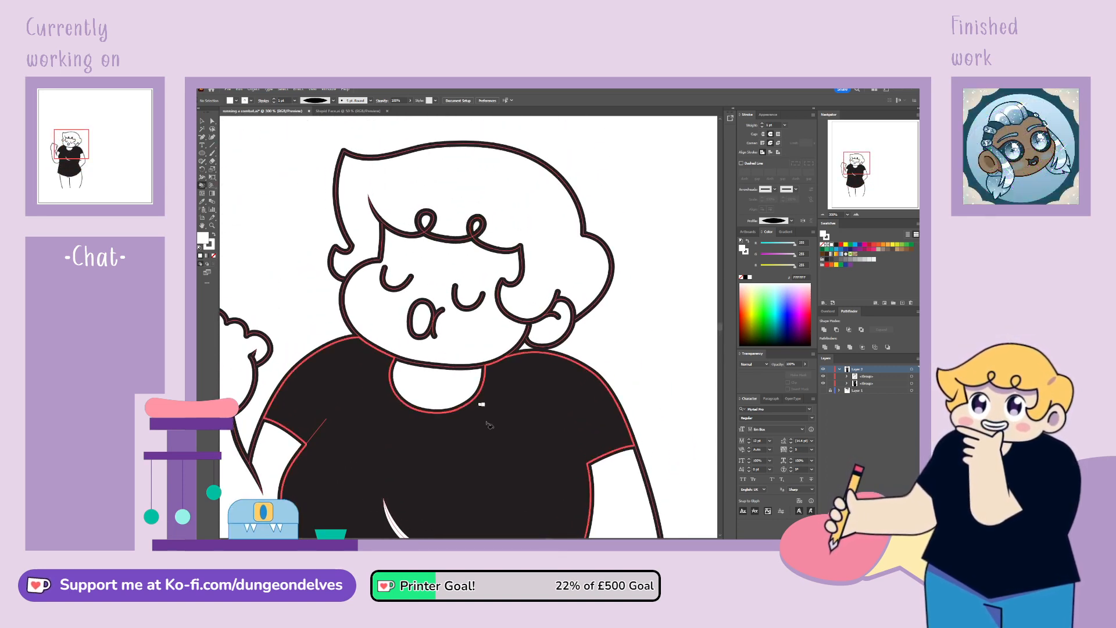
pyautogui.hotkey('ctrl', '-')
pyautogui.hotkey('ctrl', '-')
pyautogui.hotkey('ctrl', '-')
pyautogui.hotkey('ctrl', '-')
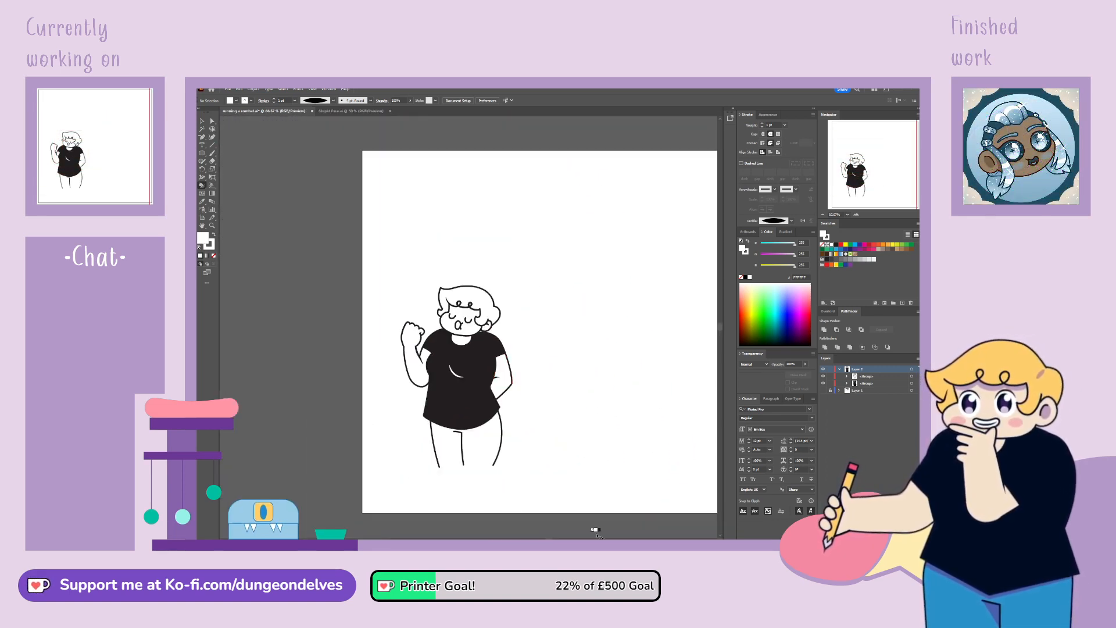
pyautogui.moveTo(615, 414); pyautogui.dragTo(530, 405)
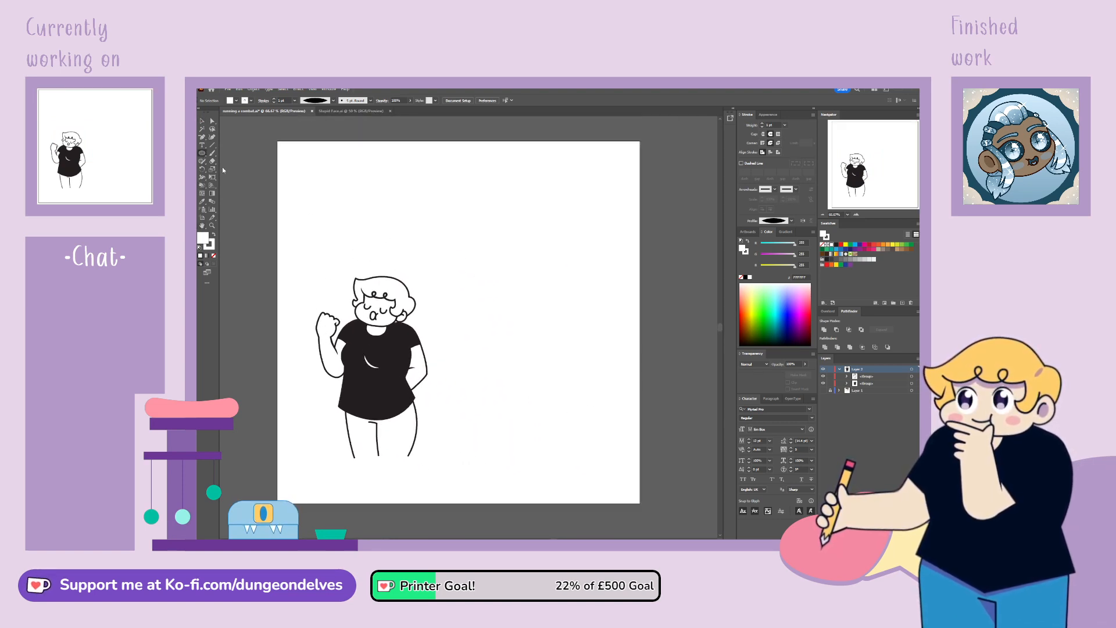
# Step: Draw a small near-black ellipse without stroke on the cheek nearer the ear and set its opacity to 50%
pyautogui.click(213, 249)
pyautogui.click(213, 256)
pyautogui.click(202, 238)
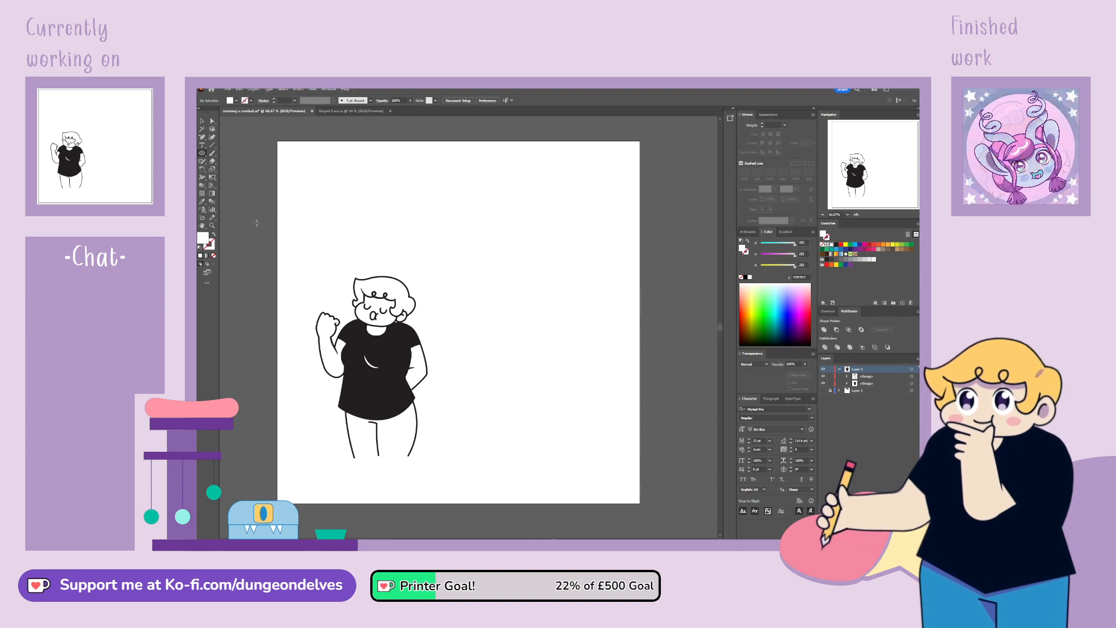
pyautogui.click(827, 260)
pyautogui.hotkey('ctrl', '+')
pyautogui.hotkey('ctrl', '+')
pyautogui.hotkey('ctrl', '+')
pyautogui.hotkey('ctrl', '+')
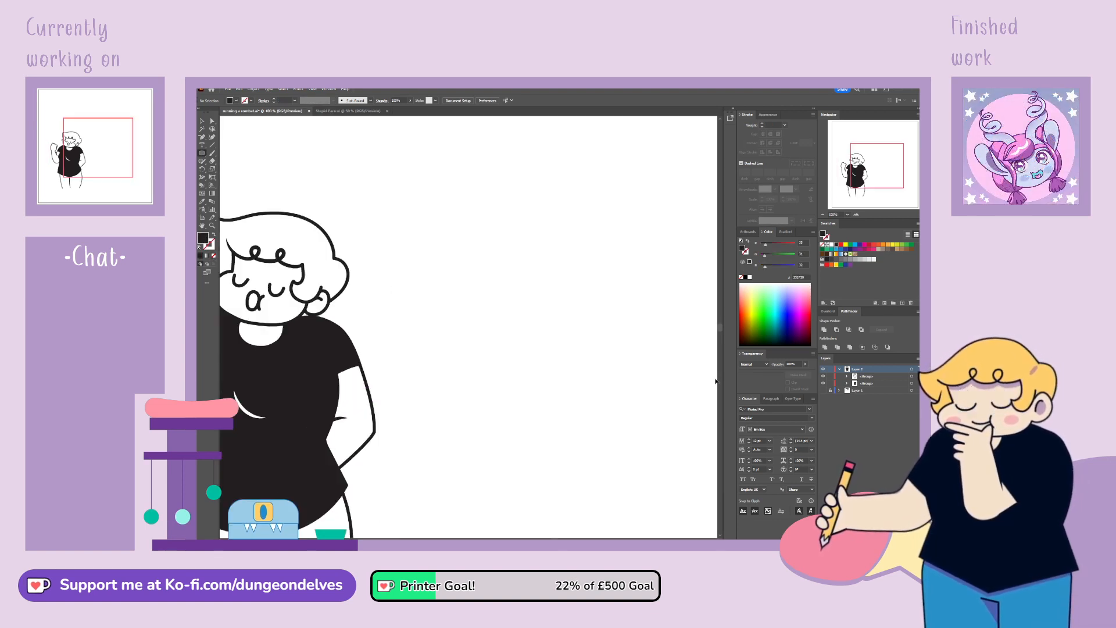
pyautogui.moveTo(885, 185)
pyautogui.mouseDown()
pyautogui.moveTo(866, 196)
pyautogui.moveTo(863, 184)
pyautogui.mouseUp()
pyautogui.moveTo(458, 303); pyautogui.dragTo(493, 324)
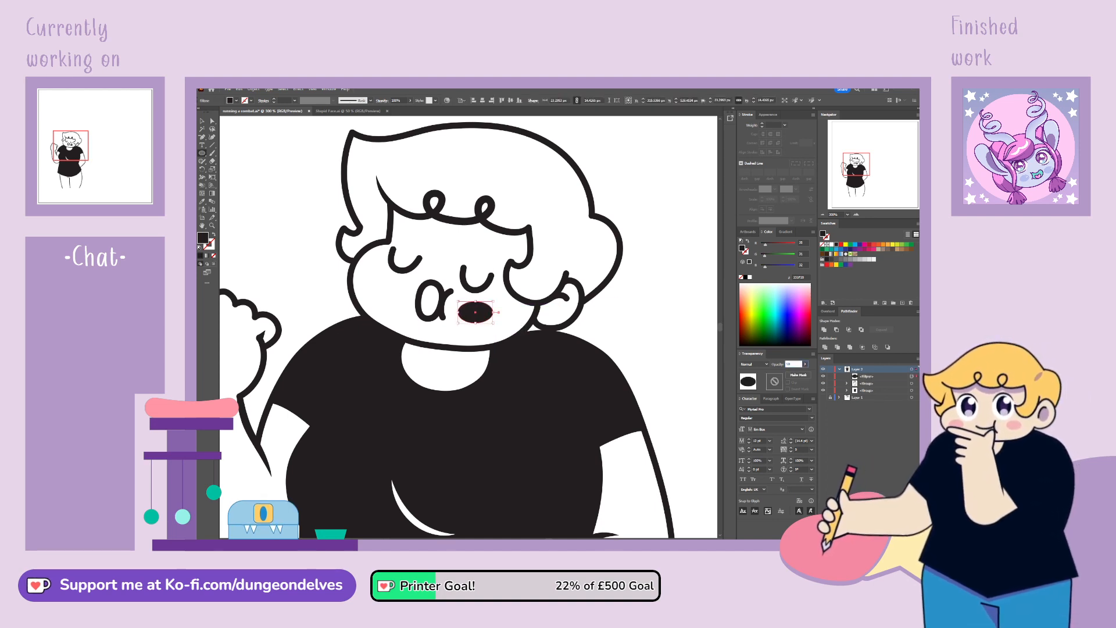
pyautogui.press('Return')
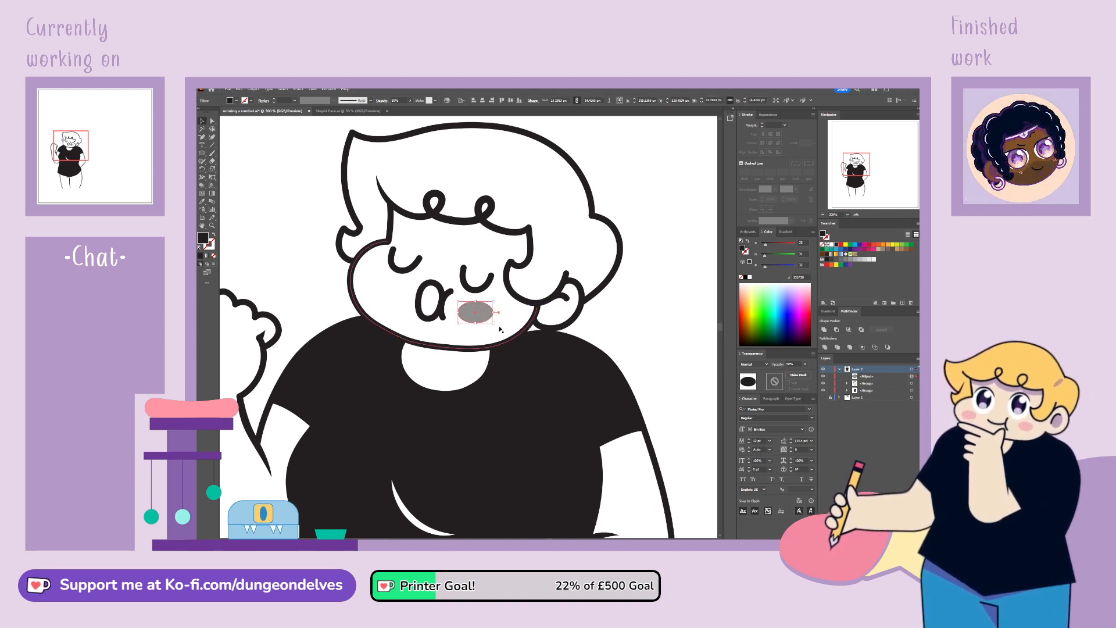
# Step: Place a copy of the semi-transparent cheek ellipse on the opposite cheek, and clear the selection
pyautogui.moveTo(495, 325); pyautogui.dragTo(384, 303)
pyautogui.hotkey('ctrl', 'z')
pyautogui.click(624, 324)
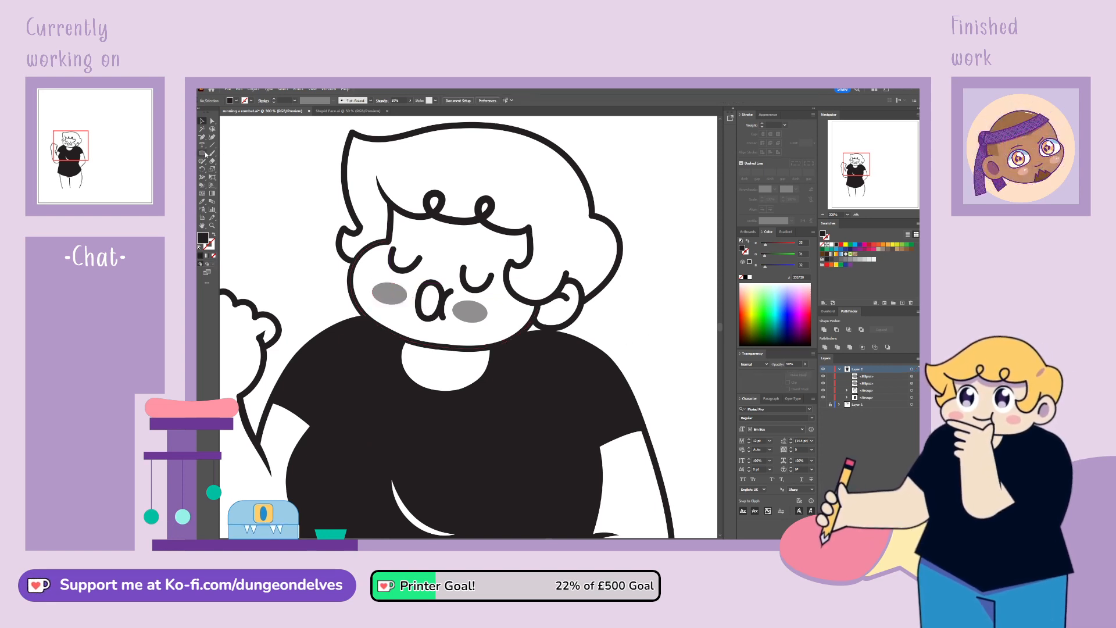
# Step: Draw a near-black circle at 50% opacity inside the ear and move its anchor points to fit the ear's inner shape
pyautogui.moveTo(546, 292); pyautogui.dragTo(570, 317)
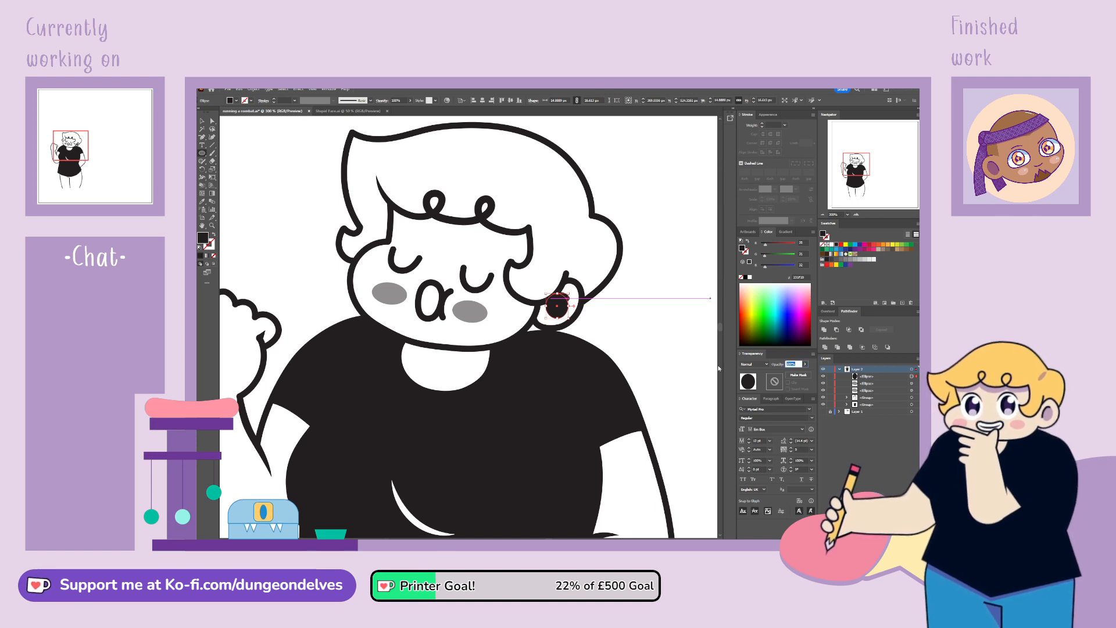
pyautogui.click(205, 119)
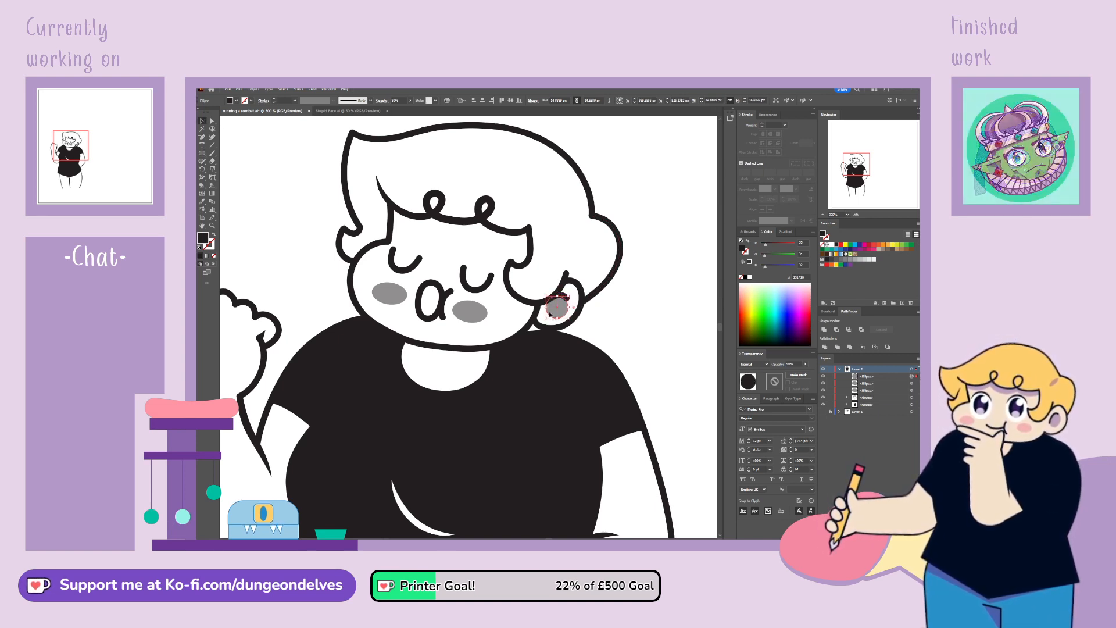
pyautogui.click(212, 121)
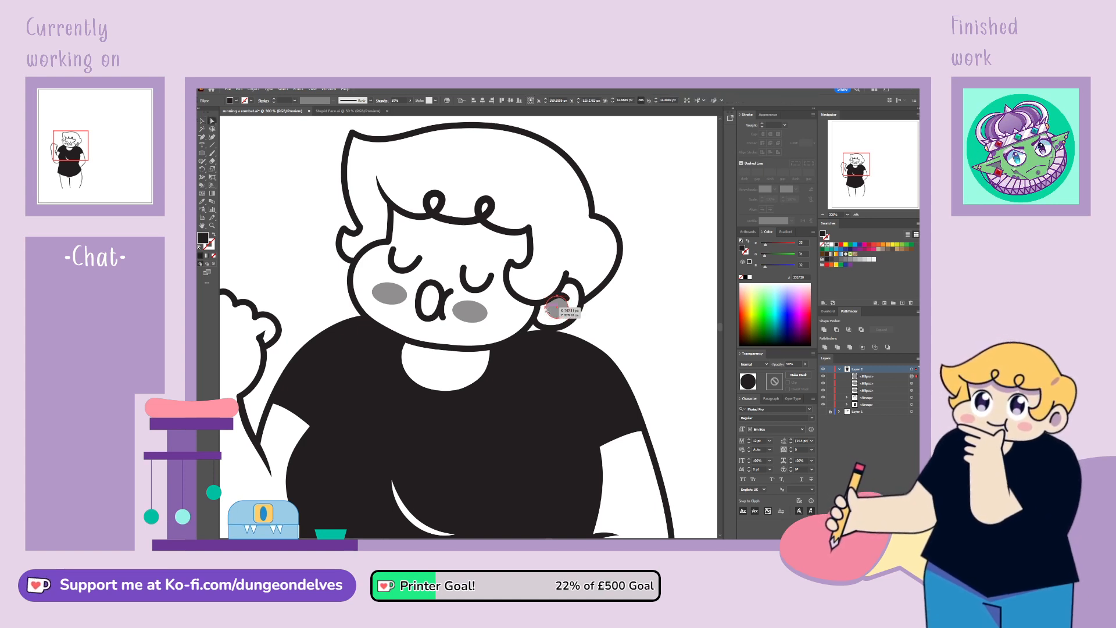
pyautogui.click(547, 307)
pyautogui.moveTo(541, 310); pyautogui.dragTo(542, 309)
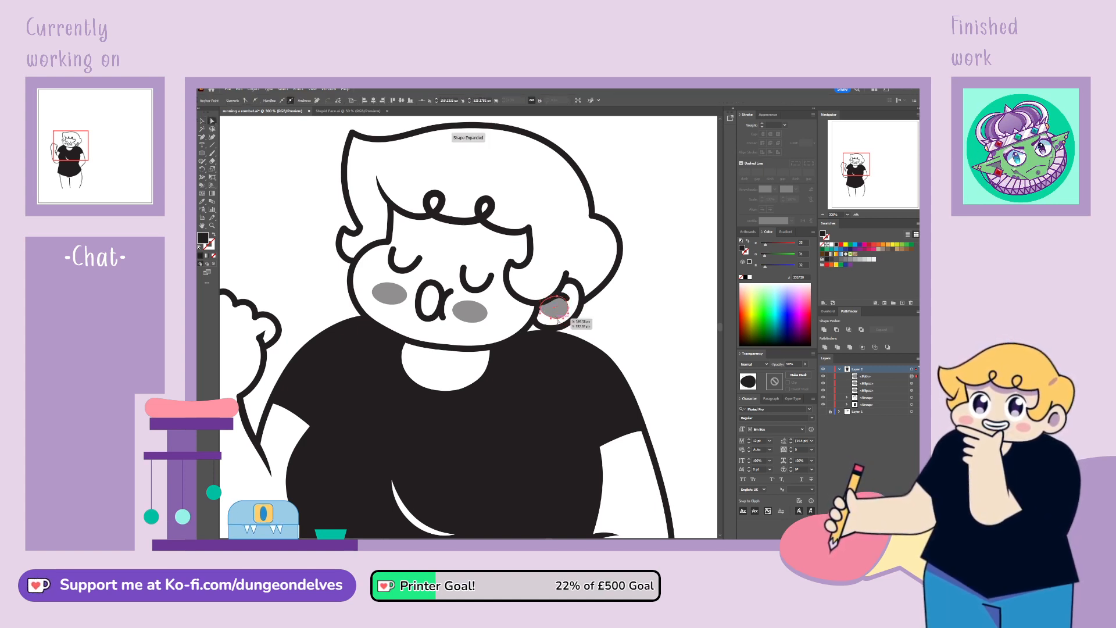
pyautogui.click(622, 314)
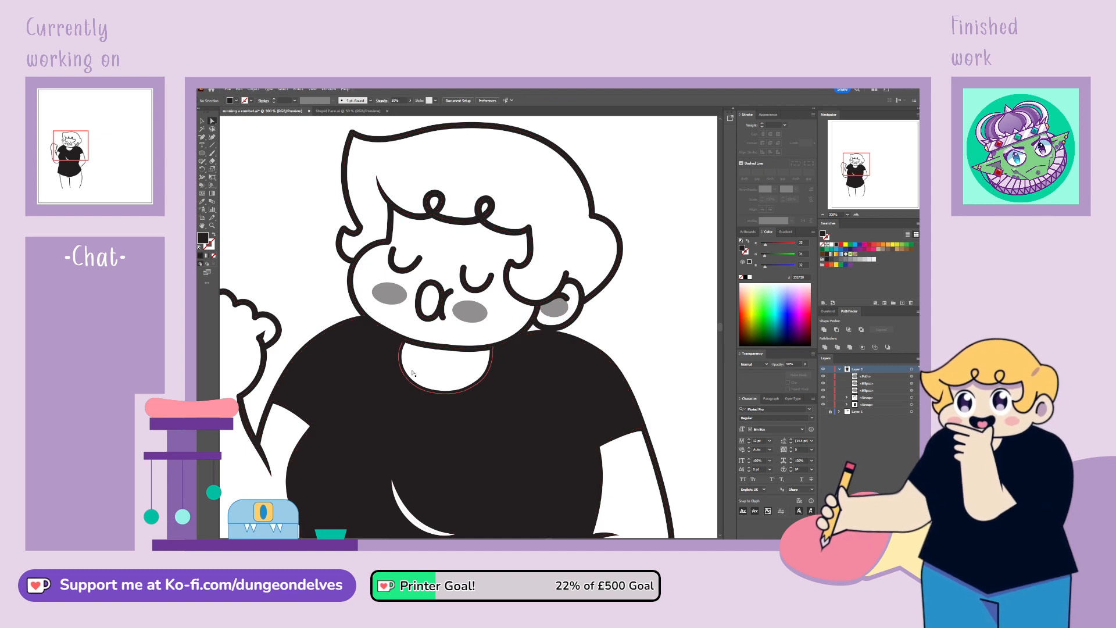
pyautogui.click(557, 310)
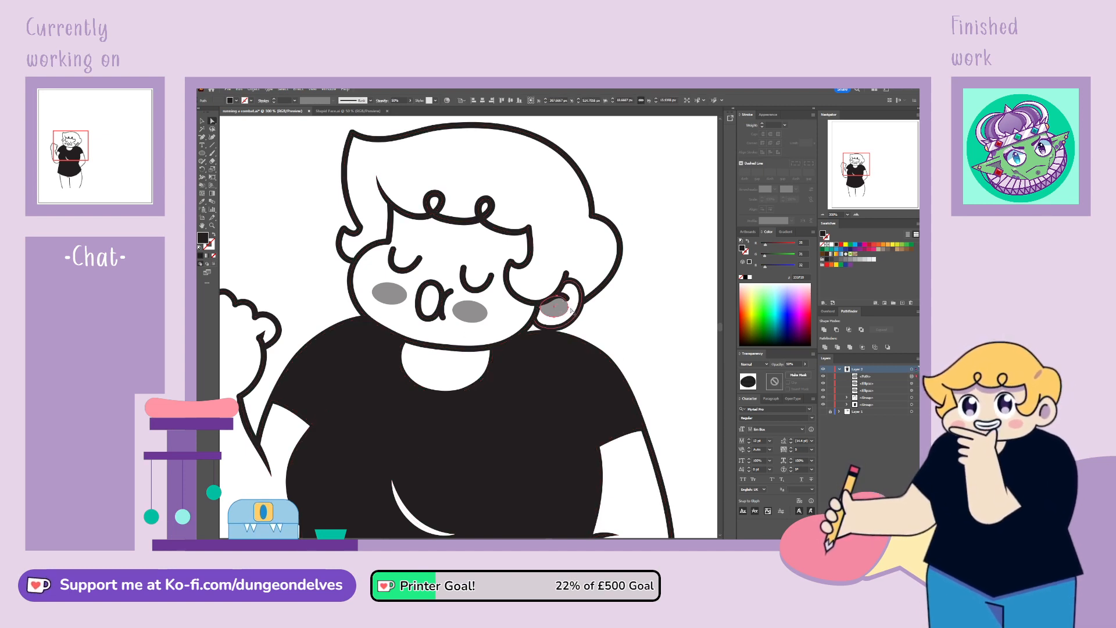
pyautogui.moveTo(569, 307); pyautogui.dragTo(569, 307)
pyautogui.click(621, 316)
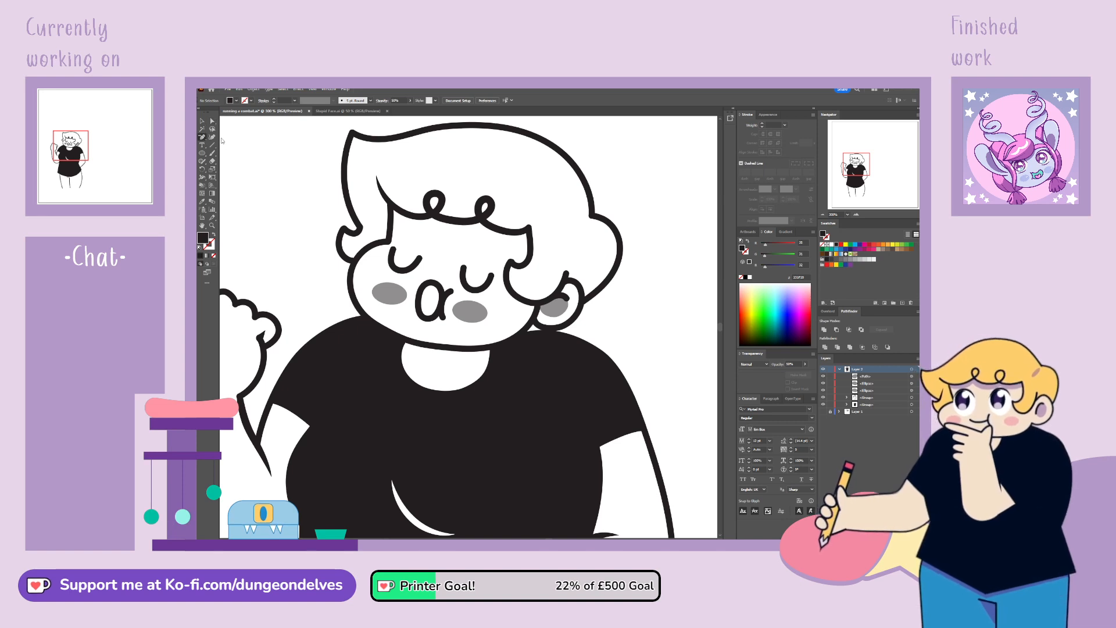
# Step: Draw a closed near-black shadow shape with a scalloped lower edge across the forehead, just beneath the fringe
pyautogui.click(530, 245)
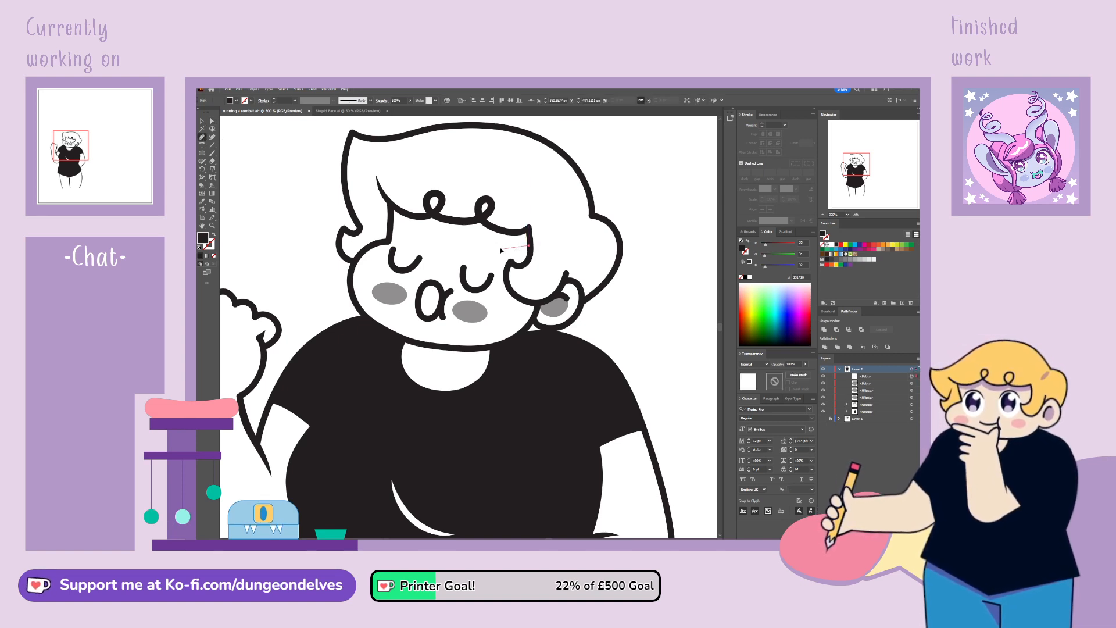
pyautogui.moveTo(488, 247); pyautogui.dragTo(487, 246)
pyautogui.click(479, 236)
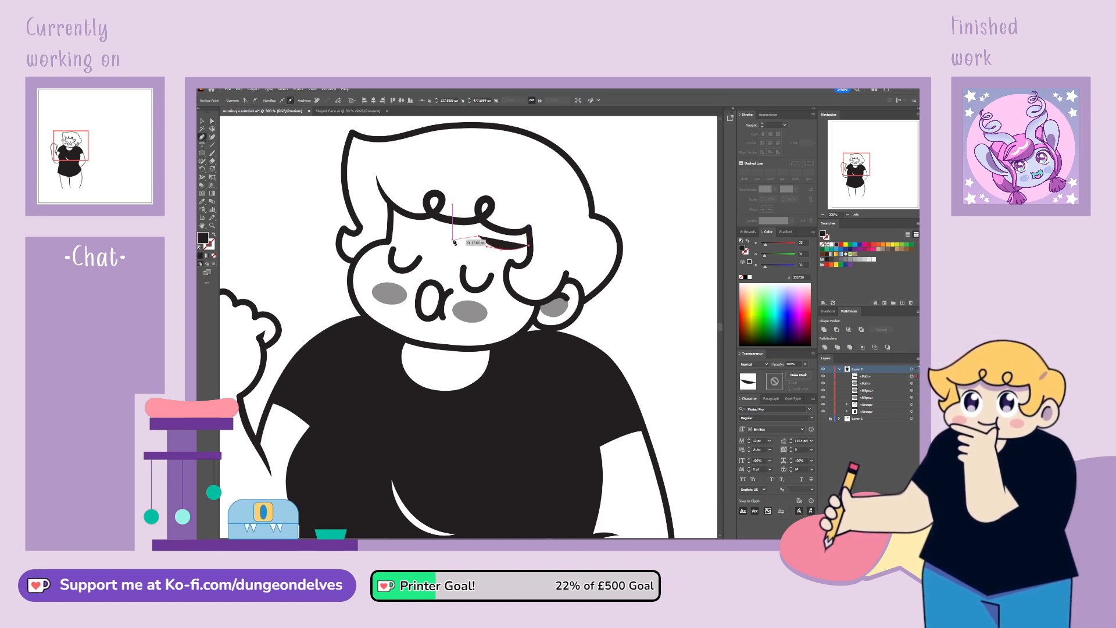
pyautogui.moveTo(430, 230)
pyautogui.mouseDown()
pyautogui.moveTo(396, 233)
pyautogui.moveTo(421, 218)
pyautogui.mouseUp()
pyautogui.click(391, 228)
pyautogui.click(395, 206)
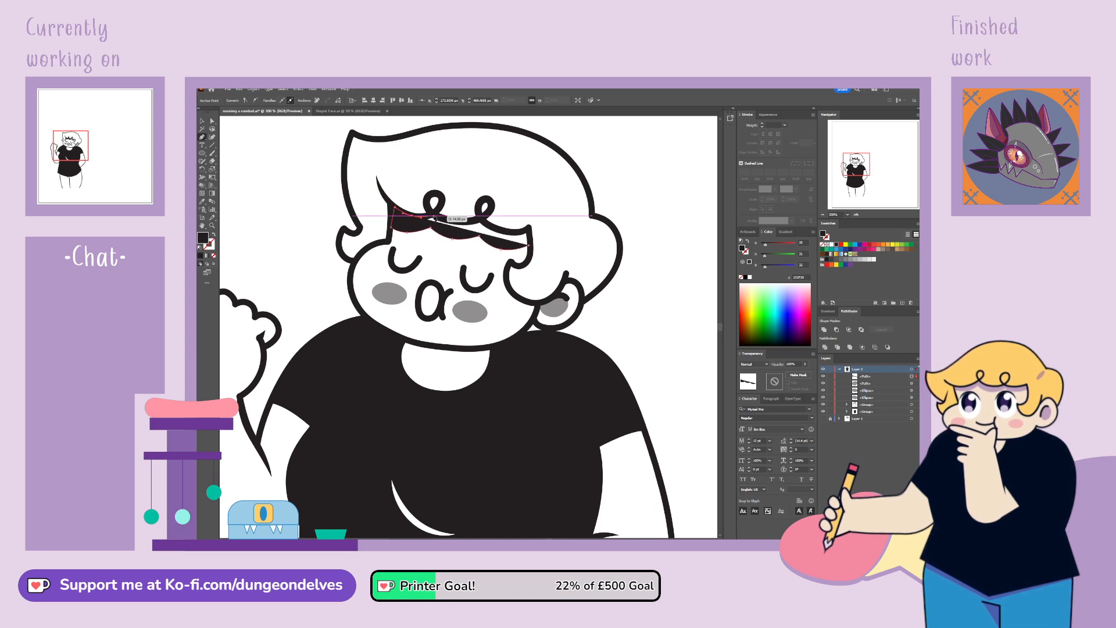
pyautogui.click(460, 220)
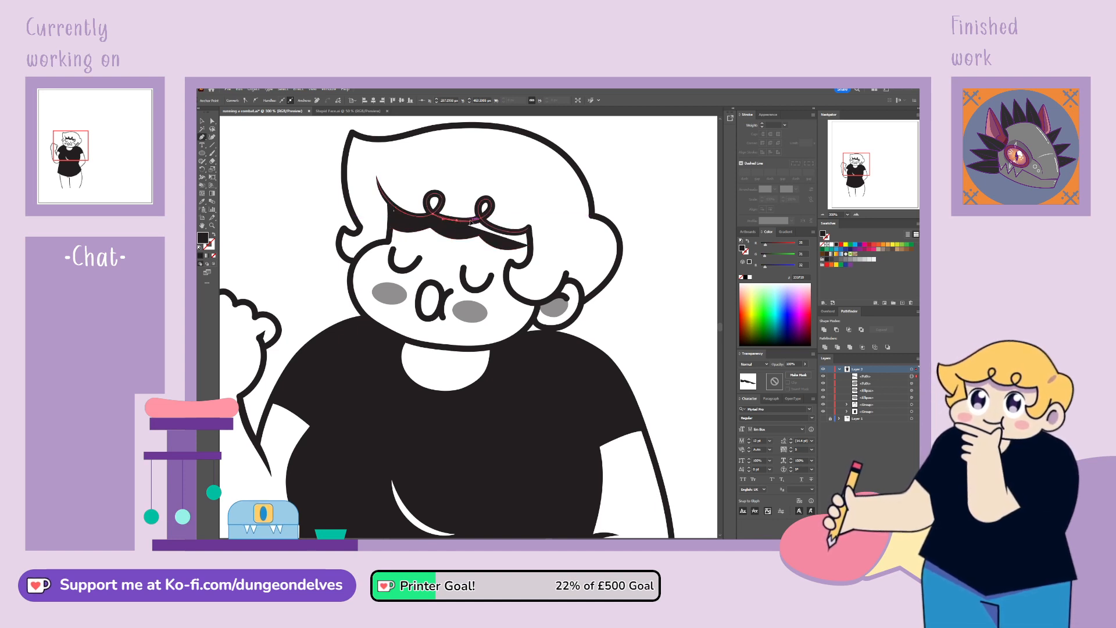
pyautogui.click(481, 219)
pyautogui.moveTo(504, 231); pyautogui.dragTo(513, 235)
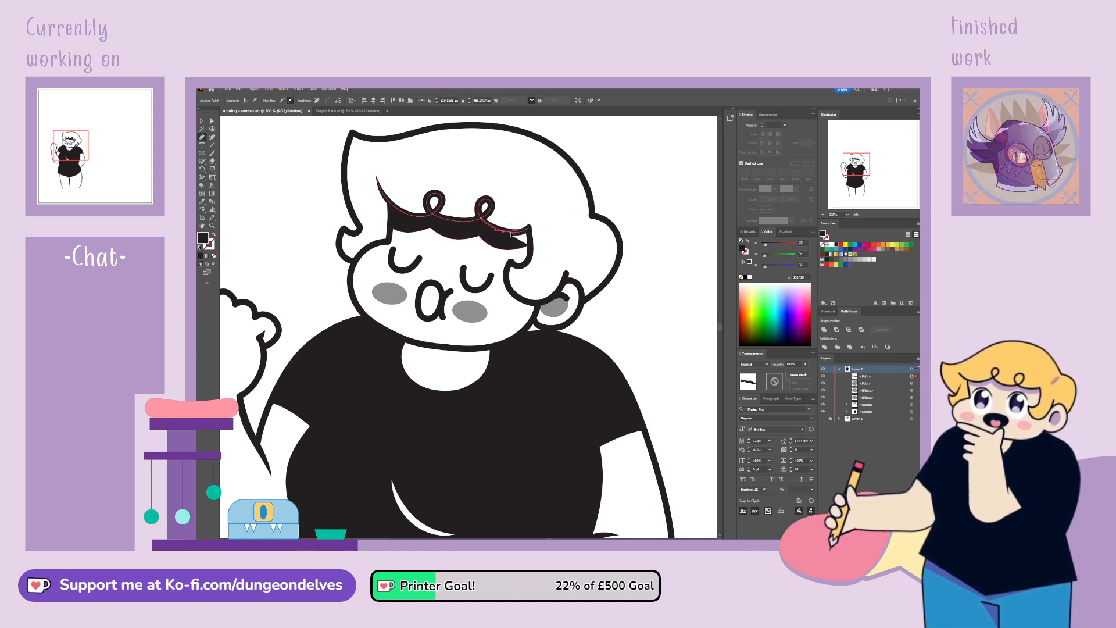
pyautogui.click(531, 226)
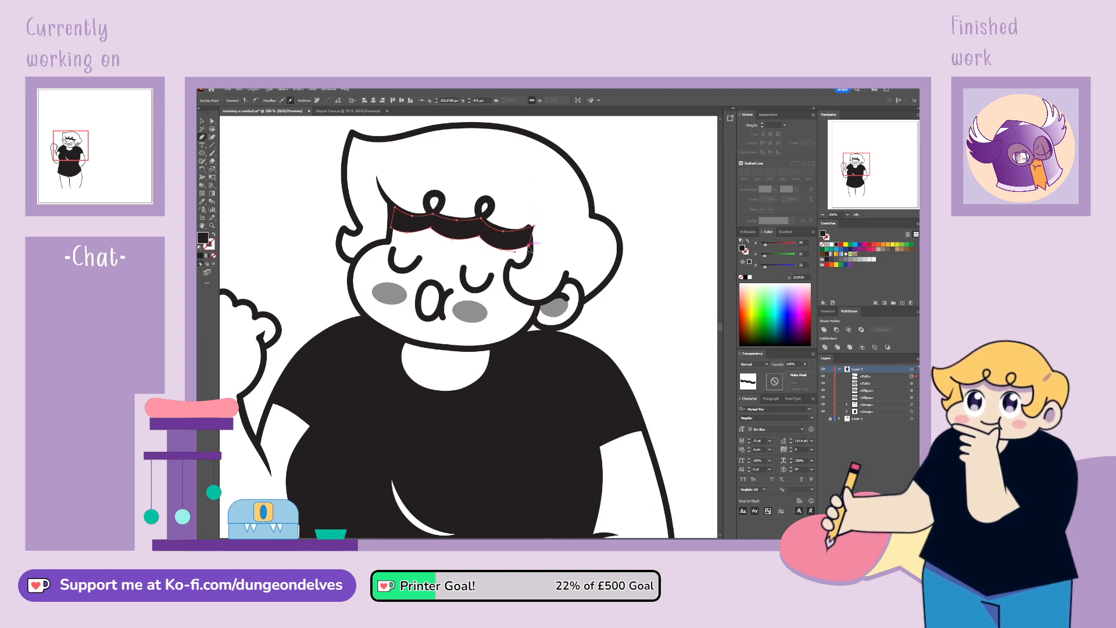
# Step: Move the fringe shadow's upper corner points onto the hair outline and set the shape's opacity to 50%
pyautogui.click(212, 120)
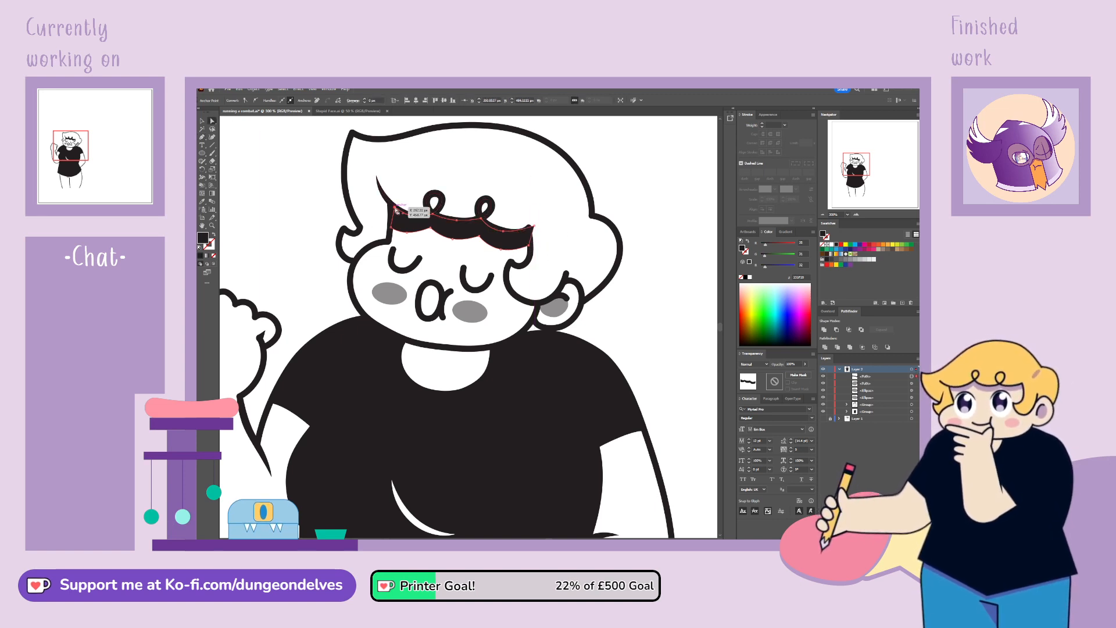
pyautogui.moveTo(394, 207); pyautogui.dragTo(393, 206)
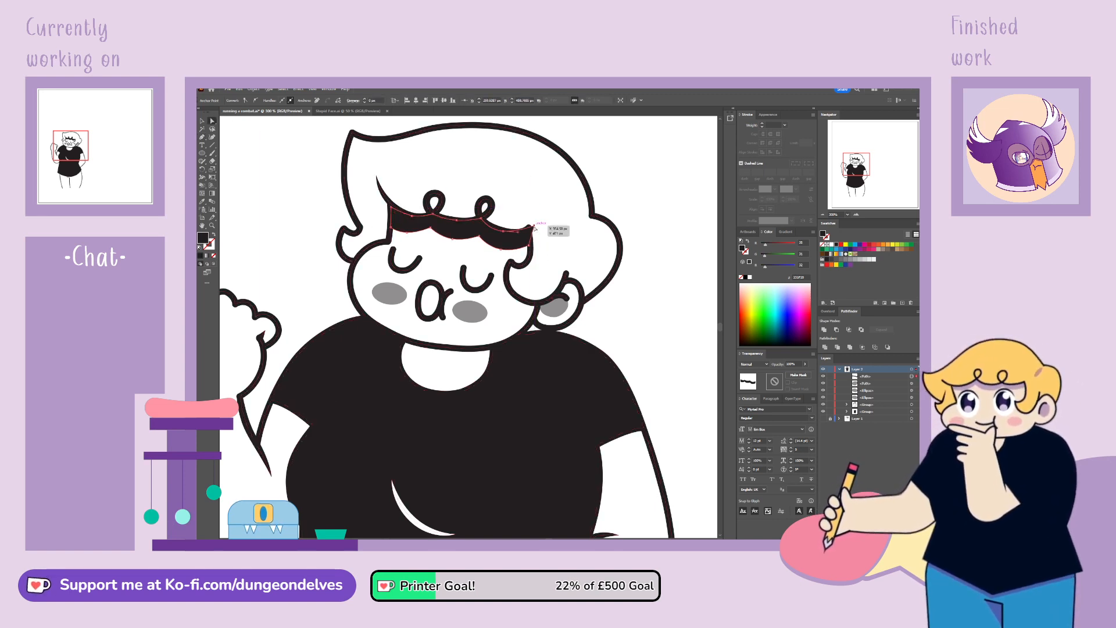
pyautogui.moveTo(535, 228); pyautogui.dragTo(530, 229)
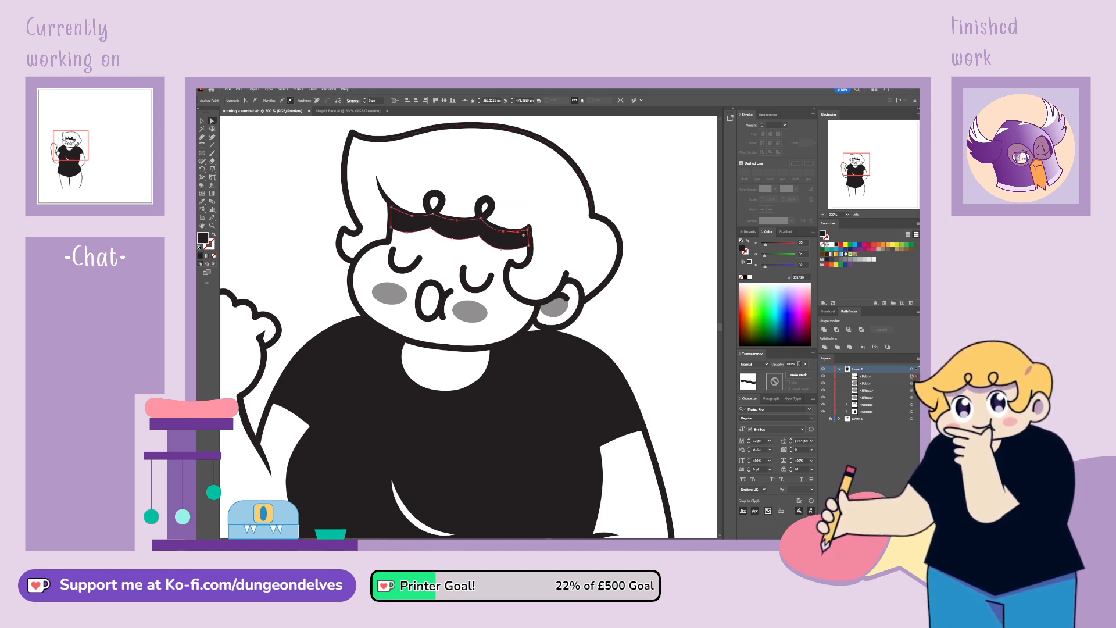
pyautogui.click(791, 364)
pyautogui.write('50')
pyautogui.press('Return')
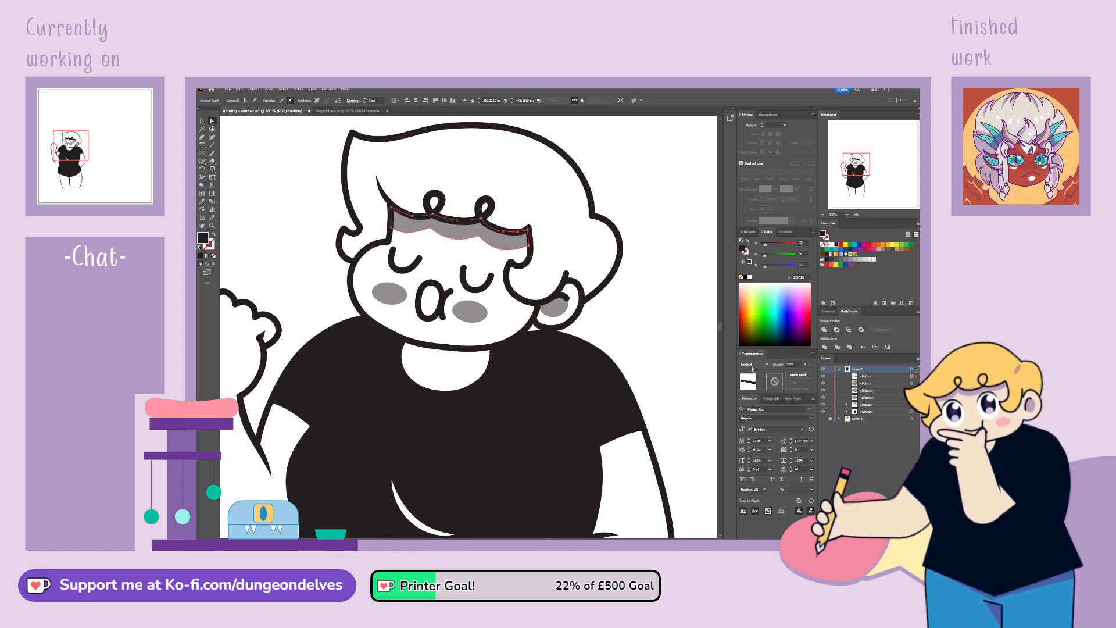
# Step: Draw a curved near-black shadow shape across the neck under the chin, set its opacity to 50%, and clear the selection
pyautogui.click(203, 138)
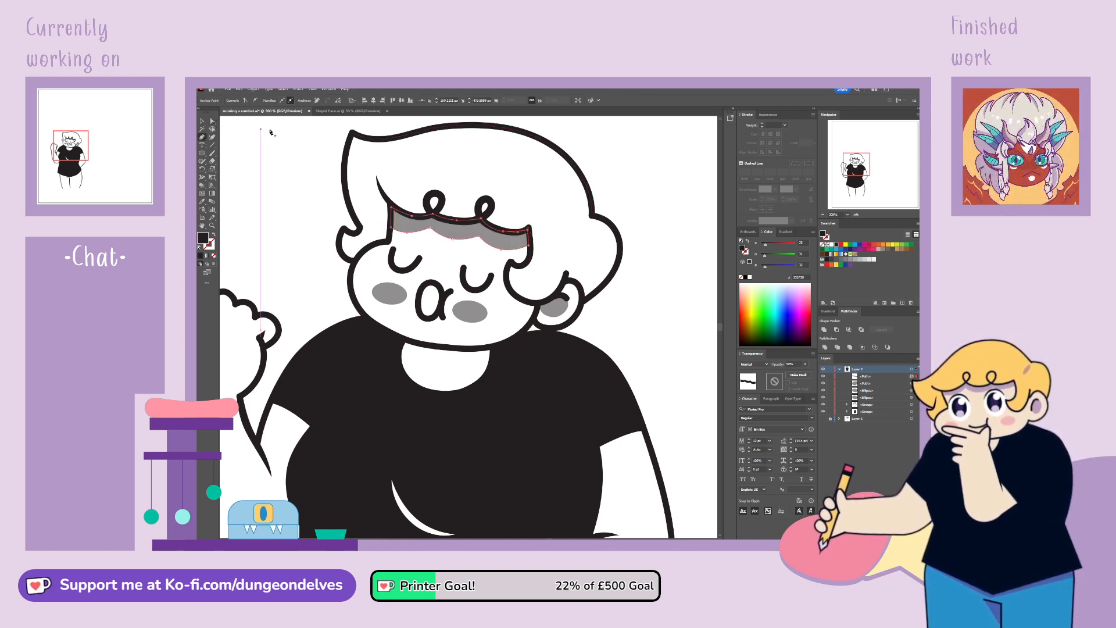
pyautogui.click(390, 349)
pyautogui.moveTo(471, 367); pyautogui.dragTo(498, 359)
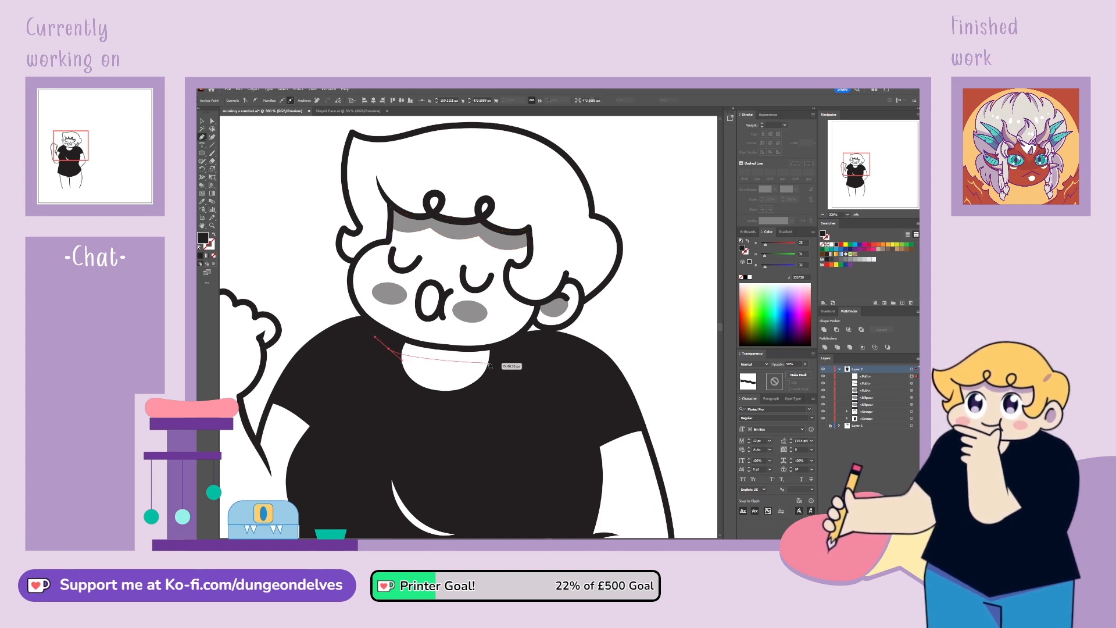
pyautogui.click(525, 351)
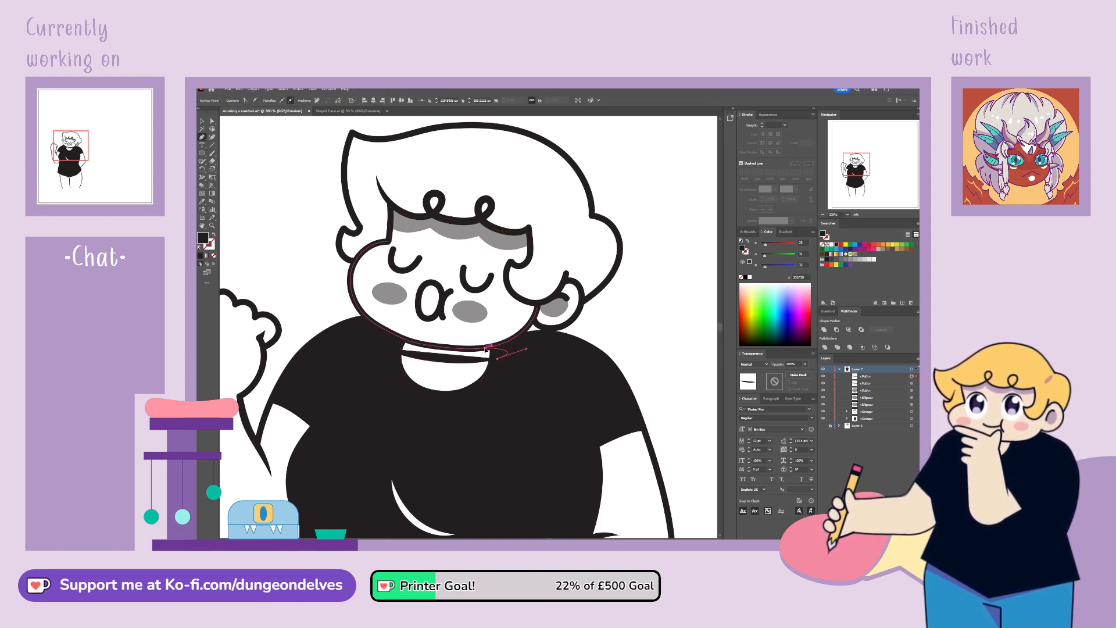
pyautogui.moveTo(470, 350); pyautogui.dragTo(405, 361)
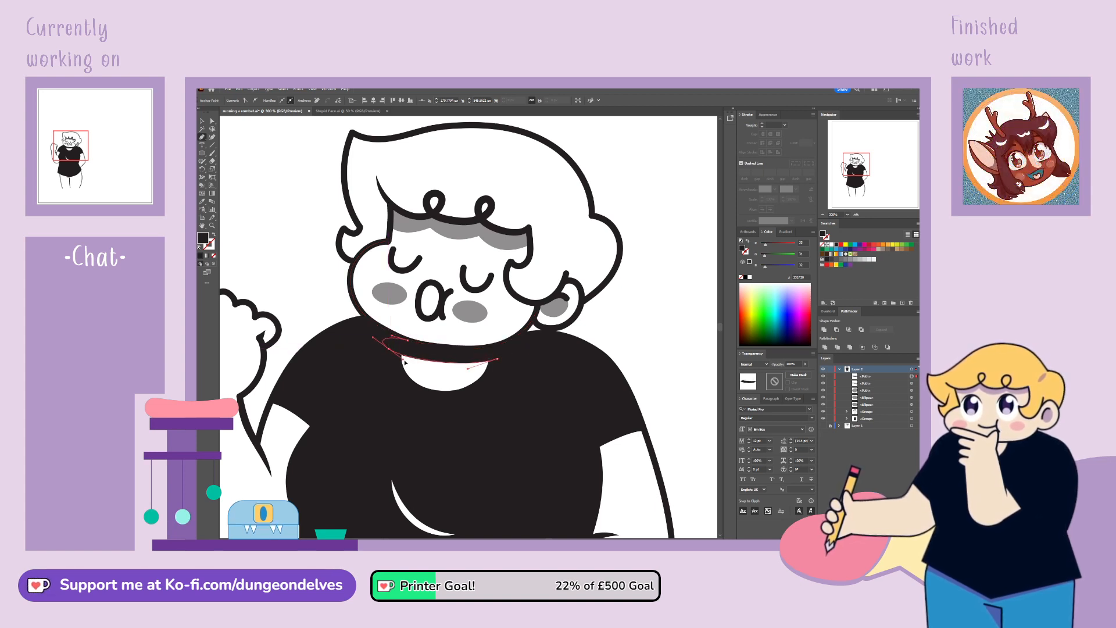
pyautogui.click(202, 121)
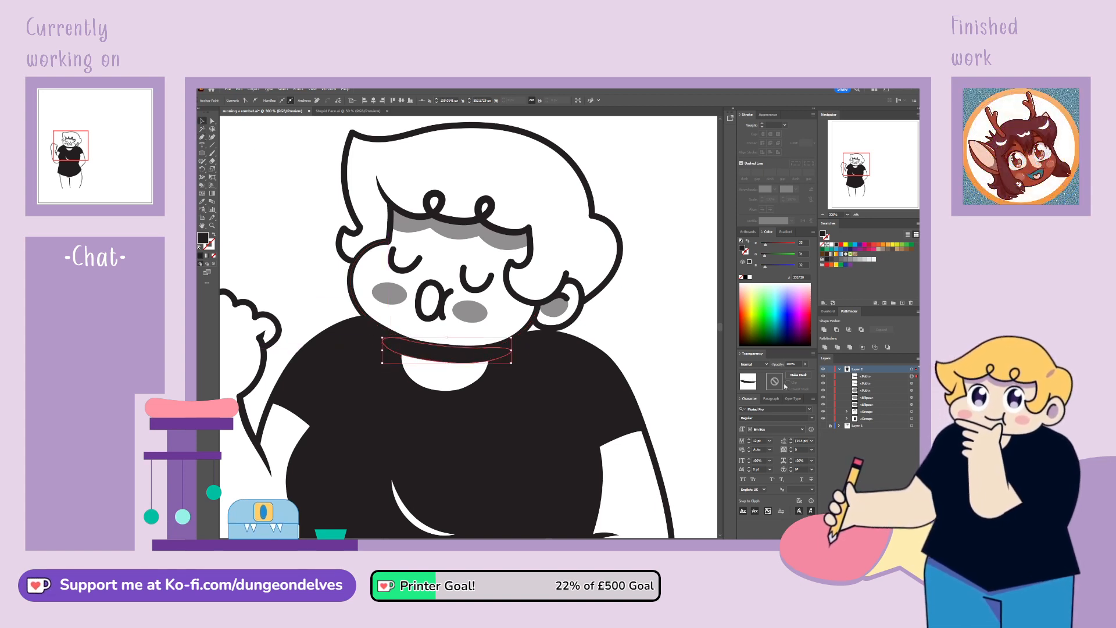
pyautogui.click(797, 363)
pyautogui.write('50')
pyautogui.press('Return')
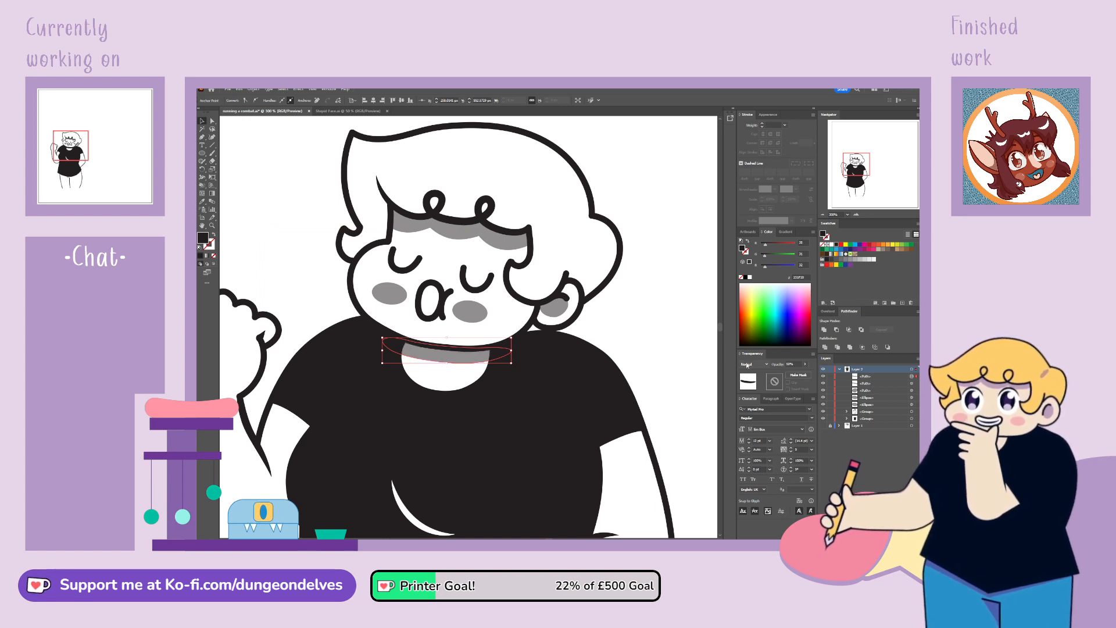
pyautogui.click(279, 275)
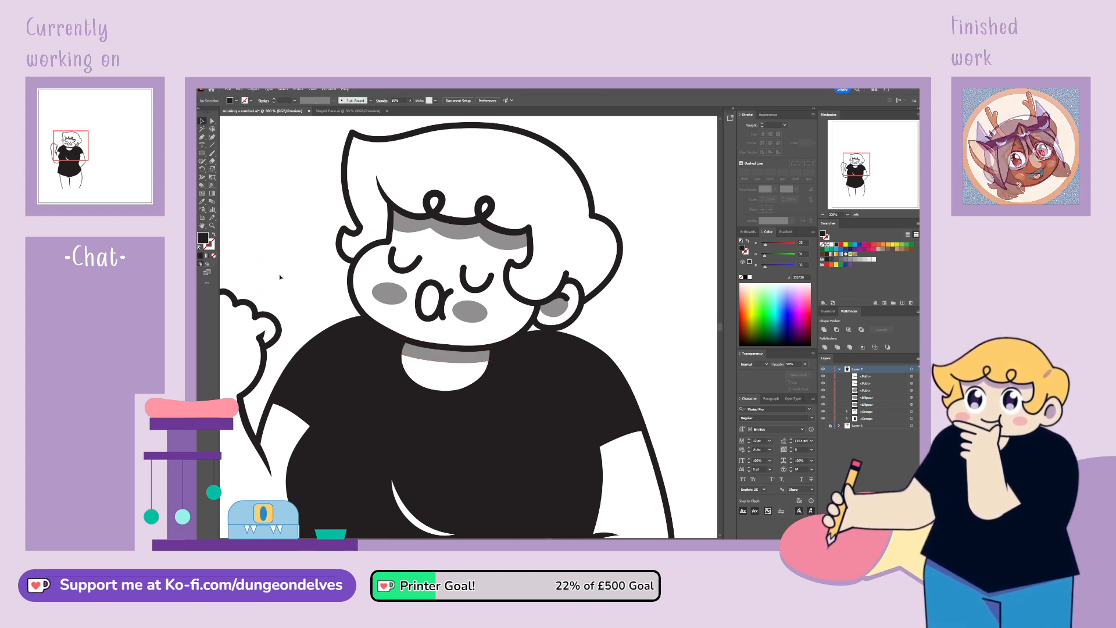
# Step: Group all the artwork of the standing figure, including its shading, and clear the selection
pyautogui.hotkey('ctrl', '-')
pyautogui.hotkey('ctrl', '-')
pyautogui.hotkey('ctrl', '-')
pyautogui.hotkey('ctrl', '-')
pyautogui.hotkey('ctrl', '=')
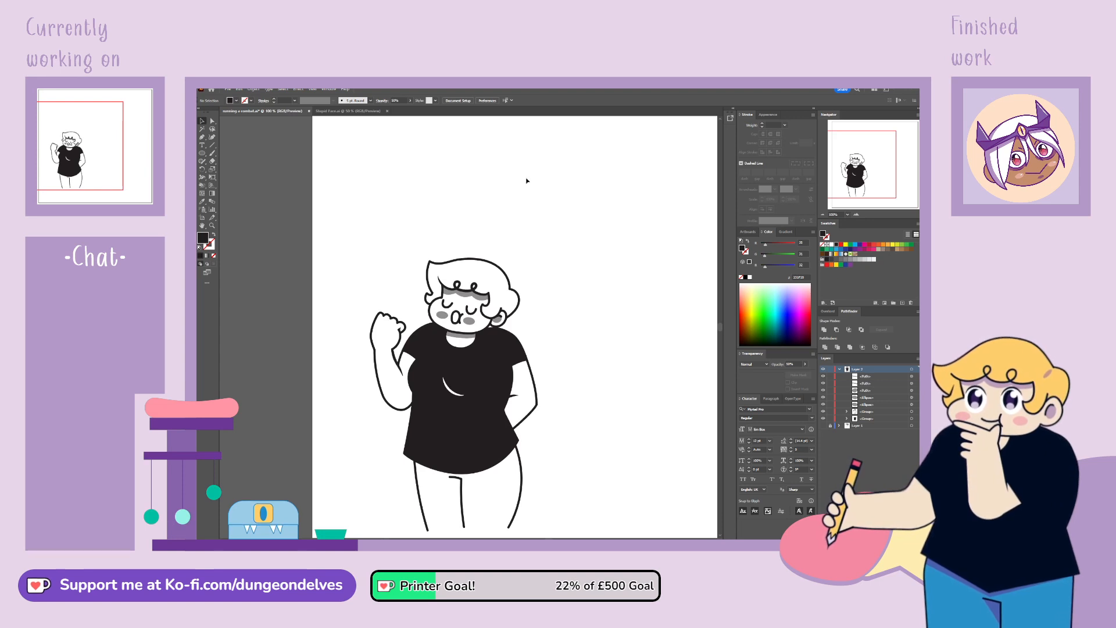
pyautogui.moveTo(598, 411); pyautogui.dragTo(571, 373)
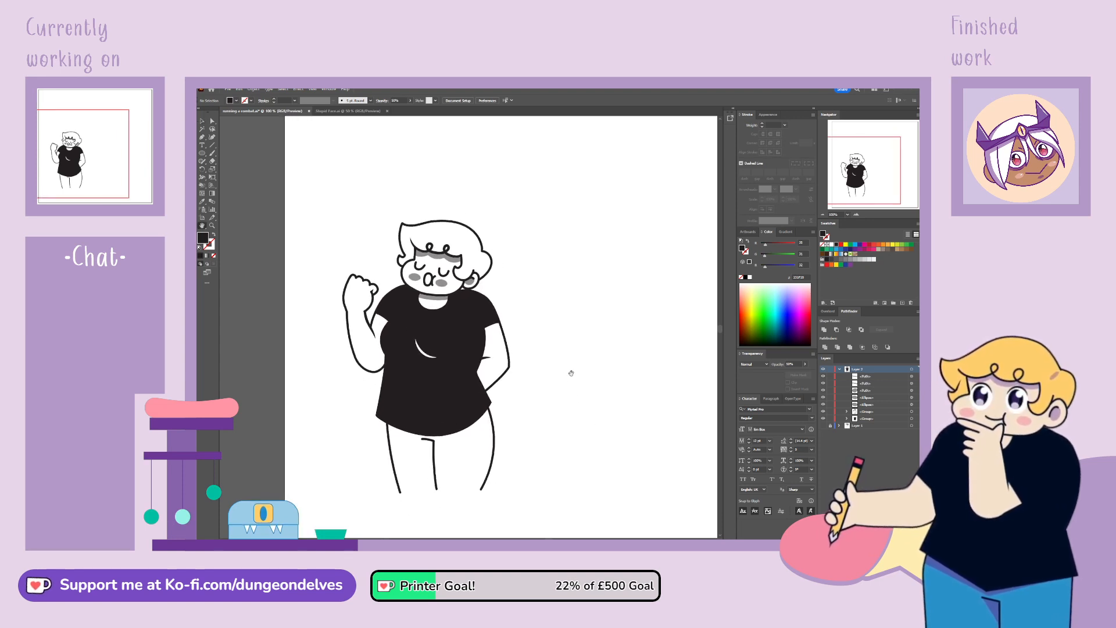
pyautogui.click(911, 377)
pyautogui.hotkey('ctrl', 'a')
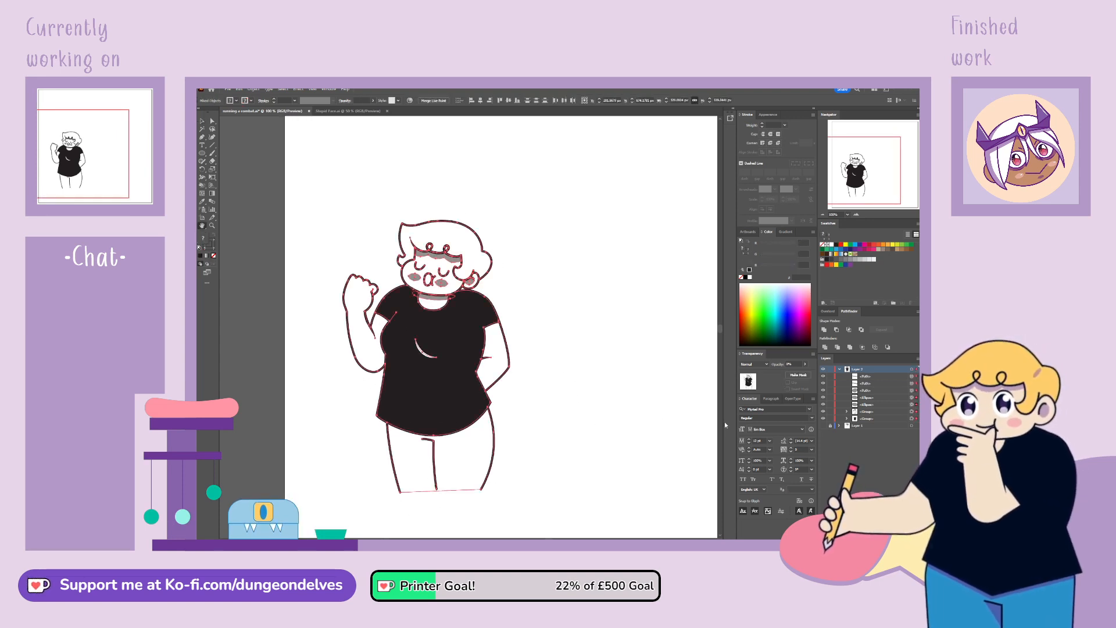
pyautogui.hotkey('ctrl', 'g')
pyautogui.click(203, 120)
pyautogui.click(594, 263)
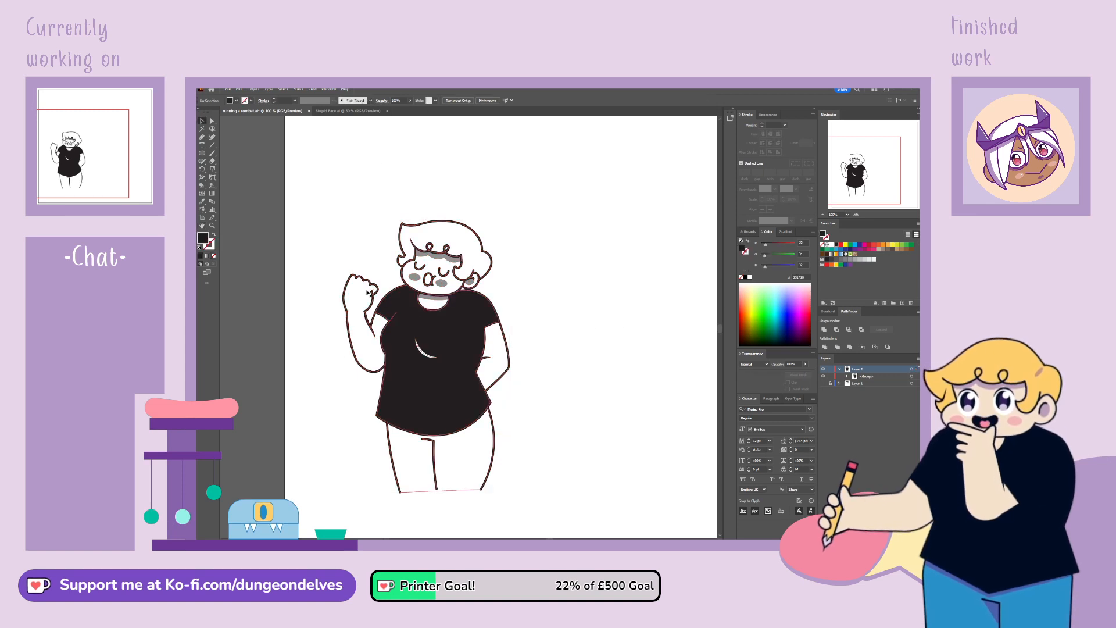
# Step: Draw a flat halo ellipse with a black stroke and no fill above the head, and compare it with the sketch layer
pyautogui.click(201, 154)
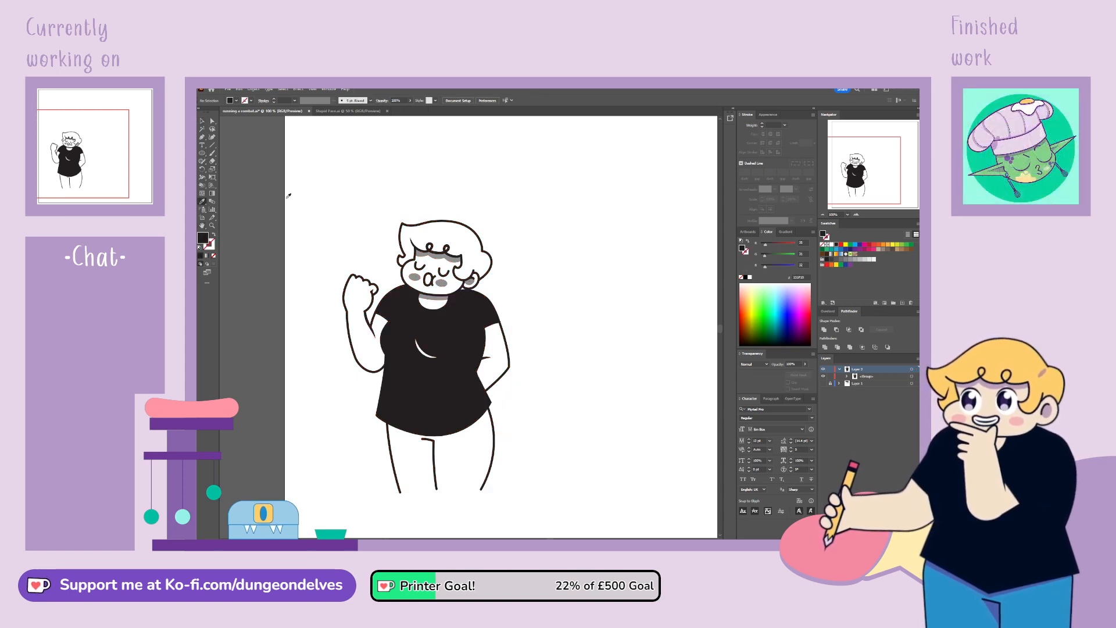
pyautogui.hotkey('shift', 'x')
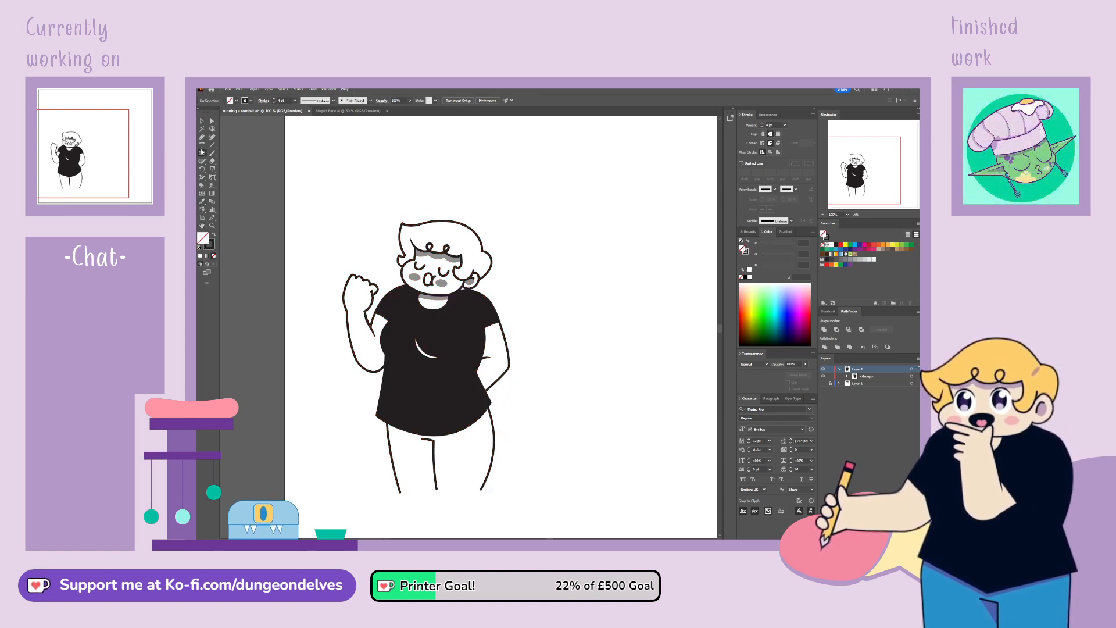
pyautogui.moveTo(436, 203); pyautogui.dragTo(460, 214)
pyautogui.click(399, 124)
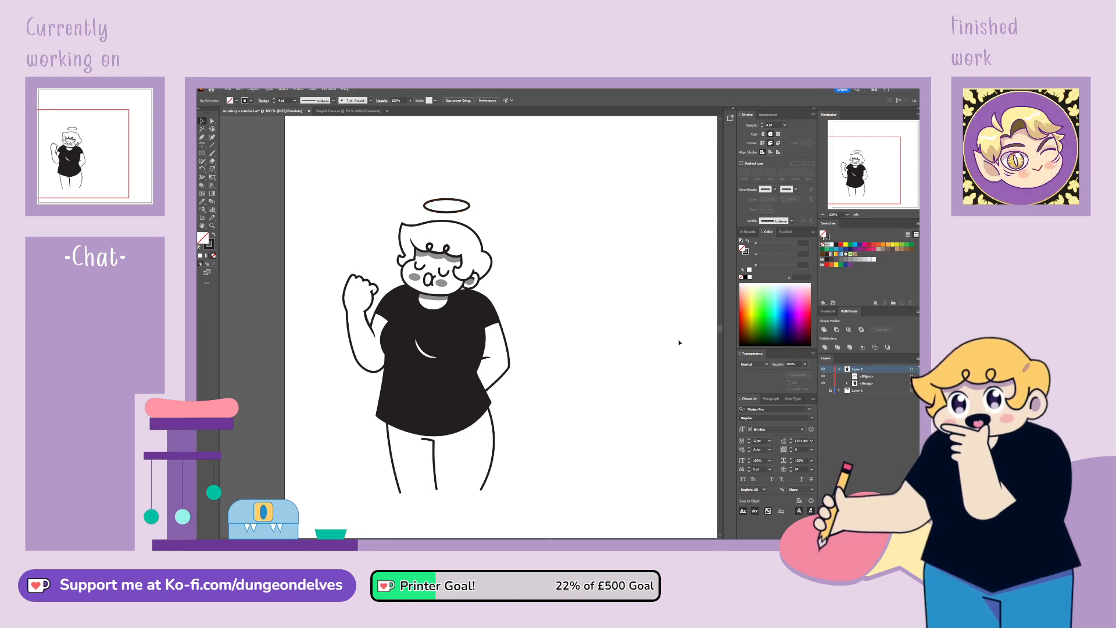
pyautogui.click(823, 391)
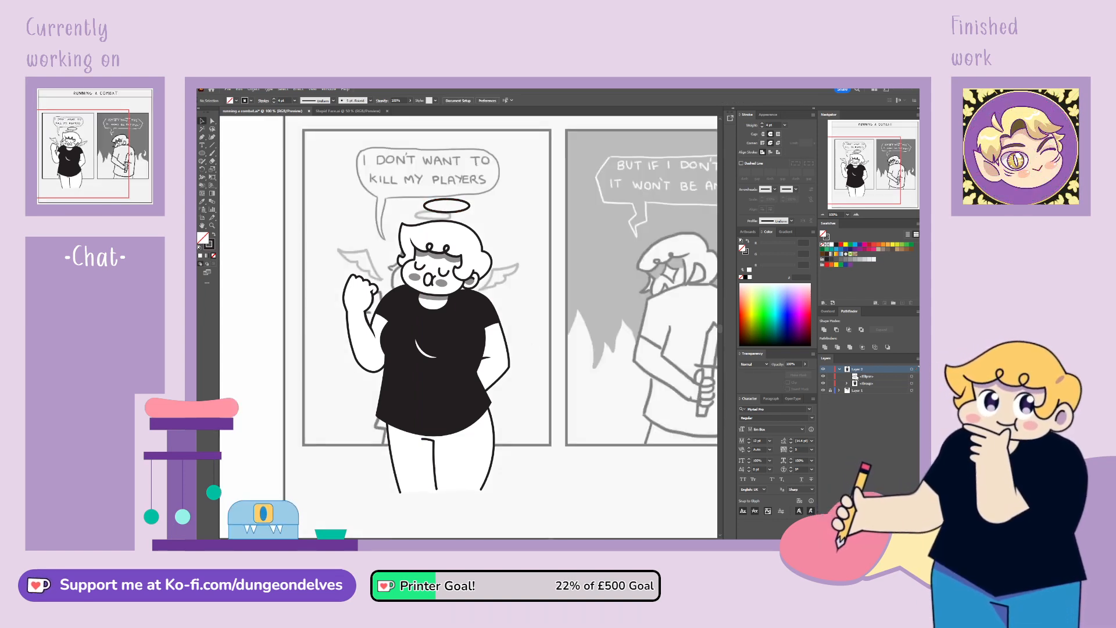
pyautogui.click(823, 390)
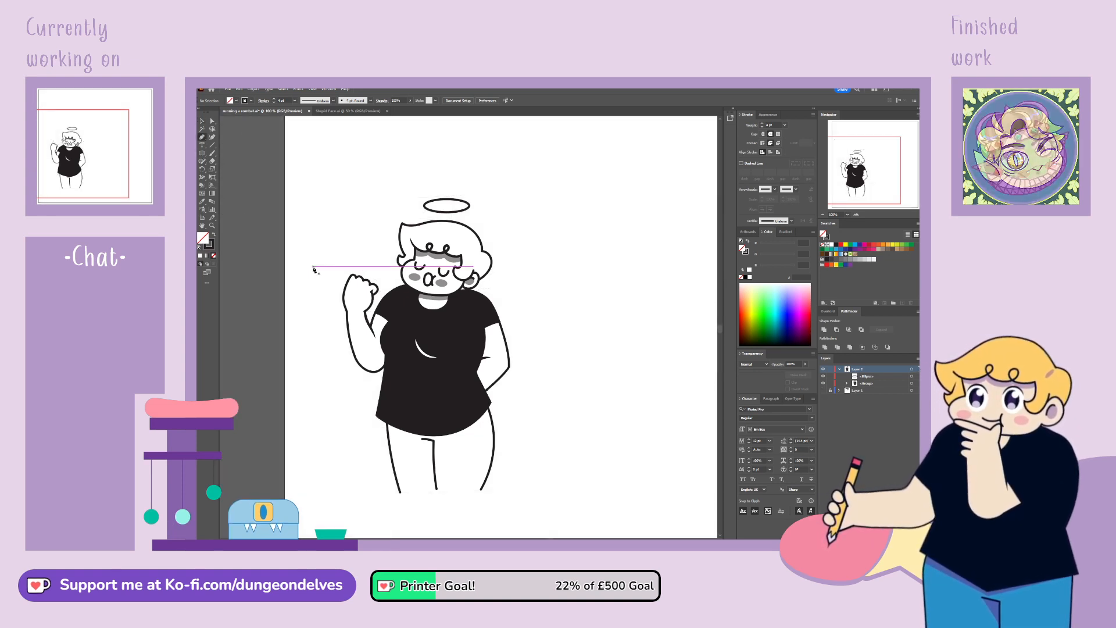
# Step: Draw a closed, unfilled wing outline with a black stroke and stepped feather edges beside the shoulder on the ear side
pyautogui.hotkey('ctrl', '=')
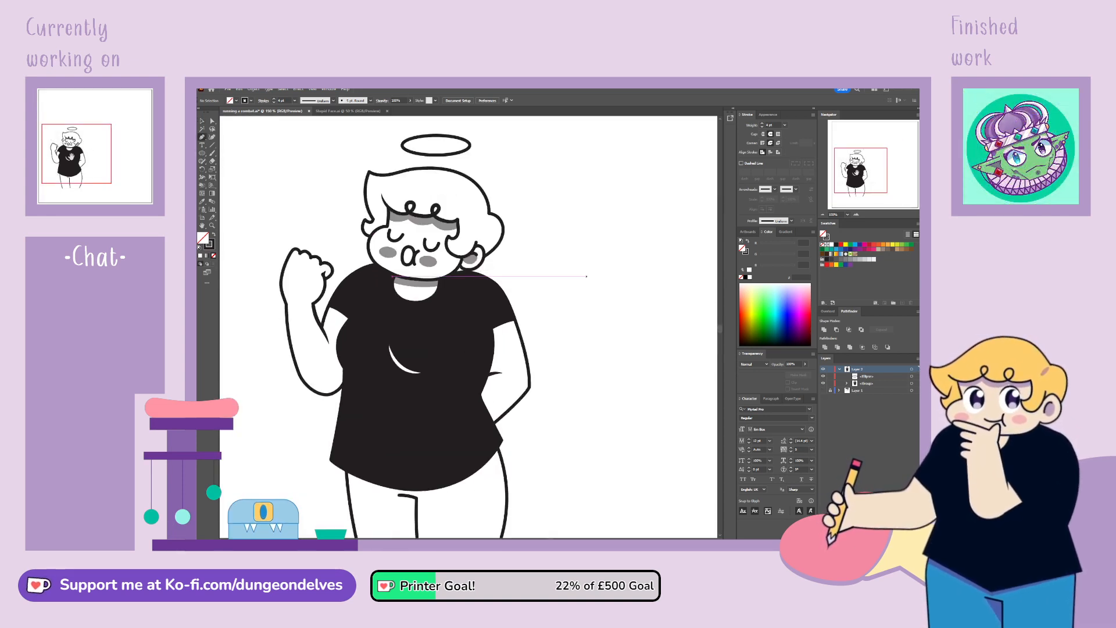
pyautogui.moveTo(587, 278); pyautogui.dragTo(564, 295)
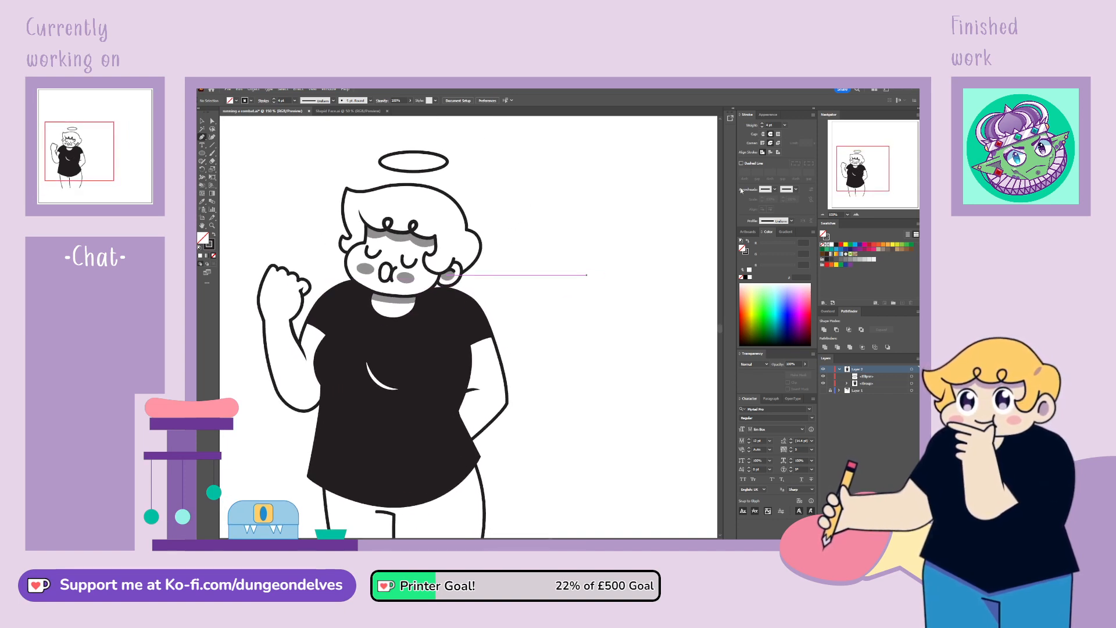
pyautogui.click(482, 298)
pyautogui.click(501, 255)
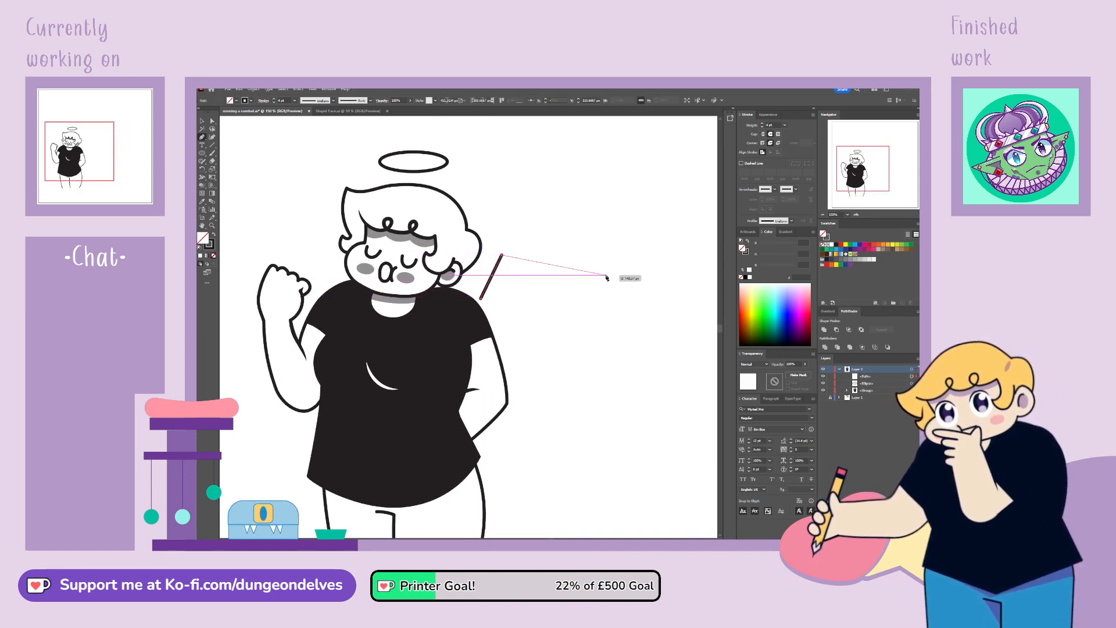
pyautogui.click(613, 274)
pyautogui.click(602, 291)
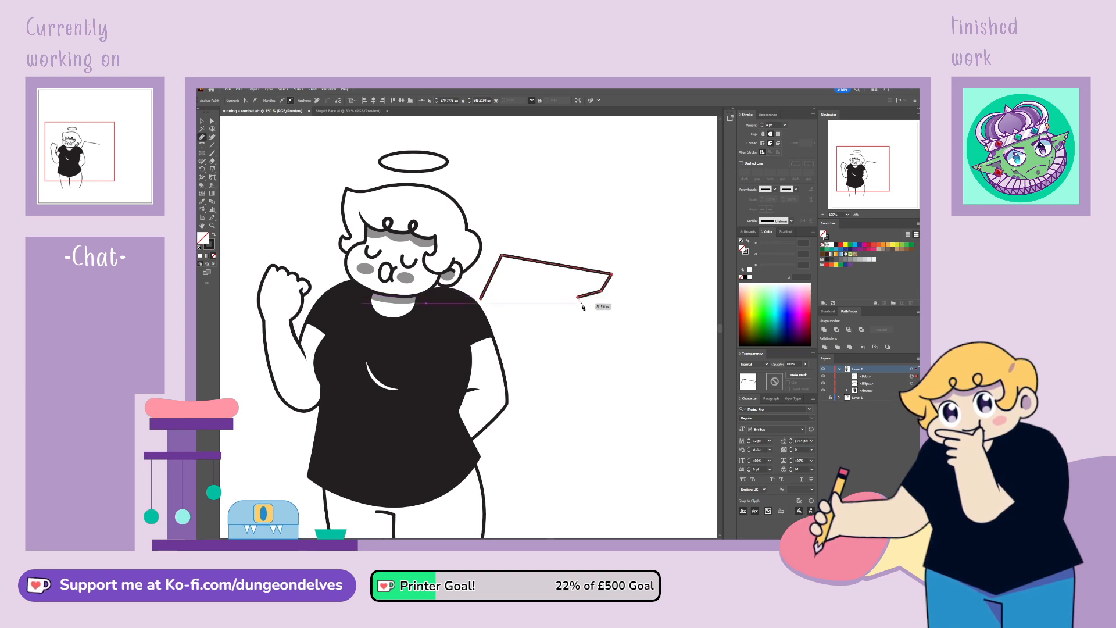
pyautogui.click(578, 296)
pyautogui.click(580, 320)
pyautogui.click(552, 320)
pyautogui.click(550, 341)
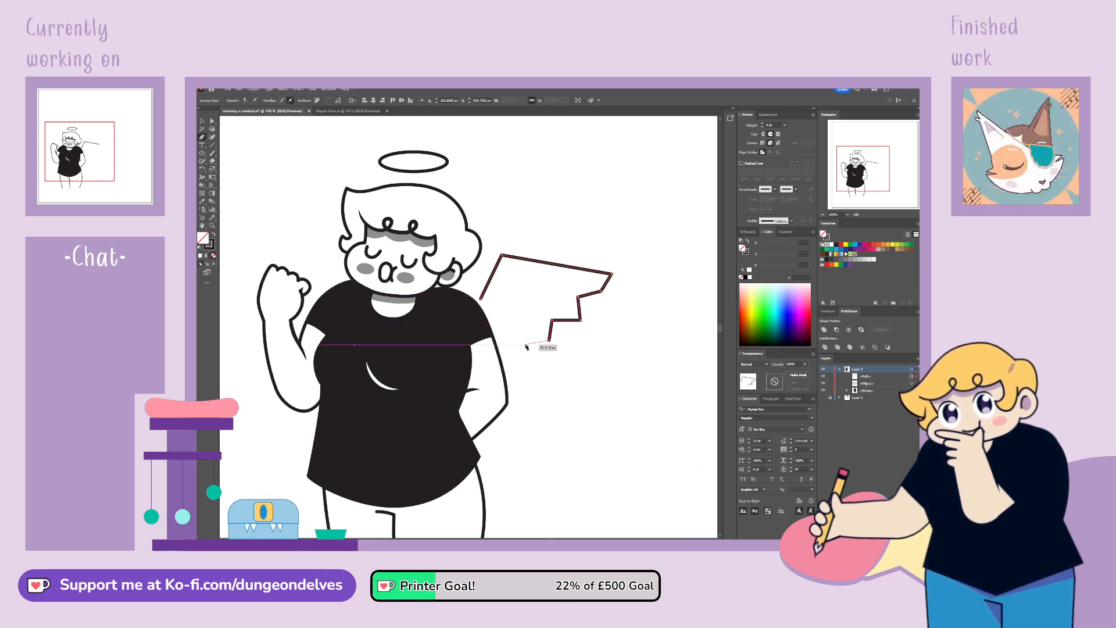
pyautogui.click(519, 337)
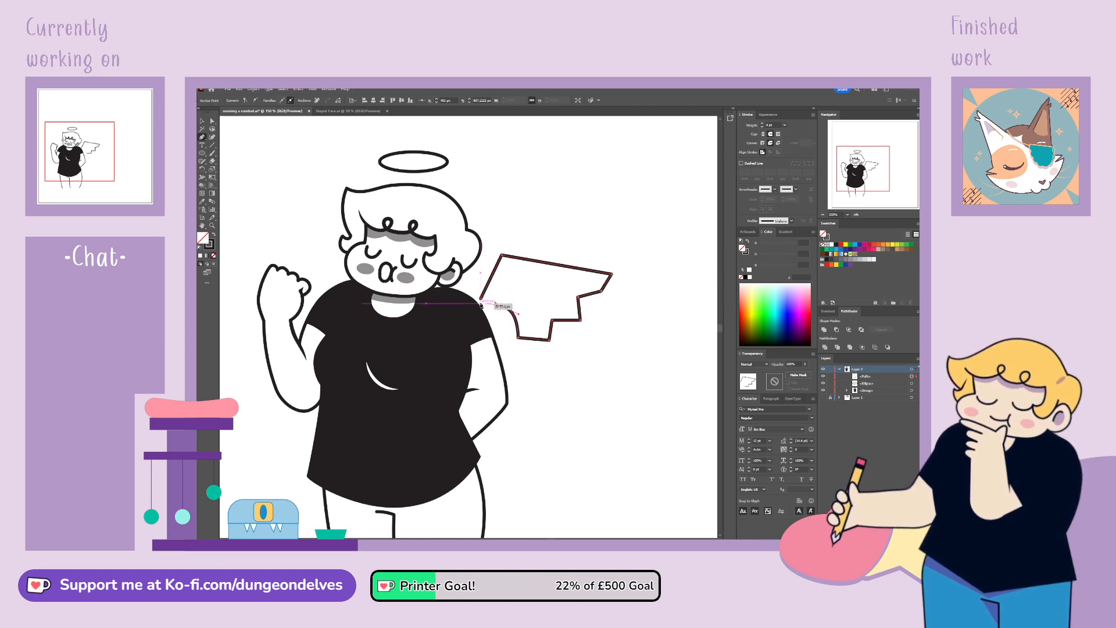
pyautogui.click(481, 300)
# Step: Move the wing outline's anchor points to extend its tip outward, even out the feather steps and smooth its lower curve
pyautogui.click(213, 120)
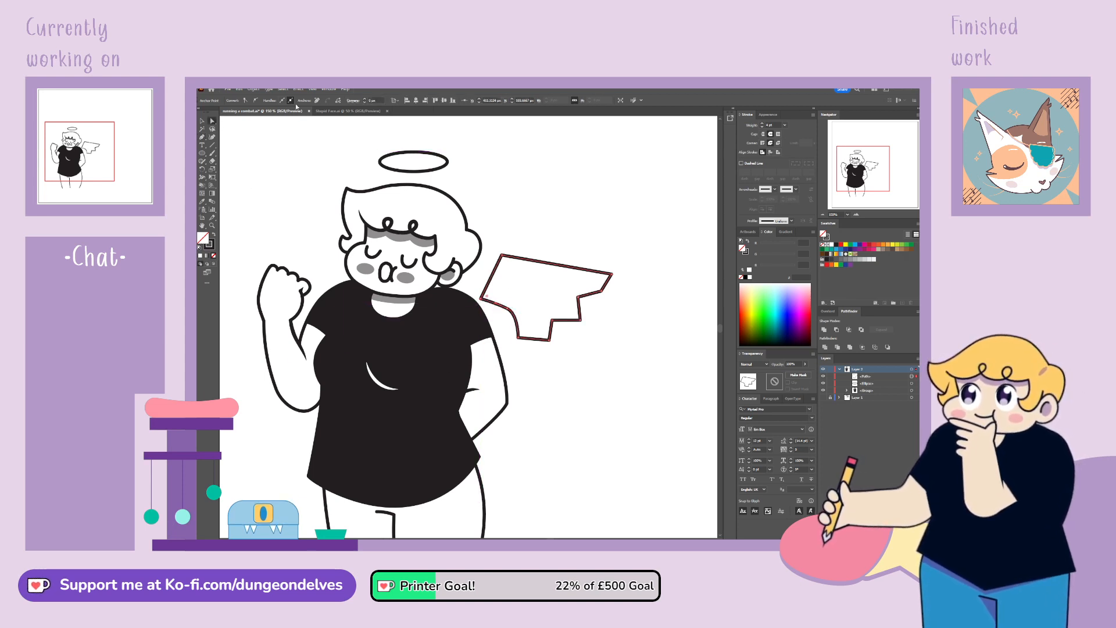
pyautogui.moveTo(481, 300); pyautogui.dragTo(478, 293)
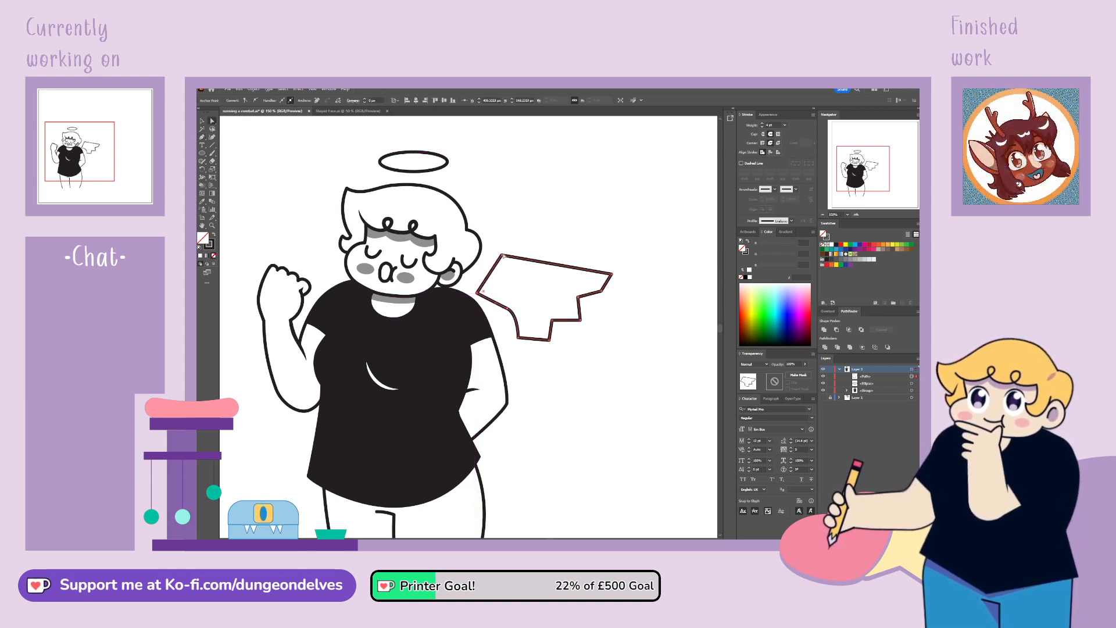
pyautogui.moveTo(502, 255); pyautogui.dragTo(510, 251)
pyautogui.moveTo(611, 273); pyautogui.dragTo(629, 267)
pyautogui.moveTo(579, 297); pyautogui.dragTo(514, 308)
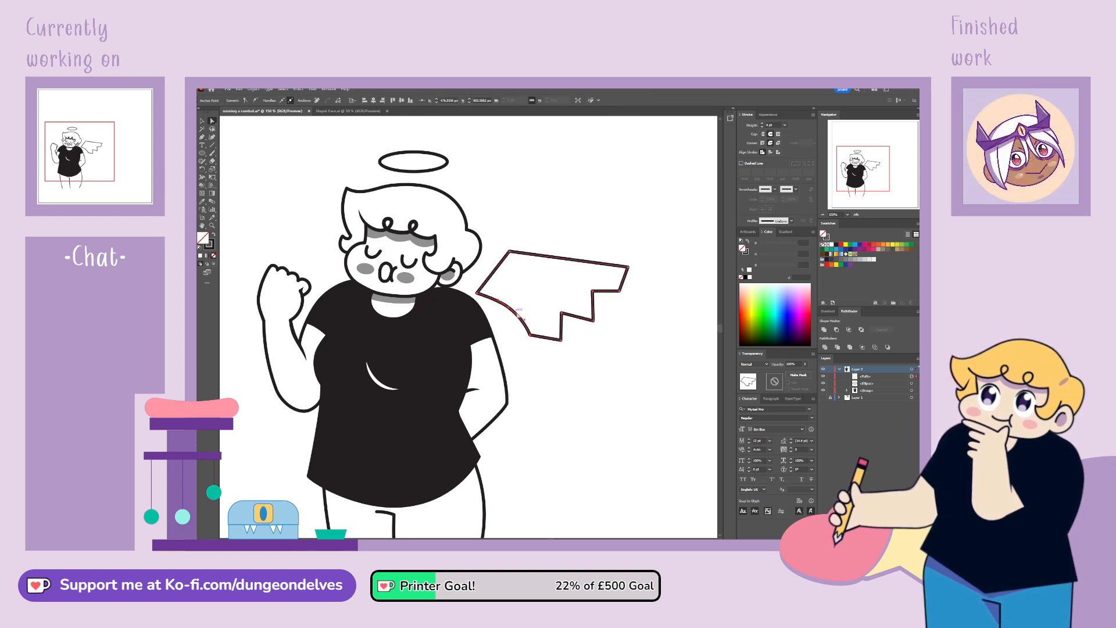
# Step: Bend the wing outline's lower inner edge into an S-curve and bow its upper edge slightly inward
pyautogui.click(531, 337)
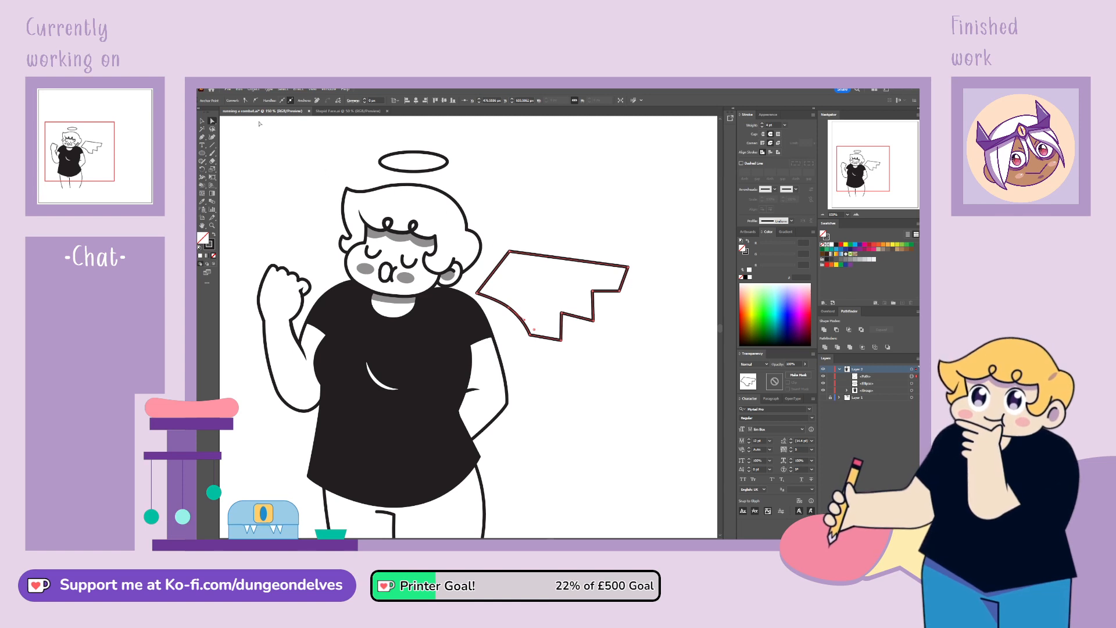
pyautogui.moveTo(531, 335)
pyautogui.mouseDown()
pyautogui.moveTo(549, 338)
pyautogui.moveTo(532, 335)
pyautogui.moveTo(543, 326)
pyautogui.moveTo(509, 307)
pyautogui.moveTo(511, 297)
pyautogui.moveTo(538, 330)
pyautogui.moveTo(525, 319)
pyautogui.mouseUp()
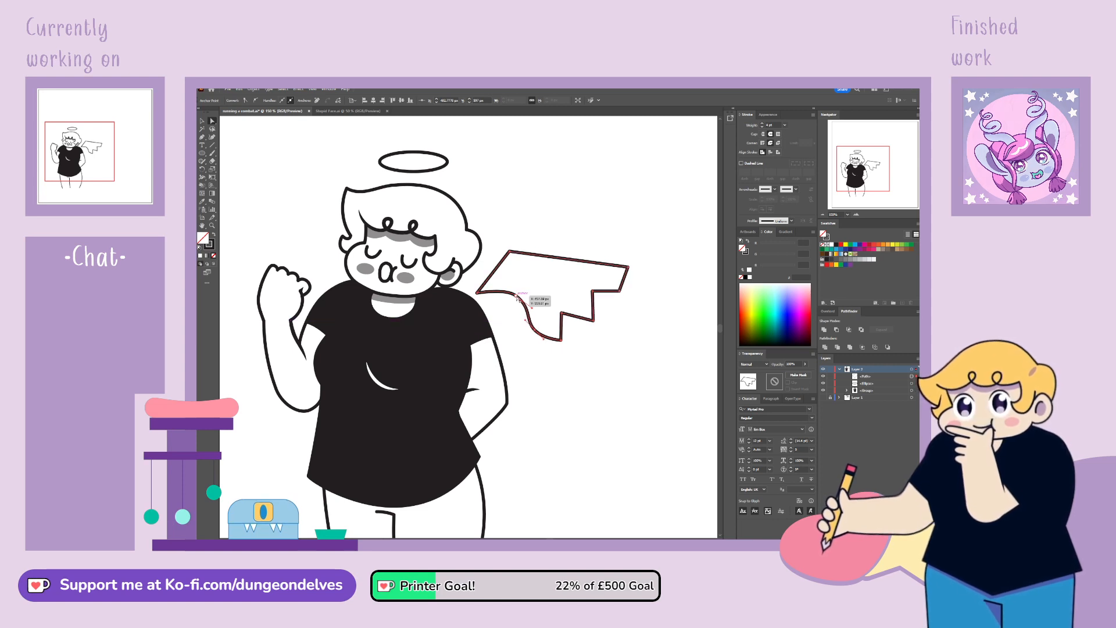
pyautogui.click(516, 296)
pyautogui.click(509, 249)
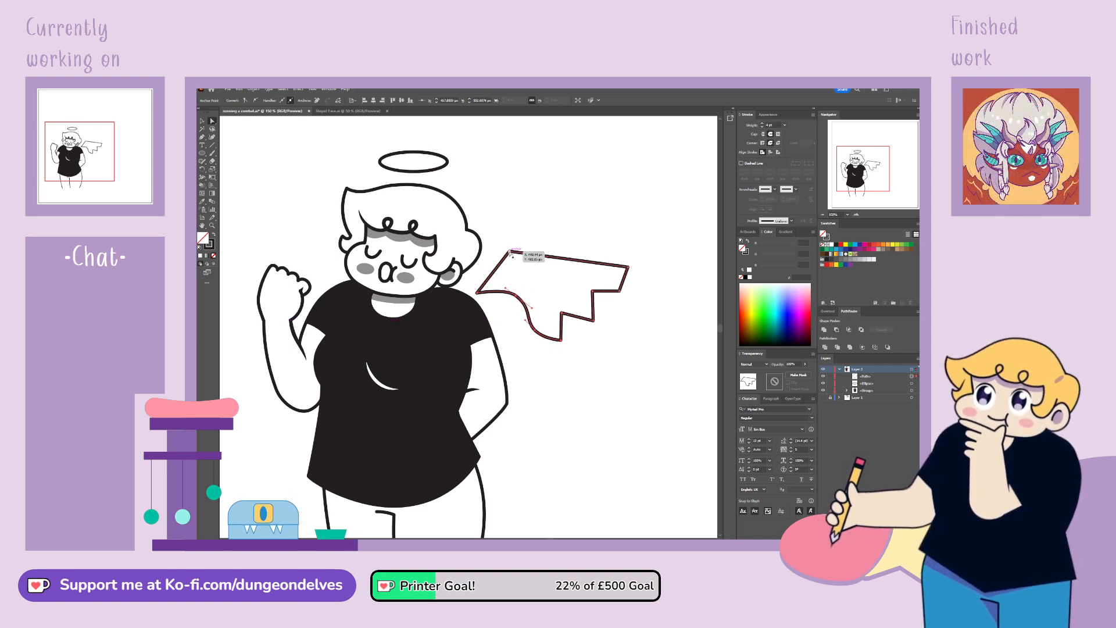
pyautogui.click(257, 100)
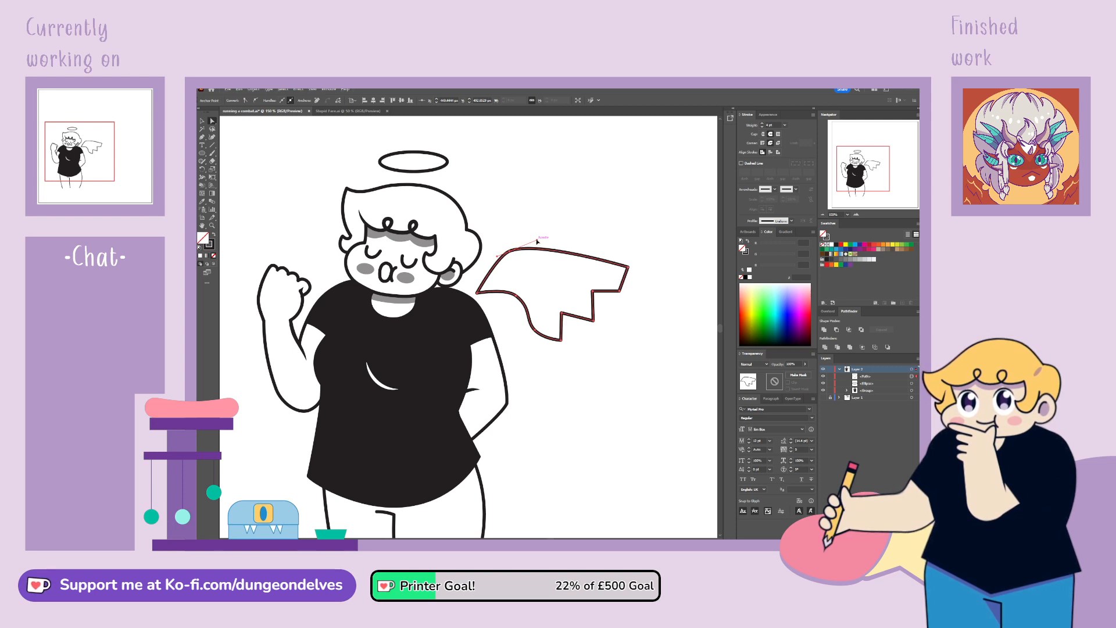
pyautogui.moveTo(536, 240); pyautogui.dragTo(546, 269)
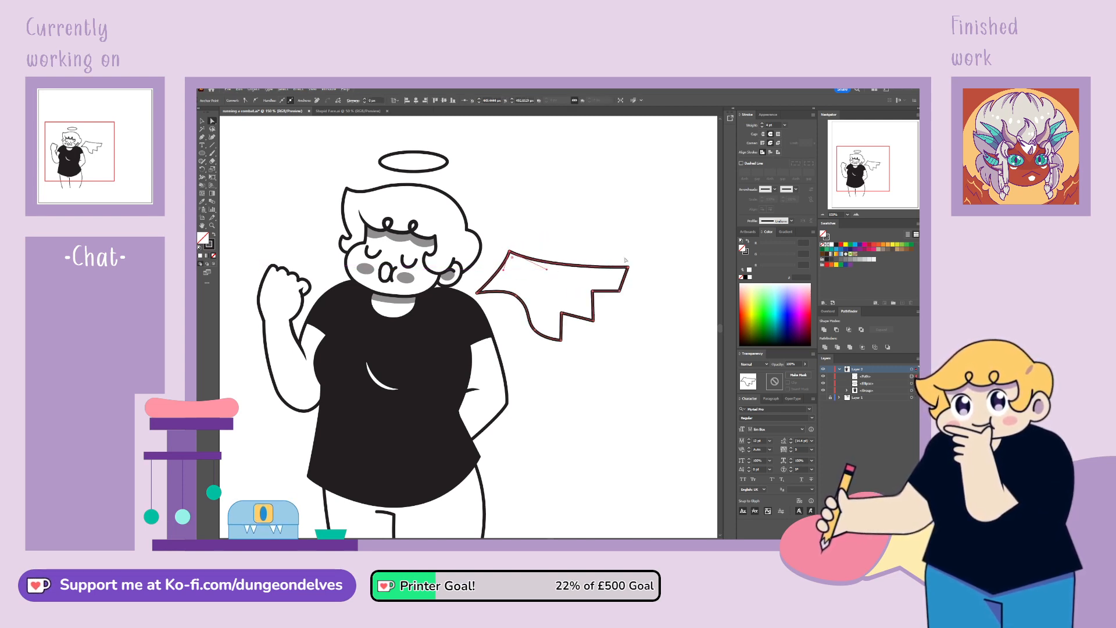
# Step: Remove the lower corner anchor at the wing tip and convert the remaining tip anchor to smooth, curving the outermost feather downward
pyautogui.moveTo(629, 267); pyautogui.dragTo(627, 291)
pyautogui.moveTo(593, 291); pyautogui.dragTo(600, 293)
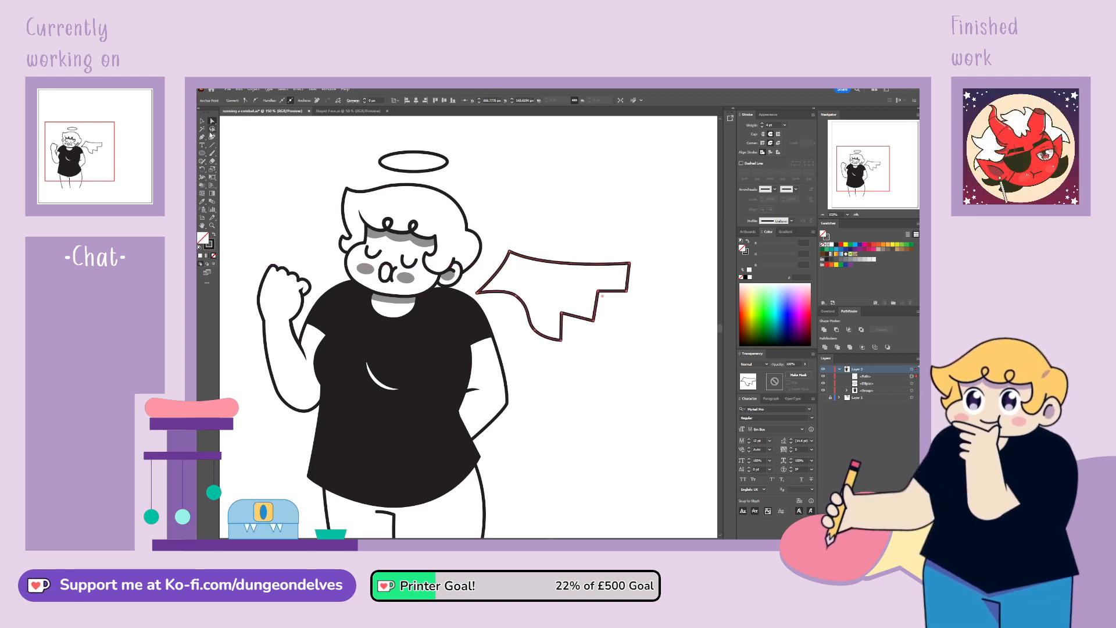
pyautogui.click(204, 138)
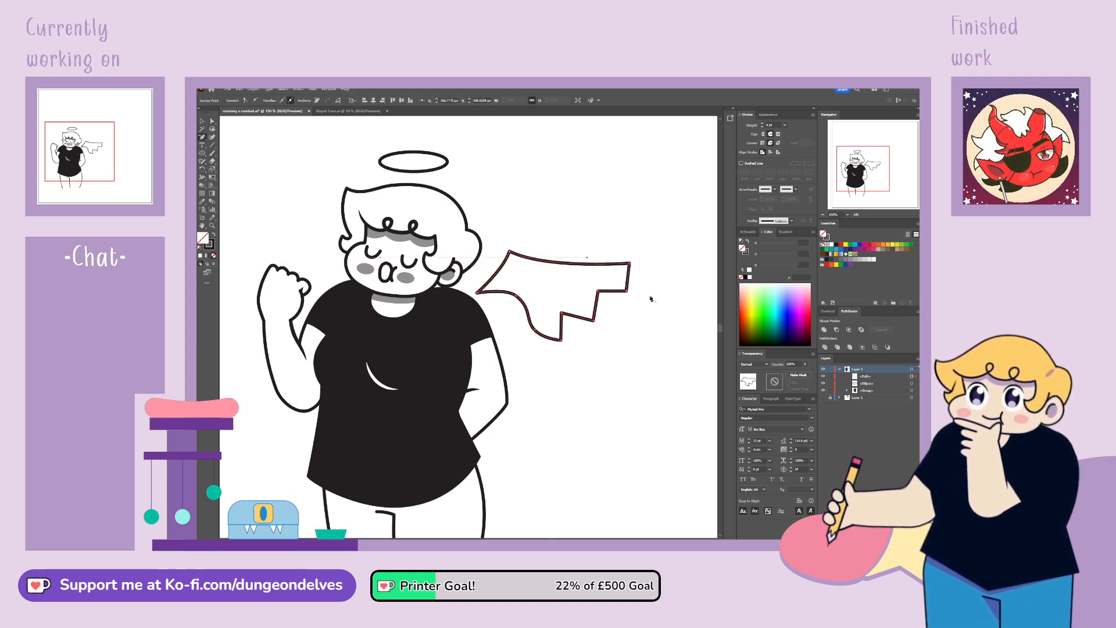
pyautogui.click(627, 292)
pyautogui.click(213, 122)
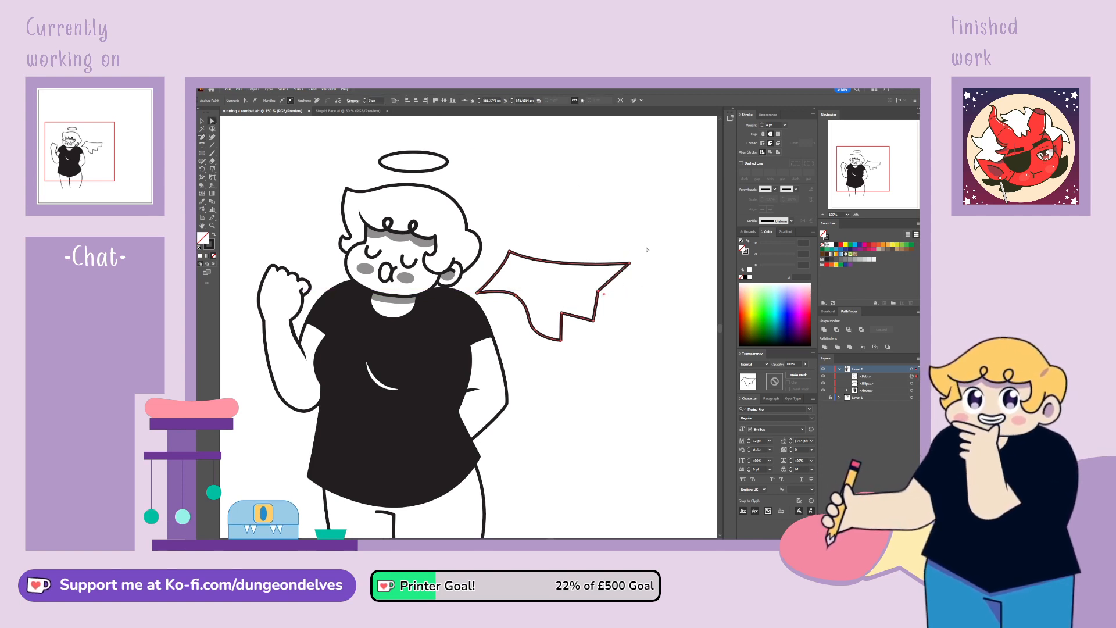
pyautogui.click(257, 101)
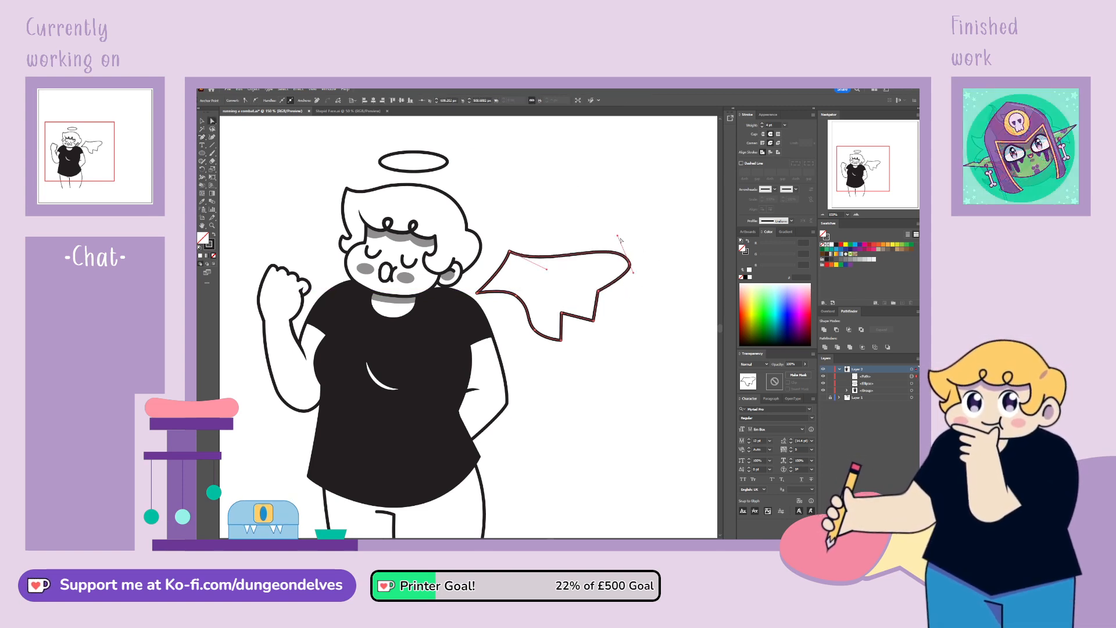
pyautogui.moveTo(619, 235); pyautogui.dragTo(646, 284)
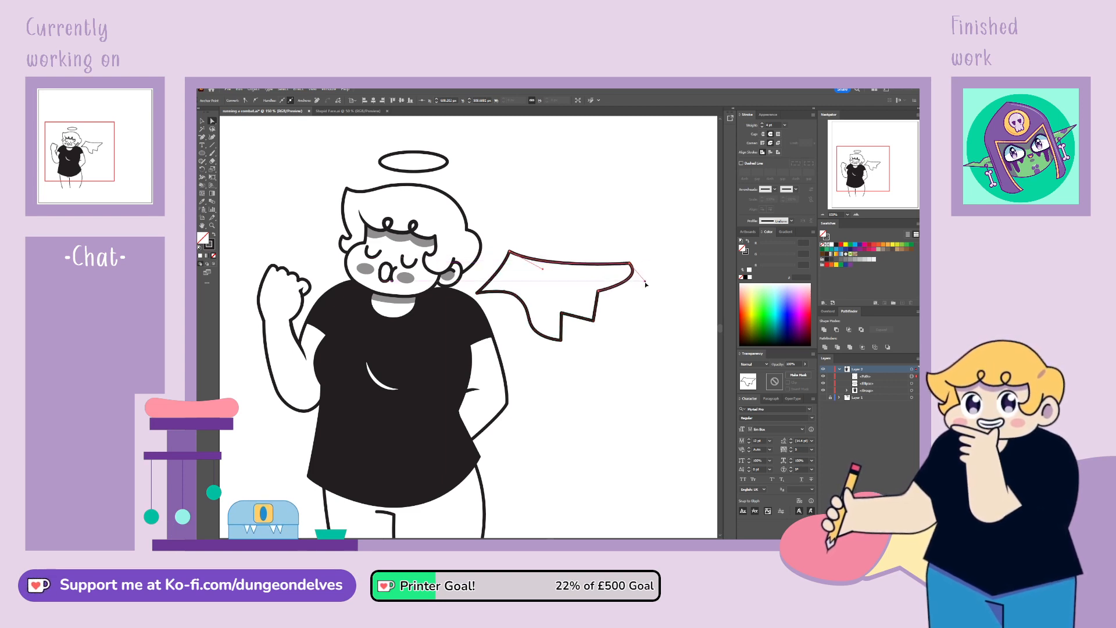
# Step: Convert the notch anchor beneath the outermost feather to smooth and adjust its handles to round that feather's underside
pyautogui.click(601, 292)
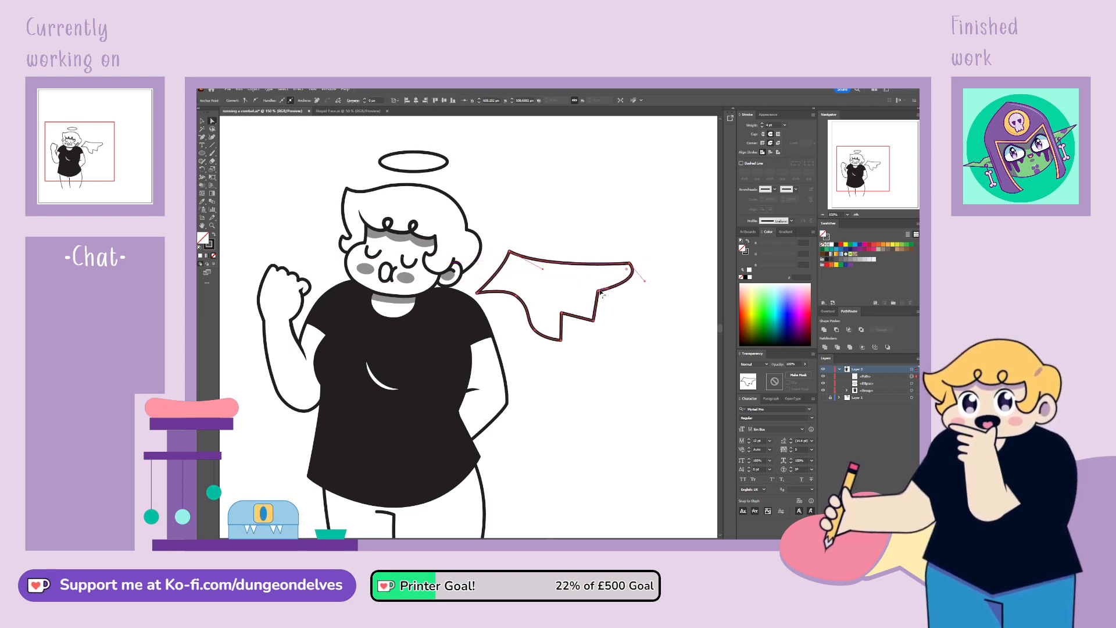
pyautogui.click(256, 102)
pyautogui.hotkey('ctrl', 'z')
pyautogui.click(599, 291)
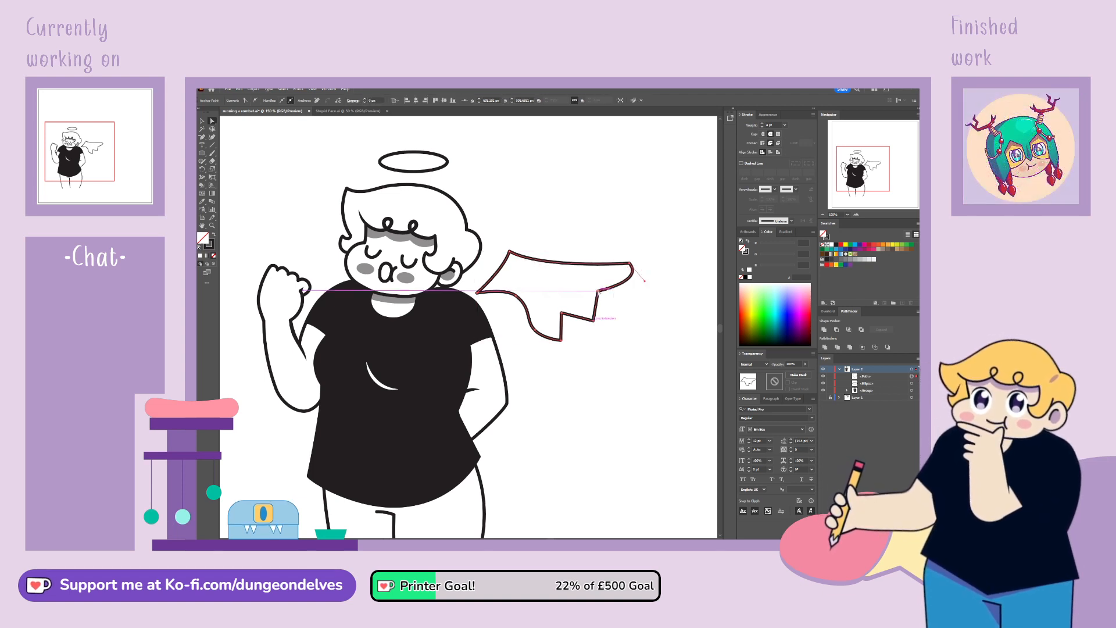
pyautogui.click(256, 102)
pyautogui.moveTo(606, 285)
pyautogui.mouseDown()
pyautogui.moveTo(627, 296)
pyautogui.moveTo(605, 306)
pyautogui.mouseUp()
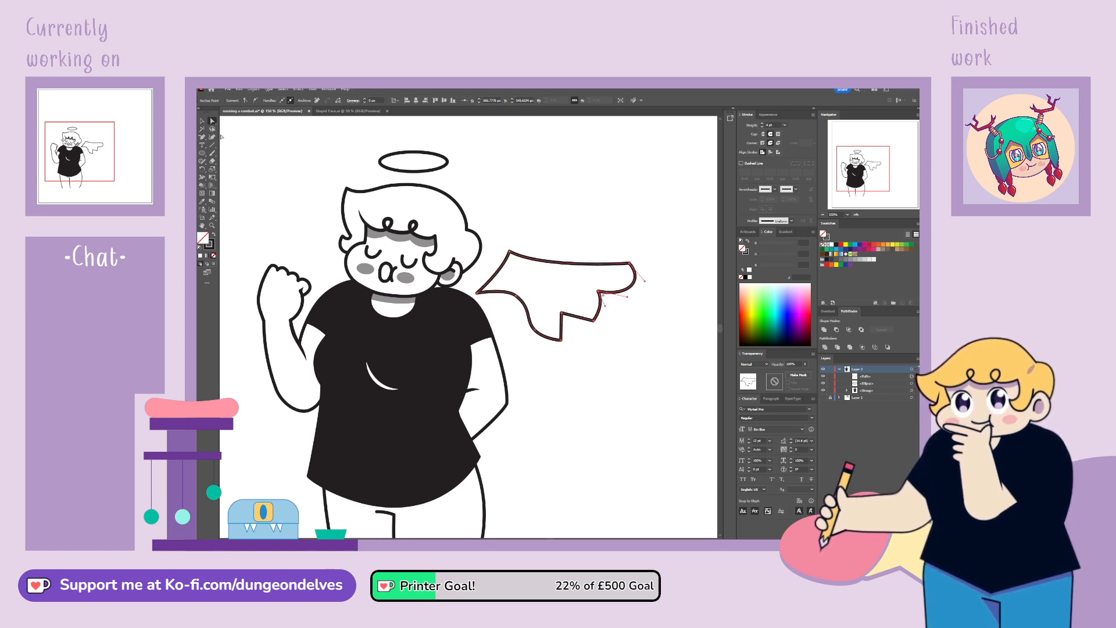
# Step: Remove the middle feather's corner anchor, round that feather with curved notch handles, and shift the wing tip up and the outer notch outward
pyautogui.click(202, 137)
pyautogui.click(594, 321)
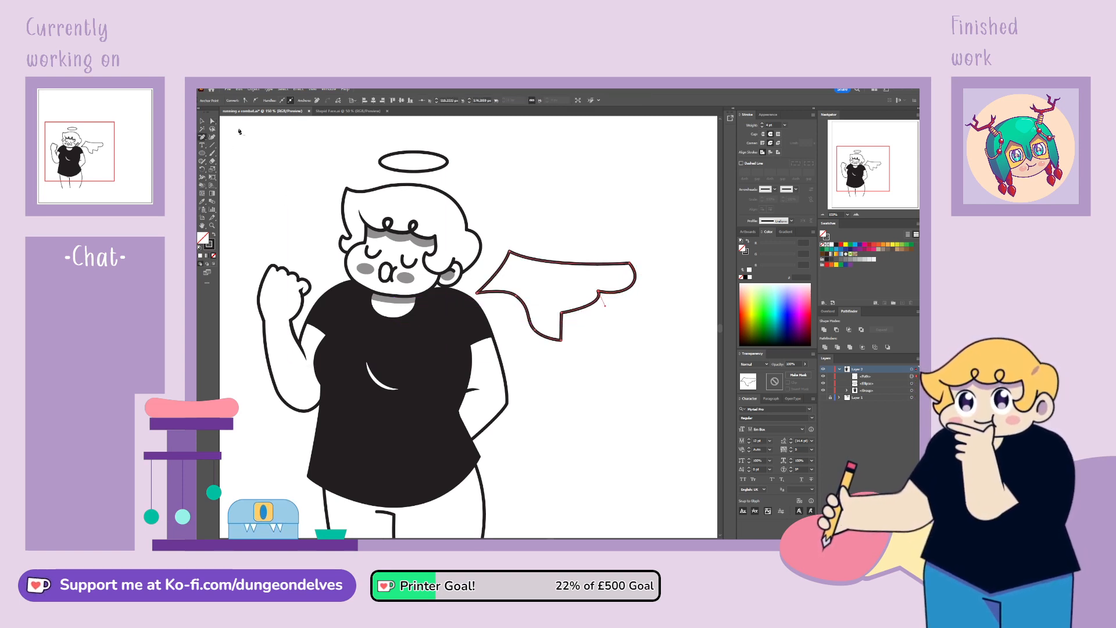
pyautogui.click(213, 121)
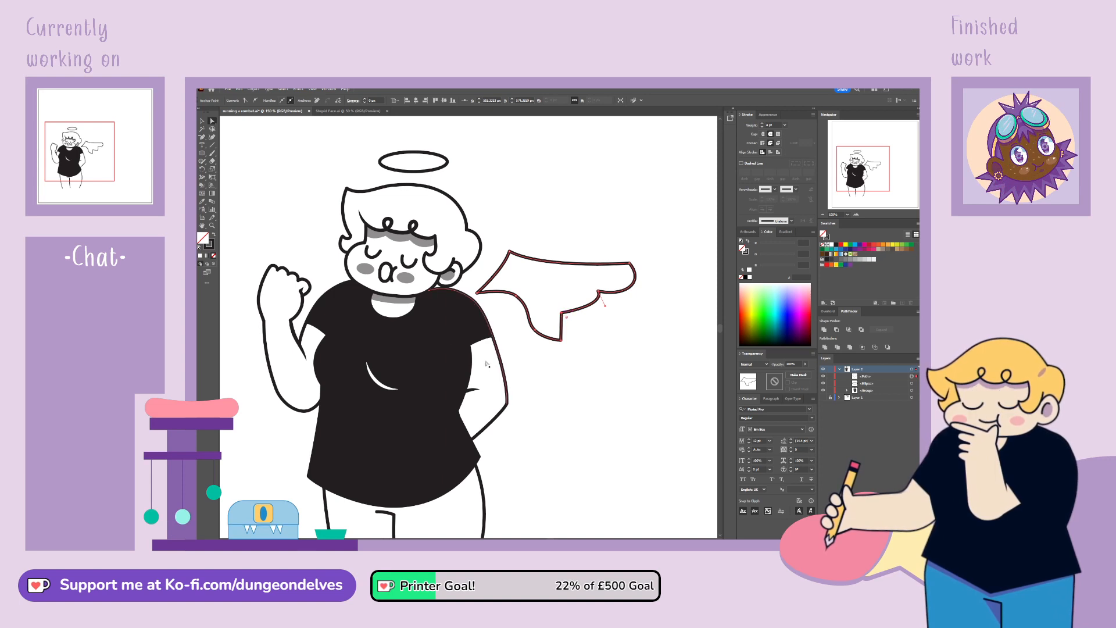
pyautogui.click(255, 101)
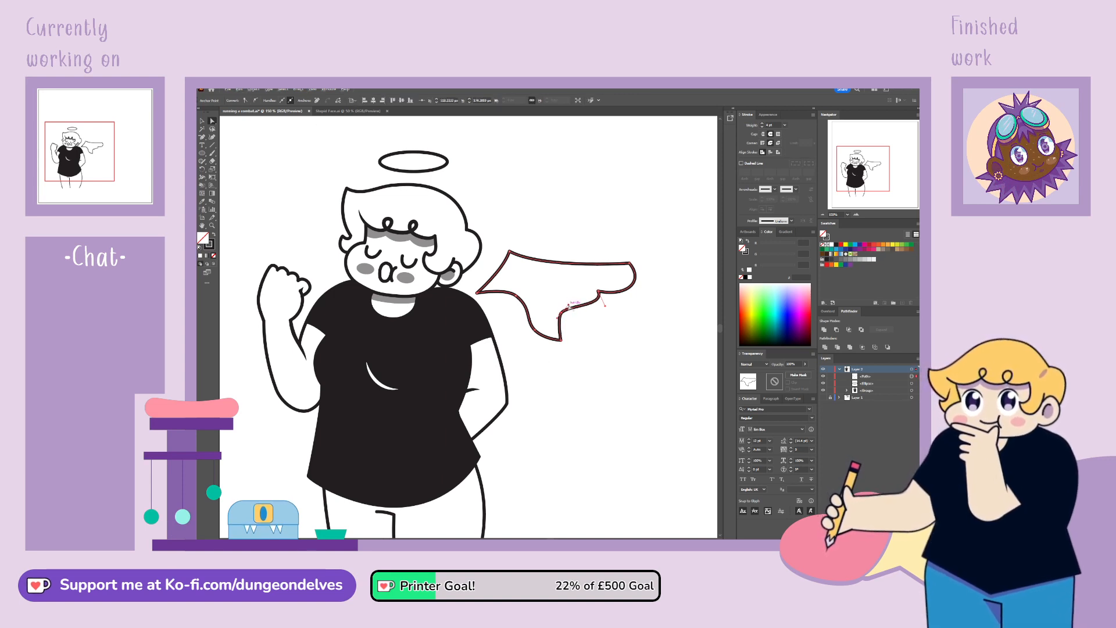
pyautogui.moveTo(569, 306); pyautogui.dragTo(585, 319)
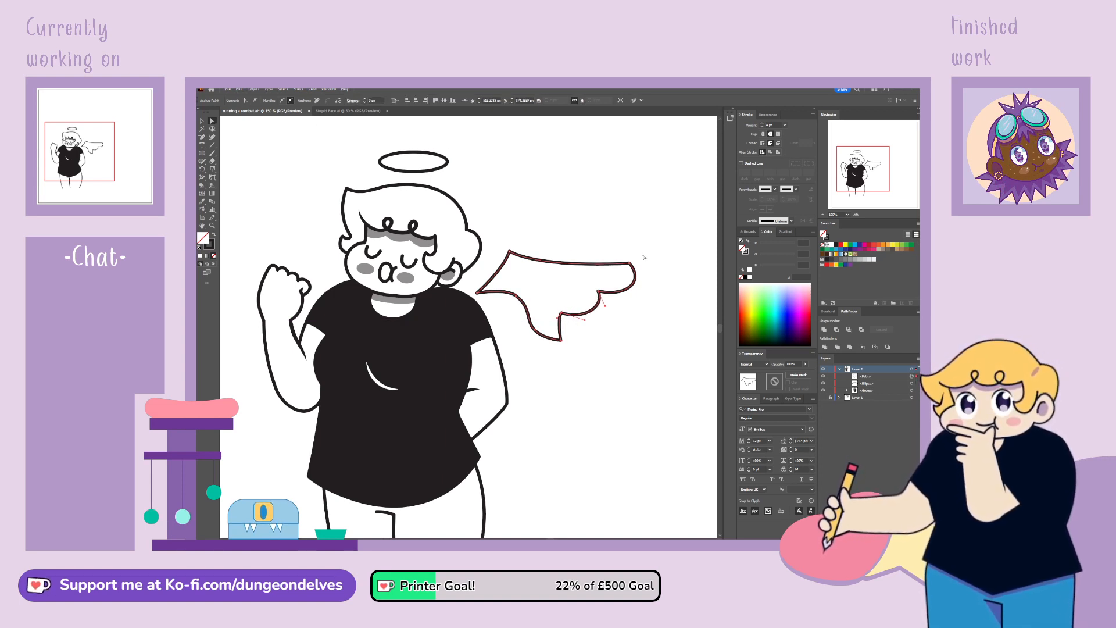
pyautogui.moveTo(630, 263); pyautogui.dragTo(601, 291)
pyautogui.click(599, 291)
# Step: Remove the corner anchor of the innermost feather and adjust the neighbouring notch to give it a rounded end
pyautogui.click(561, 342)
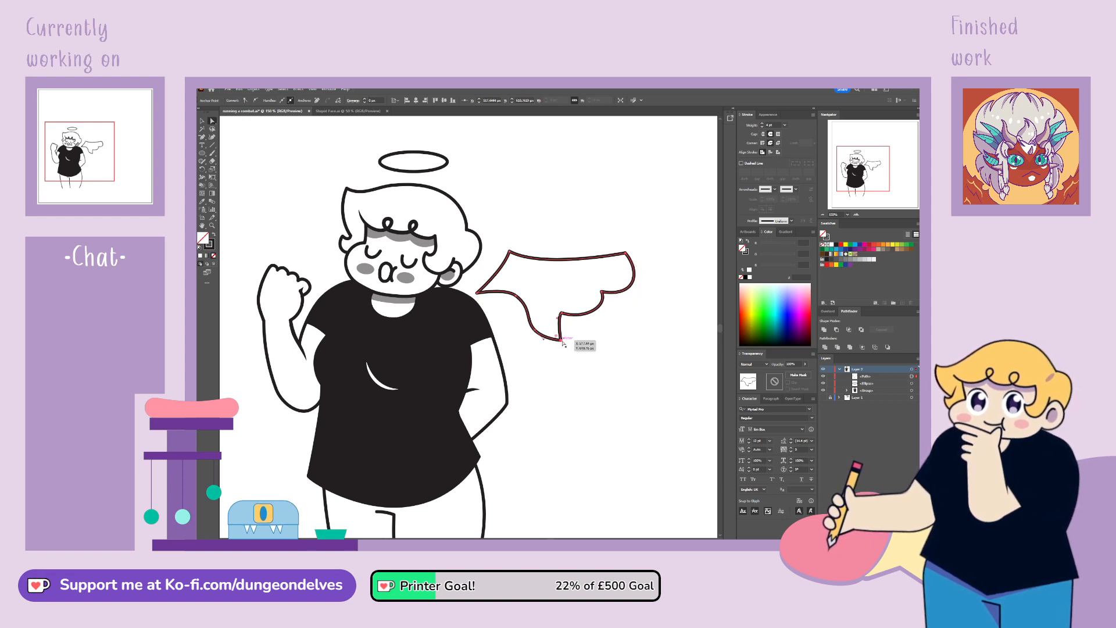
pyautogui.press('p')
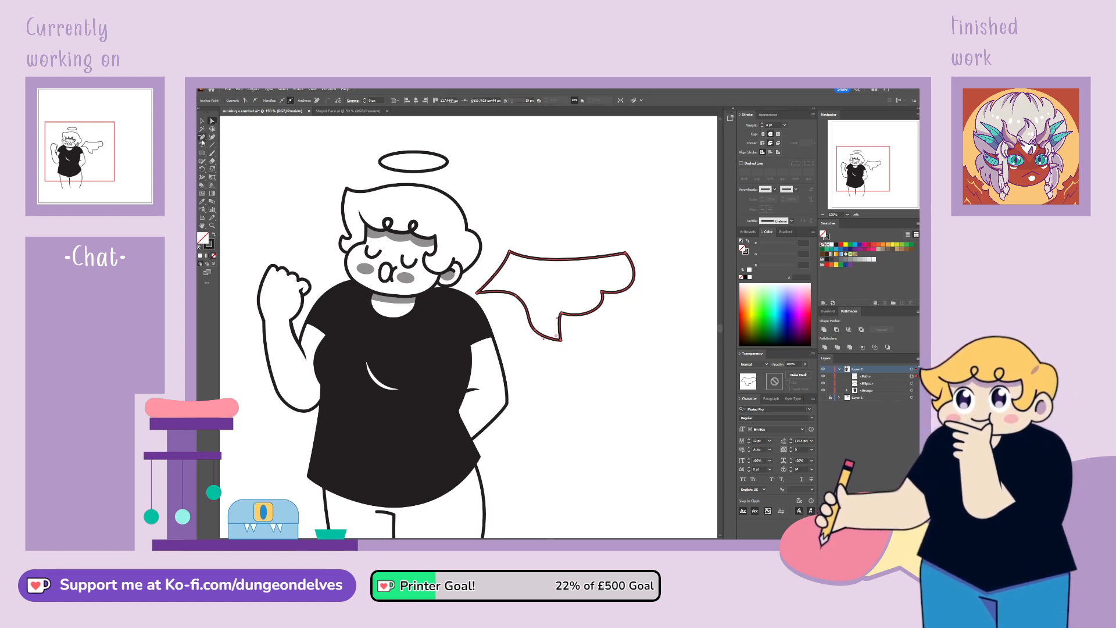
pyautogui.click(562, 342)
pyautogui.press('a')
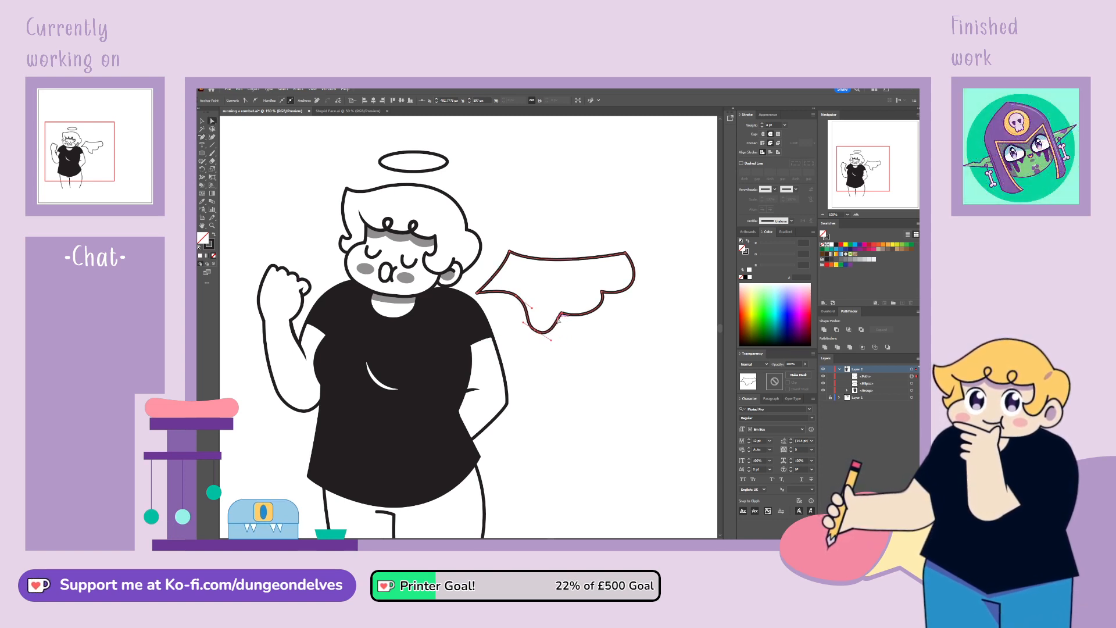
pyautogui.moveTo(559, 320); pyautogui.dragTo(593, 326)
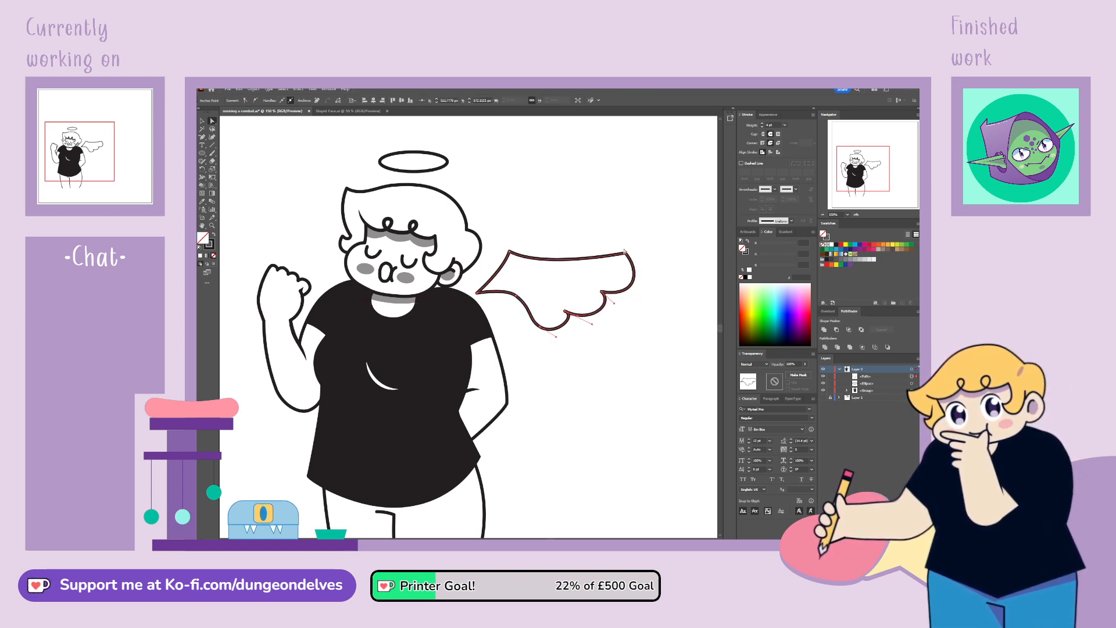
# Step: Pull the wing tip anchor's handle outward to make the outermost feather longer and fuller
pyautogui.click(626, 253)
pyautogui.click(647, 268)
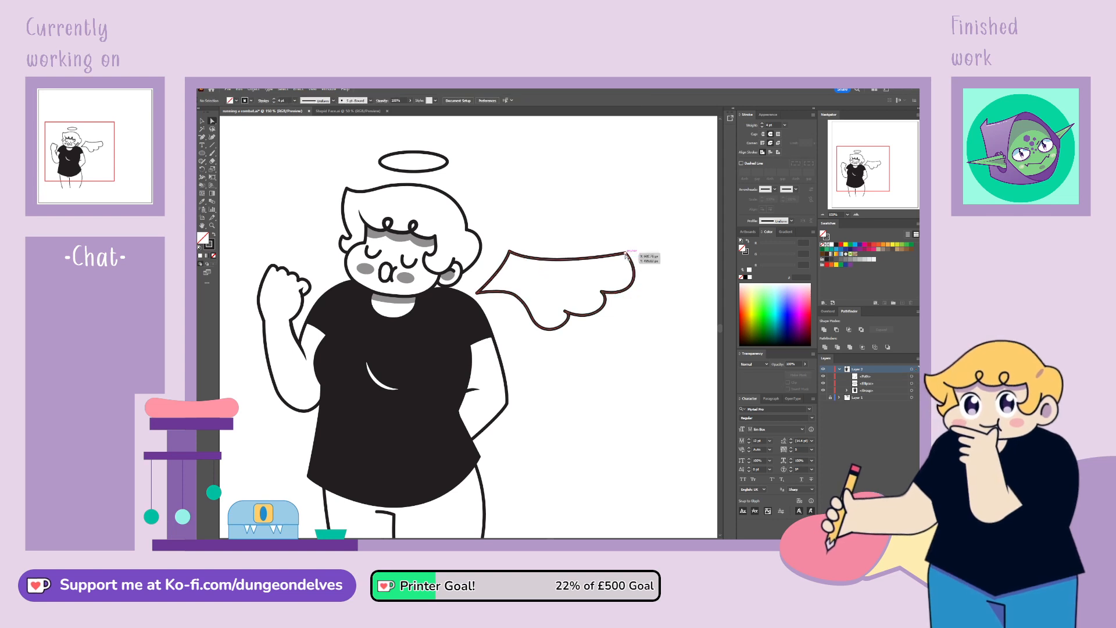
pyautogui.click(625, 253)
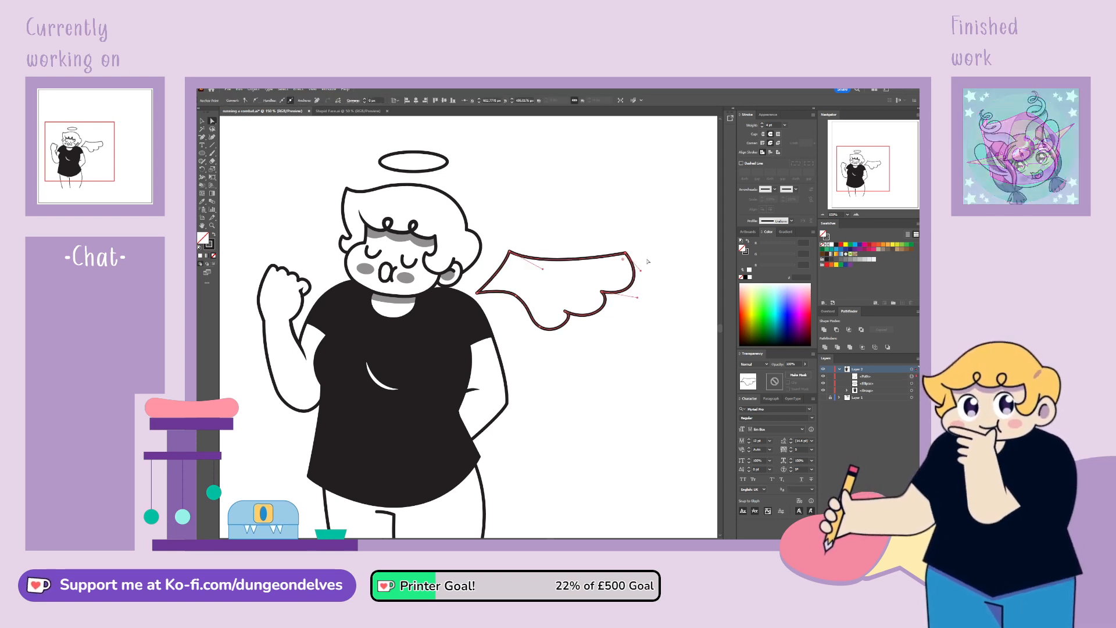
pyautogui.moveTo(641, 272); pyautogui.dragTo(656, 267)
# Step: Adjust the handles of the middle and innermost feathers for fuller curves and nudge the notches between the feathers
pyautogui.click(604, 298)
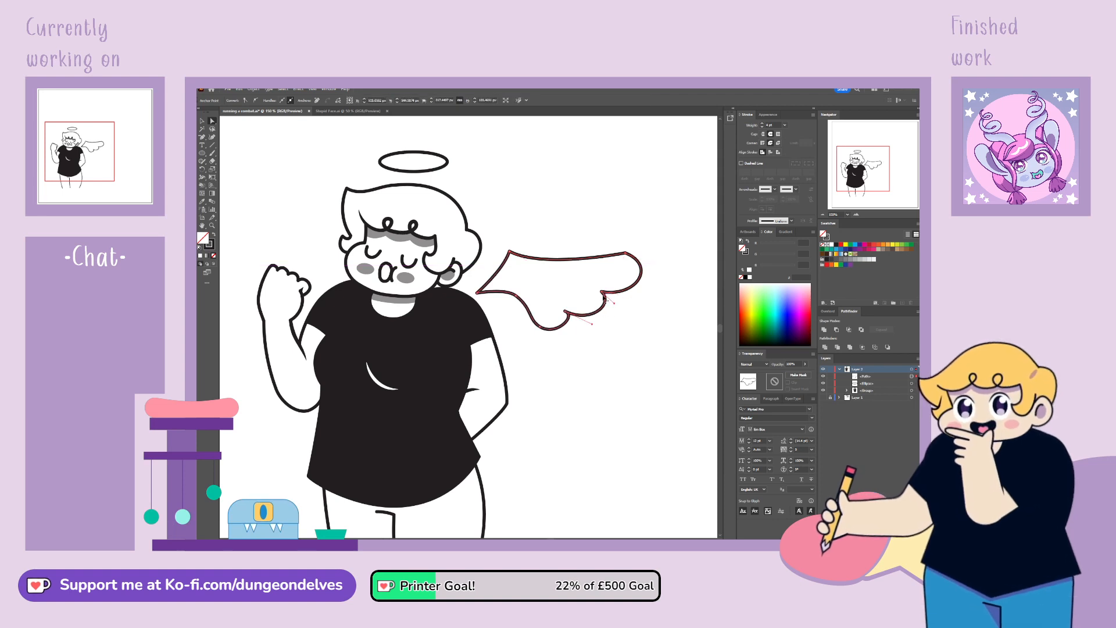
pyautogui.moveTo(592, 324); pyautogui.dragTo(618, 302)
pyautogui.click(556, 330)
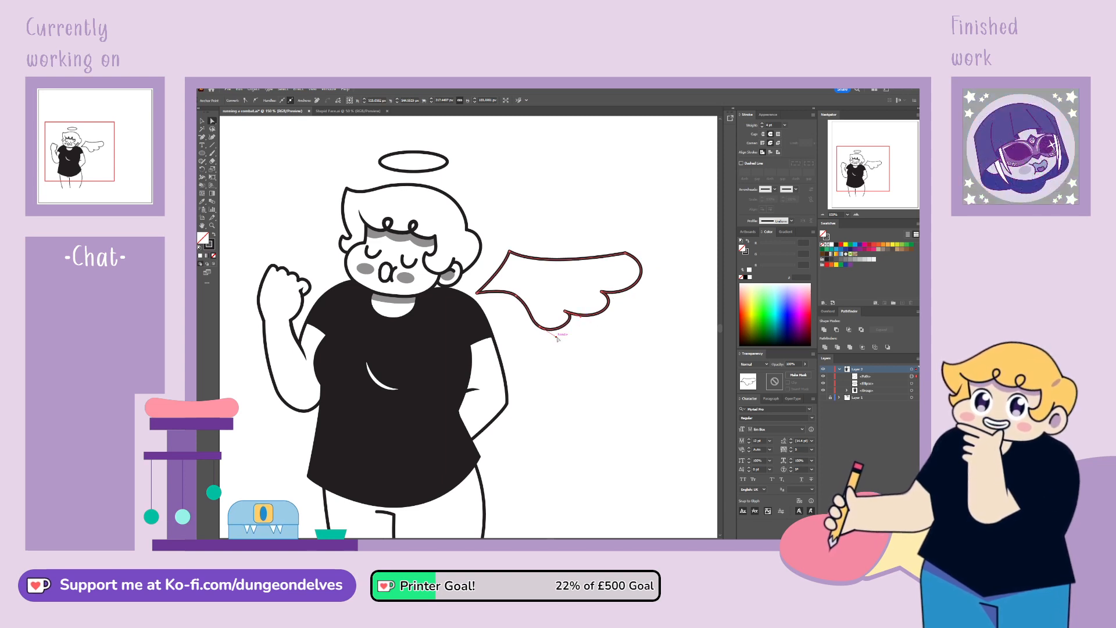
pyautogui.moveTo(557, 337); pyautogui.dragTo(567, 340)
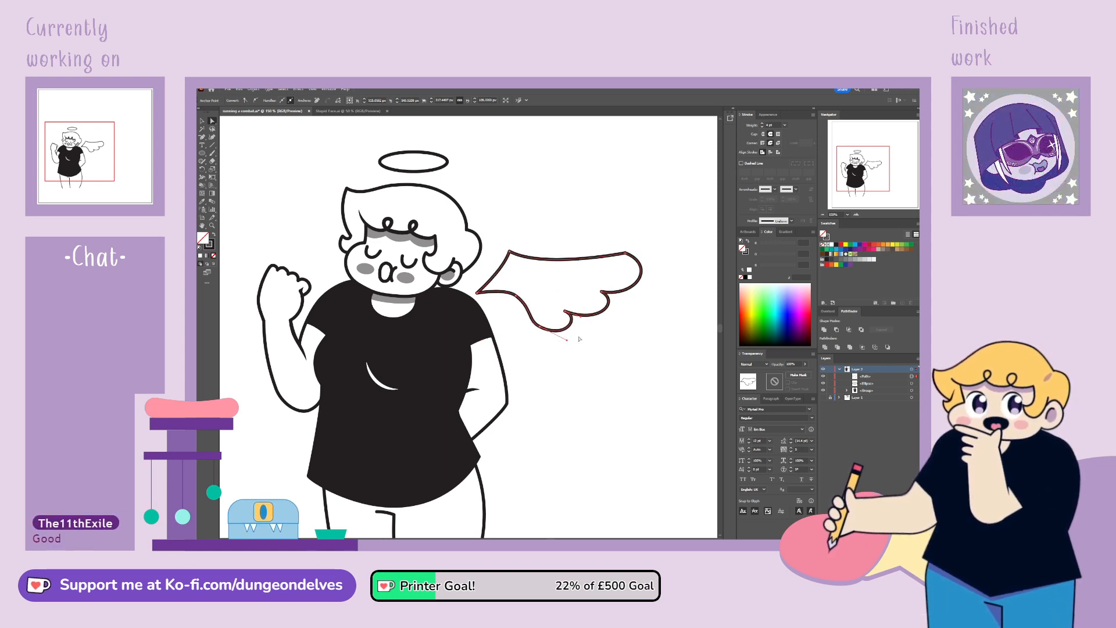
pyautogui.click(599, 361)
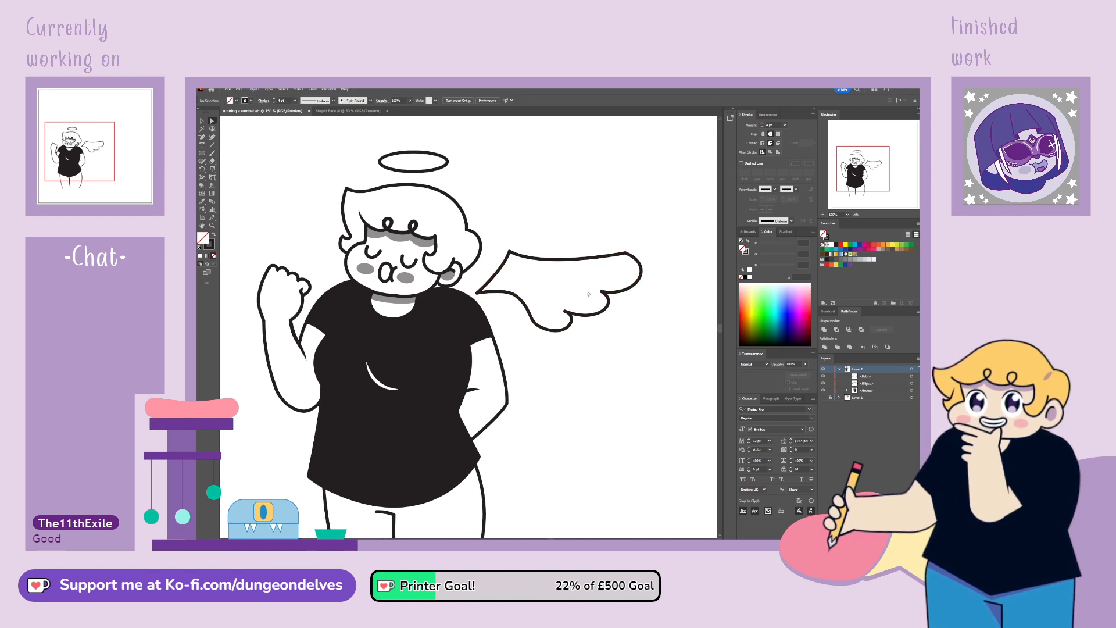
pyautogui.click(567, 317)
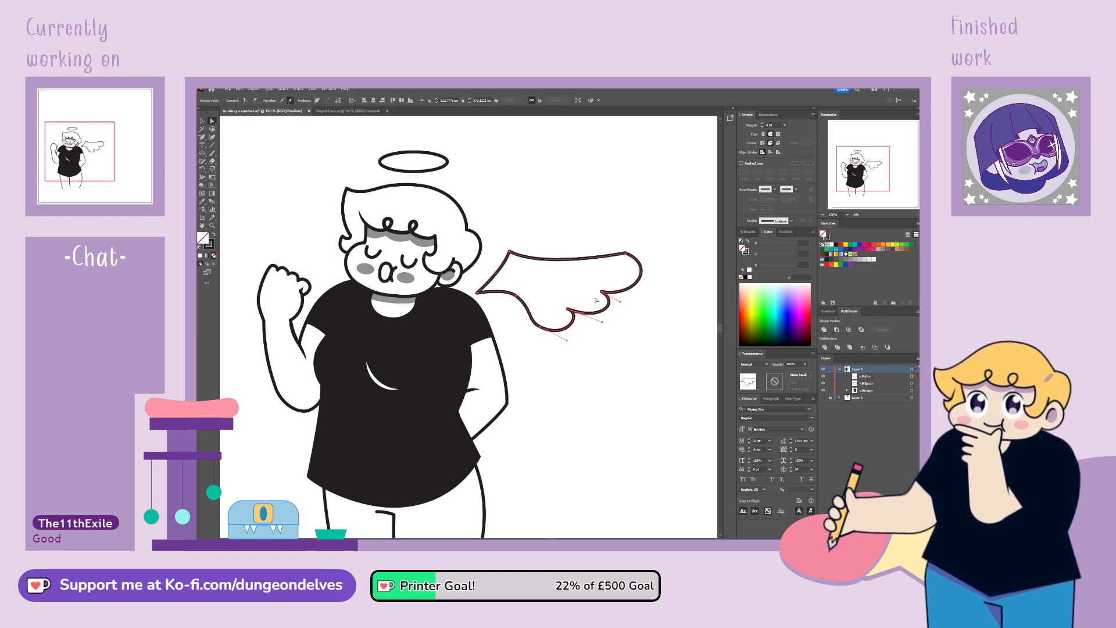
pyautogui.moveTo(603, 290); pyautogui.dragTo(602, 290)
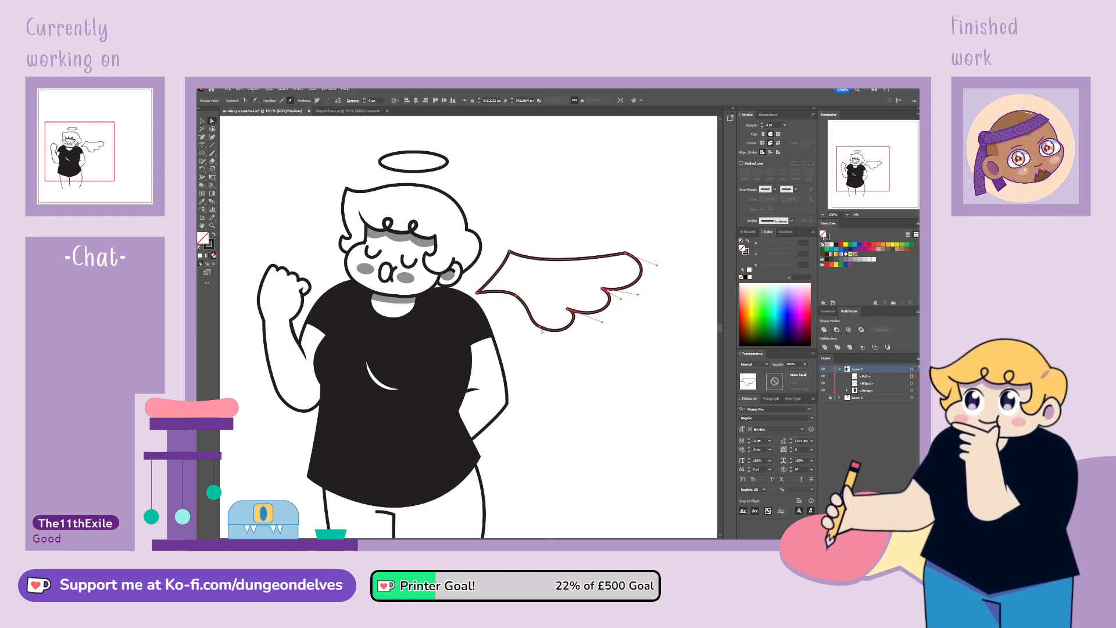
# Step: Smooth the wing's lower edge where it flows into the innermost feather, and clear the selection
pyautogui.moveTo(539, 326)
pyautogui.mouseDown()
pyautogui.moveTo(519, 298)
pyautogui.moveTo(535, 309)
pyautogui.mouseUp()
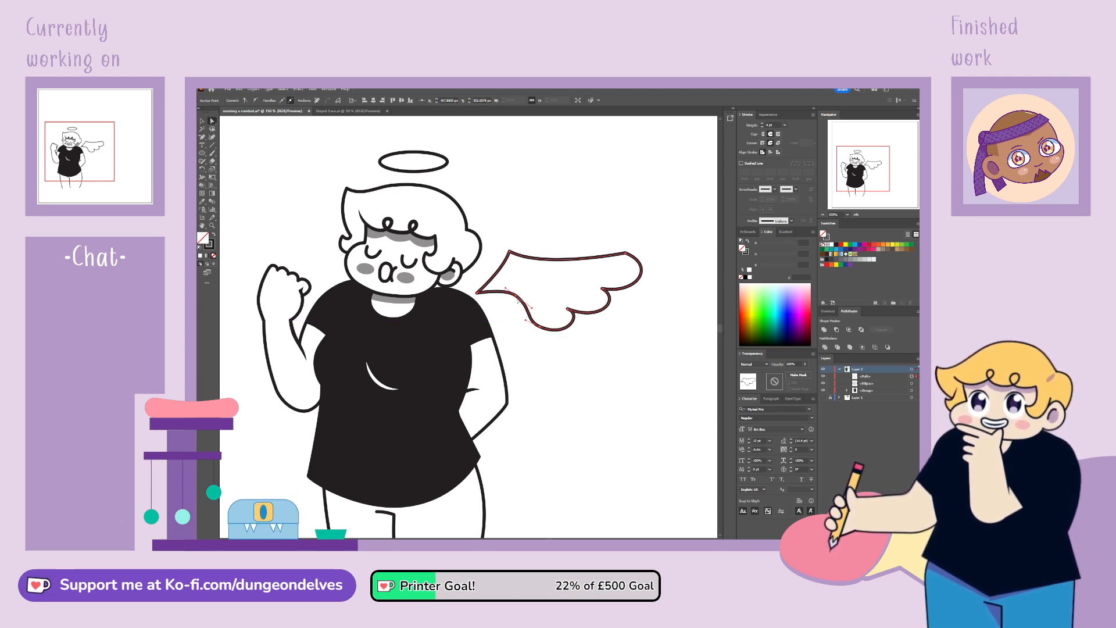
pyautogui.click(526, 320)
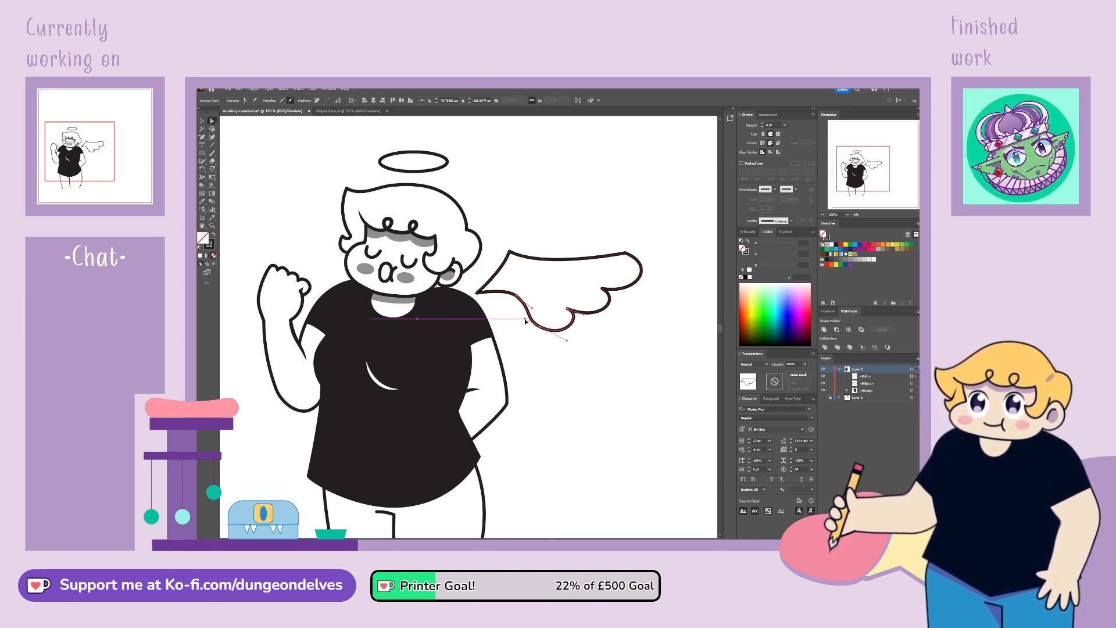
pyautogui.moveTo(526, 320)
pyautogui.mouseDown()
pyautogui.moveTo(532, 303)
pyautogui.moveTo(545, 329)
pyautogui.mouseUp()
pyautogui.click(540, 327)
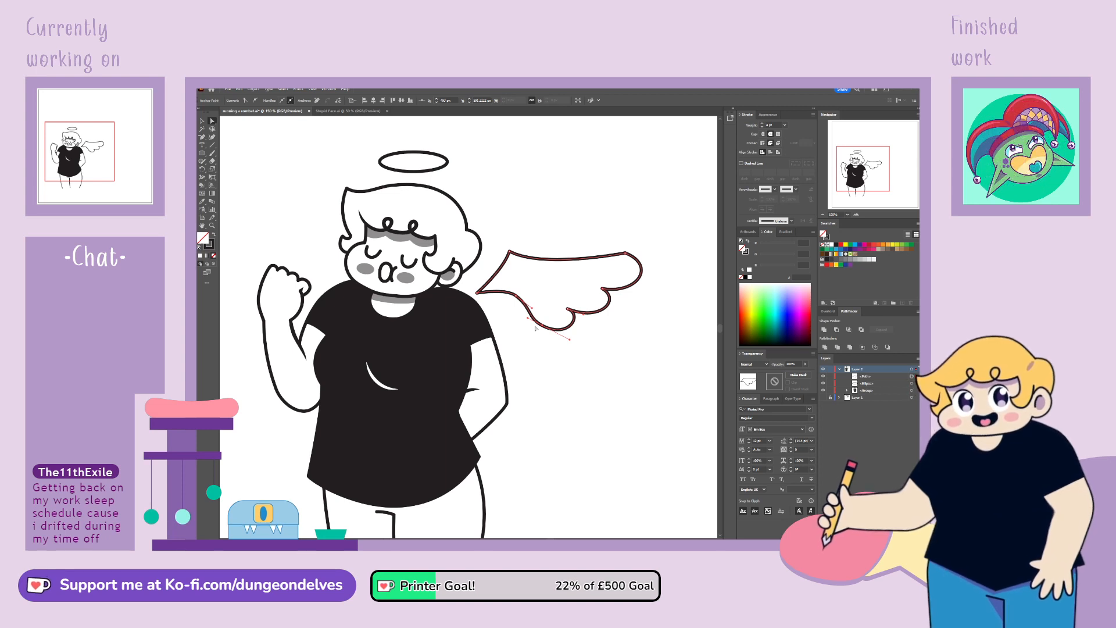
pyautogui.moveTo(569, 339); pyautogui.dragTo(569, 338)
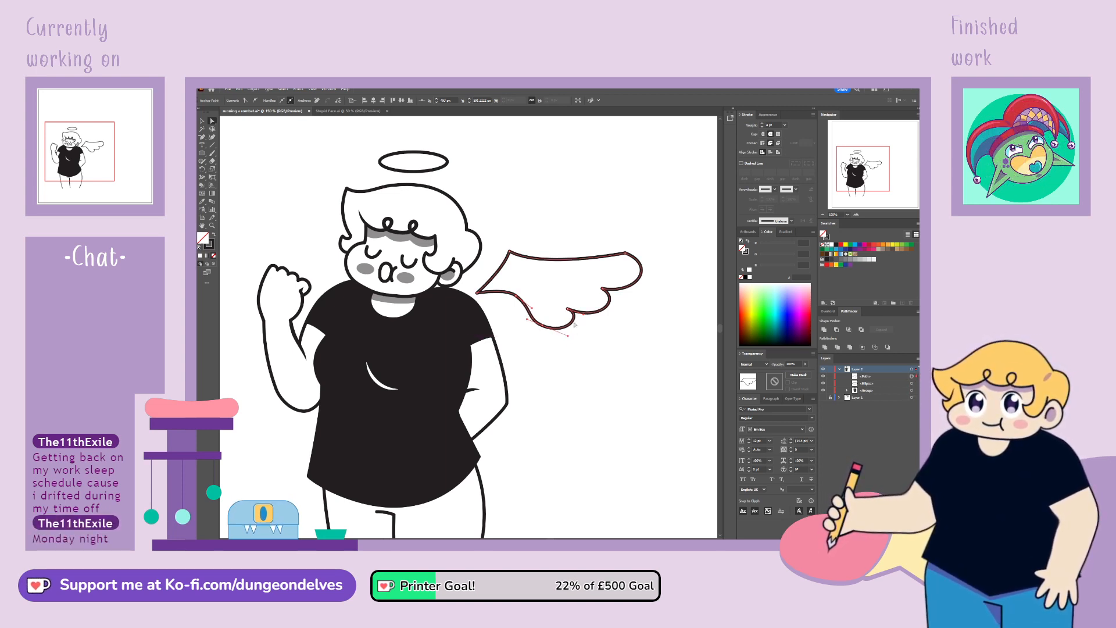
pyautogui.click(626, 254)
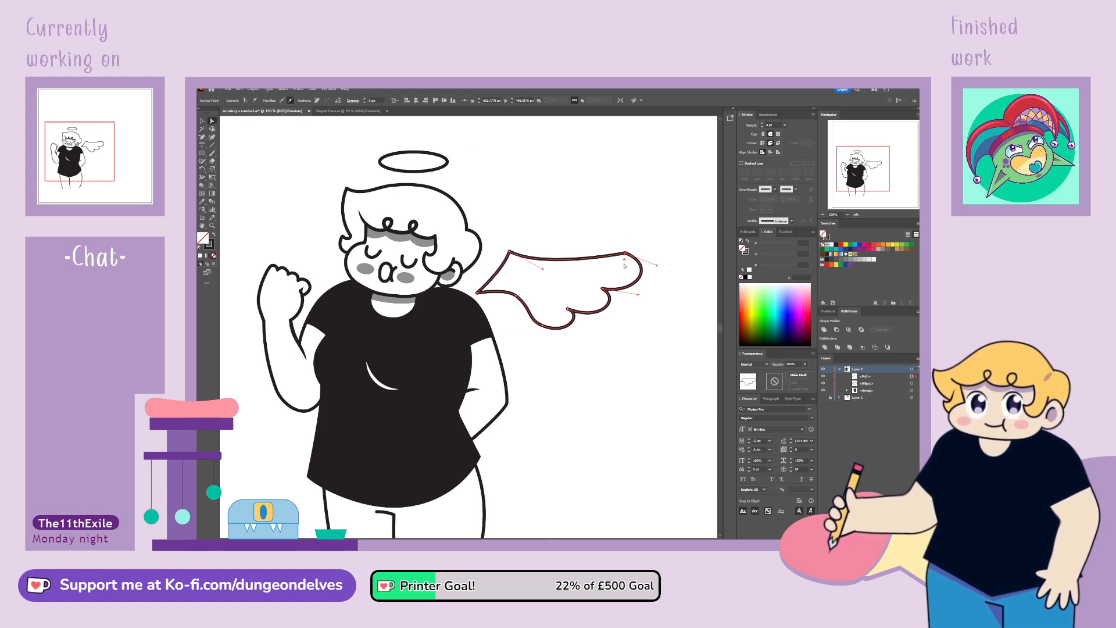
pyautogui.click(638, 313)
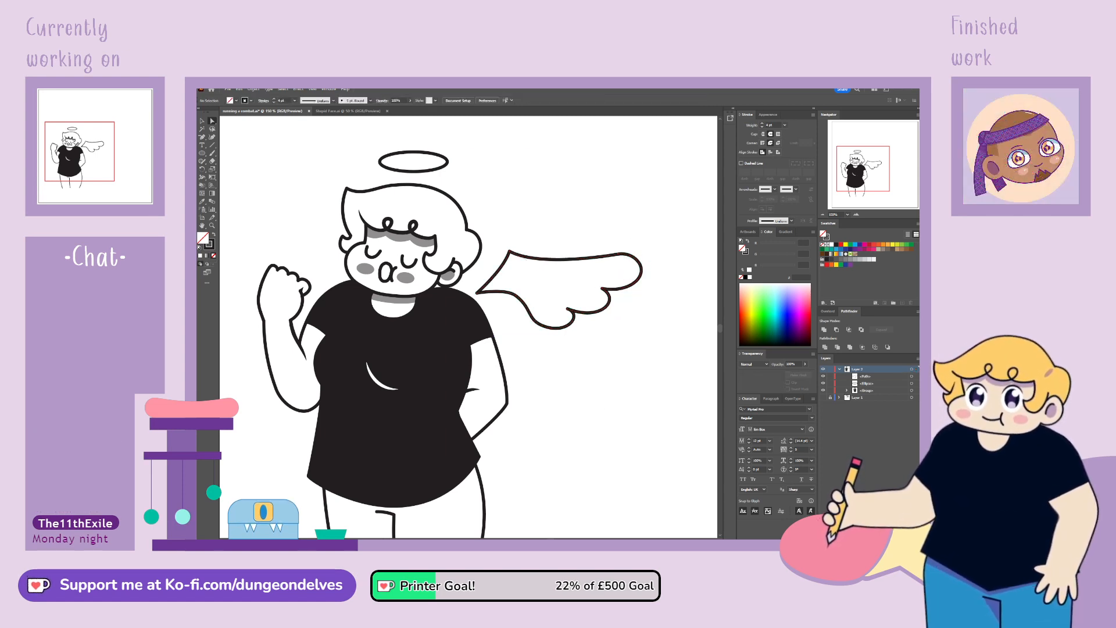
# Step: Nudge the innermost feather's bottom anchor slightly upward and check the handles along the wing's lower edge
pyautogui.click(544, 326)
pyautogui.click(544, 327)
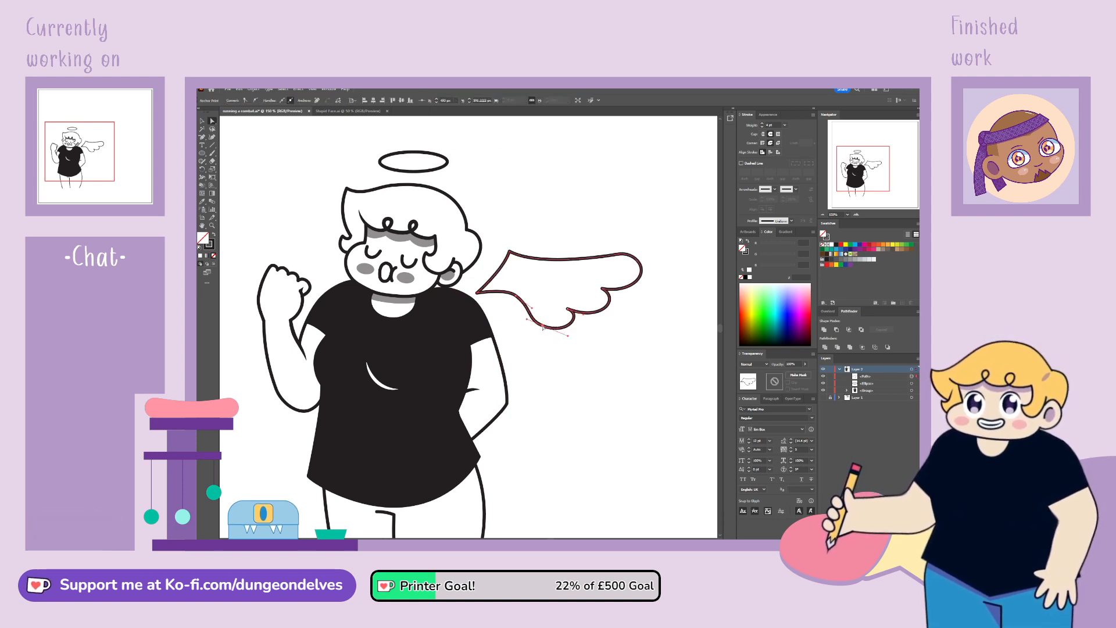
pyautogui.moveTo(544, 326); pyautogui.dragTo(545, 324)
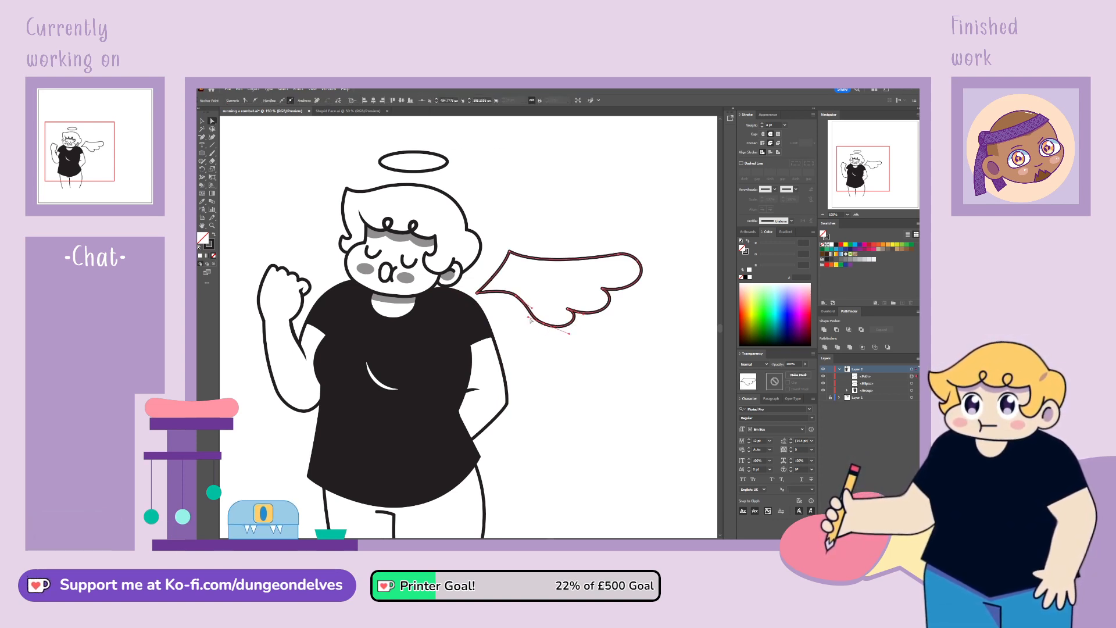
pyautogui.click(541, 349)
pyautogui.click(509, 292)
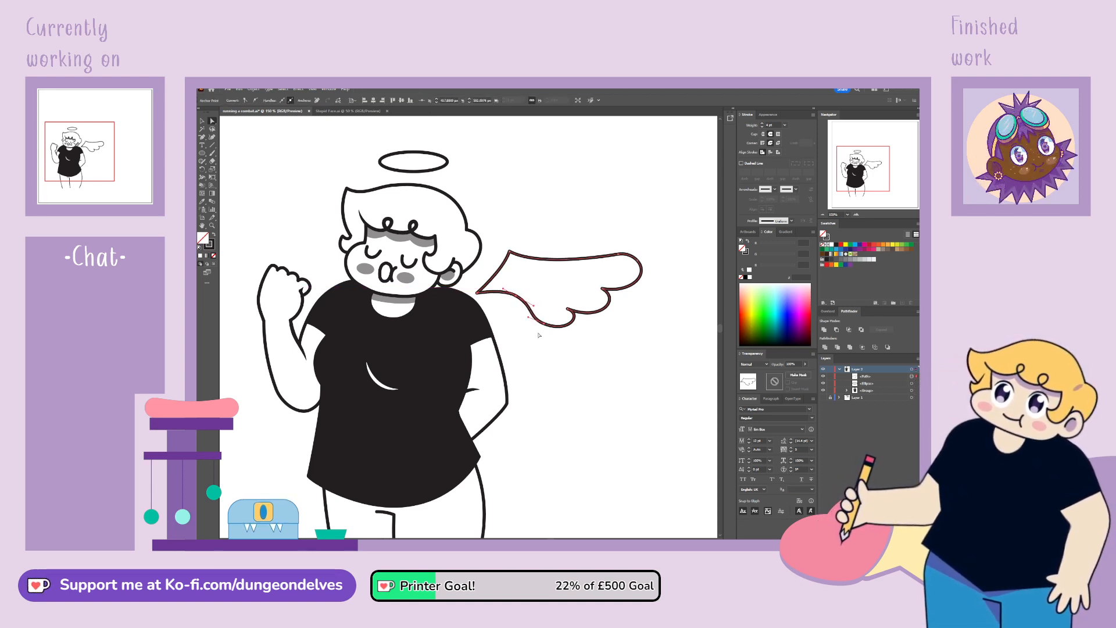
# Step: Select the anchors along the wing's lower feathers and raise them together to make the wing shallower
pyautogui.moveTo(537, 334); pyautogui.dragTo(583, 307)
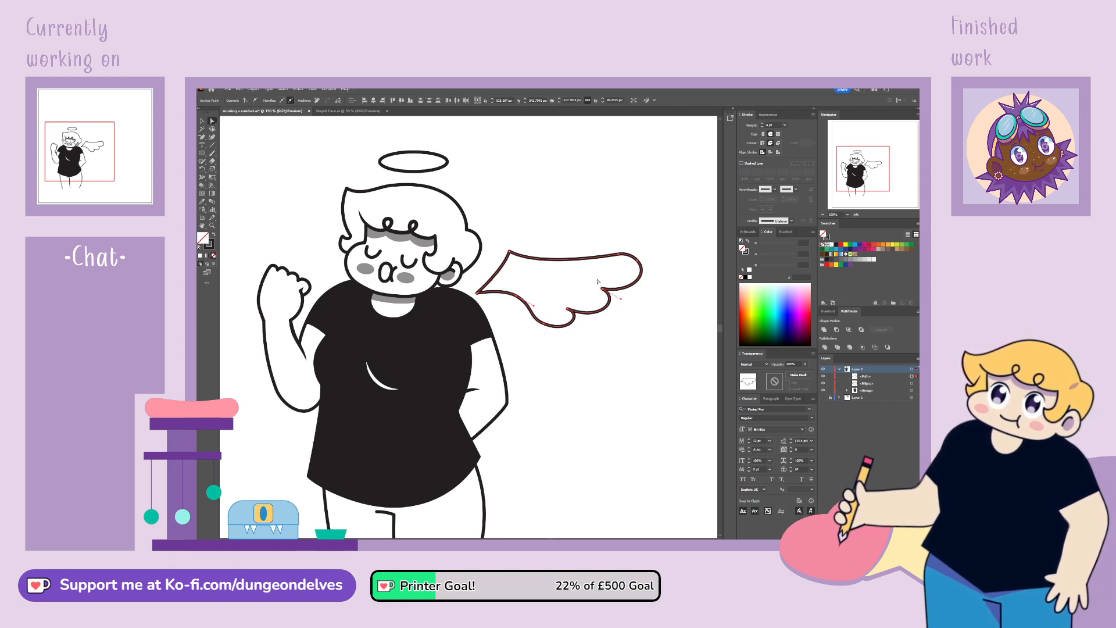
pyautogui.click(601, 286)
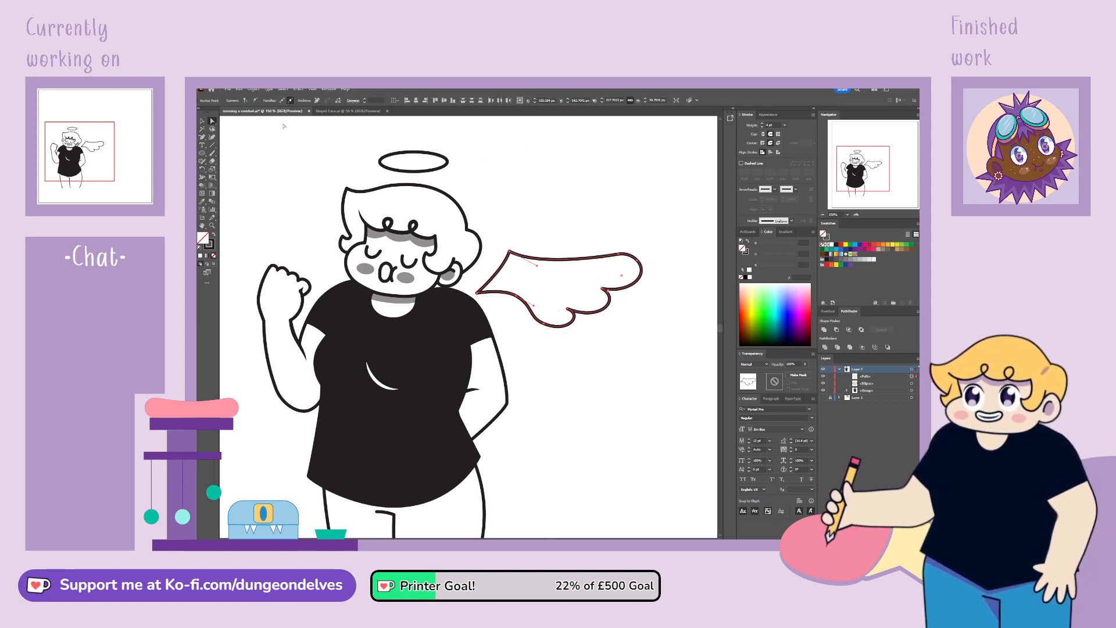
pyautogui.click(203, 169)
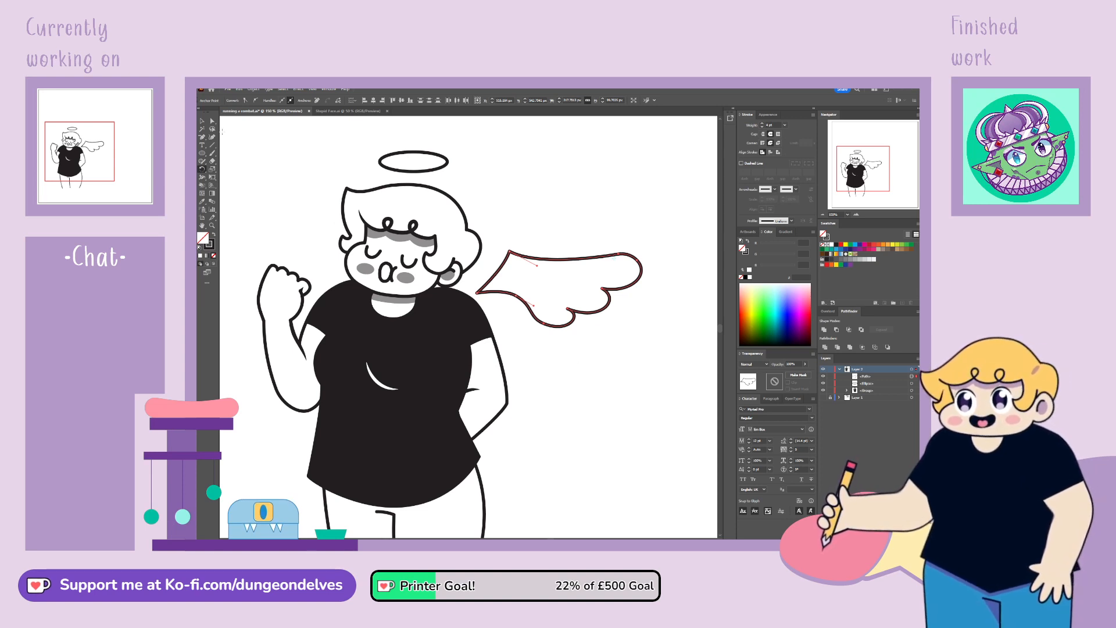
pyautogui.moveTo(563, 354); pyautogui.dragTo(570, 345)
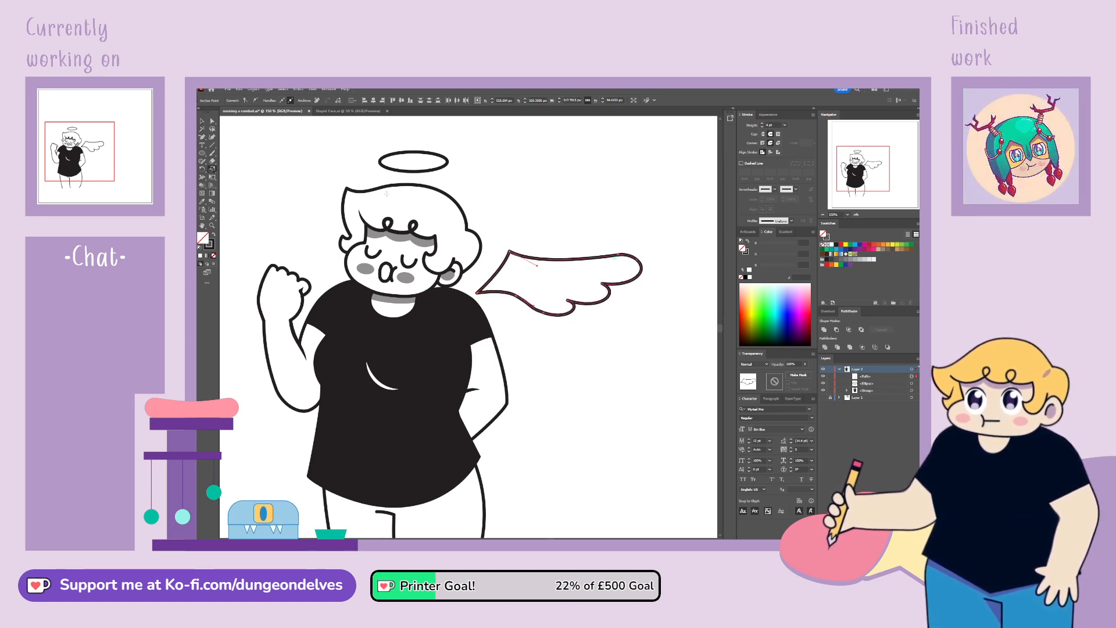
# Step: Adjust the wing tip's handle to slim the rounded end of the outermost feather
pyautogui.press('a')
pyautogui.click(642, 268)
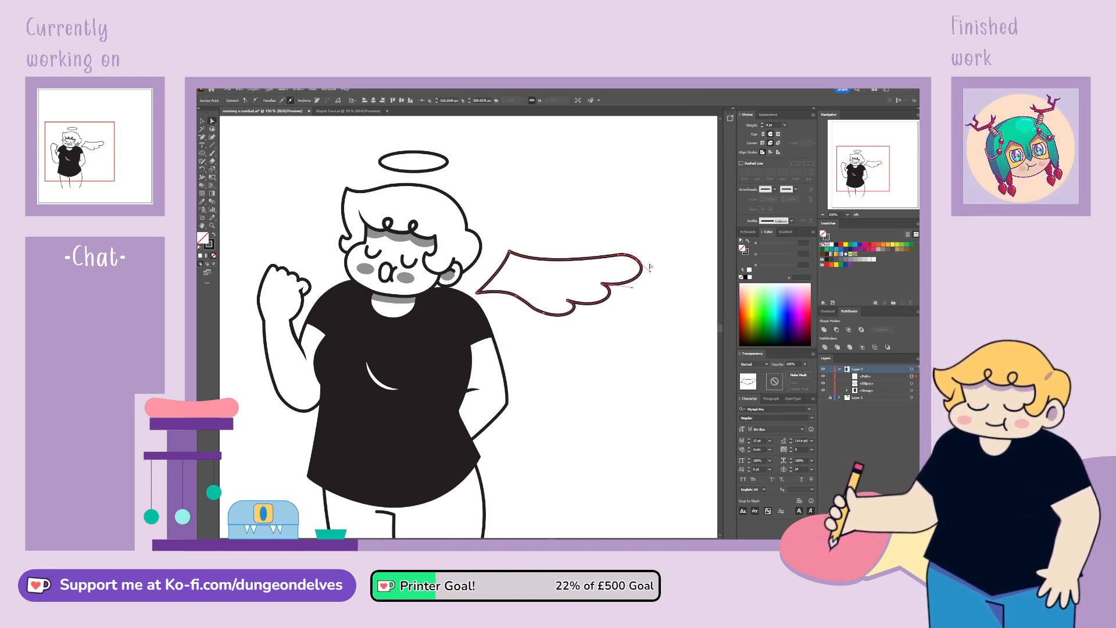
pyautogui.moveTo(650, 271); pyautogui.dragTo(648, 274)
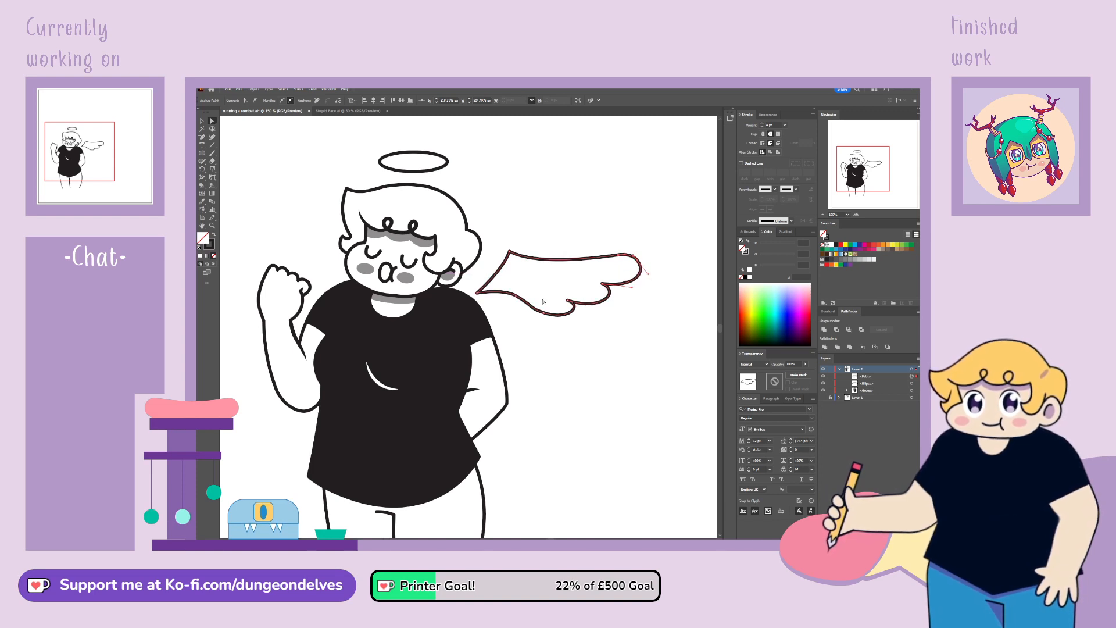
# Step: Refine the wing's lower curve leading into the innermost feather, undo the last handle adjustment, and clear the selection
pyautogui.click(545, 314)
pyautogui.moveTo(529, 307); pyautogui.dragTo(530, 310)
pyautogui.click(534, 307)
pyautogui.click(516, 295)
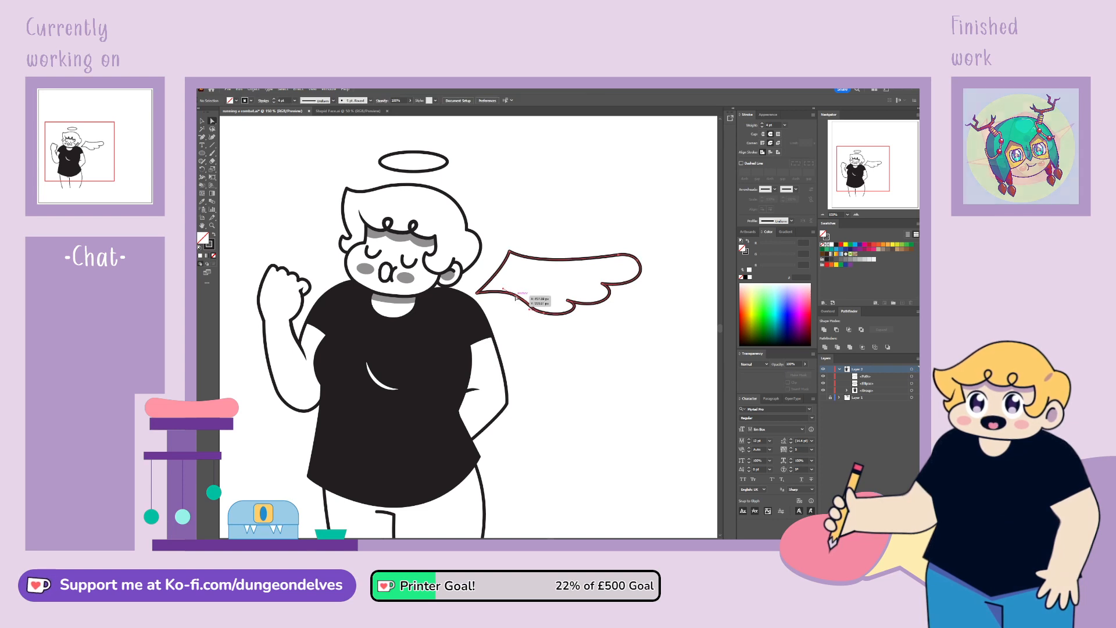
pyautogui.moveTo(534, 307); pyautogui.dragTo(536, 307)
pyautogui.hotkey('ctrl', 'z')
pyautogui.click(545, 314)
pyautogui.click(554, 336)
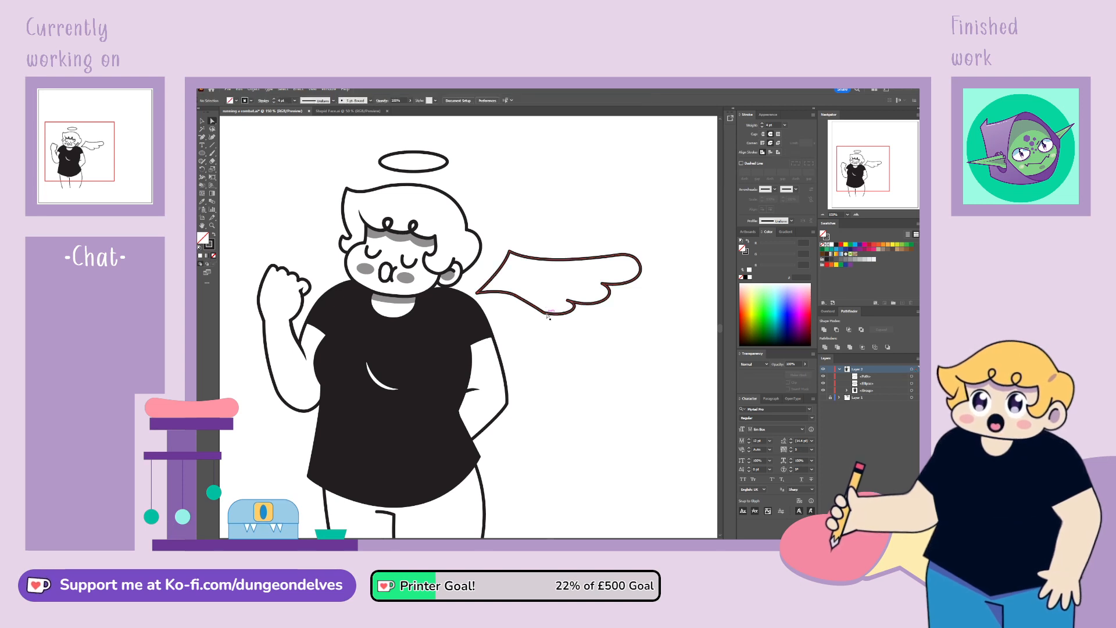
pyautogui.click(545, 313)
pyautogui.moveTo(563, 278); pyautogui.dragTo(578, 254)
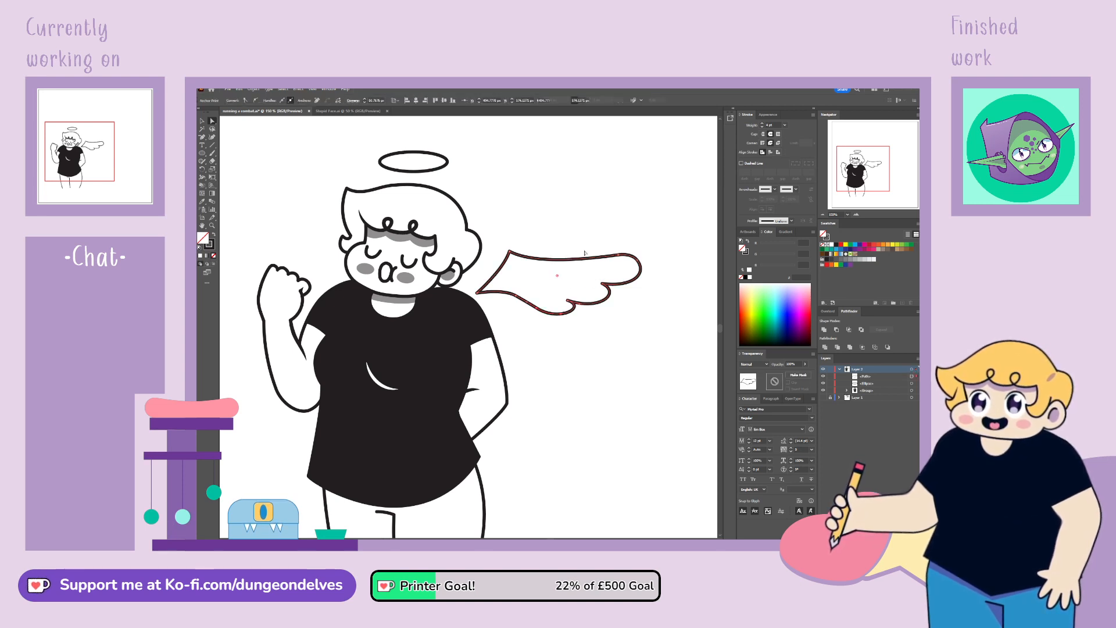
pyautogui.click(601, 505)
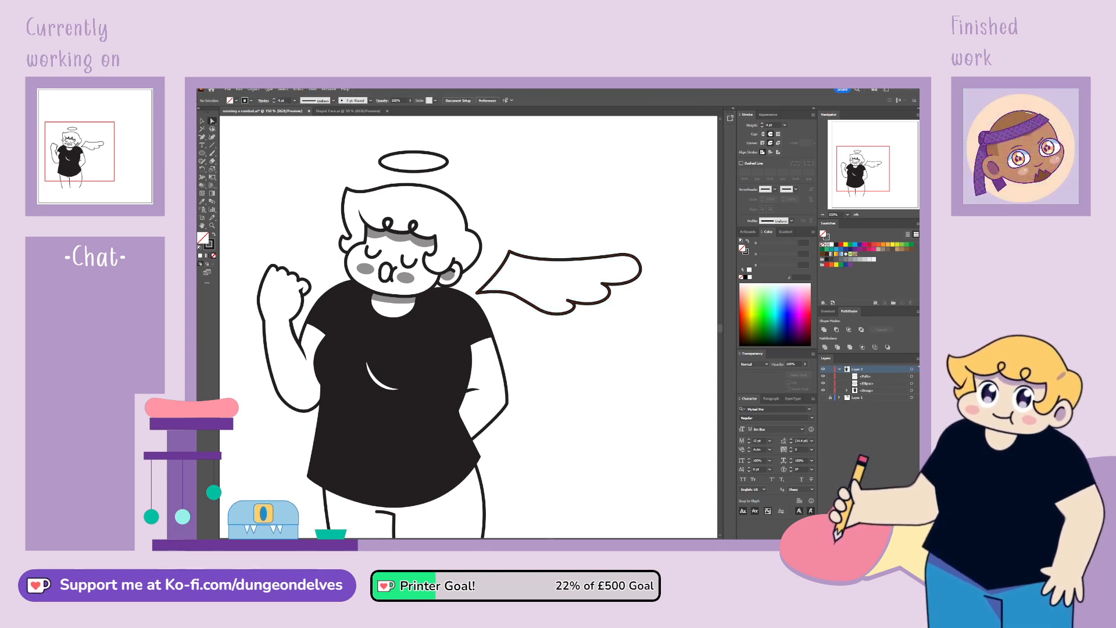
# Step: Move the notch between the innermost and middle feathers, and extend the innermost feather's end handle
pyautogui.click(564, 299)
pyautogui.moveTo(569, 298); pyautogui.dragTo(571, 300)
pyautogui.click(609, 318)
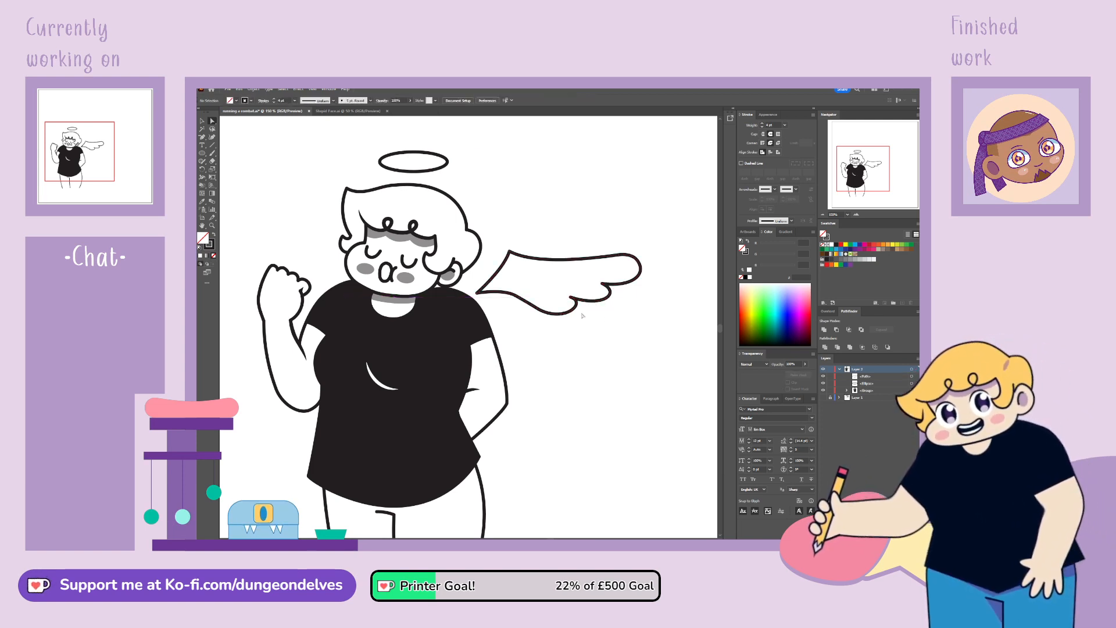
pyautogui.click(576, 304)
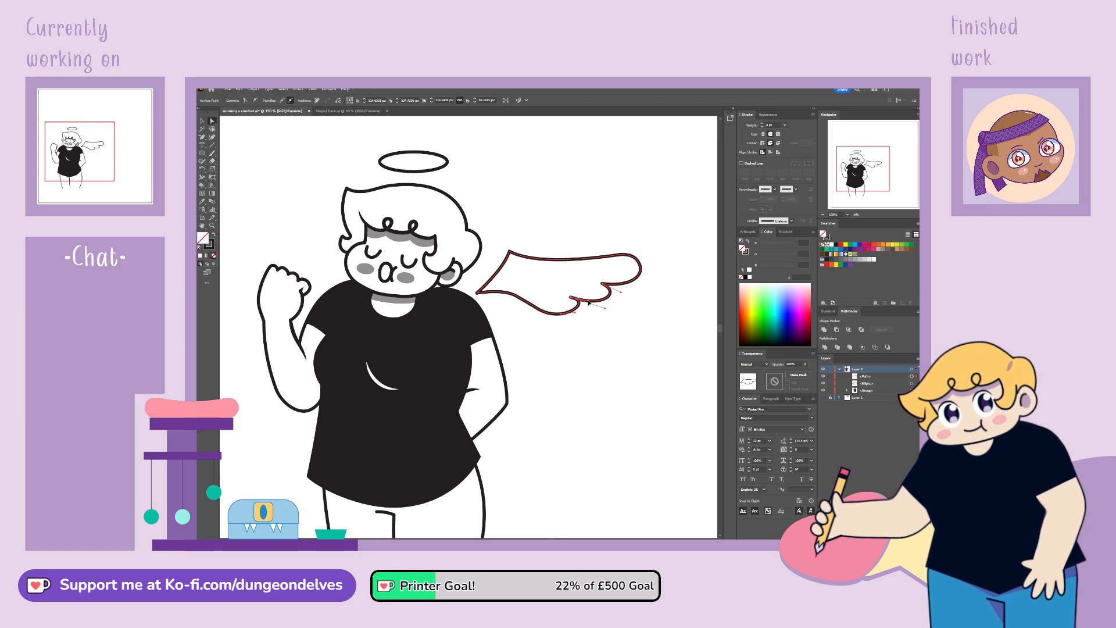
pyautogui.moveTo(574, 313); pyautogui.dragTo(578, 315)
pyautogui.click(583, 328)
# Step: Fine-tune the handles at the ends of the innermost and middle feathers for smoother rounded curves
pyautogui.click(572, 316)
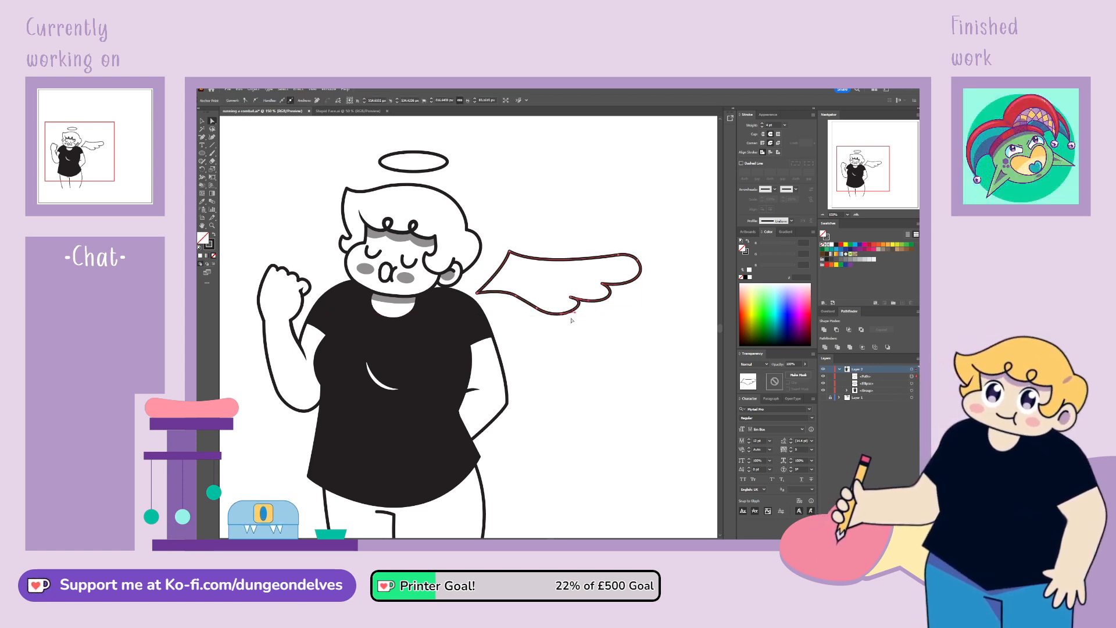
pyautogui.click(578, 320)
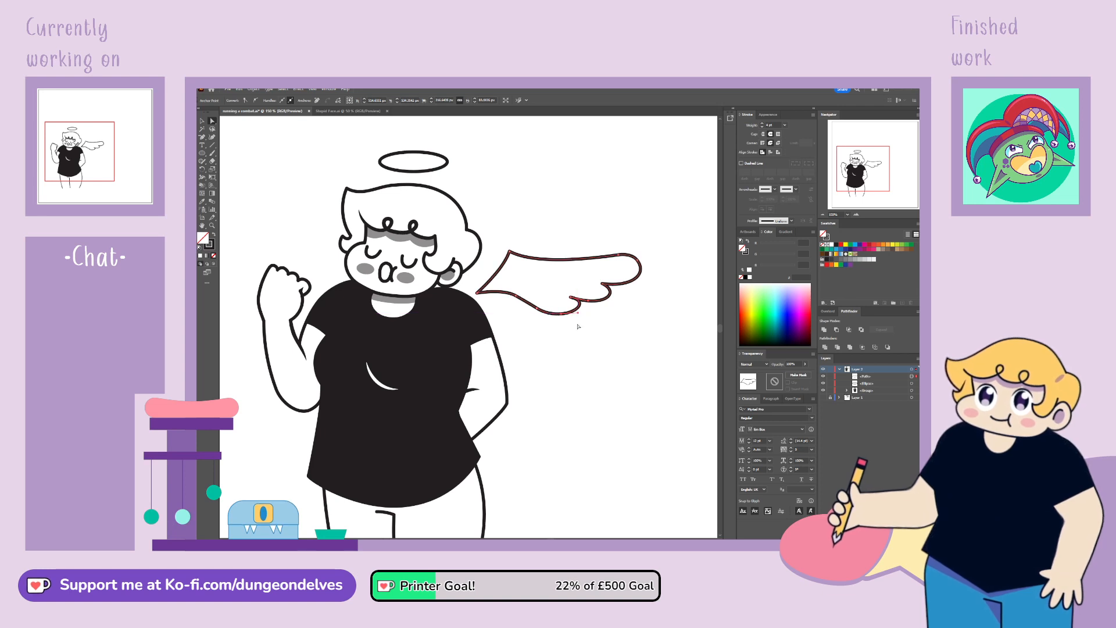
pyautogui.click(620, 283)
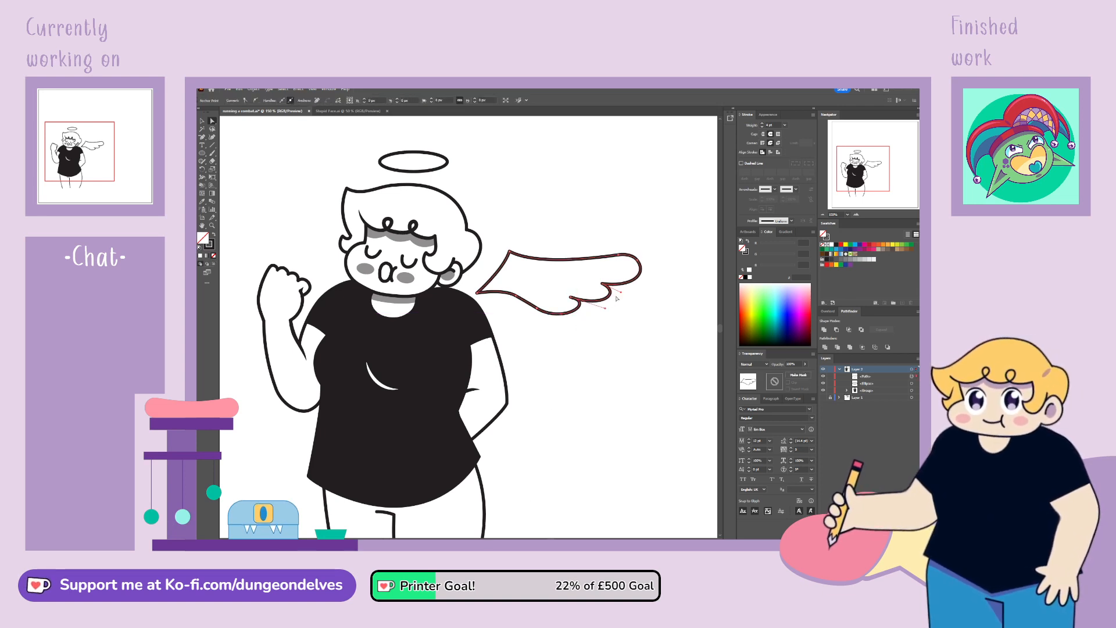
pyautogui.moveTo(622, 286); pyautogui.dragTo(623, 286)
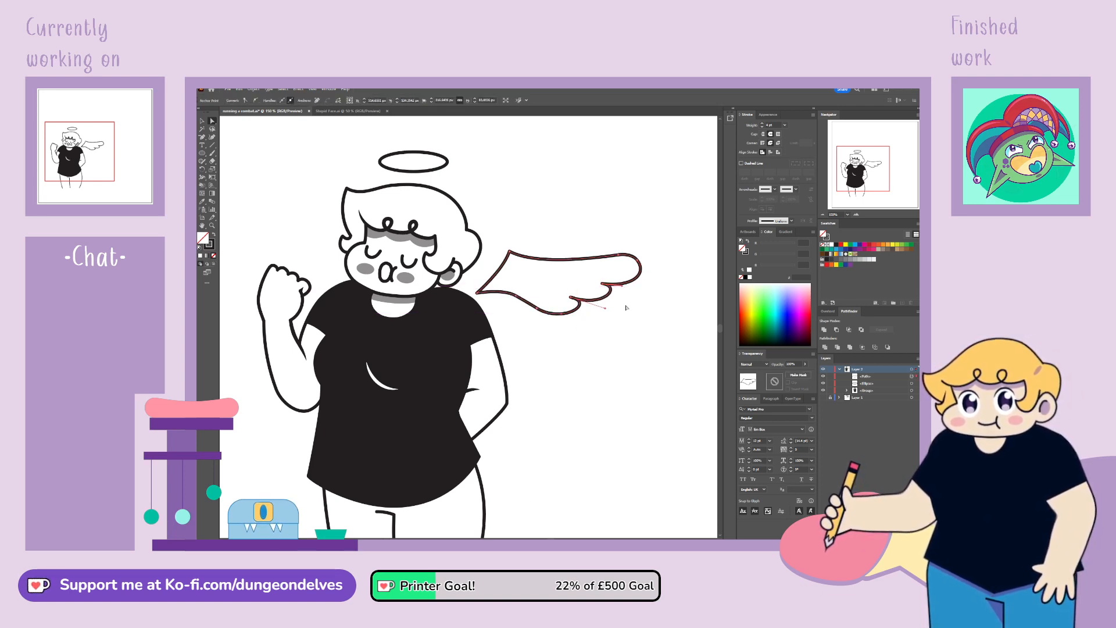
pyautogui.moveTo(563, 317); pyautogui.dragTo(579, 313)
pyautogui.click(586, 319)
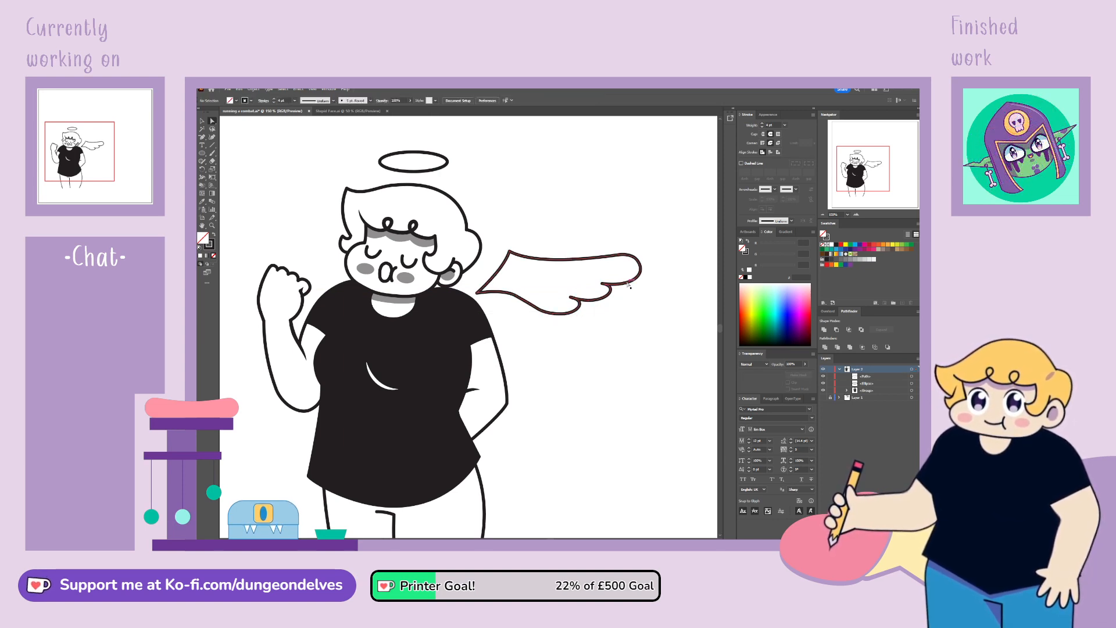
# Step: Adjust the outermost feather's underside and pull its tip inward to make it shorter, then clear the selection
pyautogui.click(623, 286)
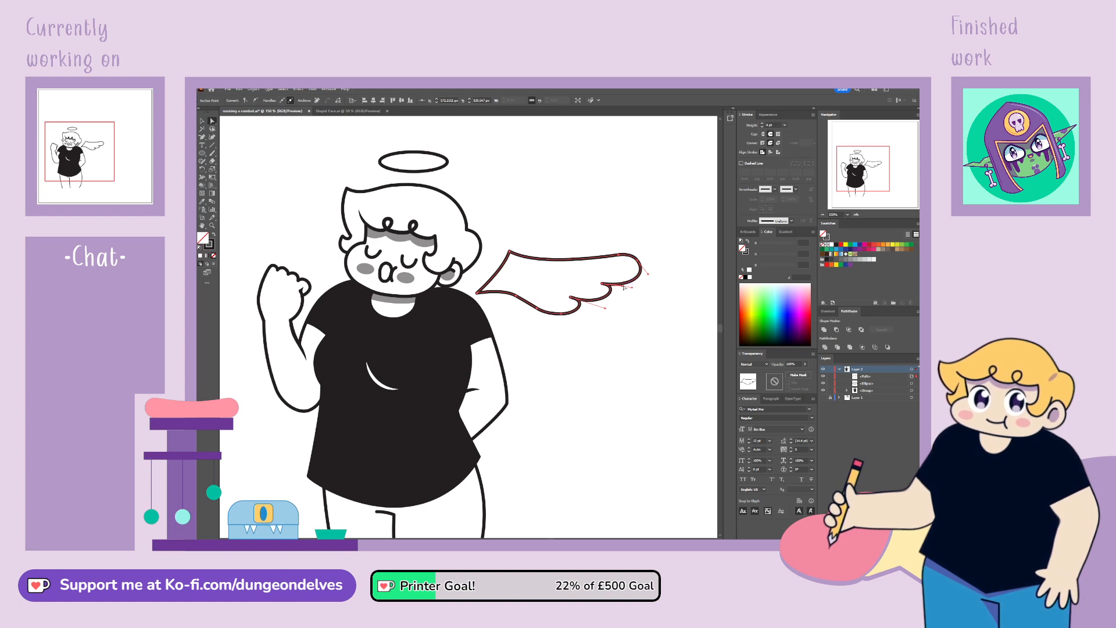
pyautogui.moveTo(624, 285); pyautogui.dragTo(595, 287)
pyautogui.click(622, 286)
pyautogui.click(614, 283)
pyautogui.click(666, 282)
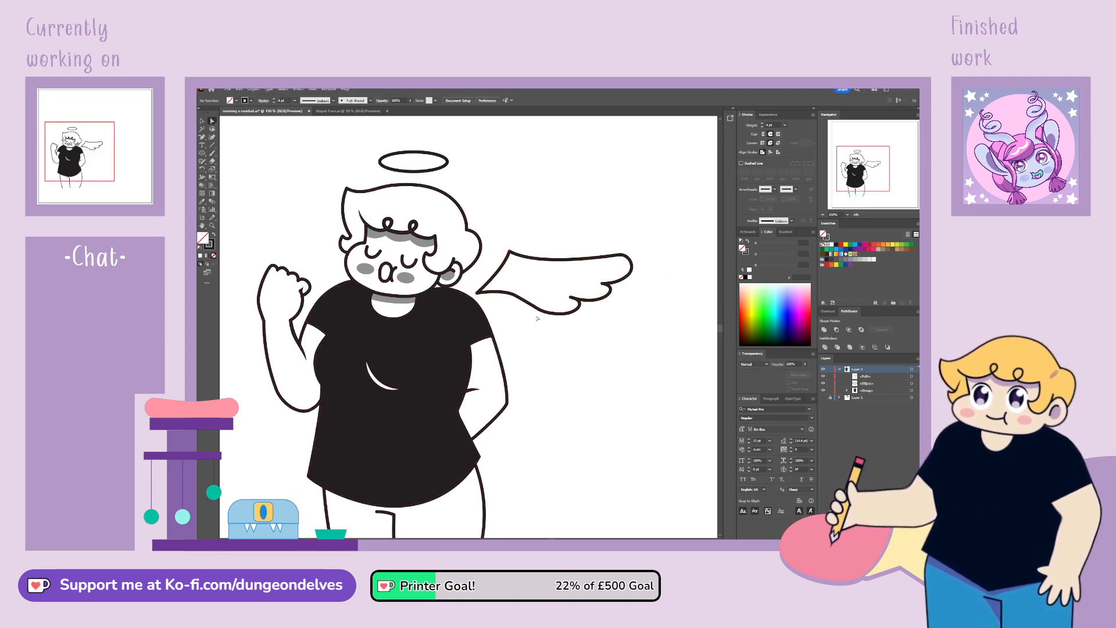
# Step: Turn the corner on the wing's upper edge into one smooth arch, and shift the whole wing closer to the shoulder
pyautogui.click(577, 312)
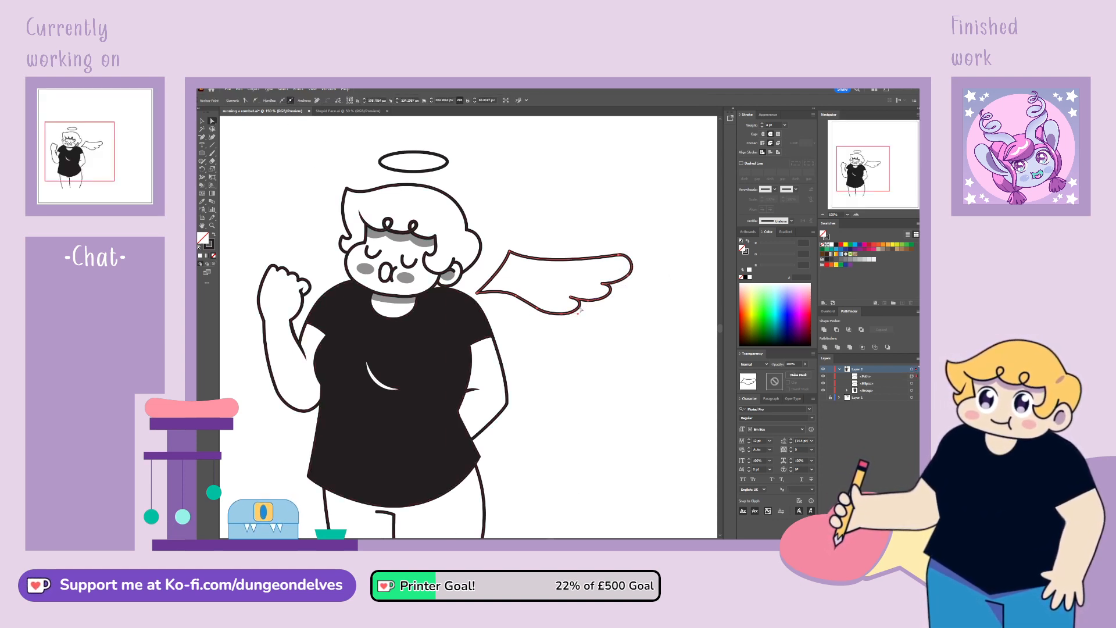
pyautogui.click(555, 356)
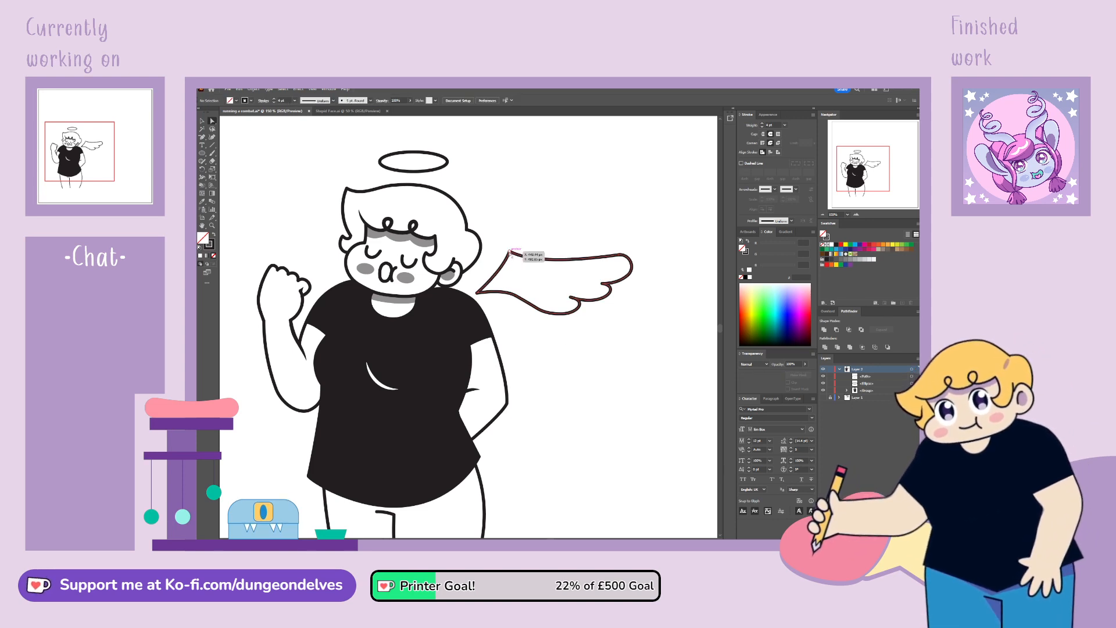
pyautogui.click(512, 258)
pyautogui.moveTo(512, 258); pyautogui.dragTo(560, 410)
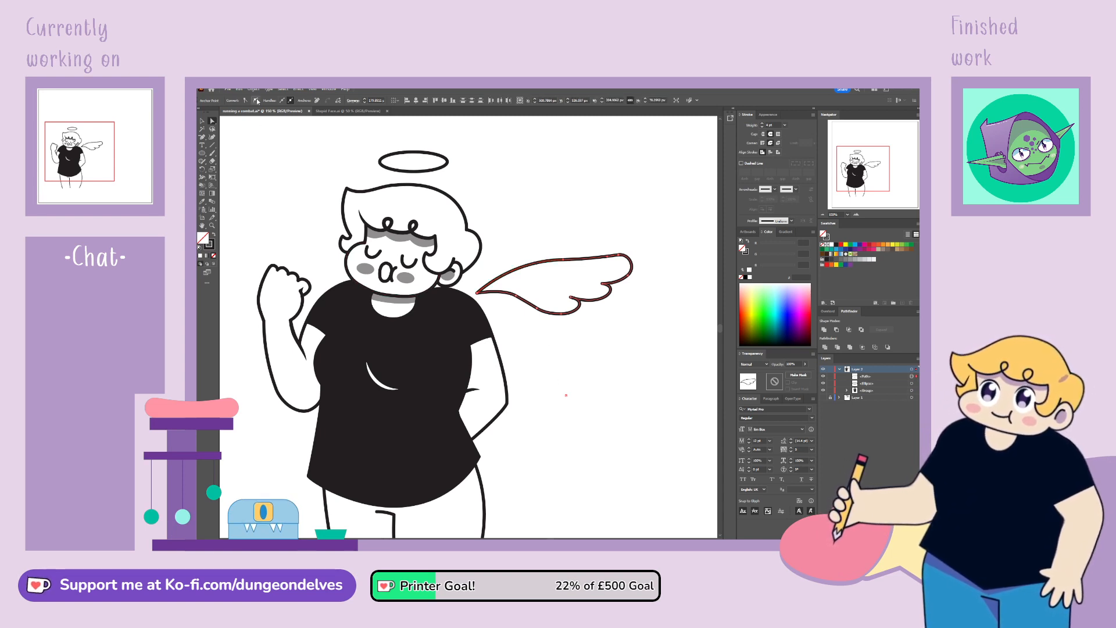
pyautogui.click(600, 431)
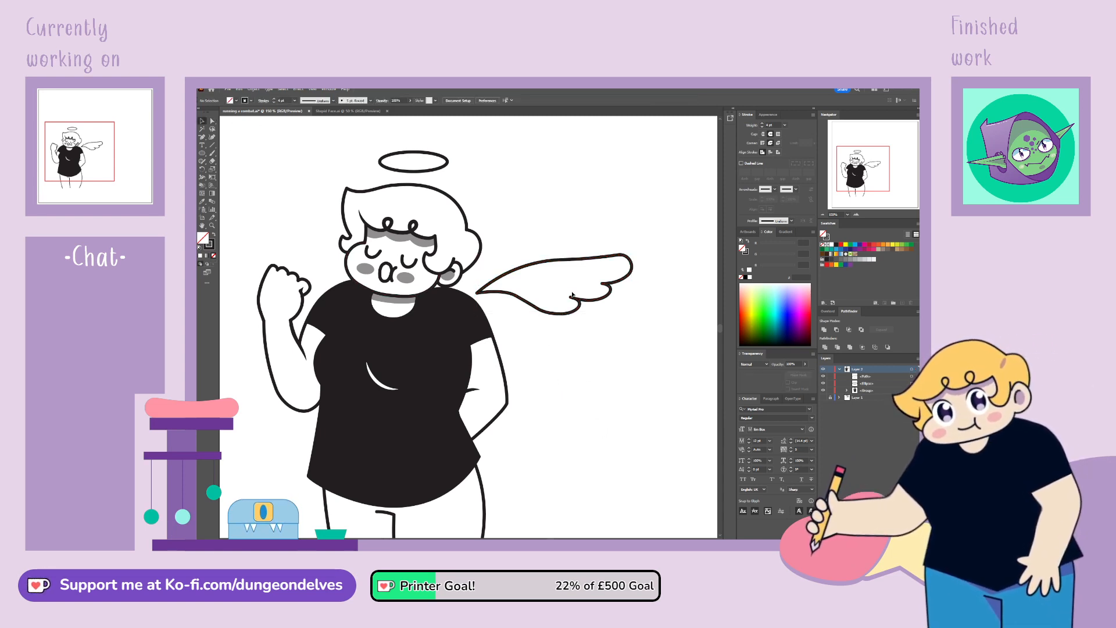
pyautogui.click(576, 311)
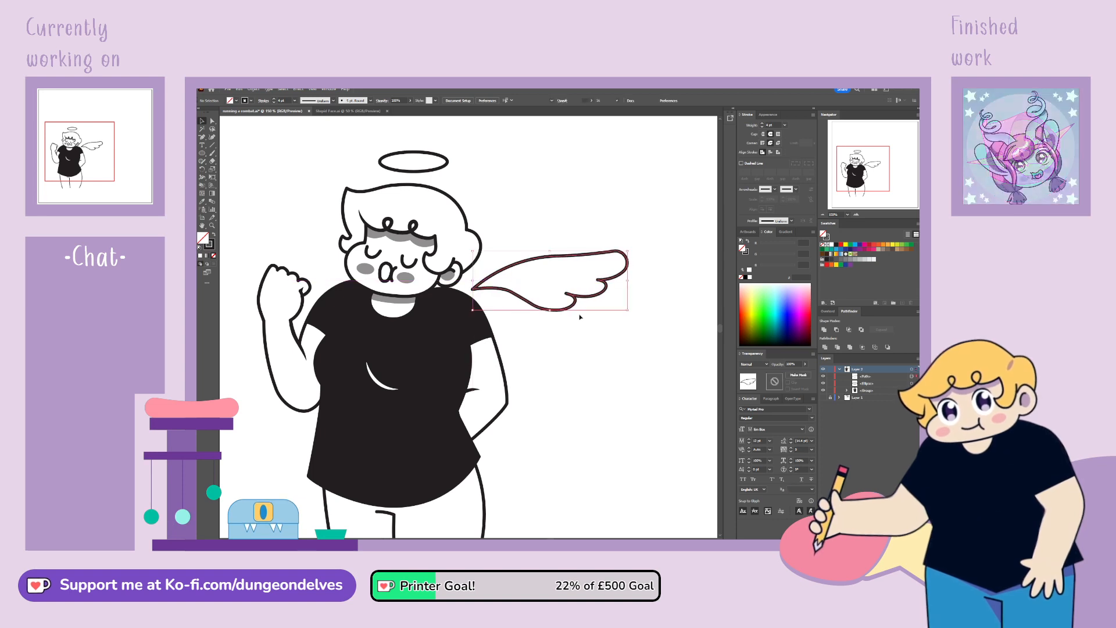
pyautogui.click(580, 317)
pyautogui.click(212, 153)
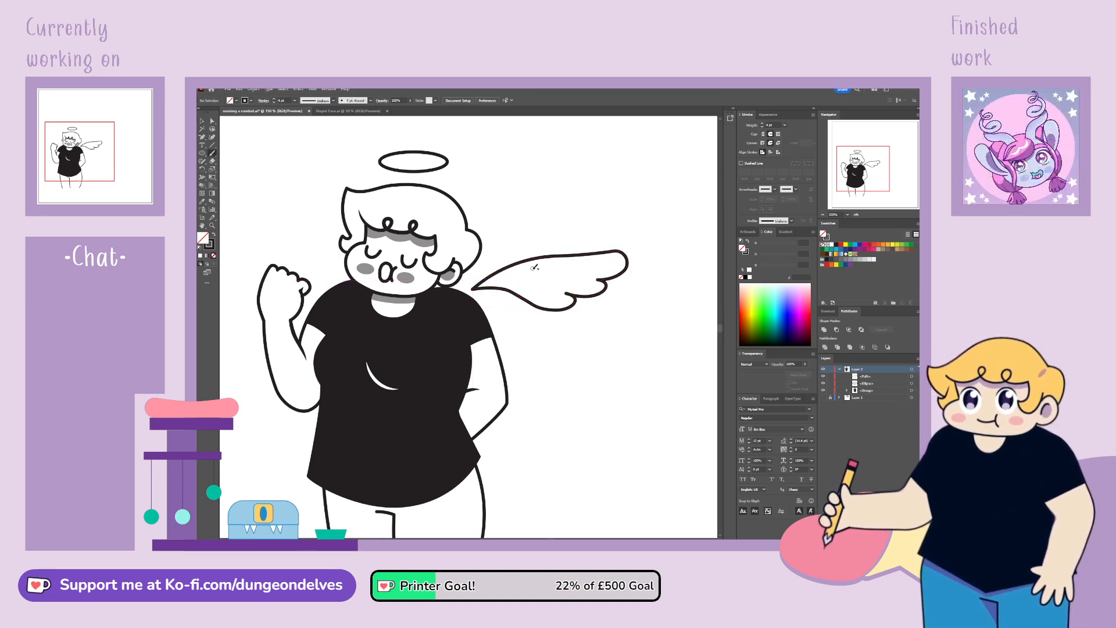
pyautogui.hotkey('ctrl', 'z')
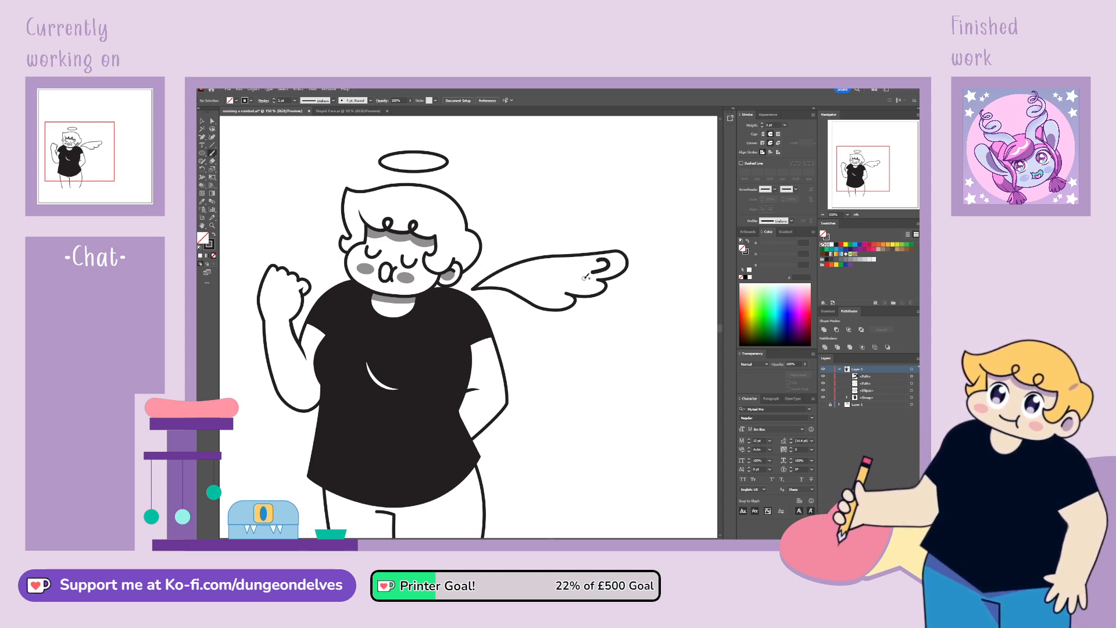
pyautogui.hotkey('ctrl', 'z')
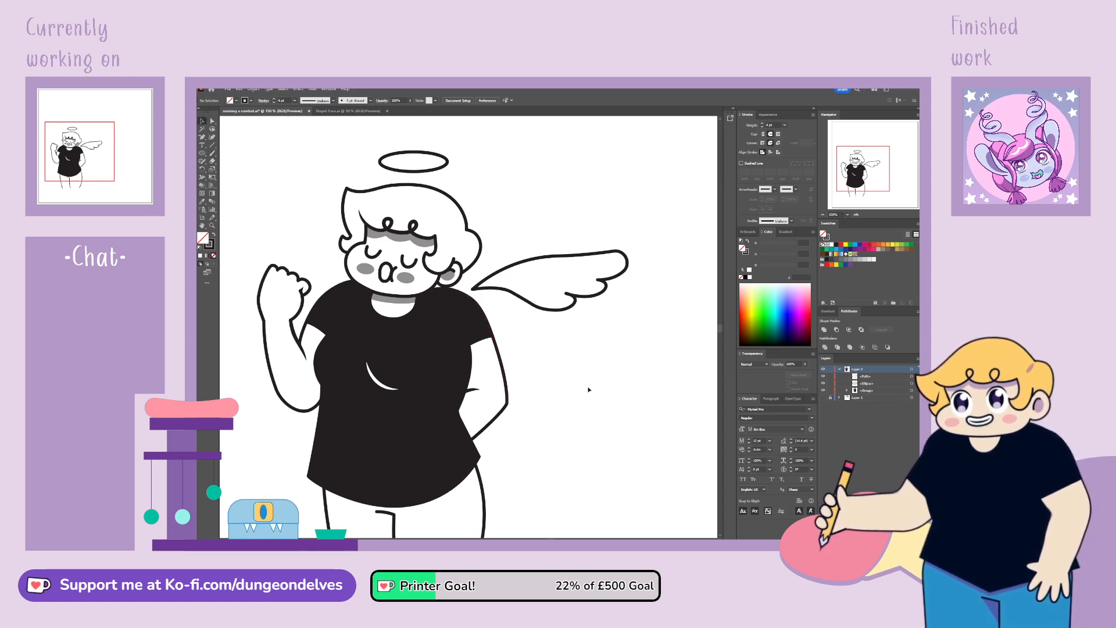
# Step: Move the whole wing slightly further inward towards the figure's shoulder and keep it selected
pyautogui.hotkey('ctrl', '-')
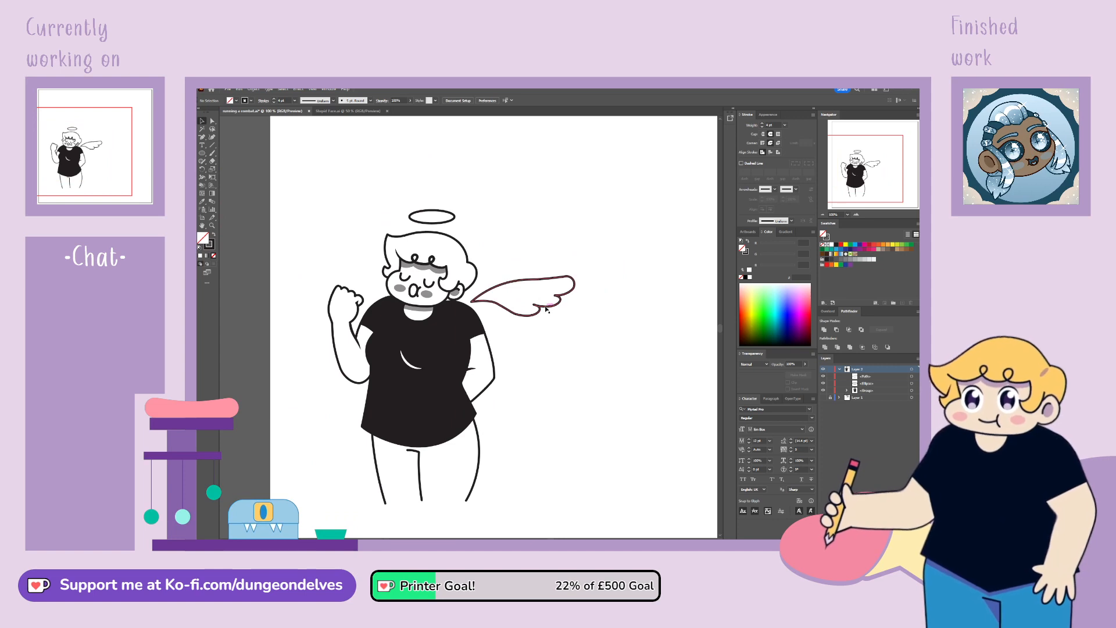
pyautogui.moveTo(547, 309); pyautogui.dragTo(542, 307)
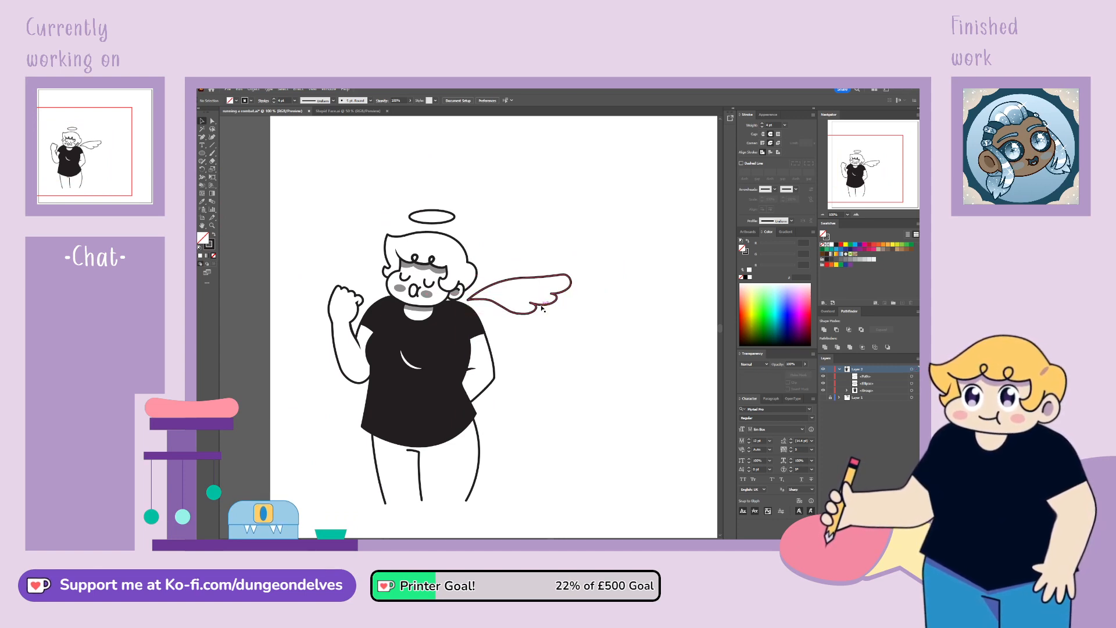
pyautogui.click(542, 308)
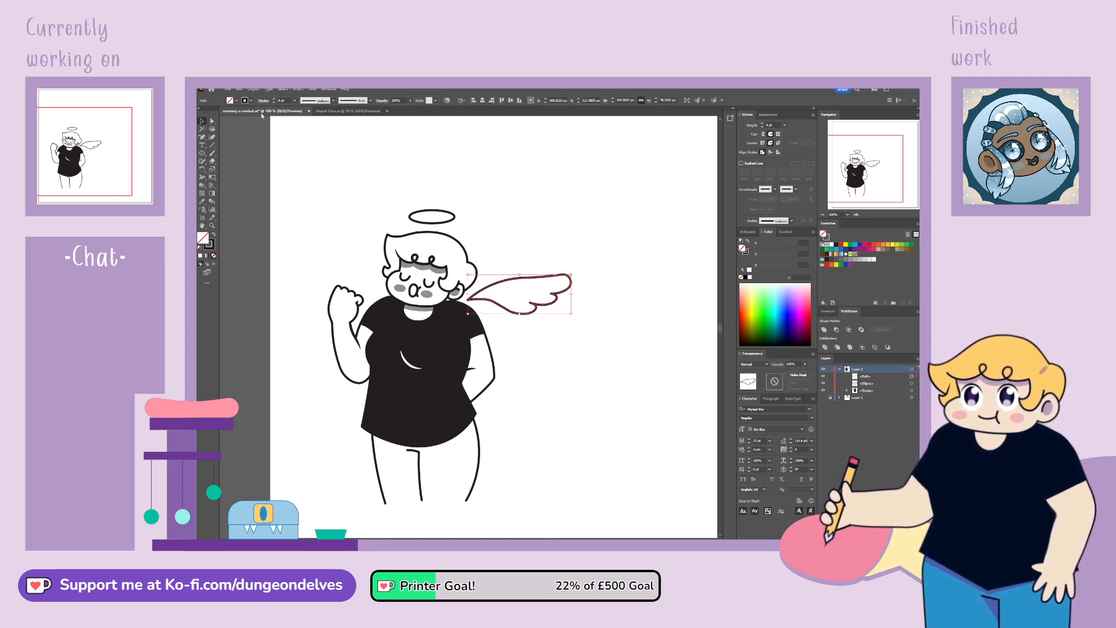
# Step: Create a horizontally mirrored copy of the wing and place it at the opposite shoulder, behind the raised fist
pyautogui.click(382, 125)
pyautogui.hotkey('ctrl', 'f')
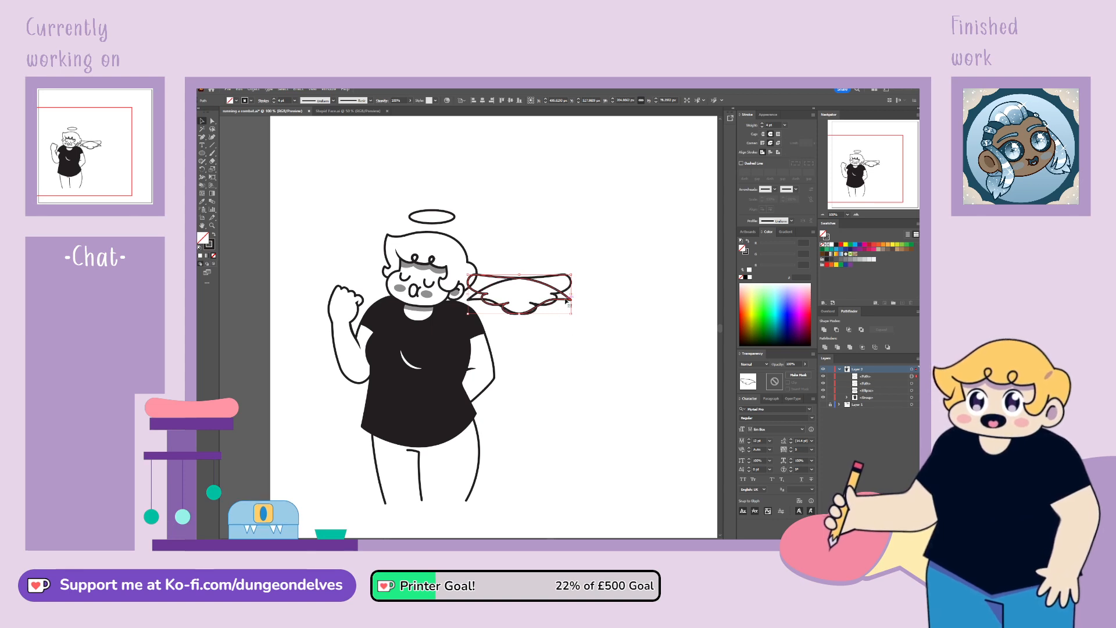
pyautogui.moveTo(567, 301); pyautogui.dragTo(376, 301)
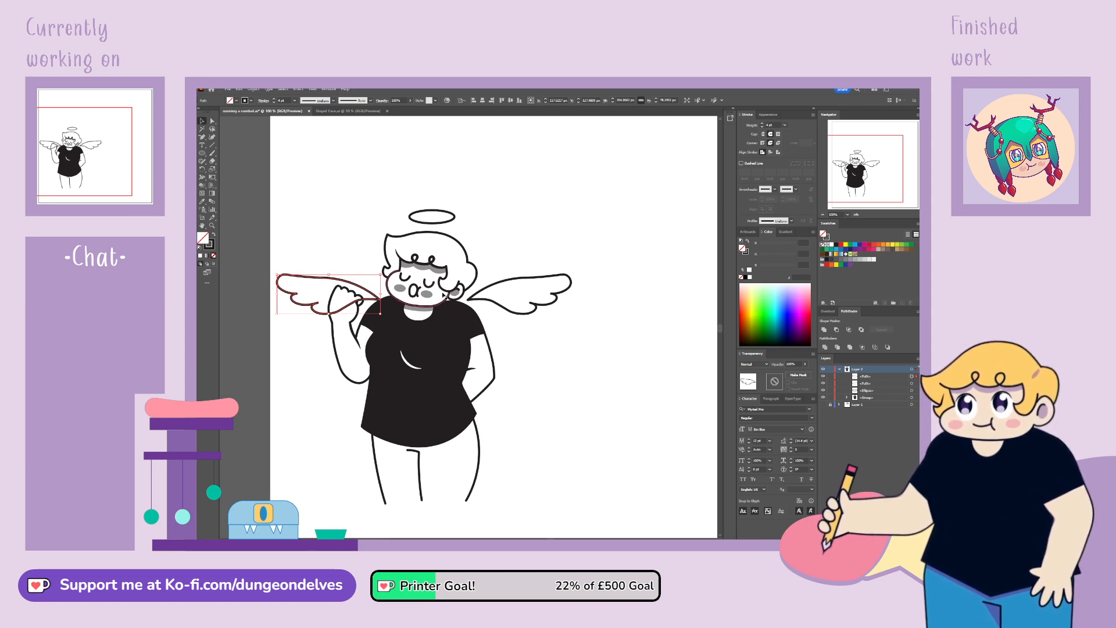
# Step: Select both wings together, raise them slightly at the shoulders, and clear the selection
pyautogui.moveTo(372, 294); pyautogui.dragTo(375, 287)
pyautogui.hotkey('ctrl', 'z')
pyautogui.keyDown('shift'); pyautogui.click(483, 290); pyautogui.keyUp('shift')
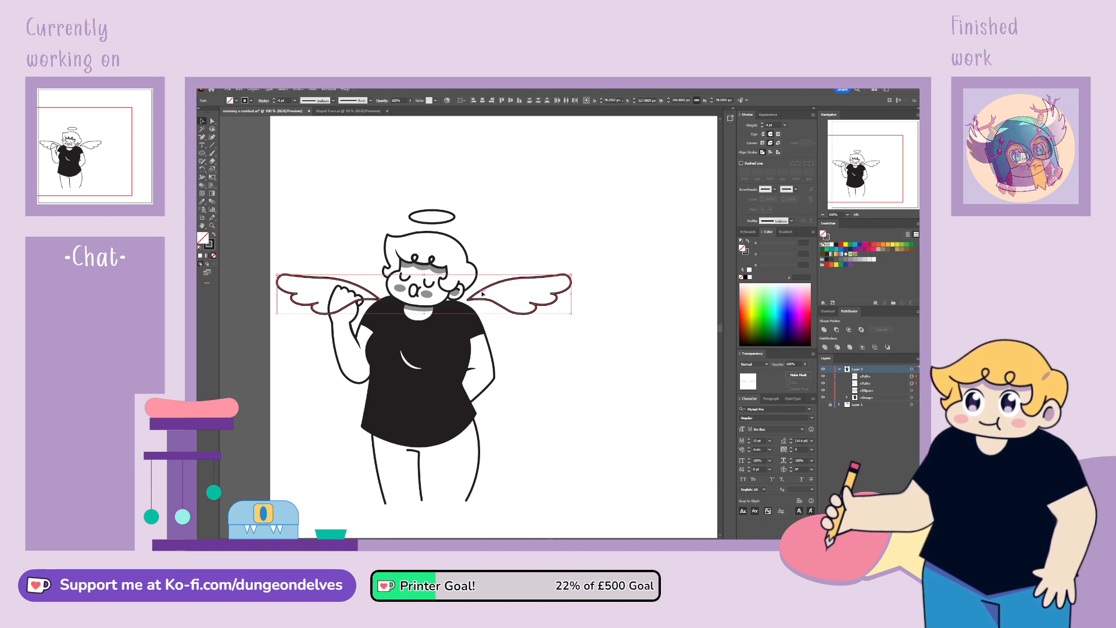
pyautogui.moveTo(483, 291); pyautogui.dragTo(482, 289)
pyautogui.click(499, 323)
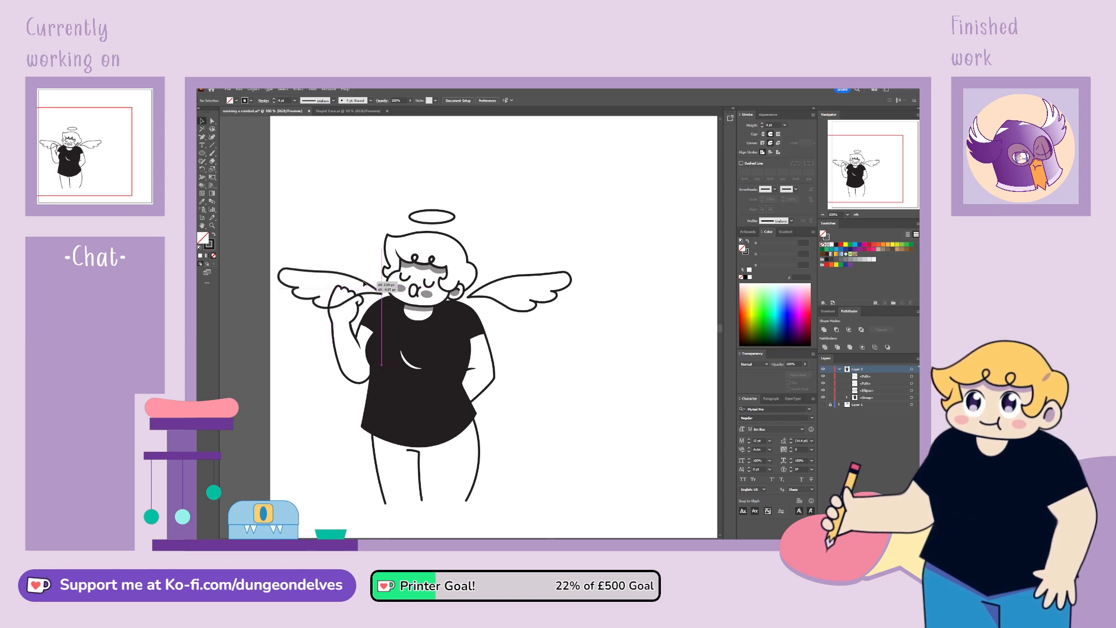
# Step: Rotate the wing behind the raised fist steeply upward around its shoulder end so it clears the fist
pyautogui.click(362, 287)
pyautogui.click(202, 169)
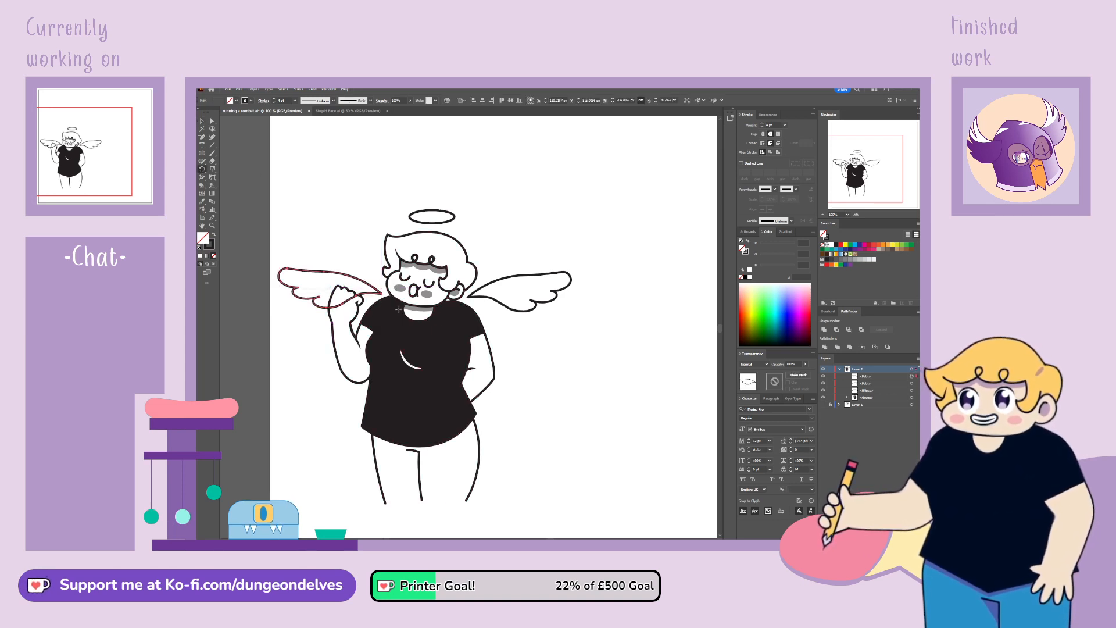
pyautogui.moveTo(303, 224); pyautogui.dragTo(353, 202)
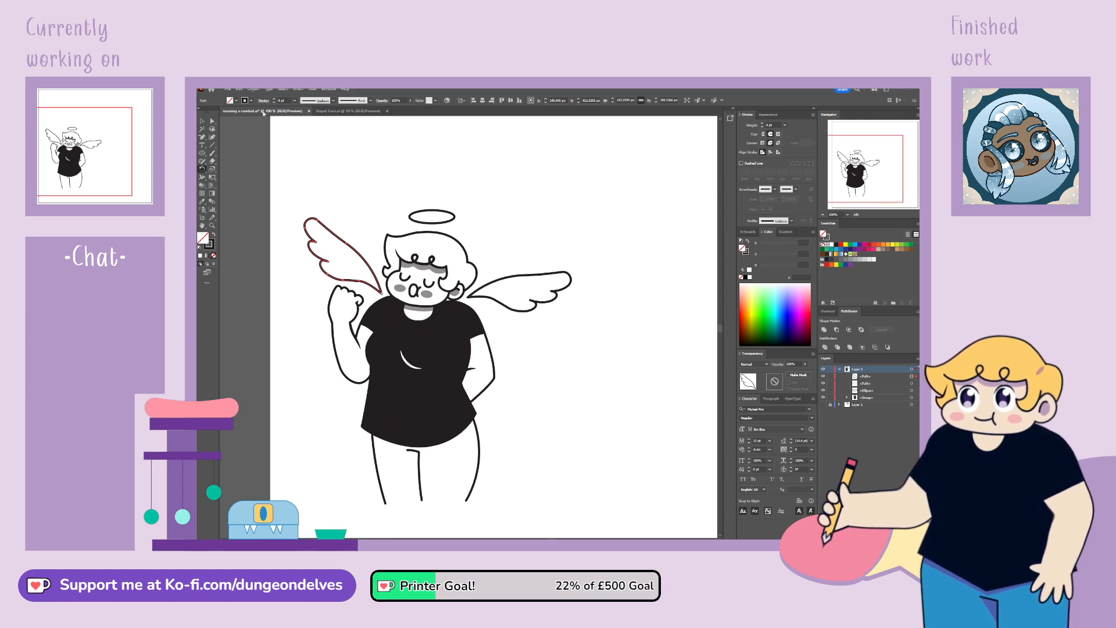
pyautogui.click(212, 120)
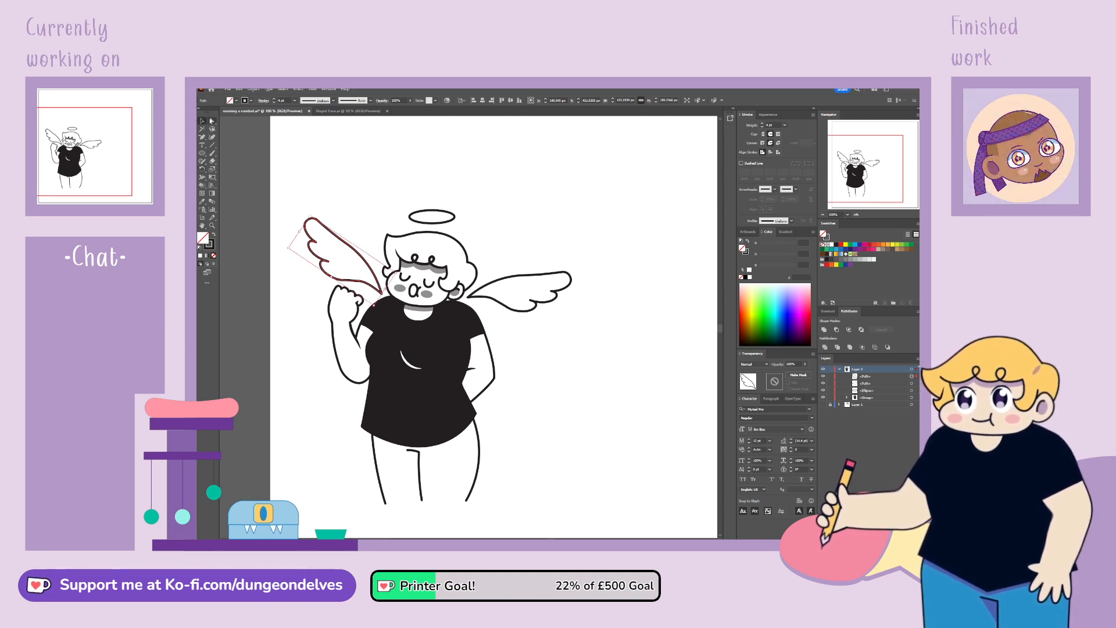
# Step: Create a horizontally mirrored copy of the upturned wing and place it at the opposite shoulder
pyautogui.click(358, 127)
pyautogui.click(510, 330)
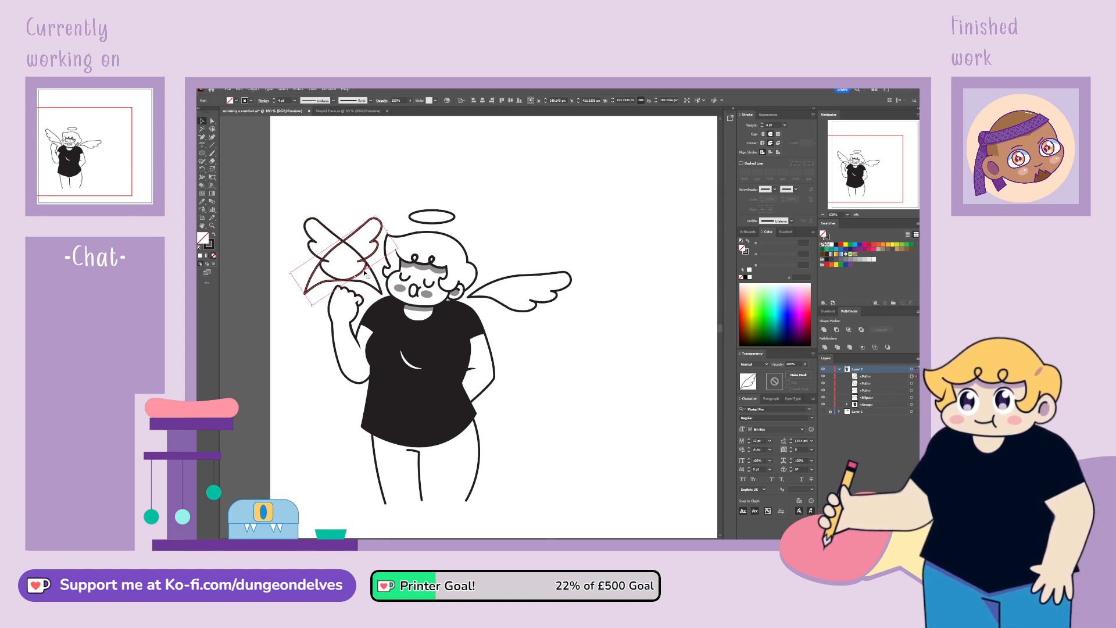
pyautogui.moveTo(365, 271); pyautogui.dragTo(528, 282)
pyautogui.click(555, 320)
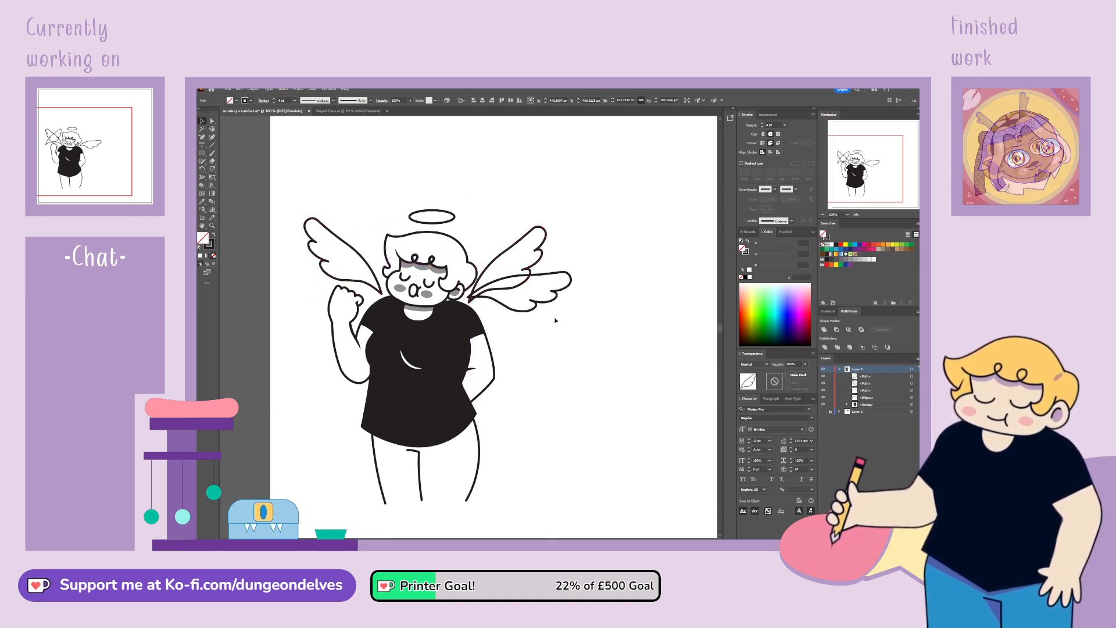
# Step: Delete the old, flatter wing beside the new copy and nudge the new wing into place at the shoulder
pyautogui.click(555, 321)
pyautogui.click(538, 310)
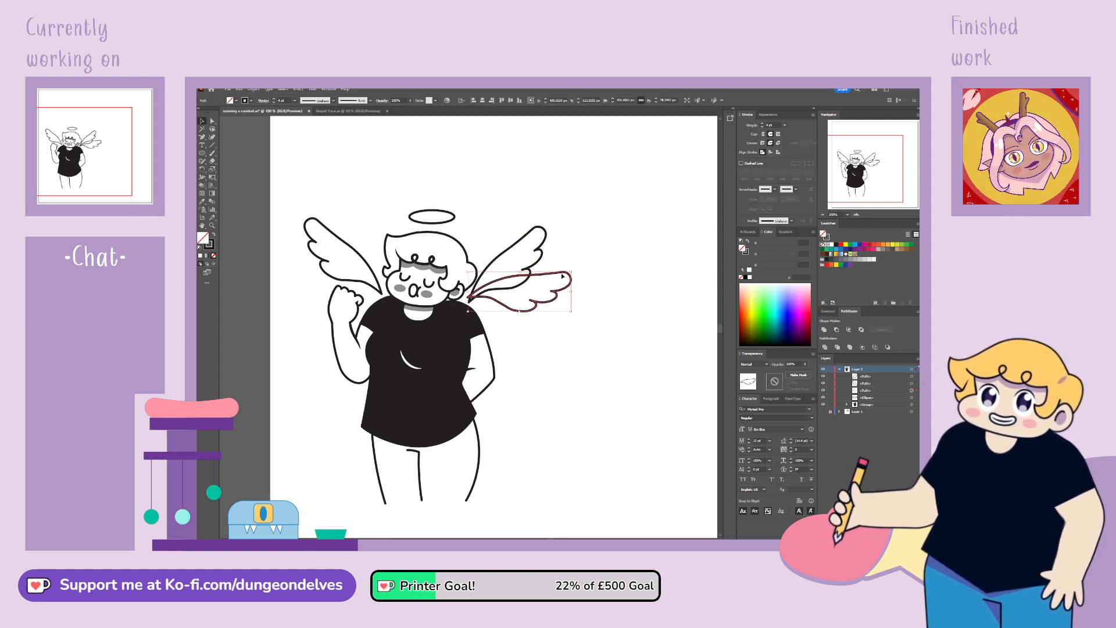
pyautogui.press('Delete')
pyautogui.moveTo(489, 285); pyautogui.dragTo(495, 288)
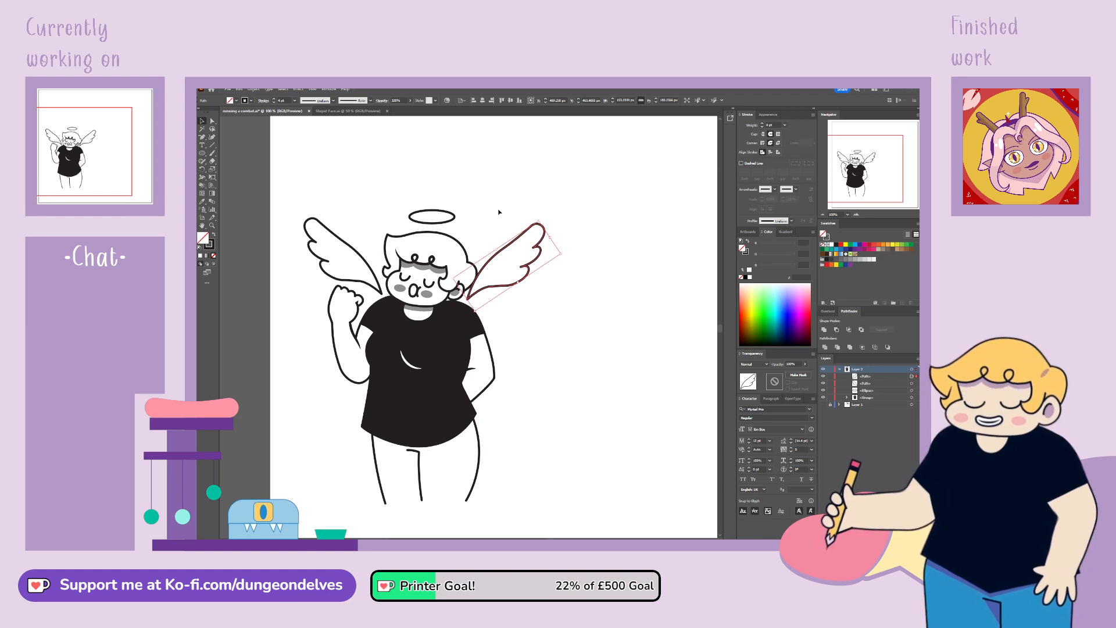
# Step: Rotate the new wing moderately downward around its shoulder end, then clear the selection
pyautogui.click(202, 169)
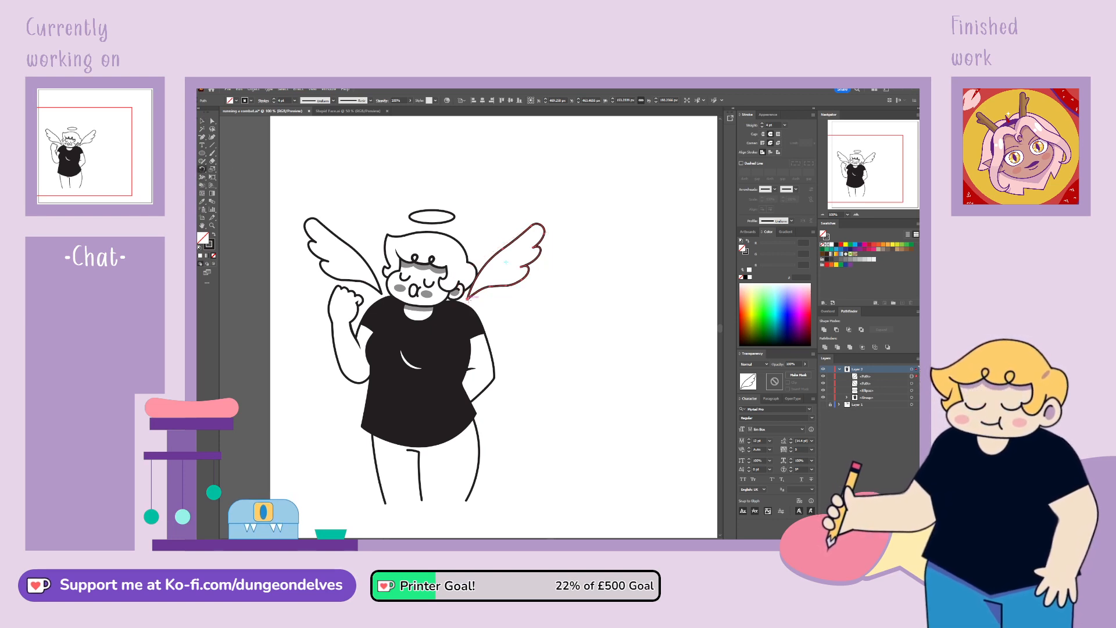
pyautogui.click(469, 299)
pyautogui.moveTo(580, 287); pyautogui.dragTo(589, 328)
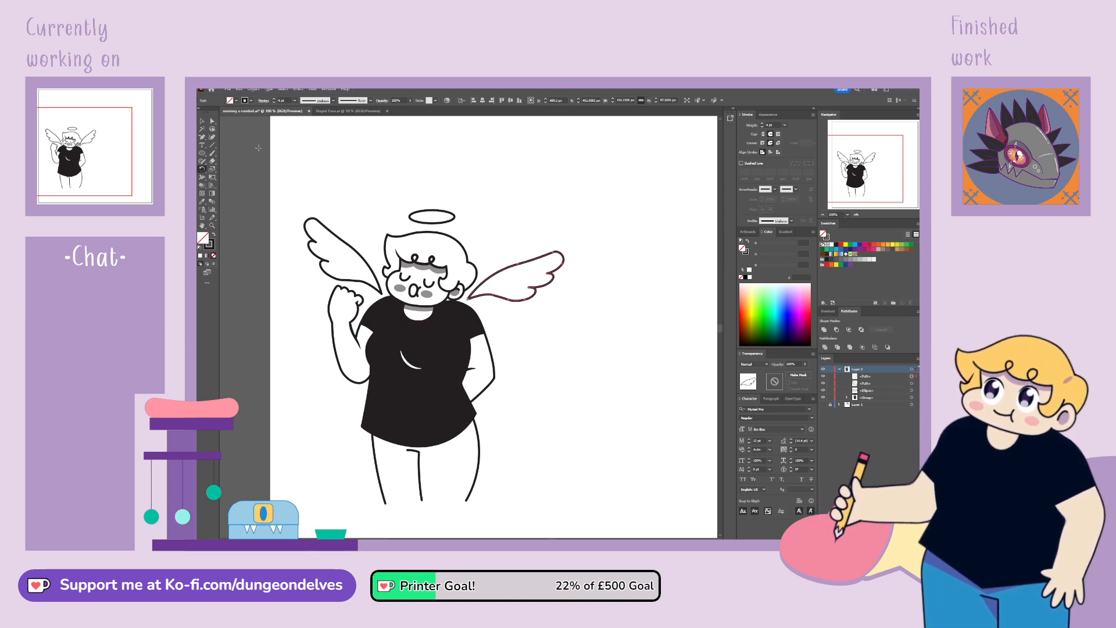
pyautogui.click(202, 121)
pyautogui.click(516, 316)
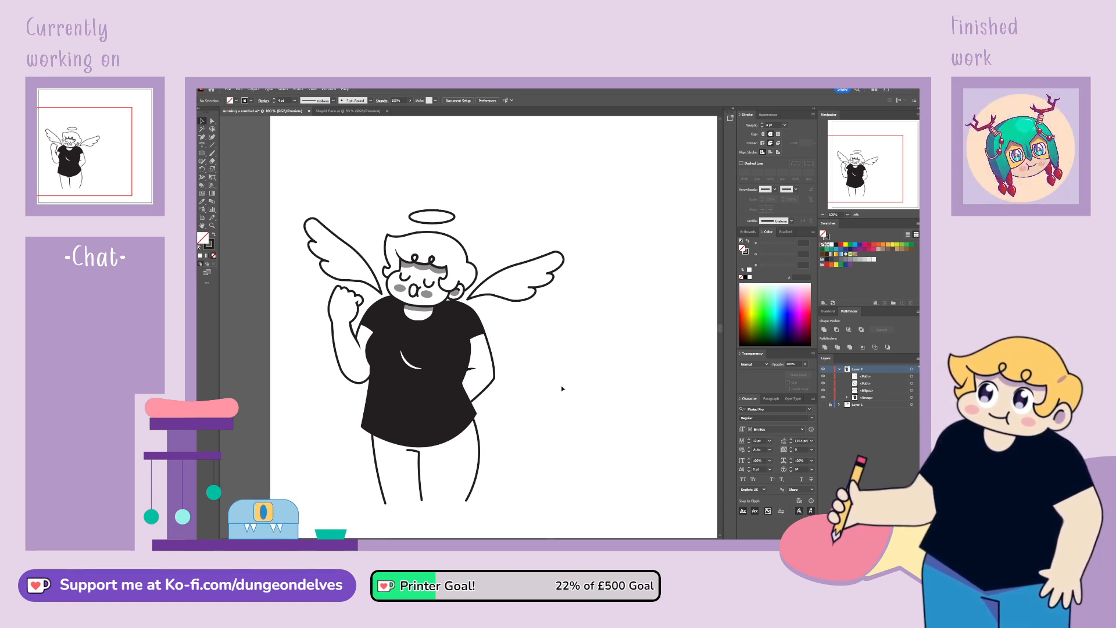
# Step: Show the rough comic sketch layer behind the inked figure, with the whole page in view
pyautogui.hotkey('ctrl', '-')
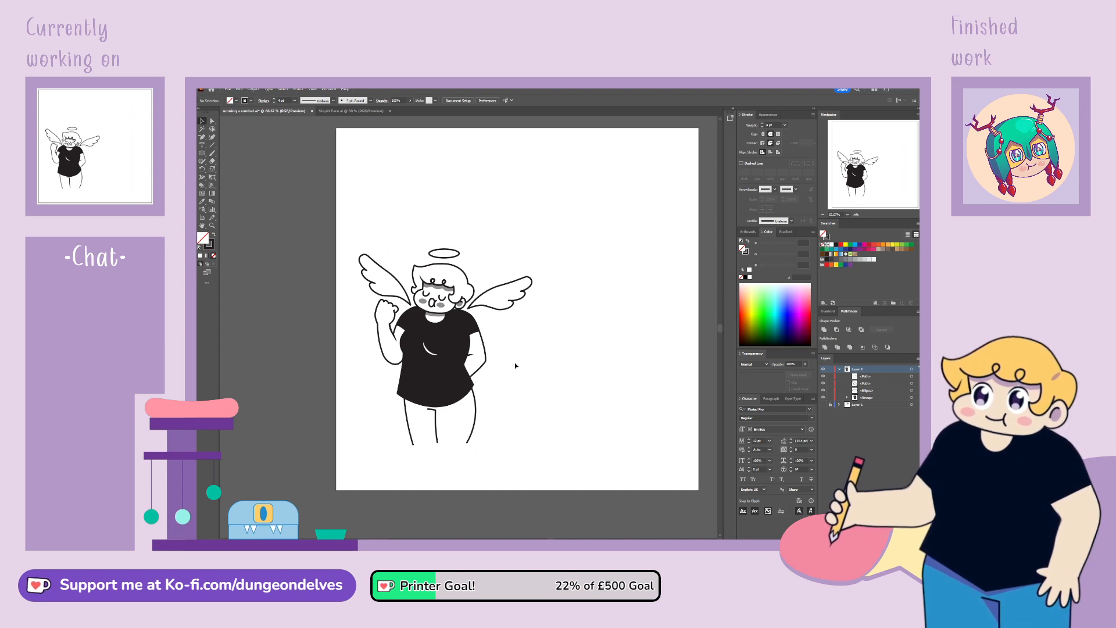
pyautogui.moveTo(547, 372); pyautogui.dragTo(546, 373)
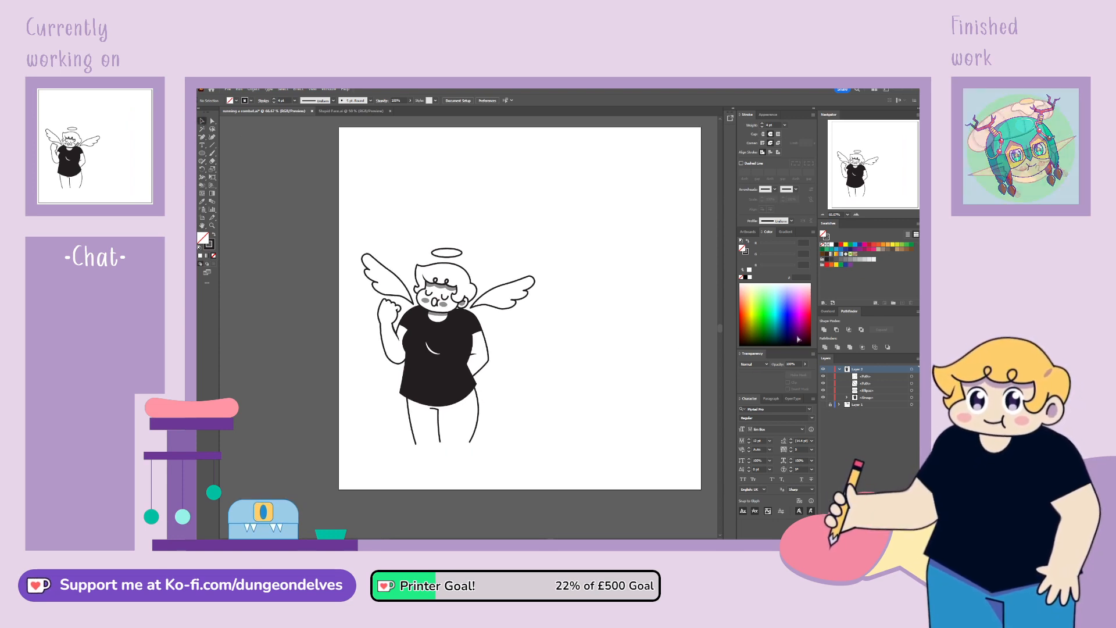
pyautogui.click(823, 404)
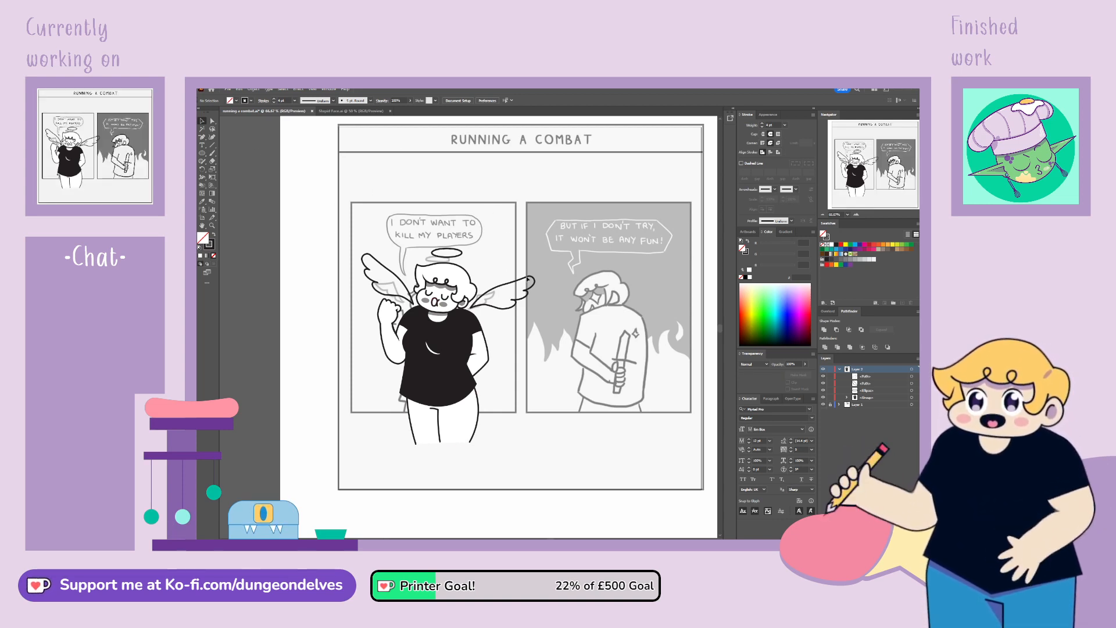
# Step: Hide the sketch layer, scale both angel wings down slightly in place, and nudge the wing beside the raised fist closer to the head
pyautogui.click(824, 405)
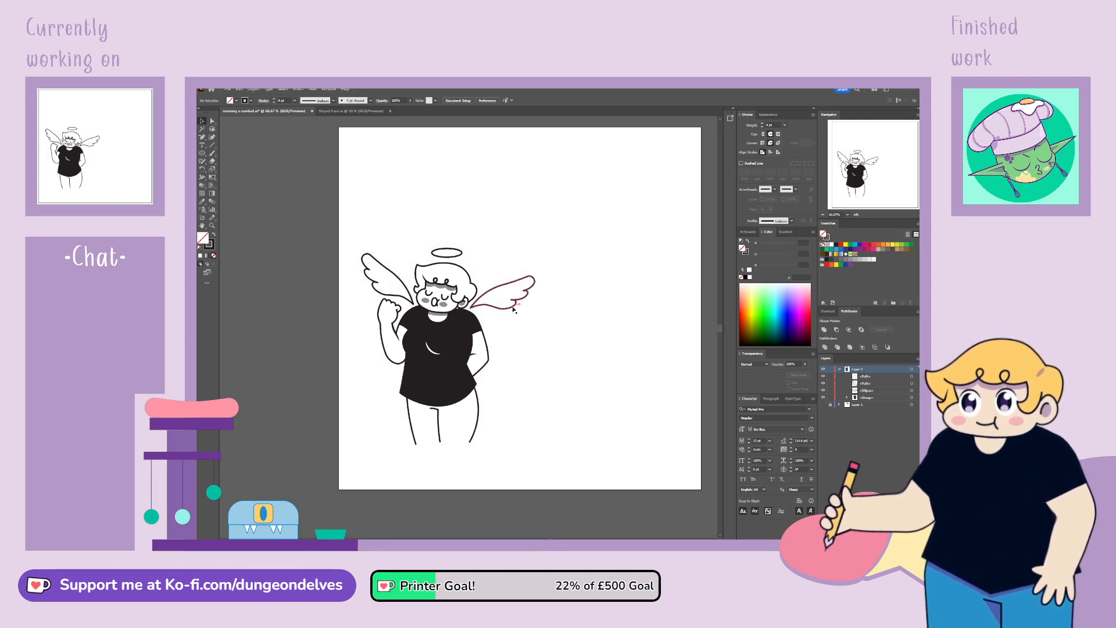
pyautogui.click(507, 289)
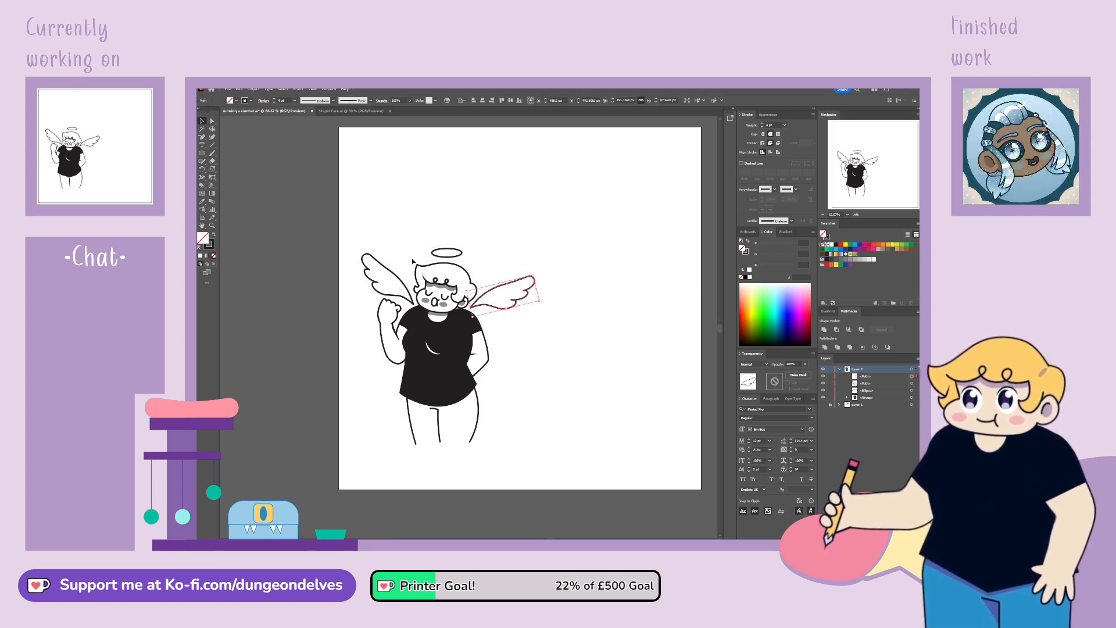
pyautogui.keyDown('shift'); pyautogui.click(398, 278); pyautogui.keyUp('shift')
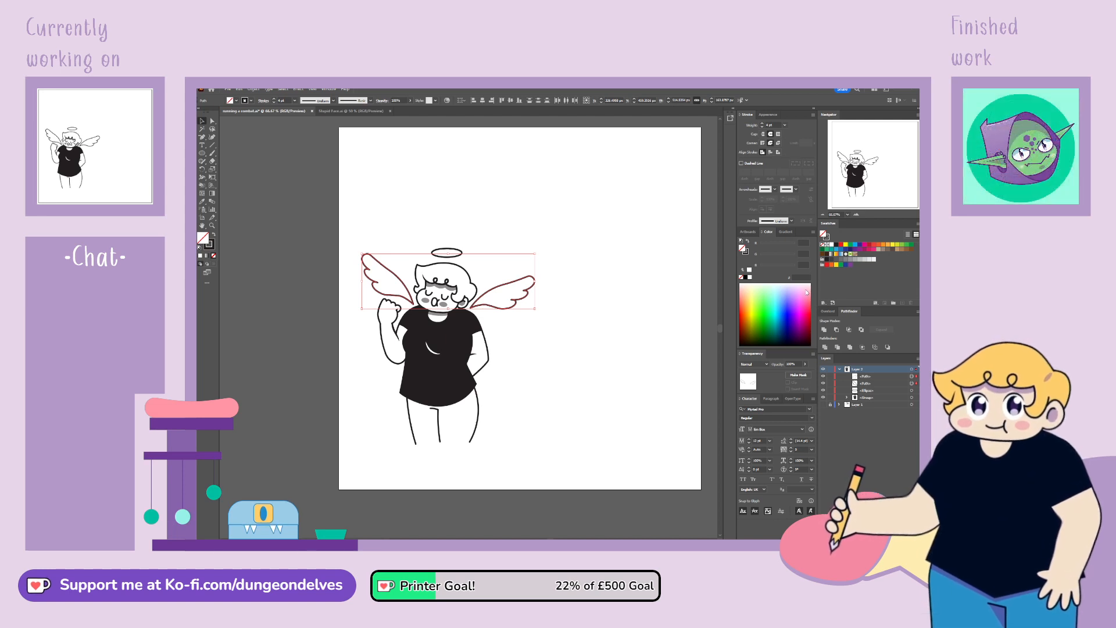
pyautogui.moveTo(798, 314); pyautogui.dragTo(793, 317)
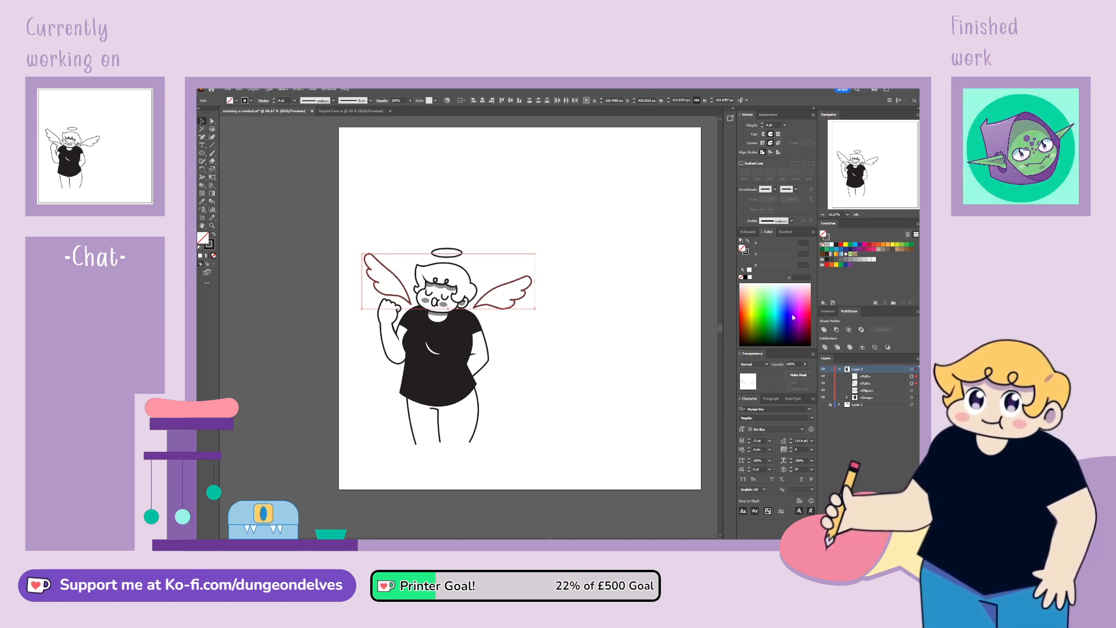
pyautogui.press('Tab')
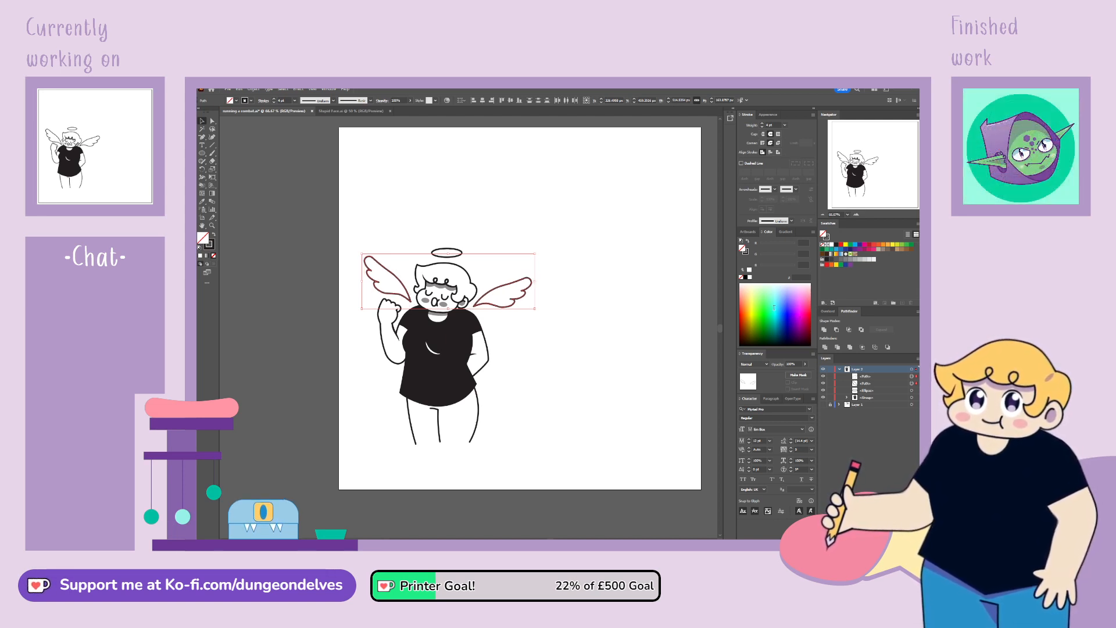
pyautogui.press('Tab')
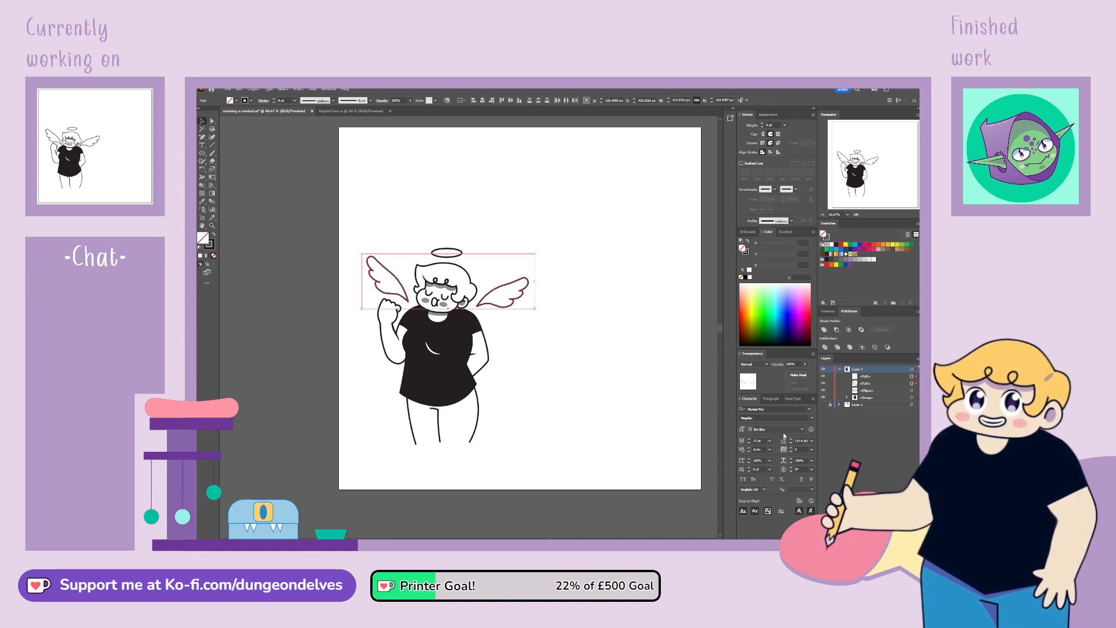
pyautogui.click(784, 437)
pyautogui.click(523, 338)
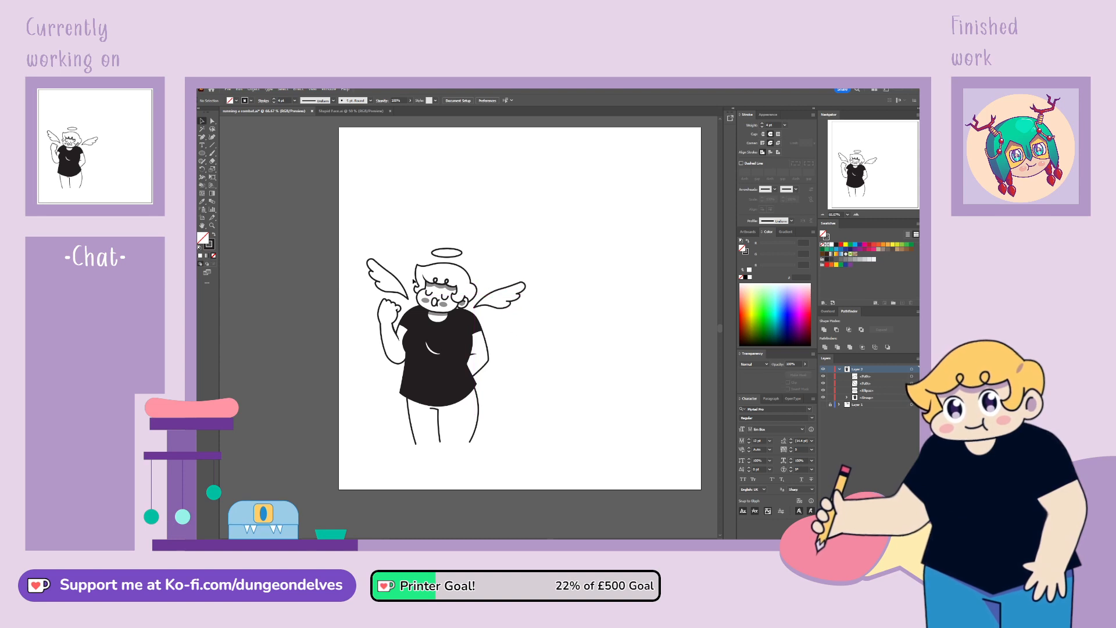
pyautogui.click(407, 285)
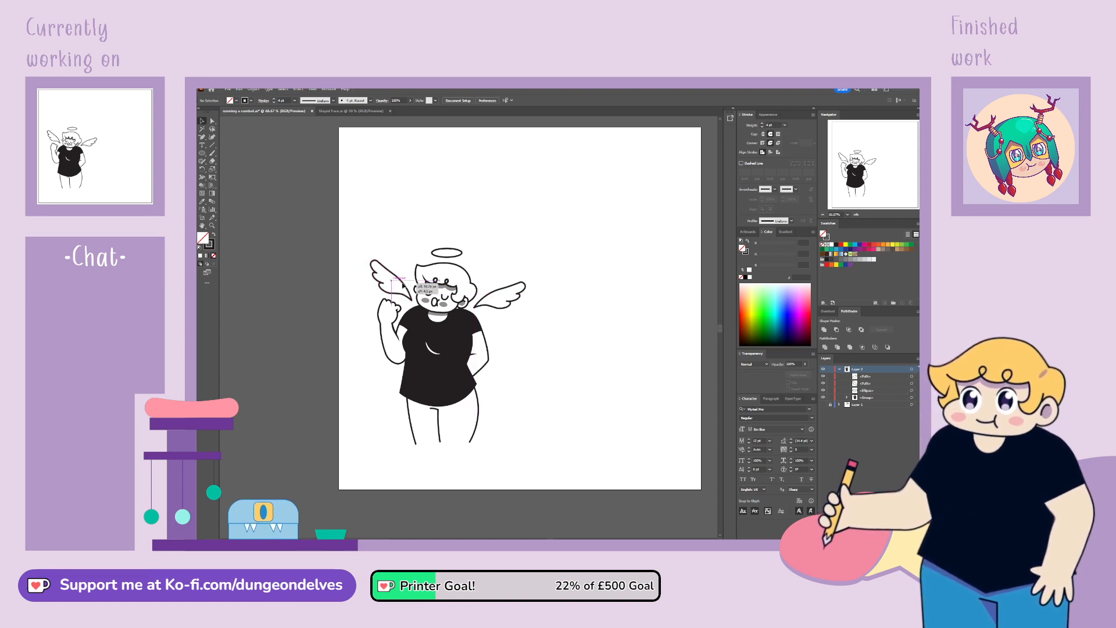
pyautogui.click(557, 356)
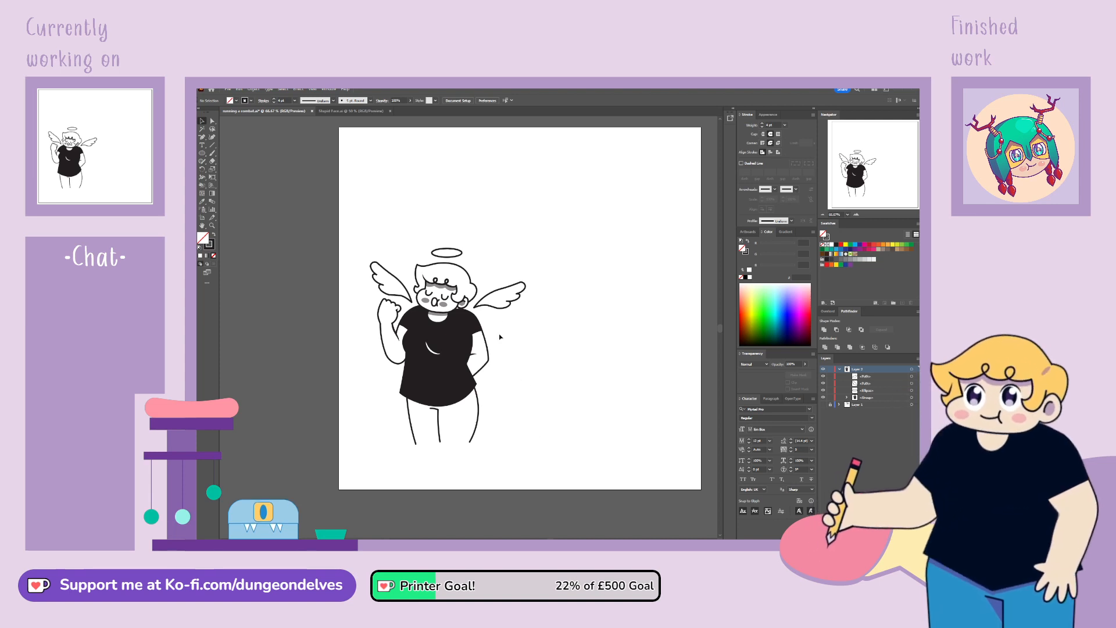
# Step: Show the sketch layer again and fill both angel wings with white
pyautogui.click(824, 404)
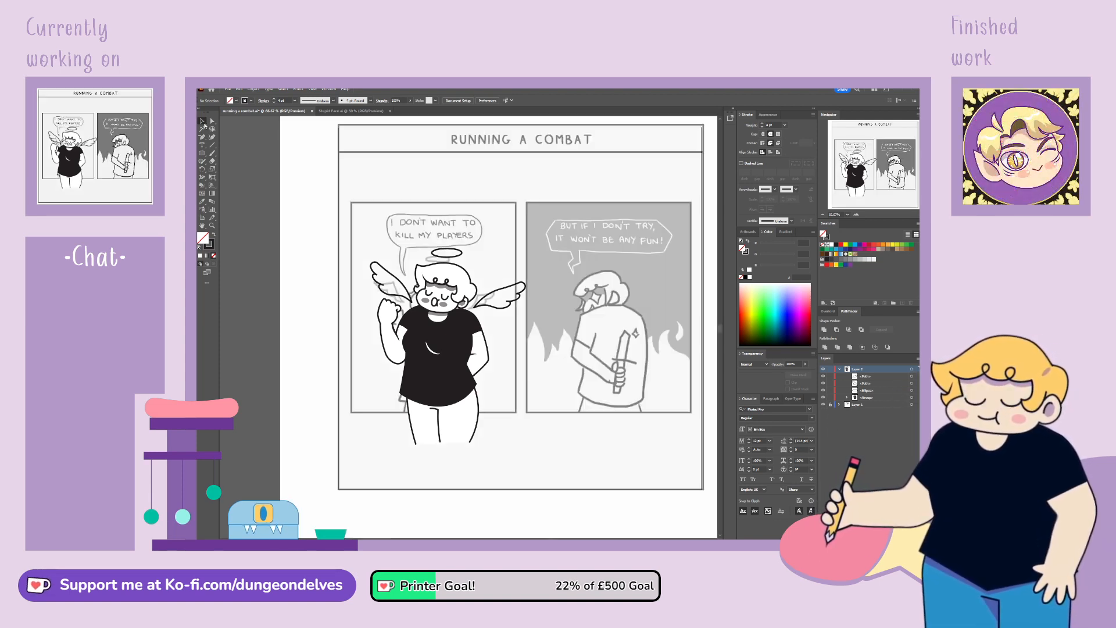
pyautogui.moveTo(363, 224); pyautogui.dragTo(406, 285)
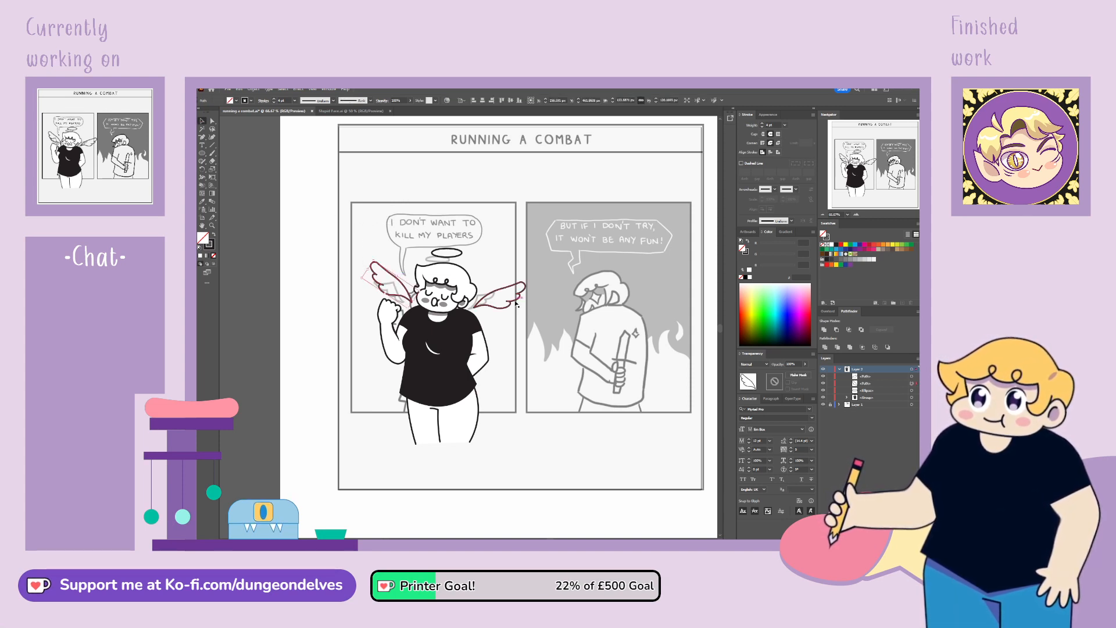
pyautogui.click(563, 445)
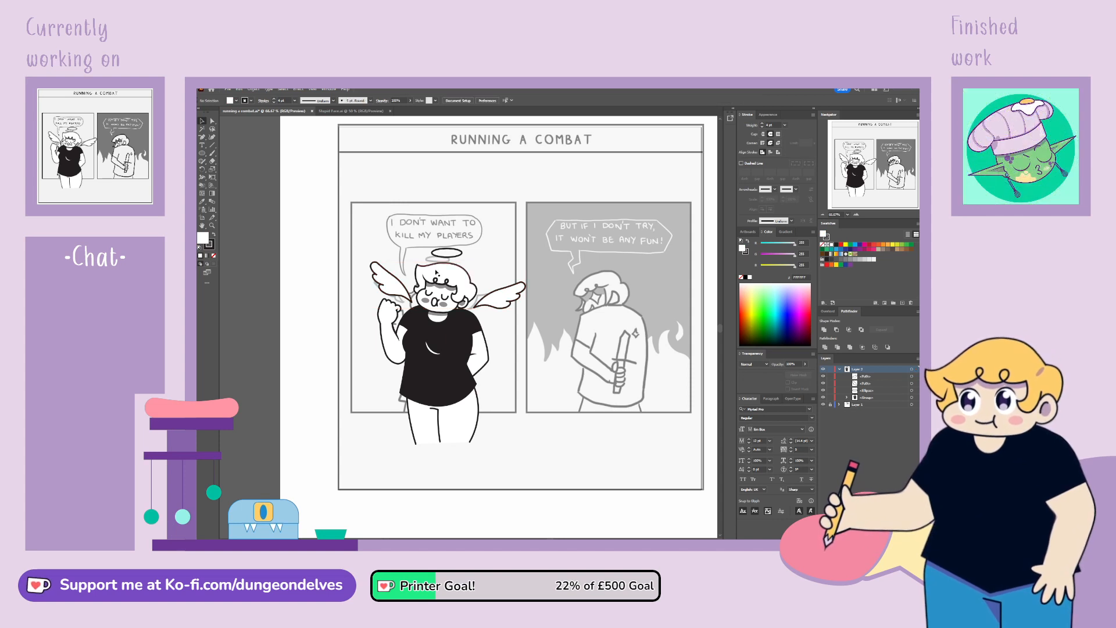
# Step: Group all of the angel character's line art and move it slightly up and to the left within the first comic panel
pyautogui.click(866, 376)
pyautogui.keyDown('shift'); pyautogui.click(867, 391); pyautogui.keyUp('shift')
pyautogui.moveTo(867, 390); pyautogui.dragTo(869, 399)
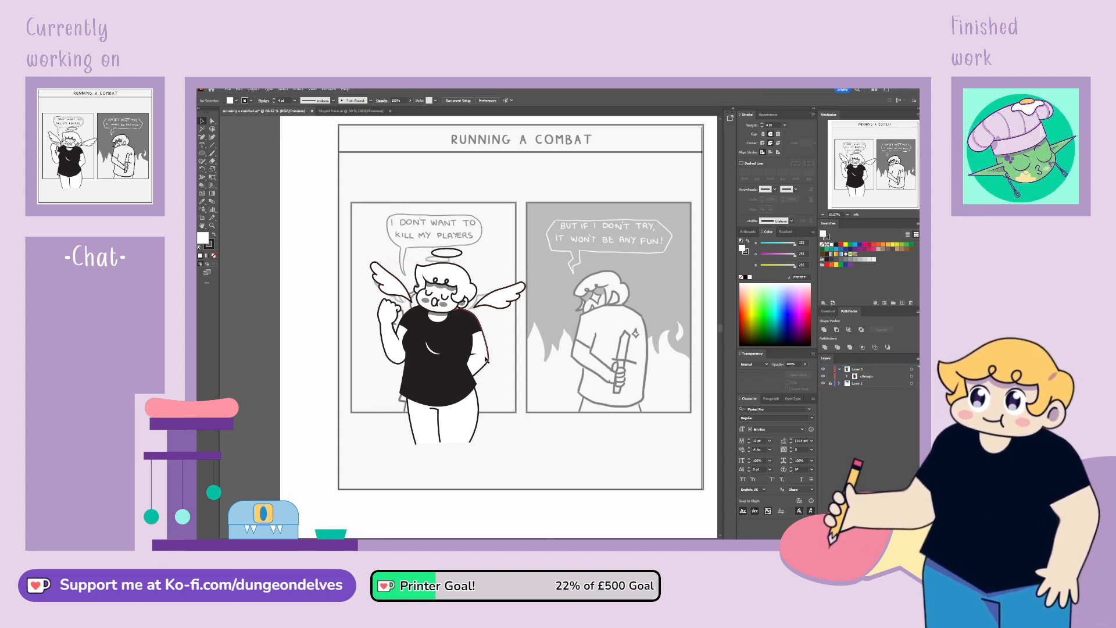
pyautogui.moveTo(487, 361); pyautogui.dragTo(471, 352)
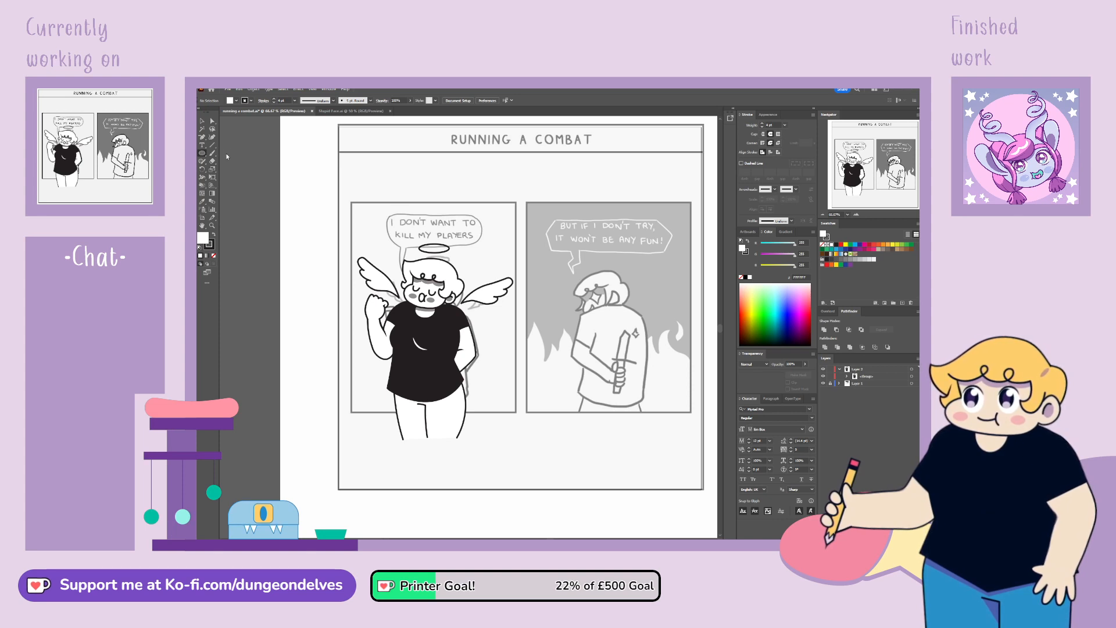
# Step: Draw a white rectangle with a black outline exactly over the first comic panel's sketched border
pyautogui.press('m')
pyautogui.moveTo(351, 203); pyautogui.dragTo(516, 412)
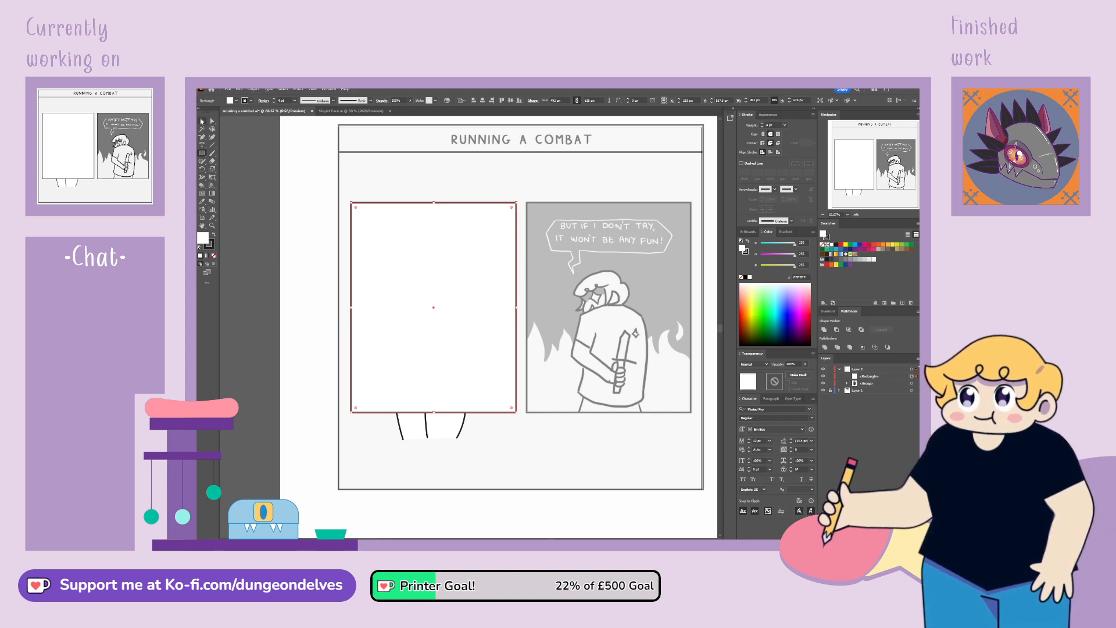
pyautogui.keyDown('shift'); pyautogui.click(912, 383); pyautogui.keyUp('shift')
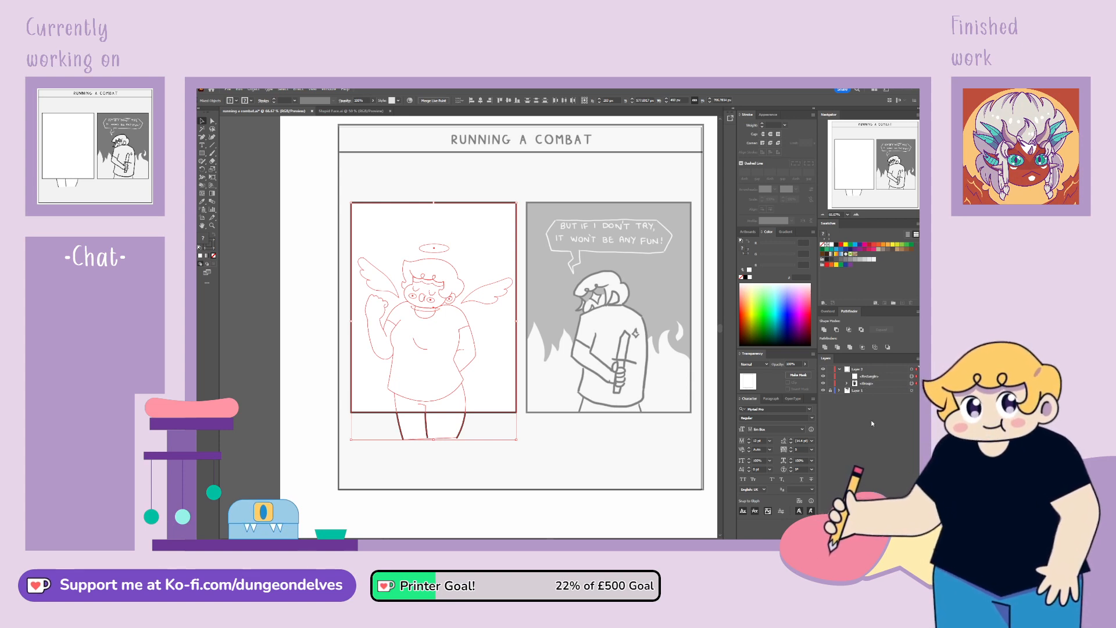
# Step: Duplicate the panel rectangle in front, giving the copy no fill and a slightly heavier stroke as the panel frame
pyautogui.click(912, 377)
pyautogui.hotkey('ctrl', 'c')
pyautogui.hotkey('ctrl', 'f')
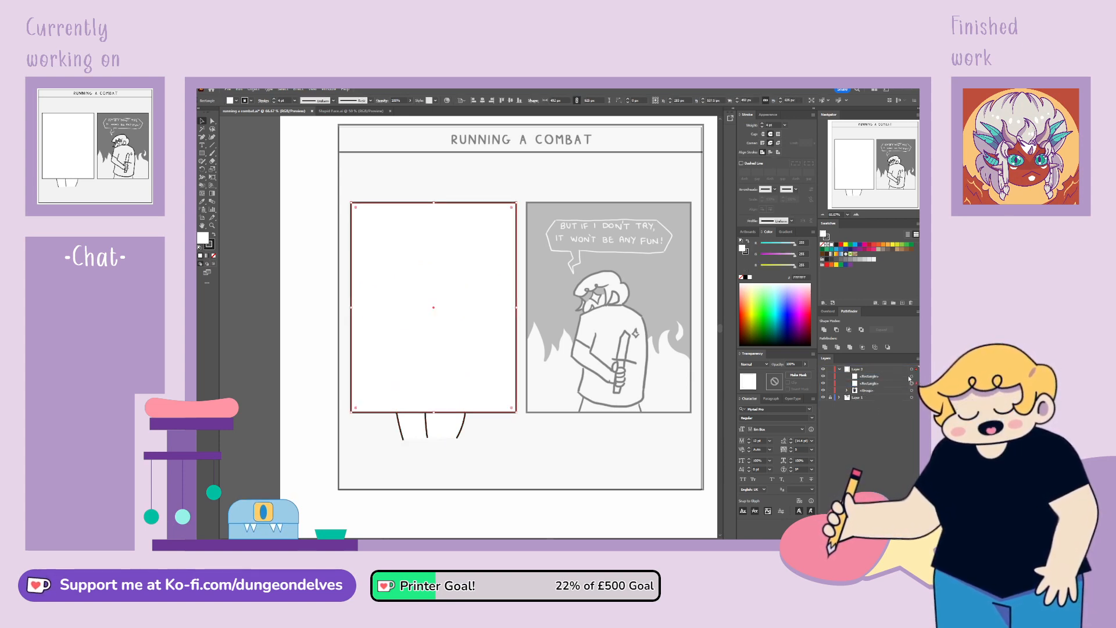
pyautogui.click(213, 256)
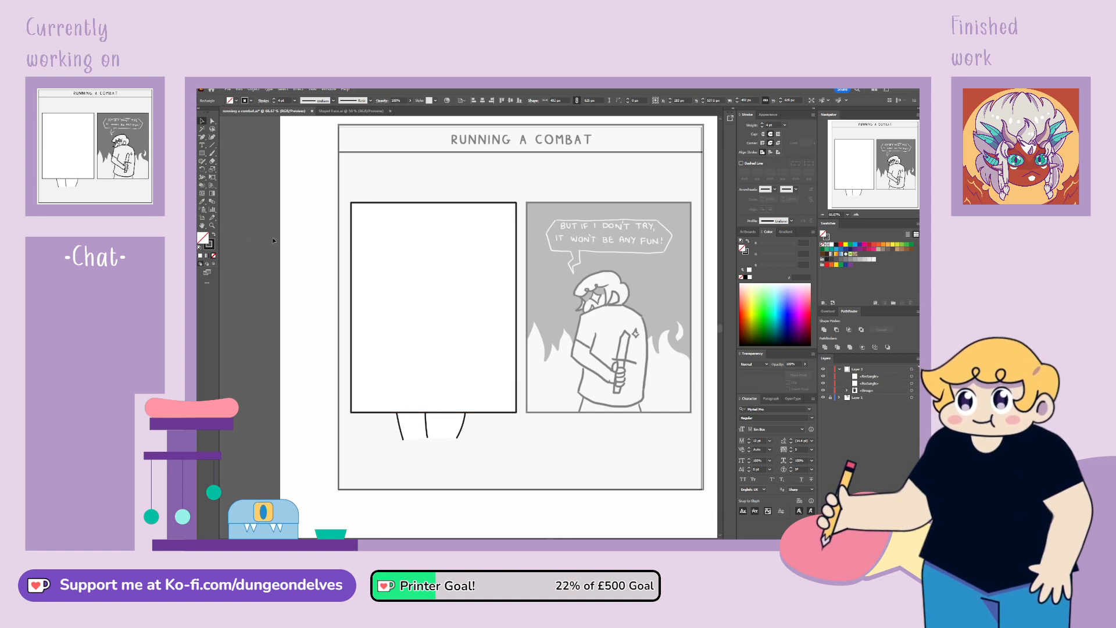
pyautogui.click(763, 124)
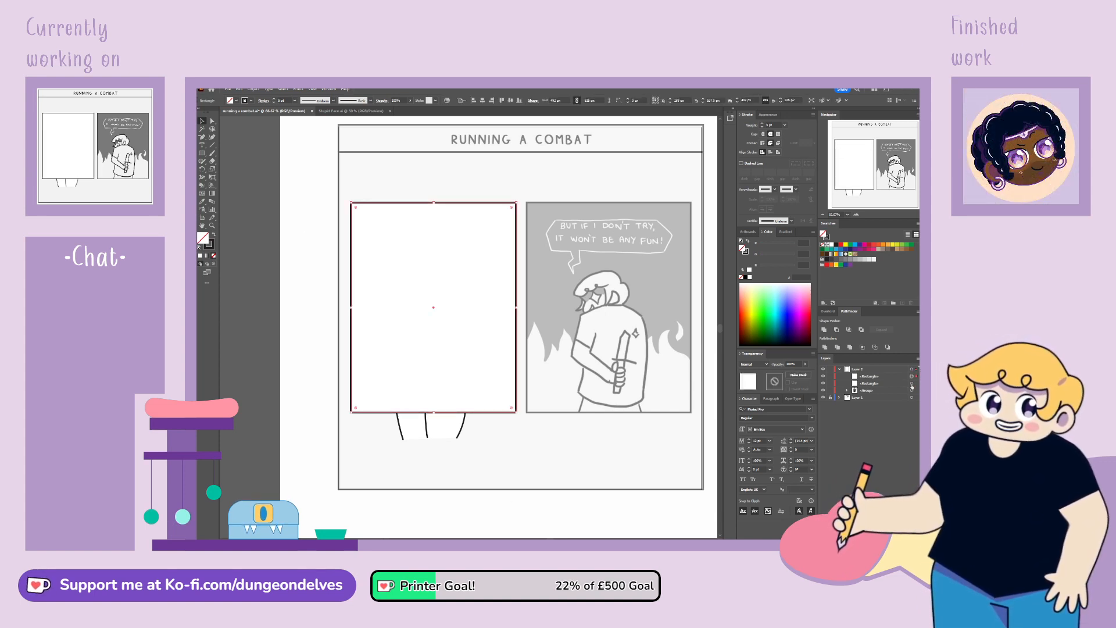
# Step: Clip the character group to the lower panel rectangle with a clipping mask and hide the sketch layer
pyautogui.click(447, 426)
pyautogui.keyDown('shift'); pyautogui.click(491, 322); pyautogui.keyUp('shift')
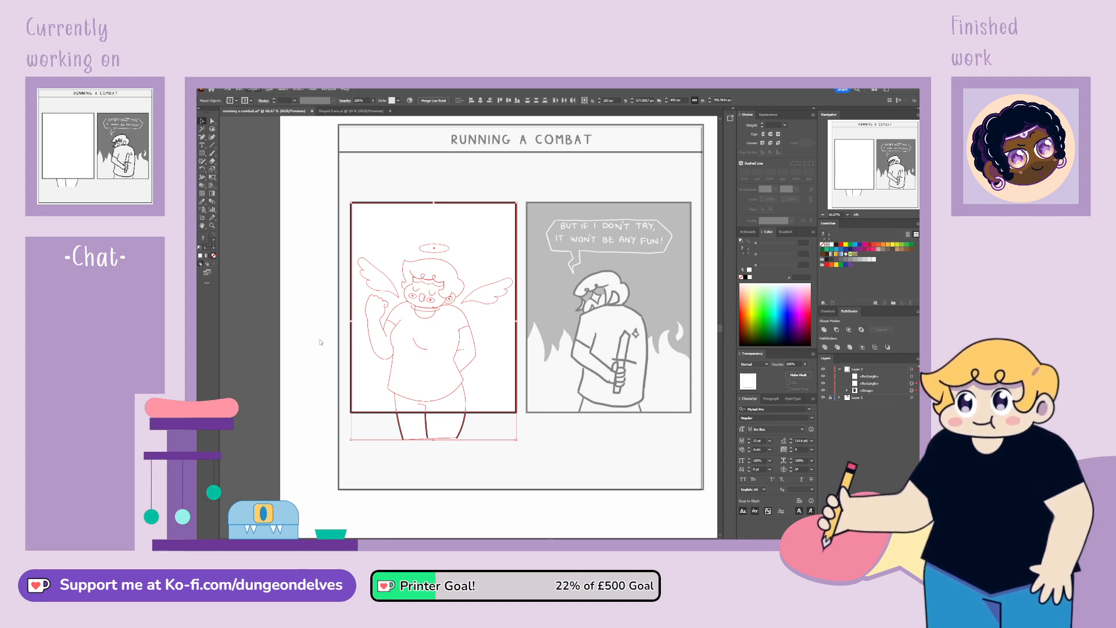
pyautogui.hotkey('ctrl', '7')
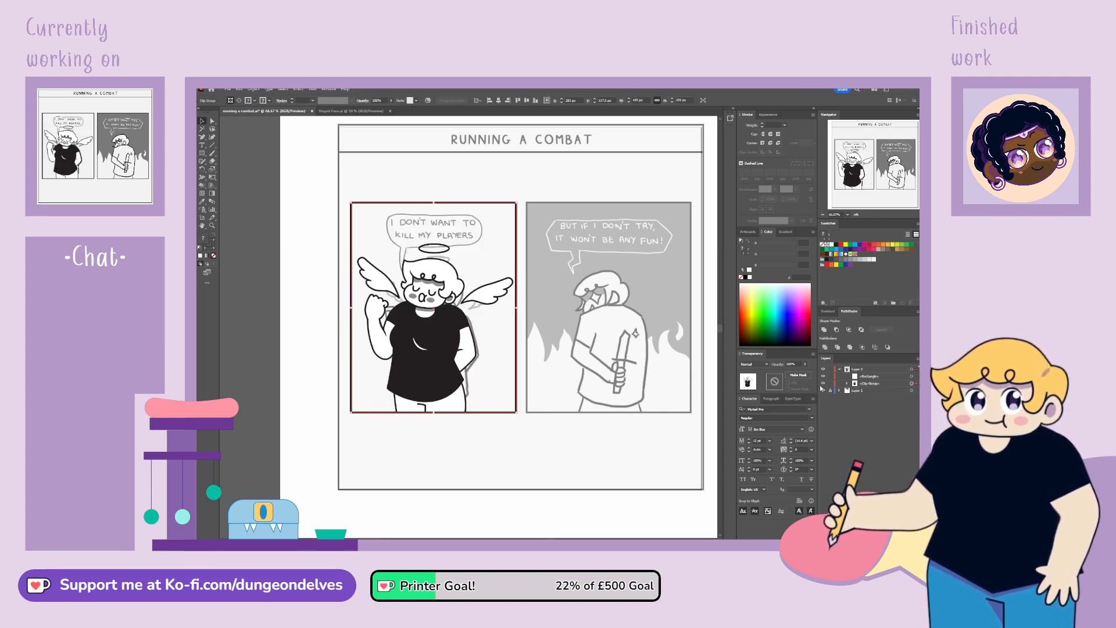
pyautogui.click(823, 390)
pyautogui.hotkey('ctrl', 'shift', 'a')
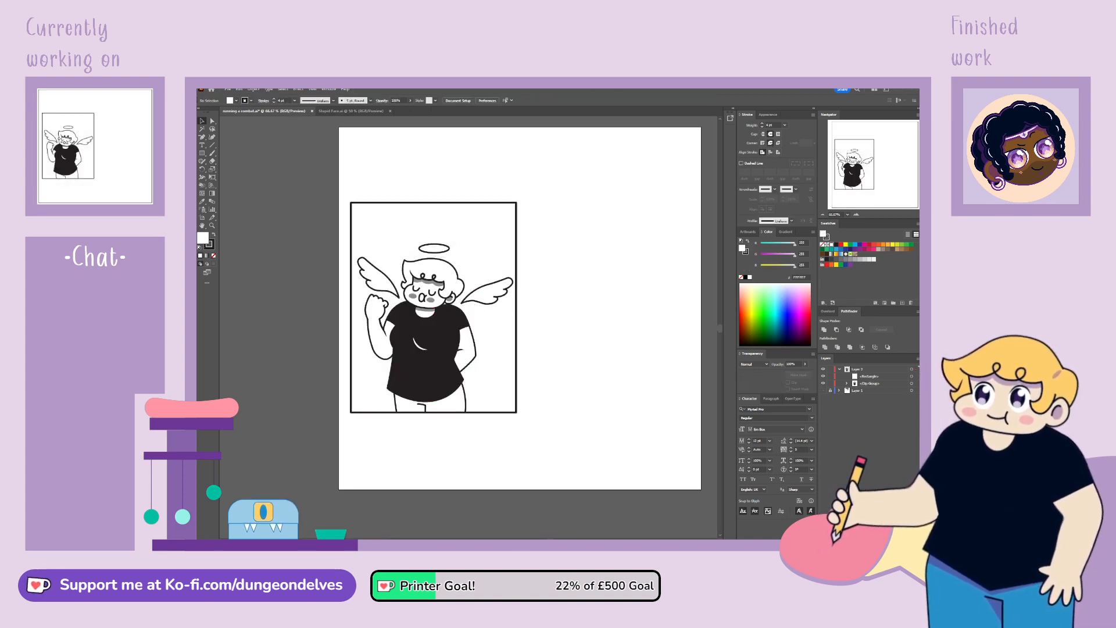
# Step: Move the character group inside the clip group slightly to the right to centre it in the panel
pyautogui.click(847, 384)
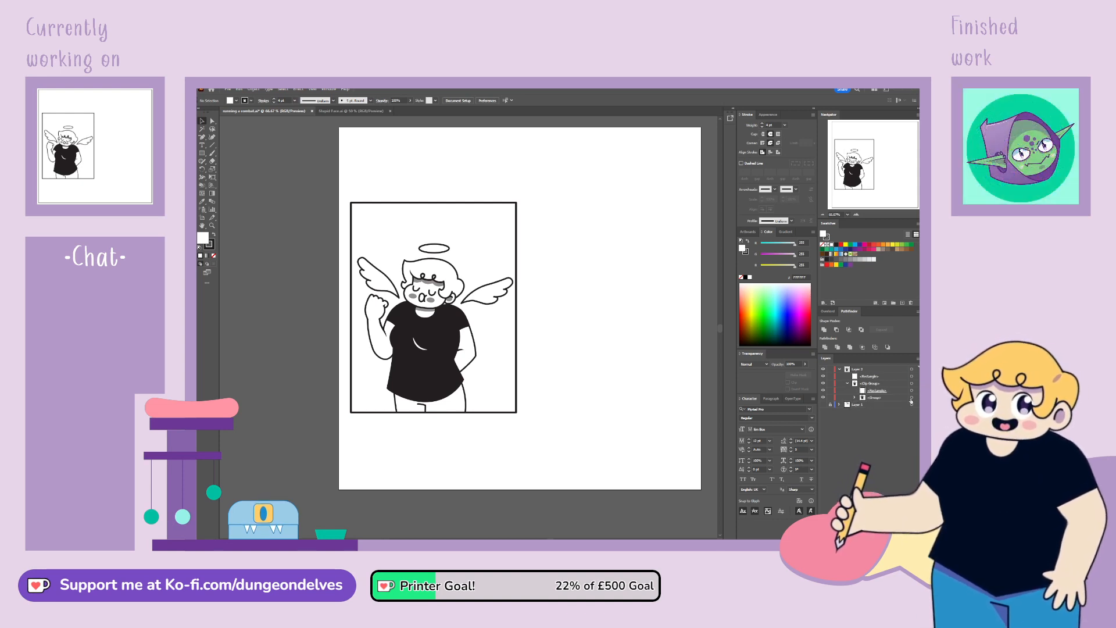
pyautogui.click(912, 397)
pyautogui.moveTo(435, 352); pyautogui.dragTo(440, 353)
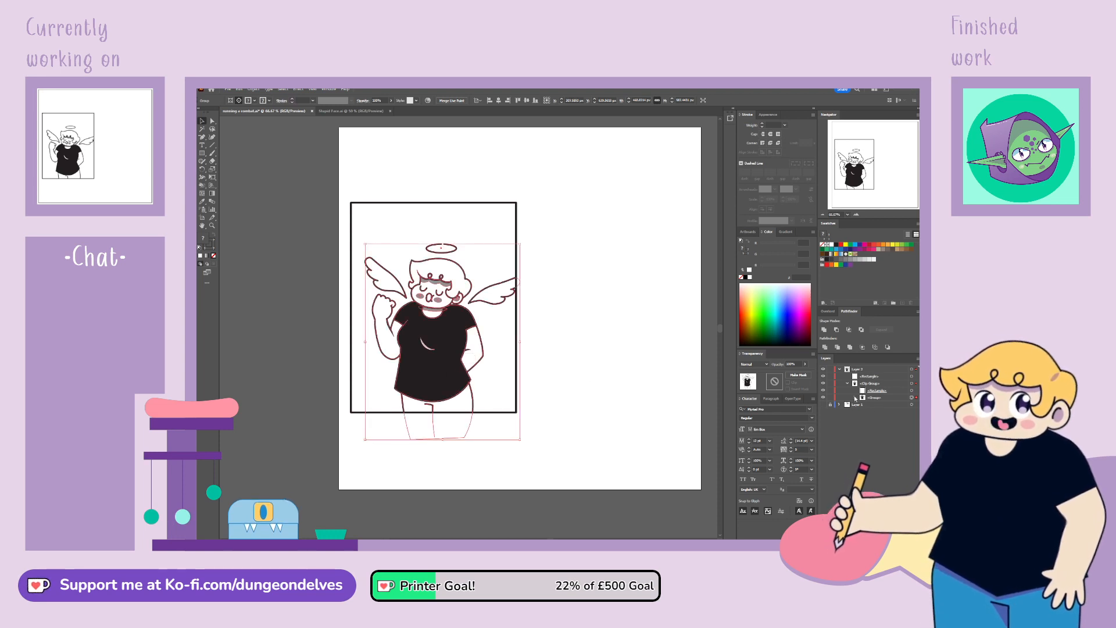
# Step: Scale the right wing down slightly so its tip fits inside the panel frame
pyautogui.click(911, 404)
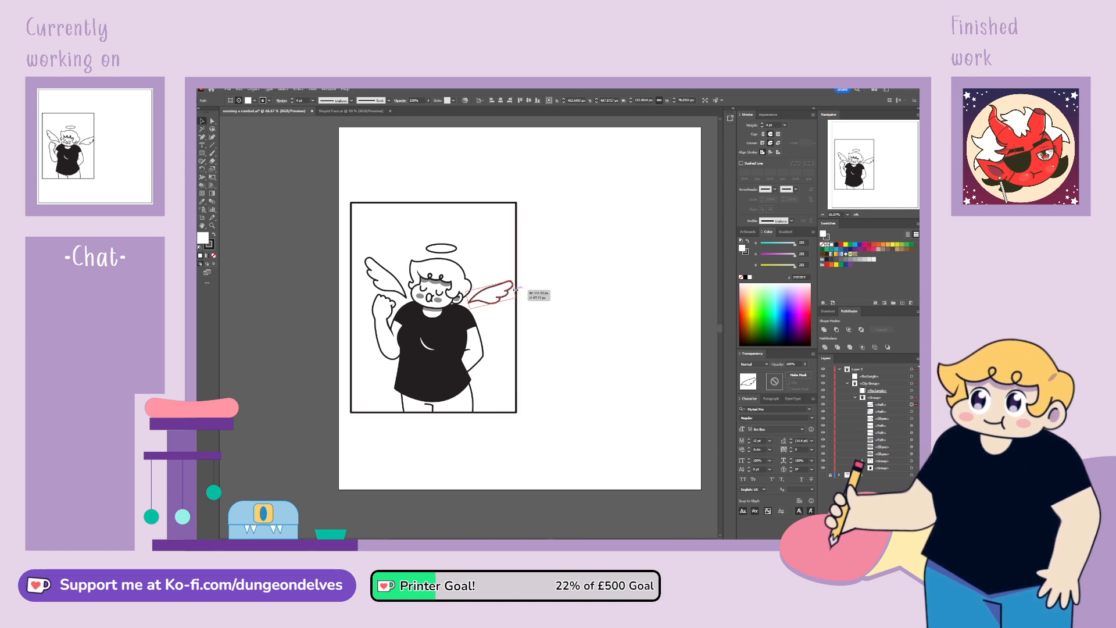
pyautogui.moveTo(514, 290); pyautogui.dragTo(494, 299)
pyautogui.click(530, 297)
pyautogui.hotkey('ctrl', 'z')
pyautogui.click(568, 322)
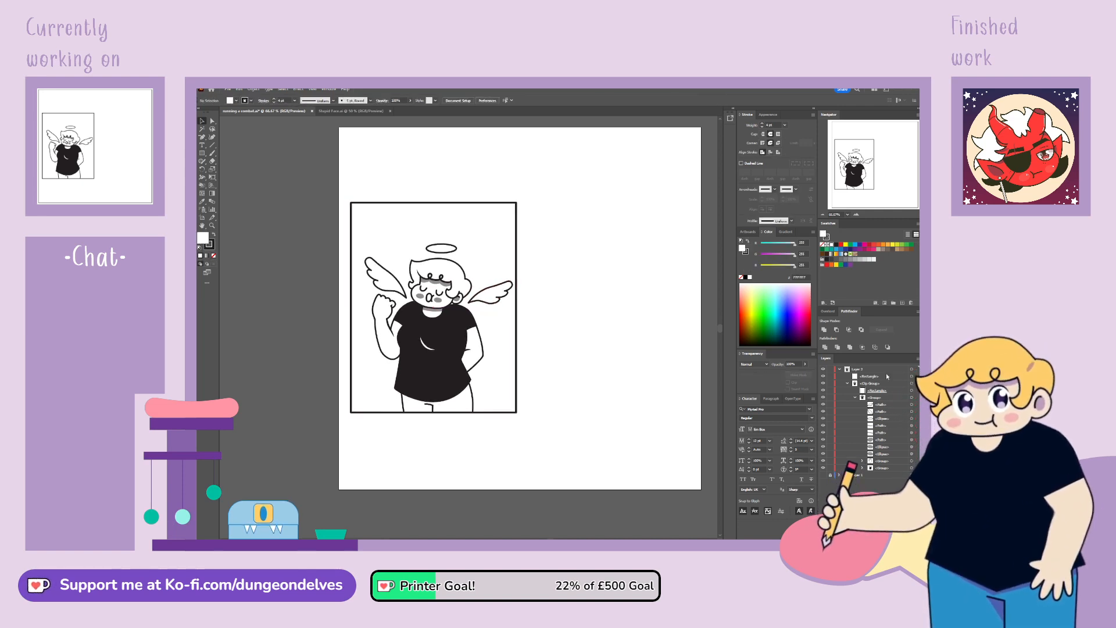
# Step: Replace the left wing with a mirrored copy of the right wing, placed at the opposite shoulder
pyautogui.click(911, 411)
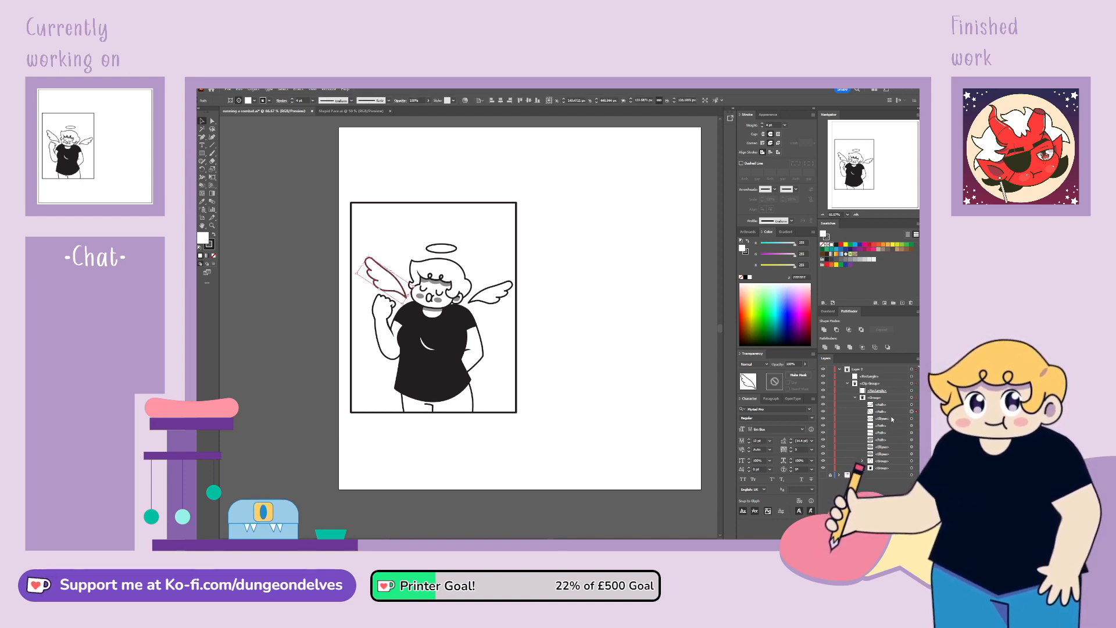
pyautogui.press('Delete')
pyautogui.click(912, 404)
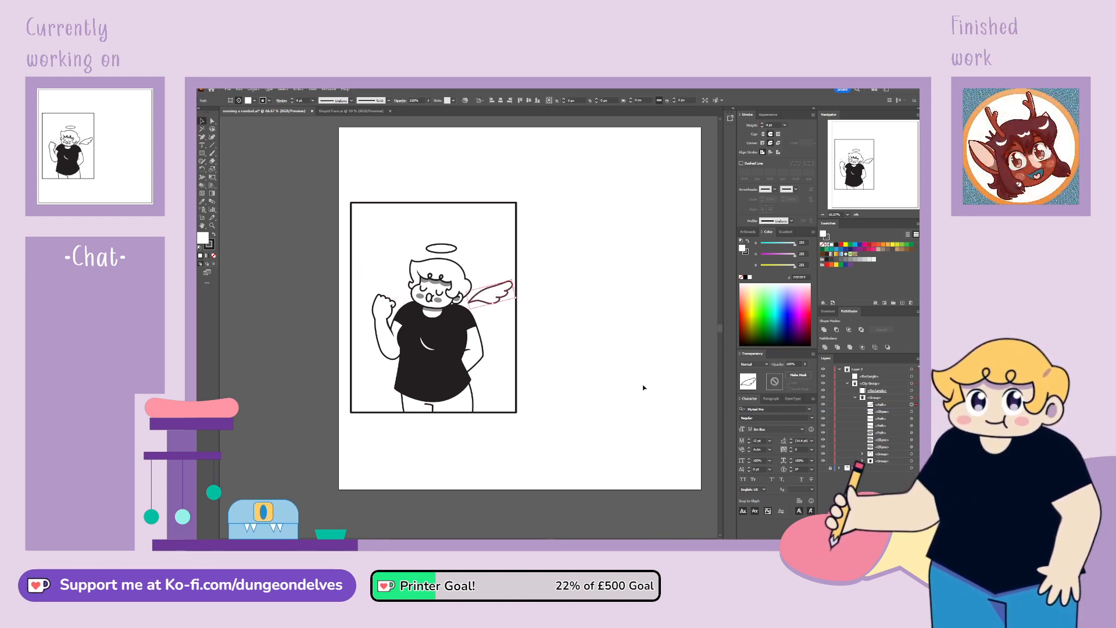
pyautogui.click(253, 89)
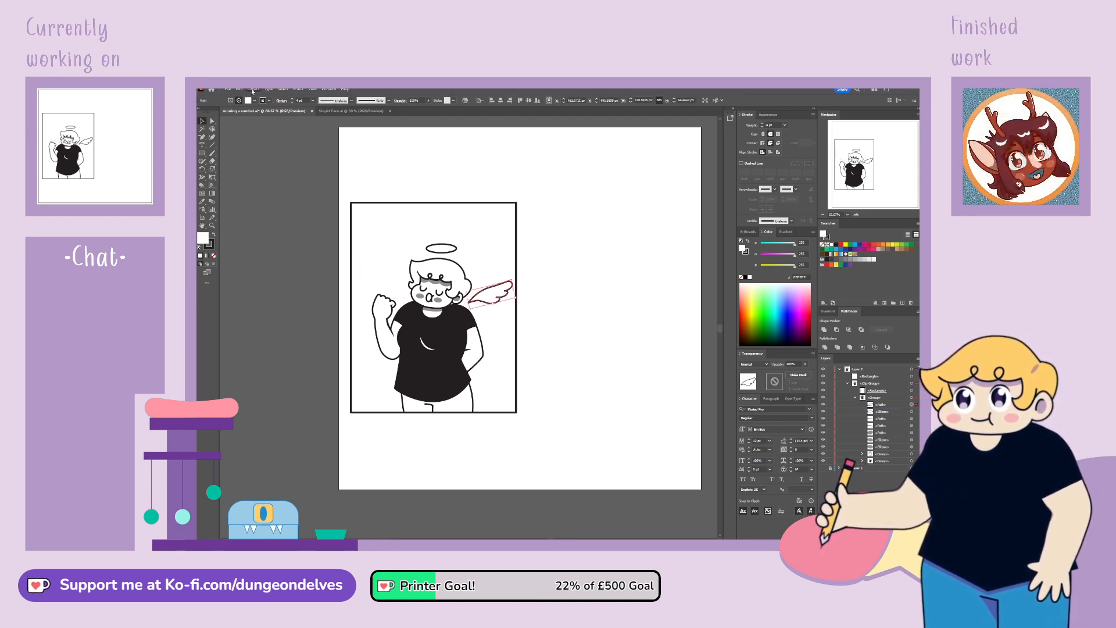
pyautogui.click(369, 123)
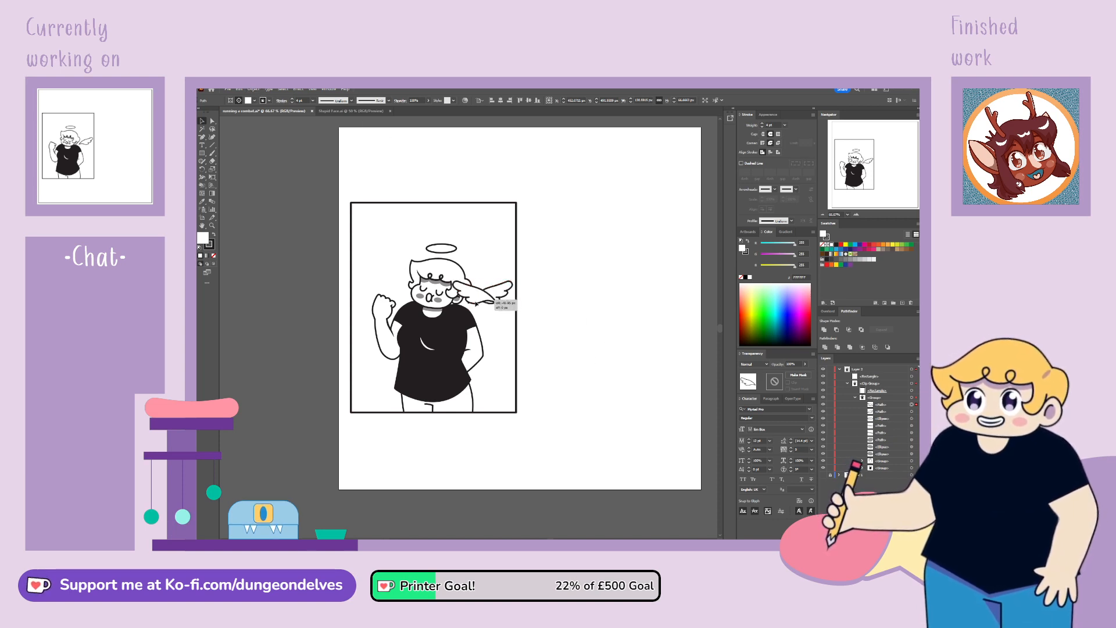
pyautogui.moveTo(489, 308); pyautogui.dragTo(398, 294)
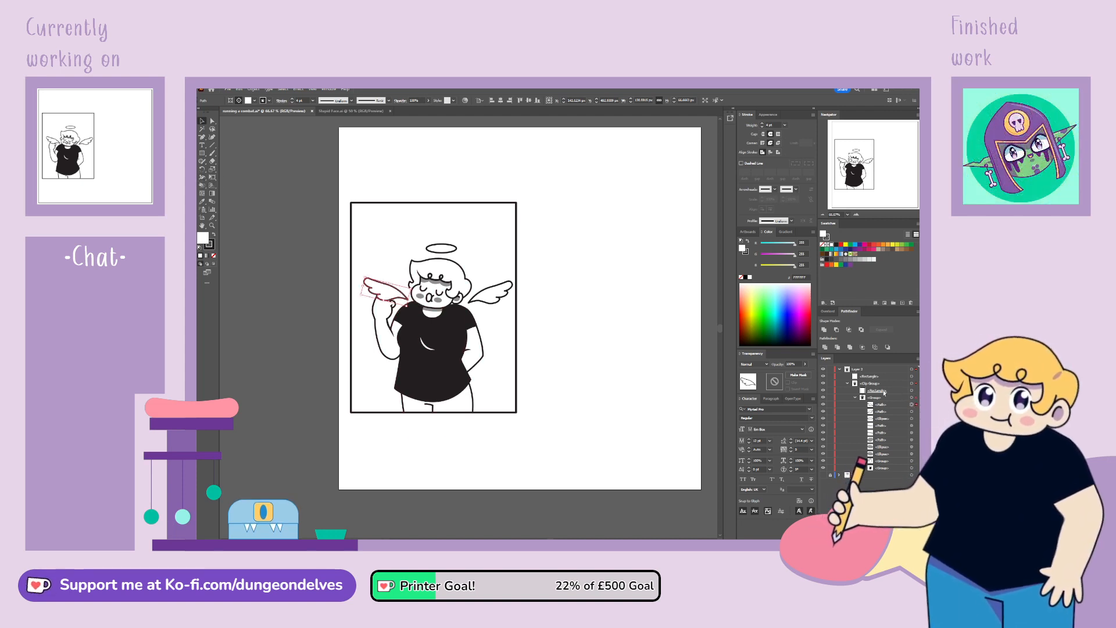
# Step: Send the mirrored left wing to the bottom of the character group and rotate it so its tip points further upward
pyautogui.moveTo(887, 472); pyautogui.dragTo(886, 472)
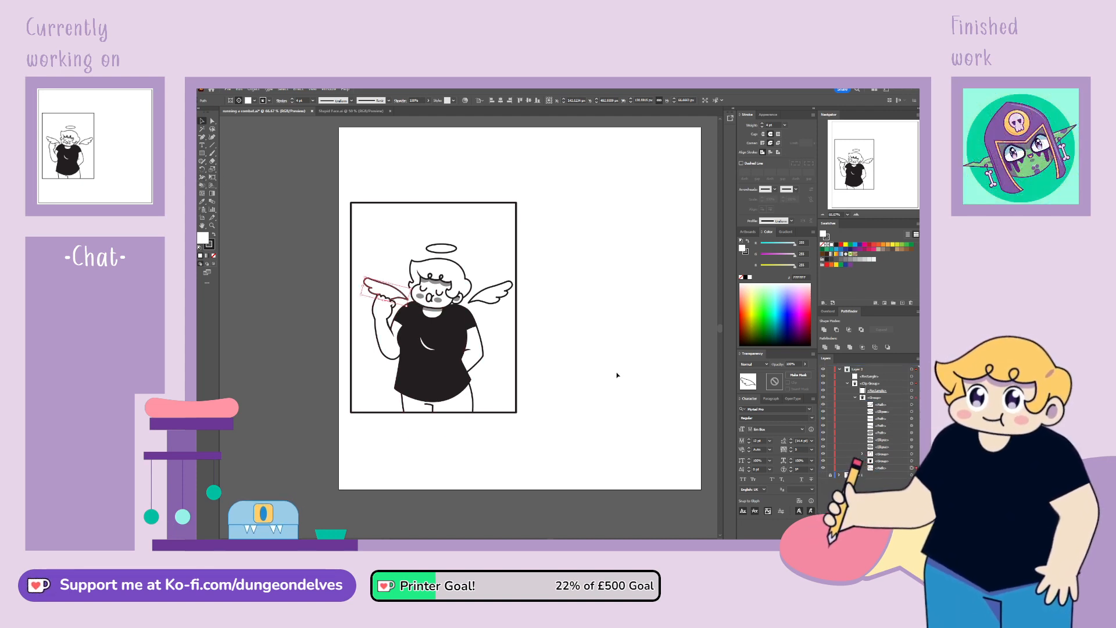
pyautogui.click(590, 519)
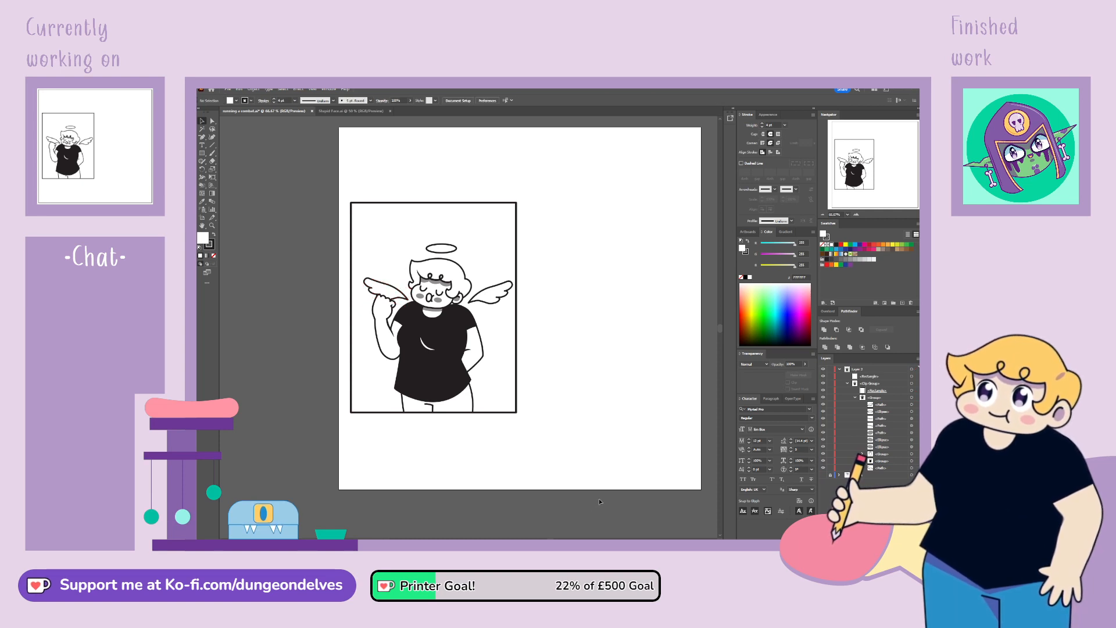
pyautogui.click(911, 471)
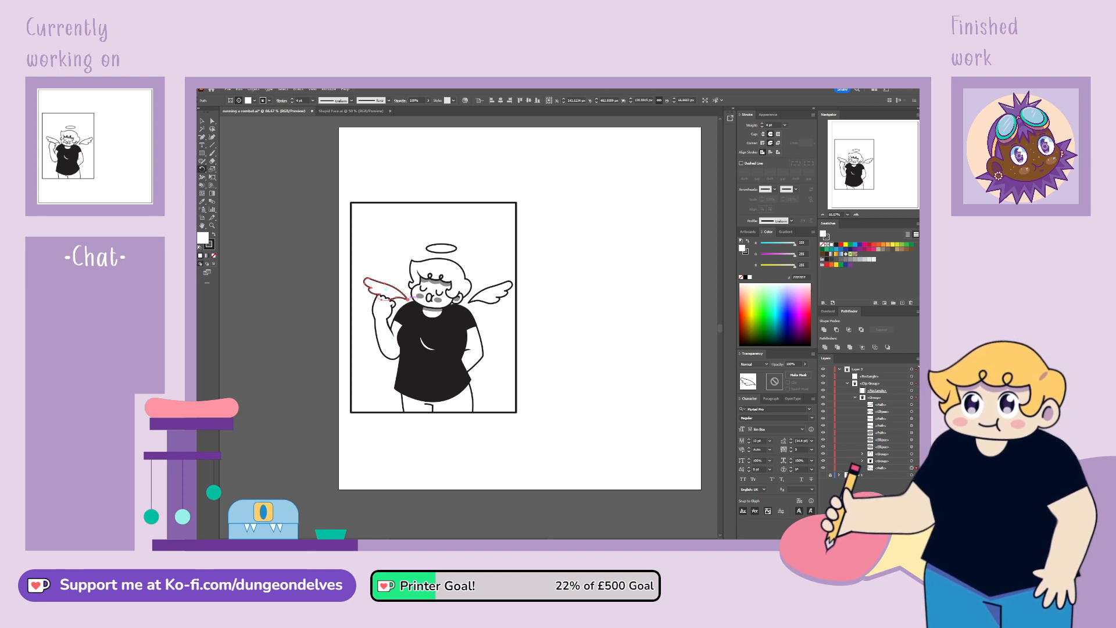
pyautogui.moveTo(368, 246); pyautogui.dragTo(389, 241)
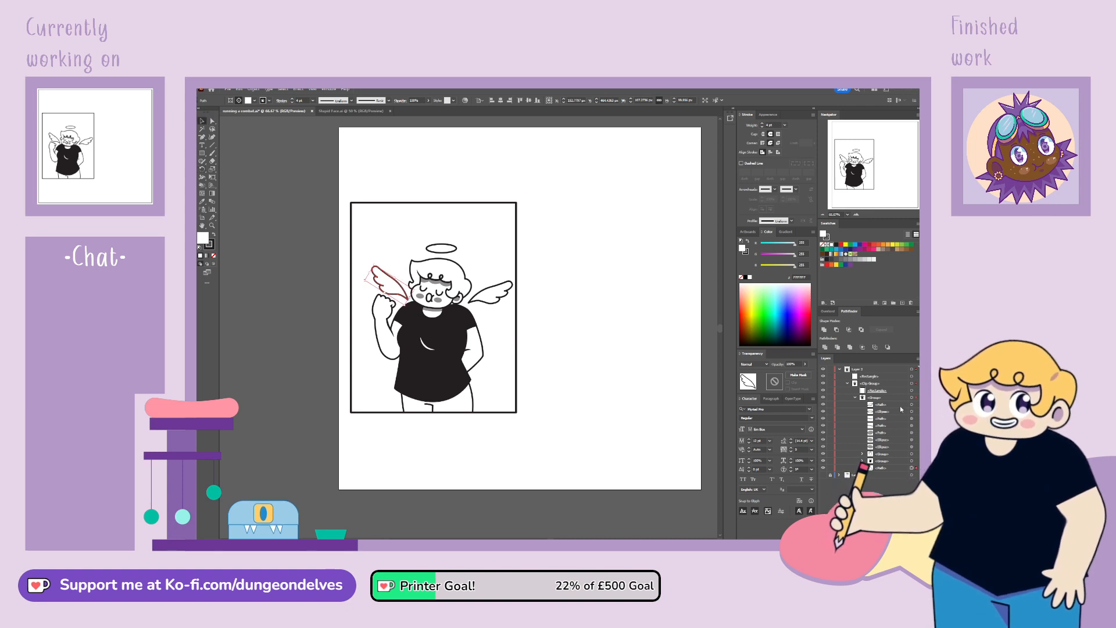
# Step: Rotate the right wing so its tip points further upward and shift it slightly closer to the shoulder
pyautogui.click(494, 292)
pyautogui.click(202, 169)
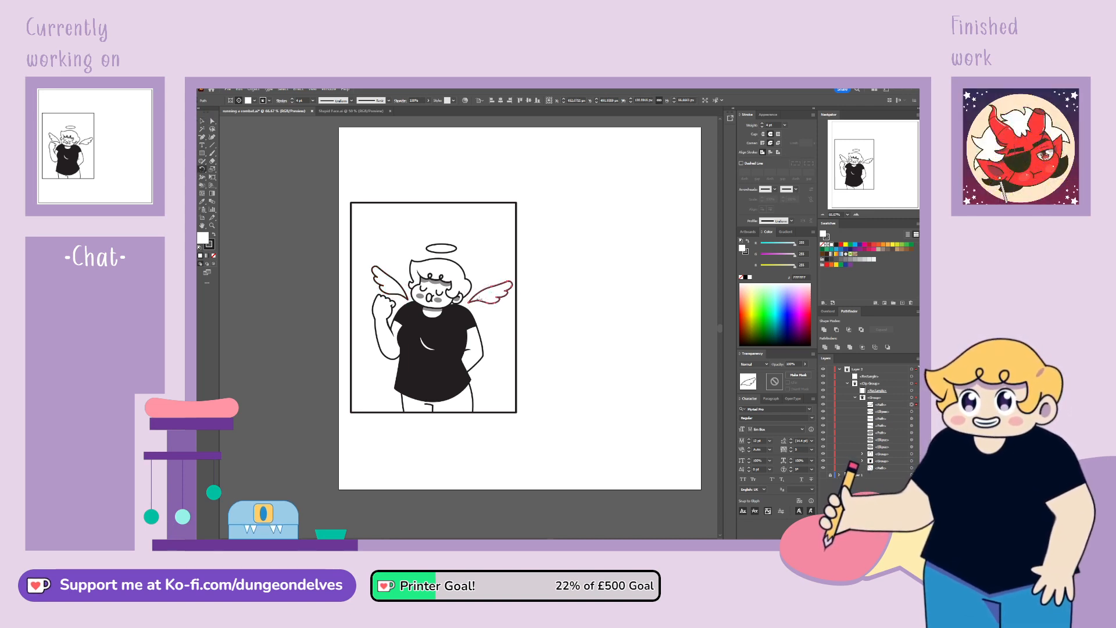
pyautogui.moveTo(539, 267); pyautogui.dragTo(535, 263)
pyautogui.moveTo(498, 295); pyautogui.dragTo(497, 295)
pyautogui.click(421, 507)
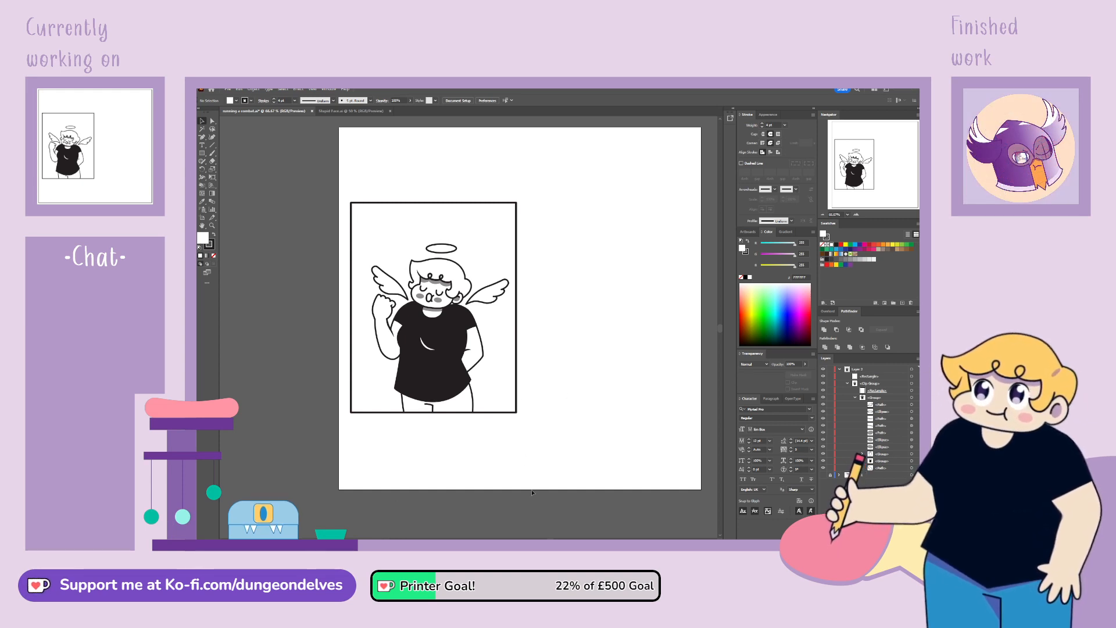
# Step: Nudge the whole character group slightly left inside the panel and compare its placement against the rough sketch layer
pyautogui.click(911, 398)
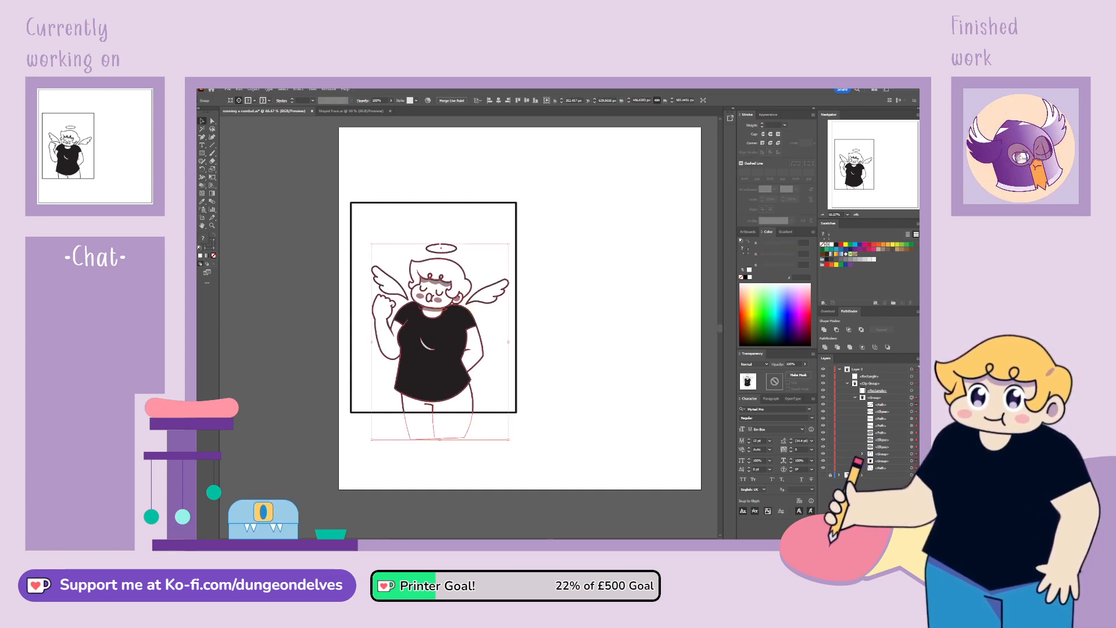
pyautogui.press('Left')
pyautogui.press('Left')
pyautogui.press('Left')
pyautogui.press('Left')
pyautogui.press('Left')
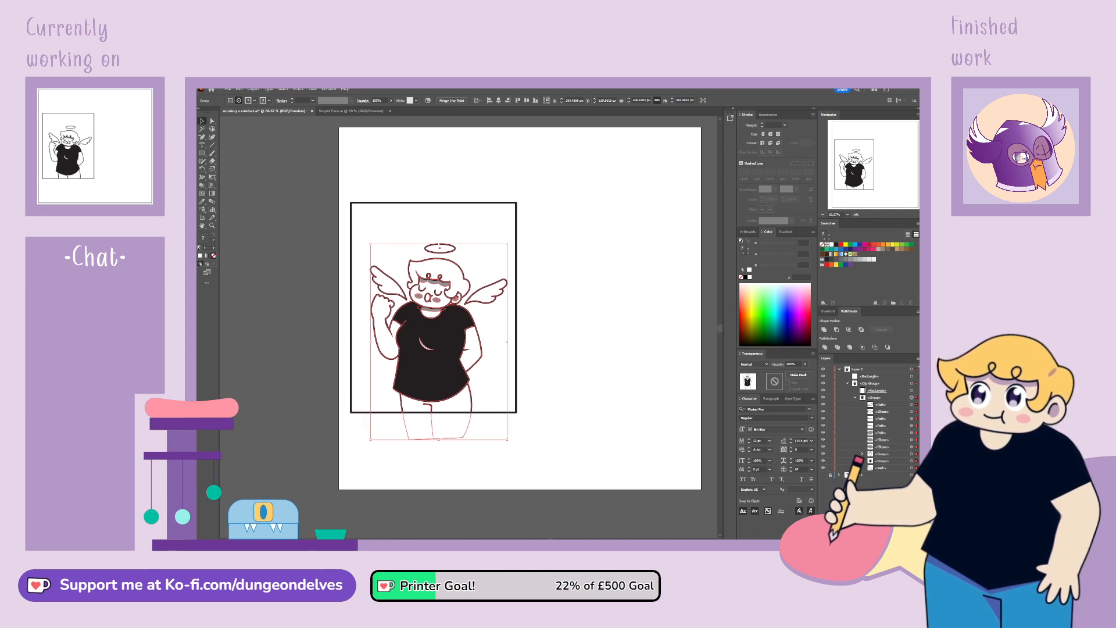
pyautogui.press('Left')
pyautogui.press('Left')
pyautogui.press('Left')
pyautogui.press('Left')
pyautogui.press('Left')
pyautogui.click(536, 514)
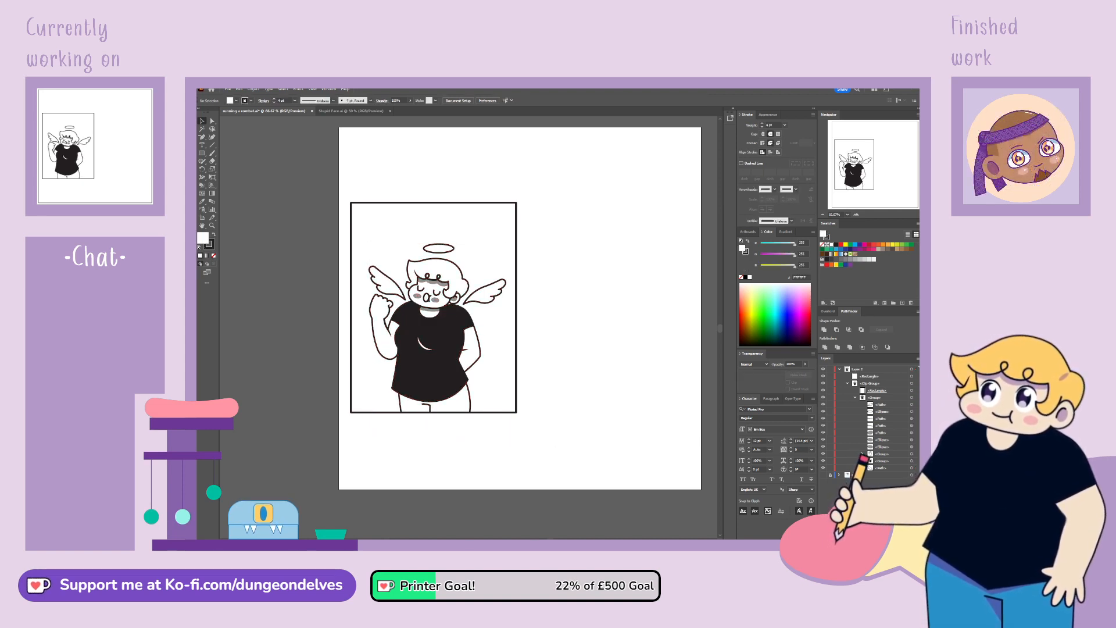
pyautogui.click(823, 475)
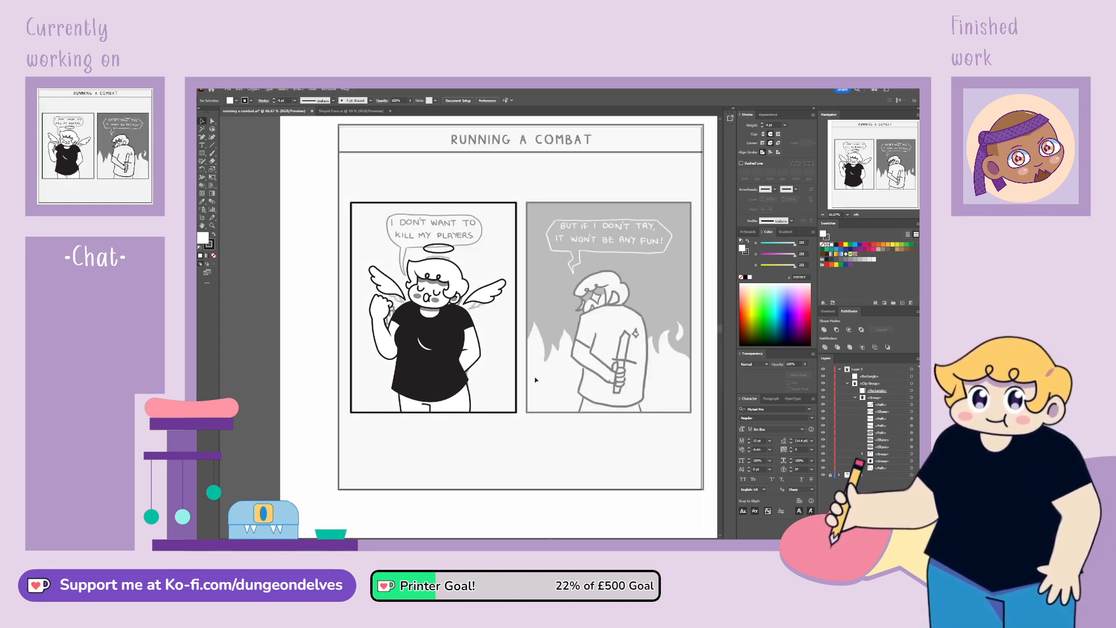
pyautogui.click(823, 475)
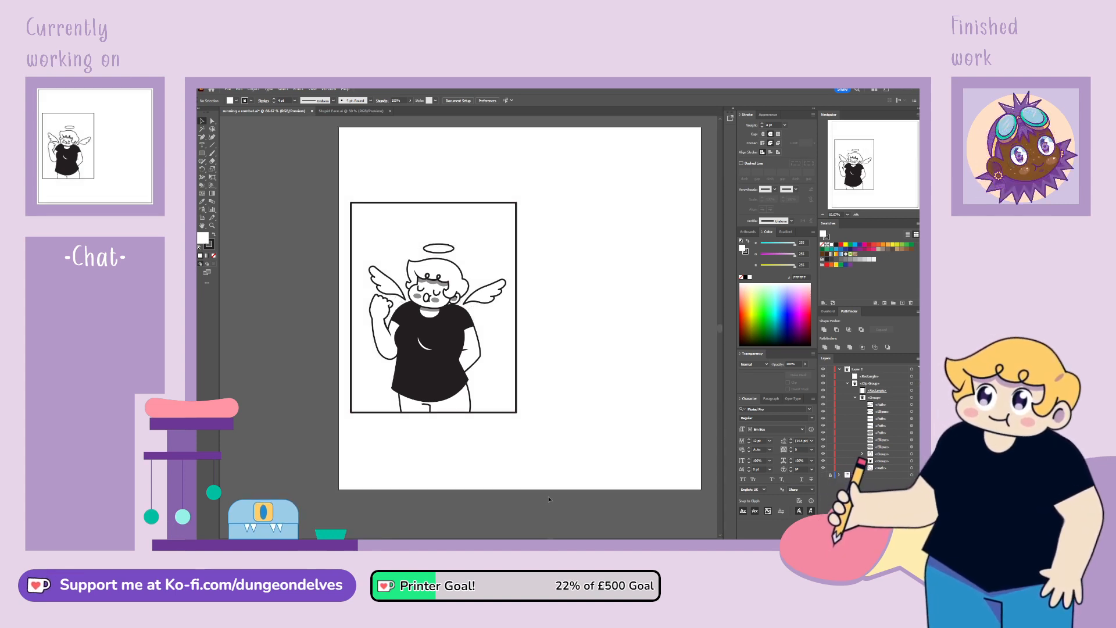
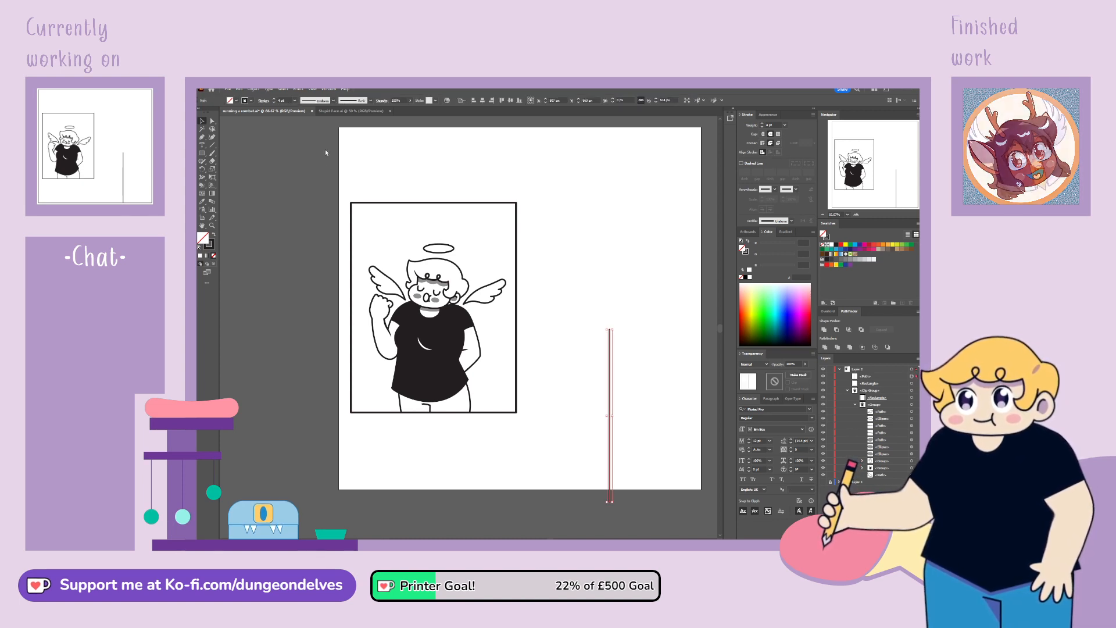
# Step: Give the vertical line a tapered width profile and repeat rotated copies around a point just above its thin end to form a half-circle fan
pyautogui.click(315, 176)
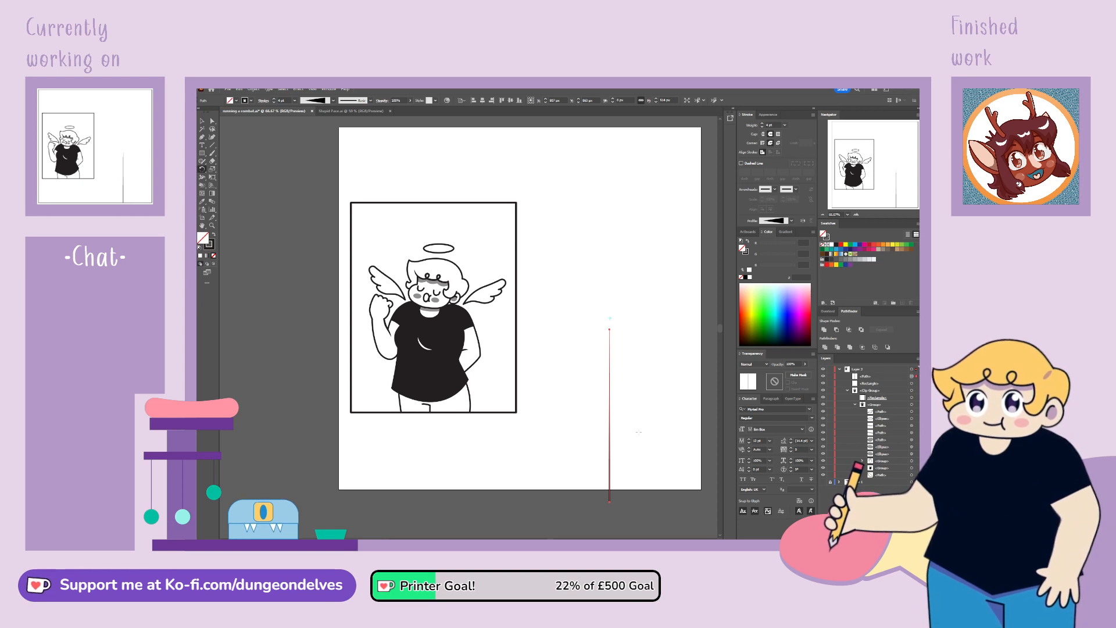
pyautogui.moveTo(639, 433); pyautogui.dragTo(626, 434)
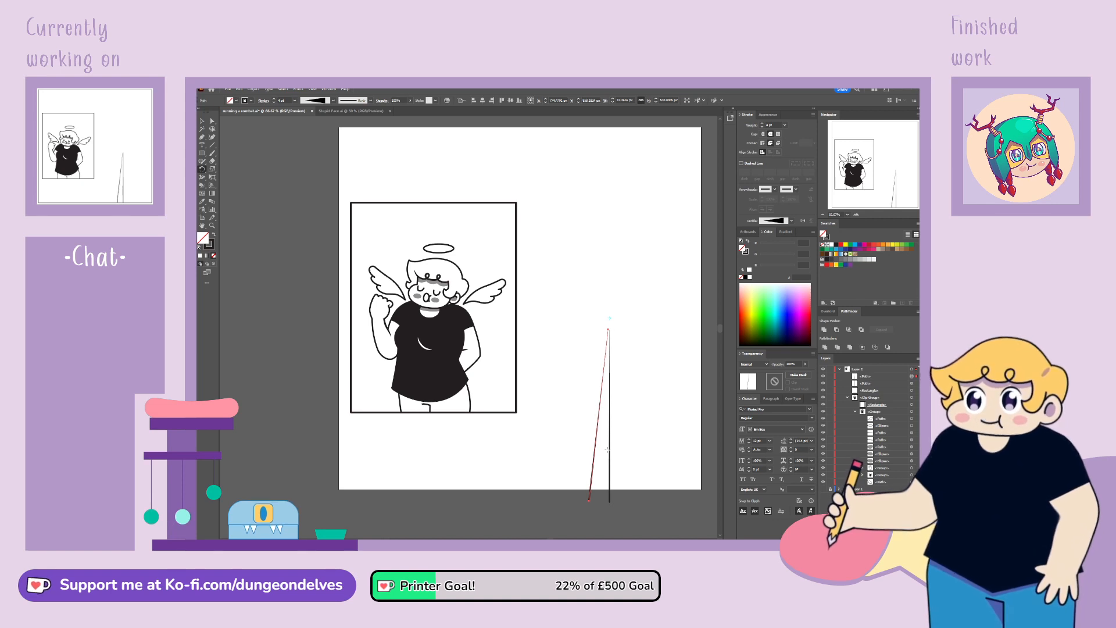
pyautogui.hotkey('ctrl', 'd')
pyautogui.hotkey('ctrl', 'd')
pyautogui.hotkey('ctrl', 'd')
pyautogui.hotkey('ctrl', 'd')
pyautogui.hotkey('ctrl', 'd')
pyautogui.hotkey('ctrl', 'd')
pyautogui.hotkey('ctrl', 'd')
pyautogui.hotkey('ctrl', 'd')
pyautogui.hotkey('ctrl', 'd')
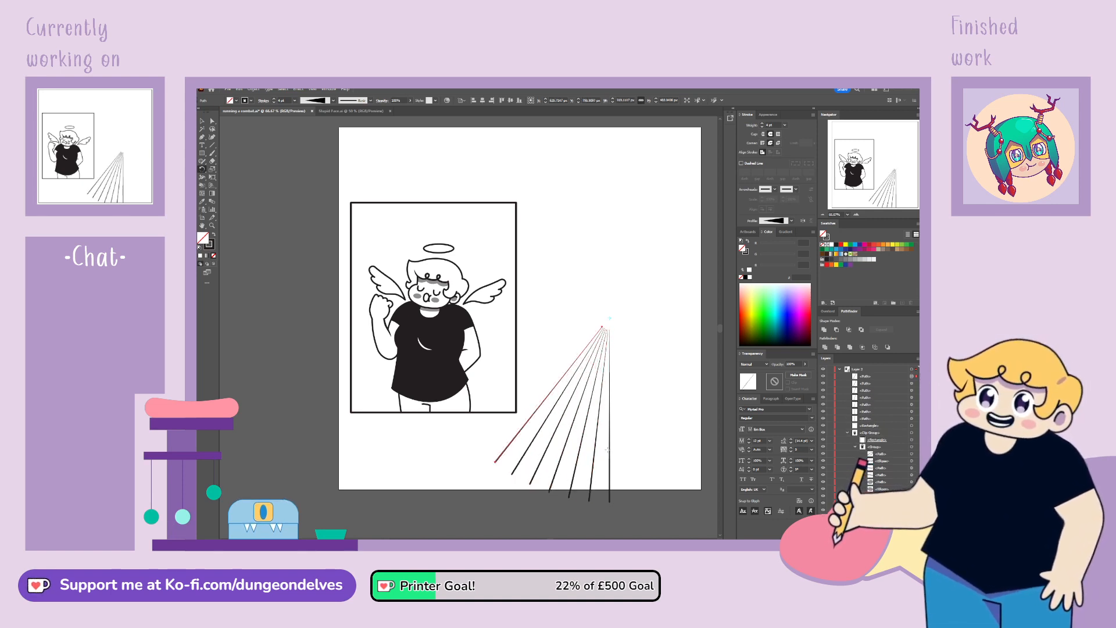
pyautogui.hotkey('ctrl', 'd')
pyautogui.hotkey('ctrl', 'd')
pyautogui.hotkey('ctrl', 'd')
pyautogui.hotkey('ctrl', 'd')
pyautogui.hotkey('ctrl', 'd')
pyautogui.hotkey('ctrl', 'd')
pyautogui.hotkey('ctrl', 'd')
pyautogui.hotkey('ctrl', 'd')
pyautogui.hotkey('ctrl', 'd')
pyautogui.hotkey('ctrl', 'd')
pyautogui.hotkey('ctrl', 'd')
pyautogui.hotkey('ctrl', 'd')
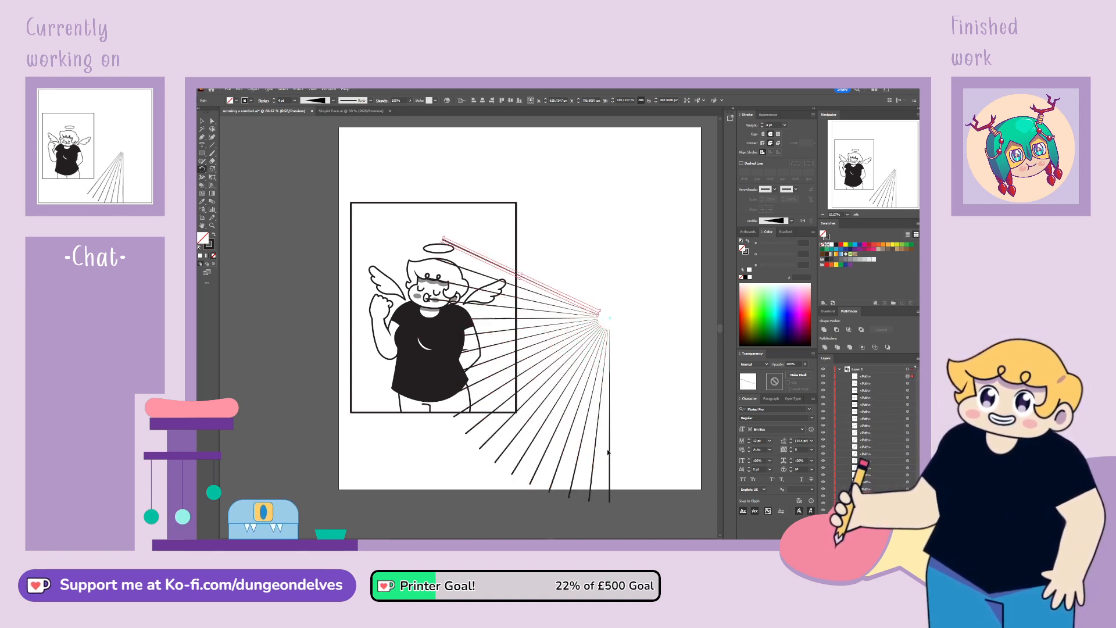
pyautogui.hotkey('ctrl', 'd')
pyautogui.hotkey('ctrl', 'd')
pyautogui.hotkey('ctrl', 'd')
pyautogui.hotkey('ctrl', 'd')
pyautogui.hotkey('ctrl', 'd')
pyautogui.hotkey('ctrl', 'd')
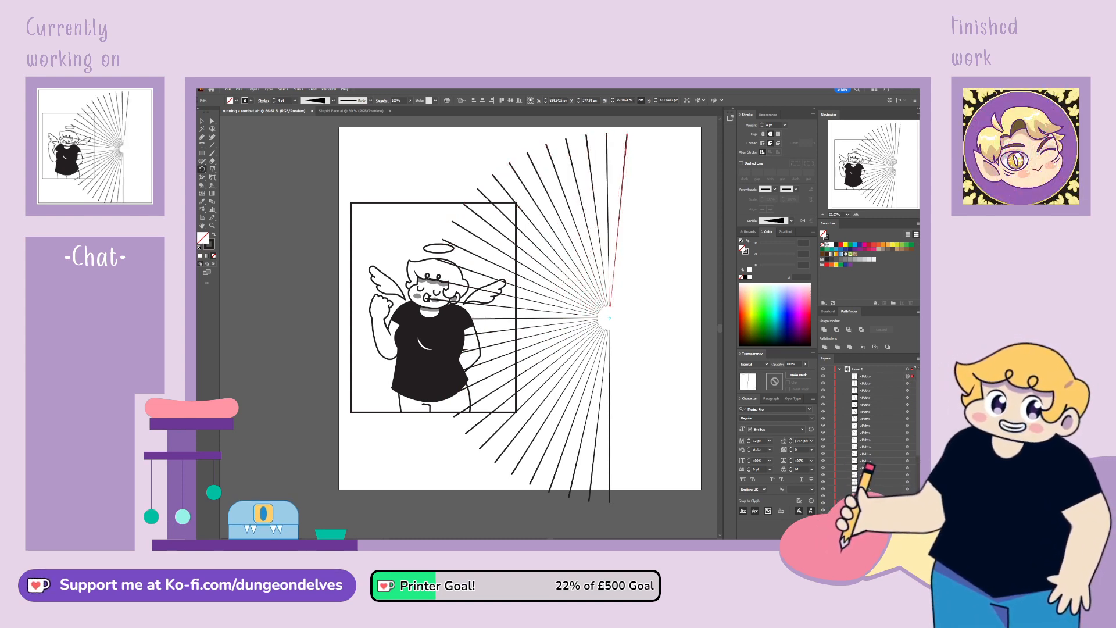
# Step: Select all the radiating line paths and group them
pyautogui.moveTo(917, 405); pyautogui.dragTo(904, 494)
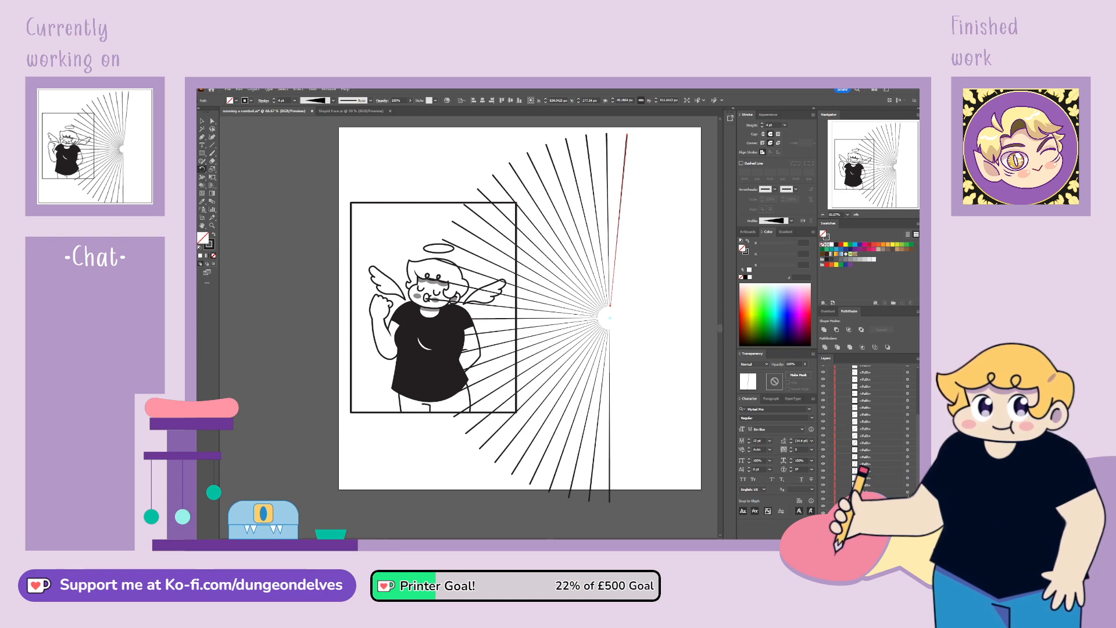
pyautogui.keyDown('shift'); pyautogui.click(907, 493); pyautogui.keyUp('shift')
pyautogui.hotkey('ctrl', 'g')
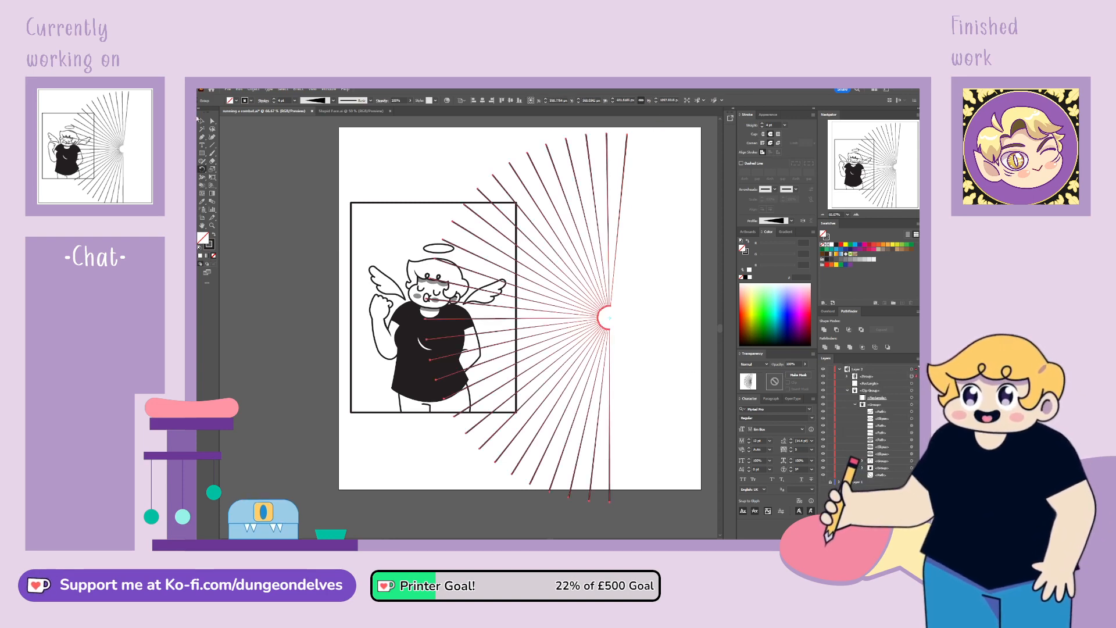
# Step: Rotate the ray group a quarter turn so the fan opens downward and centre it on the character's neckline
pyautogui.click(201, 120)
pyautogui.moveTo(629, 131); pyautogui.dragTo(343, 217)
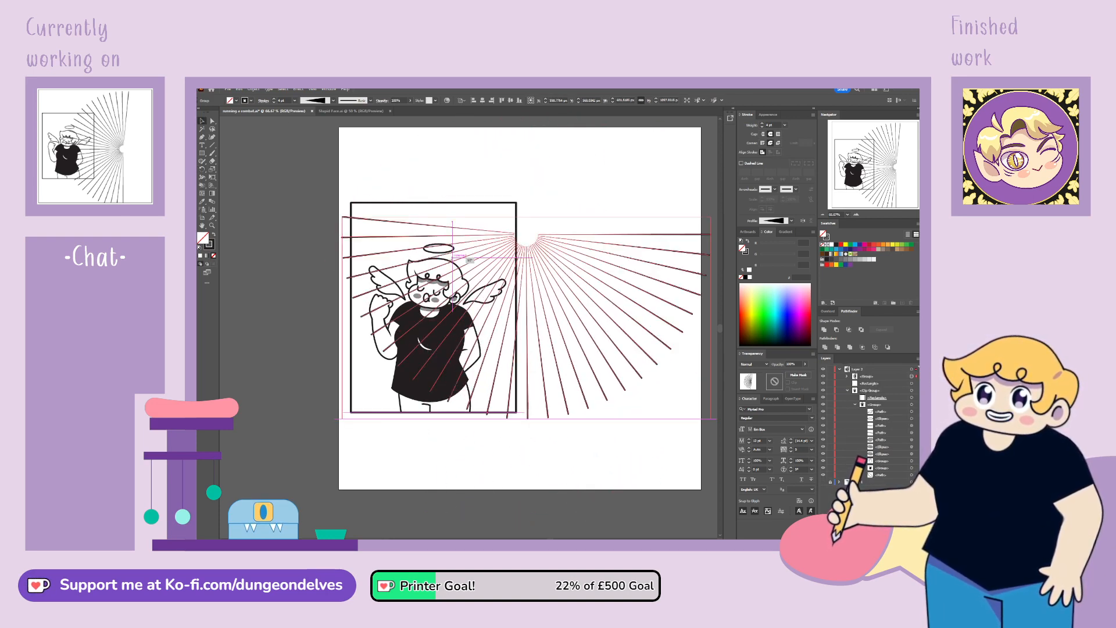
pyautogui.click(633, 468)
pyautogui.moveTo(625, 391); pyautogui.dragTo(526, 467)
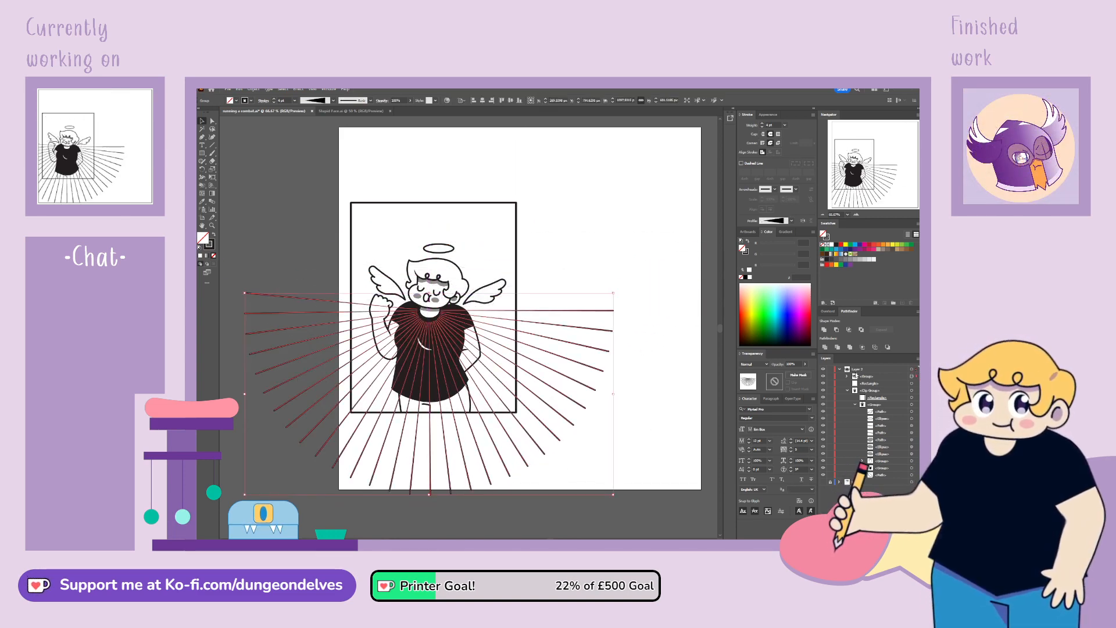
# Step: Place the ray group at the bottom of the character group so it sits behind the figure and is clipped by the panel
pyautogui.moveTo(880, 479); pyautogui.dragTo(880, 478)
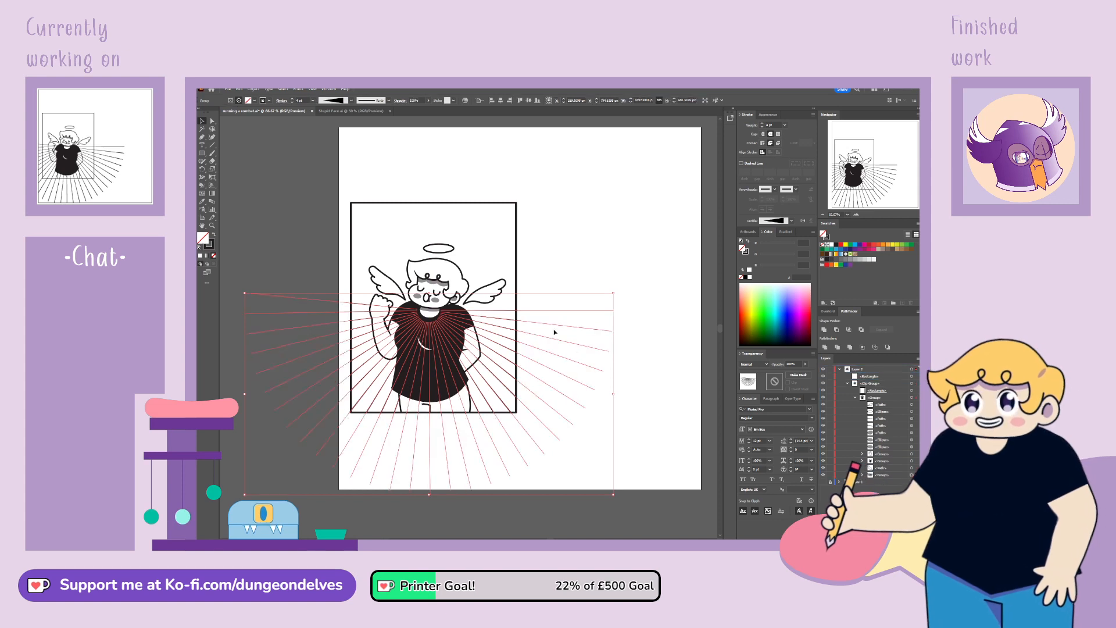
pyautogui.click(648, 350)
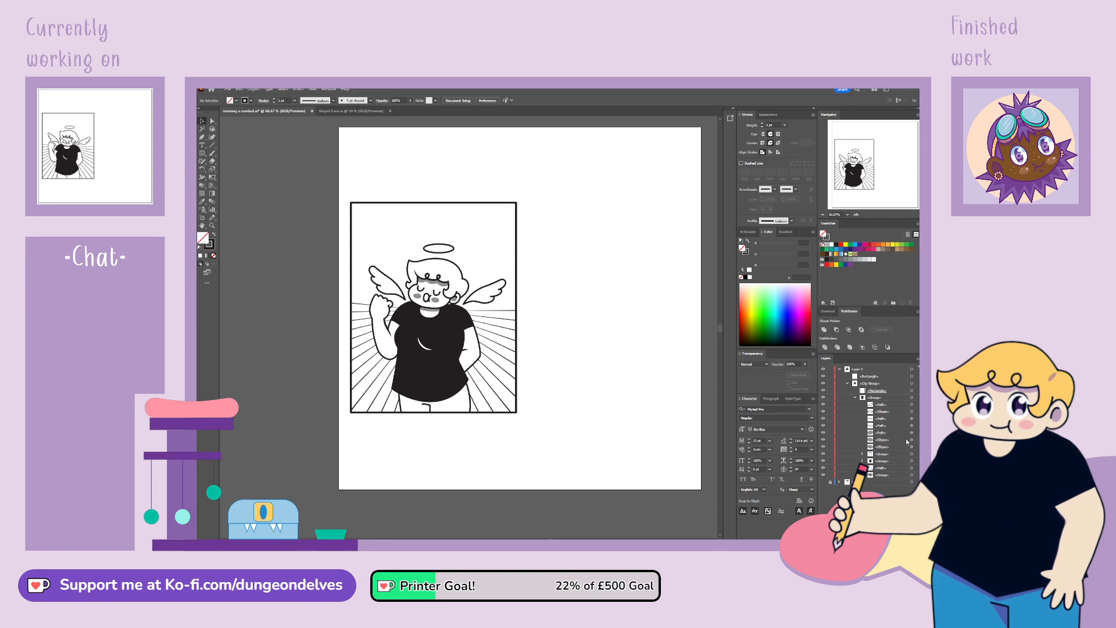
pyautogui.click(912, 475)
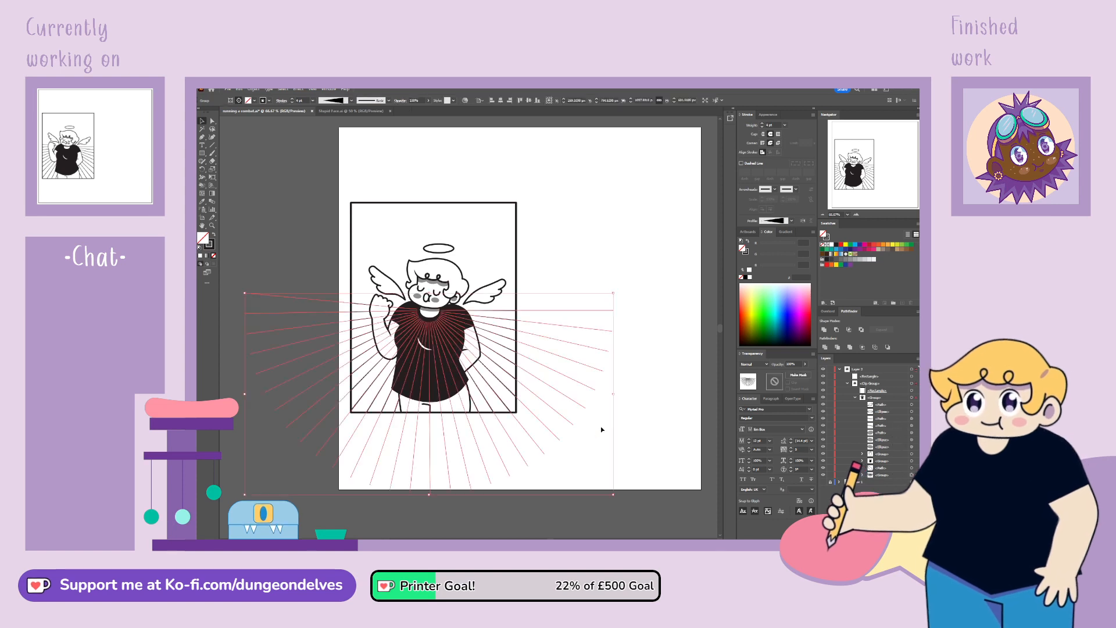
pyautogui.click(571, 399)
# Step: Nudge the ray group slightly right and upward behind the character
pyautogui.click(912, 475)
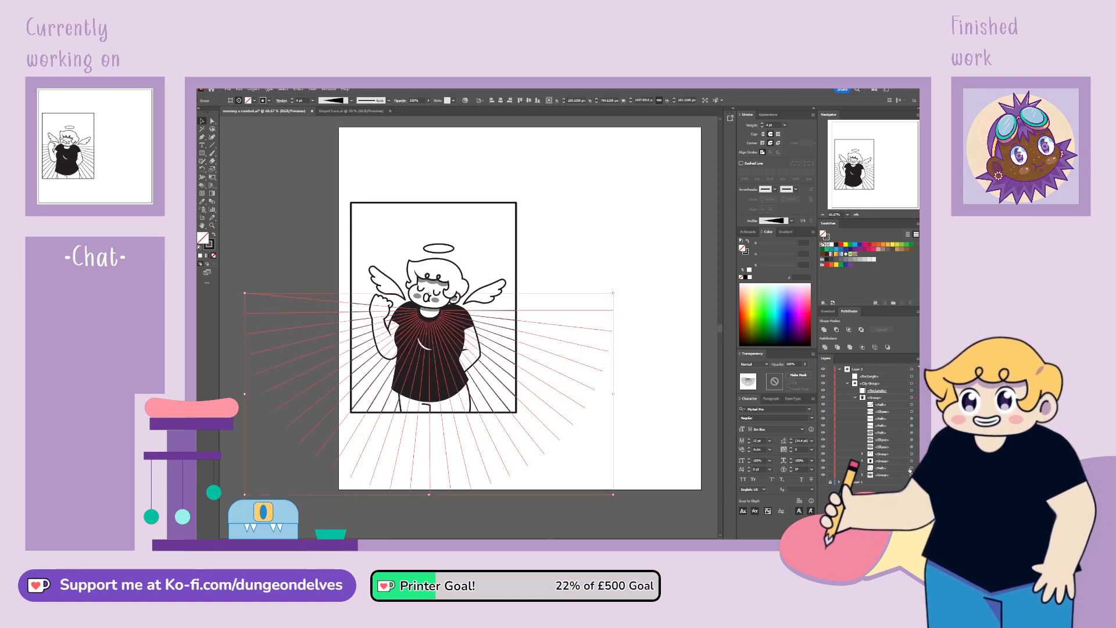
pyautogui.press('Right')
pyautogui.press('Right')
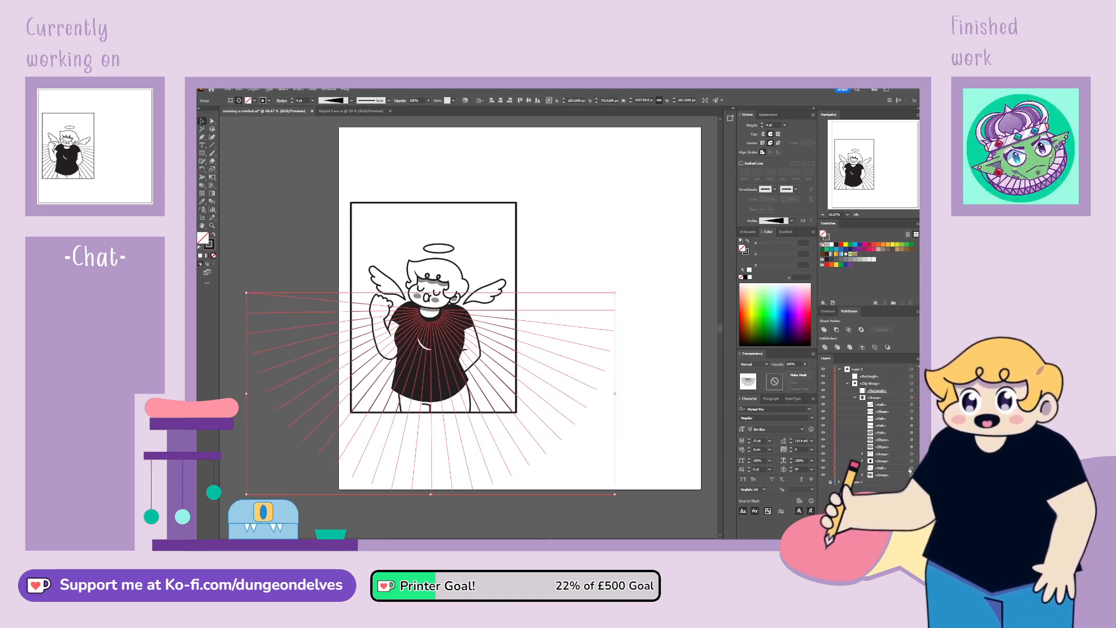
pyautogui.press('Up')
pyautogui.press('Up')
pyautogui.press('Up')
pyautogui.press('Up')
pyautogui.press('Up')
pyautogui.press('Up')
pyautogui.press('Up')
pyautogui.press('Up')
pyautogui.press('Up')
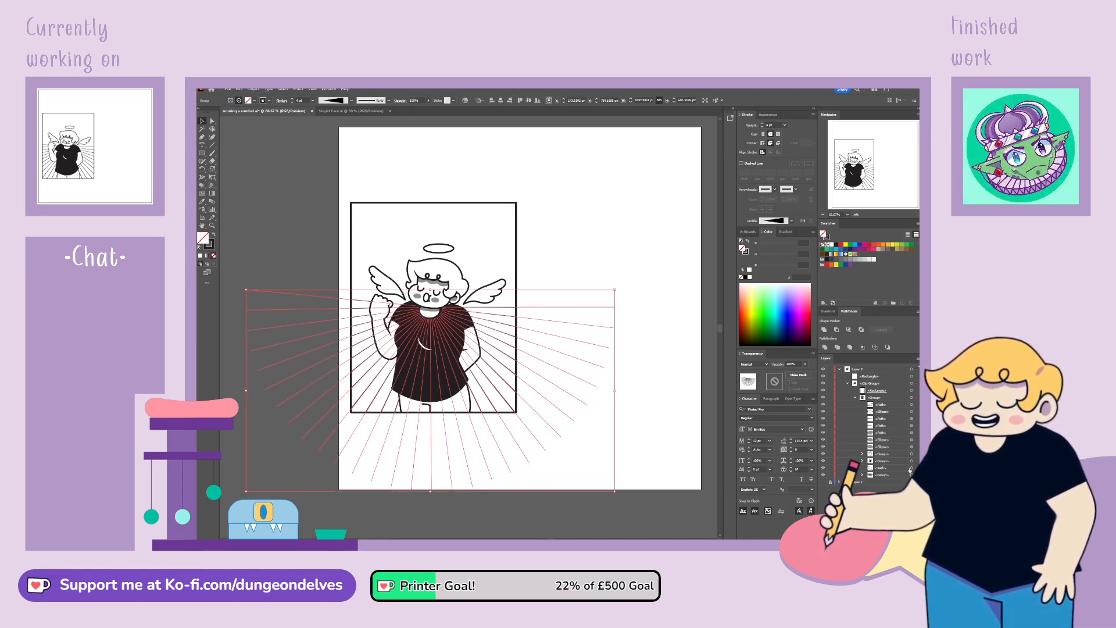
# Step: Isolate the ray group and pull the inner ends of the uppermost left rays outward to stop beside the raised fist and forearm
pyautogui.doubleClick(500, 311)
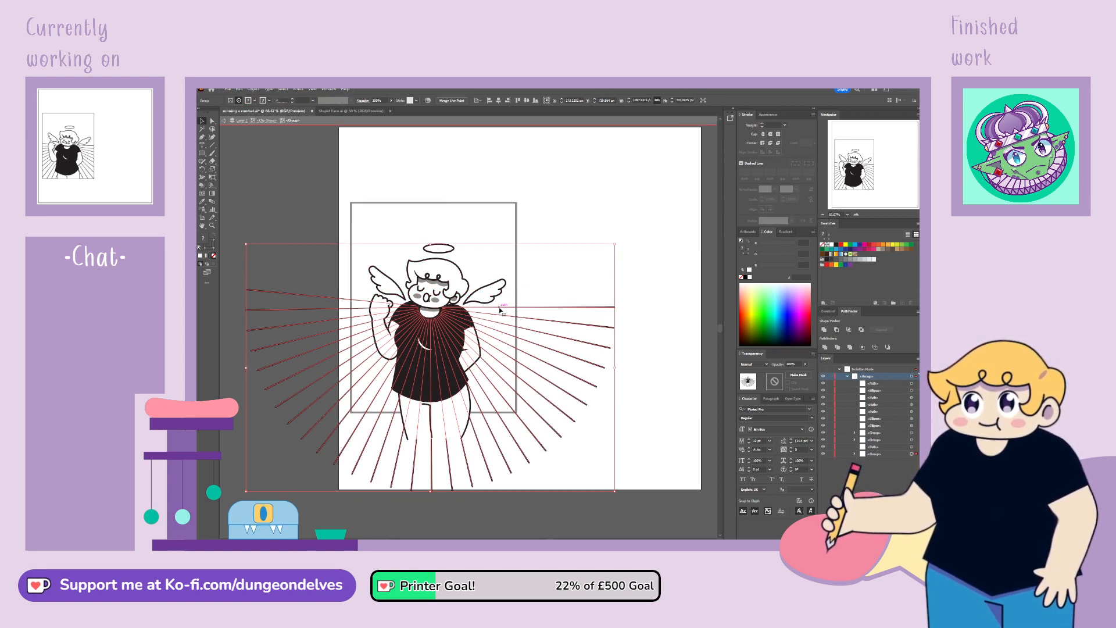
pyautogui.doubleClick(500, 308)
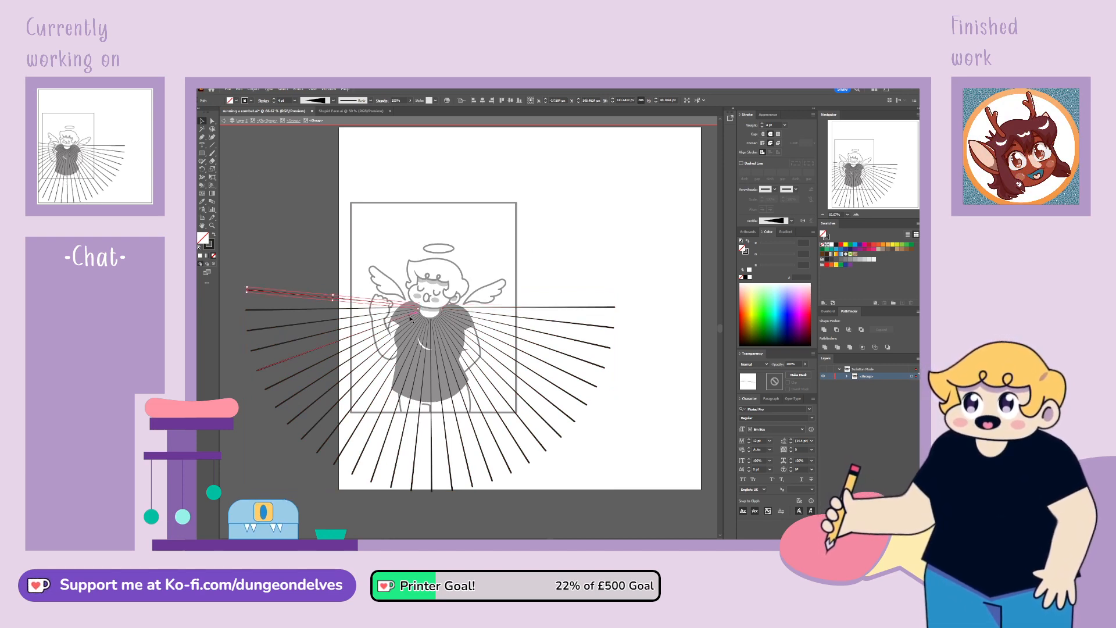
pyautogui.scroll(2, 410, 319)
pyautogui.moveTo(869, 173); pyautogui.dragTo(853, 171)
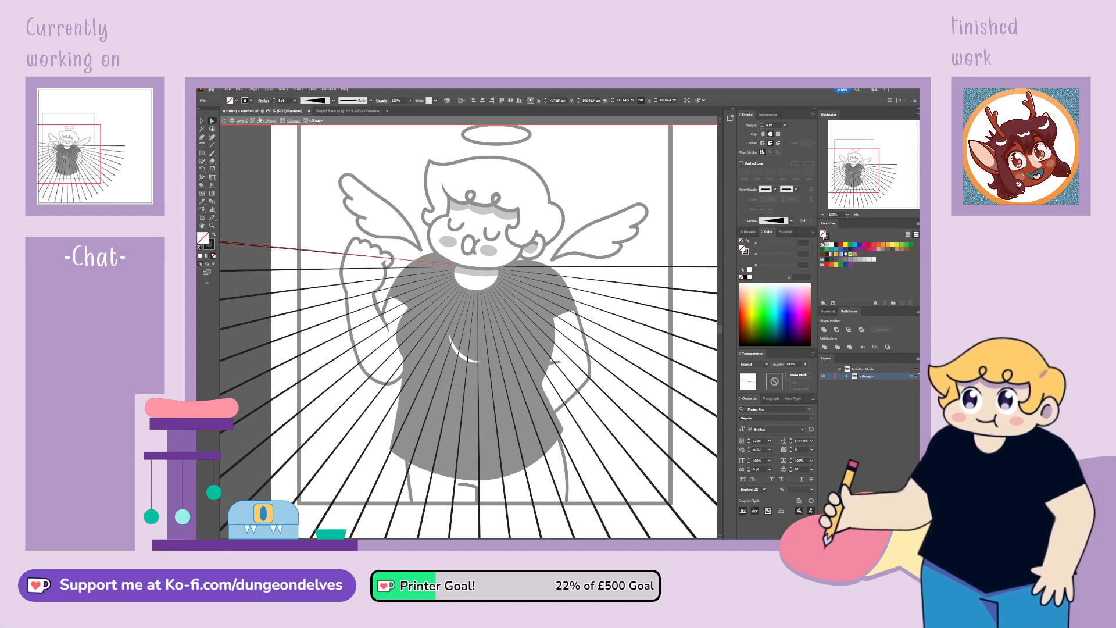
pyautogui.click(456, 265)
pyautogui.moveTo(456, 265); pyautogui.dragTo(349, 256)
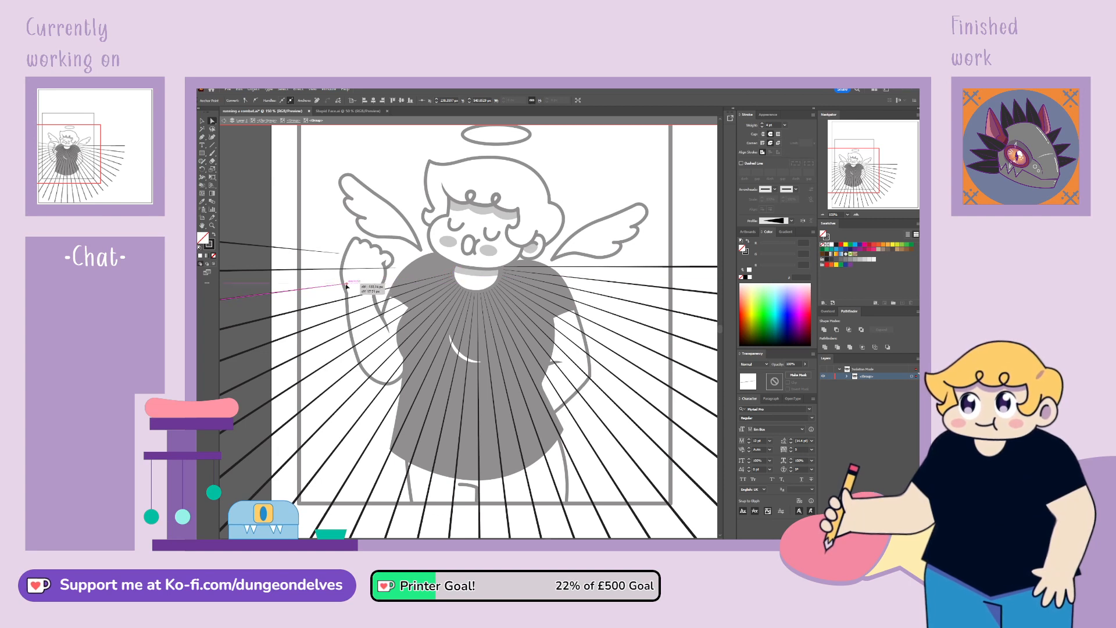
pyautogui.moveTo(346, 286); pyautogui.dragTo(337, 287)
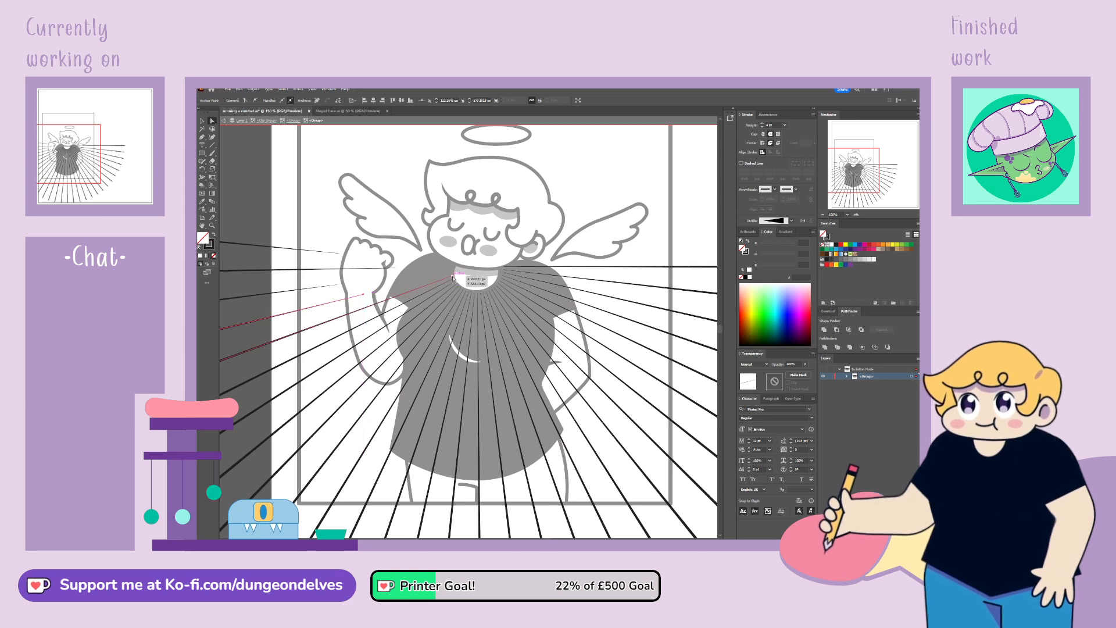
# Step: Shorten the lower left rays by pulling their inner ends outward to the bent arm and the side of the shirt
pyautogui.moveTo(379, 304); pyautogui.dragTo(343, 316)
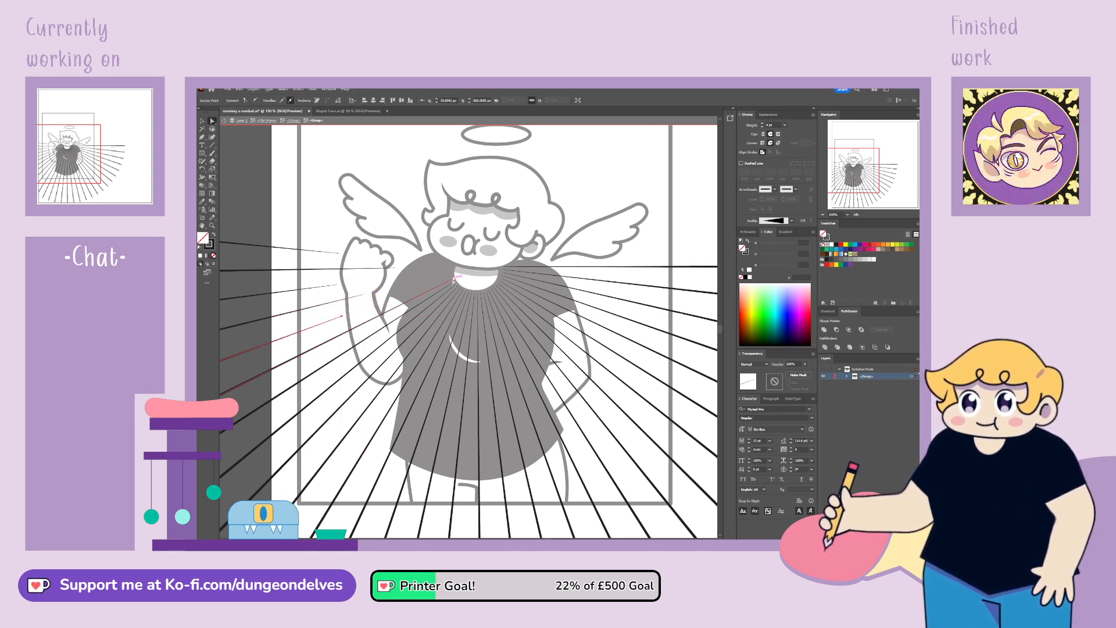
pyautogui.moveTo(453, 280); pyautogui.dragTo(369, 320)
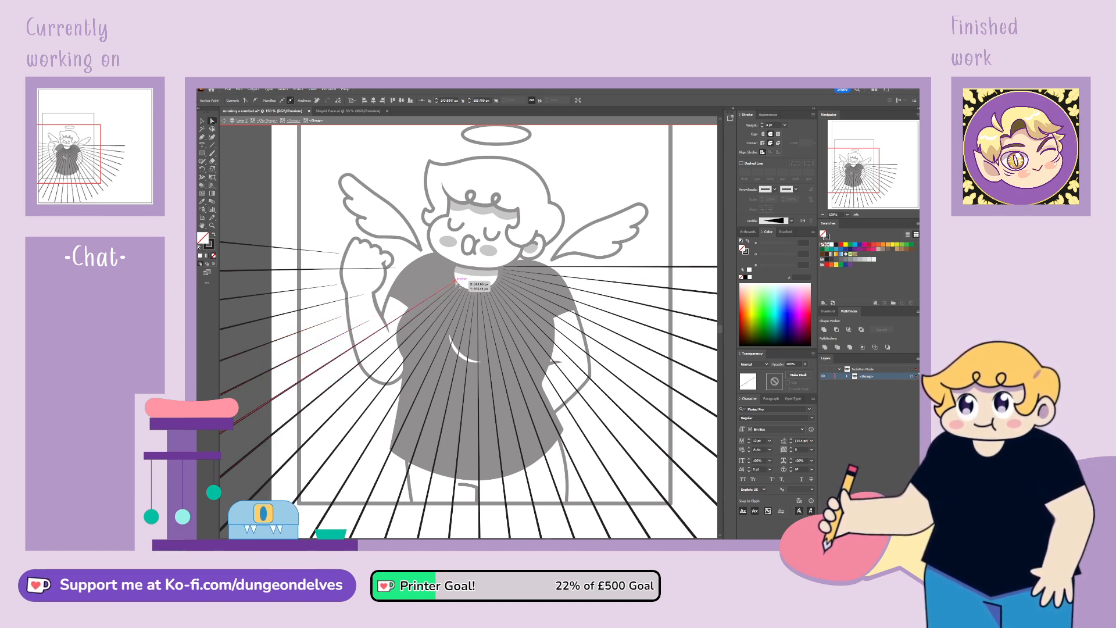
pyautogui.moveTo(458, 281); pyautogui.dragTo(390, 324)
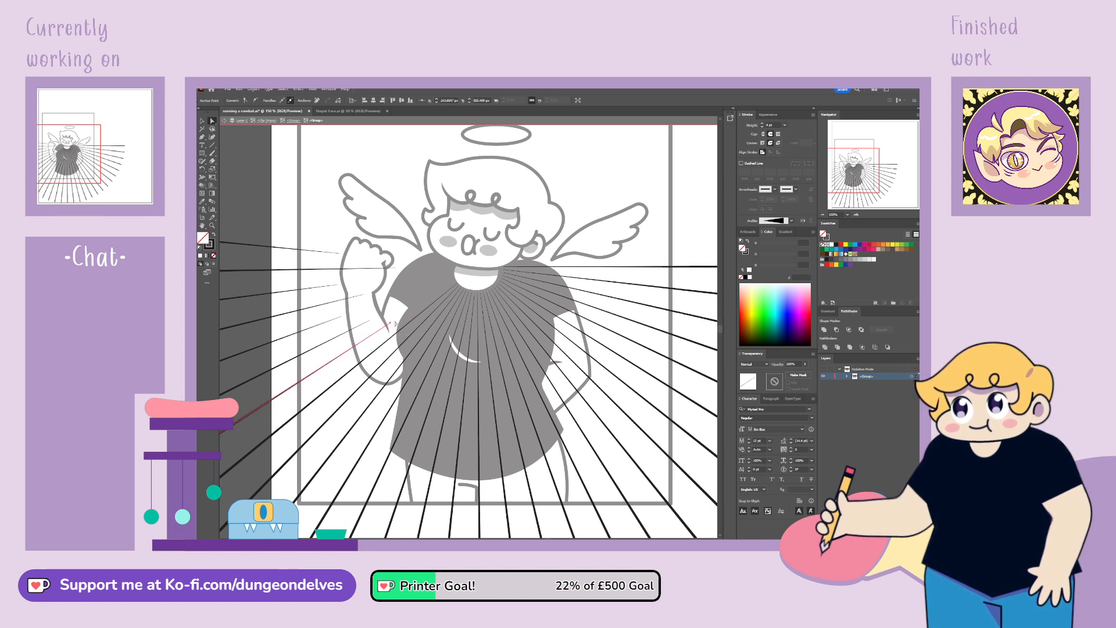
pyautogui.moveTo(459, 285); pyautogui.dragTo(376, 350)
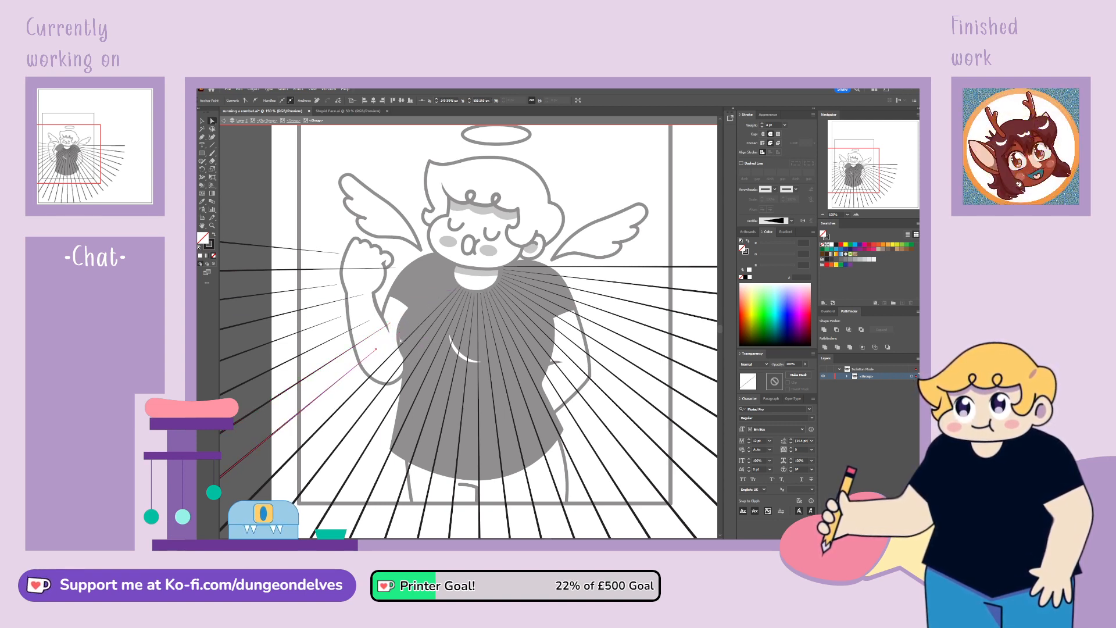
pyautogui.moveTo(463, 287); pyautogui.dragTo(363, 384)
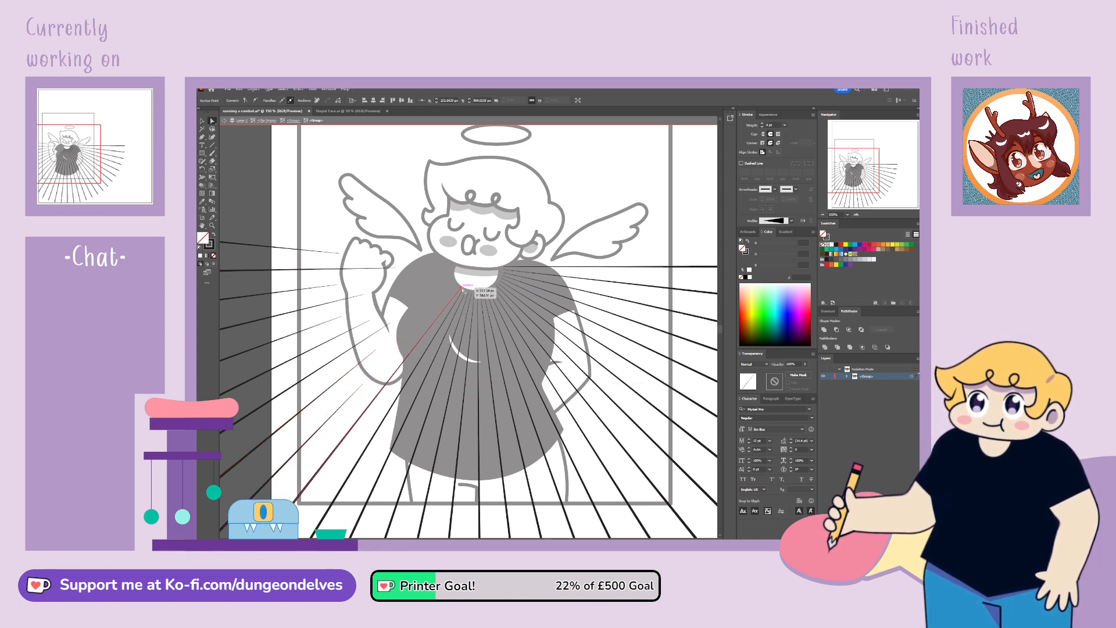
pyautogui.moveTo(463, 286); pyautogui.dragTo(394, 407)
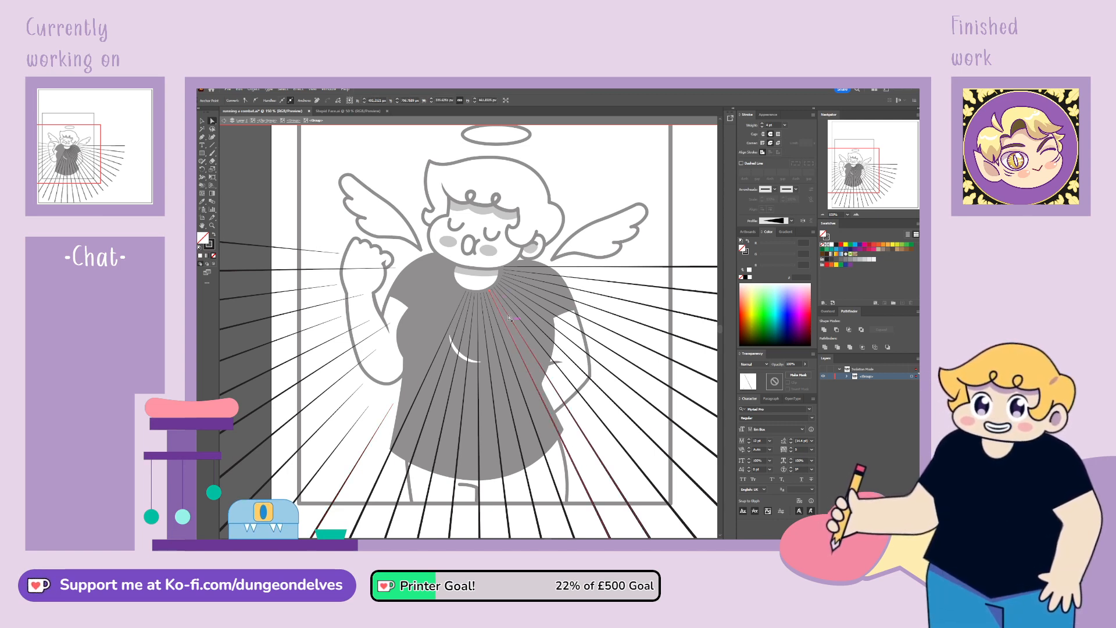
# Step: Shorten the lower right rays by pulling their inner ends outward past the shirt side and the bent arm
pyautogui.click(491, 294)
pyautogui.moveTo(491, 293); pyautogui.dragTo(564, 445)
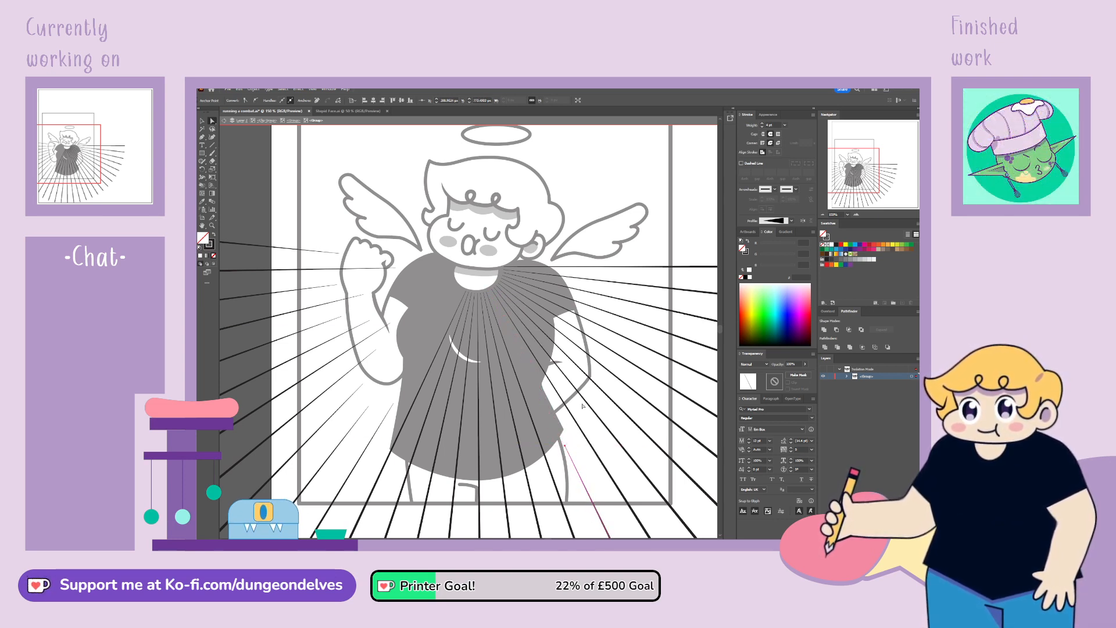
pyautogui.moveTo(493, 292); pyautogui.dragTo(568, 410)
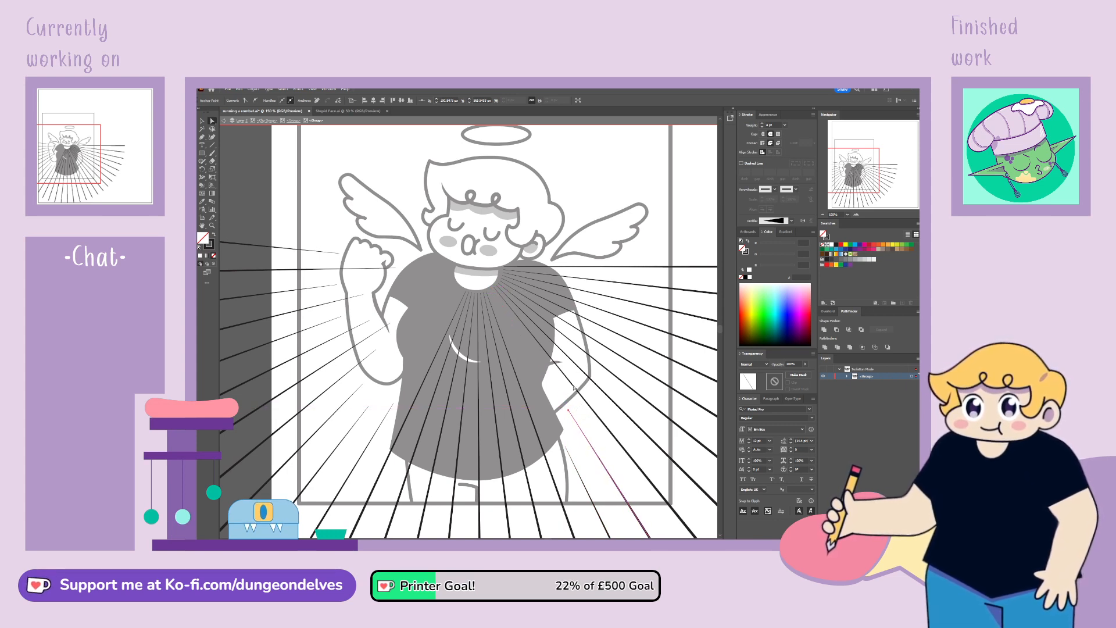
pyautogui.moveTo(495, 287); pyautogui.dragTo(562, 371)
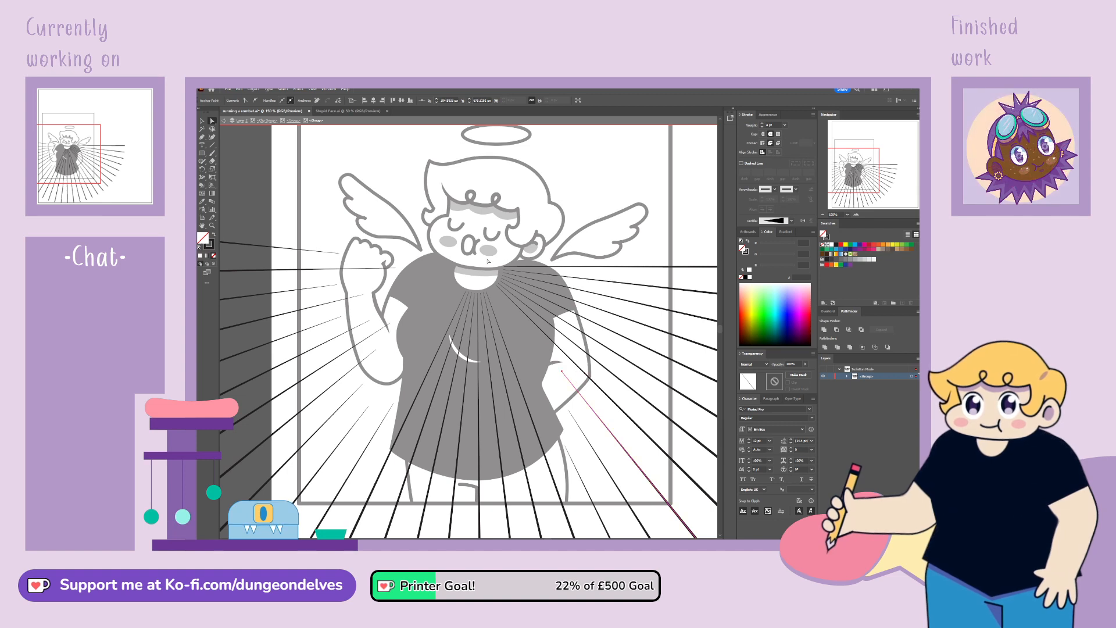
pyautogui.moveTo(499, 287); pyautogui.dragTo(574, 343)
pyautogui.click(507, 281)
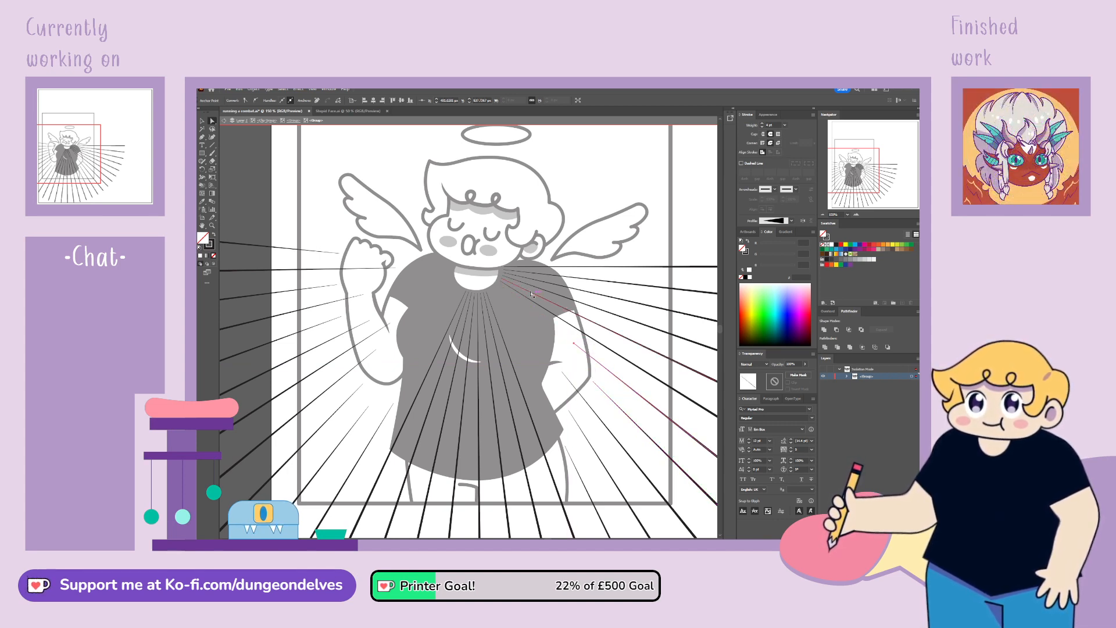
pyautogui.moveTo(501, 284); pyautogui.dragTo(606, 347)
# Step: Shorten the upper right rays so they start just outside the shoulder and upper arm, and exit isolation mode
pyautogui.click(504, 269)
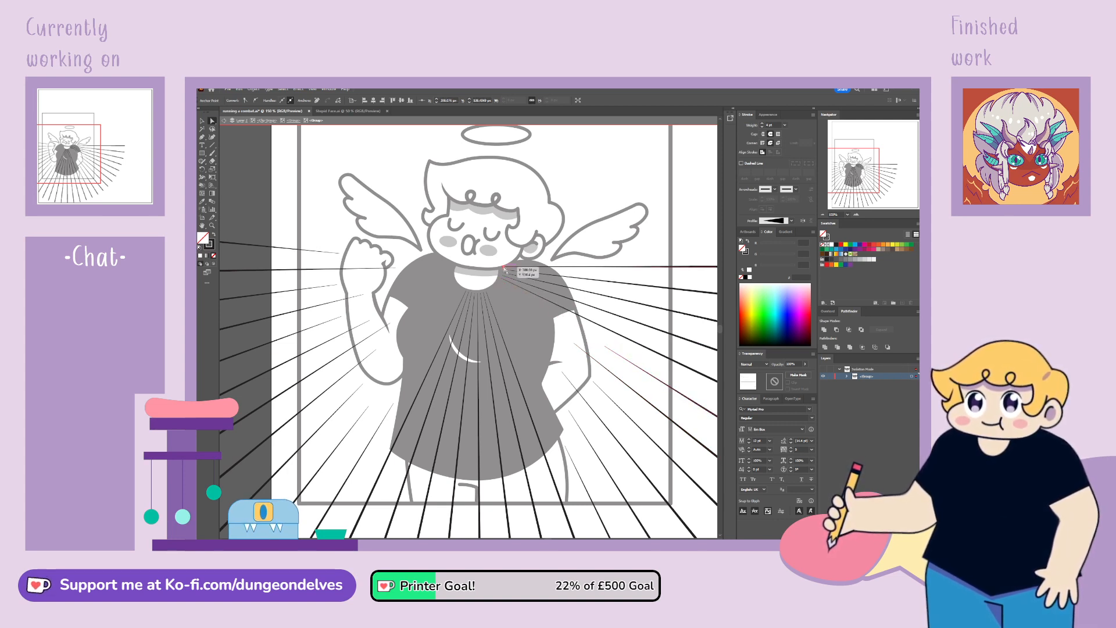
pyautogui.moveTo(505, 269); pyautogui.dragTo(601, 270)
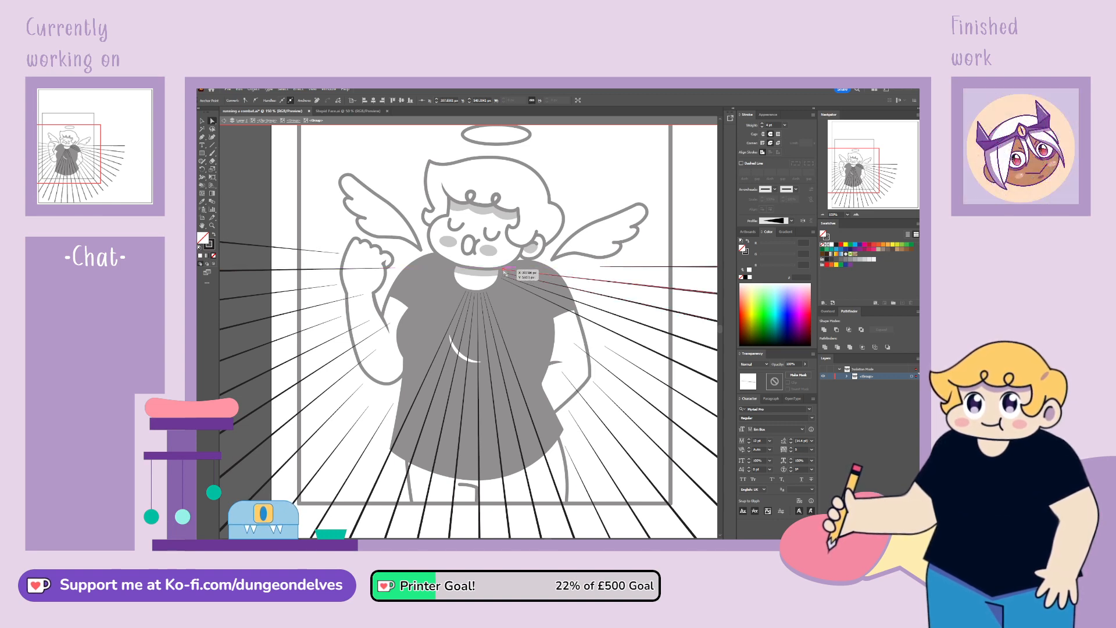
pyautogui.moveTo(504, 271); pyautogui.dragTo(577, 281)
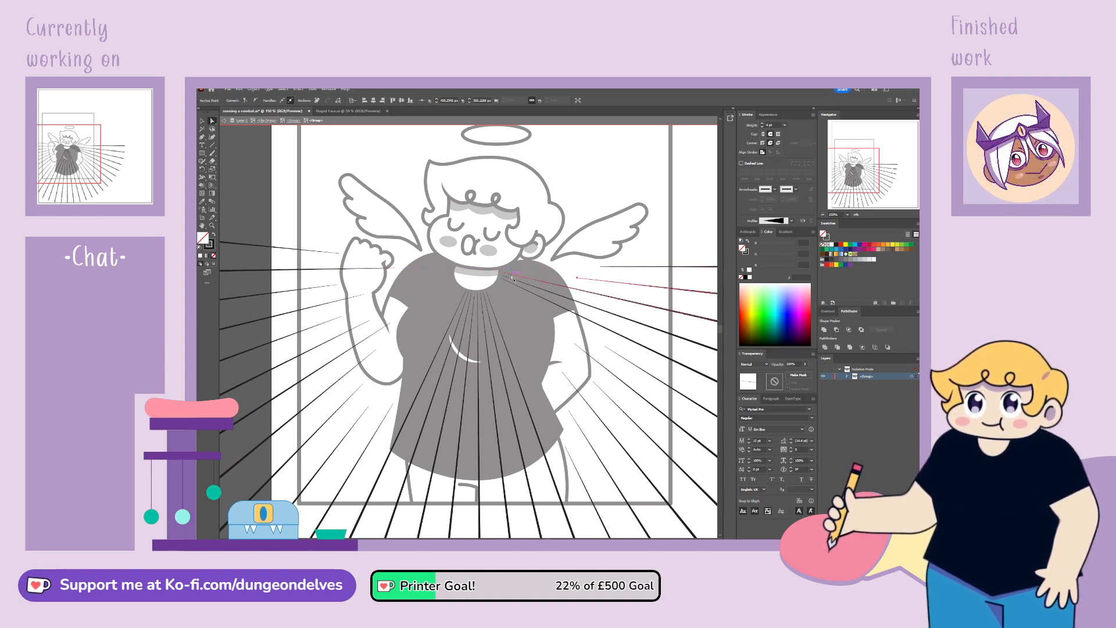
pyautogui.moveTo(504, 275); pyautogui.dragTo(589, 292)
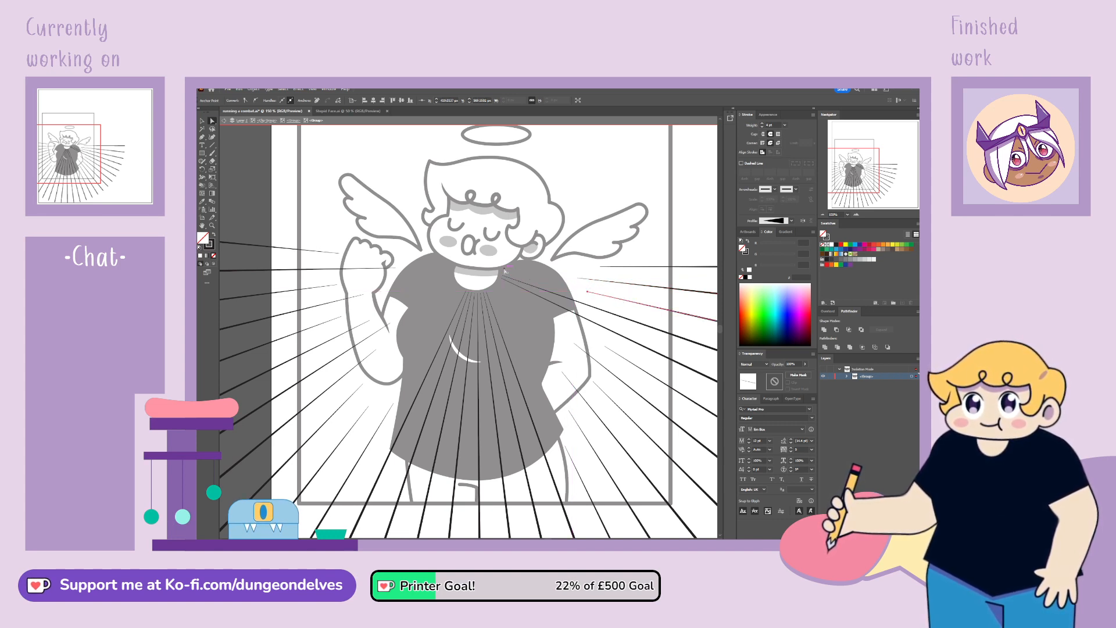
pyautogui.moveTo(506, 271); pyautogui.dragTo(585, 318)
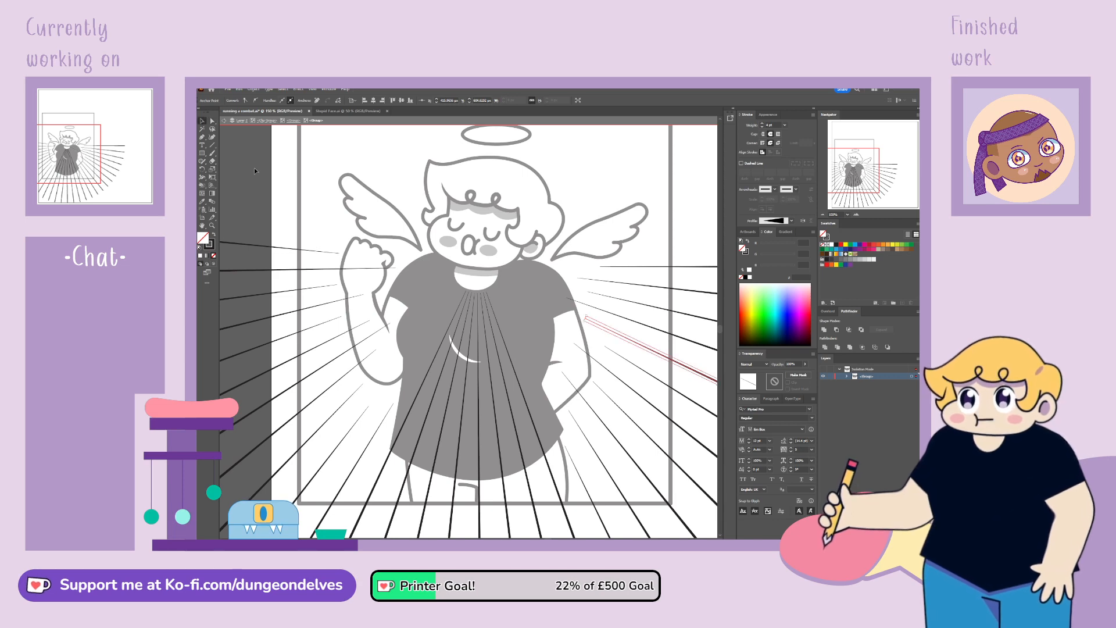
pyautogui.doubleClick(254, 167)
pyautogui.hotkey('ctrl', '-')
pyautogui.hotkey('ctrl', '-')
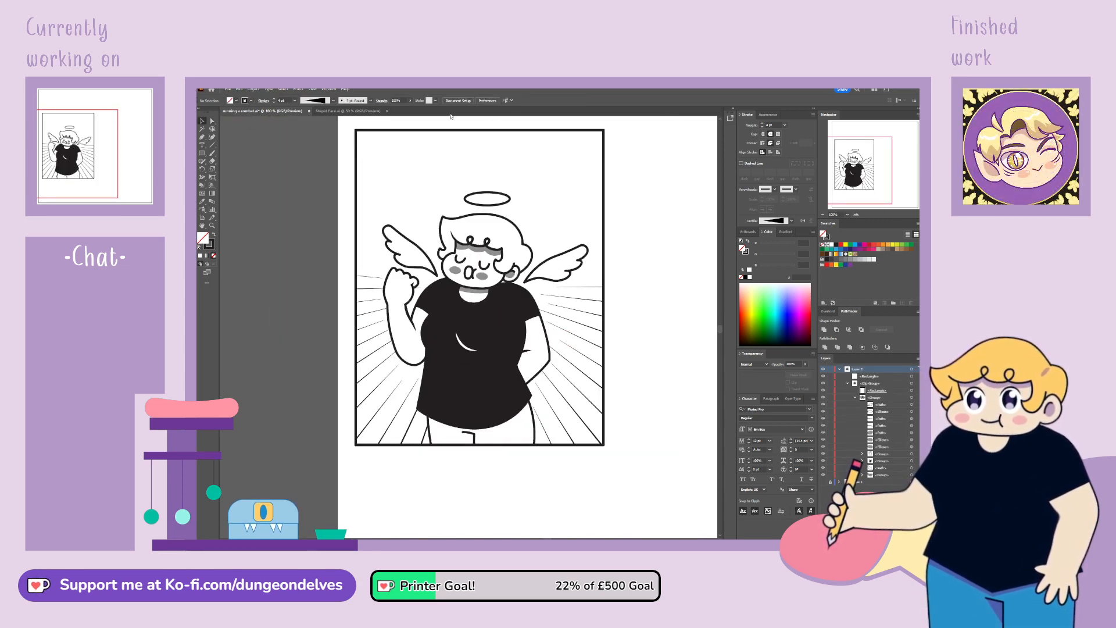
pyautogui.press('space')
pyautogui.moveTo(626, 393)
pyautogui.mouseDown()
pyautogui.moveTo(597, 390)
pyautogui.moveTo(612, 406)
pyautogui.mouseUp()
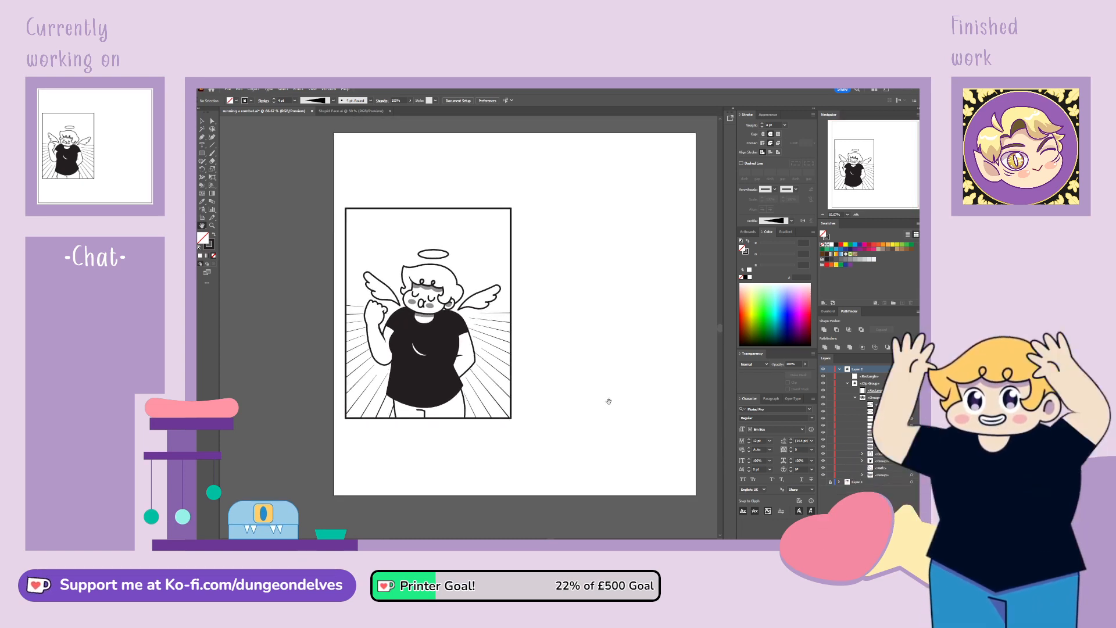
# Step: Check the sketch layer's dialogue and add the two-line text "I don't want / to kill my players..." beside the panel in a handwritten all-caps font
pyautogui.click(203, 121)
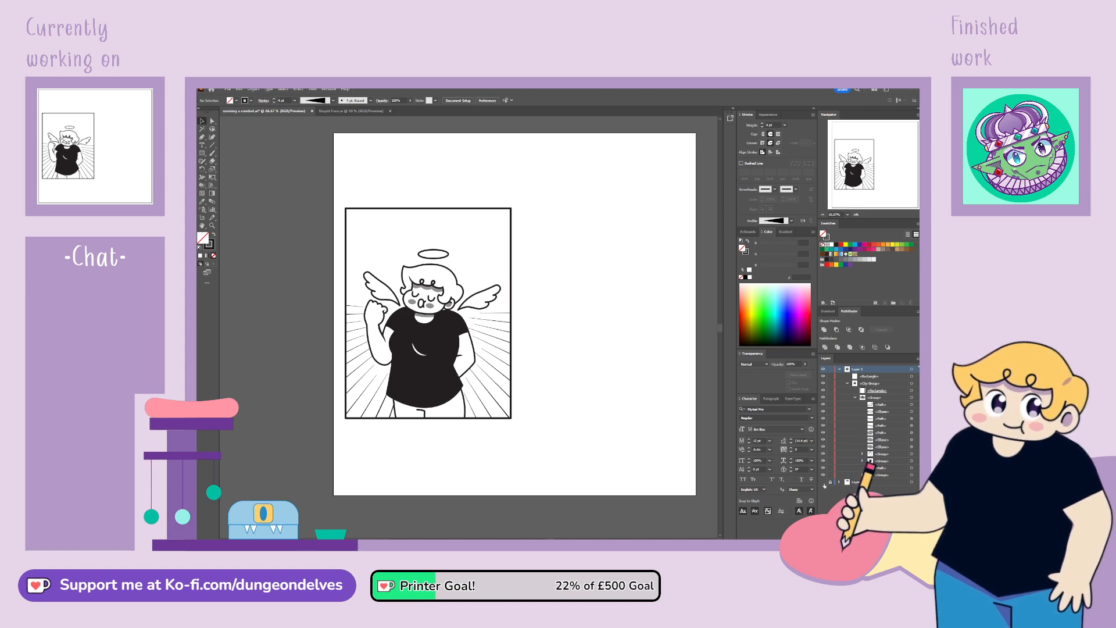
pyautogui.click(824, 482)
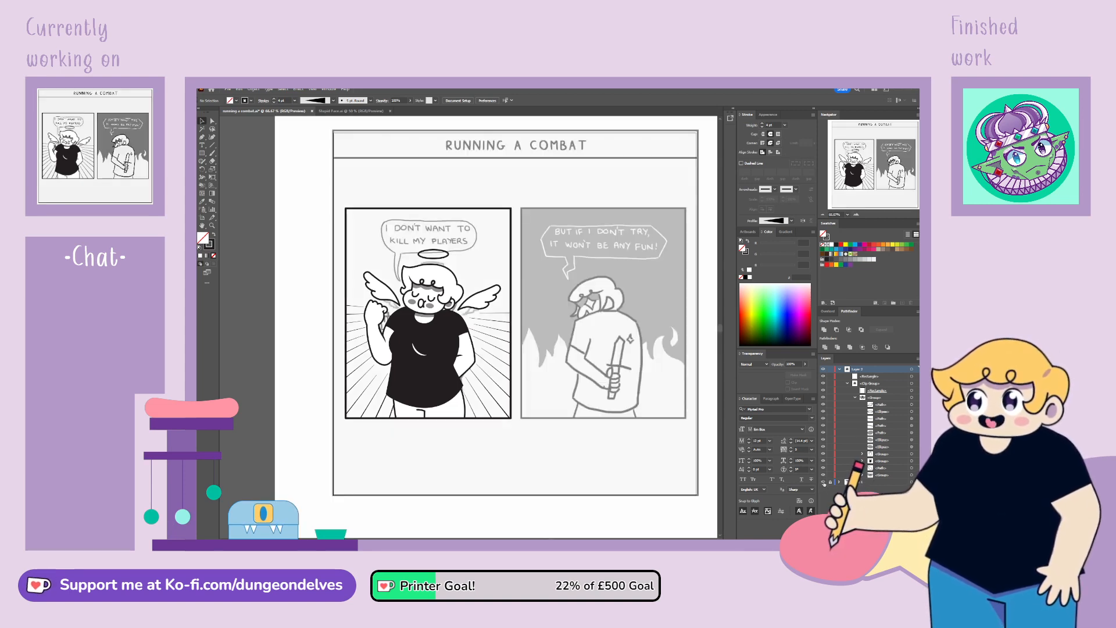
pyautogui.click(823, 483)
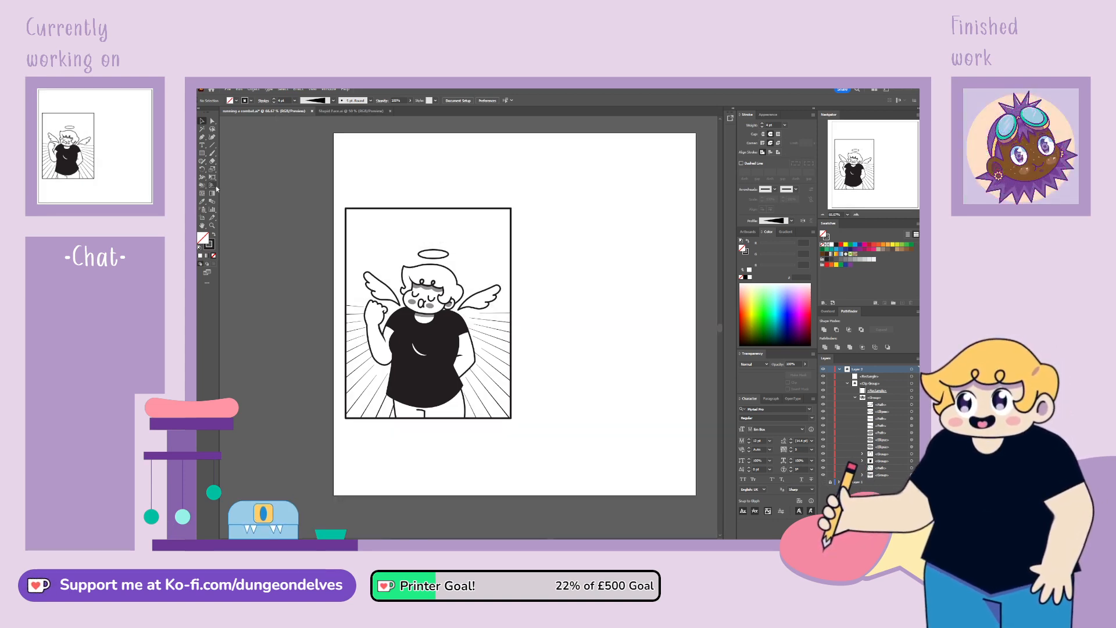
pyautogui.press('t')
pyautogui.click(555, 301)
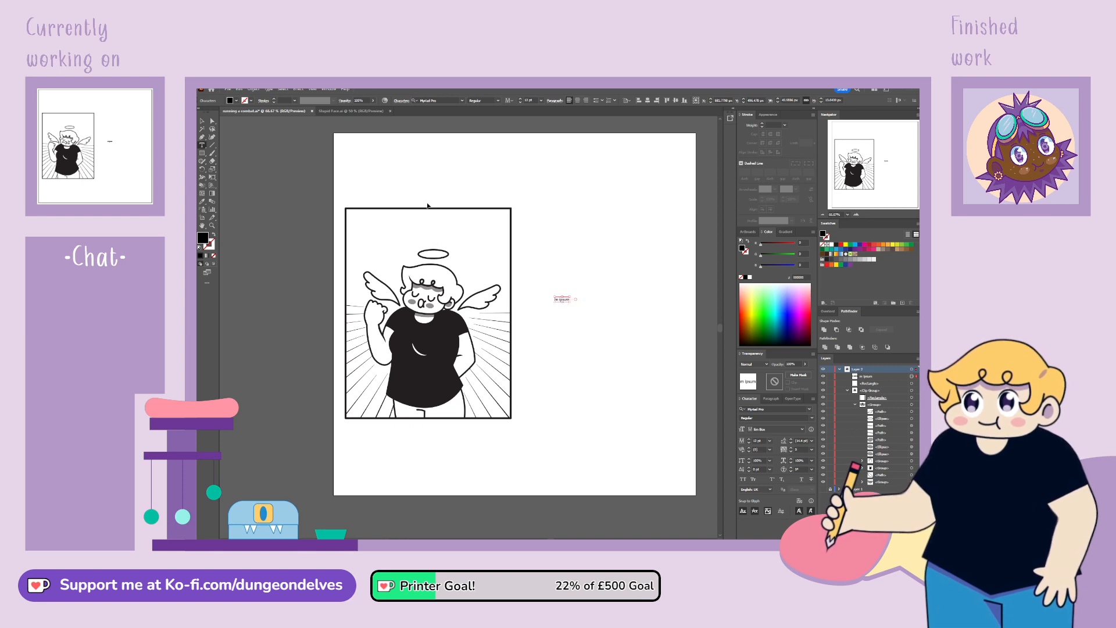
pyautogui.click(433, 100)
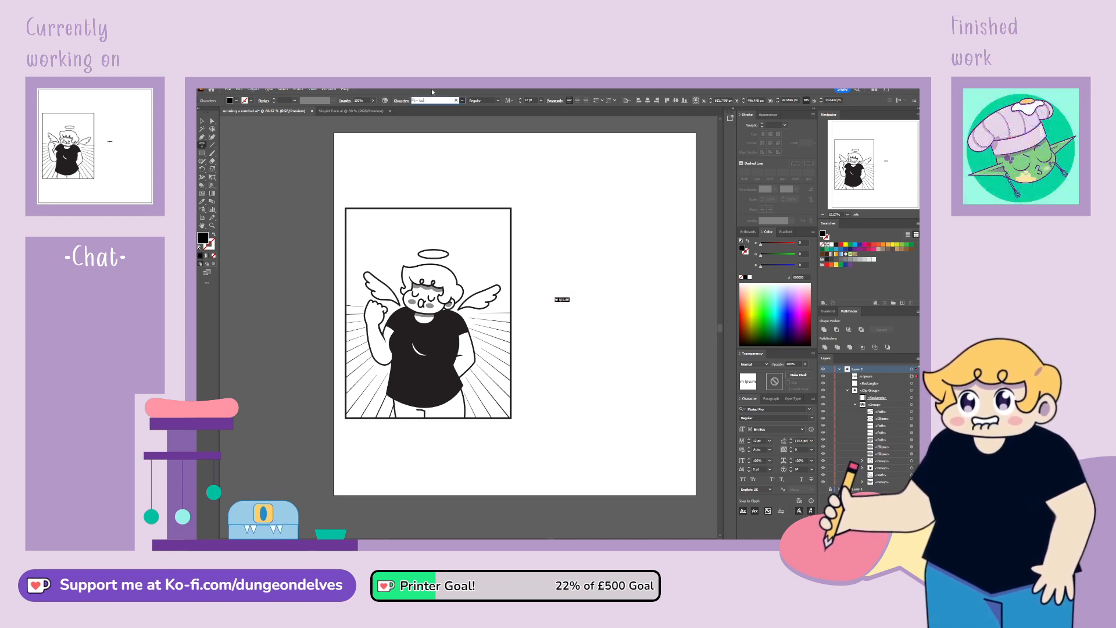
pyautogui.click(440, 139)
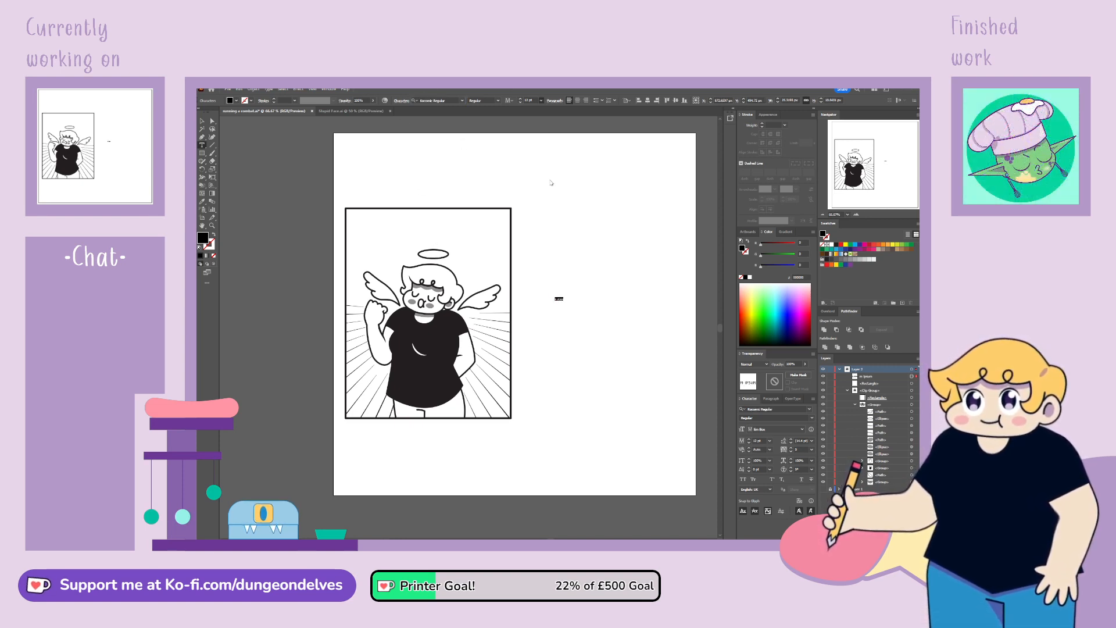
pyautogui.press('BackSpace')
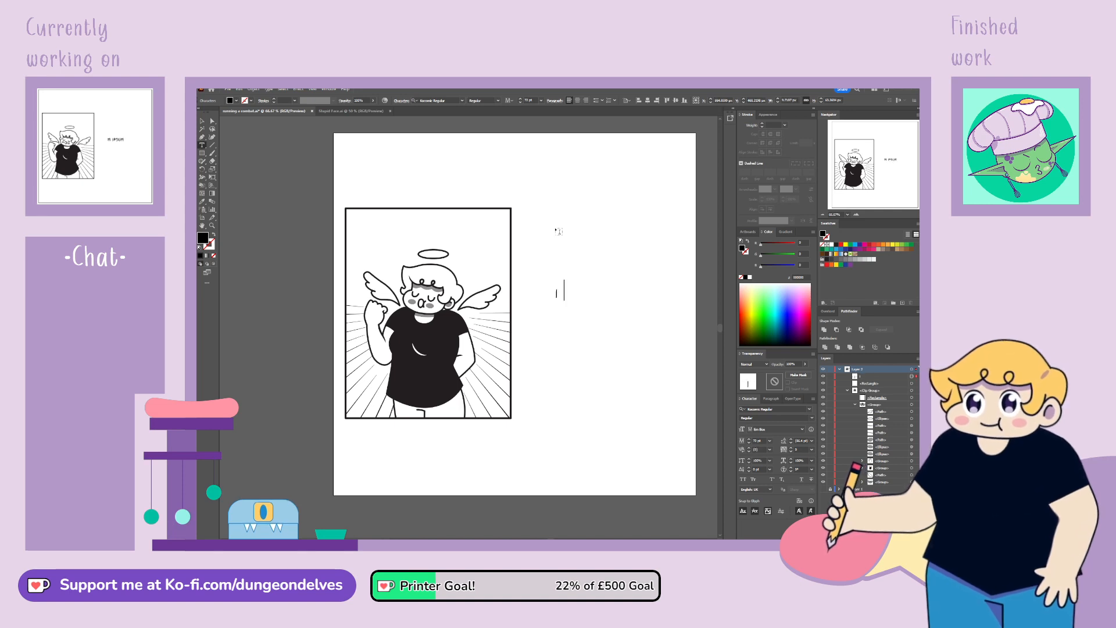
pyautogui.write('to ')
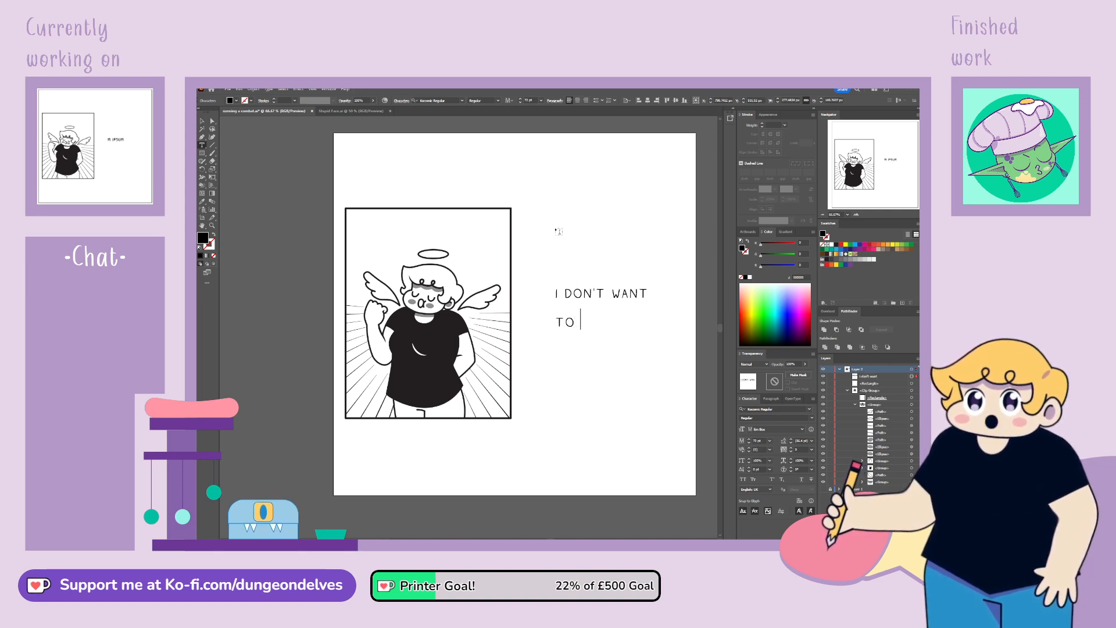
pyautogui.write('kill my players..')
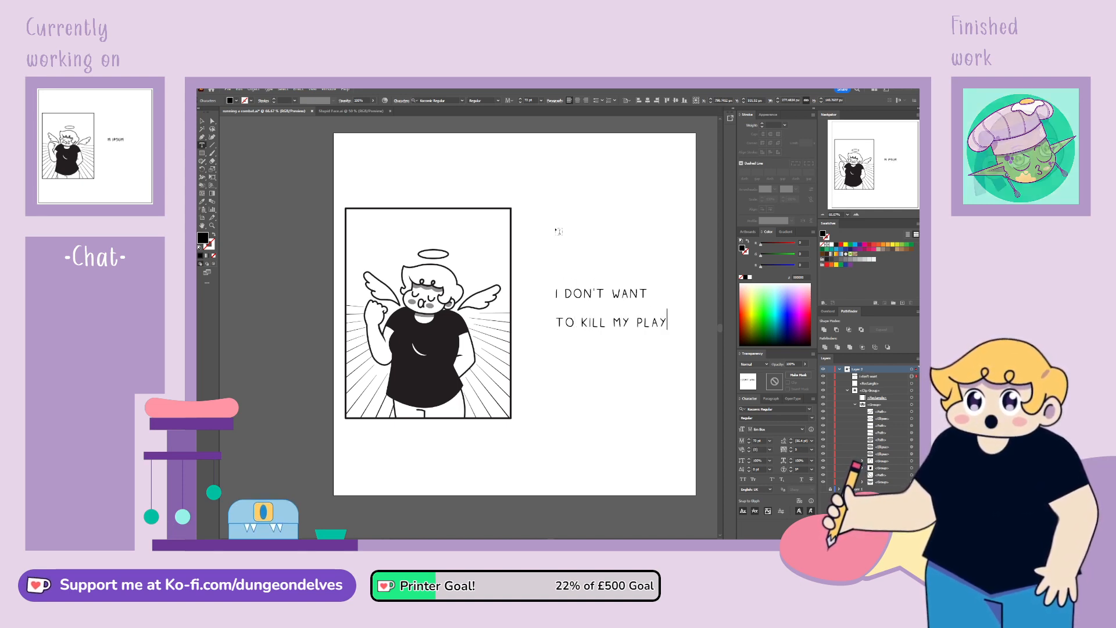
pyautogui.press('Escape')
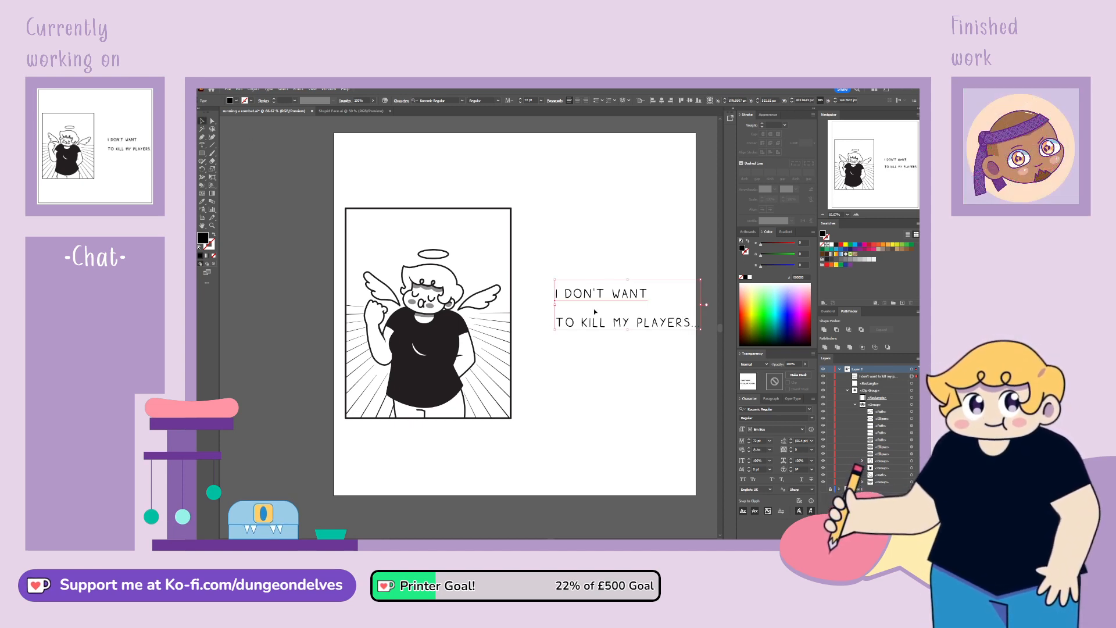
# Step: Apply a dark swatch to the dialogue text's stroke and fill, and centre-align its lines beside the panel
pyautogui.press('x')
pyautogui.click(841, 245)
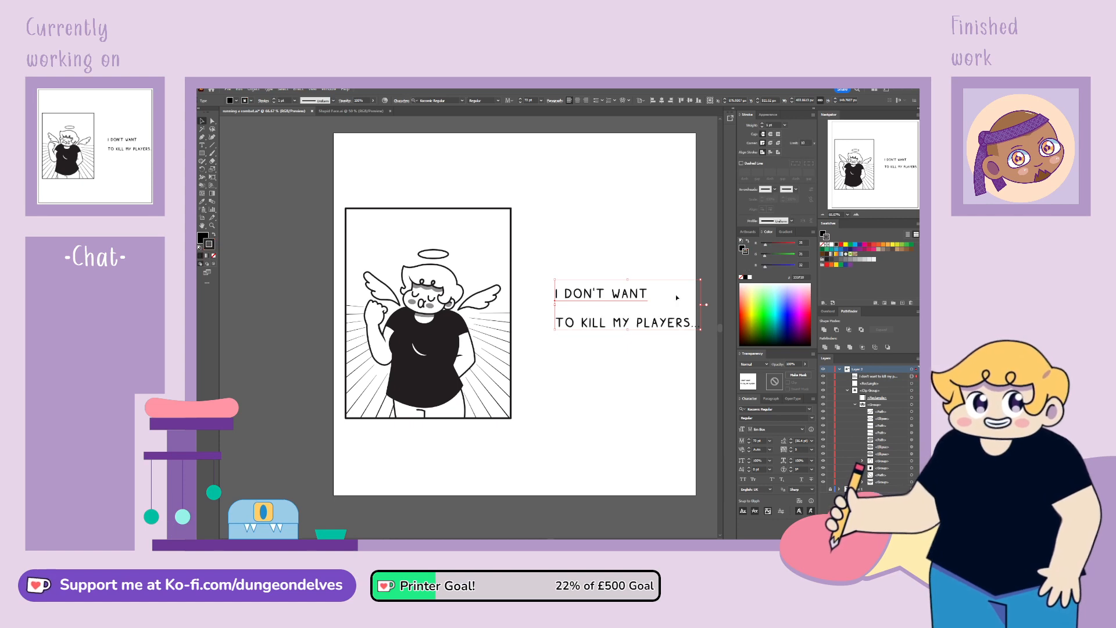
pyautogui.click(836, 246)
pyautogui.click(577, 100)
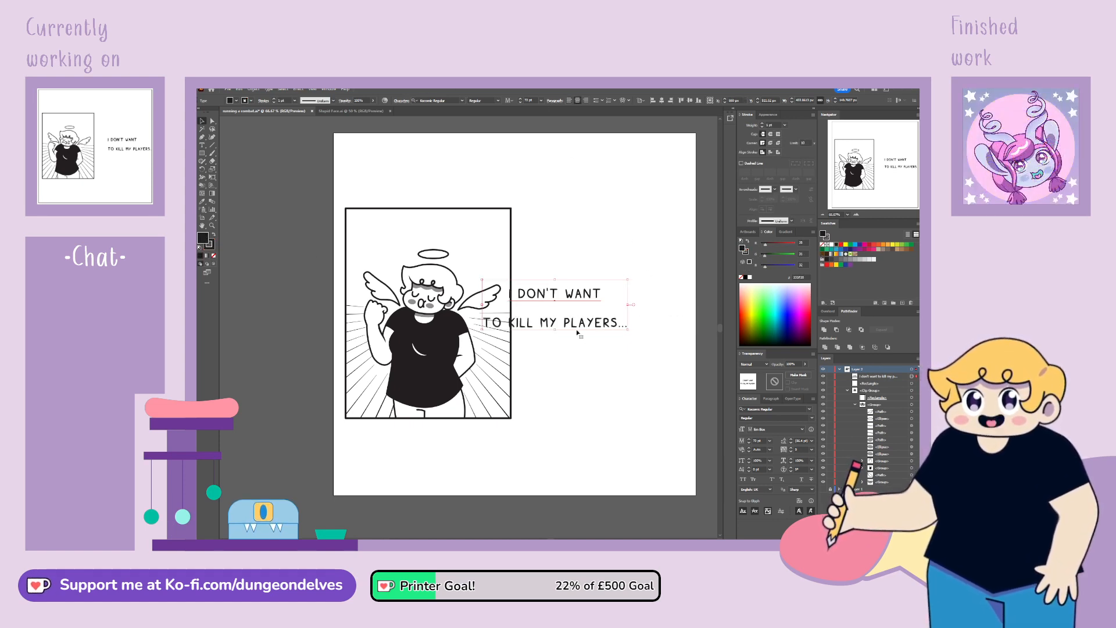
pyautogui.moveTo(577, 332); pyautogui.dragTo(618, 341)
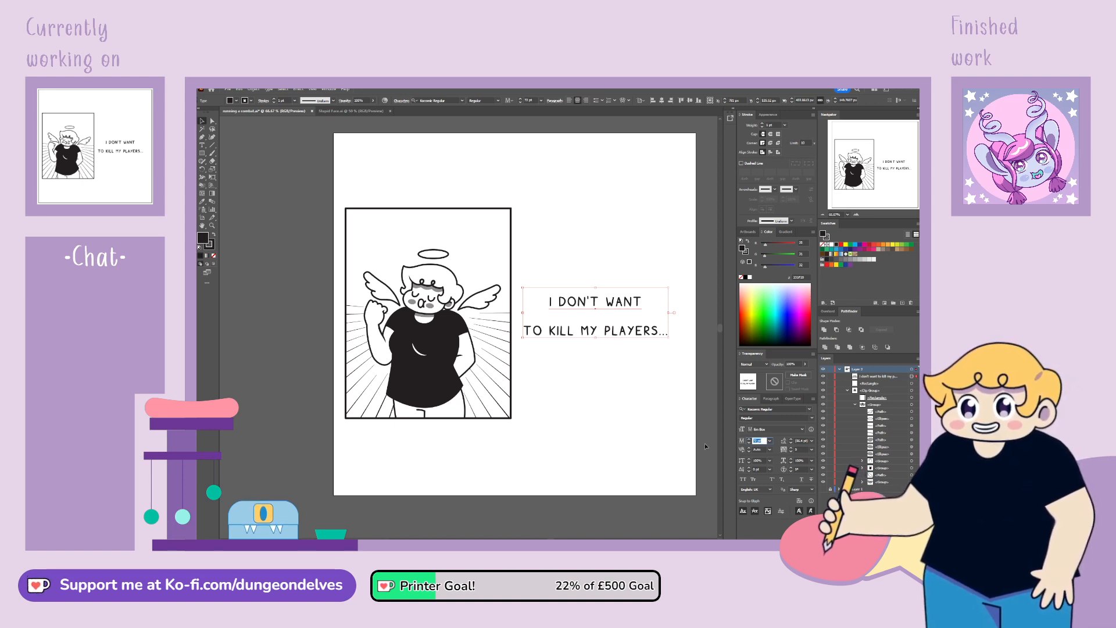
# Step: Reduce the dialogue text's font size slightly and set its leading to 40 pt
pyautogui.hotkey('ctrl', 'shift', ',')
pyautogui.click(801, 440)
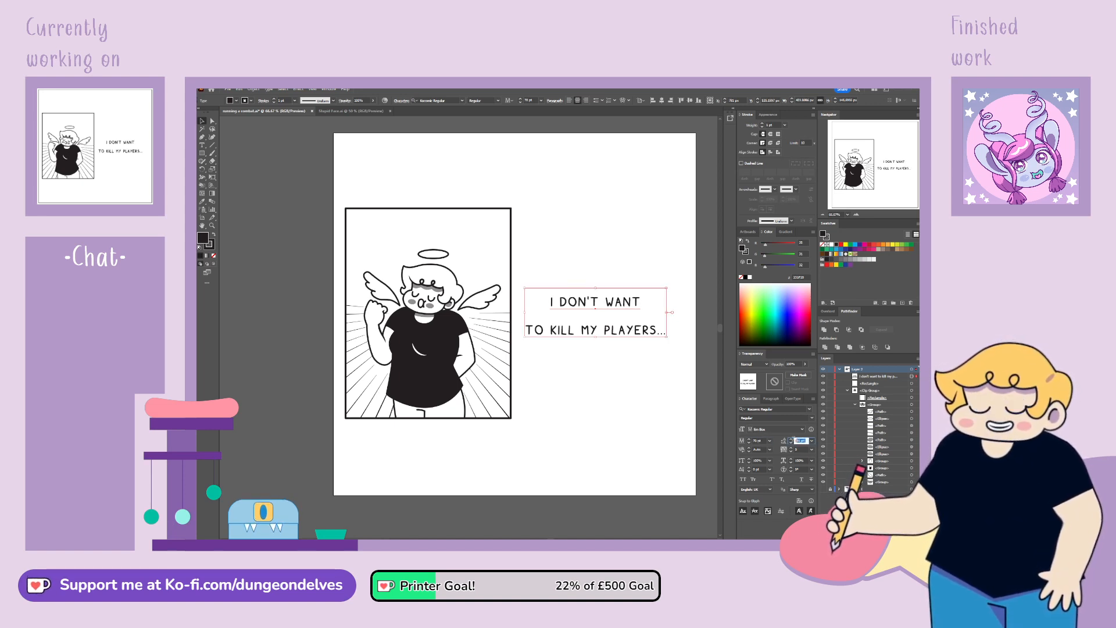
pyautogui.write('40')
pyautogui.press('Return')
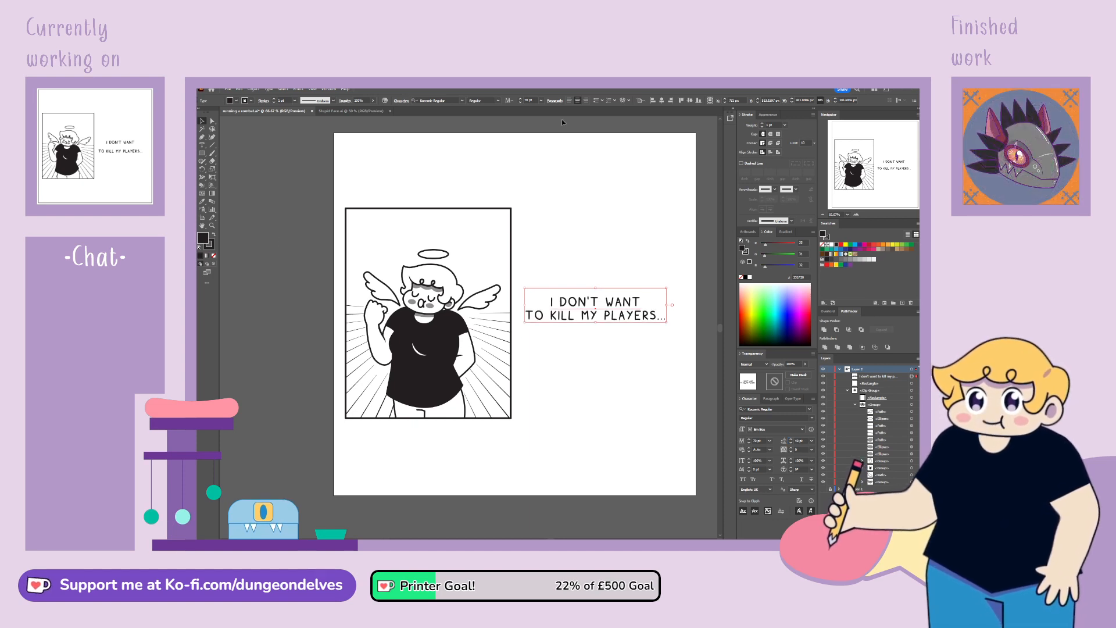
# Step: Move the dialogue to the top of the first panel and rebreak it as "I don't want to / kill my players..."
pyautogui.moveTo(614, 316); pyautogui.dragTo(445, 239)
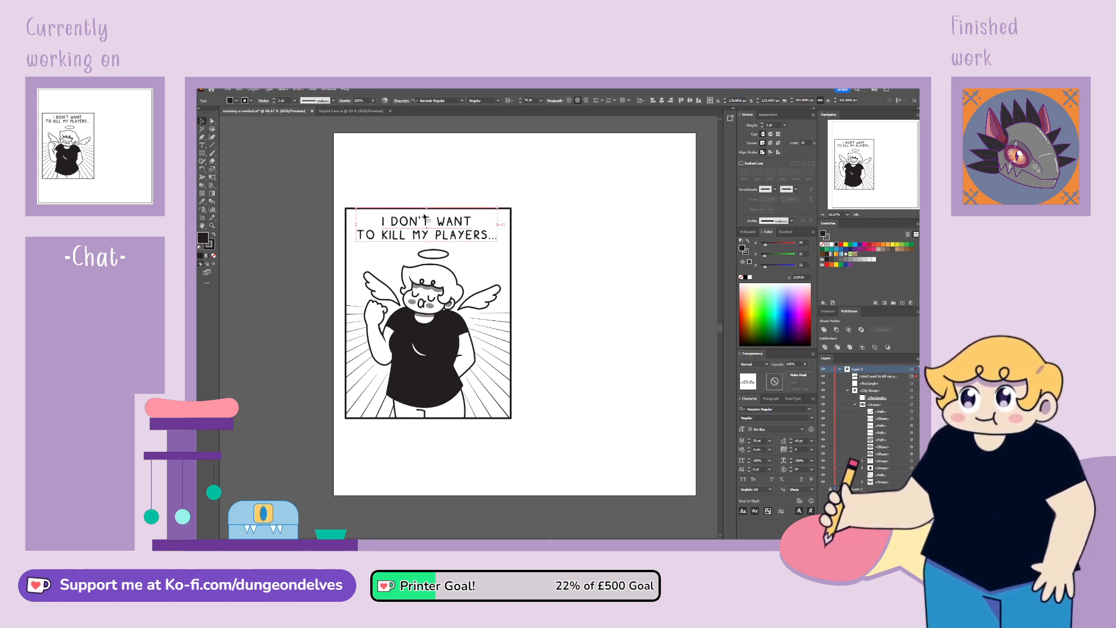
pyautogui.doubleClick(438, 239)
pyautogui.hotkey('ctrl', 'a')
pyautogui.click(382, 235)
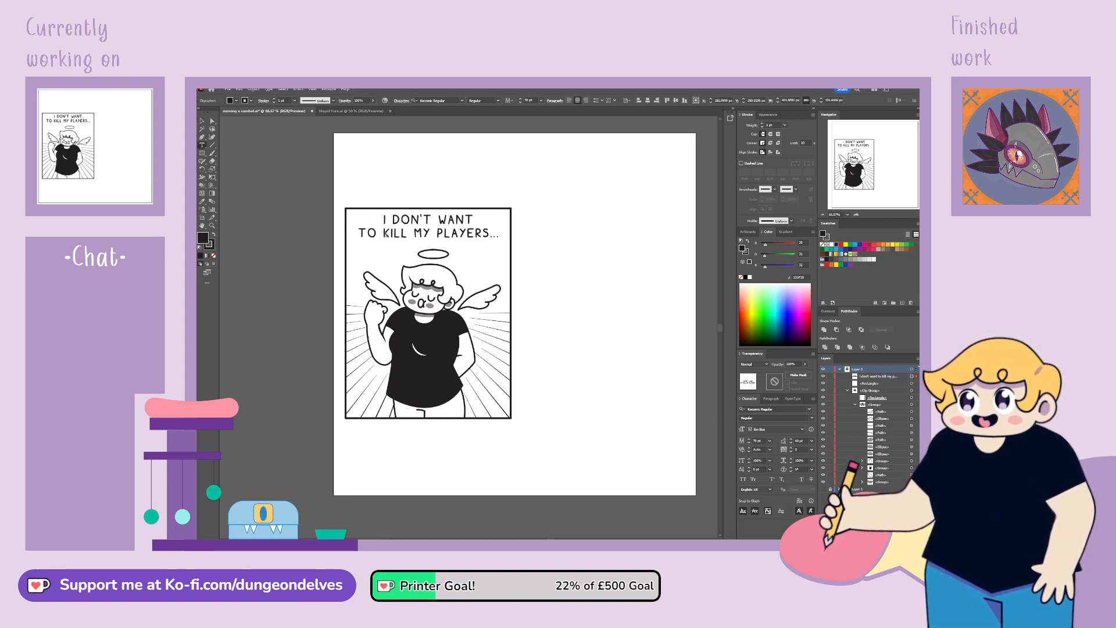
pyautogui.press('Return')
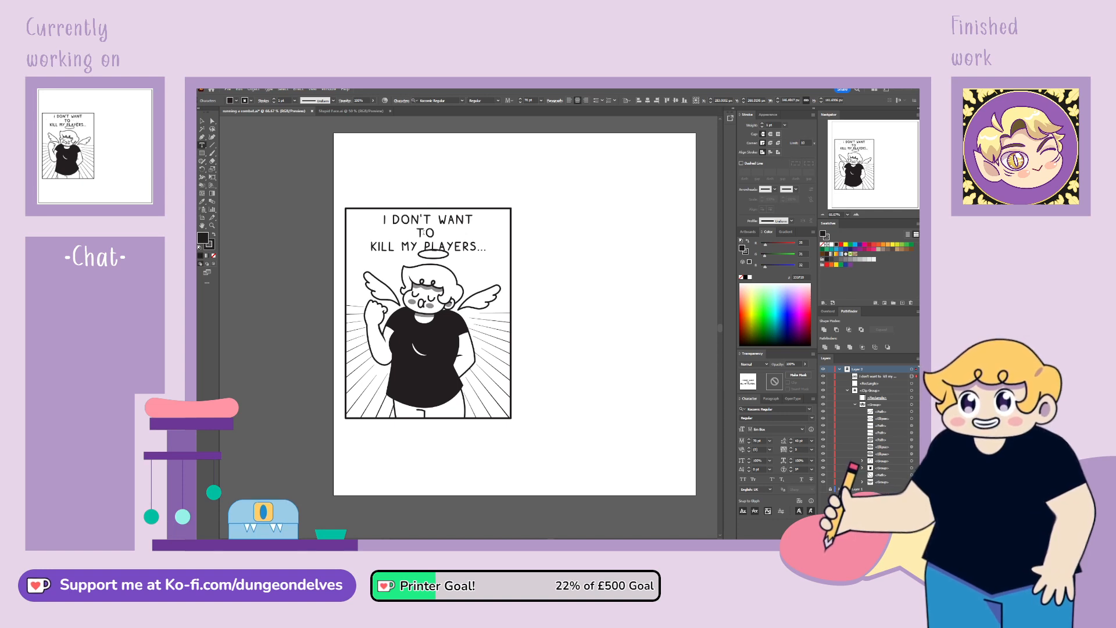
pyautogui.press('Up')
pyautogui.press('BackSpace')
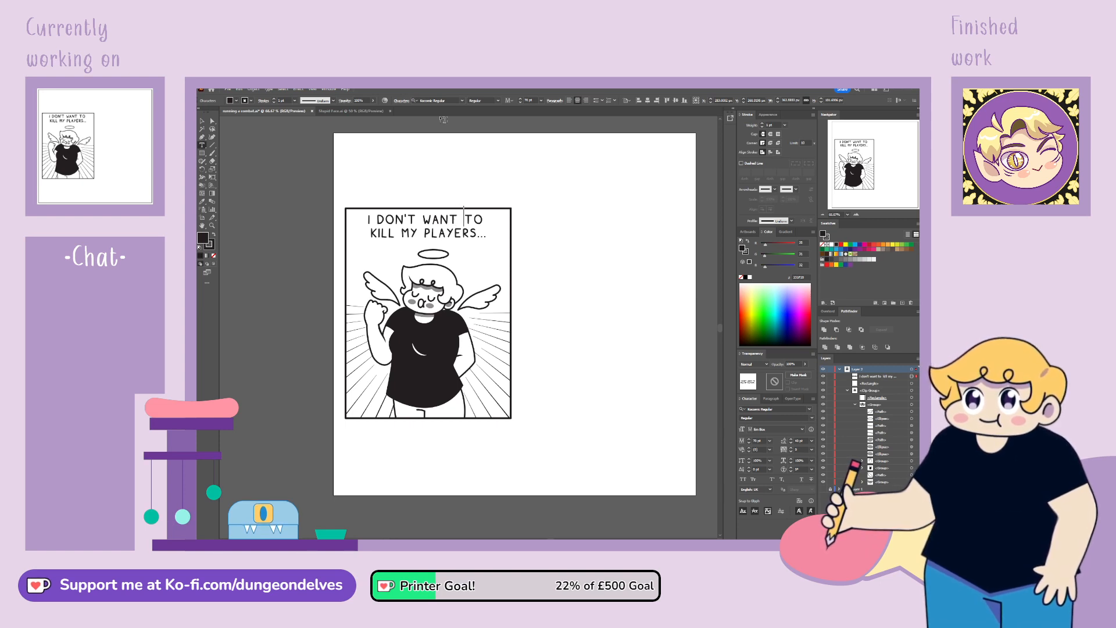
pyautogui.press('Escape')
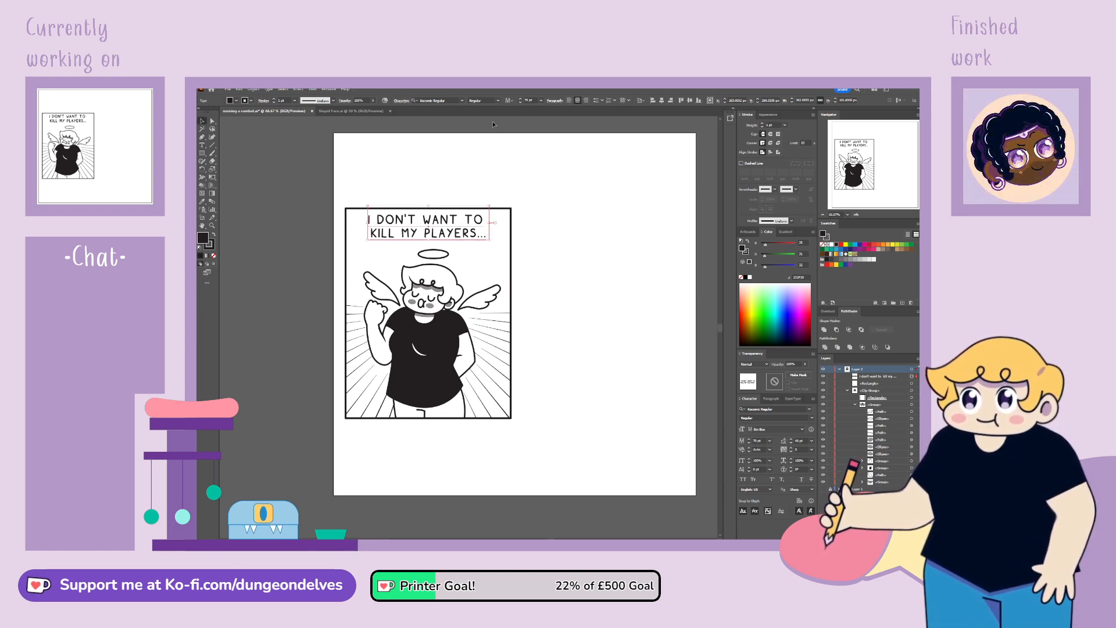
# Step: Scale the dialogue down slightly and position it above the halo, checking it with the character artwork hidden and shown
pyautogui.moveTo(462, 228)
pyautogui.mouseDown()
pyautogui.moveTo(482, 242)
pyautogui.moveTo(450, 242)
pyautogui.mouseUp()
pyautogui.click(823, 404)
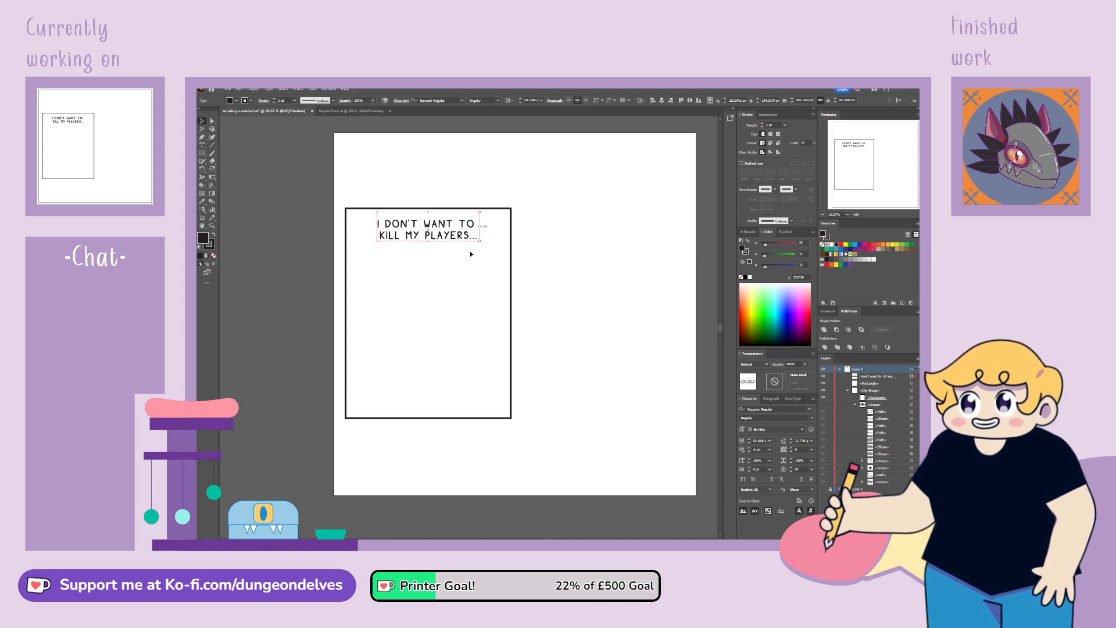
pyautogui.click(823, 405)
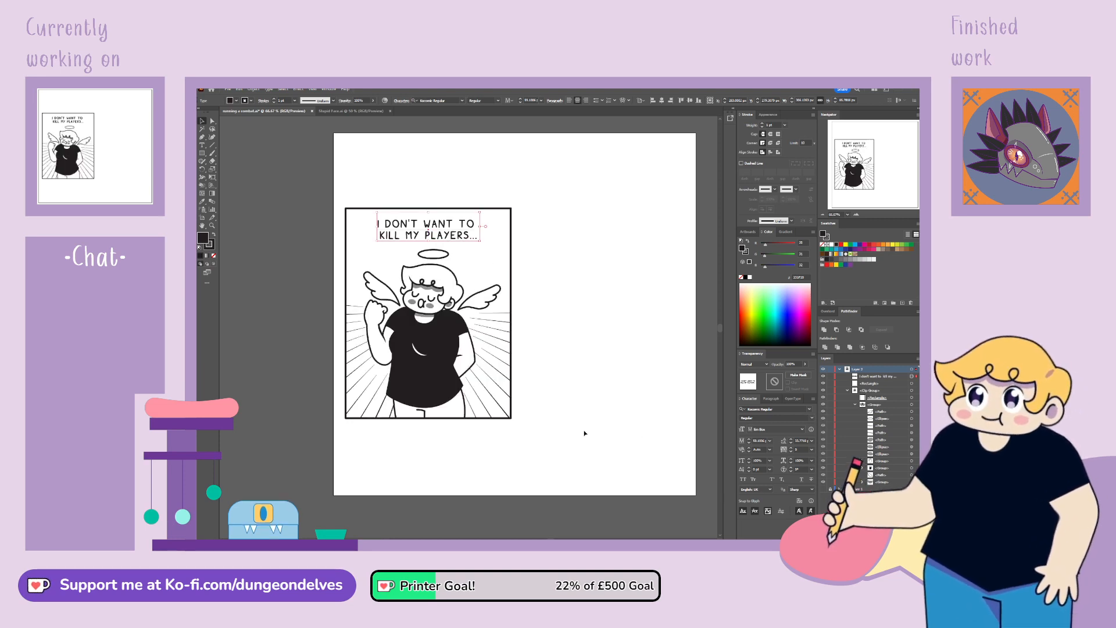
pyautogui.click(572, 509)
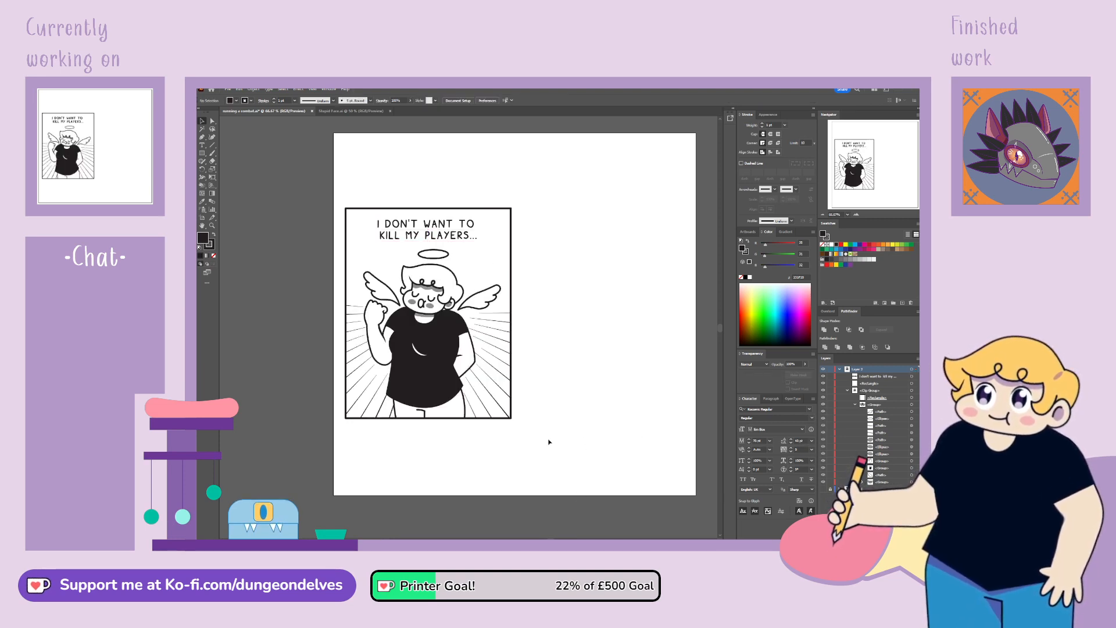
# Step: Tilt the angel's halo clockwise and shift it to the right above the head, within the clipped character artwork
pyautogui.doubleClick(446, 262)
pyautogui.doubleClick(445, 255)
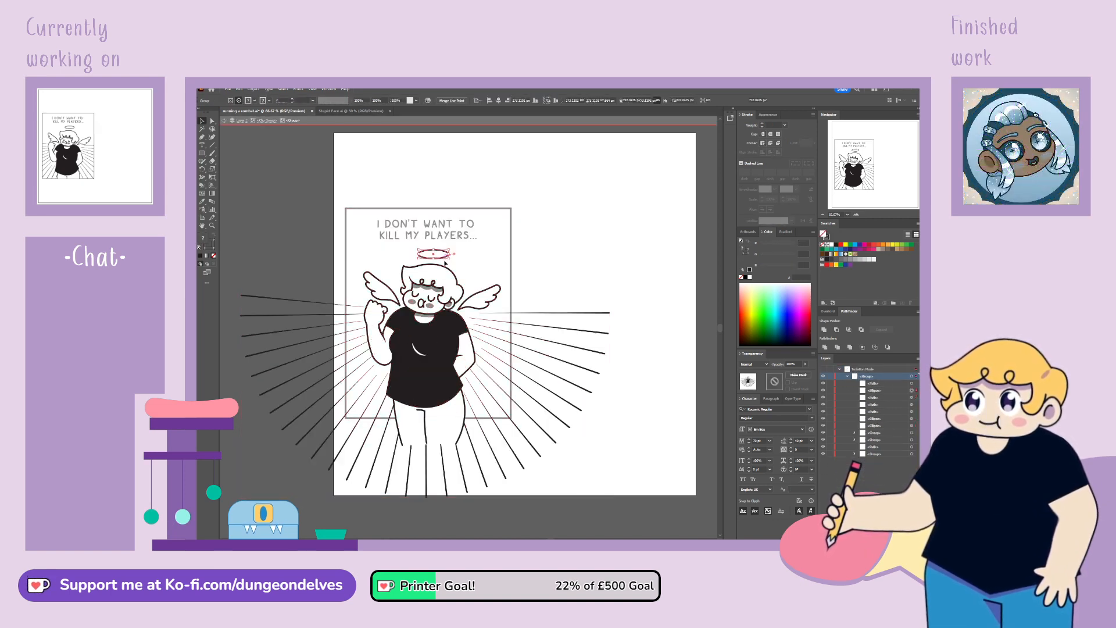
pyautogui.moveTo(434, 256); pyautogui.dragTo(464, 270)
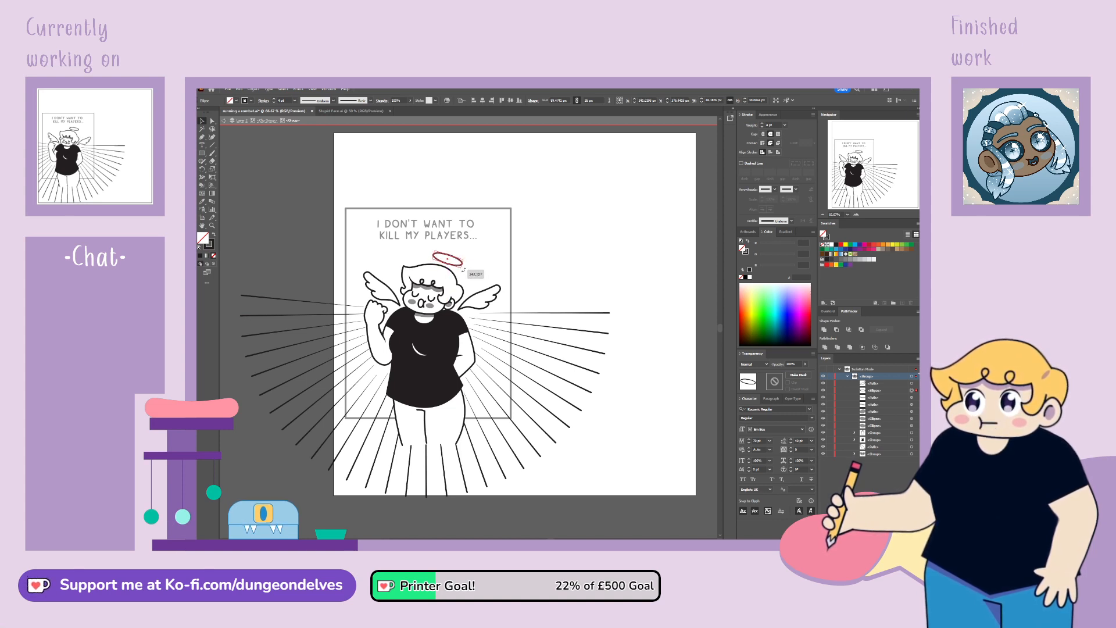
pyautogui.click(559, 218)
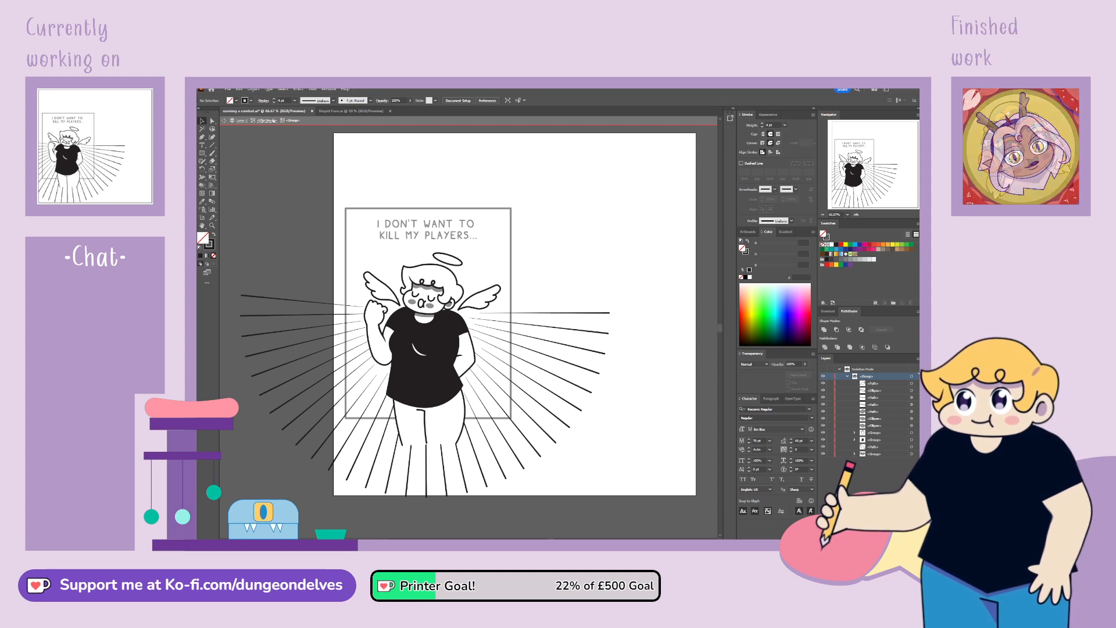
pyautogui.doubleClick(251, 153)
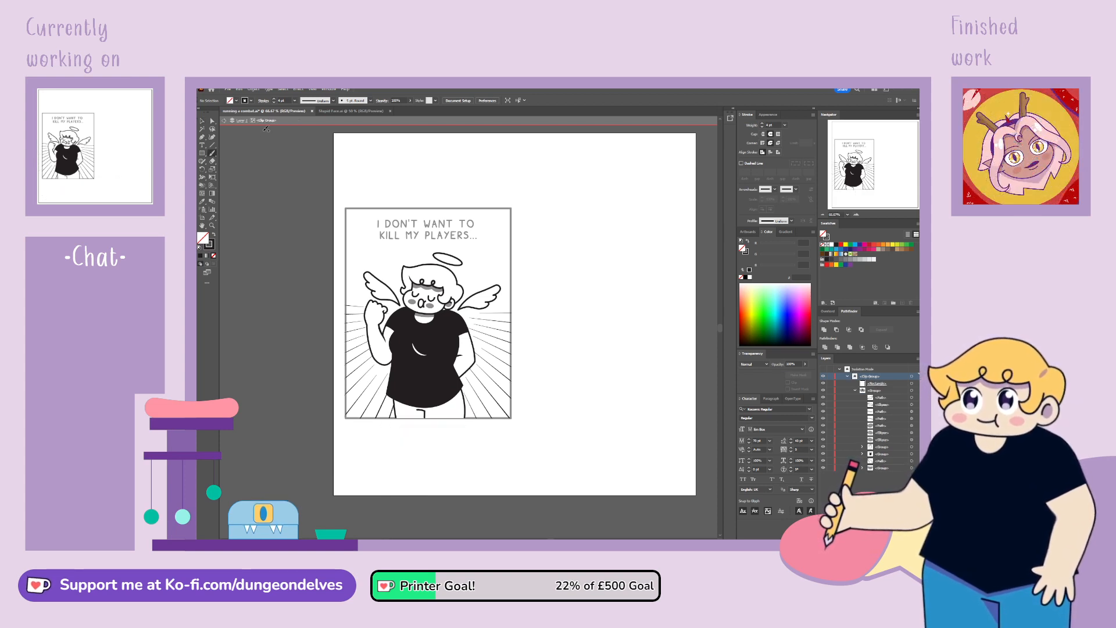
# Step: Draw a wavy speech tail from the dialogue toward the angel's head, with a 2 pt stroke and a tapered width profile
pyautogui.moveTo(396, 245); pyautogui.dragTo(396, 276)
pyautogui.hotkey('ctrl', 'z')
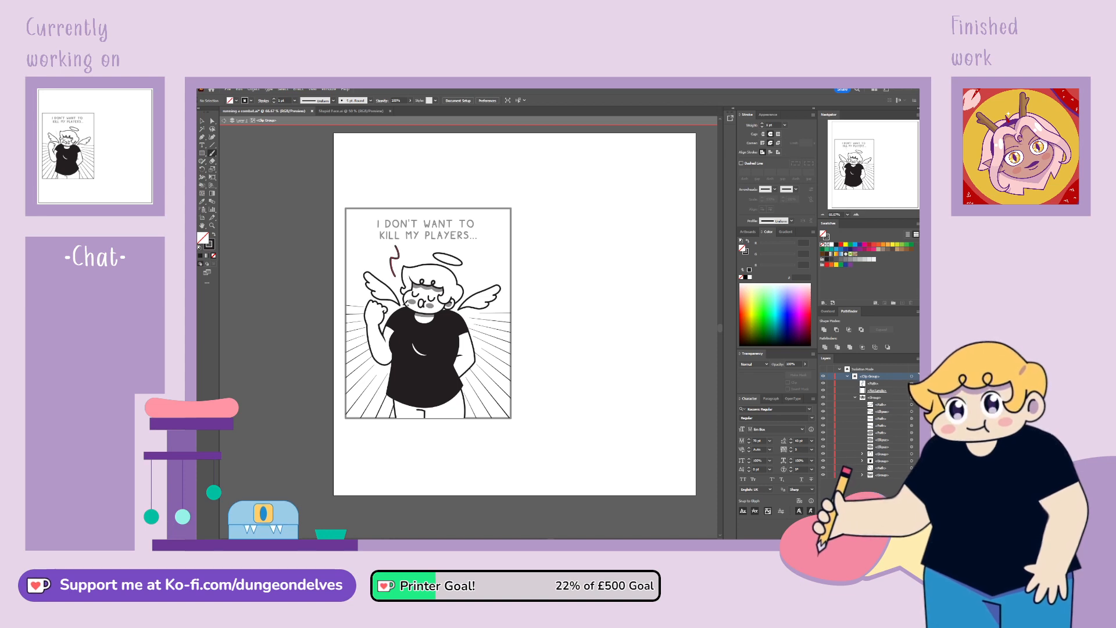
pyautogui.click(399, 255)
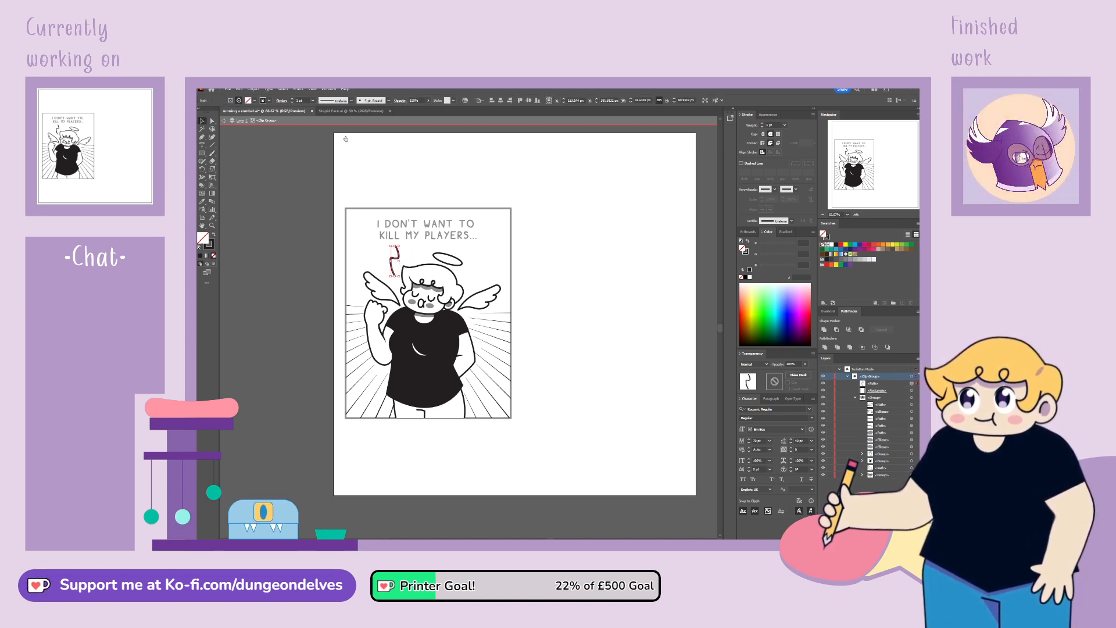
pyautogui.click(299, 100)
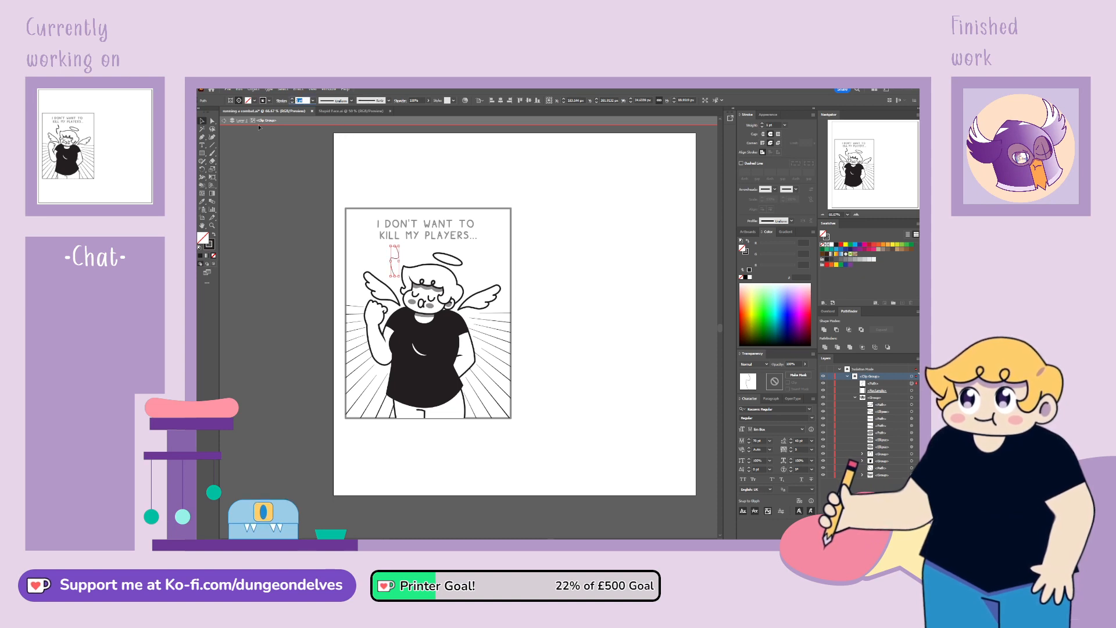
pyautogui.write('2')
pyautogui.press('Return')
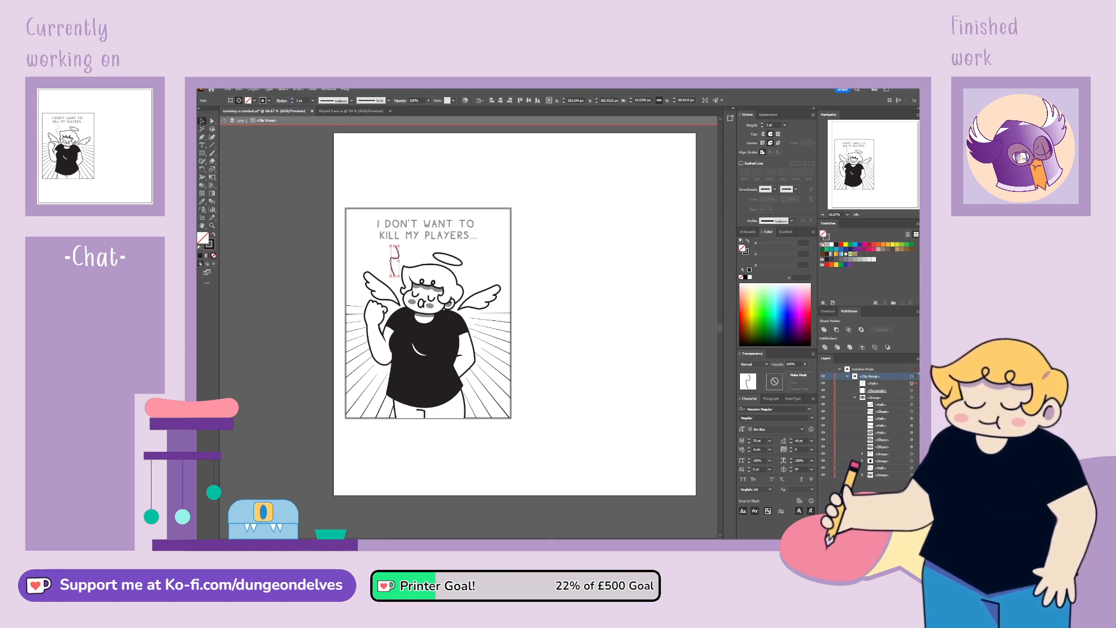
pyautogui.click(298, 193)
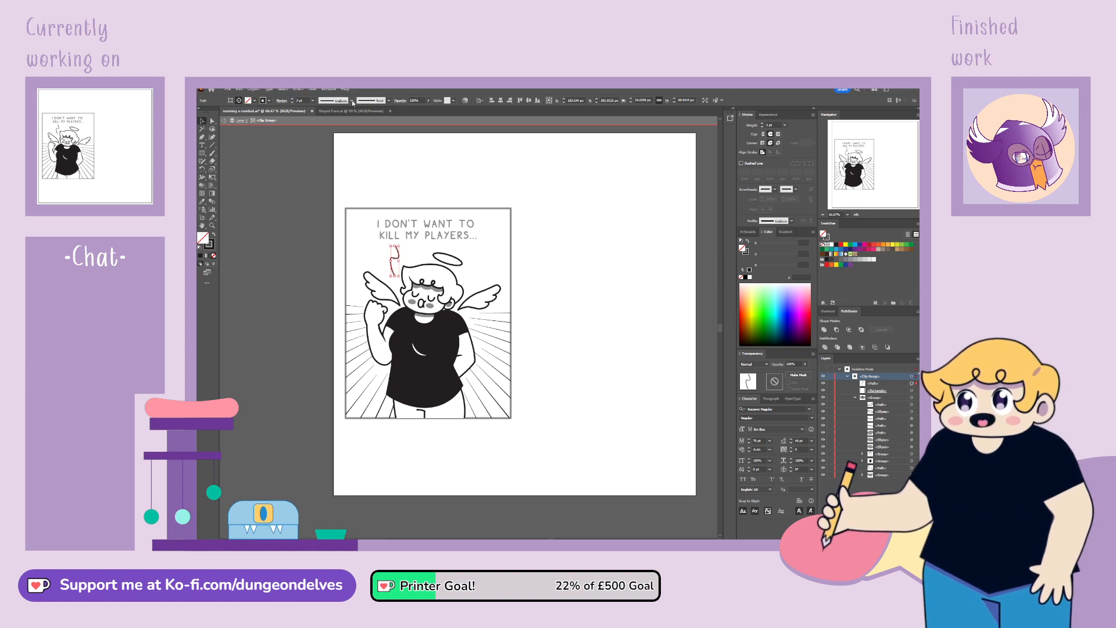
pyautogui.doubleClick(518, 503)
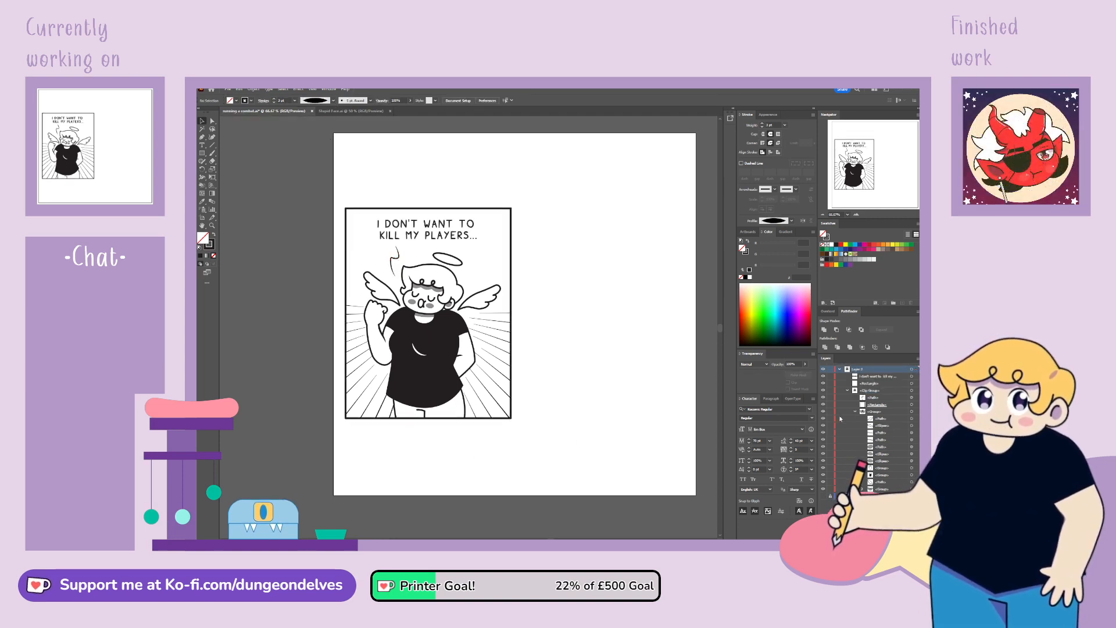
# Step: Compare the first panel's artwork with the sketch layer by showing and hiding the sketch
pyautogui.click(847, 391)
pyautogui.click(824, 398)
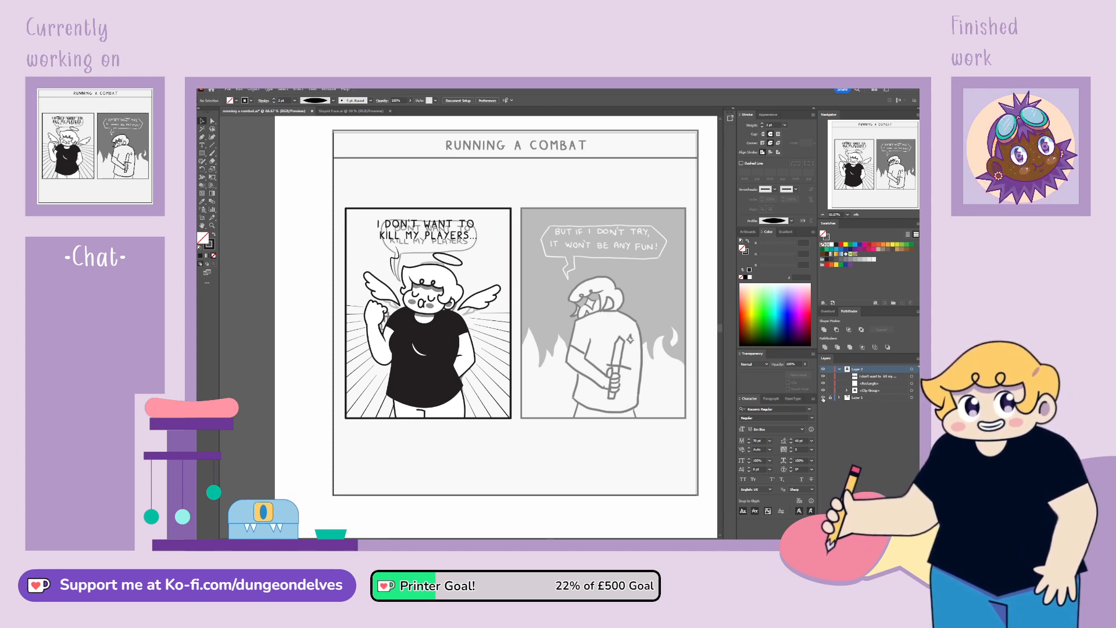
pyautogui.click(824, 398)
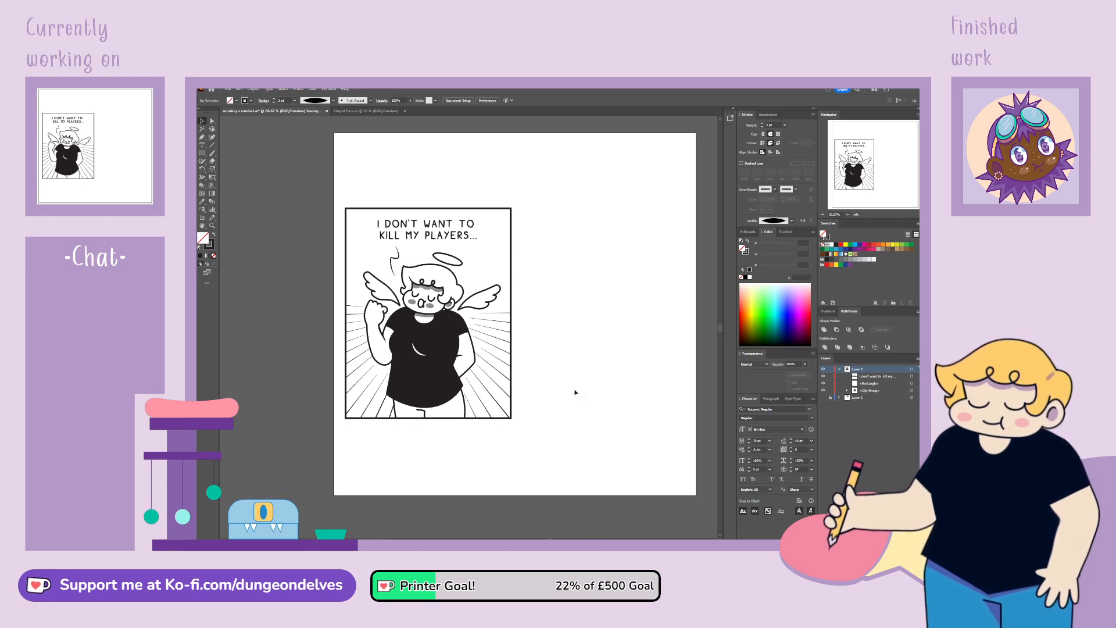
pyautogui.moveTo(613, 413); pyautogui.dragTo(576, 429)
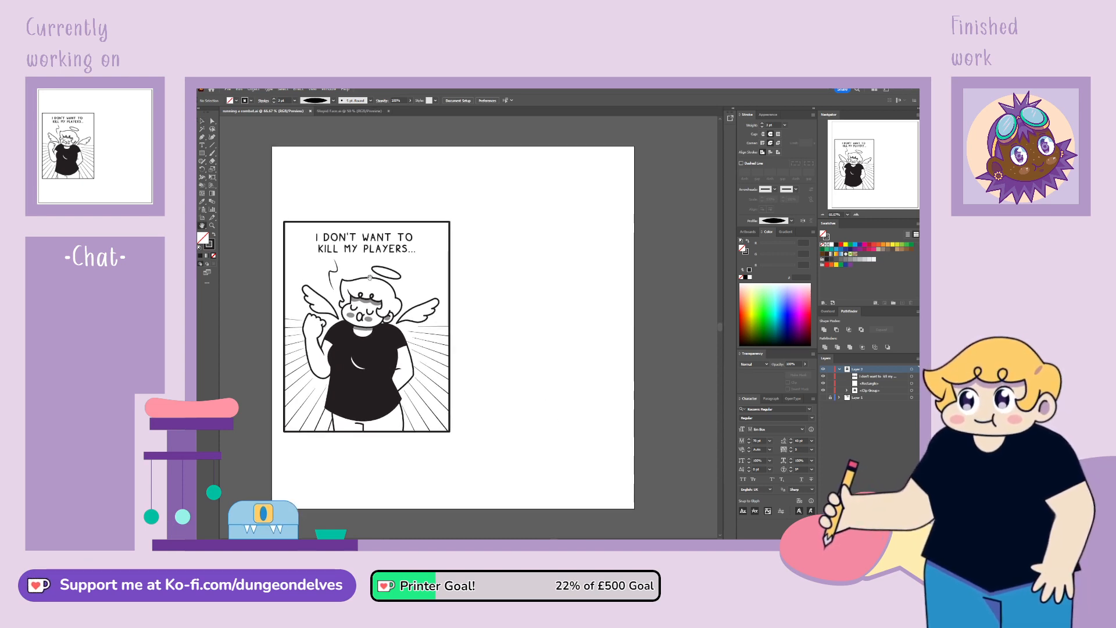
pyautogui.click(823, 398)
pyautogui.click(823, 398)
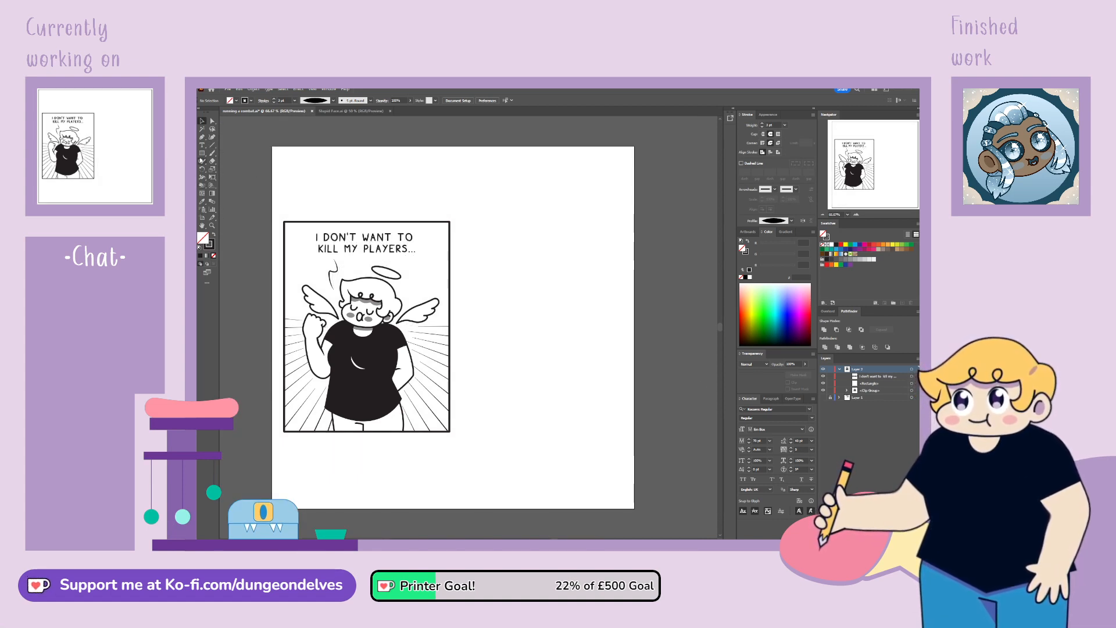
# Step: Add the title text "RUNNING A COMBAT" above the first panel
pyautogui.click(202, 146)
pyautogui.click(431, 195)
pyautogui.moveTo(402, 185); pyautogui.dragTo(356, 194)
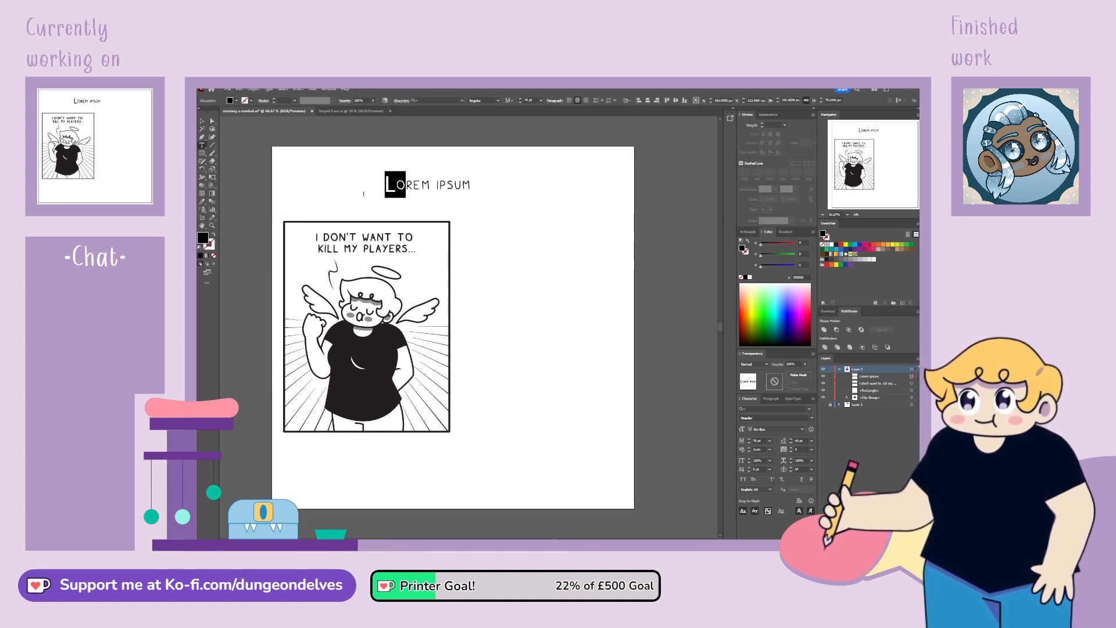
pyautogui.press('BackSpace')
pyautogui.hotkey('ctrl', 'a')
pyautogui.write('RUN')
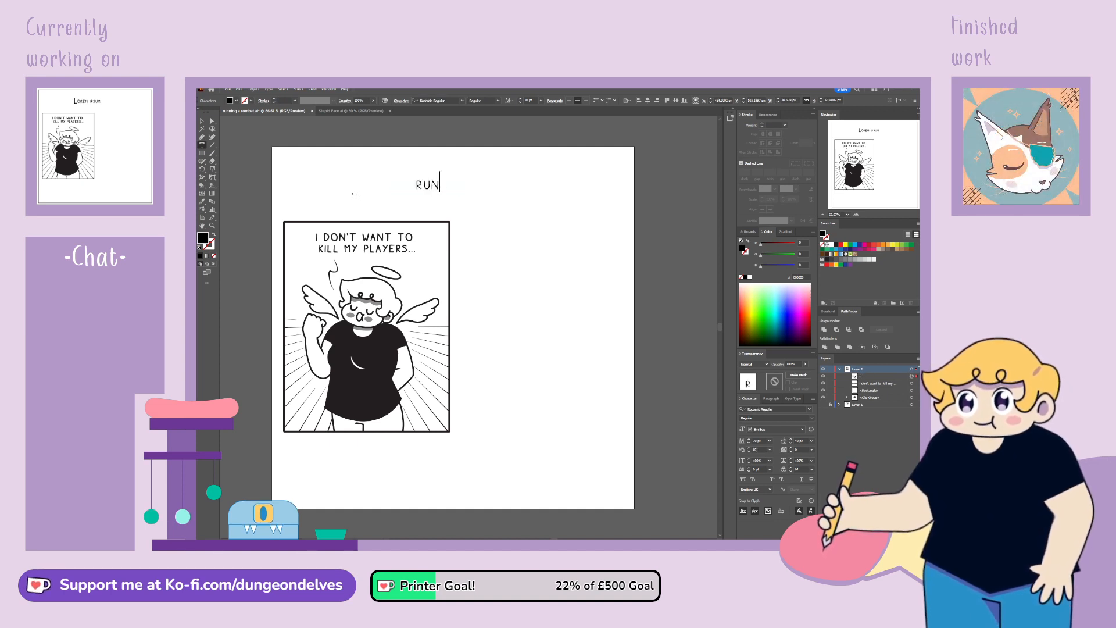
pyautogui.write('NING A COMBAT')
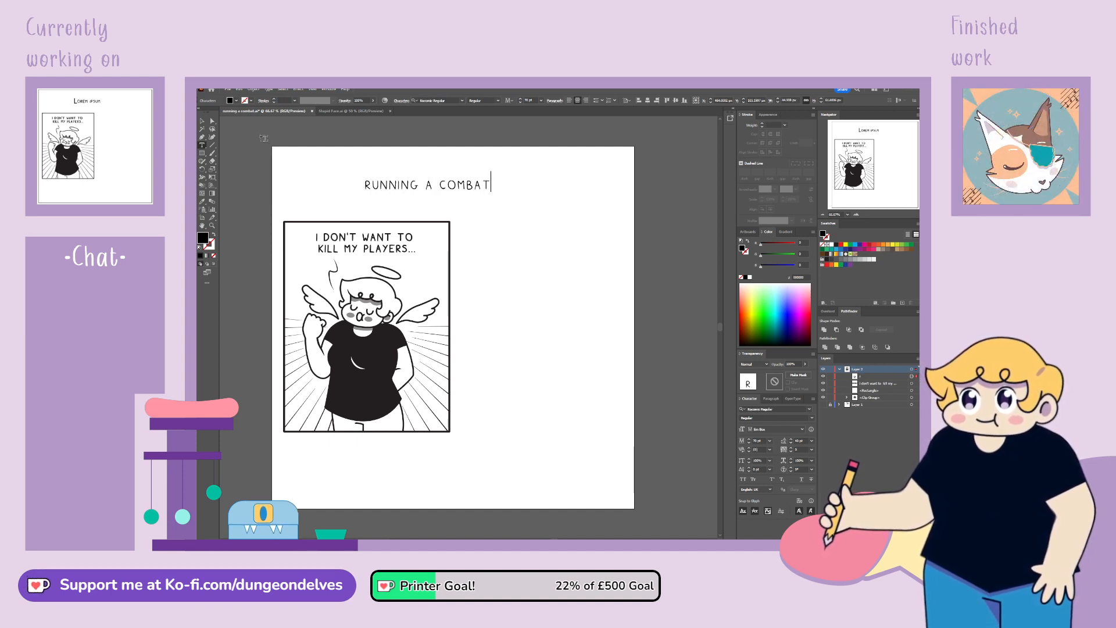
pyautogui.press('Escape')
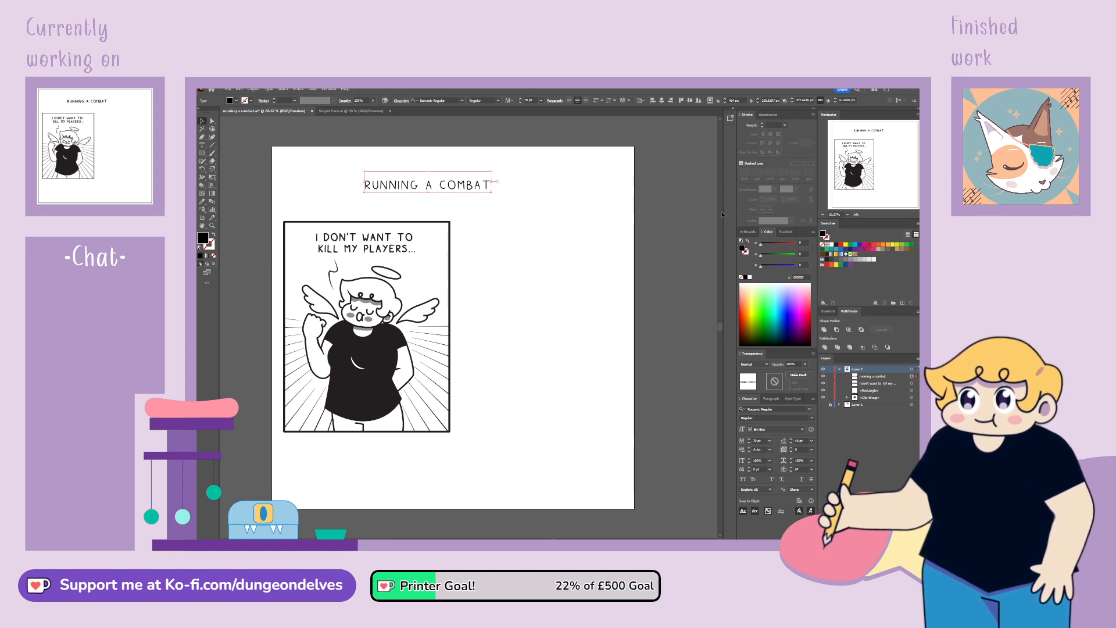
# Step: Give the title a dark stroke, centre it horizontally on the artboard slightly higher up, and save the file
pyautogui.press('x')
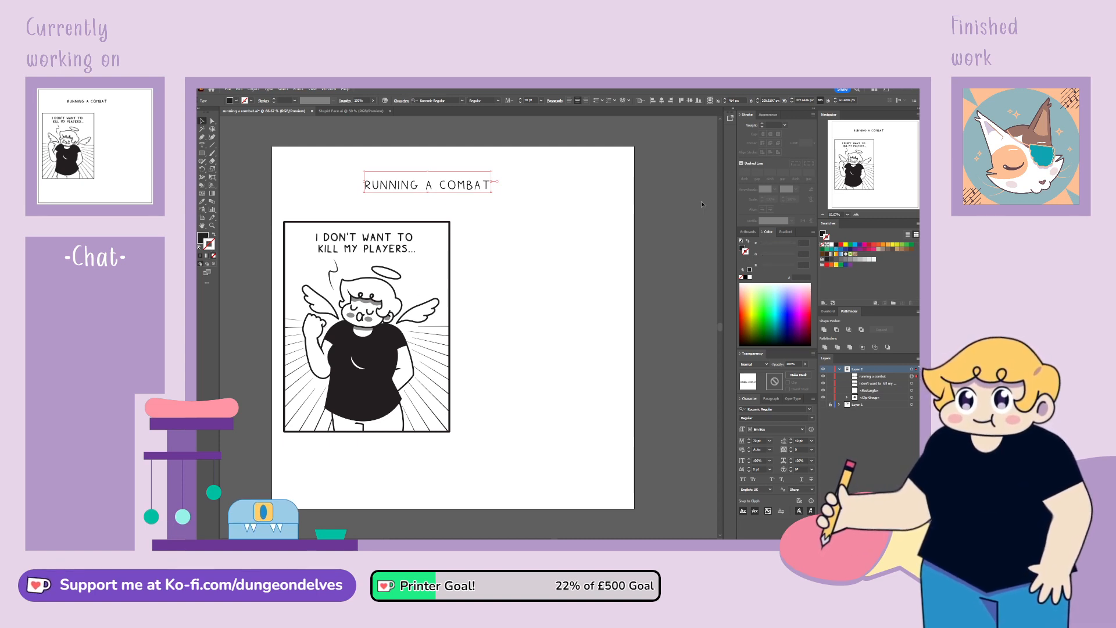
pyautogui.click(838, 246)
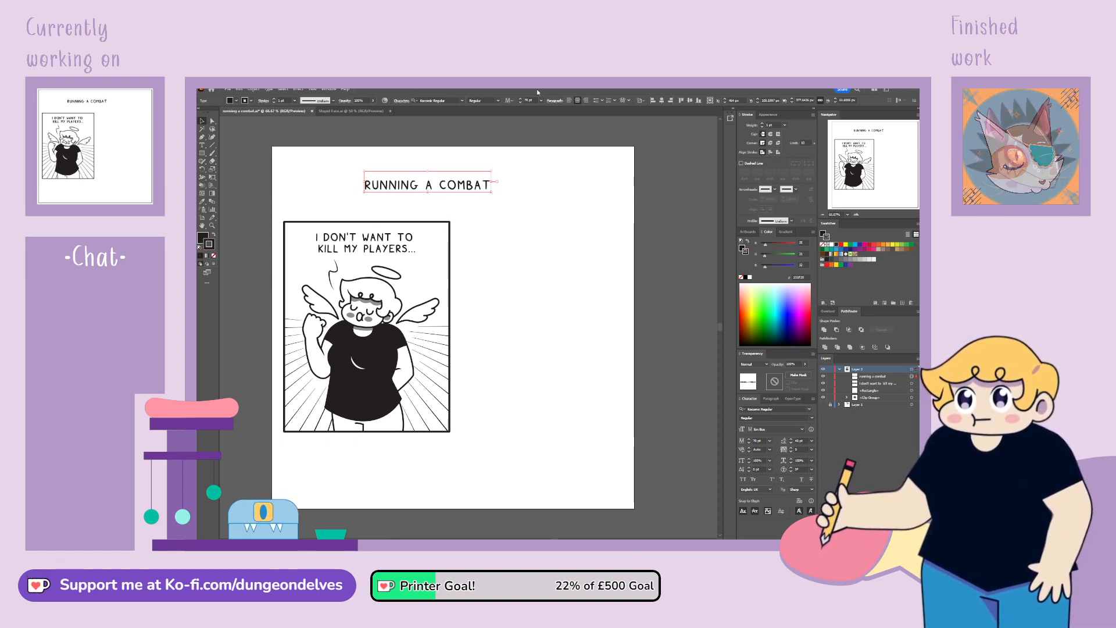
pyautogui.click(665, 103)
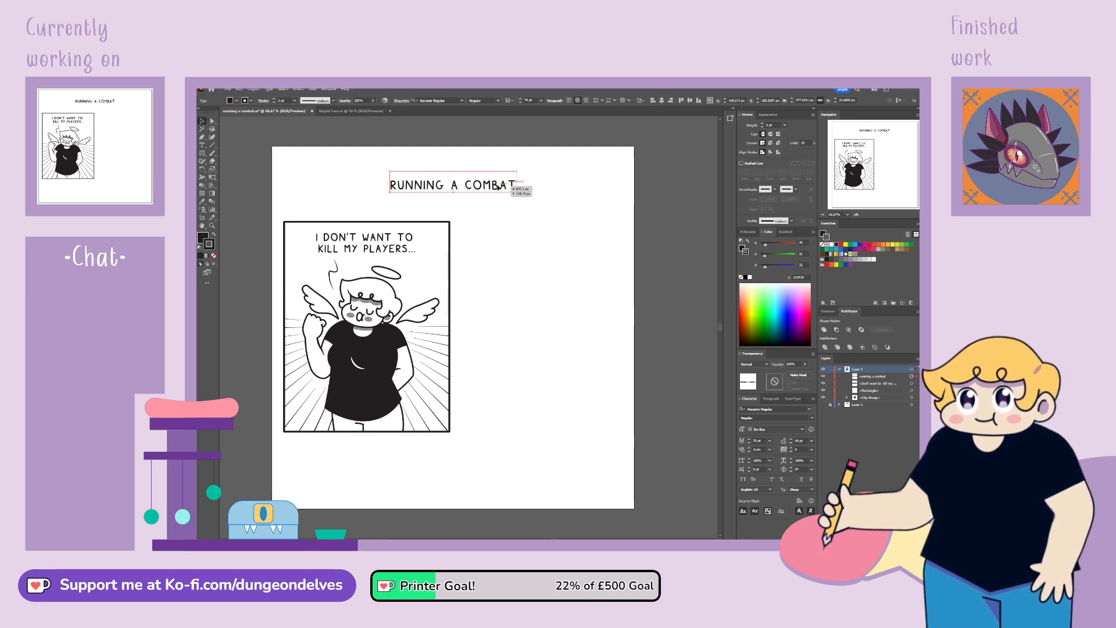
pyautogui.click(494, 409)
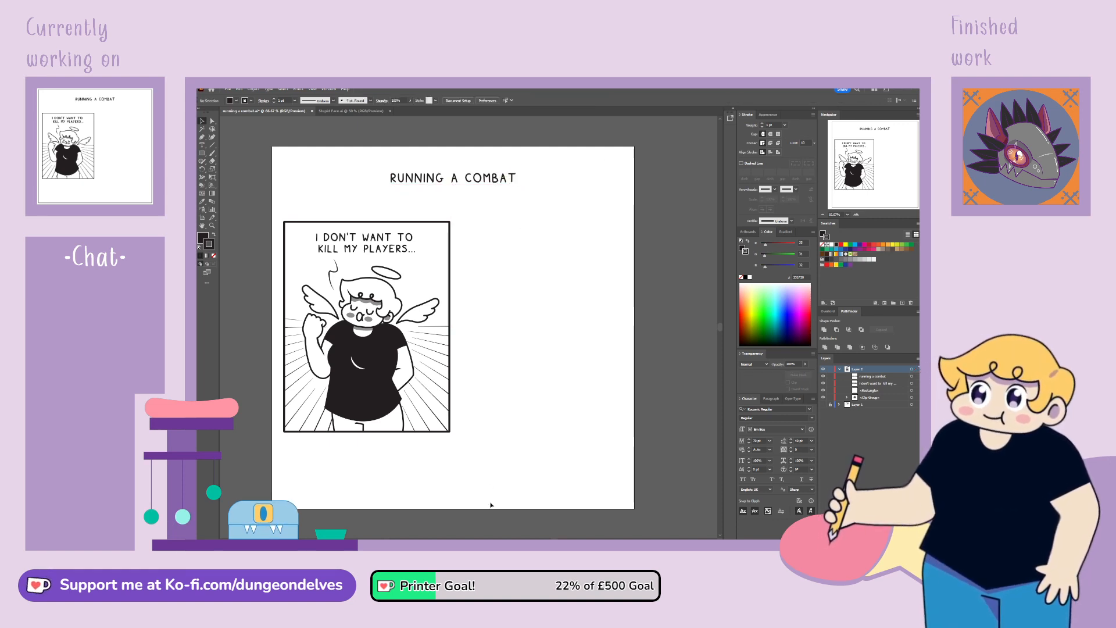
pyautogui.hotkey('ctrl', 's')
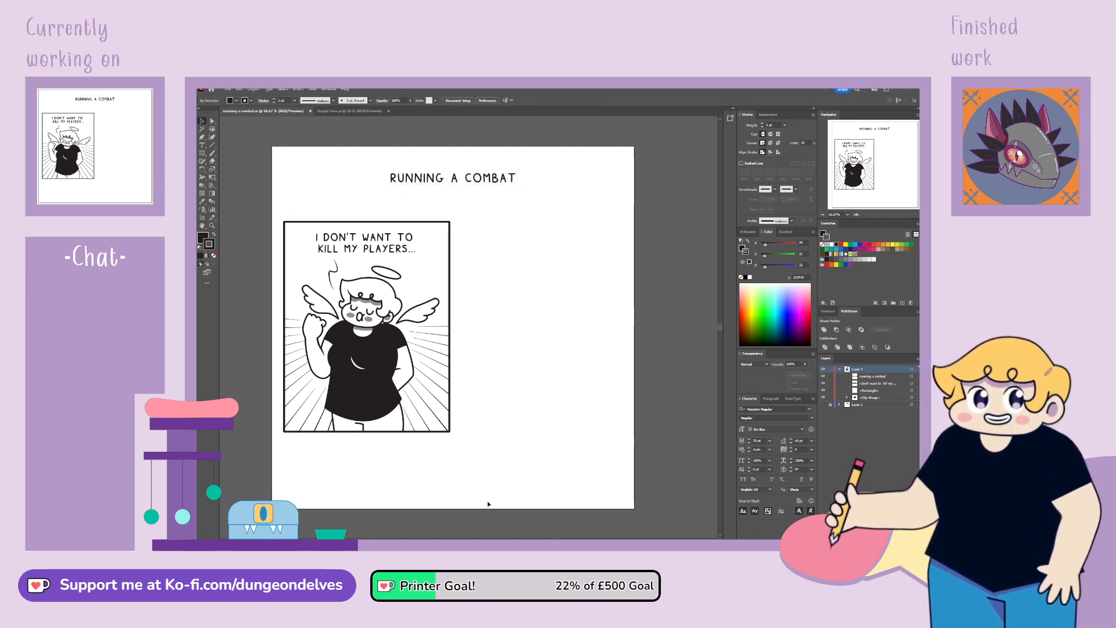
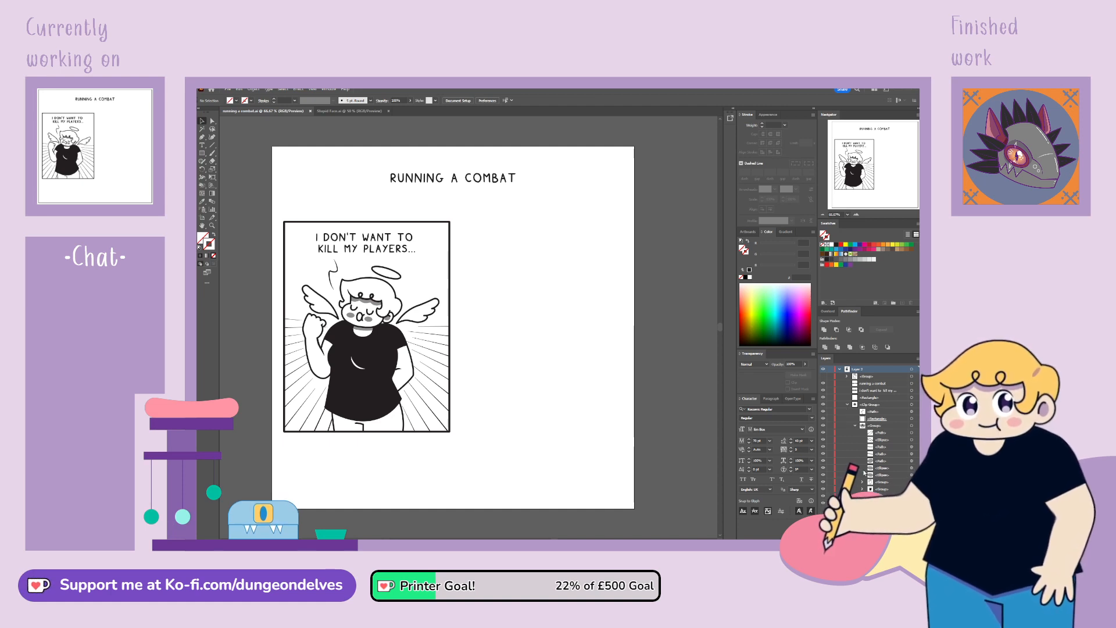
# Step: Show the spare character outline, and group the first panel's dialogue, frame and clipped artwork as one hidden group
pyautogui.click(848, 404)
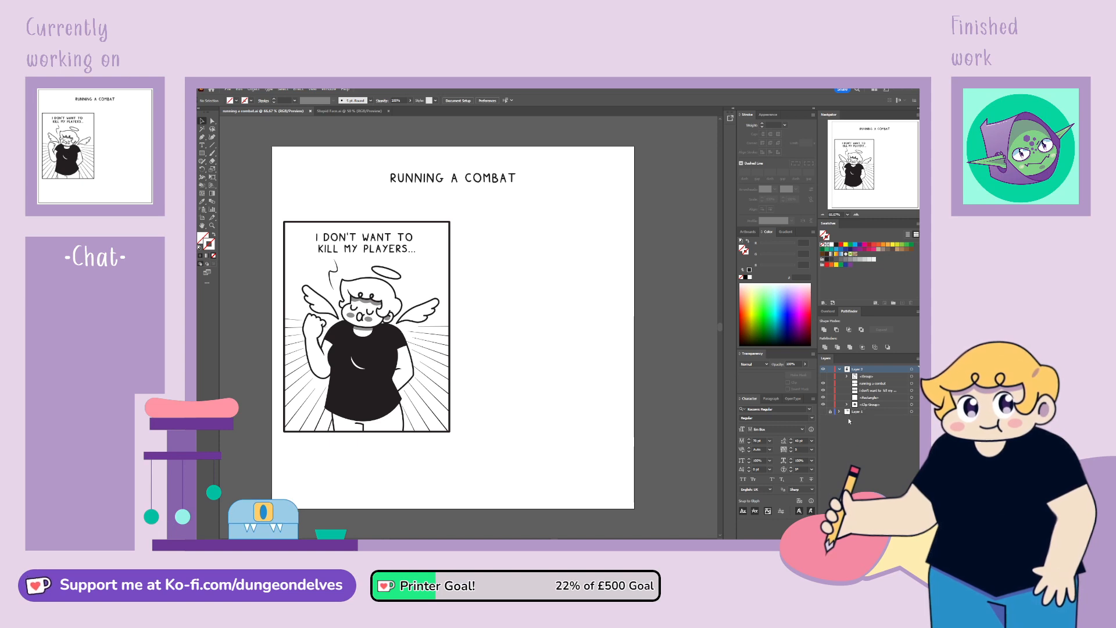
pyautogui.click(824, 376)
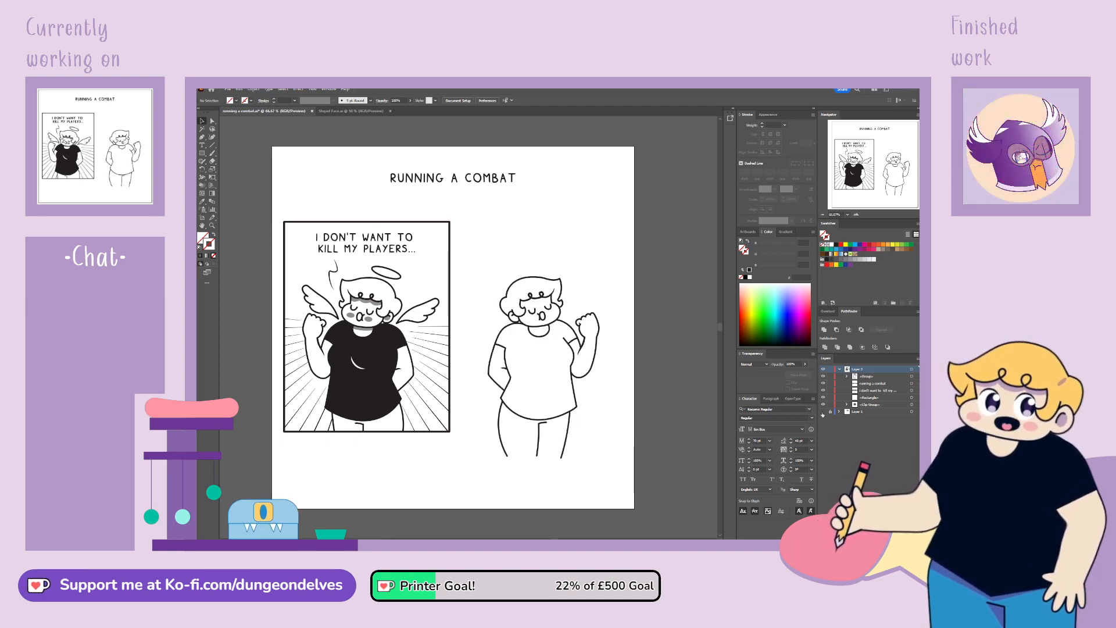
pyautogui.click(884, 404)
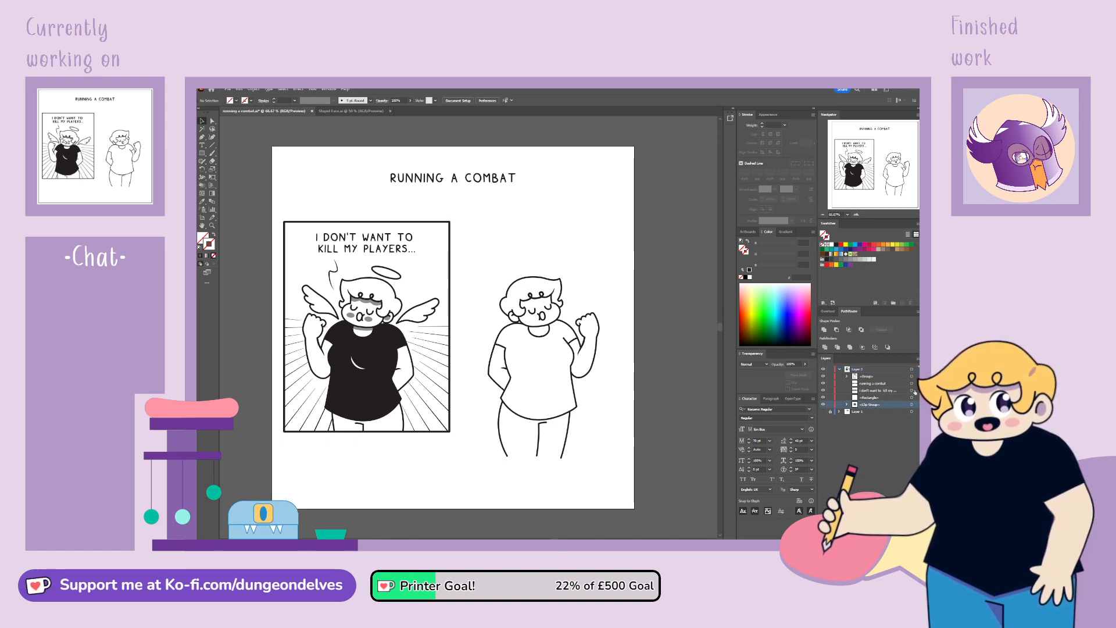
pyautogui.click(911, 390)
pyautogui.keyDown('shift'); pyautogui.click(912, 405); pyautogui.keyUp('shift')
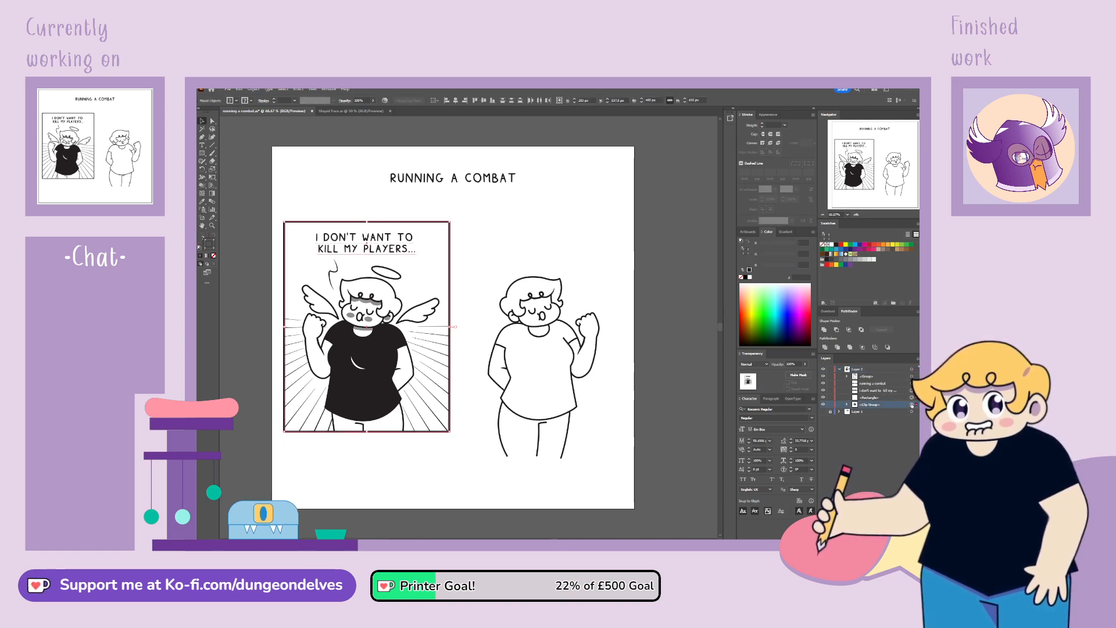
pyautogui.hotkey('ctrl', 'g')
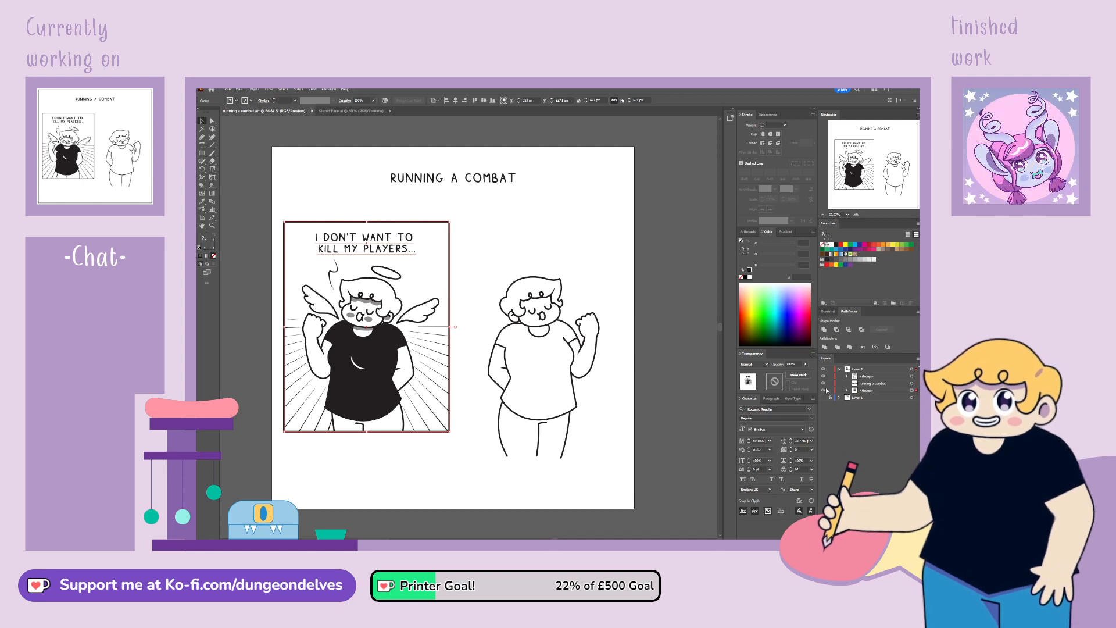
pyautogui.click(823, 391)
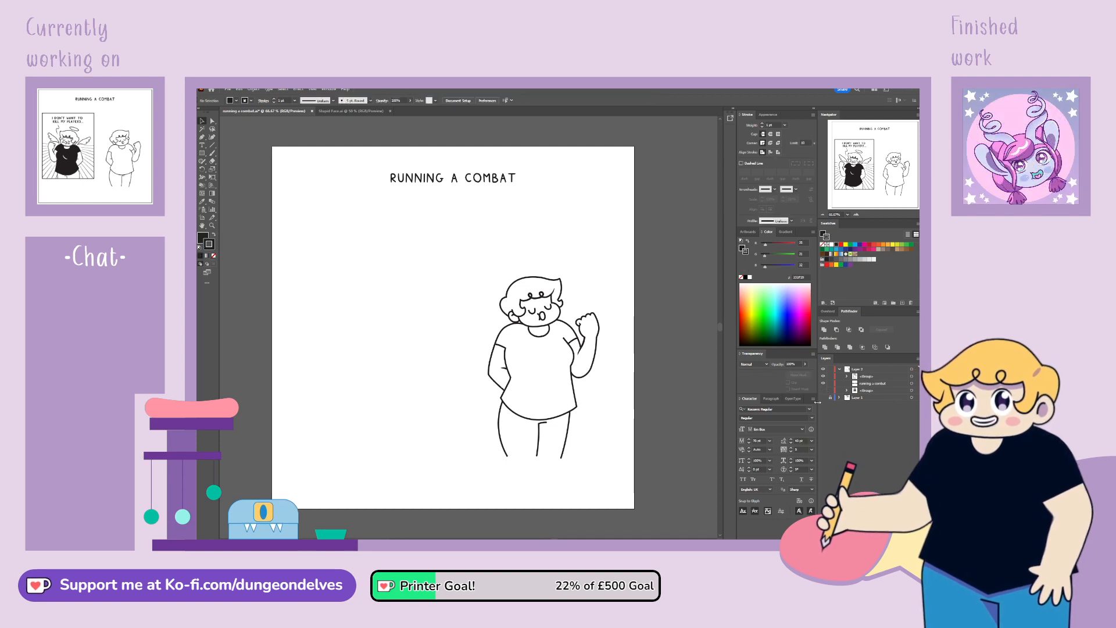
# Step: Isolate the spare character's group and delete the shirt's white highlight stroke and the curved neckline
pyautogui.click(548, 306)
pyautogui.doubleClick(548, 306)
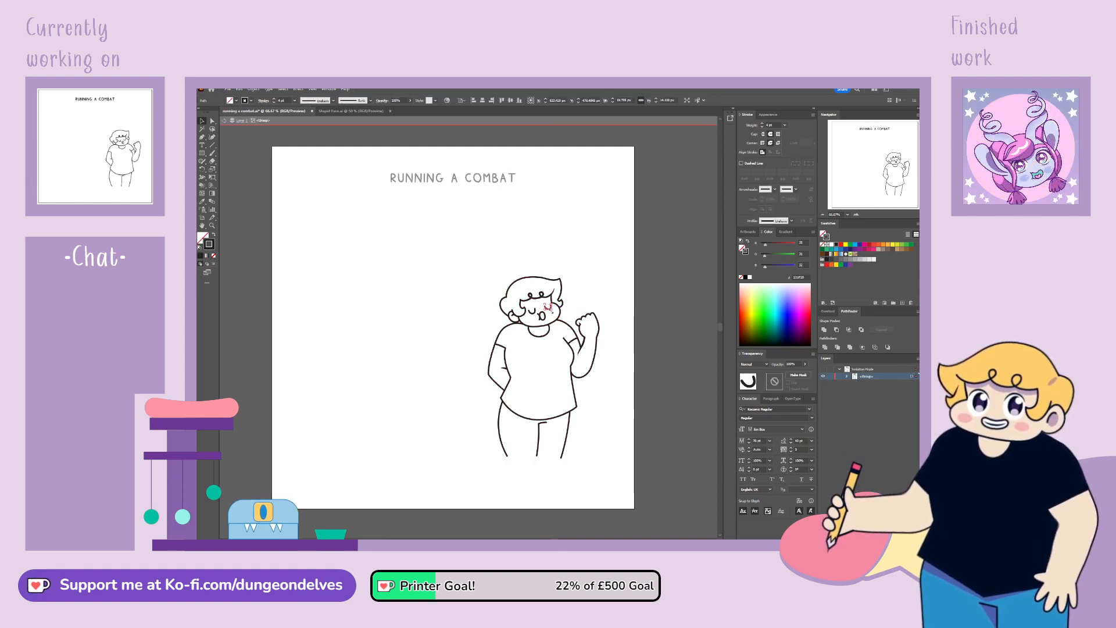
pyautogui.click(549, 362)
pyautogui.press('Delete')
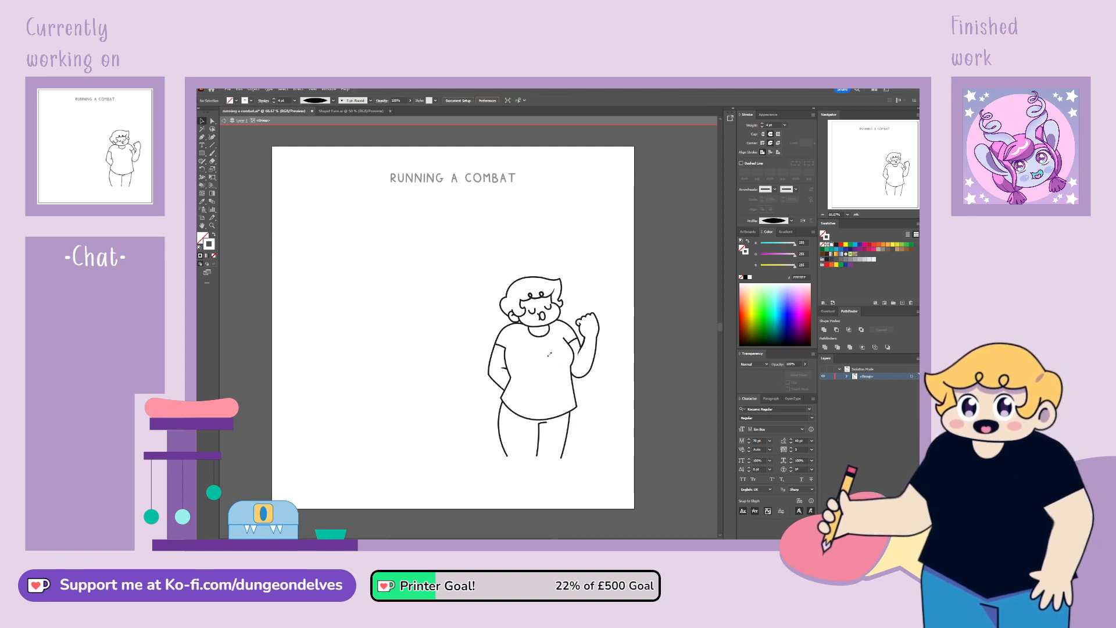
pyautogui.hotkey('ctrl', '+')
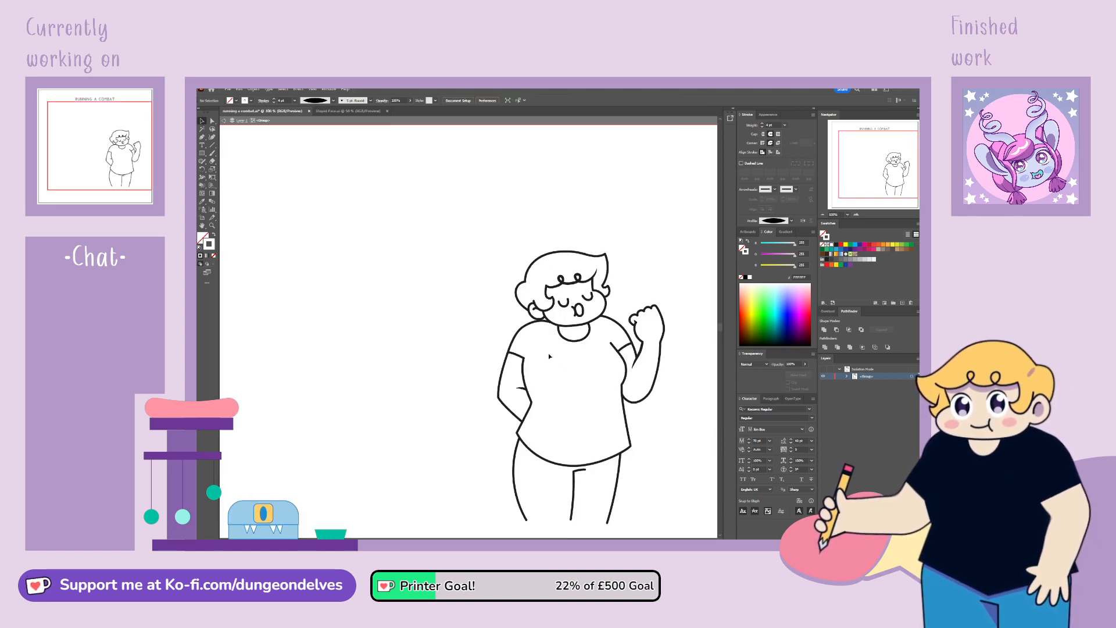
pyautogui.moveTo(711, 386); pyautogui.dragTo(577, 359)
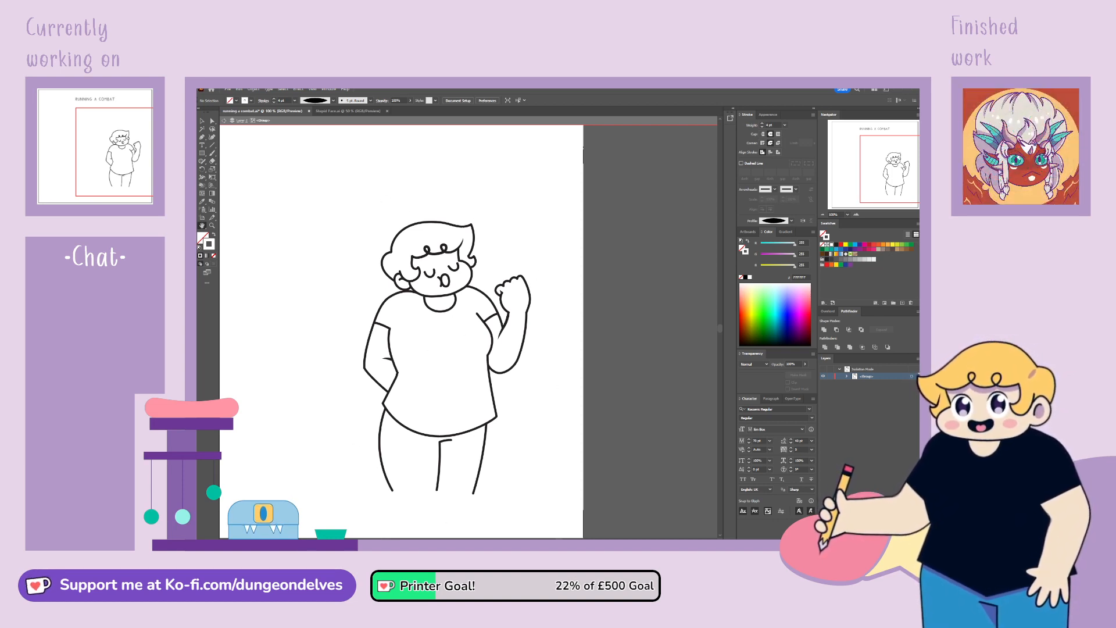
pyautogui.click(455, 308)
pyautogui.press('Delete')
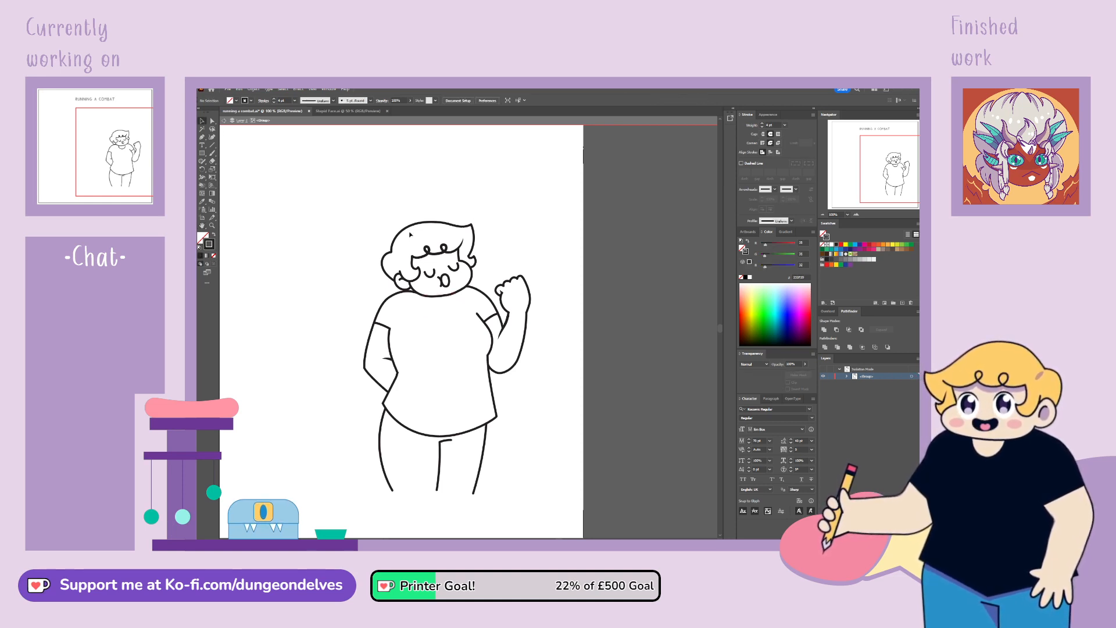
# Step: Delete the character's eyes and mouth, and paint a diagonal upper forearm line from the bent elbow across the shirt
pyautogui.moveTo(443, 274); pyautogui.dragTo(454, 282)
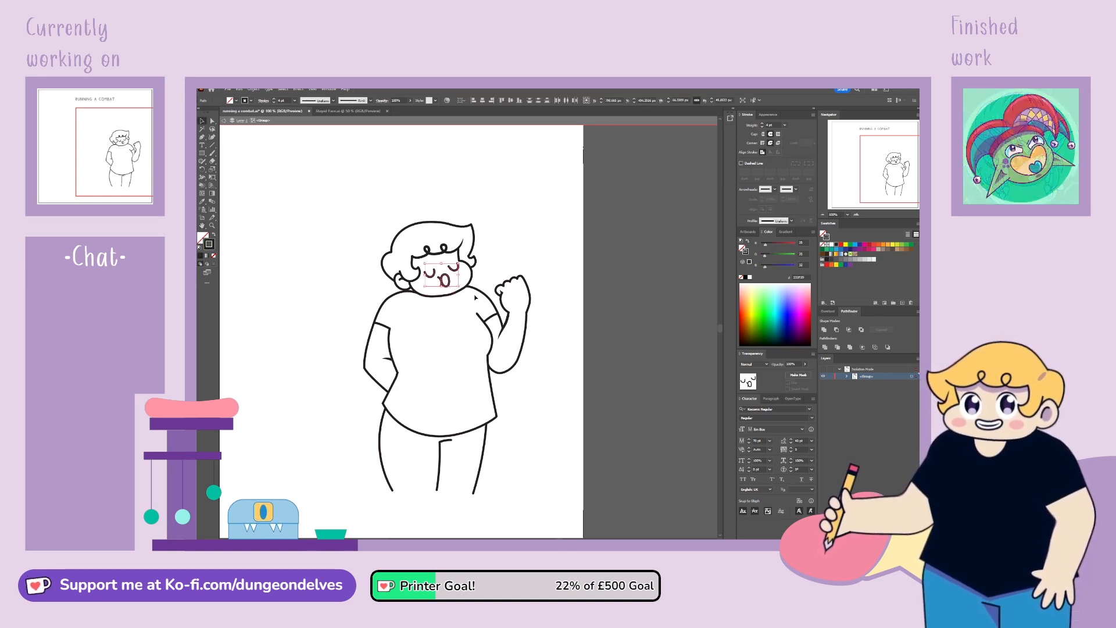
pyautogui.press('Delete')
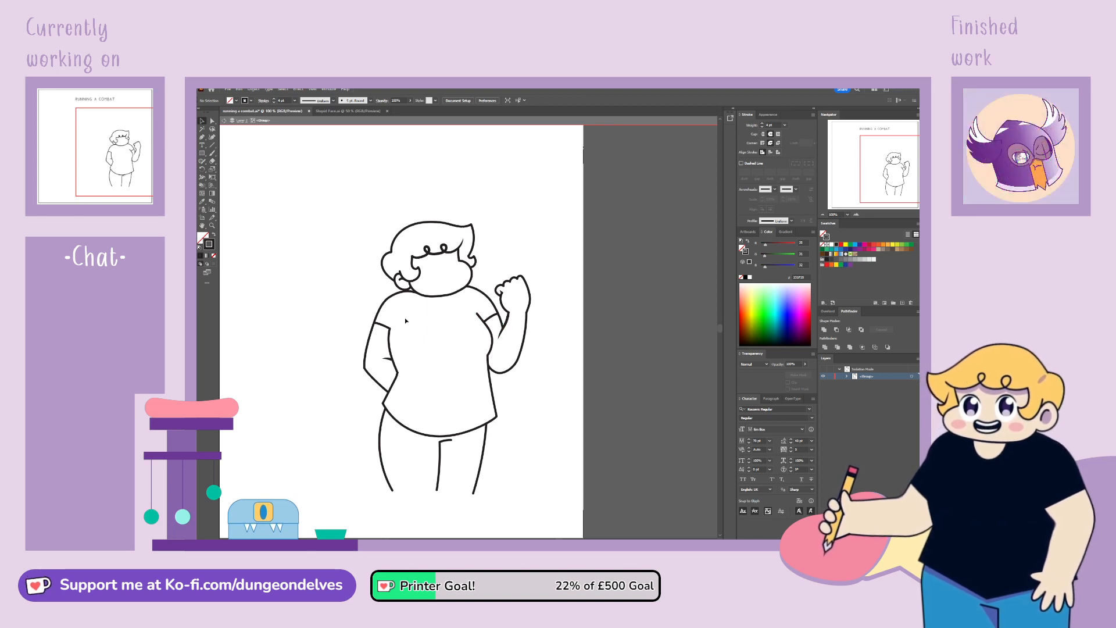
pyautogui.click(377, 383)
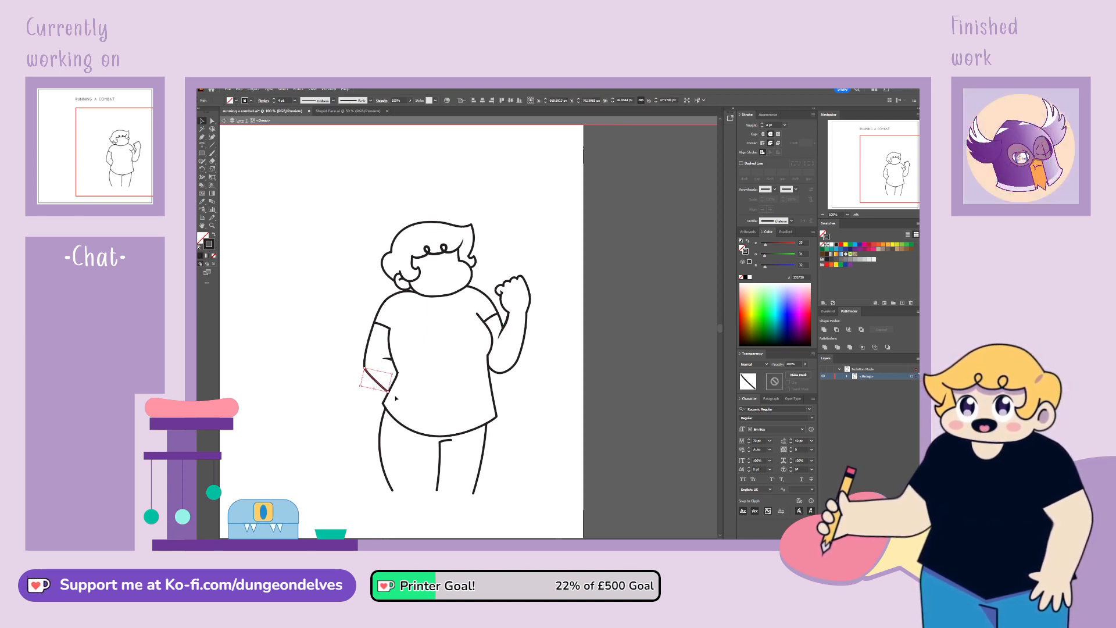
pyautogui.click(212, 153)
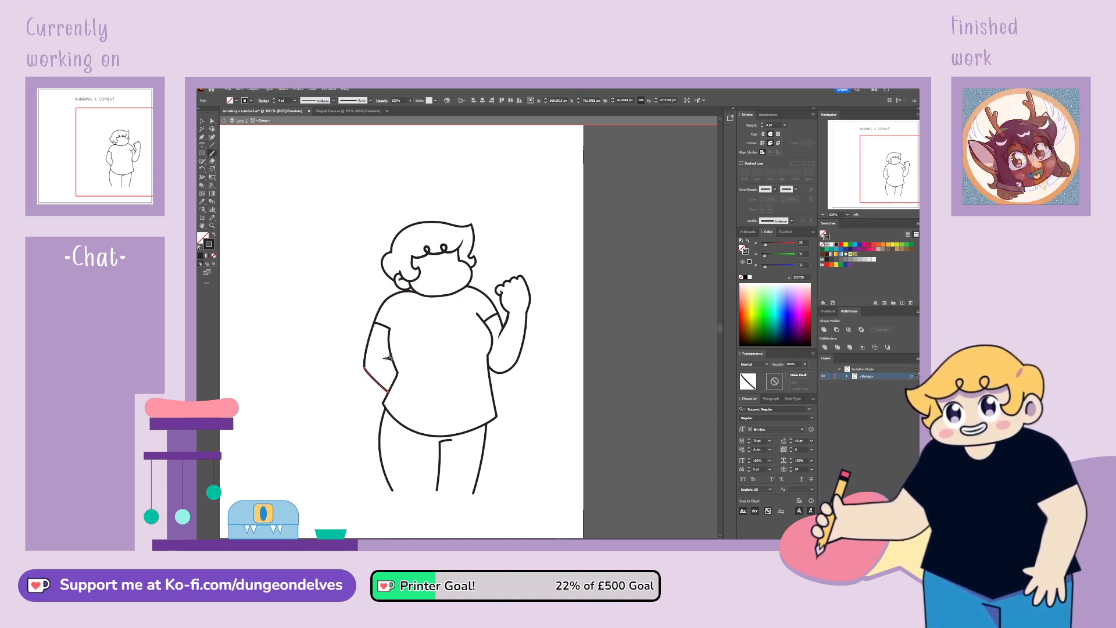
pyautogui.moveTo(407, 368); pyautogui.dragTo(428, 395)
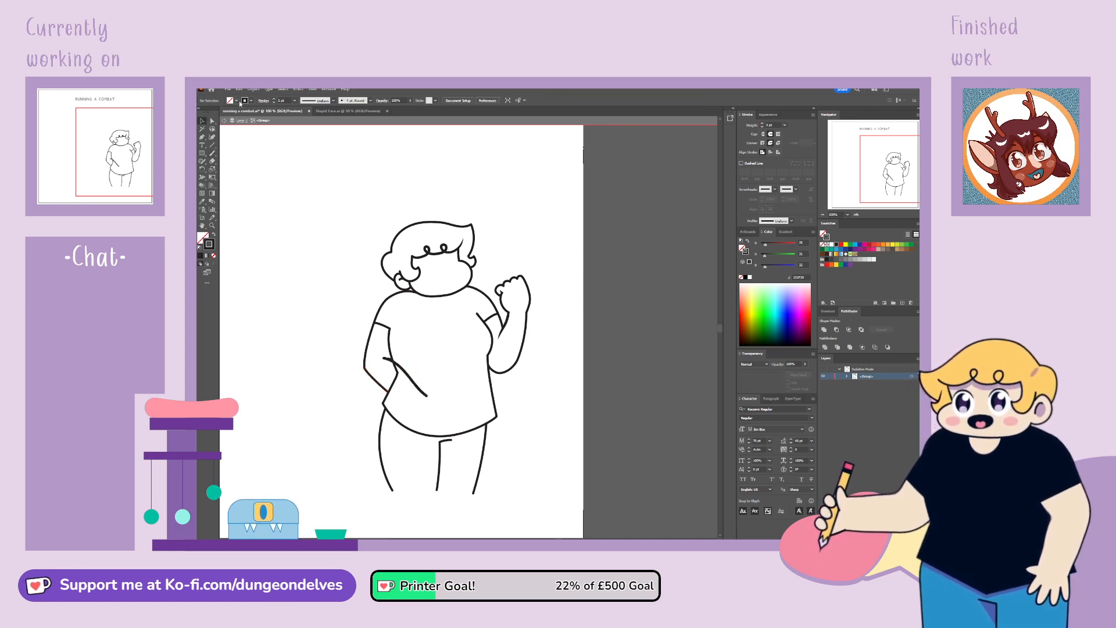
# Step: Delete the small tapered elbow crease beneath the new forearm line, keeping the forearm line itself
pyautogui.click(847, 377)
pyautogui.click(824, 390)
pyautogui.click(389, 359)
pyautogui.press('Delete')
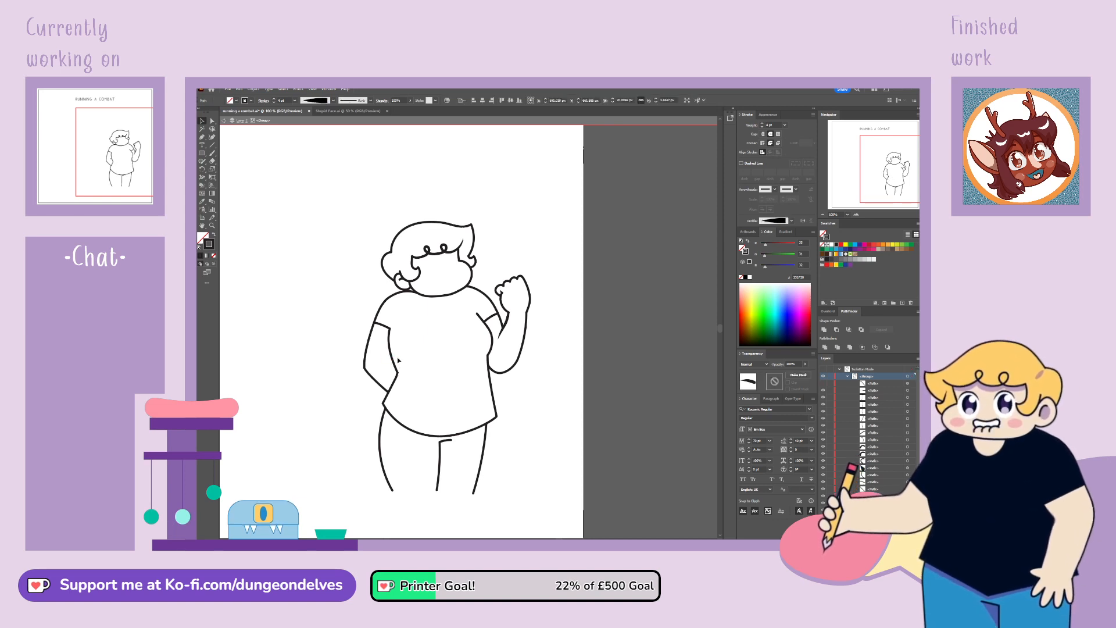
pyautogui.click(823, 383)
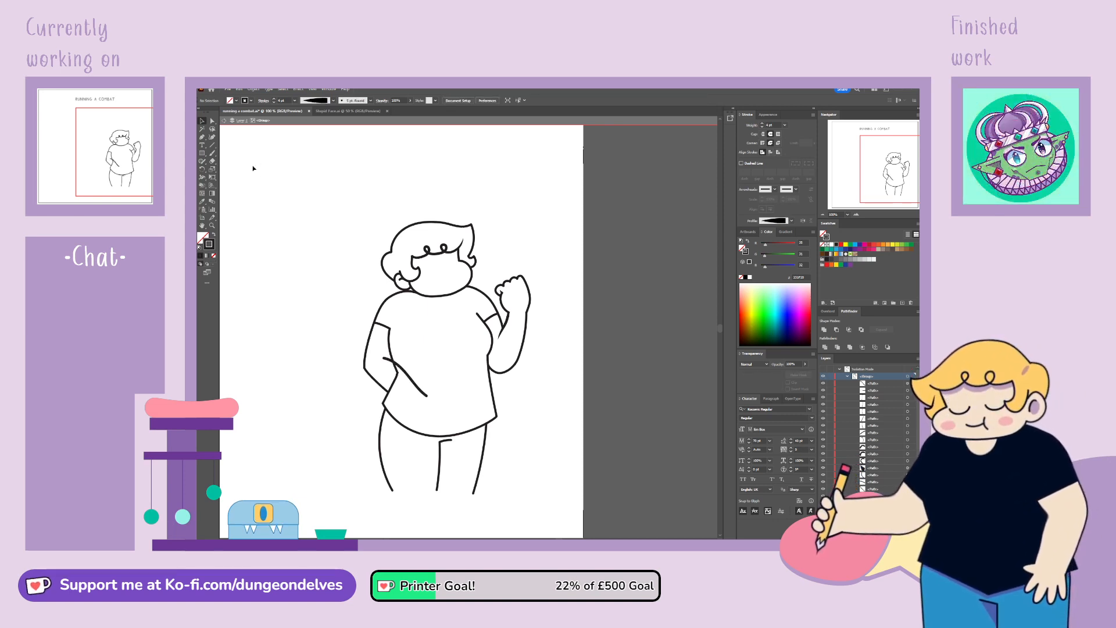
# Step: Paint a slanted inner upper-arm line from the chest down to the start of the new forearm line
pyautogui.click(212, 146)
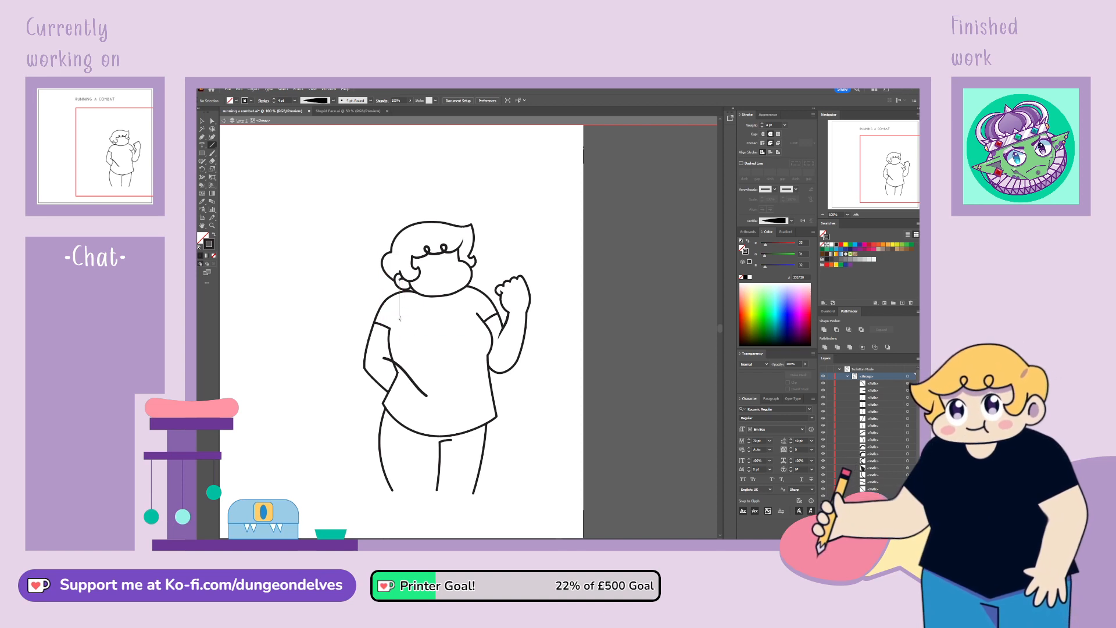
pyautogui.click(213, 154)
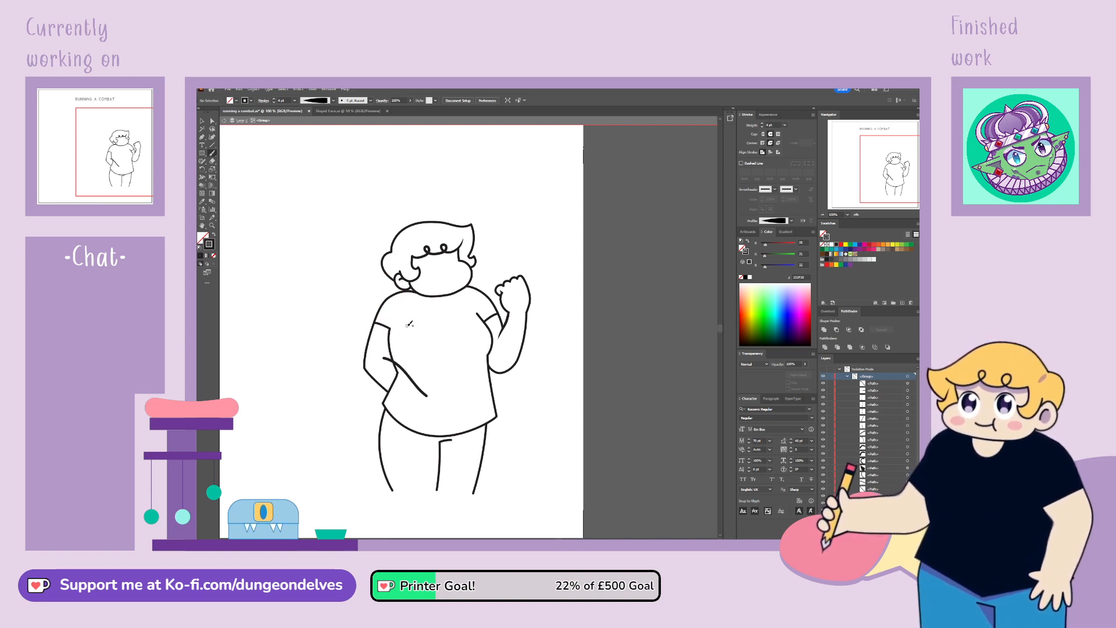
pyautogui.moveTo(411, 326); pyautogui.dragTo(393, 367)
pyautogui.hotkey('ctrl', 'z')
pyautogui.keyDown('ctrl'); pyautogui.click(399, 359); pyautogui.keyUp('ctrl')
# Step: Add an anchor point on the old curved torso line where it meets the forearm, and delete the portion above it
pyautogui.click(213, 121)
pyautogui.hotkey('ctrl', '+')
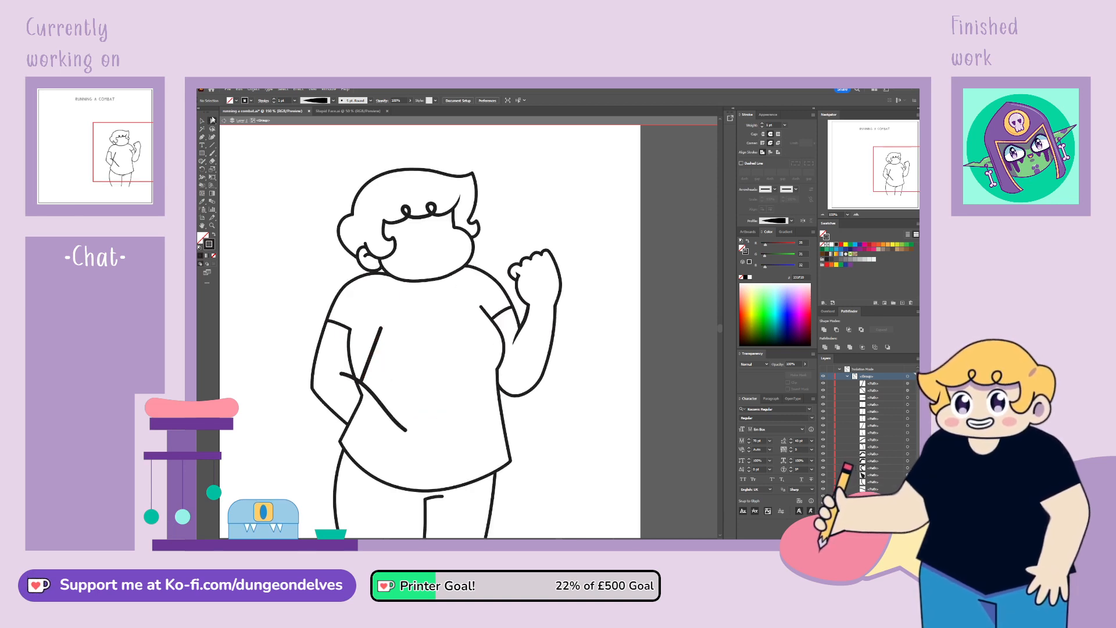
pyautogui.moveTo(896, 169); pyautogui.dragTo(895, 176)
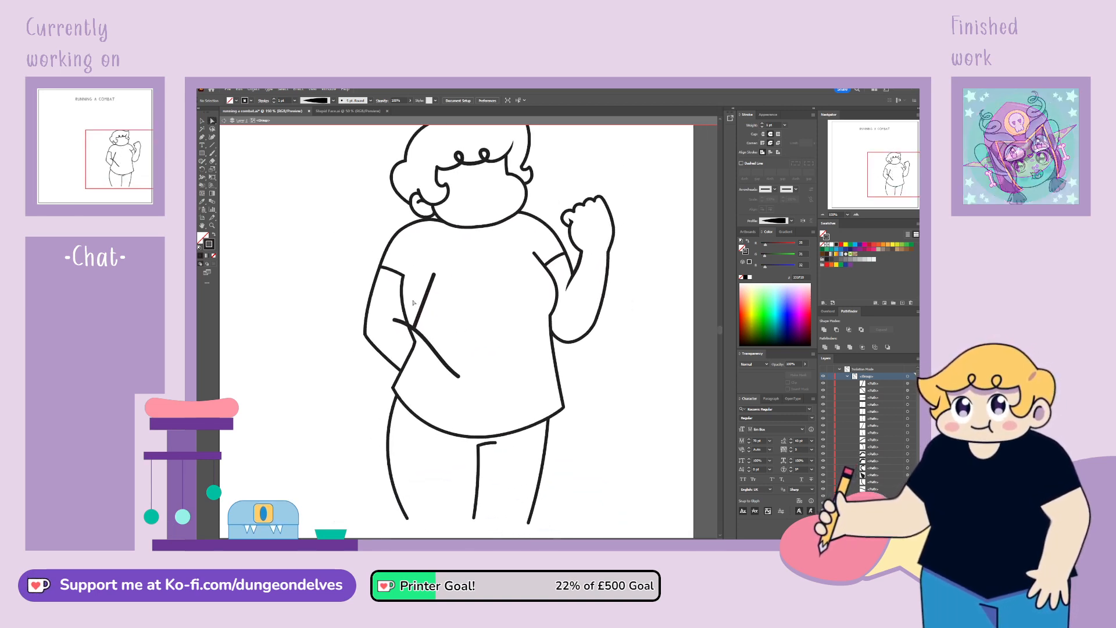
pyautogui.click(403, 301)
pyautogui.click(202, 136)
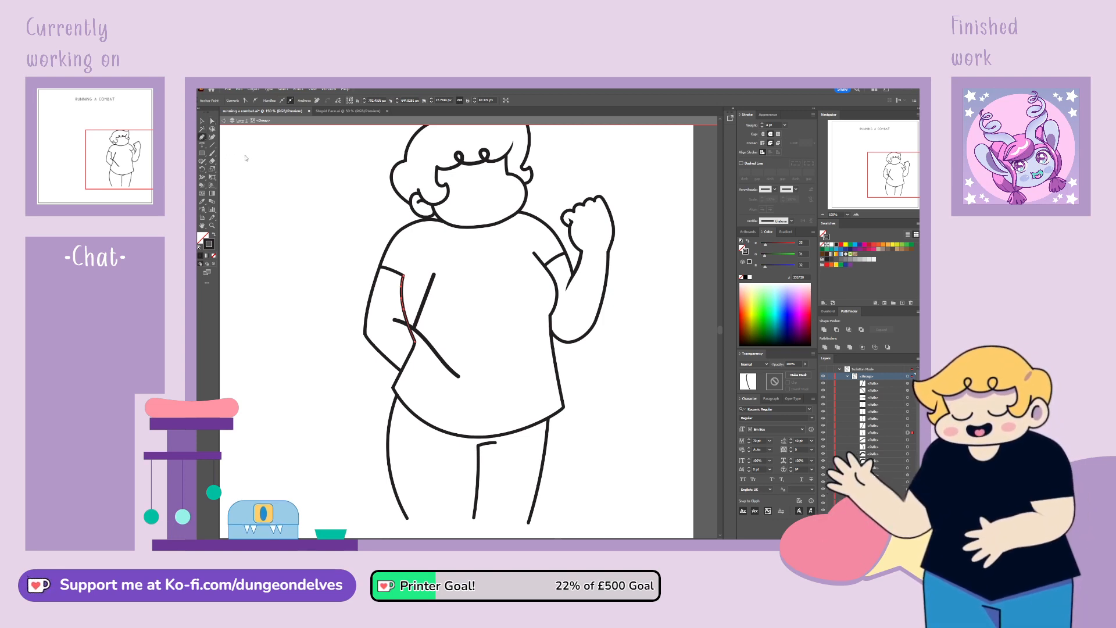
pyautogui.click(409, 326)
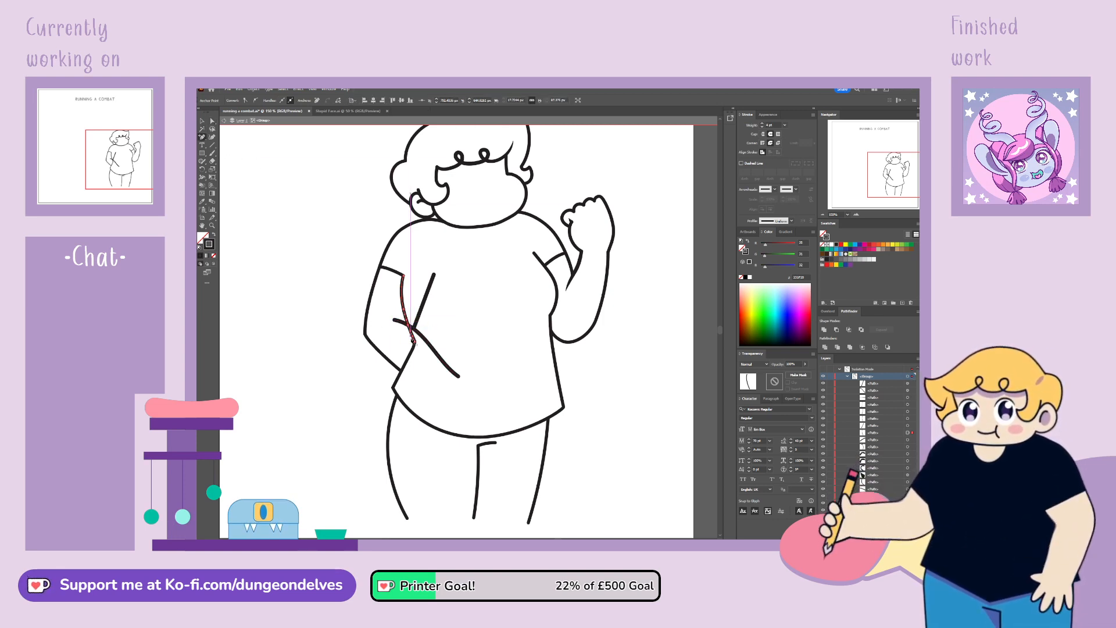
pyautogui.click(212, 121)
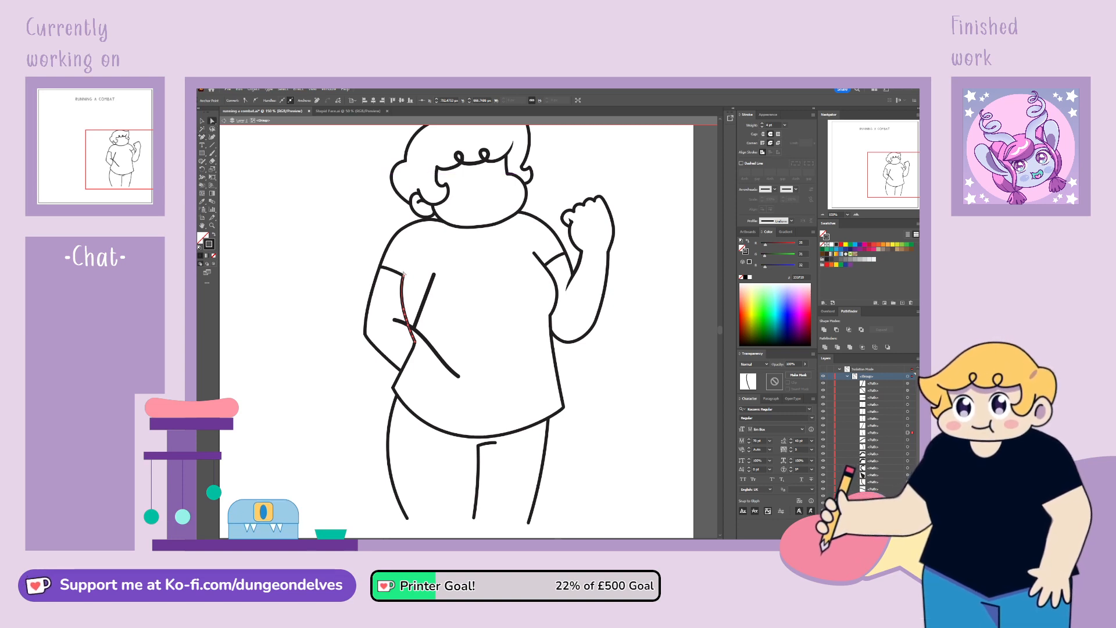
pyautogui.press('Delete')
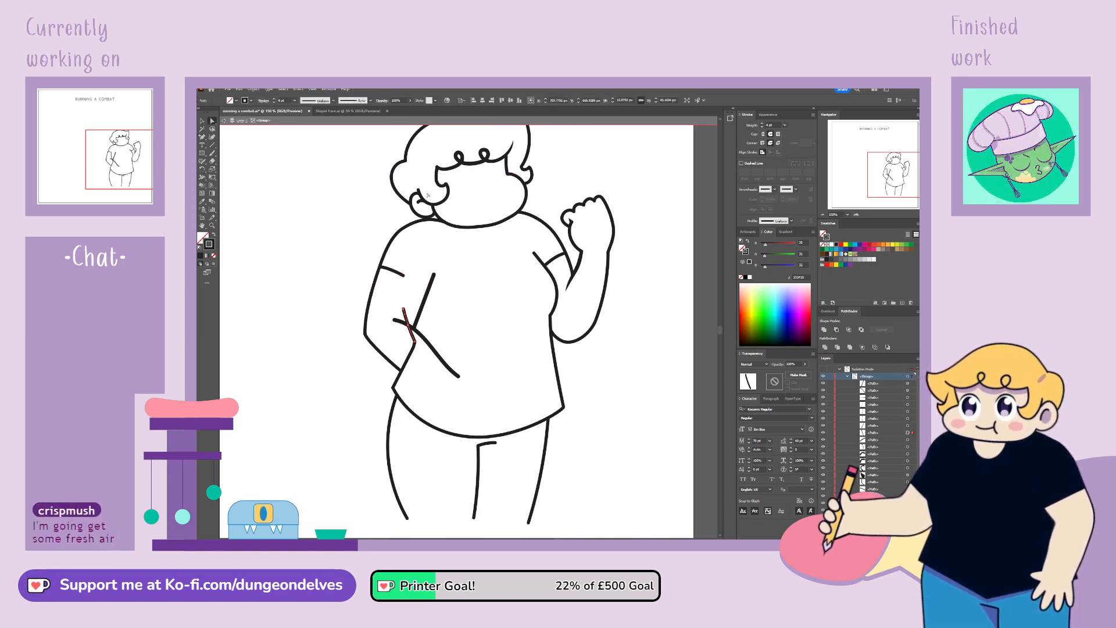
pyautogui.click(403, 309)
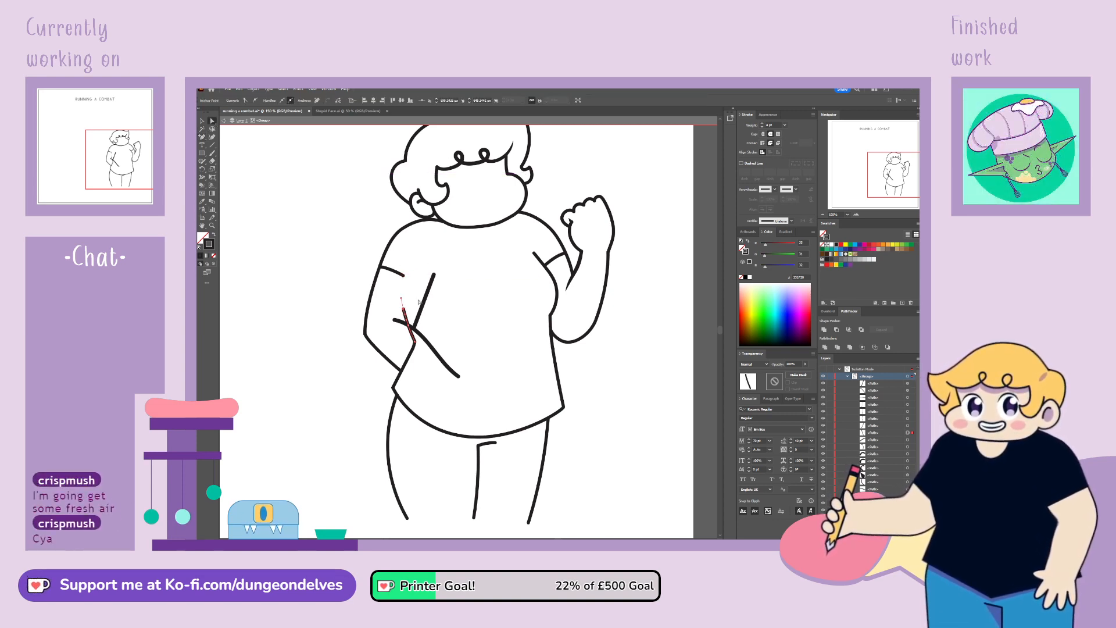
pyautogui.press('Delete')
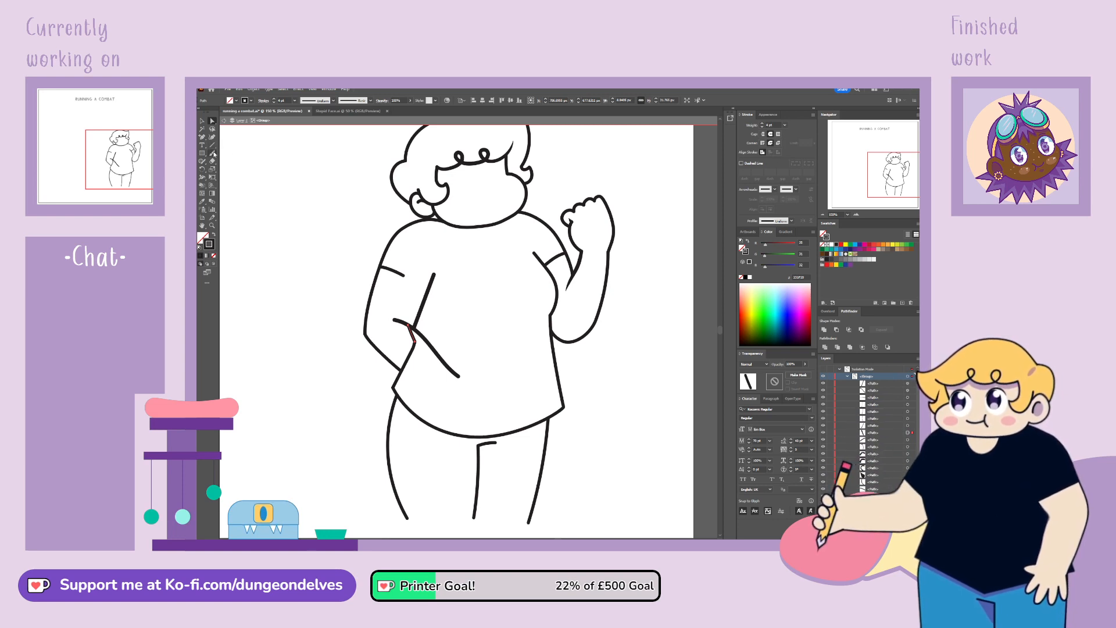
# Step: Extend the bent arm's sleeve hem to the inner arm line and its lower forearm outline across the shirt, slightly shortening the upper forearm line
pyautogui.click(405, 277)
pyautogui.moveTo(405, 277)
pyautogui.mouseDown()
pyautogui.moveTo(429, 288)
pyautogui.moveTo(419, 281)
pyautogui.mouseUp()
pyautogui.click(271, 215)
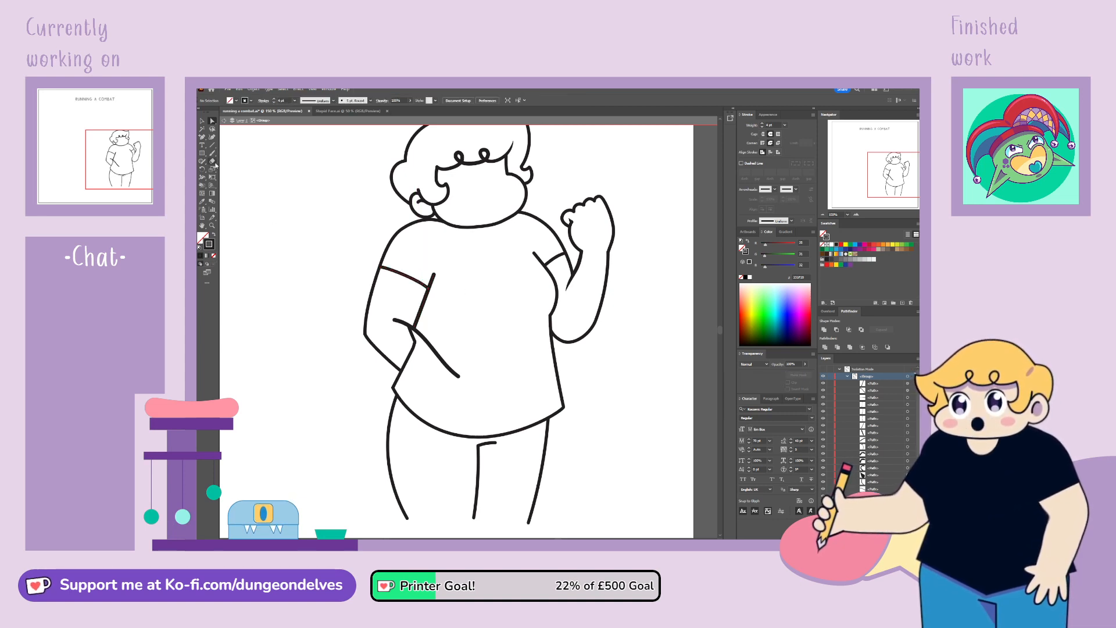
pyautogui.moveTo(401, 371); pyautogui.dragTo(454, 375)
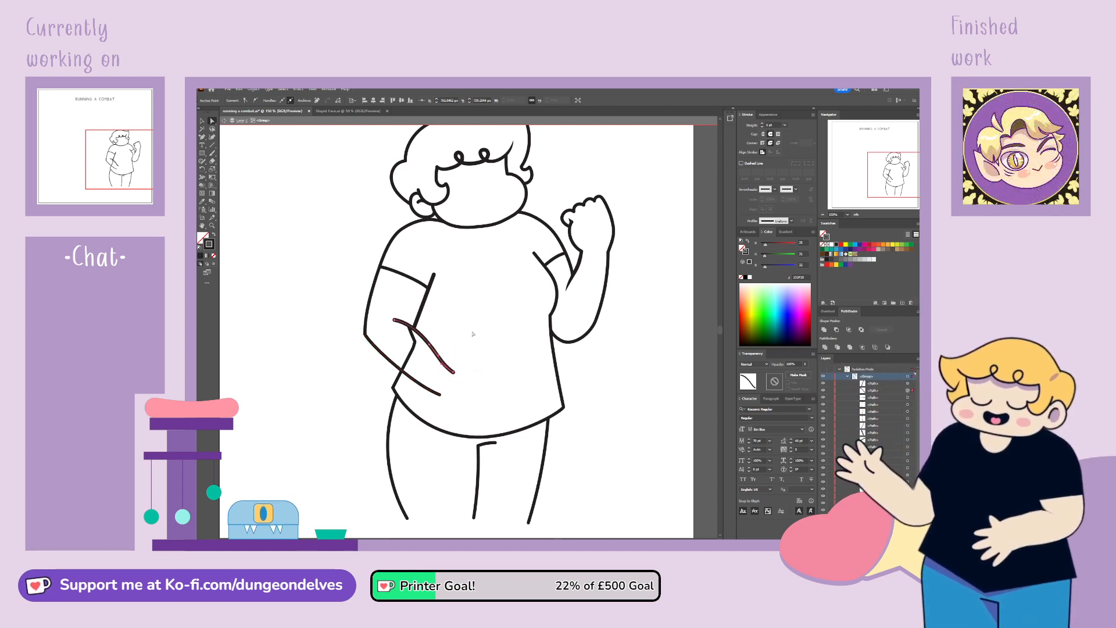
pyautogui.moveTo(588, 276)
pyautogui.mouseDown()
pyautogui.moveTo(589, 225)
pyautogui.moveTo(585, 259)
pyautogui.mouseUp()
pyautogui.click(451, 354)
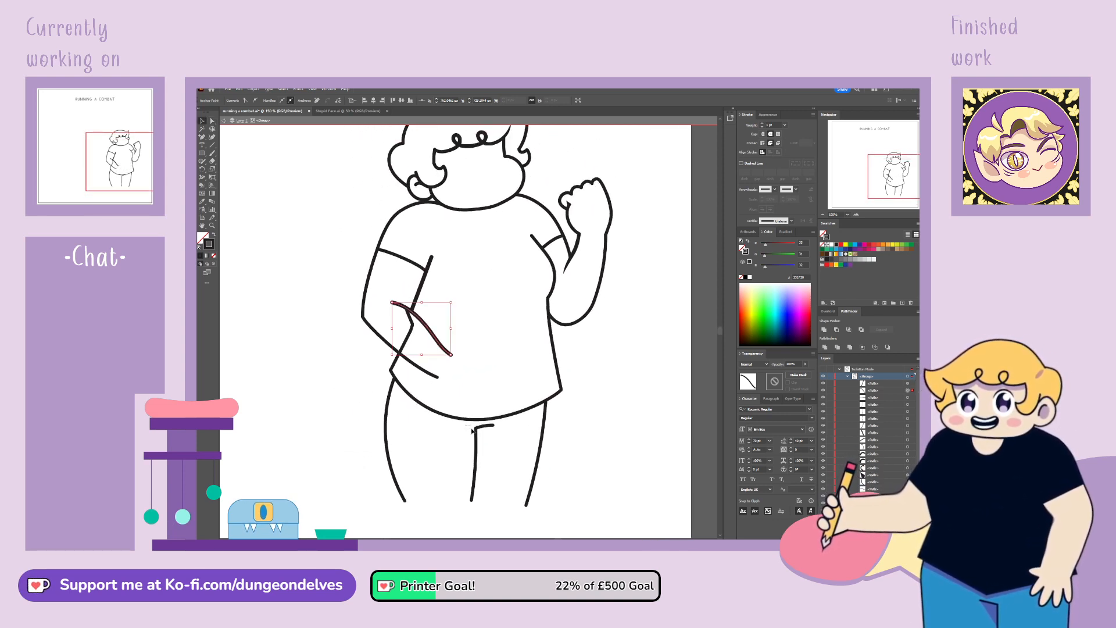
# Step: Replace the old trouser crotch lines with a short curve below the shirt hem and a vertical line dividing the legs
pyautogui.click(495, 428)
pyautogui.press('Delete')
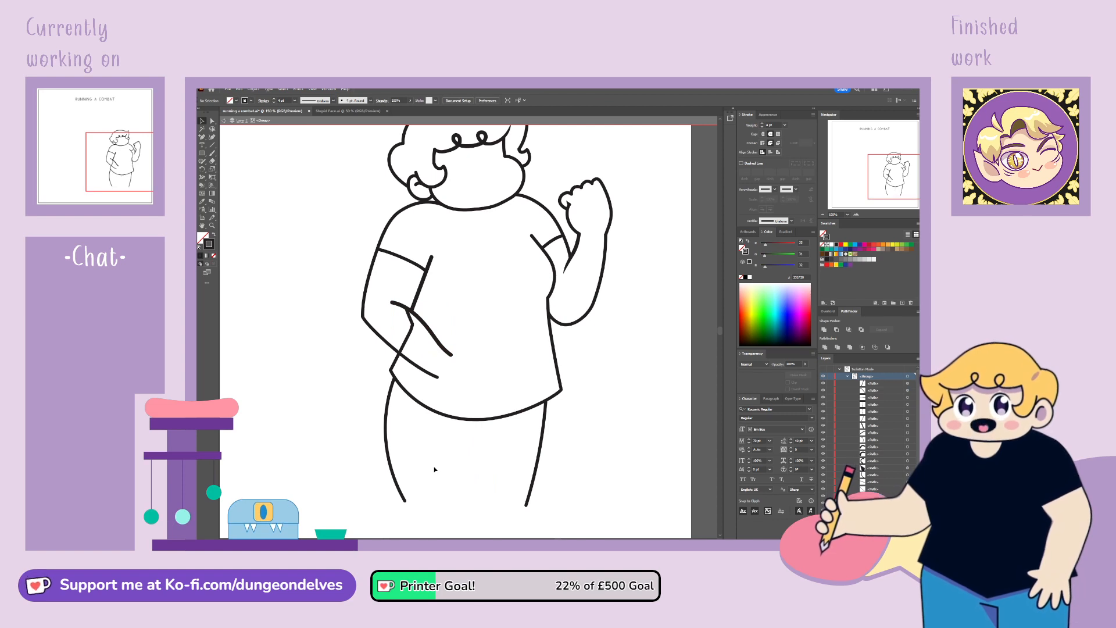
pyautogui.click(212, 153)
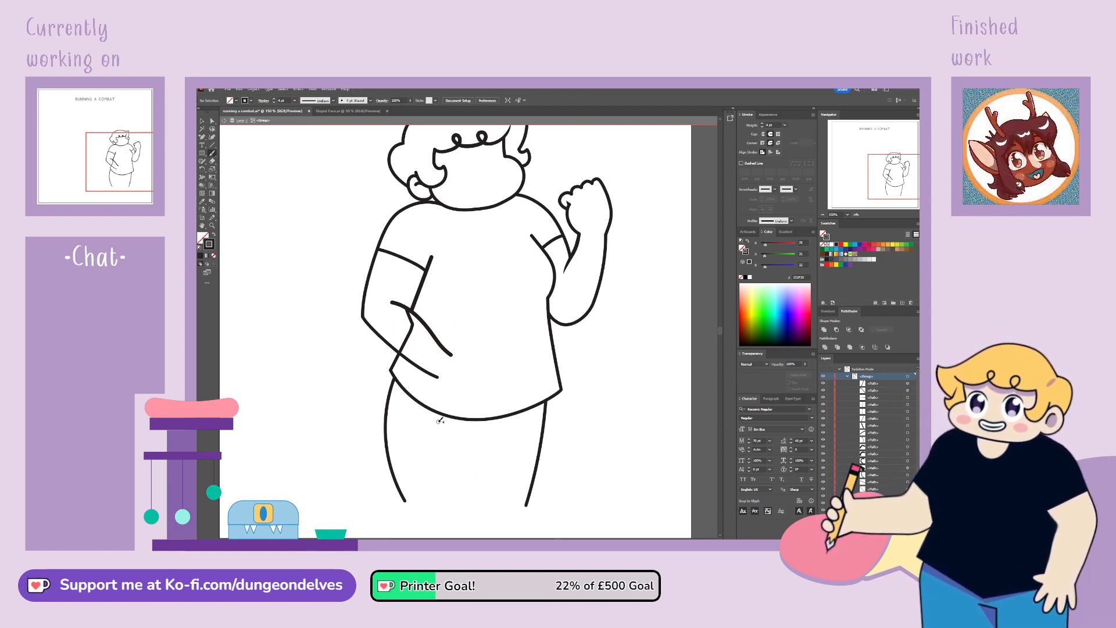
pyautogui.moveTo(434, 417); pyautogui.dragTo(456, 456)
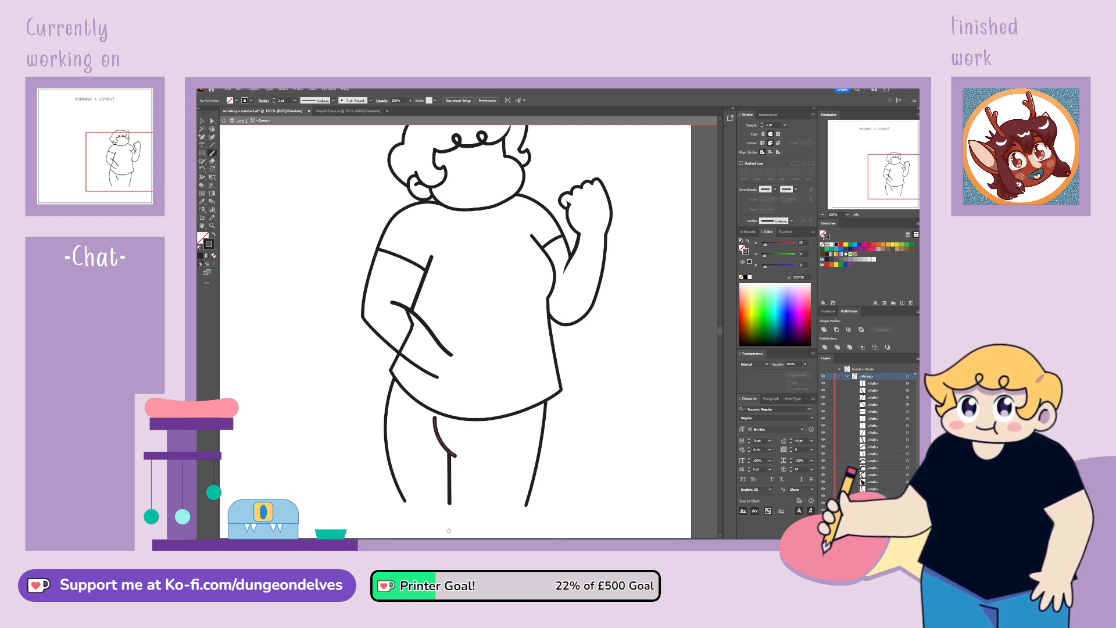
pyautogui.click(202, 121)
pyautogui.moveTo(474, 440); pyautogui.dragTo(451, 462)
pyautogui.click(307, 413)
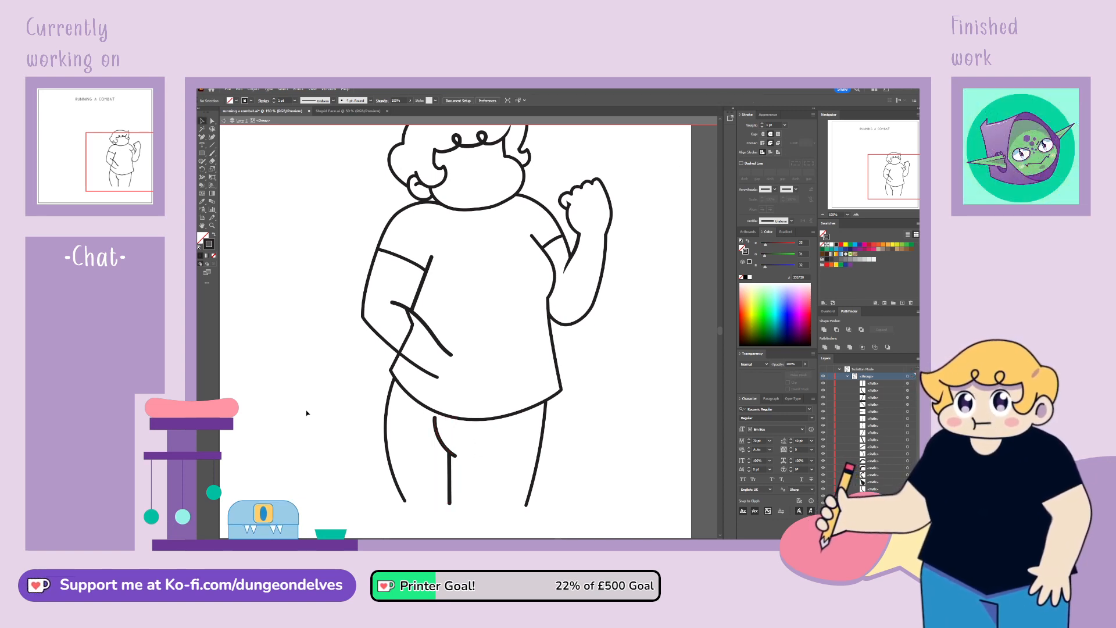
# Step: Trim the shirt's side line where it crosses the bent forearm, deleting the elbow stub and the section between the forearm lines
pyautogui.moveTo(410, 338); pyautogui.dragTo(410, 337)
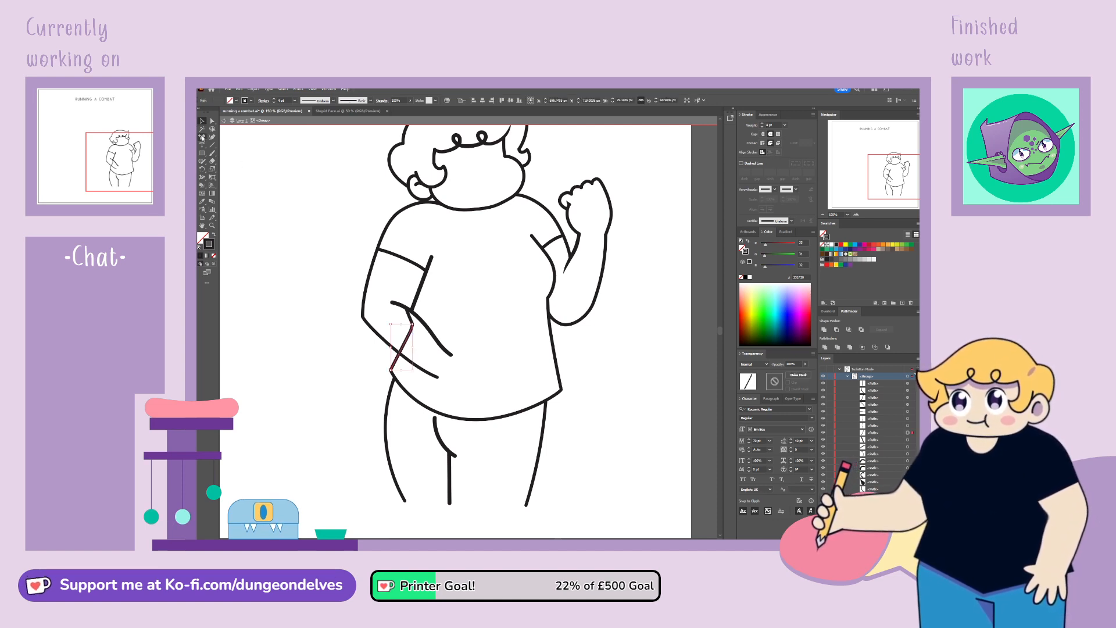
pyautogui.click(401, 354)
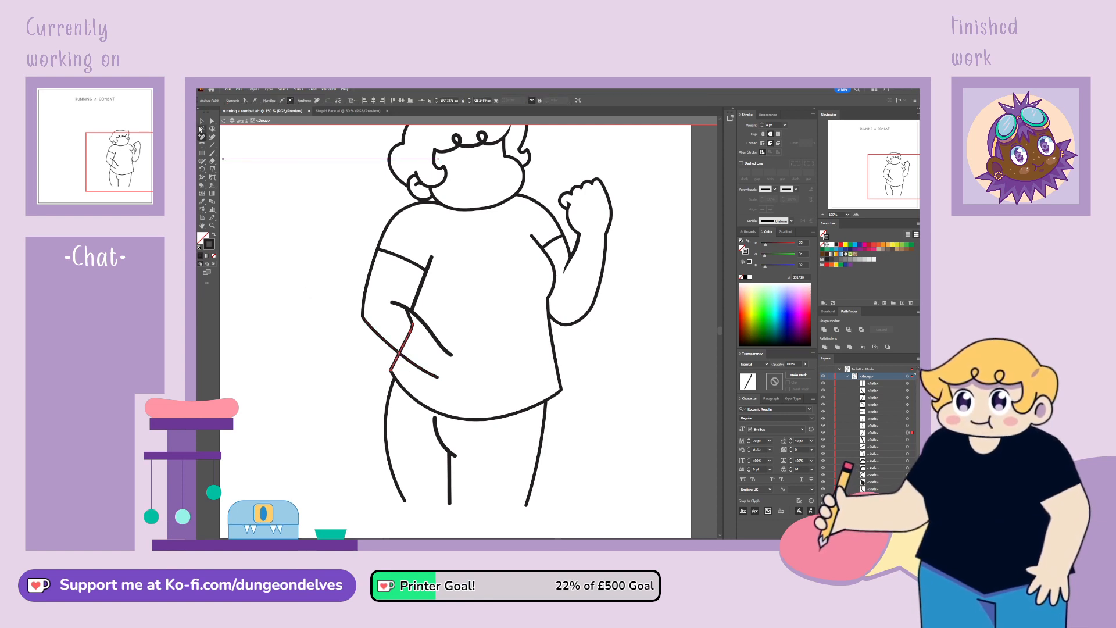
pyautogui.click(422, 328)
pyautogui.press('Delete')
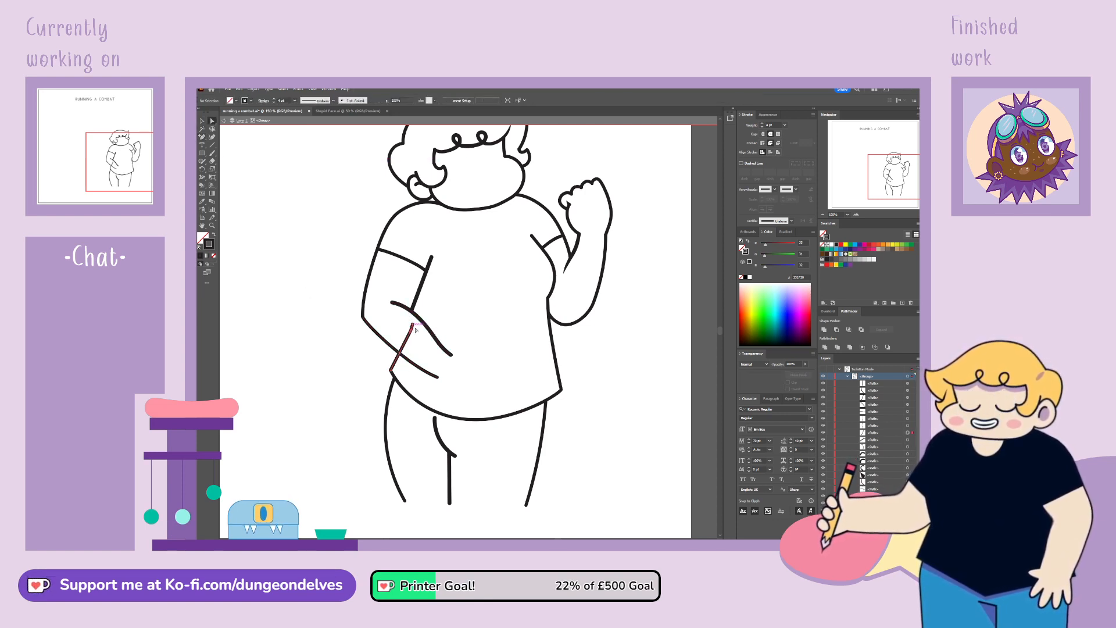
pyautogui.click(413, 328)
pyautogui.press('Delete')
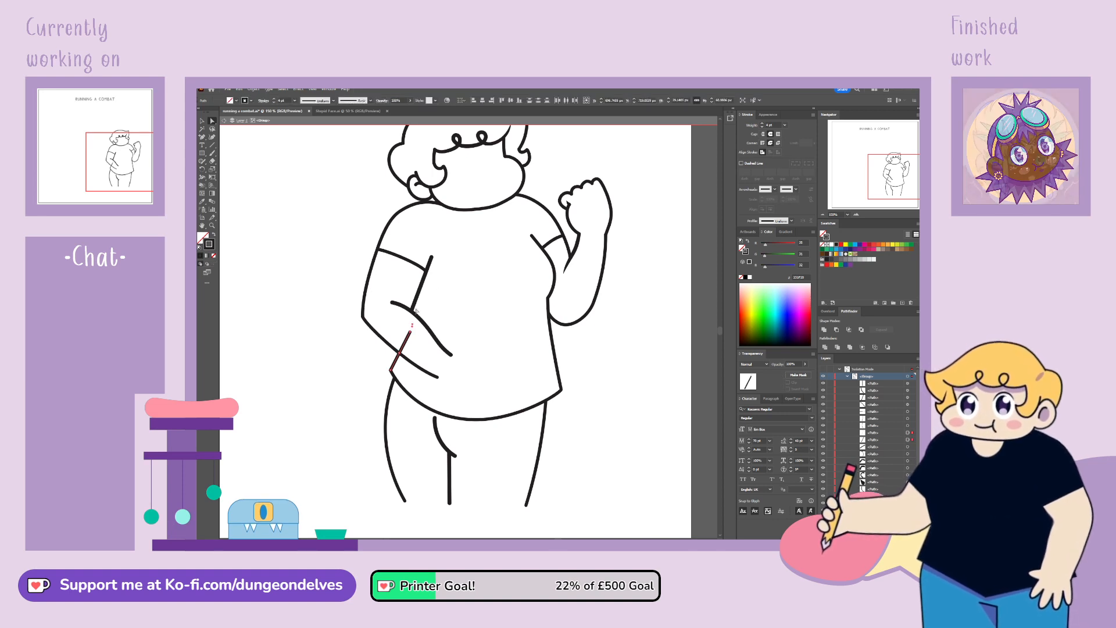
pyautogui.click(420, 334)
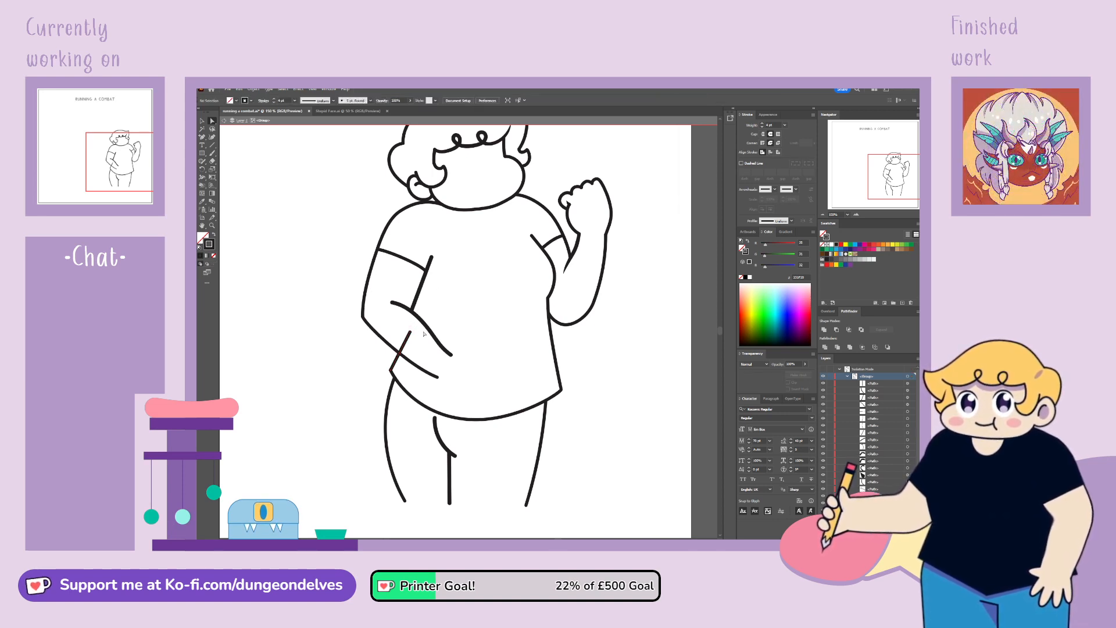
pyautogui.click(411, 333)
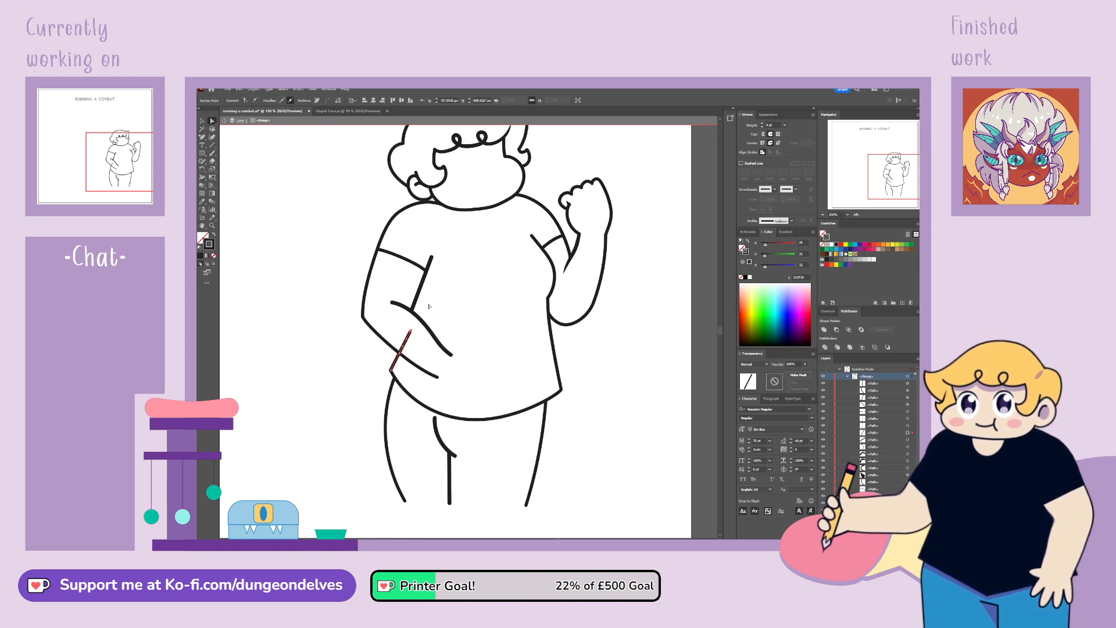
pyautogui.press('Delete')
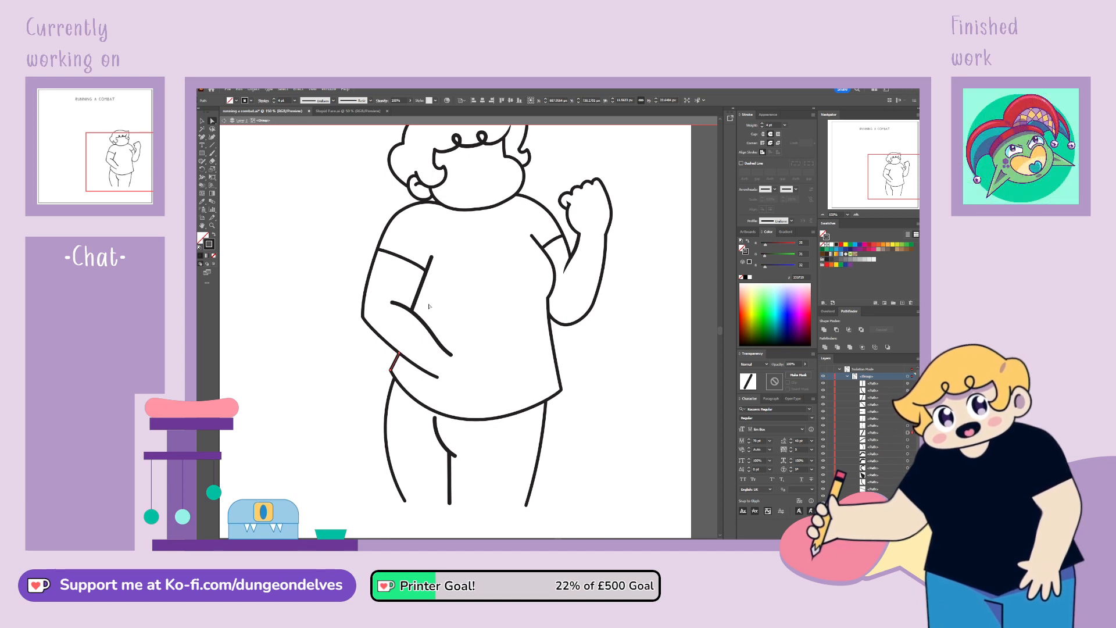
# Step: Paint a diagonal shirt side line beside the raised arm, and delete the old curved line between torso and arm
pyautogui.click(213, 152)
pyautogui.moveTo(546, 302); pyautogui.dragTo(519, 250)
pyautogui.hotkey('ctrl', 'z')
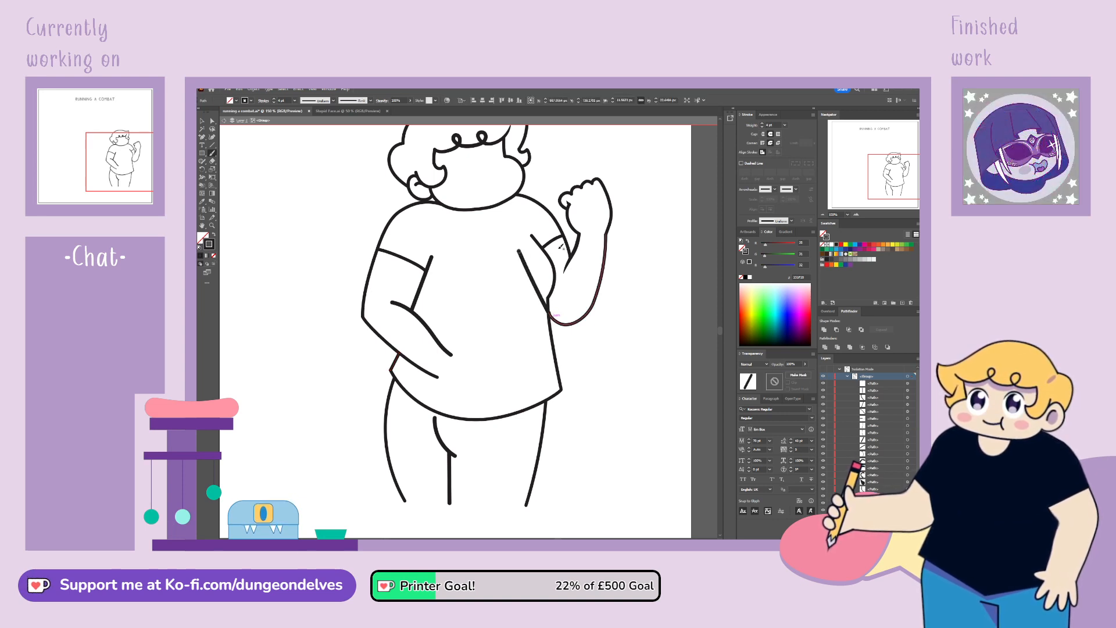
pyautogui.click(213, 121)
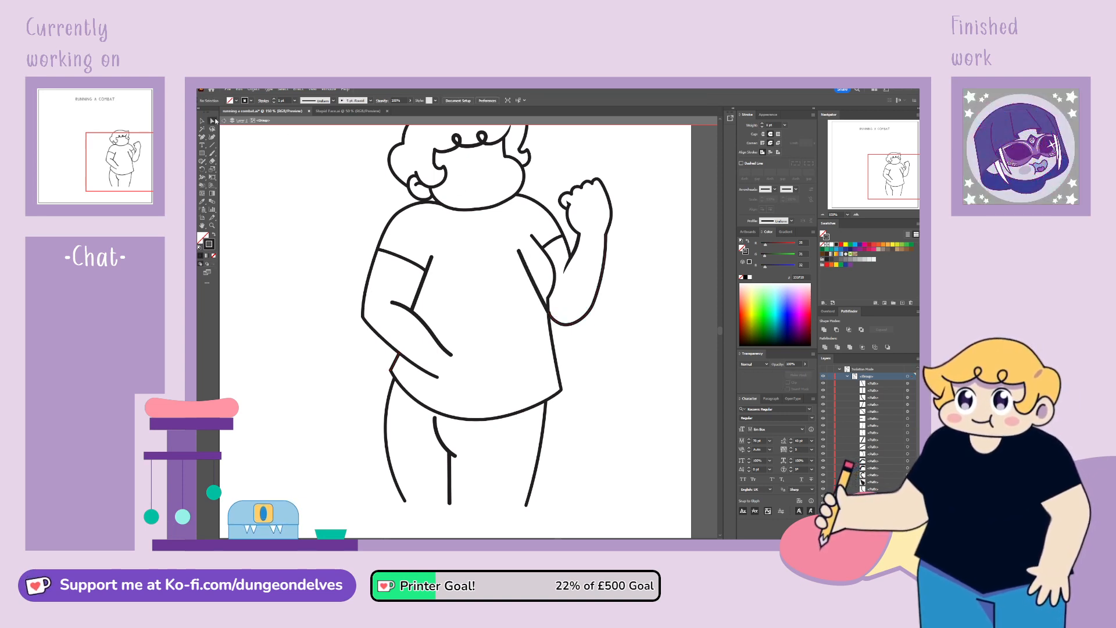
pyautogui.click(557, 285)
pyautogui.press('Delete')
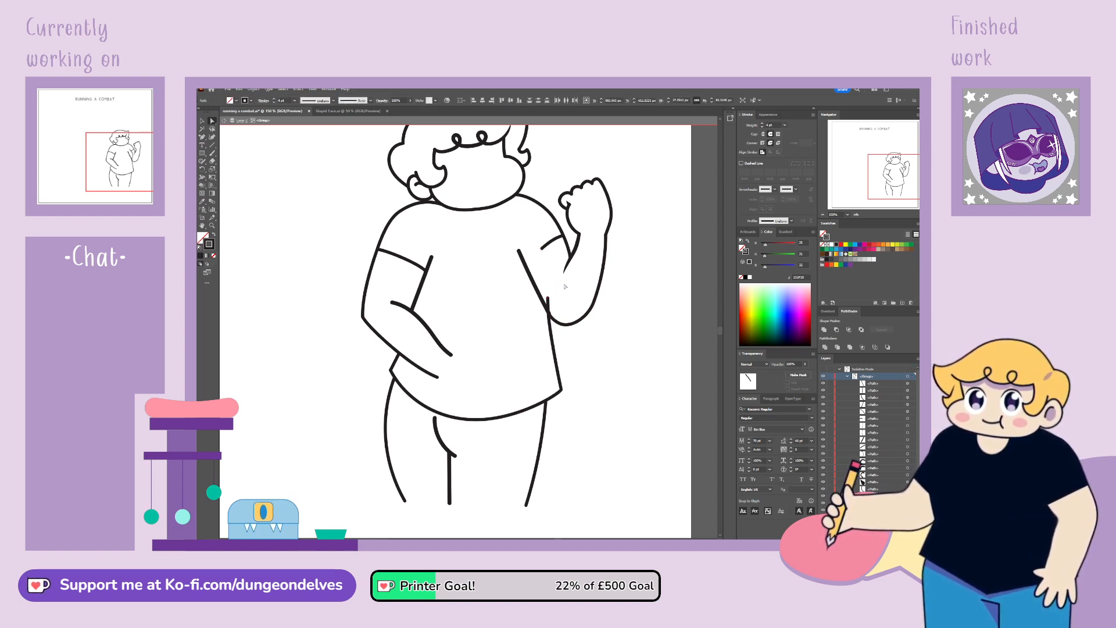
pyautogui.moveTo(599, 238); pyautogui.dragTo(555, 289)
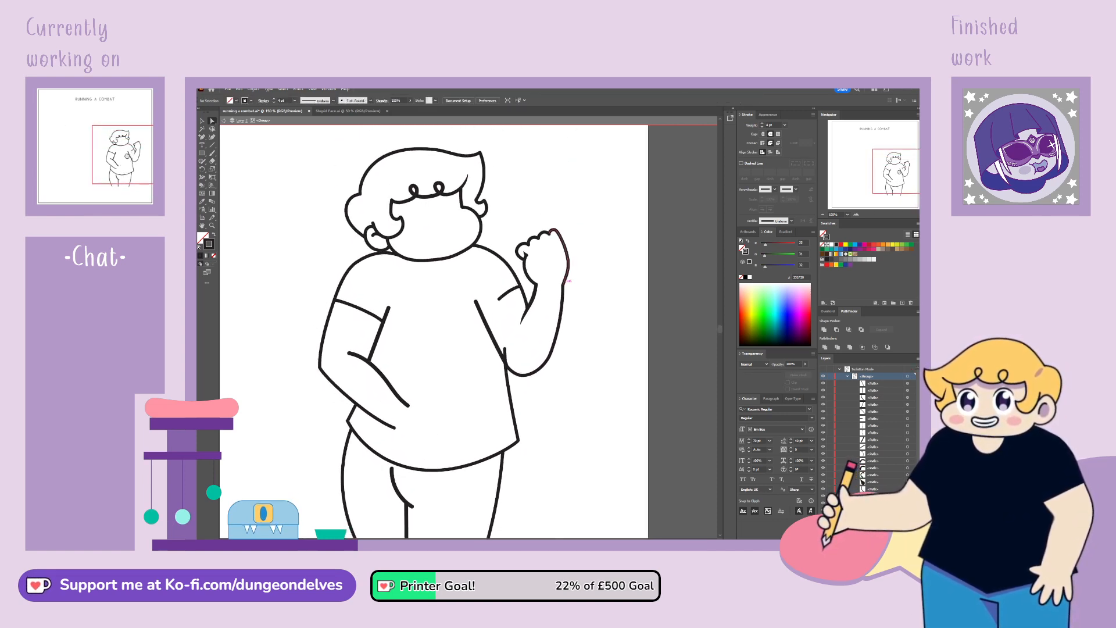
# Step: Shorten the lower shirt side line so its upper end meets the diagonal side line at the raised arm's elbow
pyautogui.click(499, 347)
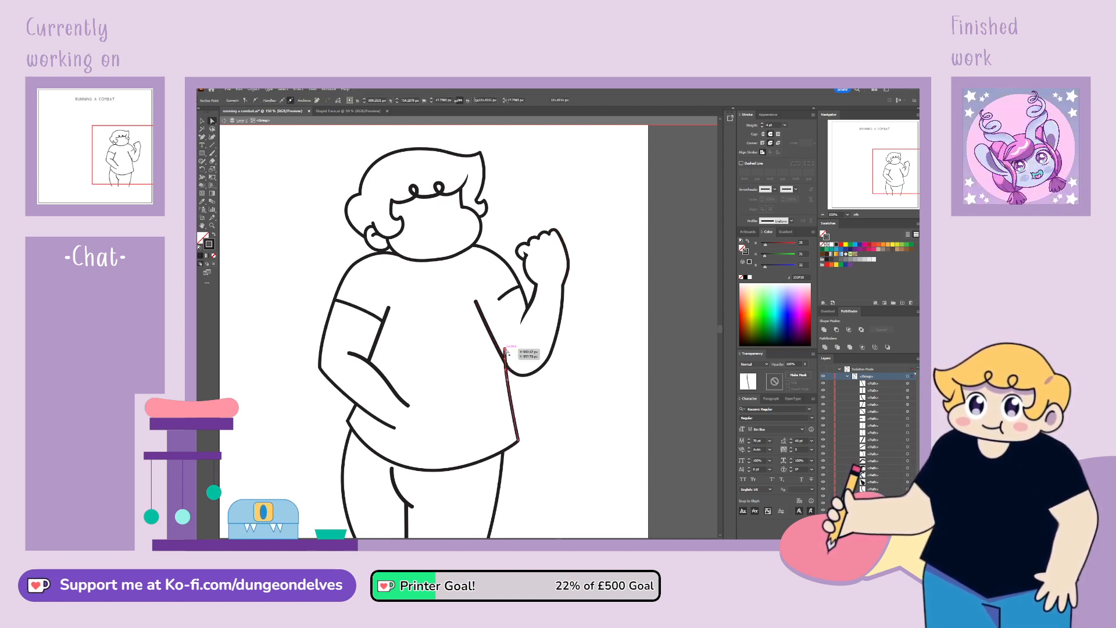
pyautogui.click(510, 370)
pyautogui.moveTo(510, 370); pyautogui.dragTo(509, 362)
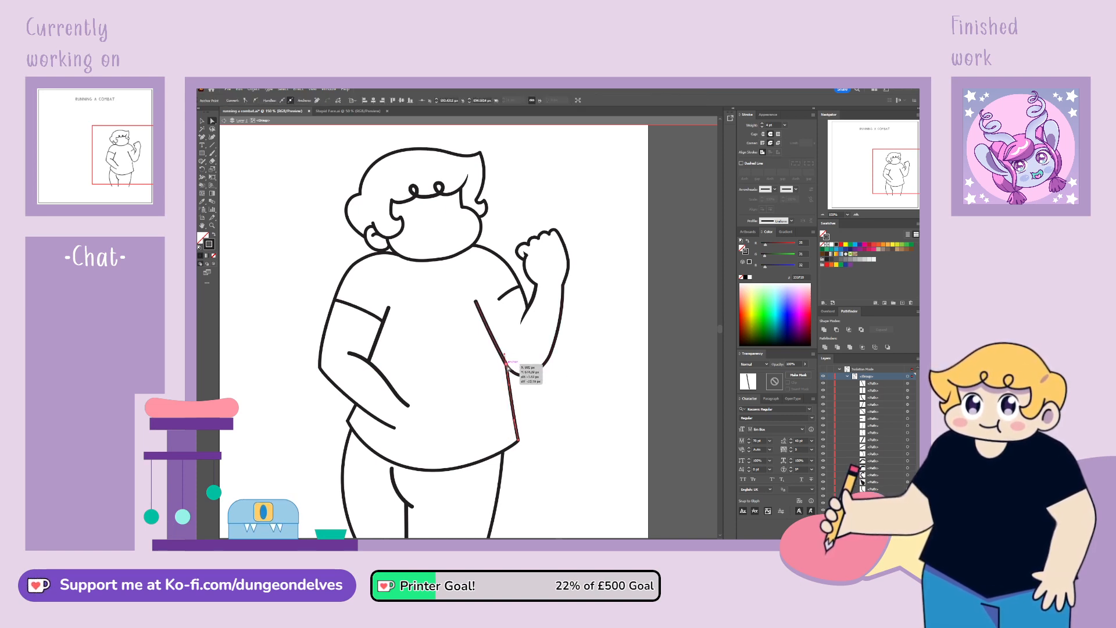
pyautogui.click(530, 392)
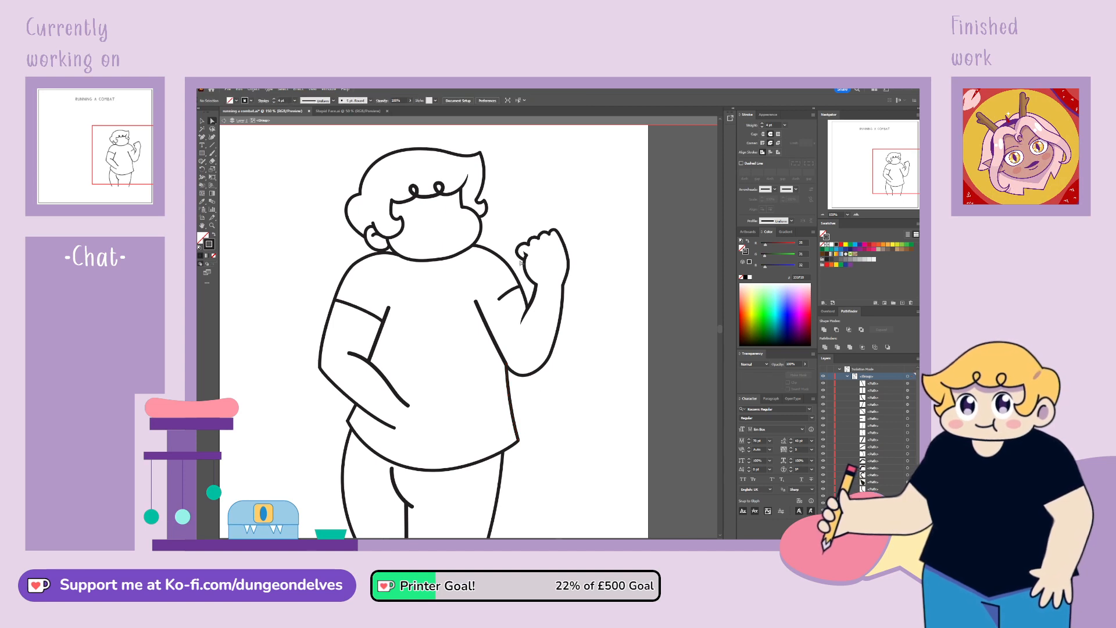
# Step: Extend the raised arm's sleeve hem to the diagonal shirt side line and bend it into a gentle curve
pyautogui.click(498, 300)
pyautogui.moveTo(498, 300); pyautogui.dragTo(481, 310)
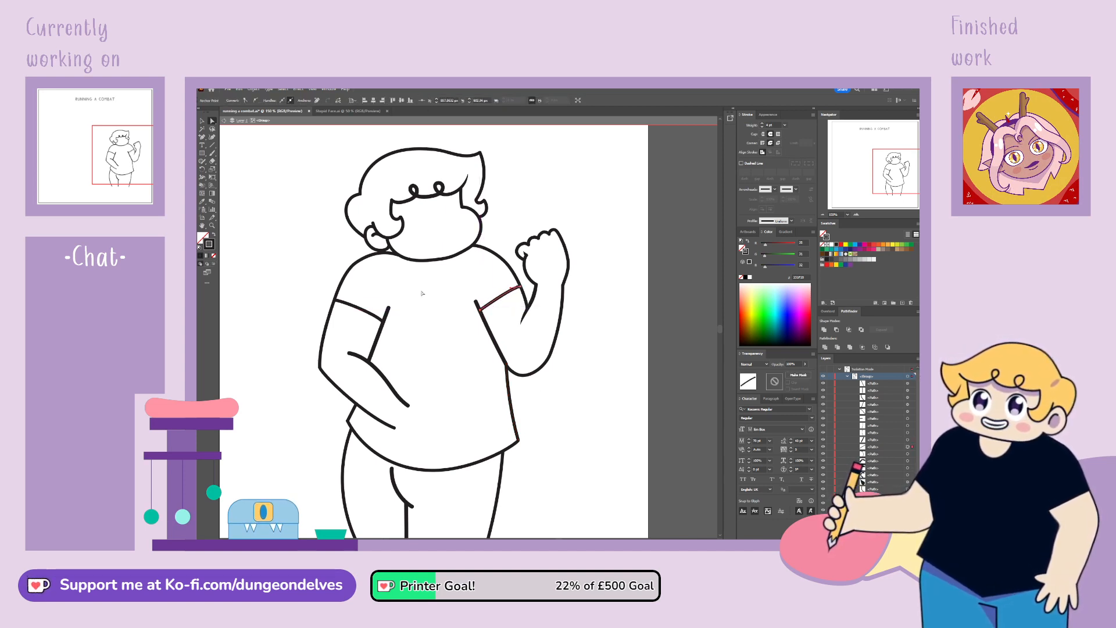
pyautogui.click(257, 101)
pyautogui.moveTo(480, 299); pyautogui.dragTo(487, 301)
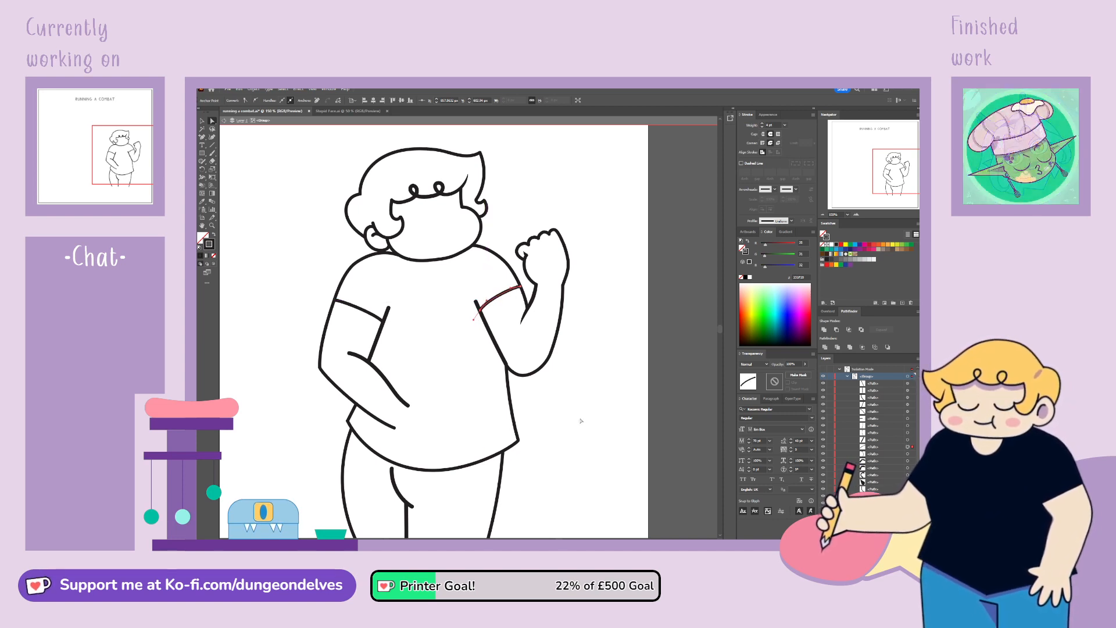
pyautogui.click(574, 382)
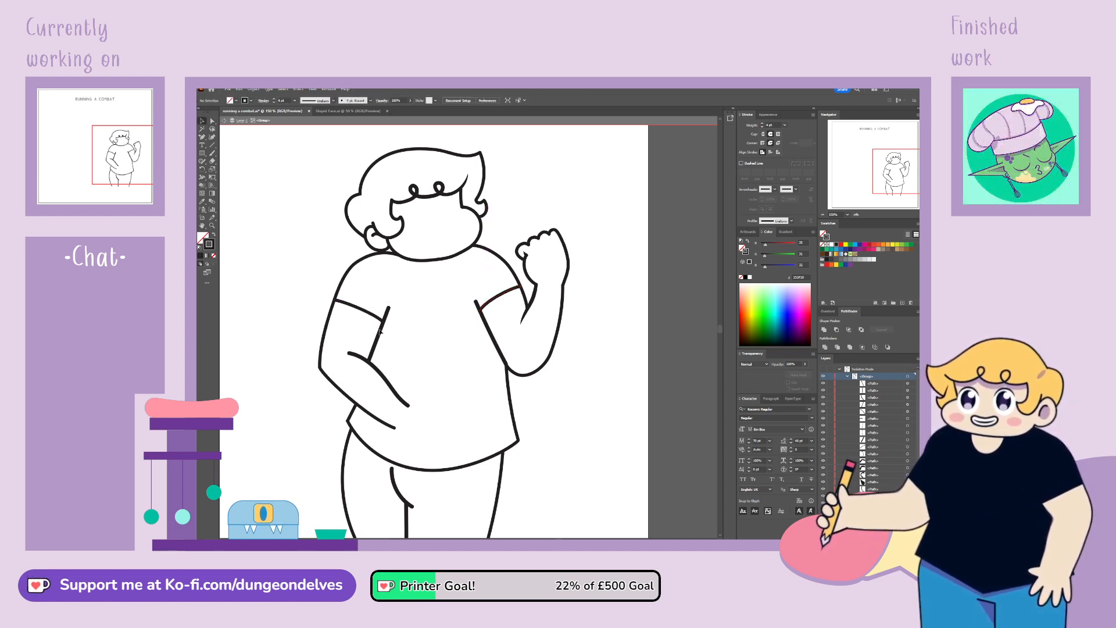
# Step: Switch the bent arm's inner line and upper forearm line to the Basic brush, and give the inner line a Uniform width profile
pyautogui.click(376, 370)
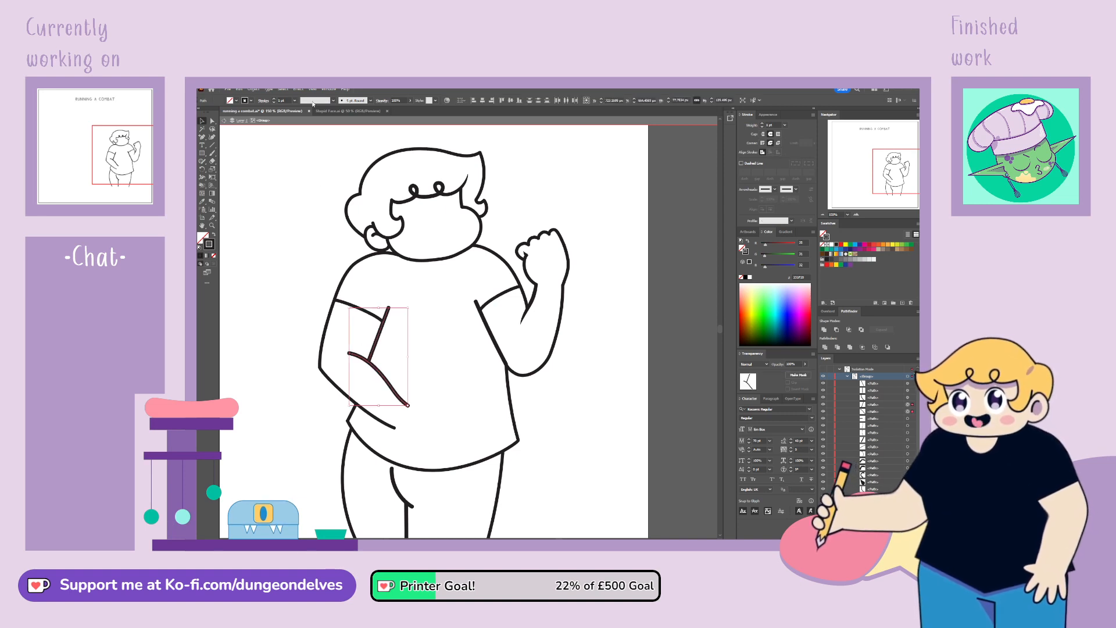
pyautogui.click(371, 101)
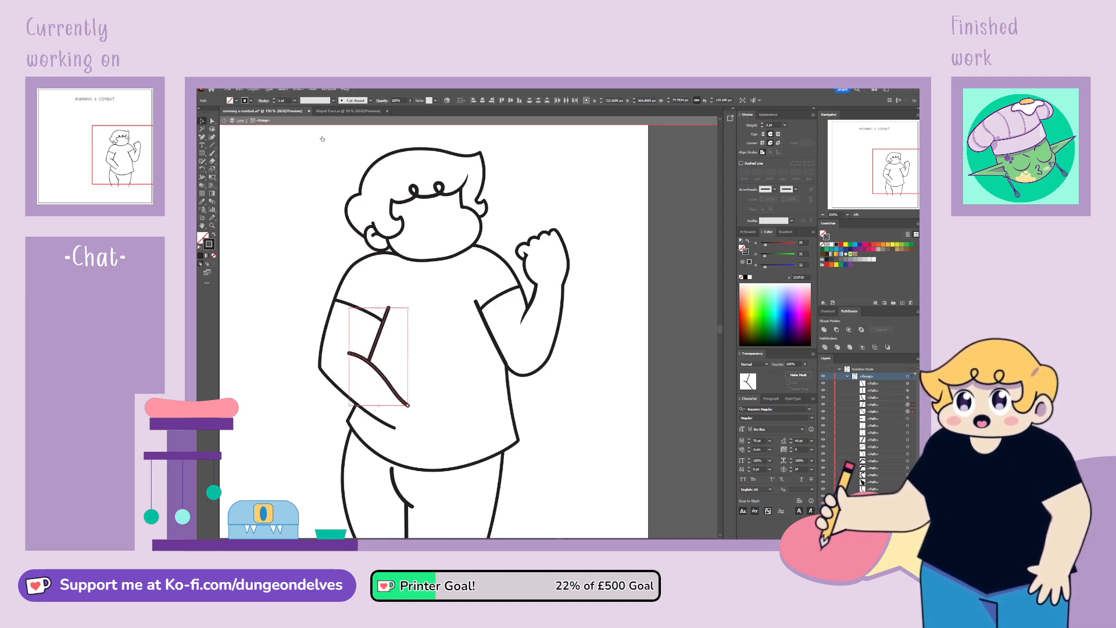
pyautogui.click(322, 138)
pyautogui.press('Return')
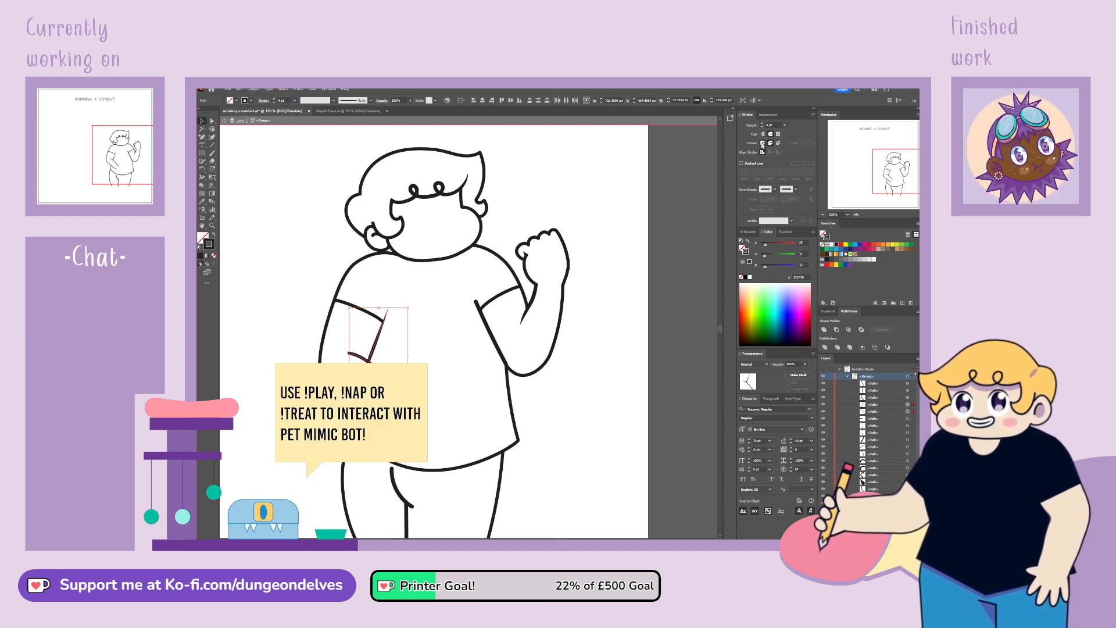
pyautogui.click(620, 344)
pyautogui.click(376, 343)
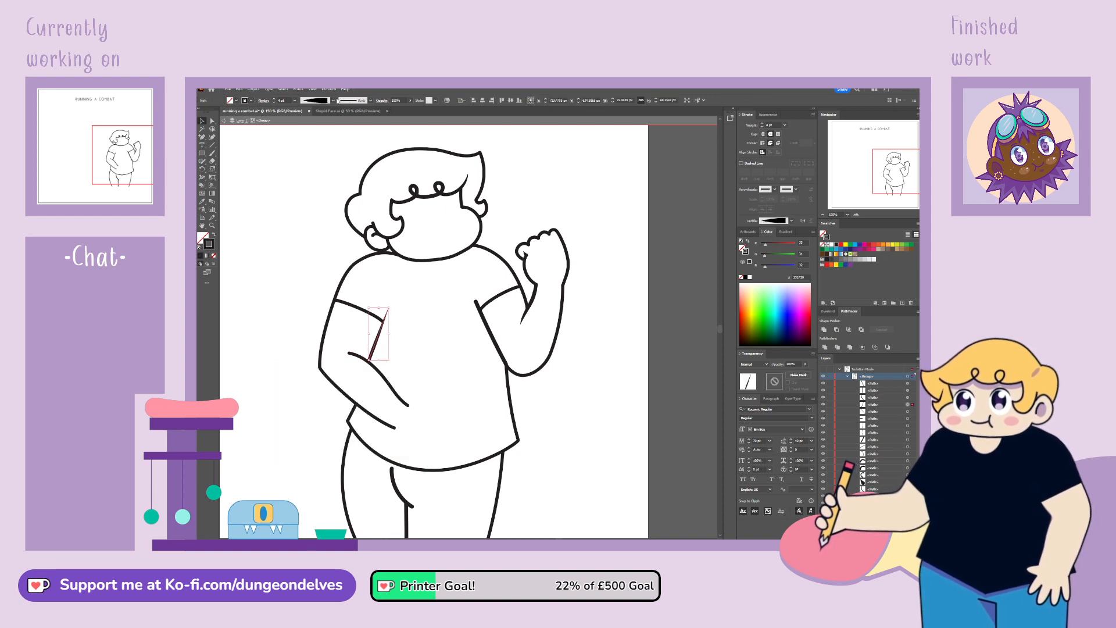
pyautogui.click(308, 113)
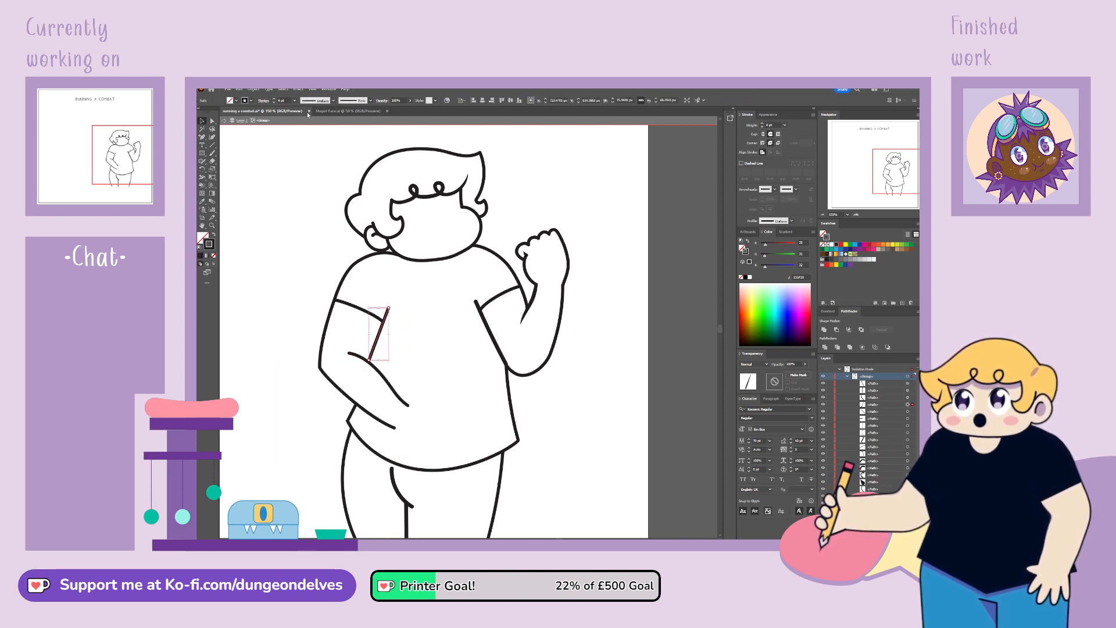
pyautogui.click(268, 275)
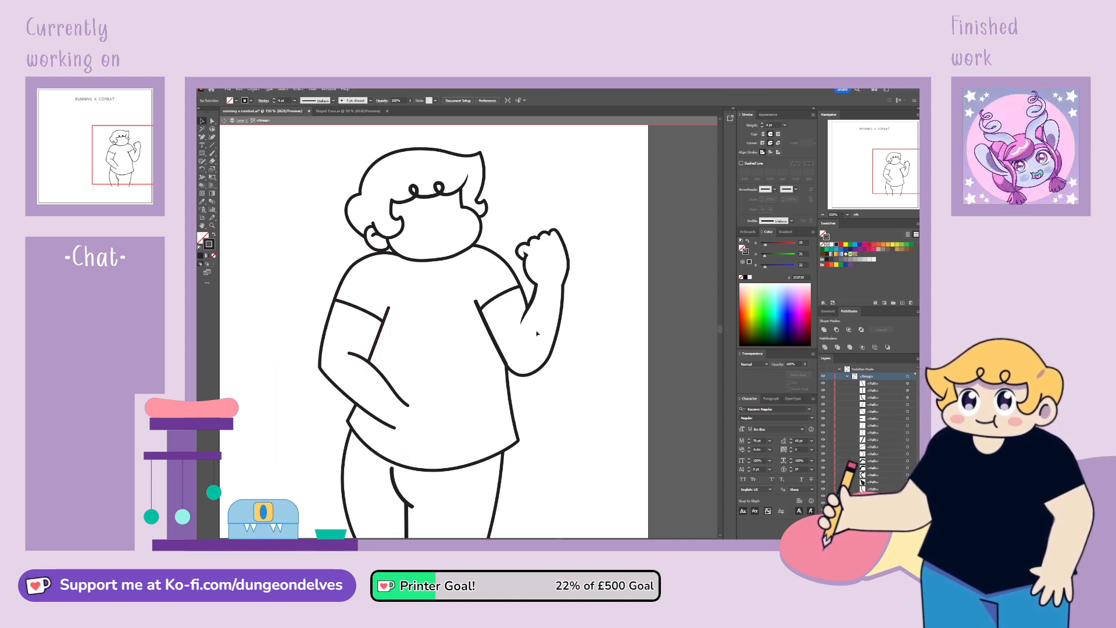
# Step: Set the diagonal shirt side line beside the raised arm to the Basic brush with a 4 pt stroke
pyautogui.click(500, 319)
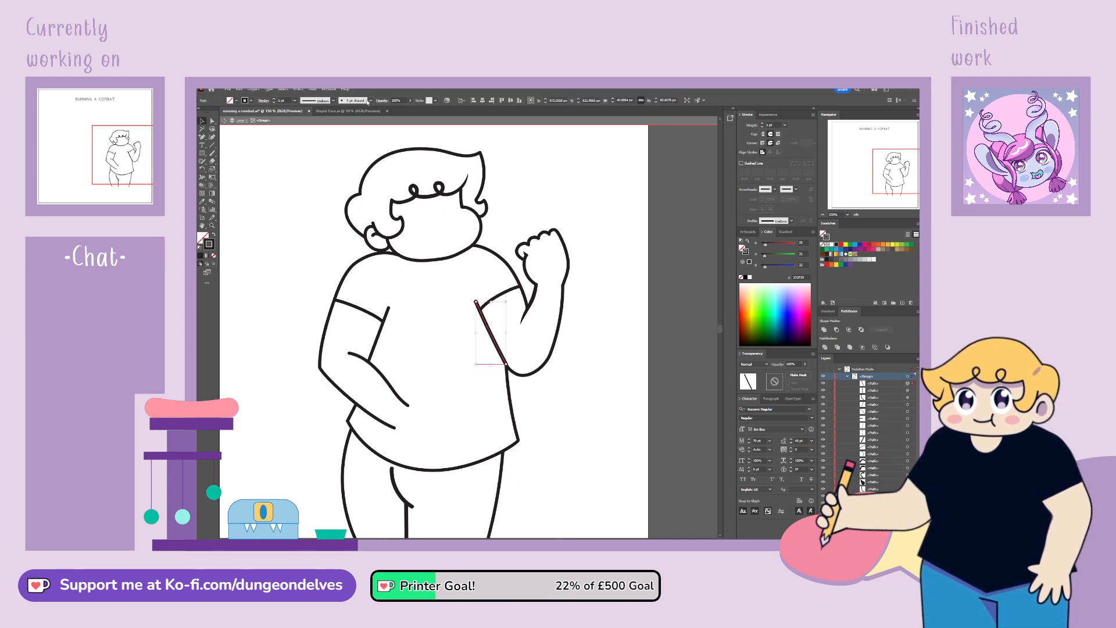
pyautogui.click(350, 132)
pyautogui.click(282, 100)
pyautogui.write('4')
pyautogui.press('Return')
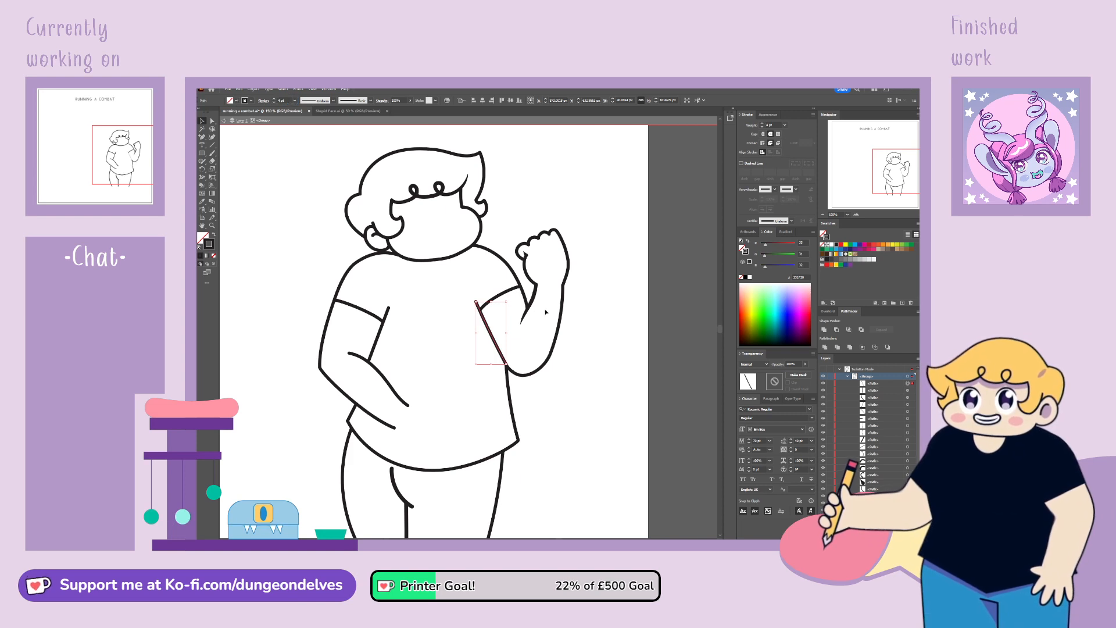
pyautogui.click(600, 297)
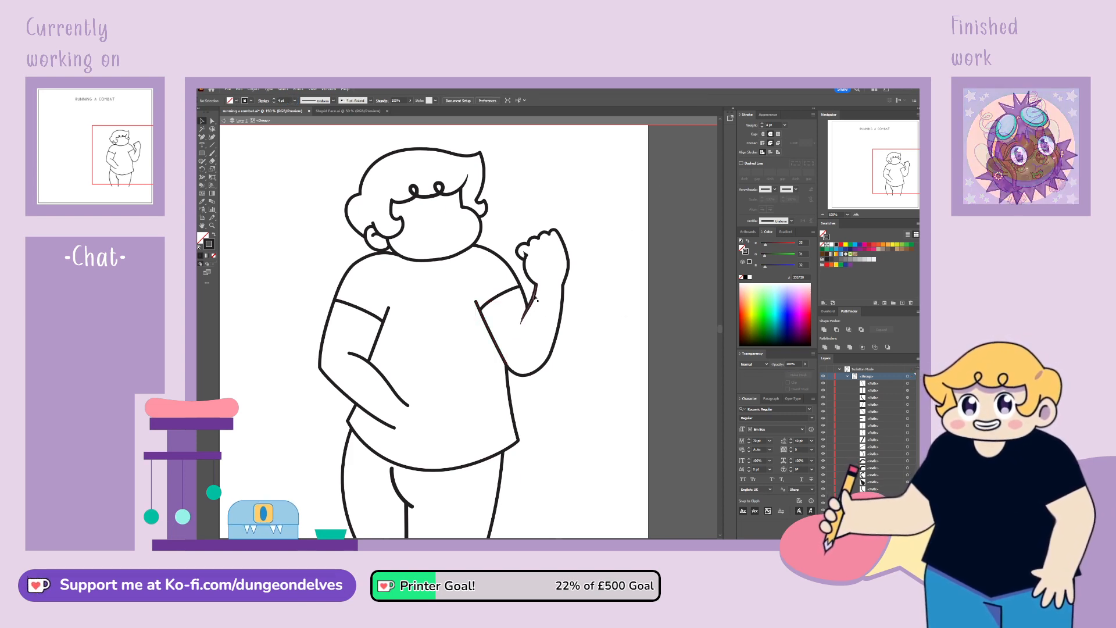
# Step: Adjust the lower end of the diagonal shirt side line so it joins the raised arm's elbow outline
pyautogui.press('a')
pyautogui.click(505, 337)
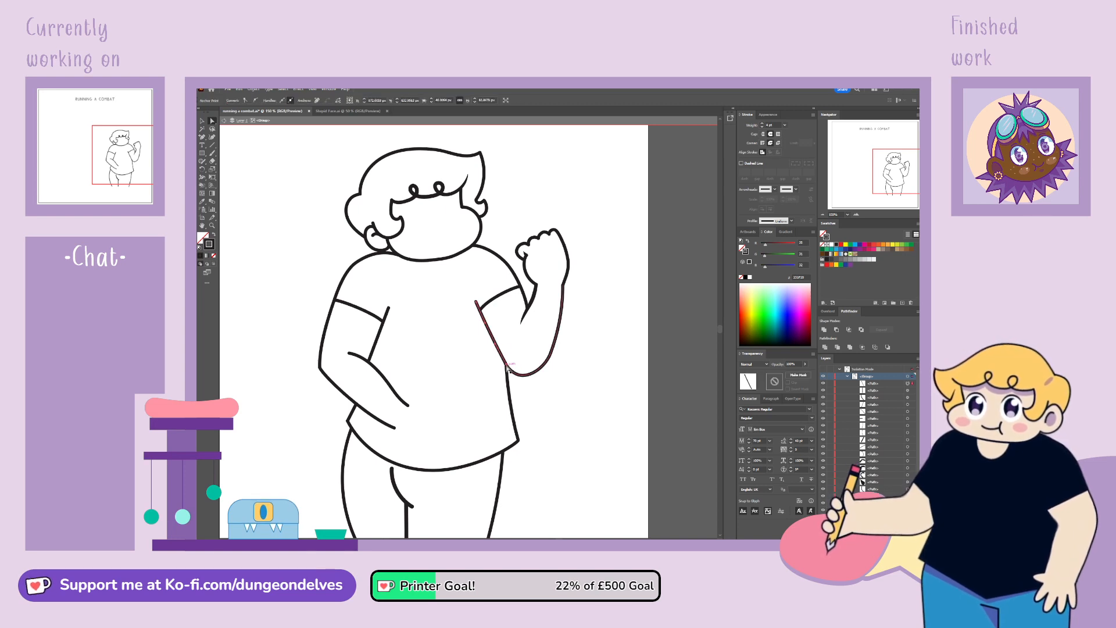
pyautogui.moveTo(510, 363)
pyautogui.mouseDown()
pyautogui.moveTo(523, 368)
pyautogui.moveTo(505, 360)
pyautogui.mouseUp()
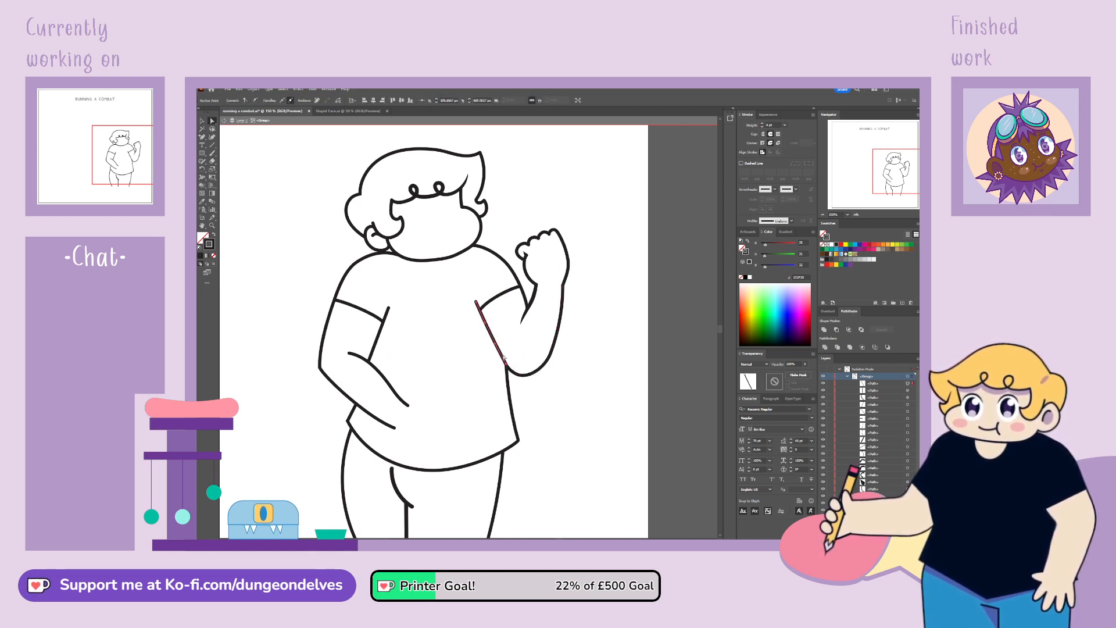
pyautogui.click(529, 393)
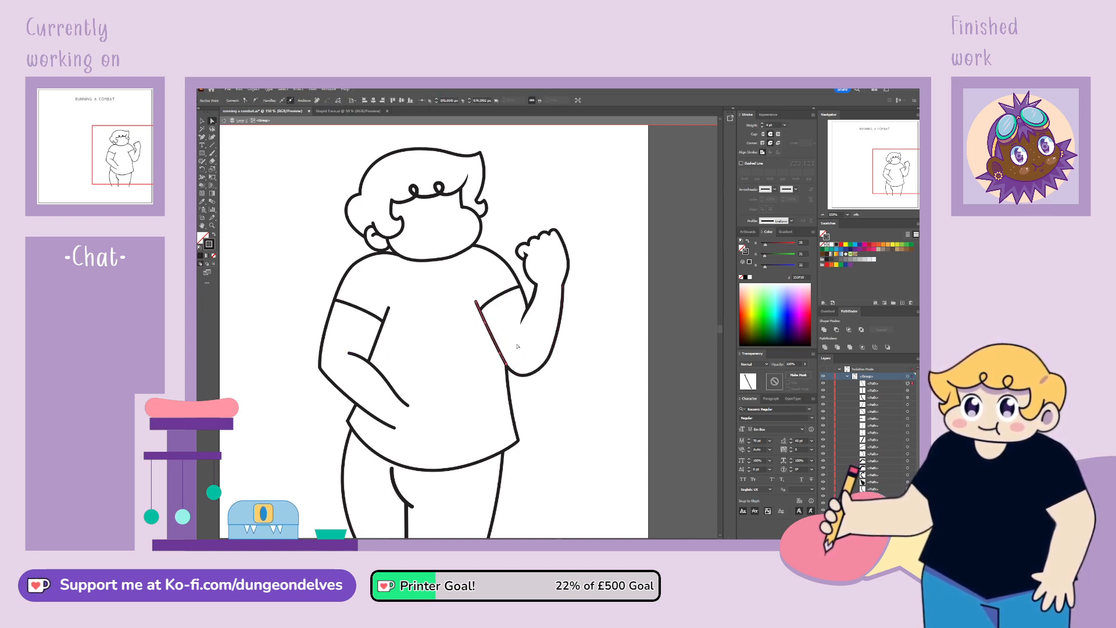
# Step: Set the trouser crotch curve and the vertical leg line to the Basic brush with a 4 pt stroke
pyautogui.moveTo(890, 175); pyautogui.dragTo(894, 178)
pyautogui.moveTo(474, 456); pyautogui.dragTo(451, 466)
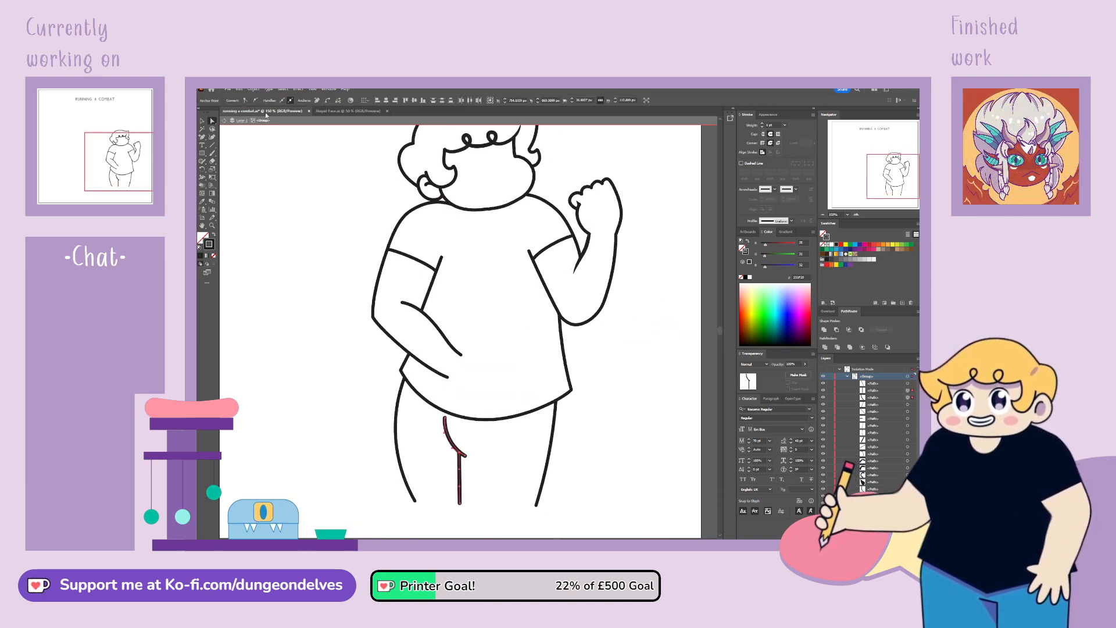
pyautogui.click(354, 347)
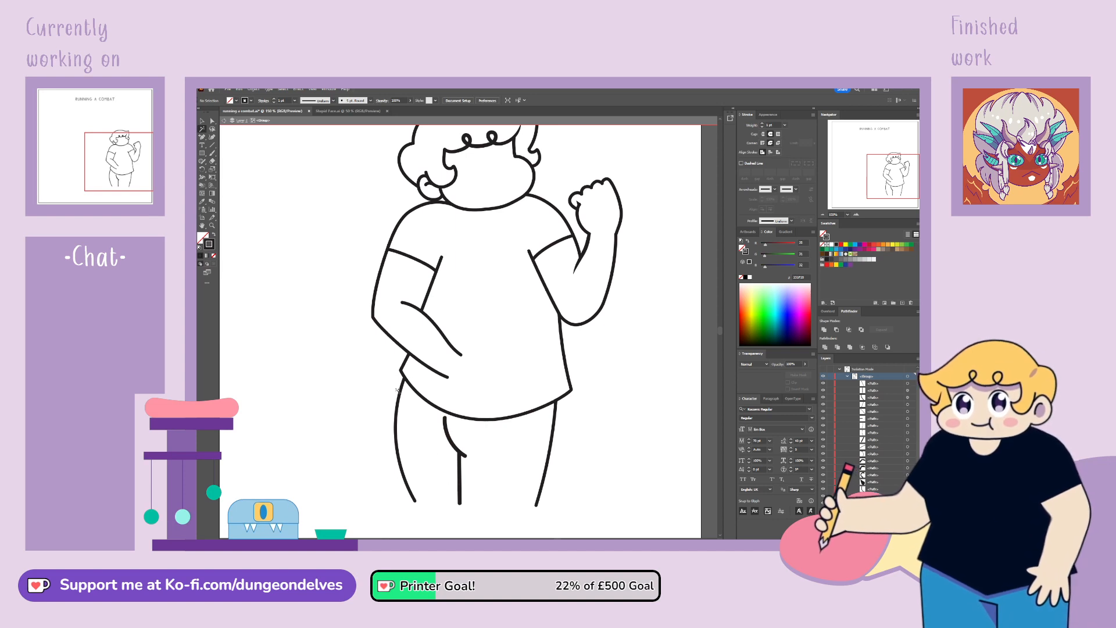
pyautogui.click(202, 121)
pyautogui.moveTo(481, 460); pyautogui.dragTo(445, 479)
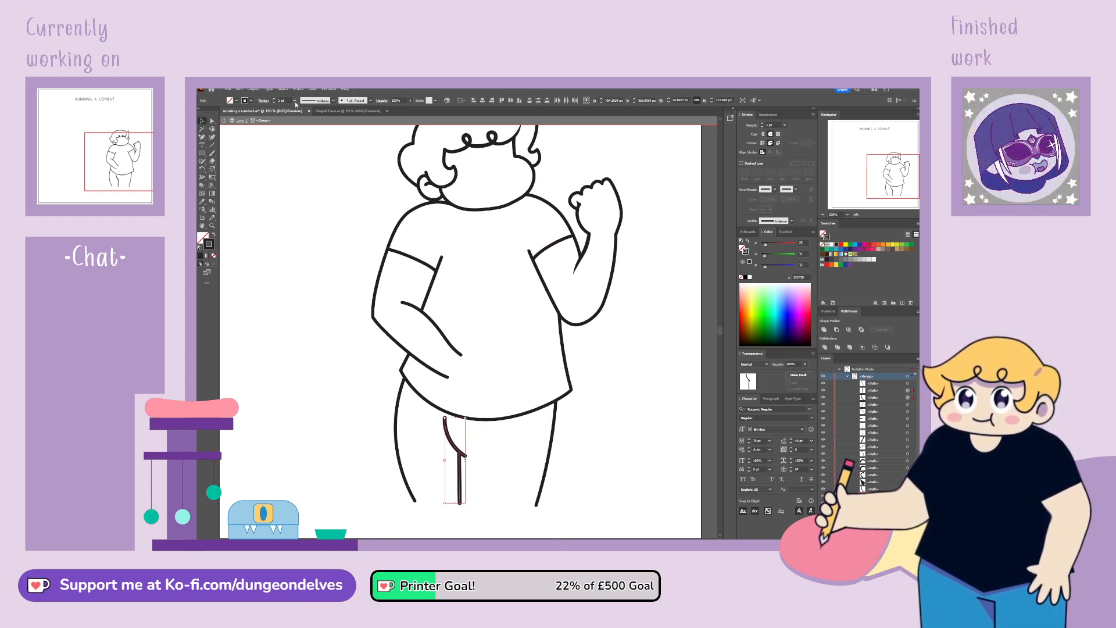
pyautogui.click(337, 140)
pyautogui.moveTo(287, 101); pyautogui.dragTo(244, 102)
pyautogui.write('4')
pyautogui.press('Return')
# Step: Apply tapered width profiles to the crotch curve and the vertical line dividing the legs
pyautogui.click(448, 441)
pyautogui.click(450, 442)
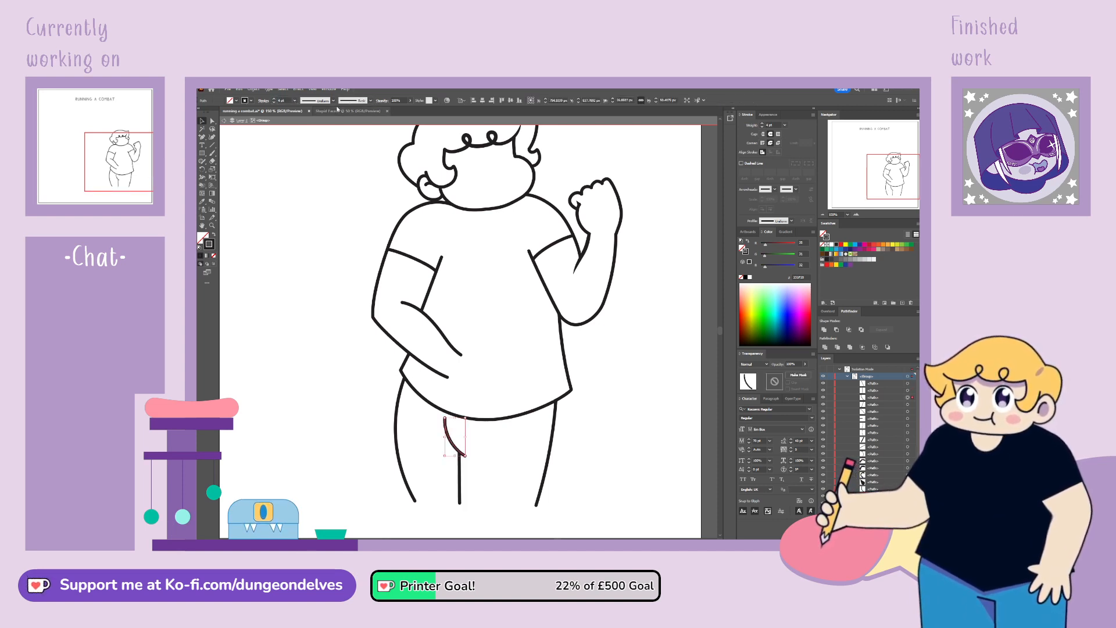
pyautogui.click(301, 149)
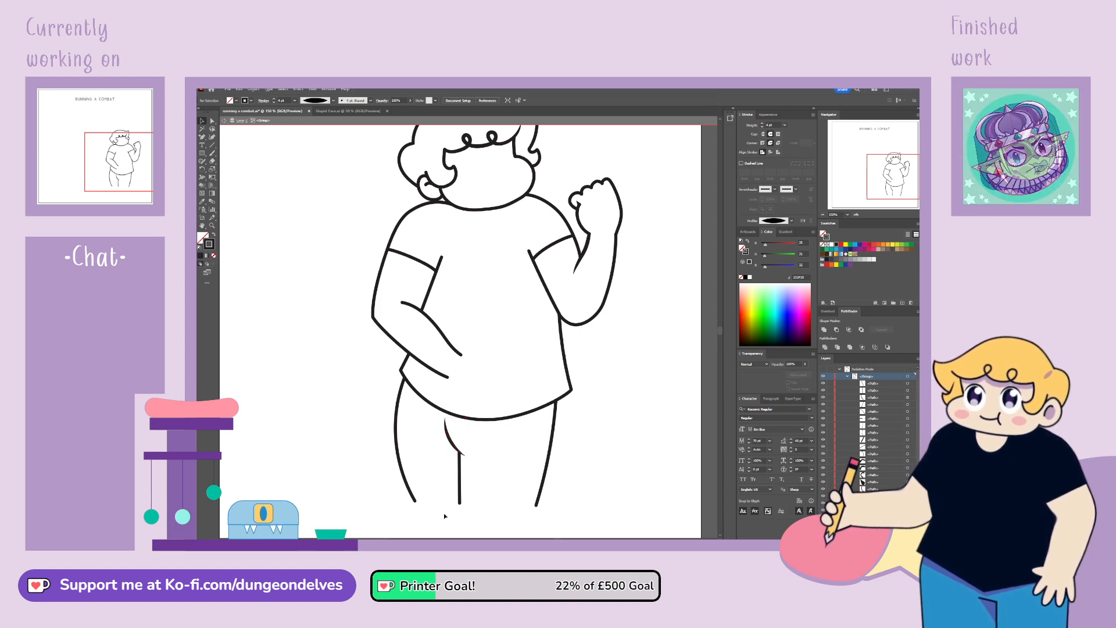
pyautogui.click(459, 465)
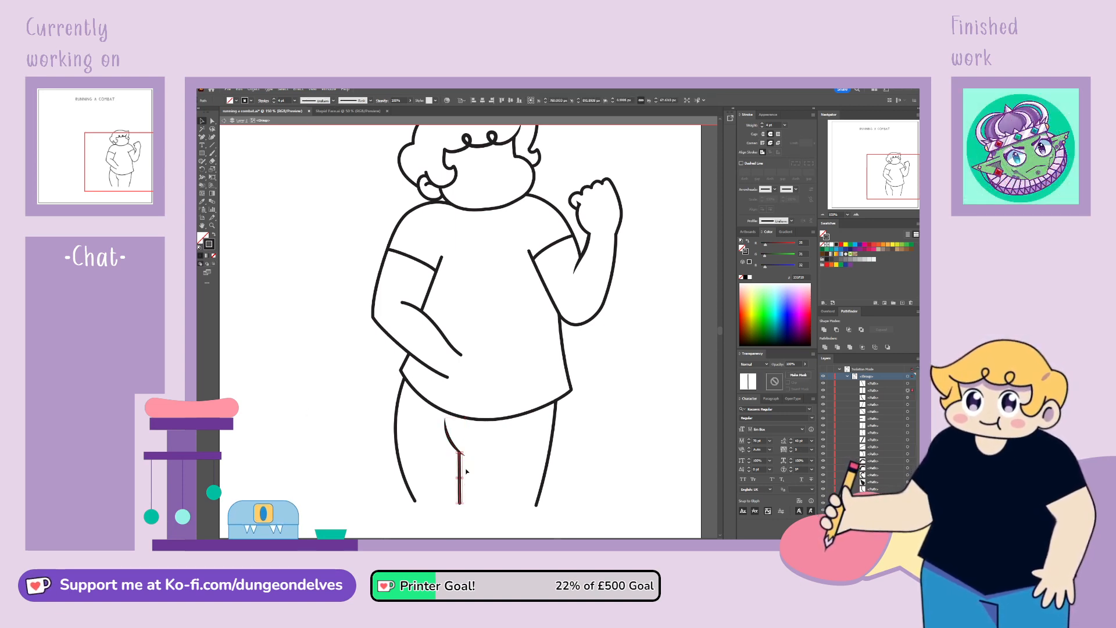
pyautogui.hotkey('ctrl', '=')
pyautogui.click(202, 168)
pyautogui.moveTo(468, 278); pyautogui.dragTo(468, 278)
pyautogui.hotkey('ctrl', 'z')
pyautogui.click(202, 177)
pyautogui.click(269, 249)
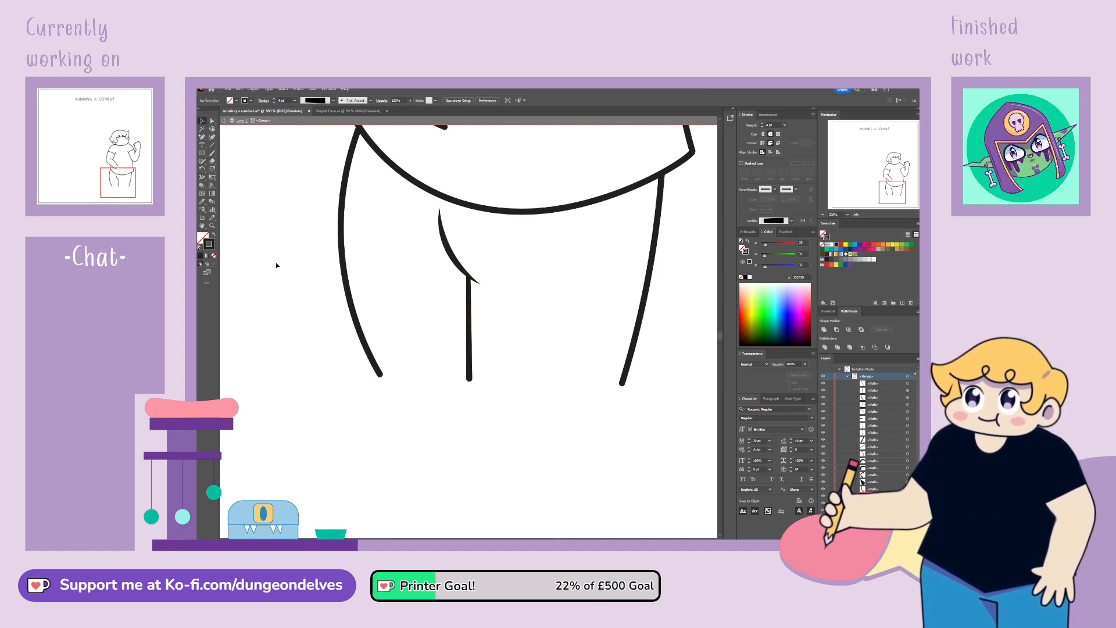
pyautogui.hotkey('ctrl', '-')
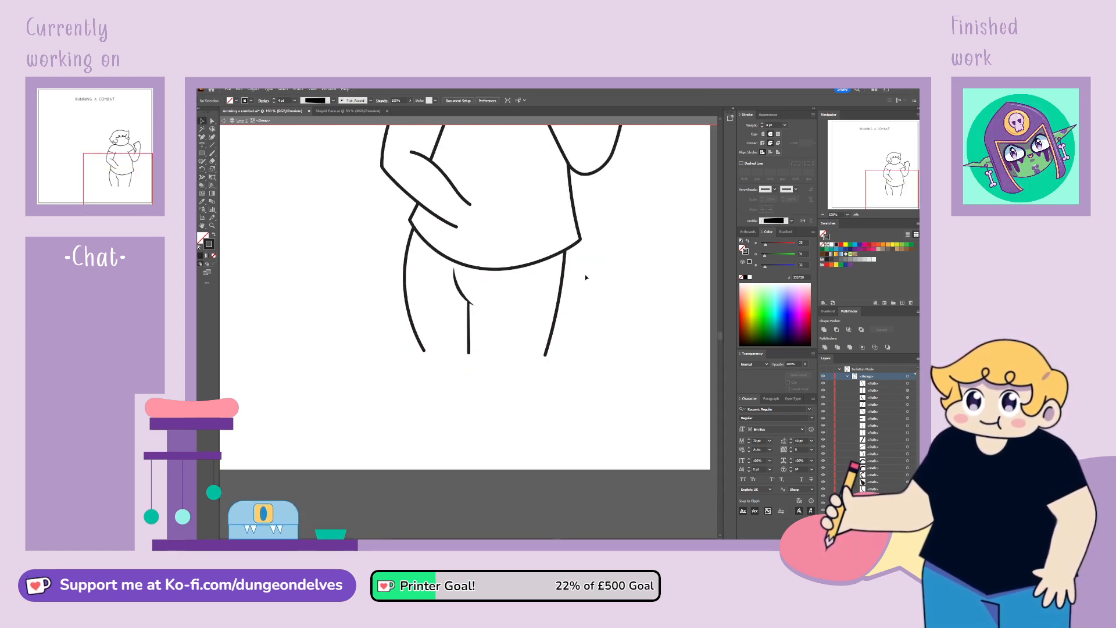
# Step: Extend the raised arm's shoulder line past the sleeve hem and down into the forearm
pyautogui.moveTo(619, 254); pyautogui.dragTo(631, 329)
pyautogui.click(212, 121)
pyautogui.click(546, 313)
pyautogui.click(547, 320)
pyautogui.moveTo(547, 320); pyautogui.dragTo(561, 351)
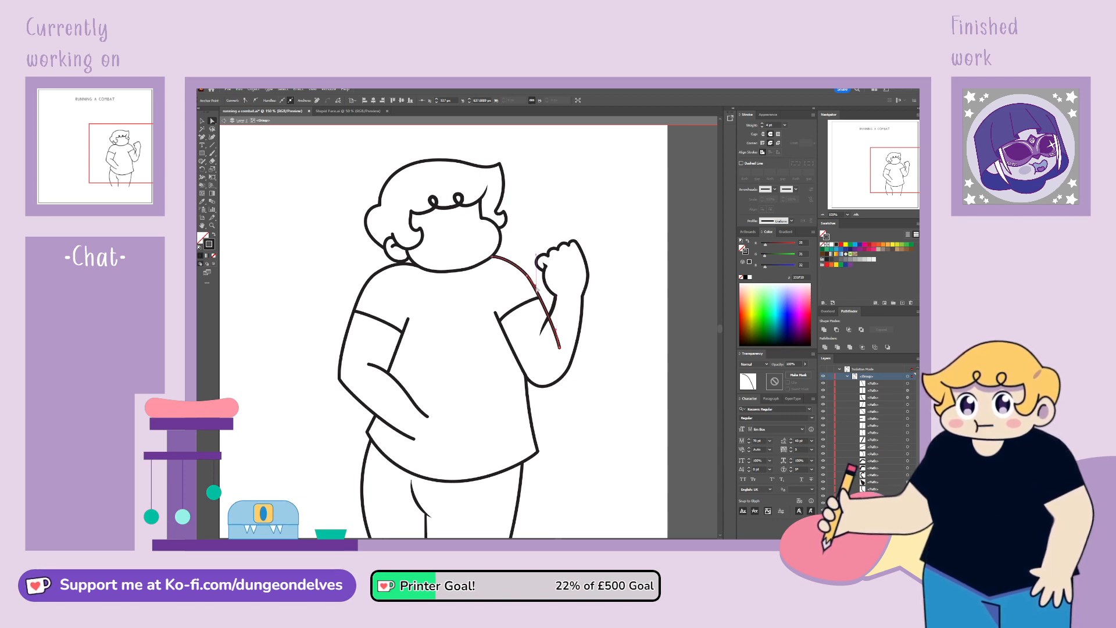
# Step: Give the raised forearm's inner line a Uniform width profile and shorten it to end at the extended upper arm line
pyautogui.click(202, 122)
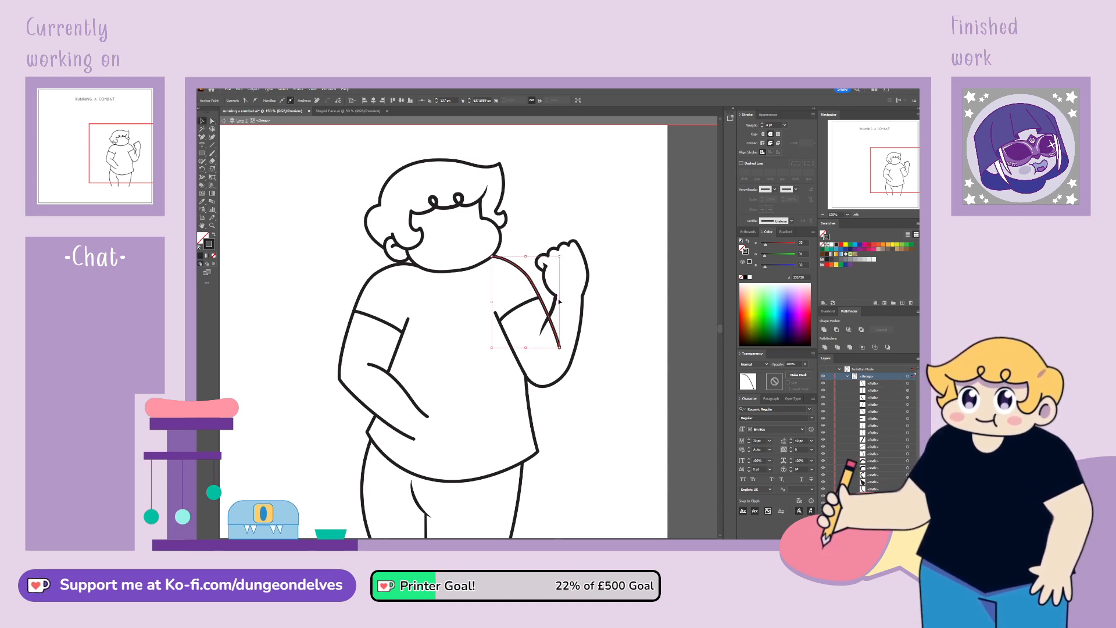
pyautogui.click(545, 326)
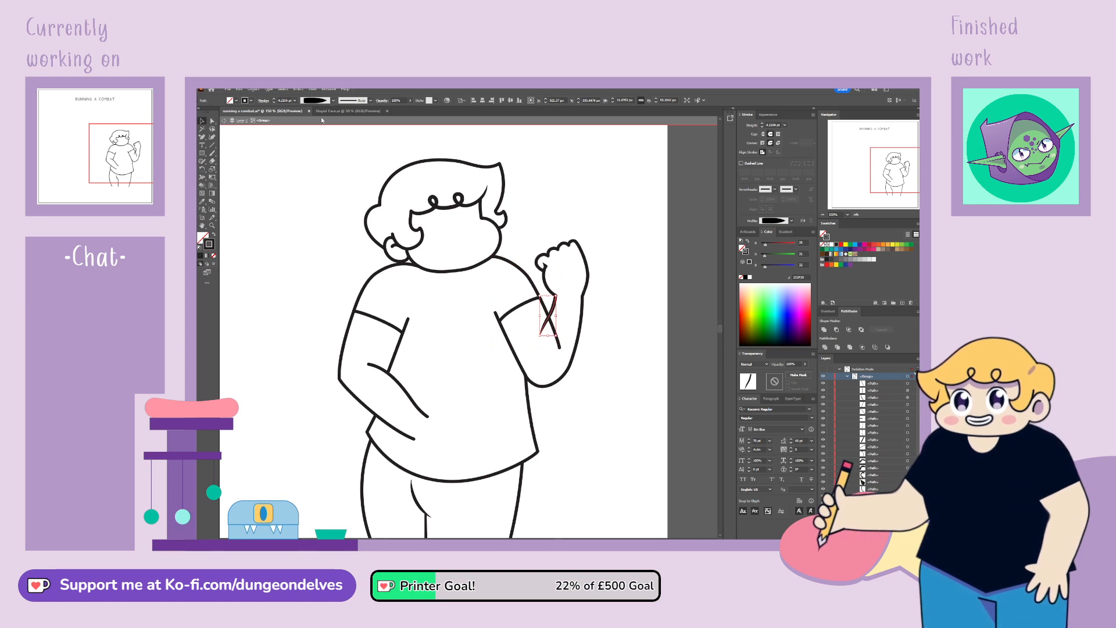
pyautogui.click(203, 137)
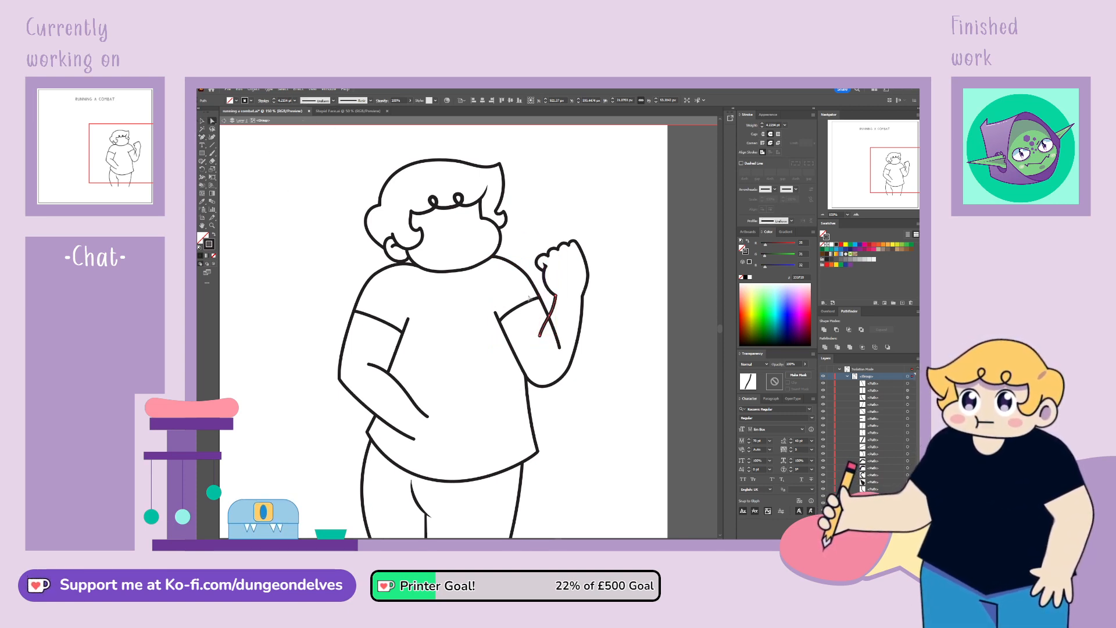
pyautogui.hotkey('ctrl', 'z')
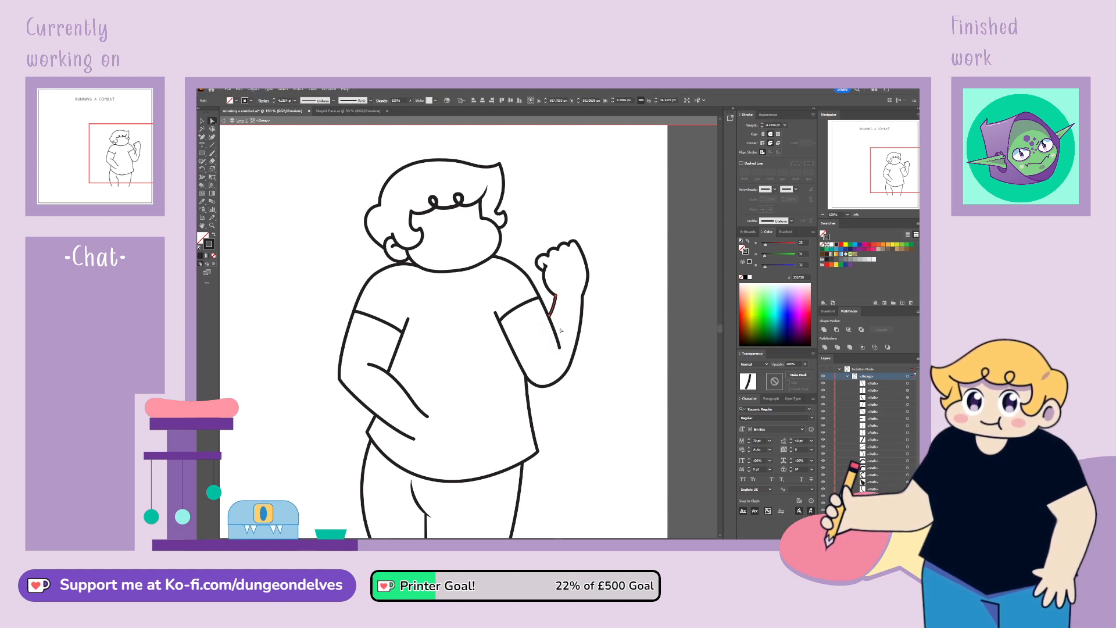
pyautogui.click(601, 330)
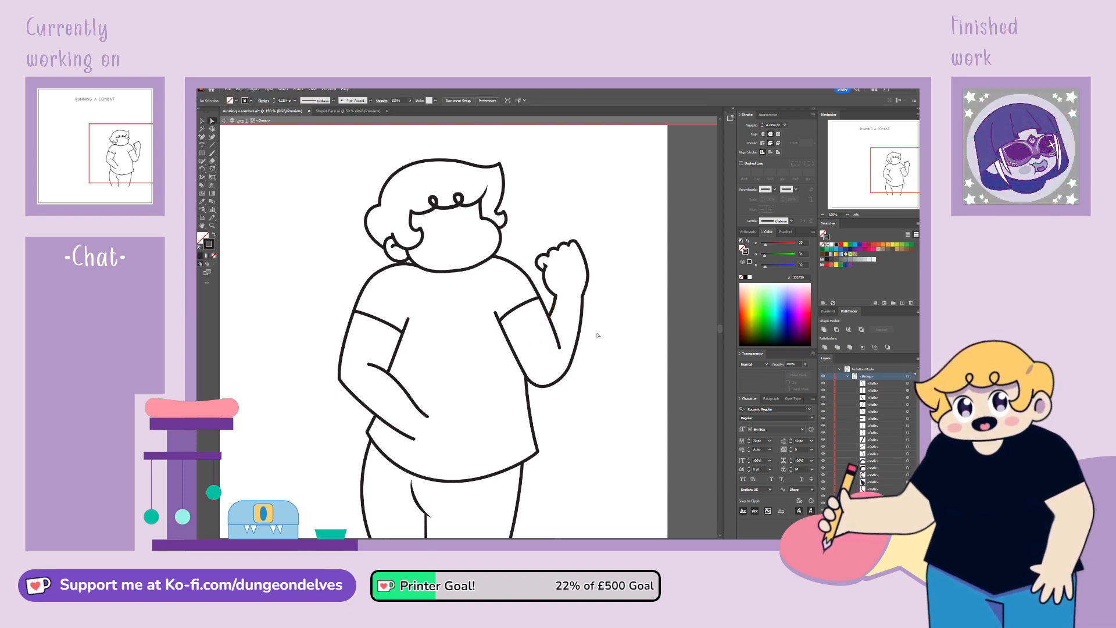
# Step: Draw a curved line behind the chin linking the two shoulders and adjust its end at the lowered arm's shoulder
pyautogui.click(544, 265)
pyautogui.press('Delete')
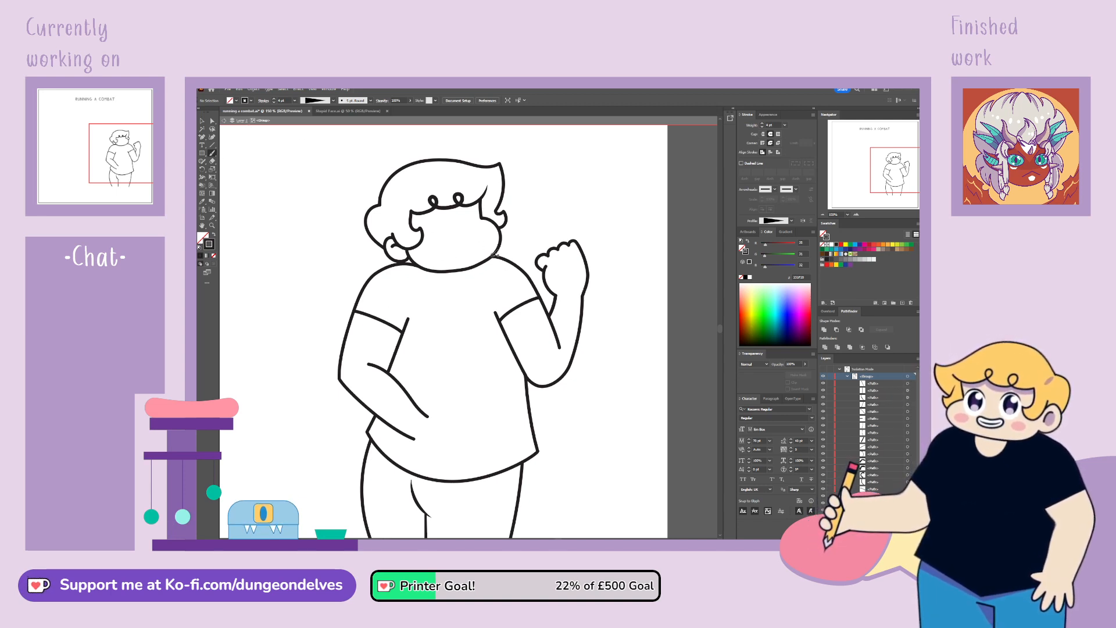
pyautogui.moveTo(477, 254); pyautogui.dragTo(388, 264)
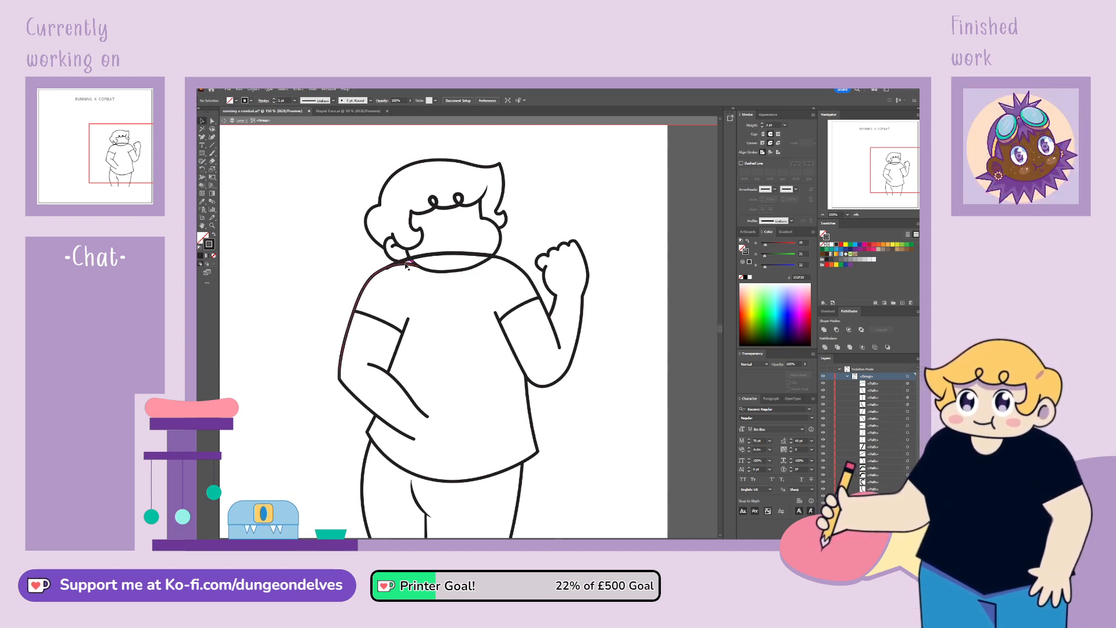
pyautogui.moveTo(393, 235); pyautogui.dragTo(423, 232)
pyautogui.hotkey('ctrl', '+')
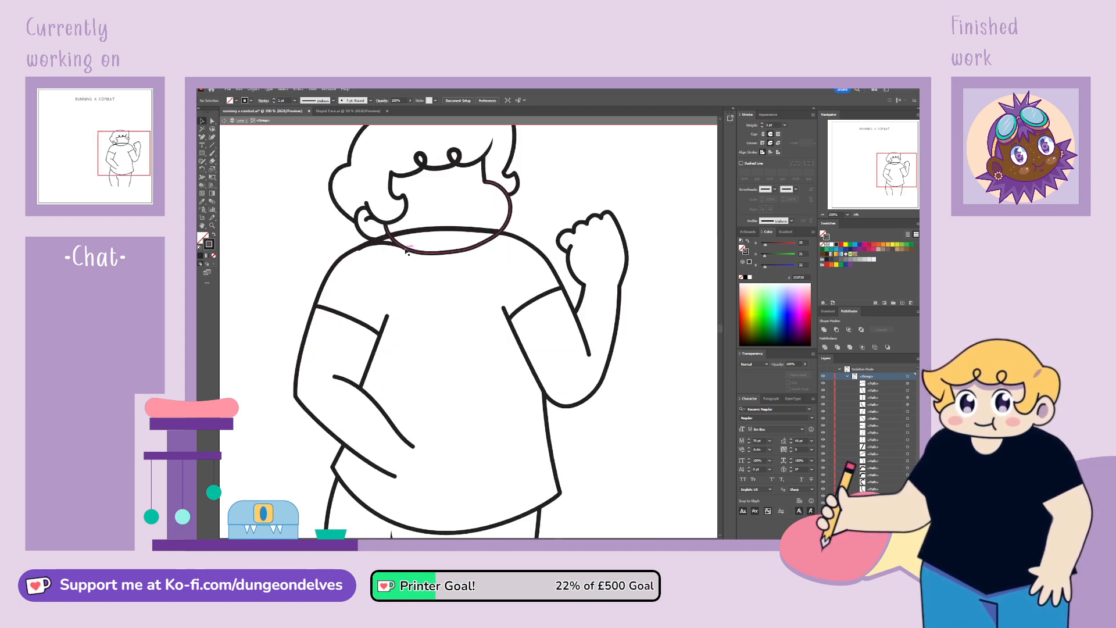
pyautogui.moveTo(553, 171)
pyautogui.mouseDown()
pyautogui.moveTo(644, 249)
pyautogui.moveTo(602, 256)
pyautogui.mouseUp()
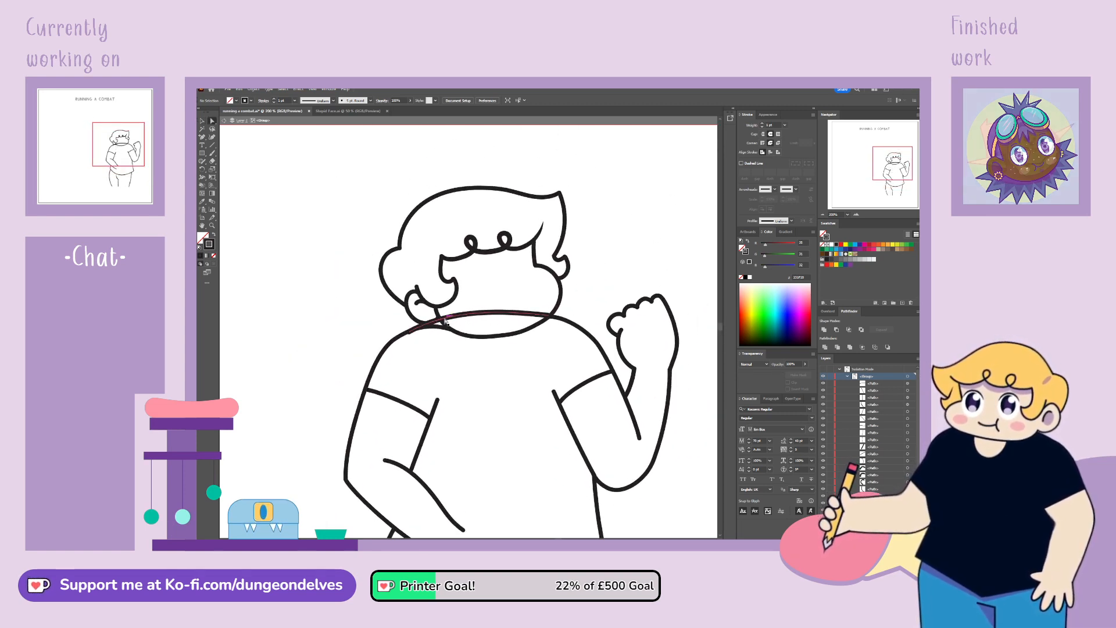
pyautogui.moveTo(408, 333); pyautogui.dragTo(404, 336)
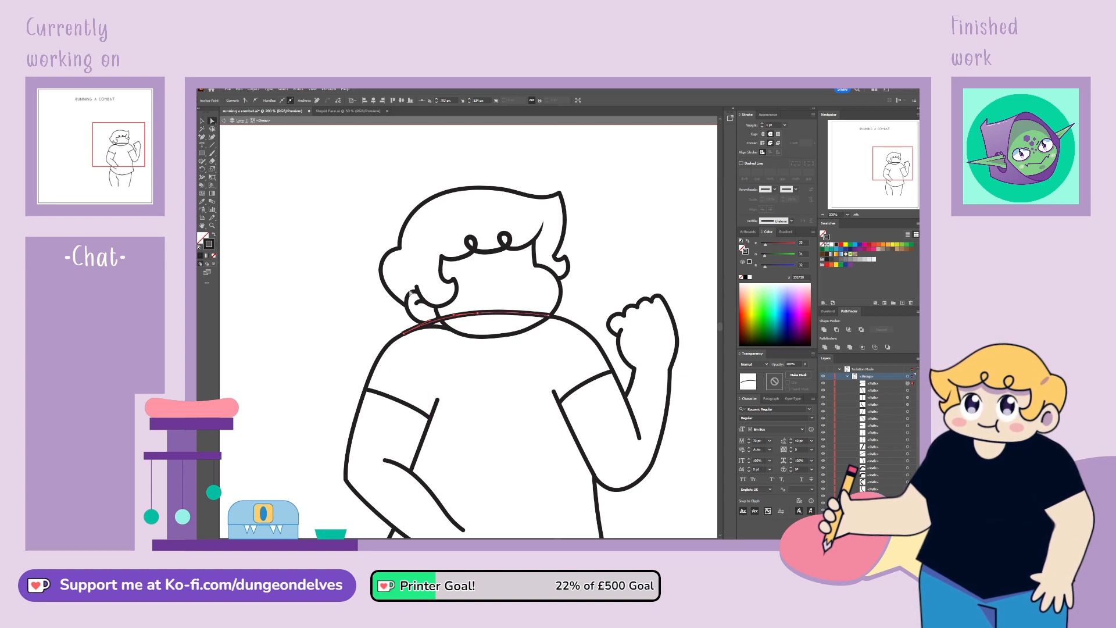
# Step: Set the new line behind the chin to the Basic brush with a 4 pt stroke
pyautogui.click(203, 122)
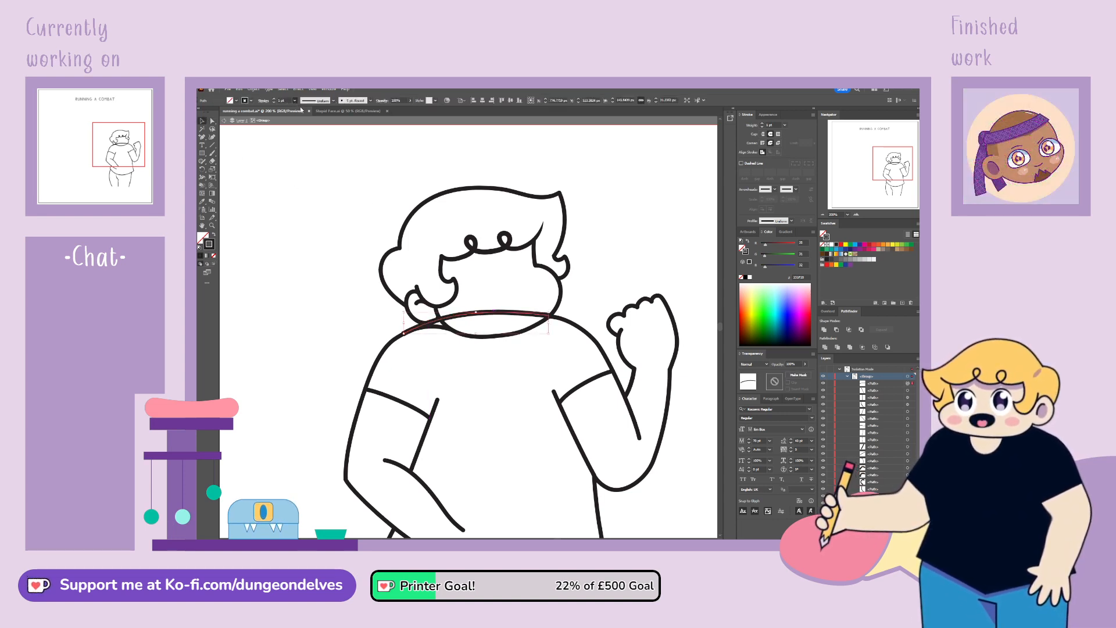
pyautogui.click(333, 138)
pyautogui.moveTo(286, 101); pyautogui.dragTo(227, 110)
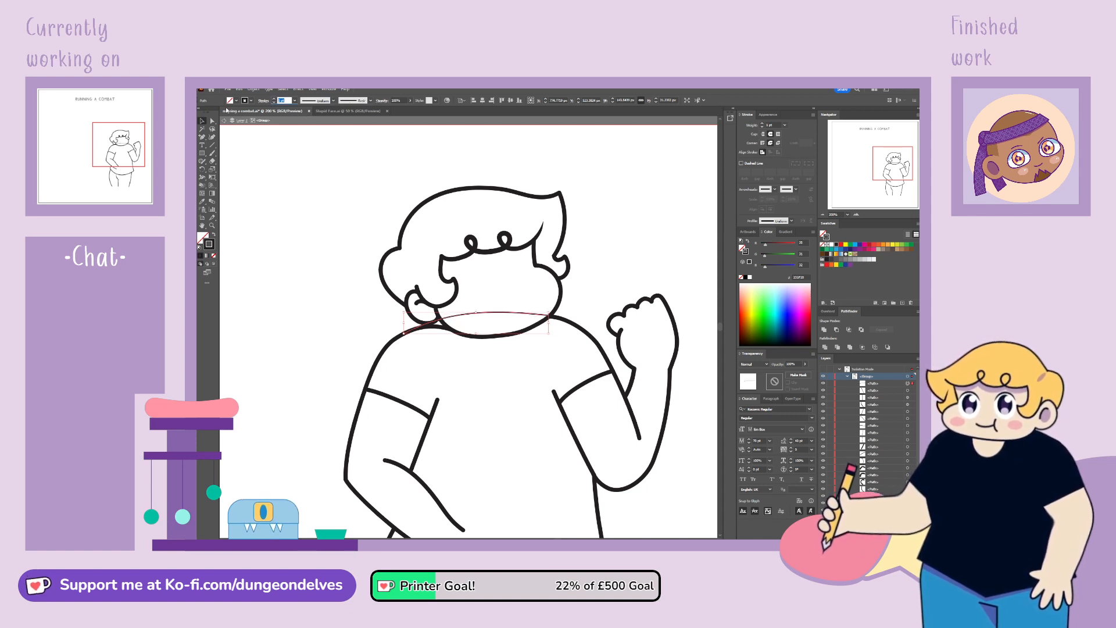
pyautogui.write('4')
pyautogui.press('Return')
# Step: Remove the top anchor of the lowered arm's shoulder line and bring the end of the line behind the chin to meet it
pyautogui.click(365, 384)
pyautogui.click(212, 121)
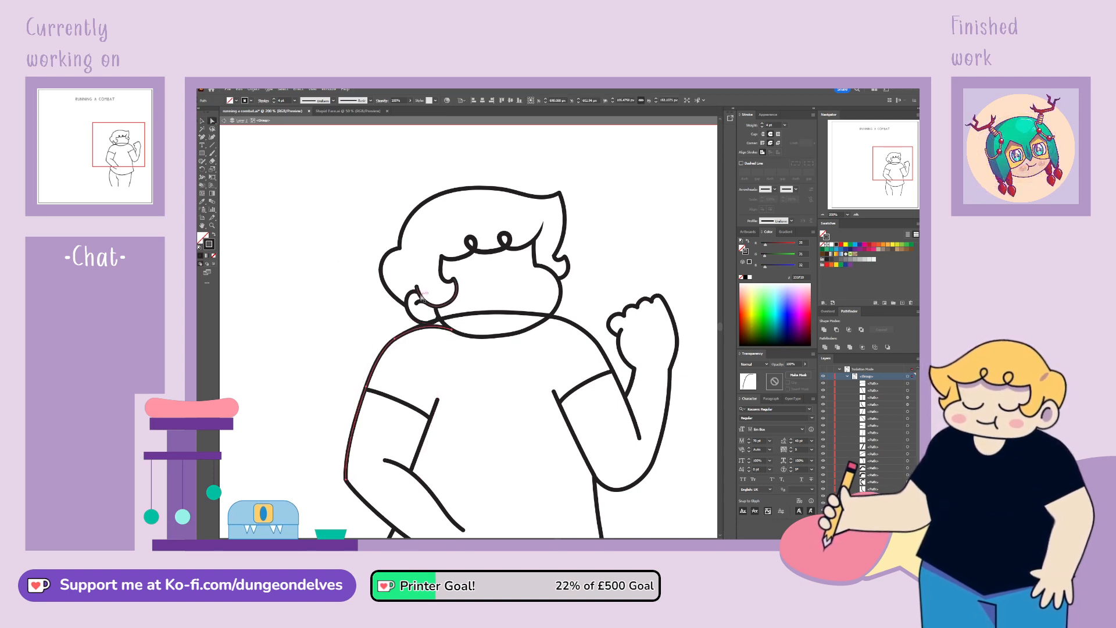
pyautogui.press('Delete')
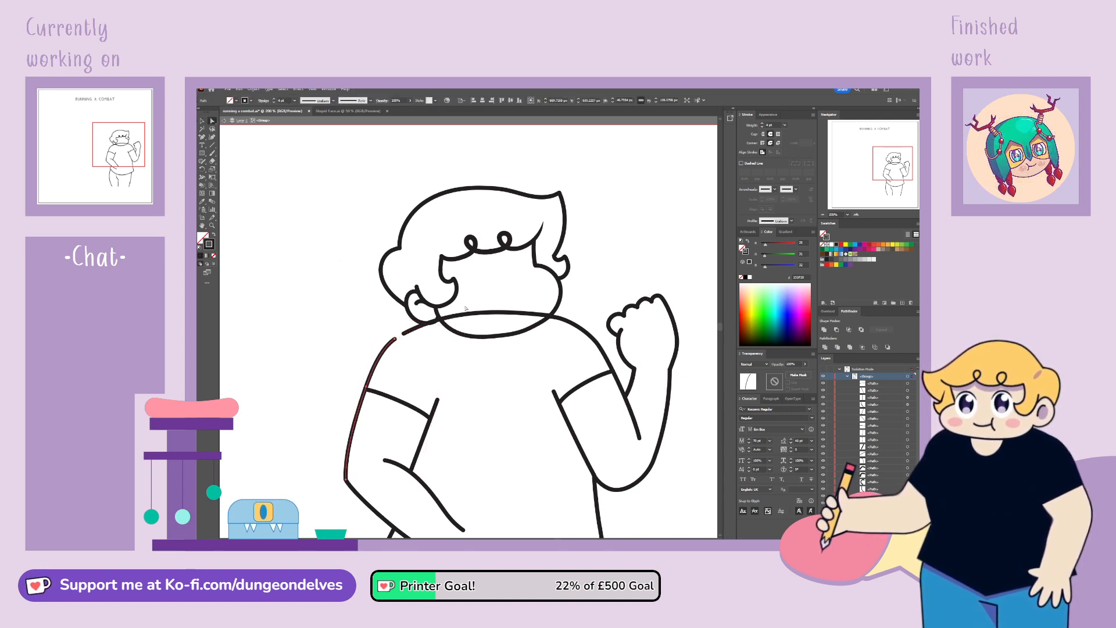
pyautogui.moveTo(403, 334); pyautogui.dragTo(395, 339)
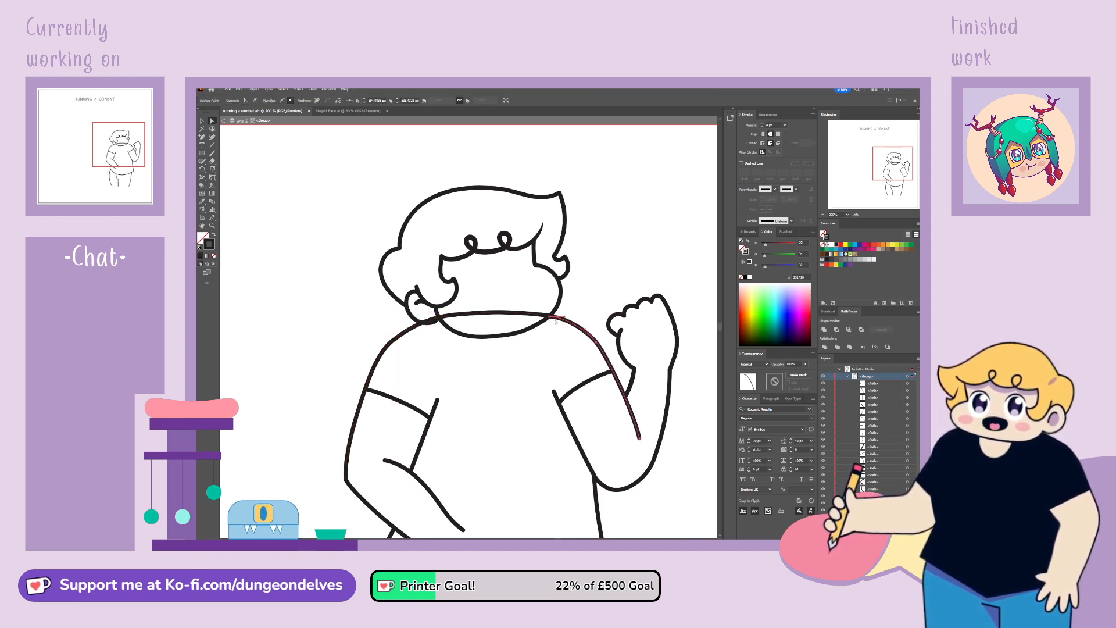
# Step: Refine the curve of the line behind the chin so it flows smoothly into both shoulders
pyautogui.moveTo(550, 318); pyautogui.dragTo(474, 316)
pyautogui.click(424, 320)
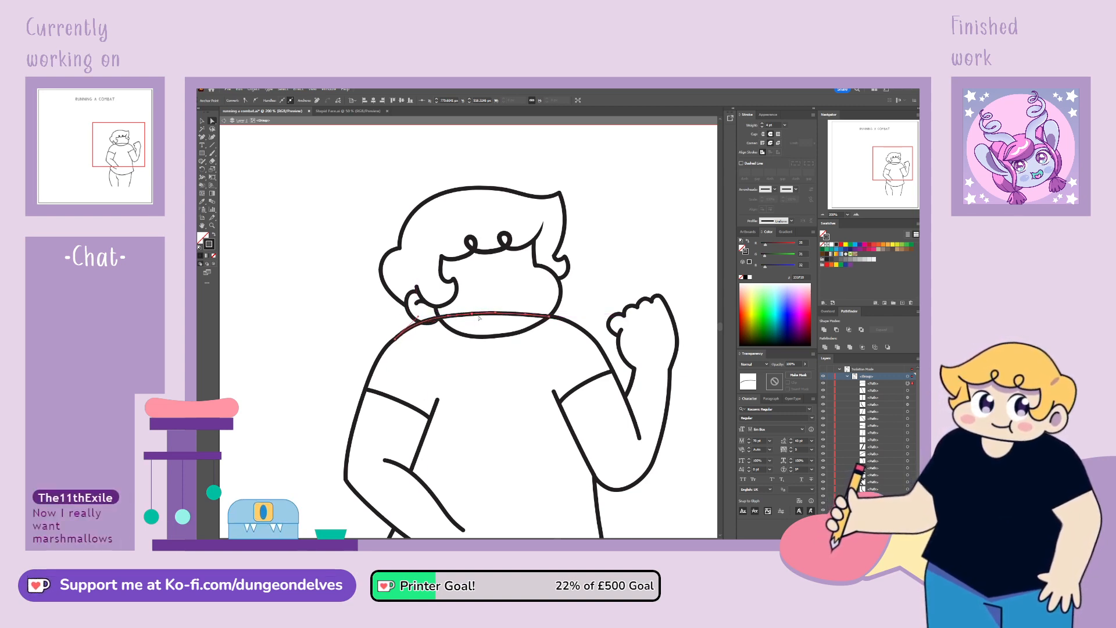
pyautogui.click(502, 313)
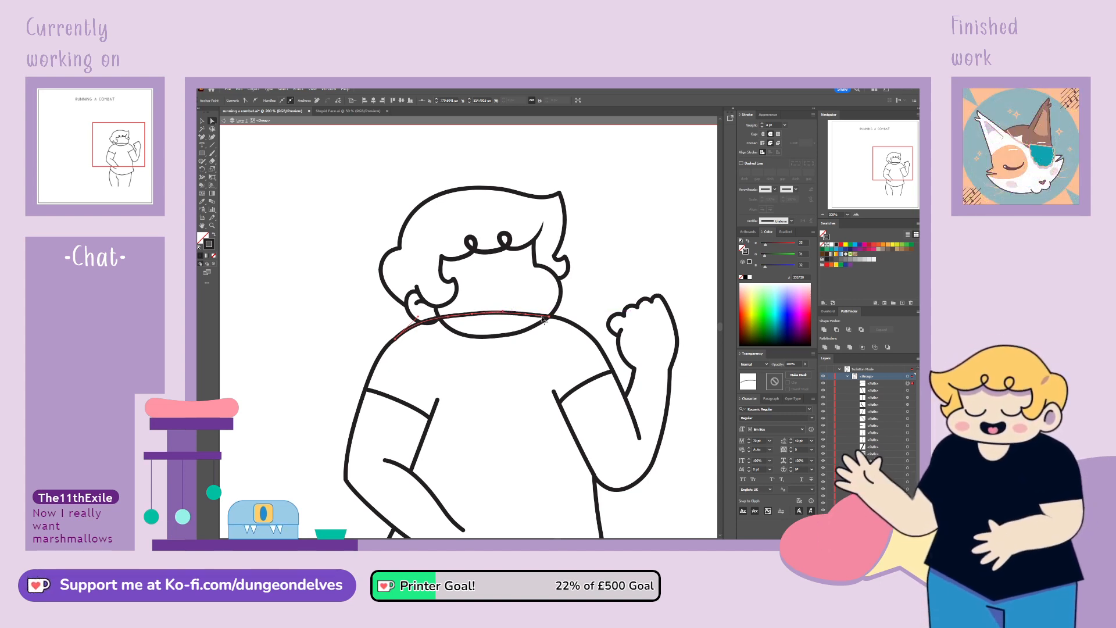
pyautogui.click(289, 249)
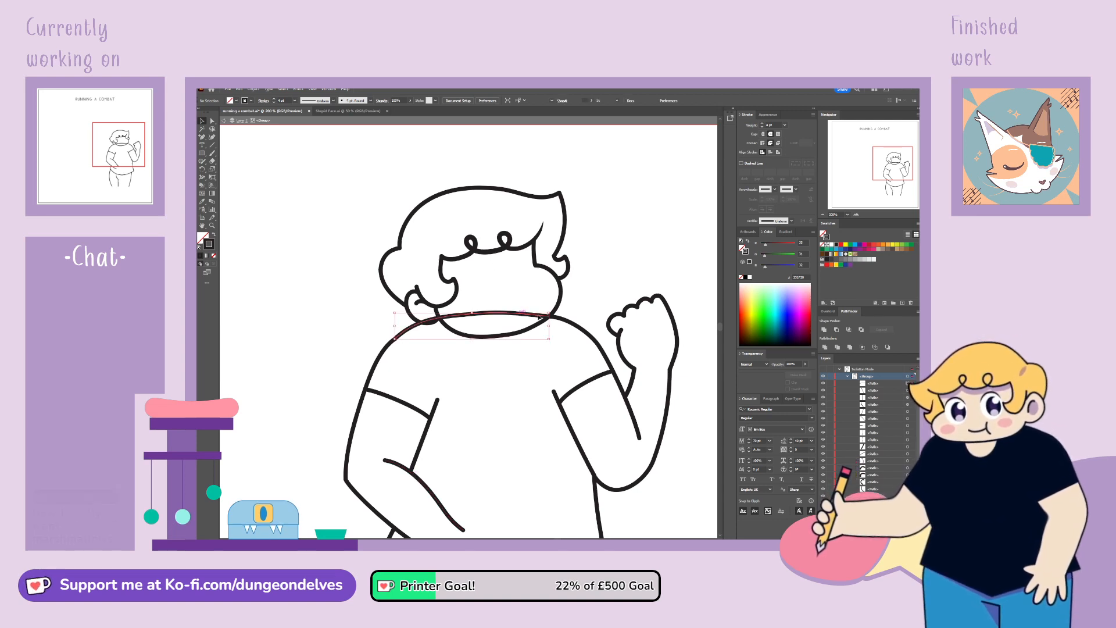
# Step: Reshape the raised arm's shoulder line into a smoother curve from the neck down to the forearm
pyautogui.click(559, 324)
pyautogui.click(211, 121)
pyautogui.click(550, 317)
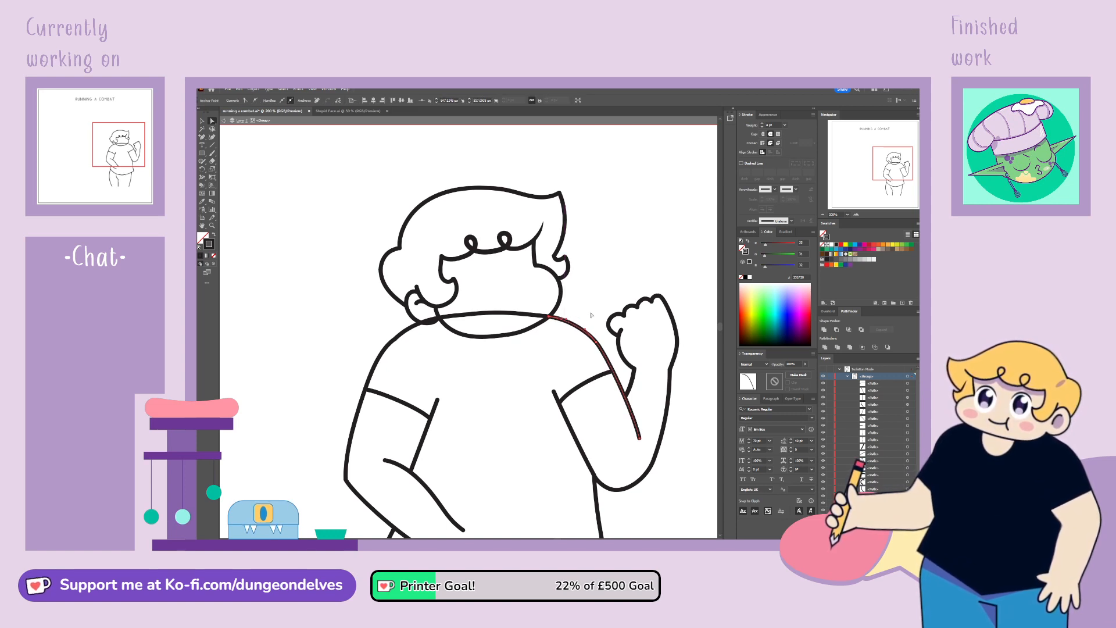
pyautogui.click(590, 315)
pyautogui.click(596, 342)
pyautogui.click(594, 326)
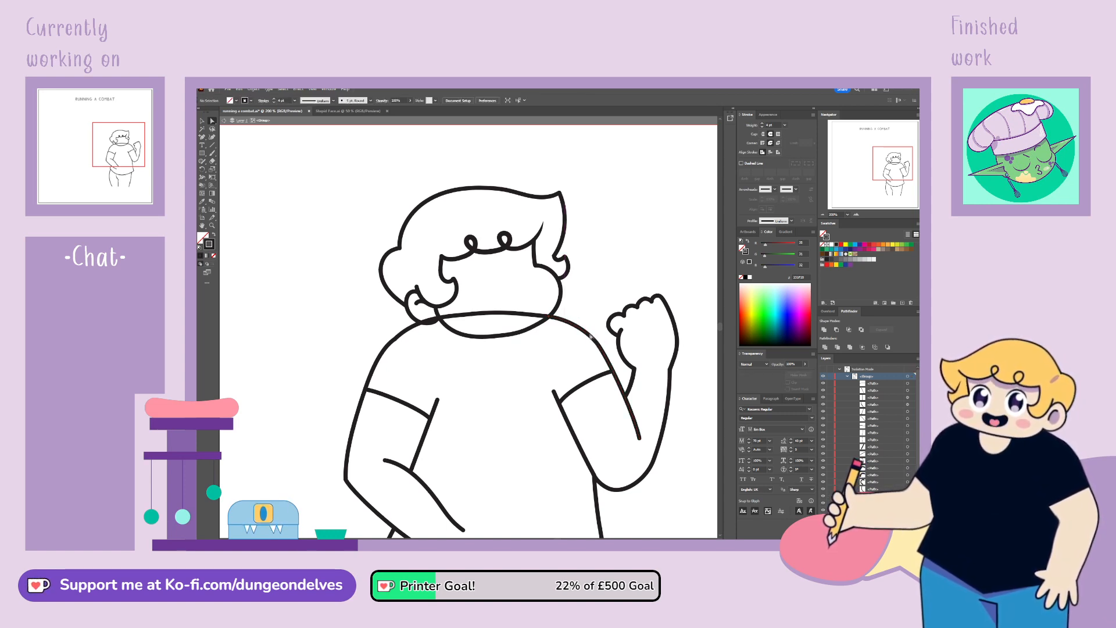
pyautogui.click(590, 323)
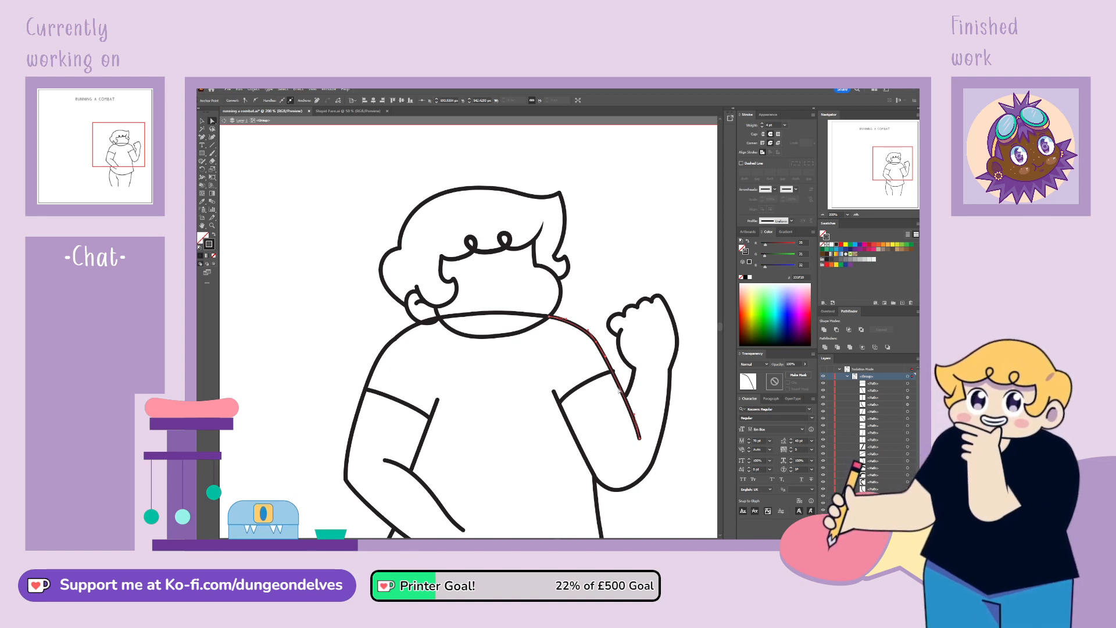
pyautogui.moveTo(634, 414)
pyautogui.mouseDown()
pyautogui.moveTo(646, 409)
pyautogui.moveTo(634, 408)
pyautogui.mouseUp()
pyautogui.click(700, 358)
pyautogui.click(596, 341)
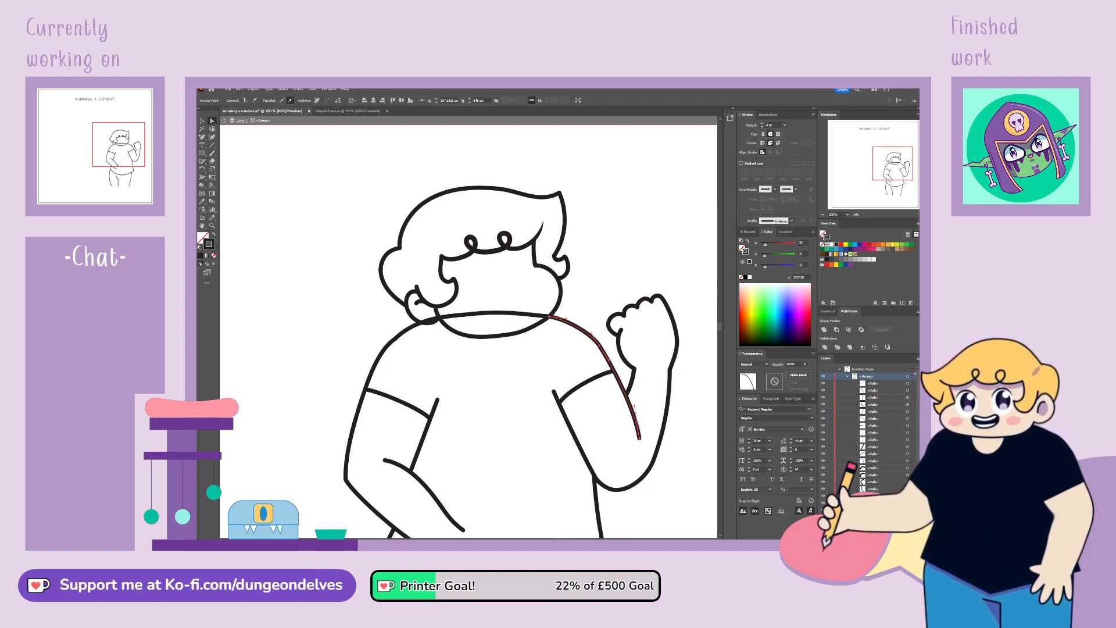
pyautogui.moveTo(589, 330); pyautogui.dragTo(588, 327)
pyautogui.click(627, 278)
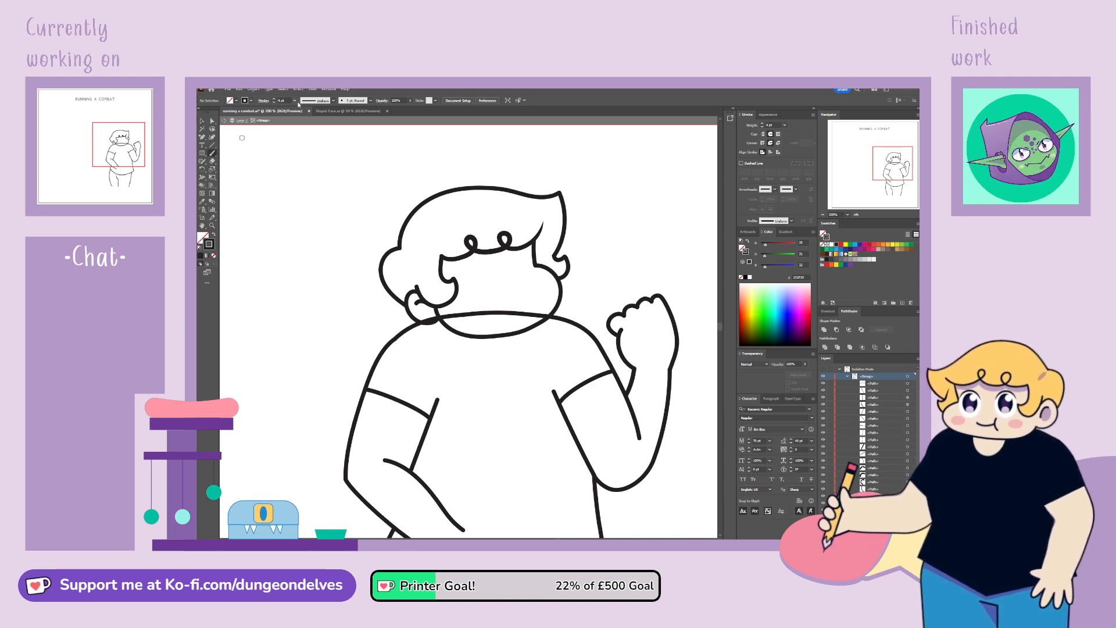
# Step: Shorten the inner edge line of the raised fist by deleting its top anchor beneath the curled finger
pyautogui.hotkey('ctrl', '+')
pyautogui.hscroll(5, 358, 173)
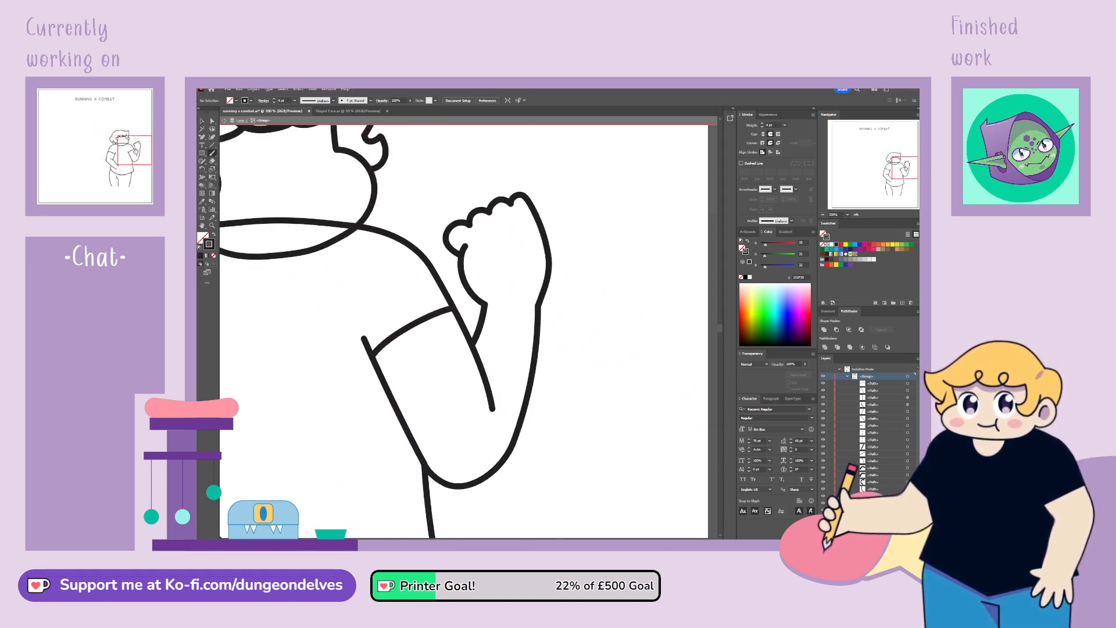
pyautogui.click(212, 151)
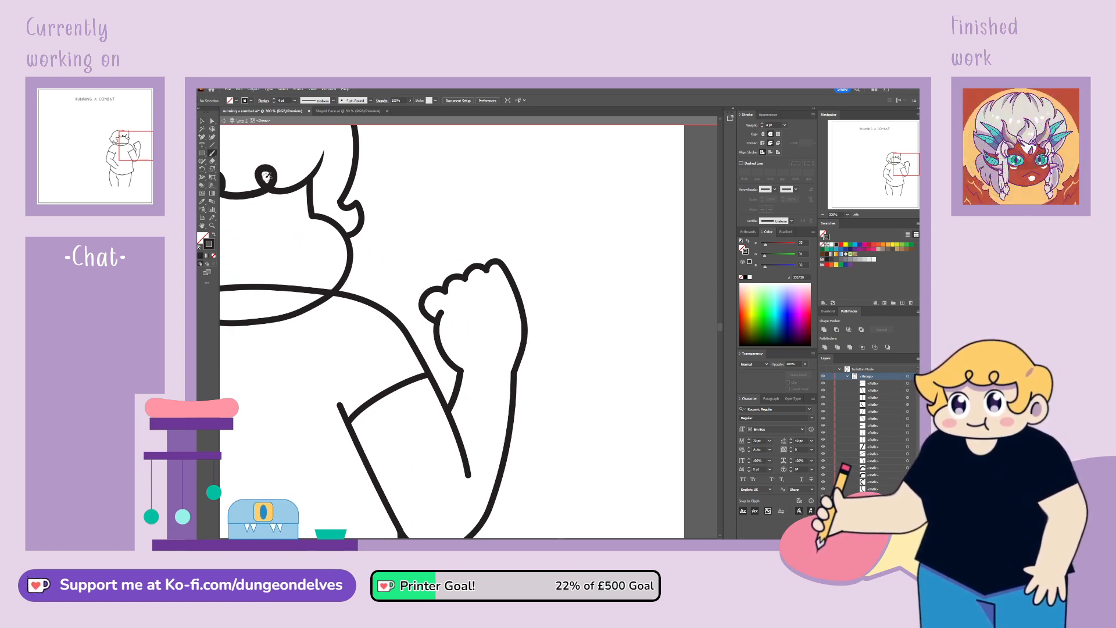
pyautogui.click(440, 314)
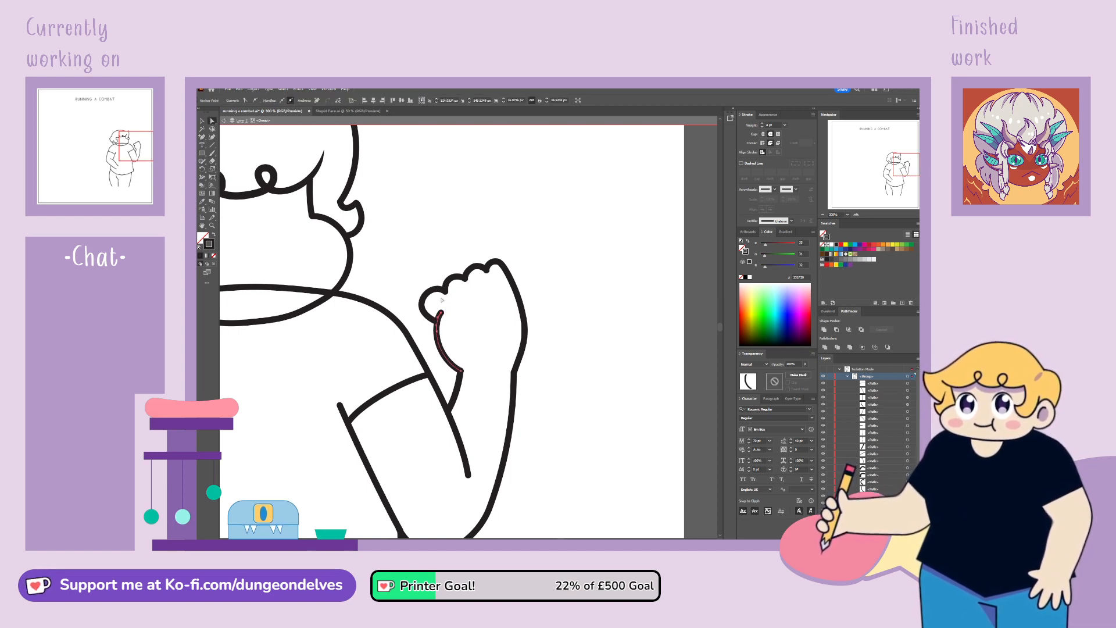
pyautogui.click(437, 328)
pyautogui.click(438, 322)
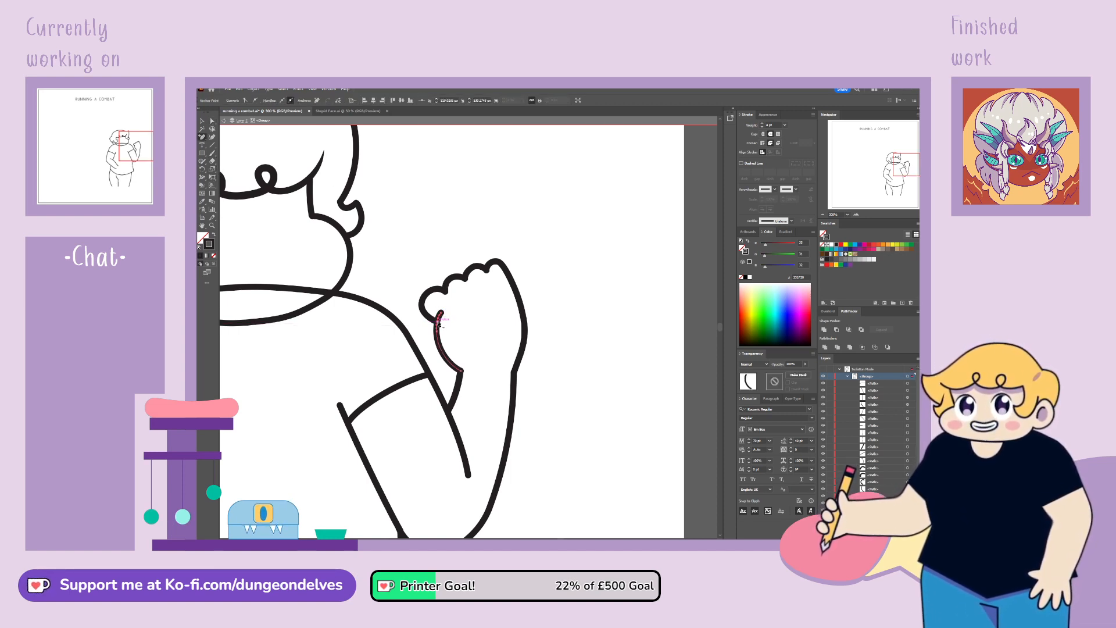
pyautogui.click(442, 313)
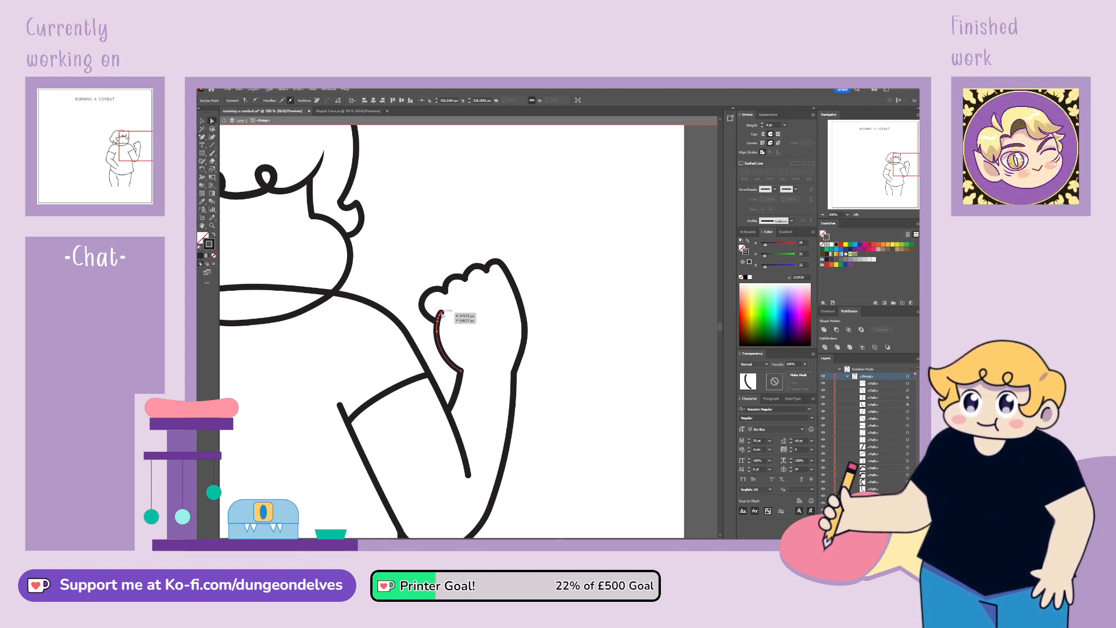
pyautogui.press('Delete')
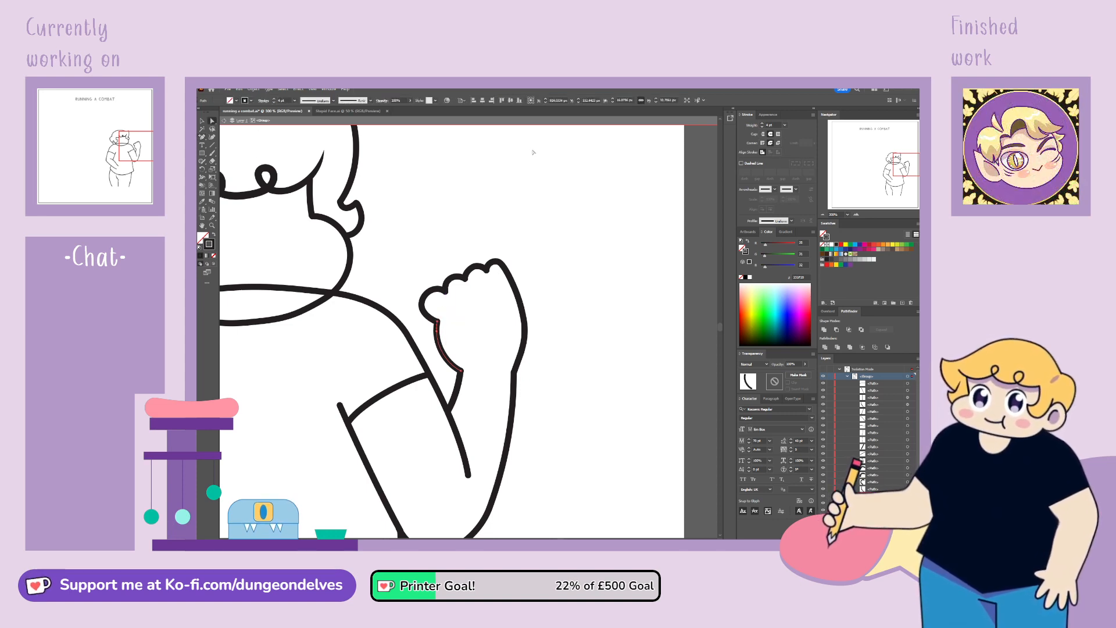
# Step: Reshape the raised fist's outline by rounding its outer edge outward and pulling in the lowest finger bump
pyautogui.click(495, 263)
pyautogui.moveTo(504, 266); pyautogui.dragTo(517, 281)
pyautogui.moveTo(525, 321); pyautogui.dragTo(526, 302)
pyautogui.click(544, 294)
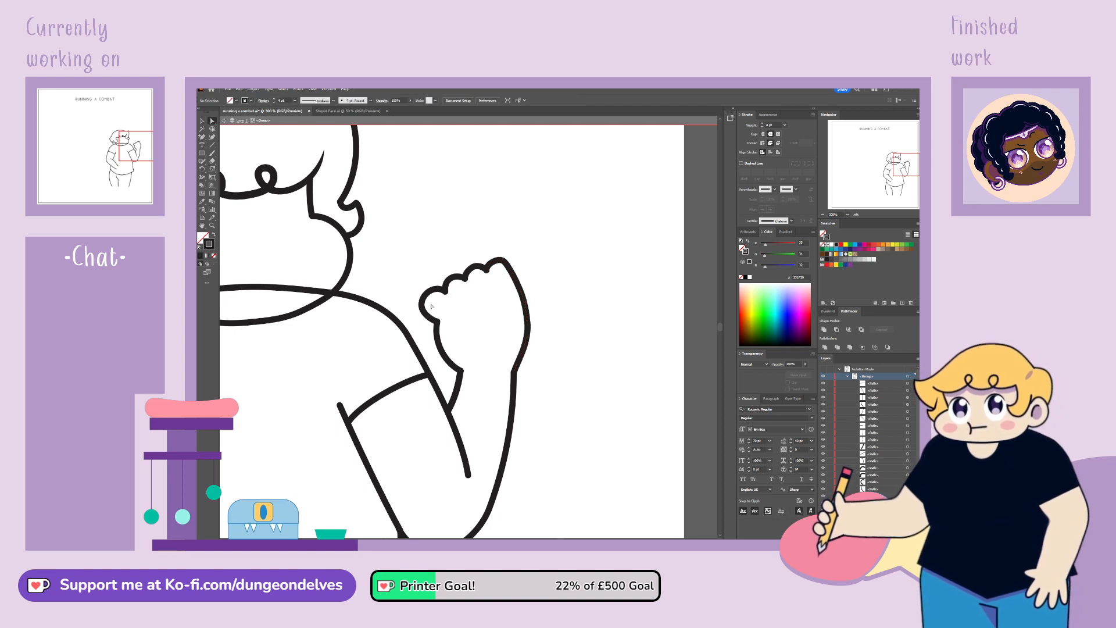
pyautogui.click(425, 302)
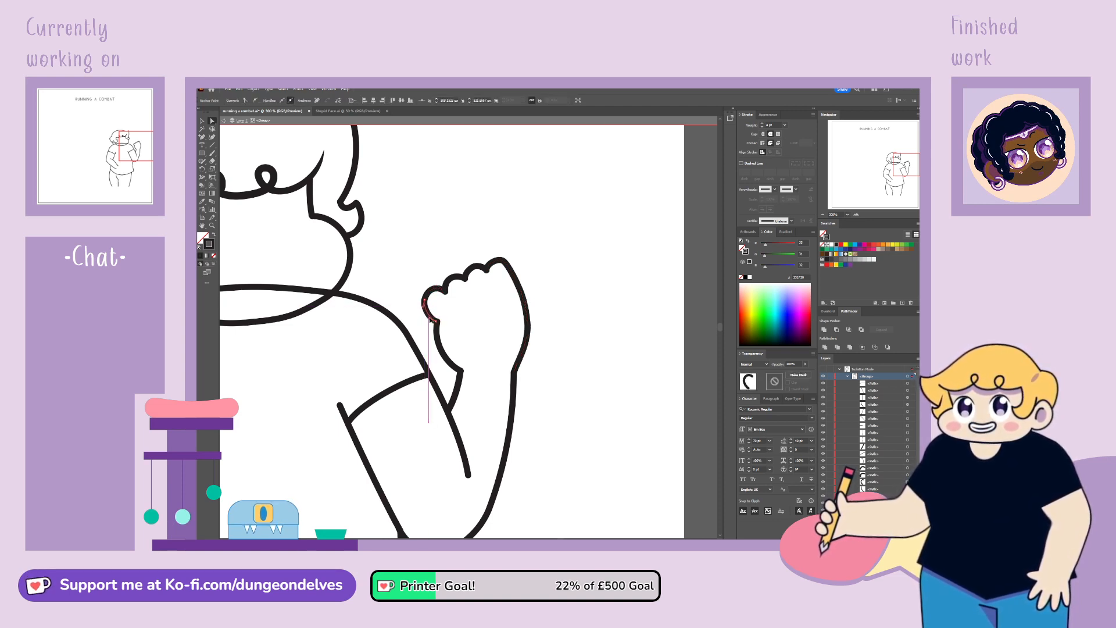
pyautogui.click(456, 306)
# Step: Draw the palm crease, the curled finger outlines and the lines separating the fingers inside the raised fist
pyautogui.click(213, 154)
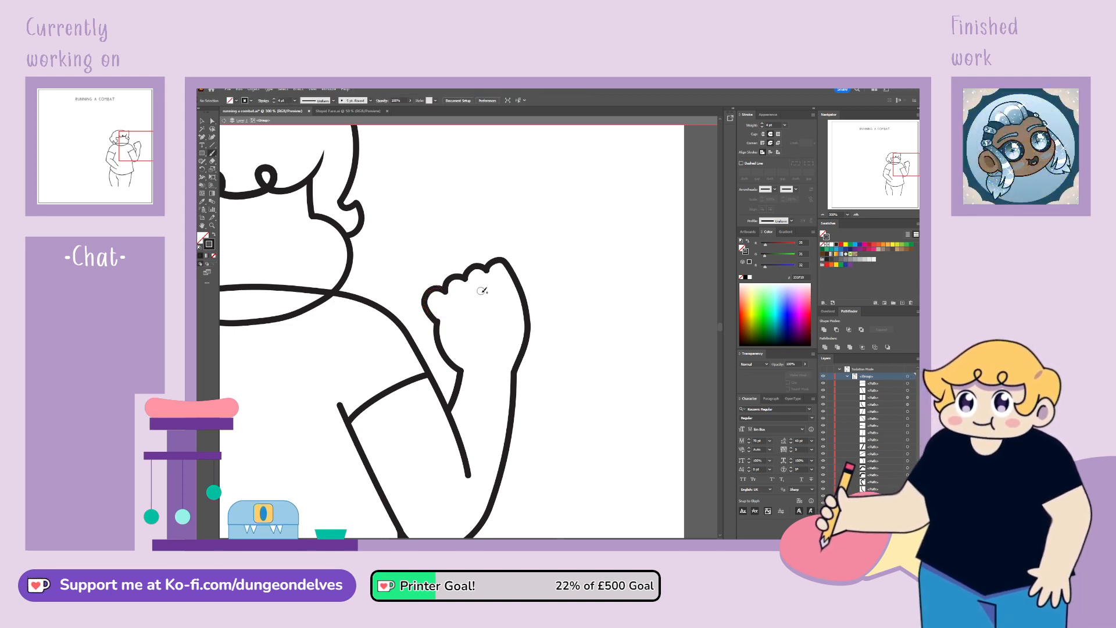
pyautogui.moveTo(508, 294)
pyautogui.mouseDown()
pyautogui.moveTo(456, 316)
pyautogui.moveTo(481, 321)
pyautogui.moveTo(496, 357)
pyautogui.mouseUp()
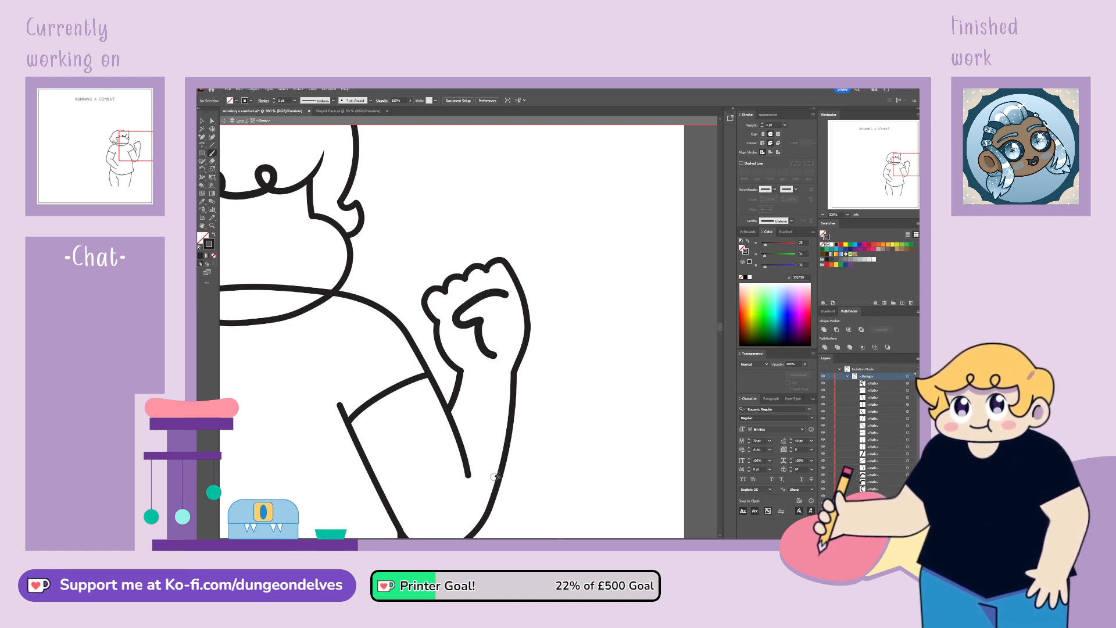
pyautogui.moveTo(435, 319)
pyautogui.mouseDown()
pyautogui.moveTo(443, 325)
pyautogui.moveTo(457, 301)
pyautogui.mouseUp()
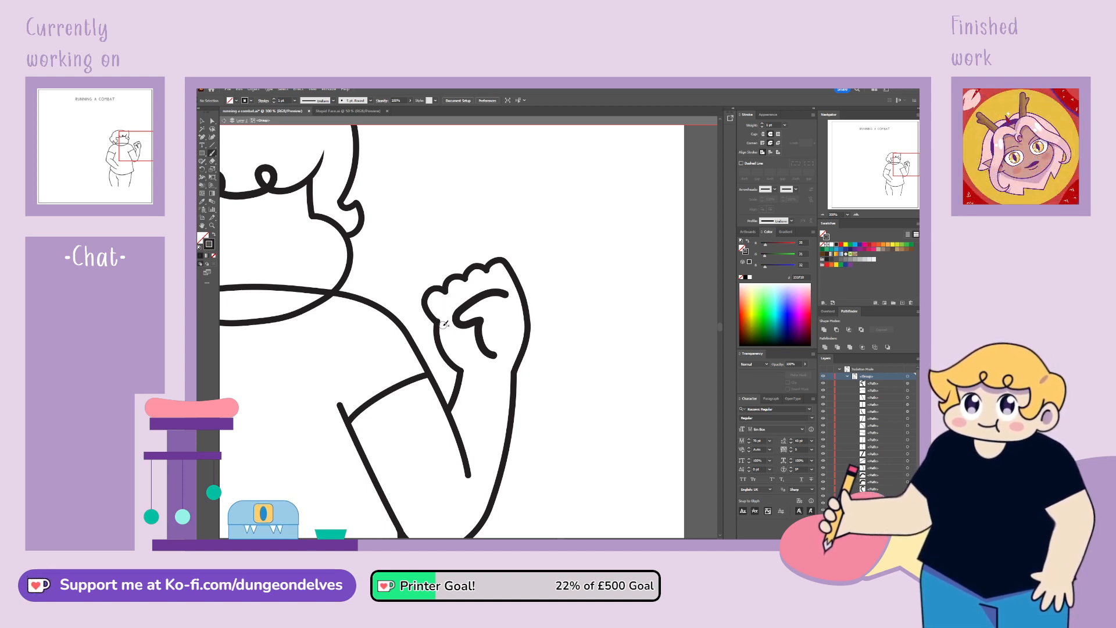
pyautogui.moveTo(437, 320); pyautogui.dragTo(455, 330)
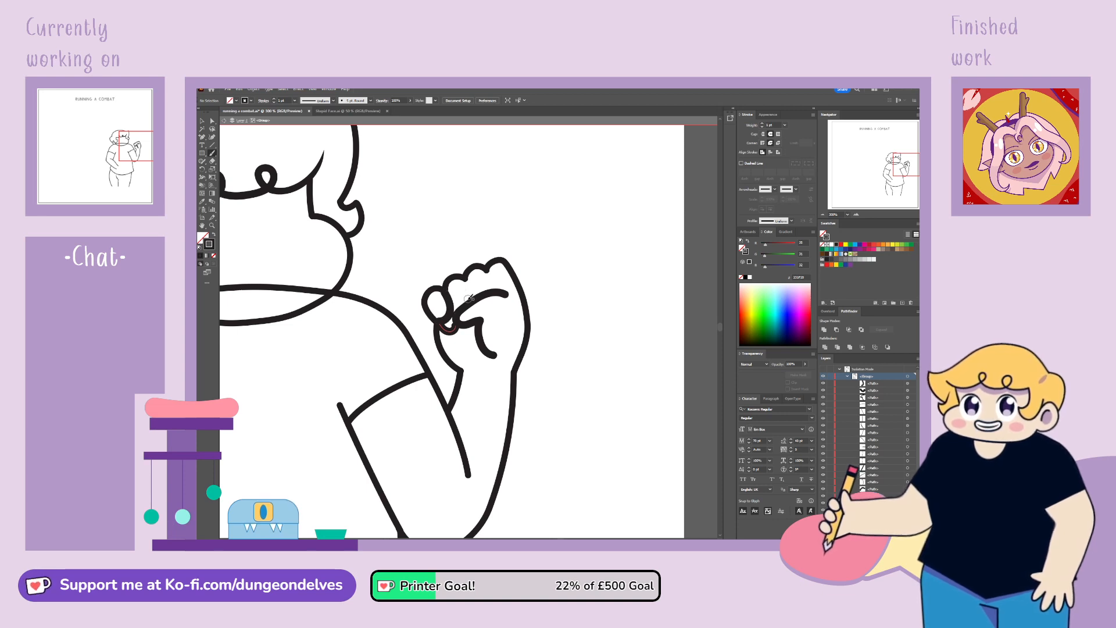
pyautogui.hotkey('ctrl', 'z')
pyautogui.moveTo(445, 291)
pyautogui.mouseDown()
pyautogui.moveTo(441, 318)
pyautogui.moveTo(492, 290)
pyautogui.mouseUp()
# Step: Set the new finger and palm lines of the raised fist to the Basic brush with a 4 pt stroke
pyautogui.click(202, 121)
pyautogui.moveTo(912, 418); pyautogui.dragTo(912, 383)
pyautogui.click(371, 100)
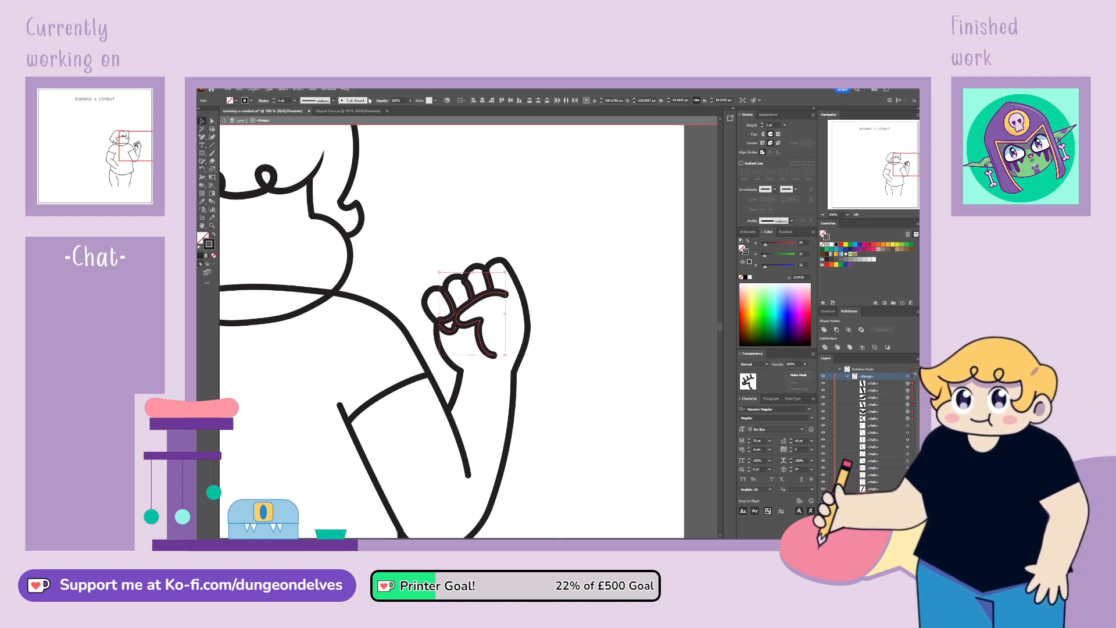
pyautogui.click(361, 121)
pyautogui.click(283, 100)
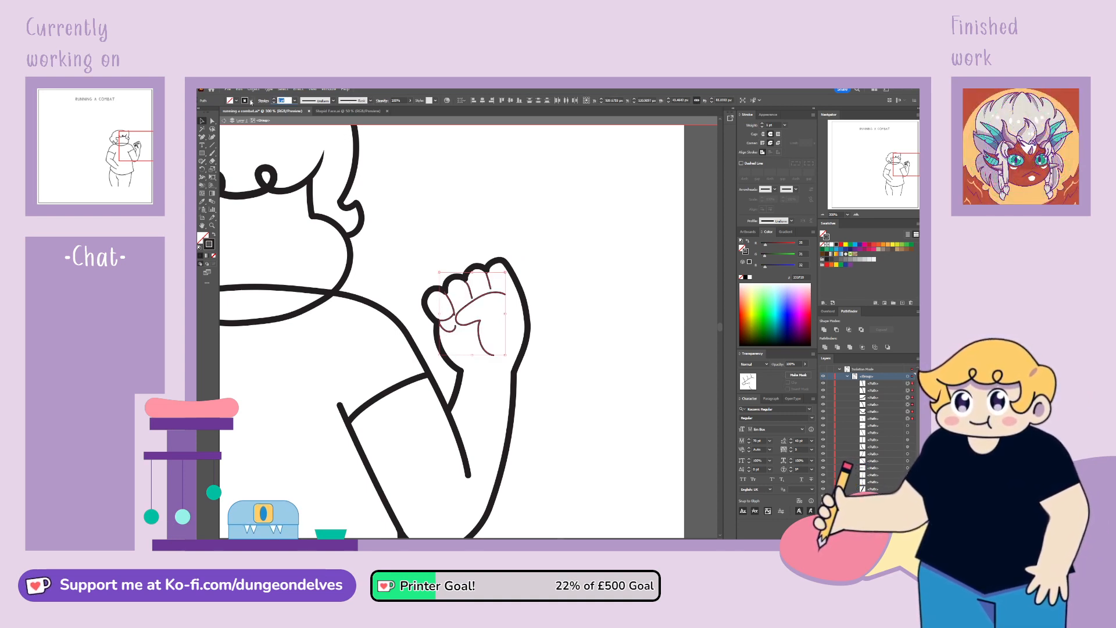
pyautogui.write('4')
pyautogui.press('Return')
# Step: Try to adjust a finger separator and the outer outline of the raised fist, and undo the last change
pyautogui.press('a')
pyautogui.click(466, 281)
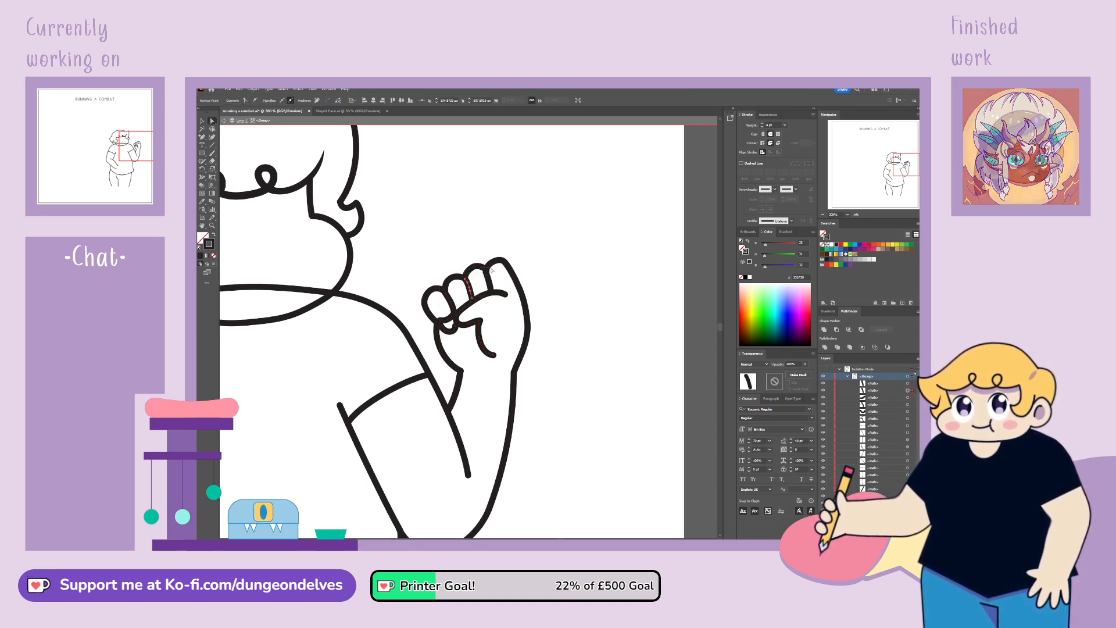
pyautogui.click(496, 261)
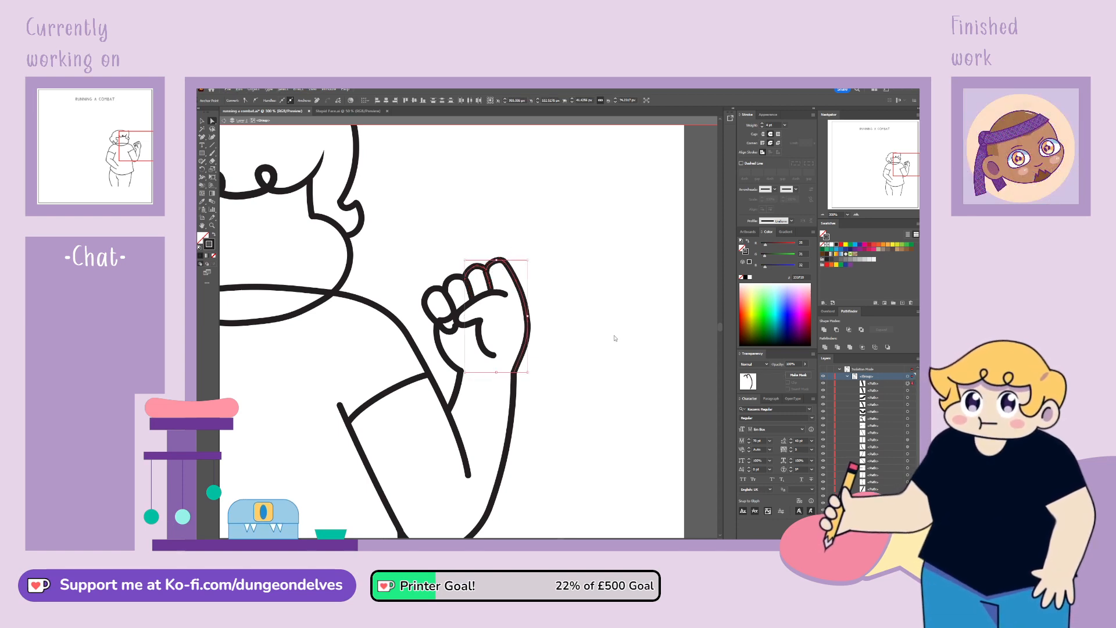
pyautogui.hotkey('ctrl', 'z')
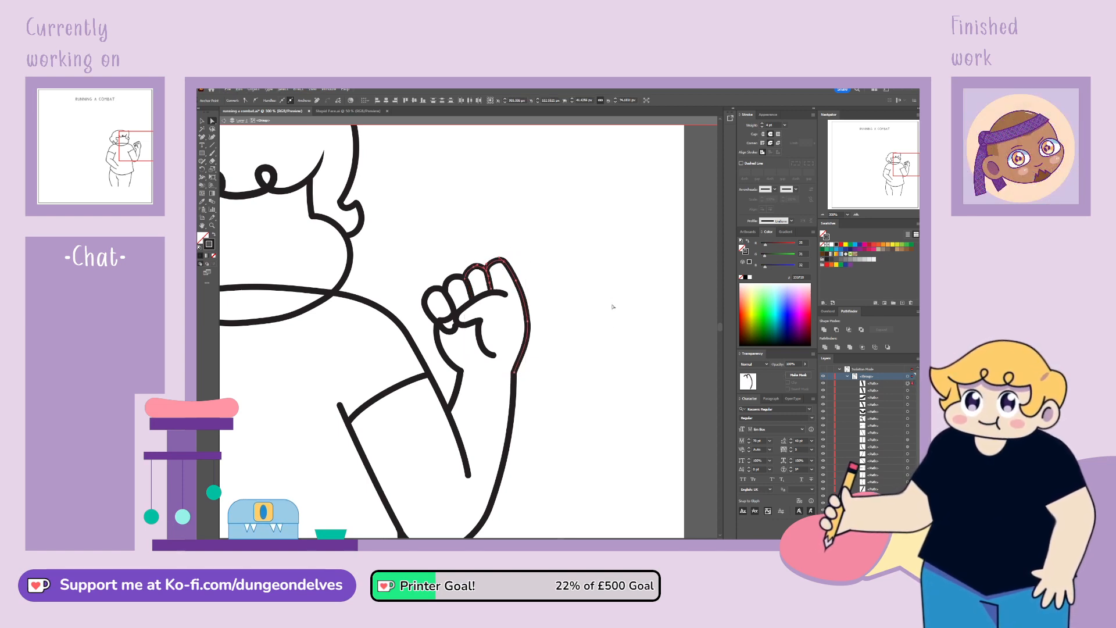
# Step: Reshape the small curve beneath the lowest finger of the raised fist so its end meets the finger outline
pyautogui.click(457, 292)
pyautogui.click(446, 322)
pyautogui.click(438, 323)
pyautogui.moveTo(441, 321); pyautogui.dragTo(438, 322)
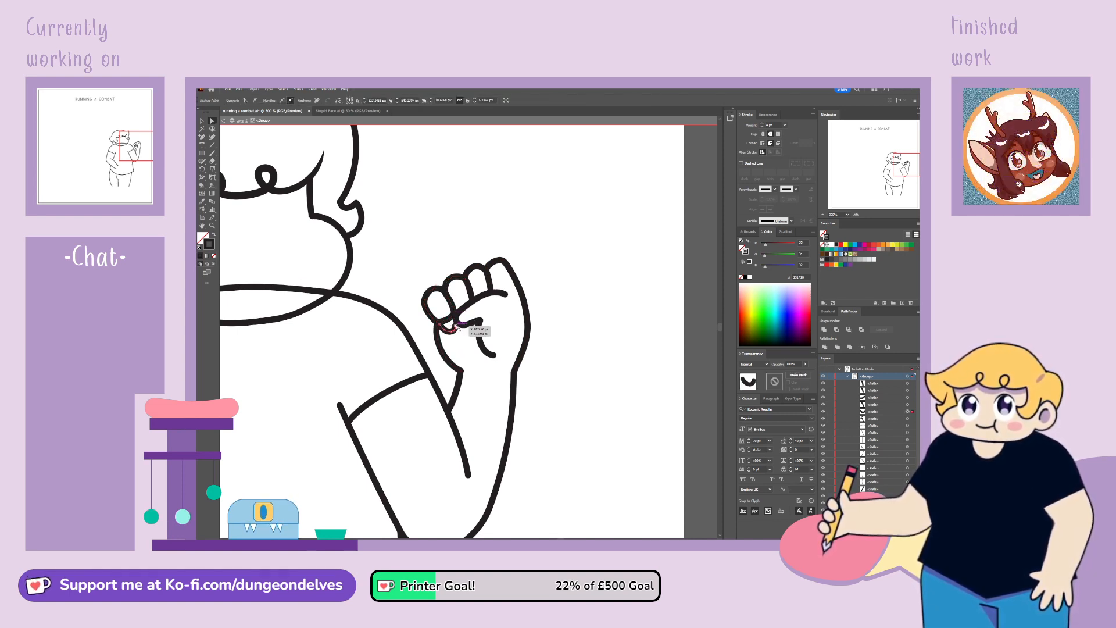
pyautogui.click(457, 333)
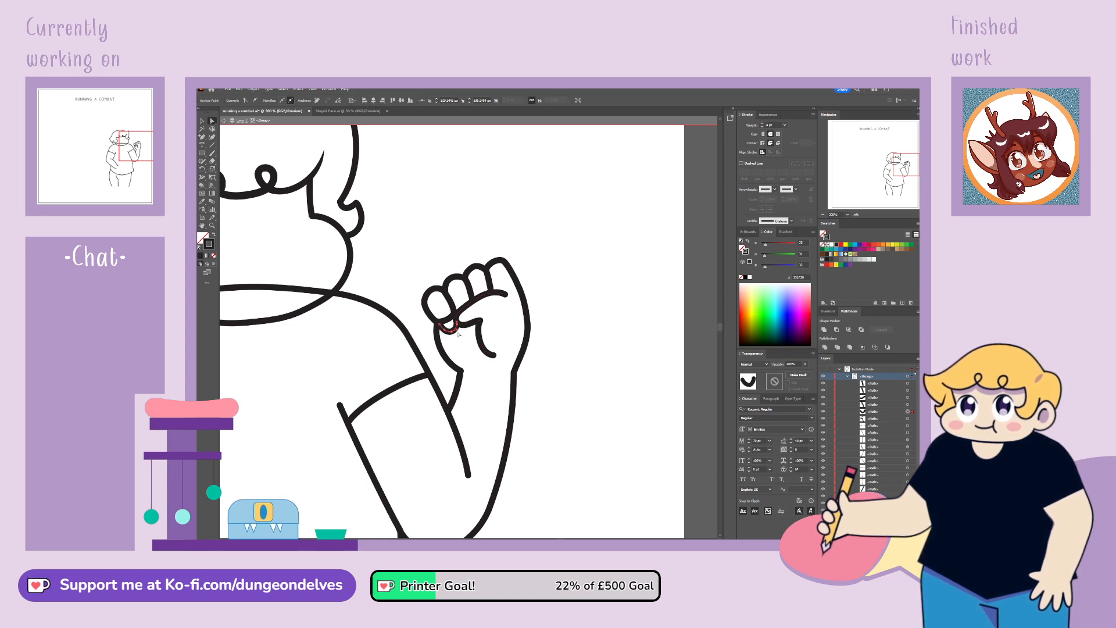
pyautogui.click(465, 372)
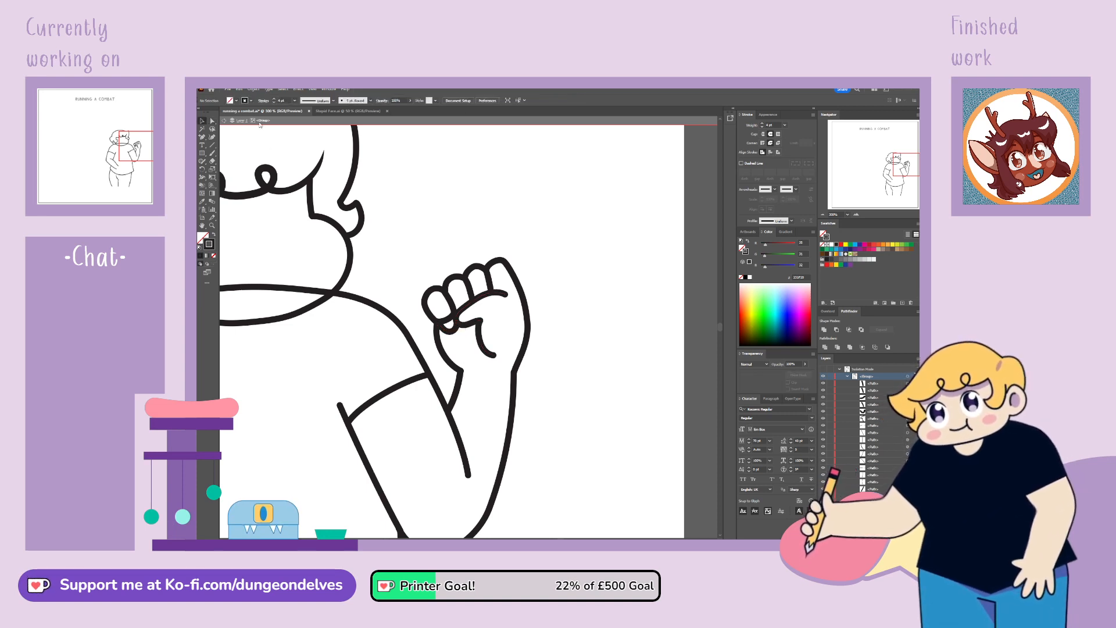
# Step: Thin the stroke of the short line across the lowest finger's base and shift its outer end onto the hand outline
pyautogui.click(446, 320)
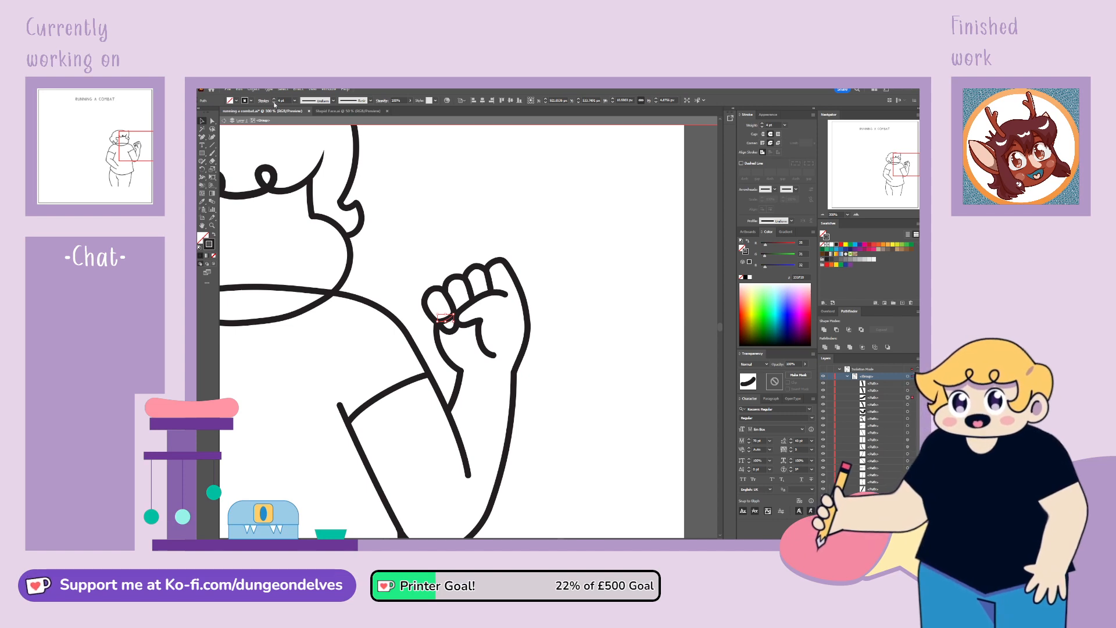
pyautogui.click(452, 179)
pyautogui.click(445, 319)
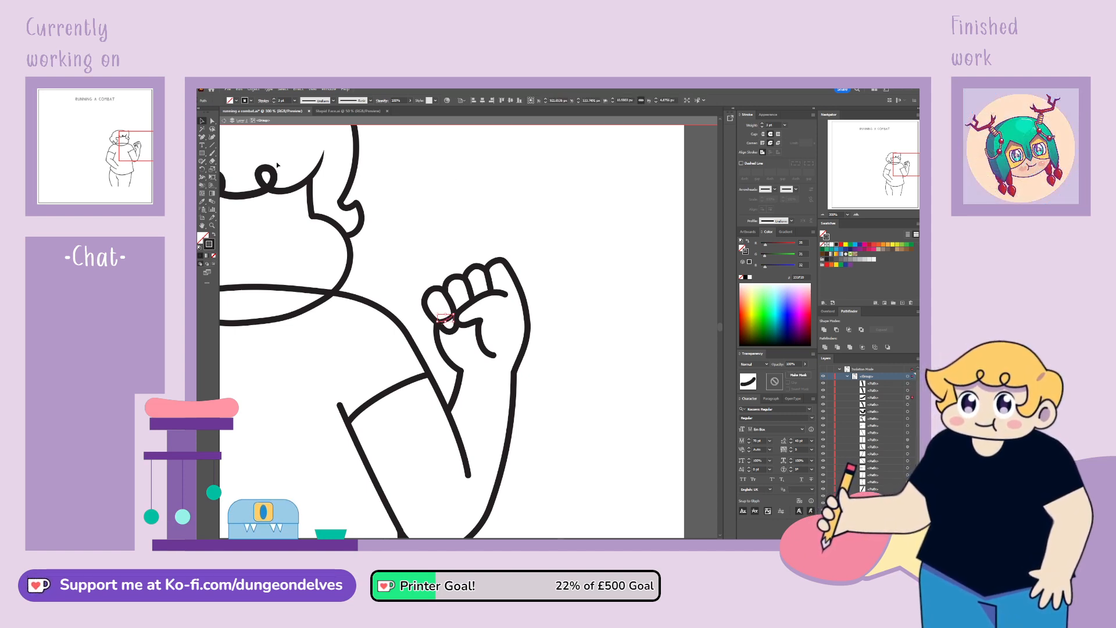
pyautogui.click(438, 321)
pyautogui.hotkey('ctrl', '=')
pyautogui.hotkey('ctrl', '=')
pyautogui.hotkey('ctrl', '=')
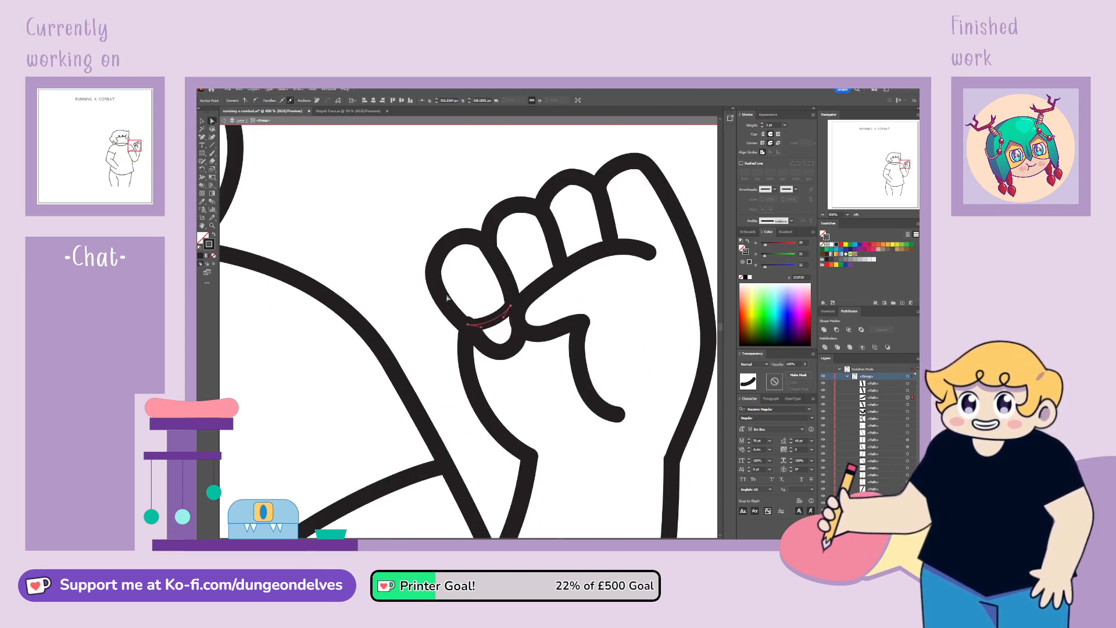
pyautogui.click(469, 336)
pyautogui.click(468, 327)
pyautogui.moveTo(468, 326); pyautogui.dragTo(469, 331)
pyautogui.hotkey('ctrl', 'shift', 'a')
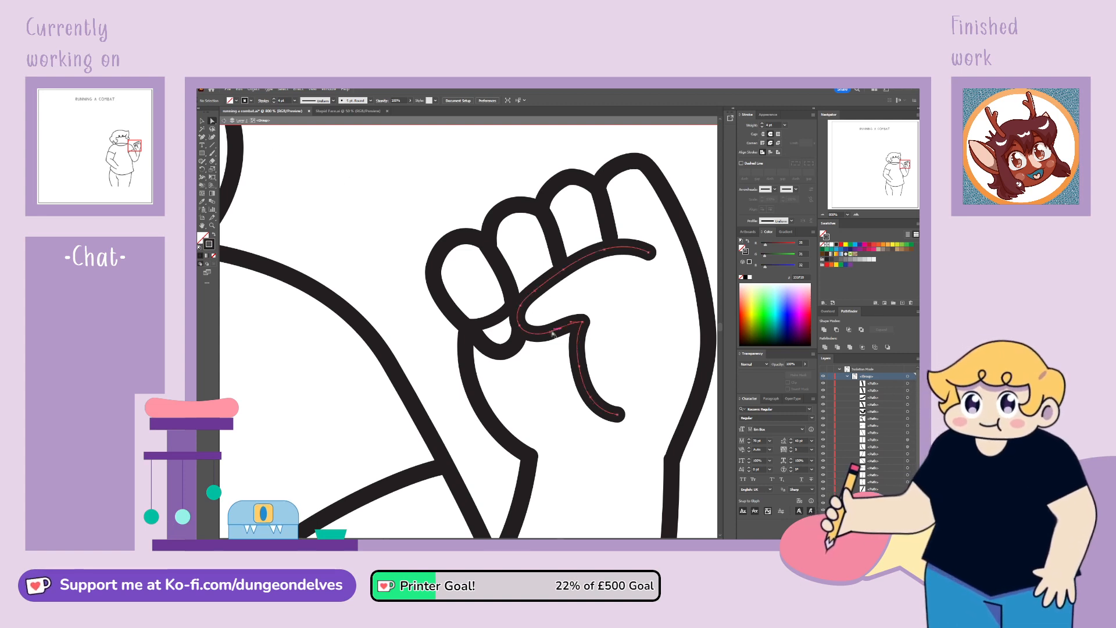
# Step: Move the pointed corner of the fist's palm crease slightly down and outward, and adjust the lower curve beneath it
pyautogui.click(584, 321)
pyautogui.moveTo(583, 322); pyautogui.dragTo(591, 332)
pyautogui.click(201, 136)
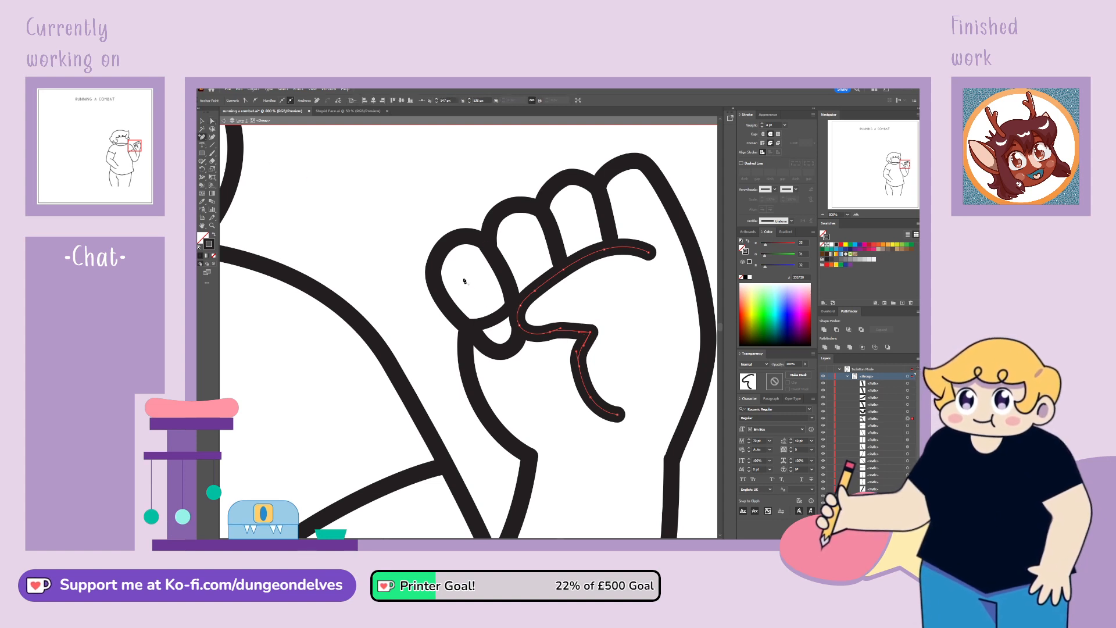
pyautogui.click(247, 158)
pyautogui.click(590, 397)
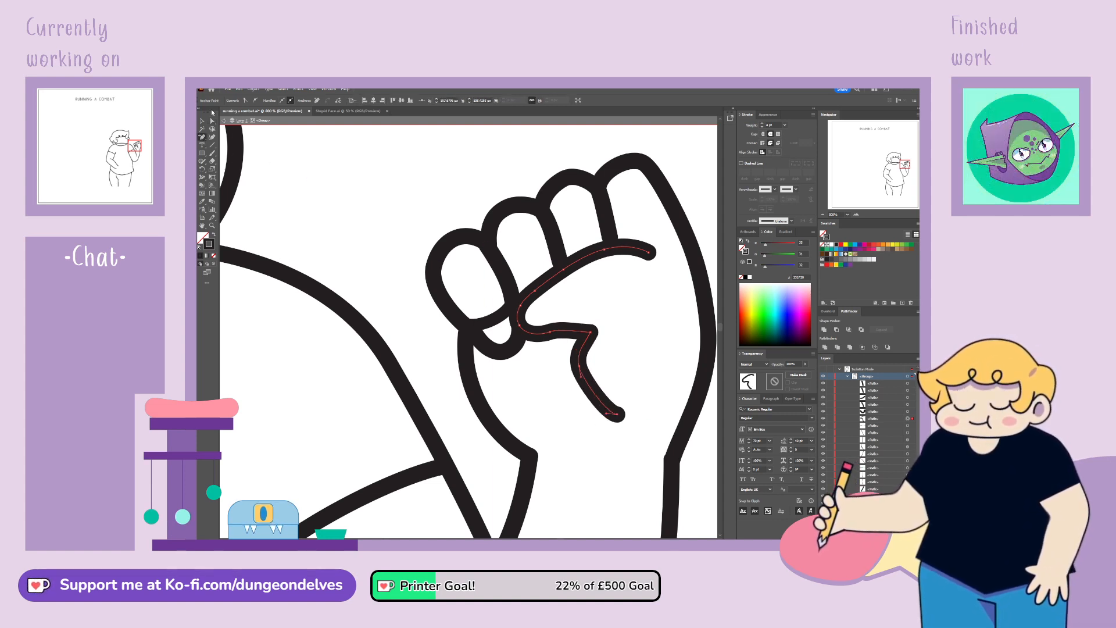
pyautogui.moveTo(579, 367); pyautogui.dragTo(582, 405)
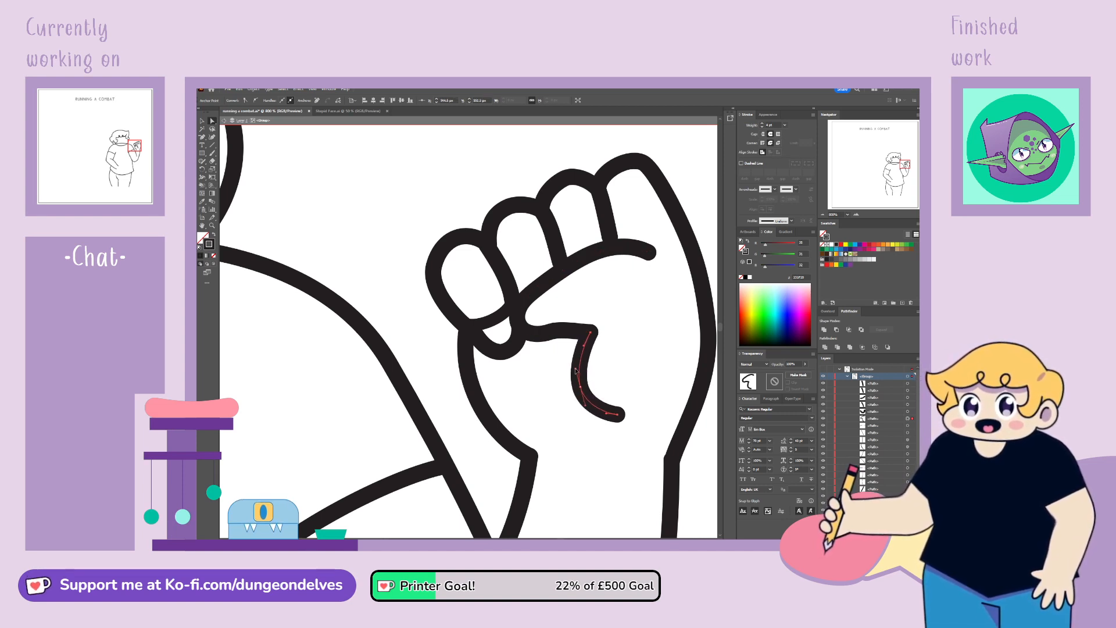
# Step: Extend the palm crease's corner further toward the outer edge of the hand and smooth the curve leading into it
pyautogui.moveTo(592, 333)
pyautogui.mouseDown()
pyautogui.moveTo(634, 326)
pyautogui.moveTo(612, 325)
pyautogui.mouseUp()
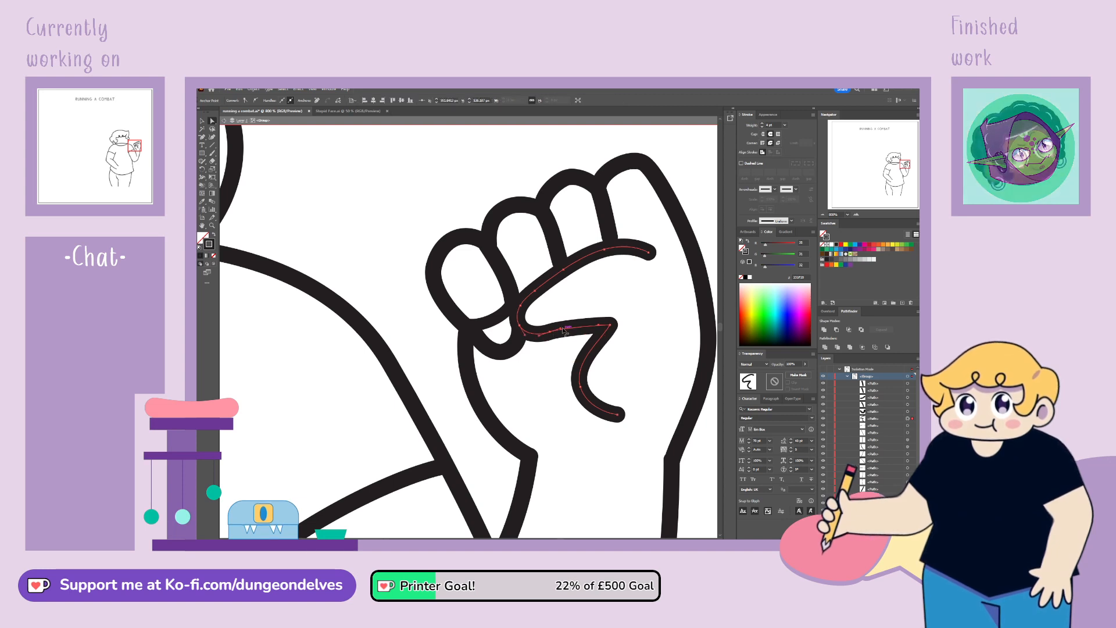
pyautogui.click(564, 329)
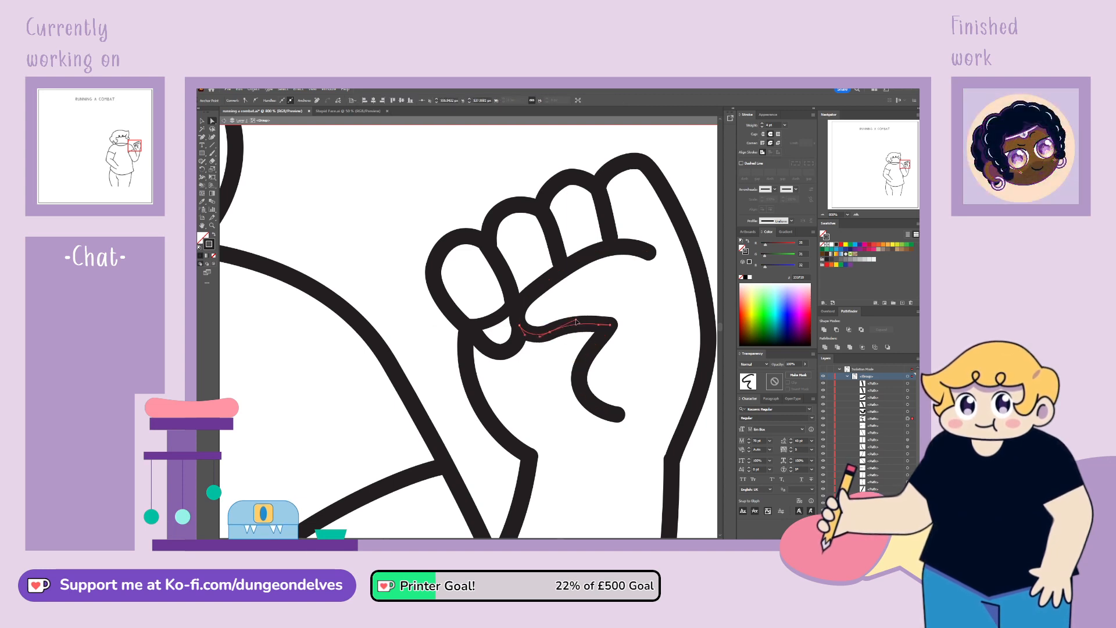
pyautogui.click(579, 321)
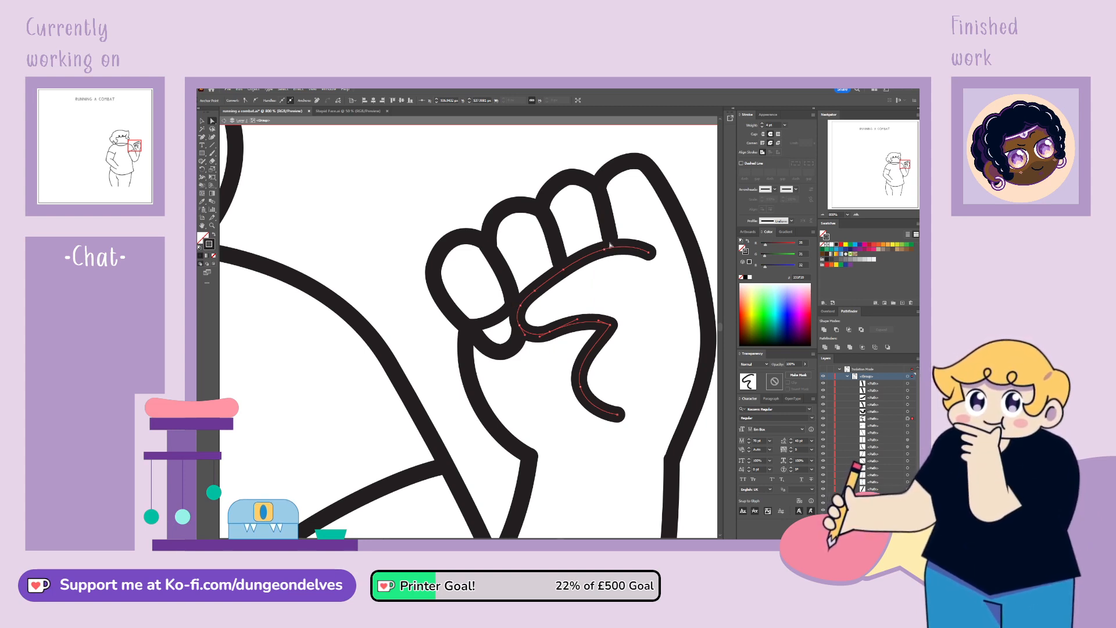
pyautogui.moveTo(609, 243); pyautogui.dragTo(563, 265)
pyautogui.click(589, 275)
pyautogui.click(521, 378)
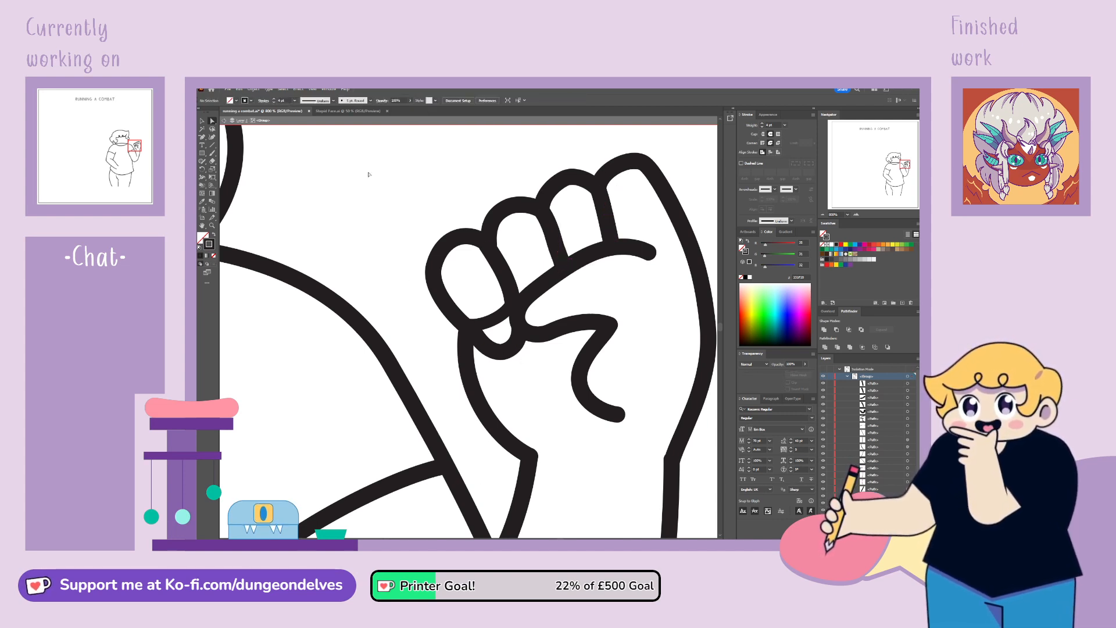
# Step: Bend the separator line beside the uppermost finger of the raised fist into a soft inward curve
pyautogui.hotkey('ctrl', '-')
pyautogui.hotkey('ctrl', '-')
pyautogui.hotkey('ctrl', '-')
pyautogui.hotkey('ctrl', '-')
pyautogui.hotkey('ctrl', '-')
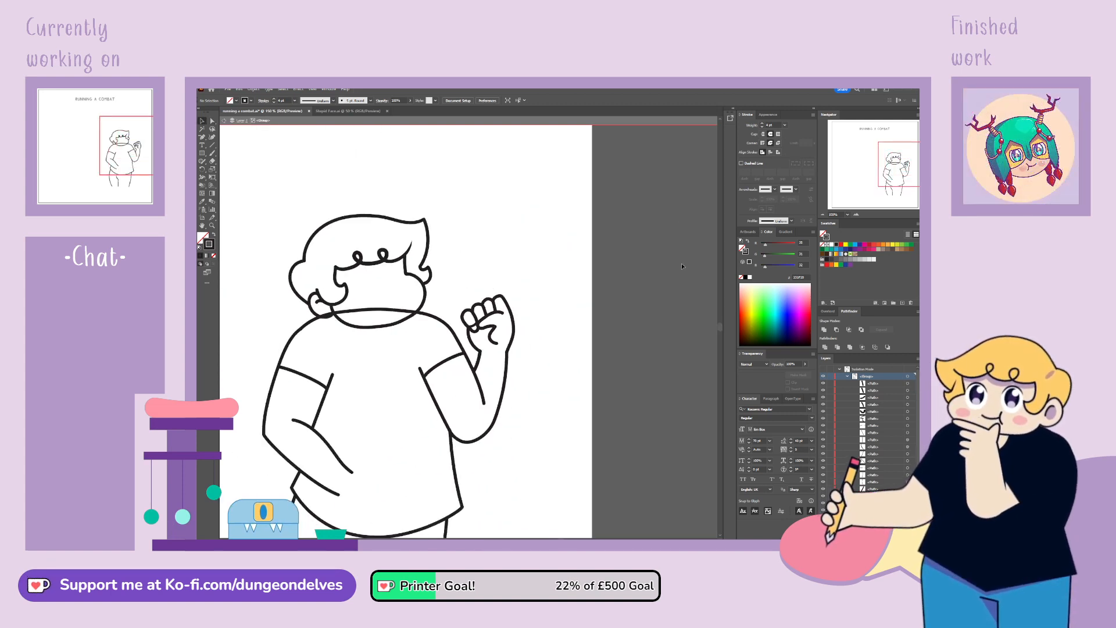
pyautogui.moveTo(895, 169)
pyautogui.mouseDown()
pyautogui.moveTo(867, 166)
pyautogui.moveTo(909, 164)
pyautogui.mouseUp()
pyautogui.hotkey('ctrl', '=')
pyautogui.hotkey('ctrl', '=')
pyautogui.hotkey('ctrl', '=')
pyautogui.hotkey('ctrl', '=')
pyautogui.click(477, 260)
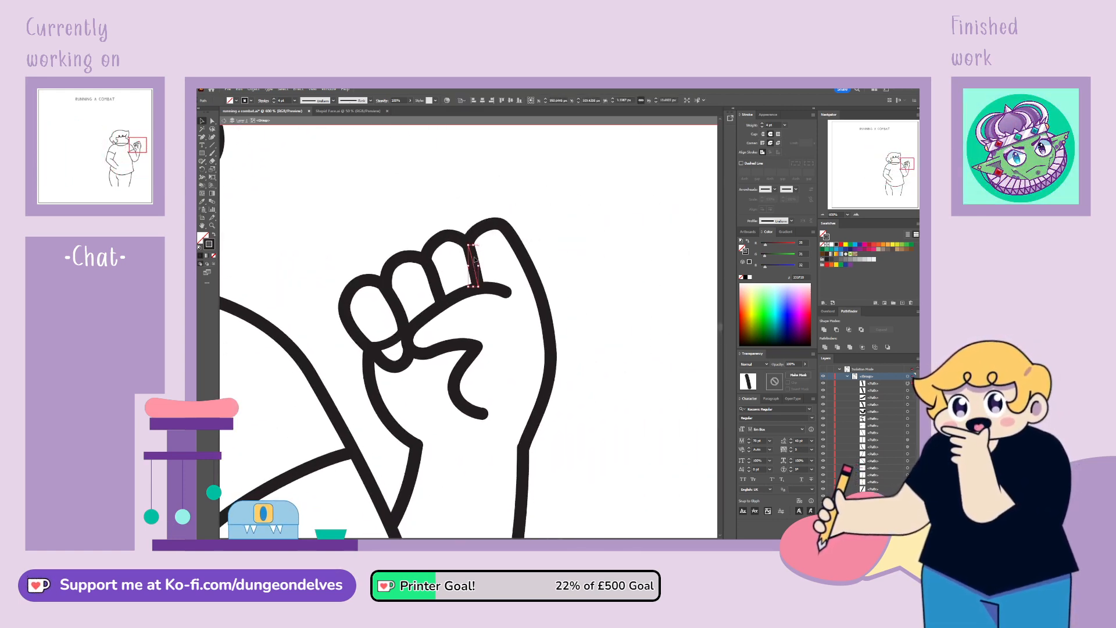
pyautogui.click(212, 121)
pyautogui.click(472, 251)
pyautogui.moveTo(472, 254); pyautogui.dragTo(466, 262)
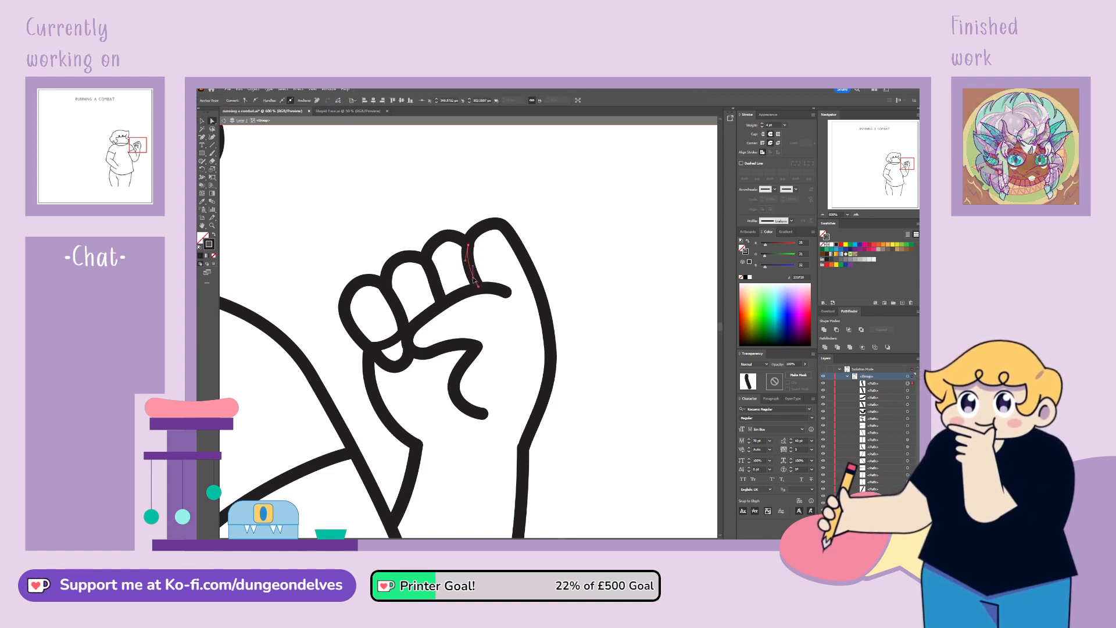
pyautogui.click(460, 188)
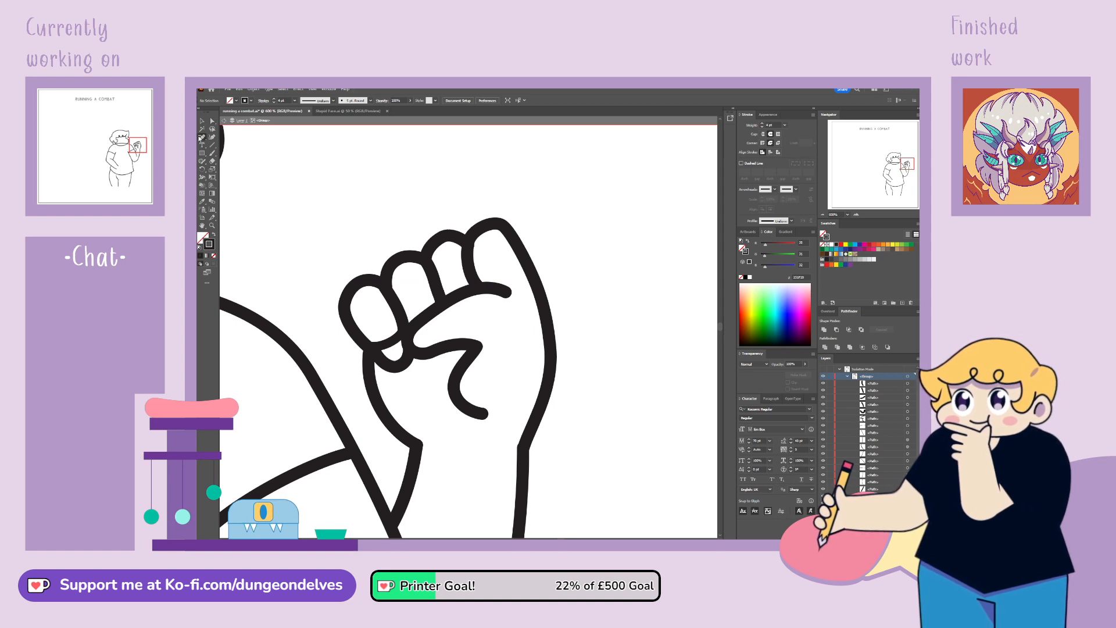
# Step: Draw a short curved line up from the palm crease's upper end inside the uppermost finger, with a tapered width profile
pyautogui.click(506, 261)
pyautogui.click(504, 298)
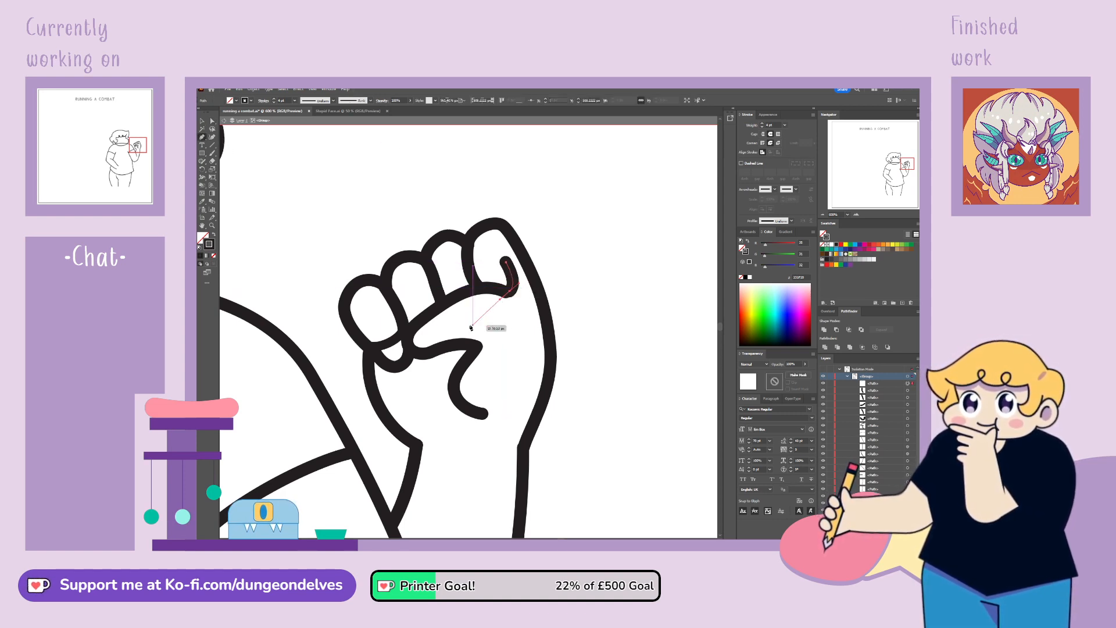
pyautogui.moveTo(510, 293); pyautogui.dragTo(509, 295)
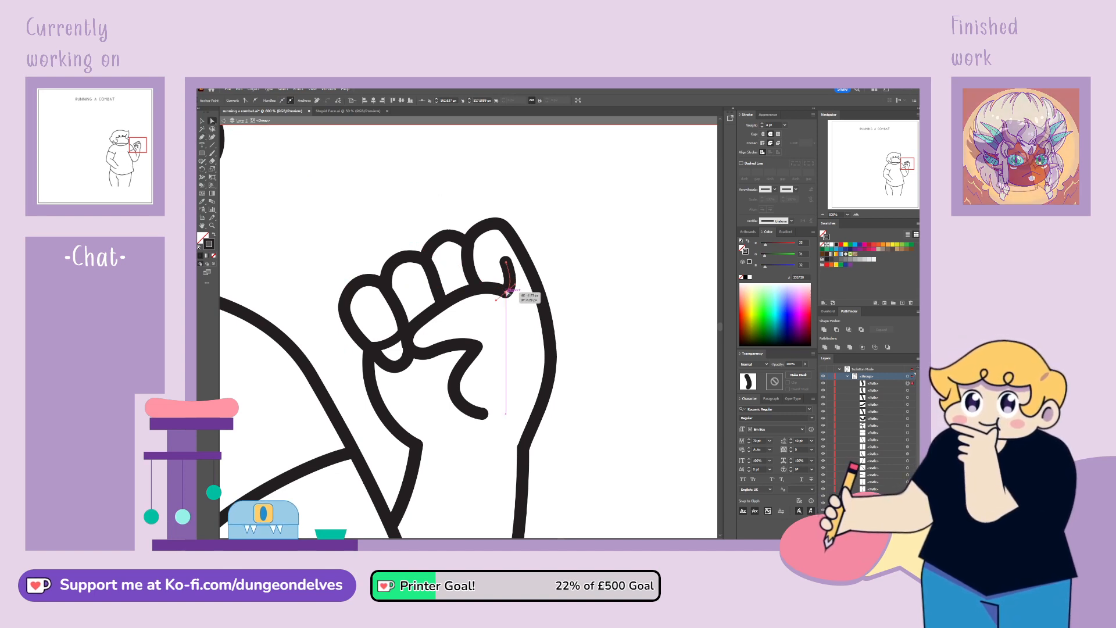
pyautogui.click(468, 244)
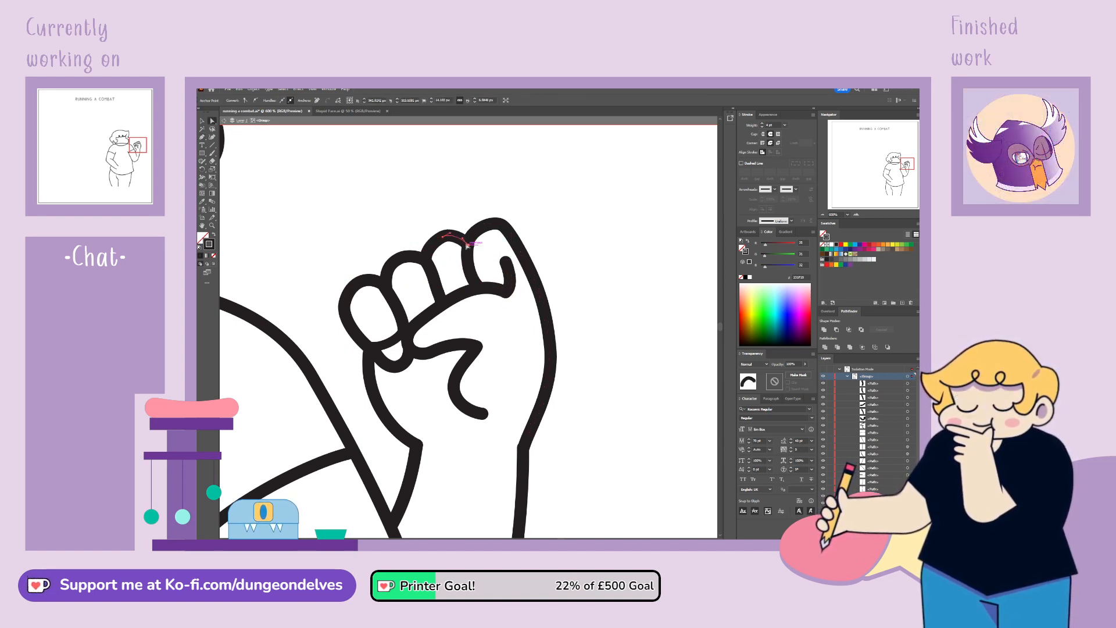
pyautogui.click(474, 175)
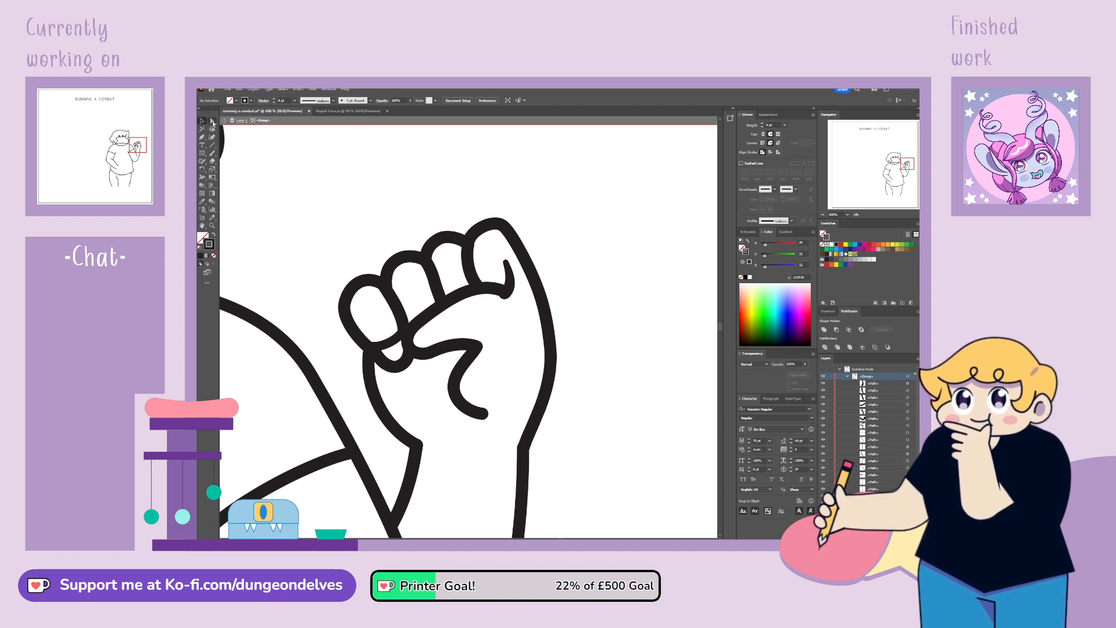
pyautogui.moveTo(508, 296); pyautogui.dragTo(530, 294)
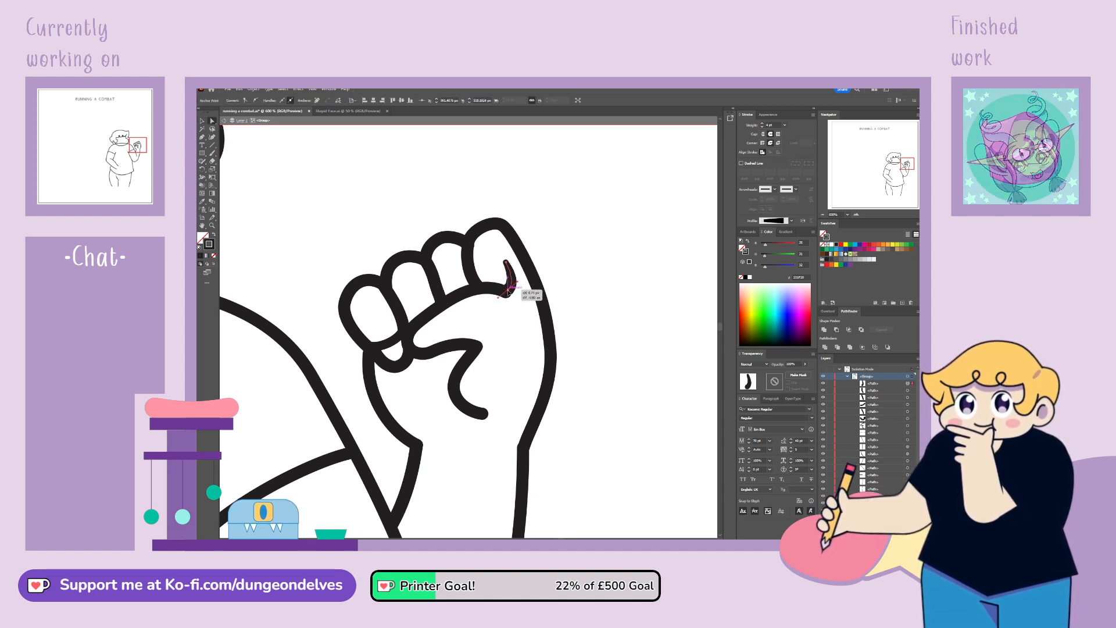
pyautogui.click(582, 250)
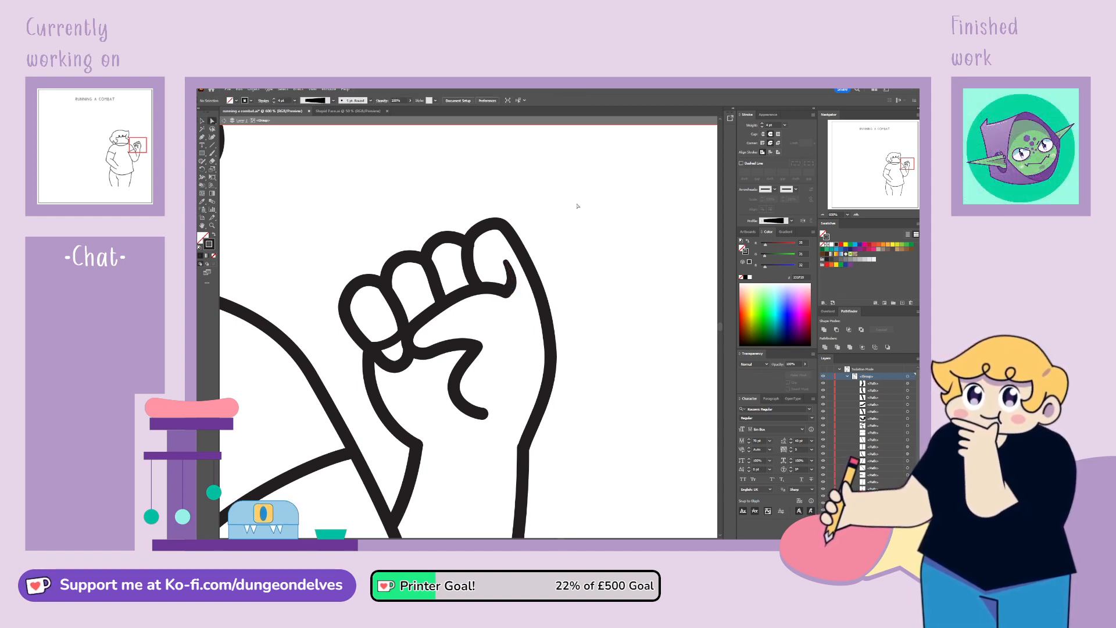
# Step: Delete the short line crossing the base of the lowest finger on the raised fist
pyautogui.hotkey('ctrl', '-')
pyautogui.hotkey('ctrl', '-')
pyautogui.hotkey('ctrl', '-')
pyautogui.hotkey('ctrl', '-')
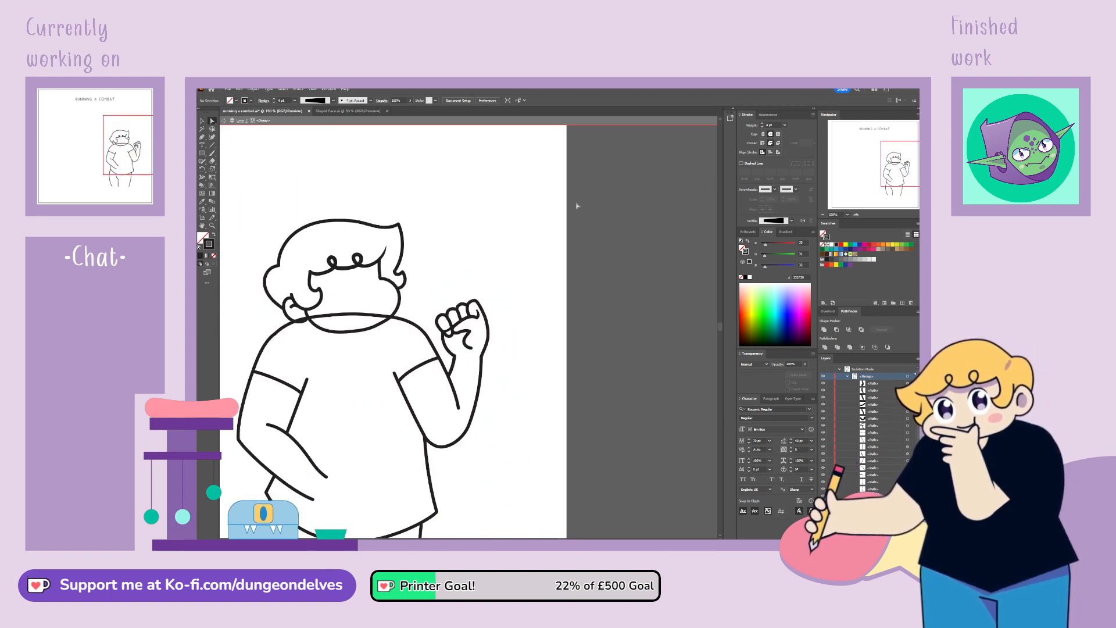
pyautogui.hotkey('ctrl', '+')
pyautogui.hotkey('ctrl', '+')
pyautogui.hotkey('ctrl', '+')
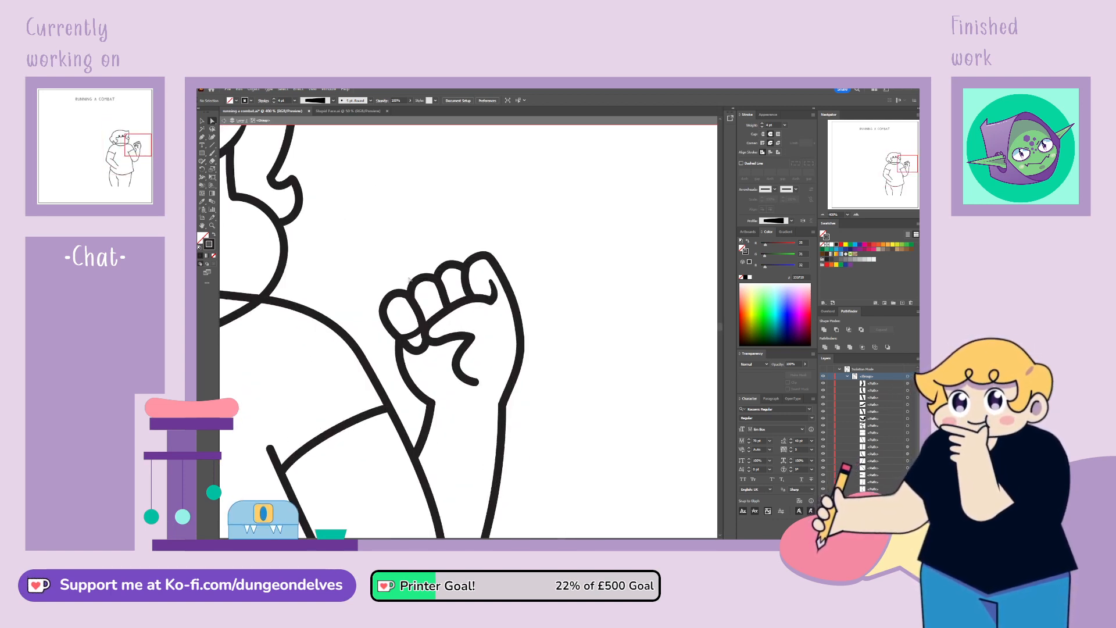
pyautogui.click(415, 339)
pyautogui.press('Delete')
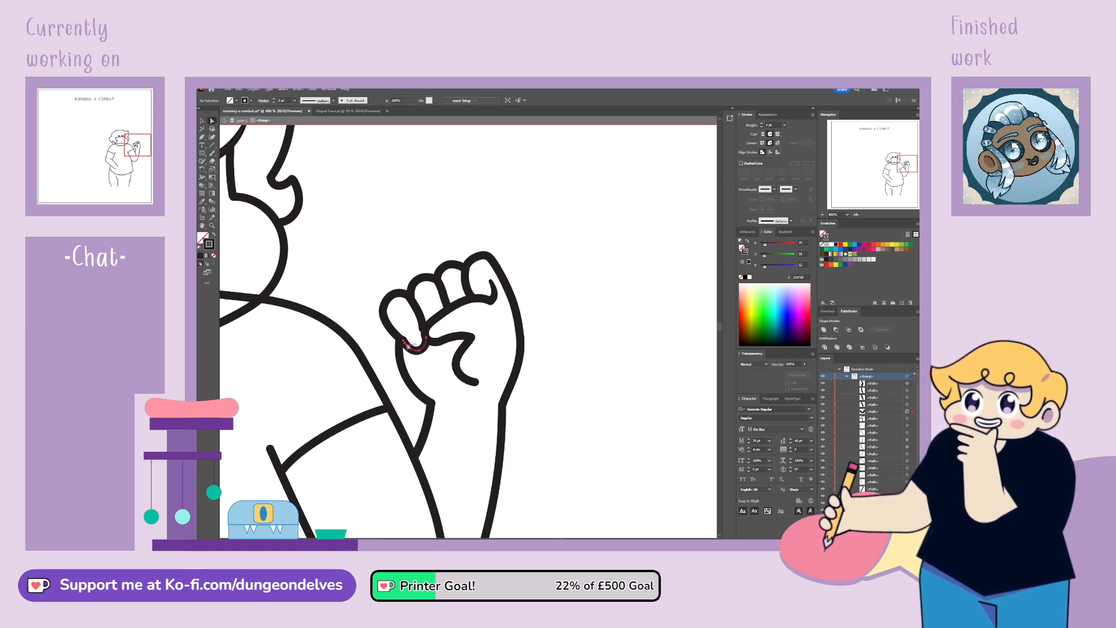
# Step: Reshape the remaining curve below the lowest finger into a rounded fingertip that closes the finger outline
pyautogui.click(430, 343)
pyautogui.moveTo(430, 343); pyautogui.dragTo(423, 348)
pyautogui.press('p')
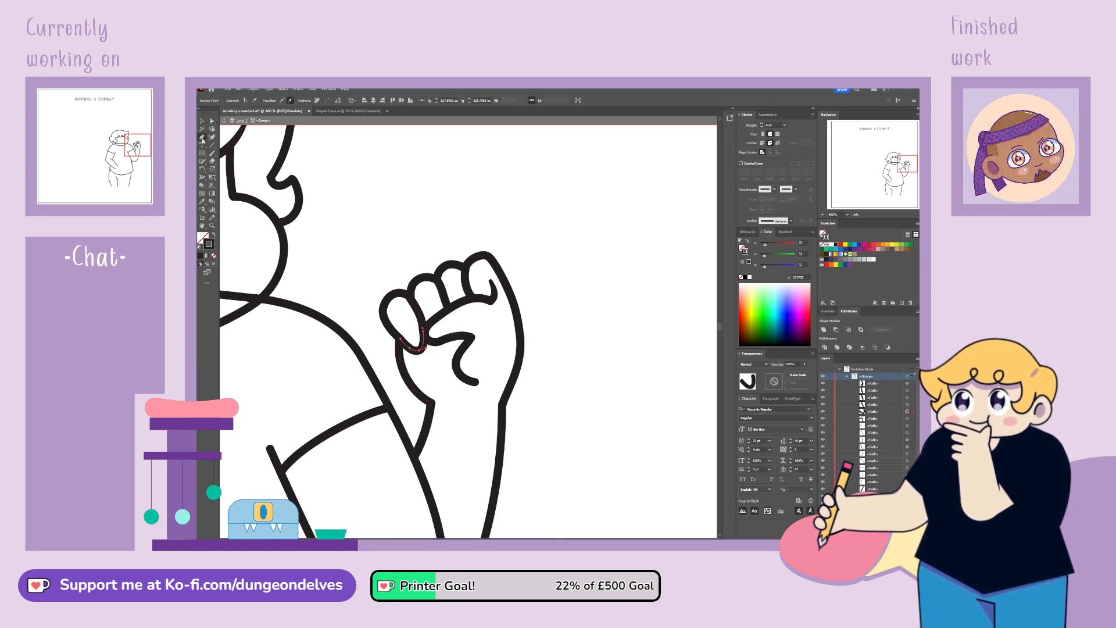
pyautogui.click(410, 348)
pyautogui.click(212, 121)
pyautogui.click(421, 352)
pyautogui.moveTo(419, 351); pyautogui.dragTo(416, 343)
pyautogui.click(551, 200)
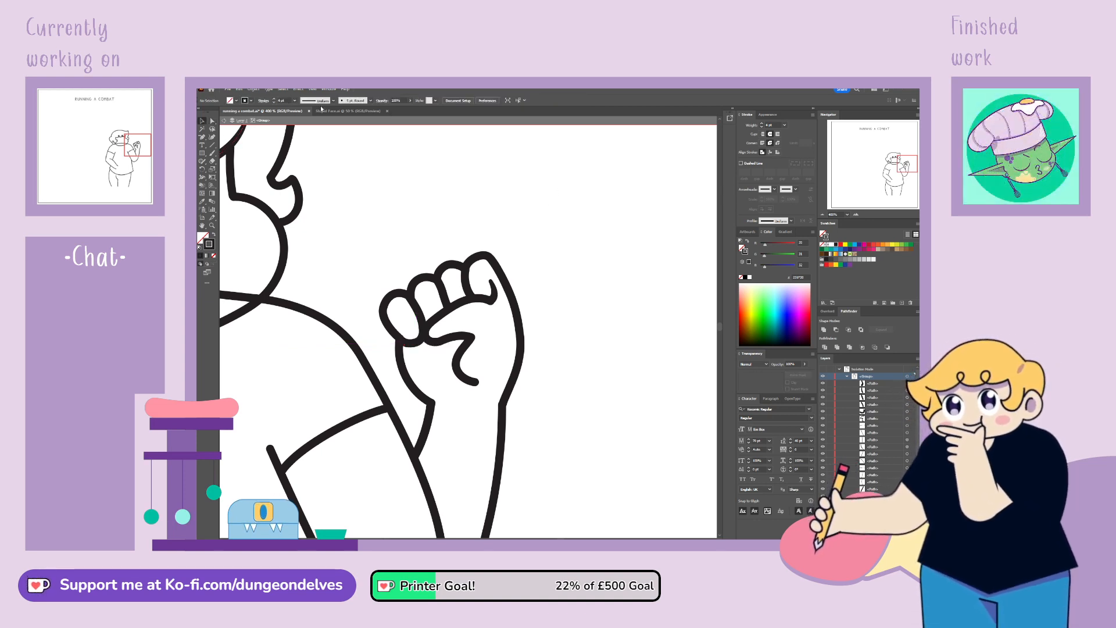
# Step: Adjust the outer end of the lowest finger's closing curve where it joins the hand outline
pyautogui.hotkey('ctrl', '-')
pyautogui.hotkey('ctrl', '-')
pyautogui.hotkey('ctrl', '-')
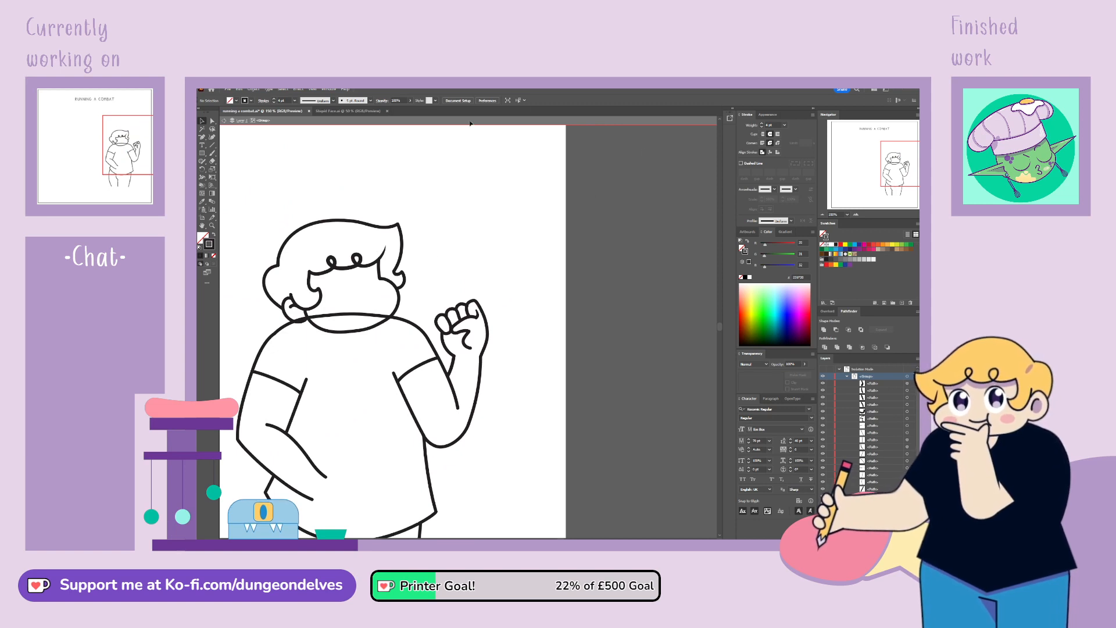
pyautogui.hotkey('ctrl', '+')
pyautogui.hotkey('ctrl', '+')
pyautogui.hotkey('ctrl', '+')
pyautogui.click(400, 339)
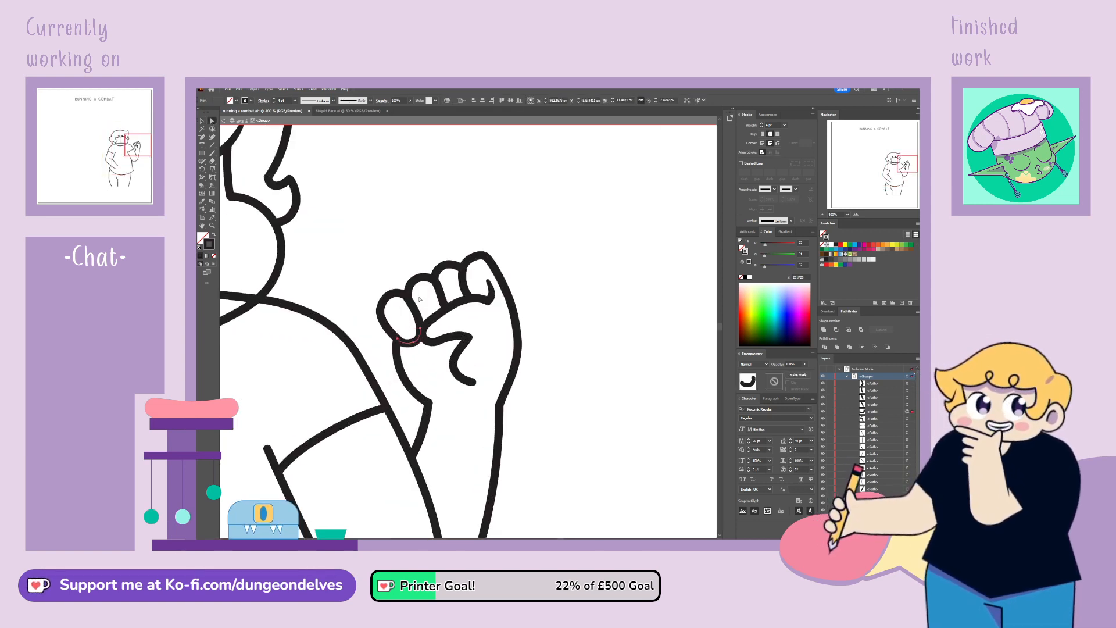
pyautogui.click(396, 349)
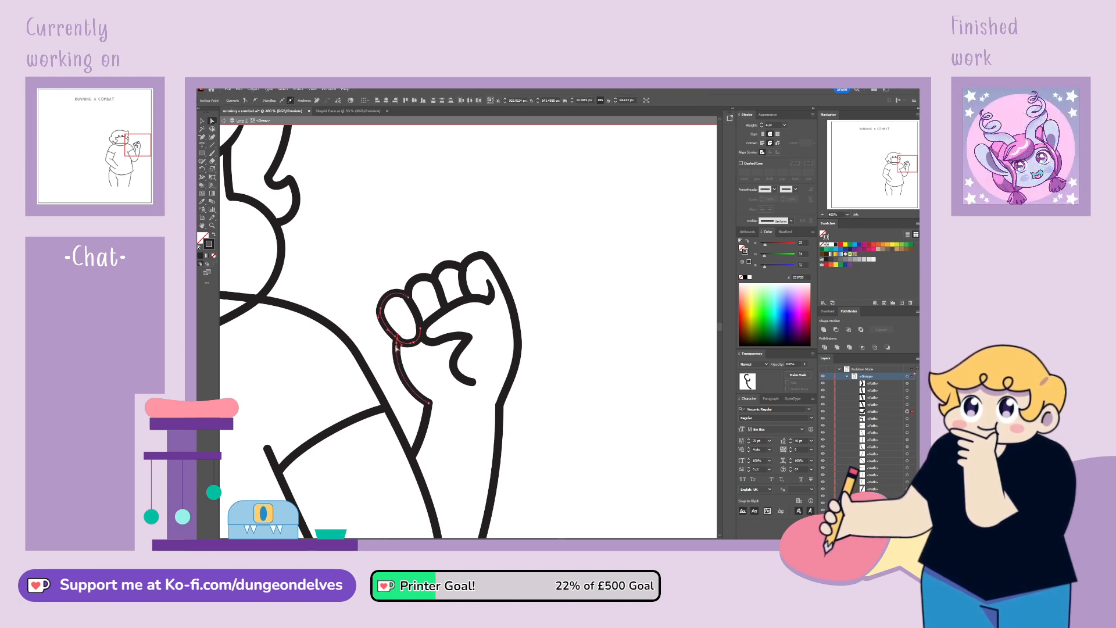
pyautogui.click(396, 338)
pyautogui.moveTo(396, 337); pyautogui.dragTo(402, 345)
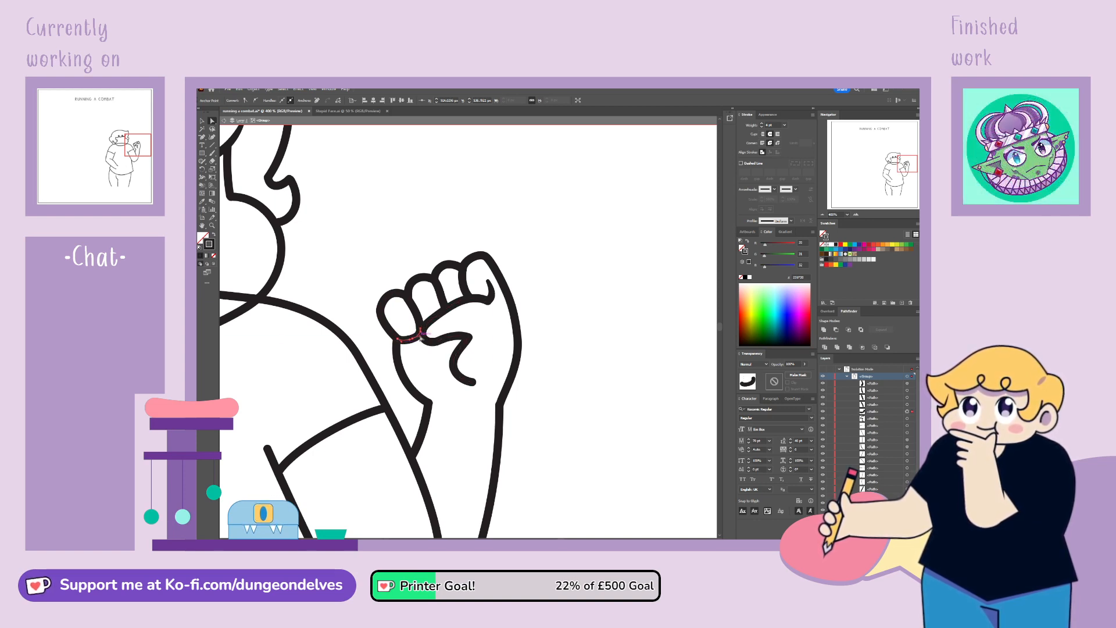
pyautogui.click(537, 250)
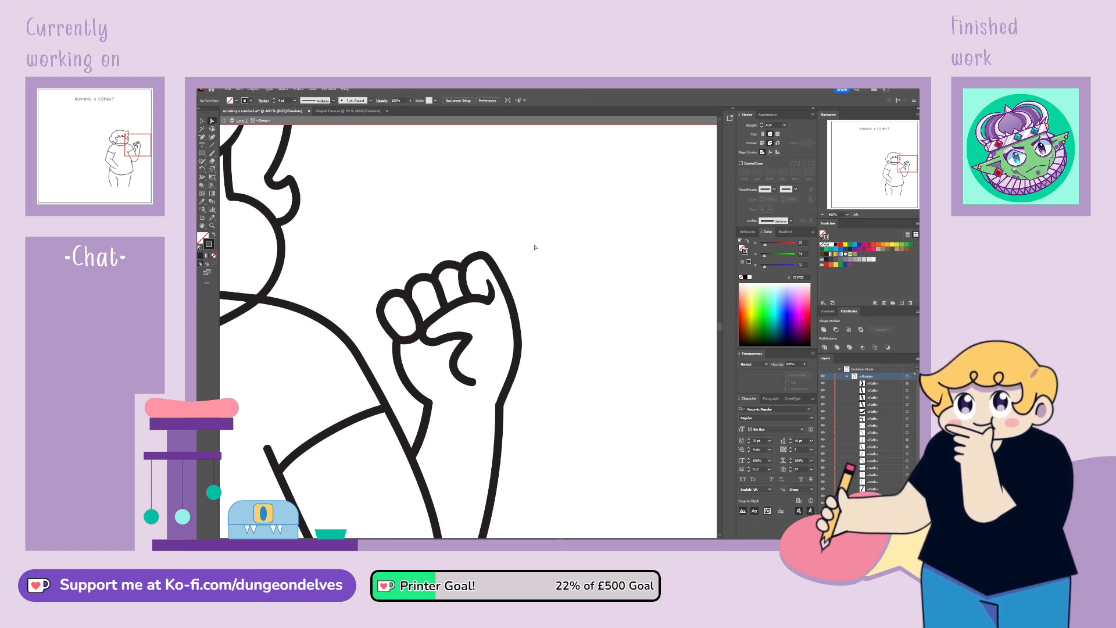
# Step: Refine the inner end of the lowest finger's closing curve where it meets the palm crease
pyautogui.click(427, 342)
pyautogui.moveTo(424, 341); pyautogui.dragTo(462, 336)
pyautogui.click(408, 341)
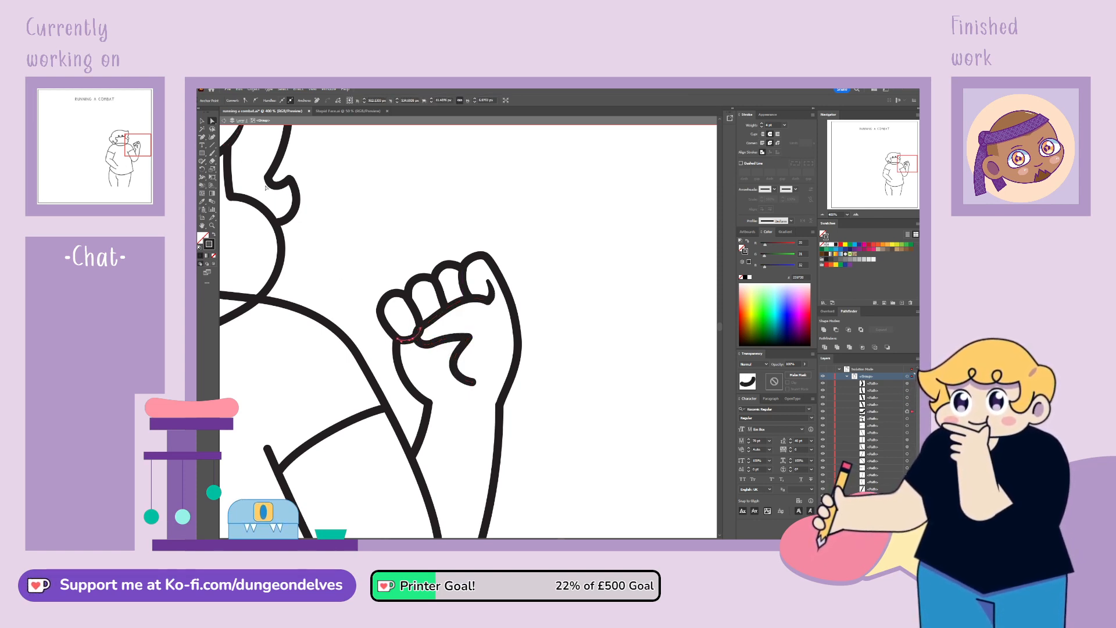
# Step: Clean up the raised fist's lowest finger curve and straighten the dividing lines between the three lowest fingers
pyautogui.click(421, 331)
pyautogui.press('Delete')
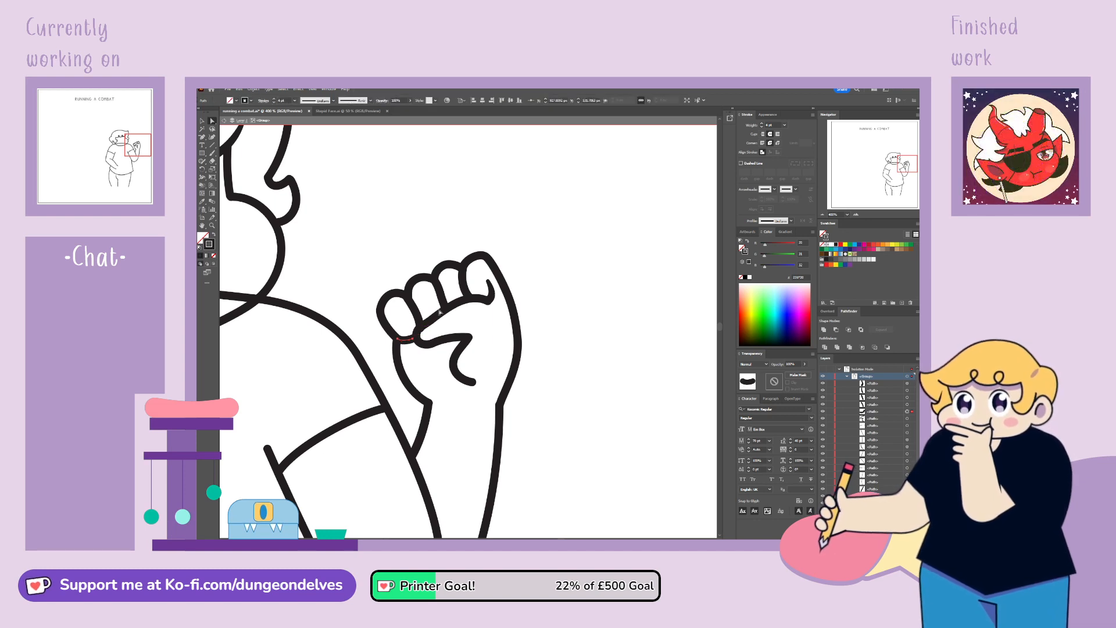
pyautogui.moveTo(421, 329); pyautogui.dragTo(417, 318)
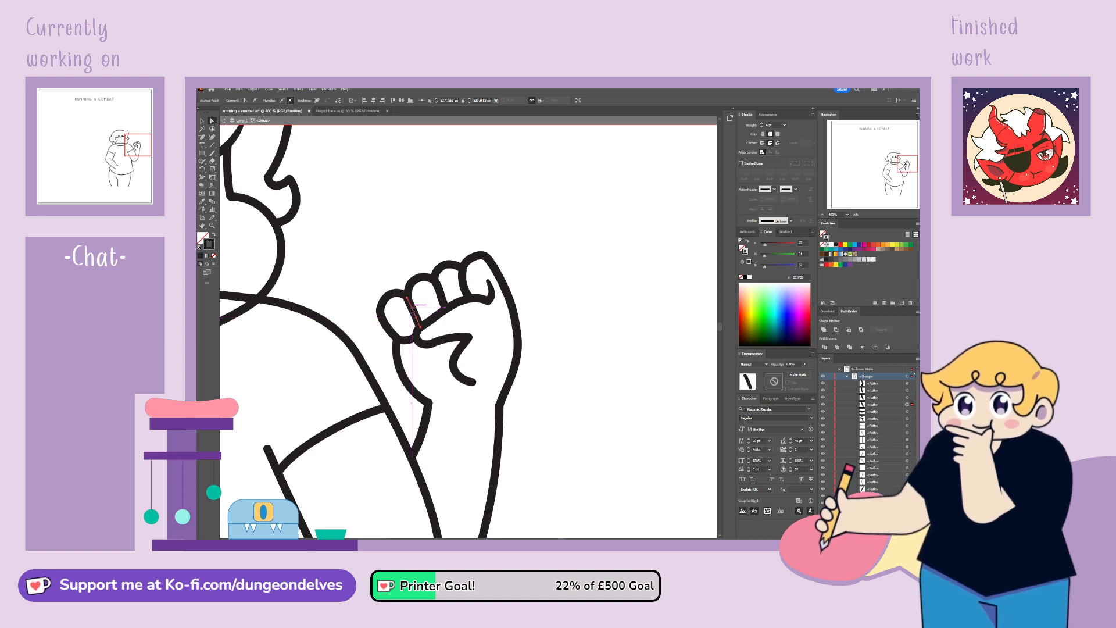
pyautogui.click(437, 290)
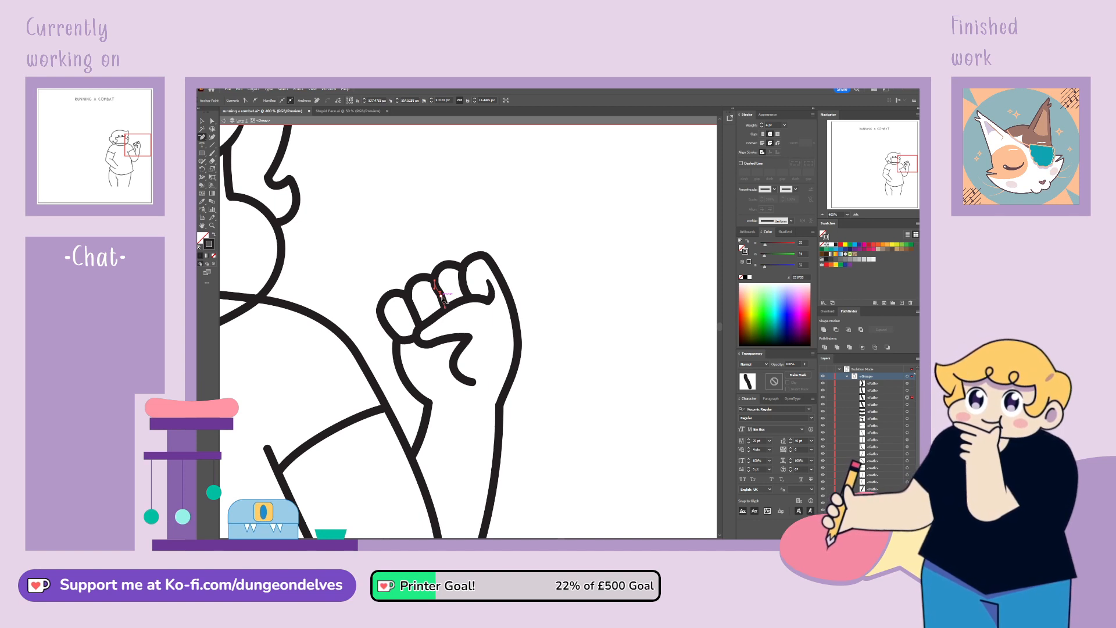
pyautogui.click(442, 296)
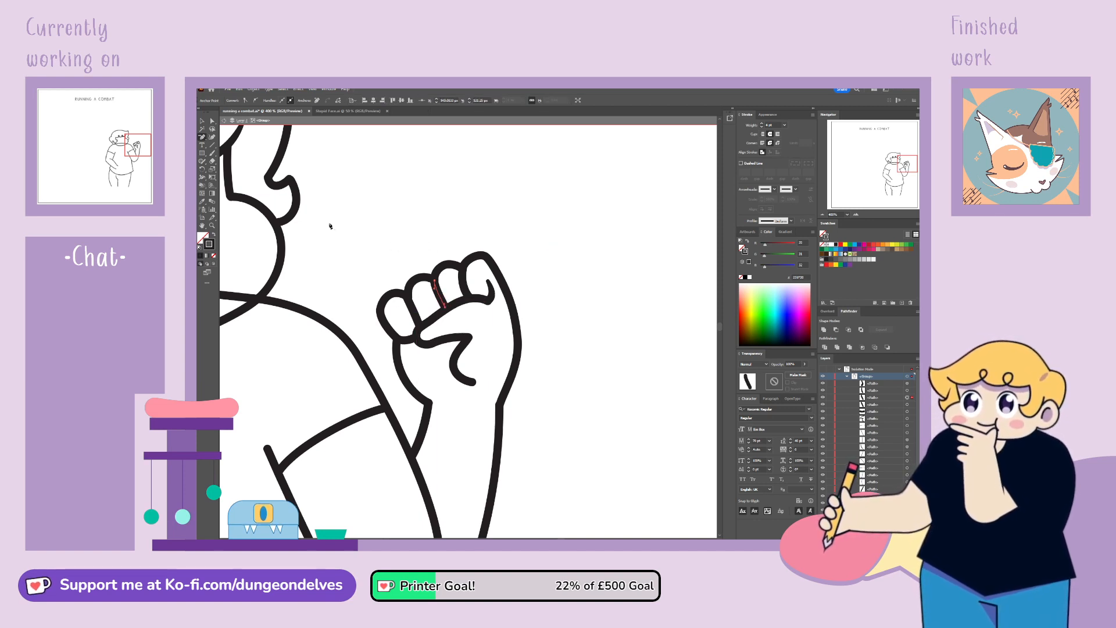
pyautogui.click(204, 123)
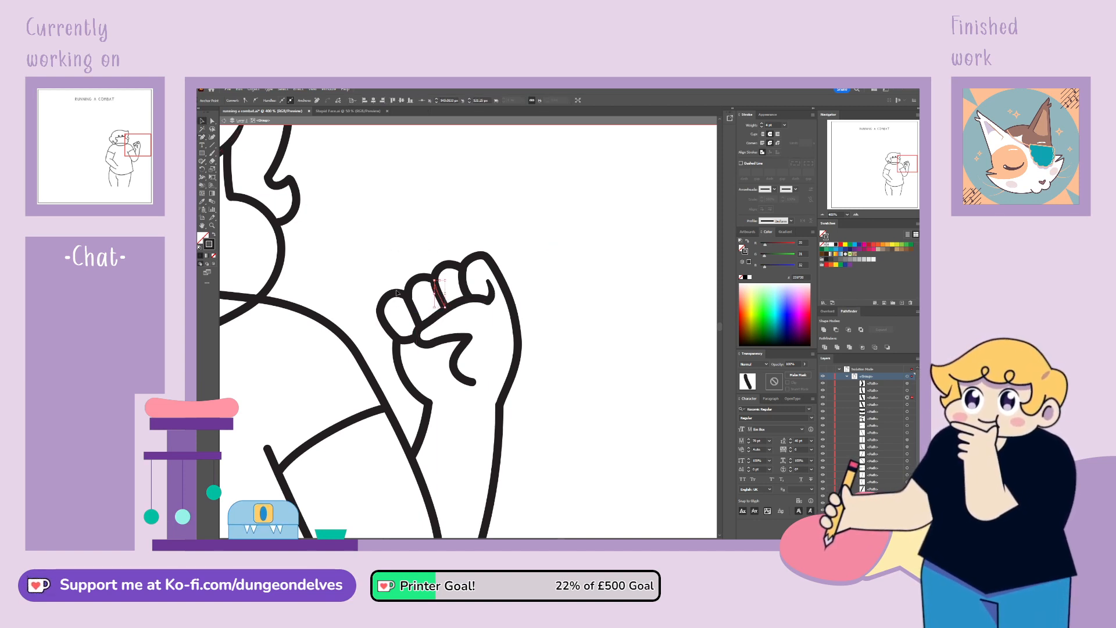
# Step: Reshape the raised fist's palm crease and shift its lower curve inward, away from the wrist's outer edge
pyautogui.click(432, 343)
pyautogui.click(213, 121)
pyautogui.moveTo(432, 344); pyautogui.dragTo(460, 340)
pyautogui.click(538, 324)
pyautogui.click(474, 384)
pyautogui.moveTo(474, 384); pyautogui.dragTo(450, 351)
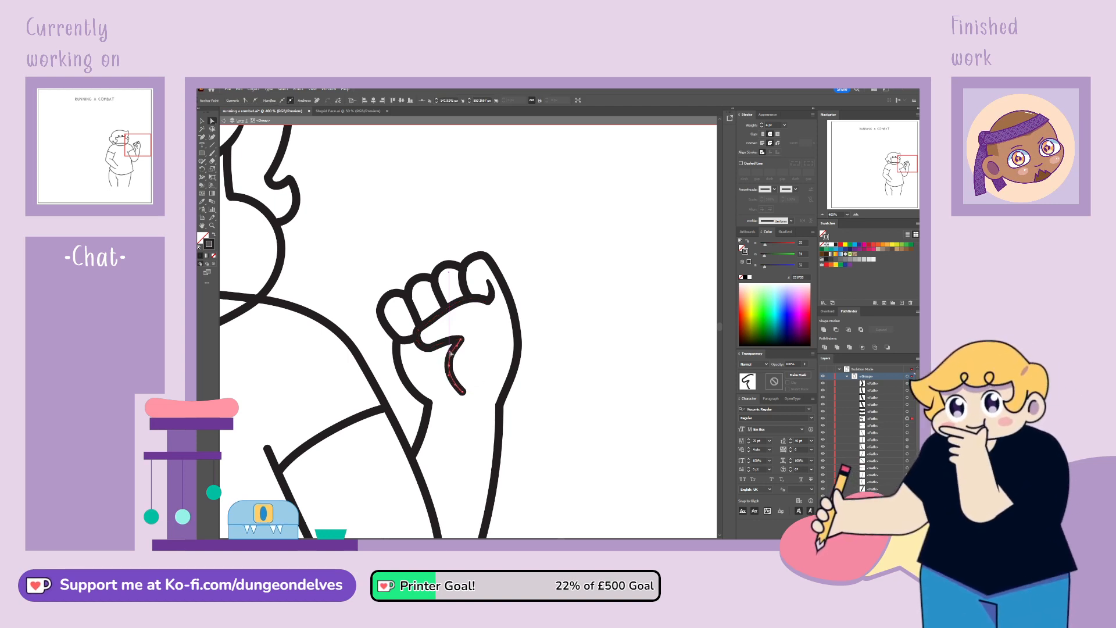
pyautogui.click(548, 314)
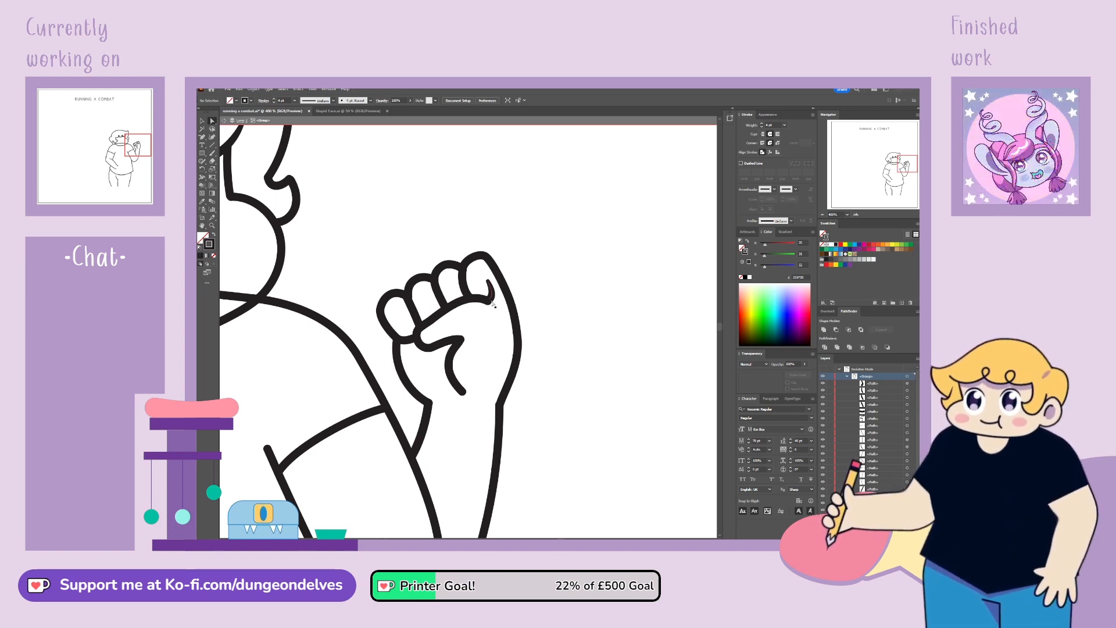
# Step: Leave the character group's isolation mode and collapse the group's list of paths
pyautogui.hotkey('ctrl', '-')
pyautogui.hotkey('ctrl', '-')
pyautogui.hotkey('ctrl', '-')
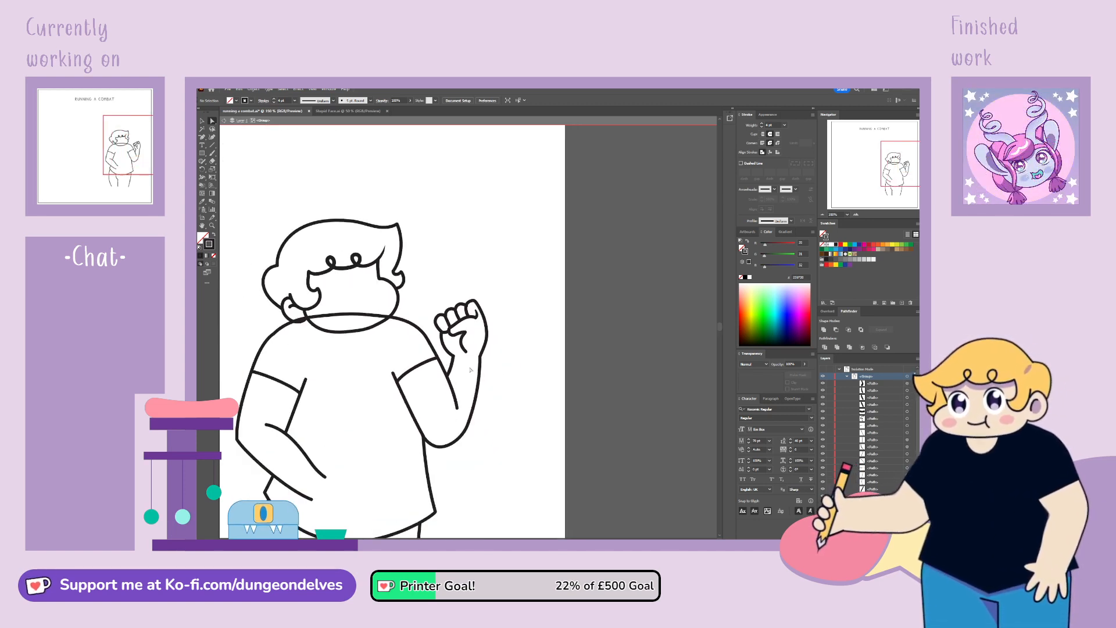
pyautogui.moveTo(516, 411); pyautogui.dragTo(594, 375)
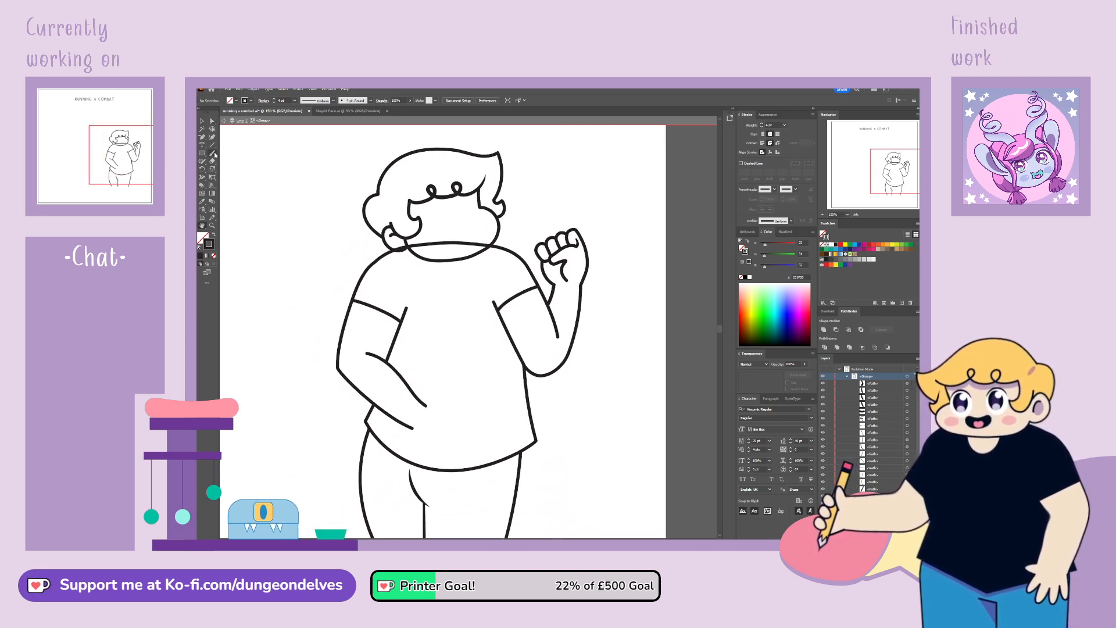
pyautogui.press('Escape')
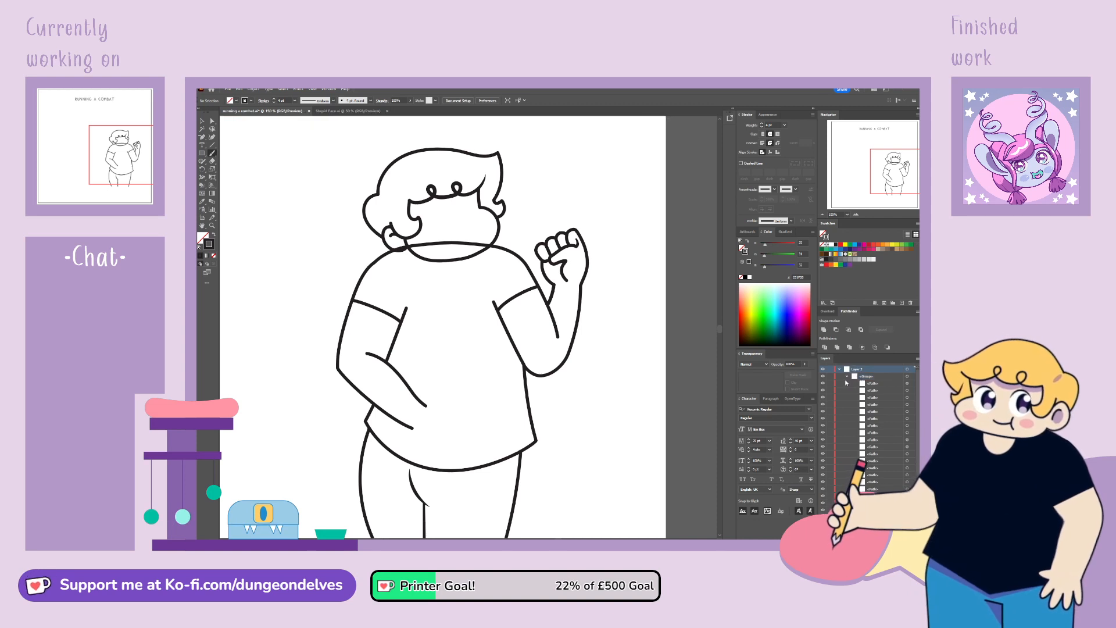
pyautogui.click(846, 377)
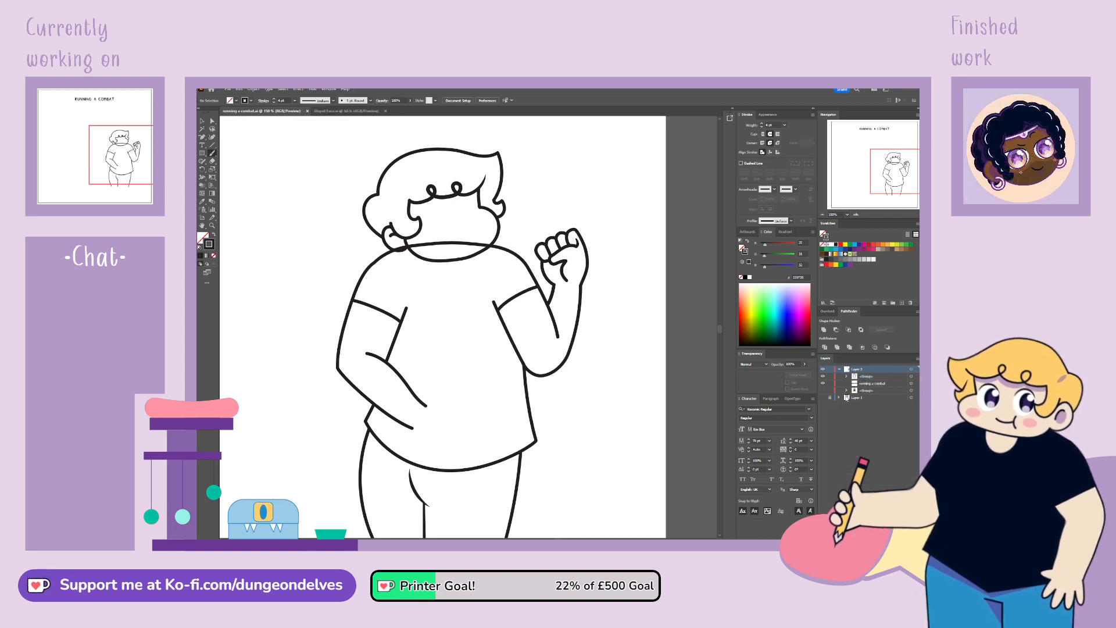
# Step: Show the rough sketch layer to compare the lowered hand's pose with the line art, and hide it again
pyautogui.click(824, 398)
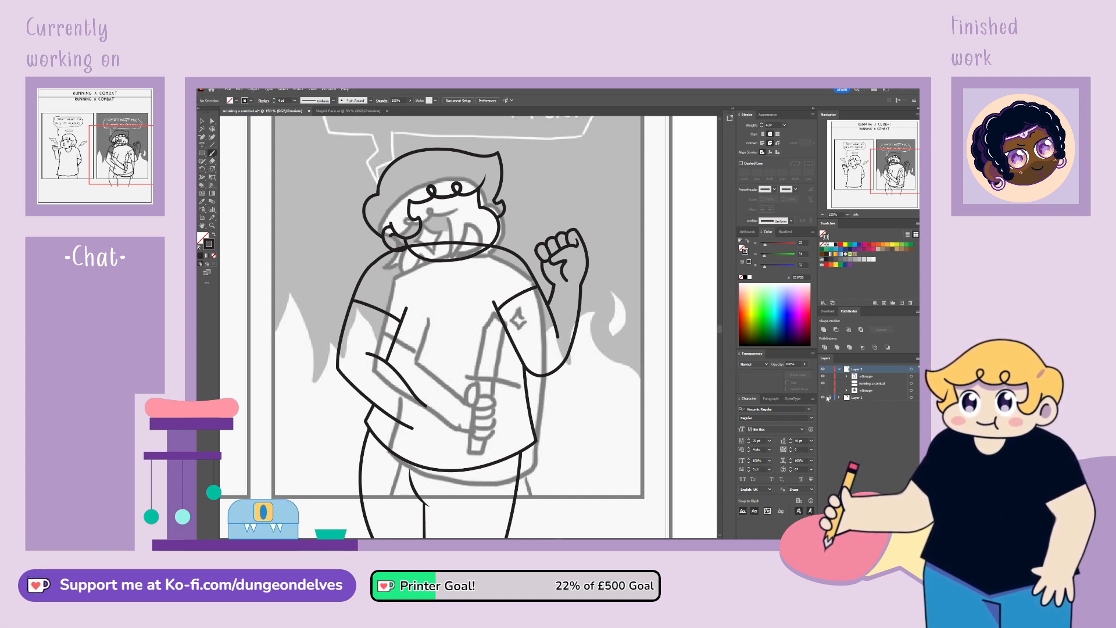
pyautogui.click(830, 397)
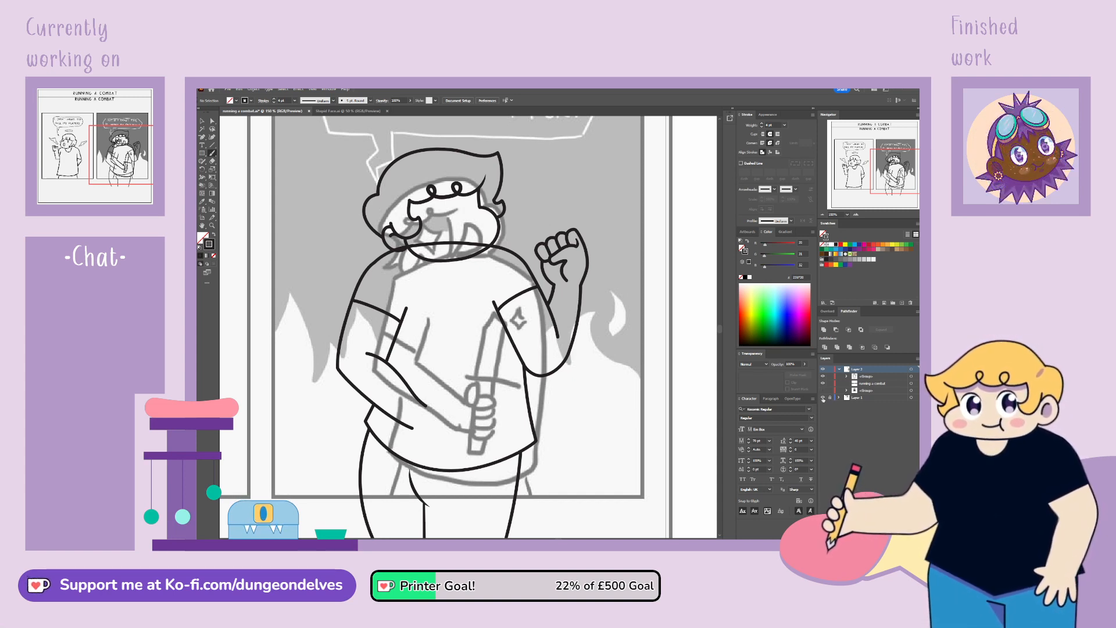
pyautogui.click(823, 397)
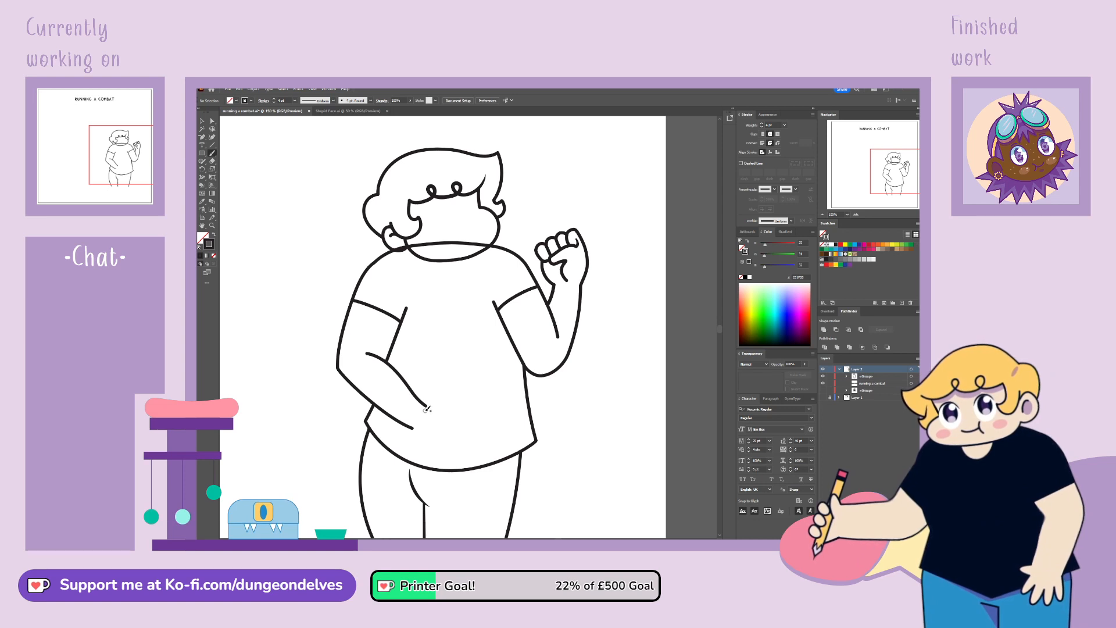
# Step: Draw an upright thumb at the end of the lowered arm and a straight pointed dagger blade beside it
pyautogui.moveTo(428, 410); pyautogui.dragTo(441, 374)
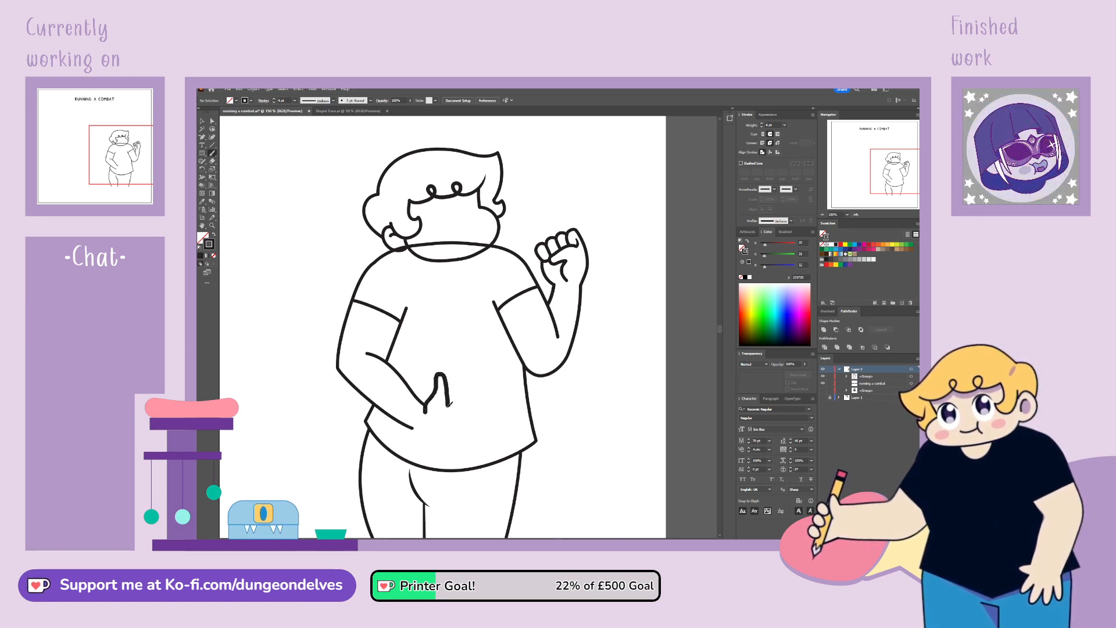
pyautogui.moveTo(444, 416); pyautogui.dragTo(441, 418)
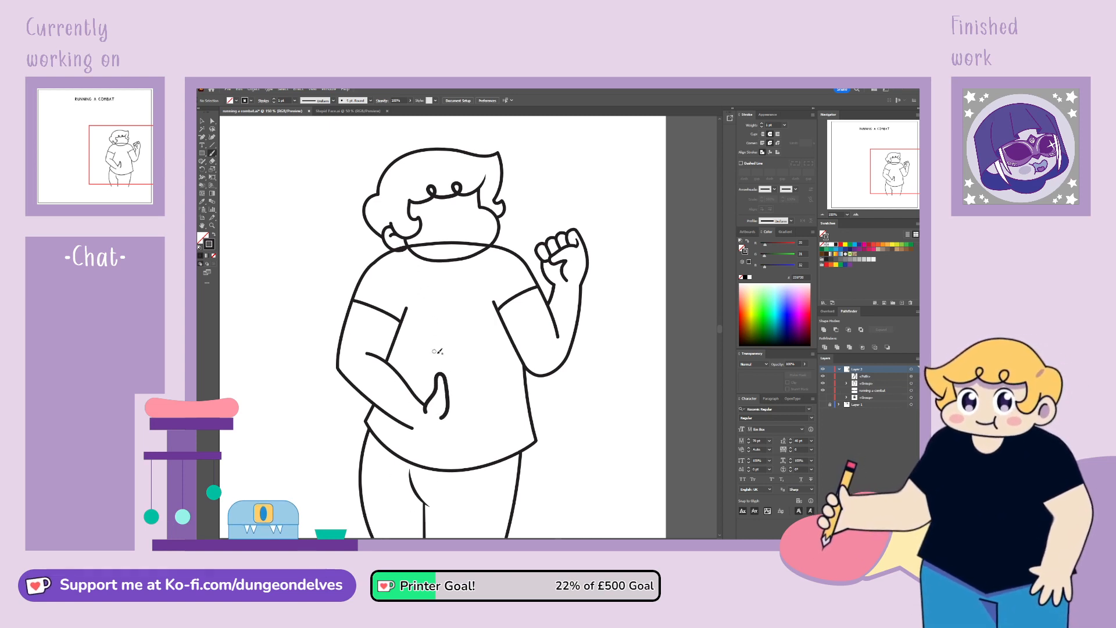
pyautogui.moveTo(445, 352)
pyautogui.mouseDown()
pyautogui.moveTo(454, 337)
pyautogui.moveTo(462, 344)
pyautogui.mouseUp()
pyautogui.moveTo(467, 394); pyautogui.dragTo(446, 413)
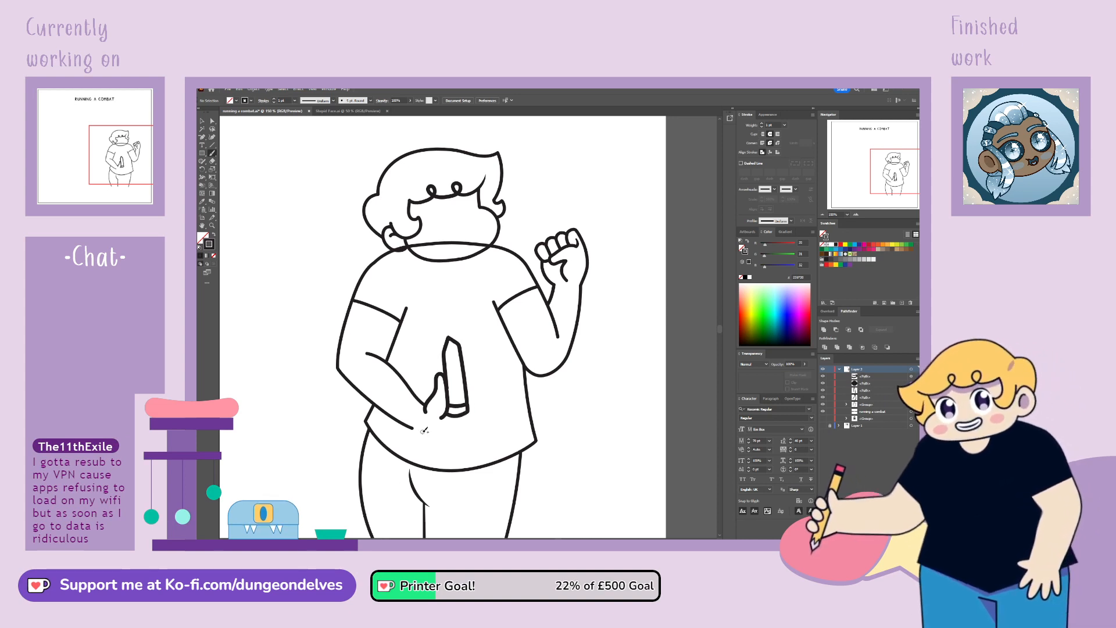
# Step: Draw the lowered hand's fingers curled around the dagger grip, redoing the lower fingertips as small rounded shapes
pyautogui.moveTo(472, 406); pyautogui.dragTo(478, 429)
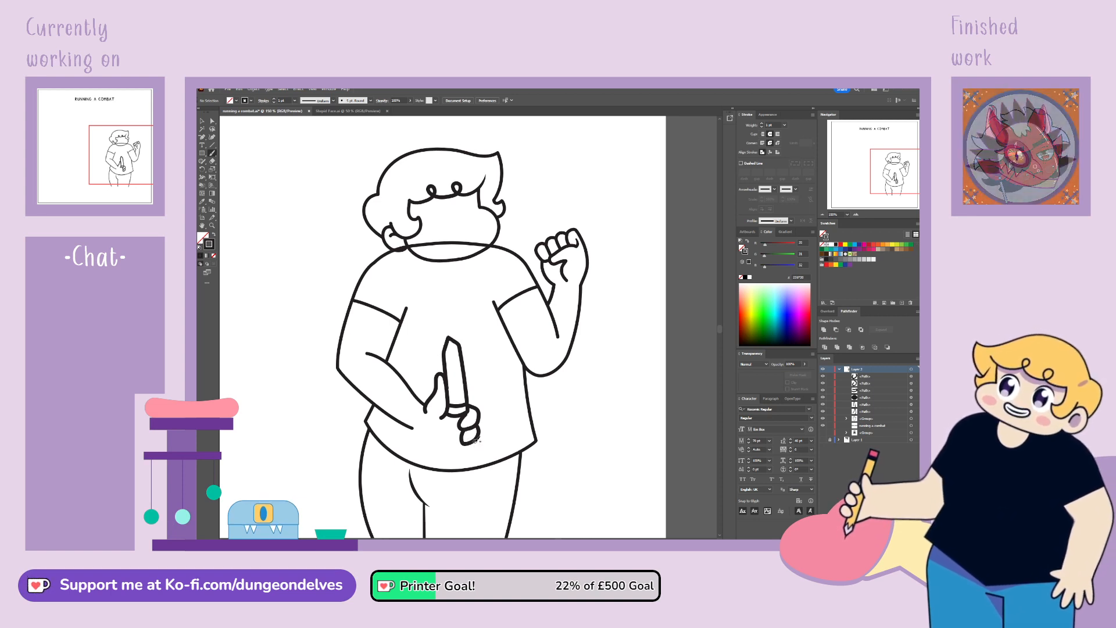
pyautogui.moveTo(468, 451); pyautogui.dragTo(474, 456)
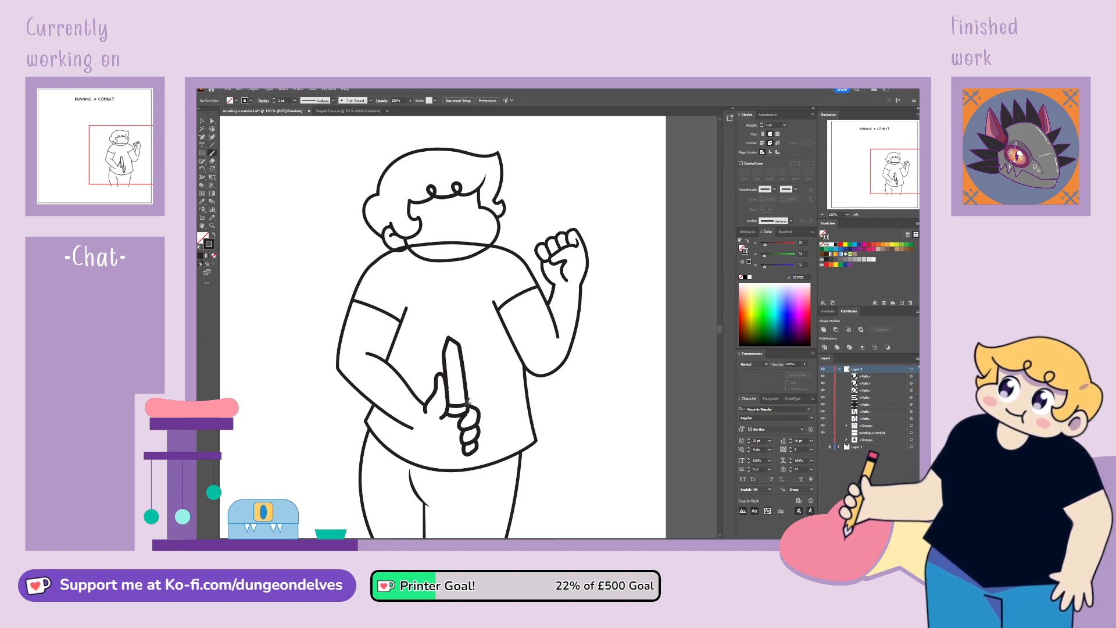
pyautogui.hotkey('ctrl', 'z')
pyautogui.hotkey('ctrl', 'z')
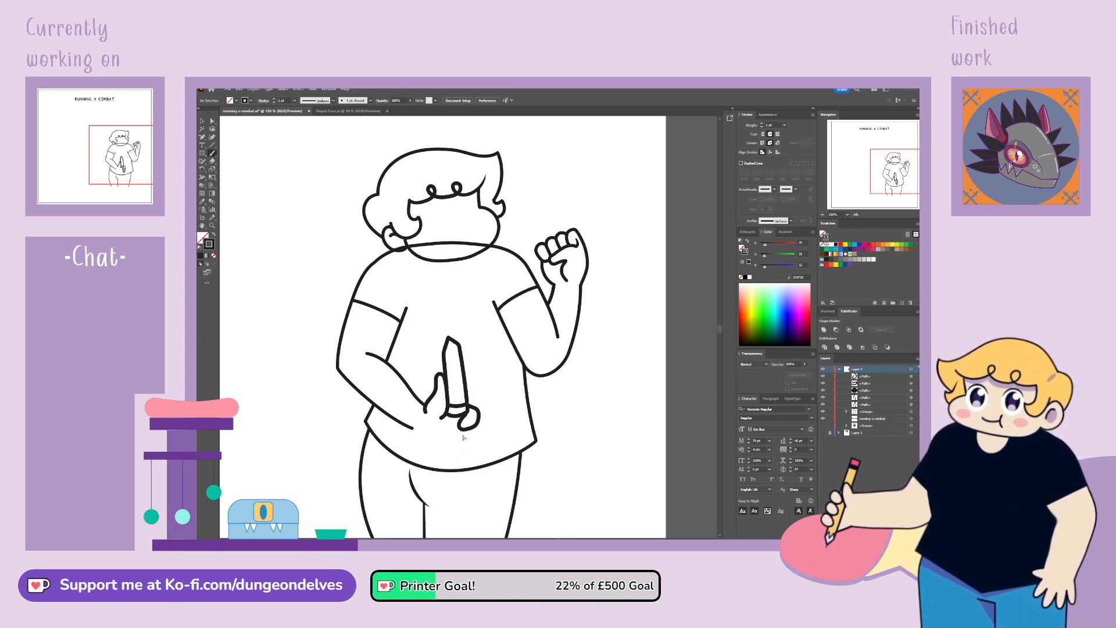
pyautogui.moveTo(463, 430)
pyautogui.mouseDown()
pyautogui.moveTo(469, 437)
pyautogui.moveTo(476, 425)
pyautogui.moveTo(466, 447)
pyautogui.moveTo(478, 438)
pyautogui.mouseUp()
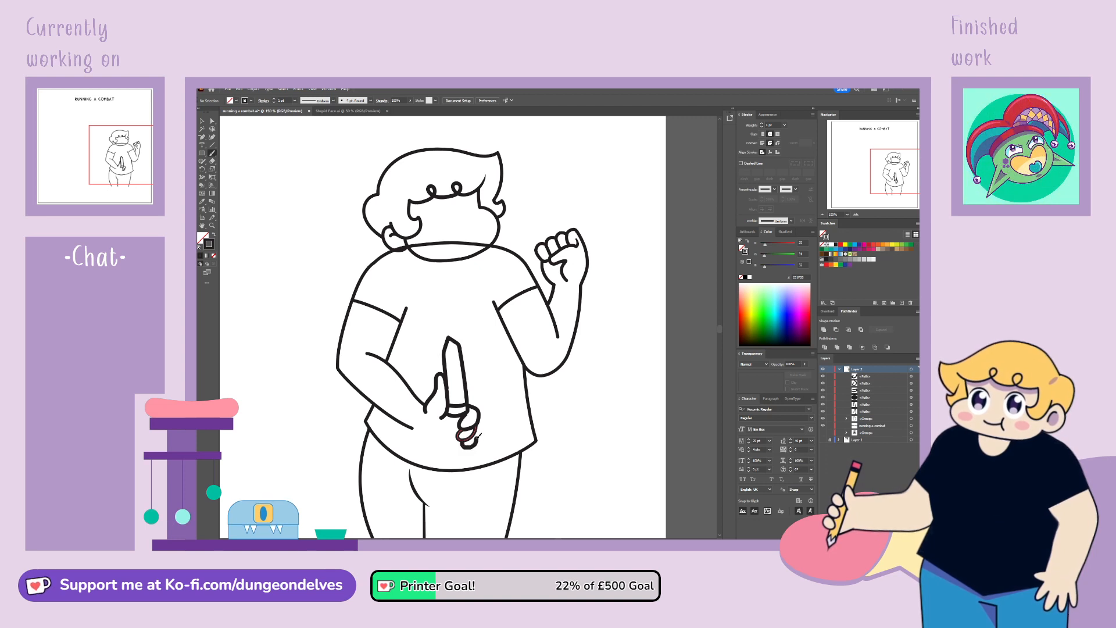
pyautogui.hotkey('ctrl', 'z')
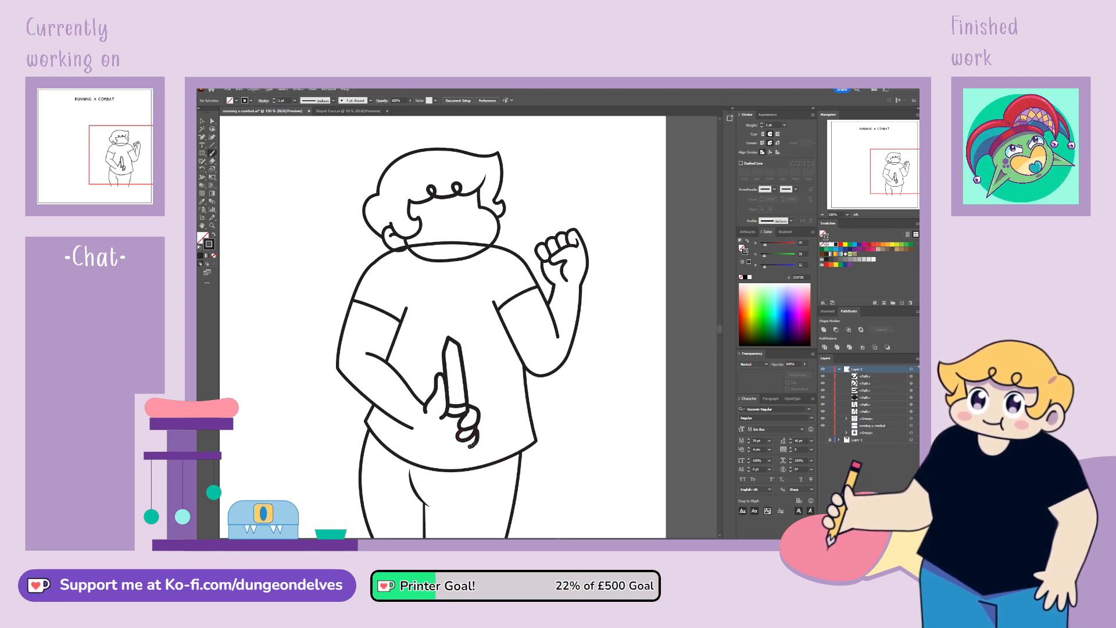
pyautogui.moveTo(464, 433); pyautogui.dragTo(472, 449)
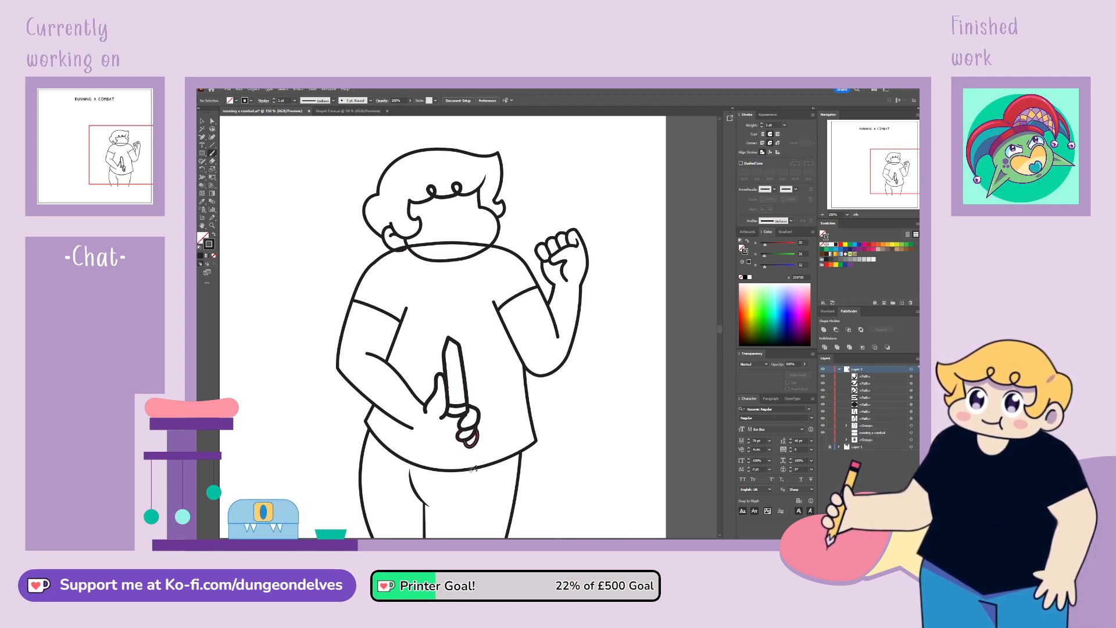
# Step: Draw the dagger's rounded handle below the blade and the heel of the palm joining it to the wrist
pyautogui.moveTo(447, 416)
pyautogui.mouseDown()
pyautogui.moveTo(448, 457)
pyautogui.moveTo(470, 451)
pyautogui.mouseUp()
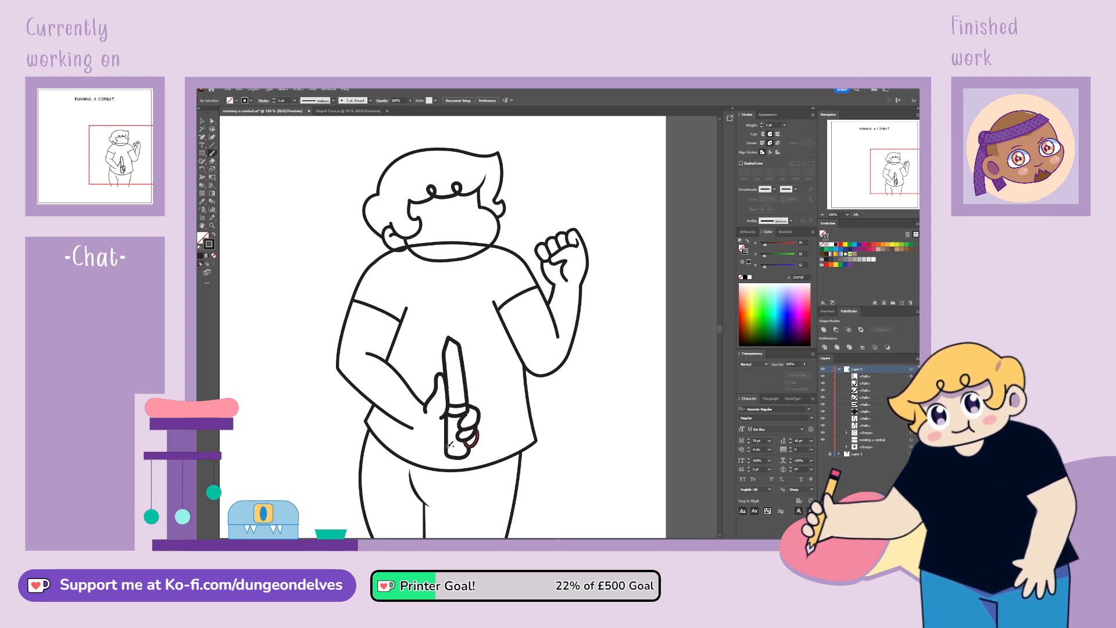
pyautogui.moveTo(443, 446); pyautogui.dragTo(422, 429)
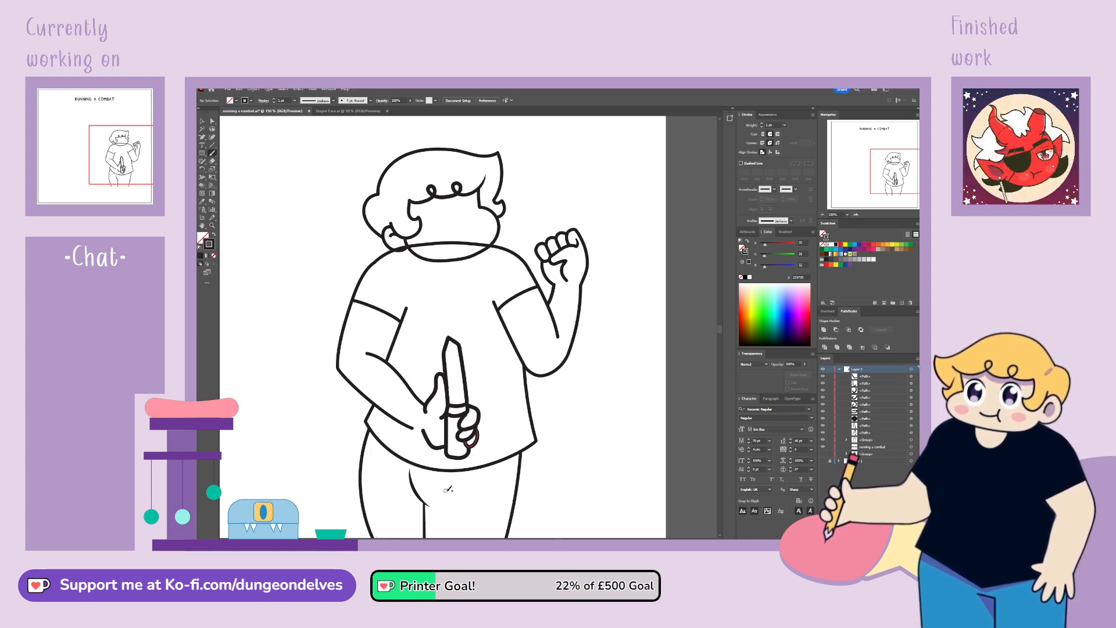
pyautogui.click(202, 120)
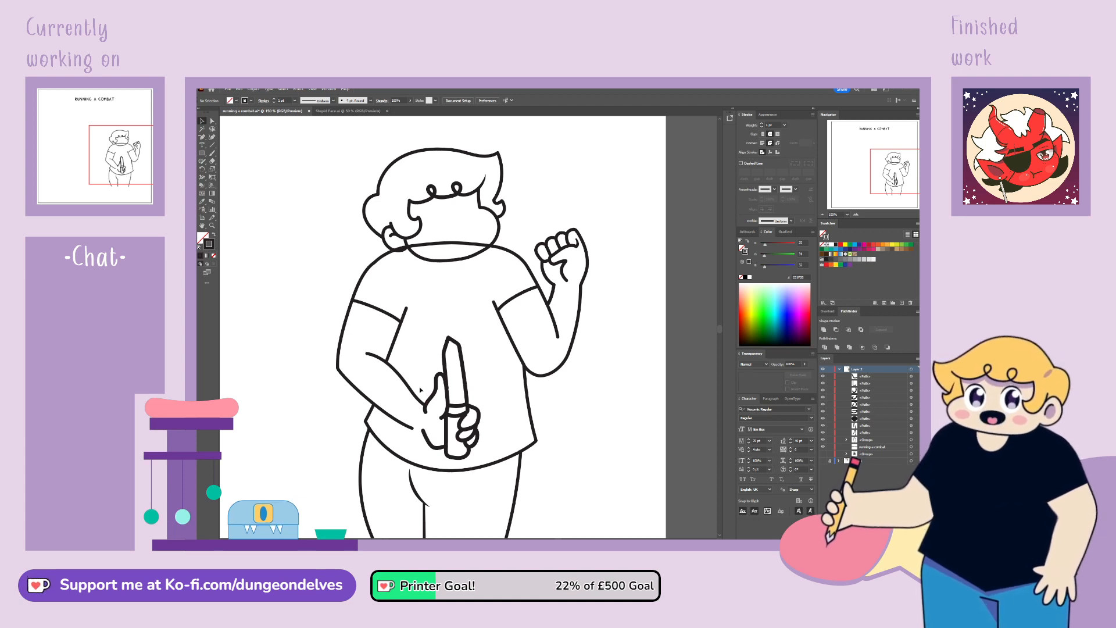
# Step: Try adding a crossguard that extends from the base of the dagger blade over the fingers
pyautogui.hotkey('ctrl', '+')
pyautogui.moveTo(506, 442); pyautogui.dragTo(514, 362)
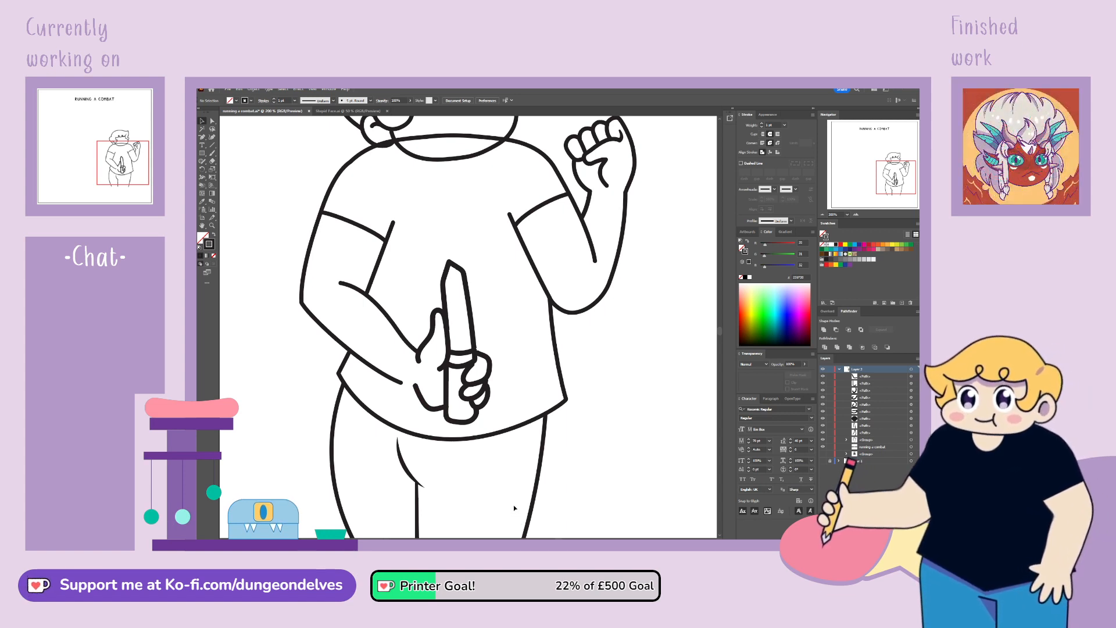
pyautogui.moveTo(475, 348)
pyautogui.mouseDown()
pyautogui.moveTo(506, 341)
pyautogui.moveTo(506, 353)
pyautogui.moveTo(476, 358)
pyautogui.mouseUp()
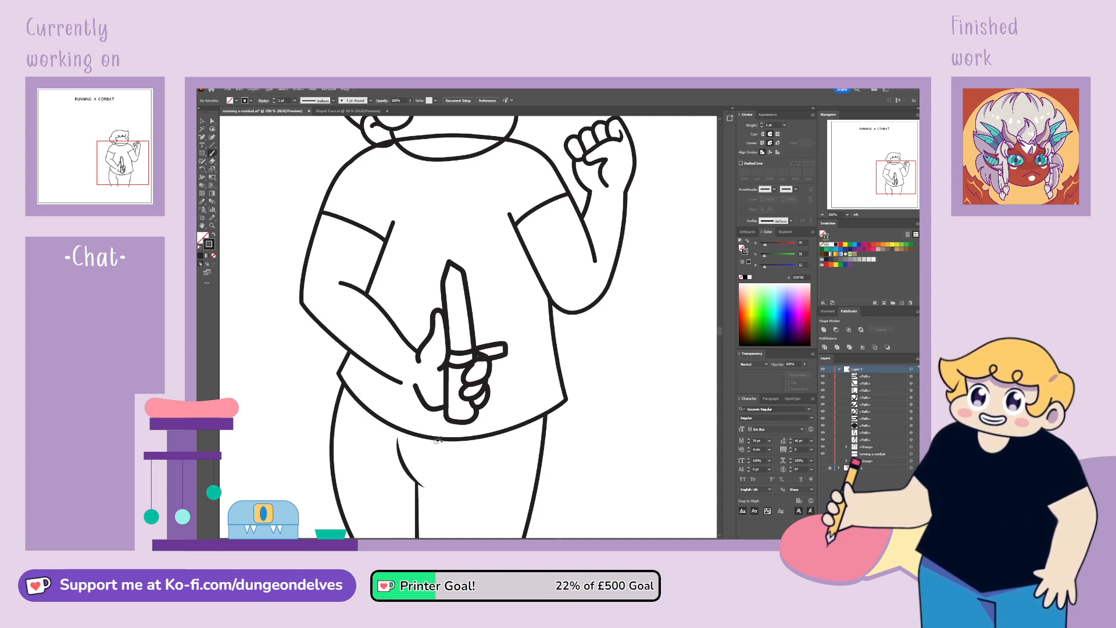
pyautogui.hotkey('ctrl', 'z')
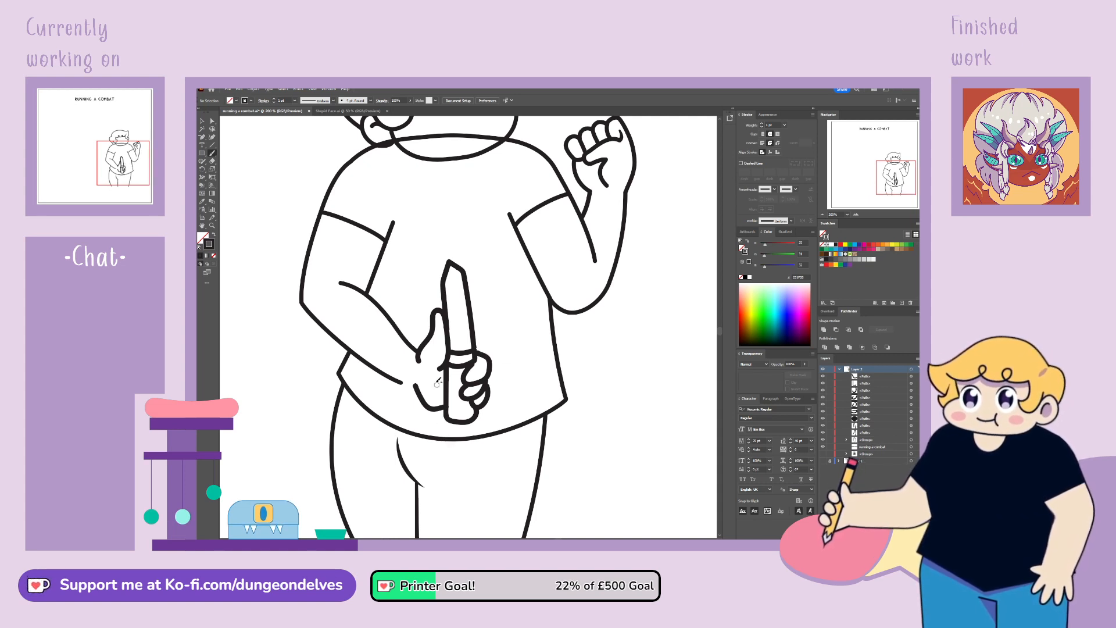
# Step: Replace the straight dagger blade with a wider curved blade rising from the handle
pyautogui.click(201, 121)
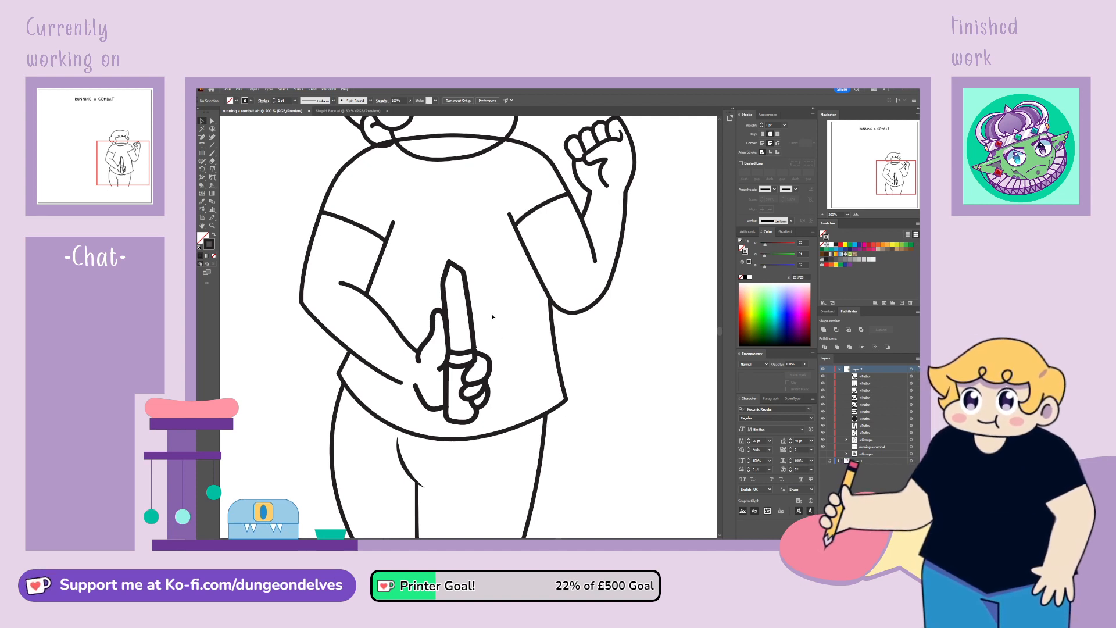
pyautogui.click(464, 304)
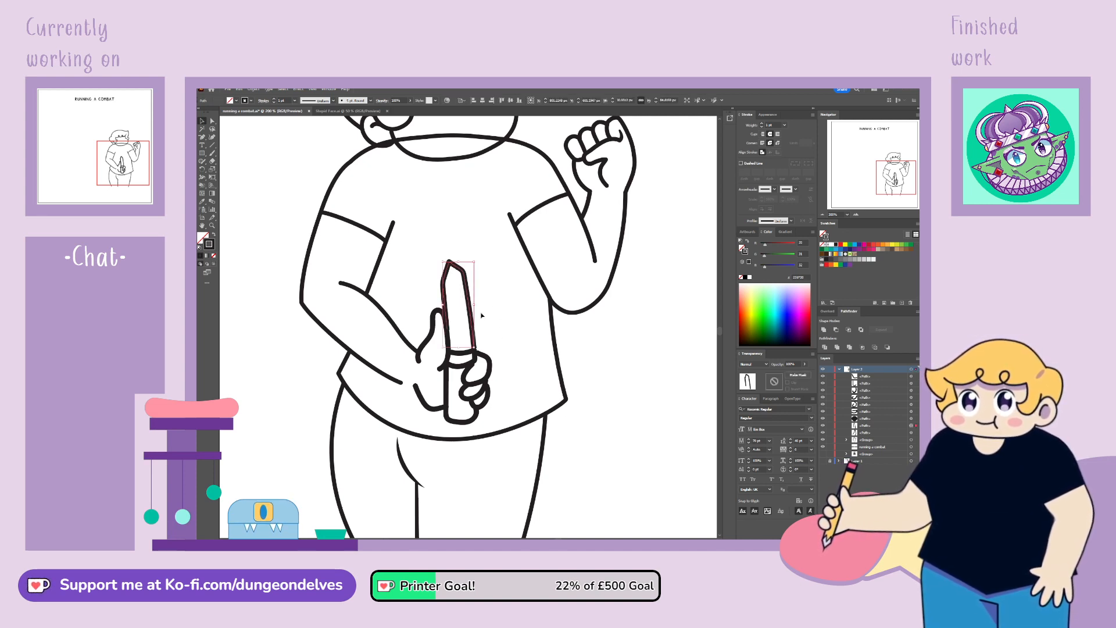
pyautogui.press('Delete')
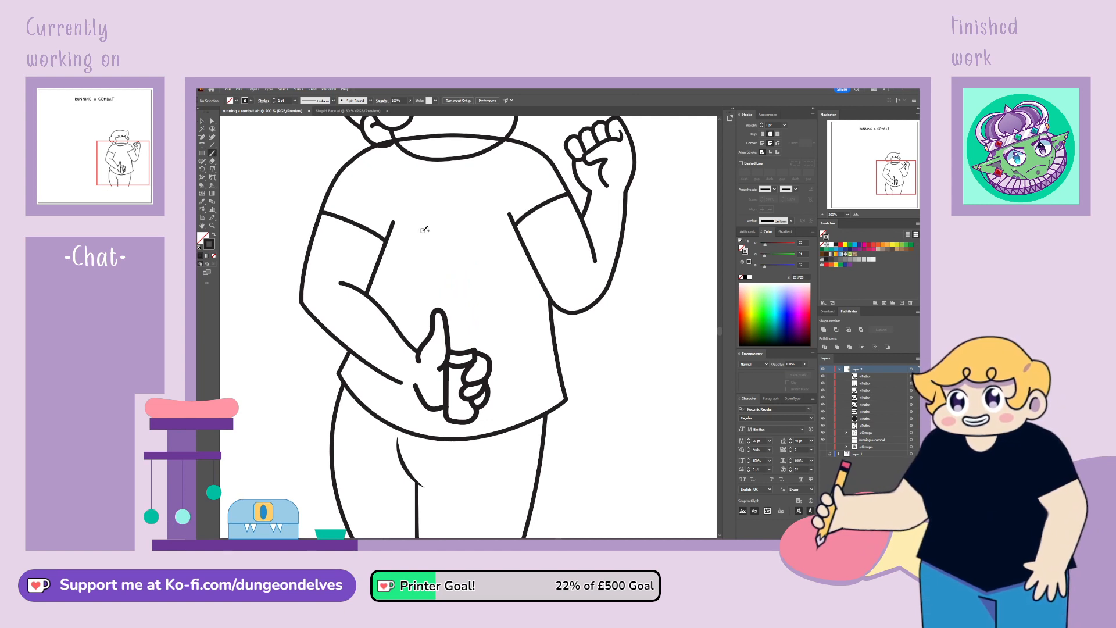
pyautogui.moveTo(447, 317)
pyautogui.mouseDown()
pyautogui.moveTo(439, 239)
pyautogui.moveTo(465, 254)
pyautogui.moveTo(484, 303)
pyautogui.mouseUp()
pyautogui.moveTo(475, 346); pyautogui.dragTo(474, 351)
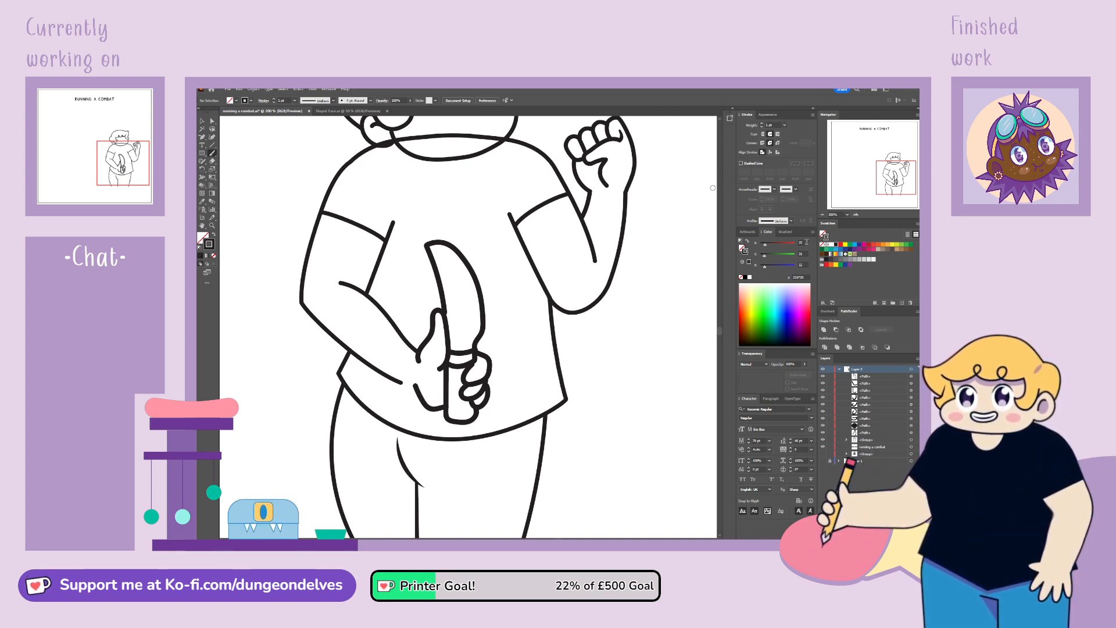
# Step: Delete the whole hand and dagger drawing from the lowered arm and return to the Paintbrush tool
pyautogui.press('v')
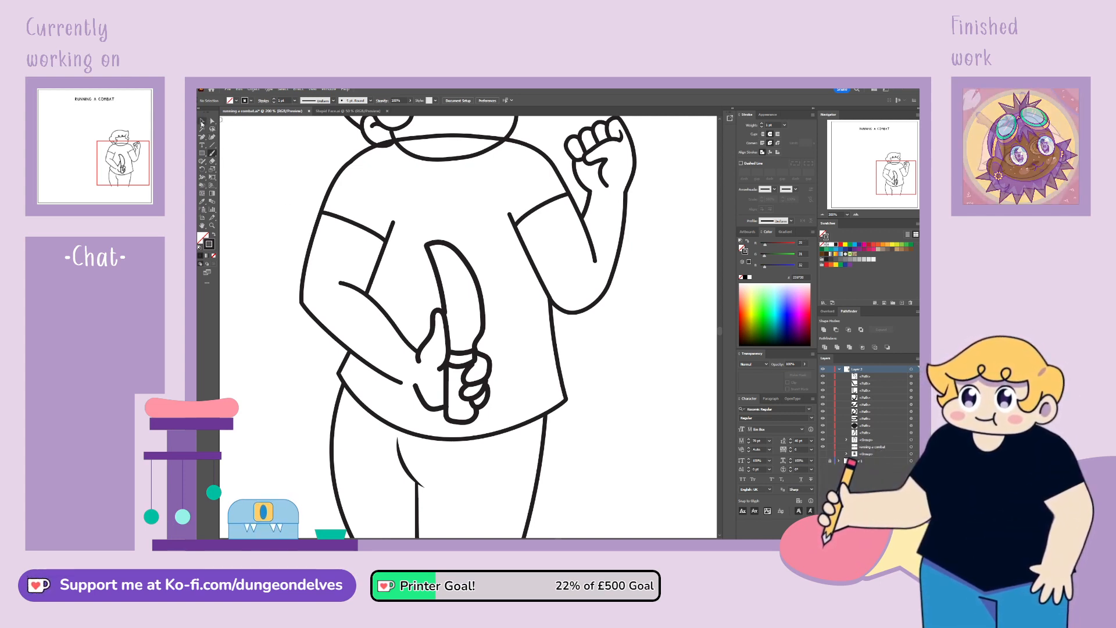
pyautogui.moveTo(495, 249); pyautogui.dragTo(486, 335)
pyautogui.moveTo(433, 416); pyautogui.dragTo(433, 417)
pyautogui.press('Delete')
pyautogui.click(212, 153)
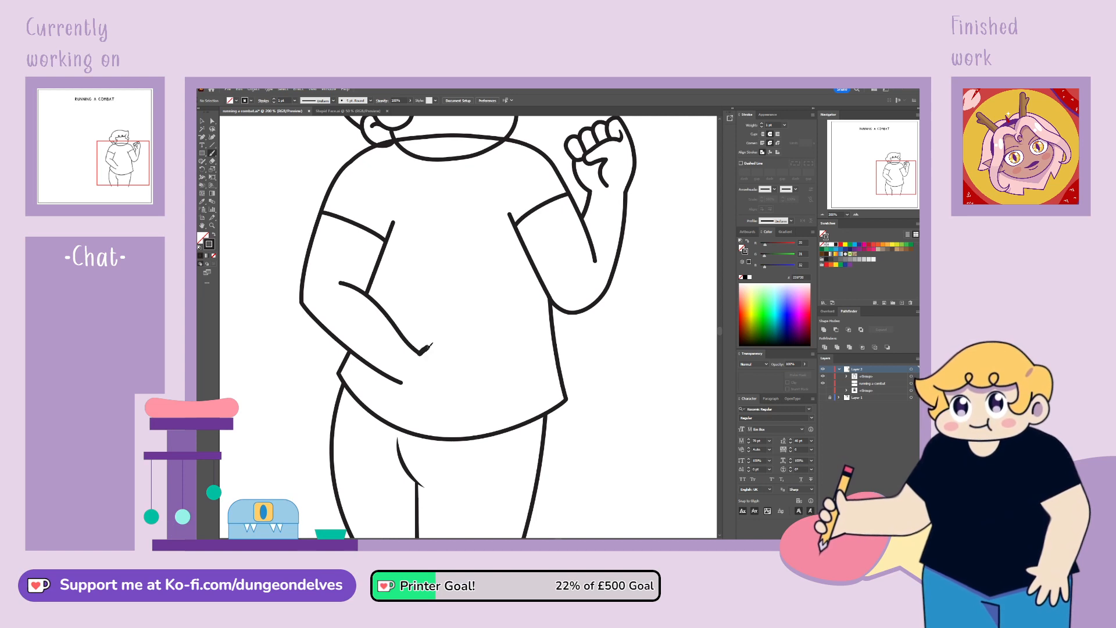
# Step: Draw the thumb and three curled fingers at the end of the lowered arm, with a knife handle running through the grip
pyautogui.moveTo(447, 385)
pyautogui.mouseDown()
pyautogui.moveTo(437, 367)
pyautogui.moveTo(415, 378)
pyautogui.mouseUp()
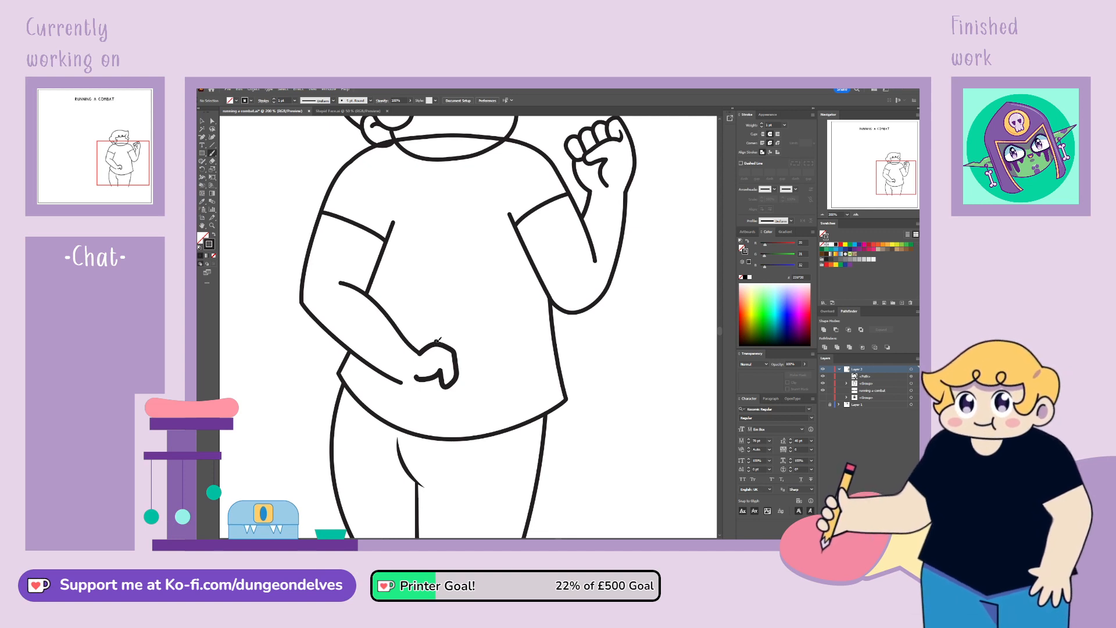
pyautogui.moveTo(470, 350)
pyautogui.mouseDown()
pyautogui.moveTo(480, 363)
pyautogui.moveTo(463, 375)
pyautogui.moveTo(461, 357)
pyautogui.moveTo(470, 349)
pyautogui.moveTo(460, 388)
pyautogui.moveTo(471, 399)
pyautogui.mouseUp()
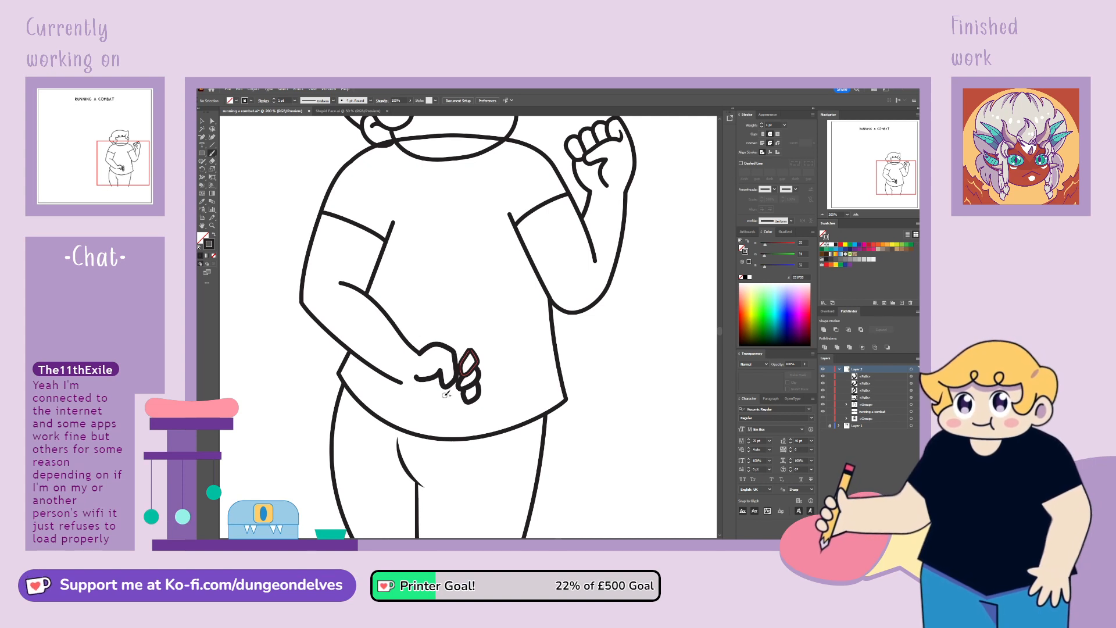
pyautogui.moveTo(440, 371); pyautogui.dragTo(445, 420)
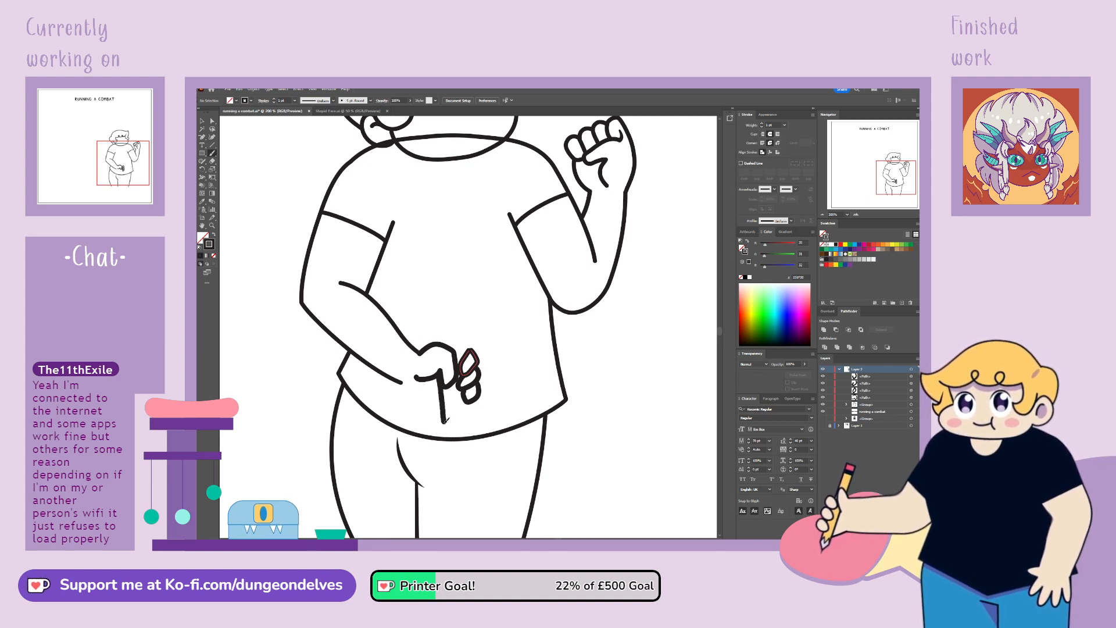
pyautogui.hotkey('ctrl', 'z')
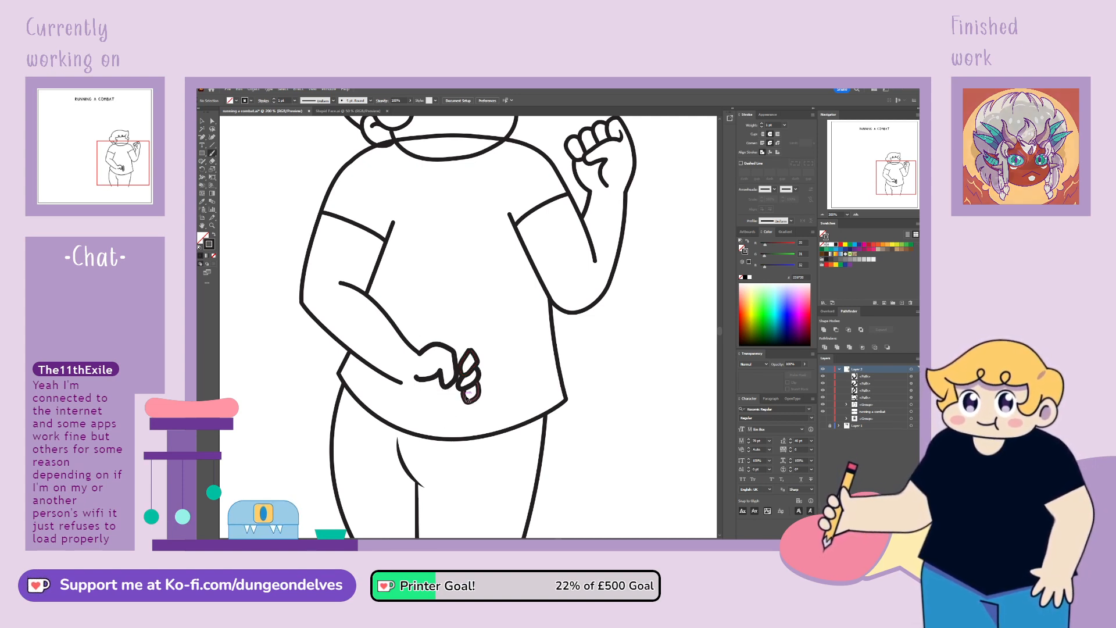
pyautogui.moveTo(472, 401)
pyautogui.mouseDown()
pyautogui.moveTo(474, 415)
pyautogui.moveTo(446, 422)
pyautogui.moveTo(447, 386)
pyautogui.moveTo(464, 377)
pyautogui.mouseUp()
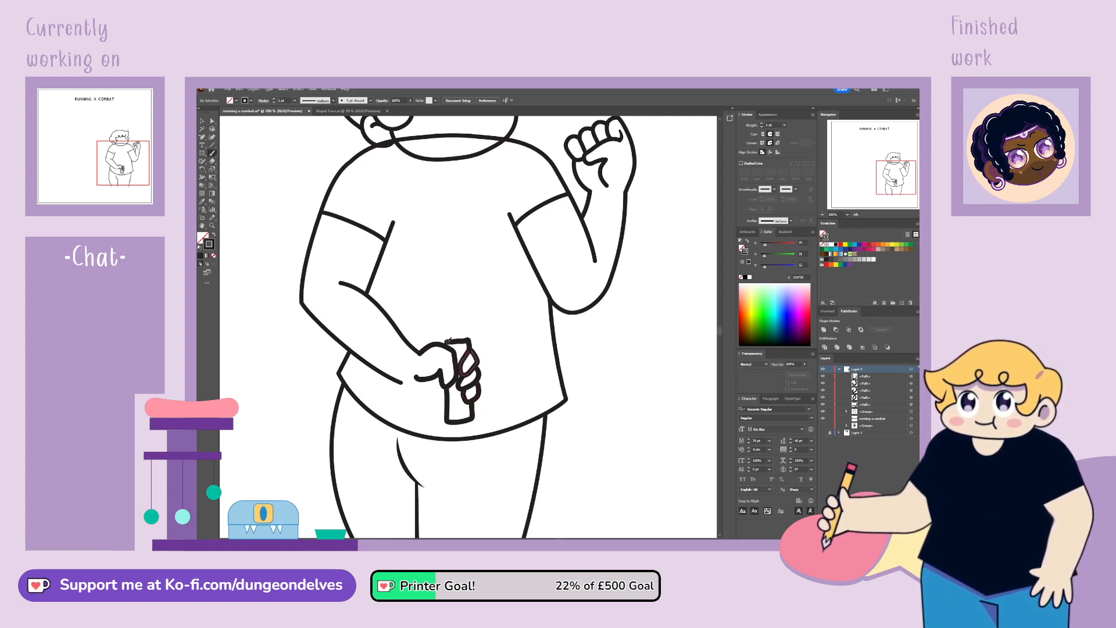
# Step: Draw a wide curved knife blade rising from the handle, redoing strokes until its back, edge and notched base are in place
pyautogui.moveTo(446, 342)
pyautogui.mouseDown()
pyautogui.moveTo(428, 308)
pyautogui.moveTo(481, 318)
pyautogui.moveTo(469, 329)
pyautogui.moveTo(481, 329)
pyautogui.moveTo(409, 248)
pyautogui.moveTo(449, 250)
pyautogui.moveTo(479, 284)
pyautogui.mouseUp()
pyautogui.hotkey('ctrl', 'z')
pyautogui.hotkey('ctrl', 'z')
pyautogui.hotkey('ctrl', 'z')
pyautogui.hotkey('ctrl', 'z')
pyautogui.moveTo(446, 341)
pyautogui.mouseDown()
pyautogui.moveTo(421, 232)
pyautogui.moveTo(456, 243)
pyautogui.moveTo(483, 324)
pyautogui.mouseUp()
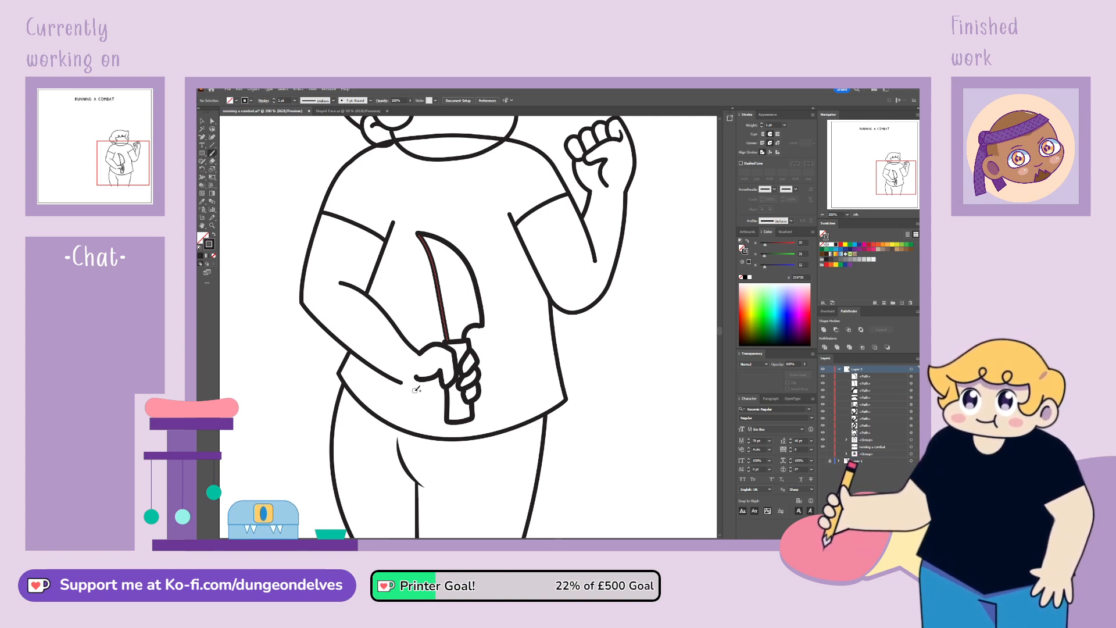
# Step: Draw the heel of the palm joining the knife handle to the lower edge of the forearm
pyautogui.moveTo(446, 402)
pyautogui.mouseDown()
pyautogui.moveTo(402, 383)
pyautogui.moveTo(412, 391)
pyautogui.mouseUp()
pyautogui.press('v')
pyautogui.click(339, 257)
pyautogui.click(390, 385)
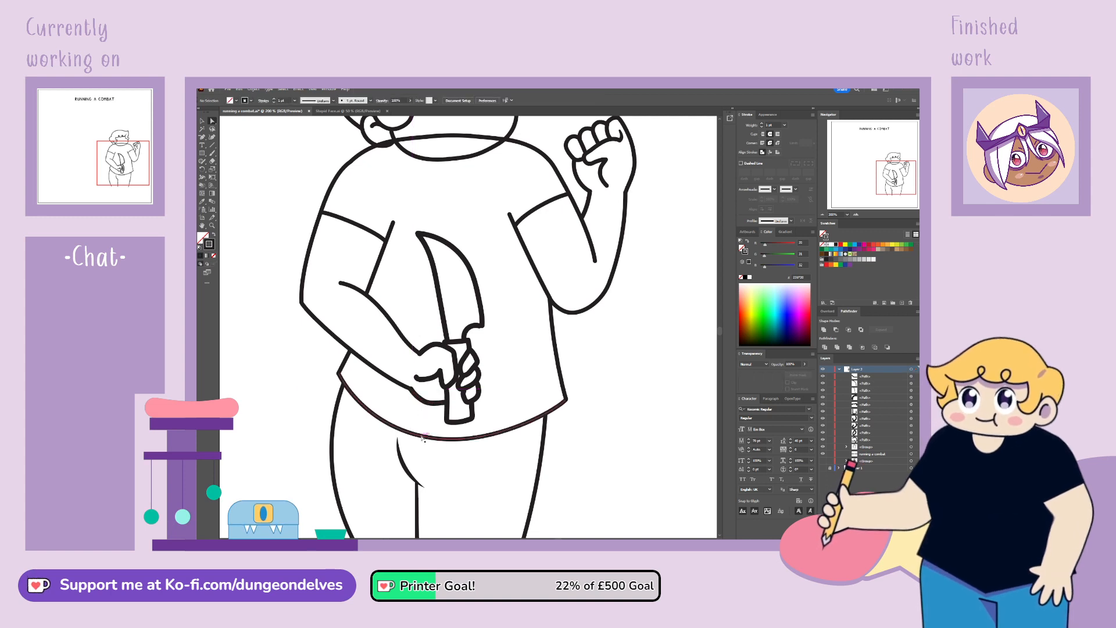
pyautogui.hotkey('ctrl', '-')
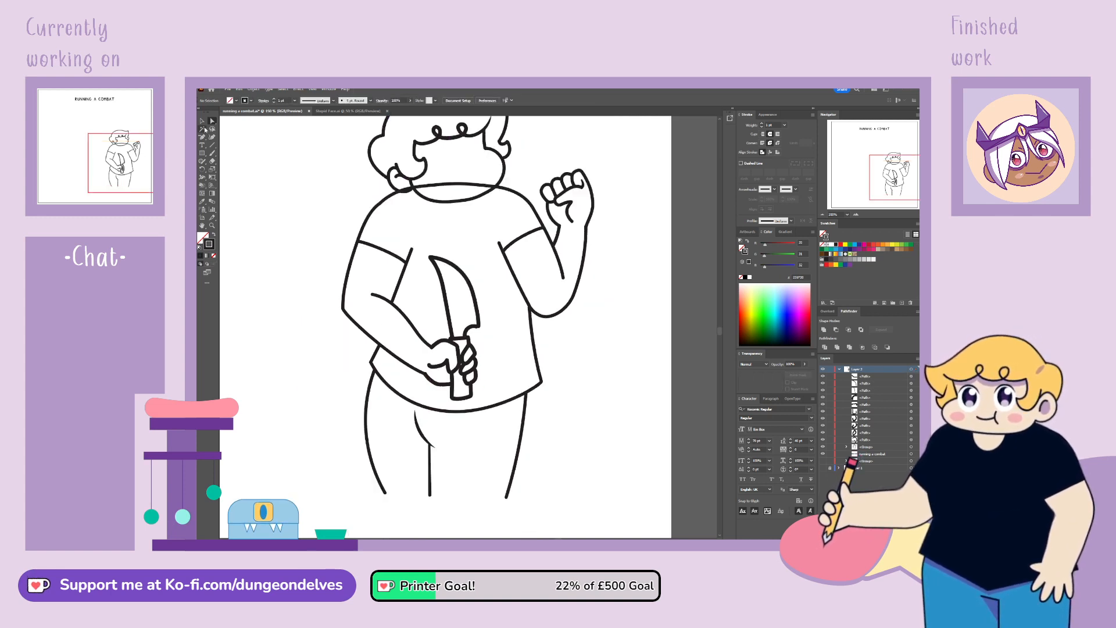
# Step: Select all the hand and knife paths together and switch to the Rotate tool
pyautogui.moveTo(431, 291)
pyautogui.mouseDown()
pyautogui.moveTo(539, 268)
pyautogui.moveTo(451, 286)
pyautogui.mouseUp()
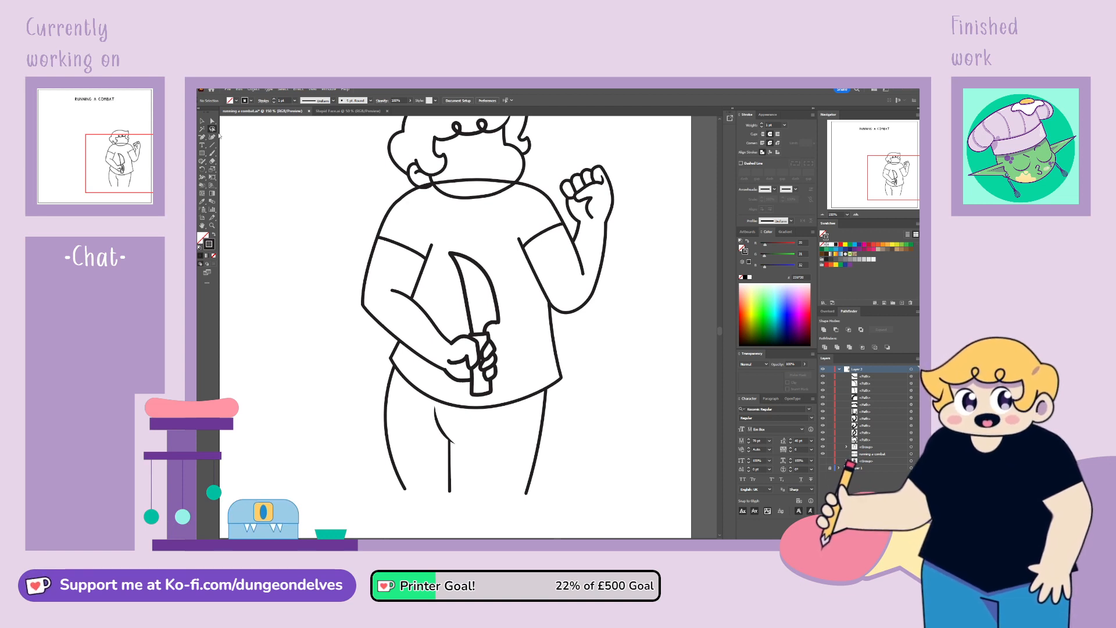
pyautogui.moveTo(457, 346)
pyautogui.mouseDown()
pyautogui.moveTo(450, 382)
pyautogui.moveTo(484, 404)
pyautogui.moveTo(514, 377)
pyautogui.moveTo(510, 300)
pyautogui.moveTo(480, 243)
pyautogui.moveTo(443, 266)
pyautogui.mouseUp()
pyautogui.click(203, 121)
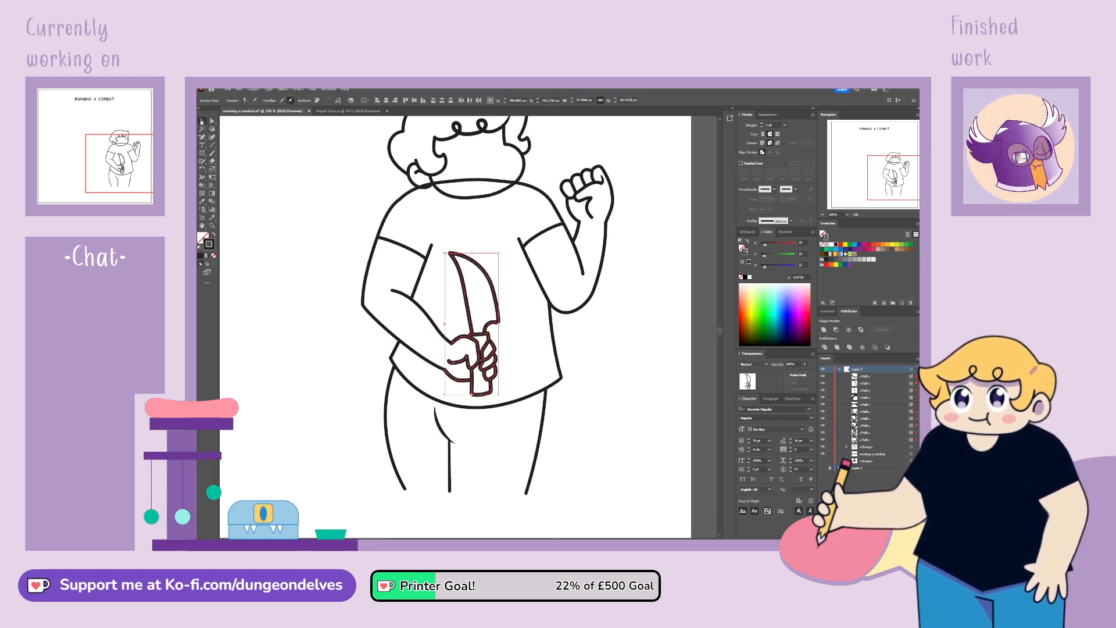
pyautogui.click(913, 440)
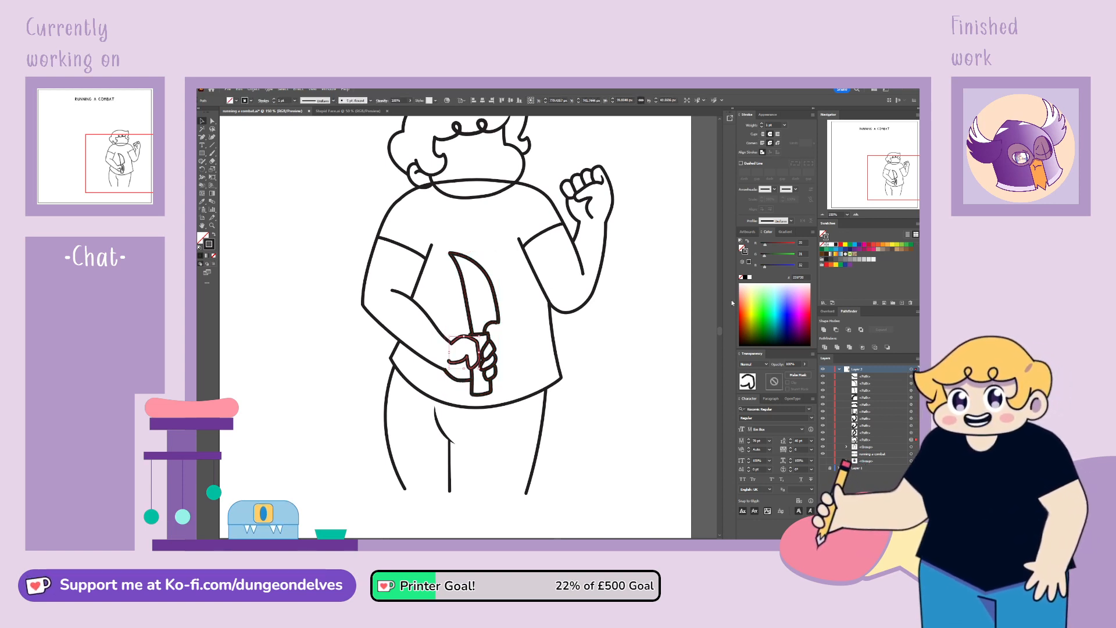
pyautogui.hotkey('ctrl', 'z')
pyautogui.click(203, 170)
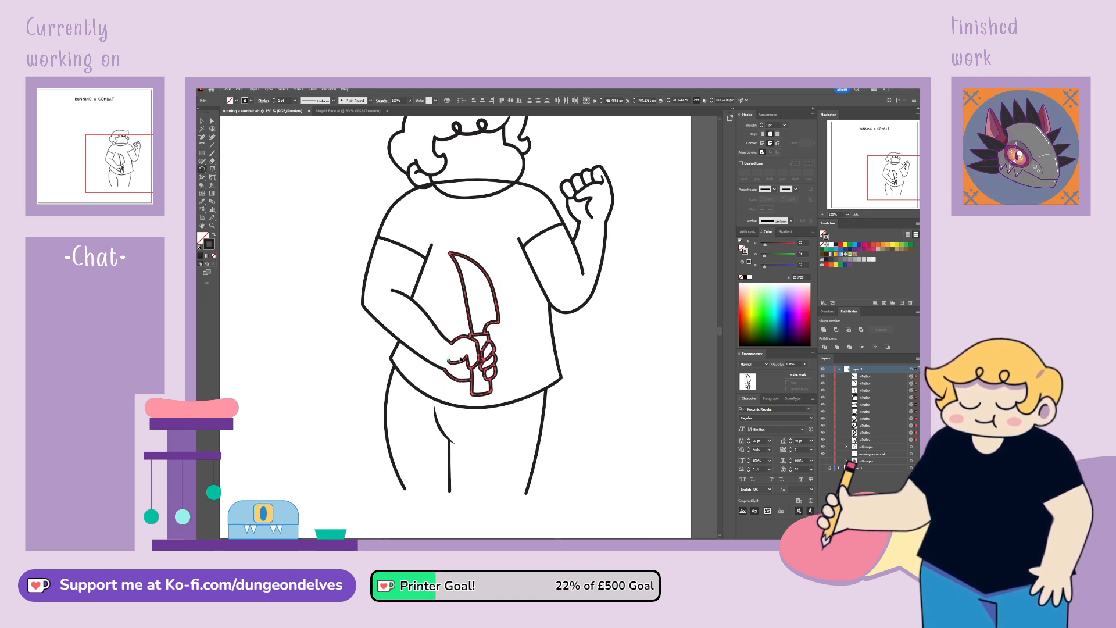
pyautogui.moveTo(511, 305); pyautogui.dragTo(518, 355)
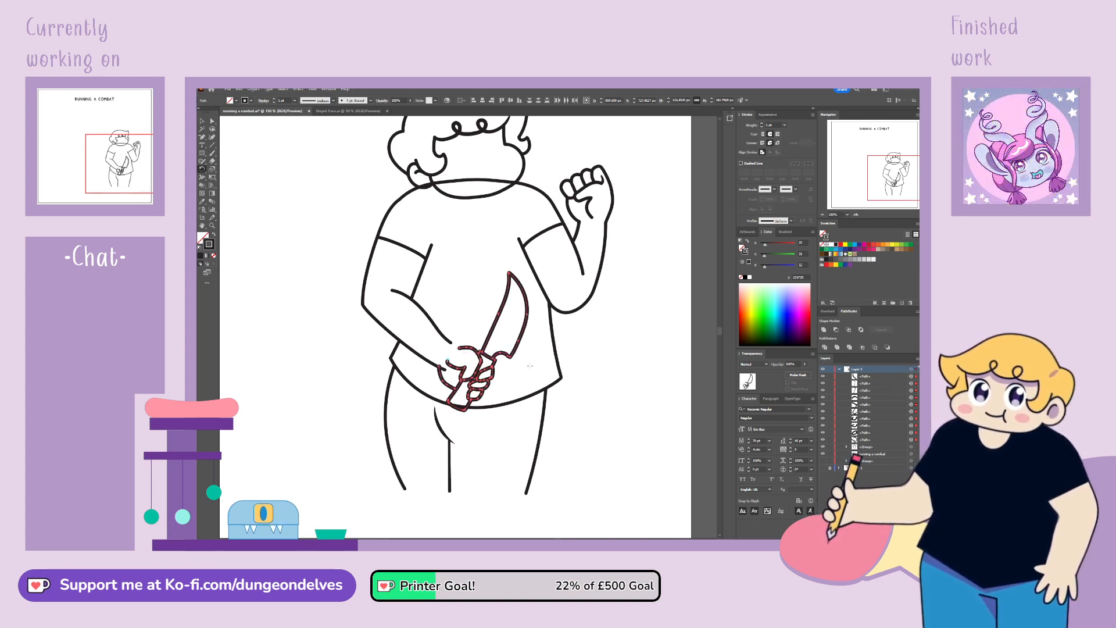
pyautogui.click(213, 122)
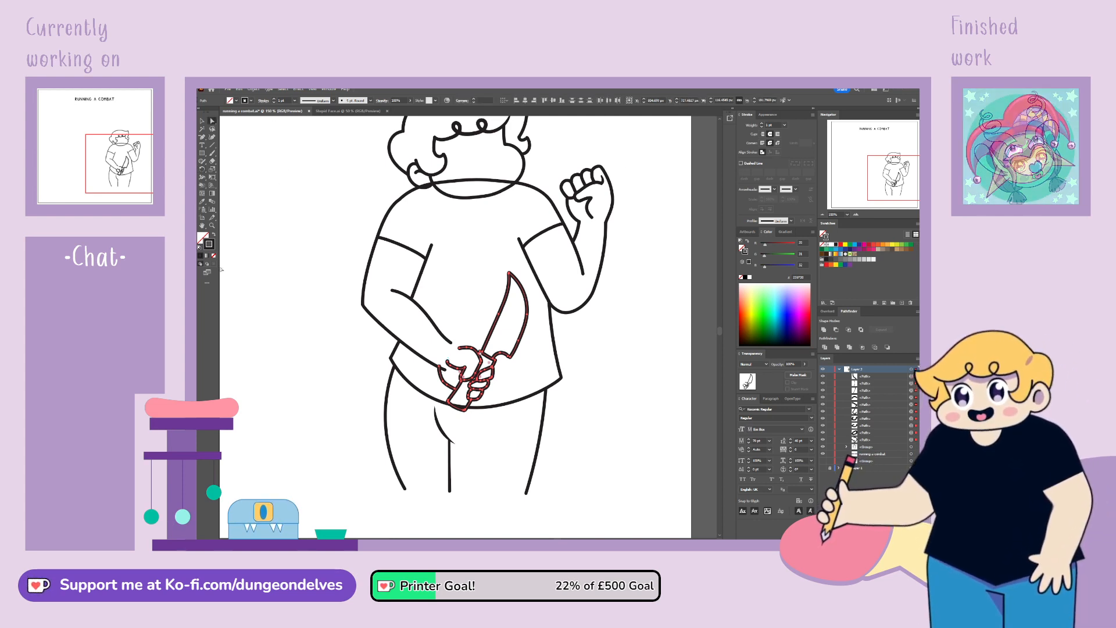
pyautogui.hotkey('ctrl', 'z')
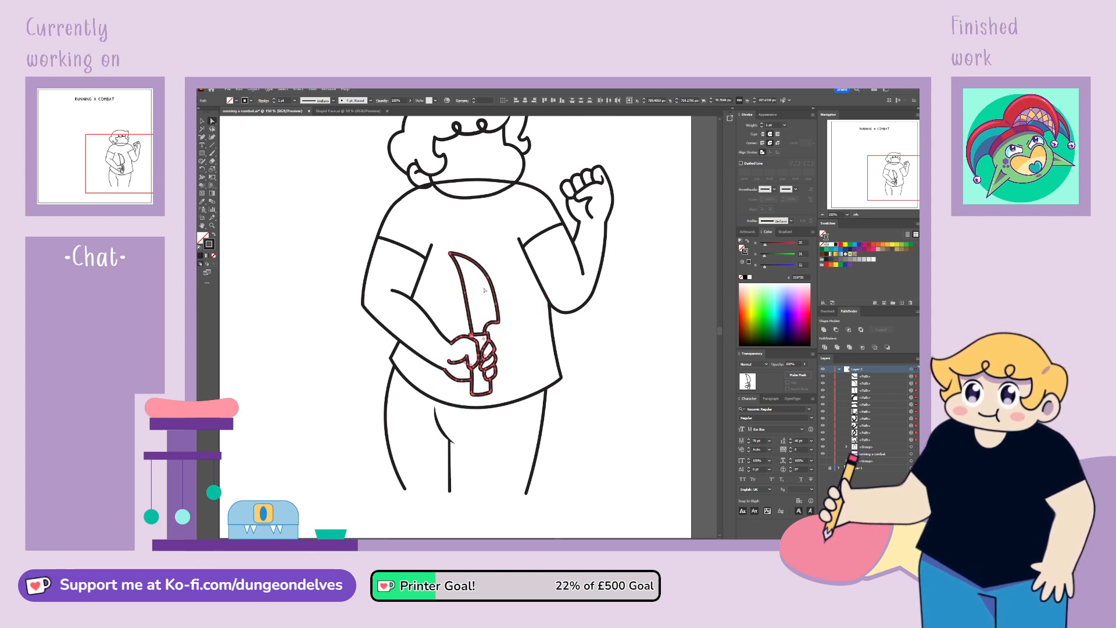
# Step: Rotate the selected hand and knife slightly clockwise so the blade stands more upright
pyautogui.click(203, 169)
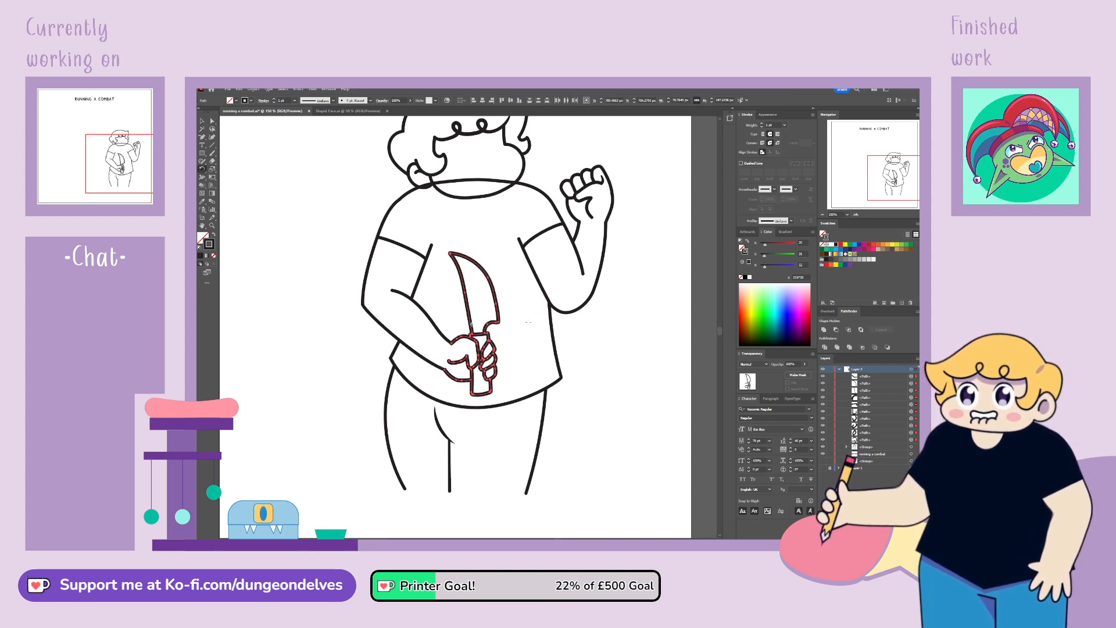
pyautogui.moveTo(529, 302); pyautogui.dragTo(533, 309)
pyautogui.press('v')
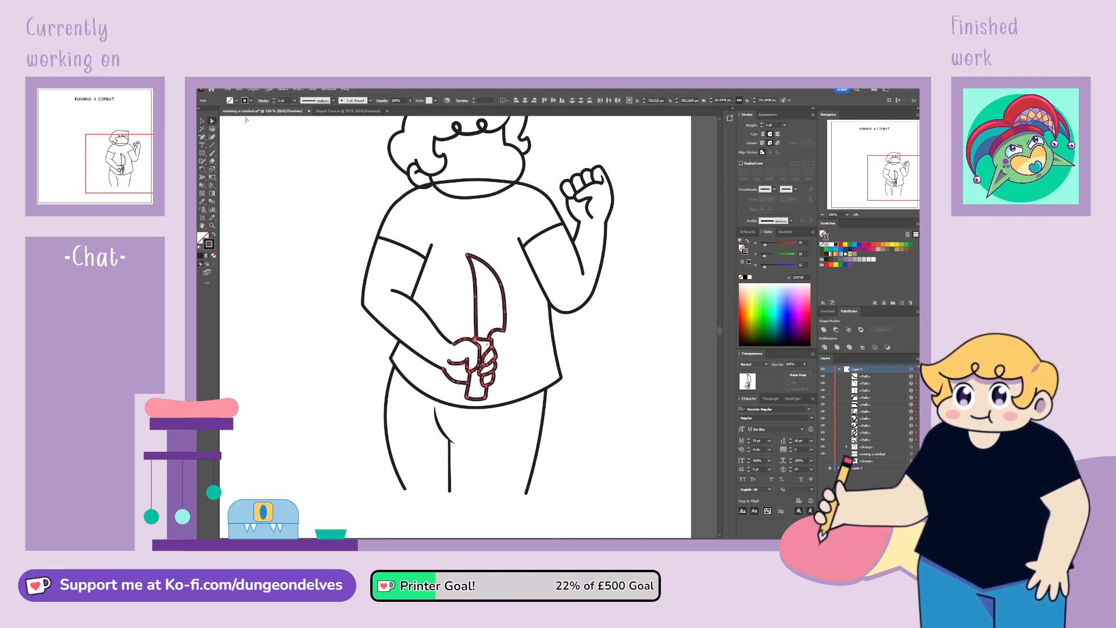
# Step: Replace the brush on the hand and knife with a plain stroke and reattach the palm and thumb lines to the forearm
pyautogui.click(342, 137)
pyautogui.press('Return')
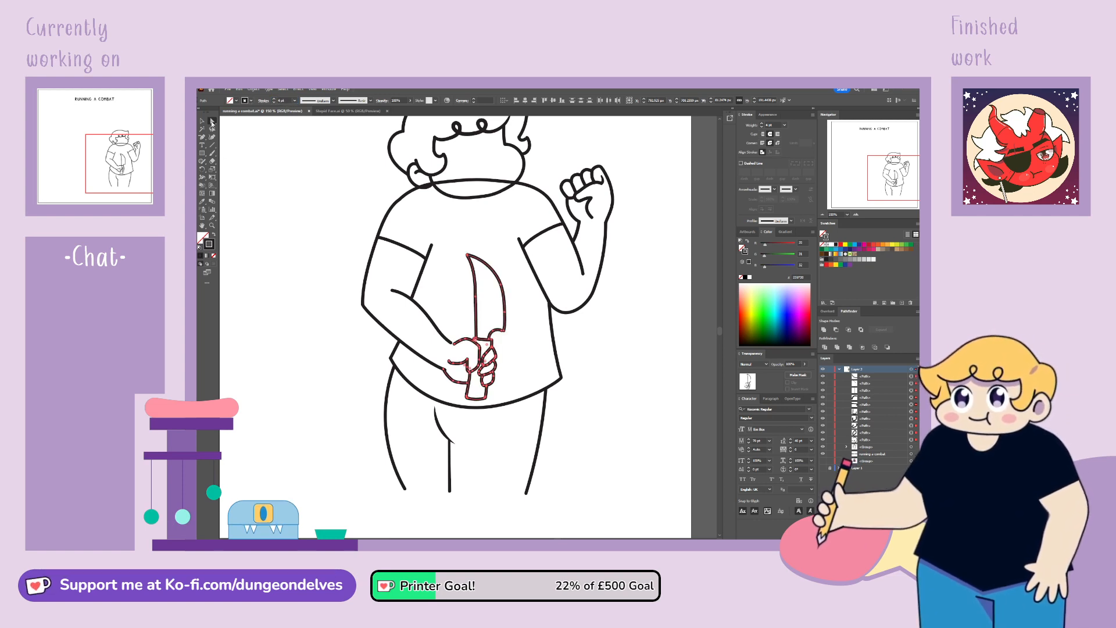
pyautogui.moveTo(442, 370); pyautogui.dragTo(445, 374)
pyautogui.moveTo(454, 345); pyautogui.dragTo(453, 345)
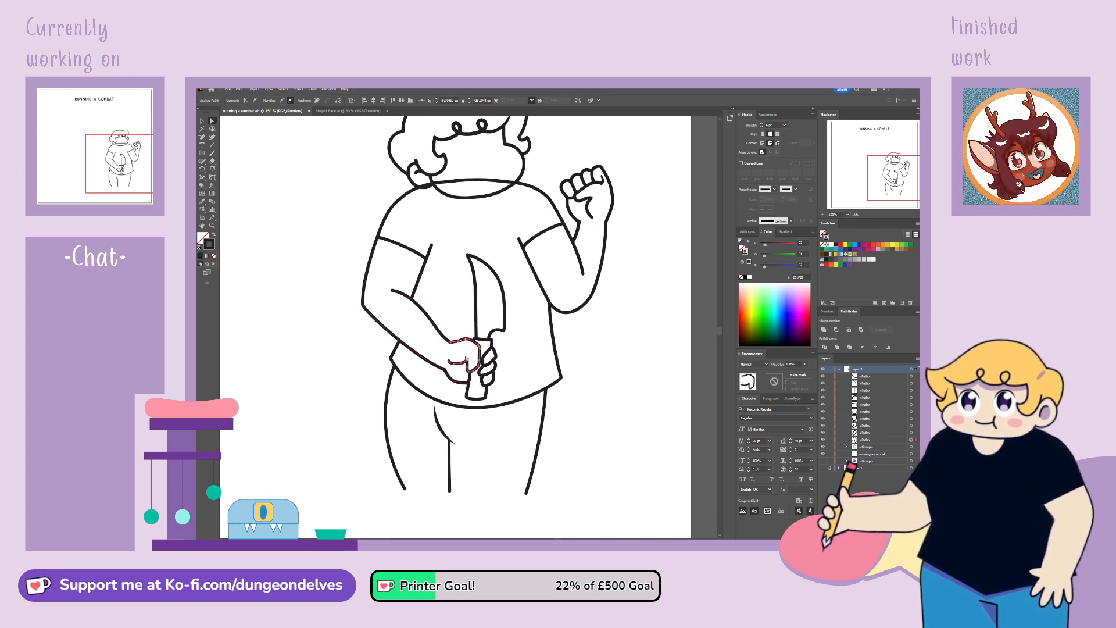
# Step: Smooth the top curve of the thumb outline near the wrist by removing surplus anchor points and adjusting the remaining ones
pyautogui.hotkey('ctrl', '=')
pyautogui.hotkey('ctrl', '=')
pyautogui.hotkey('ctrl', '=')
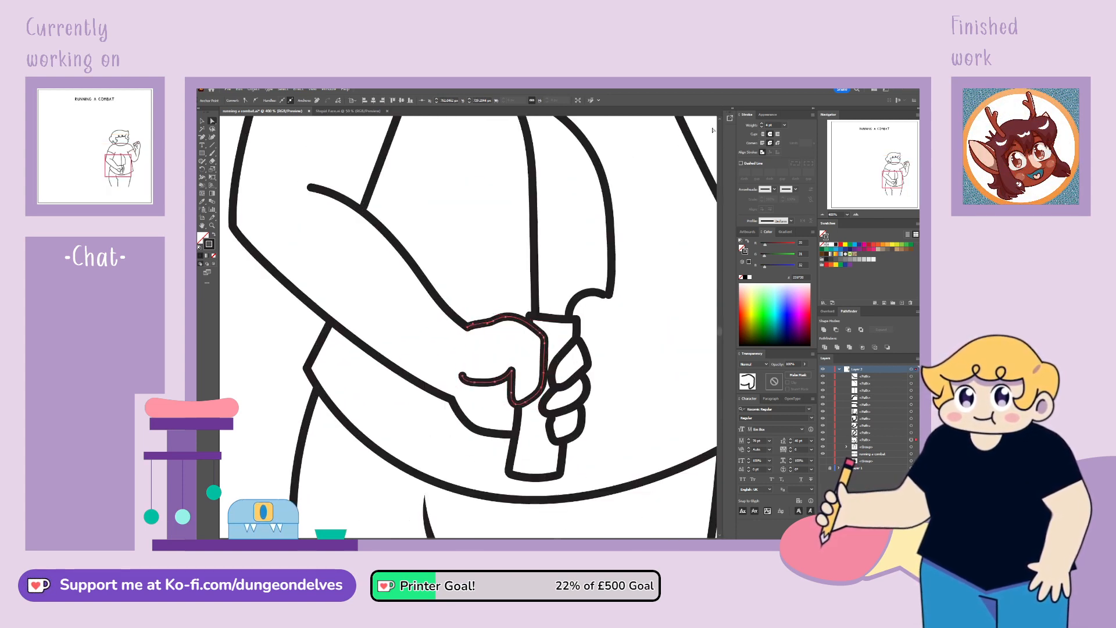
pyautogui.moveTo(891, 182); pyautogui.dragTo(894, 183)
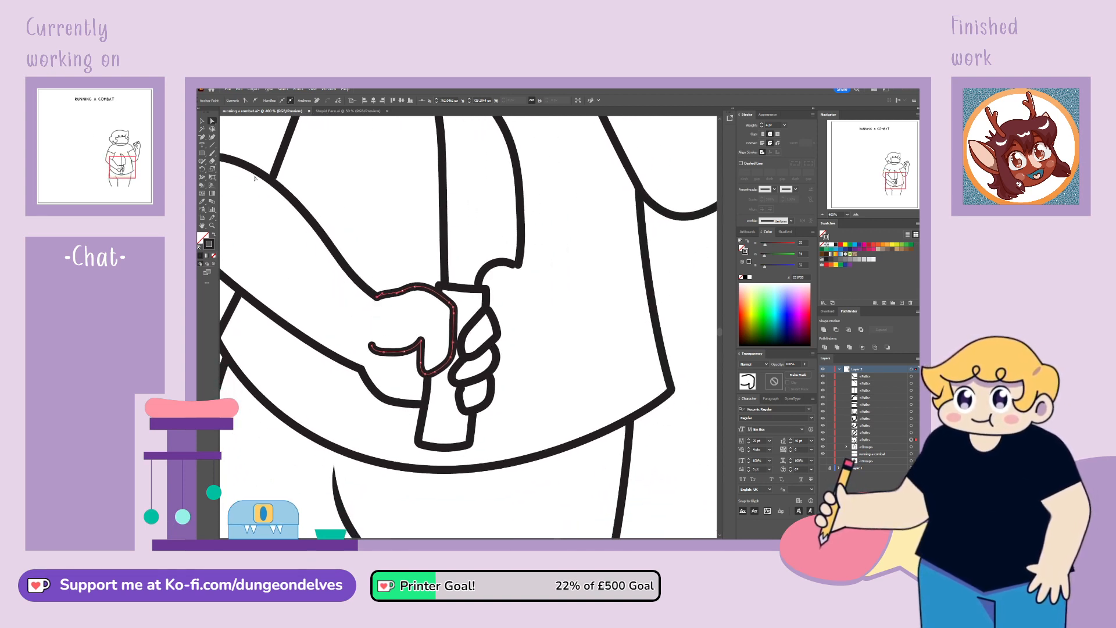
pyautogui.click(202, 137)
pyautogui.click(402, 291)
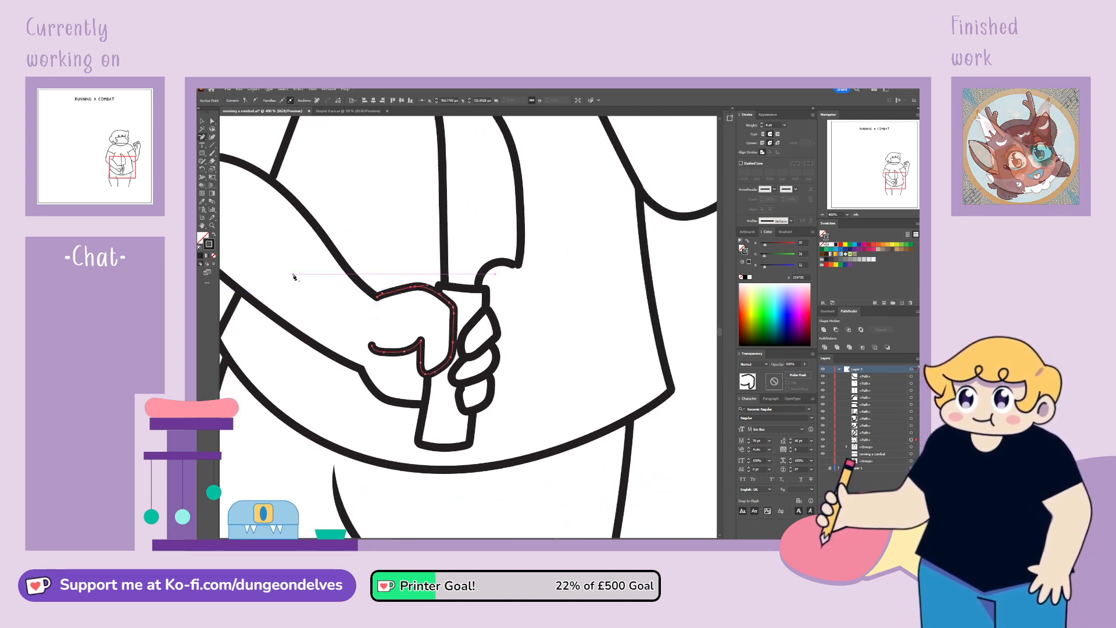
pyautogui.click(407, 293)
pyautogui.click(412, 288)
pyautogui.click(414, 287)
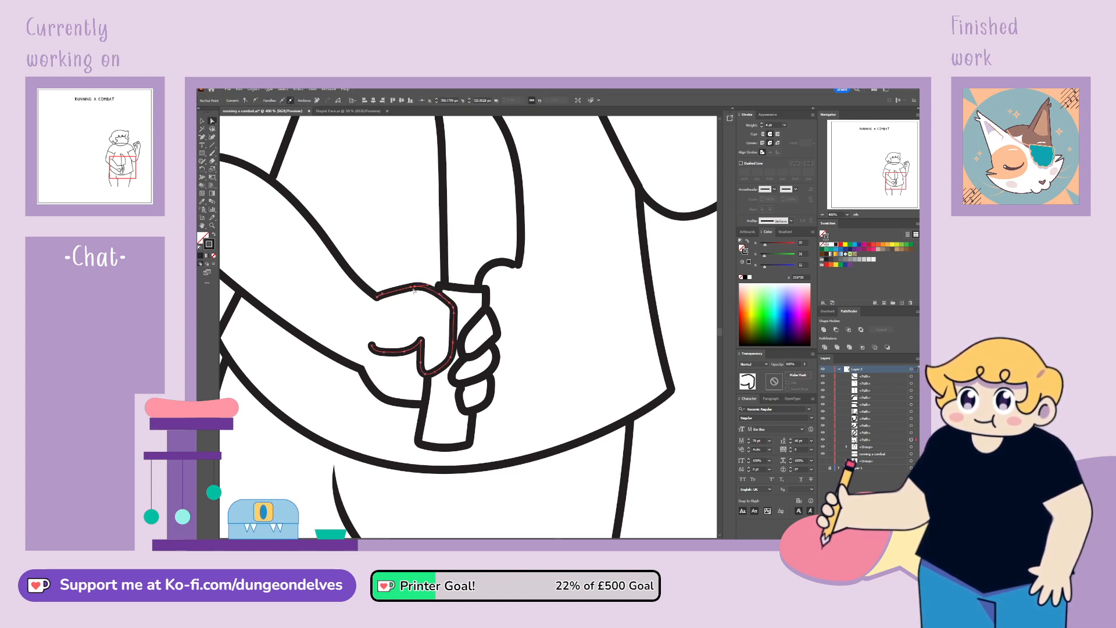
pyautogui.click(404, 287)
pyautogui.click(416, 287)
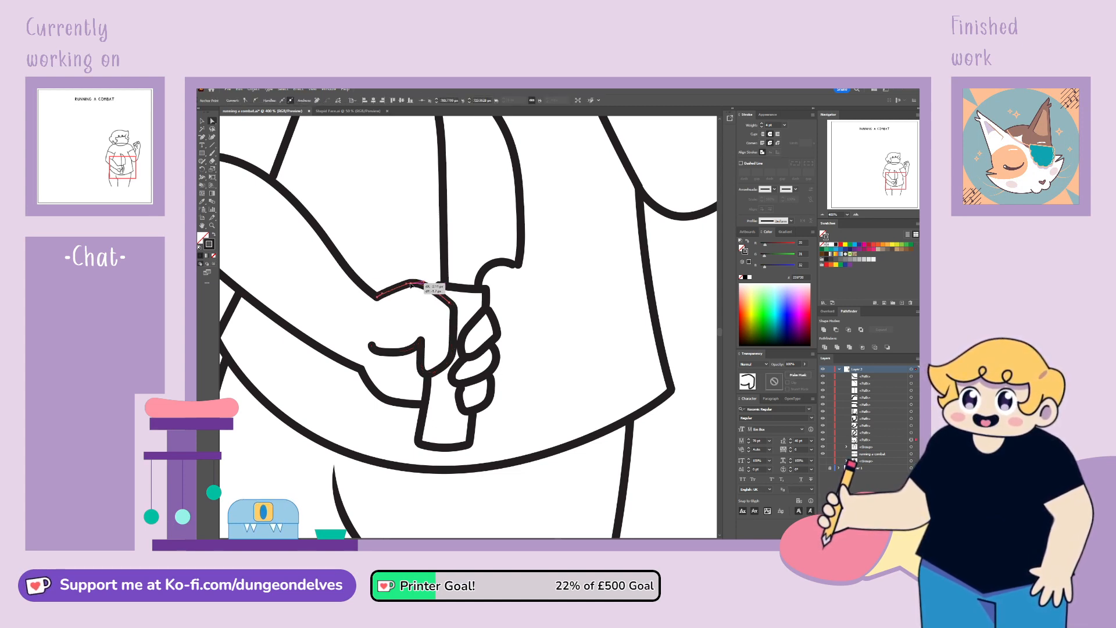
pyautogui.moveTo(407, 284)
pyautogui.mouseDown()
pyautogui.moveTo(391, 283)
pyautogui.moveTo(428, 283)
pyautogui.moveTo(411, 286)
pyautogui.mouseUp()
# Step: Smooth the crease below the thumb and round off the thumb tip by removing and reshaping anchor points
pyautogui.press('p')
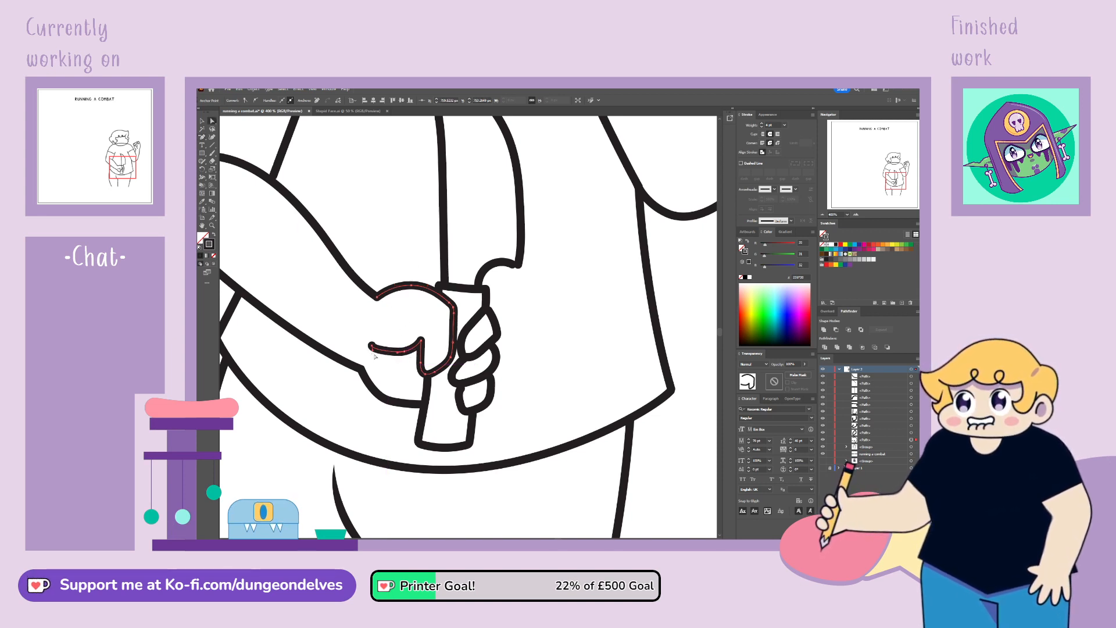
pyautogui.moveTo(400, 354); pyautogui.dragTo(409, 354)
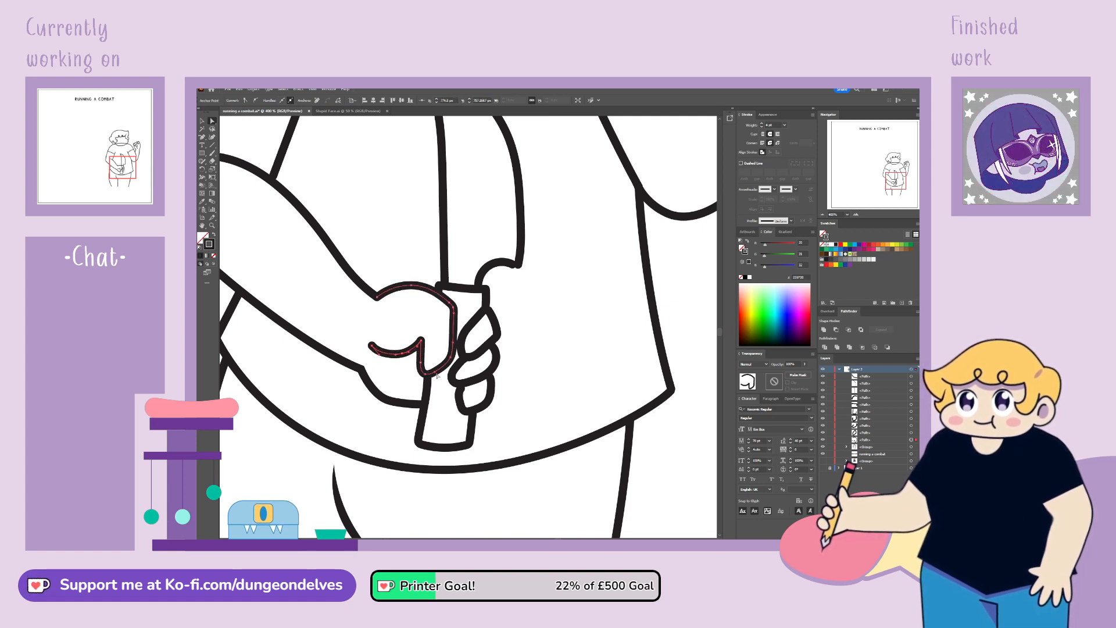
pyautogui.click(201, 140)
pyautogui.click(435, 373)
pyautogui.press('a')
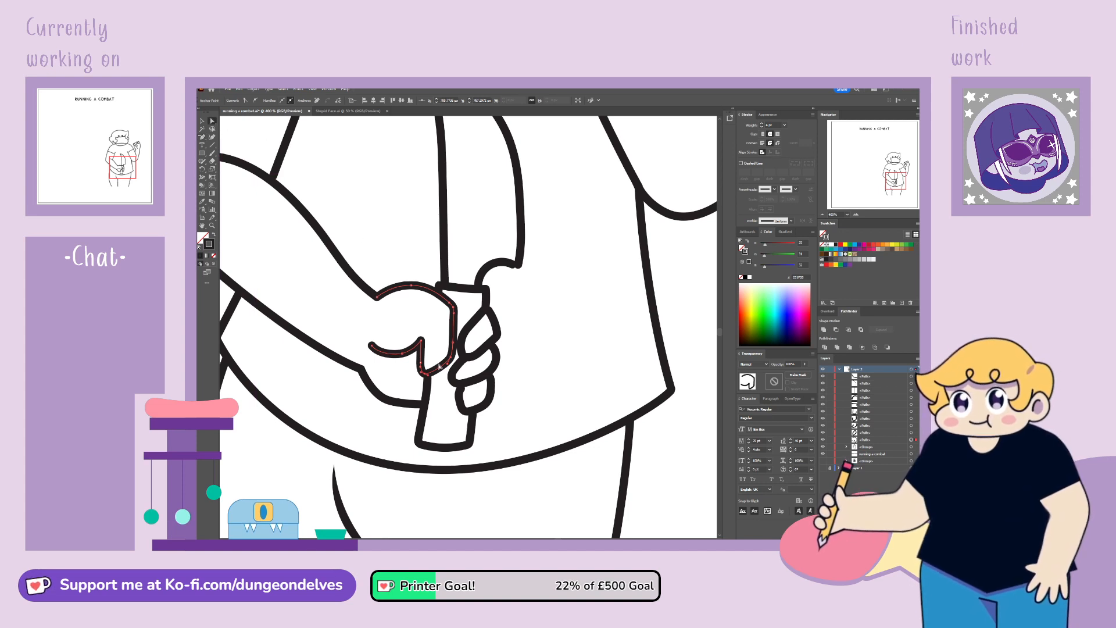
pyautogui.click(202, 138)
pyautogui.click(429, 378)
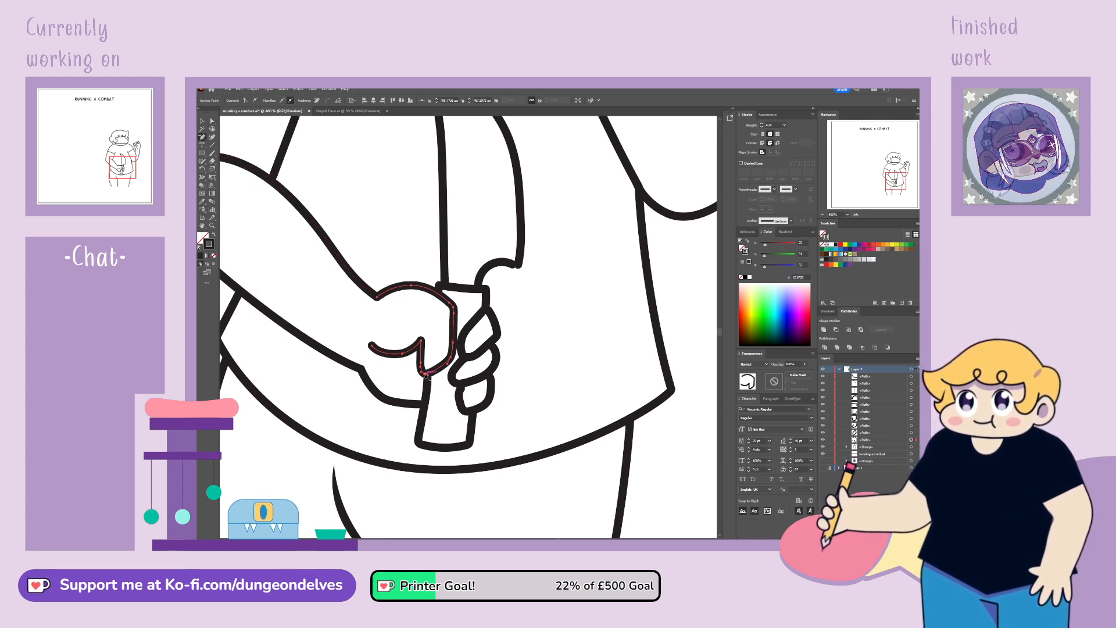
pyautogui.moveTo(420, 366); pyautogui.dragTo(449, 377)
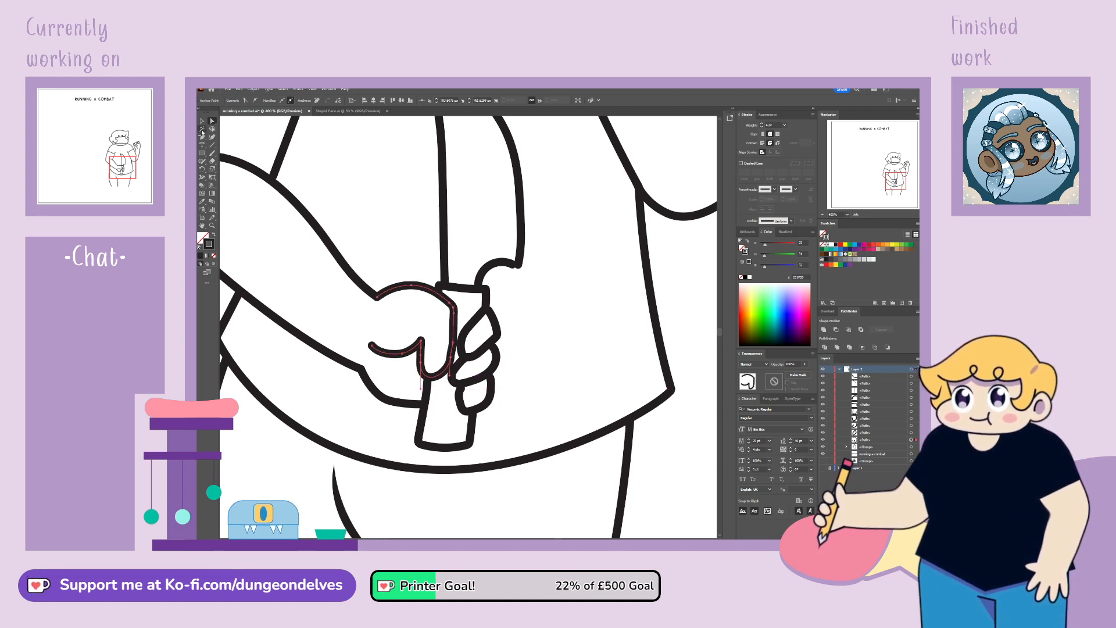
pyautogui.click(453, 347)
pyautogui.click(213, 121)
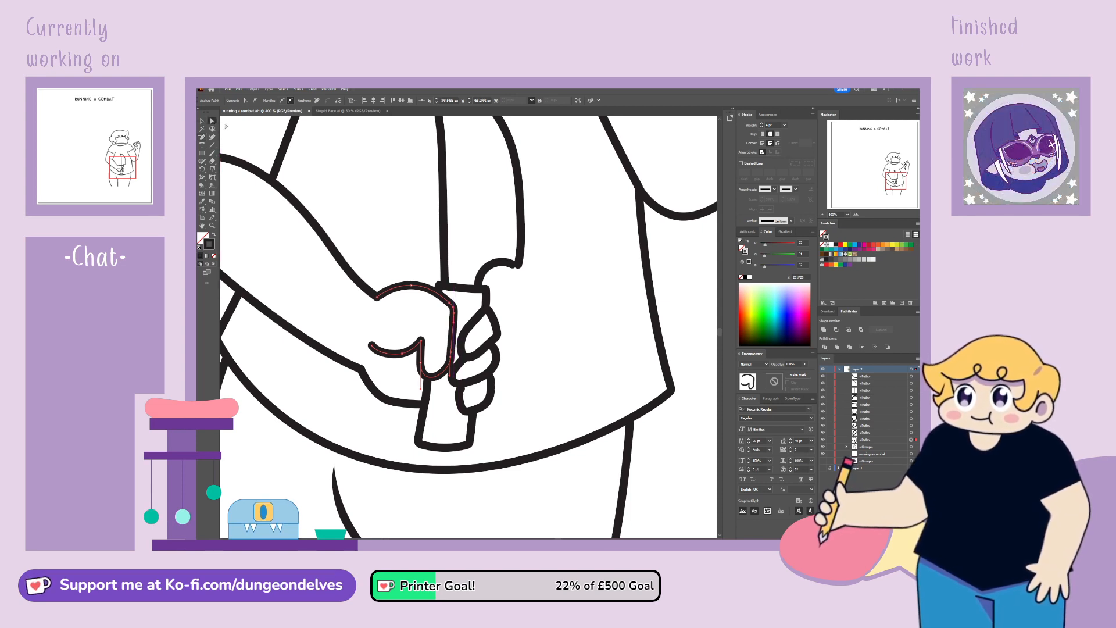
# Step: Round the outline of the lowest finger on the knife handle by simplifying and reshaping its anchor points
pyautogui.click(458, 396)
pyautogui.moveTo(461, 389); pyautogui.dragTo(466, 384)
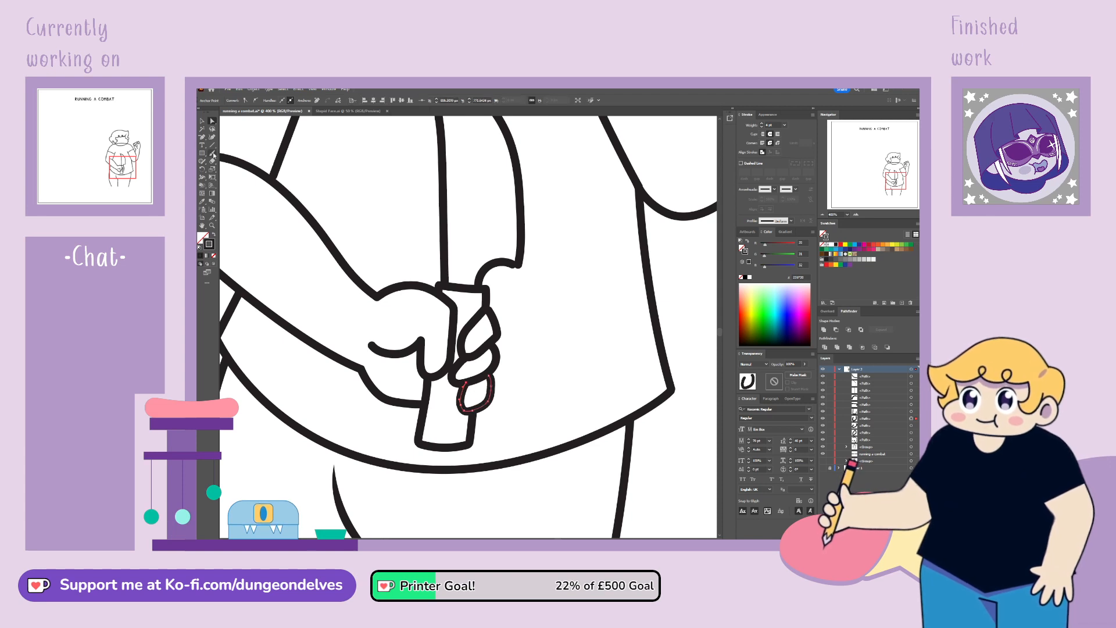
pyautogui.click(464, 412)
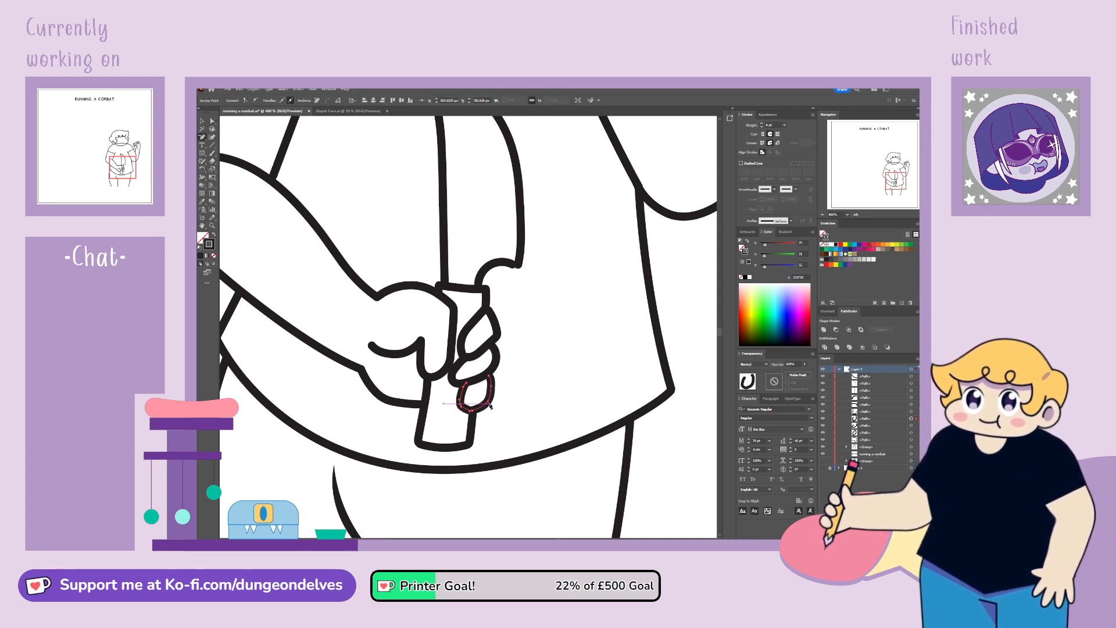
pyautogui.click(490, 405)
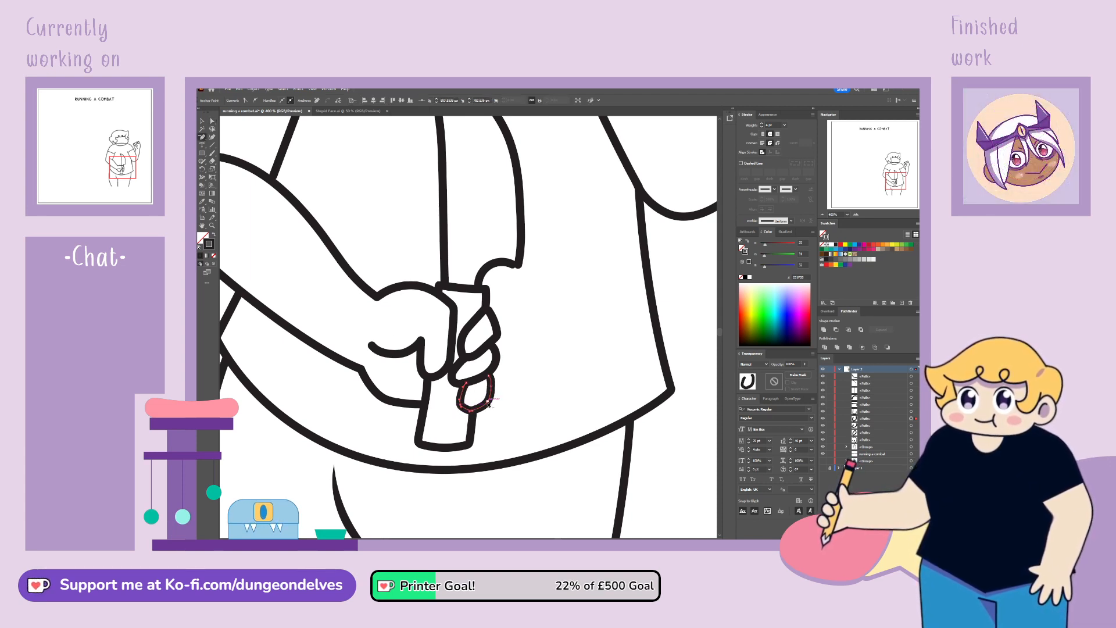
pyautogui.click(212, 121)
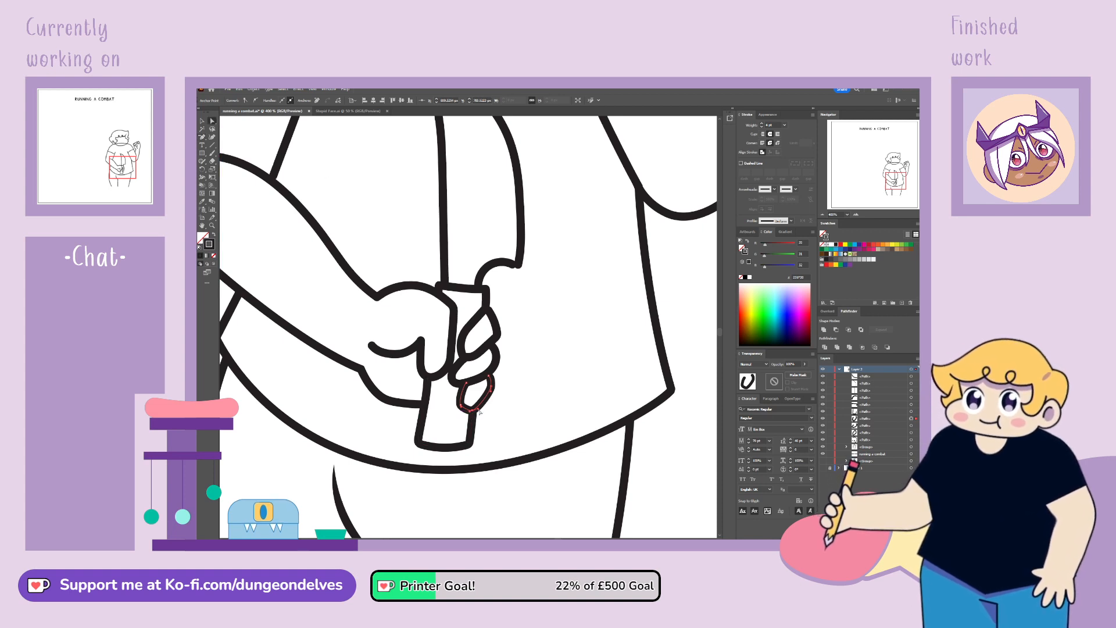
pyautogui.moveTo(479, 409); pyautogui.dragTo(490, 403)
# Step: Round the outer edge of the uppermost finger on the knife handle by reshaping its anchor points
pyautogui.click(491, 312)
pyautogui.press('p')
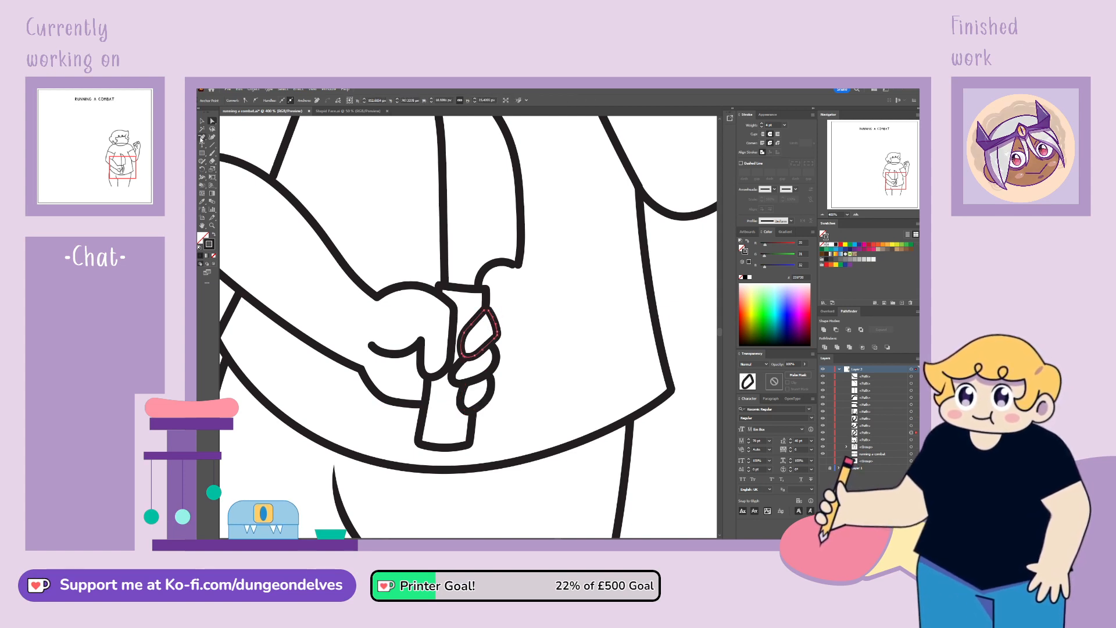
pyautogui.click(496, 340)
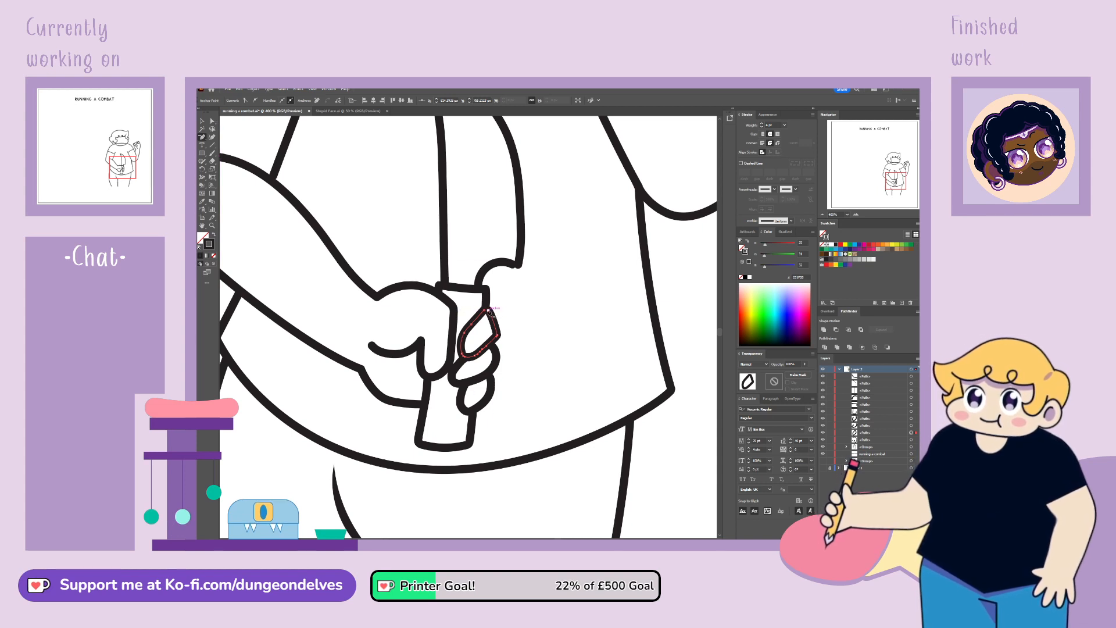
pyautogui.hotkey('ctrl', 'j')
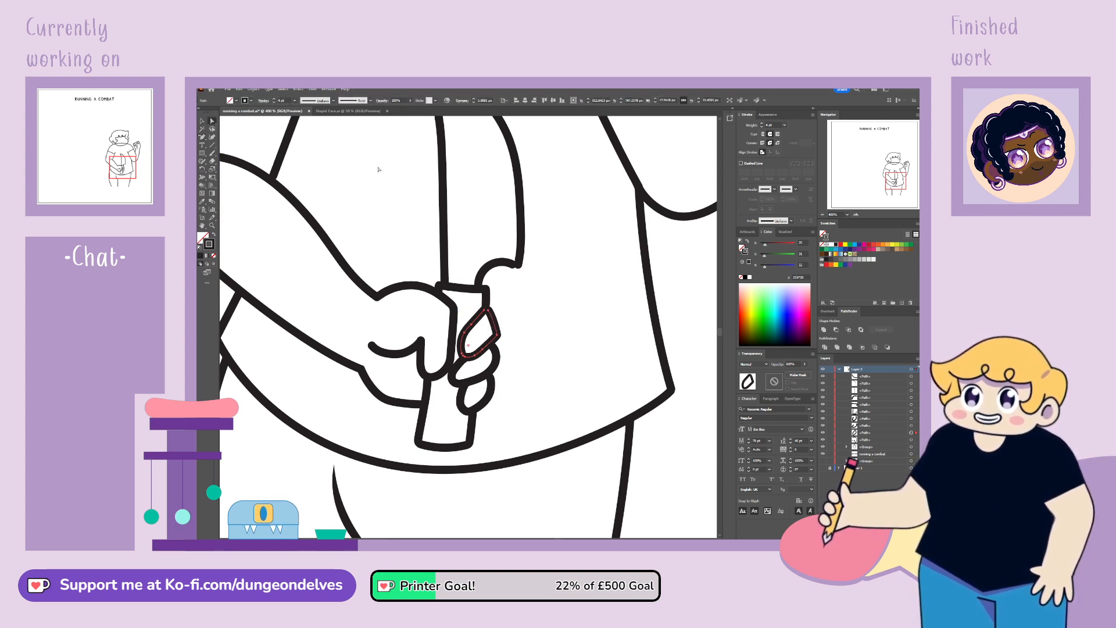
pyautogui.click(492, 314)
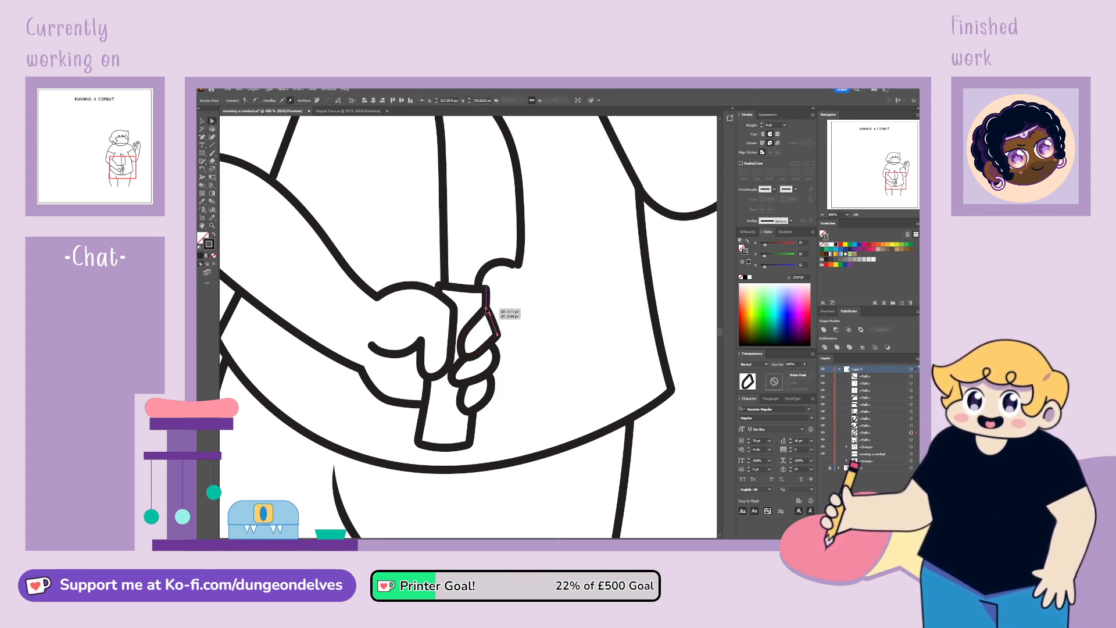
pyautogui.moveTo(490, 315); pyautogui.dragTo(503, 314)
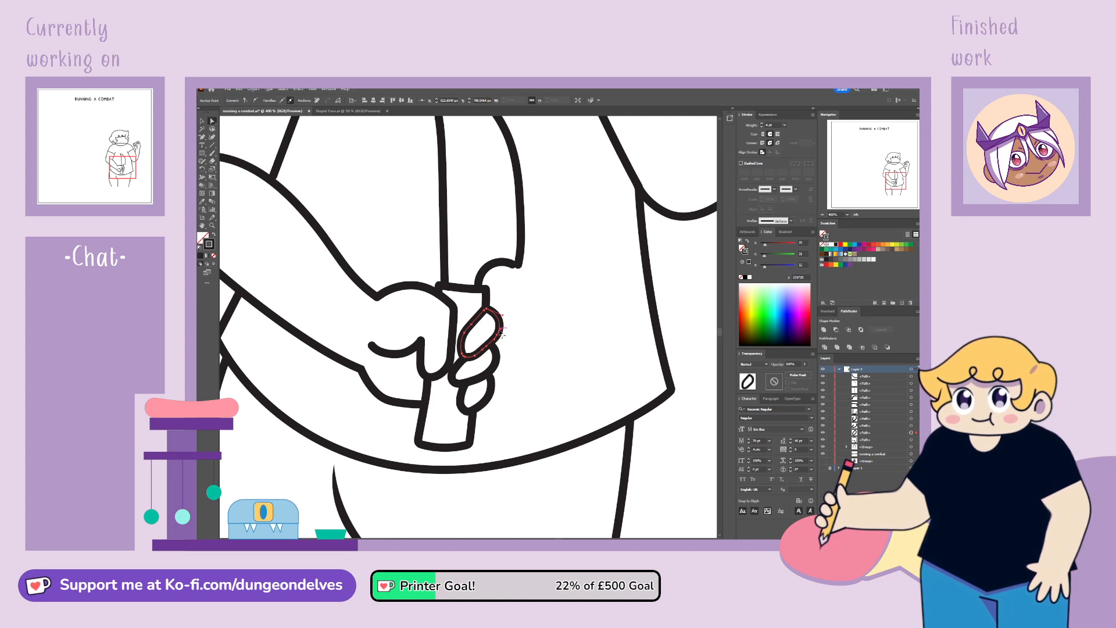
pyautogui.click(528, 349)
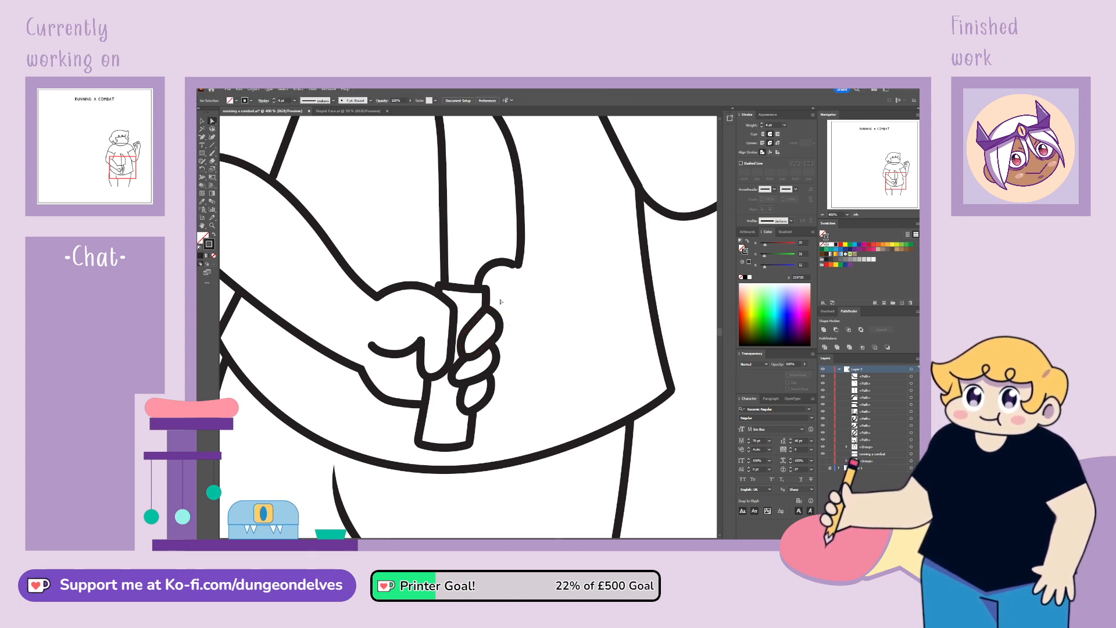
# Step: Delete the old knife handle outline and redraw it as a straight, slightly tilted four-sided shape with the Pen tool
pyautogui.click(202, 137)
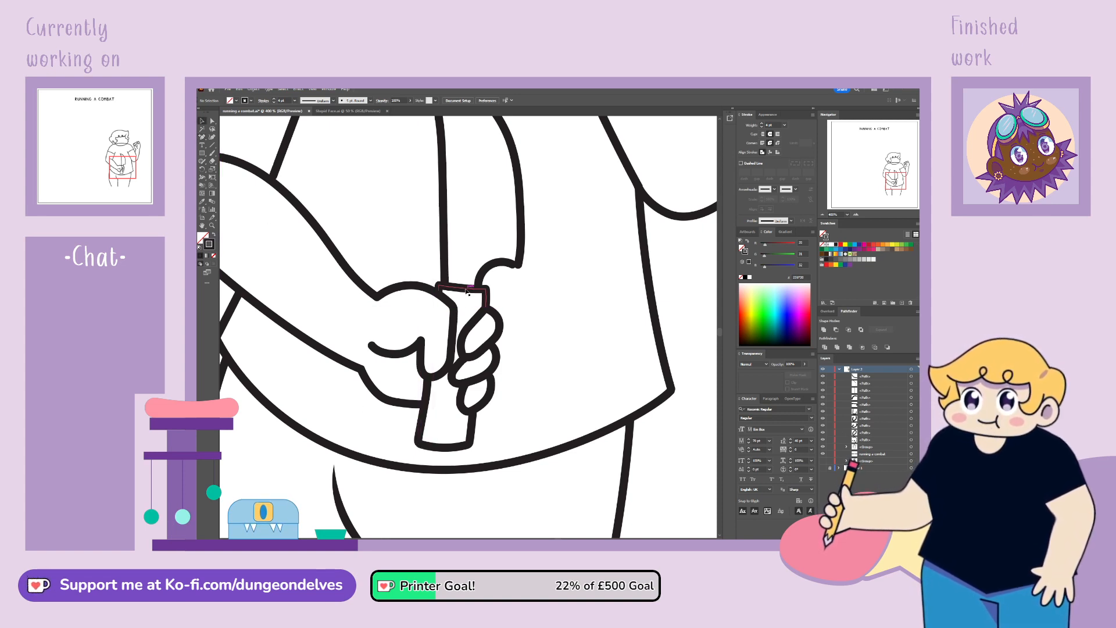
pyautogui.press('Delete')
pyautogui.click(474, 433)
pyautogui.press('Delete')
pyautogui.click(202, 138)
pyautogui.click(440, 287)
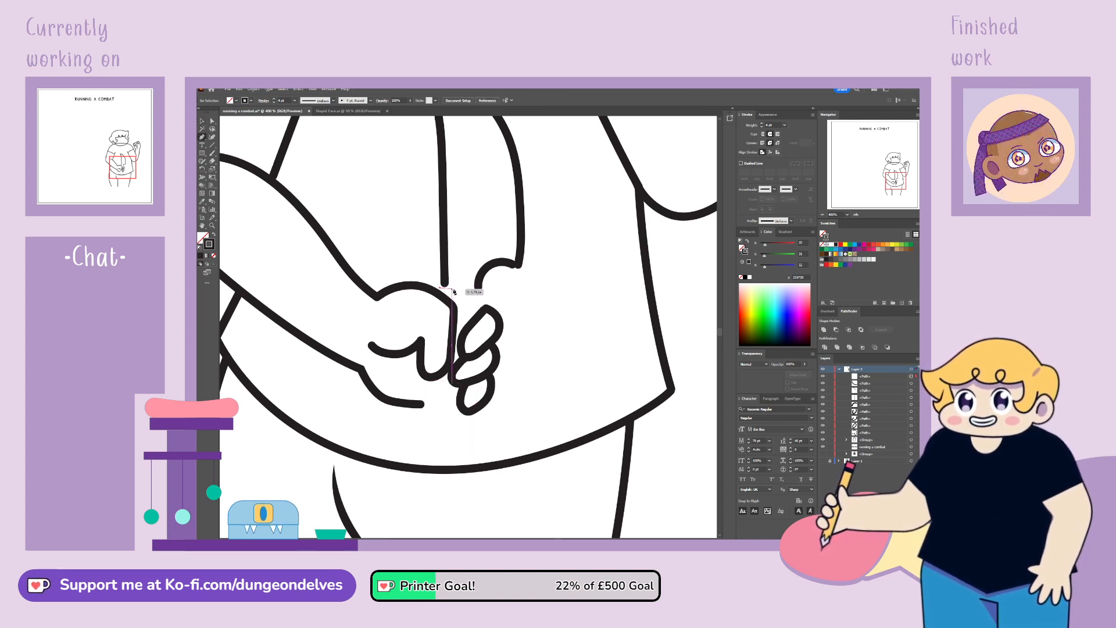
pyautogui.moveTo(491, 292); pyautogui.dragTo(472, 446)
pyautogui.click(476, 447)
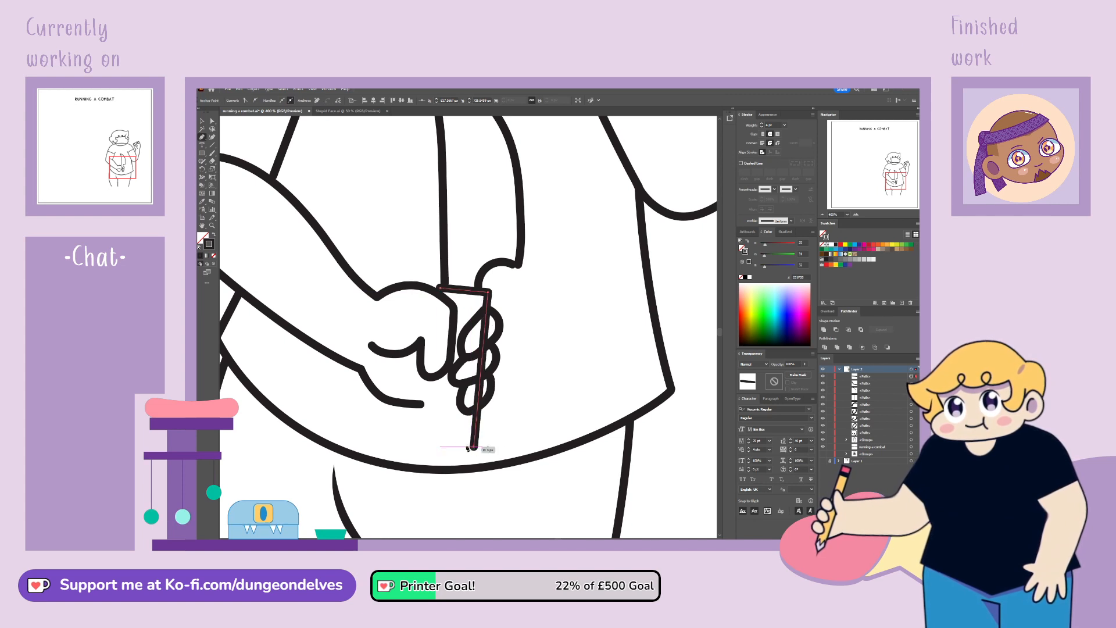
pyautogui.click(426, 443)
pyautogui.click(440, 287)
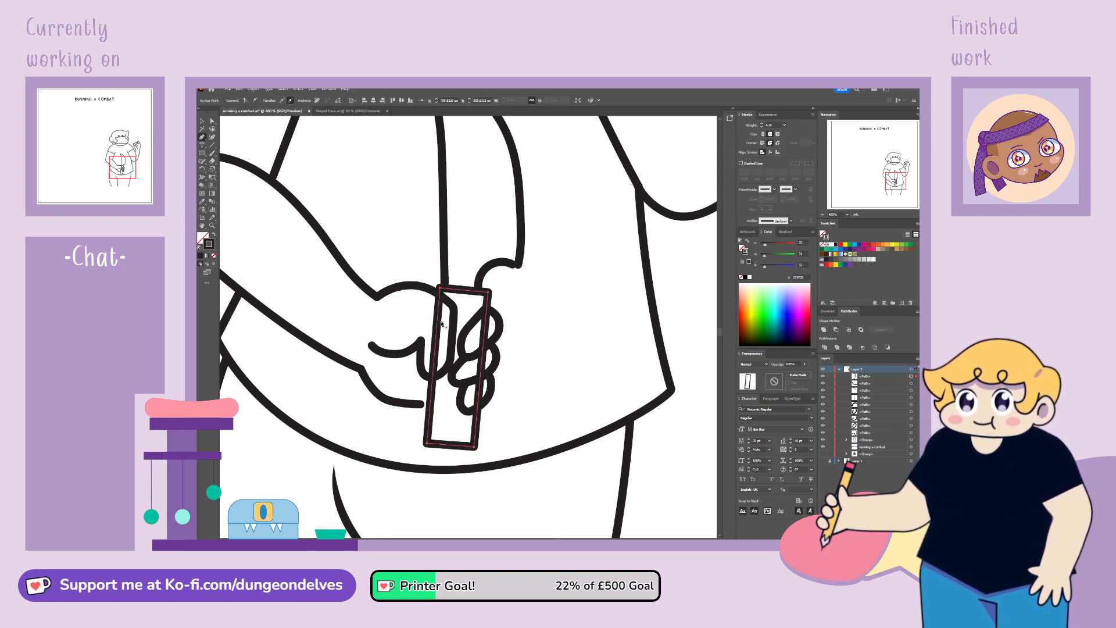
# Step: Cut away the knife handle's outline where it passes behind the thumb and behind the fingers, adding anchor points as needed
pyautogui.click(213, 121)
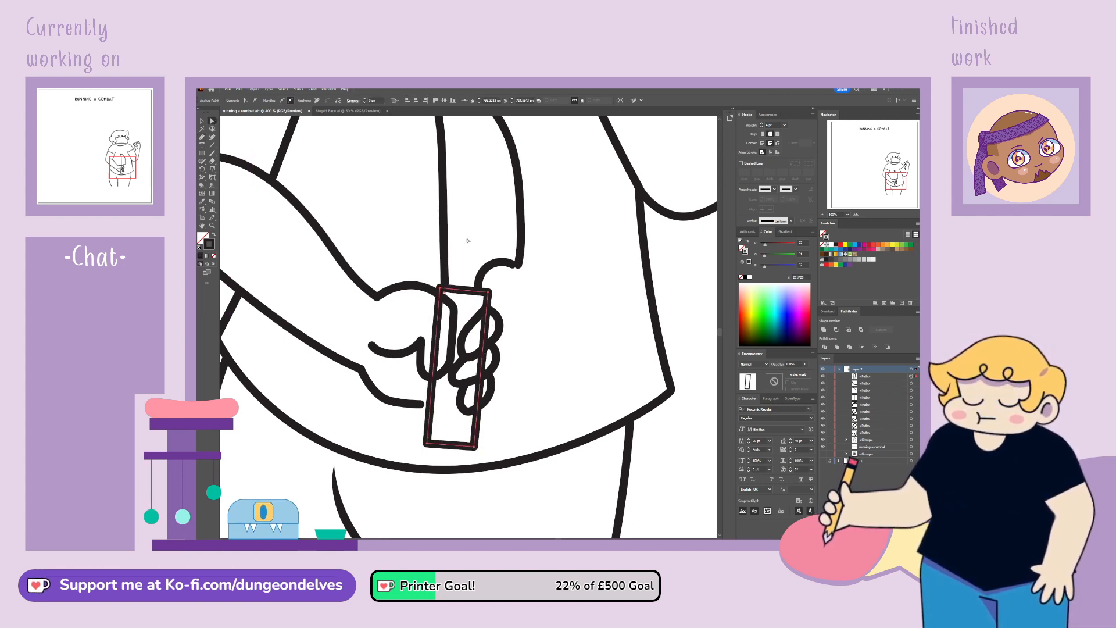
pyautogui.click(489, 292)
pyautogui.click(202, 138)
pyautogui.click(439, 295)
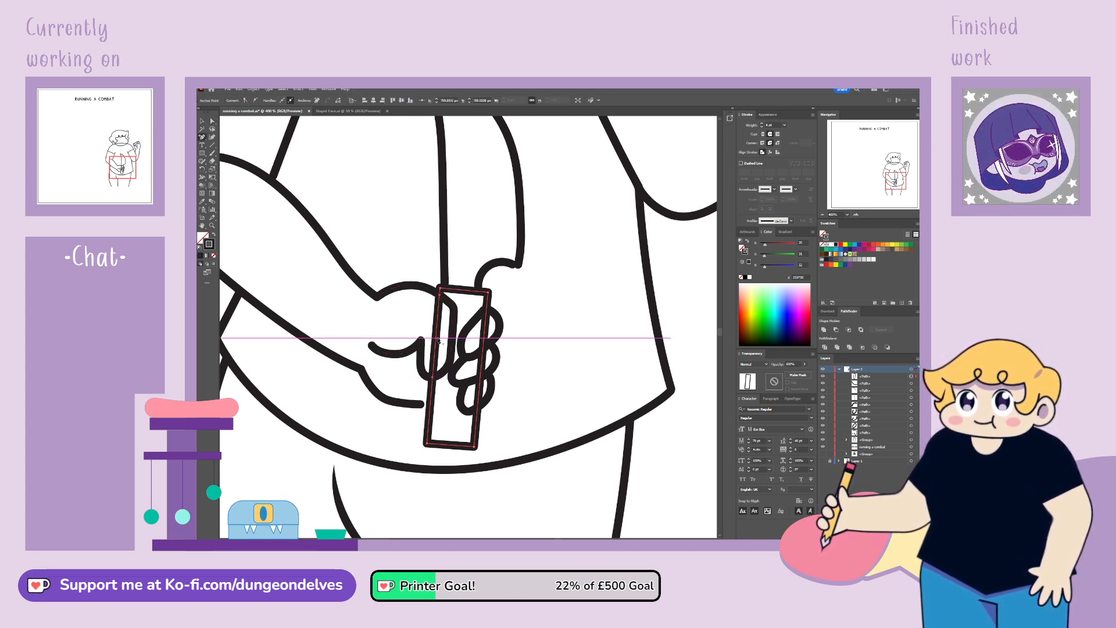
pyautogui.press('Delete')
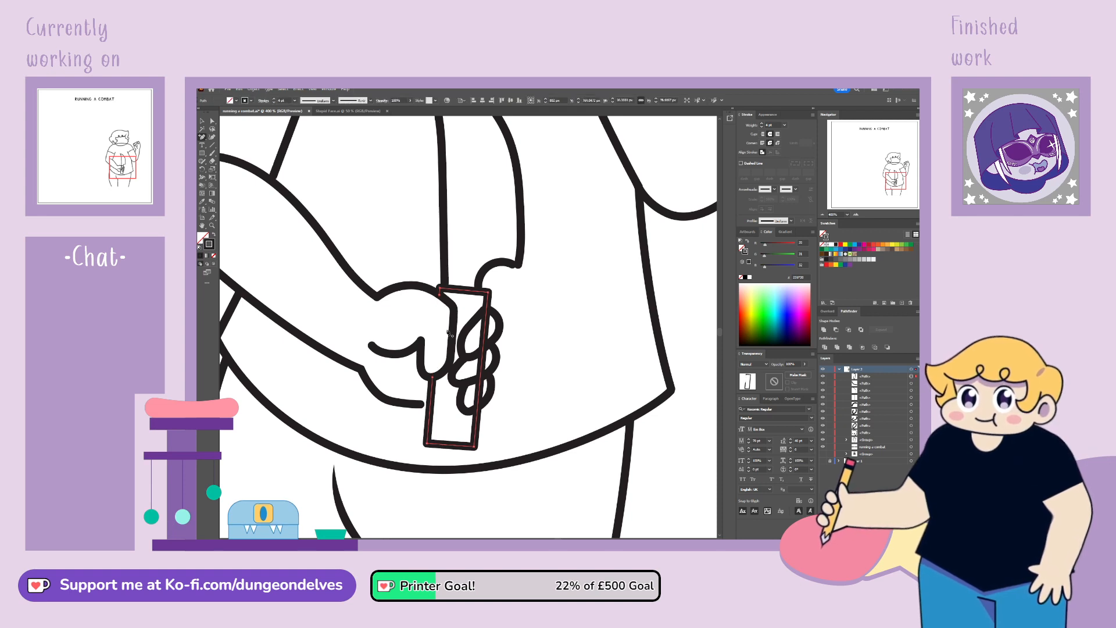
pyautogui.click(488, 311)
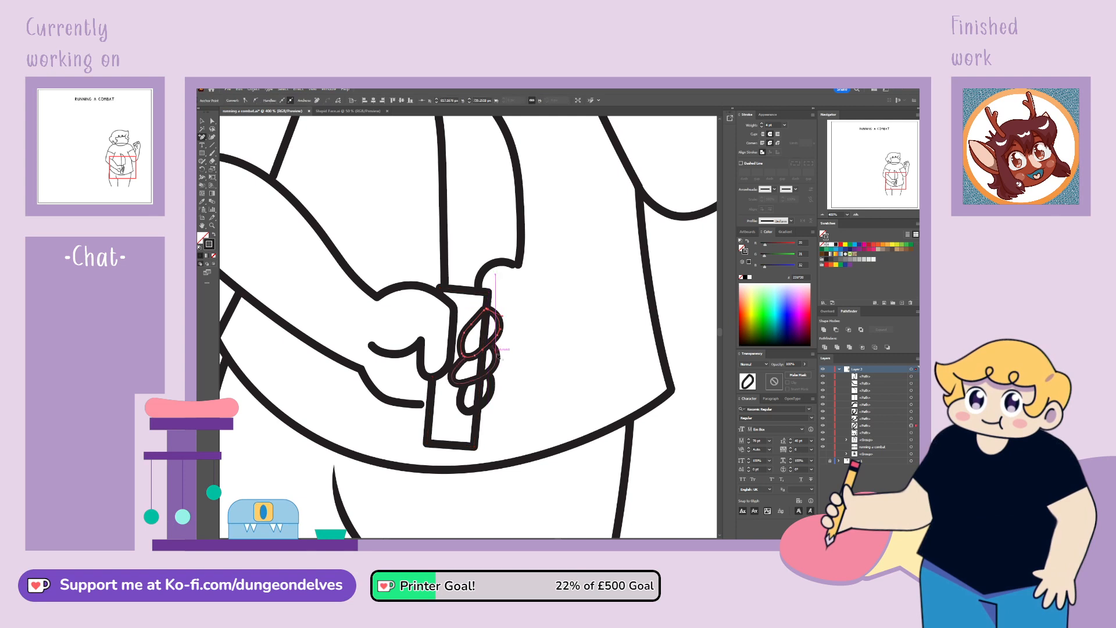
pyautogui.click(488, 311)
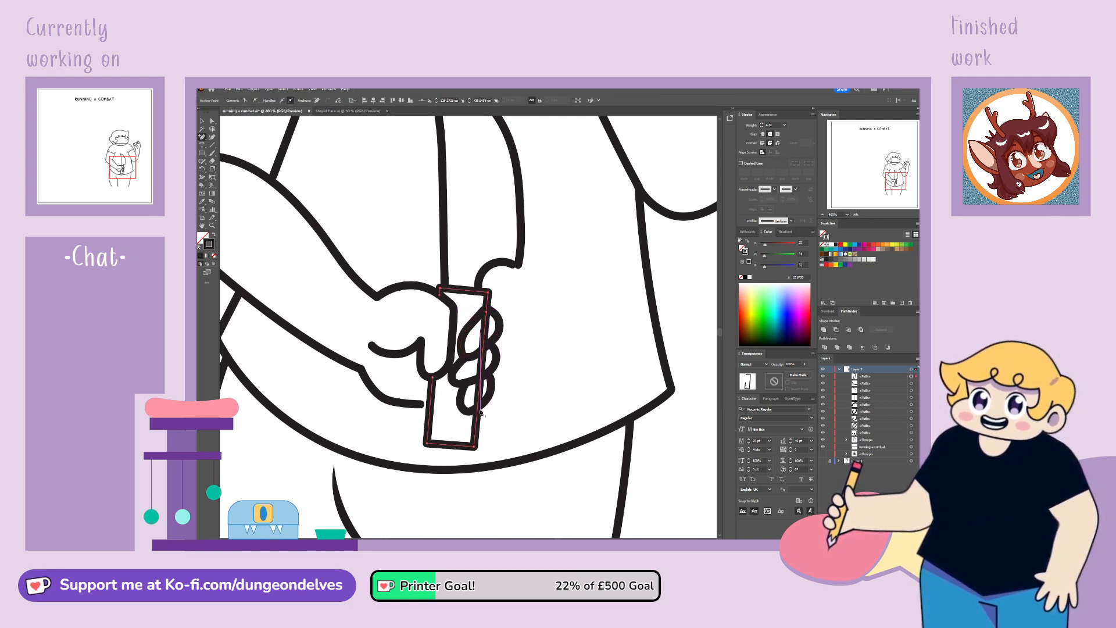
pyautogui.press('Delete')
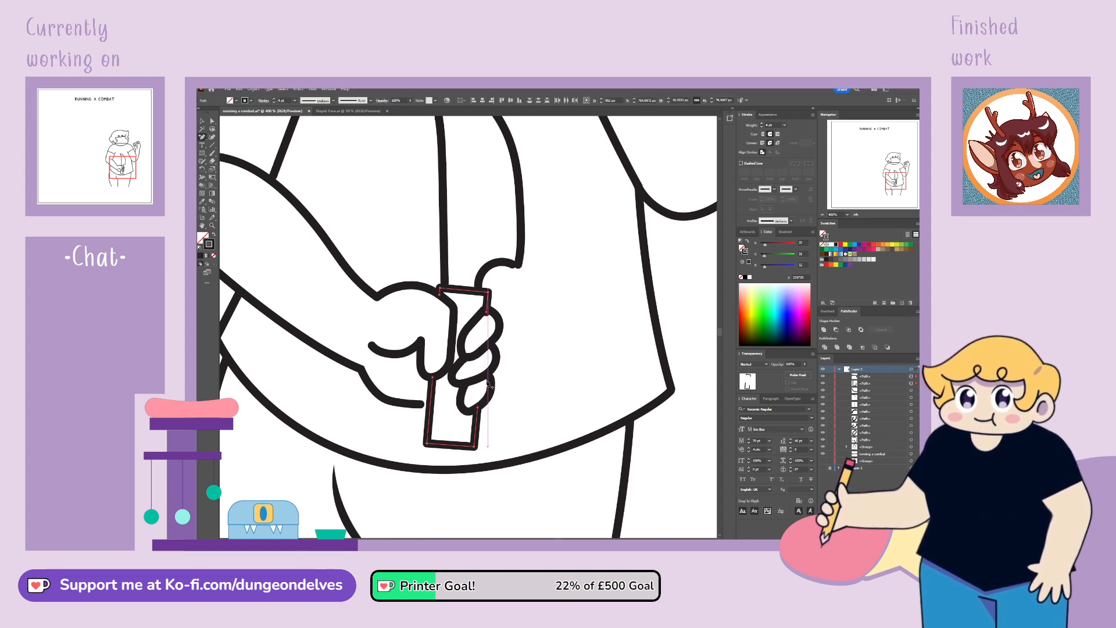
# Step: Adjust the end points of the knife handle outline and the top finger so their lines meet beside the fist
pyautogui.moveTo(488, 312); pyautogui.dragTo(487, 307)
pyautogui.click(528, 299)
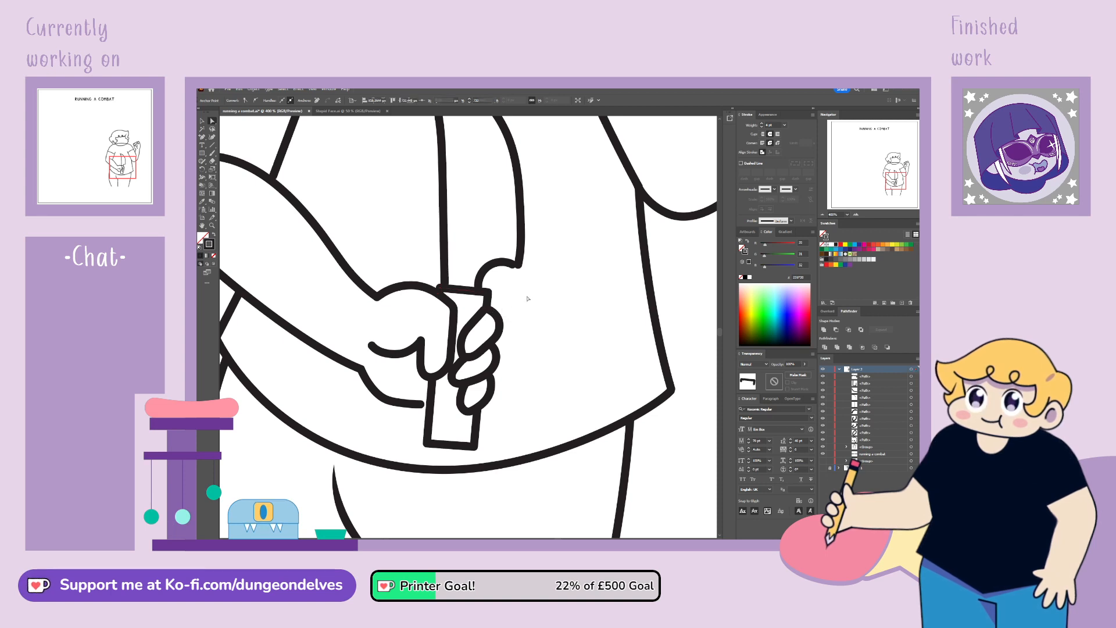
pyautogui.click(485, 312)
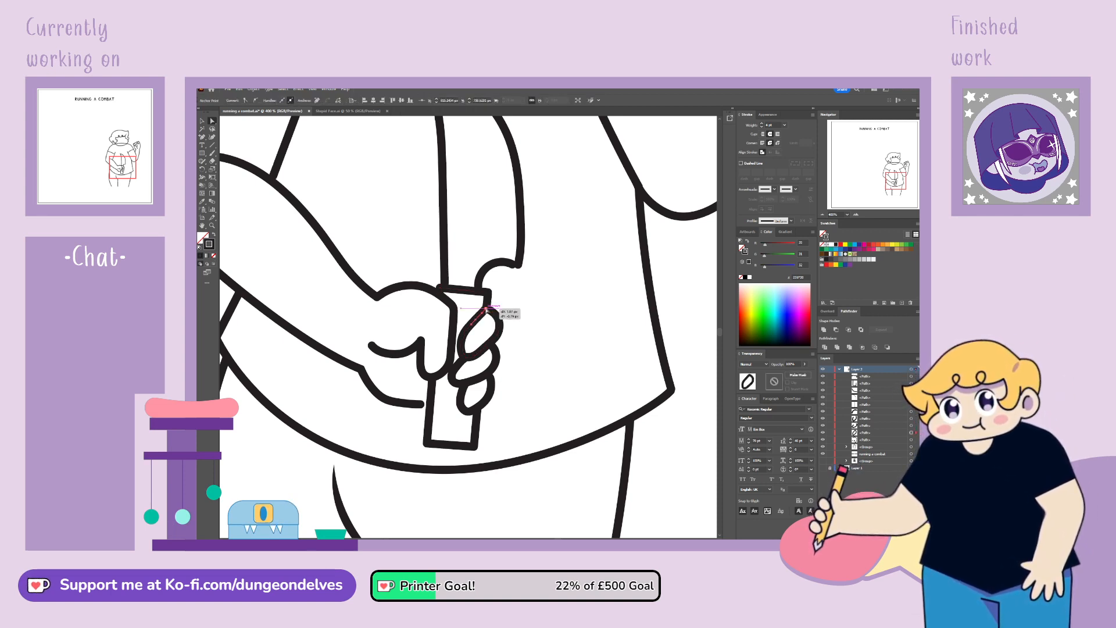
pyautogui.click(519, 298)
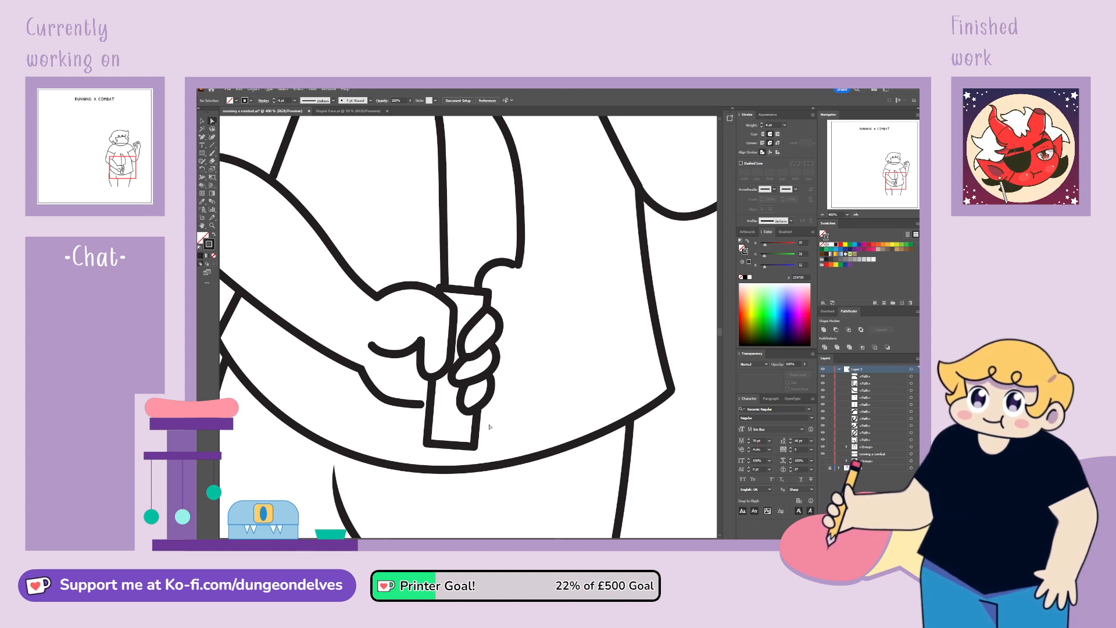
# Step: Join the guard curve's end to the blade's lower corner and extend the lower hand line to the handle's edge
pyautogui.click(516, 266)
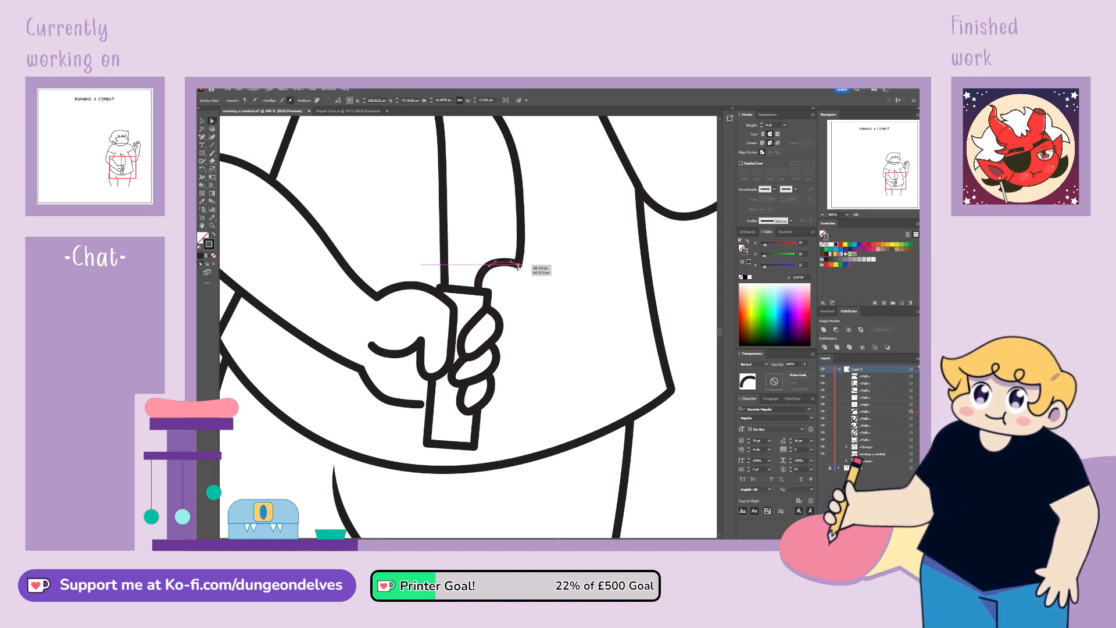
pyautogui.moveTo(521, 266); pyautogui.dragTo(518, 271)
pyautogui.click(512, 271)
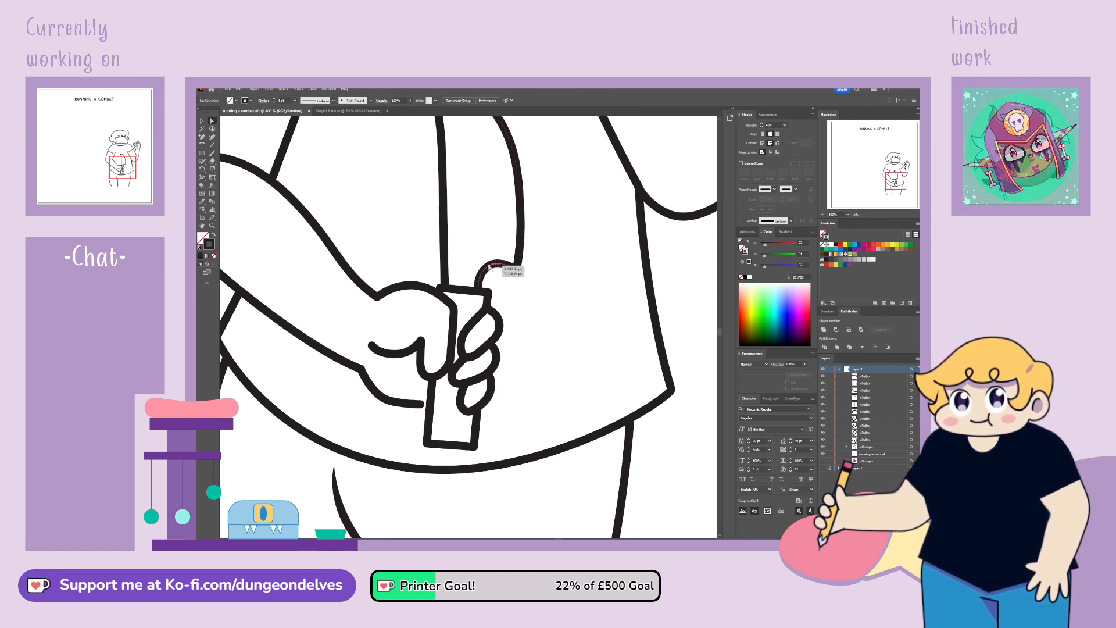
pyautogui.click(494, 268)
pyautogui.click(537, 261)
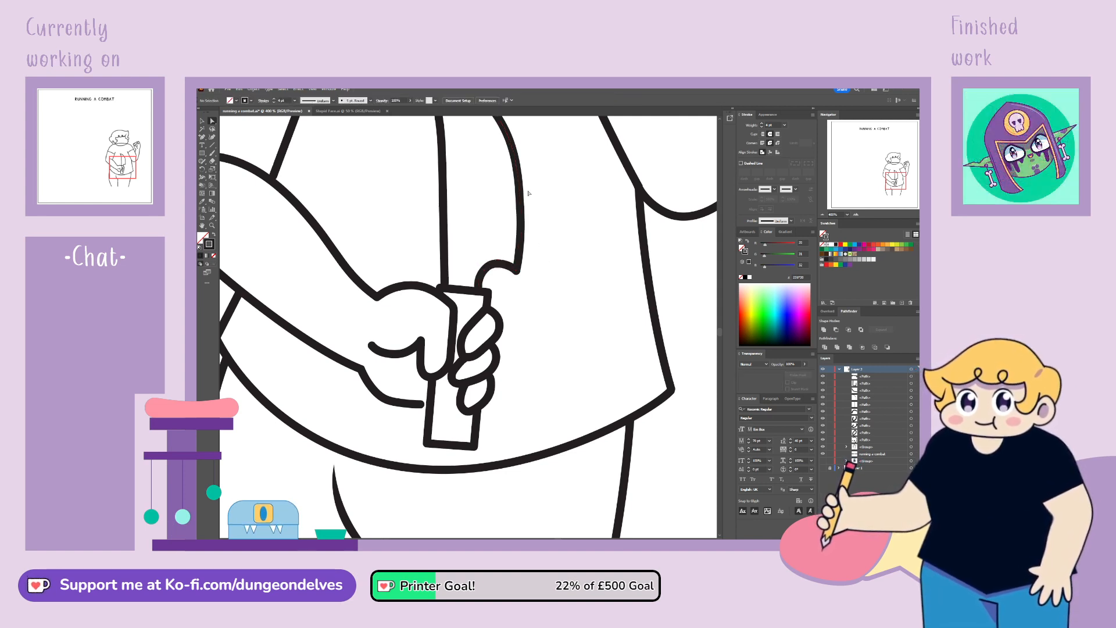
pyautogui.click(422, 405)
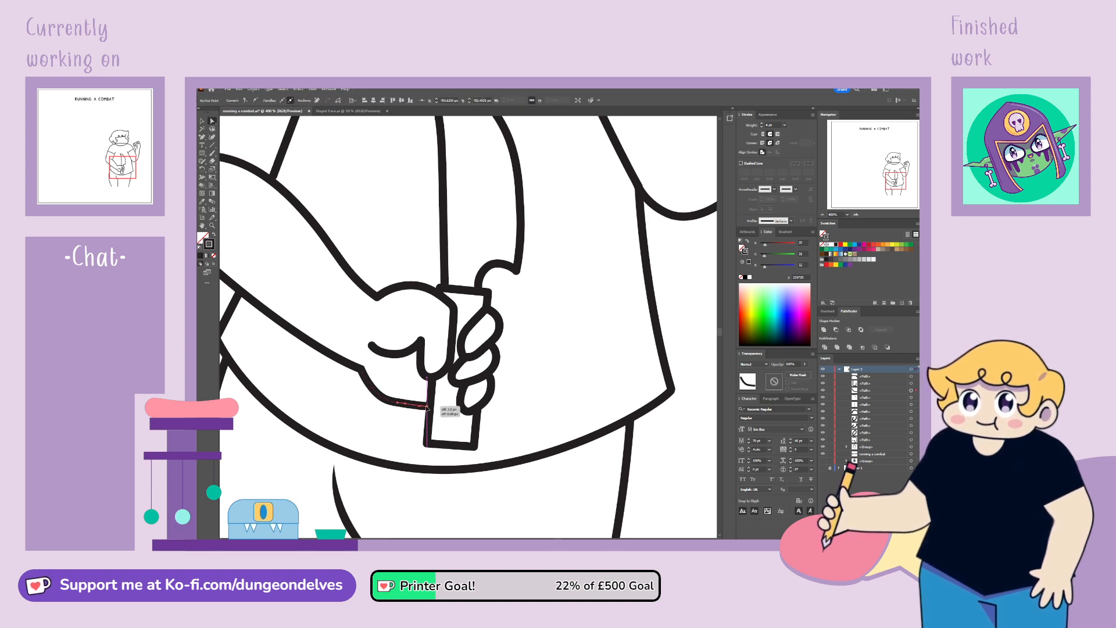
pyautogui.click(530, 384)
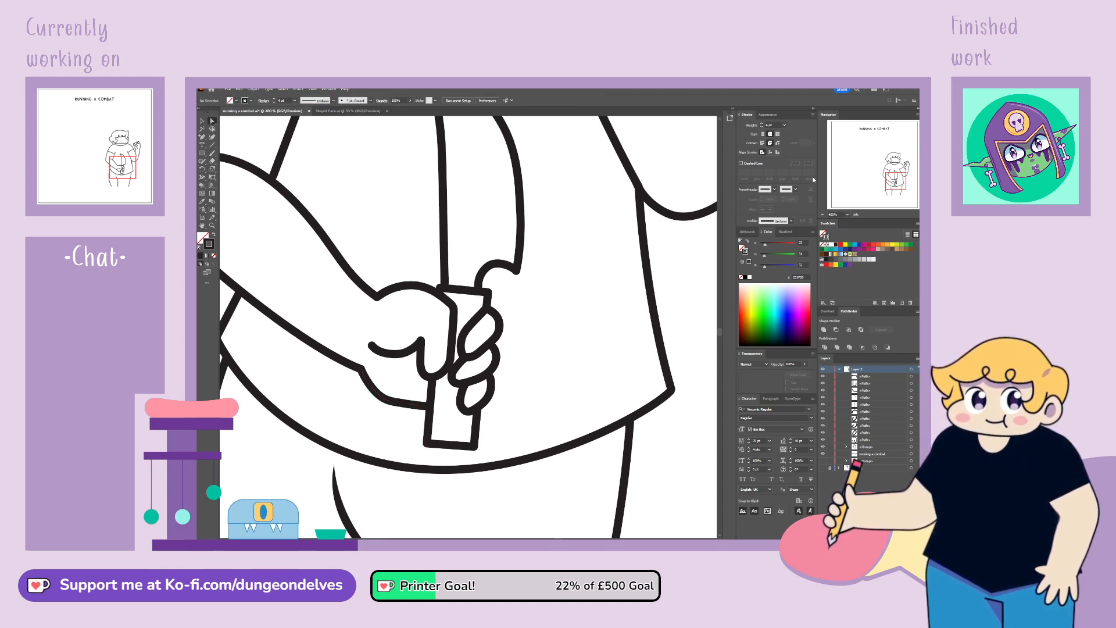
# Step: Remove the lower intermediate anchor point from the blade's outer edge to smooth the curve
pyautogui.moveTo(550, 316); pyautogui.dragTo(517, 450)
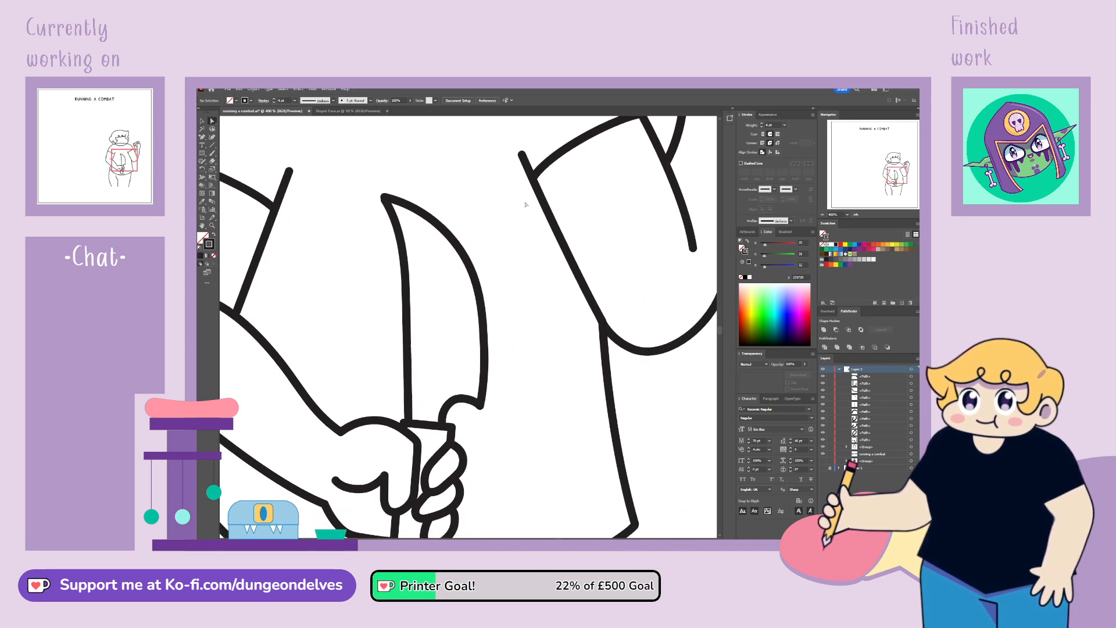
pyautogui.click(452, 245)
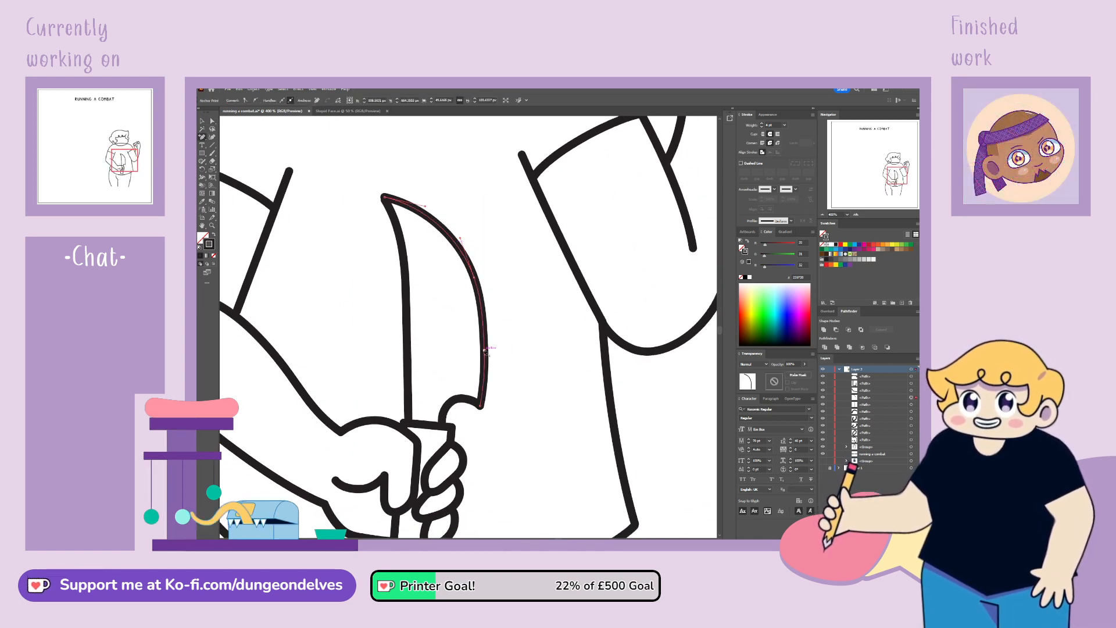
pyautogui.click(203, 138)
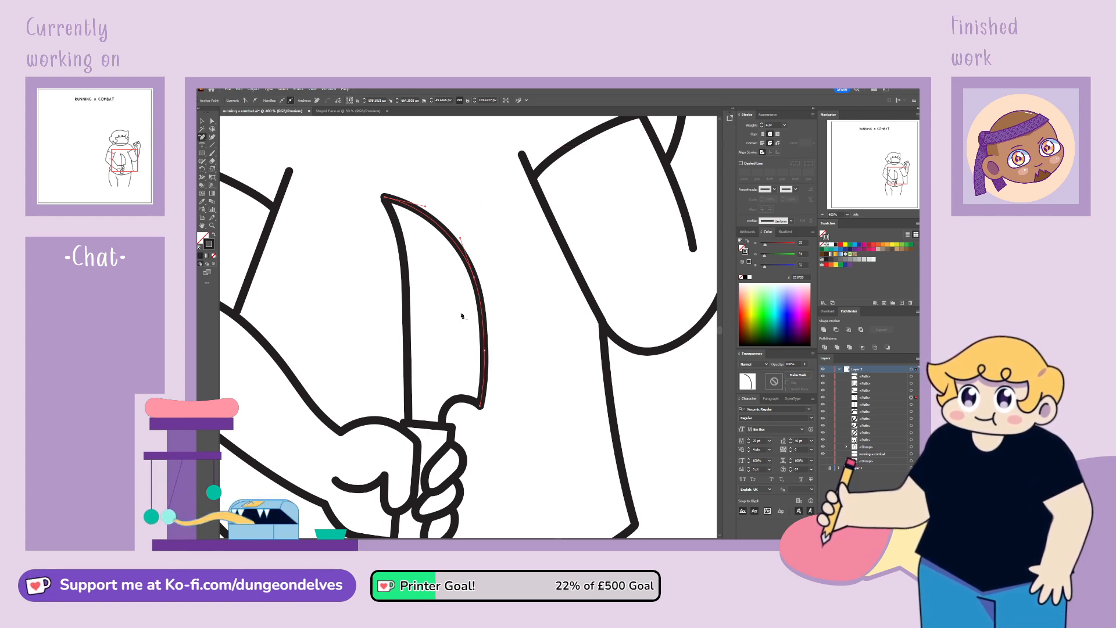
pyautogui.click(212, 121)
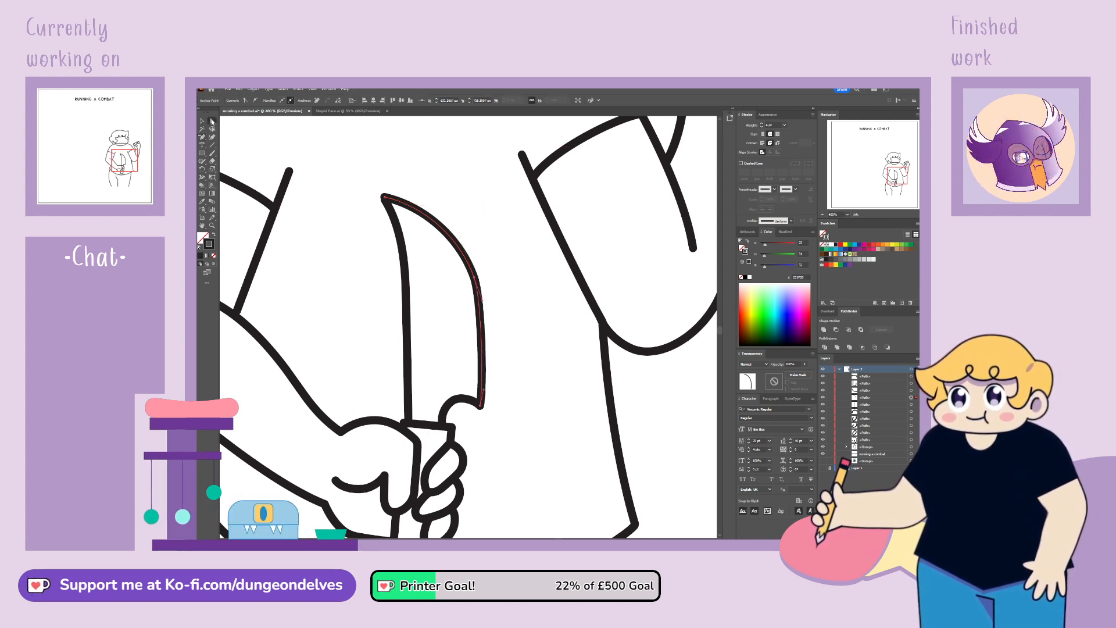
# Step: Align the blade's inner edge at the tip, delete its middle anchor point and bend it into one smooth curve
pyautogui.moveTo(385, 201); pyautogui.dragTo(385, 197)
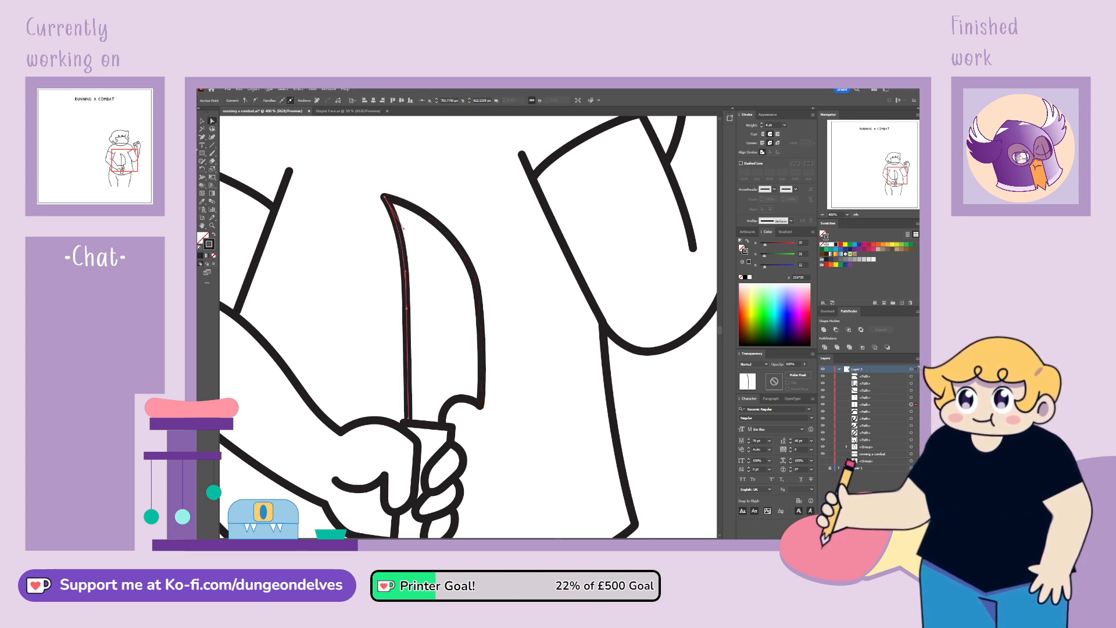
pyautogui.click(409, 309)
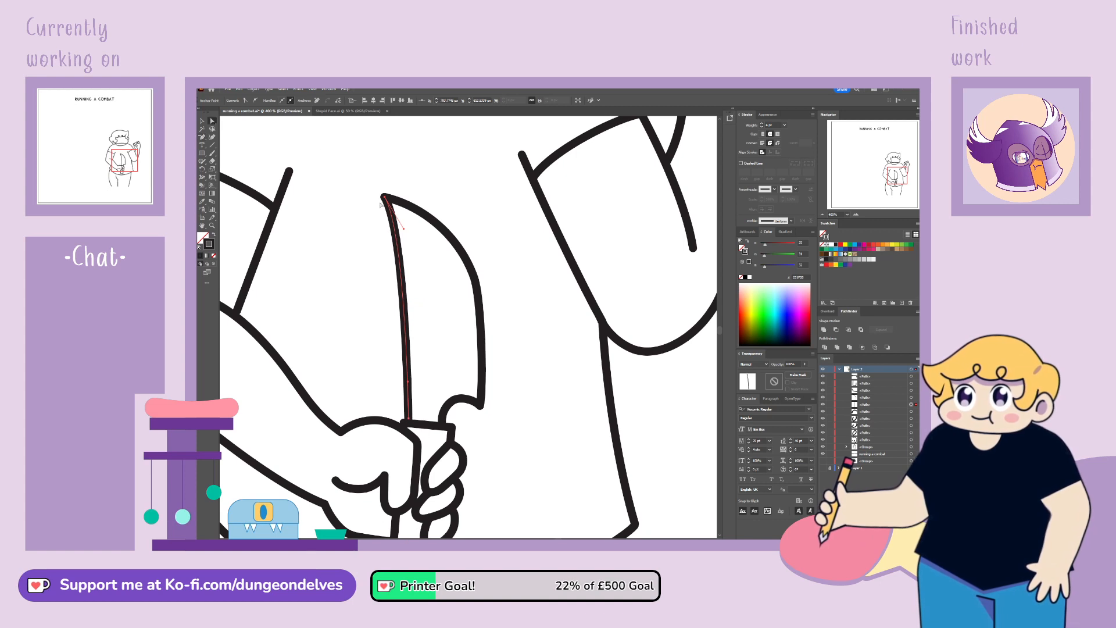
pyautogui.moveTo(404, 231); pyautogui.dragTo(429, 248)
pyautogui.moveTo(408, 382); pyautogui.dragTo(406, 345)
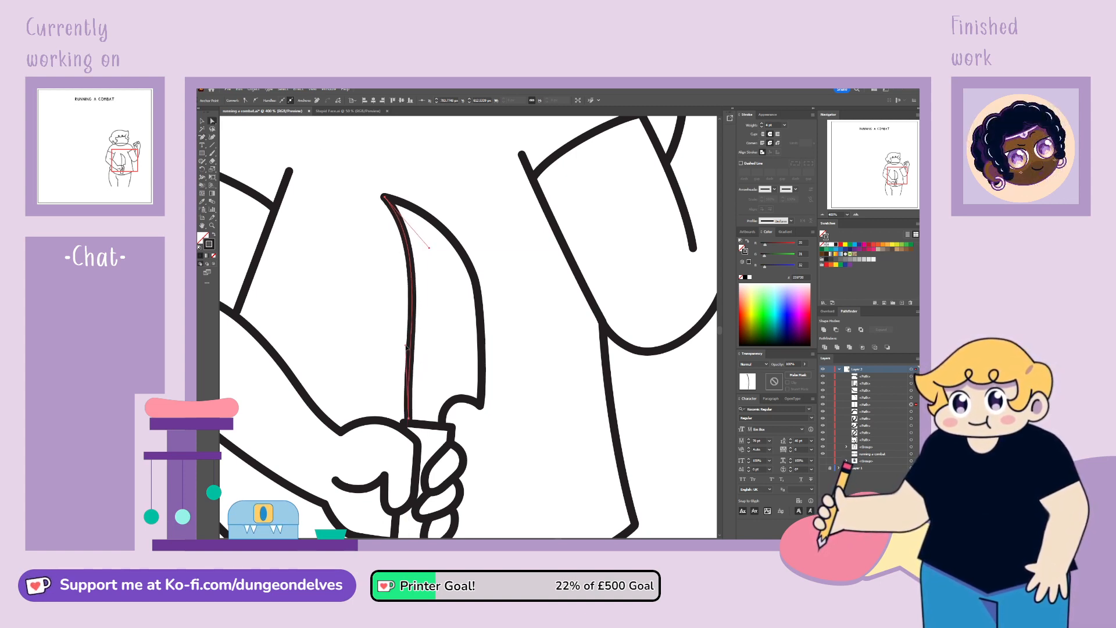
pyautogui.moveTo(429, 250); pyautogui.dragTo(424, 250)
pyautogui.moveTo(406, 346); pyautogui.dragTo(419, 360)
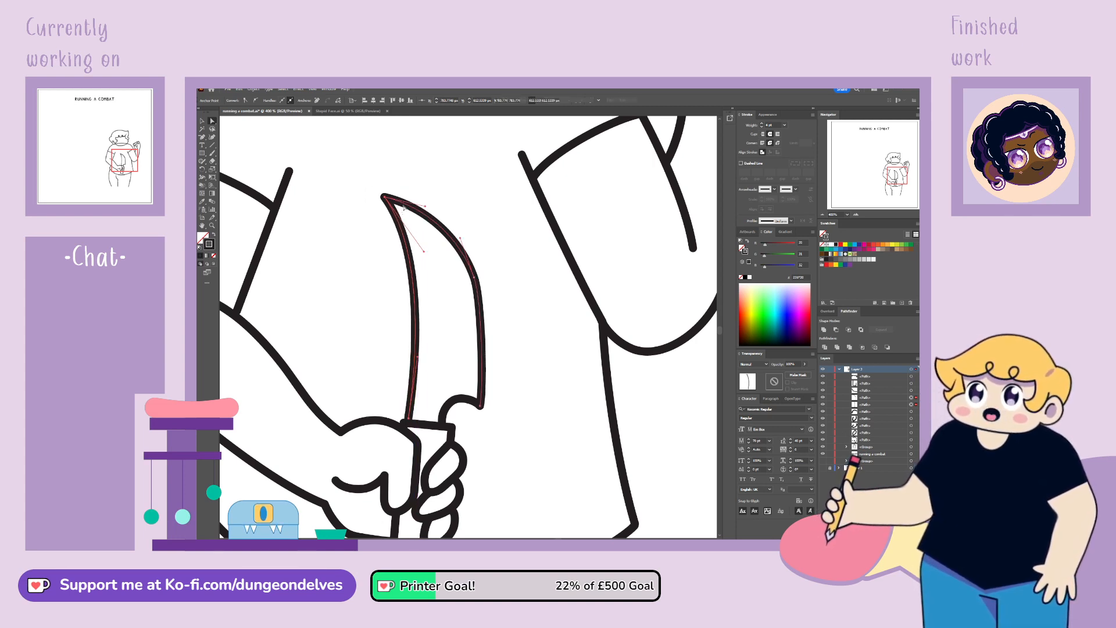
# Step: Move the blade's tip slightly upward and reshape the outer edge into a longer, smoother arc
pyautogui.moveTo(385, 196)
pyautogui.mouseDown()
pyautogui.moveTo(473, 181)
pyautogui.moveTo(389, 178)
pyautogui.mouseUp()
pyautogui.moveTo(476, 279); pyautogui.dragTo(479, 281)
pyautogui.moveTo(467, 241); pyautogui.dragTo(461, 220)
pyautogui.moveTo(486, 303); pyautogui.dragTo(492, 336)
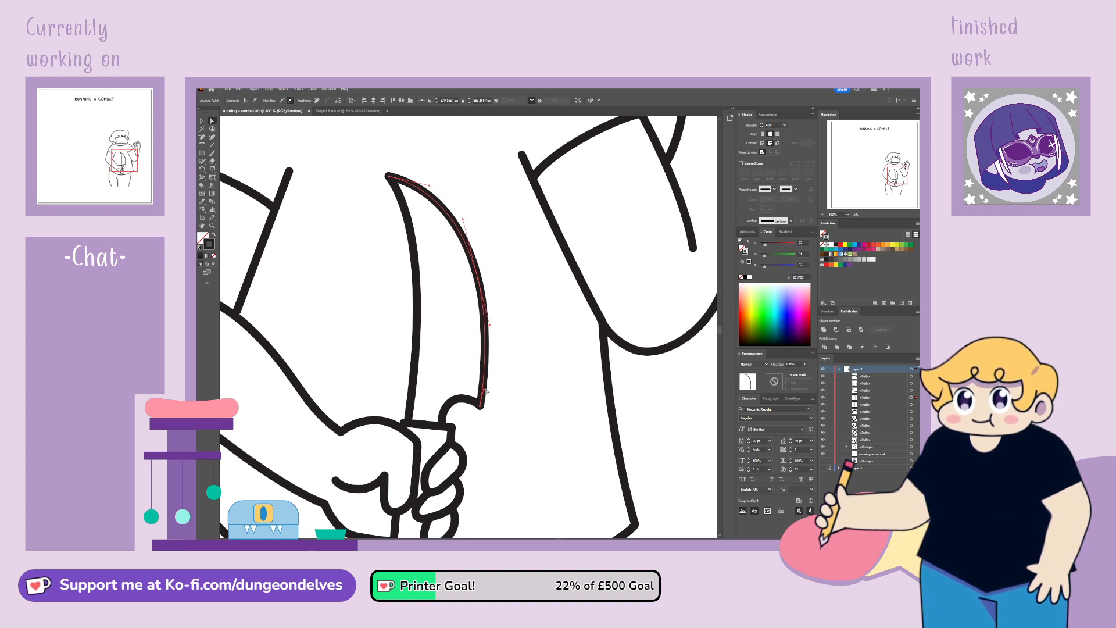
pyautogui.click(514, 380)
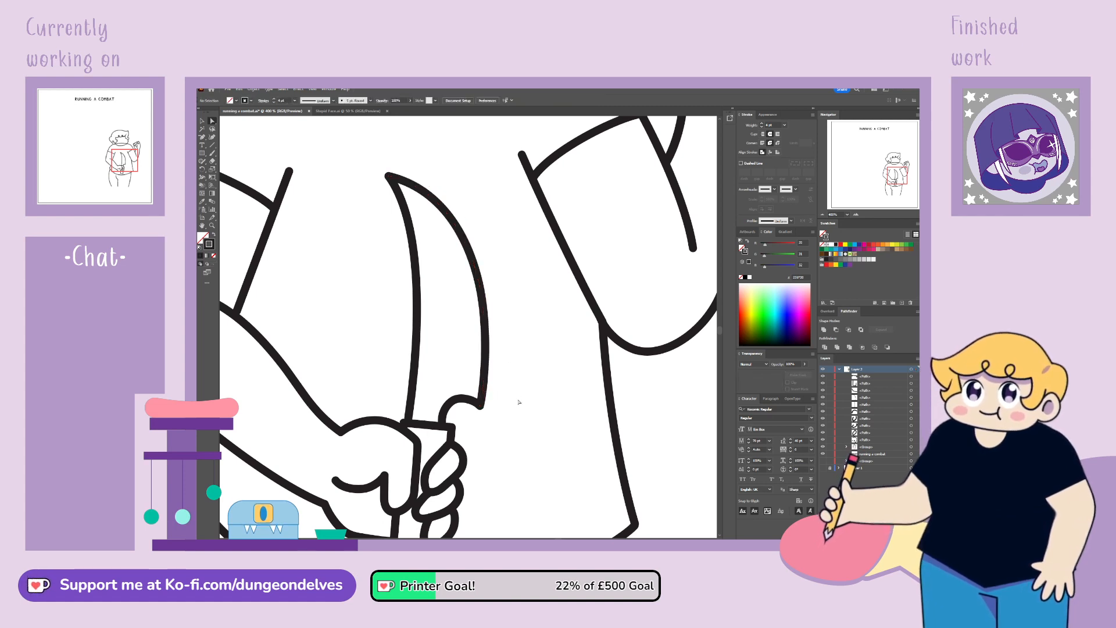
# Step: Group all the loose paths of the knife, hand and forearm in the layer
pyautogui.hotkey('ctrl', '-')
pyautogui.hotkey('ctrl', '-')
pyautogui.hotkey('ctrl', '-')
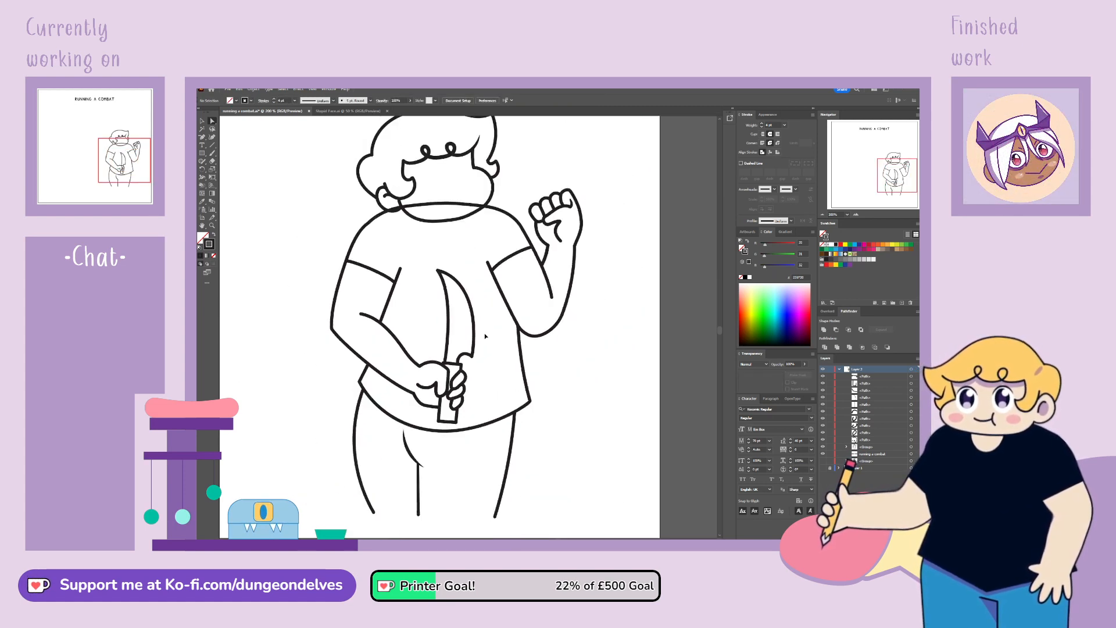
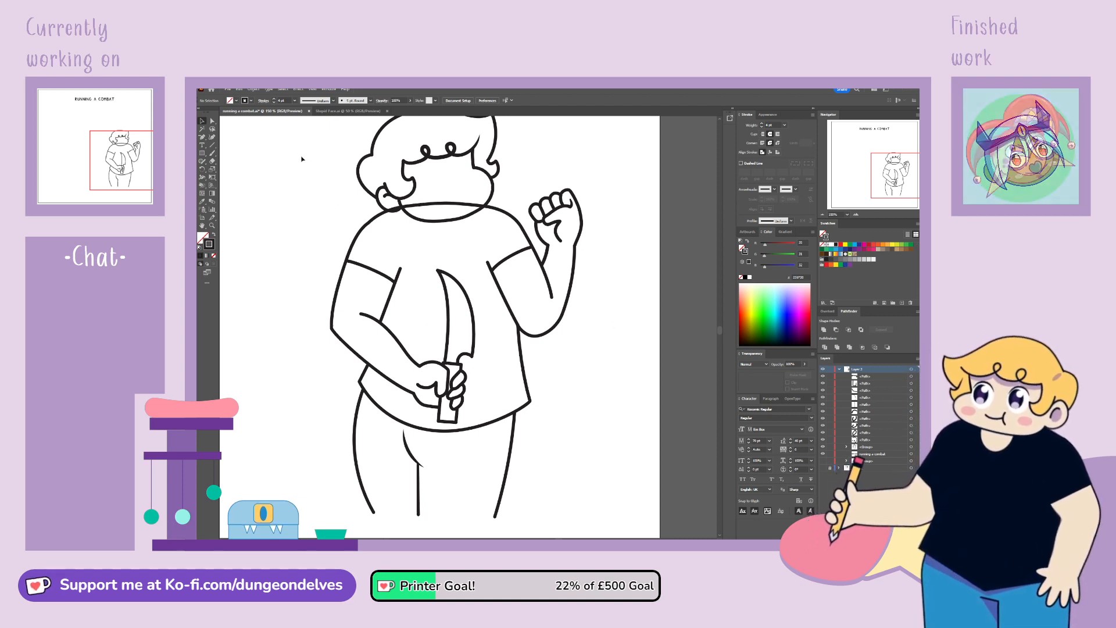
pyautogui.click(912, 377)
pyautogui.keyDown('shift'); pyautogui.click(911, 440); pyautogui.keyUp('shift')
pyautogui.hotkey('ctrl', 'g')
pyautogui.click(601, 428)
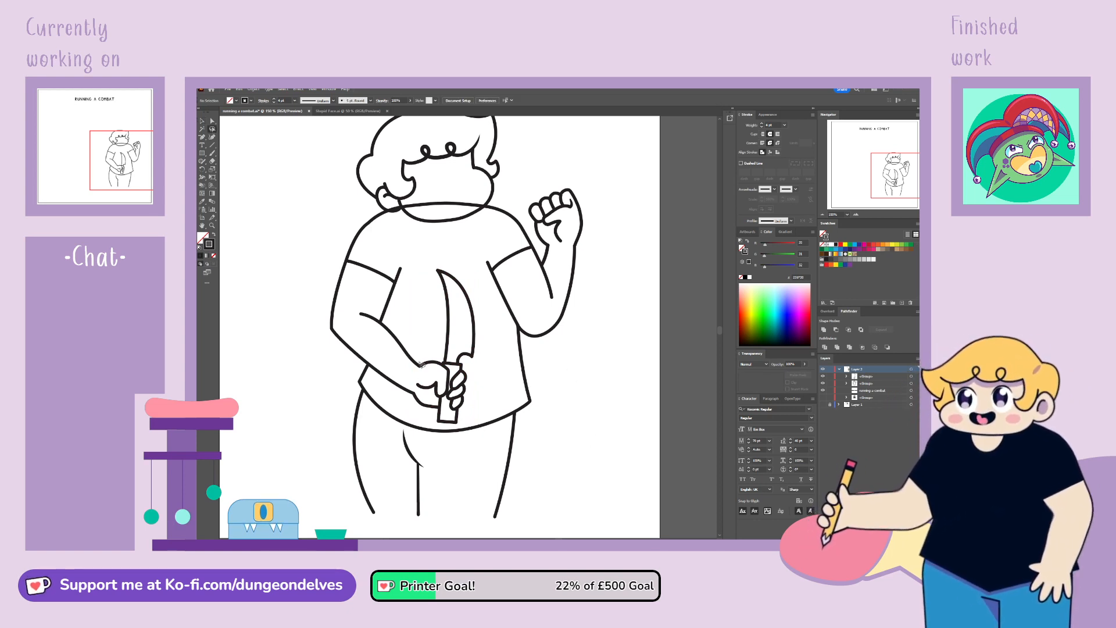
# Step: Select the knife, hand and wrist points and shift them slightly up and left, keeping the elbow in place
pyautogui.moveTo(457, 429)
pyautogui.mouseDown()
pyautogui.moveTo(483, 343)
pyautogui.moveTo(424, 284)
pyautogui.moveTo(420, 326)
pyautogui.mouseUp()
pyautogui.click(213, 121)
pyautogui.moveTo(421, 368); pyautogui.dragTo(417, 366)
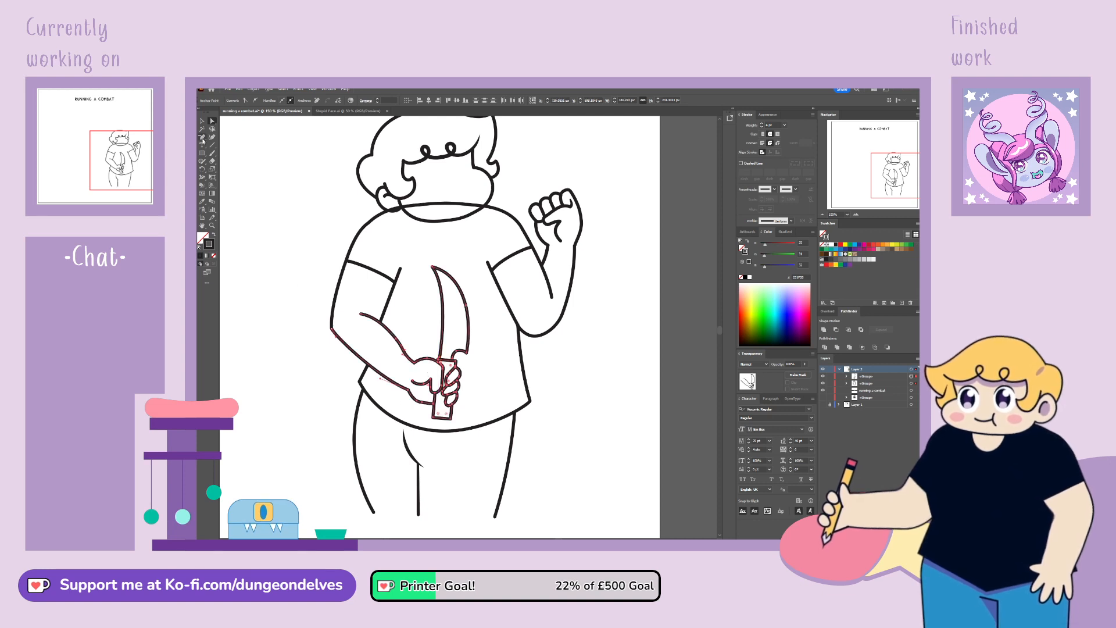
pyautogui.click(247, 199)
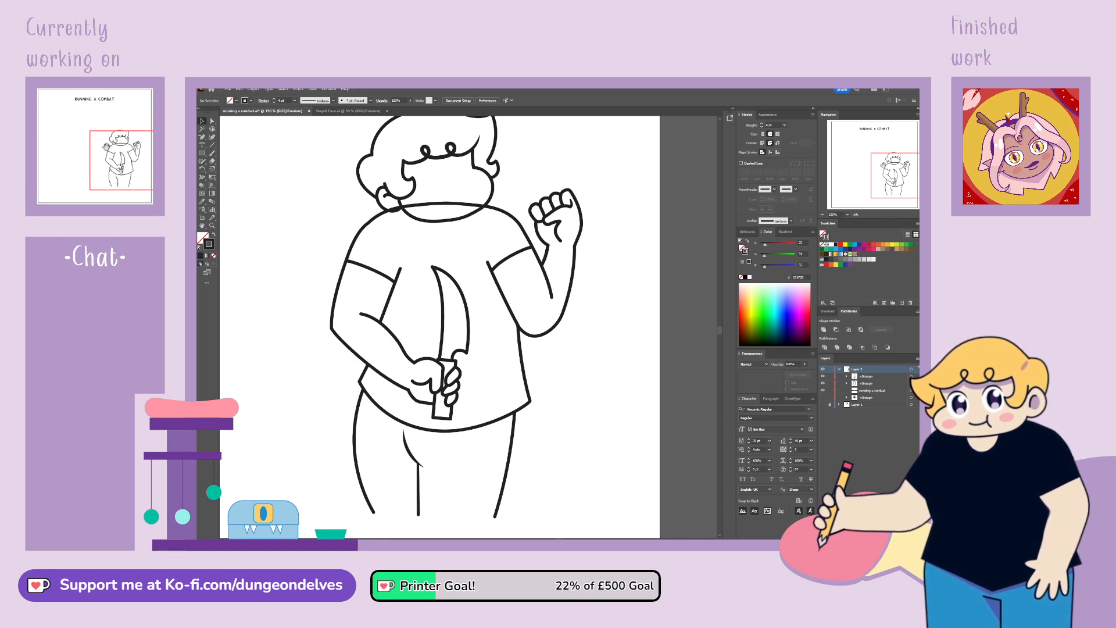
# Step: Draw a four-pointed star in the middle of the character's face
pyautogui.moveTo(888, 176)
pyautogui.mouseDown()
pyautogui.moveTo(873, 175)
pyautogui.moveTo(898, 173)
pyautogui.mouseUp()
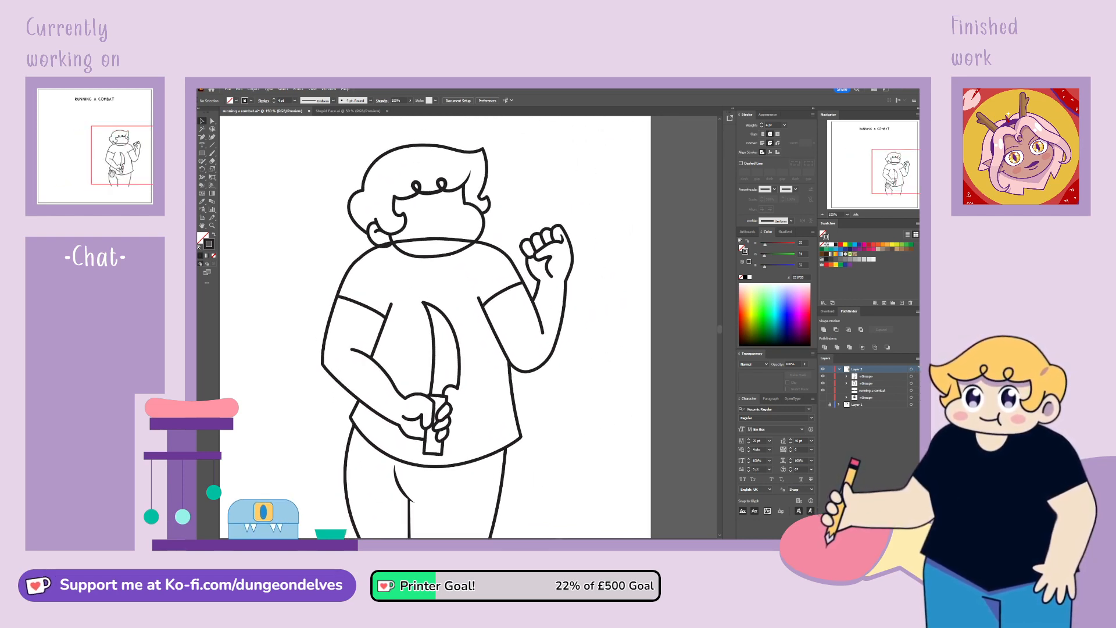
pyautogui.click(847, 376)
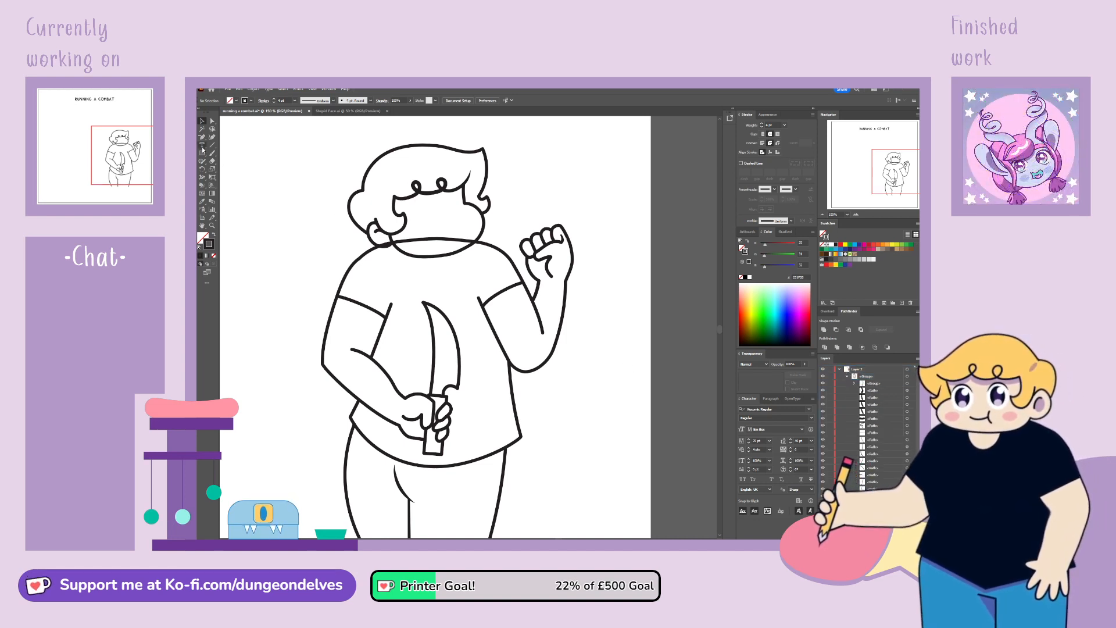
pyautogui.click(222, 182)
pyautogui.moveTo(433, 223); pyautogui.dragTo(433, 206)
pyautogui.press('Down')
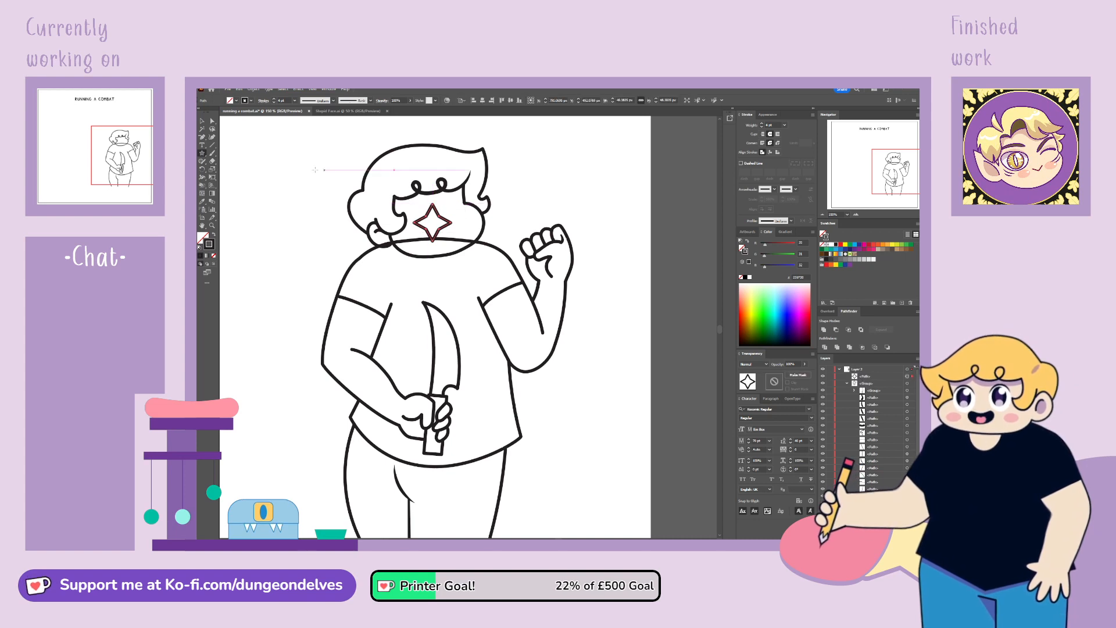
# Step: Select the star's inner corner points and scale them toward the centre for slimmer points
pyautogui.click(213, 121)
pyautogui.hotkey('ctrl', '=')
pyautogui.hotkey('ctrl', '=')
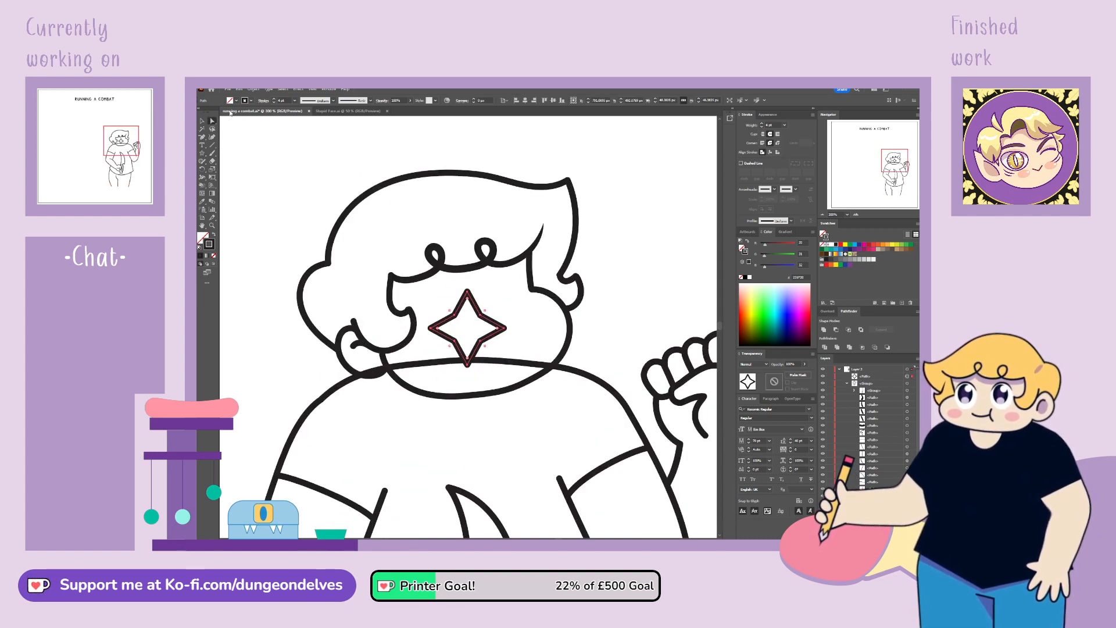
pyautogui.click(456, 316)
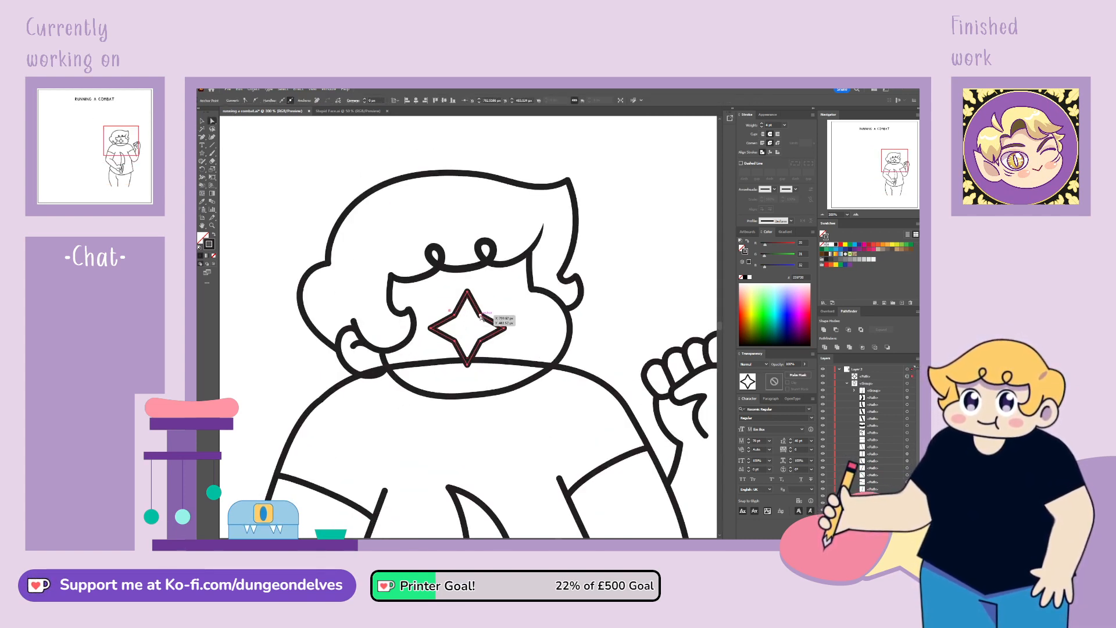
pyautogui.press('s')
pyautogui.moveTo(498, 300); pyautogui.dragTo(489, 308)
pyautogui.press('v')
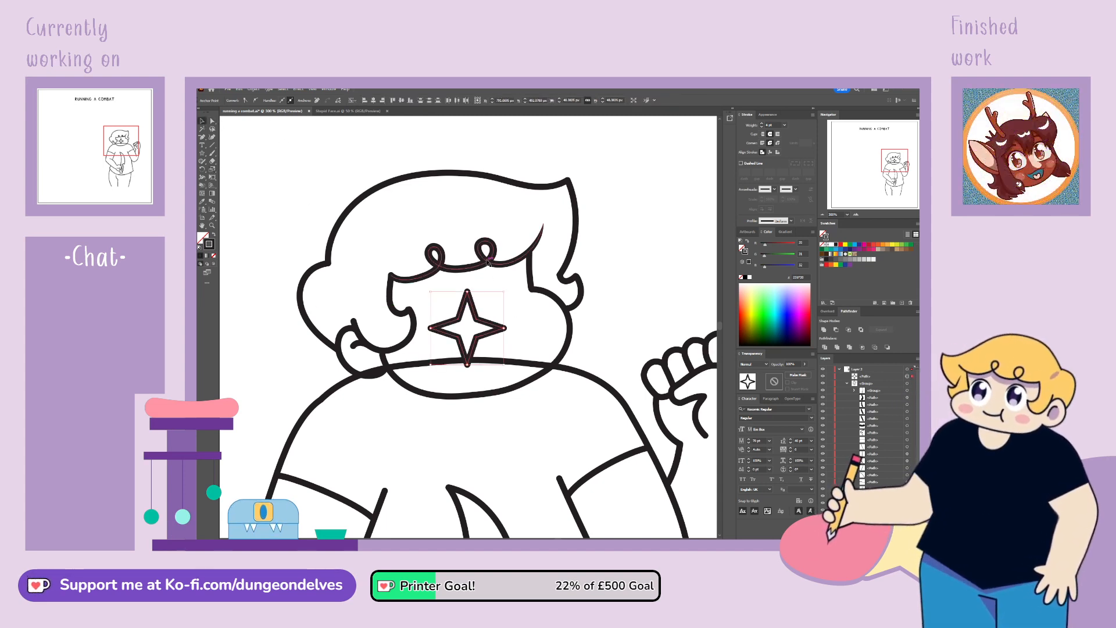
pyautogui.click(503, 314)
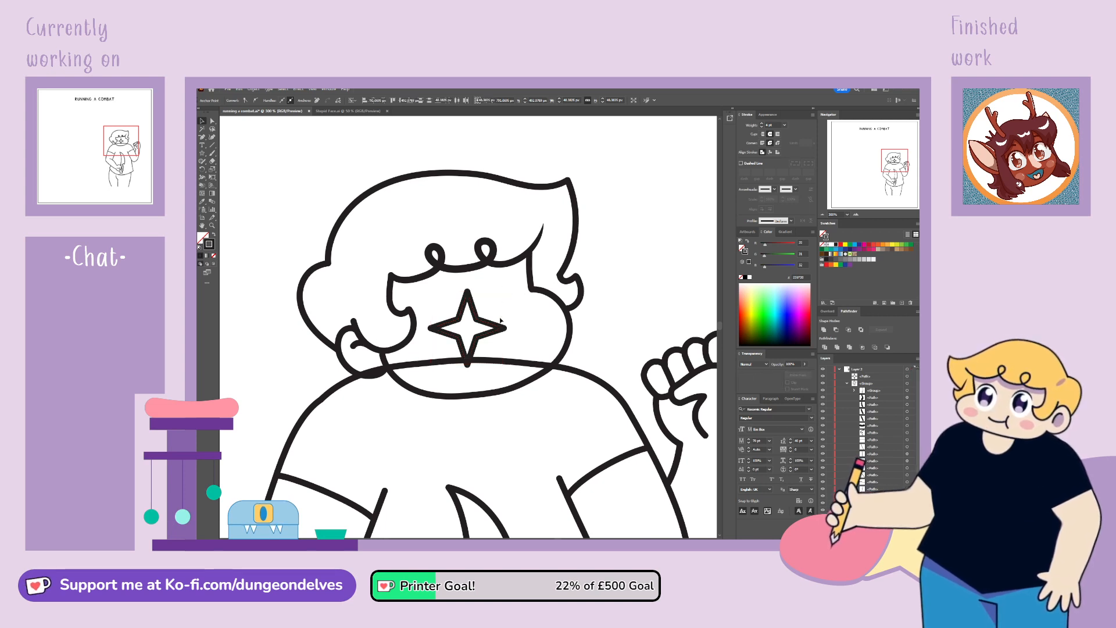
# Step: Rotate the star slightly counter-clockwise and fill it with white
pyautogui.click(488, 323)
pyautogui.moveTo(489, 323); pyautogui.dragTo(492, 279)
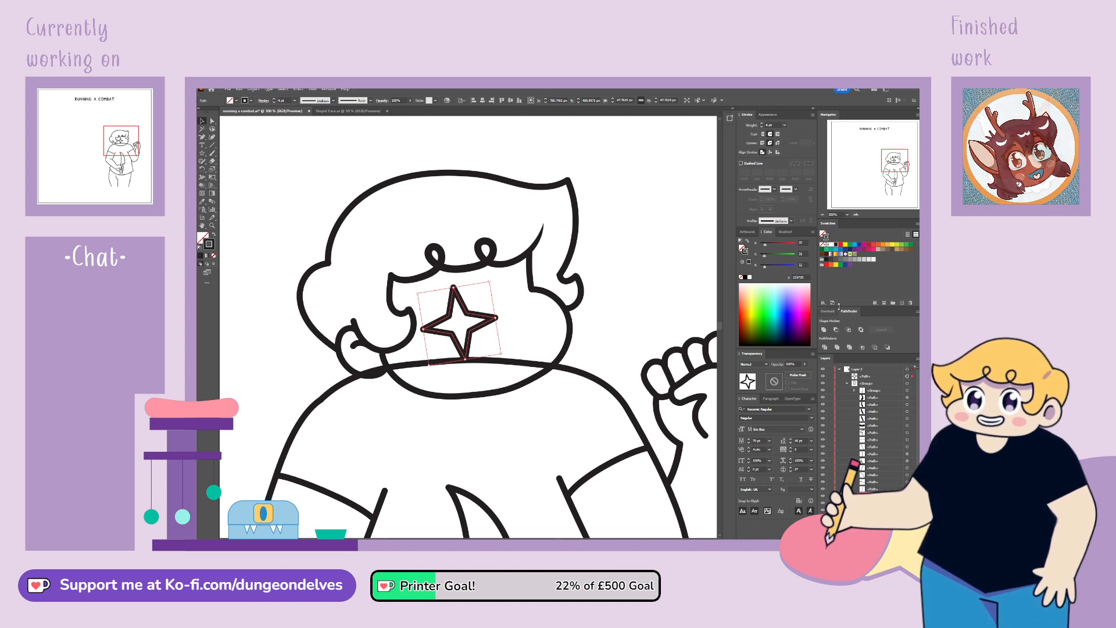
pyautogui.click(831, 245)
pyautogui.hotkey('ctrl', 'z')
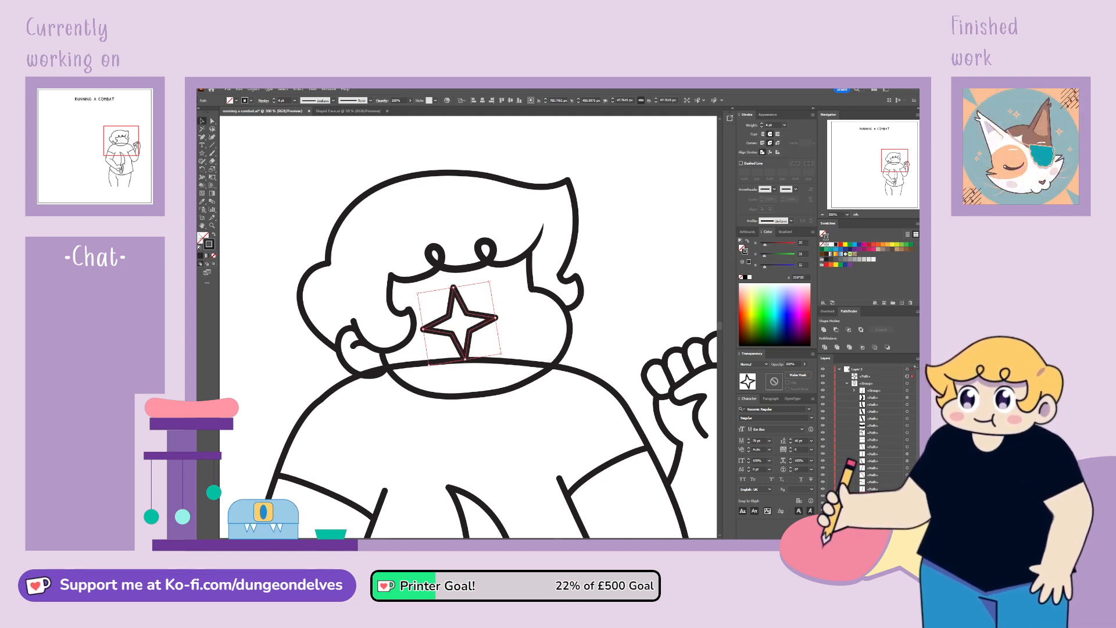
pyautogui.click(832, 245)
# Step: Place the star as one eye and a copy of it beside it as the other eye
pyautogui.moveTo(485, 327); pyautogui.dragTo(511, 314)
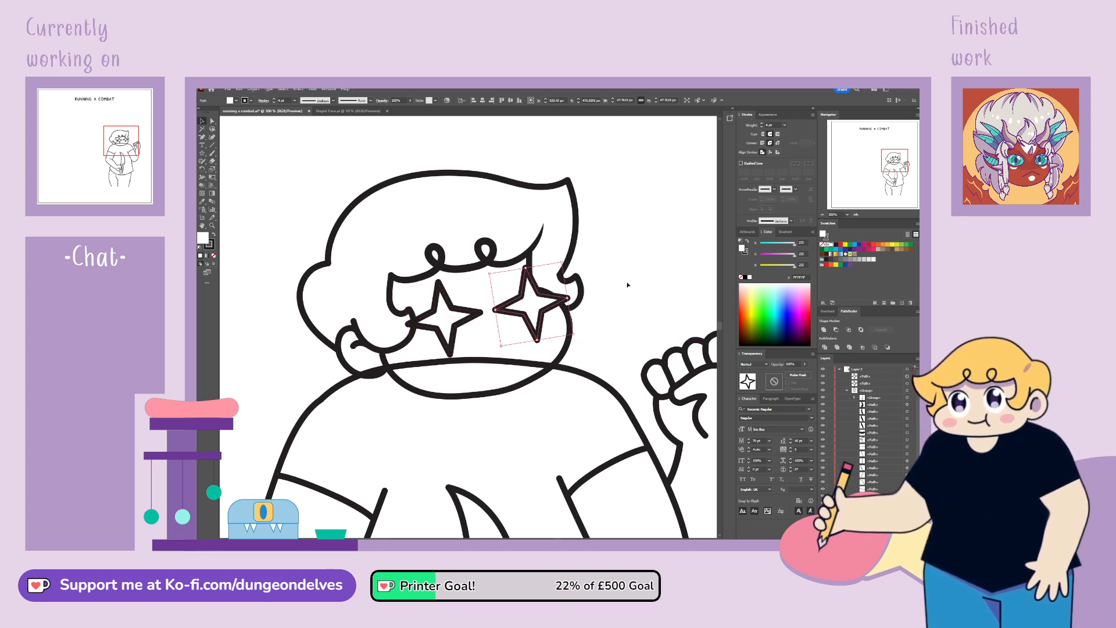
pyautogui.click(626, 287)
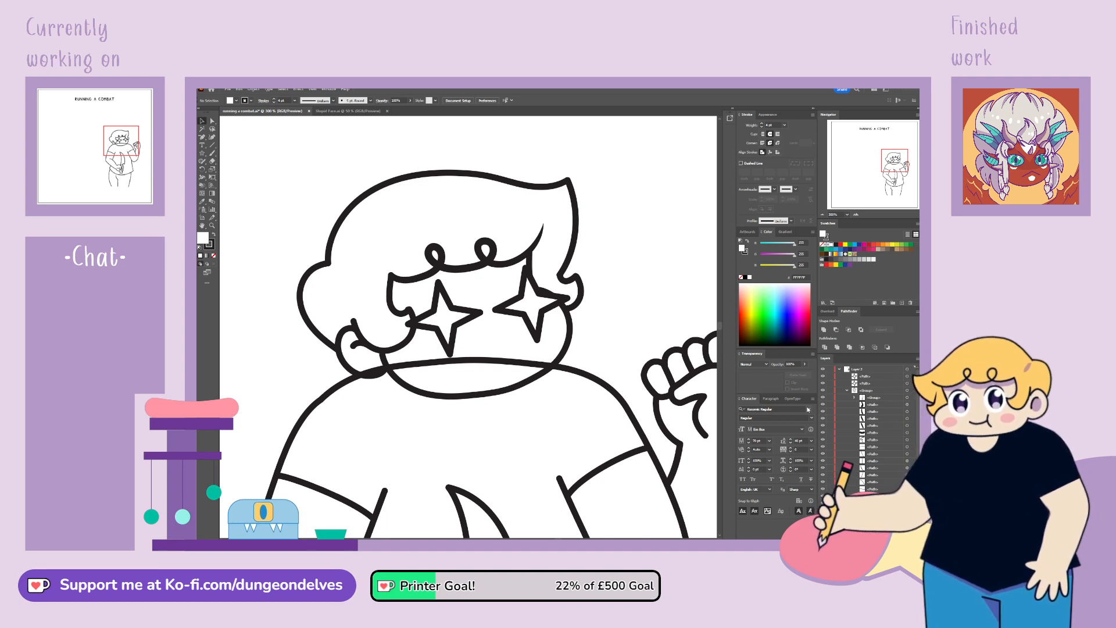
pyautogui.hotkey('ctrl', '-')
pyautogui.hotkey('ctrl', '-')
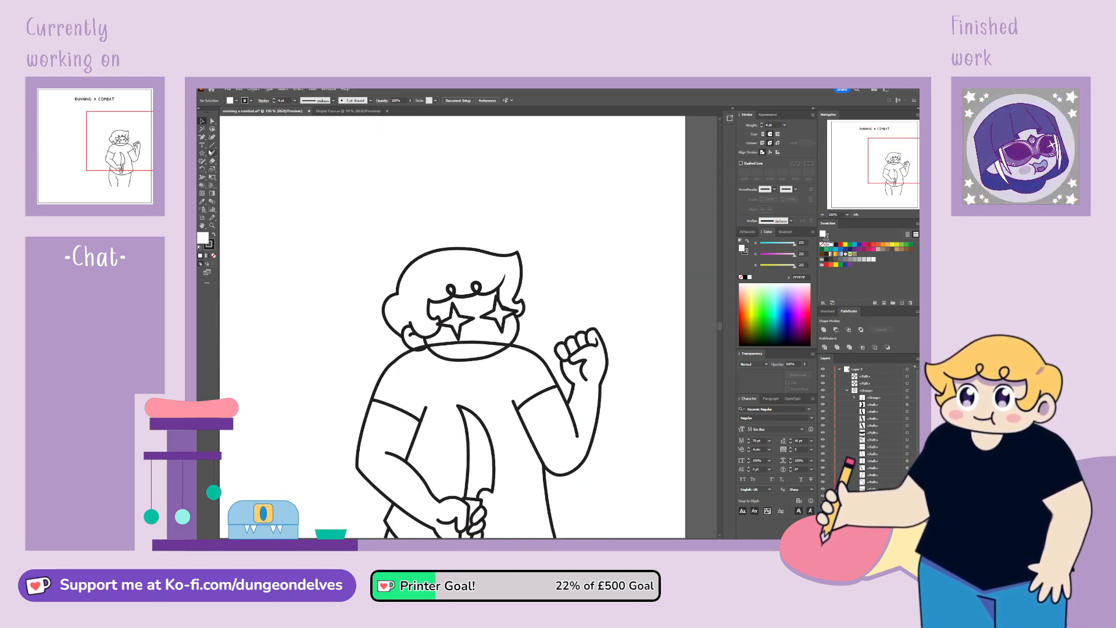
# Step: Draw a wavy upper mouth line below the star eyes, ending at the shirt collar, and remove its fill
pyautogui.click(465, 344)
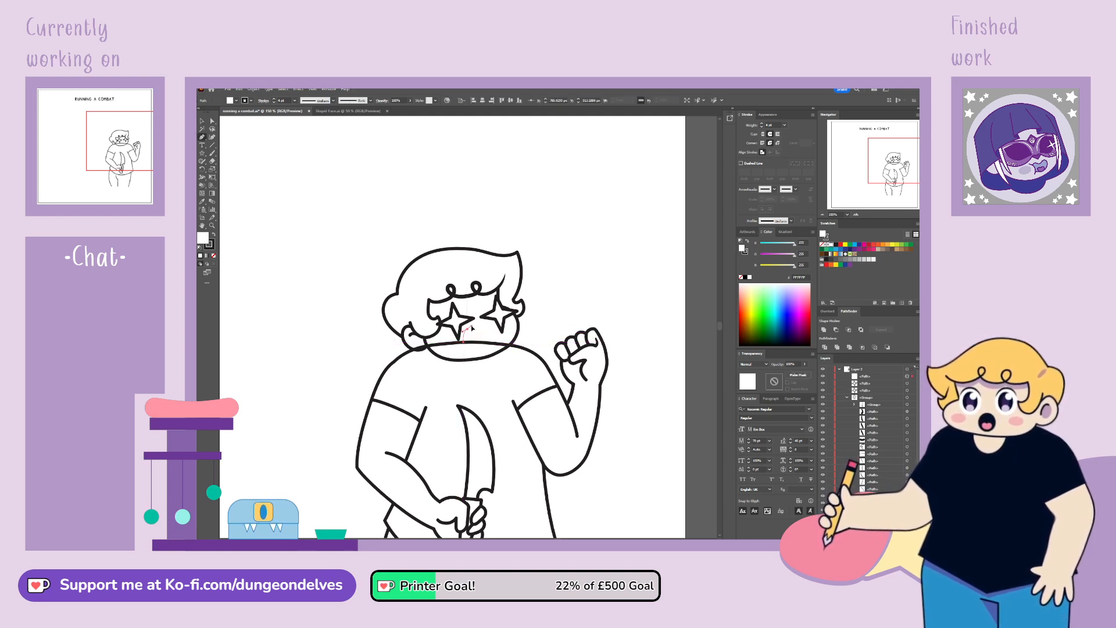
pyautogui.moveTo(477, 326); pyautogui.dragTo(511, 360)
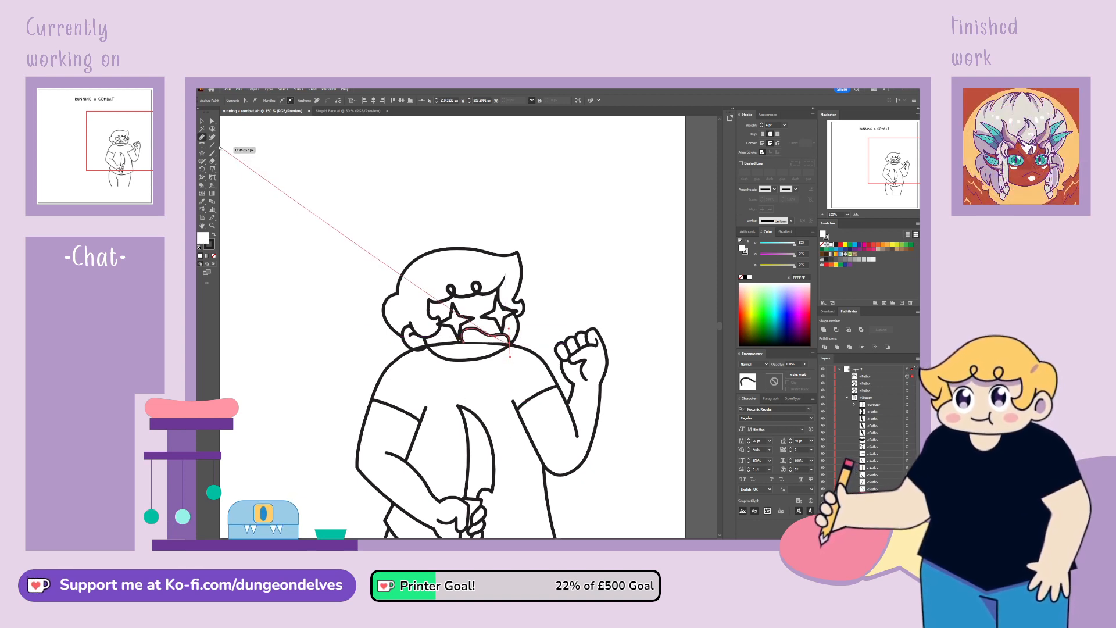
pyautogui.click(213, 245)
pyautogui.click(213, 121)
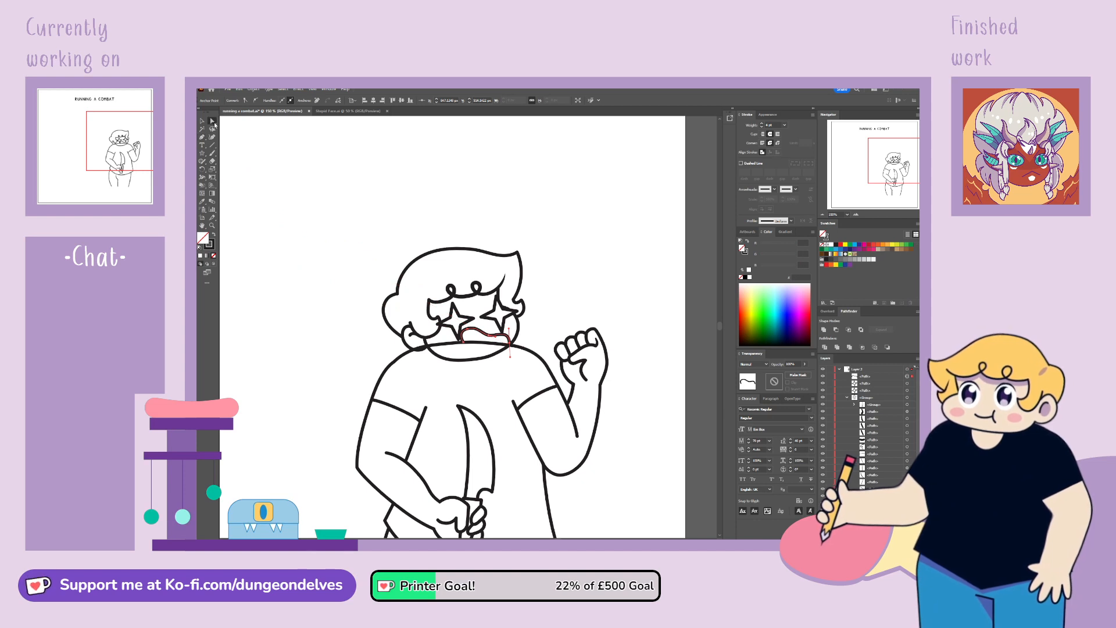
# Step: Reshape the wavy mouth line by adjusting its anchor points and handles into a rounded hump that slopes toward the cheek
pyautogui.hotkey('ctrl', '+')
pyautogui.hotkey('ctrl', '+')
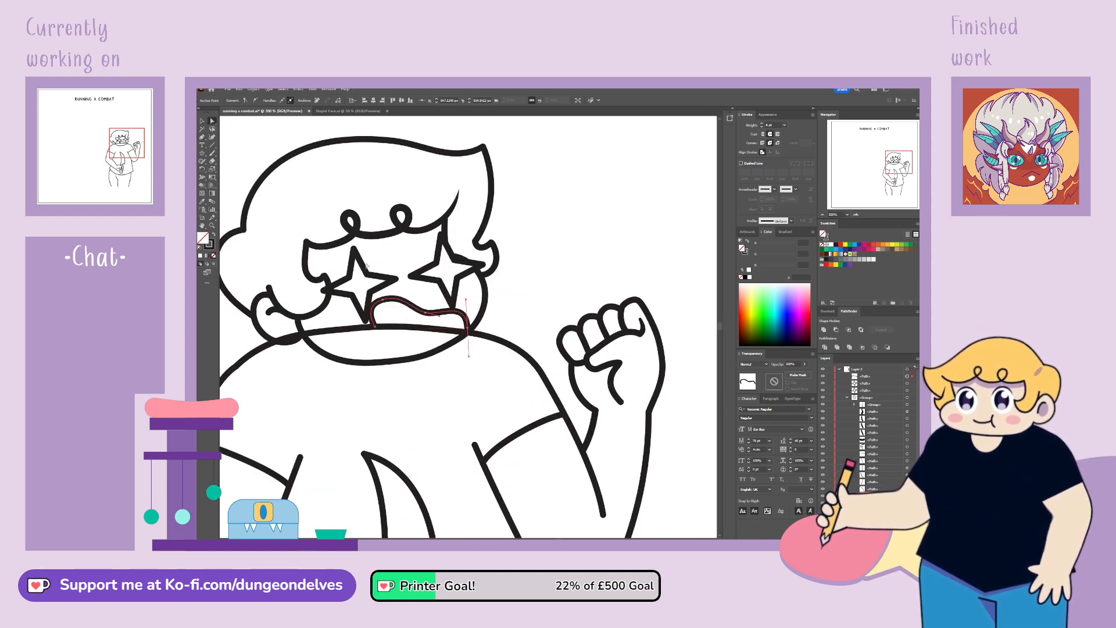
pyautogui.moveTo(375, 327); pyautogui.dragTo(467, 311)
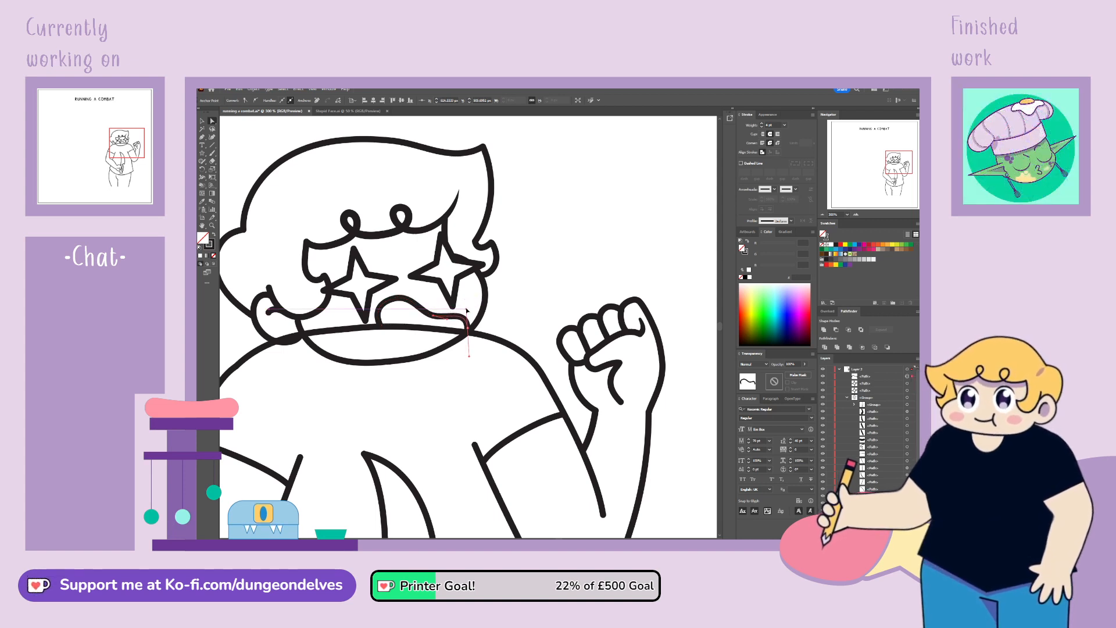
pyautogui.click(391, 301)
pyautogui.moveTo(392, 300); pyautogui.dragTo(411, 309)
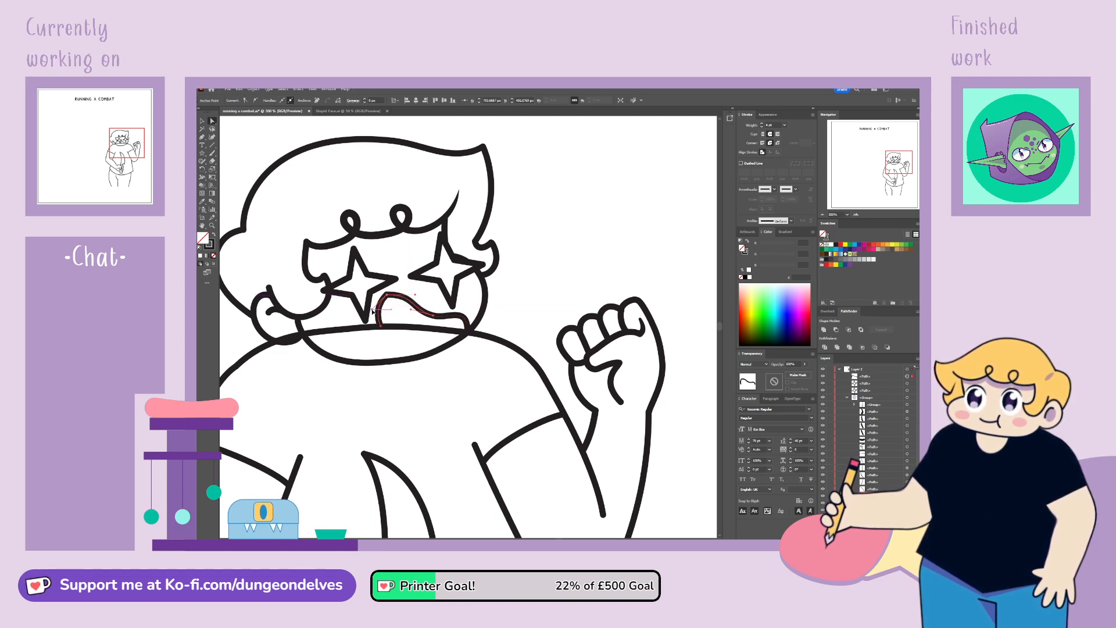
pyautogui.moveTo(394, 312); pyautogui.dragTo(399, 319)
pyautogui.click(538, 229)
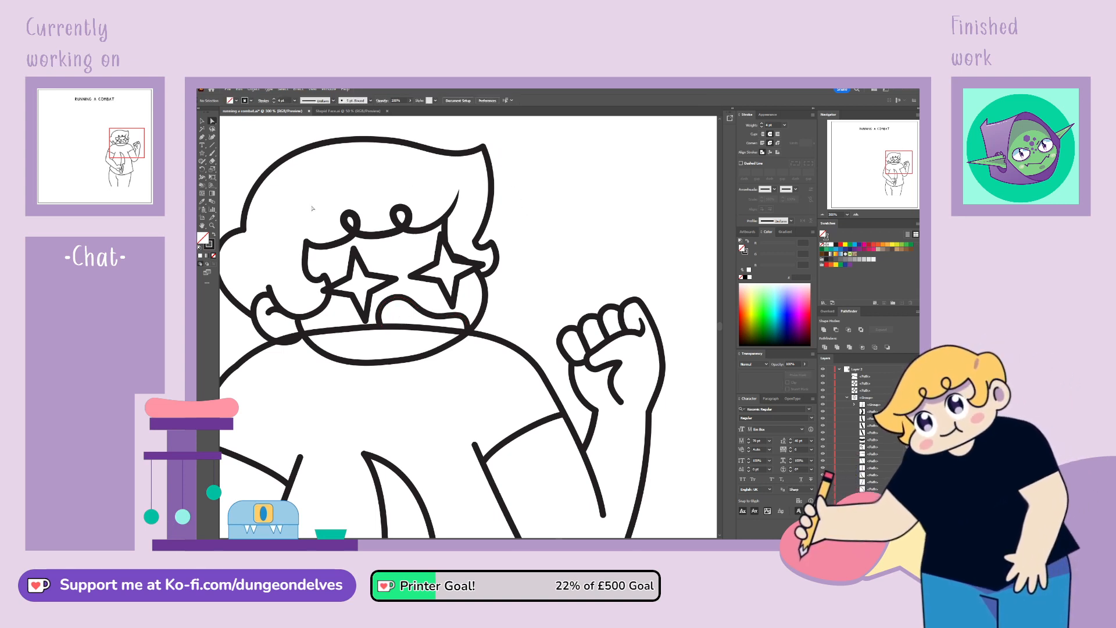
# Step: Draw a downward-curving lower mouth line from the hump of the upper line to its far corner and adjust its start point
pyautogui.press('p')
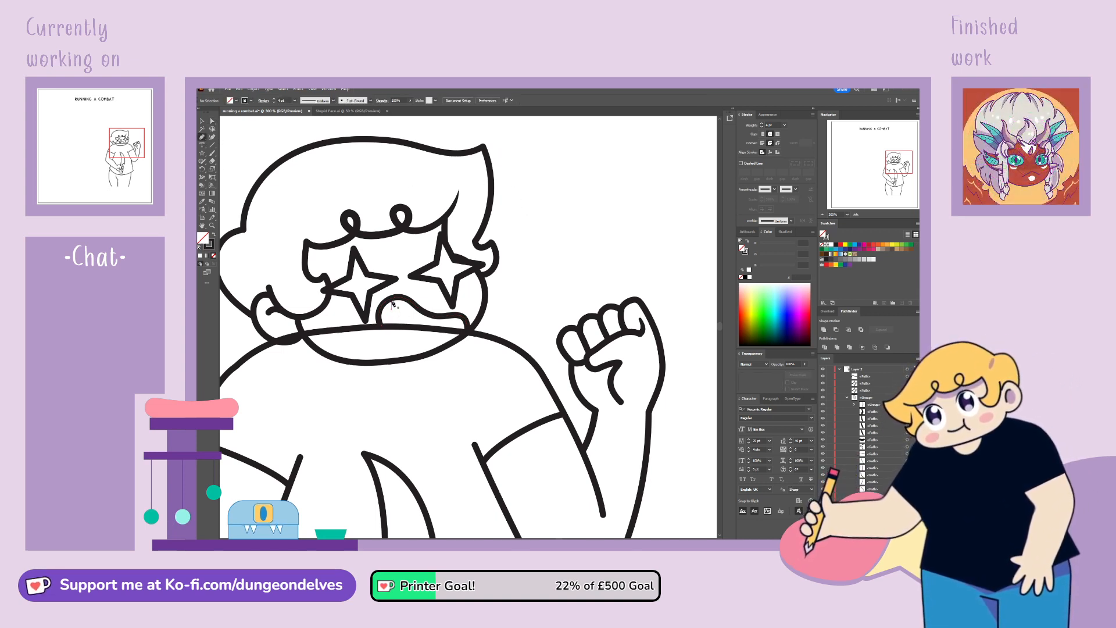
pyautogui.moveTo(399, 317); pyautogui.dragTo(398, 317)
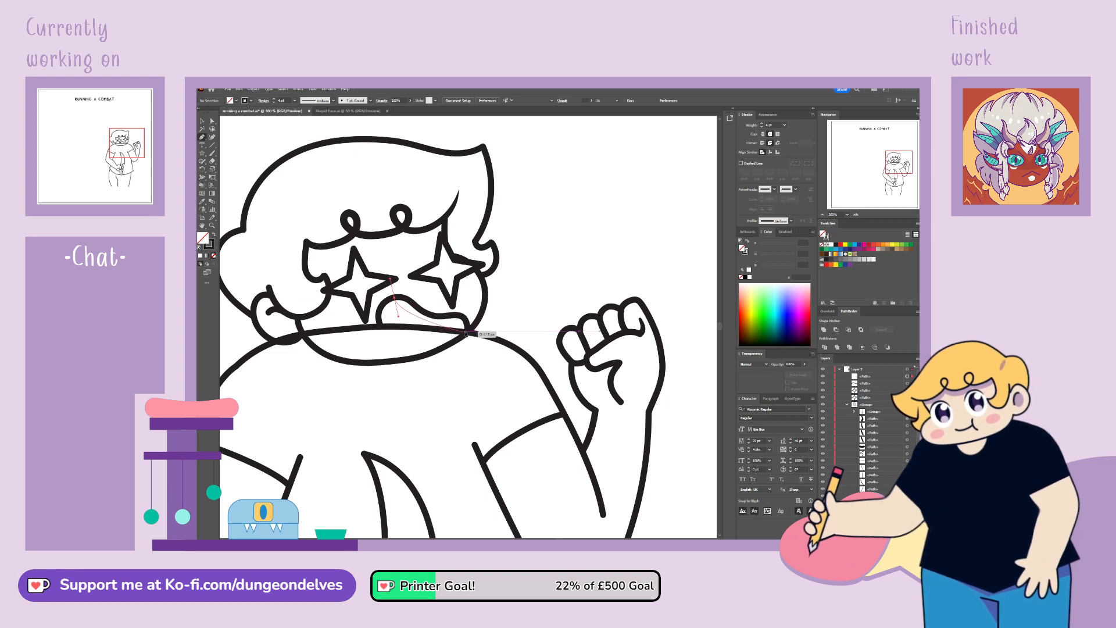
pyautogui.moveTo(503, 306); pyautogui.dragTo(506, 302)
pyautogui.click(213, 121)
pyautogui.moveTo(395, 298); pyautogui.dragTo(388, 300)
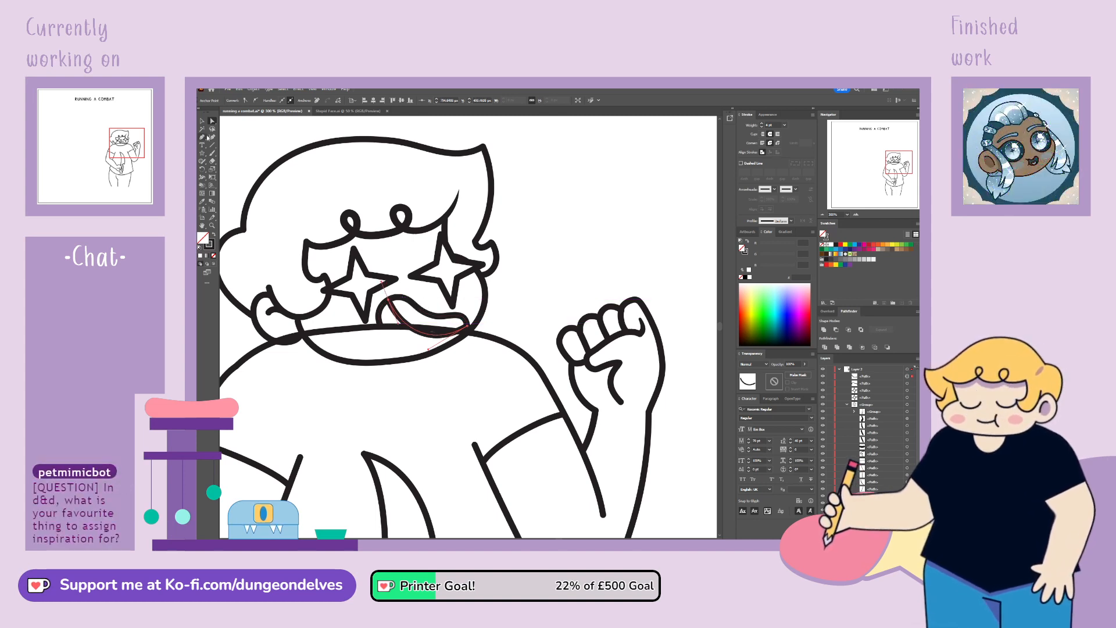
# Step: Add an anchor point where the lower mouth line meets the collar, delete the part beyond it, and refine the remaining curve's end
pyautogui.click(227, 148)
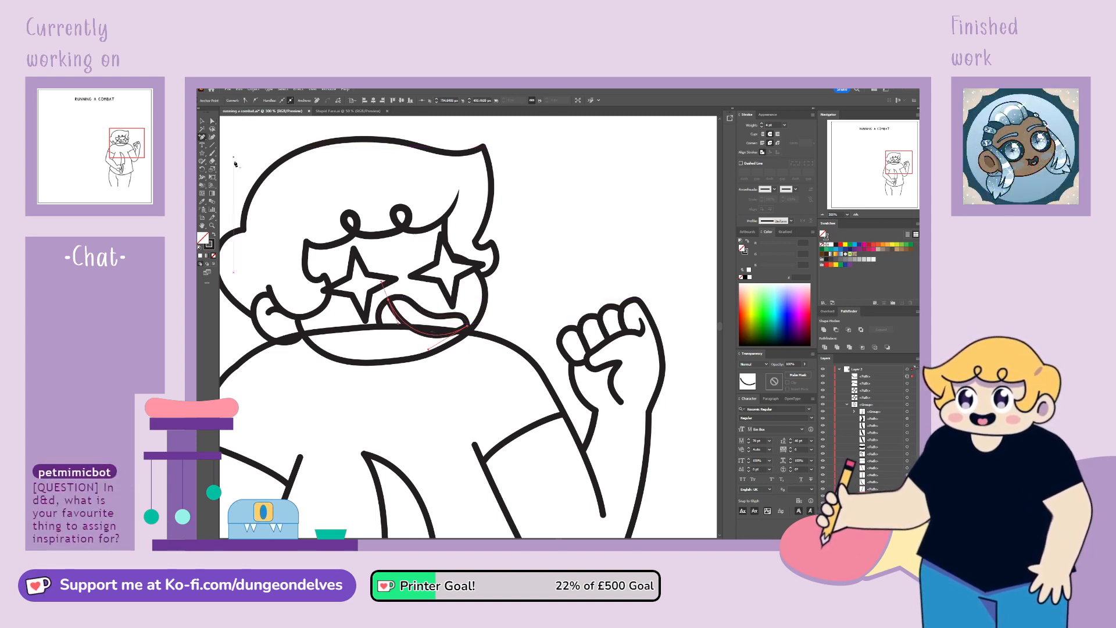
pyautogui.click(412, 329)
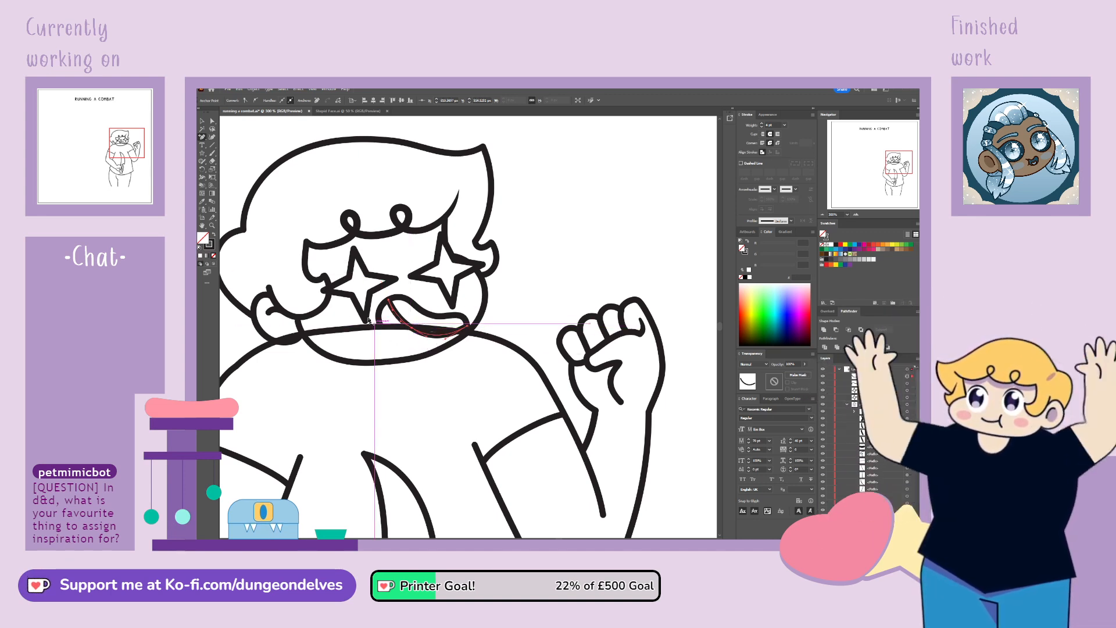
pyautogui.click(213, 121)
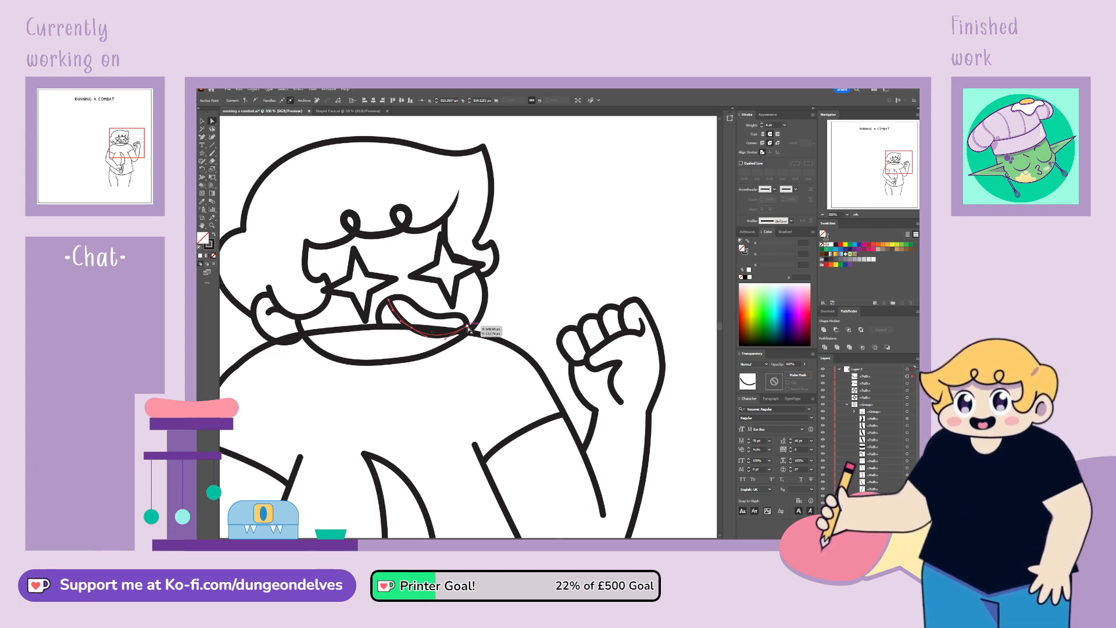
pyautogui.press('Delete')
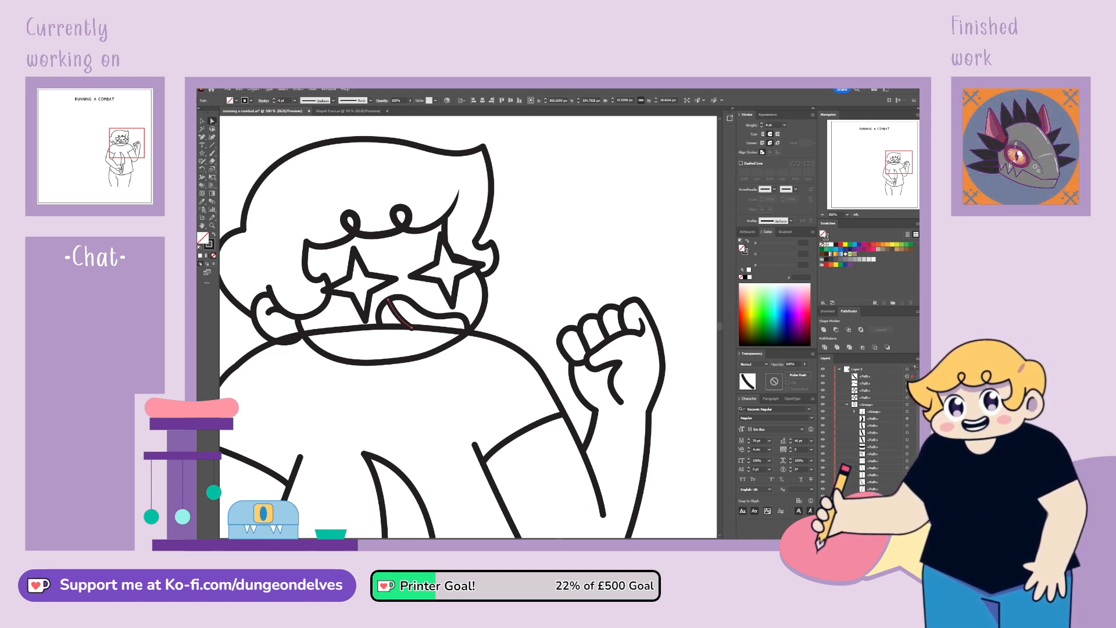
pyautogui.click(413, 330)
pyautogui.moveTo(412, 330); pyautogui.dragTo(415, 329)
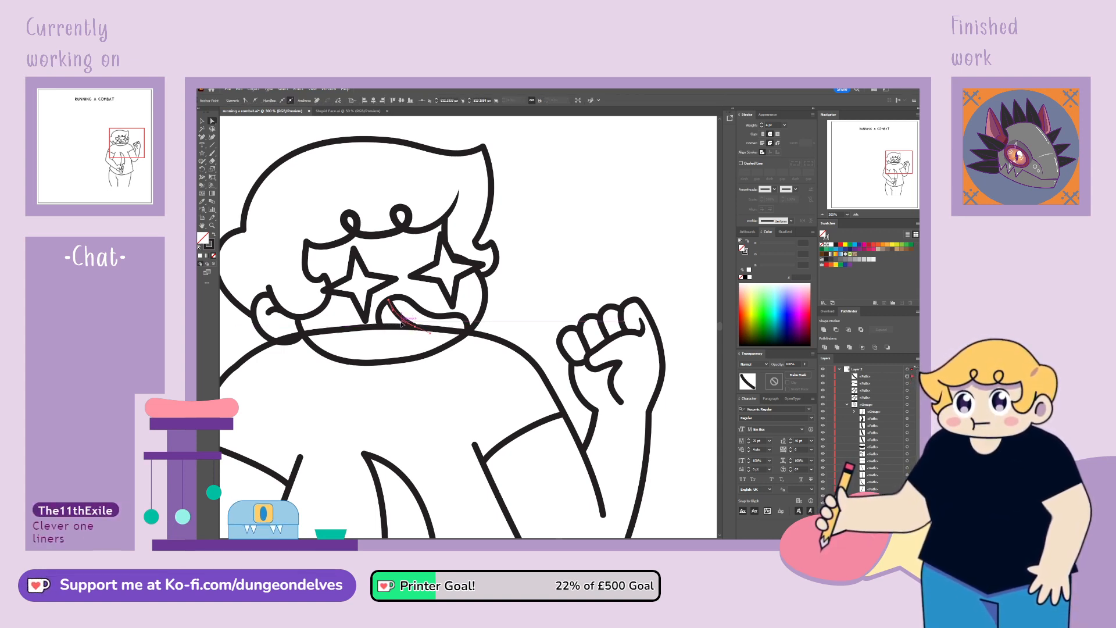
pyautogui.click(525, 266)
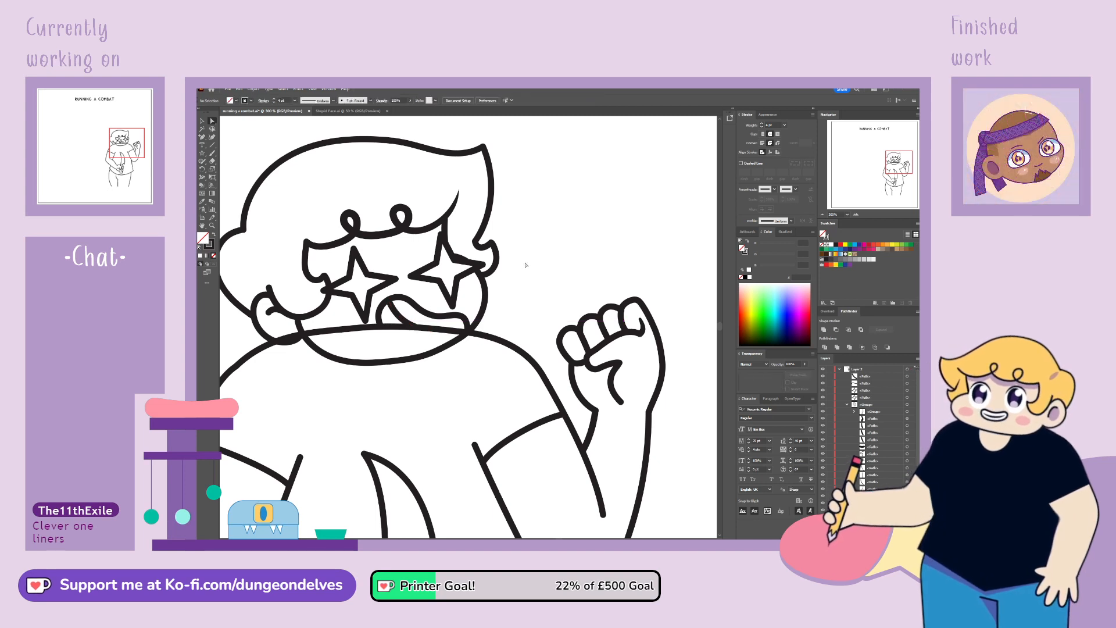
pyautogui.click(446, 321)
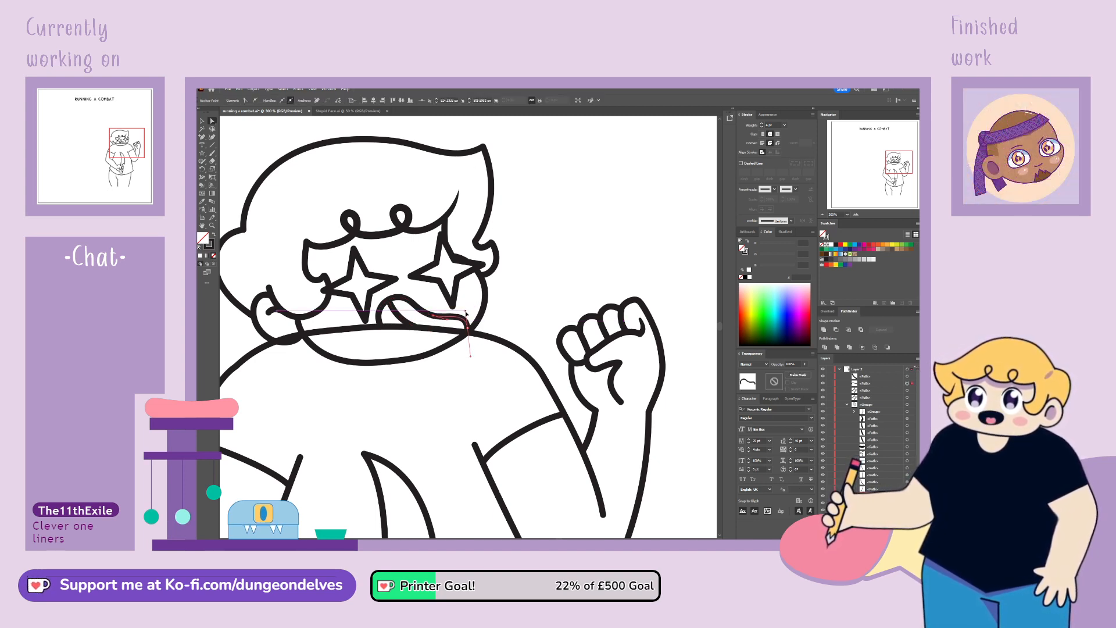
pyautogui.click(531, 266)
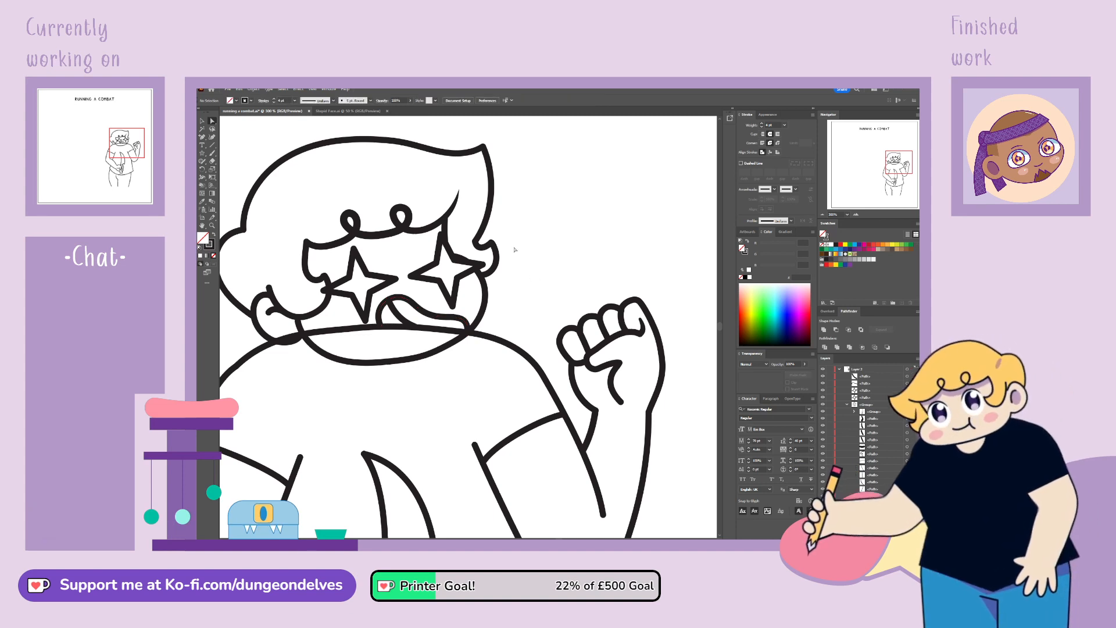
# Step: Move the two mouth paths into the character's line art group in Layer 2 and collapse the group
pyautogui.hotkey('ctrl', '-')
pyautogui.hotkey('ctrl', '-')
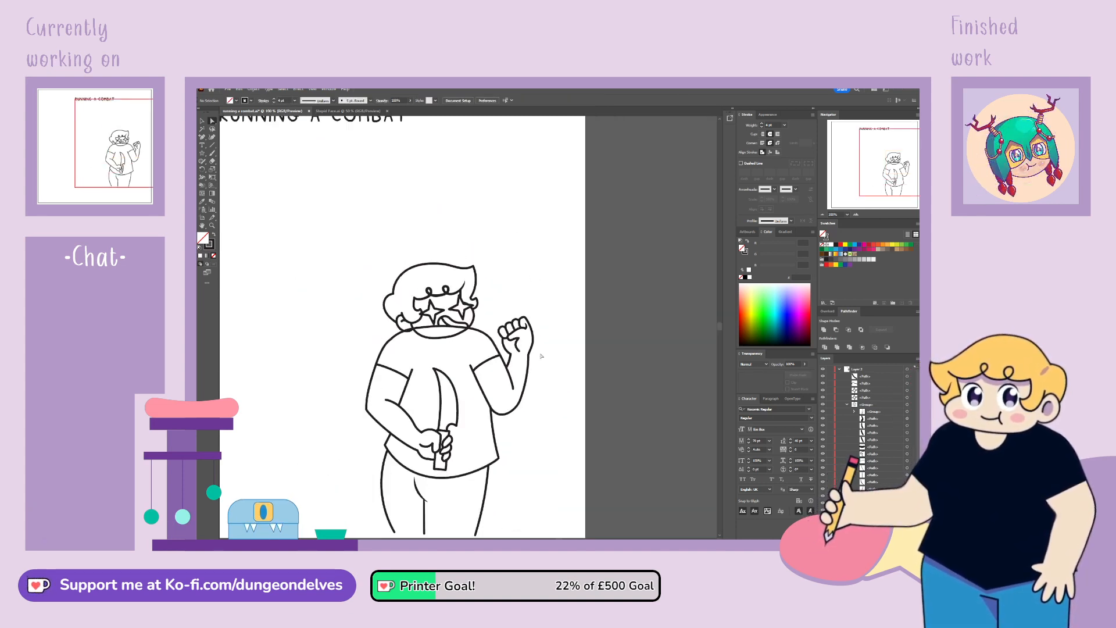
pyautogui.press('space')
pyautogui.moveTo(523, 401); pyautogui.dragTo(546, 388)
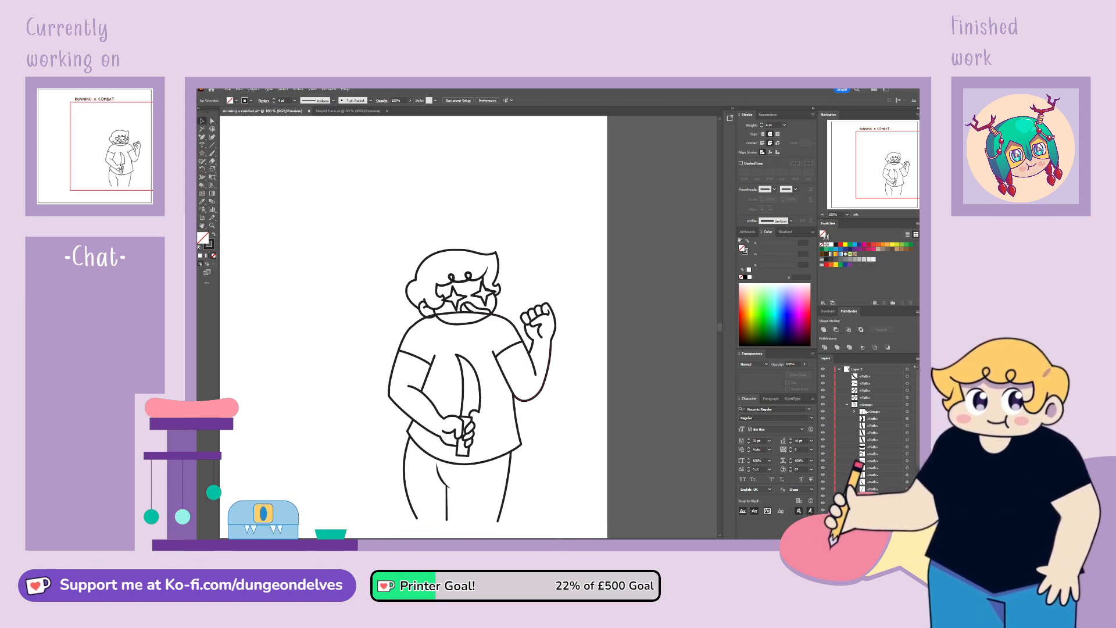
pyautogui.click(868, 377)
pyautogui.keyDown('shift'); pyautogui.click(872, 384); pyautogui.keyUp('shift')
pyautogui.moveTo(872, 384); pyautogui.dragTo(871, 410)
pyautogui.click(846, 391)
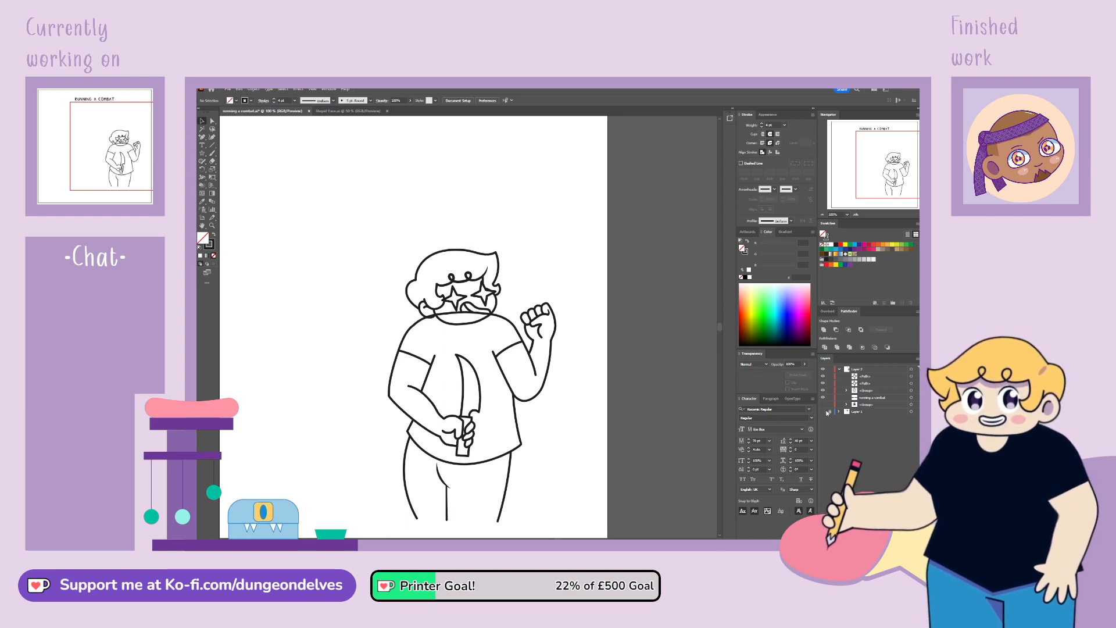
# Step: Show the rough sketch layer to compare the sketch with the line art, and hide the sketch again
pyautogui.keyDown('alt'); pyautogui.click(823, 370); pyautogui.keyUp('alt')
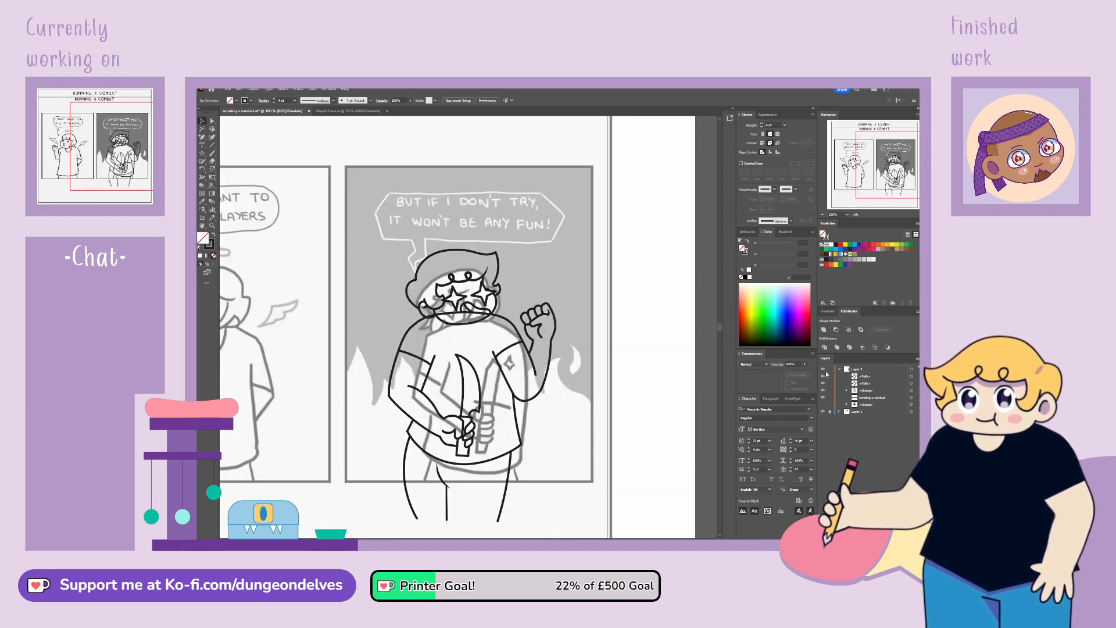
pyautogui.click(824, 370)
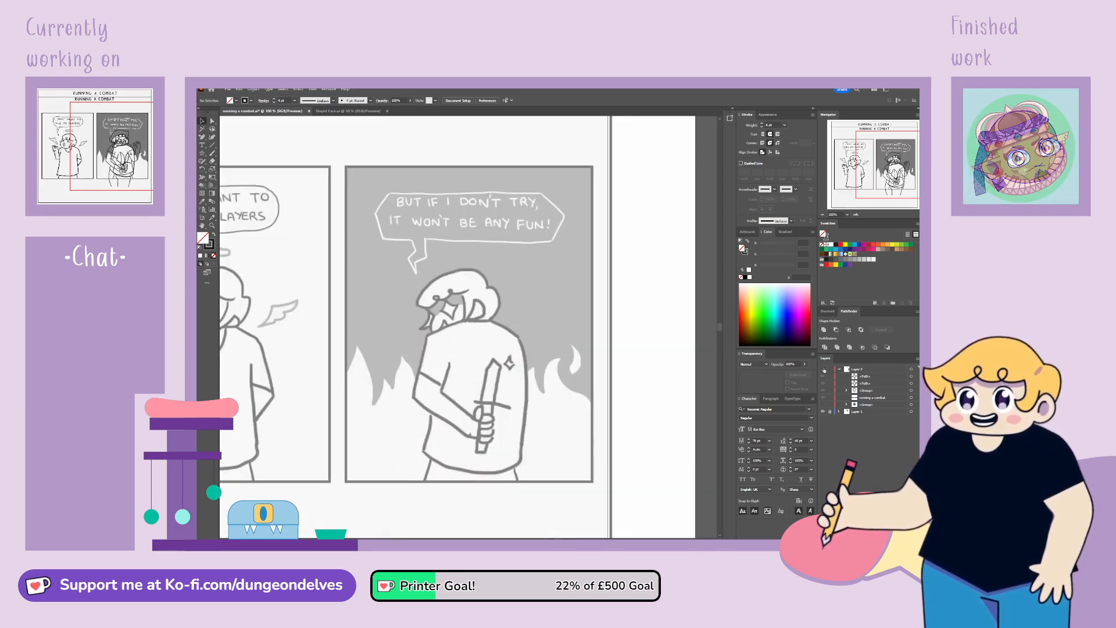
pyautogui.click(823, 370)
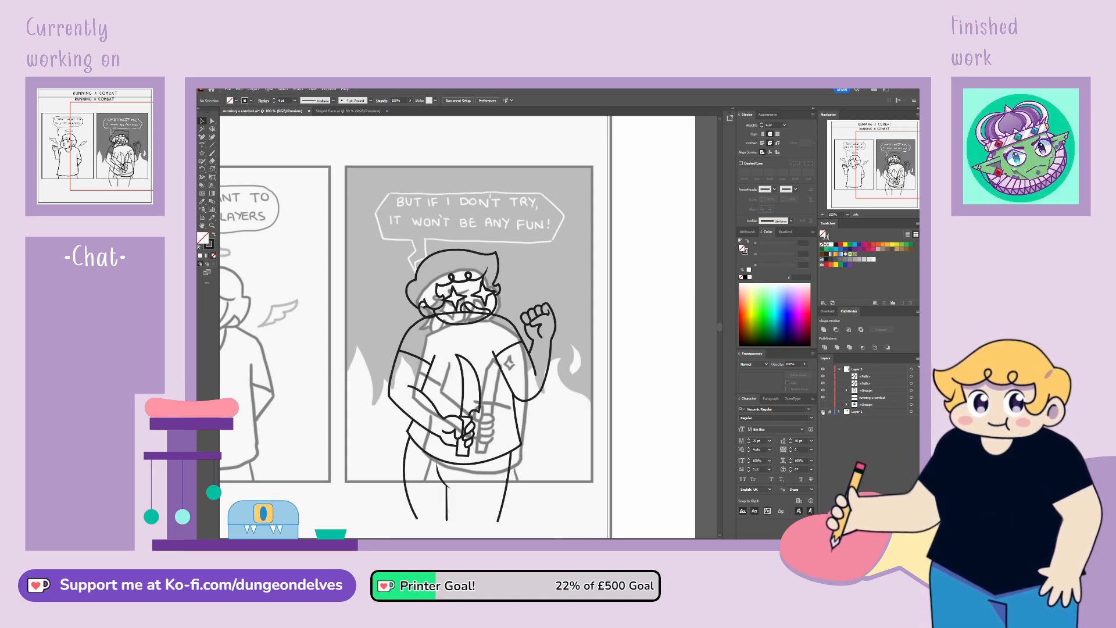
pyautogui.click(822, 412)
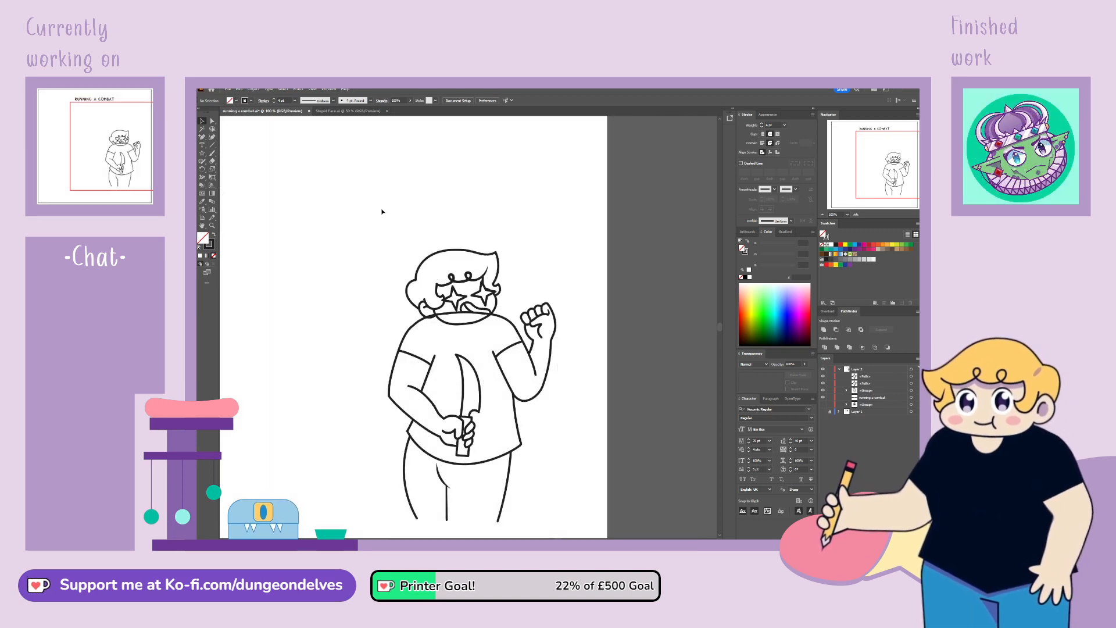
# Step: Hide the two mouth paths inside the character's group
pyautogui.hotkey('ctrl', '=')
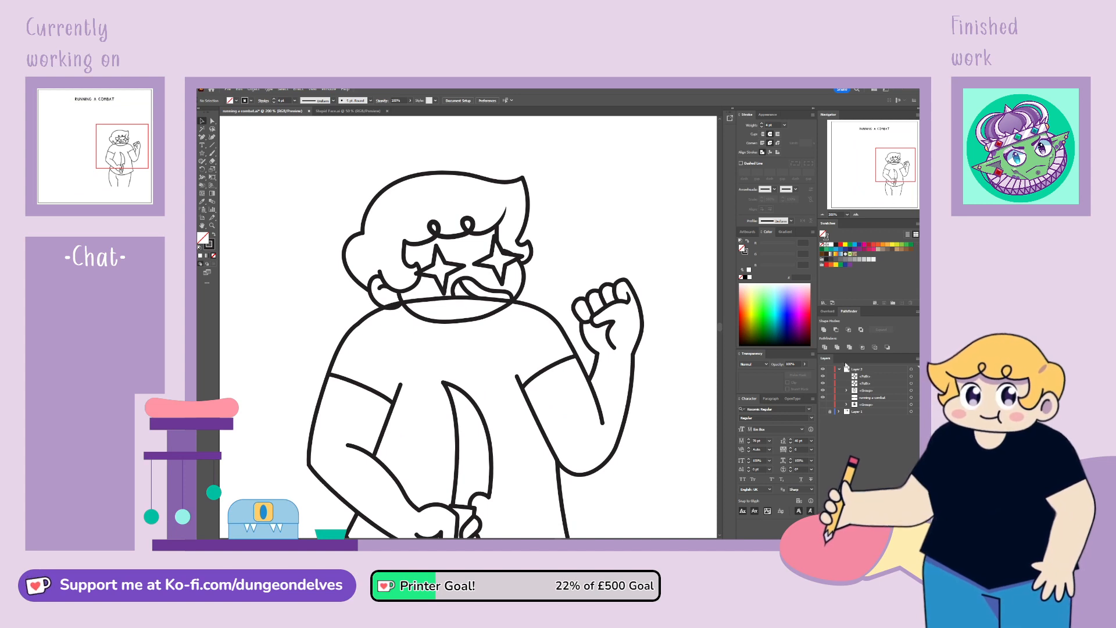
pyautogui.click(847, 391)
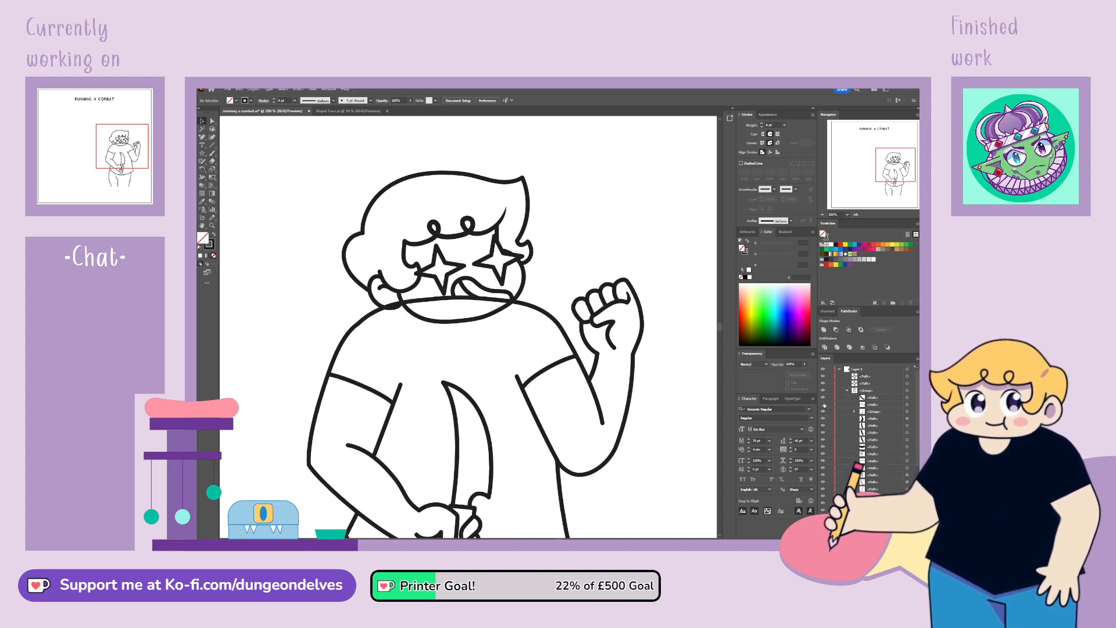
pyautogui.moveTo(823, 404); pyautogui.dragTo(824, 397)
# Step: Draw an M-shaped mouth below the star eyes, with both sides running down to the collar, and adjust its middle curve
pyautogui.click(202, 137)
pyautogui.click(223, 142)
pyautogui.click(460, 296)
pyautogui.moveTo(459, 278); pyautogui.dragTo(495, 279)
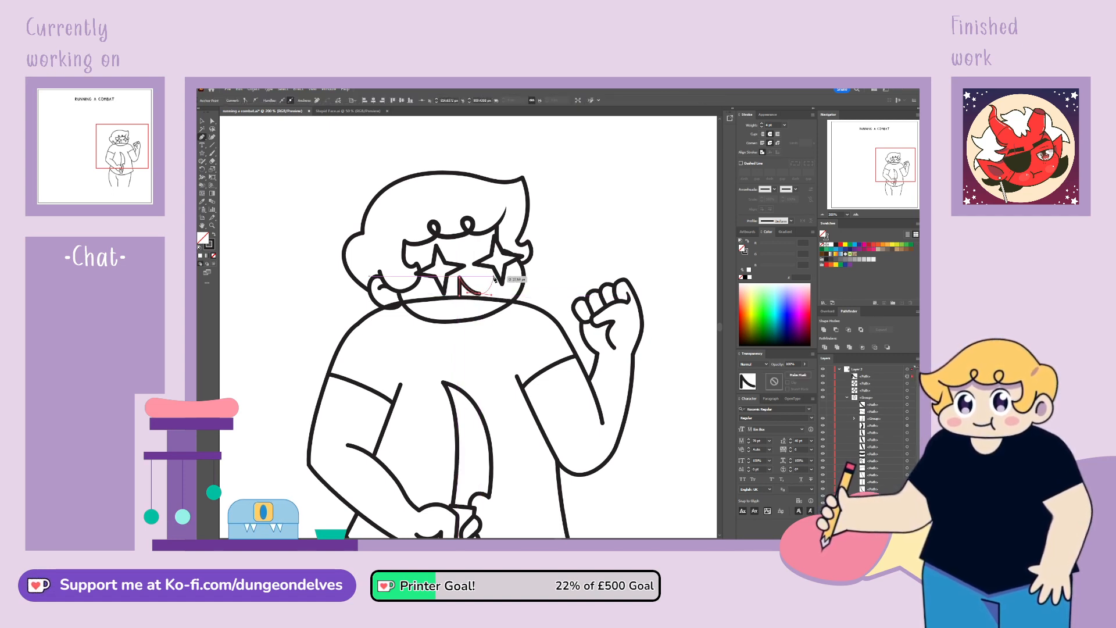
pyautogui.click(494, 279)
pyautogui.click(497, 299)
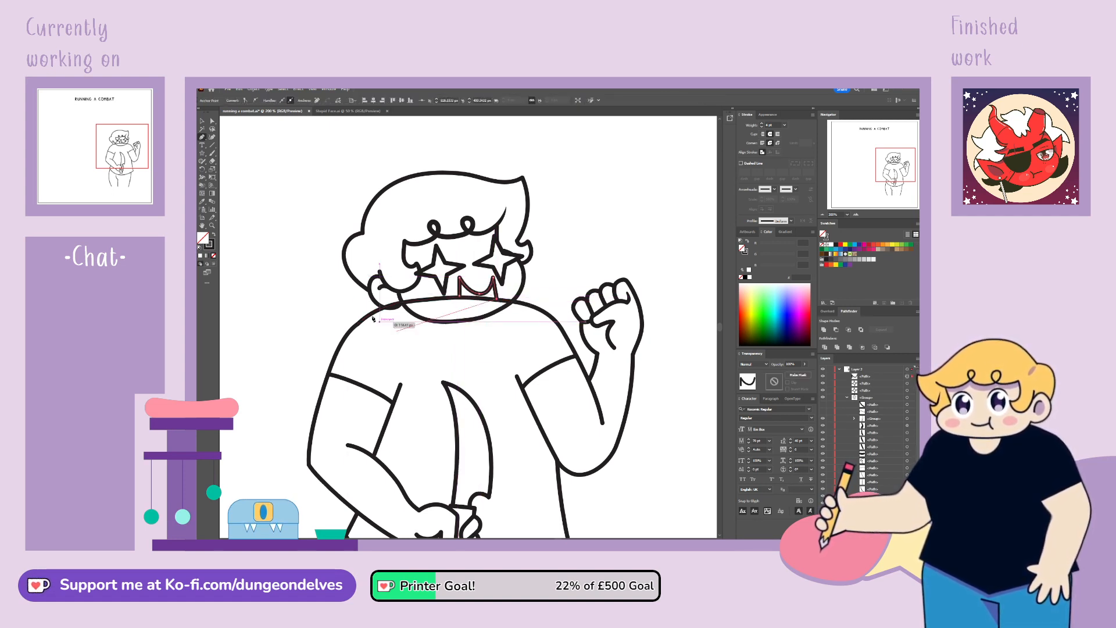
pyautogui.click(212, 120)
pyautogui.moveTo(464, 296); pyautogui.dragTo(478, 294)
pyautogui.click(590, 244)
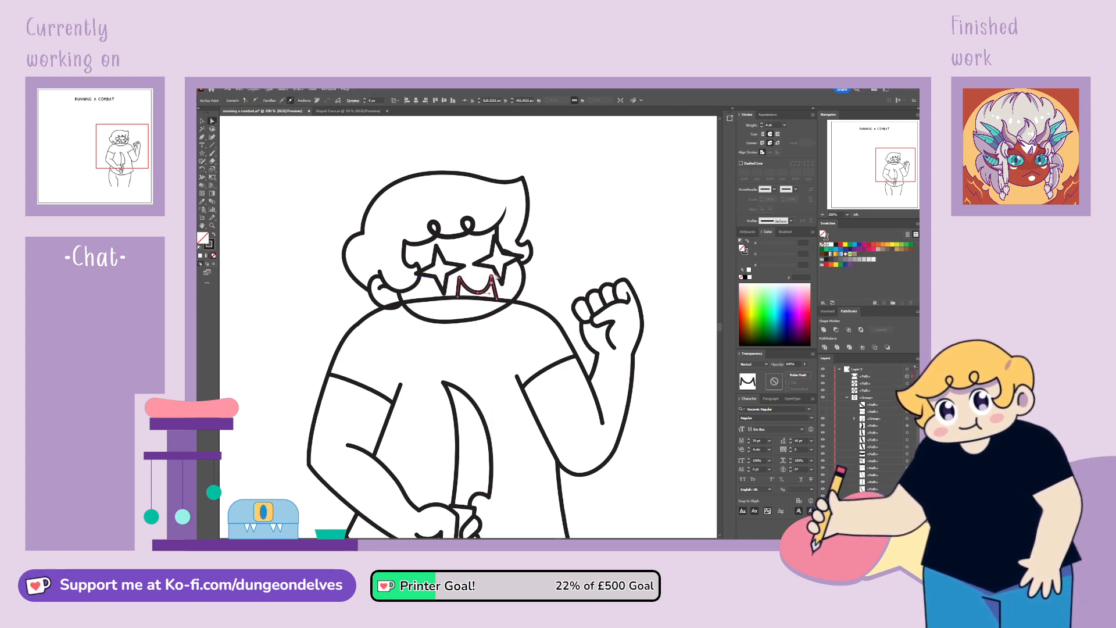
# Step: Move the new mouth path into the character's group and delete the two hidden old mouth paths
pyautogui.moveTo(866, 376); pyautogui.dragTo(872, 401)
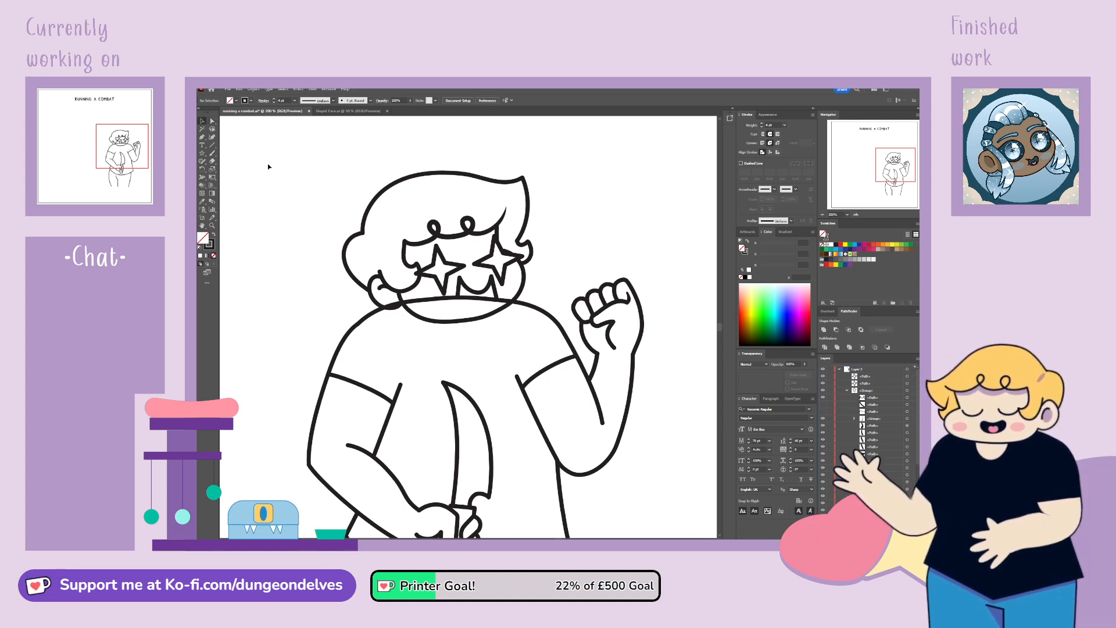
pyautogui.click(847, 390)
pyautogui.click(847, 390)
pyautogui.click(875, 404)
pyautogui.keyDown('shift'); pyautogui.click(878, 412); pyautogui.keyUp('shift')
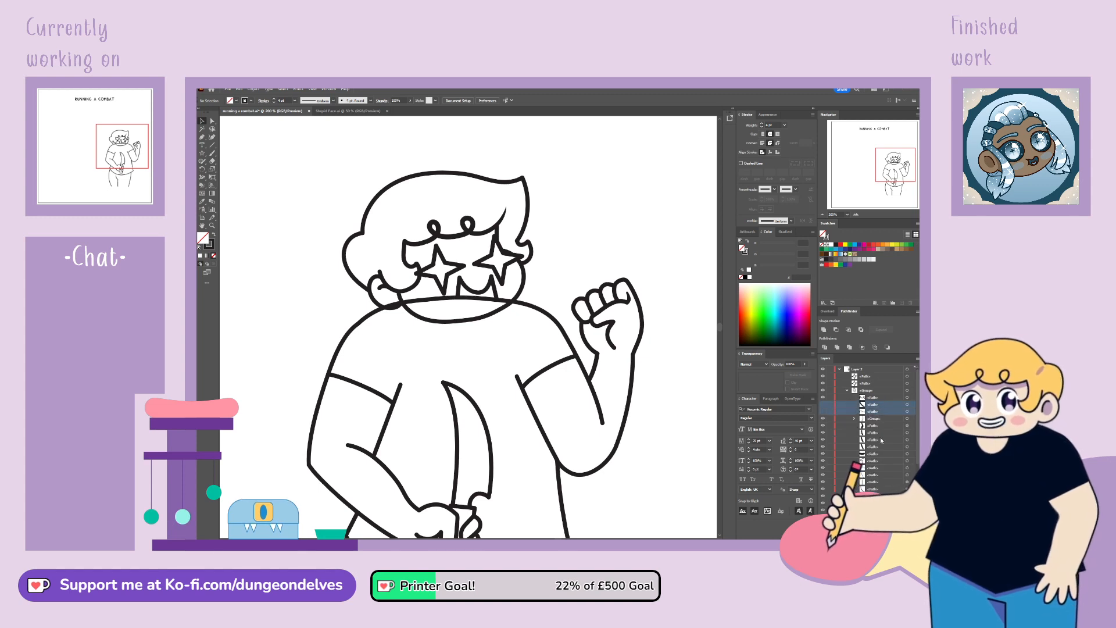
pyautogui.click(911, 533)
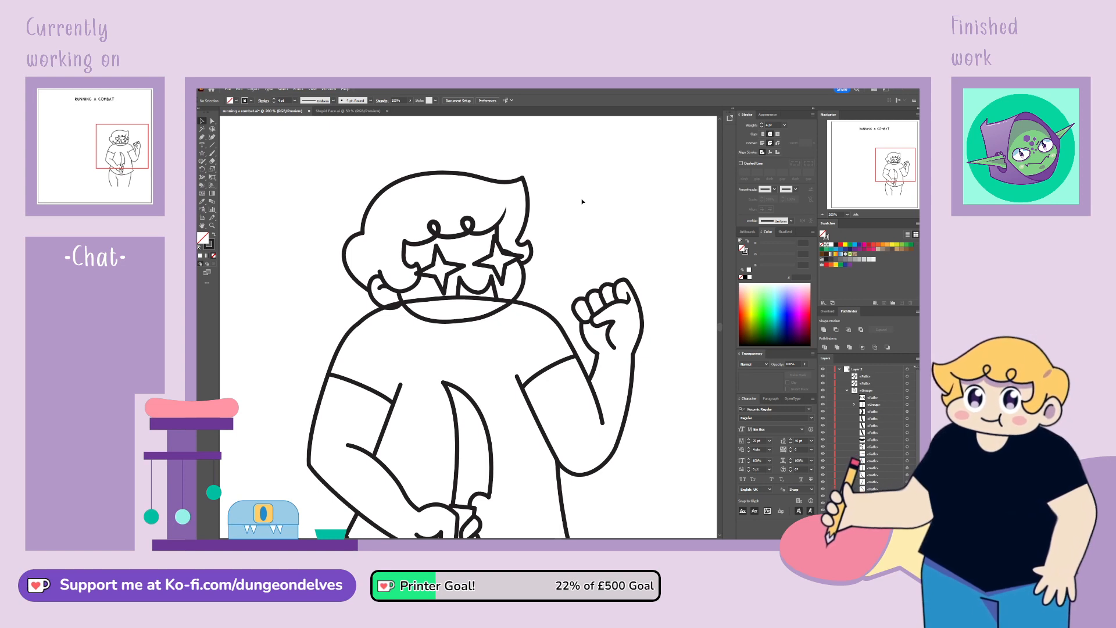
# Step: Duplicate the character's line art group directly beneath itself, lock the original and select the lower copy
pyautogui.hotkey('ctrl', '-')
pyautogui.hotkey('ctrl', '-')
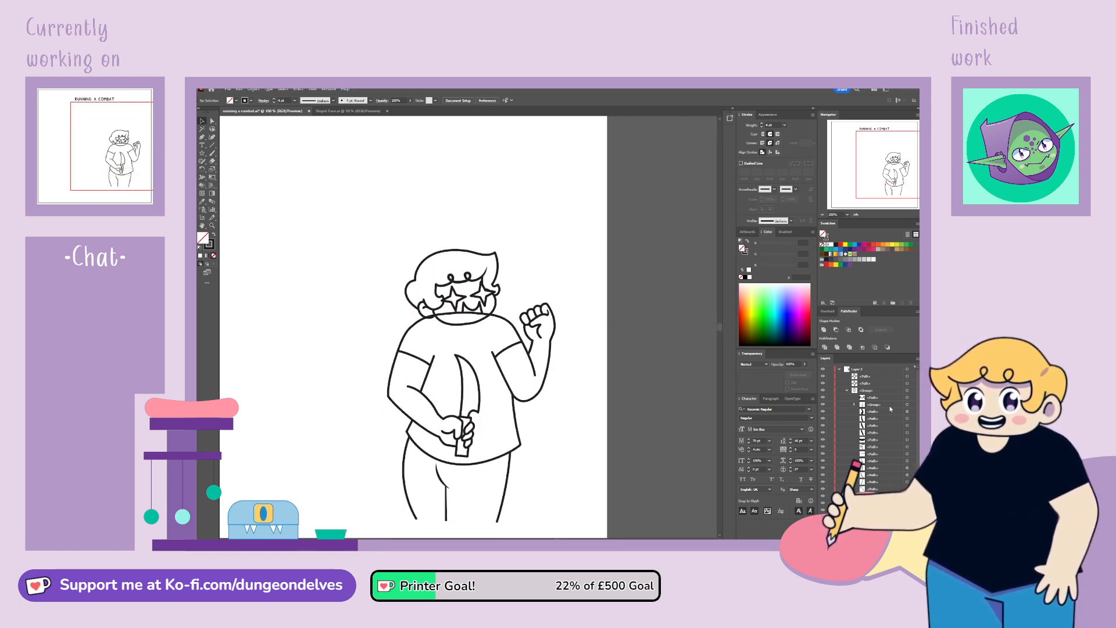
pyautogui.click(907, 391)
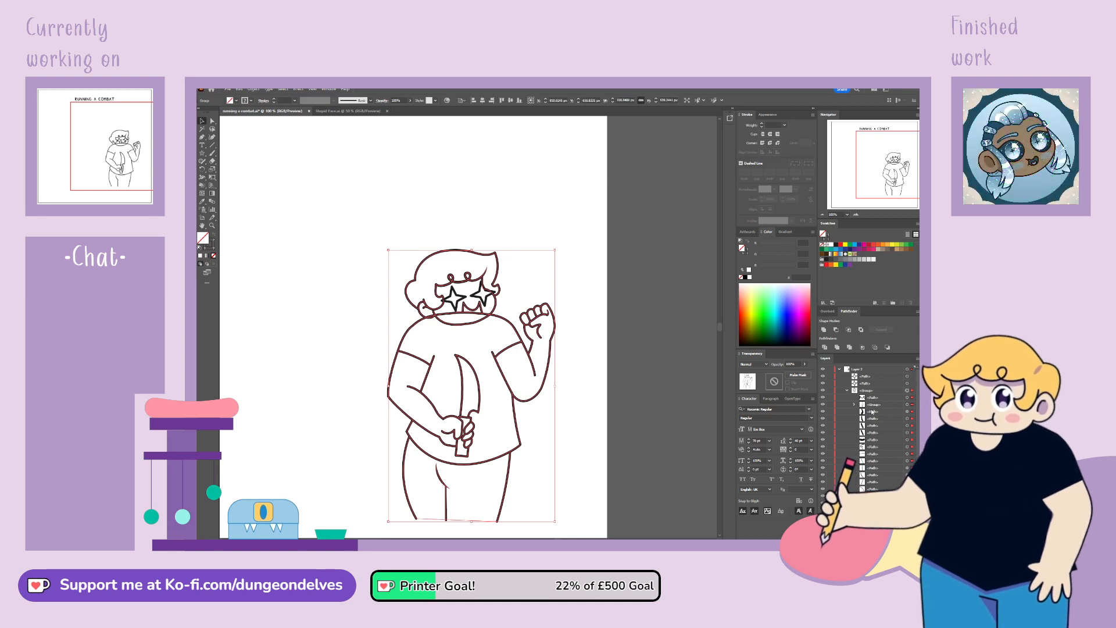
pyautogui.click(847, 390)
pyautogui.moveTo(865, 389); pyautogui.dragTo(865, 387)
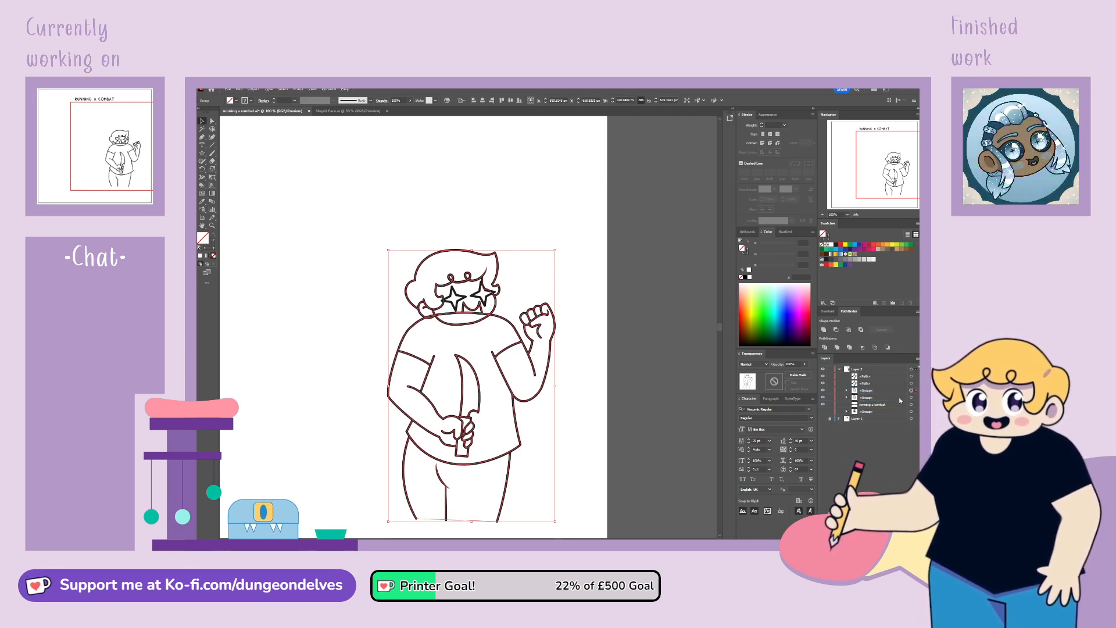
pyautogui.click(830, 391)
pyautogui.click(911, 398)
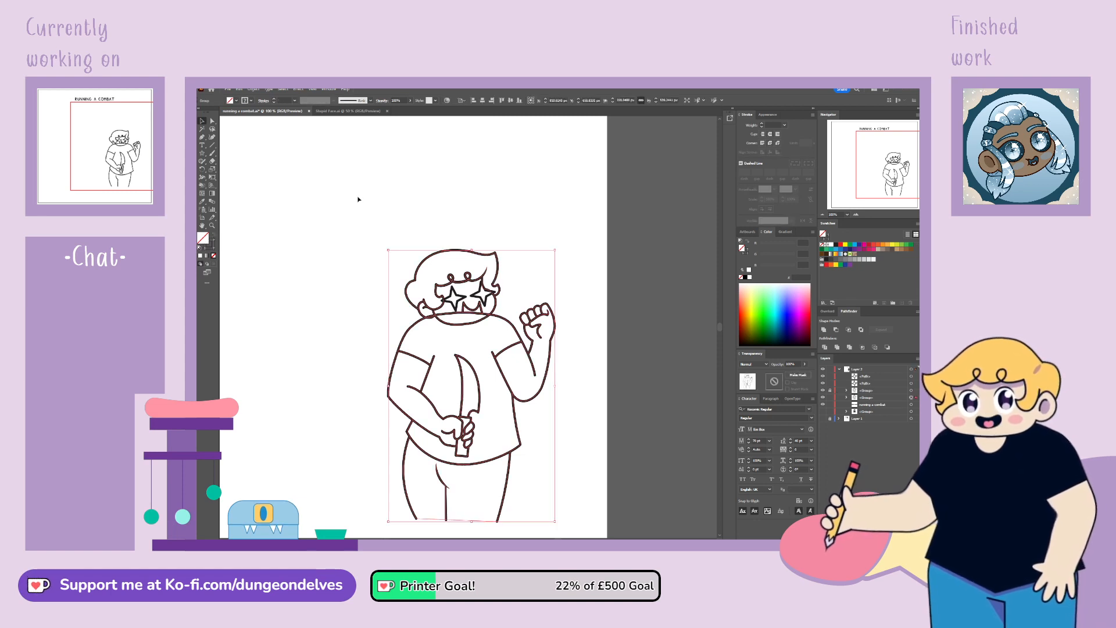
# Step: Turn the copied group into a Live Paint group and fill the character's shirt black around the arms and knife
pyautogui.click(202, 186)
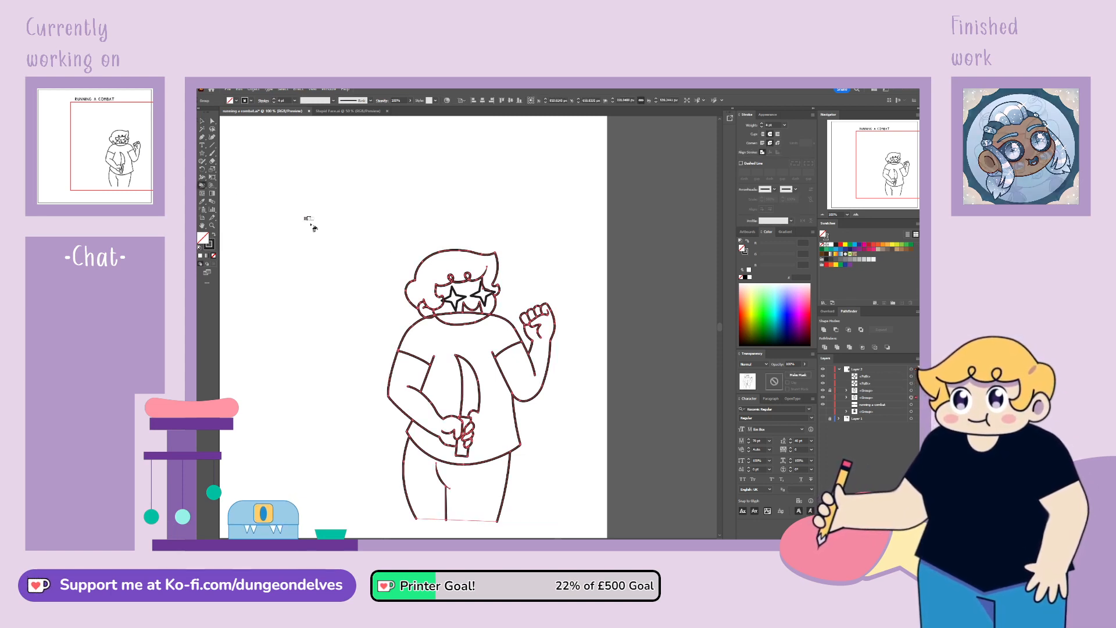
pyautogui.click(549, 350)
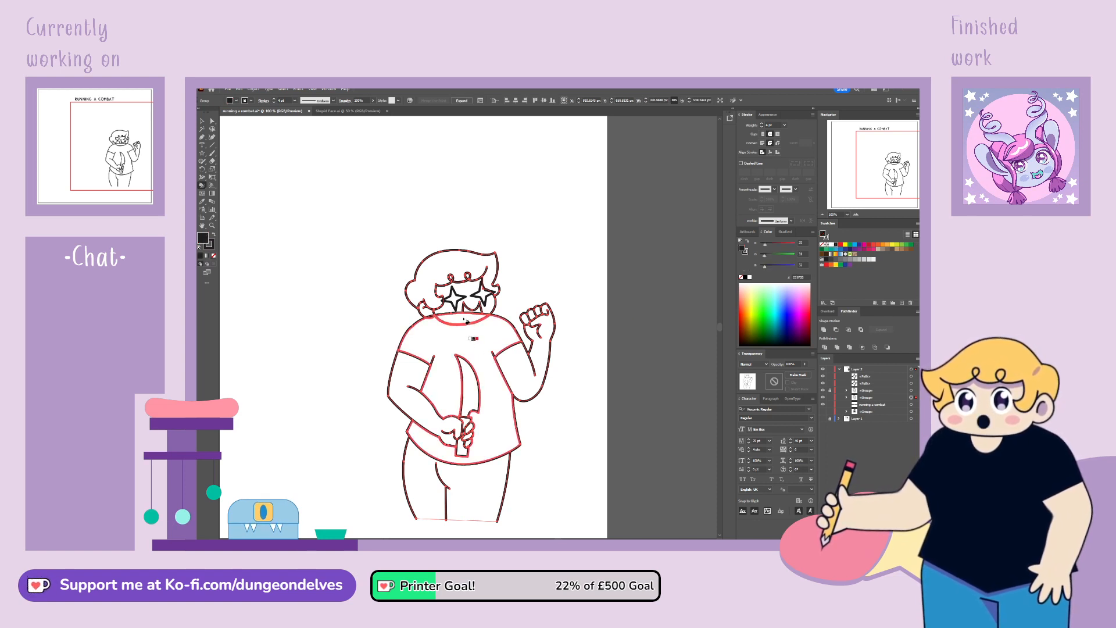
pyautogui.click(442, 329)
pyautogui.click(436, 399)
pyautogui.press('d')
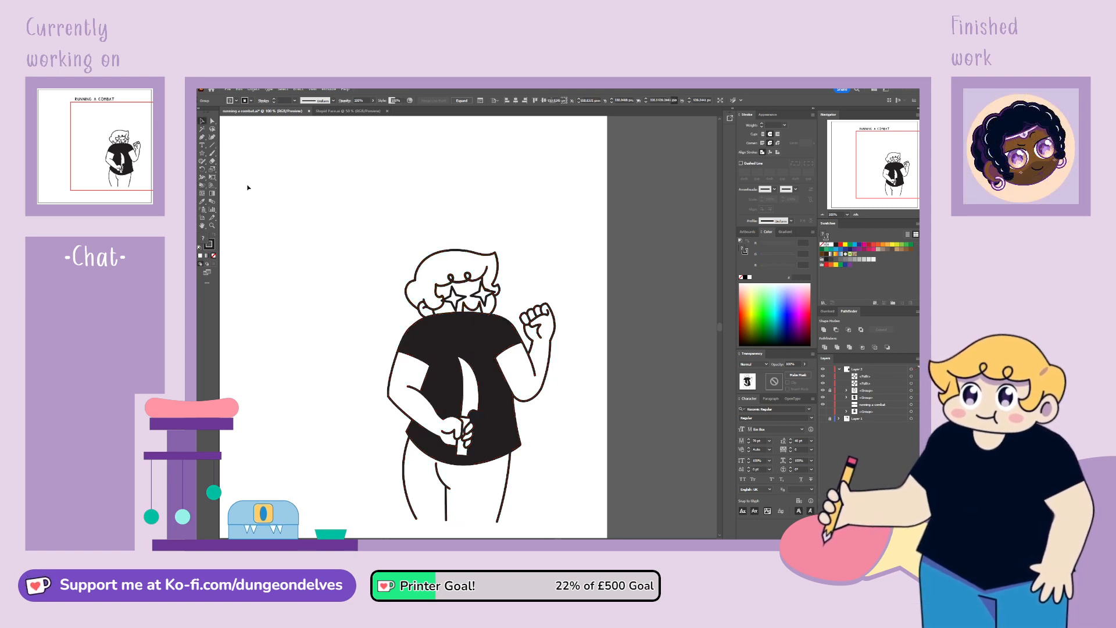
pyautogui.click(301, 400)
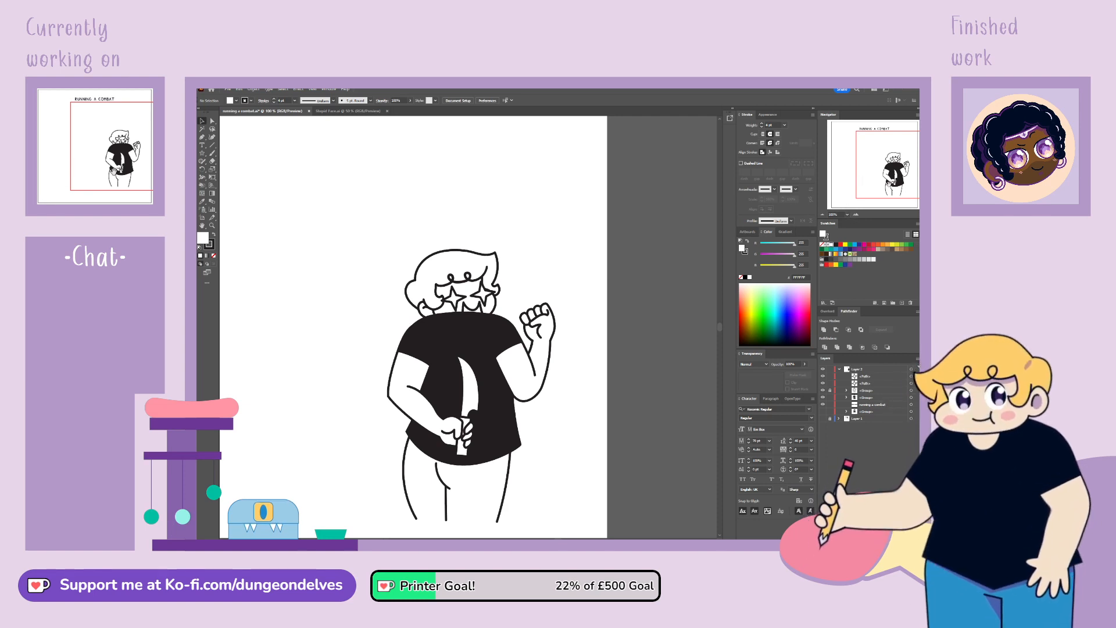
# Step: Remove the stroke from the painted copy of the character and deselect it
pyautogui.moveTo(558, 390); pyautogui.dragTo(562, 330)
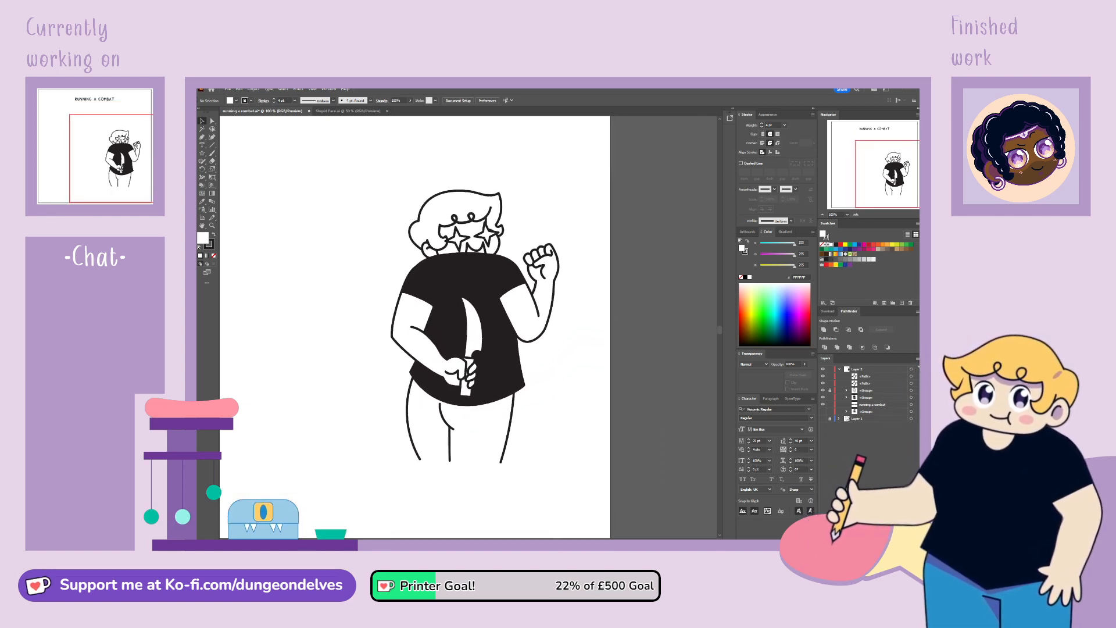
pyautogui.click(911, 397)
pyautogui.click(213, 255)
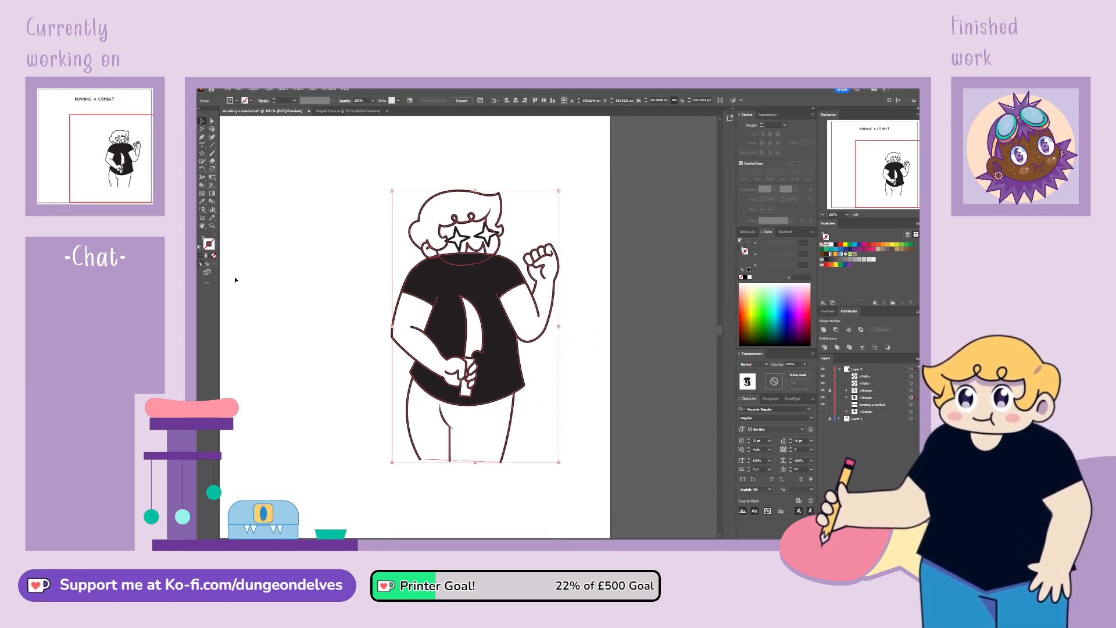
pyautogui.click(638, 361)
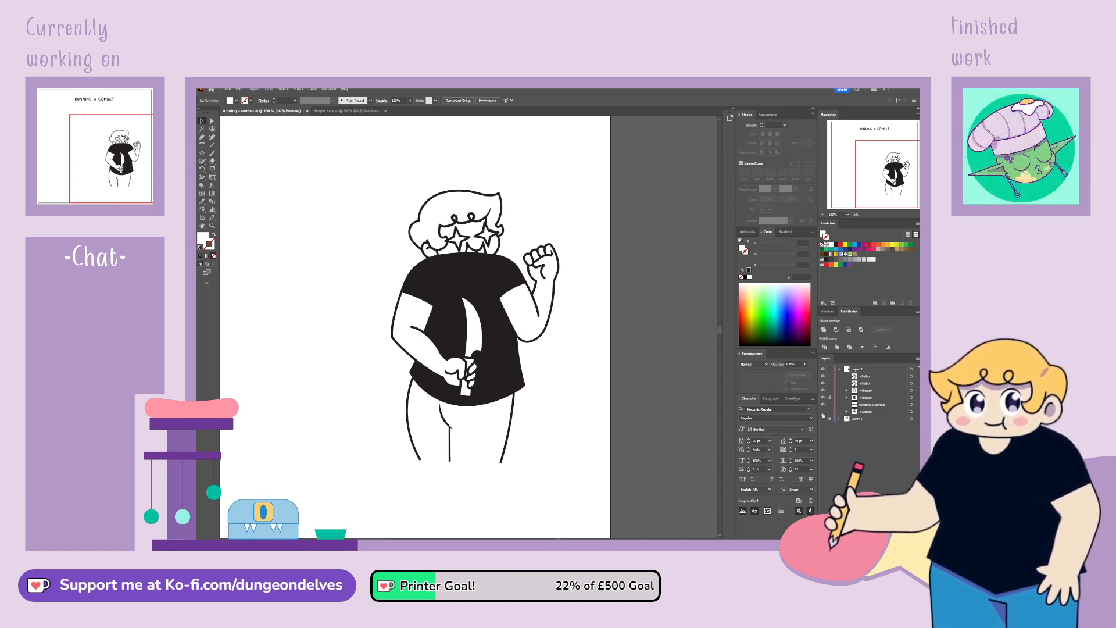
# Step: Show the hidden angel panel so both characters can be compared on the full artboard
pyautogui.click(824, 416)
pyautogui.hotkey('ctrl', '-')
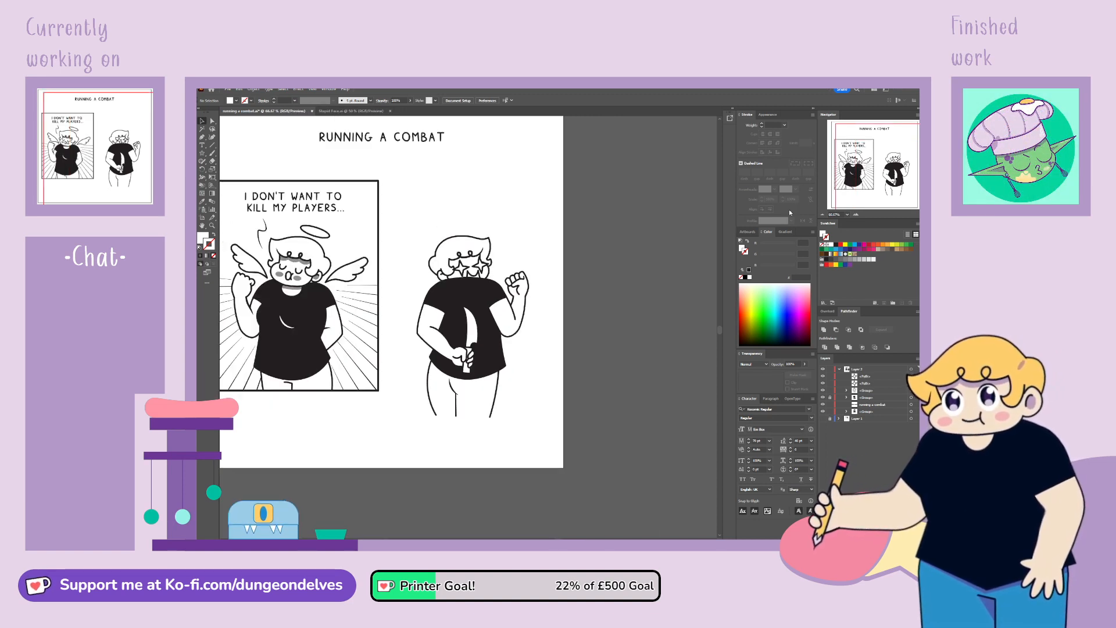
pyautogui.moveTo(523, 382); pyautogui.dragTo(582, 395)
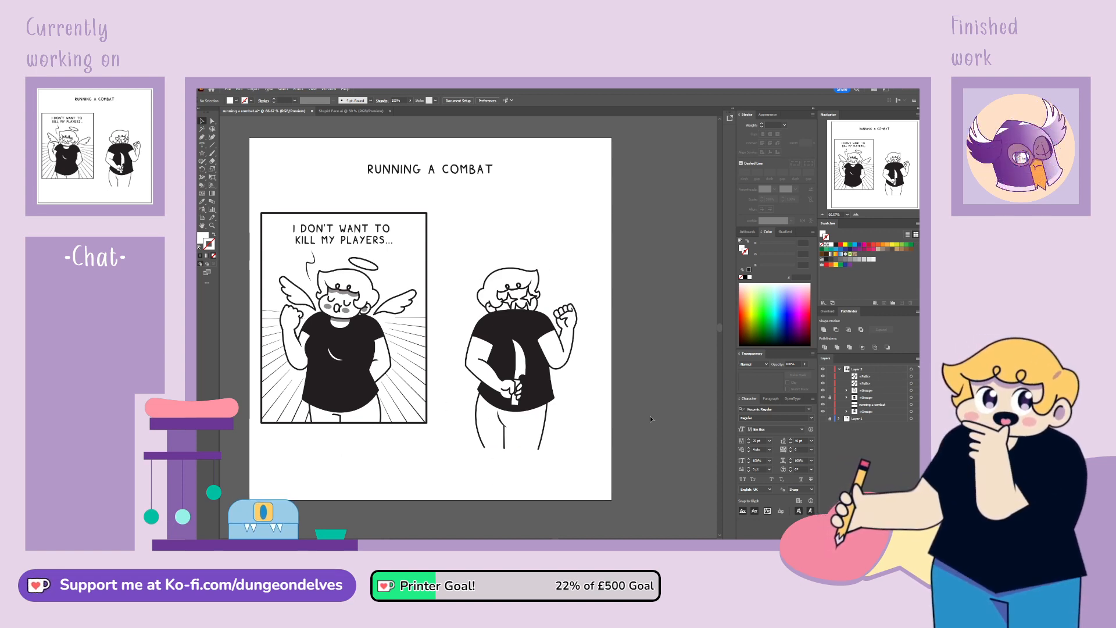
# Step: Taper the upper end of the knife arm's inner forearm line to a point with the Width tool
pyautogui.hotkey('ctrl', '=')
pyautogui.hotkey('ctrl', '=')
pyautogui.hotkey('ctrl', '=')
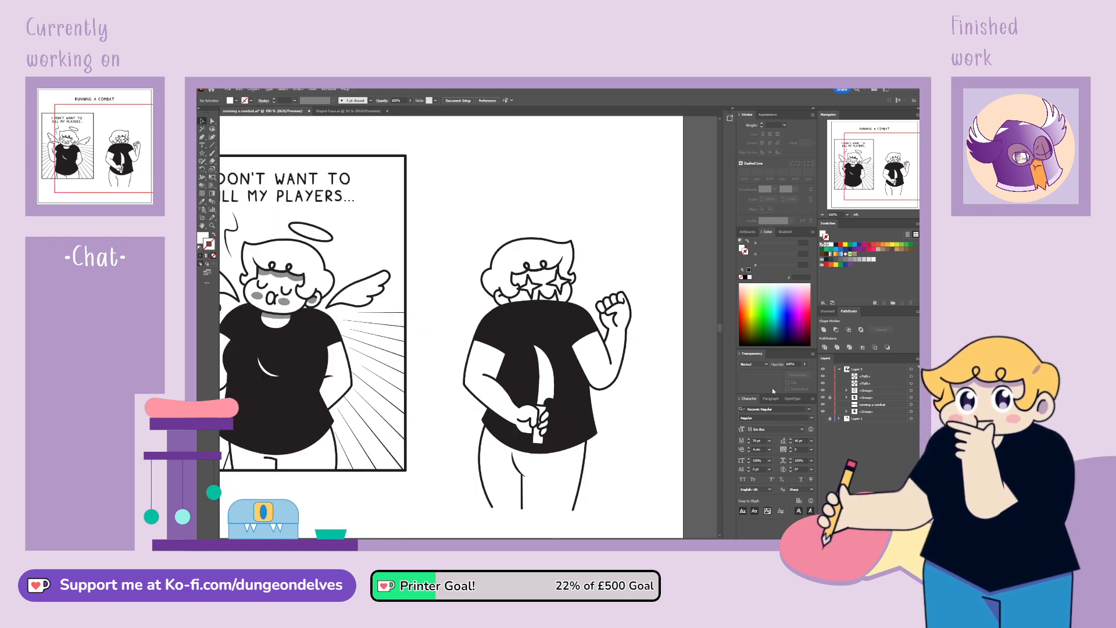
pyautogui.moveTo(870, 178); pyautogui.dragTo(882, 184)
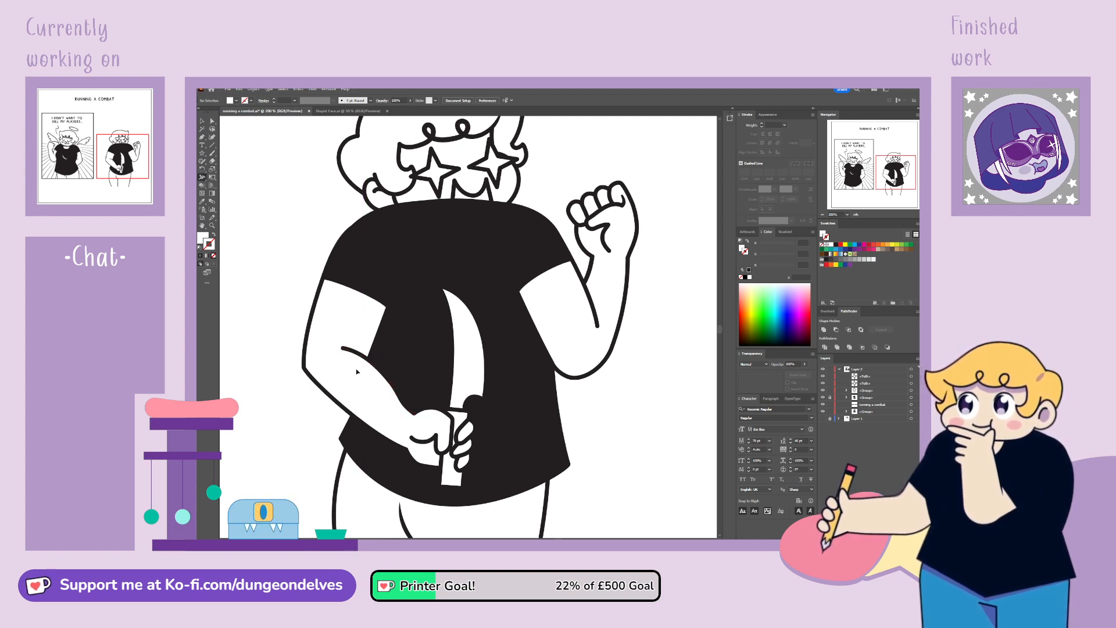
pyautogui.hotkey('ctrl', '=')
pyautogui.moveTo(297, 400); pyautogui.dragTo(515, 262)
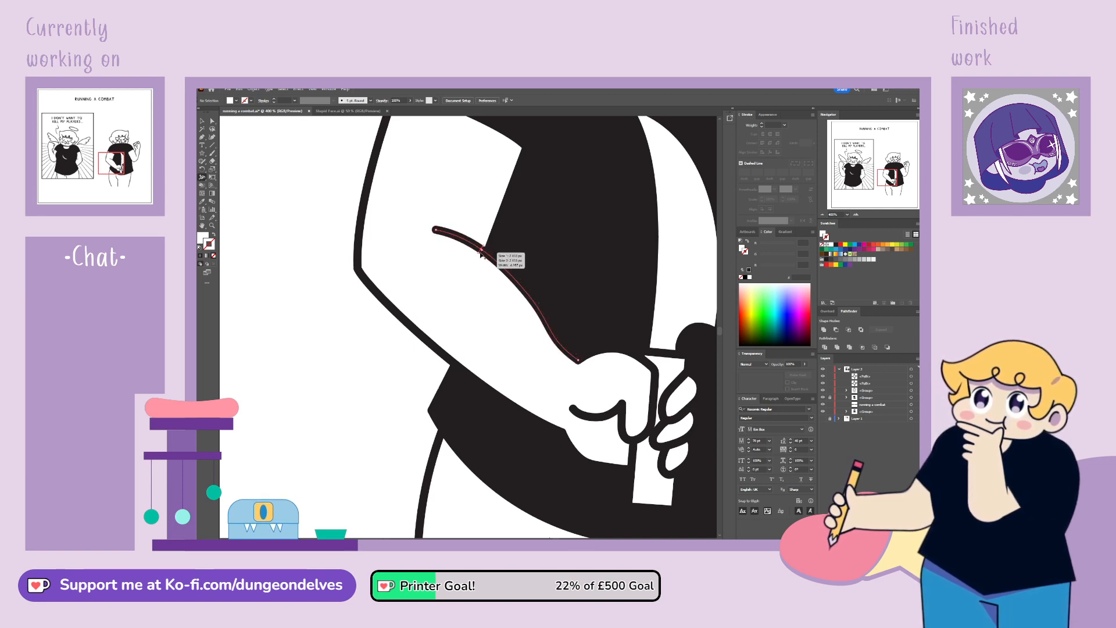
pyautogui.moveTo(435, 233); pyautogui.dragTo(445, 185)
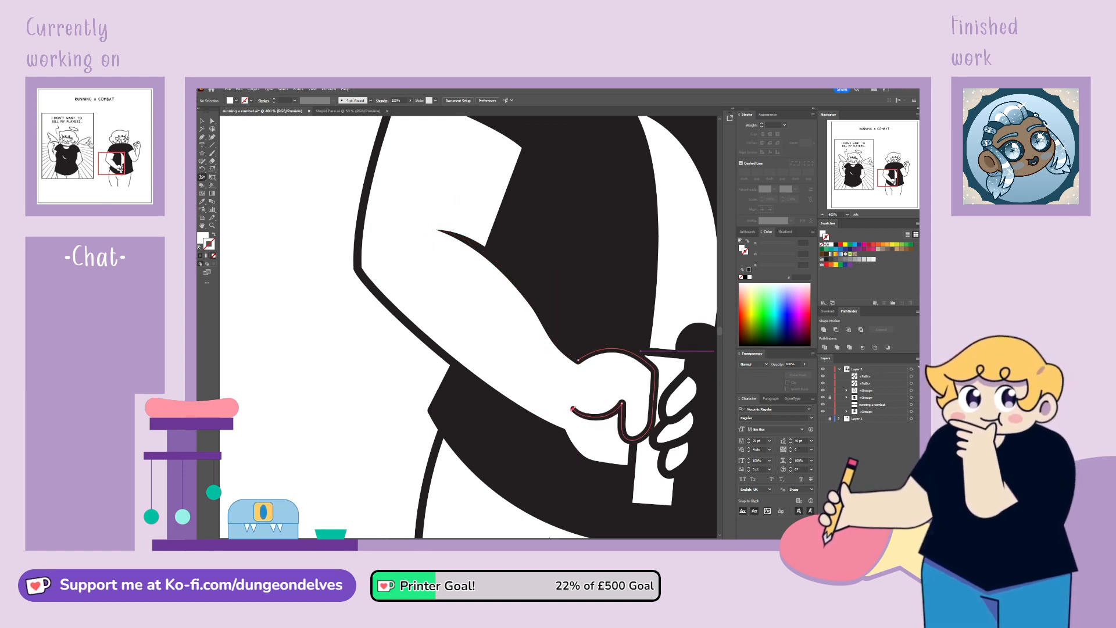
# Step: Taper the ends of the palm crease and the inner elbow line on the raised arm with the Width tool
pyautogui.moveTo(888, 178); pyautogui.dragTo(907, 169)
pyautogui.moveTo(511, 248); pyautogui.dragTo(508, 252)
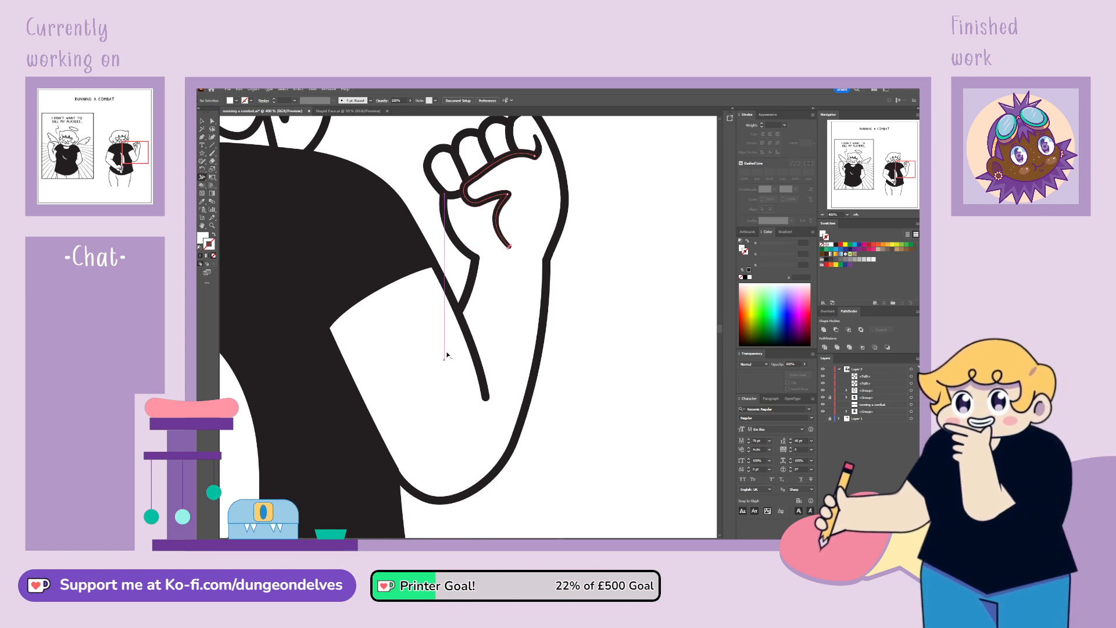
pyautogui.moveTo(463, 324); pyautogui.dragTo(467, 323)
pyautogui.moveTo(467, 324); pyautogui.dragTo(466, 324)
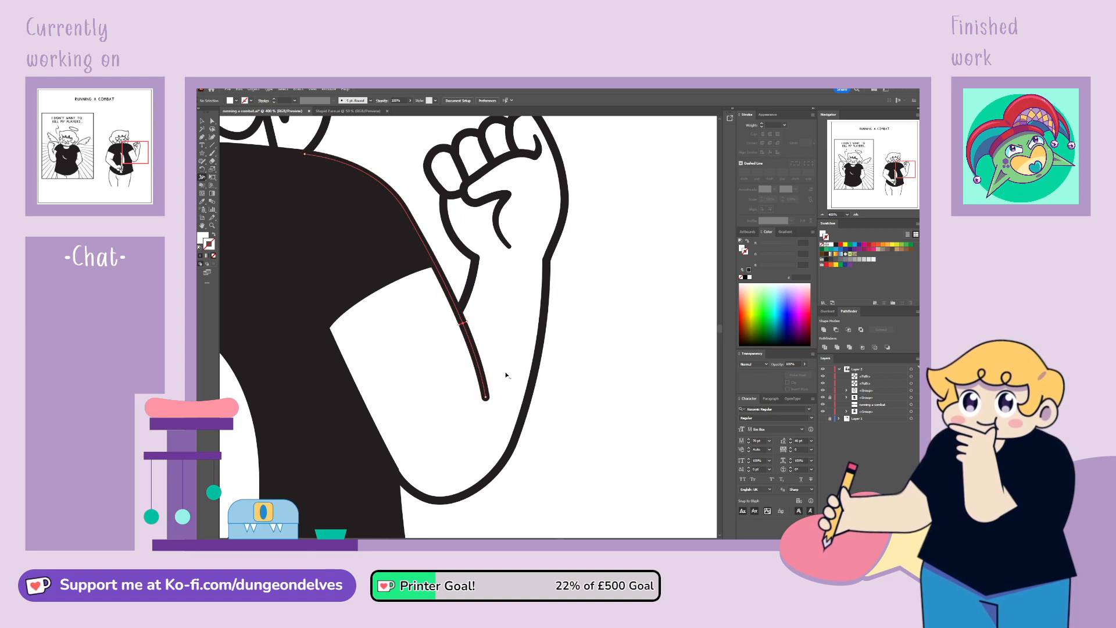
pyautogui.moveTo(489, 397); pyautogui.dragTo(486, 397)
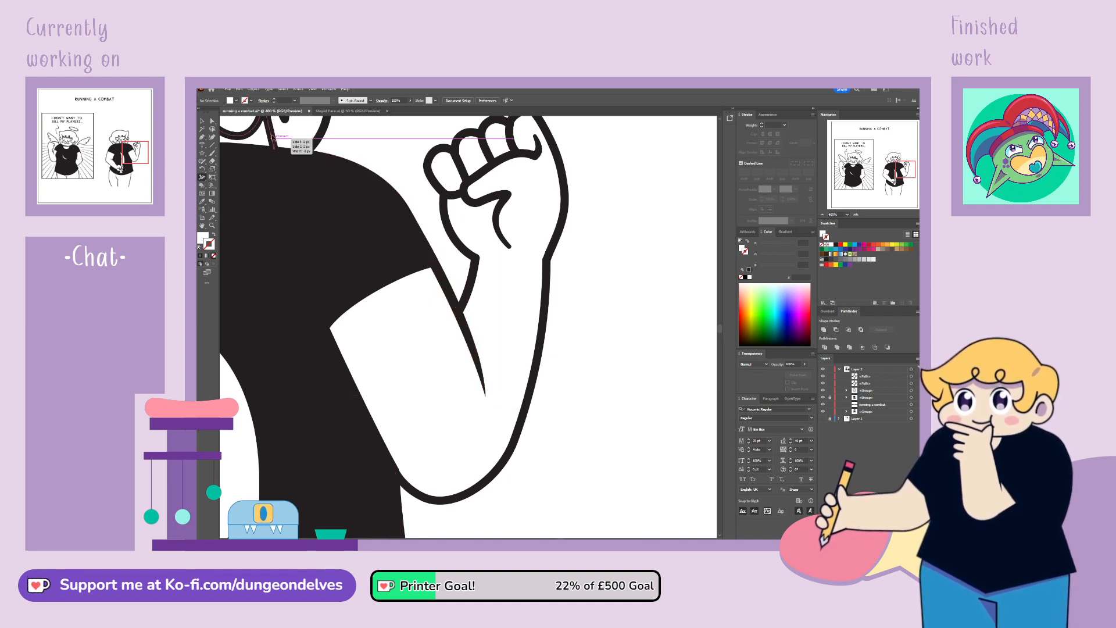
pyautogui.click(202, 121)
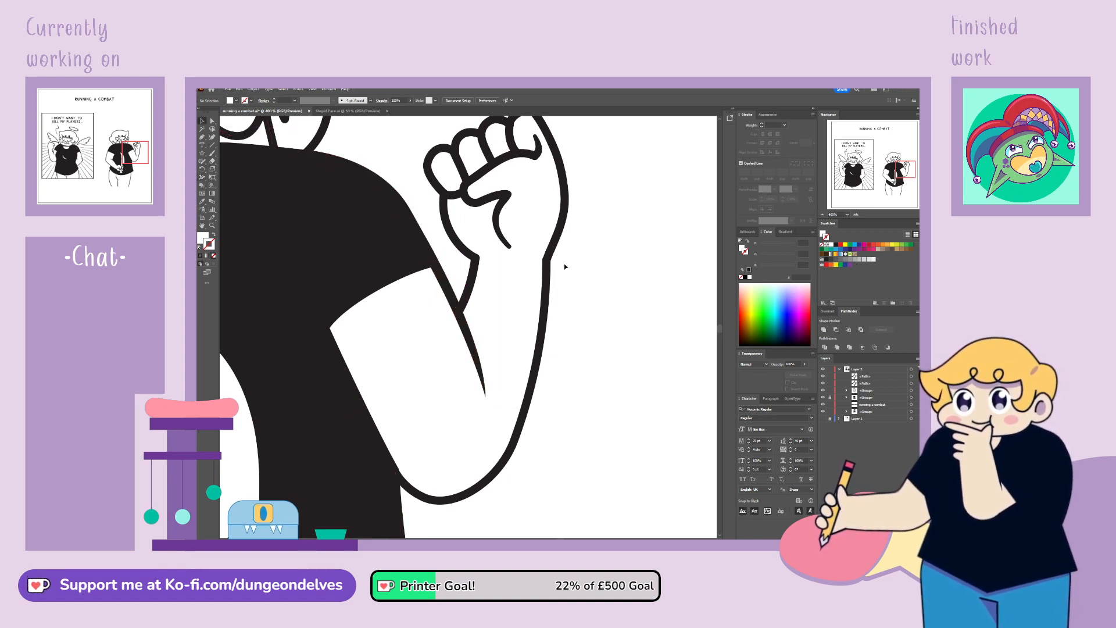
pyautogui.hotkey('ctrl', '-')
pyautogui.hotkey('ctrl', '-')
pyautogui.hotkey('ctrl', '-')
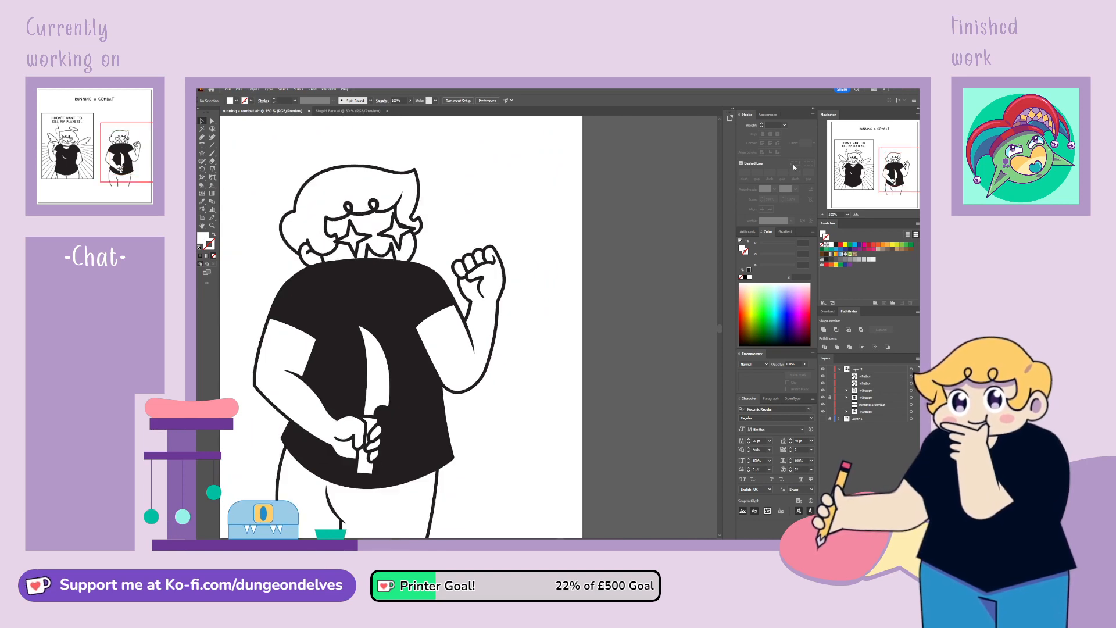
pyautogui.moveTo(889, 171); pyautogui.dragTo(897, 171)
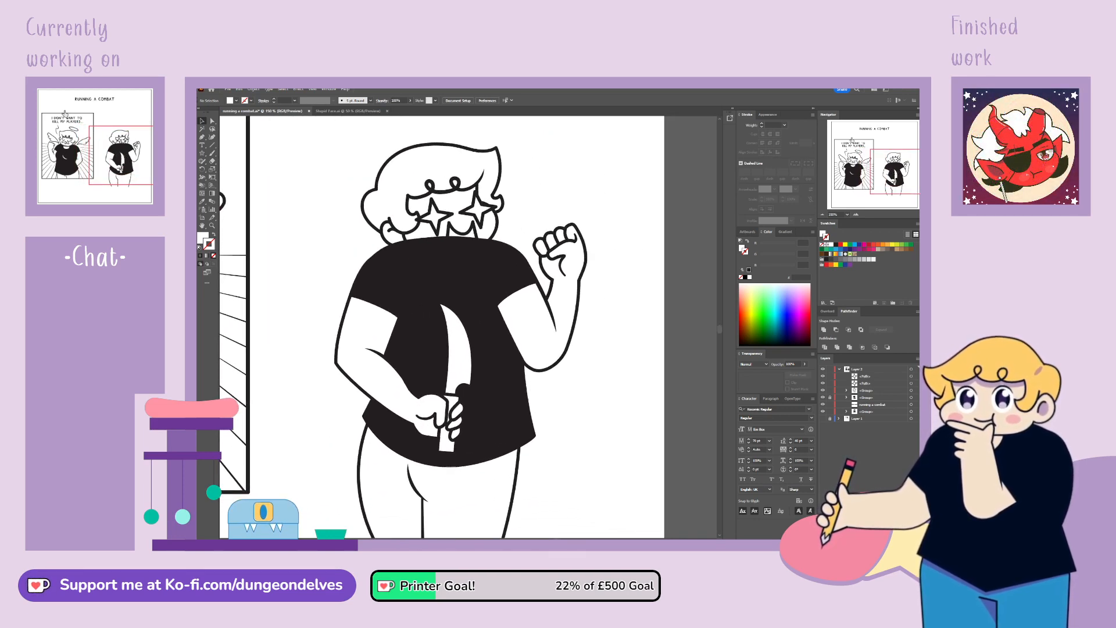
pyautogui.hotkey('ctrl', '-')
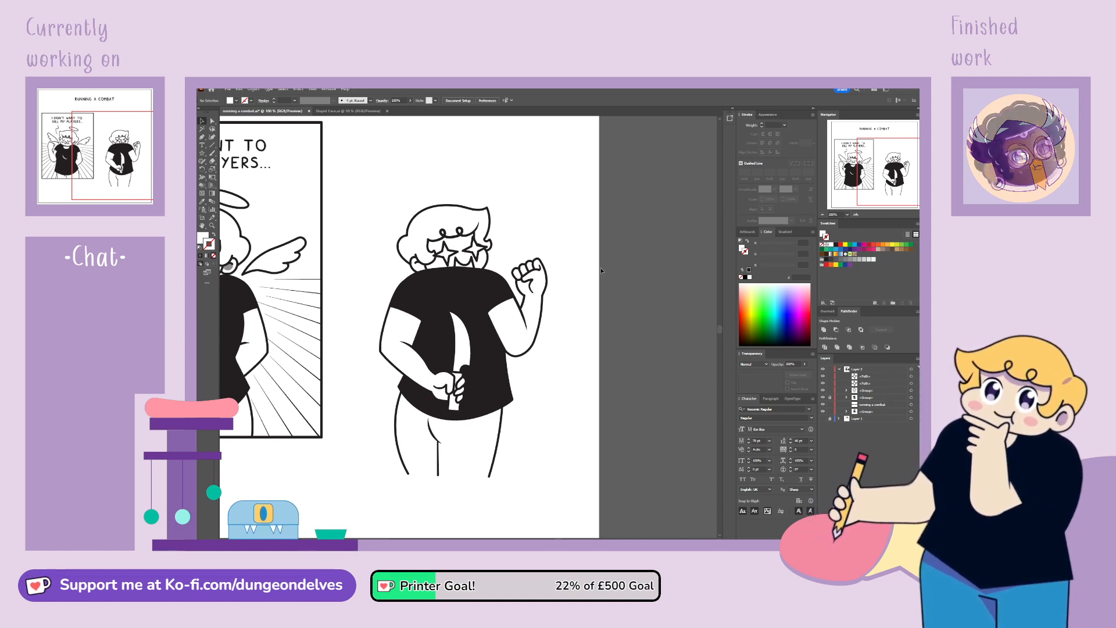
pyautogui.hotkey('ctrl', '-')
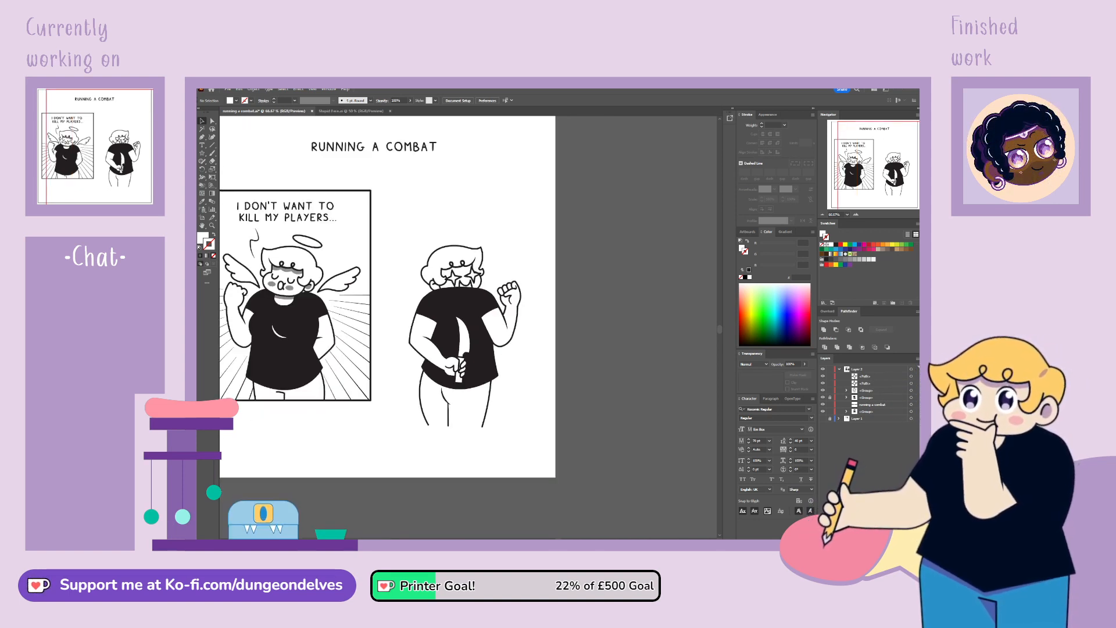
# Step: Draw a small black ellipse without a stroke on the cheek below the right star eye and set its opacity to 50%
pyautogui.press('x')
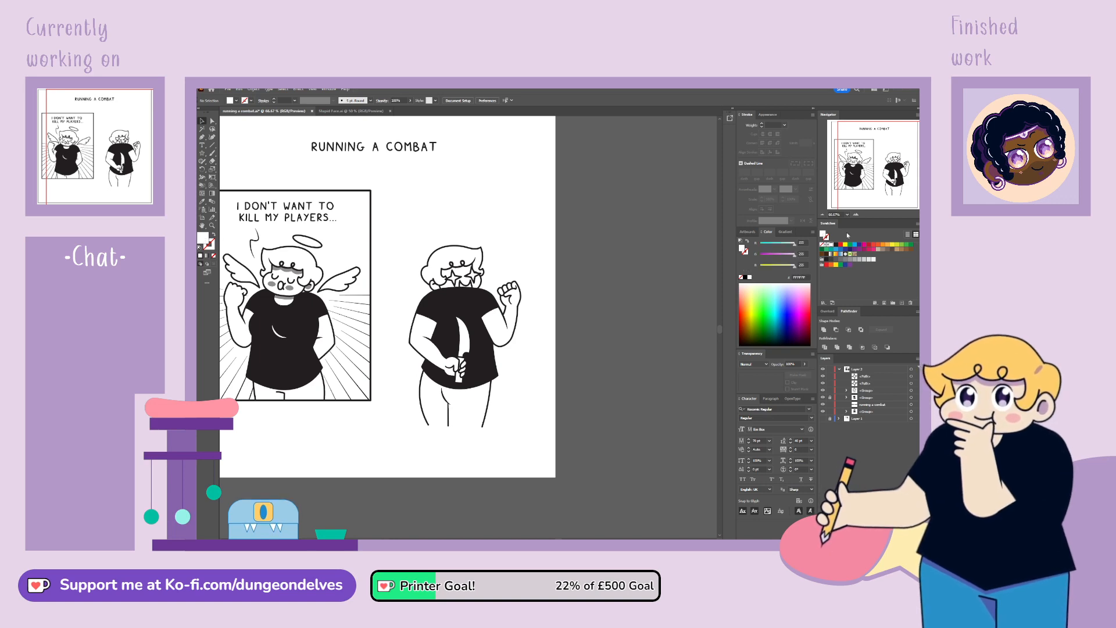
pyautogui.click(835, 247)
pyautogui.hotkey('ctrl', '+')
pyautogui.hotkey('ctrl', '+')
pyautogui.hotkey('ctrl', '+')
pyautogui.hotkey('ctrl', '+')
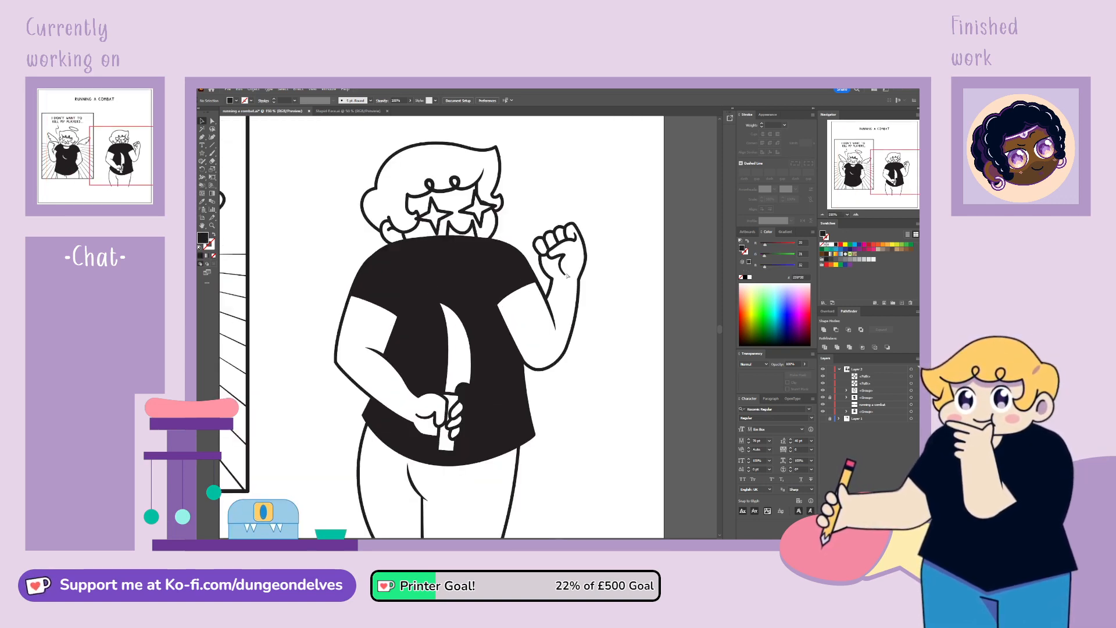
pyautogui.moveTo(904, 170); pyautogui.dragTo(897, 162)
pyautogui.click(211, 154)
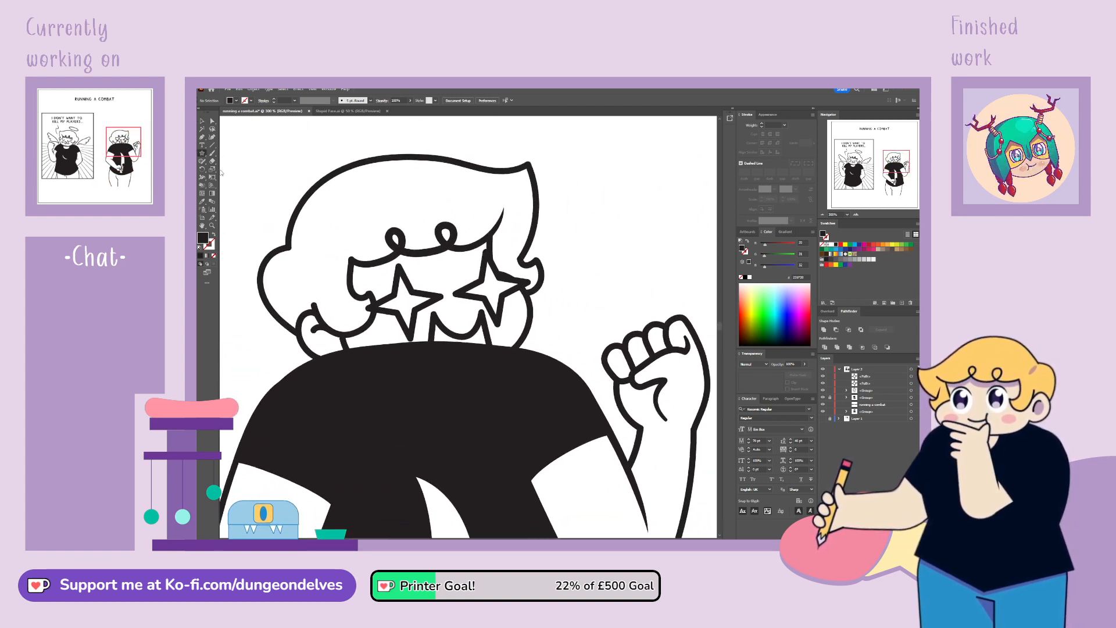
pyautogui.moveTo(505, 304)
pyautogui.mouseDown()
pyautogui.moveTo(524, 324)
pyautogui.moveTo(493, 316)
pyautogui.moveTo(524, 301)
pyautogui.moveTo(515, 318)
pyautogui.mouseUp()
pyautogui.click(203, 123)
pyautogui.write('50')
pyautogui.press('Return')
# Step: Move the cheek ellipse below the star eyes in the stacking order and copy it onto the other cheek
pyautogui.moveTo(868, 374); pyautogui.dragTo(866, 393)
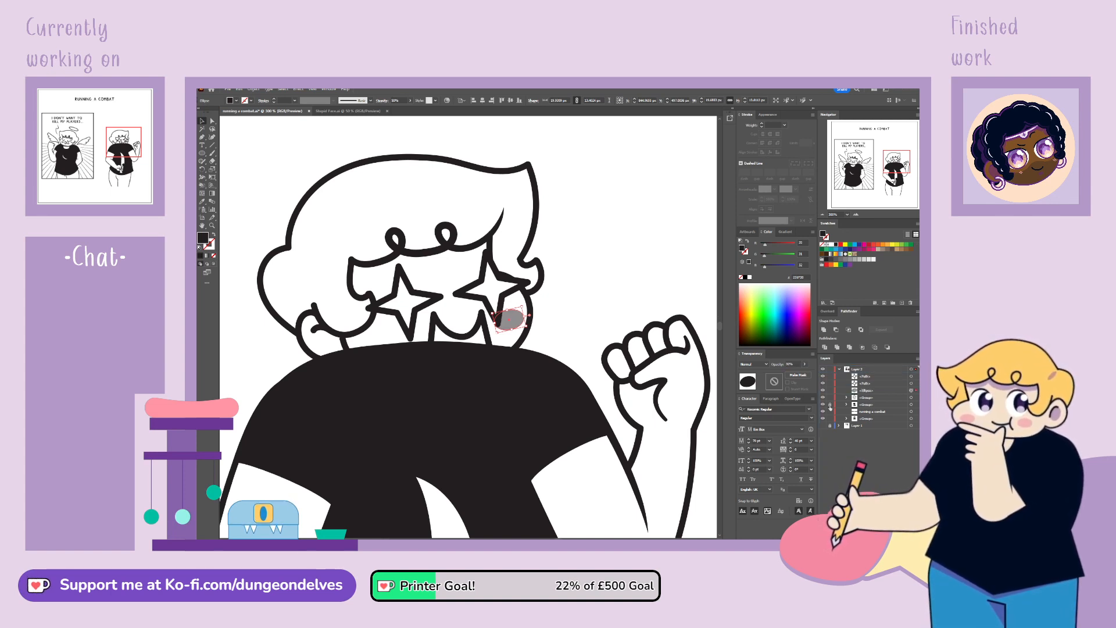
pyautogui.moveTo(517, 324); pyautogui.dragTo(399, 344)
pyautogui.click(605, 279)
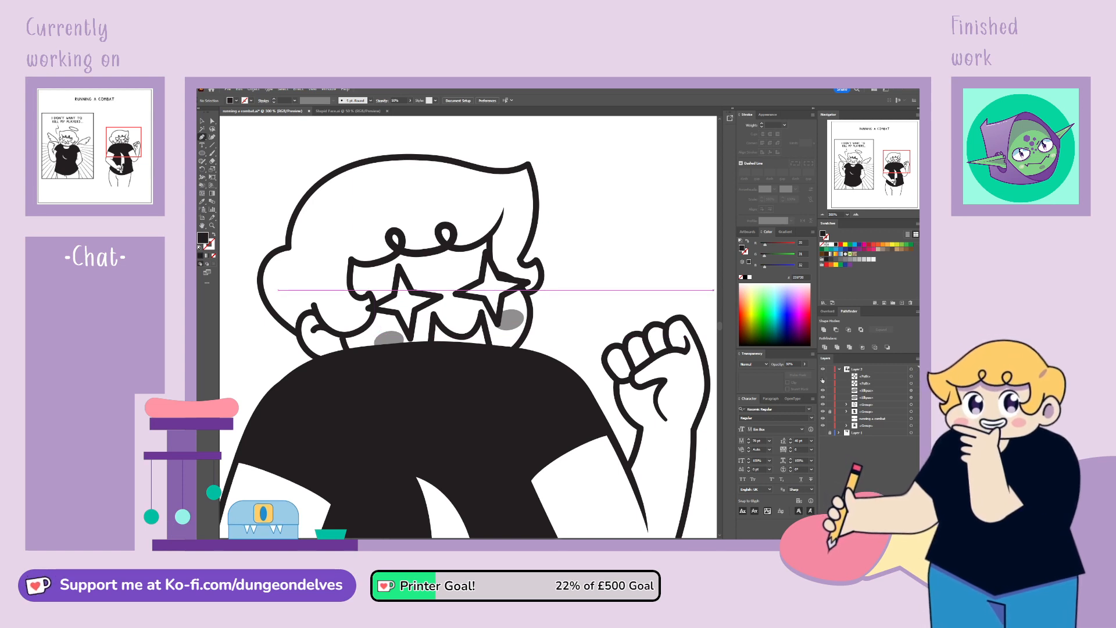
# Step: Hide both star eyes and draw an unfilled curve beneath the fringe, from the left hair lock to the right side of the face
pyautogui.moveTo(823, 383); pyautogui.dragTo(823, 376)
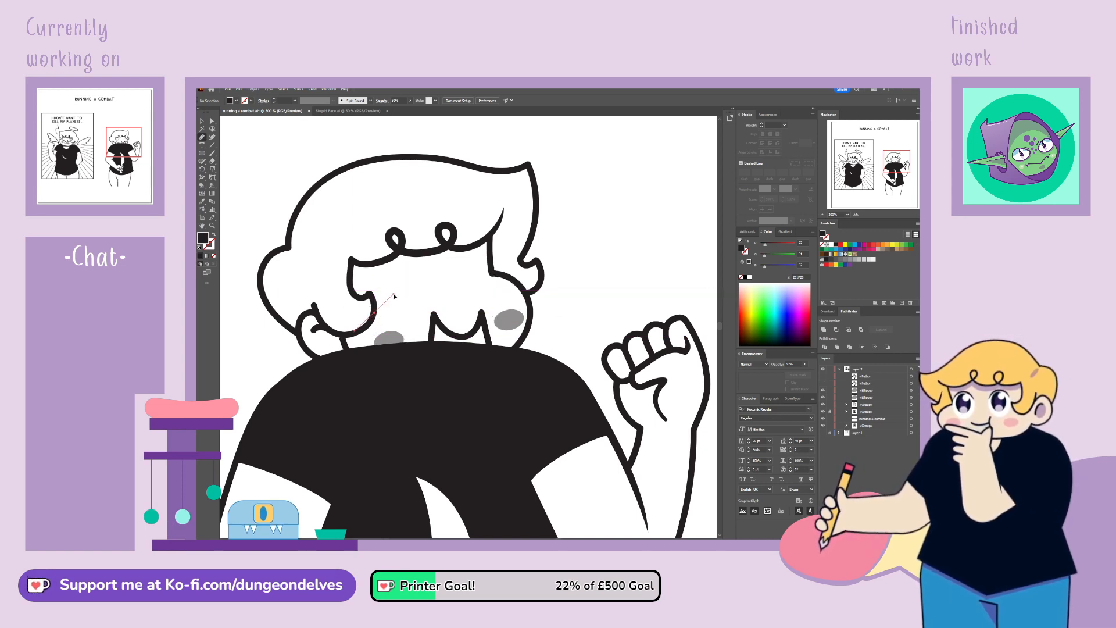
pyautogui.moveTo(479, 278); pyautogui.dragTo(550, 283)
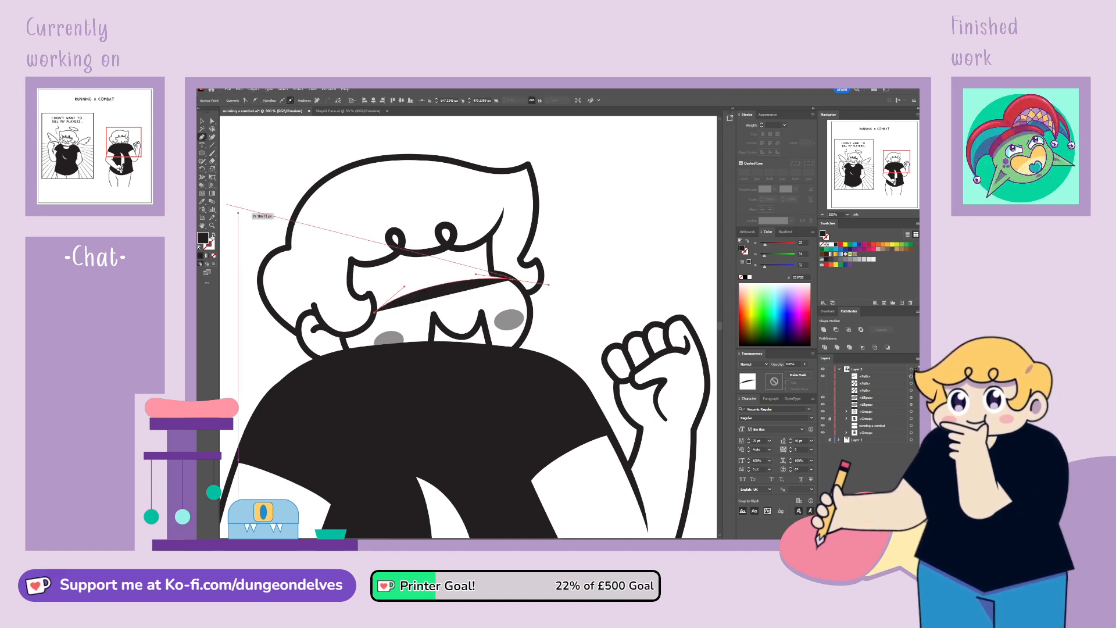
pyautogui.hotkey('shift', 'x')
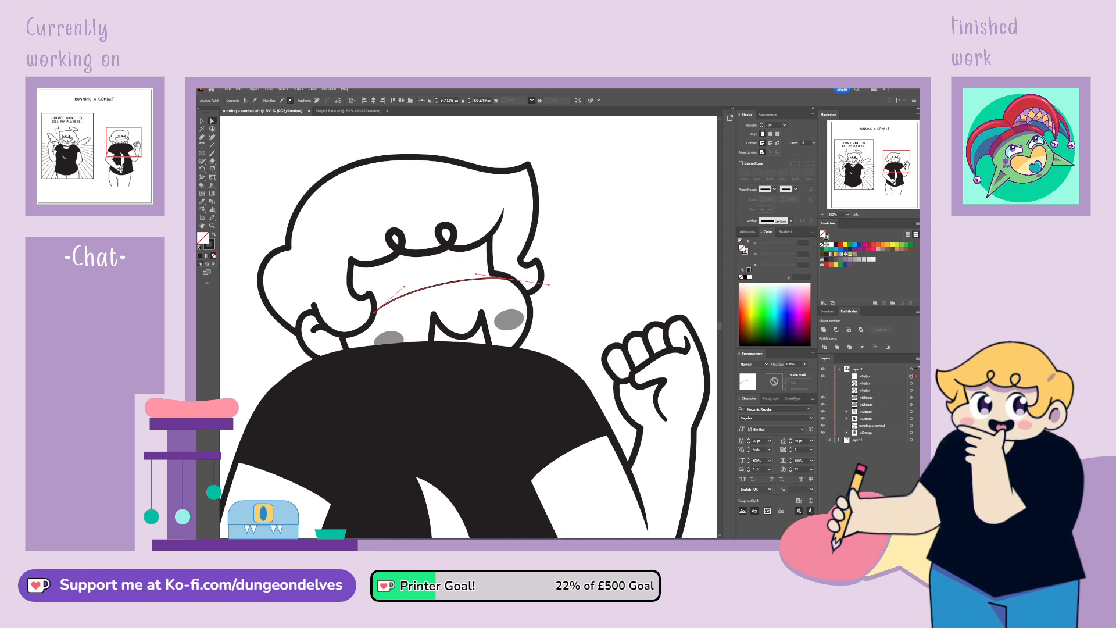
# Step: Remove the stroke from the new forehead curve and move the path into the Live Paint group
pyautogui.click(210, 249)
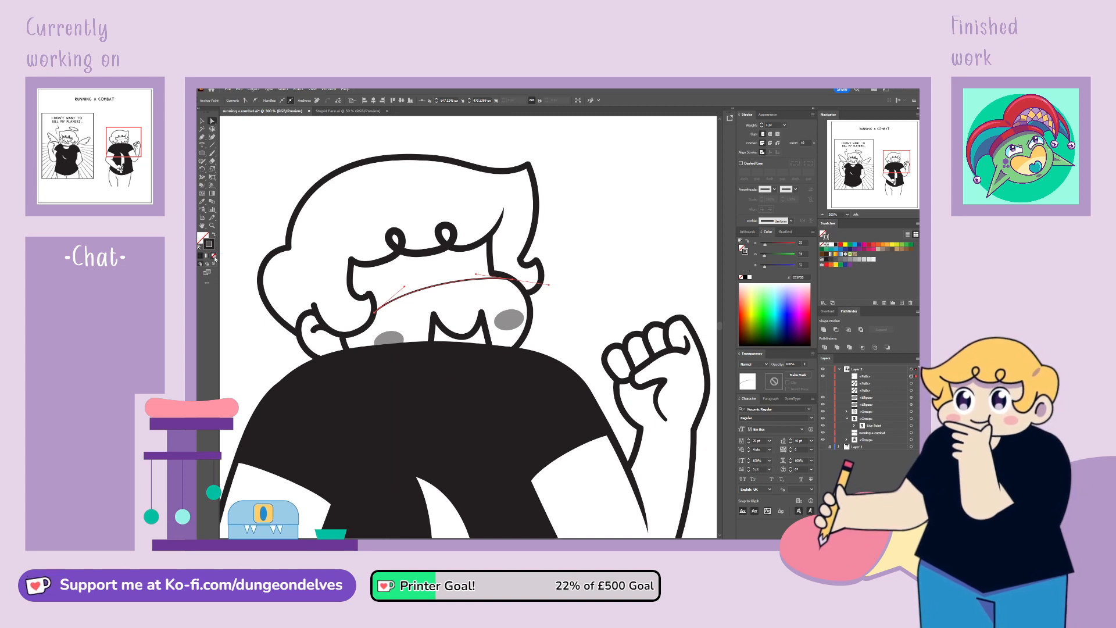
pyautogui.click(213, 256)
pyautogui.moveTo(870, 378); pyautogui.dragTo(875, 426)
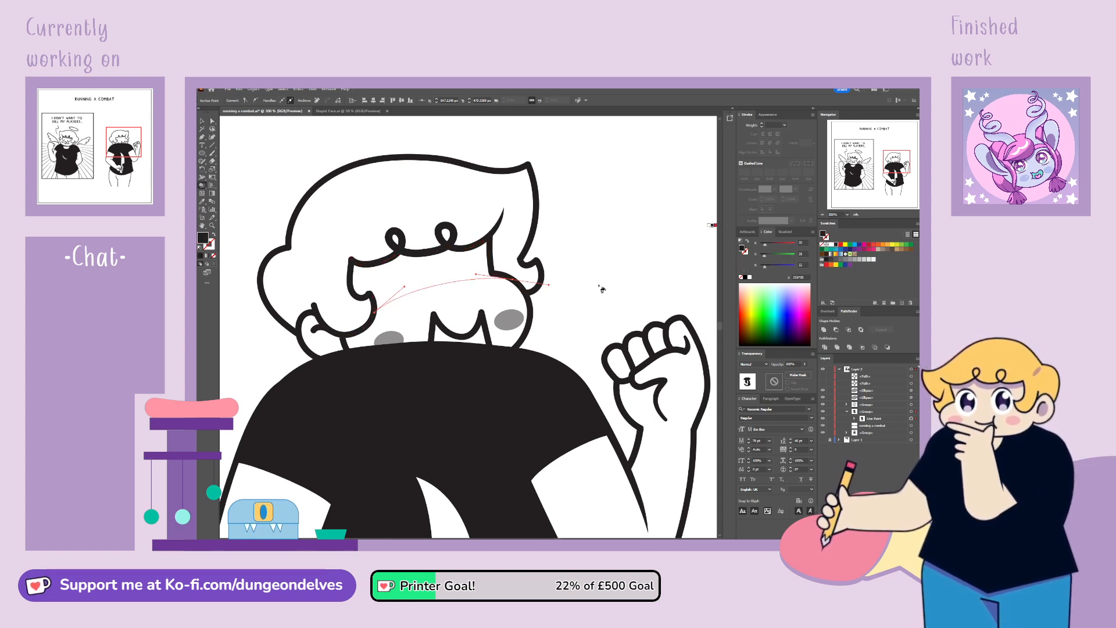
# Step: Fill the area between the fringe and the forehead curve with black Live Paint, and show both star eyes again
pyautogui.click(423, 267)
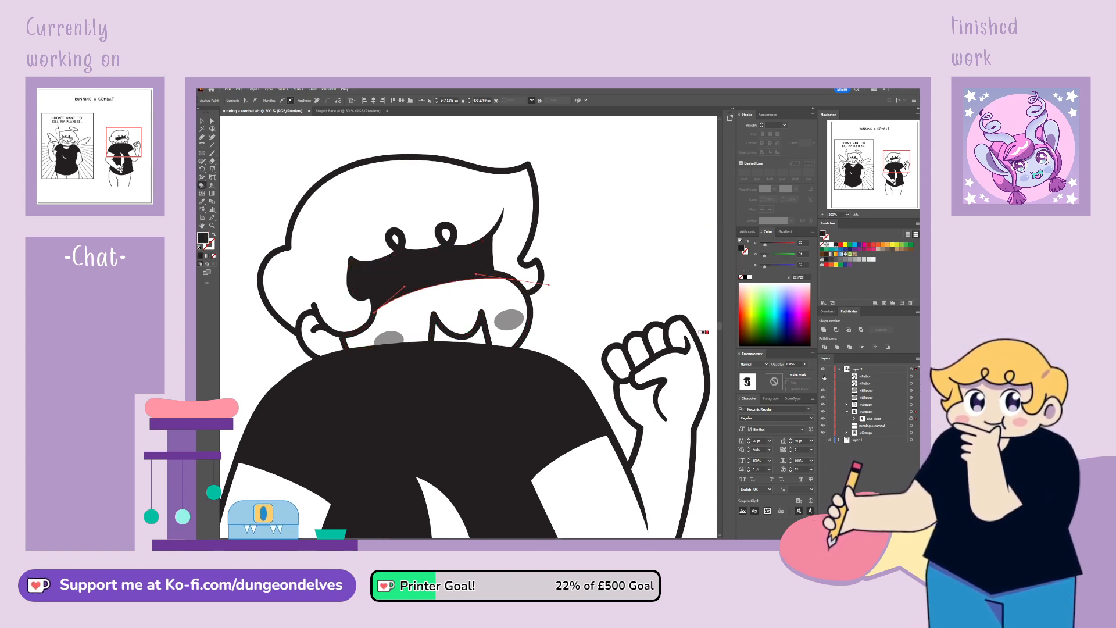
pyautogui.moveTo(824, 376); pyautogui.dragTo(822, 396)
pyautogui.click(203, 121)
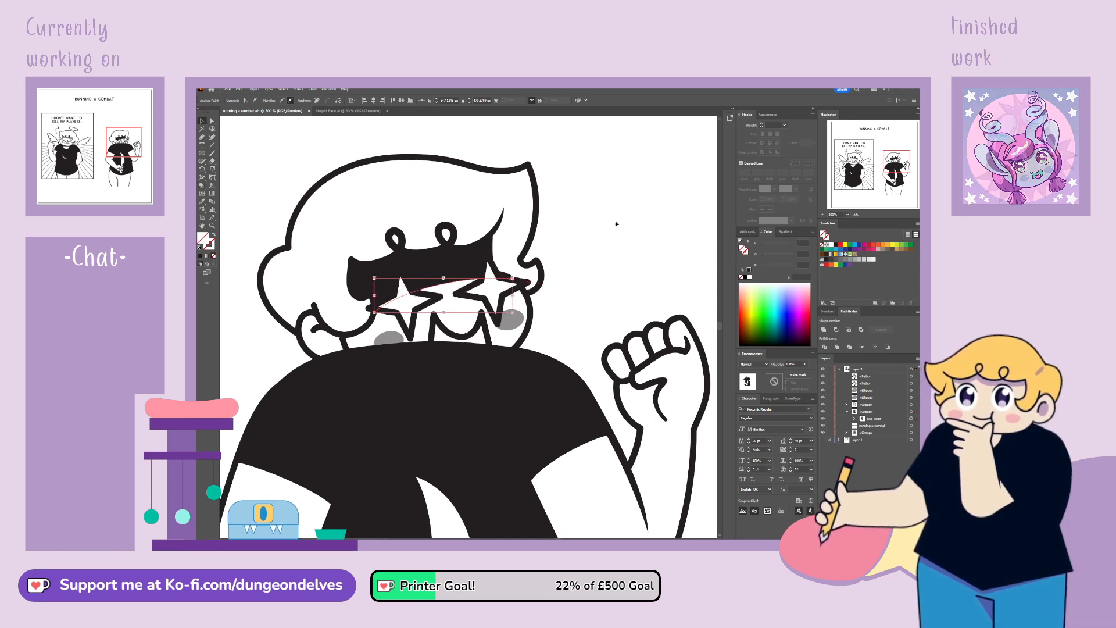
pyautogui.click(590, 232)
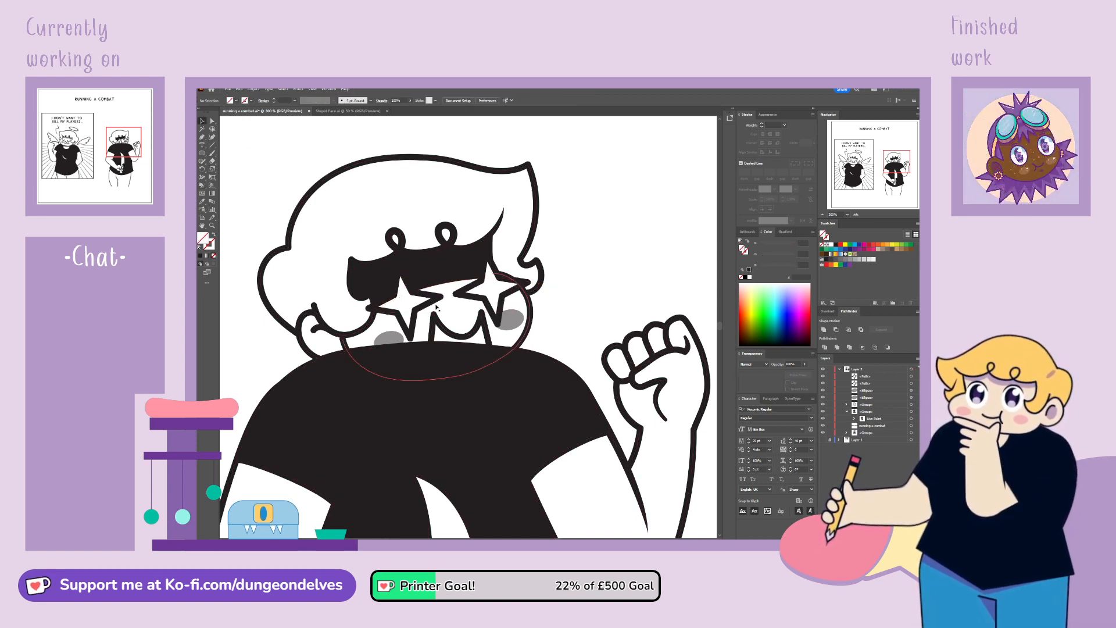
# Step: Move both star eyes slightly up the face and fine-tune their horizontal placement over the black fringe shadow
pyautogui.doubleClick(475, 296)
pyautogui.press('Escape')
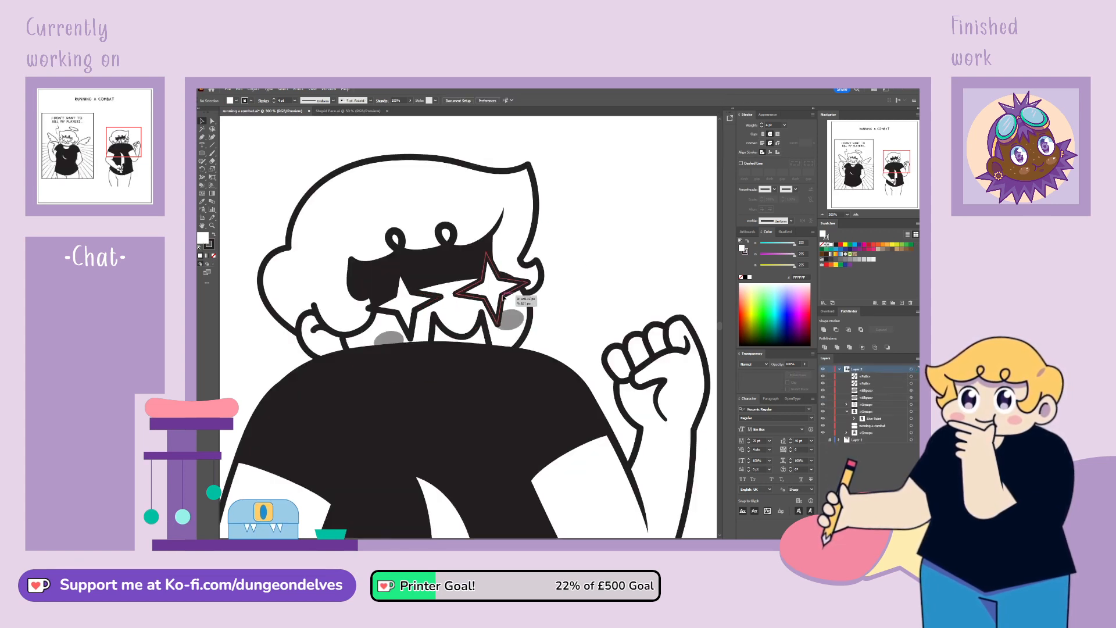
pyautogui.moveTo(427, 313); pyautogui.dragTo(427, 292)
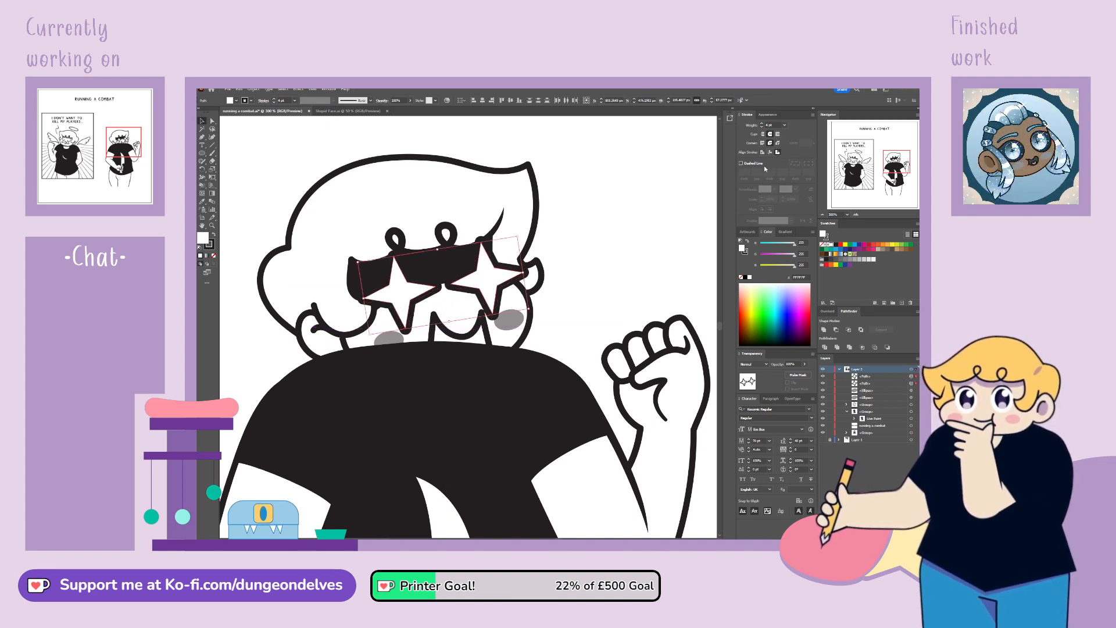
pyautogui.click(583, 274)
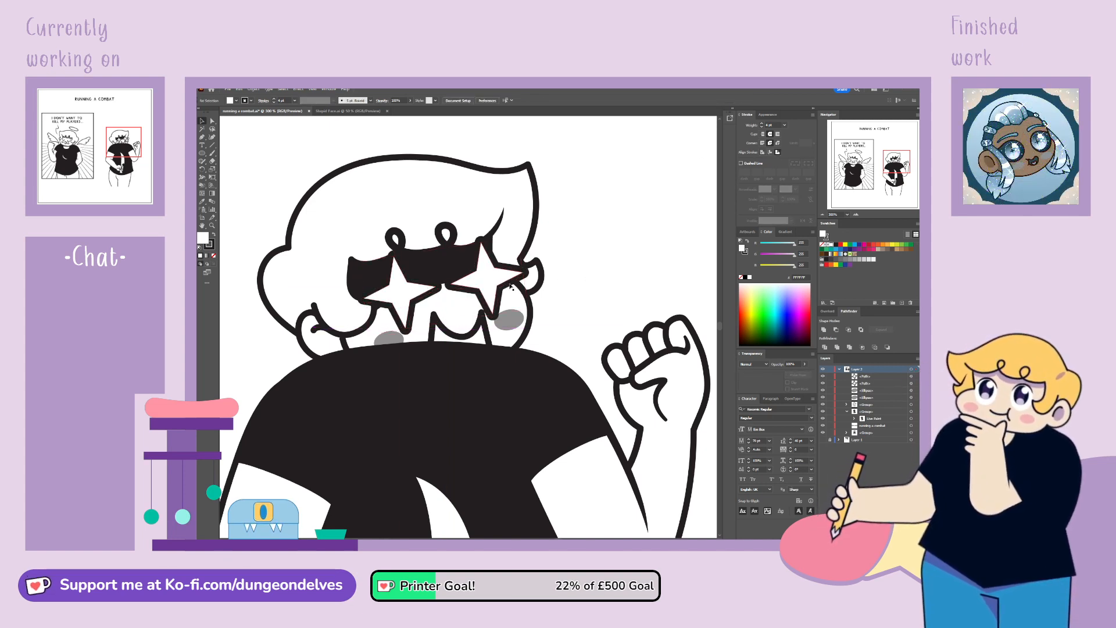
pyautogui.moveTo(508, 286); pyautogui.dragTo(511, 285)
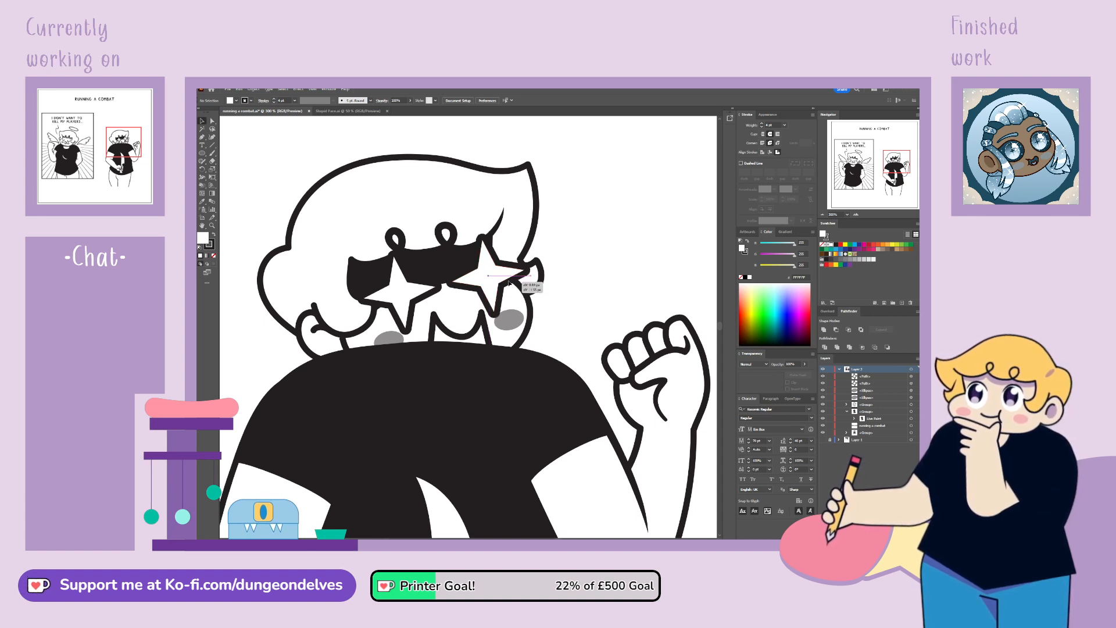
pyautogui.moveTo(428, 296); pyautogui.dragTo(426, 292)
pyautogui.click(575, 231)
pyautogui.click(514, 283)
pyautogui.click(608, 248)
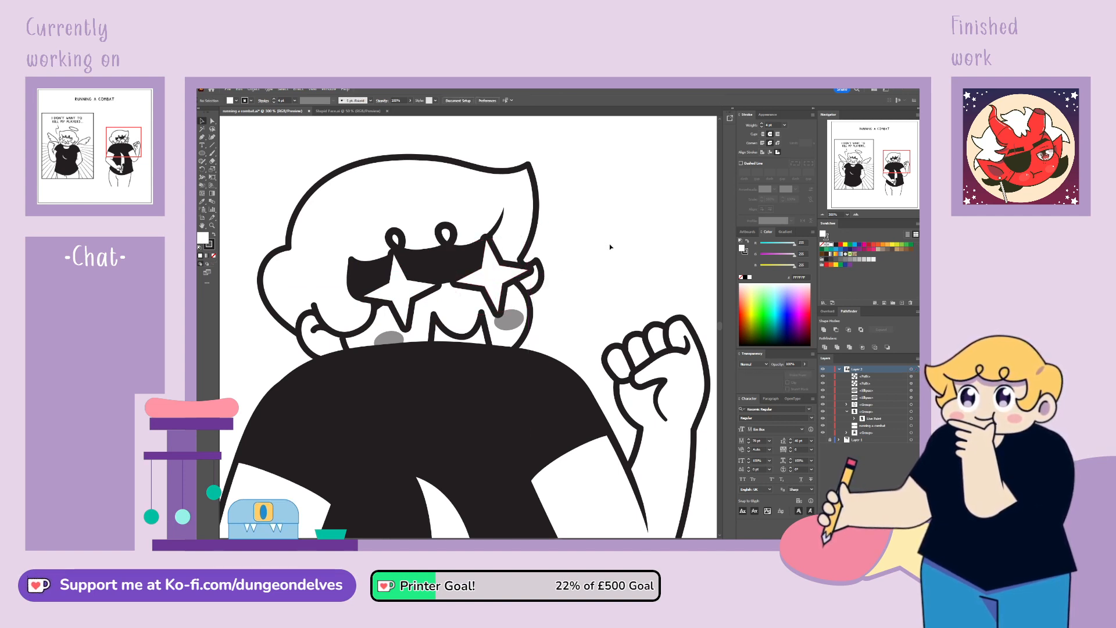
# Step: Reshape the fringe shadow's lower curve by moving both end points downward and adjusting the handle near the left star eye
pyautogui.click(446, 272)
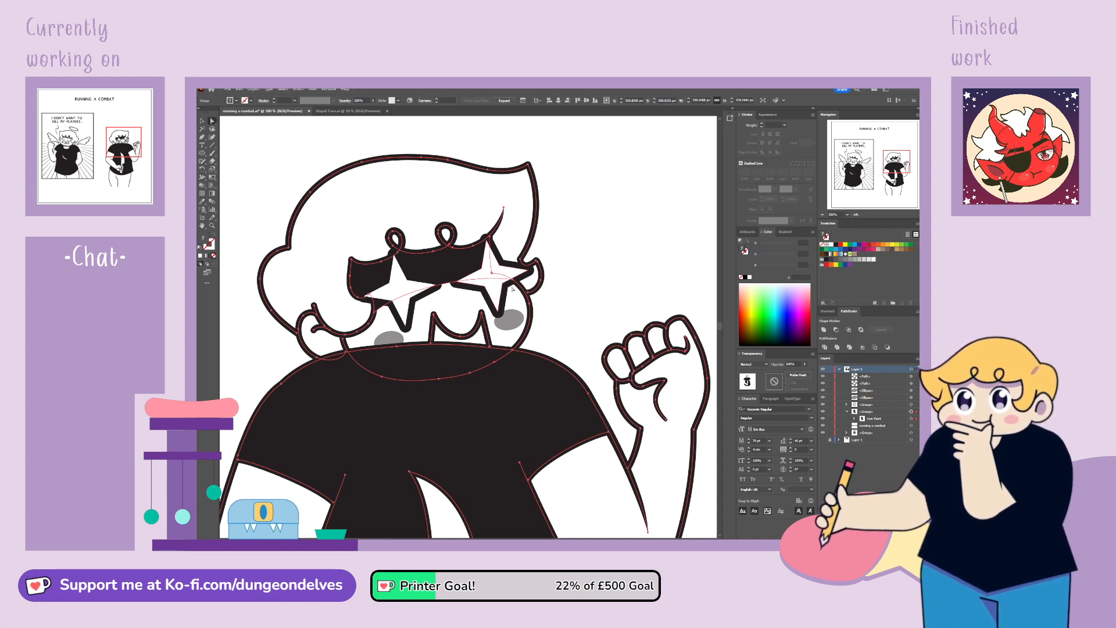
pyautogui.moveTo(377, 316); pyautogui.dragTo(369, 326)
pyautogui.moveTo(515, 283); pyautogui.dragTo(526, 297)
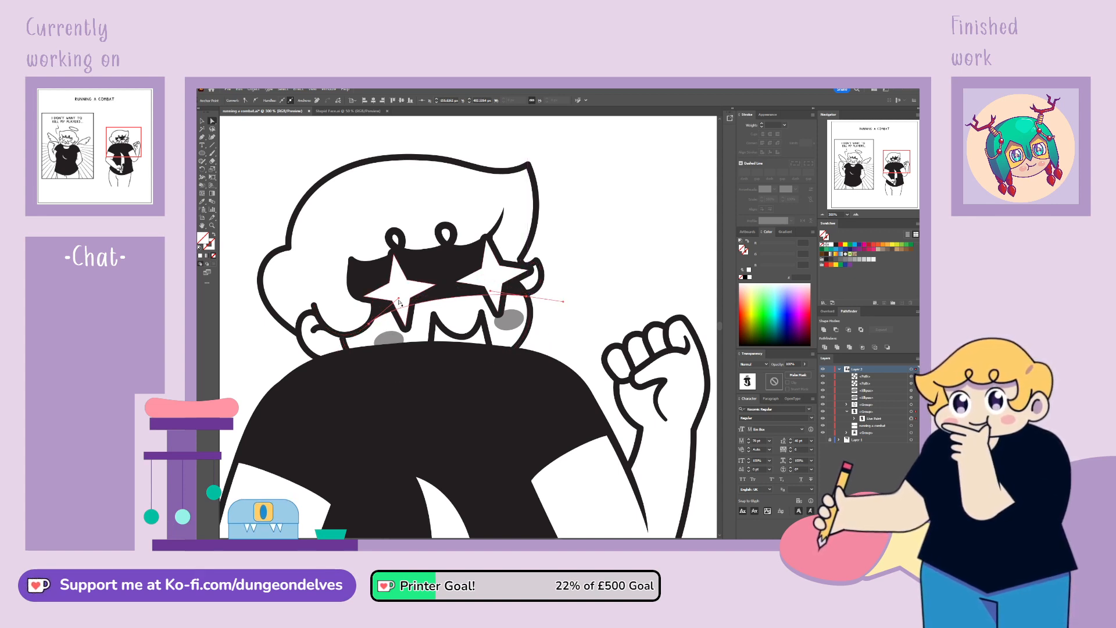
pyautogui.moveTo(400, 300); pyautogui.dragTo(413, 296)
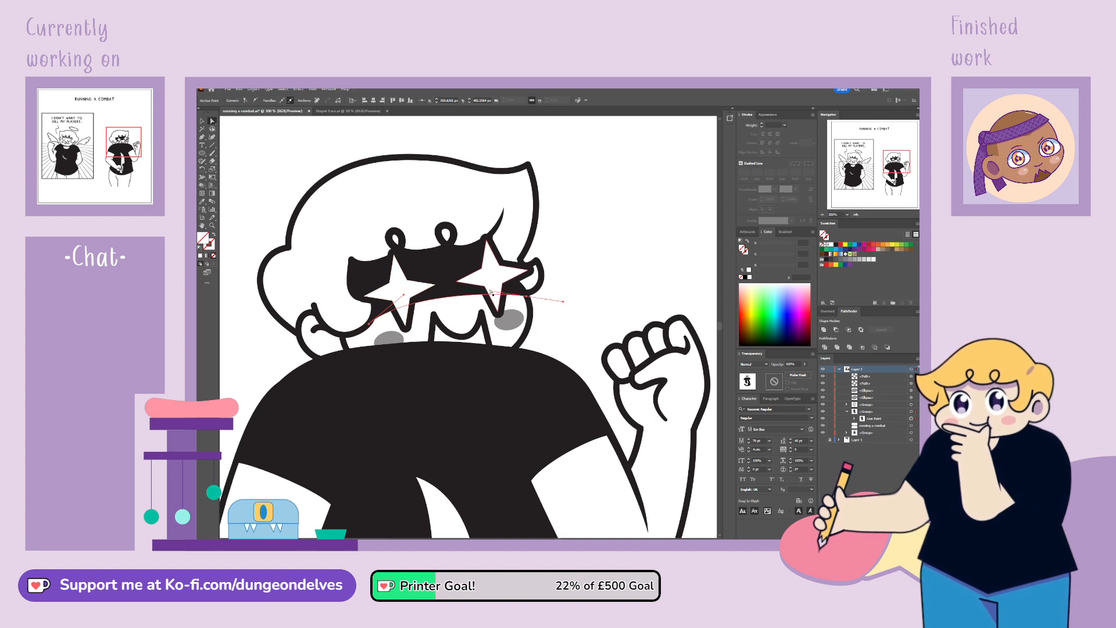
# Step: Lock the star eyes and move the shadow curve's right end point slightly upward and to the left
pyautogui.moveTo(491, 292); pyautogui.dragTo(485, 295)
pyautogui.hotkey('ctrl', 'z')
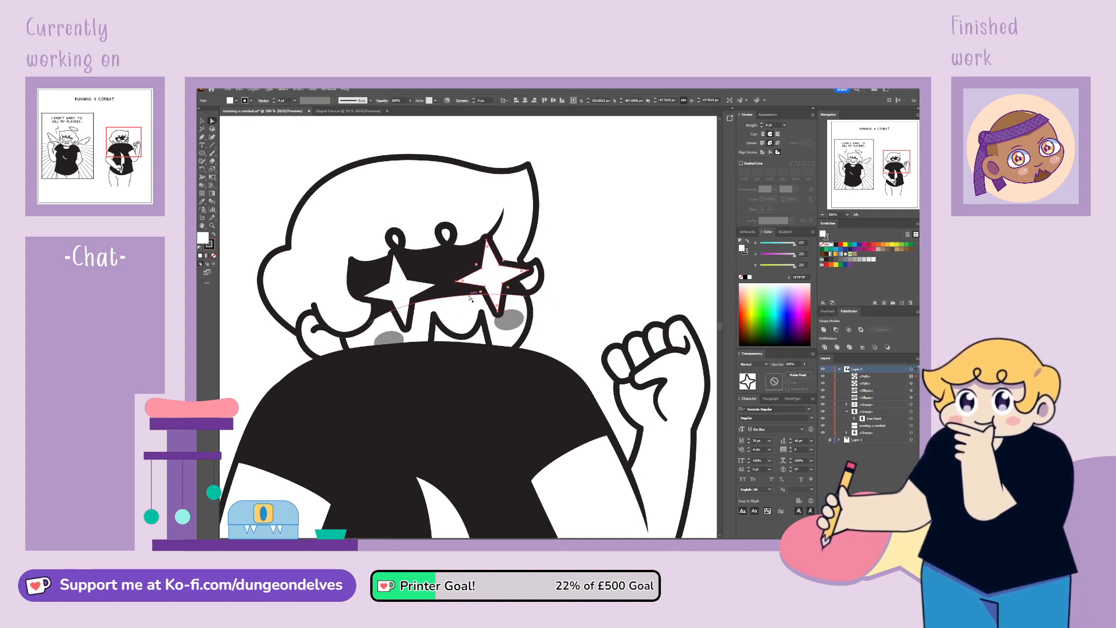
pyautogui.click(491, 296)
pyautogui.click(495, 296)
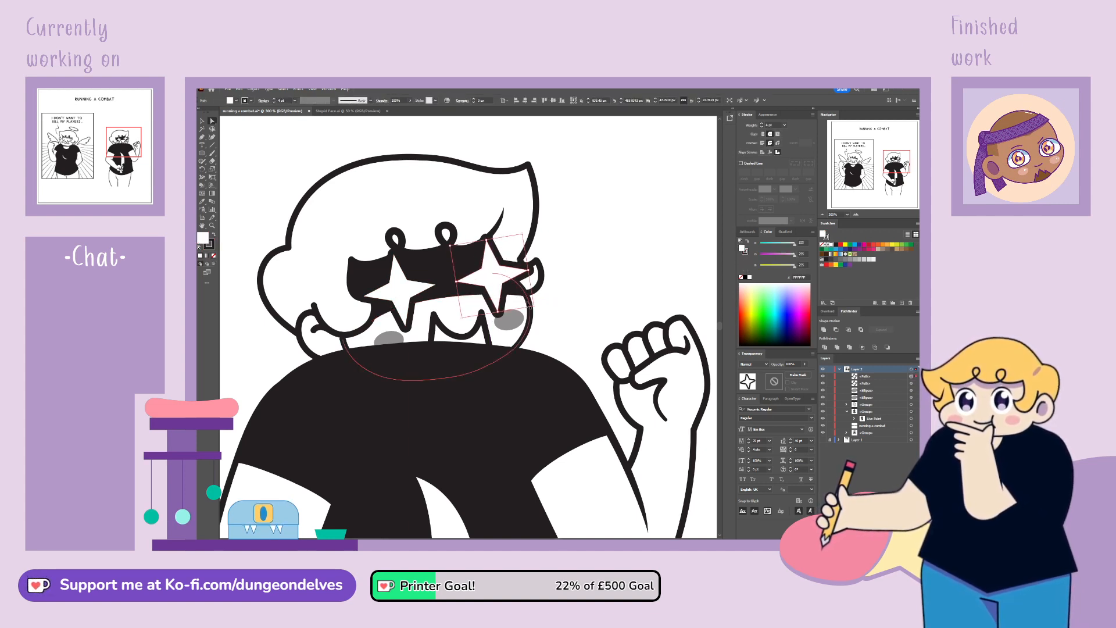
pyautogui.click(831, 384)
pyautogui.click(491, 293)
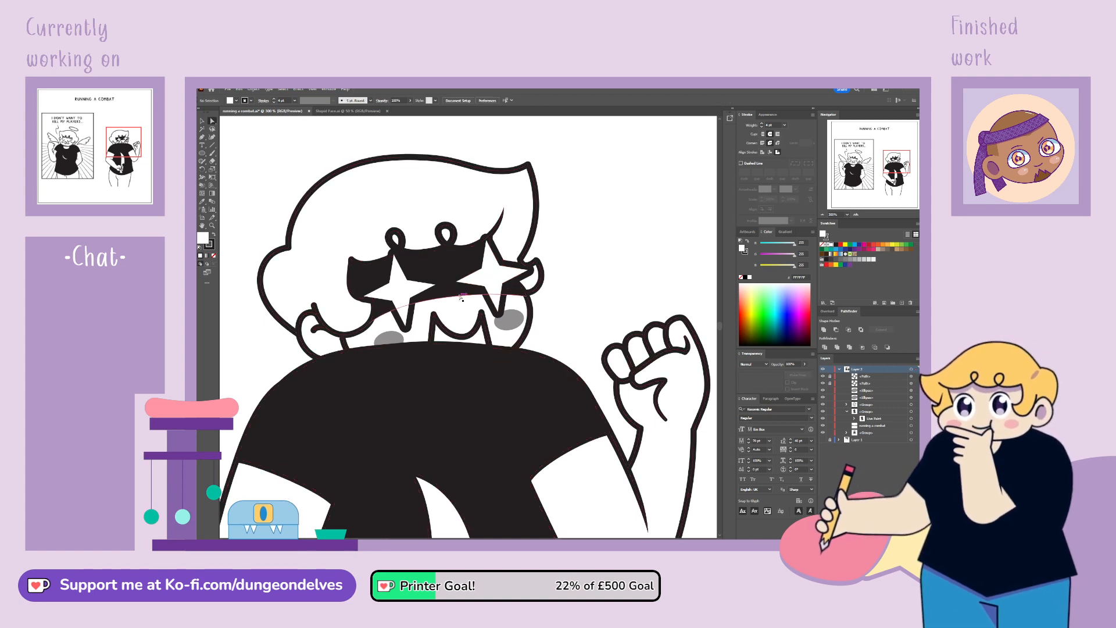
pyautogui.moveTo(491, 292); pyautogui.dragTo(485, 283)
pyautogui.click(599, 291)
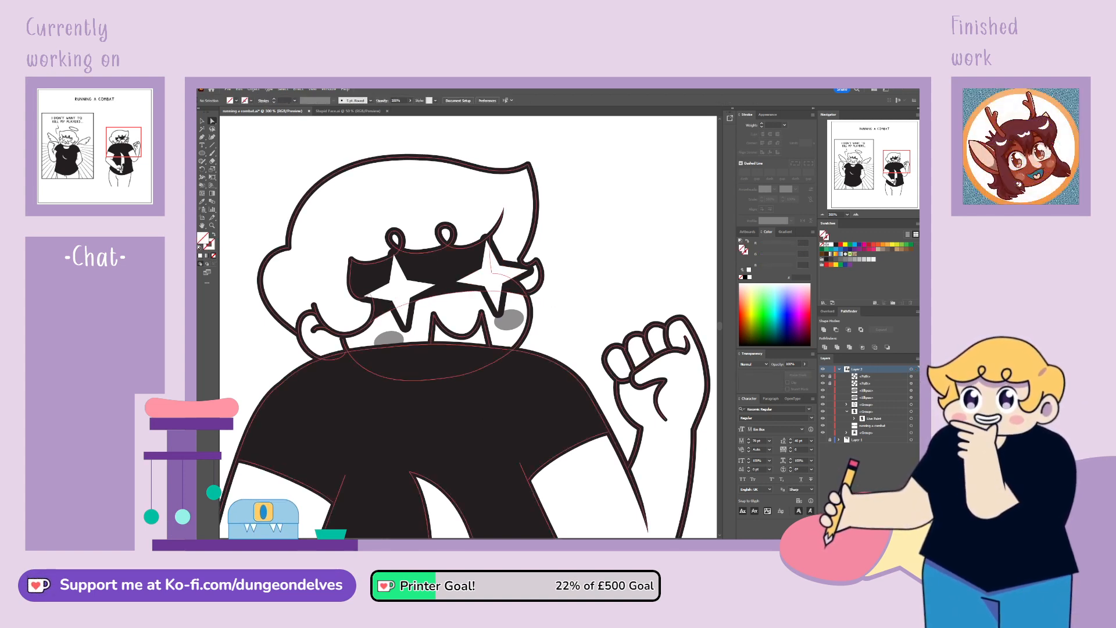
# Step: Select the left star eye and nudge it four increments to the right
pyautogui.hotkey('ctrl', '-')
pyautogui.hotkey('ctrl', '-')
pyautogui.hotkey('ctrl', '-')
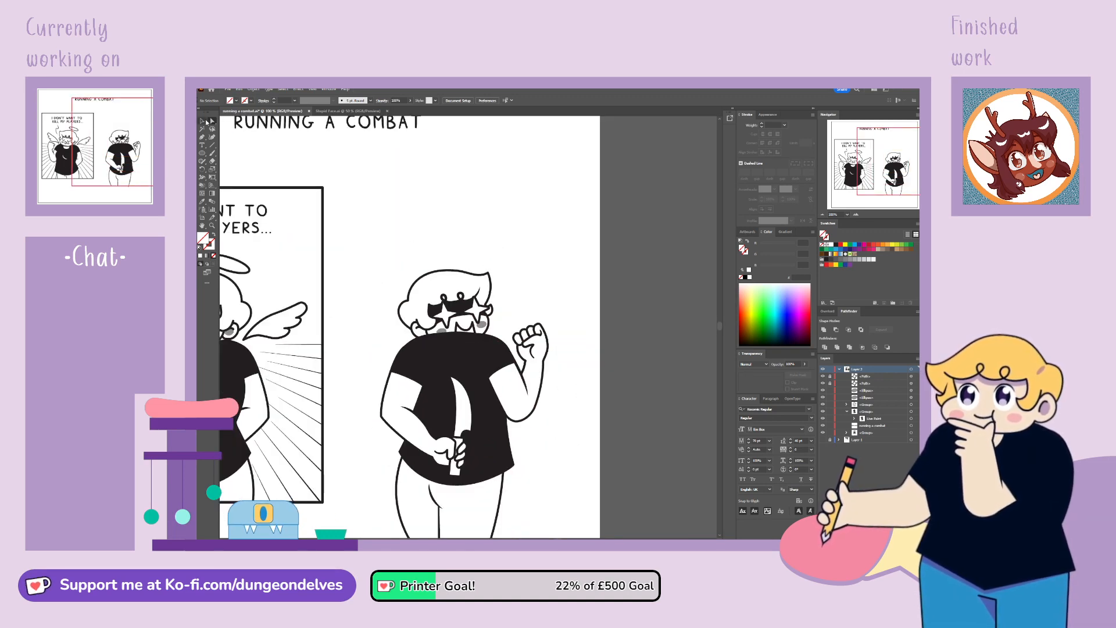
pyautogui.click(445, 315)
pyautogui.click(445, 314)
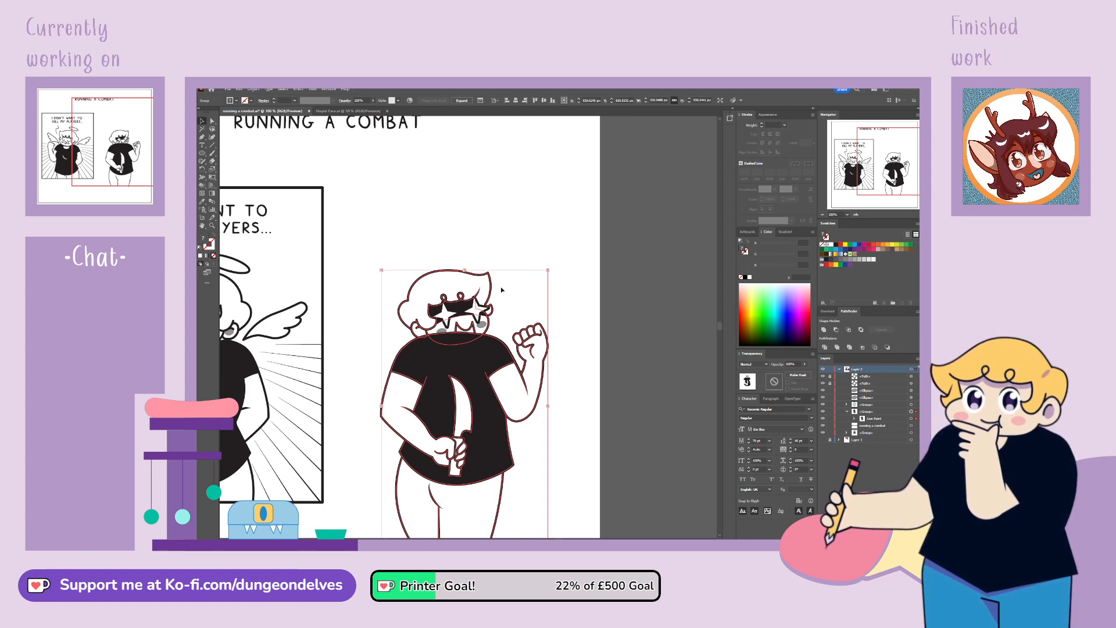
pyautogui.click(911, 383)
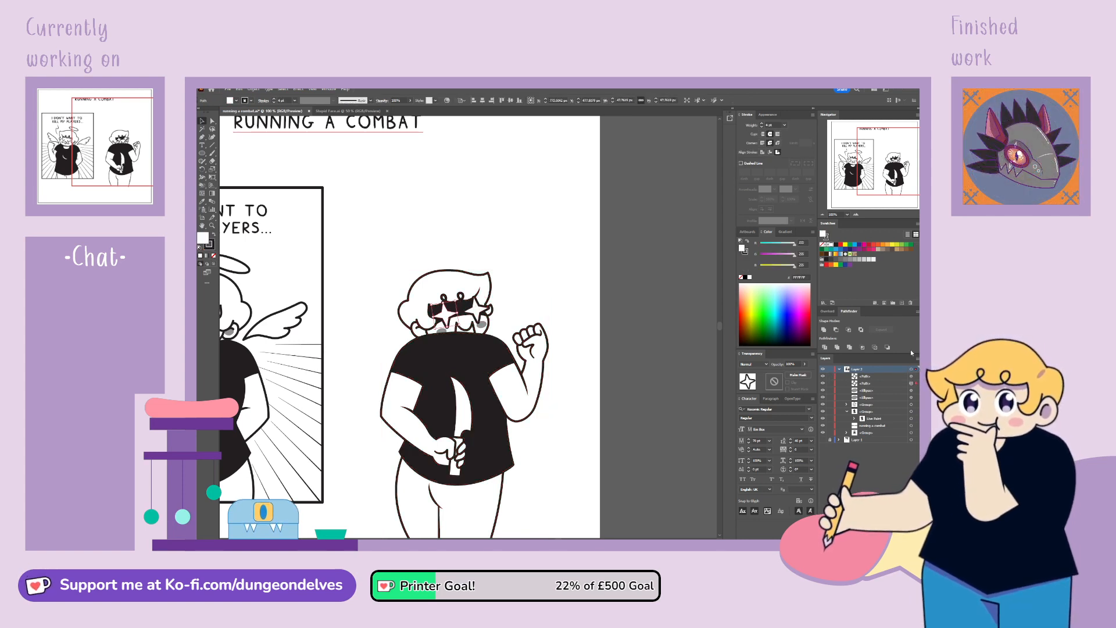
pyautogui.press('Right')
pyautogui.press('Right')
pyautogui.press('Right')
pyautogui.press('Right')
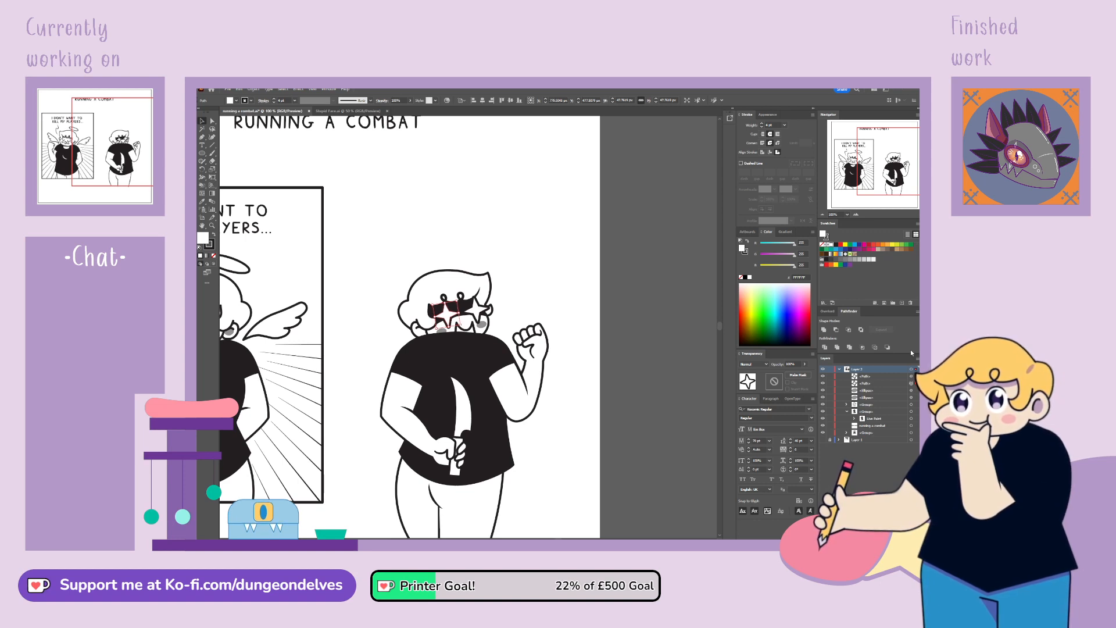
pyautogui.click(591, 321)
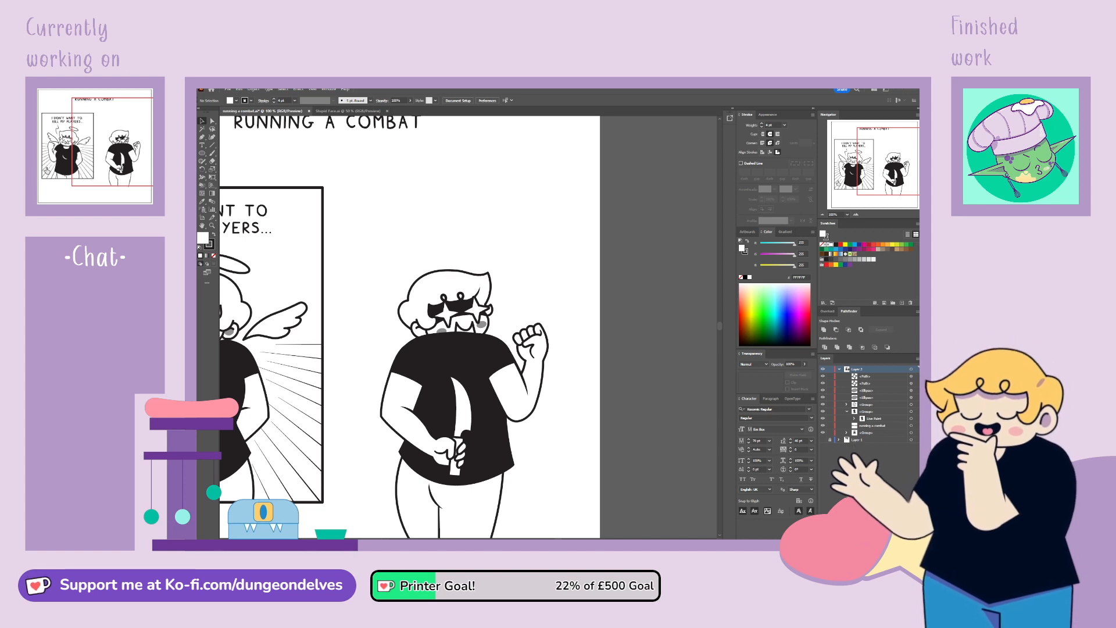
# Step: Draw a small upright black ellipse without a stroke on the hair above the left ear and set its opacity to 50%
pyautogui.press('l')
pyautogui.click(214, 235)
pyautogui.click(212, 248)
pyautogui.click(214, 255)
pyautogui.hotkey('ctrl', '=')
pyautogui.hotkey('ctrl', '=')
pyautogui.hotkey('ctrl', '=')
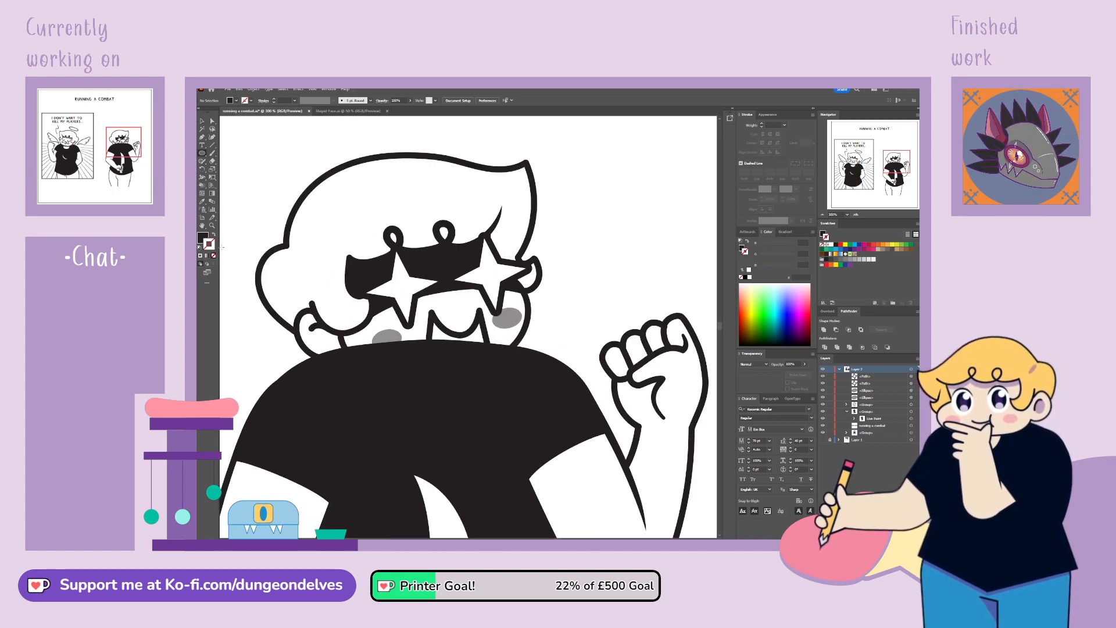
pyautogui.moveTo(298, 277); pyautogui.dragTo(313, 297)
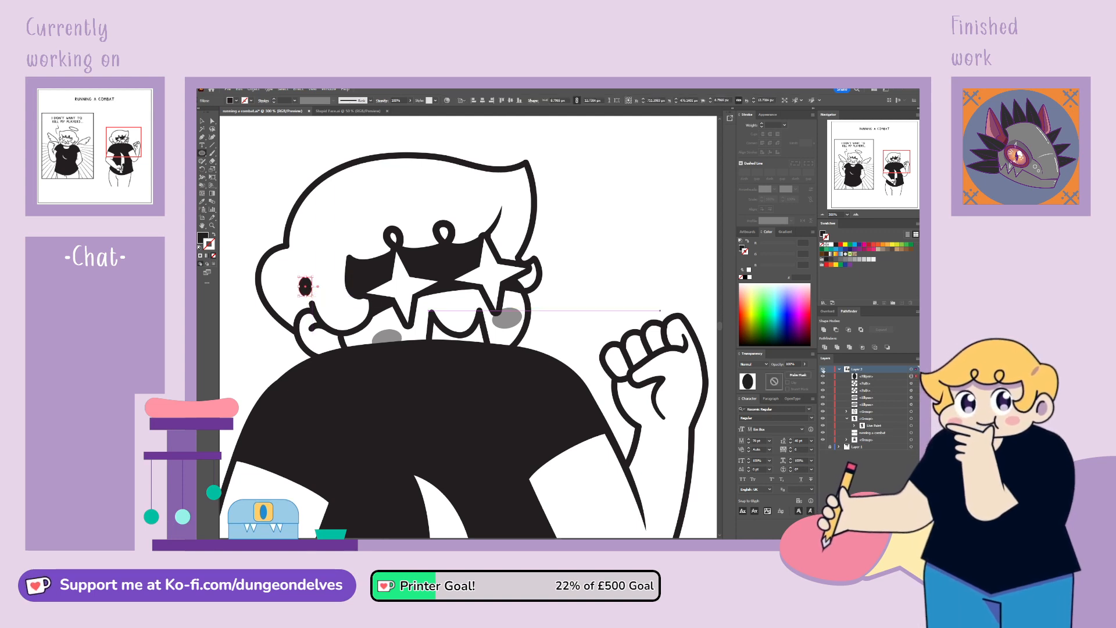
pyautogui.press('Return')
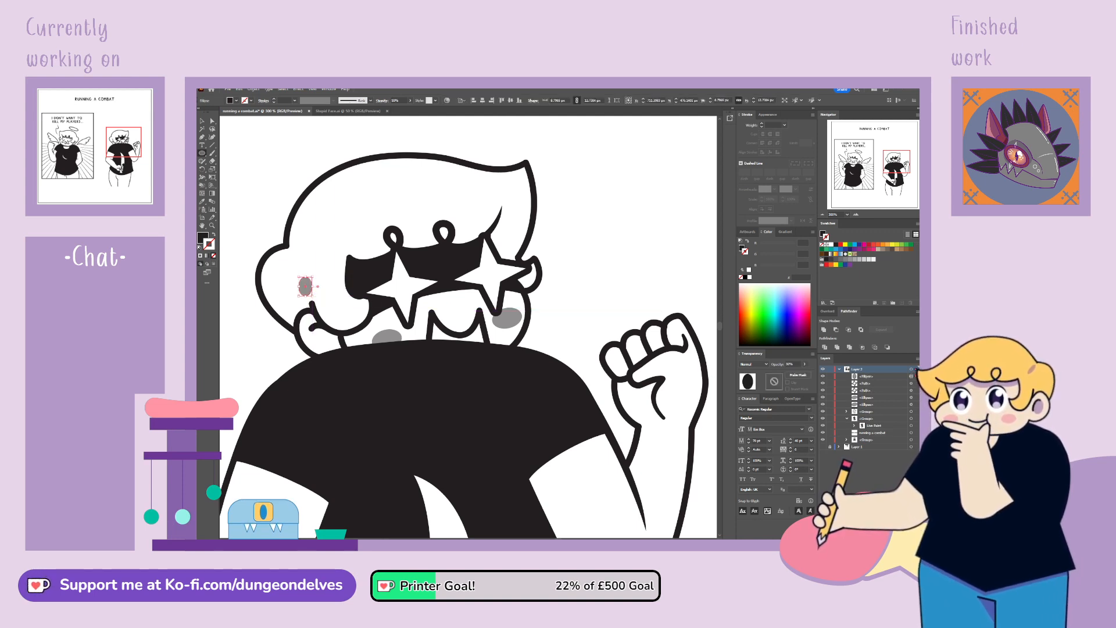
# Step: Place the translucent ellipse inside the left ear as shading, fitted to the ear's outline
pyautogui.moveTo(305, 287); pyautogui.dragTo(343, 348)
pyautogui.click(212, 121)
pyautogui.click(204, 122)
pyautogui.click(260, 168)
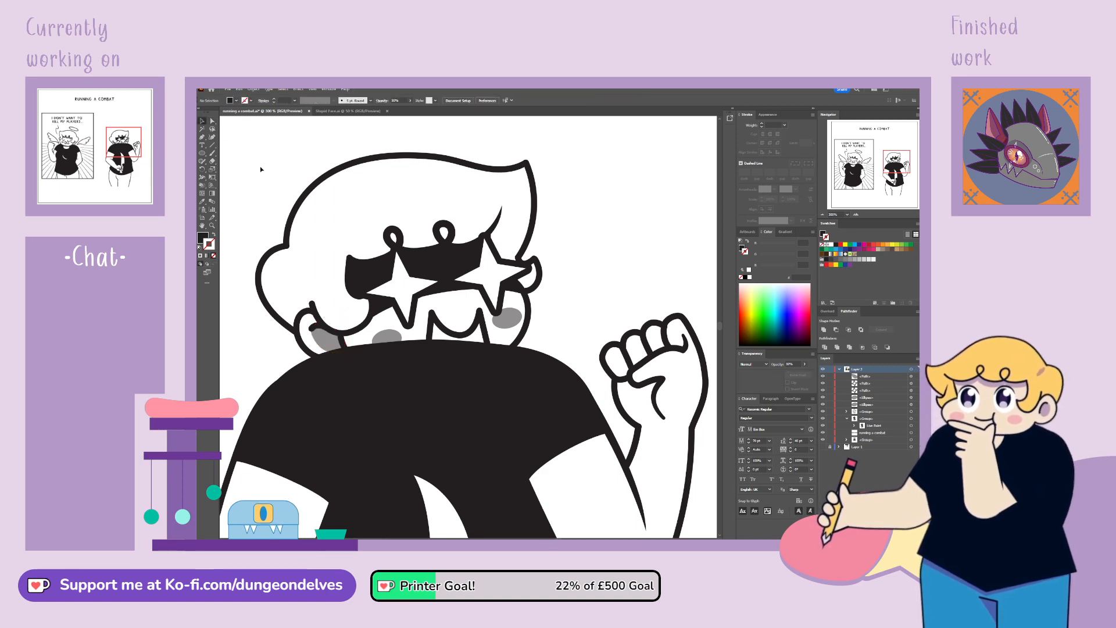
# Step: Paint three short white brush strokes without a fill on the black shirt, radiating from beside the knife's tip
pyautogui.hotkey('ctrl', '1')
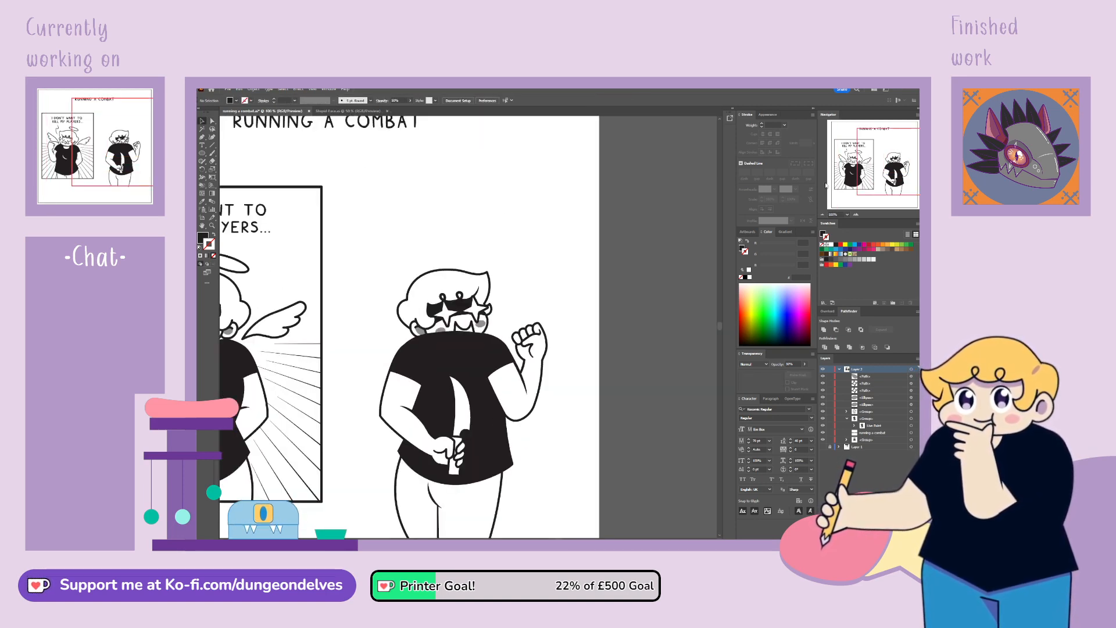
pyautogui.moveTo(900, 163)
pyautogui.mouseDown()
pyautogui.moveTo(877, 170)
pyautogui.moveTo(902, 171)
pyautogui.mouseUp()
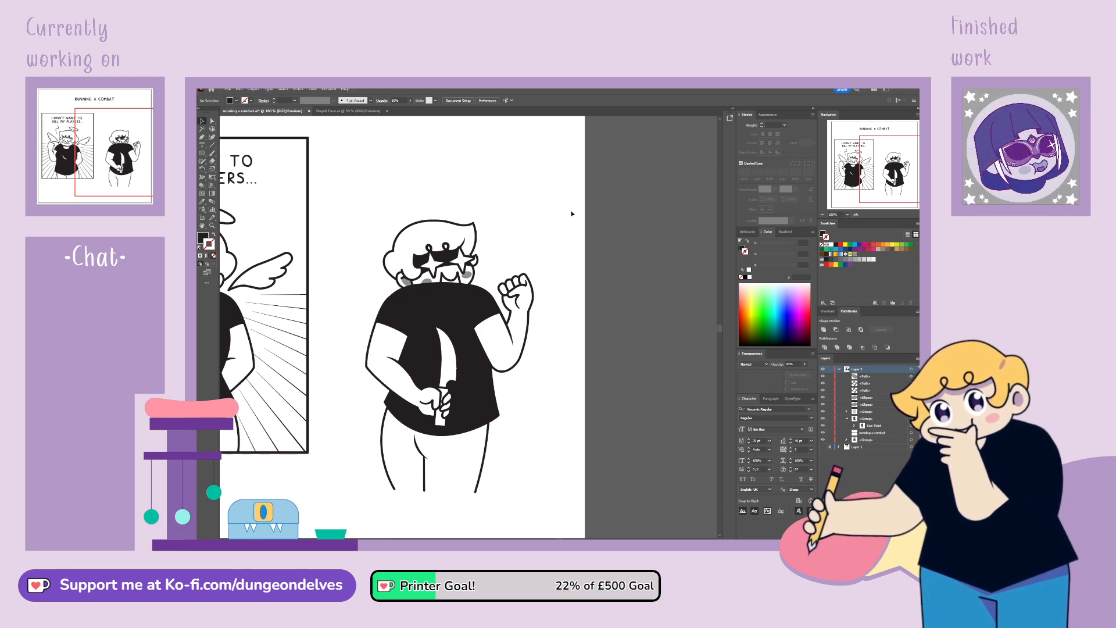
pyautogui.click(213, 235)
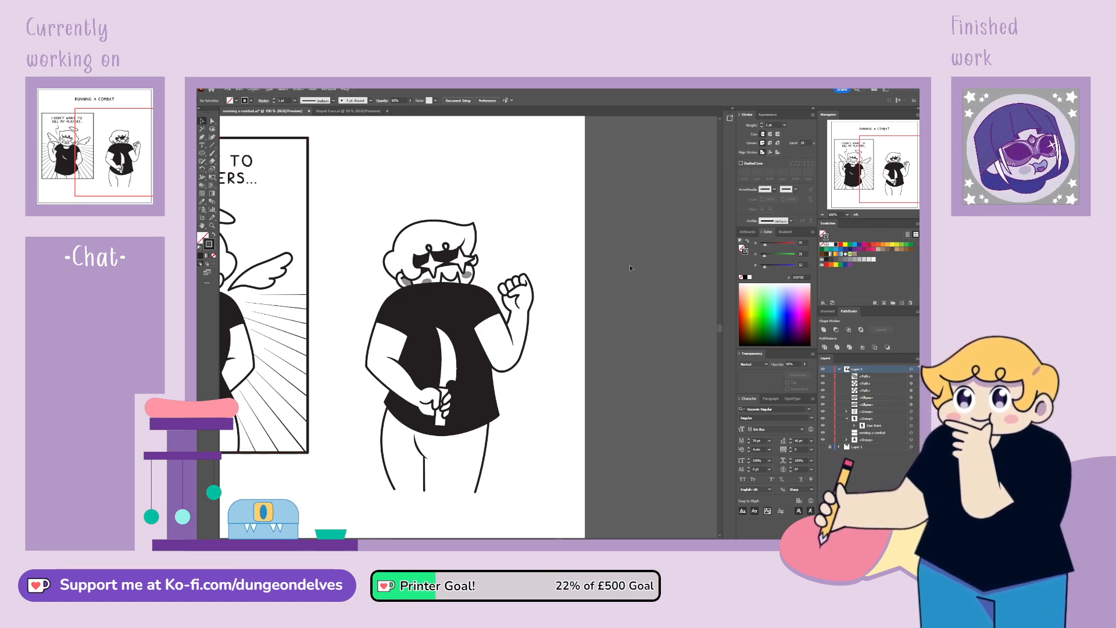
pyautogui.click(831, 245)
pyautogui.click(212, 153)
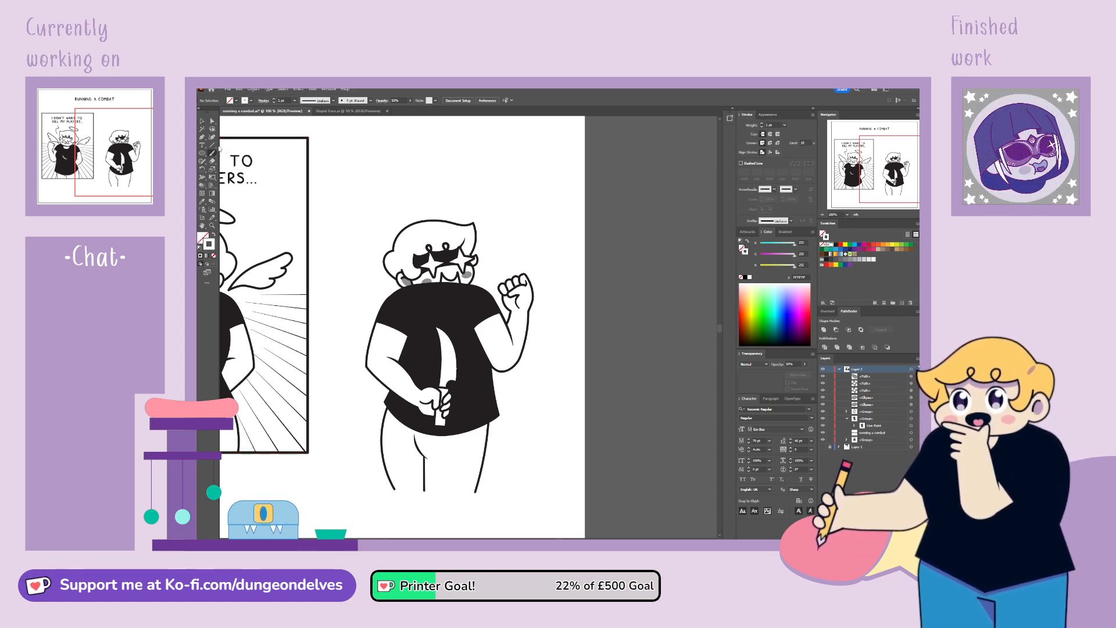
pyautogui.hotkey('ctrl', '+')
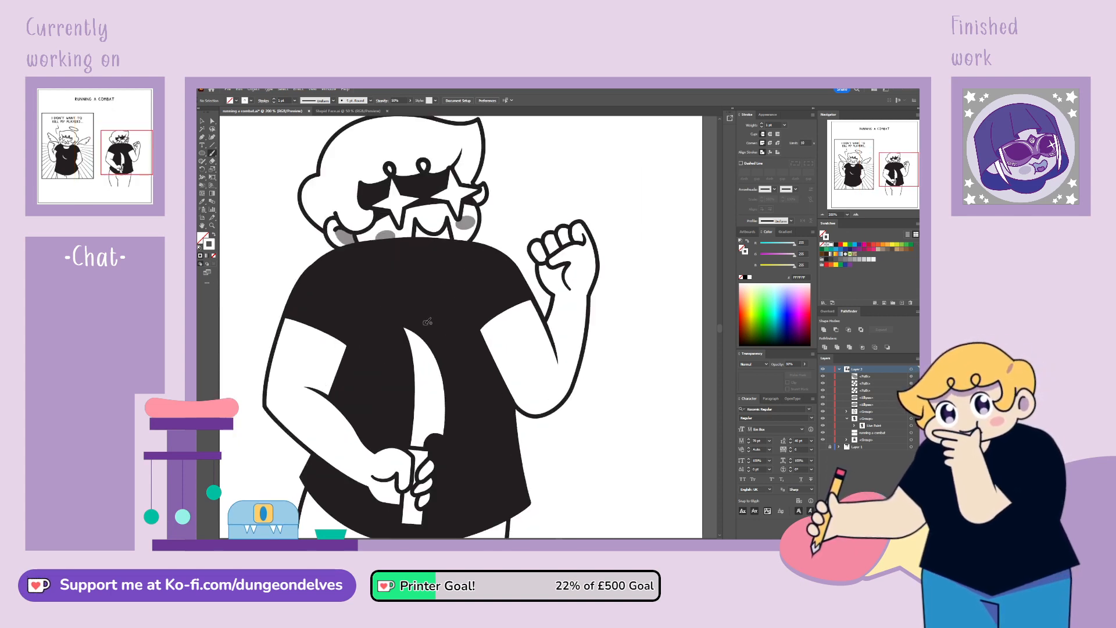
pyautogui.moveTo(433, 324); pyautogui.dragTo(438, 331)
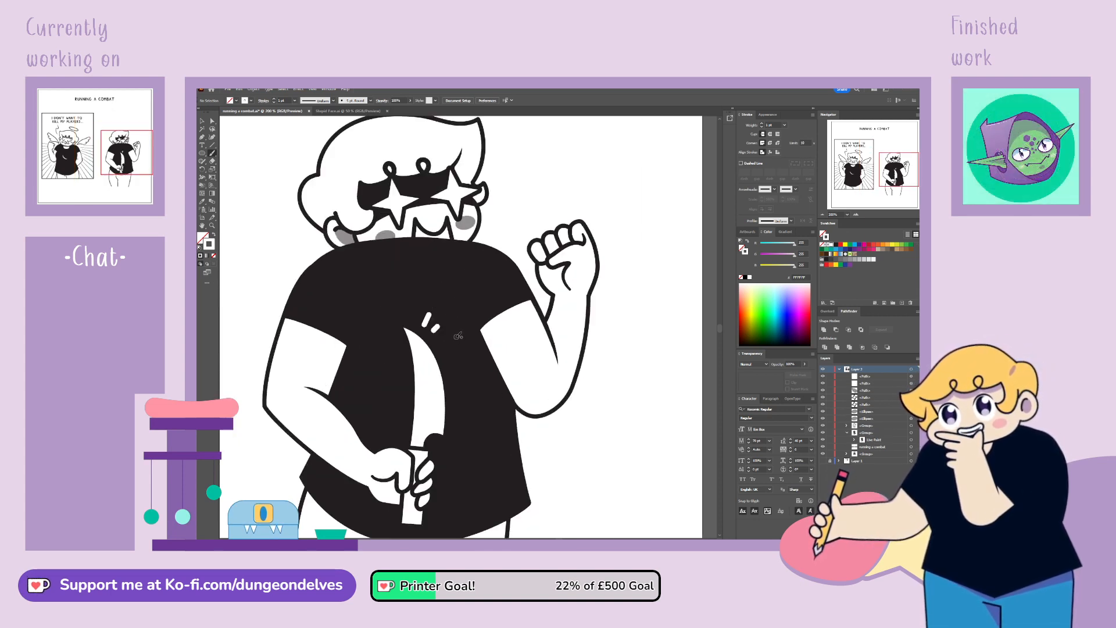
pyautogui.hotkey('ctrl', 'a')
pyautogui.hotkey('ctrl', 'z')
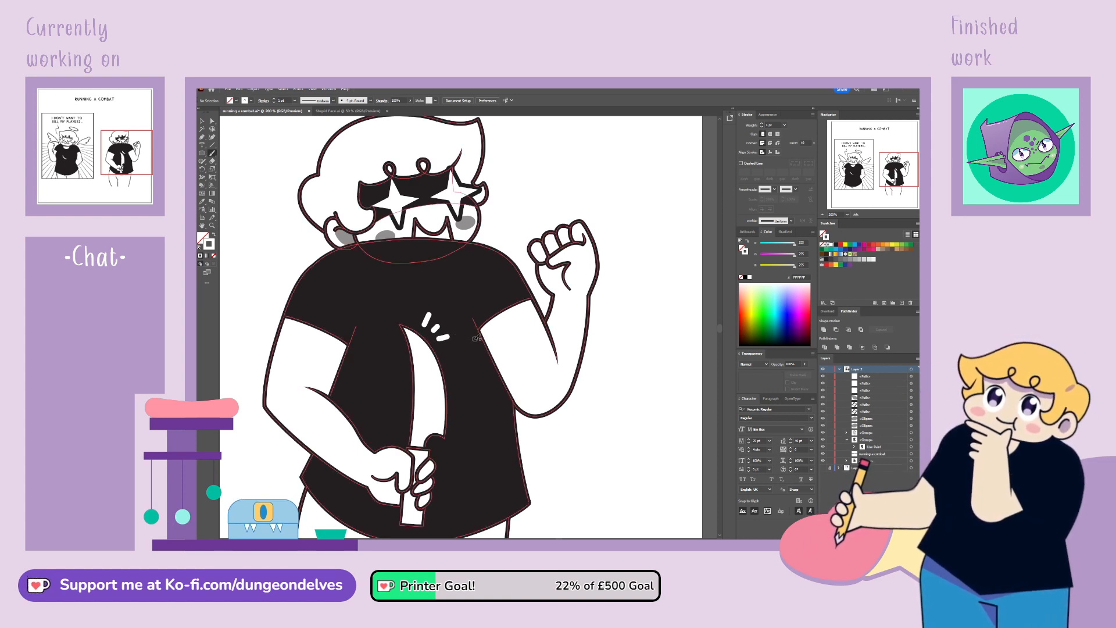
# Step: Copy the first panel's rectangular frame to the top of the artwork layer's stacking order and select the copy
pyautogui.hotkey('ctrl', '-')
pyautogui.hotkey('ctrl', '-')
pyautogui.hotkey('ctrl', '-')
pyautogui.press('v')
pyautogui.click(301, 179)
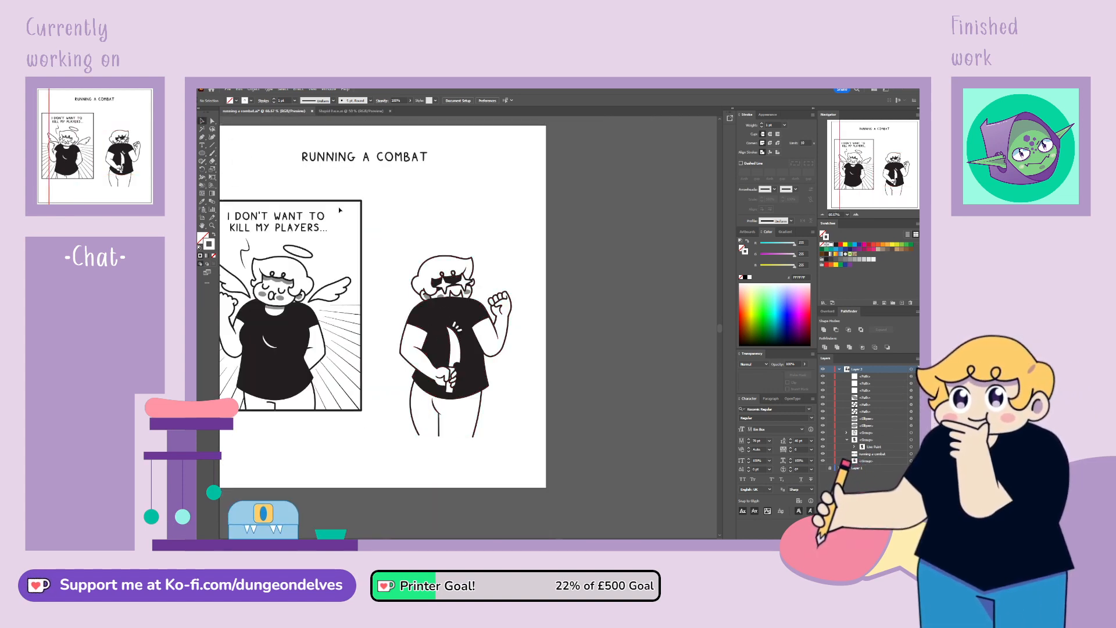
pyautogui.moveTo(877, 179)
pyautogui.mouseDown()
pyautogui.moveTo(870, 171)
pyautogui.moveTo(886, 170)
pyautogui.mouseUp()
pyautogui.moveTo(510, 285); pyautogui.dragTo(512, 284)
pyautogui.click(848, 440)
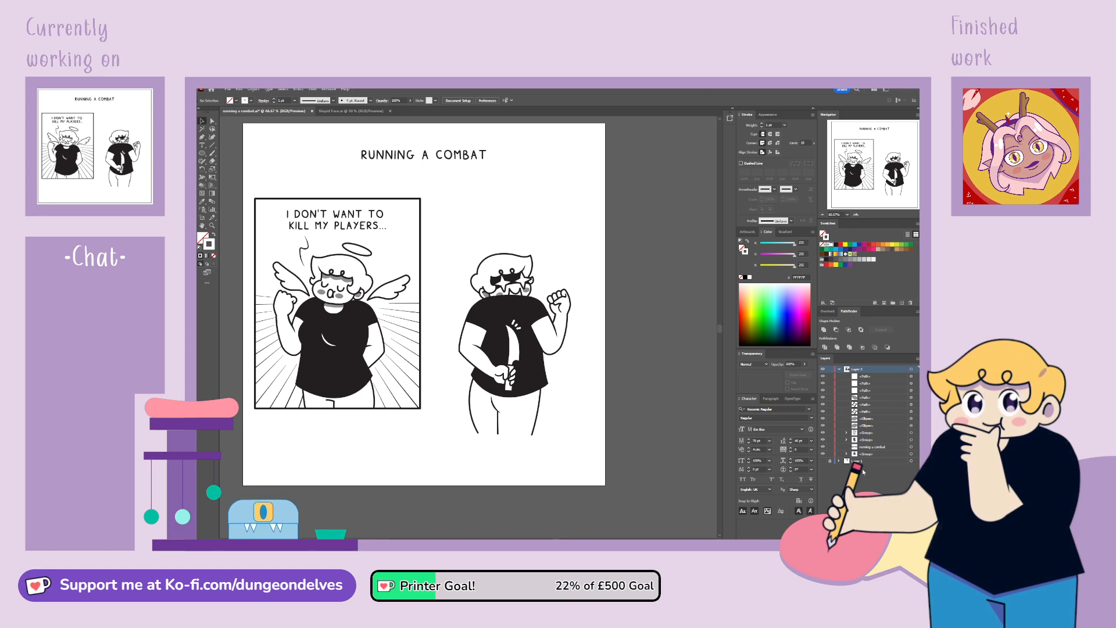
pyautogui.moveTo(877, 469); pyautogui.dragTo(874, 374)
pyautogui.click(911, 376)
# Step: Show the rough sketch layer and move the copied frame onto the second panel, around the knife-hiding character
pyautogui.click(847, 460)
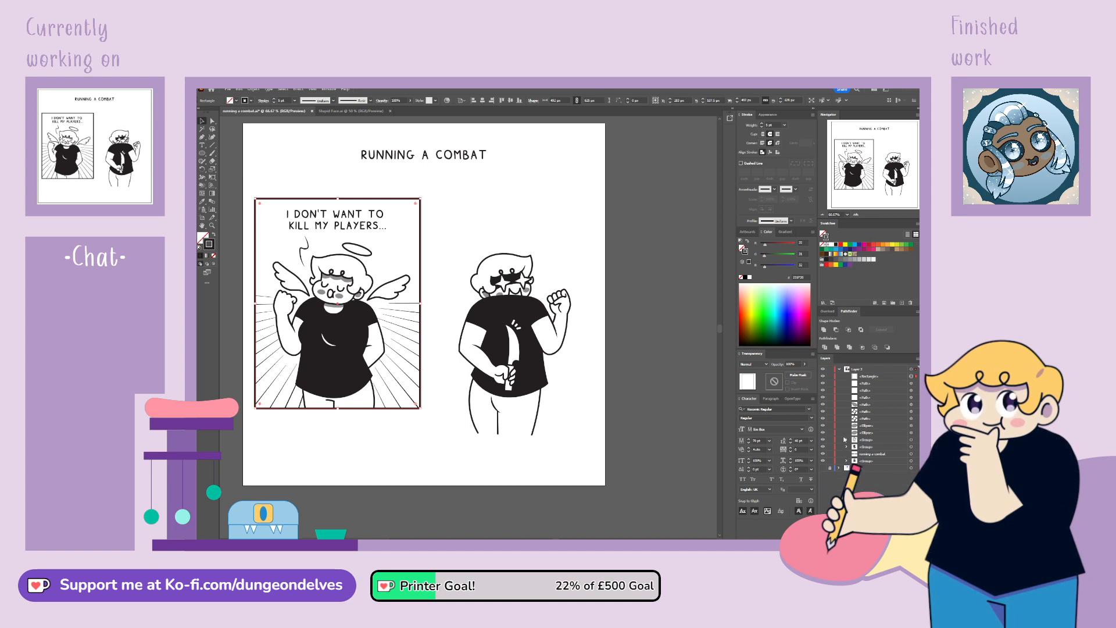
pyautogui.click(823, 468)
pyautogui.moveTo(421, 385); pyautogui.dragTo(596, 390)
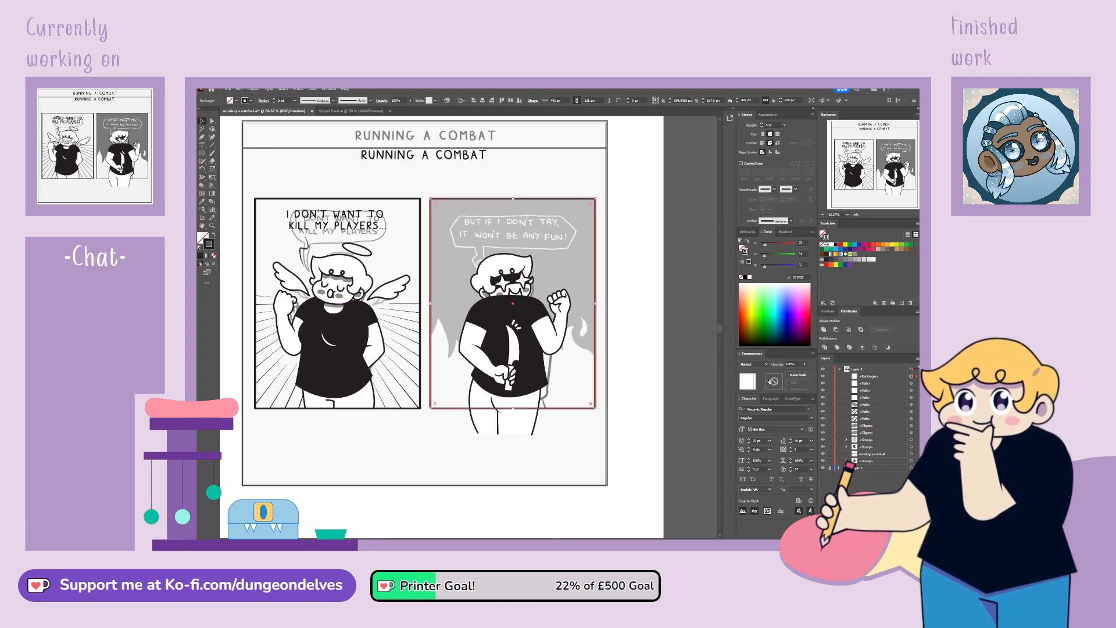
# Step: Hide the rough sketch layer and group all the parts of the knife-hiding character, excluding the panel frame
pyautogui.click(823, 468)
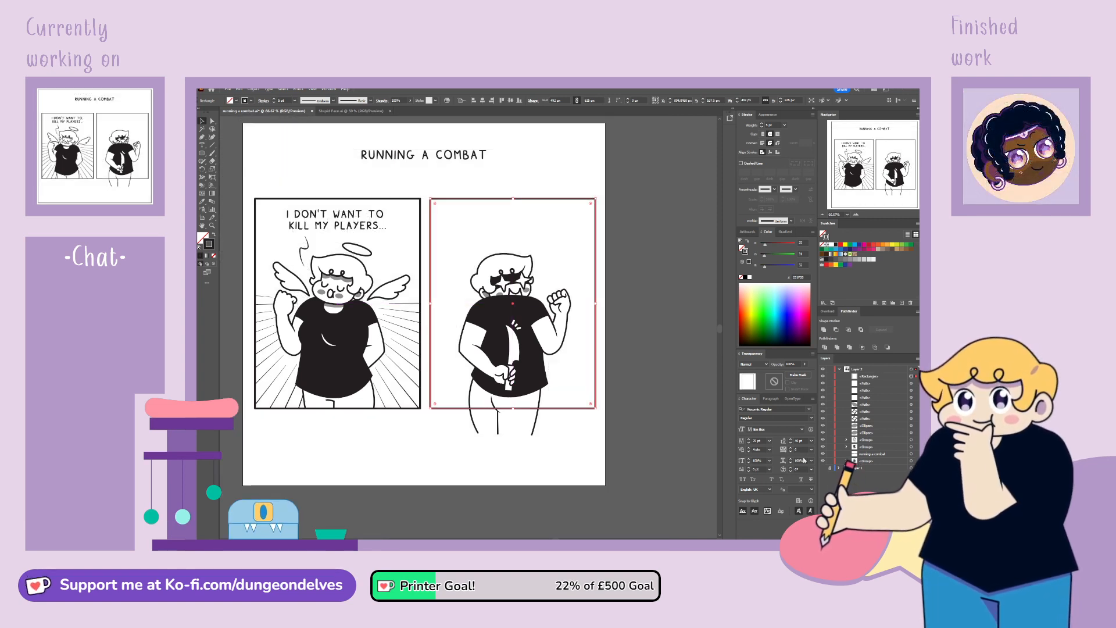
pyautogui.click(631, 426)
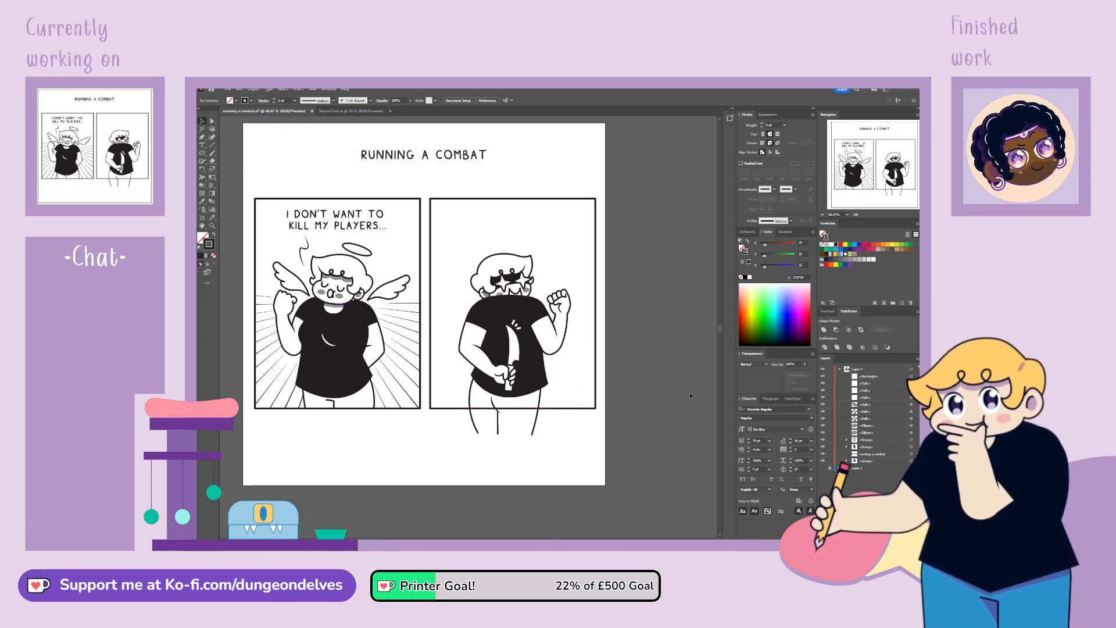
pyautogui.click(910, 384)
pyautogui.click(911, 384)
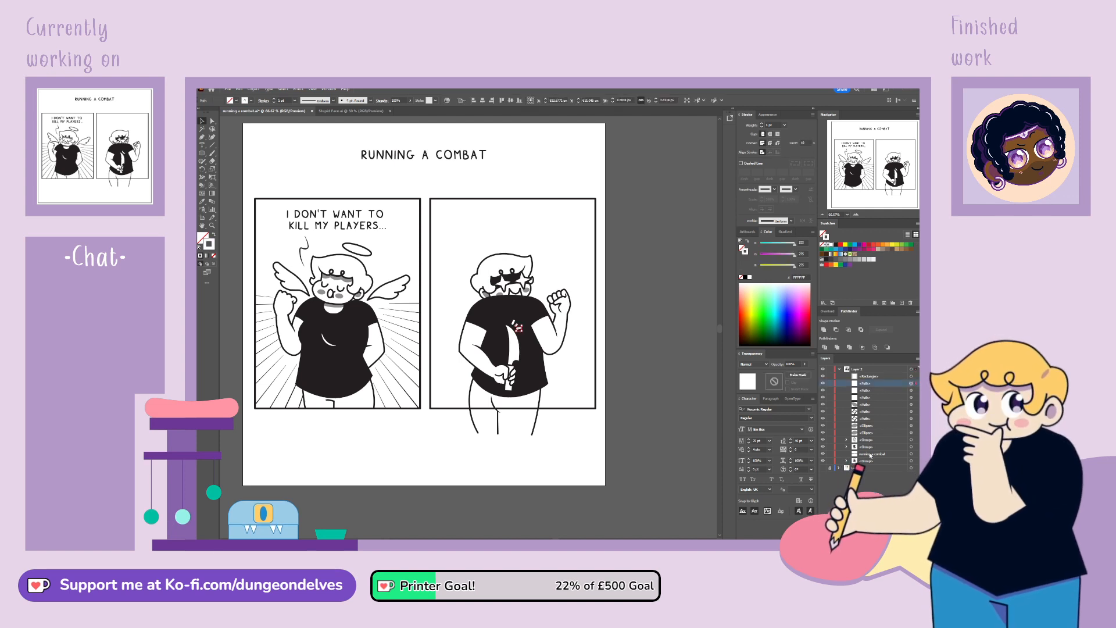
pyautogui.keyDown('shift'); pyautogui.click(910, 447); pyautogui.keyUp('shift')
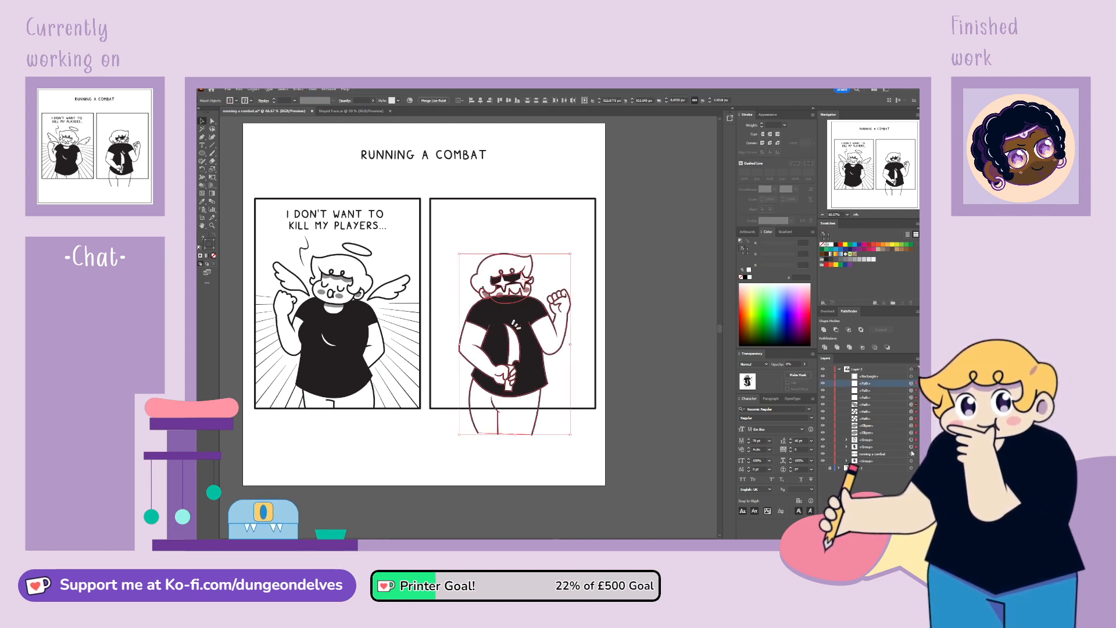
pyautogui.hotkey('ctrl', 'g')
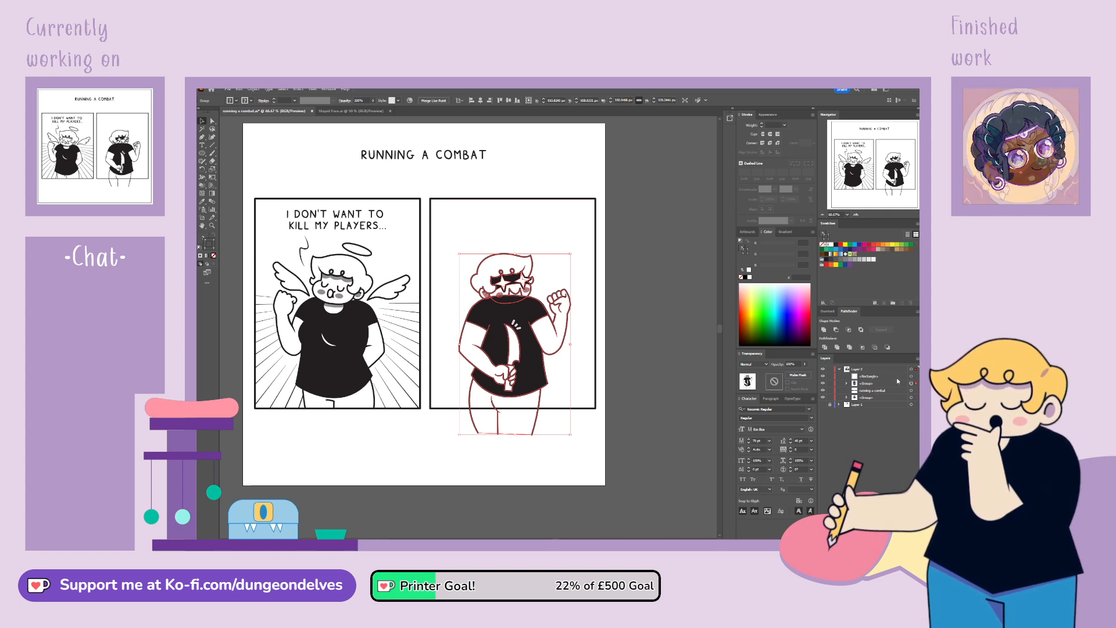
# Step: Duplicate the second panel's frame directly behind itself and use the copy as a clipping mask on the knife-hiding character's group
pyautogui.click(876, 377)
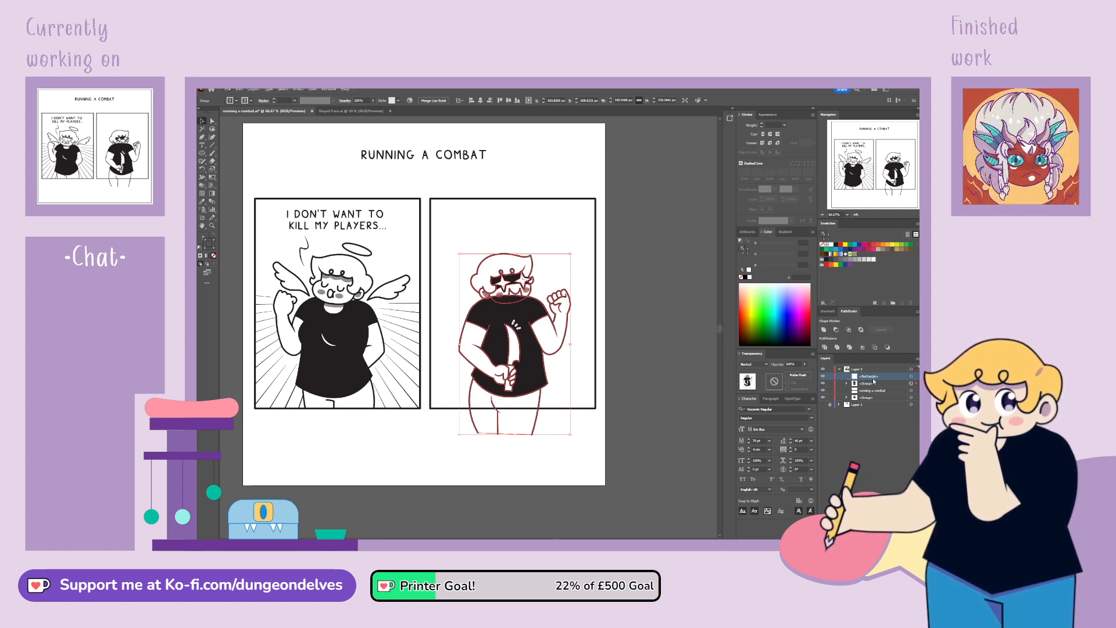
pyautogui.click(911, 376)
pyautogui.hotkey('ctrl', 'c')
pyautogui.hotkey('ctrl', 'b')
pyautogui.keyDown('shift'); pyautogui.click(912, 391); pyautogui.keyUp('shift')
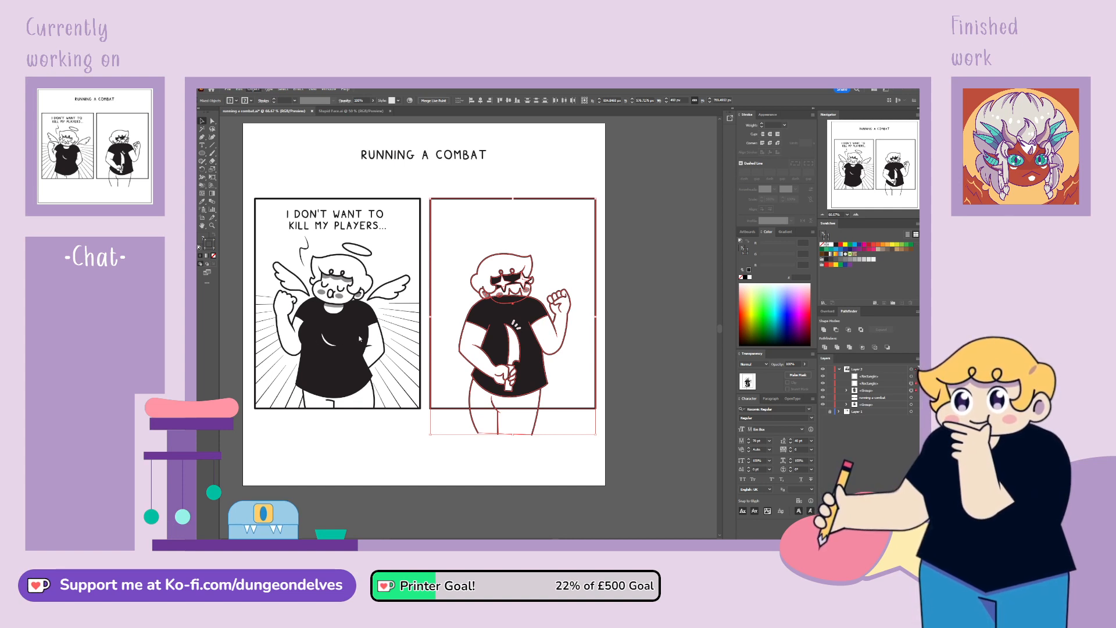
pyautogui.hotkey('ctrl', '7')
pyautogui.click(344, 460)
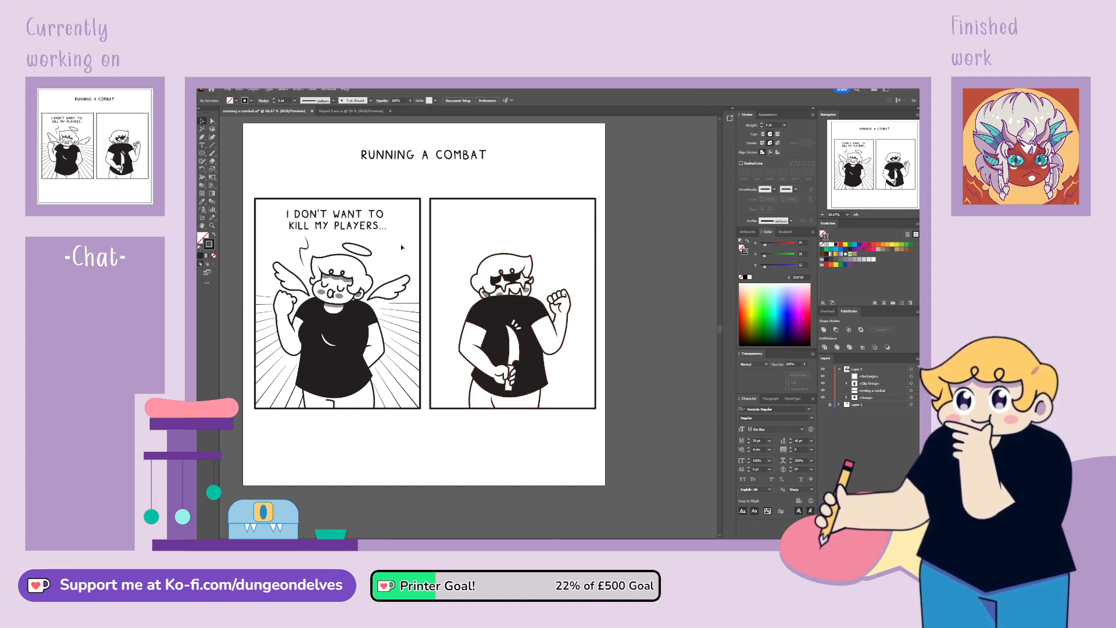
# Step: Hide the clipped knife character and place a copy of the first panel's caption inside the top of the second panel
pyautogui.click(368, 227)
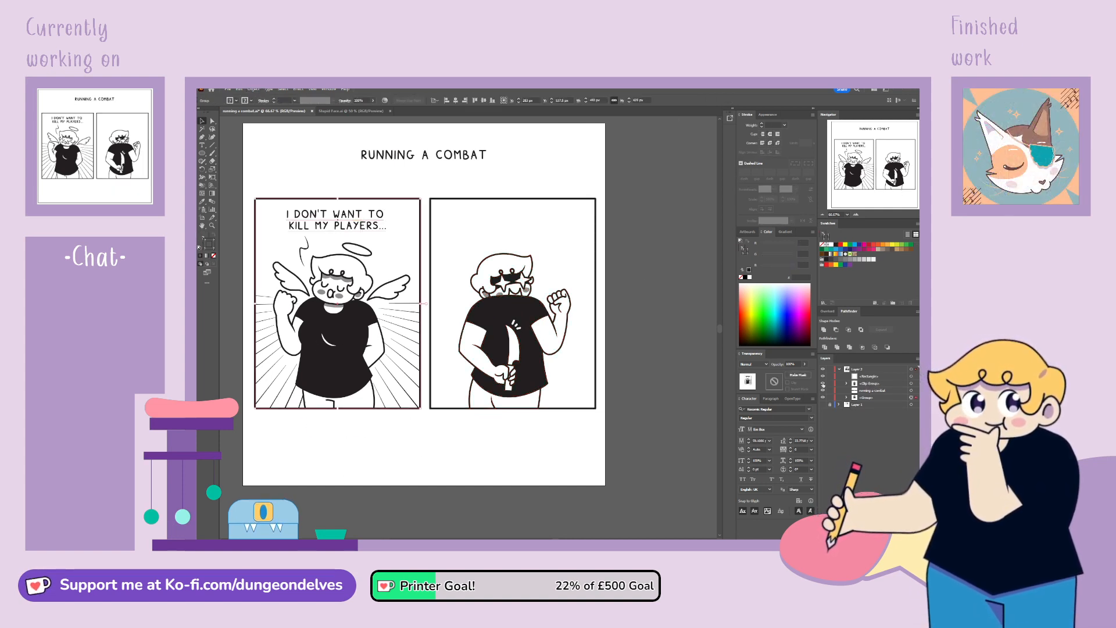
pyautogui.click(823, 383)
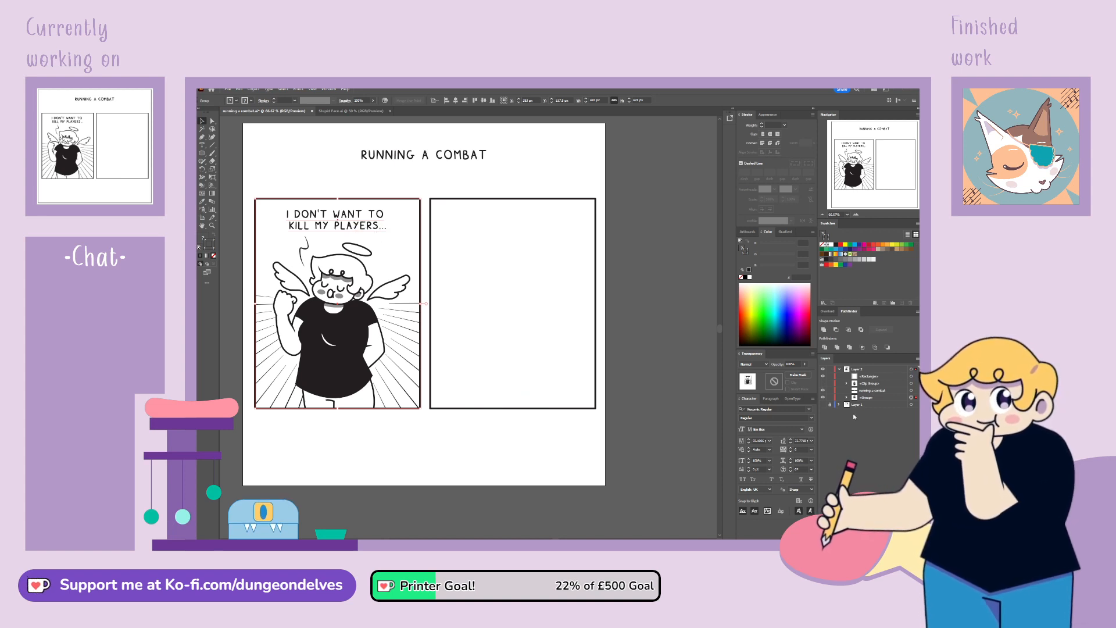
pyautogui.click(847, 398)
pyautogui.moveTo(883, 404); pyautogui.dragTo(877, 380)
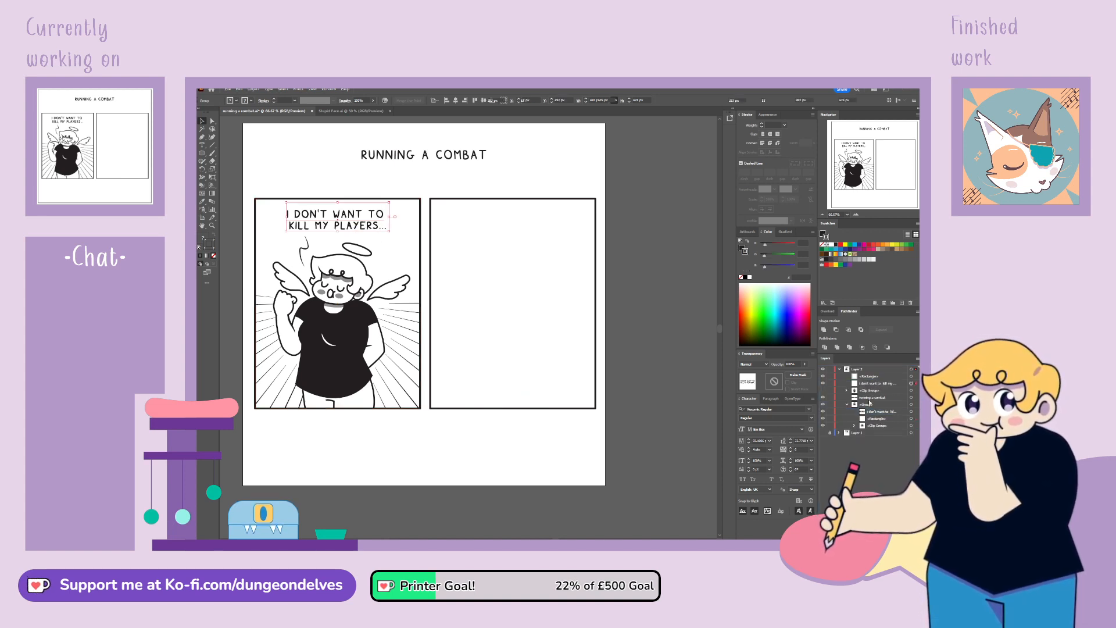
pyautogui.click(847, 404)
pyautogui.moveTo(371, 237); pyautogui.dragTo(545, 237)
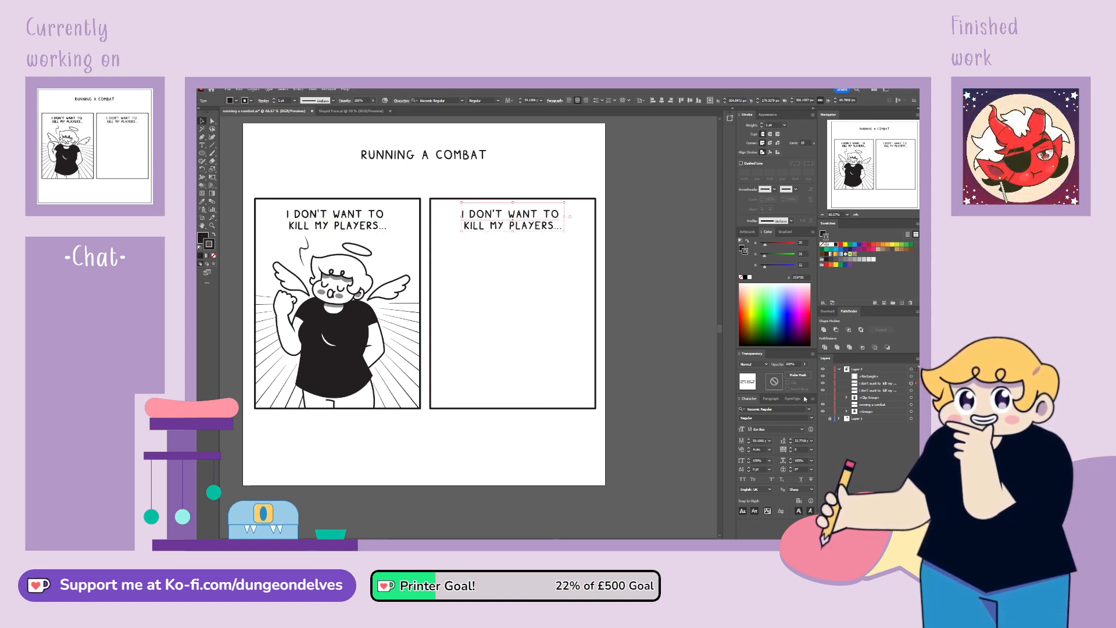
# Step: Following the sketch, replace the copied caption with "BUT IF I DON'T TRY" over "IT WON'T BE ANY FUN!" and show the knife character again
pyautogui.click(823, 419)
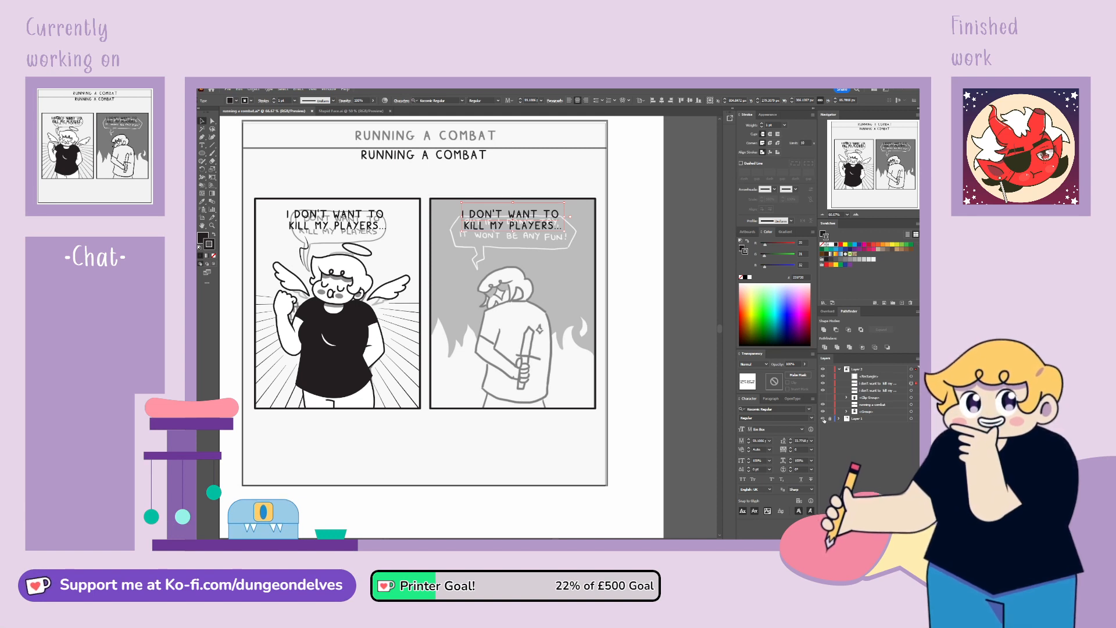
pyautogui.click(822, 418)
pyautogui.doubleClick(561, 227)
pyautogui.moveTo(561, 227); pyautogui.dragTo(573, 196)
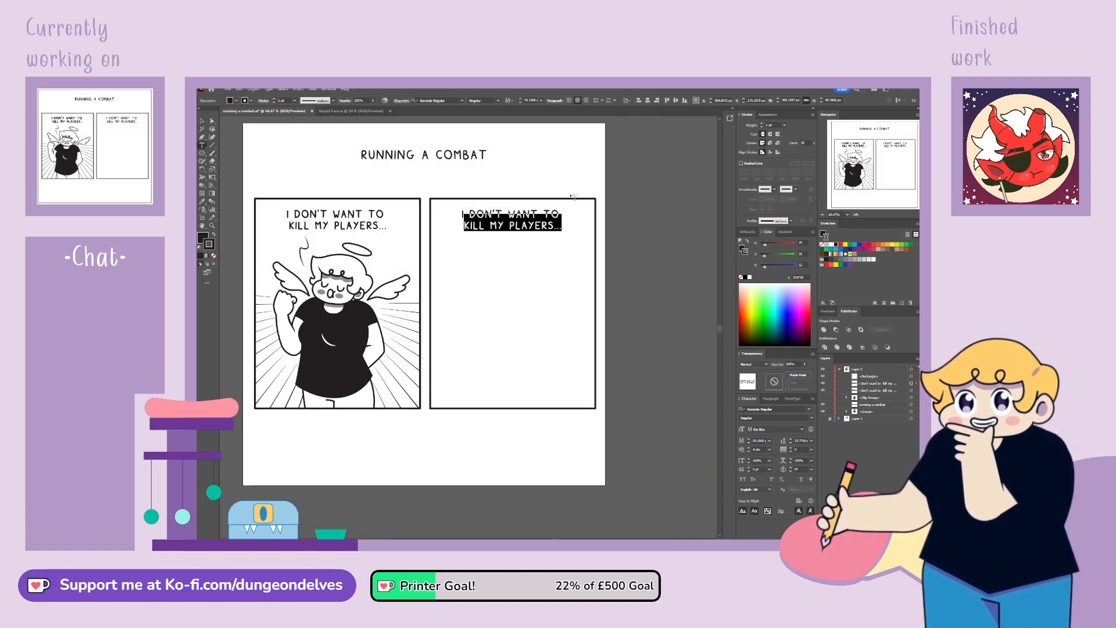
pyautogui.write('but if')
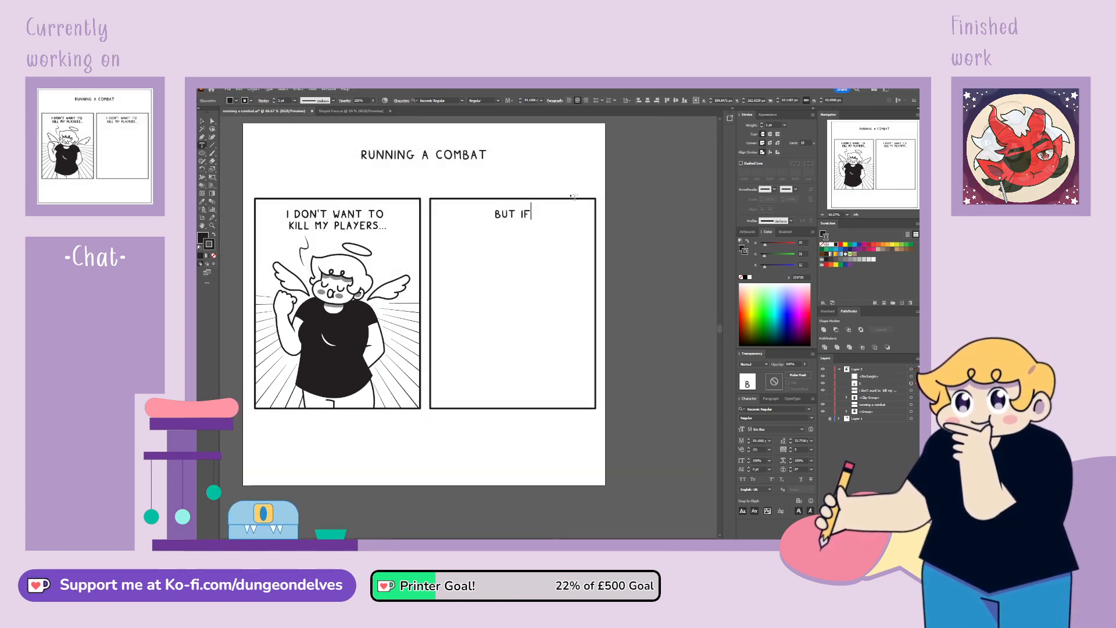
pyautogui.write(" i don't try")
pyautogui.press('Return')
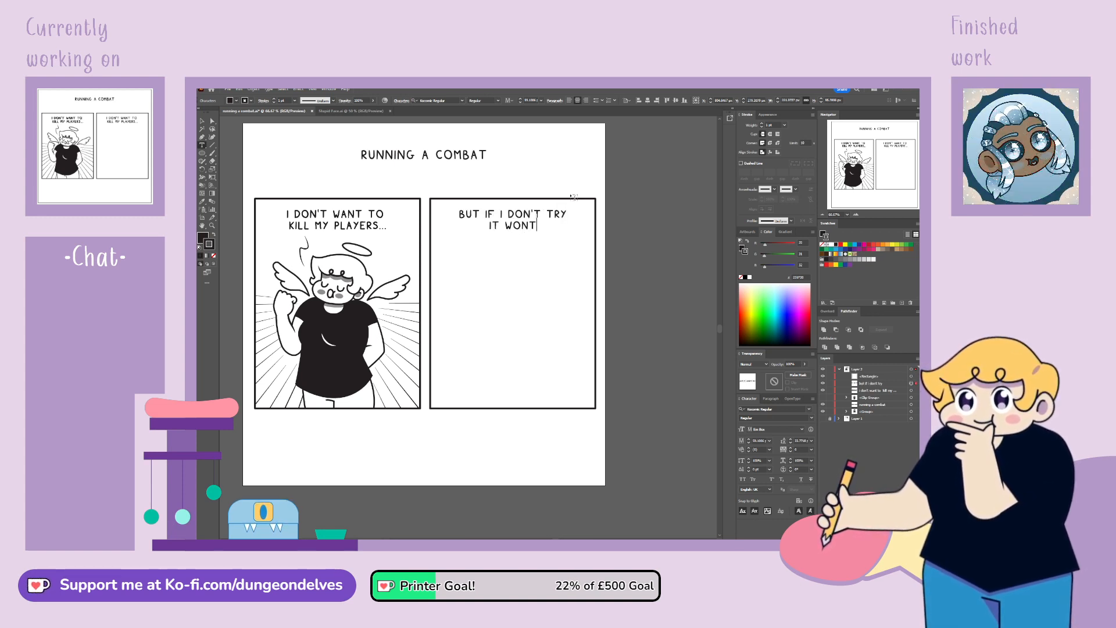
pyautogui.write("it won't be any fun")
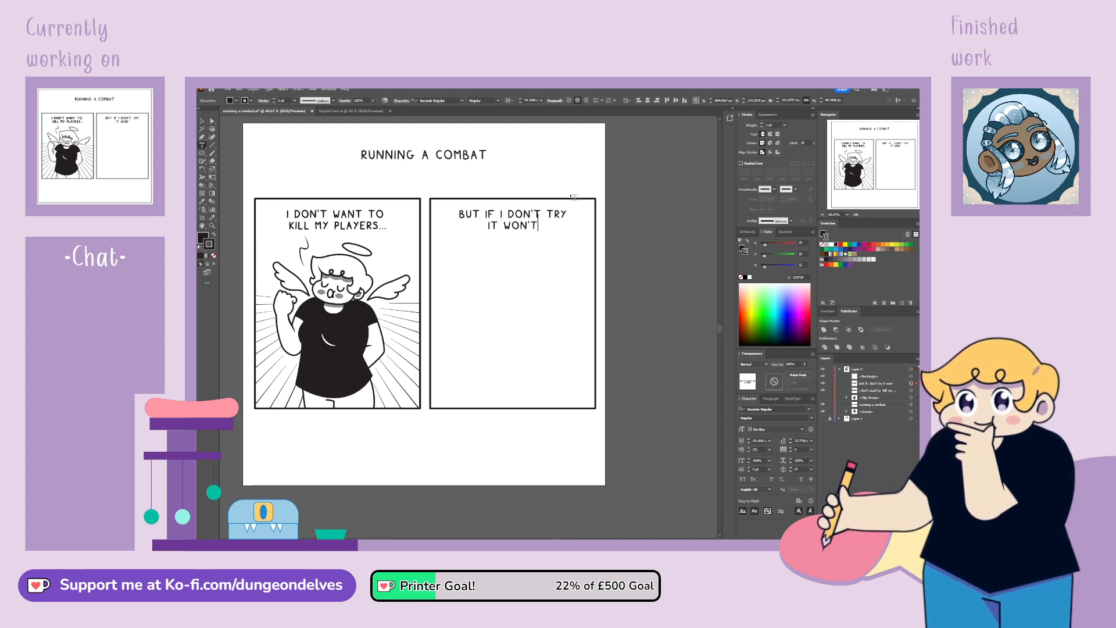
pyautogui.write('!')
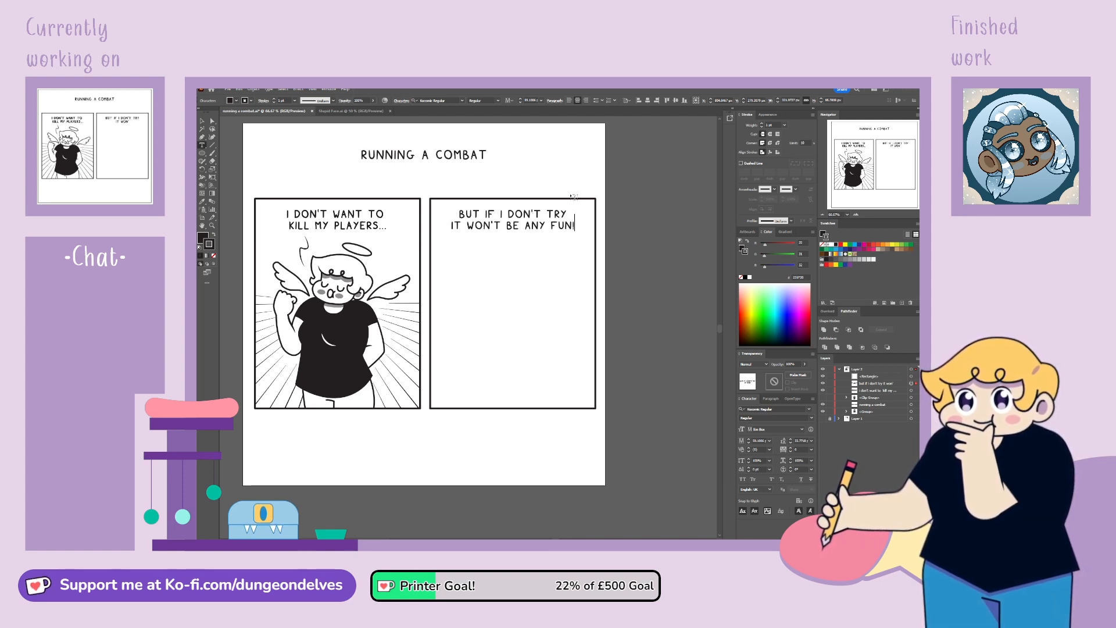
pyautogui.press('Escape')
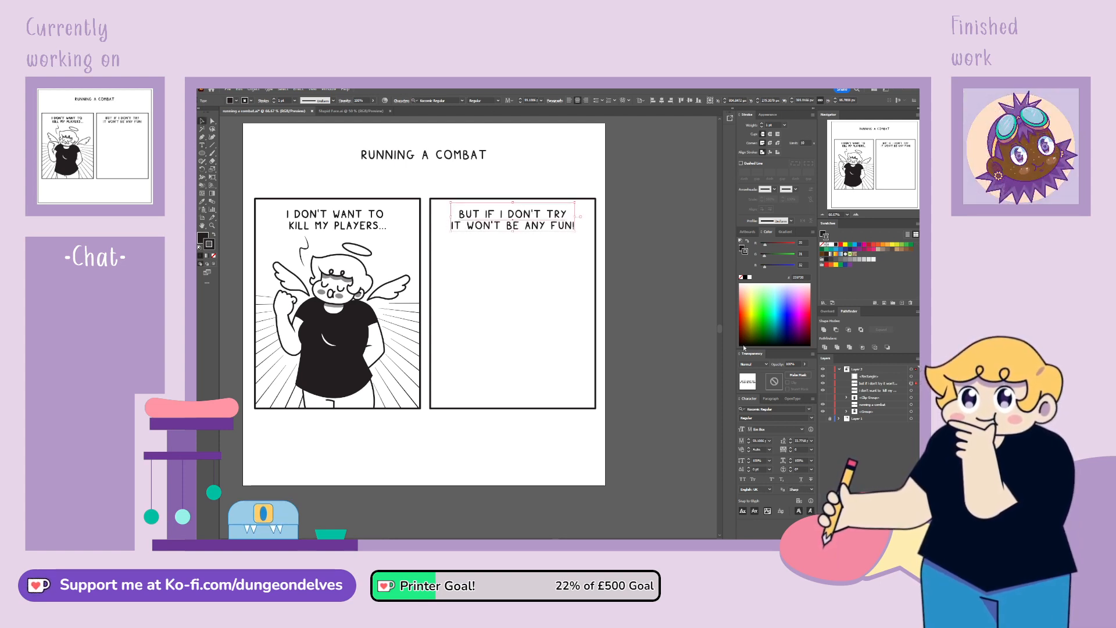
pyautogui.click(823, 398)
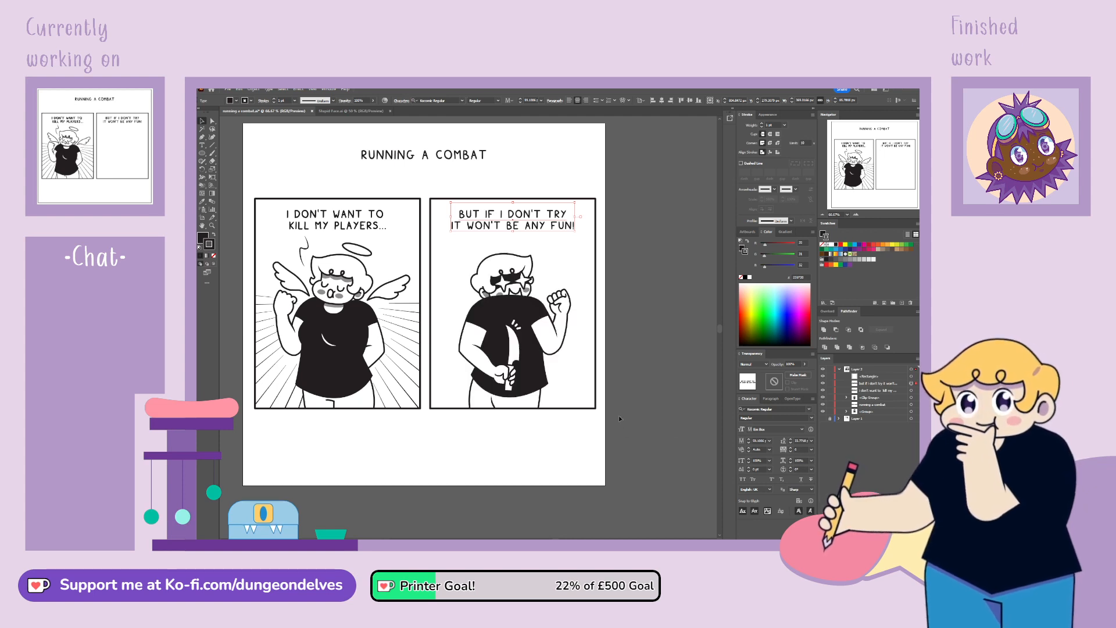
pyautogui.click(643, 395)
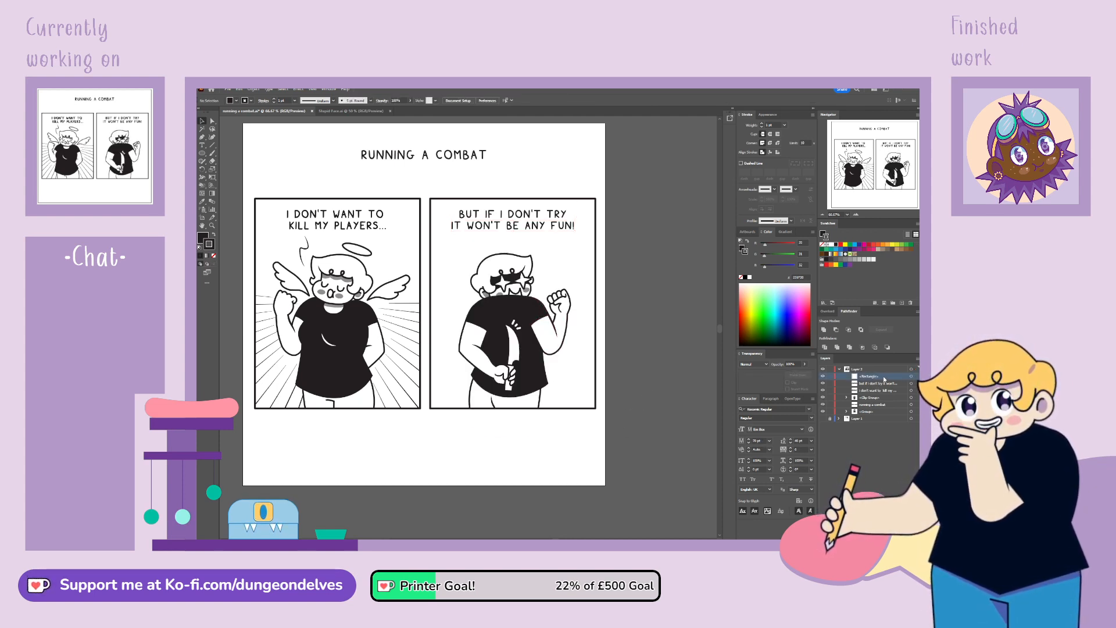
# Step: Duplicate the second panel's frame beneath the clipped character and give the copy a black fill, no stroke and 50% opacity
pyautogui.moveTo(871, 379); pyautogui.dragTo(871, 401)
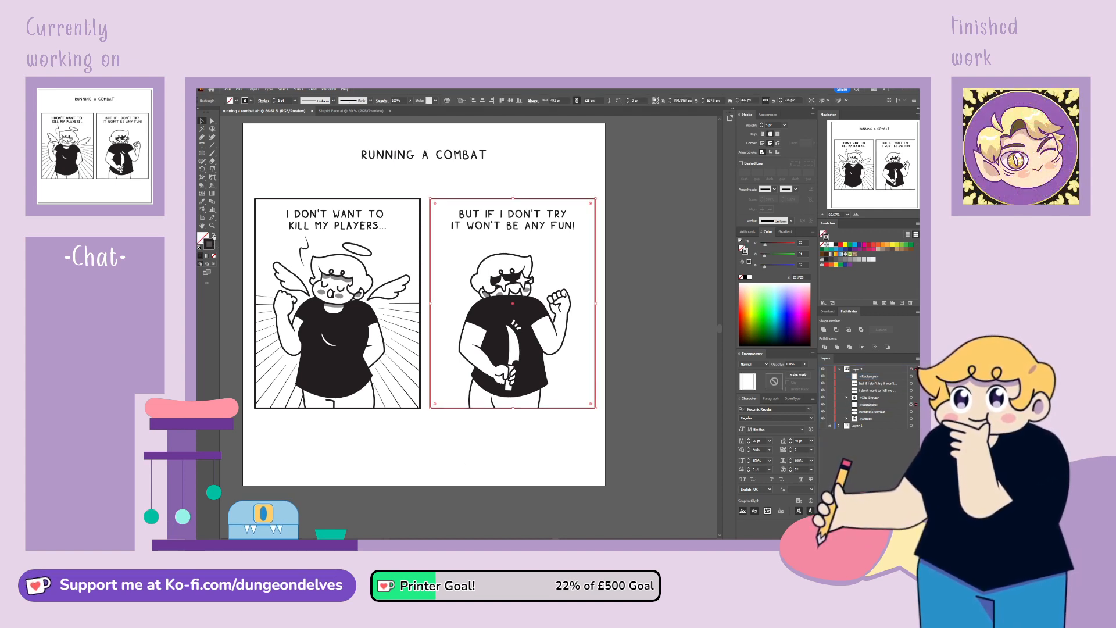
pyautogui.click(213, 235)
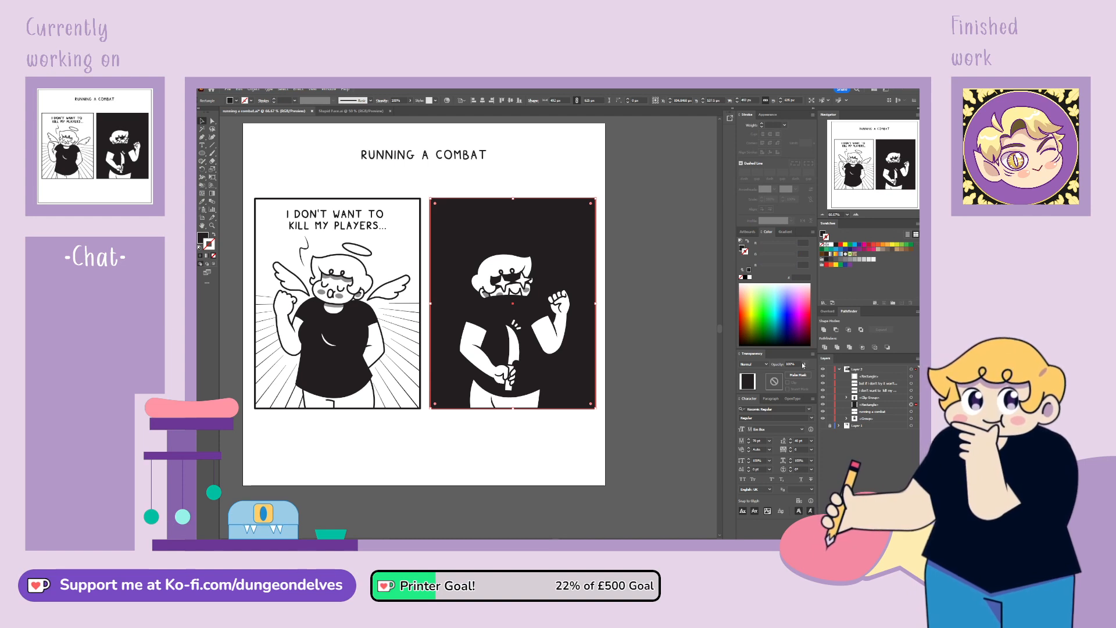
pyautogui.write('50')
pyautogui.press('Return')
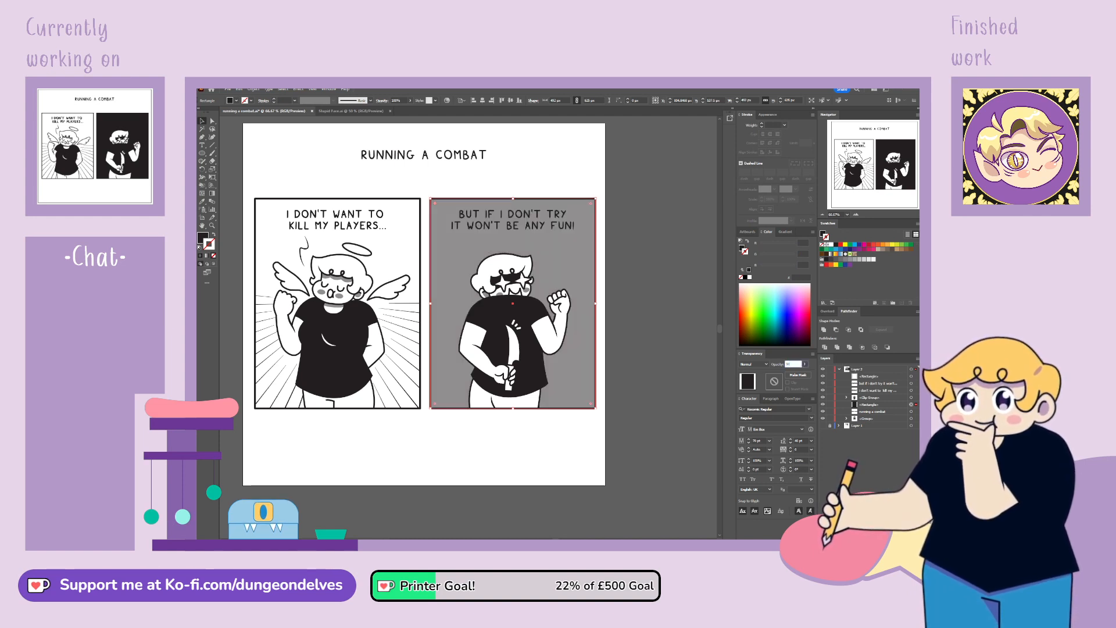
pyautogui.click(669, 297)
# Step: Recolour the second panel's caption text white against the grey background
pyautogui.click(553, 228)
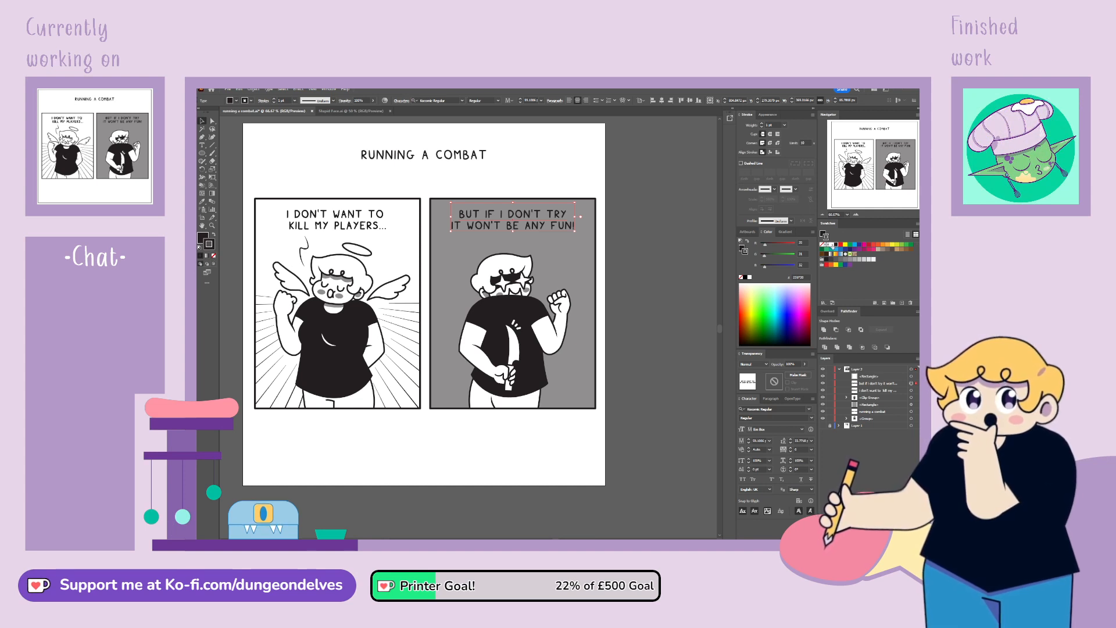
pyautogui.click(832, 245)
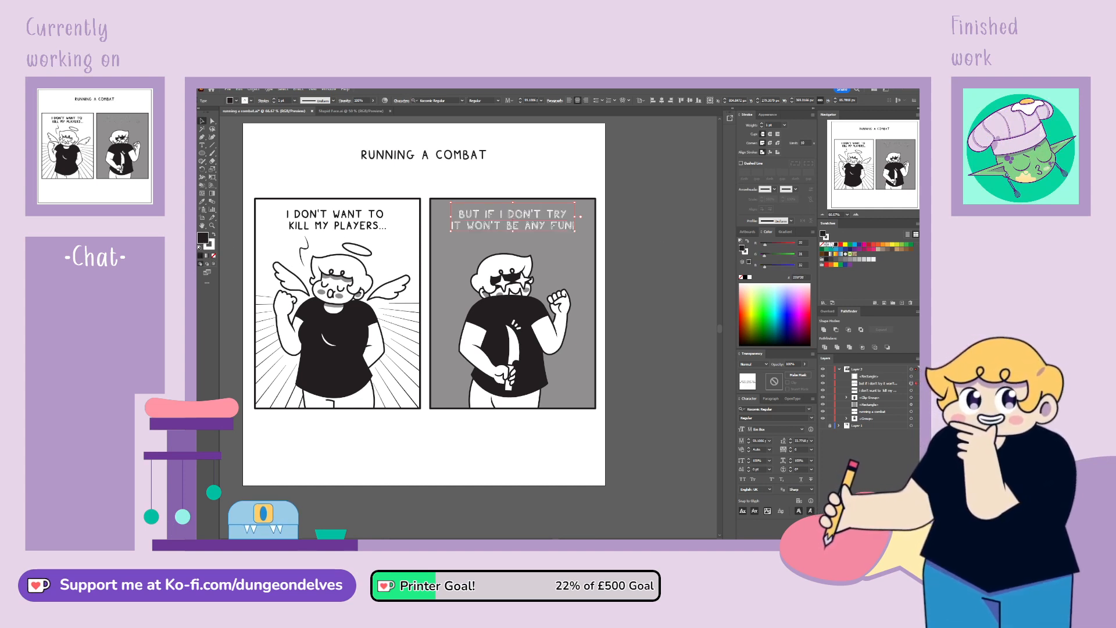
pyautogui.click(657, 294)
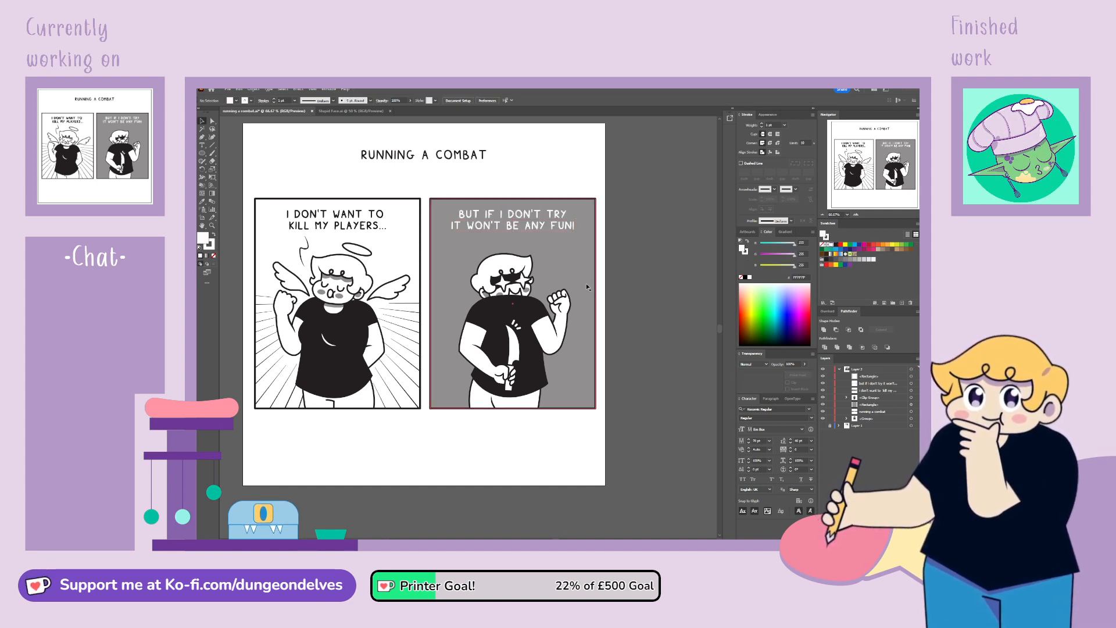
pyautogui.click(911, 406)
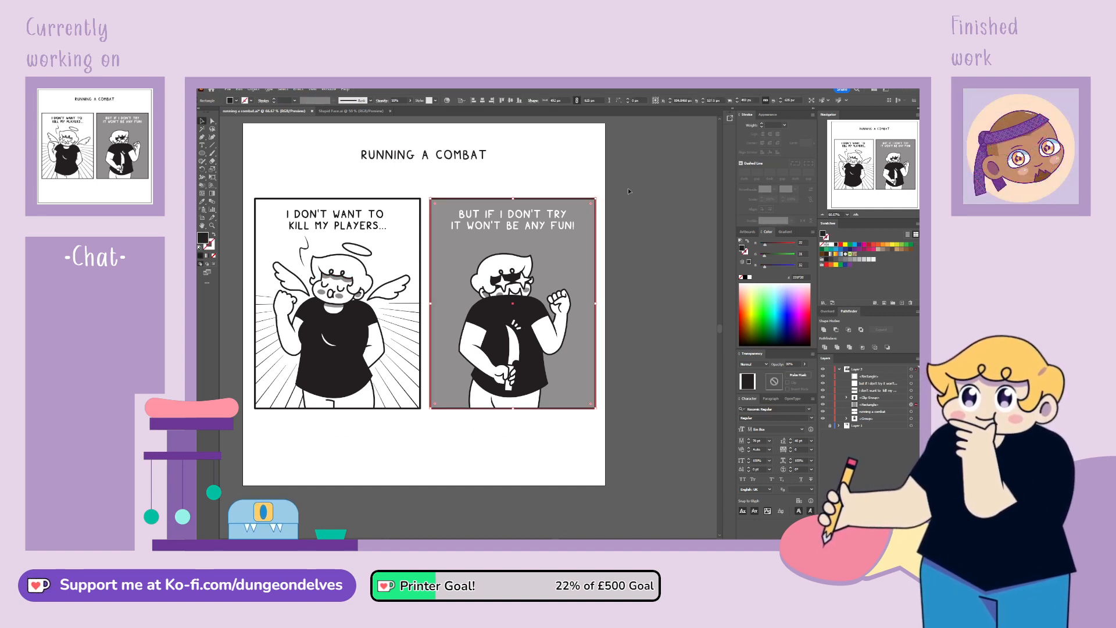
pyautogui.click(662, 259)
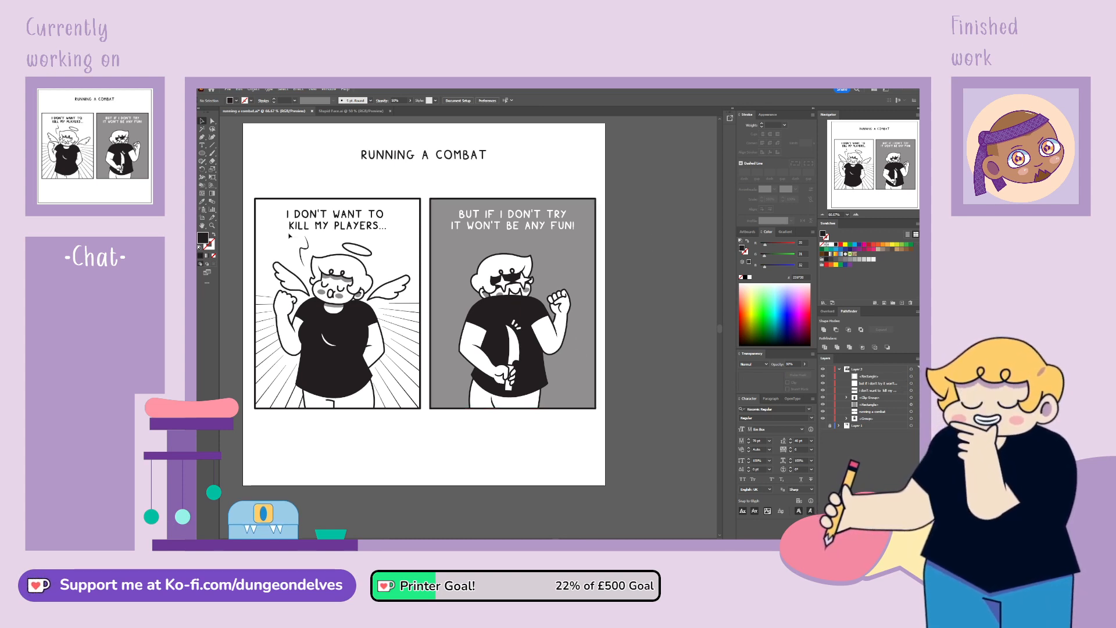
# Step: Paint a jagged speech tail between the second panel's caption and the character's head, with a white stroke and an elliptical tapered width profile
pyautogui.click(212, 154)
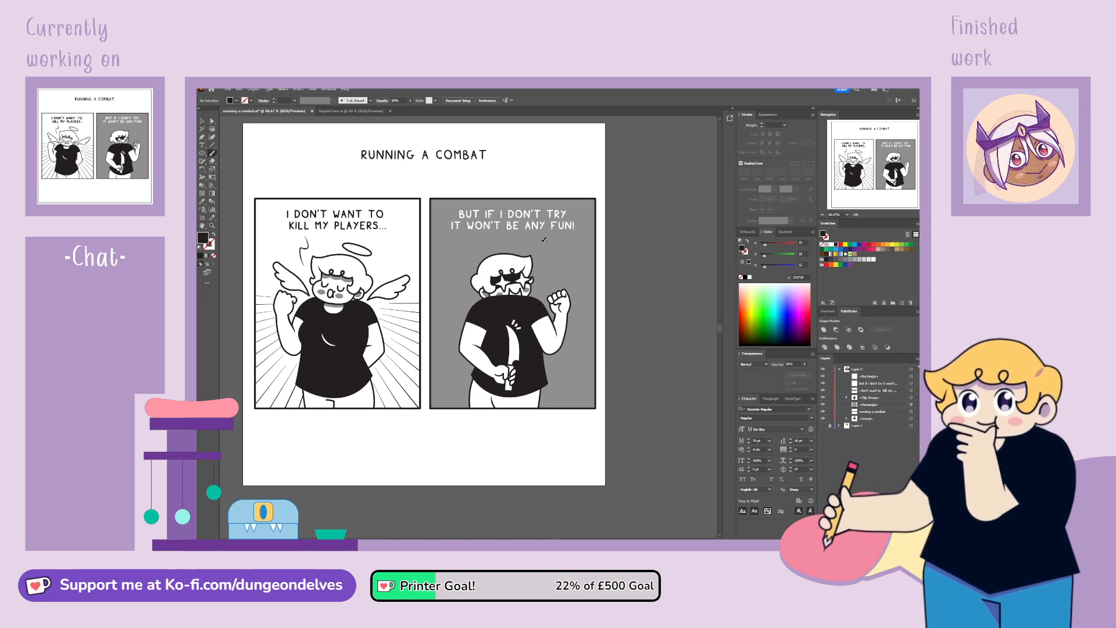
pyautogui.moveTo(545, 241); pyautogui.dragTo(540, 285)
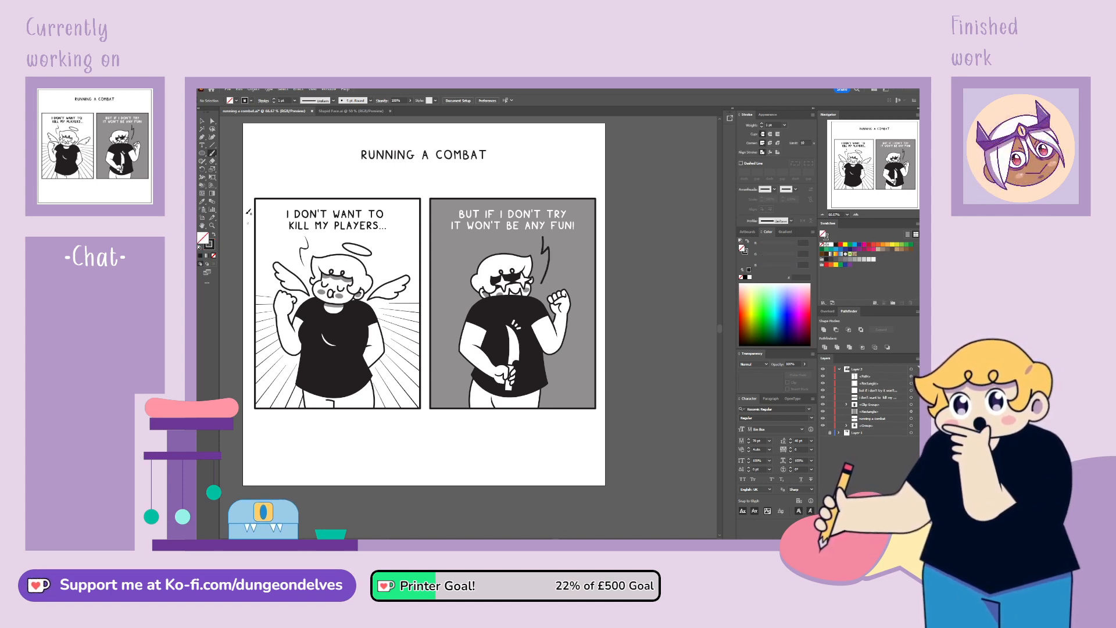
pyautogui.click(549, 266)
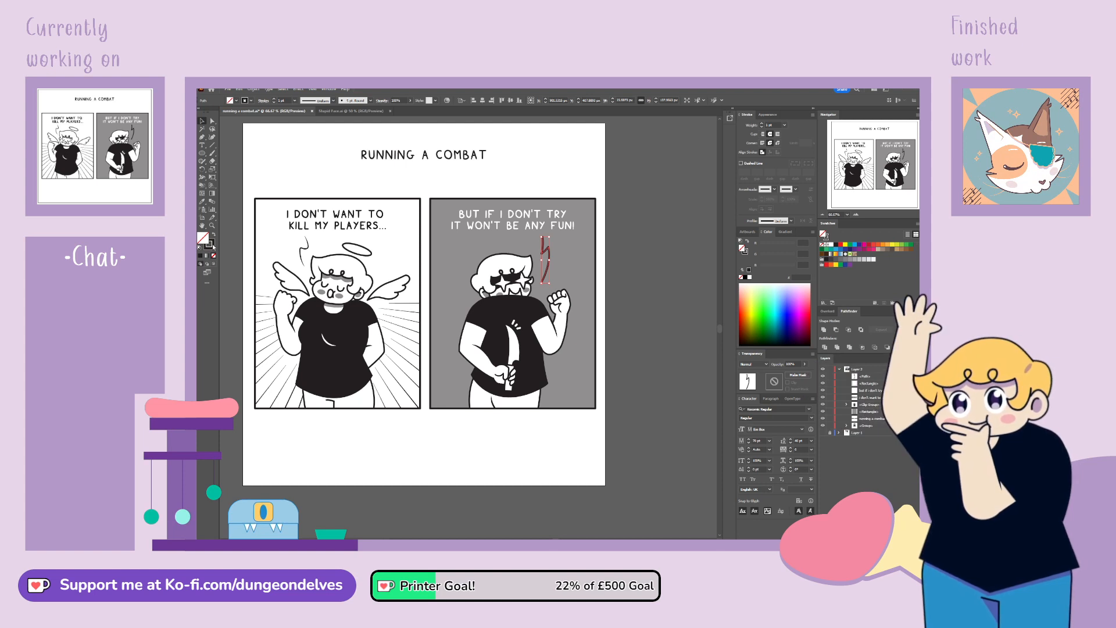
pyautogui.click(210, 243)
pyautogui.click(831, 245)
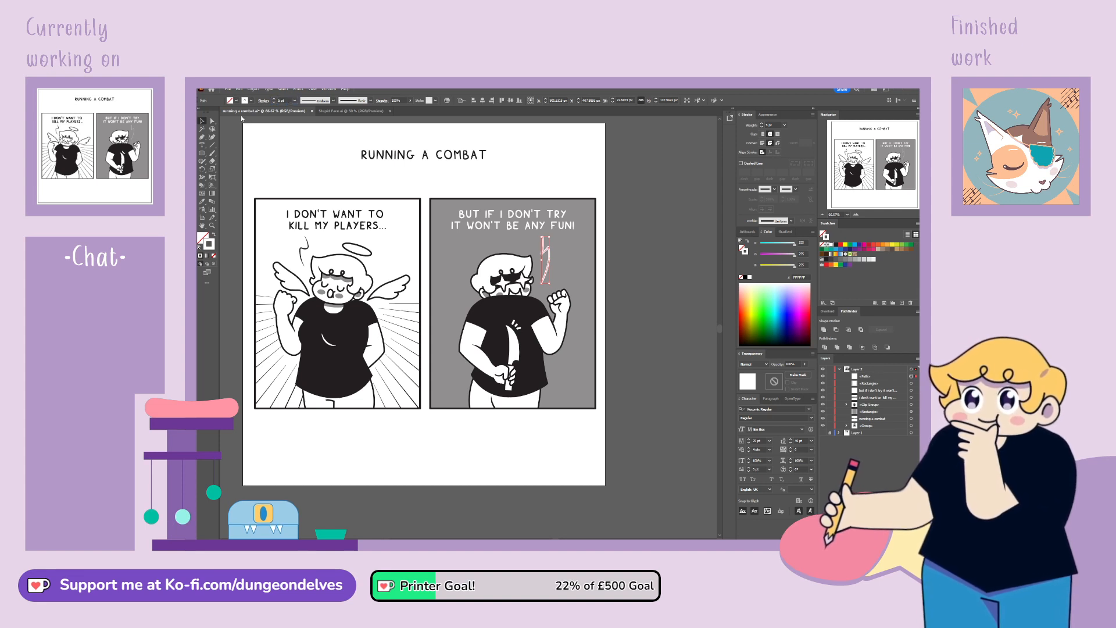
pyautogui.click(317, 119)
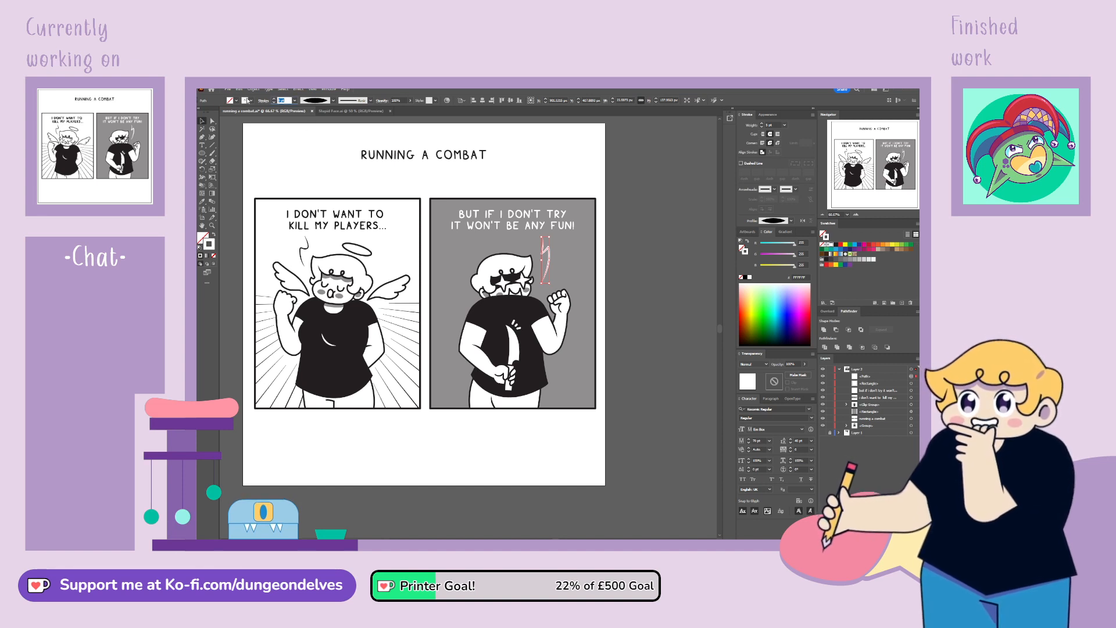
pyautogui.click(654, 274)
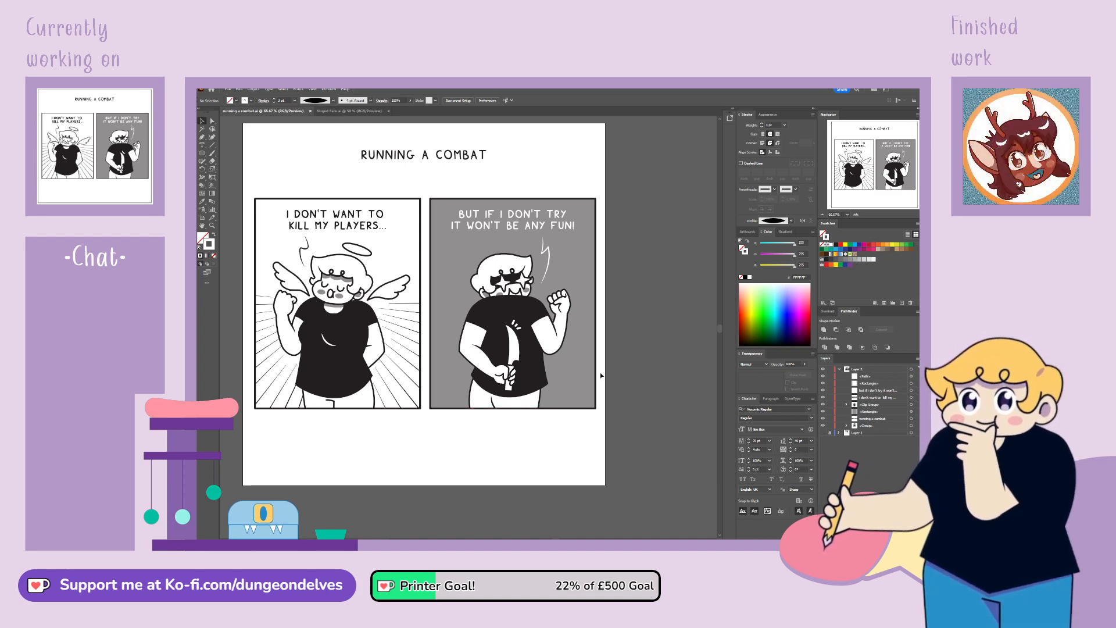
# Step: Draw a curved, pointed horn outline on the left side of the second-panel character's head with a black stroke of weight 4
pyautogui.hscroll(5, 593, 374)
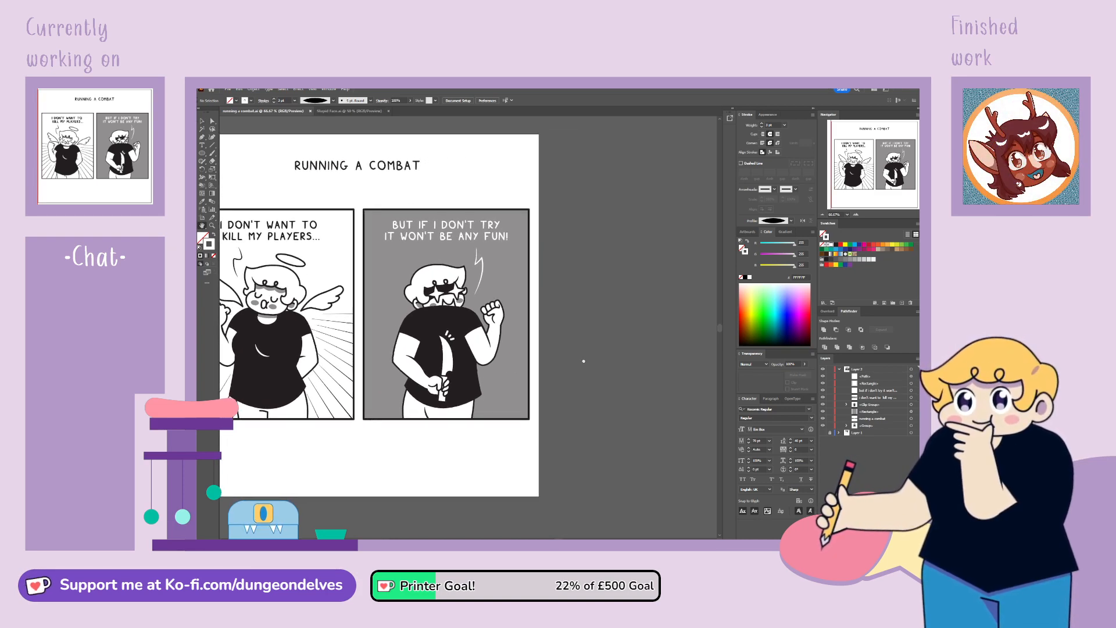
pyautogui.moveTo(585, 360); pyautogui.dragTo(575, 366)
pyautogui.hotkey('ctrl', '=')
pyautogui.hotkey('ctrl', '=')
pyautogui.moveTo(608, 265); pyautogui.dragTo(661, 311)
pyautogui.click(836, 244)
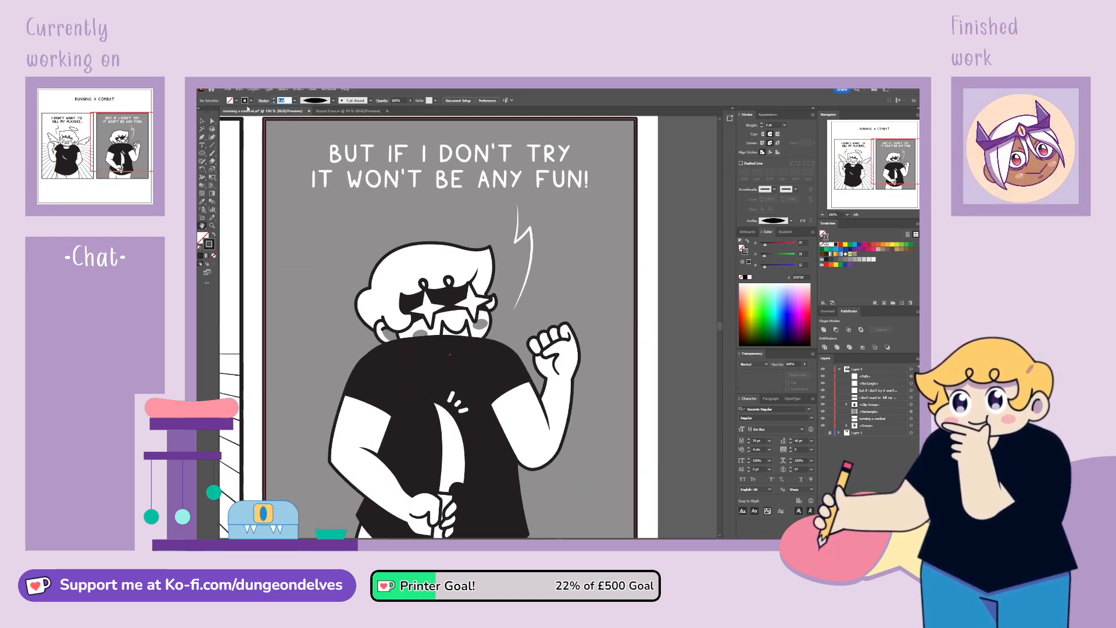
pyautogui.click(213, 153)
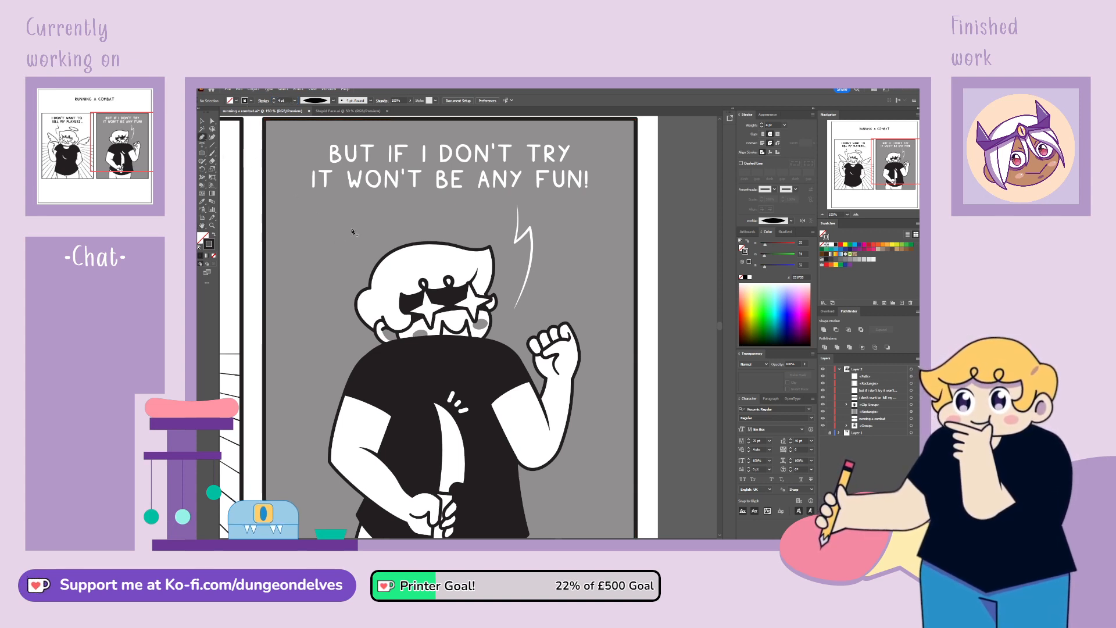
pyautogui.moveTo(391, 274); pyautogui.dragTo(352, 233)
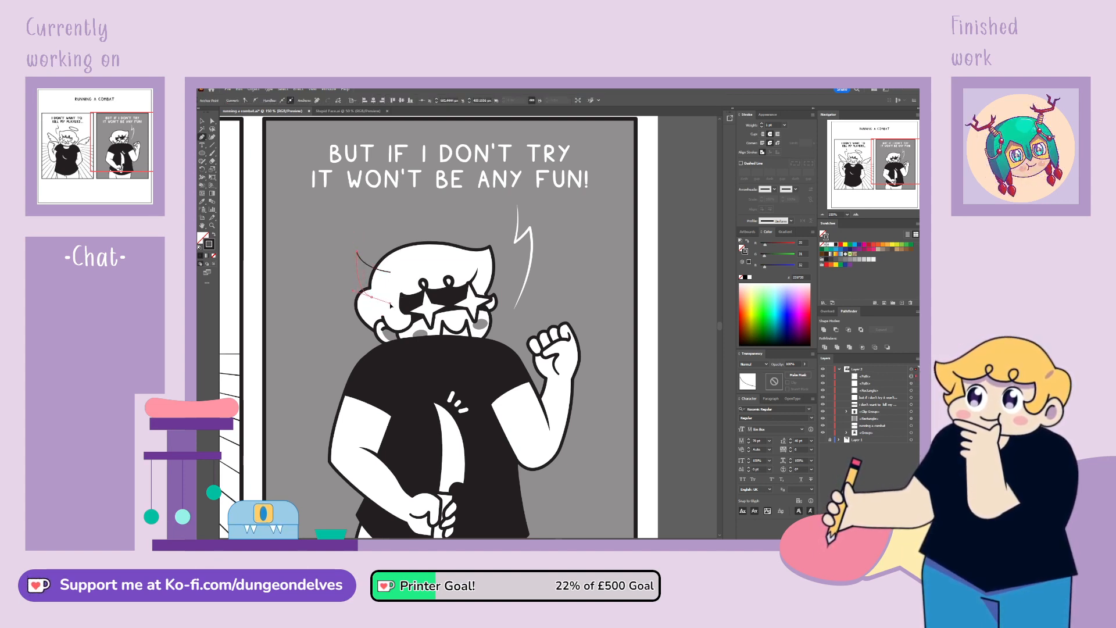
pyautogui.click(205, 121)
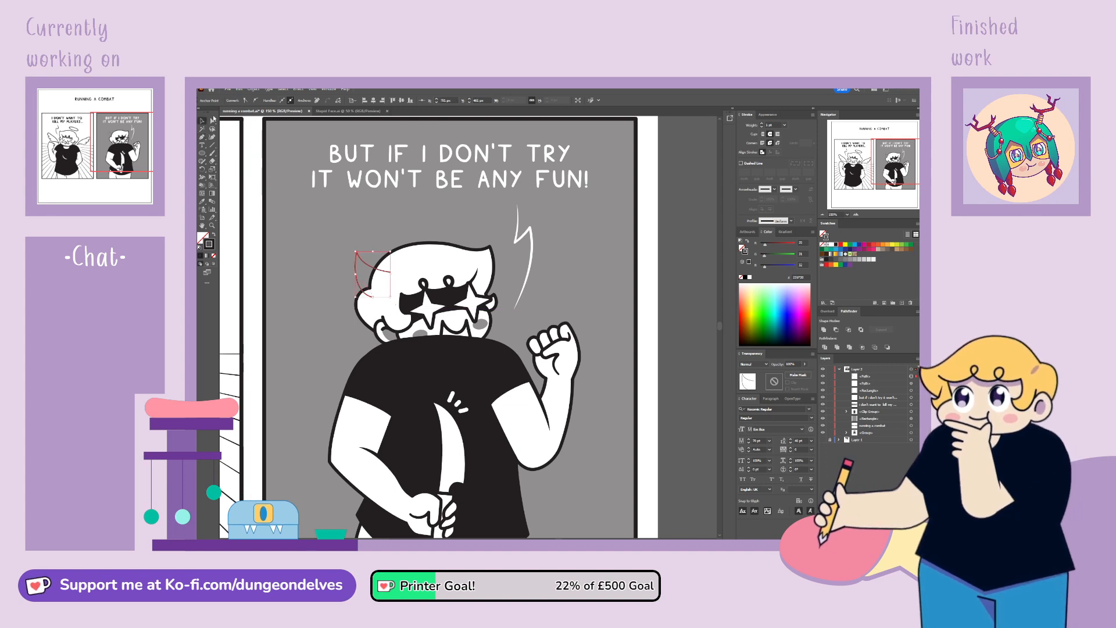
pyautogui.write('4')
pyautogui.press('Return')
# Step: Extend the horn's tip upward, adjust the curve at its base, and fill the horn white while keeping its outline black
pyautogui.click(214, 123)
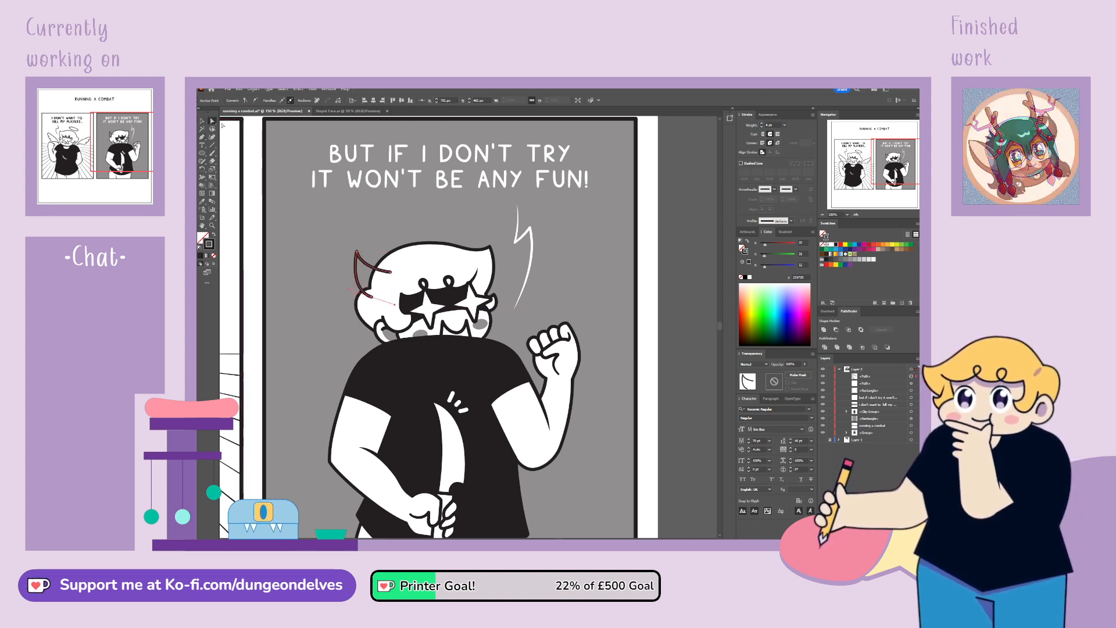
pyautogui.moveTo(355, 250); pyautogui.dragTo(353, 230)
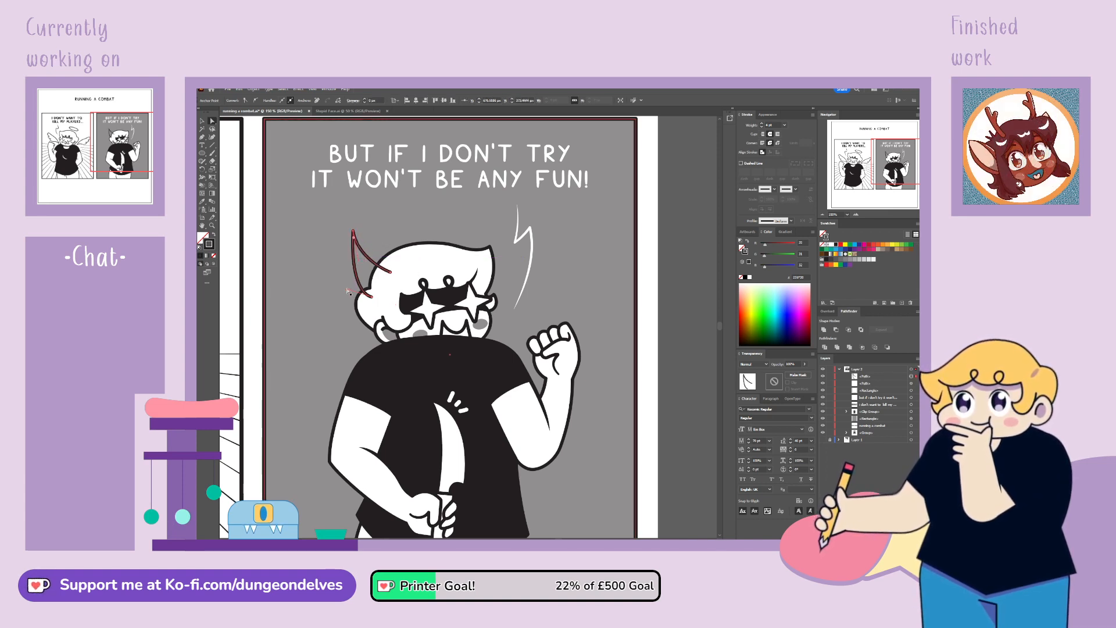
pyautogui.moveTo(349, 290)
pyautogui.mouseDown()
pyautogui.moveTo(343, 282)
pyautogui.moveTo(378, 294)
pyautogui.mouseUp()
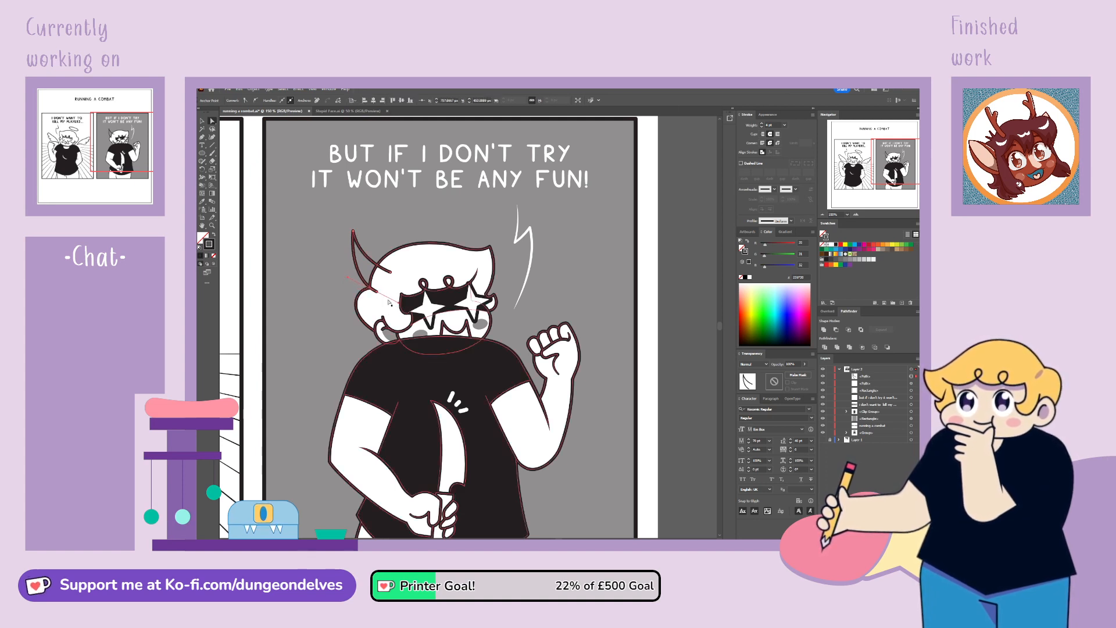
pyautogui.click(831, 245)
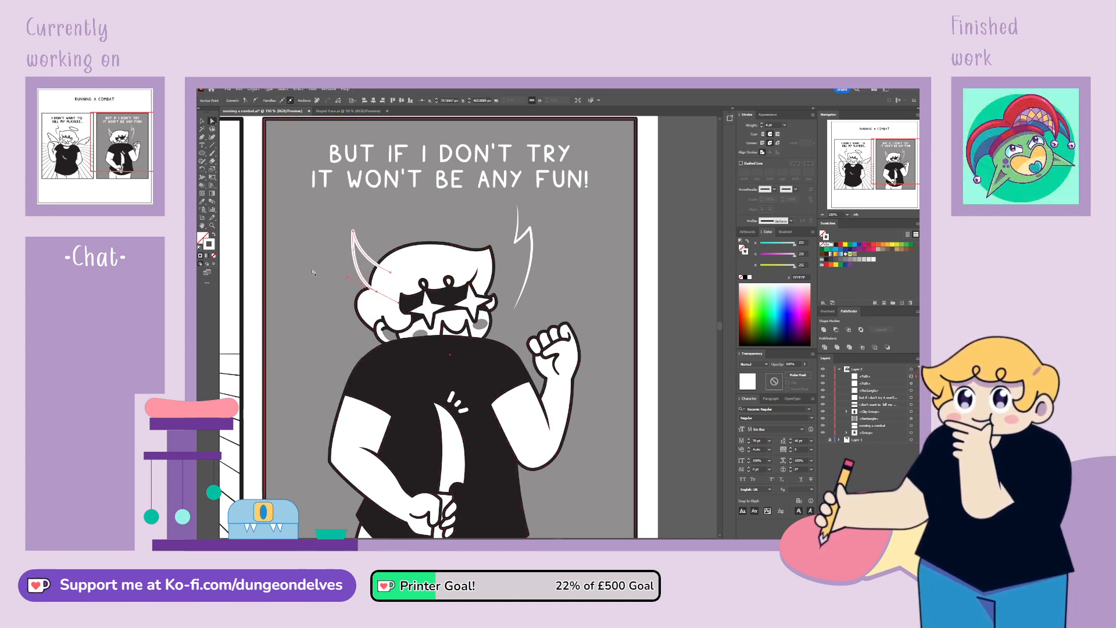
pyautogui.hotkey('ctrl', 'z')
pyautogui.click(834, 245)
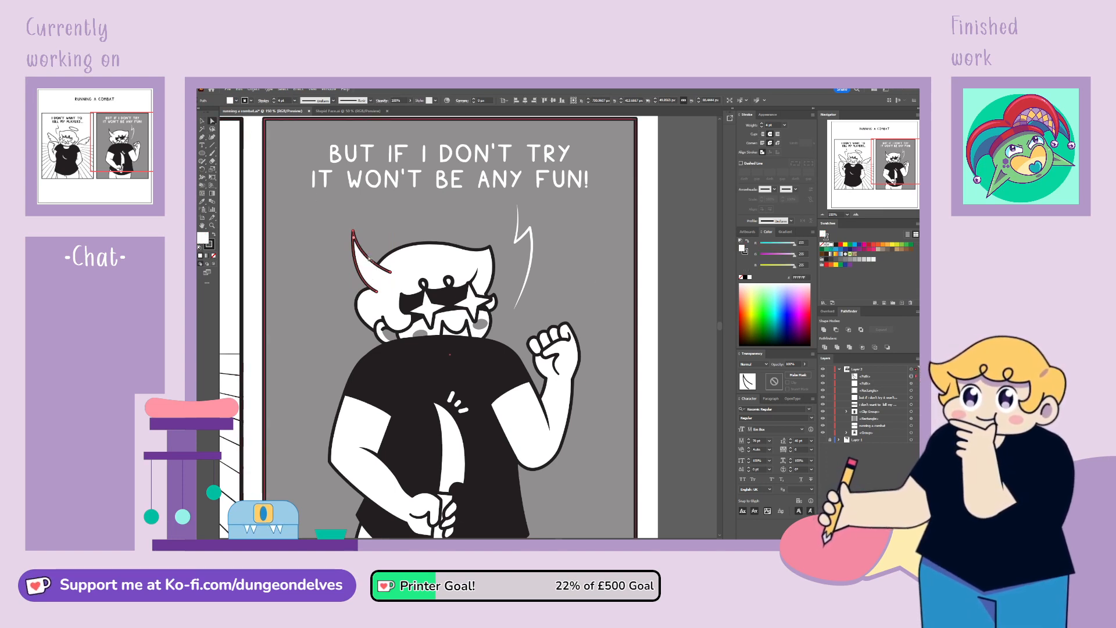
pyautogui.moveTo(384, 268); pyautogui.dragTo(383, 265)
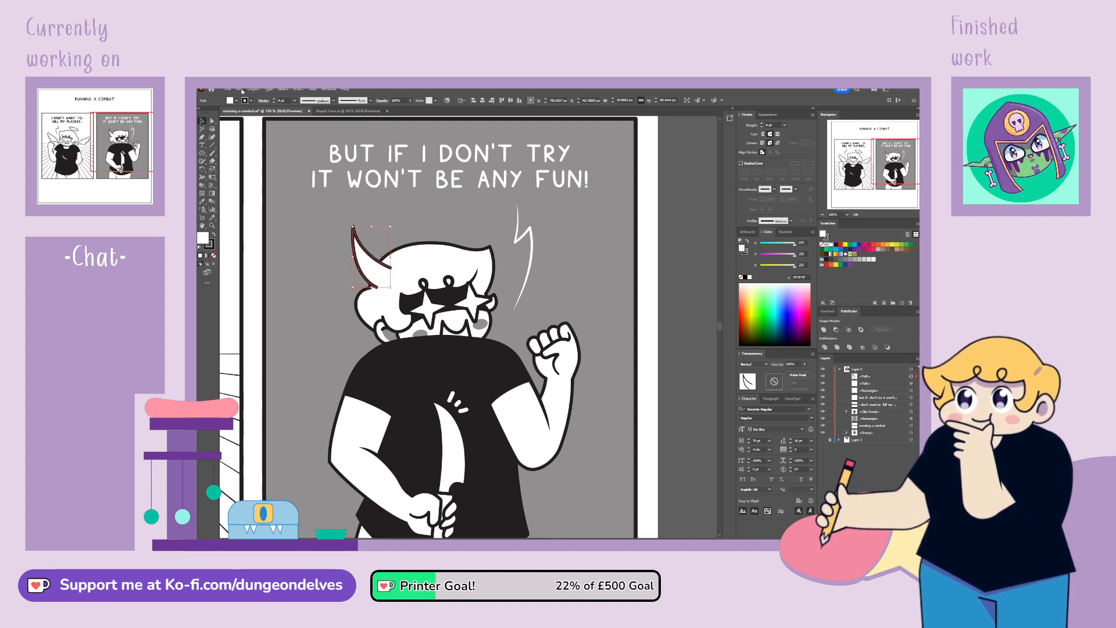
# Step: Place a mirrored copy of the horn on the head's right side, rotate it more upright and move it beneath the character's clip group
pyautogui.click(359, 127)
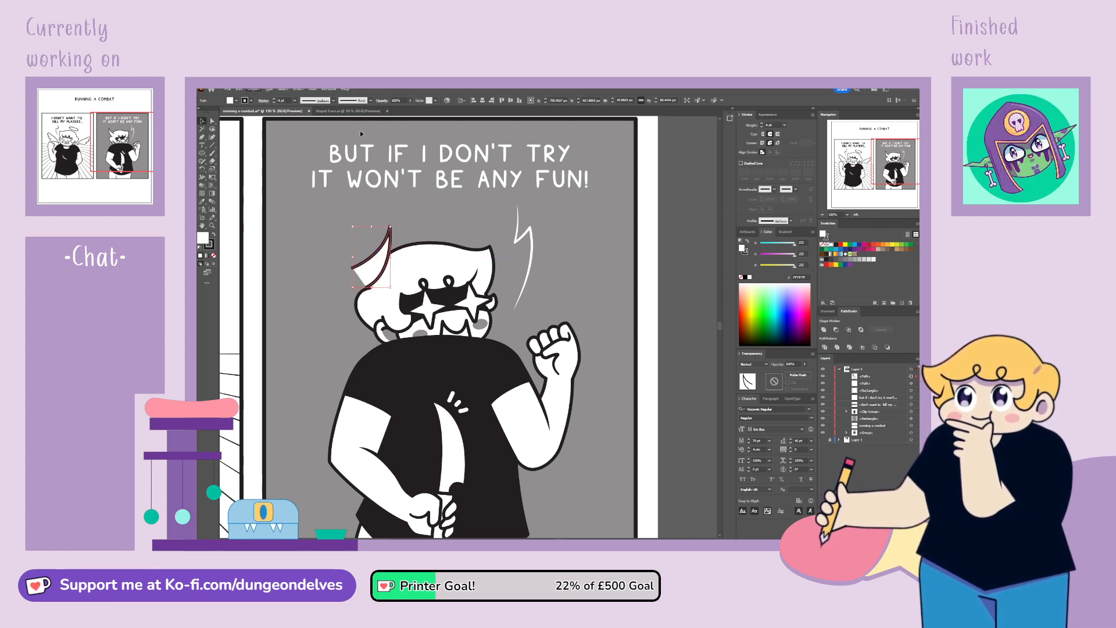
pyautogui.moveTo(378, 277); pyautogui.dragTo(474, 258)
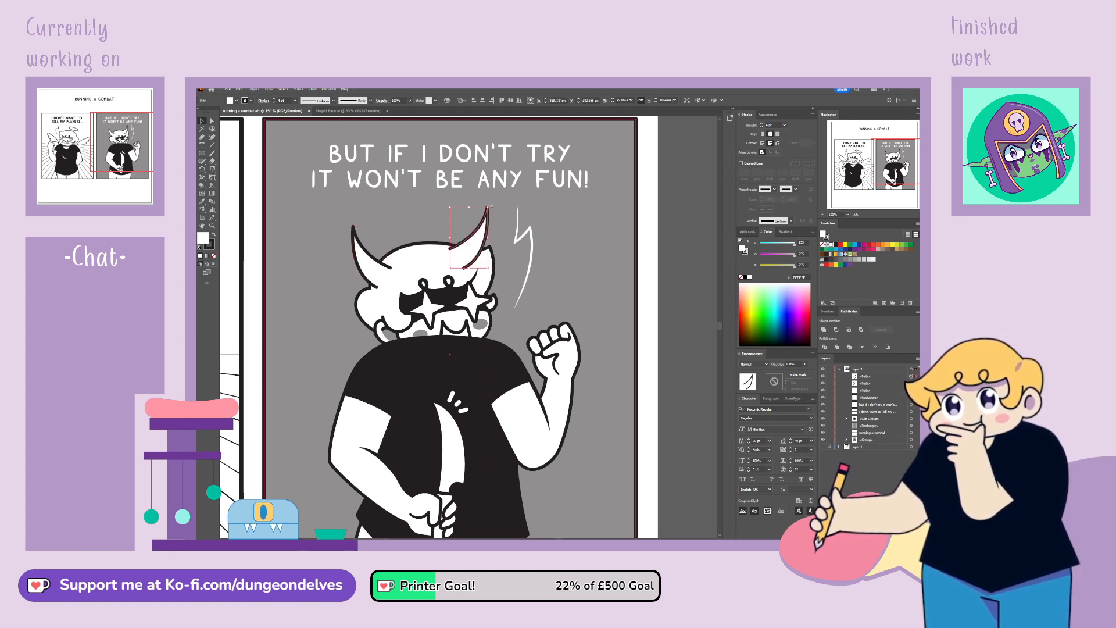
pyautogui.moveTo(490, 206); pyautogui.dragTo(479, 203)
pyautogui.moveTo(481, 260); pyautogui.dragTo(477, 258)
pyautogui.moveTo(477, 199); pyautogui.dragTo(473, 197)
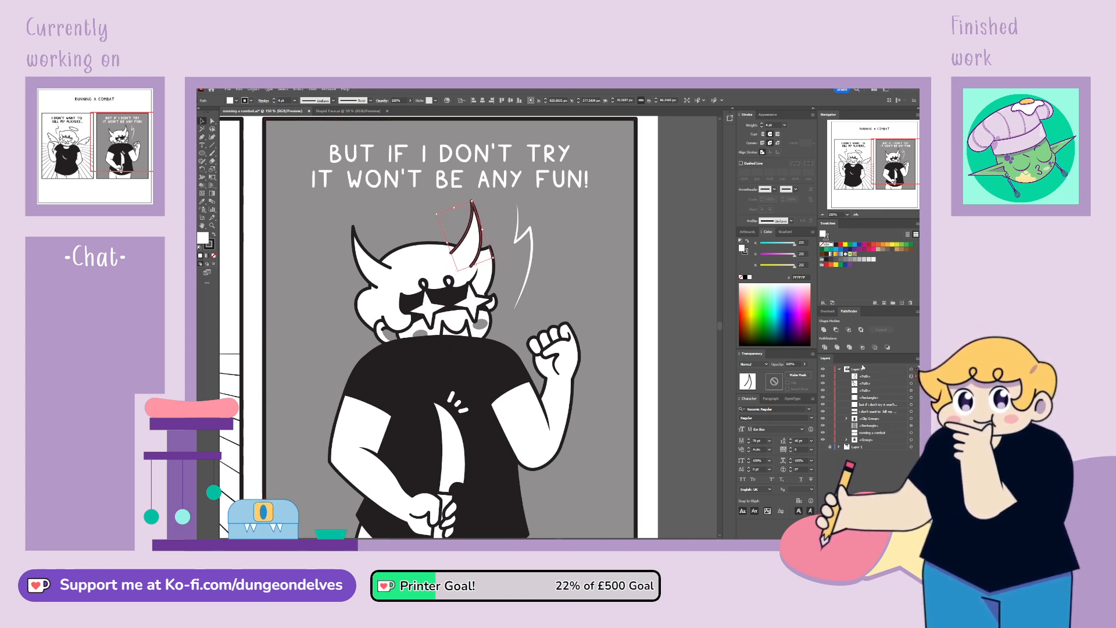
pyautogui.moveTo(863, 377); pyautogui.dragTo(865, 422)
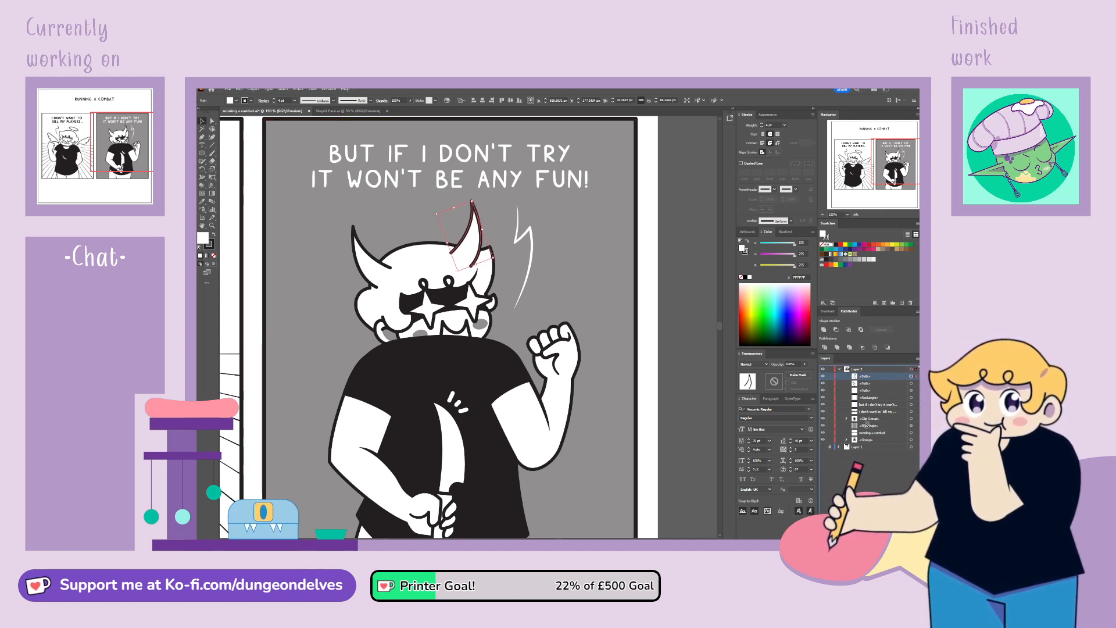
pyautogui.click(663, 342)
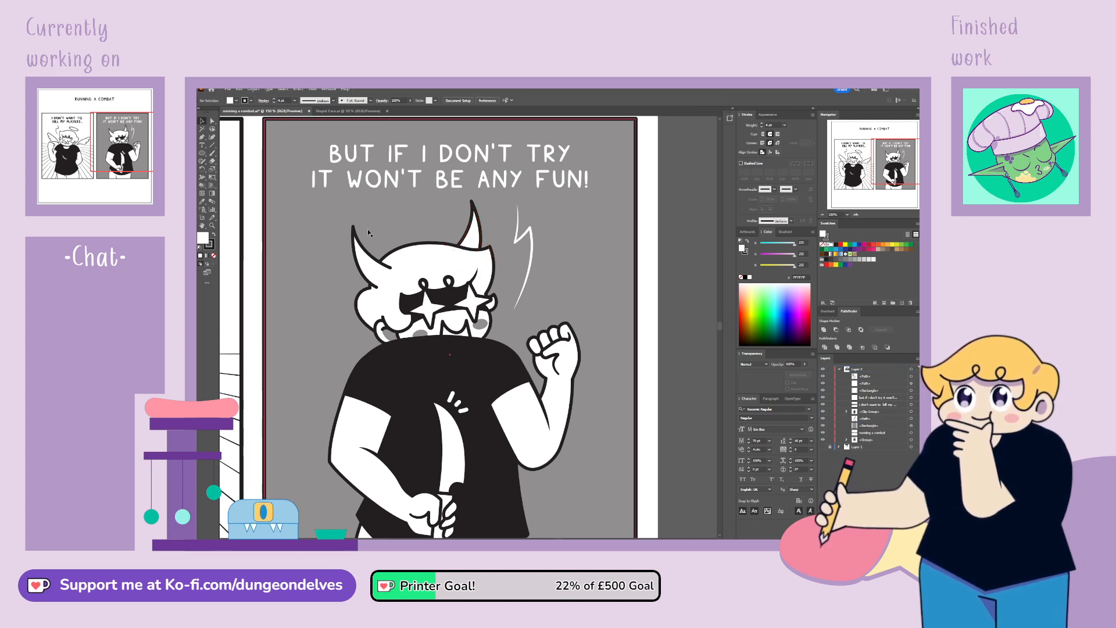
# Step: Nudge the left horn slightly inward and lower the tips of both horns together to shorten them
pyautogui.click(383, 263)
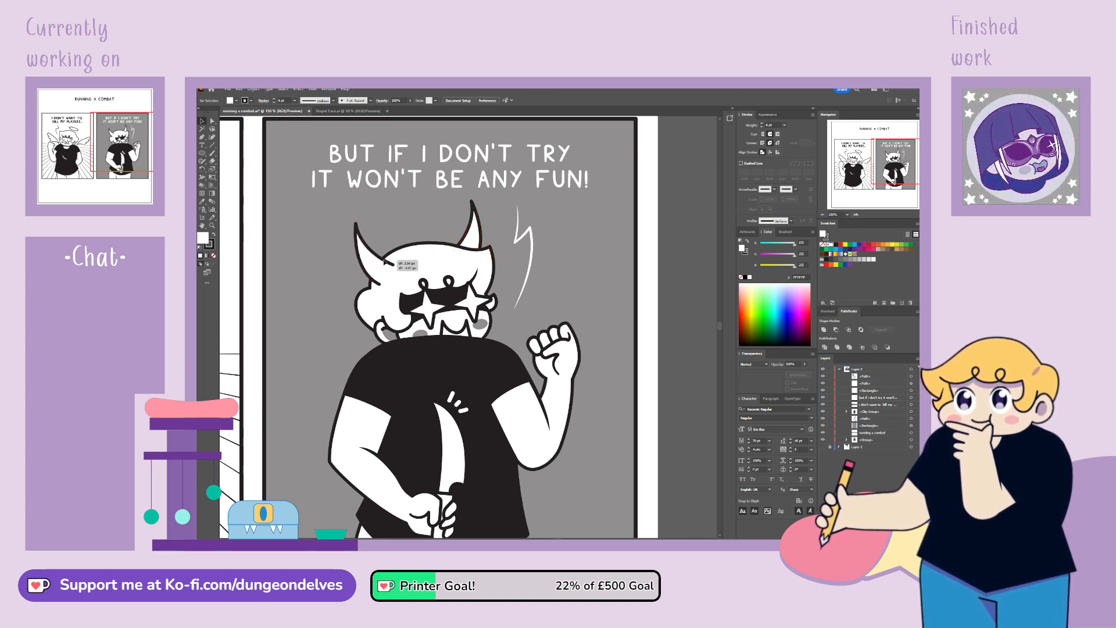
pyautogui.press('a')
pyautogui.click(473, 202)
pyautogui.keyDown('shift'); pyautogui.click(357, 227); pyautogui.keyUp('shift')
pyautogui.moveTo(472, 202); pyautogui.dragTo(474, 213)
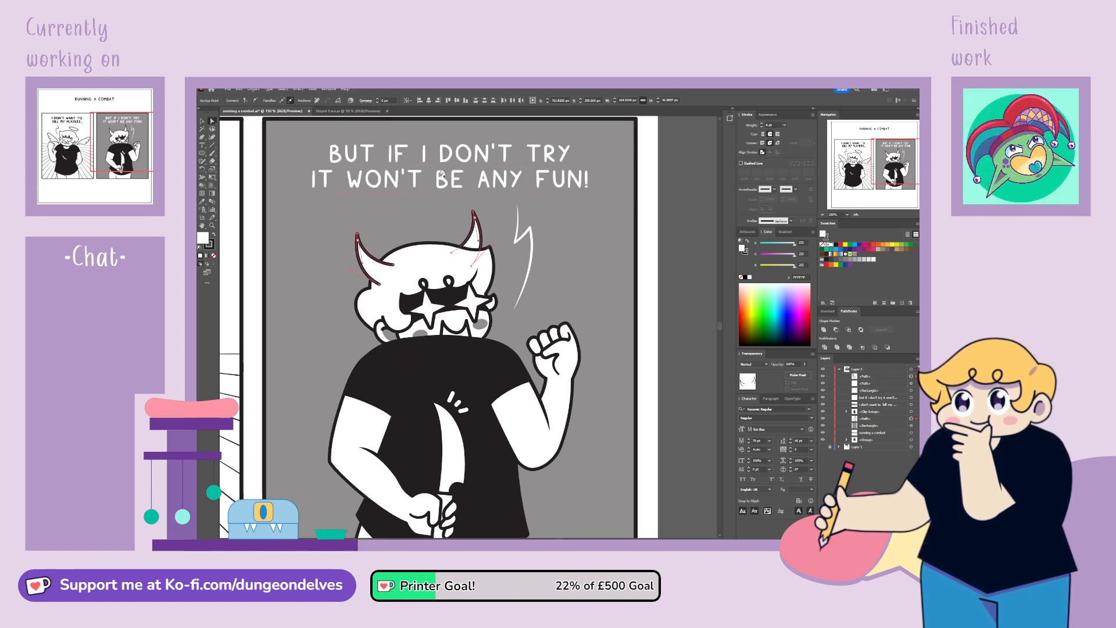
pyautogui.click(705, 284)
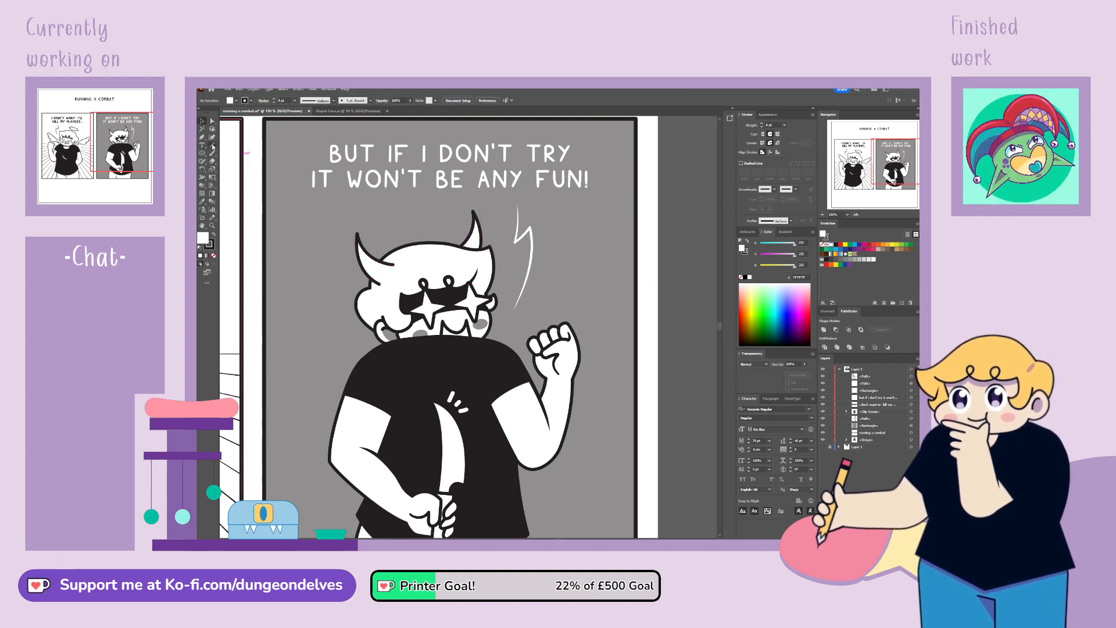
# Step: Draw a short curved hair line across the base of the left horn with a white fill and black stroke
pyautogui.click(202, 139)
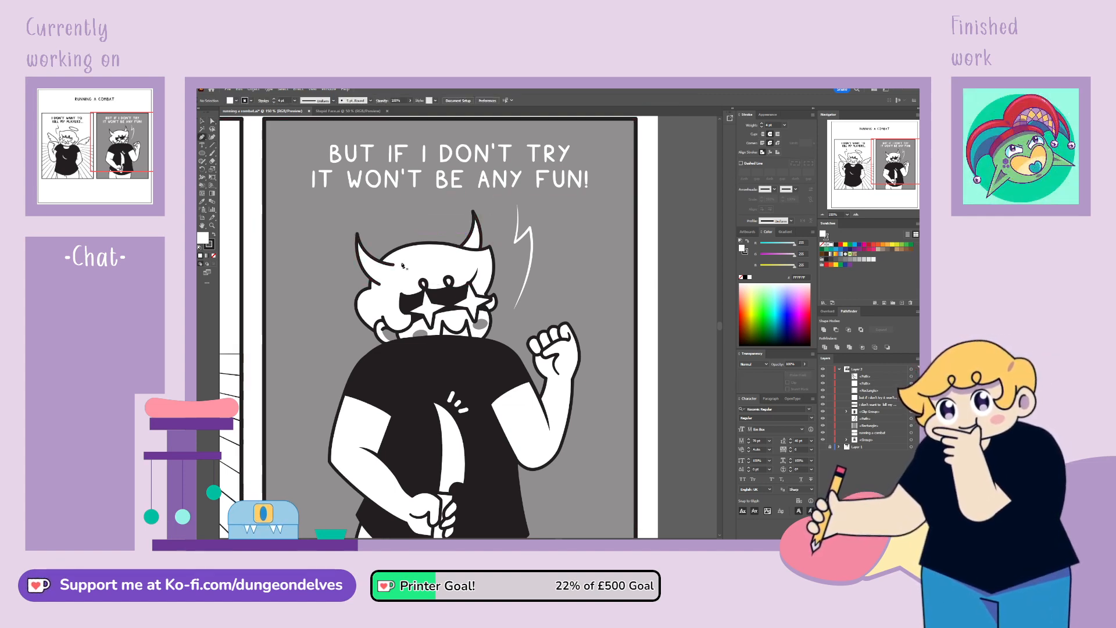
pyautogui.click(402, 263)
pyautogui.moveTo(381, 287); pyautogui.dragTo(400, 262)
pyautogui.click(213, 121)
pyautogui.moveTo(399, 263); pyautogui.dragTo(380, 279)
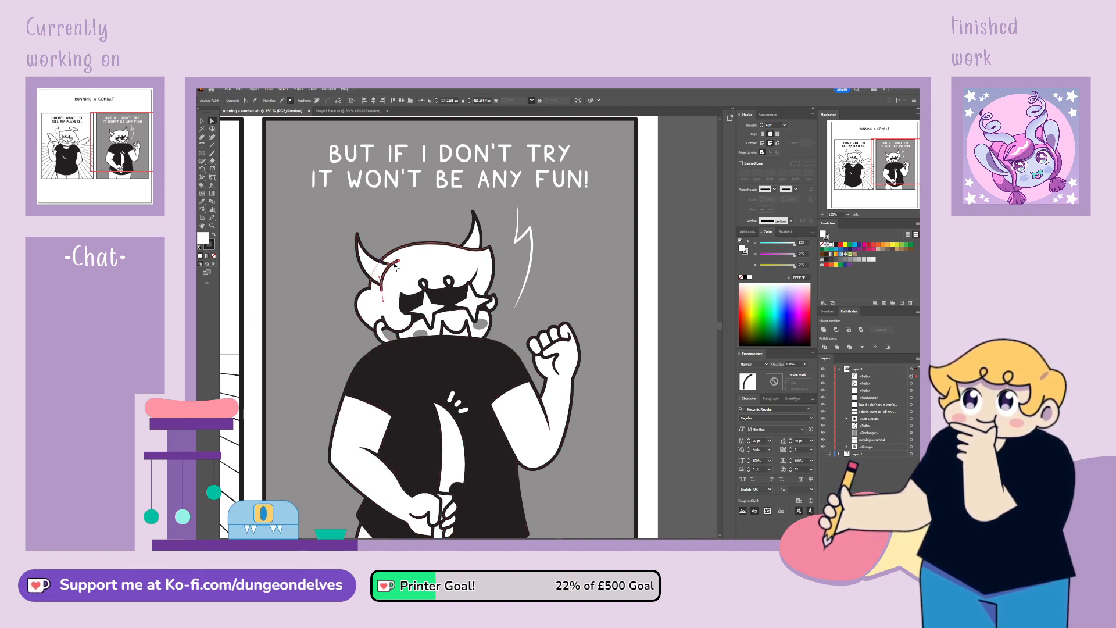
pyautogui.click(203, 122)
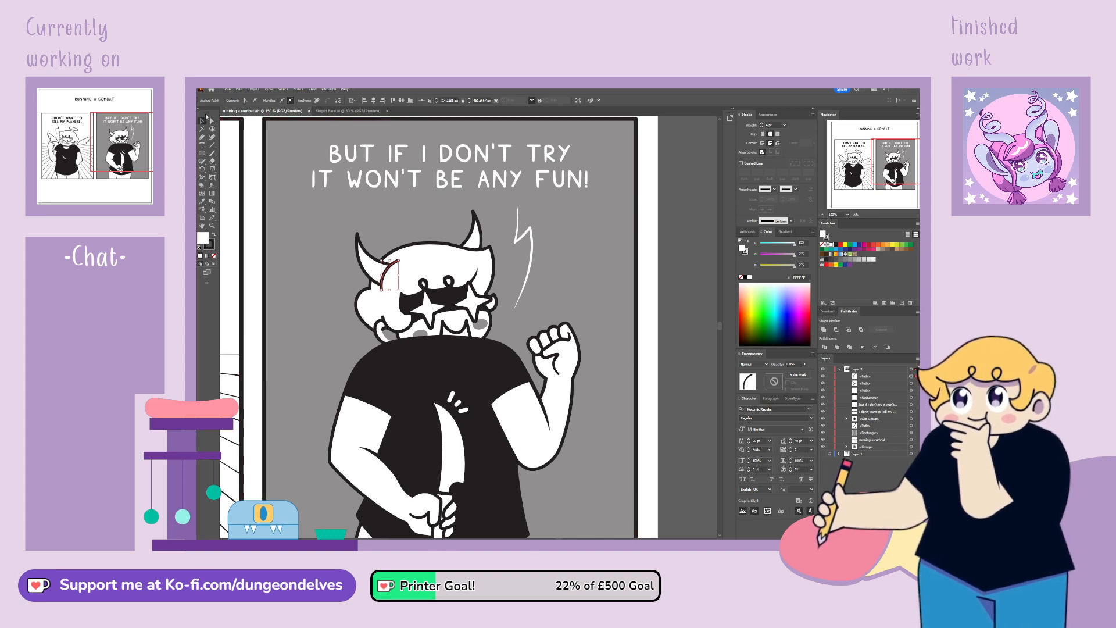
pyautogui.click(686, 302)
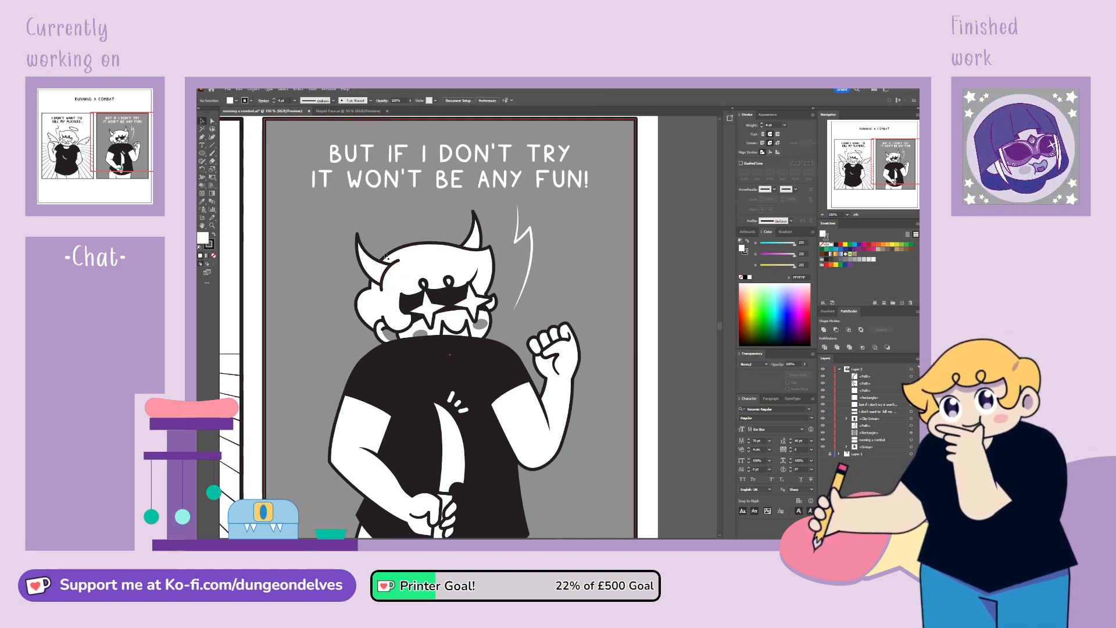
# Step: Give the hair line at the left horn's base the elliptical tapered width profile
pyautogui.click(385, 276)
pyautogui.click(334, 101)
pyautogui.click(317, 127)
pyautogui.click(668, 337)
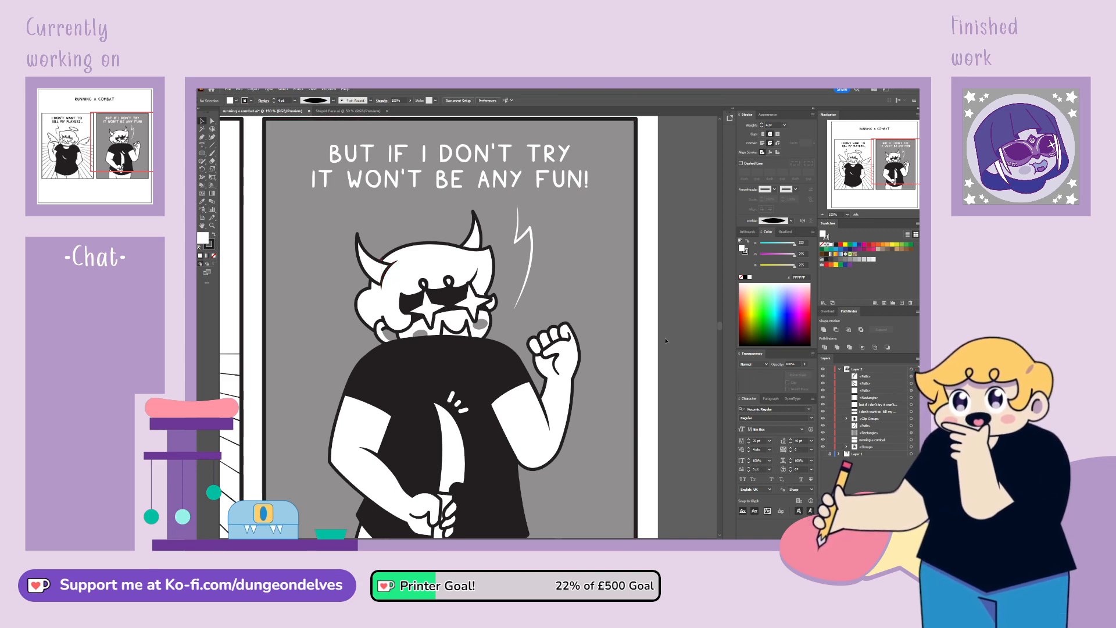
# Step: Refine the tapered hair line's lower end and curve so it wraps cleanly around the left horn's base
pyautogui.hotkey('ctrl', '+')
pyautogui.hotkey('ctrl', '+')
pyautogui.hotkey('ctrl', '+')
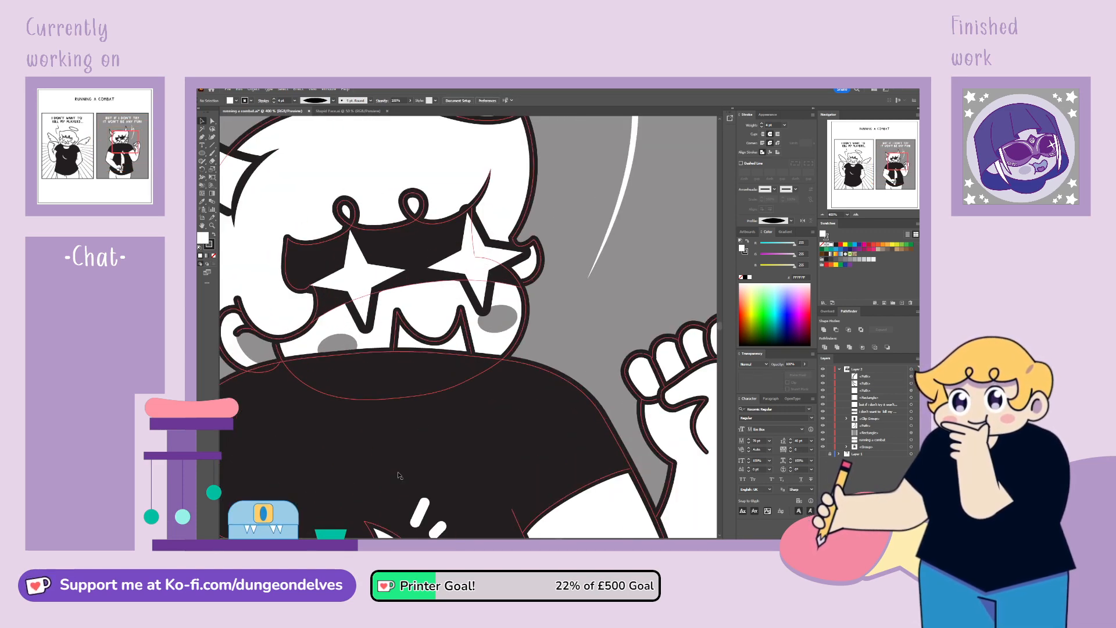
pyautogui.moveTo(898, 161); pyautogui.dragTo(893, 158)
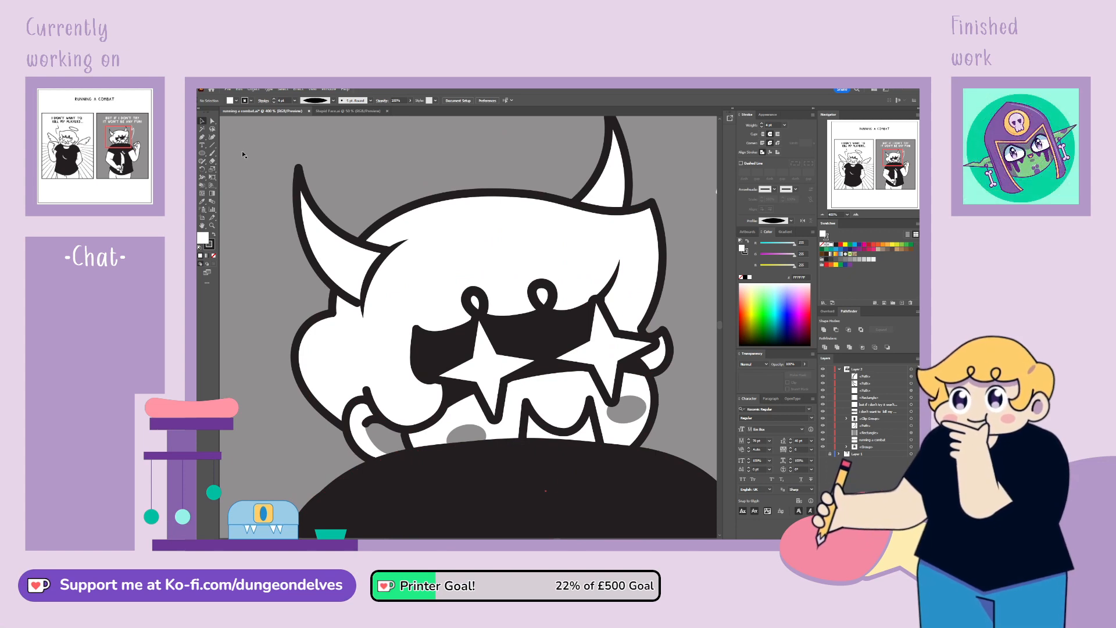
pyautogui.click(368, 286)
pyautogui.press('a')
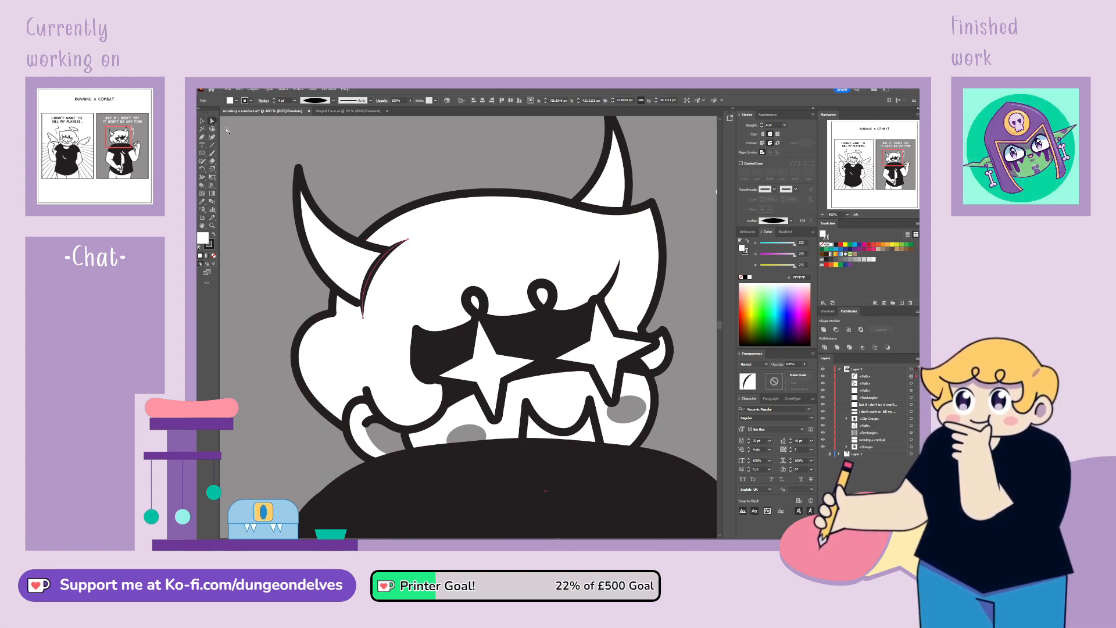
pyautogui.click(365, 316)
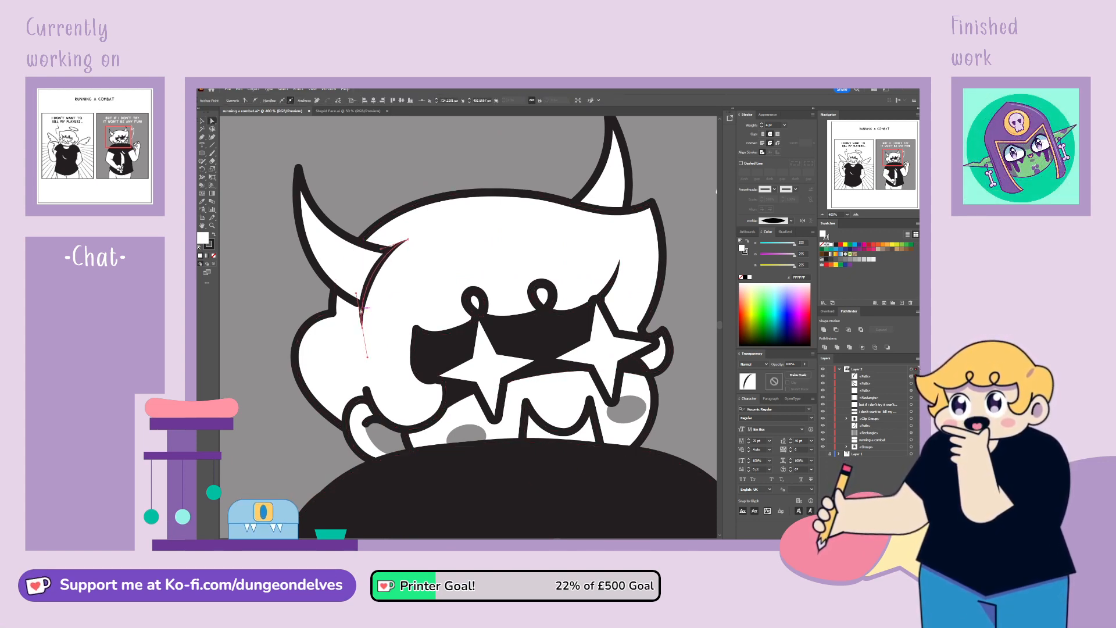
pyautogui.moveTo(356, 293); pyautogui.dragTo(351, 292)
pyautogui.click(408, 239)
pyautogui.click(383, 251)
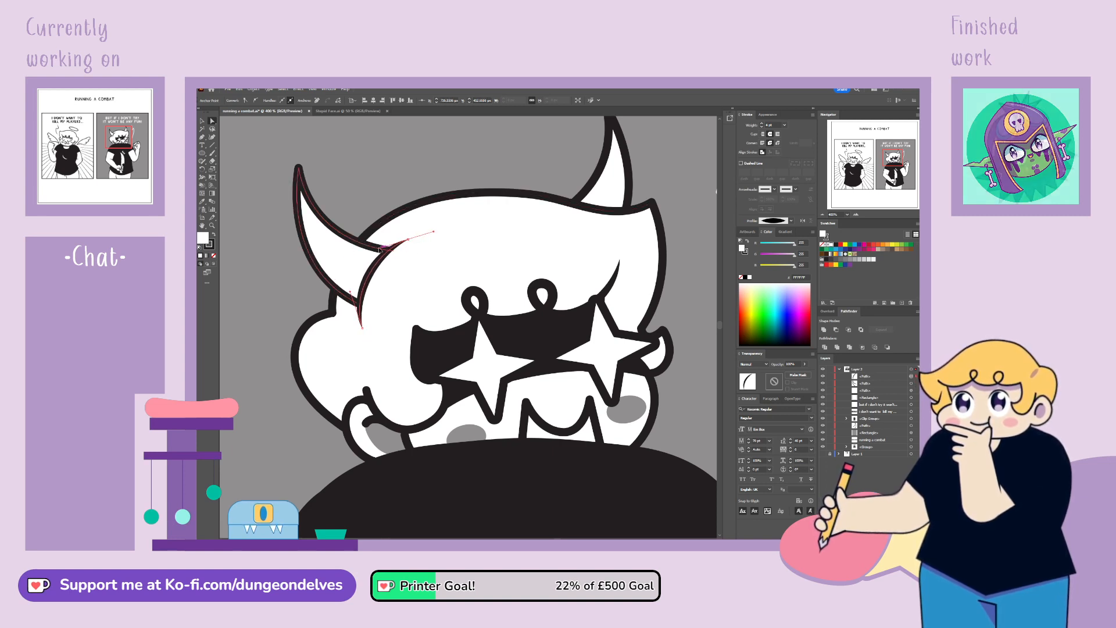
pyautogui.press('v')
pyautogui.click(242, 172)
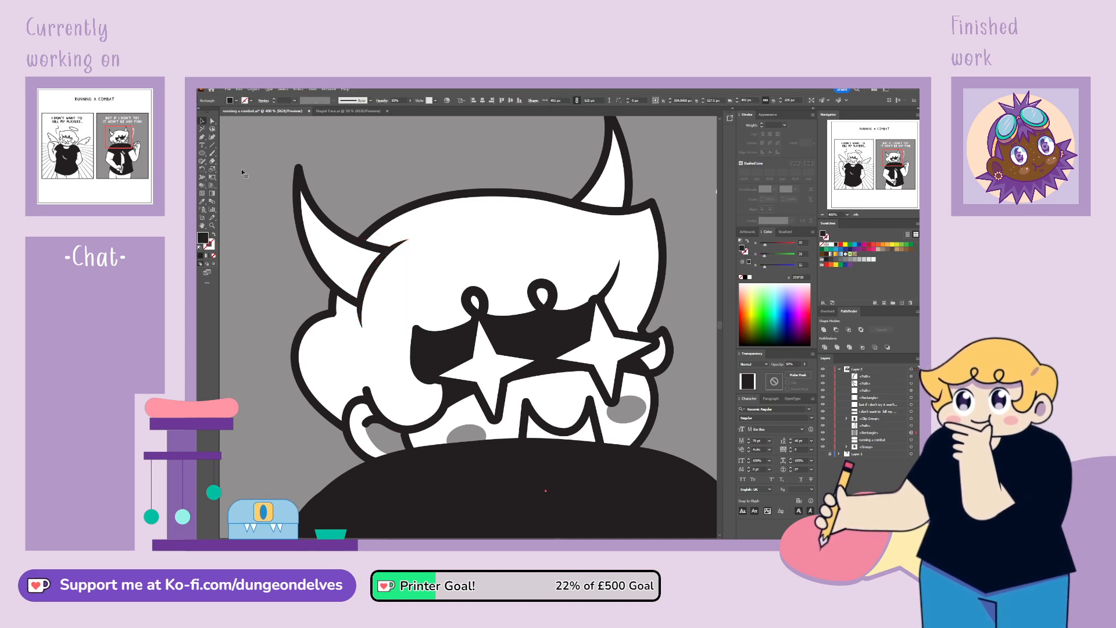
# Step: Draw a freehand looping devil tail curve across the hips of the second panel's character
pyautogui.hotkey('ctrl', '-')
pyautogui.hotkey('ctrl', '-')
pyautogui.hotkey('ctrl', '-')
pyautogui.hotkey('ctrl', '-')
pyautogui.hotkey('ctrl', '-')
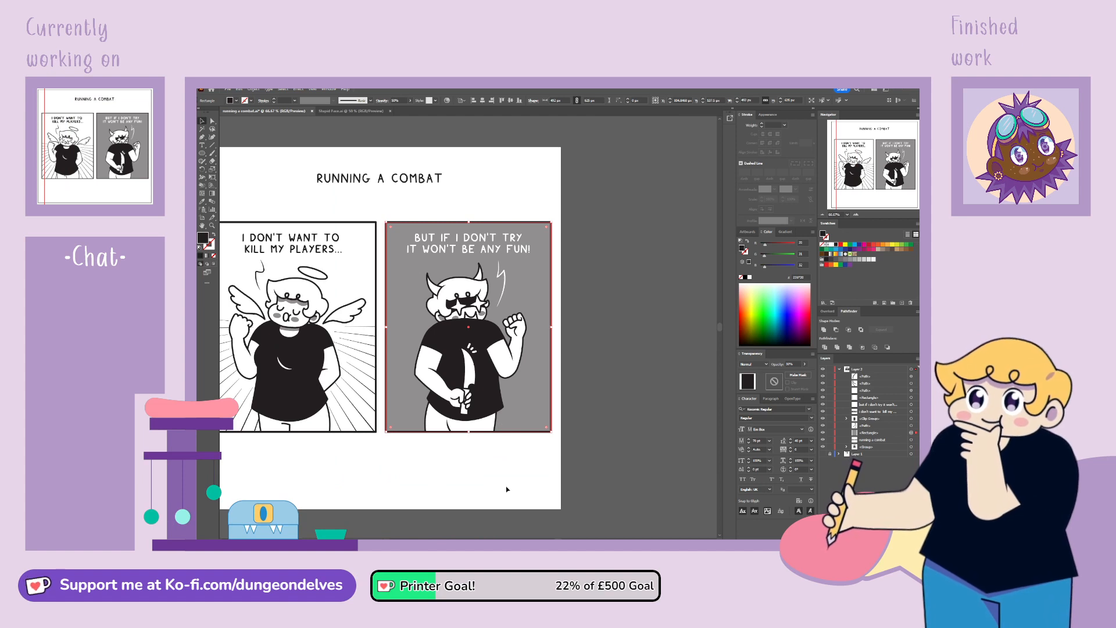
pyautogui.click(471, 483)
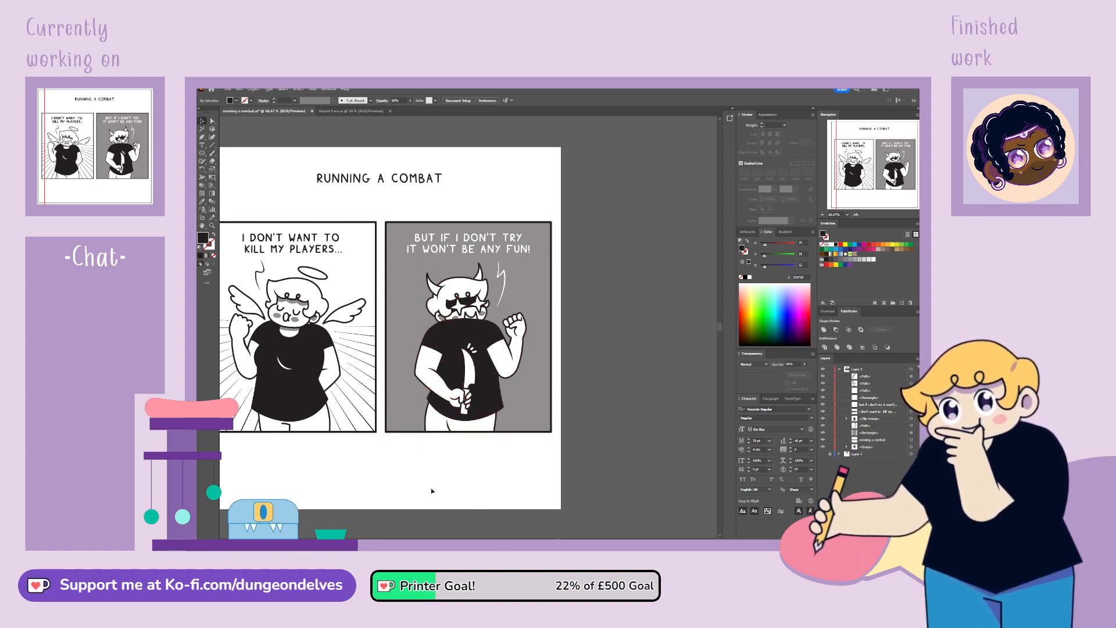
pyautogui.click(213, 153)
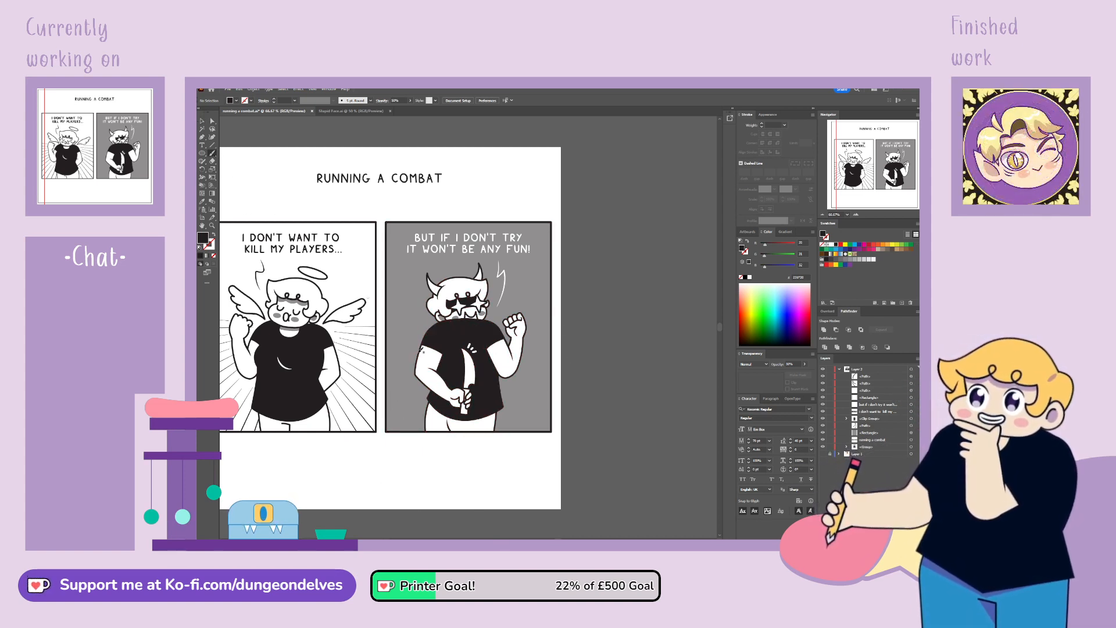
pyautogui.moveTo(448, 407)
pyautogui.mouseDown()
pyautogui.moveTo(426, 388)
pyautogui.moveTo(490, 402)
pyautogui.moveTo(517, 387)
pyautogui.mouseUp()
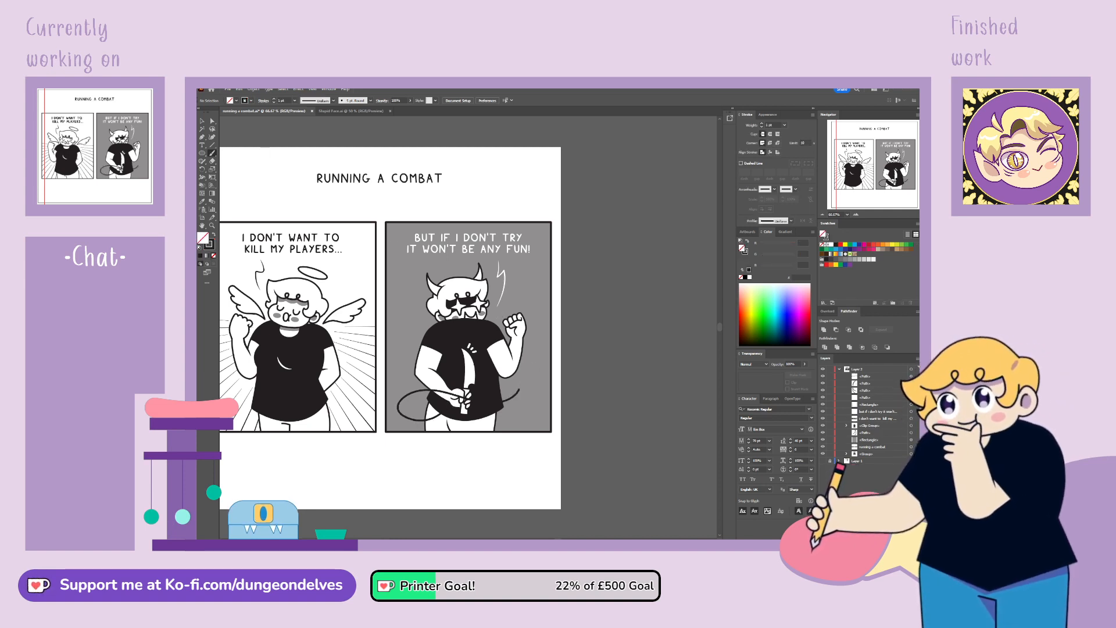
# Step: Set the tail curve's stroke weight to 4 pt
pyautogui.moveTo(428, 391); pyautogui.dragTo(420, 407)
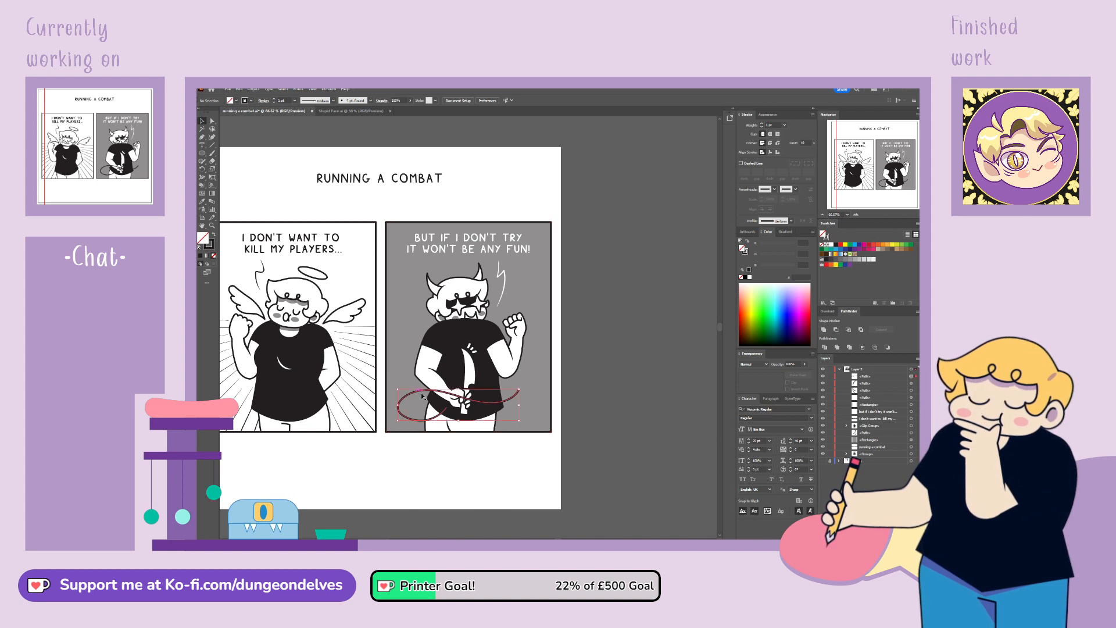
pyautogui.click(350, 119)
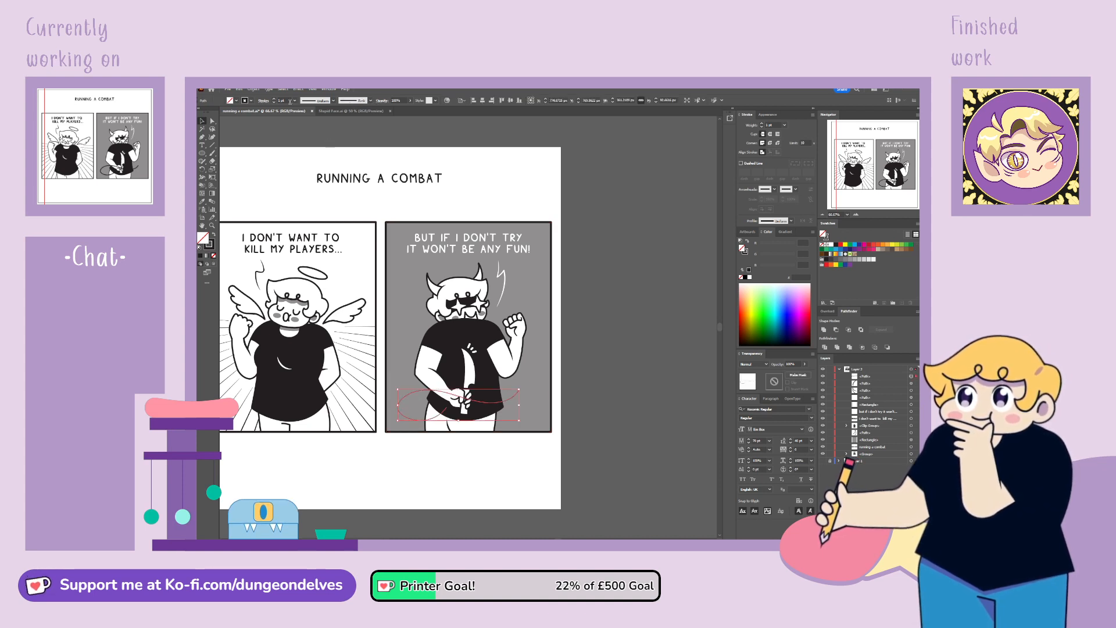
pyautogui.moveTo(278, 101); pyautogui.dragTo(324, 89)
pyautogui.write('4')
pyautogui.press('Return')
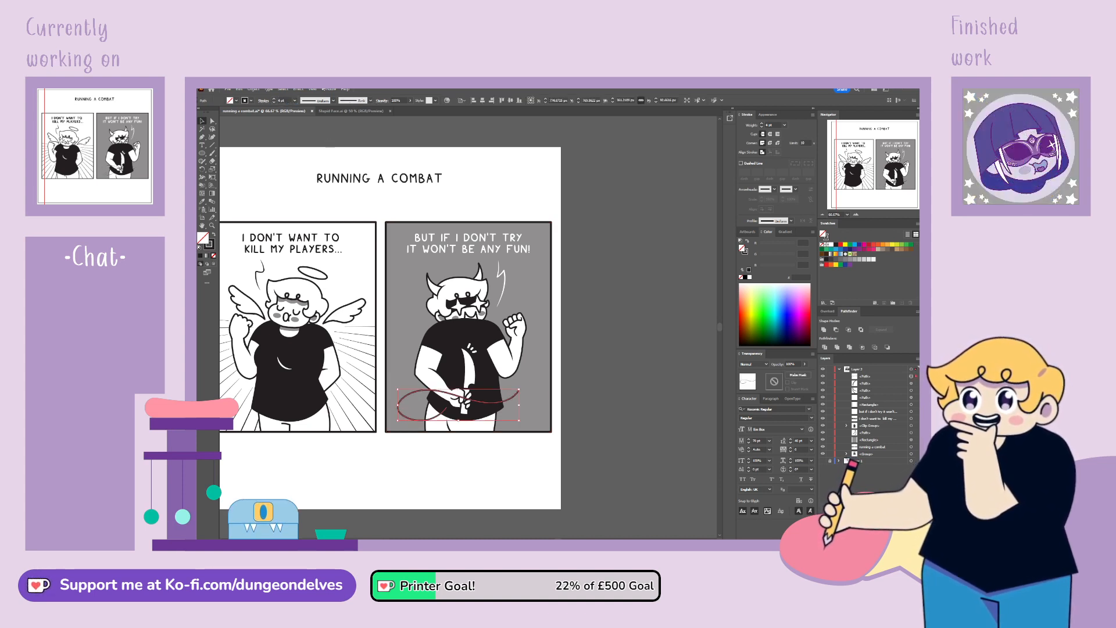
# Step: Extend the free end of the tail slightly up and outward below the raised fist
pyautogui.click(213, 121)
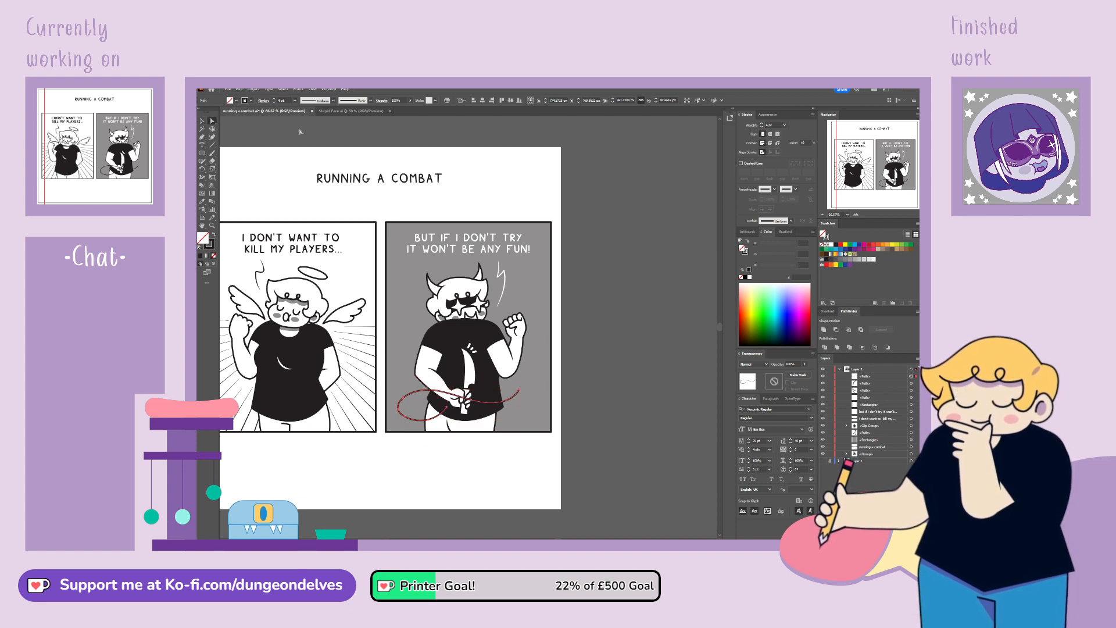
pyautogui.moveTo(520, 393); pyautogui.dragTo(527, 385)
pyautogui.click(555, 500)
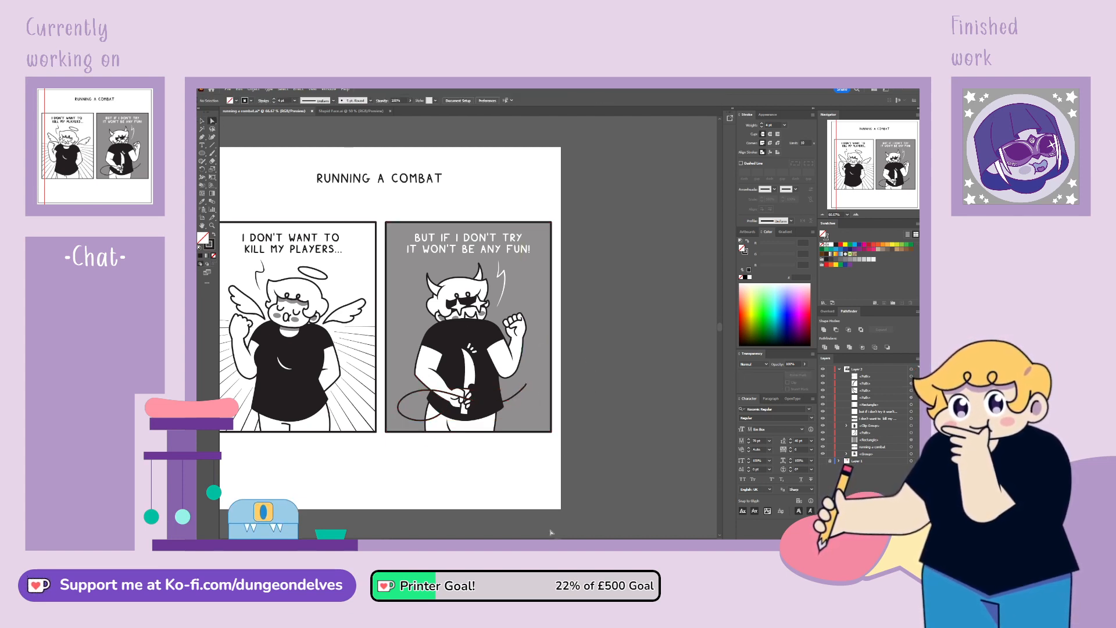
# Step: Split the tail path where it meets both side edges of the character's shirt
pyautogui.click(416, 392)
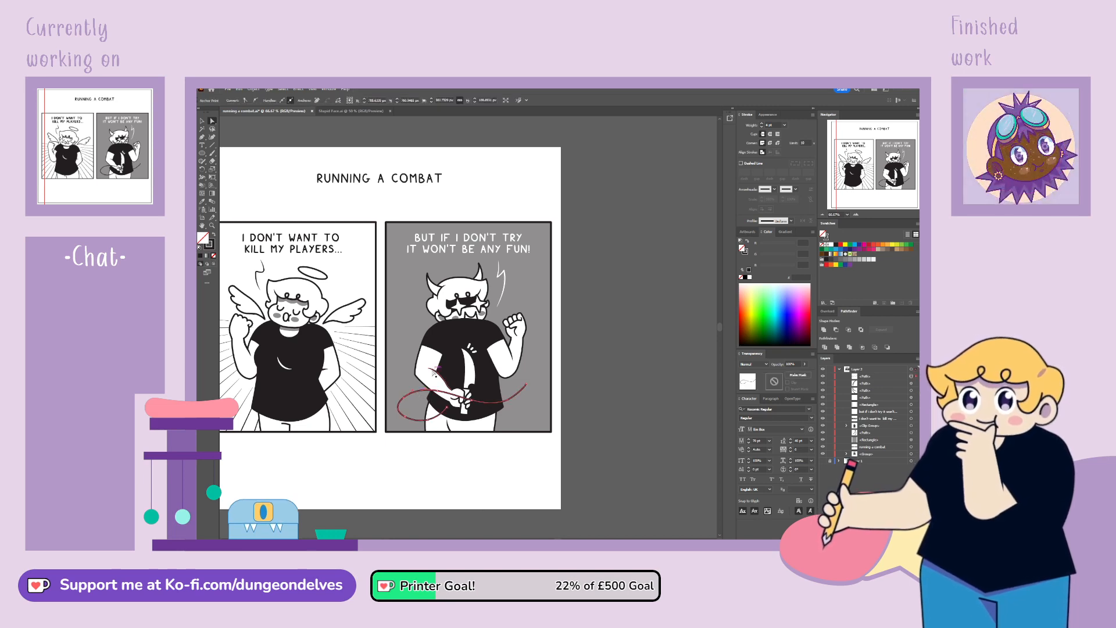
pyautogui.scroll(2, 432, 376)
pyautogui.moveTo(669, 372); pyautogui.dragTo(542, 359)
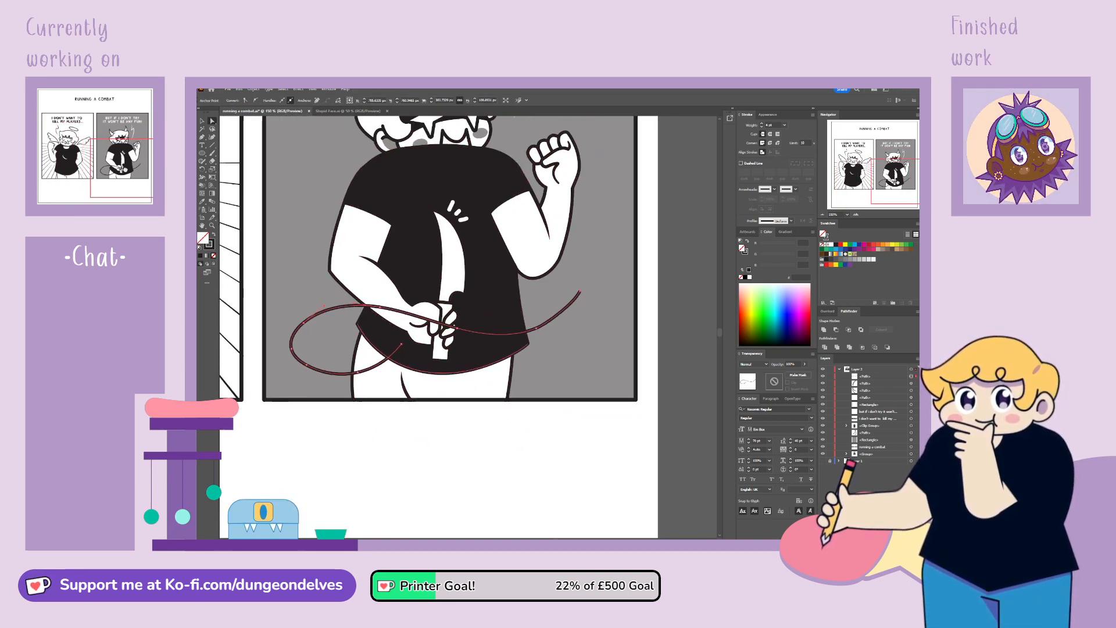
pyautogui.click(201, 146)
pyautogui.click(202, 138)
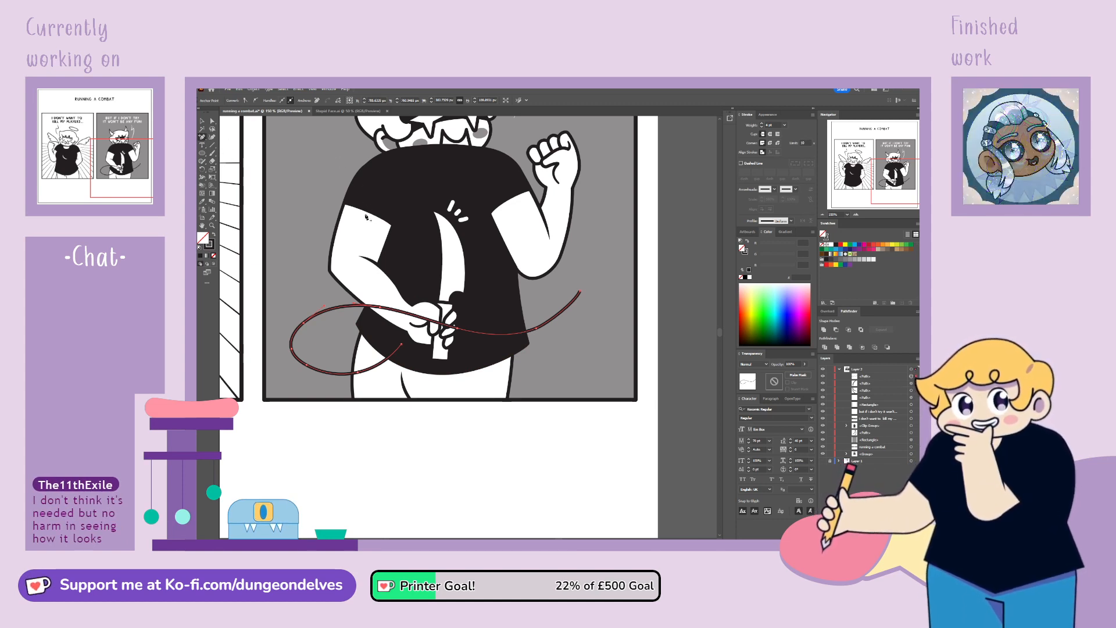
pyautogui.click(365, 306)
pyautogui.click(528, 332)
# Step: Delete the tail segment that crosses the shirt and knife hand, keeping the loop and the free end
pyautogui.click(211, 121)
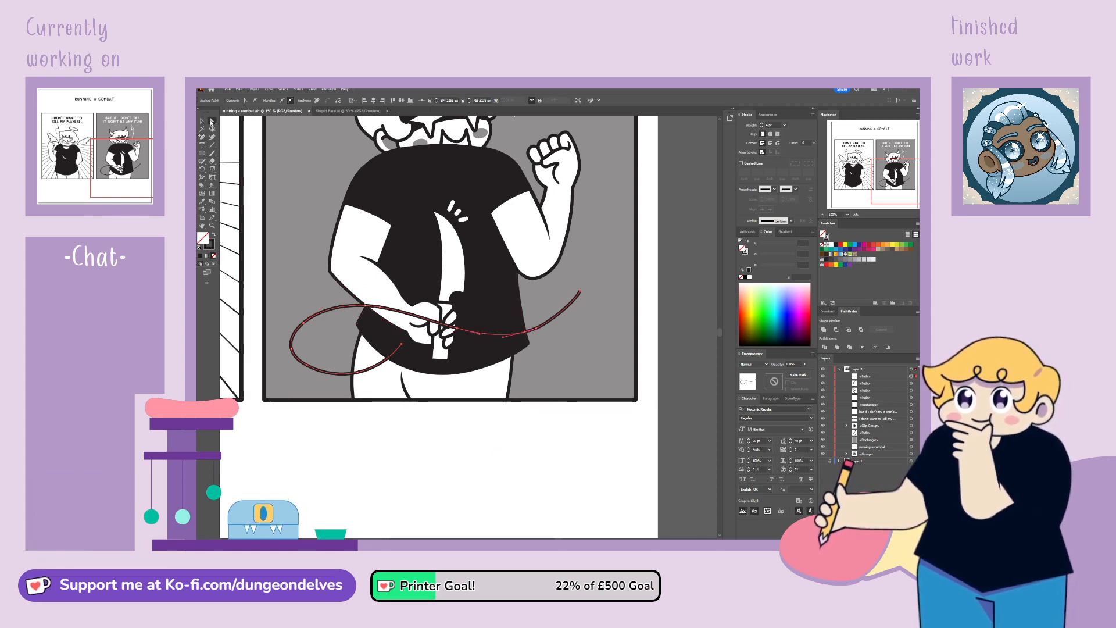
pyautogui.click(393, 309)
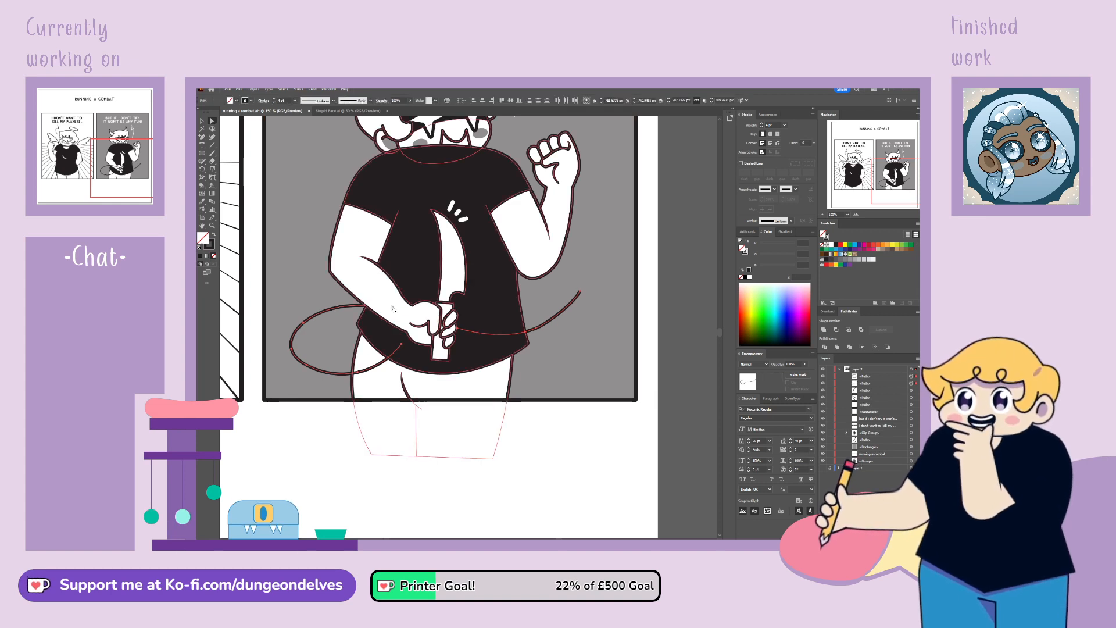
pyautogui.click(461, 329)
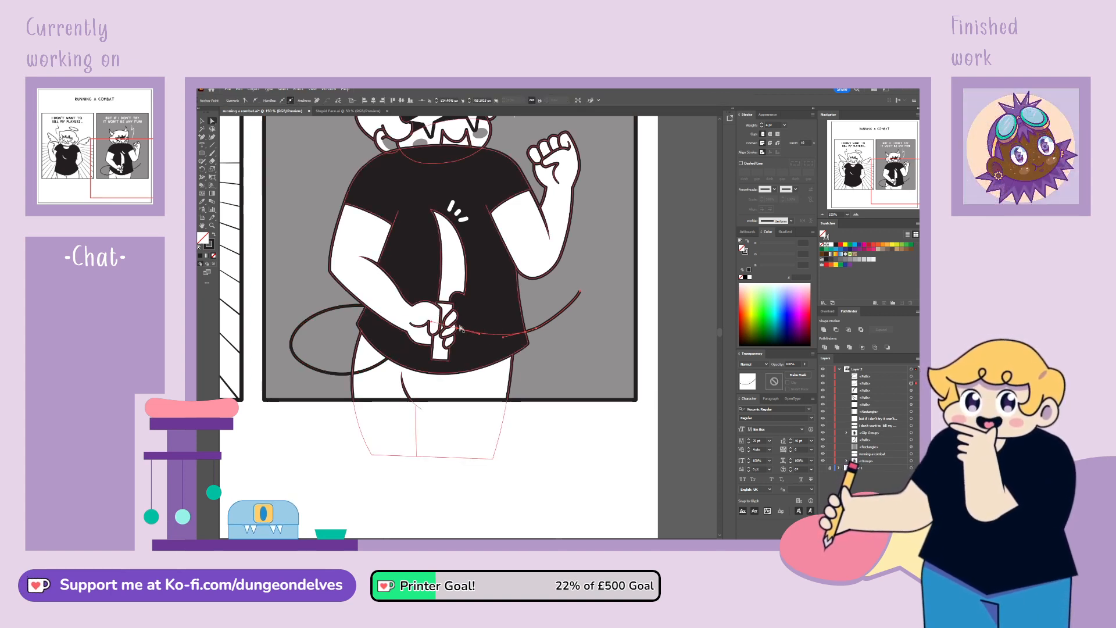
pyautogui.press('Delete')
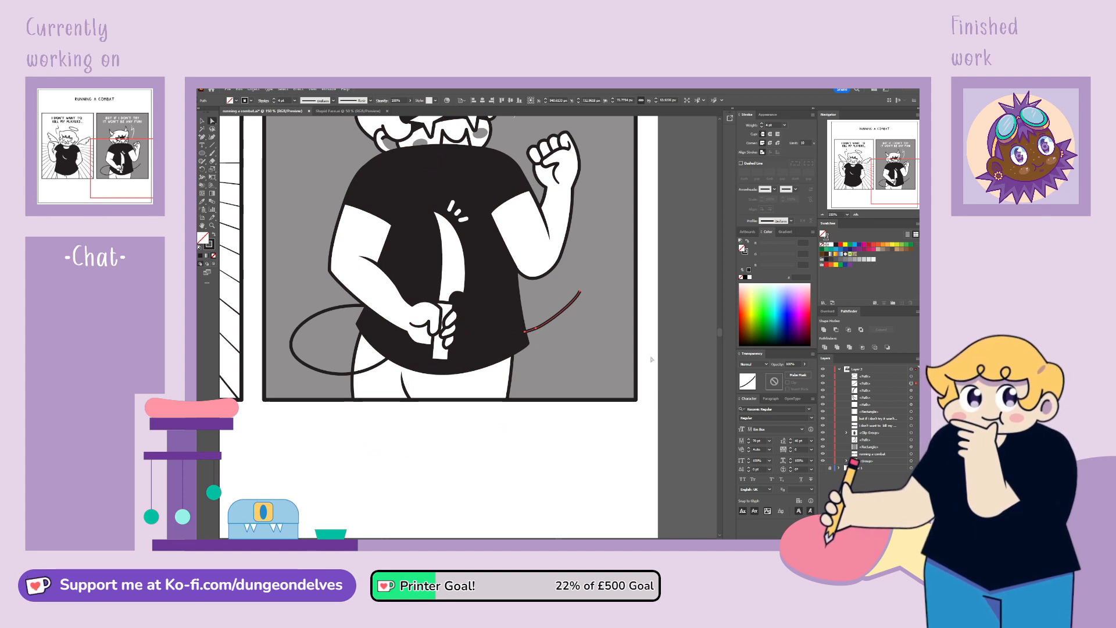
pyautogui.press('v')
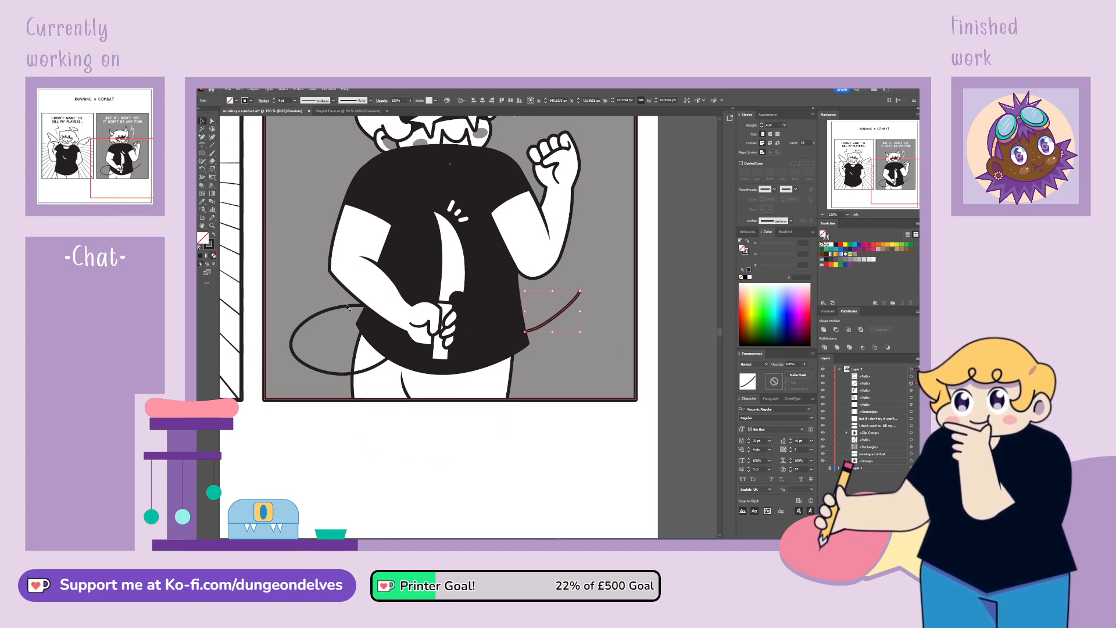
pyautogui.keyDown('shift'); pyautogui.click(325, 371); pyautogui.keyUp('shift')
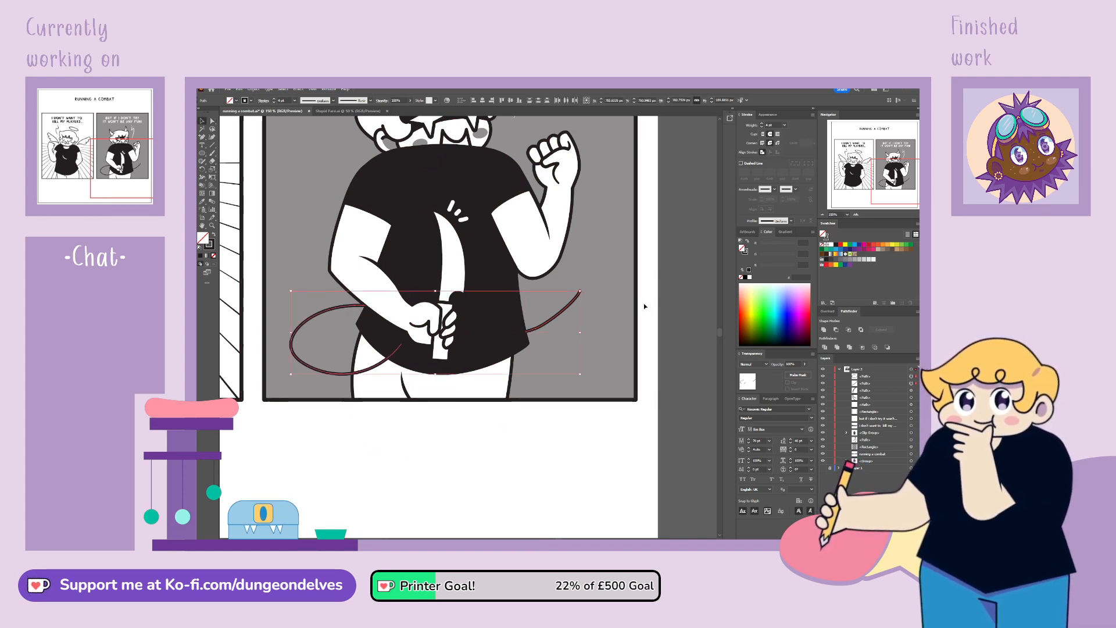
pyautogui.click(660, 296)
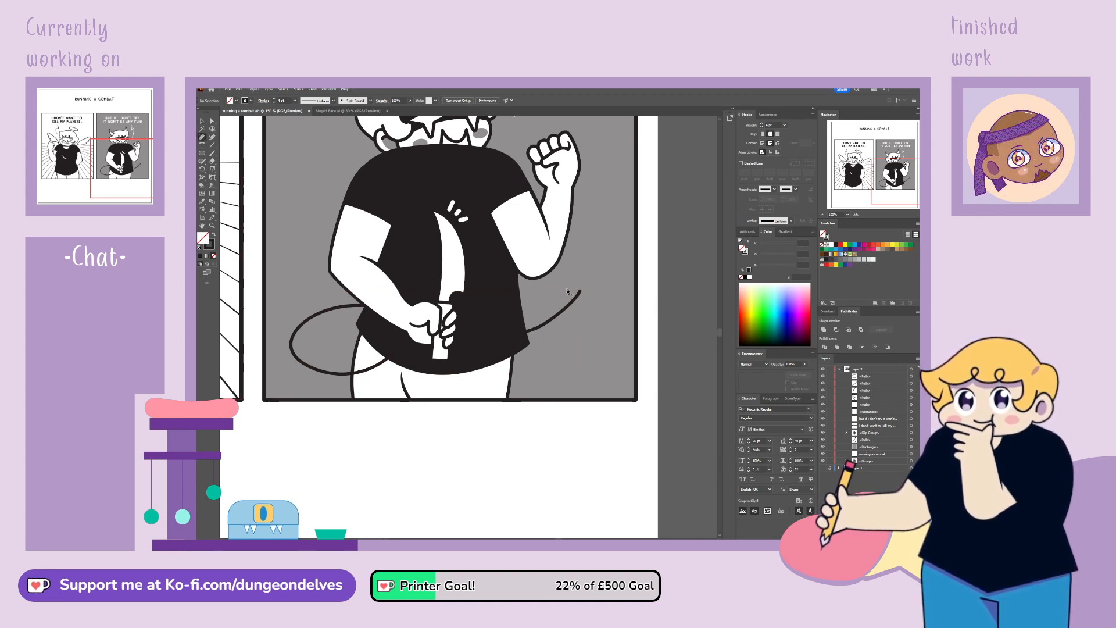
# Step: Draw a closed arrowhead shape pointing up and outward at the tail's free end and fill it black
pyautogui.click(599, 269)
pyautogui.click(584, 308)
pyautogui.click(578, 295)
pyautogui.moveTo(579, 294); pyautogui.dragTo(564, 291)
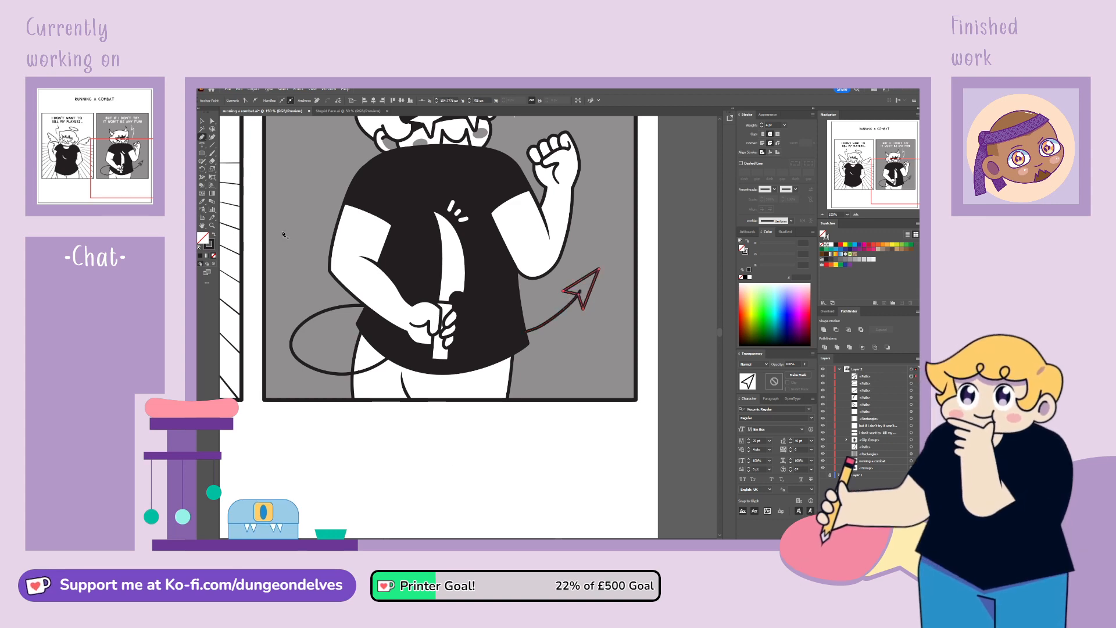
pyautogui.click(837, 244)
pyautogui.click(202, 121)
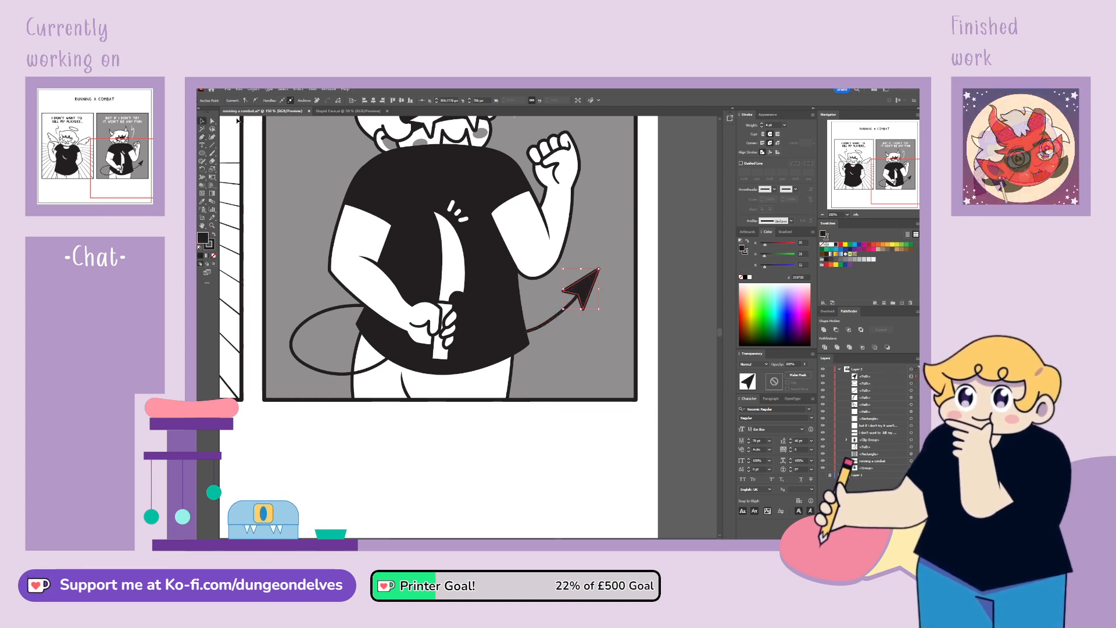
pyautogui.click(675, 310)
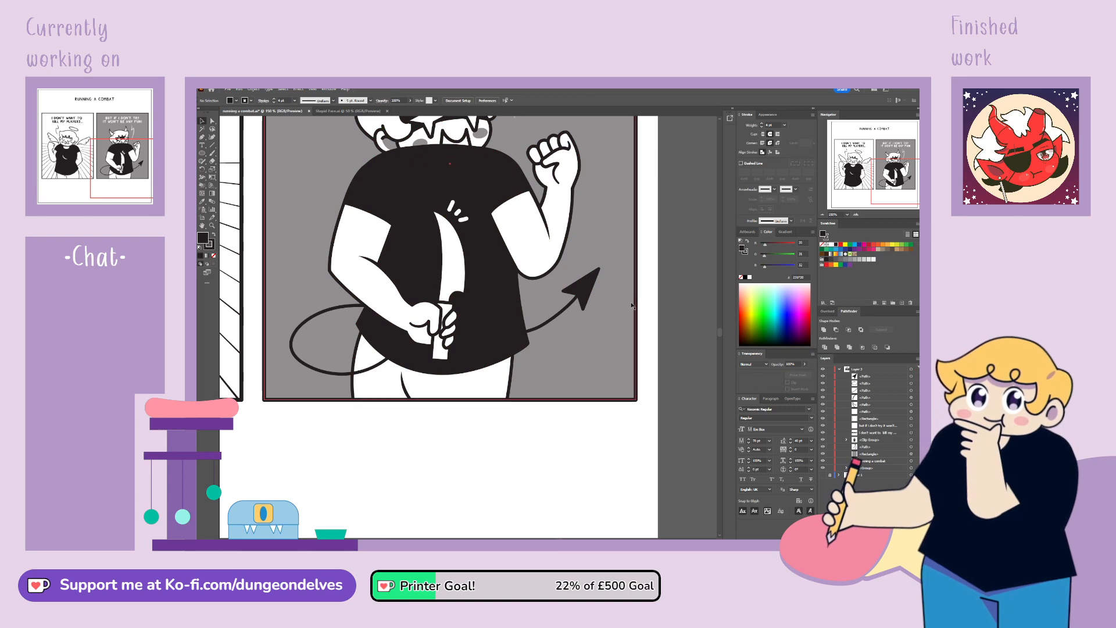
# Step: Adjust the anchor handle on the outer bend of the tail's loop to refine its curve
pyautogui.hotkey('ctrl', '-')
pyautogui.hotkey('ctrl', '-')
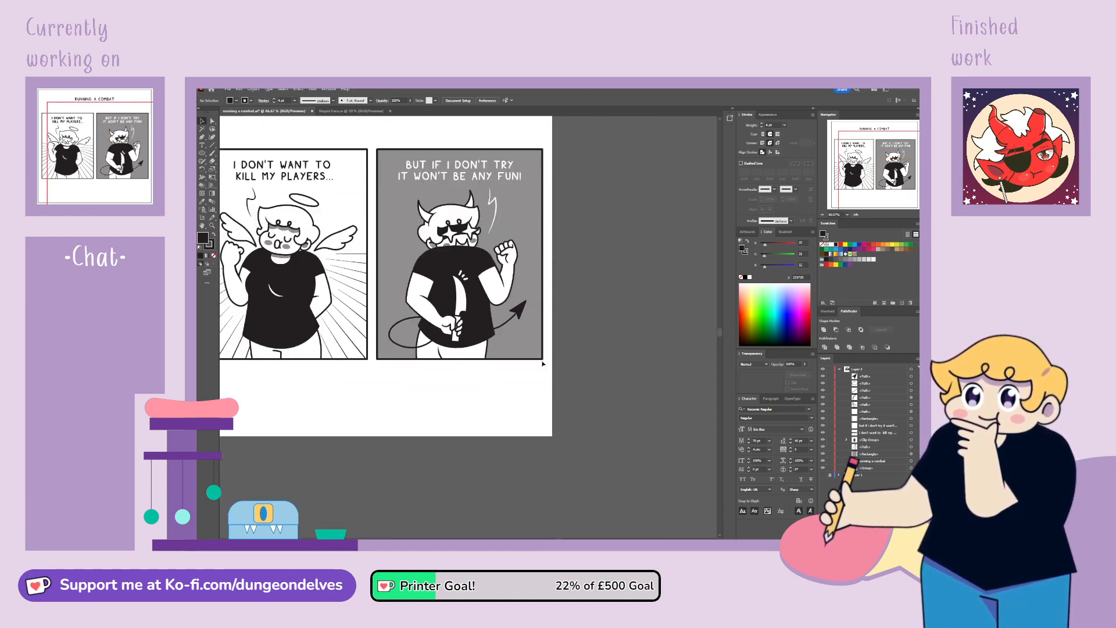
pyautogui.moveTo(514, 366); pyautogui.dragTo(558, 402)
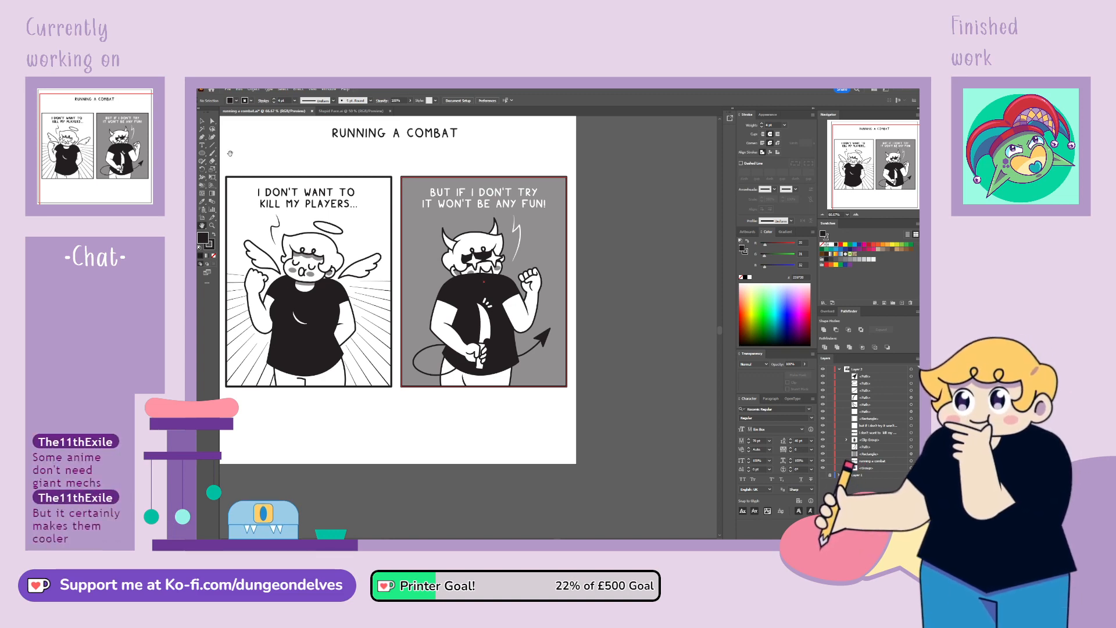
pyautogui.hotkey('ctrl', '=')
pyautogui.hotkey('ctrl', '=')
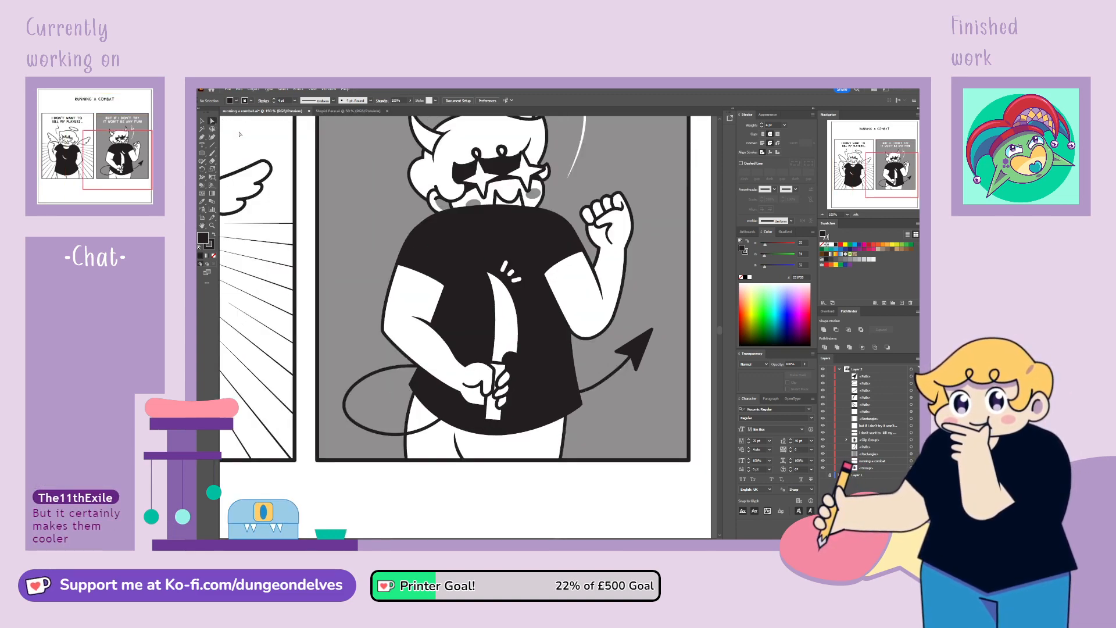
pyautogui.moveTo(571, 338); pyautogui.dragTo(552, 290)
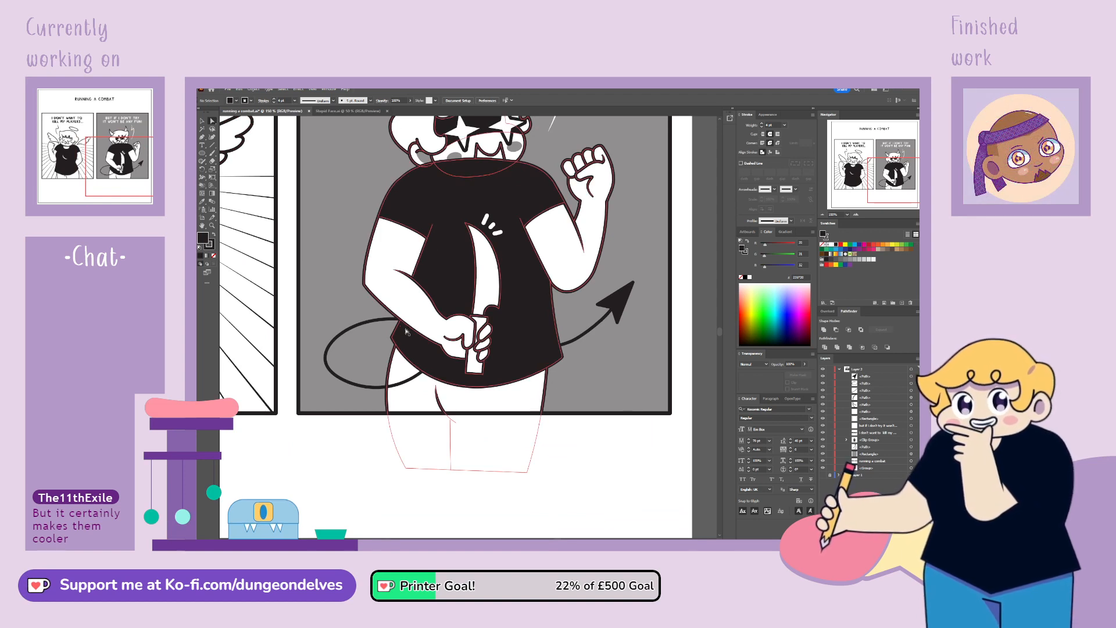
pyautogui.click(331, 343)
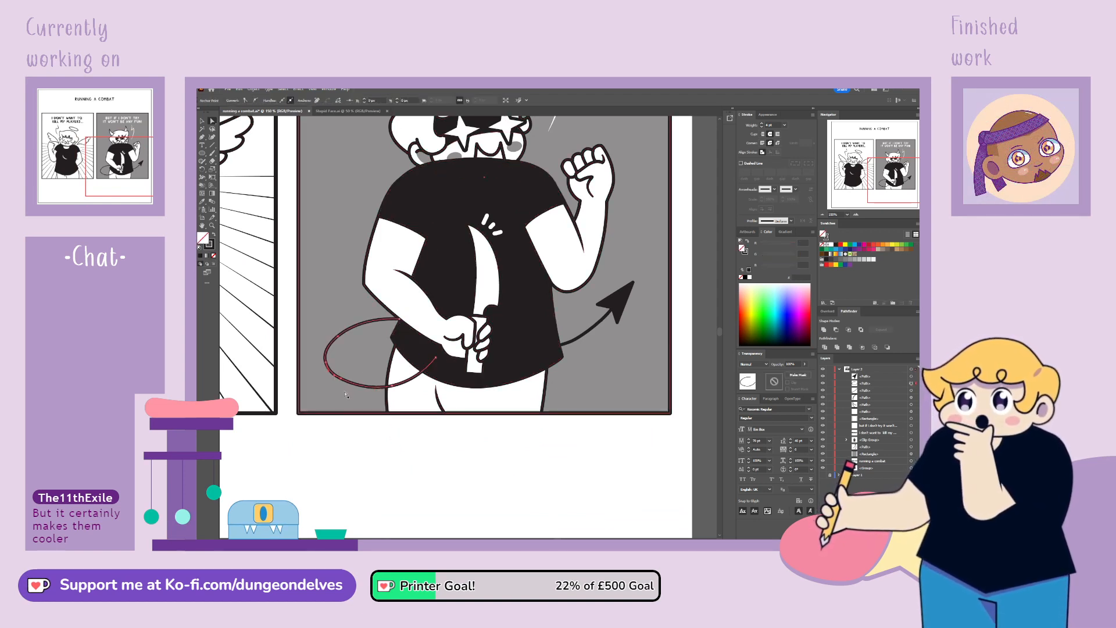
pyautogui.hotkey('ctrl', 'z')
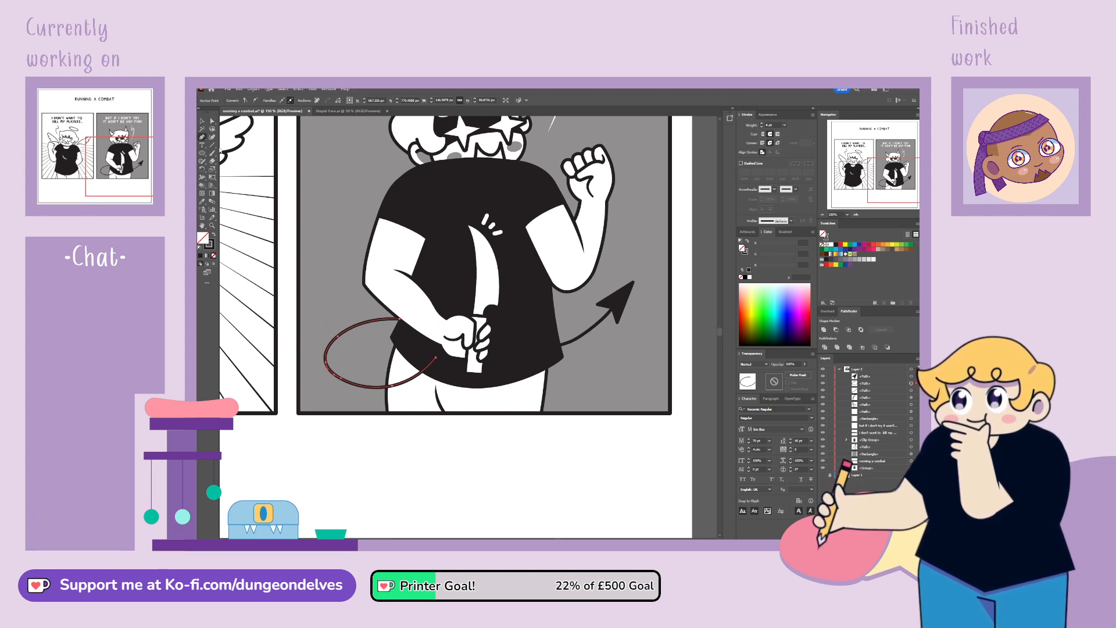
pyautogui.press('a')
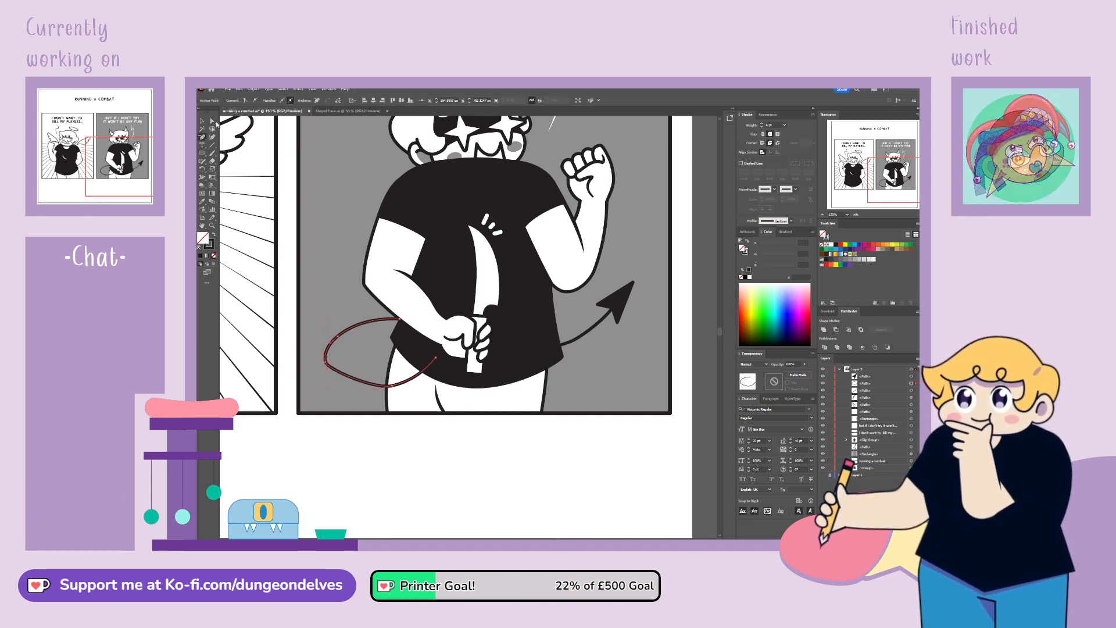
pyautogui.moveTo(328, 370); pyautogui.dragTo(334, 387)
pyautogui.click(335, 475)
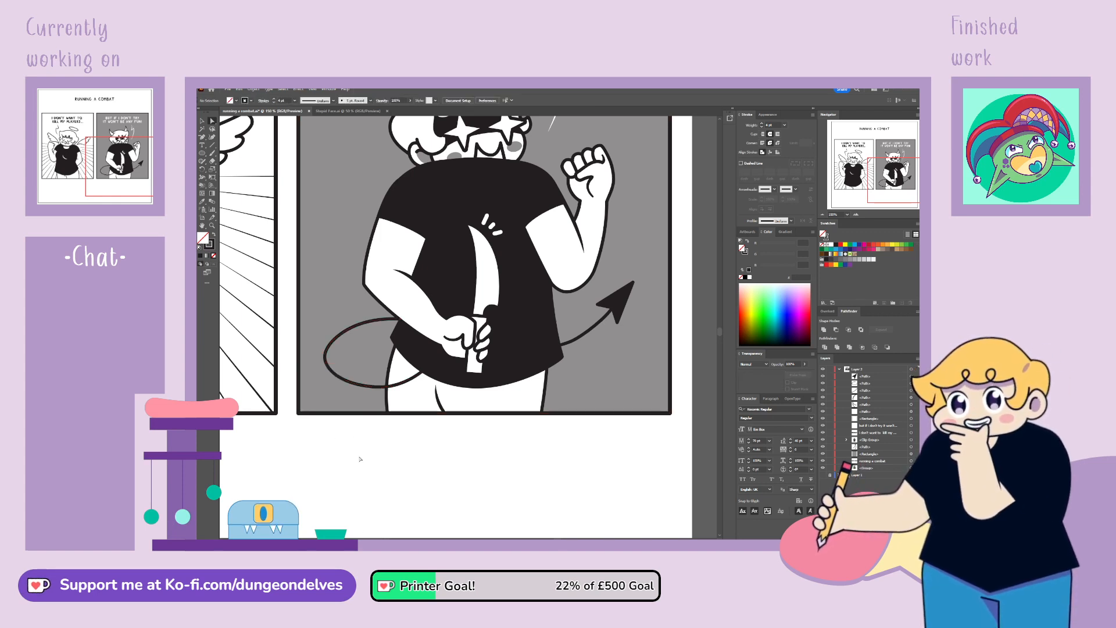
# Step: Try to thicken the tail's loop toward its lower end with the Width tool
pyautogui.click(203, 177)
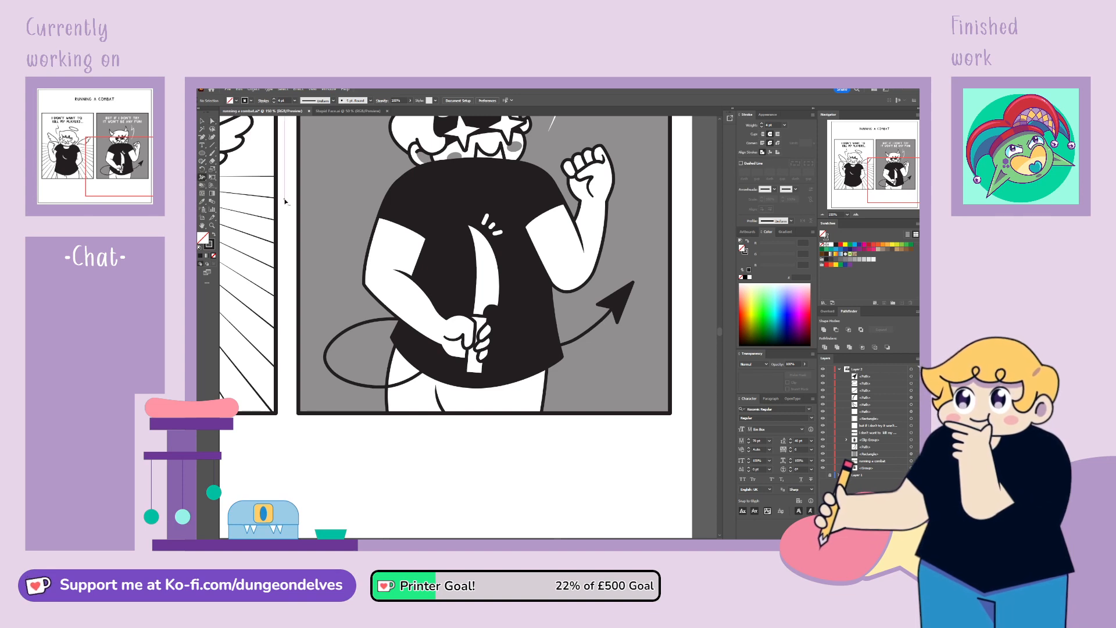
pyautogui.moveTo(438, 361); pyautogui.dragTo(438, 362)
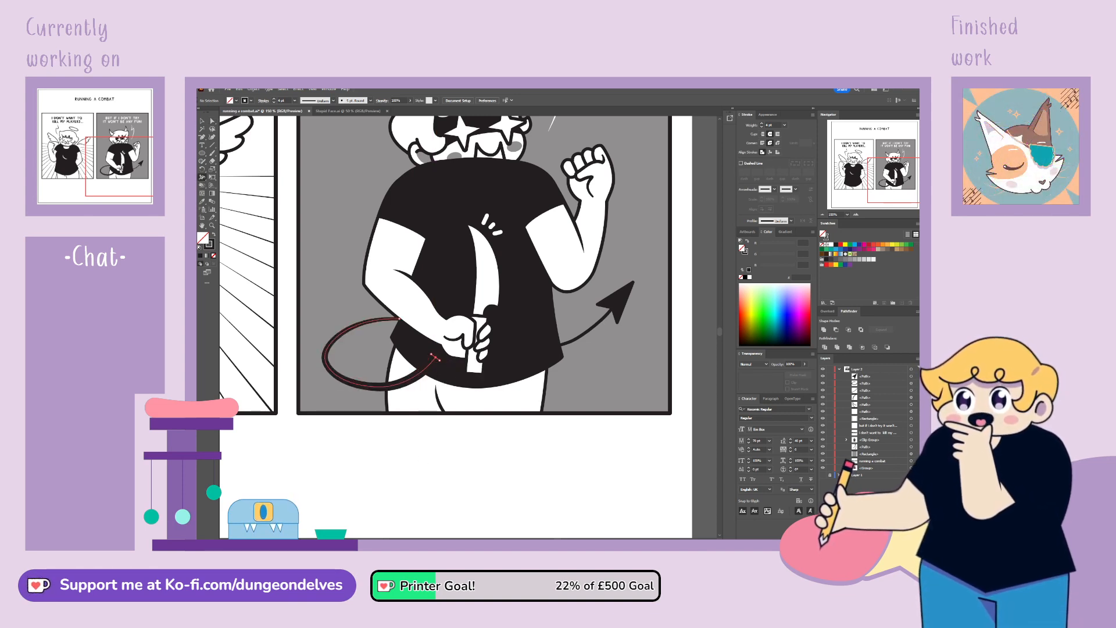
pyautogui.click(211, 123)
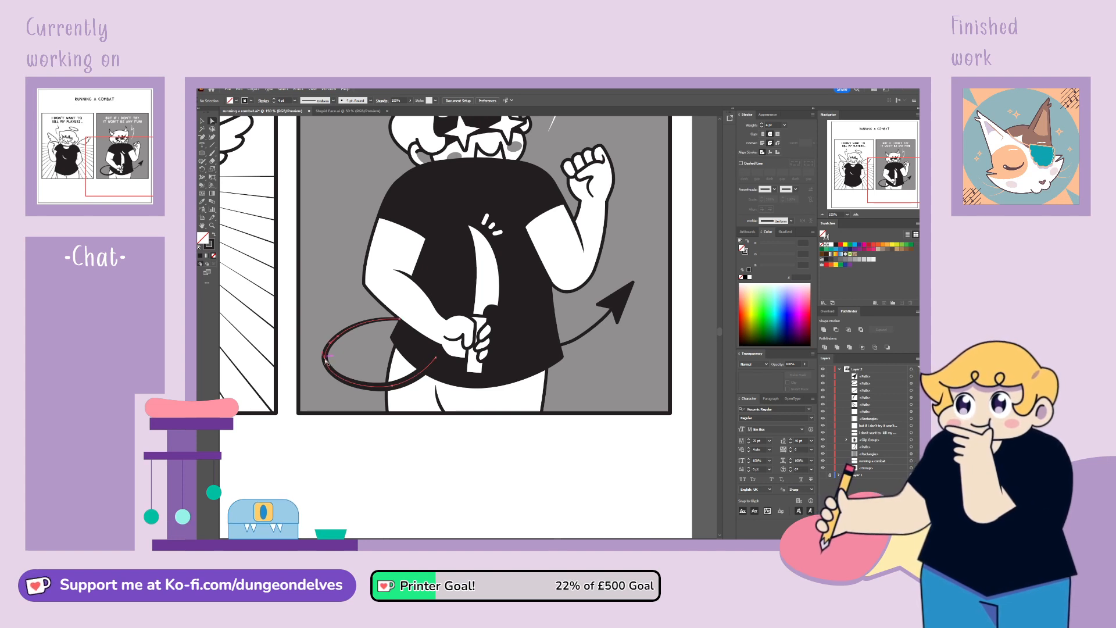
pyautogui.click(326, 362)
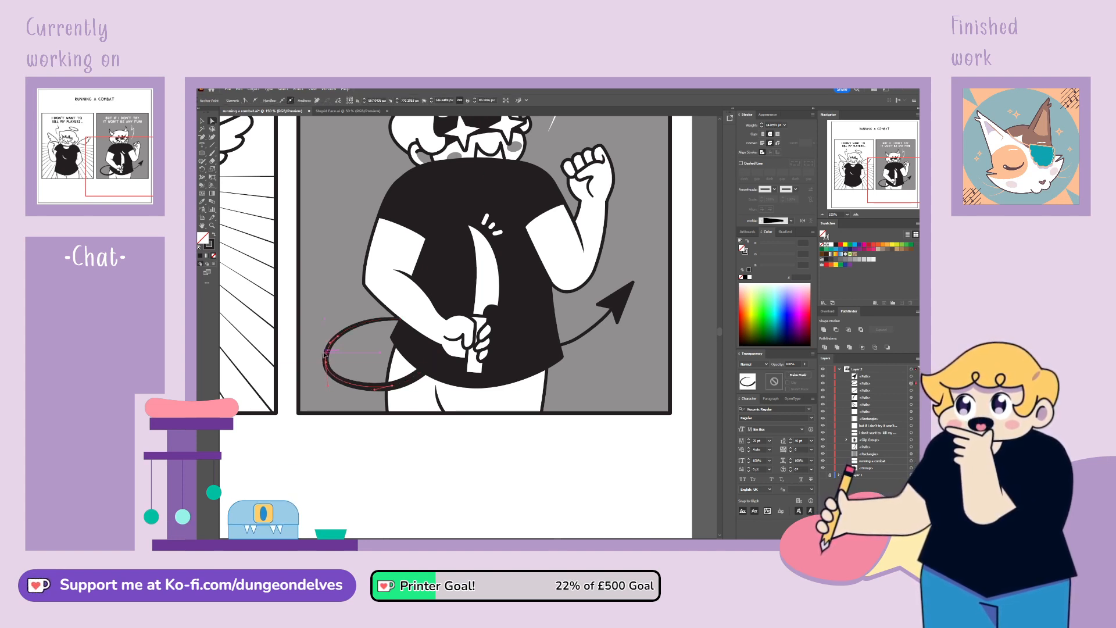
pyautogui.click(325, 476)
pyautogui.hotkey('ctrl', 'z')
pyautogui.hotkey('ctrl', 'z')
# Step: Rework the outer anchor of the tail's loop and adjust its handles to form a smooth, rounded bend
pyautogui.click(331, 350)
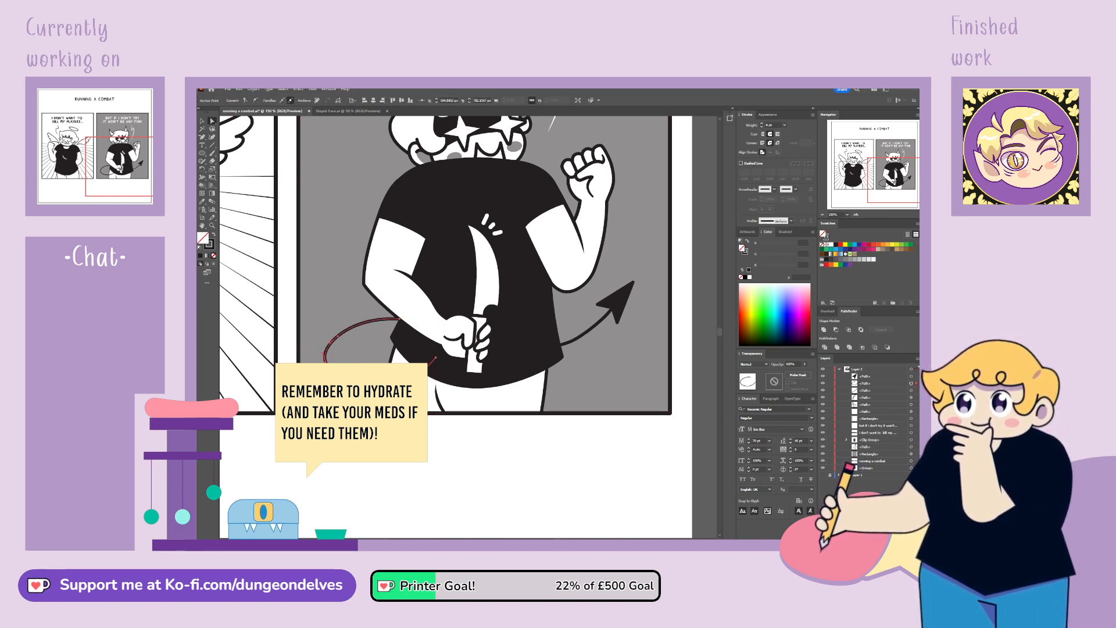
pyautogui.click(323, 420)
pyautogui.click(334, 364)
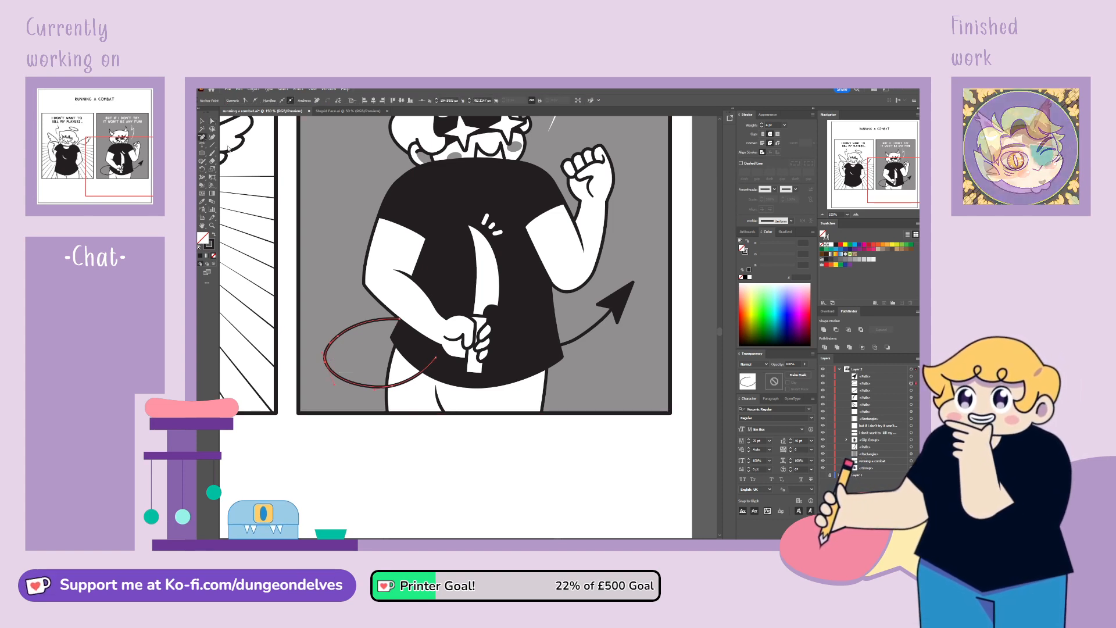
pyautogui.click(339, 337)
pyautogui.press('a')
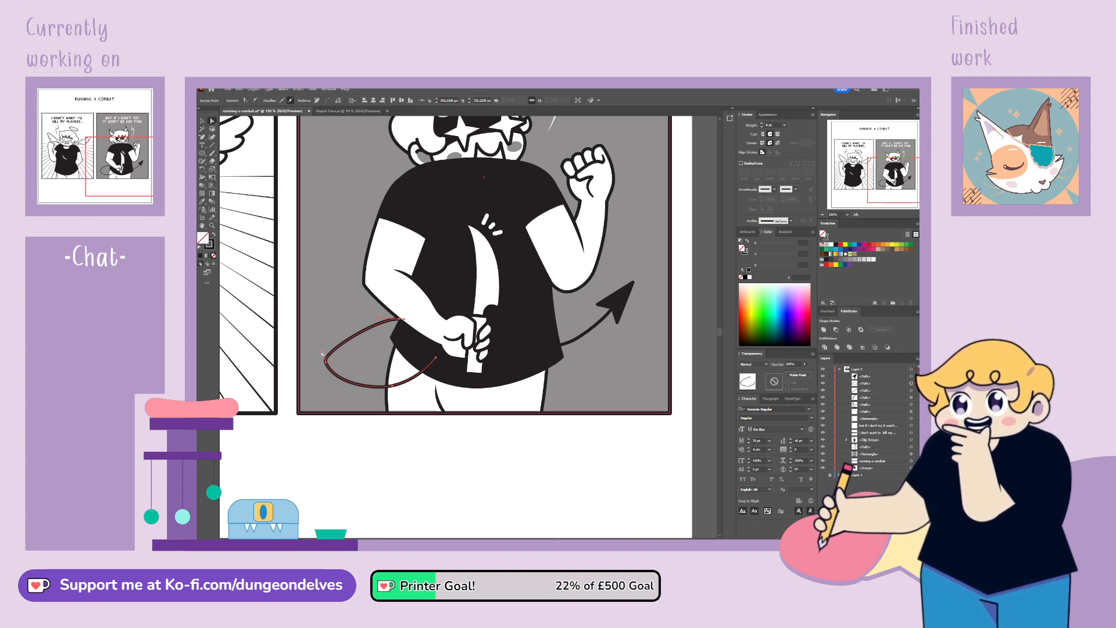
pyautogui.moveTo(321, 353)
pyautogui.mouseDown()
pyautogui.moveTo(320, 333)
pyautogui.moveTo(327, 361)
pyautogui.mouseUp()
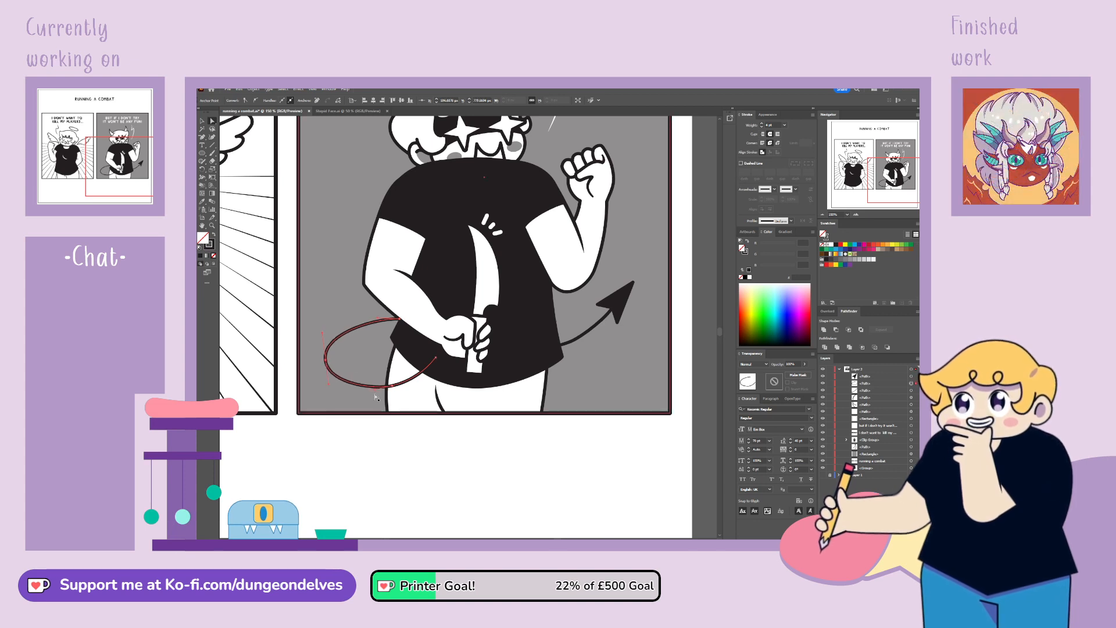
pyautogui.click(378, 388)
pyautogui.moveTo(382, 390); pyautogui.dragTo(368, 391)
pyautogui.click(326, 361)
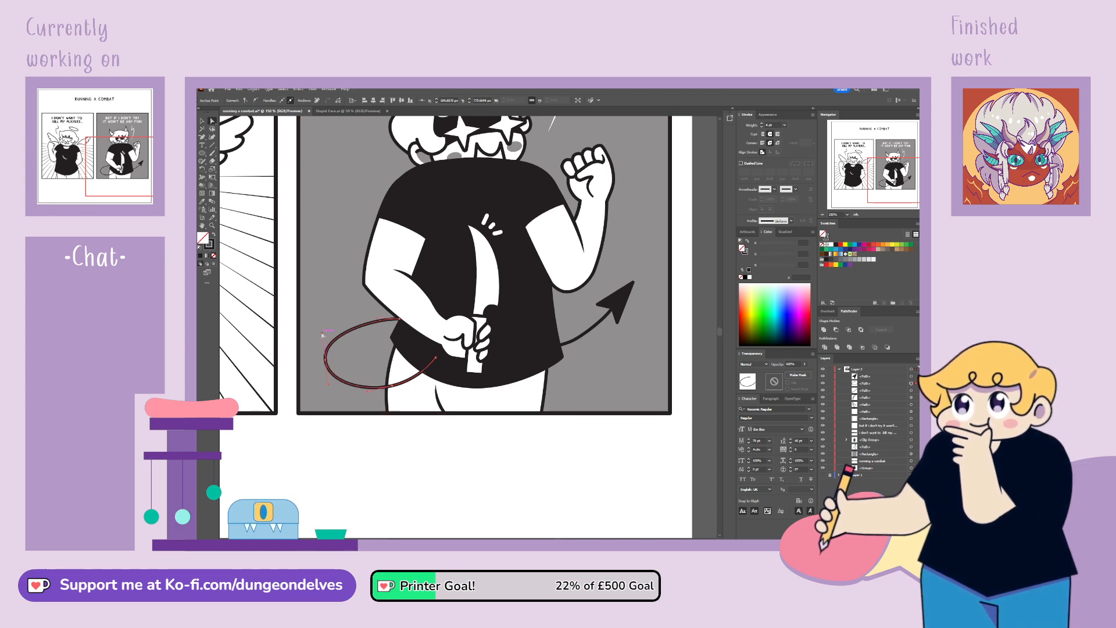
pyautogui.click(312, 457)
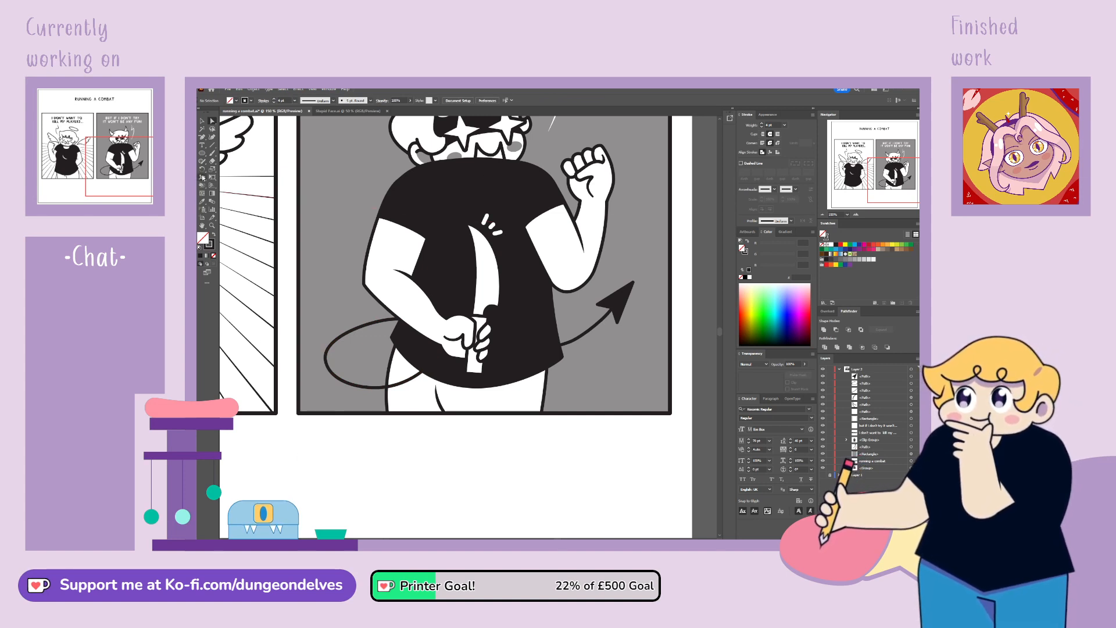
pyautogui.moveTo(435, 357); pyautogui.dragTo(438, 360)
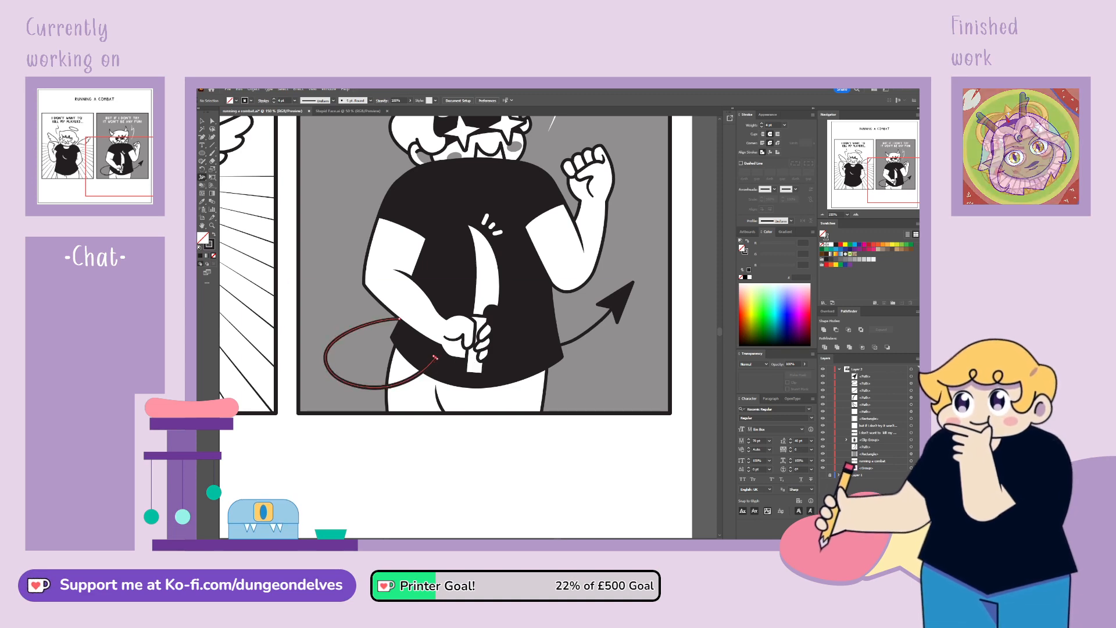
pyautogui.click(203, 122)
pyautogui.hotkey('ctrl', '-')
pyautogui.hotkey('ctrl', '-')
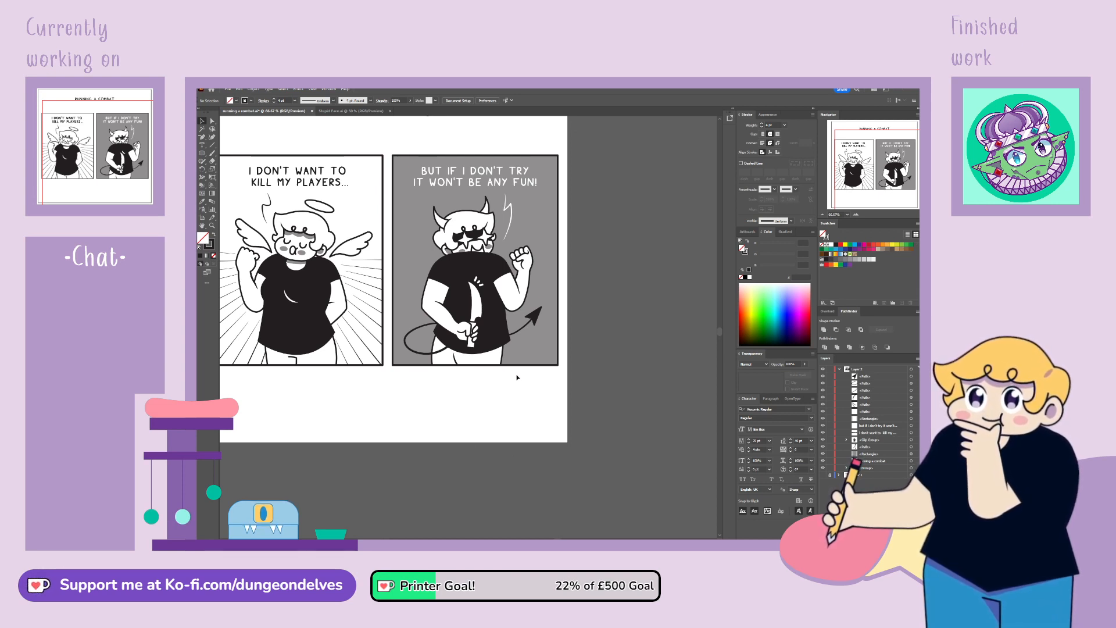
pyautogui.moveTo(531, 396); pyautogui.dragTo(529, 394)
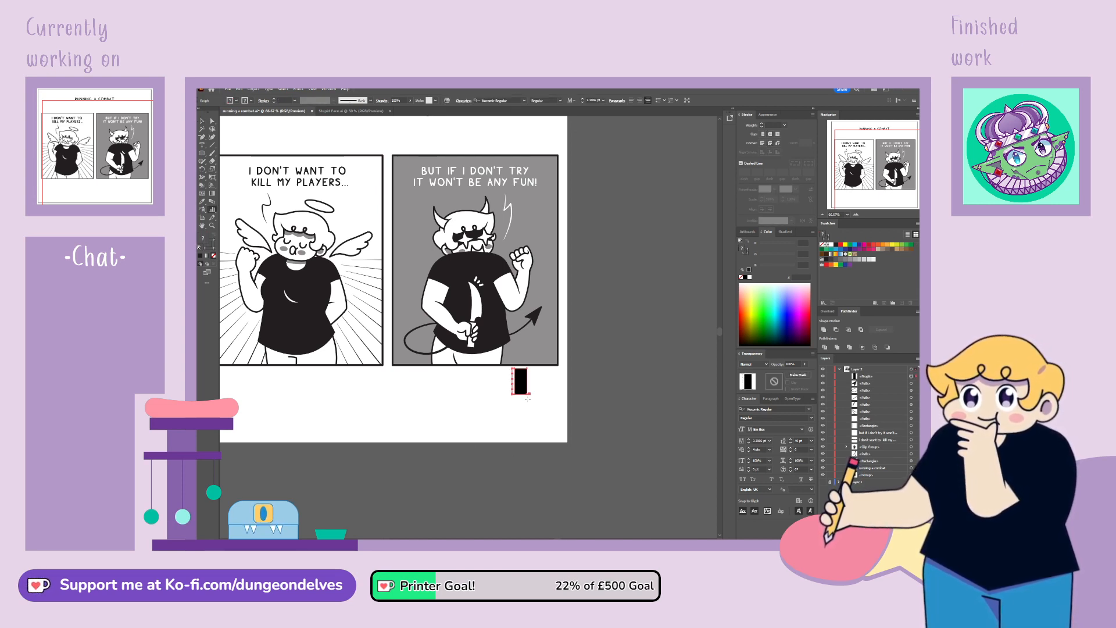
pyautogui.hotkey('ctrl', 'z')
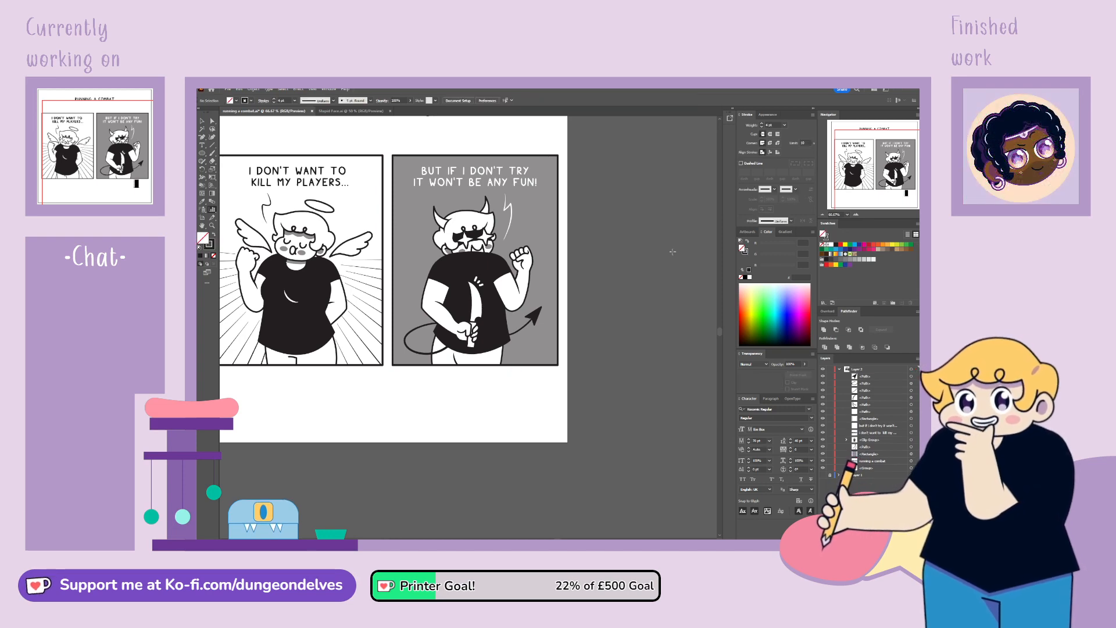
pyautogui.moveTo(471, 339); pyautogui.dragTo(521, 392)
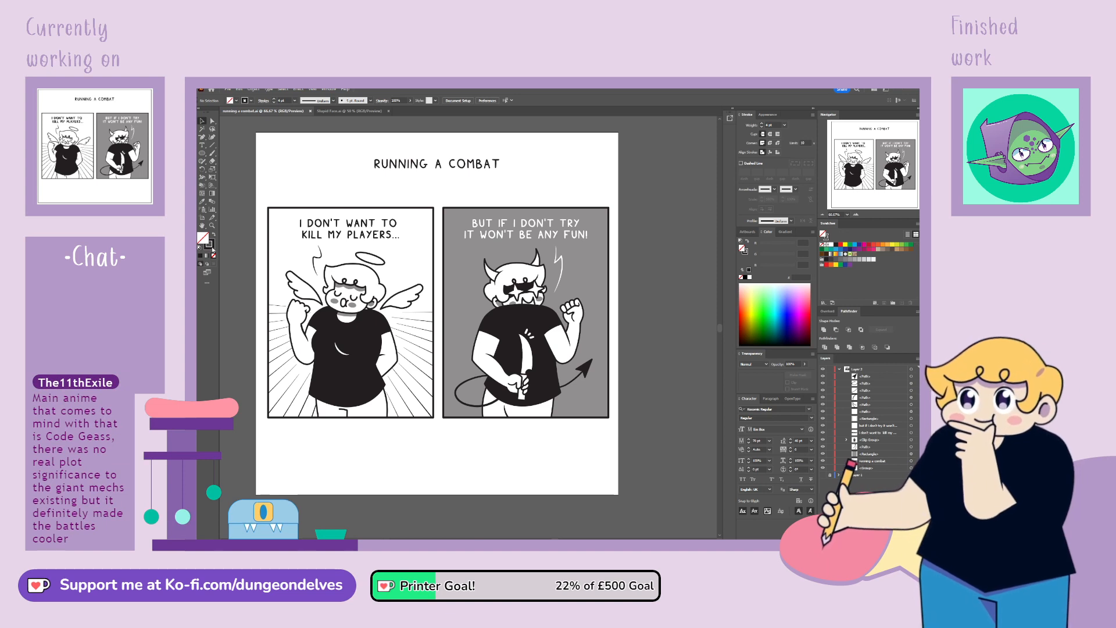
# Step: Show the rough sketch layer, hide the inked artwork layer, and add a new layer above them for tracing
pyautogui.click(214, 234)
pyautogui.click(203, 137)
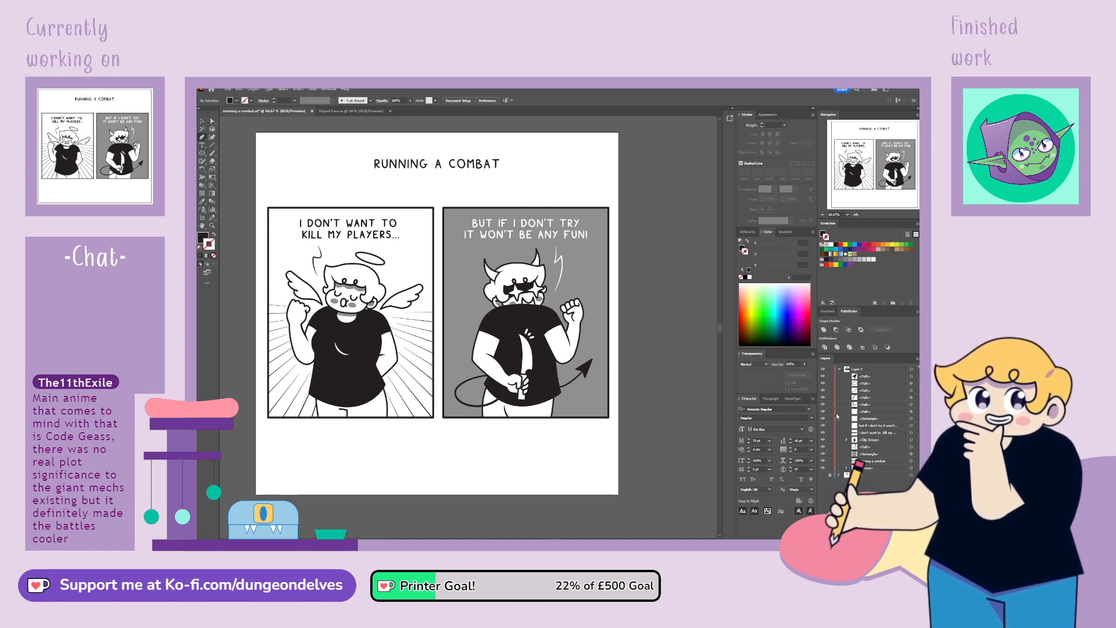
pyautogui.click(839, 370)
pyautogui.click(822, 376)
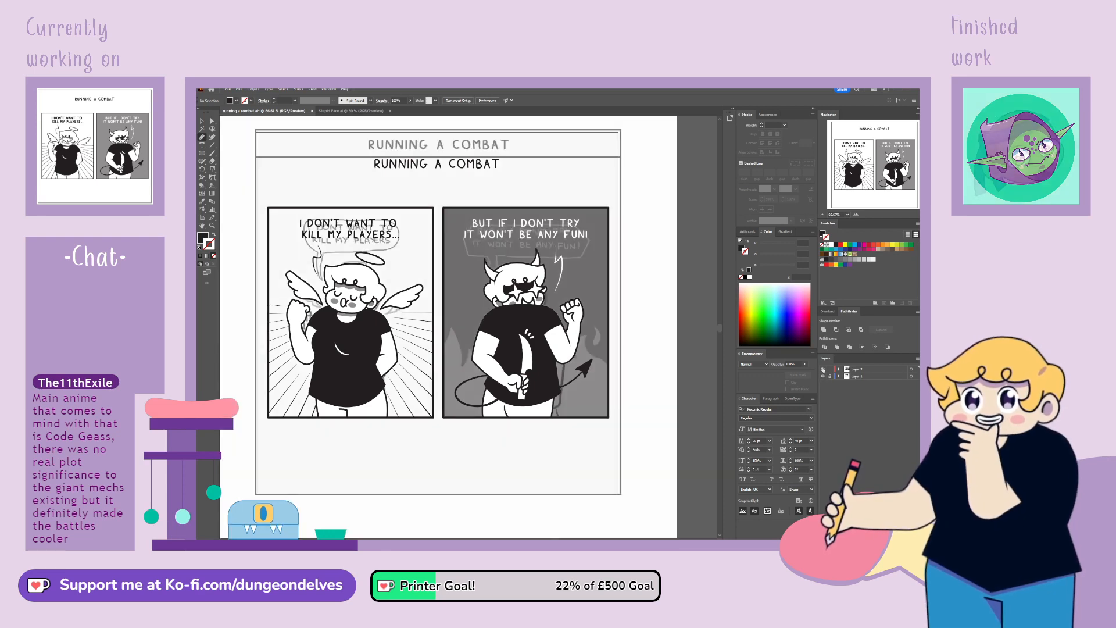
pyautogui.click(823, 369)
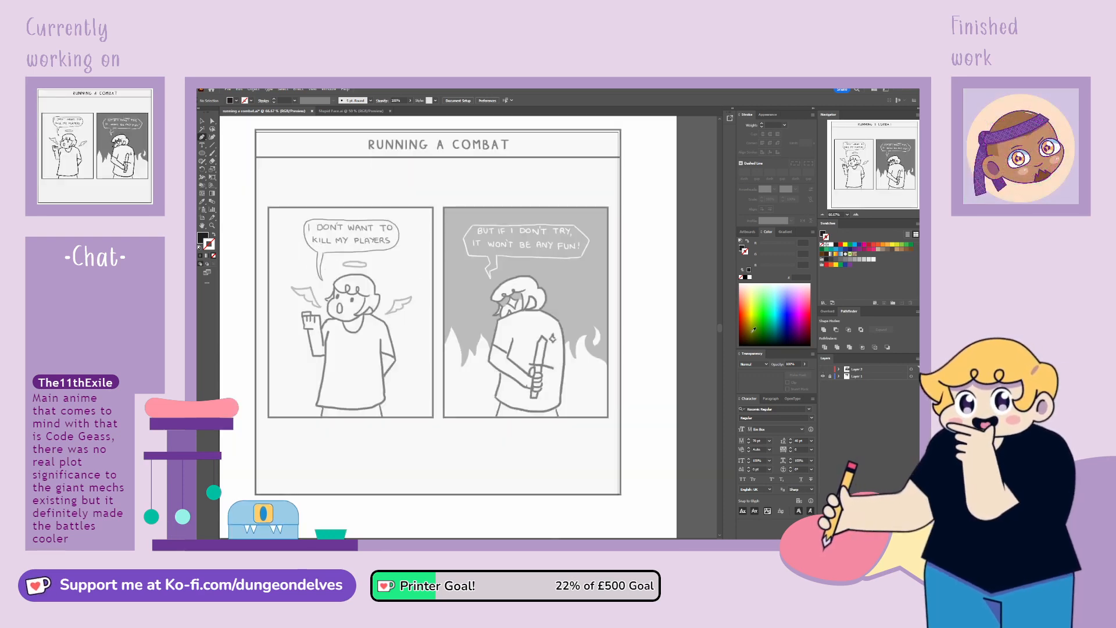
pyautogui.hotkey('ctrl', '+')
pyautogui.hotkey('ctrl', '+')
pyautogui.moveTo(628, 320); pyautogui.dragTo(568, 305)
pyautogui.moveTo(325, 298); pyautogui.dragTo(257, 236)
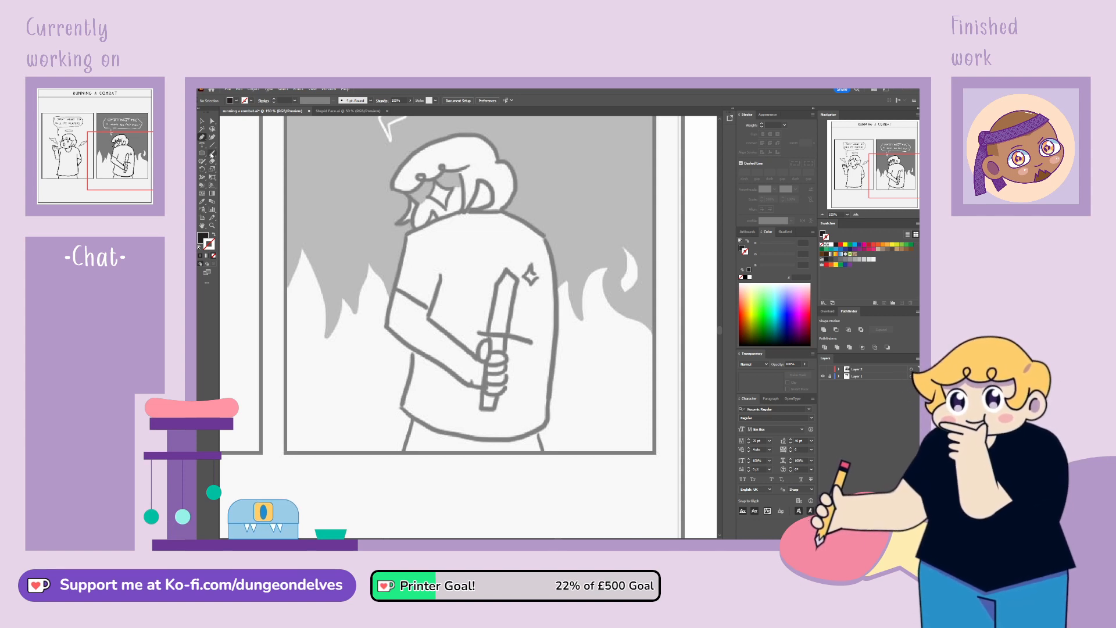
pyautogui.hotkey('ctrl', 'l')
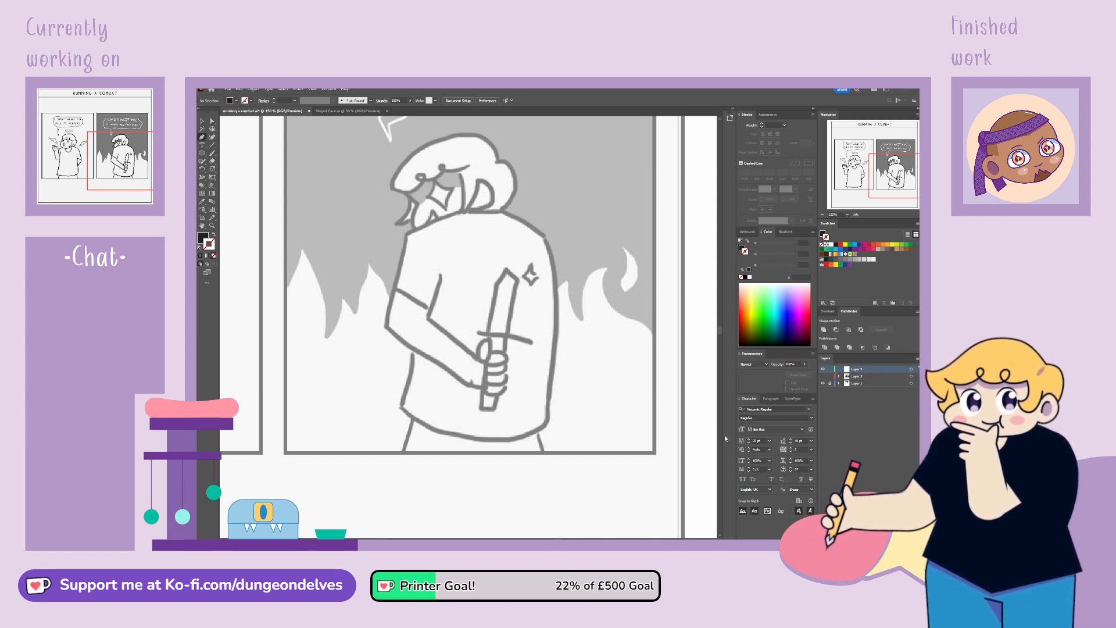
# Step: Trace the curved sketched flames with the Pen tool from the second panel's left border to the character's arm
pyautogui.click(284, 290)
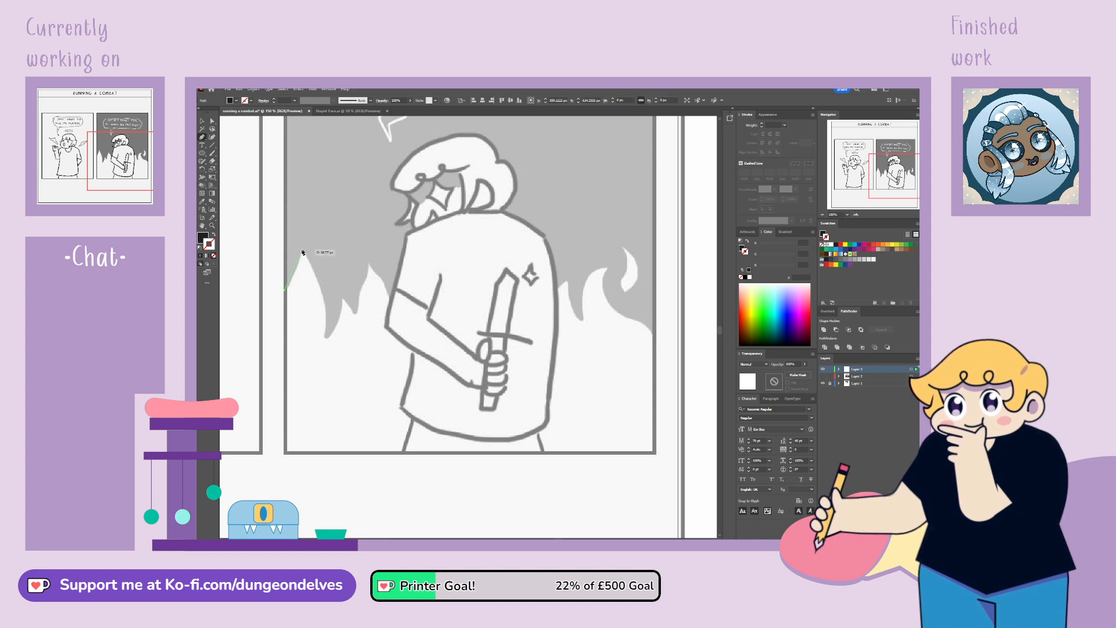
pyautogui.moveTo(304, 222); pyautogui.dragTo(305, 225)
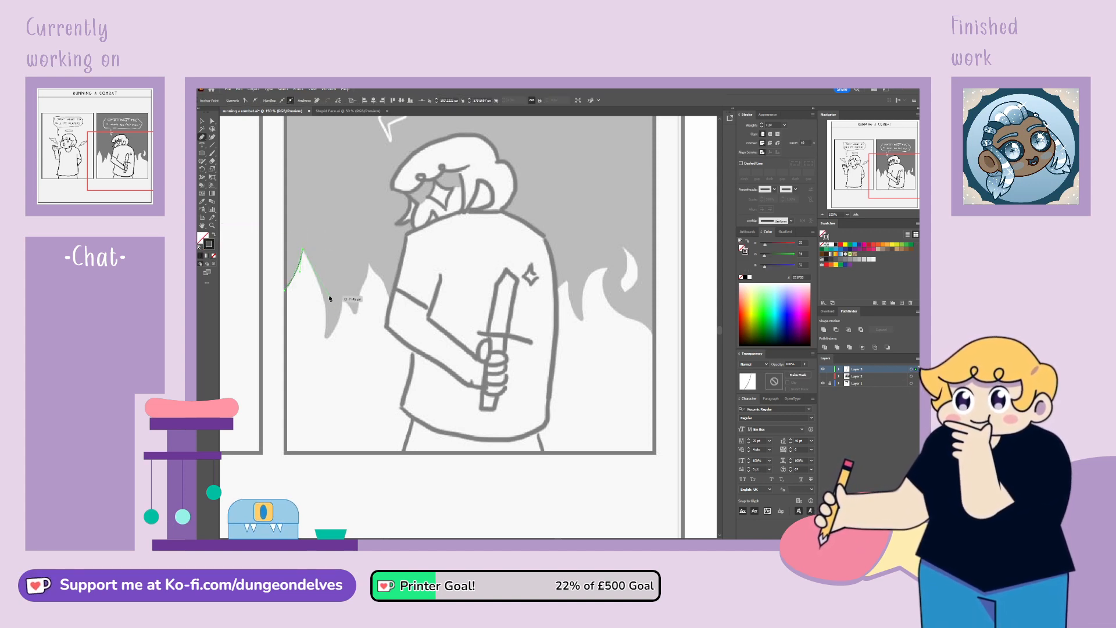
pyautogui.click(326, 336)
pyautogui.moveTo(337, 319); pyautogui.dragTo(340, 307)
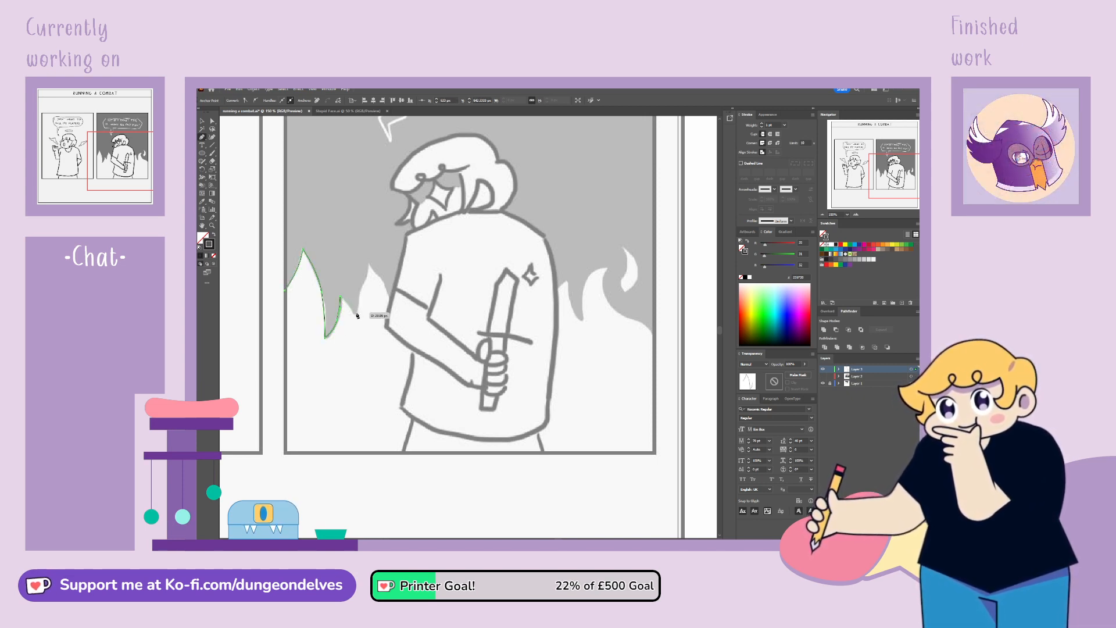
pyautogui.moveTo(359, 327); pyautogui.dragTo(357, 314)
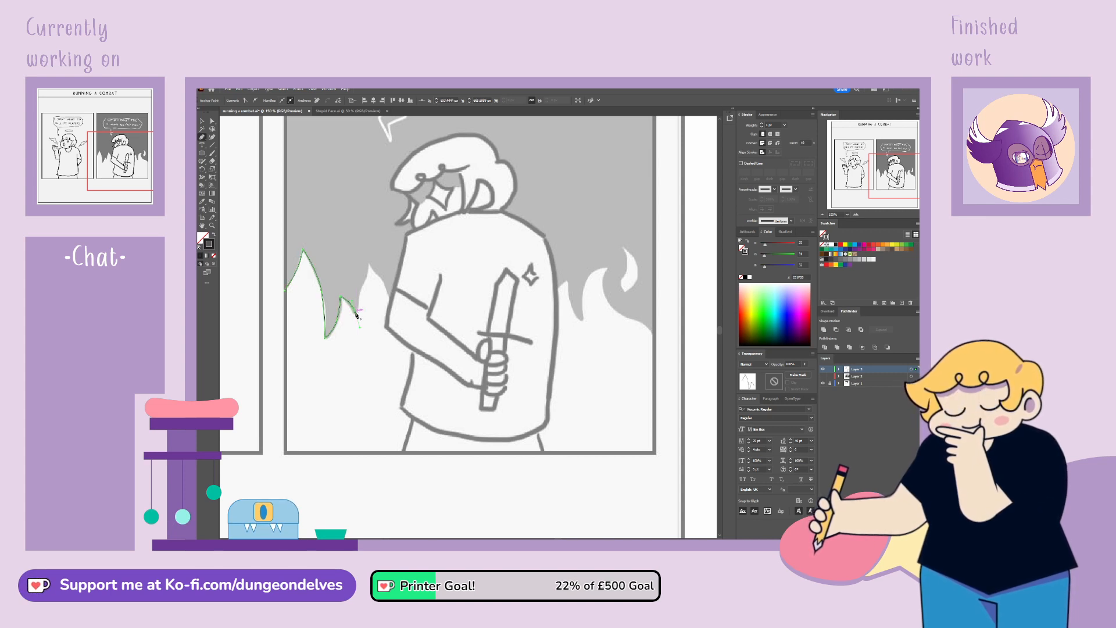
pyautogui.click(367, 255)
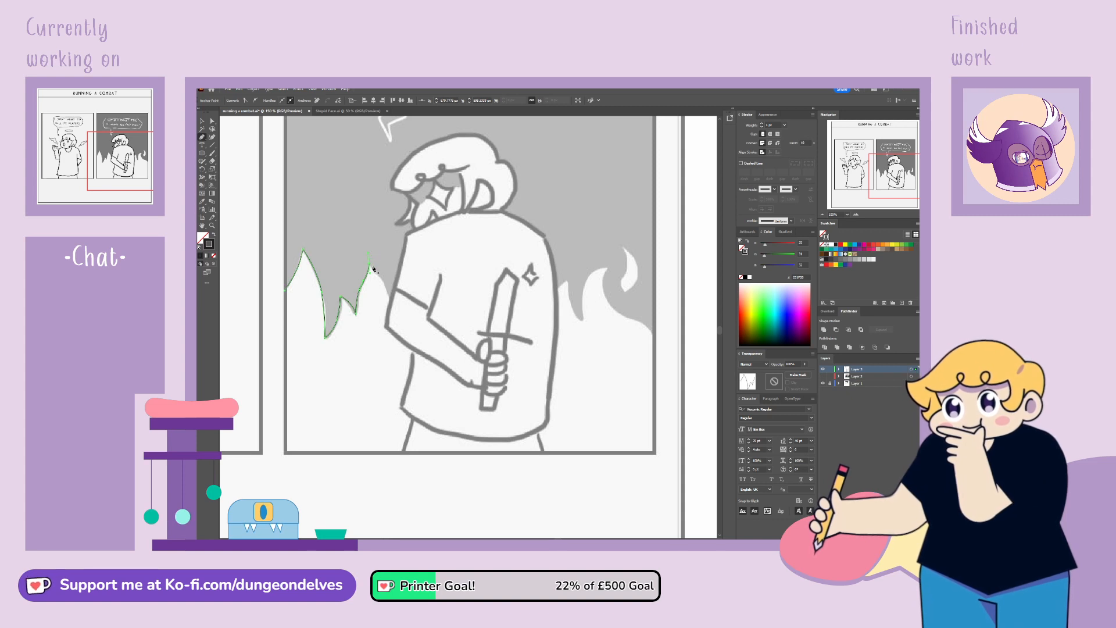
pyautogui.moveTo(388, 286); pyautogui.dragTo(404, 325)
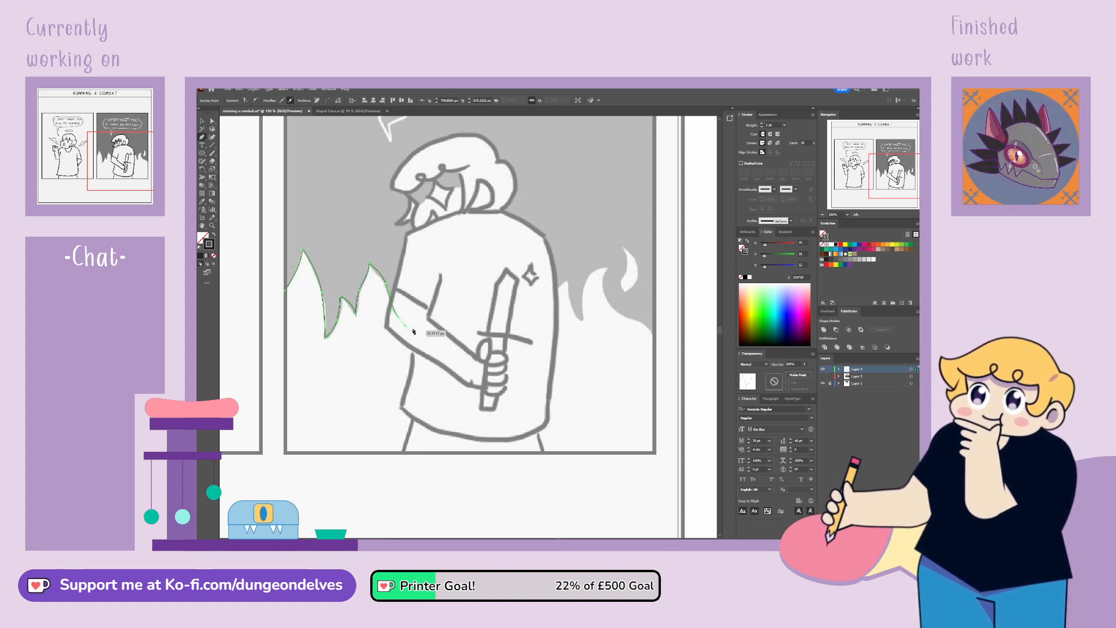
# Step: Continue the flame outline as a straight-sided zigzag across the character's torso
pyautogui.click(415, 279)
pyautogui.click(430, 322)
pyautogui.click(448, 286)
pyautogui.click(461, 320)
pyautogui.click(479, 277)
pyautogui.click(499, 324)
pyautogui.click(519, 274)
pyautogui.click(538, 328)
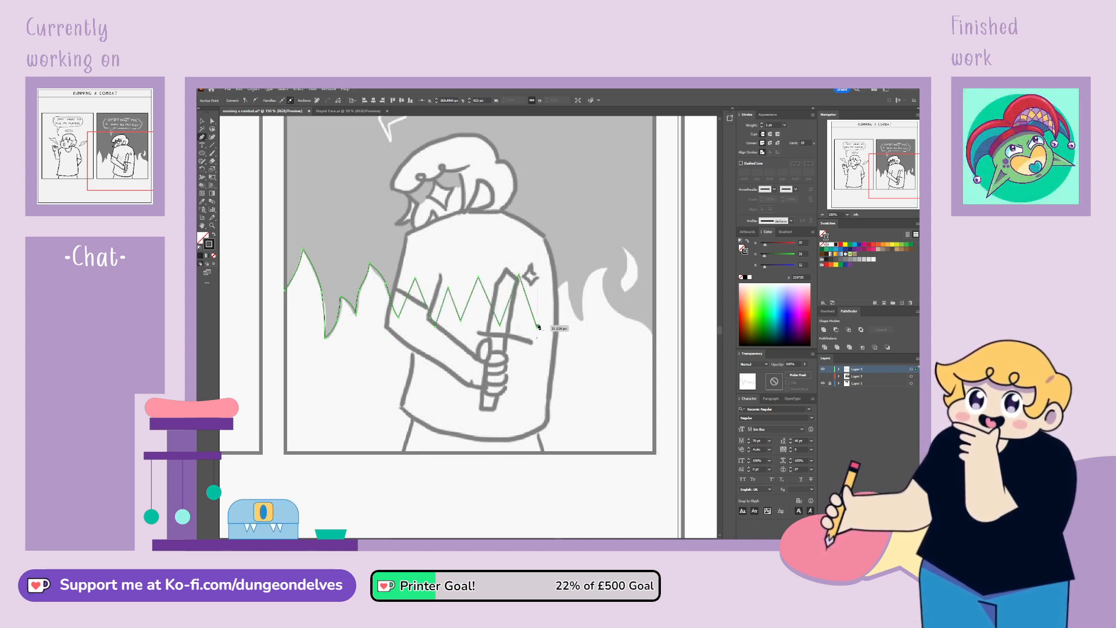
# Step: Trace the curved flames right of the character and close the path outside the panel's right, bottom and left borders
pyautogui.moveTo(568, 282)
pyautogui.mouseDown()
pyautogui.moveTo(574, 315)
pyautogui.moveTo(581, 287)
pyautogui.mouseUp()
pyautogui.click(583, 321)
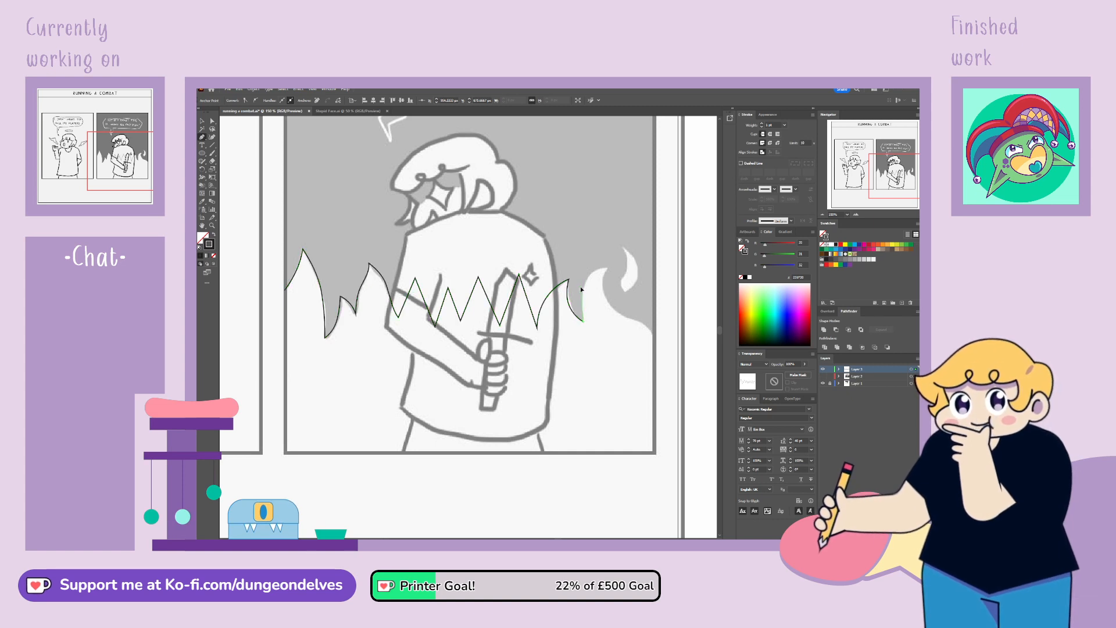
pyautogui.click(616, 273)
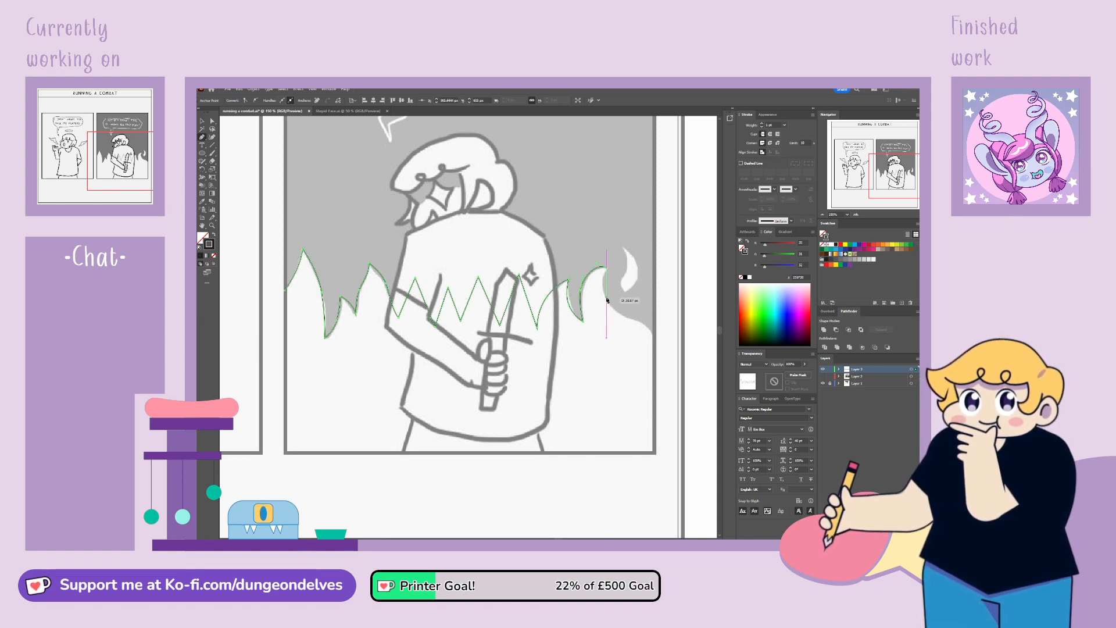
pyautogui.moveTo(615, 314); pyautogui.dragTo(648, 326)
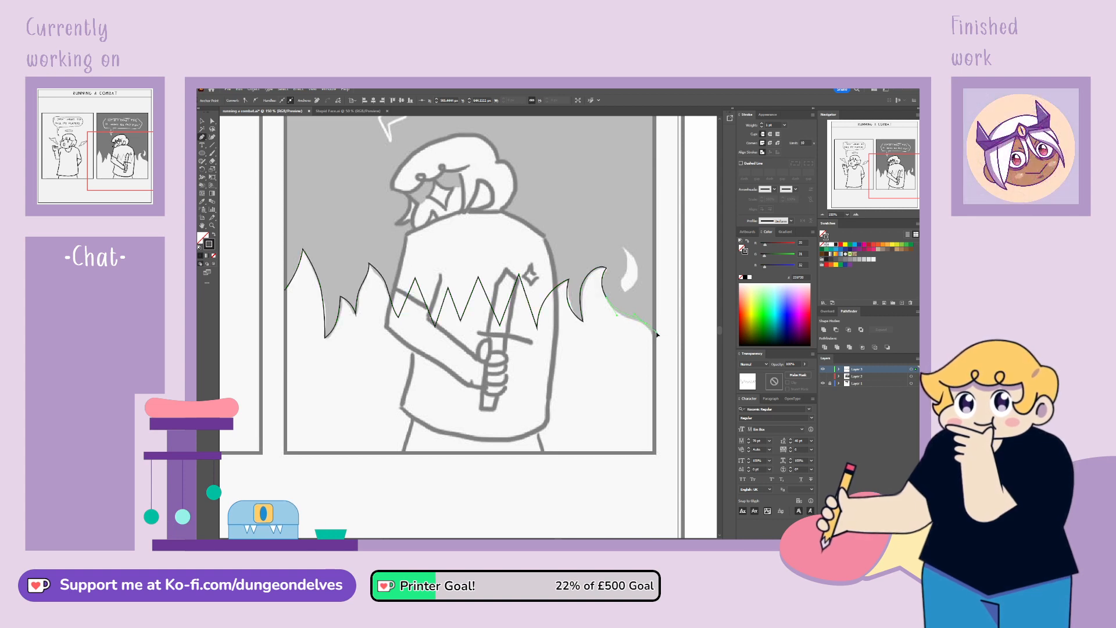
pyautogui.click(664, 347)
pyautogui.click(666, 465)
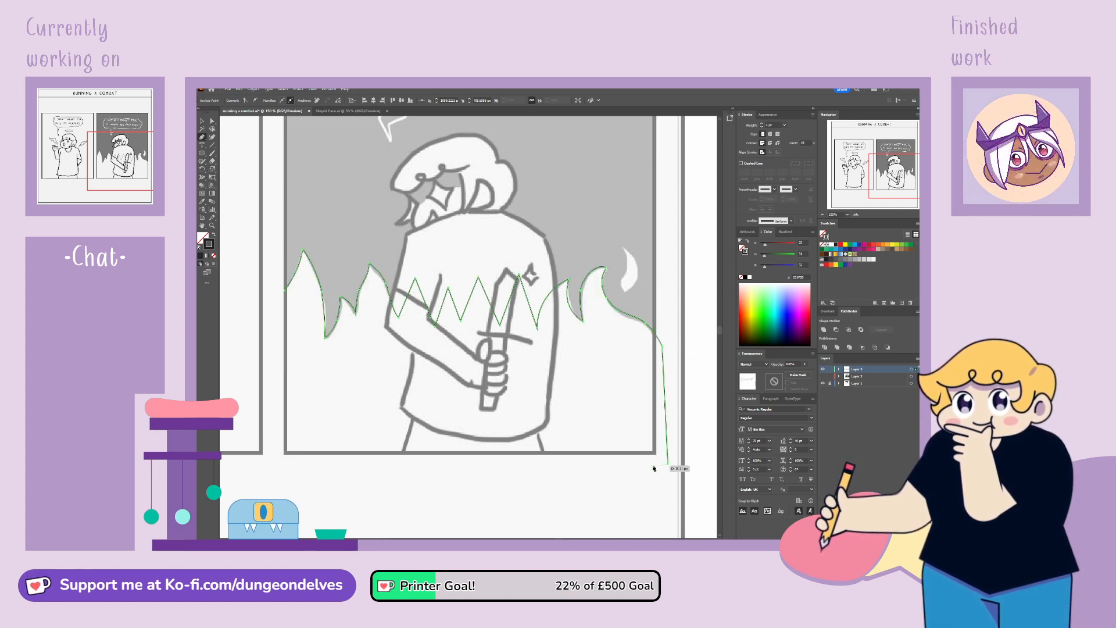
pyautogui.click(270, 461)
pyautogui.click(285, 292)
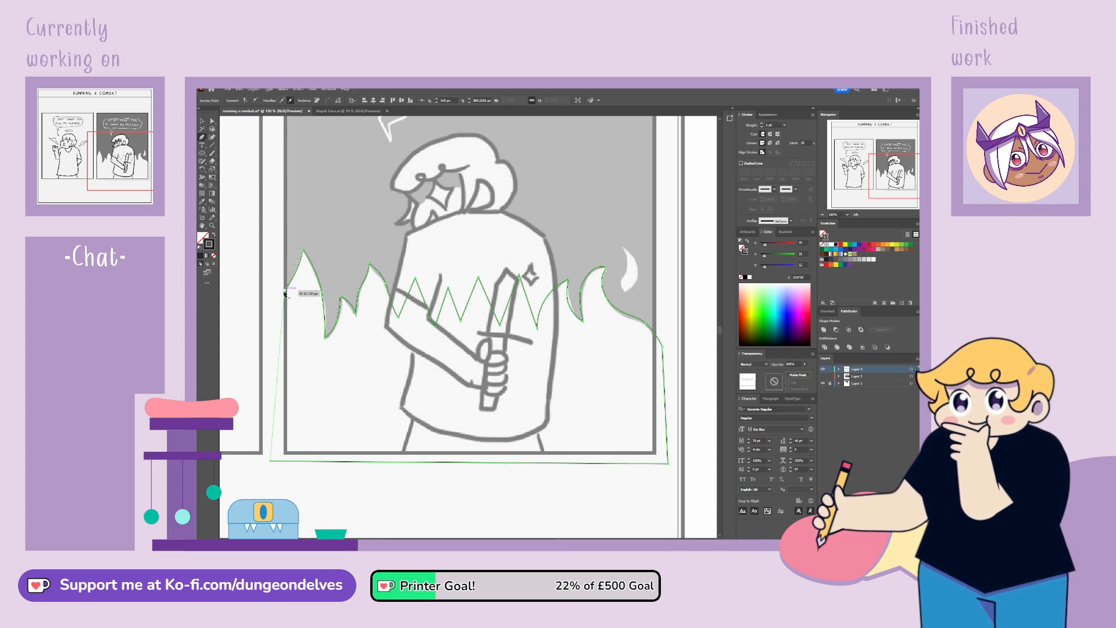
# Step: Trace the small detached flame near the panel's right border as a separate closed path
pyautogui.click(623, 248)
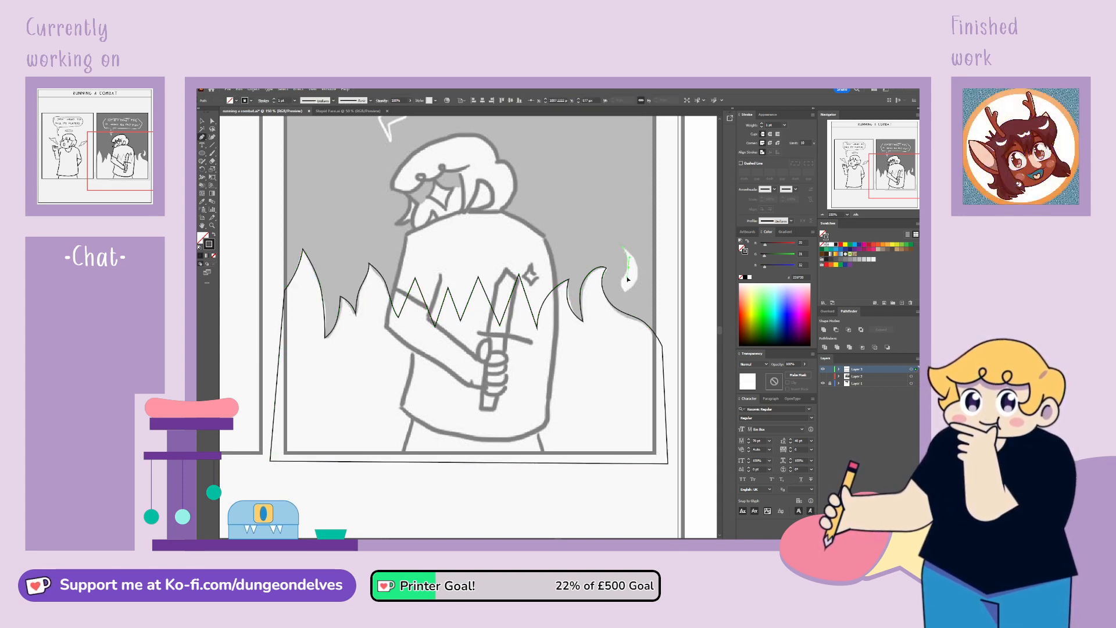
pyautogui.moveTo(633, 302); pyautogui.dragTo(633, 299)
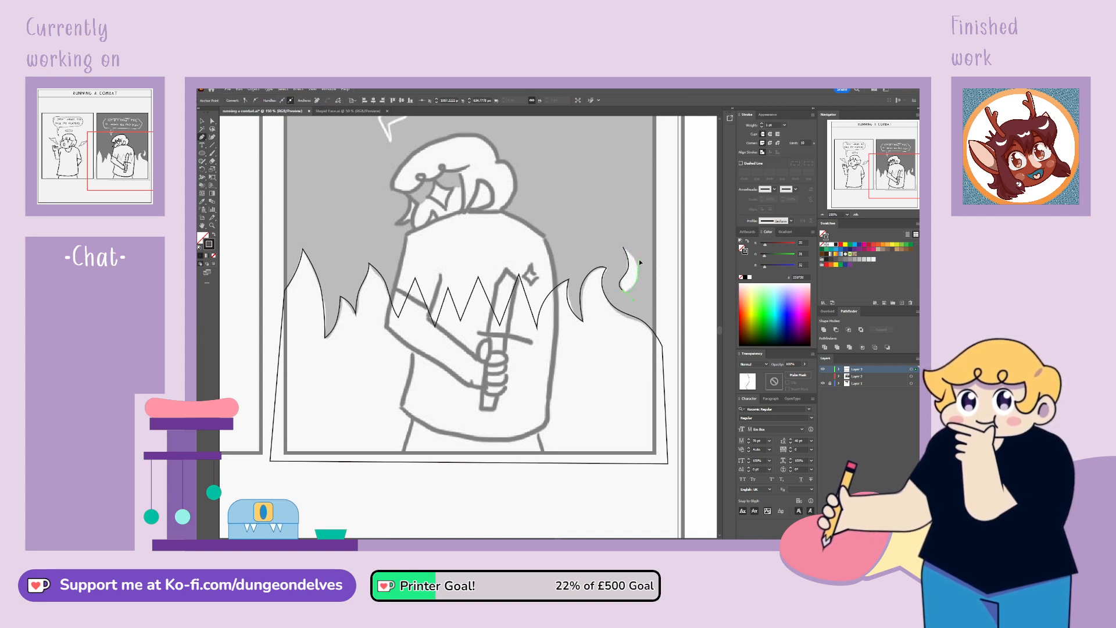
pyautogui.click(625, 248)
# Step: Adjust the curves along both sides of the small detached flame with the Direct Selection tool
pyautogui.click(212, 120)
pyautogui.hotkey('ctrl', '=')
pyautogui.hotkey('ctrl', '=')
pyautogui.hotkey('ctrl', '=')
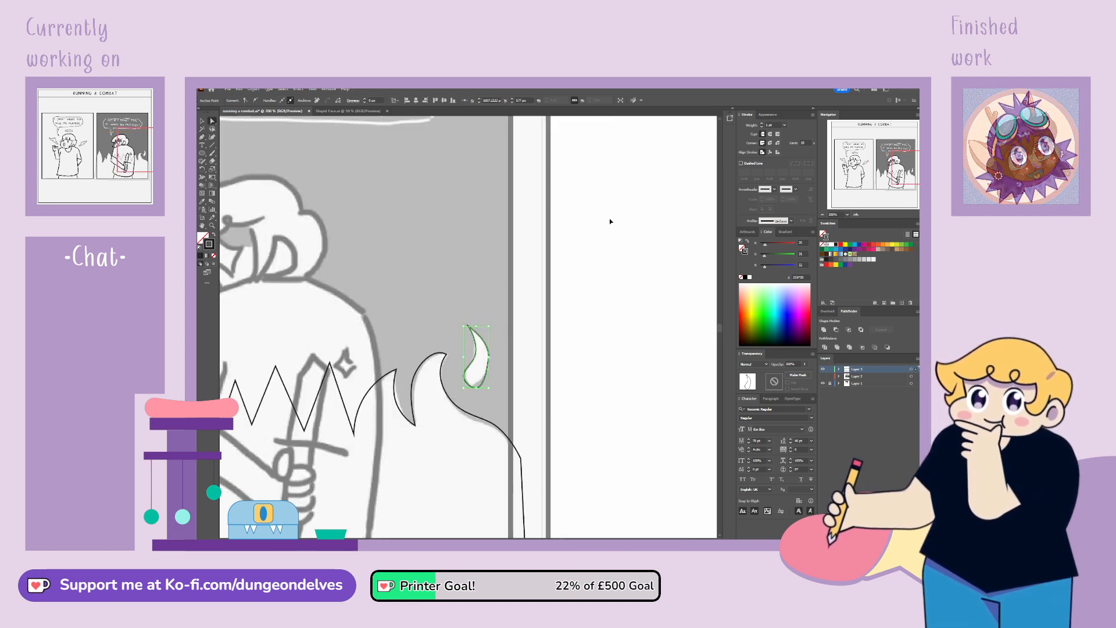
pyautogui.click(509, 394)
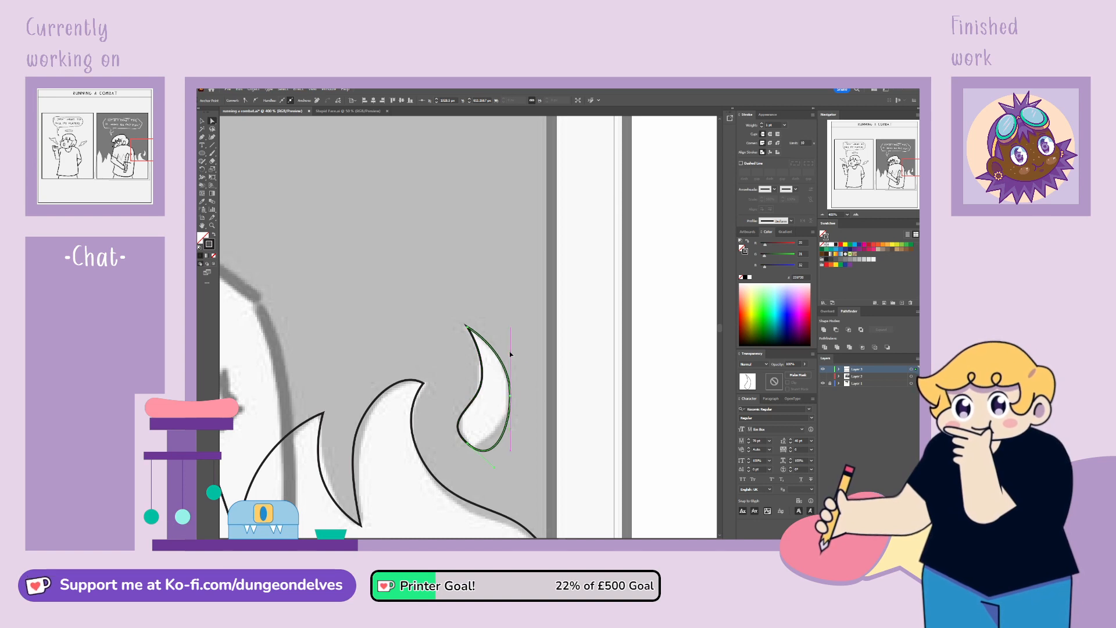
pyautogui.click(483, 372)
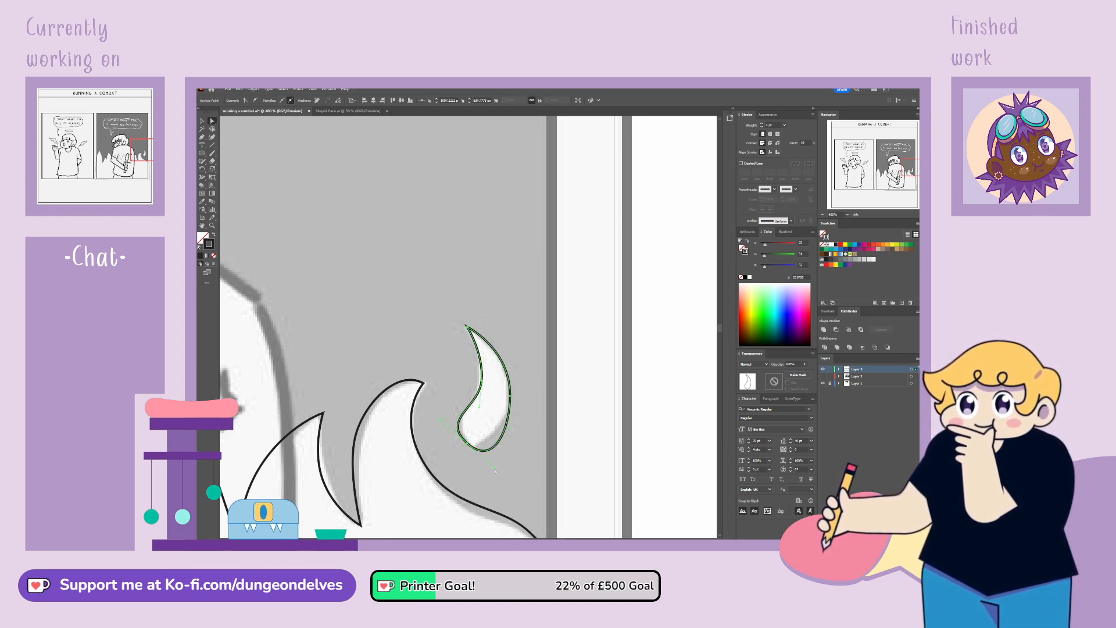
# Step: Reshape the small detached flame's lower end into a smooth, rounded base by moving its anchor points and handles
pyautogui.click(498, 472)
pyautogui.click(492, 449)
pyautogui.moveTo(495, 470); pyautogui.dragTo(468, 443)
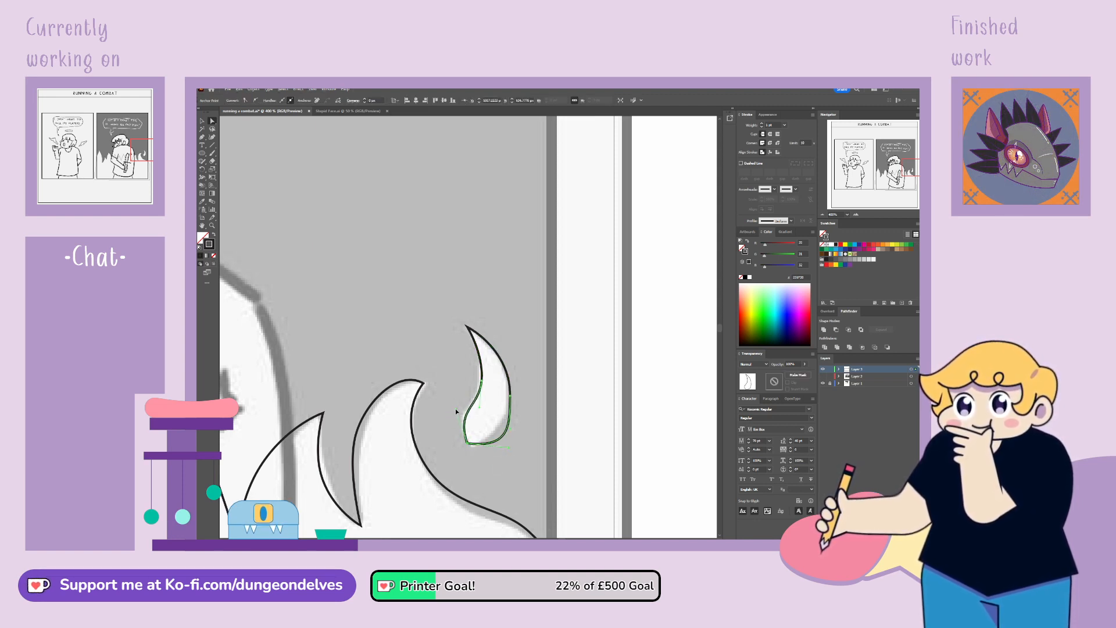
pyautogui.moveTo(467, 445); pyautogui.dragTo(459, 447)
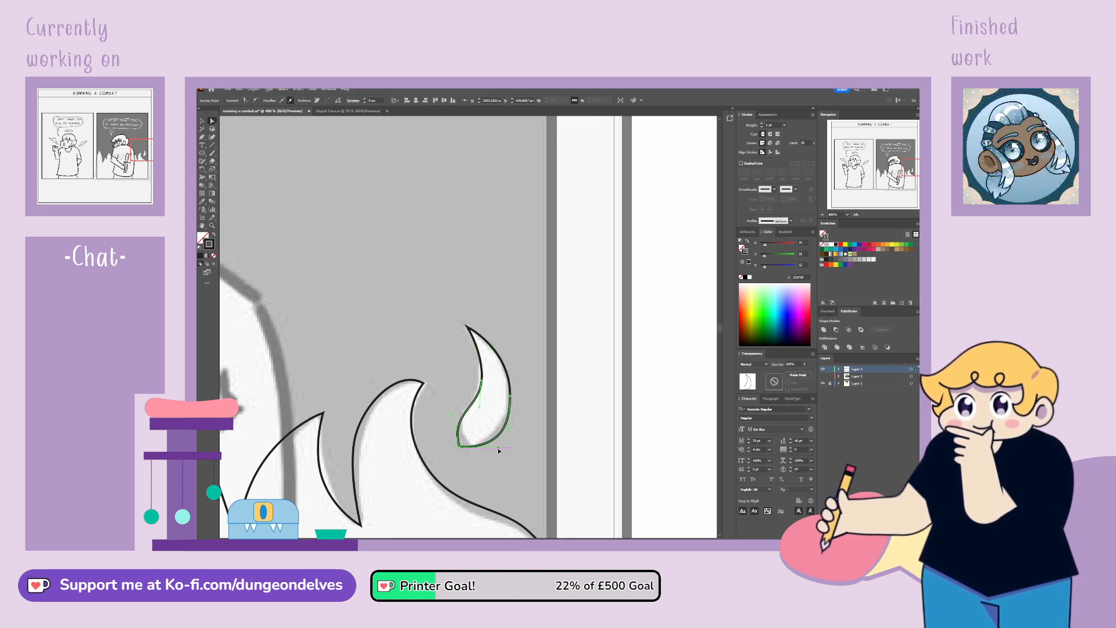
pyautogui.moveTo(482, 381); pyautogui.dragTo(480, 380)
pyautogui.click(459, 446)
pyautogui.moveTo(473, 438); pyautogui.dragTo(493, 432)
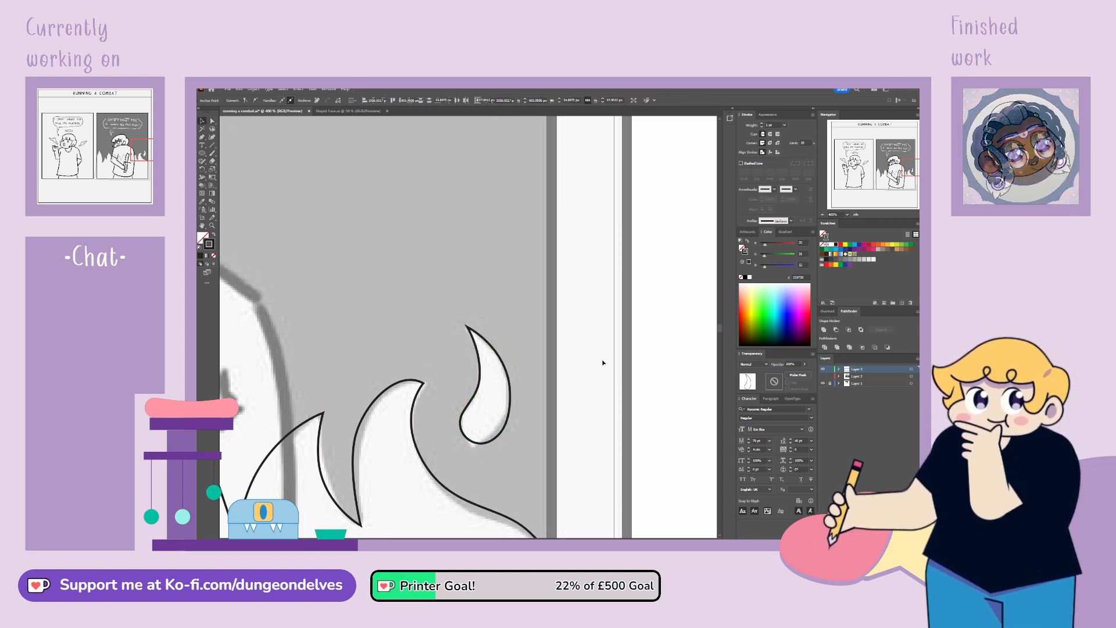
pyautogui.click(584, 368)
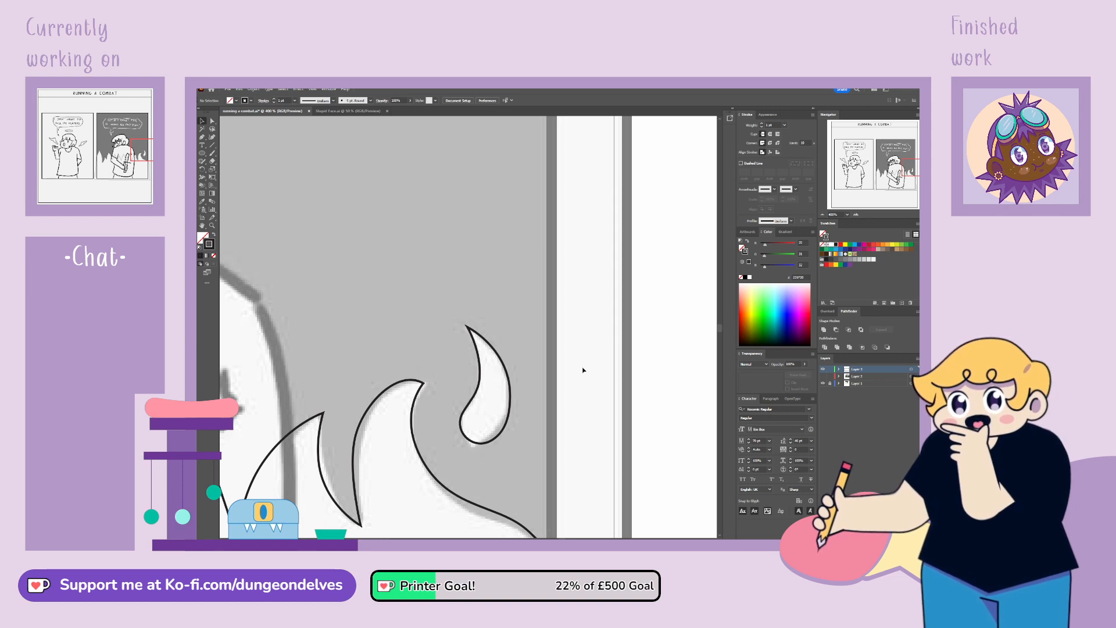
# Step: Give the large flame outline's stroke rounded corner joins
pyautogui.hotkey('ctrl', '-')
pyautogui.hotkey('ctrl', '-')
pyautogui.hotkey('ctrl', '-')
pyautogui.press('h')
pyautogui.moveTo(482, 458); pyautogui.dragTo(613, 403)
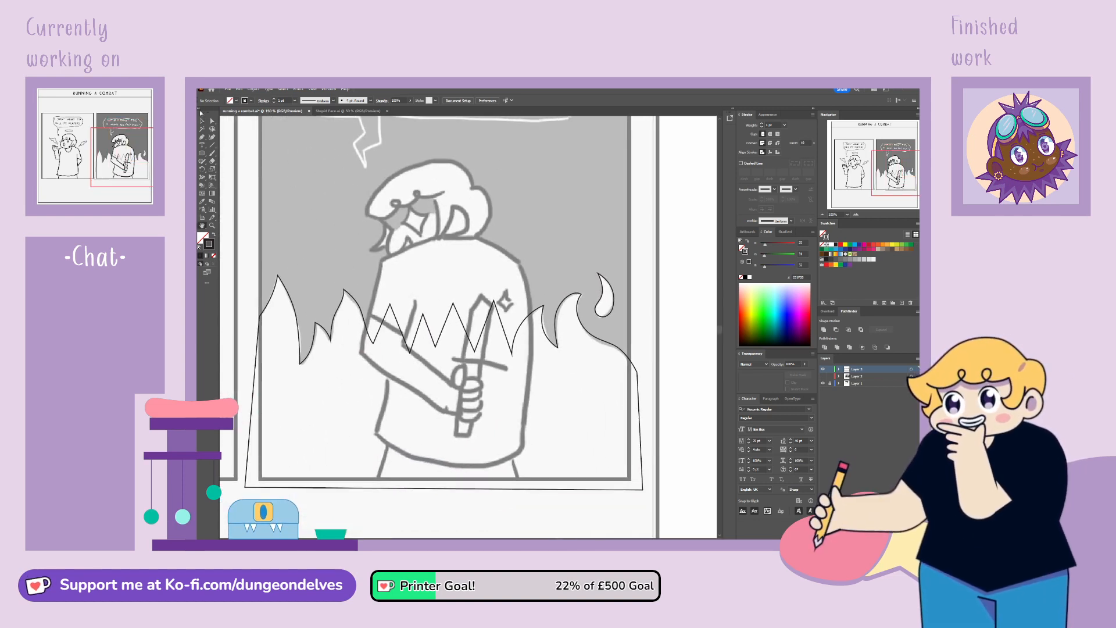
pyautogui.click(612, 354)
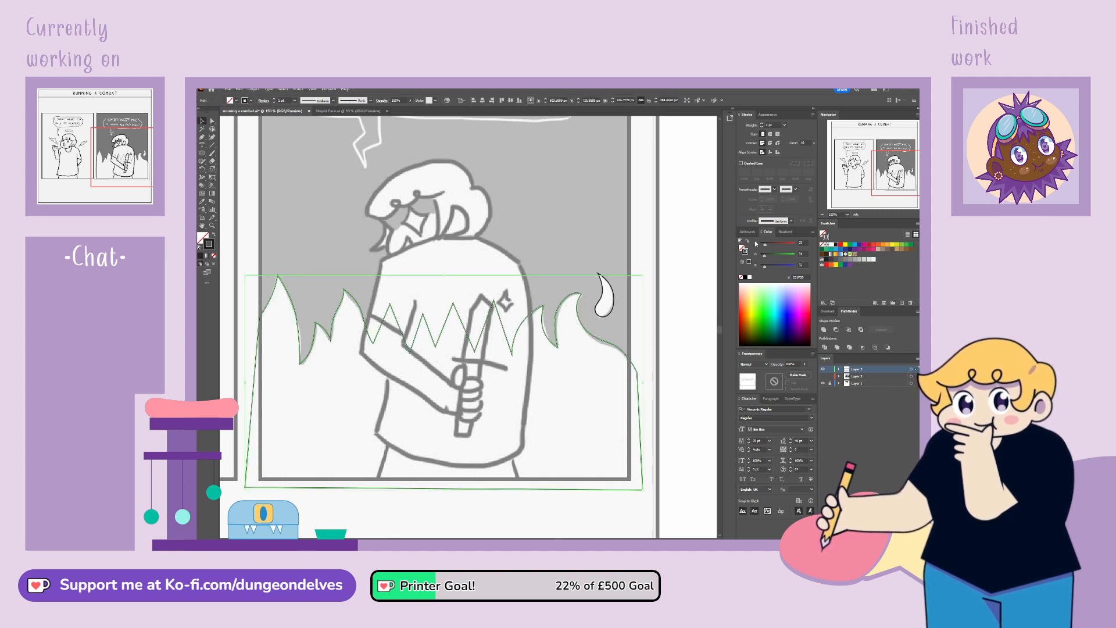
pyautogui.click(771, 142)
pyautogui.click(674, 314)
# Step: Hide the sketch on Layer 1 and show the inked artwork on Layer 2
pyautogui.click(823, 383)
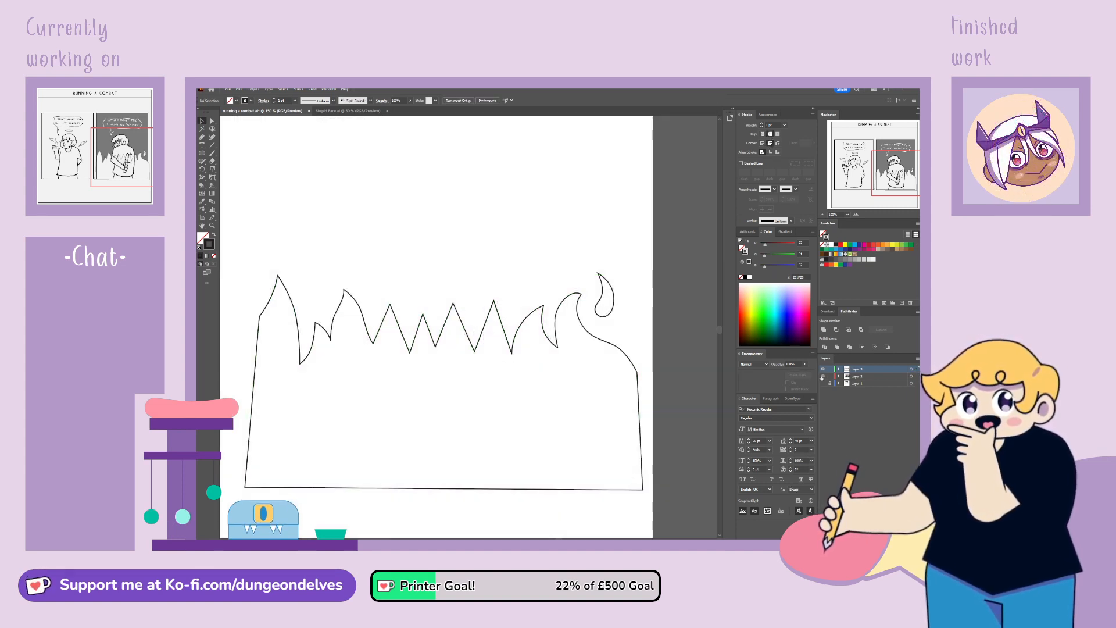
pyautogui.click(823, 376)
pyautogui.hotkey('ctrl', '-')
pyautogui.hotkey('ctrl', '-')
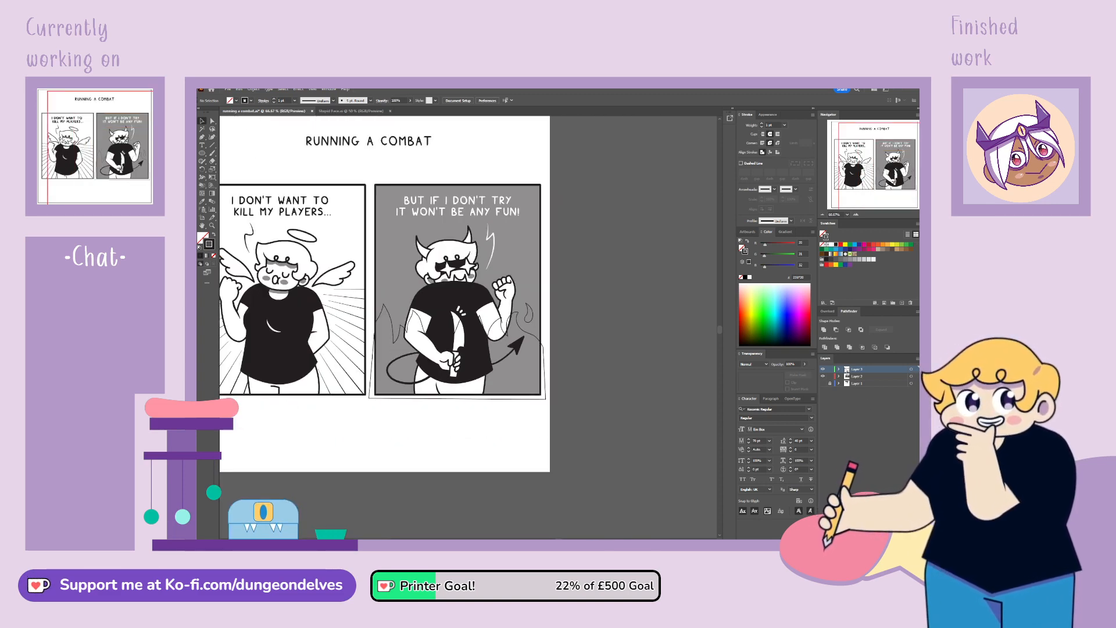
# Step: Group the two flame paths and give them a solid white fill with no stroke
pyautogui.click(838, 370)
pyautogui.click(911, 376)
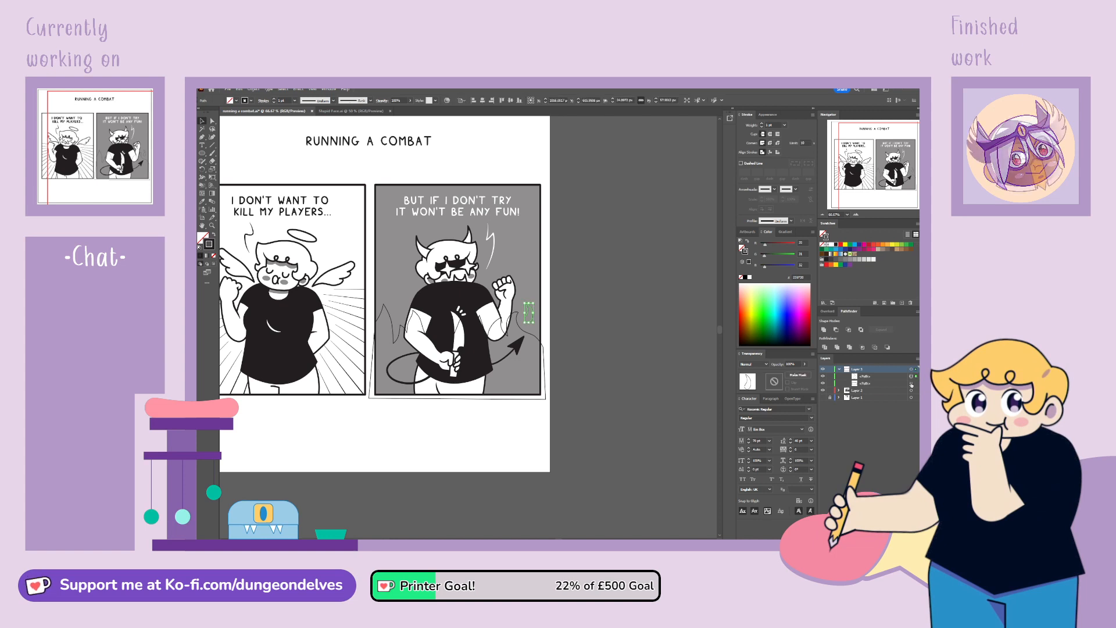
pyautogui.hotkey('ctrl', 'g')
pyautogui.click(214, 235)
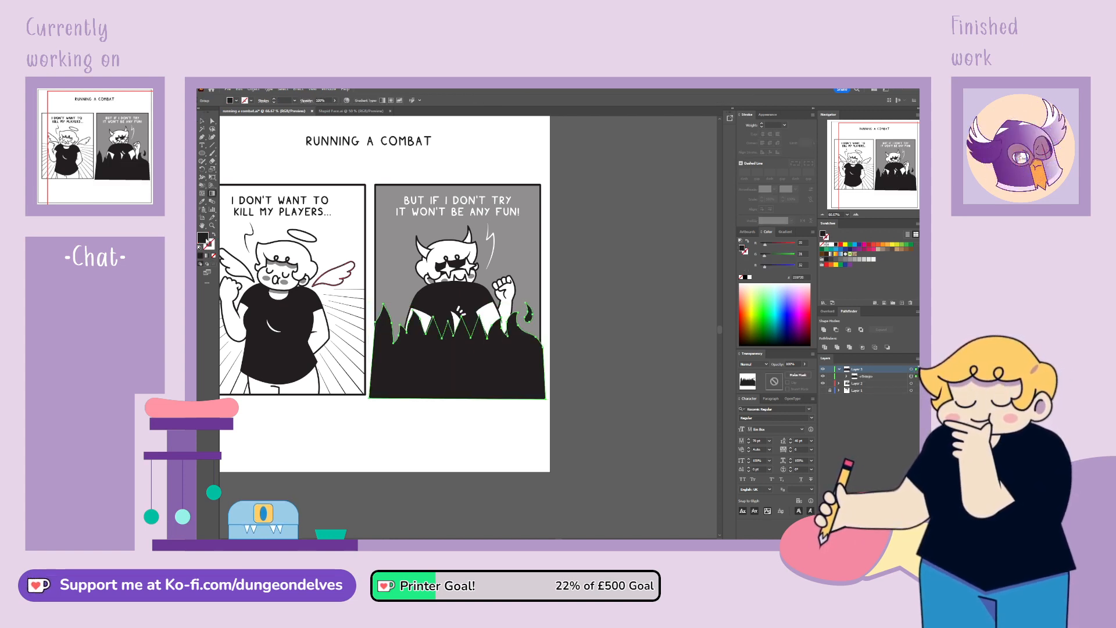
pyautogui.click(831, 245)
# Step: Move both flame paths out of their group into Layer 2, stacked behind the devil character and above the grey background
pyautogui.click(847, 377)
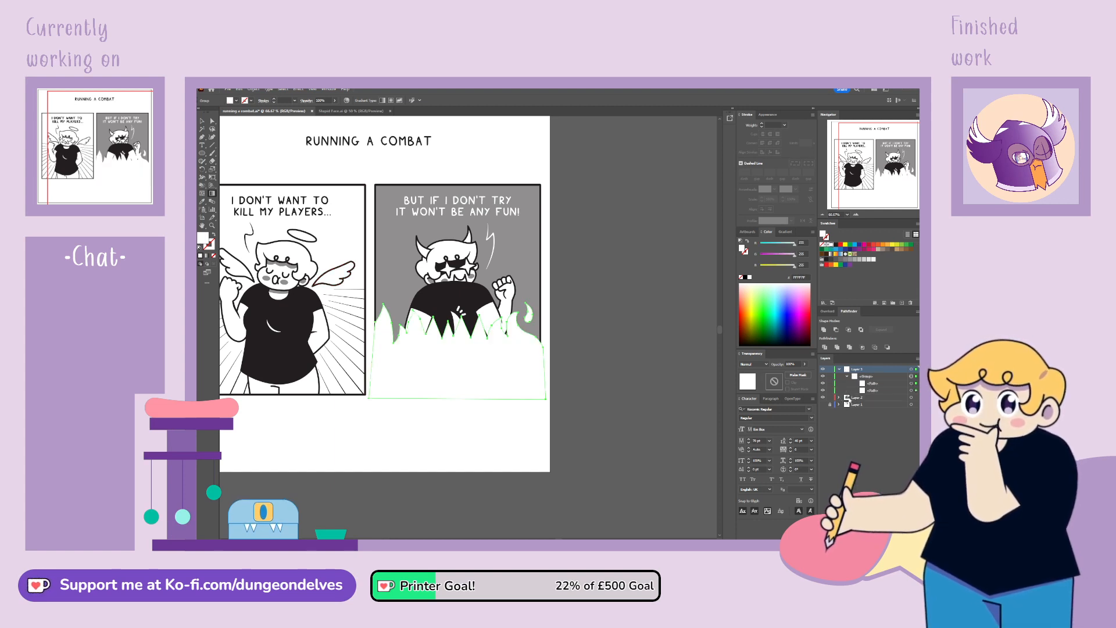
pyautogui.click(840, 398)
pyautogui.click(874, 384)
pyautogui.keyDown('shift'); pyautogui.click(874, 391); pyautogui.keyUp('shift')
pyautogui.moveTo(874, 391); pyautogui.dragTo(871, 478)
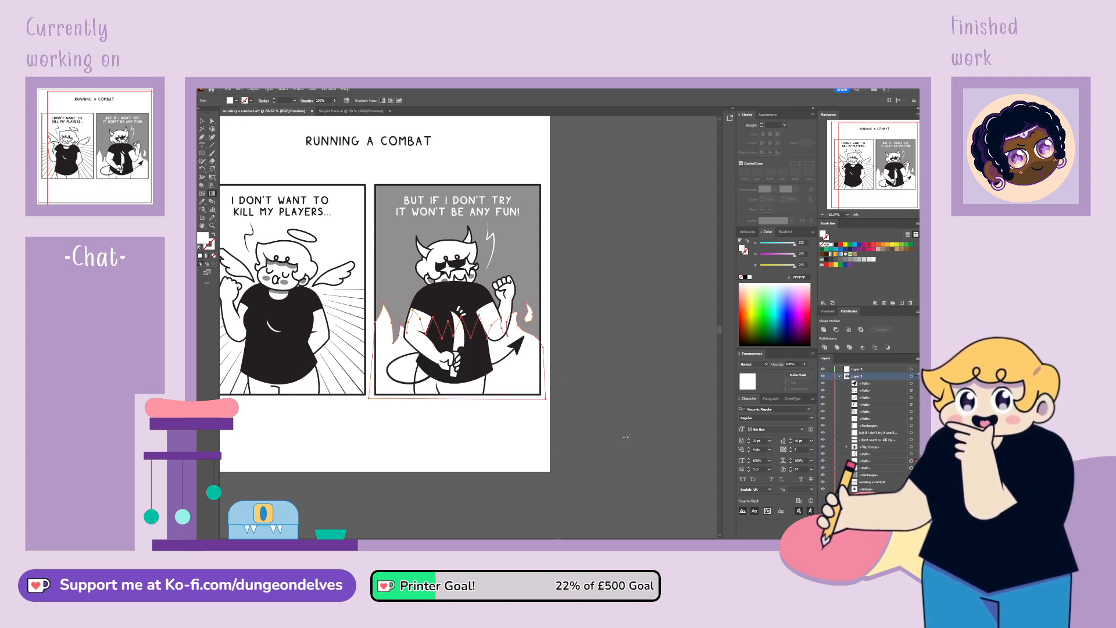
# Step: Set the opacity of both flame shapes to 50% and deselect them
pyautogui.click(791, 364)
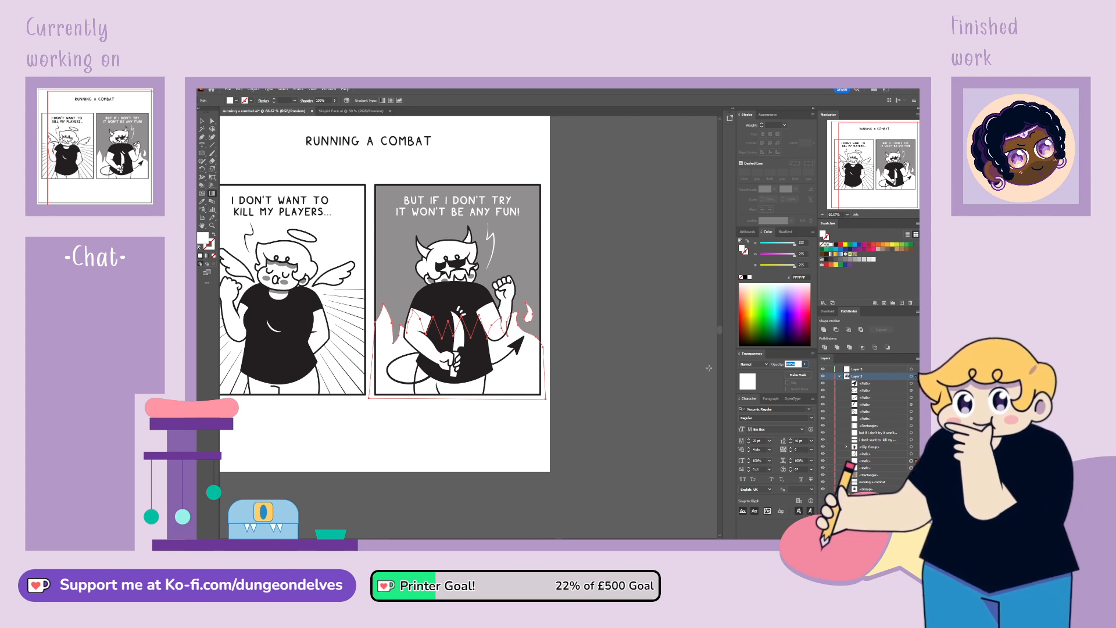
pyautogui.write('50')
pyautogui.press('Return')
pyautogui.click(203, 122)
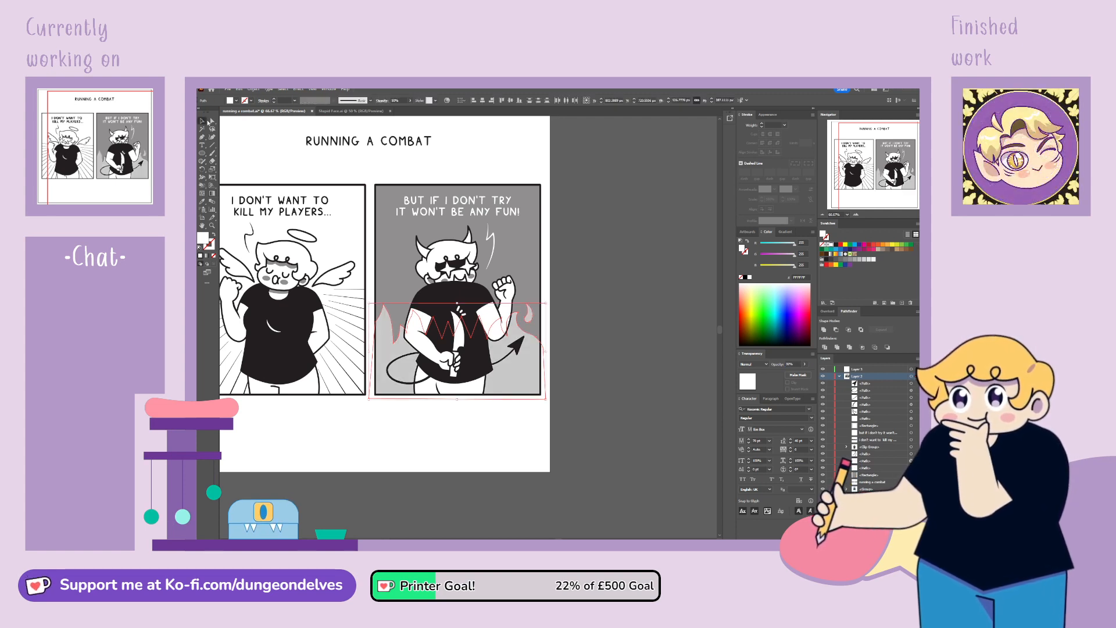
pyautogui.click(625, 269)
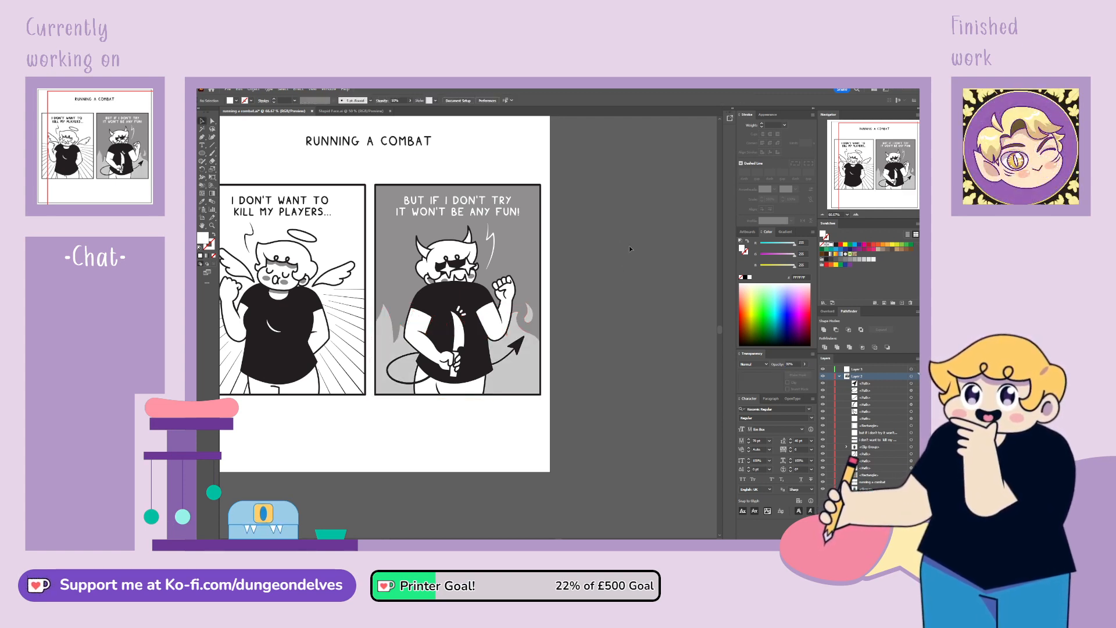
# Step: Compare the inked flames with the sketch by briefly swapping the visibility of Layer 2 and Layer 1
pyautogui.click(838, 376)
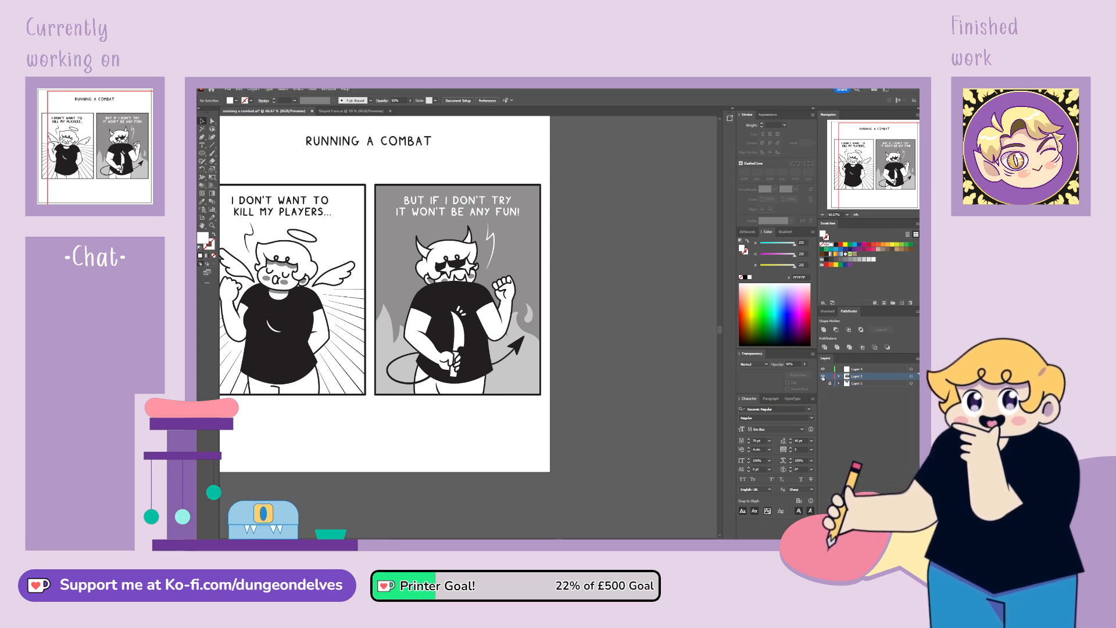
pyautogui.click(823, 376)
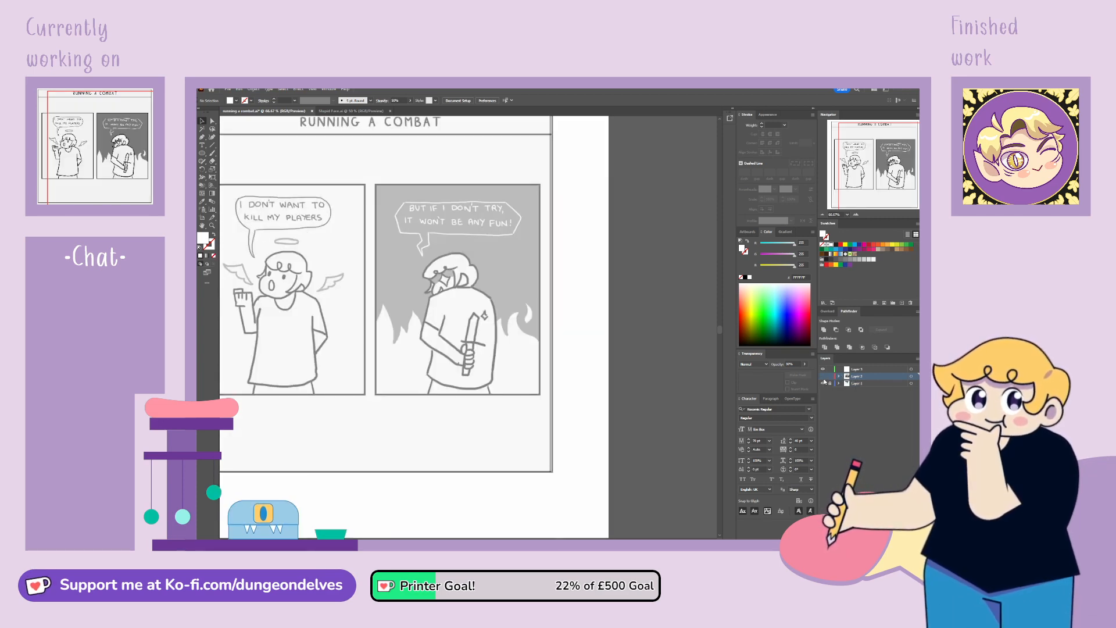
pyautogui.click(823, 383)
pyautogui.click(823, 376)
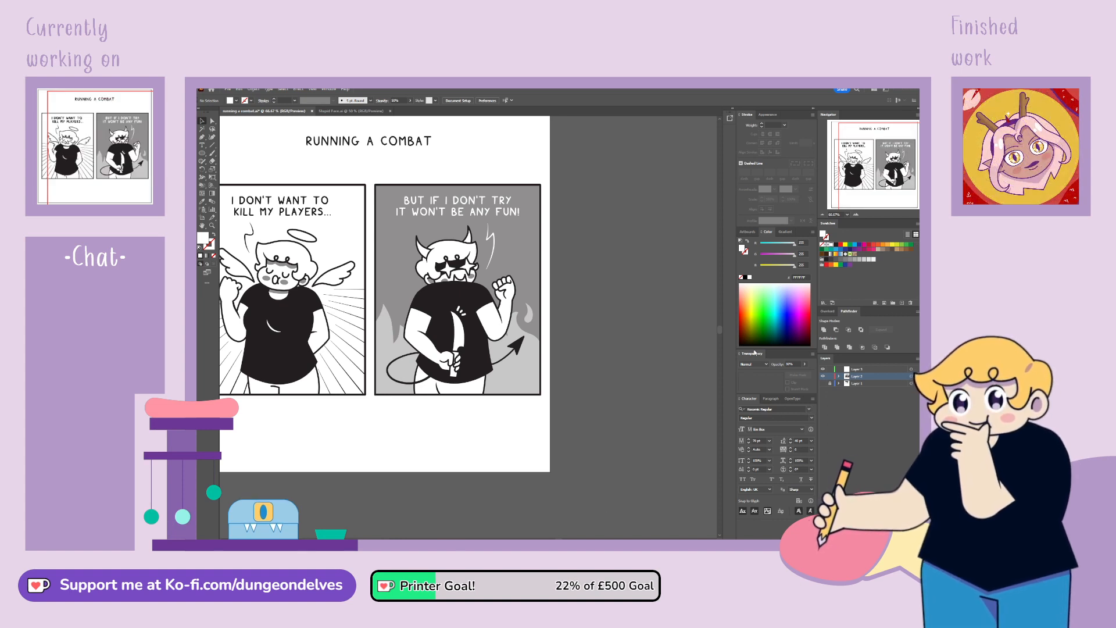
# Step: Set the opacity of both flame shapes in Layer 2 to 100%
pyautogui.click(839, 376)
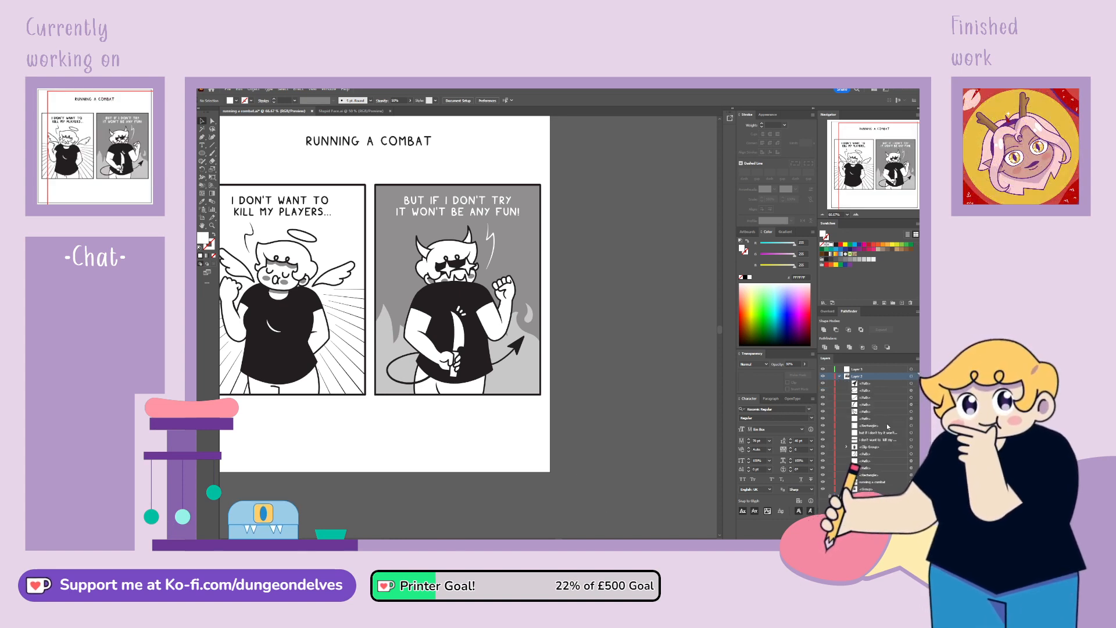
pyautogui.click(912, 462)
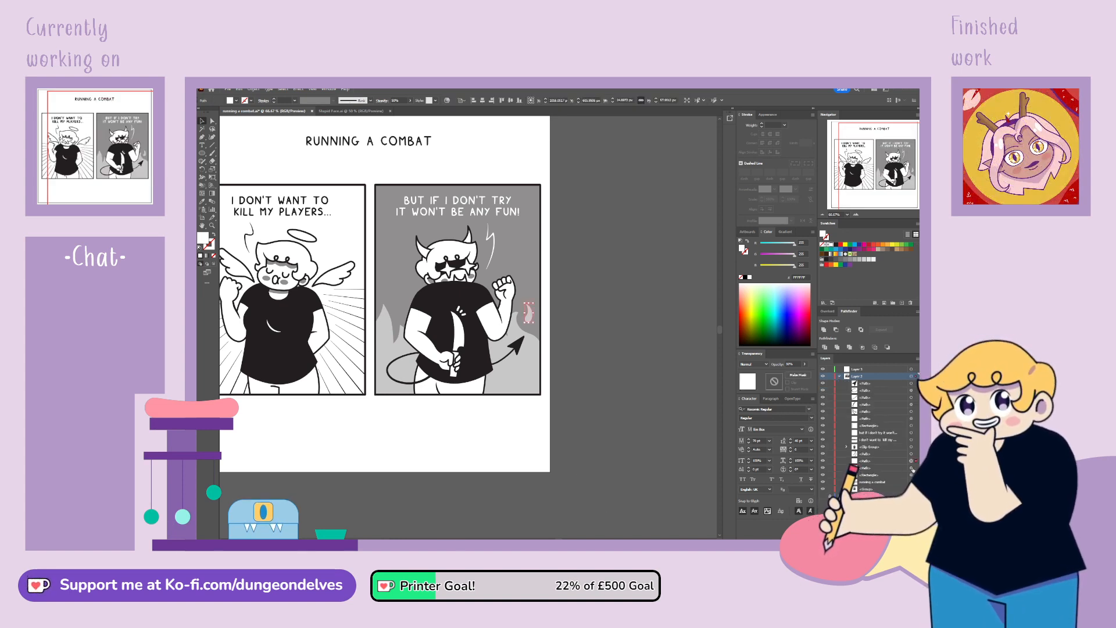
pyautogui.click(805, 364)
pyautogui.moveTo(787, 372); pyautogui.dragTo(808, 373)
pyautogui.click(653, 466)
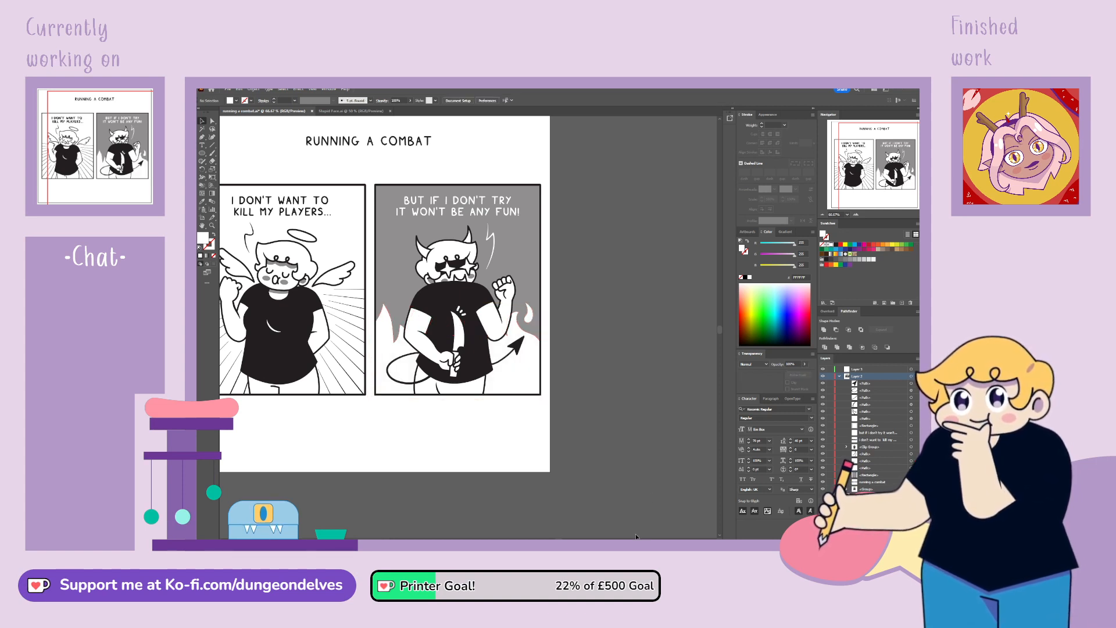
pyautogui.click(212, 121)
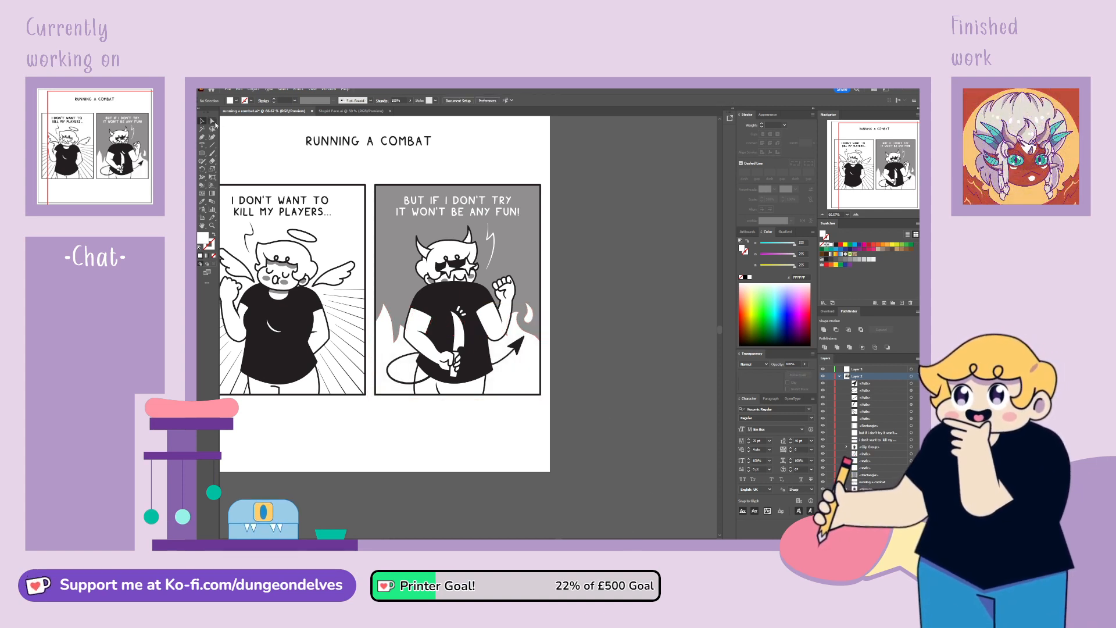
pyautogui.click(424, 313)
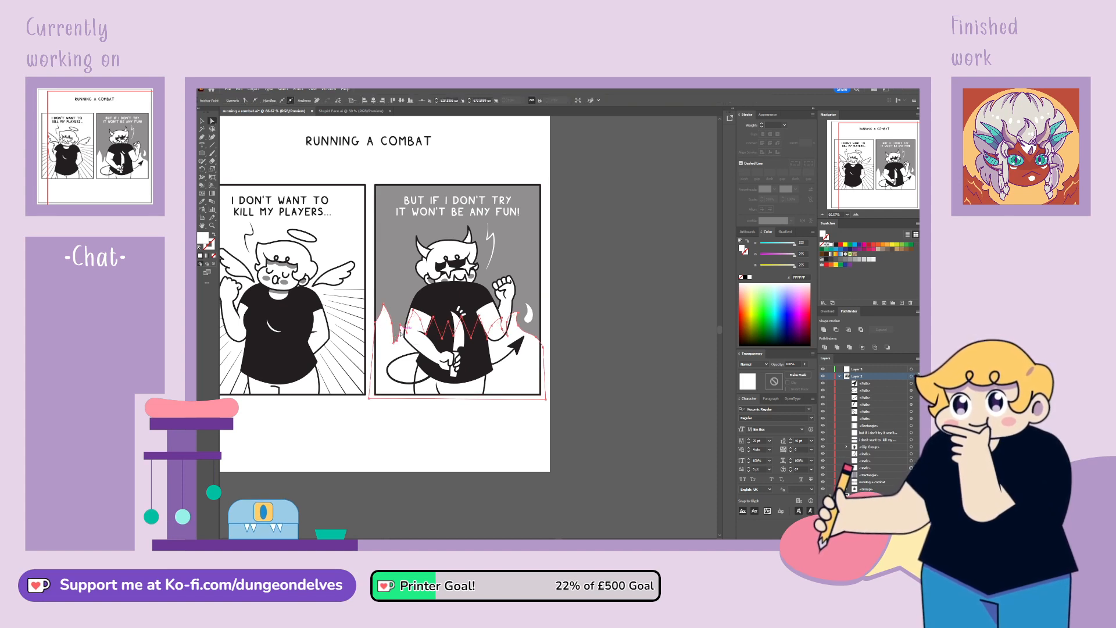
pyautogui.click(391, 463)
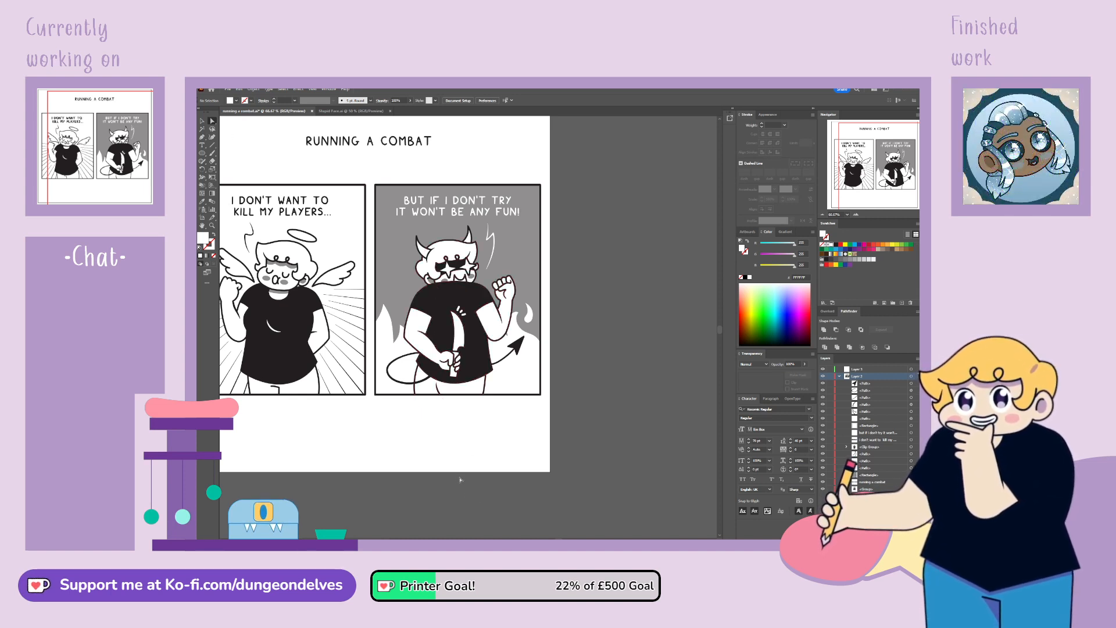
# Step: Enlarge both flame shapes together and position them so they extend past the second panel's side and lower borders
pyautogui.click(203, 122)
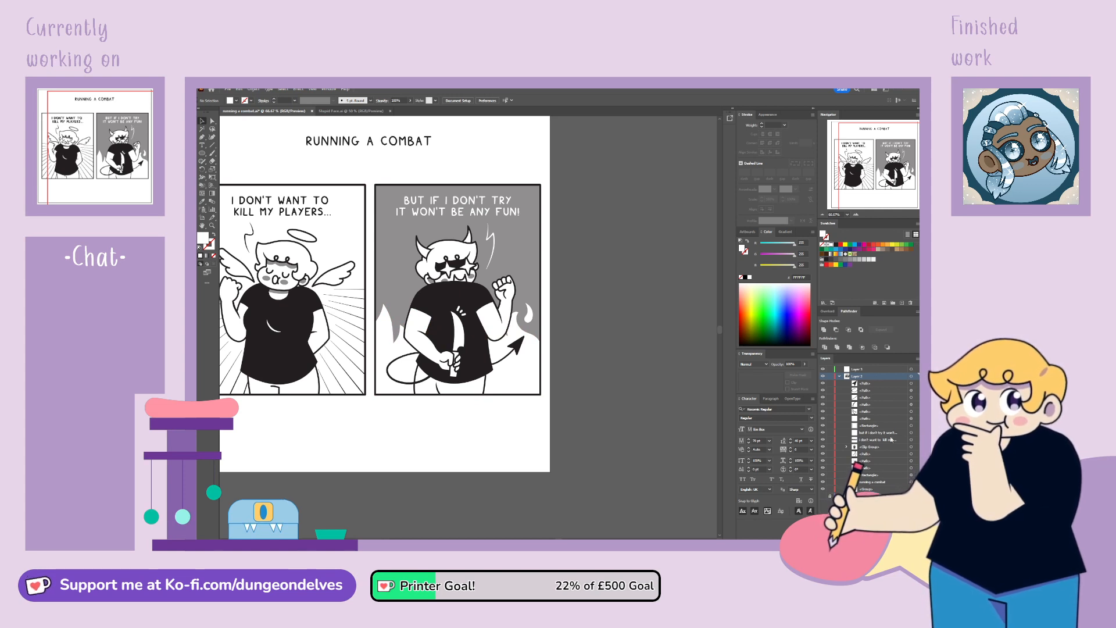
pyautogui.click(528, 314)
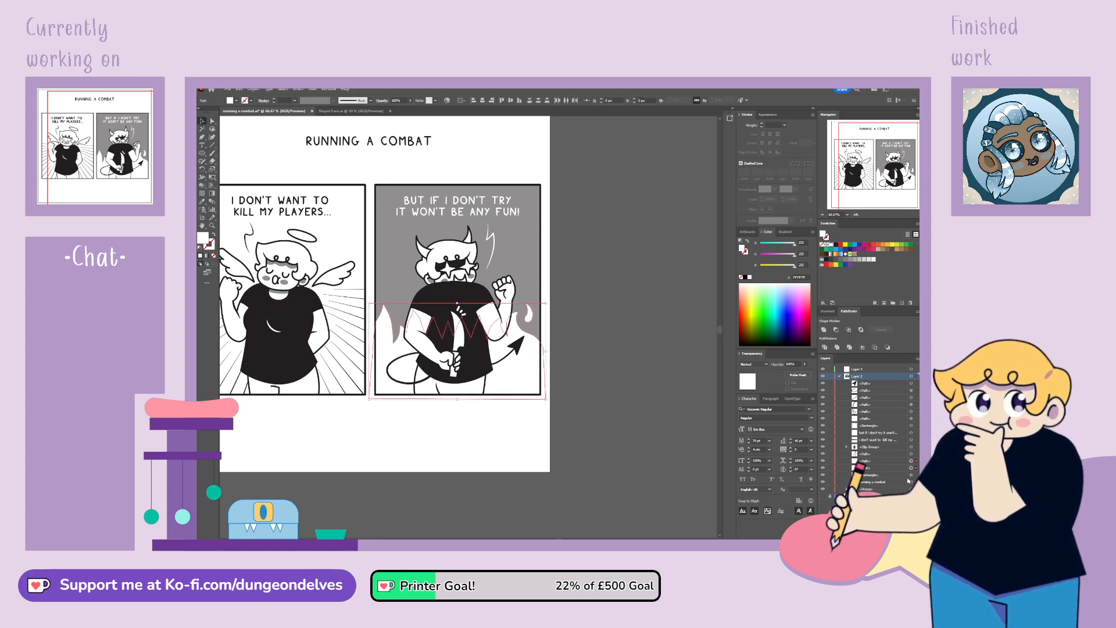
pyautogui.moveTo(458, 400); pyautogui.dragTo(457, 421)
pyautogui.moveTo(524, 386); pyautogui.dragTo(522, 379)
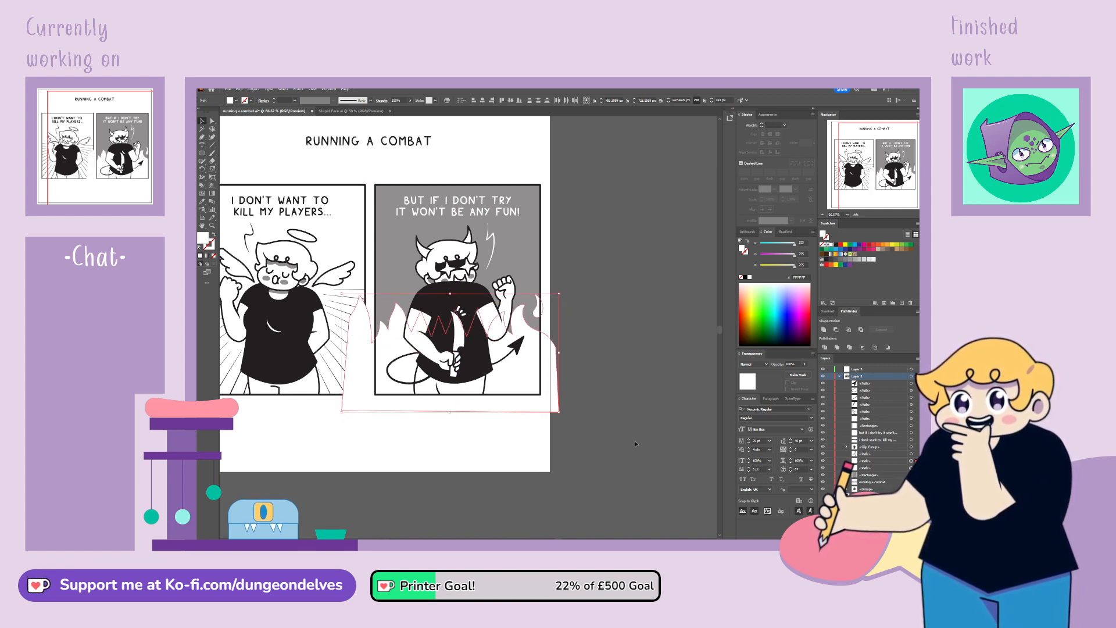
# Step: Reposition the small detached flame by itself just inside the second panel's right border
pyautogui.keyDown('shift'); pyautogui.click(535, 355); pyautogui.keyUp('shift')
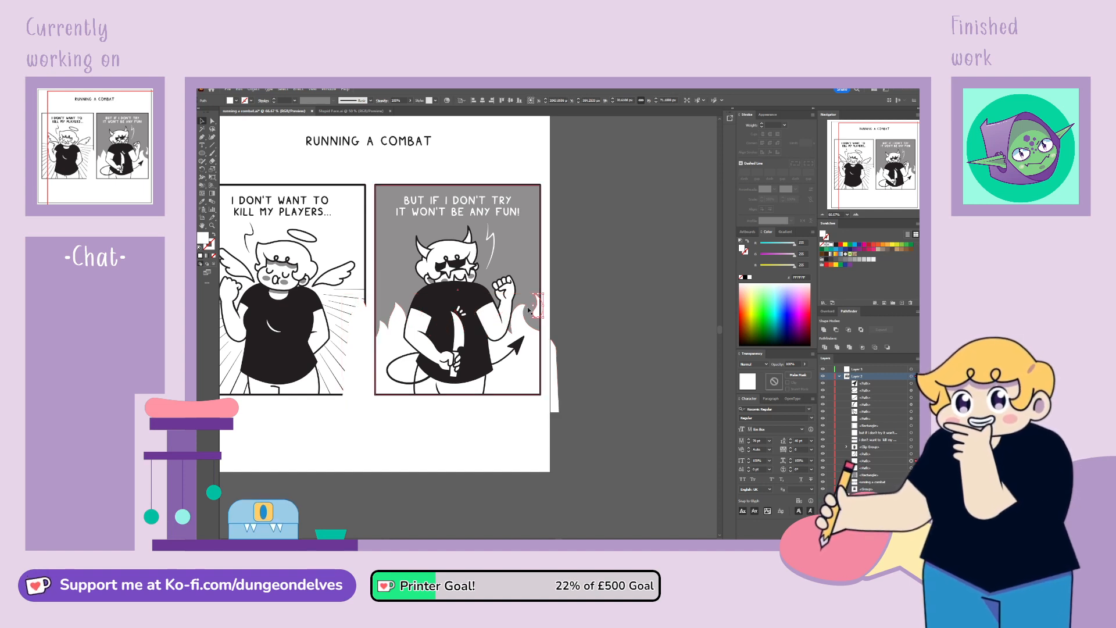
pyautogui.moveTo(539, 315); pyautogui.dragTo(537, 316)
pyautogui.click(603, 362)
pyautogui.click(608, 301)
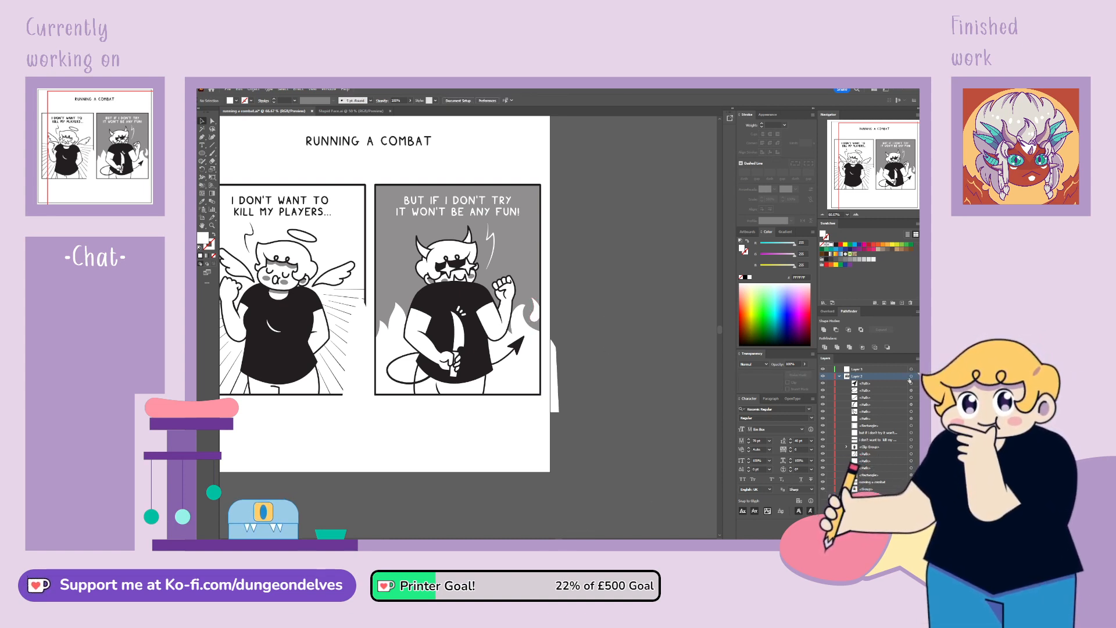
# Step: Move the clipping rectangle out of Layer 2's Clip Group to the top of Layer 2
pyautogui.click(846, 447)
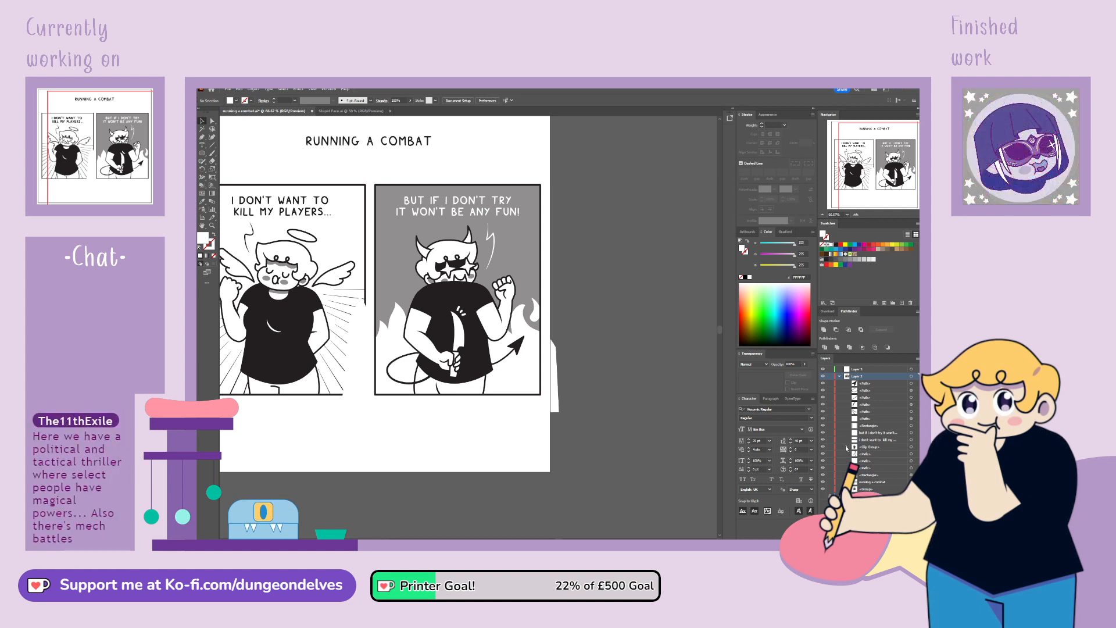
pyautogui.click(898, 453)
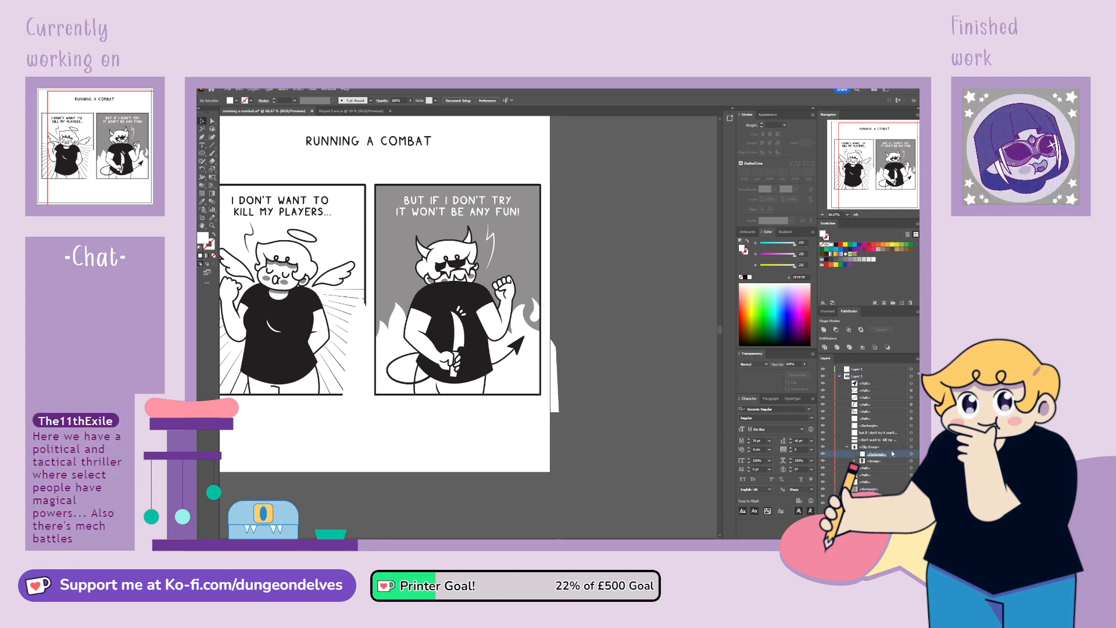
pyautogui.moveTo(882, 383); pyautogui.dragTo(882, 384)
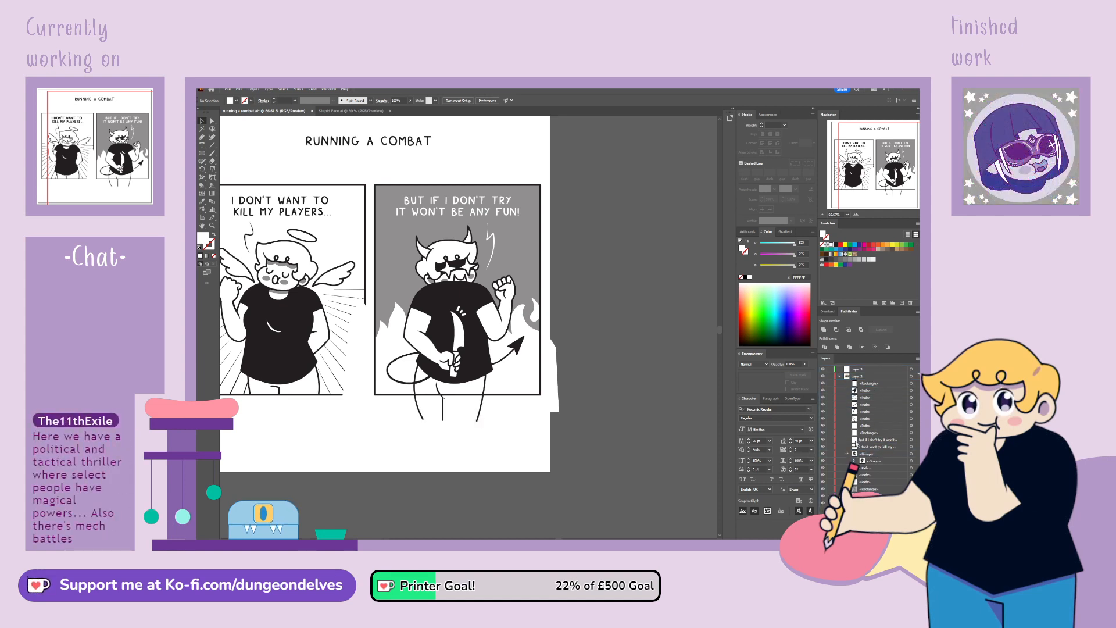
# Step: Move the second panel's black border rectangle up in Layer 2, directly beneath the unstroked rectangle
pyautogui.click(847, 453)
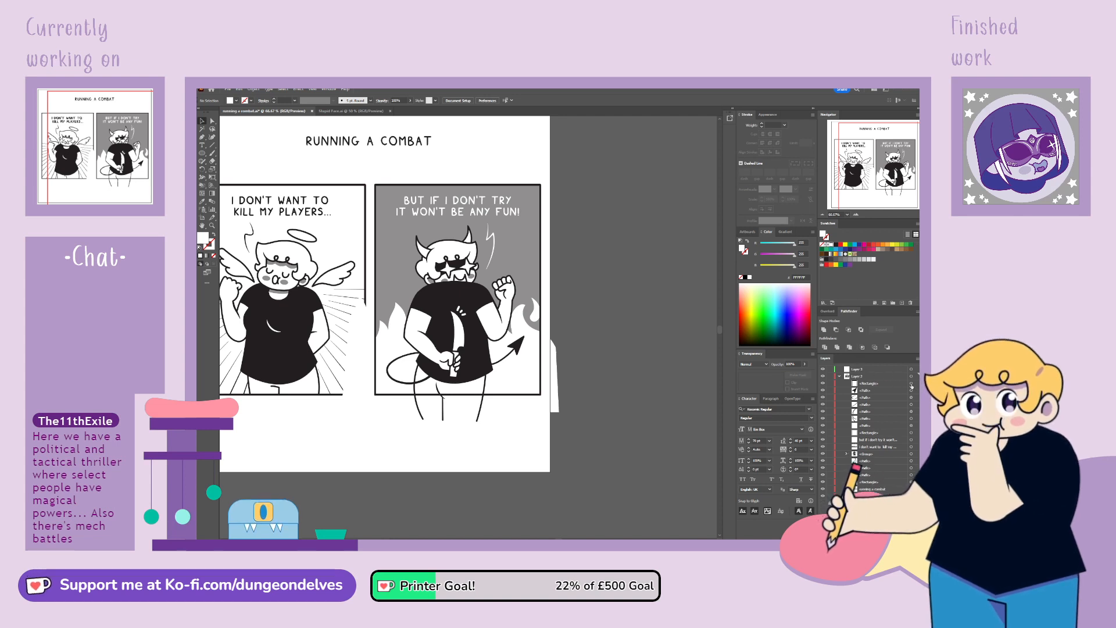
pyautogui.click(910, 384)
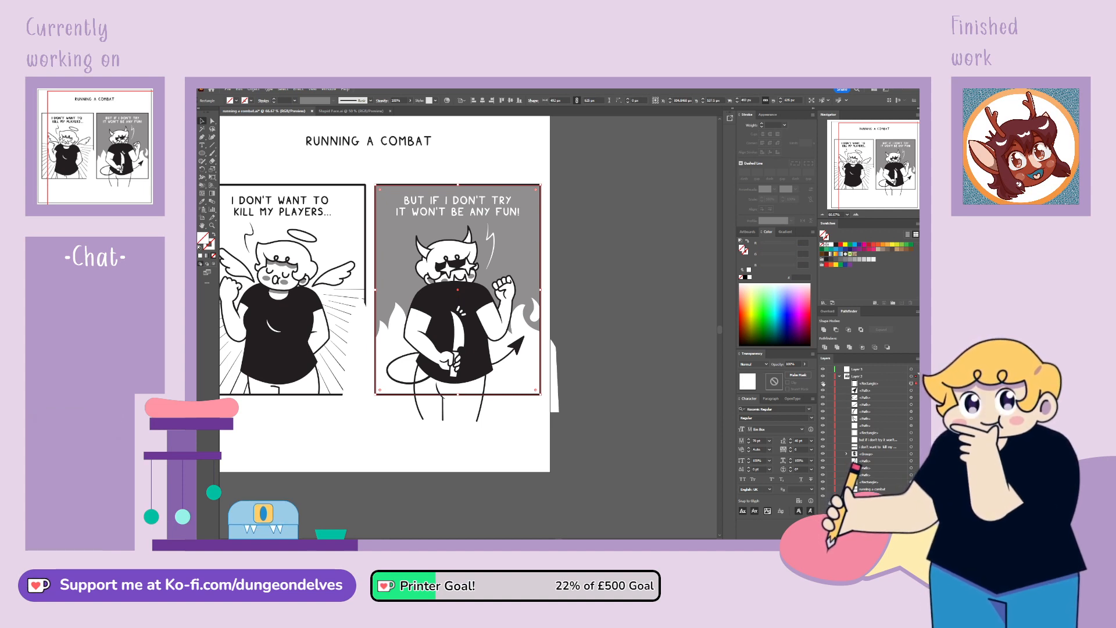
pyautogui.hotkey('ctrl', 'shift', 'a')
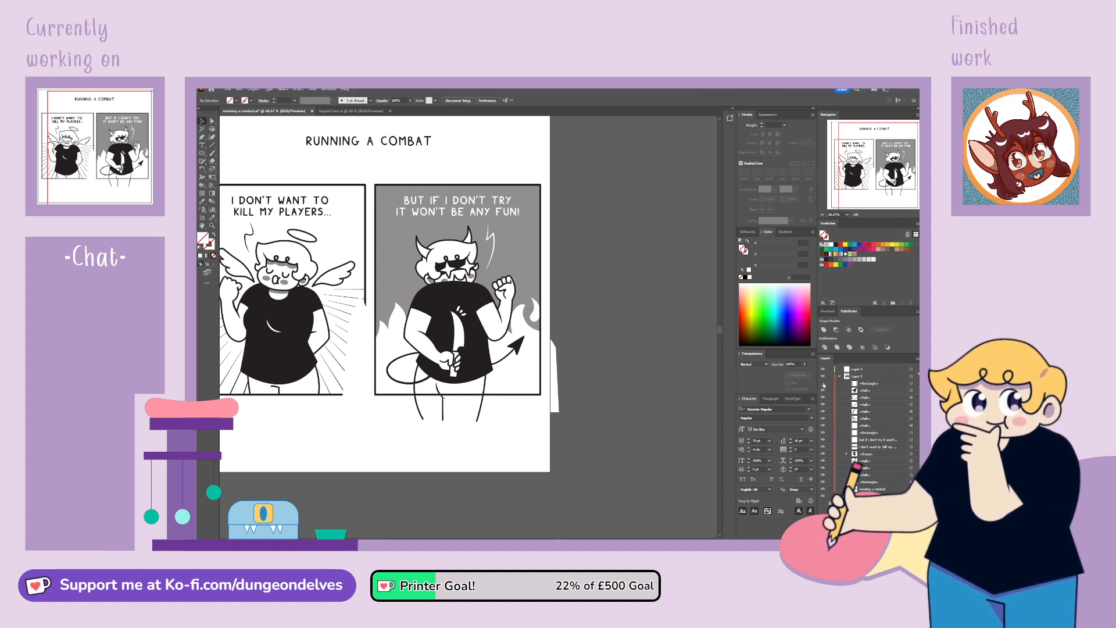
pyautogui.moveTo(871, 378); pyautogui.dragTo(873, 387)
pyautogui.click(912, 391)
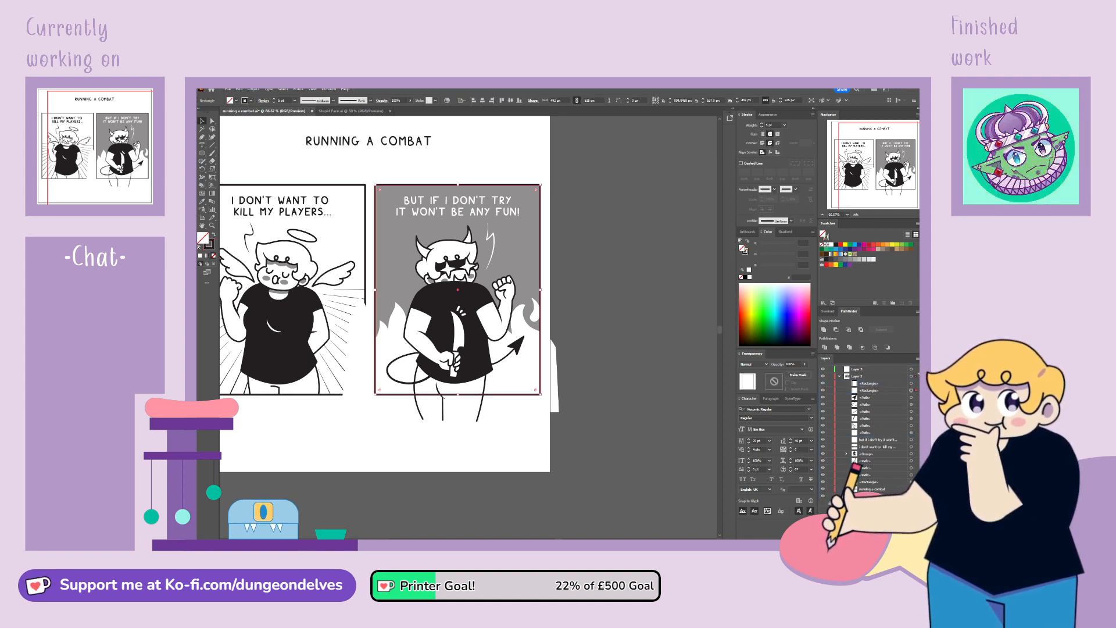
# Step: Make a clipping mask that trims the second panel's devil, flames and lettering to the panel's border rectangle
pyautogui.hotkey('ctrl', 'a')
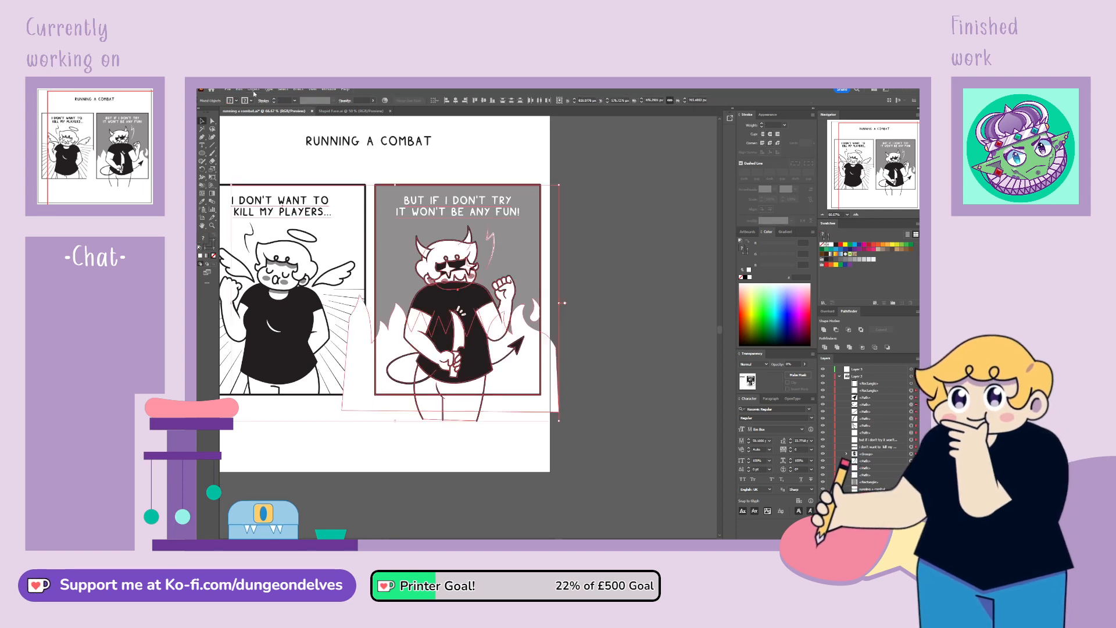
pyautogui.hotkey('ctrl', '7')
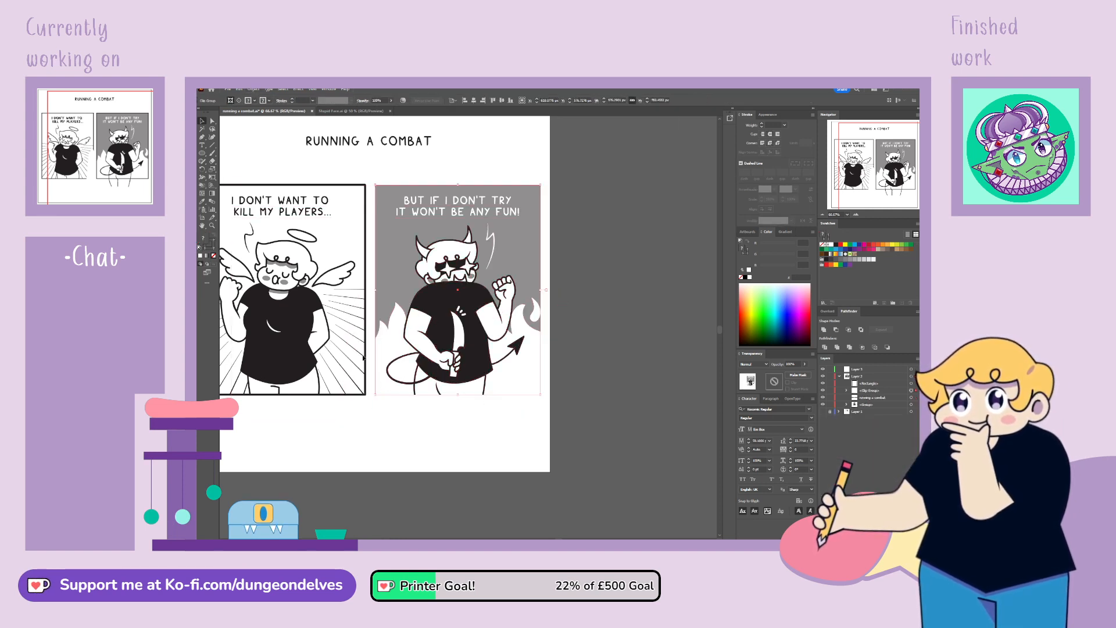
pyautogui.click(640, 424)
# Step: Give the unstroked rectangle above the new Clip Group the first panel's black border, sampled with the Eyedropper
pyautogui.click(911, 384)
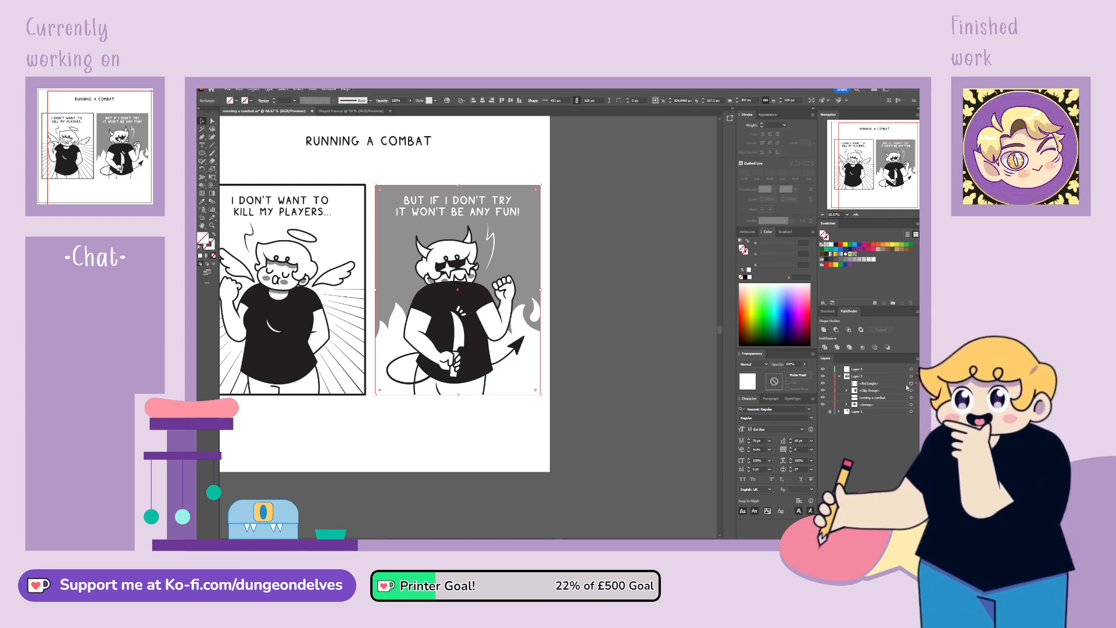
pyautogui.click(213, 248)
pyautogui.click(202, 201)
pyautogui.click(365, 187)
pyautogui.click(203, 123)
pyautogui.click(386, 504)
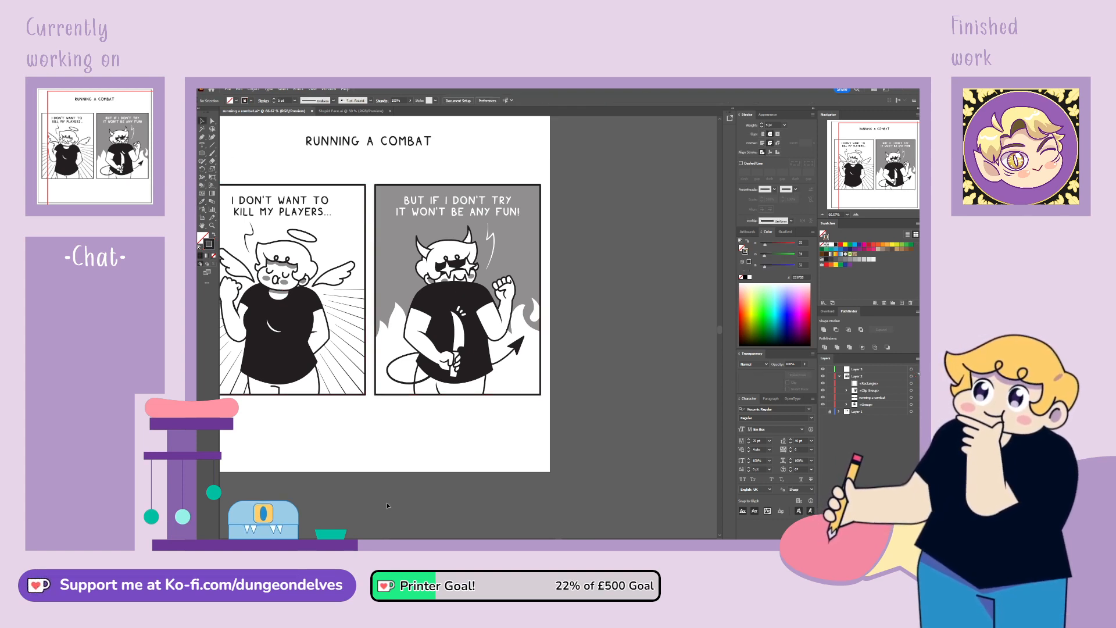
# Step: Bring the whole artboard into view and save the comic file
pyautogui.press('space')
pyautogui.moveTo(526, 317); pyautogui.dragTo(591, 348)
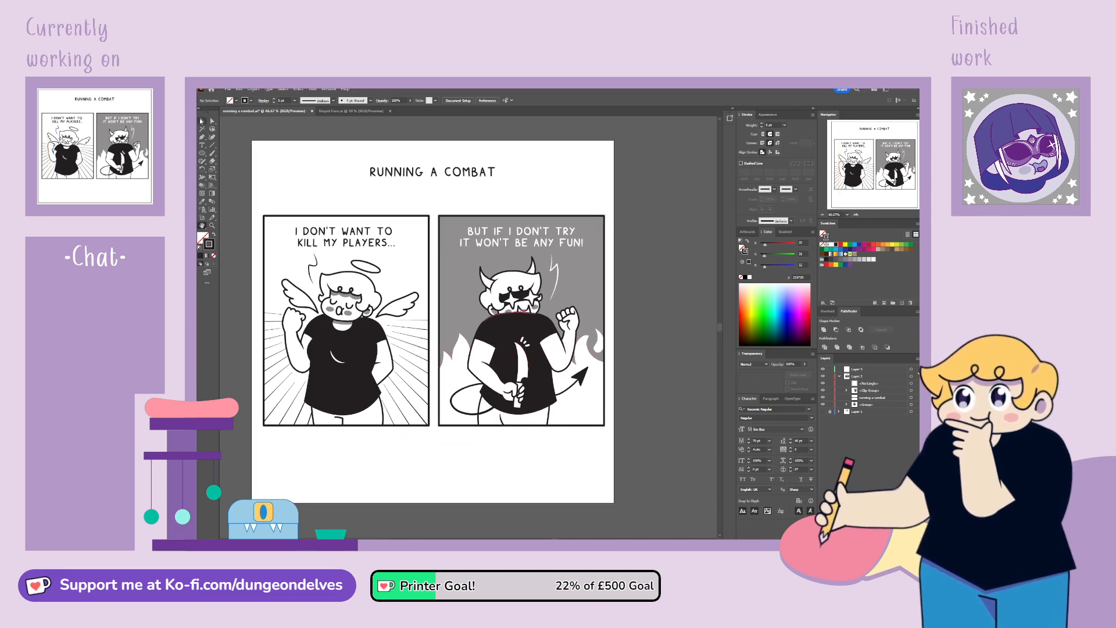
pyautogui.hotkey('ctrl', 's')
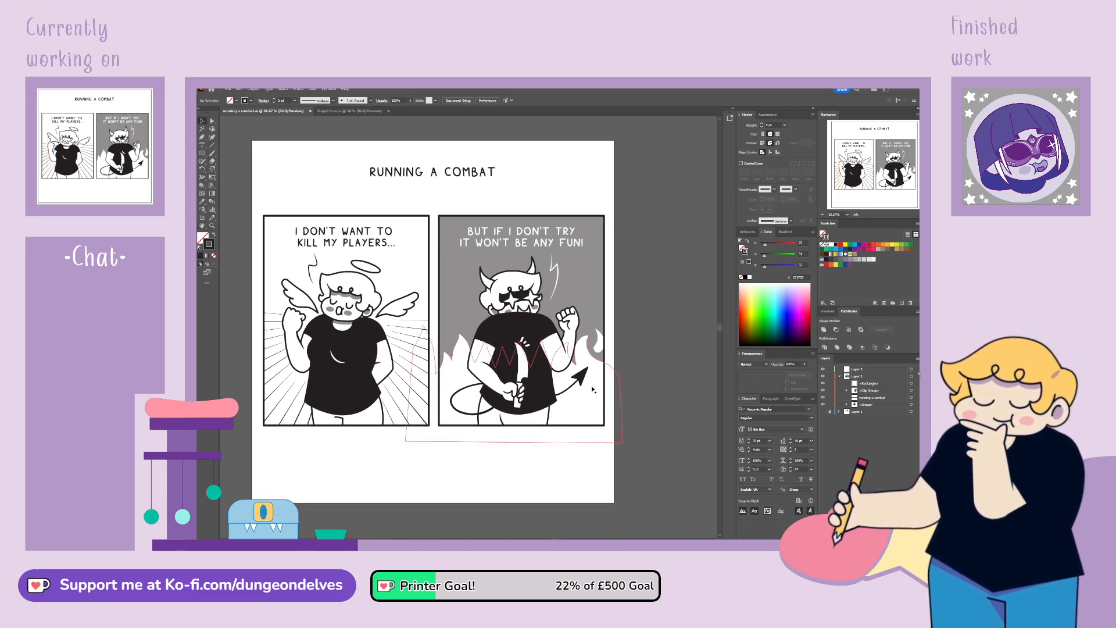
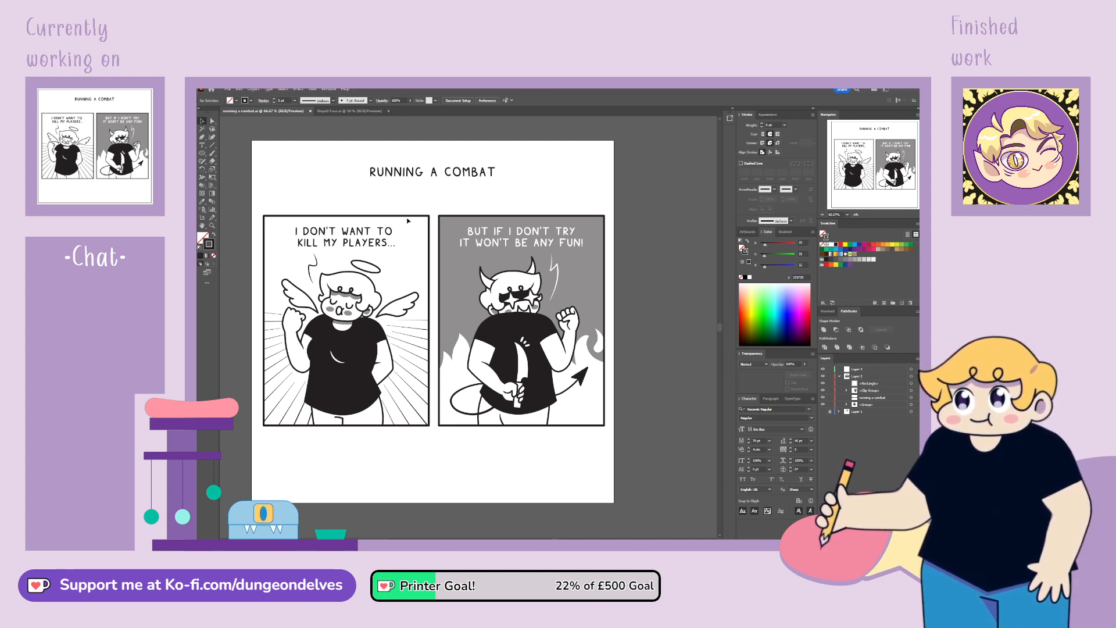
# Step: Scale both panels down together to widen the page margins, and nudge the "RUNNING A COMBAT" title slightly downward
pyautogui.hotkey('ctrl', 'a')
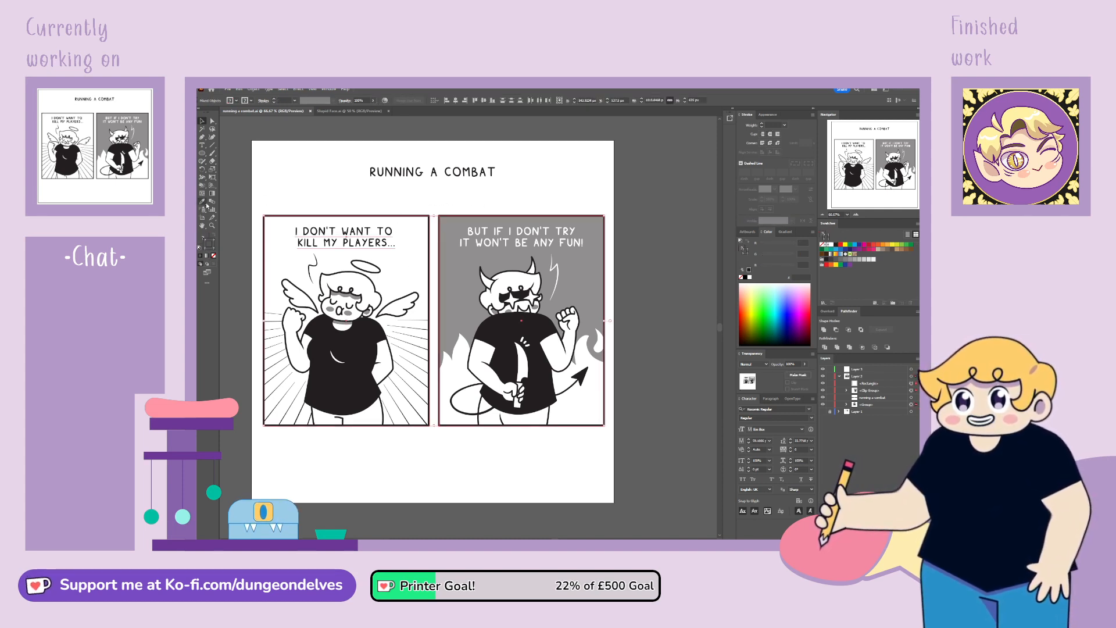
pyautogui.click(212, 169)
pyautogui.moveTo(654, 195); pyautogui.dragTo(638, 204)
pyautogui.click(202, 121)
pyautogui.click(686, 242)
pyautogui.moveTo(469, 172); pyautogui.dragTo(469, 178)
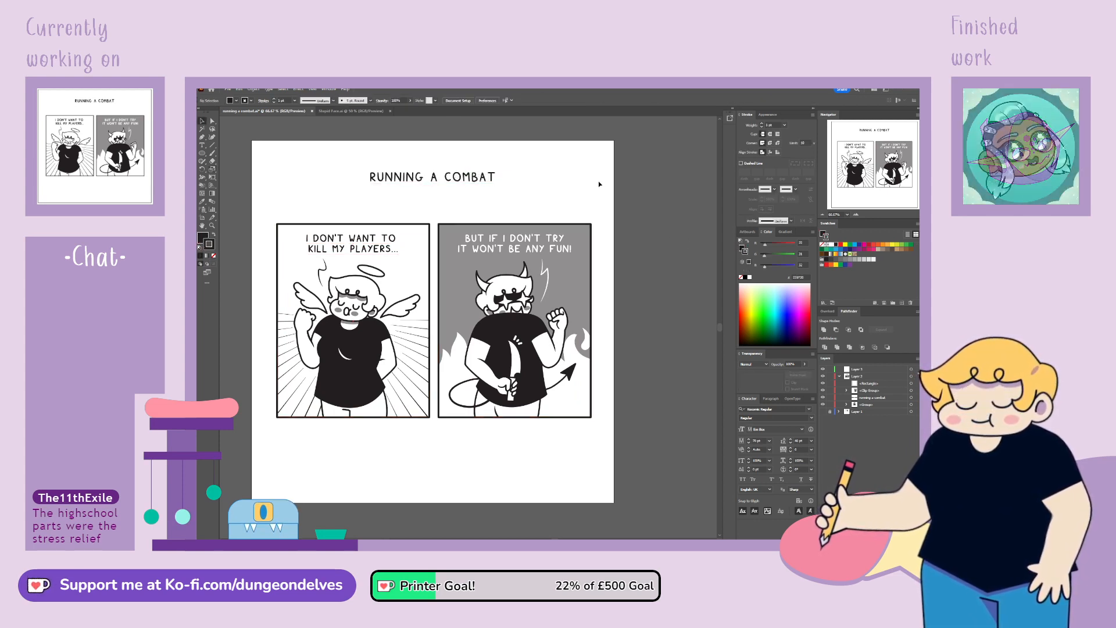
pyautogui.hotkey('ctrl', '-')
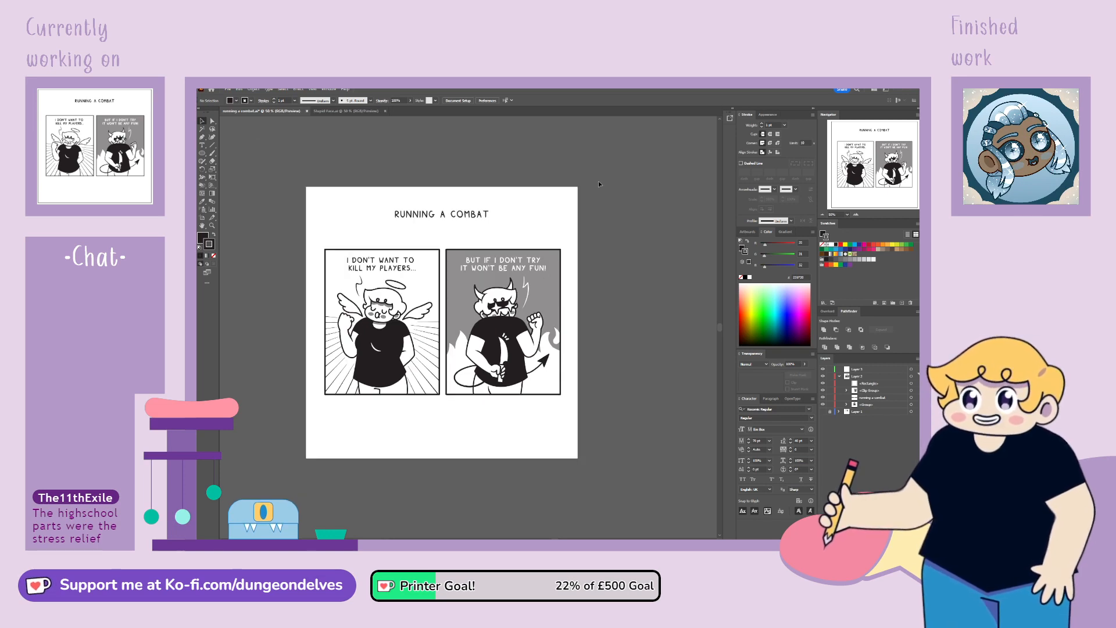
pyautogui.hotkey('ctrl', '+')
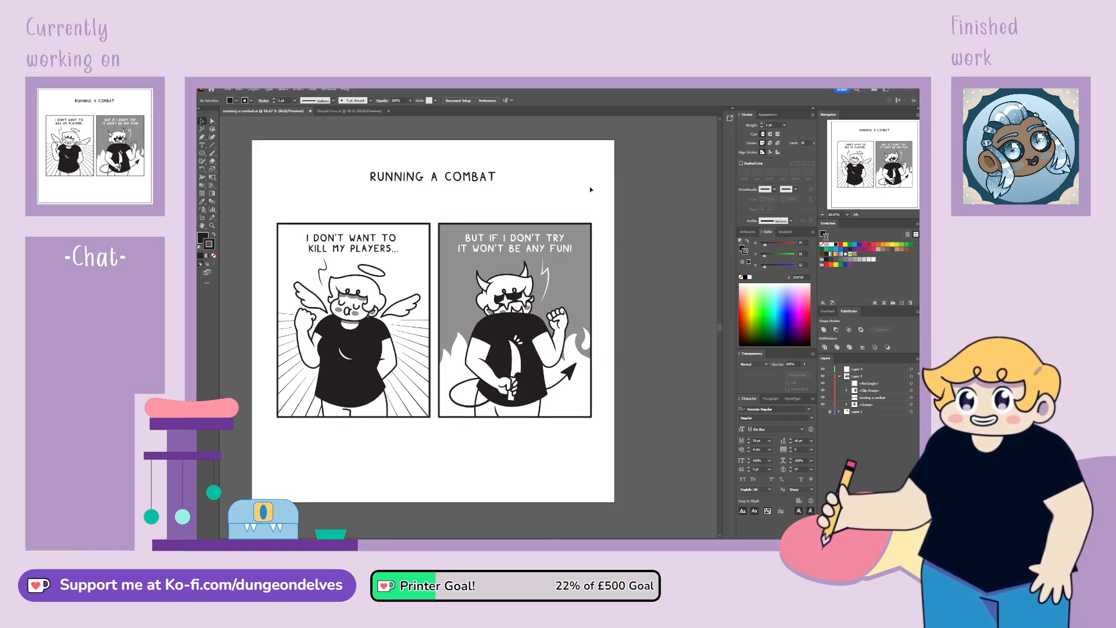
# Step: Show and unlock Layer 1, shrink its rough sketch and place it beside the artboard
pyautogui.moveTo(574, 402)
pyautogui.mouseDown()
pyautogui.moveTo(582, 405)
pyautogui.moveTo(575, 399)
pyautogui.mouseUp()
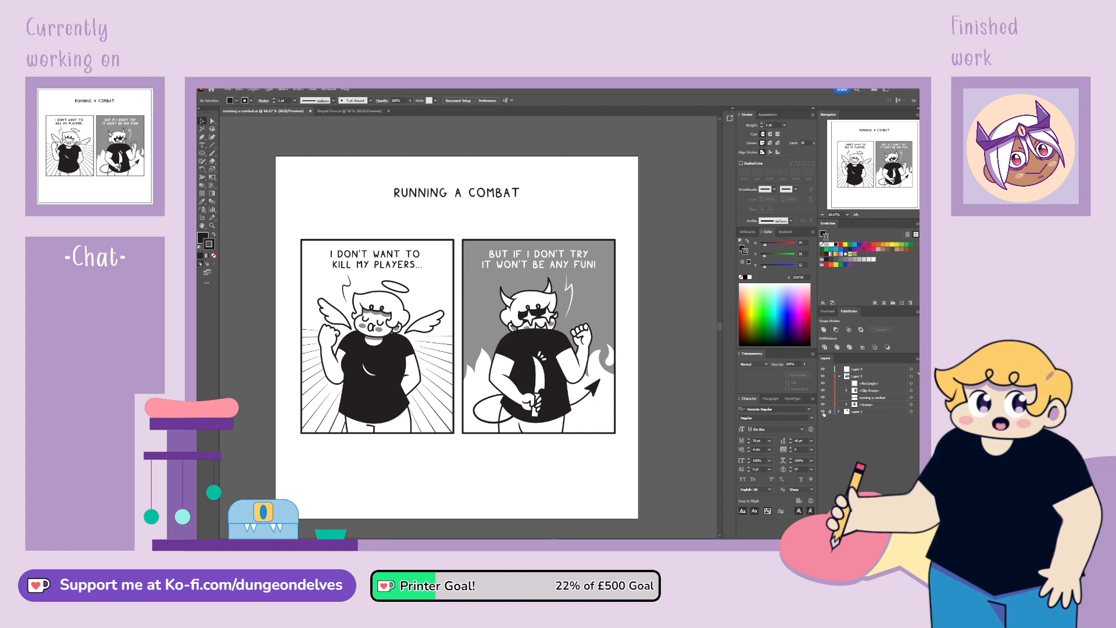
pyautogui.click(823, 412)
pyautogui.hotkey('ctrl', '-')
pyautogui.hotkey('ctrl', '-')
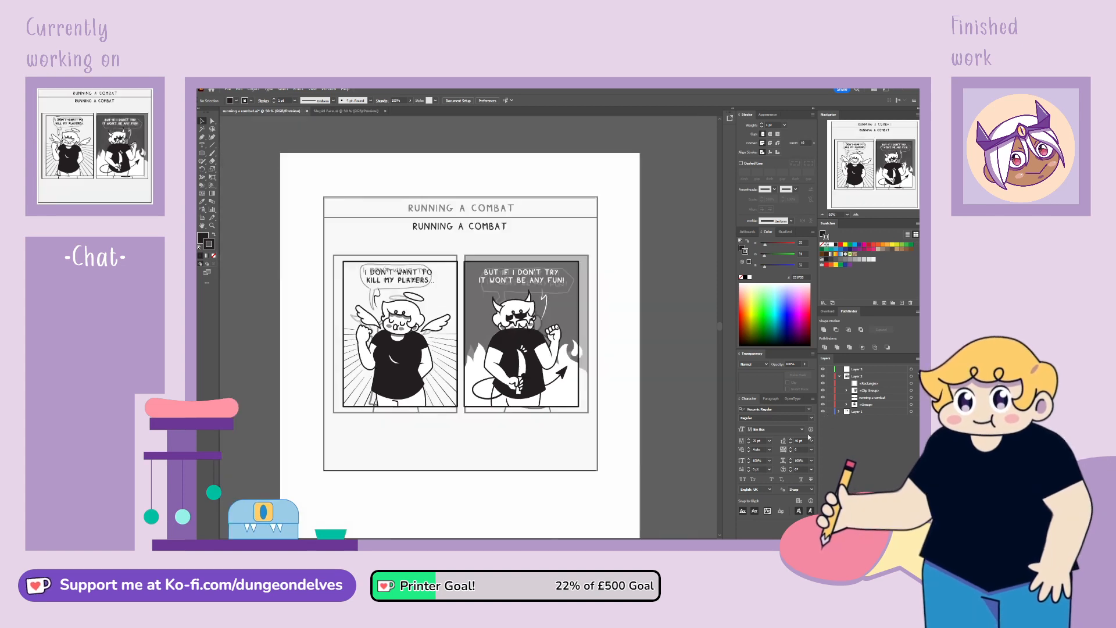
pyautogui.click(431, 225)
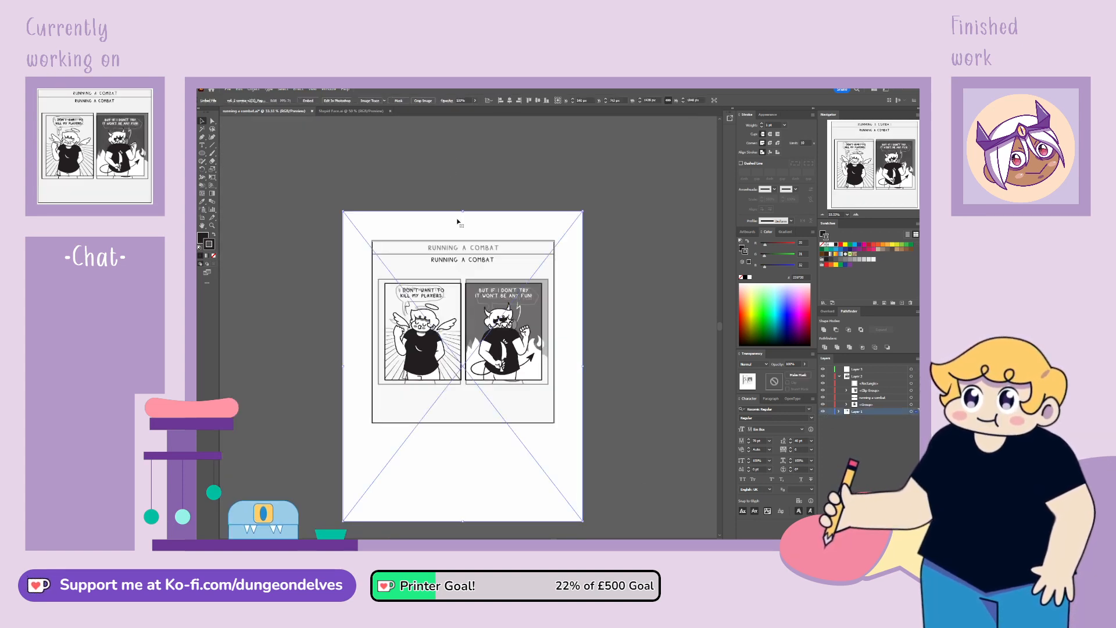
pyautogui.moveTo(464, 212); pyautogui.dragTo(465, 331)
pyautogui.moveTo(465, 438); pyautogui.dragTo(632, 349)
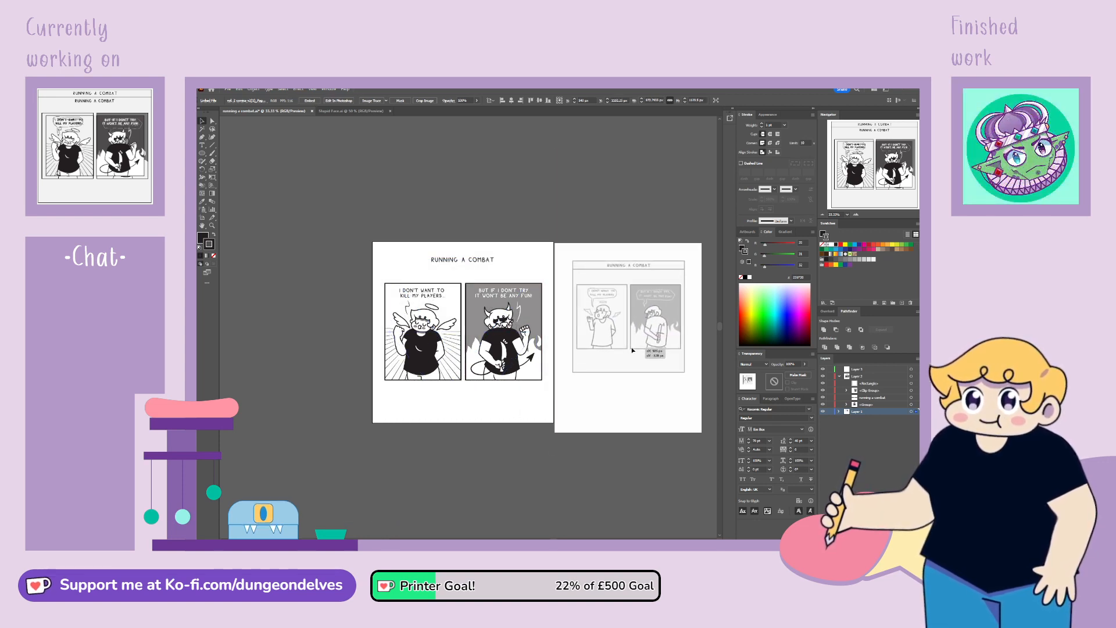
# Step: Compare both finished comic panels with the rough sketch beside the artboard
pyautogui.hotkey('ctrl', '=')
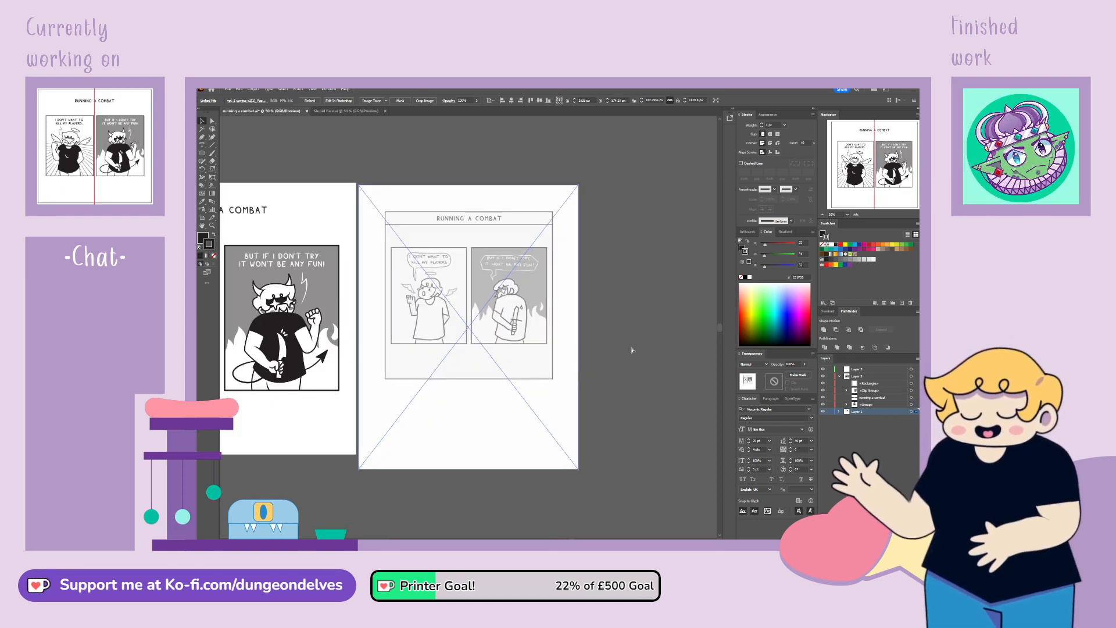
pyautogui.click(605, 339)
pyautogui.click(538, 394)
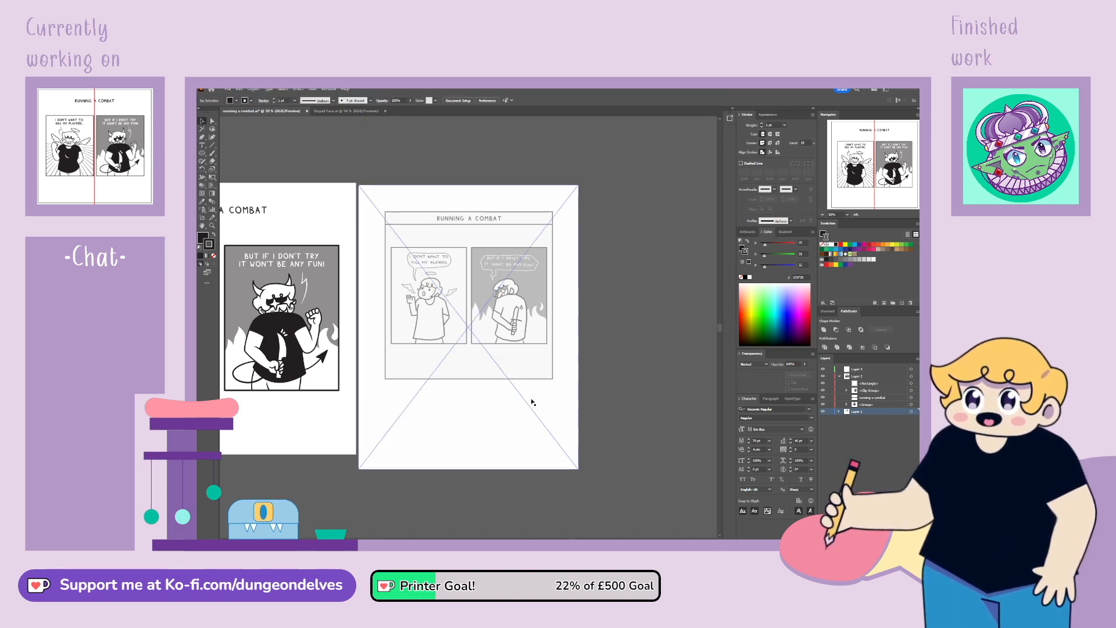
pyautogui.hscroll(-5, 600, 413)
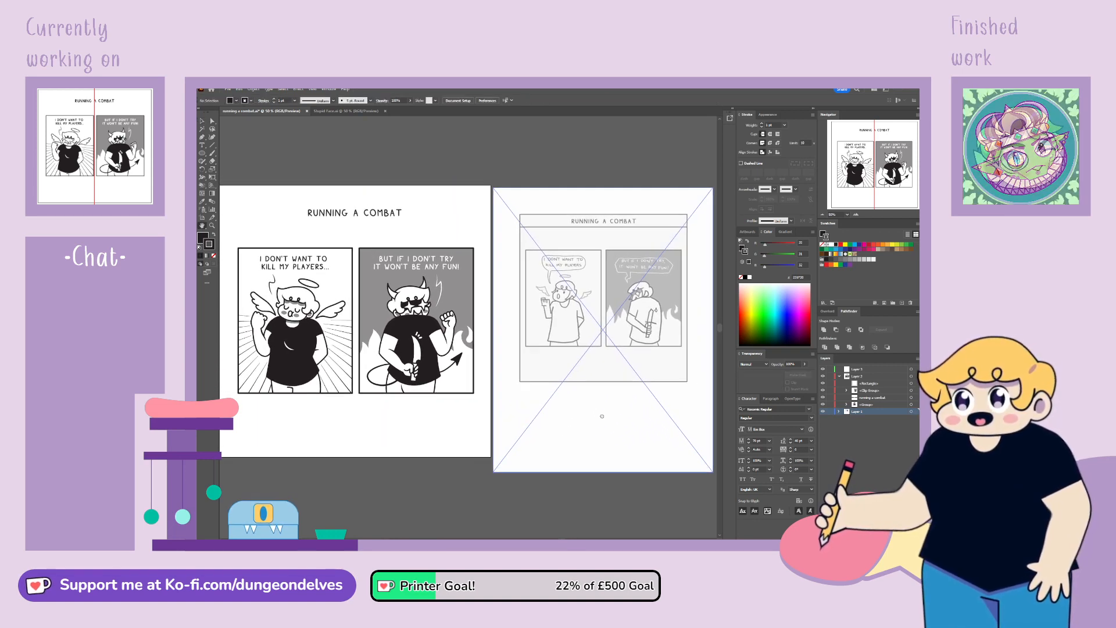
pyautogui.moveTo(600, 413); pyautogui.dragTo(608, 420)
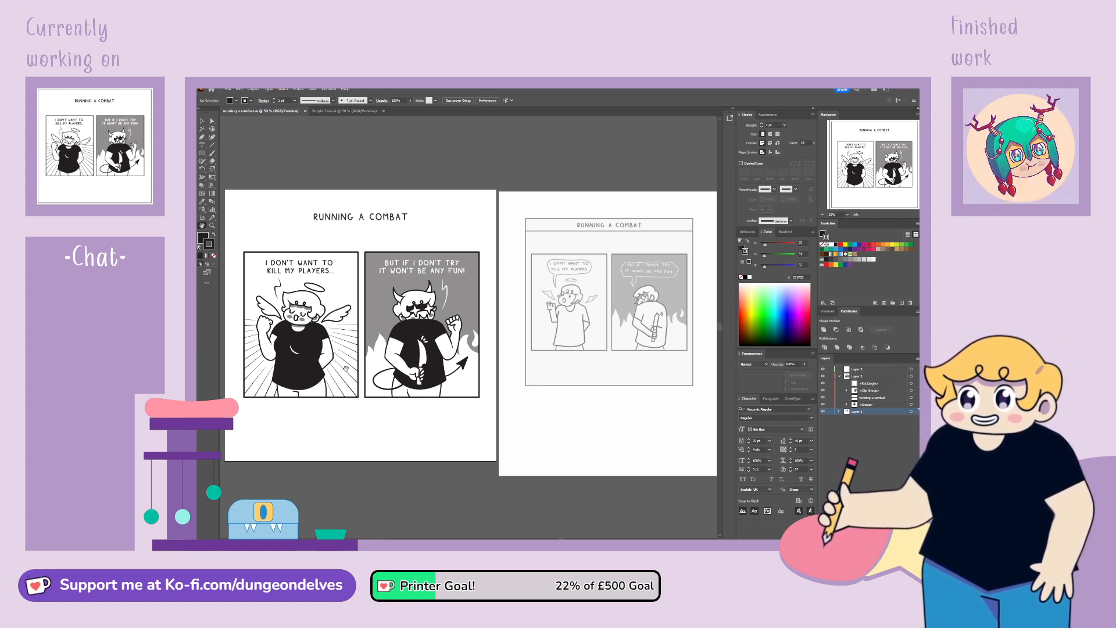
pyautogui.hotkey('ctrl', '=')
pyautogui.moveTo(345, 368); pyautogui.dragTo(485, 363)
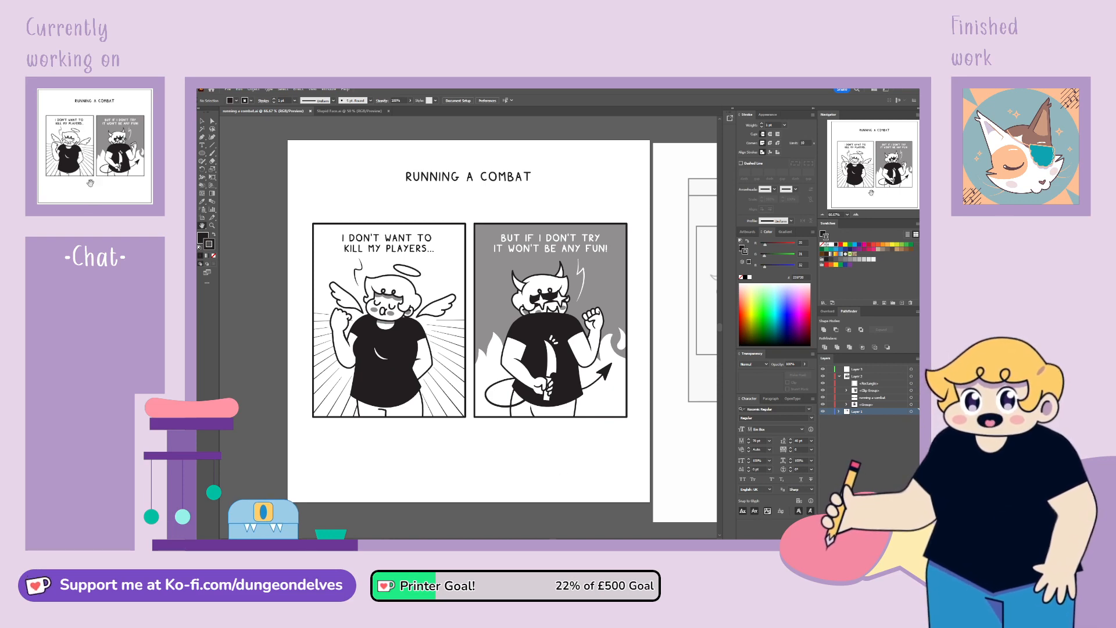
pyautogui.moveTo(703, 300); pyautogui.dragTo(509, 300)
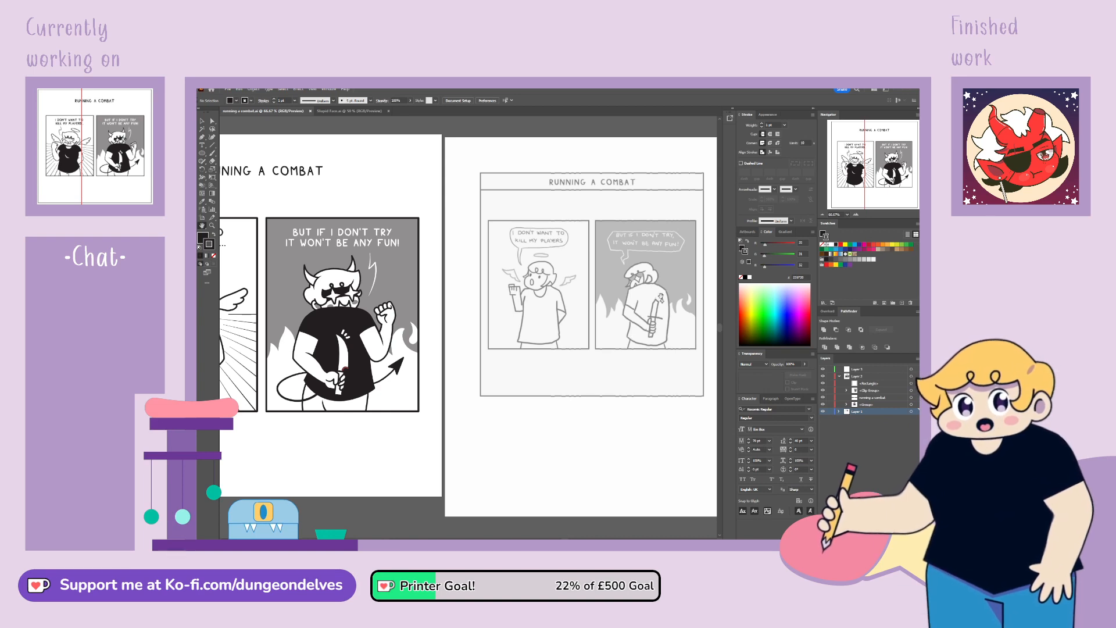
pyautogui.moveTo(527, 335); pyautogui.dragTo(623, 330)
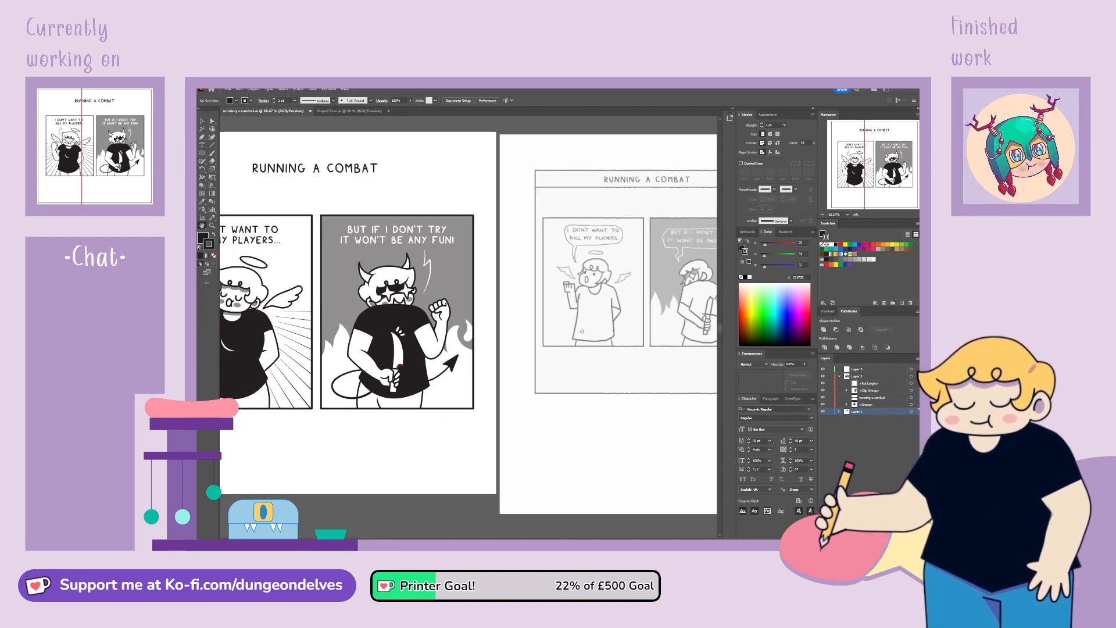
pyautogui.moveTo(279, 326); pyautogui.dragTo(382, 322)
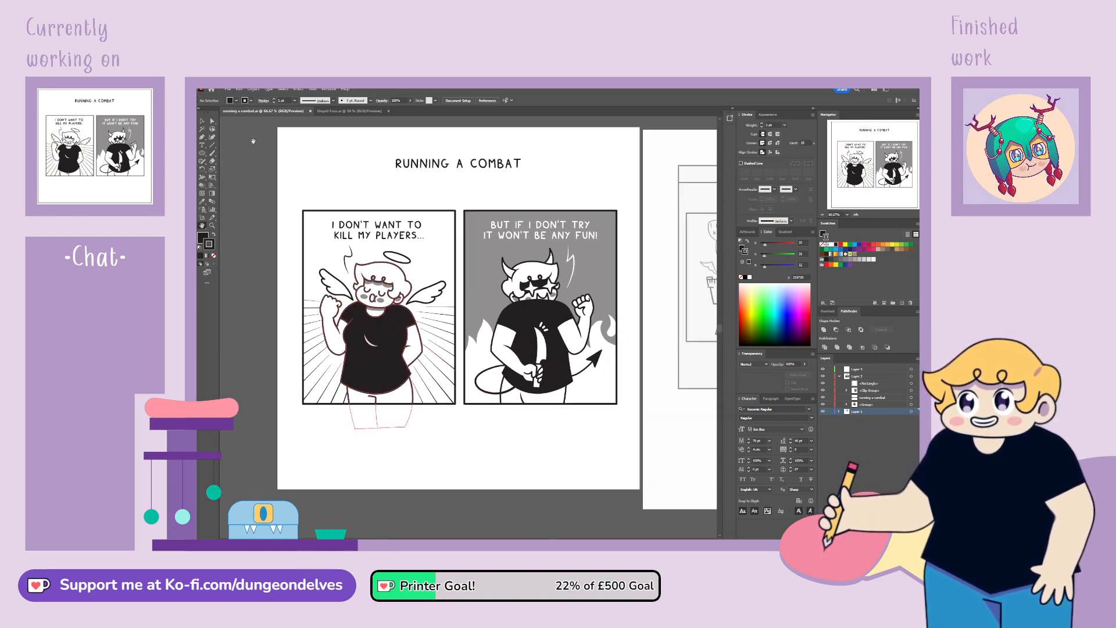
pyautogui.click(203, 123)
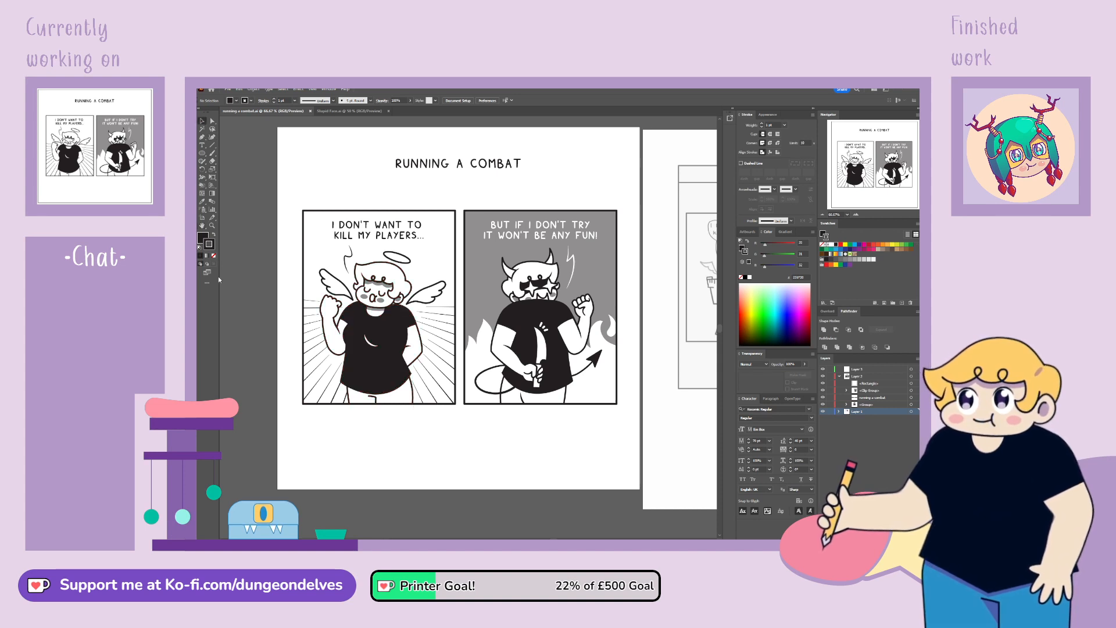
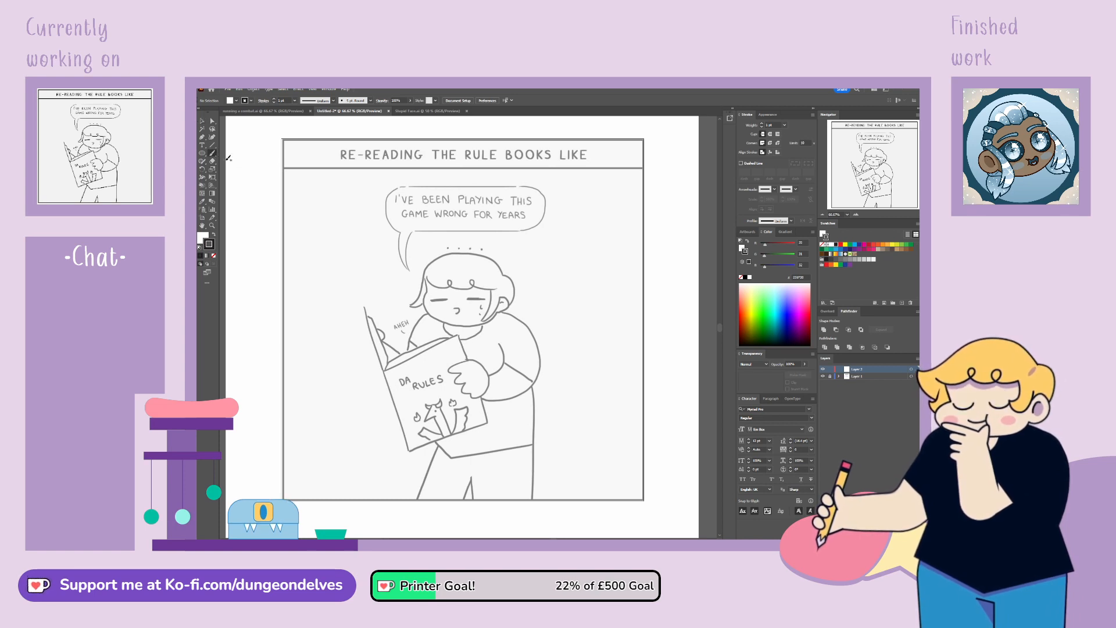
# Step: In the "RE-READING THE RULE BOOKS LIKE" document, trace the character's curly fringe, ear and face outline in black, redrawing the cheek line
pyautogui.hotkey('ctrl', '+')
pyautogui.hotkey('ctrl', '+')
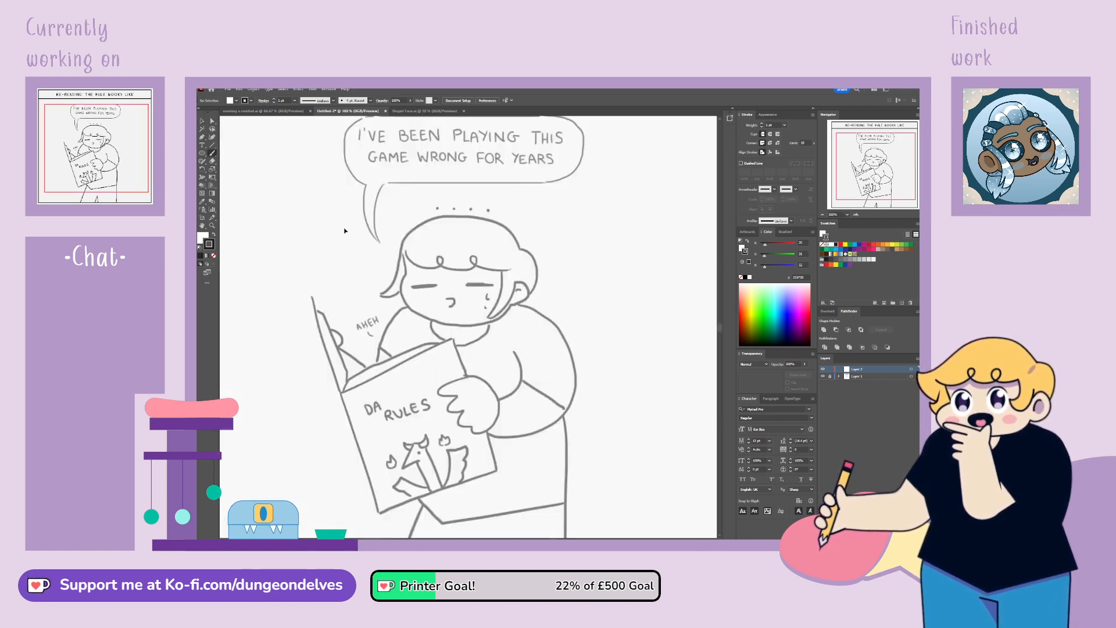
pyautogui.scroll(3, 344, 228)
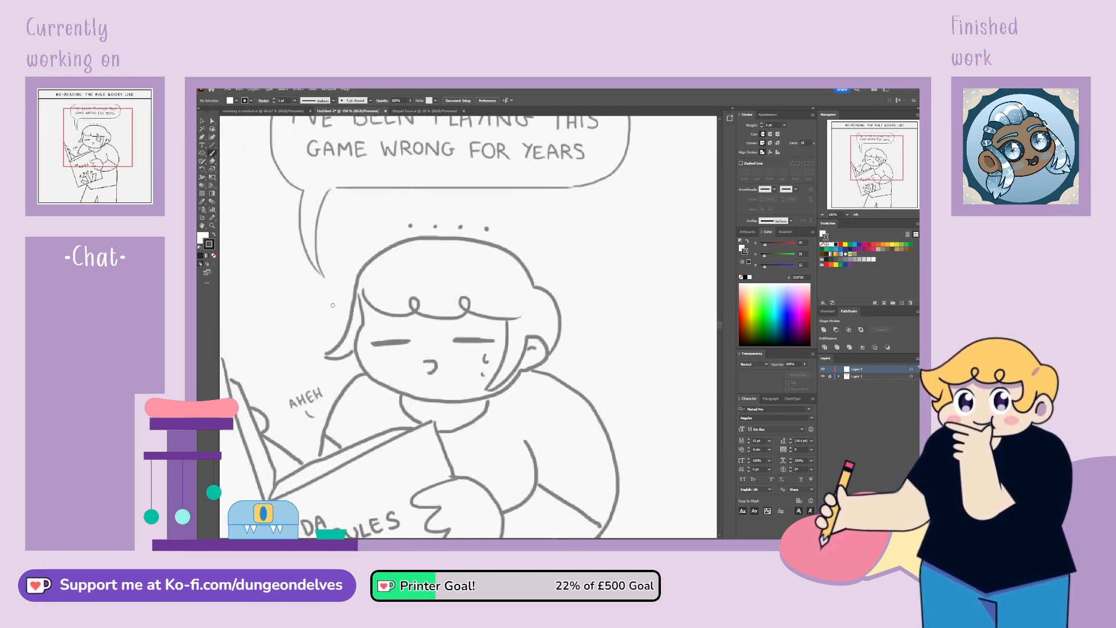
pyautogui.moveTo(356, 289); pyautogui.dragTo(372, 307)
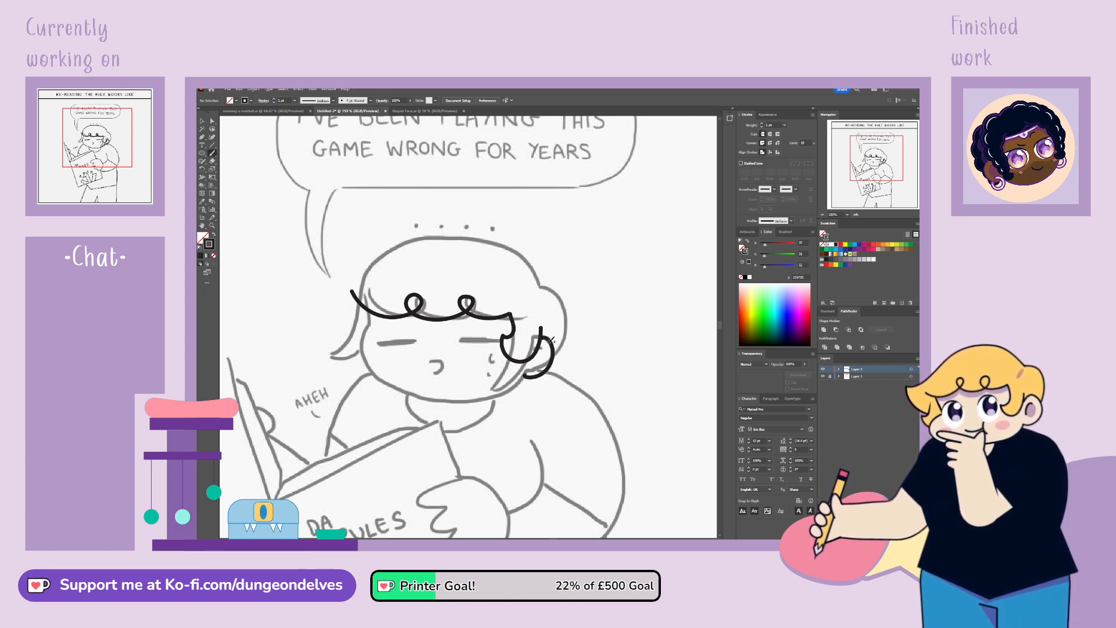
pyautogui.moveTo(545, 336)
pyautogui.mouseDown()
pyautogui.moveTo(559, 348)
pyautogui.moveTo(542, 377)
pyautogui.mouseUp()
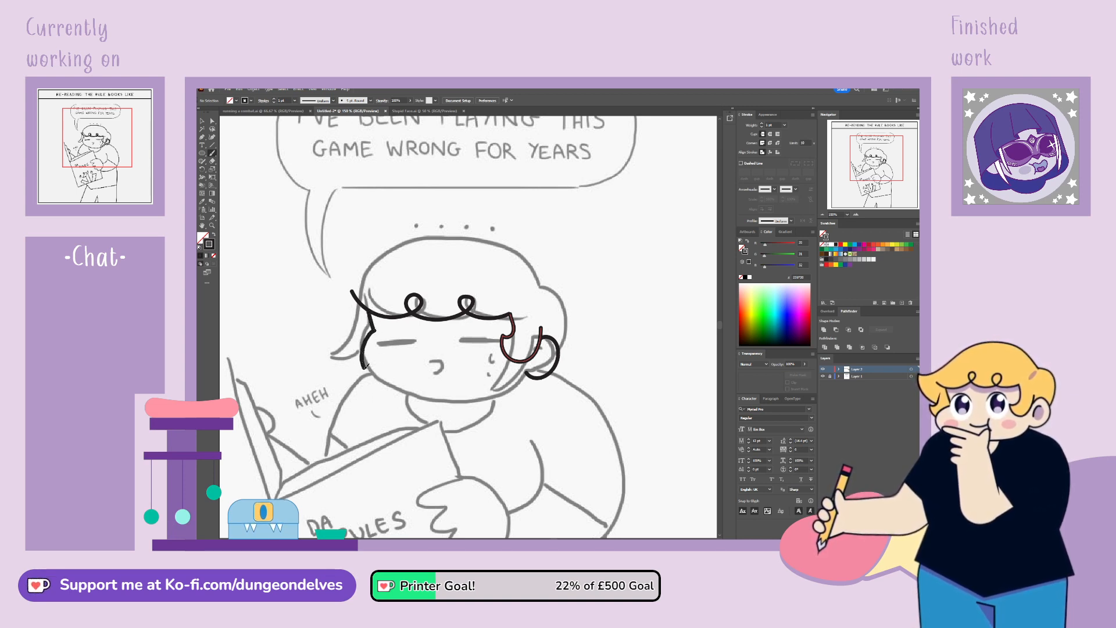
pyautogui.hotkey('ctrl', 'z')
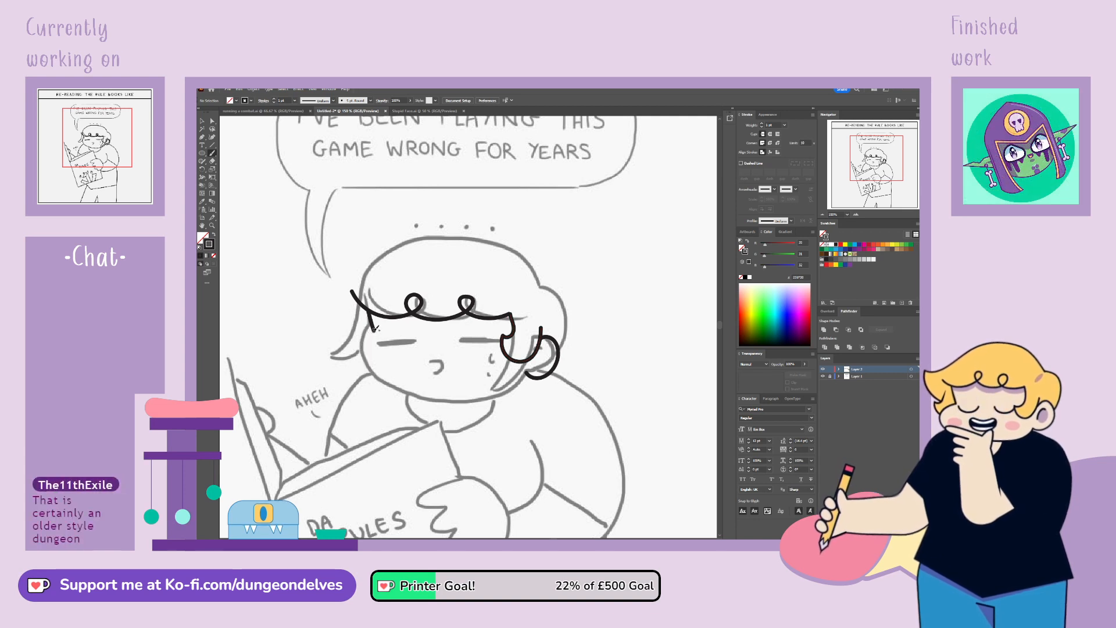
pyautogui.moveTo(365, 342)
pyautogui.mouseDown()
pyautogui.moveTo(361, 374)
pyautogui.moveTo(399, 391)
pyautogui.moveTo(455, 400)
pyautogui.moveTo(527, 378)
pyautogui.mouseUp()
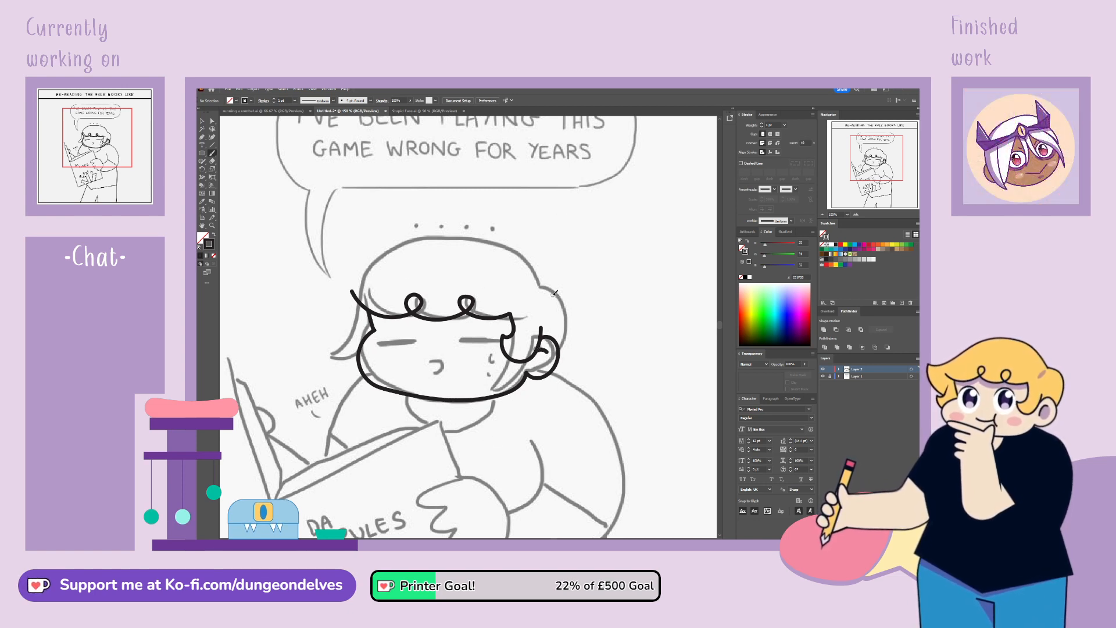
# Step: Ink the character's outer hair in black over the sketch, covering the curl behind the ear, the crown and the wavy tuft beside the face
pyautogui.moveTo(560, 288); pyautogui.dragTo(568, 342)
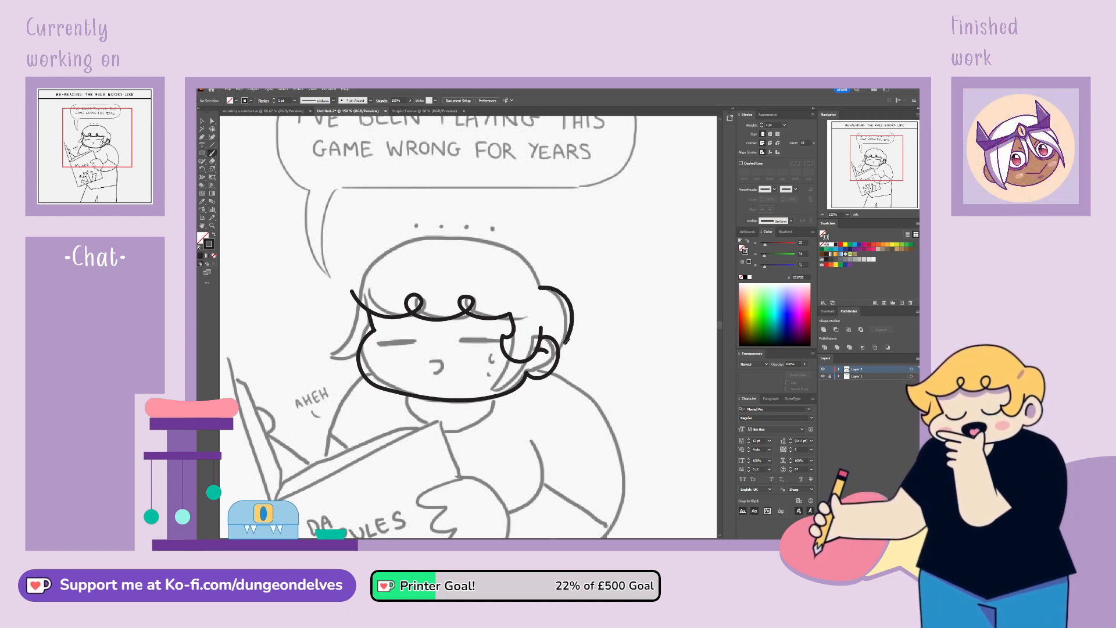
pyautogui.click(823, 369)
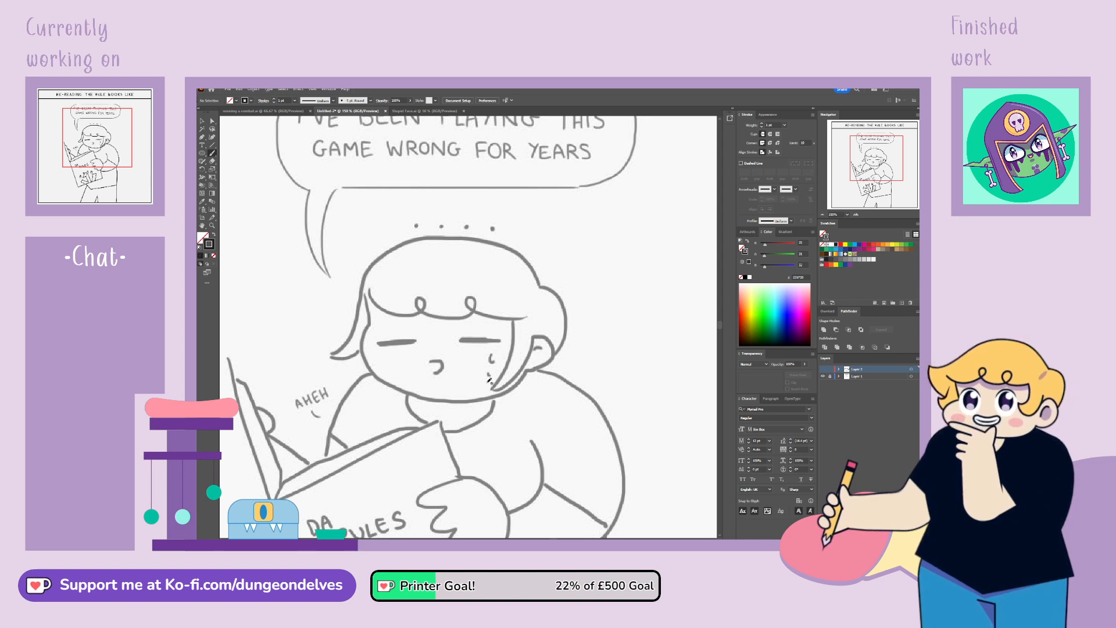
pyautogui.click(822, 369)
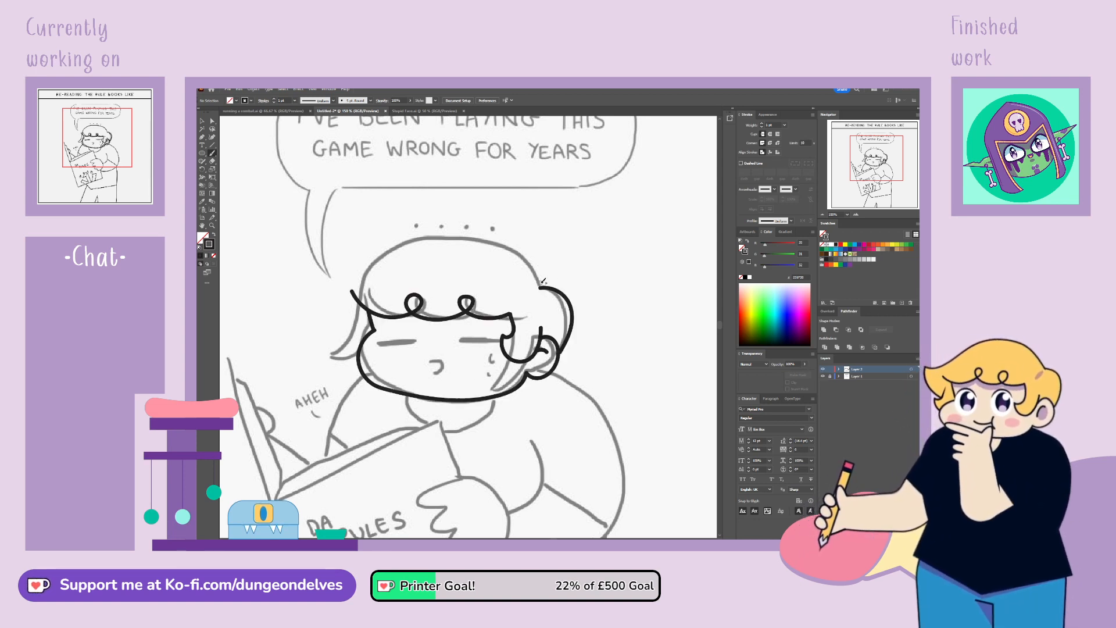
pyautogui.moveTo(540, 279)
pyautogui.mouseDown()
pyautogui.moveTo(499, 237)
pyautogui.moveTo(432, 230)
pyautogui.moveTo(333, 271)
pyautogui.moveTo(357, 330)
pyautogui.mouseUp()
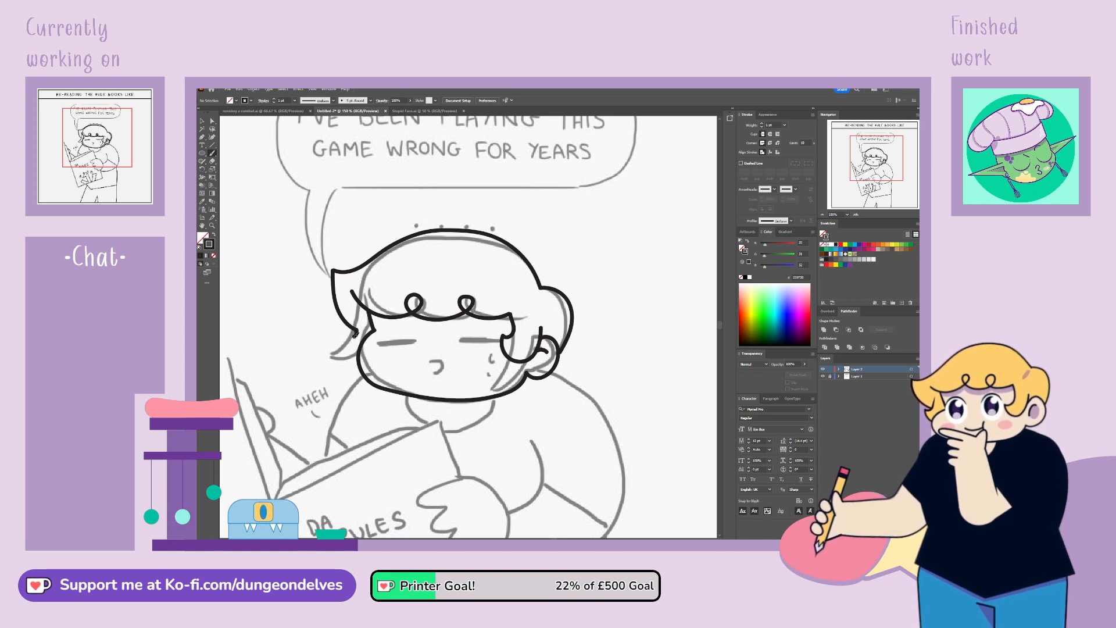
pyautogui.moveTo(347, 332); pyautogui.dragTo(362, 361)
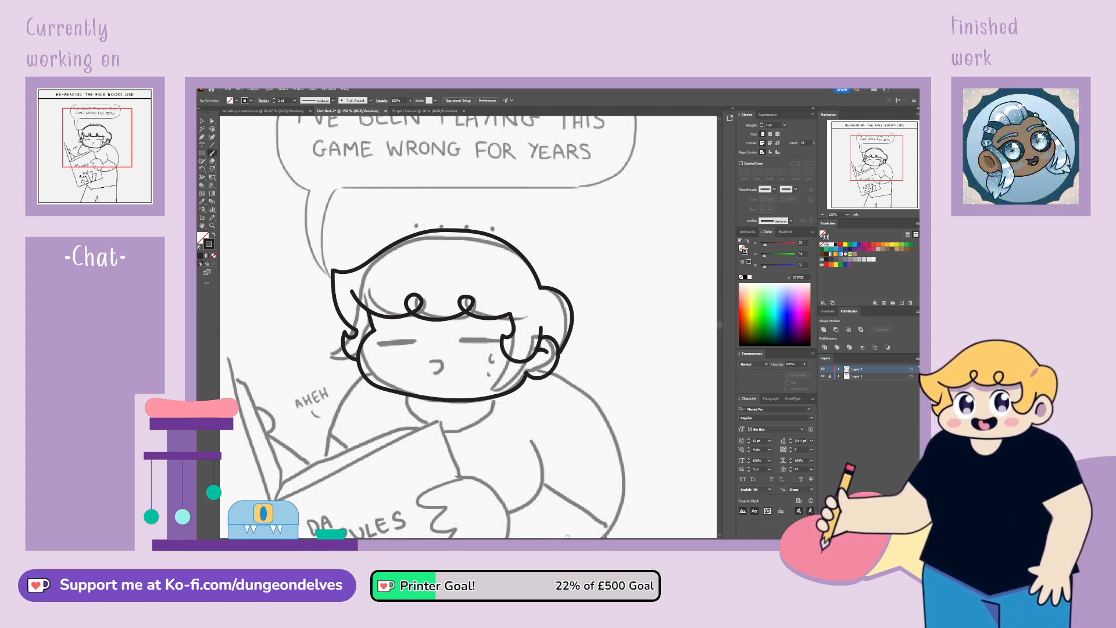
pyautogui.click(822, 376)
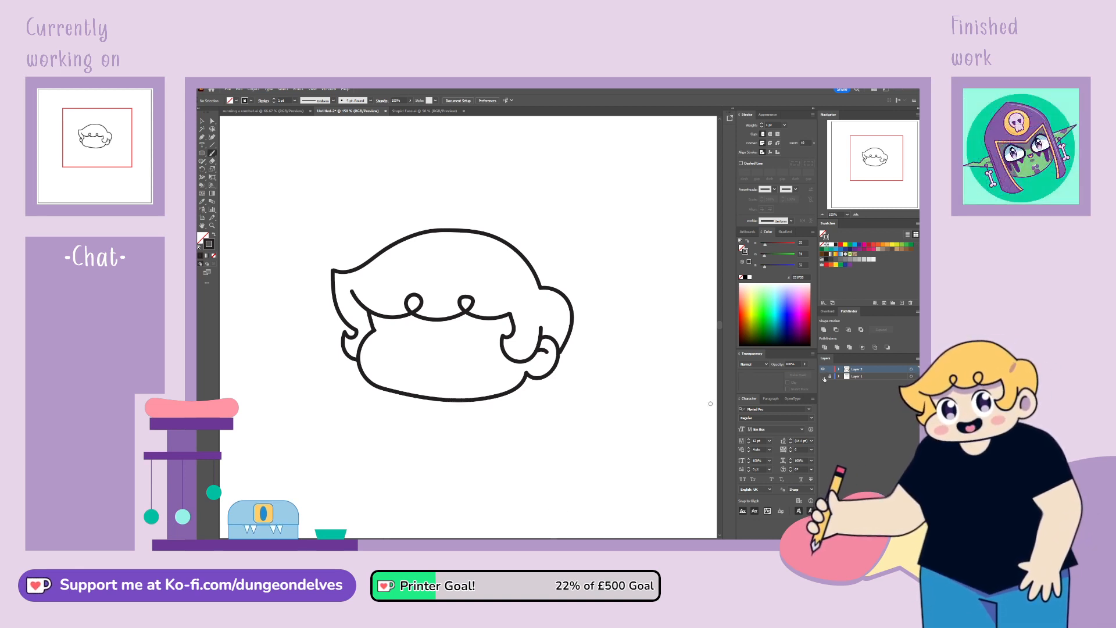
pyautogui.click(823, 376)
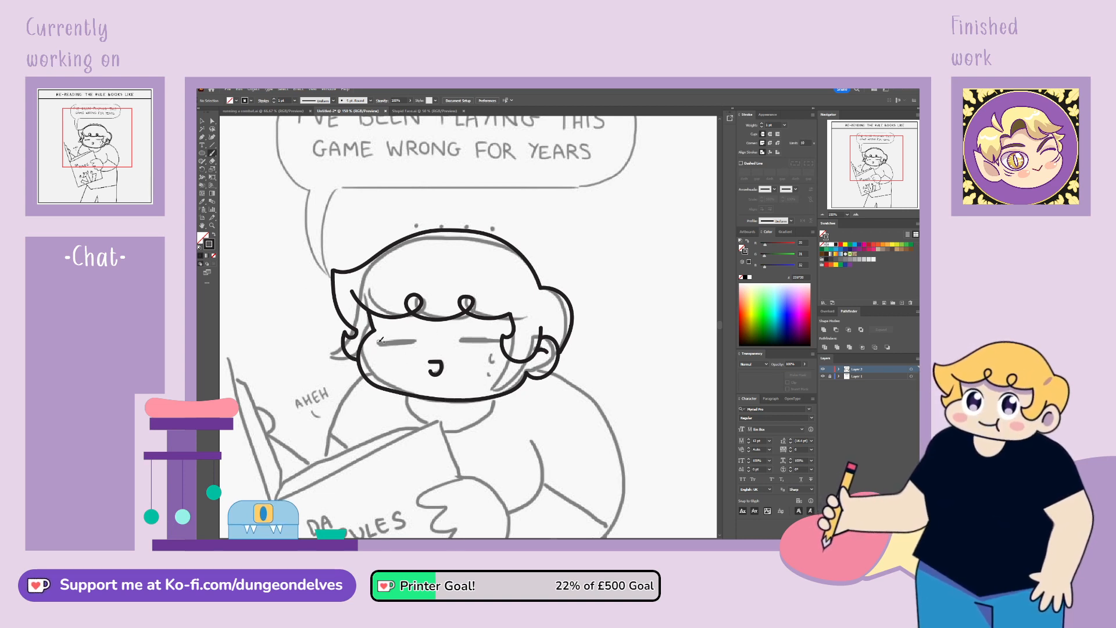
# Step: Ink the facial features over the sketch: a small mouth, two closed eyes as straight lines and sweat marks on the cheek near the ear
pyautogui.moveTo(384, 341); pyautogui.dragTo(418, 342)
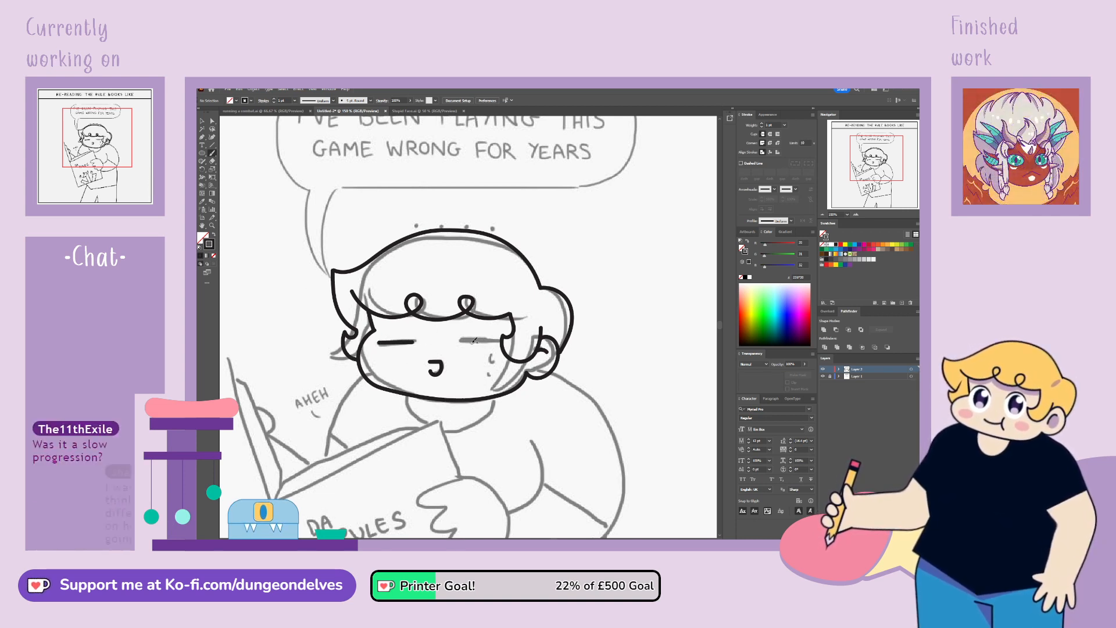
pyautogui.moveTo(492, 342); pyautogui.dragTo(498, 342)
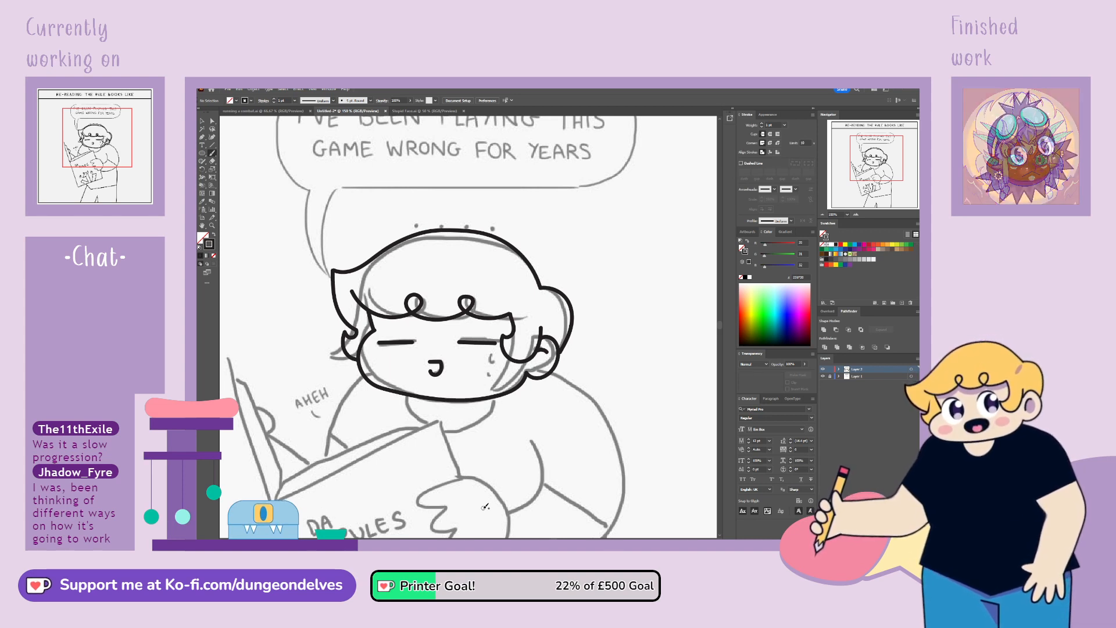
pyautogui.moveTo(495, 355); pyautogui.dragTo(490, 375)
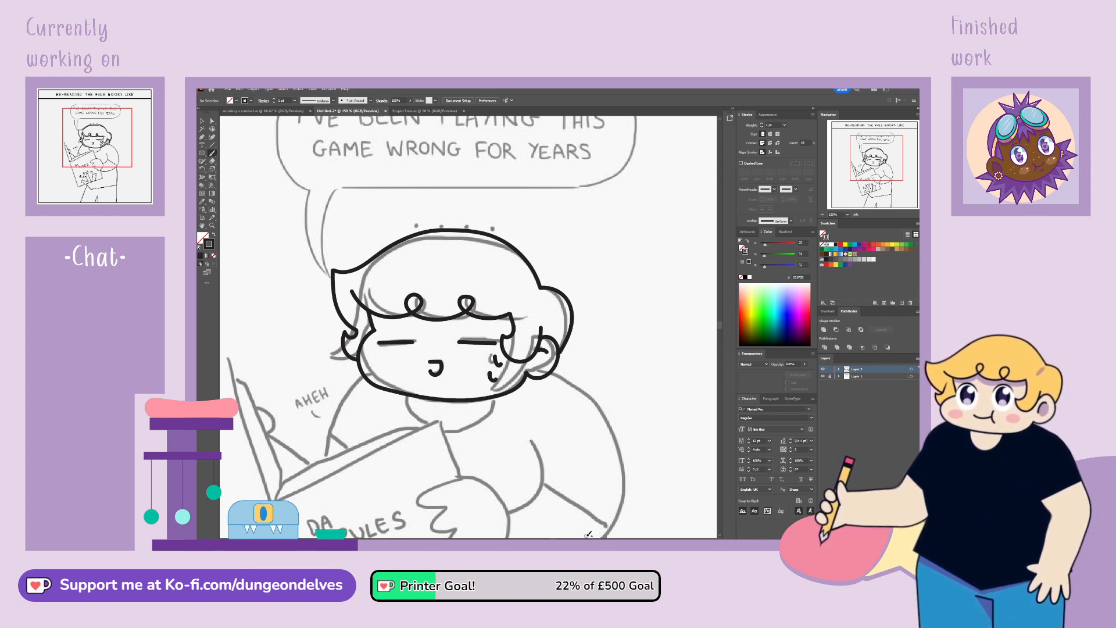
pyautogui.click(467, 227)
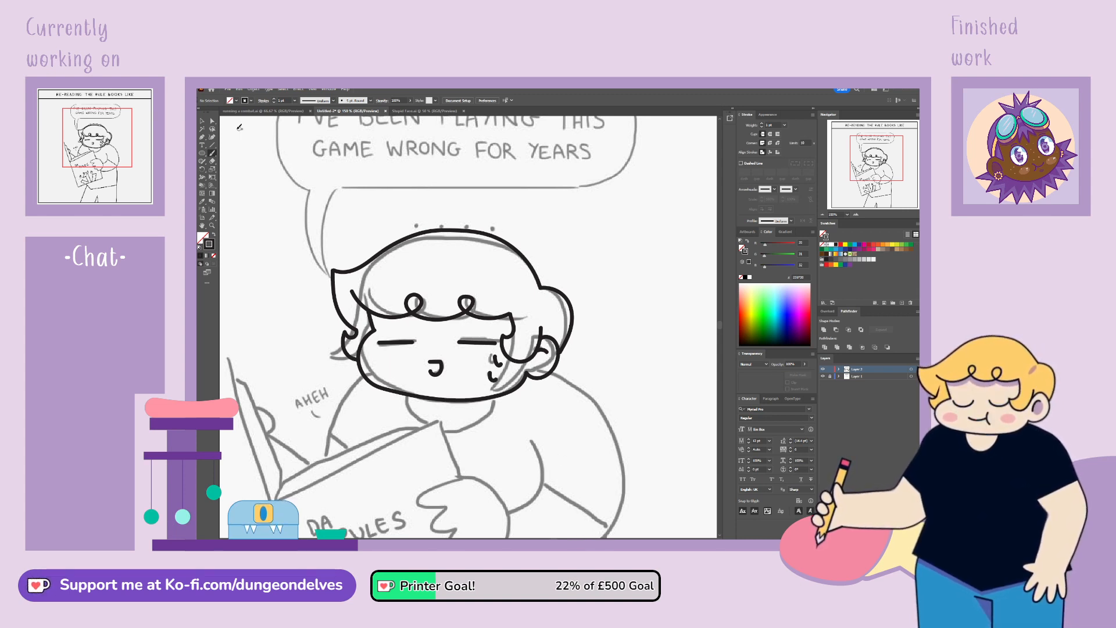
# Step: Close the mouth path and adjust its anchor points into a small open-mouth shape, checking the face with the sketch hidden
pyautogui.press('a')
pyautogui.click(434, 368)
pyautogui.click(431, 373)
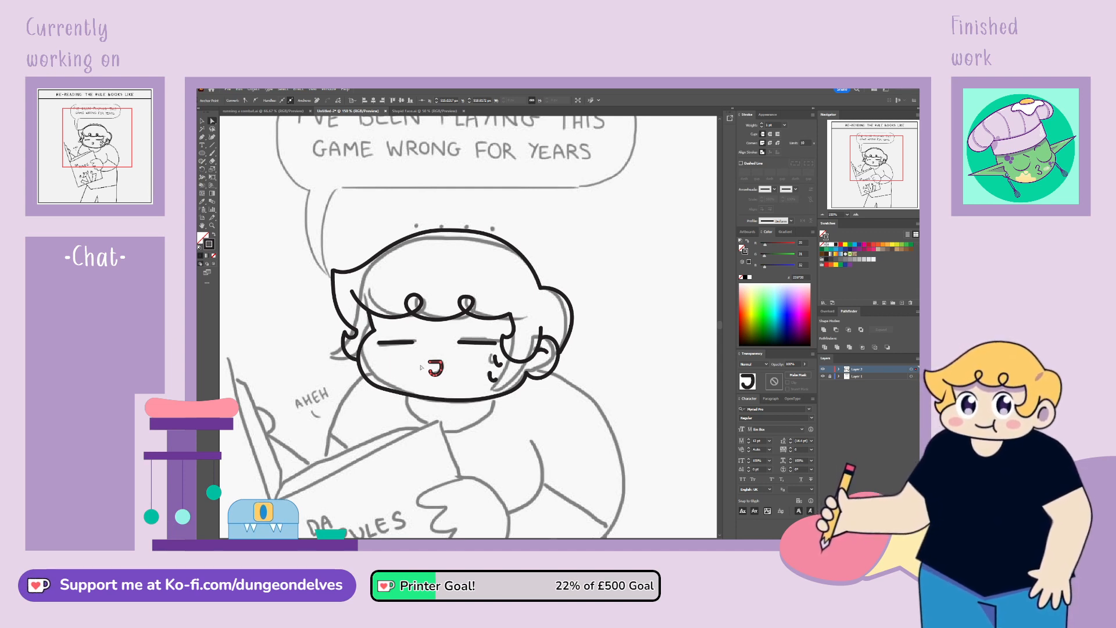
pyautogui.moveTo(432, 373); pyautogui.dragTo(430, 362)
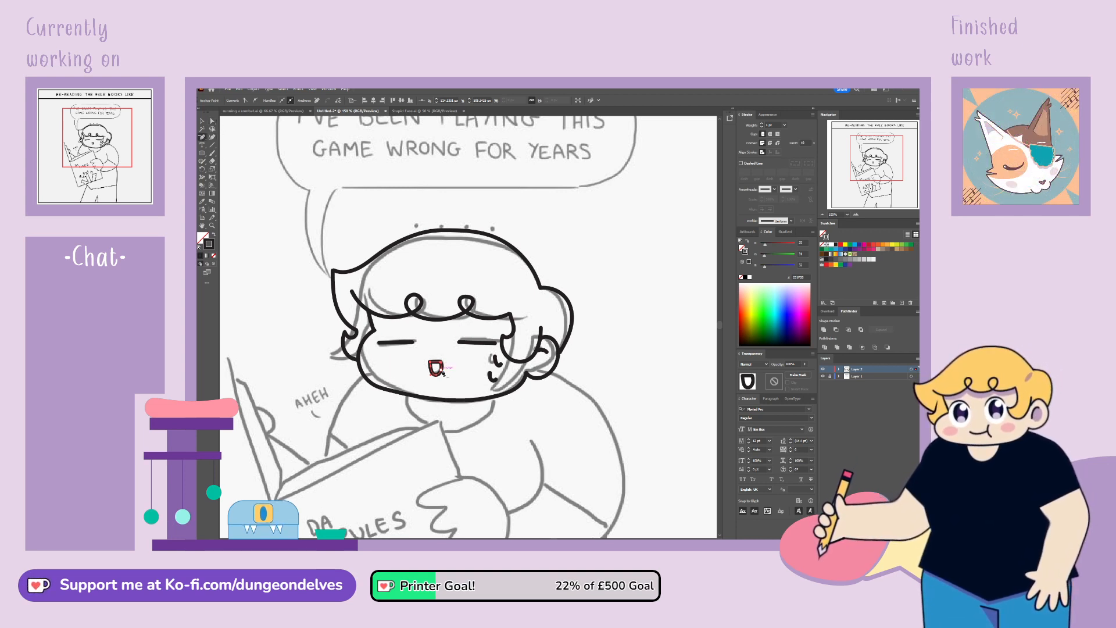
pyautogui.click(453, 403)
pyautogui.press('a')
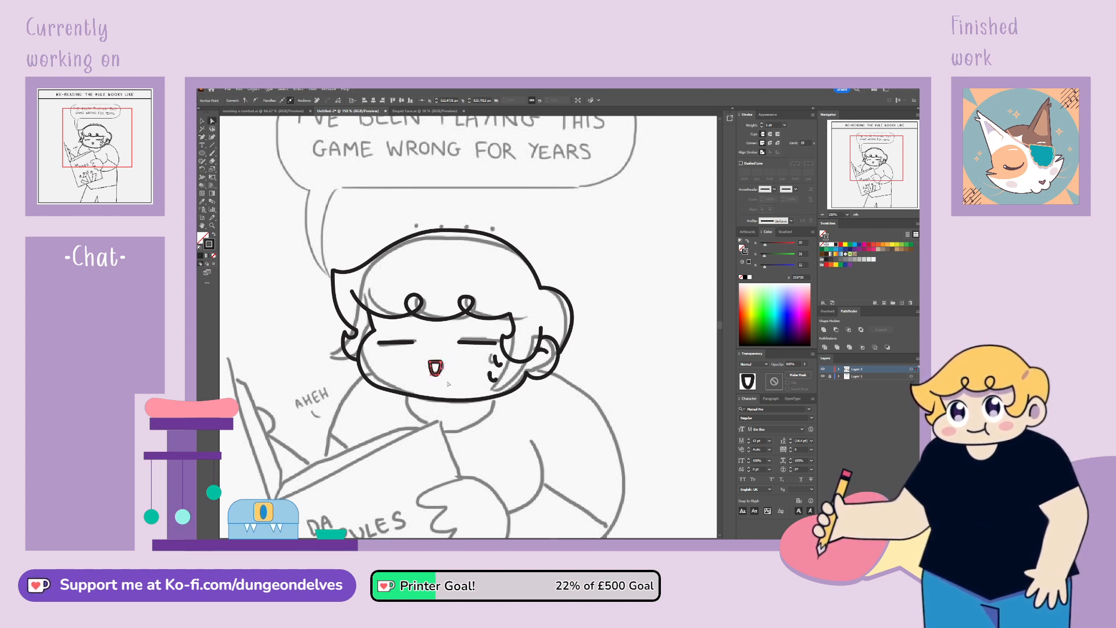
pyautogui.click(457, 428)
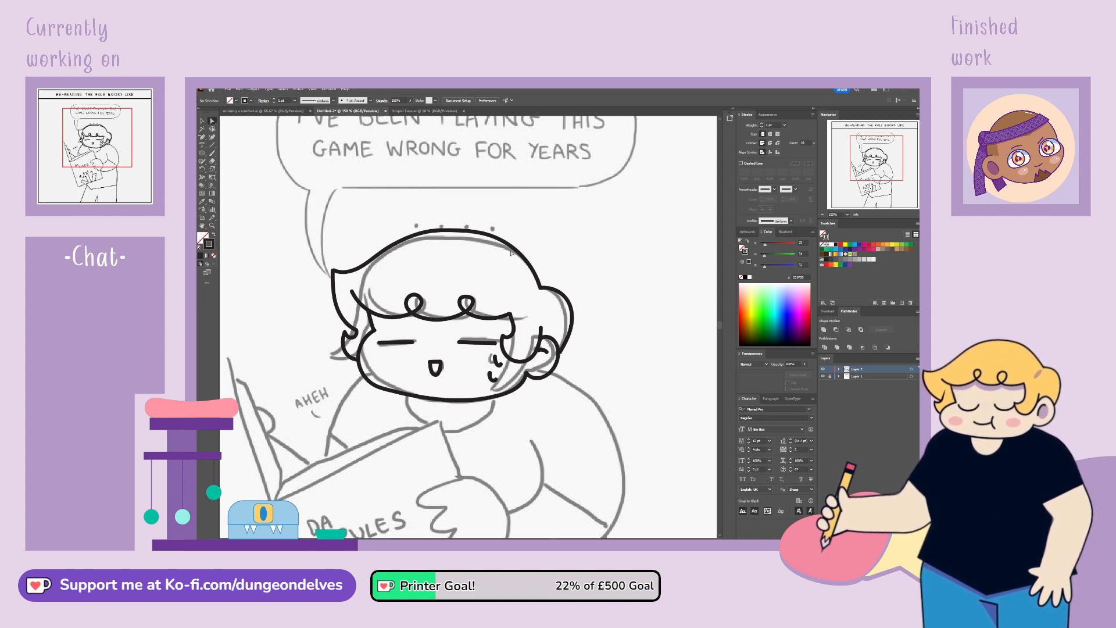
pyautogui.click(823, 377)
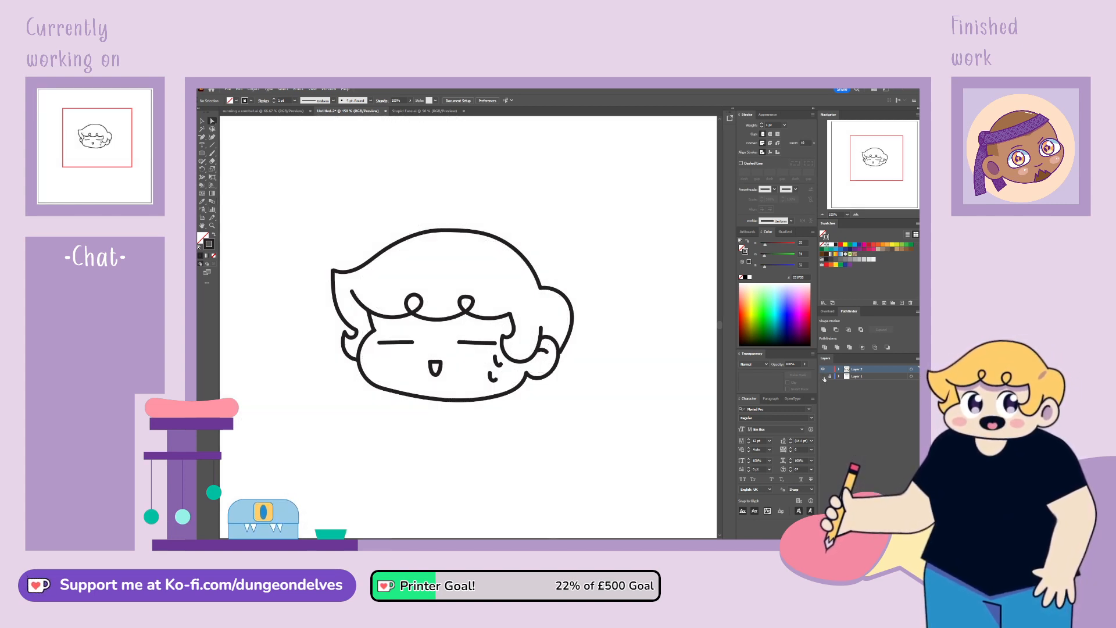
pyautogui.click(822, 376)
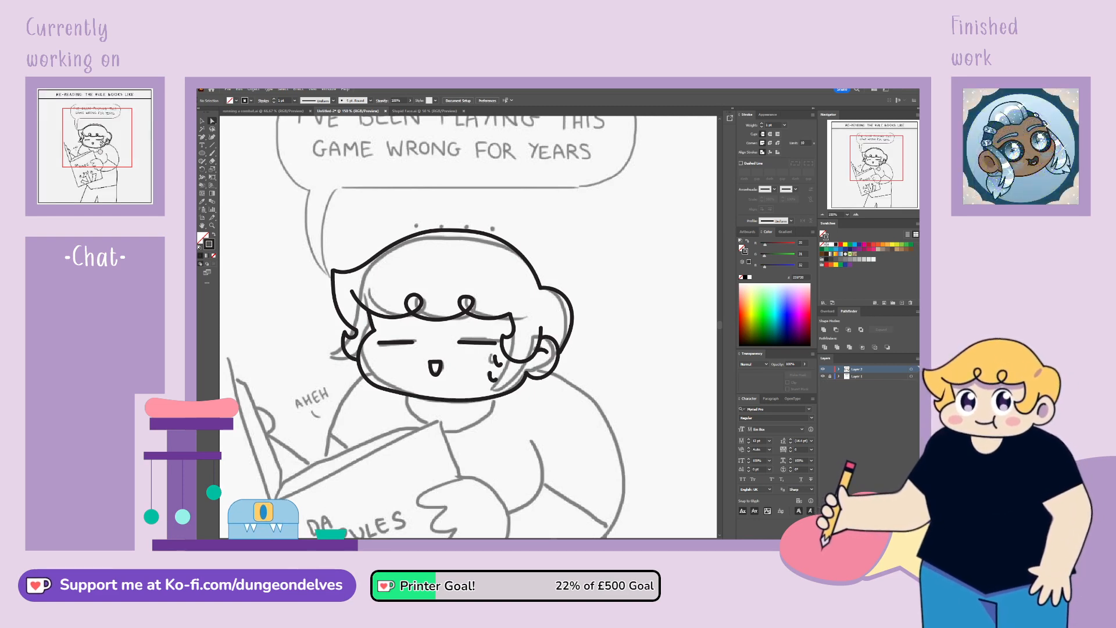
# Step: Outline the "DA RULES" book's front cover with straight Pen segments along its top, outer side and bottom edges
pyautogui.moveTo(442, 407); pyautogui.dragTo(502, 279)
pyautogui.scroll(-2, 469, 327)
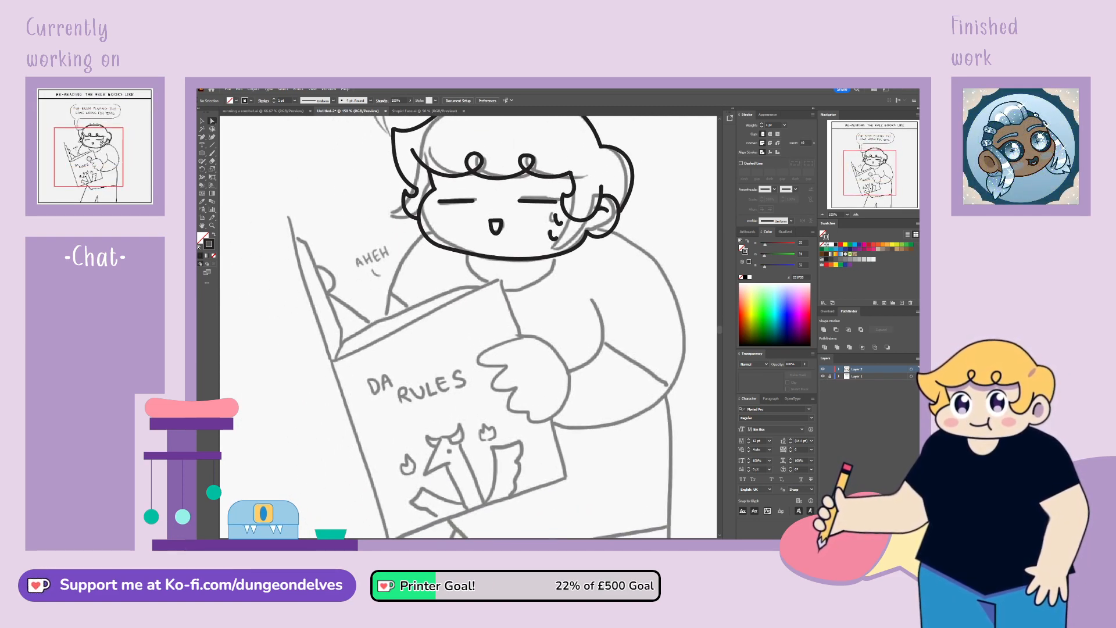
pyautogui.click(202, 139)
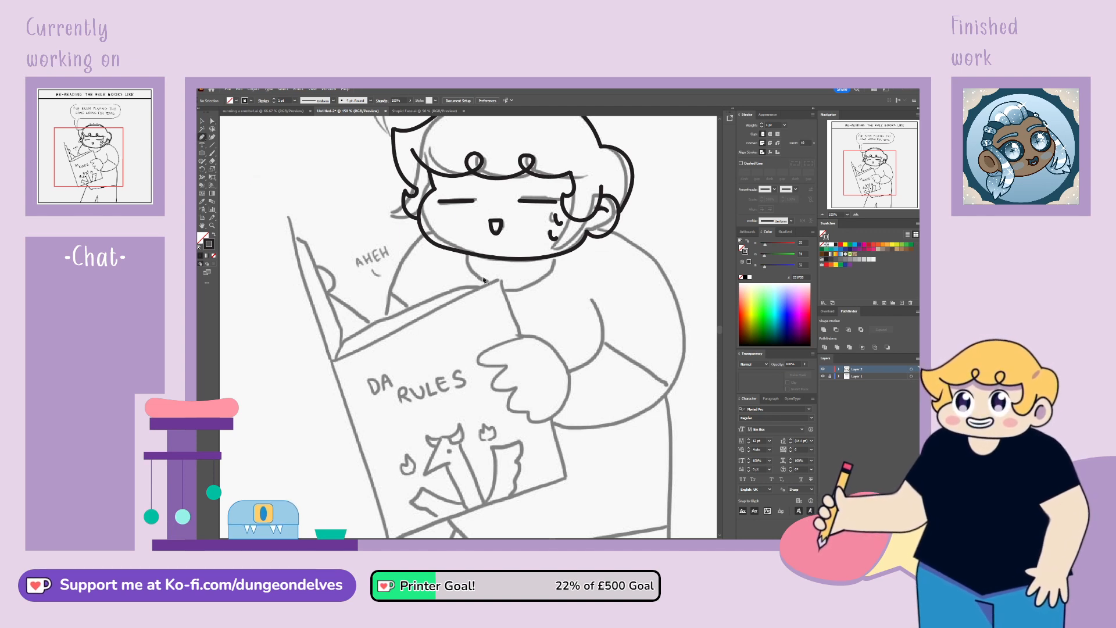
pyautogui.click(499, 280)
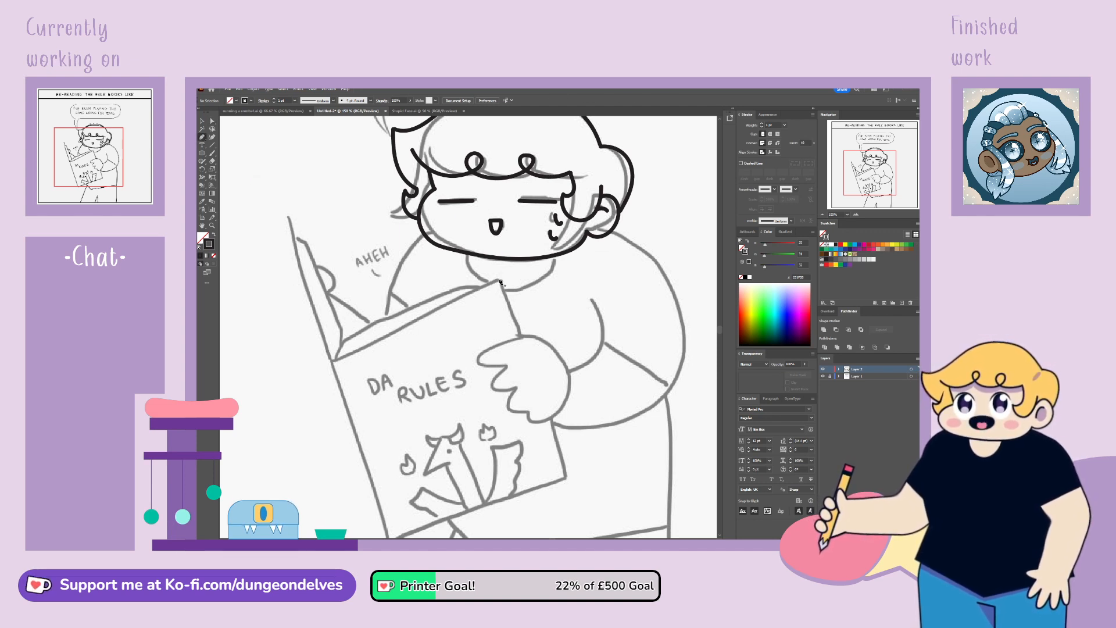
pyautogui.click(359, 352)
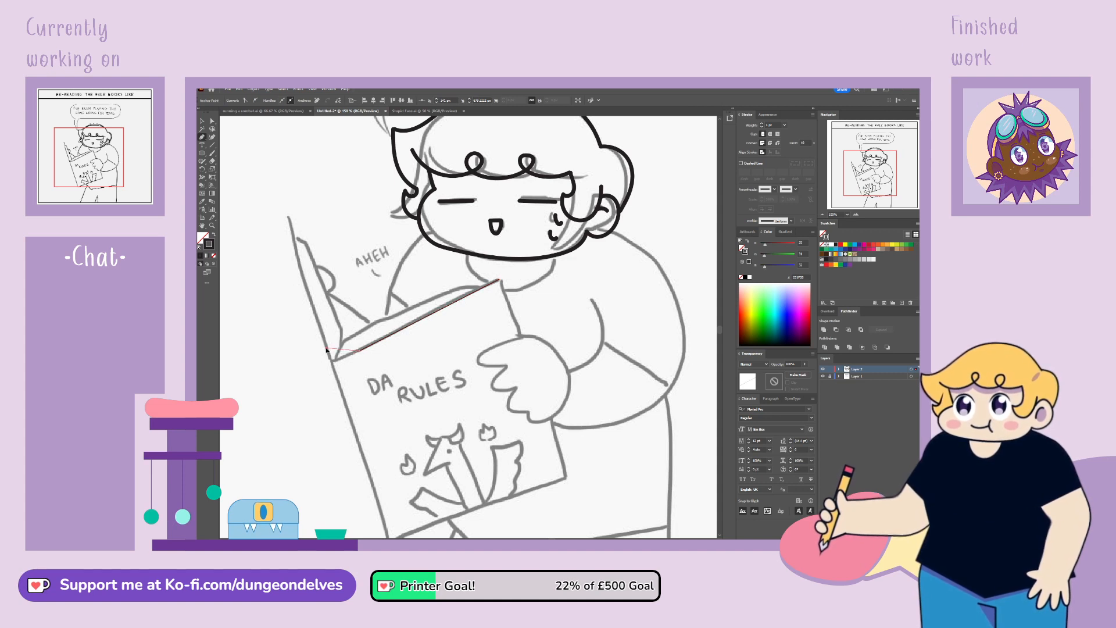
pyautogui.click(327, 349)
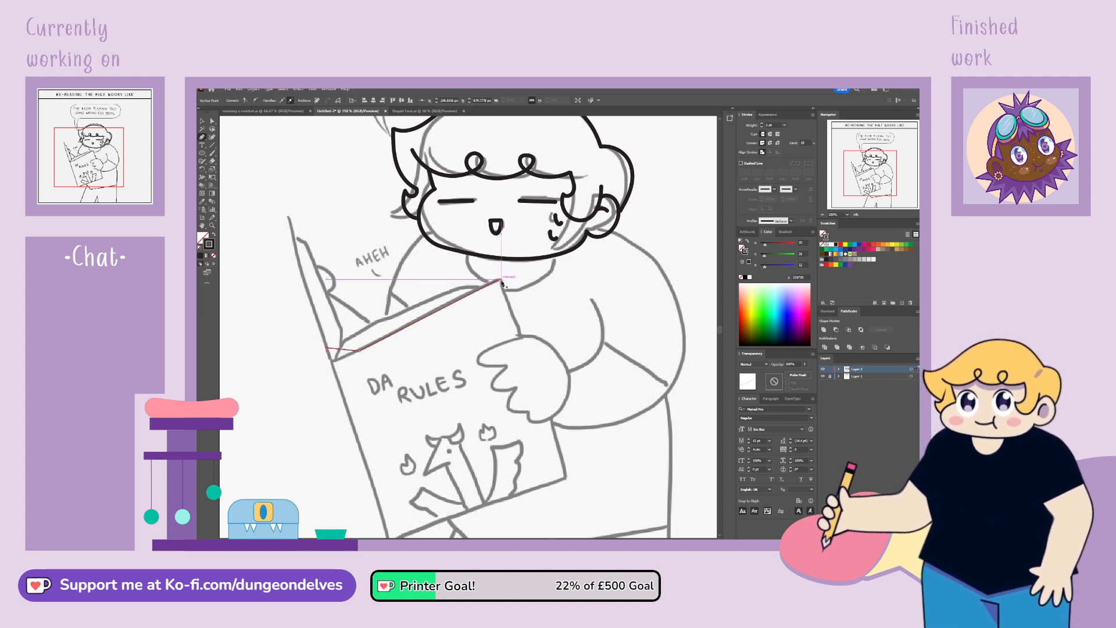
pyautogui.click(502, 283)
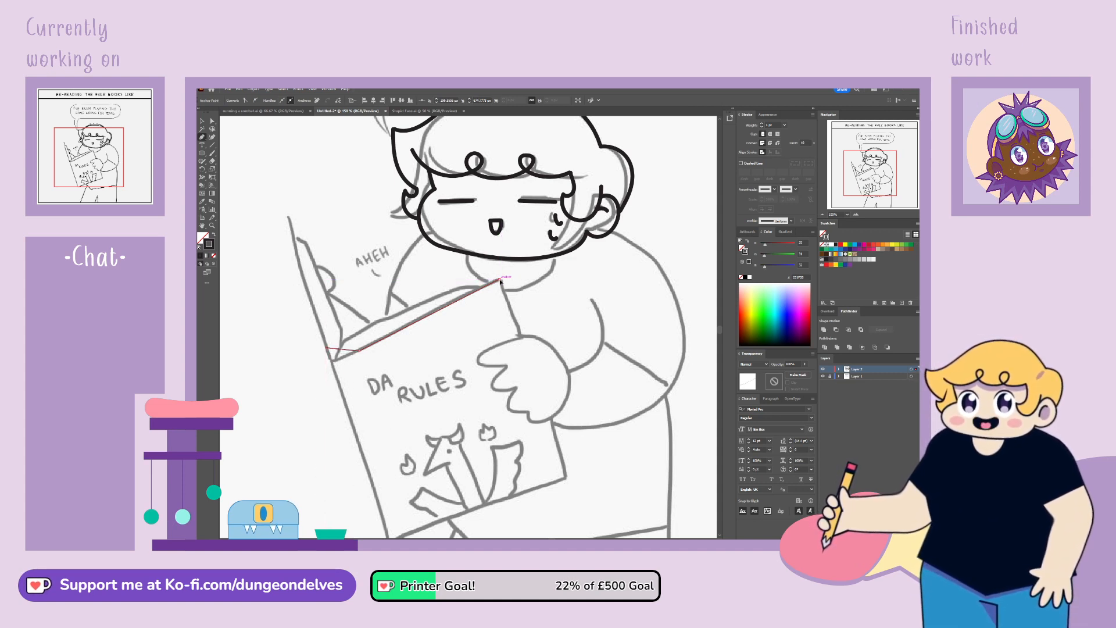
pyautogui.click(574, 477)
pyautogui.click(403, 533)
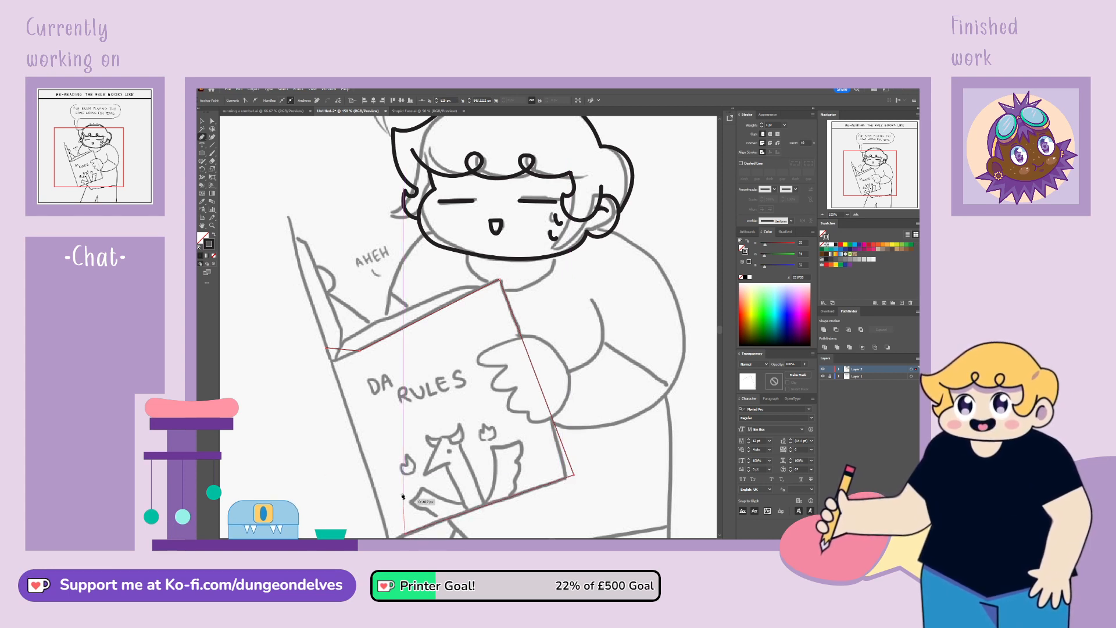
# Step: Draw the spine-side edge of the book's front cover and join its upper end to the cover's top edge
pyautogui.click(361, 365)
pyautogui.click(212, 121)
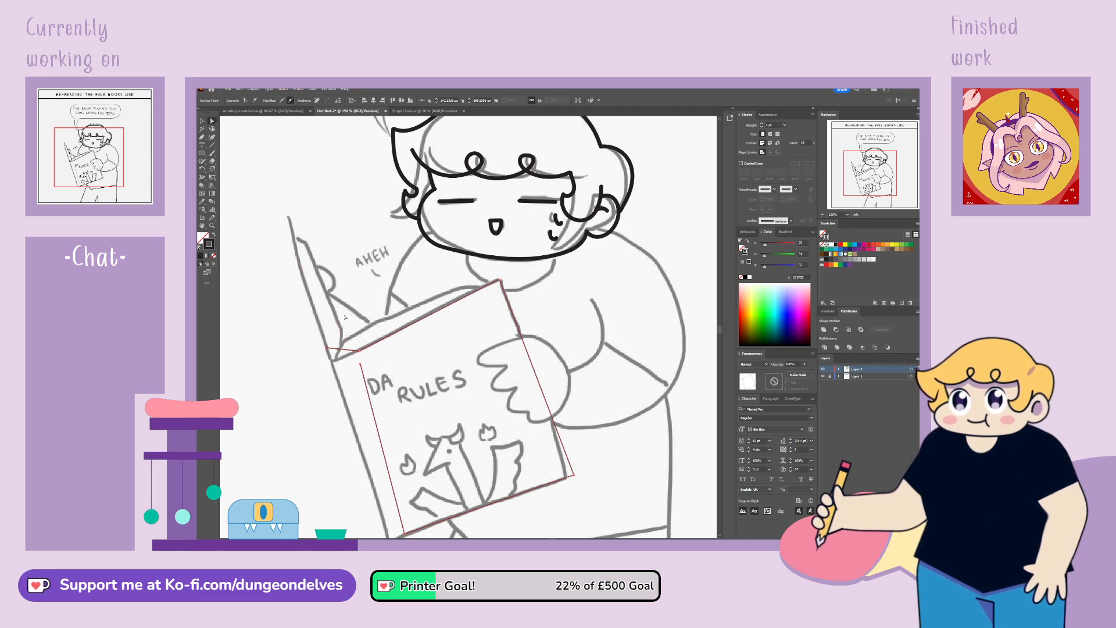
pyautogui.moveTo(361, 365); pyautogui.dragTo(460, 306)
pyautogui.moveTo(516, 410); pyautogui.dragTo(458, 434)
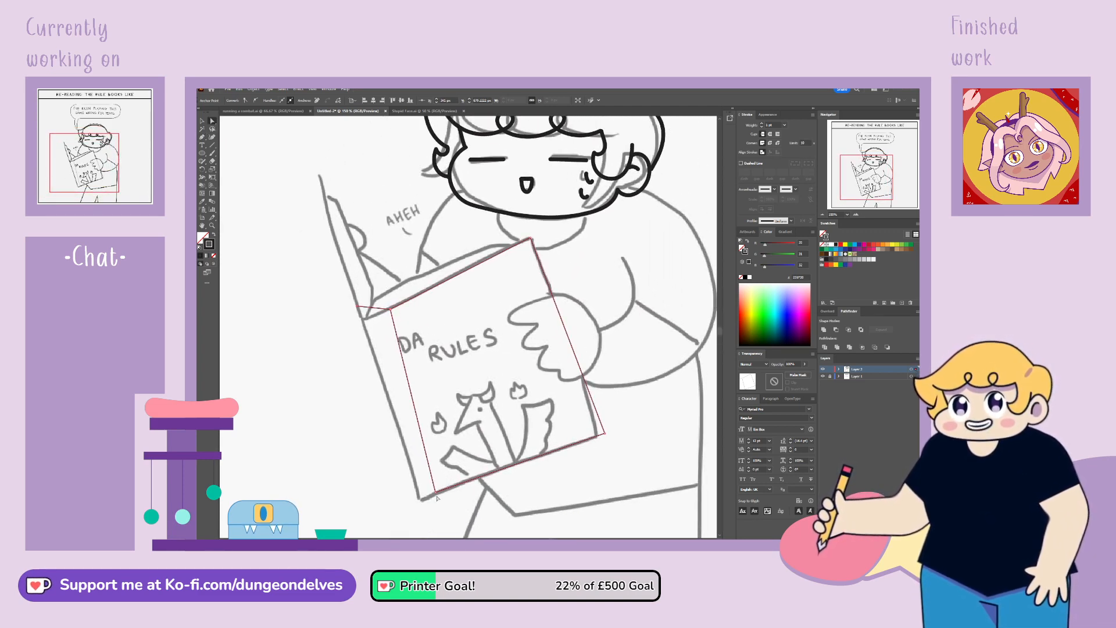
# Step: Hide the sketch layer and reposition the front cover's two lower corners to square up the rectangle
pyautogui.moveTo(436, 493); pyautogui.dragTo(474, 499)
pyautogui.click(823, 376)
pyautogui.moveTo(605, 433); pyautogui.dragTo(619, 424)
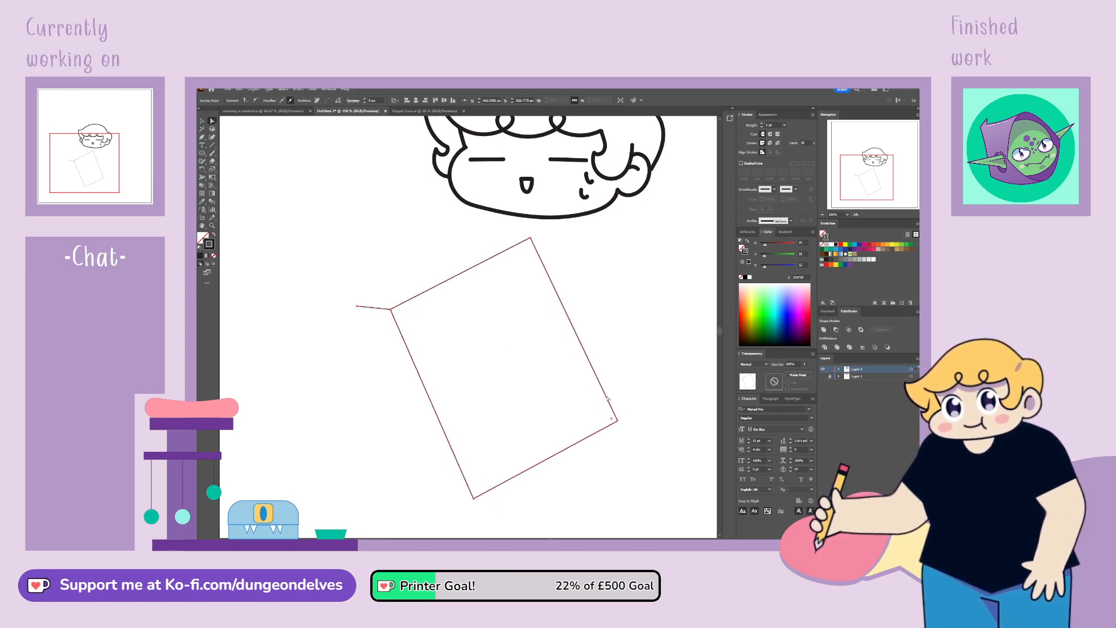
# Step: Draw the bottom and outer edges of the book's spine, closing it at the short line beside the cover's top corner
pyautogui.press('p')
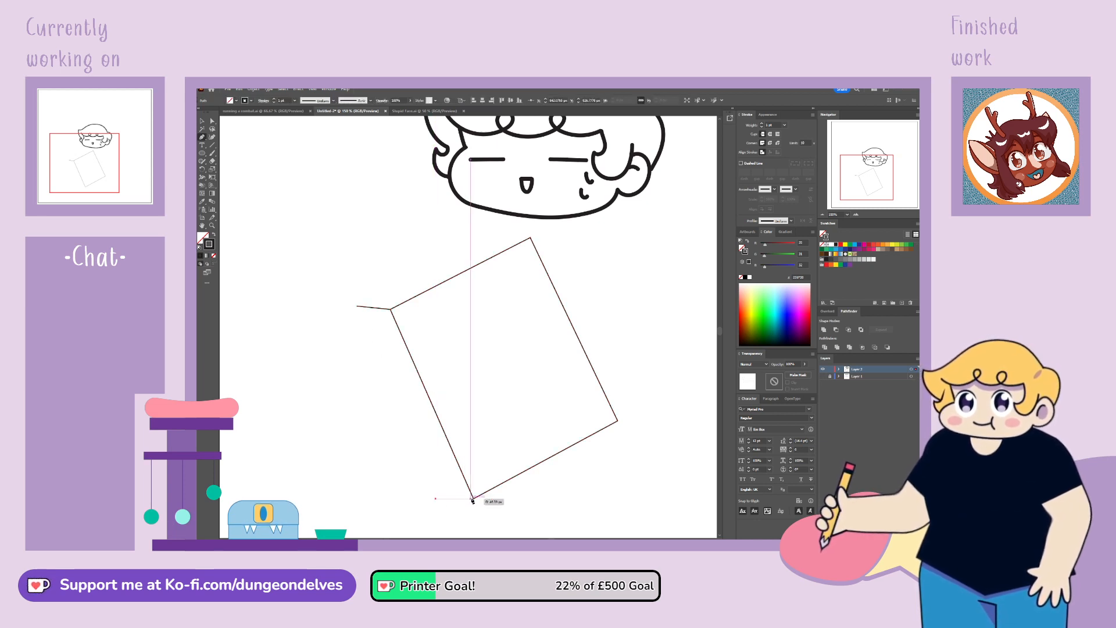
pyautogui.click(436, 498)
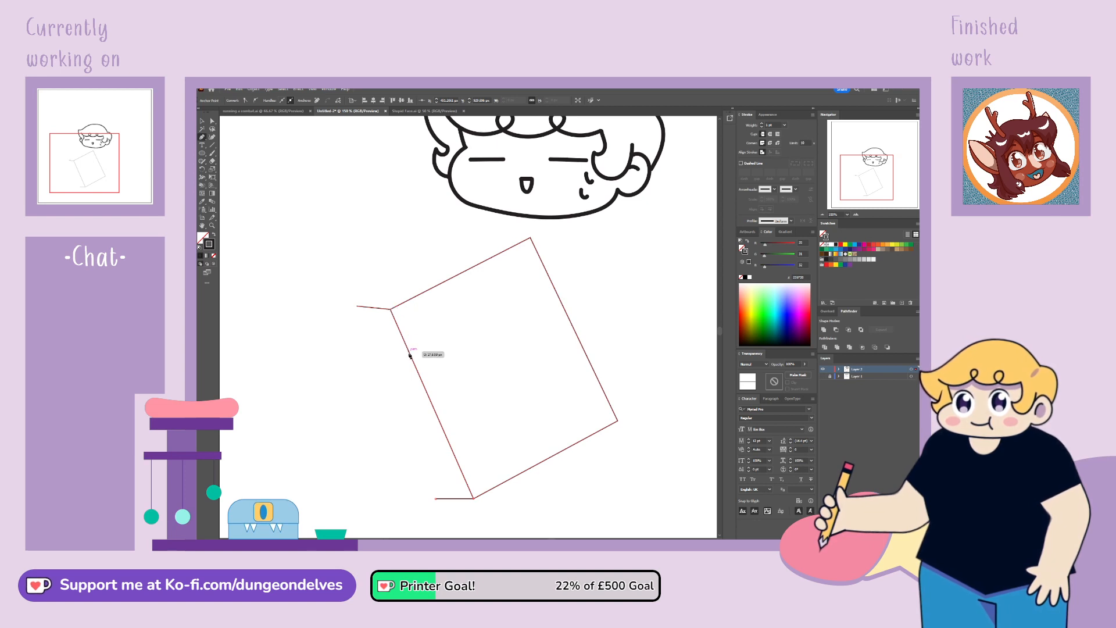
pyautogui.click(357, 306)
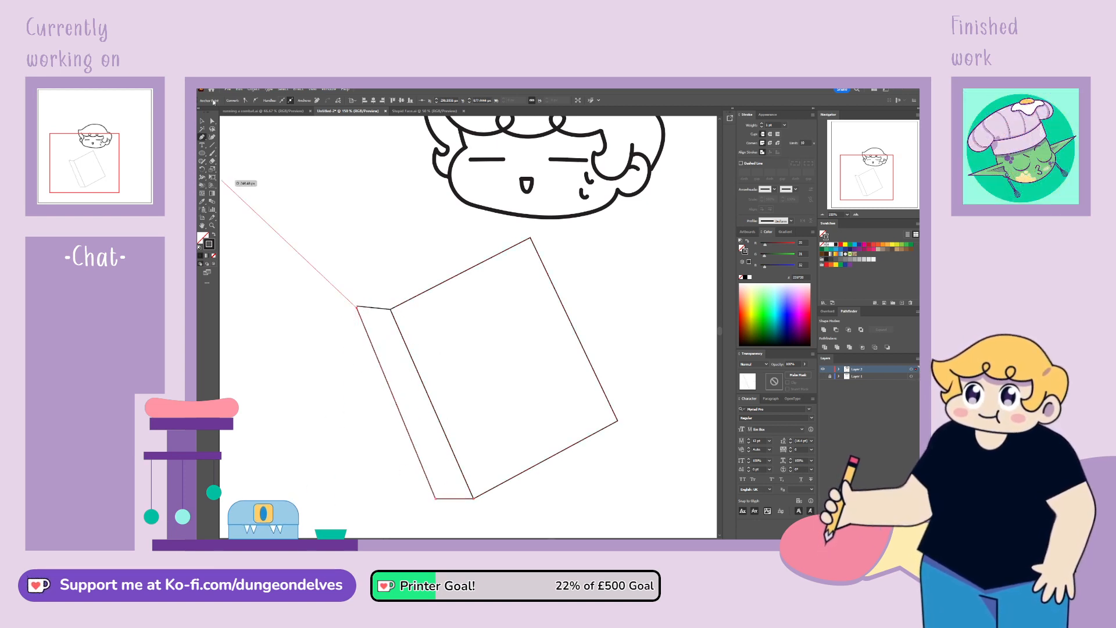
pyautogui.hotkey('ctrl', 'z')
pyautogui.click(357, 306)
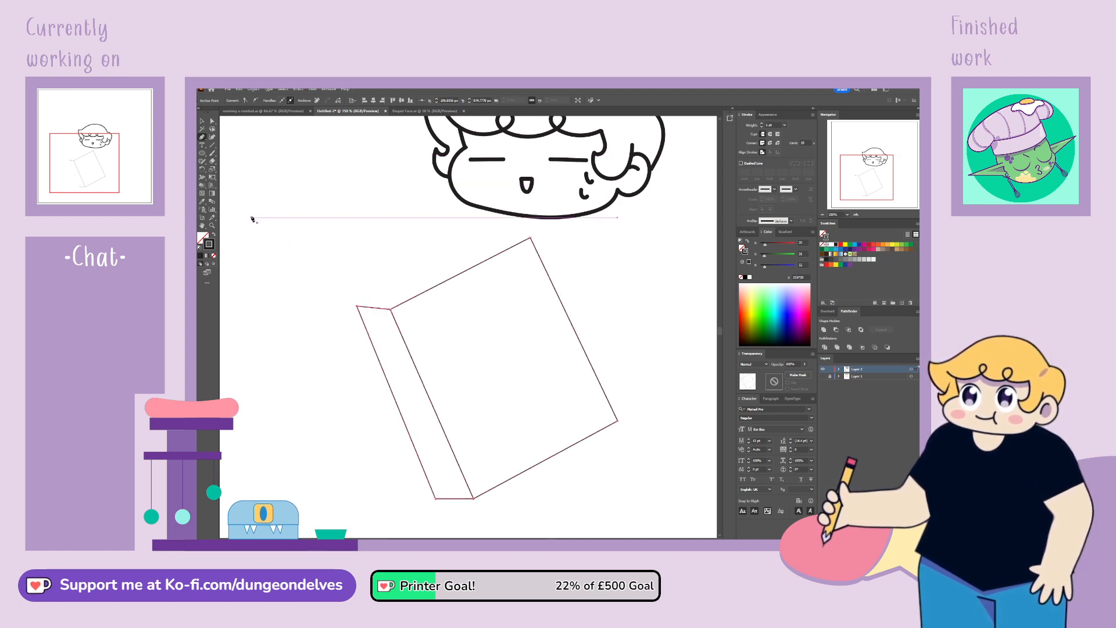
# Step: Raise the spine's lower outer corner slightly and narrow the spine by shifting the cover's spine-side edge outward
pyautogui.press('a')
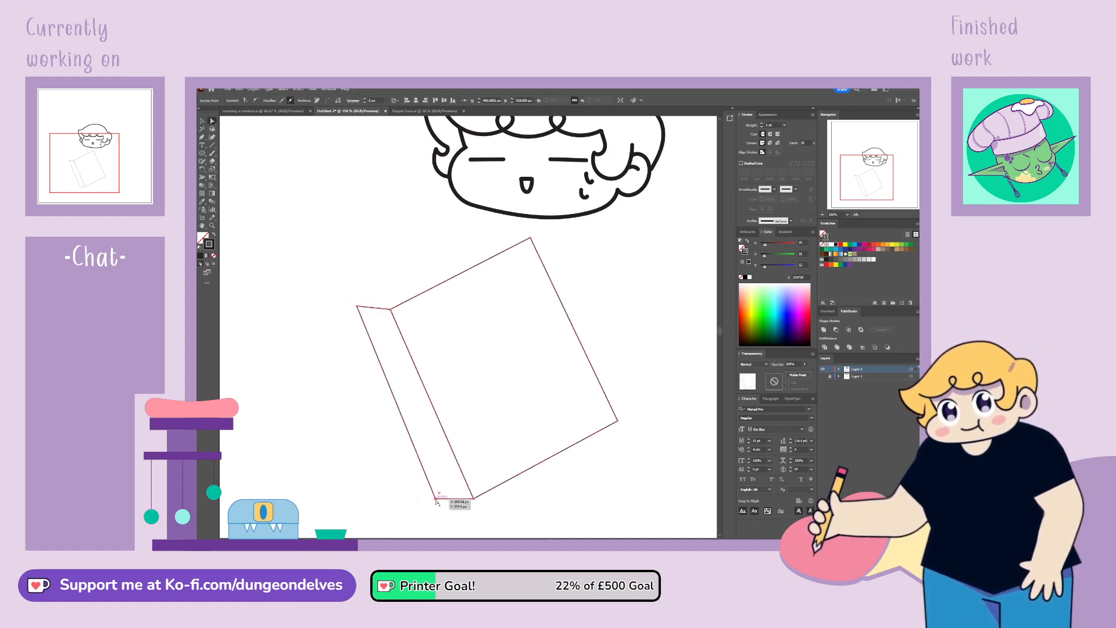
pyautogui.moveTo(435, 499); pyautogui.dragTo(433, 491)
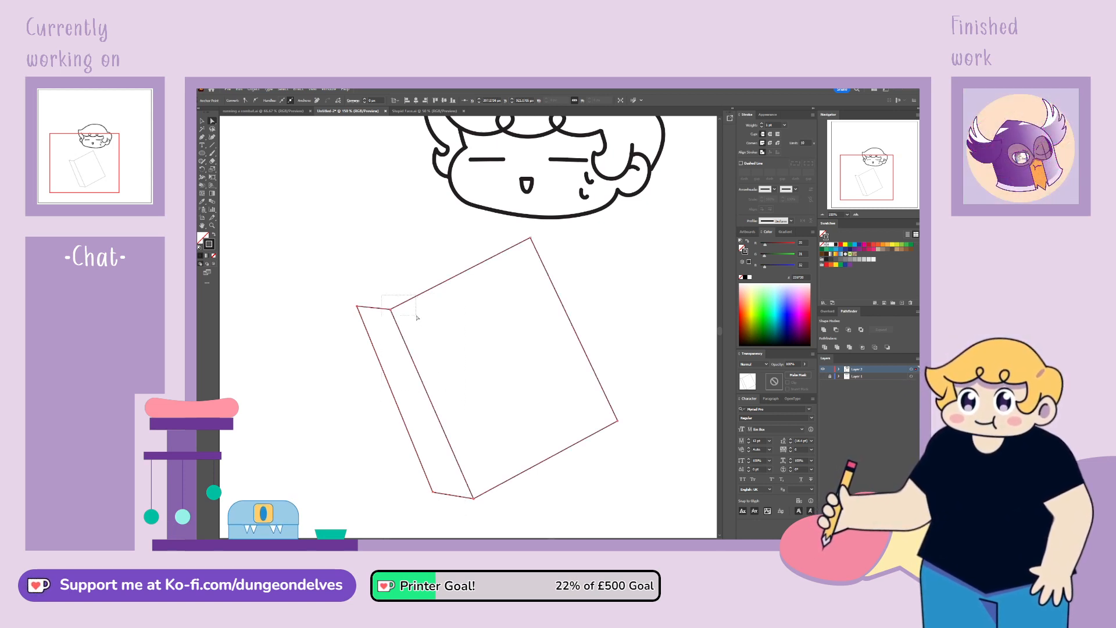
pyautogui.moveTo(417, 317); pyautogui.dragTo(378, 312)
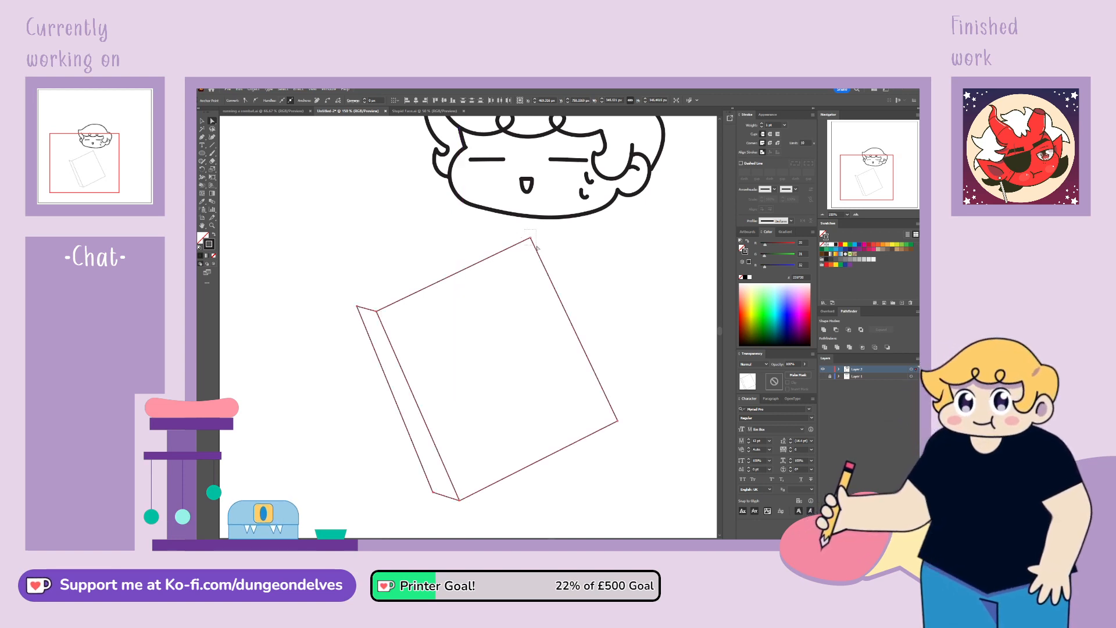
# Step: Narrow the front cover by moving its outer edge inward, and adjust the lower corner where cover and spine meet
pyautogui.moveTo(617, 421); pyautogui.dragTo(598, 431)
pyautogui.click(623, 421)
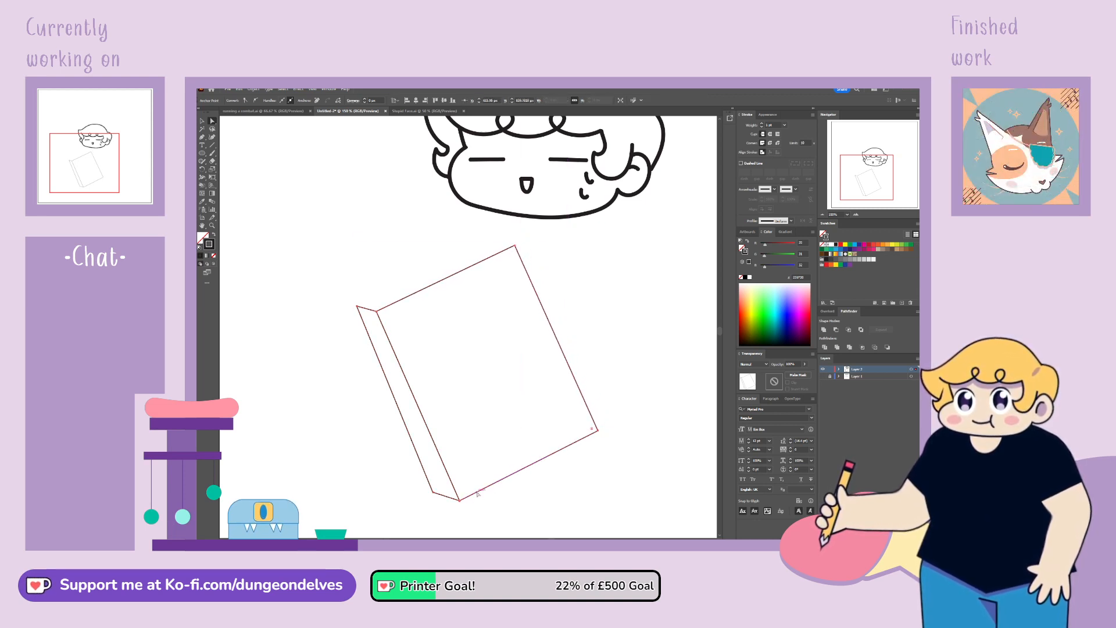
pyautogui.moveTo(464, 495); pyautogui.dragTo(456, 499)
pyautogui.click(620, 401)
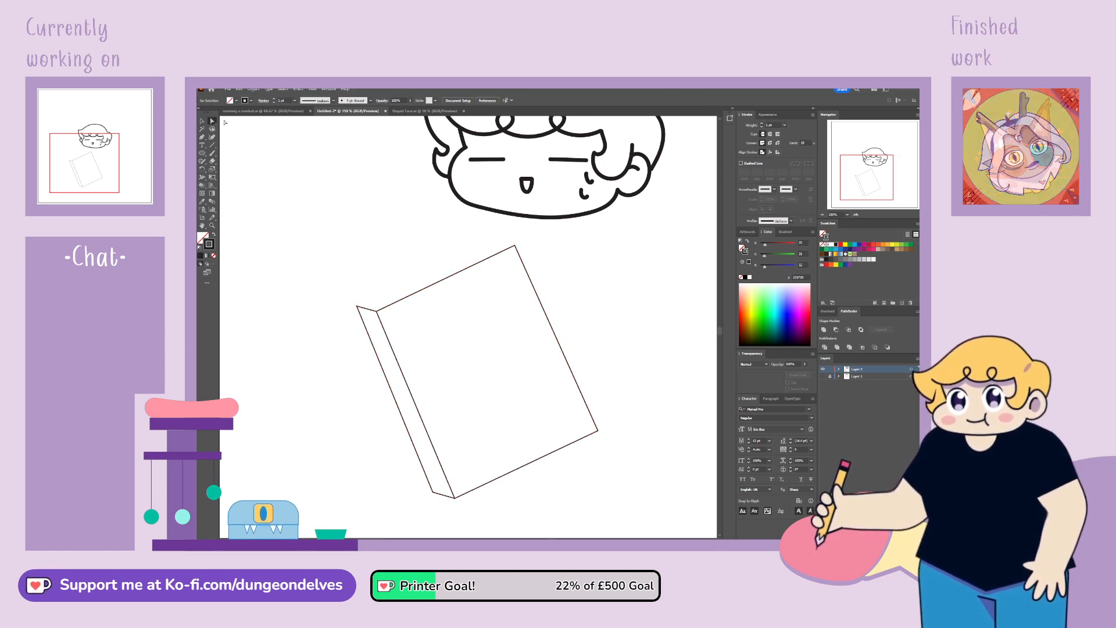
# Step: Thicken the stroke of the whole book outline and give it rounded caps and corners
pyautogui.press('v')
pyautogui.moveTo(387, 328); pyautogui.dragTo(387, 327)
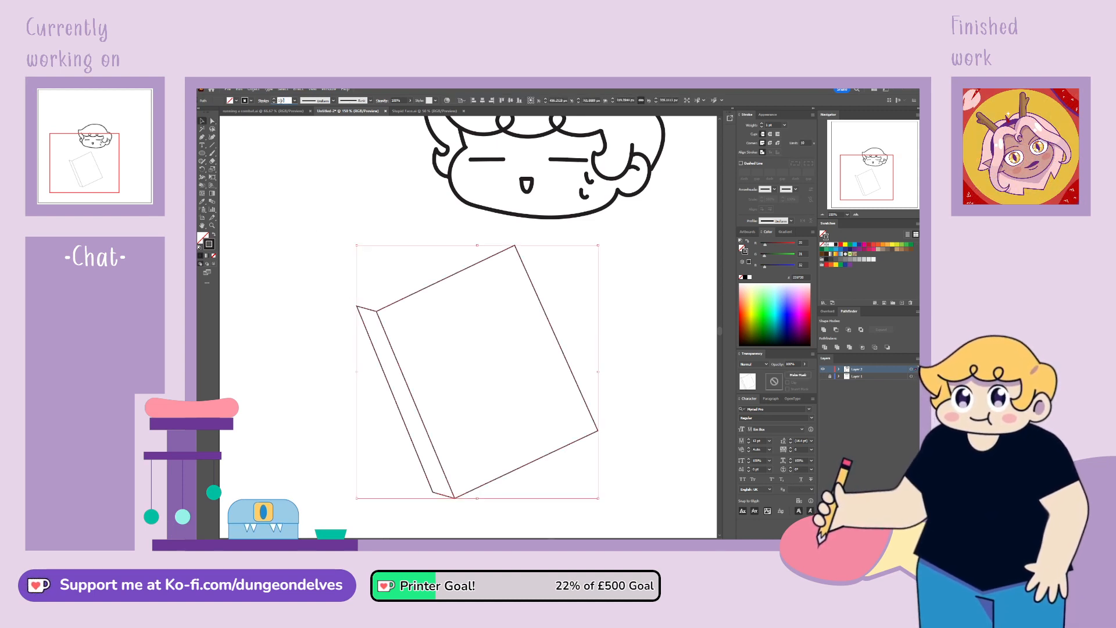
pyautogui.write('3')
pyautogui.press('Return')
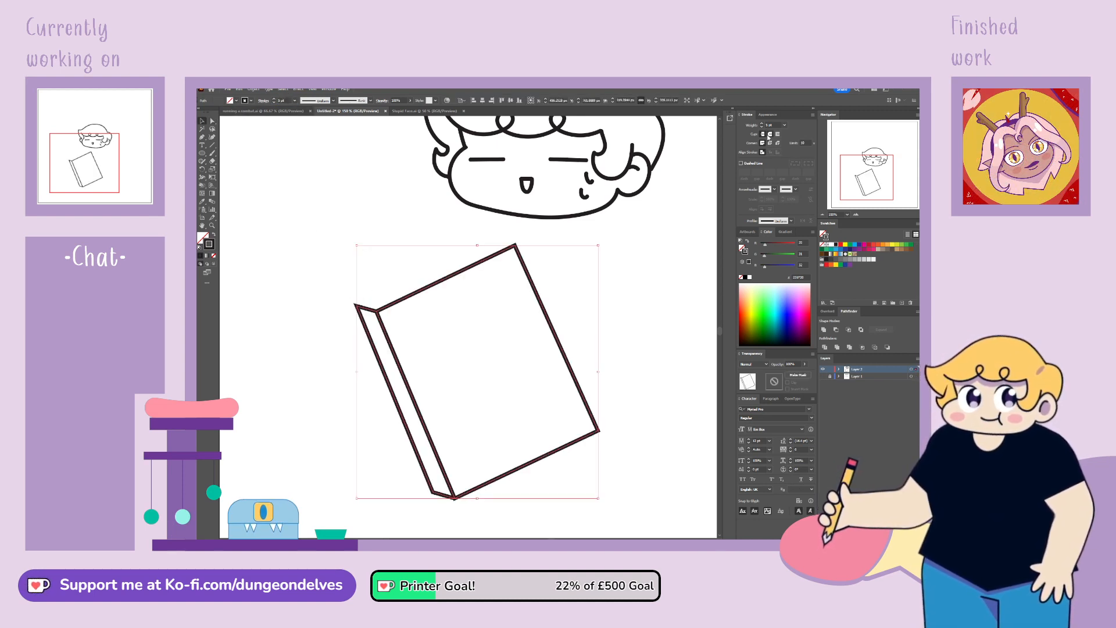
pyautogui.click(284, 100)
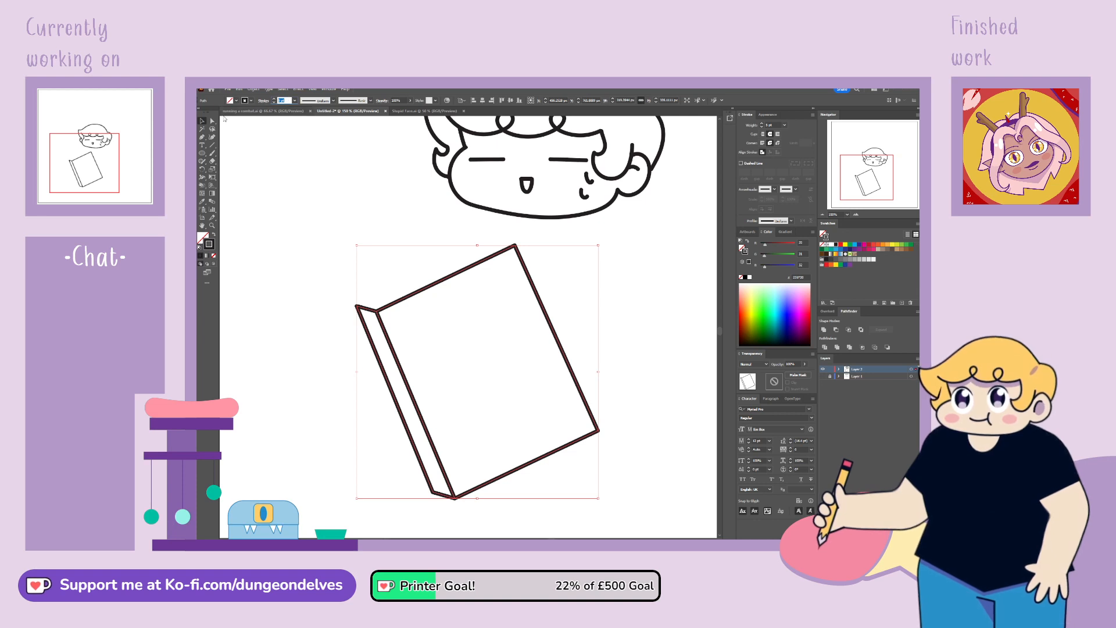
pyautogui.press('Return')
pyautogui.click(643, 346)
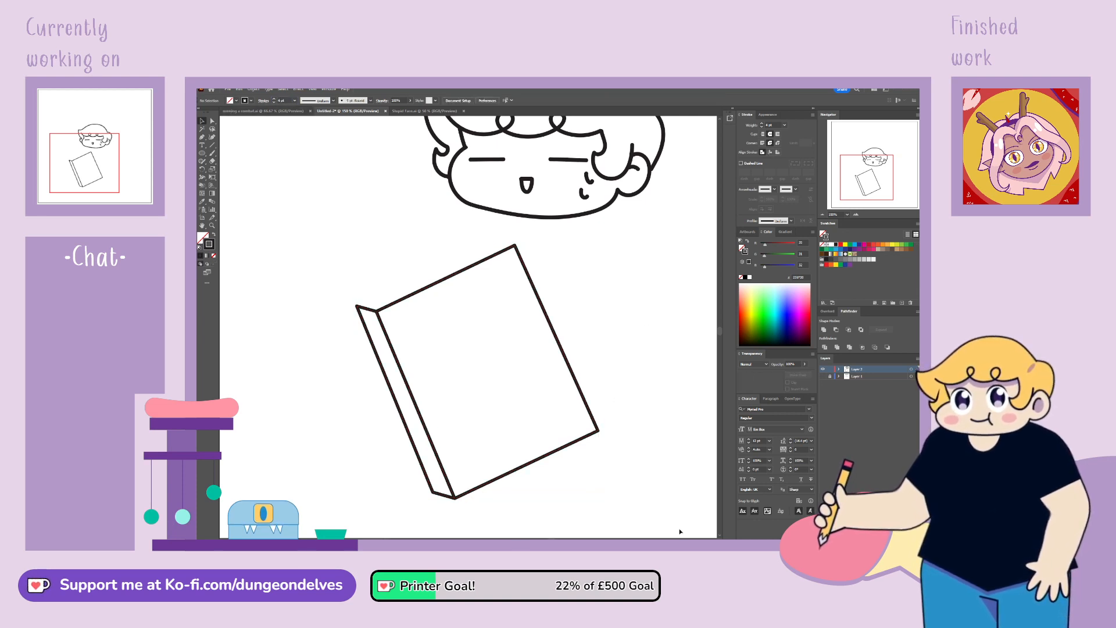
# Step: Trace the open back cover's outer edge up from the spine's top corner using the sketch, and shorten it with the sketch hidden
pyautogui.click(823, 376)
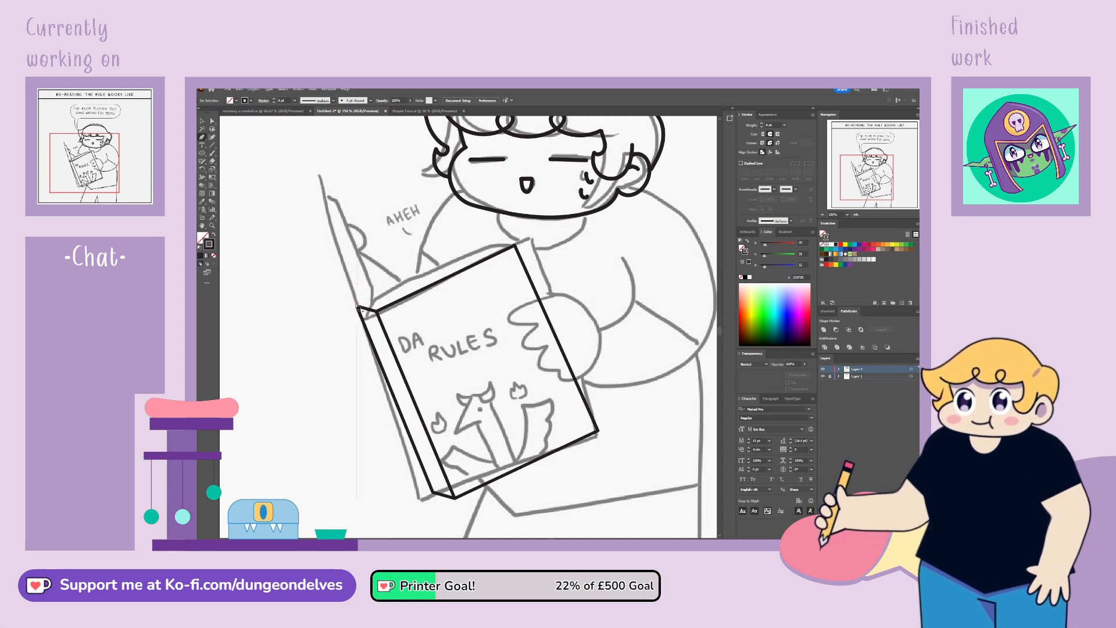
pyautogui.click(359, 306)
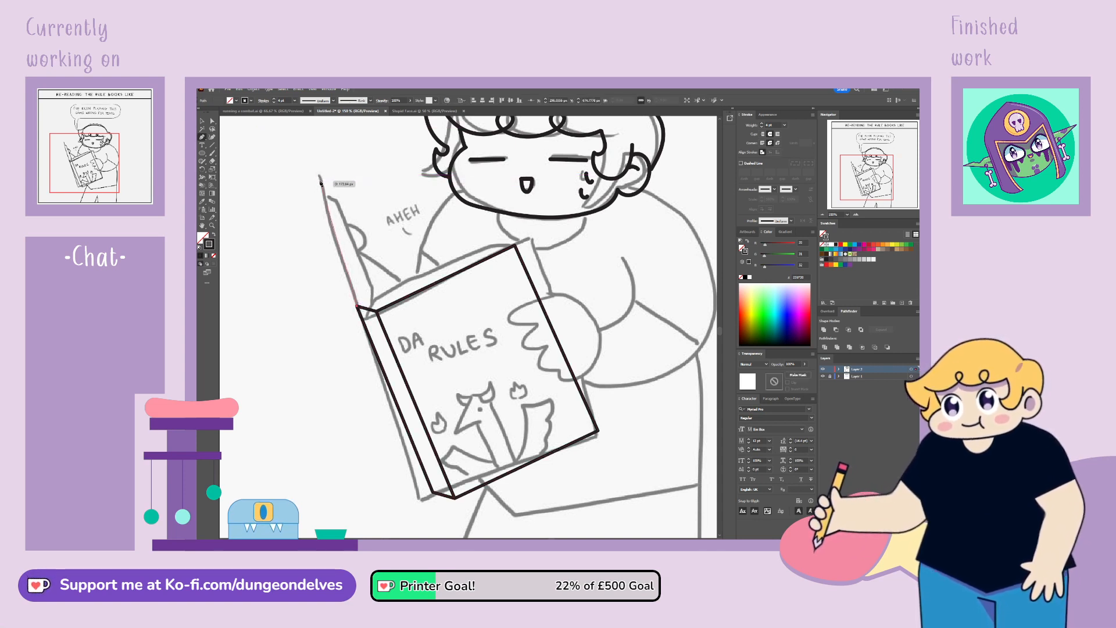
pyautogui.click(319, 176)
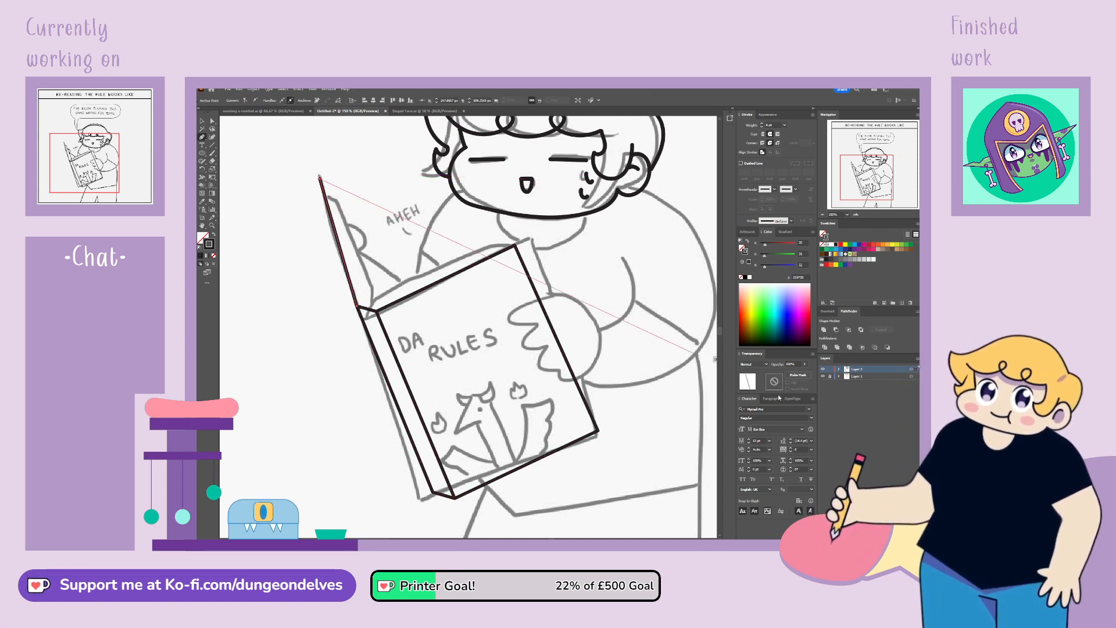
pyautogui.click(823, 377)
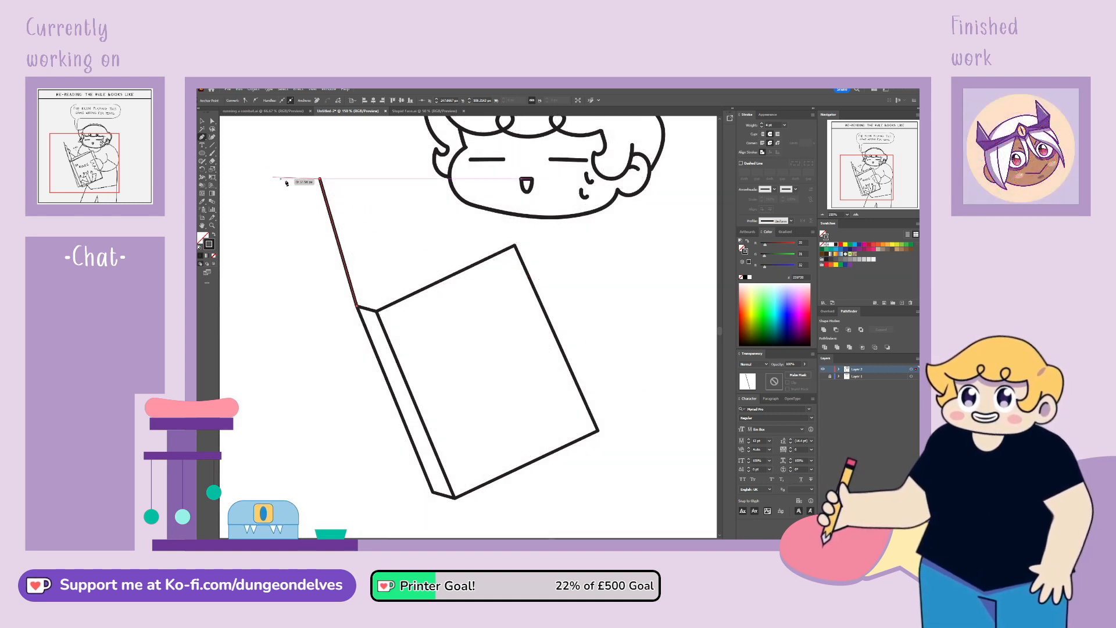
pyautogui.click(213, 120)
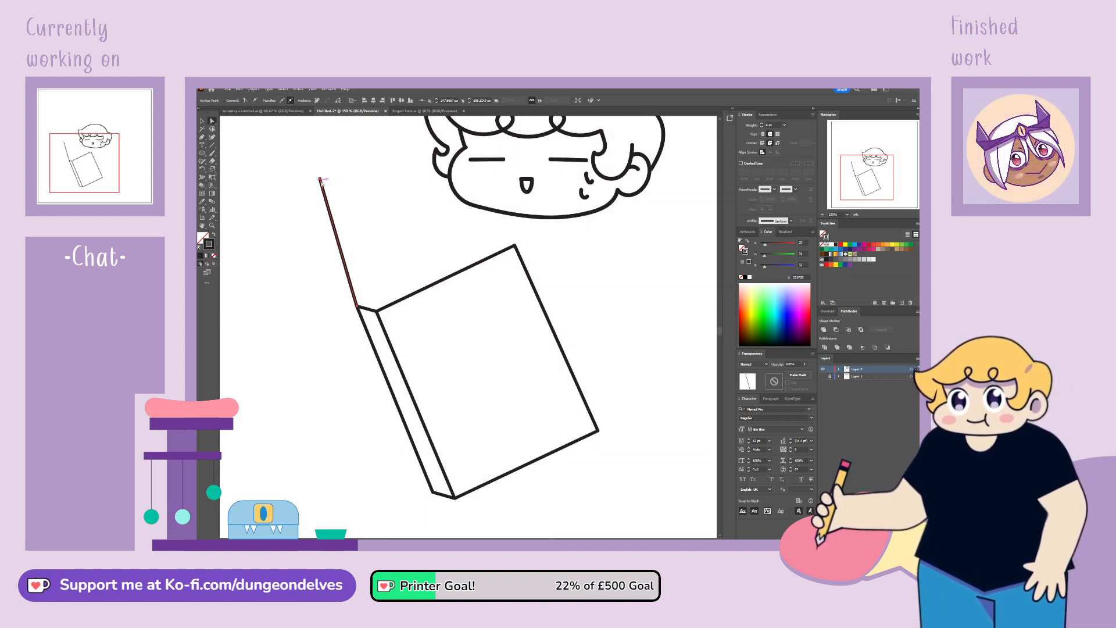
pyautogui.moveTo(321, 179); pyautogui.dragTo(328, 205)
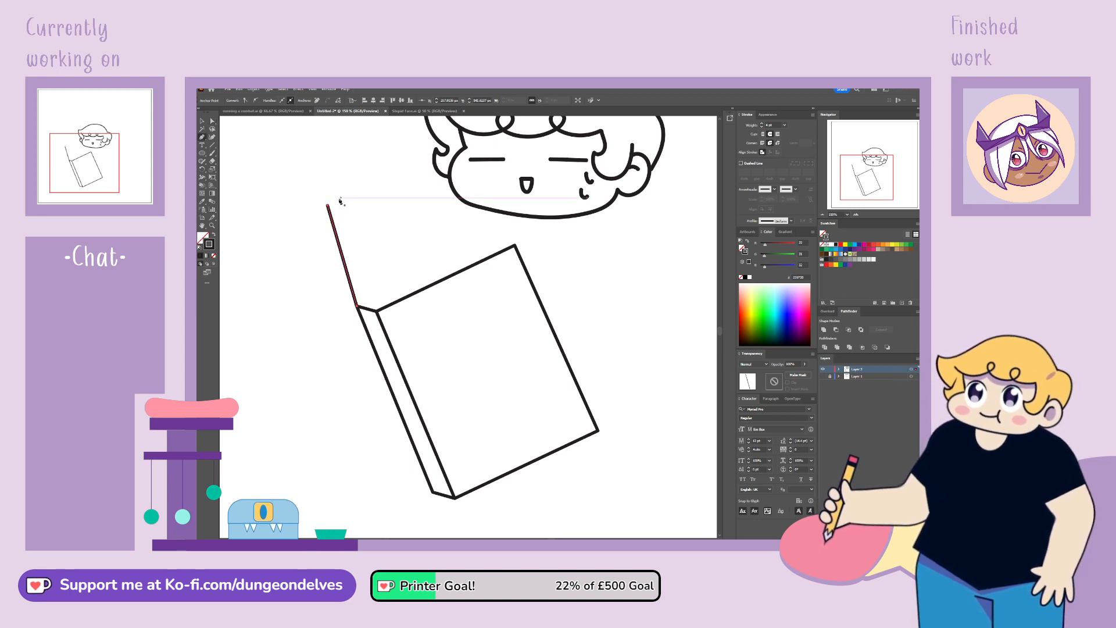
# Step: Extend the back cover line diagonally down from its tip and shorten it to end at the front cover's top edge
pyautogui.click(328, 206)
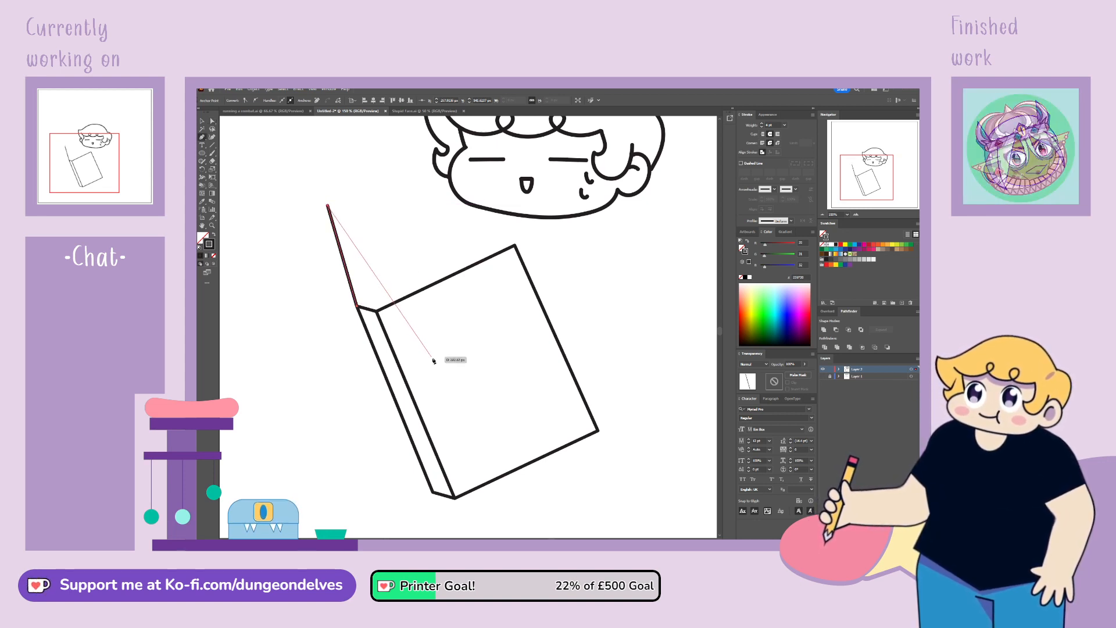
pyautogui.click(437, 383)
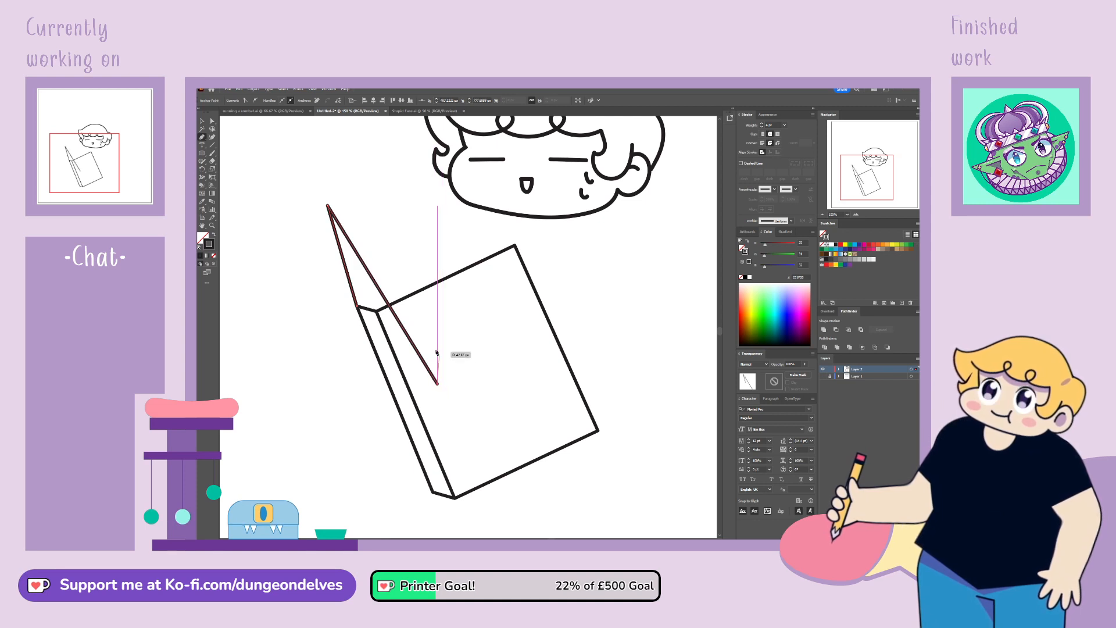
pyautogui.press('a')
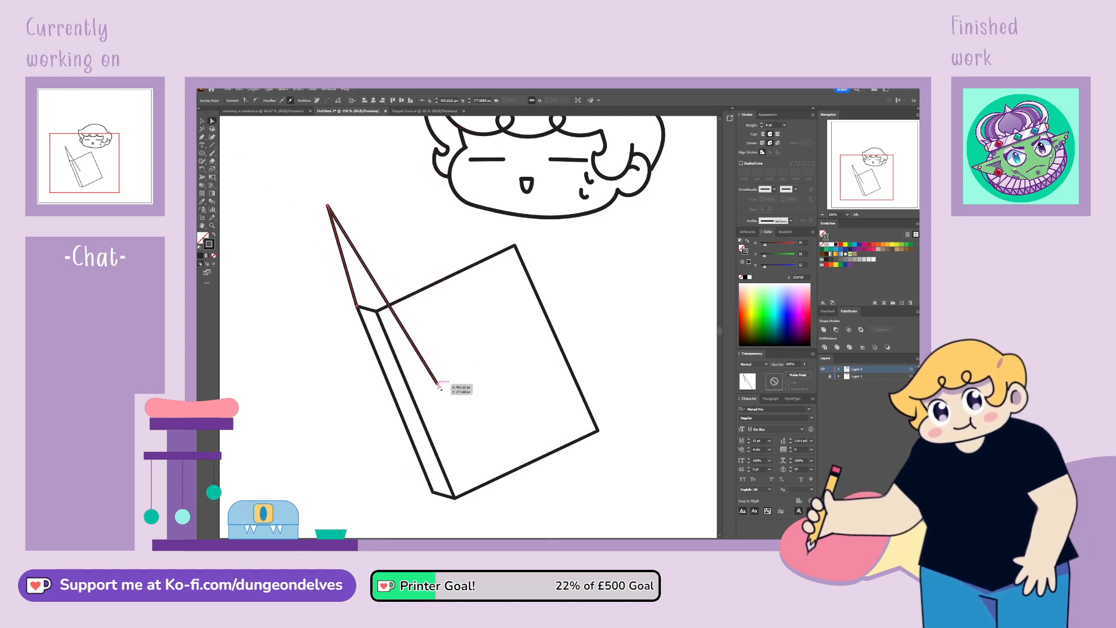
pyautogui.moveTo(437, 385); pyautogui.dragTo(389, 305)
pyautogui.click(344, 379)
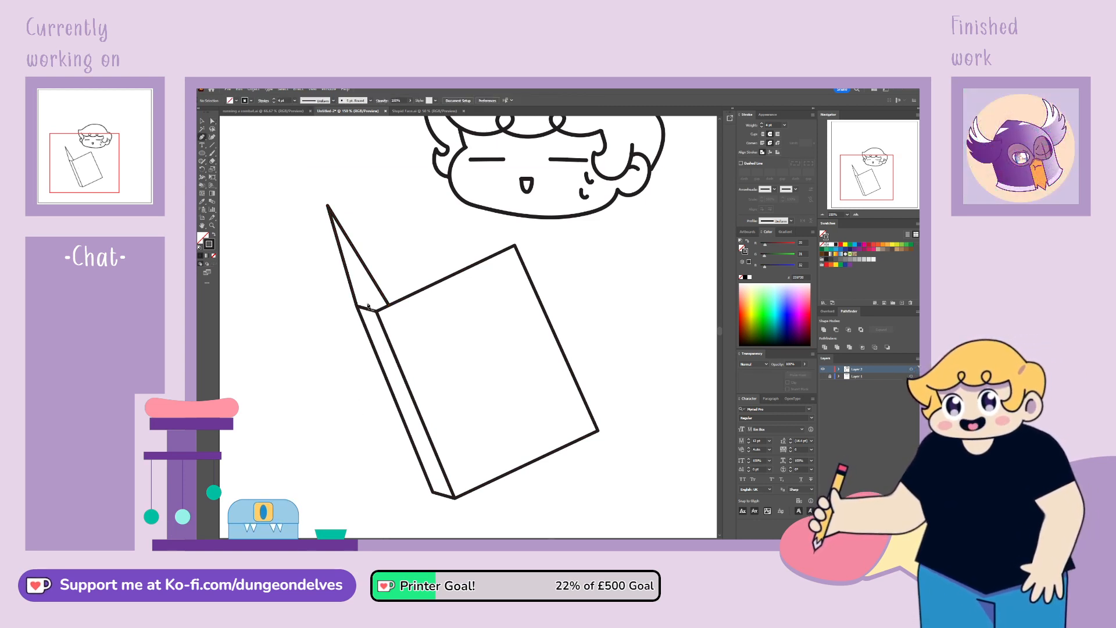
# Step: Draw a closed page shape with curved upper edges between the back cover's tip and the front cover's top outer corner
pyautogui.moveTo(376, 295); pyautogui.dragTo(391, 280)
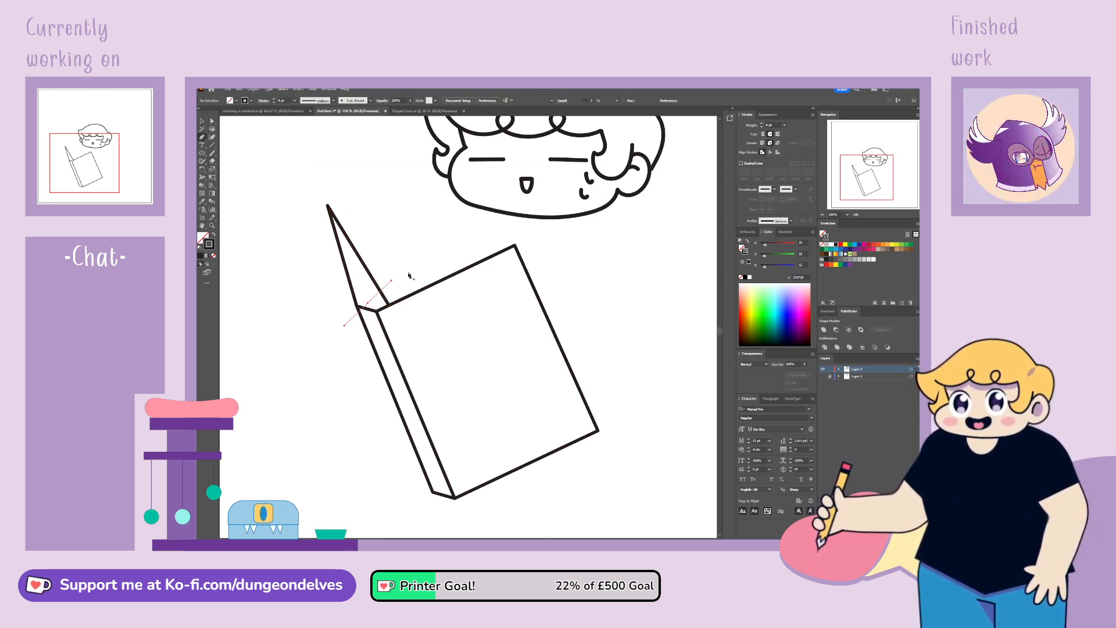
pyautogui.click(504, 246)
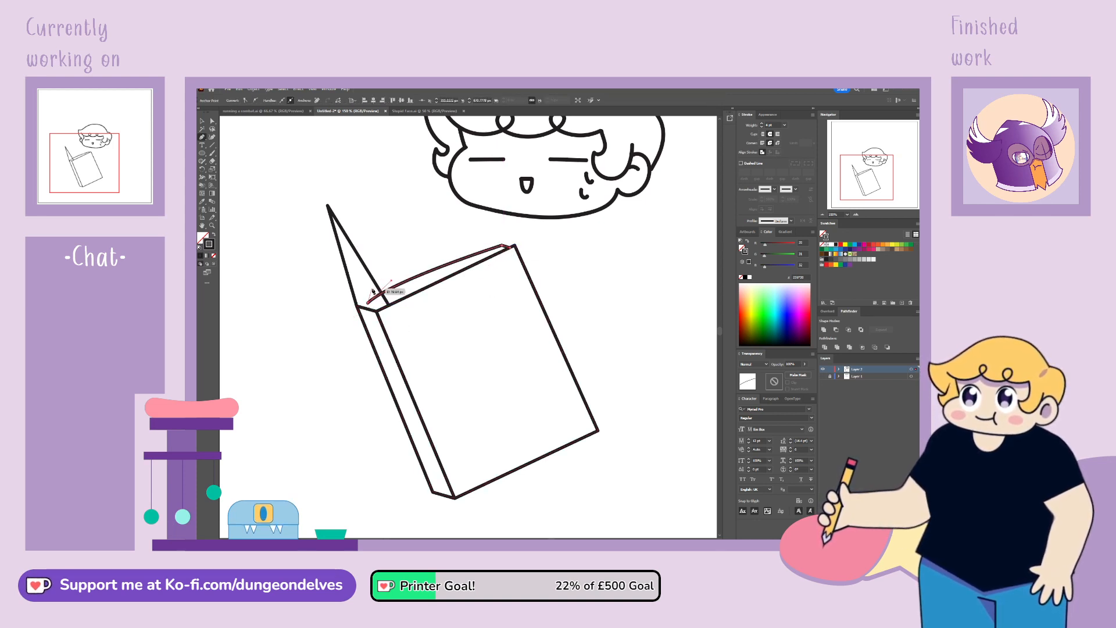
pyautogui.moveTo(368, 300)
pyautogui.mouseDown()
pyautogui.moveTo(338, 218)
pyautogui.moveTo(272, 241)
pyautogui.moveTo(256, 131)
pyautogui.moveTo(235, 139)
pyautogui.moveTo(363, 311)
pyautogui.moveTo(347, 307)
pyautogui.moveTo(379, 313)
pyautogui.mouseUp()
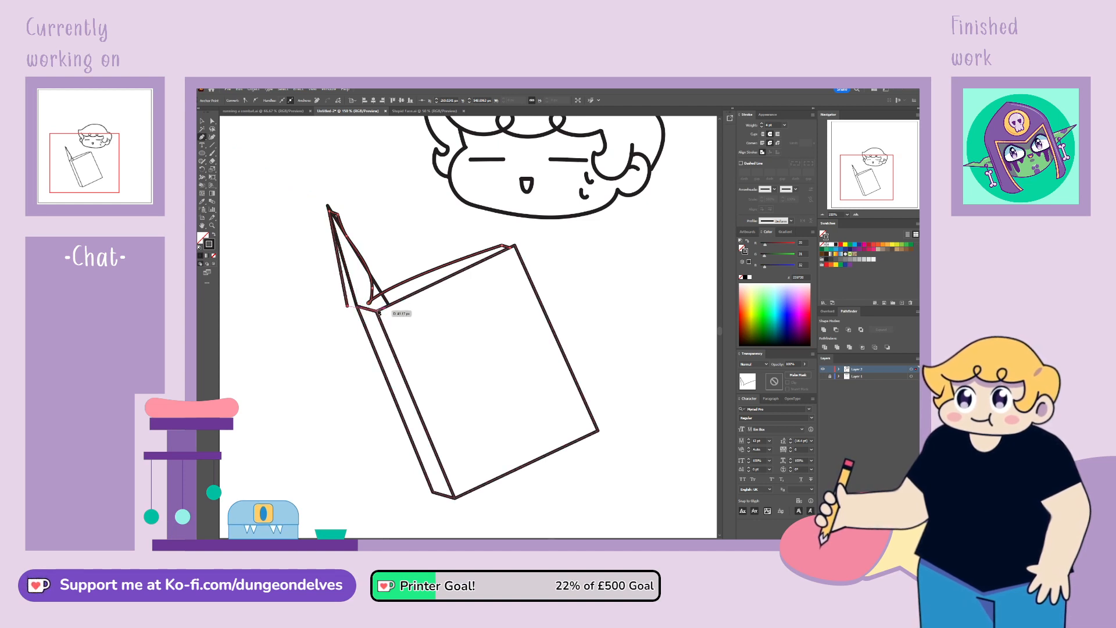
pyautogui.click(378, 312)
pyautogui.click(511, 247)
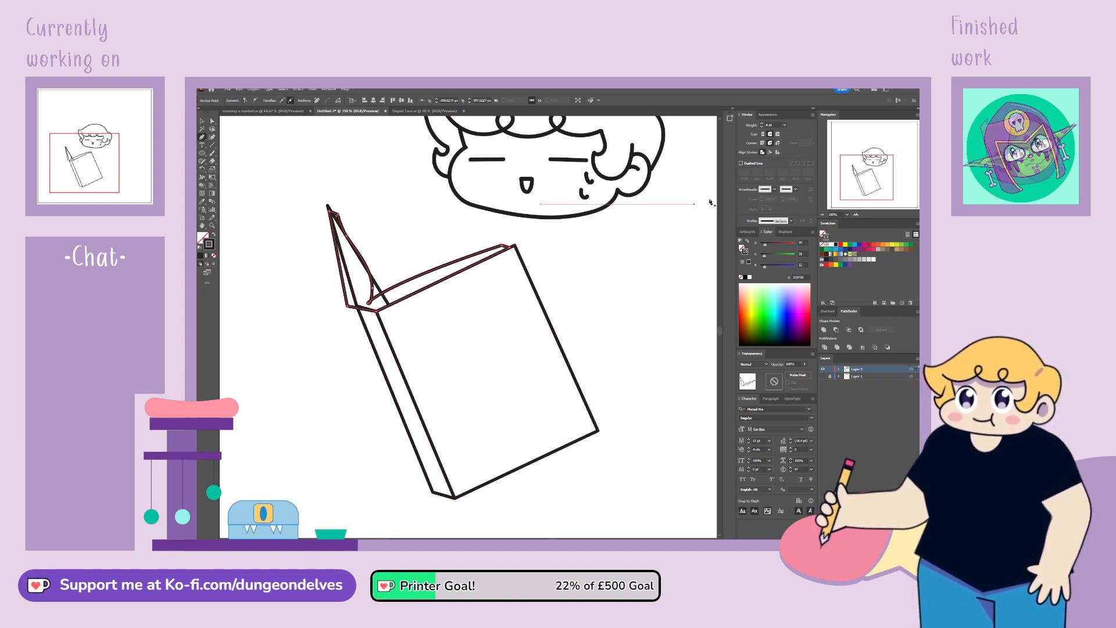
# Step: Fill the page shape with white so it covers the lines behind it
pyautogui.click(830, 245)
pyautogui.hotkey('ctrl', 'z')
pyautogui.click(202, 238)
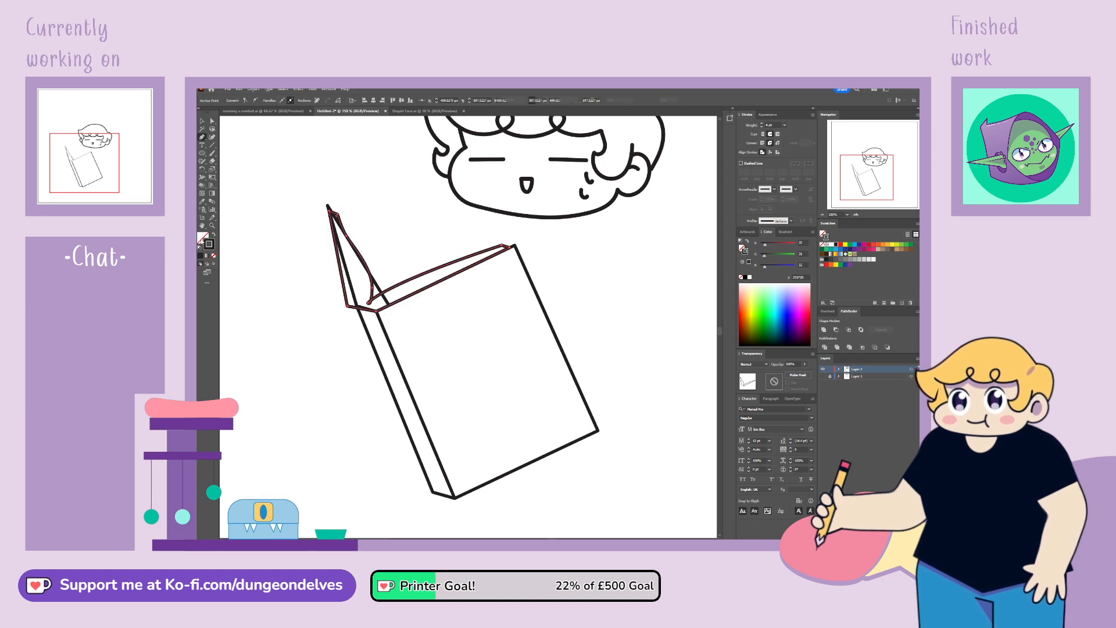
pyautogui.click(830, 245)
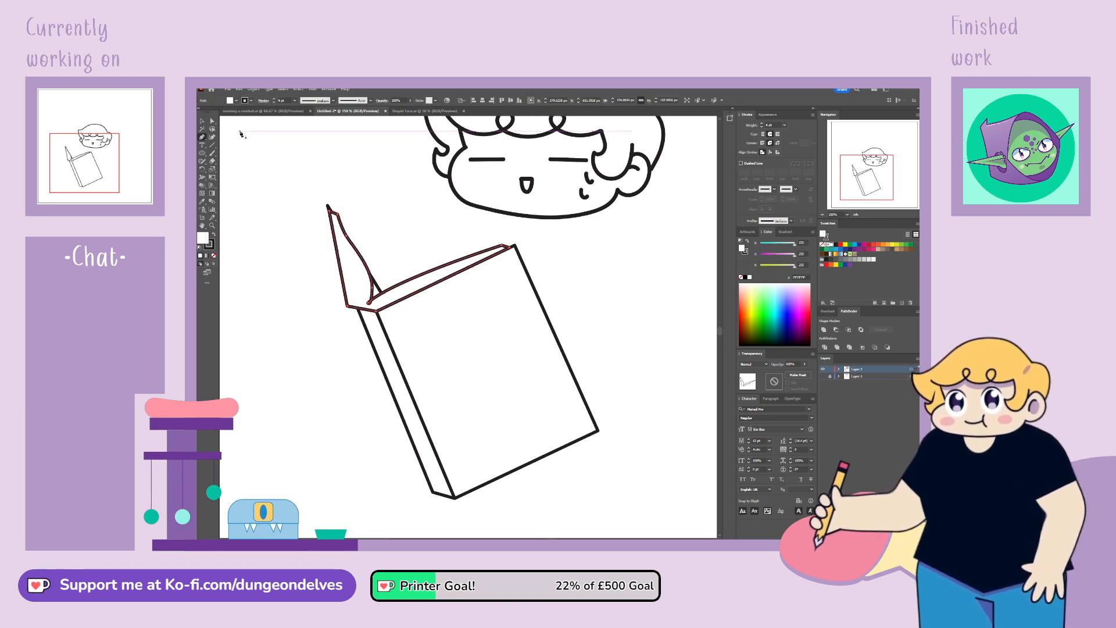
# Step: Move the page shape's lower outer corner onto the spine's top corner and refine the curve of the inner page edge
pyautogui.click(213, 121)
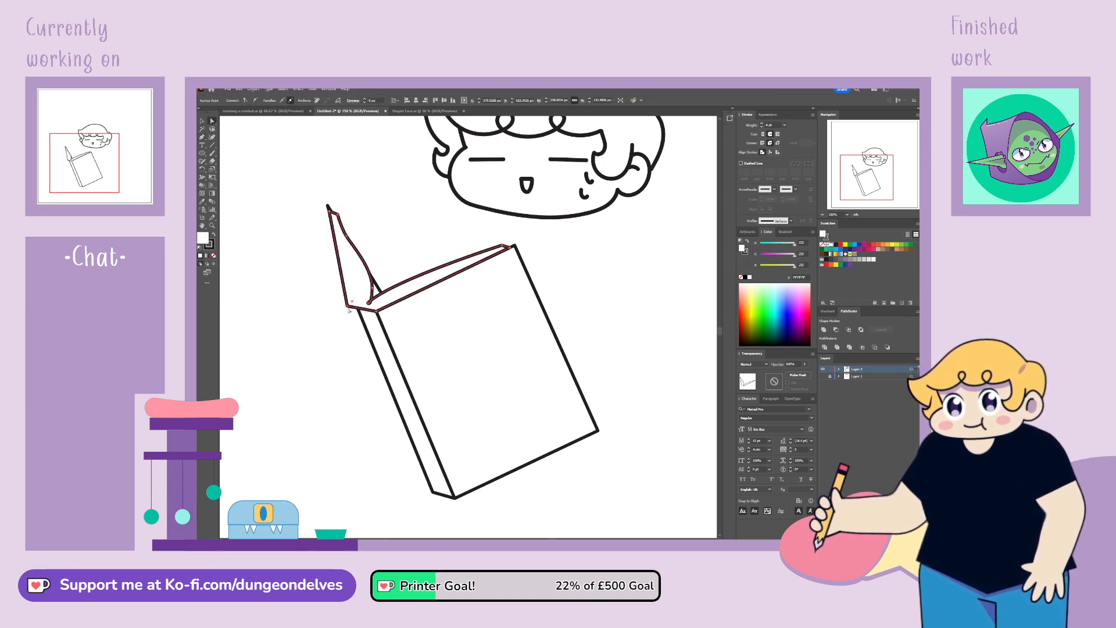
pyautogui.moveTo(348, 306); pyautogui.dragTo(405, 221)
pyautogui.click(369, 303)
pyautogui.hotkey('ctrl', 'z')
pyautogui.click(370, 282)
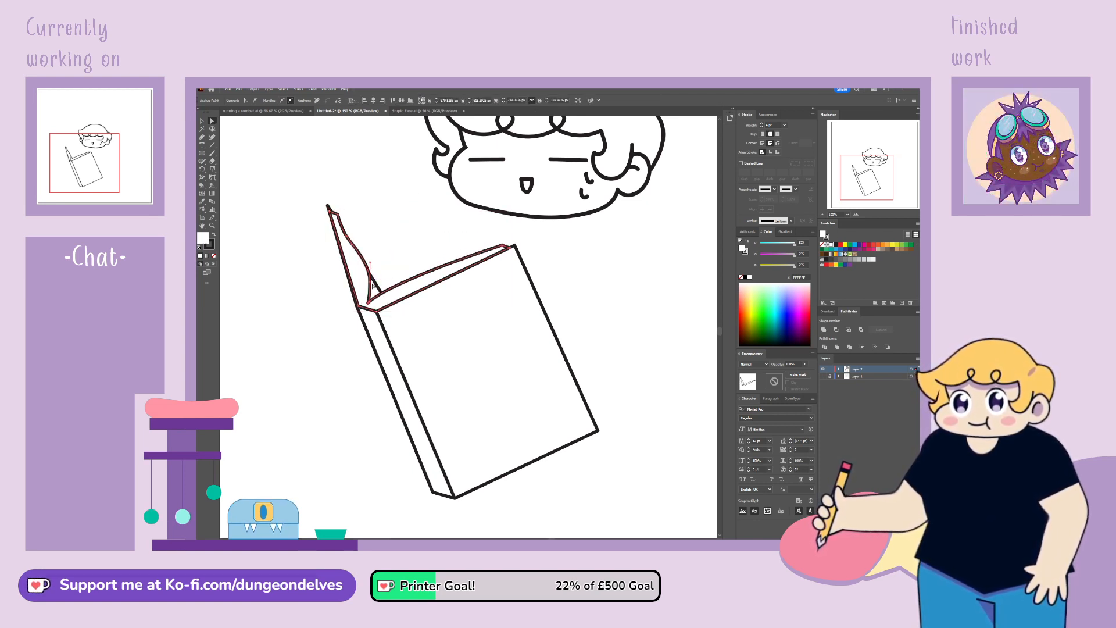
pyautogui.moveTo(371, 261); pyautogui.dragTo(367, 263)
pyautogui.moveTo(373, 302); pyautogui.dragTo(371, 293)
pyautogui.hotkey('ctrl', '+')
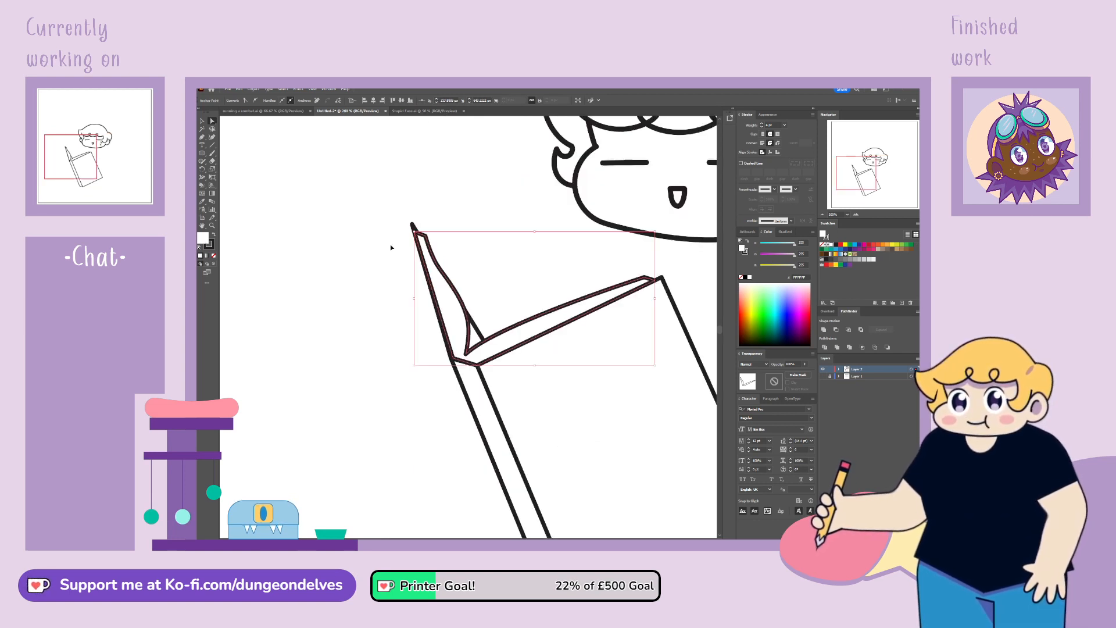
# Step: Smooth the inner edge of the narrow page beside the back cover by adjusting its anchor points into one gentle curve
pyautogui.click(428, 237)
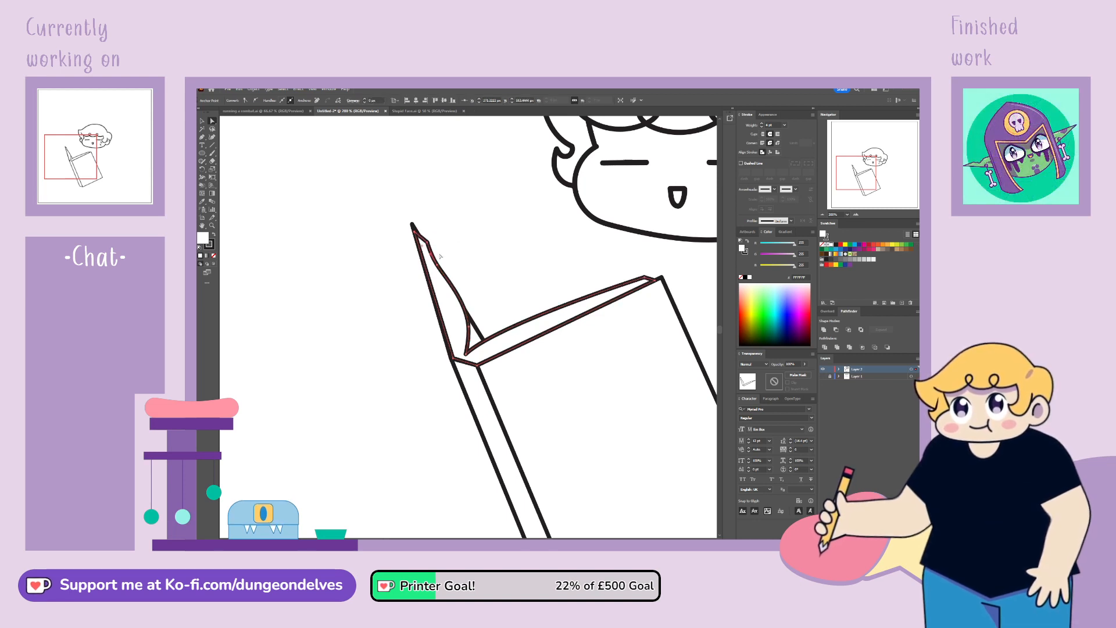
pyautogui.click(441, 264)
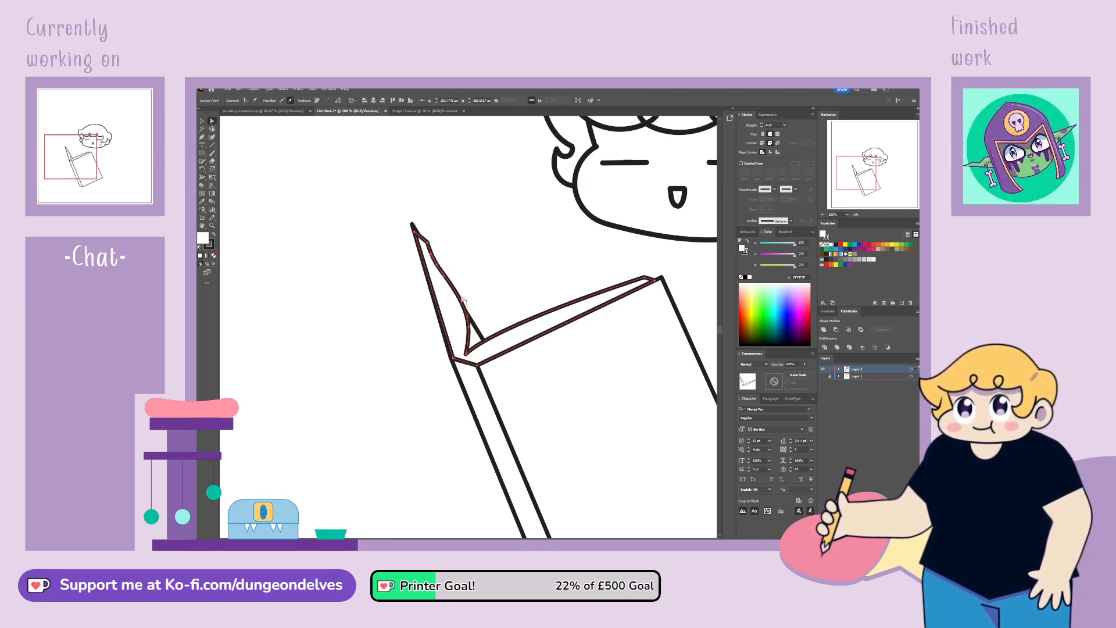
pyautogui.click(464, 299)
pyautogui.click(469, 327)
pyautogui.moveTo(468, 327); pyautogui.dragTo(457, 298)
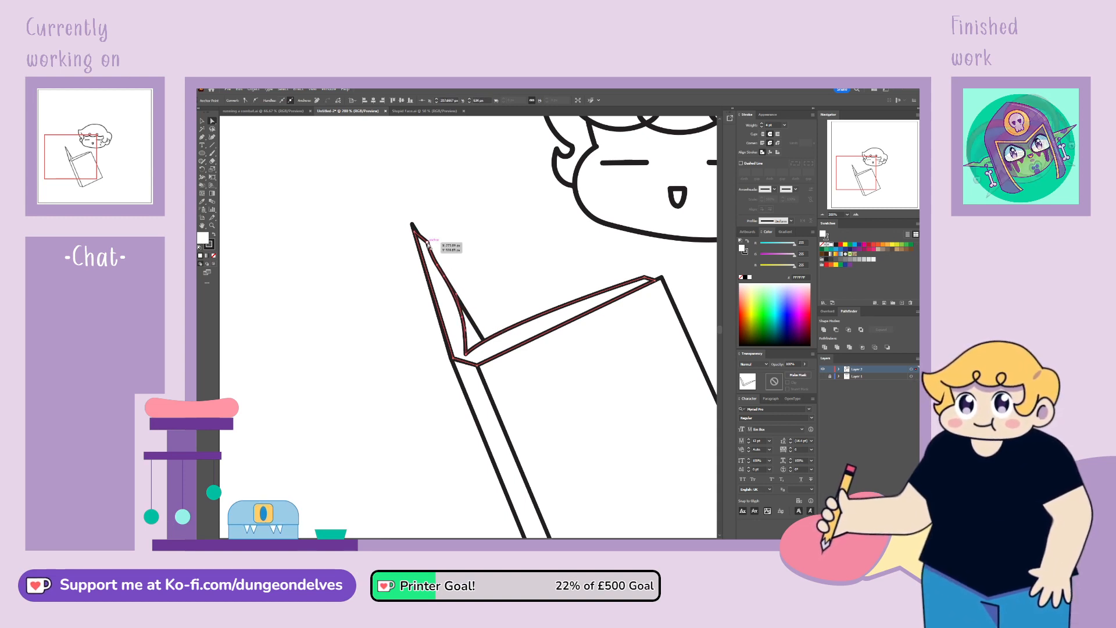
pyautogui.click(438, 264)
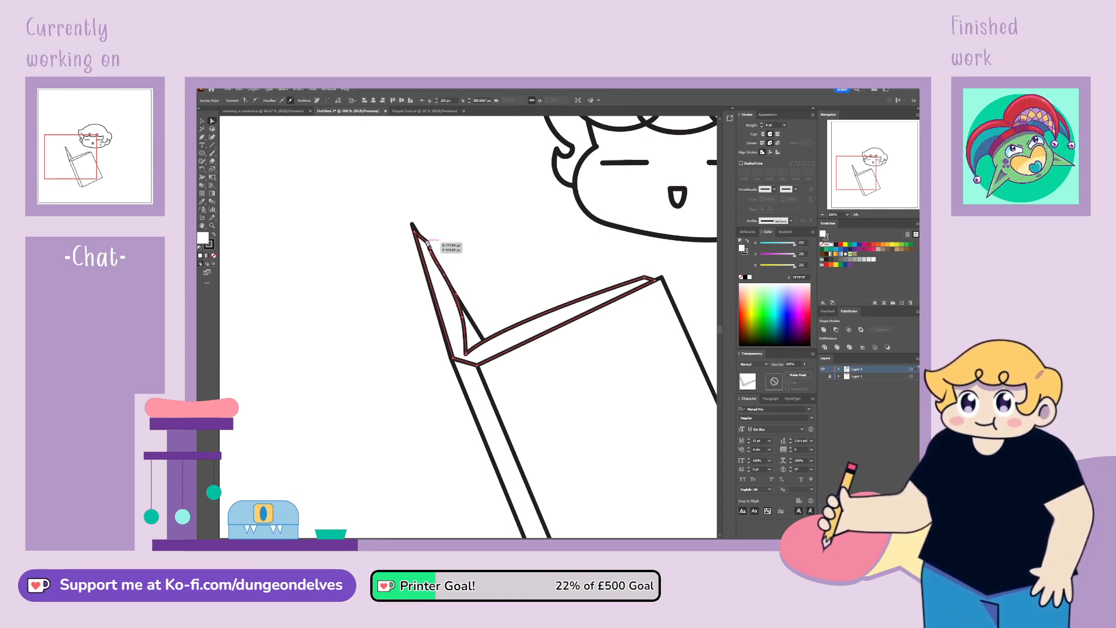
pyautogui.click(462, 242)
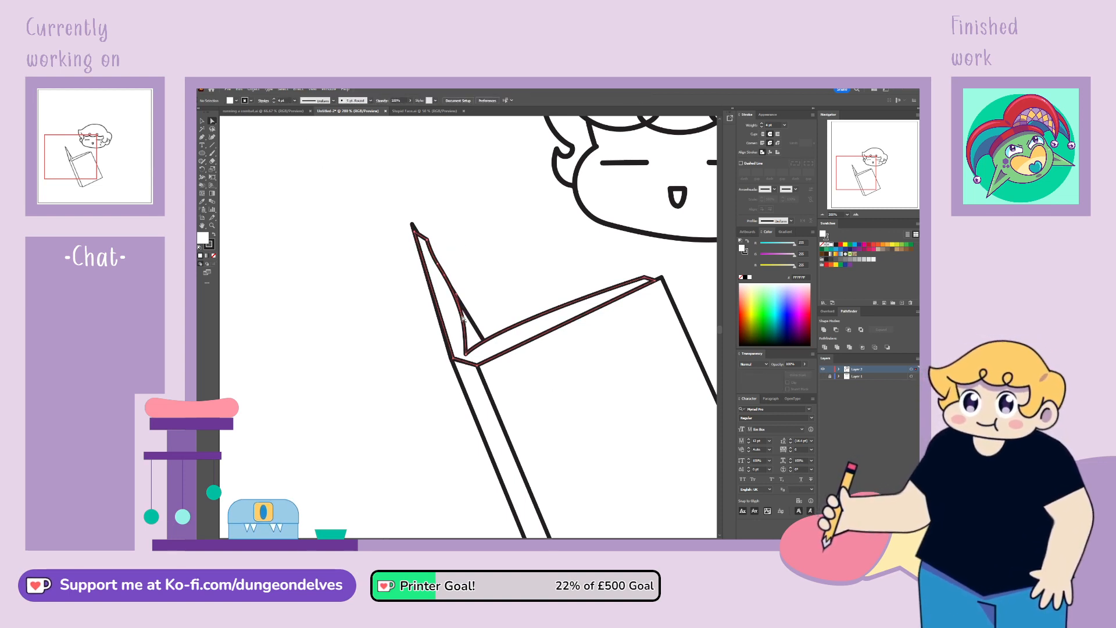
pyautogui.moveTo(462, 319); pyautogui.dragTo(461, 319)
pyautogui.moveTo(440, 265); pyautogui.dragTo(440, 264)
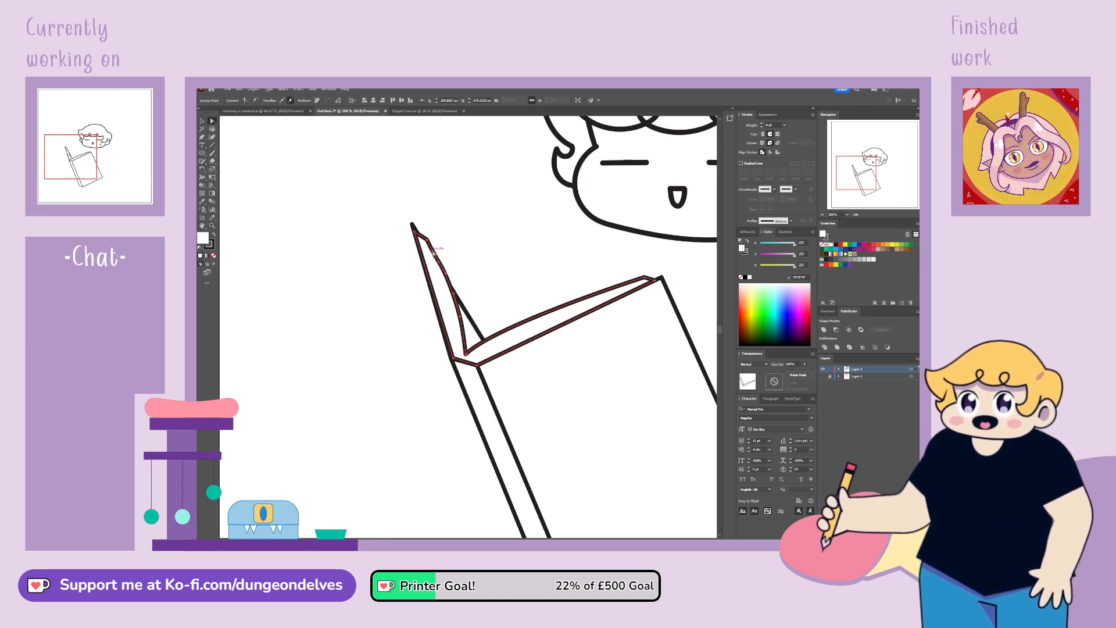
pyautogui.click(523, 499)
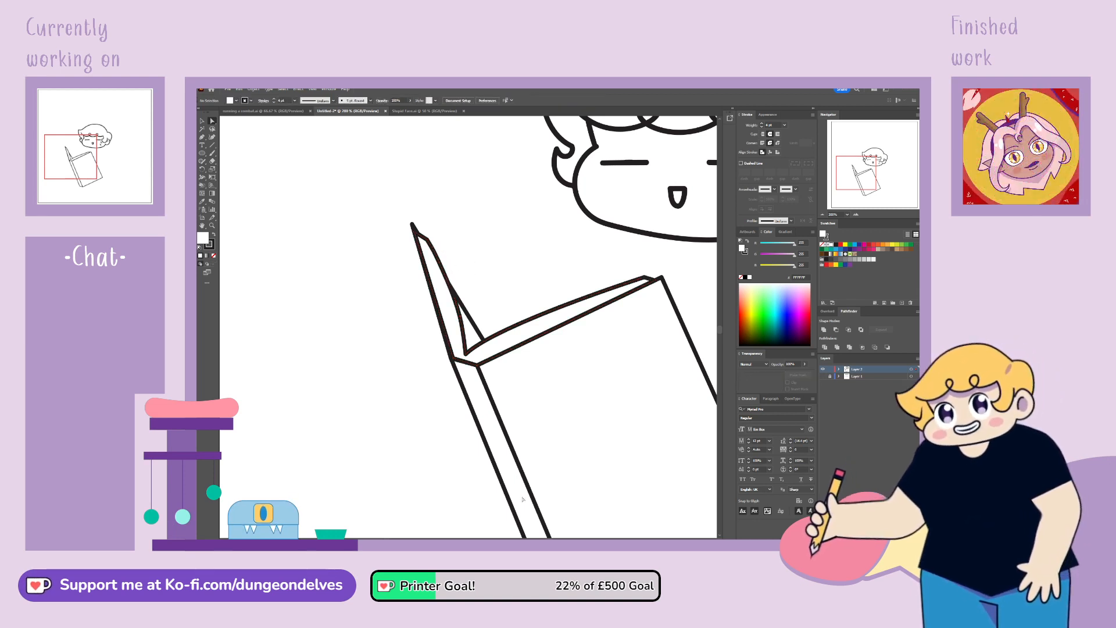
# Step: Draw two page lines inside the page shape from the spine's top, one along the front cover side and one along the back cover side
pyautogui.click(202, 137)
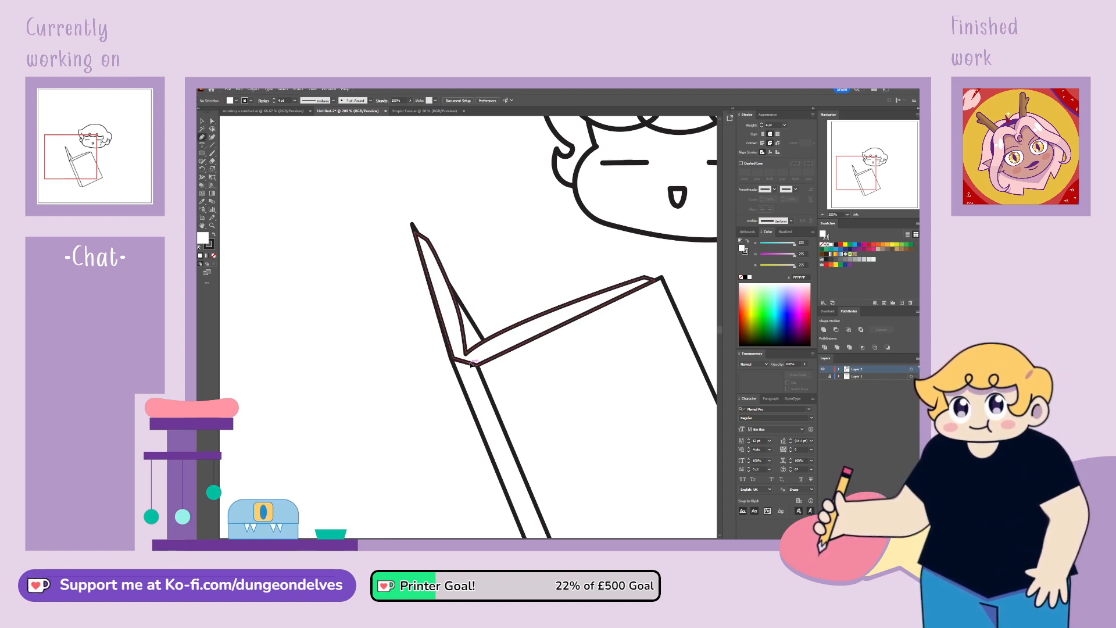
pyautogui.moveTo(470, 363); pyautogui.dragTo(490, 344)
pyautogui.click(555, 322)
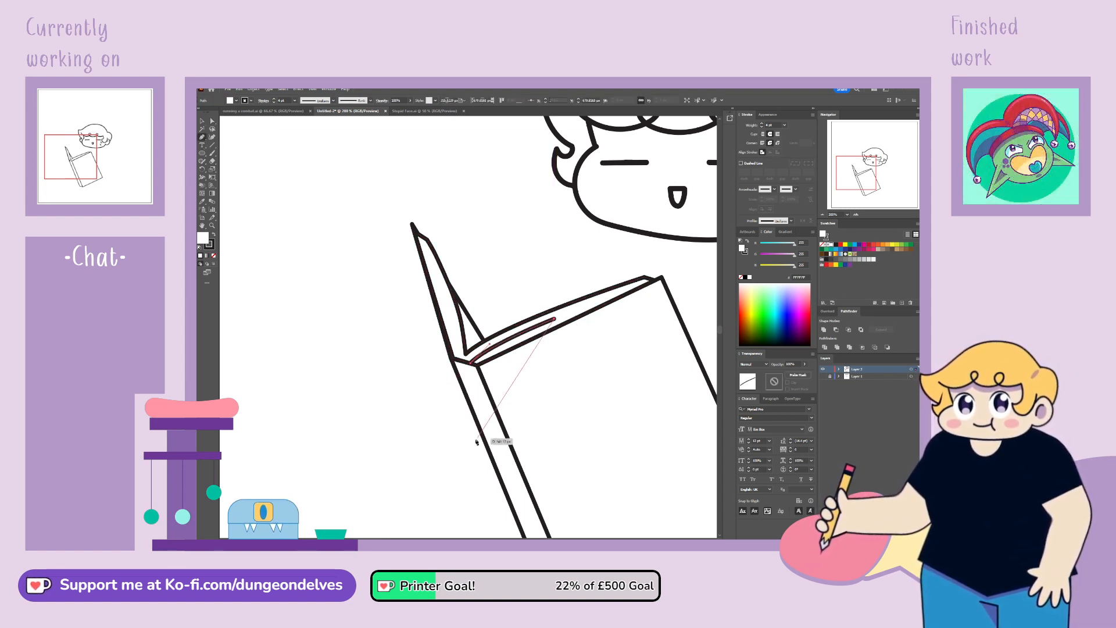
pyautogui.click(459, 359)
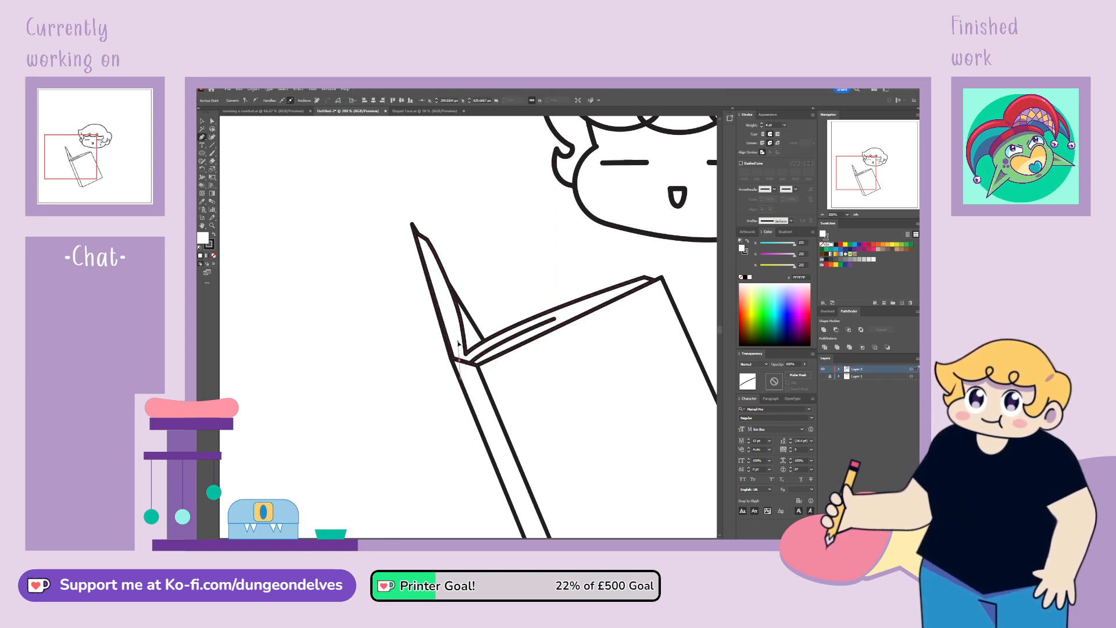
pyautogui.moveTo(444, 291); pyautogui.dragTo(409, 466)
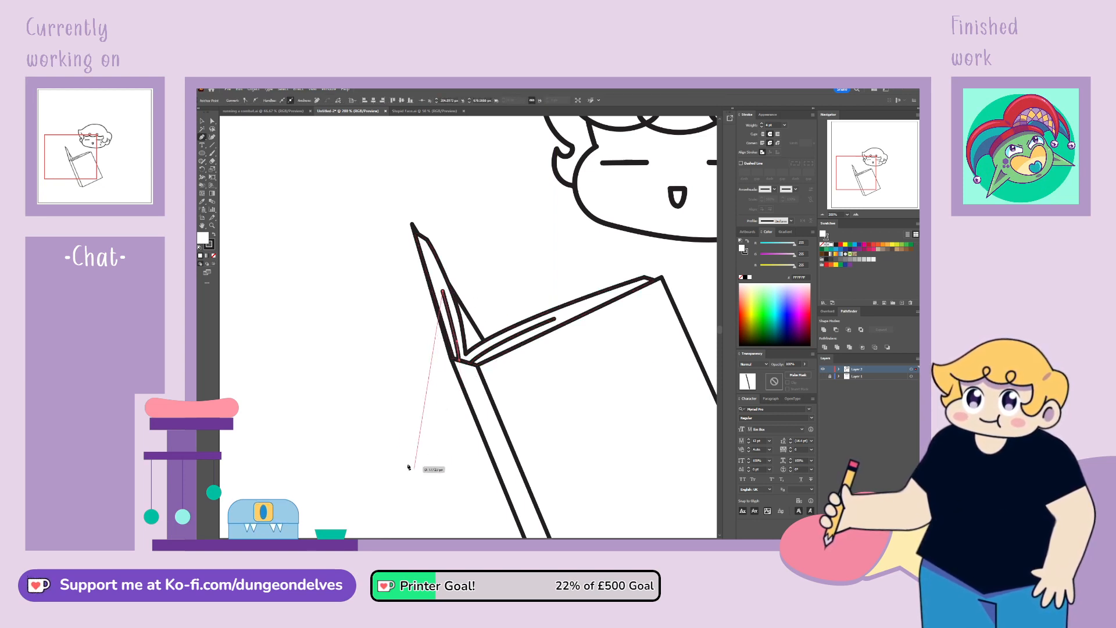
# Step: Set the stroke weight of both inner page lines to 2 pt
pyautogui.click(203, 121)
pyautogui.keyDown('shift'); pyautogui.click(514, 339); pyautogui.keyUp('shift')
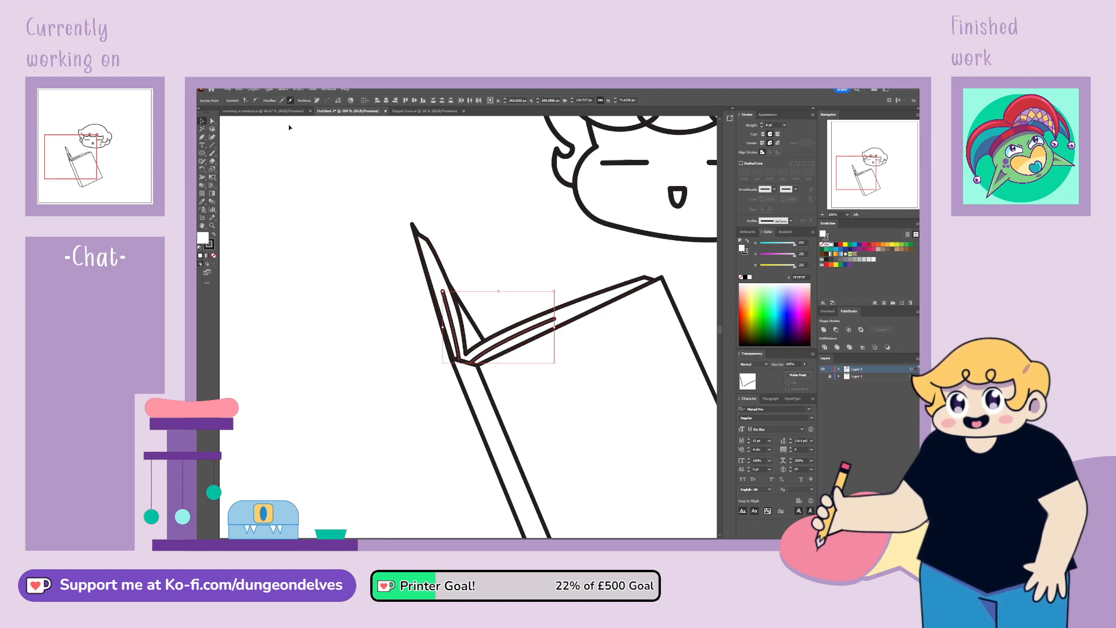
pyautogui.moveTo(781, 126); pyautogui.dragTo(762, 125)
pyautogui.write('2')
pyautogui.press('Return')
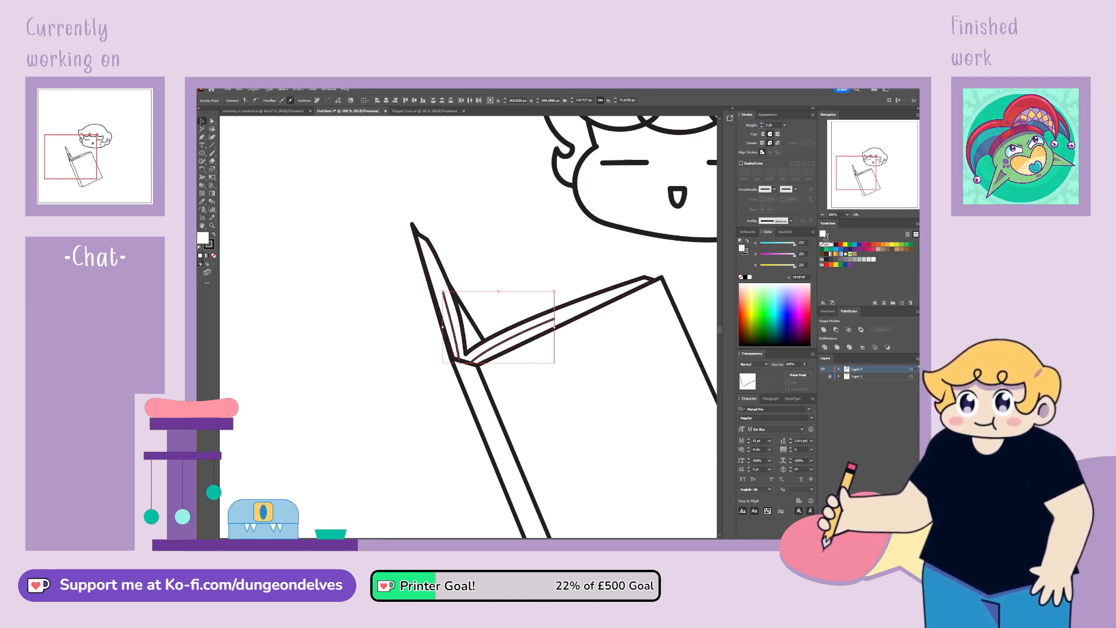
pyautogui.click(325, 237)
# Step: Apply a tapered width profile to both inner page lines so they thin out away from the spine
pyautogui.click(451, 321)
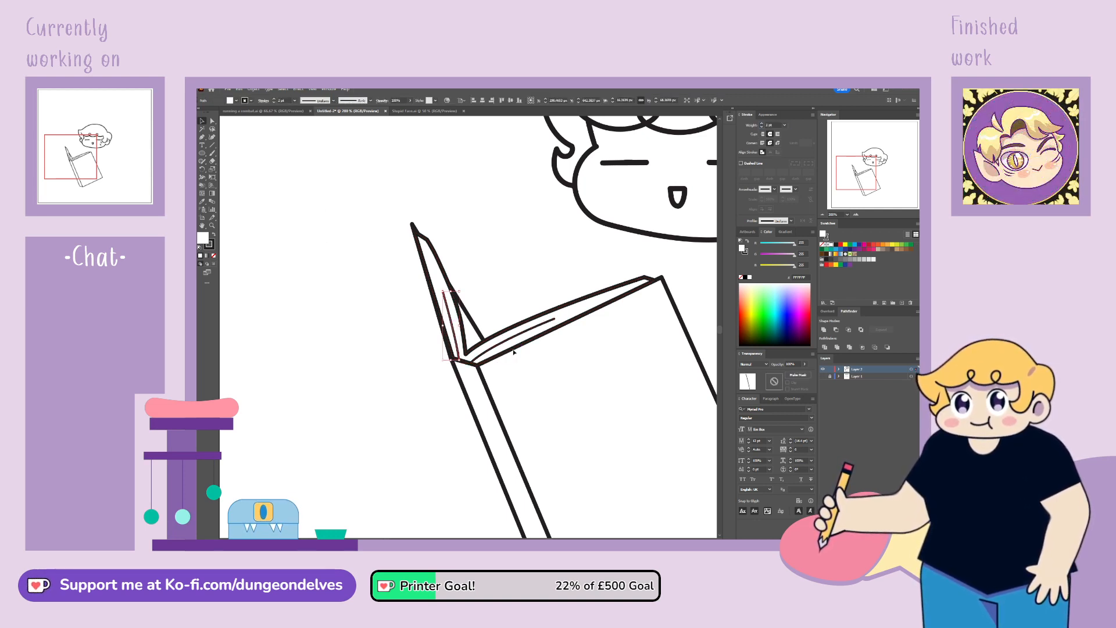
pyautogui.keyDown('shift'); pyautogui.click(509, 340); pyautogui.keyUp('shift')
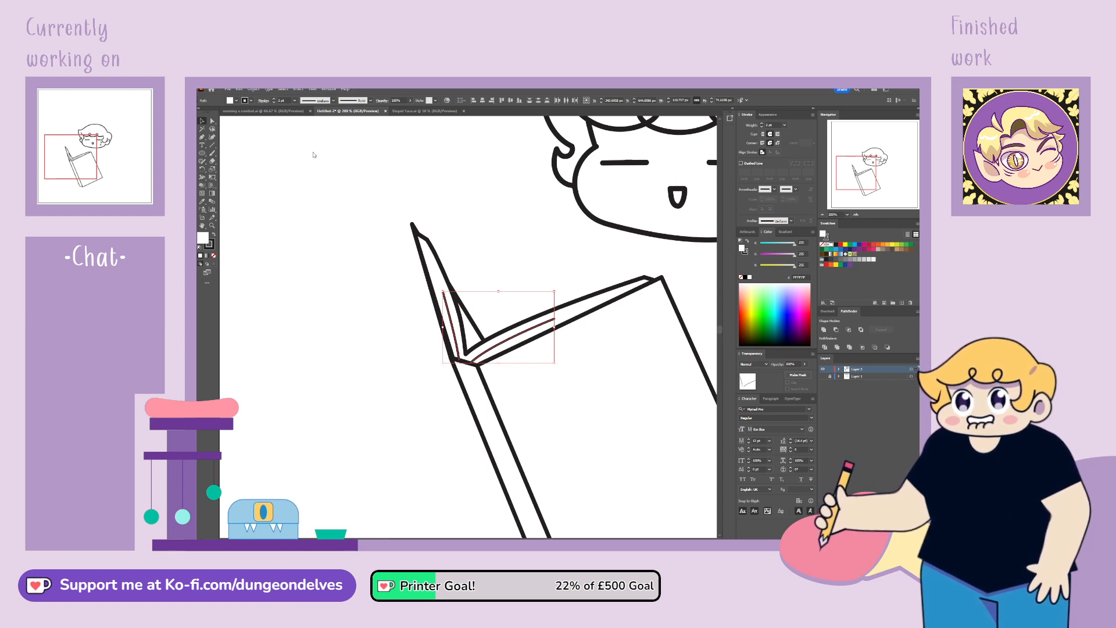
pyautogui.click(294, 224)
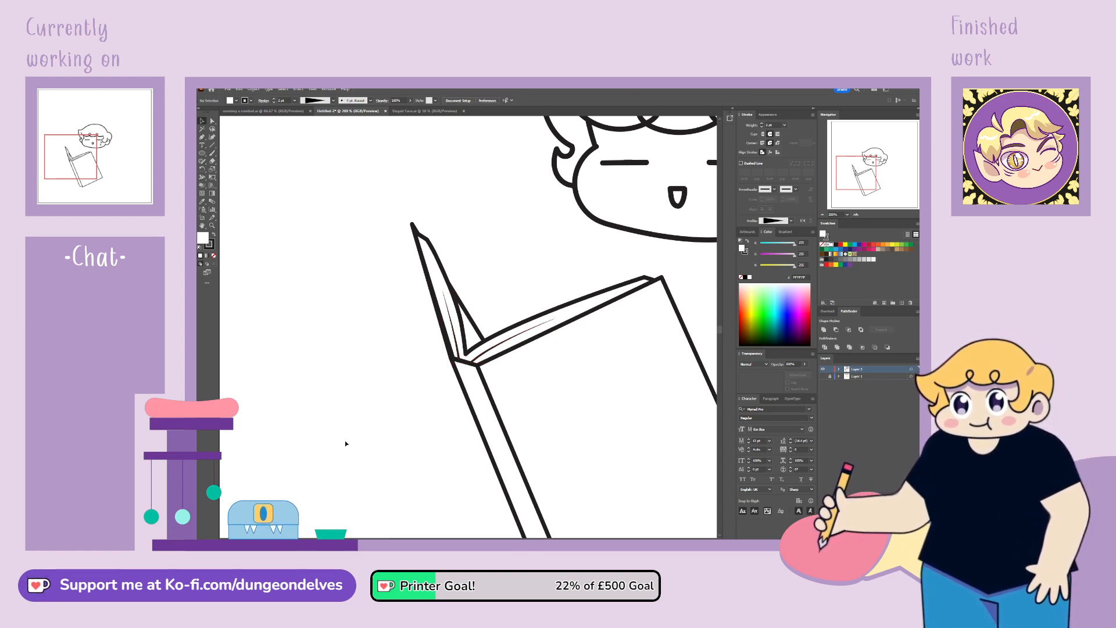
# Step: Show the sketch layer briefly to check the cover artwork against the inked book, and hide it again
pyautogui.hotkey('ctrl', '-')
pyautogui.press('space')
pyautogui.moveTo(704, 443); pyautogui.dragTo(574, 416)
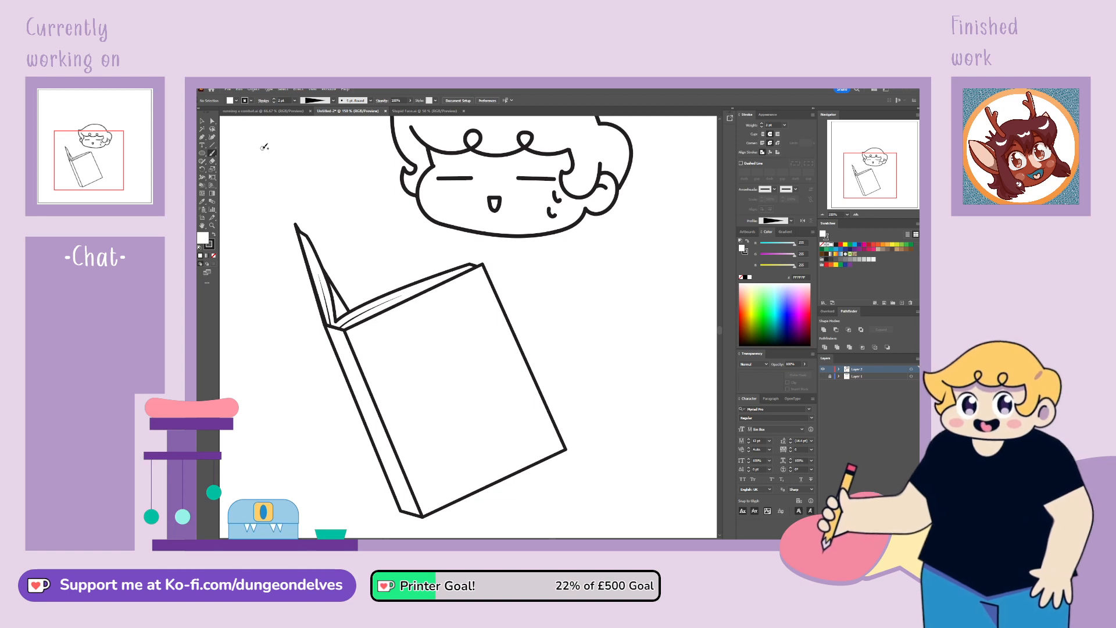
pyautogui.click(823, 376)
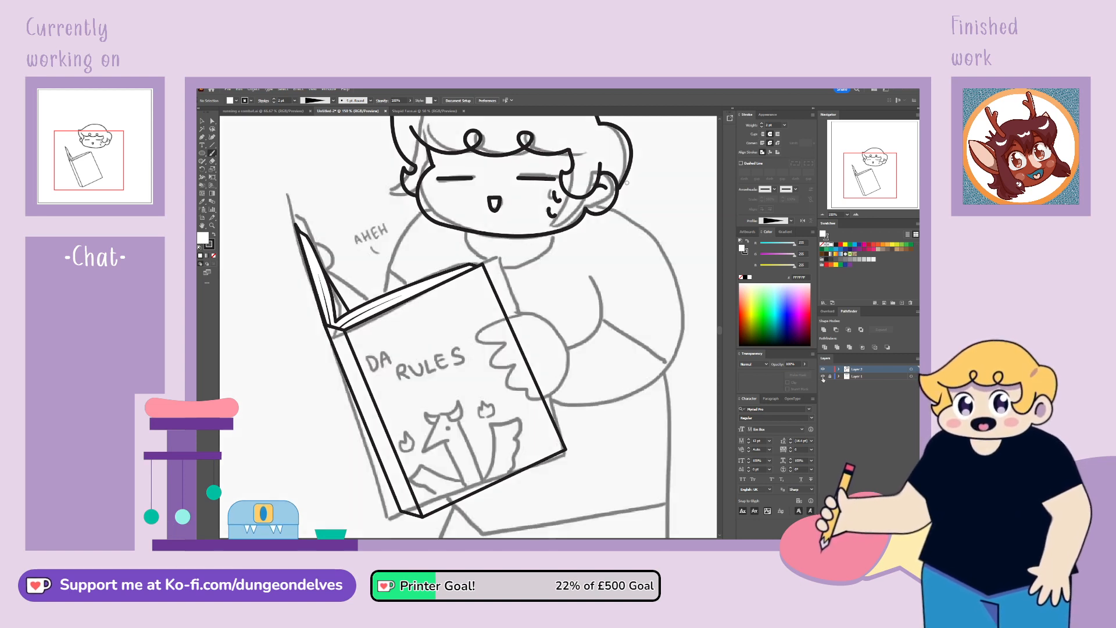
pyautogui.click(823, 376)
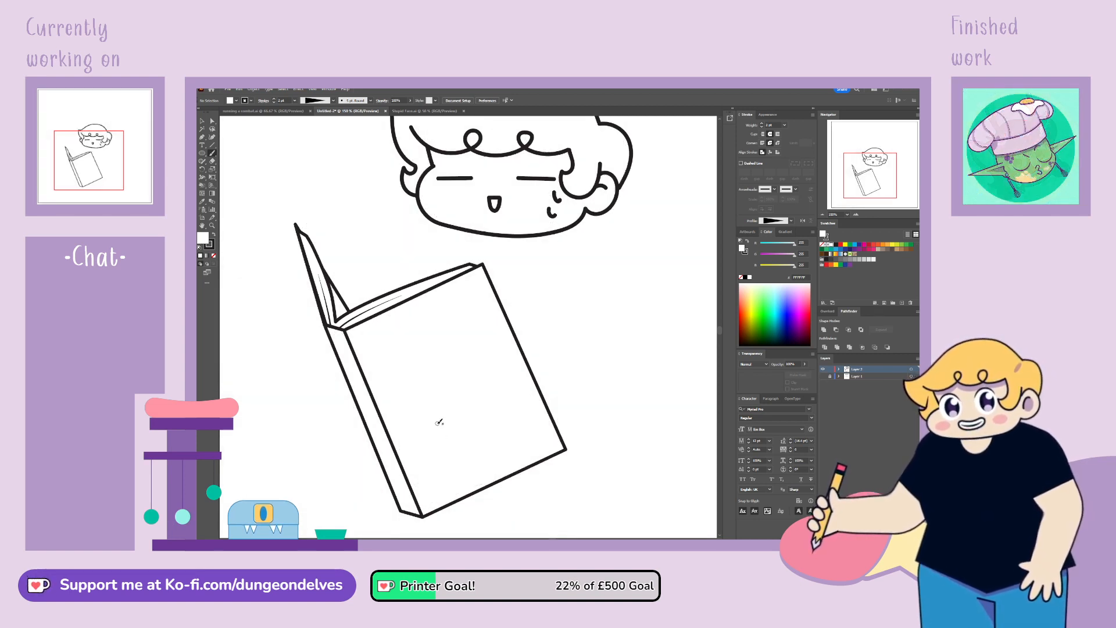
# Step: Draw the creature's pointed snout as an angular stroke in the middle of the front cover, redoing the smaller first version
pyautogui.hotkey('ctrl', '=')
pyautogui.moveTo(437, 424)
pyautogui.mouseDown()
pyautogui.moveTo(285, 321)
pyautogui.moveTo(529, 330)
pyautogui.moveTo(444, 358)
pyautogui.moveTo(465, 366)
pyautogui.moveTo(443, 380)
pyautogui.mouseUp()
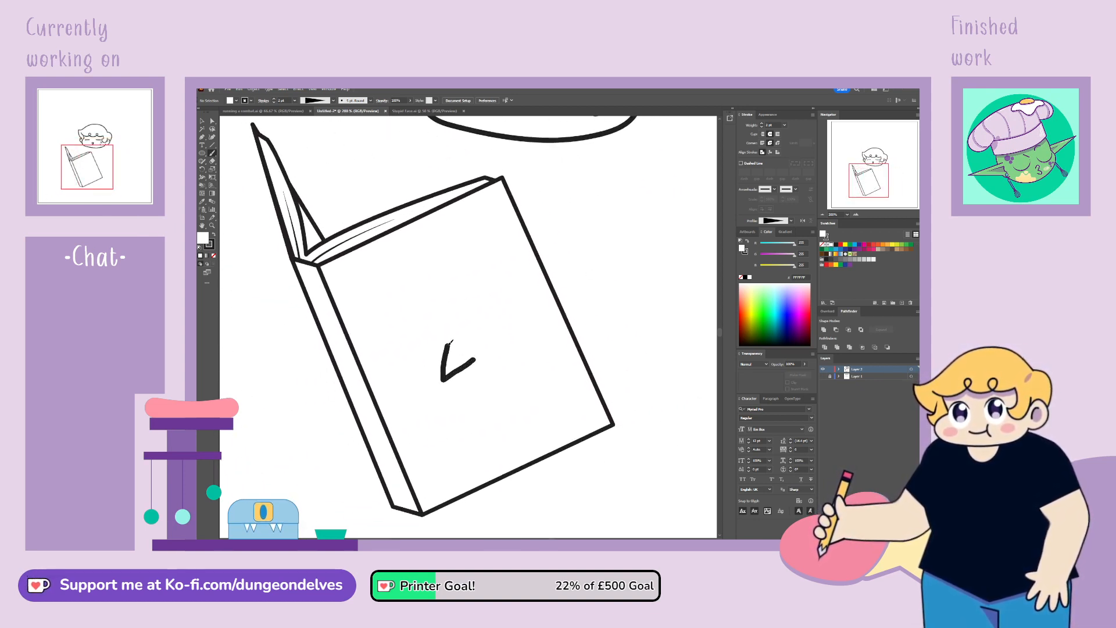
pyautogui.moveTo(452, 341)
pyautogui.mouseDown()
pyautogui.moveTo(468, 315)
pyautogui.moveTo(470, 347)
pyautogui.moveTo(455, 336)
pyautogui.moveTo(440, 376)
pyautogui.moveTo(482, 364)
pyautogui.mouseUp()
pyautogui.hotkey('ctrl', 'z')
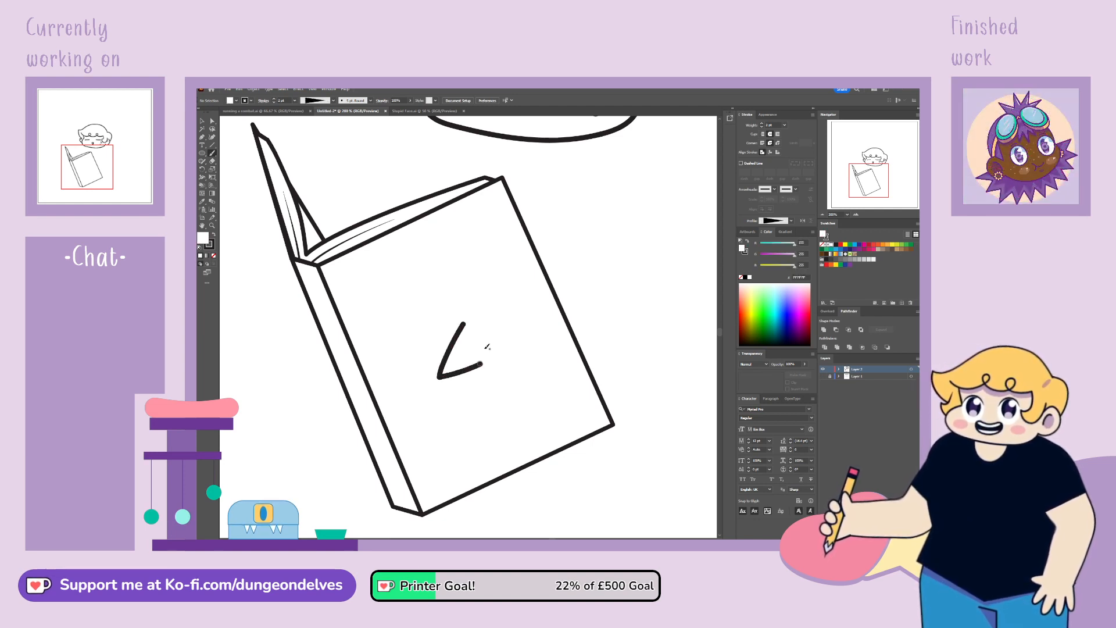
# Step: Draw the creature's back as a smooth curve from the top of the head to the front cover's lower edge
pyautogui.moveTo(464, 323); pyautogui.dragTo(548, 412)
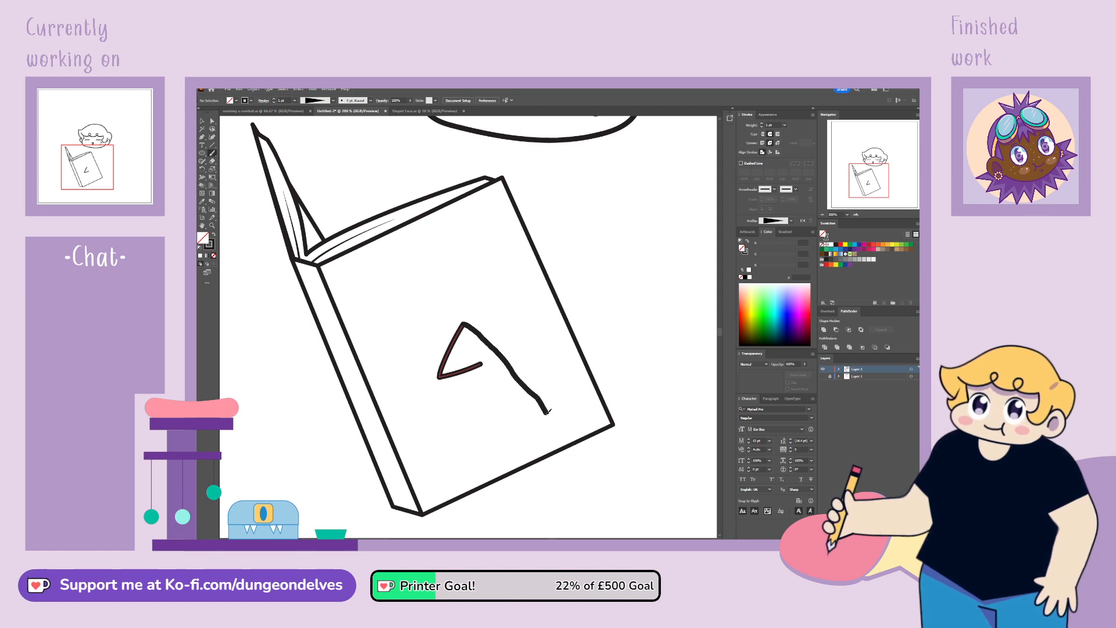
pyautogui.hotkey('ctrl', 'z')
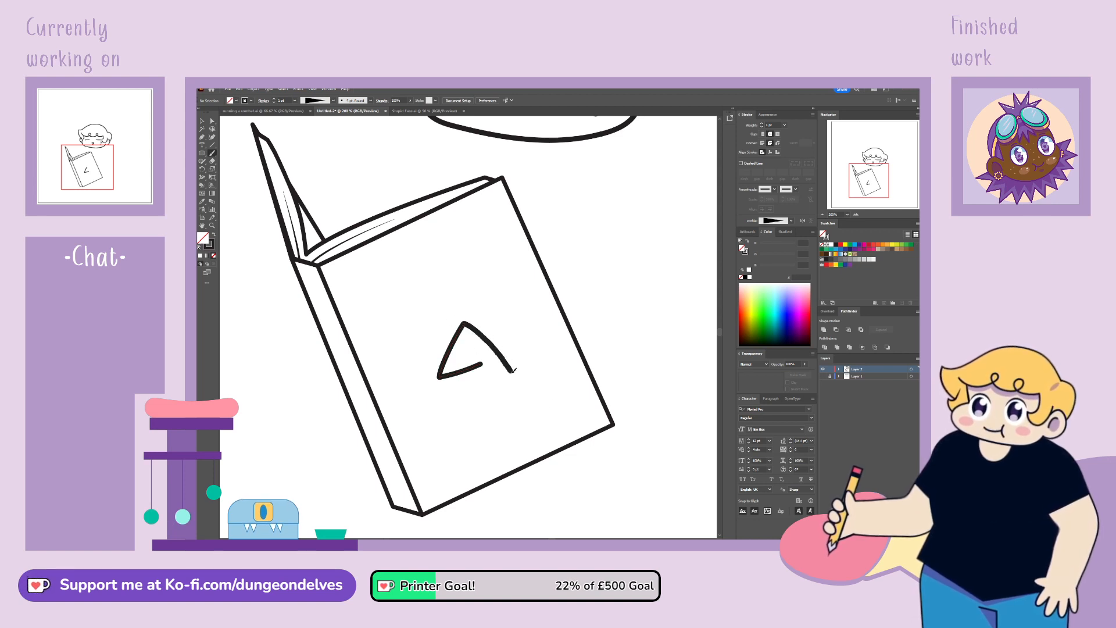
pyautogui.moveTo(553, 445); pyautogui.dragTo(553, 449)
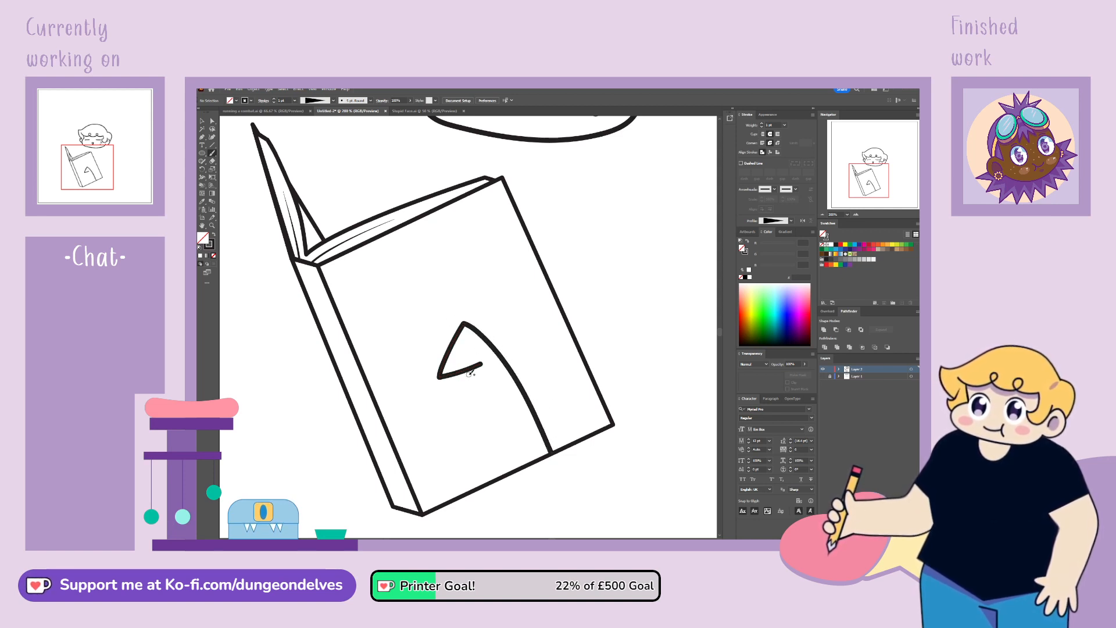
# Step: Draw the creature's chest line from the jaw to the cover's lower edge and add two curved horns on its head
pyautogui.moveTo(467, 372); pyautogui.dragTo(493, 435)
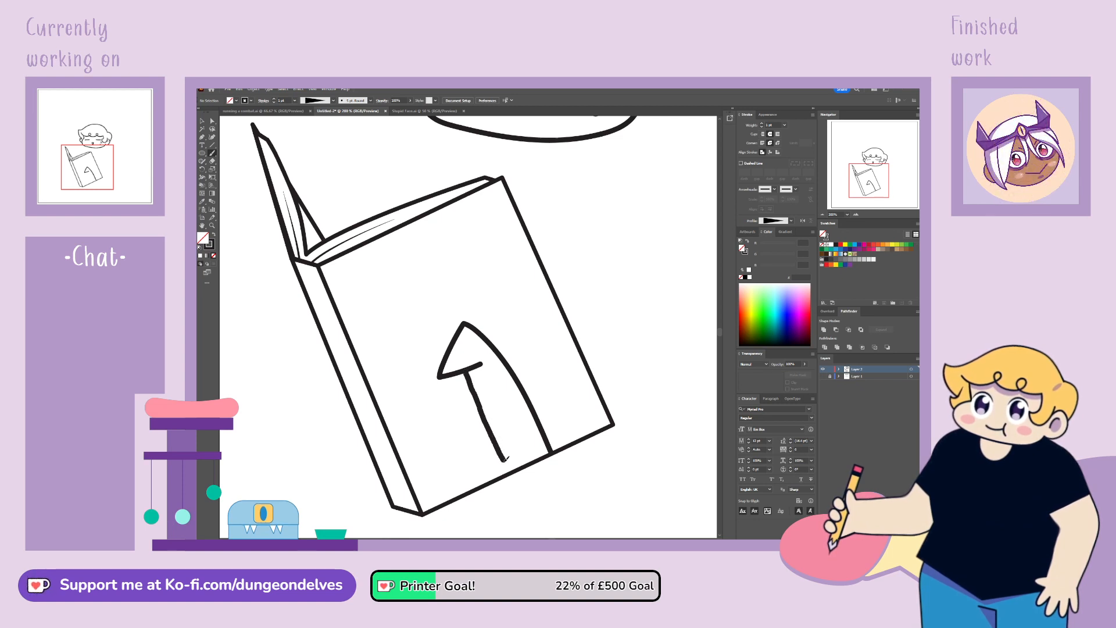
pyautogui.hotkey('ctrl', 'z')
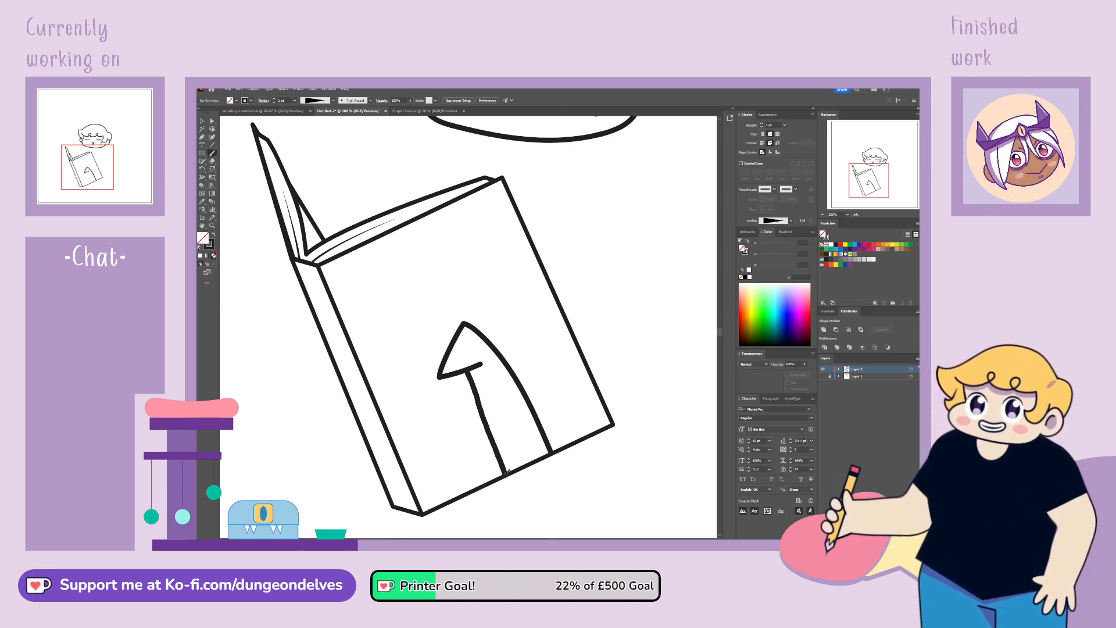
pyautogui.hotkey('ctrl', 'z')
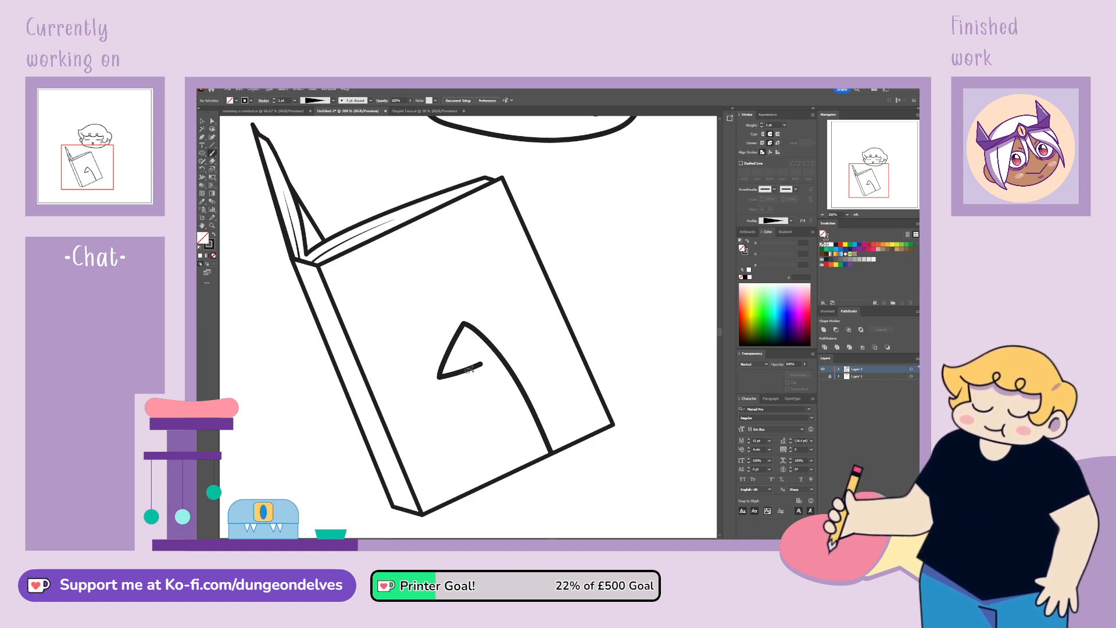
pyautogui.moveTo(504, 460); pyautogui.dragTo(508, 473)
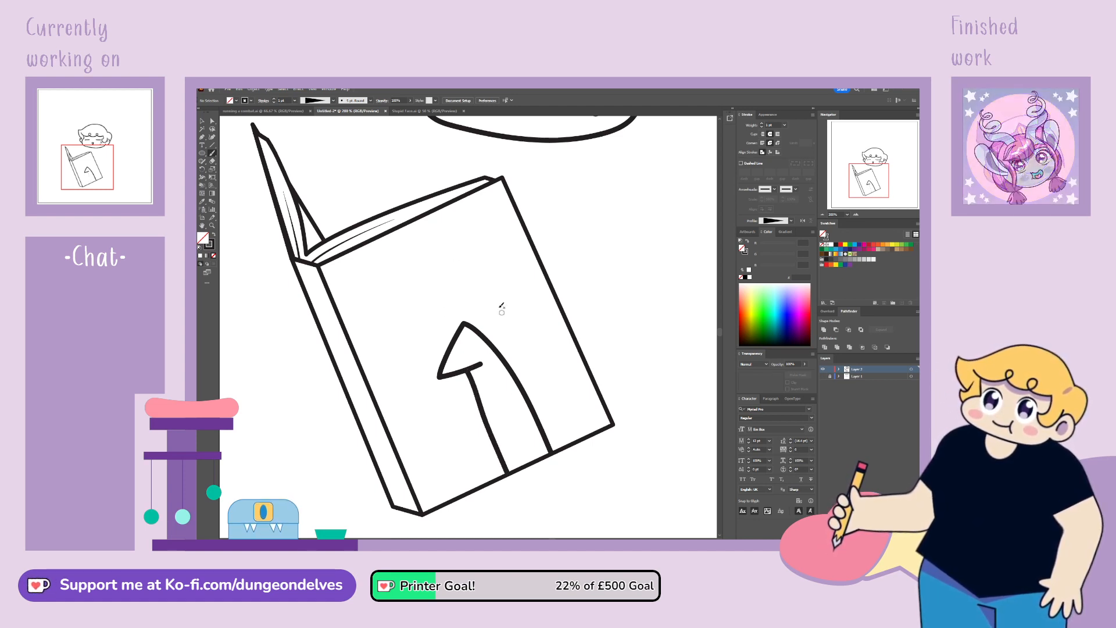
pyautogui.moveTo(480, 331)
pyautogui.mouseDown()
pyautogui.moveTo(499, 310)
pyautogui.moveTo(496, 342)
pyautogui.mouseUp()
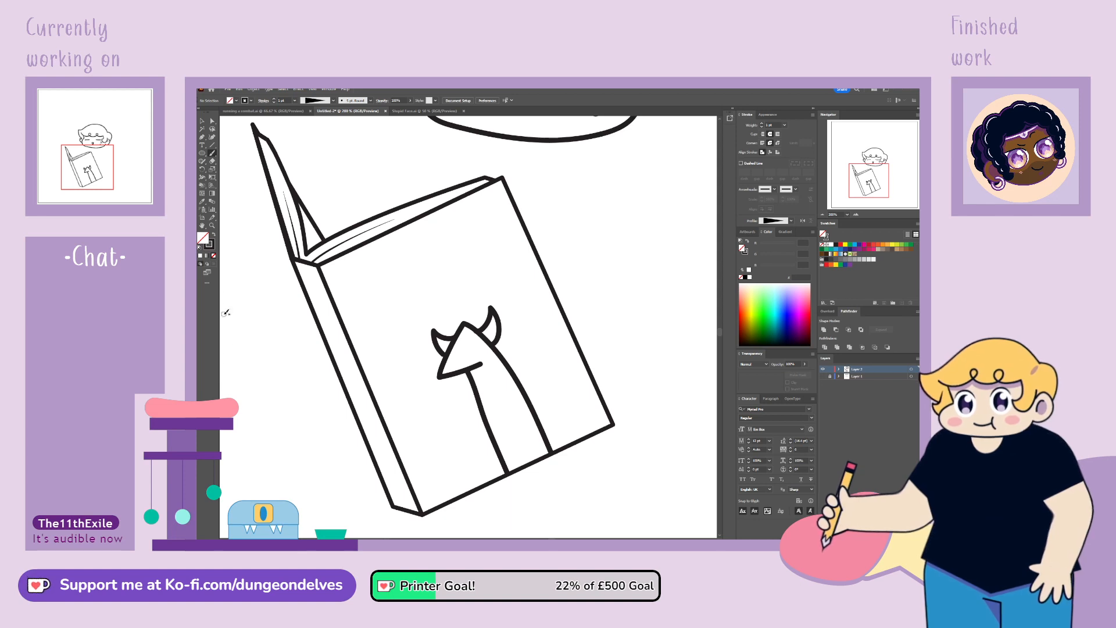
# Step: Smooth the creature's chest line by removing its middle anchor points and adjusting the curve near the jaw
pyautogui.press('a')
pyautogui.click(530, 414)
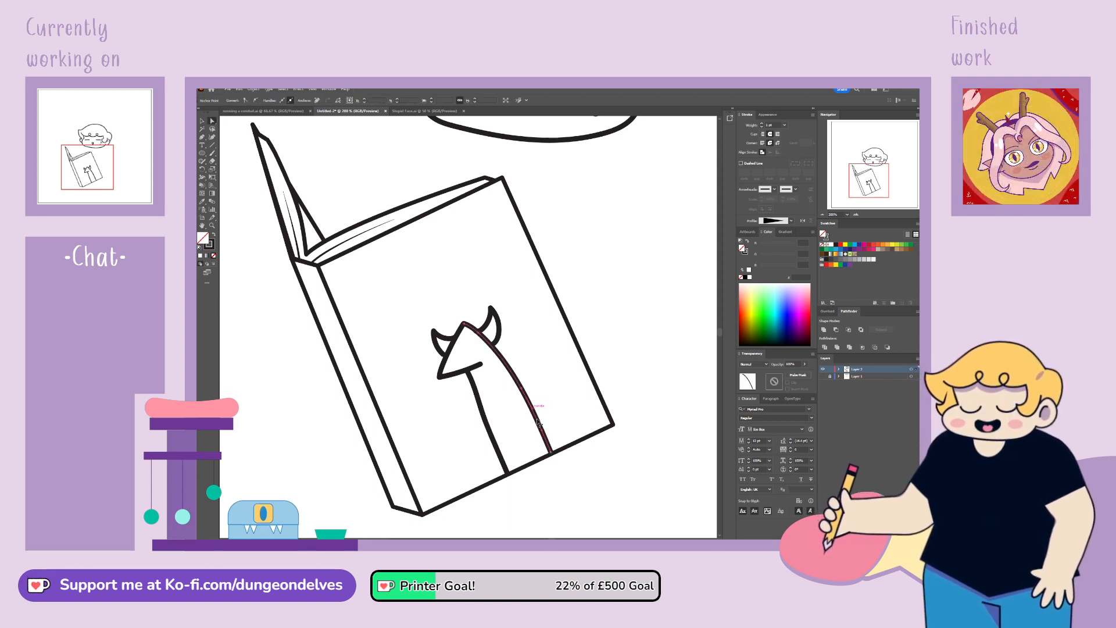
pyautogui.click(489, 429)
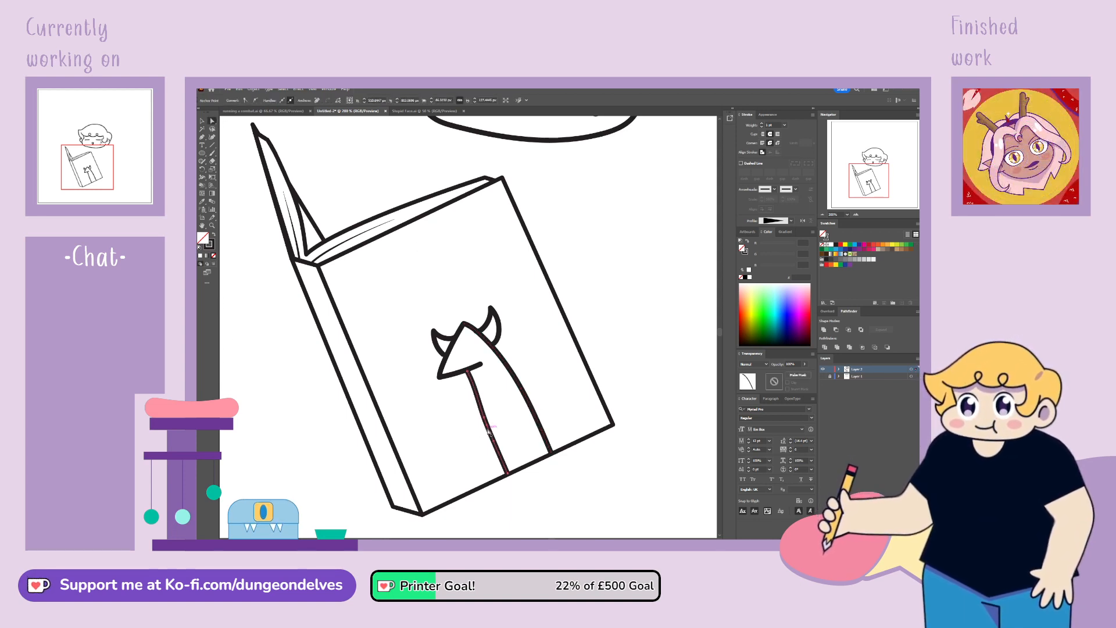
pyautogui.click(202, 137)
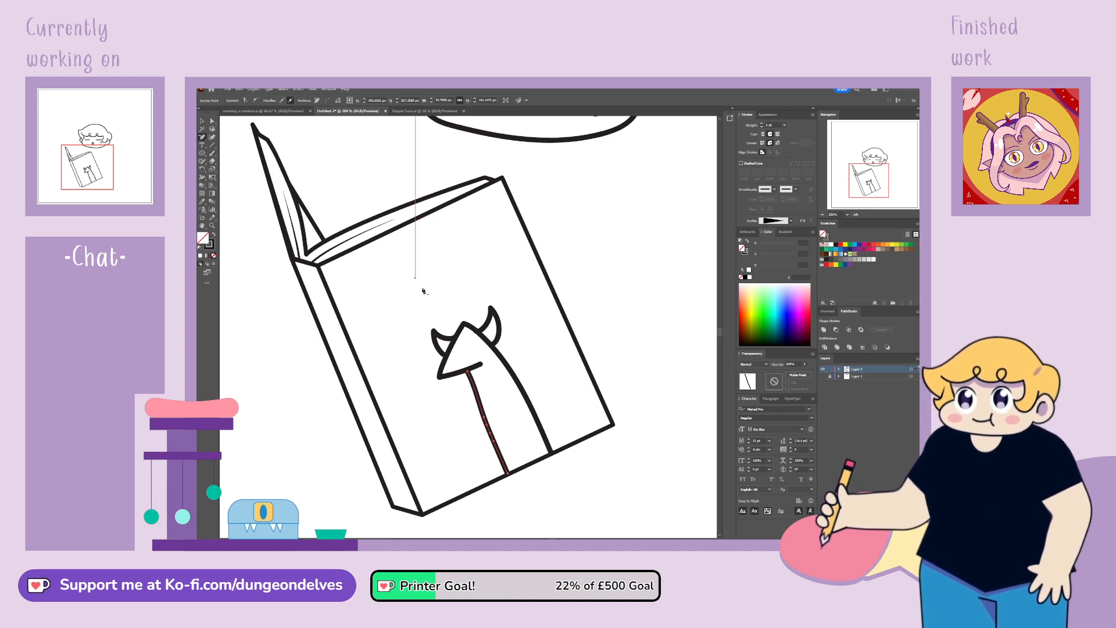
pyautogui.click(485, 417)
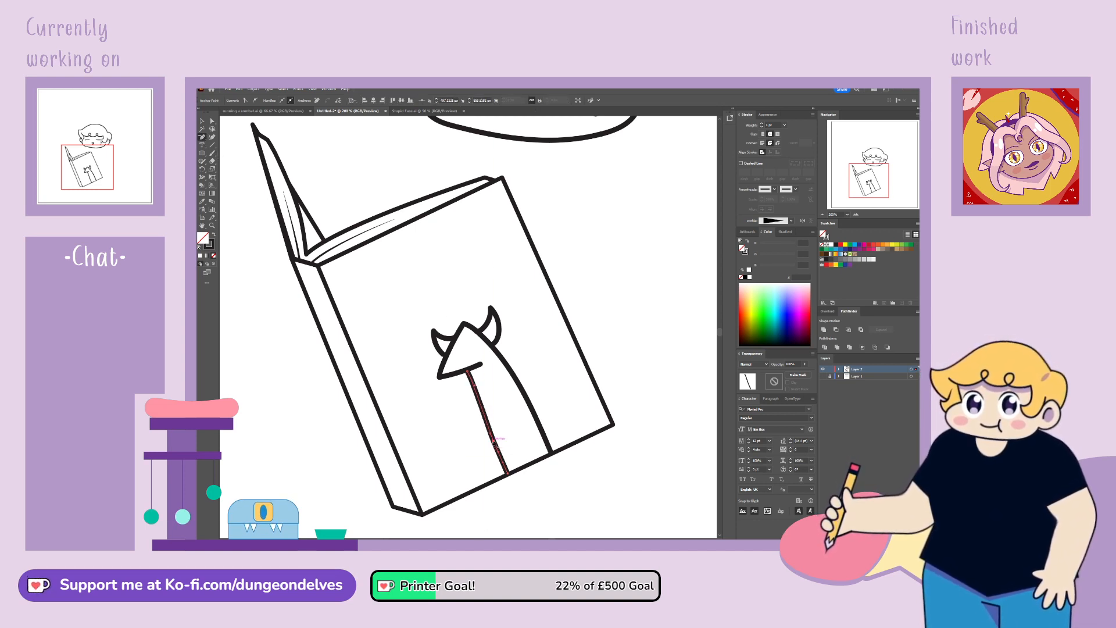
pyautogui.click(494, 442)
pyautogui.click(213, 121)
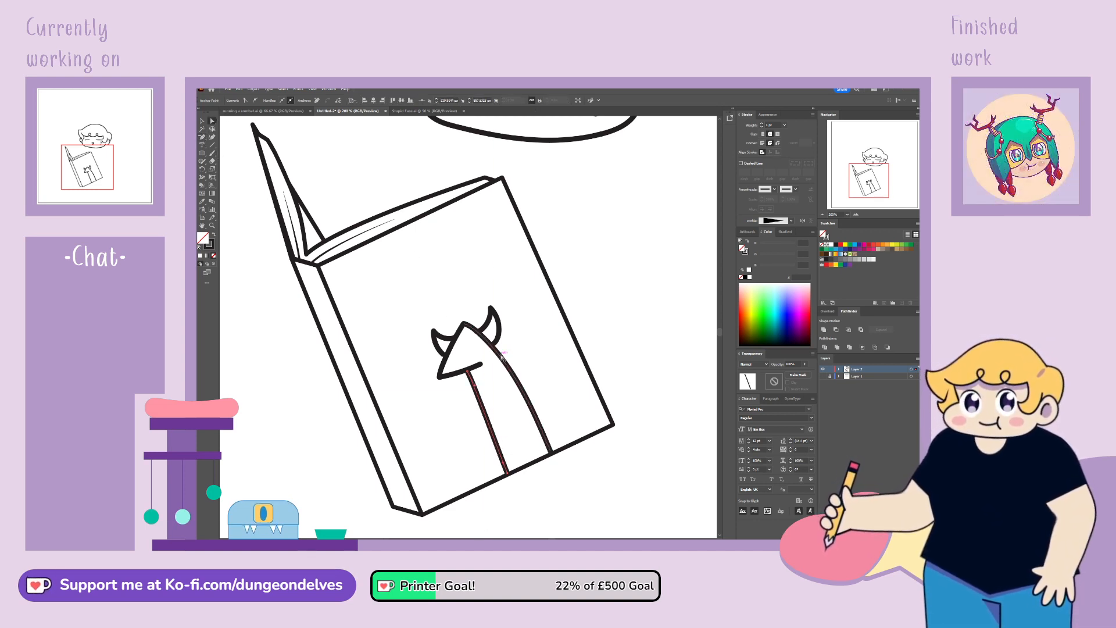
pyautogui.moveTo(475, 385); pyautogui.dragTo(473, 390)
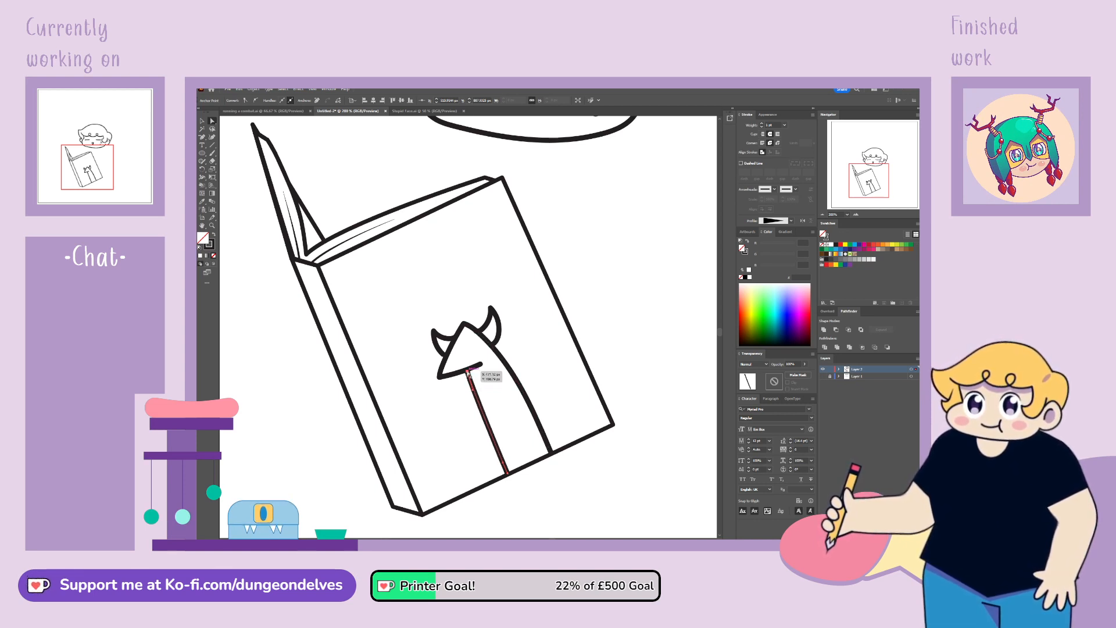
# Step: Refine the creature's back line by adjusting its middle anchor and shifting it so its lower end meets the cover's edge
pyautogui.click(518, 378)
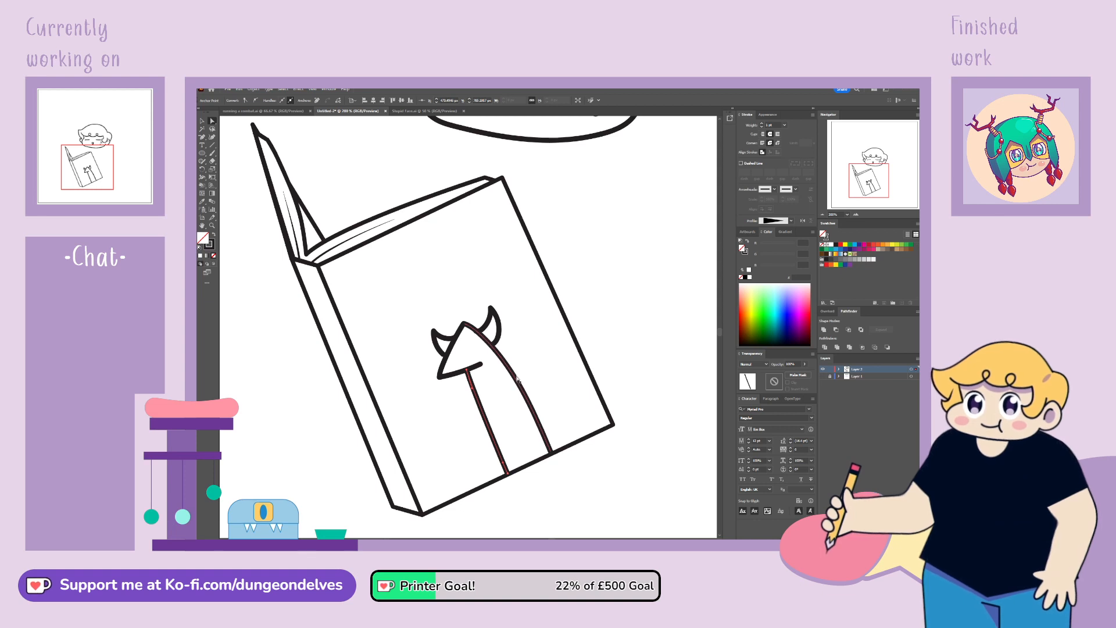
pyautogui.click(517, 379)
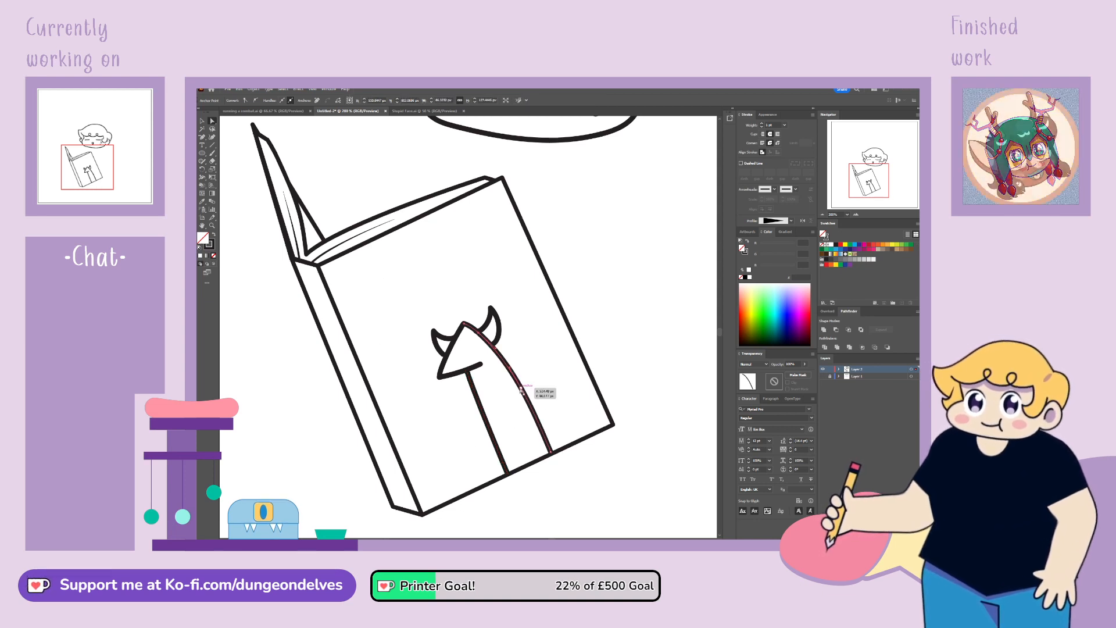
pyautogui.moveTo(522, 391); pyautogui.dragTo(519, 389)
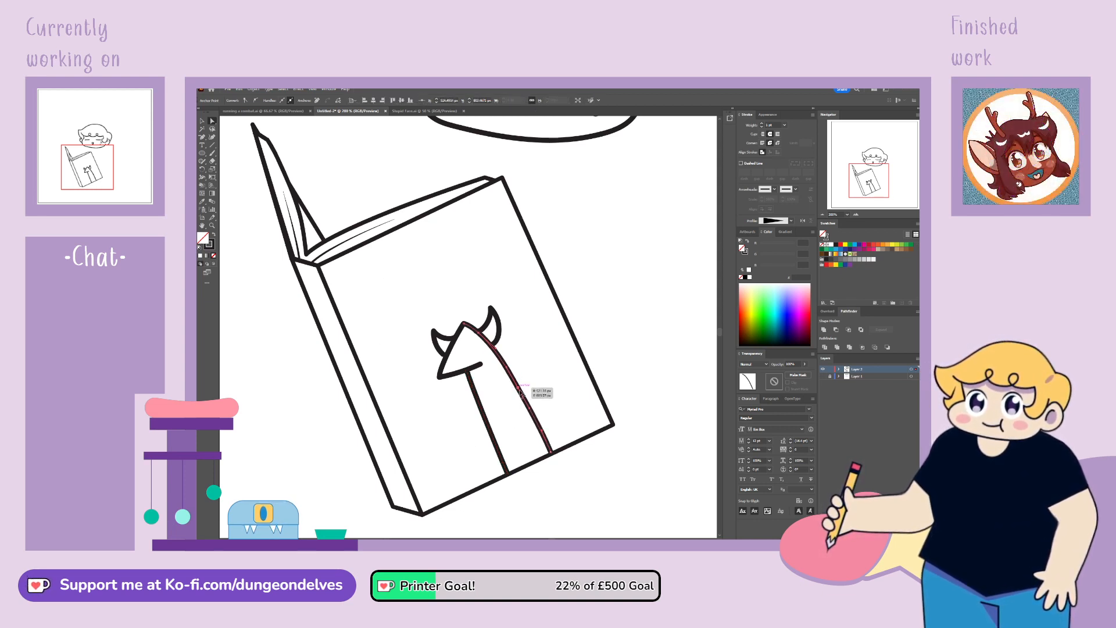
pyautogui.click(543, 434)
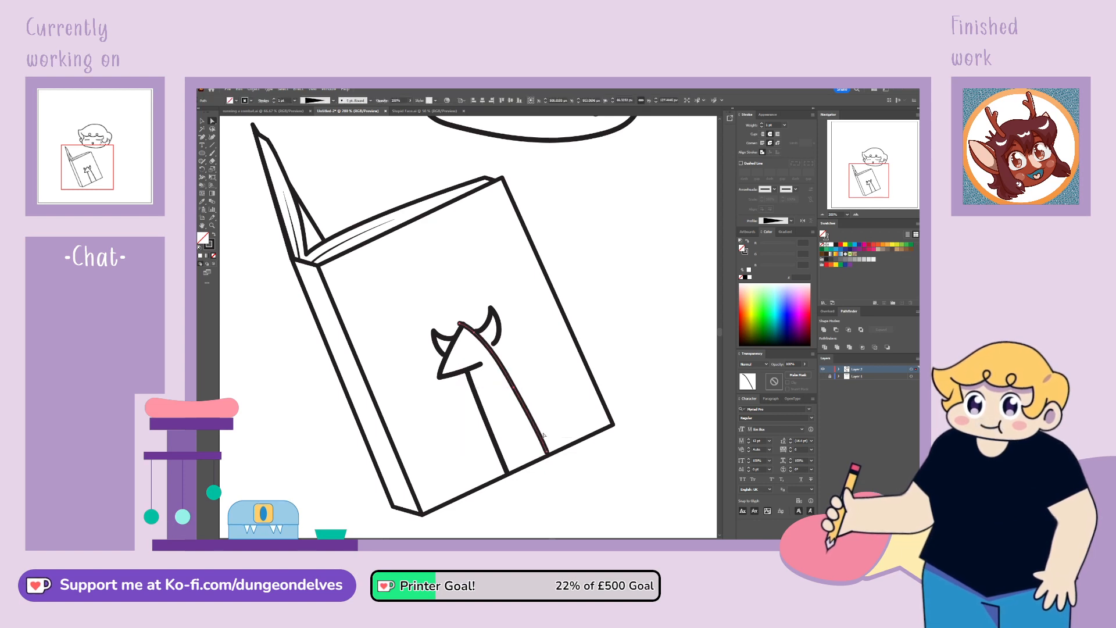
pyautogui.press('Right')
pyautogui.press('Right')
pyautogui.press('Right')
pyautogui.press('Right')
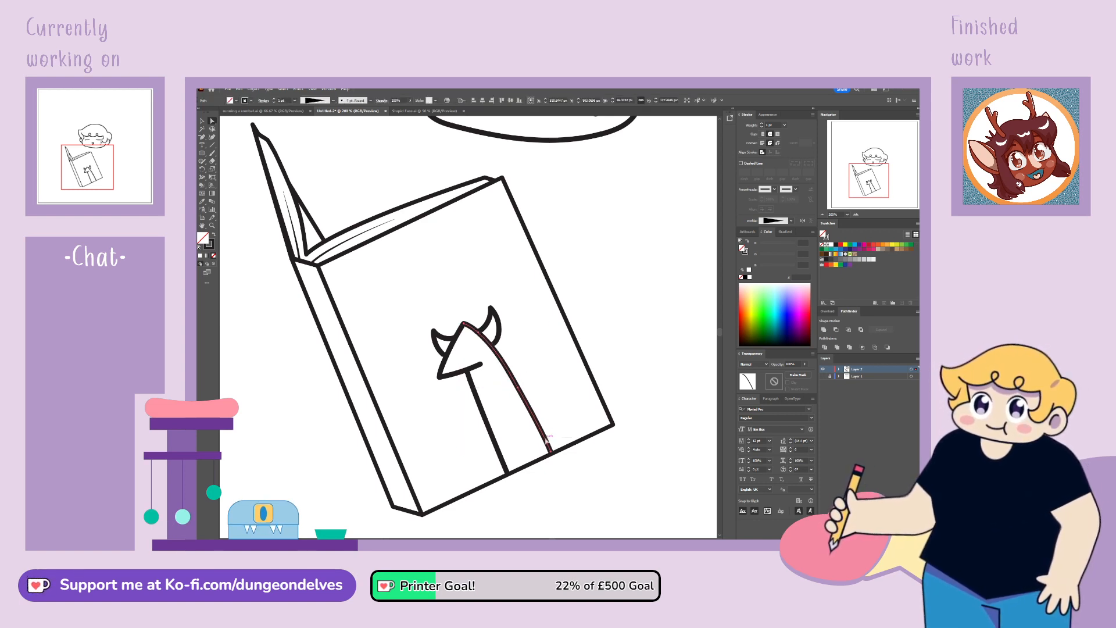
pyautogui.moveTo(551, 453); pyautogui.dragTo(553, 456)
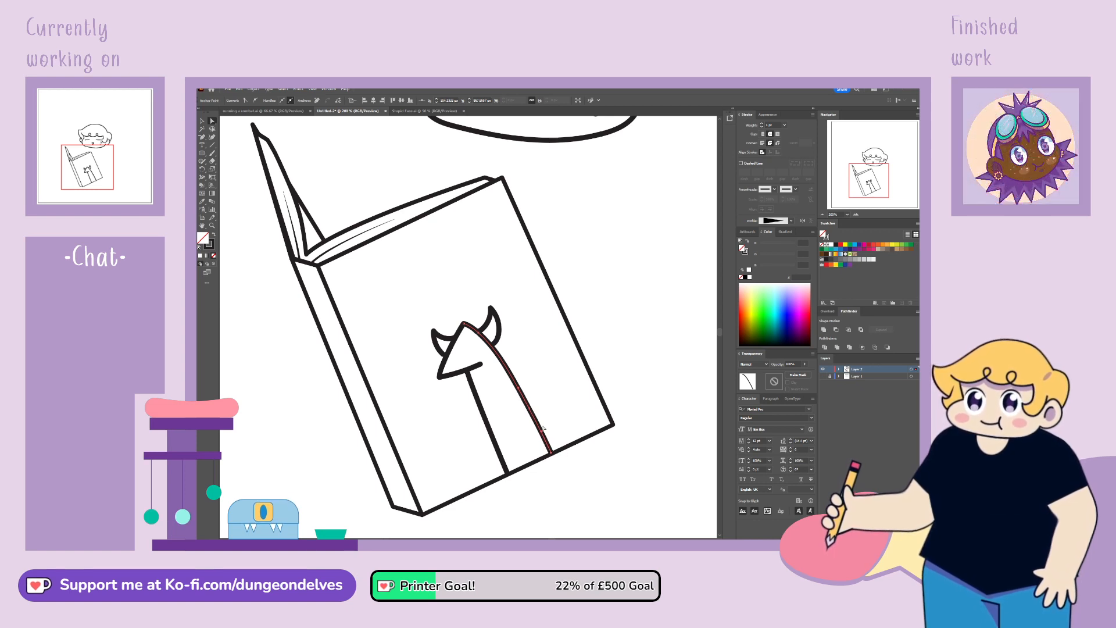
# Step: Adjust the base ends of both horns so they meet the creature's head outline
pyautogui.click(481, 332)
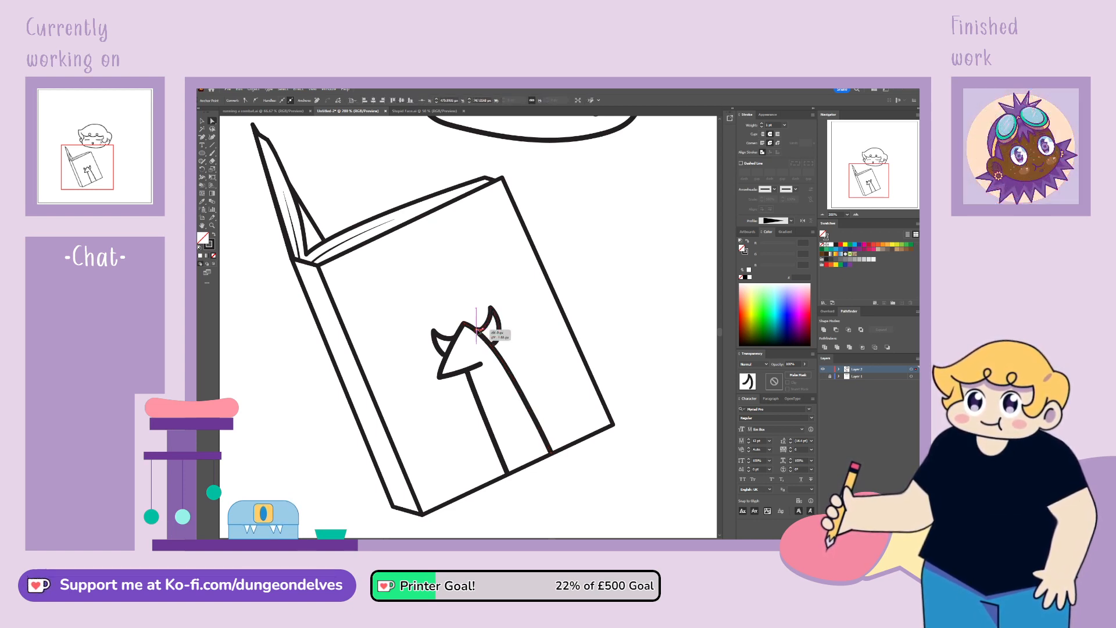
pyautogui.moveTo(479, 331); pyautogui.dragTo(440, 353)
pyautogui.click(589, 257)
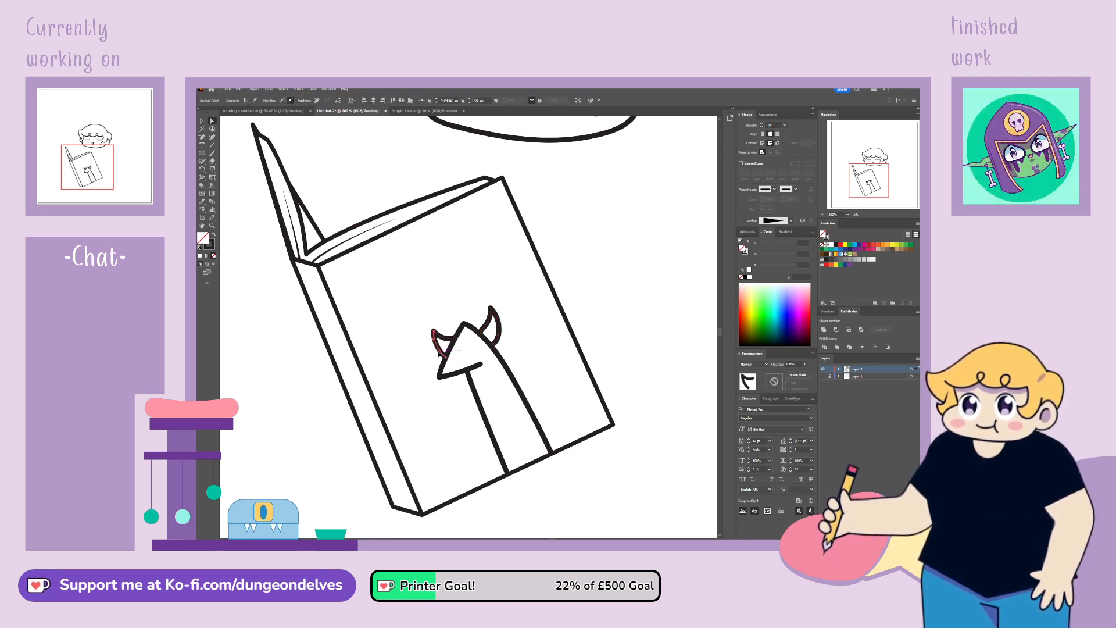
pyautogui.click(626, 292)
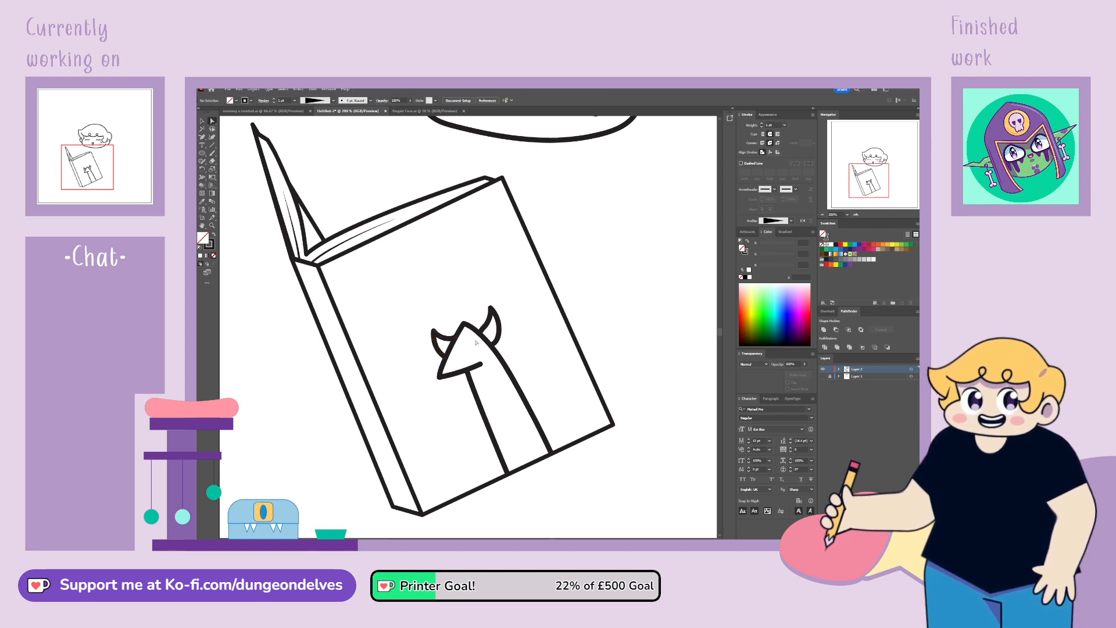
# Step: Refine the rear horn's two base anchor points so they sit on the head and back line
pyautogui.click(489, 328)
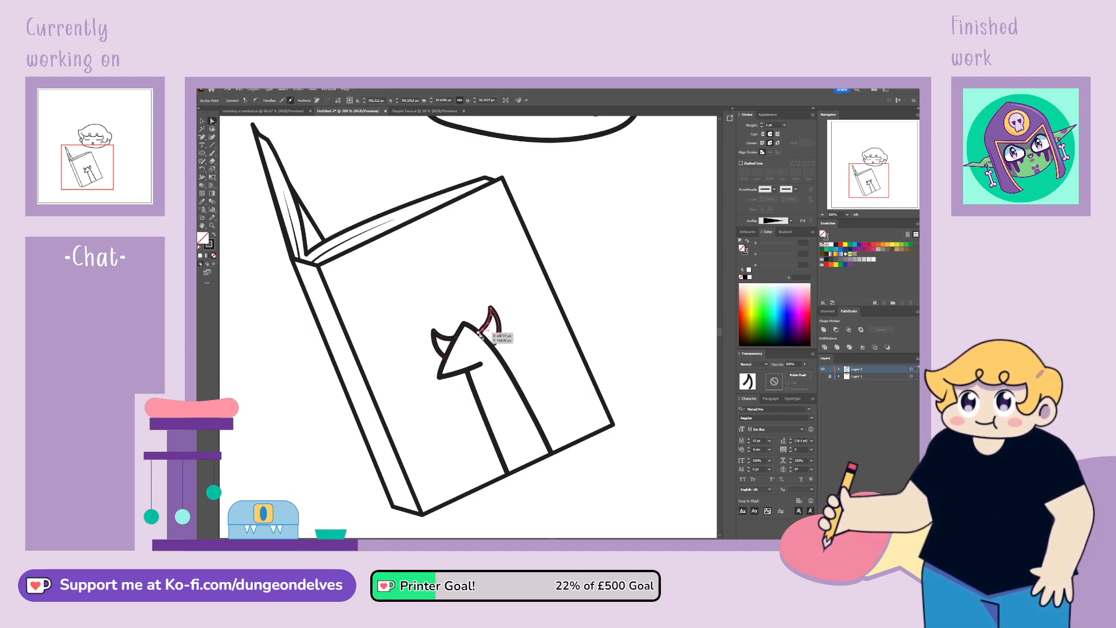
pyautogui.click(503, 317)
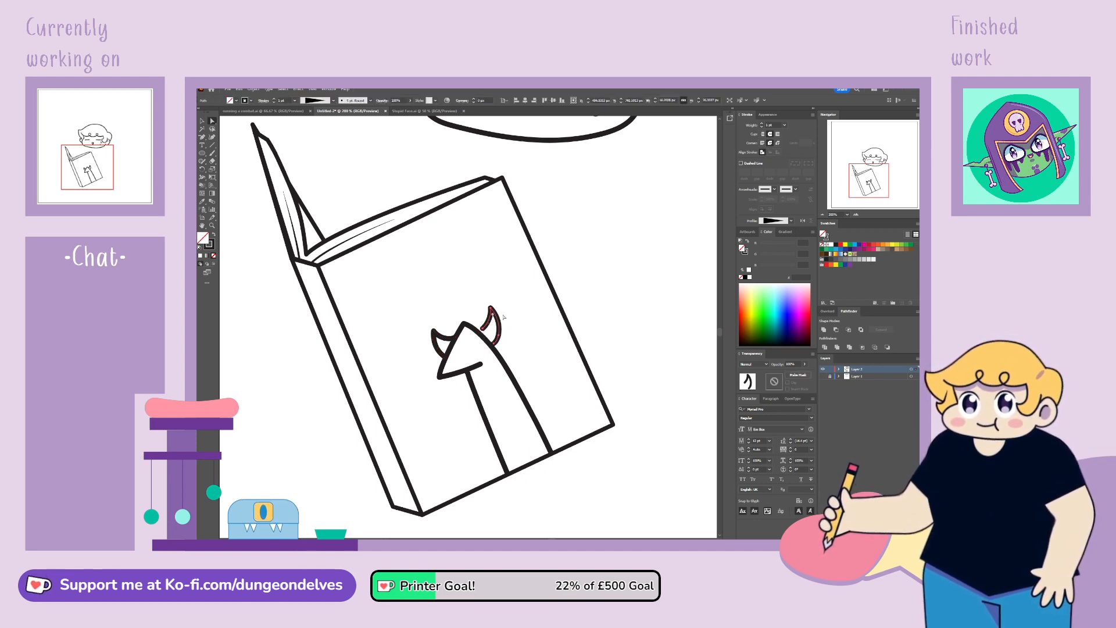
pyautogui.keyDown('shift'); pyautogui.click(456, 338); pyautogui.keyUp('shift')
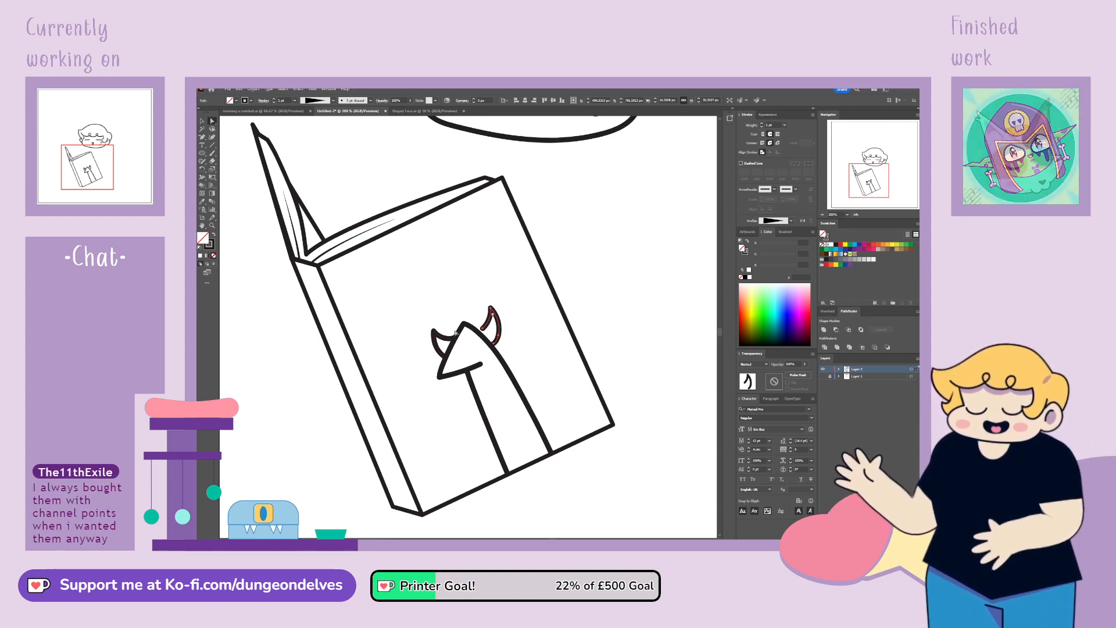
pyautogui.click(482, 332)
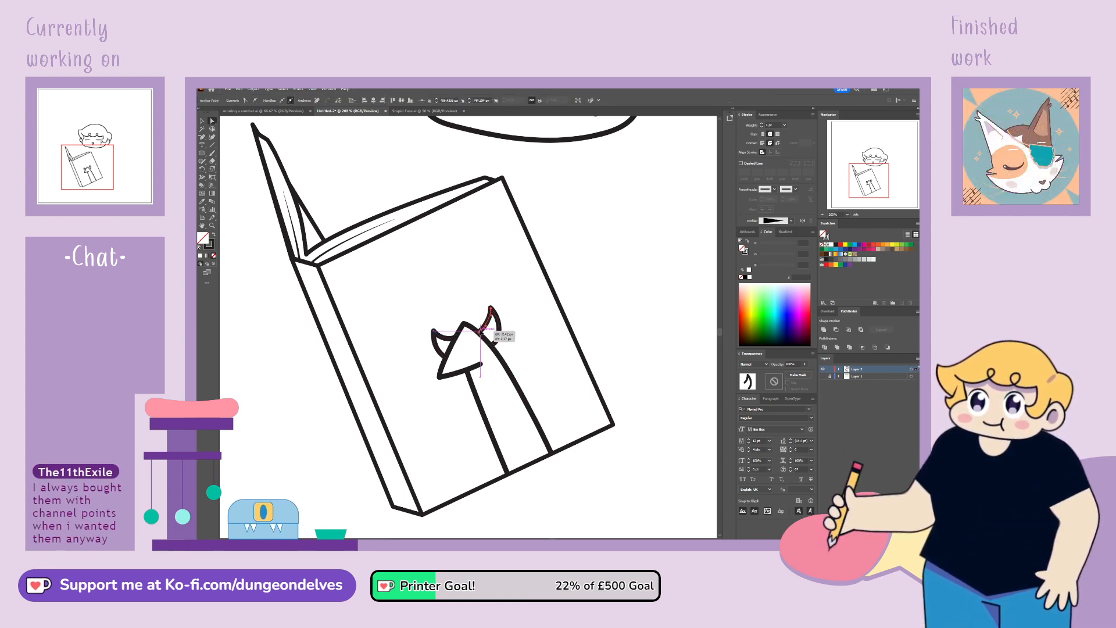
pyautogui.click(498, 331)
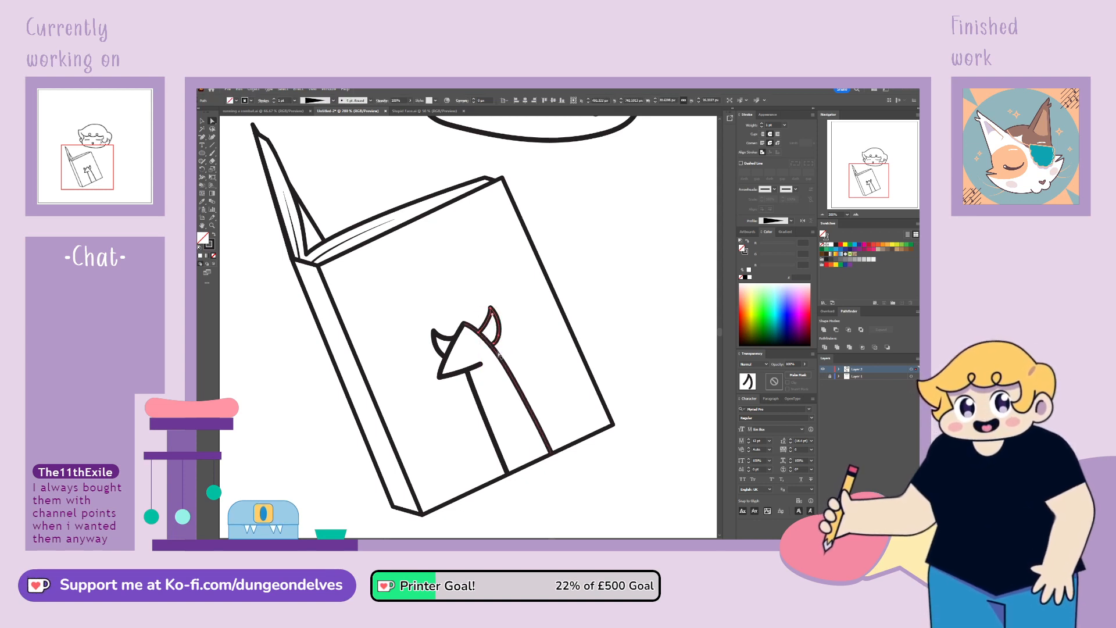
pyautogui.click(481, 335)
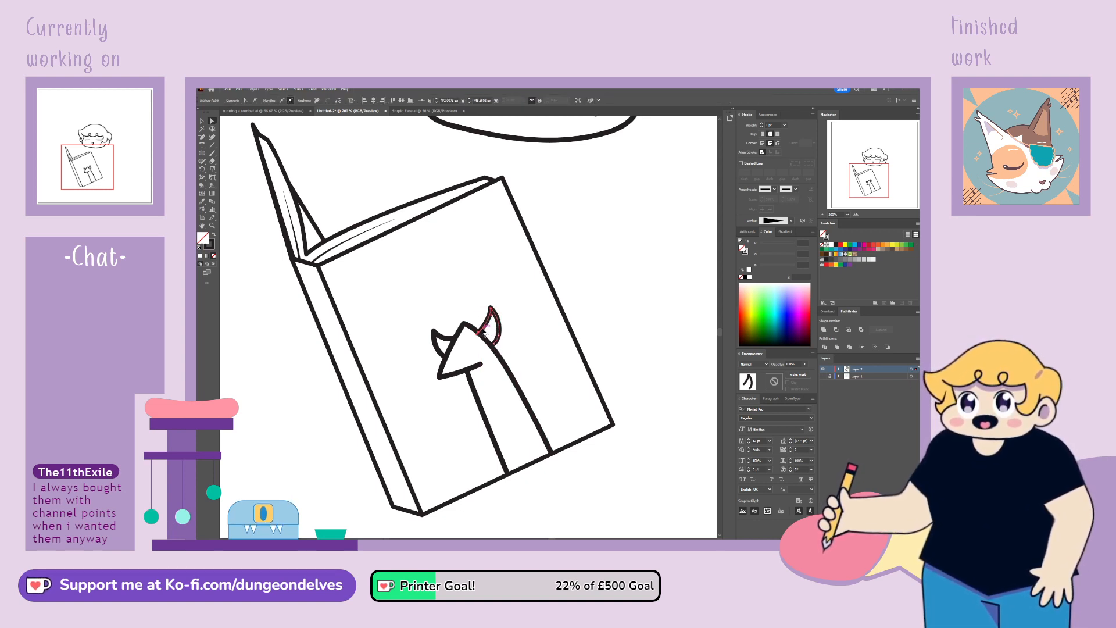
pyautogui.click(585, 295)
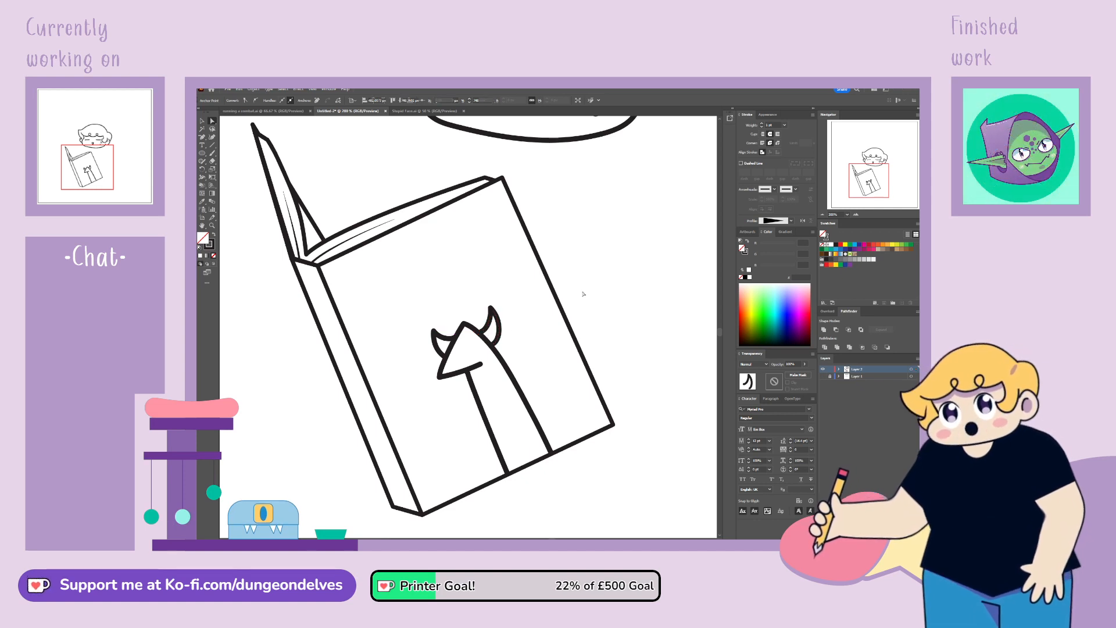
pyautogui.click(494, 346)
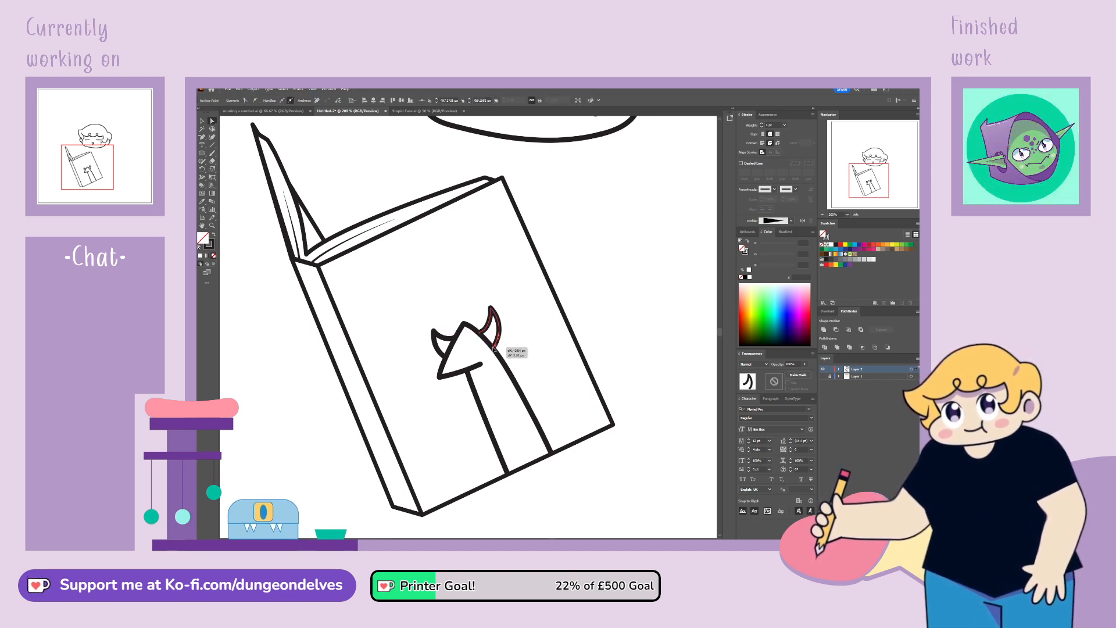
pyautogui.click(590, 255)
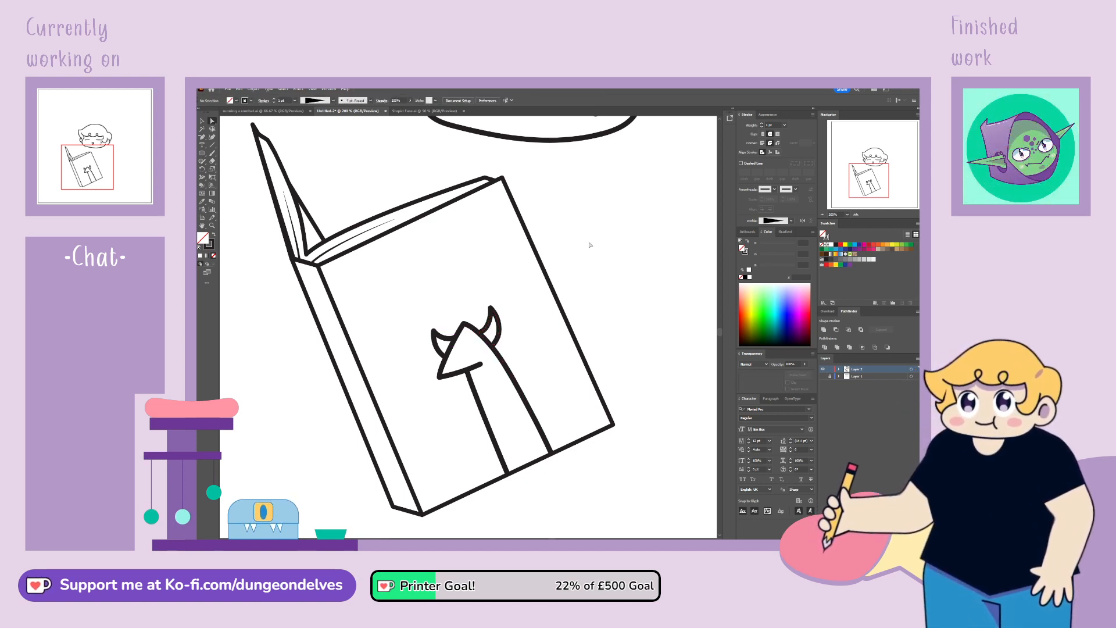
# Step: Draw a small solid black circle without a stroke as the creature's eye above the mouth line
pyautogui.click(204, 153)
pyautogui.click(214, 233)
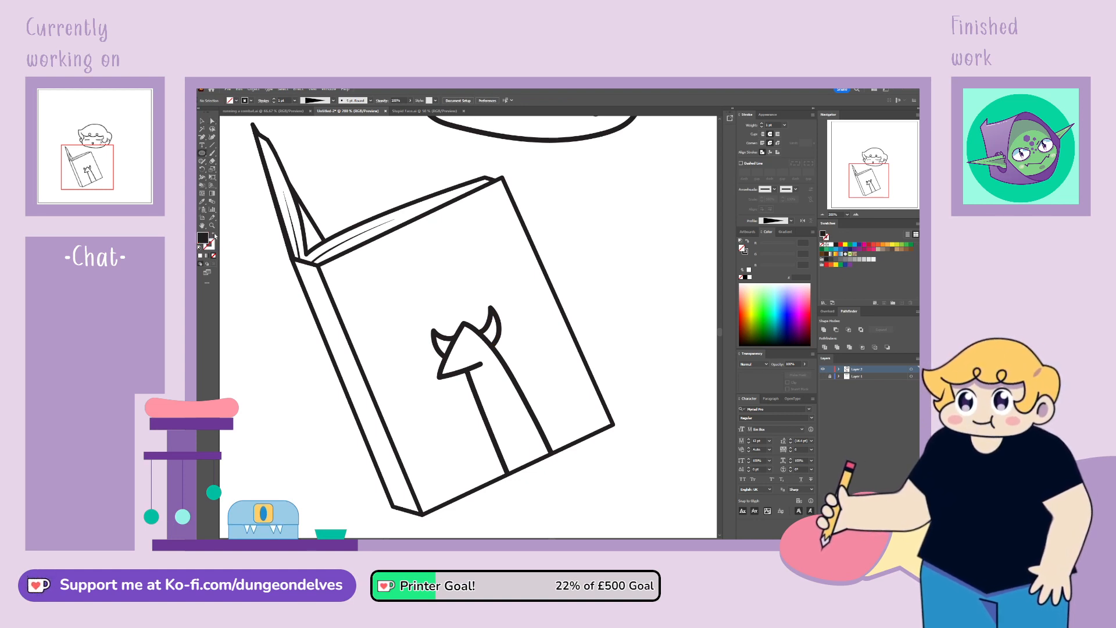
pyautogui.moveTo(468, 344); pyautogui.dragTo(474, 351)
pyautogui.press('v')
pyautogui.click(636, 291)
pyautogui.click(620, 321)
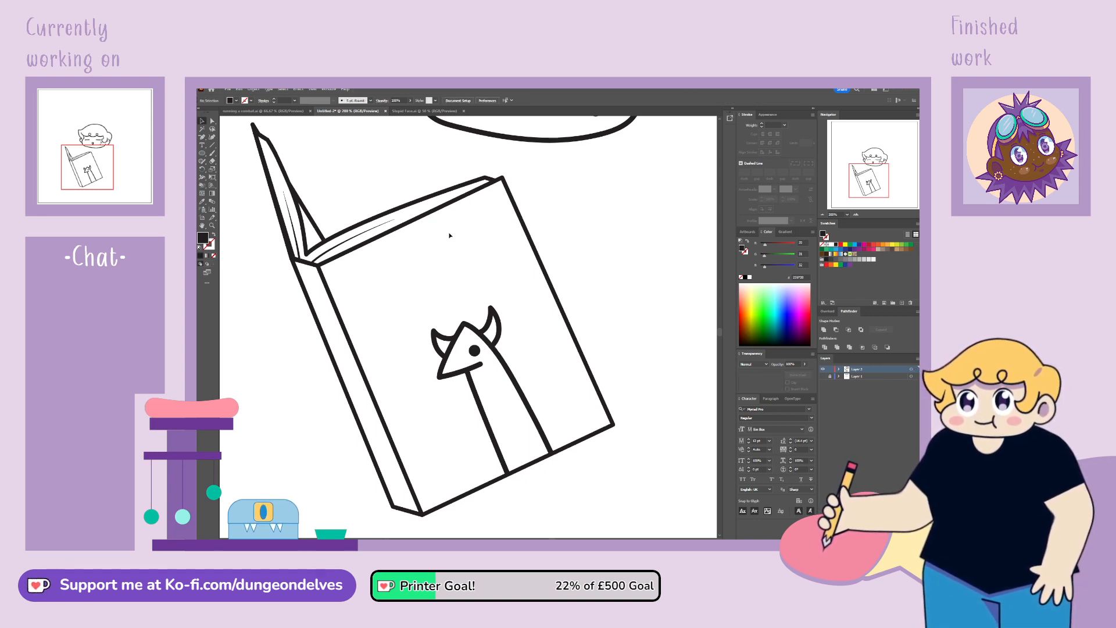
pyautogui.click(522, 383)
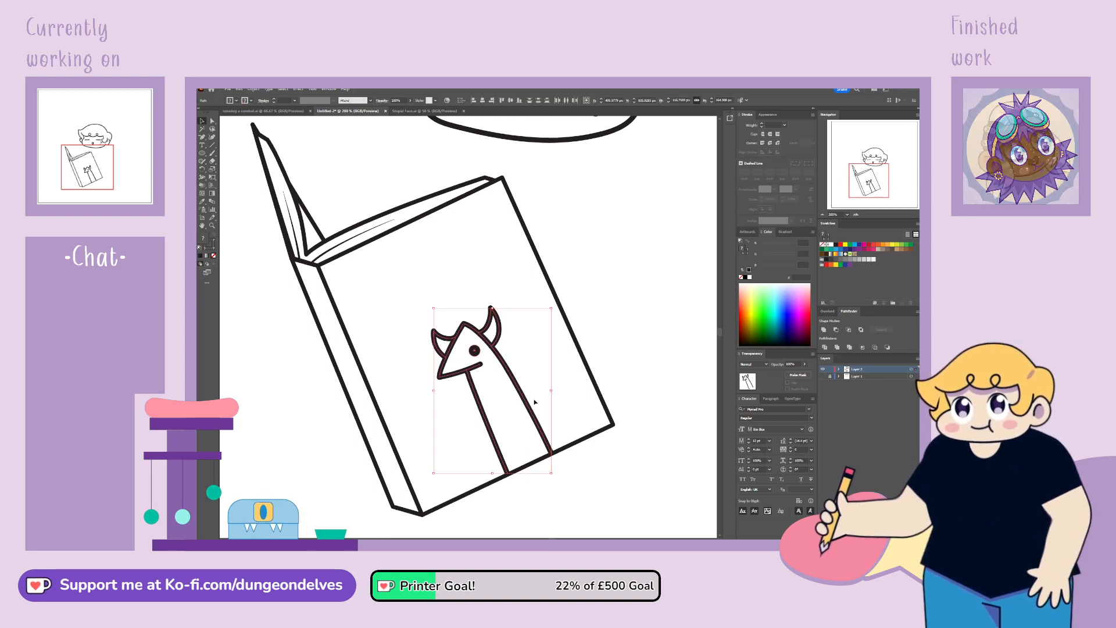
pyautogui.click(662, 314)
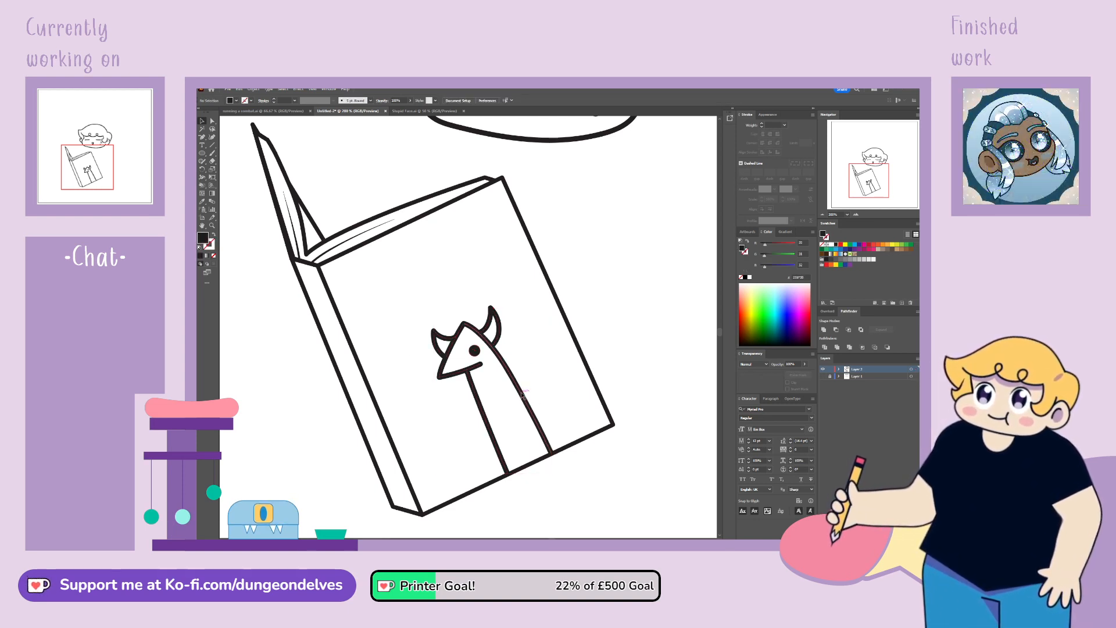
pyautogui.click(528, 392)
pyautogui.click(638, 295)
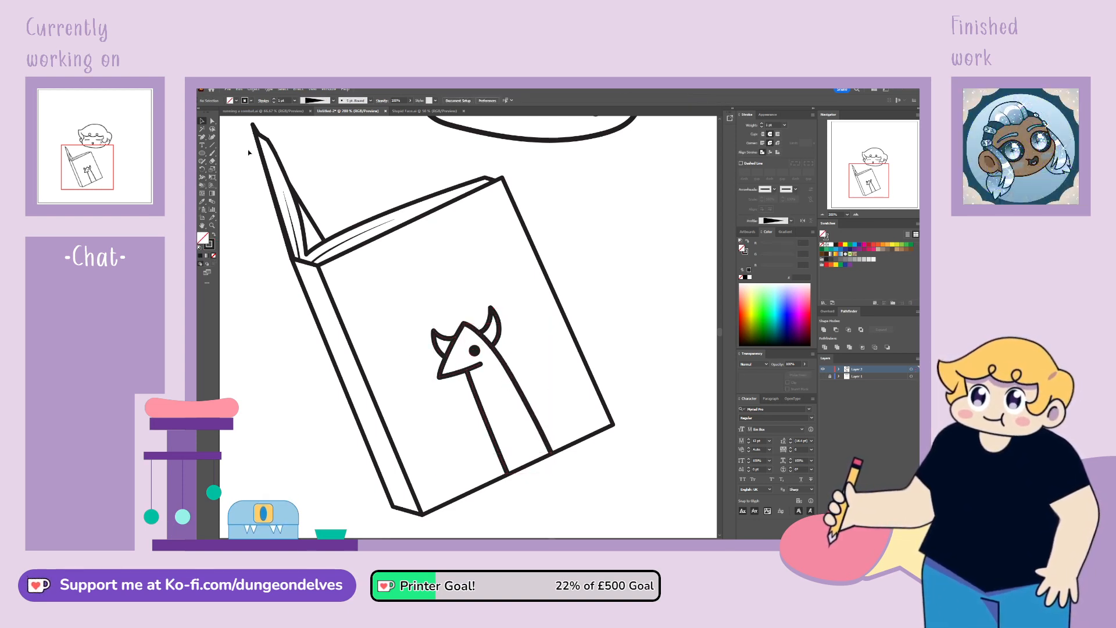
# Step: Give all of the creature's outline strokes, excluding the eye, a 4 pt weight and the Uniform width profile
pyautogui.click(203, 138)
pyautogui.moveTo(405, 294); pyautogui.dragTo(424, 315)
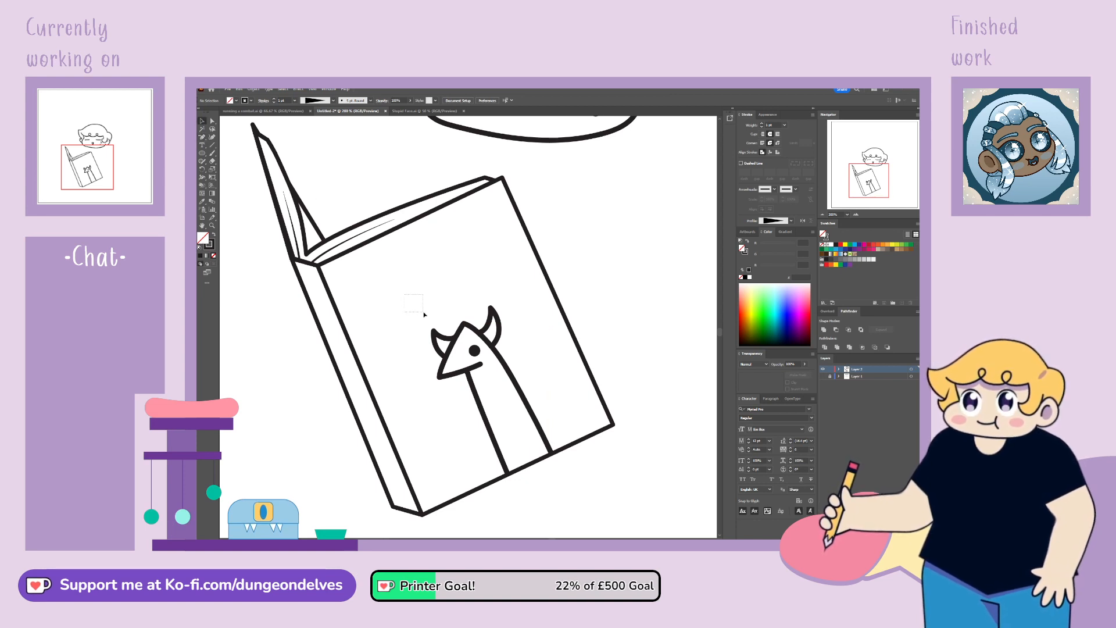
pyautogui.moveTo(529, 393); pyautogui.dragTo(531, 394)
pyautogui.click(839, 369)
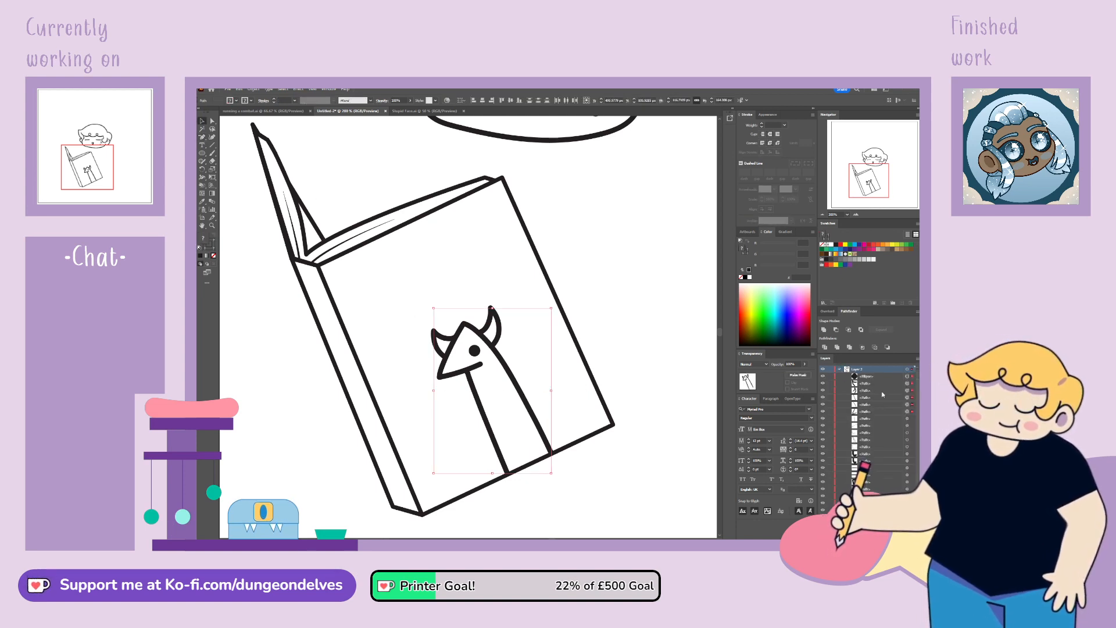
pyautogui.click(823, 377)
pyautogui.click(823, 376)
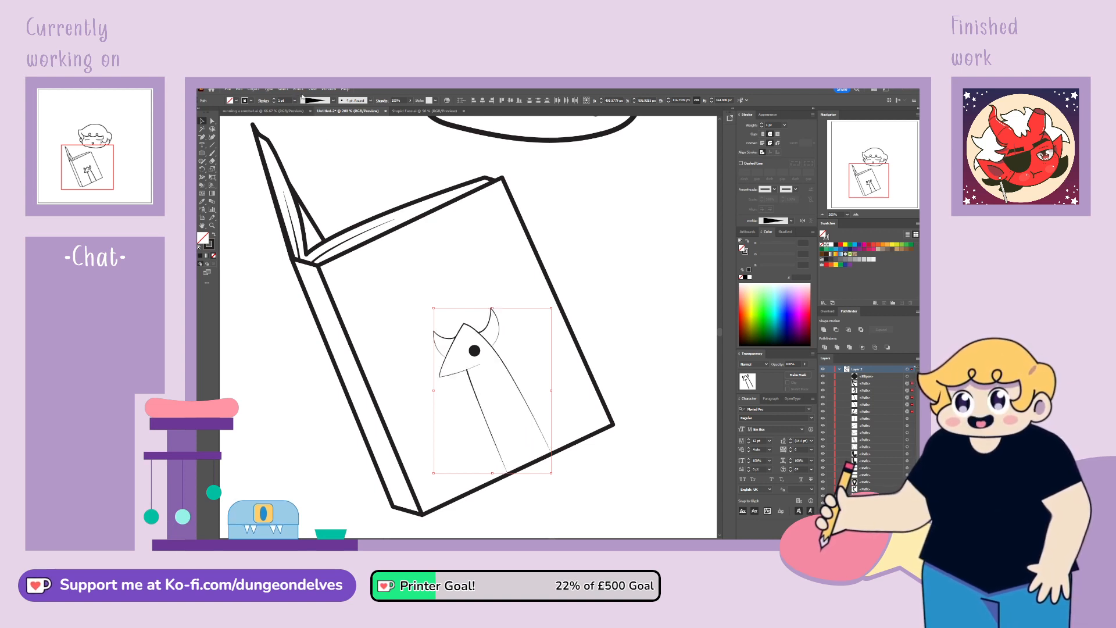
pyautogui.doubleClick(283, 100)
pyautogui.write('4')
pyautogui.press('Return')
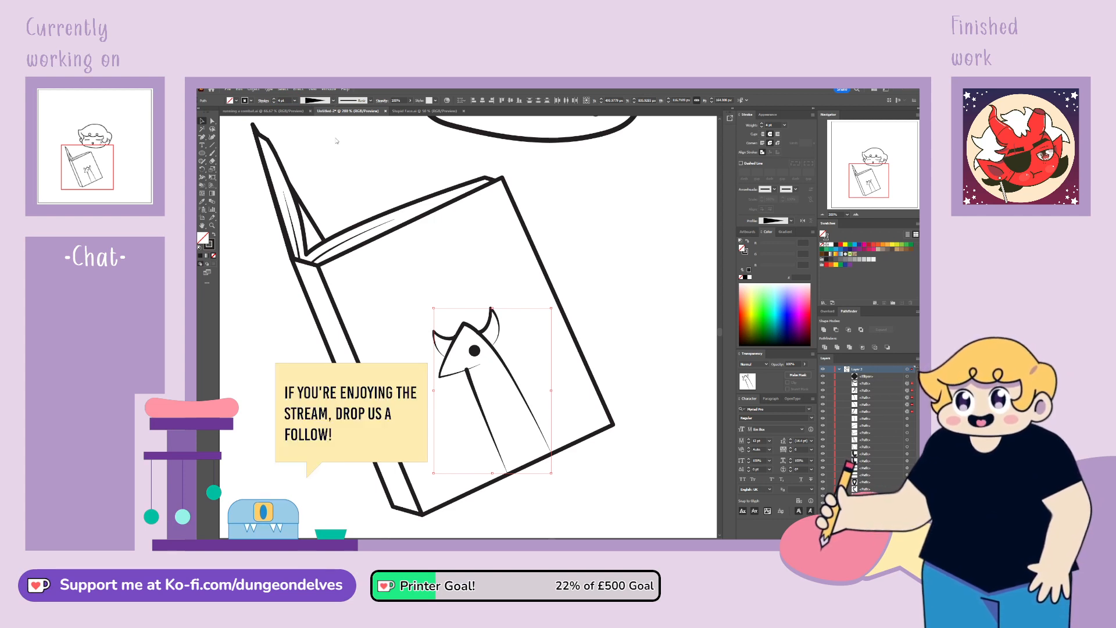
pyautogui.click(309, 115)
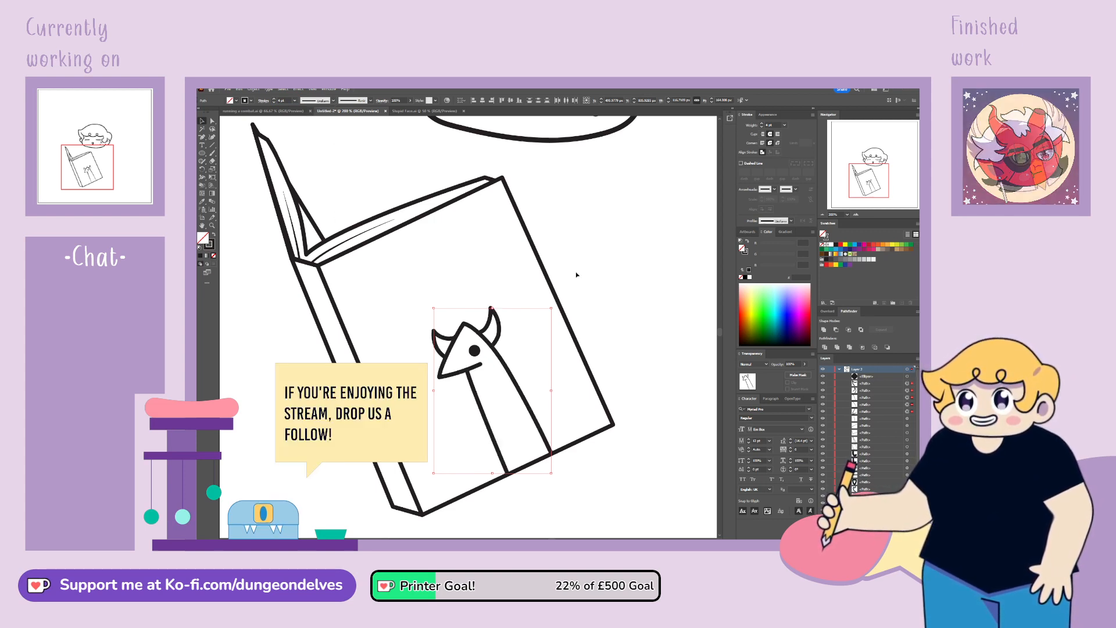
pyautogui.click(608, 259)
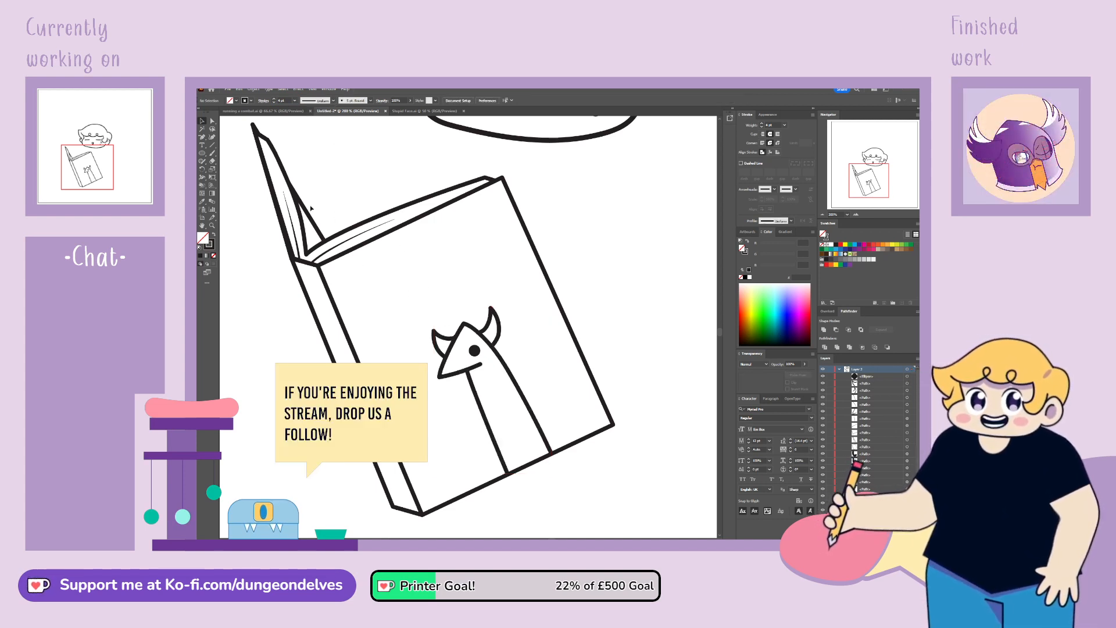
# Step: Draw a straight inner neck line from the end of the creature's mouth to the cover's lower edge, joining its upper end to the mouth
pyautogui.click(484, 369)
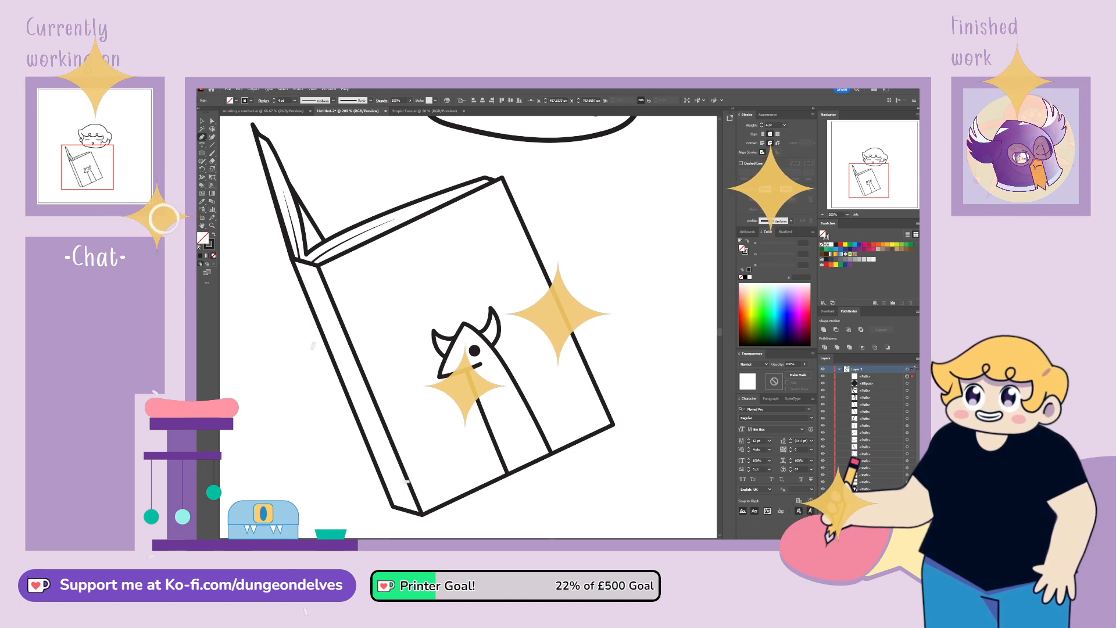
pyautogui.click(532, 465)
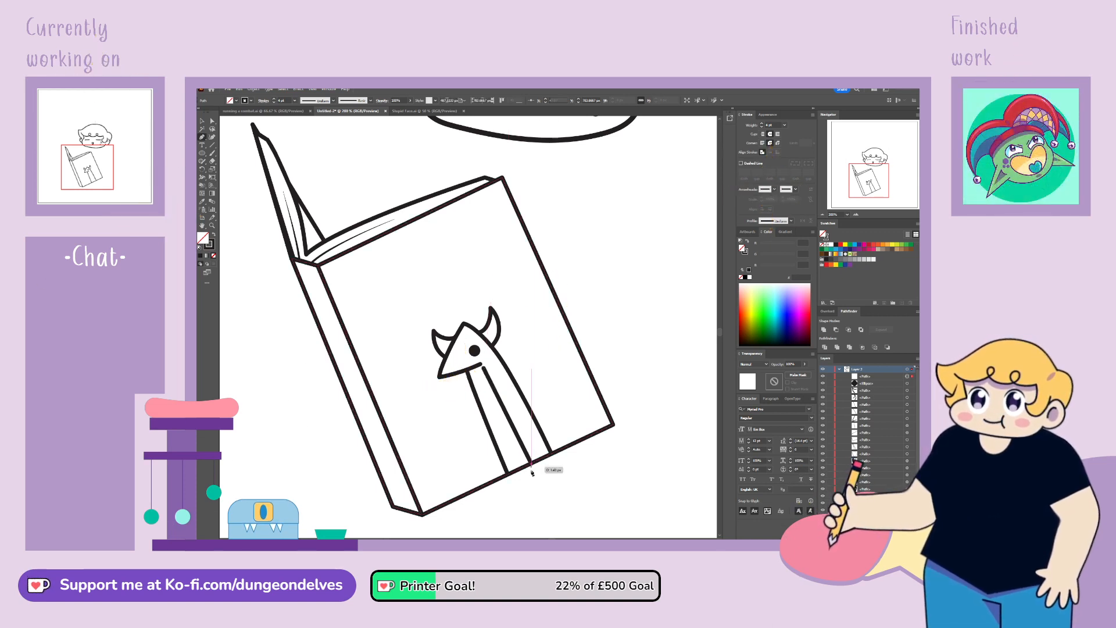
pyautogui.click(214, 121)
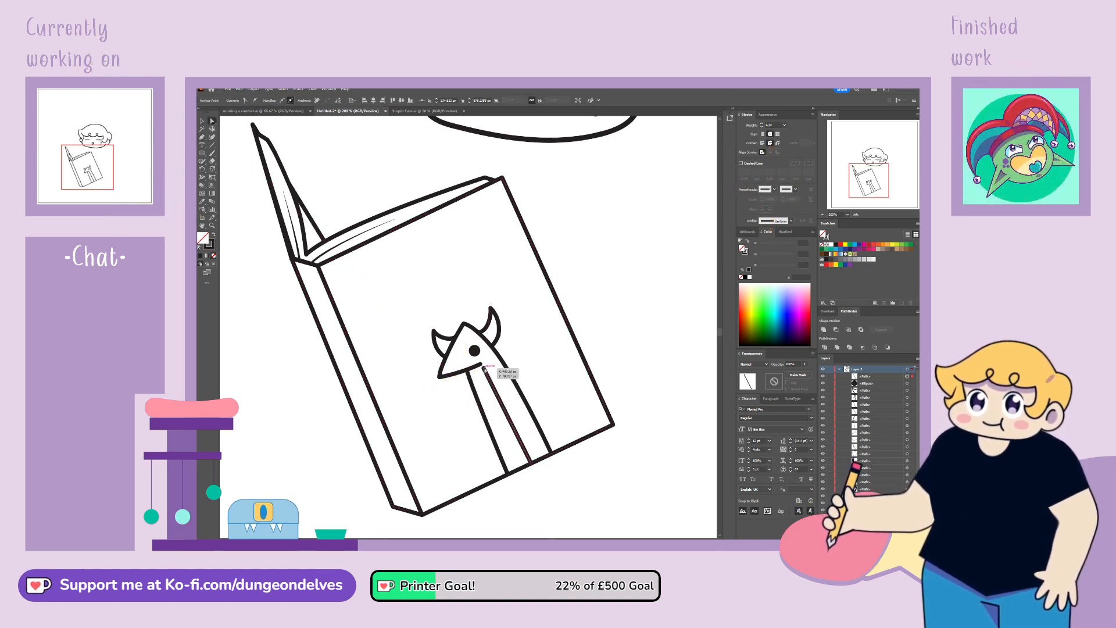
pyautogui.moveTo(484, 368); pyautogui.dragTo(481, 364)
pyautogui.click(596, 285)
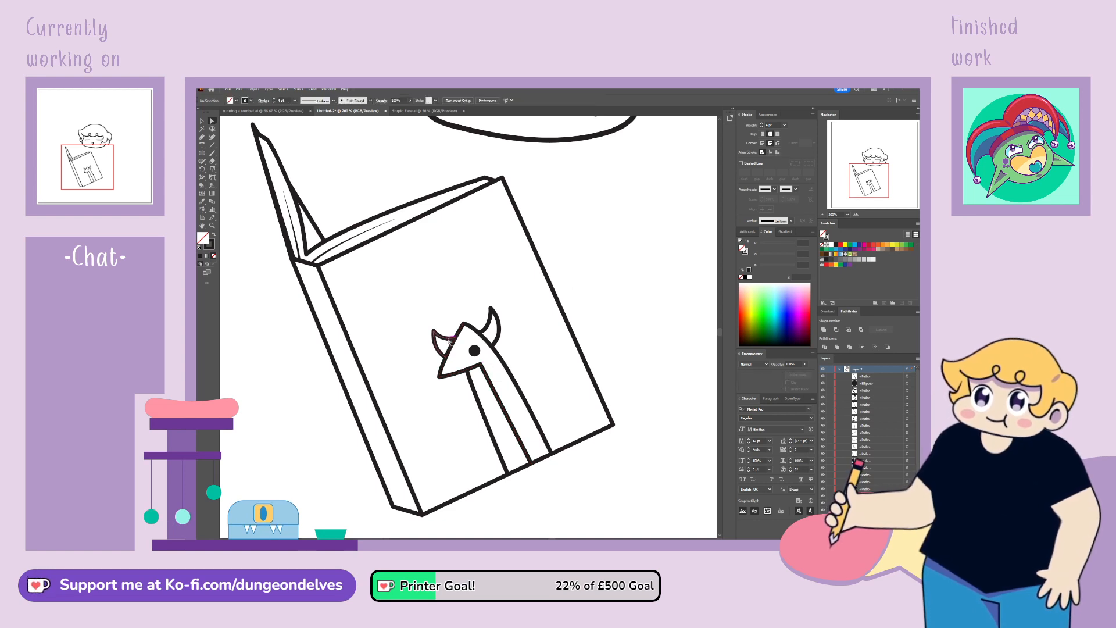
# Step: Fine-tune the front horn's anchor points so its base meets the creature's head line cleanly
pyautogui.click(456, 339)
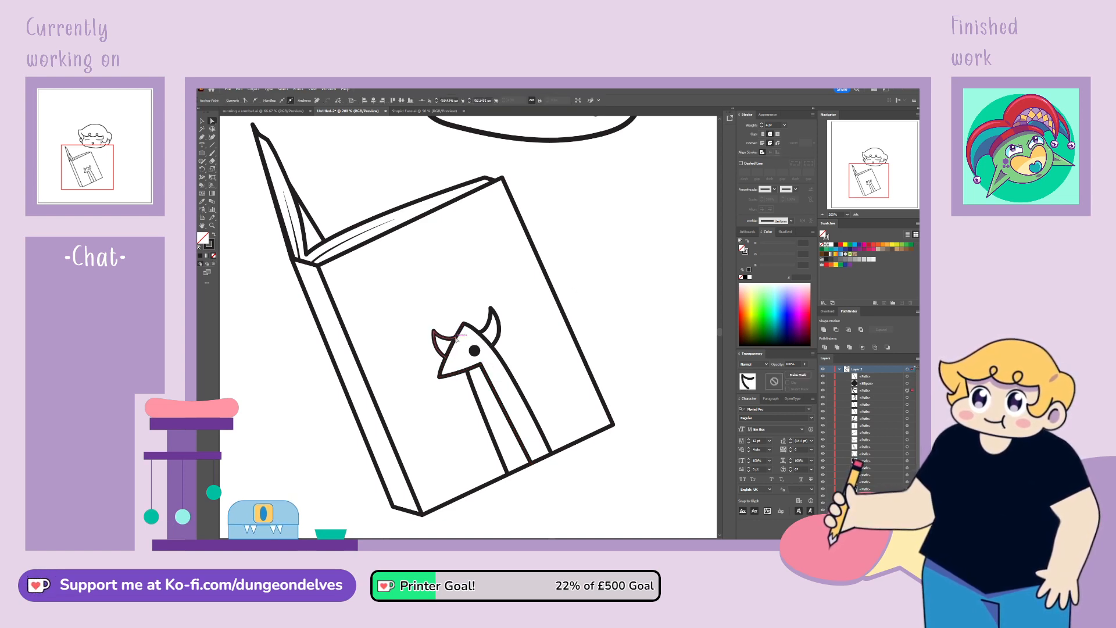
pyautogui.click(435, 332)
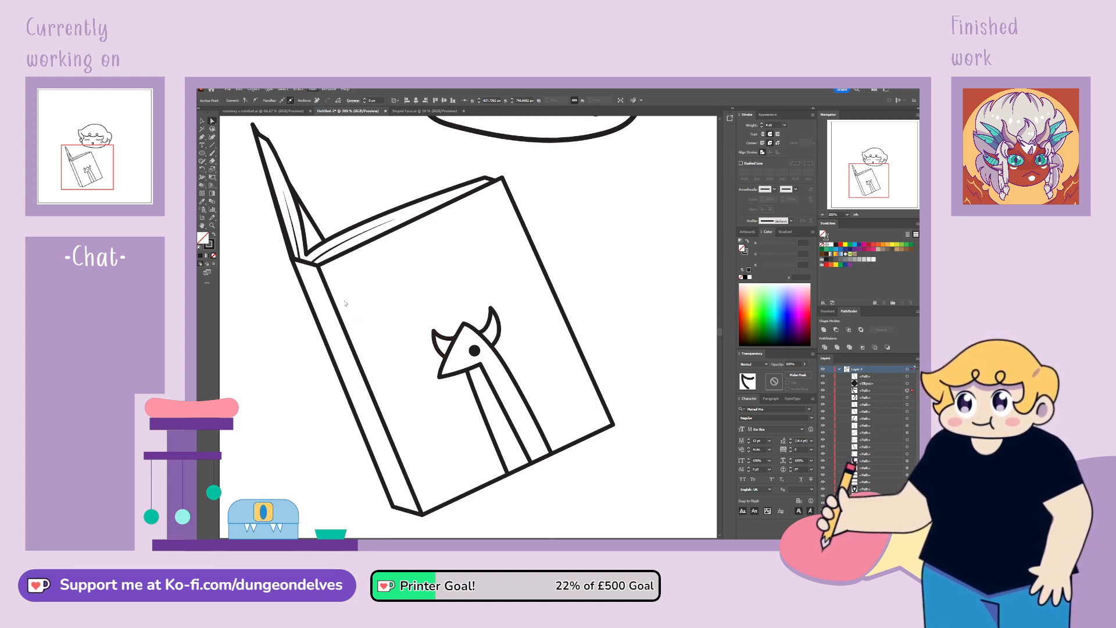
pyautogui.click(456, 338)
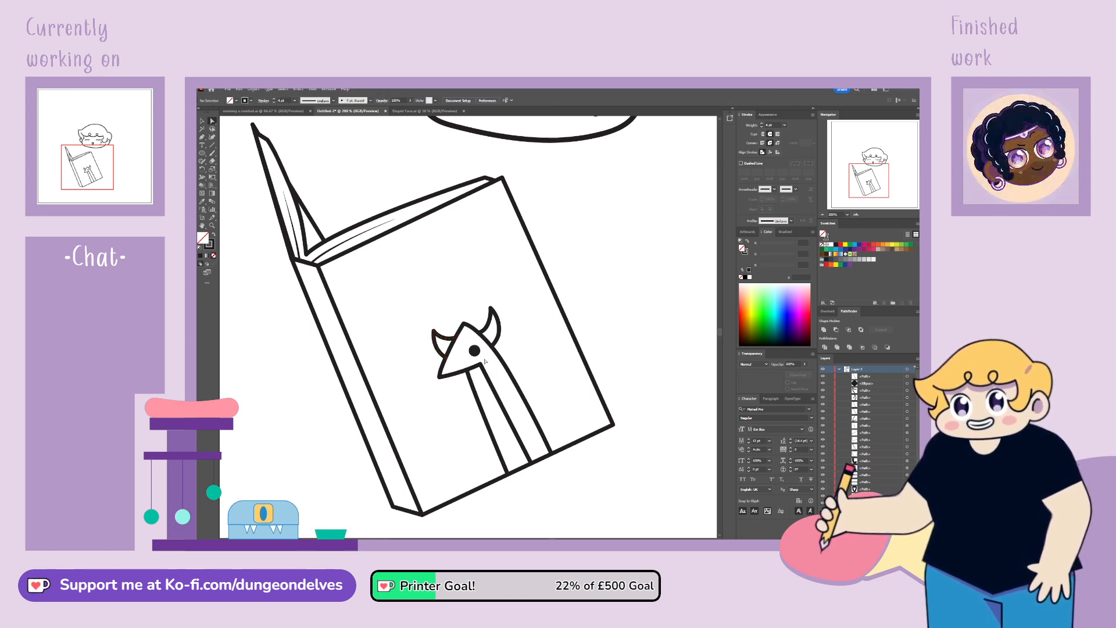
pyautogui.click(472, 410)
pyautogui.click(656, 308)
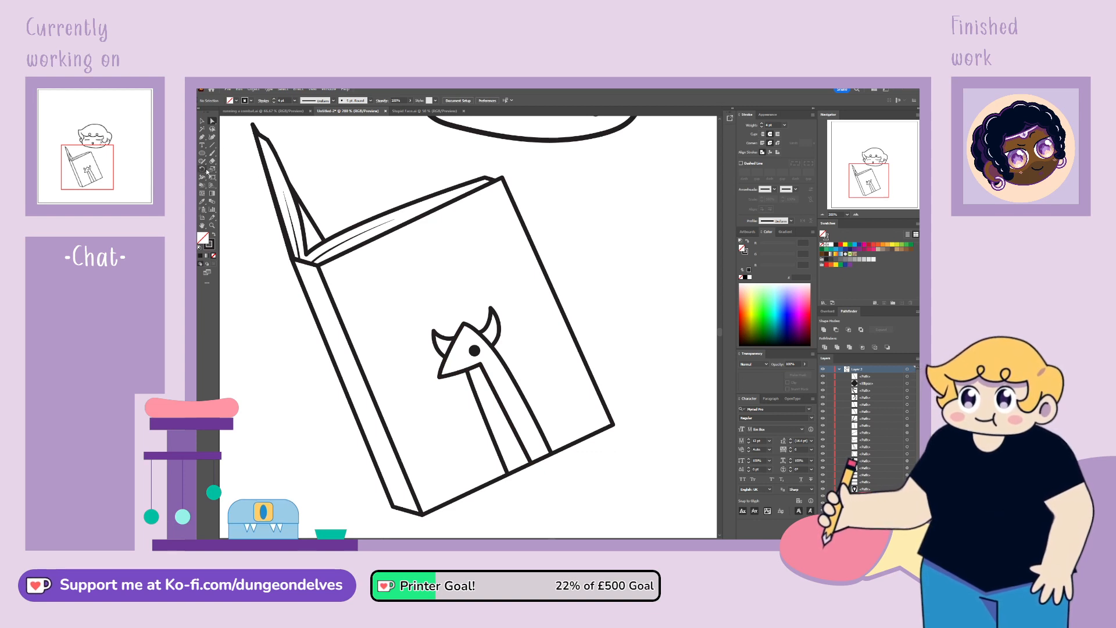
# Step: Add a point text object on the cover above the creature and change it to a hand-lettered, all-capitals font
pyautogui.click(203, 146)
pyautogui.click(477, 270)
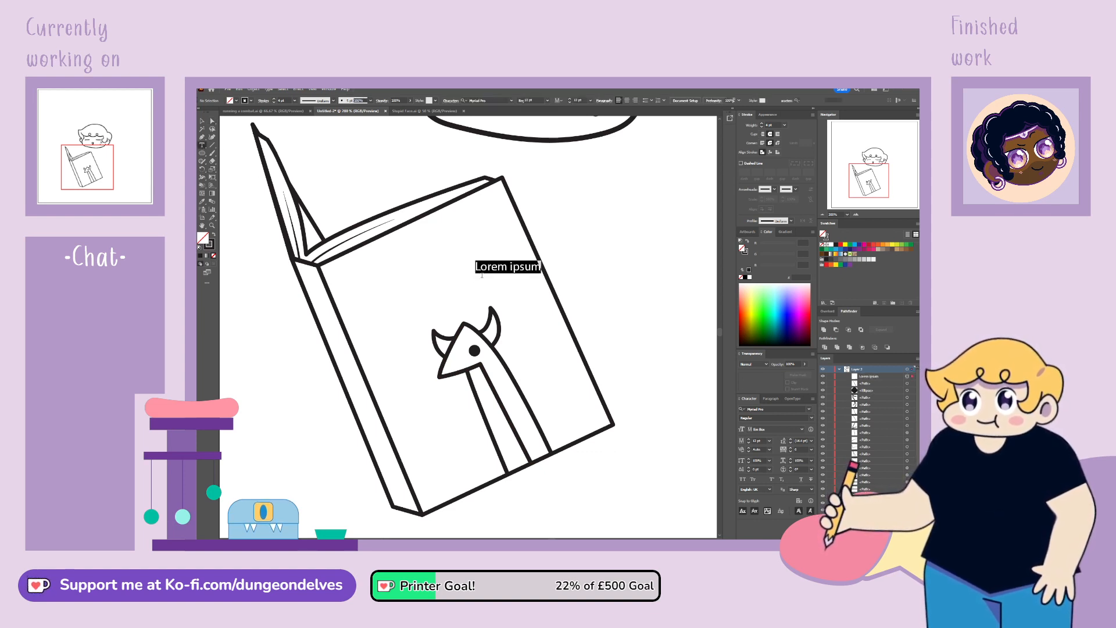
pyautogui.click(493, 268)
pyautogui.press('BackSpace')
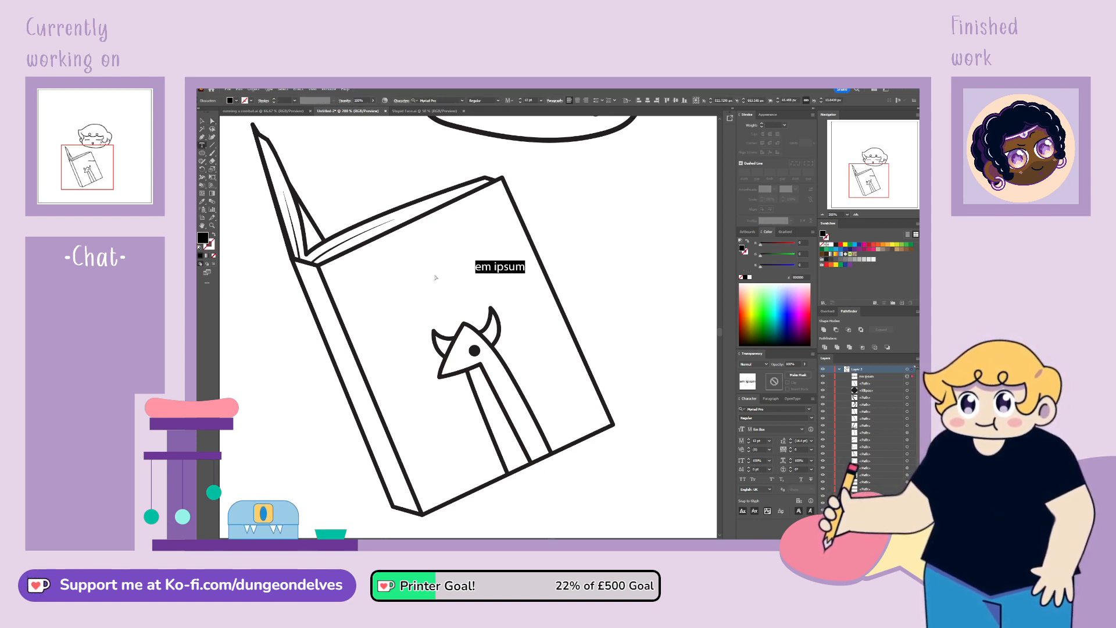
pyautogui.hotkey('ctrl', 'a')
pyautogui.click(435, 100)
pyautogui.write('s')
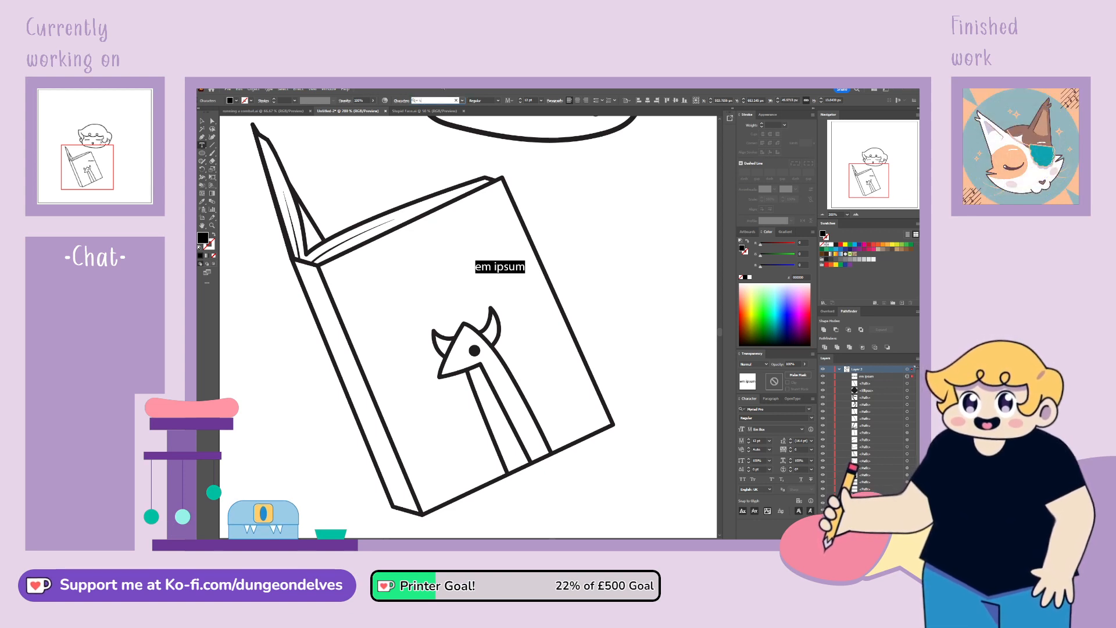
pyautogui.press('Return')
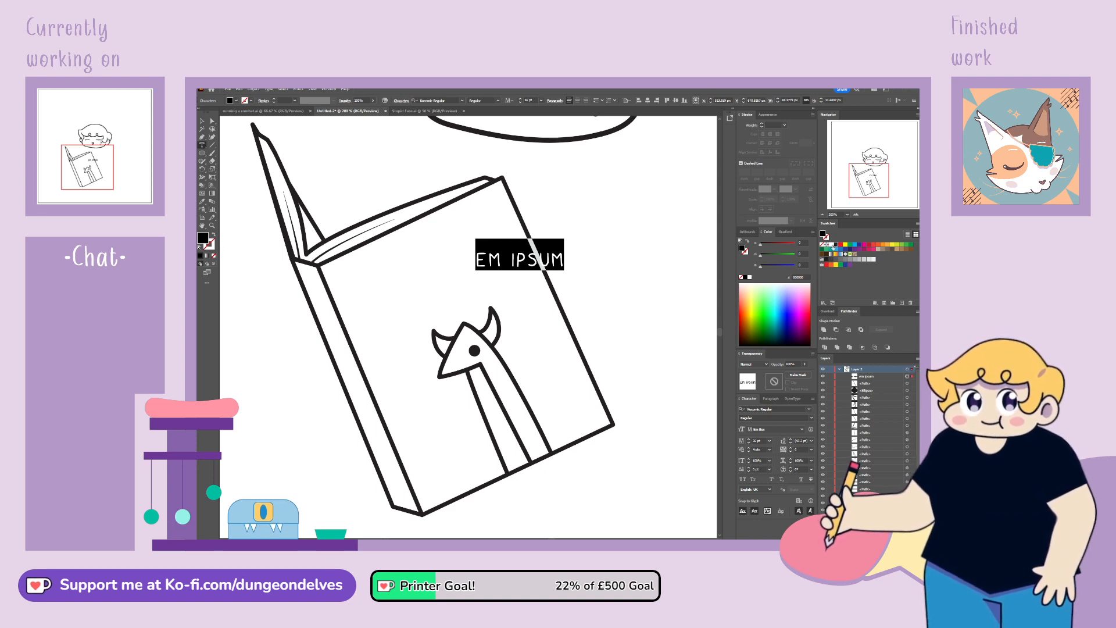
# Step: Give the cover text a 1 pt black stroke and replace the placeholder with RULES
pyautogui.press('x')
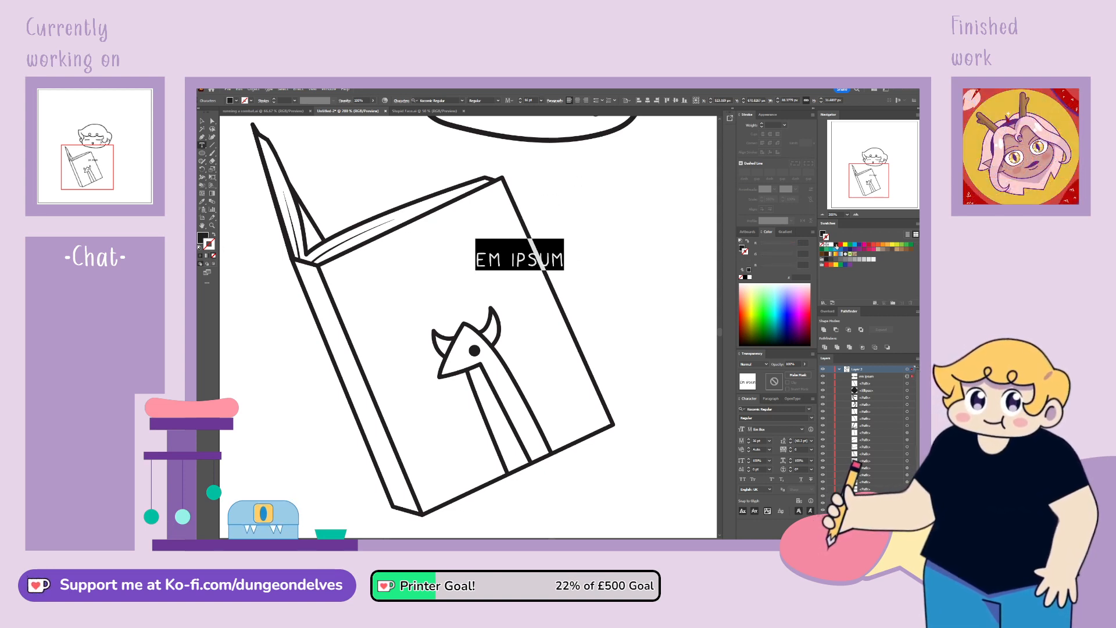
pyautogui.click(837, 245)
pyautogui.write('RULES')
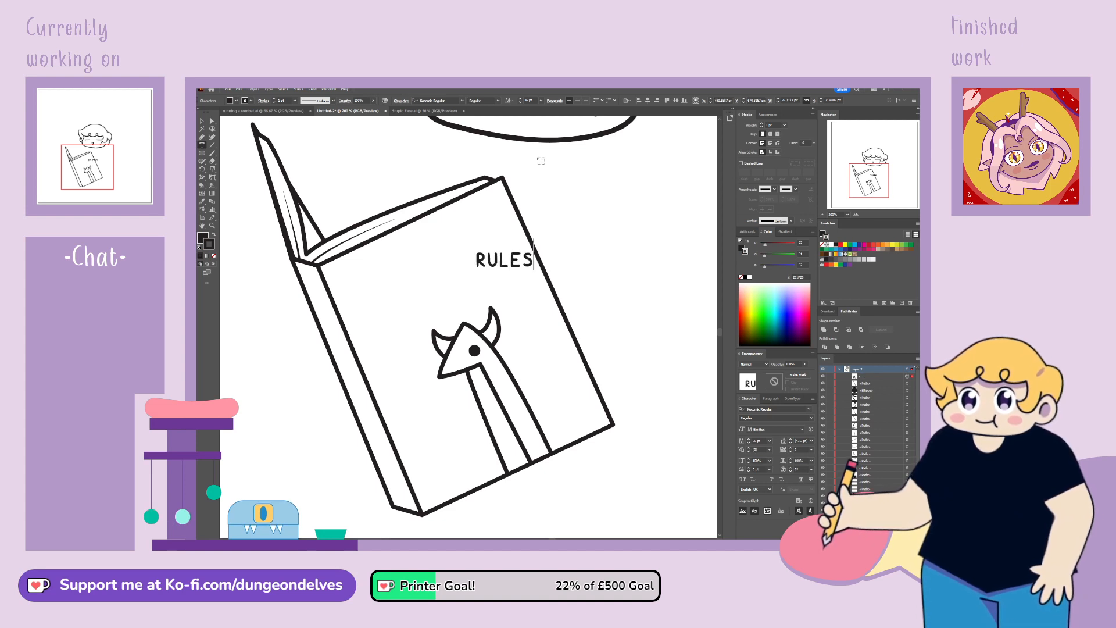
# Step: Enlarge the RULES title, place it above the creature, and rotate it to match the slant of the book's upper edge
pyautogui.click(202, 121)
pyautogui.moveTo(539, 240); pyautogui.dragTo(602, 203)
pyautogui.moveTo(555, 261); pyautogui.dragTo(457, 285)
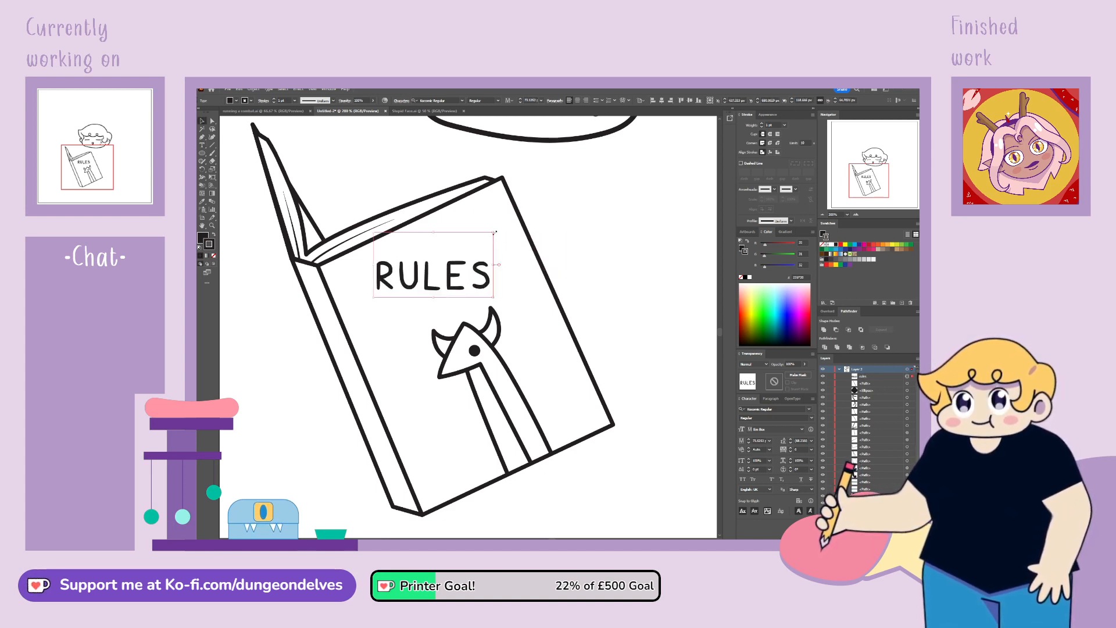
pyautogui.moveTo(499, 251); pyautogui.dragTo(478, 211)
pyautogui.moveTo(460, 280); pyautogui.dragTo(460, 283)
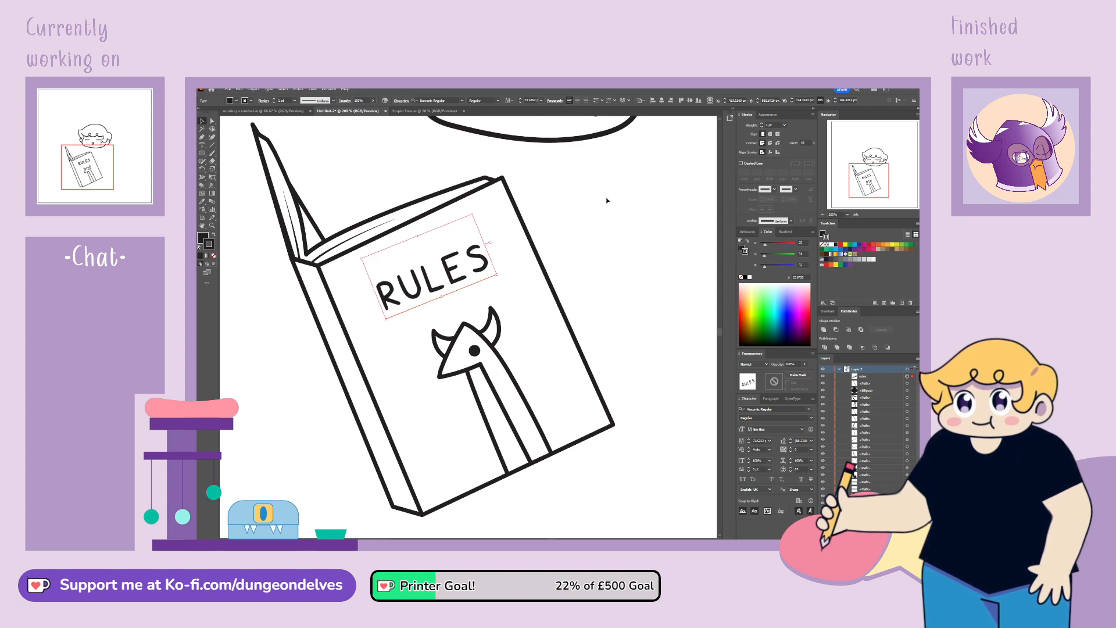
pyautogui.click(504, 384)
# Step: Shorten the book by moving the lower anchor points of the cover, spine and creature's neck upward together
pyautogui.hotkey('ctrl', '0')
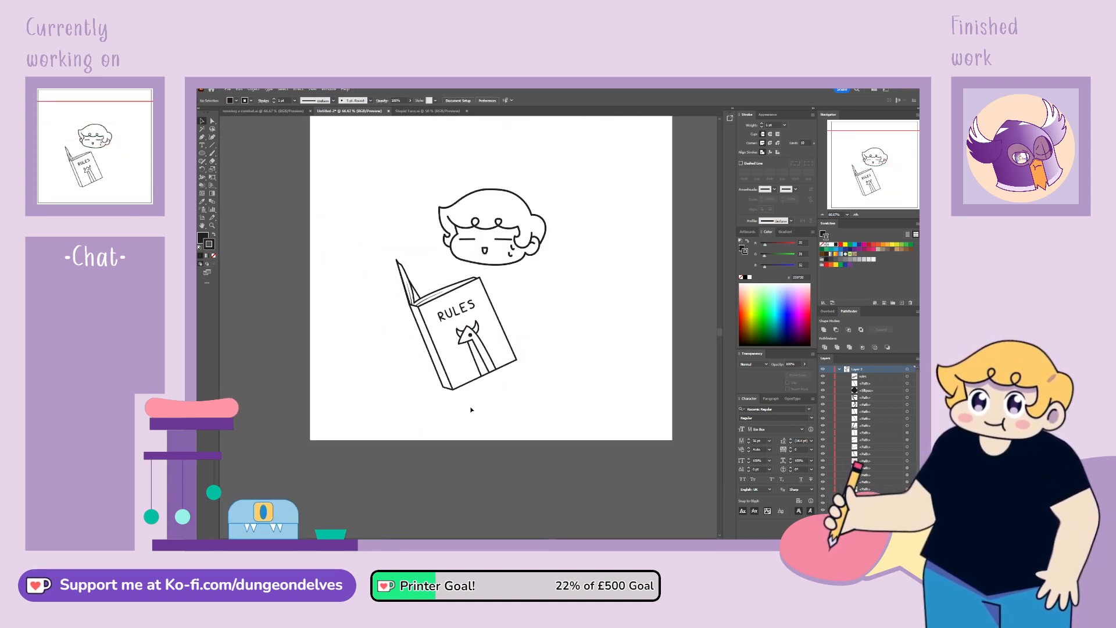
pyautogui.hotkey('ctrl', '1')
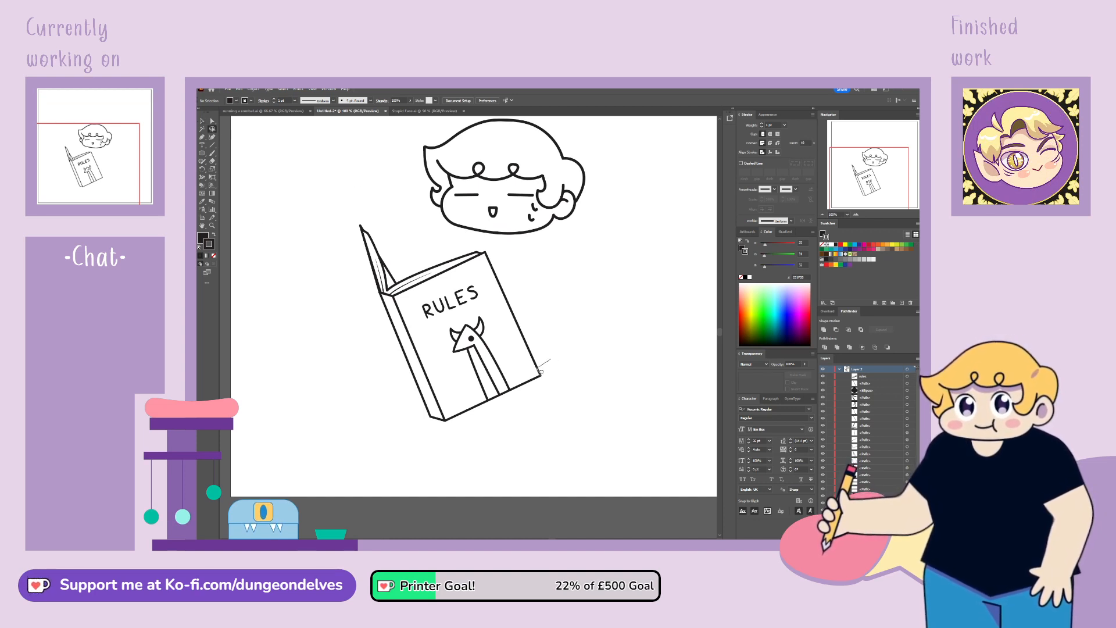
pyautogui.moveTo(442, 441)
pyautogui.mouseDown()
pyautogui.moveTo(571, 373)
pyautogui.moveTo(566, 360)
pyautogui.moveTo(536, 353)
pyautogui.moveTo(534, 364)
pyautogui.mouseUp()
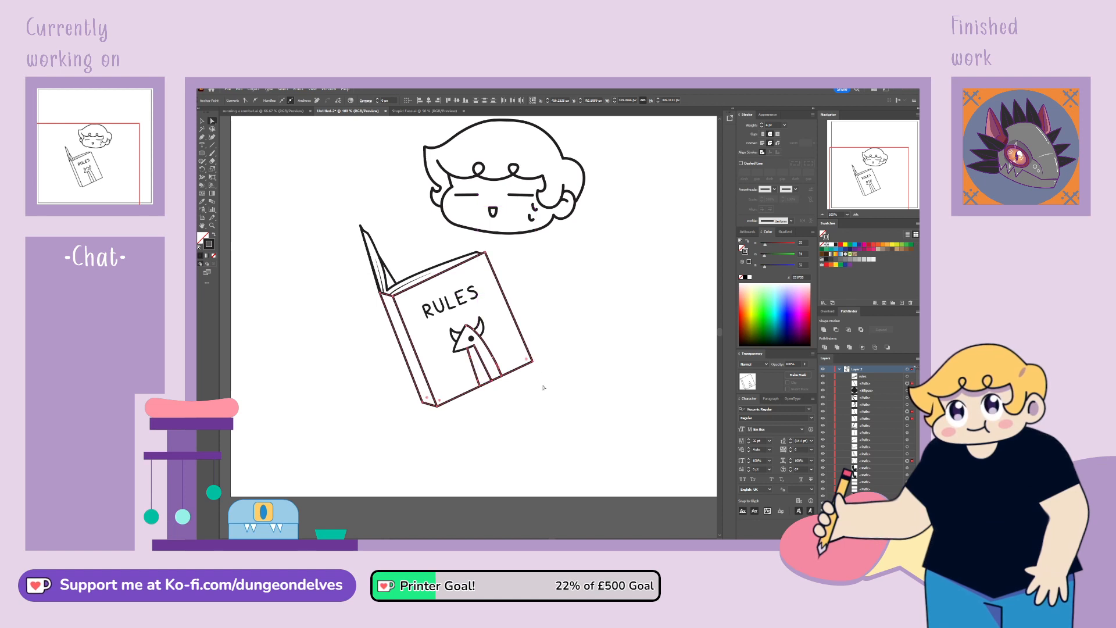
pyautogui.click(558, 443)
# Step: Adjust the creature's back and inner neck lines so they end neatly on the cover's shortened lower edge
pyautogui.hotkey('ctrl', '+')
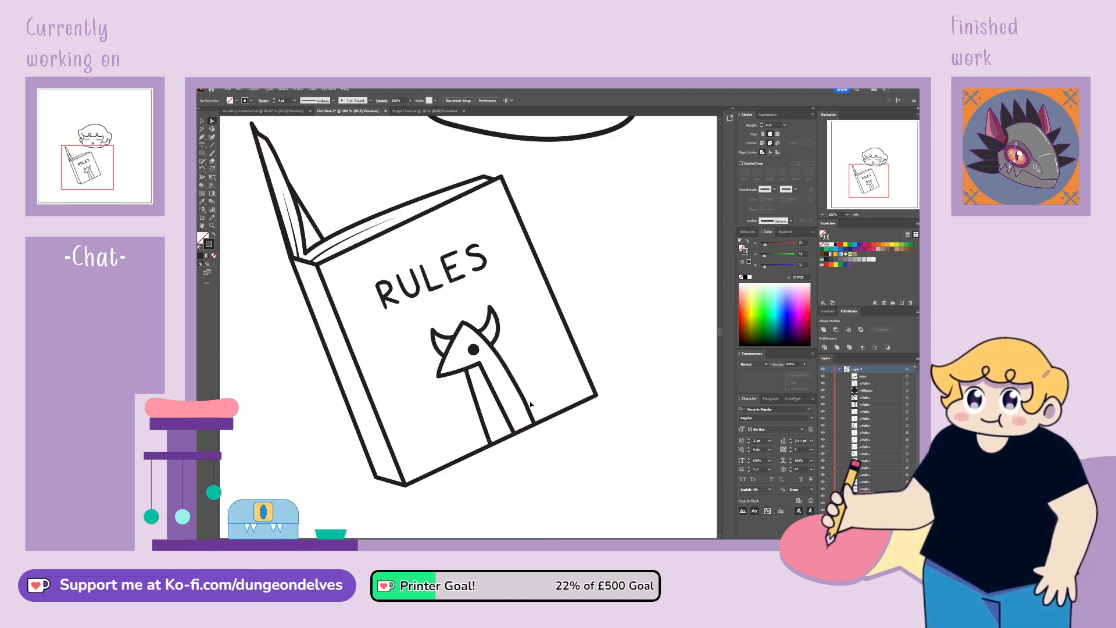
pyautogui.click(525, 399)
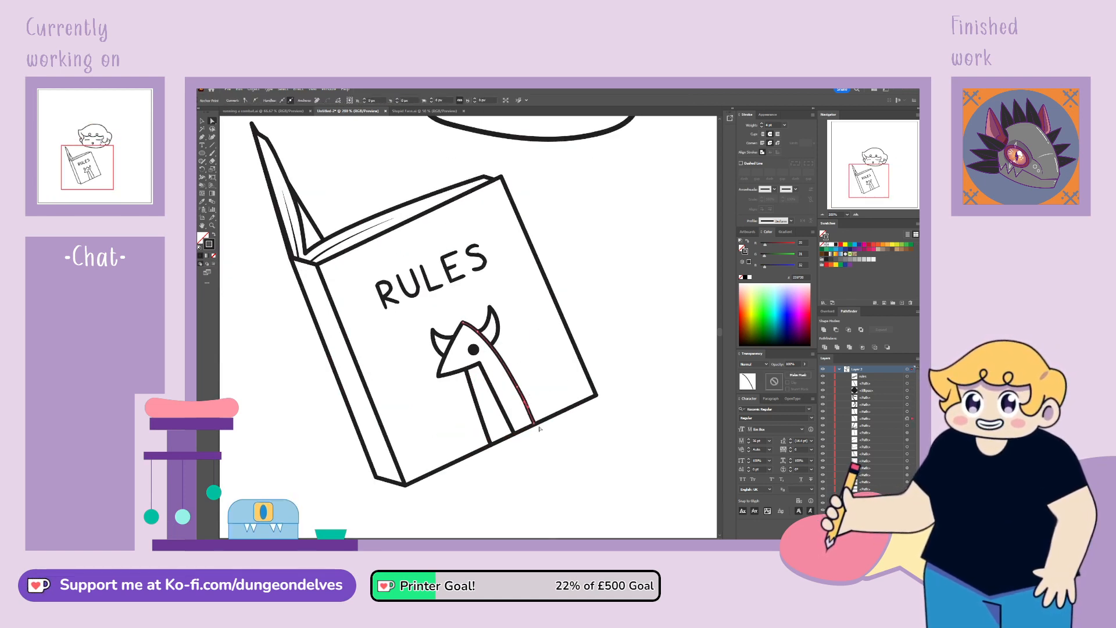
pyautogui.click(522, 395)
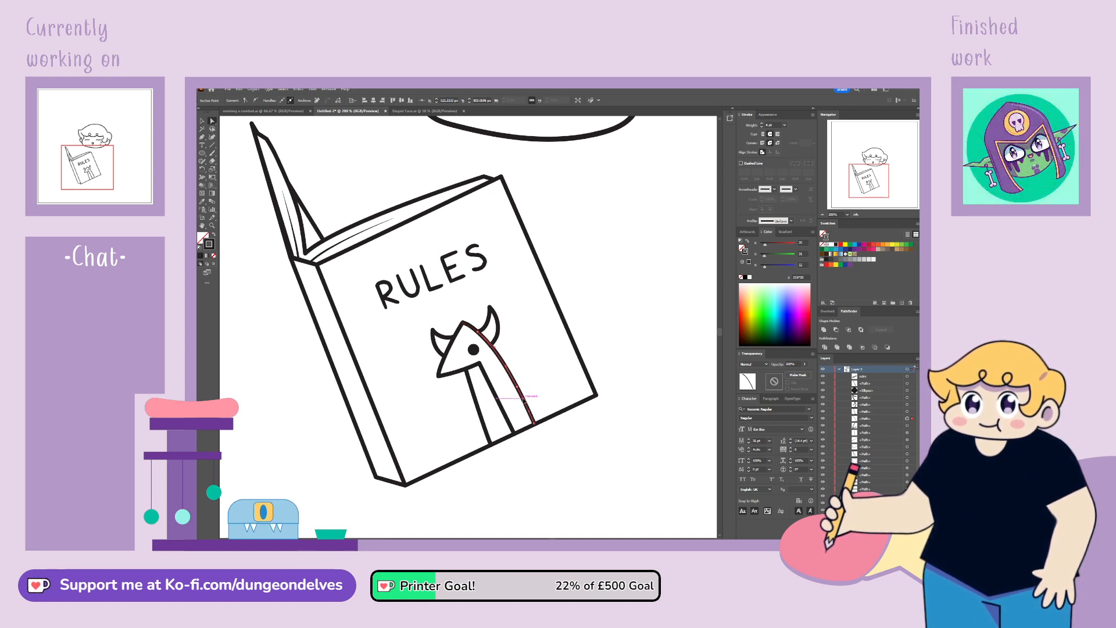
pyautogui.moveTo(517, 386); pyautogui.dragTo(515, 388)
pyautogui.click(516, 431)
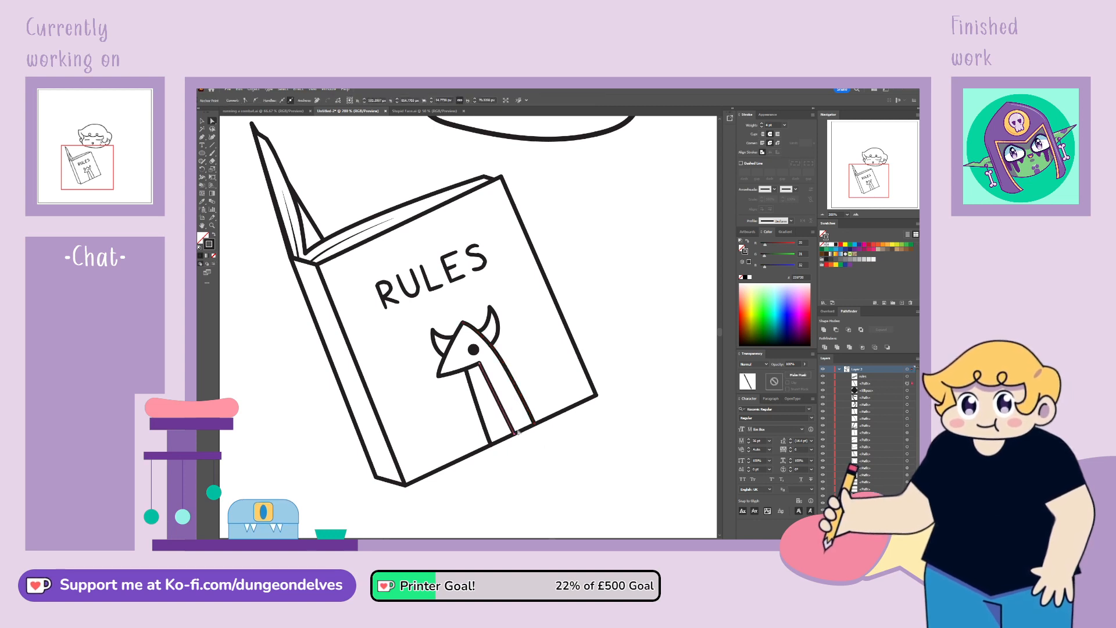
pyautogui.click(560, 495)
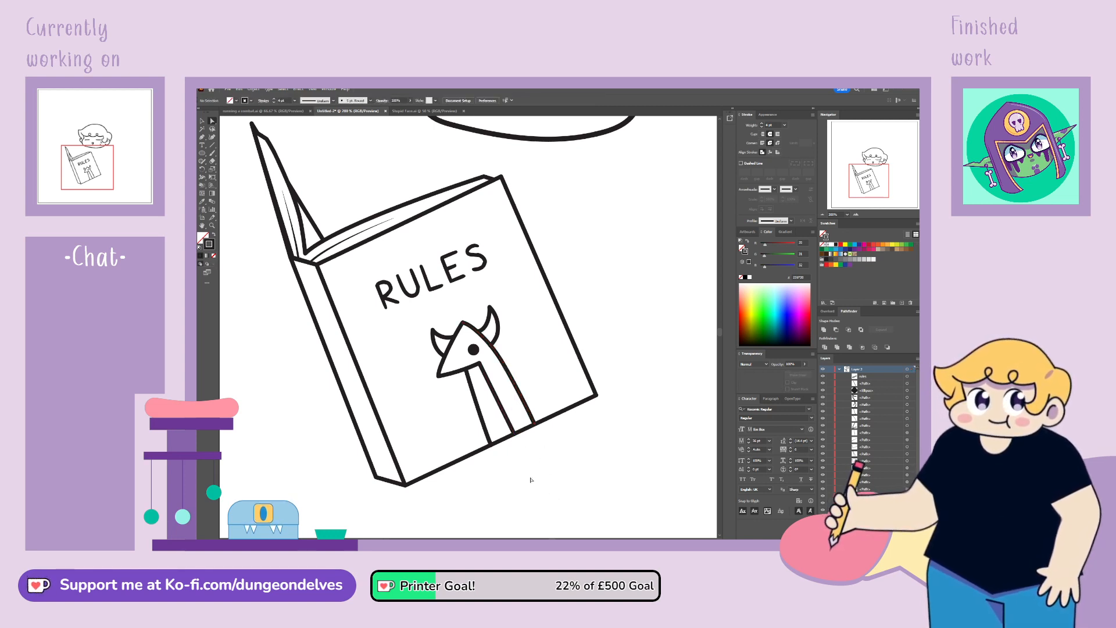
# Step: Select the whole book with its title and creature, and group it into one object
pyautogui.hotkey('ctrl', '1')
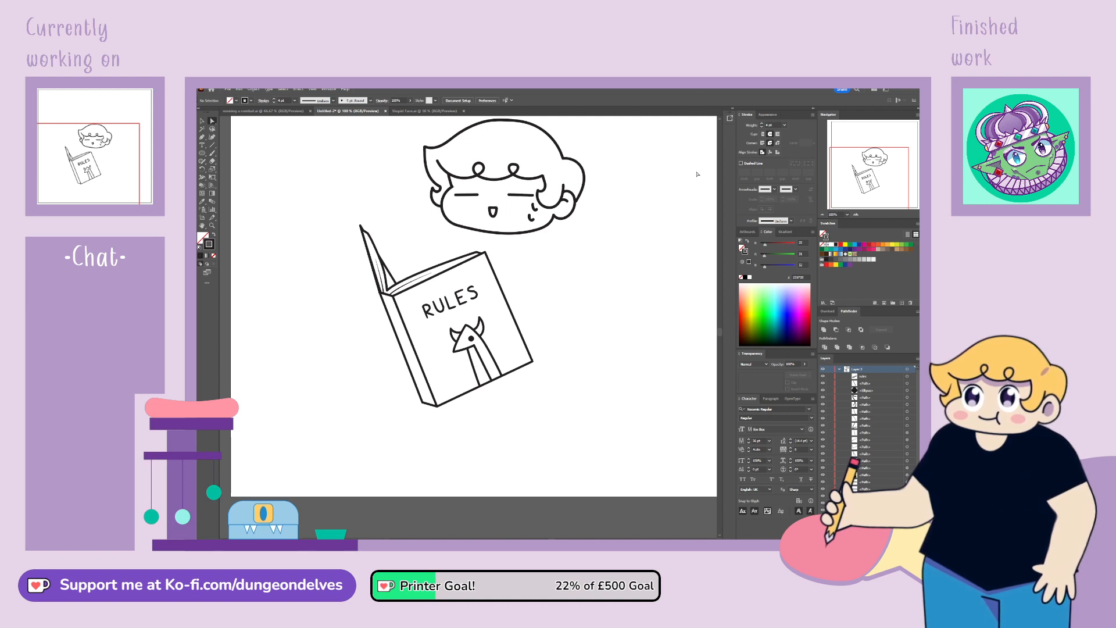
pyautogui.moveTo(584, 343); pyautogui.dragTo(533, 374)
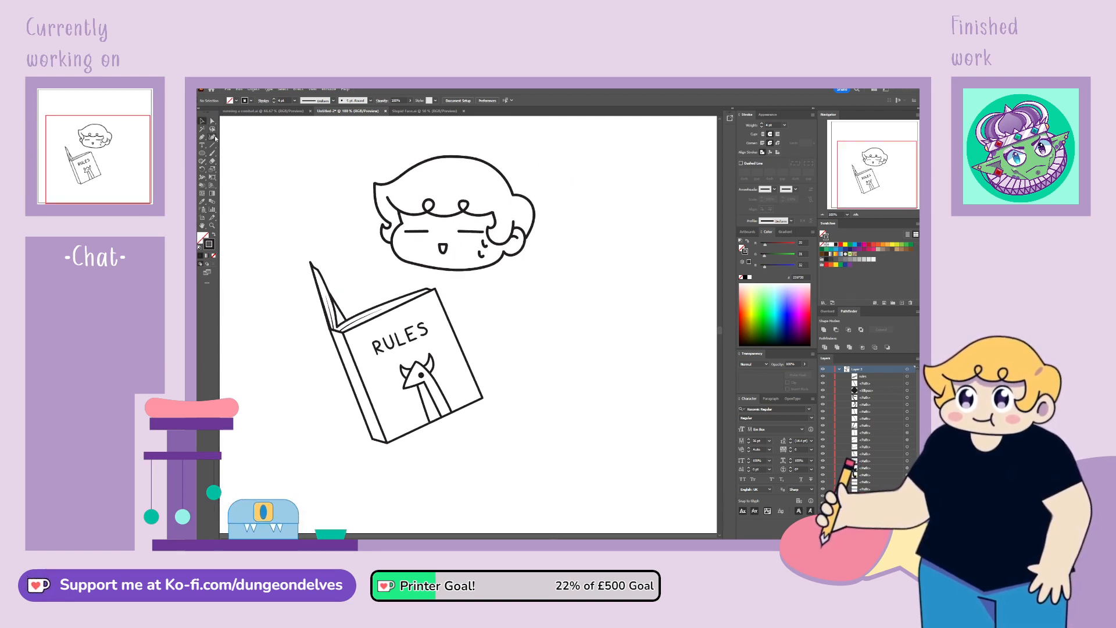
pyautogui.moveTo(290, 247)
pyautogui.mouseDown()
pyautogui.moveTo(297, 305)
pyautogui.moveTo(421, 481)
pyautogui.mouseUp()
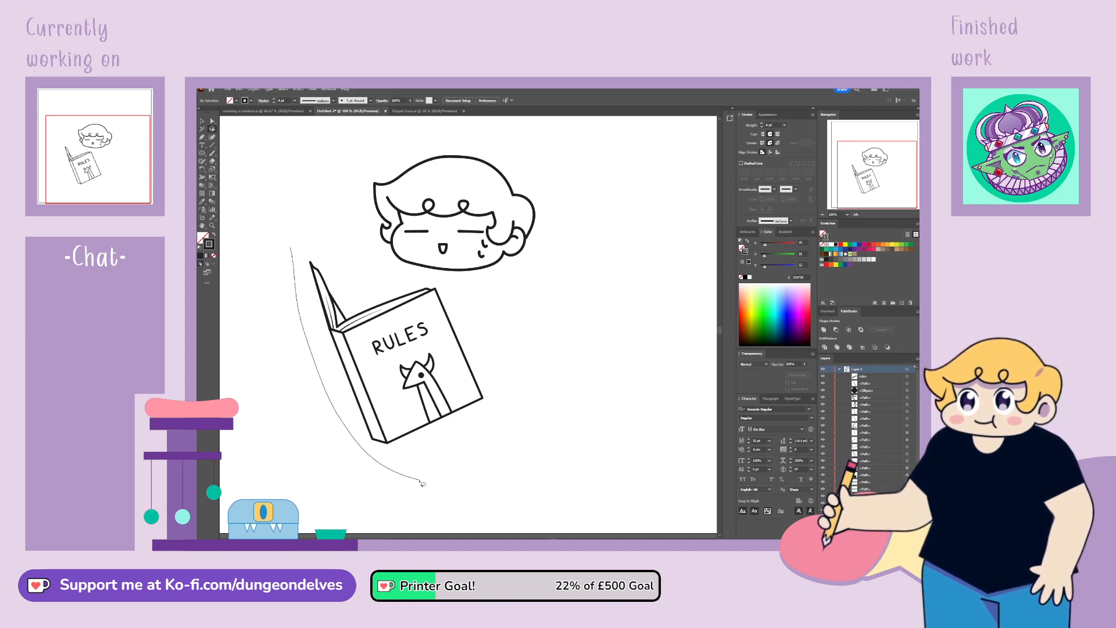
pyautogui.moveTo(475, 316)
pyautogui.mouseDown()
pyautogui.moveTo(449, 284)
pyautogui.moveTo(307, 244)
pyautogui.mouseUp()
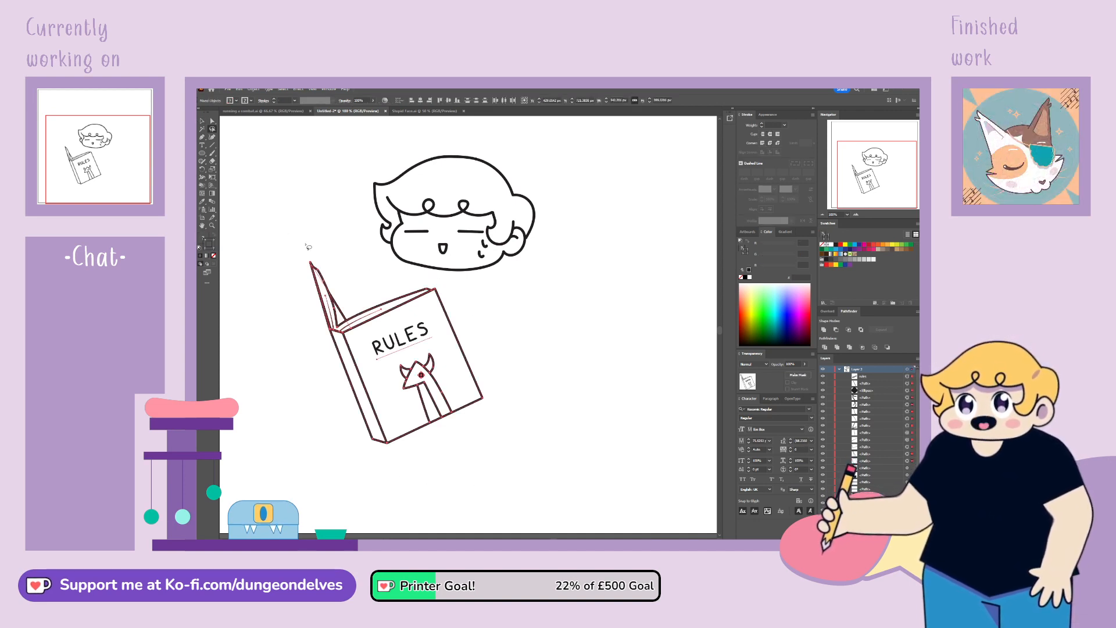
pyautogui.hotkey('ctrl', 'g')
# Step: Simplify the lower curve of the character's face outline by removing the extra anchor point on the jaw
pyautogui.hotkey('ctrl', '=')
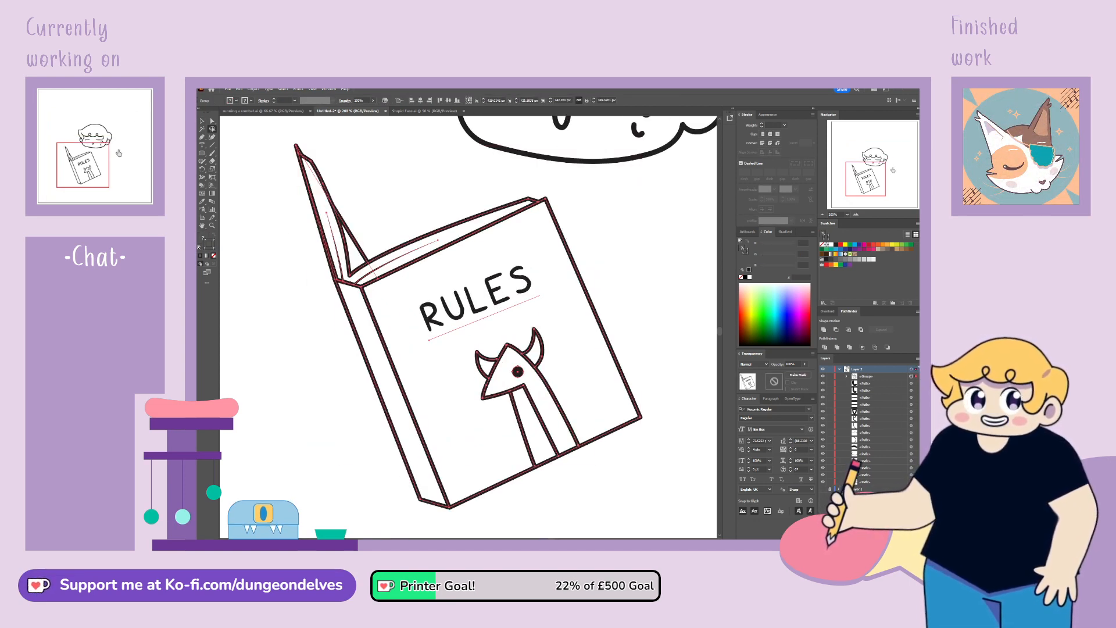
pyautogui.moveTo(866, 177); pyautogui.dragTo(878, 166)
pyautogui.click(204, 121)
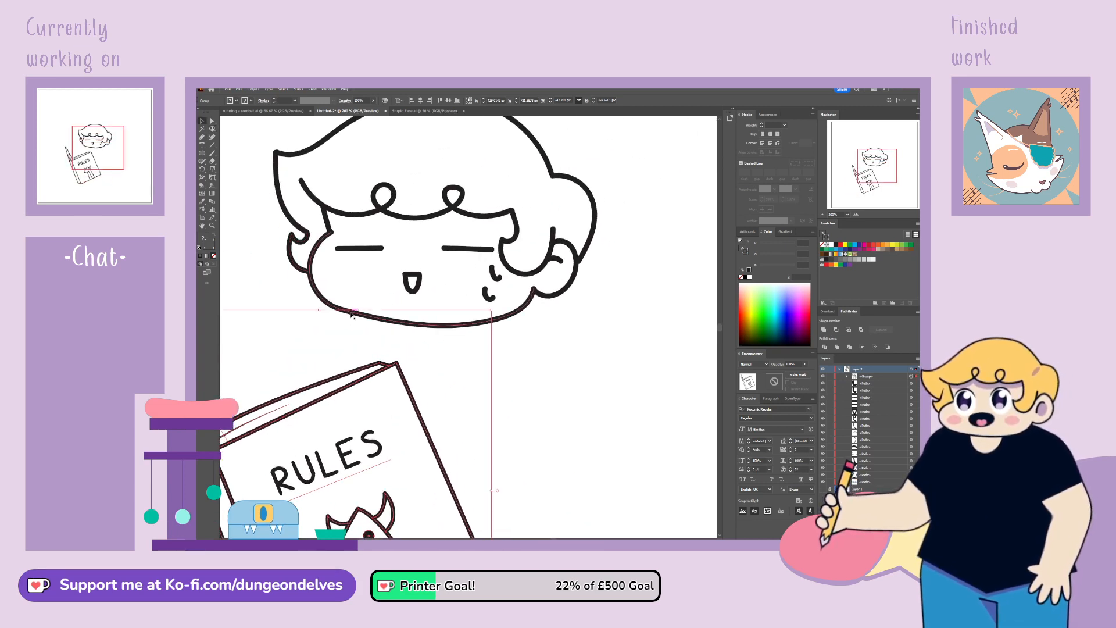
pyautogui.click(352, 315)
pyautogui.click(202, 138)
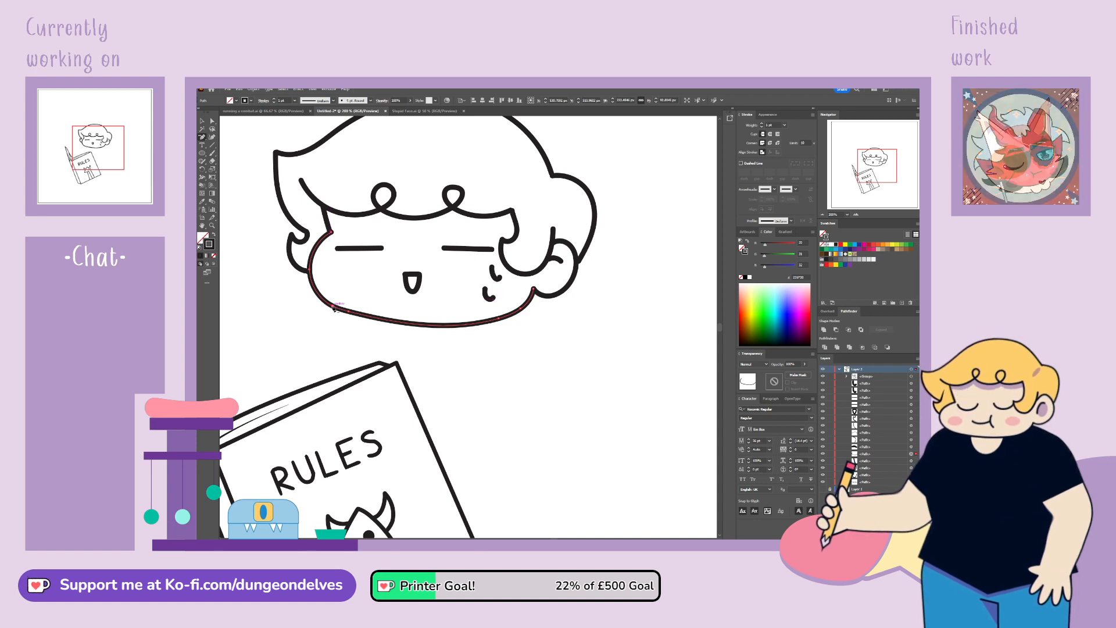
pyautogui.click(344, 328)
pyautogui.click(501, 319)
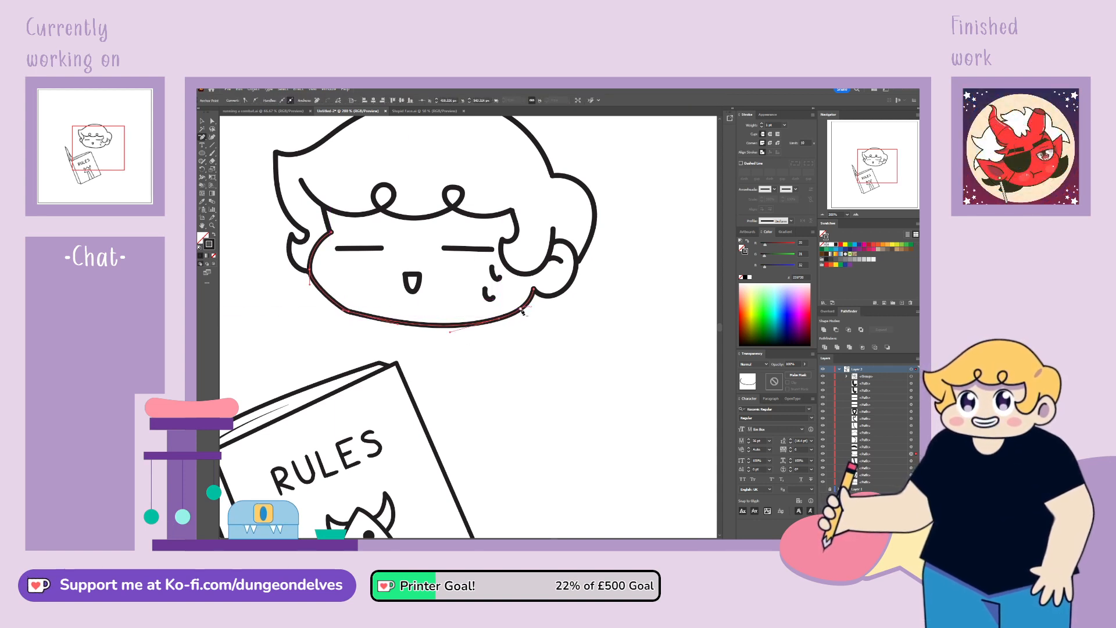
pyautogui.moveTo(522, 312); pyautogui.dragTo(512, 324)
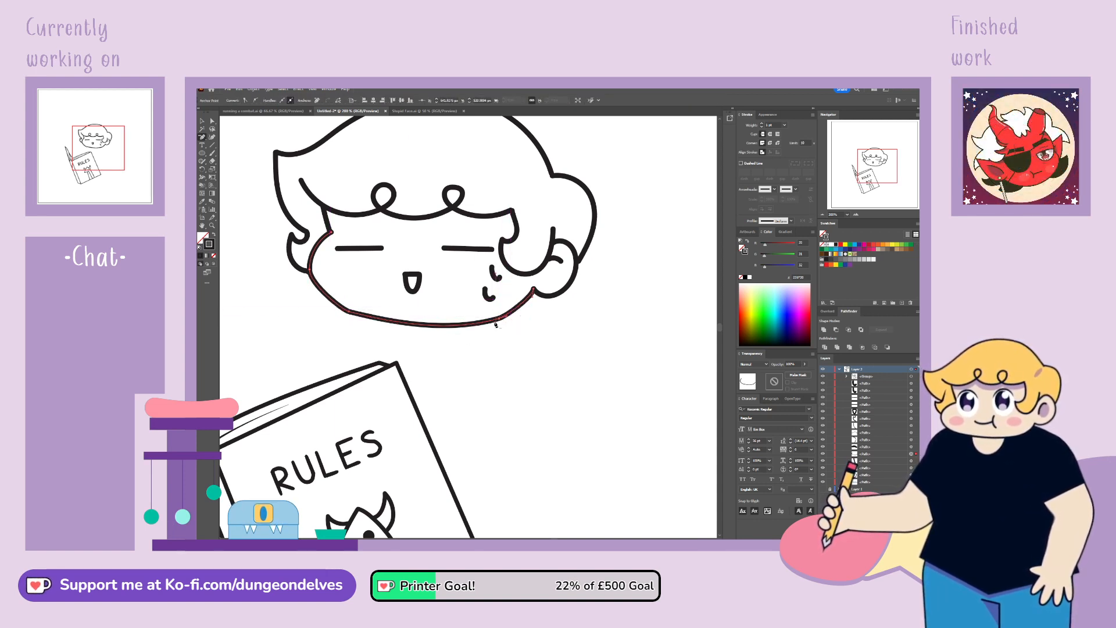
pyautogui.click(349, 312)
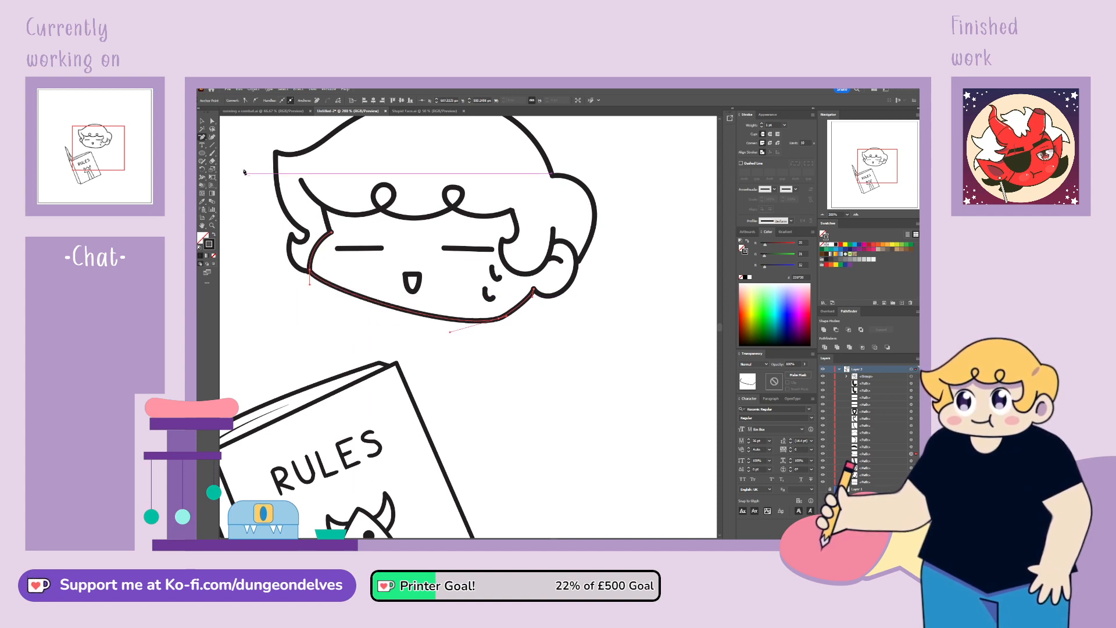
# Step: Reshape the chin into one smooth, rounded curve by repositioning its lower anchor point and adjusting the handles
pyautogui.moveTo(500, 320)
pyautogui.mouseDown()
pyautogui.moveTo(407, 325)
pyautogui.moveTo(489, 329)
pyautogui.mouseUp()
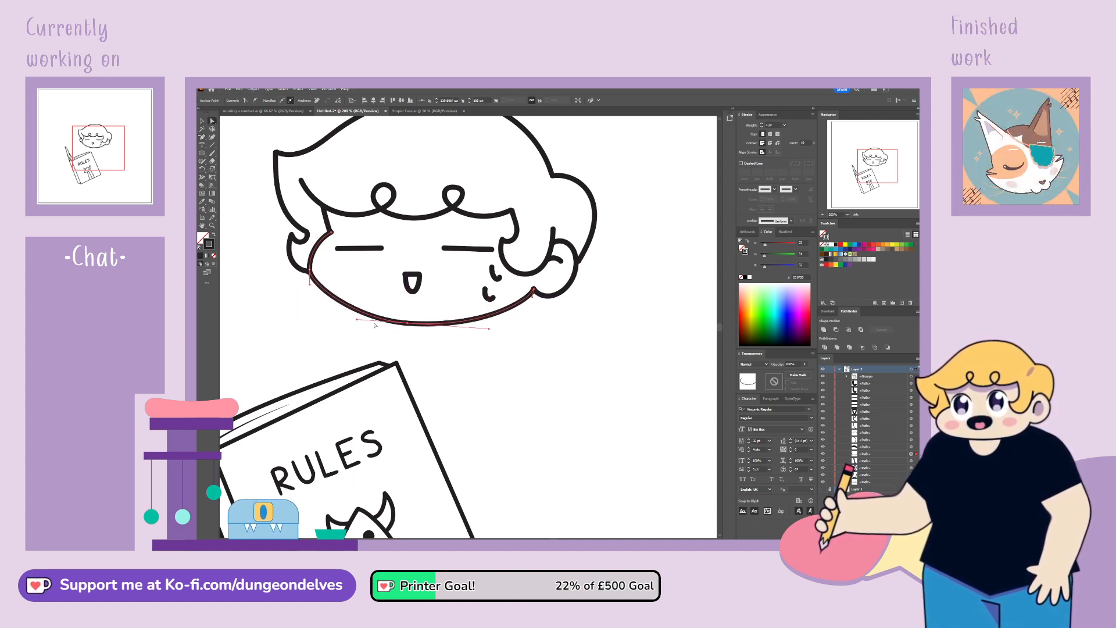
pyautogui.moveTo(357, 320); pyautogui.dragTo(321, 318)
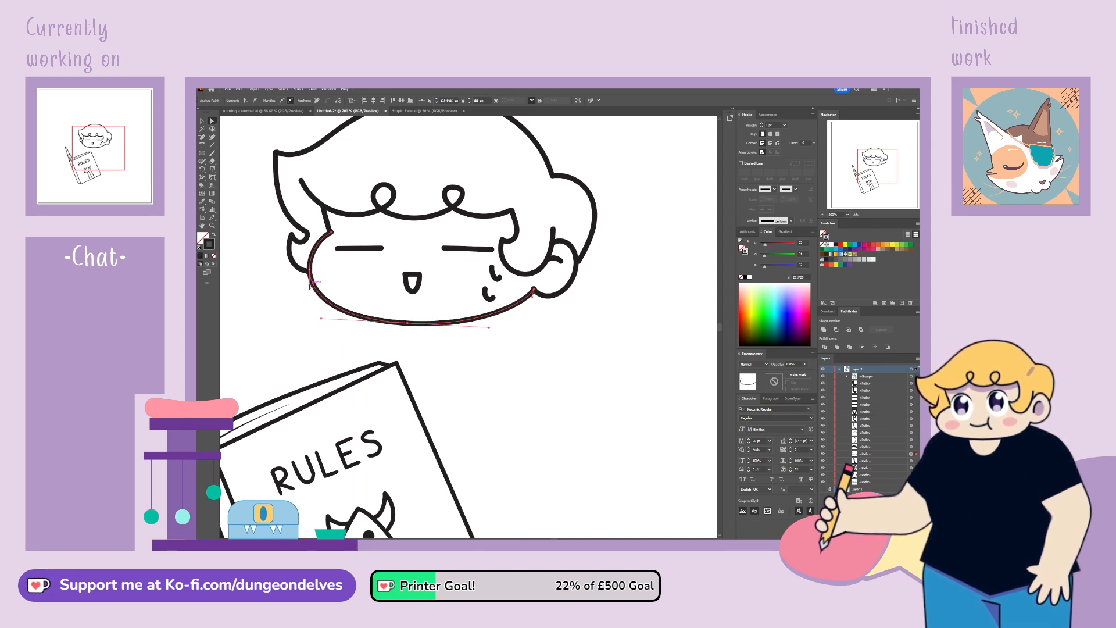
pyautogui.moveTo(409, 325); pyautogui.dragTo(411, 328)
pyautogui.moveTo(533, 296); pyautogui.dragTo(529, 308)
pyautogui.click(487, 352)
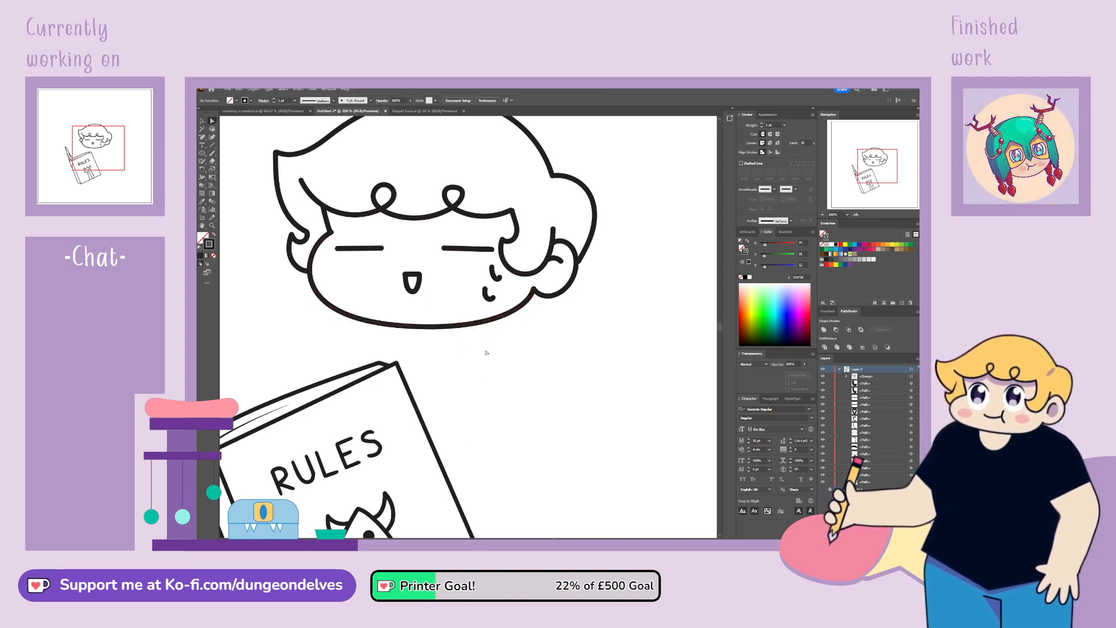
# Step: Fine-tune the short line inside the ear and the upper end of the face outline where it meets the hair
pyautogui.moveTo(585, 254); pyautogui.dragTo(547, 266)
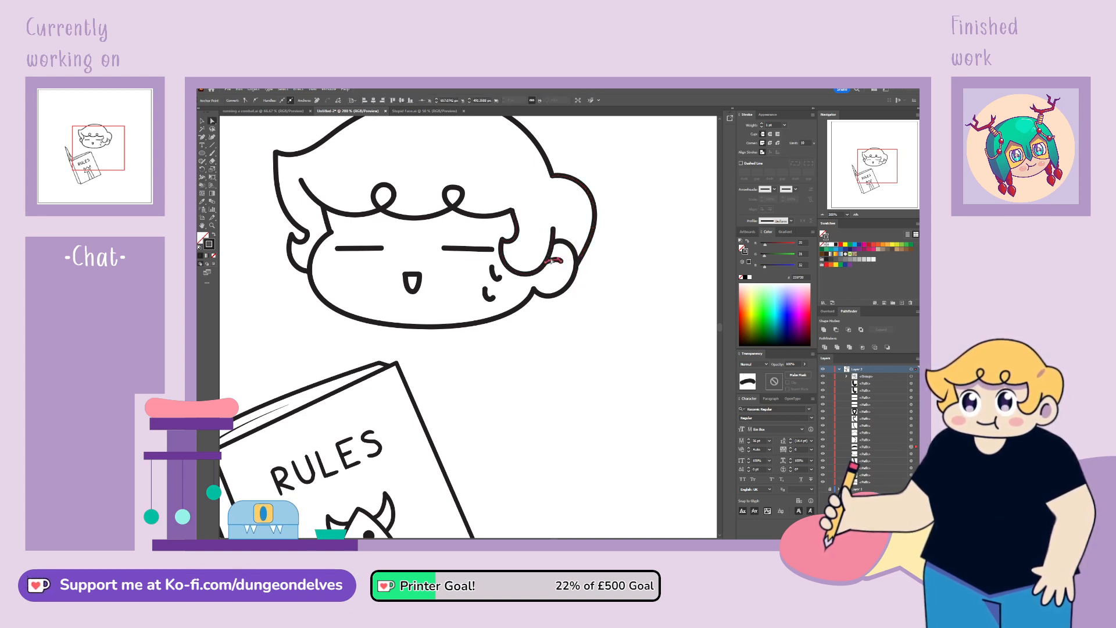
pyautogui.click(333, 233)
pyautogui.moveTo(332, 233); pyautogui.dragTo(333, 234)
pyautogui.click(348, 235)
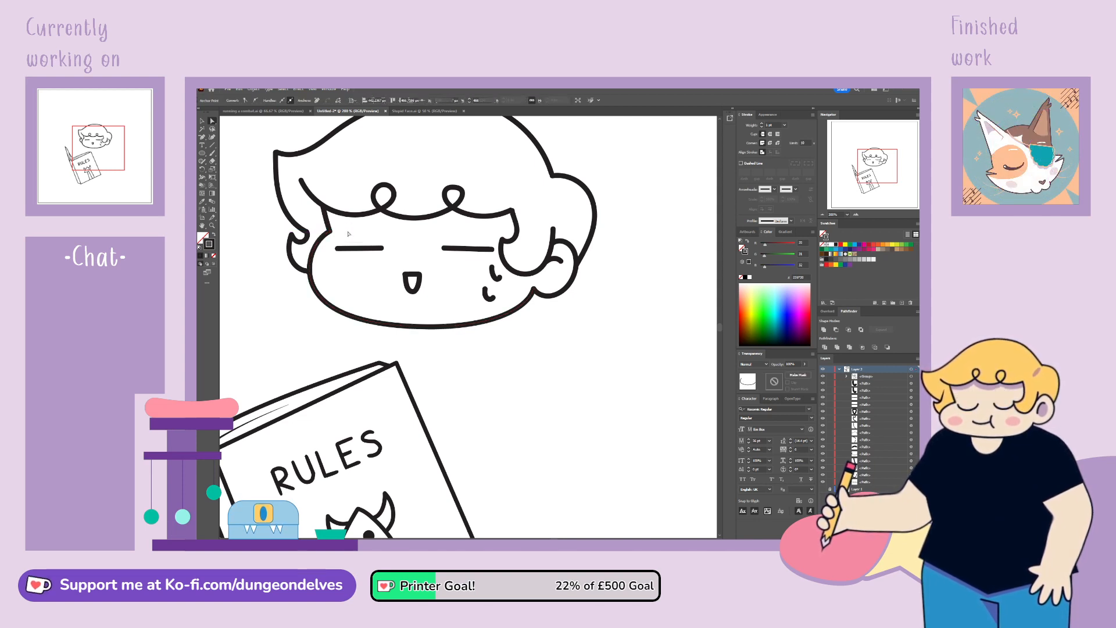
# Step: Adjust the lower end of the small hair tuft beside the cheek so it meets the face outline
pyautogui.click(306, 271)
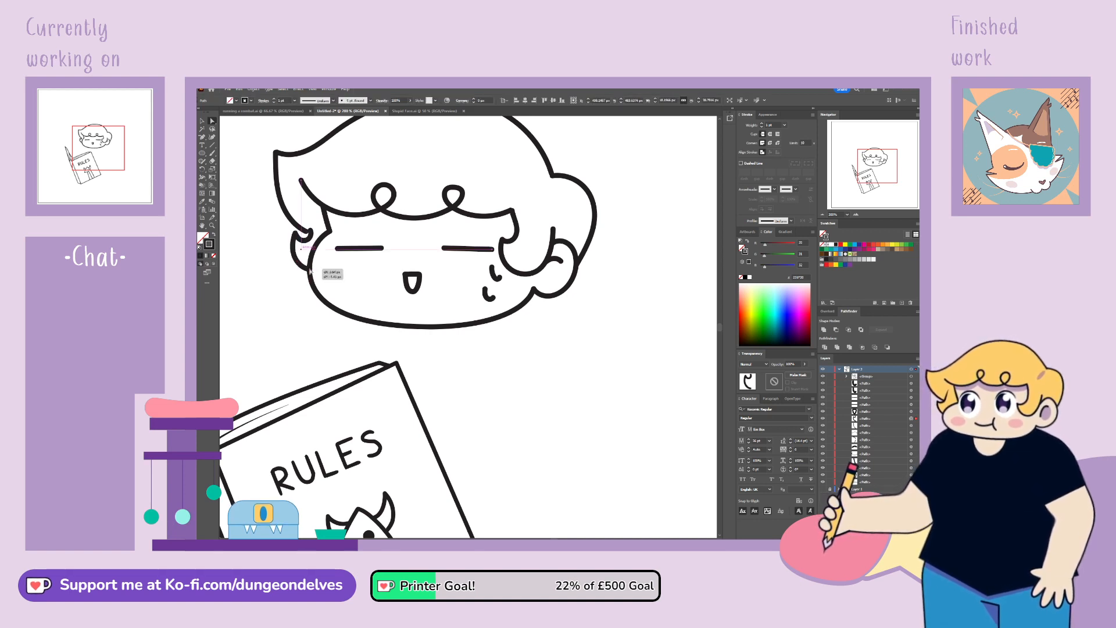
pyautogui.click(305, 271)
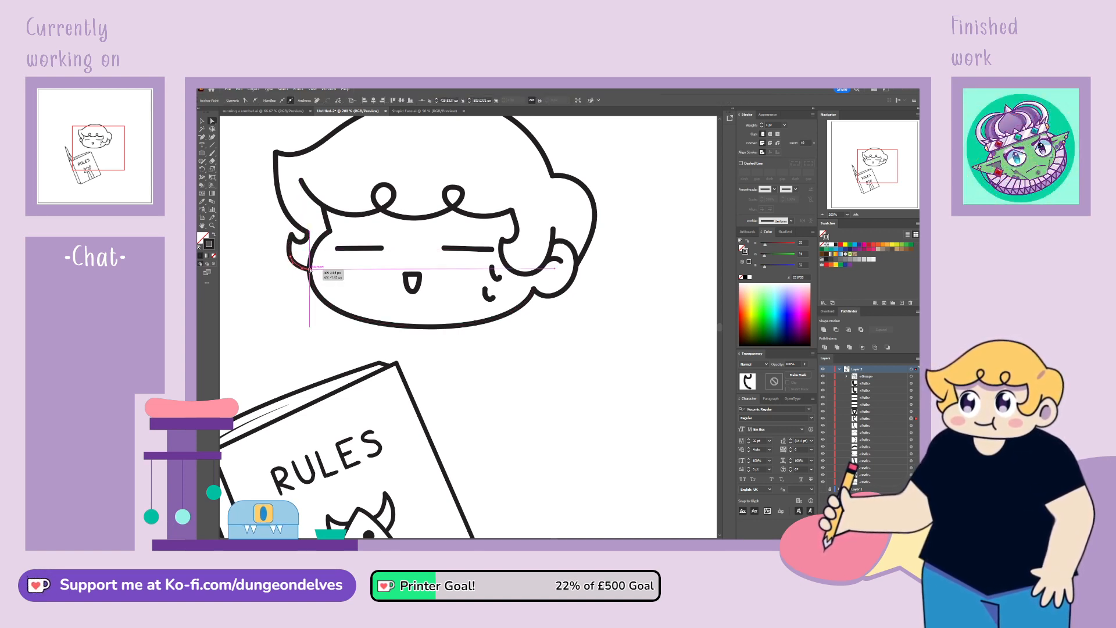
pyautogui.moveTo(301, 273); pyautogui.dragTo(299, 273)
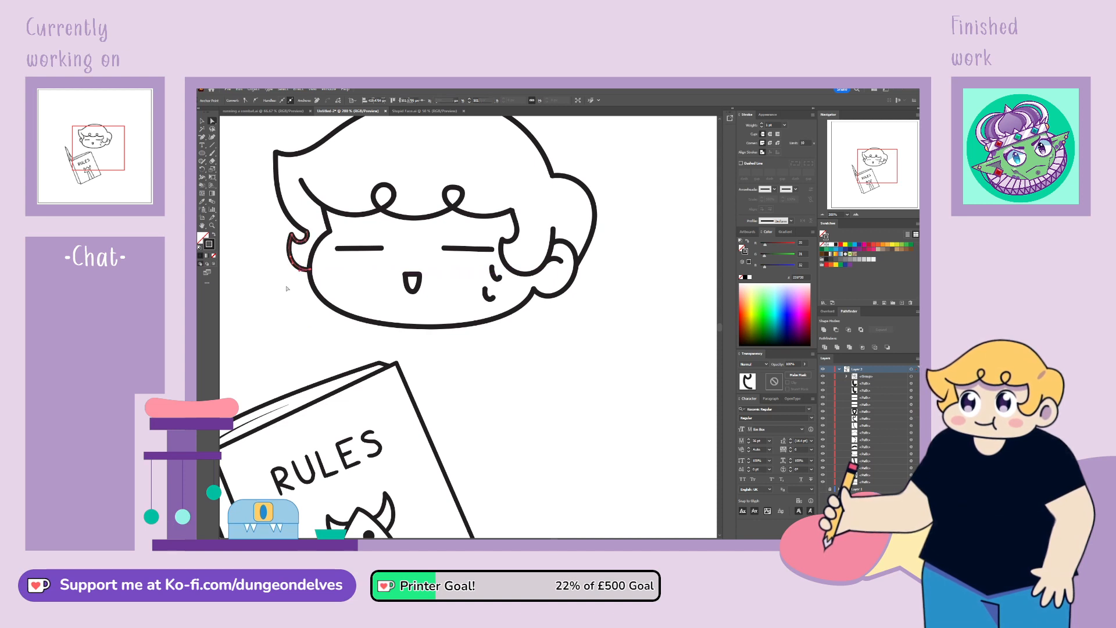
pyautogui.click(282, 326)
pyautogui.hotkey('ctrl', '-')
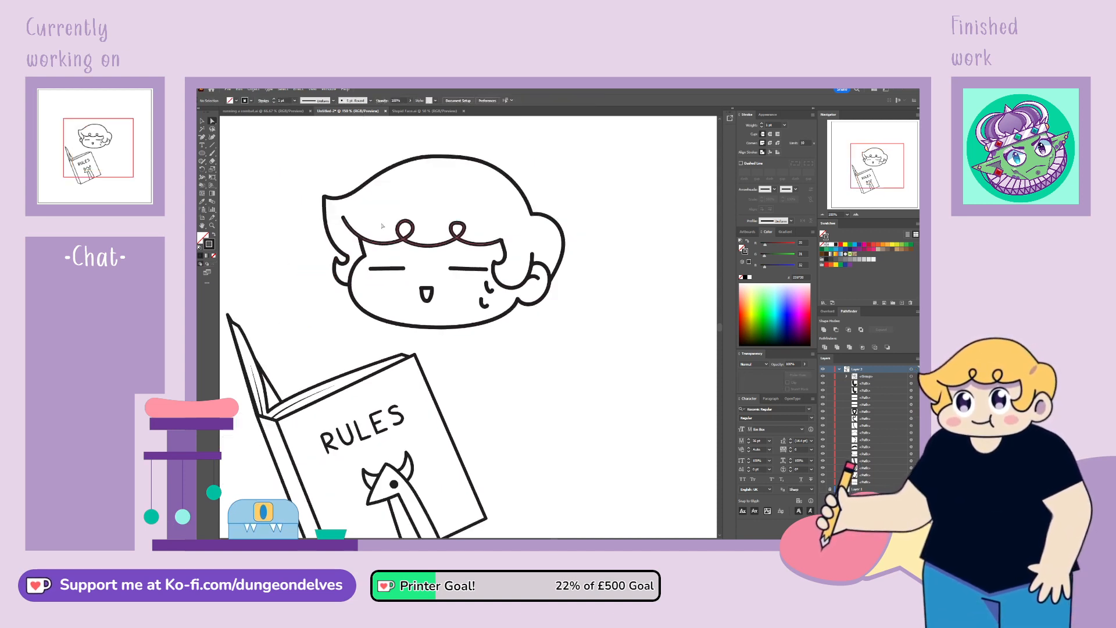
# Step: Simplify the rising front part of the hair crown by removing an extra anchor point and reshaping its handle into a smooth curve
pyautogui.click(432, 164)
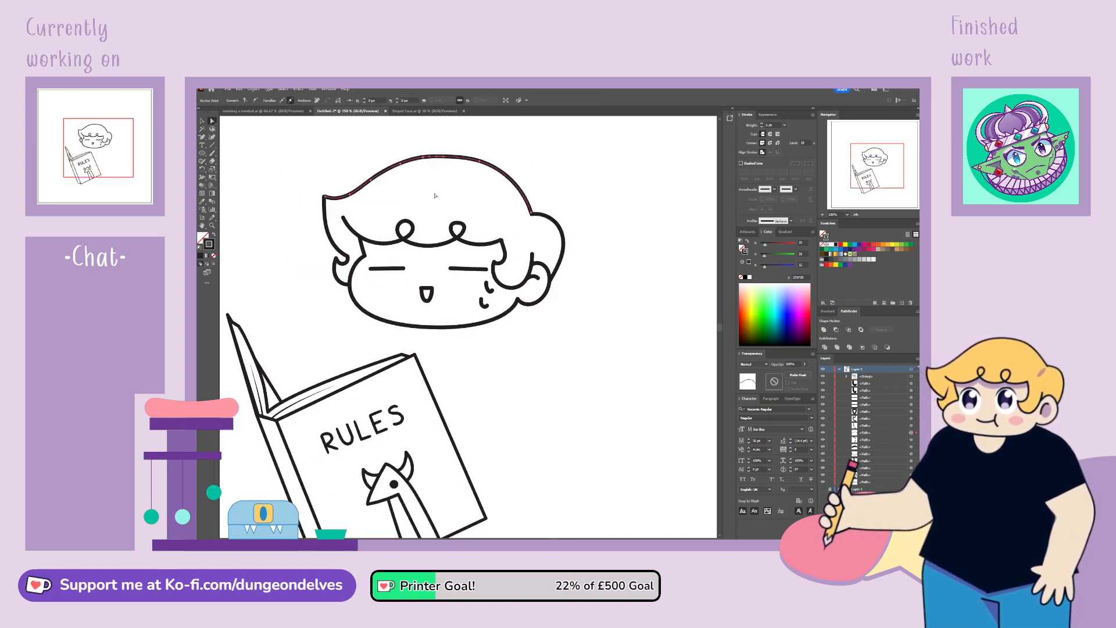
pyautogui.click(202, 139)
pyautogui.click(425, 157)
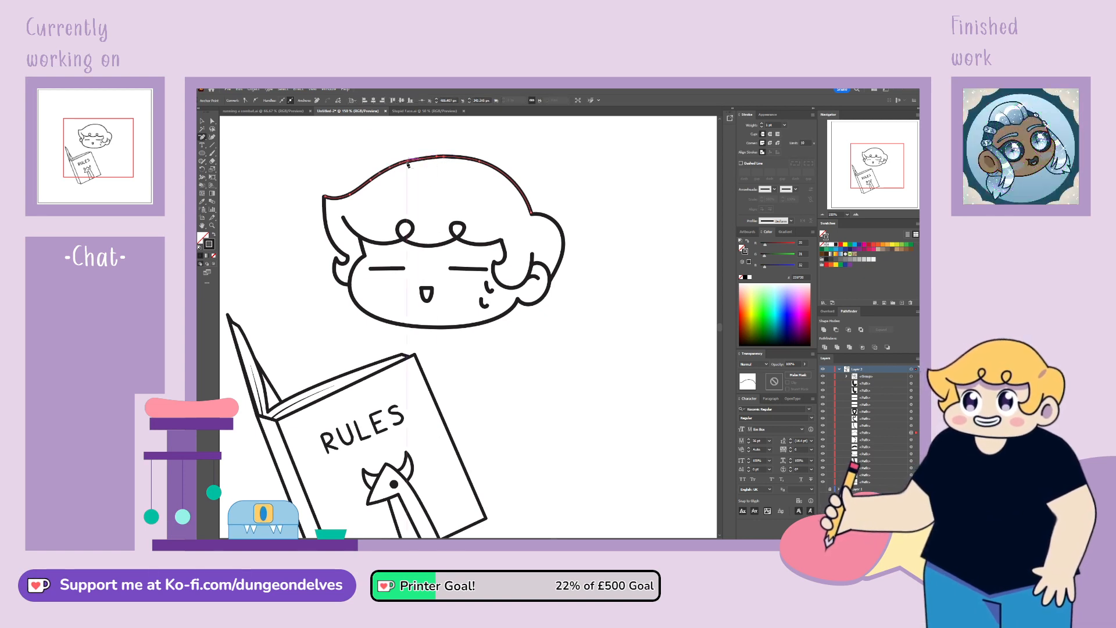
pyautogui.click(401, 165)
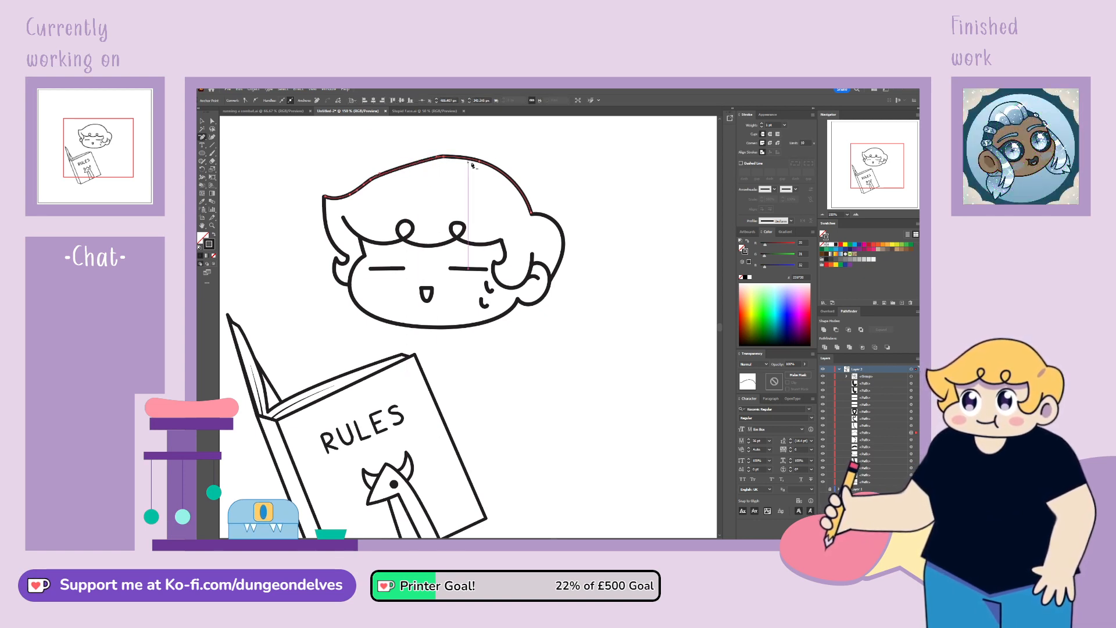
pyautogui.click(213, 121)
pyautogui.moveTo(436, 157); pyautogui.dragTo(407, 156)
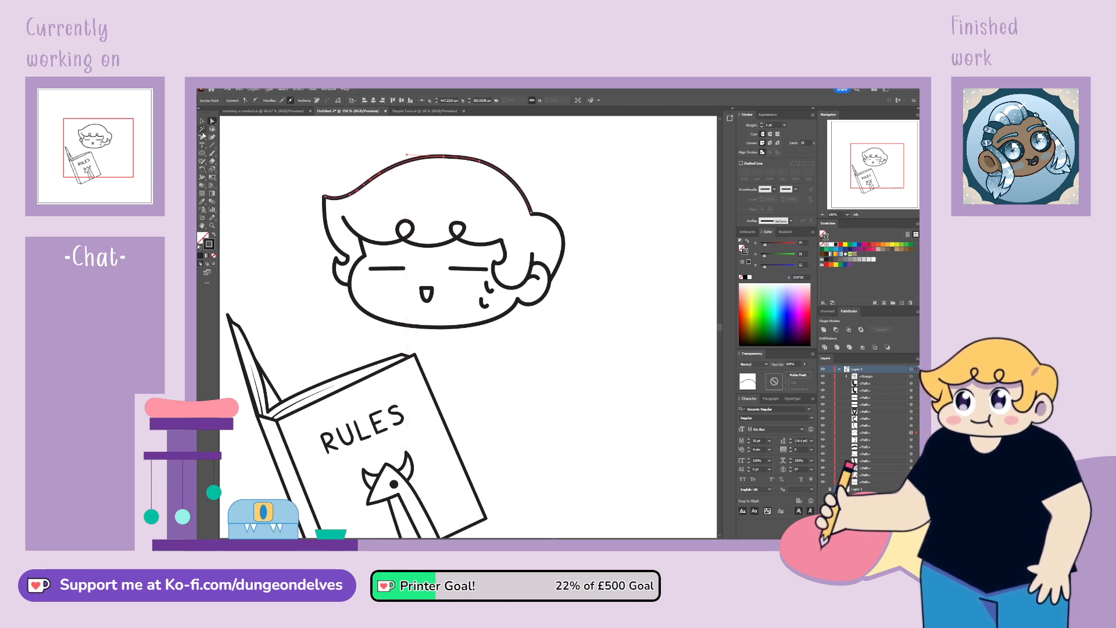
# Step: Remove the extra anchor point on the back slope of the hair crown and round the curve down to the back curl
pyautogui.click(480, 162)
pyautogui.click(213, 121)
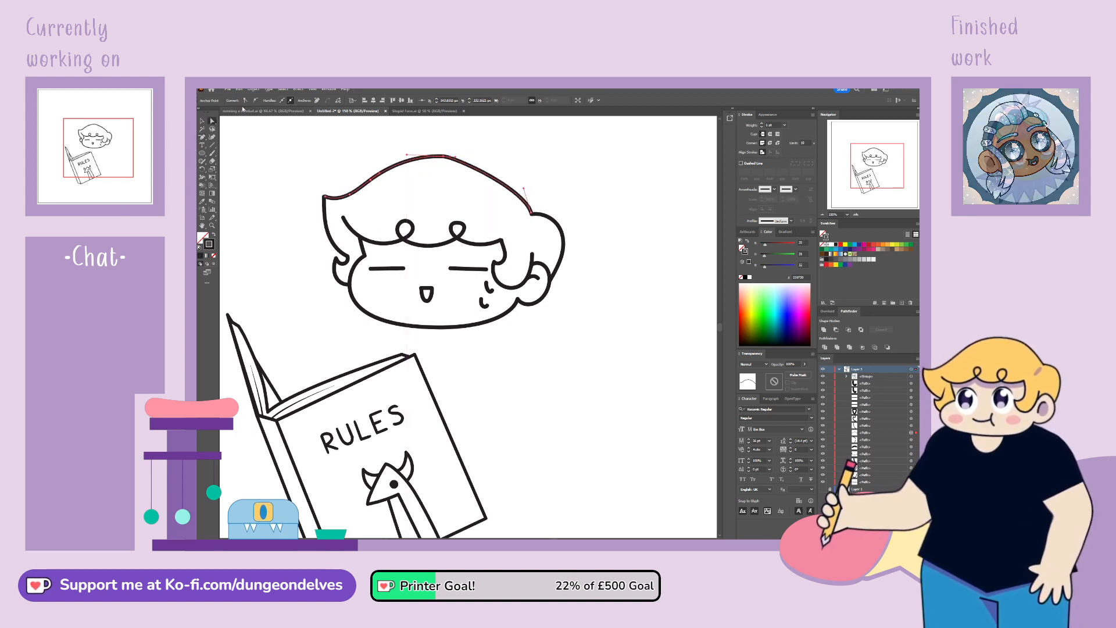
pyautogui.click(454, 160)
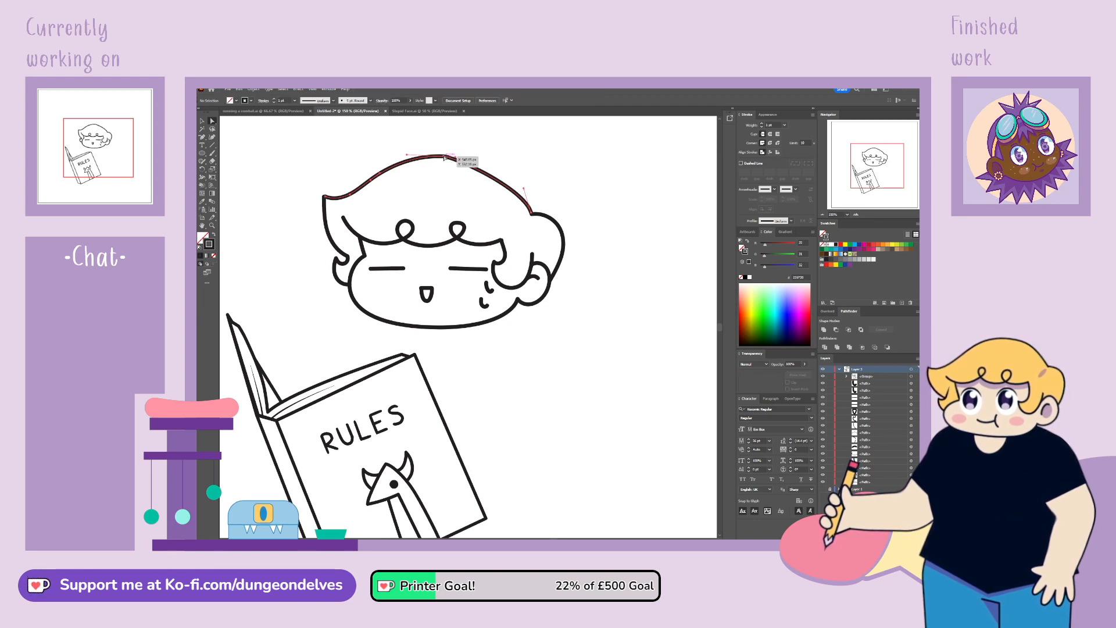
pyautogui.click(445, 157)
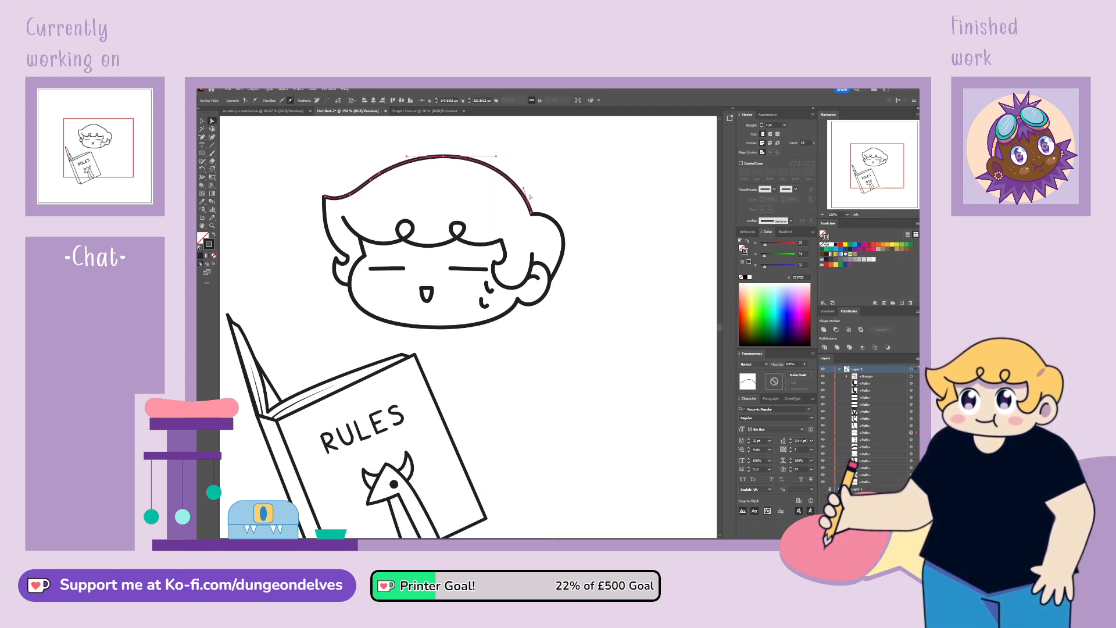
pyautogui.moveTo(531, 213); pyautogui.dragTo(532, 215)
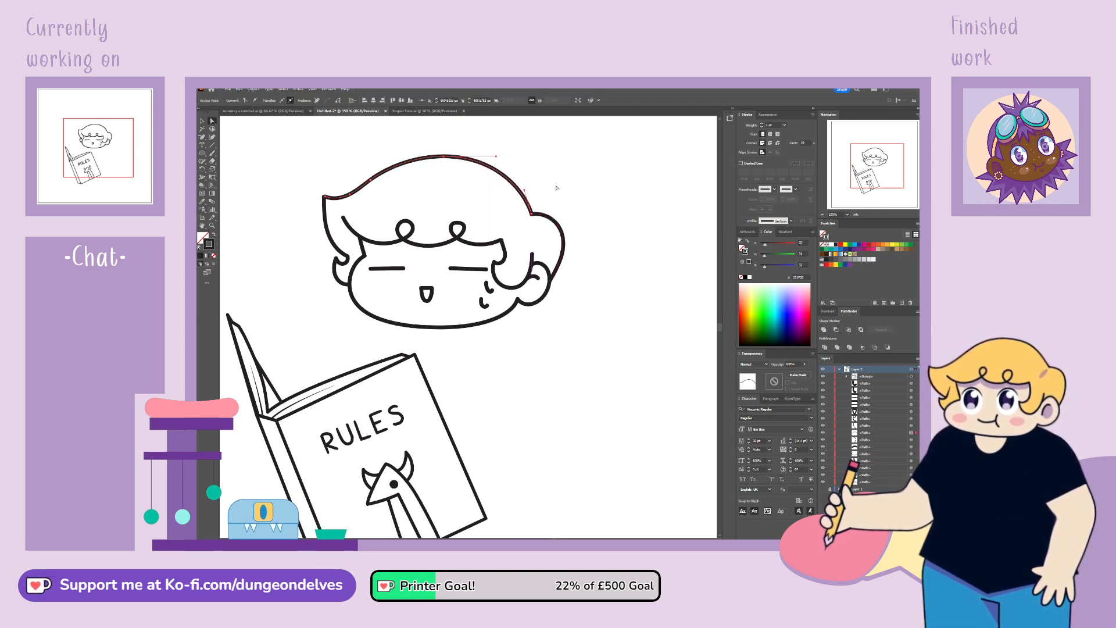
pyautogui.click(527, 165)
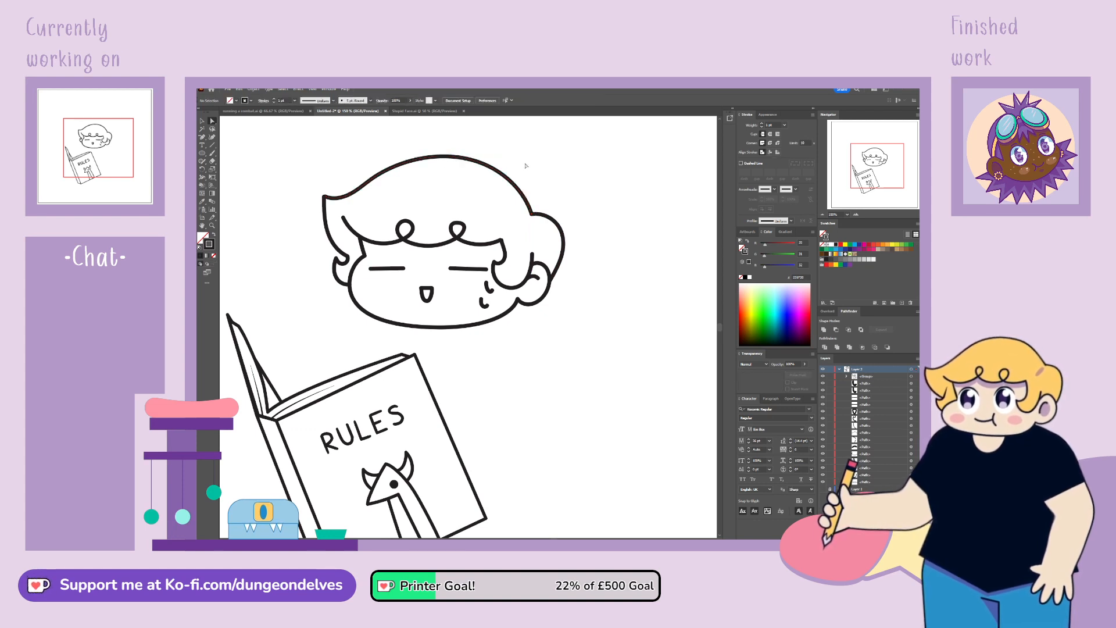
# Step: Select all the lines of the head and set their stroke weight to 4
pyautogui.click(202, 121)
pyautogui.moveTo(320, 160); pyautogui.dragTo(588, 333)
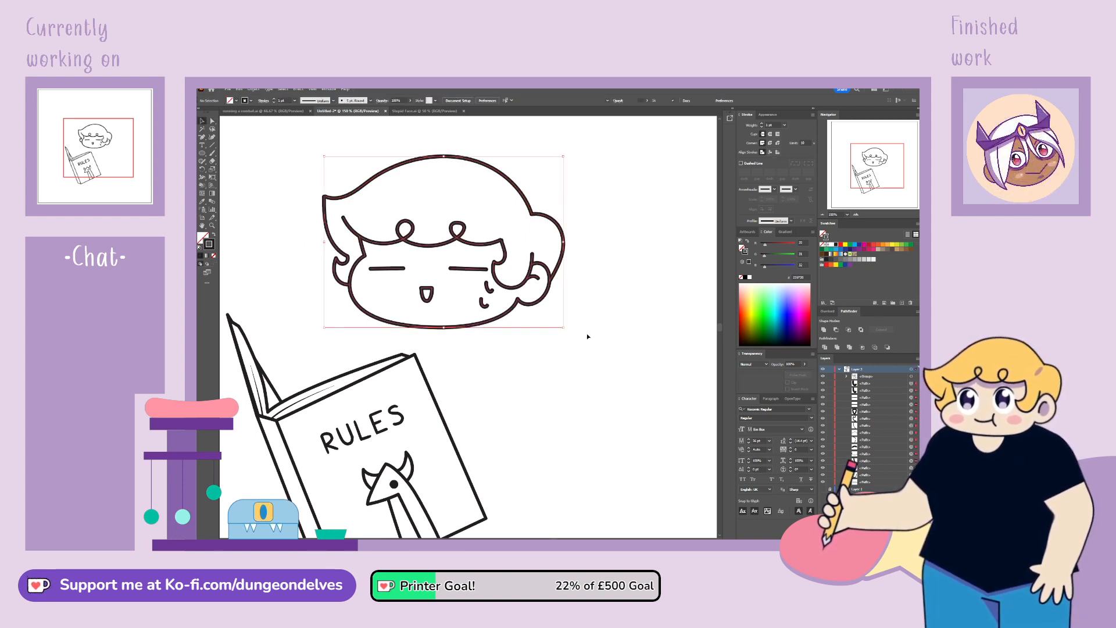
pyautogui.click(371, 102)
pyautogui.click(334, 140)
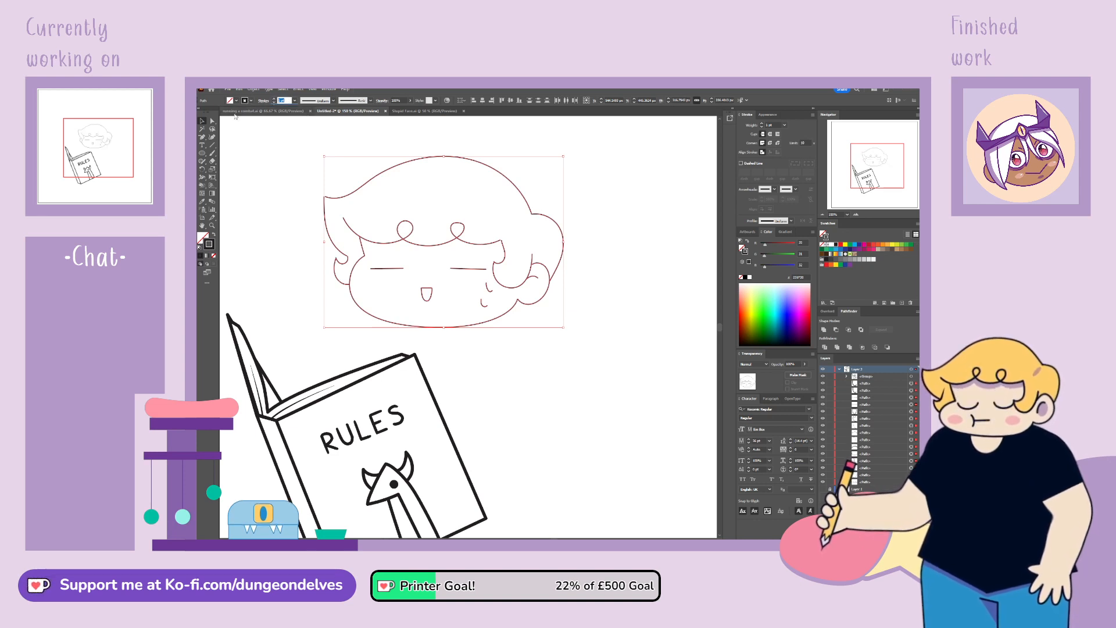
pyautogui.write('4')
pyautogui.press('Return')
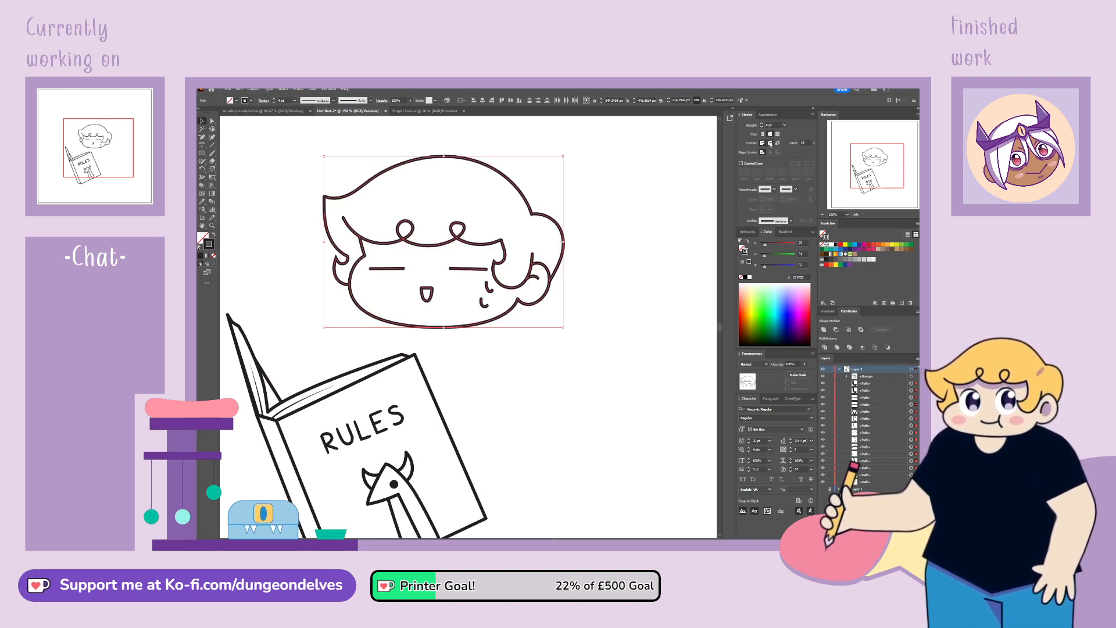
pyautogui.click(573, 350)
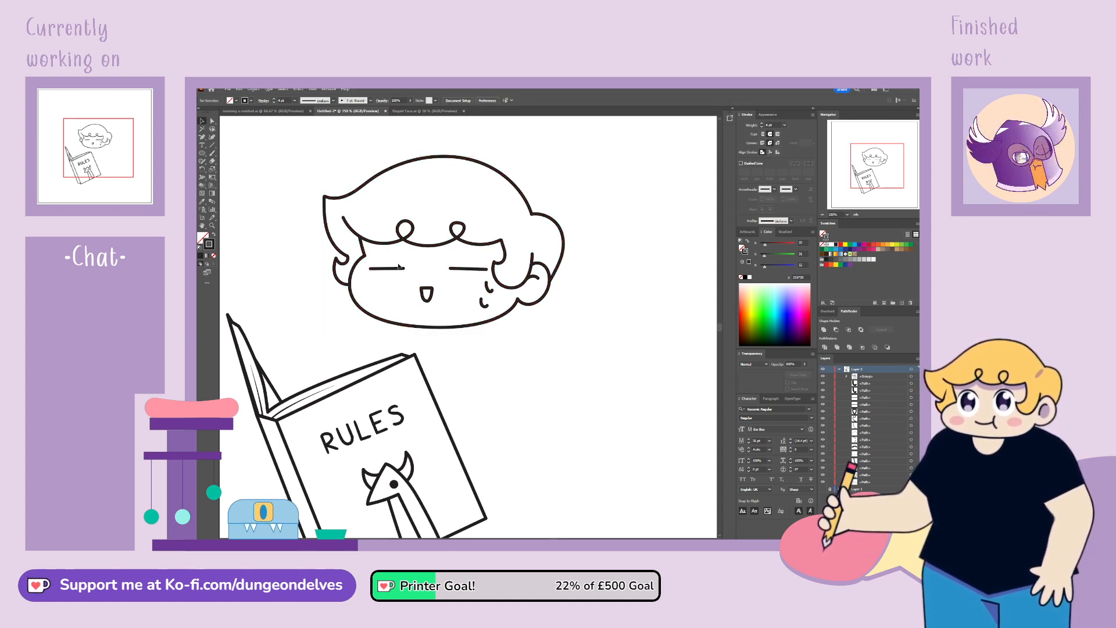
# Step: Thicken both closed-eye lines by increasing their stroke weight, and move the mouth slightly upward
pyautogui.keyDown('shift'); pyautogui.click(476, 270); pyautogui.keyUp('shift')
pyautogui.click(273, 100)
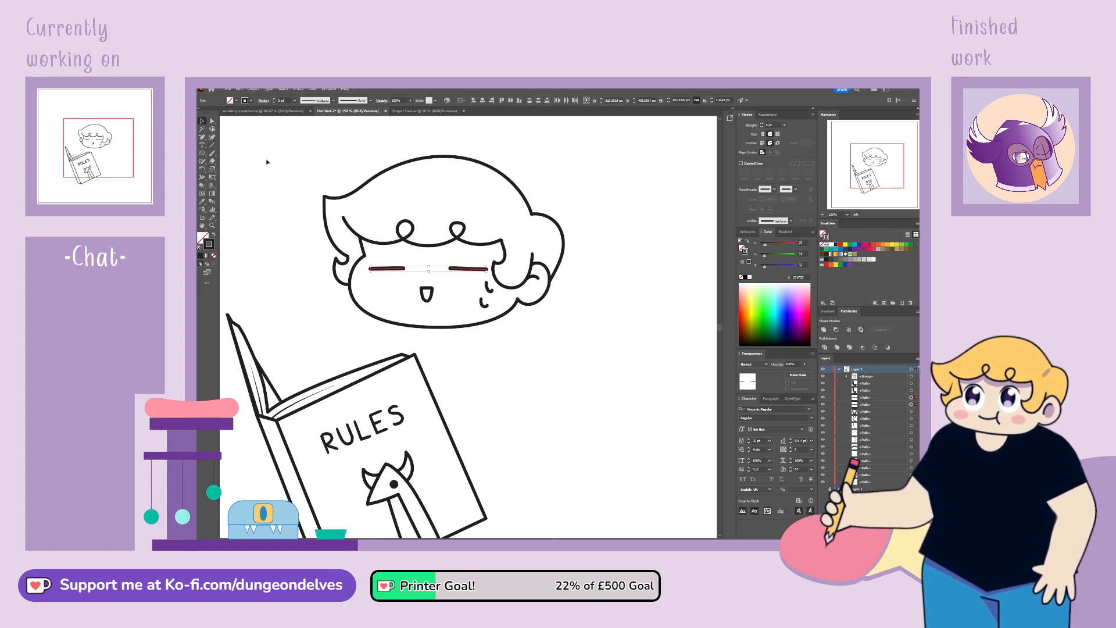
pyautogui.click(269, 181)
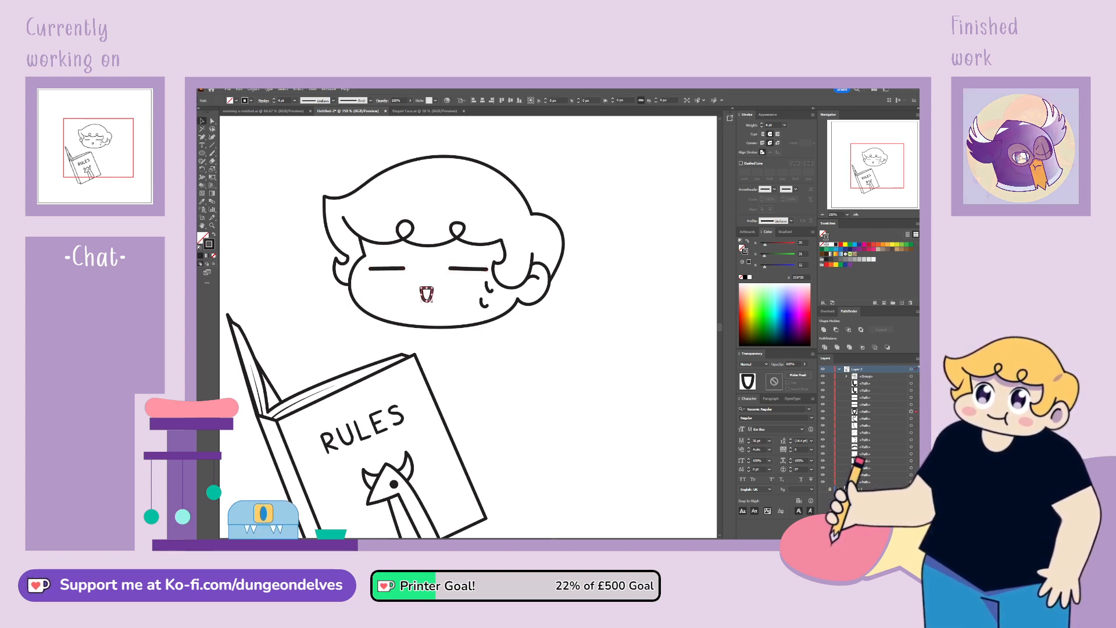
pyautogui.moveTo(430, 298); pyautogui.dragTo(431, 291)
pyautogui.click(492, 336)
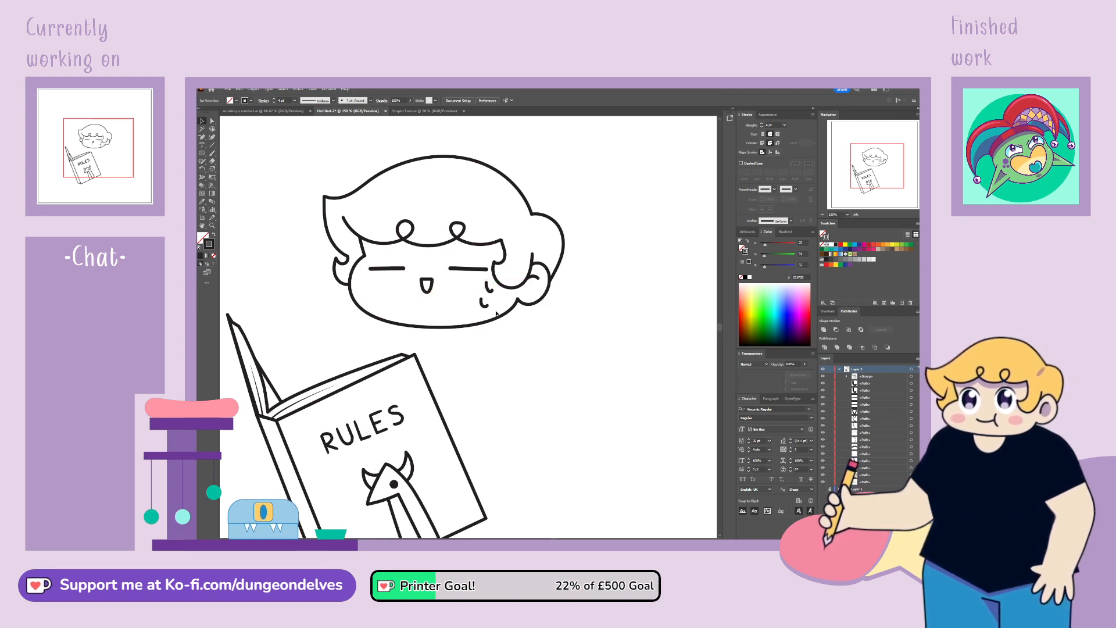
# Step: Taper the ends of the two small curved marks on the cheek with the Width tool
pyautogui.click(484, 303)
pyautogui.scroll(3, 510, 281)
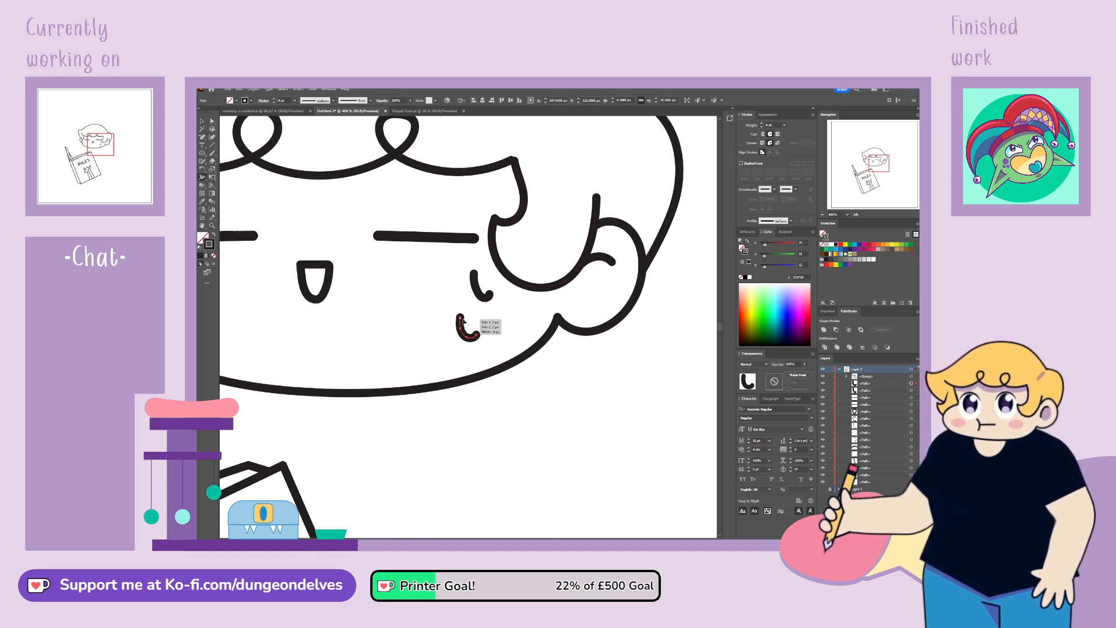
pyautogui.moveTo(463, 319)
pyautogui.mouseDown()
pyautogui.moveTo(469, 344)
pyautogui.moveTo(480, 339)
pyautogui.mouseUp()
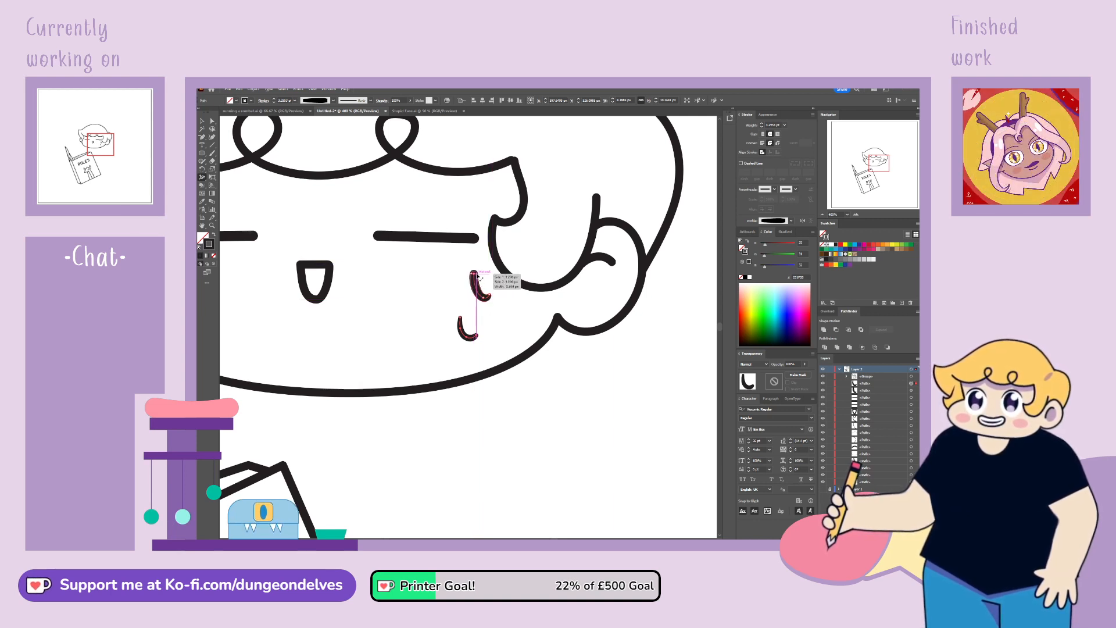
pyautogui.moveTo(475, 274); pyautogui.dragTo(482, 297)
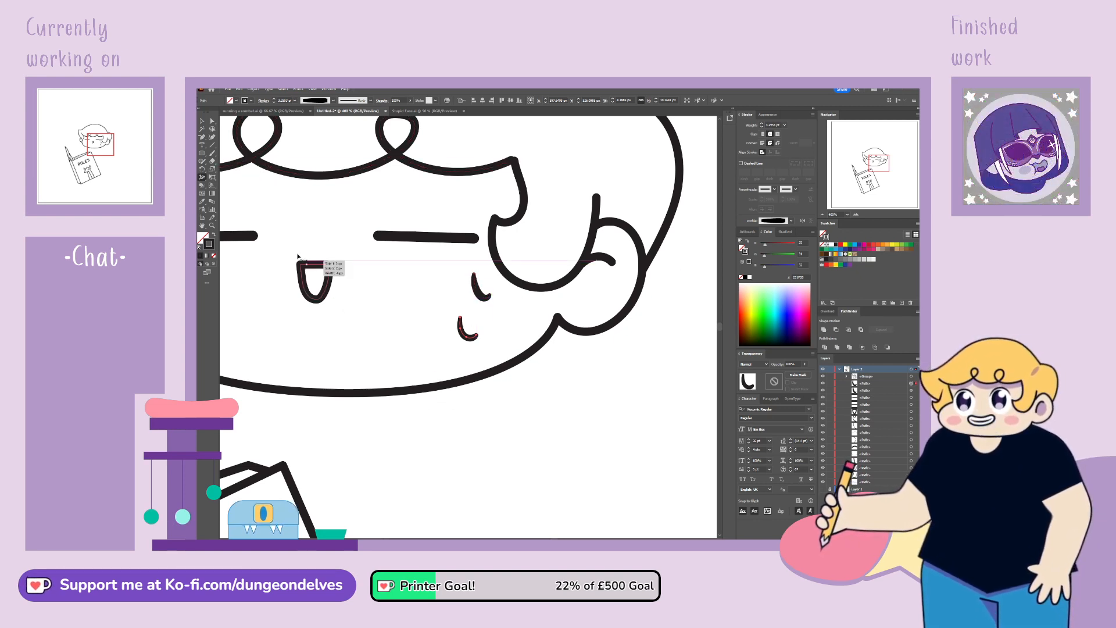
# Step: Reduce the stroke weight of both tapered cheek marks to 2
pyautogui.click(481, 296)
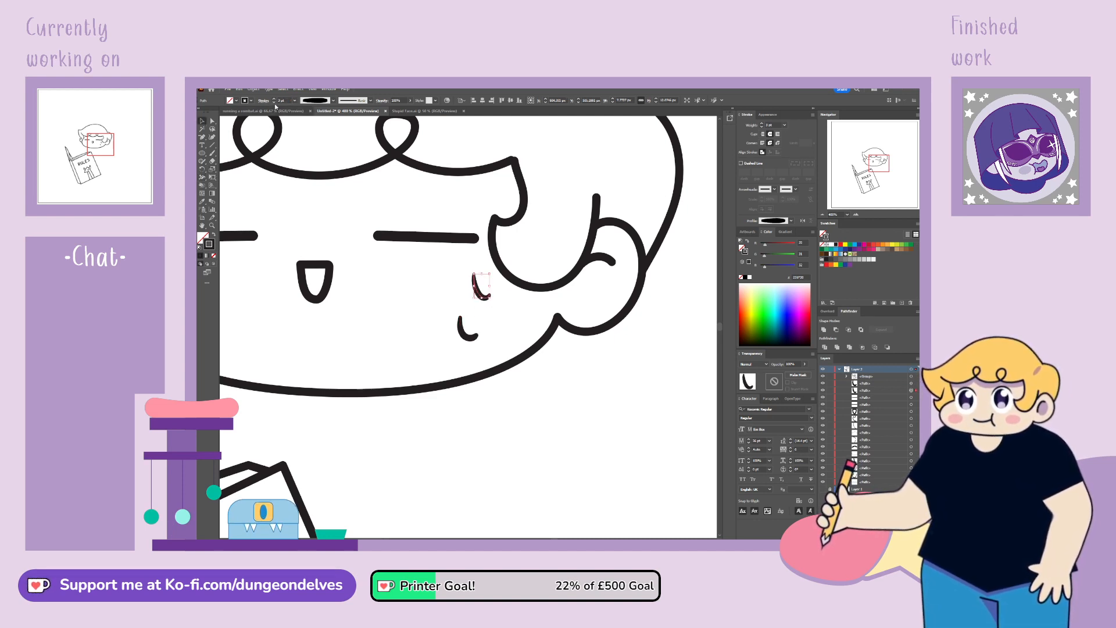
pyautogui.click(460, 326)
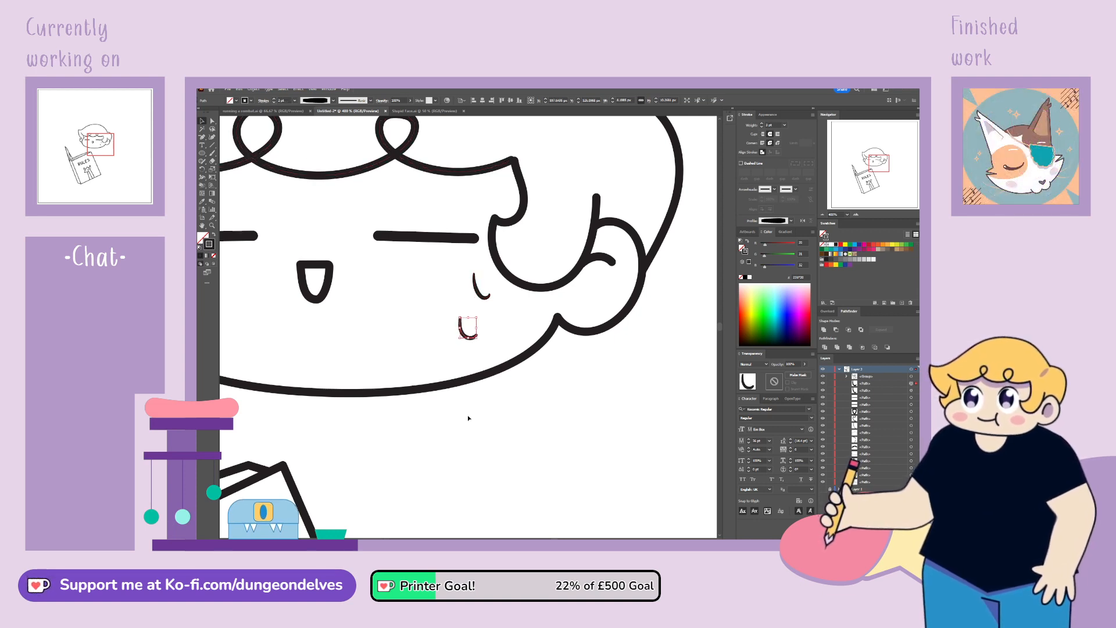
pyautogui.click(480, 460)
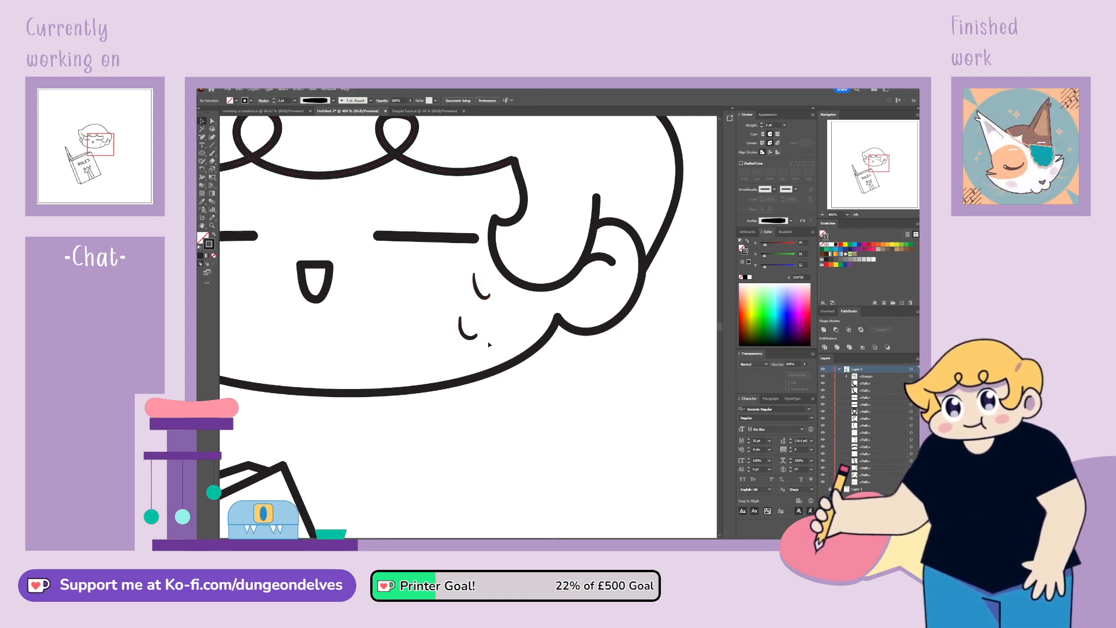
# Step: Show the rough sketch layer beneath the inked head and book as a tracing guide
pyautogui.scroll(-1, 488, 341)
pyautogui.scroll(-3, 488, 344)
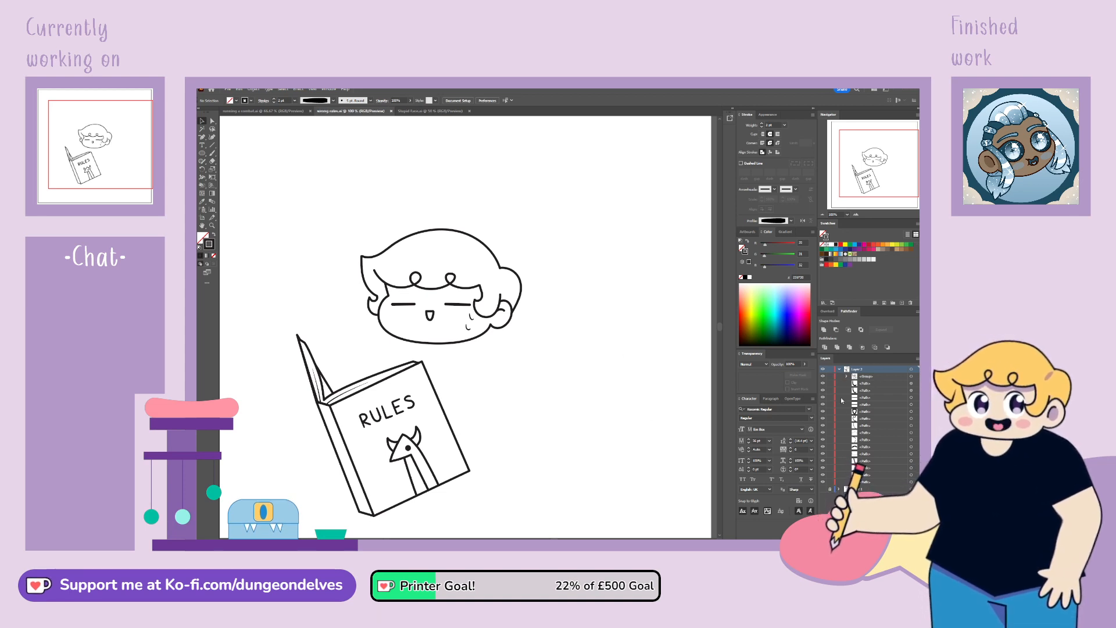
pyautogui.click(823, 489)
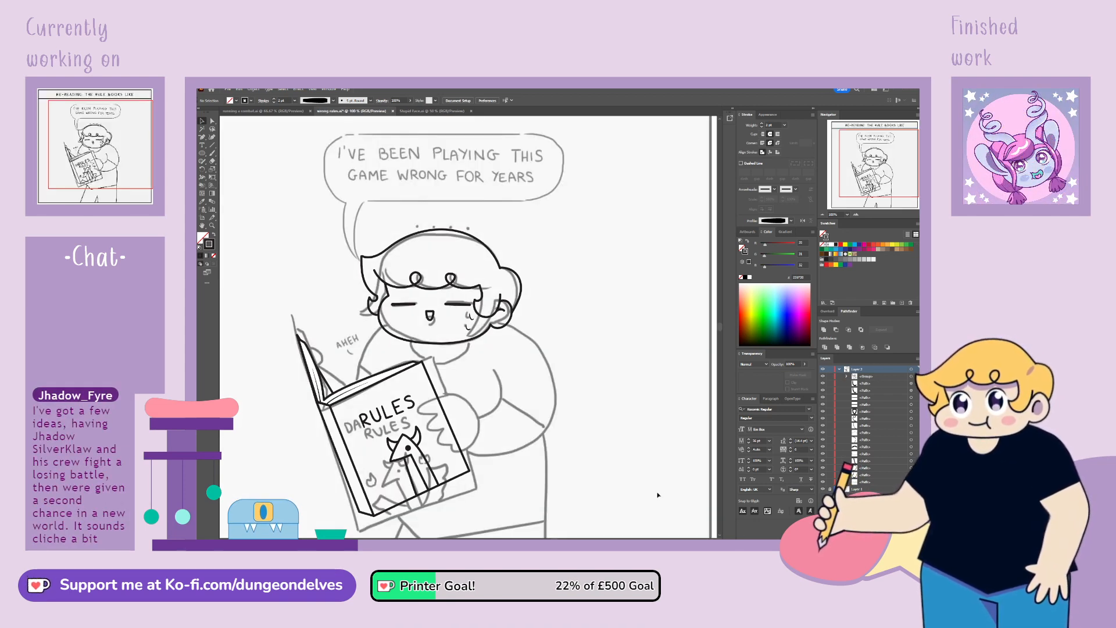
pyautogui.moveTo(904, 175); pyautogui.dragTo(897, 182)
pyautogui.moveTo(477, 314)
pyautogui.mouseDown()
pyautogui.moveTo(485, 328)
pyautogui.moveTo(469, 332)
pyautogui.mouseUp()
pyautogui.moveTo(868, 170); pyautogui.dragTo(868, 170)
# Step: Trace the character's neck as one rounded curve hanging below the chin, following the sketch
pyautogui.click(213, 153)
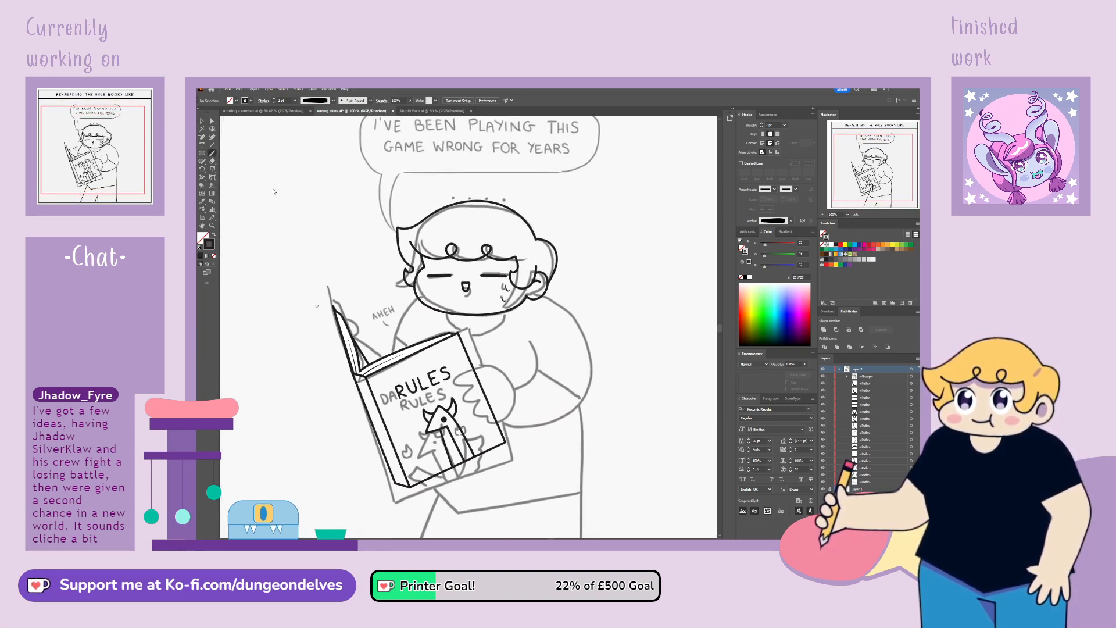
pyautogui.scroll(1, 459, 303)
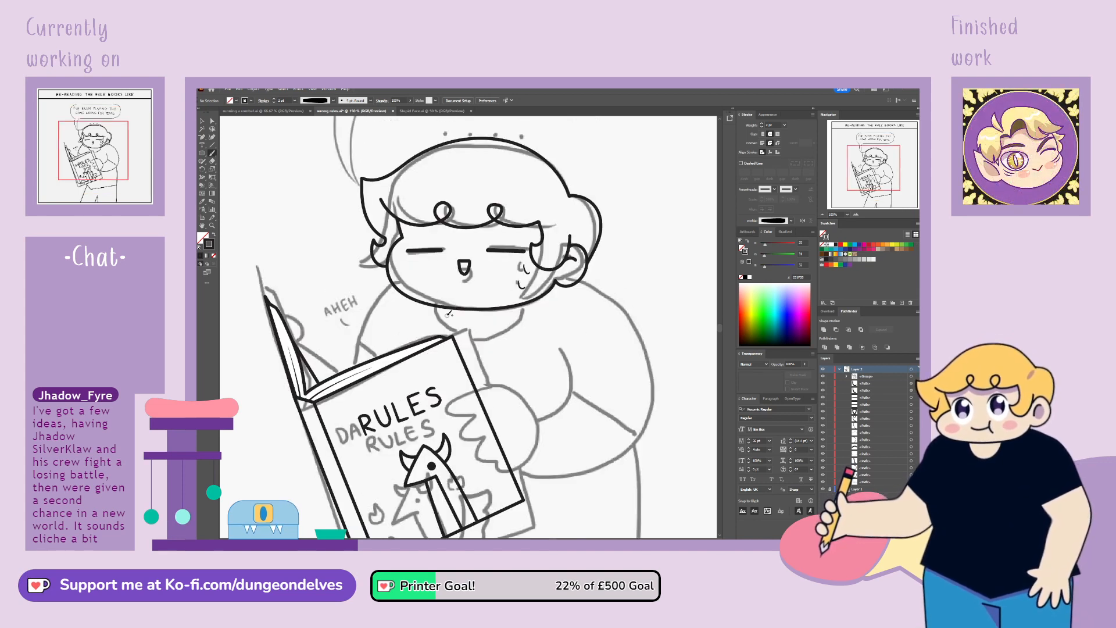
pyautogui.moveTo(444, 309)
pyautogui.mouseDown()
pyautogui.moveTo(481, 335)
pyautogui.moveTo(516, 308)
pyautogui.mouseUp()
pyautogui.hotkey('ctrl', 'z')
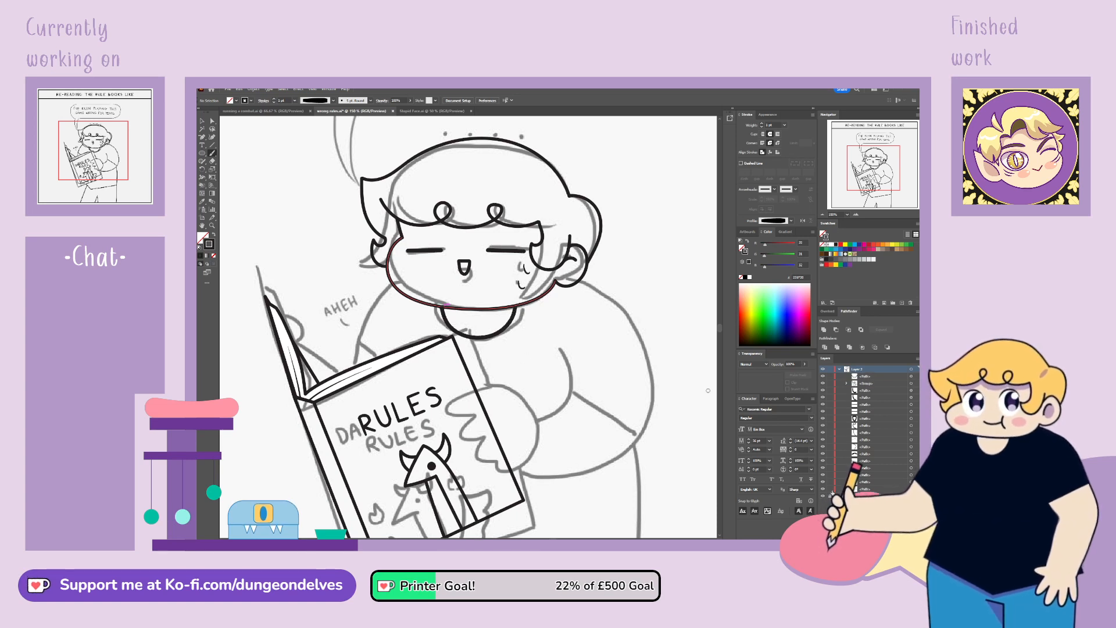
# Step: Hide the sketch layer and set the neck curve's stroke weight to 4
pyautogui.click(823, 497)
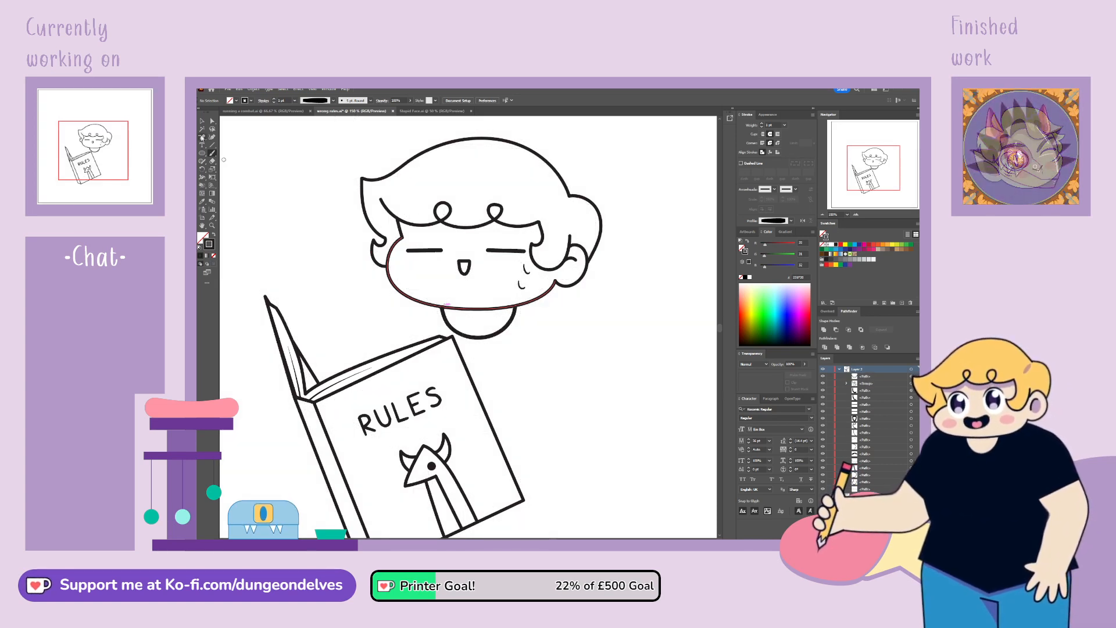
pyautogui.click(441, 317)
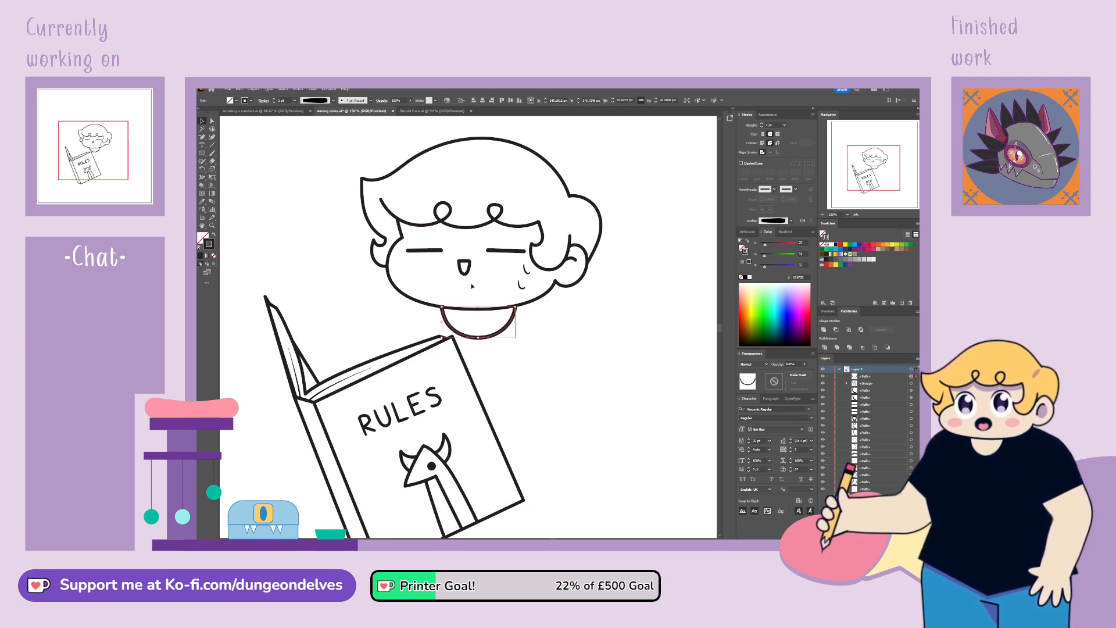
pyautogui.click(342, 135)
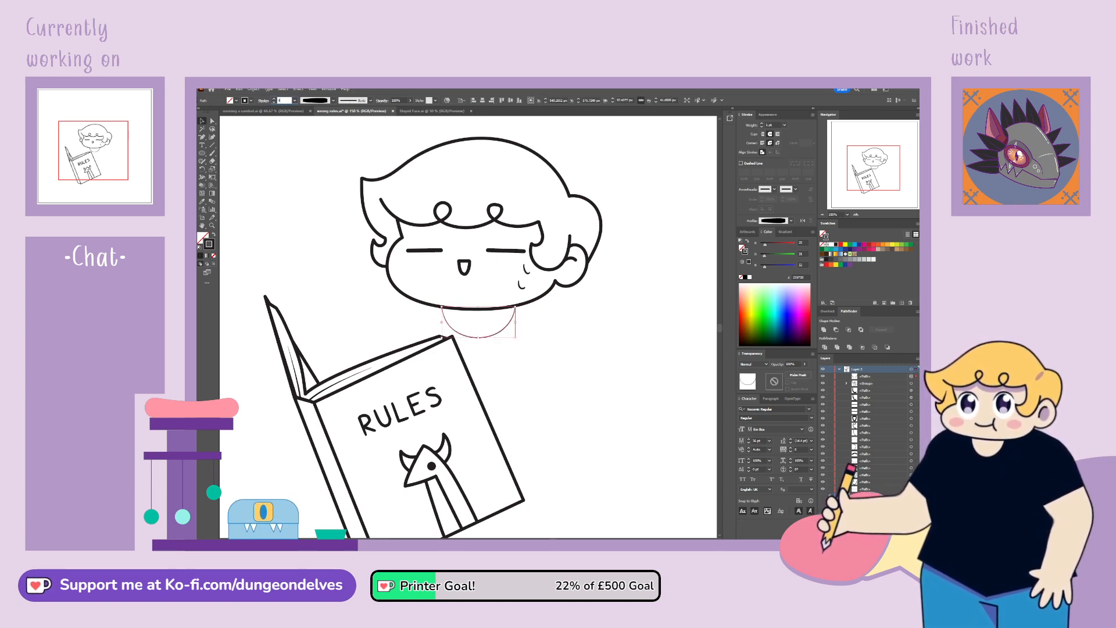
pyautogui.write('4')
pyautogui.press('Return')
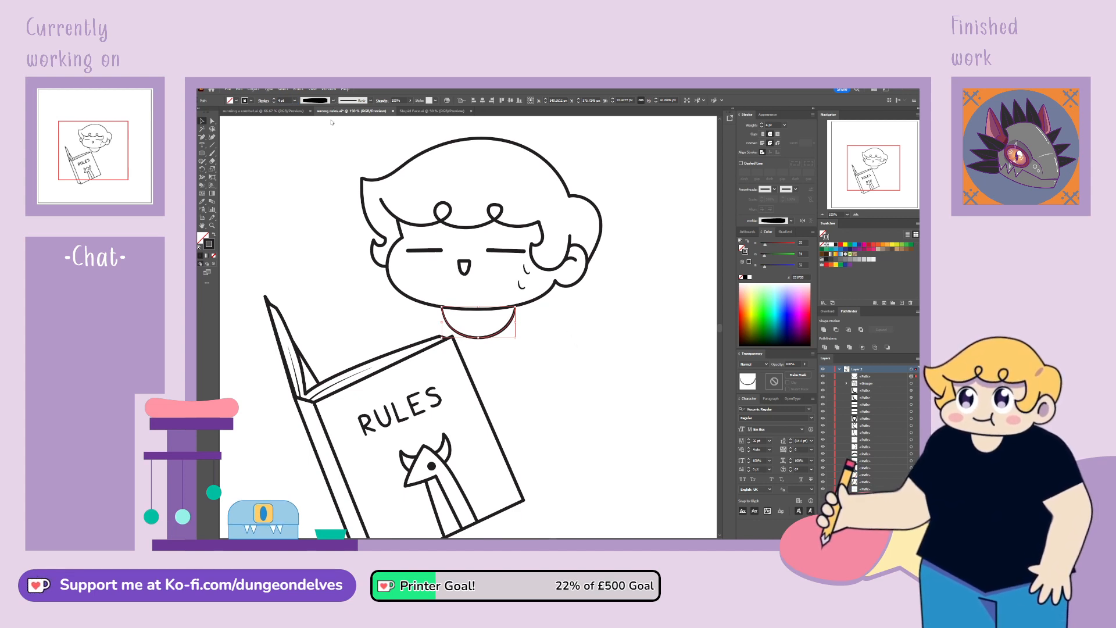
# Step: Ink the fingers gripping the outer edge of the rule book as a stack of curved strokes
pyautogui.click(297, 193)
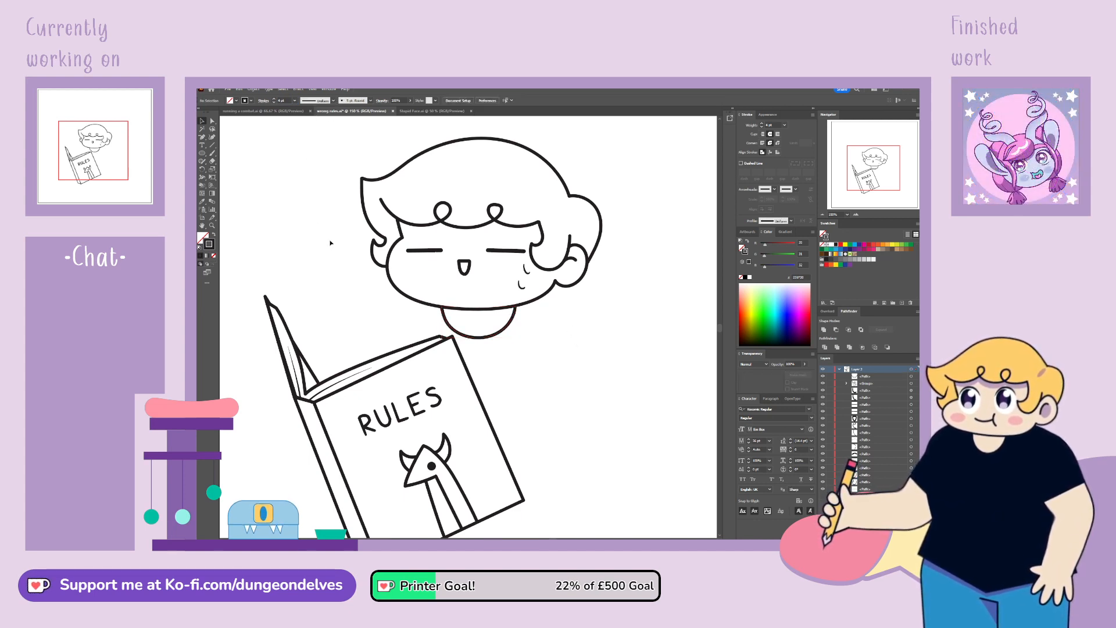
pyautogui.moveTo(566, 280)
pyautogui.mouseDown()
pyautogui.moveTo(629, 327)
pyautogui.moveTo(590, 195)
pyautogui.moveTo(546, 203)
pyautogui.mouseUp()
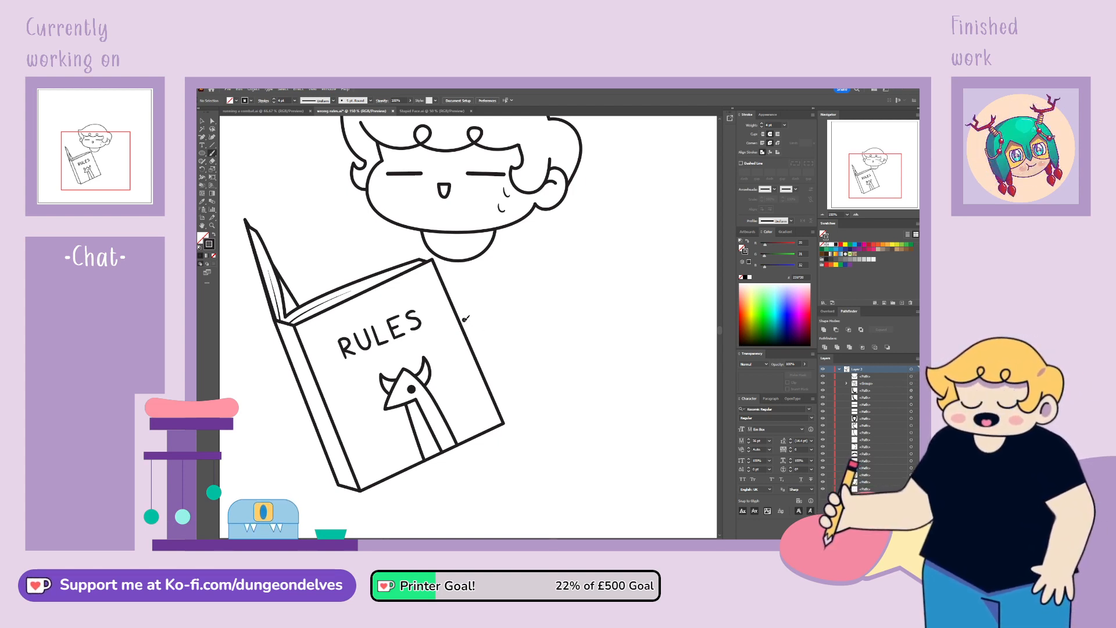
pyautogui.moveTo(465, 318)
pyautogui.mouseDown()
pyautogui.moveTo(425, 346)
pyautogui.moveTo(477, 342)
pyautogui.moveTo(432, 355)
pyautogui.moveTo(452, 367)
pyautogui.moveTo(481, 361)
pyautogui.moveTo(452, 382)
pyautogui.moveTo(485, 375)
pyautogui.moveTo(453, 389)
pyautogui.moveTo(471, 395)
pyautogui.moveTo(505, 375)
pyautogui.mouseUp()
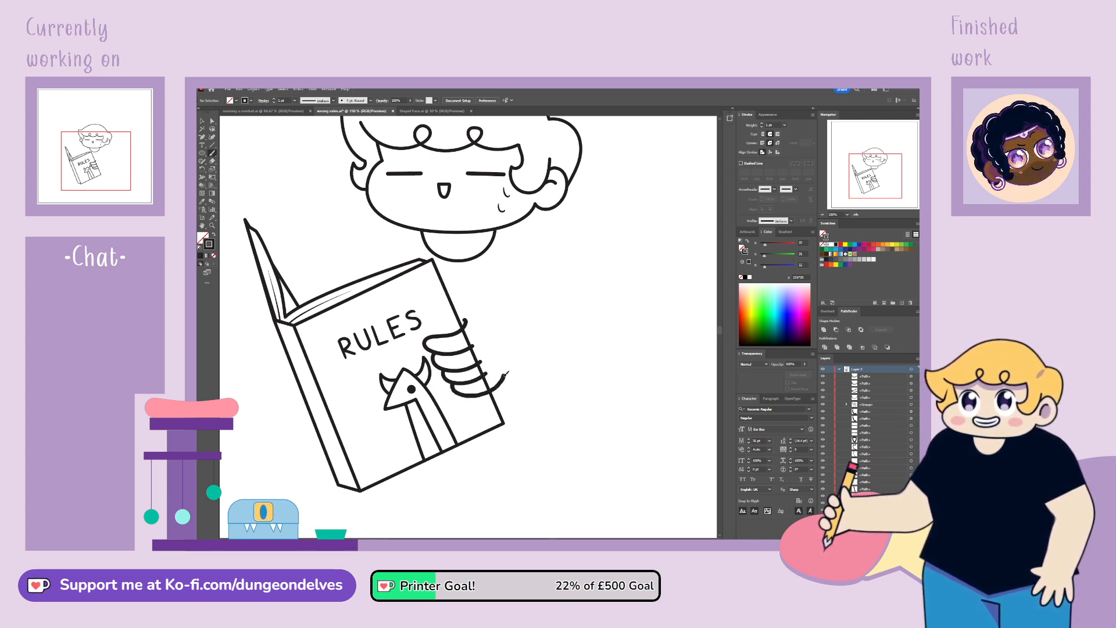
pyautogui.hotkey('ctrl', 'z')
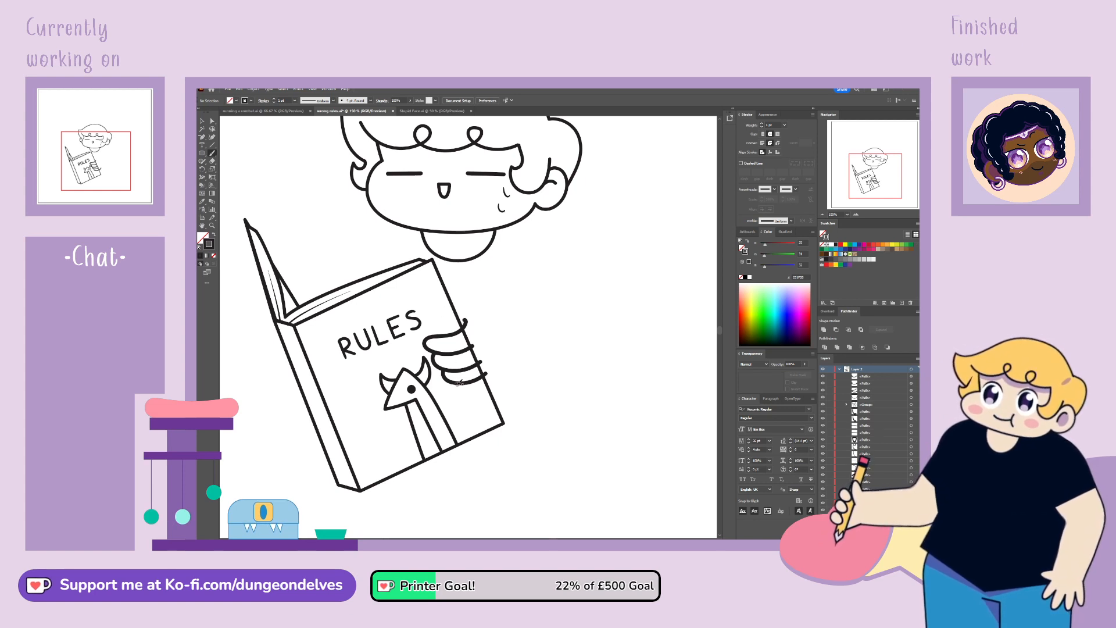
pyautogui.moveTo(465, 388); pyautogui.dragTo(505, 375)
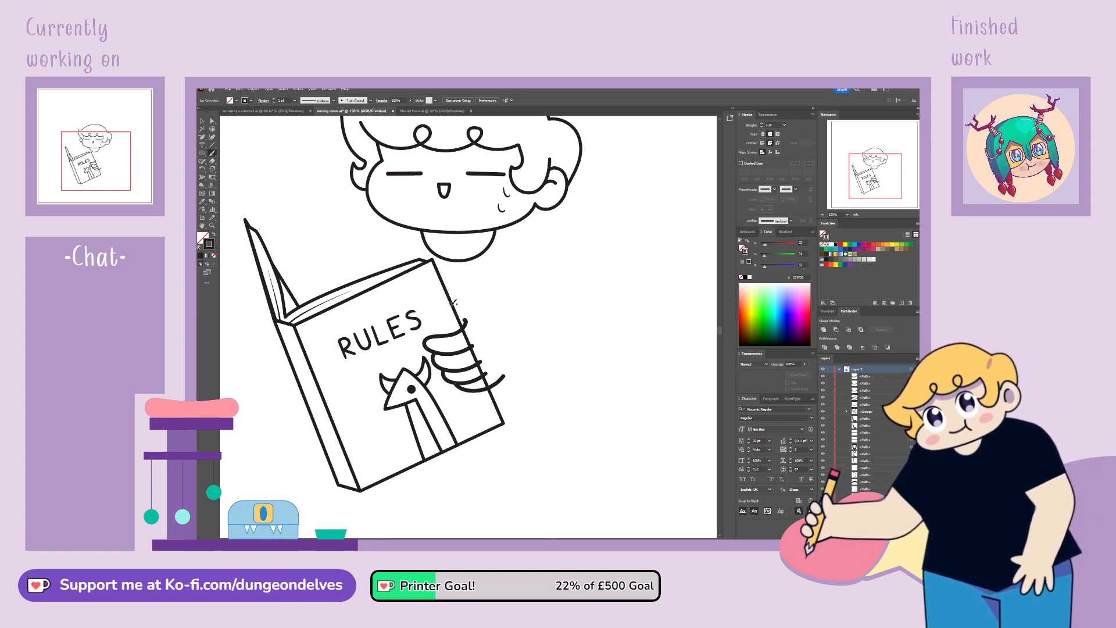
# Step: Ink a short arched stroke above the fingers for the back of the hand
pyautogui.moveTo(451, 306); pyautogui.dragTo(489, 303)
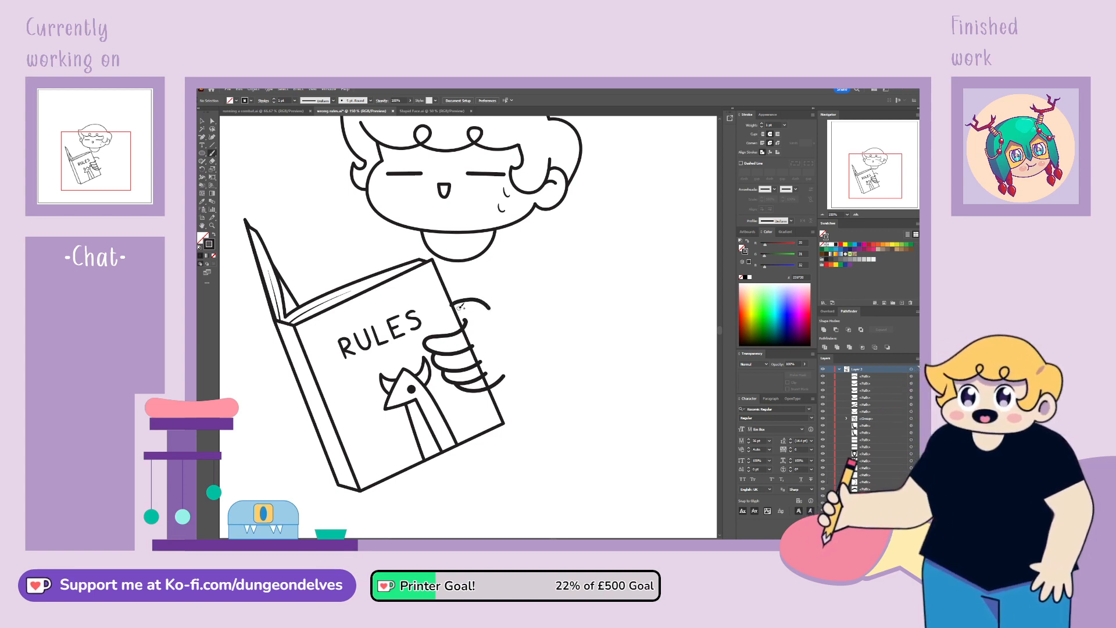
pyautogui.hotkey('ctrl', 'z')
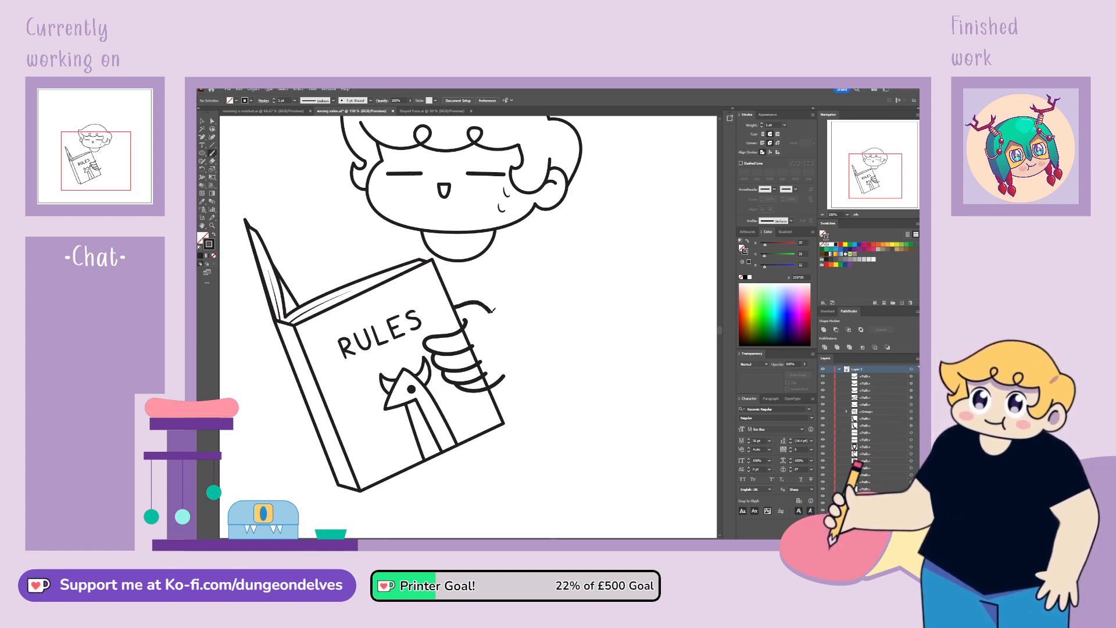
pyautogui.moveTo(456, 306); pyautogui.dragTo(499, 324)
pyautogui.press('v')
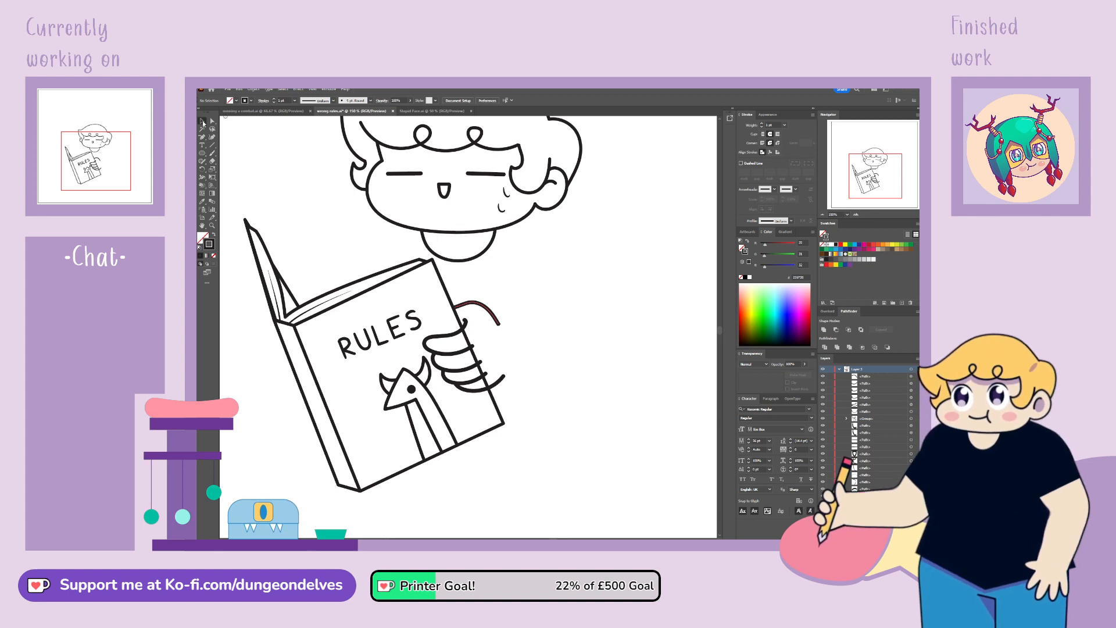
# Step: Select all the hand strokes together and scale them down very slightly on the book's edge
pyautogui.click(911, 377)
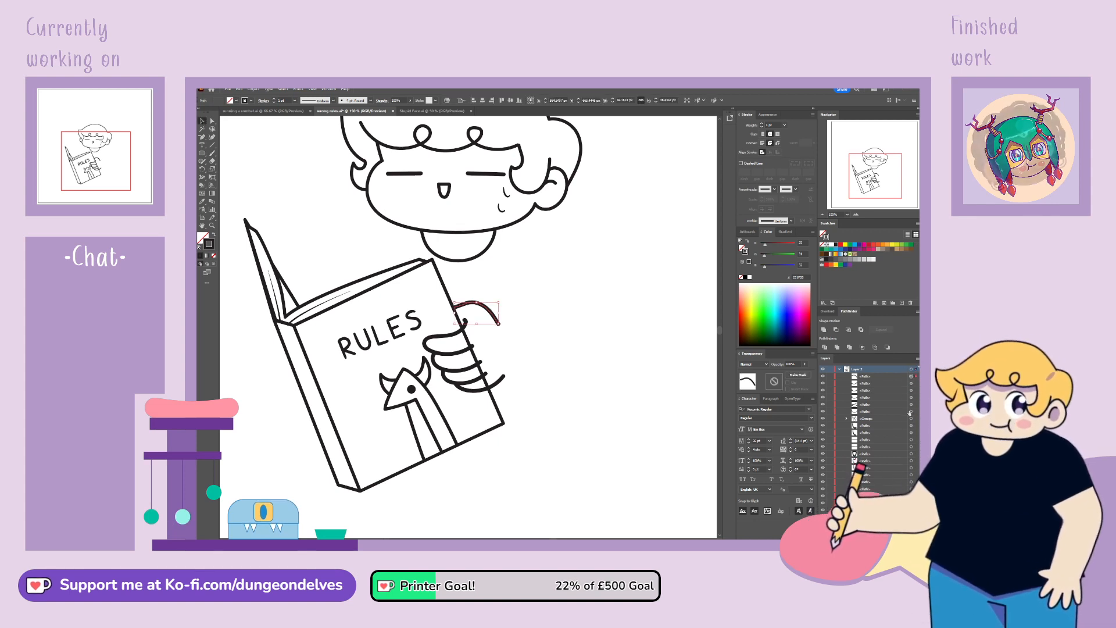
pyautogui.keyDown('shift'); pyautogui.click(912, 405); pyautogui.keyUp('shift')
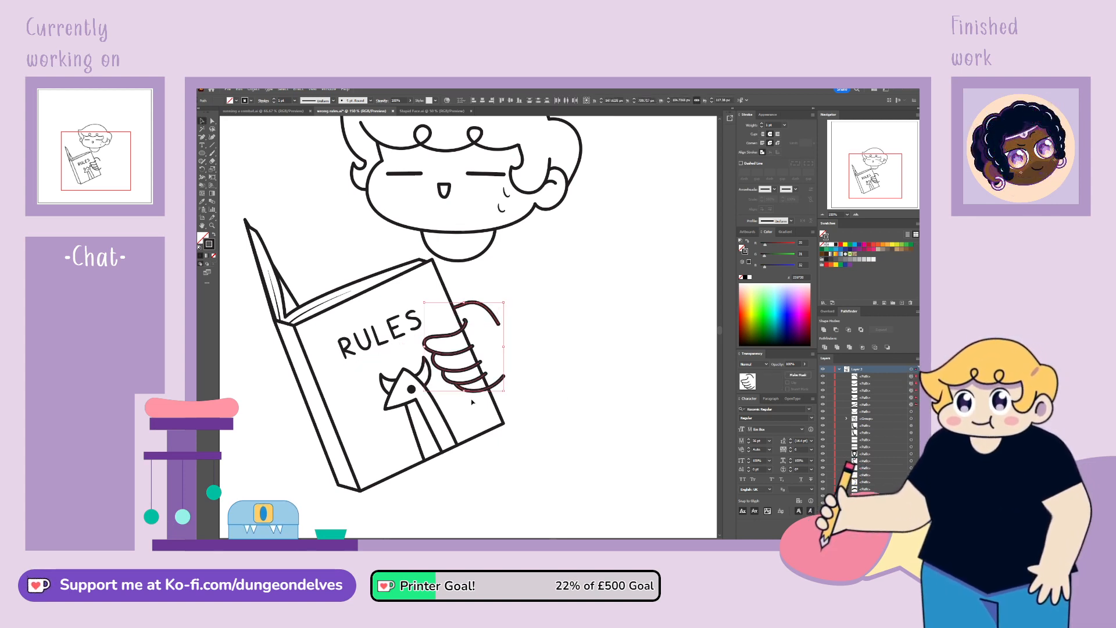
pyautogui.moveTo(463, 391); pyautogui.dragTo(460, 391)
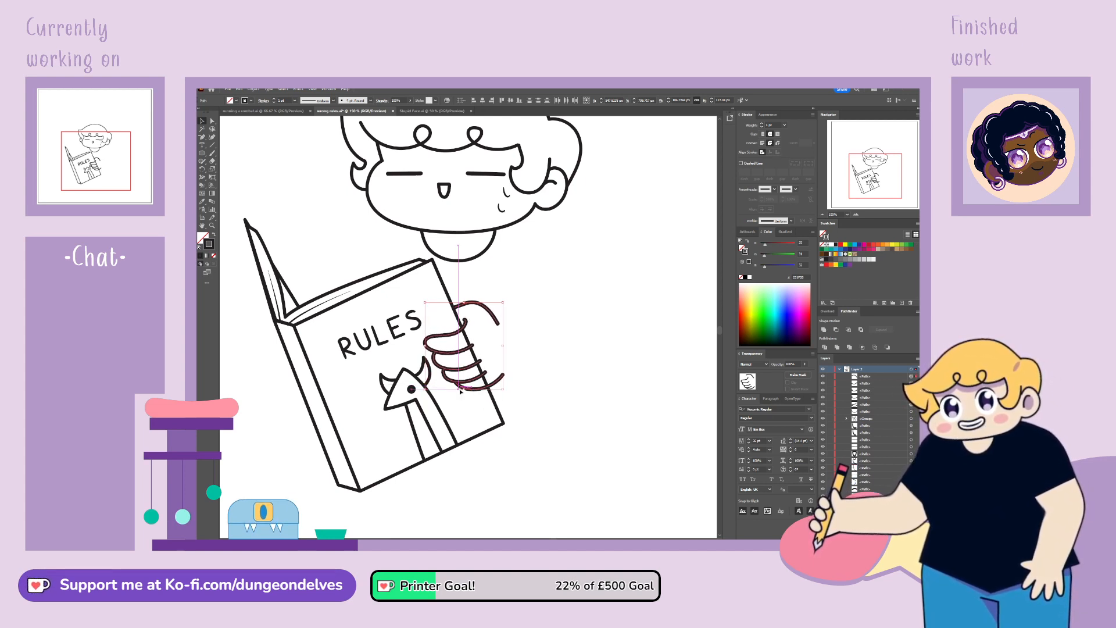
pyautogui.click(534, 437)
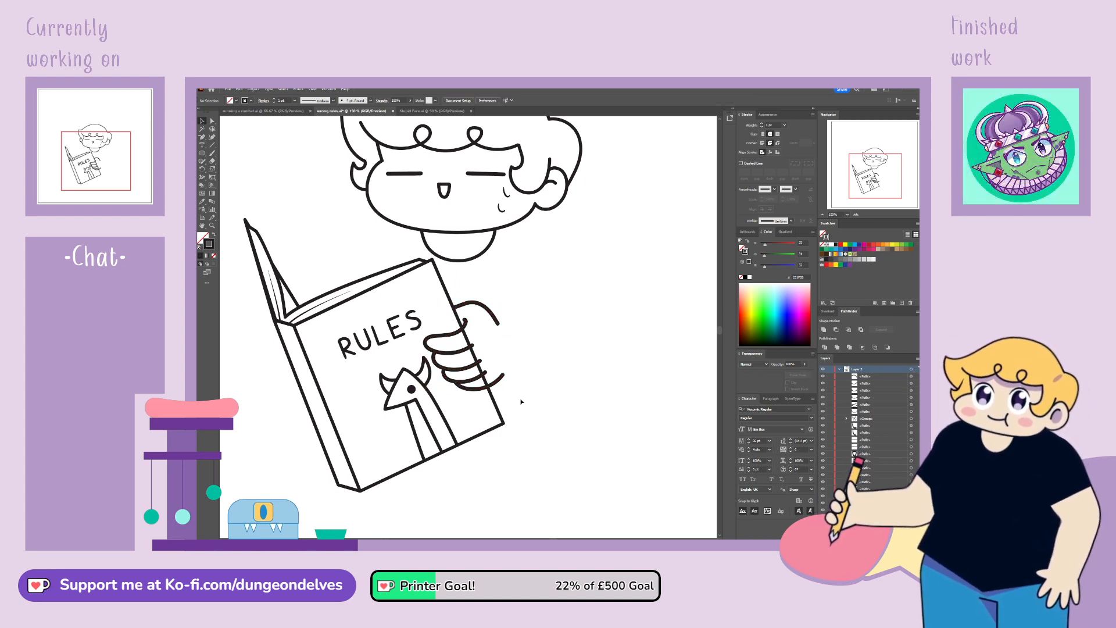
# Step: Ink the outer arm as one long curve between shoulder and wrist, and remove the short back-of-hand stroke
pyautogui.hotkey('ctrl', '-')
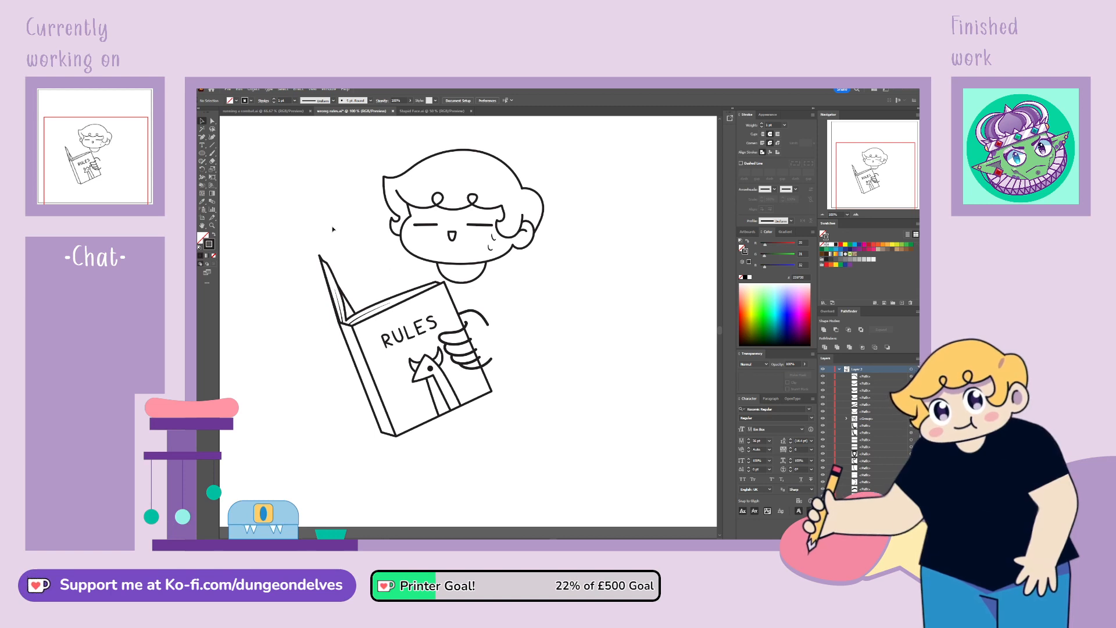
pyautogui.click(212, 152)
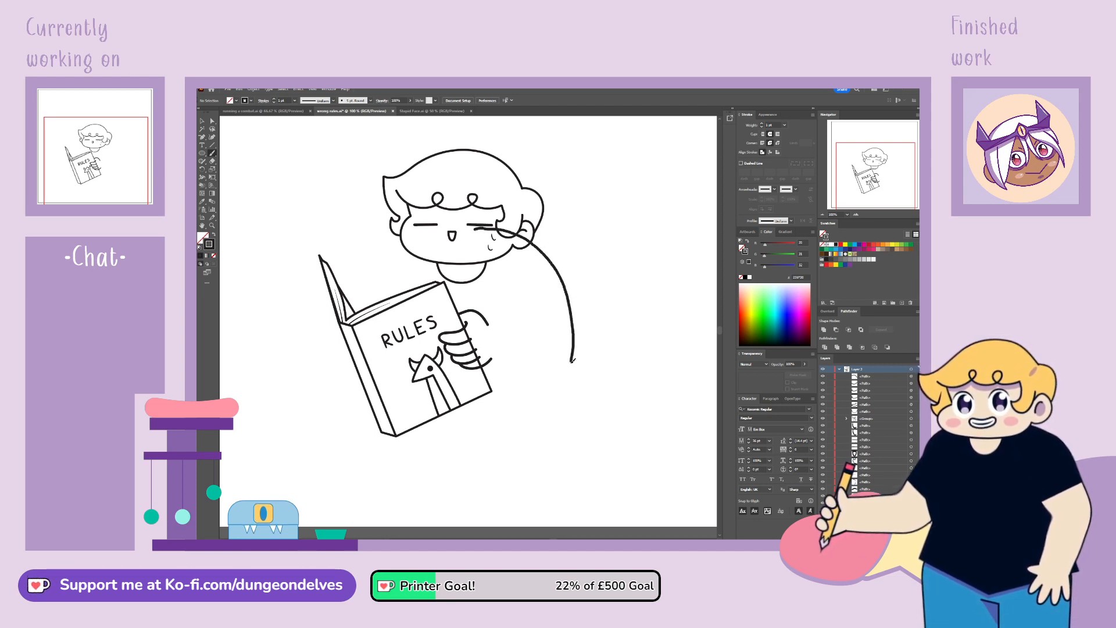
pyautogui.moveTo(493, 361); pyautogui.dragTo(492, 359)
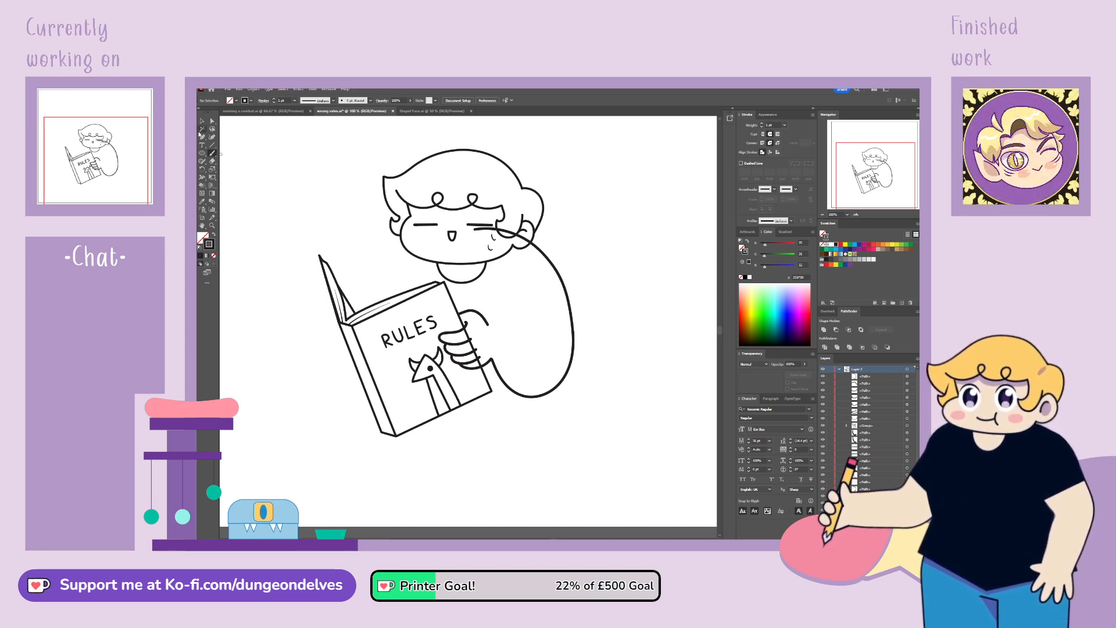
pyautogui.hotkey('ctrl', 'z')
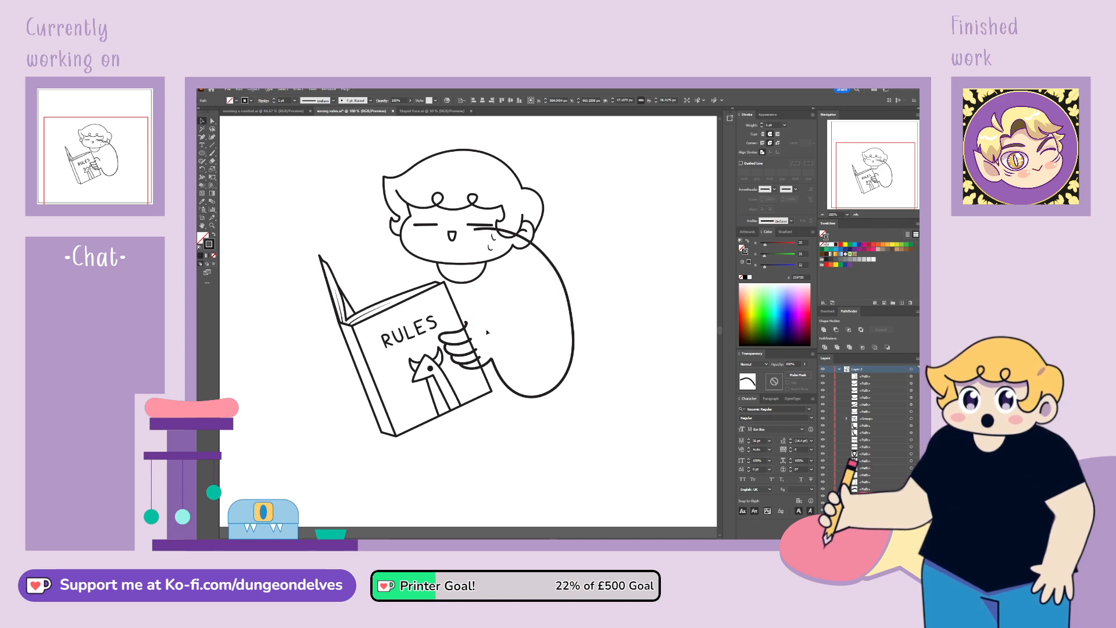
# Step: Ink the inner arm line as a wavy stroke from above the fingers toward the elbow, redoing it until smooth
pyautogui.click(212, 153)
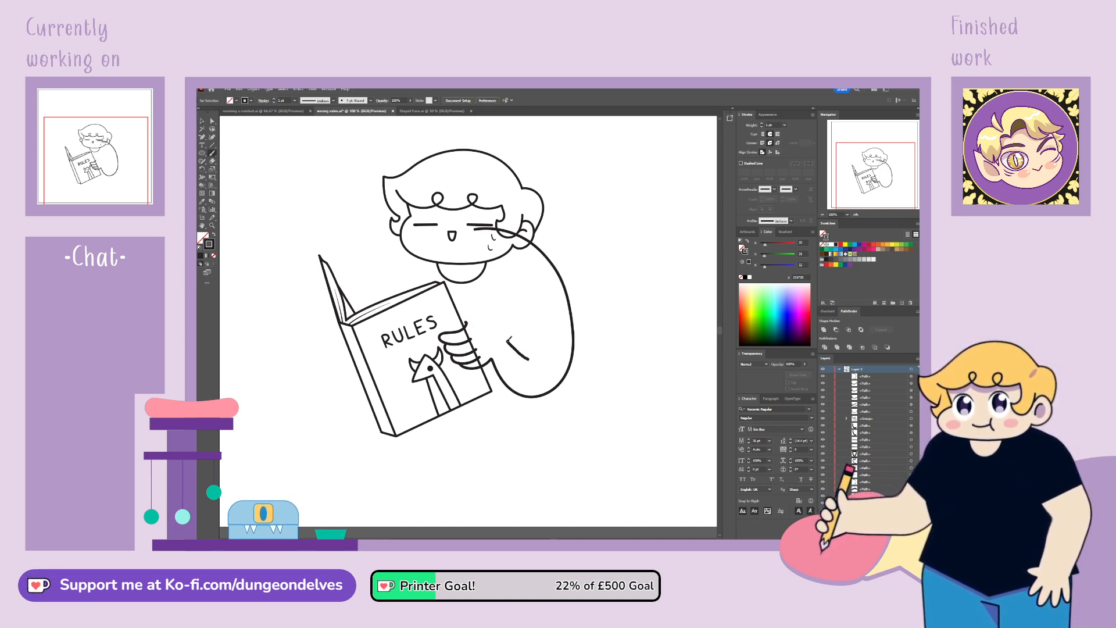
pyautogui.moveTo(484, 312); pyautogui.dragTo(456, 311)
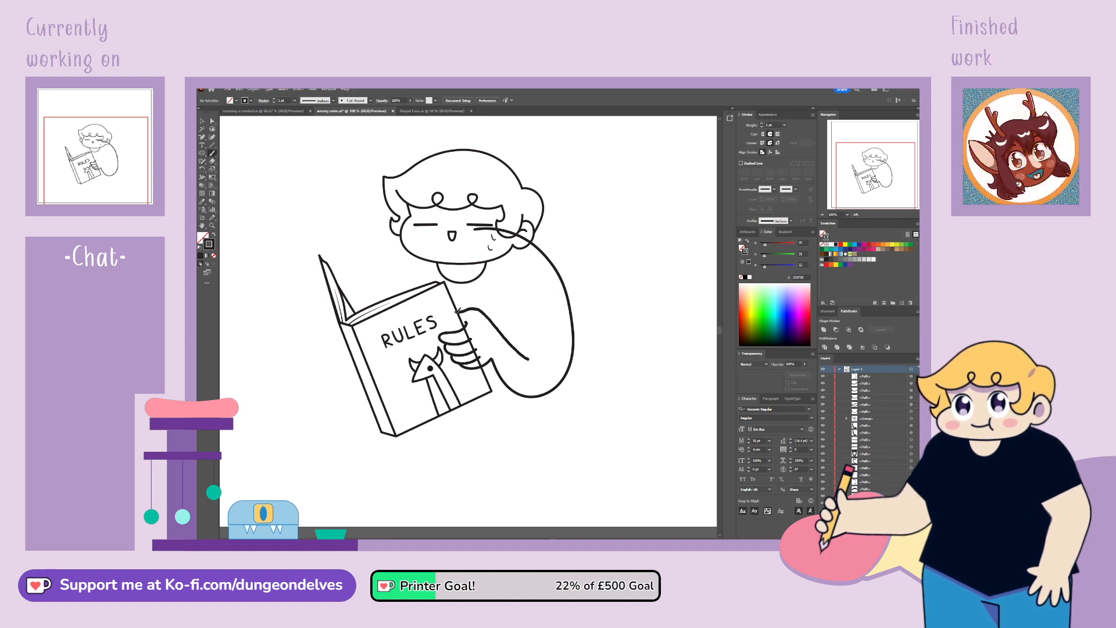
pyautogui.hotkey('ctrl', 'z')
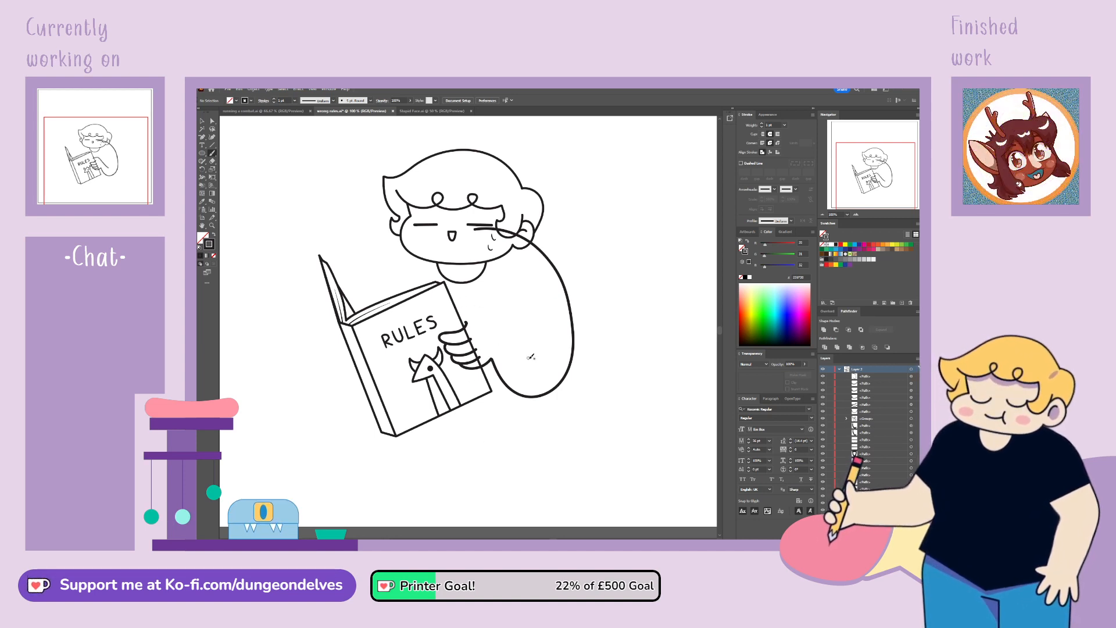
pyautogui.moveTo(476, 310); pyautogui.dragTo(450, 315)
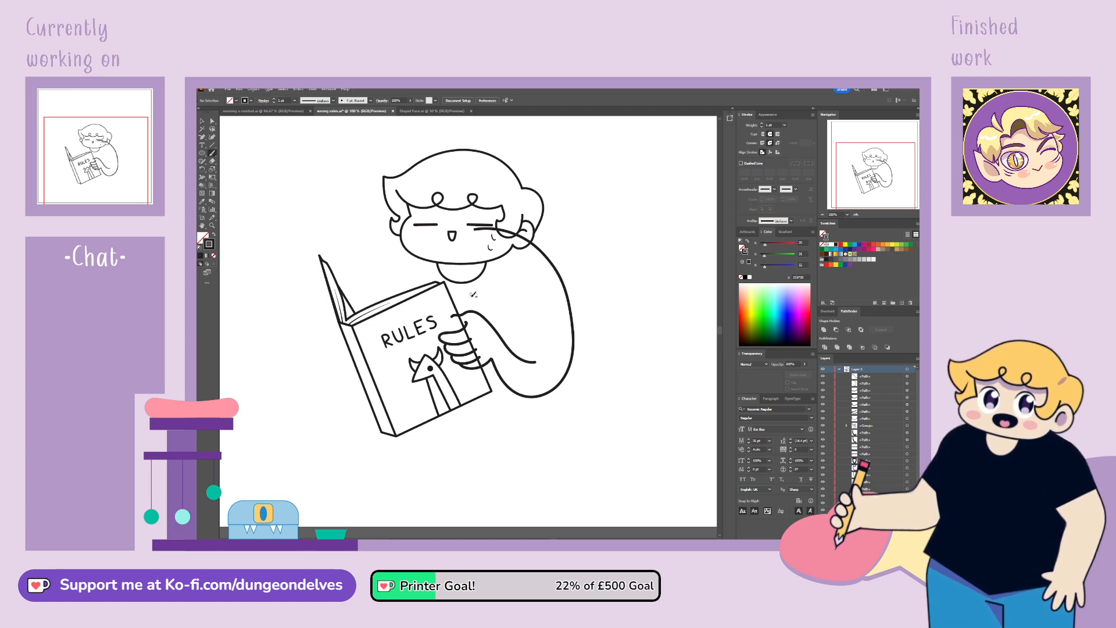
pyautogui.hotkey('ctrl', 'z')
pyautogui.moveTo(466, 313)
pyautogui.mouseDown()
pyautogui.moveTo(480, 308)
pyautogui.moveTo(545, 351)
pyautogui.mouseUp()
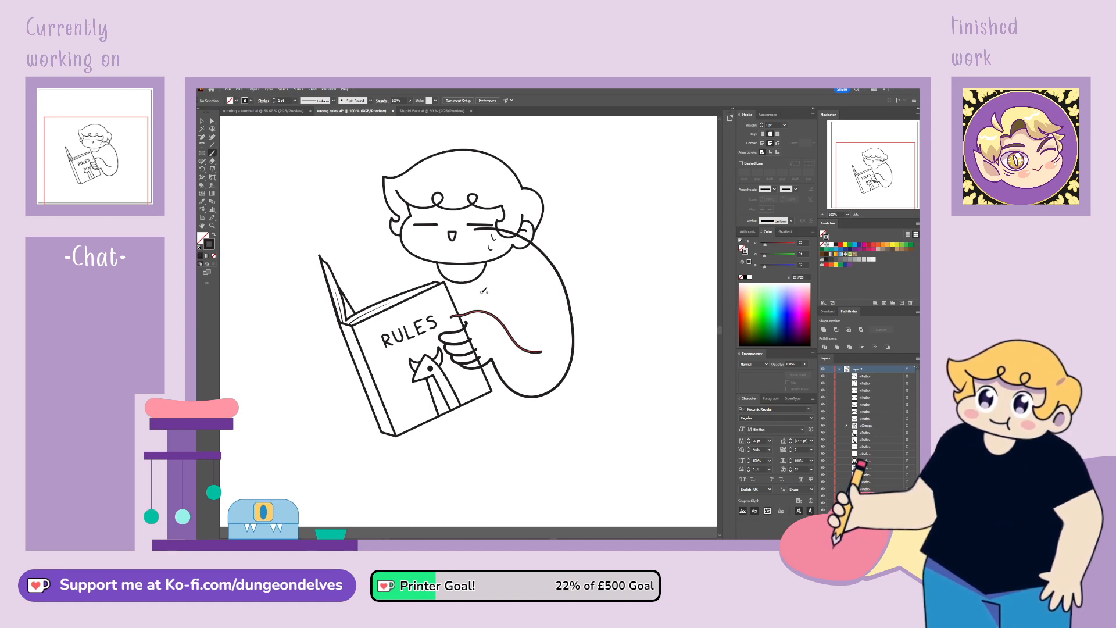
# Step: Move the elbow-end anchor of the inner arm line slightly downward and inward
pyautogui.press('a')
pyautogui.click(541, 352)
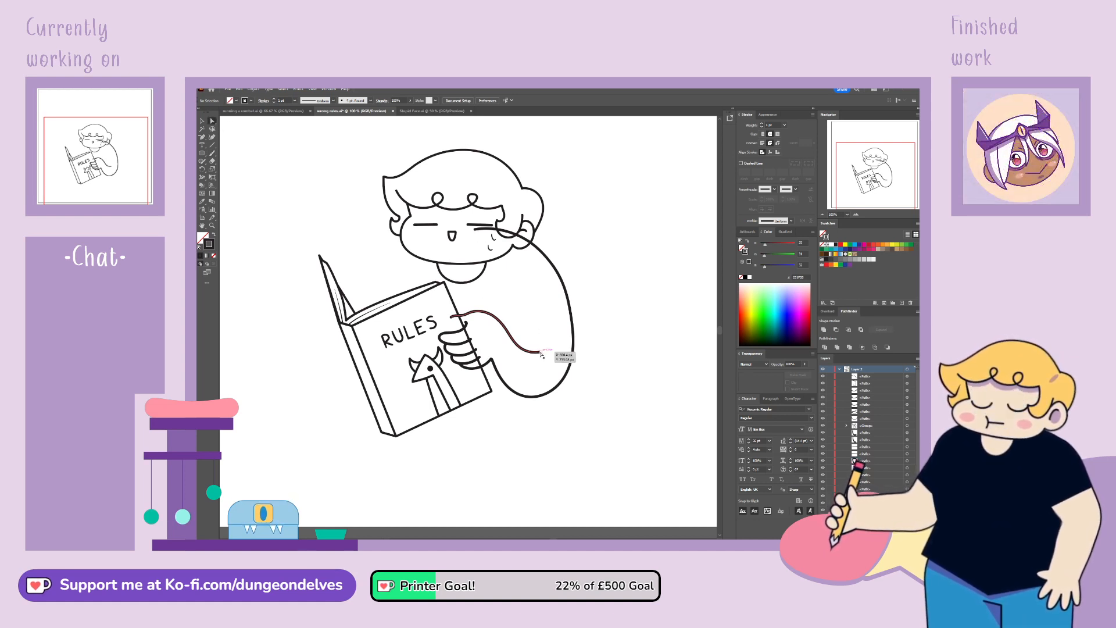
pyautogui.moveTo(542, 353)
pyautogui.mouseDown()
pyautogui.moveTo(541, 364)
pyautogui.moveTo(520, 353)
pyautogui.moveTo(550, 361)
pyautogui.moveTo(536, 363)
pyautogui.mouseUp()
pyautogui.click(607, 332)
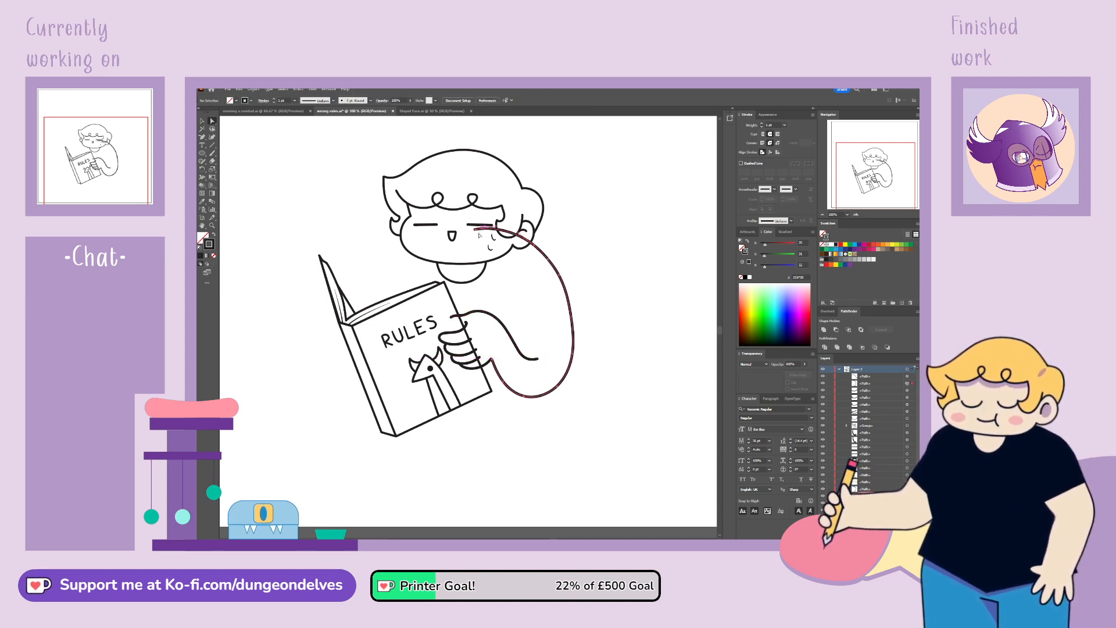
# Step: Delete the end of the outer arm curve that overlaps the face and ear
pyautogui.click(477, 231)
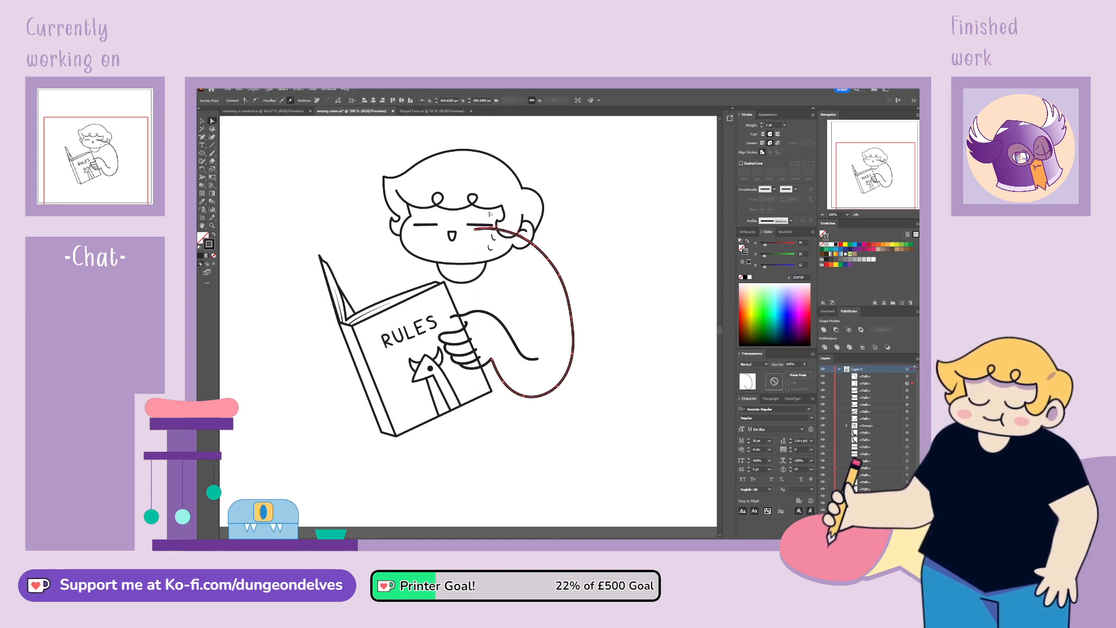
pyautogui.press('Delete')
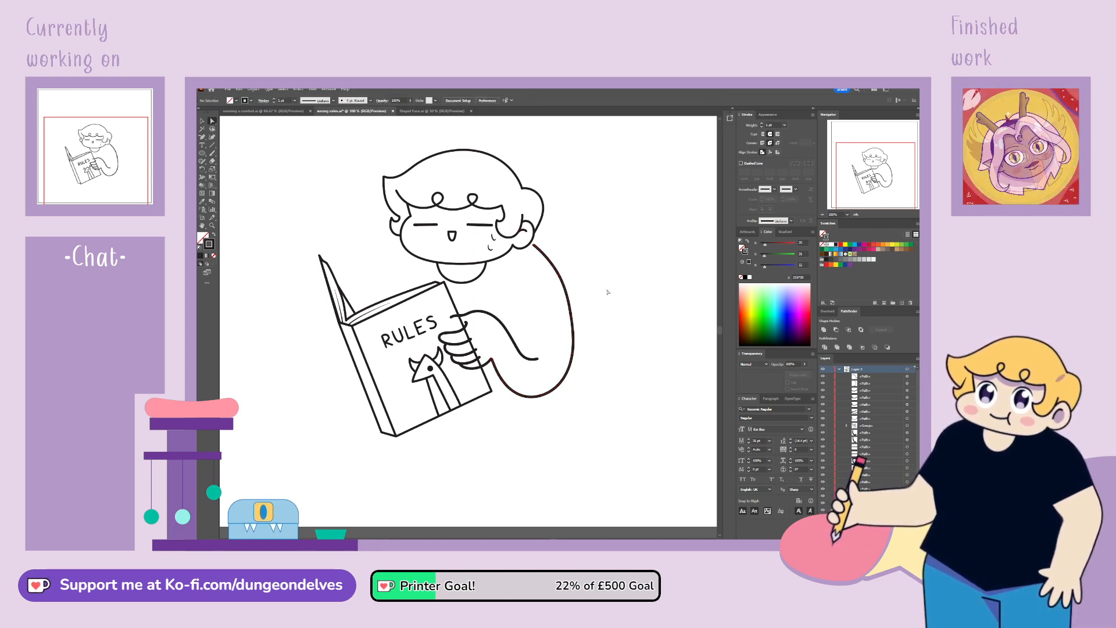
pyautogui.click(600, 268)
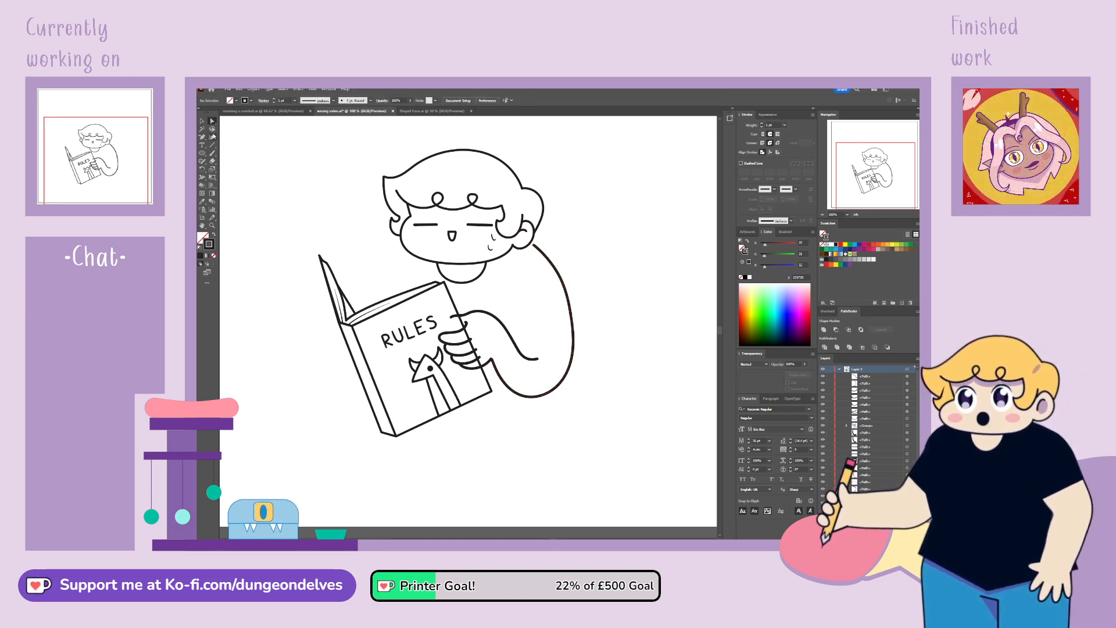
# Step: Replace the inner arm line with a longer one running from above the fingers and bending down at the elbow
pyautogui.click(499, 319)
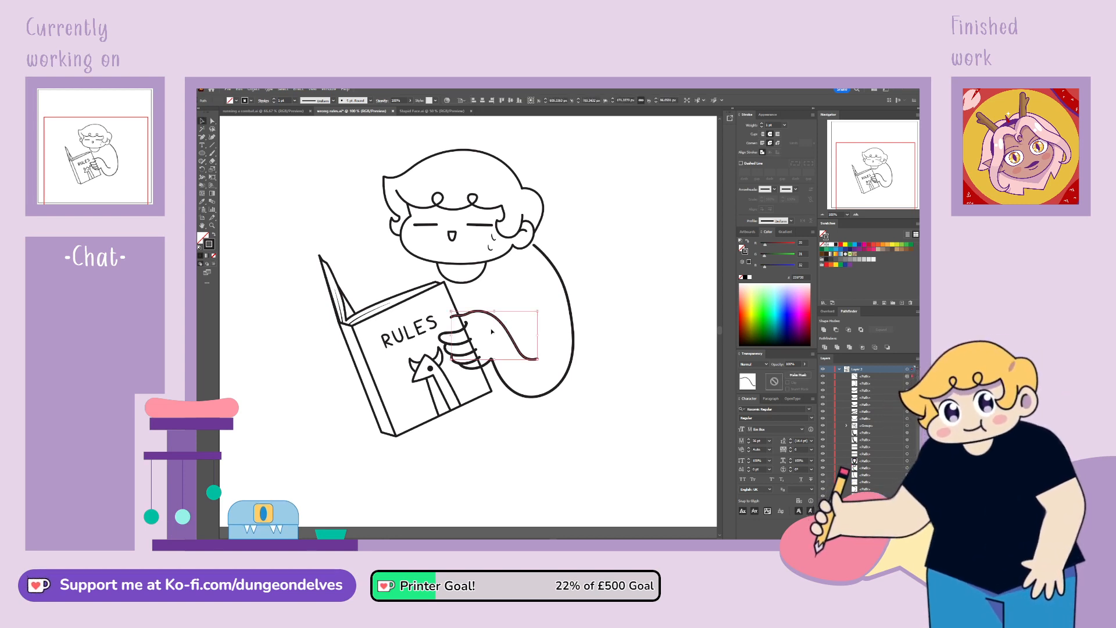
pyautogui.press('Delete')
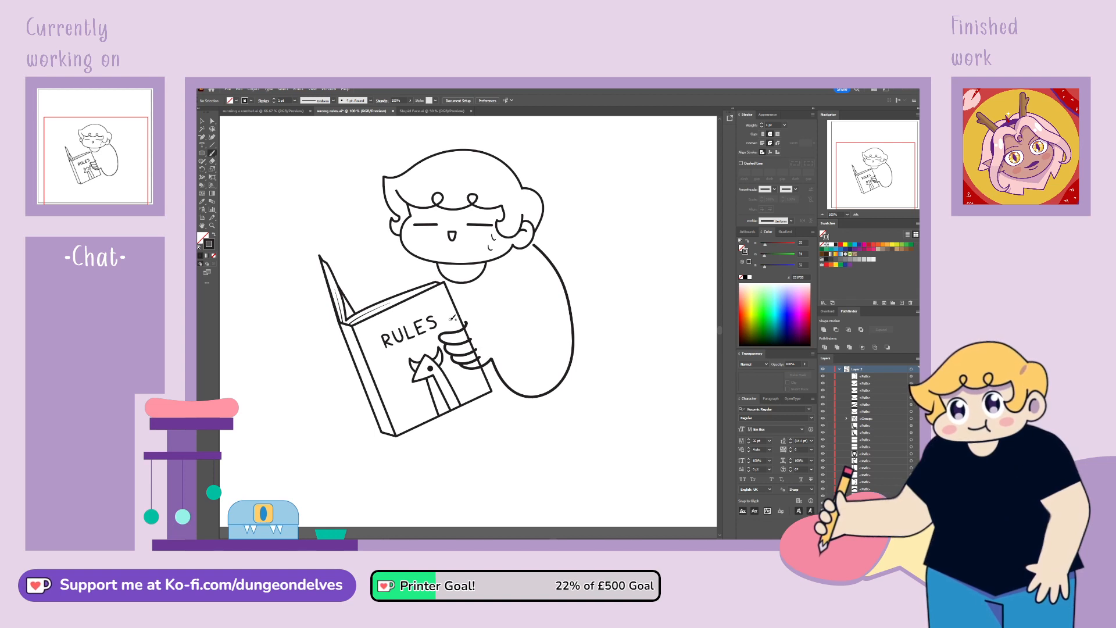
pyautogui.moveTo(456, 315); pyautogui.dragTo(472, 309)
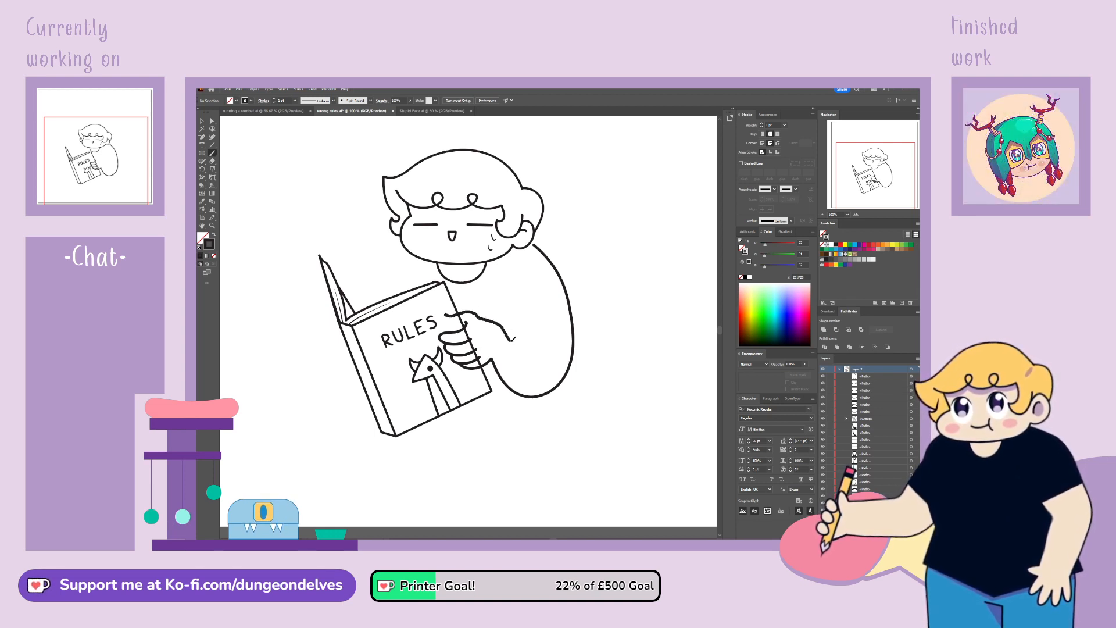
pyautogui.moveTo(543, 365)
pyautogui.mouseDown()
pyautogui.moveTo(499, 339)
pyautogui.moveTo(453, 317)
pyautogui.mouseUp()
pyautogui.hotkey('ctrl', 'z')
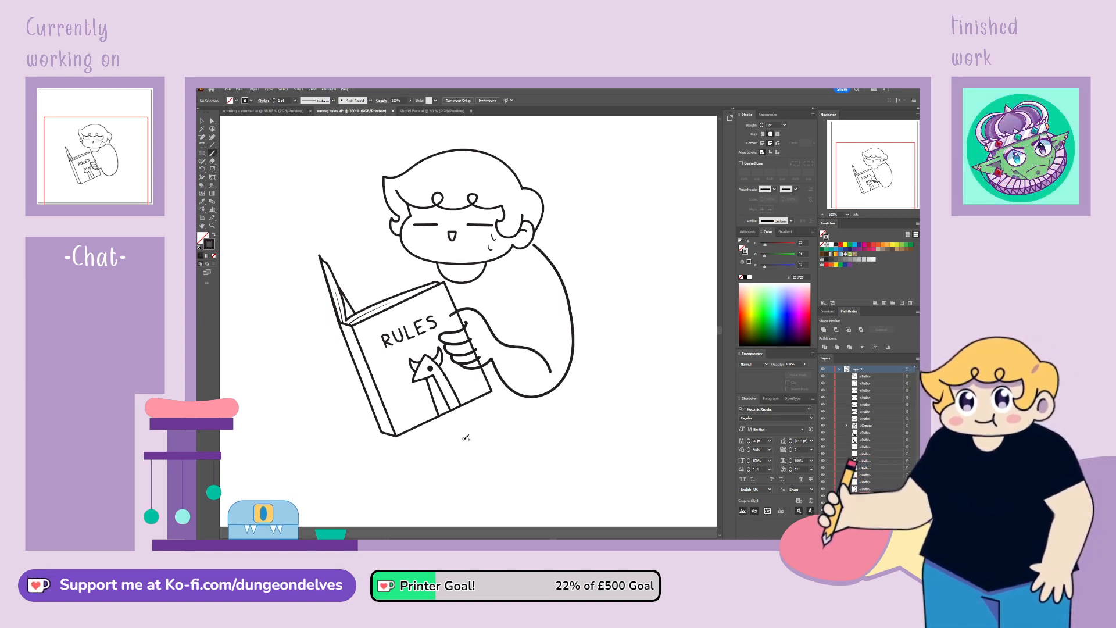
# Step: Delete the outer arm curve running from the shoulder around the elbow to the wrist
pyautogui.press('v')
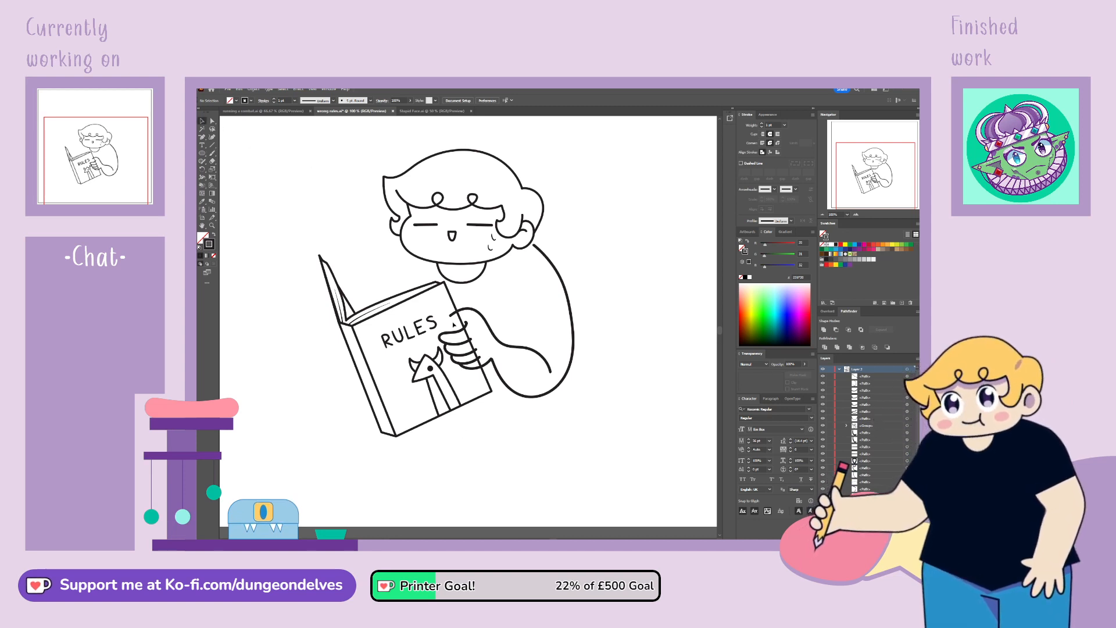
pyautogui.click(510, 393)
pyautogui.press('Delete')
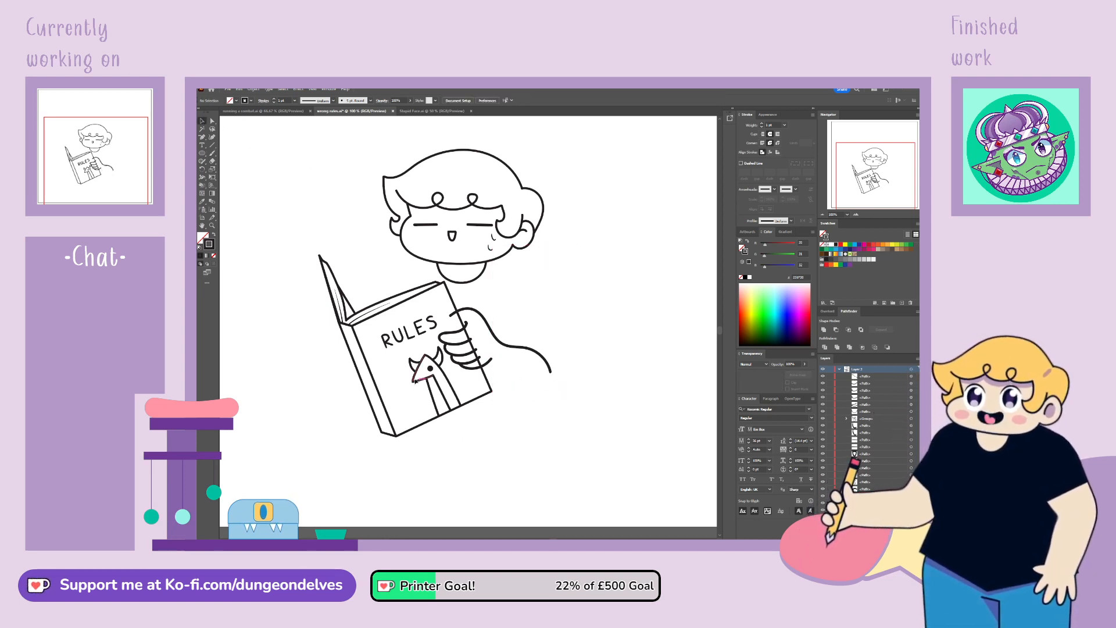
# Step: Enlarge the inner arm line slightly and ink a wider outer arm curve from the wrist around the elbow to the shoulder
pyautogui.moveTo(480, 314); pyautogui.dragTo(482, 315)
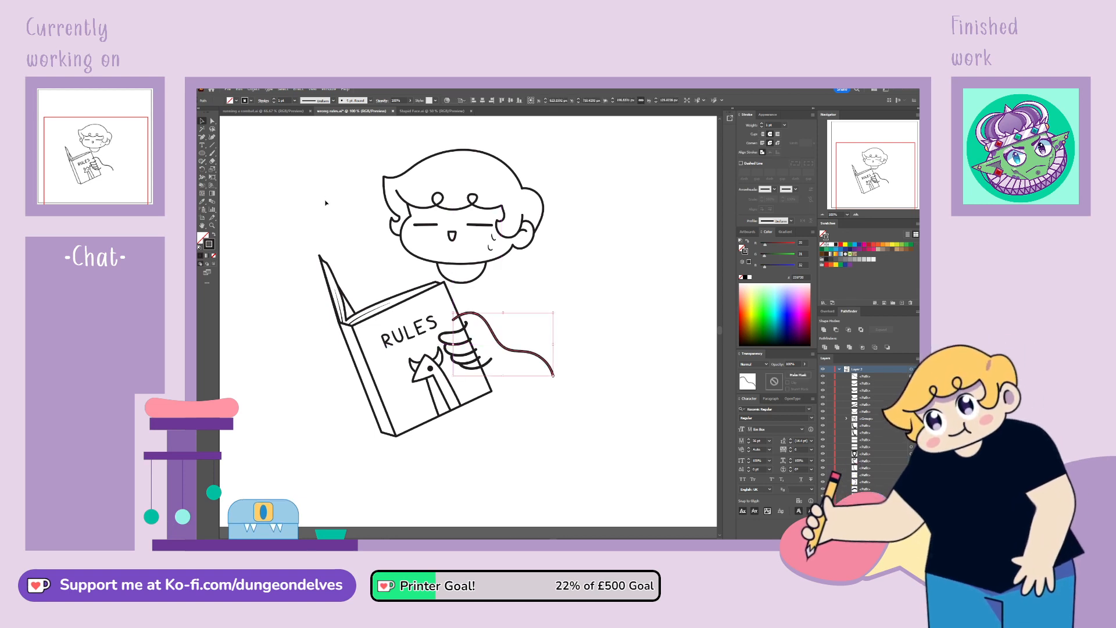
pyautogui.click(213, 154)
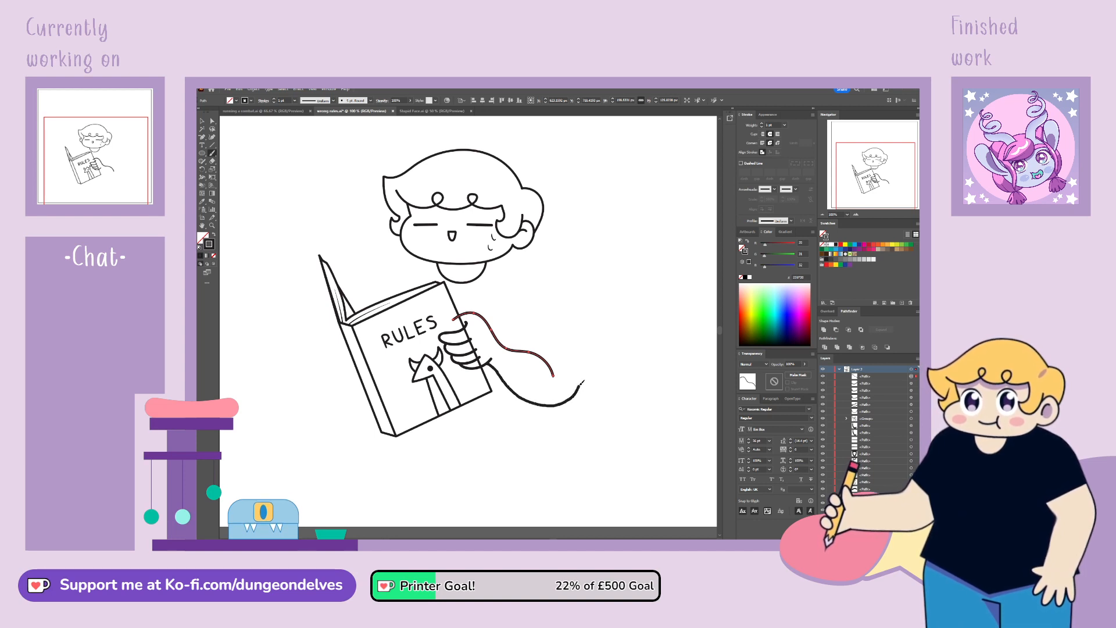
pyautogui.moveTo(546, 281); pyautogui.dragTo(527, 267)
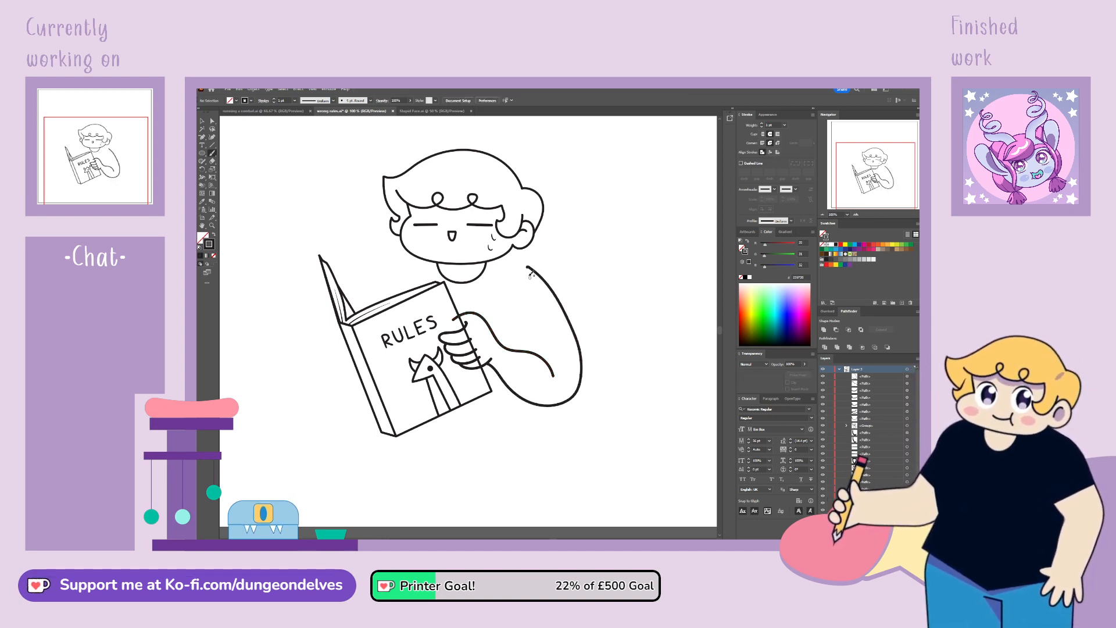
# Step: Undo the outer arm curve and the inner arm line, back to only the fingers on the book
pyautogui.hotkey('ctrl', 'z')
pyautogui.hotkey('ctrl', 'z')
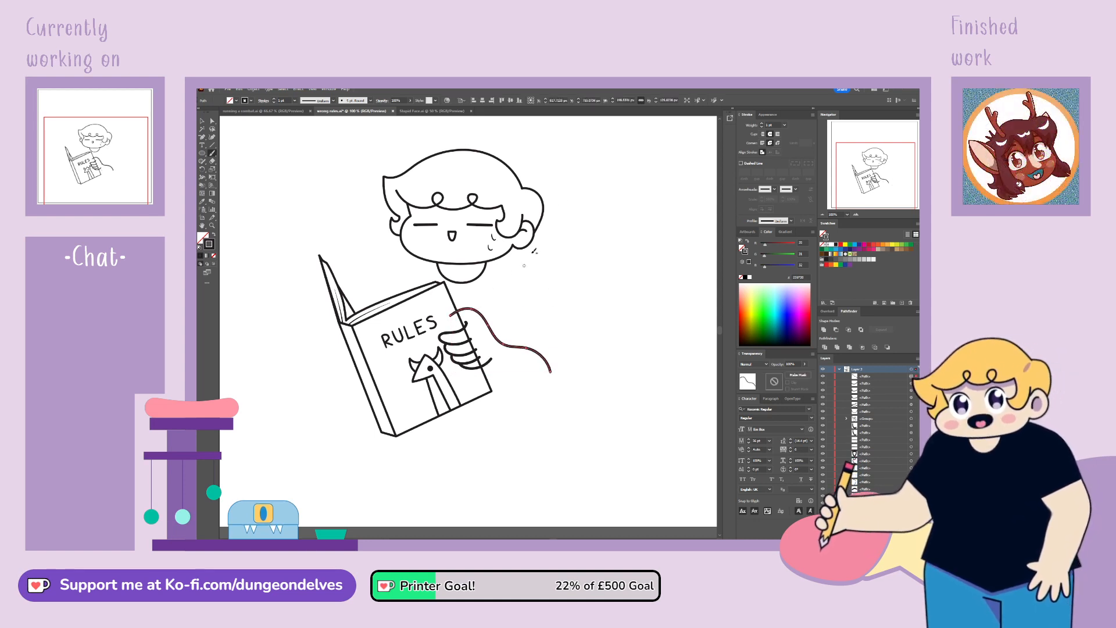
pyautogui.hotkey('ctrl', 'z')
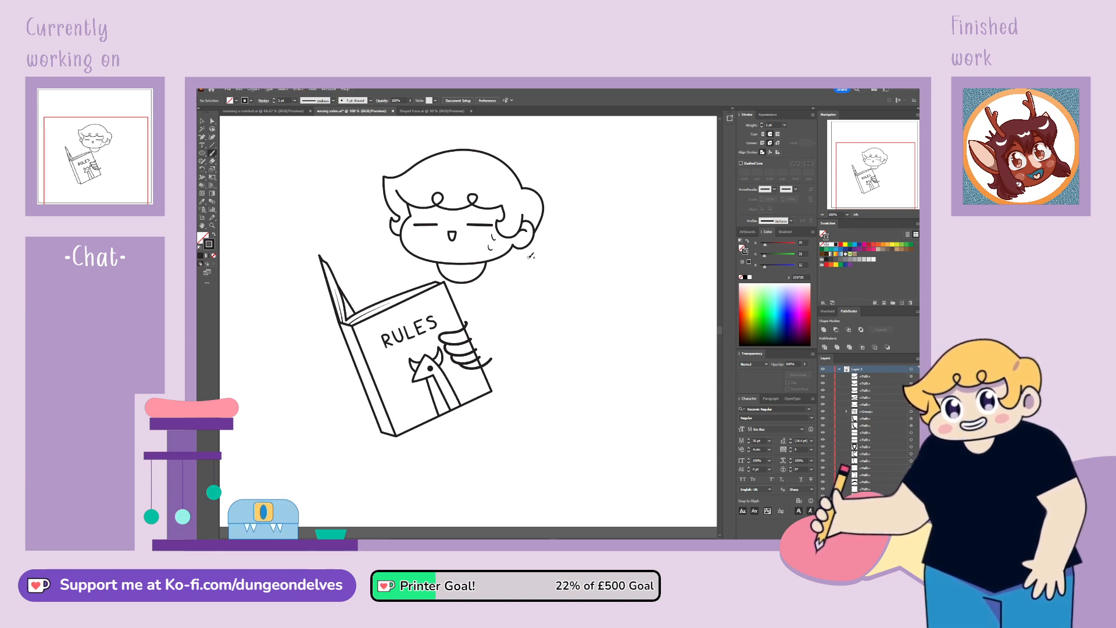
# Step: Draw a straight diagonal guide line from beside the neck down across the torso, redoing the first attempt
pyautogui.moveTo(473, 284); pyautogui.dragTo(685, 384)
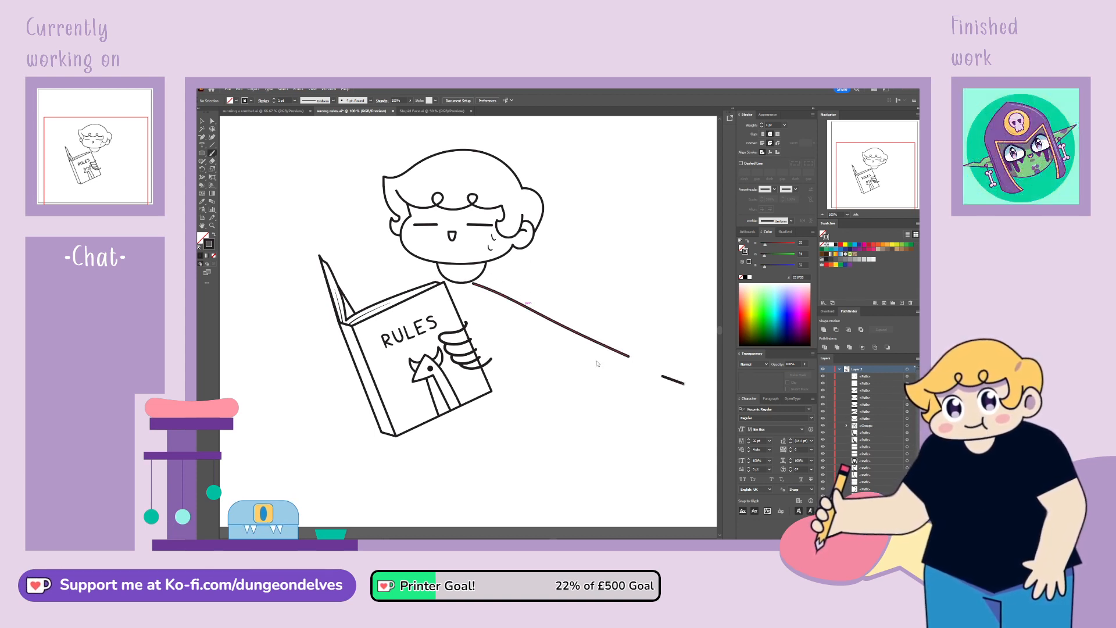
pyautogui.hotkey('ctrl', 'z')
pyautogui.hotkey('ctrl', 'z')
pyautogui.moveTo(485, 284); pyautogui.dragTo(660, 386)
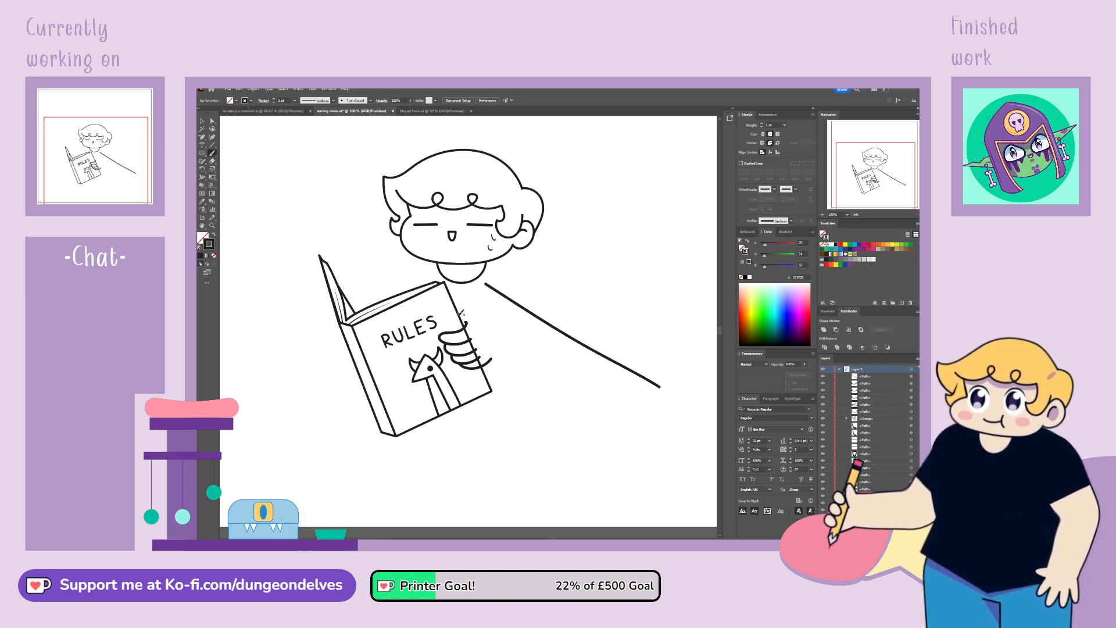
# Step: Ink a short curve over the fingers from the book's edge to the wrist
pyautogui.moveTo(457, 313); pyautogui.dragTo(503, 333)
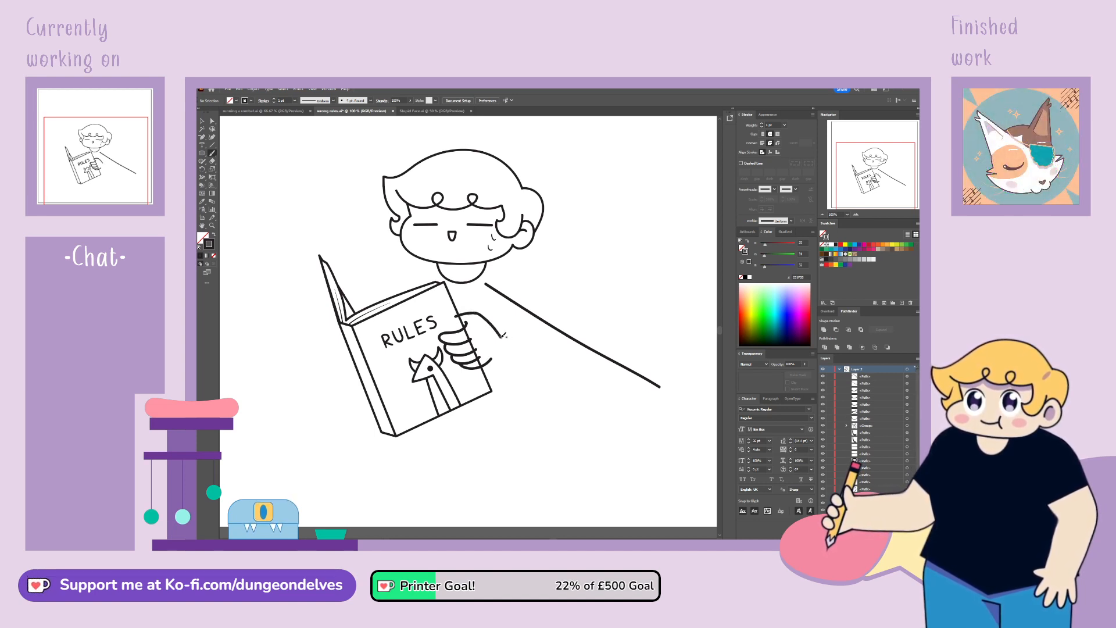
# Step: Try a nearly horizontal inner forearm line with an outer arm curve from the wrist around the elbow to the ear
pyautogui.moveTo(503, 336); pyautogui.dragTo(579, 336)
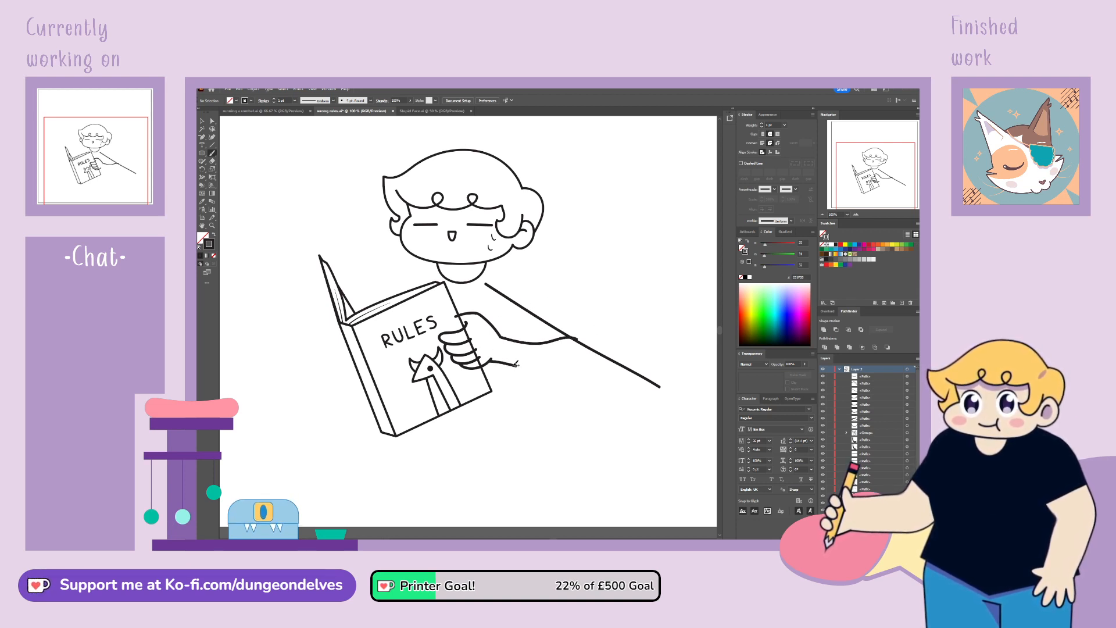
pyautogui.hotkey('ctrl', 'z')
pyautogui.moveTo(522, 367)
pyautogui.mouseDown()
pyautogui.moveTo(574, 374)
pyautogui.moveTo(599, 349)
pyautogui.moveTo(599, 321)
pyautogui.moveTo(566, 273)
pyautogui.mouseUp()
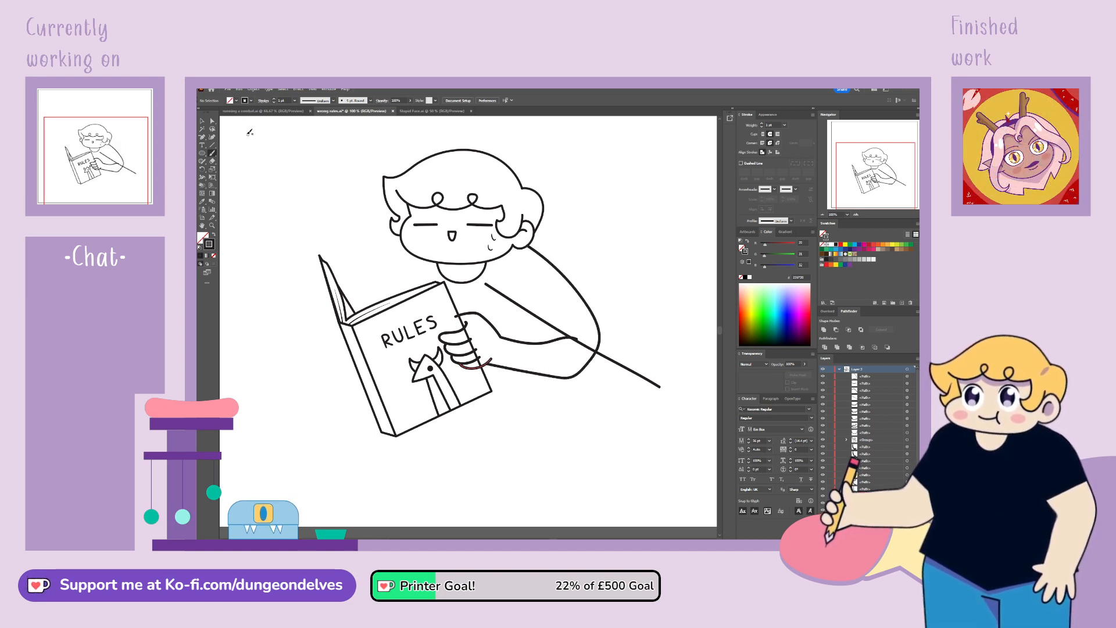
# Step: Remove the diagonal guide line, the horizontal forearm line and the outer arm curve, keeping the short wrist curve
pyautogui.click(202, 120)
pyautogui.click(641, 378)
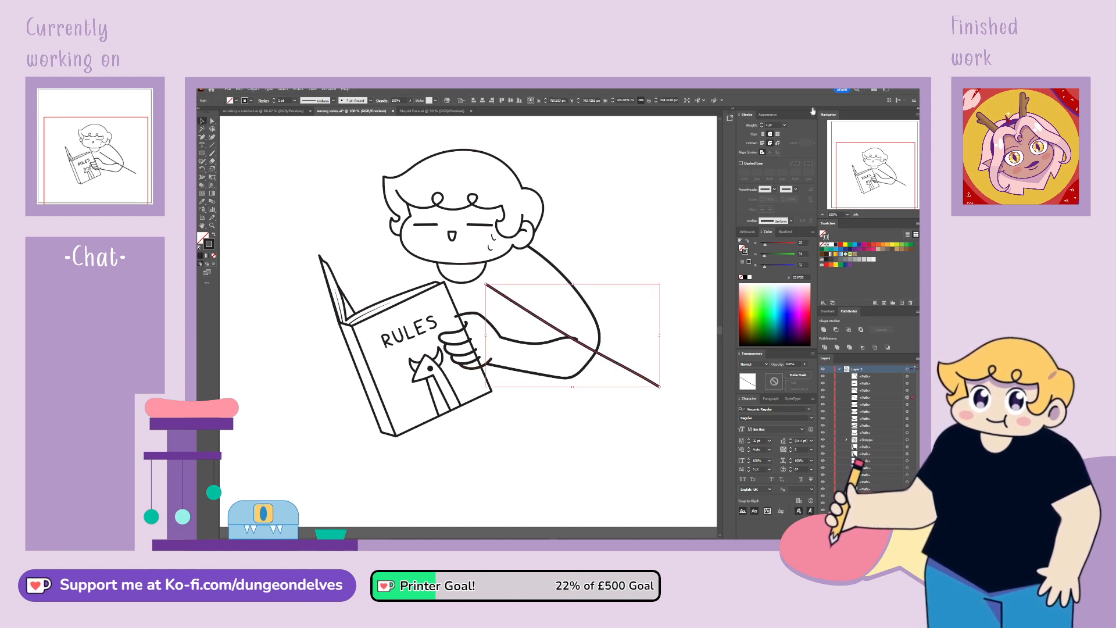
pyautogui.press('Delete')
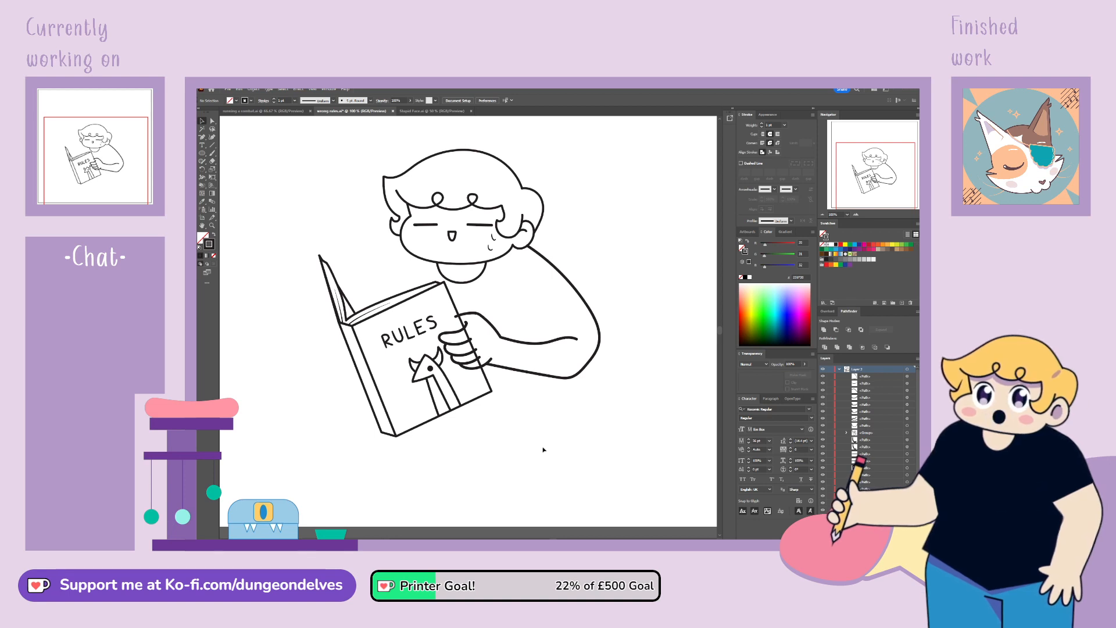
pyautogui.click(553, 392)
pyautogui.press('Delete')
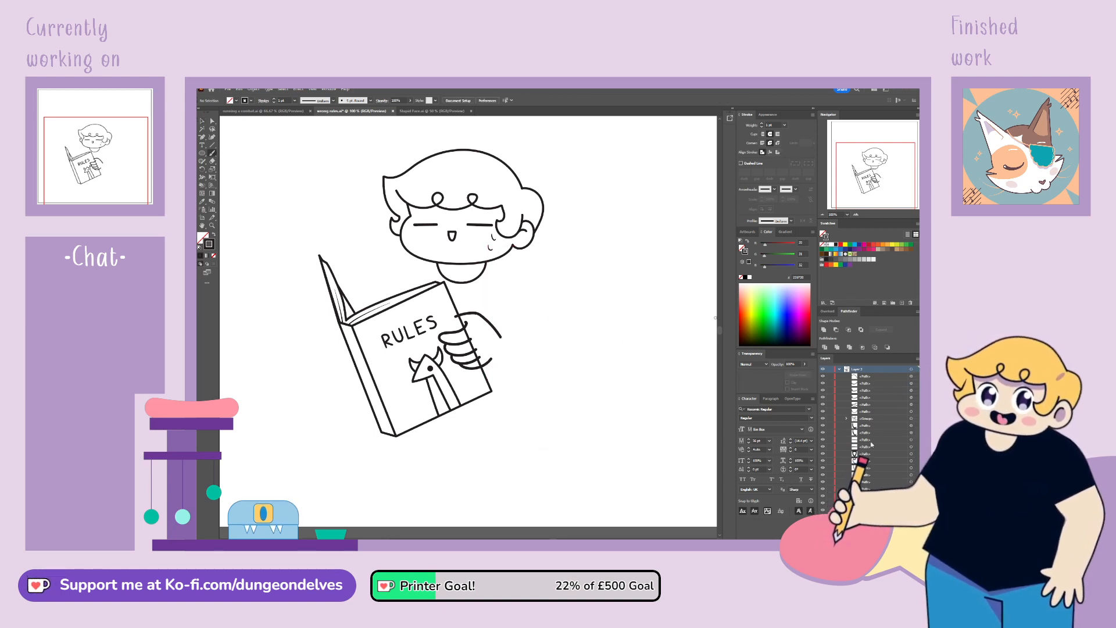
# Step: Ink the inner forearm line from the wrist down to the elbow and the outer arm curve from the shoulder around to the wrist
pyautogui.click(839, 369)
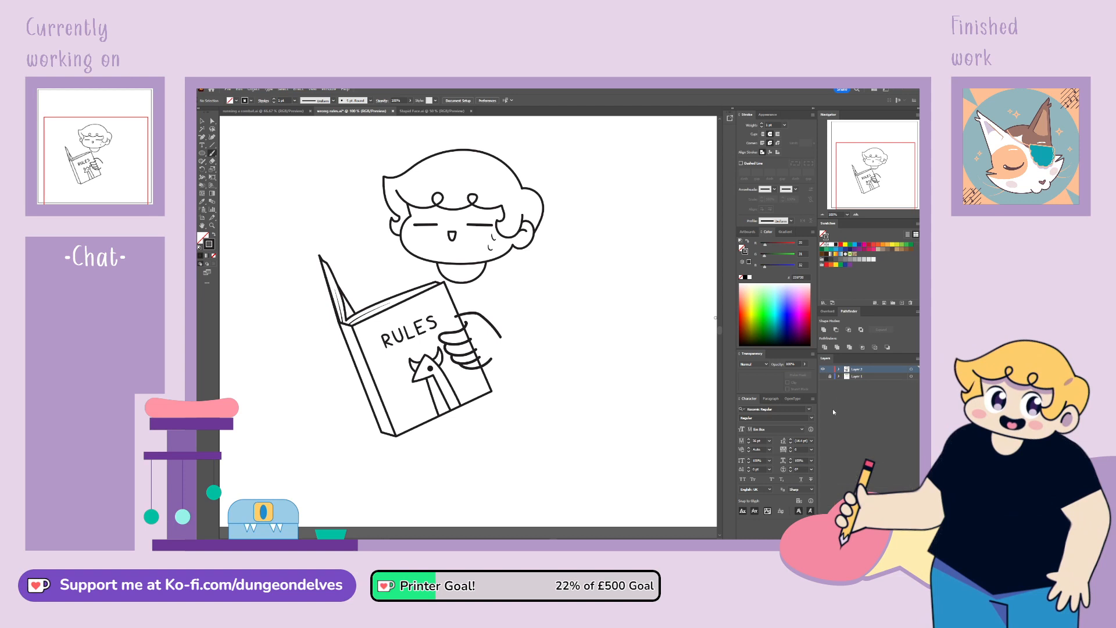
pyautogui.click(823, 378)
pyautogui.click(823, 378)
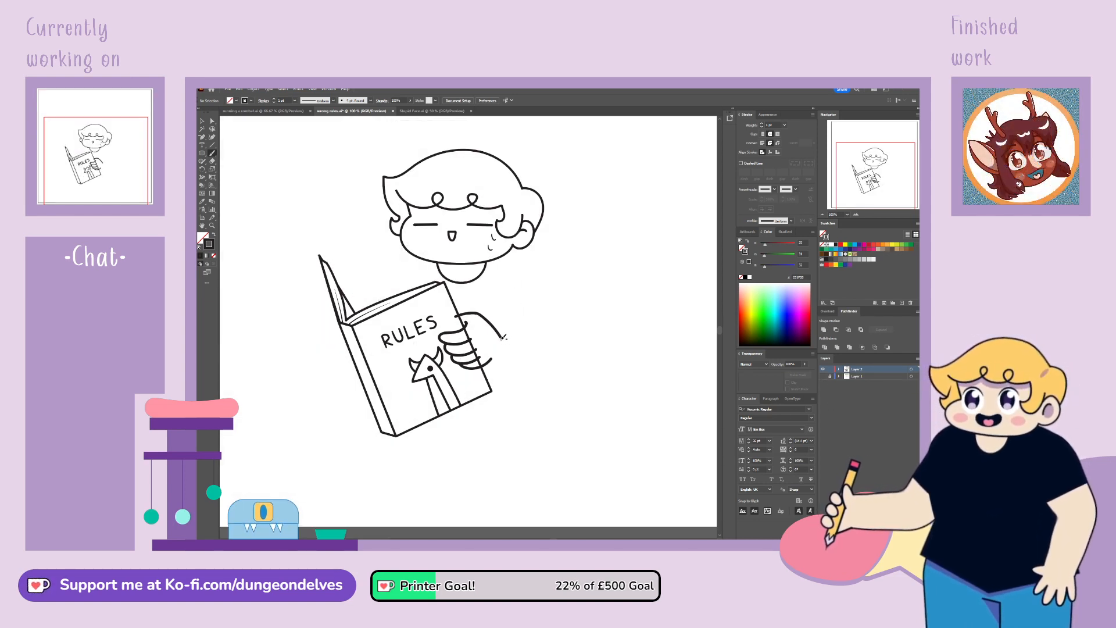
pyautogui.moveTo(502, 336); pyautogui.dragTo(550, 382)
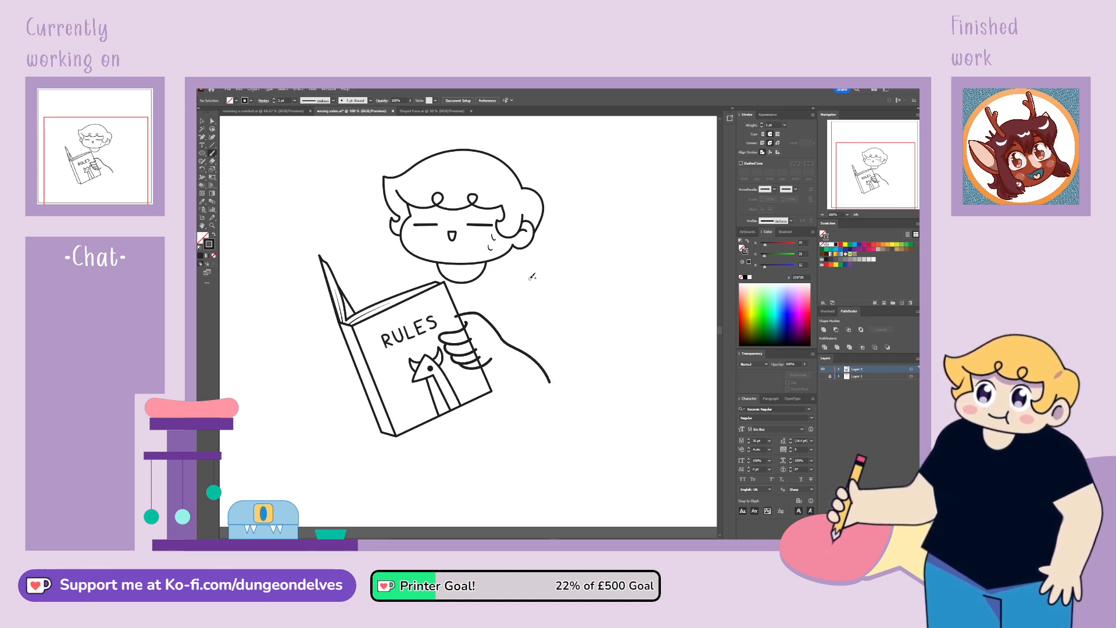
pyautogui.moveTo(503, 243)
pyautogui.mouseDown()
pyautogui.moveTo(571, 290)
pyautogui.moveTo(545, 256)
pyautogui.moveTo(570, 278)
pyautogui.moveTo(581, 362)
pyautogui.moveTo(547, 412)
pyautogui.moveTo(515, 400)
pyautogui.moveTo(492, 361)
pyautogui.mouseUp()
pyautogui.hotkey('ctrl', 'z')
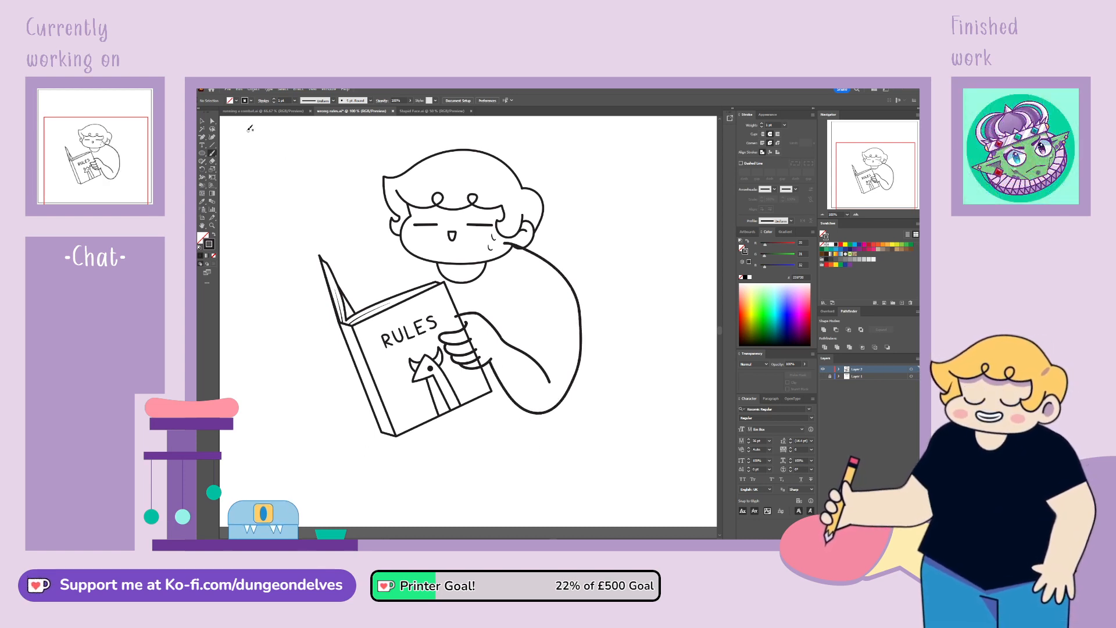
# Step: Simplify the outer arm curve by deleting surplus anchor points along its upper arm and elbow
pyautogui.click(211, 121)
pyautogui.click(544, 260)
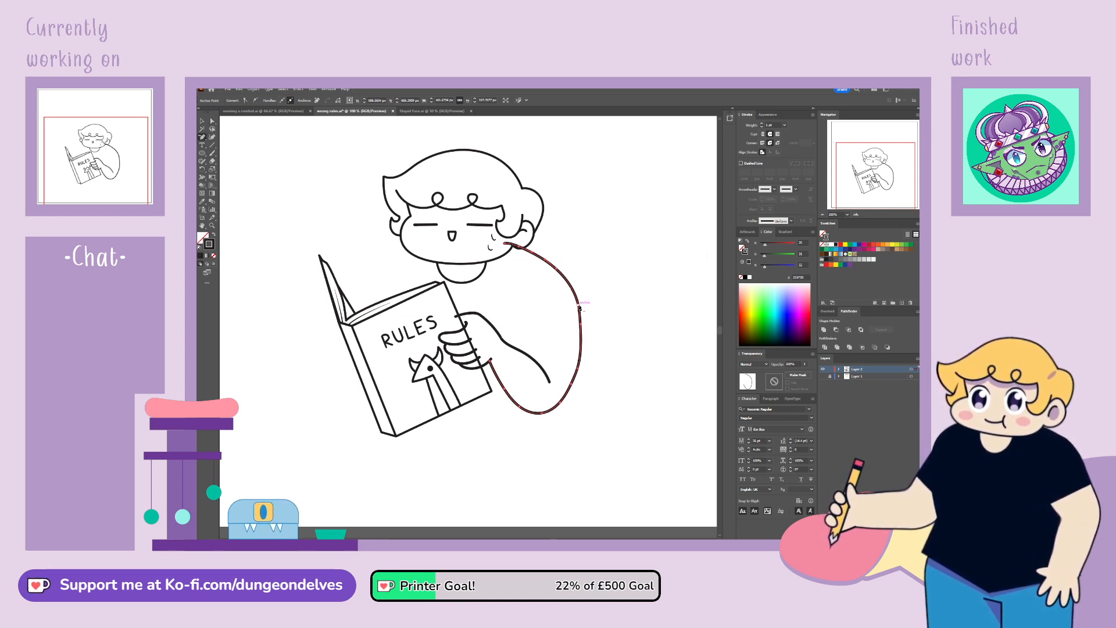
pyautogui.click(581, 368)
pyautogui.click(573, 381)
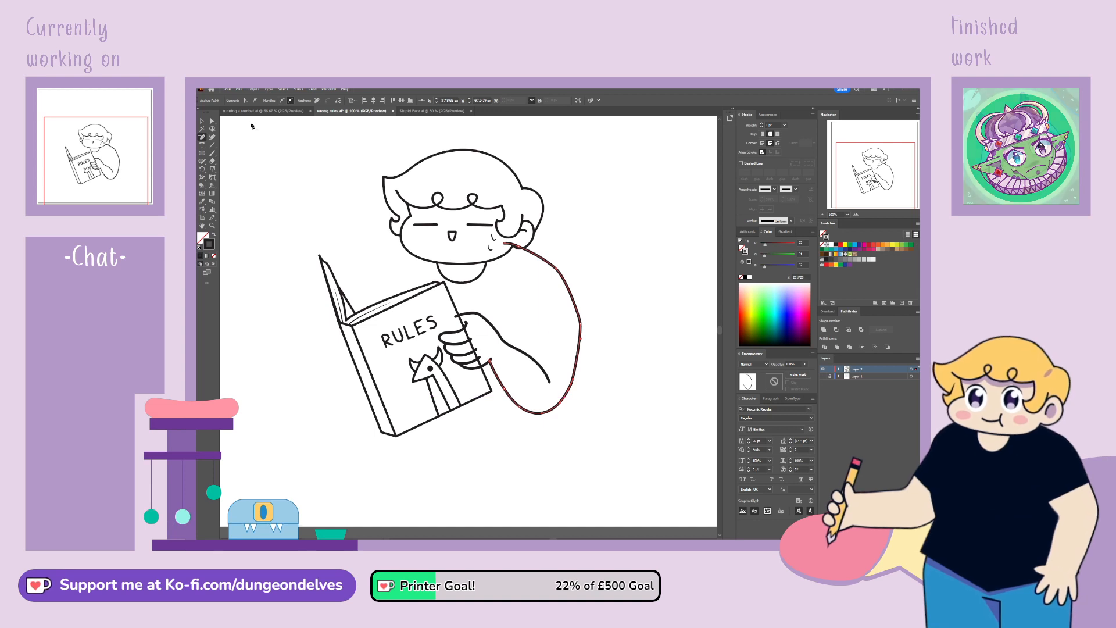
# Step: Smooth the upper part of the outer arm curve by adjusting its handles, shoulder end below the ear and outermost anchor
pyautogui.click(212, 122)
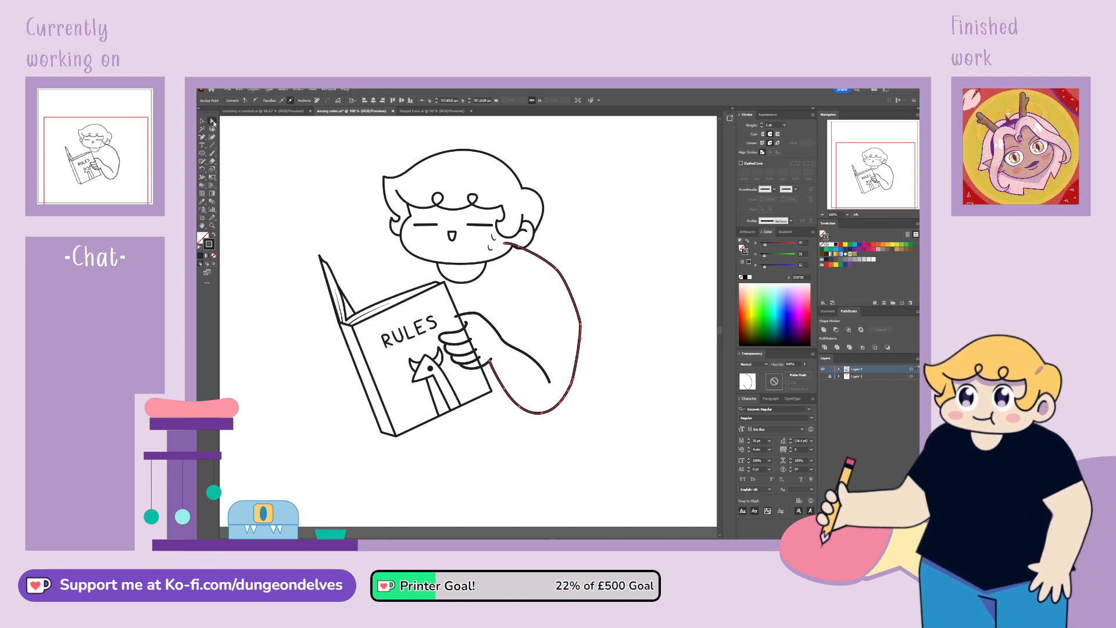
pyautogui.click(581, 318)
pyautogui.moveTo(582, 300); pyautogui.dragTo(581, 299)
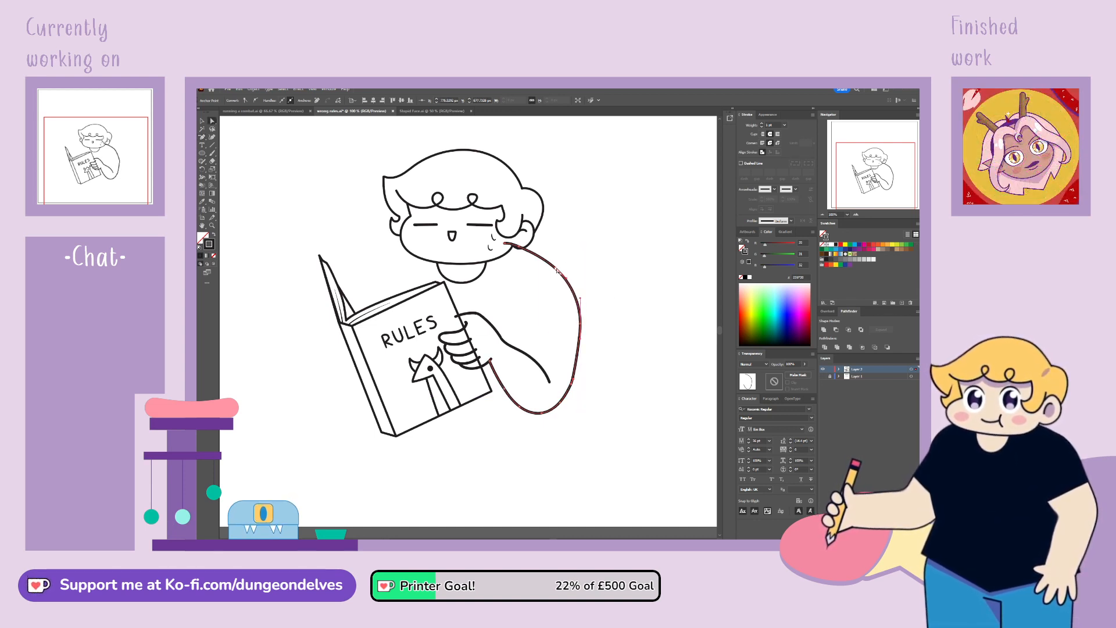
pyautogui.moveTo(502, 245); pyautogui.dragTo(559, 273)
pyautogui.click(553, 202)
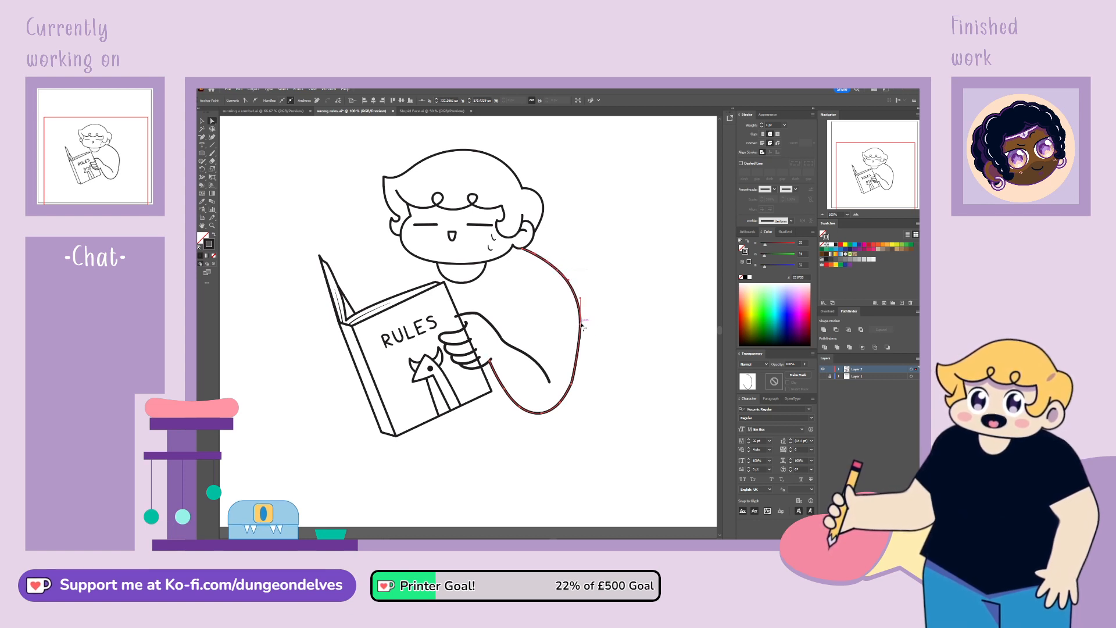
pyautogui.moveTo(581, 322)
pyautogui.mouseDown()
pyautogui.moveTo(567, 334)
pyautogui.moveTo(579, 325)
pyautogui.mouseUp()
pyautogui.hotkey('ctrl', 'z')
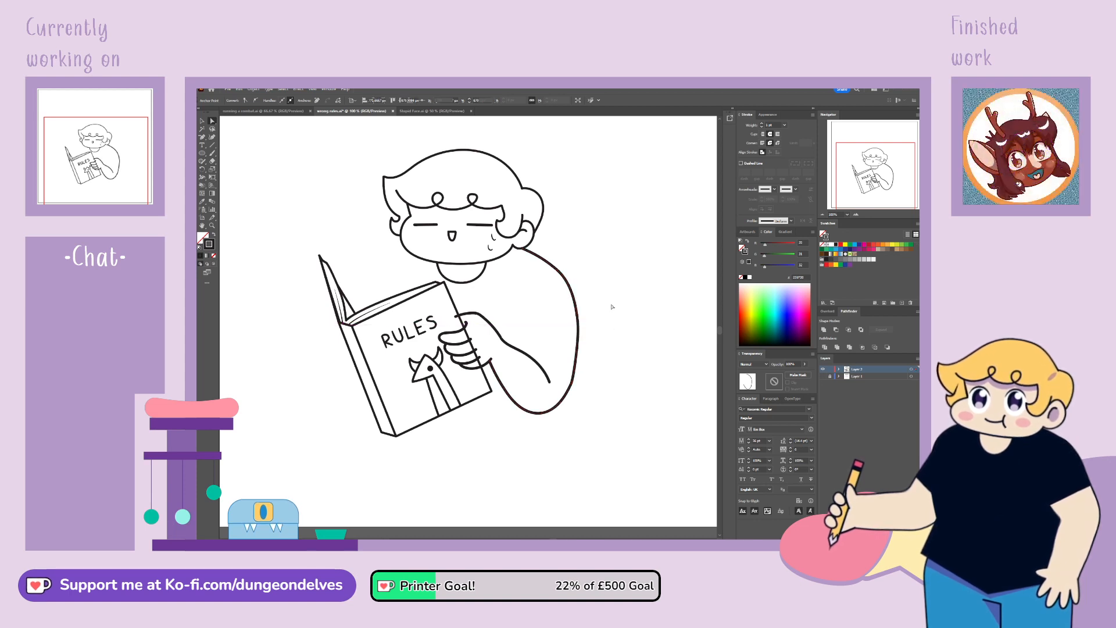
pyautogui.click(605, 305)
pyautogui.click(499, 348)
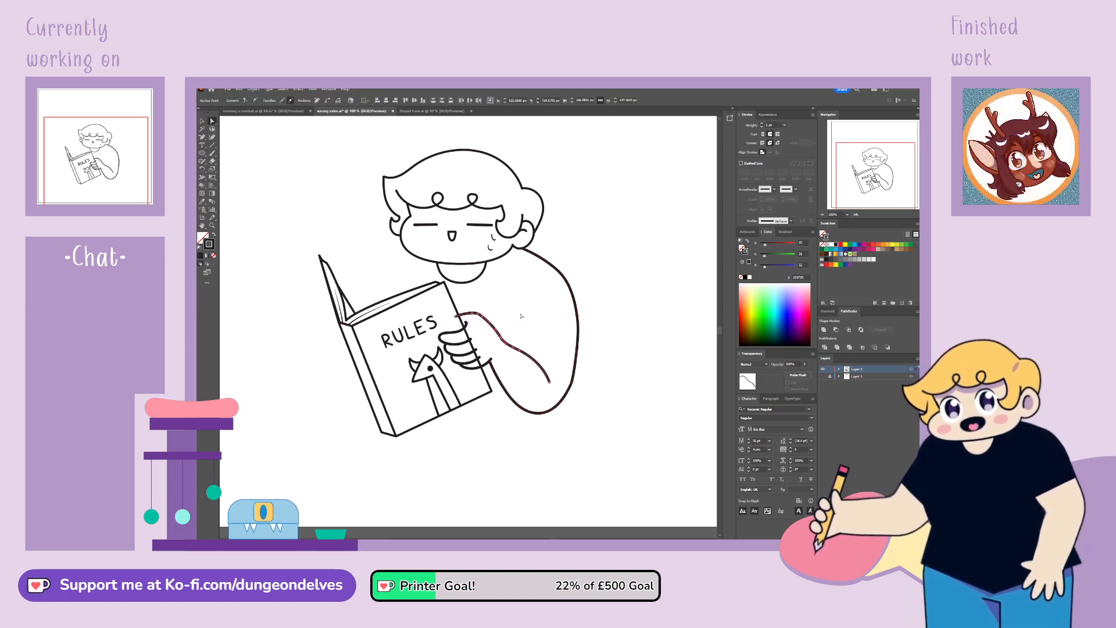
pyautogui.click(625, 304)
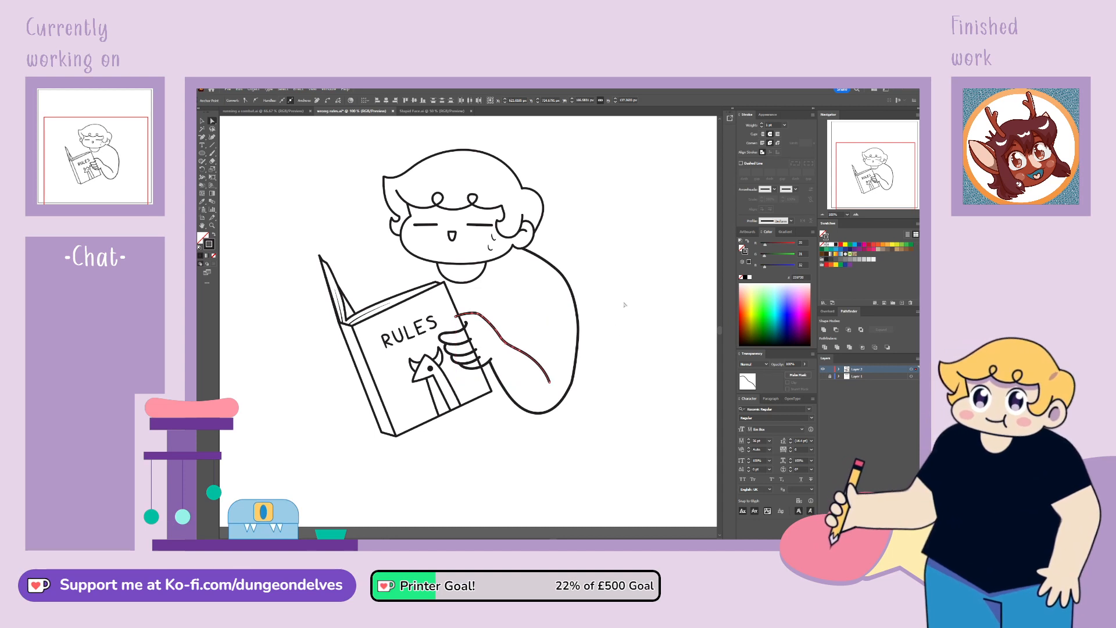
pyautogui.click(618, 348)
pyautogui.click(568, 385)
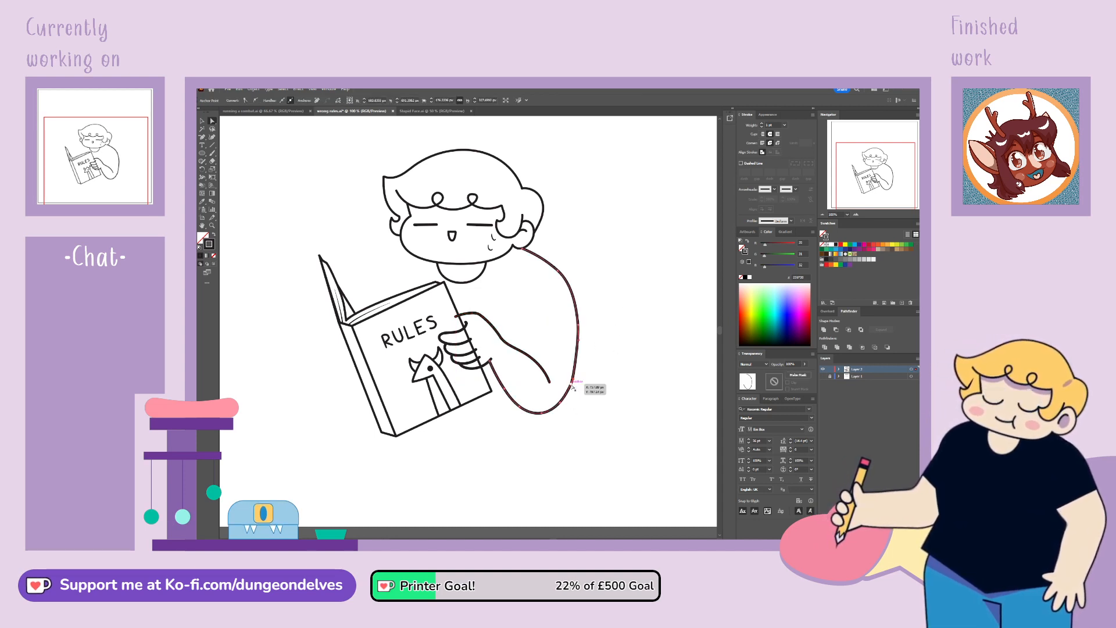
pyautogui.click(605, 335)
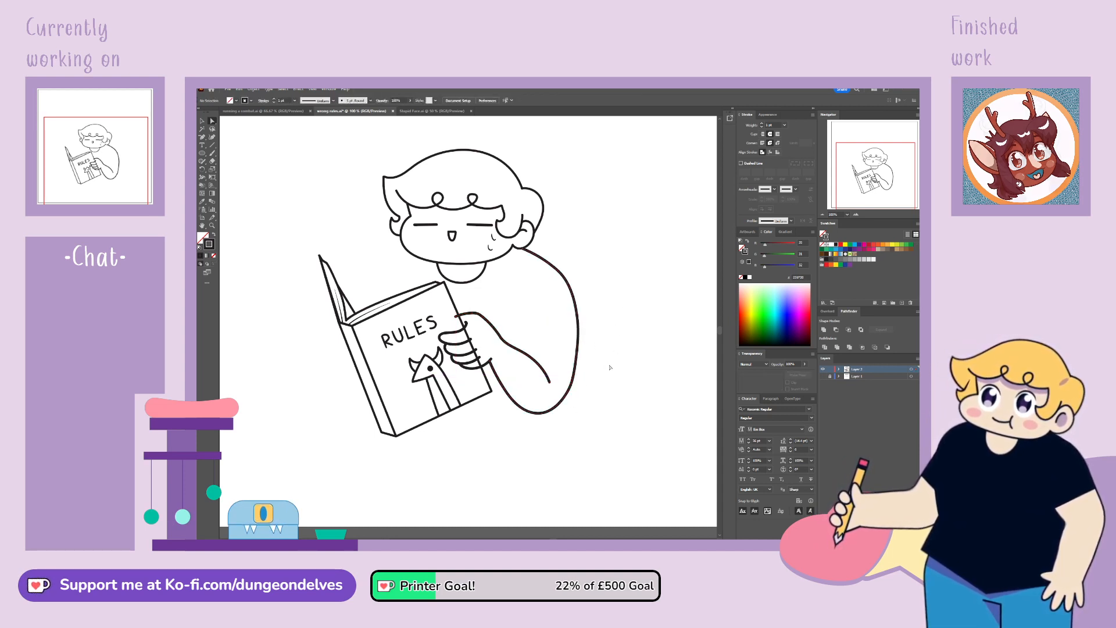
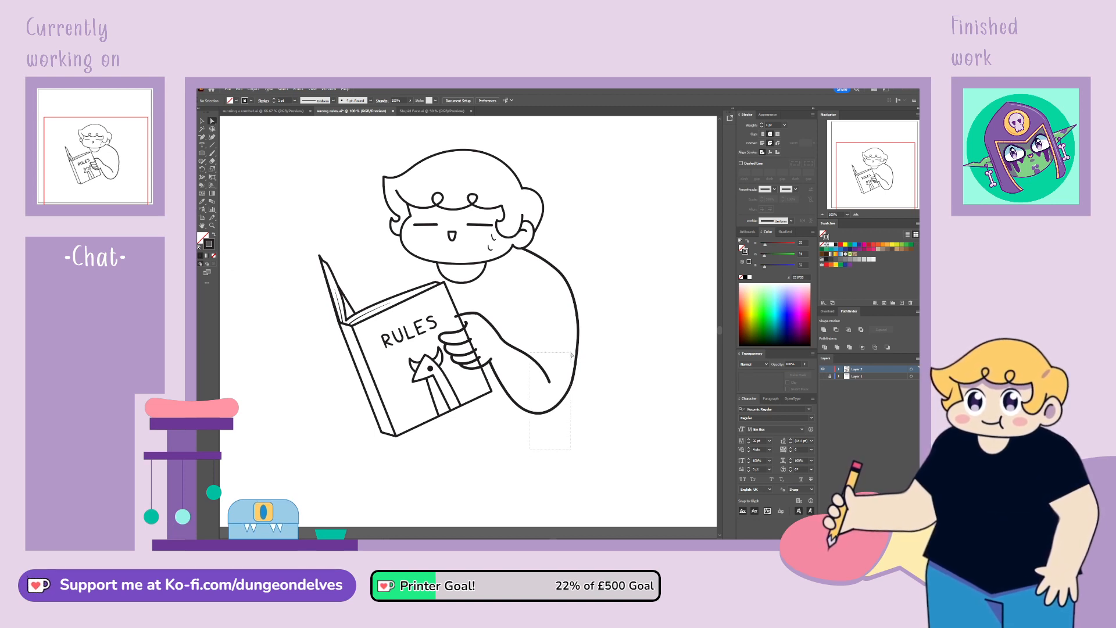
# Step: Apply the Basic brush and a 4 pt stroke to the neck, finger and arm paths together
pyautogui.moveTo(529, 450); pyautogui.dragTo(572, 354)
pyautogui.click(839, 370)
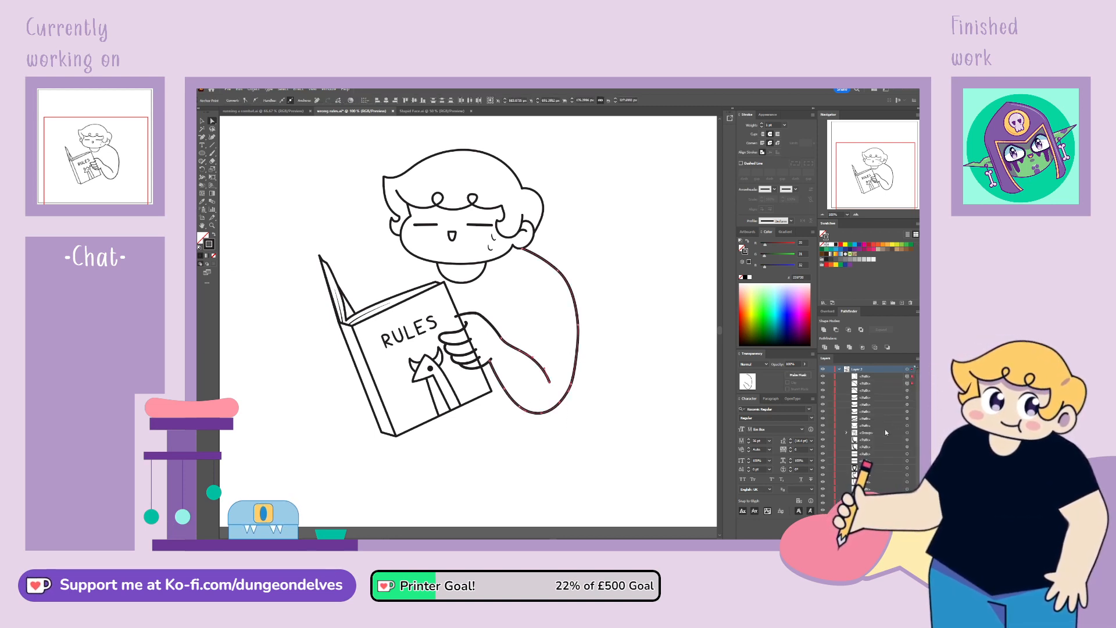
pyautogui.click(914, 427)
pyautogui.keyDown('shift'); pyautogui.click(913, 377); pyautogui.keyUp('shift')
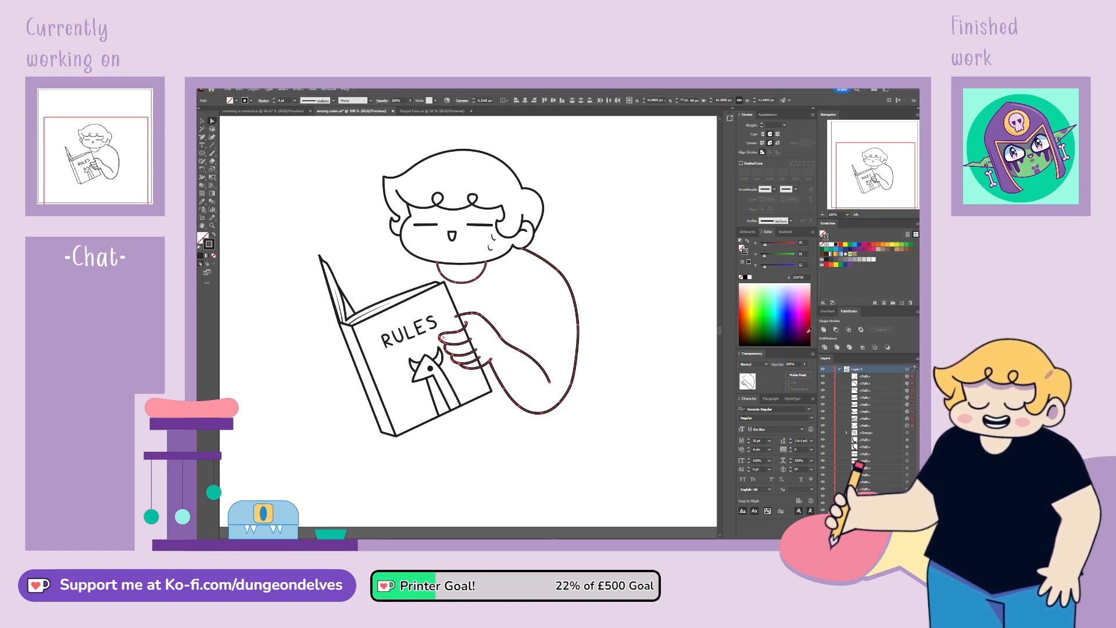
pyautogui.click(371, 101)
pyautogui.click(346, 140)
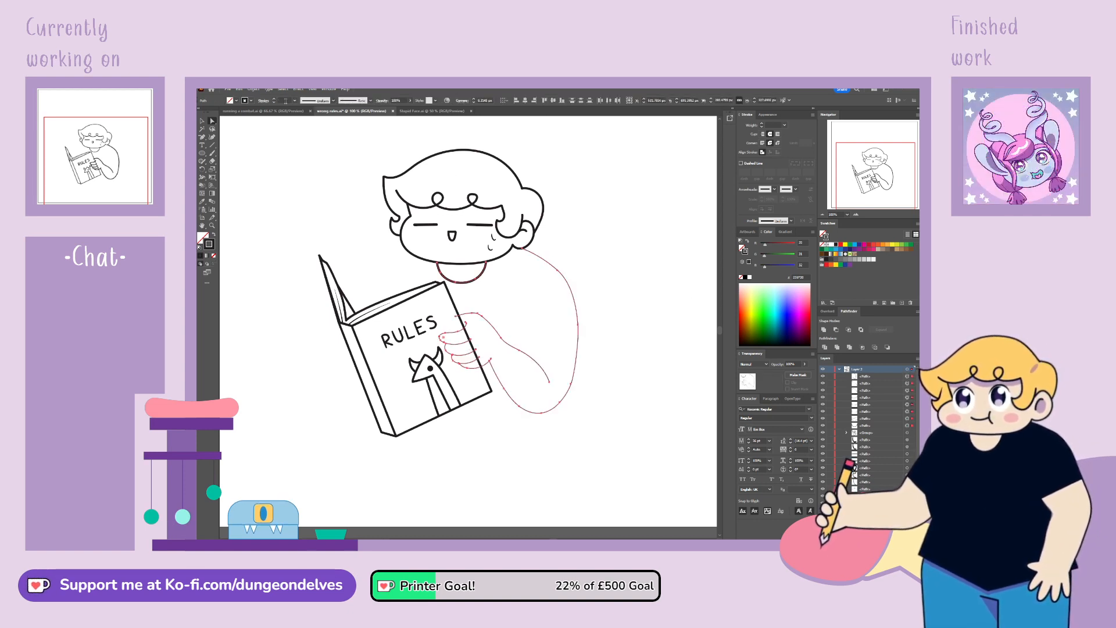
pyautogui.click(285, 100)
pyautogui.write('4')
pyautogui.press('Return')
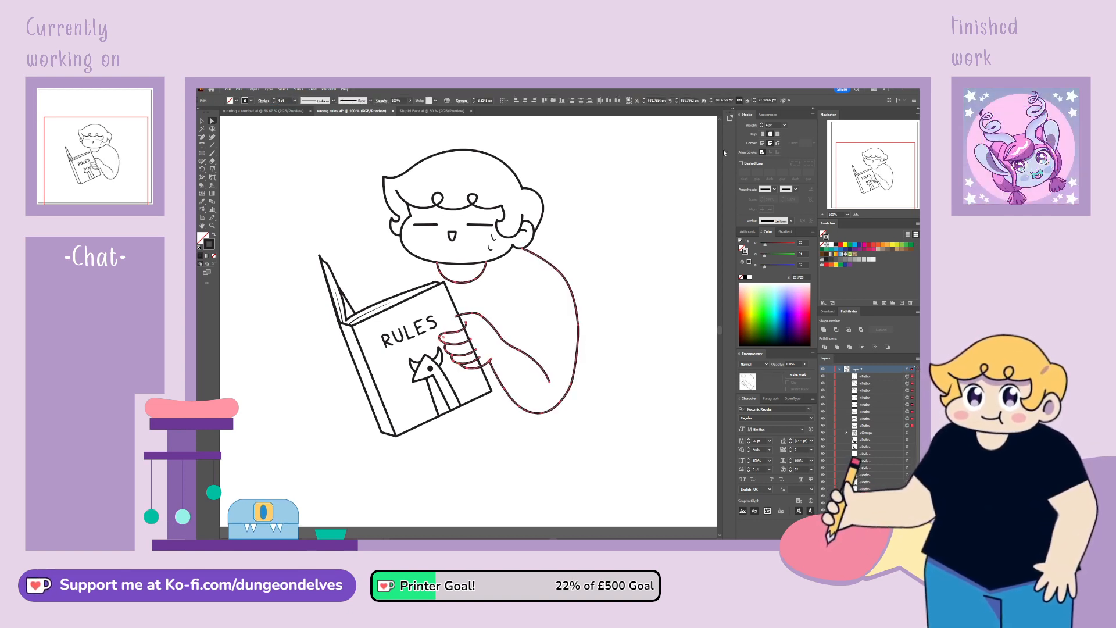
pyautogui.click(636, 277)
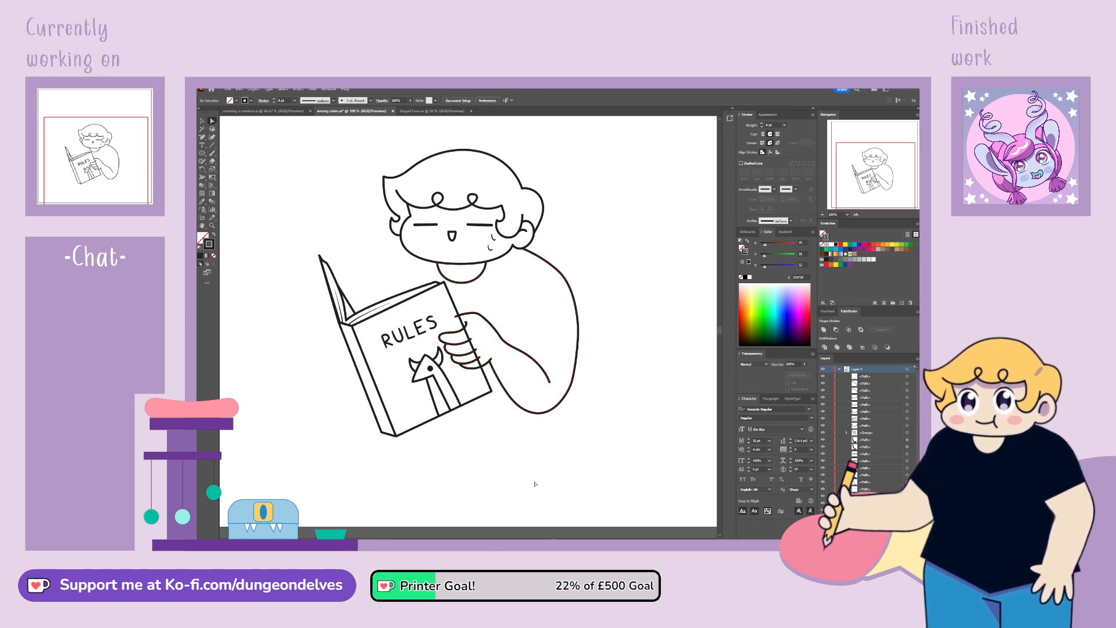
# Step: Delete a surplus anchor point near the elbow of the outer arm curve and adjust the neighbouring handles to smooth it
pyautogui.click(575, 389)
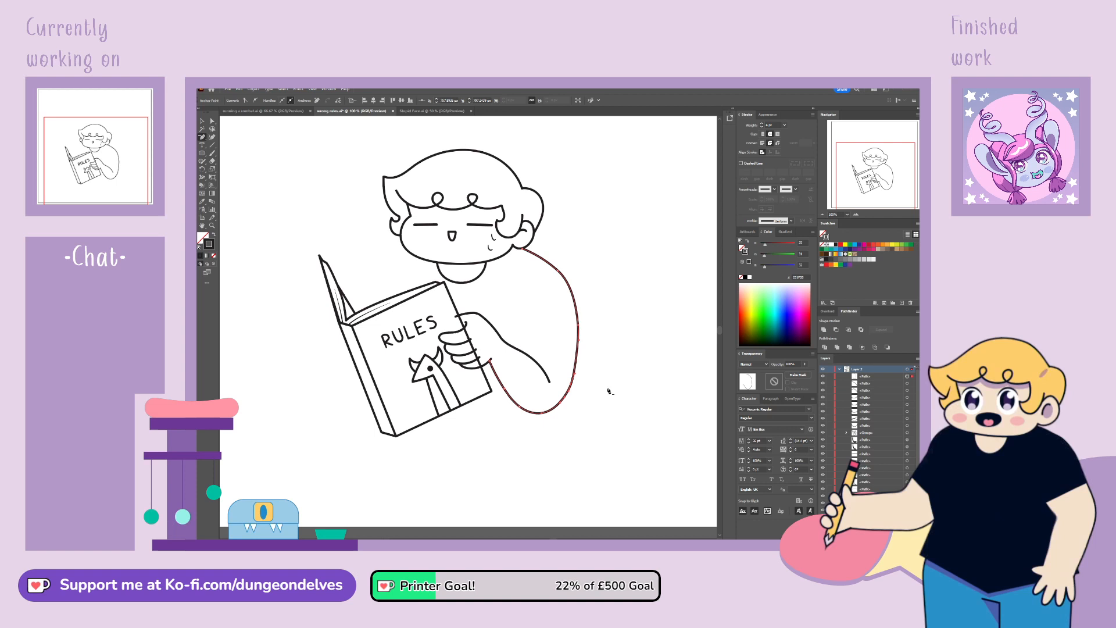
pyautogui.click(575, 374)
pyautogui.click(212, 121)
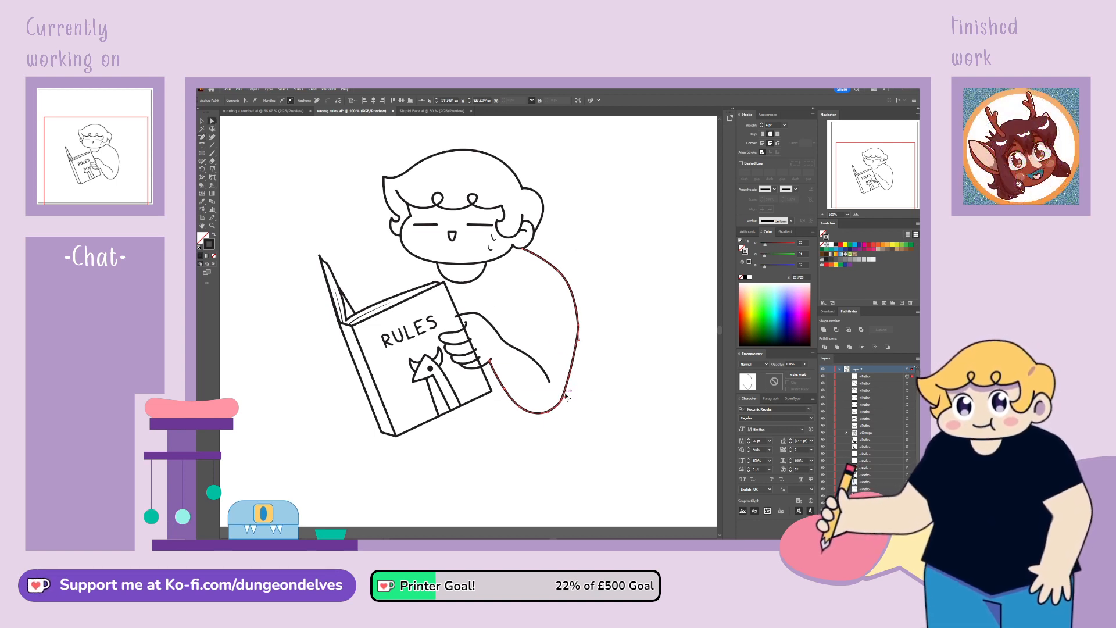
pyautogui.moveTo(567, 398); pyautogui.dragTo(568, 396)
pyautogui.moveTo(580, 342); pyautogui.dragTo(581, 366)
pyautogui.click(613, 391)
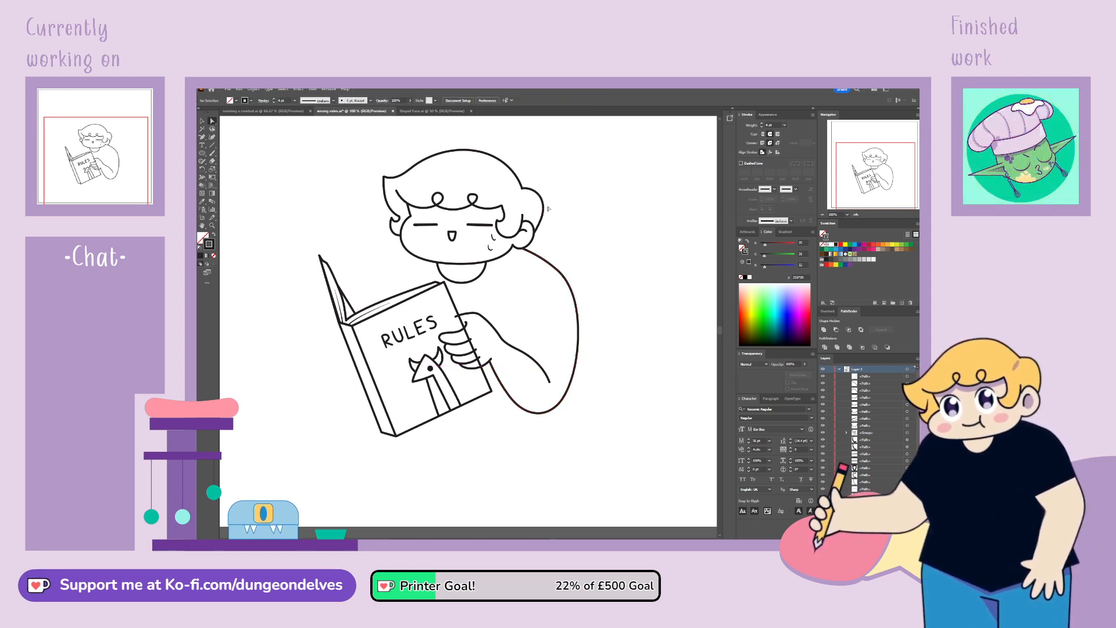
pyautogui.click(487, 364)
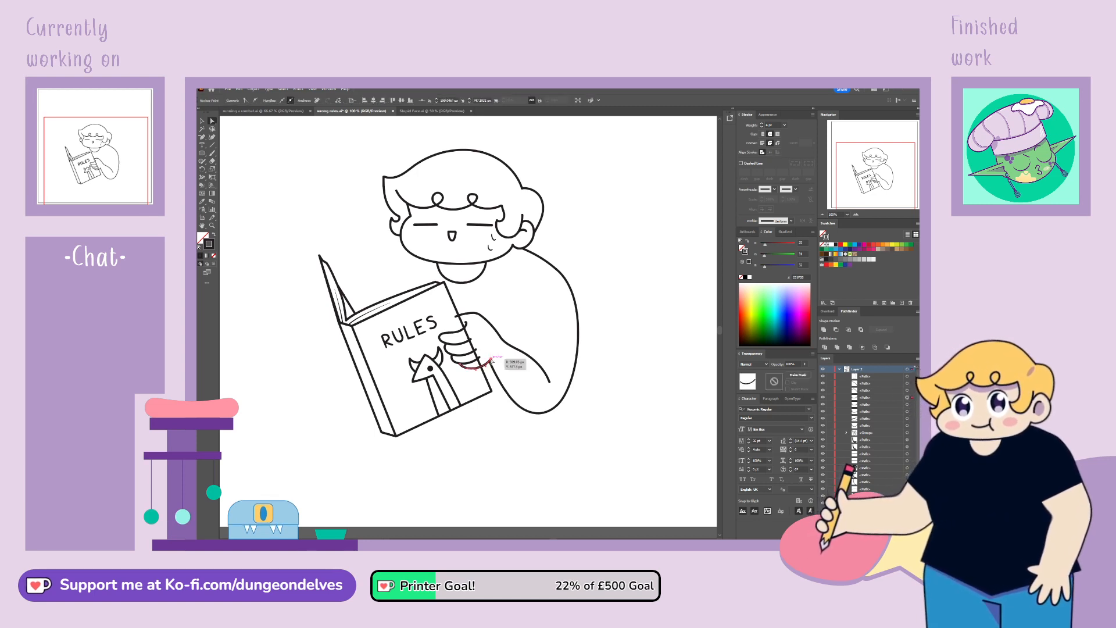
pyautogui.click(537, 298)
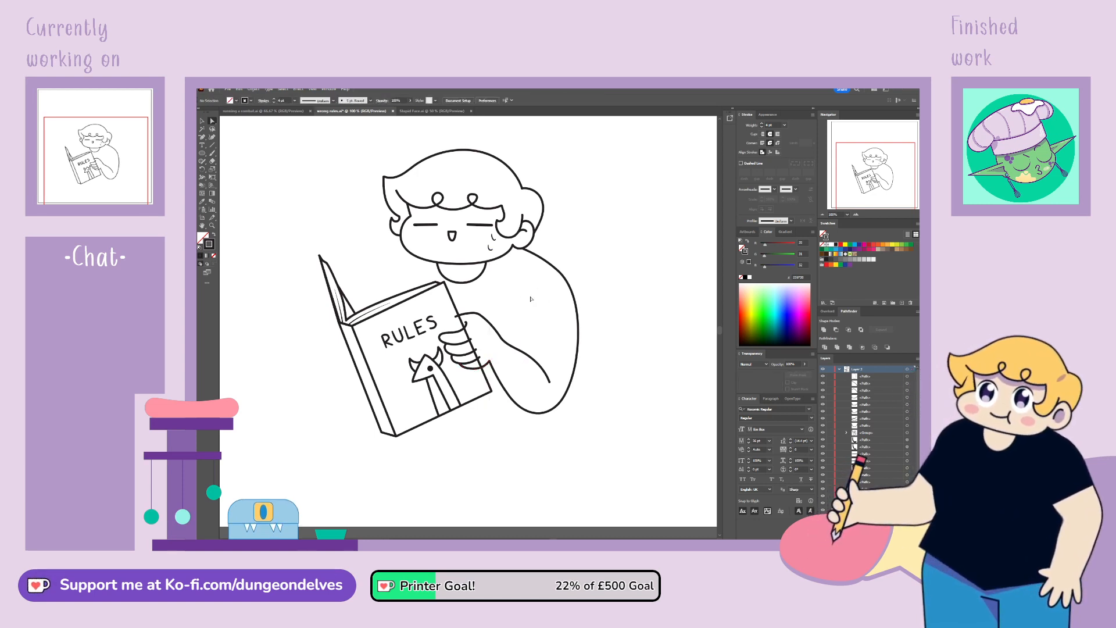
# Step: Move the overlapping ends of the finger lines and of the hand's upper line onto the book cover's edge
pyautogui.hotkey('ctrl', '=')
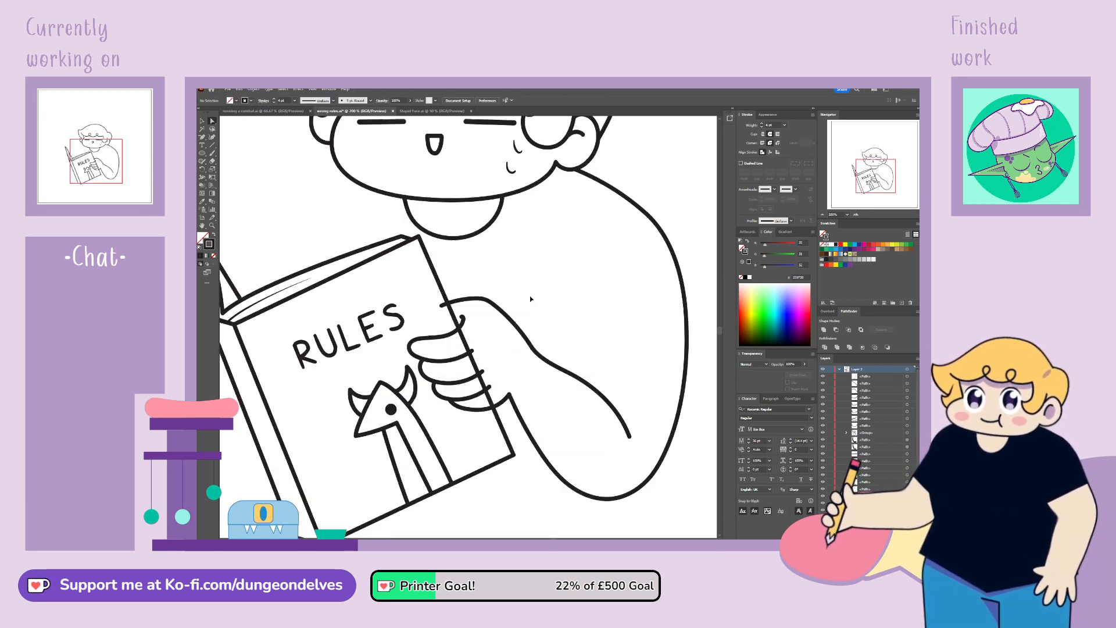
pyautogui.click(501, 405)
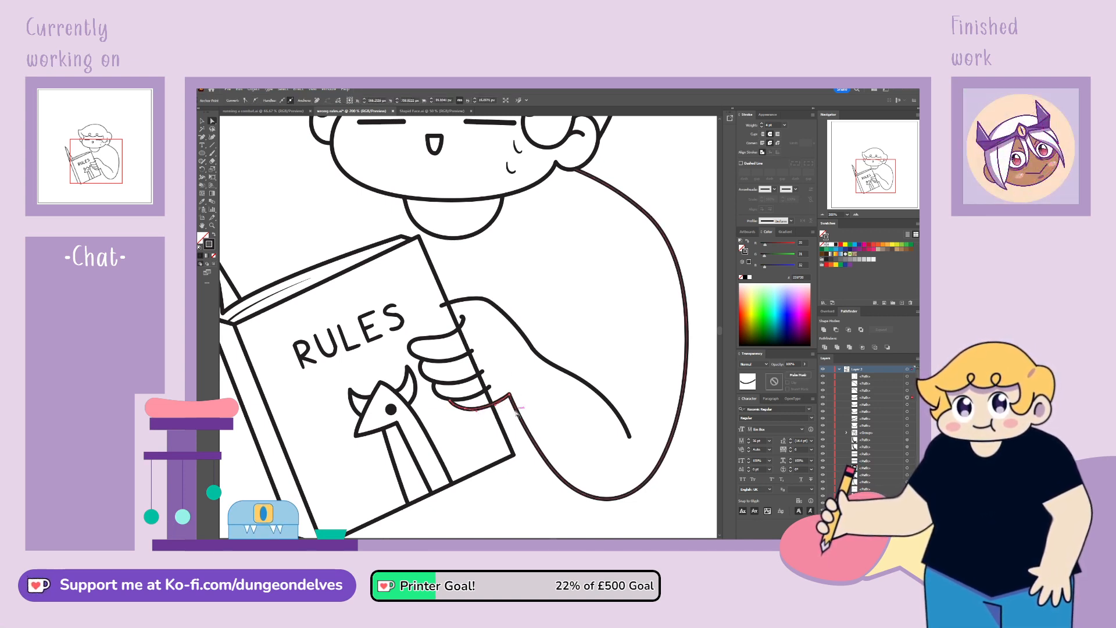
pyautogui.click(513, 424)
pyautogui.moveTo(494, 388); pyautogui.dragTo(477, 372)
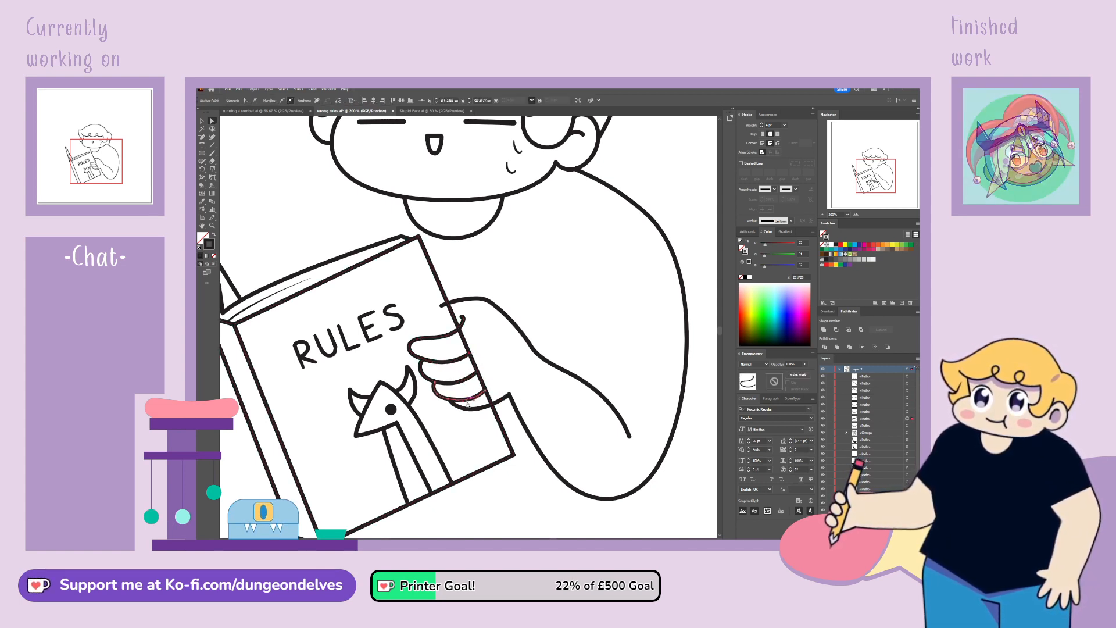
pyautogui.click(475, 401)
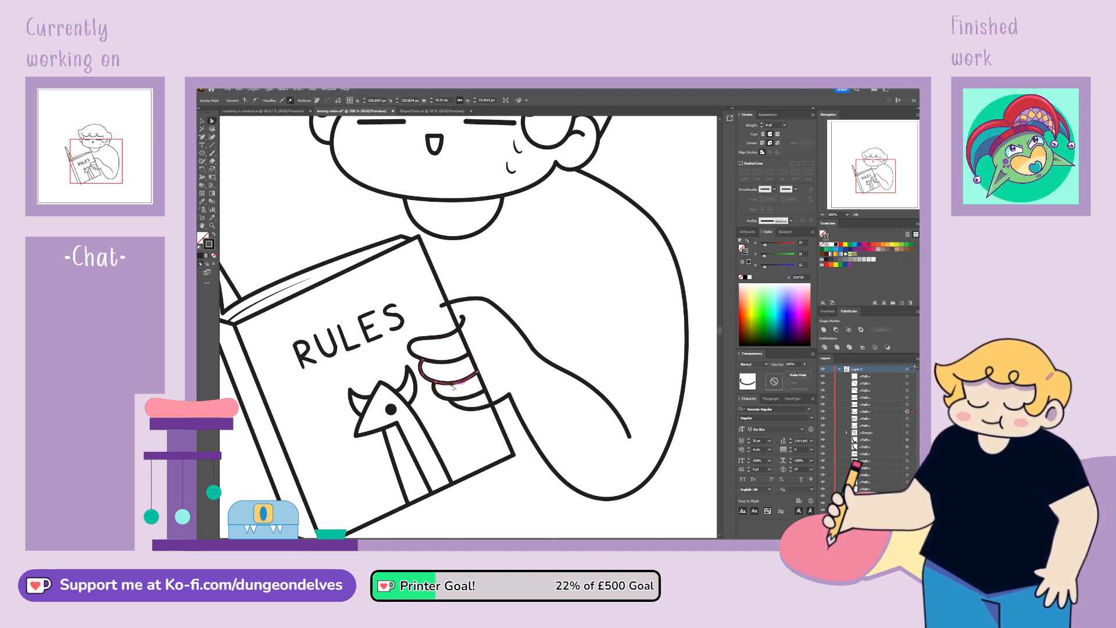
pyautogui.click(449, 382)
pyautogui.moveTo(449, 384); pyautogui.dragTo(455, 360)
pyautogui.click(449, 361)
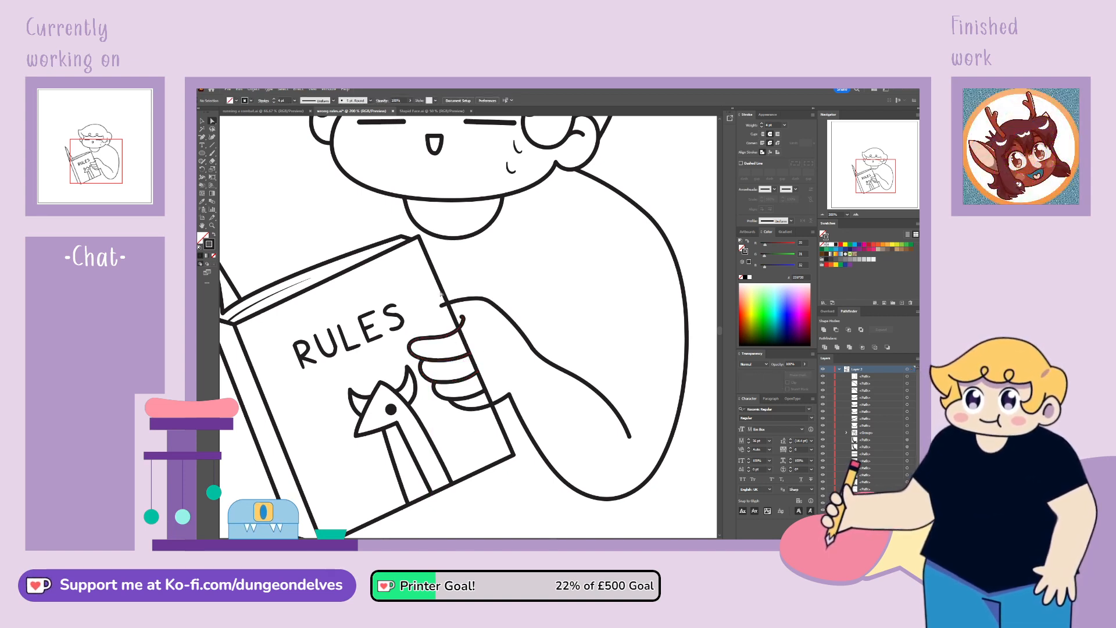
pyautogui.moveTo(443, 303); pyautogui.dragTo(452, 303)
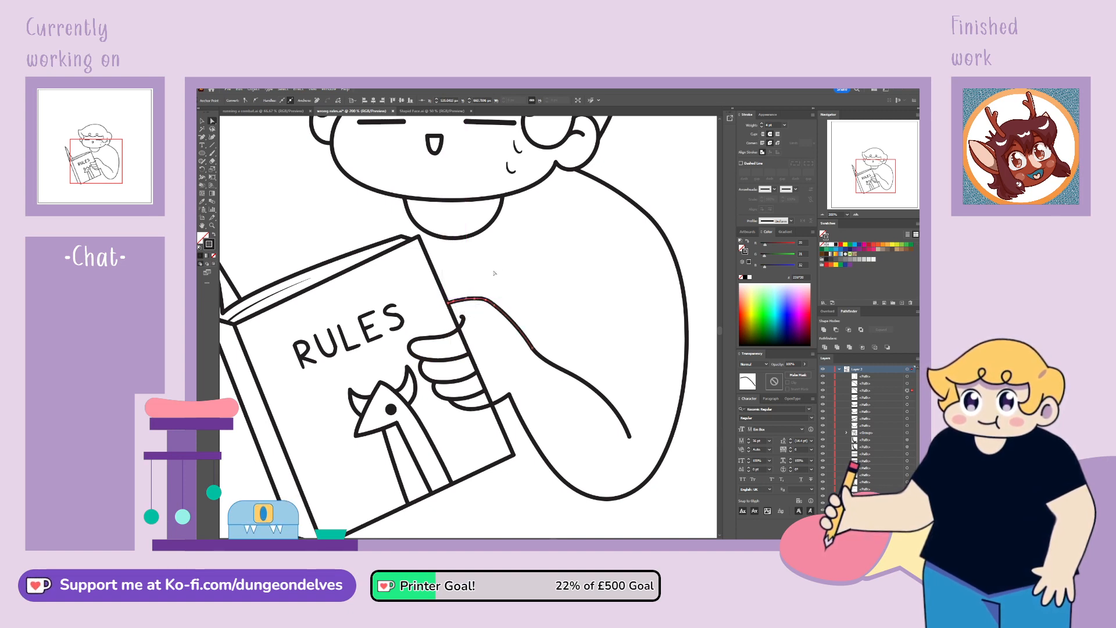
pyautogui.click(513, 251)
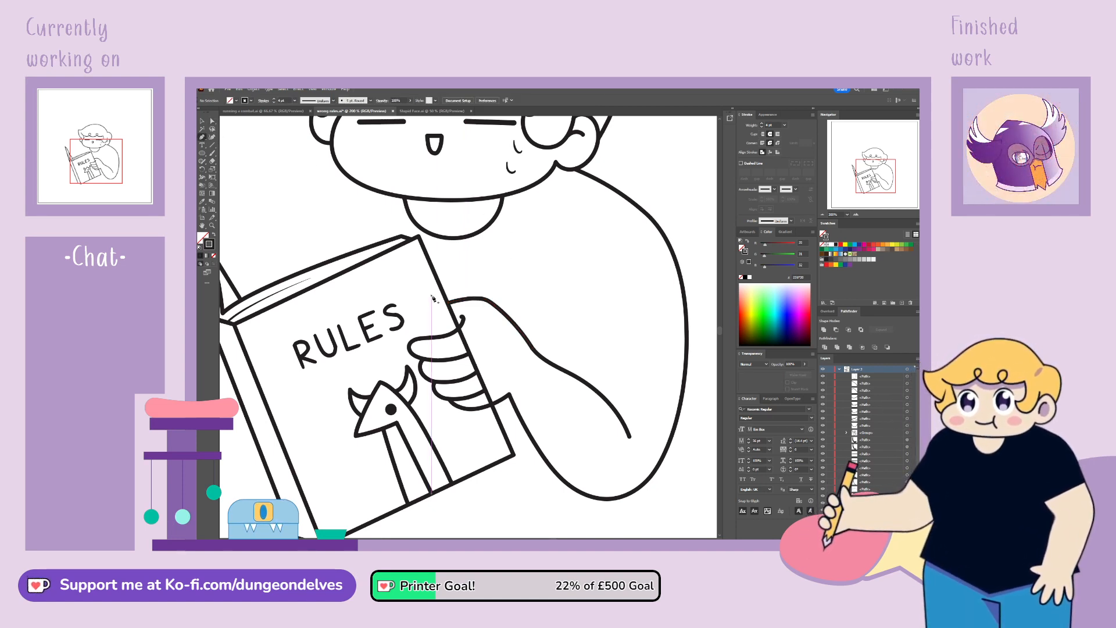
# Step: Draw a short straight segment along the cover's edge between the hand's upper line and the top finger, and remove its stroke
pyautogui.click(440, 313)
pyautogui.click(213, 121)
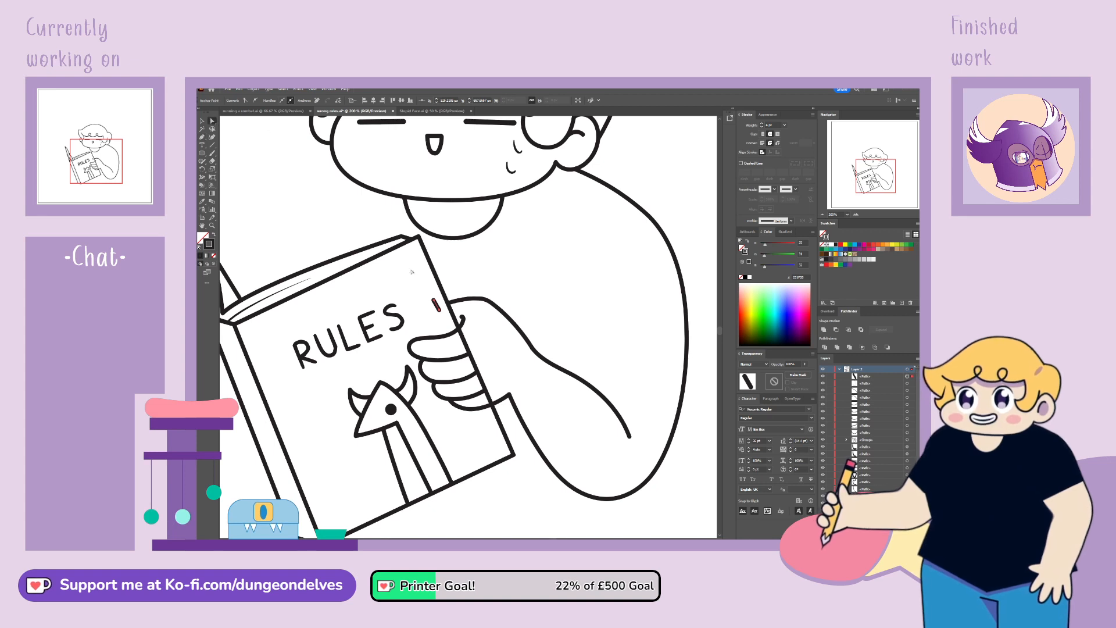
pyautogui.moveTo(440, 312)
pyautogui.mouseDown()
pyautogui.moveTo(459, 328)
pyautogui.moveTo(449, 303)
pyautogui.mouseUp()
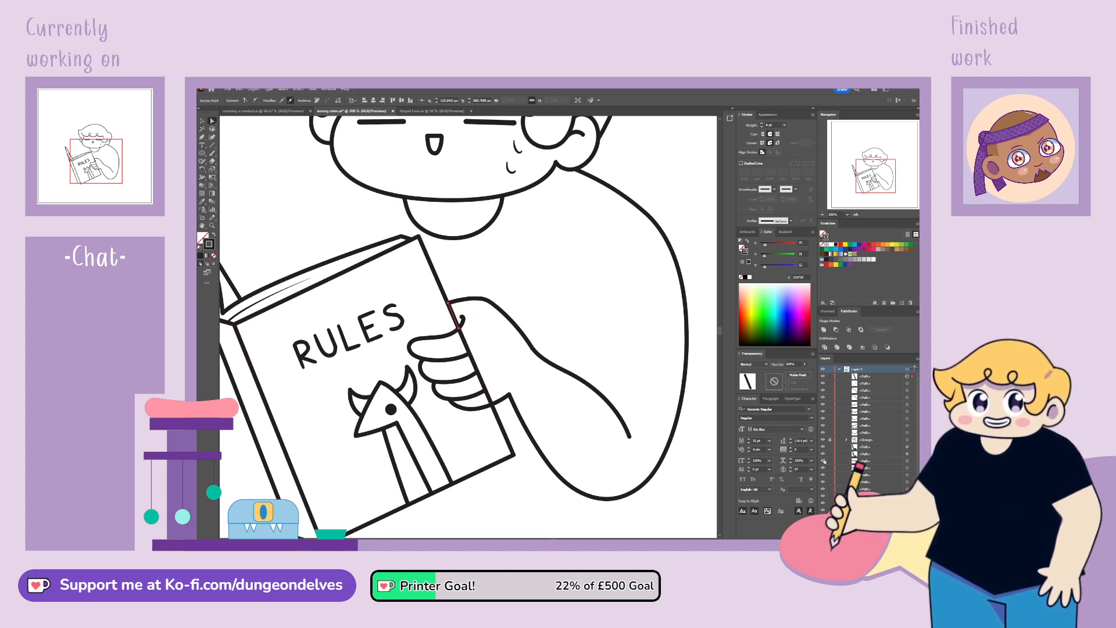
pyautogui.click(461, 310)
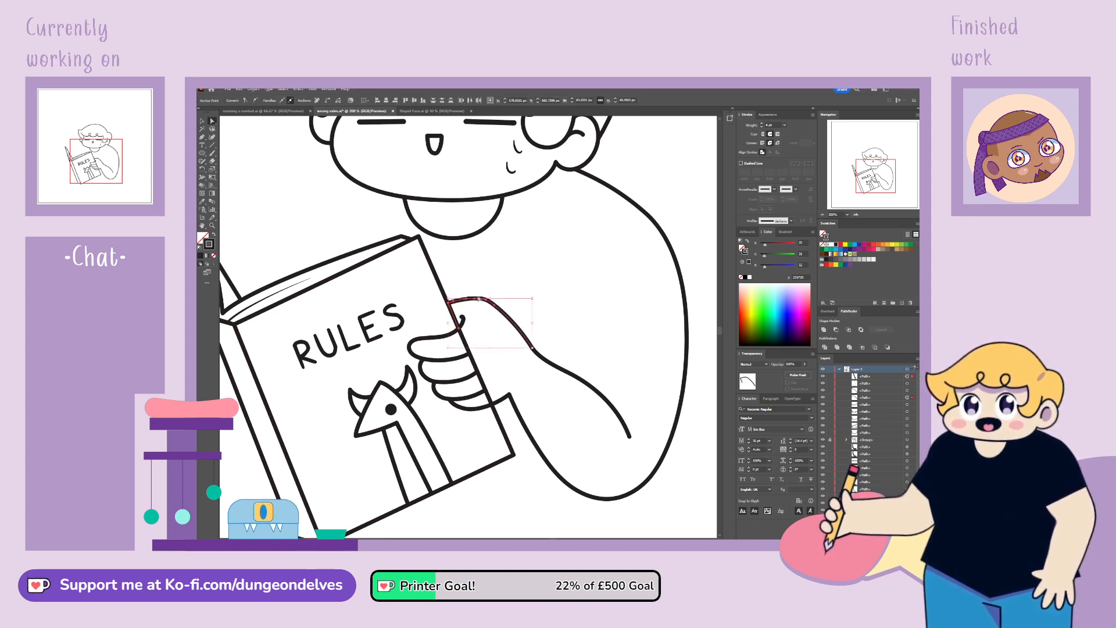
pyautogui.scroll(3, 477, 296)
pyautogui.moveTo(468, 330); pyautogui.dragTo(469, 334)
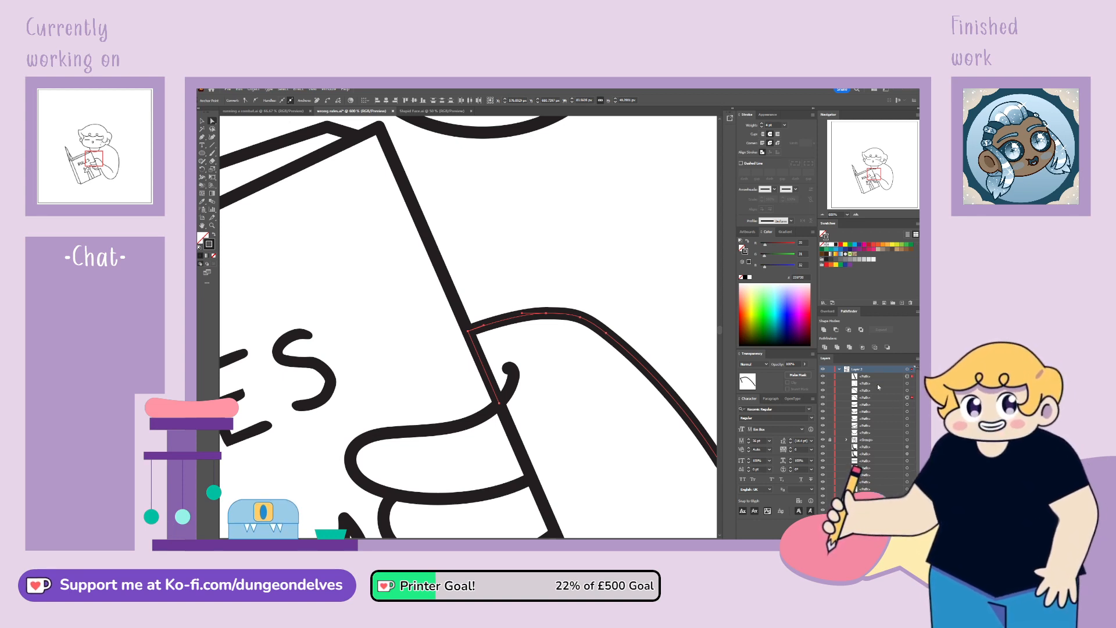
pyautogui.click(491, 393)
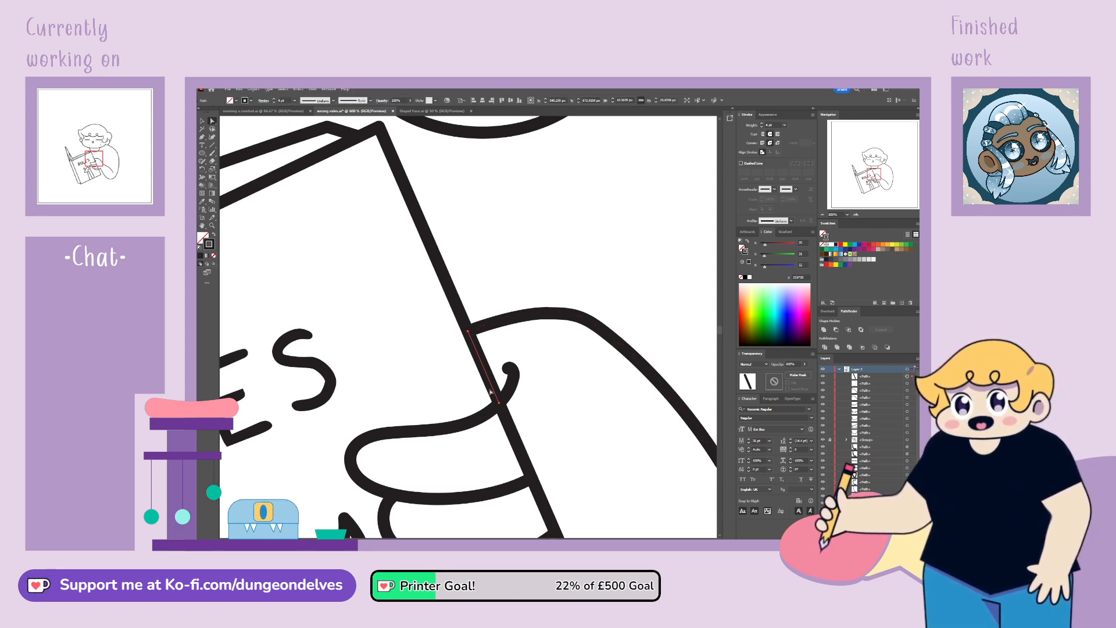
pyautogui.click(465, 227)
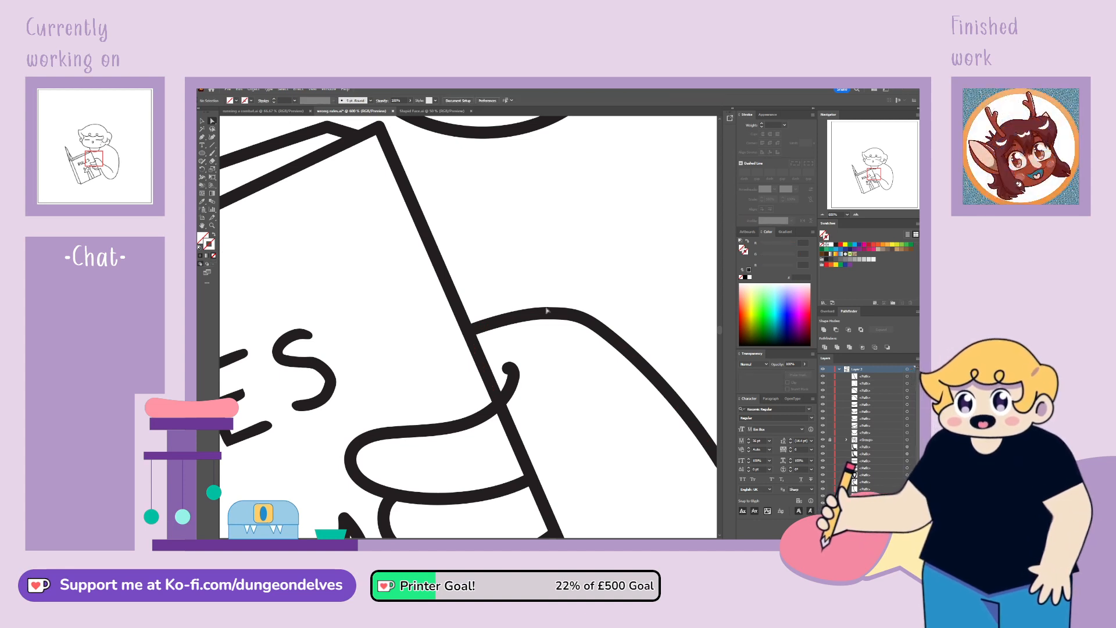
pyautogui.hotkey('ctrl', '-')
pyautogui.hotkey('ctrl', '-')
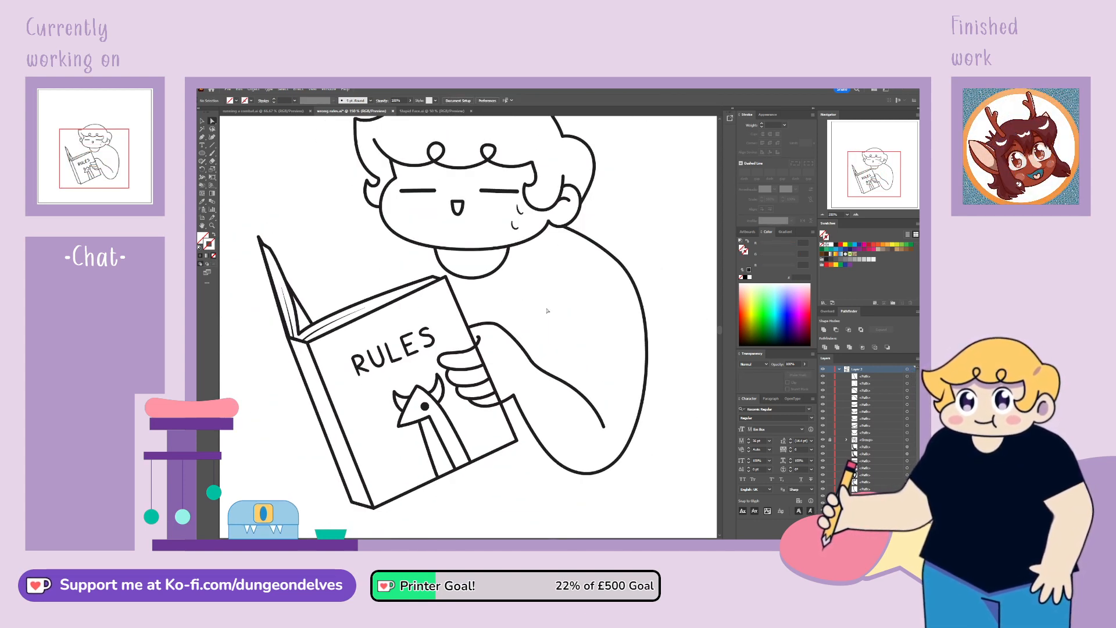
# Step: Using the sketch layer as a temporary guide, paint the far shoulder line from the jaw down to the open book
pyautogui.click(202, 121)
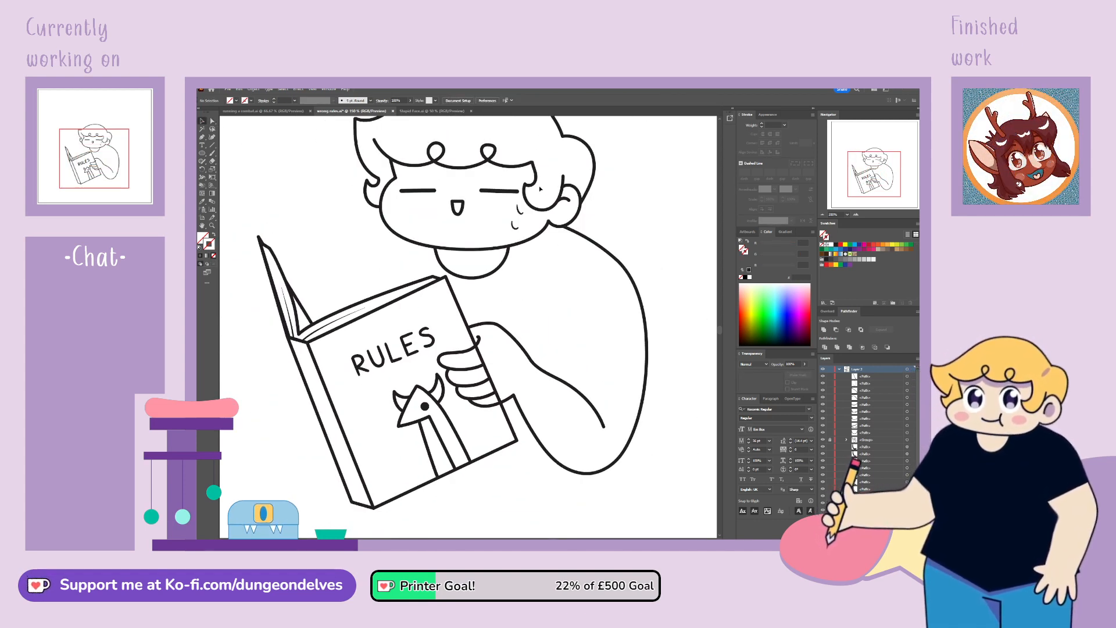
pyautogui.hotkey('ctrl', '-')
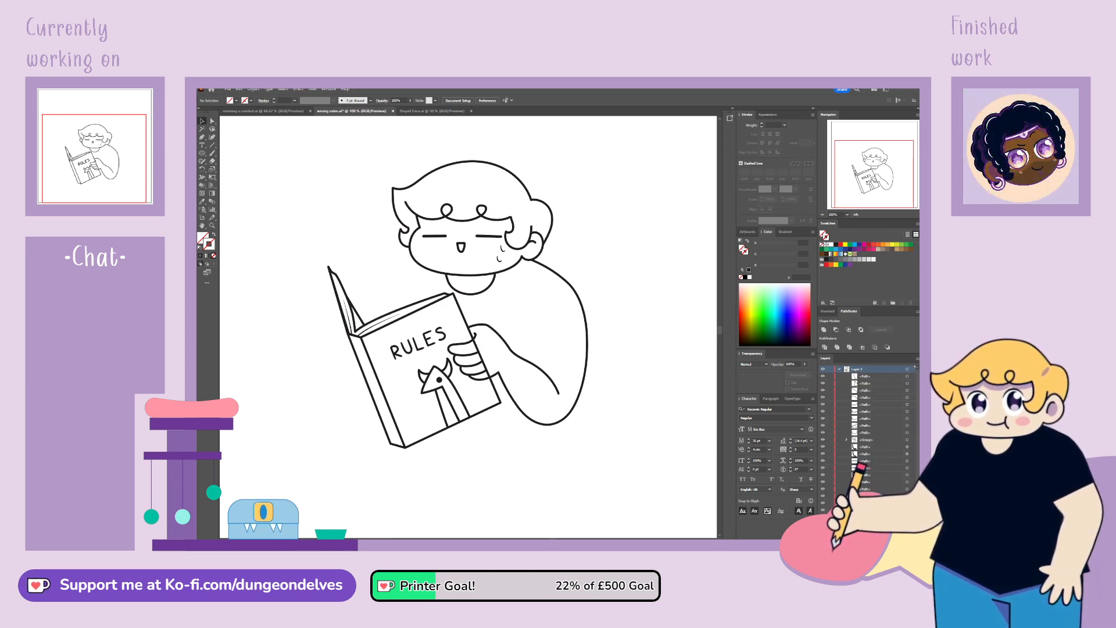
pyautogui.click(839, 370)
pyautogui.click(823, 377)
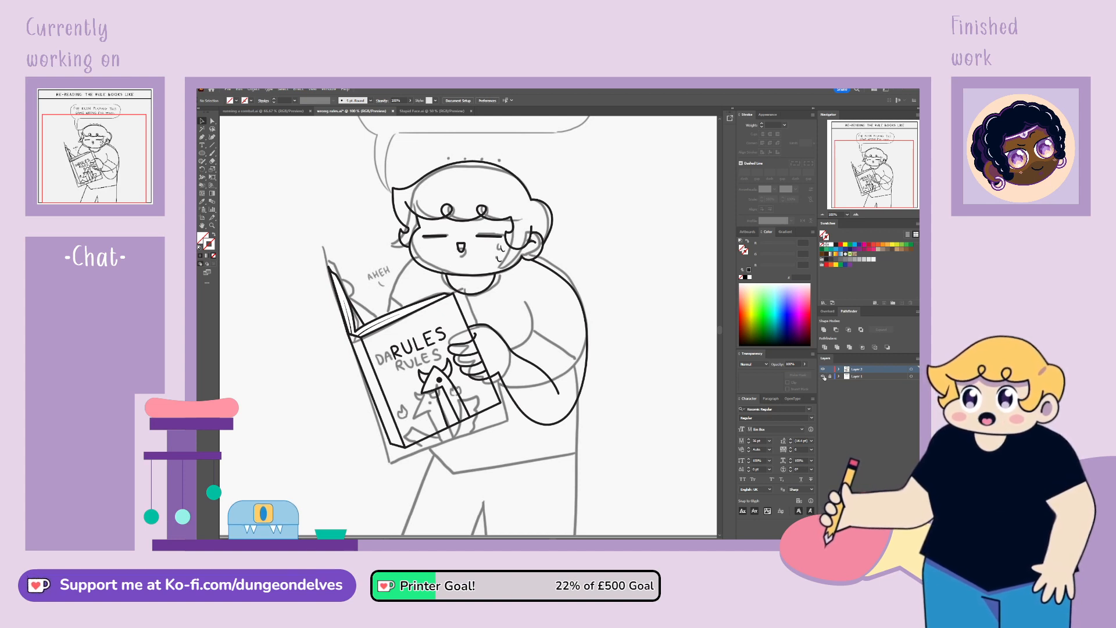
pyautogui.click(823, 377)
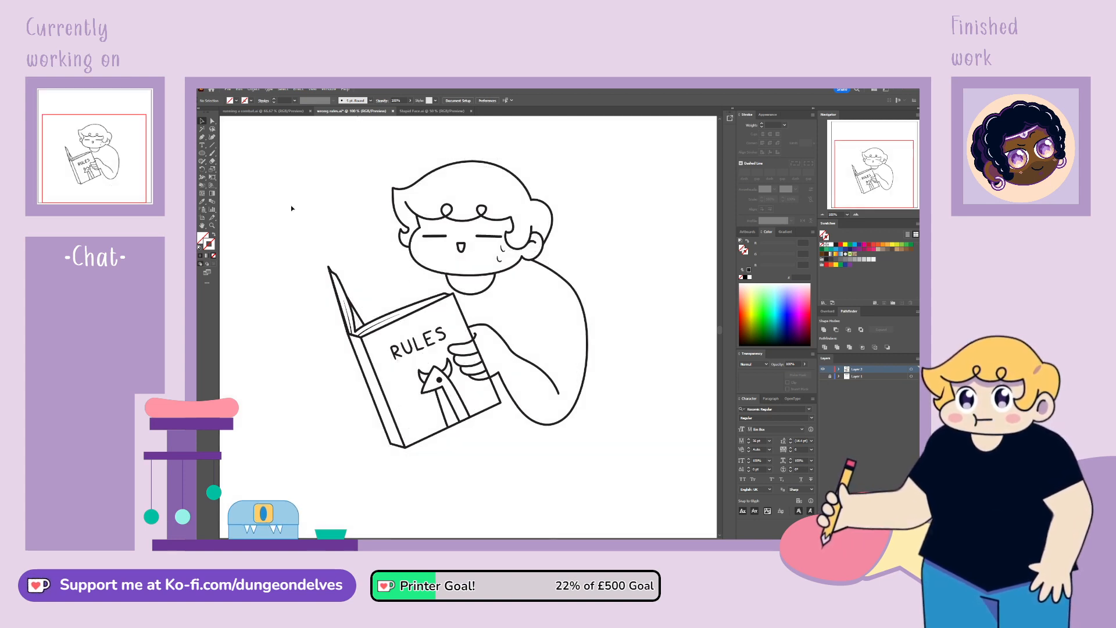
pyautogui.click(212, 154)
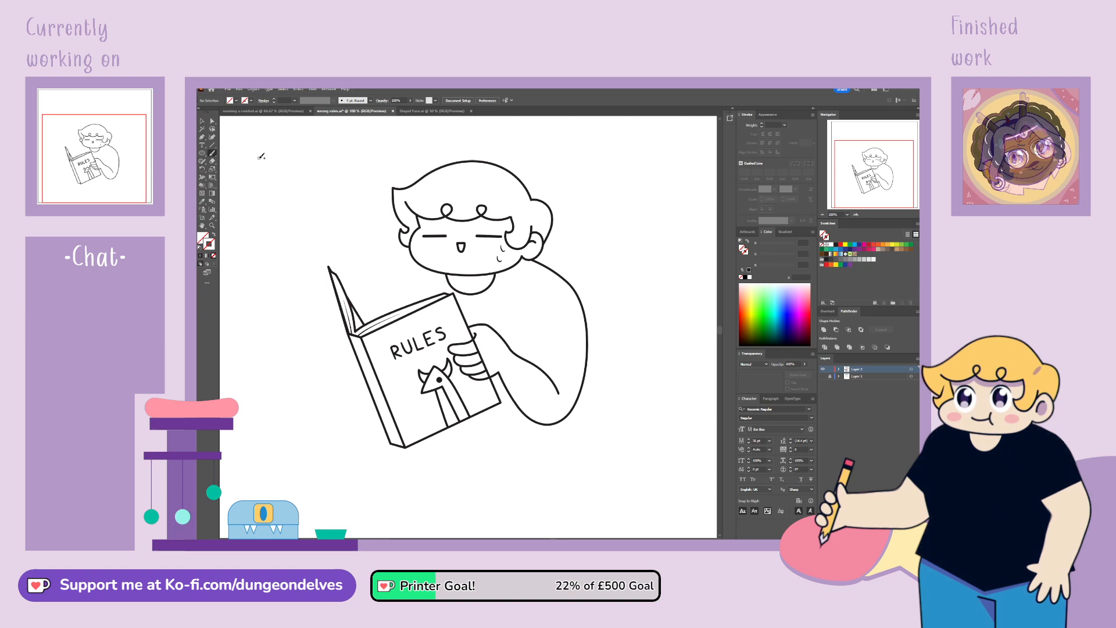
pyautogui.click(823, 377)
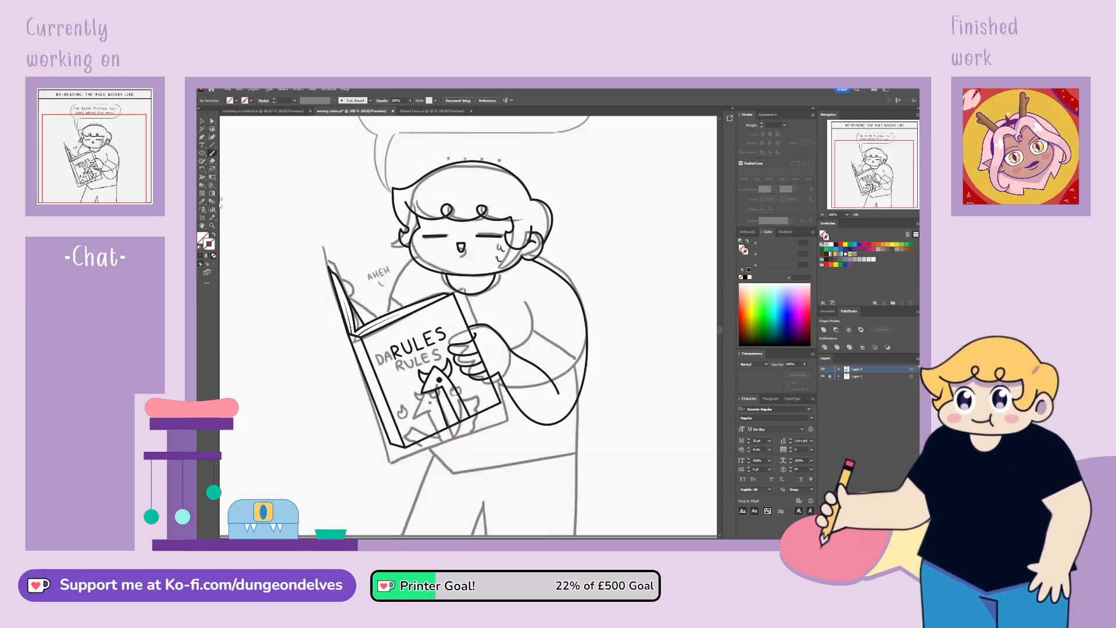
pyautogui.moveTo(420, 256); pyautogui.dragTo(381, 321)
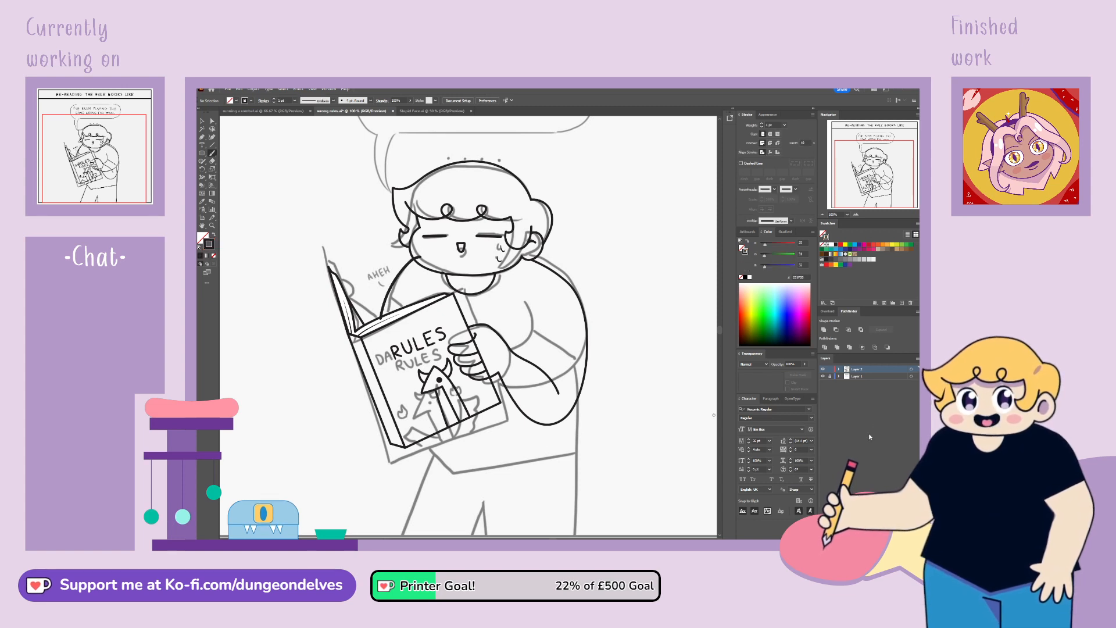
pyautogui.click(823, 376)
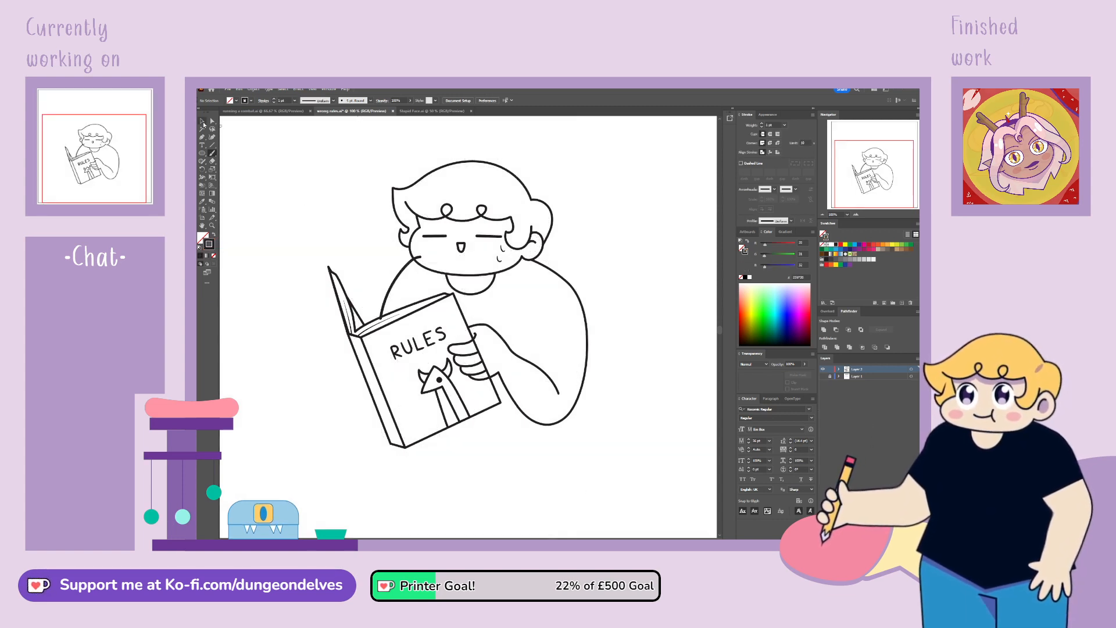
# Step: Refine the far shoulder curve by deleting a surplus anchor point and reshaping it to meet the jaw and the book
pyautogui.click(420, 258)
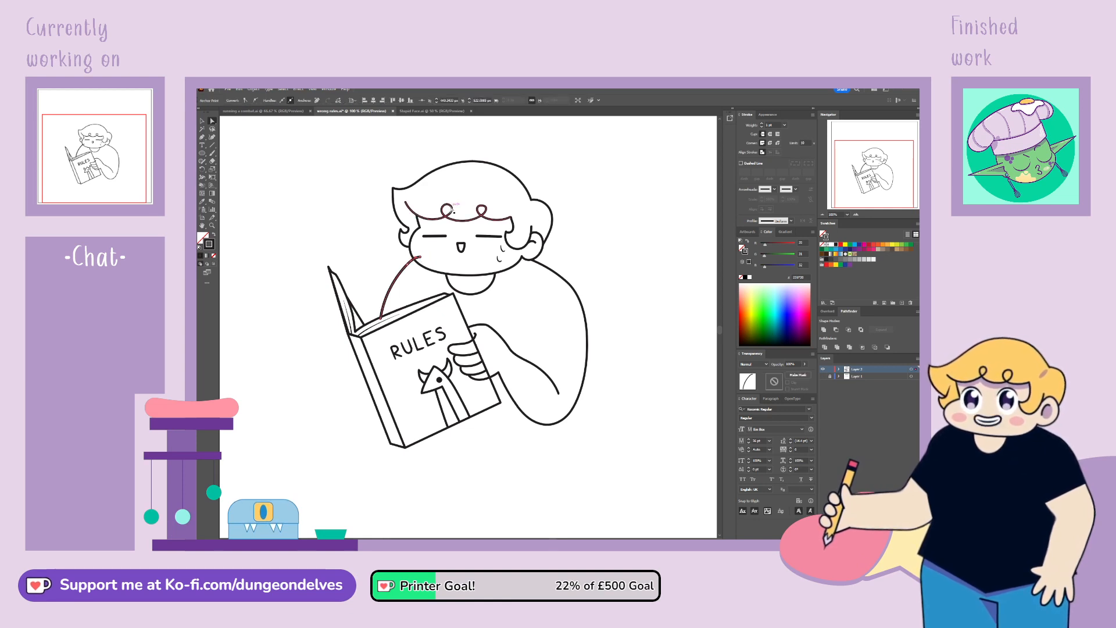
pyautogui.press('Delete')
pyautogui.moveTo(407, 266)
pyautogui.mouseDown()
pyautogui.moveTo(414, 260)
pyautogui.moveTo(392, 267)
pyautogui.mouseUp()
pyautogui.moveTo(381, 318); pyautogui.dragTo(379, 319)
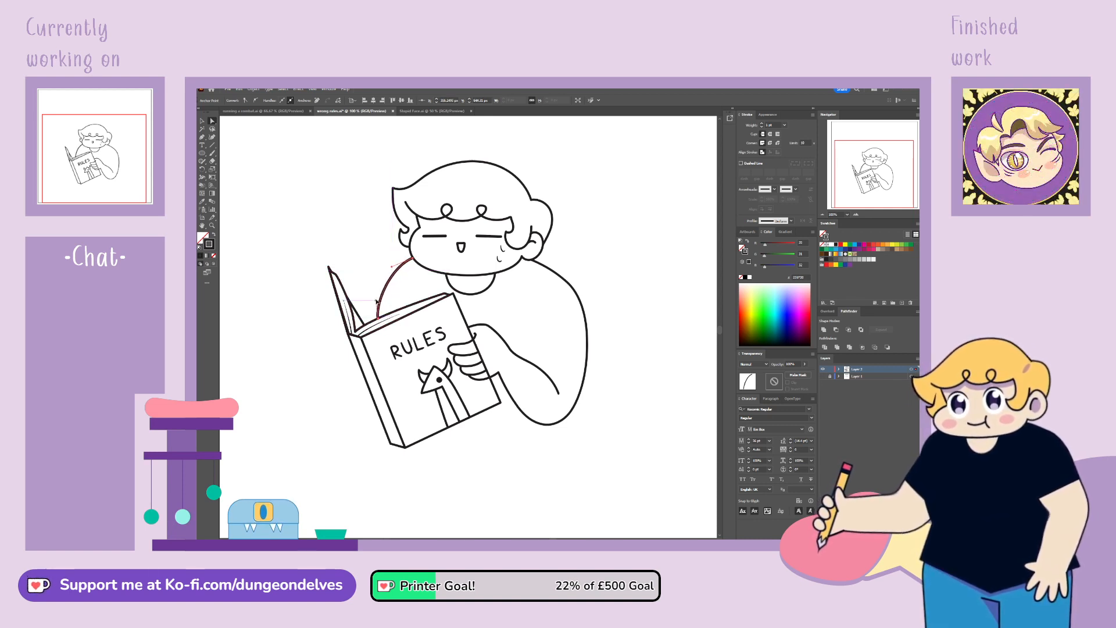
pyautogui.click(373, 339)
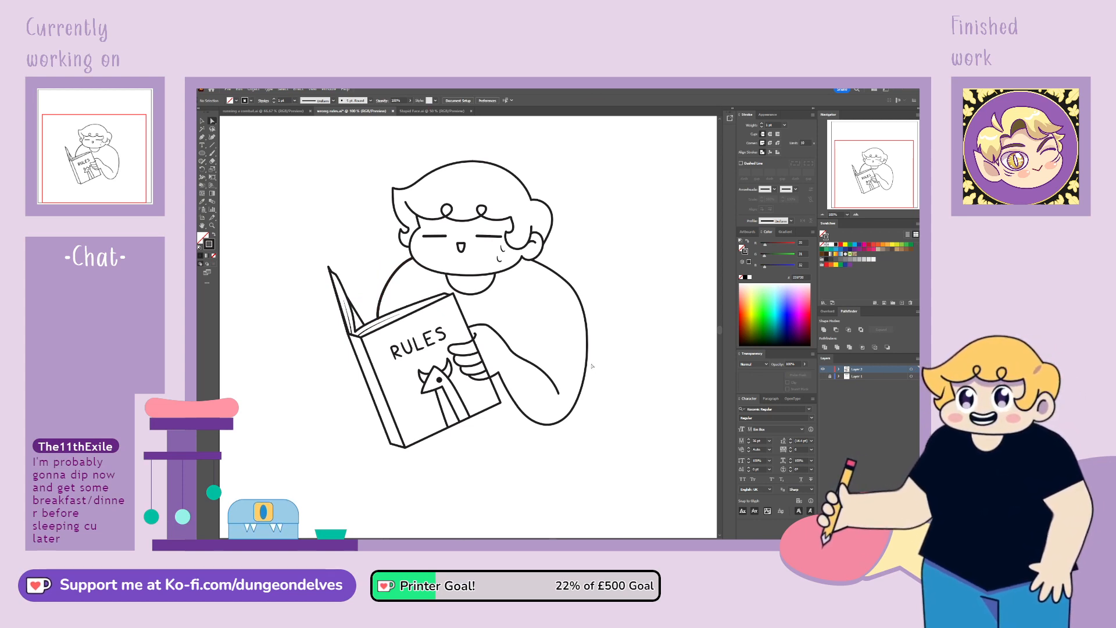
# Step: Draw the sleeve hem with the Pen tool, curving inward from the outer arm and down to the forearm line
pyautogui.press('p')
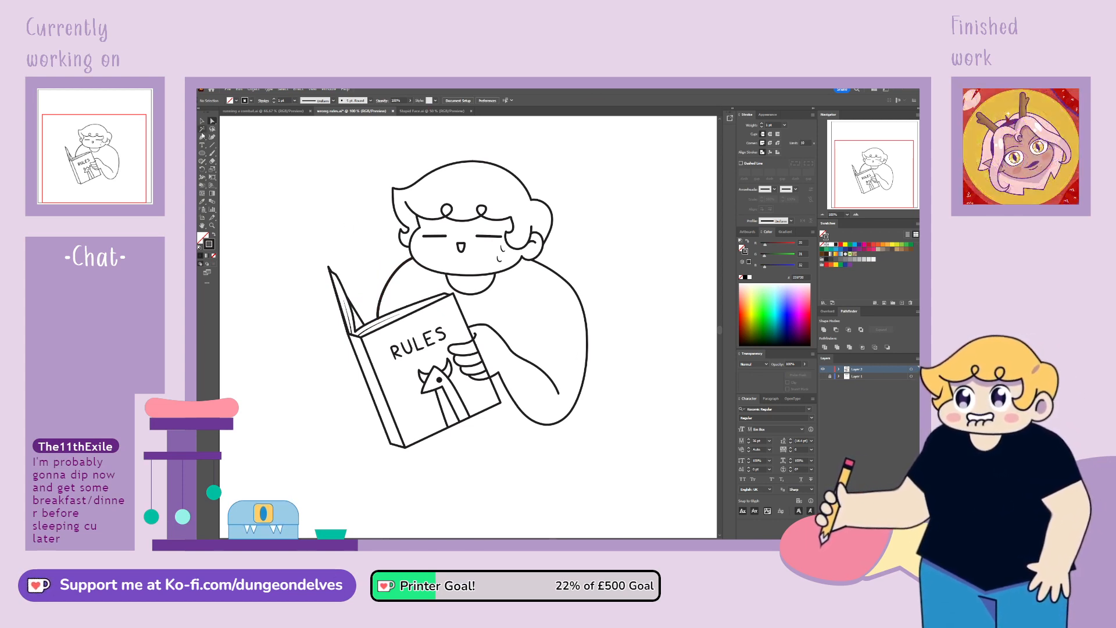
pyautogui.moveTo(587, 331); pyautogui.dragTo(561, 328)
pyautogui.click(535, 334)
pyautogui.click(532, 363)
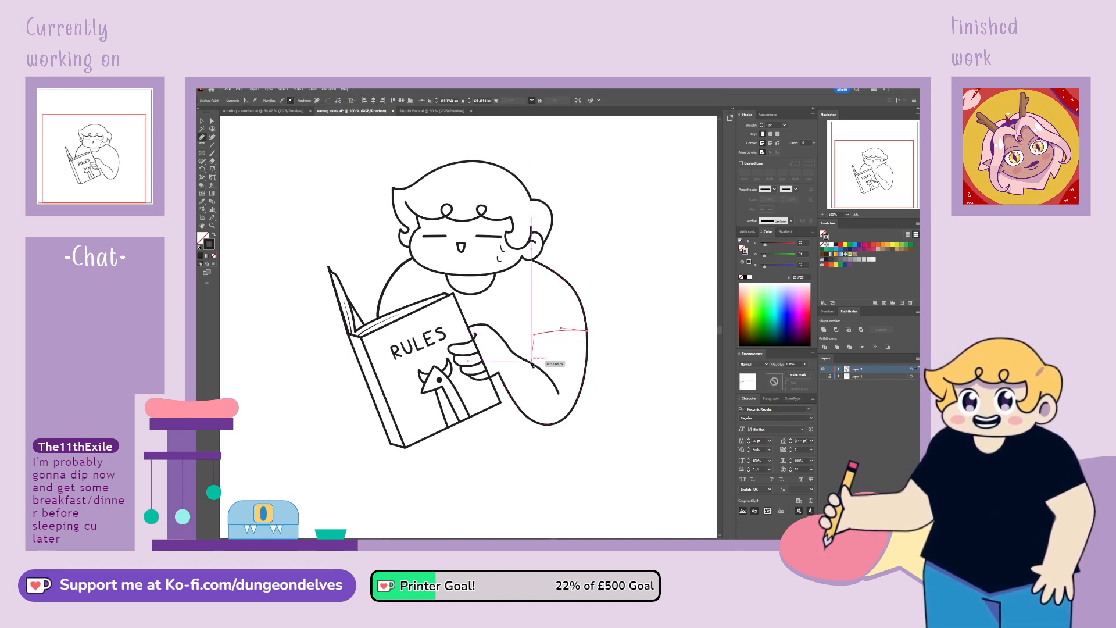
pyautogui.click(212, 120)
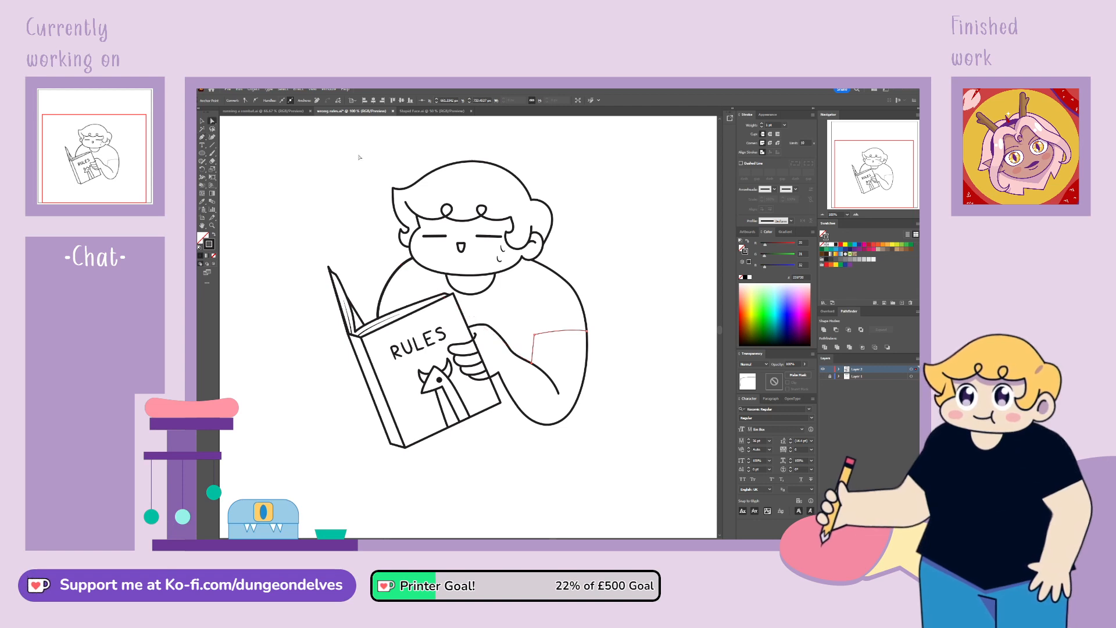
pyautogui.click(535, 335)
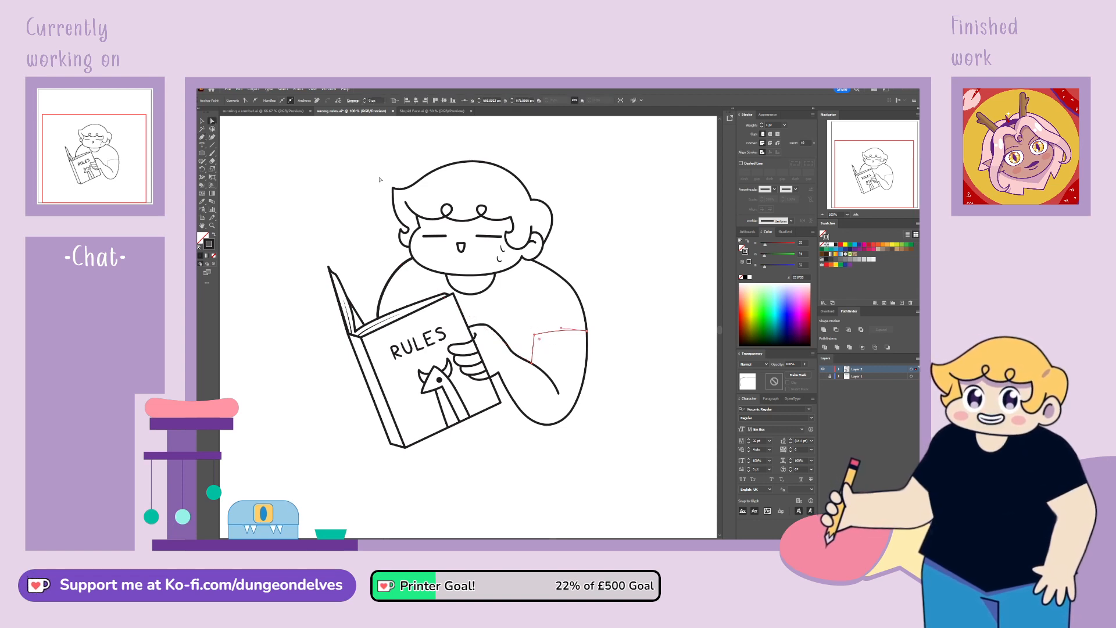
# Step: Give the sleeve hem a 4 pt stroke with round cap and round join, and adjust its lower end on the forearm line
pyautogui.click(770, 134)
pyautogui.click(770, 143)
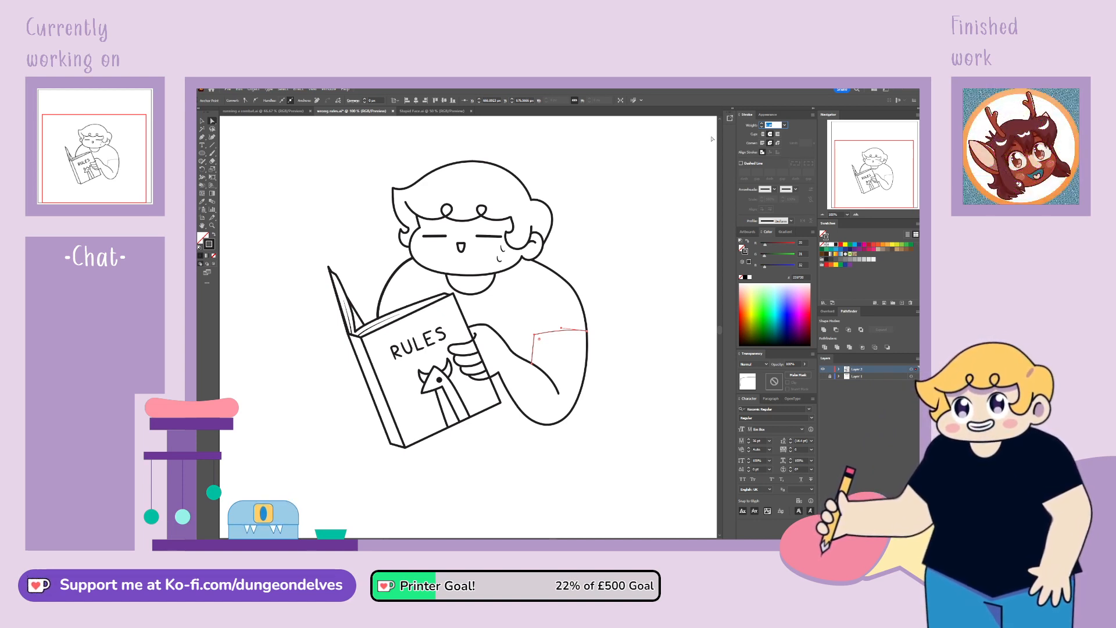
pyautogui.press('Return')
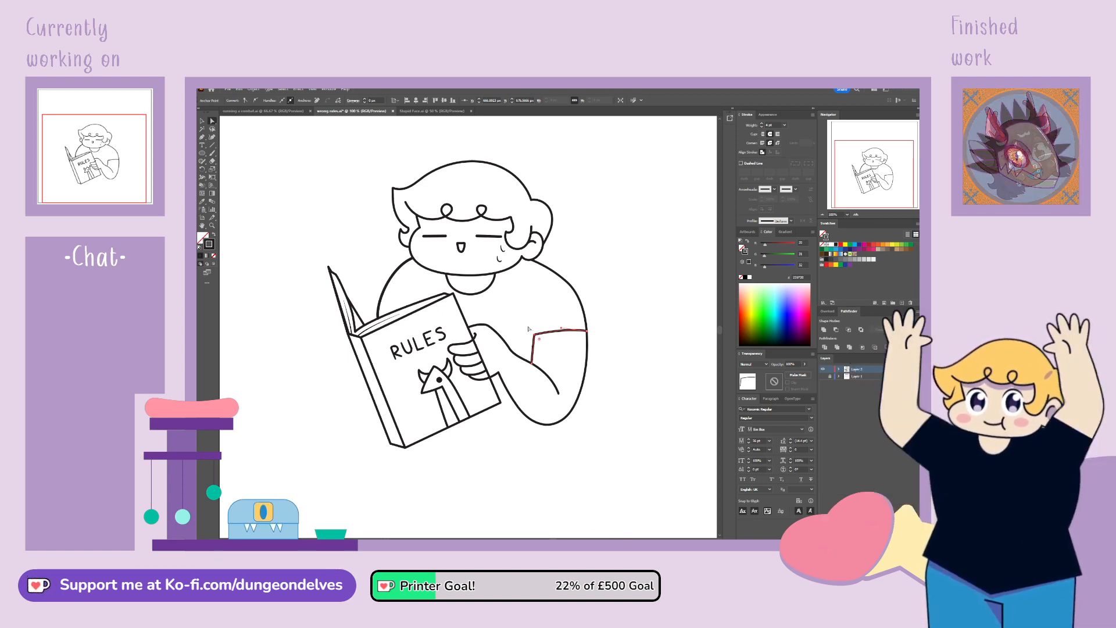
pyautogui.moveTo(532, 364); pyautogui.dragTo(535, 365)
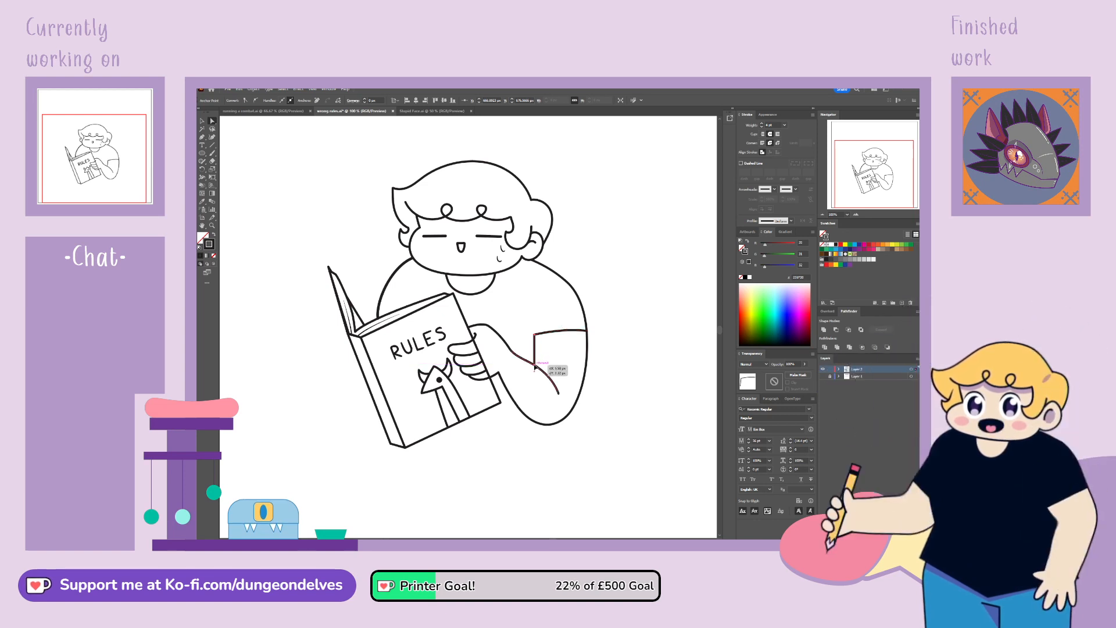
pyautogui.click(641, 319)
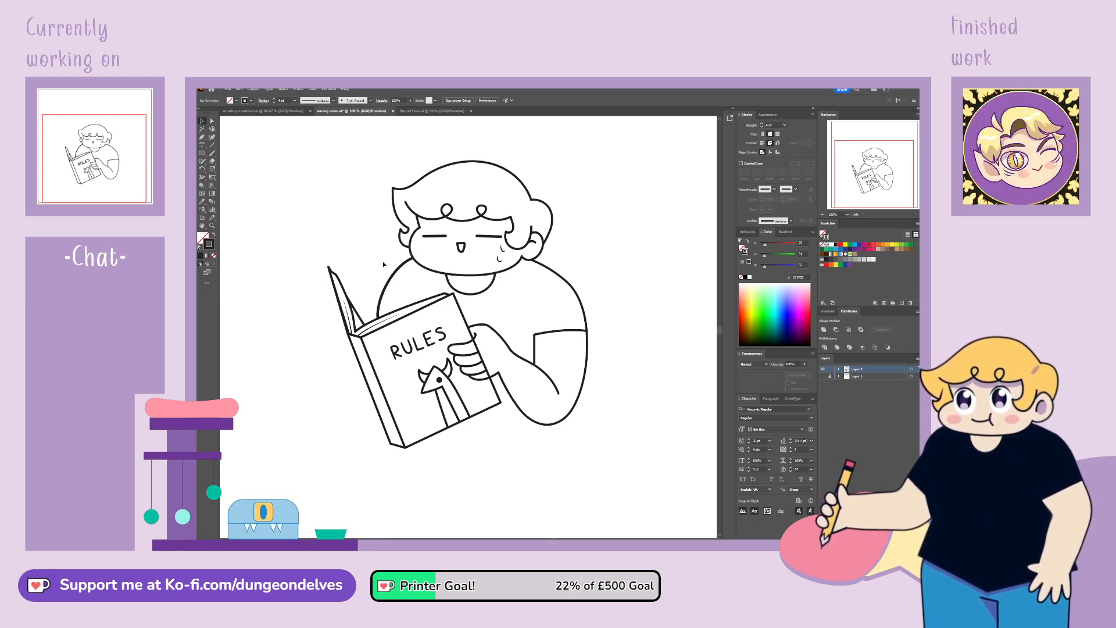
# Step: Set the stroke weight of the far shoulder line, between the jaw and the open book, to 4 pt
pyautogui.click(397, 272)
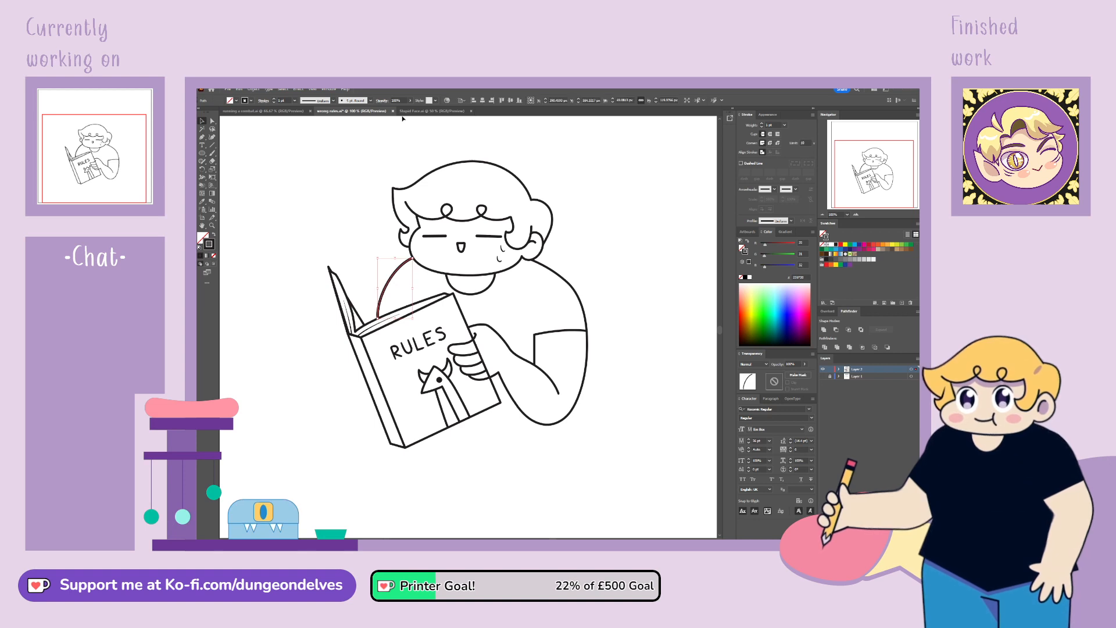
pyautogui.click(313, 134)
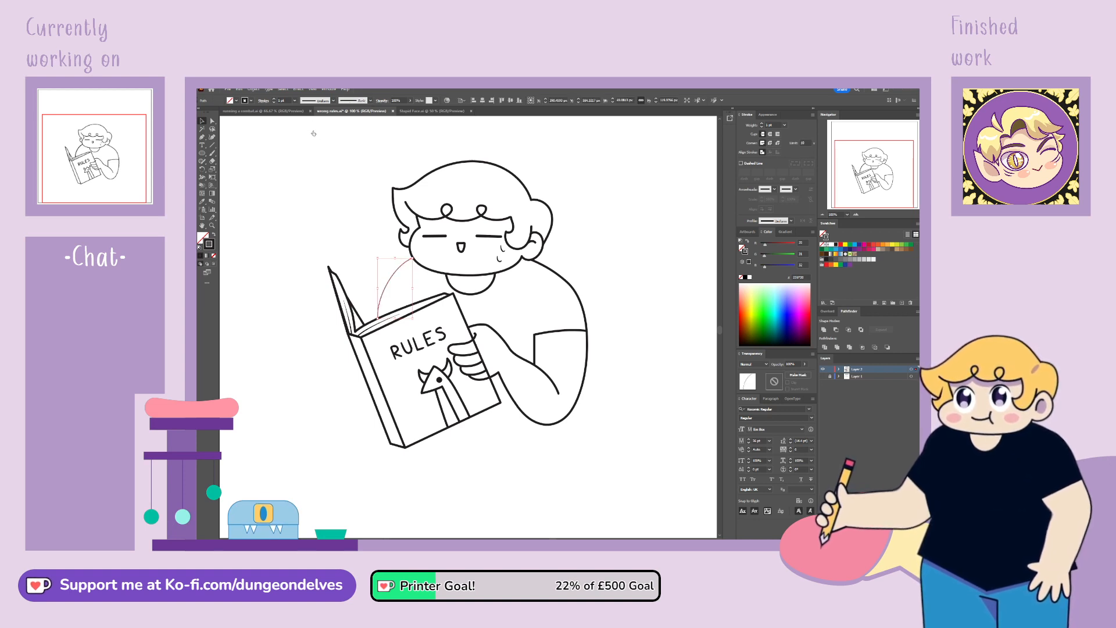
pyautogui.click(285, 100)
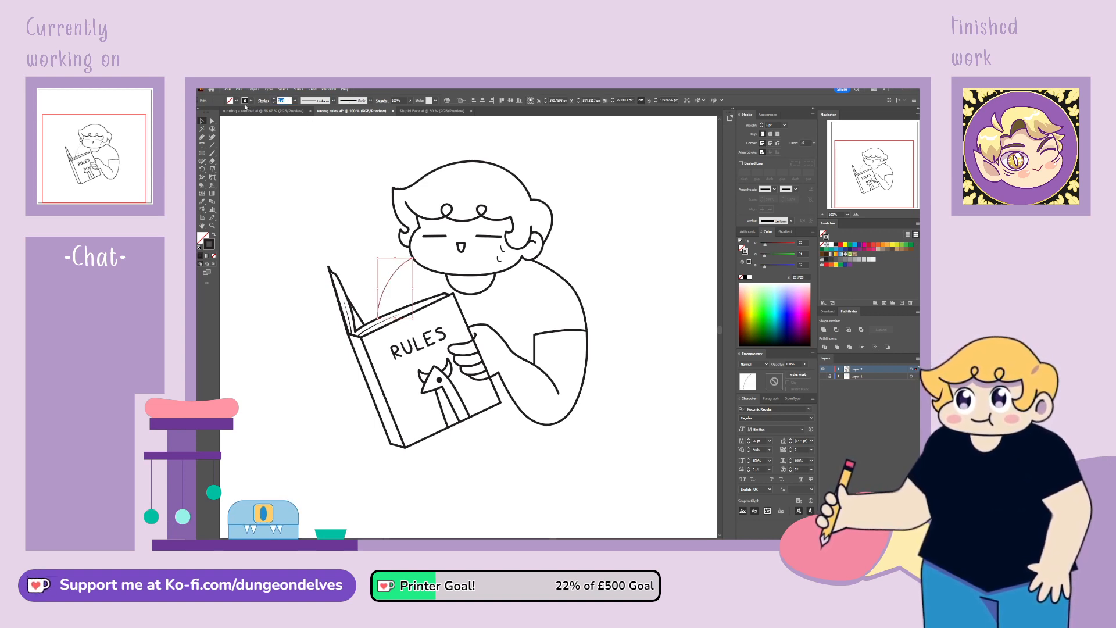
pyautogui.write('4')
pyautogui.press('Return')
pyautogui.click(522, 470)
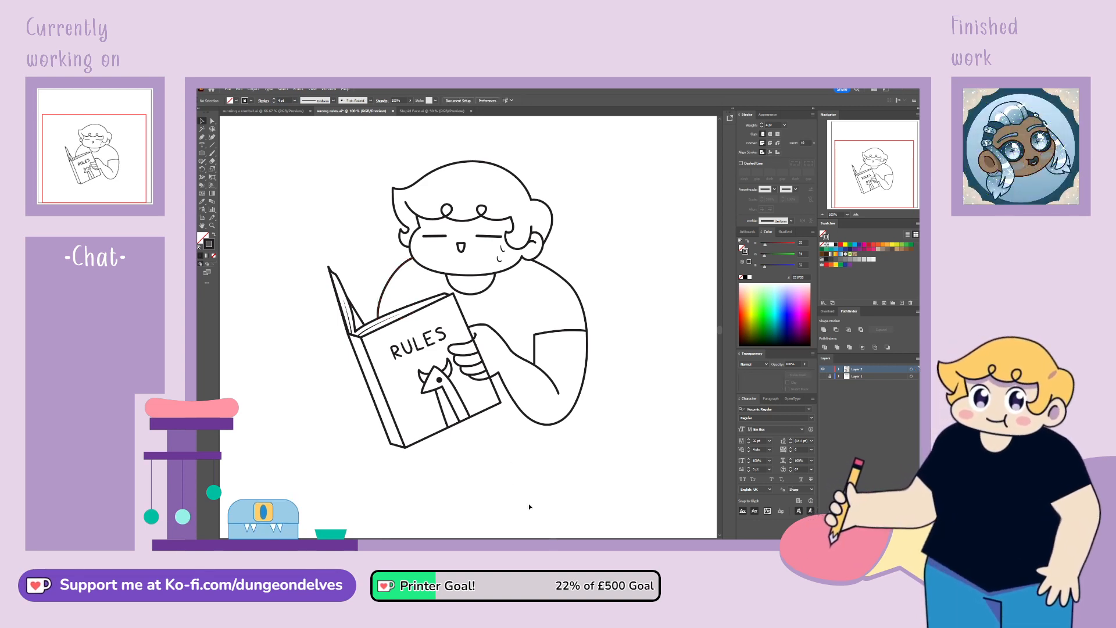
# Step: Draw the far hand's rounded thumb curve behind the book's open cover with the Pen tool and refine its bulge
pyautogui.click(213, 154)
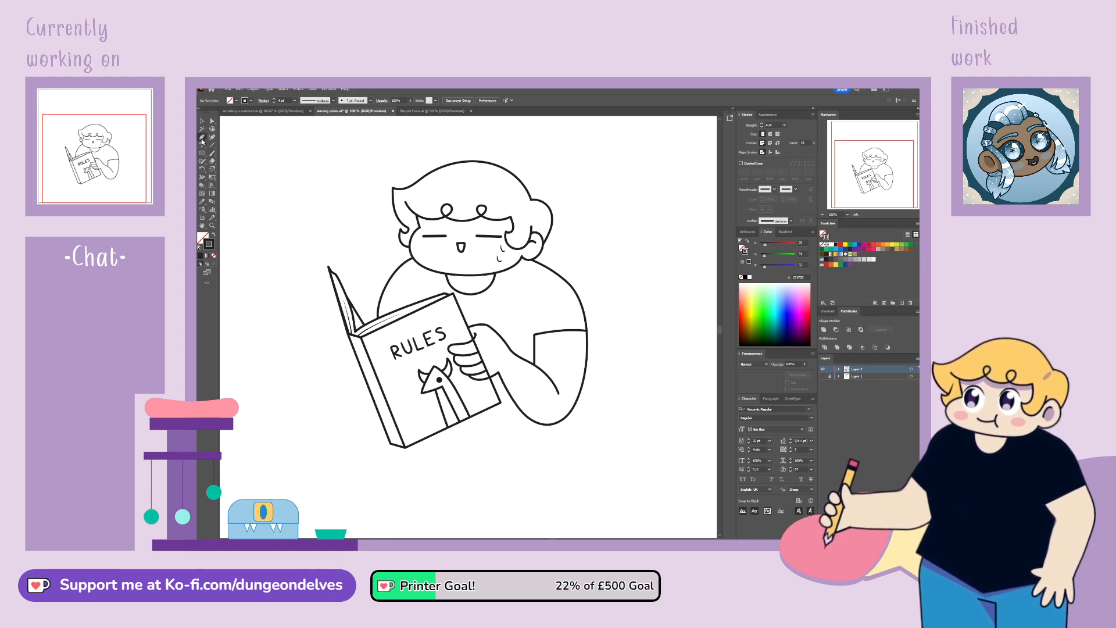
pyautogui.hotkey('ctrl', '=')
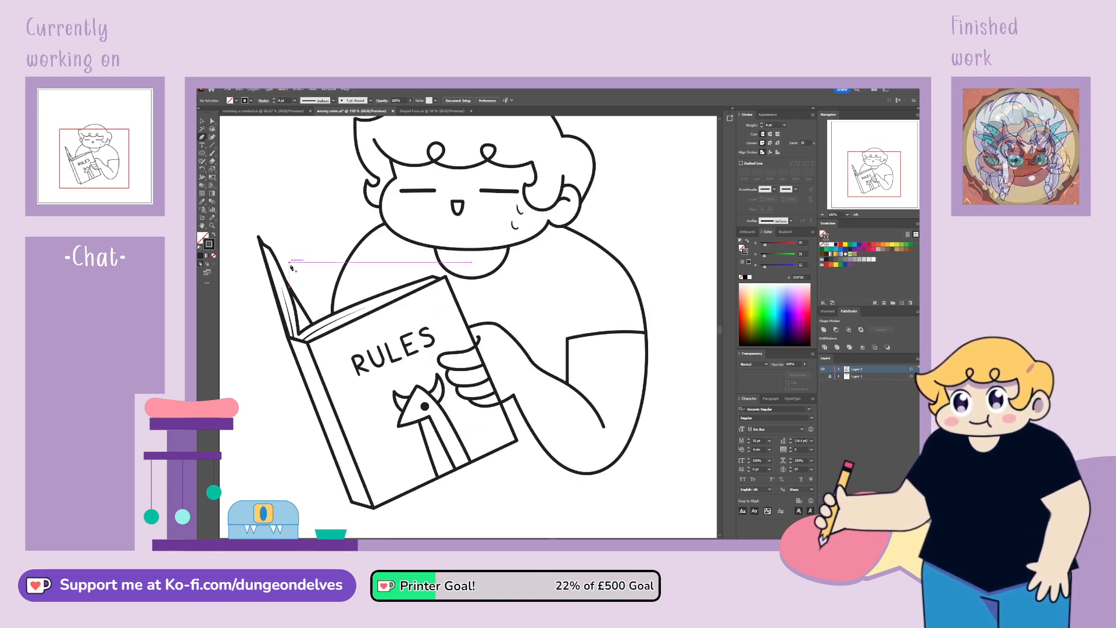
pyautogui.moveTo(283, 273); pyautogui.dragTo(288, 271)
pyautogui.click(303, 288)
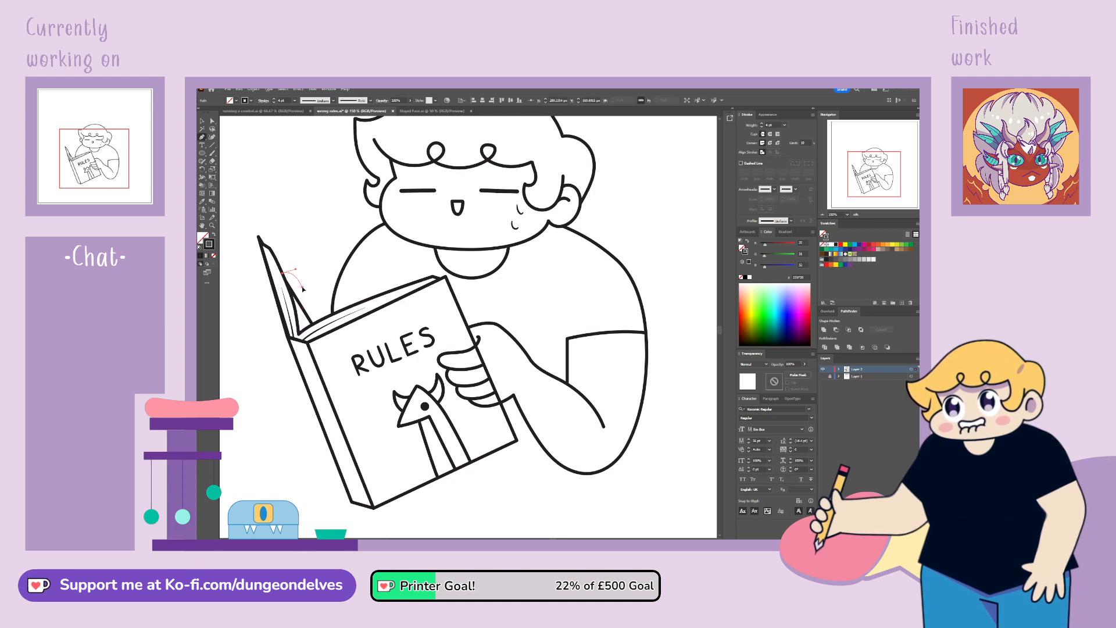
pyautogui.click(311, 309)
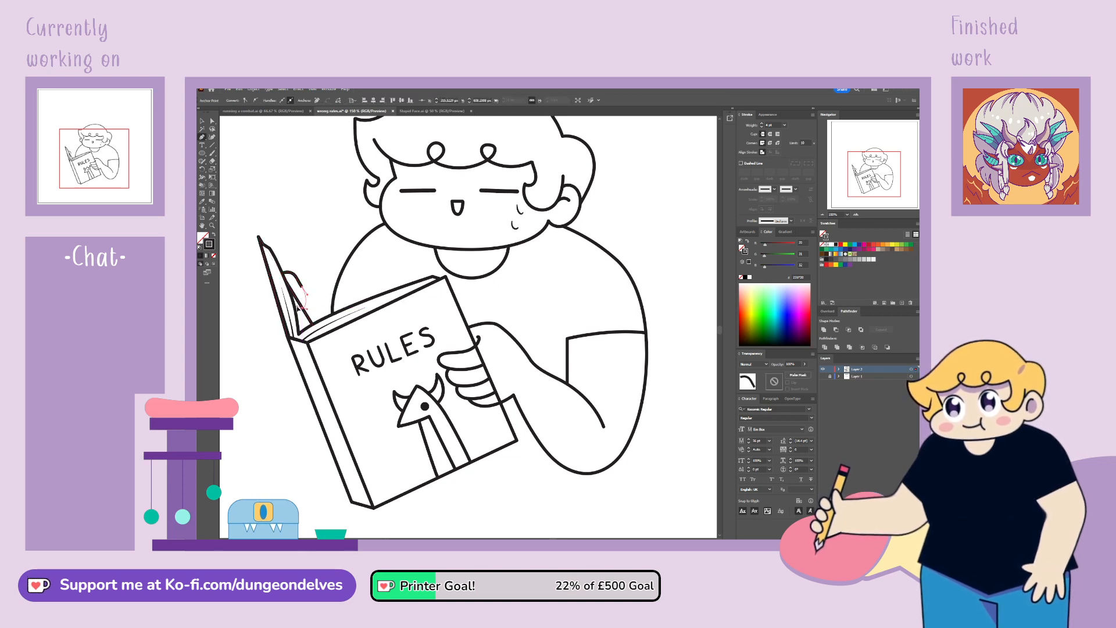
pyautogui.moveTo(302, 308); pyautogui.dragTo(292, 306)
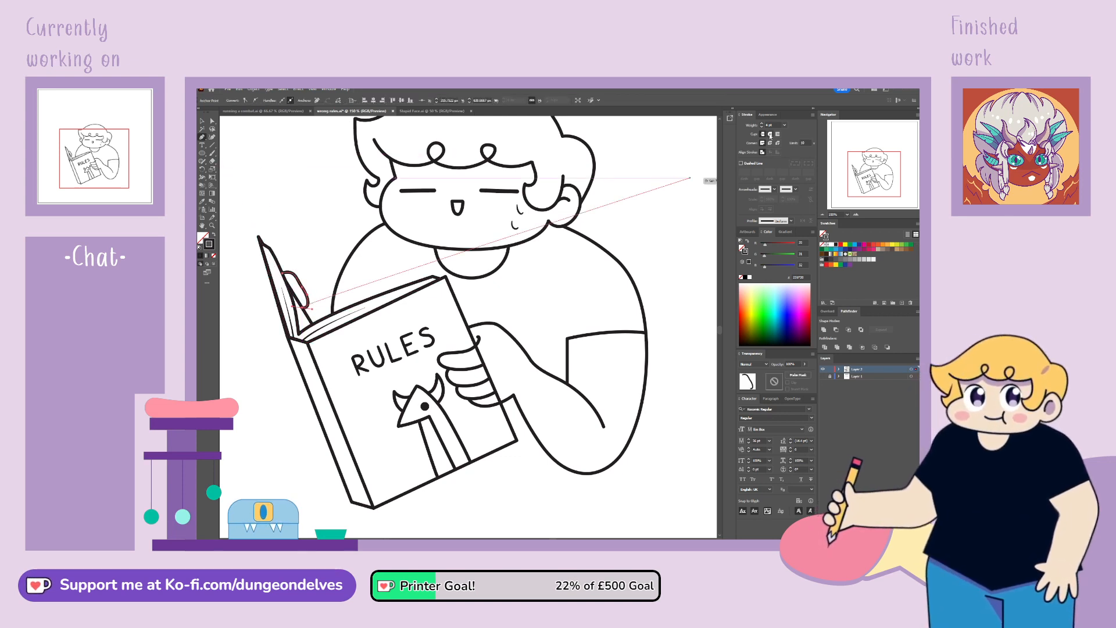
pyautogui.click(213, 121)
pyautogui.moveTo(303, 289); pyautogui.dragTo(305, 285)
pyautogui.click(326, 257)
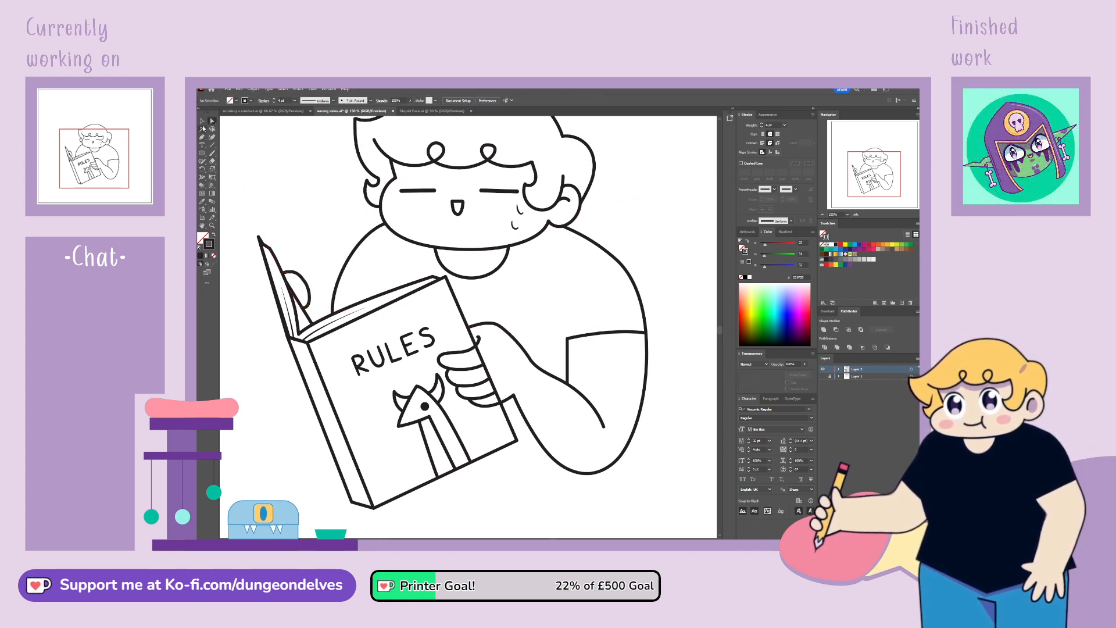
# Step: Draw a finger curve along the outer edge of the open cover with the Pen tool, ending near the spine
pyautogui.click(212, 153)
pyautogui.press('p')
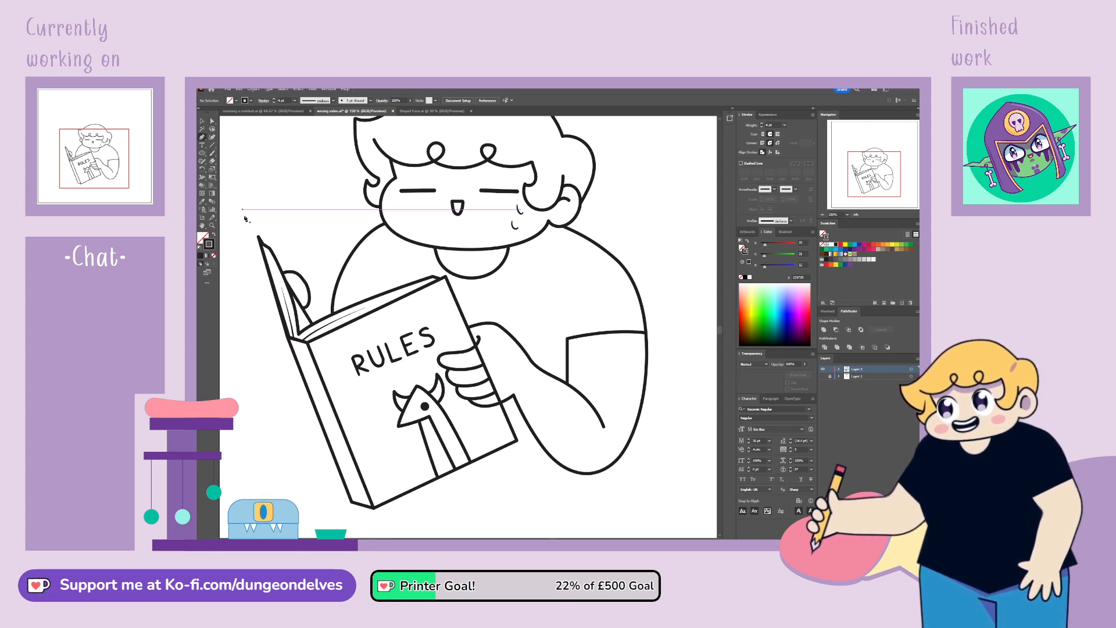
pyautogui.moveTo(271, 316); pyautogui.dragTo(274, 327)
pyautogui.click(286, 330)
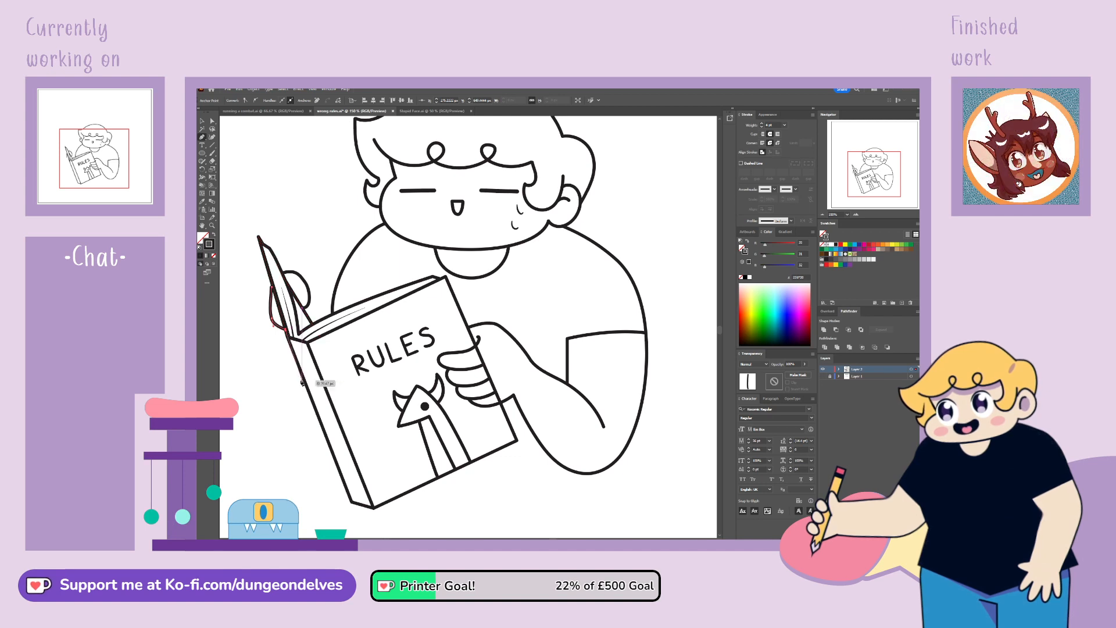
# Step: Adjust the anchor points of the outer finger curve so it starts and ends on the open cover's edge
pyautogui.click(212, 121)
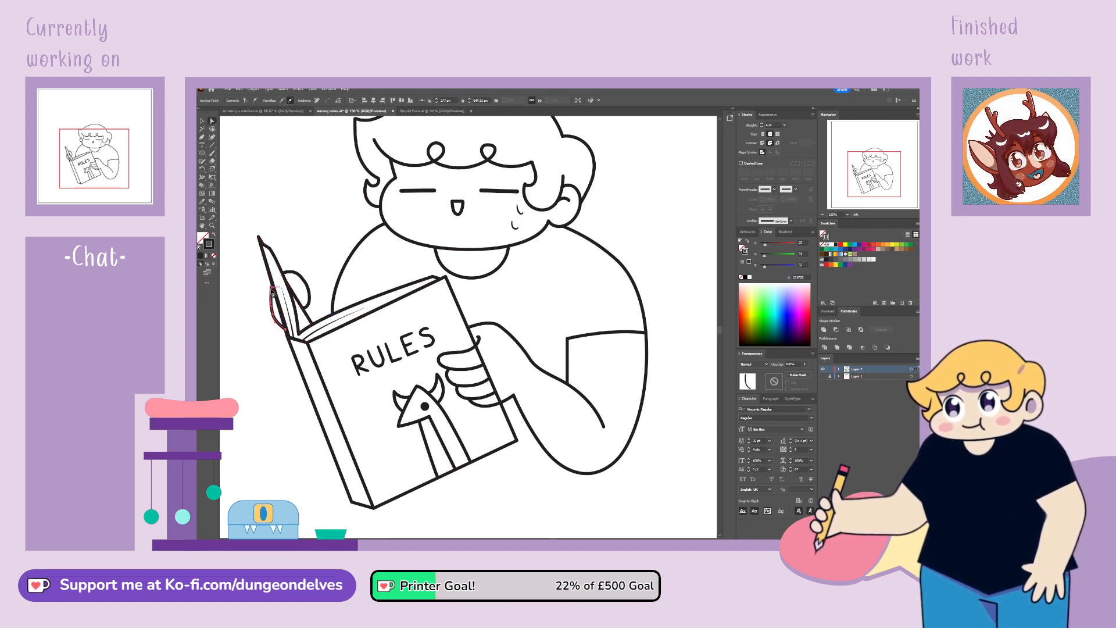
pyautogui.moveTo(272, 286); pyautogui.dragTo(271, 306)
pyautogui.click(274, 314)
pyautogui.click(260, 324)
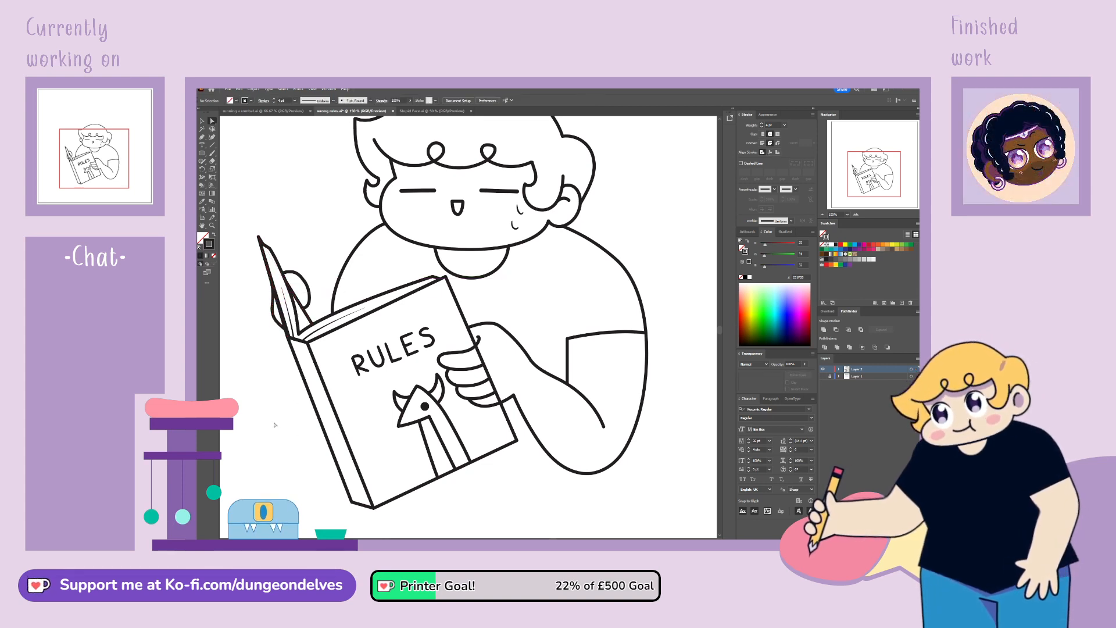
pyautogui.moveTo(285, 330); pyautogui.dragTo(283, 321)
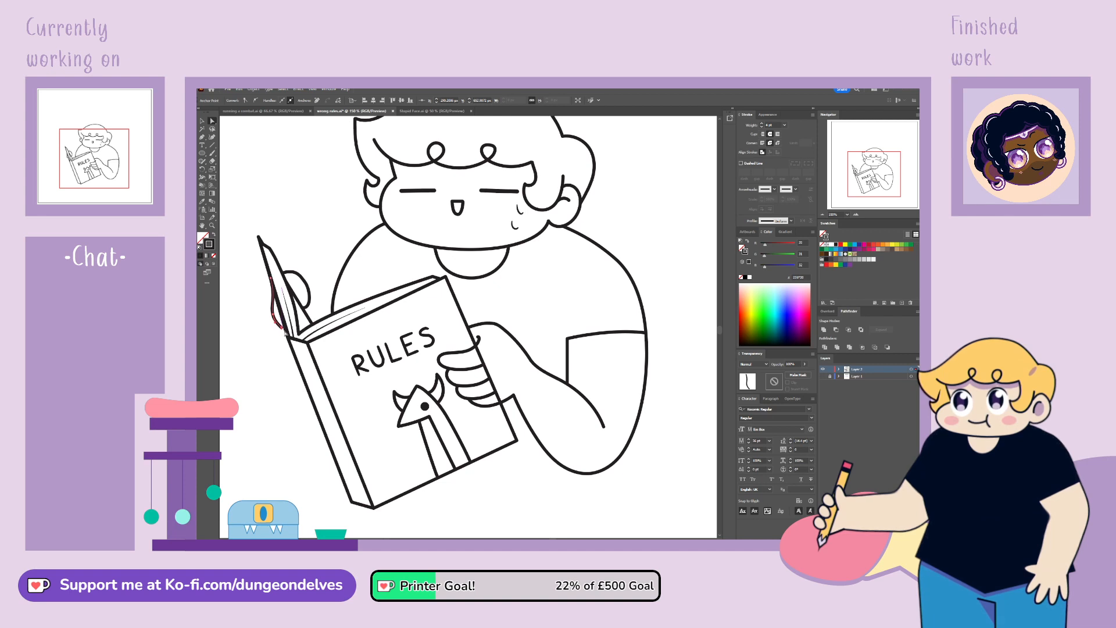
pyautogui.click(256, 102)
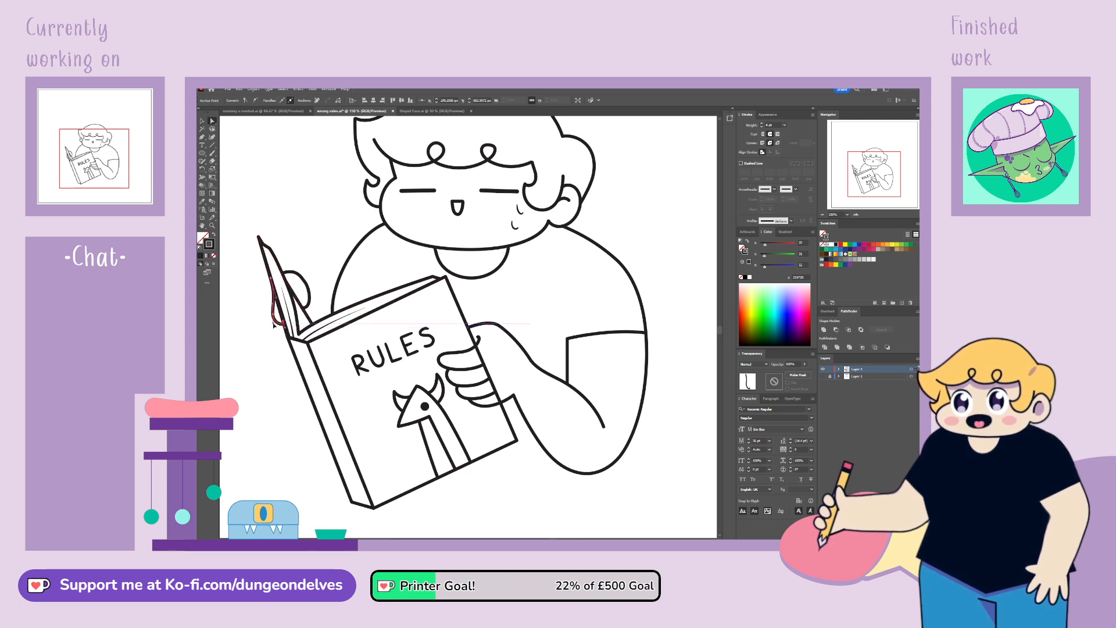
pyautogui.click(292, 432)
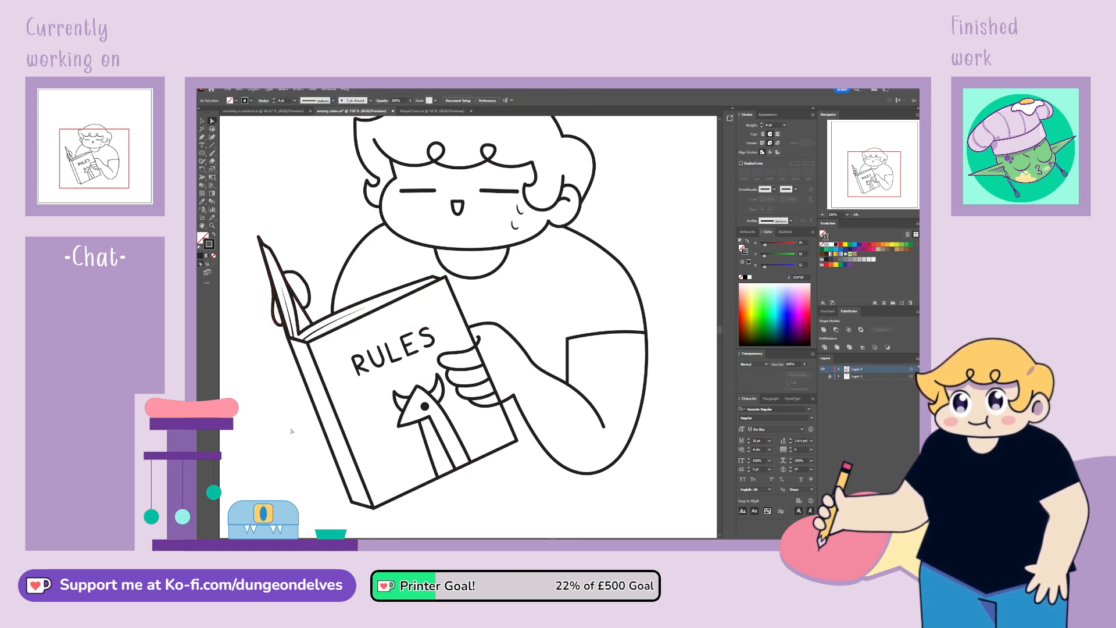
# Step: Reshape the upper part of the thumb curve inside the open cover into a rounder arc
pyautogui.click(306, 284)
pyautogui.click(305, 284)
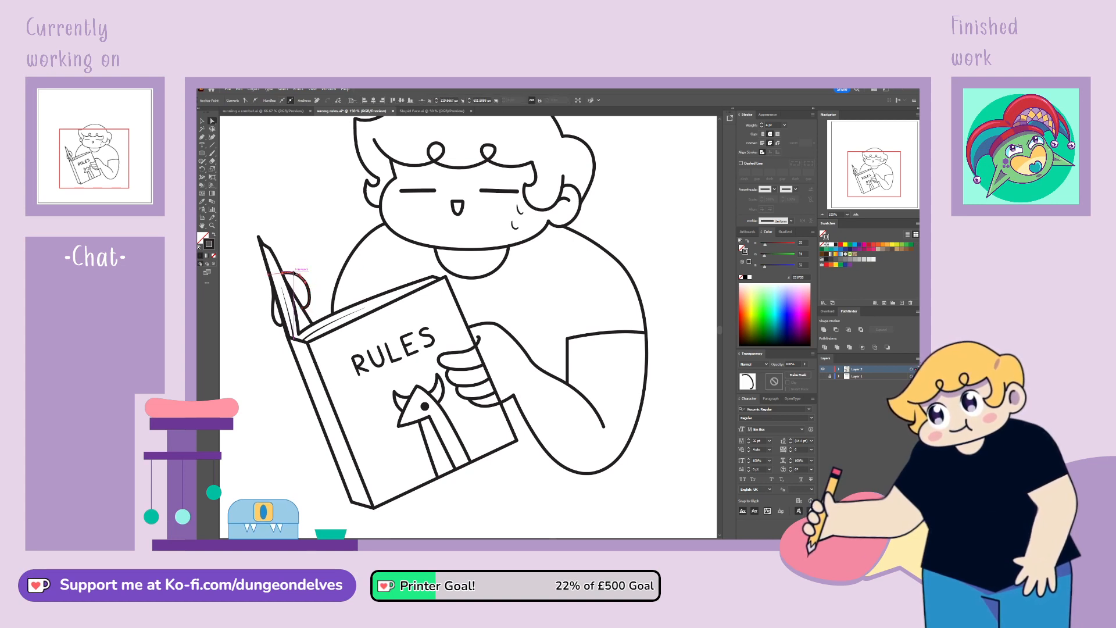
pyautogui.moveTo(305, 281); pyautogui.dragTo(291, 273)
pyautogui.click(339, 233)
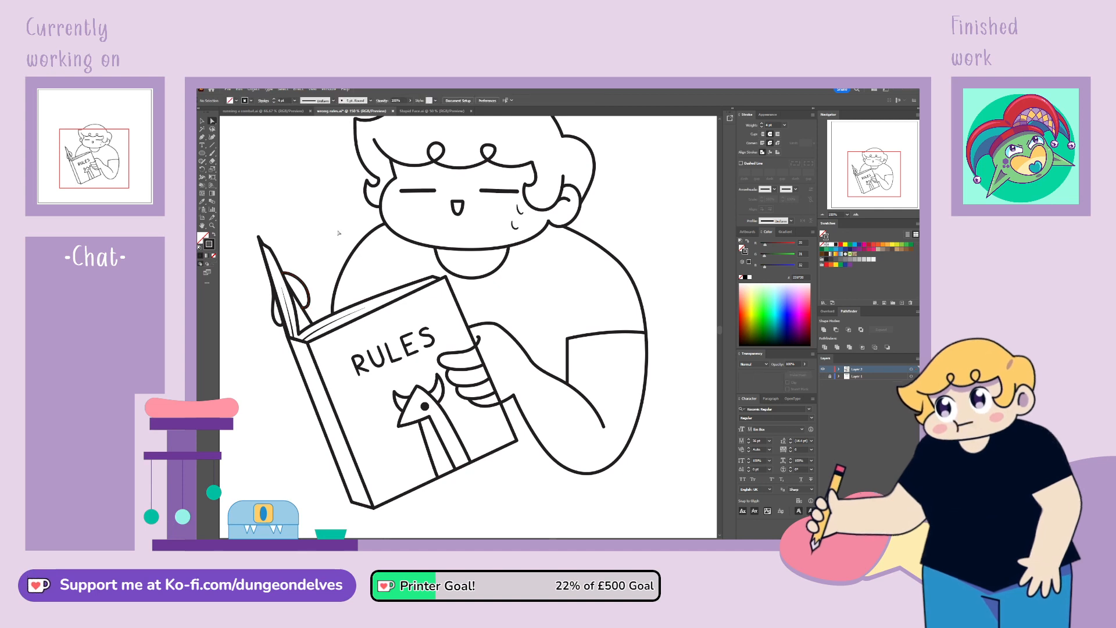
# Step: Reshape the lower bend of the outer finger curve where it meets the book's spine
pyautogui.click(278, 327)
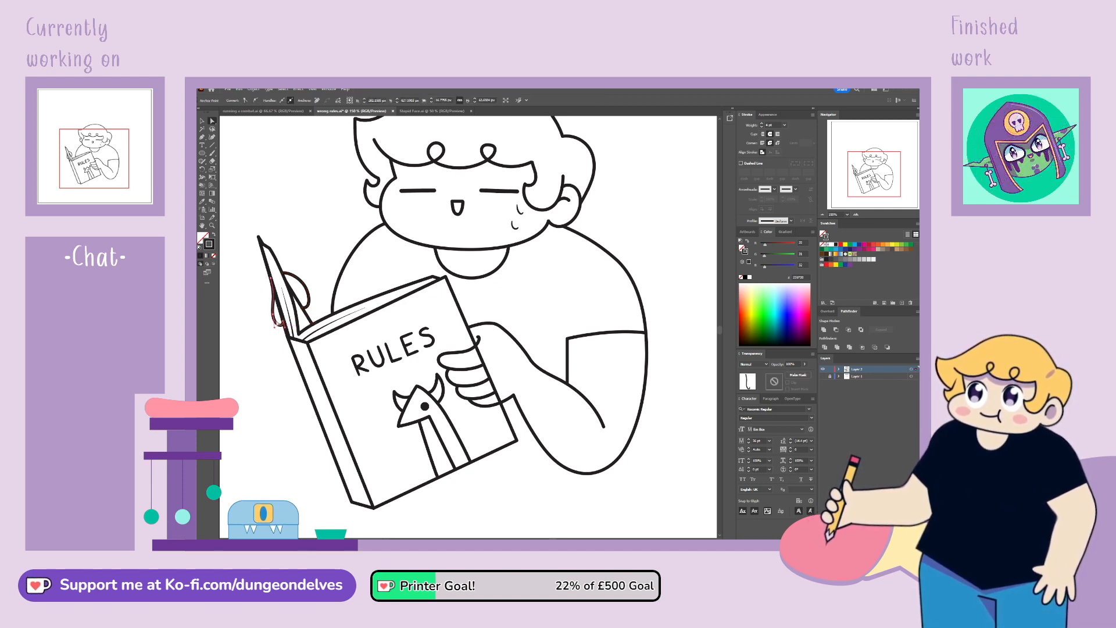
pyautogui.click(289, 338)
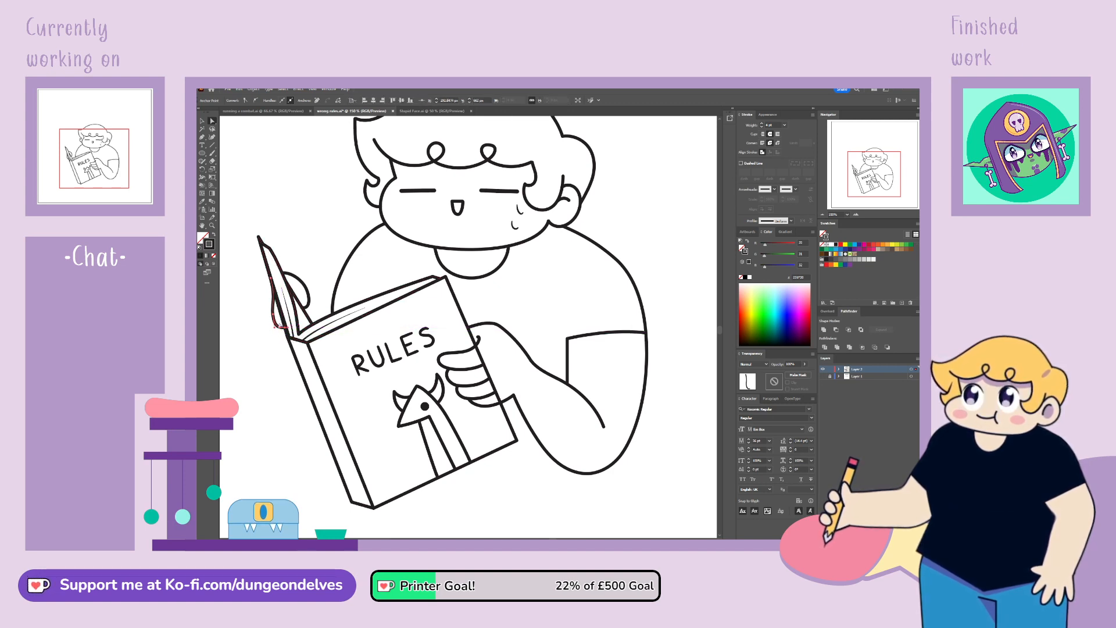
pyautogui.moveTo(277, 315); pyautogui.dragTo(272, 312)
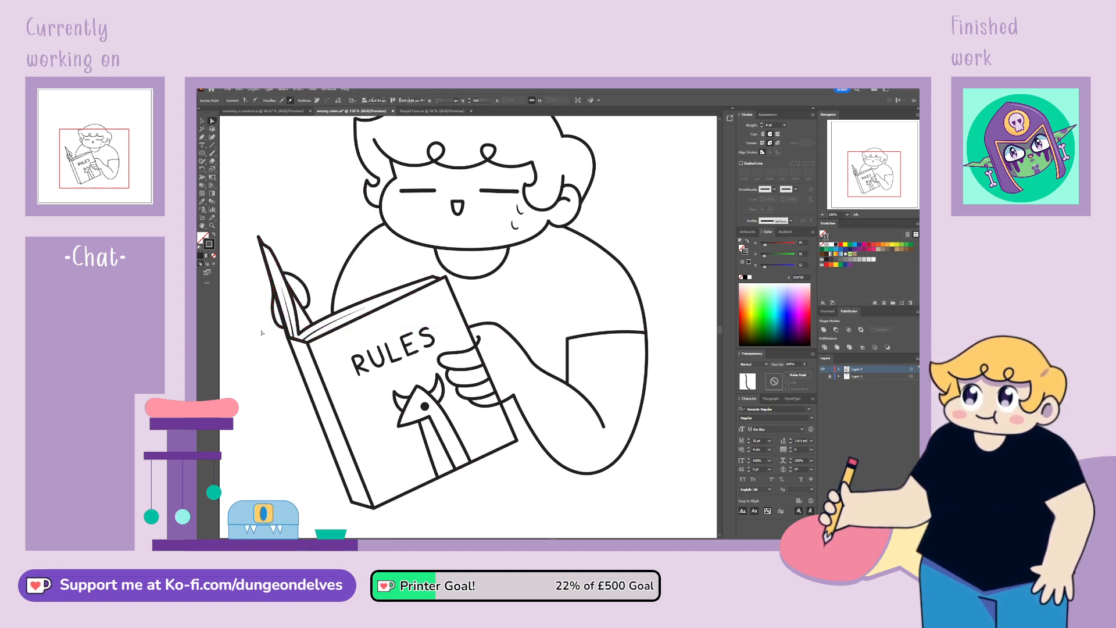
pyautogui.click(285, 411)
pyautogui.hotkey('ctrl', '-')
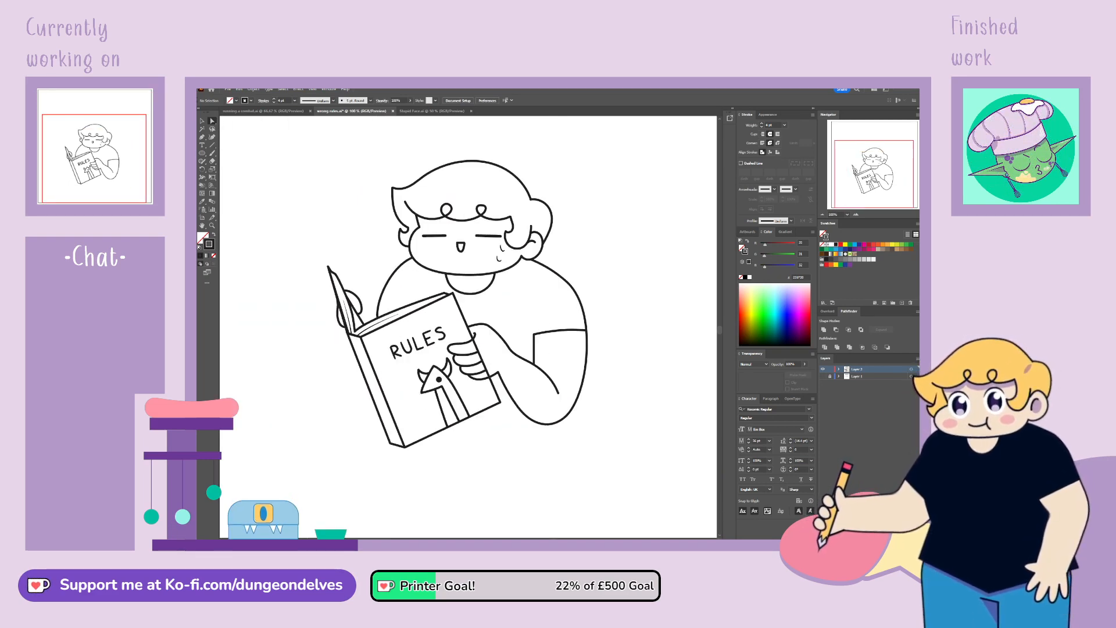
# Step: Widen the outer finger curve away from the cover and move its upper end higher along the cover's edge
pyautogui.hotkey('ctrl', '+')
pyautogui.moveTo(875, 164); pyautogui.dragTo(863, 163)
pyautogui.click(356, 320)
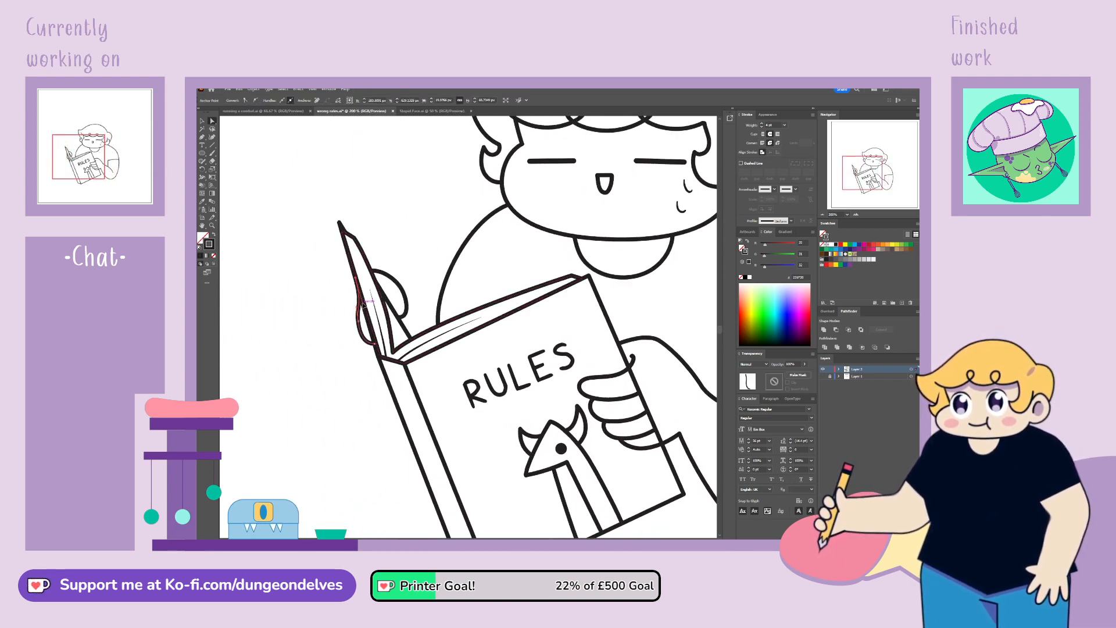
pyautogui.click(355, 297)
pyautogui.moveTo(359, 321); pyautogui.dragTo(352, 321)
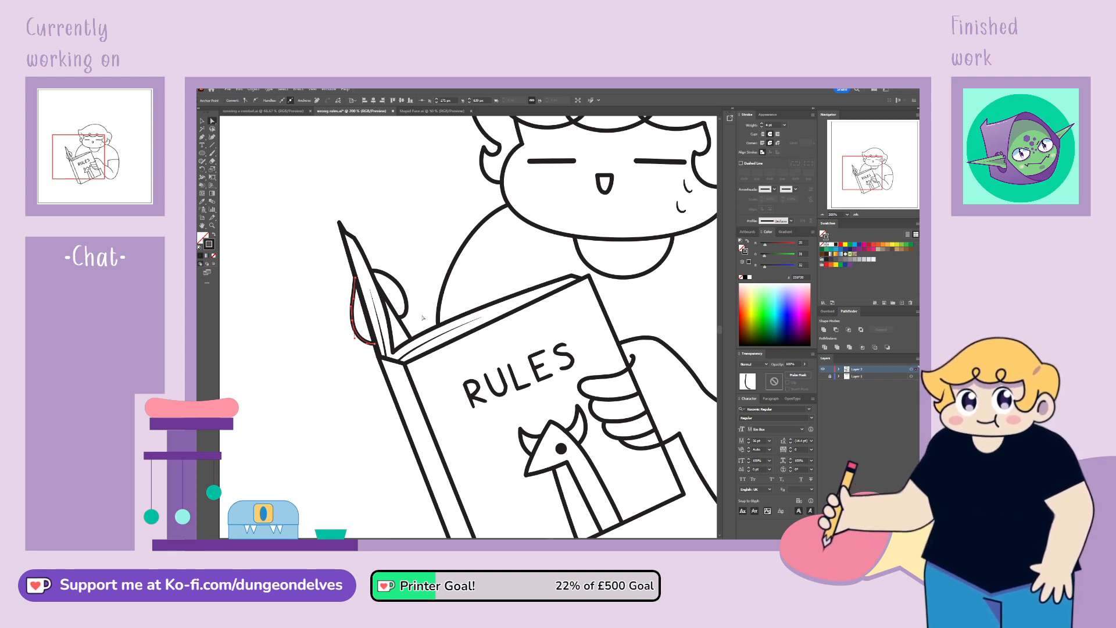
pyautogui.moveTo(375, 344); pyautogui.dragTo(374, 336)
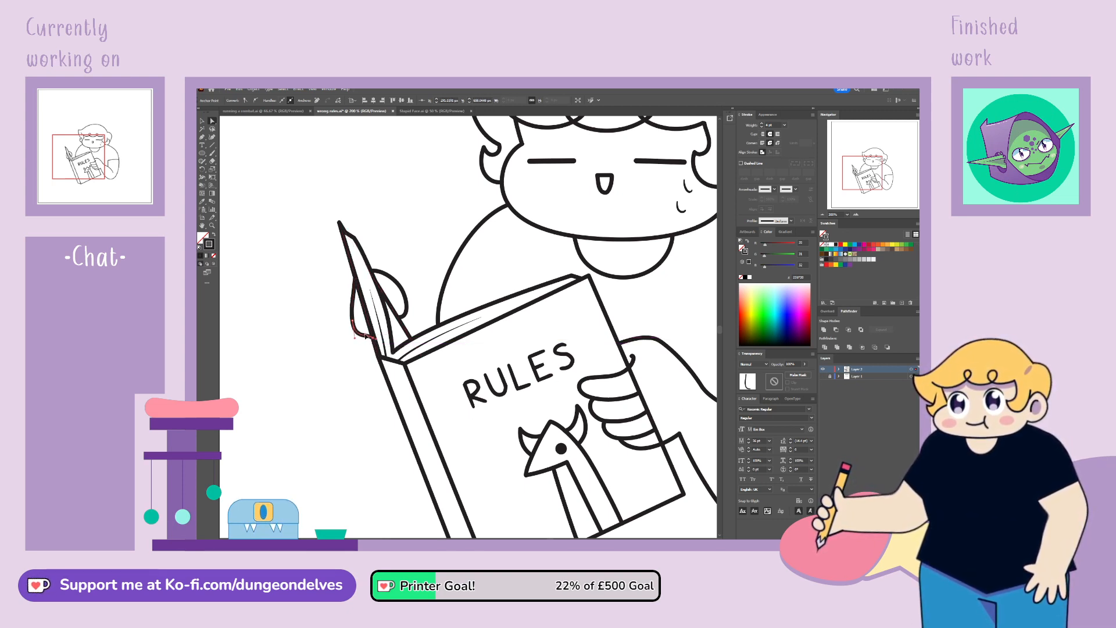
pyautogui.moveTo(375, 337); pyautogui.dragTo(351, 266)
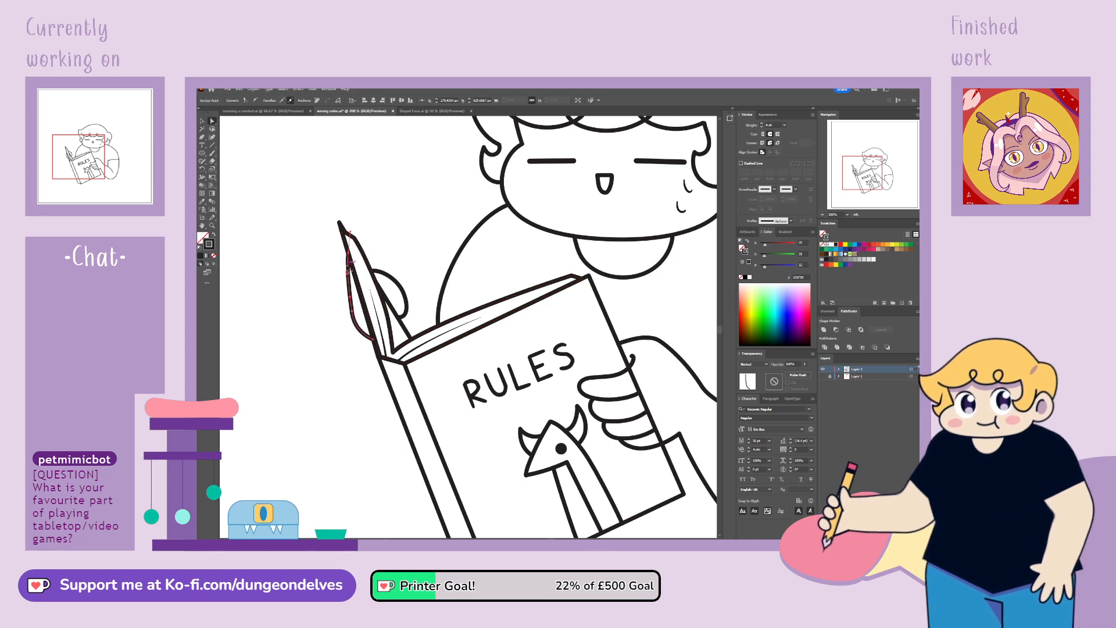
pyautogui.moveTo(350, 310); pyautogui.dragTo(349, 305)
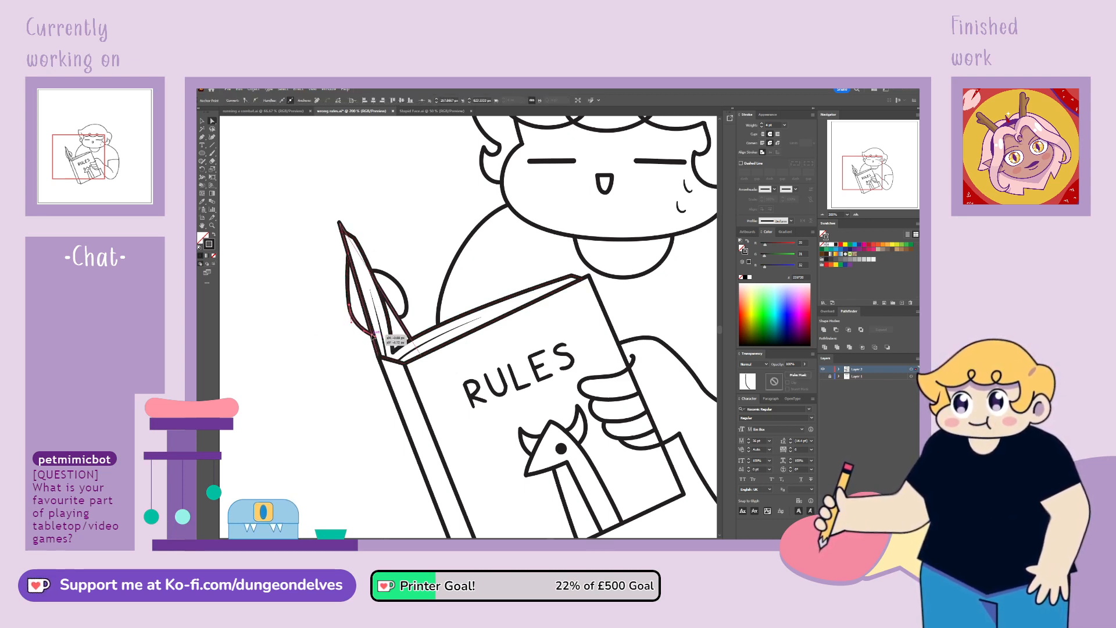
pyautogui.click(341, 315)
# Step: Draw a second, shorter finger curve below the first with the Pen tool, ending at the book's spine
pyautogui.press('p')
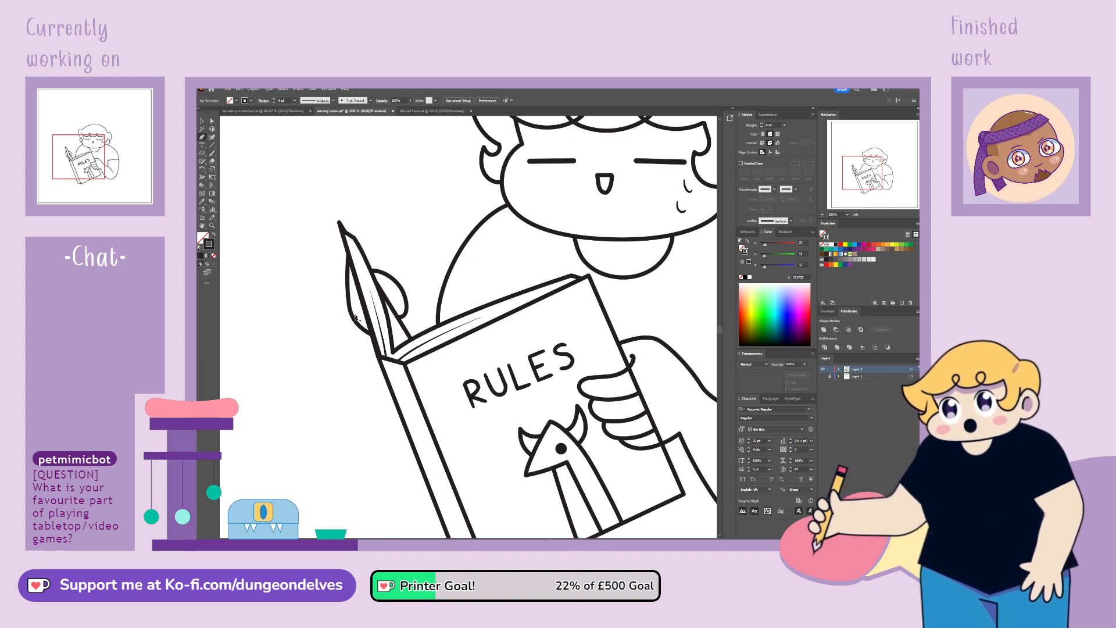
pyautogui.moveTo(358, 337); pyautogui.dragTo(397, 389)
pyautogui.press('v')
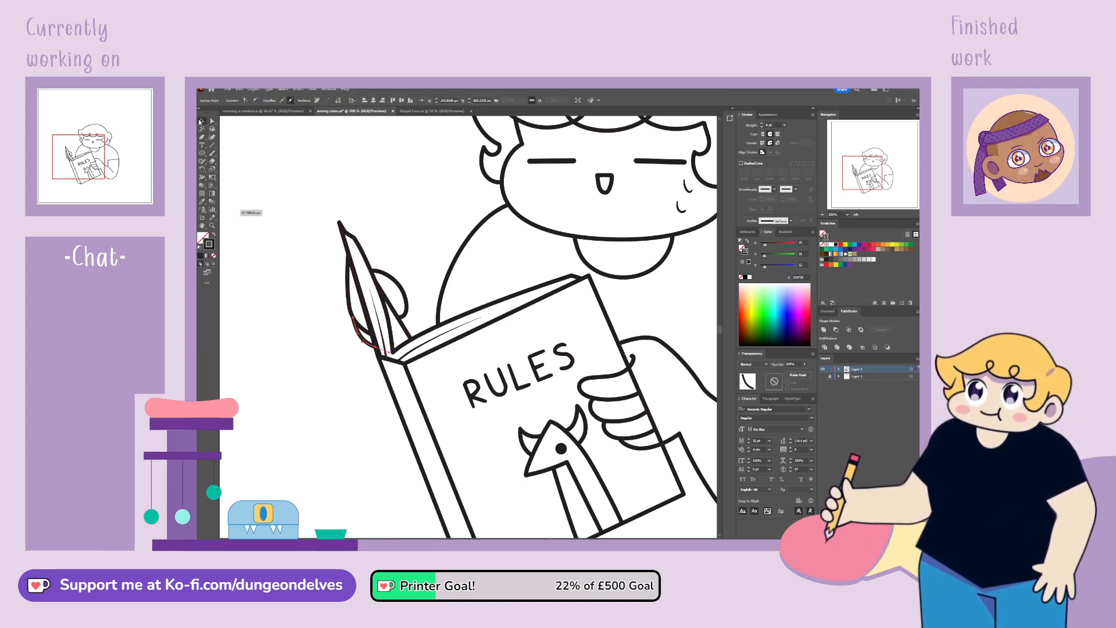
pyautogui.click(277, 201)
pyautogui.moveTo(363, 343); pyautogui.dragTo(375, 349)
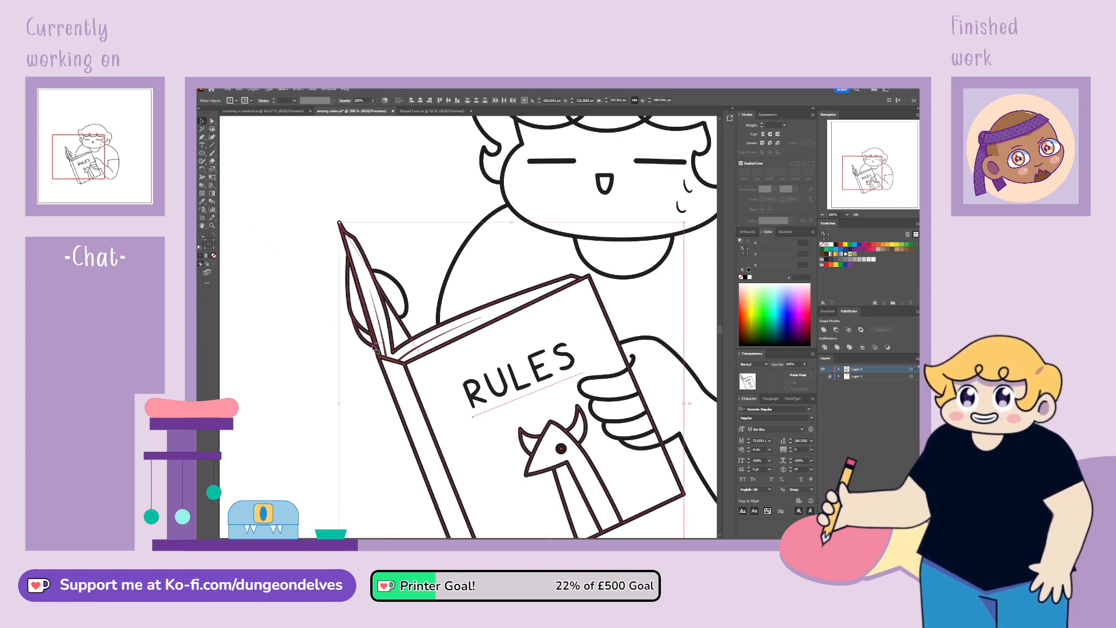
pyautogui.click(306, 340)
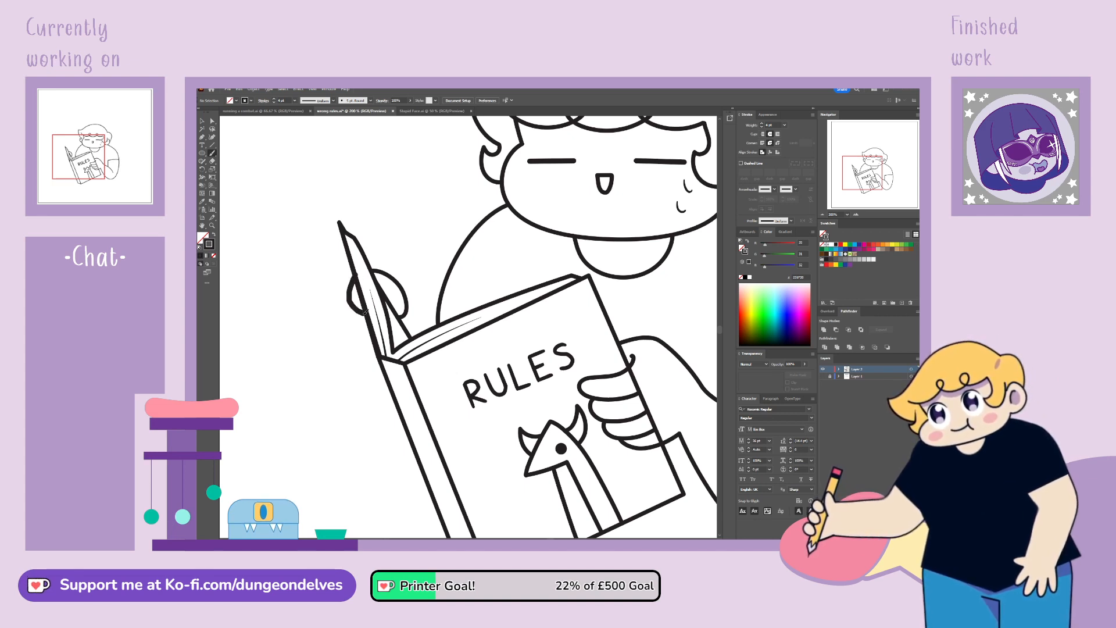
# Step: Try painting a small second fingertip below the first outside the cover, and undo the painted finger strokes
pyautogui.moveTo(358, 329); pyautogui.dragTo(371, 337)
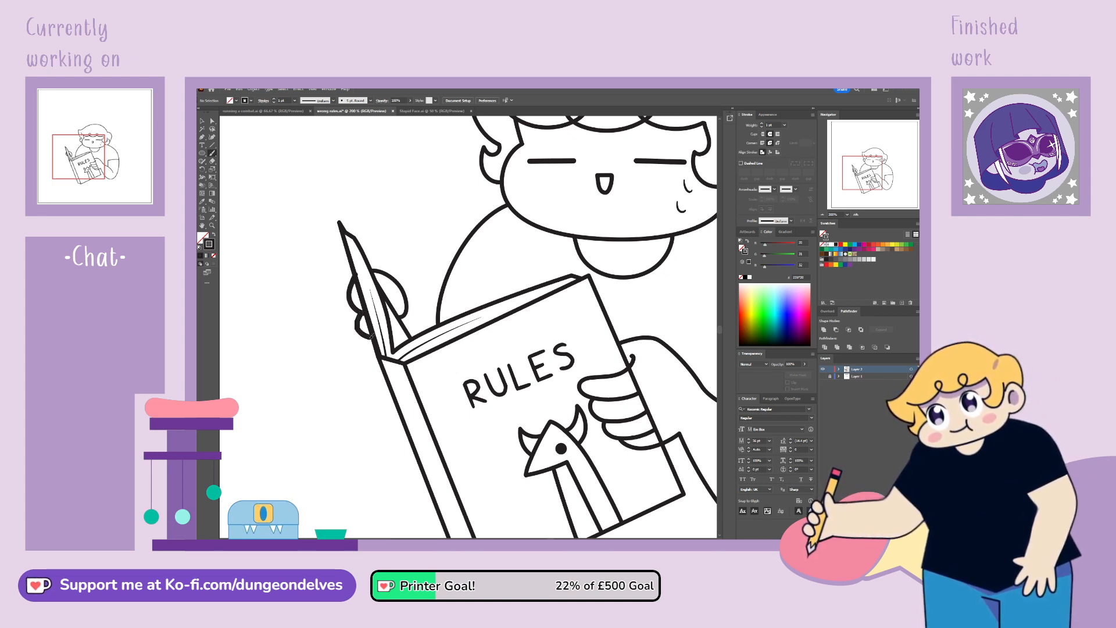
pyautogui.hotkey('ctrl', 'z')
pyautogui.hotkey('ctrl', 'z')
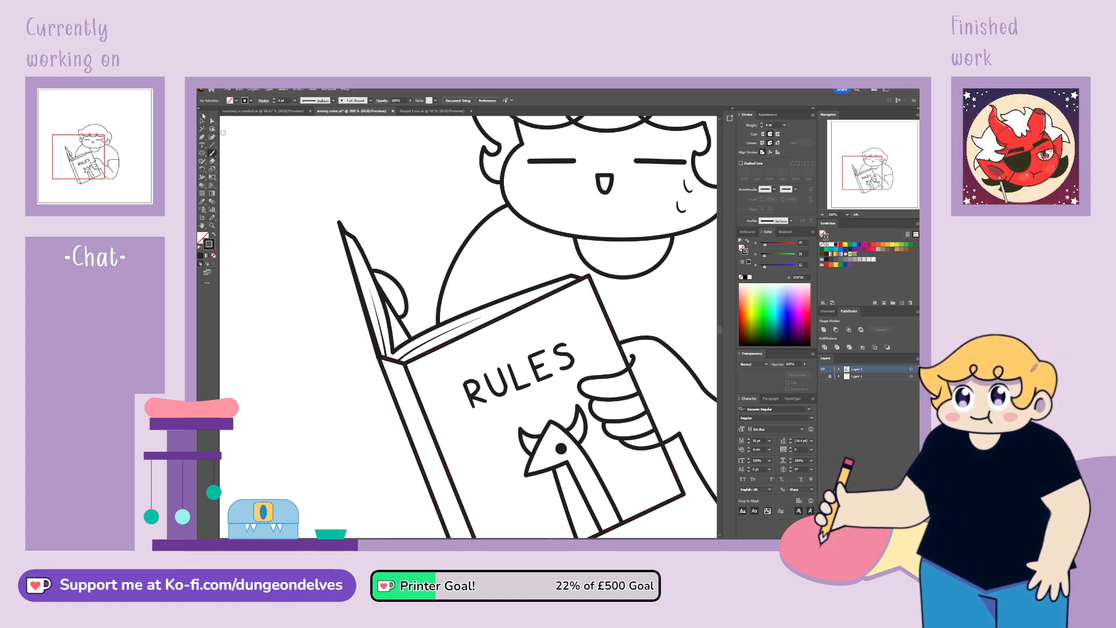
# Step: Move the thumb curve down along the inside of the open cover, closer to the book's inner corner
pyautogui.press('v')
pyautogui.click(408, 308)
pyautogui.moveTo(408, 310); pyautogui.dragTo(417, 324)
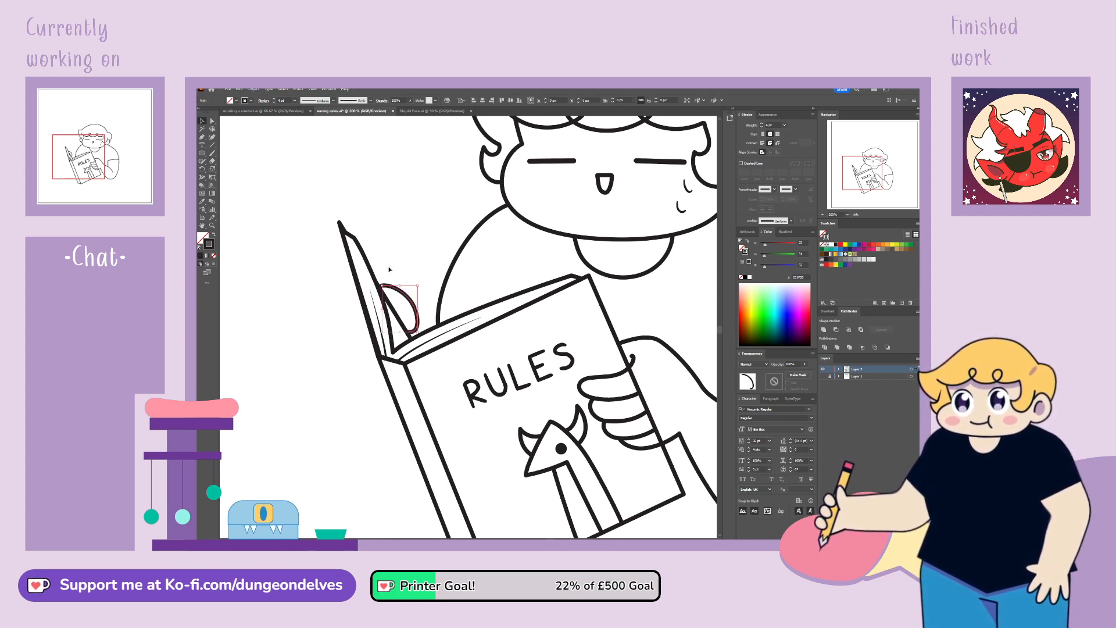
# Step: Lower the upper end of the thumb curve slightly along the open cover and reshape its arc
pyautogui.press('a')
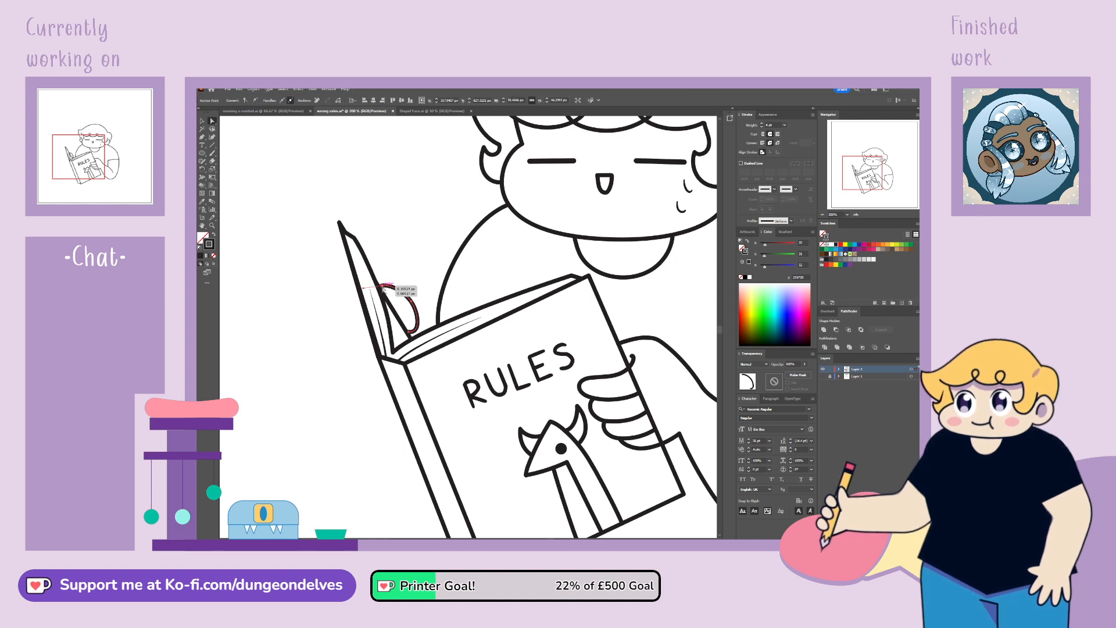
pyautogui.moveTo(388, 287); pyautogui.dragTo(409, 305)
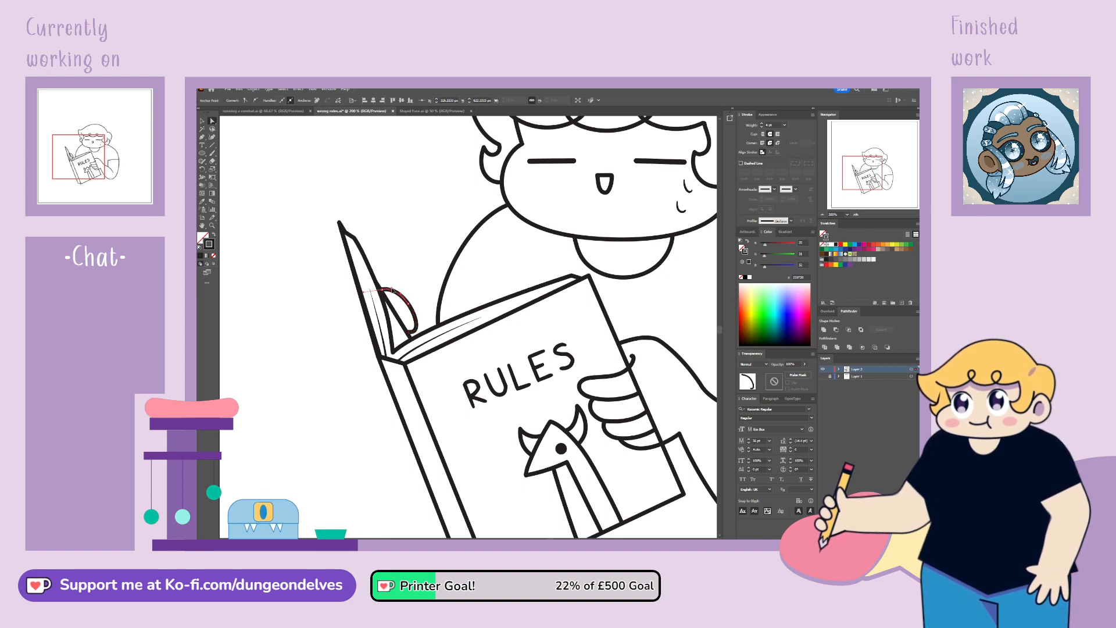
pyautogui.click(426, 290)
pyautogui.click(414, 309)
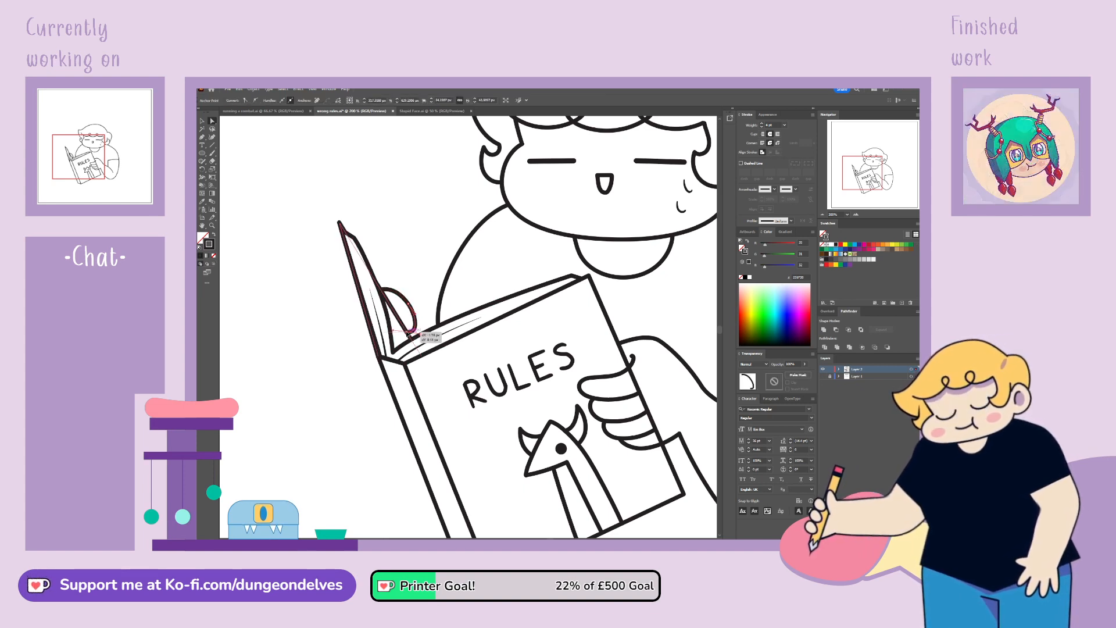
pyautogui.click(422, 275)
# Step: Check the pose against the sketch layer, hide it again, then try painting the far forearm beside the spine and undo the stroke
pyautogui.hotkey('ctrl', '-')
pyautogui.hotkey('ctrl', '-')
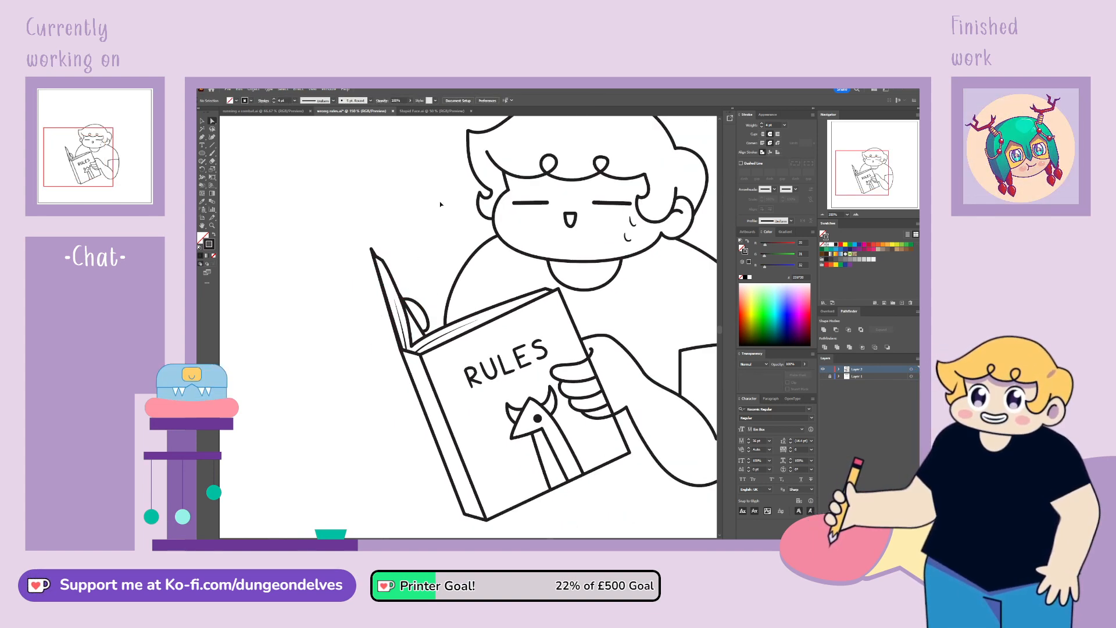
pyautogui.moveTo(836, 200); pyautogui.dragTo(850, 199)
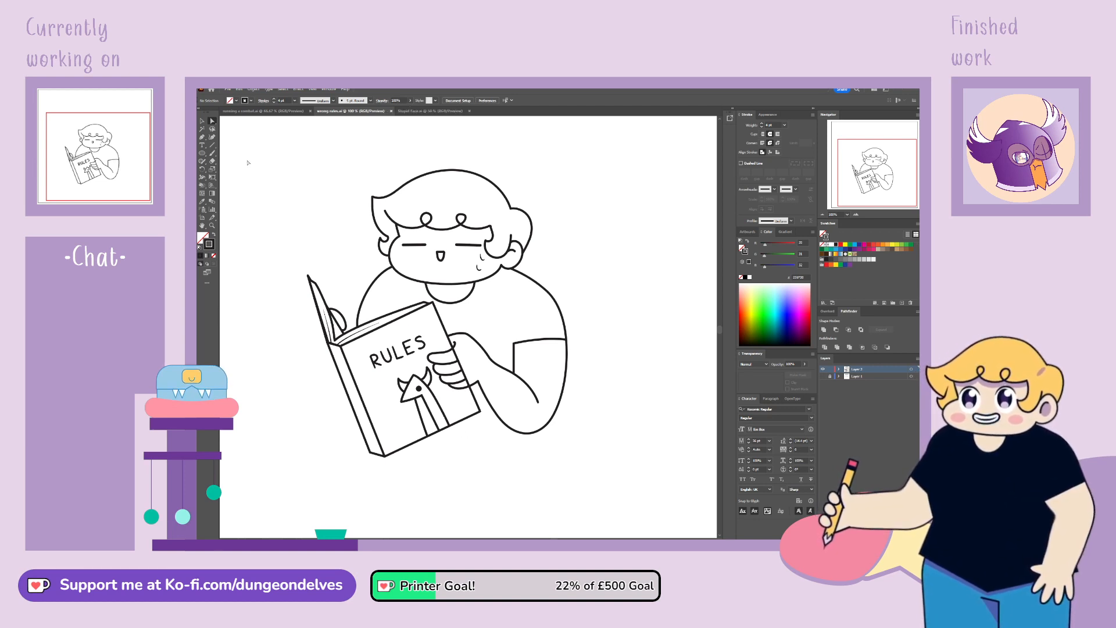
pyautogui.click(822, 376)
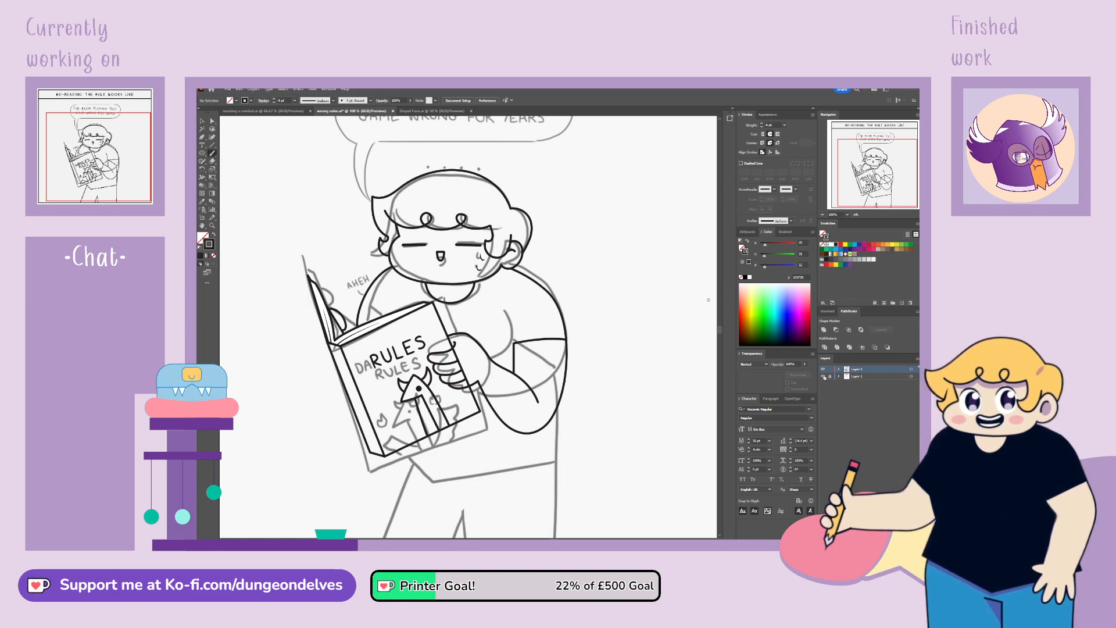
pyautogui.click(822, 376)
pyautogui.moveTo(360, 290)
pyautogui.mouseDown()
pyautogui.moveTo(373, 233)
pyautogui.moveTo(374, 259)
pyautogui.mouseUp()
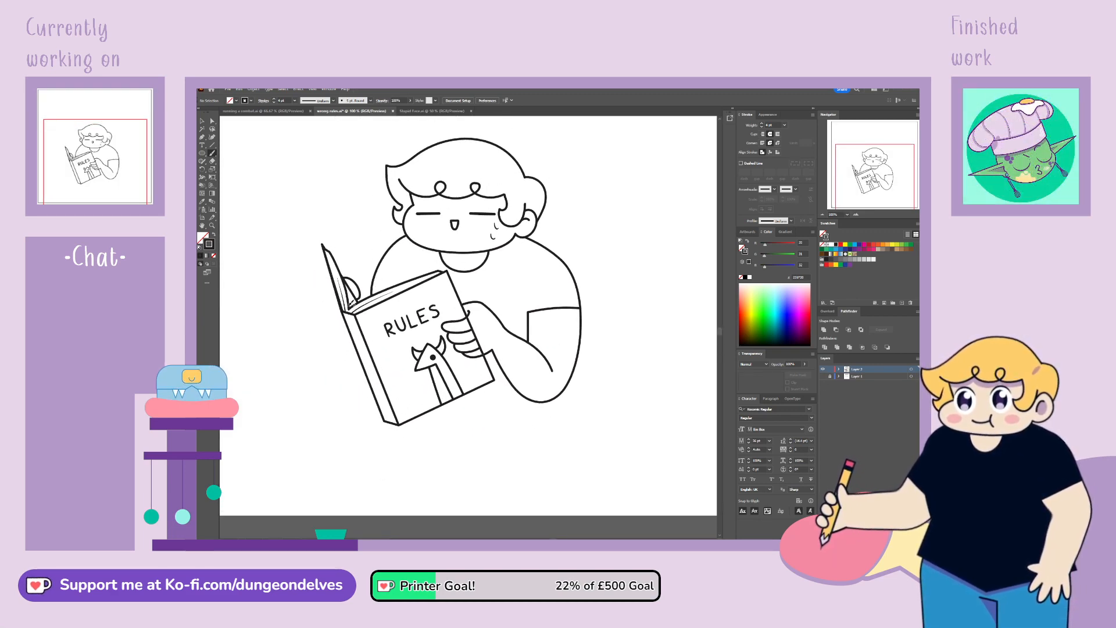
pyautogui.moveTo(344, 300)
pyautogui.mouseDown()
pyautogui.moveTo(344, 367)
pyautogui.moveTo(365, 381)
pyautogui.mouseUp()
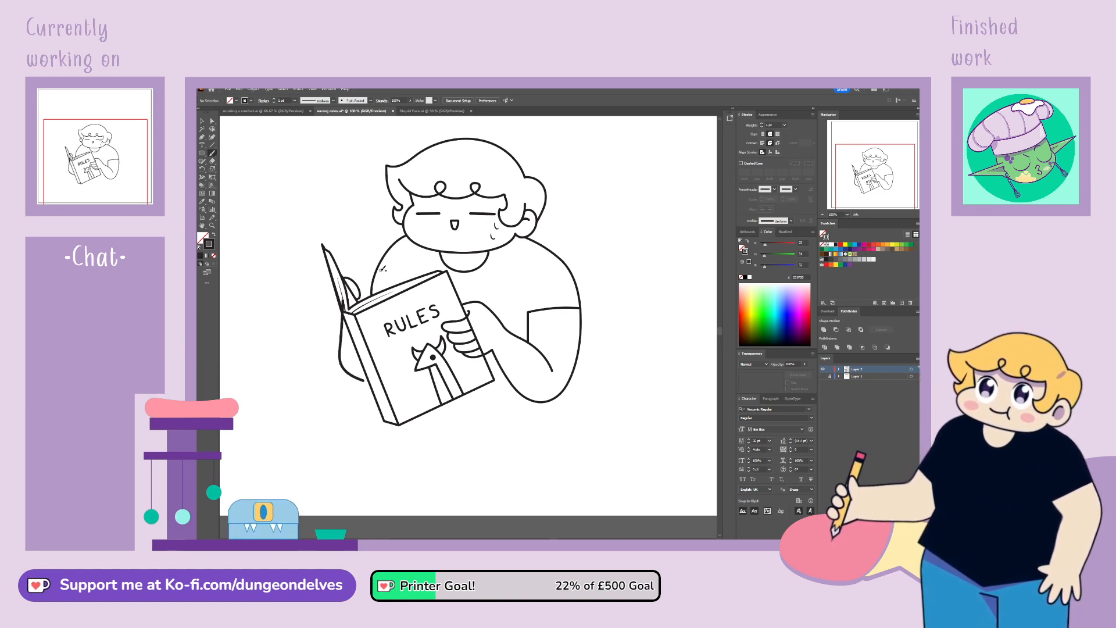
pyautogui.hotkey('ctrl', 'z')
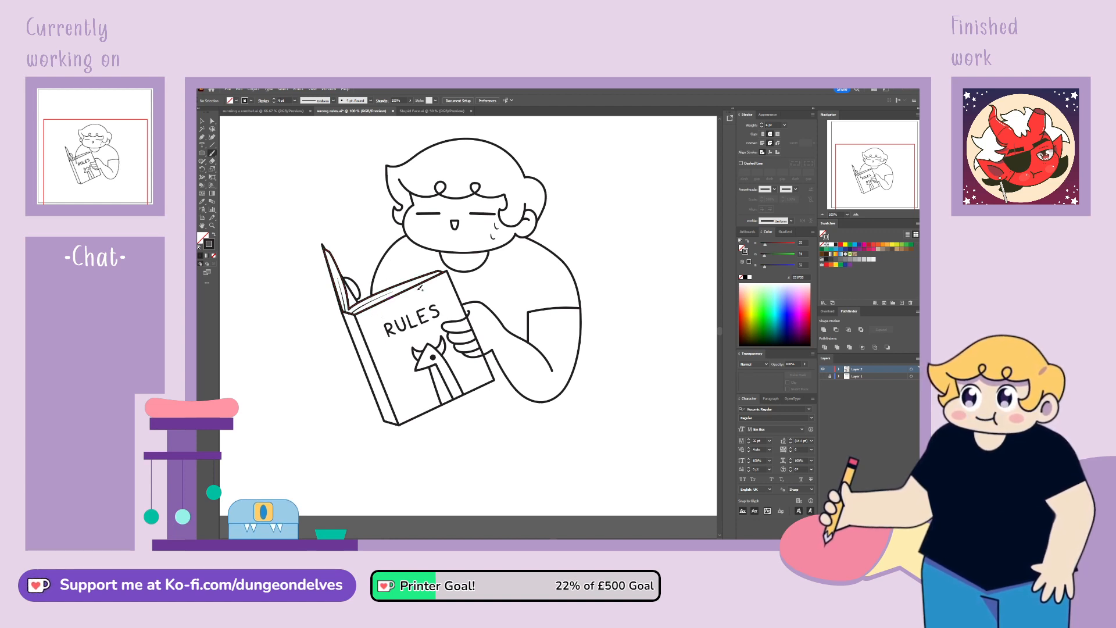
# Step: Paint the far forearm line behind the book's spine and delete the stray strokes over the front cover
pyautogui.moveTo(427, 292); pyautogui.dragTo(404, 382)
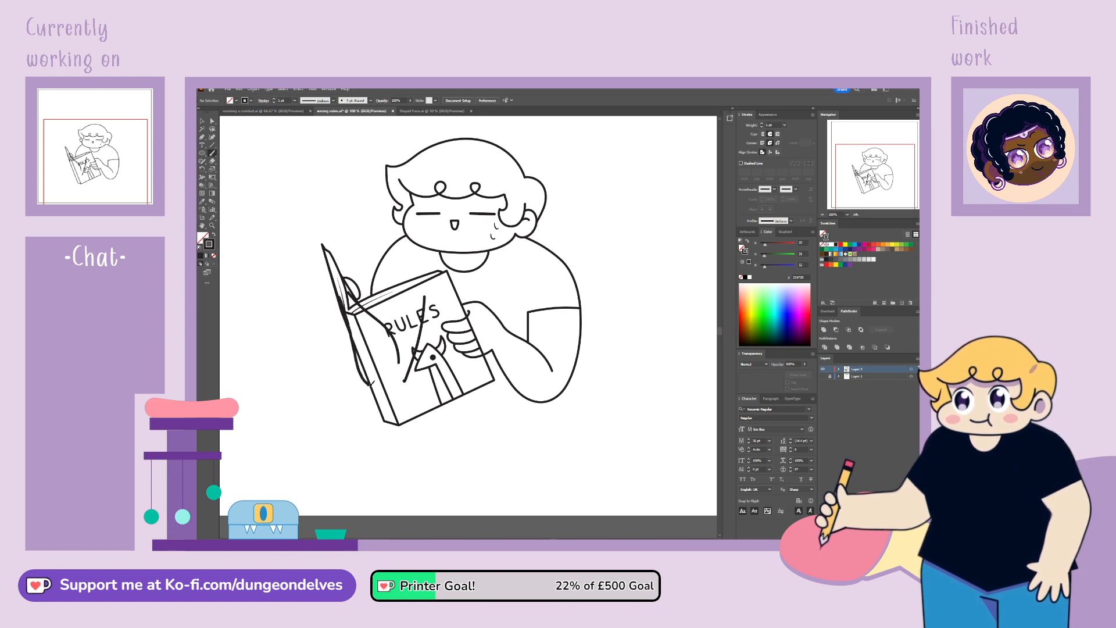
pyautogui.click(202, 120)
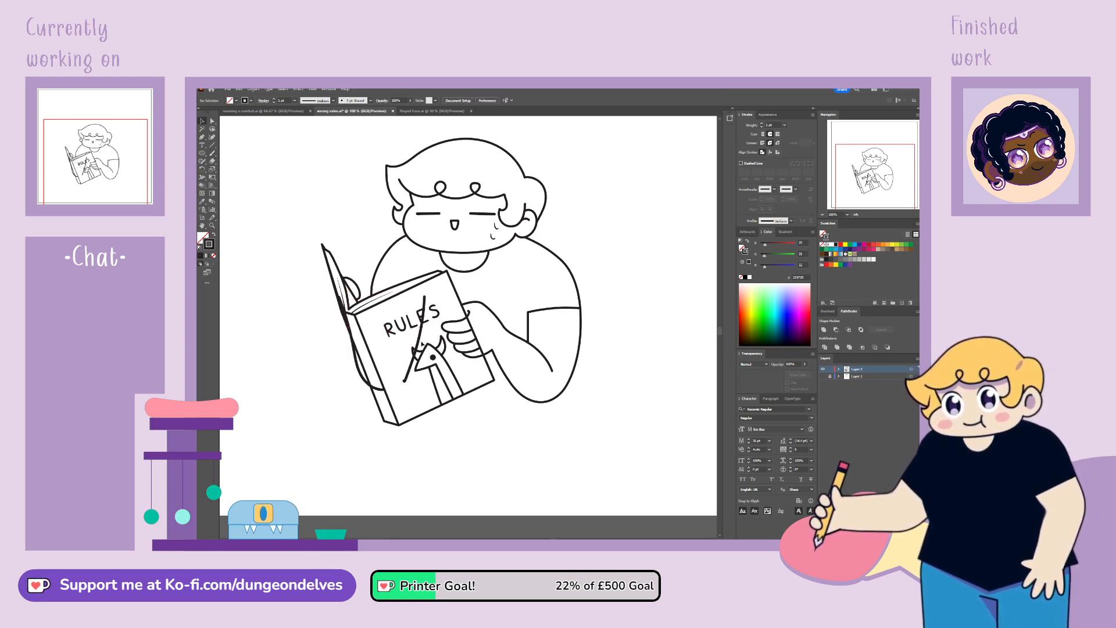
pyautogui.click(411, 371)
pyautogui.press('Delete')
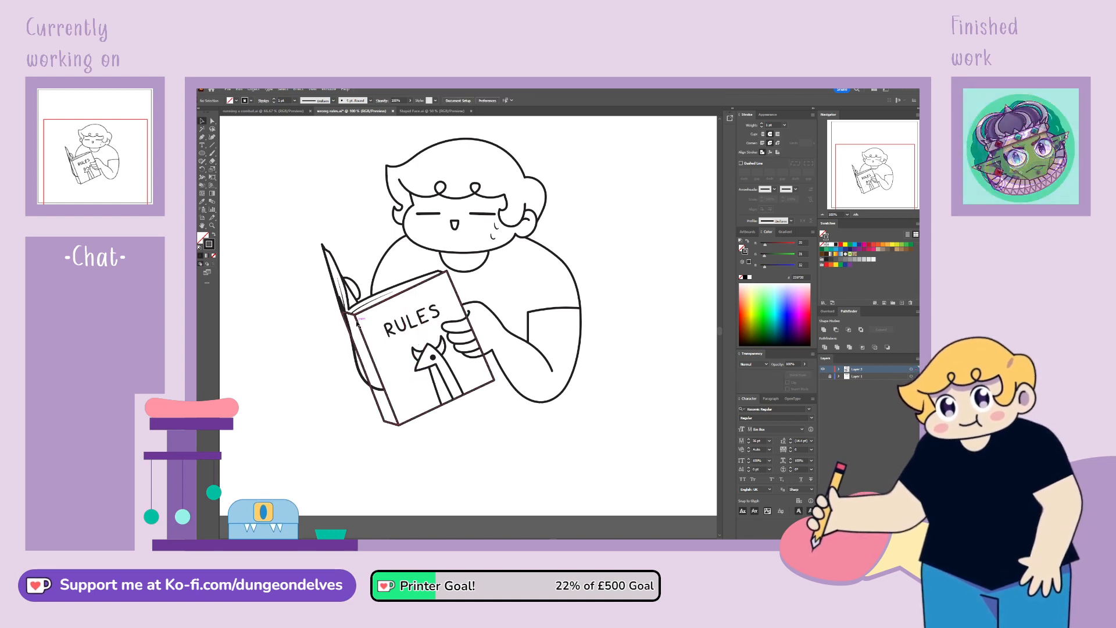
# Step: Cut off the upper part of the forearm line at a new anchor point on the spine's outer edge and fine-tune that end
pyautogui.click(357, 353)
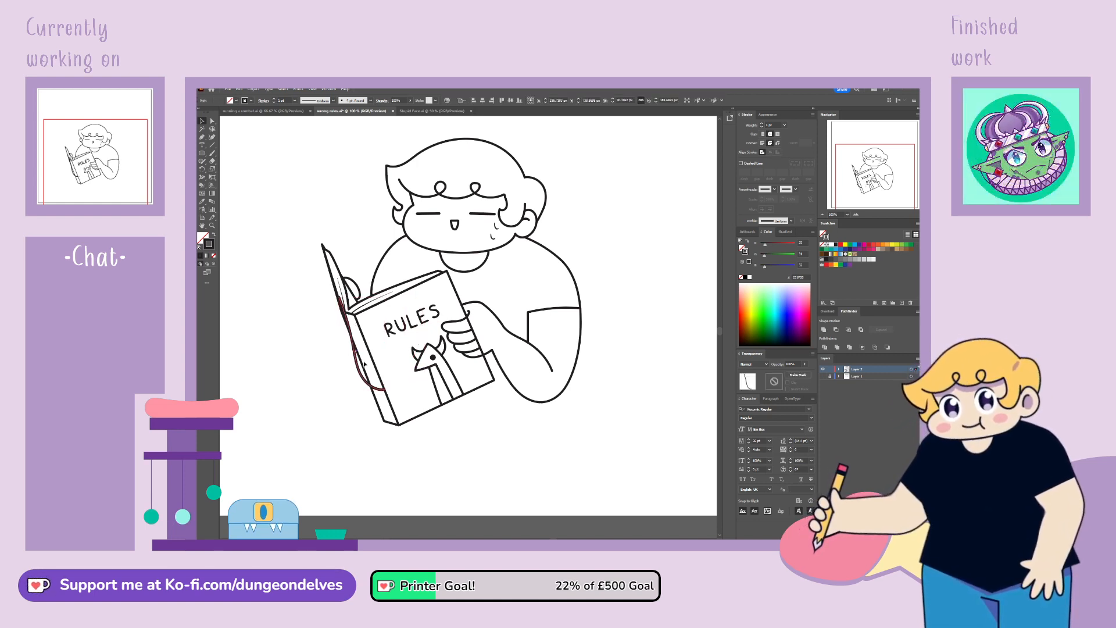
pyautogui.hotkey('ctrl', '=')
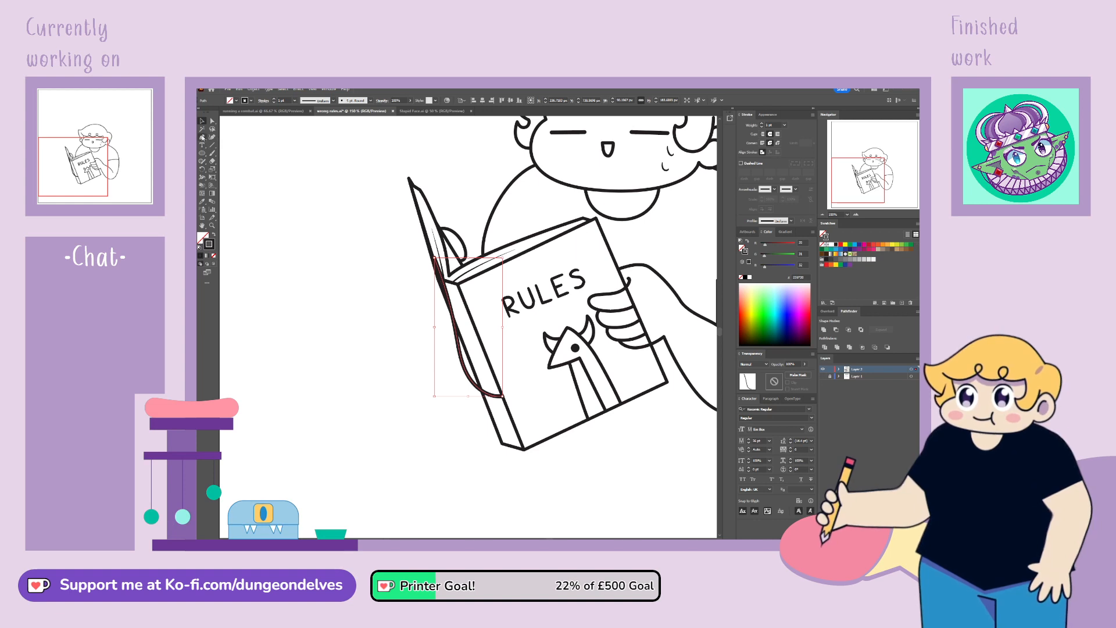
pyautogui.press('p')
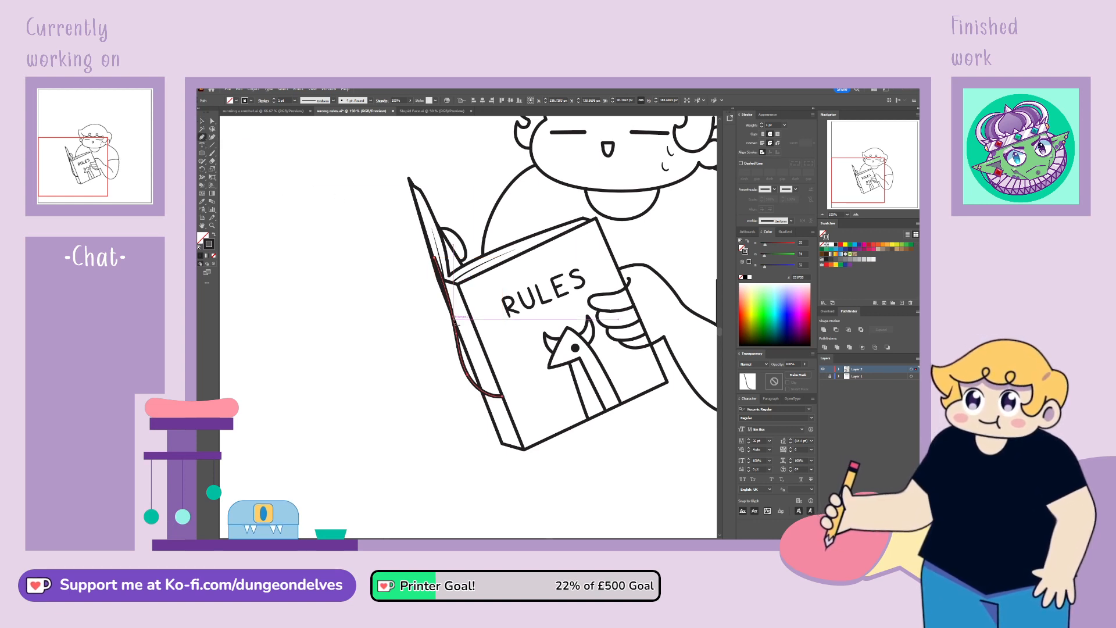
pyautogui.click(454, 319)
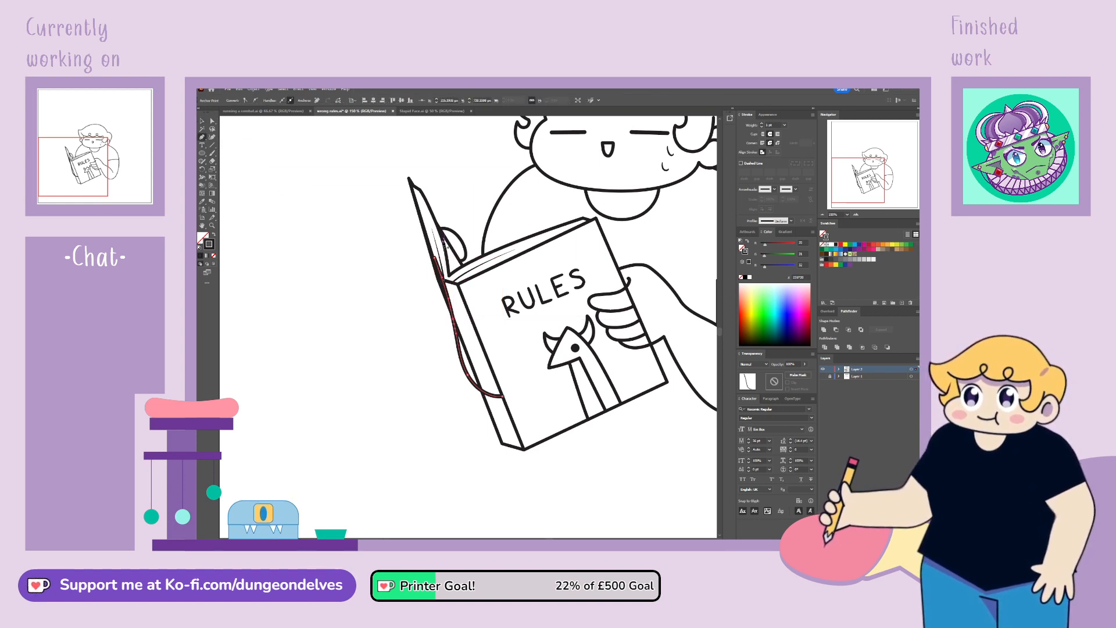
pyautogui.click(211, 122)
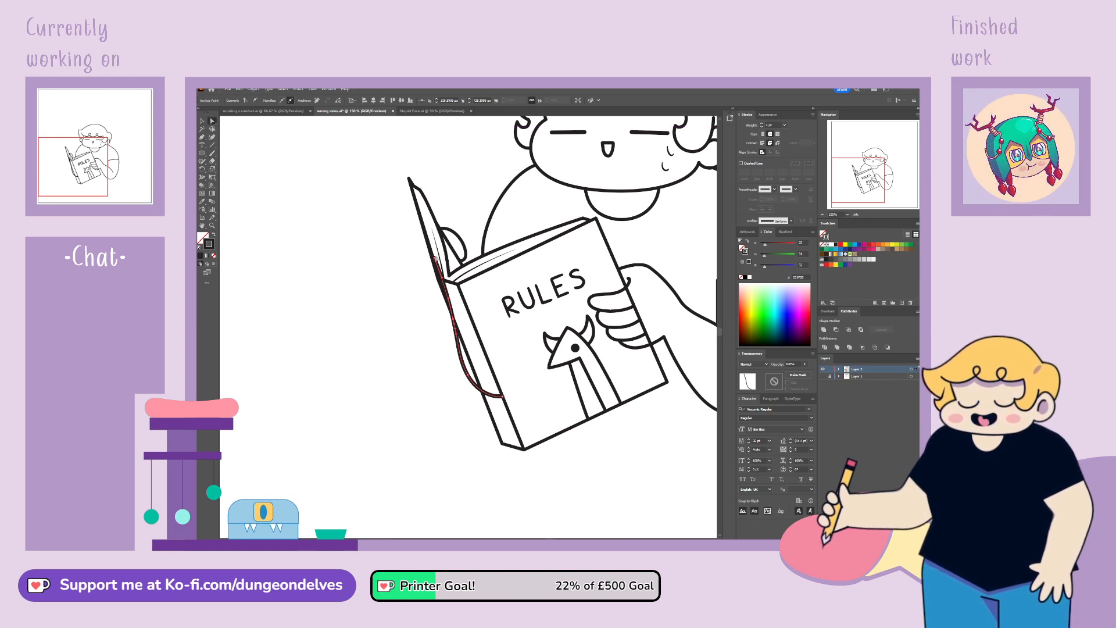
pyautogui.click(435, 258)
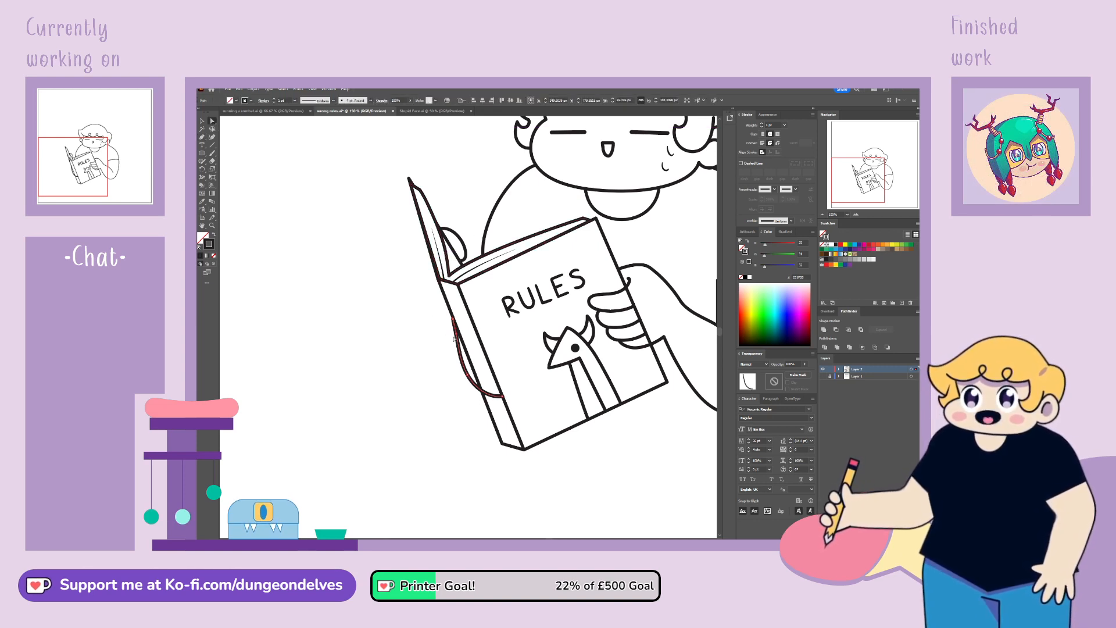
pyautogui.click(454, 320)
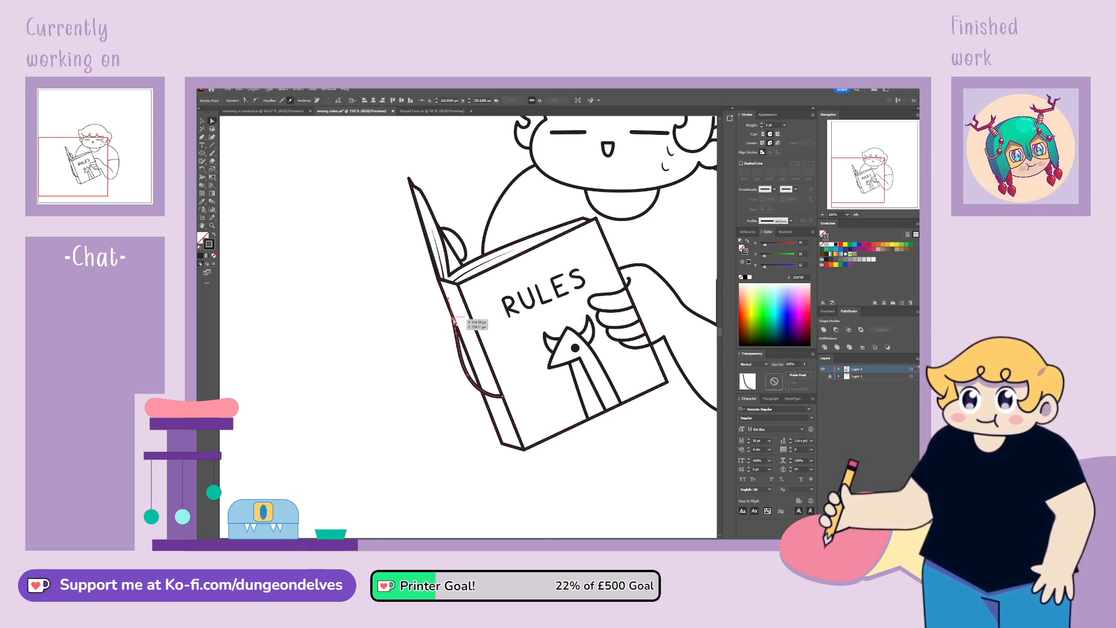
pyautogui.moveTo(453, 324)
pyautogui.mouseDown()
pyautogui.moveTo(472, 319)
pyautogui.moveTo(455, 322)
pyautogui.mouseUp()
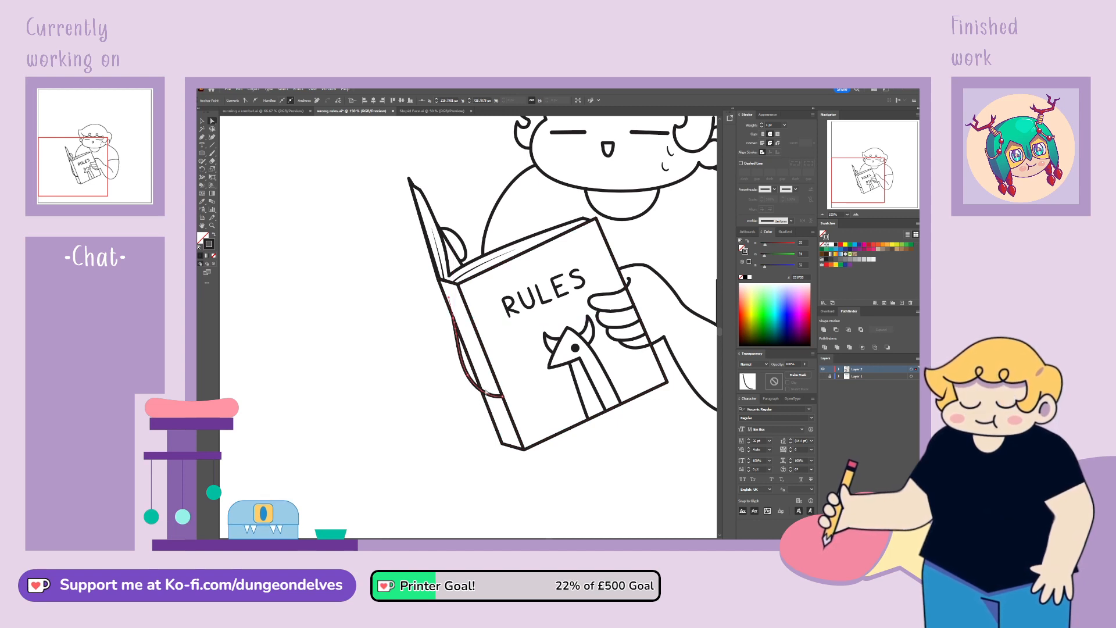
# Step: Add an anchor point where the forearm line meets the lower spine and delete the end overlapping the book
pyautogui.click(202, 138)
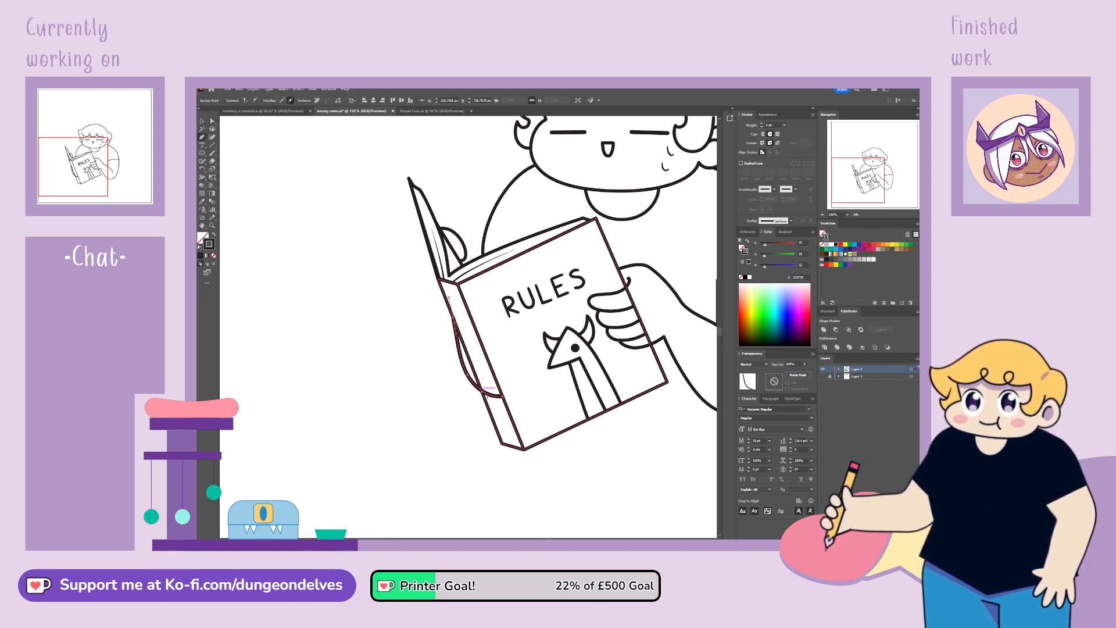
pyautogui.click(212, 121)
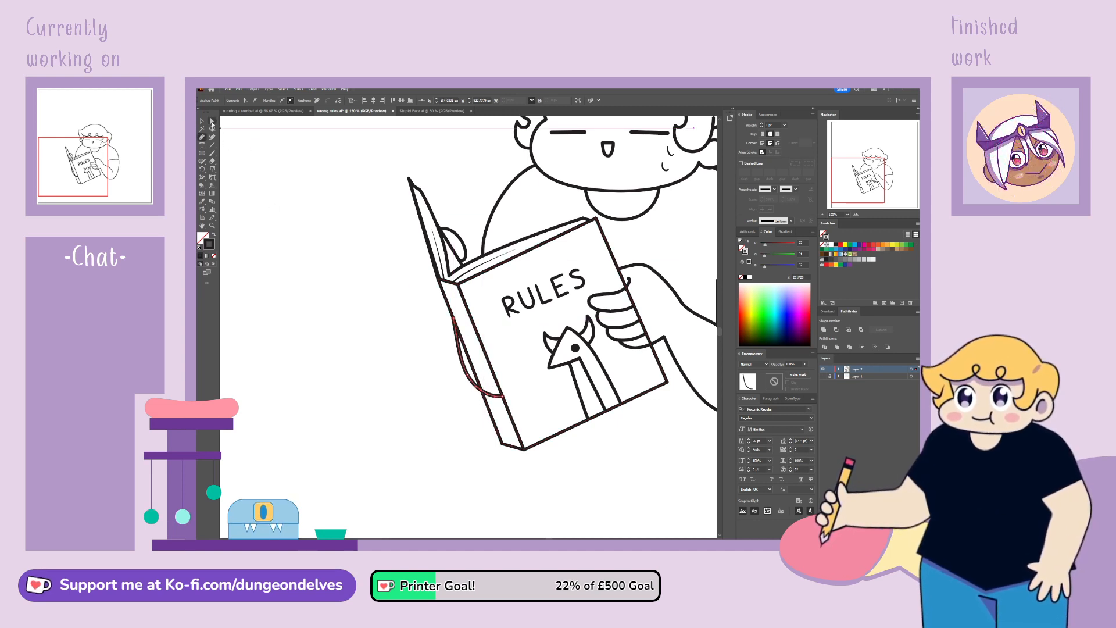
pyautogui.click(503, 399)
pyautogui.click(504, 398)
pyautogui.press('Delete')
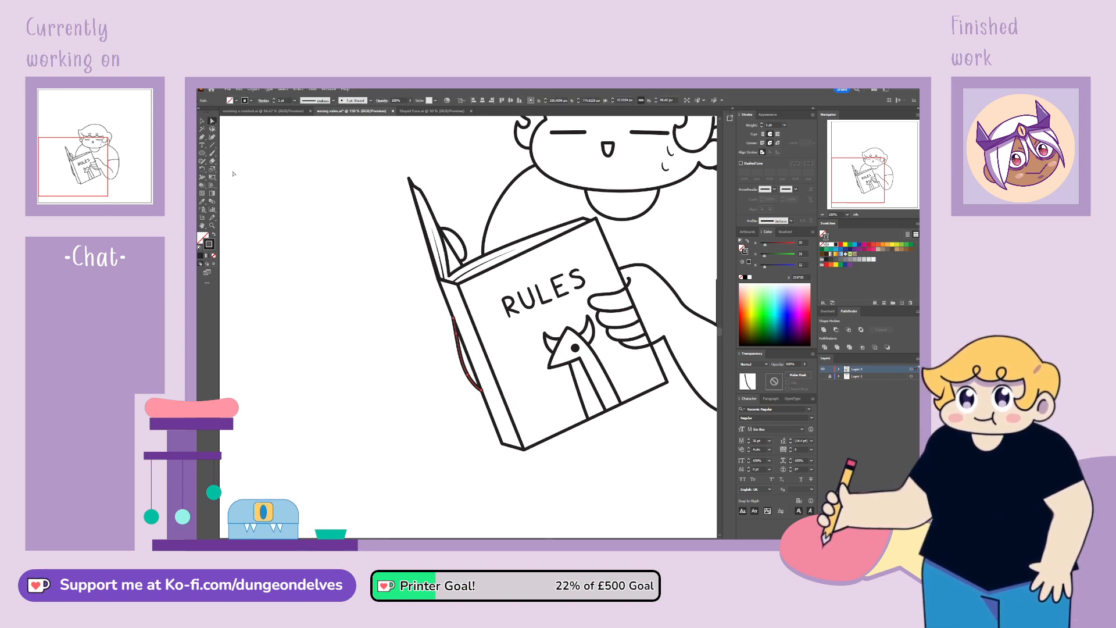
# Step: Change the forearm line to a basic uniform stroke with a weight of 4 pt
pyautogui.click(202, 121)
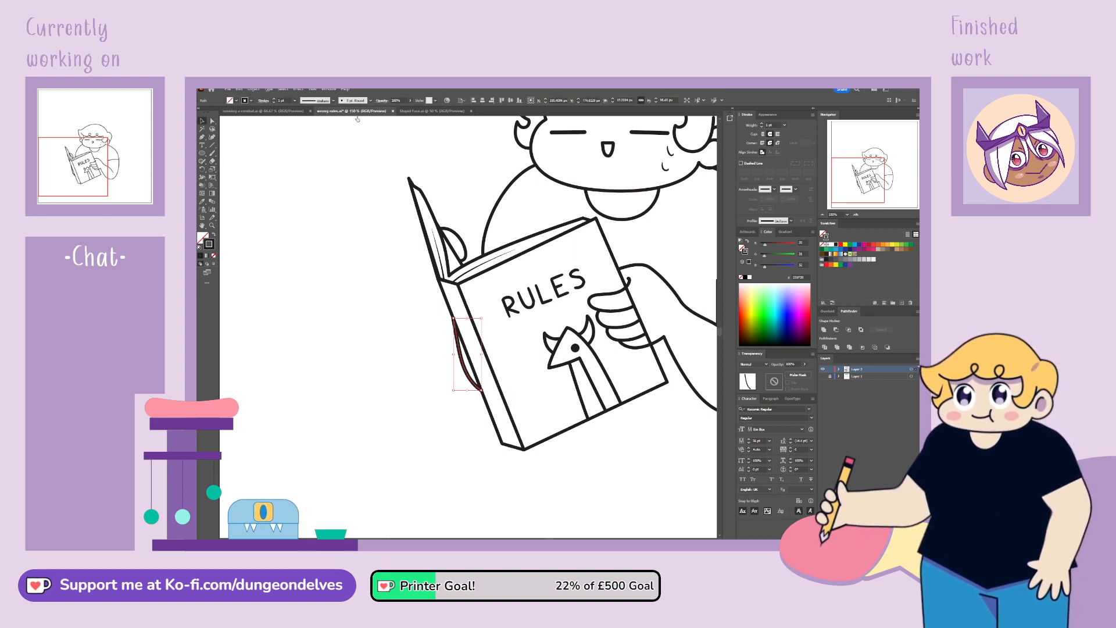
pyautogui.click(300, 131)
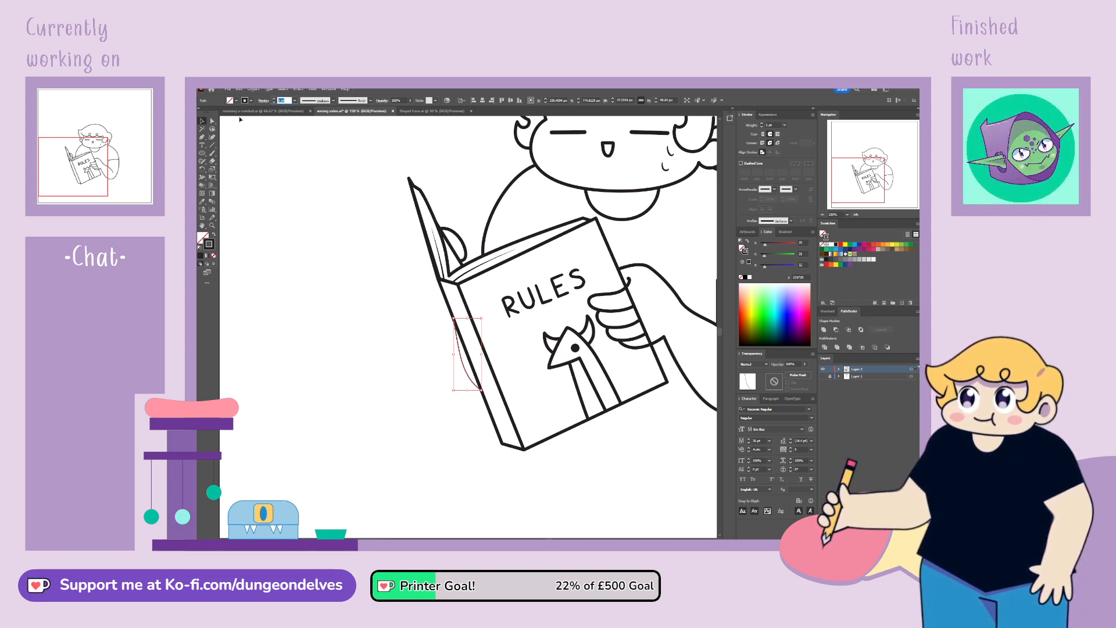
pyautogui.write('3')
pyautogui.press('Return')
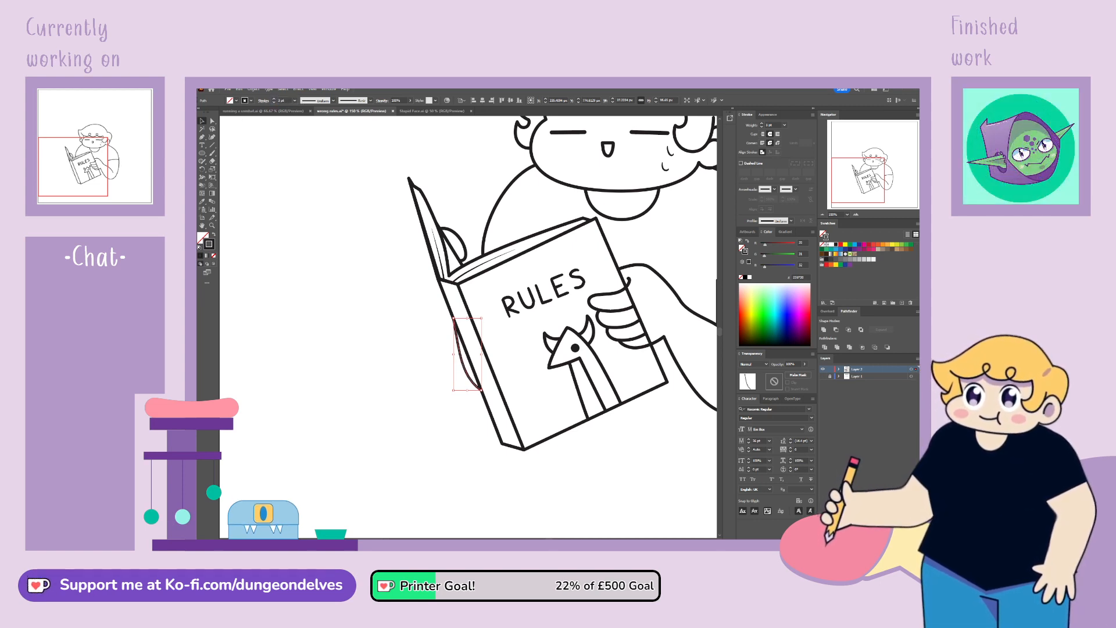
pyautogui.click(762, 124)
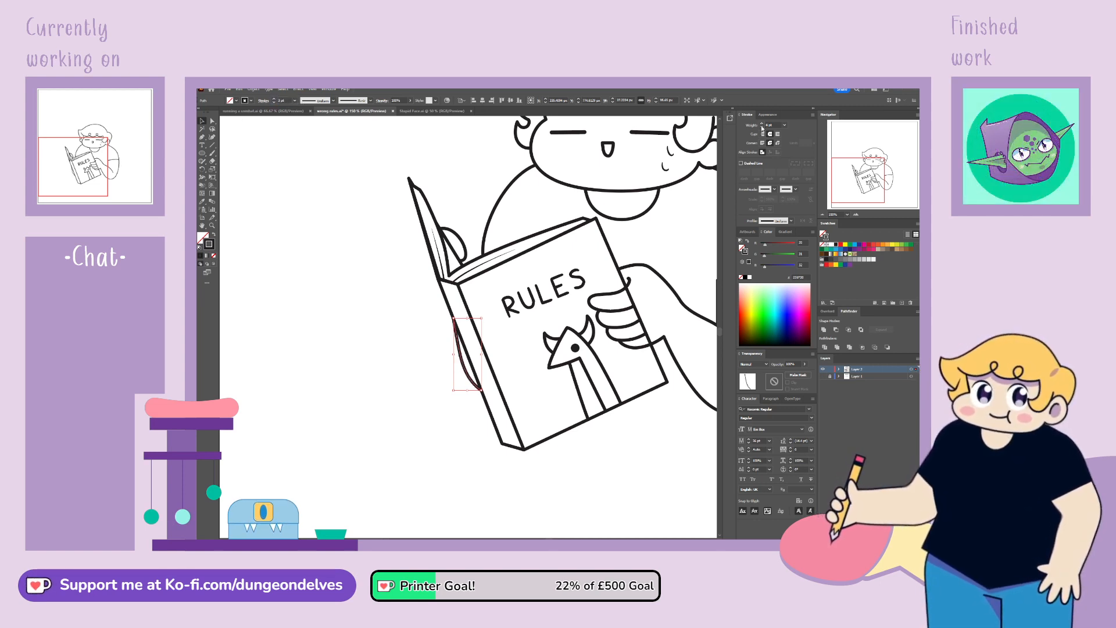
pyautogui.click(428, 449)
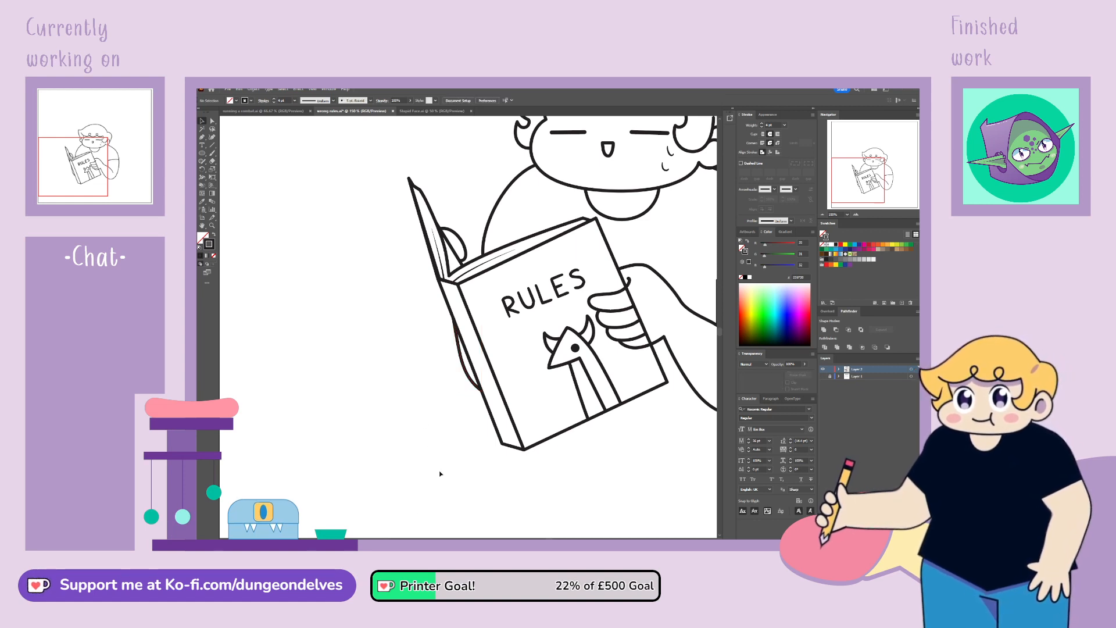
# Step: Try painting rounded fingers outside the open cover, and delete the painted finger strokes
pyautogui.moveTo(839, 192); pyautogui.dragTo(848, 187)
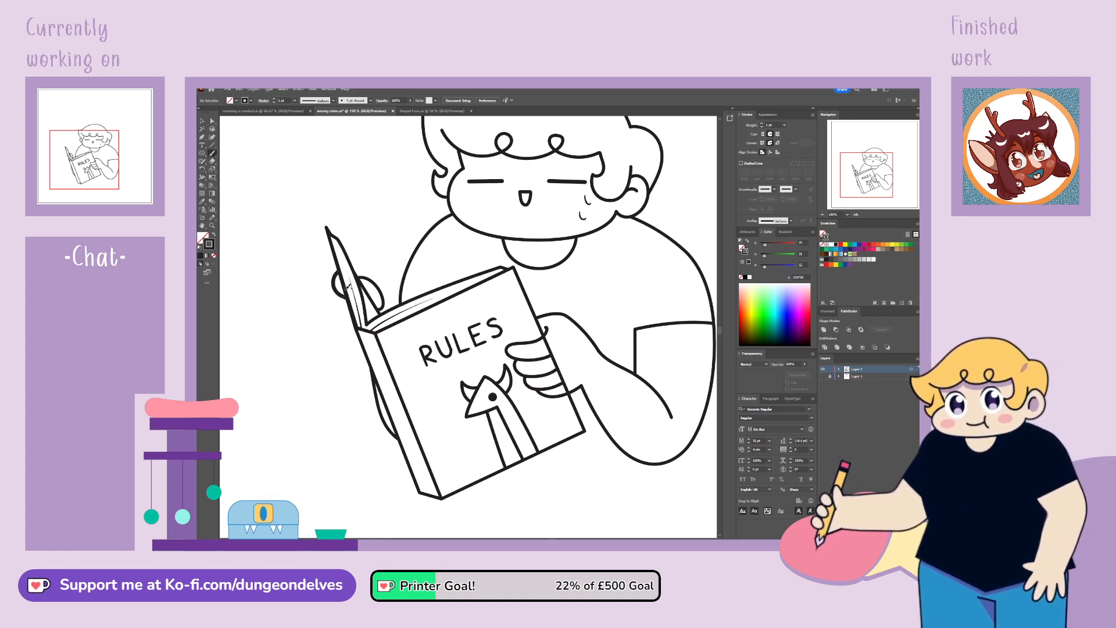
pyautogui.keyDown('ctrl'); pyautogui.click(340, 271); pyautogui.keyUp('ctrl')
pyautogui.press('Delete')
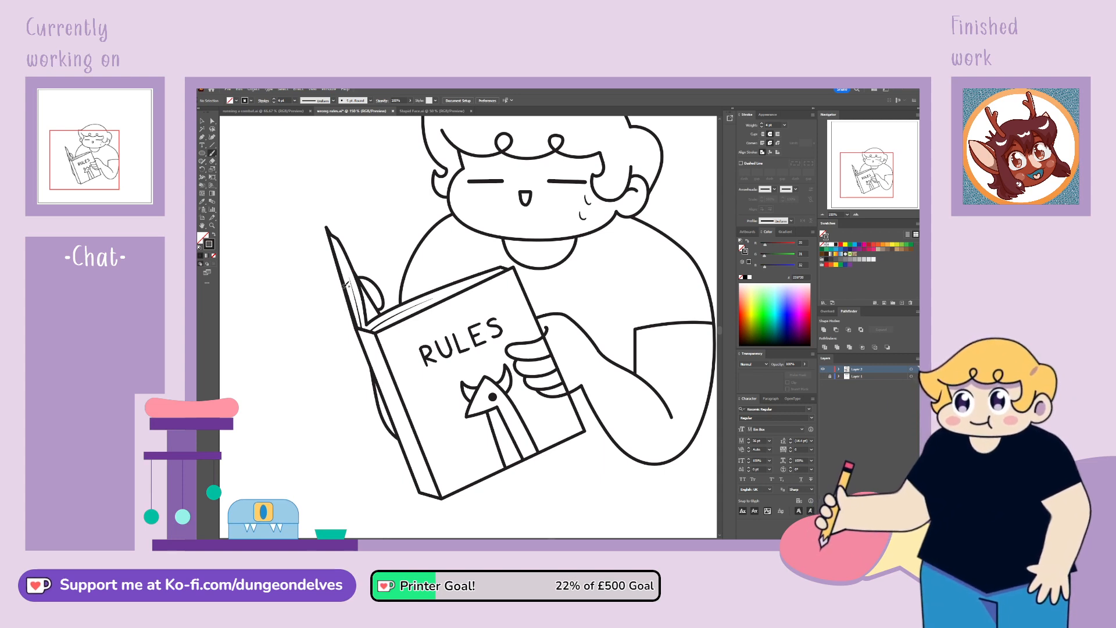
pyautogui.moveTo(347, 280); pyautogui.dragTo(332, 299)
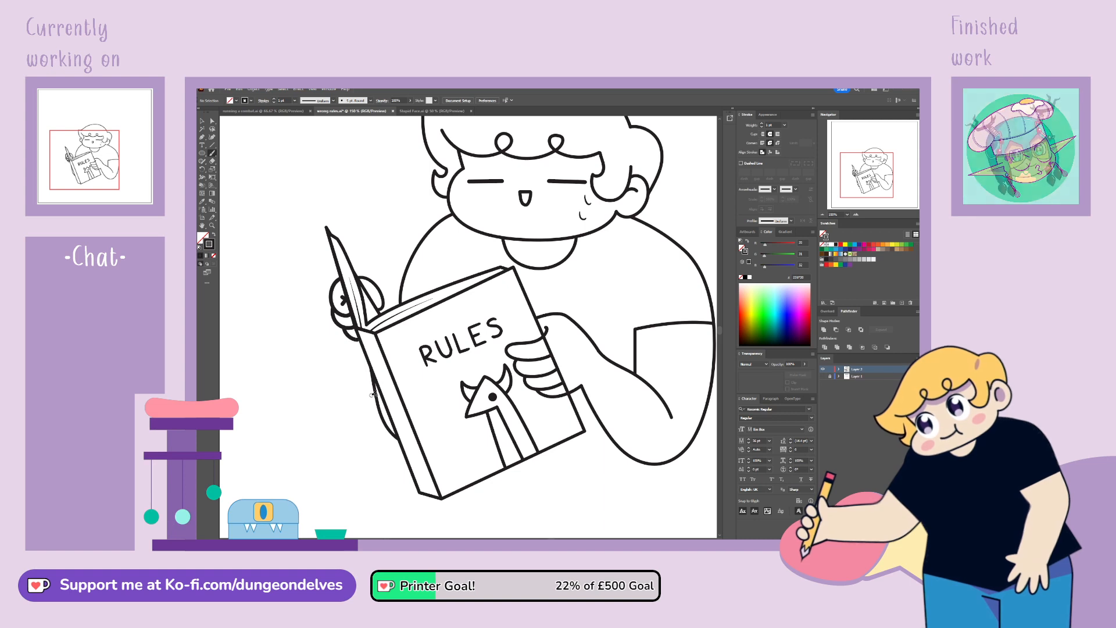
pyautogui.keyDown('ctrl'); pyautogui.click(345, 316); pyautogui.keyUp('ctrl')
pyautogui.press('Delete')
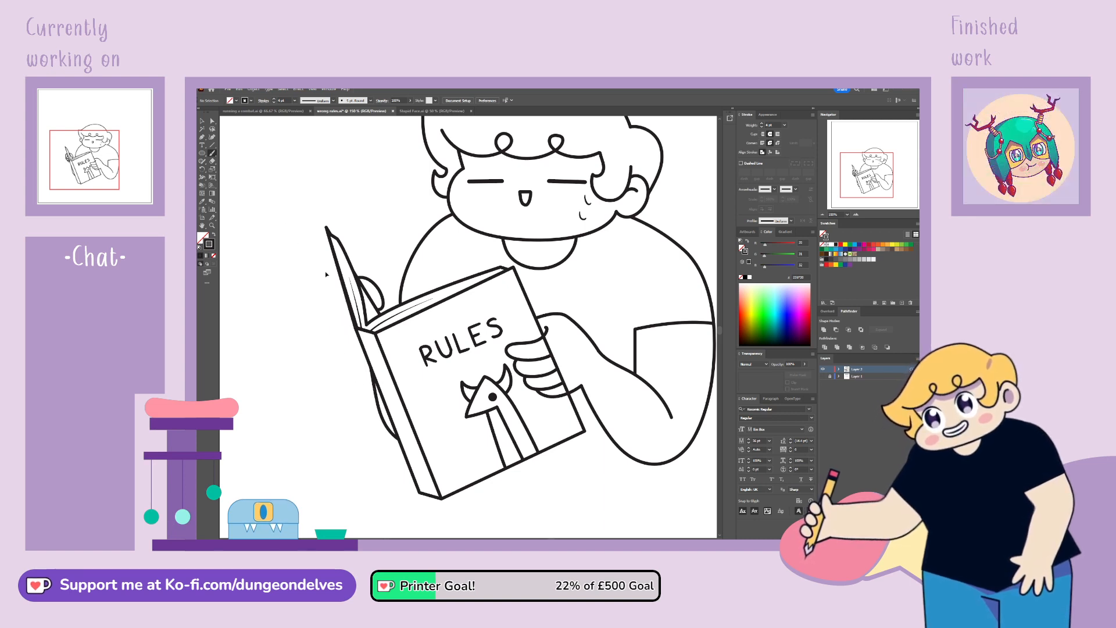
# Step: Paint rounded fingers outside the open cover and give them a basic uniform stroke with a weight of 4 pt
pyautogui.moveTo(333, 263); pyautogui.dragTo(353, 327)
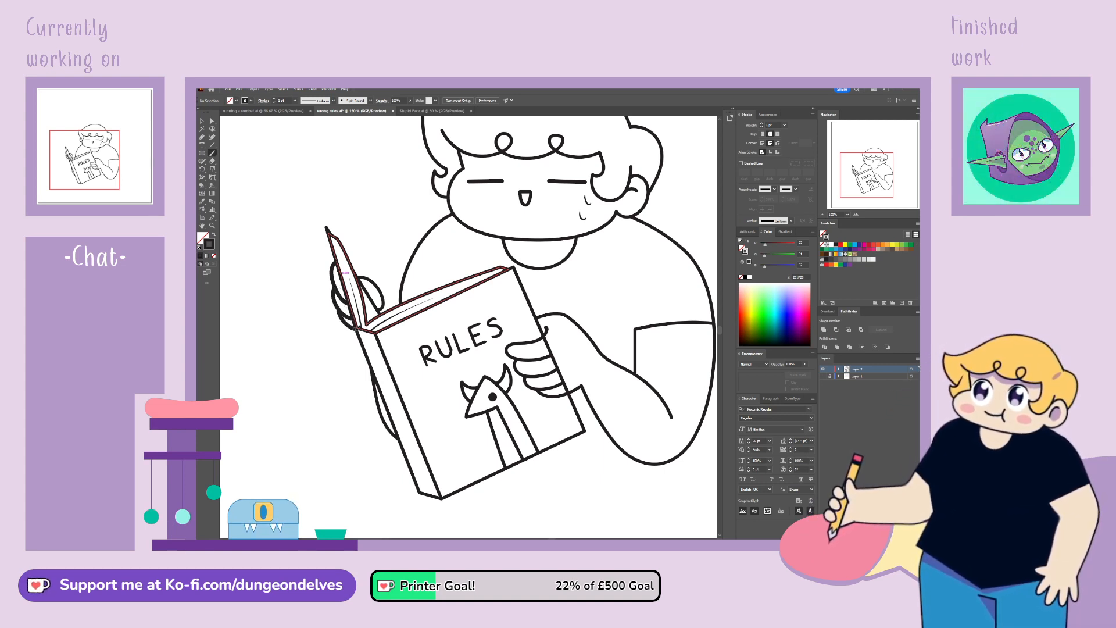
pyautogui.press('v')
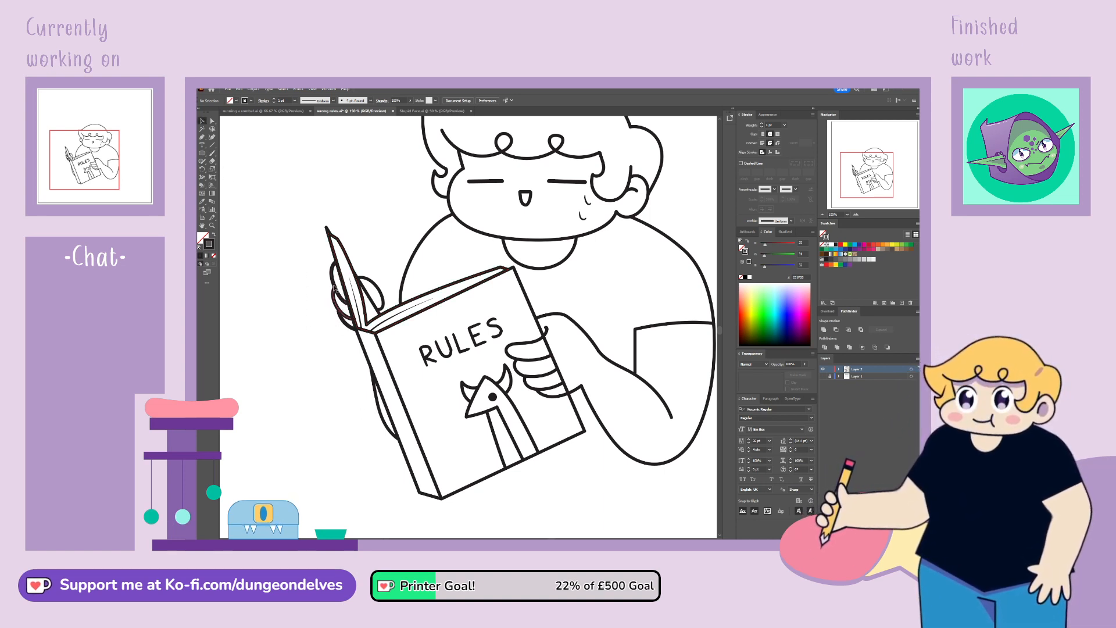
pyautogui.click(347, 322)
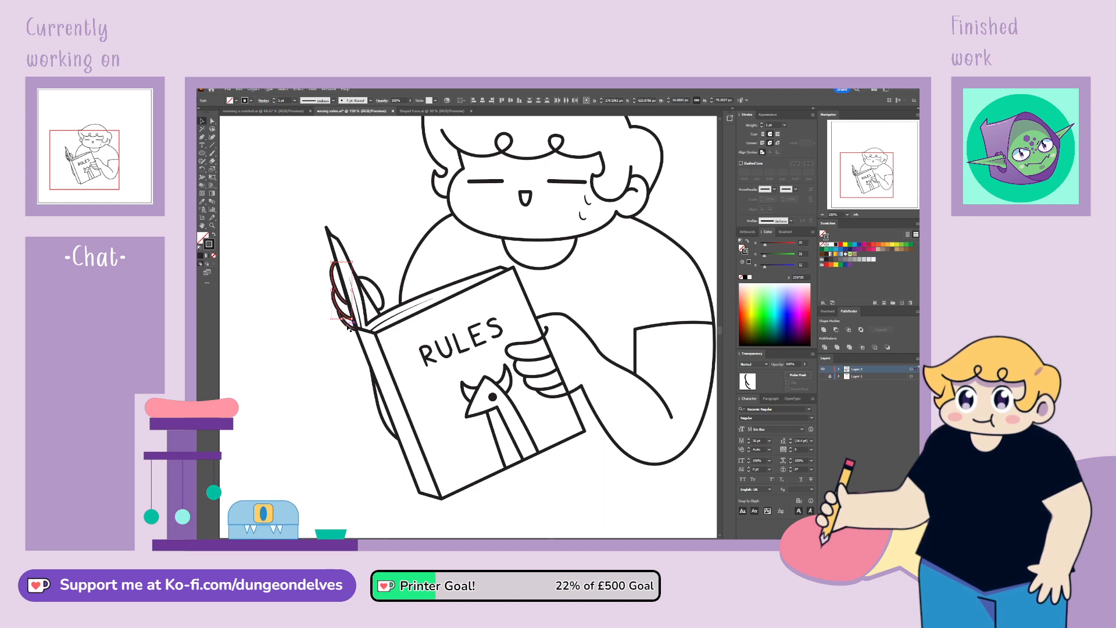
pyautogui.click(365, 103)
pyautogui.click(338, 136)
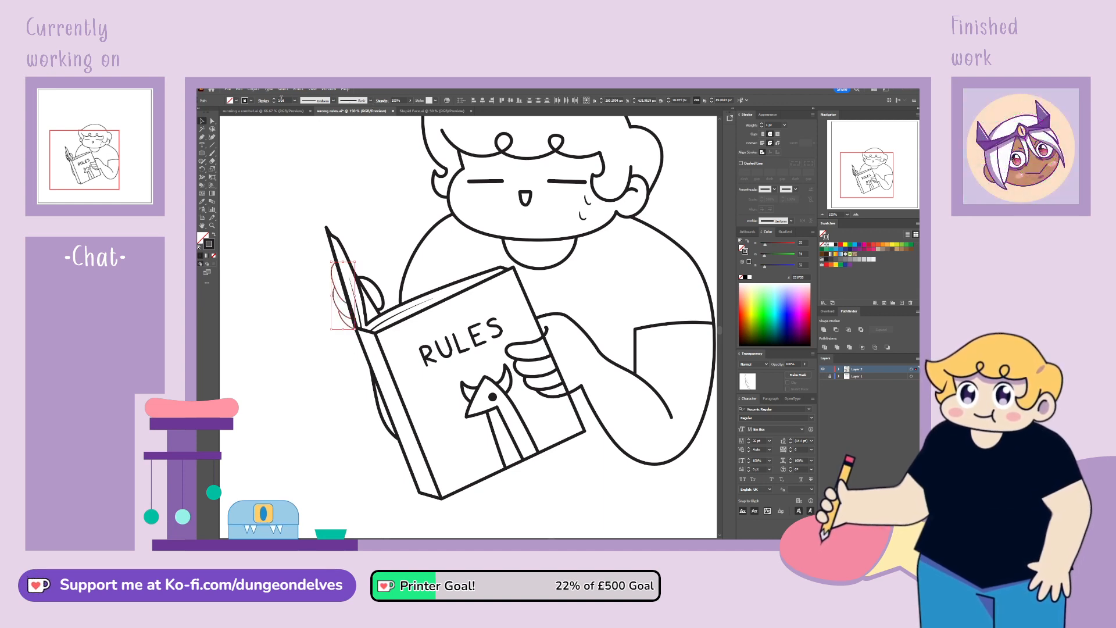
pyautogui.click(283, 100)
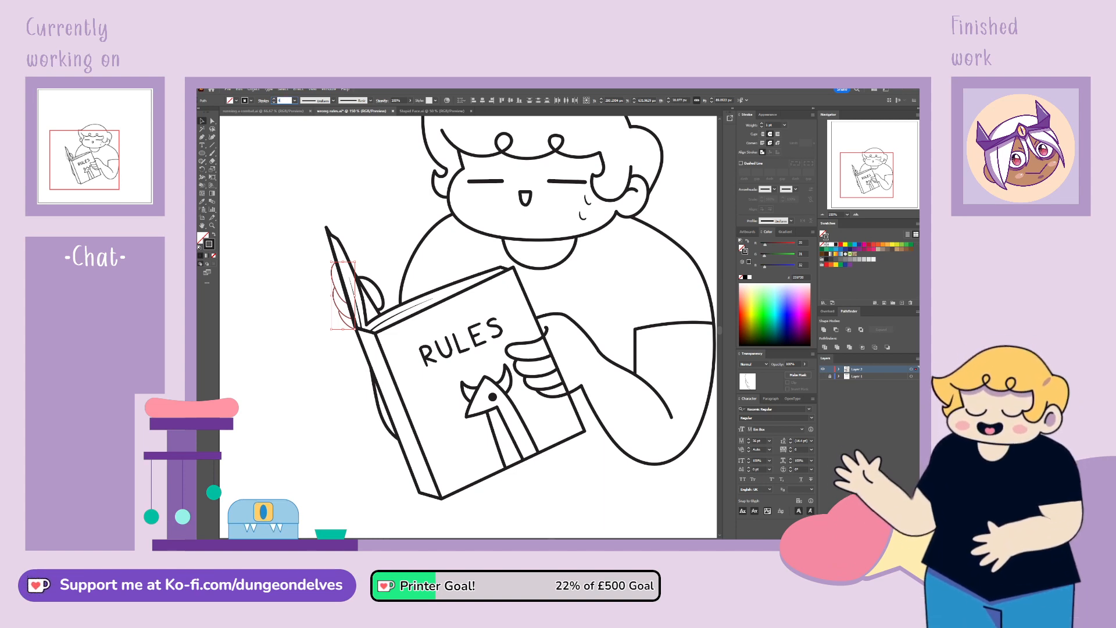
pyautogui.press('Return')
# Step: Fine-tune the end anchor points of the finger lines so they meet the outer edge of the open cover
pyautogui.click(213, 121)
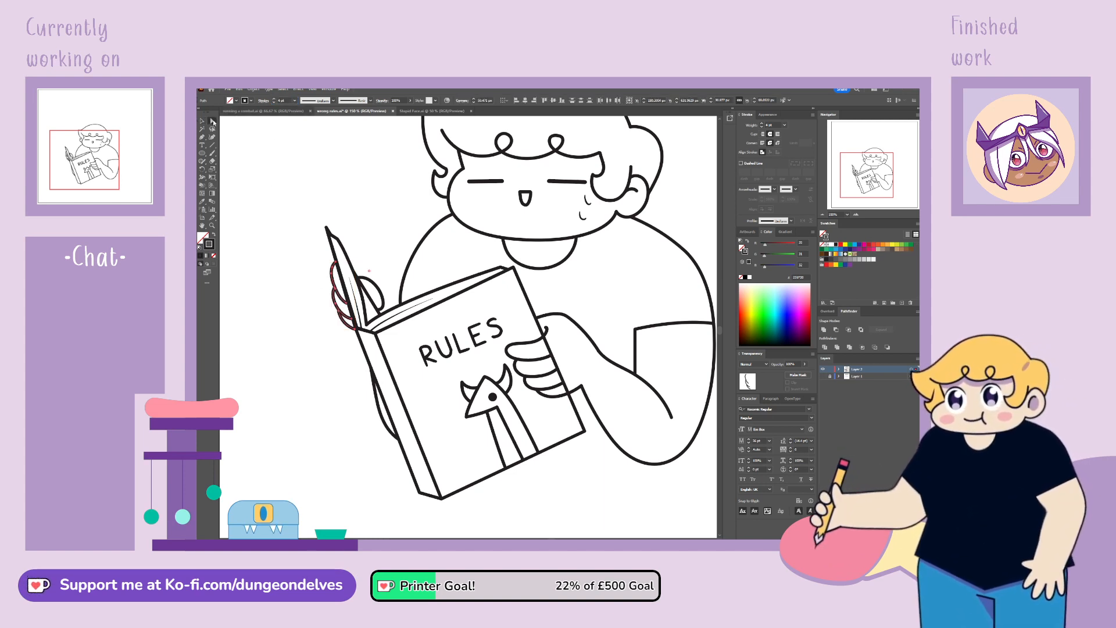
pyautogui.hotkey('ctrl', '+')
pyautogui.hotkey('ctrl', '+')
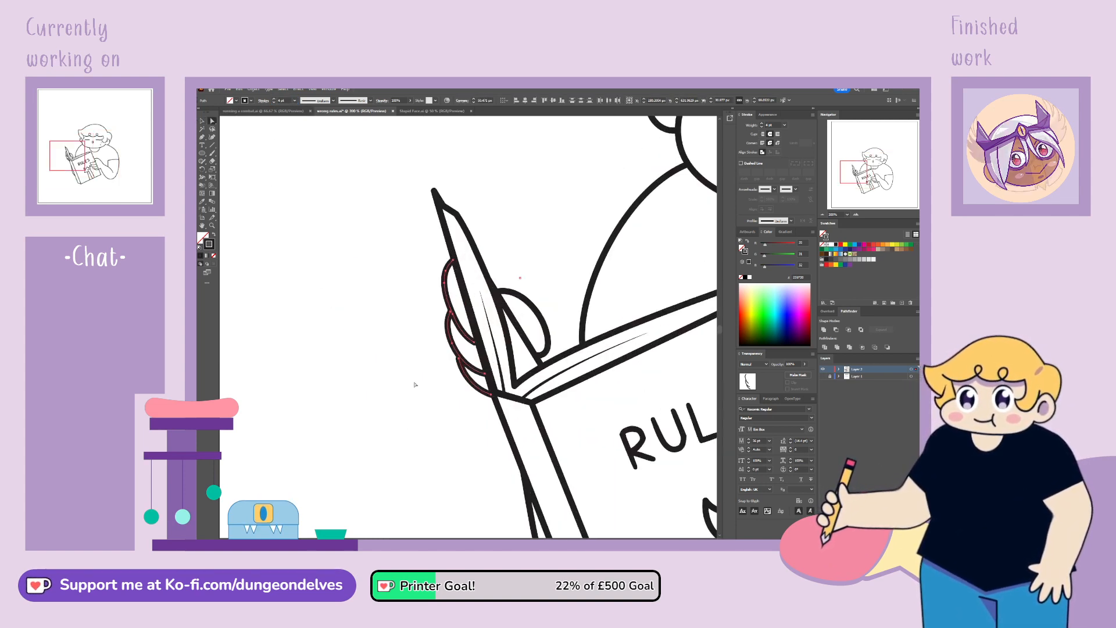
pyautogui.click(417, 384)
pyautogui.click(473, 342)
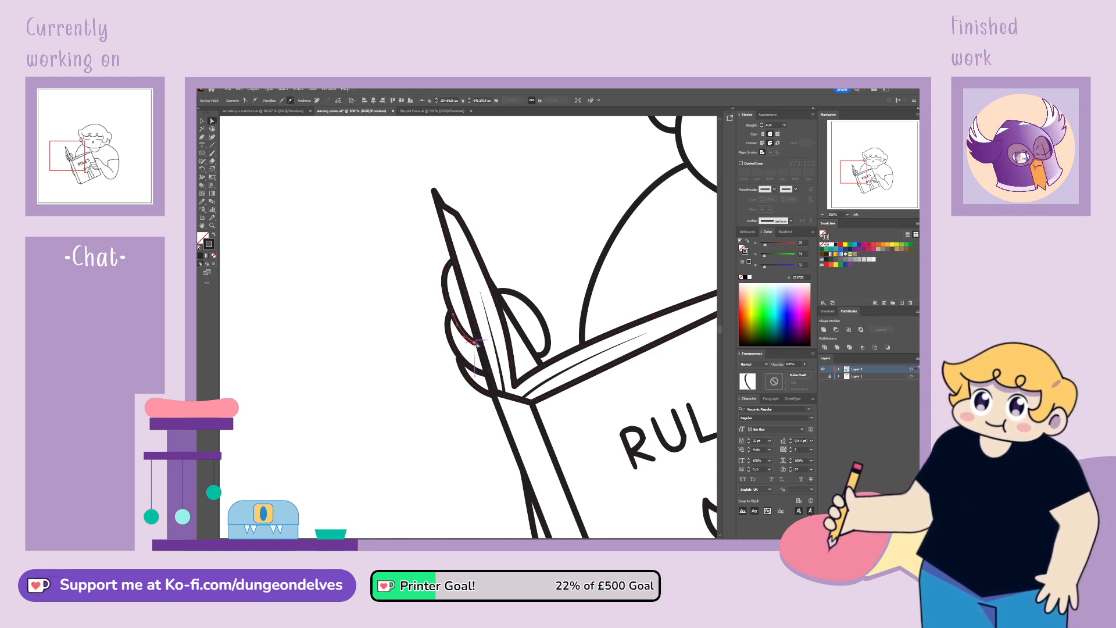
pyautogui.moveTo(461, 360); pyautogui.dragTo(459, 356)
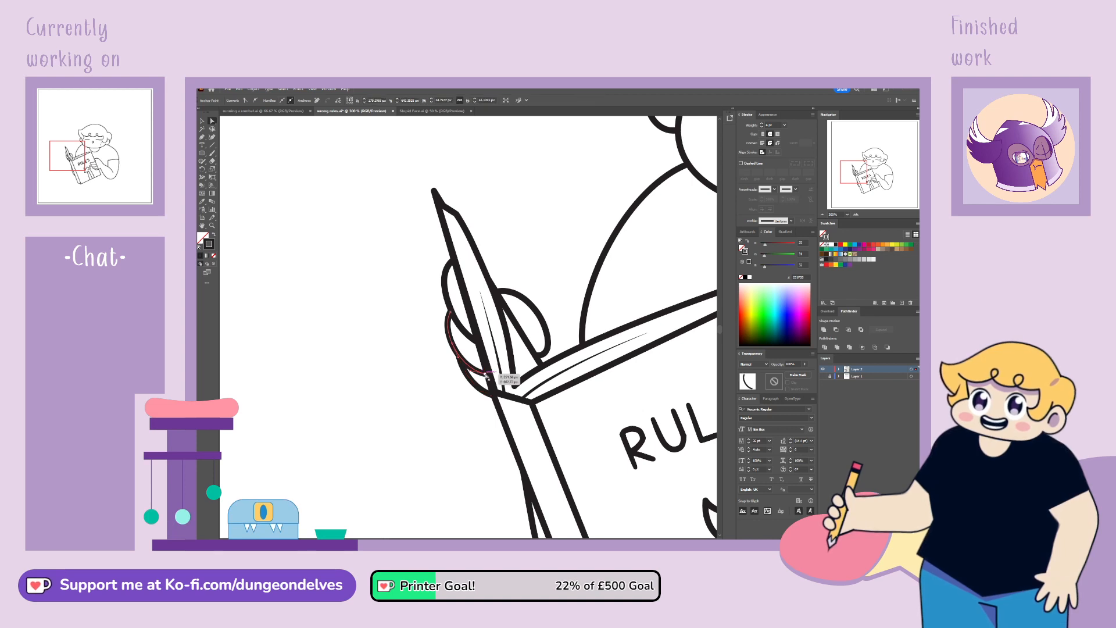
pyautogui.click(469, 466)
pyautogui.moveTo(491, 395); pyautogui.dragTo(494, 396)
pyautogui.click(471, 424)
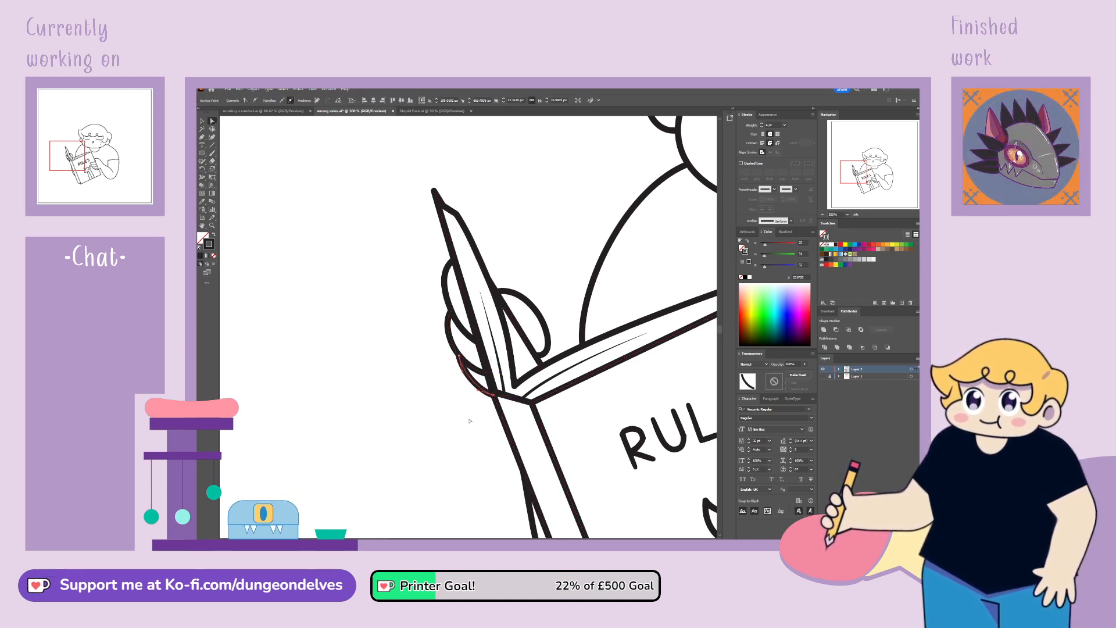
# Step: Examine the whole inked drawing of the character holding the rule book
pyautogui.hotkey('ctrl', '-')
pyautogui.hotkey('ctrl', '-')
pyautogui.hotkey('ctrl', '-')
pyautogui.hotkey('ctrl', '-')
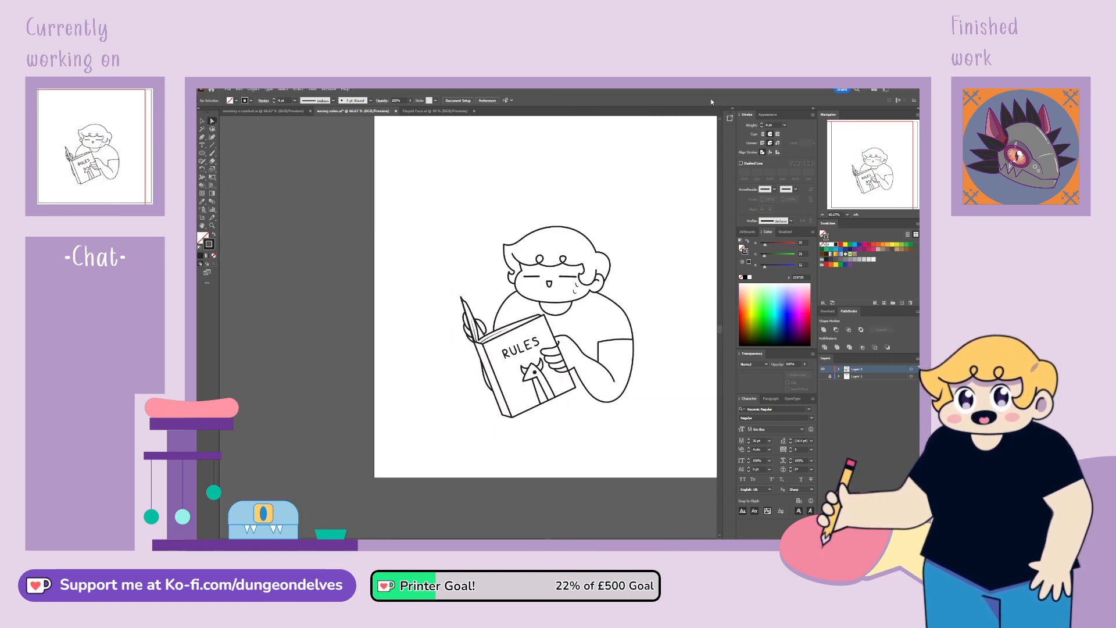
pyautogui.hotkey('ctrl', '+')
pyautogui.scroll(-3, 590, 395)
pyautogui.hscroll(5, 590, 395)
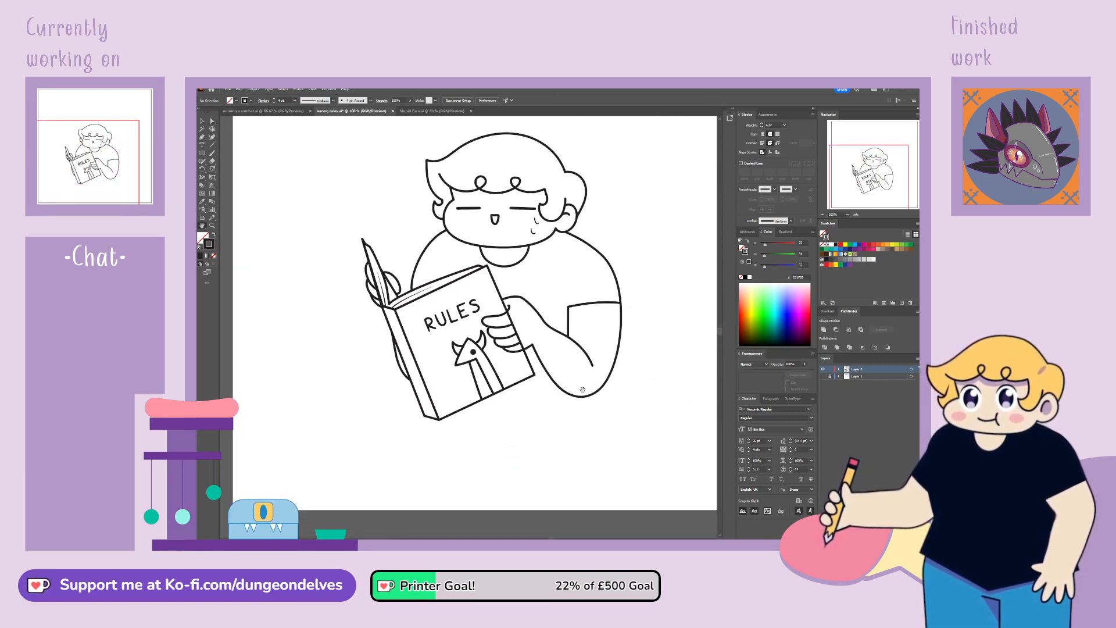
pyautogui.scroll(2, 609, 403)
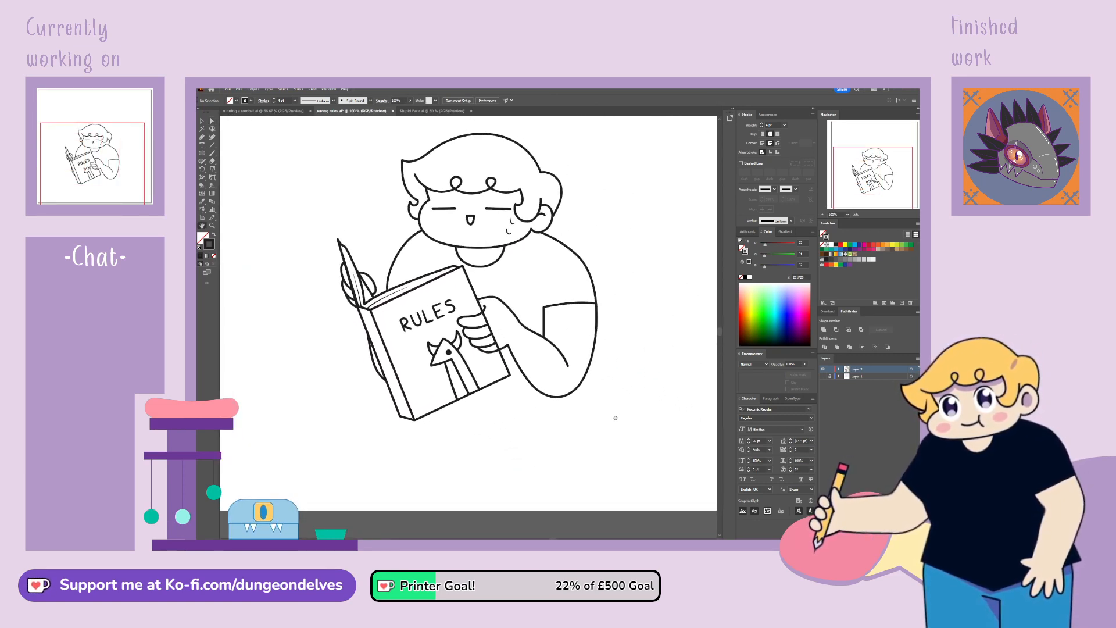
pyautogui.scroll(1, 614, 423)
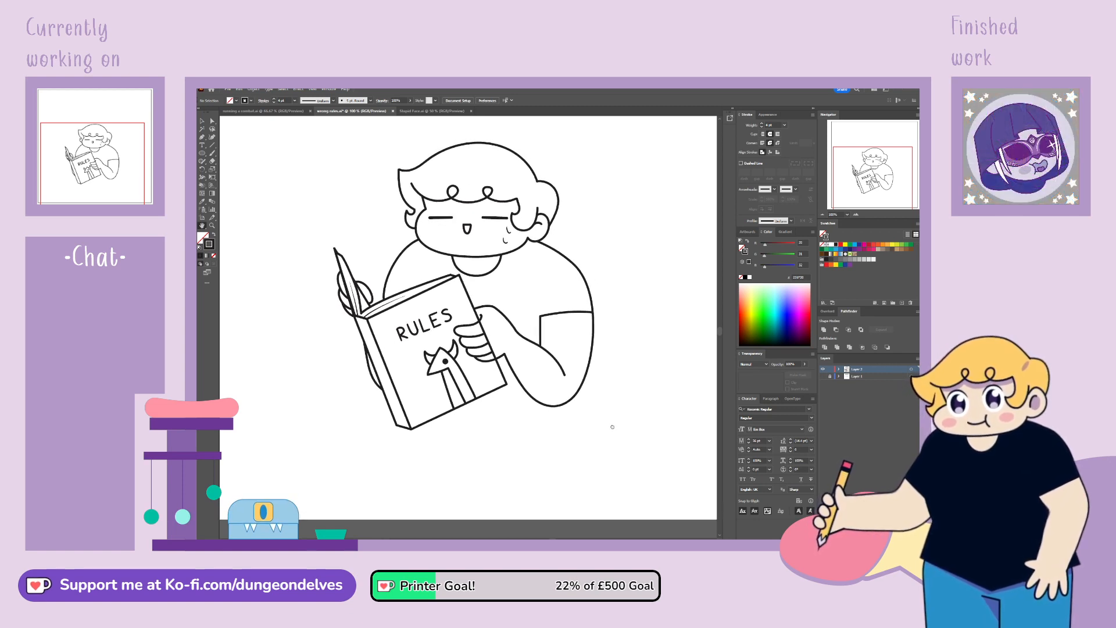
pyautogui.scroll(1, 617, 416)
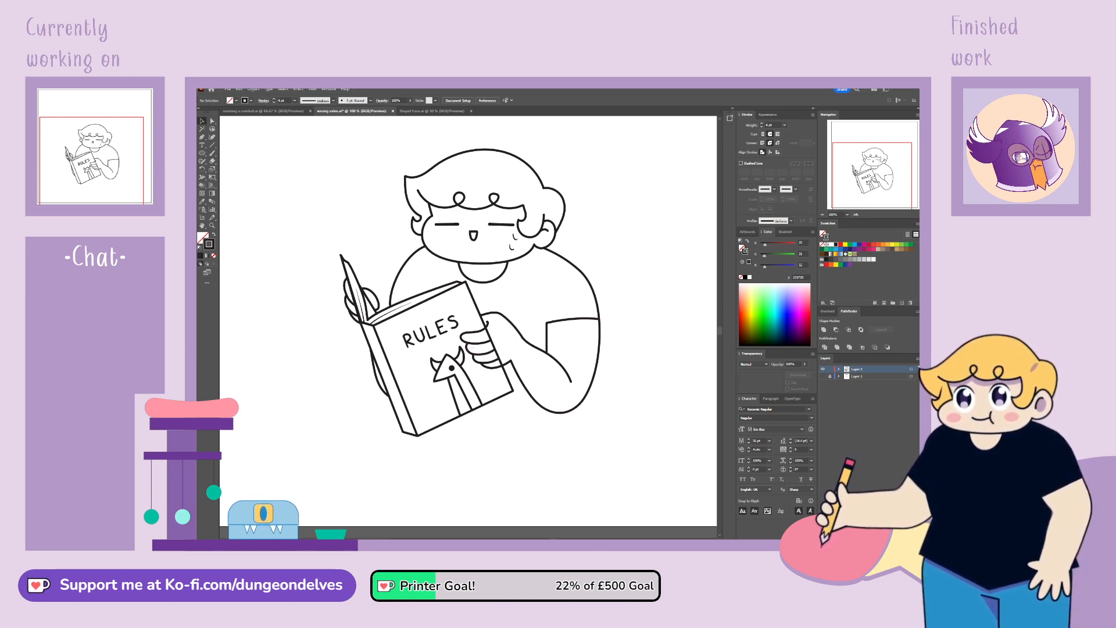
# Step: Select the rule book group and examine the near hand, forearm and sleeve beside it
pyautogui.click(513, 385)
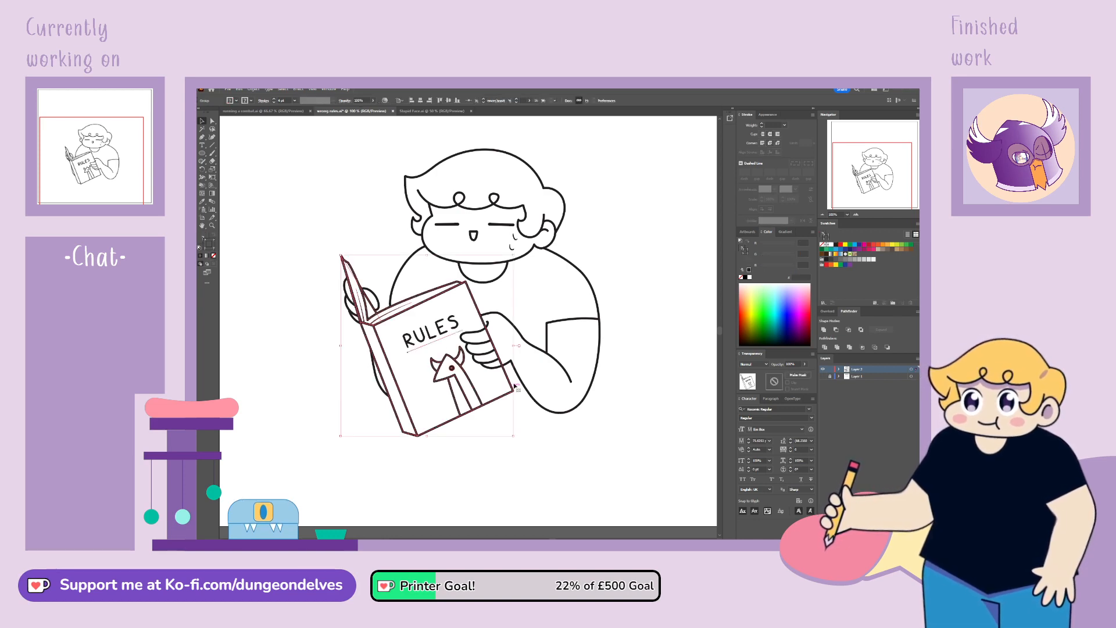
pyautogui.hotkey('ctrl', '+')
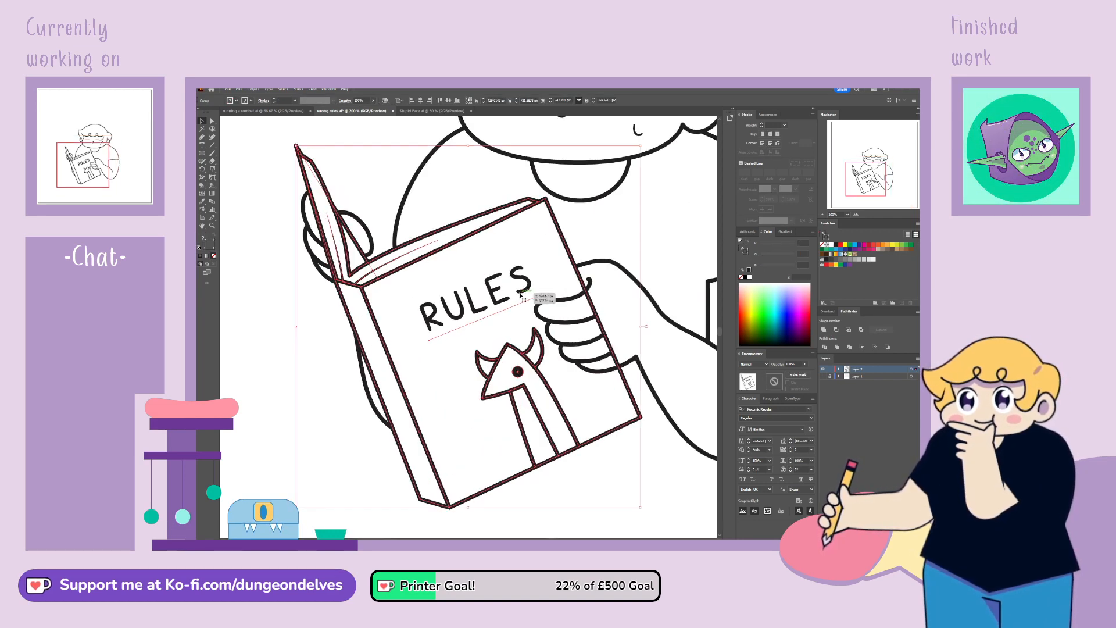
pyautogui.moveTo(708, 306); pyautogui.dragTo(519, 291)
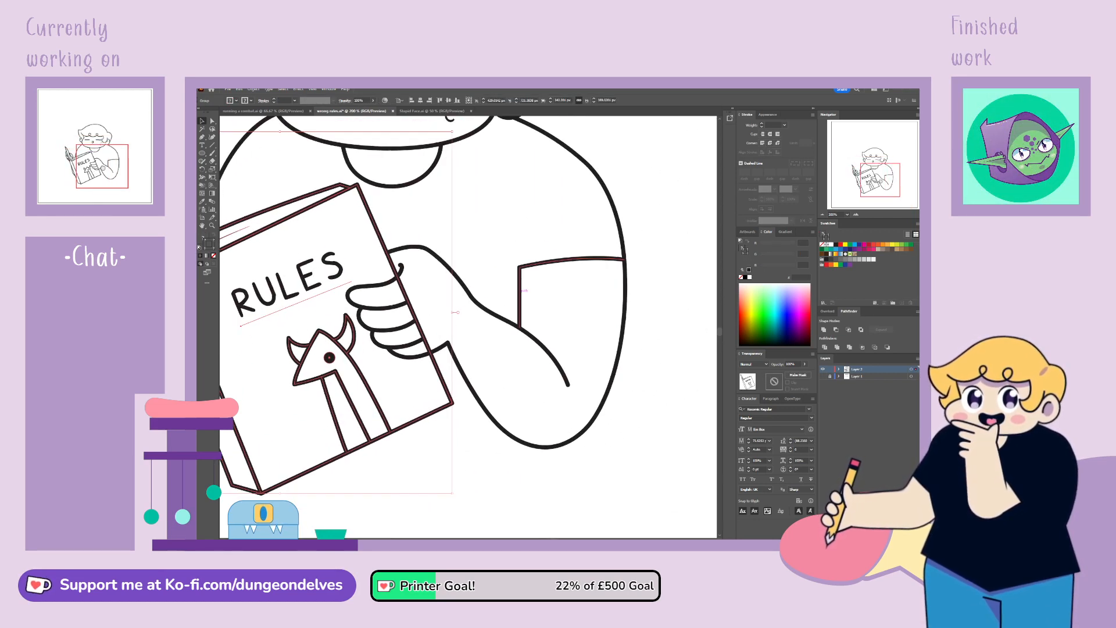
# Step: Add anchor points to the book cover's edge on both sides of the gripping hand and remove the segment crossing the fingers
pyautogui.click(203, 137)
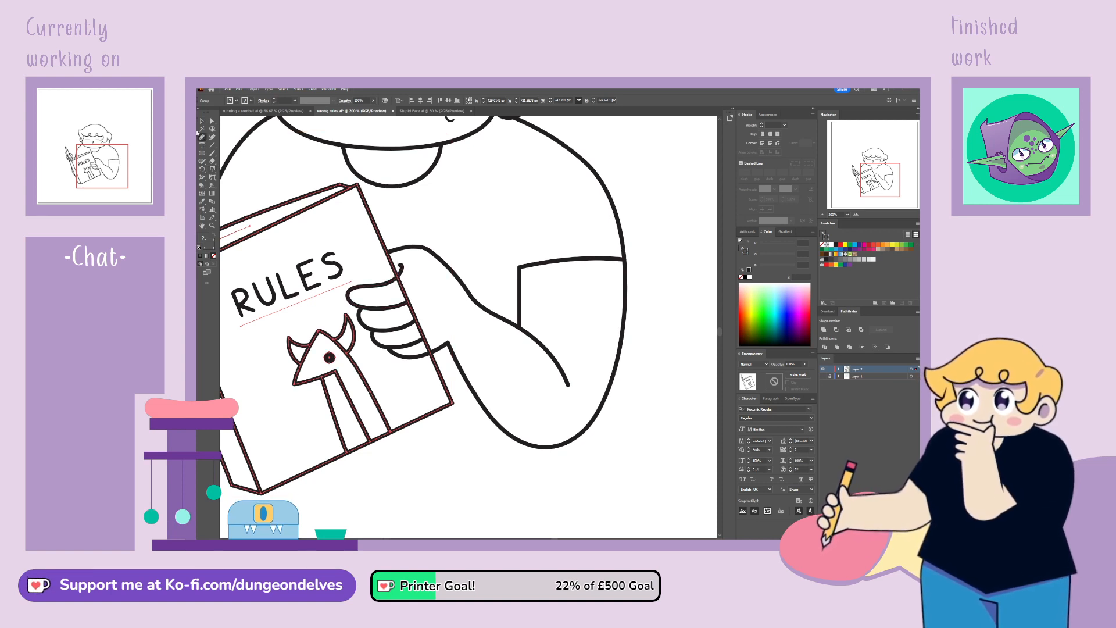
pyautogui.moveTo(202, 139); pyautogui.dragTo(229, 145)
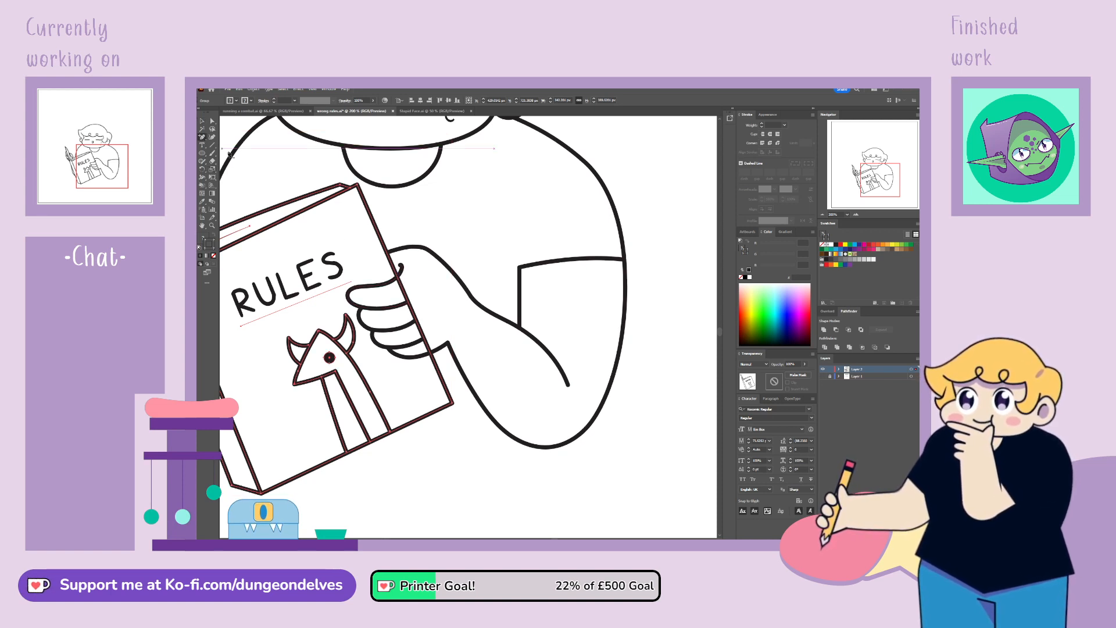
pyautogui.click(398, 277)
pyautogui.click(431, 351)
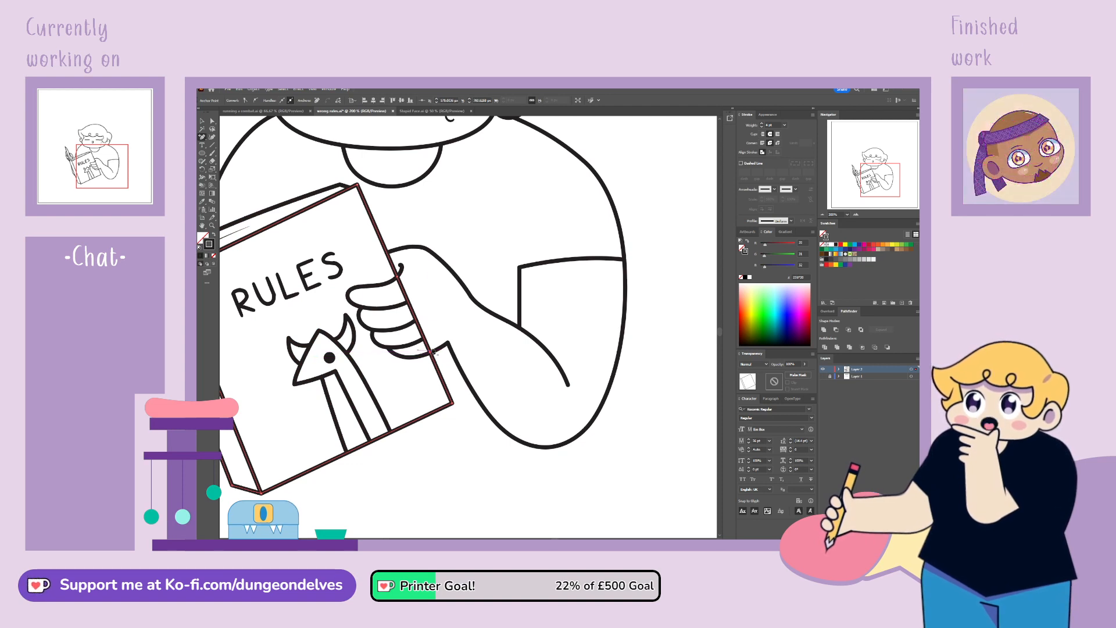
pyautogui.click(422, 330)
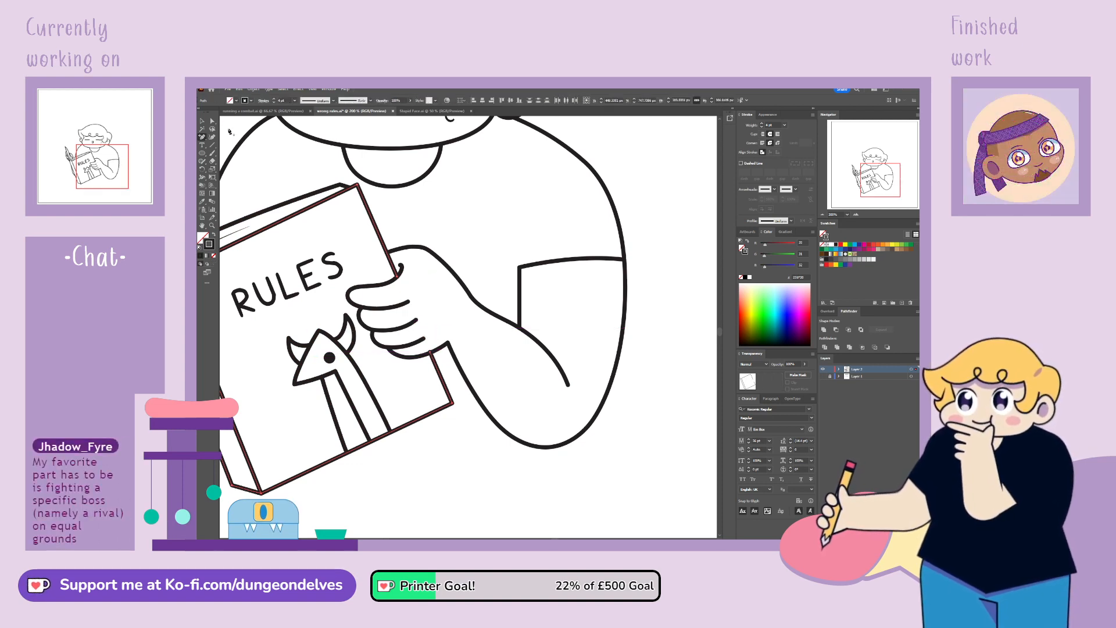
pyautogui.press('a')
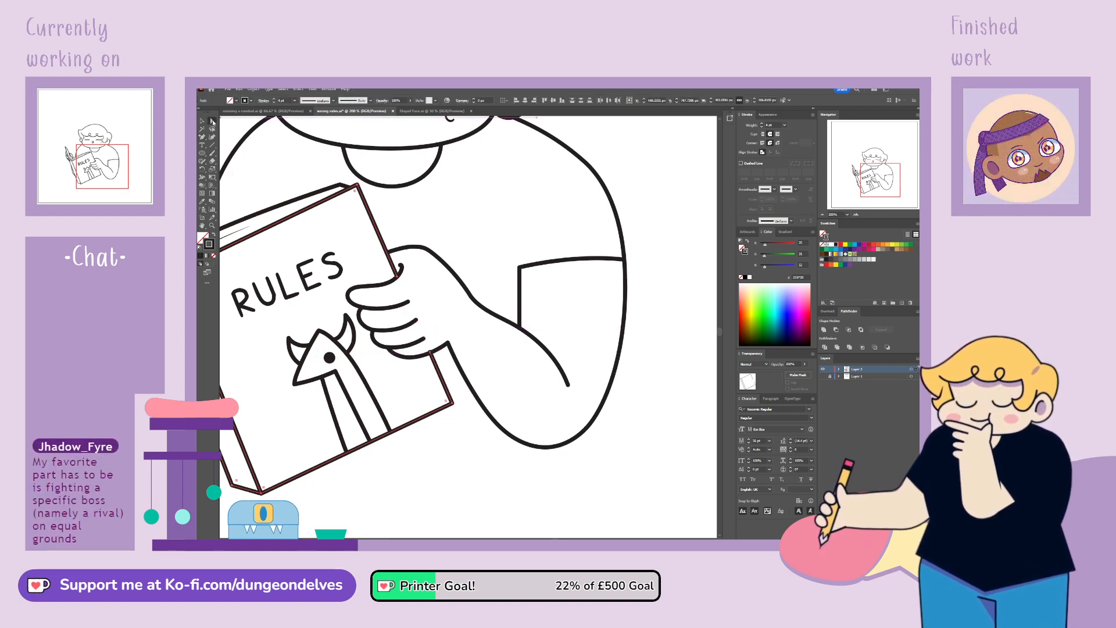
pyautogui.click(433, 353)
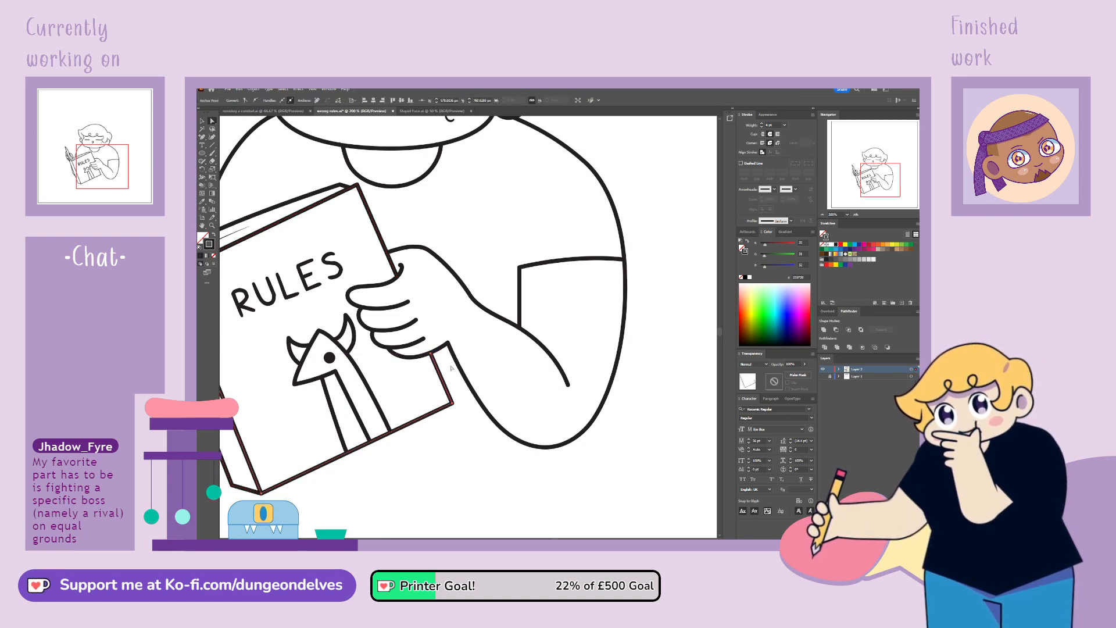
pyautogui.click(413, 518)
# Step: Move the end point of the gripping hand's upper outline onto the edge of the book cover
pyautogui.hotkey('ctrl', '-')
pyautogui.hotkey('ctrl', '-')
pyautogui.hotkey('ctrl', '-')
pyautogui.hotkey('ctrl', '=')
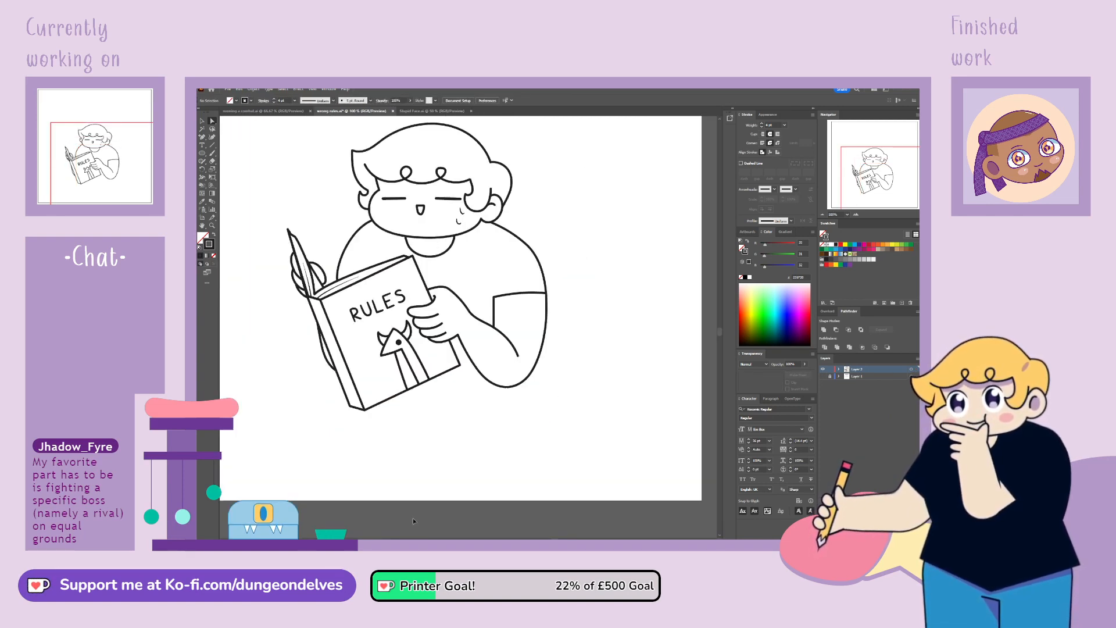
pyautogui.moveTo(557, 351)
pyautogui.mouseDown()
pyautogui.moveTo(597, 366)
pyautogui.moveTo(583, 397)
pyautogui.mouseUp()
pyautogui.moveTo(614, 363); pyautogui.dragTo(606, 364)
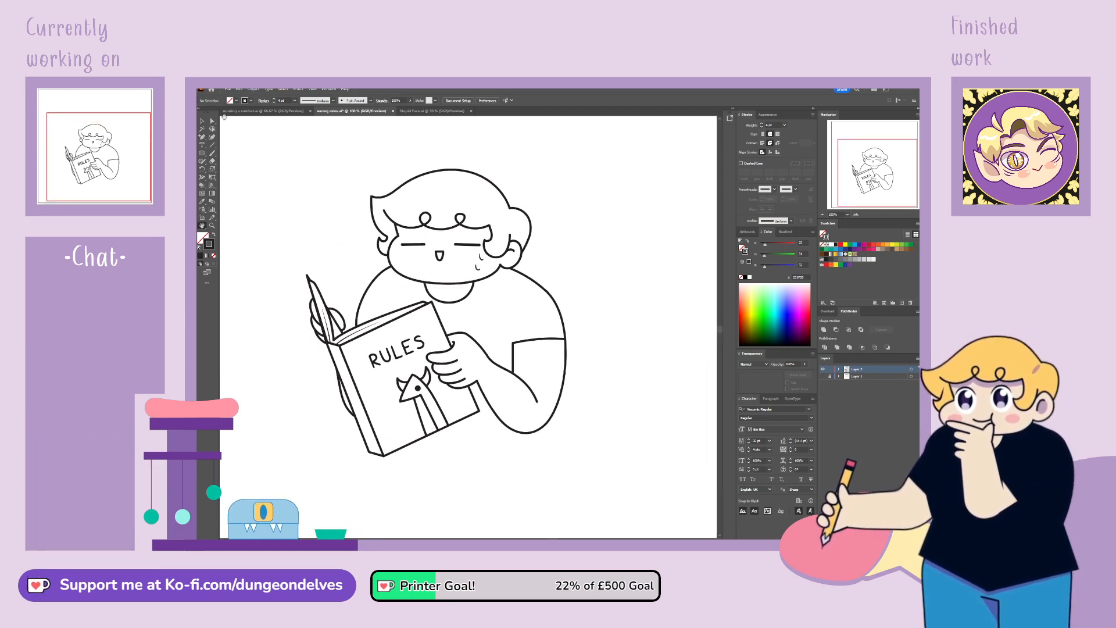
pyautogui.hotkey('ctrl', '=')
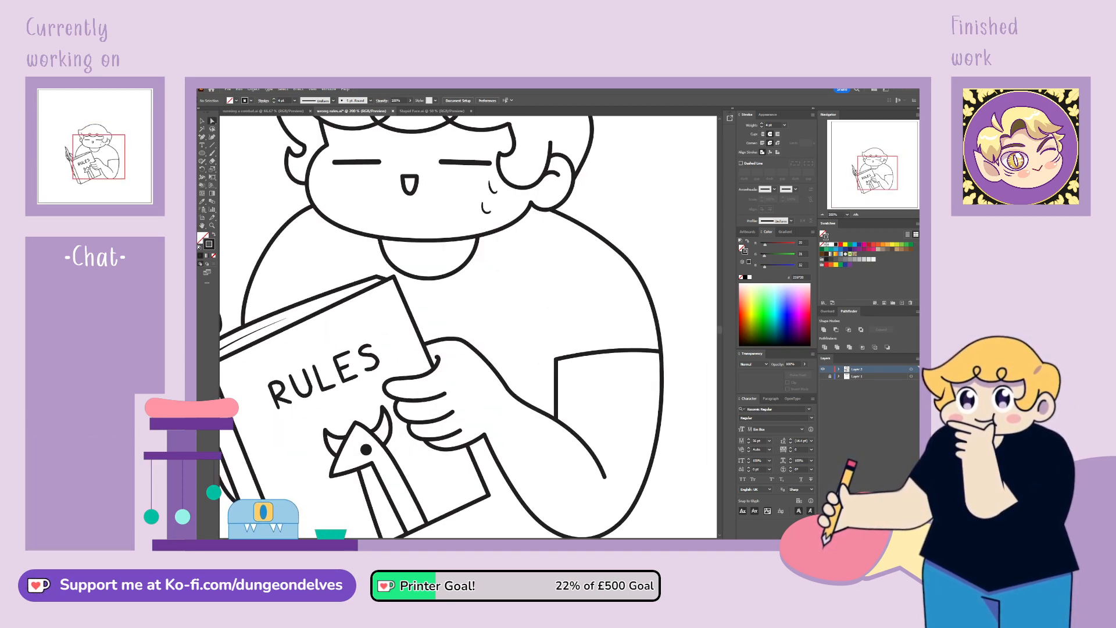
pyautogui.moveTo(437, 357); pyautogui.dragTo(437, 360)
pyautogui.hotkey('ctrl', 'z')
pyautogui.click(426, 345)
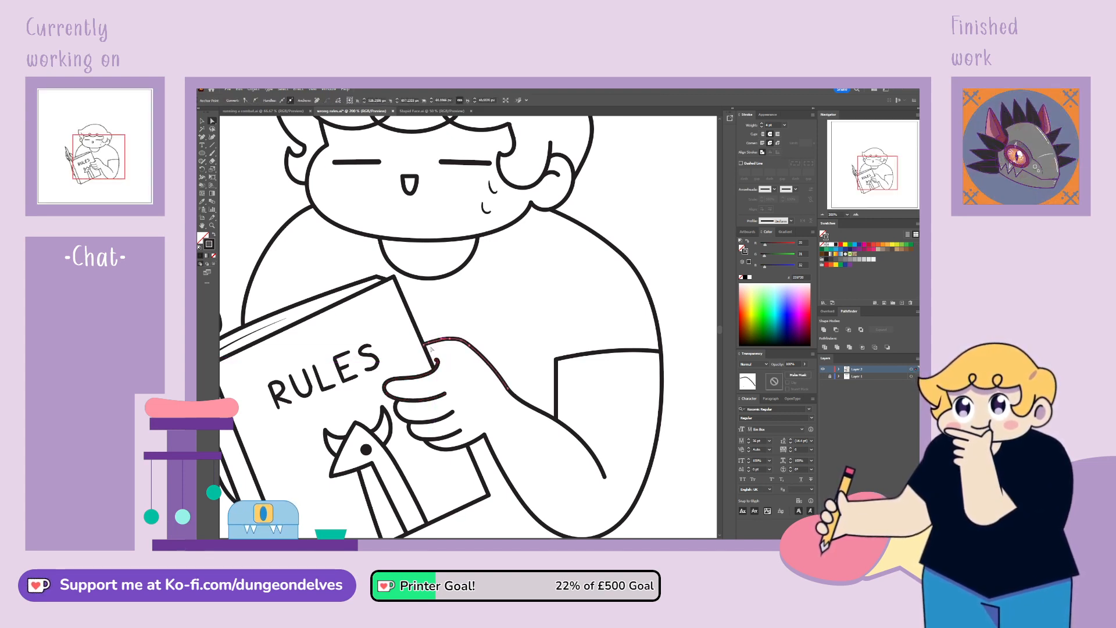
pyautogui.keyDown('shift'); pyautogui.click(427, 345); pyautogui.keyUp('shift')
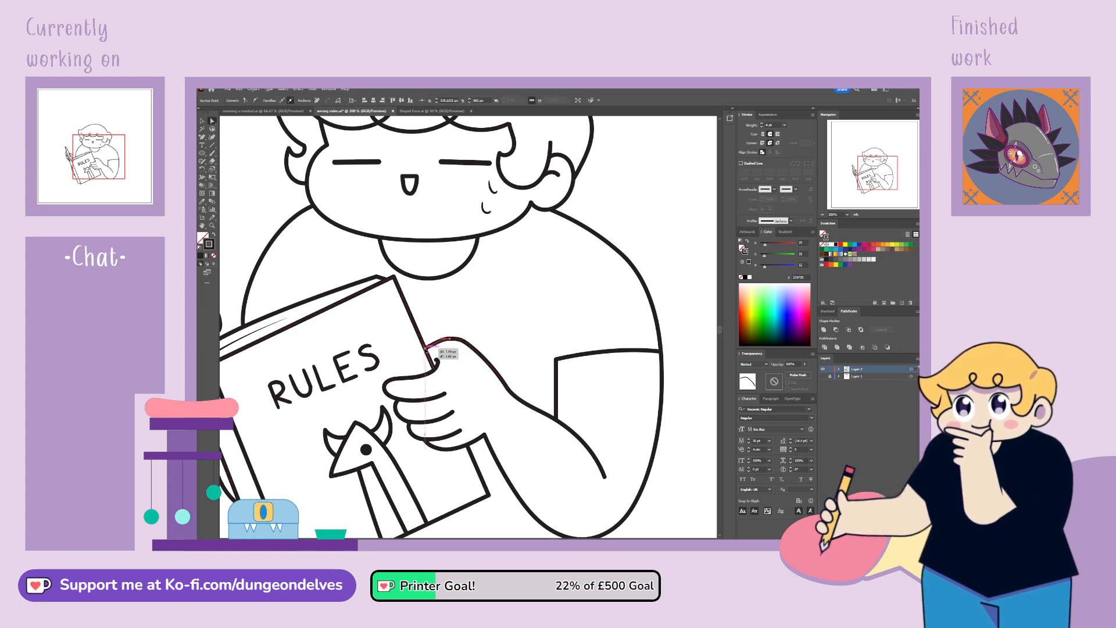
pyautogui.click(443, 334)
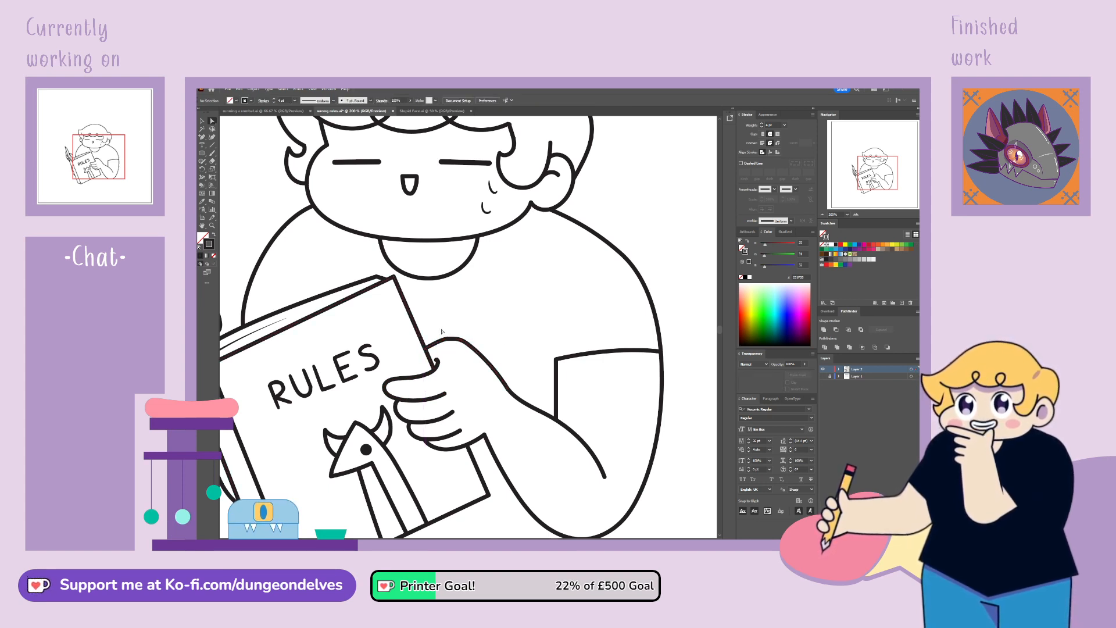
# Step: Smooth the curve along the back of the gripping hand toward the wrist and save the drawing
pyautogui.moveTo(485, 354); pyautogui.dragTo(467, 352)
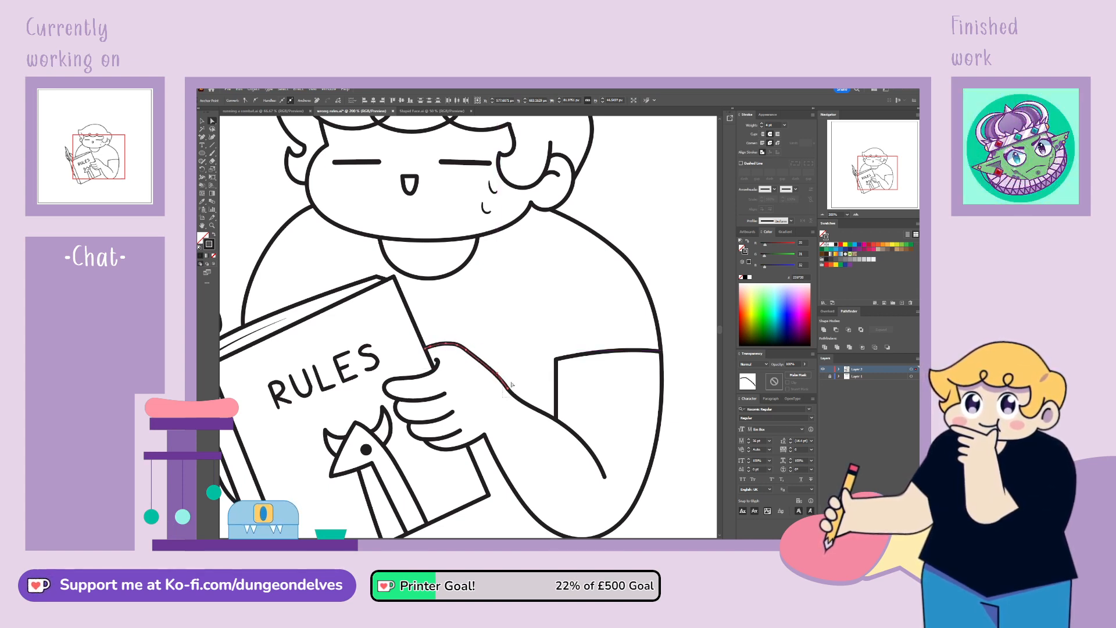
pyautogui.click(518, 407)
pyautogui.click(512, 386)
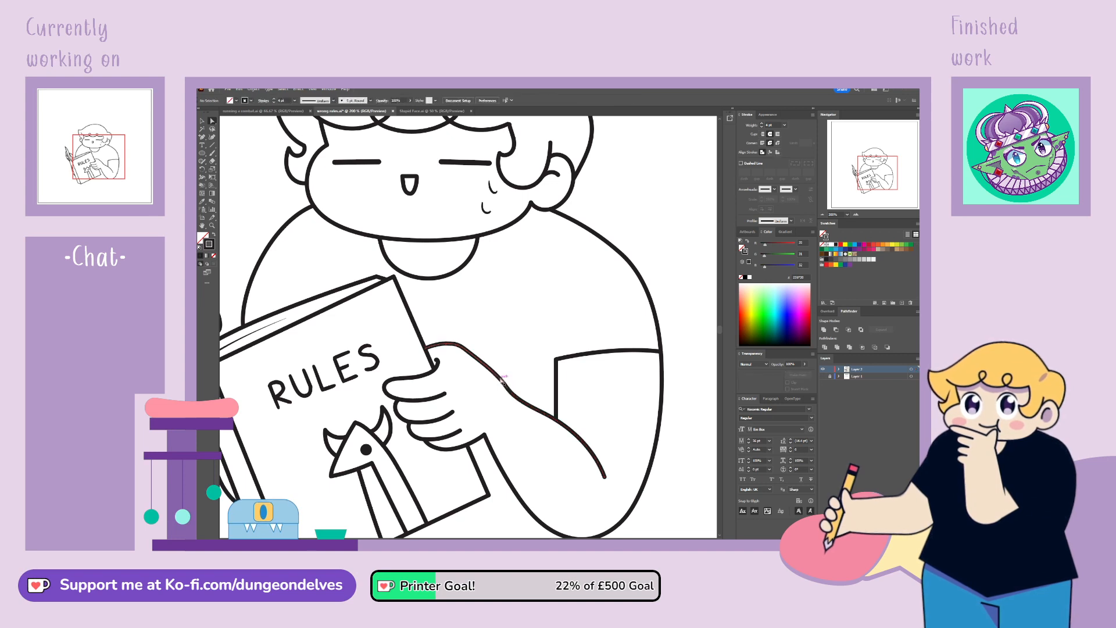
pyautogui.click(504, 381)
pyautogui.moveTo(498, 375)
pyautogui.mouseDown()
pyautogui.moveTo(467, 351)
pyautogui.moveTo(496, 376)
pyautogui.mouseUp()
pyautogui.click(495, 375)
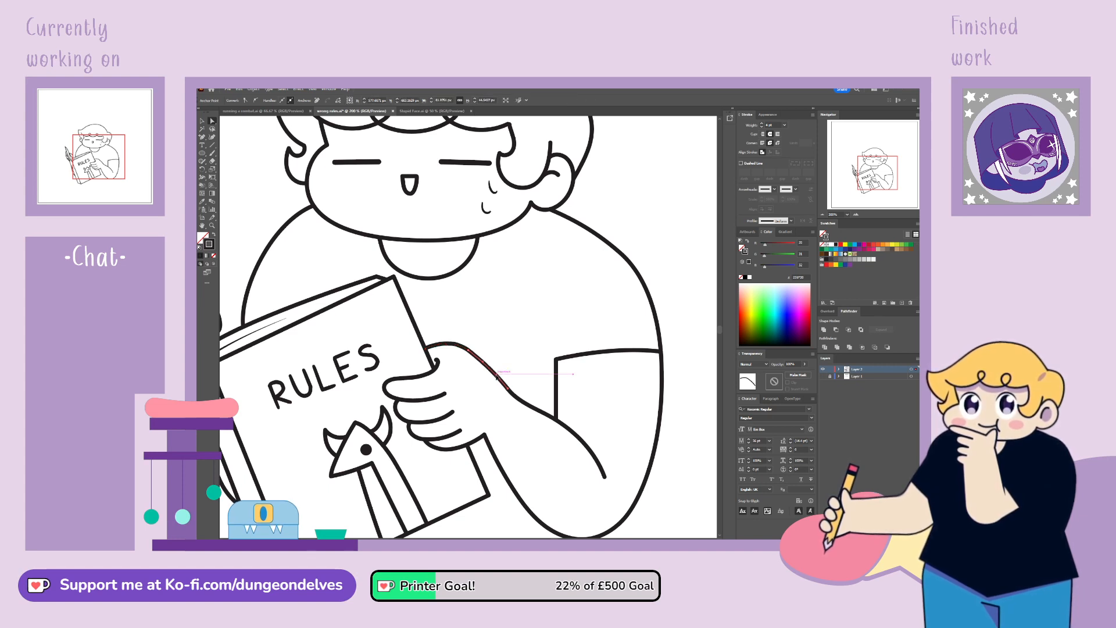
pyautogui.click(528, 344)
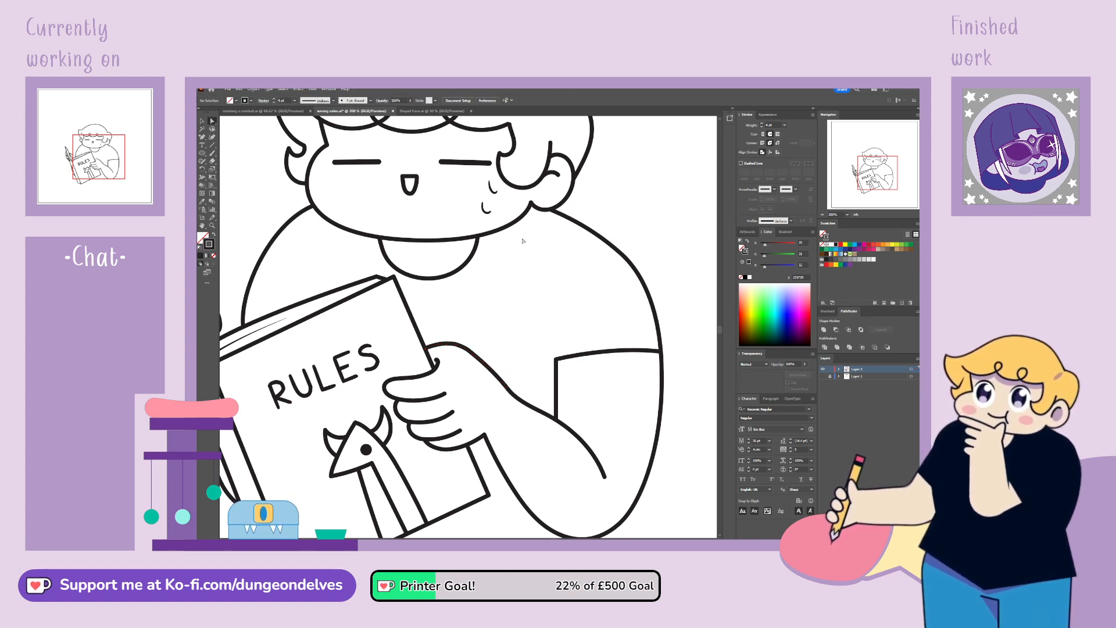
pyautogui.hotkey('ctrl', '0')
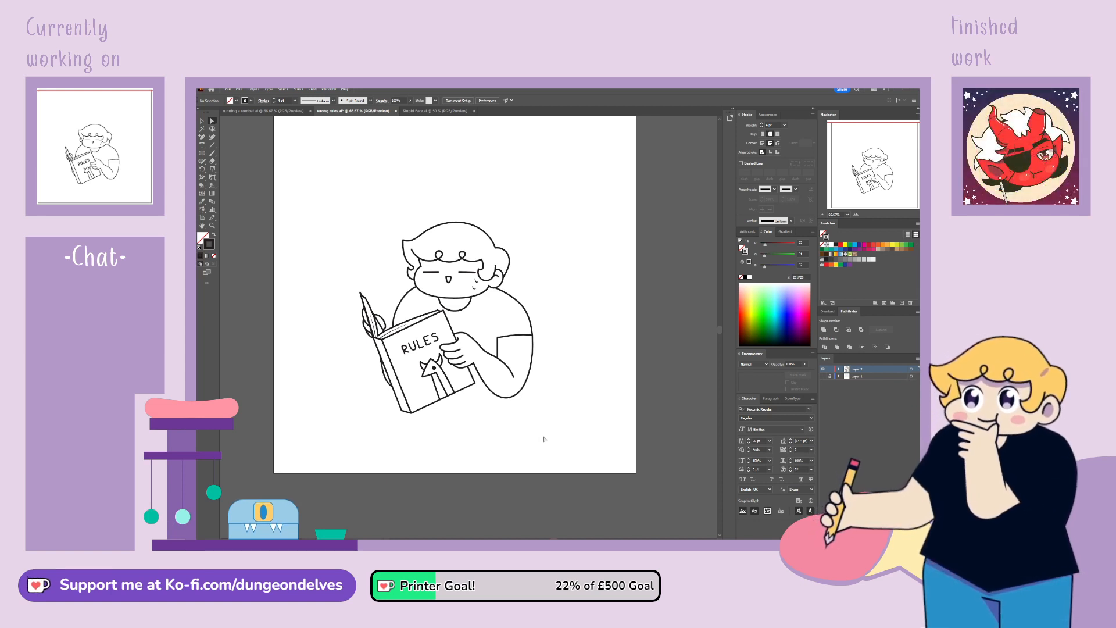
pyautogui.hotkey('ctrl', 's')
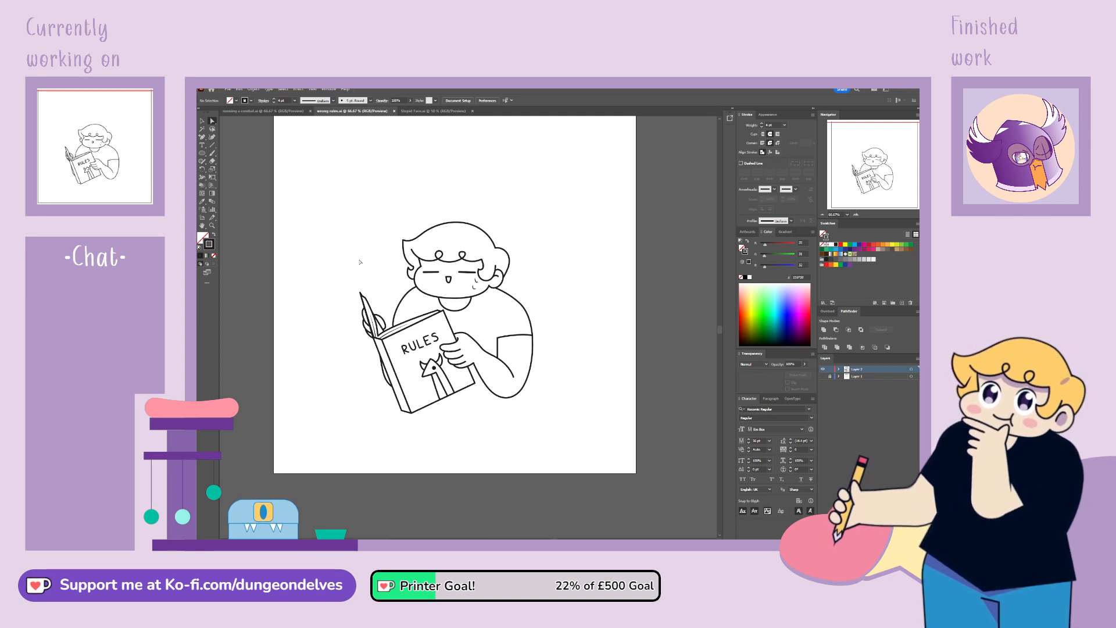
# Step: Delete the anchor point on the left side of the shirt's neckline and reposition both neckline ends along the chin
pyautogui.hotkey('ctrl', '=')
pyautogui.hotkey('ctrl', '=')
pyautogui.hotkey('ctrl', '=')
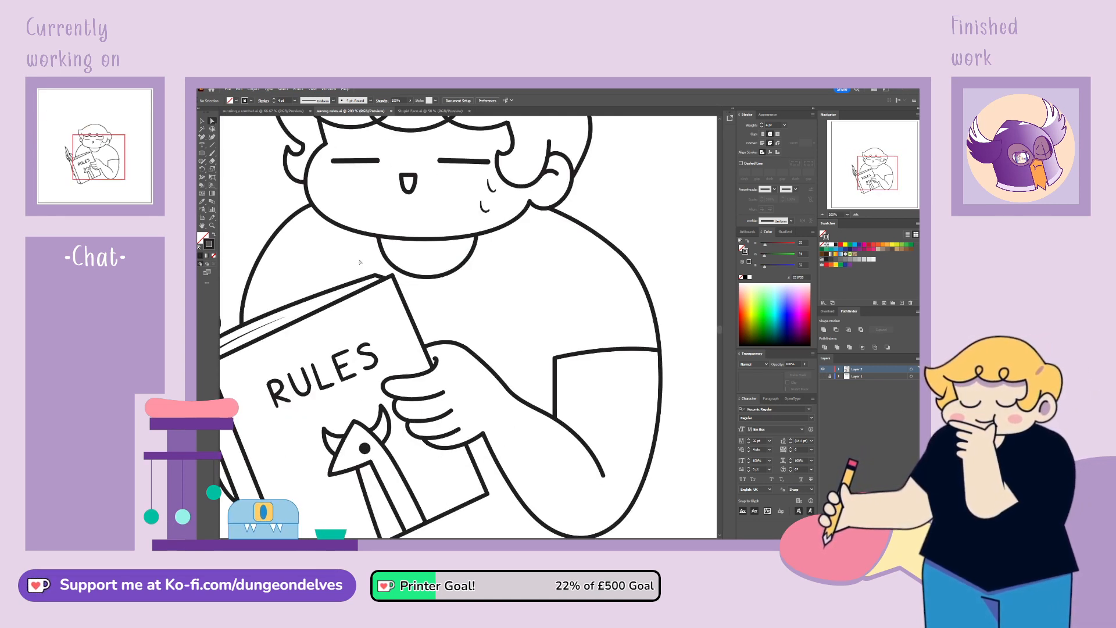
pyautogui.click(384, 254)
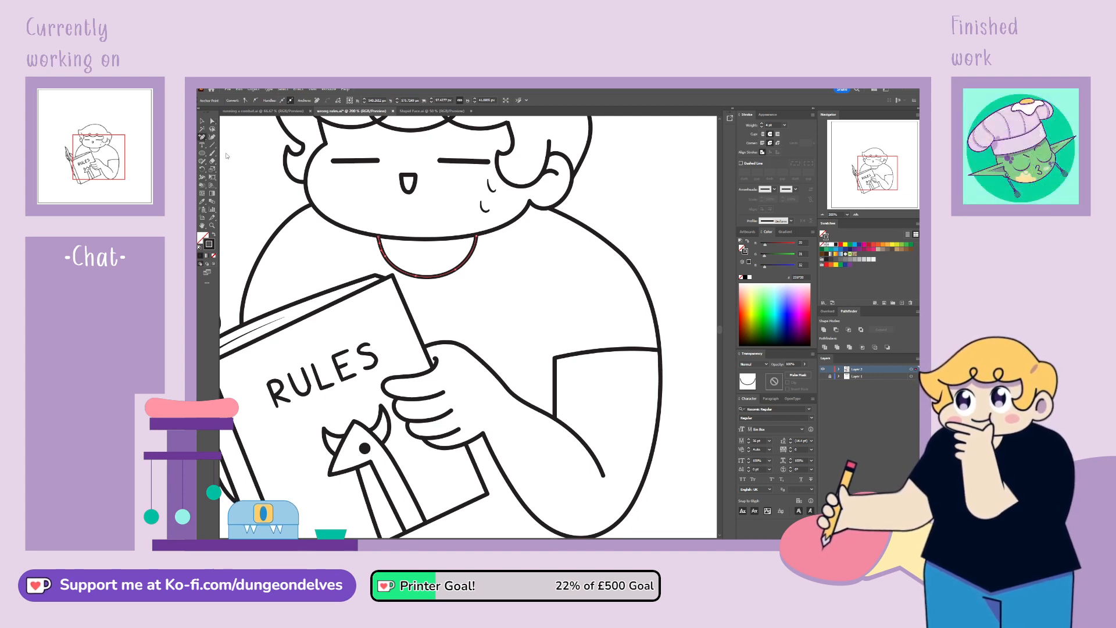
pyautogui.click(385, 255)
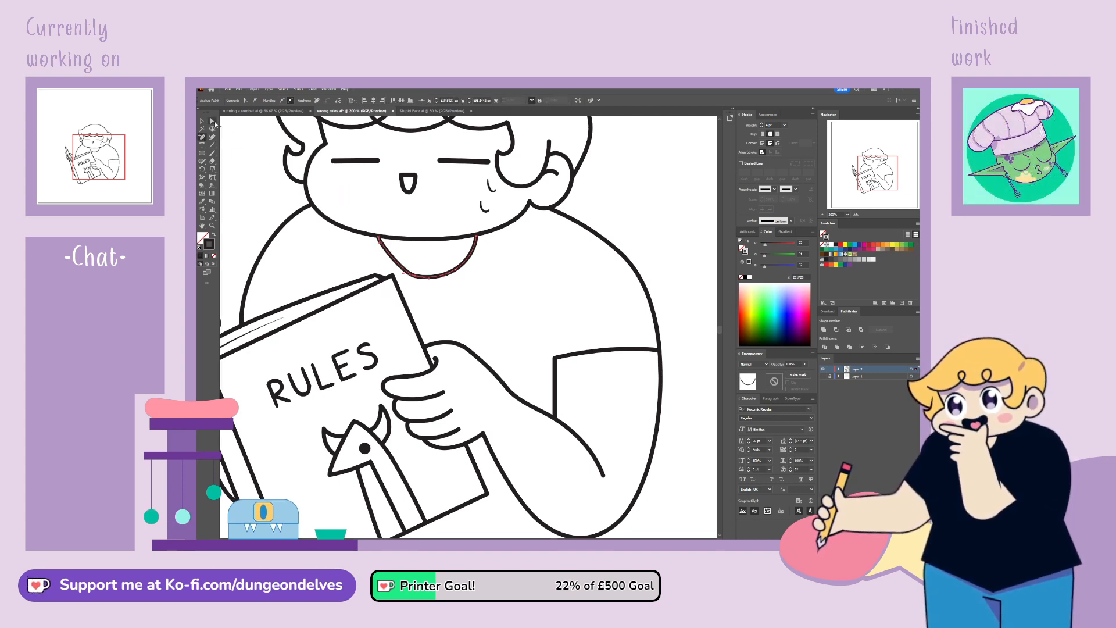
pyautogui.moveTo(481, 238); pyautogui.dragTo(477, 239)
pyautogui.moveTo(380, 237); pyautogui.dragTo(374, 236)
# Step: Round out the left side of the neckline by adjusting the curve handles of its left end and bottom anchor
pyautogui.click(376, 251)
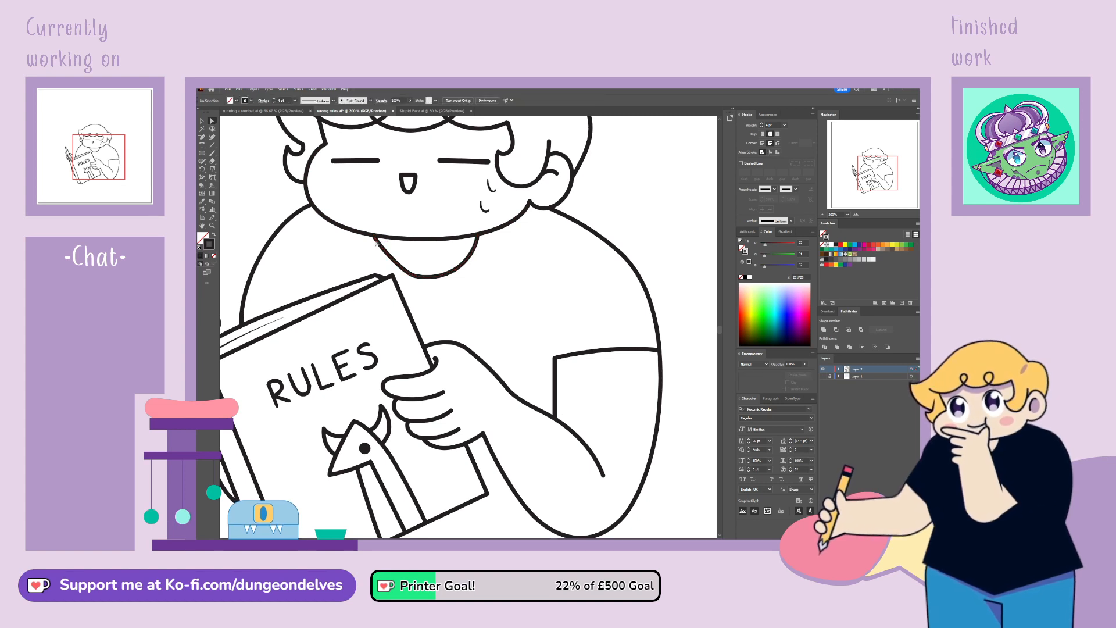
pyautogui.click(374, 261)
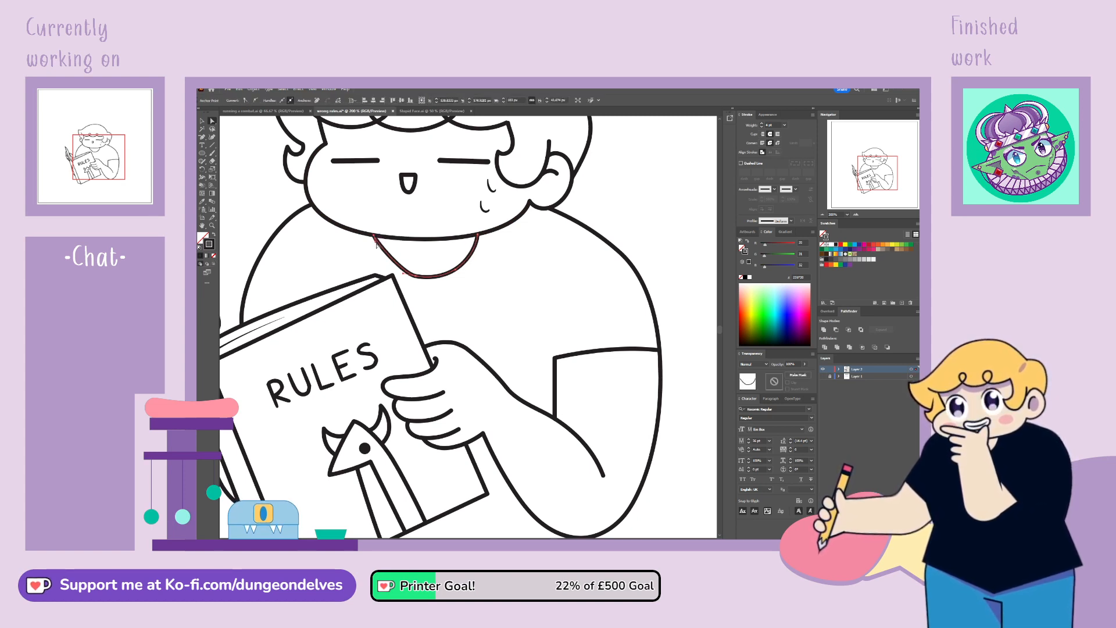
pyautogui.moveTo(373, 261); pyautogui.dragTo(374, 260)
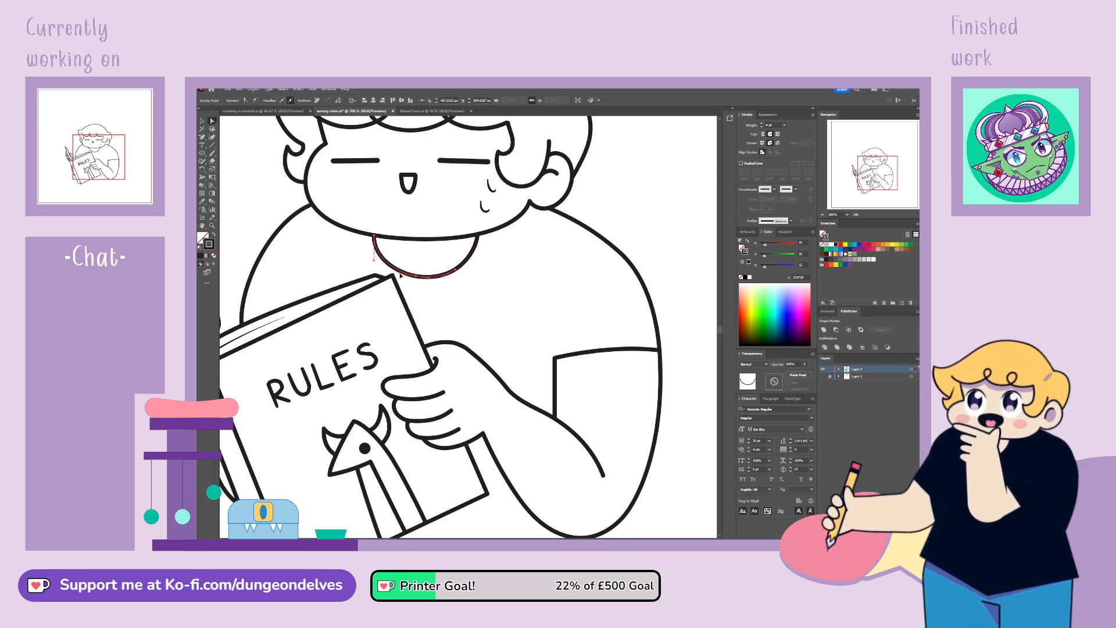
pyautogui.click(498, 265)
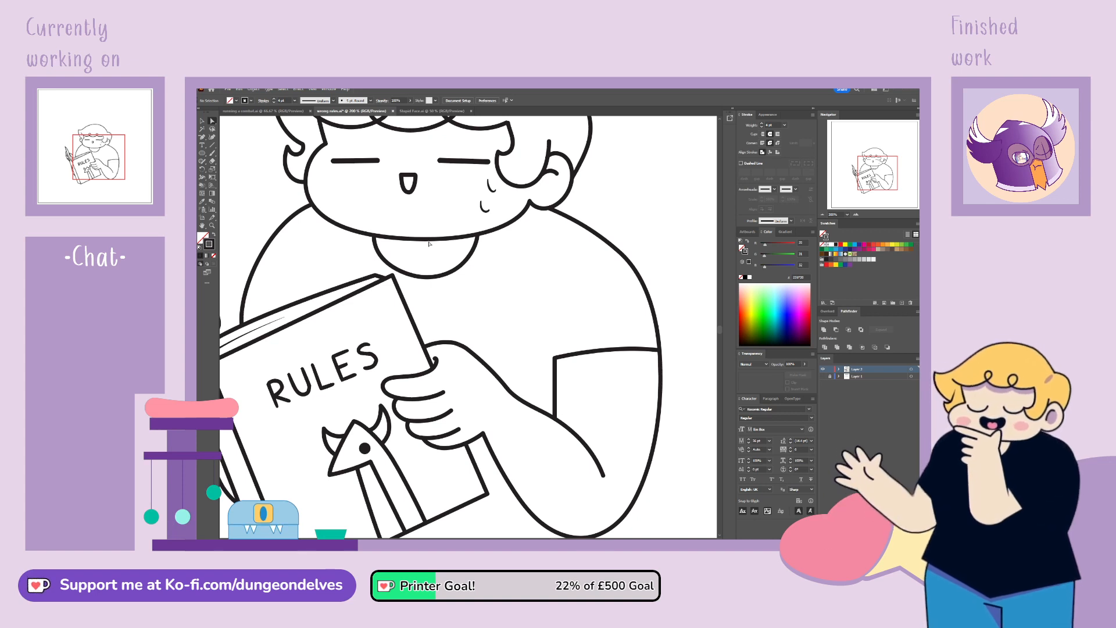
pyautogui.click(414, 275)
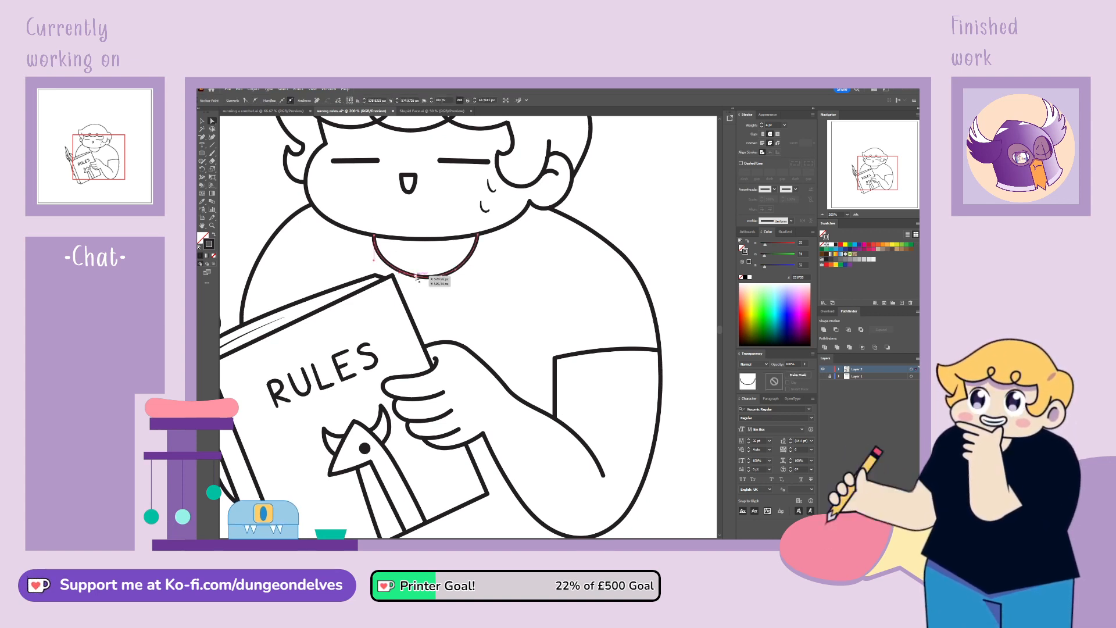
pyautogui.moveTo(400, 272); pyautogui.dragTo(394, 275)
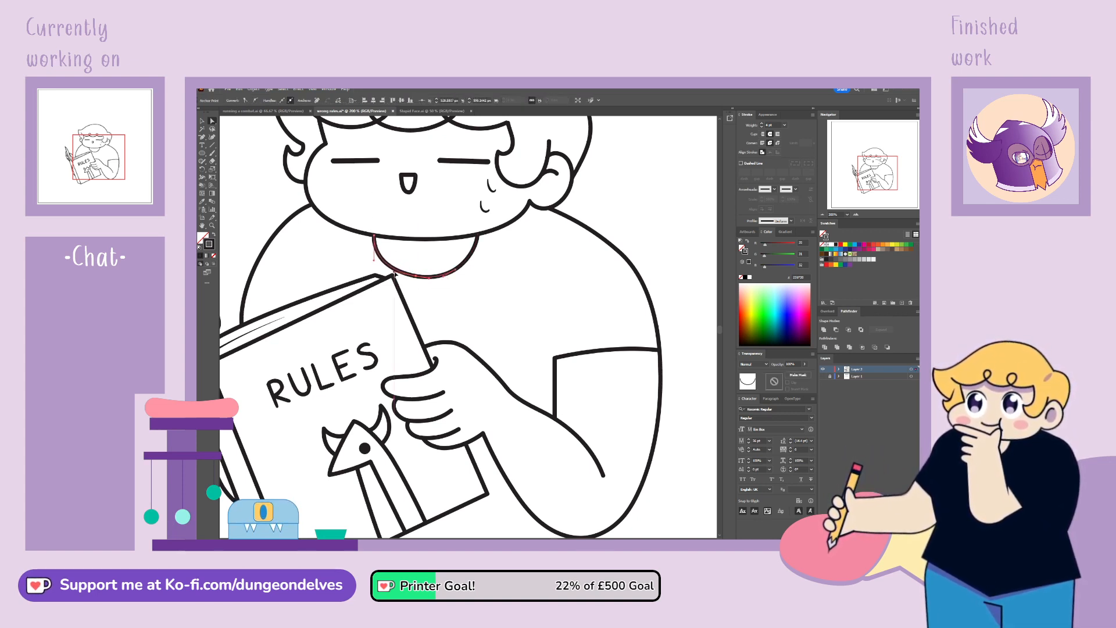
pyautogui.click(480, 291)
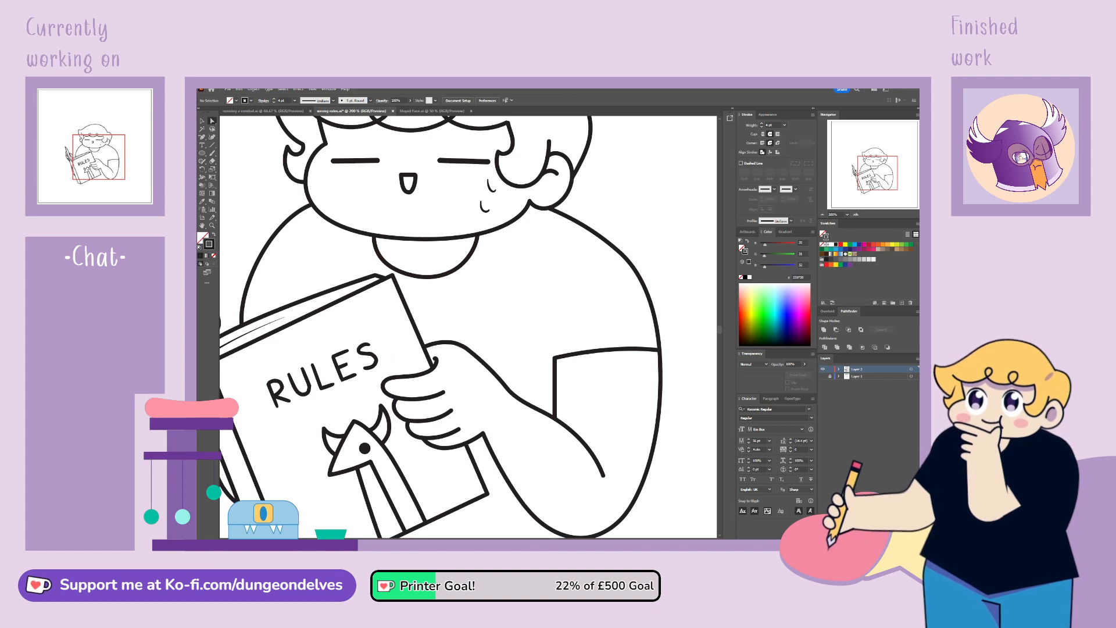
# Step: Delete the anchor point on the right side of the neckline and lengthen the bottom anchor's handles into an even curve
pyautogui.click(430, 277)
pyautogui.click(203, 137)
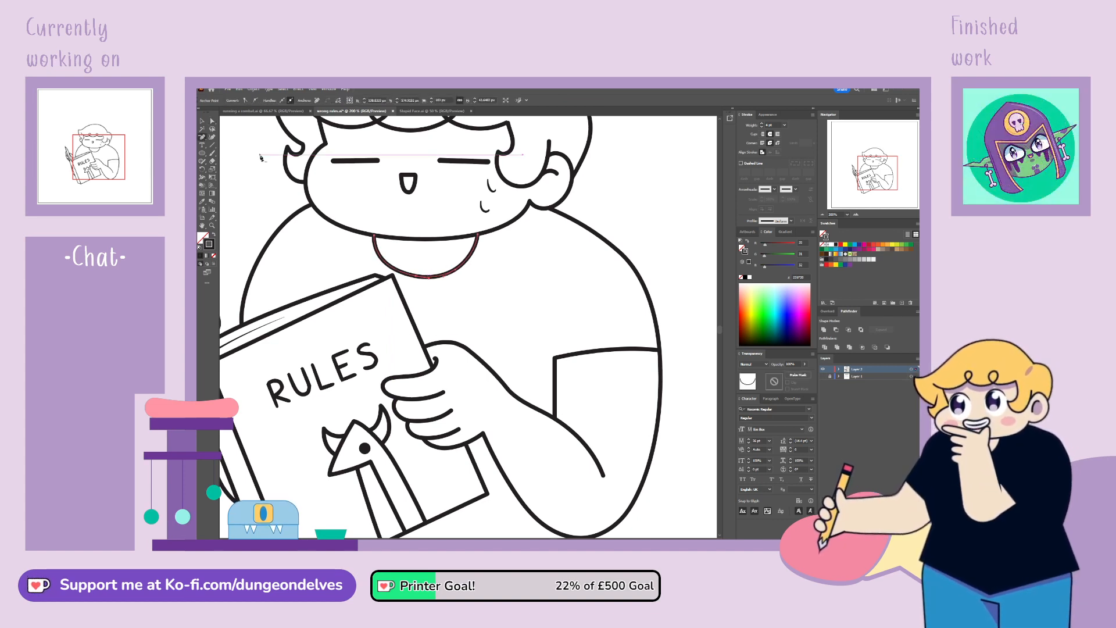
pyautogui.click(455, 267)
pyautogui.click(213, 121)
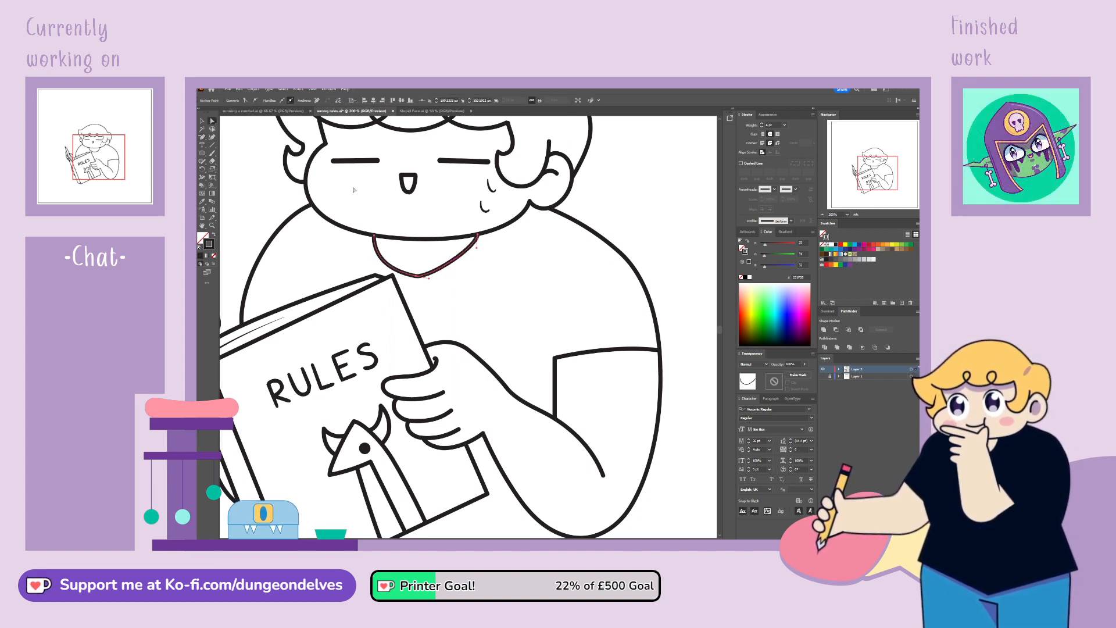
pyautogui.moveTo(415, 278); pyautogui.dragTo(458, 274)
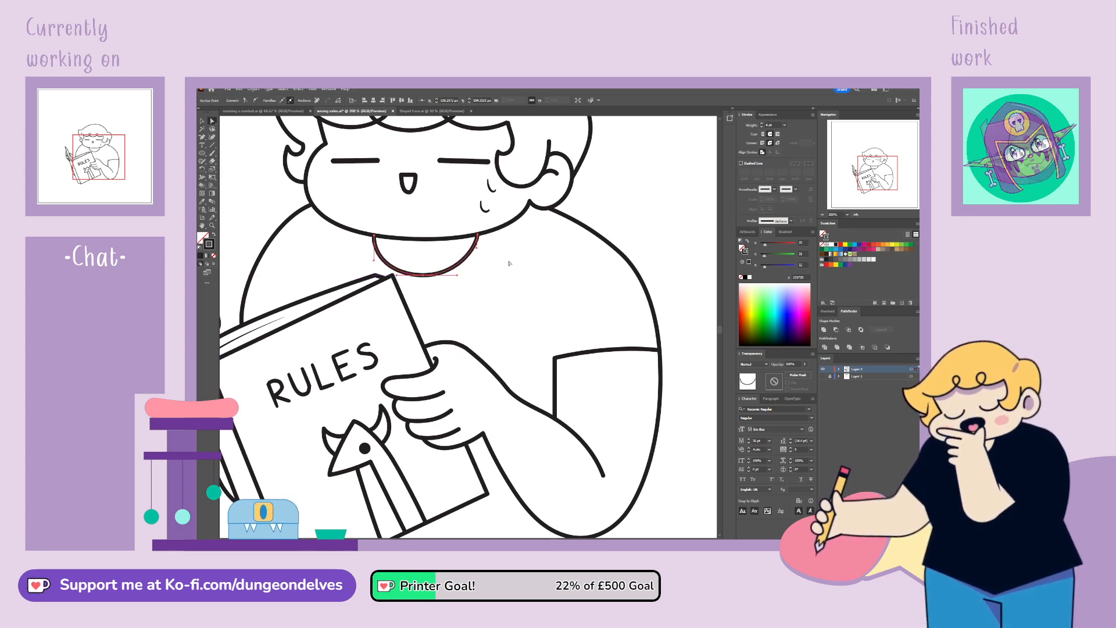
pyautogui.click(486, 253)
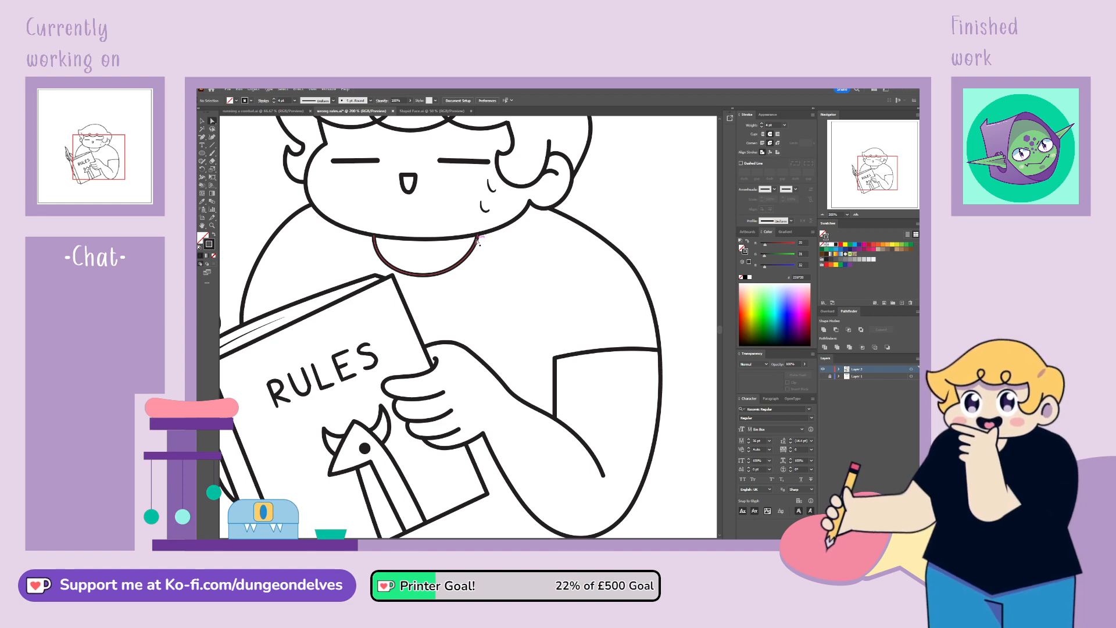
# Step: Draw a short sleeve edge with the Pen tool from the outline of the arm behind the book to the book's top edge
pyautogui.hotkey('ctrl', '1')
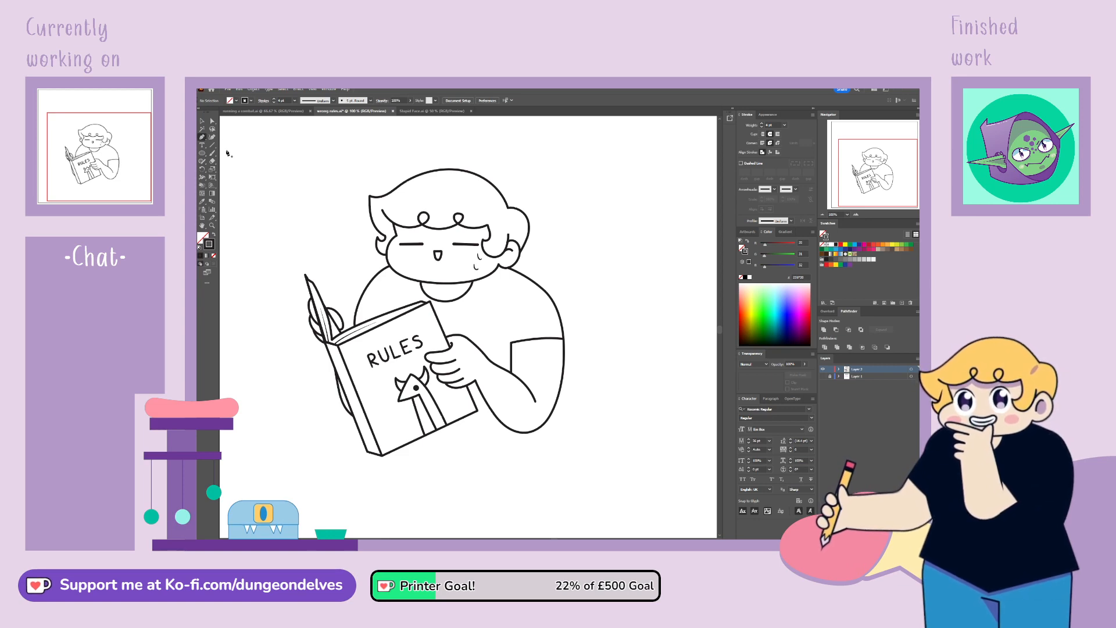
pyautogui.hotkey('ctrl', '=')
pyautogui.hotkey('ctrl', '=')
pyautogui.moveTo(442, 361)
pyautogui.mouseDown()
pyautogui.moveTo(476, 277)
pyautogui.moveTo(473, 310)
pyautogui.mouseUp()
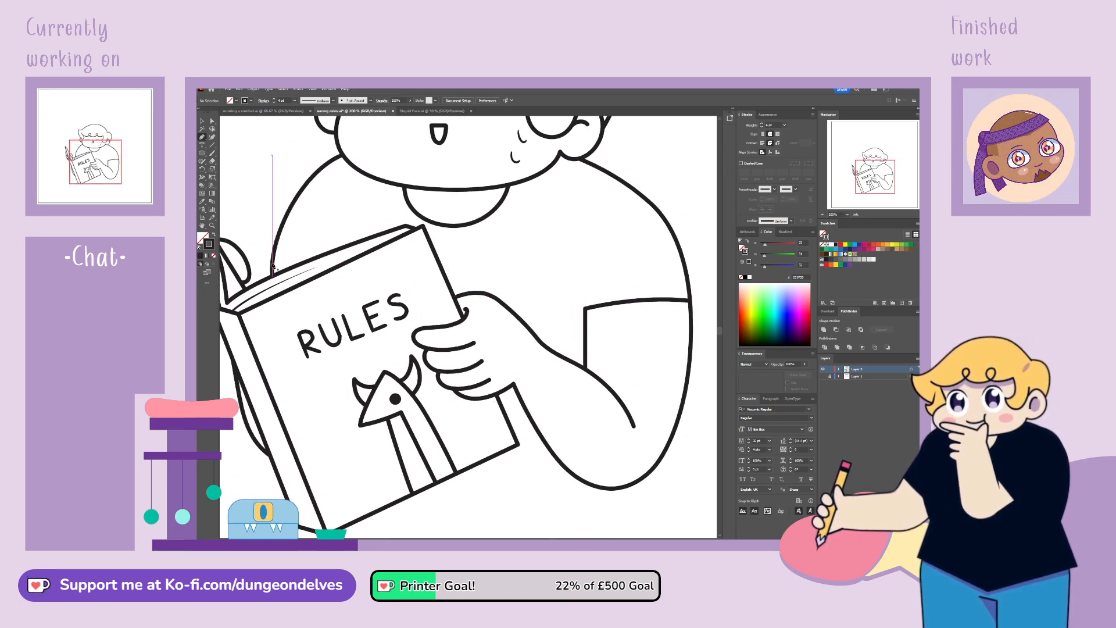
pyautogui.moveTo(273, 267); pyautogui.dragTo(291, 270)
pyautogui.click(290, 268)
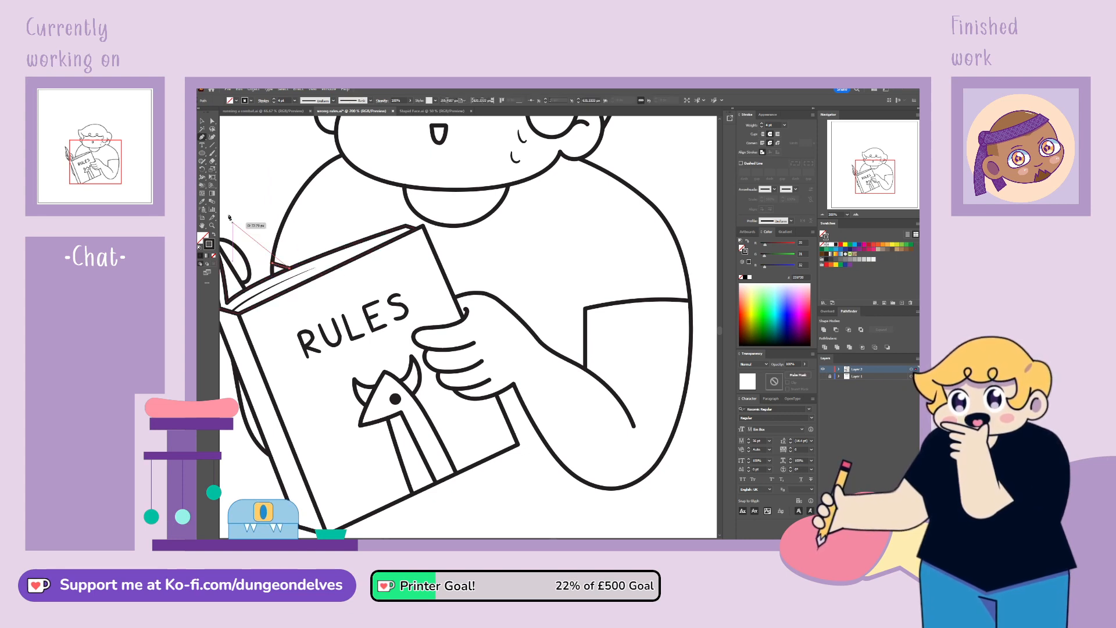
# Step: Adjust the outer end of the short sleeve edge behind the book so it meets the arm's outline
pyautogui.click(213, 121)
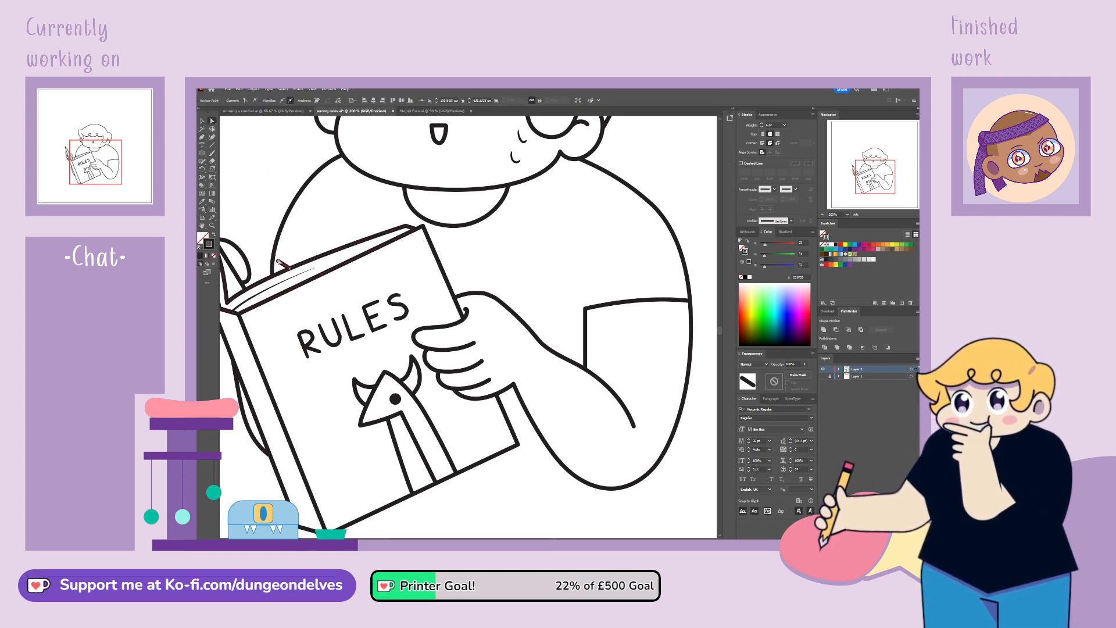
pyautogui.moveTo(277, 264); pyautogui.dragTo(272, 269)
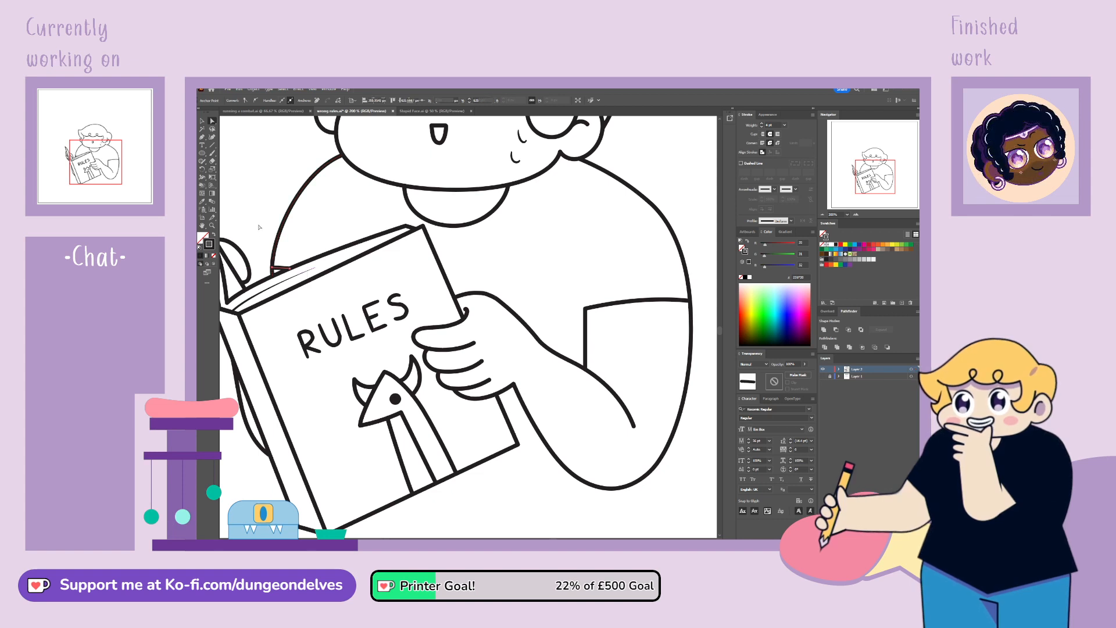
pyautogui.click(260, 229)
pyautogui.hotkey('ctrl', '-')
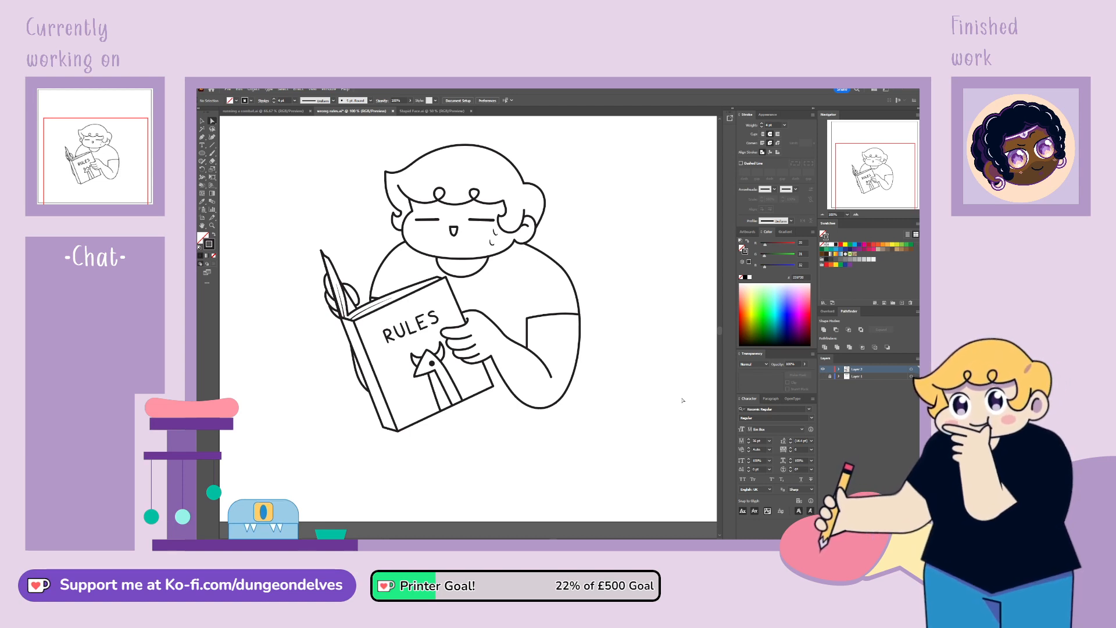
# Step: Delete the hooked end anchor point of the thumb line on the hand holding the book's right edge
pyautogui.hotkey('ctrl', '+')
pyautogui.hotkey('ctrl', '+')
pyautogui.click(466, 307)
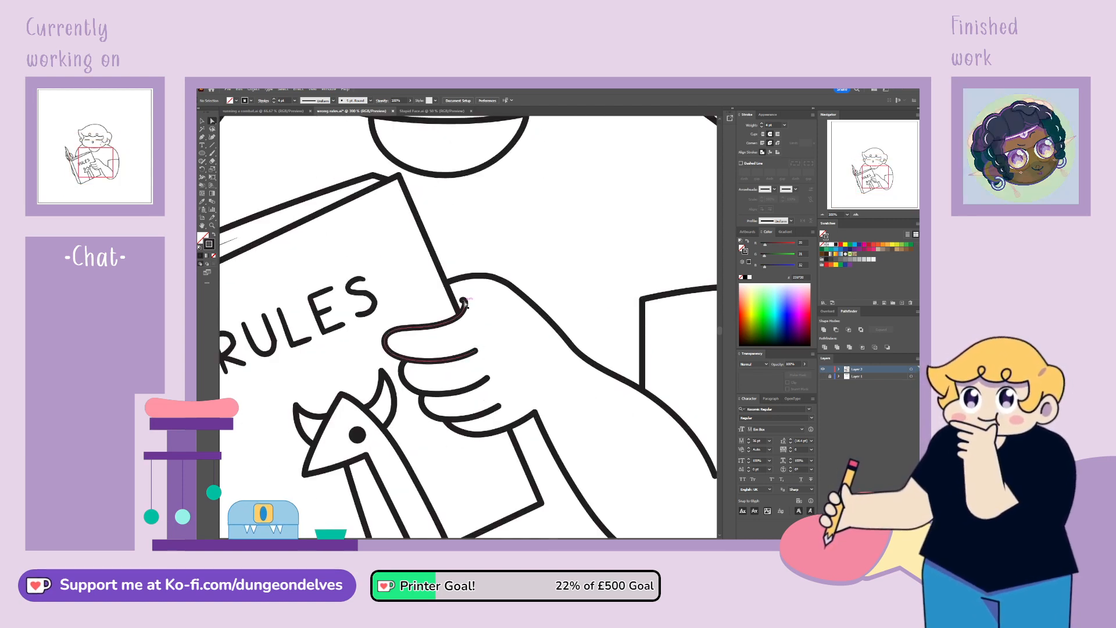
pyautogui.click(466, 305)
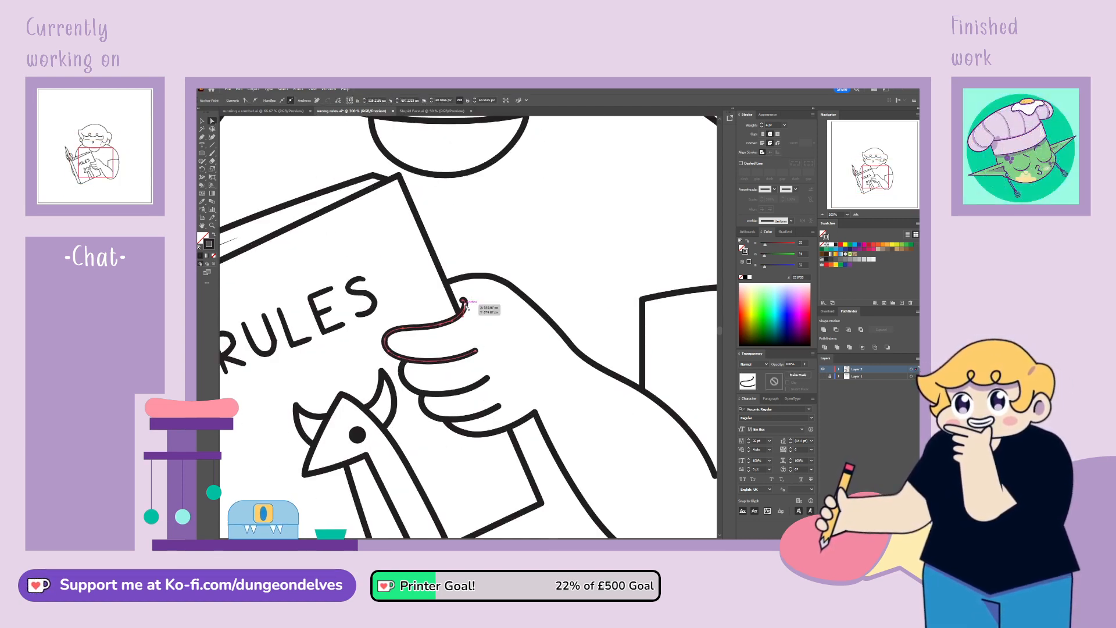
pyautogui.click(463, 301)
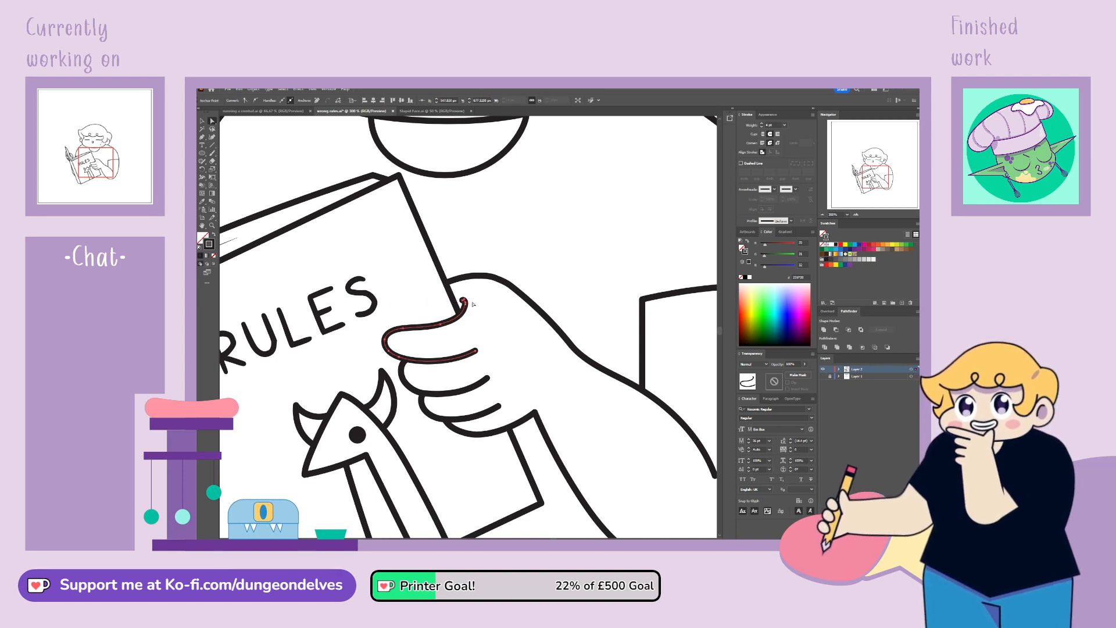
pyautogui.press('Delete')
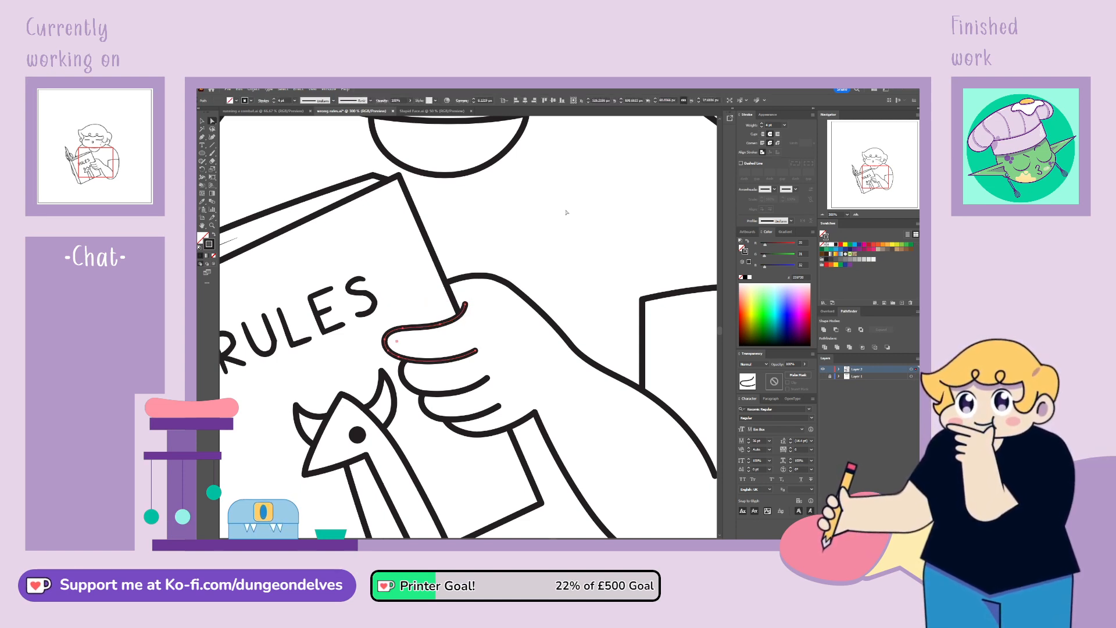
pyautogui.click(567, 213)
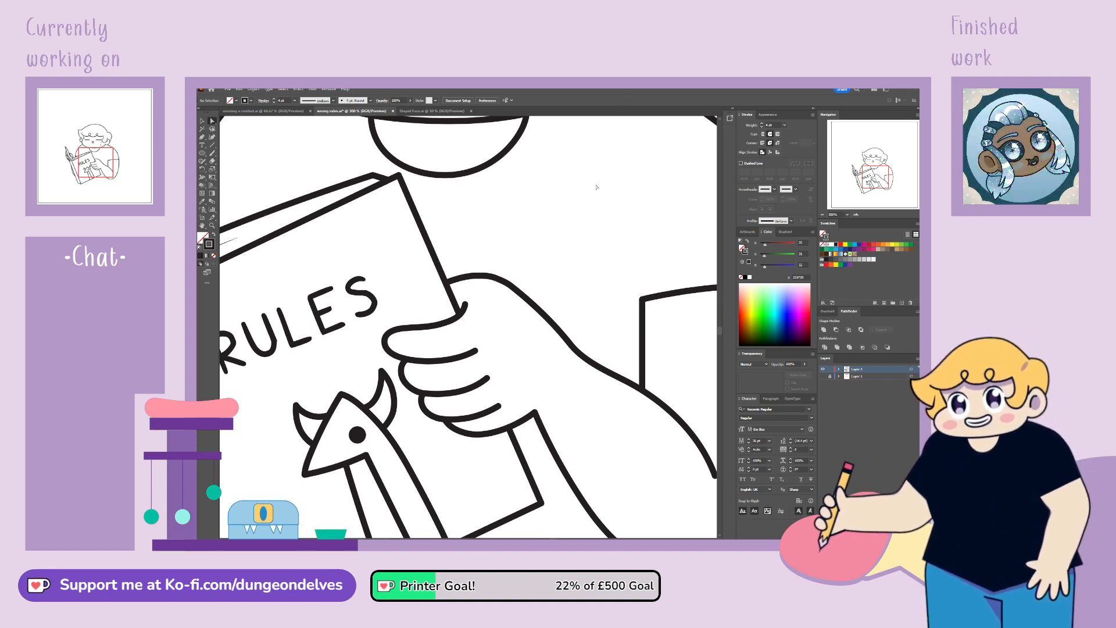
# Step: Show the sketch layer and draw the shirt's right side with the Paintbrush, slanting outward from below the sleeve
pyautogui.hotkey('ctrl', '0')
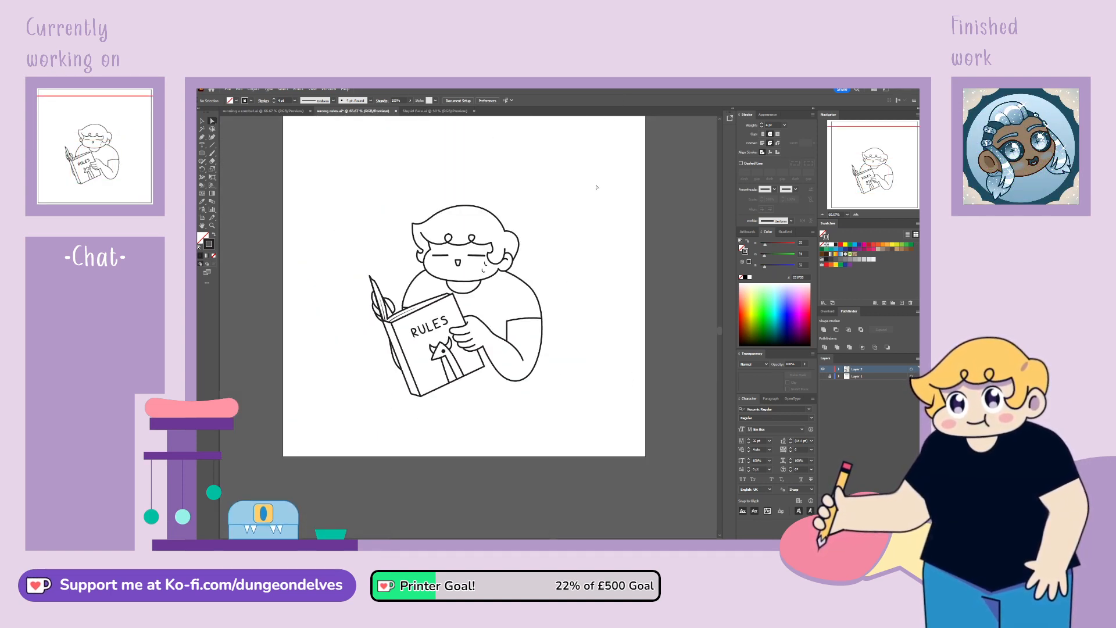
pyautogui.moveTo(572, 352); pyautogui.dragTo(573, 376)
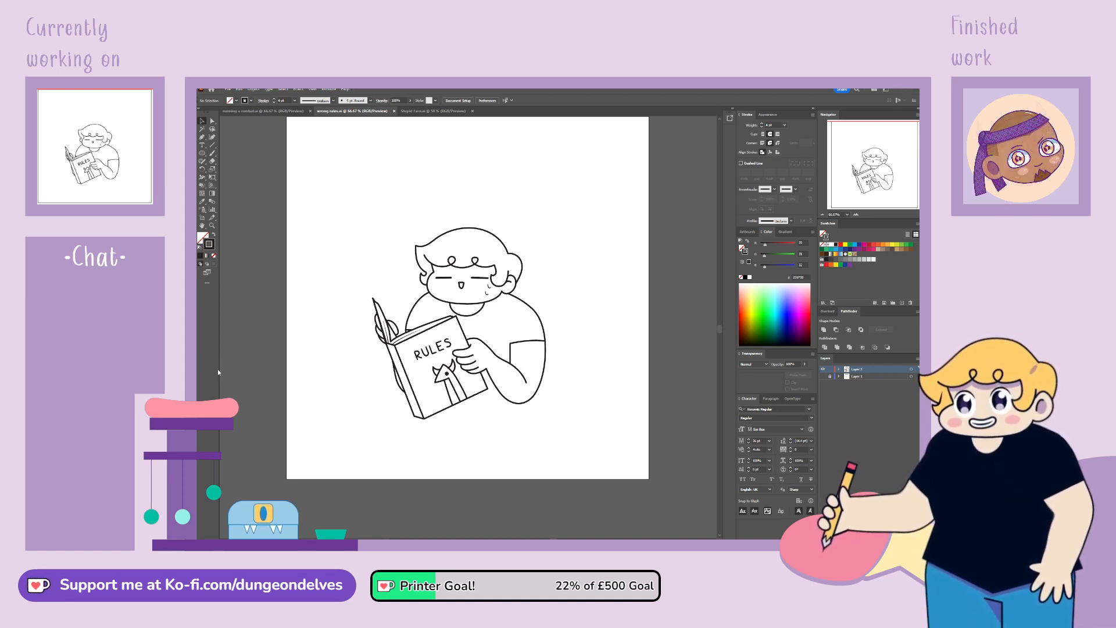
pyautogui.click(823, 377)
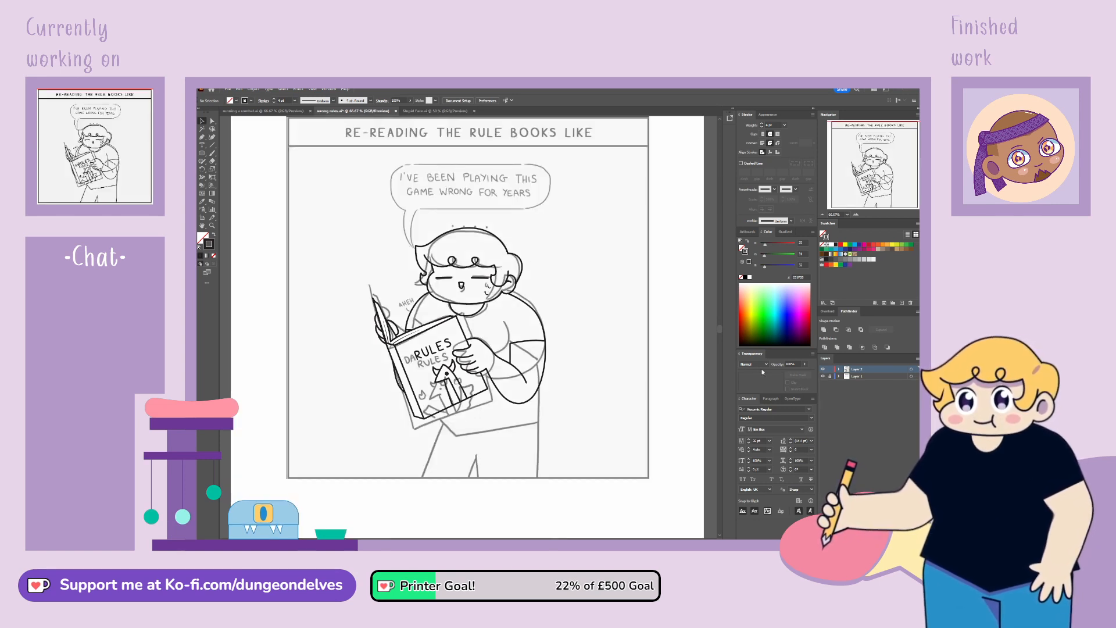
pyautogui.hotkey('ctrl', '=')
pyautogui.moveTo(873, 189); pyautogui.dragTo(884, 190)
pyautogui.click(212, 153)
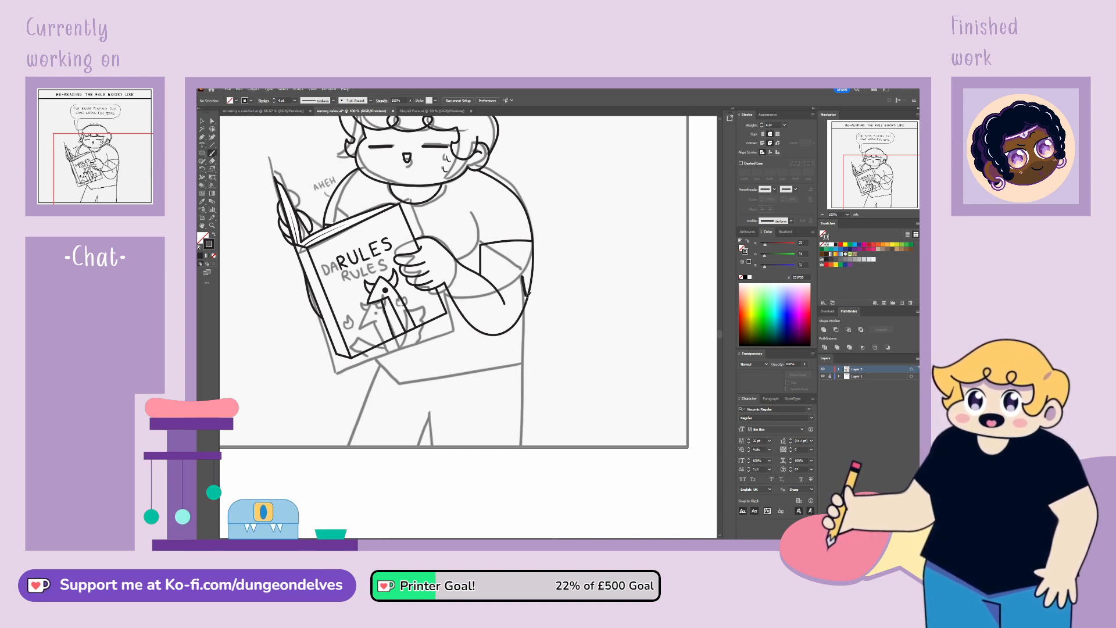
pyautogui.moveTo(527, 295); pyautogui.dragTo(551, 345)
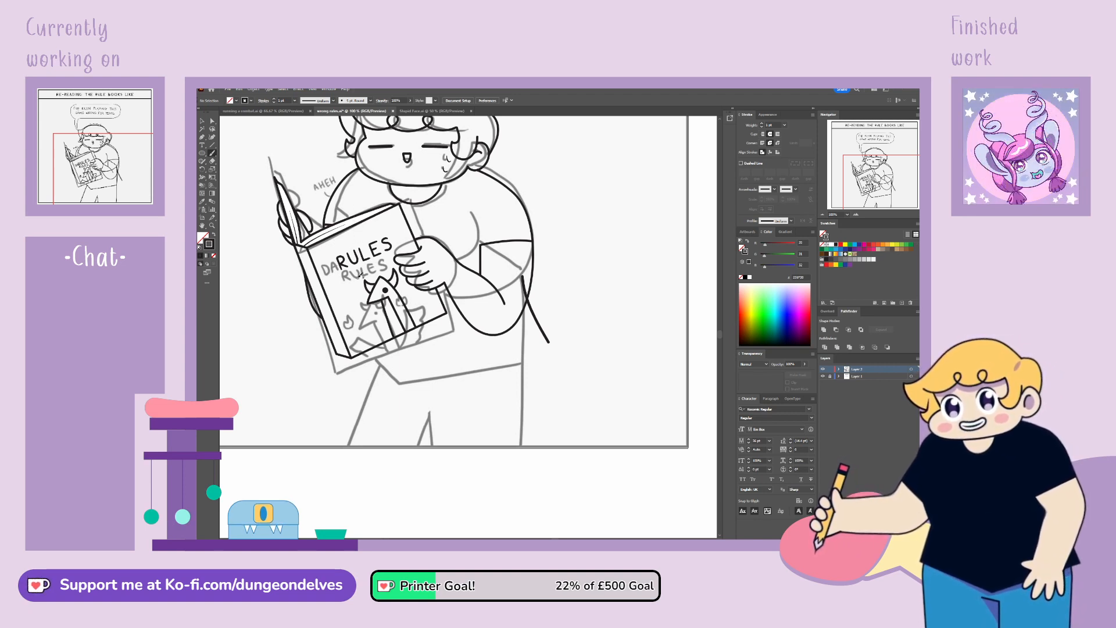
# Step: Paint the shirt's left side down across the book and a curved hem joining both side lines
pyautogui.moveTo(360, 272); pyautogui.dragTo(356, 347)
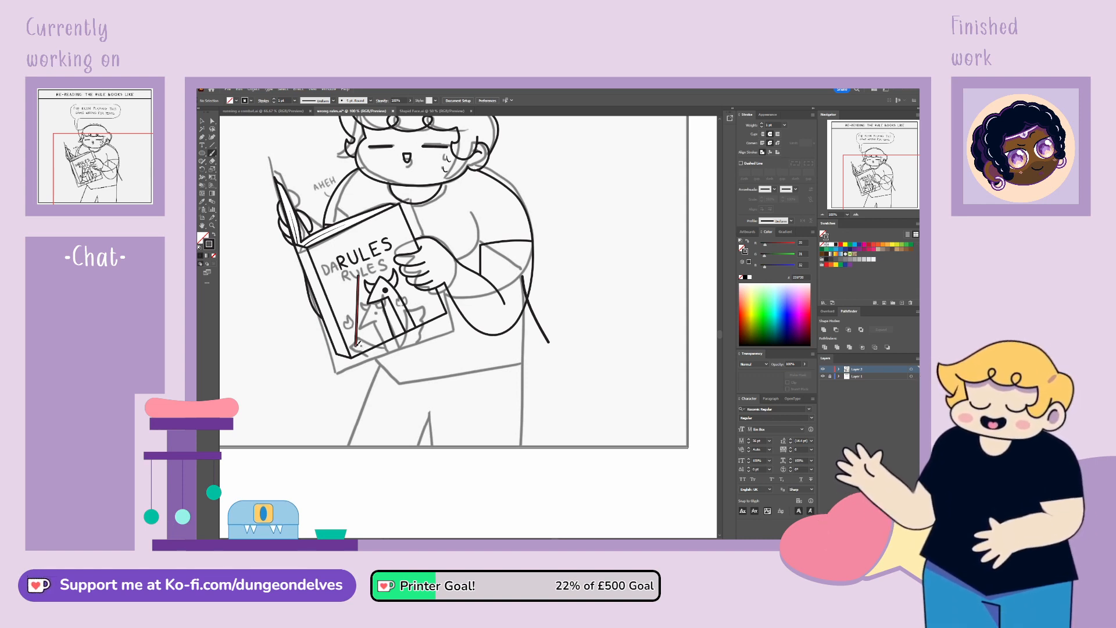
pyautogui.moveTo(359, 347)
pyautogui.mouseDown()
pyautogui.moveTo(410, 379)
pyautogui.moveTo(469, 376)
pyautogui.moveTo(549, 342)
pyautogui.mouseUp()
pyautogui.press('v')
pyautogui.click(563, 521)
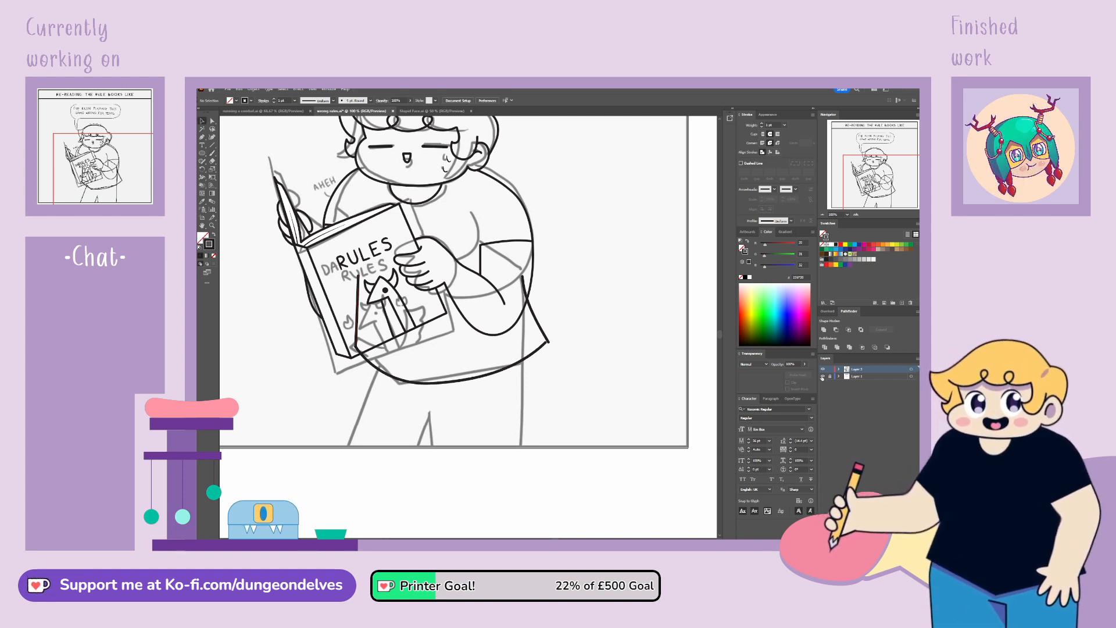
# Step: Hide the sketch layer and move the lower end of the shirt's right side line onto the hem's end
pyautogui.click(823, 376)
pyautogui.moveTo(597, 321); pyautogui.dragTo(628, 391)
pyautogui.click(580, 414)
pyautogui.press('a')
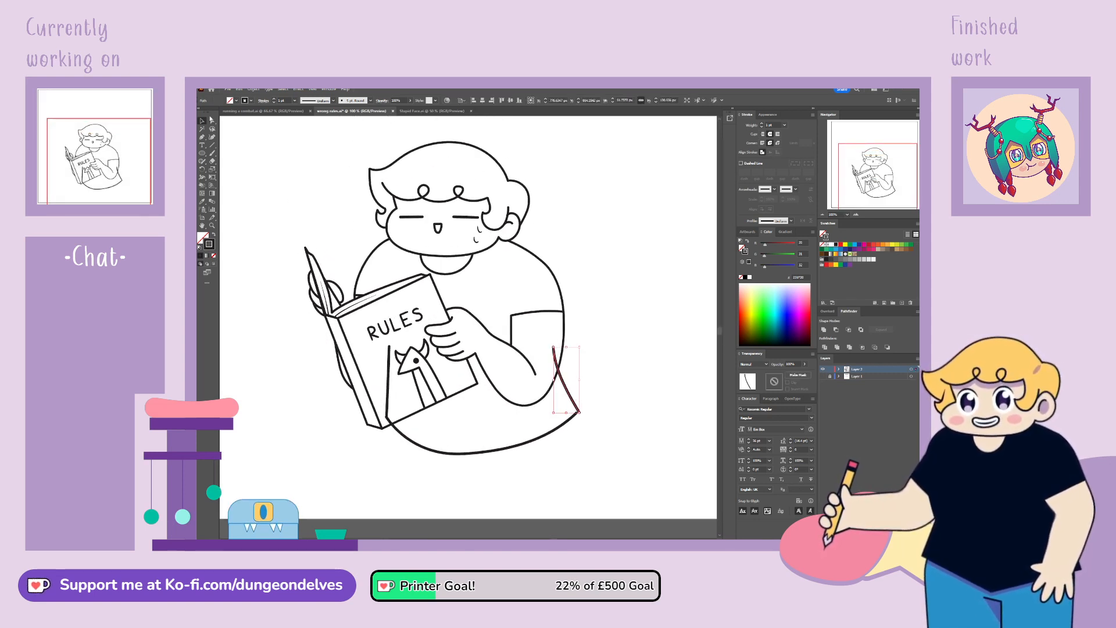
pyautogui.click(580, 414)
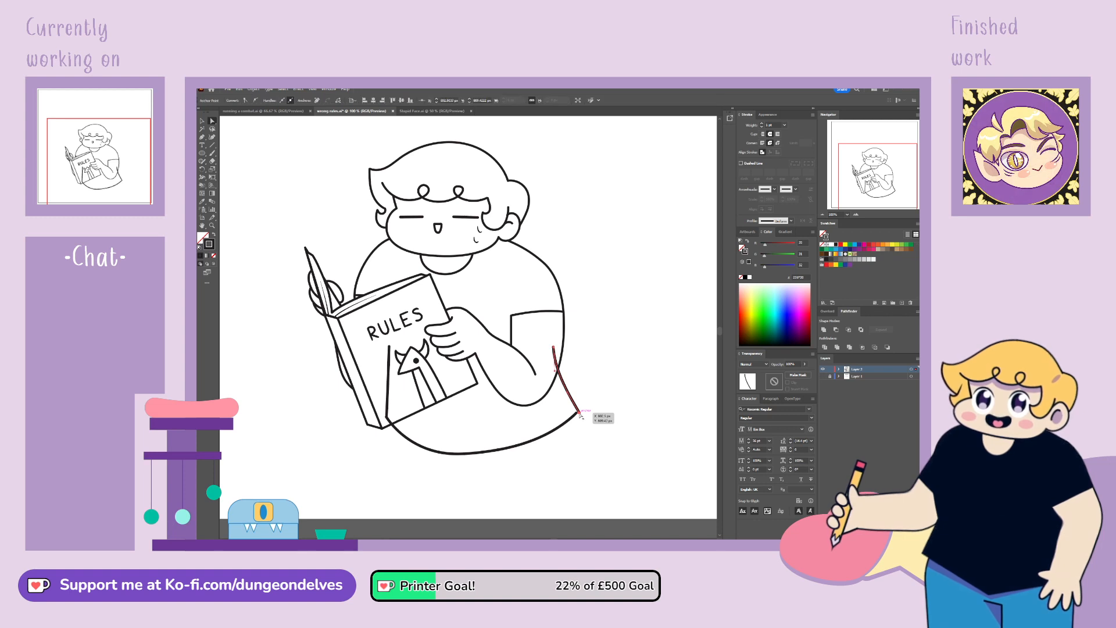
pyautogui.click(597, 413)
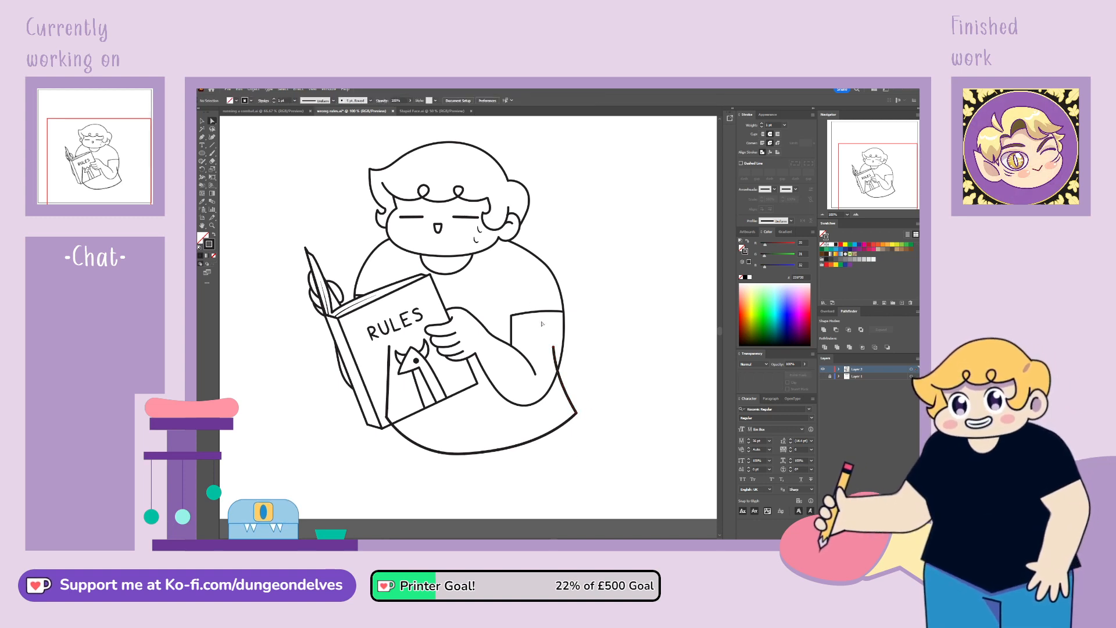
# Step: Move the hem's left end anchor onto the book's bottom edge where the shirt's left side line ends
pyautogui.click(386, 415)
pyautogui.click(388, 419)
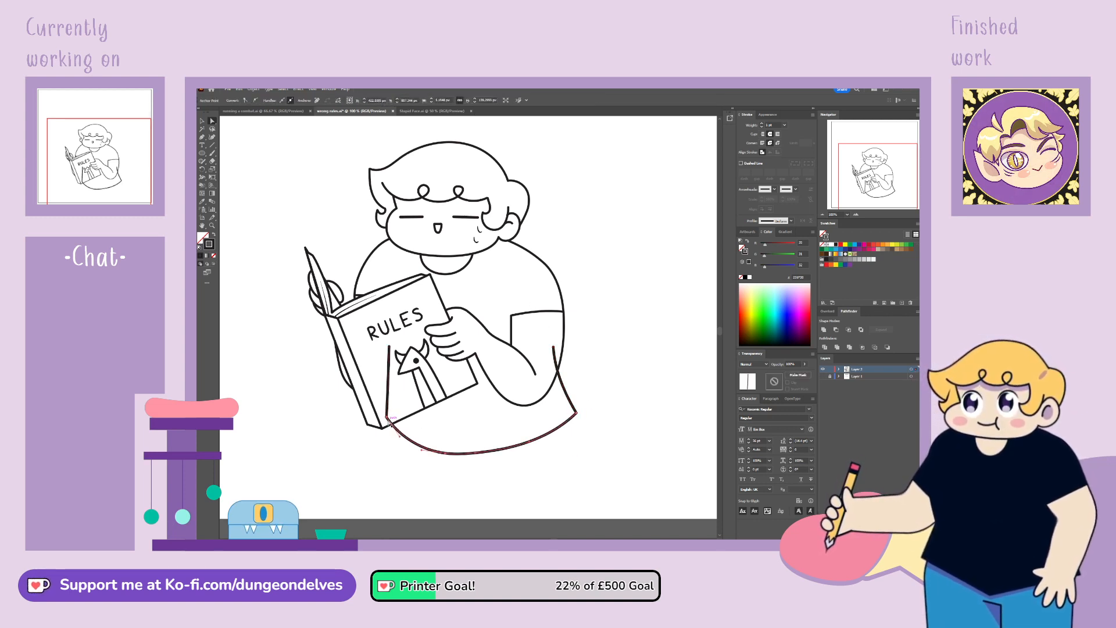
pyautogui.moveTo(388, 419); pyautogui.dragTo(385, 416)
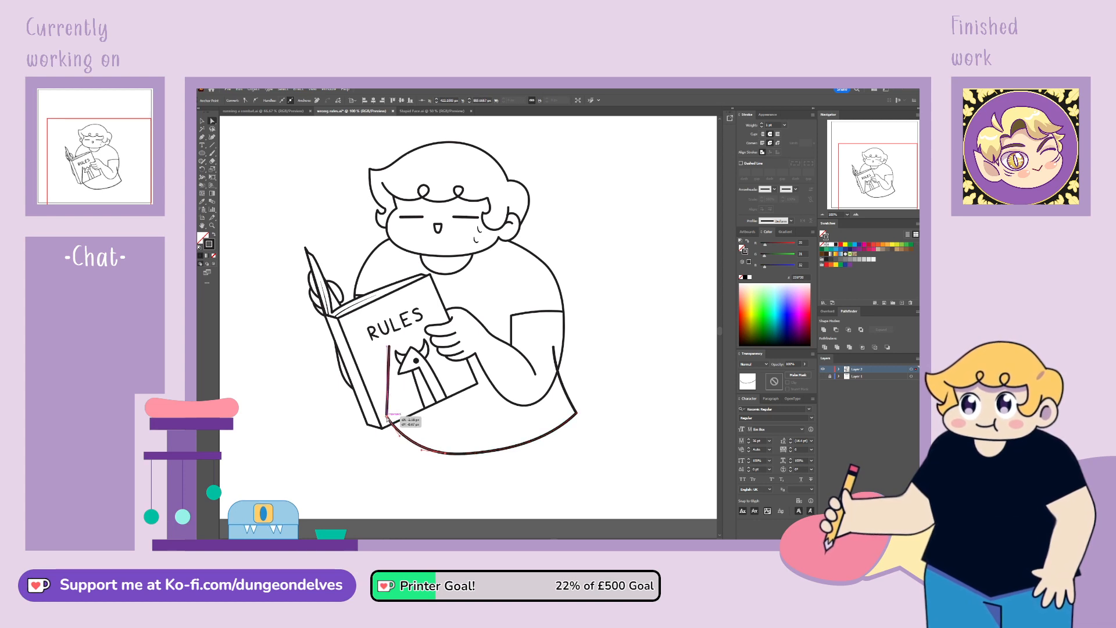
# Step: Delete the extra anchor point on the shirt hem and reshape the remaining bottom anchor into an even, rounded curve
pyautogui.click(202, 137)
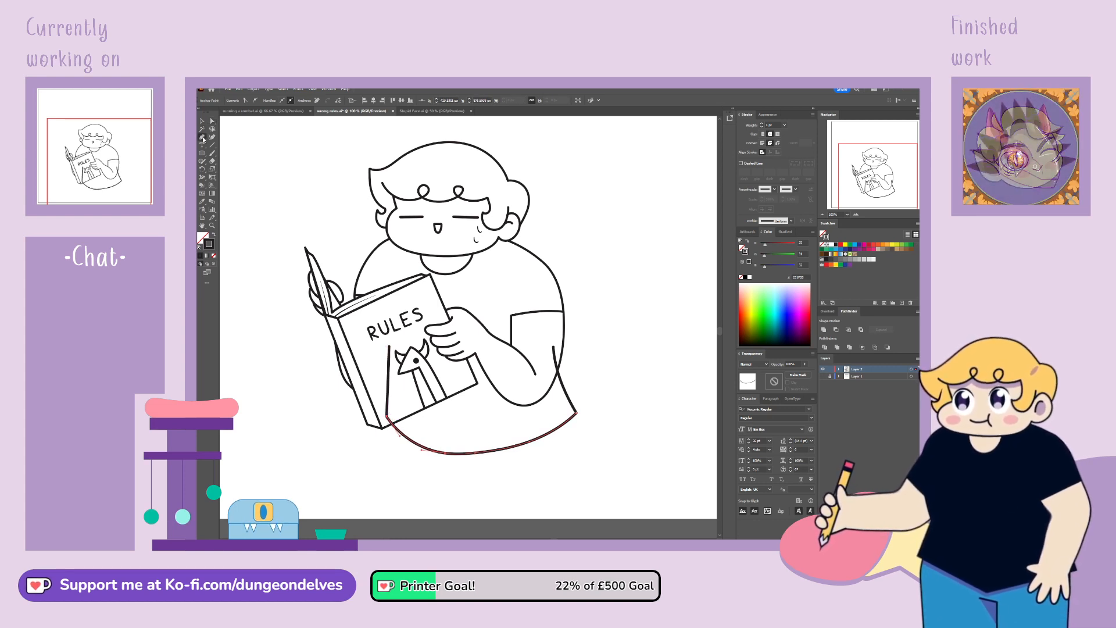
pyautogui.click(476, 453)
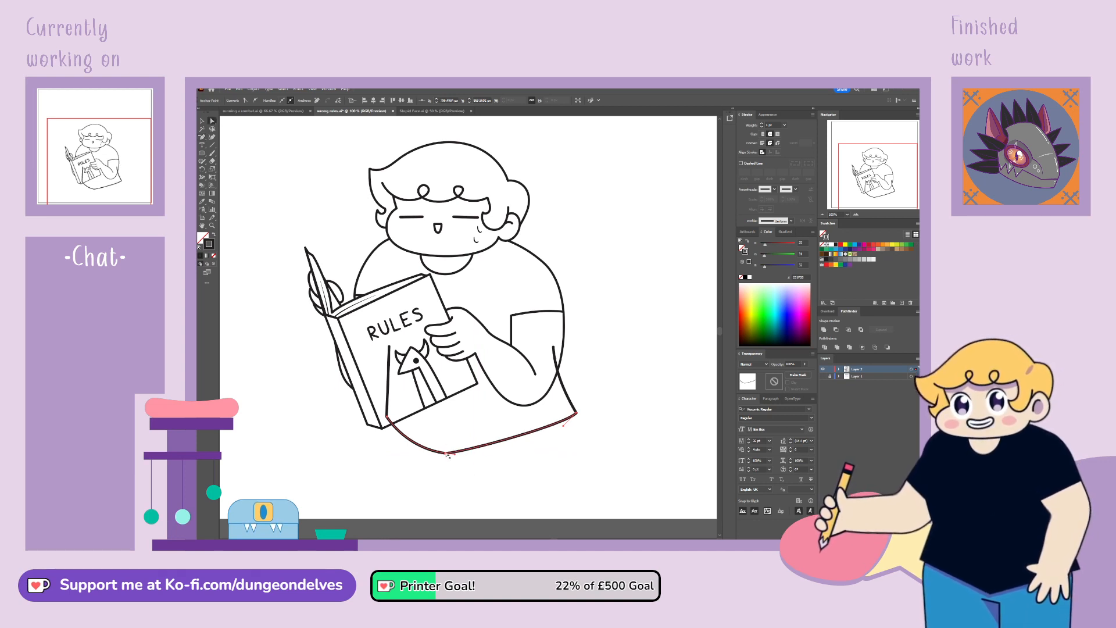
pyautogui.moveTo(446, 454); pyautogui.dragTo(513, 458)
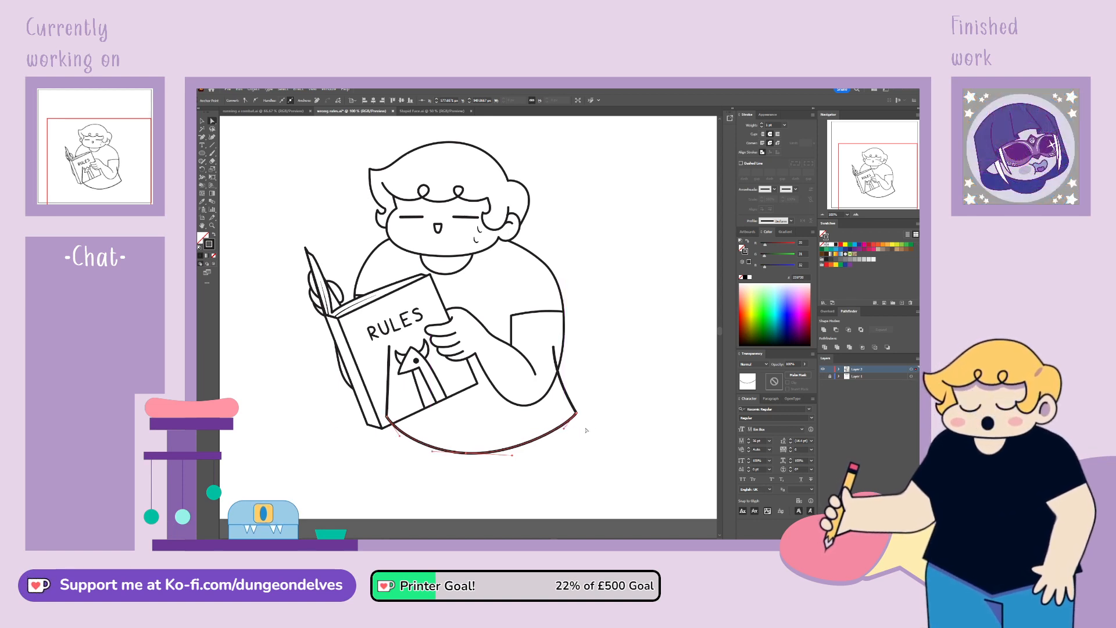
pyautogui.click(566, 490)
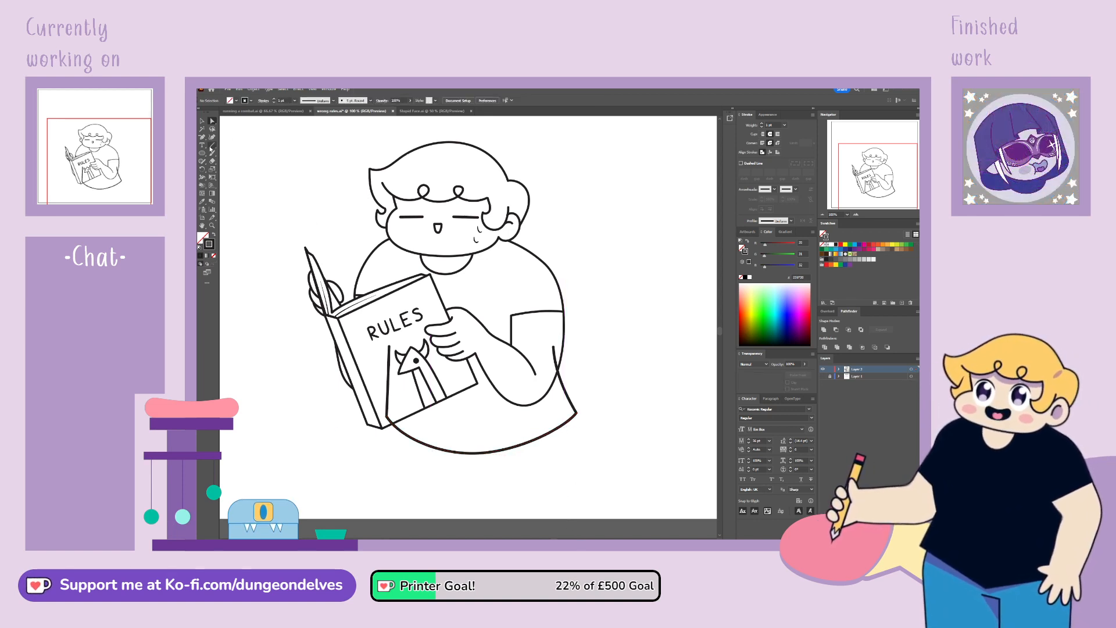
# Step: Pull the shirt's lower right corner slightly inward and straighten the right side line above it
pyautogui.click(568, 401)
pyautogui.moveTo(587, 410); pyautogui.dragTo(571, 415)
pyautogui.click(562, 374)
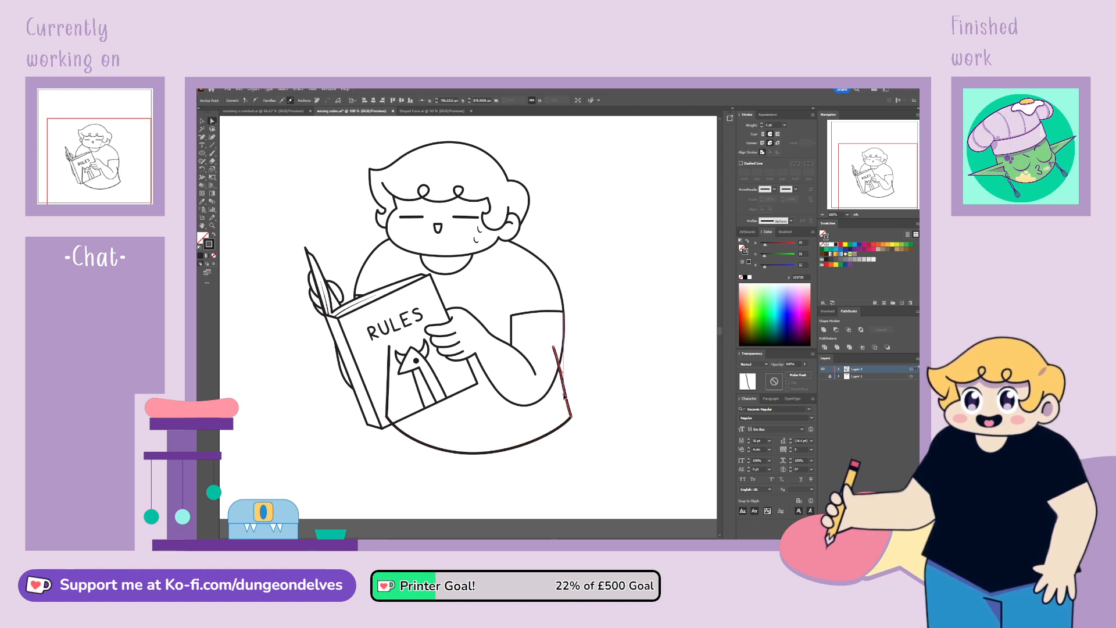
pyautogui.click(595, 386)
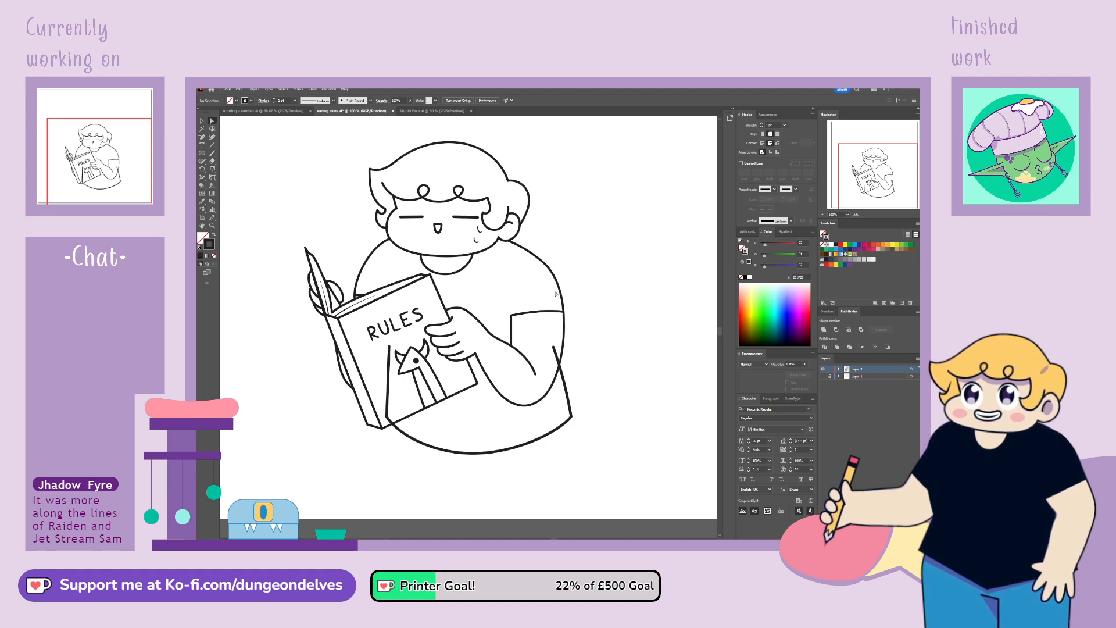
# Step: Add an anchor point where the shirt's right side crosses the arm outline and delete the end anchor above it
pyautogui.click(556, 356)
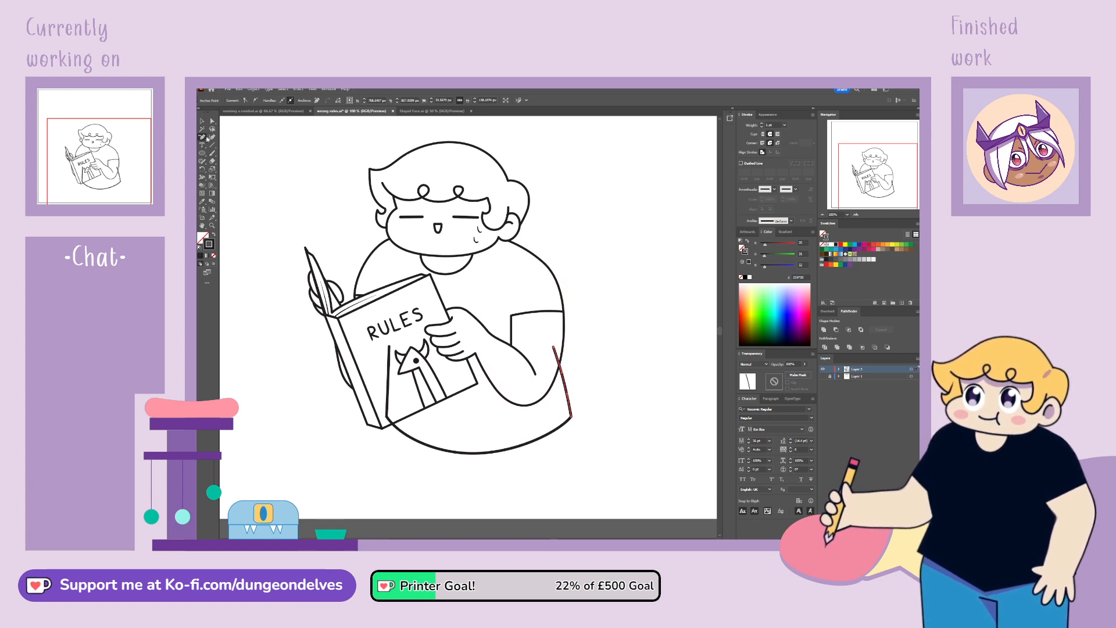
pyautogui.click(230, 147)
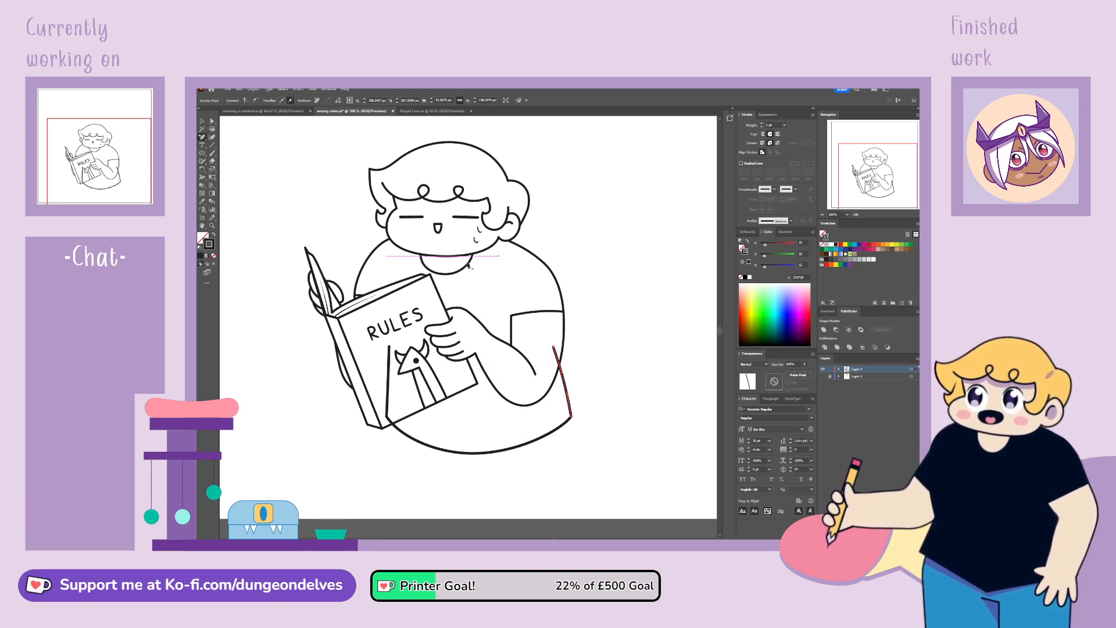
pyautogui.click(559, 365)
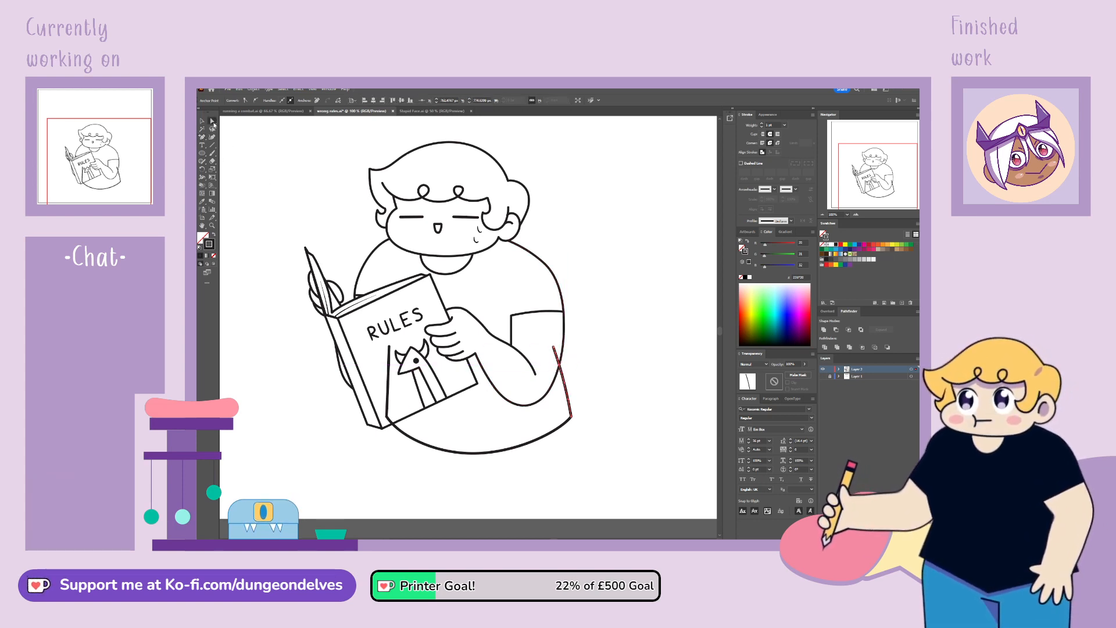
pyautogui.click(554, 347)
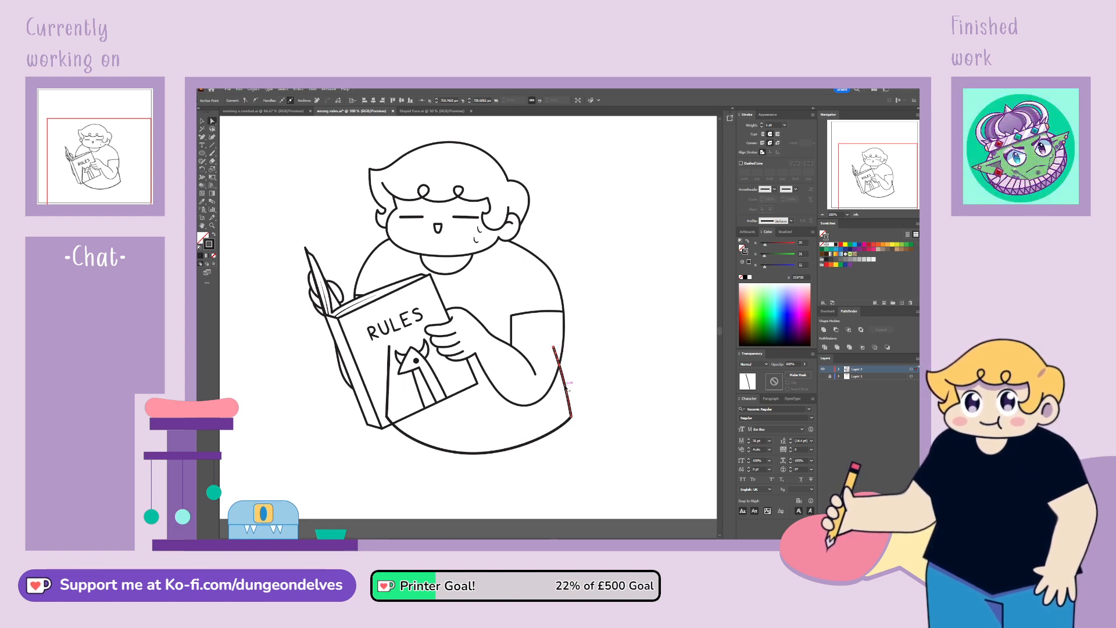
pyautogui.press('Delete')
# Step: Delete the shirt's left side line that runs across the book cover
pyautogui.click(560, 430)
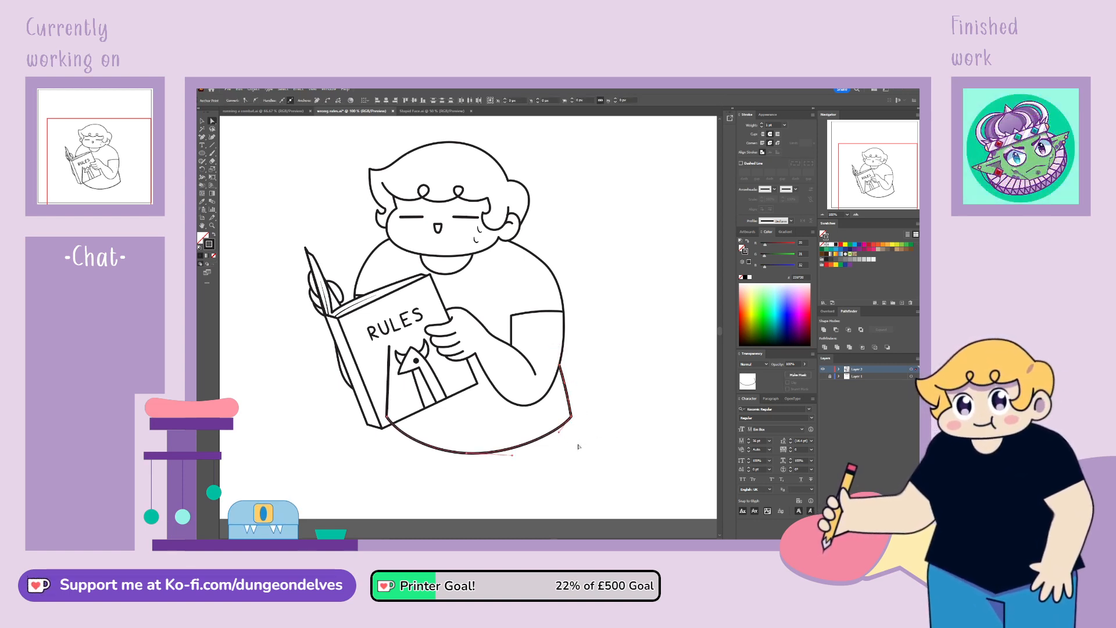
pyautogui.press('v')
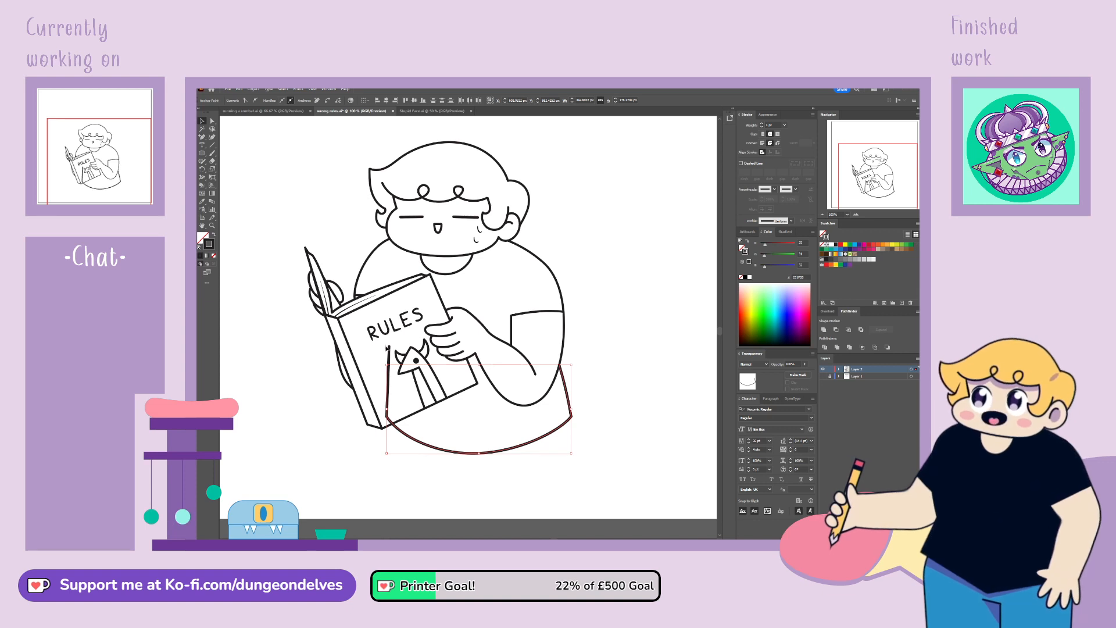
pyautogui.click(388, 352)
pyautogui.press('Delete')
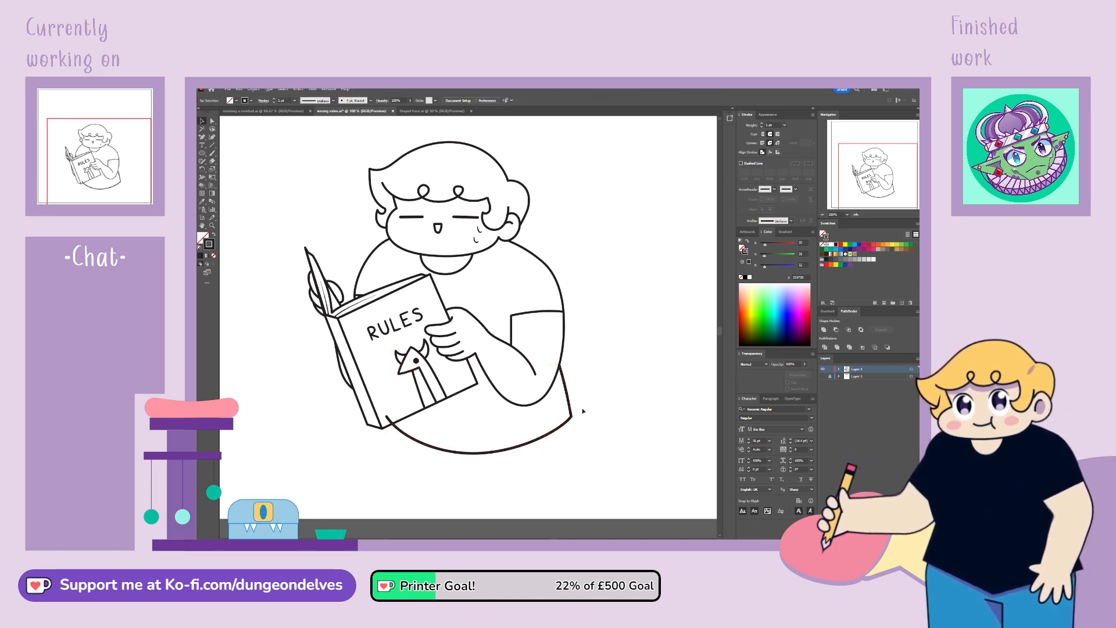
# Step: Set the stroke weight of the shirt's lower outline to 4 pt
pyautogui.moveTo(583, 411); pyautogui.dragTo(561, 437)
pyautogui.click(371, 101)
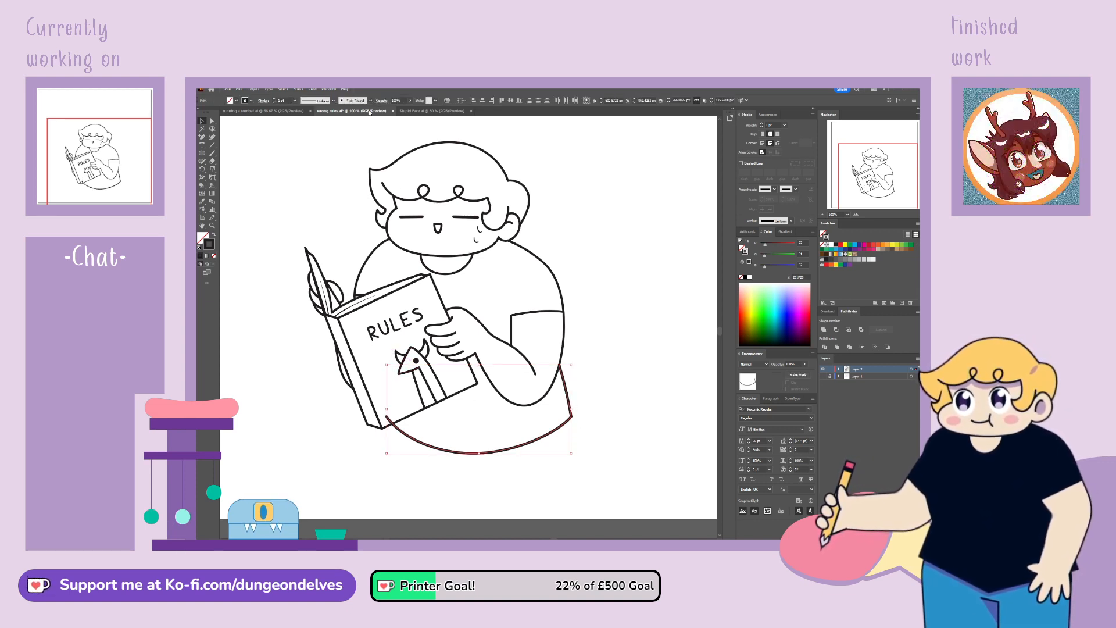
pyautogui.click(351, 136)
pyautogui.click(282, 101)
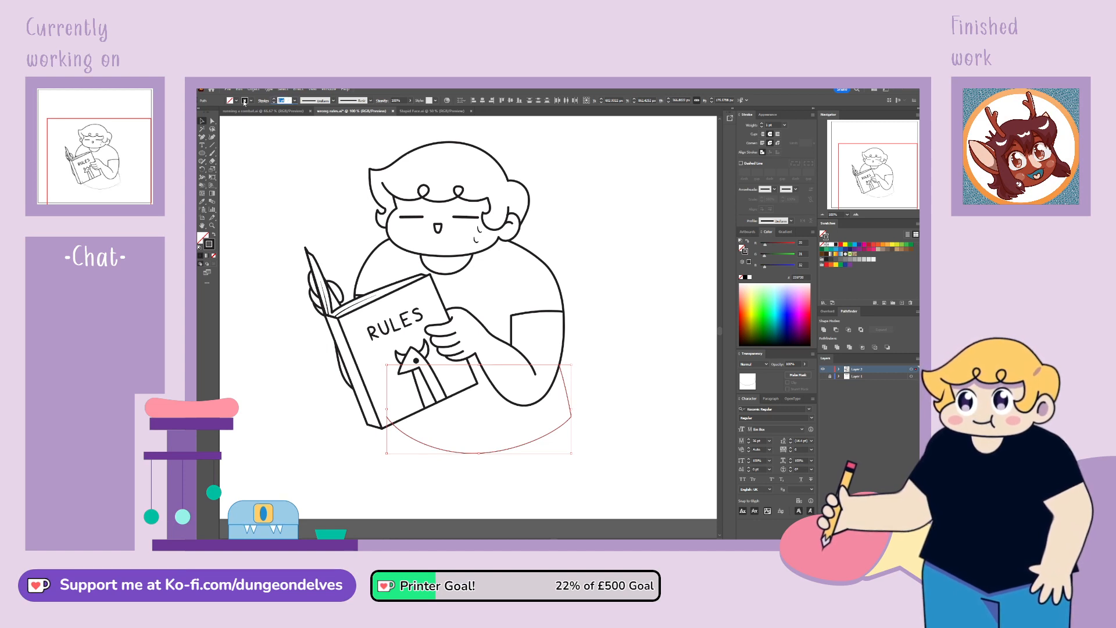
pyautogui.write('4')
pyautogui.press('Return')
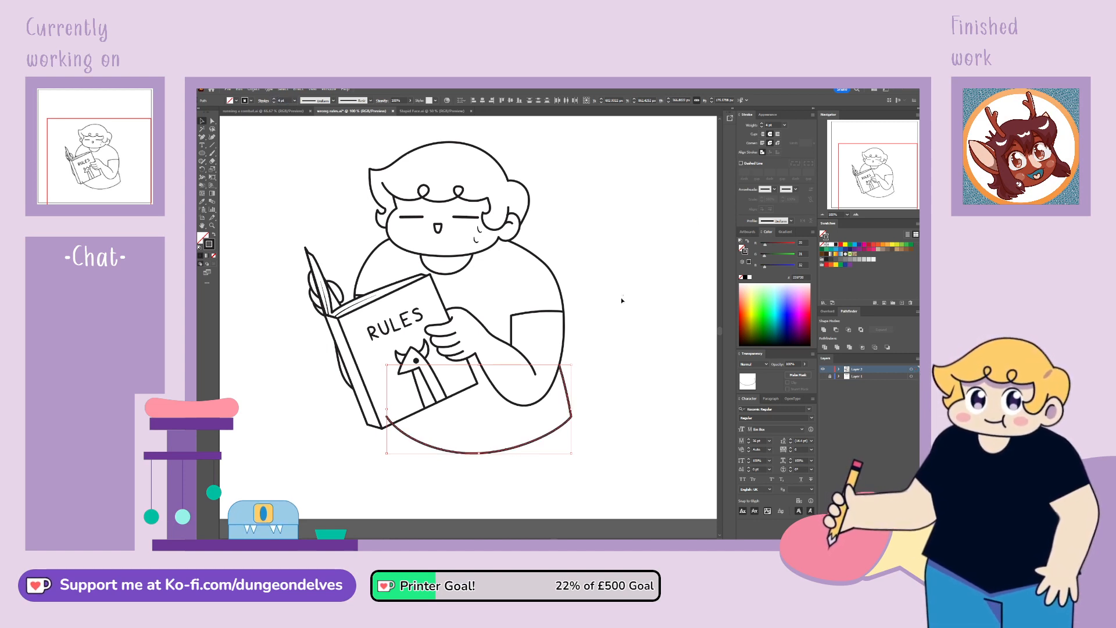
pyautogui.click(613, 367)
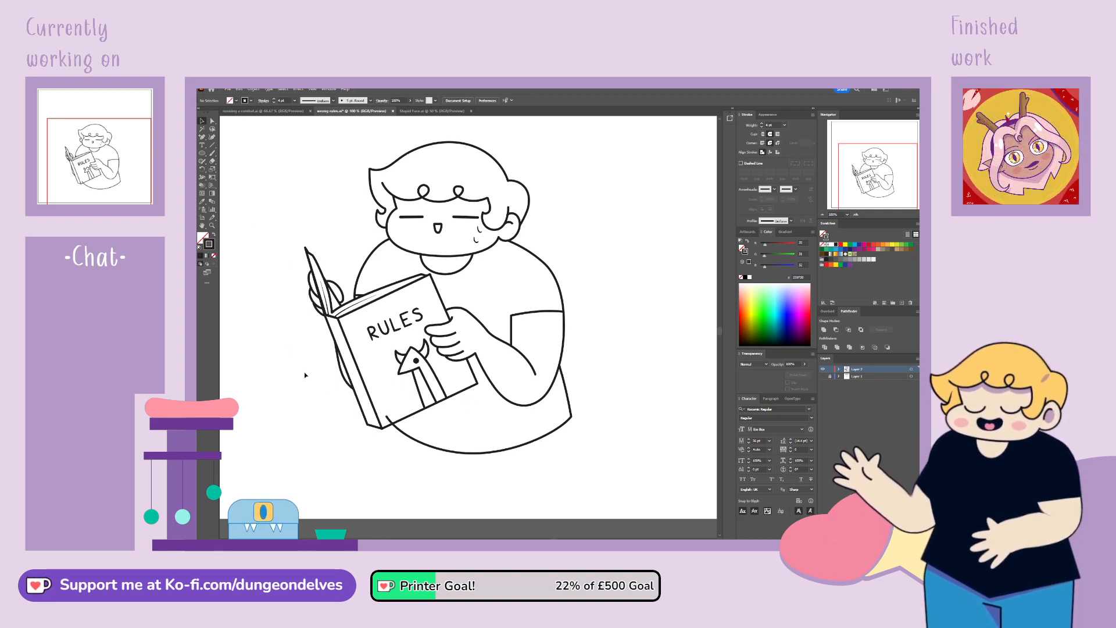
# Step: Trim the left end of the shirt hem where it overlaps the book, so it starts at the cover's bottom edge
pyautogui.click(401, 430)
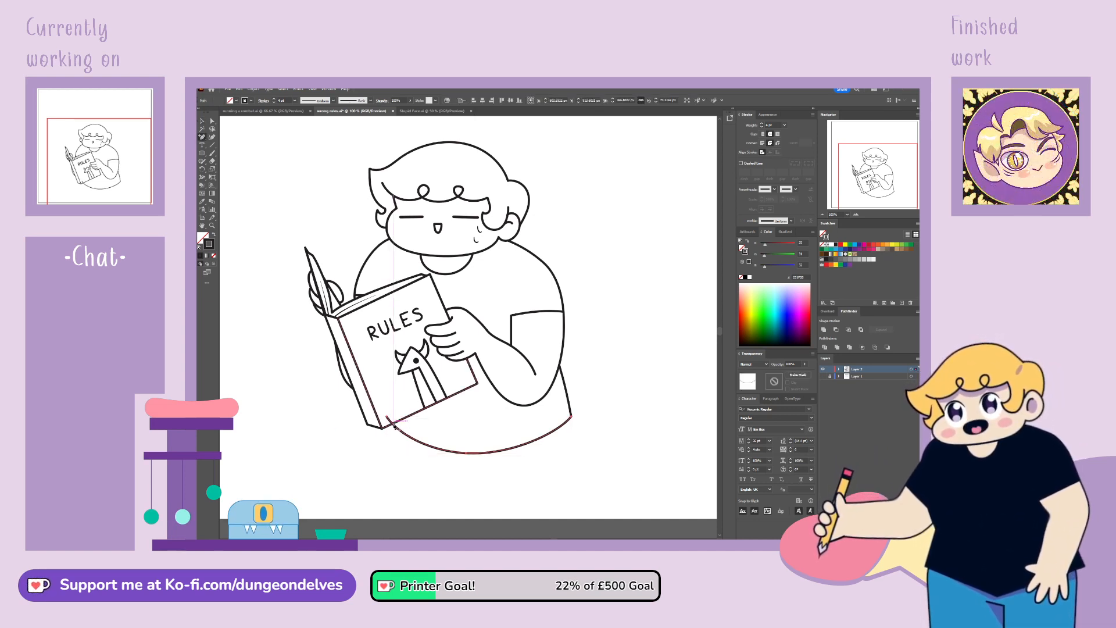
pyautogui.press('p')
pyautogui.click(212, 121)
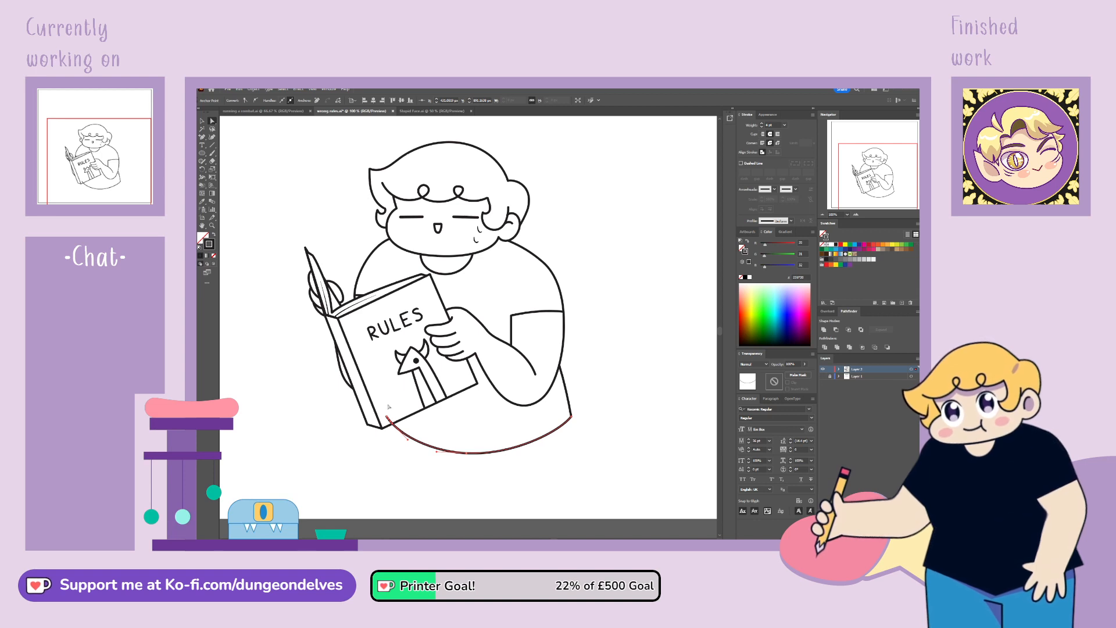
pyautogui.hotkey('ctrl', 'z')
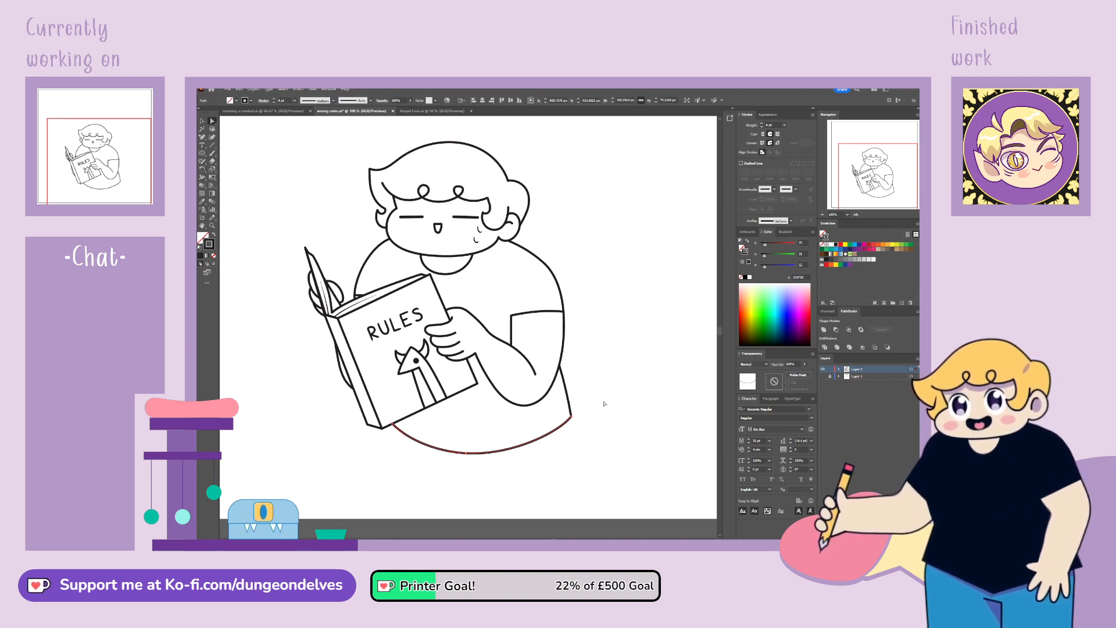
pyautogui.click(634, 447)
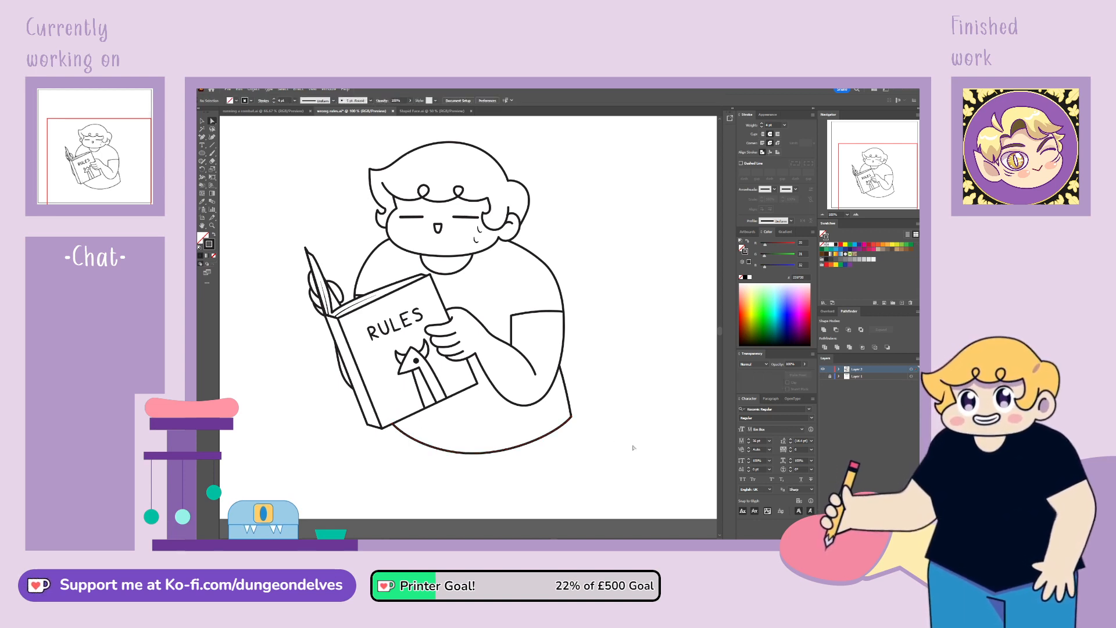
# Step: Move the shirt's lower right corner inward beneath the sleeve and adjust the curve of the side line above it
pyautogui.click(571, 418)
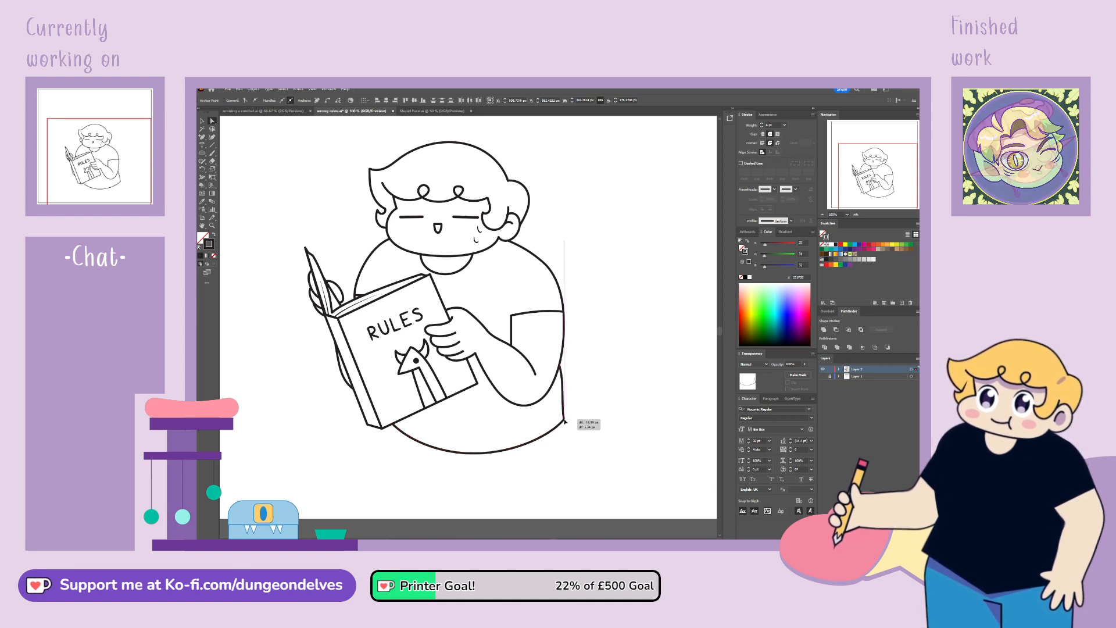
pyautogui.moveTo(565, 383); pyautogui.dragTo(561, 386)
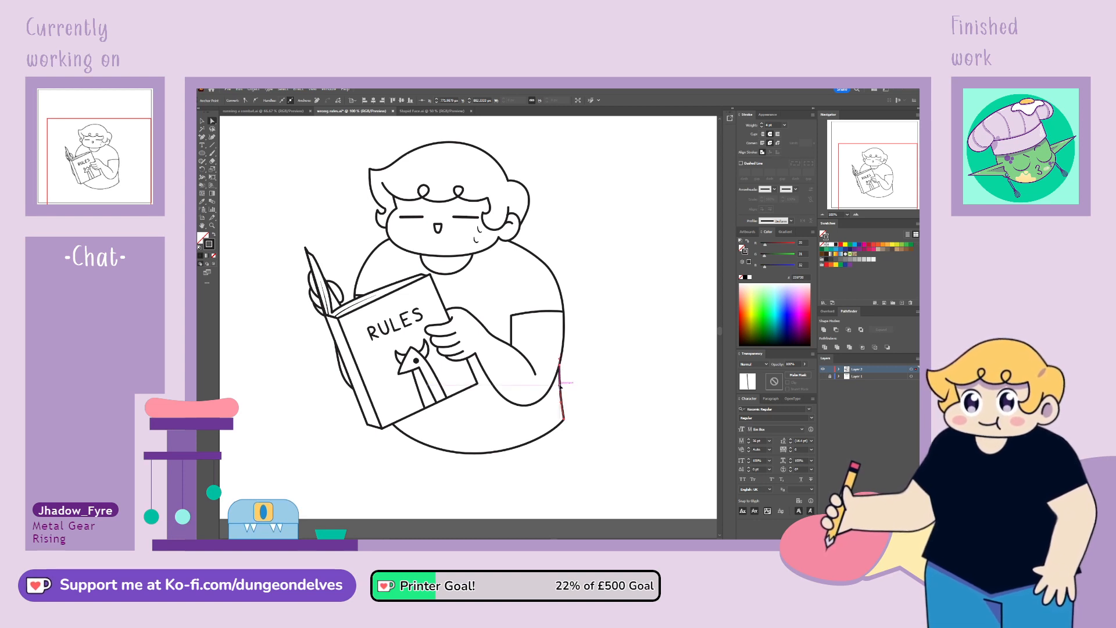
pyautogui.click(596, 394)
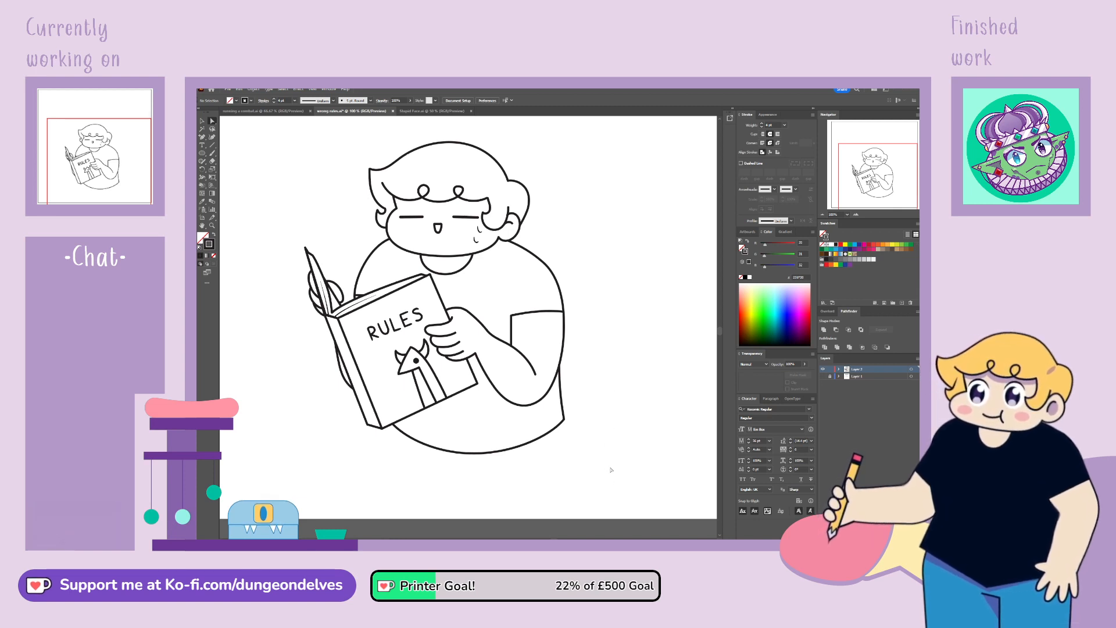
# Step: Compare the whole figure's line art with the underlying sketch by showing the sketch layer and hiding it again
pyautogui.hotkey('ctrl', '-')
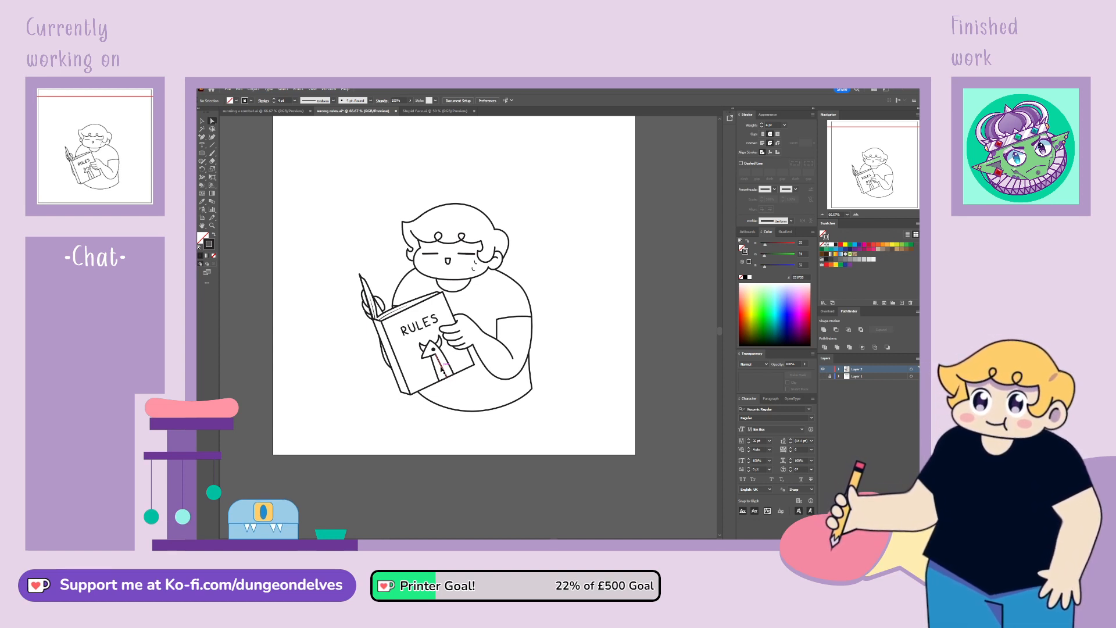
pyautogui.moveTo(568, 341); pyautogui.dragTo(579, 358)
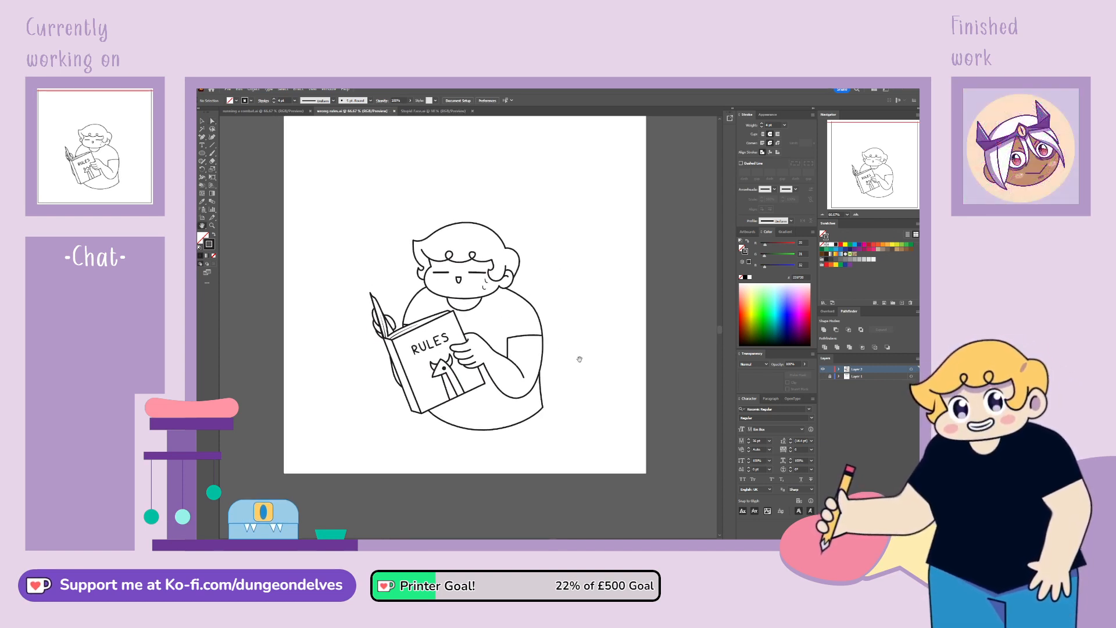
pyautogui.press('v')
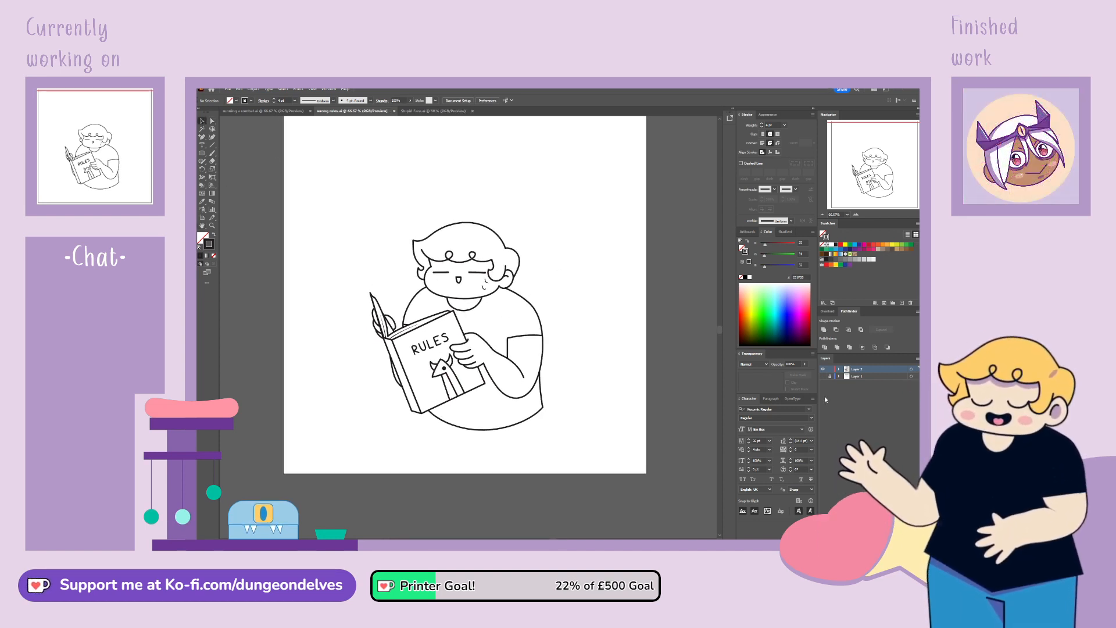
pyautogui.click(823, 377)
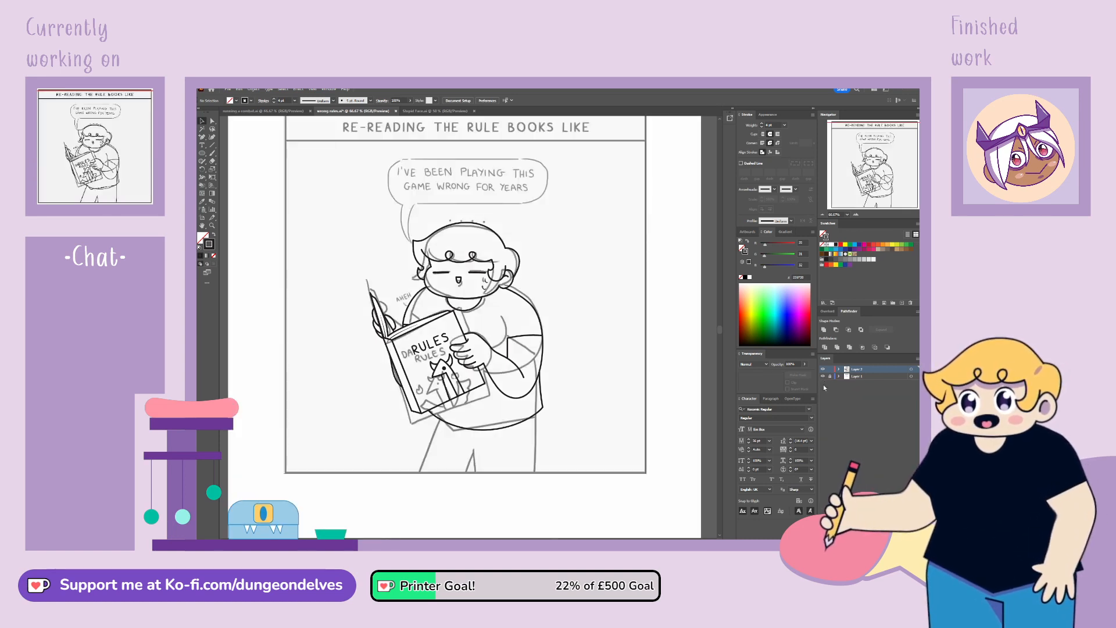
pyautogui.click(823, 377)
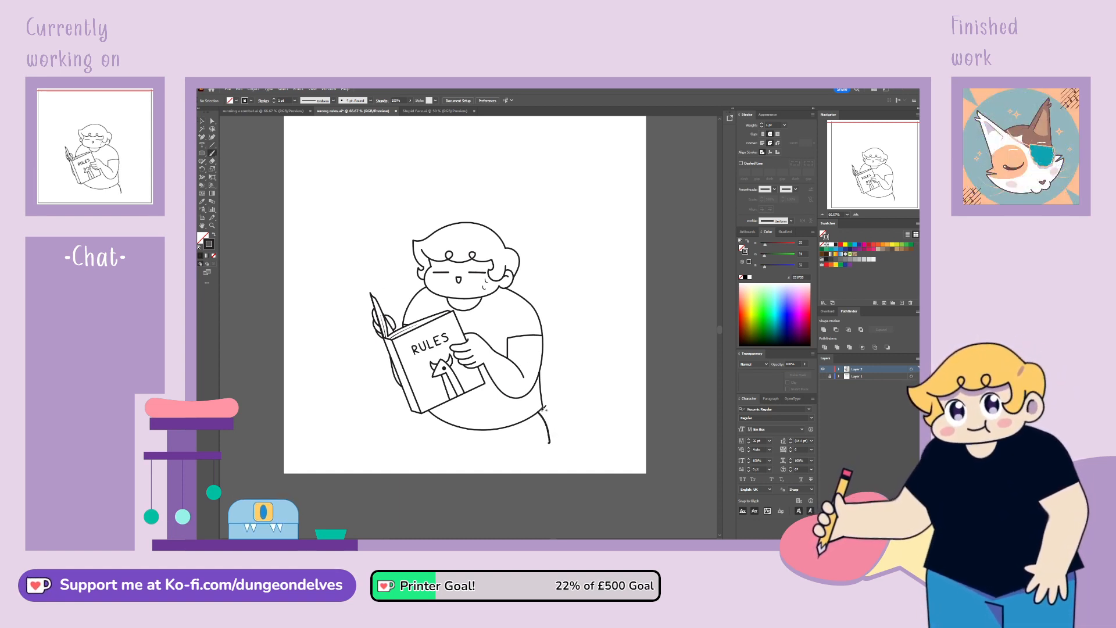
# Step: Try freehand brush lines below the shirt for both outer legs and the angled inner leg
pyautogui.moveTo(537, 390); pyautogui.dragTo(546, 418)
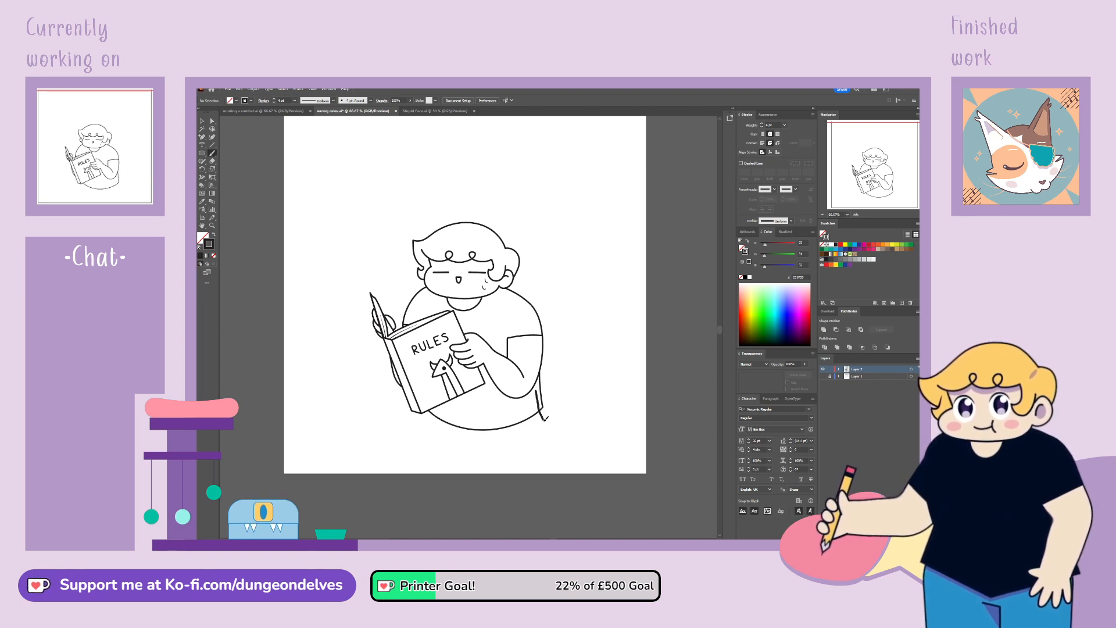
pyautogui.moveTo(547, 477); pyautogui.dragTo(541, 493)
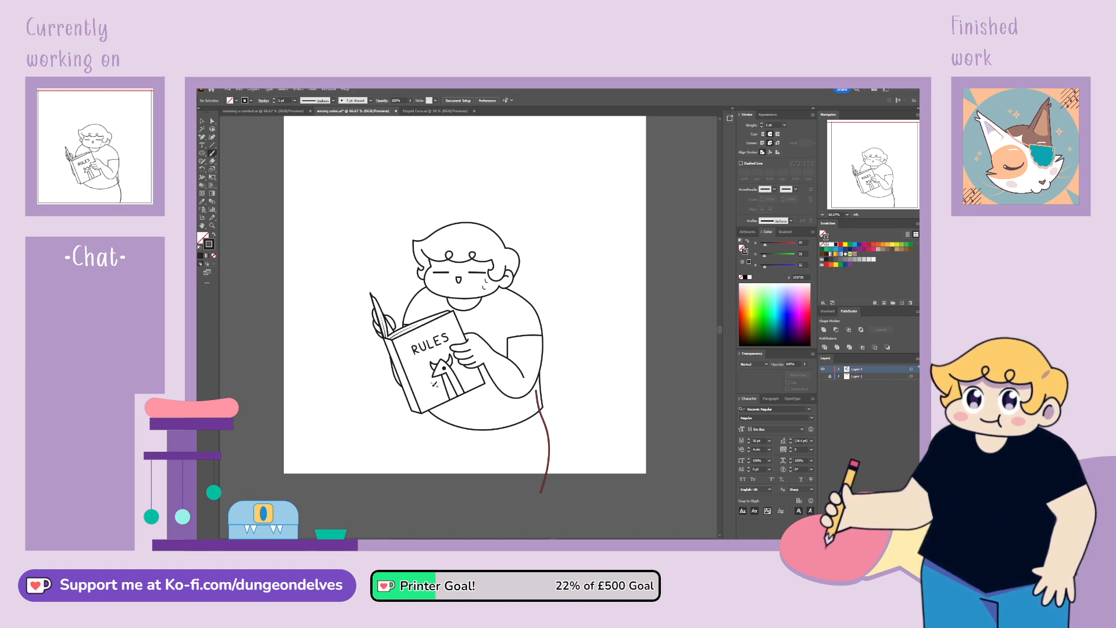
pyautogui.moveTo(434, 406); pyautogui.dragTo(408, 443)
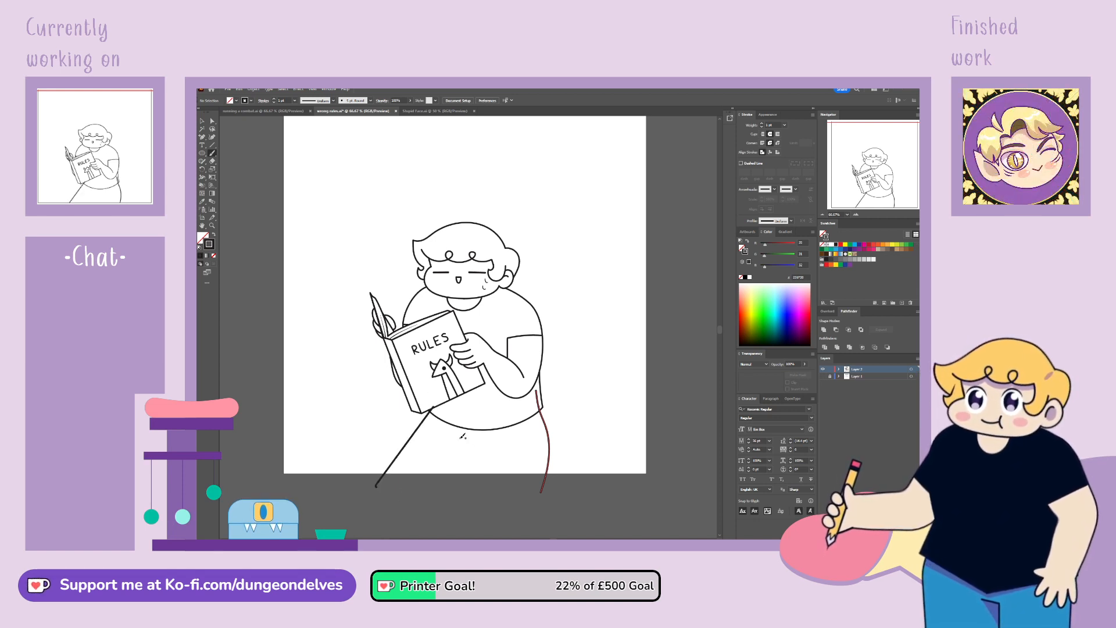
pyautogui.moveTo(476, 442); pyautogui.dragTo(476, 491)
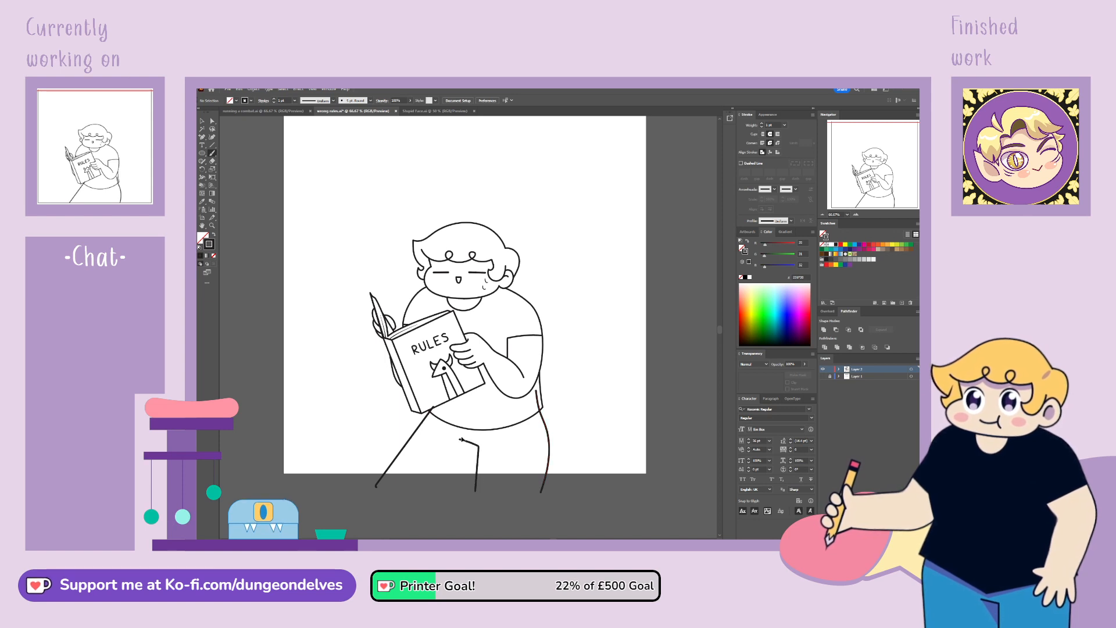
pyautogui.moveTo(458, 435)
pyautogui.mouseDown()
pyautogui.moveTo(475, 442)
pyautogui.moveTo(478, 469)
pyautogui.moveTo(461, 490)
pyautogui.mouseUp()
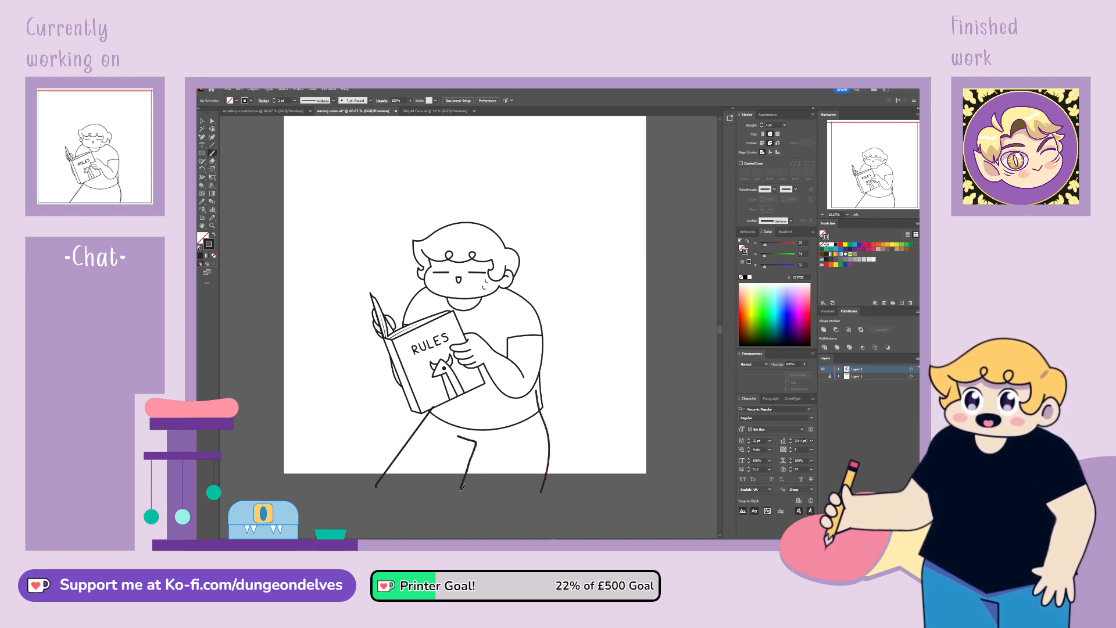
# Step: Check the legs against the sketch layer and try a redrawn inner leg with a curved line crossing it
pyautogui.click(823, 377)
pyautogui.click(823, 377)
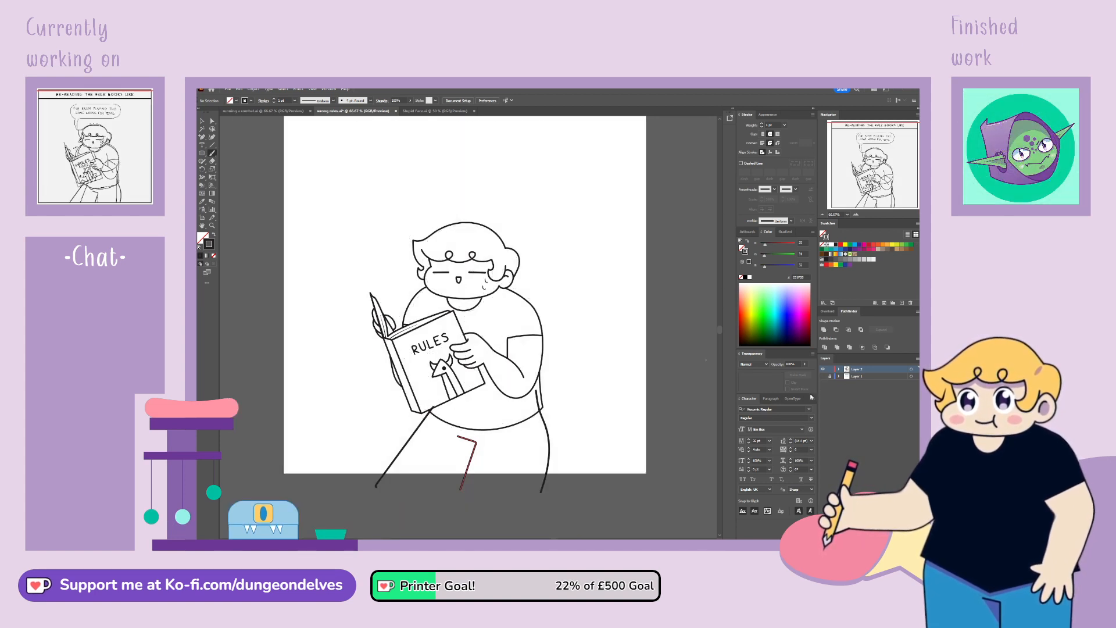
pyautogui.click(823, 376)
pyautogui.click(823, 377)
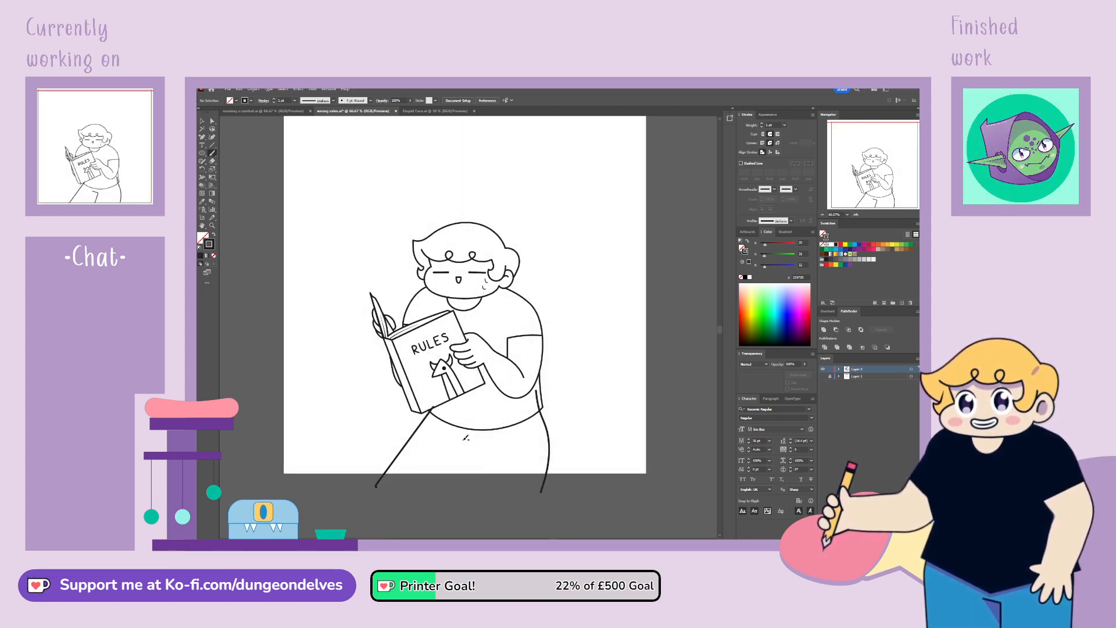
pyautogui.moveTo(464, 438)
pyautogui.mouseDown()
pyautogui.moveTo(481, 447)
pyautogui.moveTo(489, 479)
pyautogui.mouseUp()
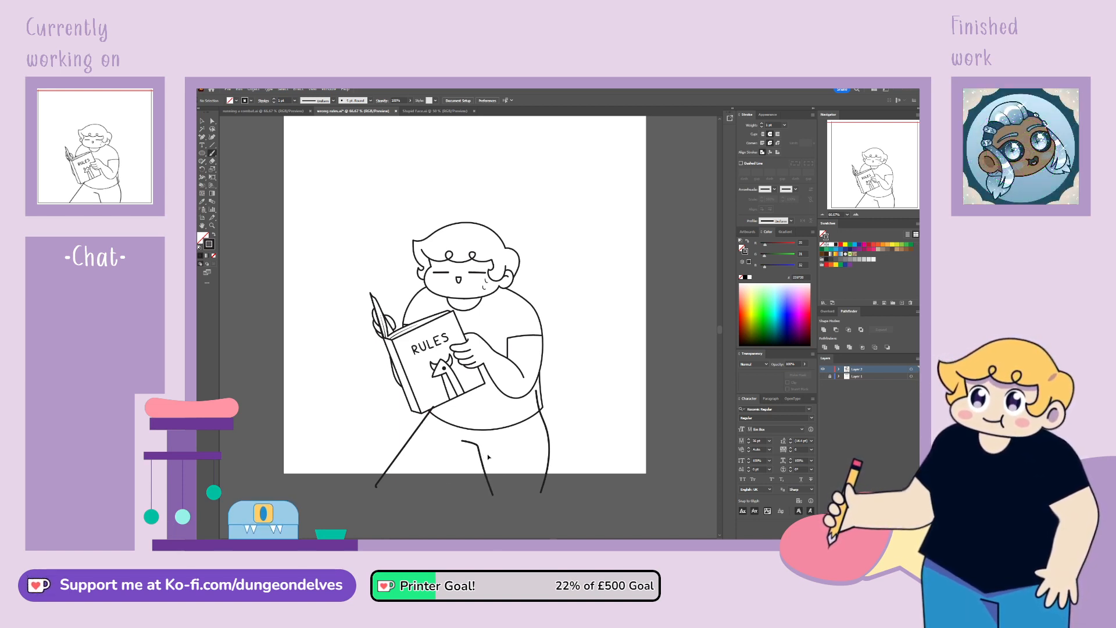
pyautogui.moveTo(491, 453); pyautogui.dragTo(423, 497)
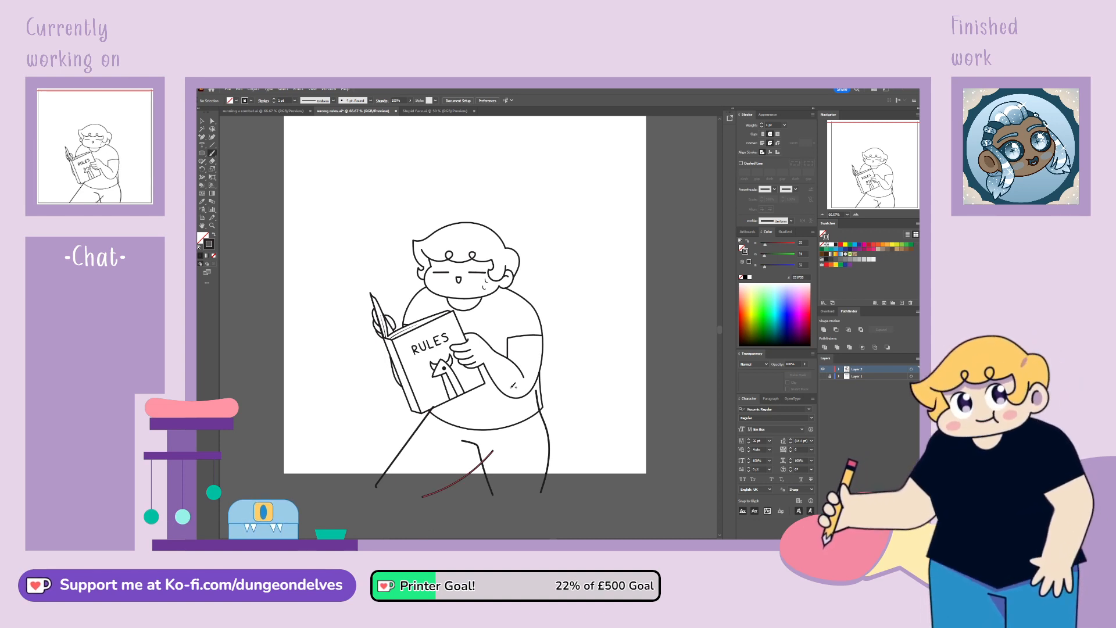
# Step: Delete all the trial leg lines below the shirt
pyautogui.click(203, 121)
pyautogui.click(373, 506)
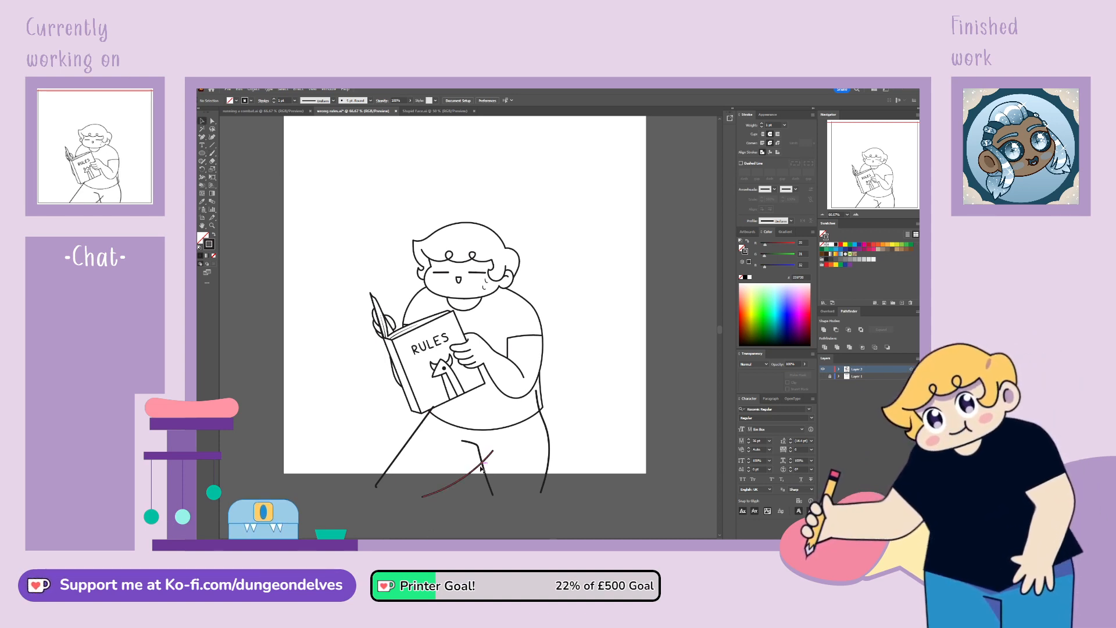
pyautogui.moveTo(500, 492); pyautogui.dragTo(569, 465)
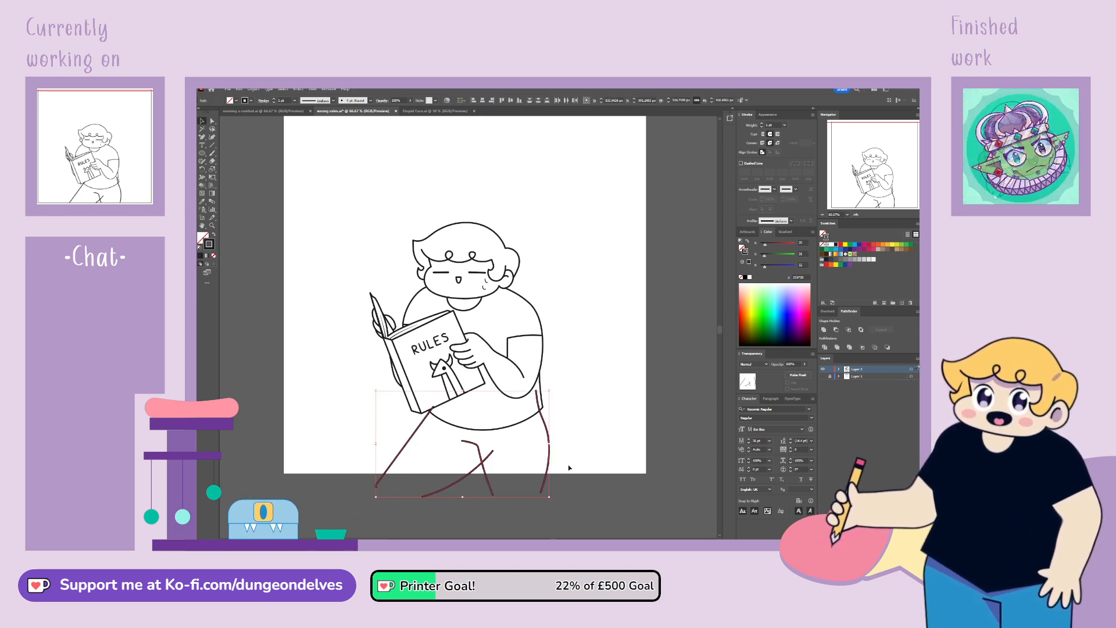
pyautogui.press('Delete')
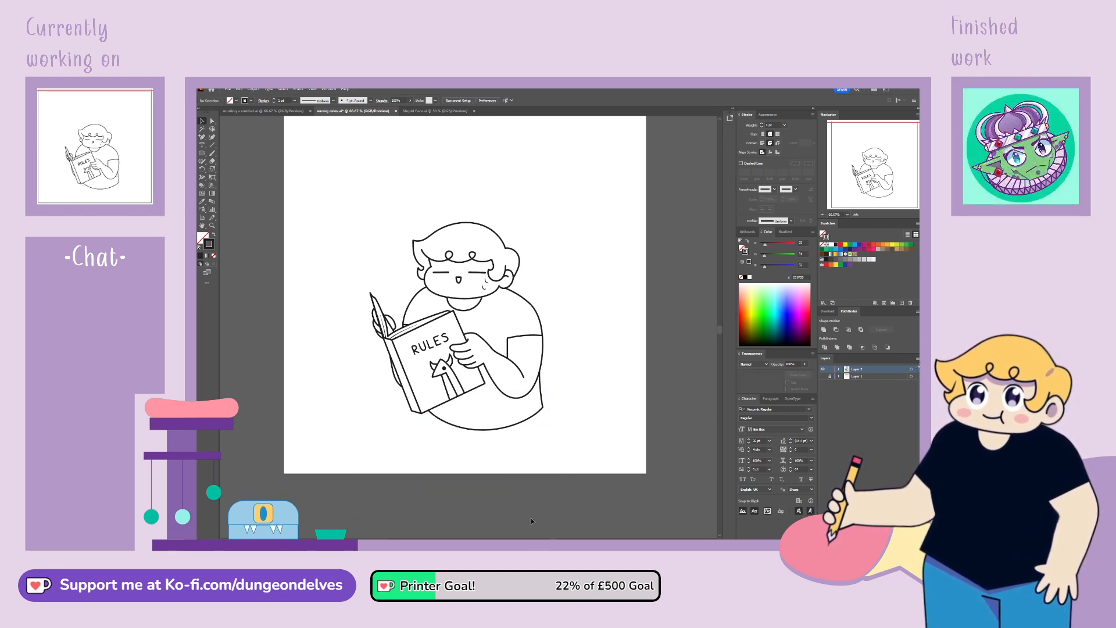
# Step: Look at the finished torso in the Stupid Face document for reference and return to the rules book drawing
pyautogui.click(420, 112)
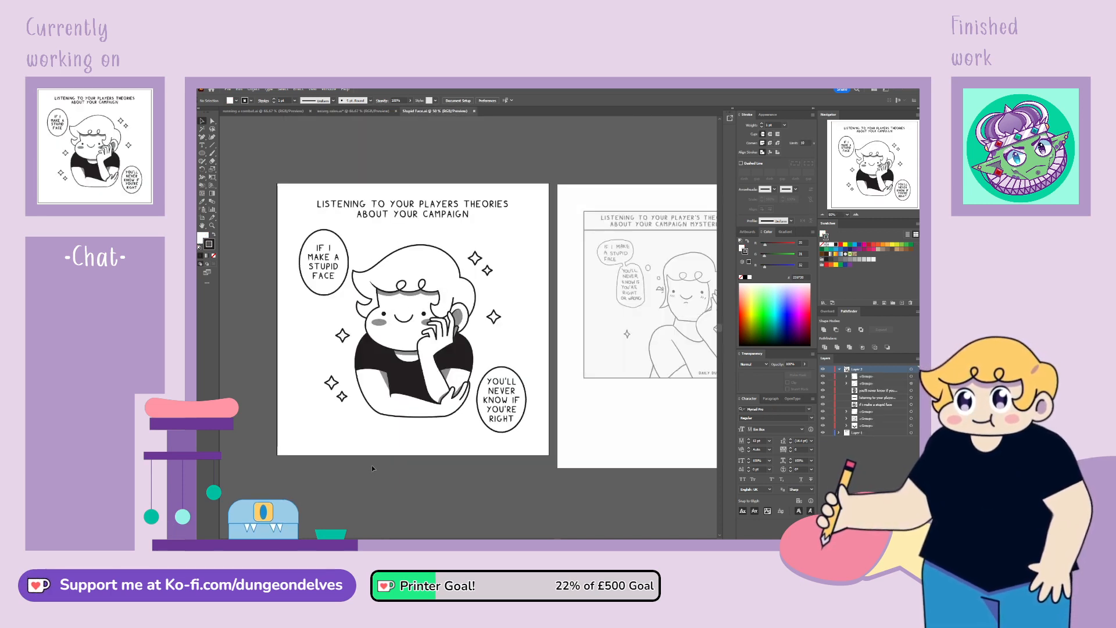
pyautogui.click(272, 113)
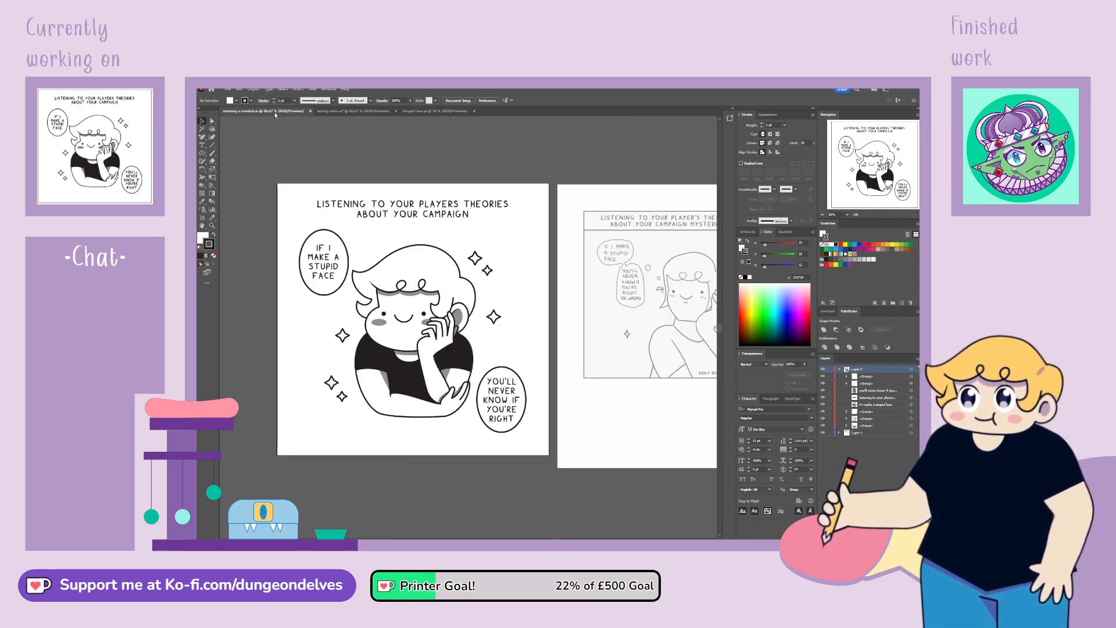
pyautogui.click(354, 111)
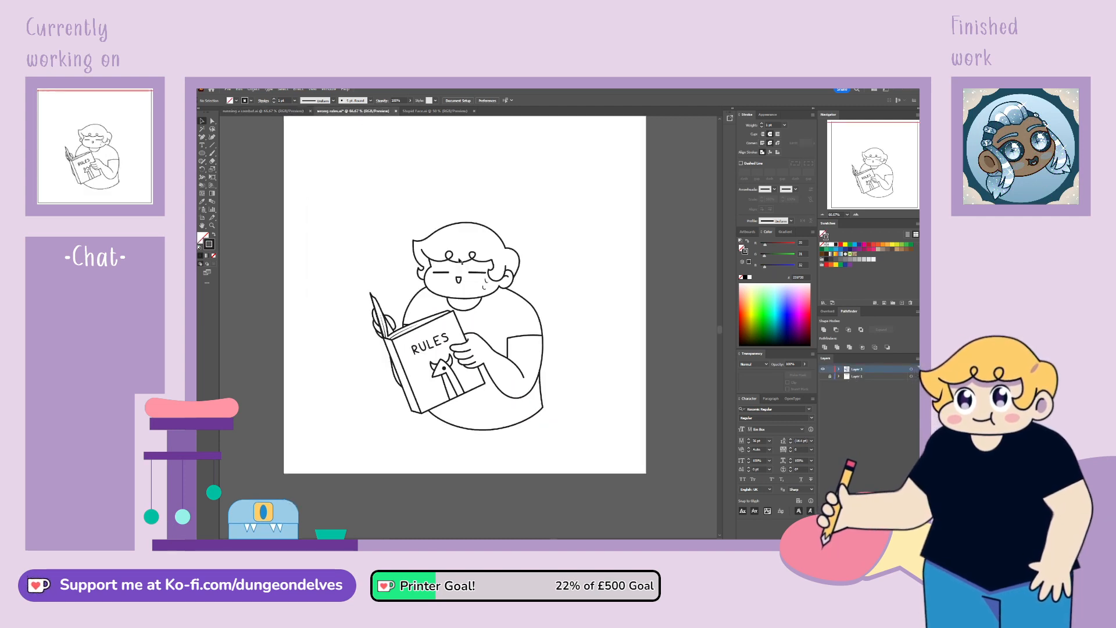
pyautogui.moveTo(579, 367)
pyautogui.mouseDown()
pyautogui.moveTo(627, 360)
pyautogui.moveTo(589, 378)
pyautogui.mouseUp()
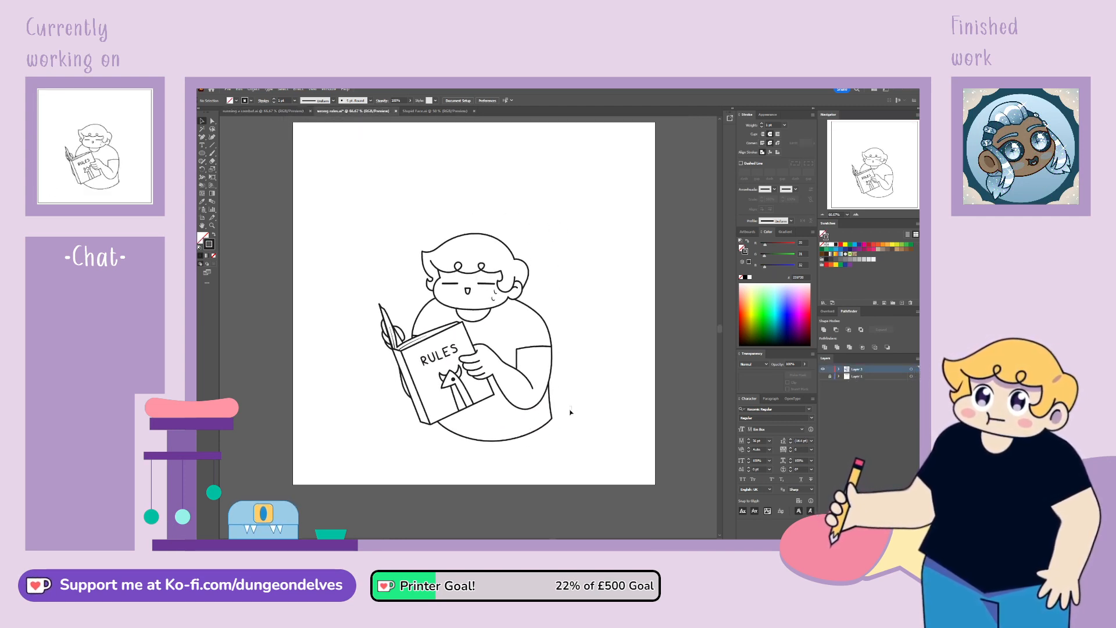
# Step: Reshape the shirt's lower outline by pulling the side line's bottom end inward and raising the hem curve slightly
pyautogui.press('a')
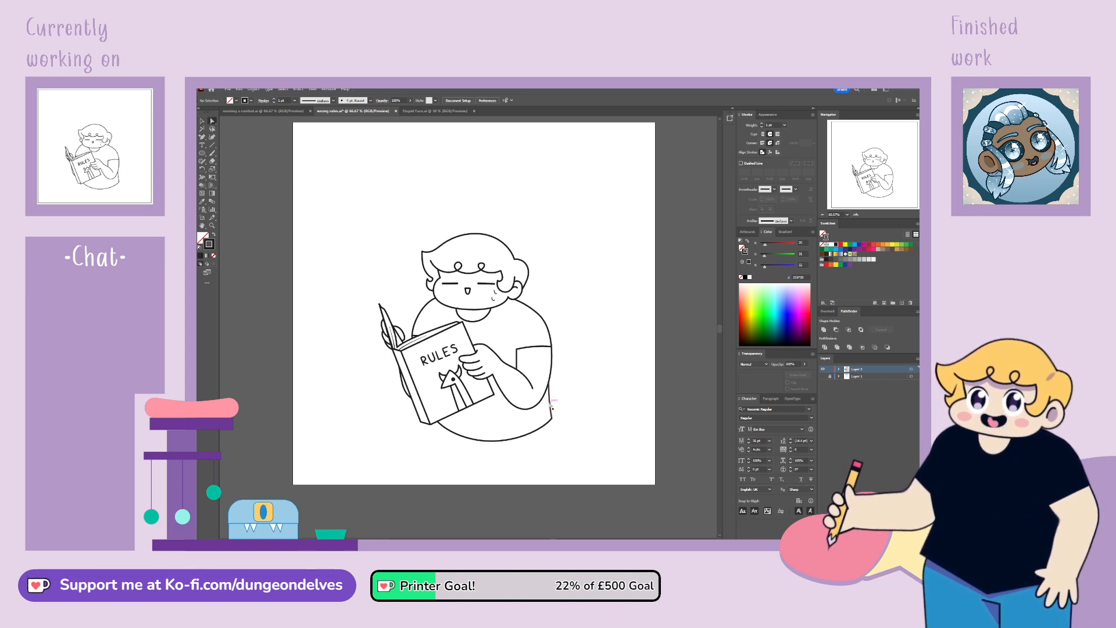
pyautogui.click(551, 407)
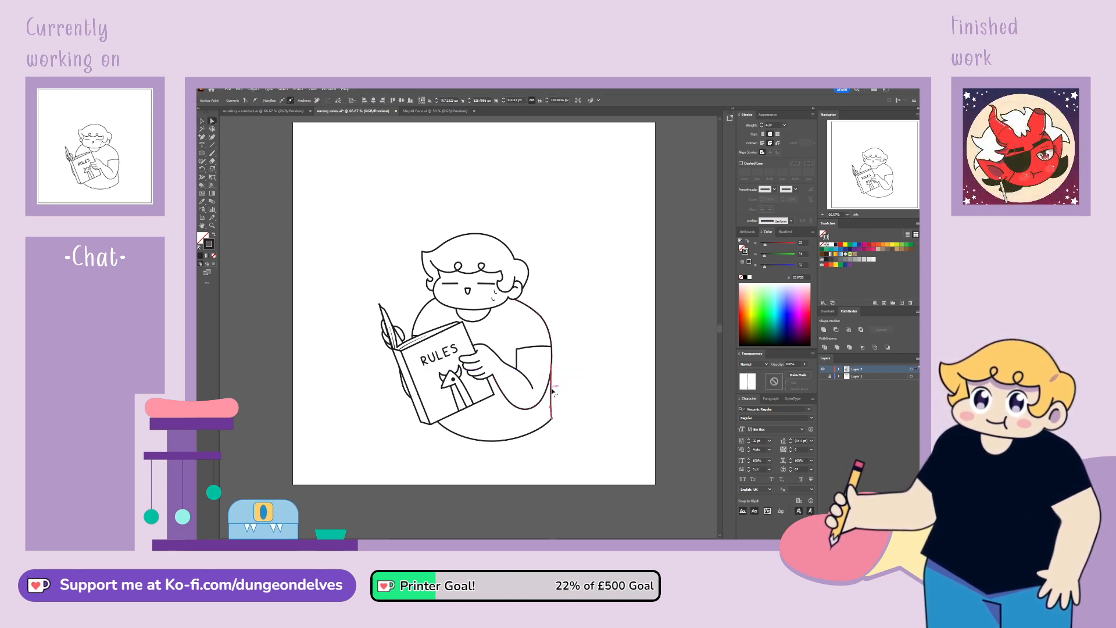
pyautogui.click(553, 393)
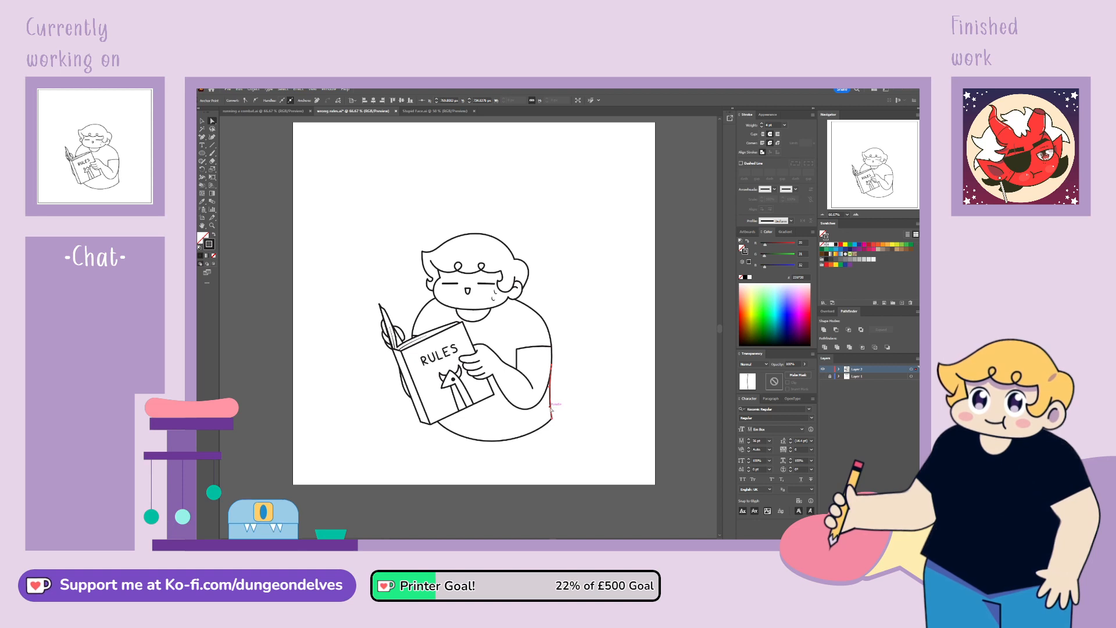
pyautogui.moveTo(550, 407)
pyautogui.mouseDown()
pyautogui.moveTo(545, 428)
pyautogui.moveTo(546, 415)
pyautogui.mouseUp()
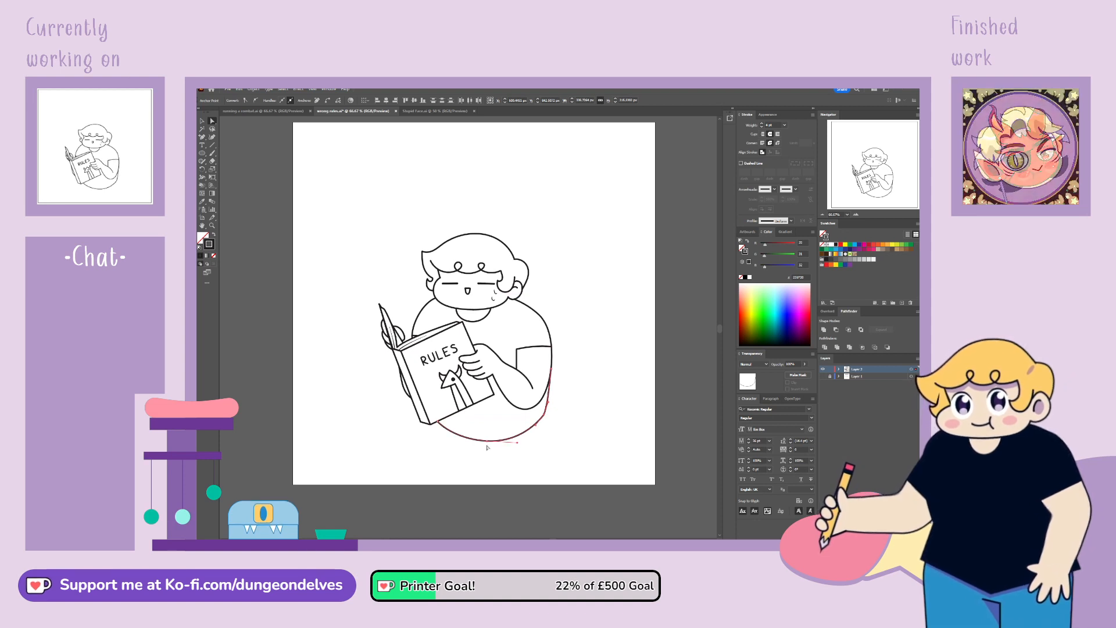
pyautogui.moveTo(487, 443); pyautogui.dragTo(488, 440)
pyautogui.moveTo(488, 440); pyautogui.dragTo(487, 441)
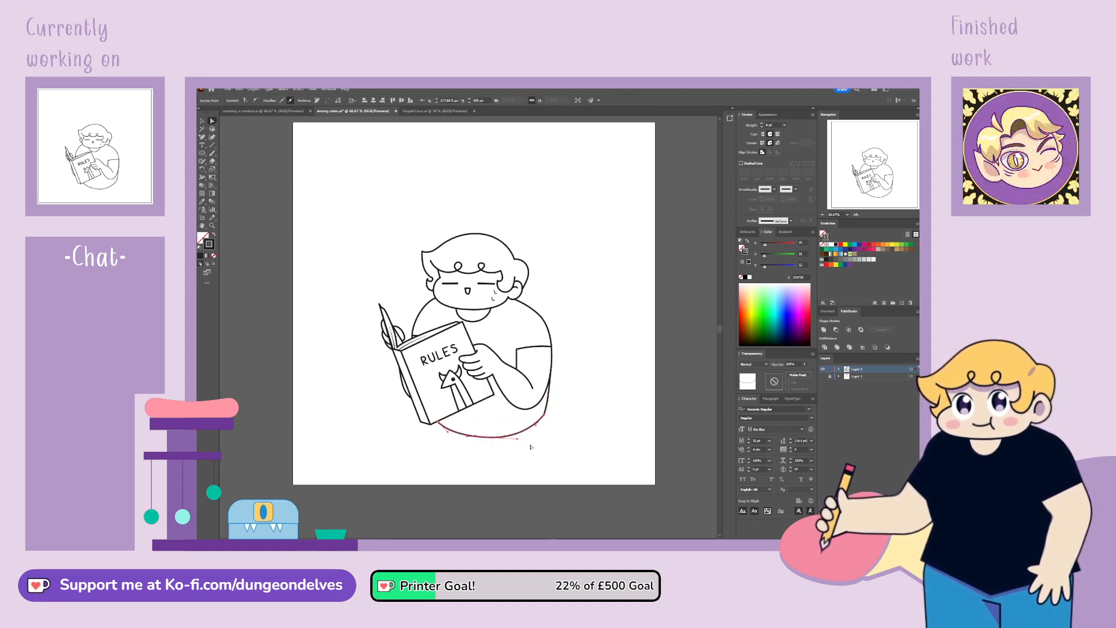
pyautogui.click(542, 495)
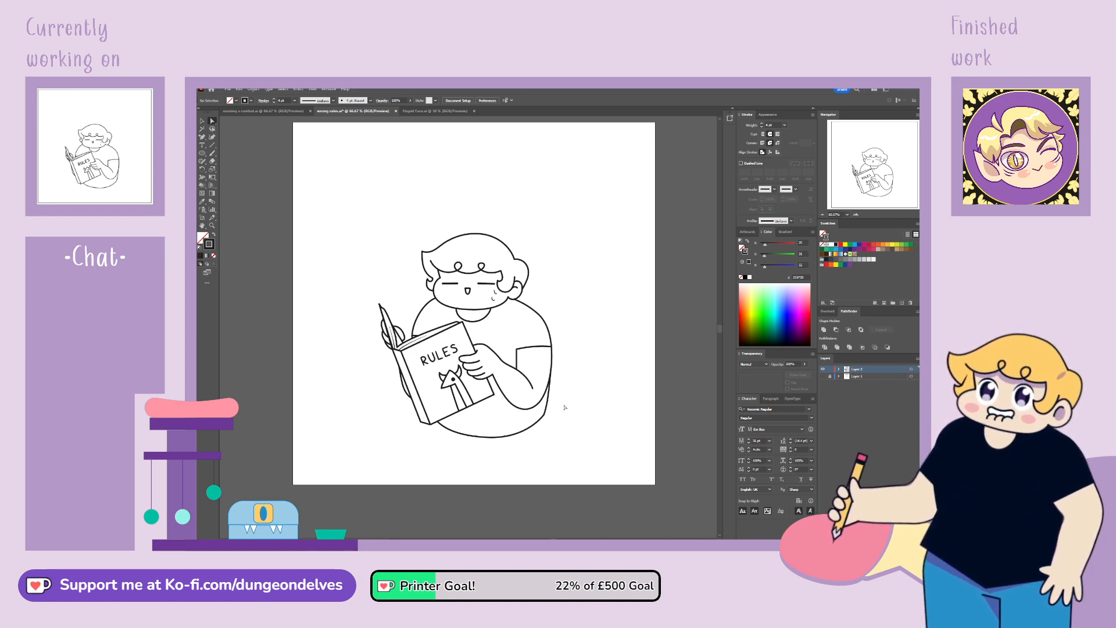
# Step: Select the whole head with its hair, face and neckline and shift it slightly toward the character's sleeved arm
pyautogui.click(201, 121)
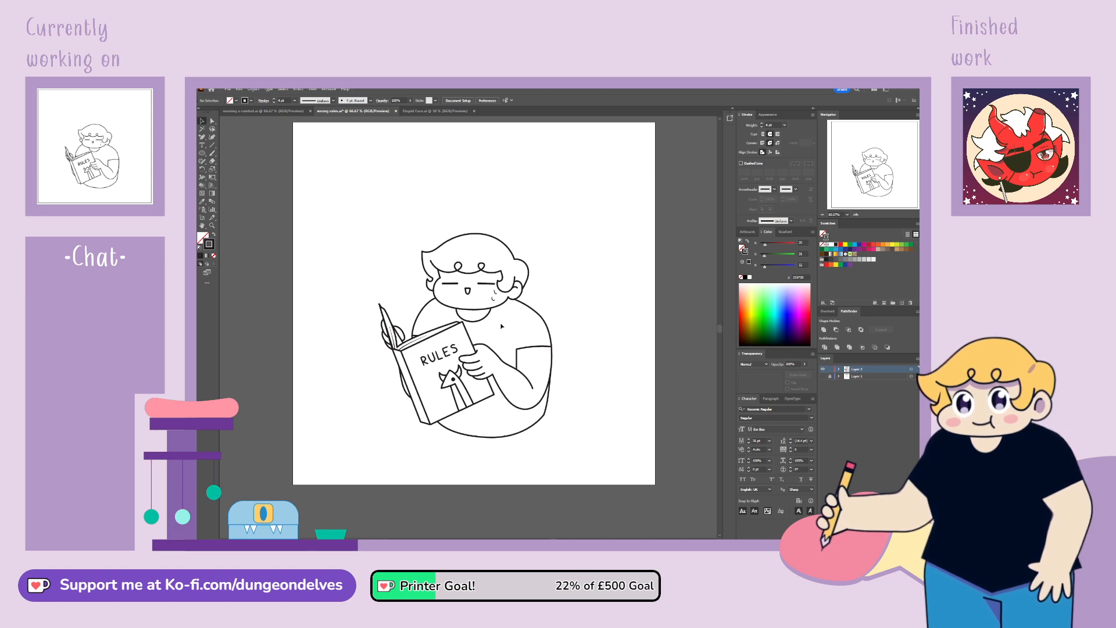
pyautogui.click(488, 308)
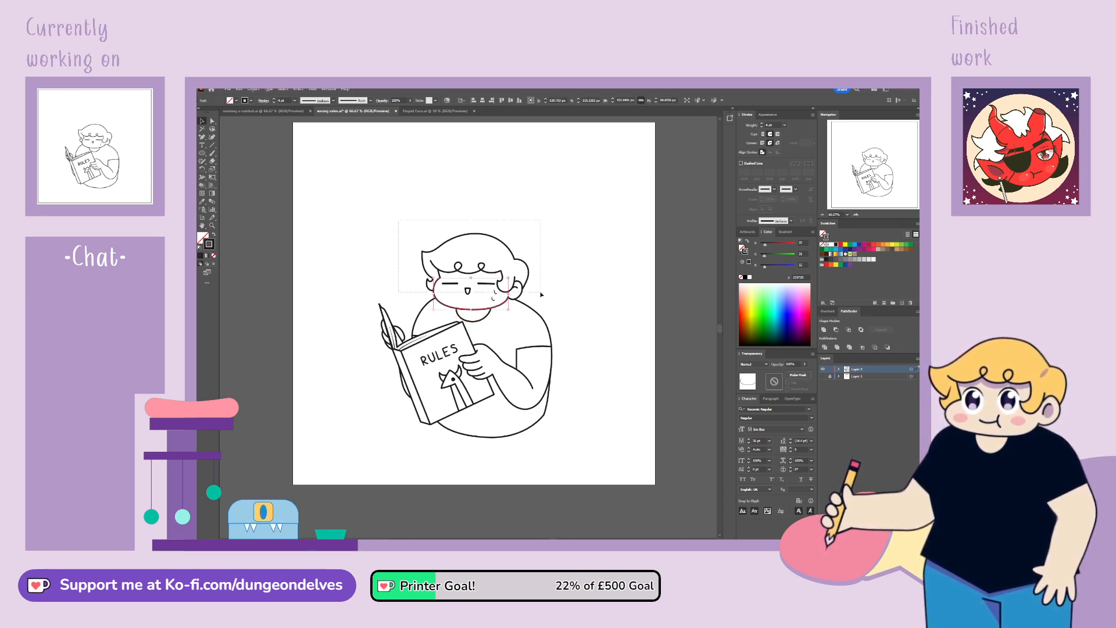
pyautogui.click(480, 296)
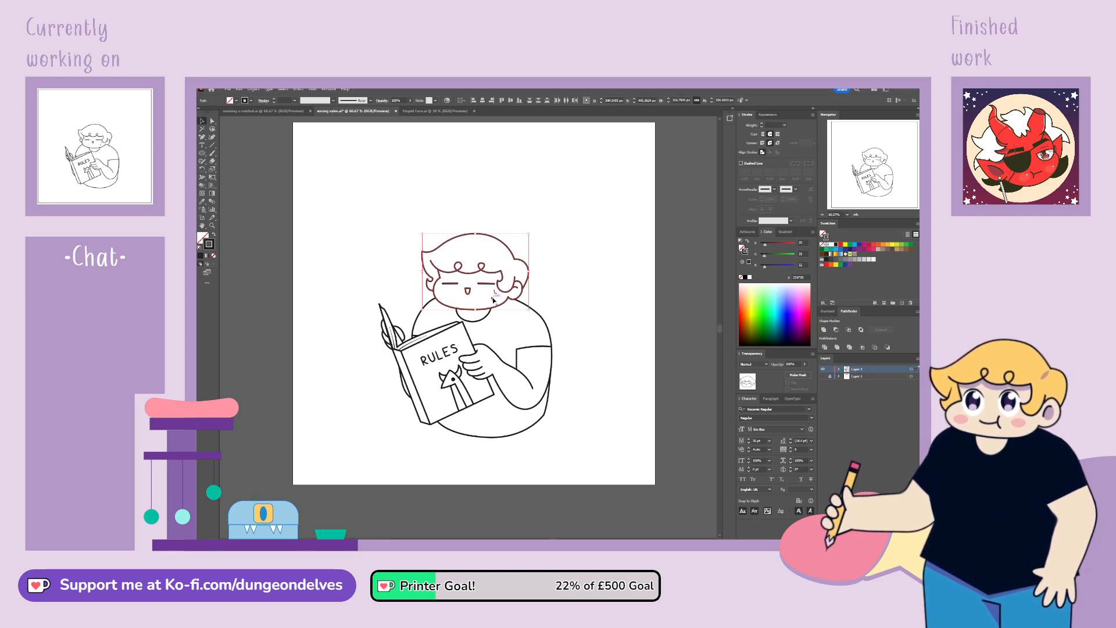
pyautogui.moveTo(493, 300); pyautogui.dragTo(492, 319)
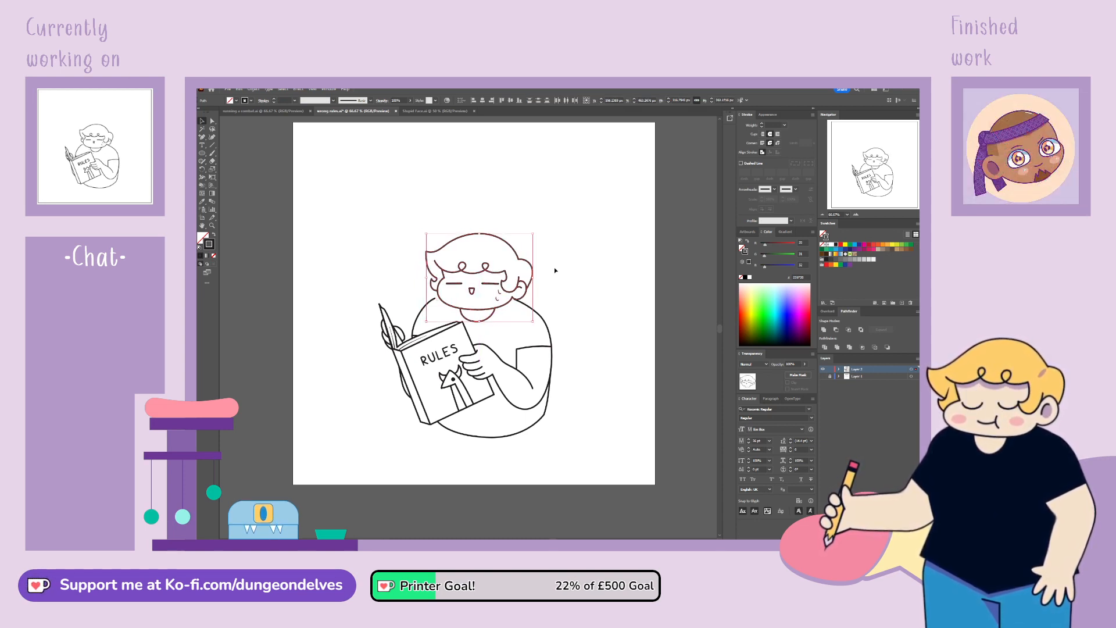
pyautogui.click(511, 302)
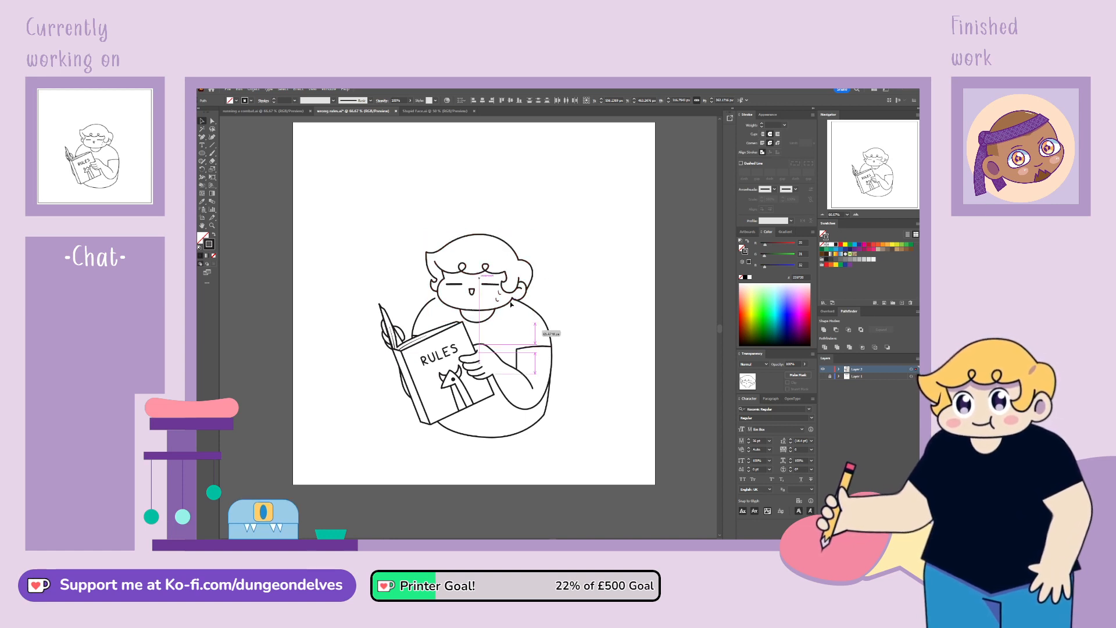
pyautogui.click(579, 263)
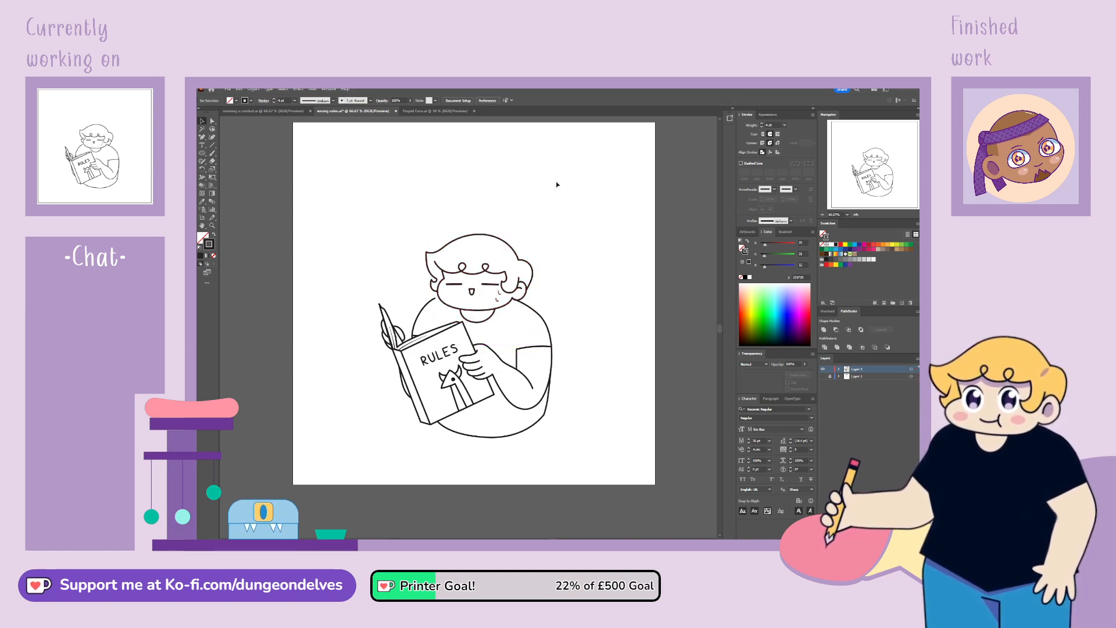
# Step: Extend the shoulder line above the book up to the jaw and smooth its curve
pyautogui.hotkey('ctrl', '=')
pyautogui.press('a')
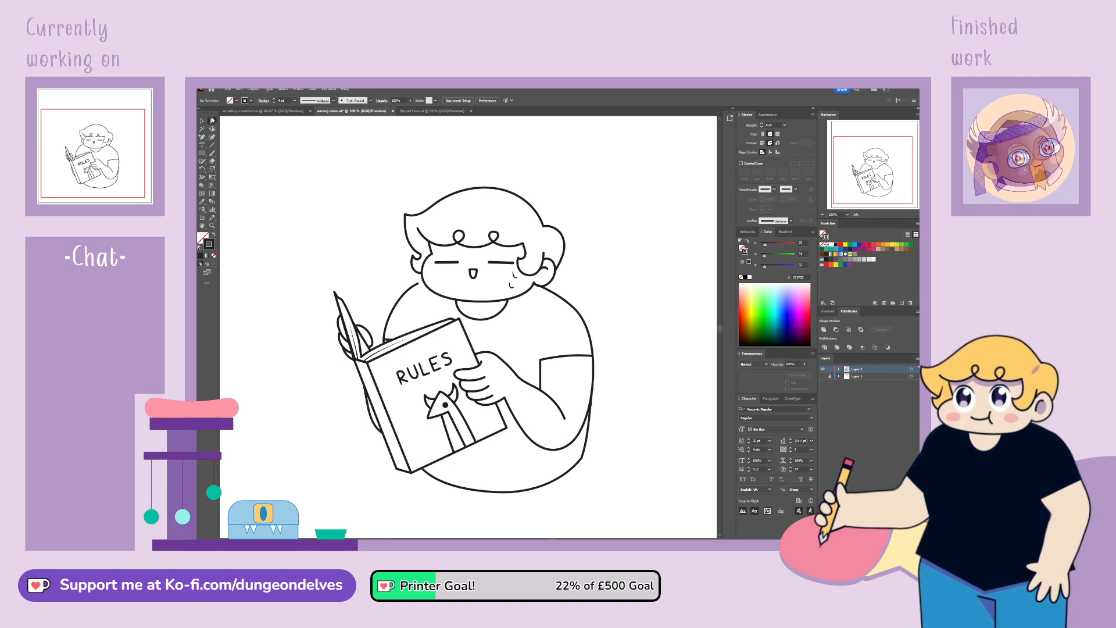
pyautogui.click(412, 289)
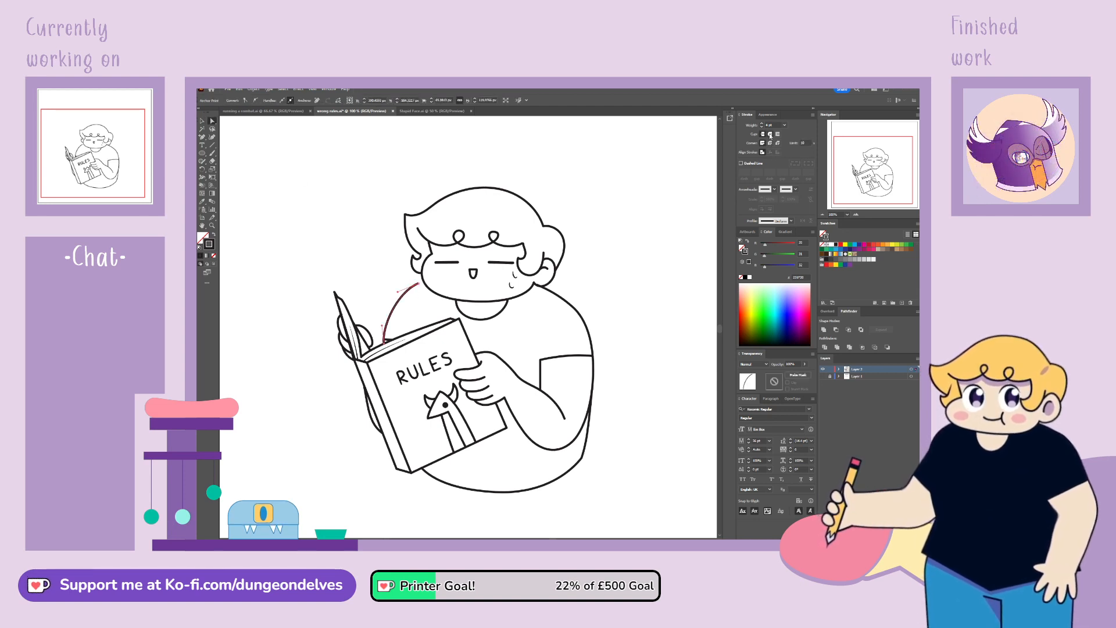
pyautogui.moveTo(419, 284)
pyautogui.mouseDown()
pyautogui.moveTo(428, 279)
pyautogui.moveTo(399, 289)
pyautogui.mouseUp()
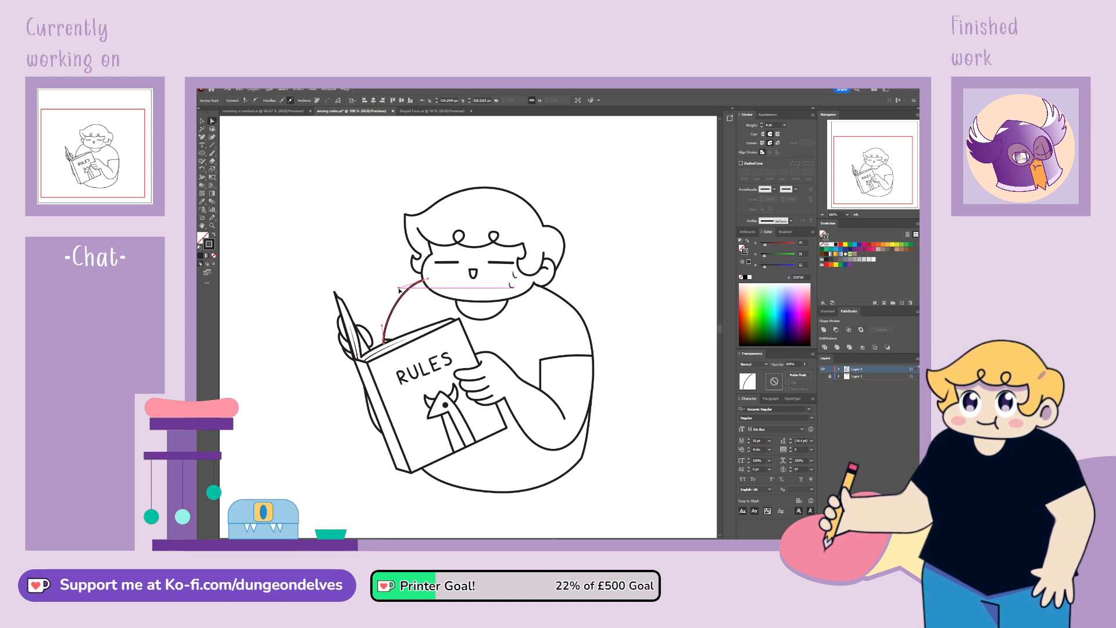
# Step: Refine the sleeve-side shoulder curve by adjusting its anchor beside the ear and the curve points along the shoulder
pyautogui.moveTo(539, 286); pyautogui.dragTo(542, 287)
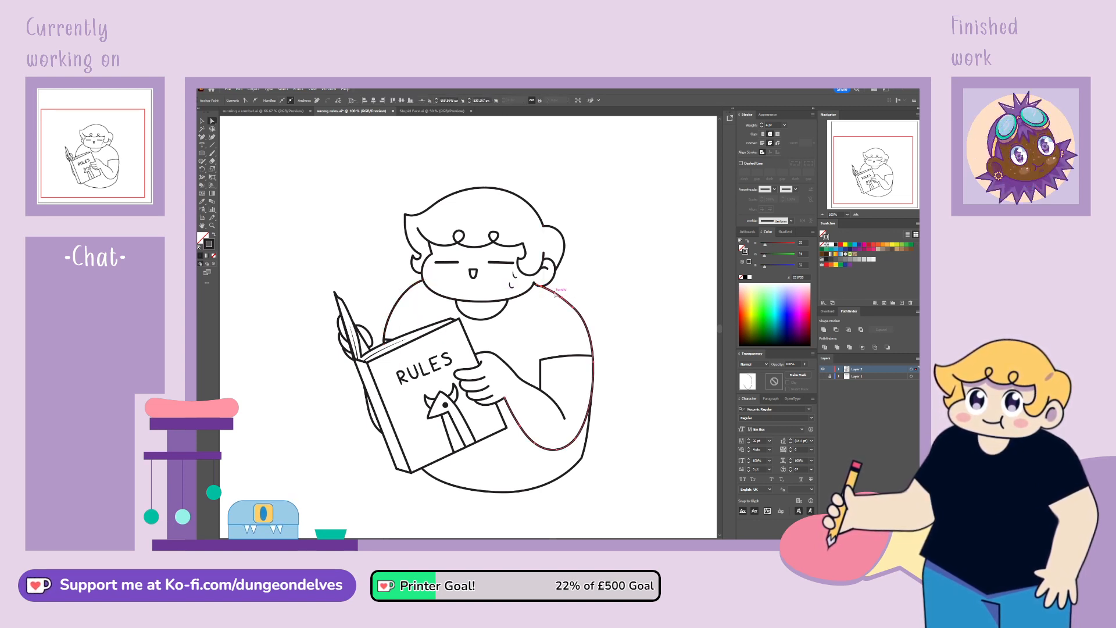
pyautogui.click(600, 292)
pyautogui.click(588, 337)
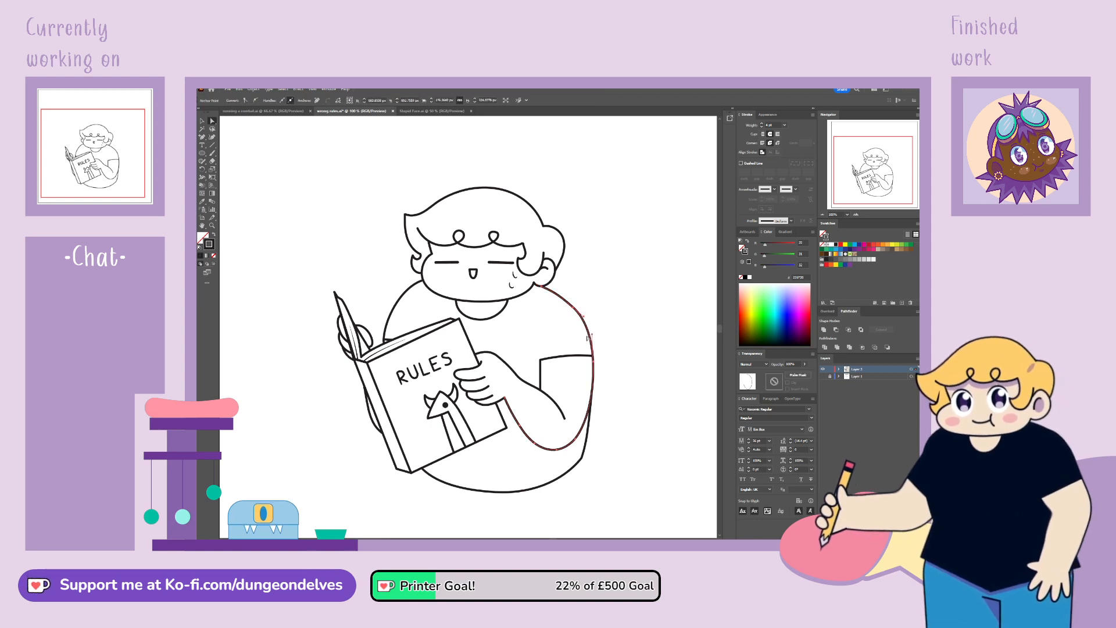
pyautogui.click(573, 308)
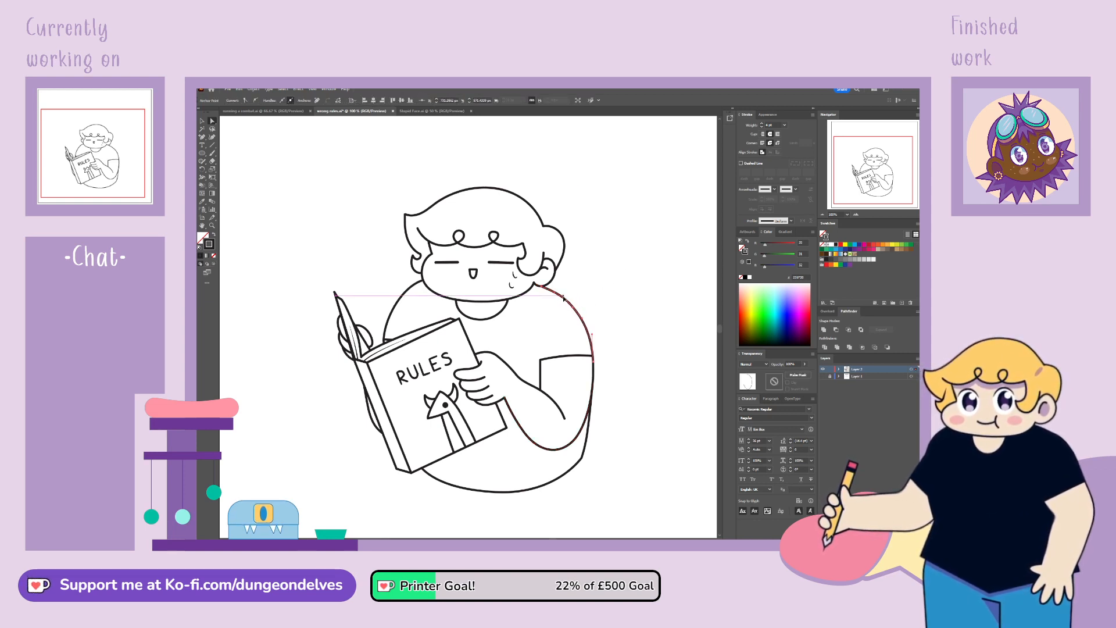
pyautogui.click(606, 274)
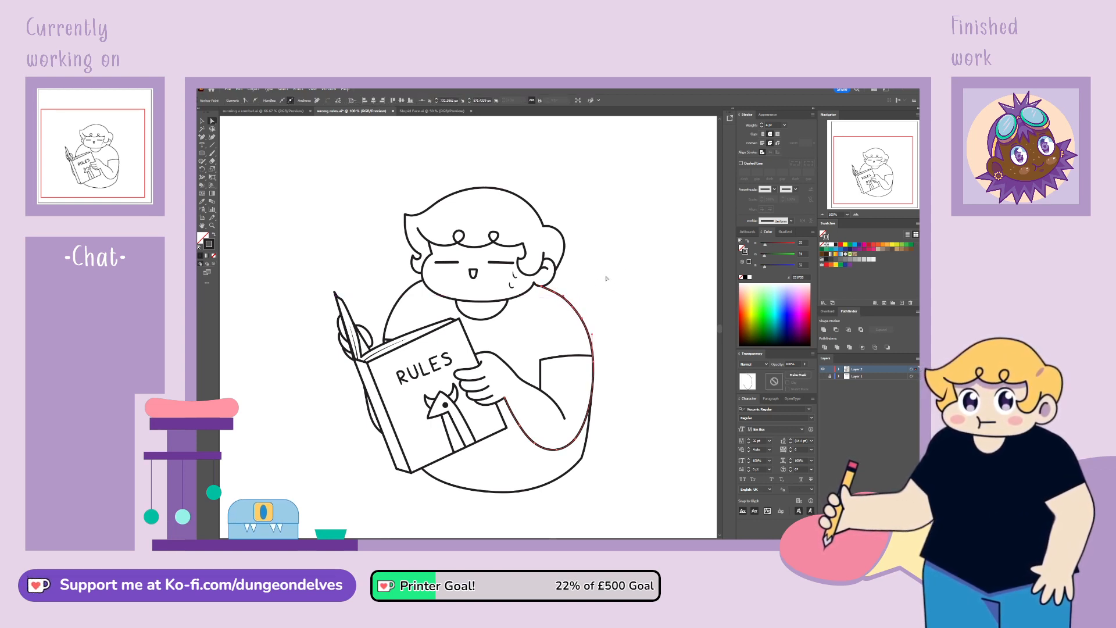
pyautogui.click(554, 293)
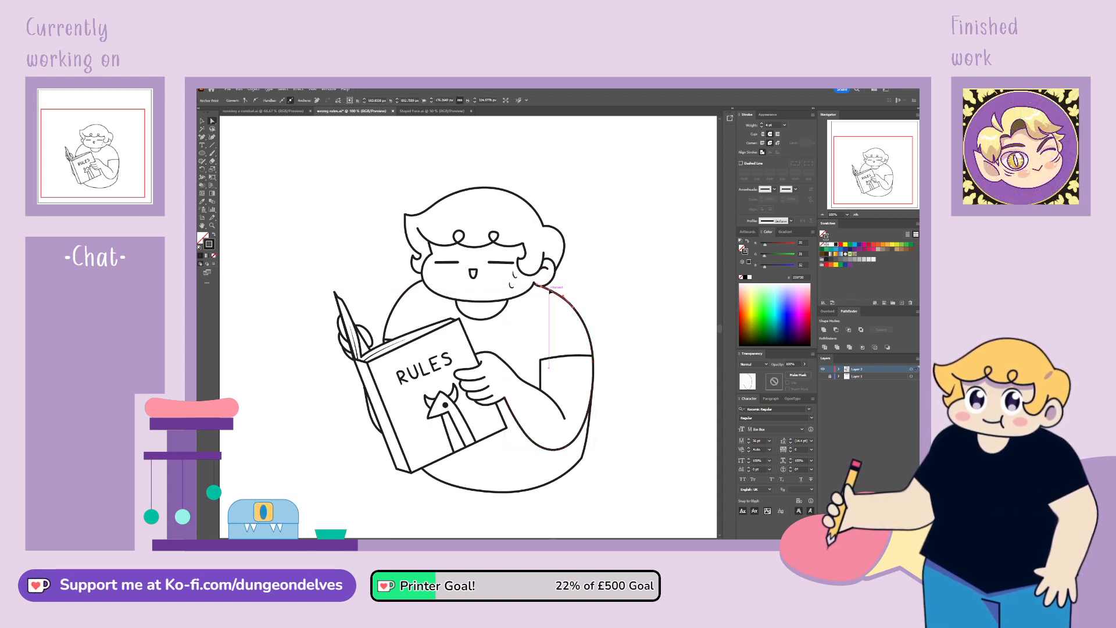
pyautogui.click(607, 265)
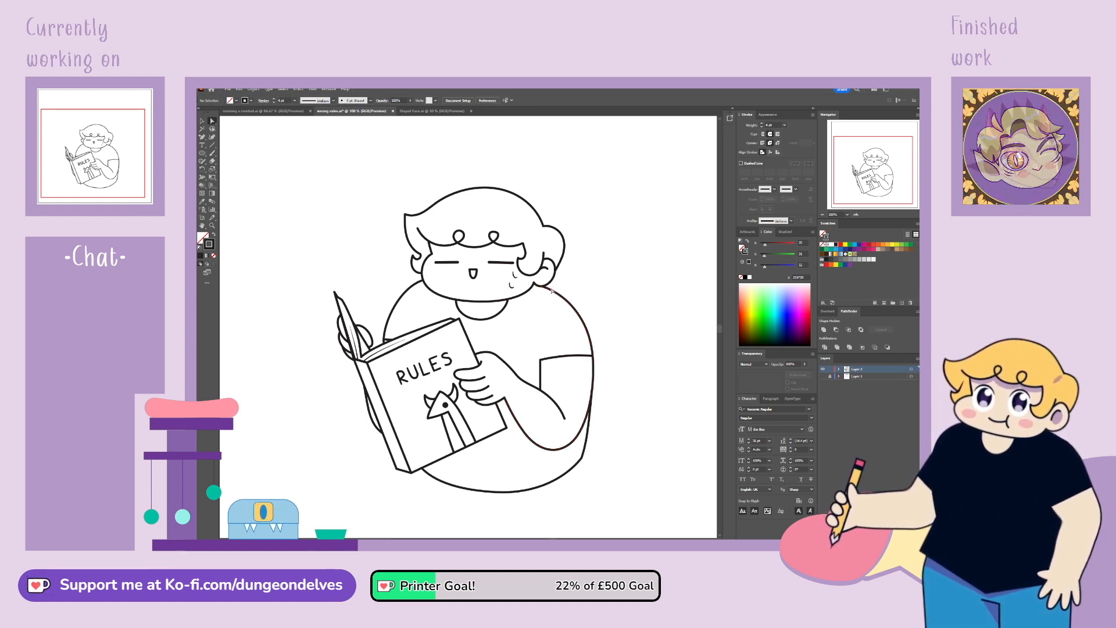
# Step: Taper the outer end of the curly fringe line to zero width and restore the line's thickness
pyautogui.hotkey('ctrl', '-')
pyautogui.hotkey('ctrl', '-')
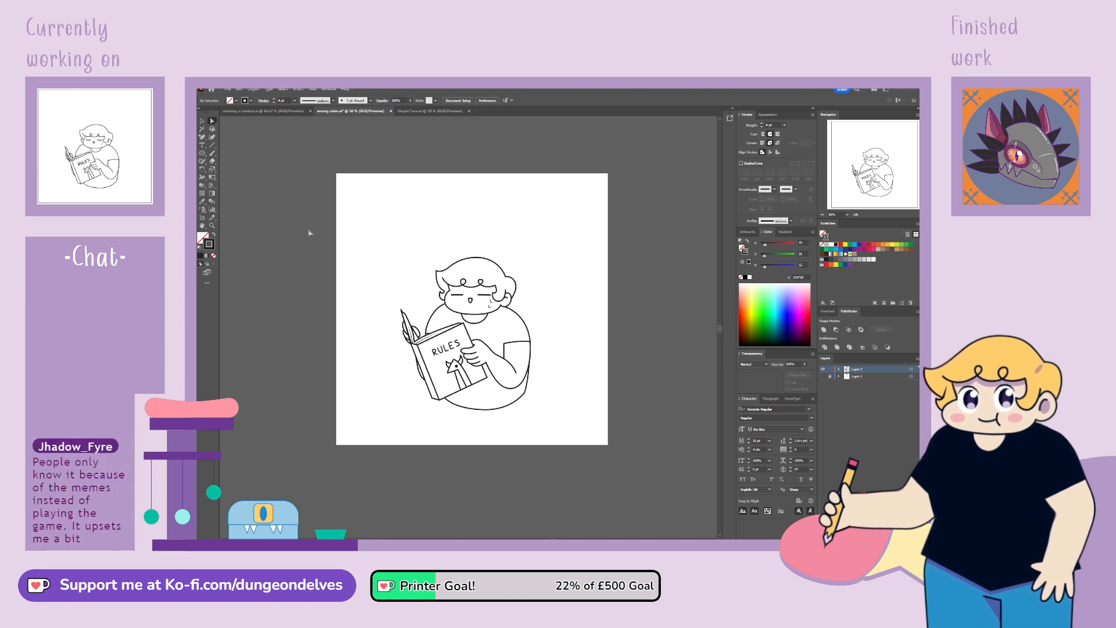
pyautogui.click(201, 122)
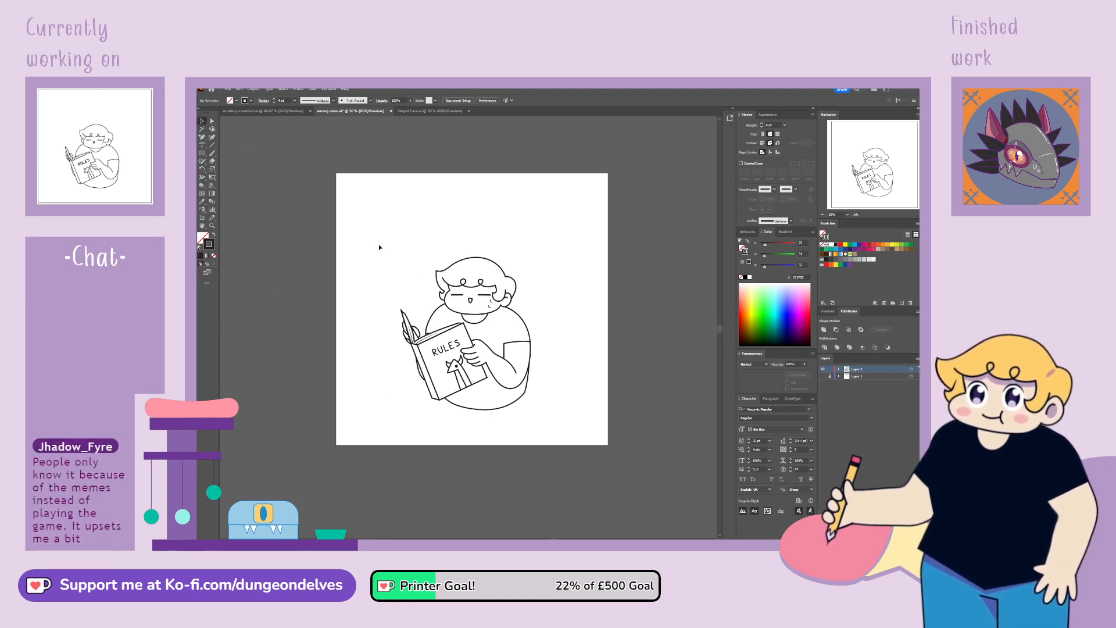
pyautogui.hotkey('ctrl', '1')
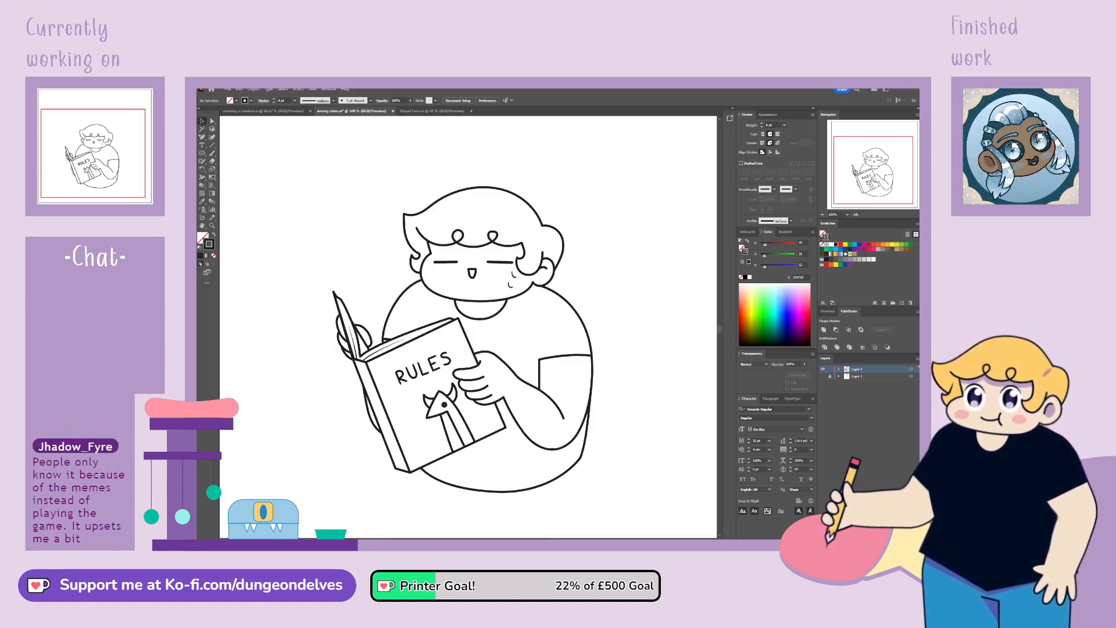
pyautogui.hotkey('ctrl', '=')
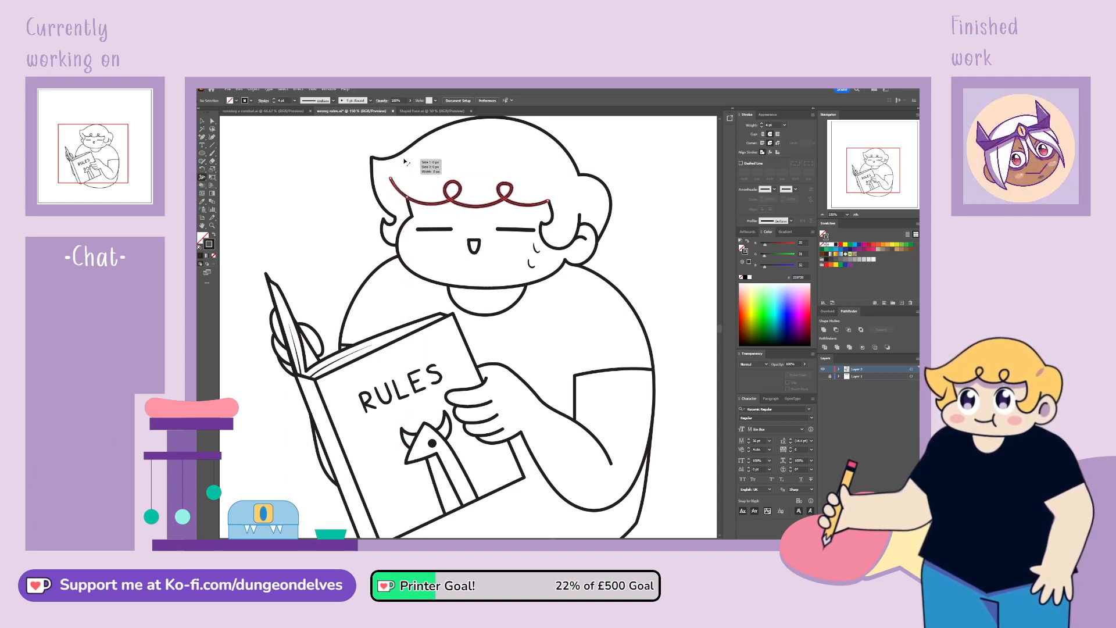
pyautogui.click(202, 121)
pyautogui.click(250, 151)
pyautogui.click(437, 200)
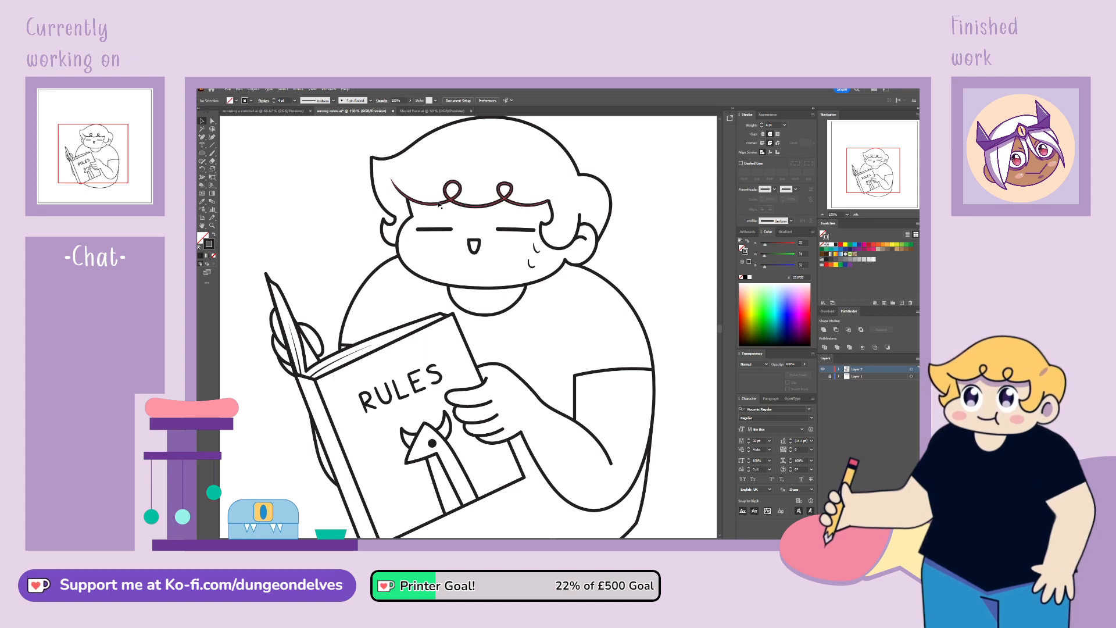
pyautogui.click(285, 154)
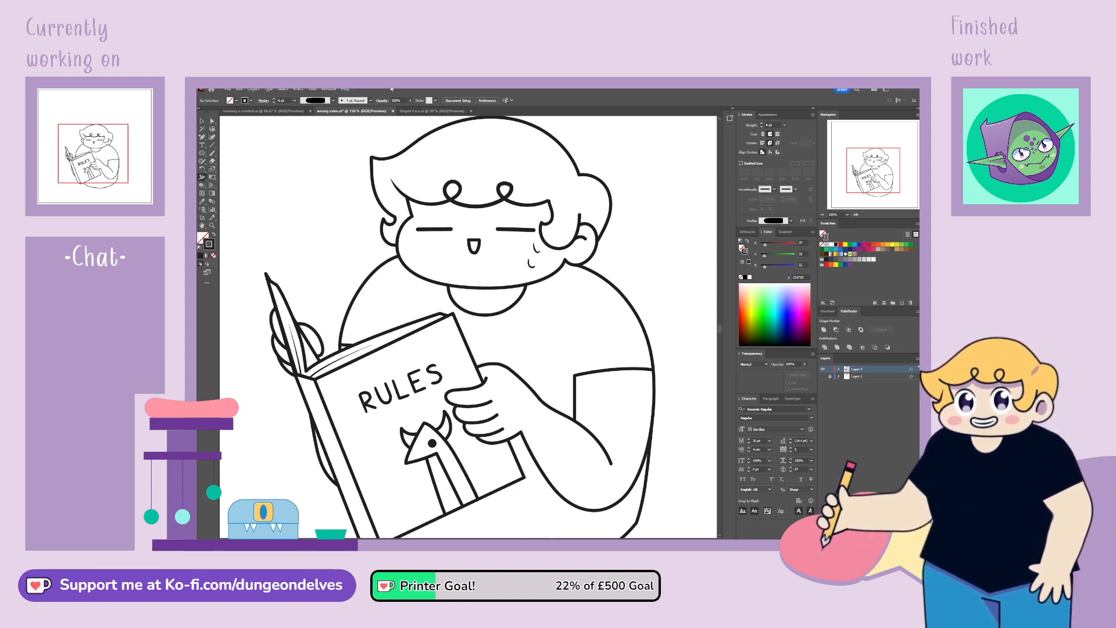
# Step: Taper the inner ends of the three finger lines on the hand gripping the RULES book to points
pyautogui.hotkey('ctrl', '=')
pyautogui.hotkey('ctrl', '=')
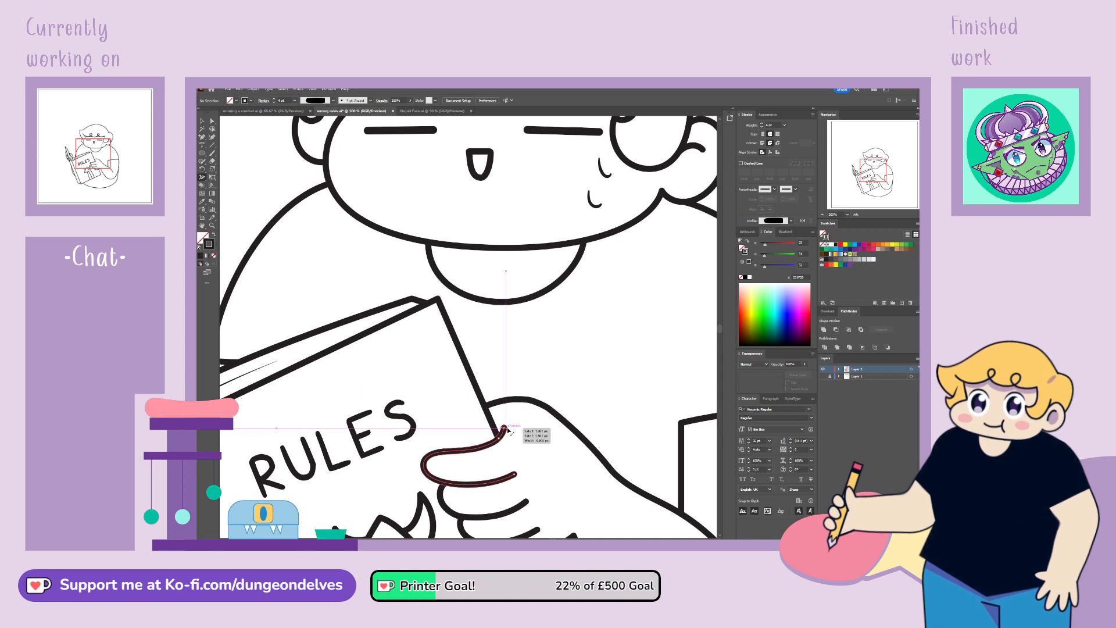
pyautogui.scroll(-5, 496, 334)
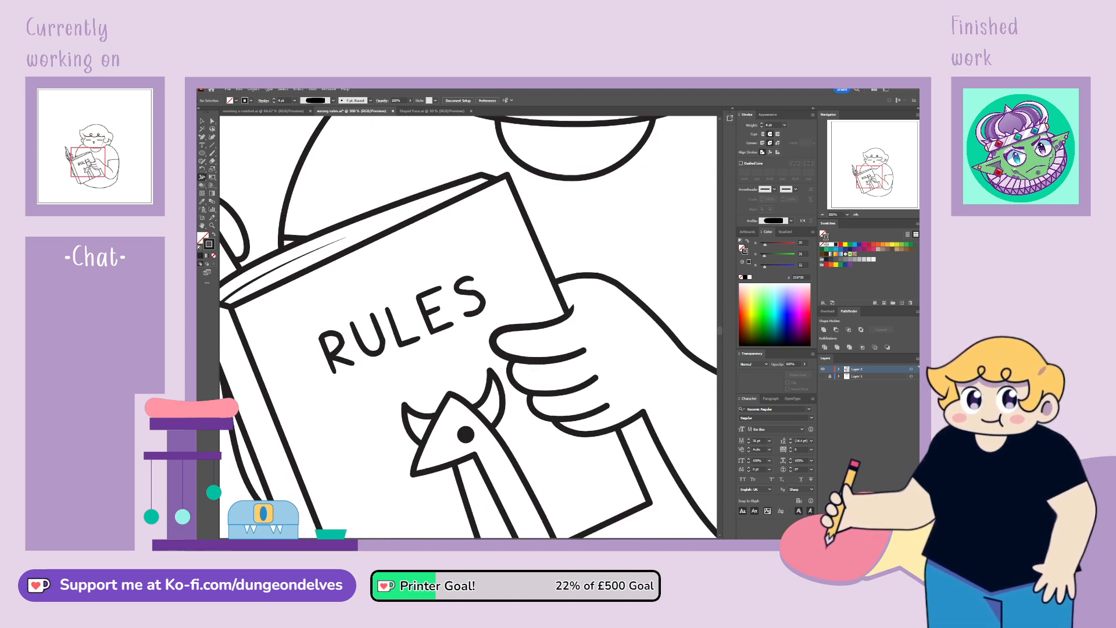
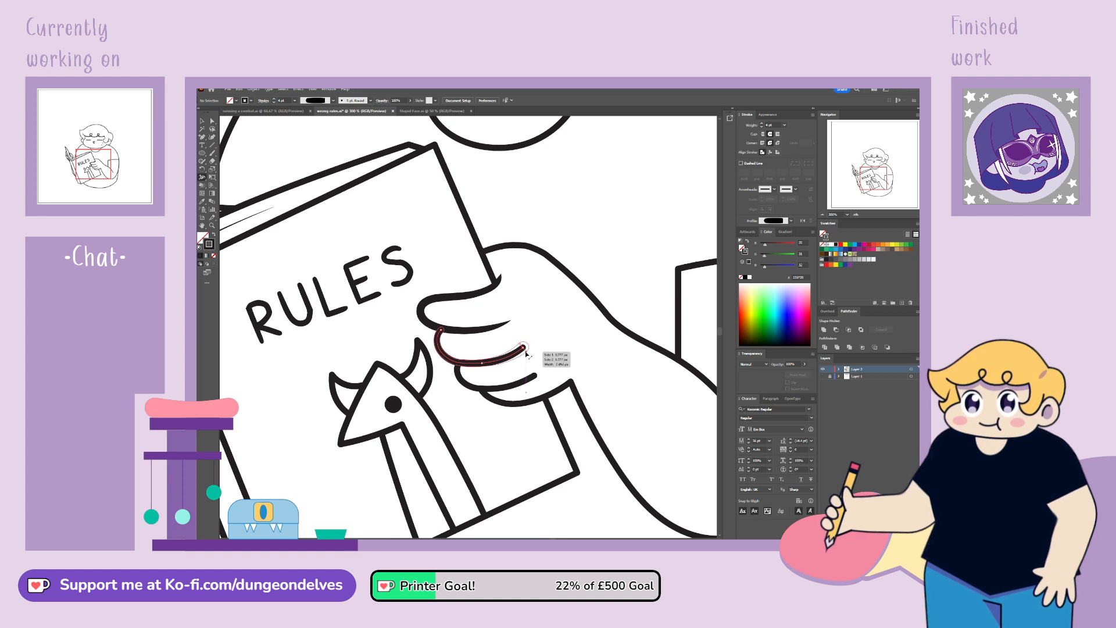
pyautogui.moveTo(495, 392); pyautogui.dragTo(539, 377)
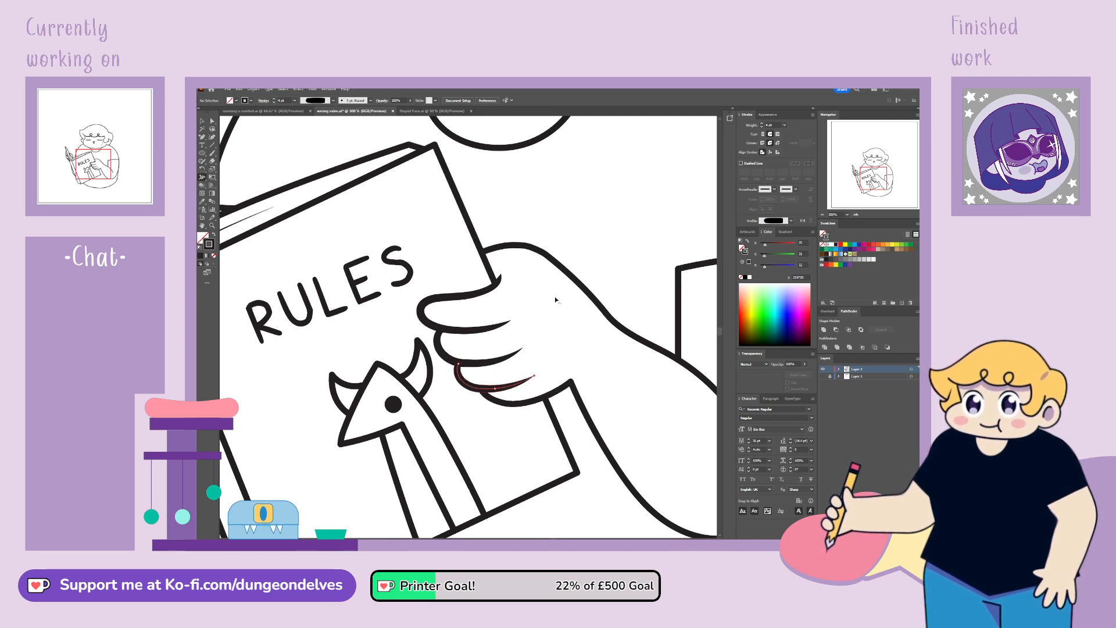
# Step: Set the stroke weight of the three tapered finger lines to 4 pt
pyautogui.click(477, 364)
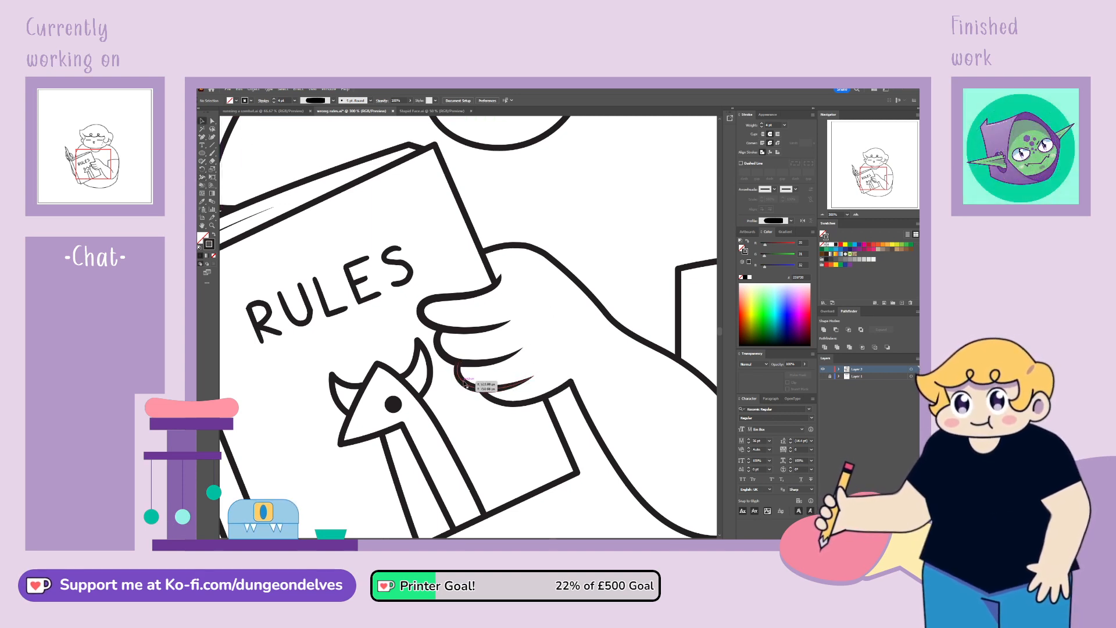
pyautogui.keyDown('shift'); pyautogui.click(446, 356); pyautogui.keyUp('shift')
pyautogui.keyDown('shift'); pyautogui.click(457, 329); pyautogui.keyUp('shift')
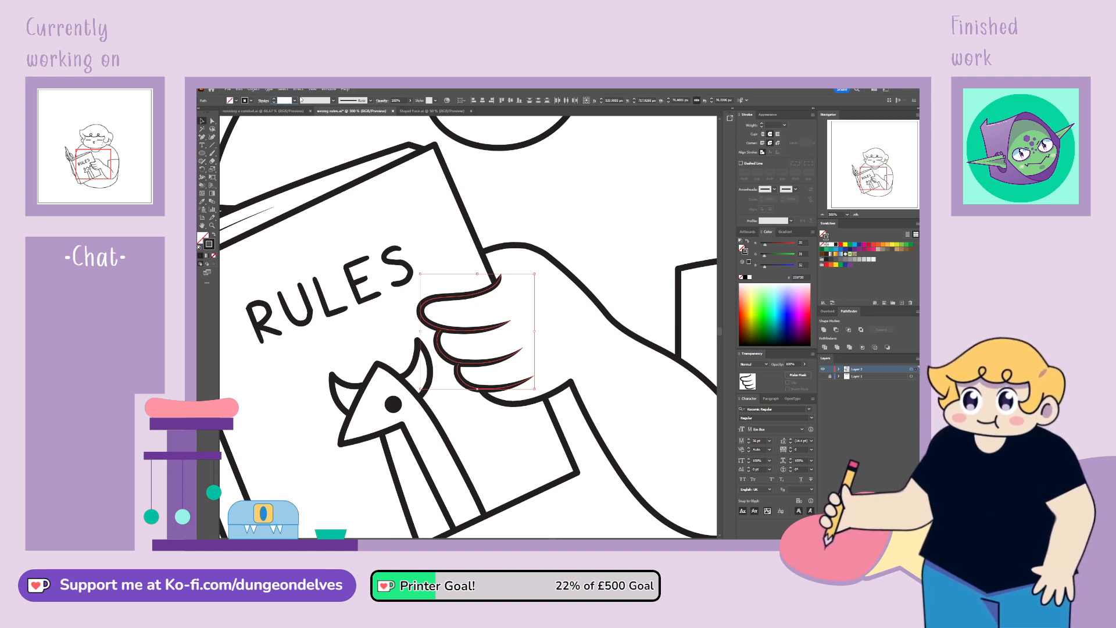
pyautogui.write('4')
pyautogui.press('Return')
pyautogui.click(596, 249)
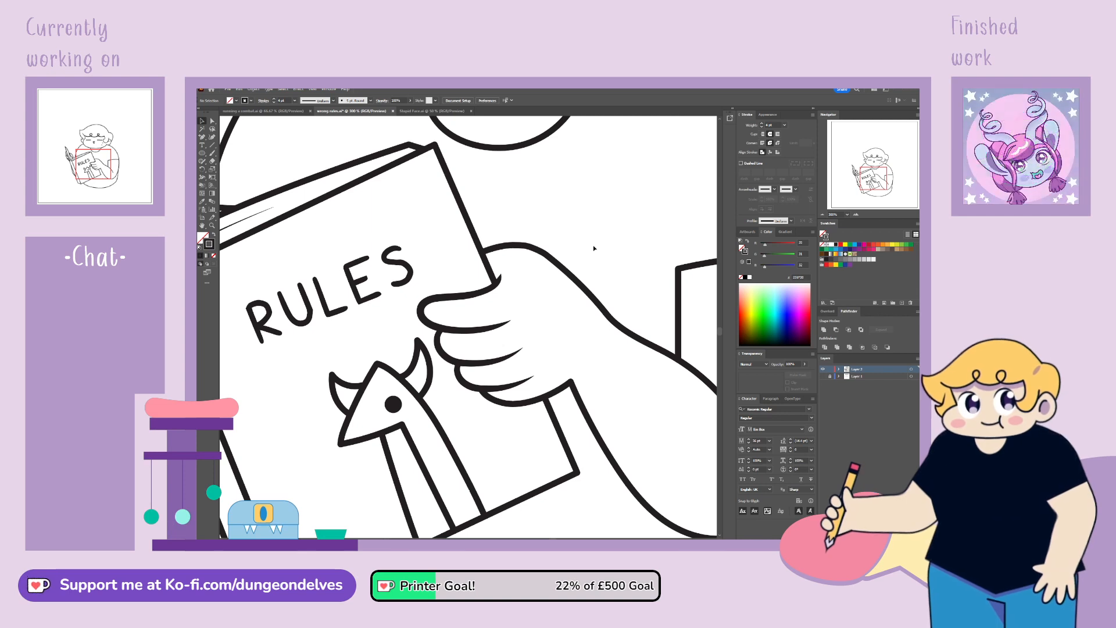
pyautogui.hotkey('ctrl', '-')
pyautogui.hotkey('ctrl', '-')
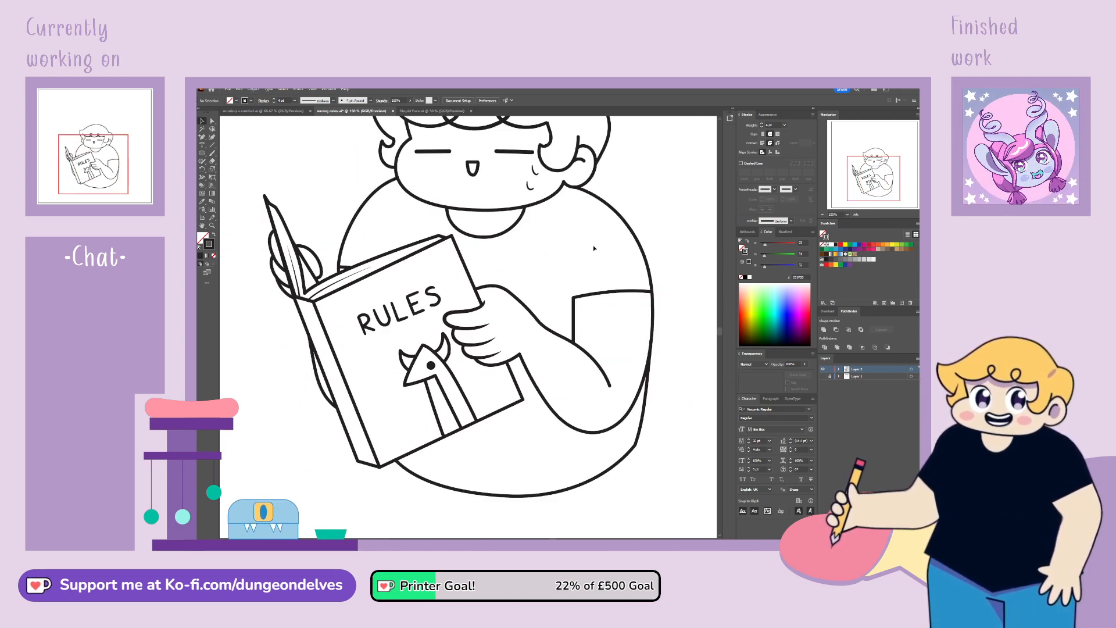
# Step: Try tapering the elbow end of the upper forearm line to a point and setting its stroke weight to 4 pt
pyautogui.hotkey('ctrl', '-')
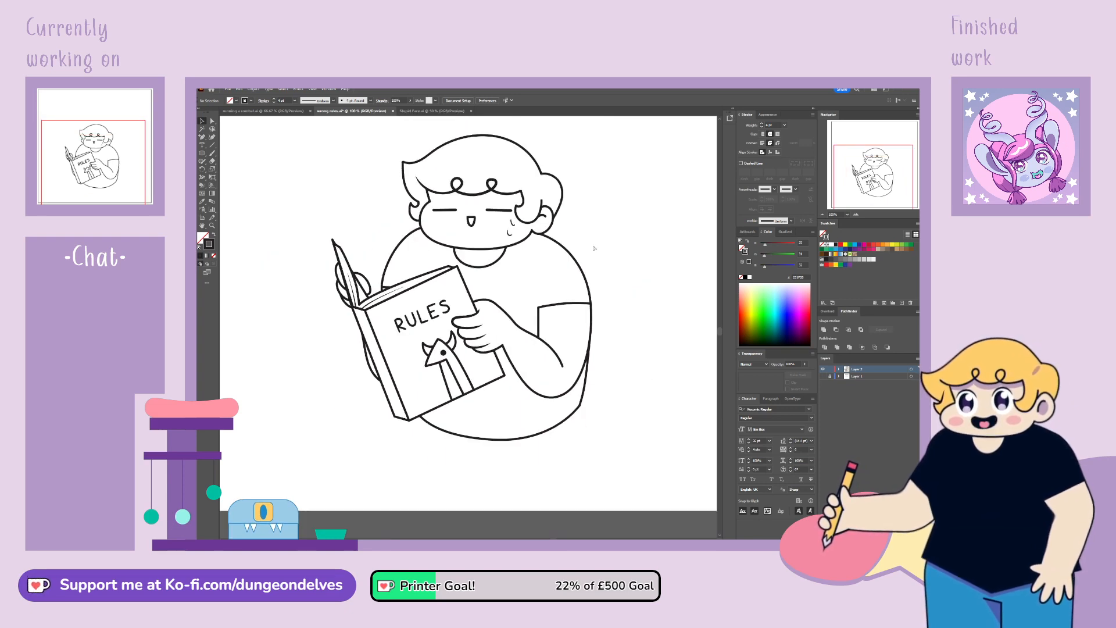
pyautogui.hotkey('ctrl', '-')
pyautogui.hotkey('ctrl', '+')
pyautogui.hotkey('ctrl', '+')
pyautogui.hotkey('ctrl', '+')
pyautogui.hotkey('ctrl', '+')
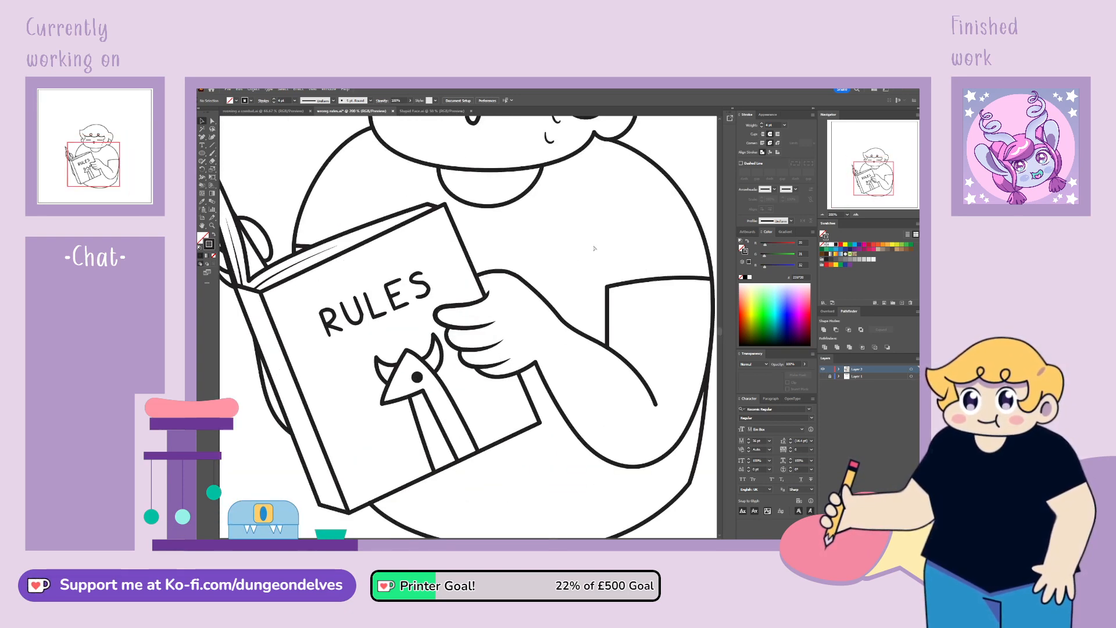
pyautogui.moveTo(594, 246); pyautogui.dragTo(357, 182)
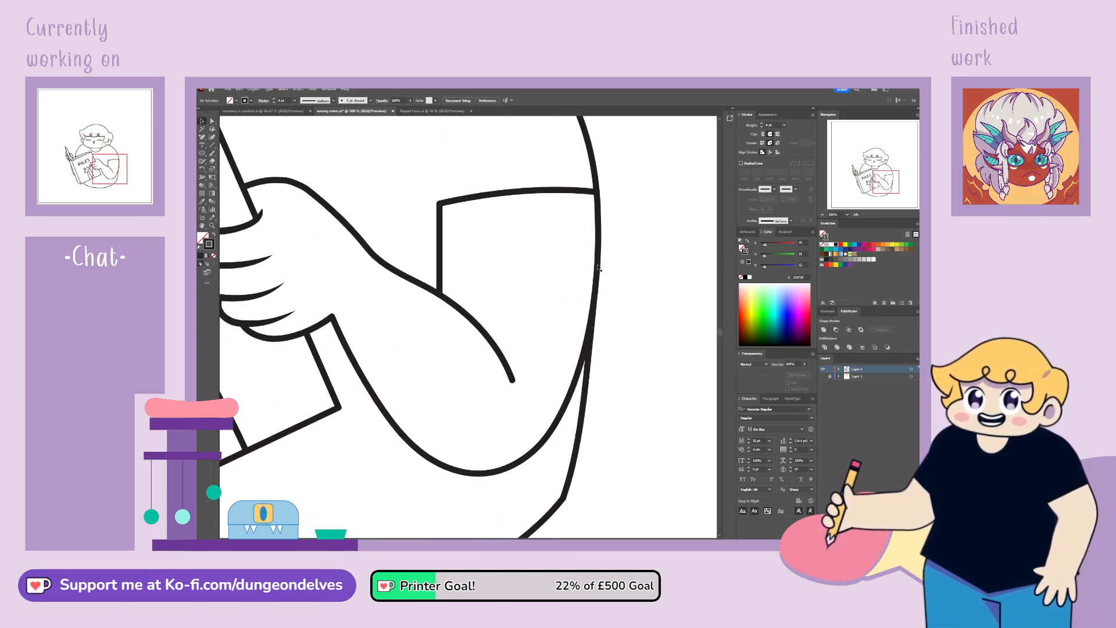
pyautogui.click(202, 178)
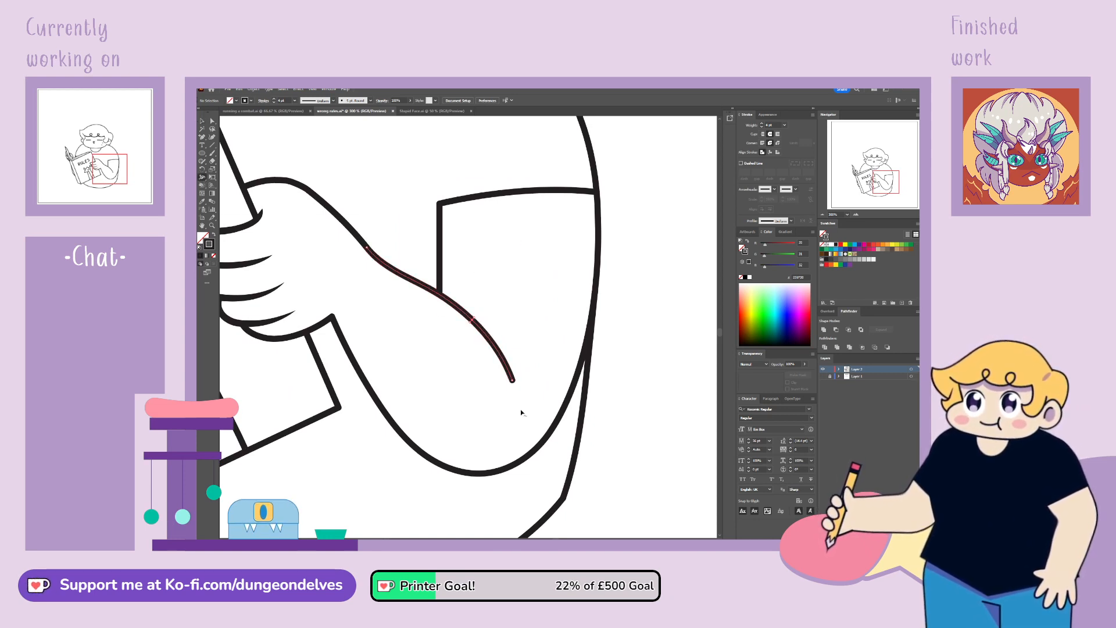
pyautogui.moveTo(519, 390)
pyautogui.mouseDown()
pyautogui.moveTo(535, 387)
pyautogui.moveTo(511, 378)
pyautogui.mouseUp()
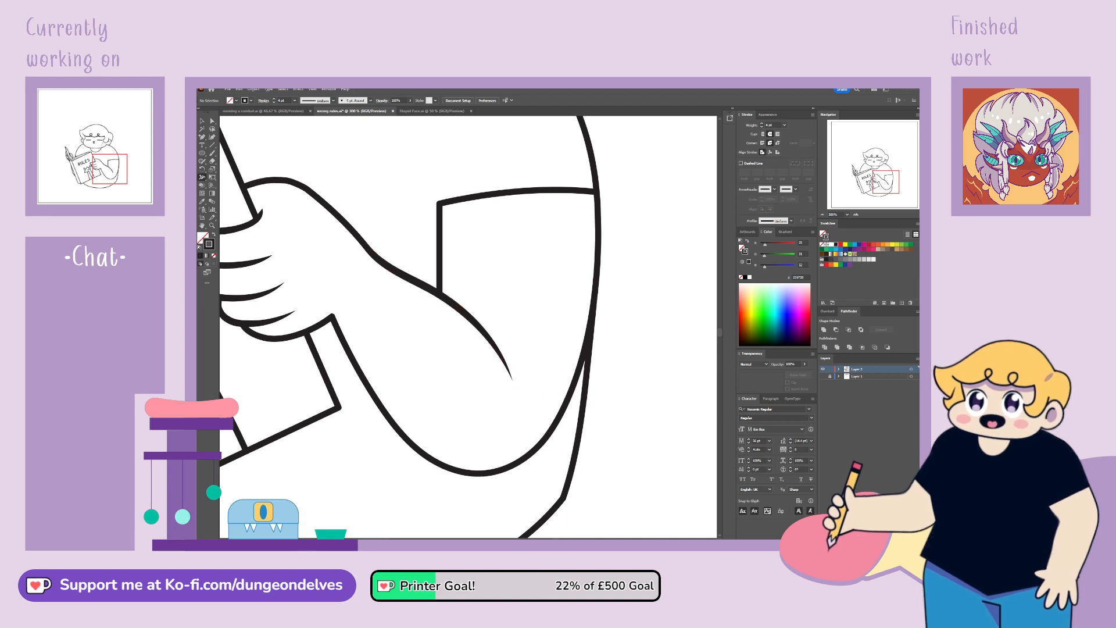
pyautogui.press('v')
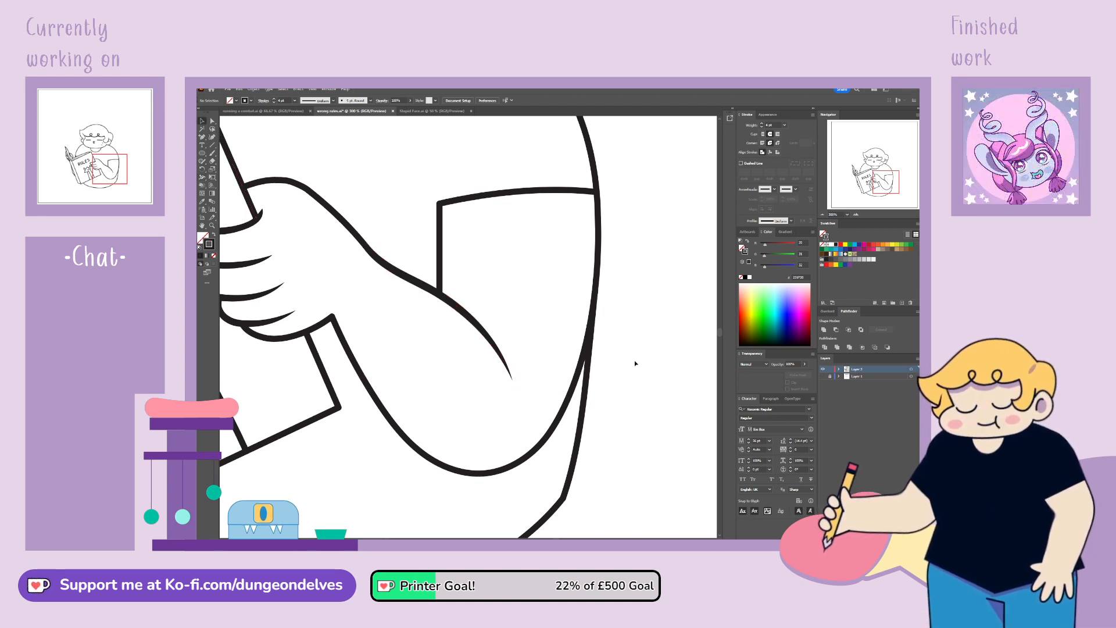
pyautogui.click(401, 274)
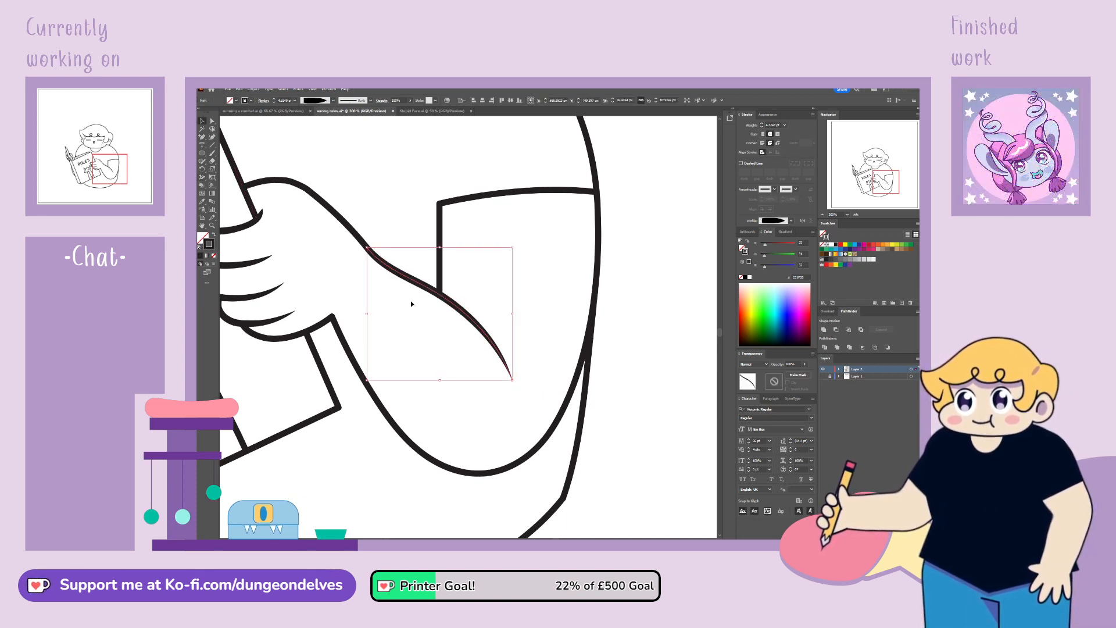
pyautogui.click(274, 103)
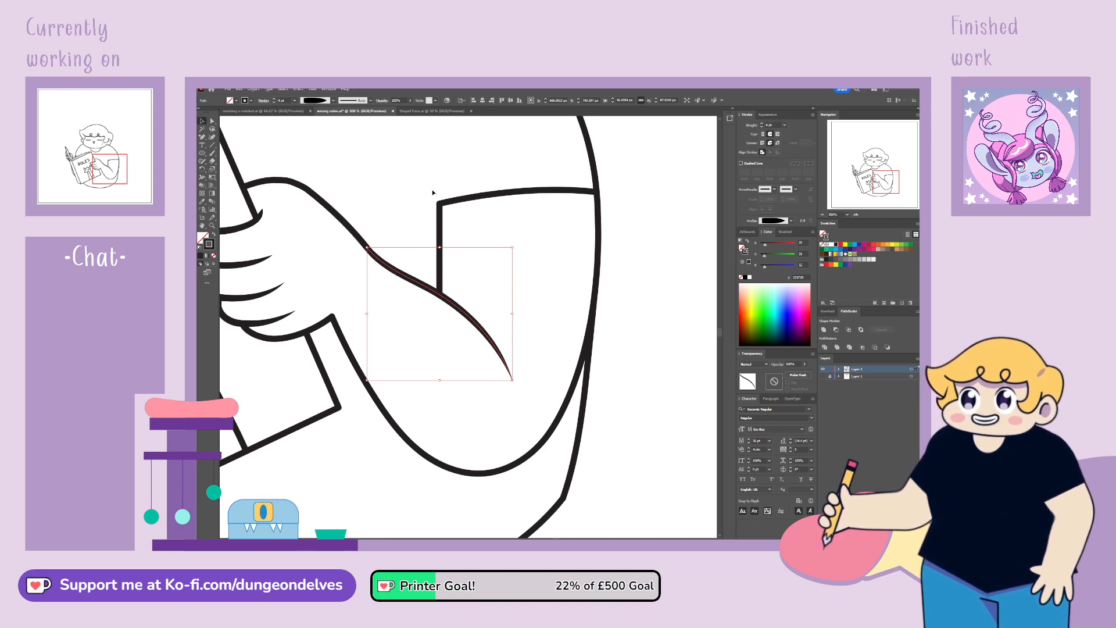
pyautogui.click(634, 296)
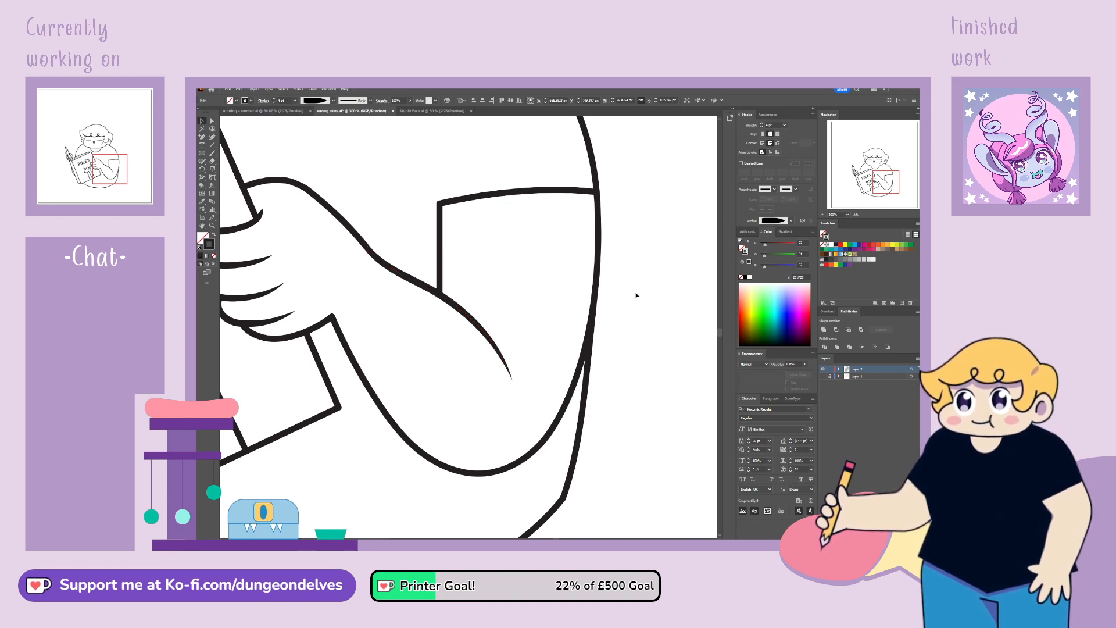
# Step: Copy the adjoining wrist line's stroke style onto the upper forearm line and taper the forearm line's elbow end to a point
pyautogui.click(376, 256)
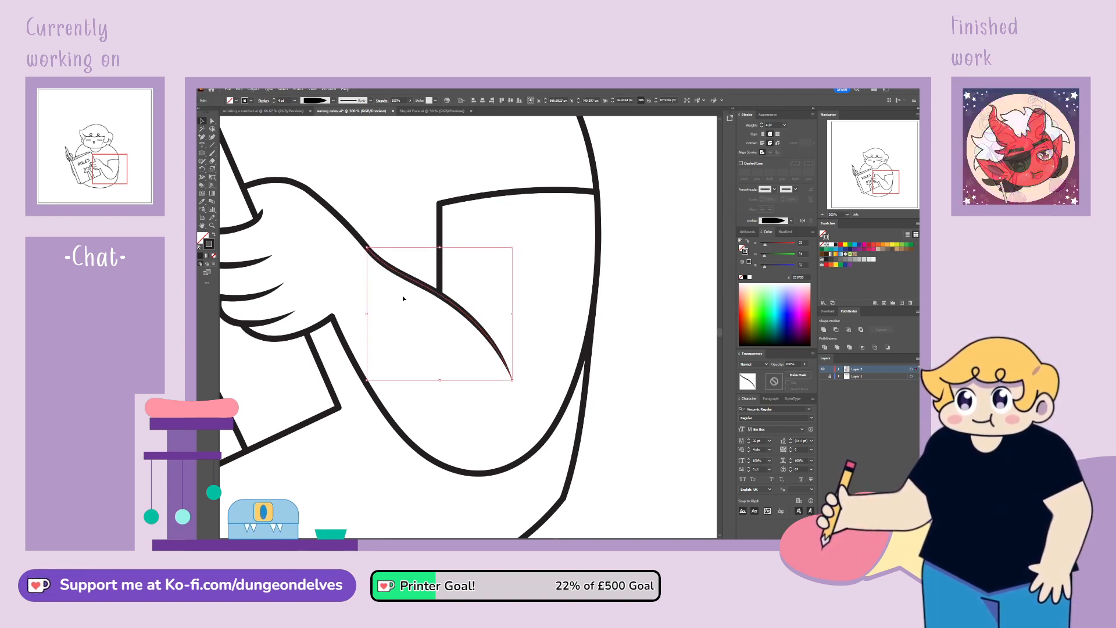
pyautogui.press('i')
pyautogui.click(257, 184)
pyautogui.press('v')
pyautogui.click(283, 249)
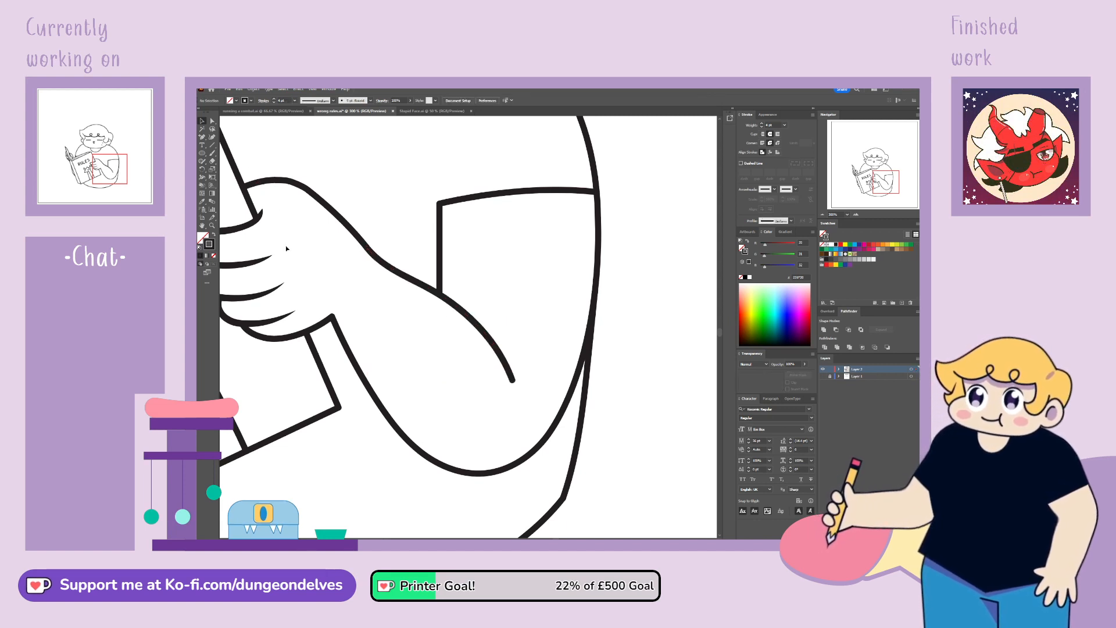
pyautogui.click(202, 185)
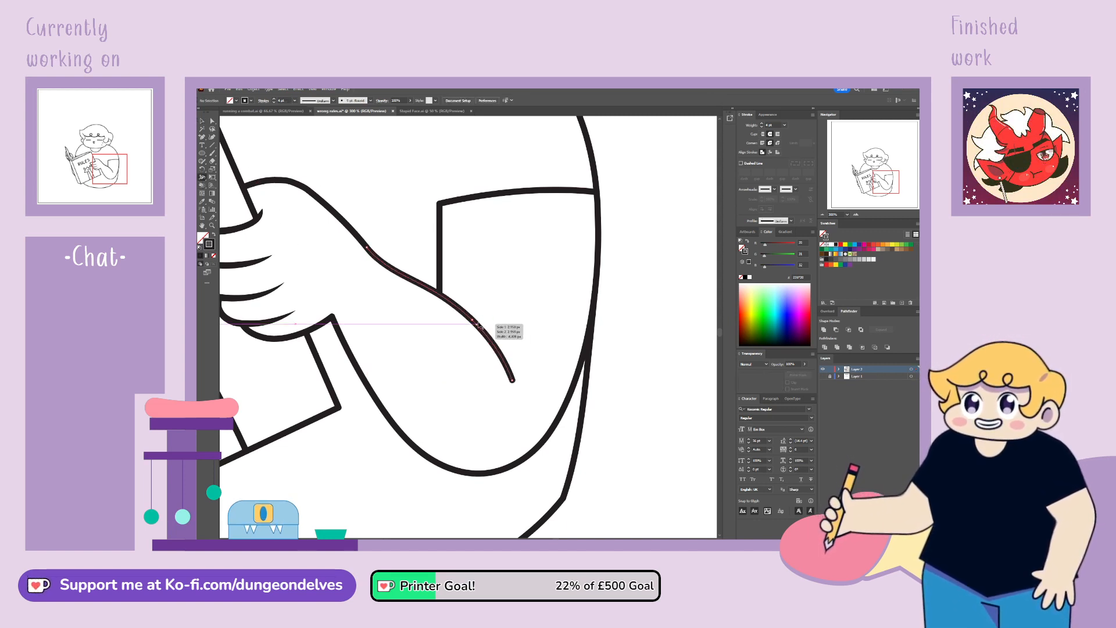
pyautogui.moveTo(511, 379); pyautogui.dragTo(462, 445)
pyautogui.click(202, 121)
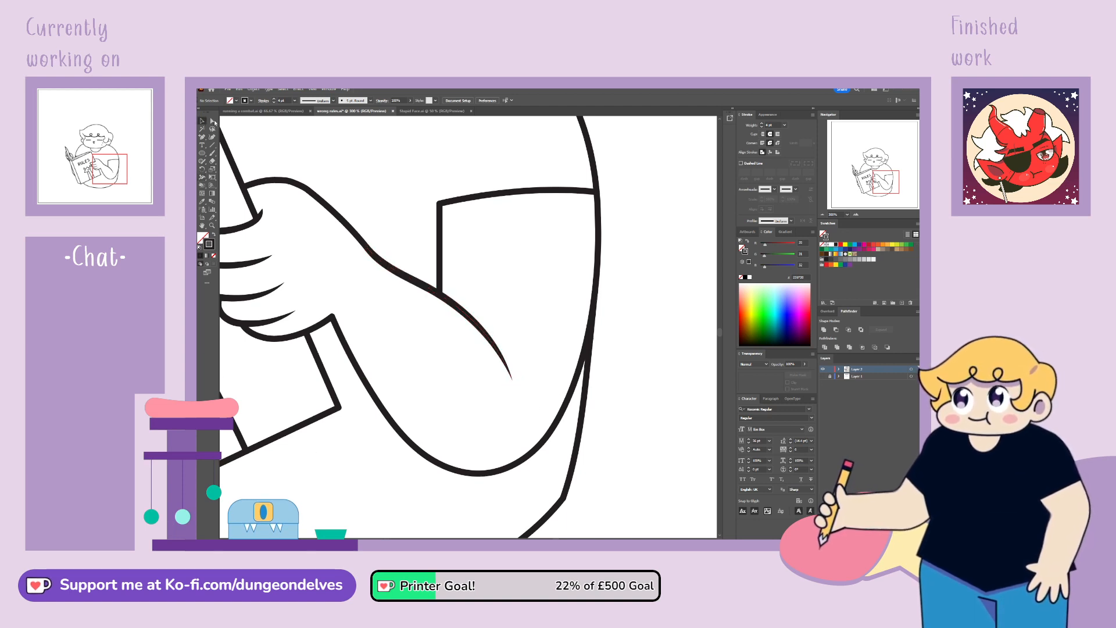
# Step: Examine the whole character drawing on the artboard to judge the line work
pyautogui.hotkey('ctrl', '-')
pyautogui.hotkey('ctrl', '-')
pyautogui.hotkey('ctrl', '-')
pyautogui.hotkey('ctrl', '-')
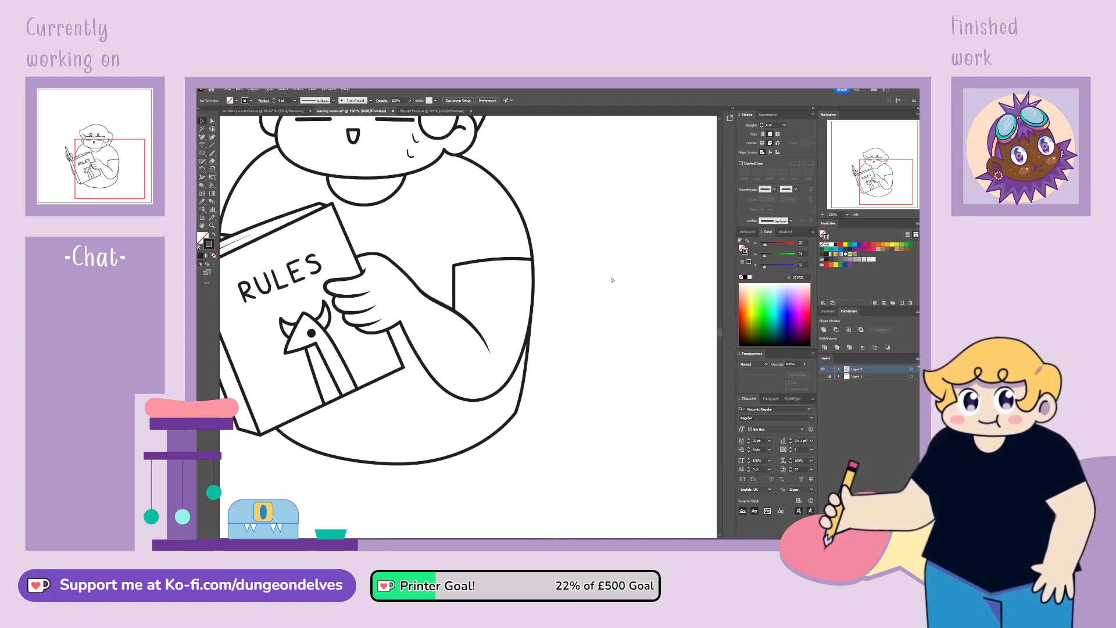
pyautogui.hotkey('ctrl', '+')
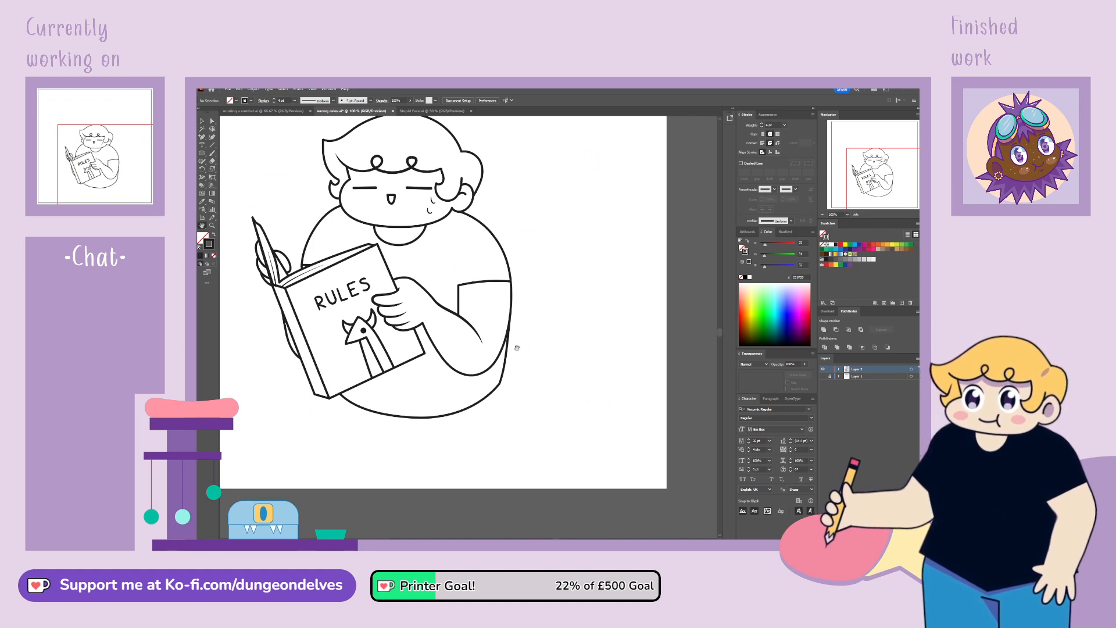
pyautogui.moveTo(517, 348)
pyautogui.mouseDown()
pyautogui.moveTo(591, 369)
pyautogui.moveTo(611, 350)
pyautogui.mouseUp()
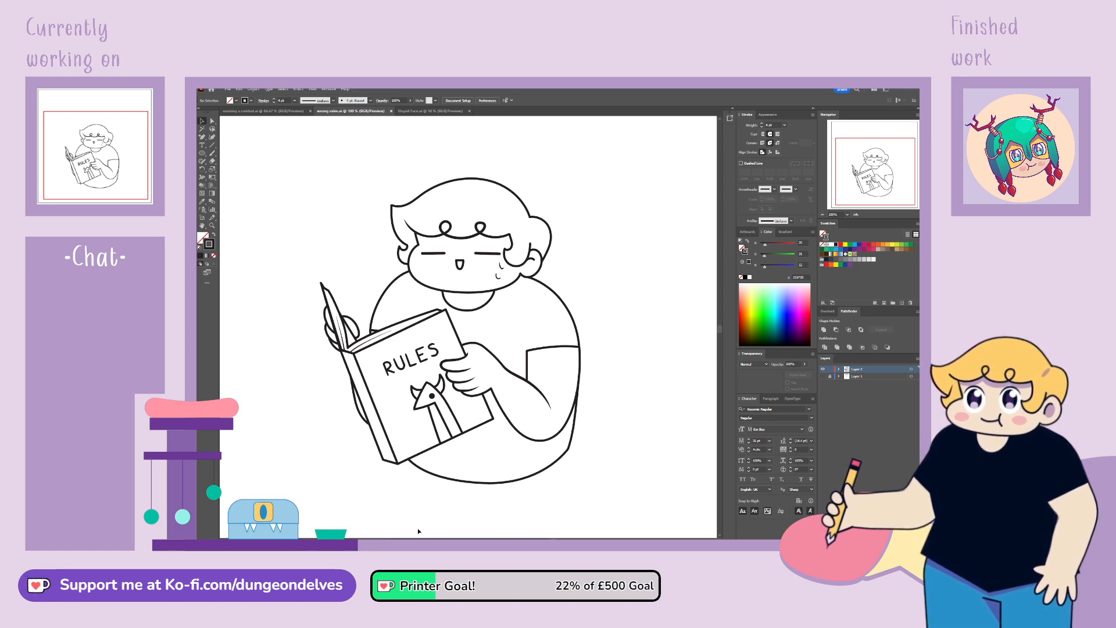
pyautogui.hotkey('ctrl', '-')
pyautogui.moveTo(848, 180); pyautogui.dragTo(878, 167)
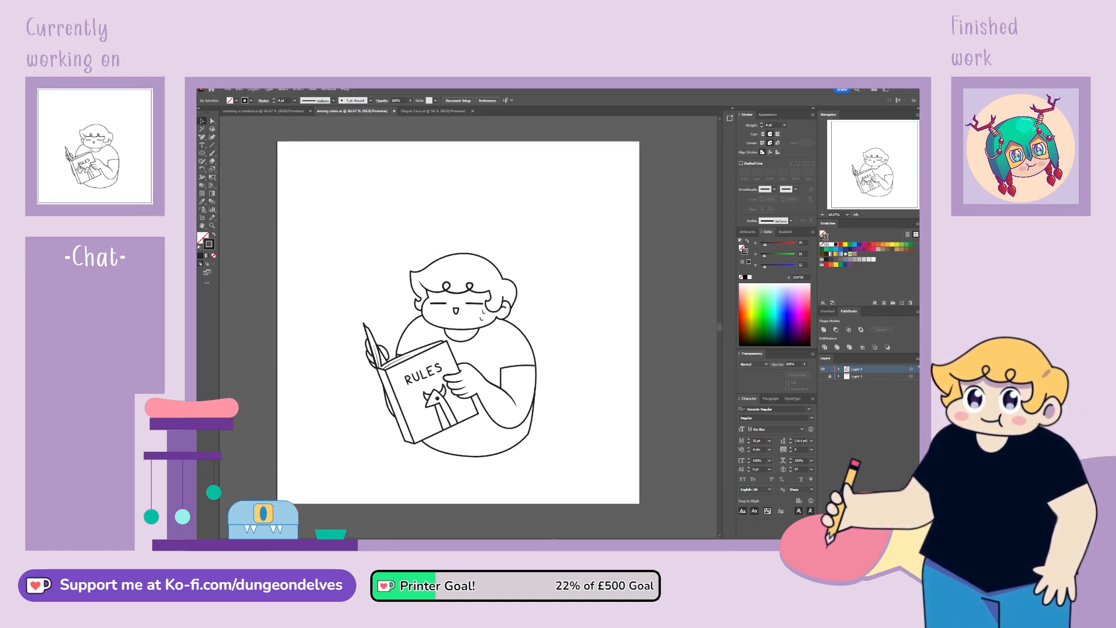
# Step: Draw a bent line over the closed eye above the book, running above the eye line and slanting back to its outer end
pyautogui.hotkey('ctrl', '+')
pyautogui.hotkey('ctrl', '+')
pyautogui.hotkey('ctrl', '+')
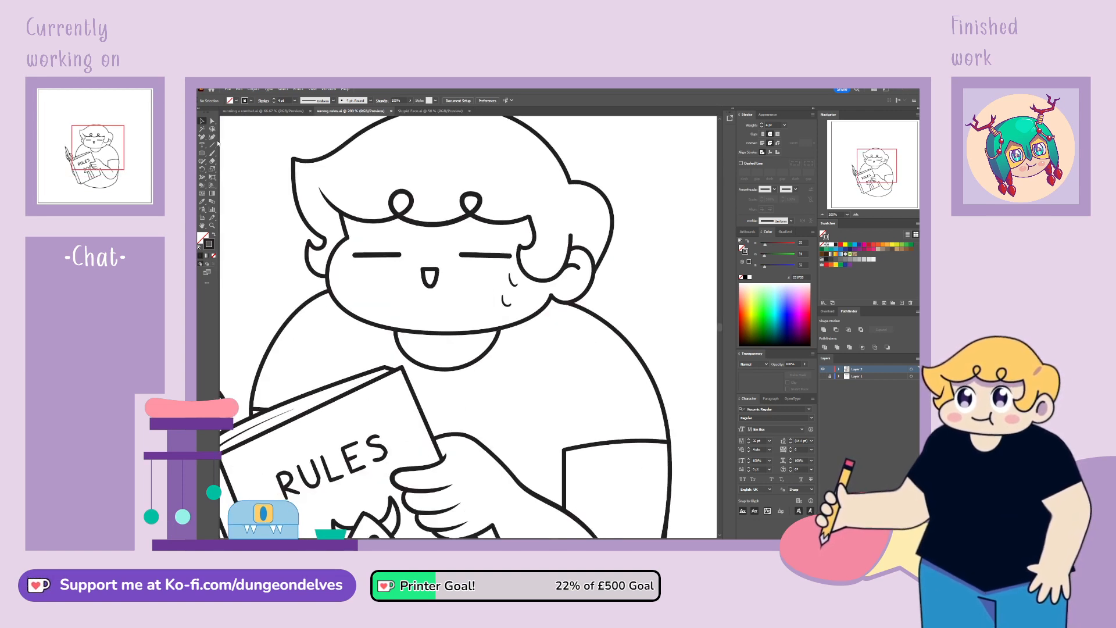
pyautogui.press('p')
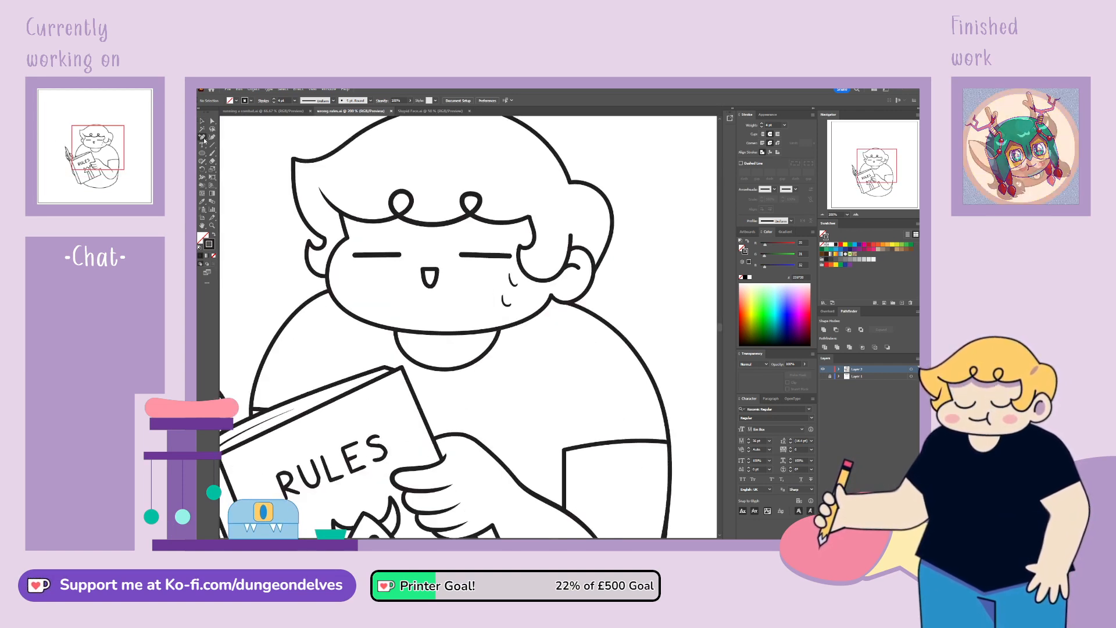
pyautogui.click(356, 249)
pyautogui.click(400, 248)
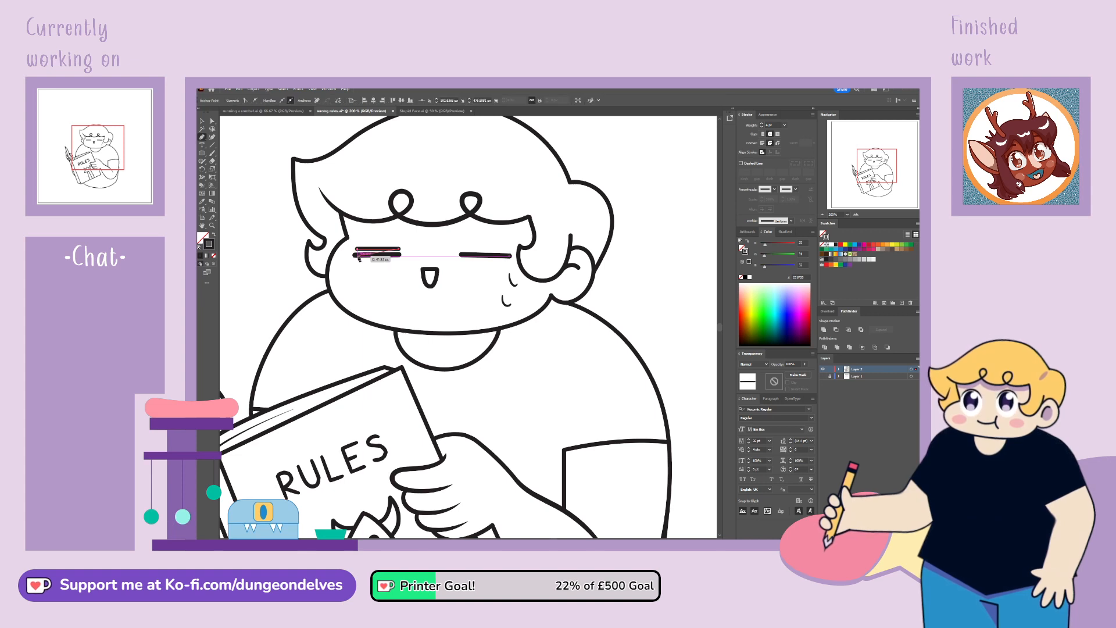
pyautogui.click(354, 262)
pyautogui.click(212, 121)
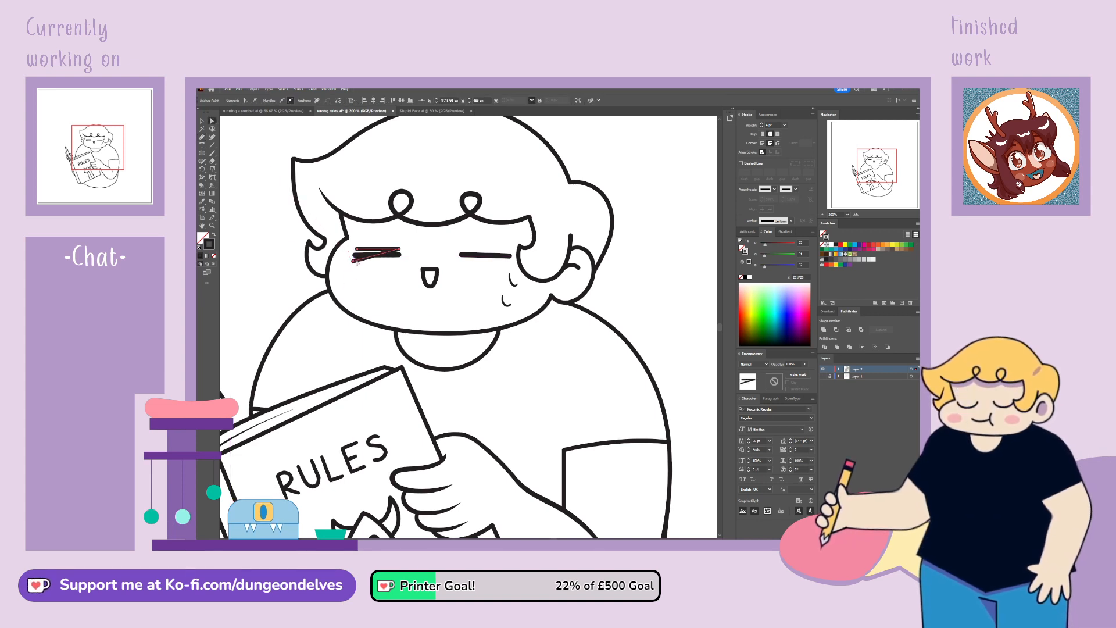
pyautogui.moveTo(353, 262); pyautogui.dragTo(355, 254)
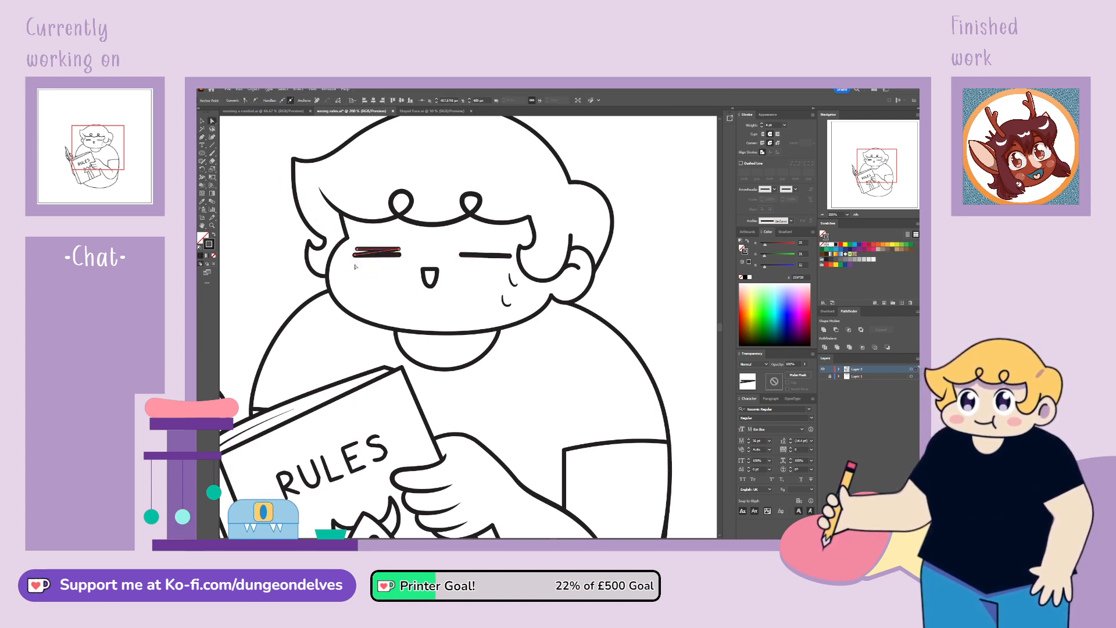
pyautogui.click(267, 272)
# Step: Draw a matching bent line over the ear-side closed eye, slanting back to the eye line's inner end
pyautogui.press('p')
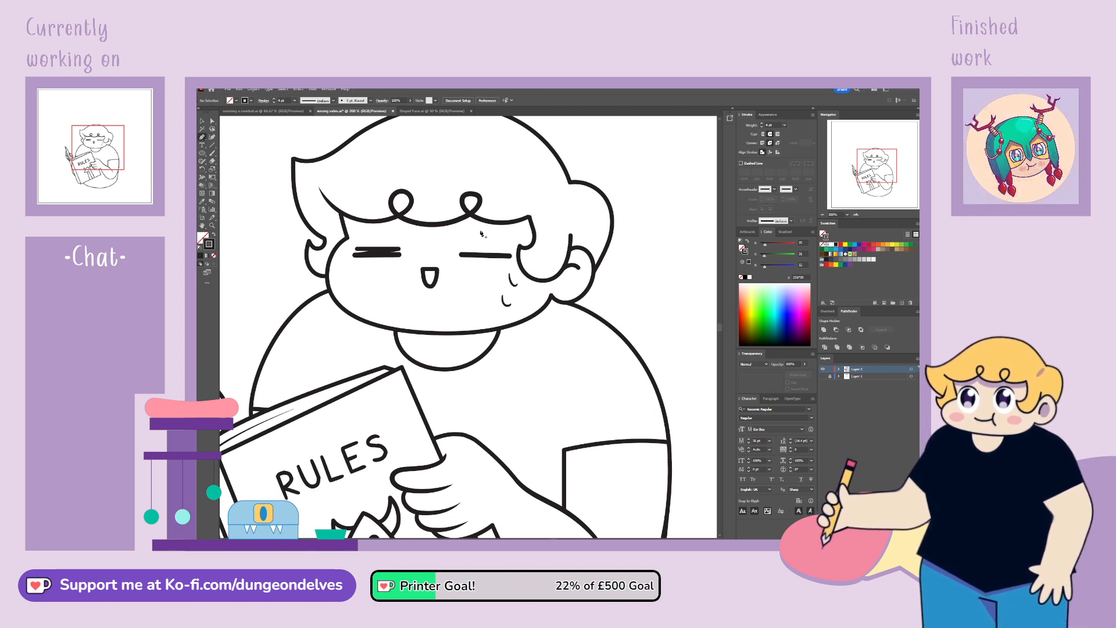
pyautogui.click(460, 250)
pyautogui.click(510, 251)
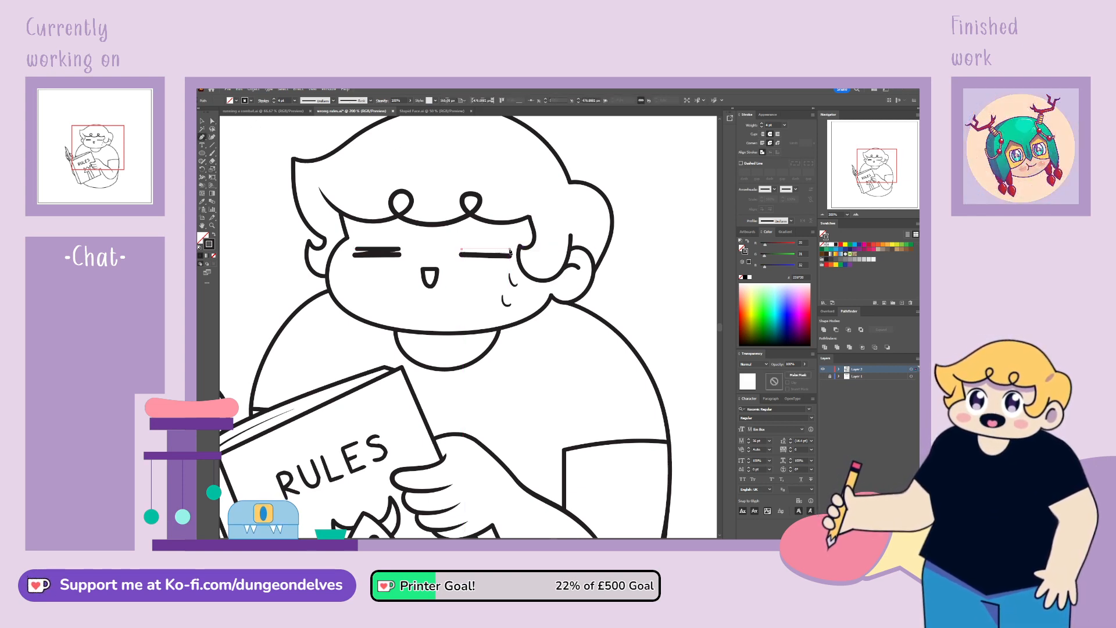
pyautogui.click(465, 262)
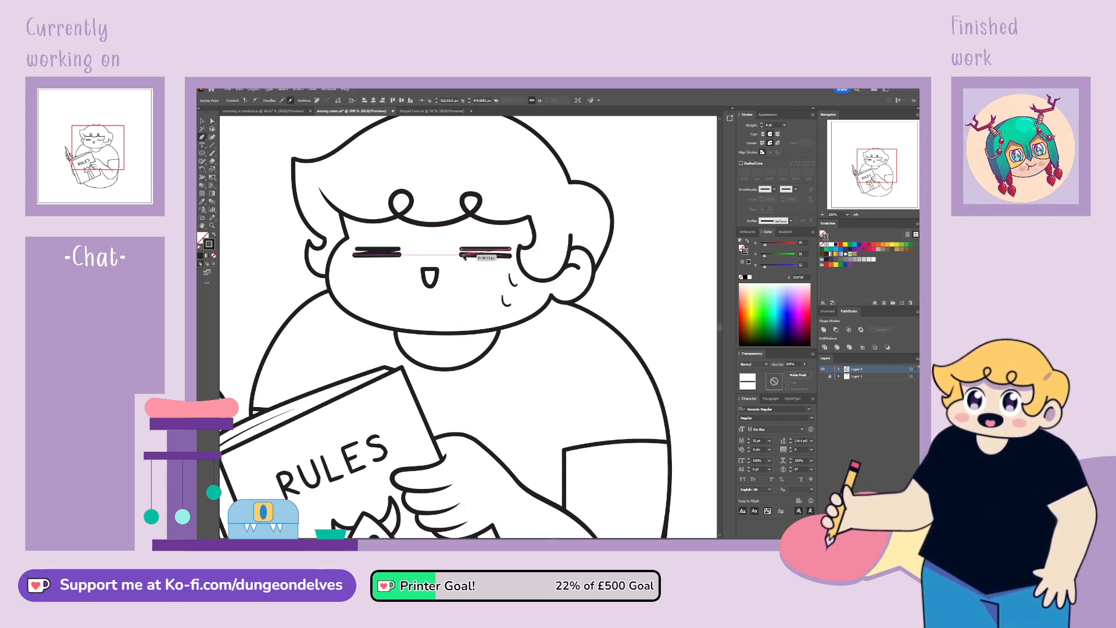
pyautogui.click(212, 121)
pyautogui.moveTo(466, 262); pyautogui.dragTo(461, 254)
pyautogui.click(653, 295)
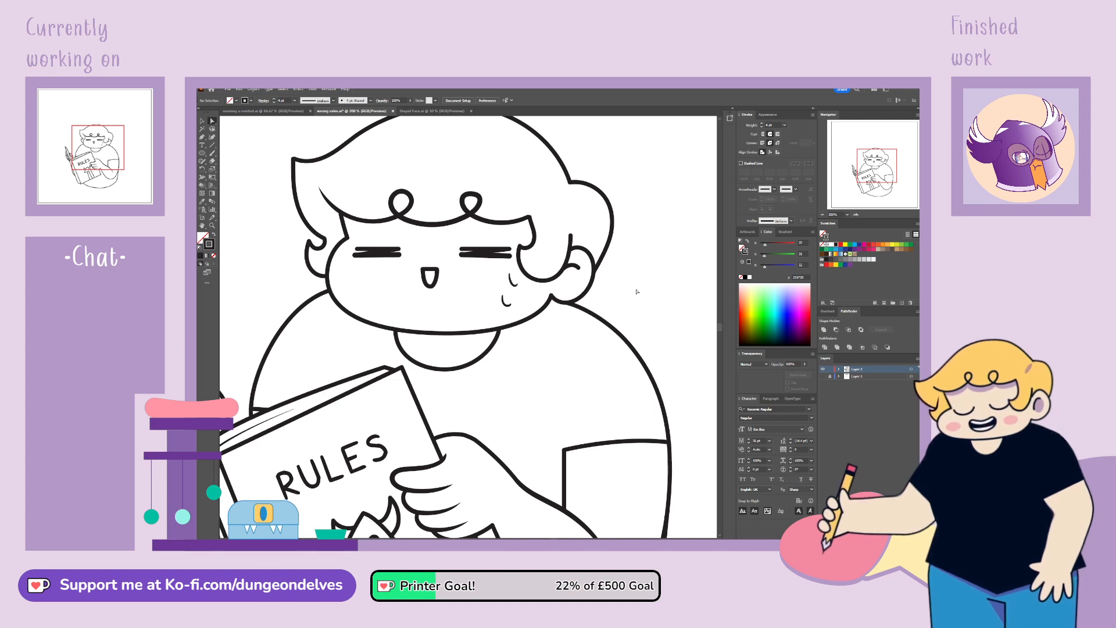
# Step: Extend and reshape the inner ear curve toward the cheek, and taper its lower end to a point
pyautogui.hotkey('ctrl', '1')
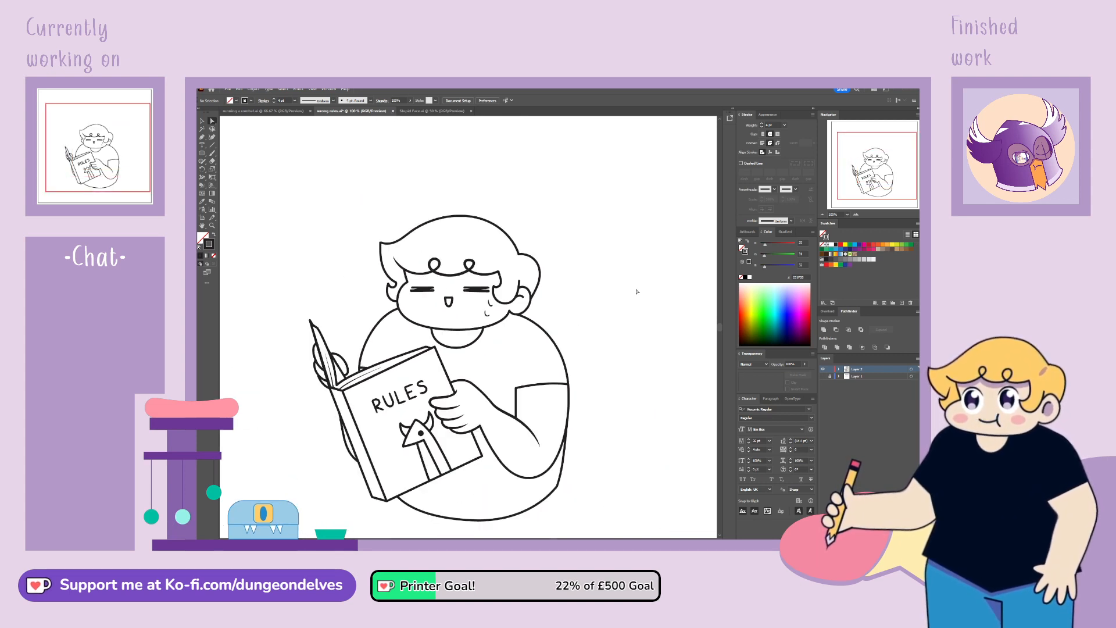
pyautogui.scroll(-1, 468, 326)
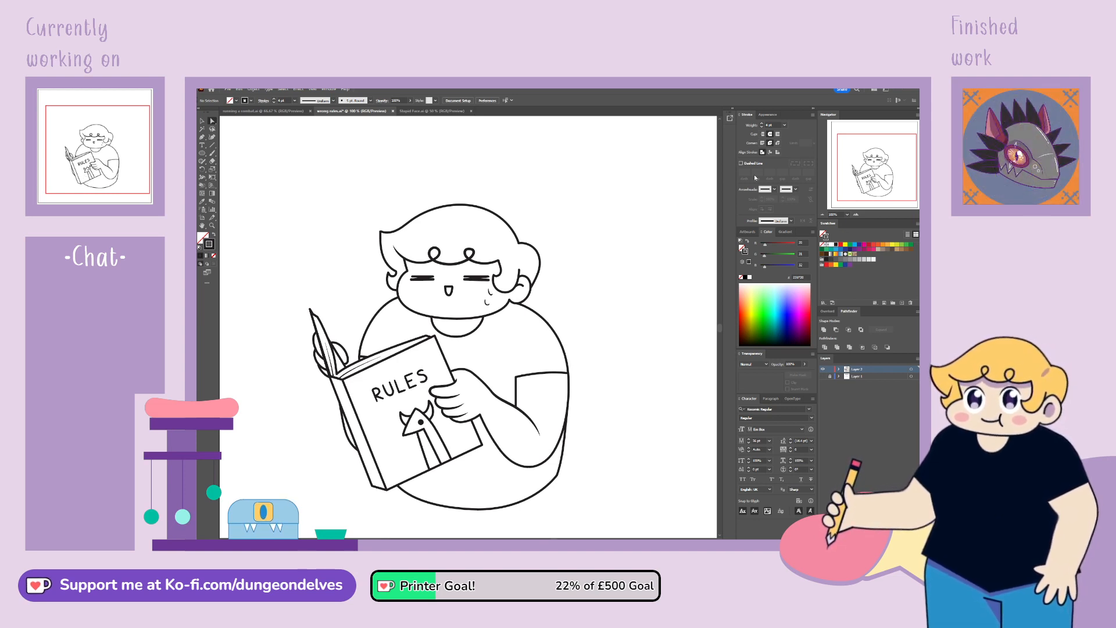
pyautogui.hotkey('ctrl', '=')
pyautogui.hotkey('ctrl', '=')
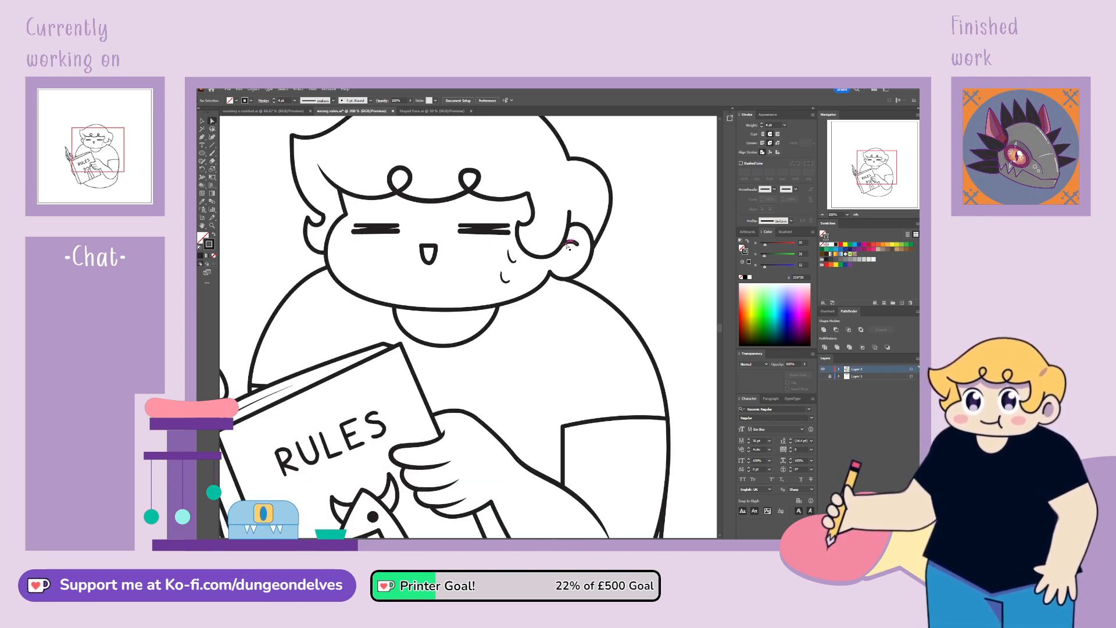
pyautogui.click(564, 245)
pyautogui.moveTo(563, 245)
pyautogui.mouseDown()
pyautogui.moveTo(553, 264)
pyautogui.moveTo(580, 245)
pyautogui.mouseUp()
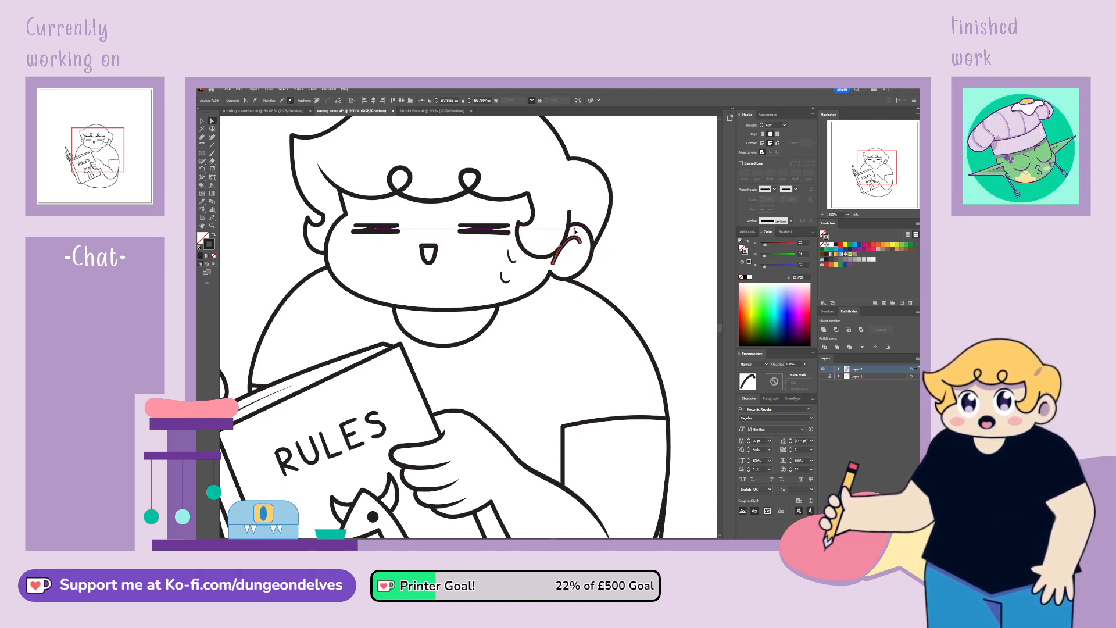
pyautogui.click(633, 249)
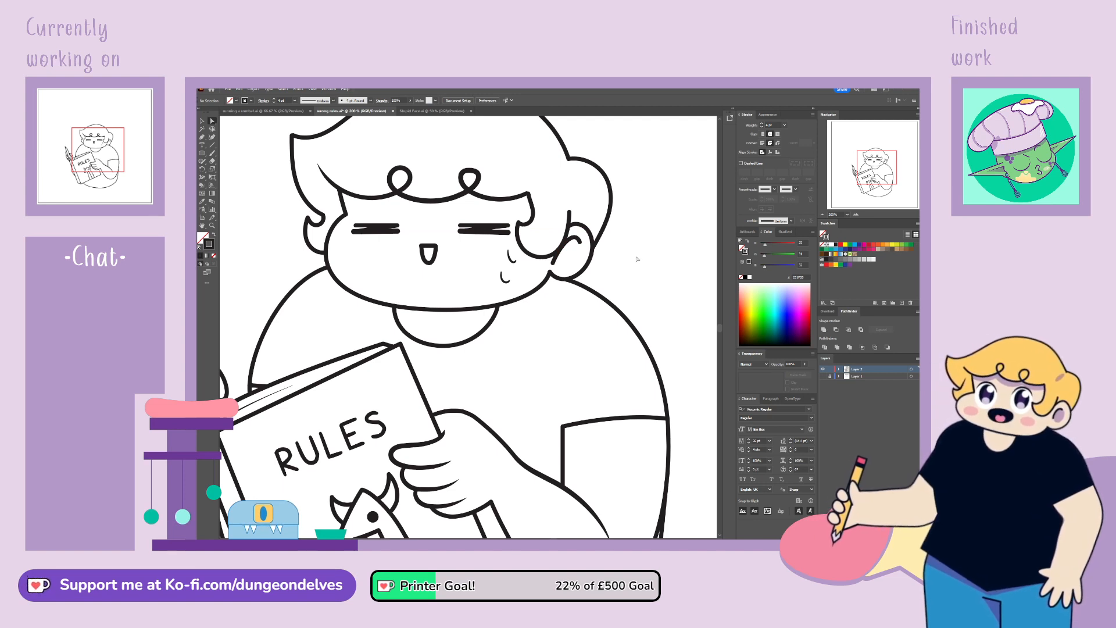
pyautogui.moveTo(555, 266); pyautogui.dragTo(556, 260)
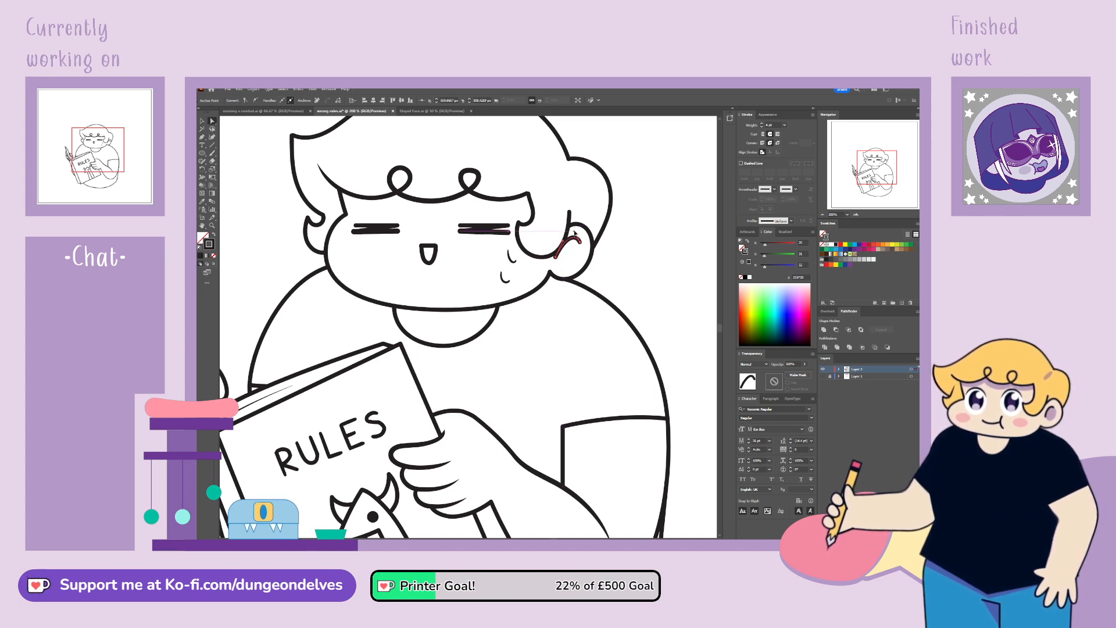
pyautogui.click(636, 233)
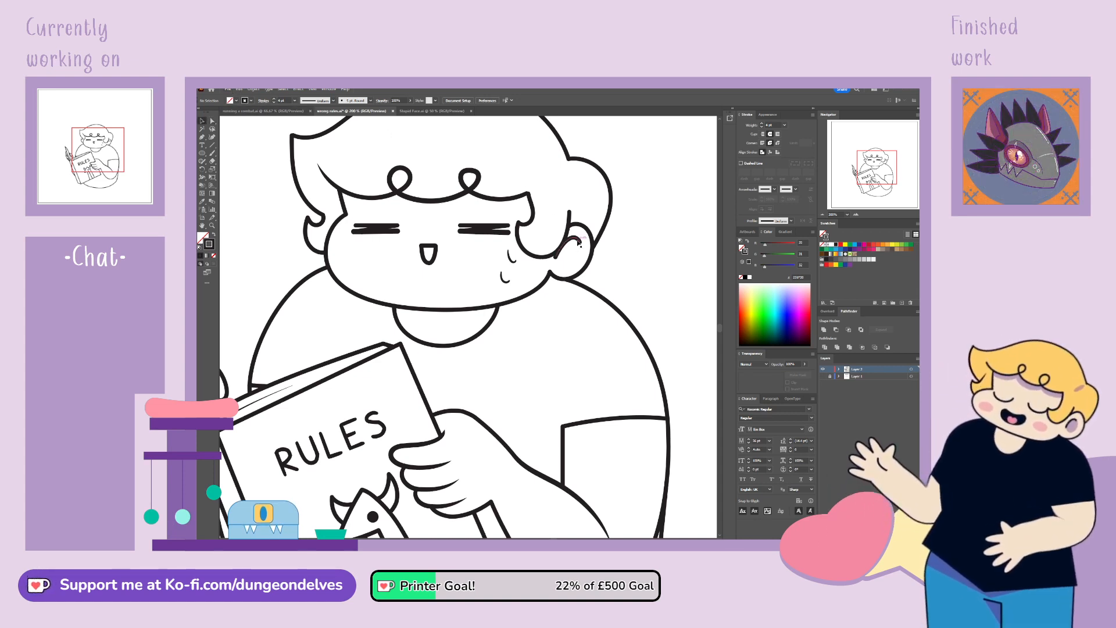
pyautogui.click(578, 244)
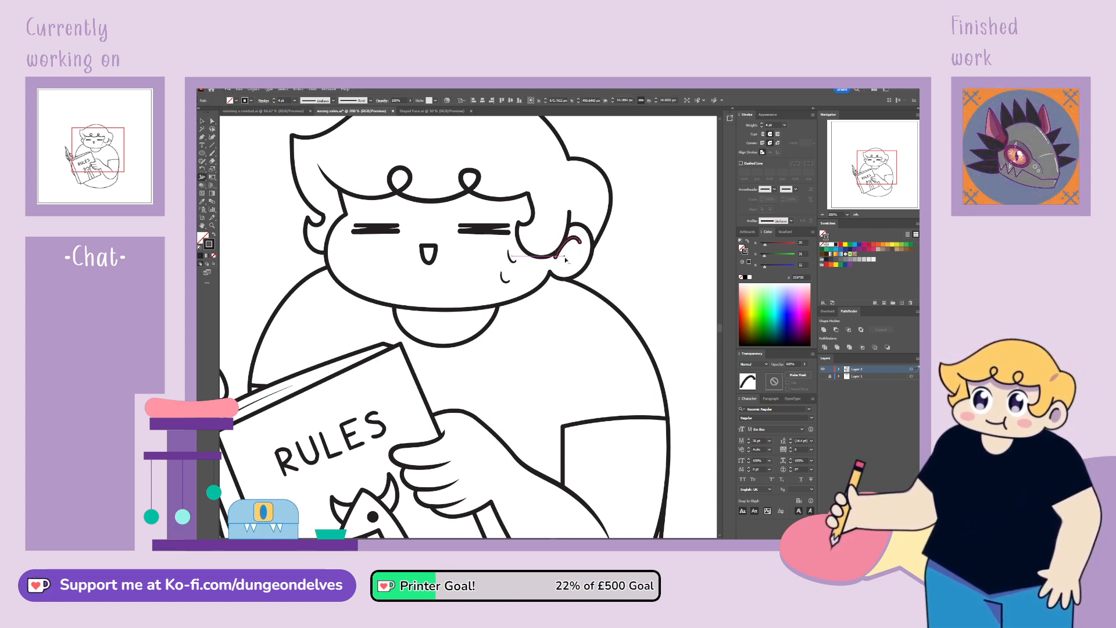
pyautogui.moveTo(565, 258)
pyautogui.mouseDown()
pyautogui.moveTo(588, 257)
pyautogui.moveTo(579, 252)
pyautogui.mouseUp()
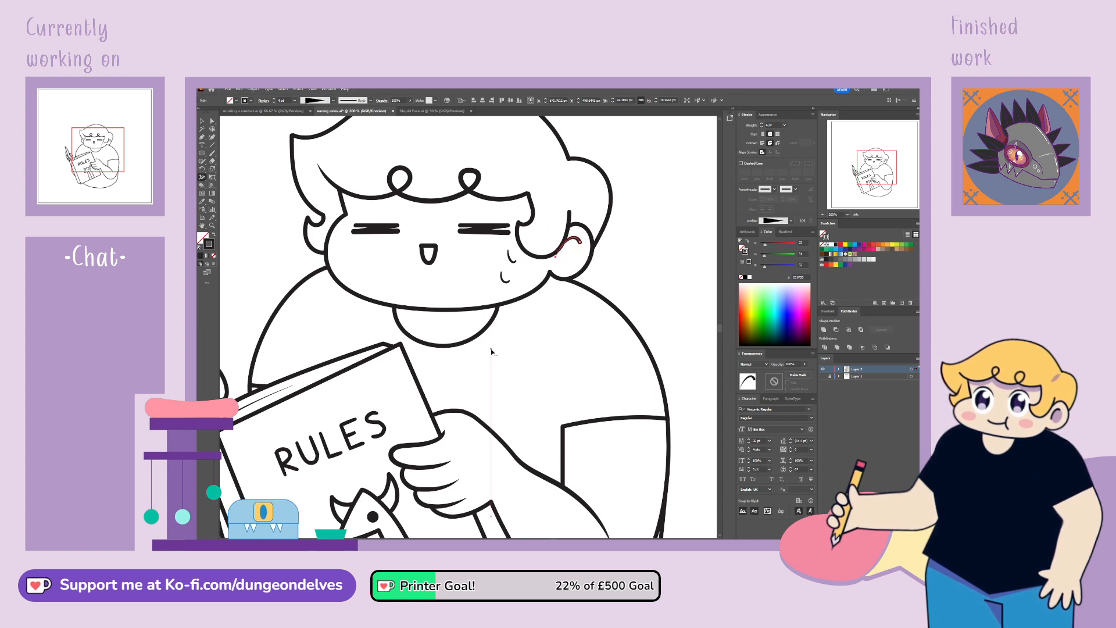
# Step: Undo the last taper on the inner ear curve and leave the curve deselected
pyautogui.press('v')
pyautogui.click(239, 160)
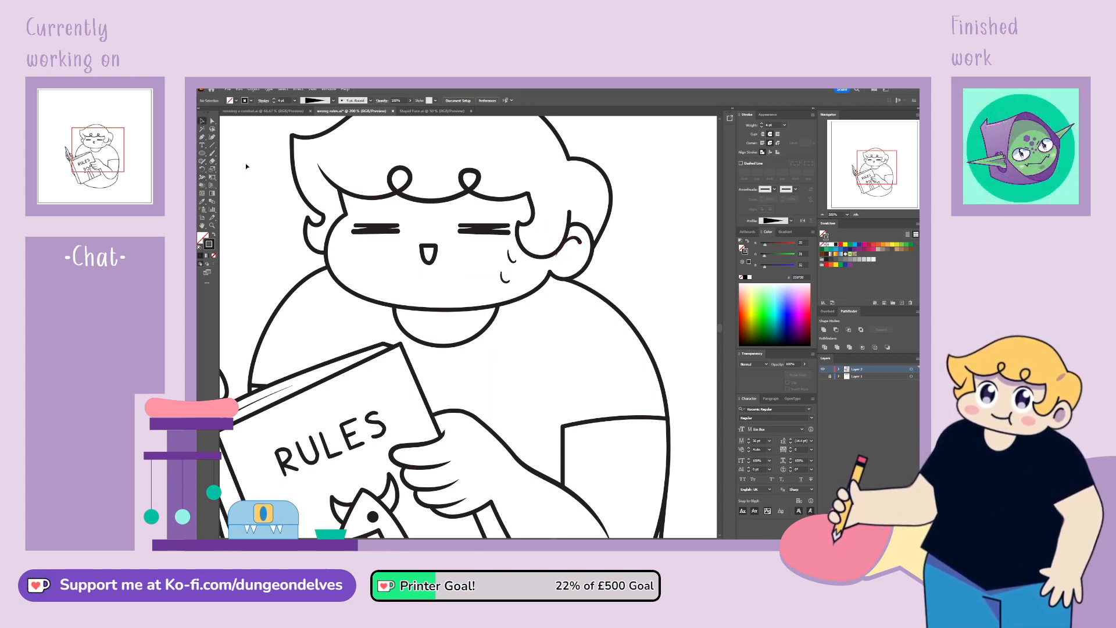
pyautogui.hotkey('ctrl', 'z')
pyautogui.click(249, 187)
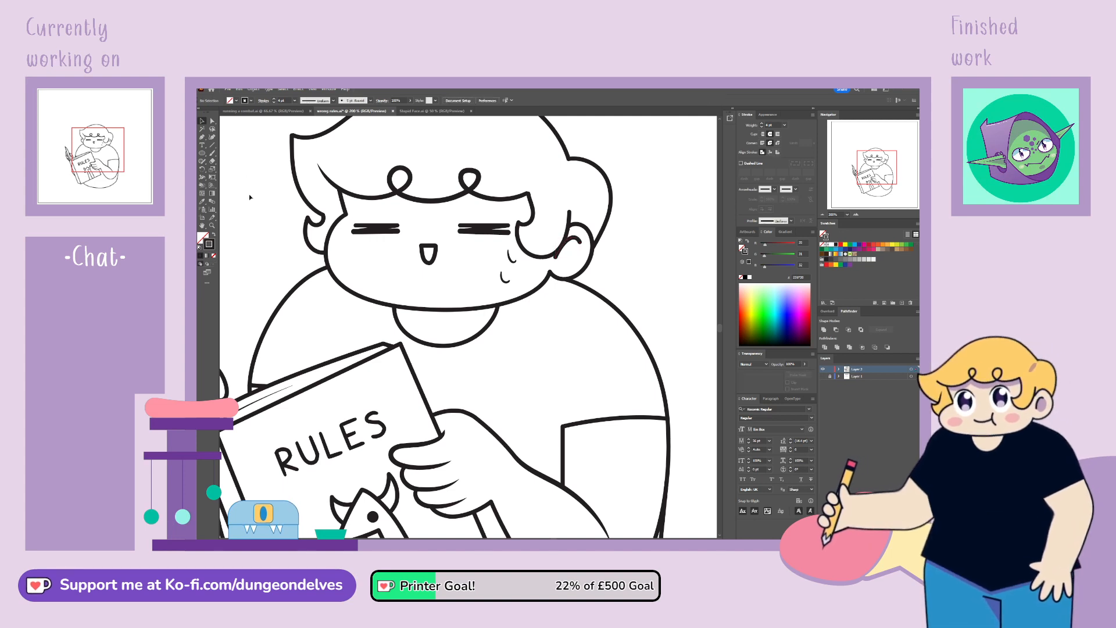
pyautogui.hotkey('ctrl', '-')
pyautogui.hotkey('ctrl', '-')
pyautogui.hotkey('ctrl', '-')
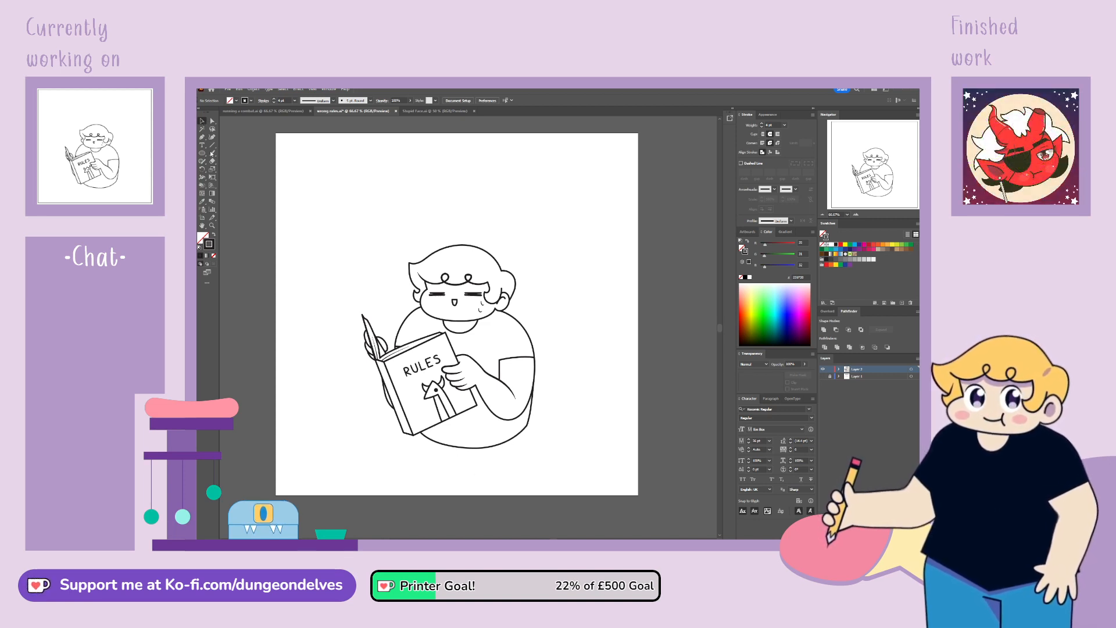
# Step: Draw a flat black ellipse without stroke under the closed eye above the book as a blush, and set its opacity to 50%
pyautogui.click(215, 234)
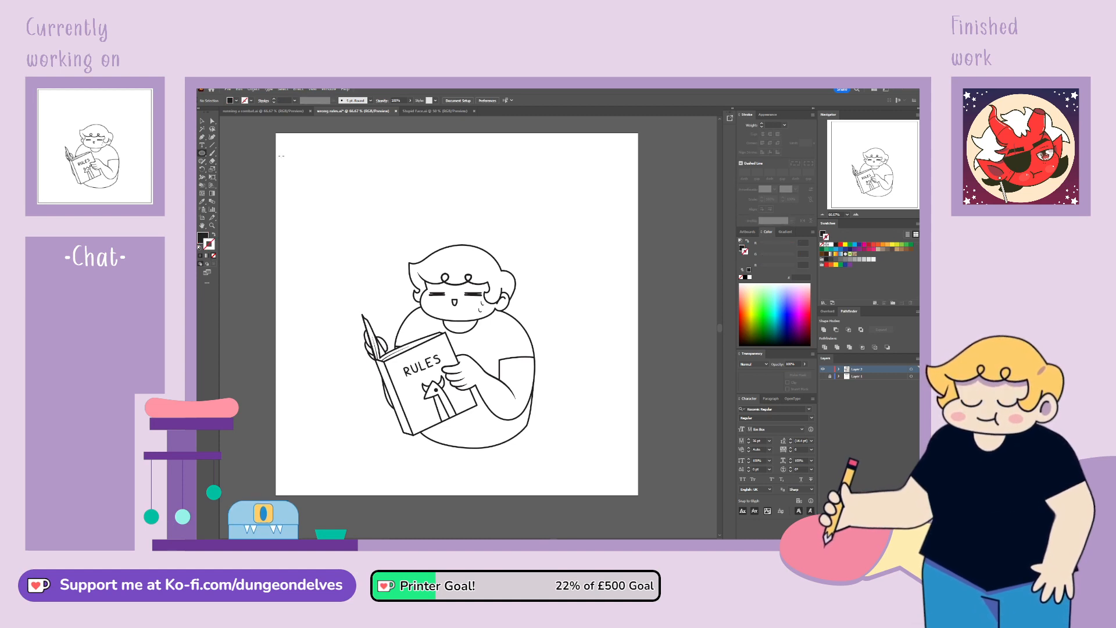
pyautogui.hotkey('ctrl', '+')
pyautogui.hotkey('ctrl', '+')
pyautogui.hotkey('ctrl', '+')
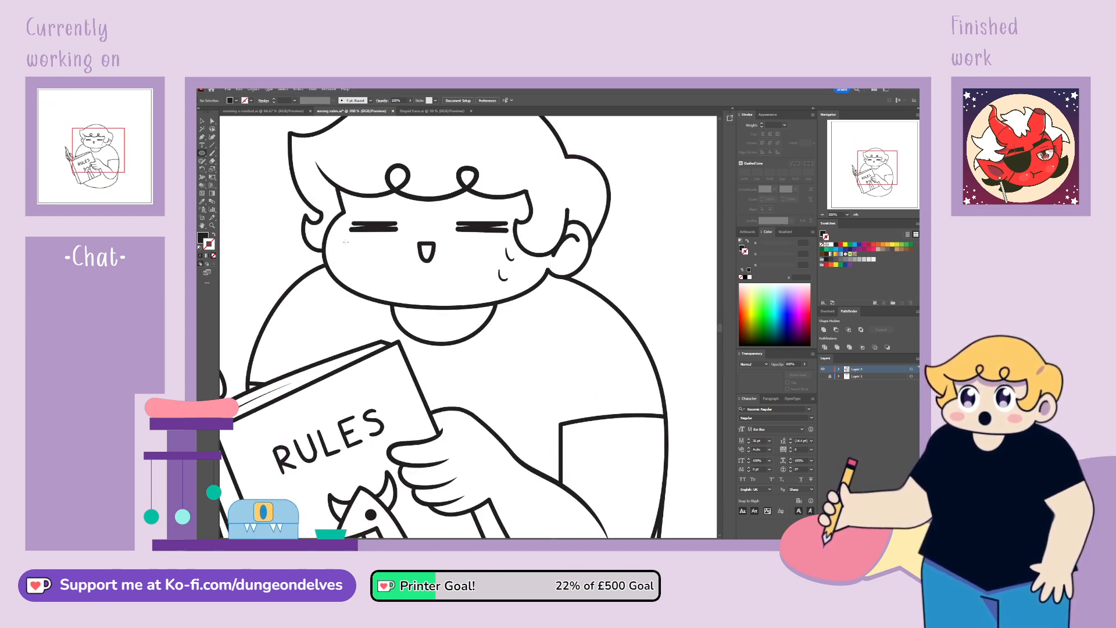
pyautogui.moveTo(345, 242)
pyautogui.mouseDown()
pyautogui.moveTo(418, 274)
pyautogui.moveTo(400, 262)
pyautogui.mouseUp()
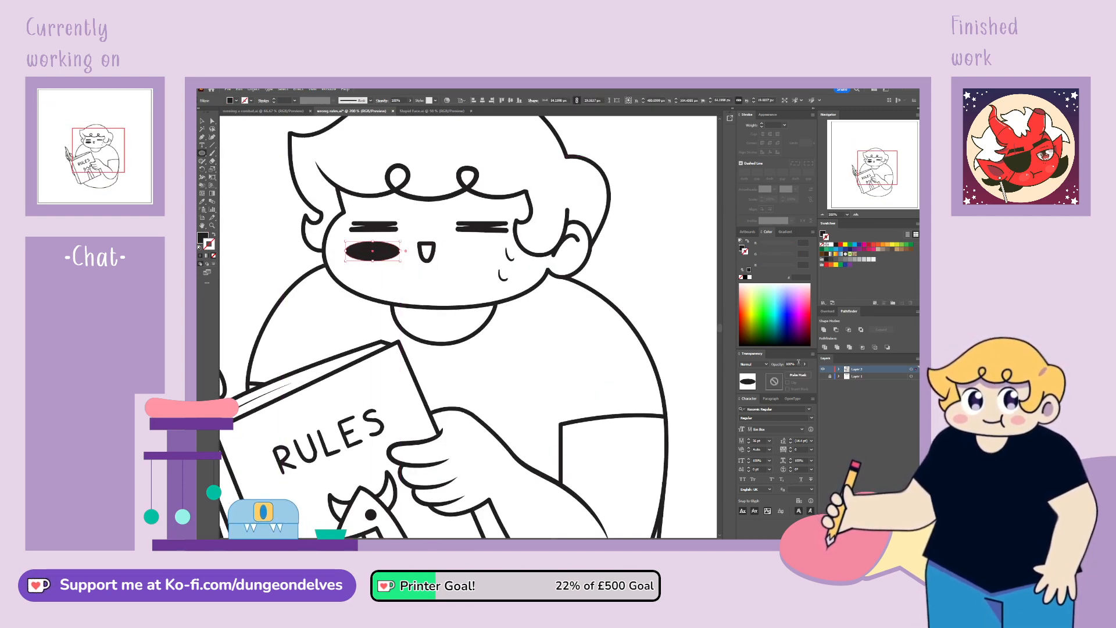
pyautogui.write('50')
pyautogui.press('Return')
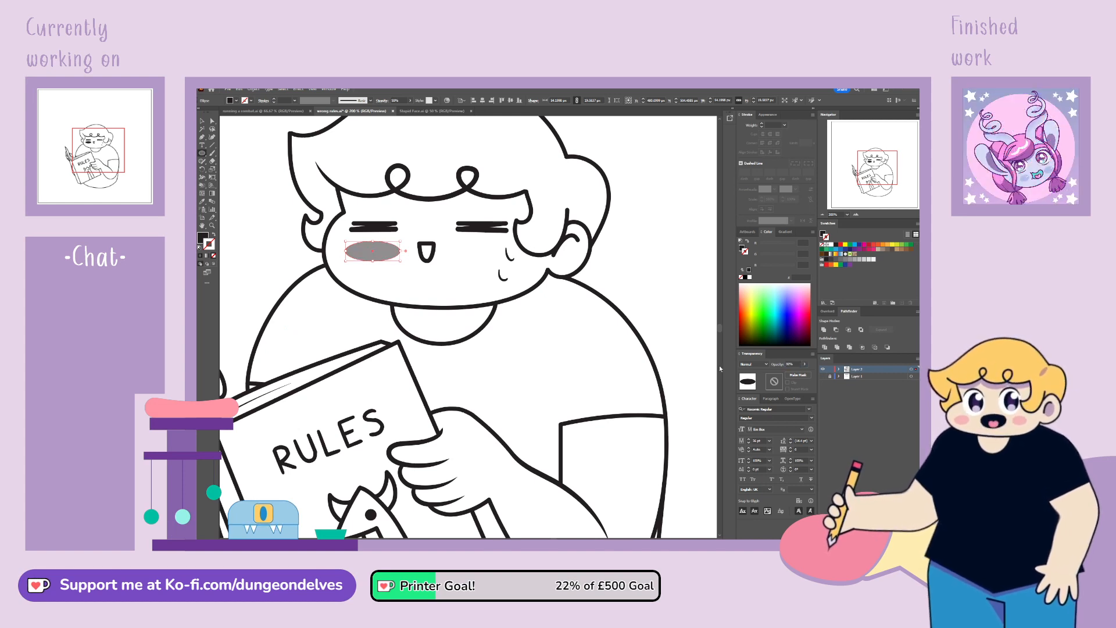
# Step: Copy the blush ellipse straight across to the ear-side cheek and nudge the original ellipse slightly upward
pyautogui.moveTo(386, 256); pyautogui.dragTo(487, 270)
pyautogui.click(651, 277)
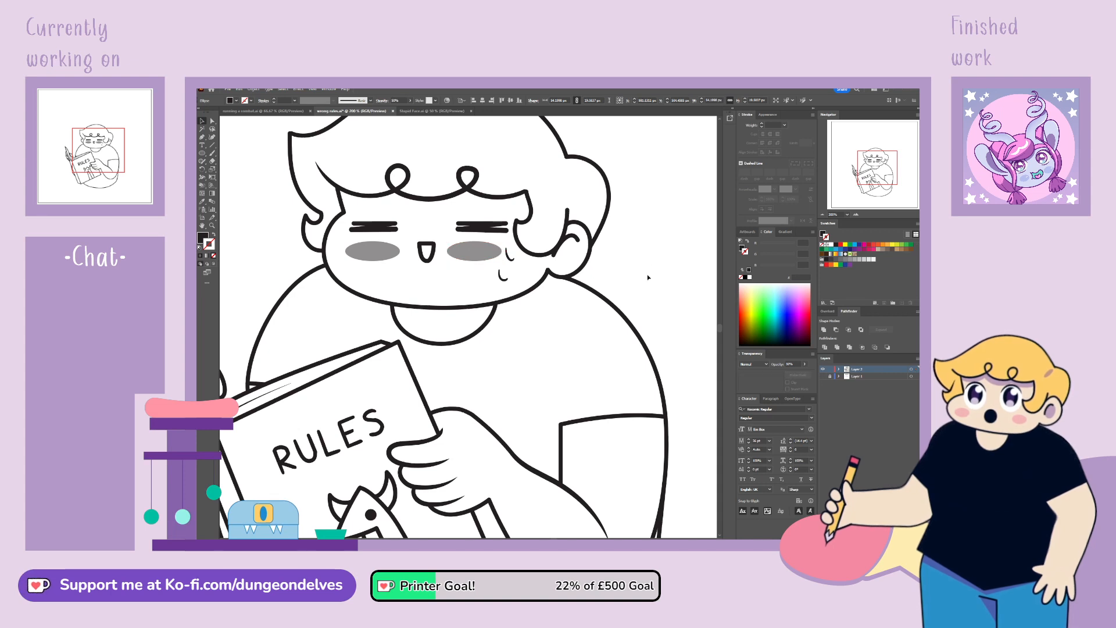
pyautogui.click(395, 254)
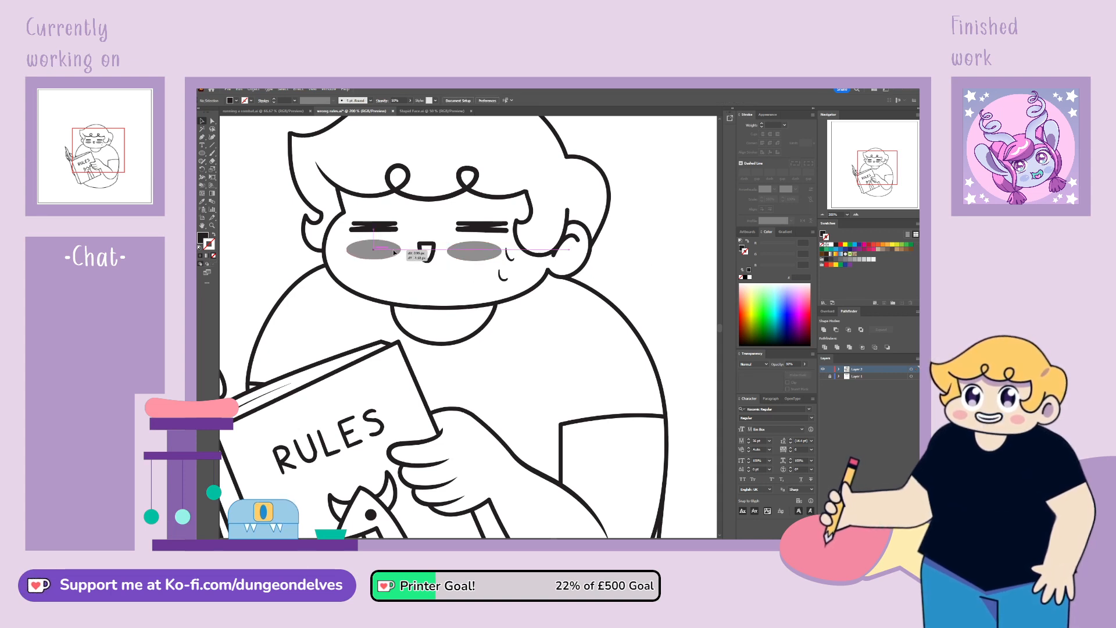
pyautogui.click(640, 289)
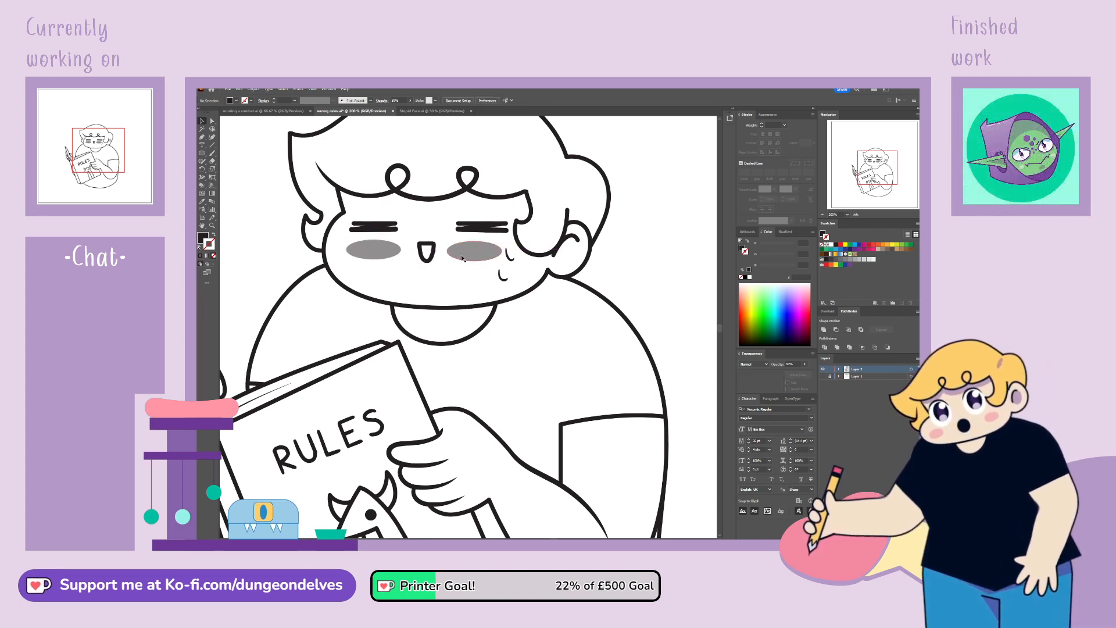
# Step: Shift the mouth slightly away from the ear so it sits centred between the two blush ellipses
pyautogui.moveTo(430, 260); pyautogui.dragTo(428, 261)
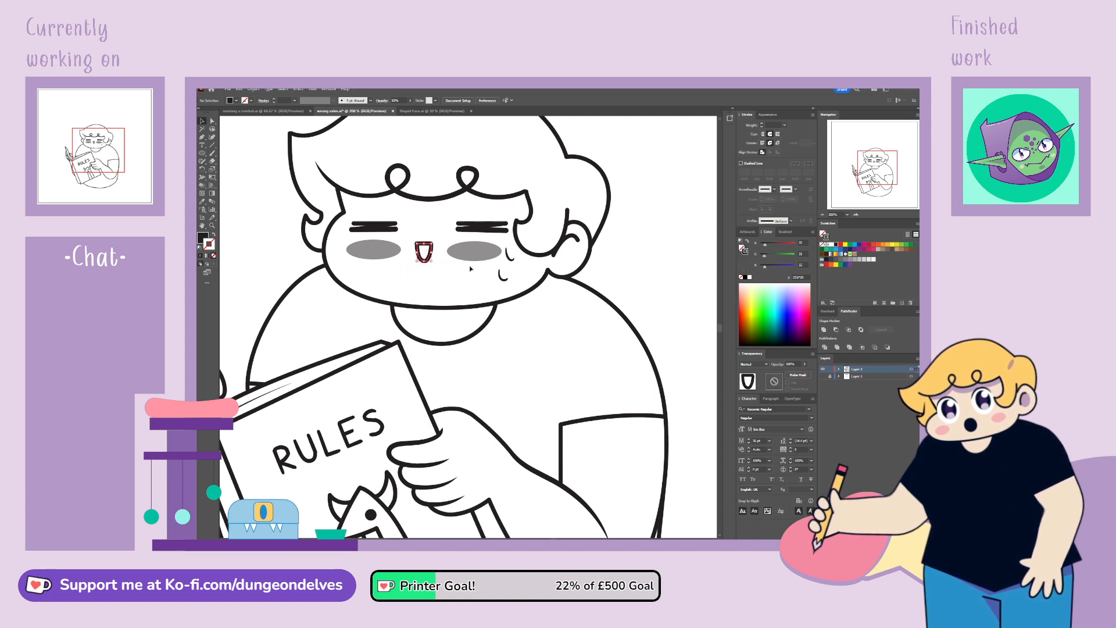
pyautogui.click(629, 274)
pyautogui.hotkey('ctrl', '-')
pyautogui.hotkey('ctrl', '-')
pyautogui.hotkey('ctrl', '-')
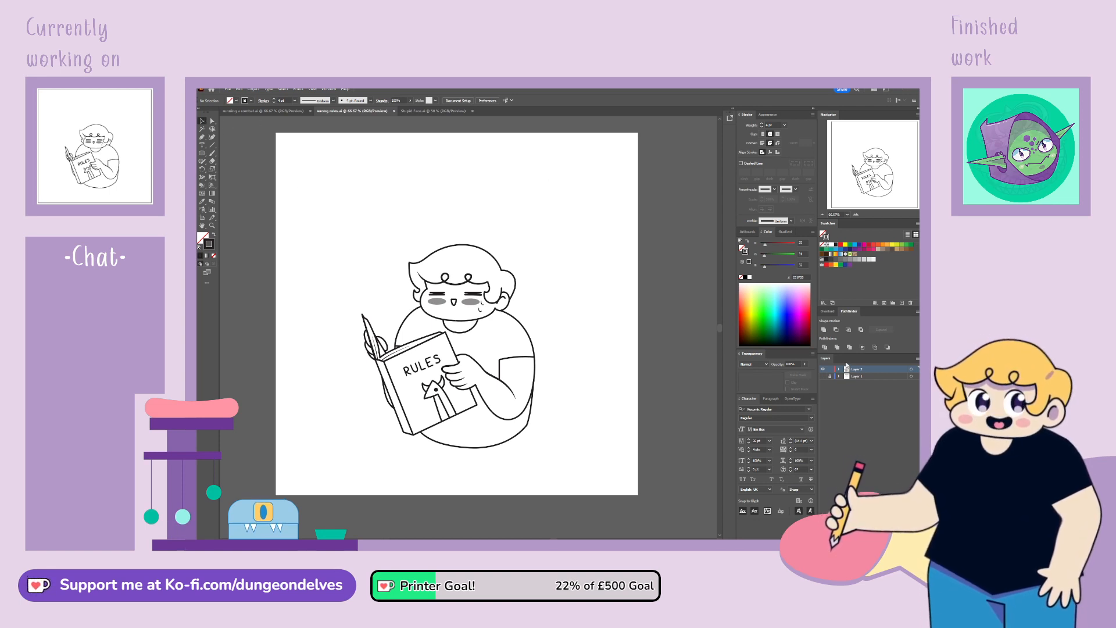
# Step: Group all line art paths in the top layer, leaving the two blush ellipses outside the group
pyautogui.click(839, 370)
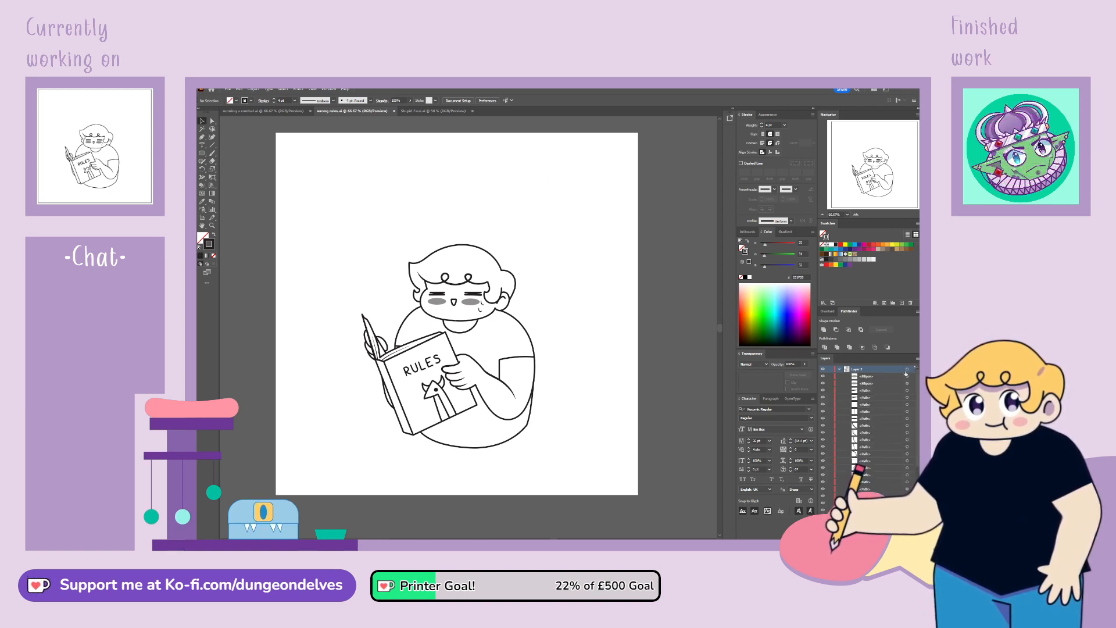
pyautogui.hotkey('ctrl', 'a')
pyautogui.hotkey('ctrl', 'g')
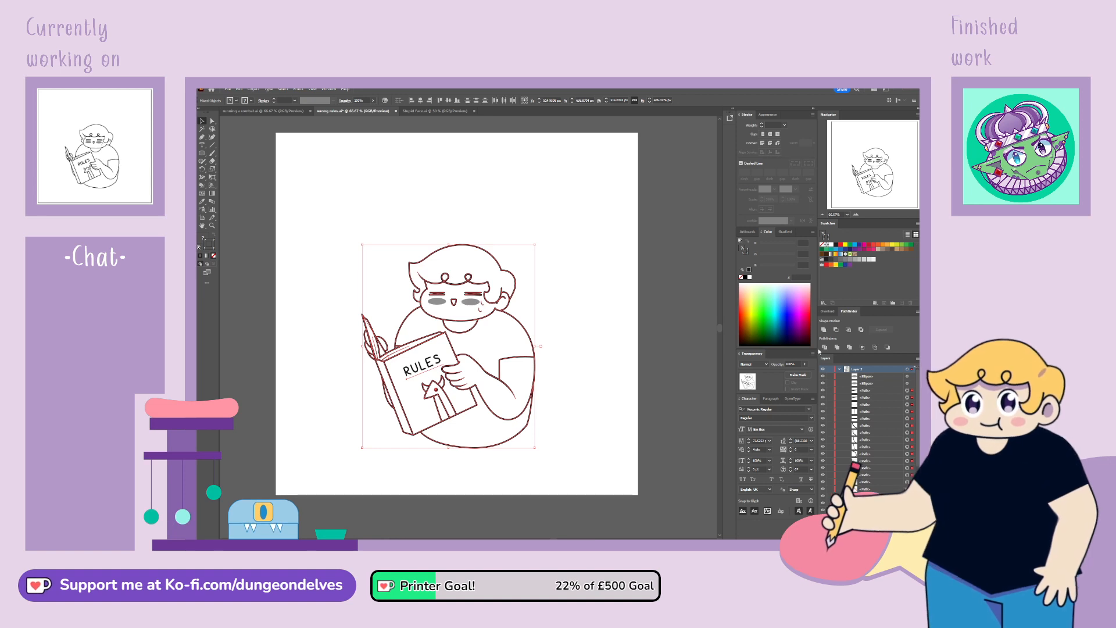
pyautogui.click(598, 424)
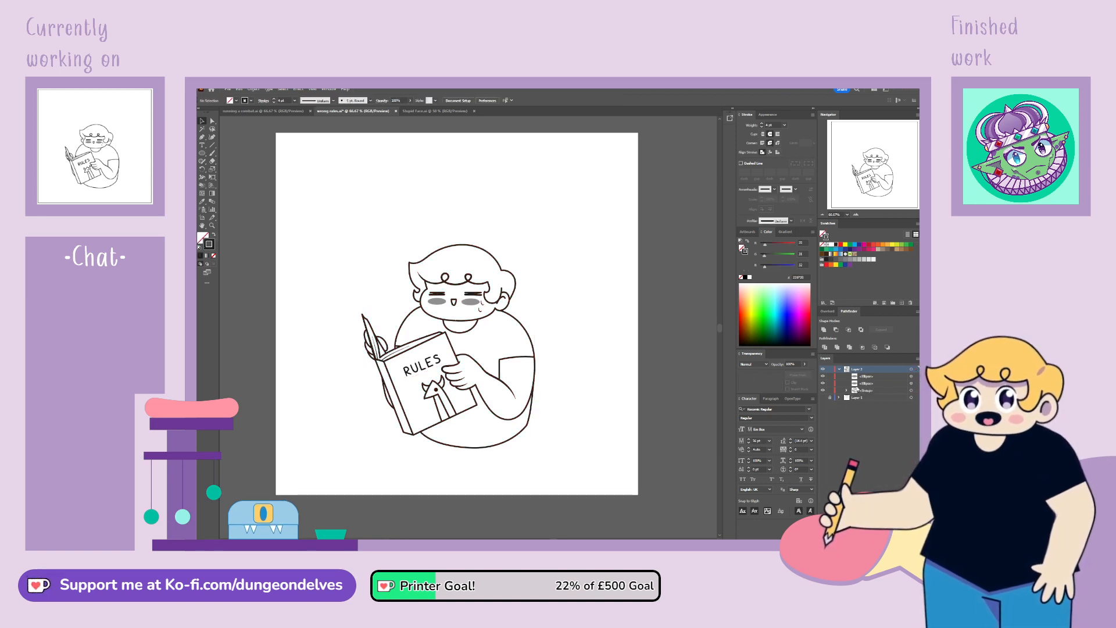
# Step: Duplicate the line art group in place, lock the upper copy and select the lower one
pyautogui.click(911, 391)
pyautogui.hotkey('ctrl', 'c')
pyautogui.hotkey('ctrl', 'f')
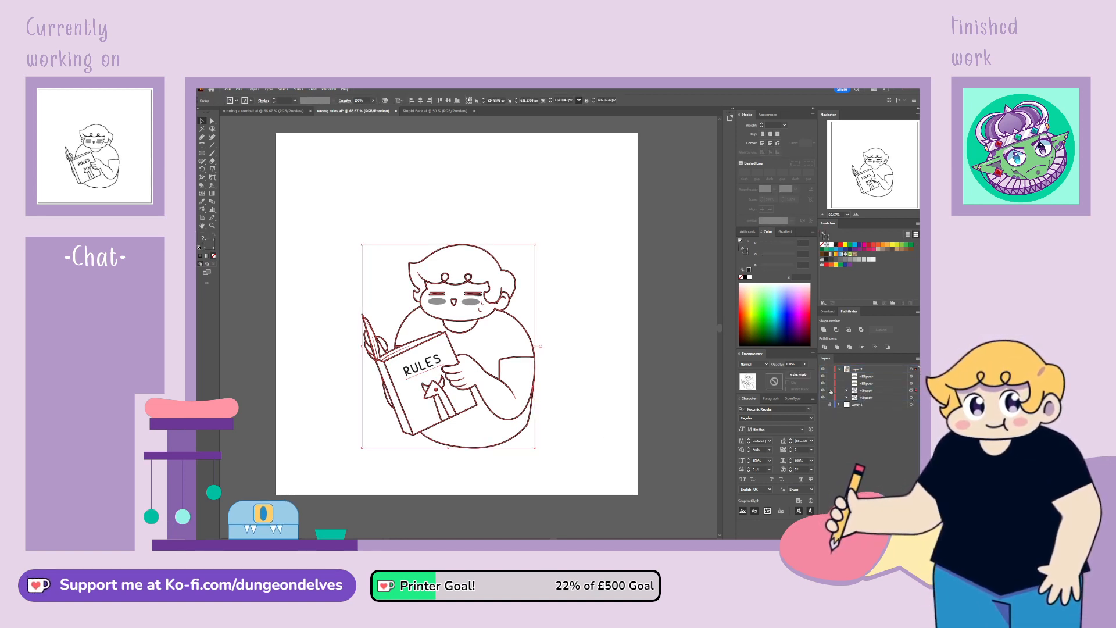
pyautogui.click(830, 391)
pyautogui.click(911, 398)
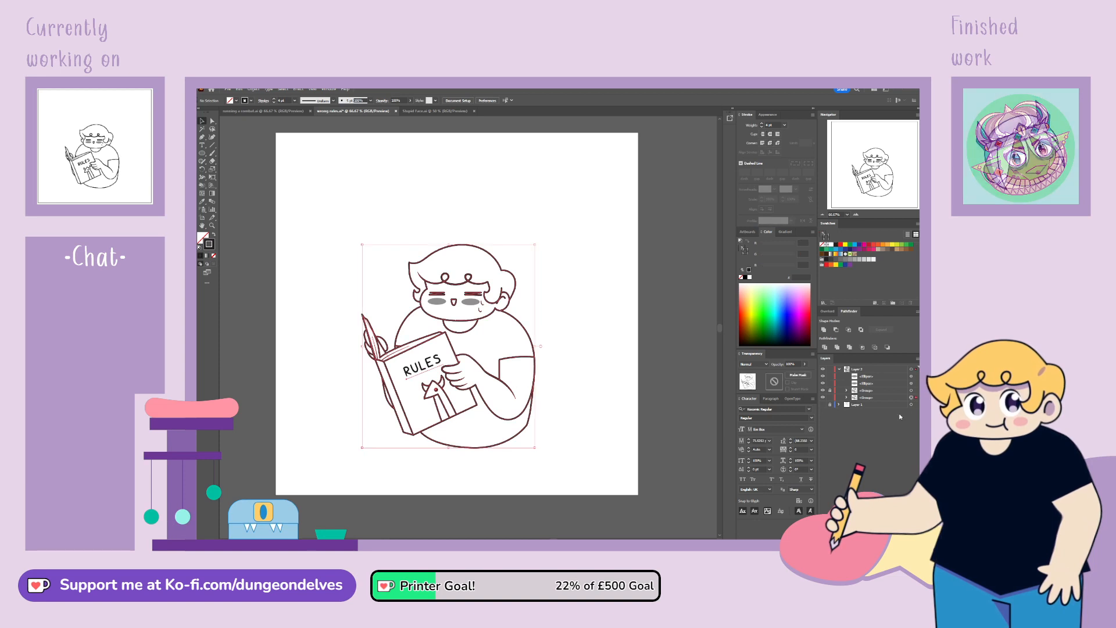
# Step: Inspect the lower group's nested paths and convert the group into a Live Paint group
pyautogui.click(202, 186)
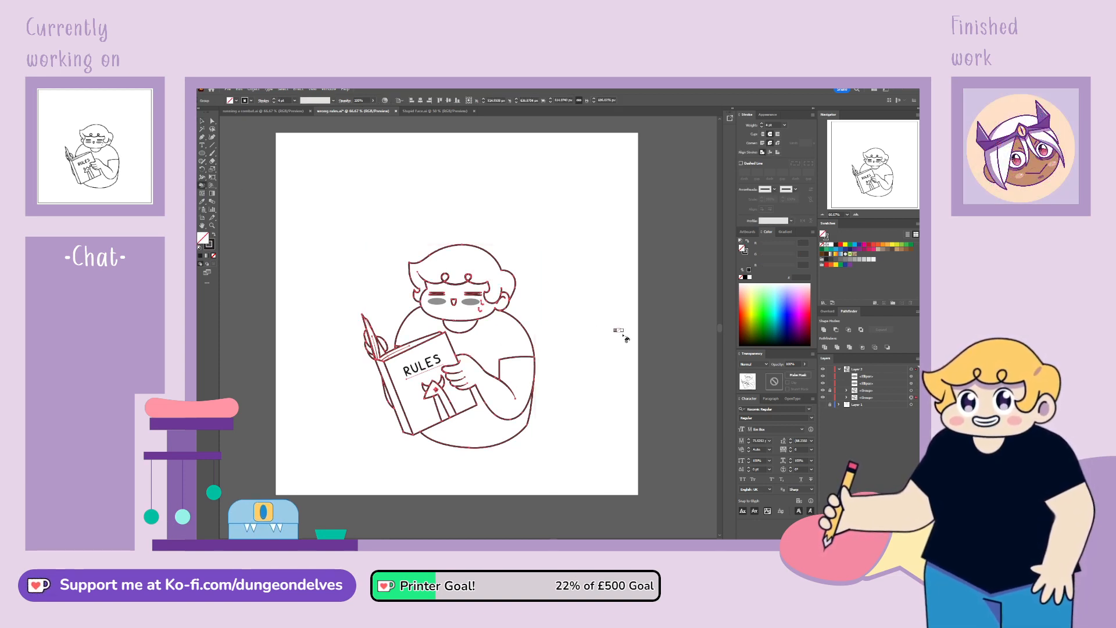
pyautogui.click(846, 398)
pyautogui.scroll(-5, 866, 442)
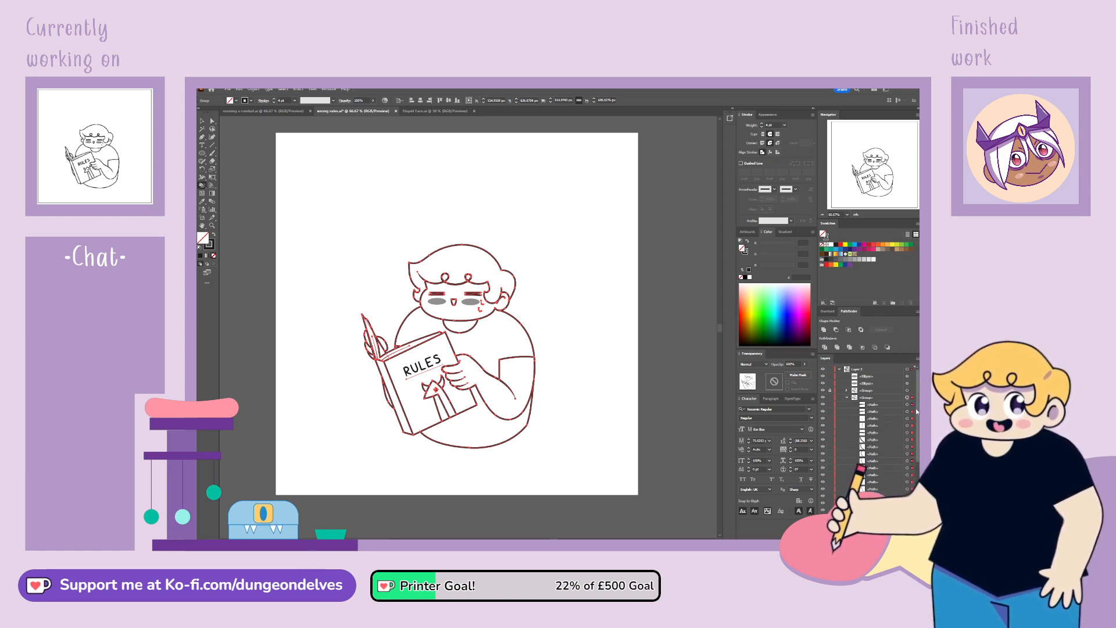
pyautogui.scroll(-6, 855, 433)
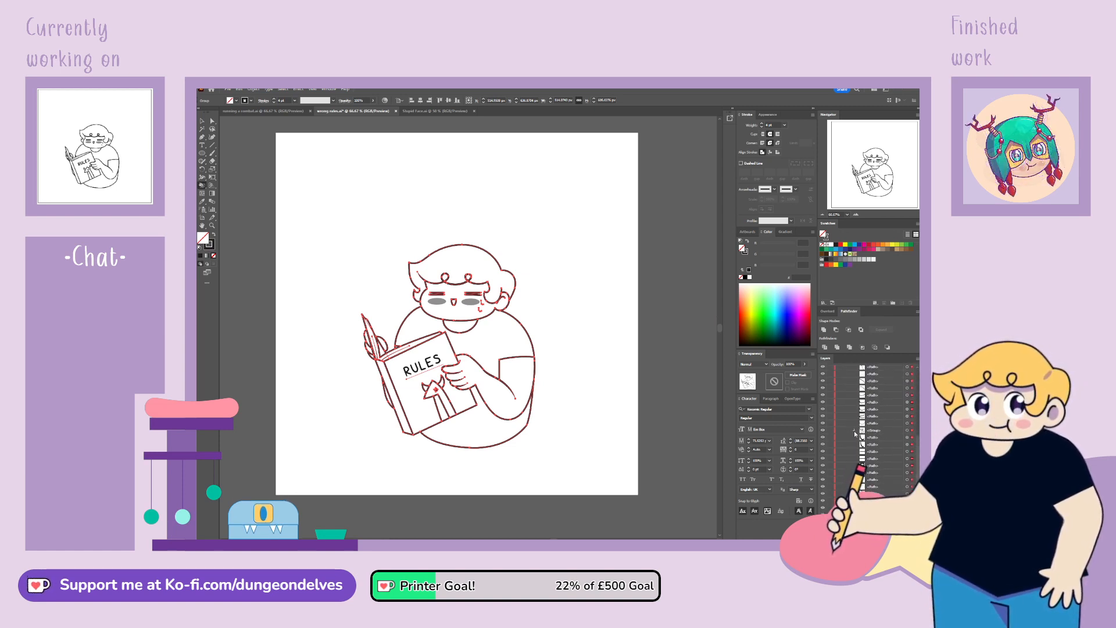
pyautogui.click(890, 438)
pyautogui.moveTo(891, 438); pyautogui.dragTo(884, 515)
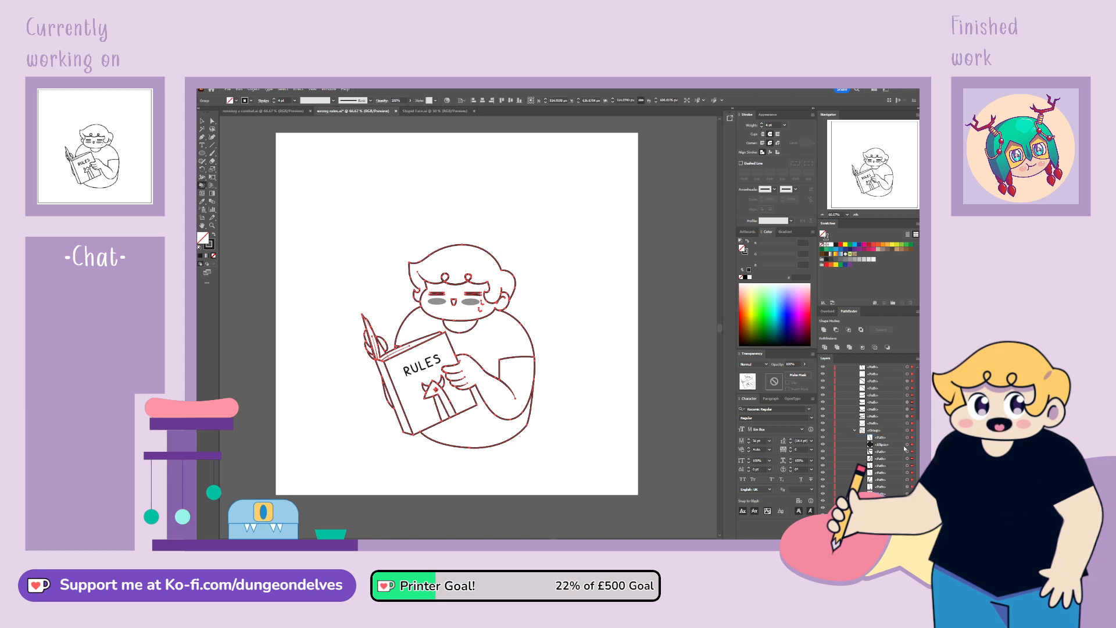
pyautogui.click(498, 320)
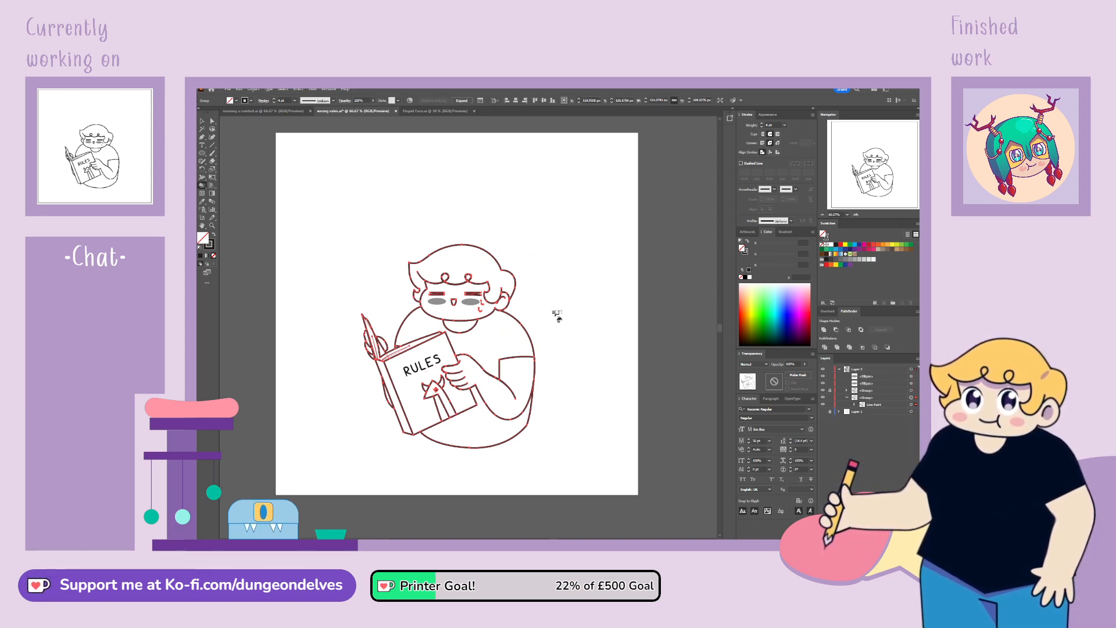
# Step: Fill the T-shirt areas with black and remove the stroke from the Live Paint group
pyautogui.click(824, 254)
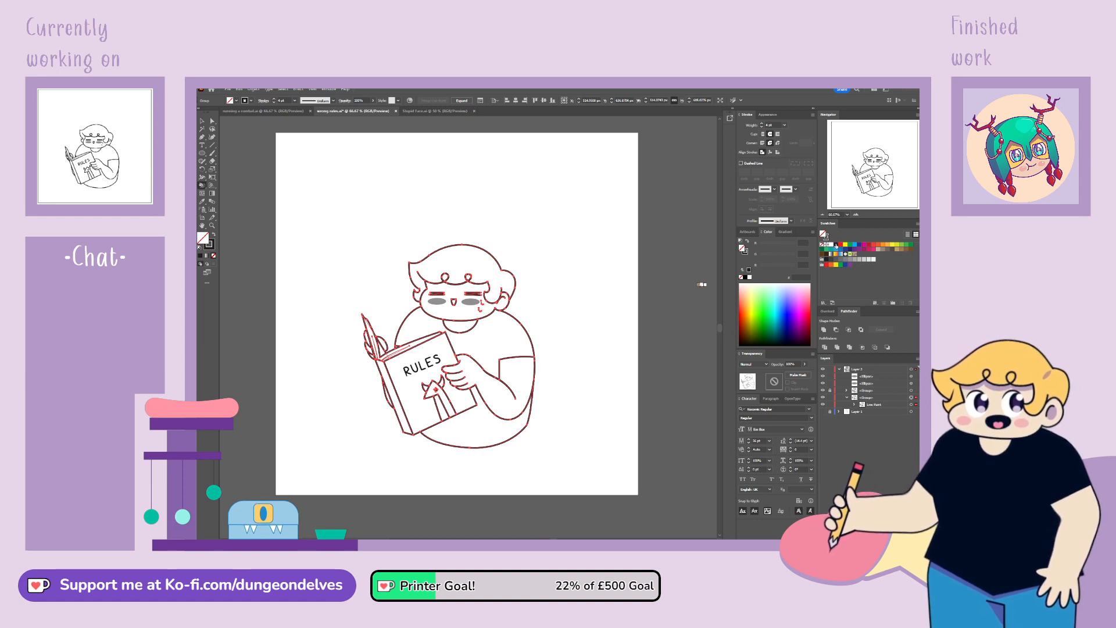
pyautogui.click(512, 340)
pyautogui.click(484, 437)
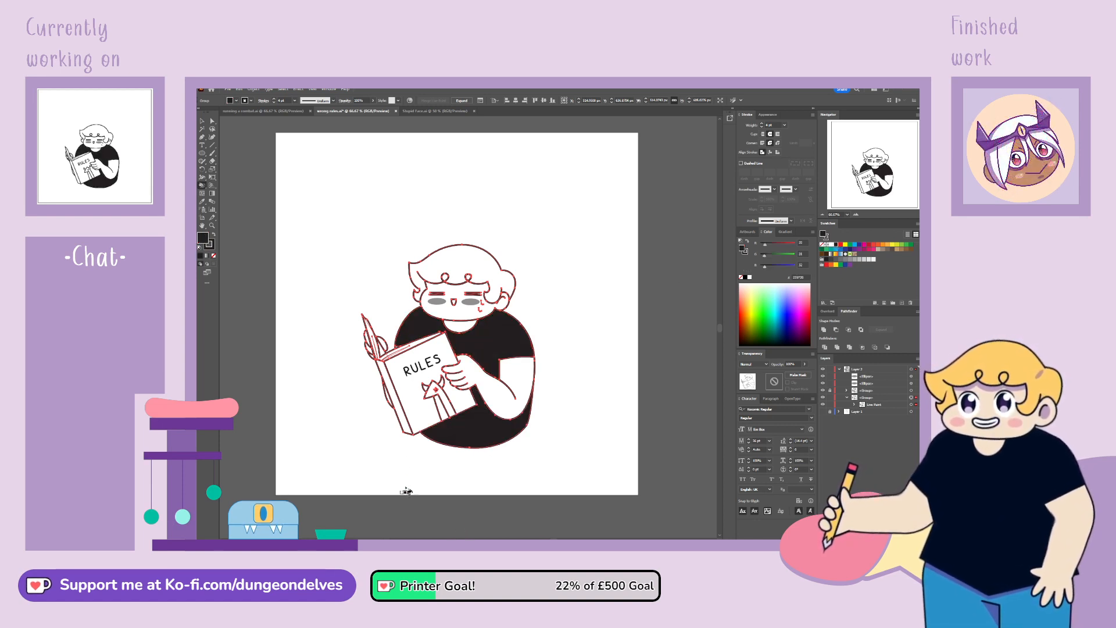
pyautogui.click(202, 122)
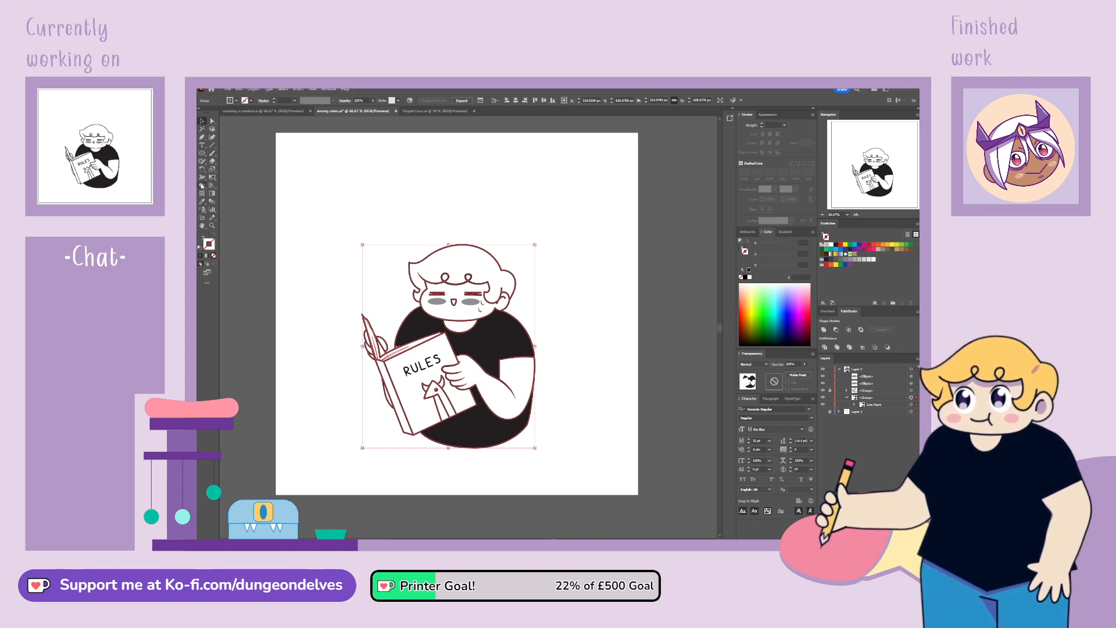
# Step: Fill the remaining areas of the character with white using Live Paint, and deselect the artwork
pyautogui.click(212, 192)
pyautogui.click(833, 246)
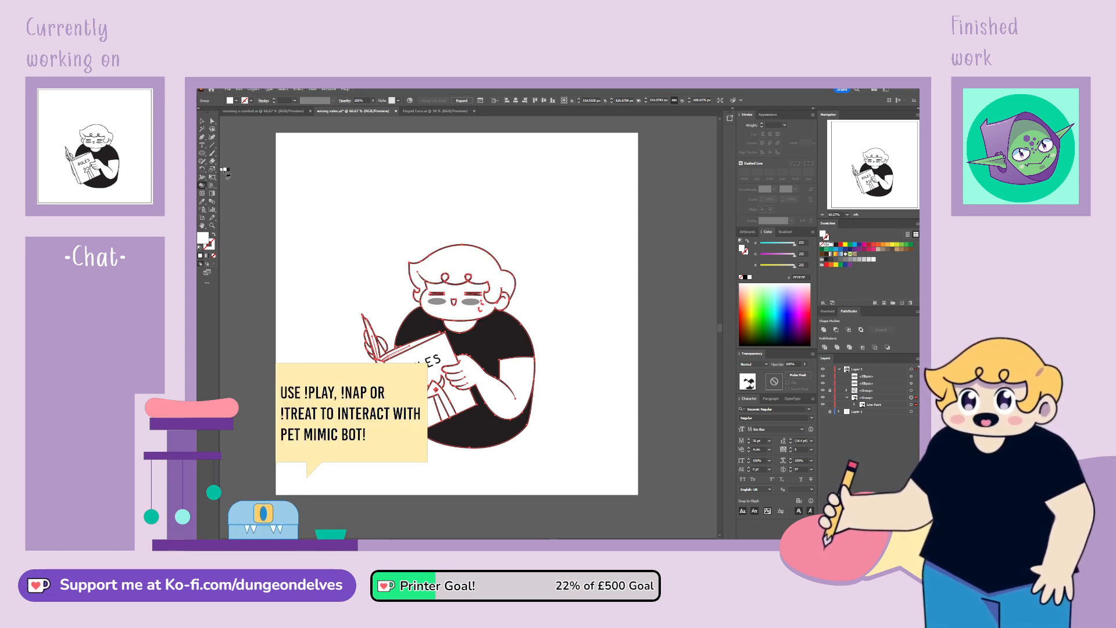
pyautogui.click(202, 122)
pyautogui.click(253, 195)
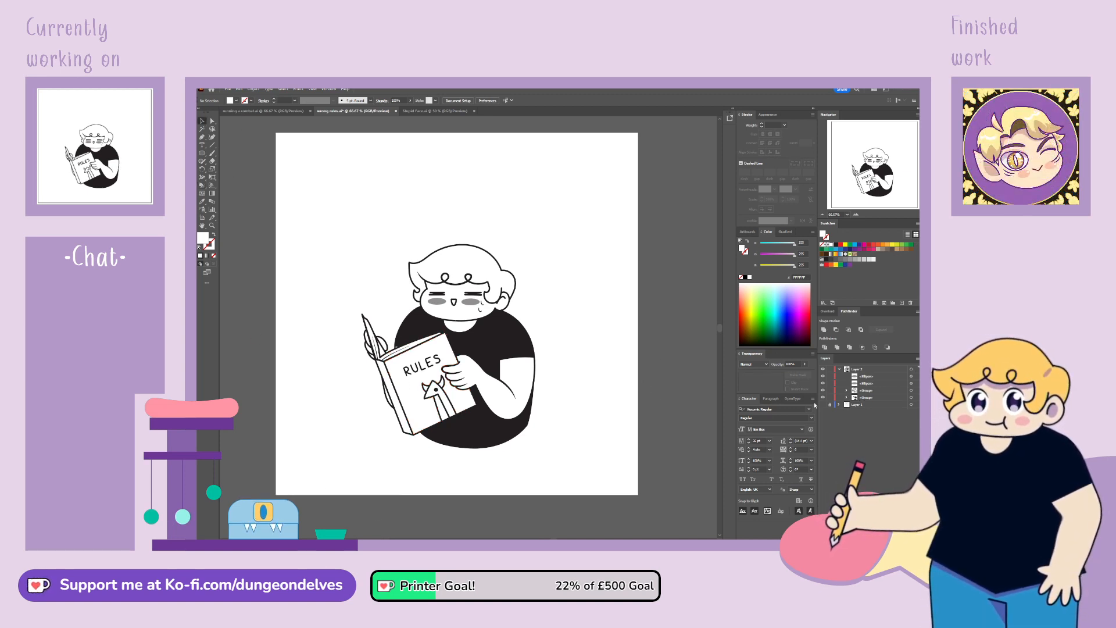
# Step: Move the whole character off the artboard to check its fills against the grey background, and undo the move
pyautogui.hotkey('ctrl', '-')
pyautogui.hotkey('ctrl', 'a')
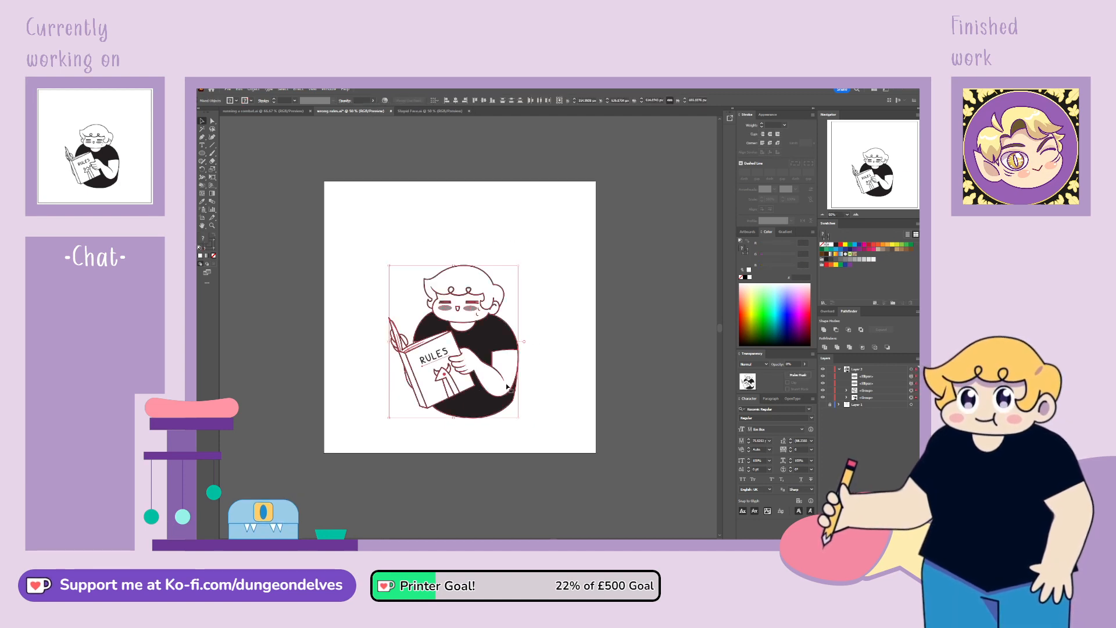
pyautogui.moveTo(502, 383)
pyautogui.mouseDown()
pyautogui.moveTo(716, 391)
pyautogui.moveTo(712, 419)
pyautogui.mouseUp()
pyautogui.hotkey('ctrl', 'z')
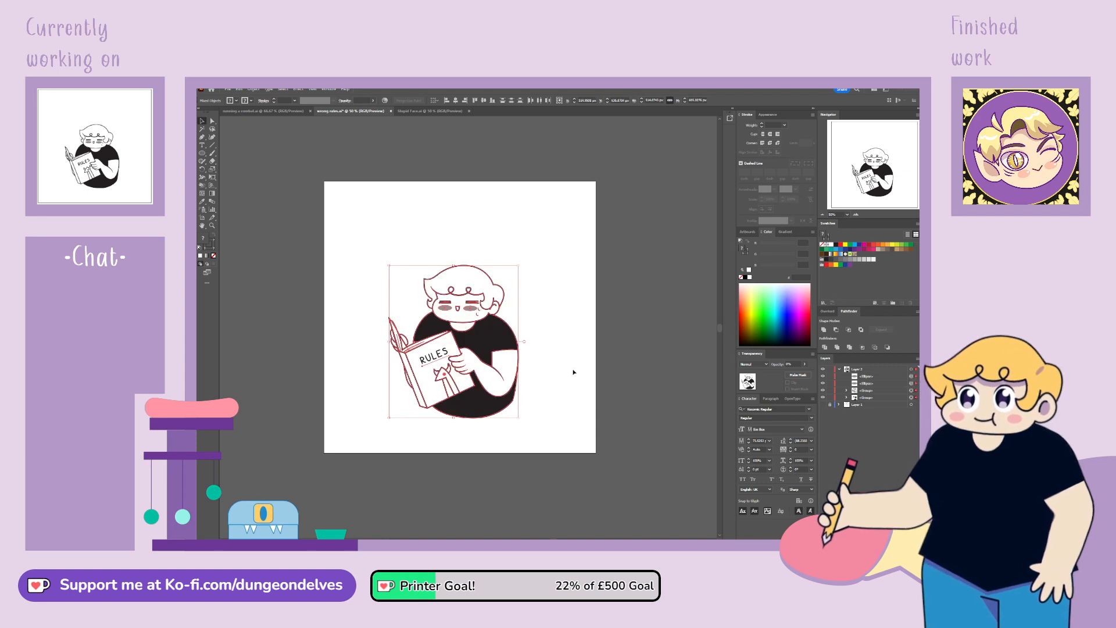
pyautogui.click(552, 489)
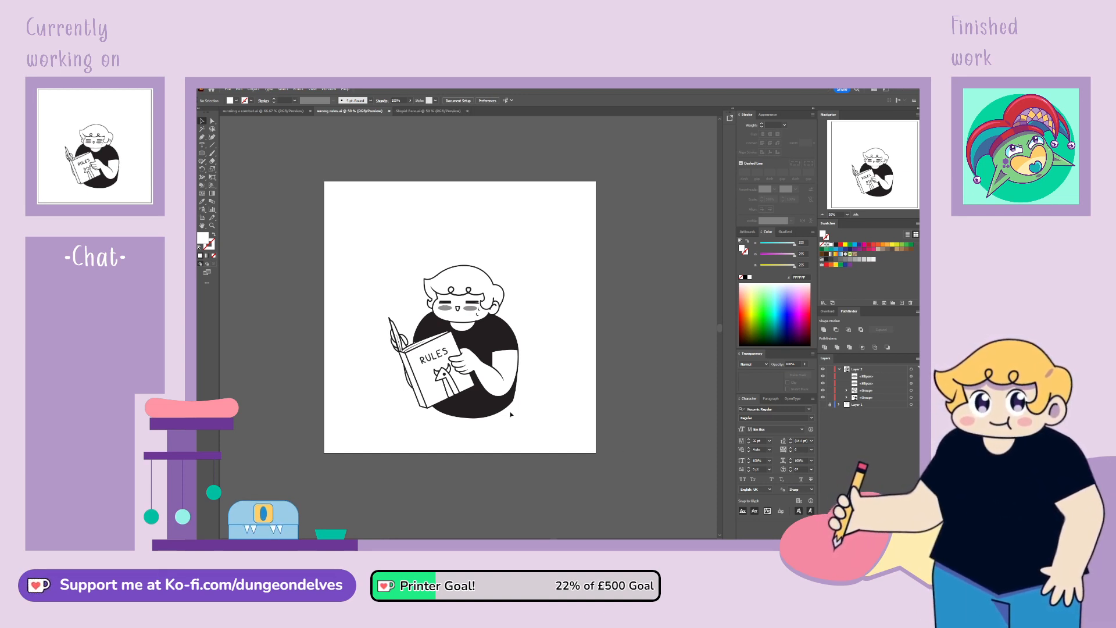
# Step: Draw a black shadow shape across the neck beneath the chin with the Pen tool and set its opacity to 50%
pyautogui.scroll(4, 465, 333)
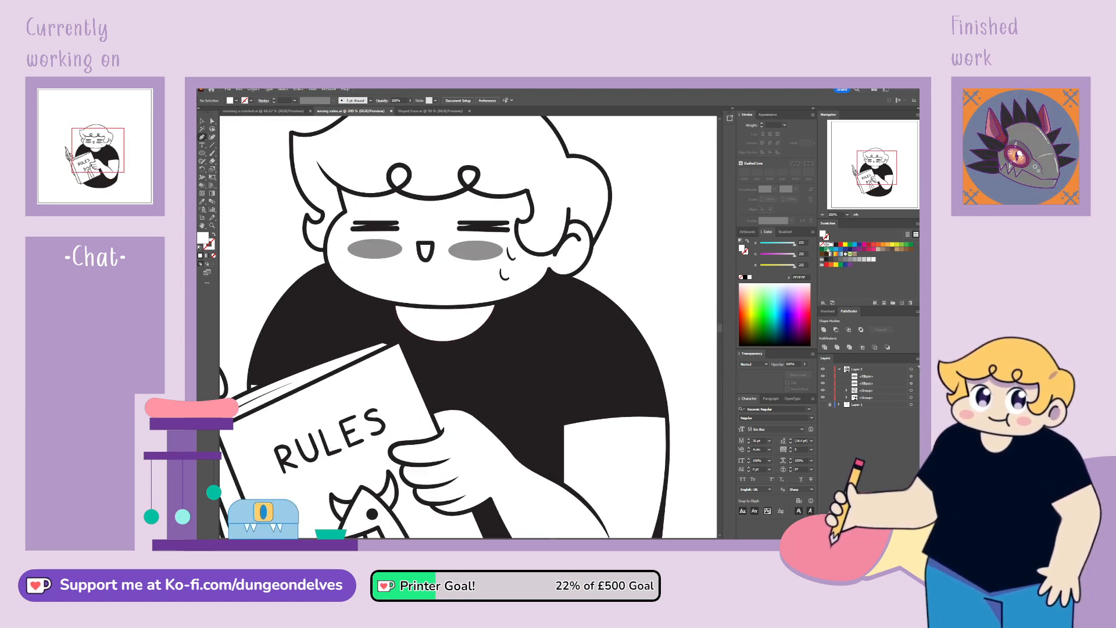
pyautogui.click(836, 245)
pyautogui.moveTo(383, 310); pyautogui.dragTo(407, 322)
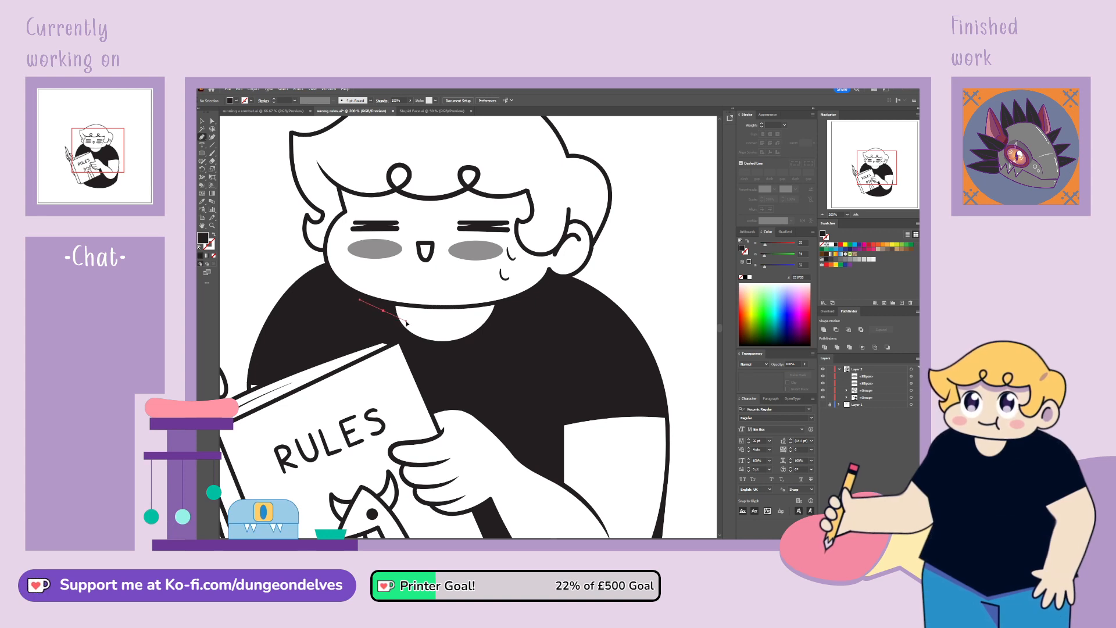
pyautogui.moveTo(505, 308); pyautogui.dragTo(505, 316)
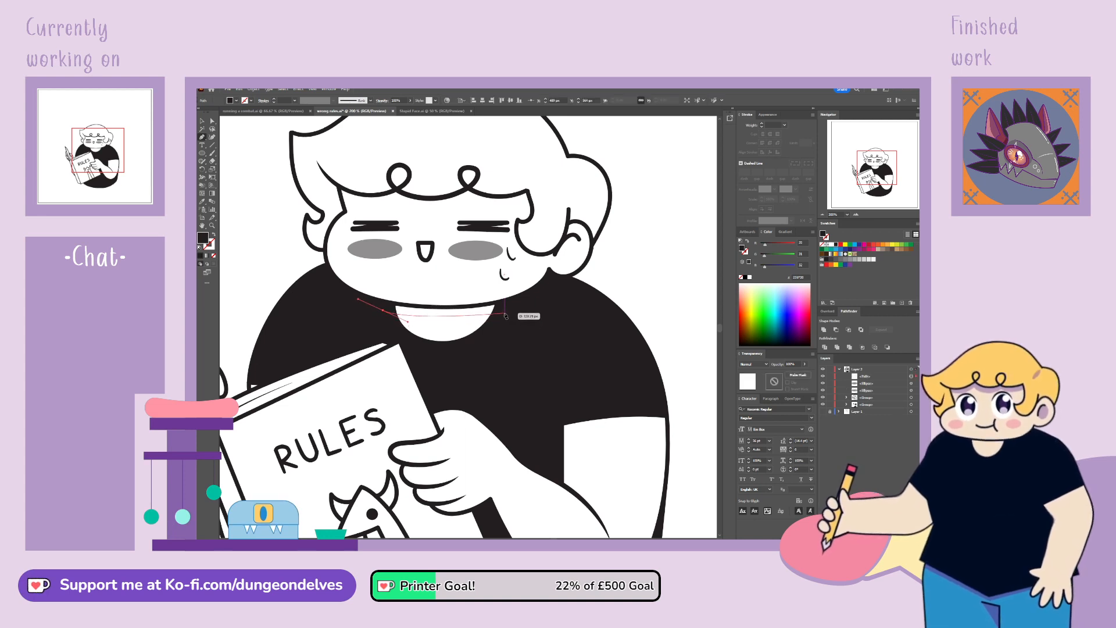
pyautogui.click(545, 303)
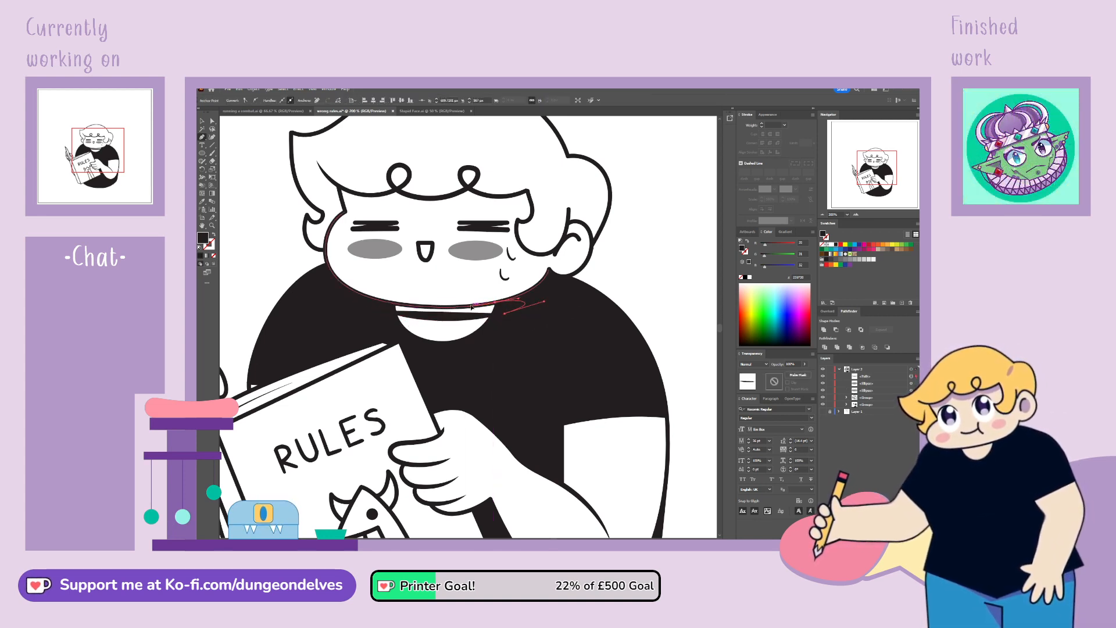
pyautogui.moveTo(471, 306); pyautogui.dragTo(470, 306)
pyautogui.moveTo(397, 304)
pyautogui.mouseDown()
pyautogui.moveTo(376, 300)
pyautogui.moveTo(407, 322)
pyautogui.moveTo(386, 315)
pyautogui.mouseUp()
pyautogui.click(785, 364)
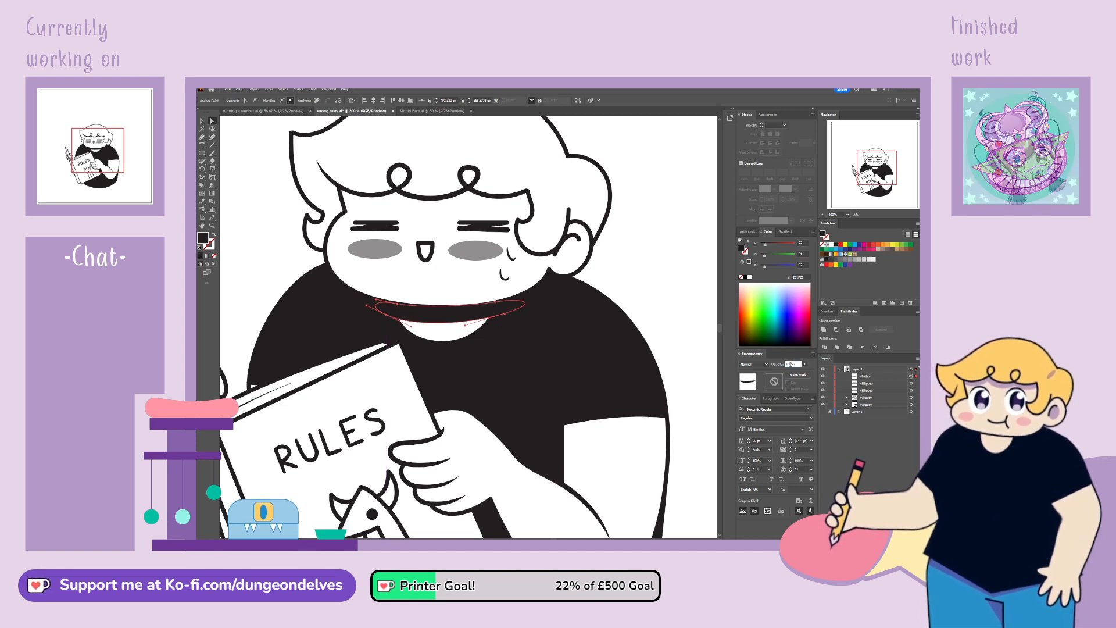
pyautogui.press('Return')
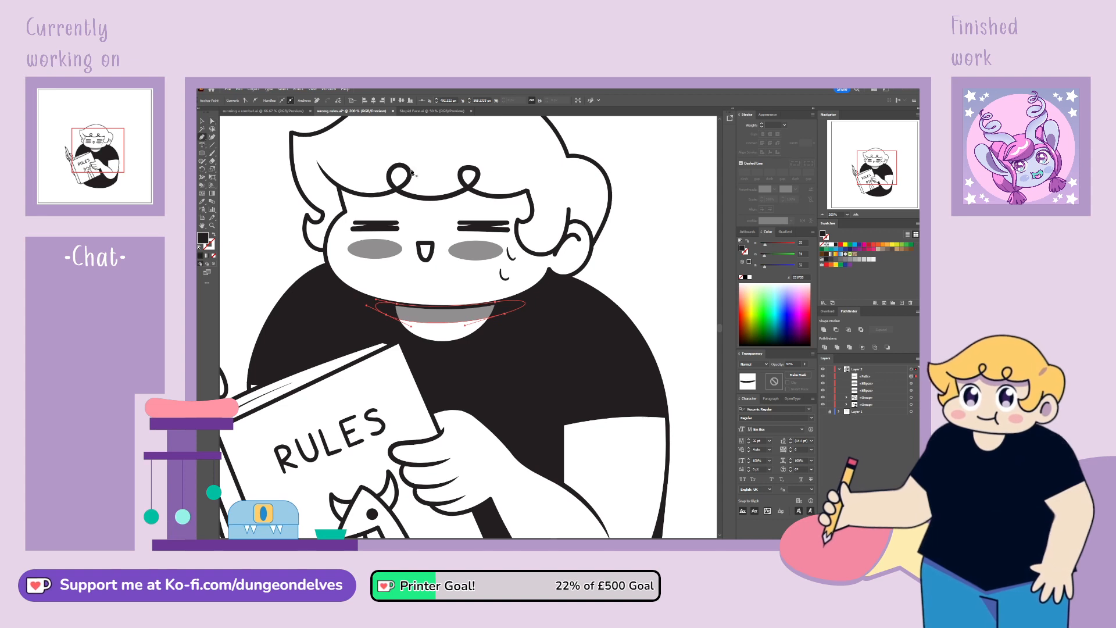
# Step: Draw a black shadow shape inside the ear and set its opacity to 50%
pyautogui.click(551, 260)
pyautogui.moveTo(565, 252)
pyautogui.mouseDown()
pyautogui.moveTo(577, 239)
pyautogui.moveTo(570, 271)
pyautogui.mouseUp()
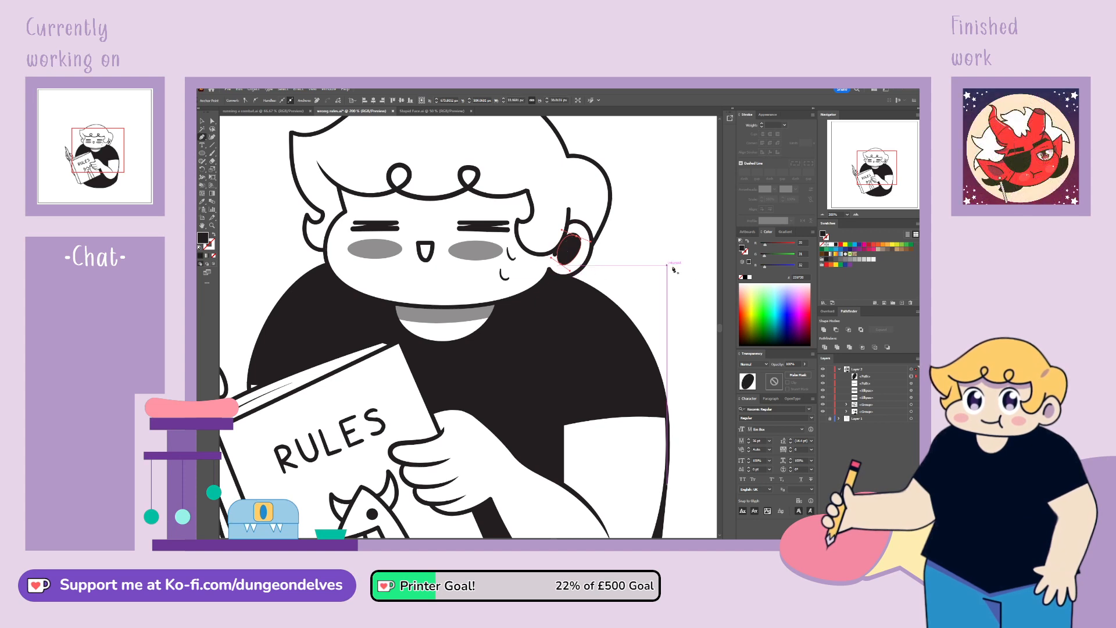
pyautogui.click(796, 363)
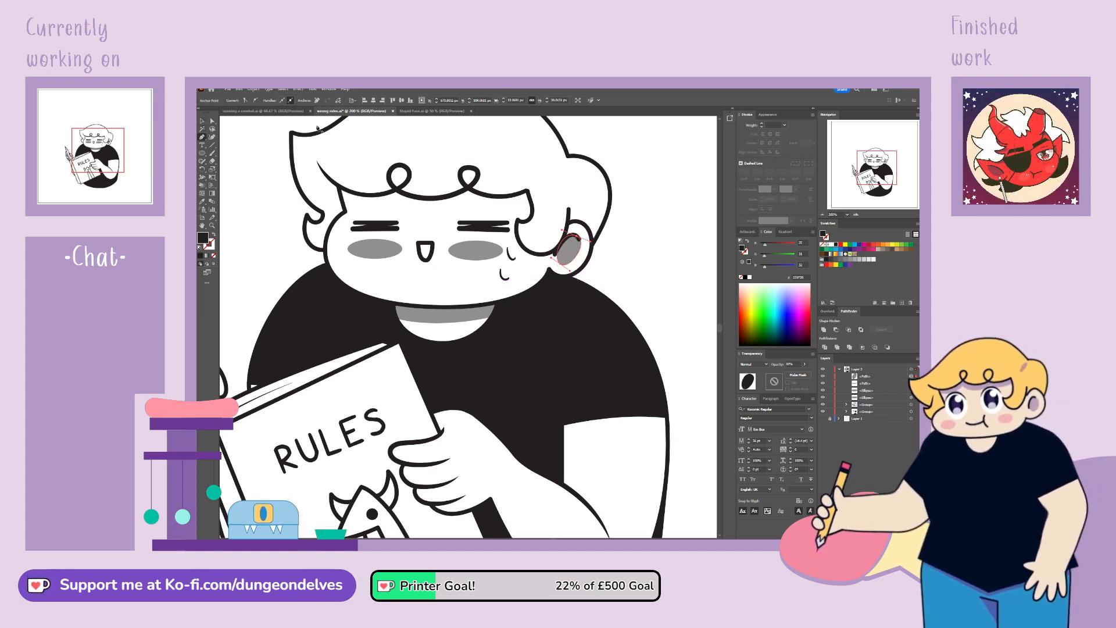
# Step: Draw a closed black shadow shape under the fringe, with a wavy lower edge across the forehead and an upper edge along the hairline
pyautogui.click(531, 204)
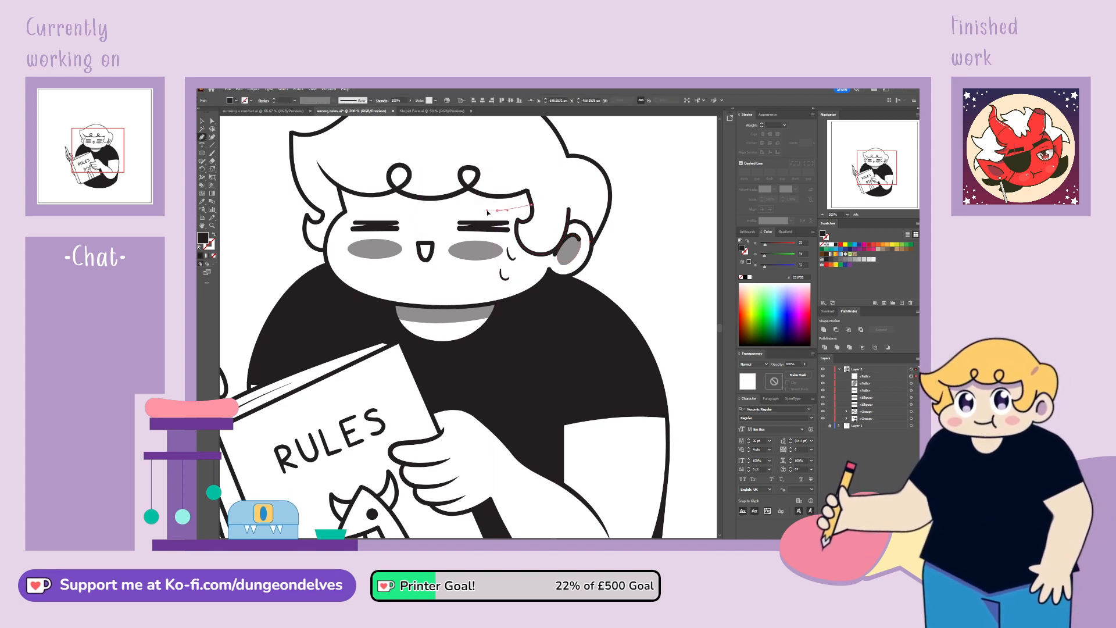
pyautogui.moveTo(463, 205); pyautogui.dragTo(460, 211)
pyautogui.click(428, 213)
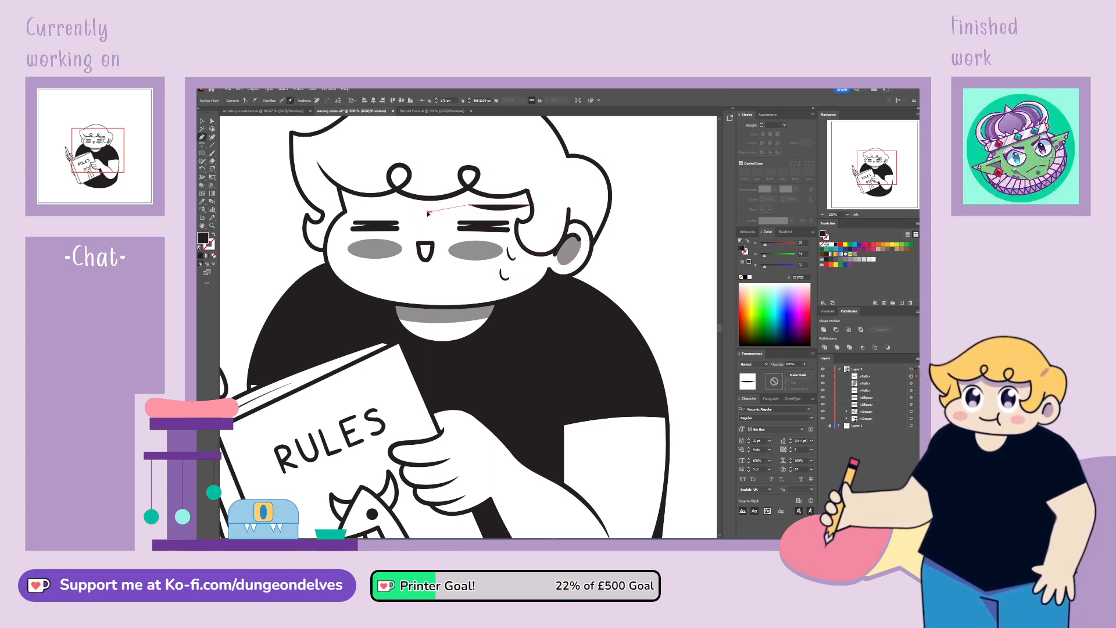
pyautogui.click(398, 203)
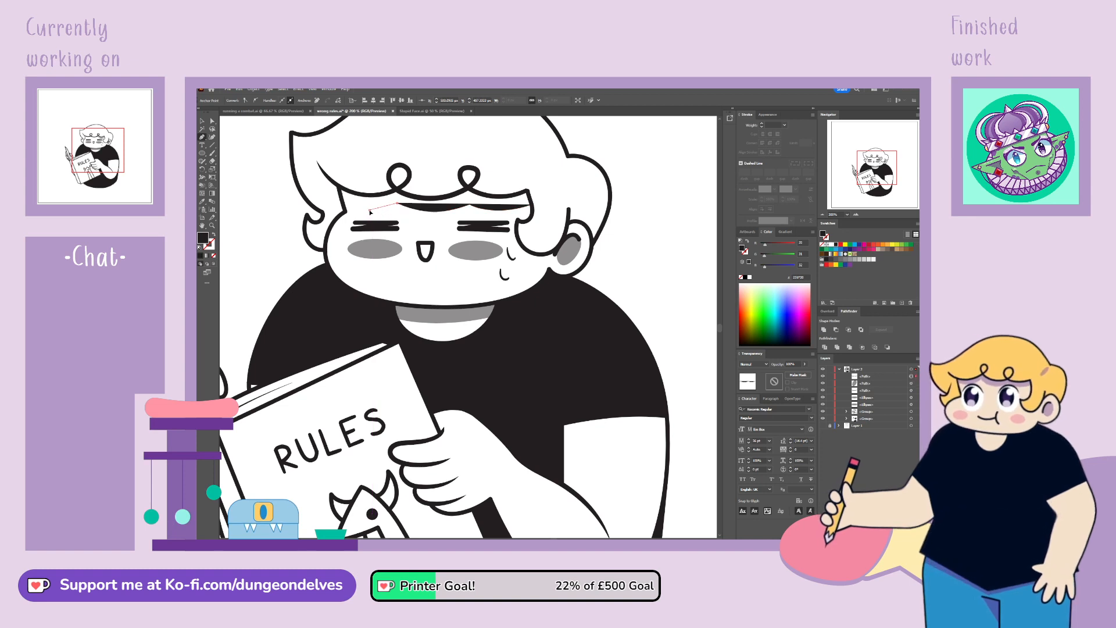
pyautogui.moveTo(356, 212); pyautogui.dragTo(448, 200)
pyautogui.click(342, 201)
pyautogui.click(333, 192)
pyautogui.click(397, 190)
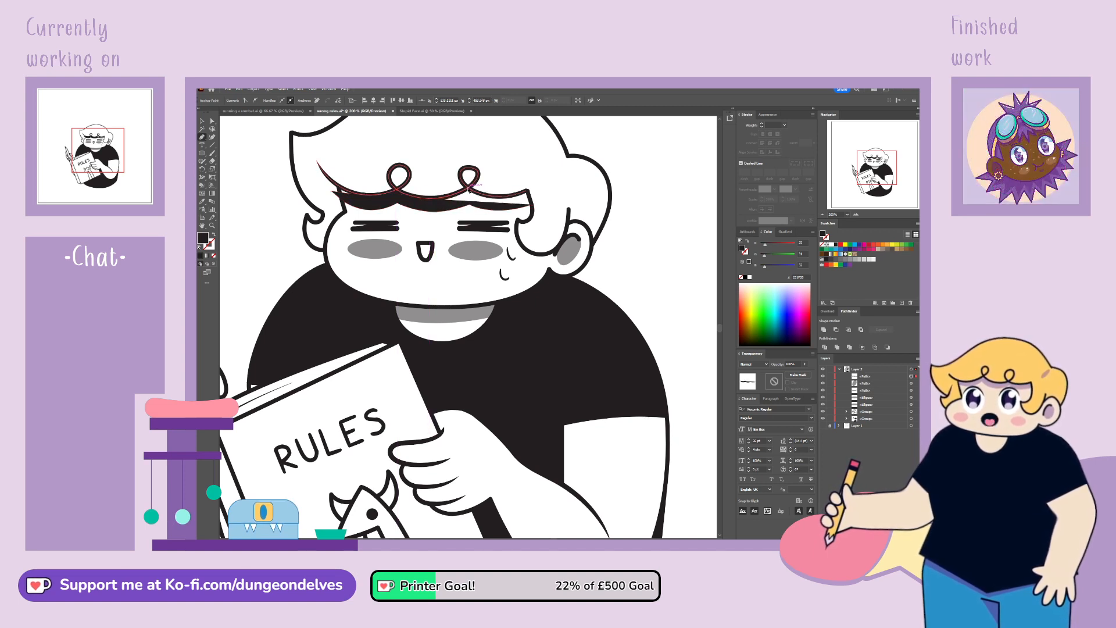
pyautogui.click(469, 189)
pyautogui.moveTo(499, 198); pyautogui.dragTo(515, 198)
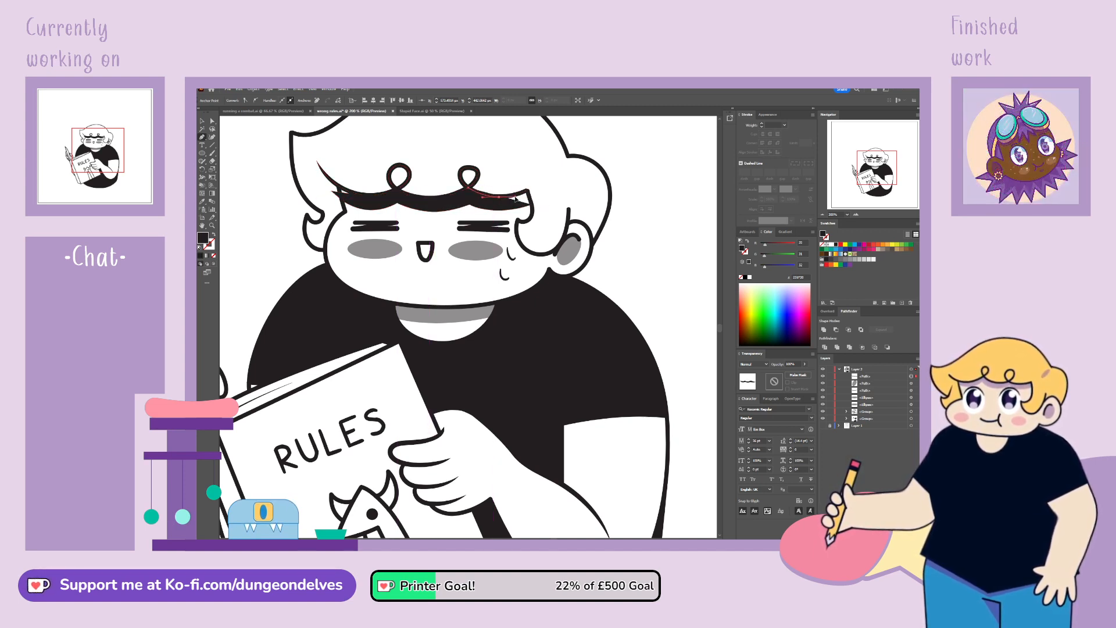
pyautogui.click(521, 187)
pyautogui.click(532, 205)
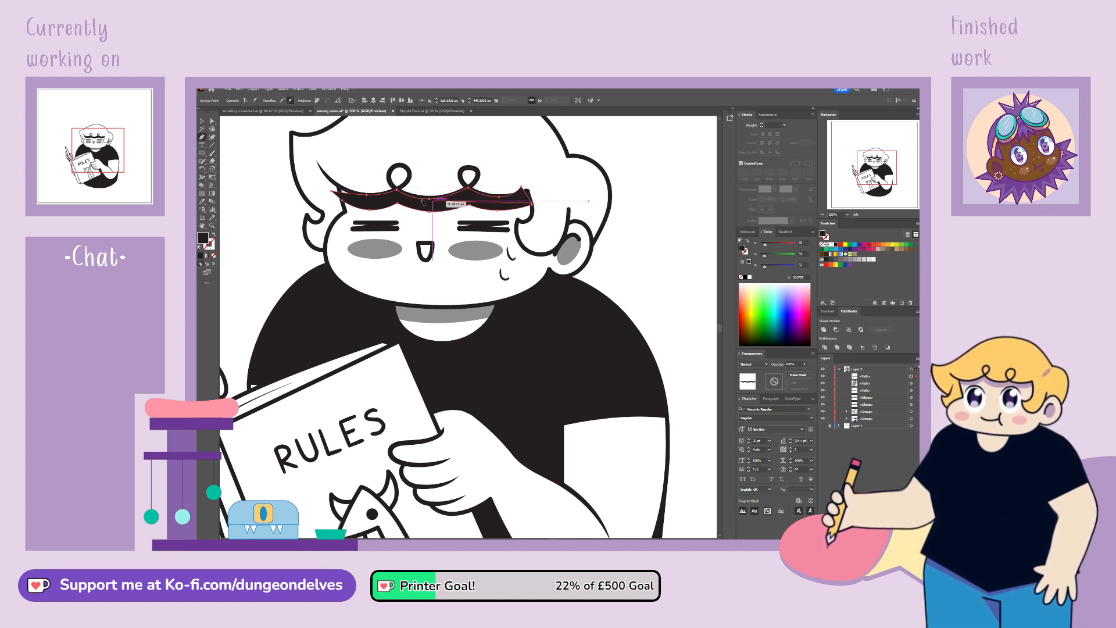
# Step: Tuck the fringe shadow's end corners under the hair outline and set the shape's opacity to 50%
pyautogui.press('v')
pyautogui.hotkey('ctrl', 'a')
pyautogui.click(524, 188)
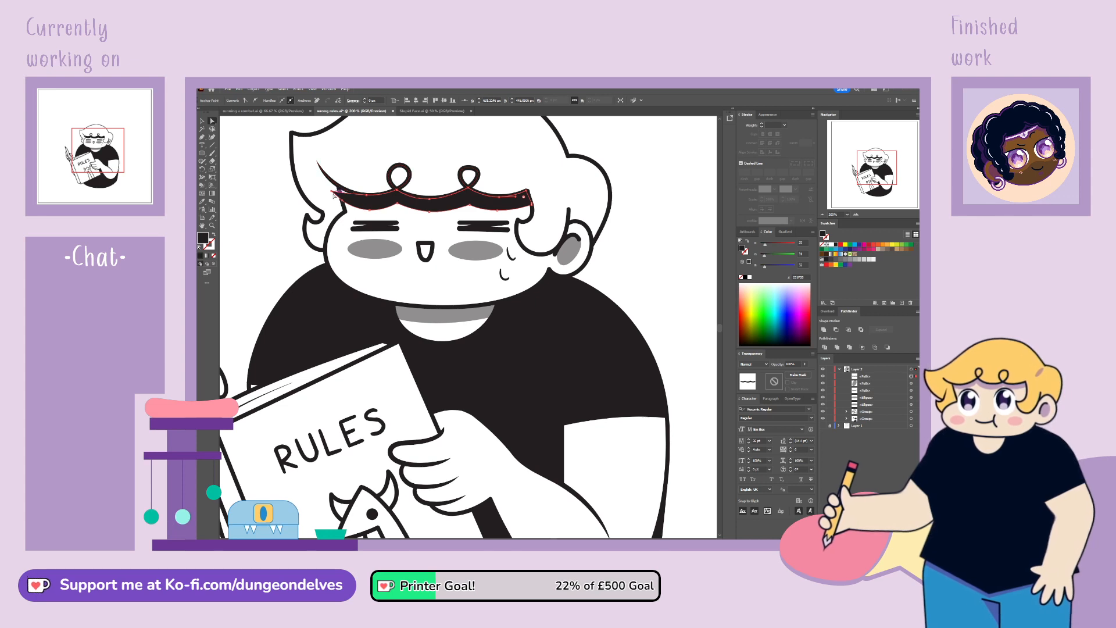
pyautogui.moveTo(332, 190); pyautogui.dragTo(337, 185)
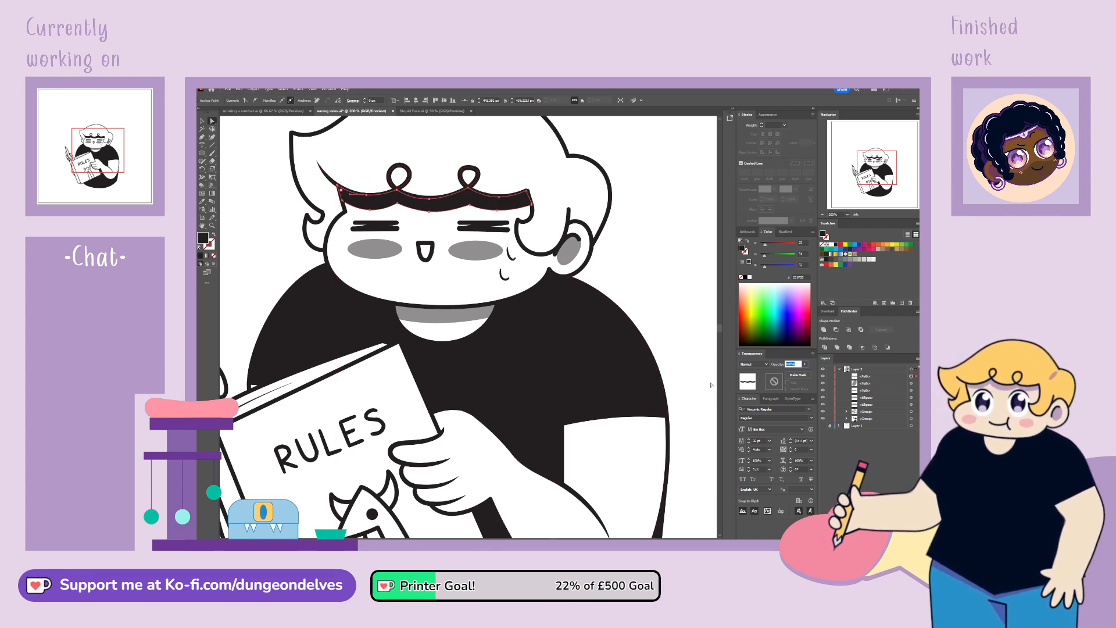
pyautogui.write('50')
pyautogui.press('Return')
pyautogui.click(202, 121)
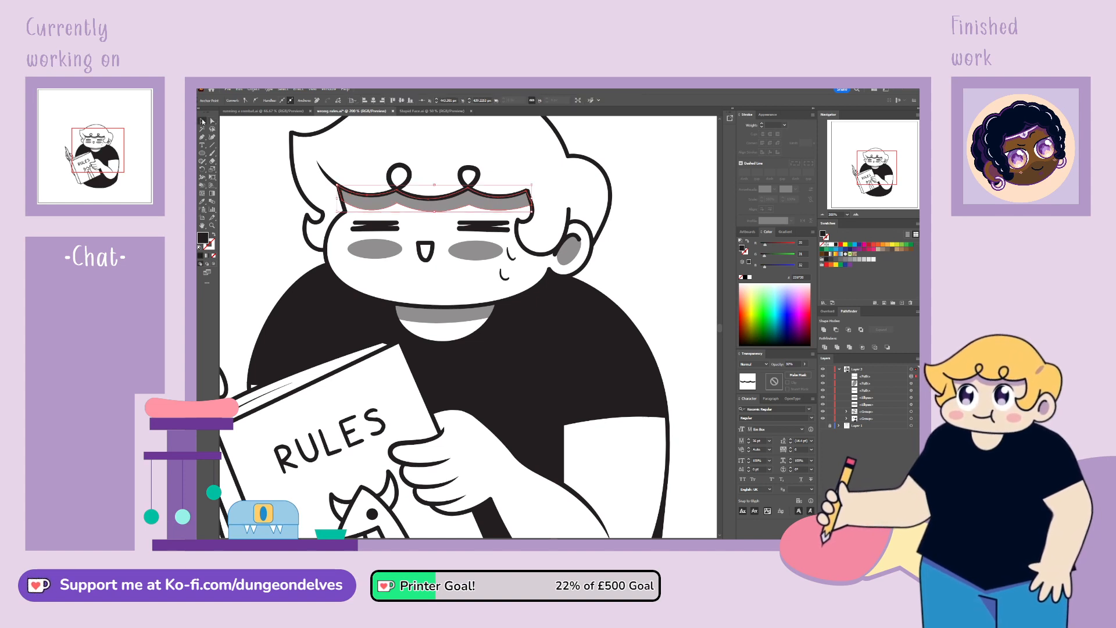
# Step: Lock the fringe shadow, select the fringe and outer hair outlines in turn, and deselect the artwork
pyautogui.click(829, 377)
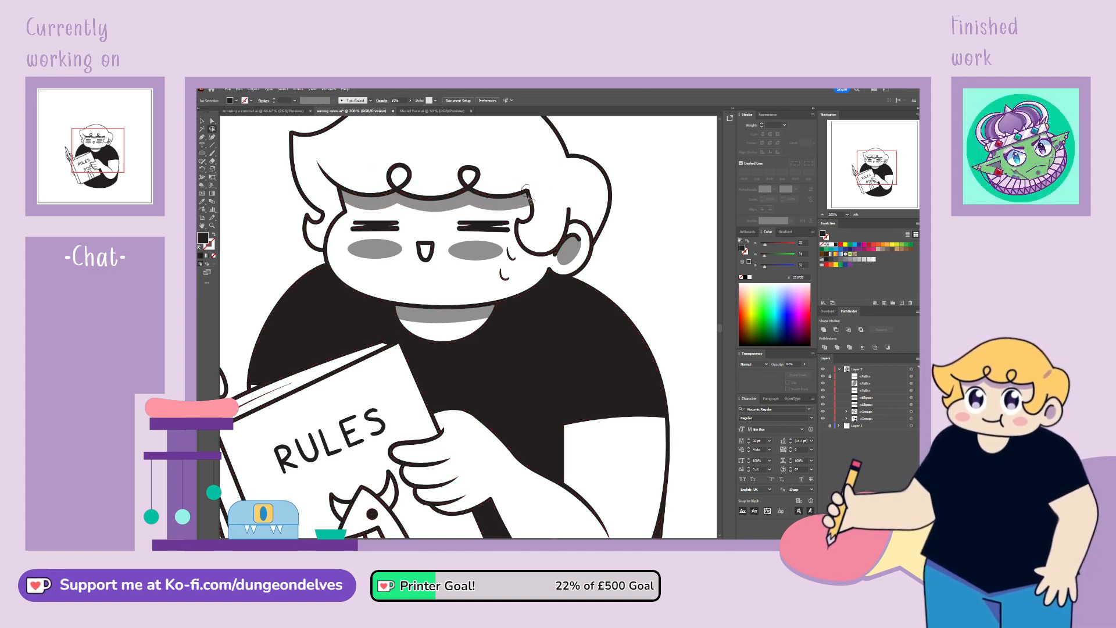
pyautogui.click(531, 191)
pyautogui.press('v')
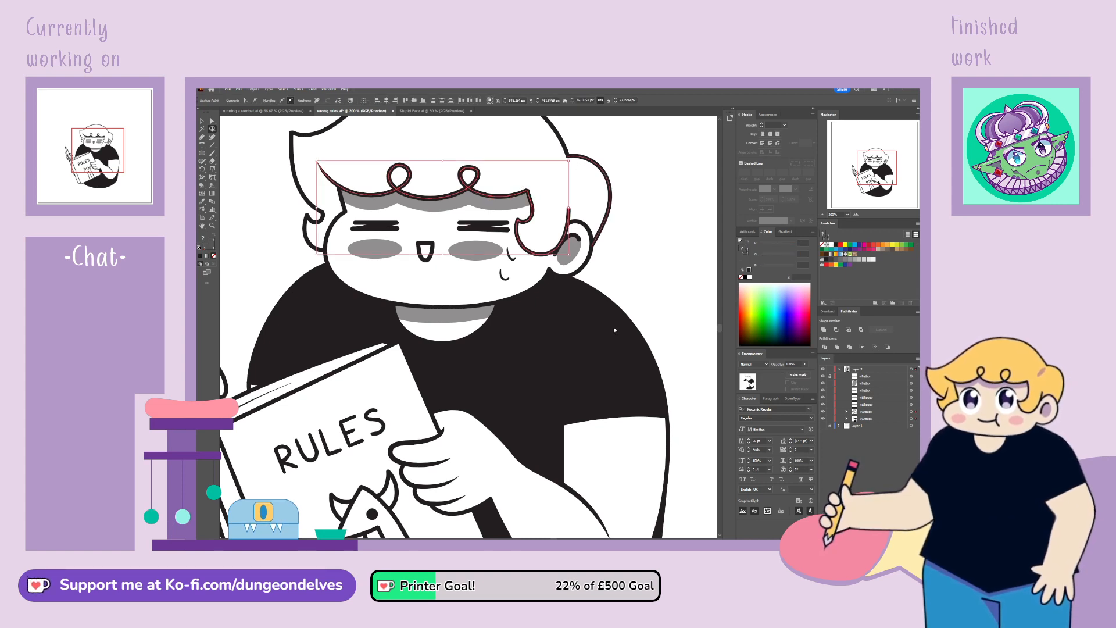
pyautogui.press('a')
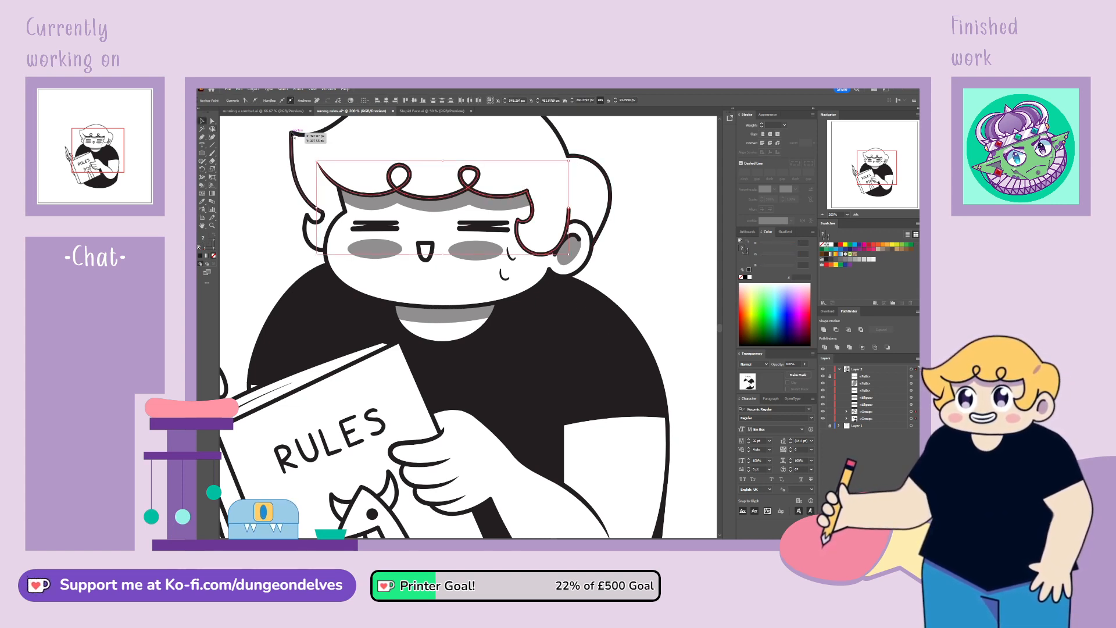
pyautogui.click(645, 257)
pyautogui.moveTo(448, 306); pyautogui.dragTo(456, 364)
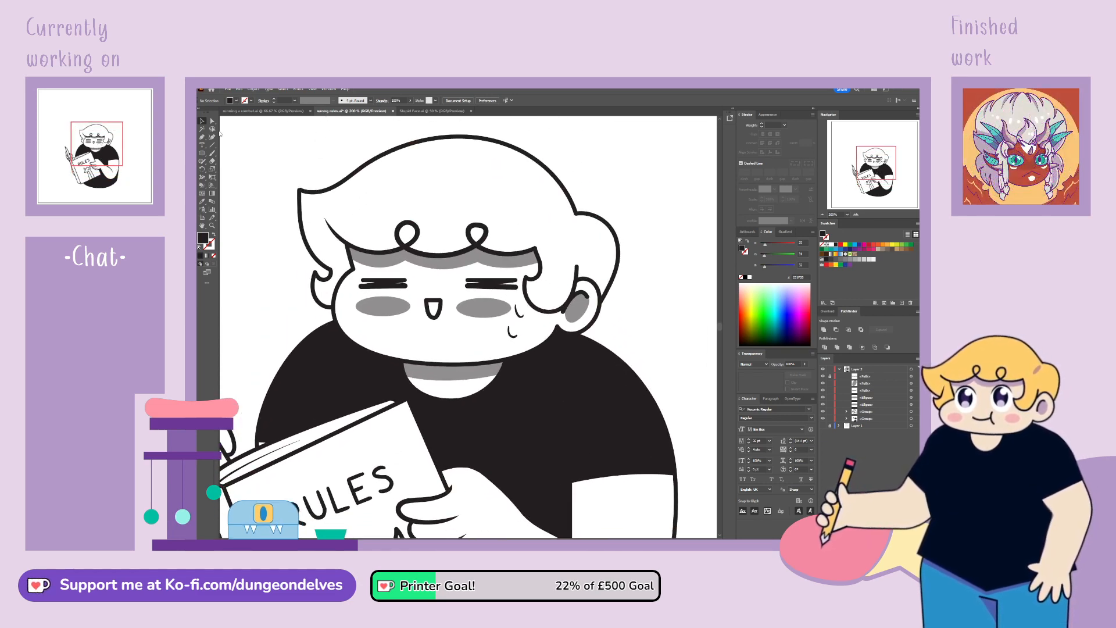
pyautogui.click(312, 192)
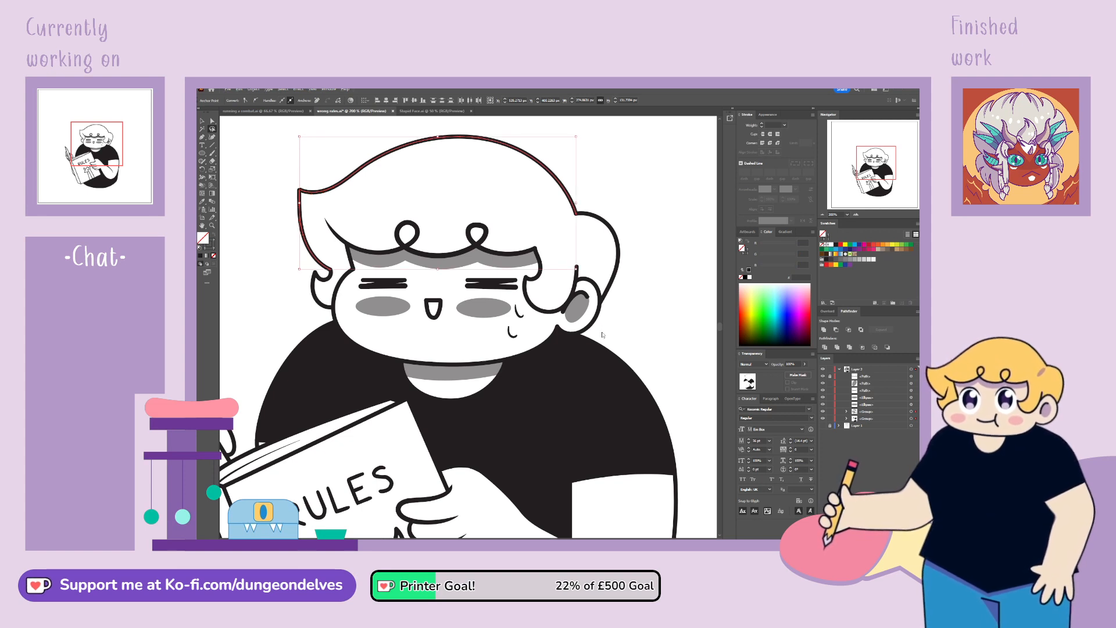
pyautogui.hotkey('ctrl', 'z')
pyautogui.press('v')
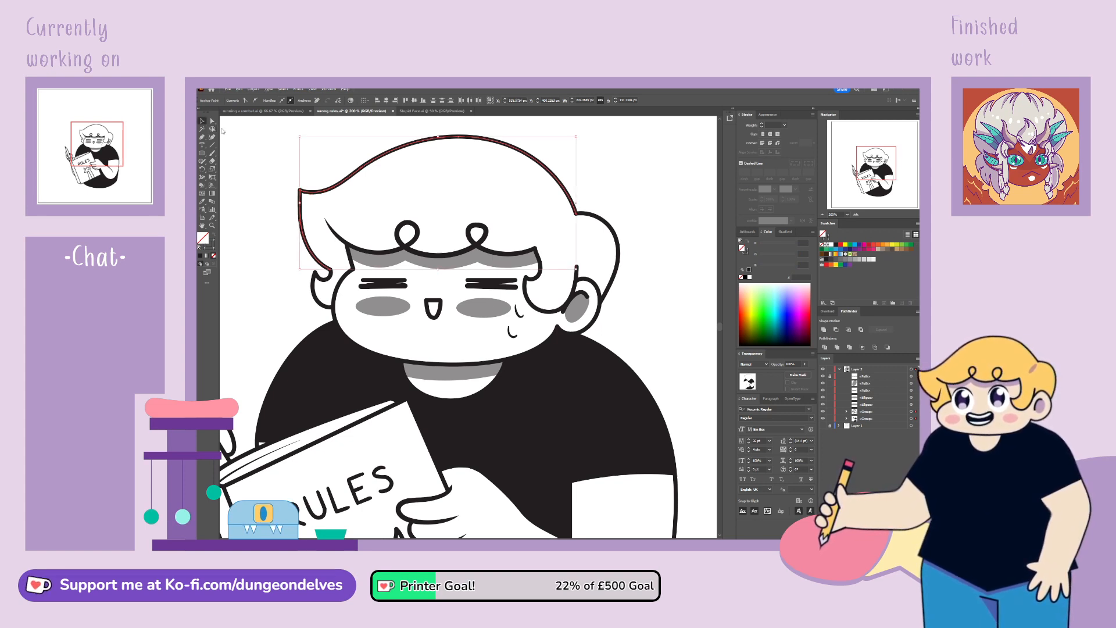
pyautogui.click(656, 280)
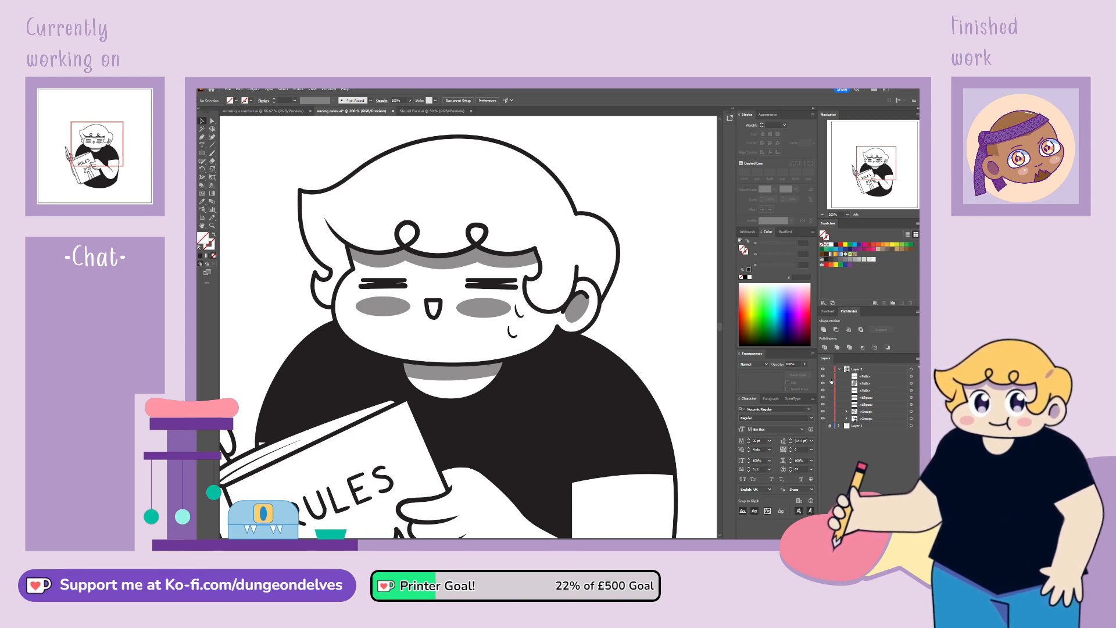
# Step: Try moving the character's line-art group and undo the move
pyautogui.hotkey('ctrl', '-')
pyautogui.hotkey('ctrl', '-')
pyautogui.hotkey('ctrl', '-')
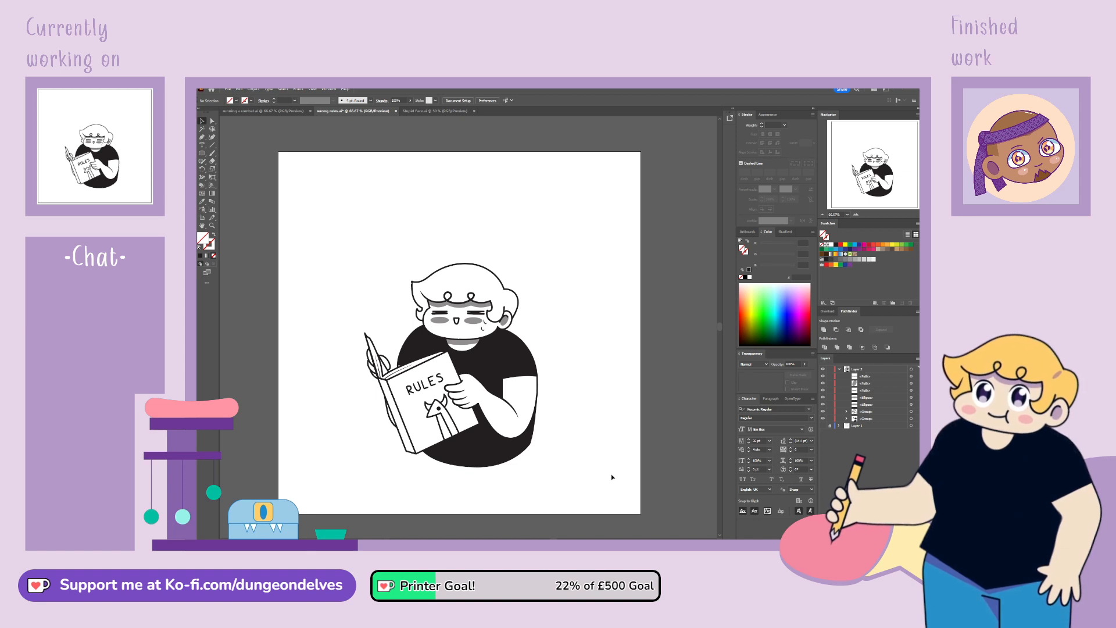
pyautogui.moveTo(503, 333); pyautogui.dragTo(457, 299)
pyautogui.hotkey('ctrl', 'z')
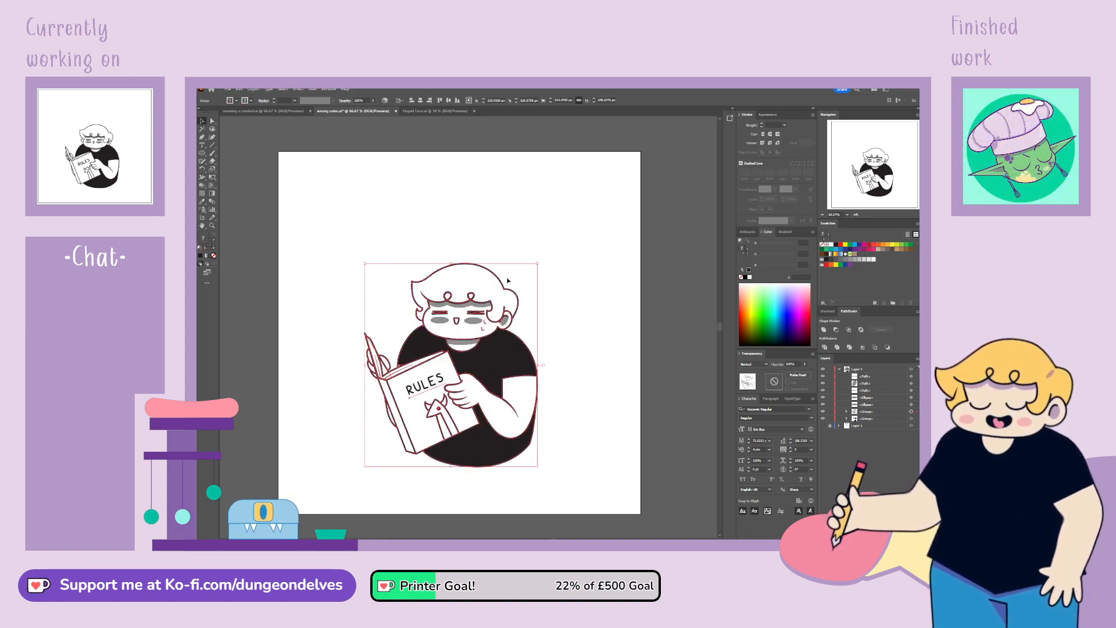
# Step: Isolate the line-art group, place a copy of the cheek's sweat mark on the hair above the fringe, and exit isolation
pyautogui.doubleClick(516, 314)
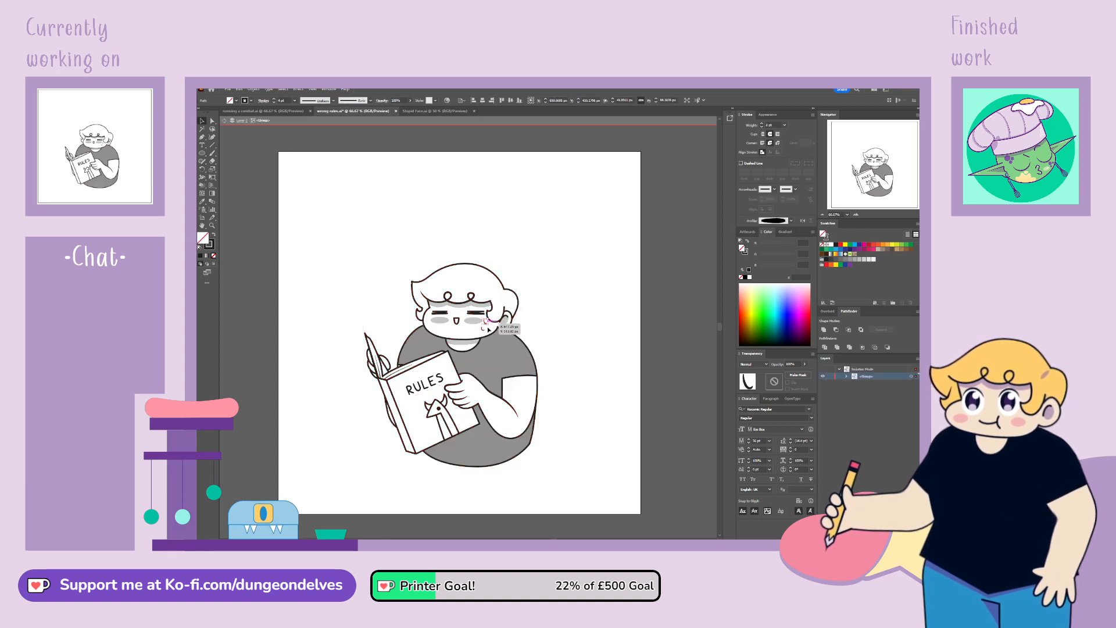
pyautogui.hotkey('ctrl', '=')
pyautogui.hotkey('ctrl', '=')
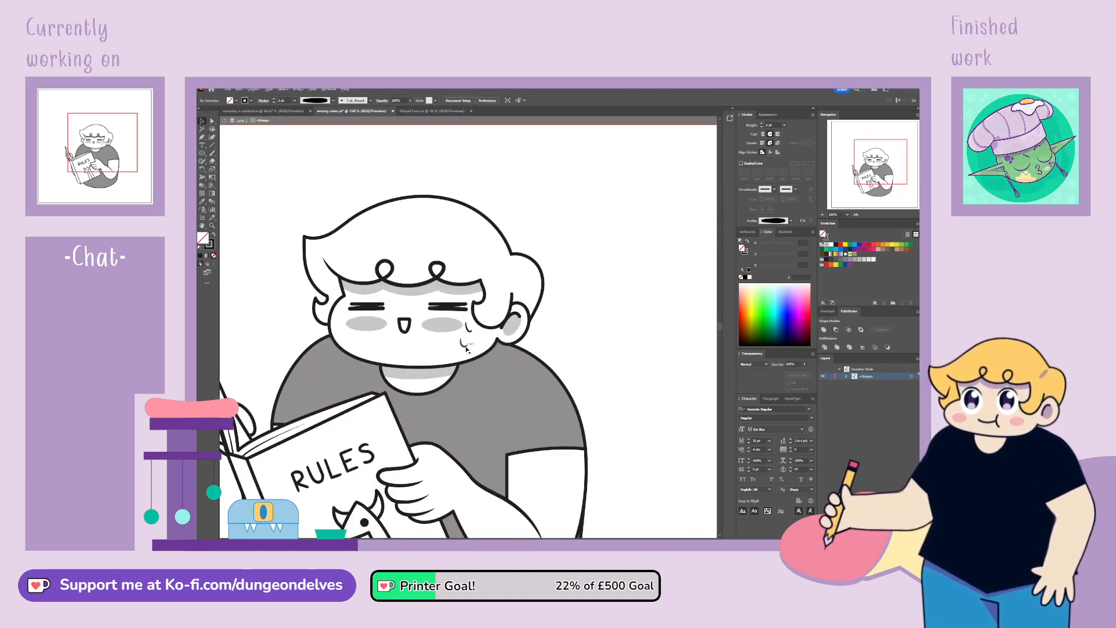
pyautogui.moveTo(468, 329); pyautogui.dragTo(349, 246)
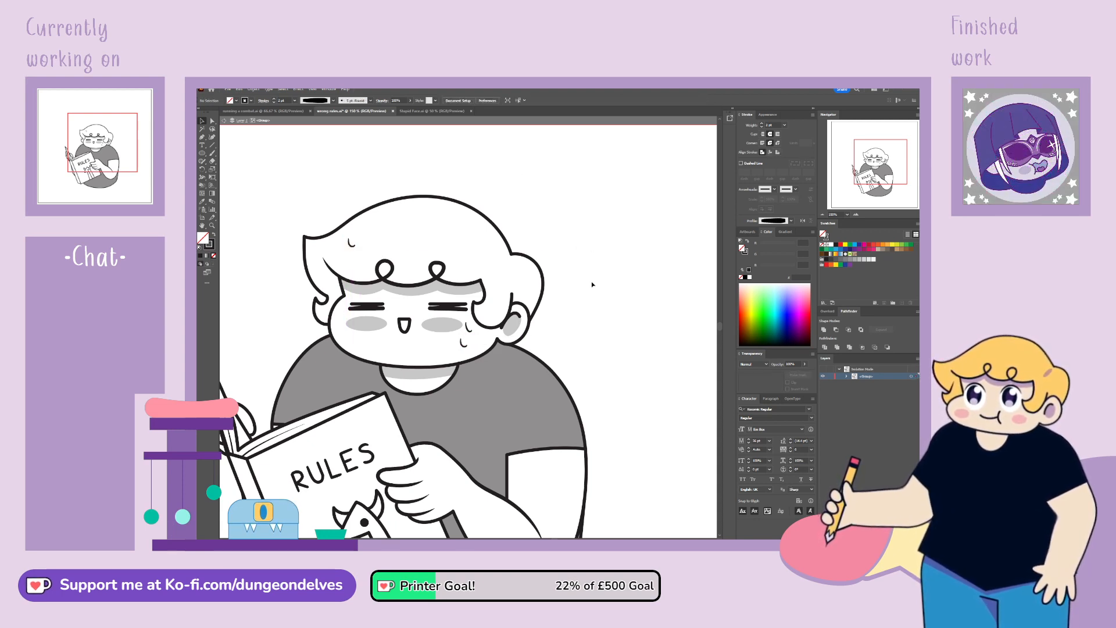
pyautogui.doubleClick(590, 314)
pyautogui.hotkey('ctrl', '-')
pyautogui.hotkey('ctrl', '-')
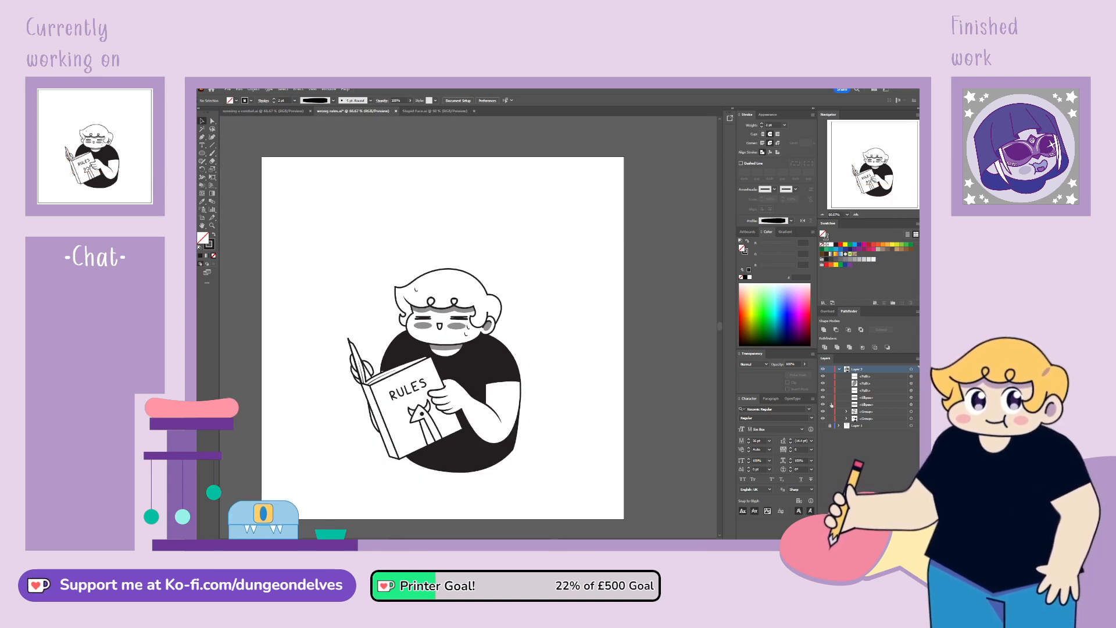
# Step: Show the sketch layer and draw a row of four evenly spaced black dots above the character's head, grouped together
pyautogui.click(824, 426)
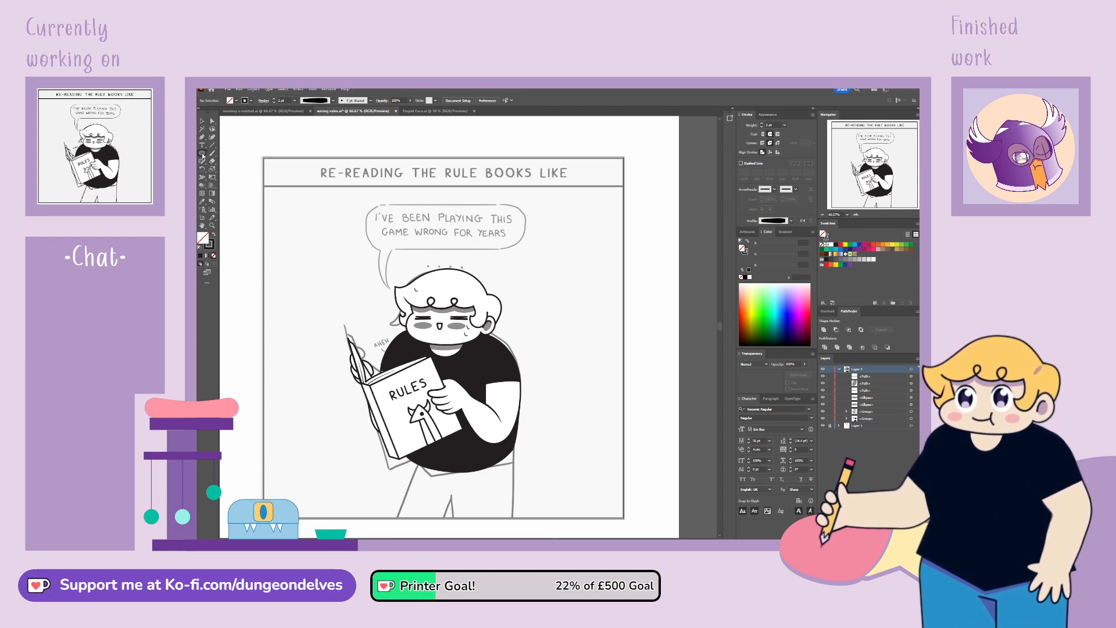
pyautogui.click(214, 235)
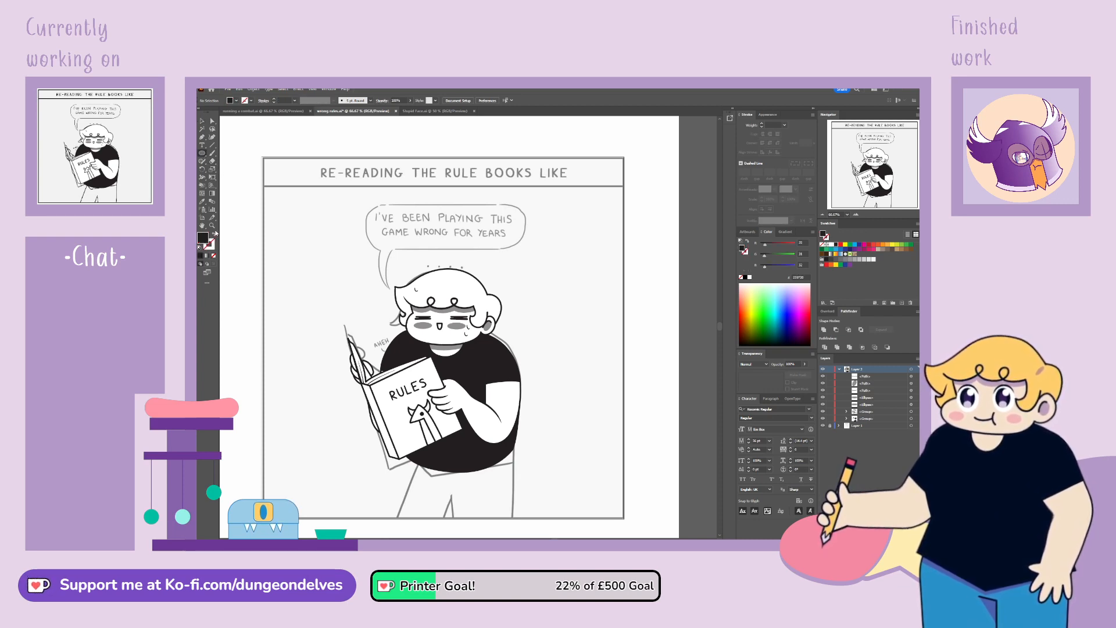
pyautogui.hotkey('ctrl', '+')
pyautogui.hotkey('ctrl', '+')
pyautogui.hotkey('ctrl', '+')
pyautogui.moveTo(418, 302); pyautogui.dragTo(482, 434)
pyautogui.moveTo(388, 244)
pyautogui.mouseDown()
pyautogui.moveTo(401, 256)
pyautogui.moveTo(557, 269)
pyautogui.moveTo(519, 253)
pyautogui.mouseUp()
pyautogui.hotkey('ctrl', 'd')
pyautogui.hotkey('ctrl', 'd')
pyautogui.hotkey('ctrl', 'g')
pyautogui.click(542, 271)
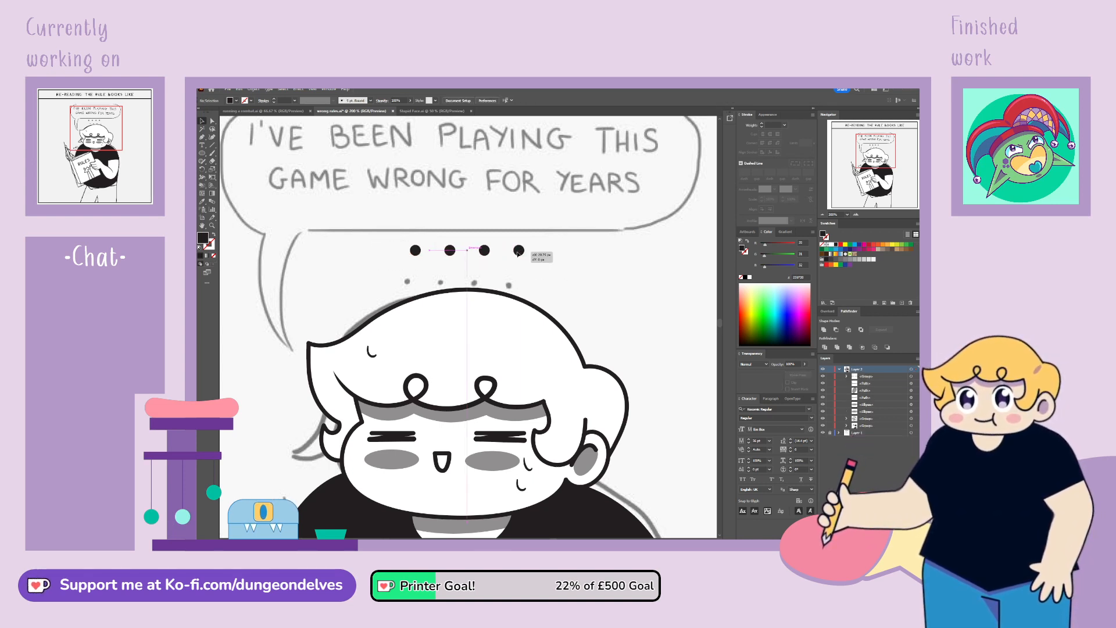
pyautogui.click(560, 260)
# Step: Add two-line lettering over the sketched speech bubble text, reading "I've been playing this" and "game wrong for years..."
pyautogui.hotkey('ctrl', '-')
pyautogui.hotkey('ctrl', '-')
pyautogui.hotkey('ctrl', '-')
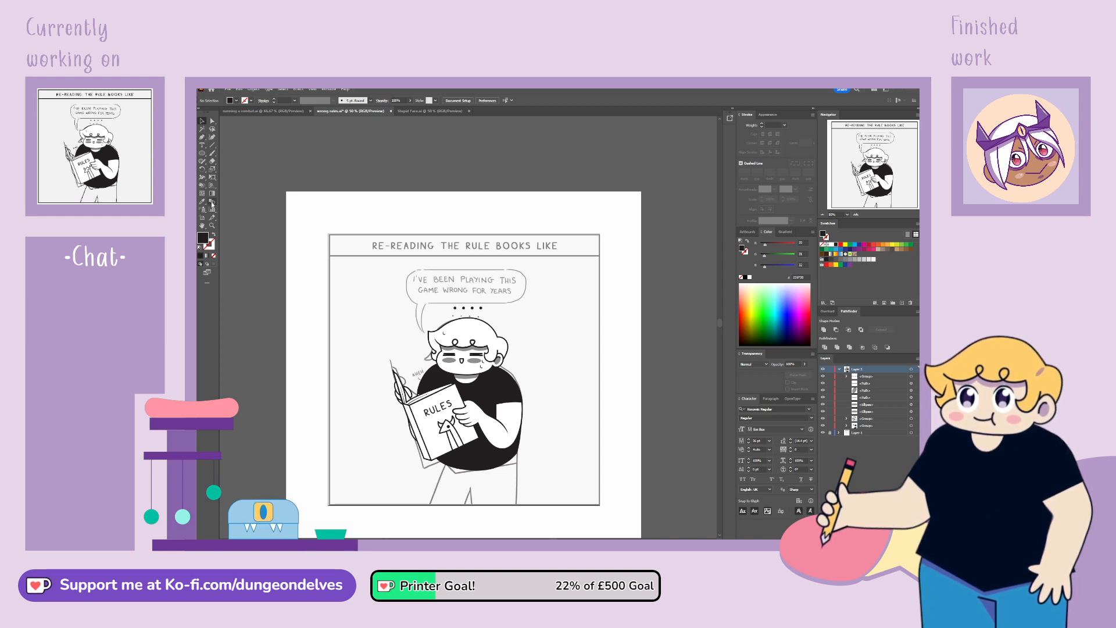
pyautogui.click(203, 146)
pyautogui.click(469, 277)
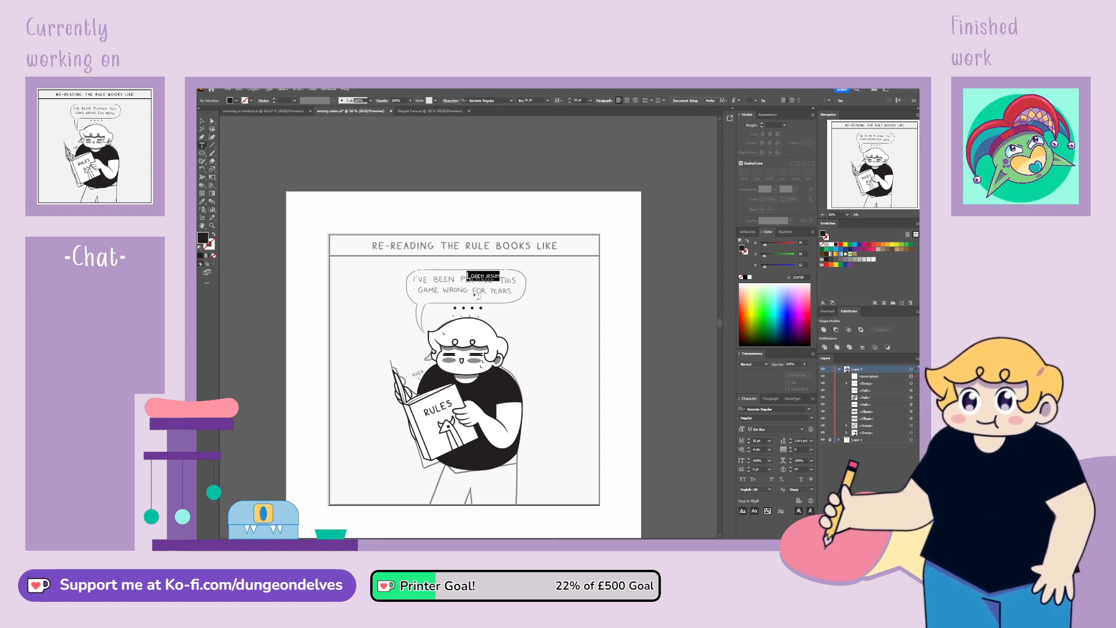
pyautogui.press('BackSpace')
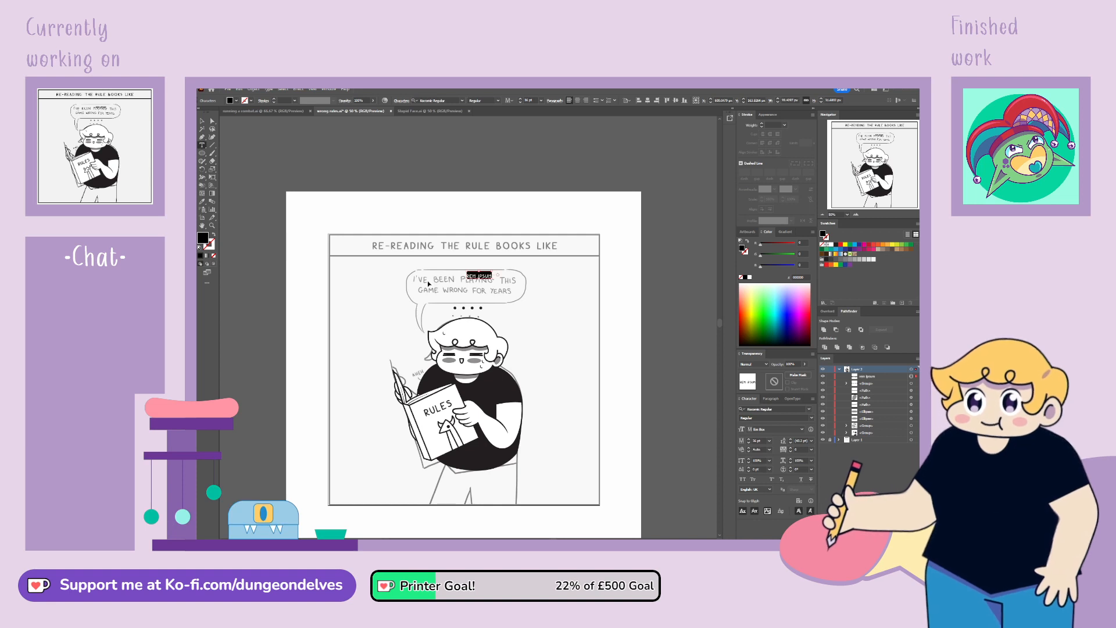
pyautogui.press('BackSpace')
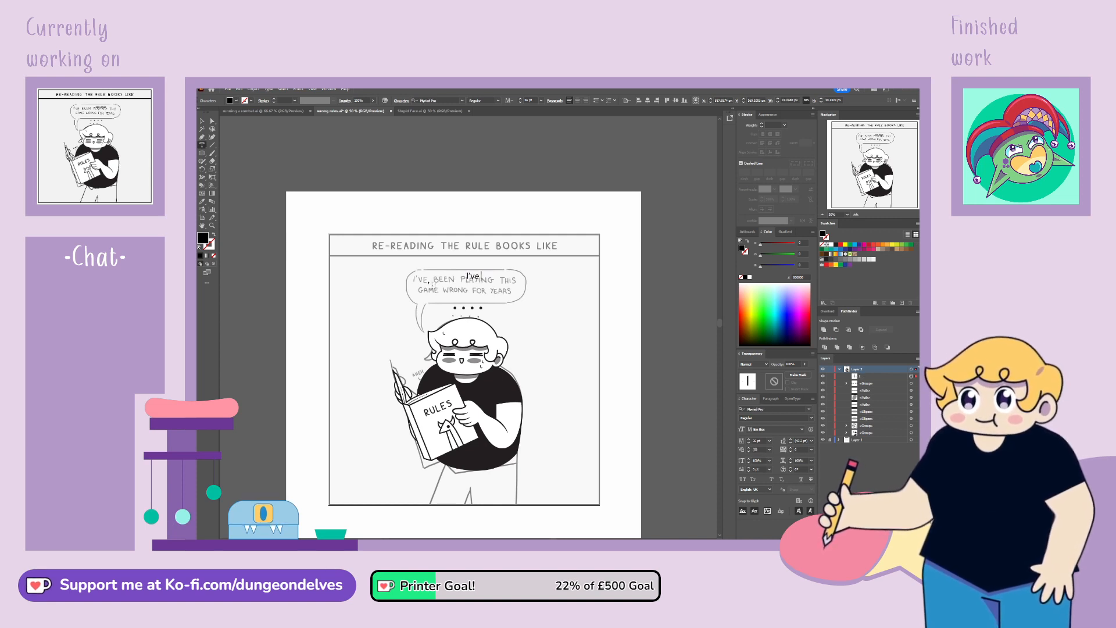
pyautogui.hotkey('ctrl', 'z')
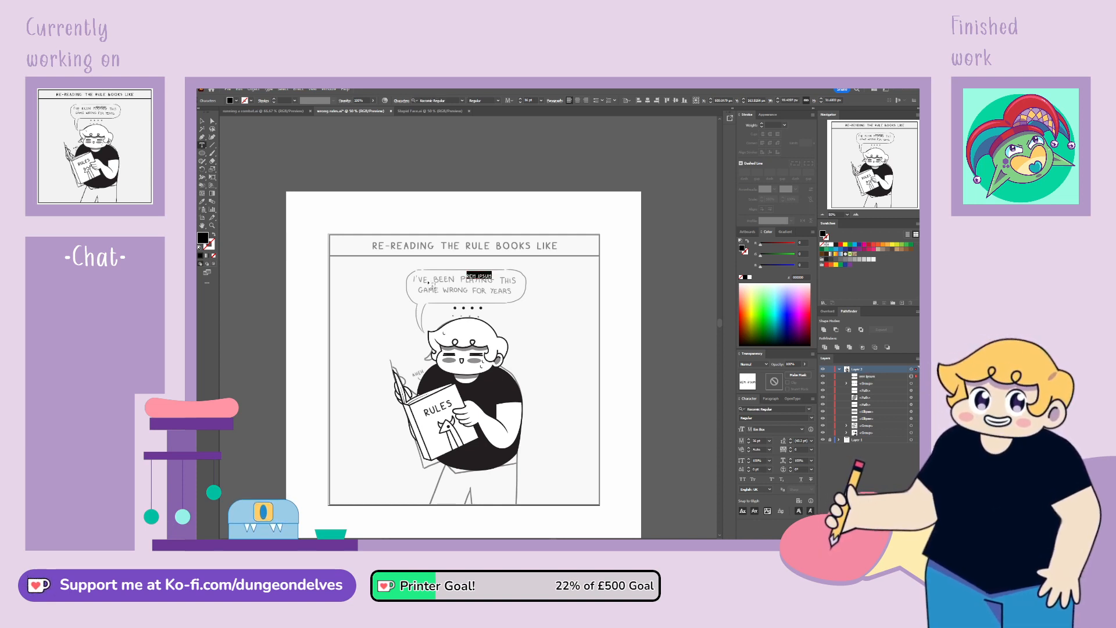
pyautogui.write("I've")
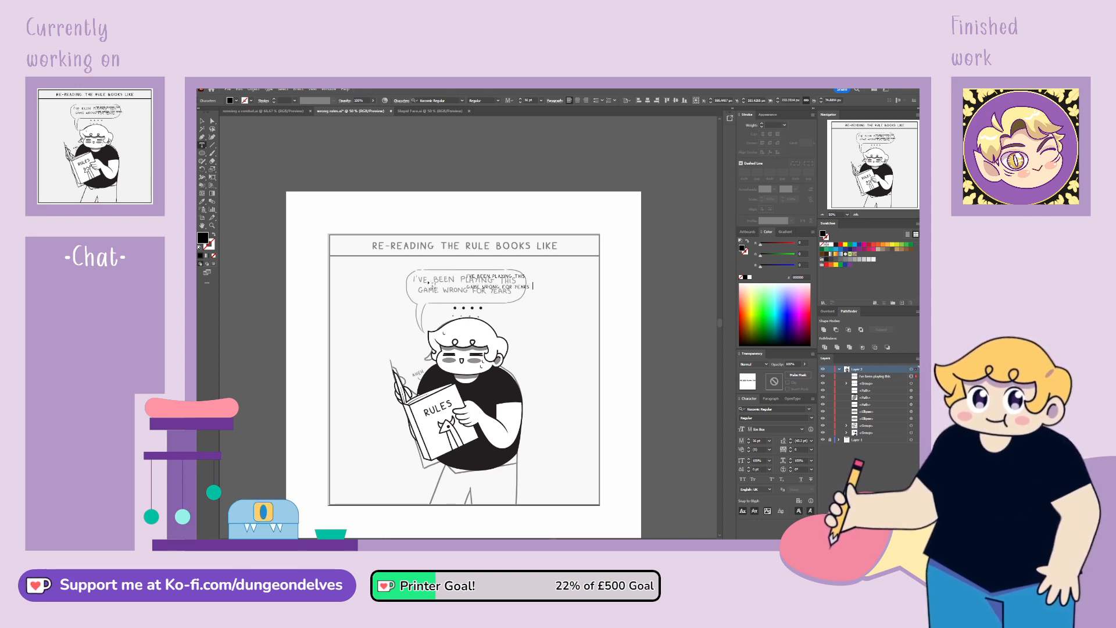
# Step: Hide the sketch layer and set the font size of the whole speech lettering to 70 pt
pyautogui.hotkey('ctrl', 'a')
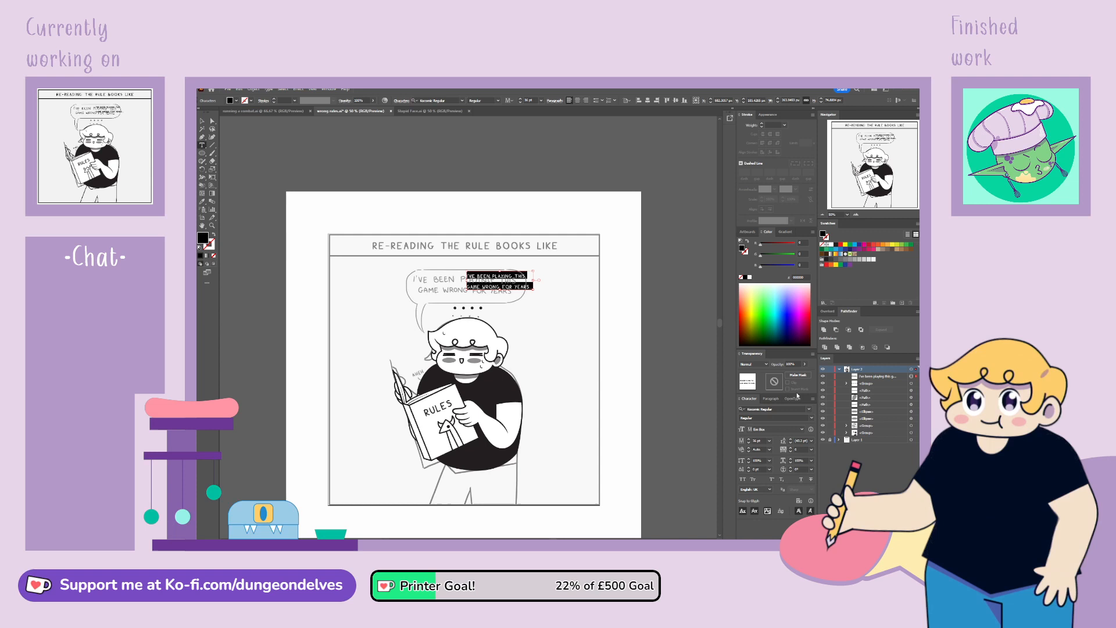
pyautogui.click(823, 440)
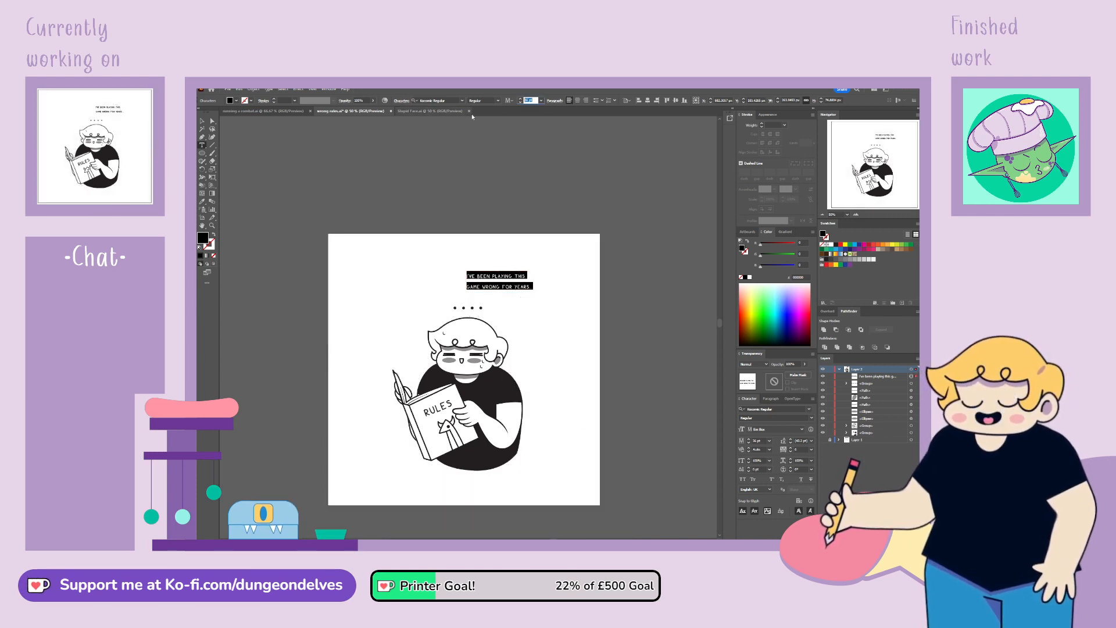
pyautogui.write('72')
pyautogui.press('Return')
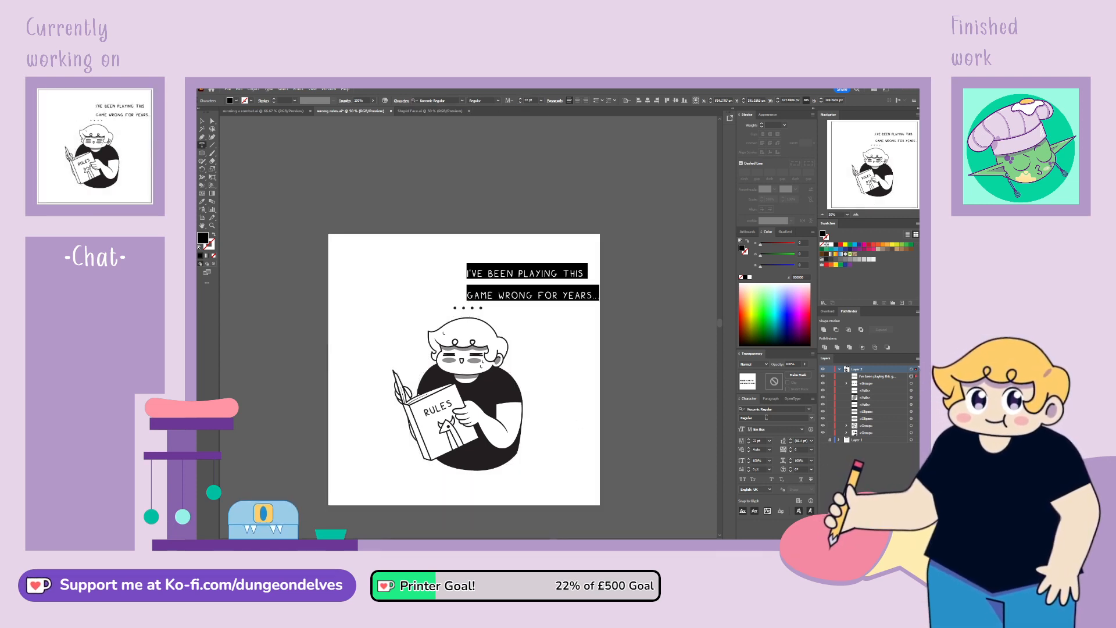
pyautogui.click(760, 441)
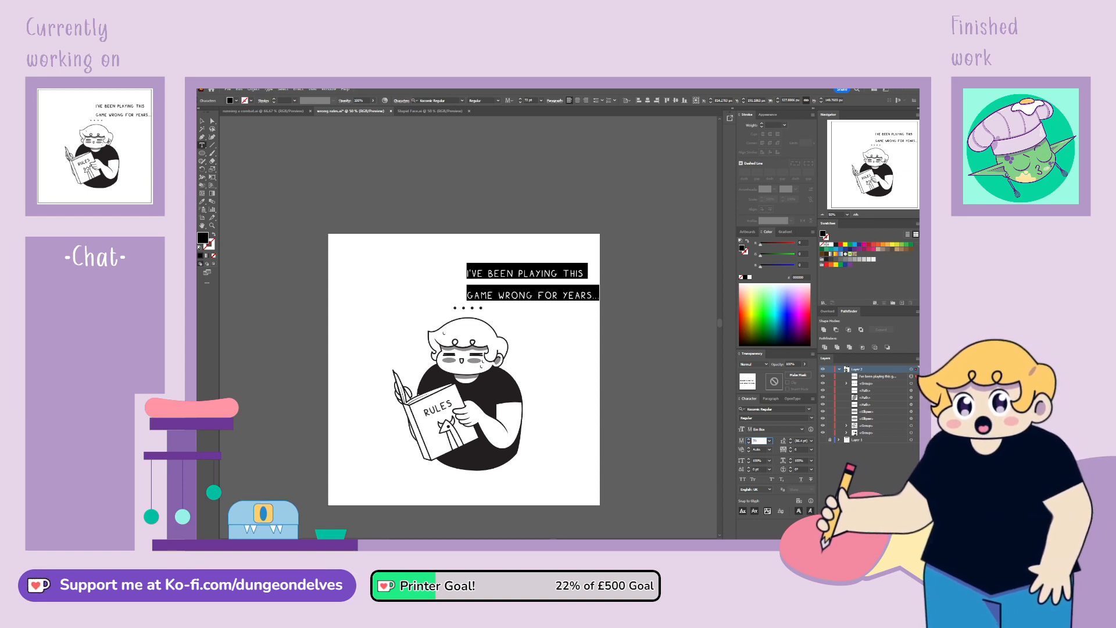
pyautogui.press('Return')
# Step: Set the speech lettering's leading to 40 pt, centre-align its lines, and nudge it slightly left
pyautogui.moveTo(807, 441); pyautogui.dragTo(709, 447)
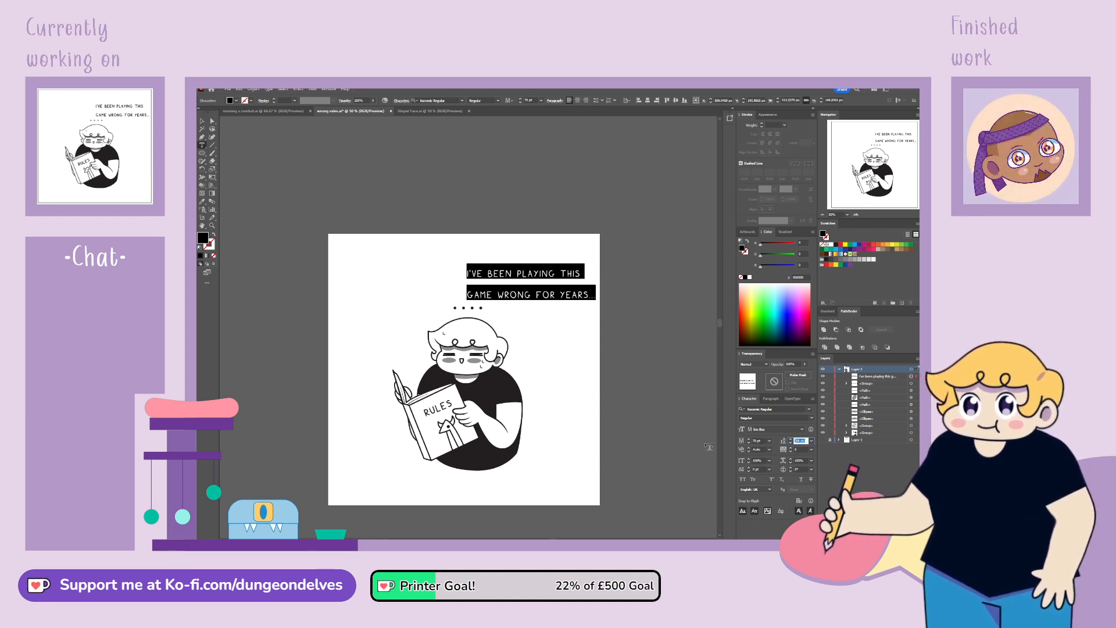
pyautogui.write('40')
pyautogui.press('Return')
pyautogui.click(577, 101)
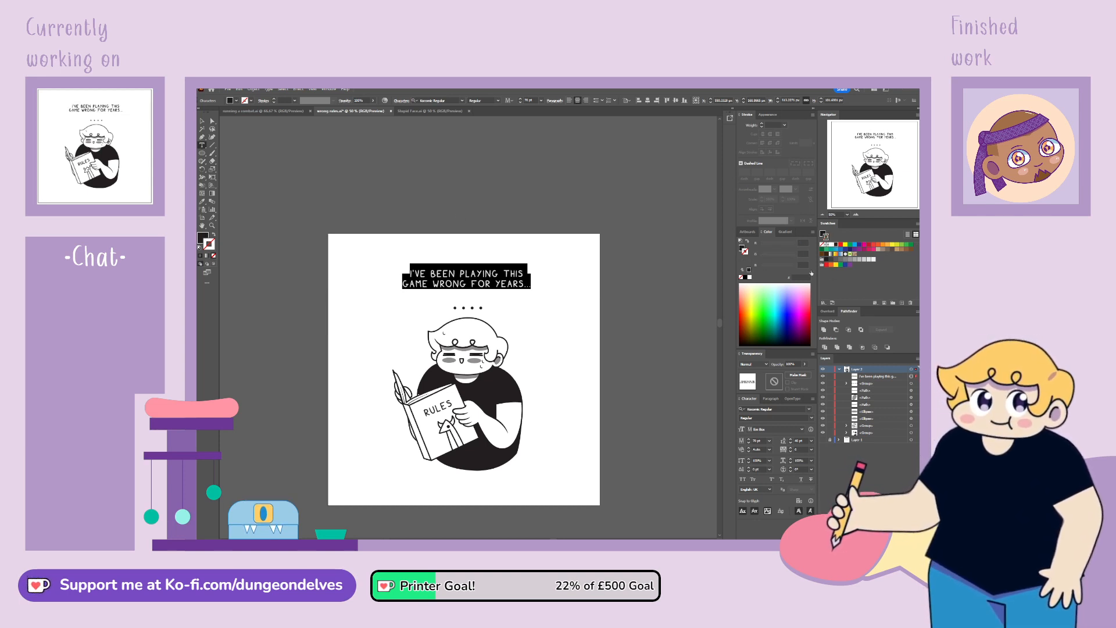
pyautogui.press('Escape')
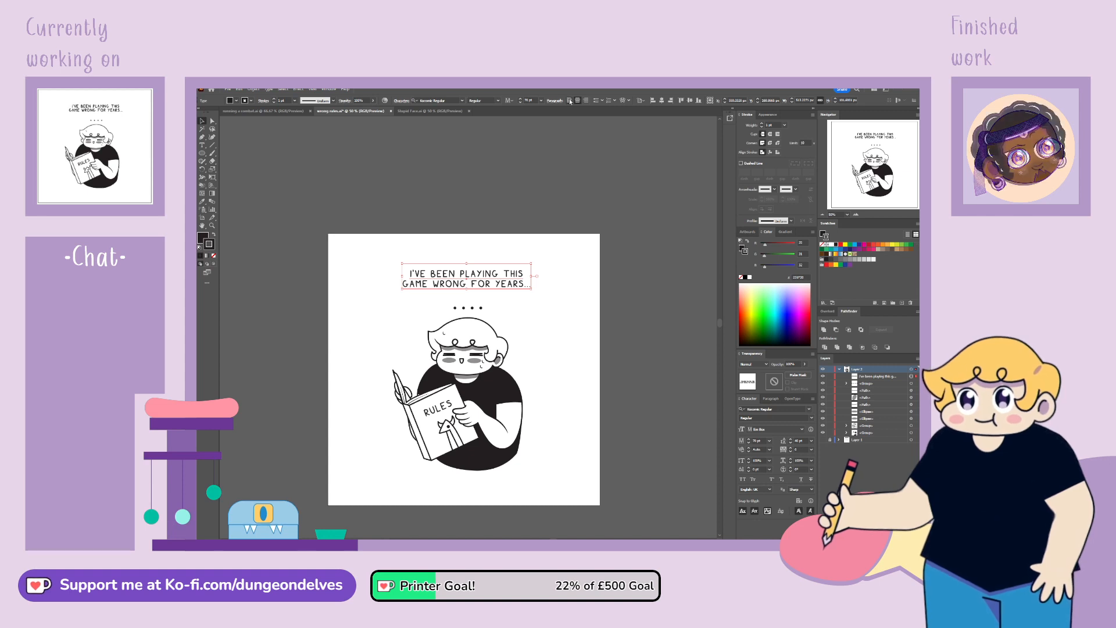
pyautogui.hotkey('shift', 'Left')
pyautogui.click(569, 181)
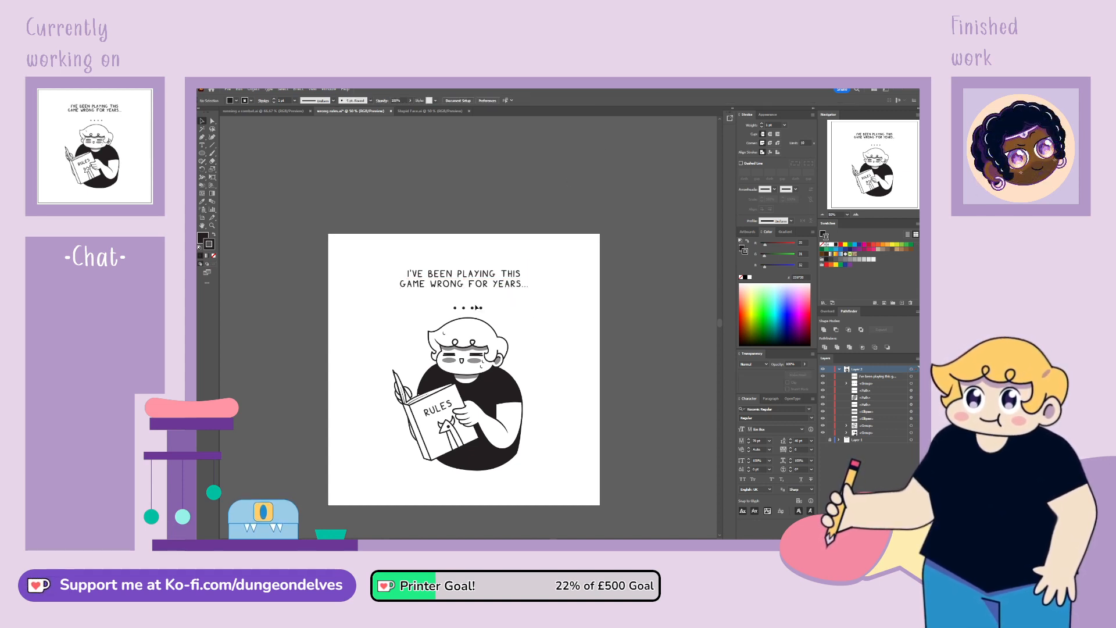
# Step: Move the row of dots up closer to the speech lettering, and shift all the artwork slightly down the artboard
pyautogui.moveTo(477, 310); pyautogui.dragTo(482, 306)
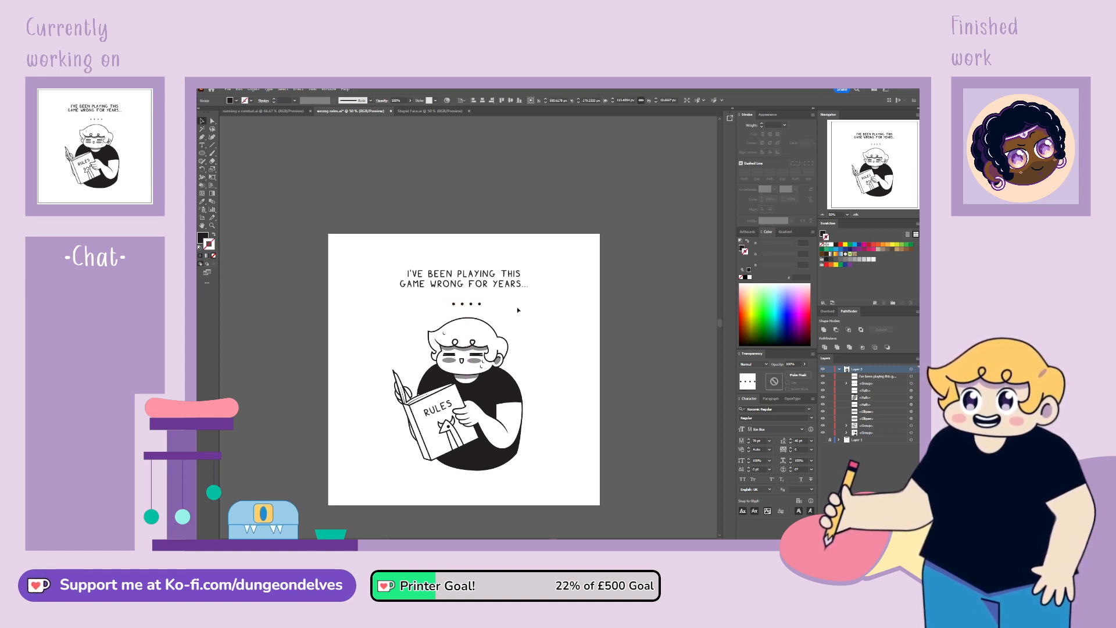
pyautogui.hotkey('ctrl', 'a')
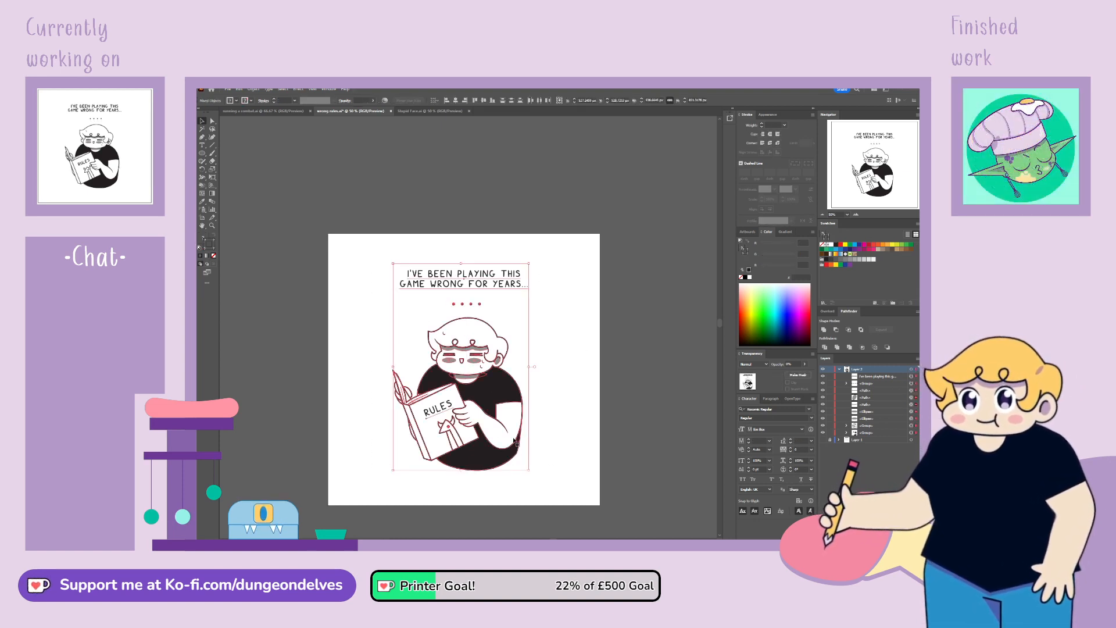
pyautogui.moveTo(510, 437); pyautogui.dragTo(510, 444)
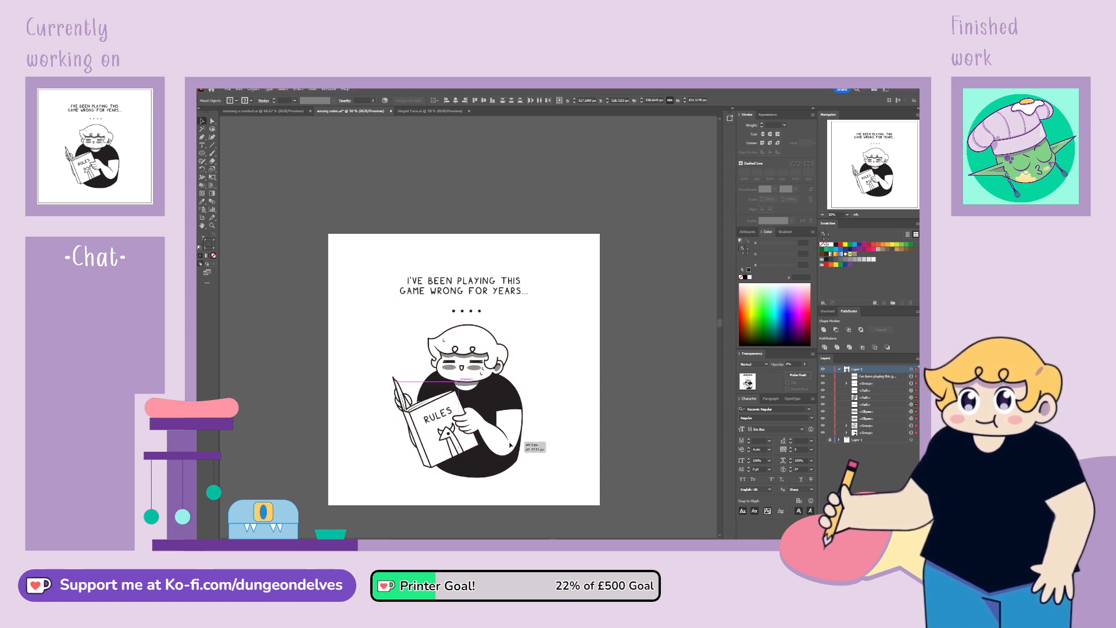
pyautogui.click(575, 428)
# Step: Place a copy of the speech lettering near the artboard's upper edge and change its text to "RE-READING THE RULES"
pyautogui.moveTo(482, 296); pyautogui.dragTo(482, 264)
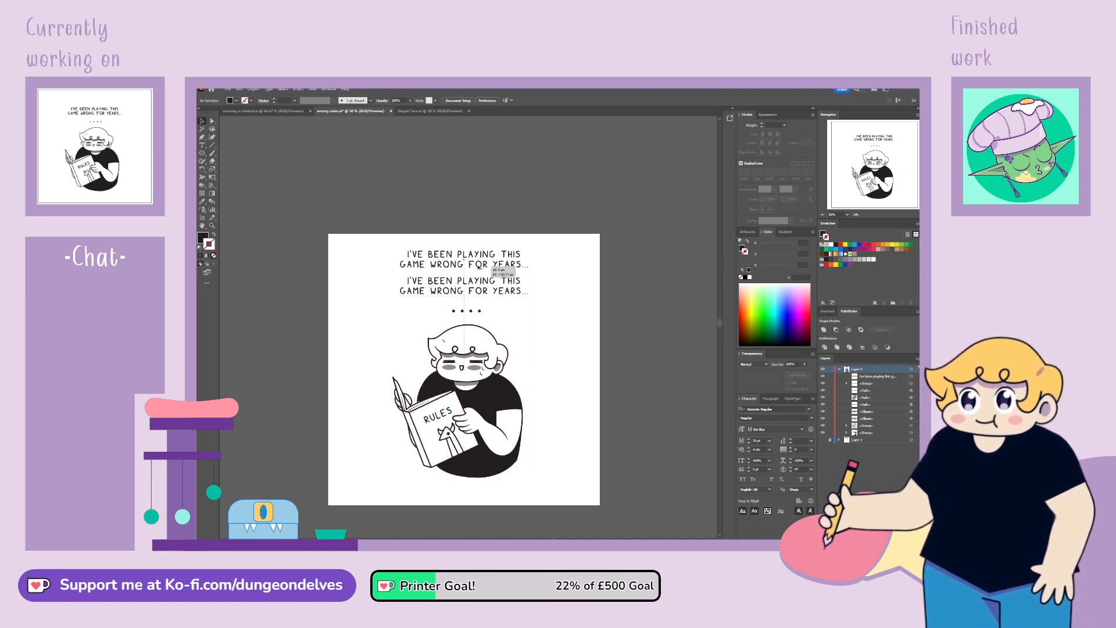
pyautogui.click(824, 447)
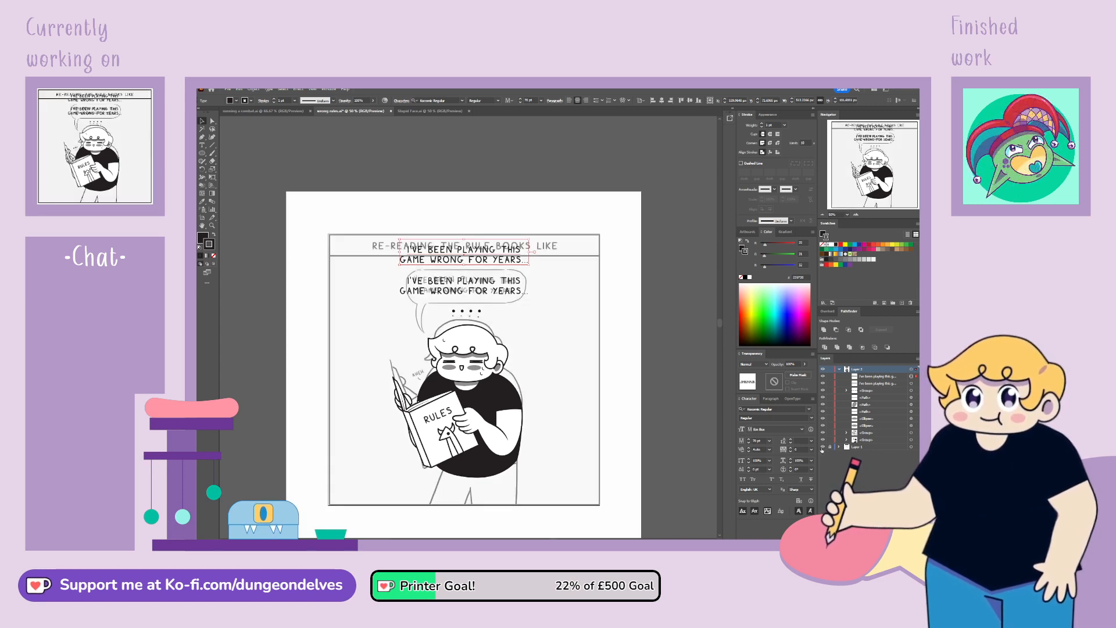
pyautogui.click(823, 446)
pyautogui.doubleClick(472, 263)
pyautogui.hotkey('ctrl', 'a')
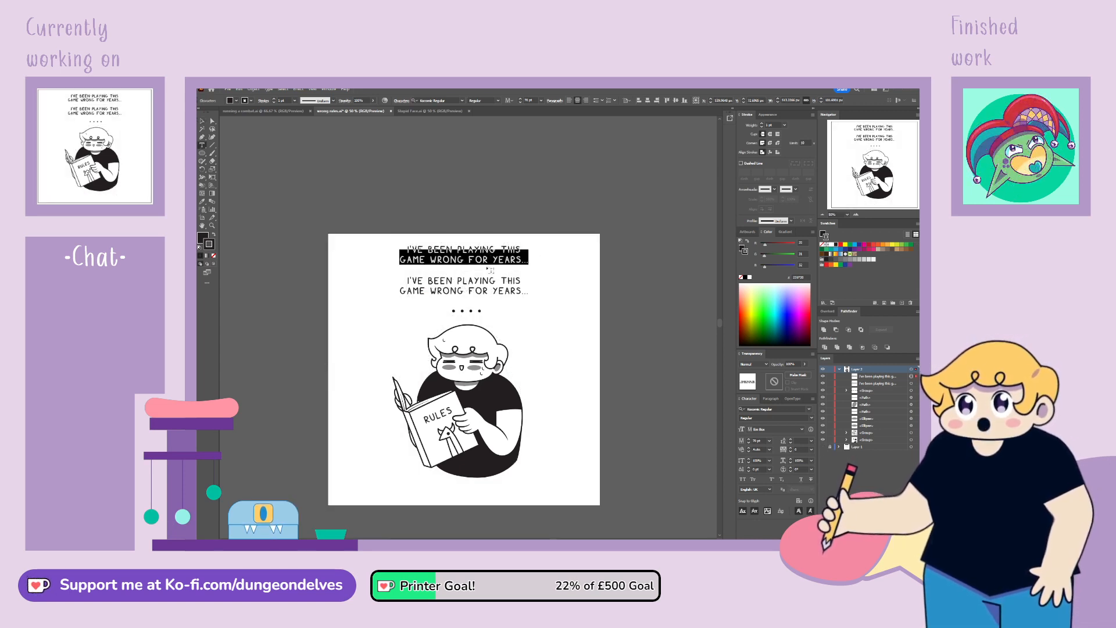
pyautogui.write('RE-REA')
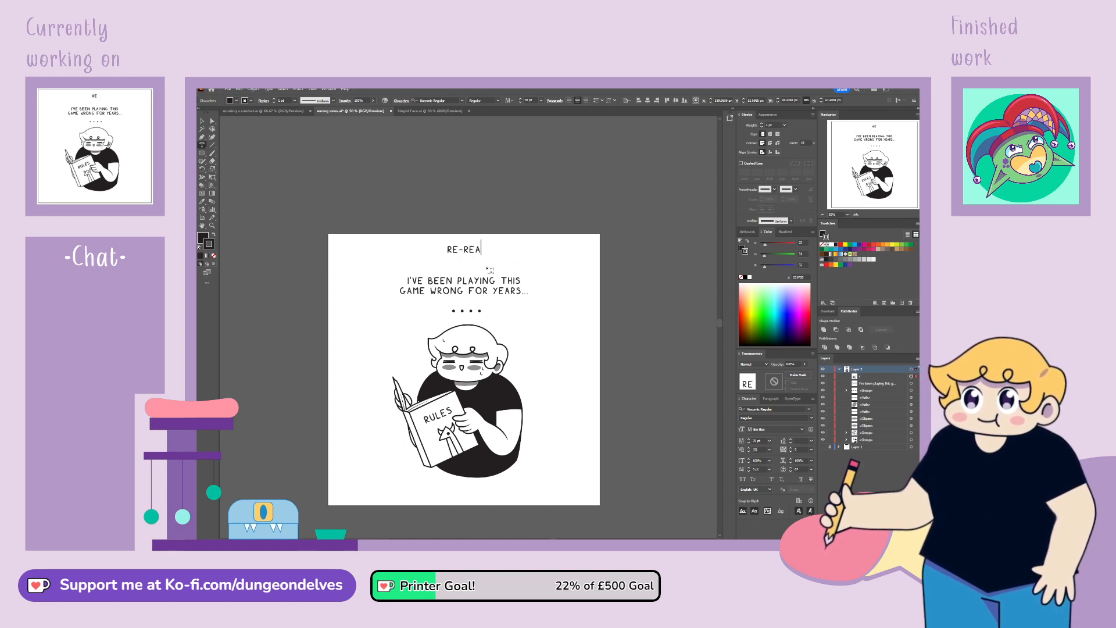
pyautogui.write('DING THE RULES')
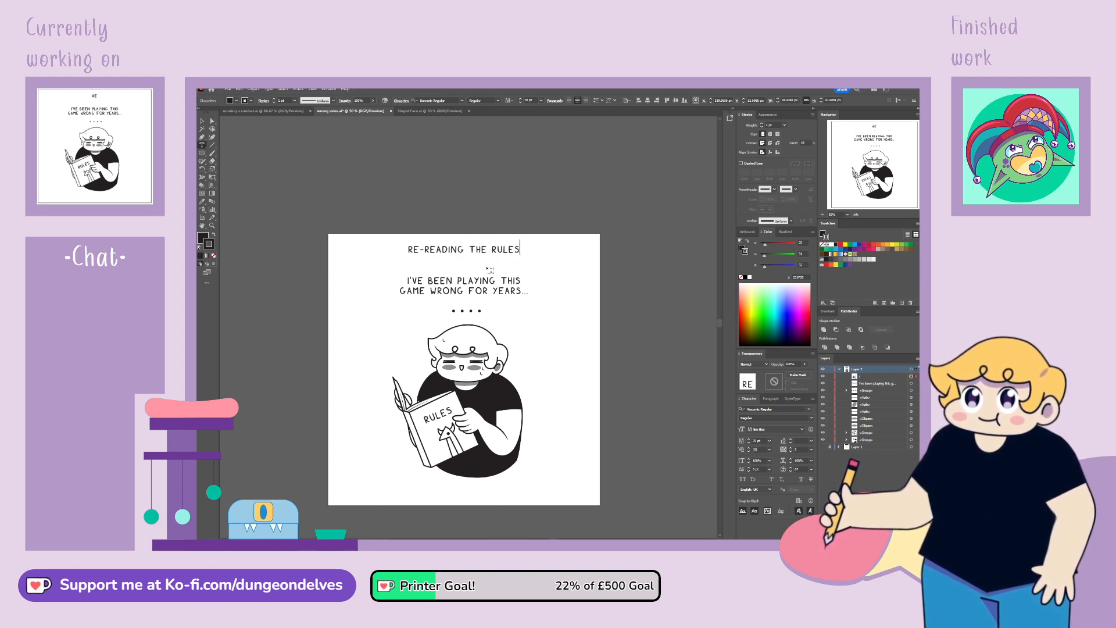
pyautogui.click(204, 120)
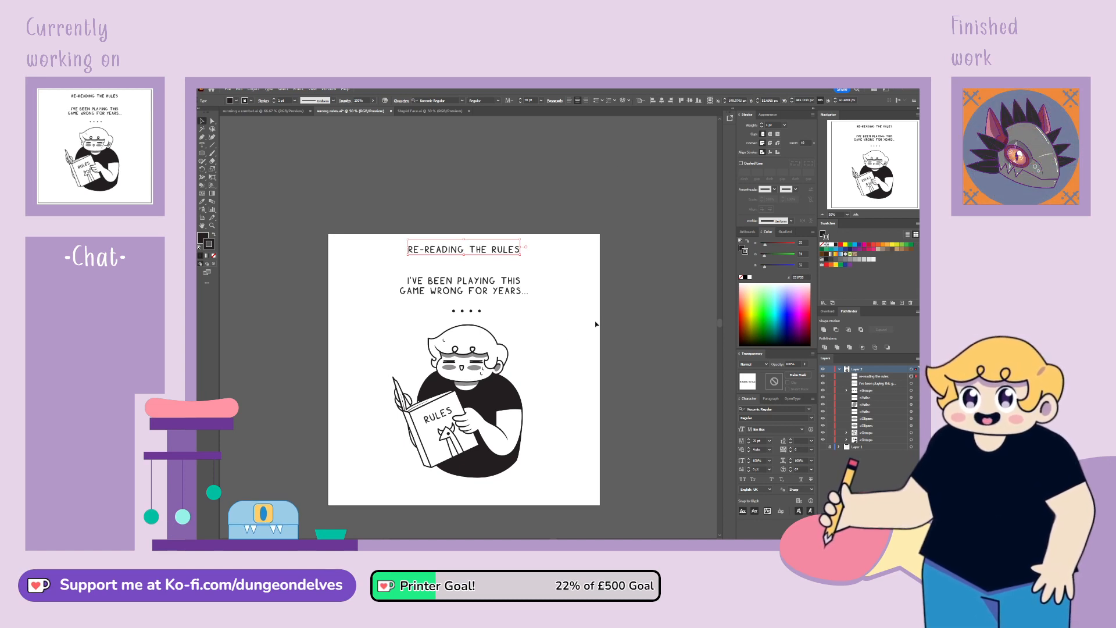
# Step: Scale down the speech lettering below the title, setting its leading to 30 pt and its font size to 55 pt
pyautogui.click(586, 167)
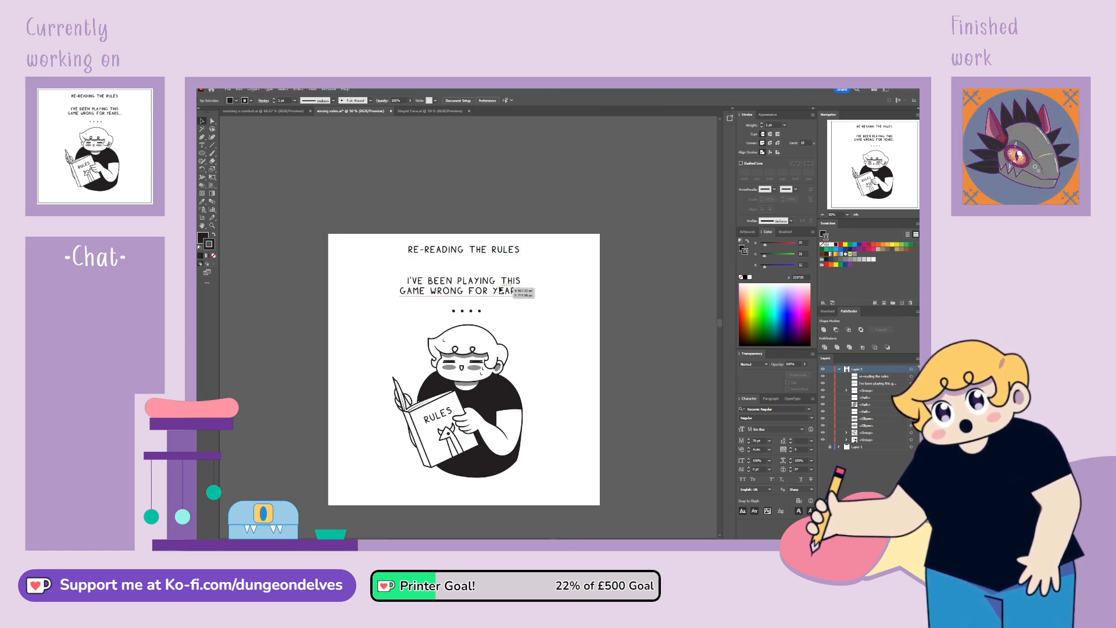
pyautogui.moveTo(464, 275); pyautogui.dragTo(464, 276)
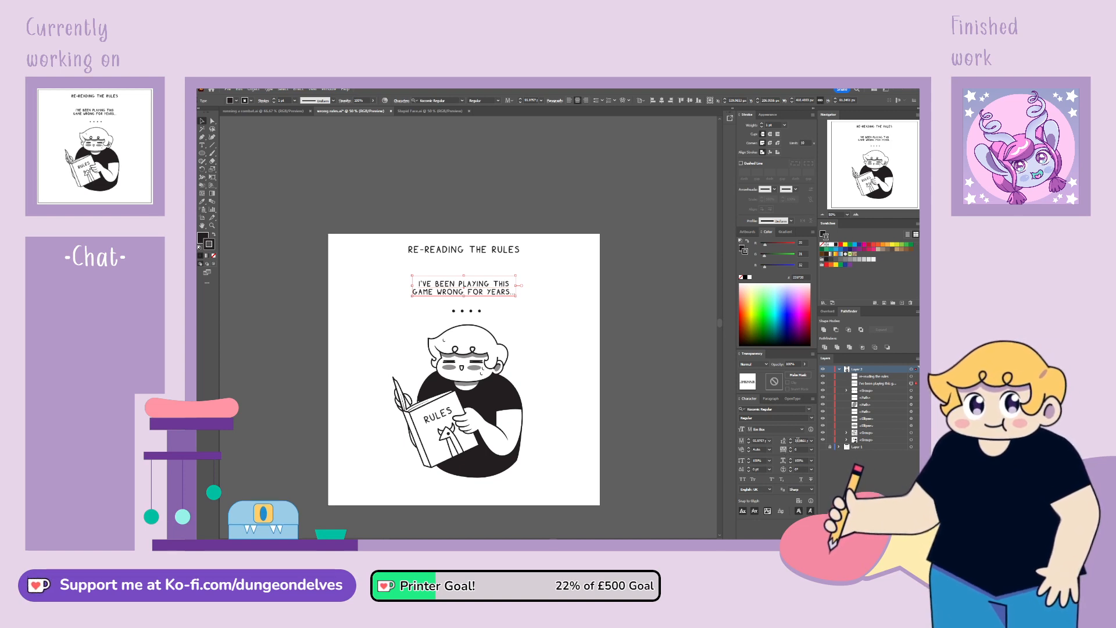
pyautogui.write('30')
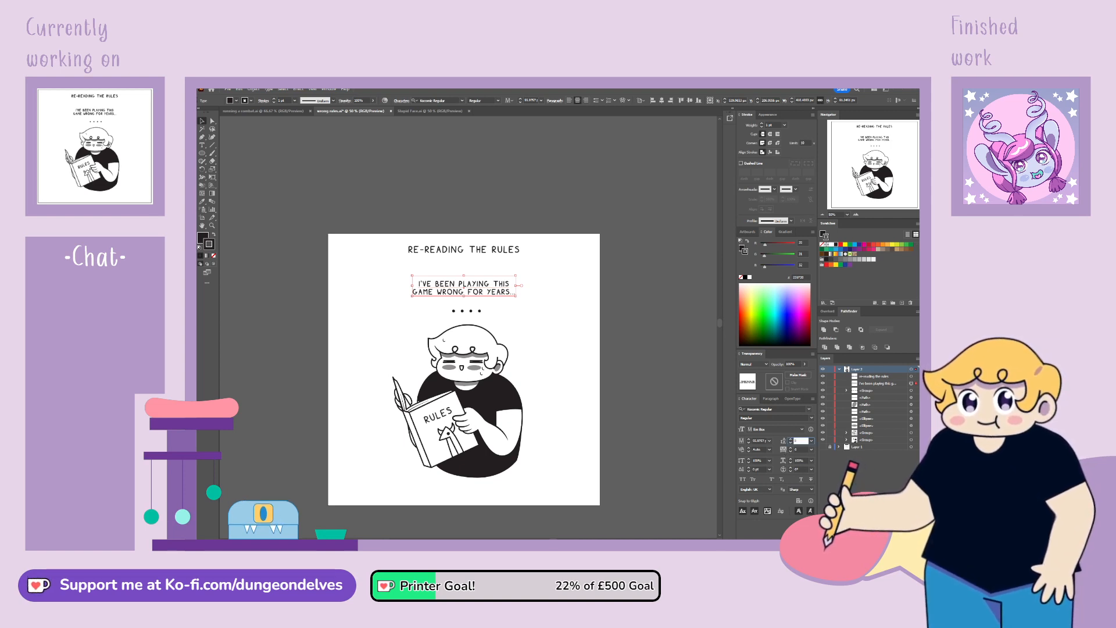
pyautogui.press('Return')
pyautogui.doubleClick(759, 441)
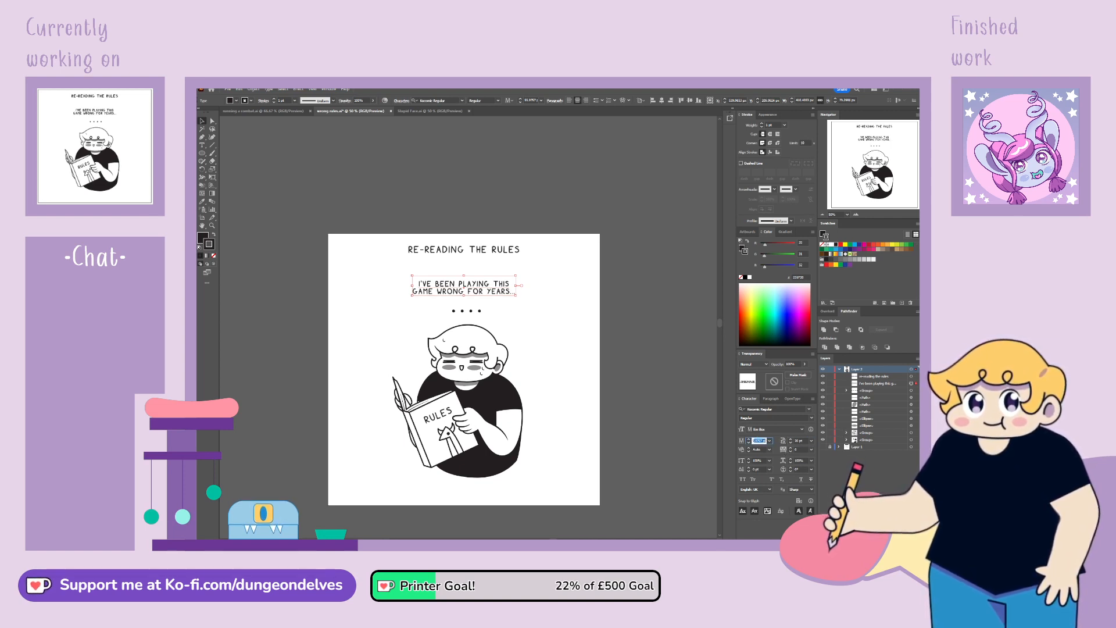
pyautogui.write('55')
pyautogui.press('Return')
pyautogui.click(627, 418)
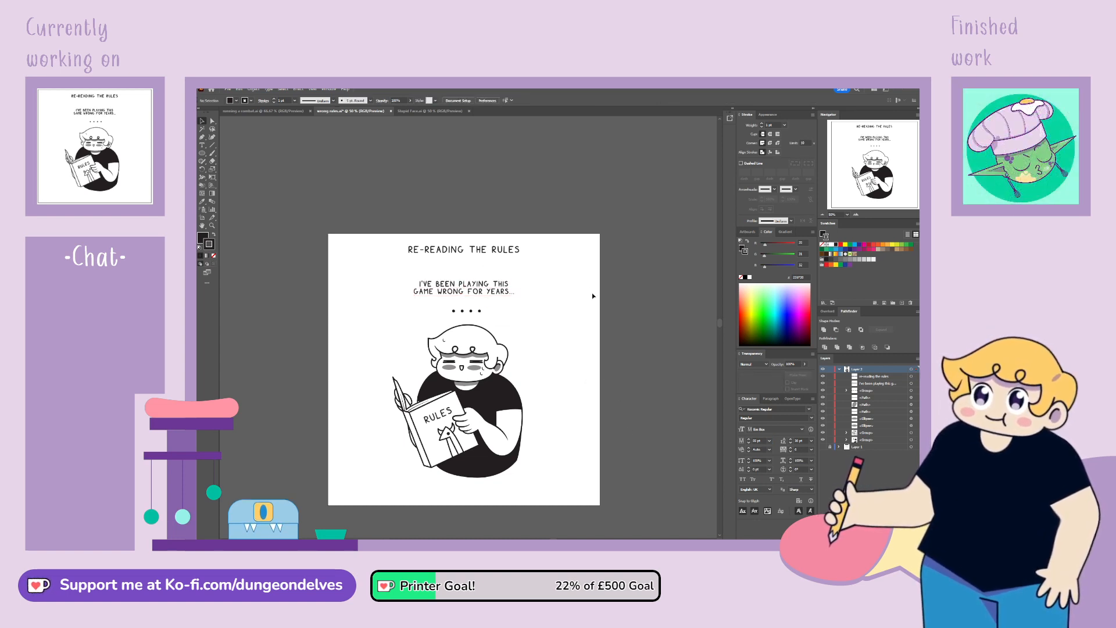
# Step: Brush a looping speech line from below the lettering to beside the character's face, undoing the first two attempts
pyautogui.press('b')
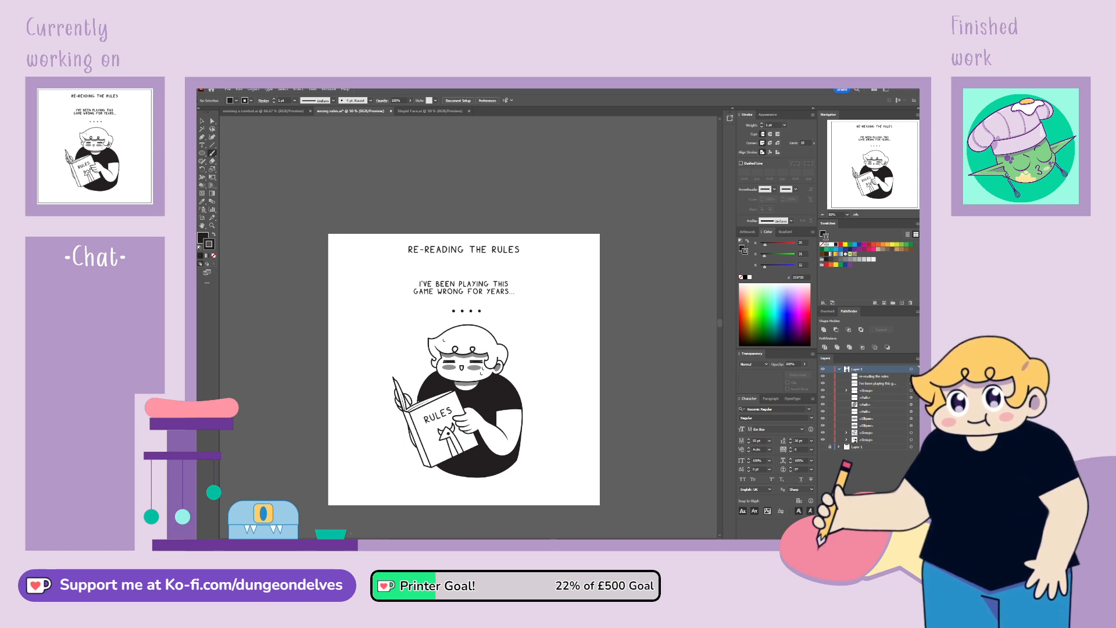
pyautogui.hotkey('ctrl', '=')
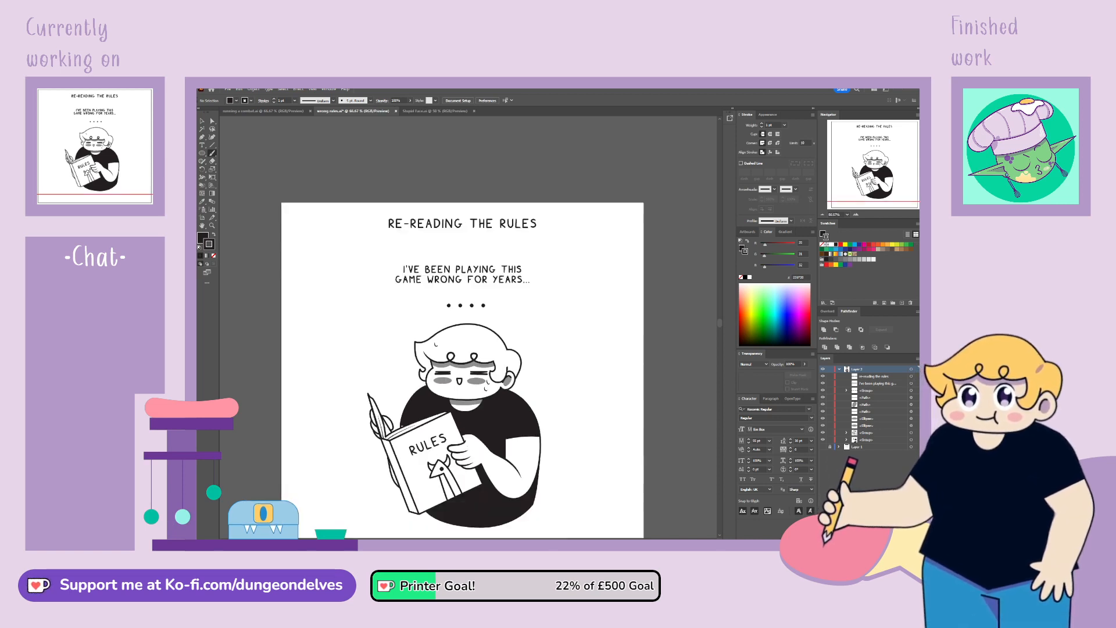
pyautogui.moveTo(427, 342); pyautogui.dragTo(437, 313)
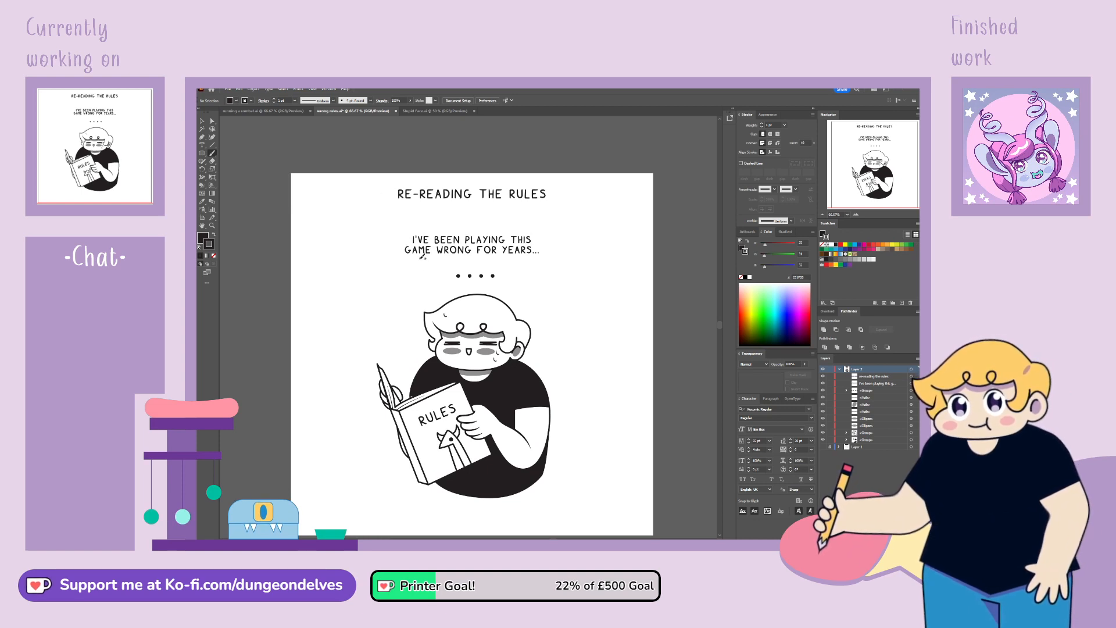
pyautogui.moveTo(423, 256); pyautogui.dragTo(388, 351)
pyautogui.hotkey('ctrl', 'z')
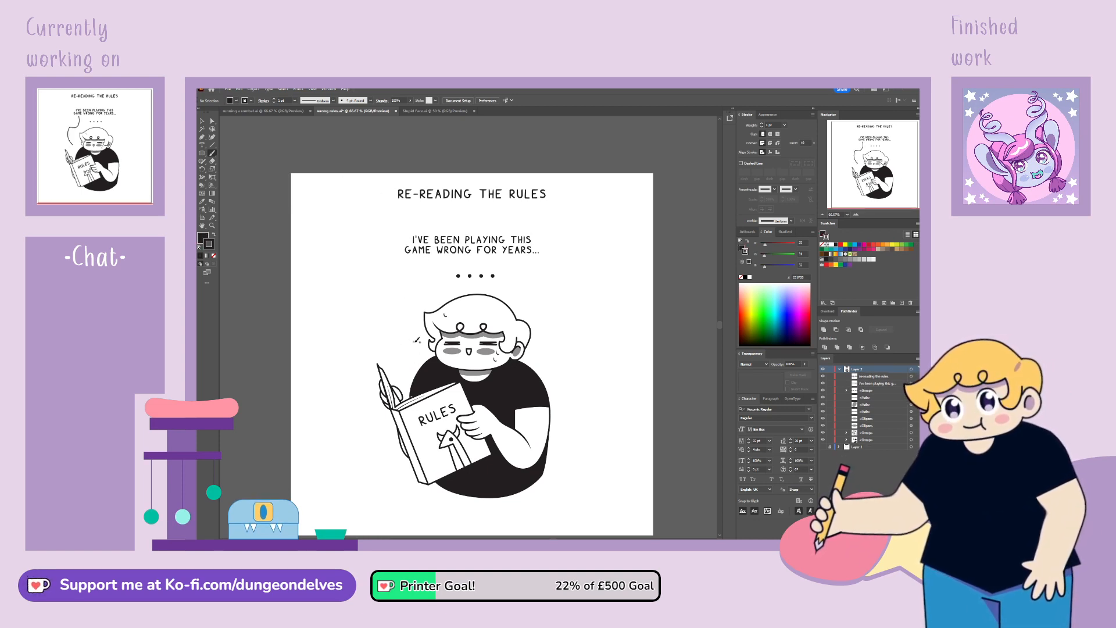
pyautogui.moveTo(400, 312); pyautogui.dragTo(426, 261)
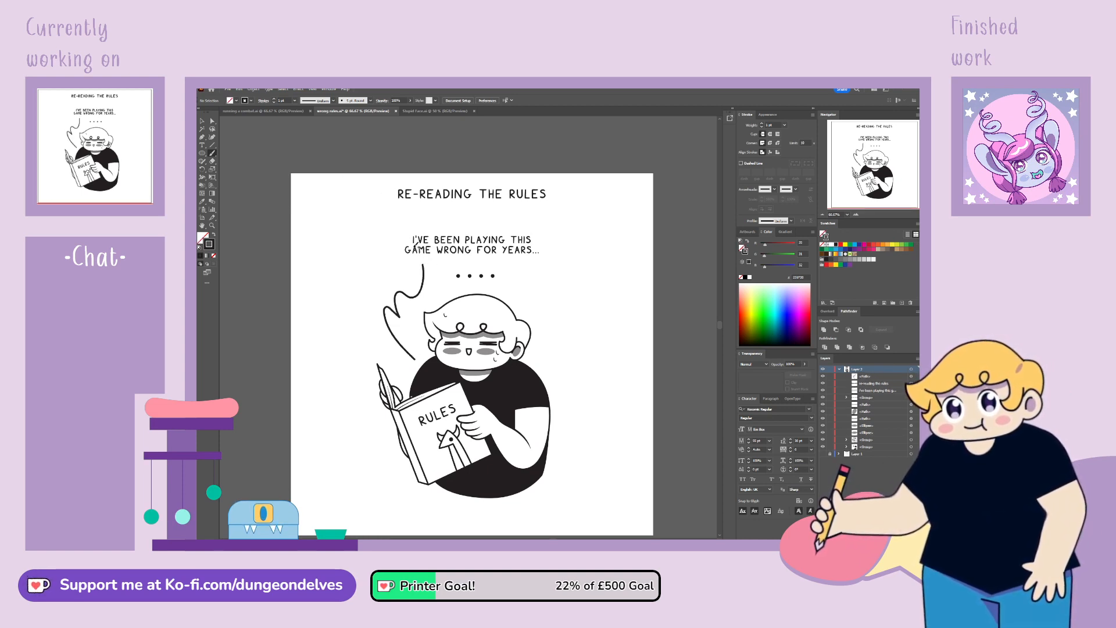
pyautogui.hotkey('ctrl', 'z')
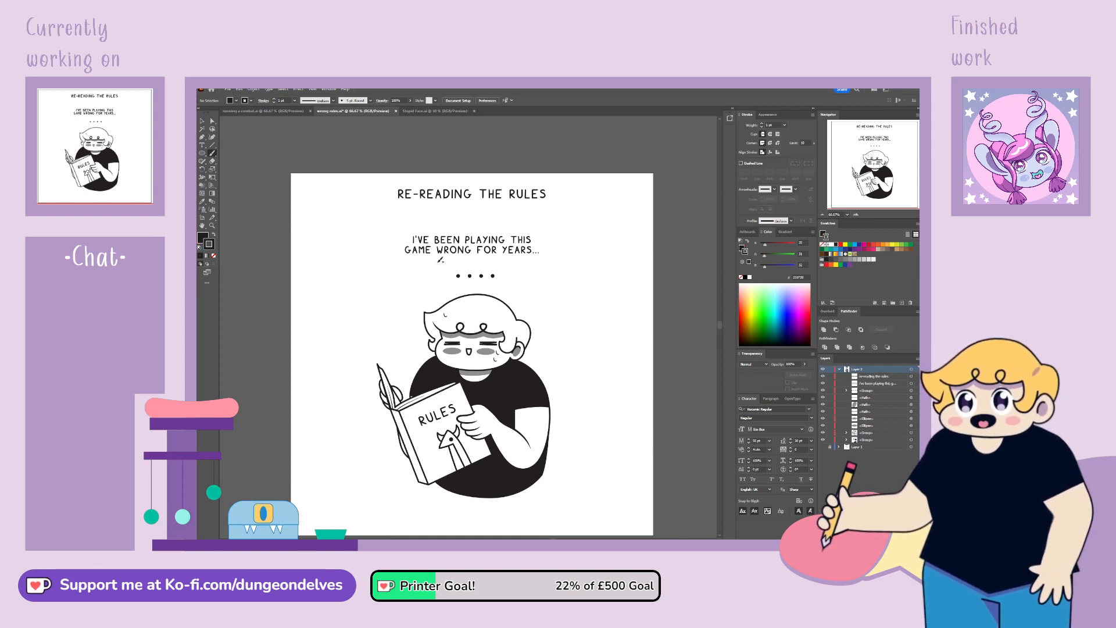
pyautogui.moveTo(439, 262)
pyautogui.mouseDown()
pyautogui.moveTo(432, 283)
pyautogui.moveTo(391, 305)
pyautogui.moveTo(423, 343)
pyautogui.mouseUp()
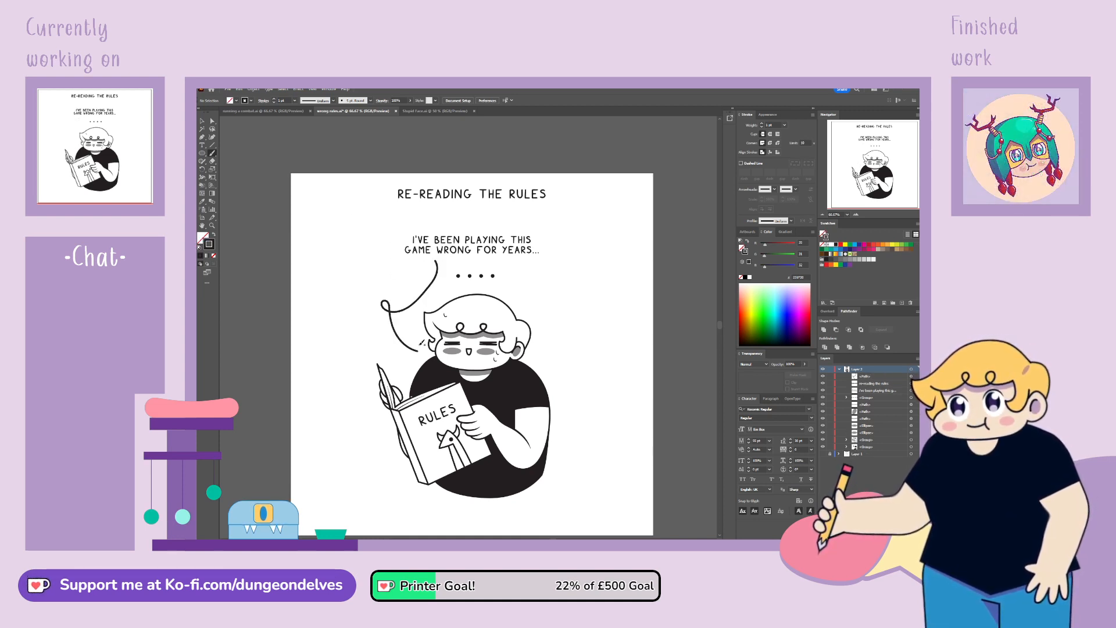
# Step: Redraw the wavy speech line with the brush from below the lettering to beside the character's face, undoing the rejected attempts
pyautogui.hotkey('ctrl', 'z')
pyautogui.moveTo(393, 300)
pyautogui.mouseDown()
pyautogui.moveTo(393, 333)
pyautogui.moveTo(415, 356)
pyautogui.mouseUp()
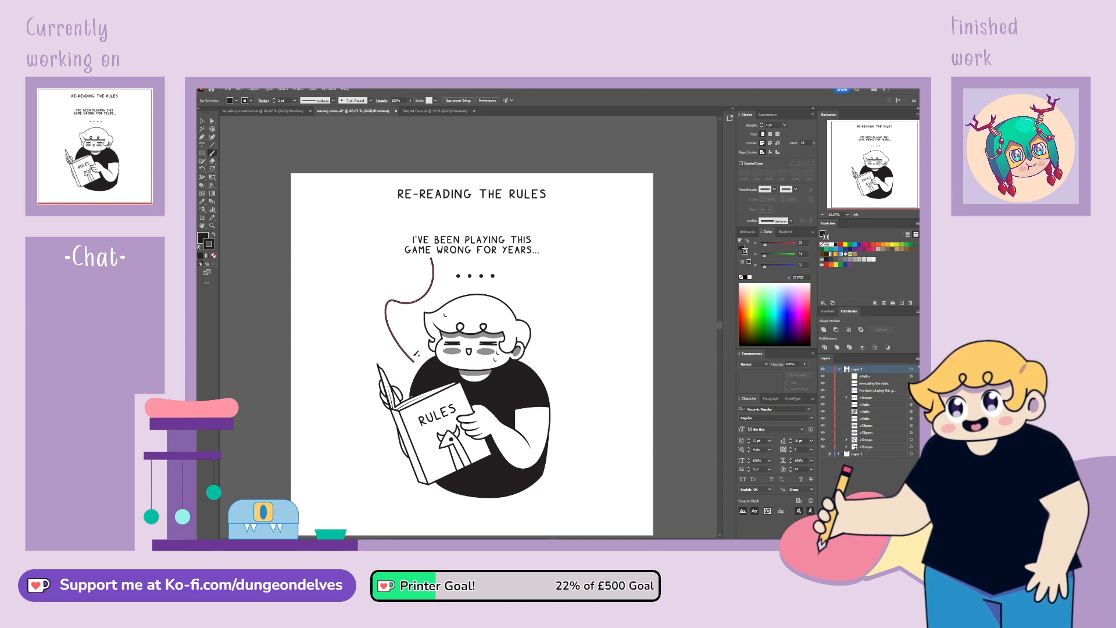
pyautogui.hotkey('ctrl', 'z')
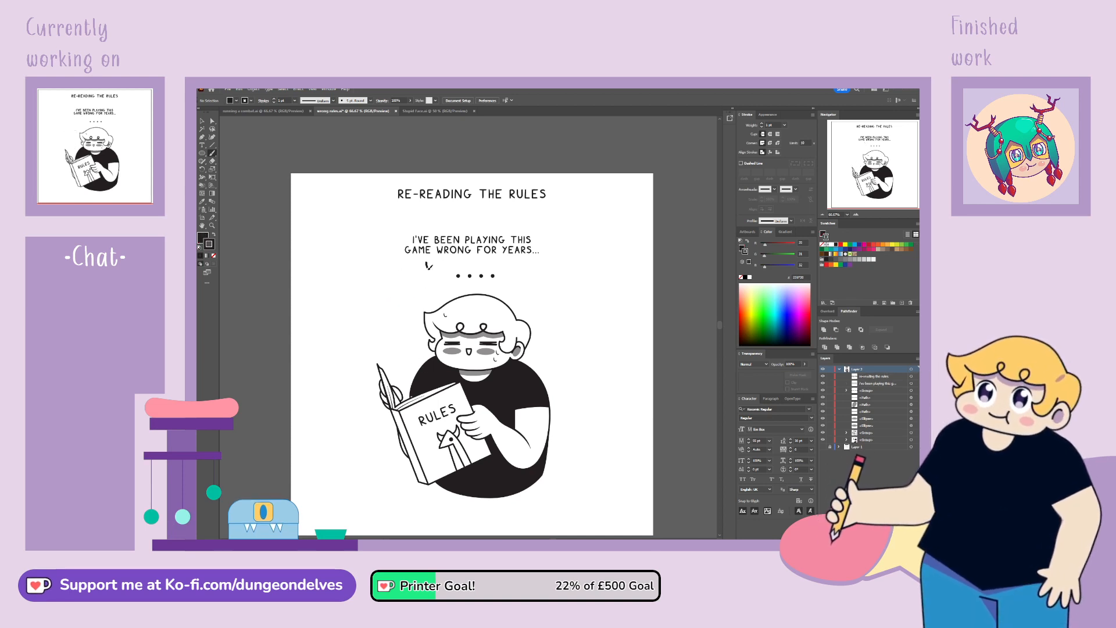
pyautogui.moveTo(412, 333)
pyautogui.mouseDown()
pyautogui.moveTo(417, 356)
pyautogui.moveTo(407, 294)
pyautogui.moveTo(429, 262)
pyautogui.moveTo(436, 268)
pyautogui.mouseUp()
pyautogui.hotkey('ctrl', 'z')
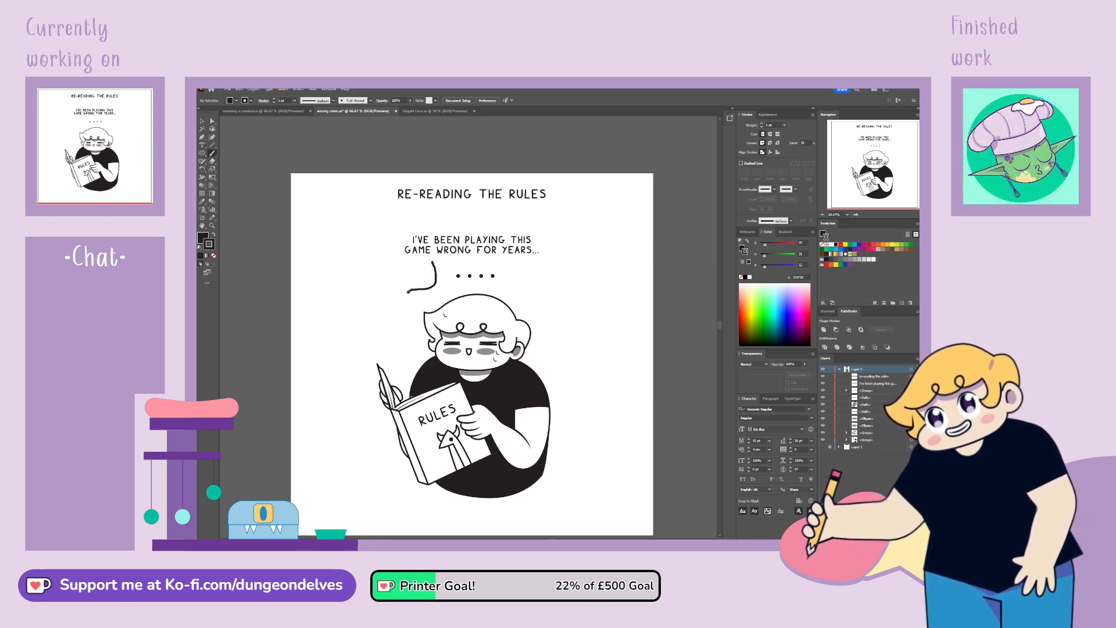
pyautogui.hotkey('ctrl', 'z')
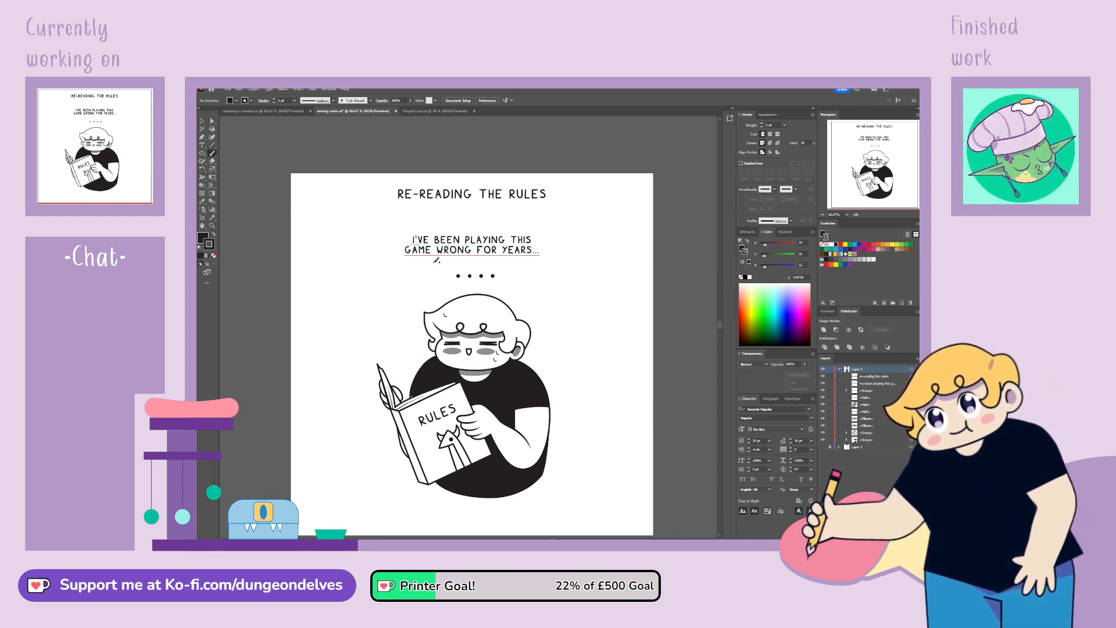
pyautogui.moveTo(417, 353); pyautogui.dragTo(417, 357)
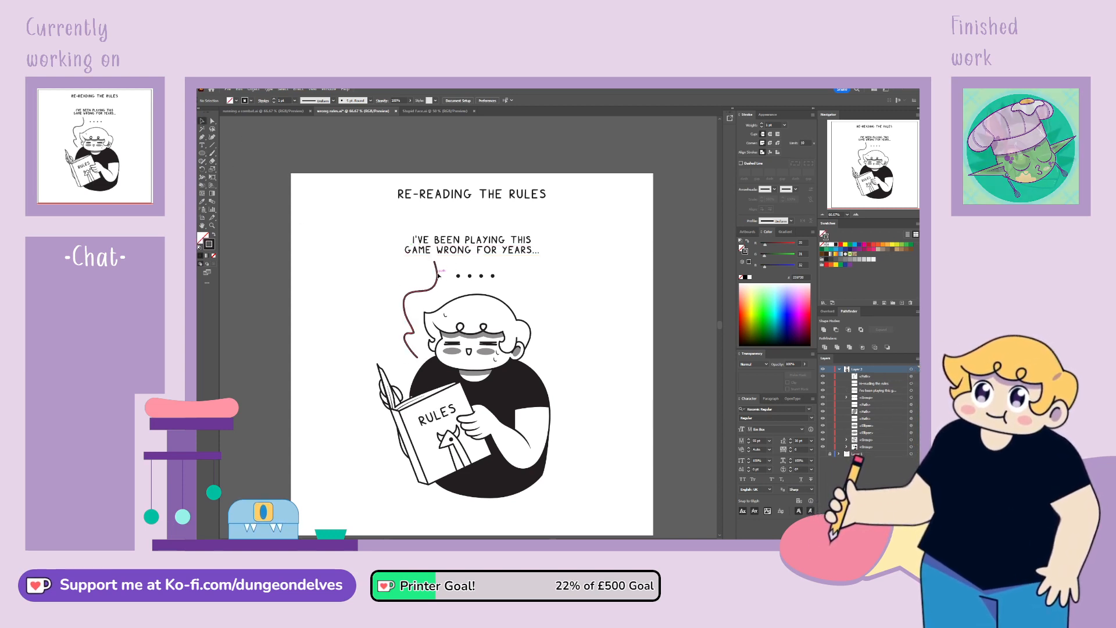
# Step: Give the speech line a basic brush, a heavier stroke weight and a width profile that tapers at both ends
pyautogui.click(429, 290)
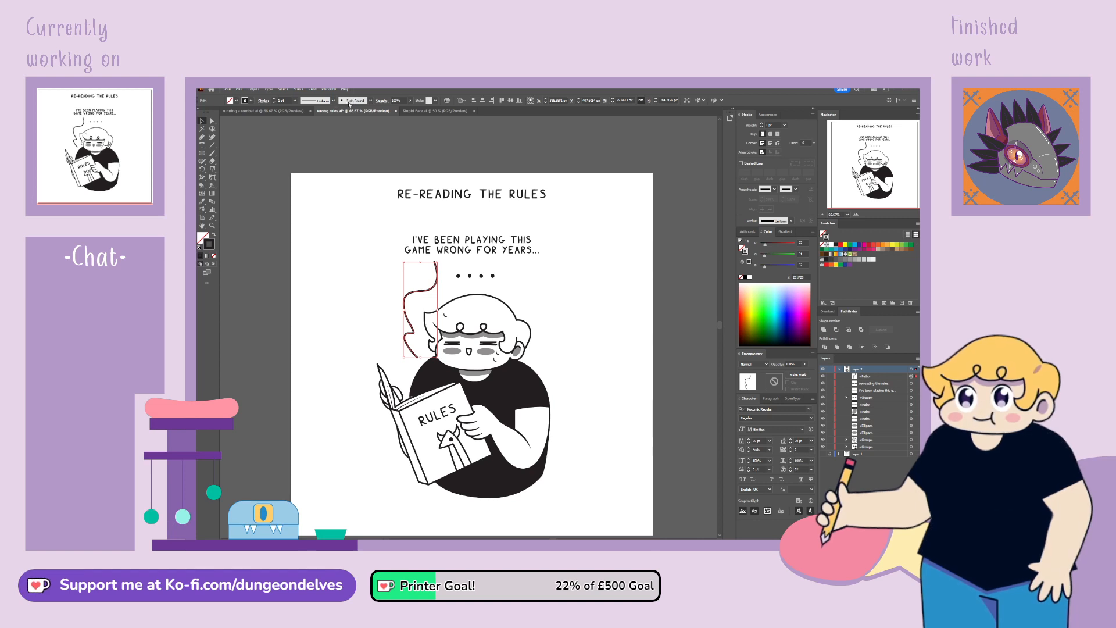
pyautogui.click(336, 137)
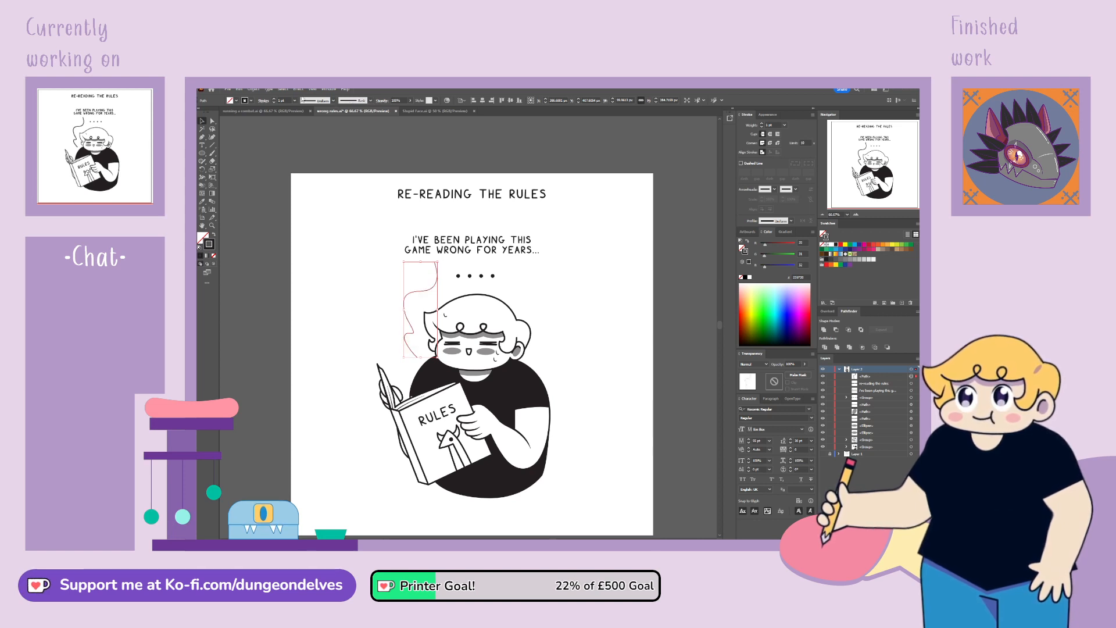
pyautogui.click(274, 100)
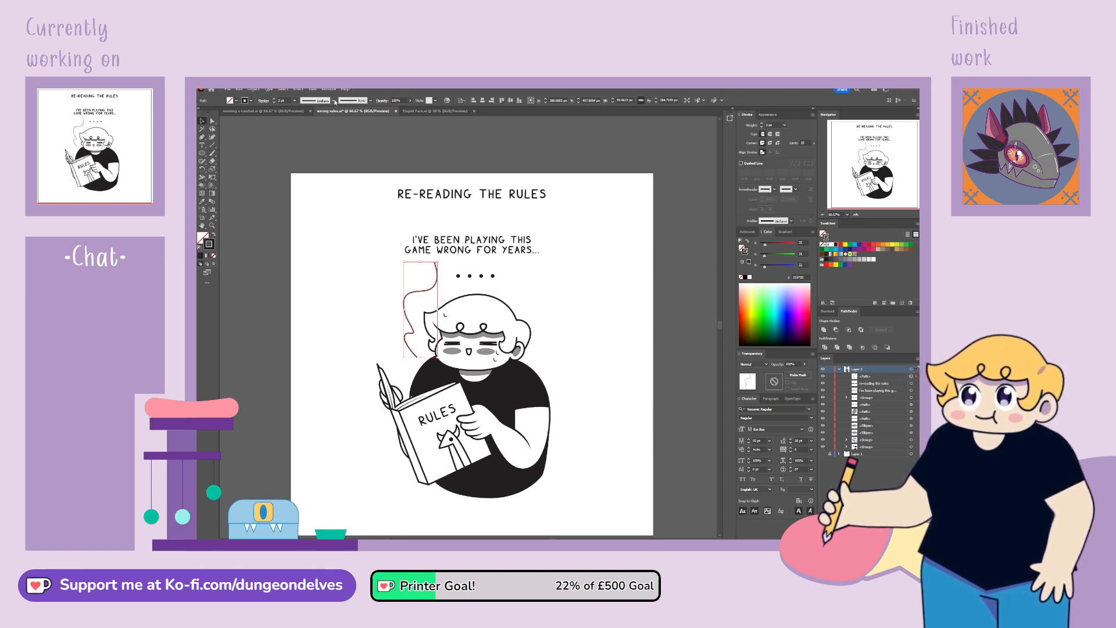
pyautogui.click(315, 124)
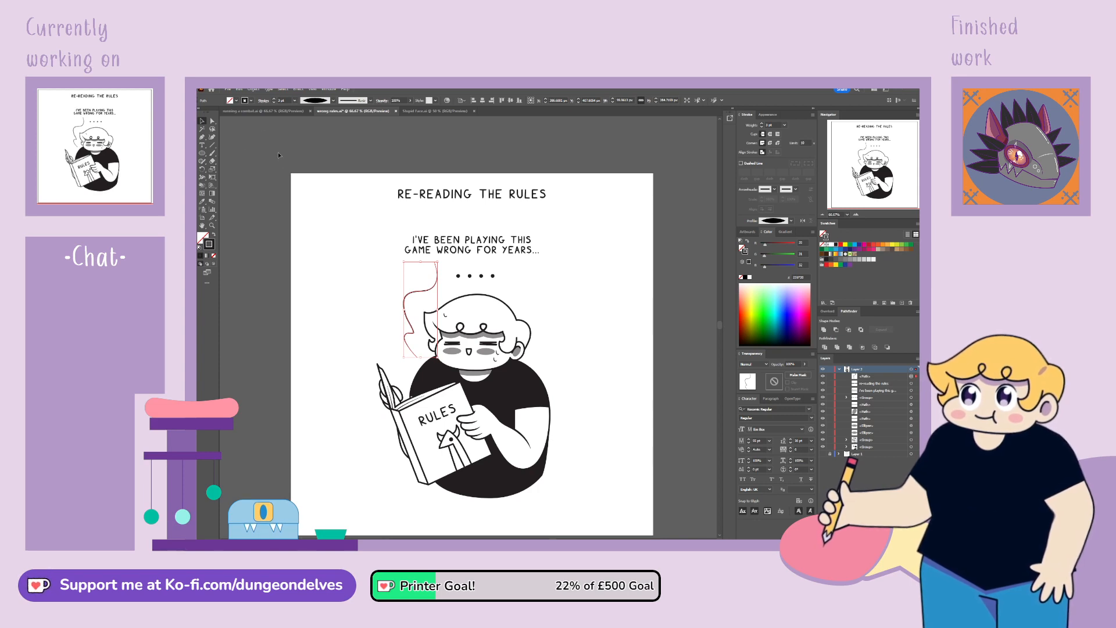
pyautogui.click(284, 191)
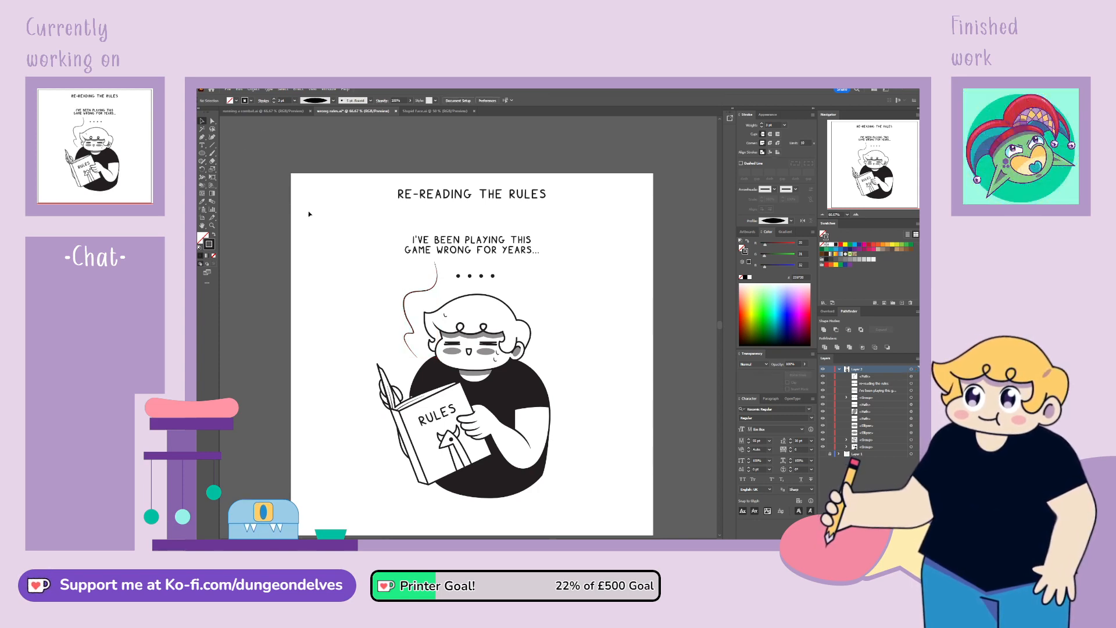
# Step: Convert the sharp corner anchor in the lower part of the speech line to a smooth curve and adjust its handle
pyautogui.click(406, 312)
pyautogui.hotkey('ctrl', '=')
pyautogui.hotkey('ctrl', '=')
pyautogui.hotkey('ctrl', '=')
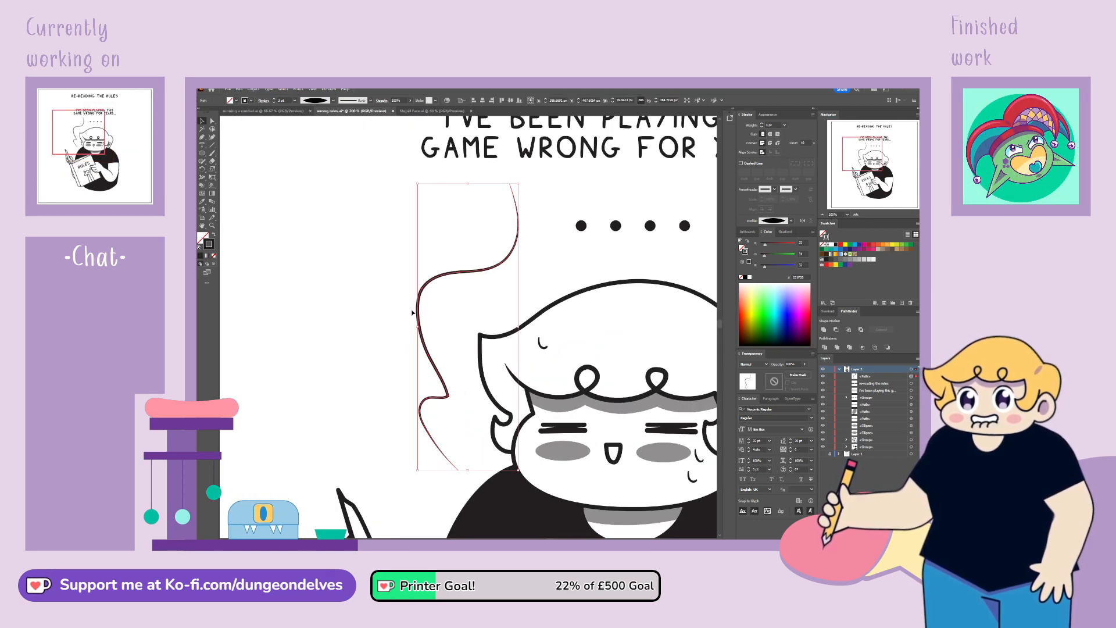
pyautogui.press('a')
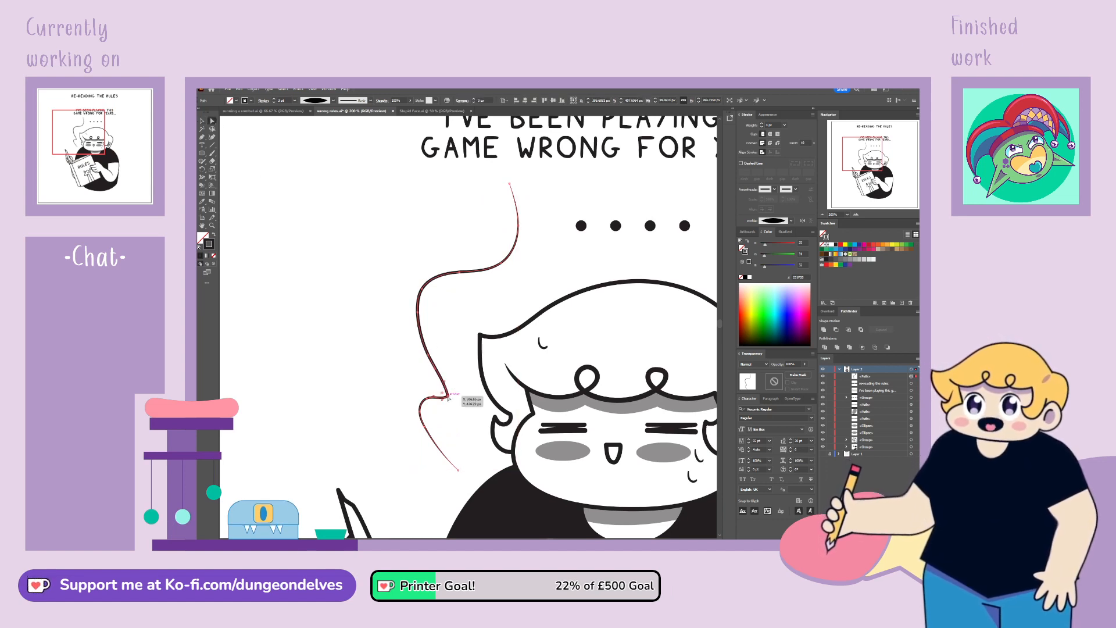
pyautogui.click(448, 397)
pyautogui.click(245, 102)
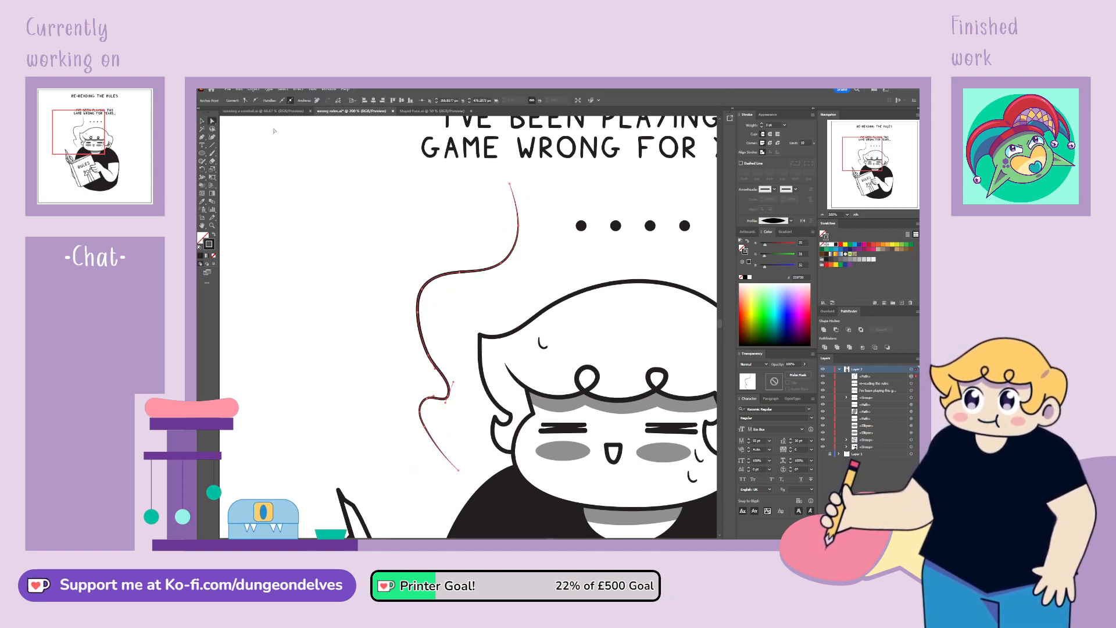
pyautogui.moveTo(453, 382); pyautogui.dragTo(452, 389)
pyautogui.click(410, 406)
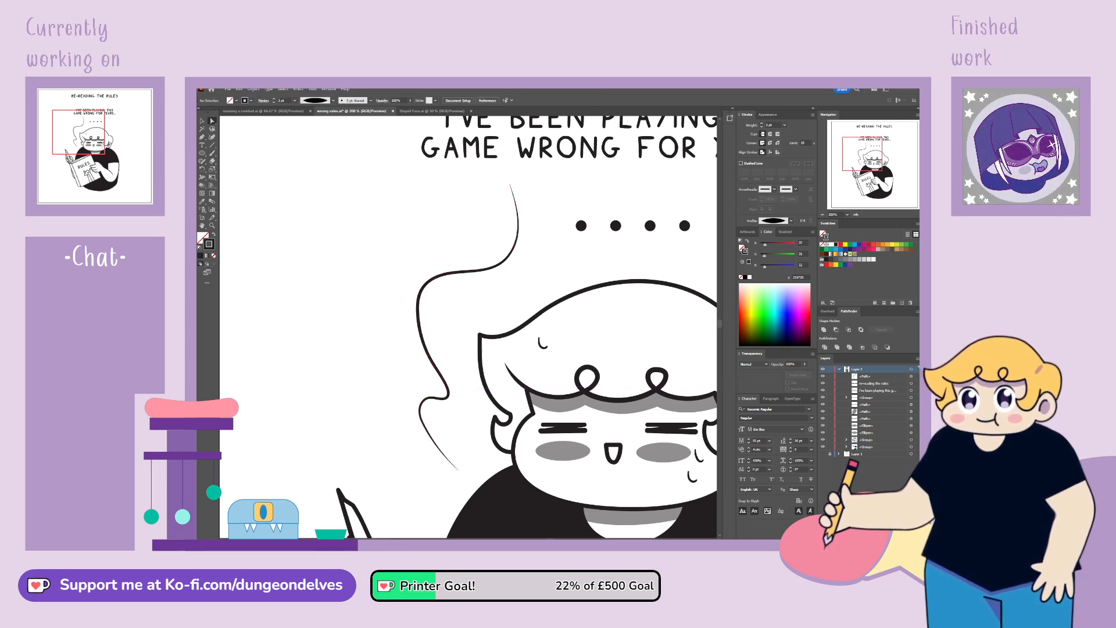
pyautogui.hotkey('ctrl', '0')
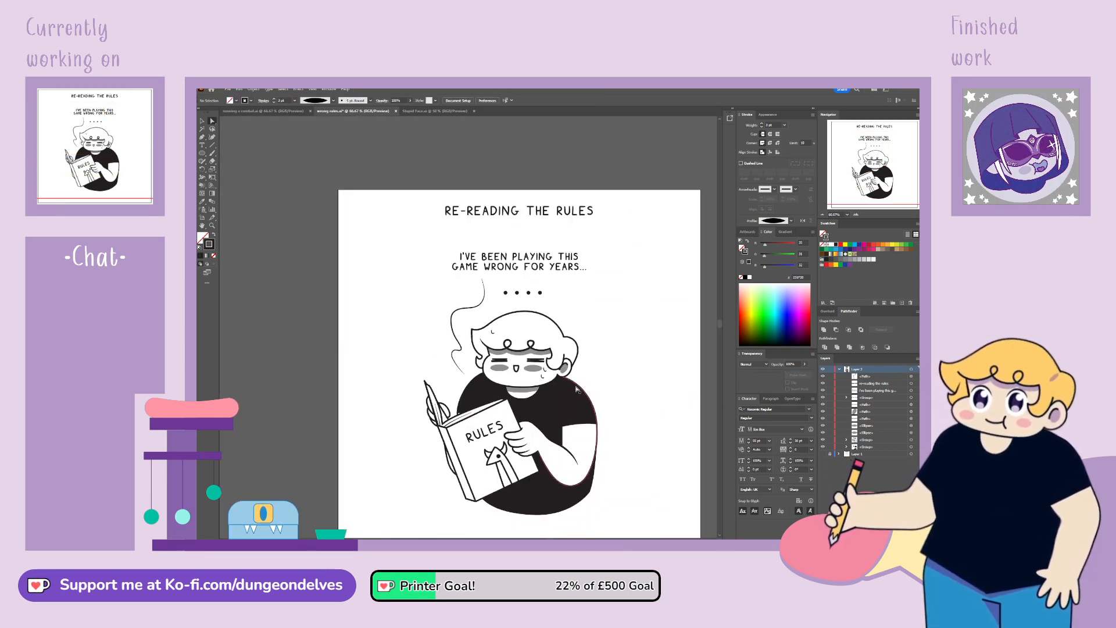
# Step: Brush a small zigzag mark in the empty space beside the character's hair, above the ear
pyautogui.moveTo(644, 418); pyautogui.dragTo(644, 380)
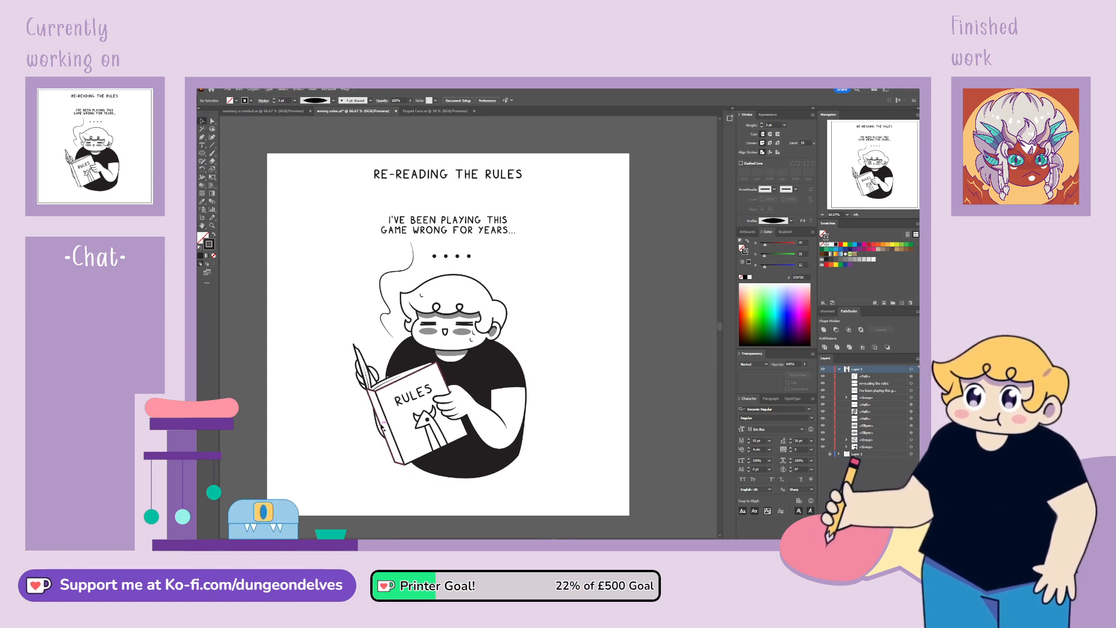
pyautogui.click(203, 137)
pyautogui.hotkey('ctrl', '+')
pyautogui.hotkey('ctrl', '+')
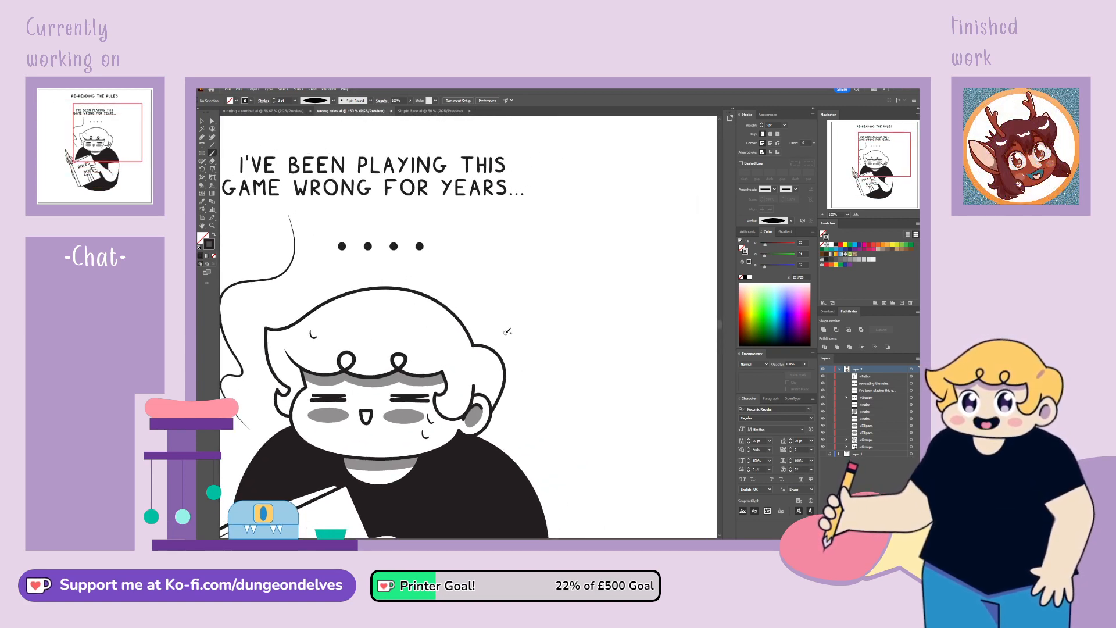
pyautogui.moveTo(509, 338)
pyautogui.mouseDown()
pyautogui.moveTo(521, 336)
pyautogui.moveTo(531, 360)
pyautogui.moveTo(520, 369)
pyautogui.mouseUp()
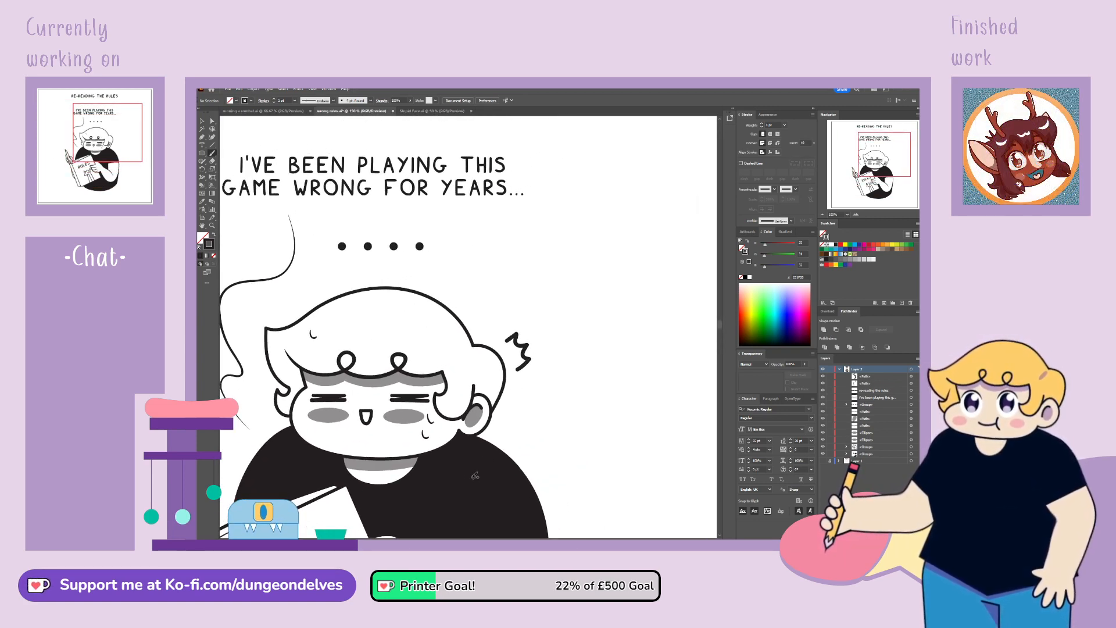
# Step: Give the zigzag mark a basic brush with a 4 pt stroke and nudge it slightly upward
pyautogui.click(203, 122)
pyautogui.click(527, 351)
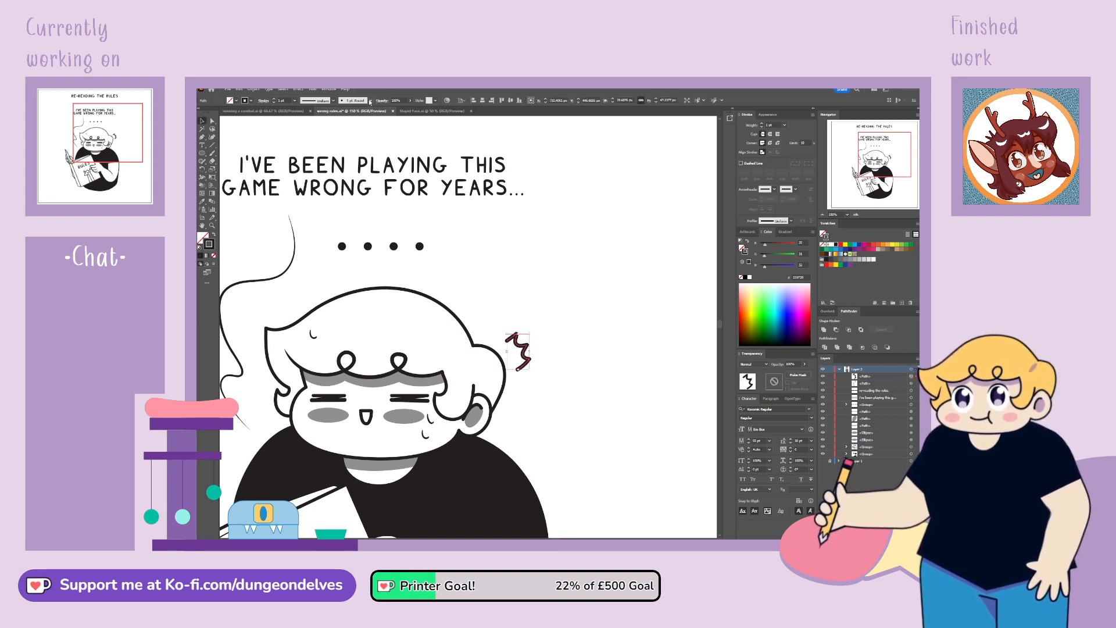
pyautogui.click(340, 140)
pyautogui.moveTo(287, 102); pyautogui.dragTo(251, 103)
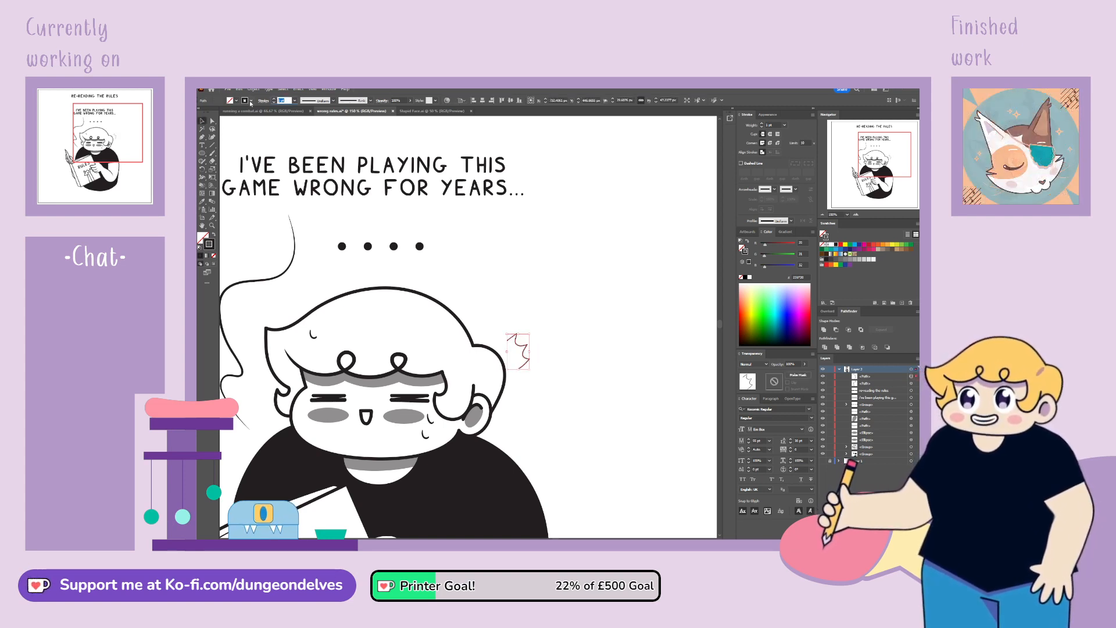
pyautogui.write('4')
pyautogui.press('Return')
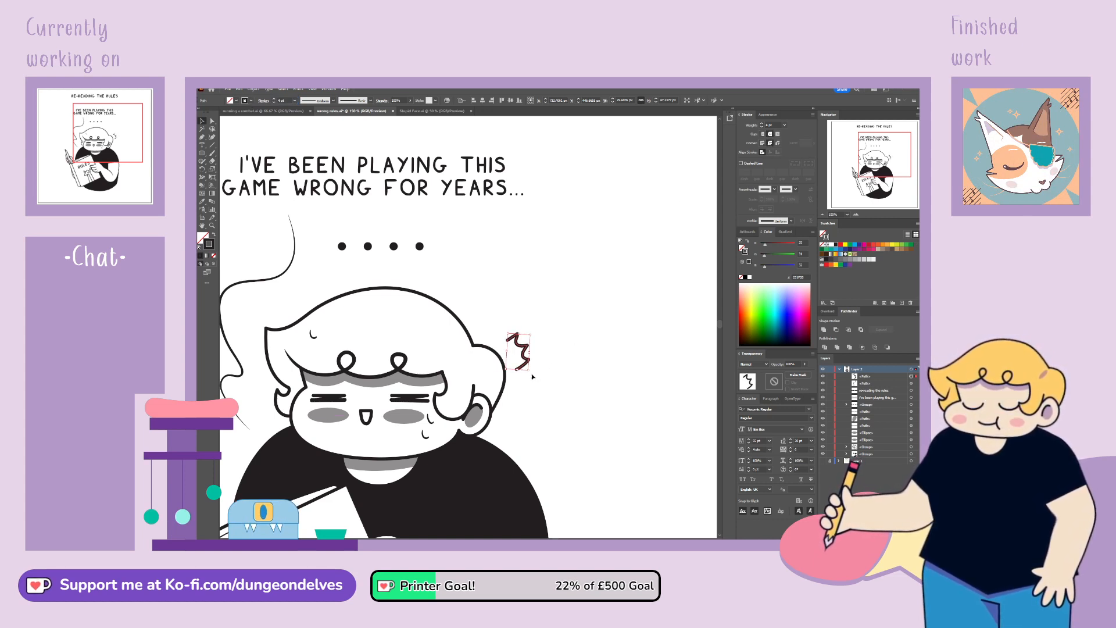
pyautogui.click(551, 408)
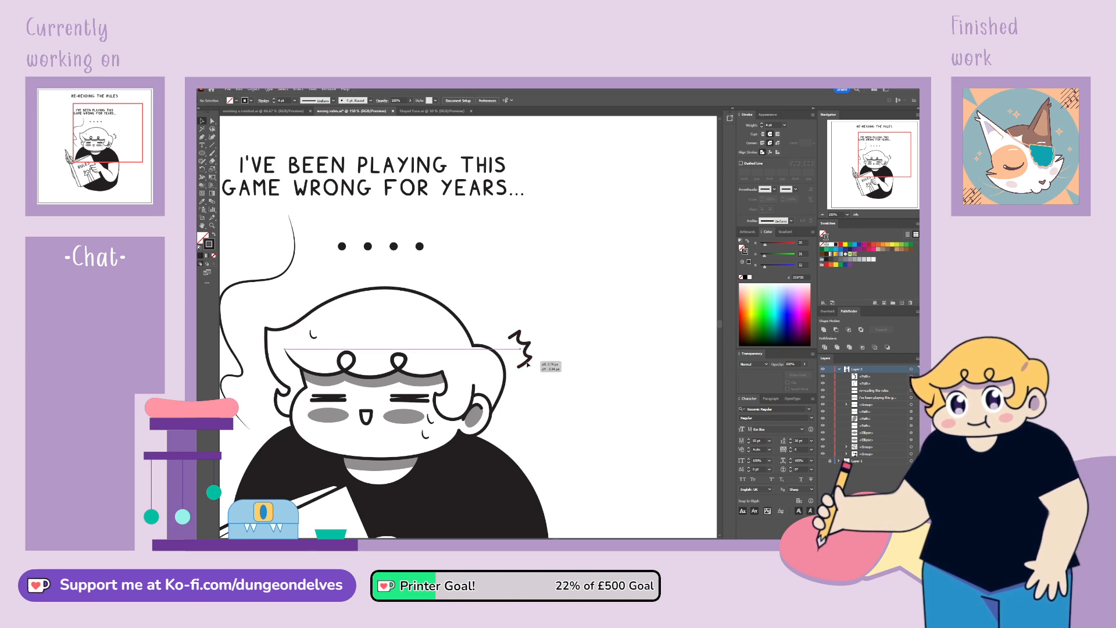
pyautogui.hotkey('ctrl', '-')
pyautogui.hotkey('ctrl', '-')
pyautogui.hotkey('ctrl', '-')
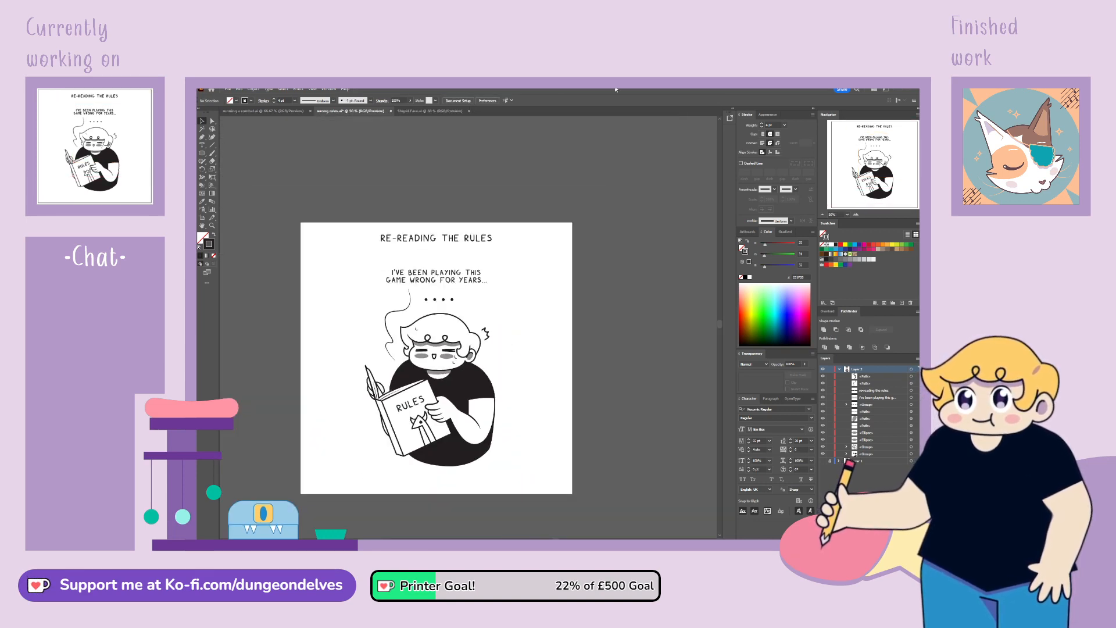
pyautogui.hotkey('ctrl', '+')
pyautogui.press('space')
pyautogui.moveTo(617, 405); pyautogui.dragTo(649, 364)
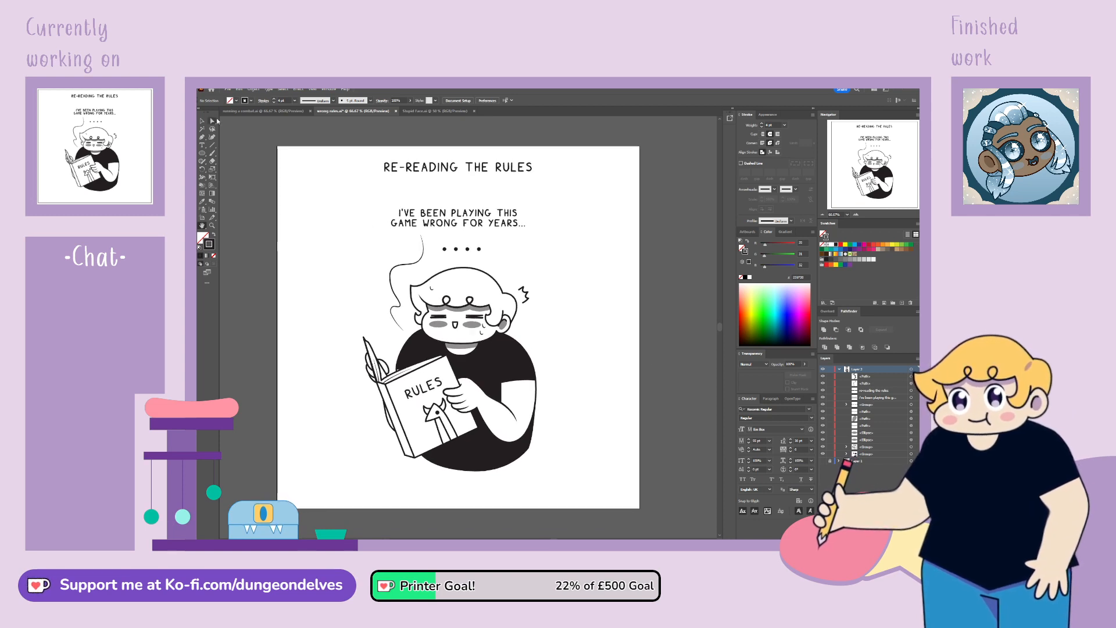
pyautogui.moveTo(472, 252); pyautogui.dragTo(641, 416)
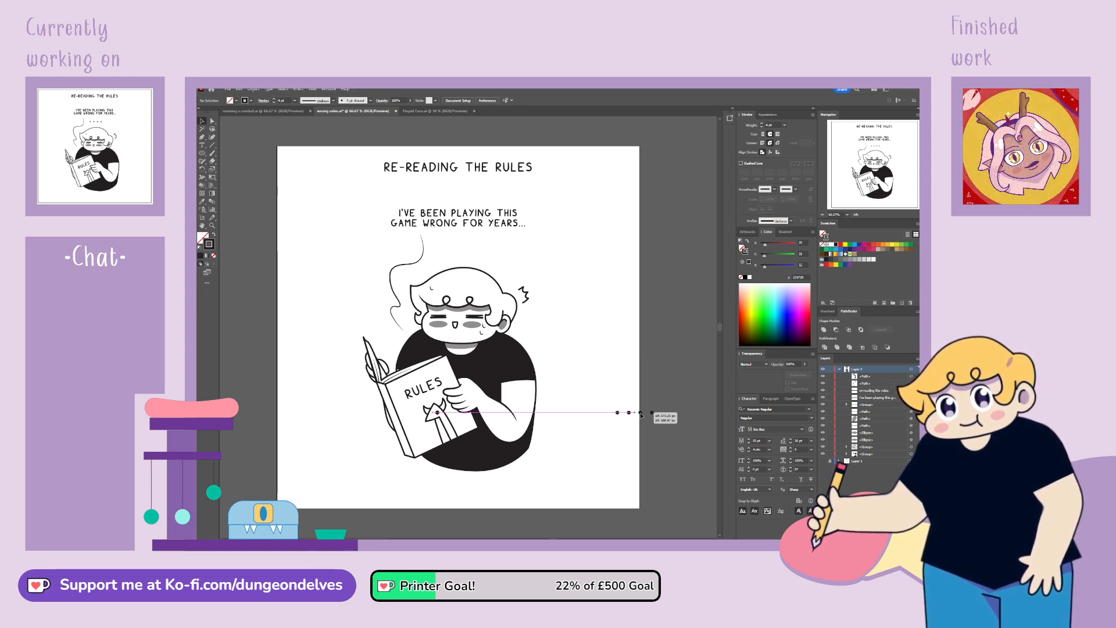
pyautogui.moveTo(641, 415); pyautogui.dragTo(641, 415)
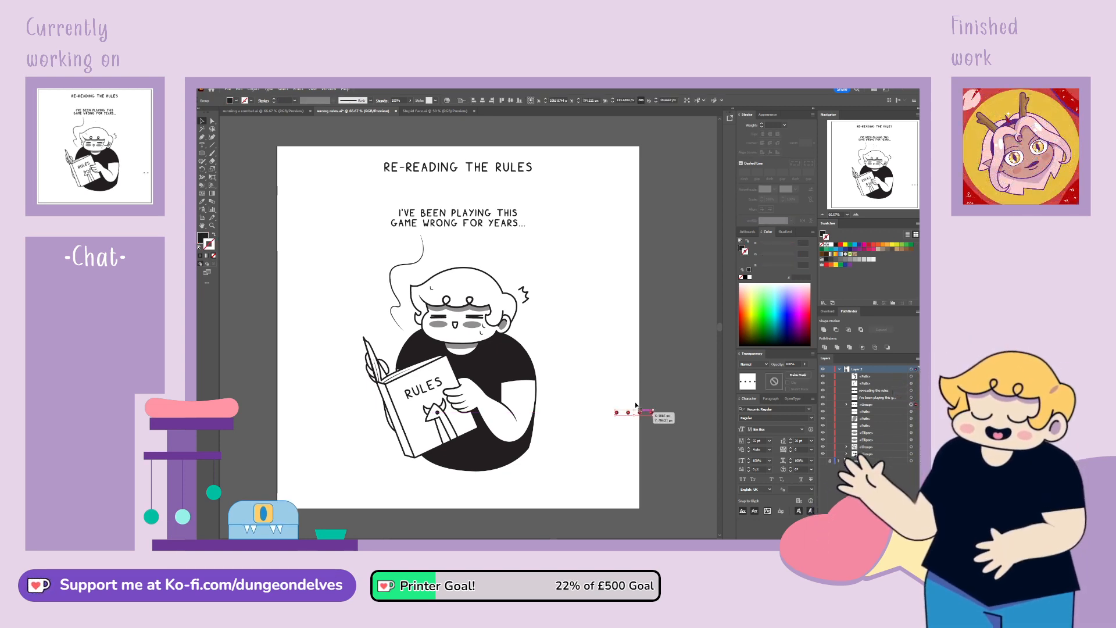
pyautogui.hotkey('ctrl', 'z')
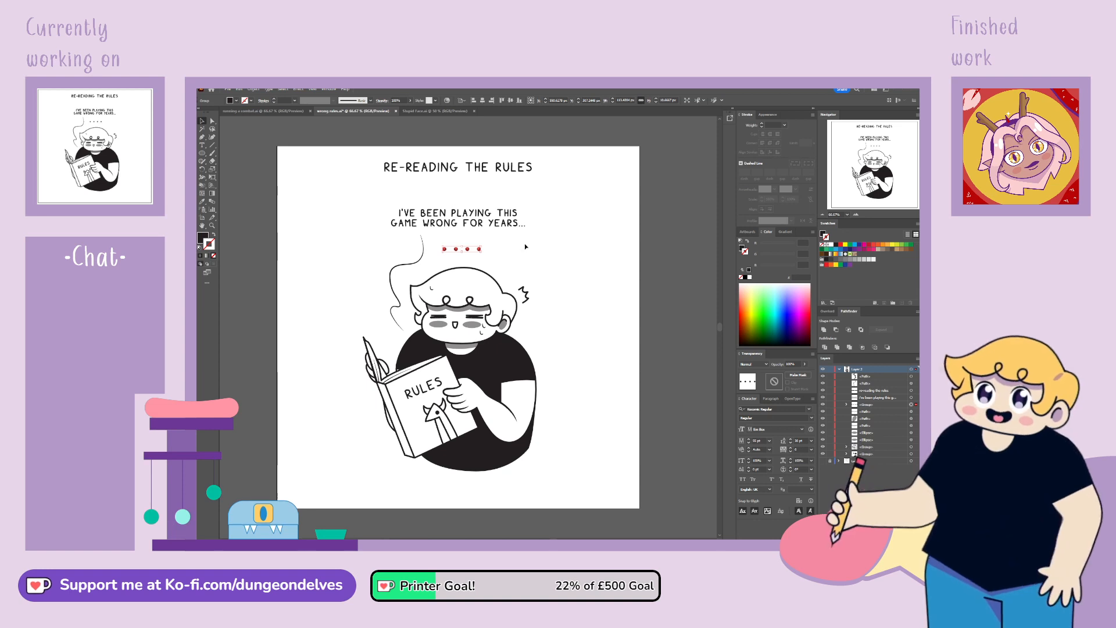
# Step: Delete the row of dots above the character's head and move the wavy speech line off the artboard
pyautogui.moveTo(479, 249); pyautogui.dragTo(638, 432)
pyautogui.press('Delete')
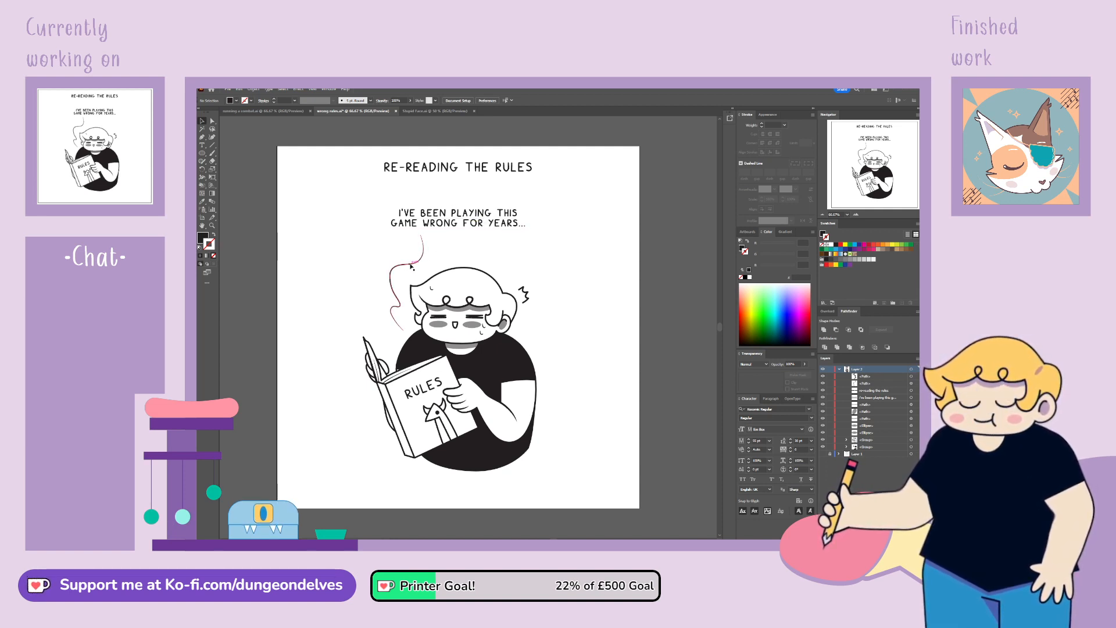
pyautogui.moveTo(398, 269); pyautogui.dragTo(683, 297)
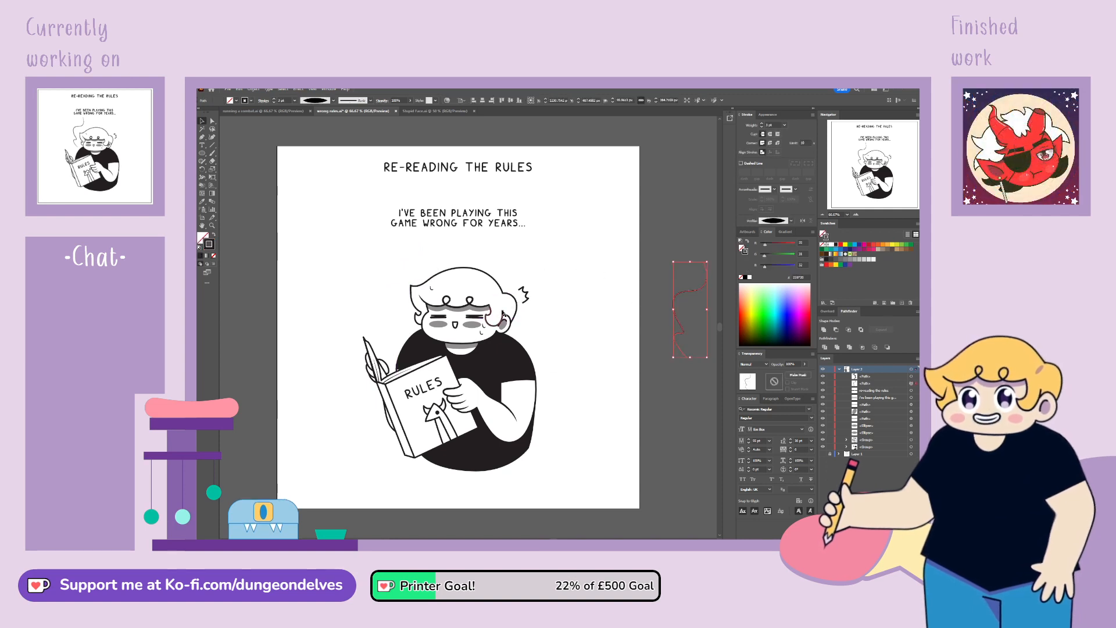
# Step: Move the speech lettering beneath the character and shift the character artwork up toward the title
pyautogui.moveTo(442, 226); pyautogui.dragTo(442, 491)
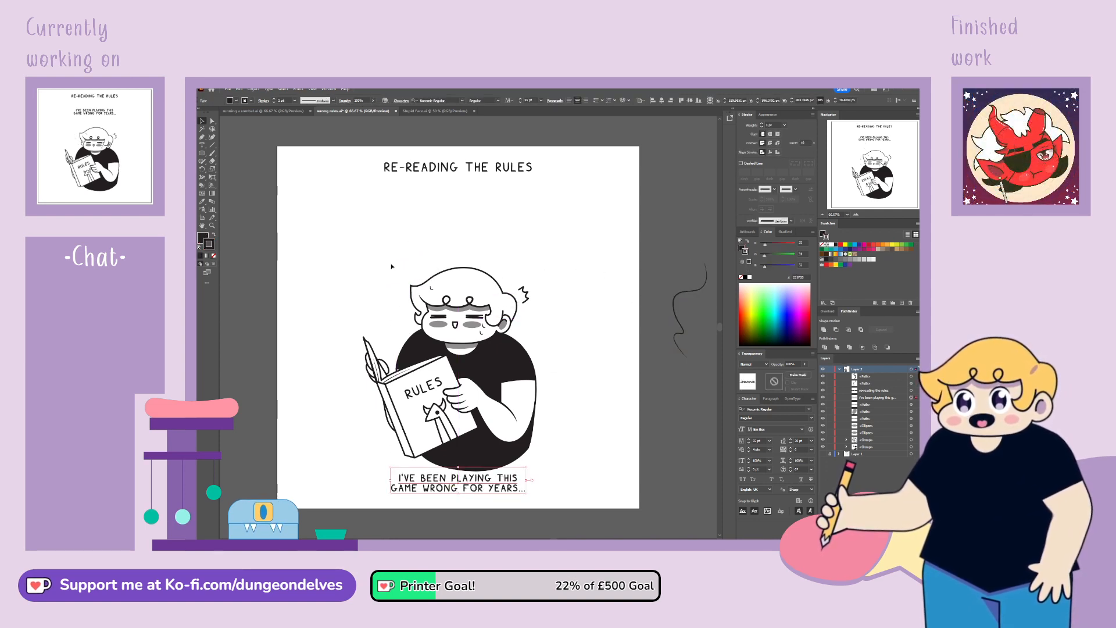
pyautogui.moveTo(498, 452); pyautogui.dragTo(501, 392)
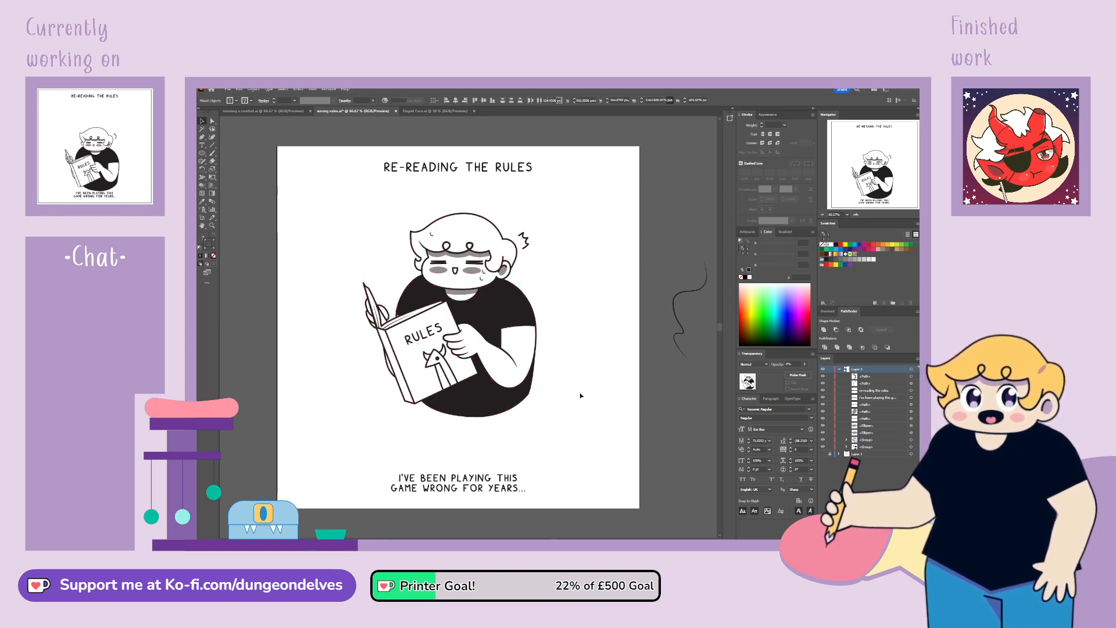
pyautogui.click(580, 392)
pyautogui.moveTo(487, 485); pyautogui.dragTo(504, 448)
pyautogui.click(567, 417)
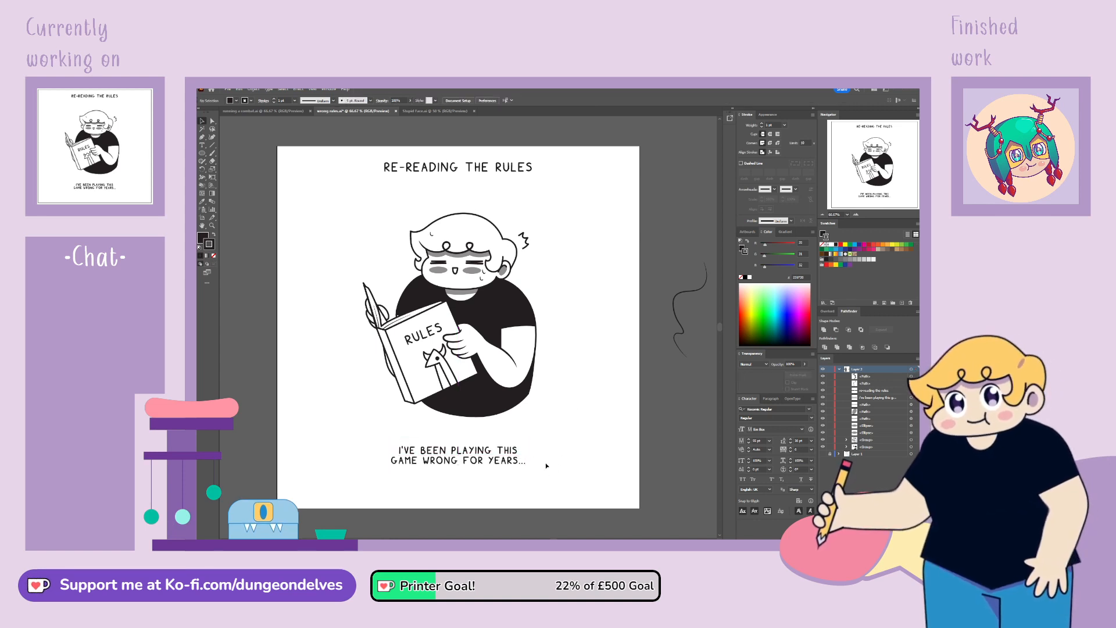
# Step: Select the whole character artwork with the zigzag mark and shift it slightly left to centre it with the lettering
pyautogui.moveTo(496, 393); pyautogui.dragTo(491, 393)
pyautogui.hotkey('ctrl', 'z')
pyautogui.moveTo(551, 254); pyautogui.dragTo(407, 349)
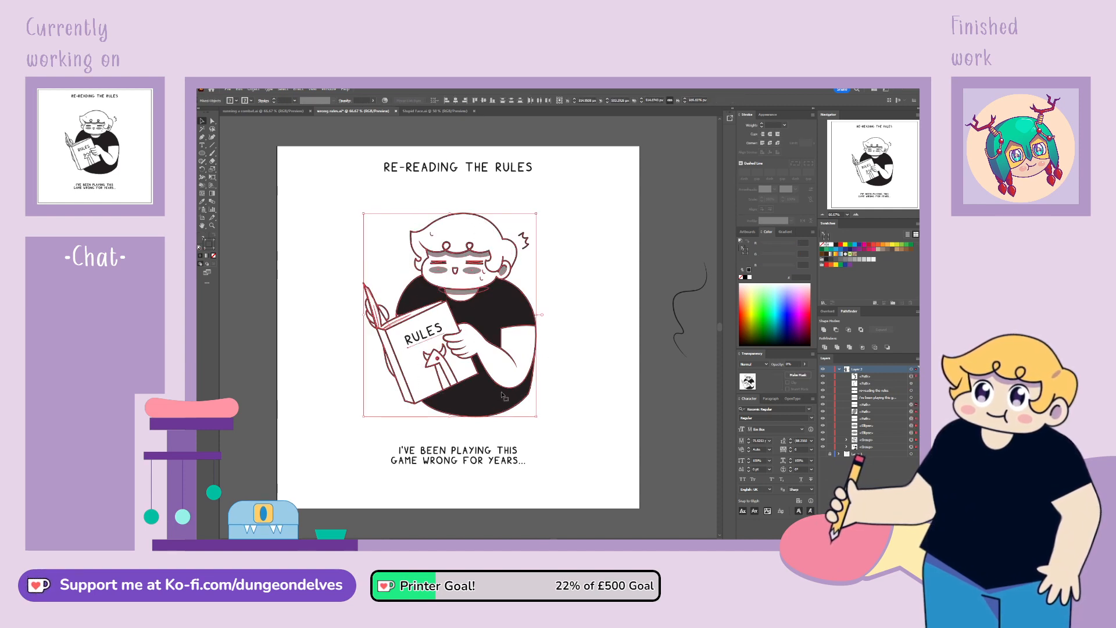
pyautogui.moveTo(495, 400); pyautogui.dragTo(489, 401)
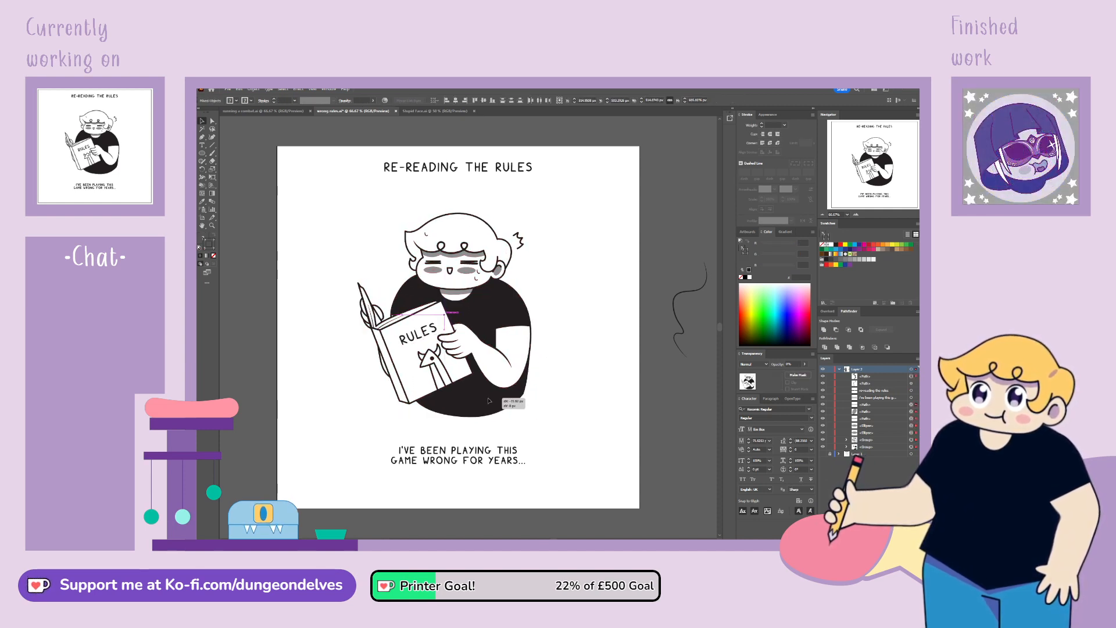
pyautogui.click(573, 407)
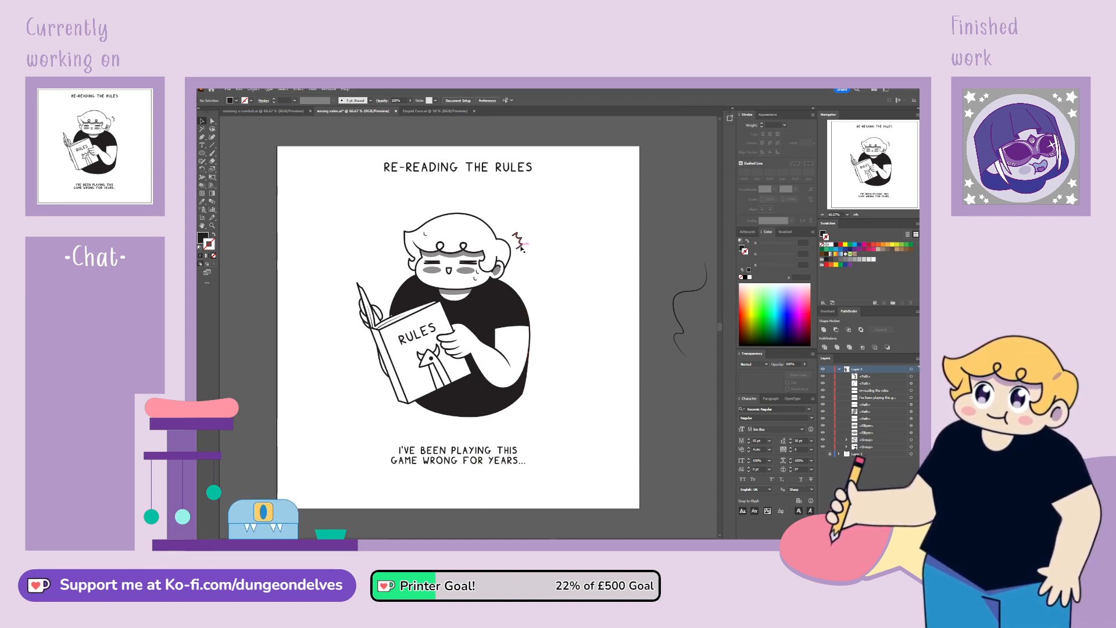
# Step: Try the zigzag mark on the left side of the character's head, rotating it and placing it just above the book
pyautogui.moveTo(521, 248)
pyautogui.mouseDown()
pyautogui.moveTo(482, 230)
pyautogui.moveTo(361, 244)
pyautogui.moveTo(396, 256)
pyautogui.moveTo(375, 240)
pyautogui.mouseUp()
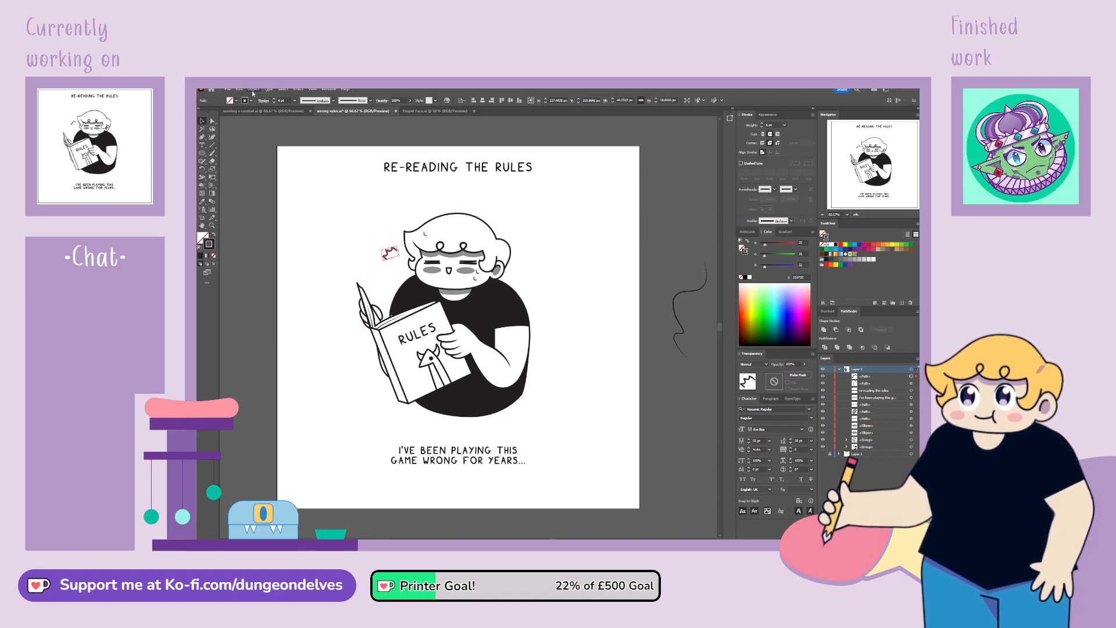
pyautogui.click(358, 124)
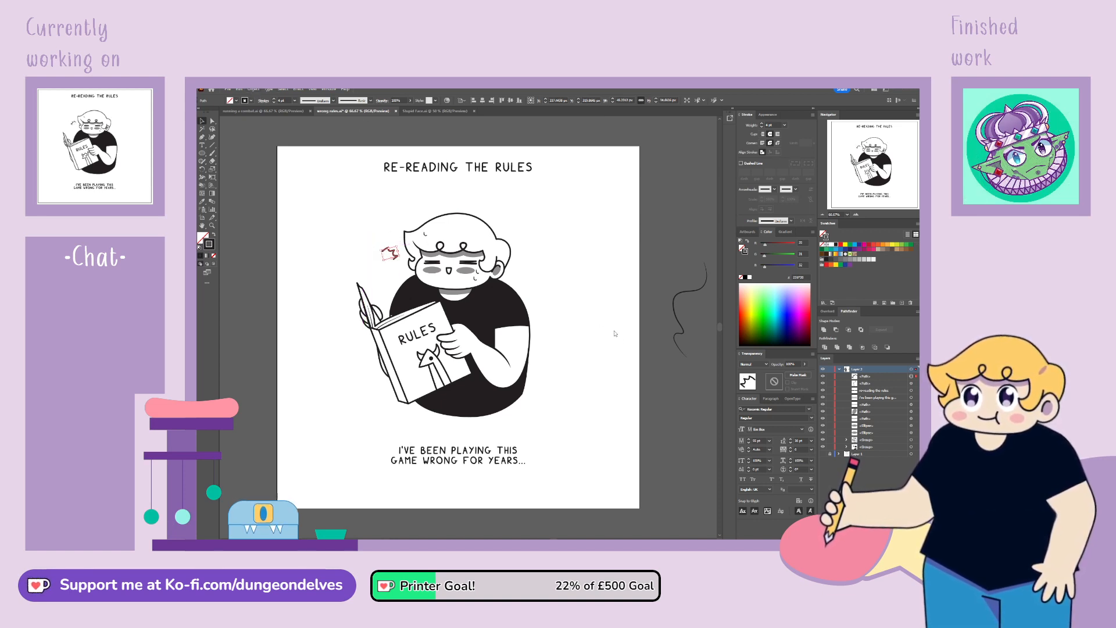
pyautogui.moveTo(402, 250)
pyautogui.mouseDown()
pyautogui.moveTo(371, 235)
pyautogui.moveTo(382, 230)
pyautogui.moveTo(394, 277)
pyautogui.mouseUp()
pyautogui.click(354, 242)
pyautogui.click(372, 239)
pyautogui.click(371, 245)
# Step: Try several freehand speech lines curving from the right of the character's head around the body to the lettering, undoing each one
pyautogui.click(212, 152)
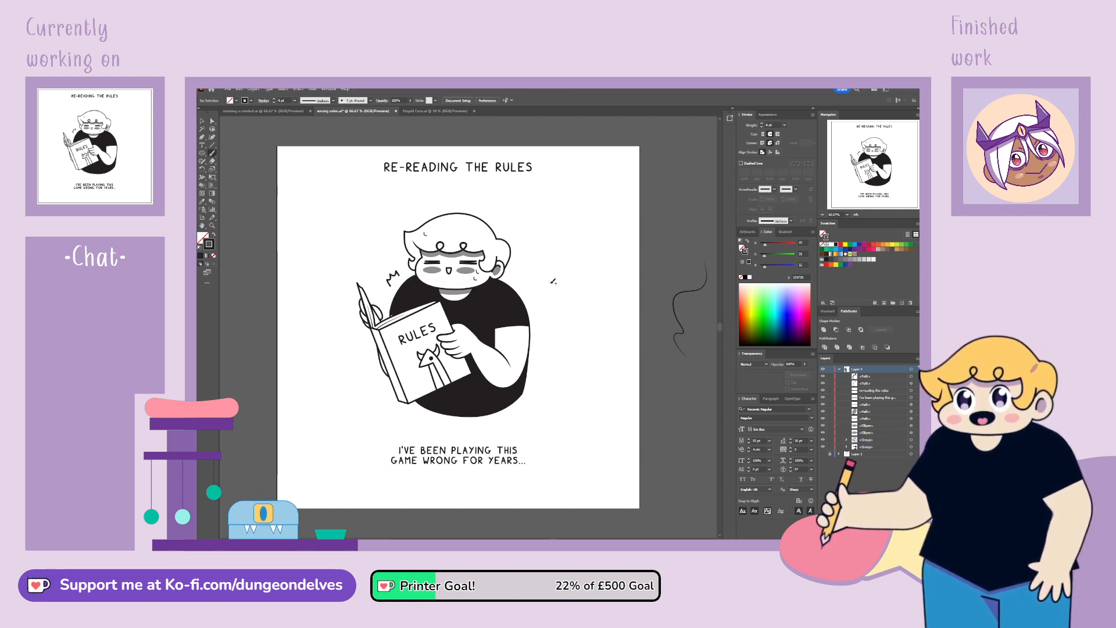
pyautogui.moveTo(525, 271)
pyautogui.mouseDown()
pyautogui.moveTo(585, 378)
pyautogui.moveTo(555, 436)
pyautogui.mouseUp()
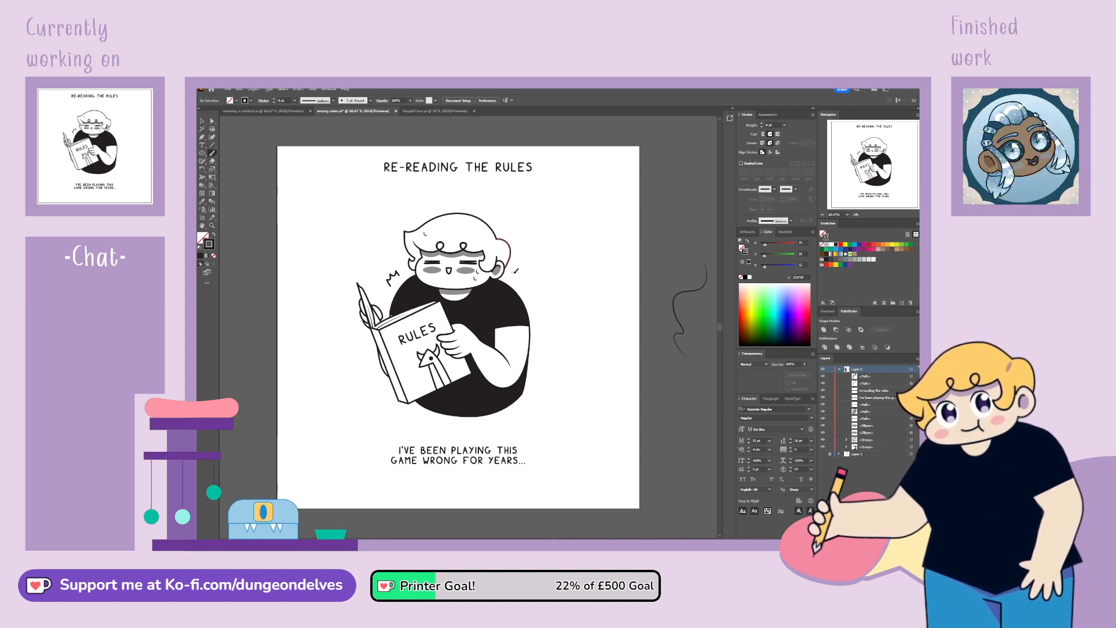
pyautogui.moveTo(516, 271)
pyautogui.mouseDown()
pyautogui.moveTo(560, 315)
pyautogui.moveTo(567, 410)
pyautogui.moveTo(519, 484)
pyautogui.mouseUp()
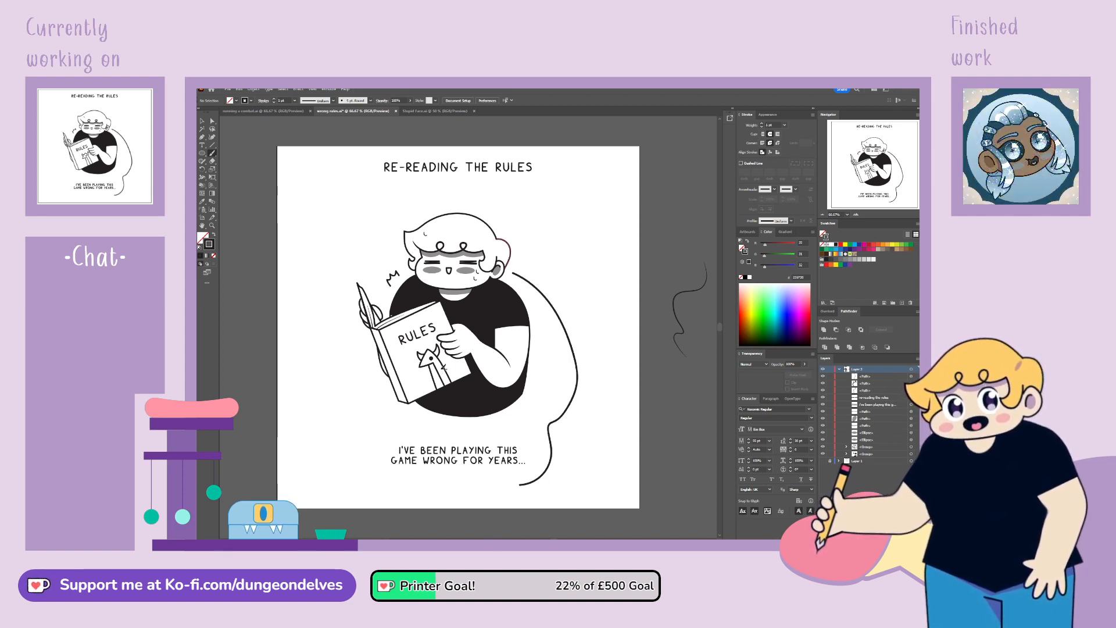
pyautogui.hotkey('ctrl', 'z')
pyautogui.moveTo(514, 269); pyautogui.dragTo(556, 309)
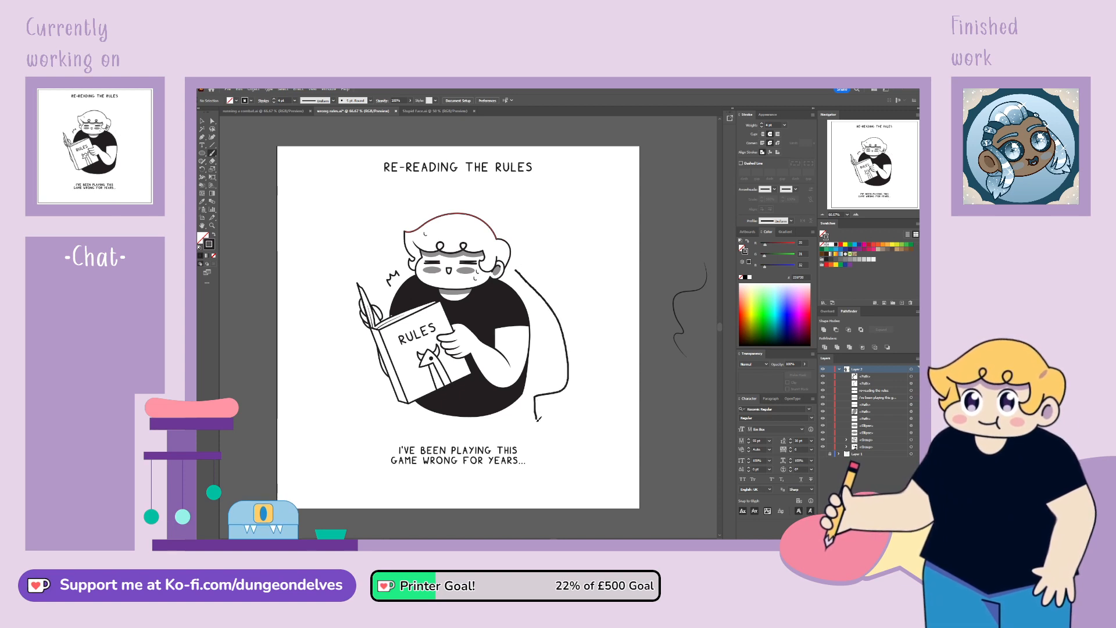
pyautogui.moveTo(538, 417); pyautogui.dragTo(495, 445)
pyautogui.hotkey('ctrl', 'z')
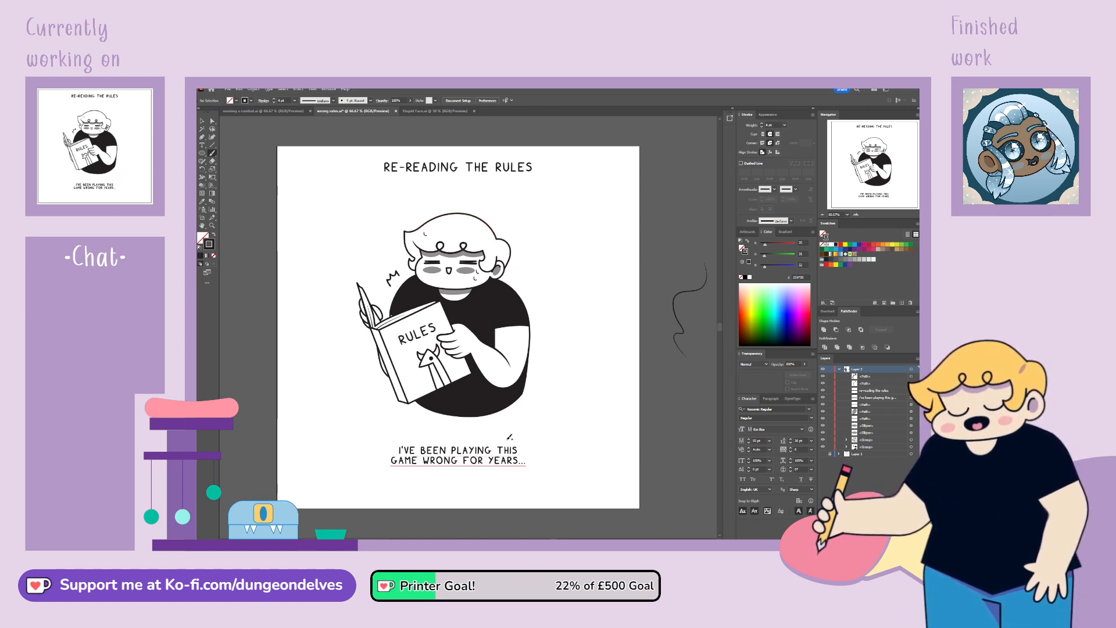
pyautogui.moveTo(556, 402)
pyautogui.mouseDown()
pyautogui.moveTo(560, 295)
pyautogui.moveTo(528, 278)
pyautogui.mouseUp()
pyautogui.hotkey('ctrl', 'z')
pyautogui.hotkey('ctrl', 'z')
pyautogui.moveTo(557, 385)
pyautogui.mouseDown()
pyautogui.moveTo(526, 283)
pyautogui.moveTo(562, 366)
pyautogui.moveTo(527, 404)
pyautogui.moveTo(530, 435)
pyautogui.mouseUp()
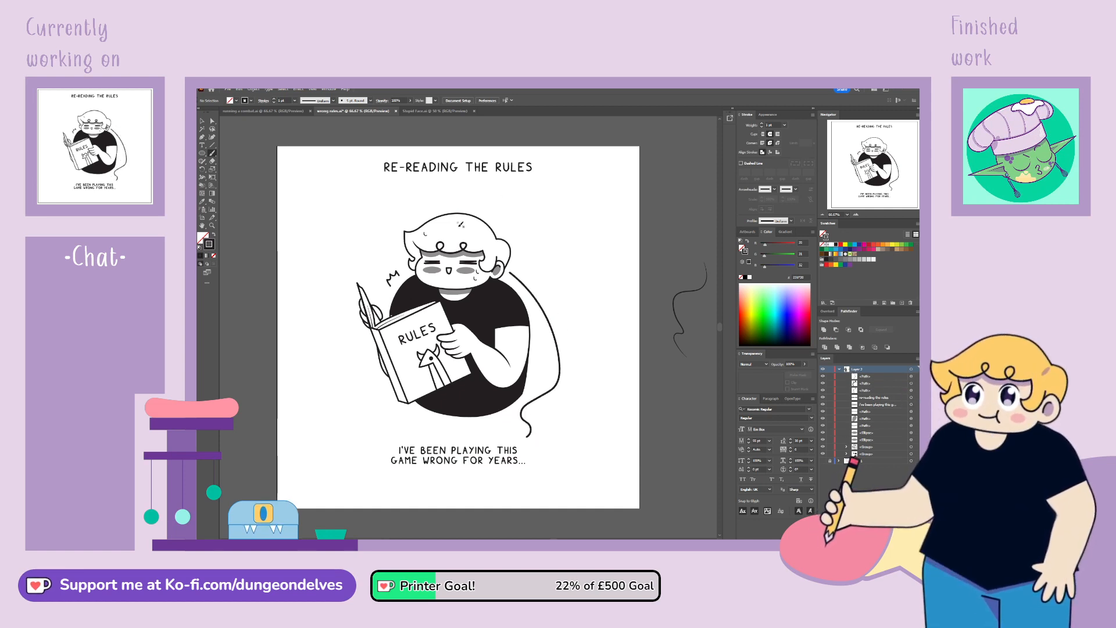
pyautogui.hotkey('ctrl', 'z')
pyautogui.moveTo(525, 284)
pyautogui.mouseDown()
pyautogui.moveTo(553, 322)
pyautogui.moveTo(559, 404)
pyautogui.moveTo(522, 455)
pyautogui.moveTo(538, 440)
pyautogui.moveTo(564, 329)
pyautogui.moveTo(522, 272)
pyautogui.mouseUp()
pyautogui.hotkey('ctrl', 'z')
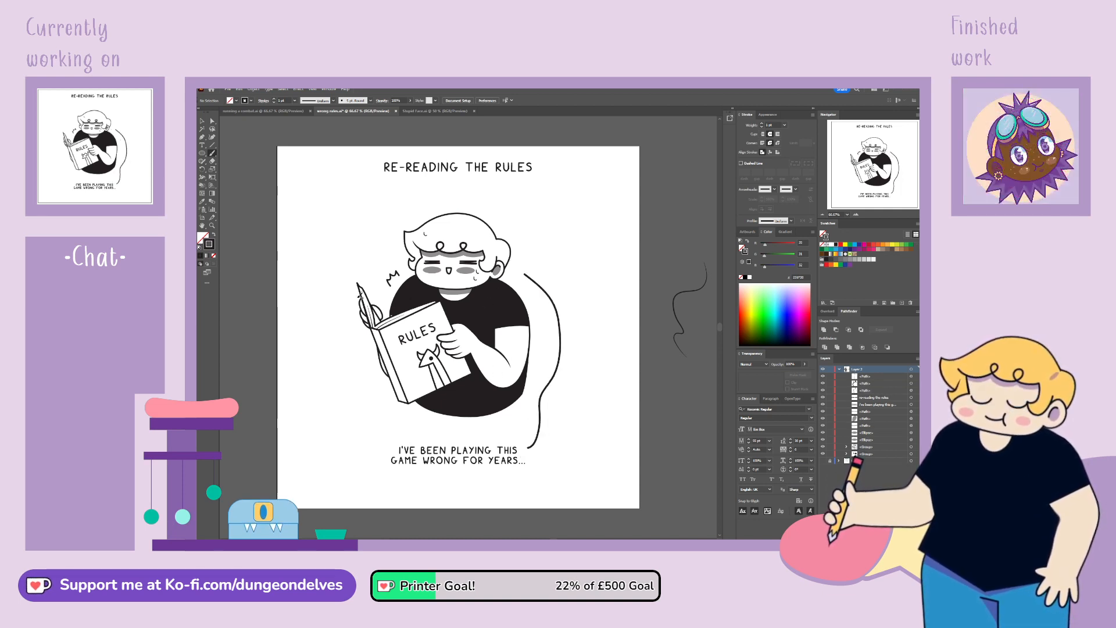
pyautogui.hotkey('ctrl', 'z')
# Step: Paint a wavy speech line from the book's left edge down to the lettering, undoing strokes until one fits
pyautogui.moveTo(372, 360)
pyautogui.mouseDown()
pyautogui.moveTo(368, 413)
pyautogui.moveTo(399, 433)
pyautogui.mouseUp()
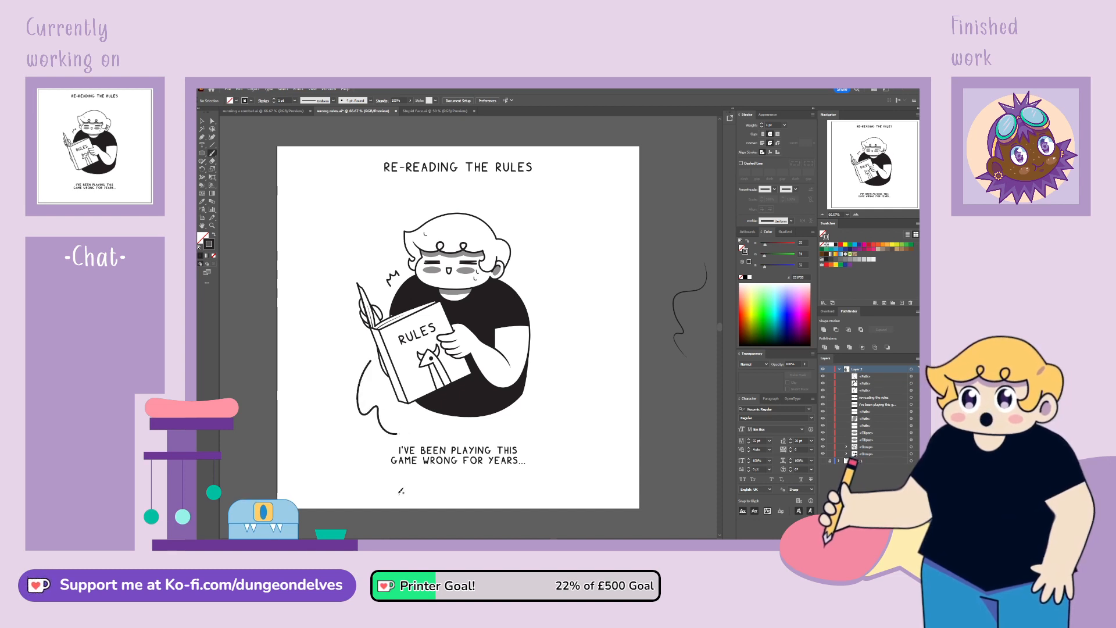
pyautogui.hotkey('ctrl', 'z')
pyautogui.moveTo(371, 360); pyautogui.dragTo(363, 391)
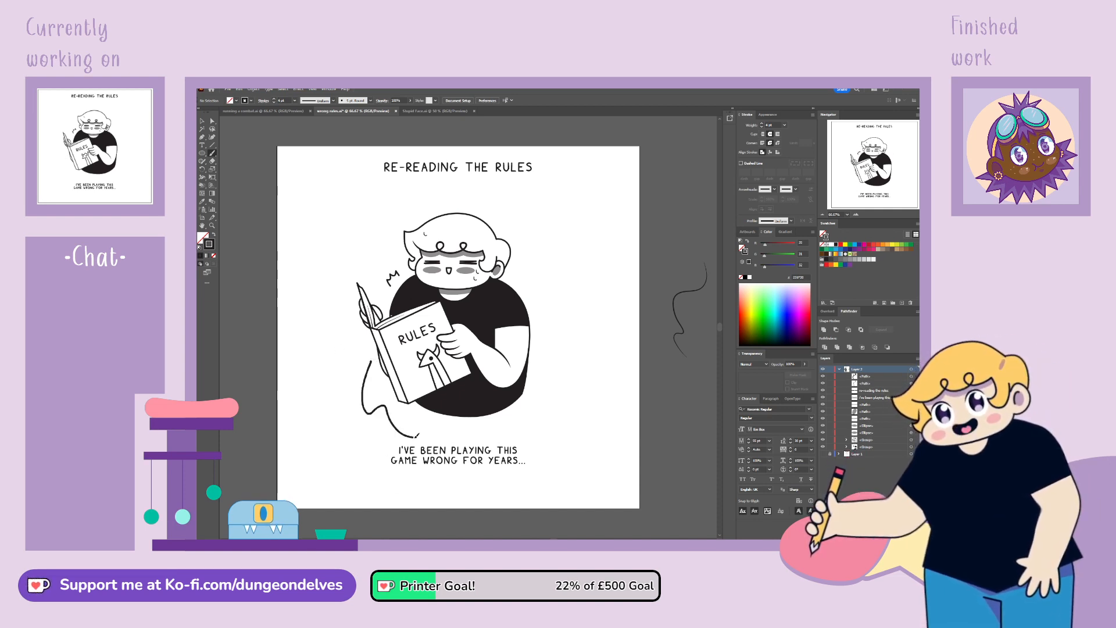
pyautogui.moveTo(417, 435); pyautogui.dragTo(418, 434)
pyautogui.hotkey('ctrl', 'z')
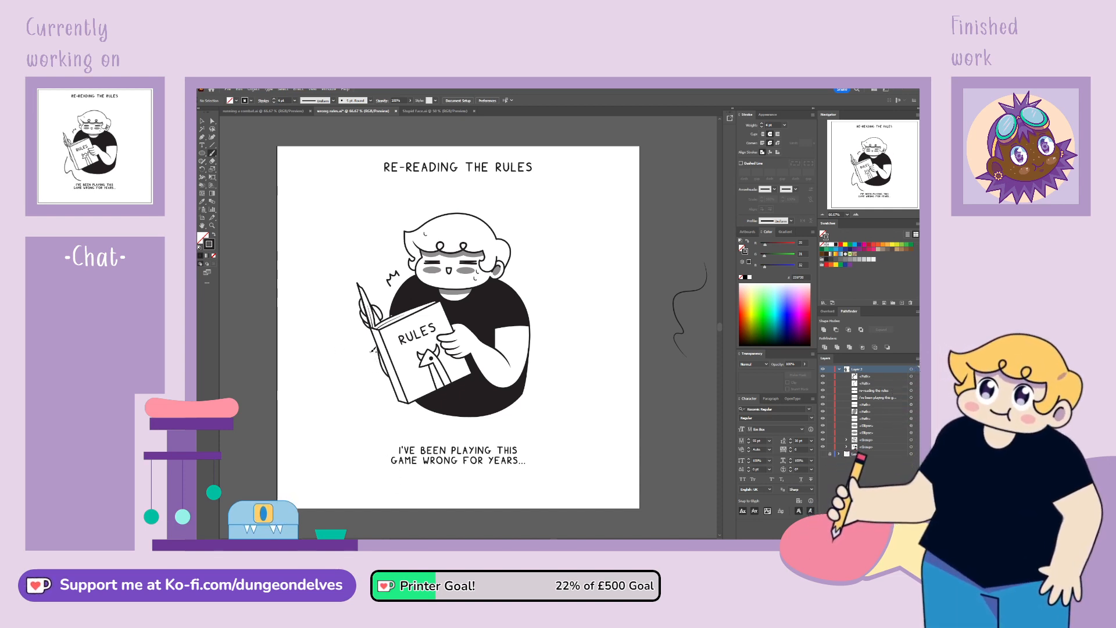
pyautogui.moveTo(372, 350)
pyautogui.mouseDown()
pyautogui.moveTo(362, 401)
pyautogui.moveTo(378, 456)
pyautogui.mouseUp()
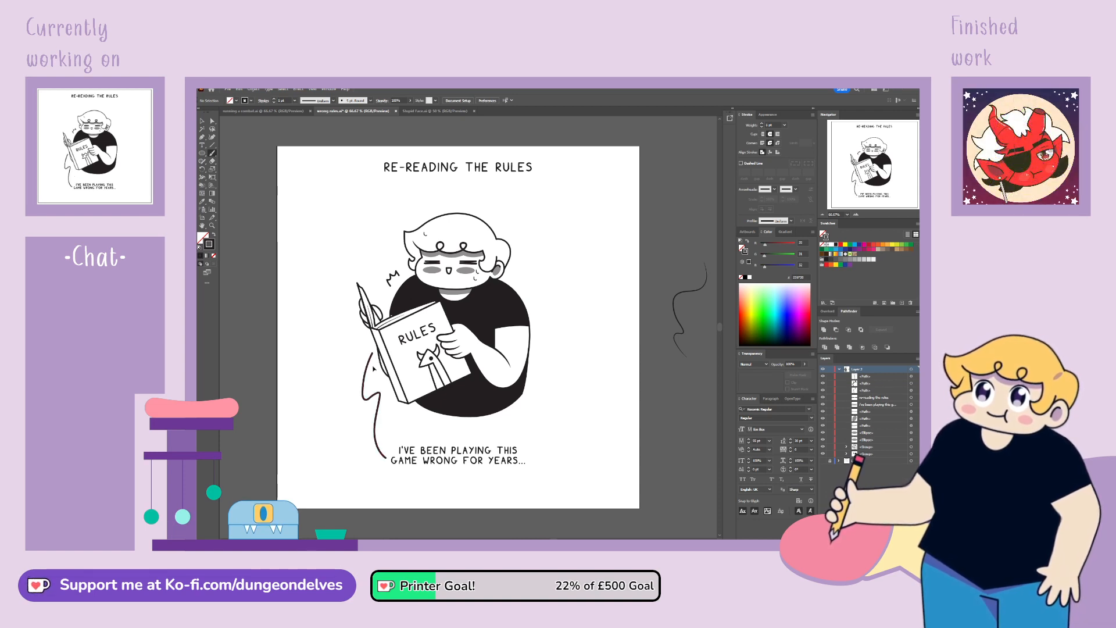
pyautogui.hotkey('ctrl', 'z')
pyautogui.moveTo(376, 394); pyautogui.dragTo(389, 444)
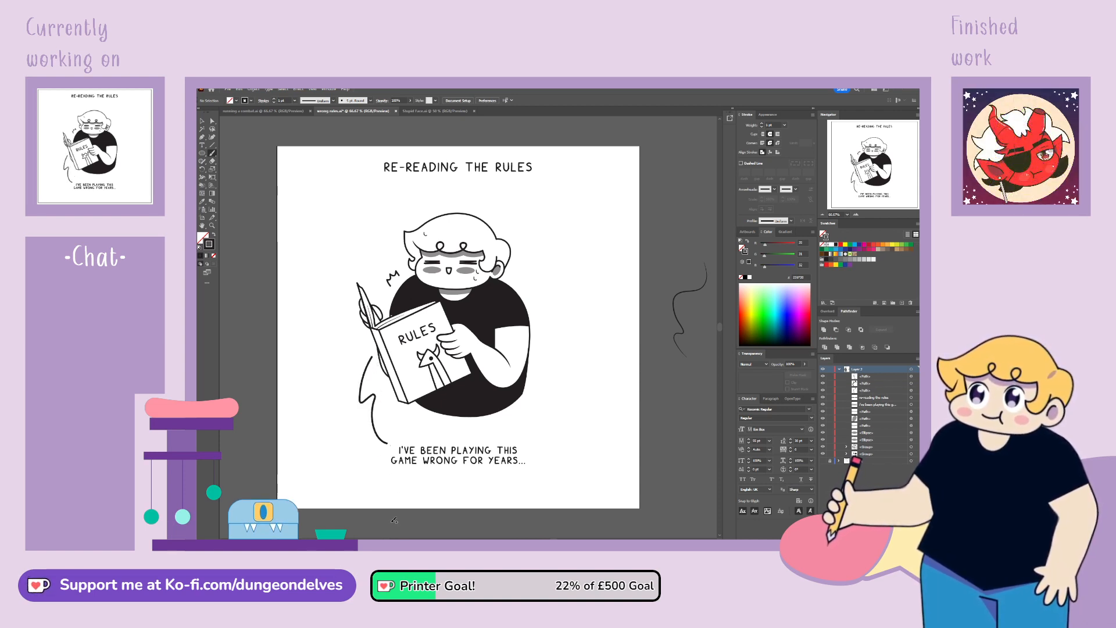
# Step: Rotate the zigzag mark and move it back to the upper right of the character's head
pyautogui.click(206, 121)
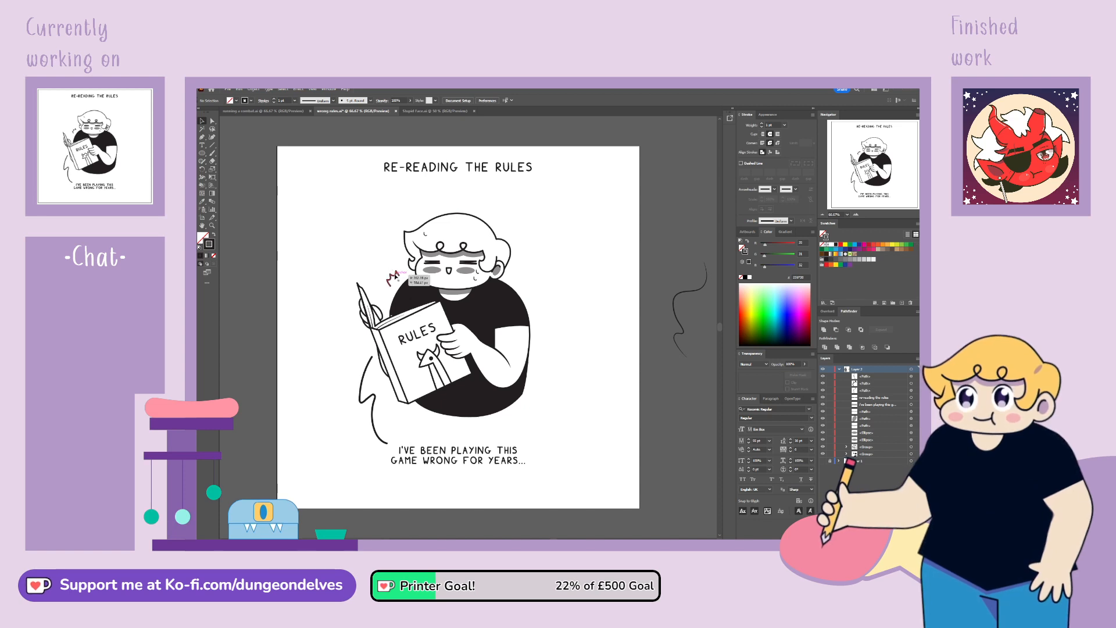
pyautogui.click(393, 276)
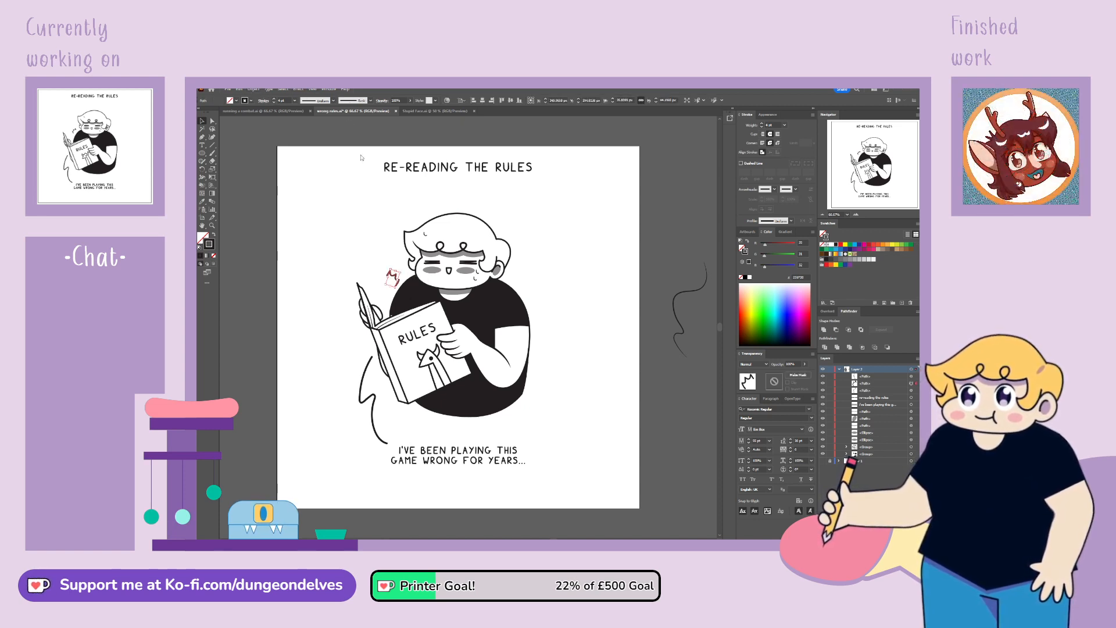
pyautogui.click(611, 357)
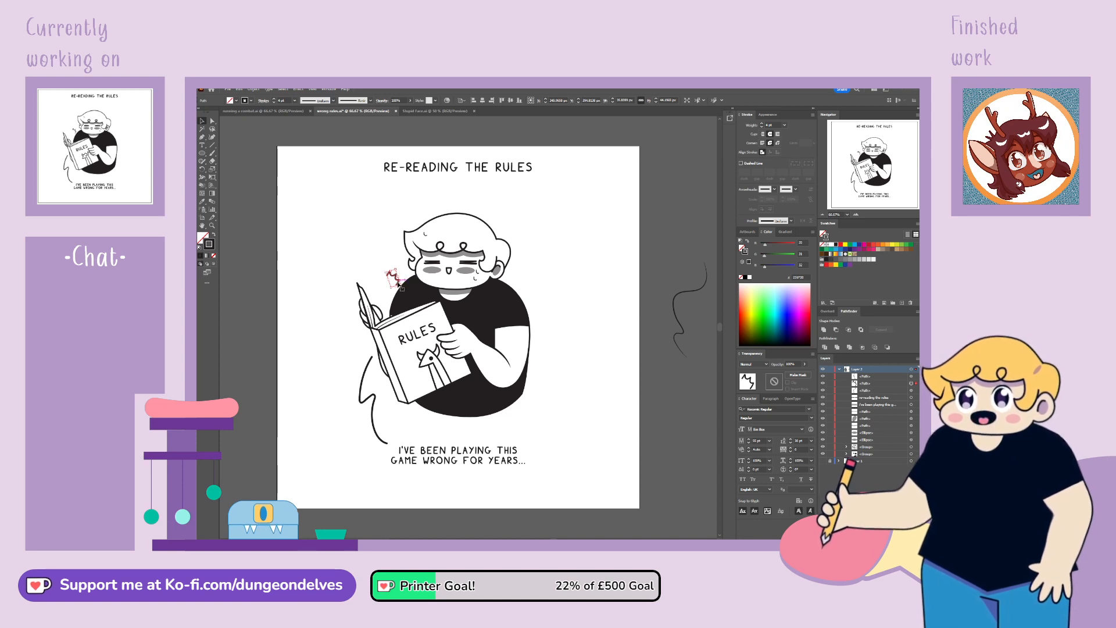
pyautogui.moveTo(400, 284)
pyautogui.mouseDown()
pyautogui.moveTo(558, 296)
pyautogui.moveTo(521, 240)
pyautogui.moveTo(536, 239)
pyautogui.mouseUp()
pyautogui.click(536, 239)
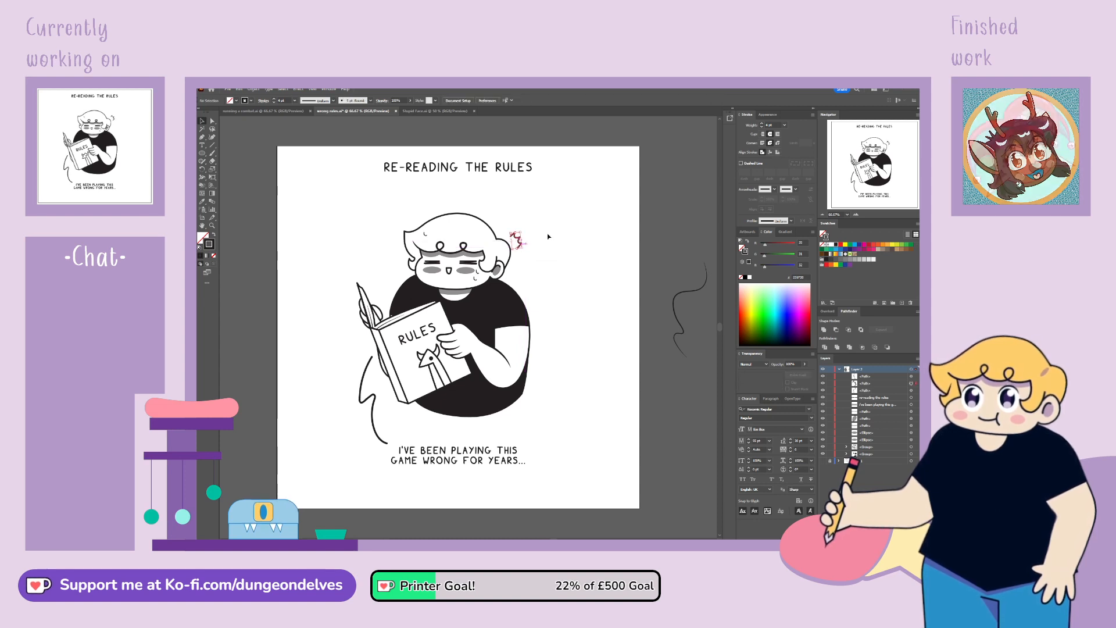
# Step: Give the new wavy speech line a tapered width profile and a 2 pt stroke
pyautogui.click(361, 395)
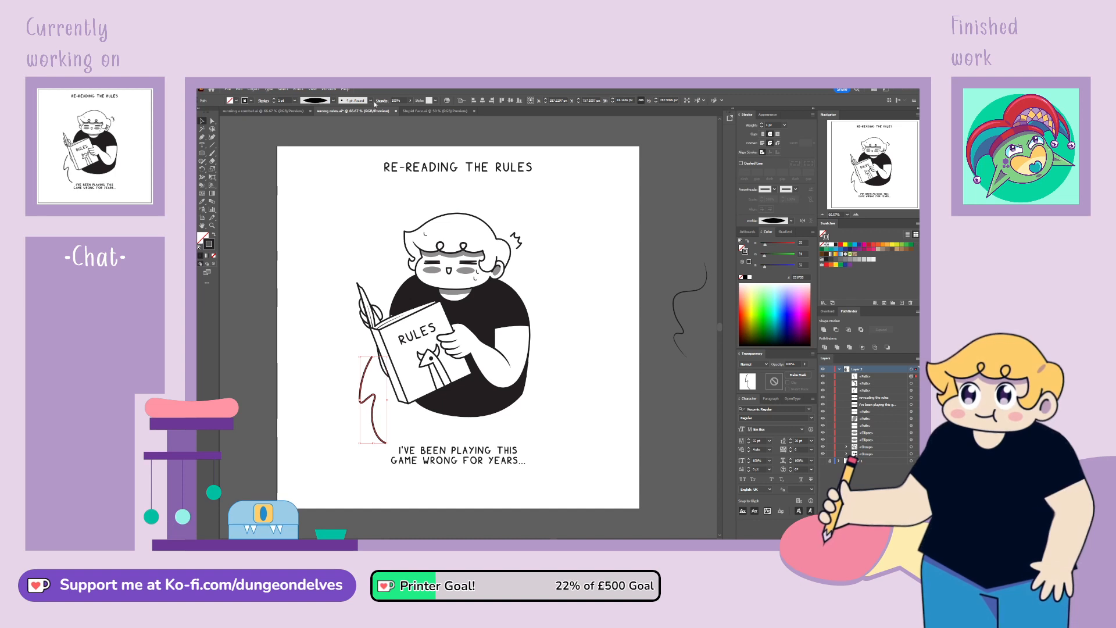
pyautogui.click(329, 140)
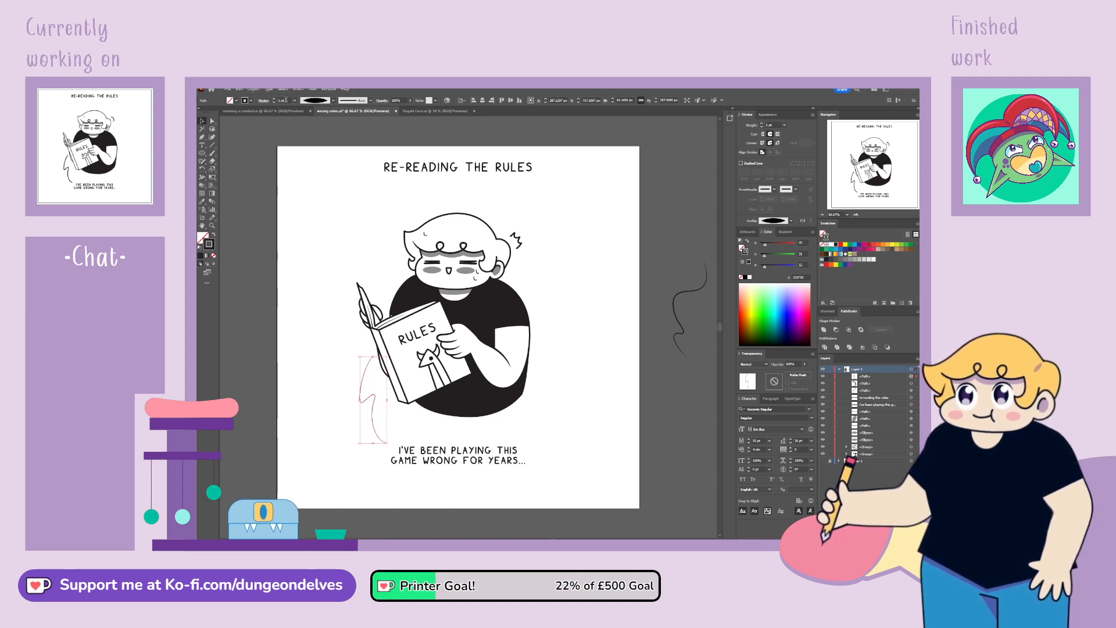
pyautogui.moveTo(288, 101); pyautogui.dragTo(250, 107)
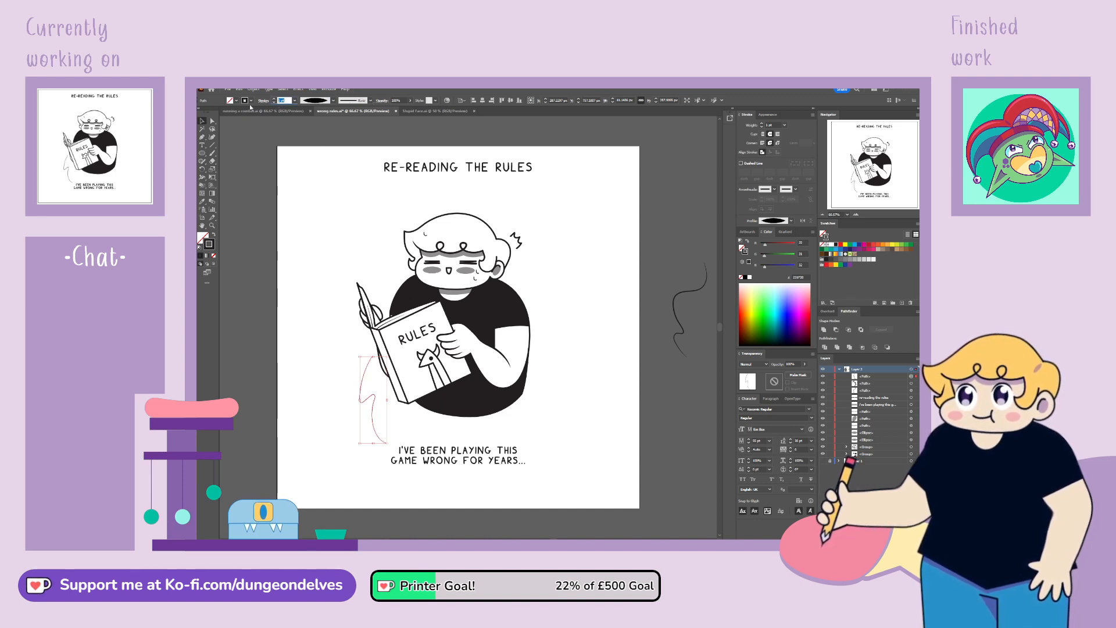
pyautogui.click(583, 381)
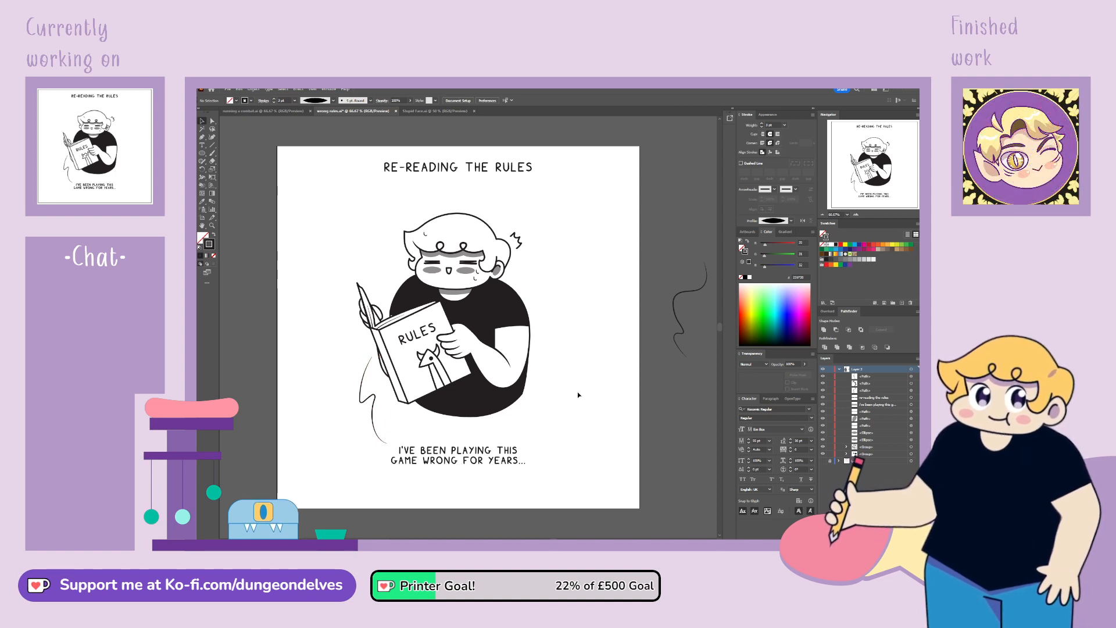
# Step: Delete the old wavy line beside the artboard and nudge the new speech line slightly into place
pyautogui.moveTo(681, 297)
pyautogui.mouseDown()
pyautogui.moveTo(360, 429)
pyautogui.moveTo(538, 407)
pyautogui.moveTo(317, 418)
pyautogui.moveTo(710, 309)
pyautogui.moveTo(683, 289)
pyautogui.mouseUp()
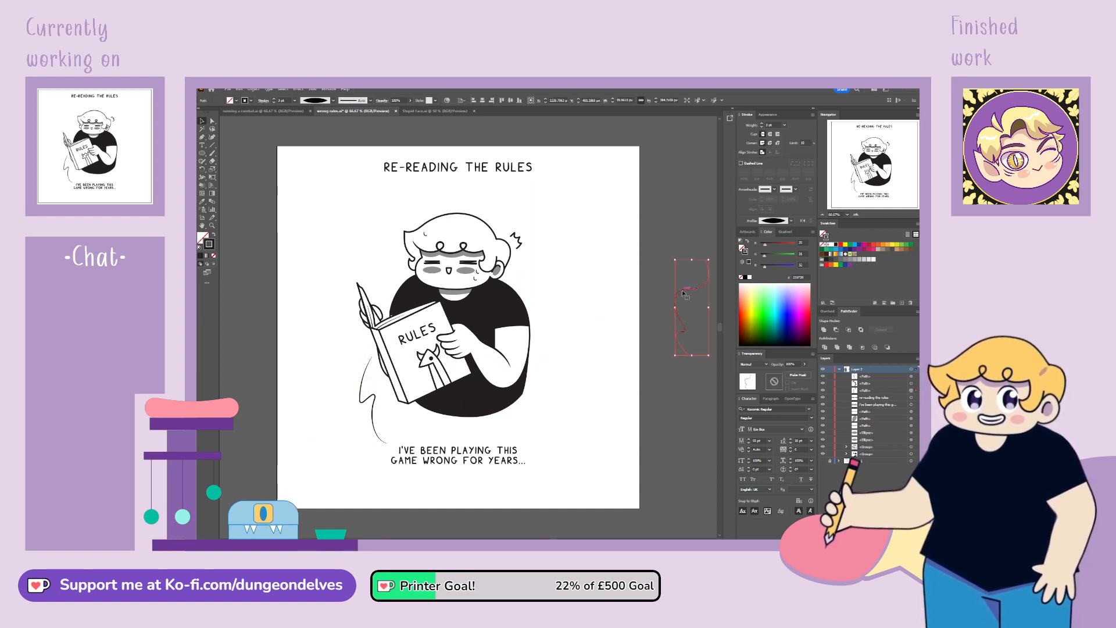
pyautogui.press('Delete')
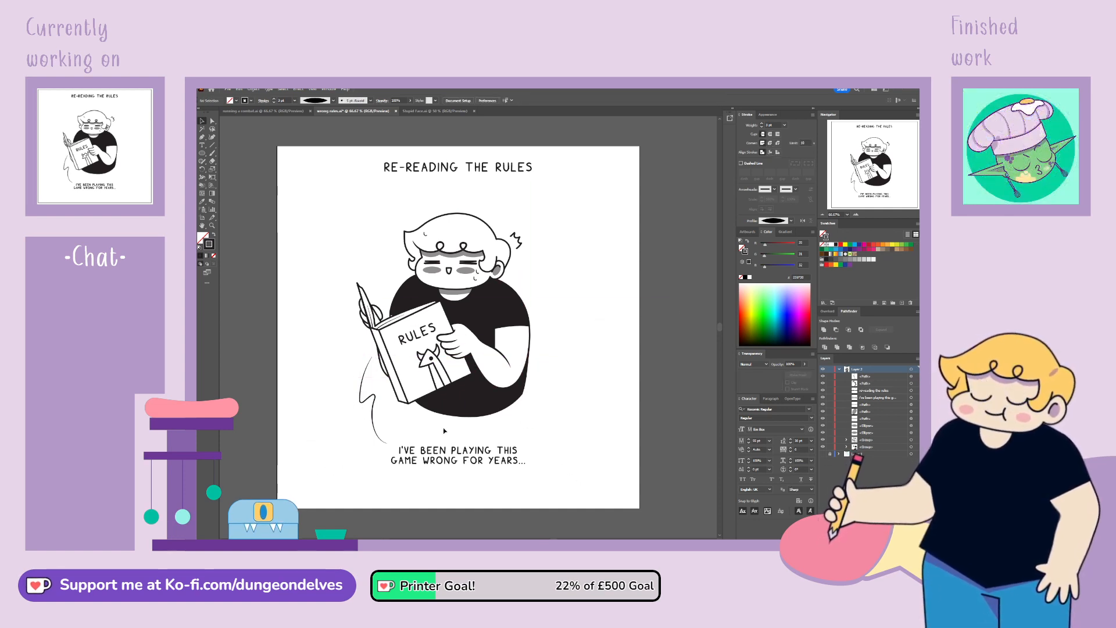
pyautogui.click(374, 401)
pyautogui.moveTo(375, 402); pyautogui.dragTo(374, 401)
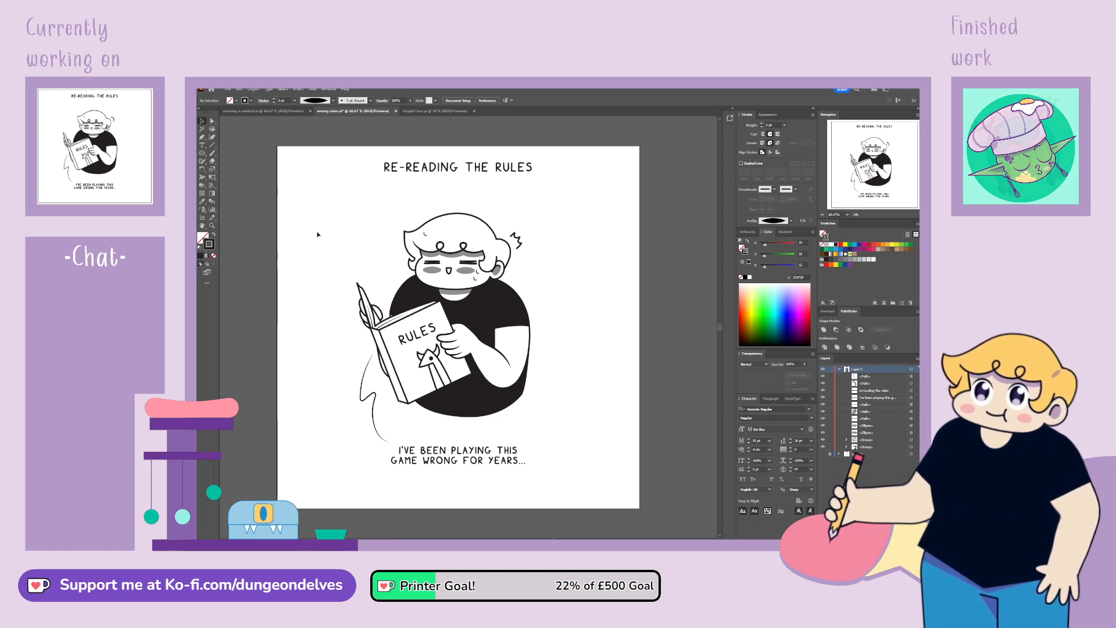
# Step: Select the character artwork, speech line and speech lettering together and nudge them slightly to the right
pyautogui.moveTo(313, 239); pyautogui.dragTo(544, 473)
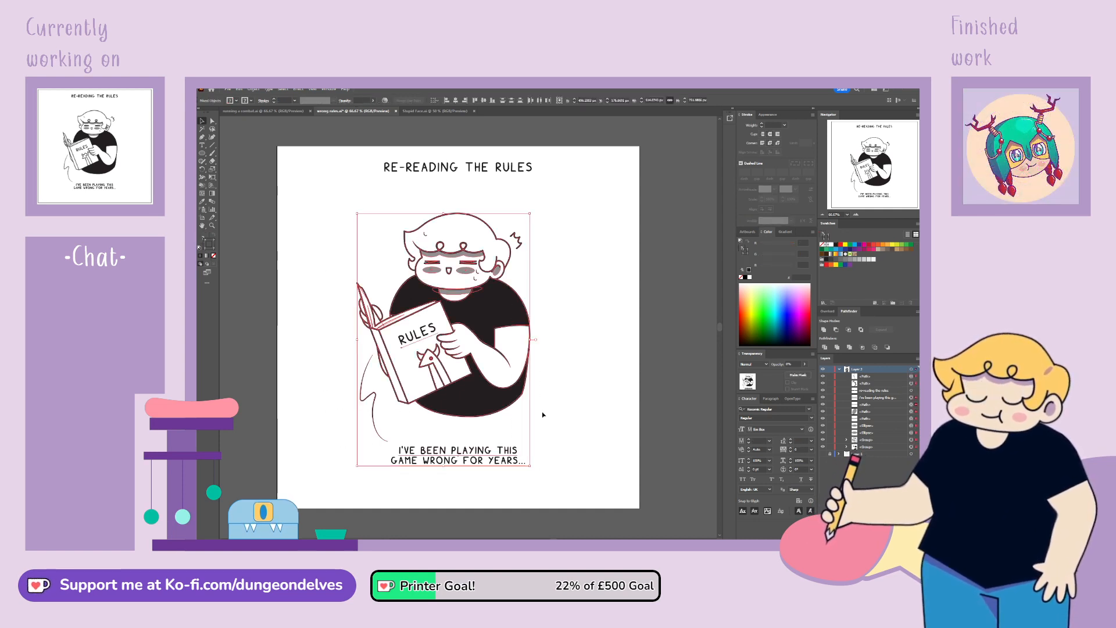
pyautogui.press('Right')
pyautogui.press('Right')
pyautogui.press('Right')
pyautogui.press('Right')
pyautogui.press('Right')
pyautogui.press('Right')
pyautogui.press('Right')
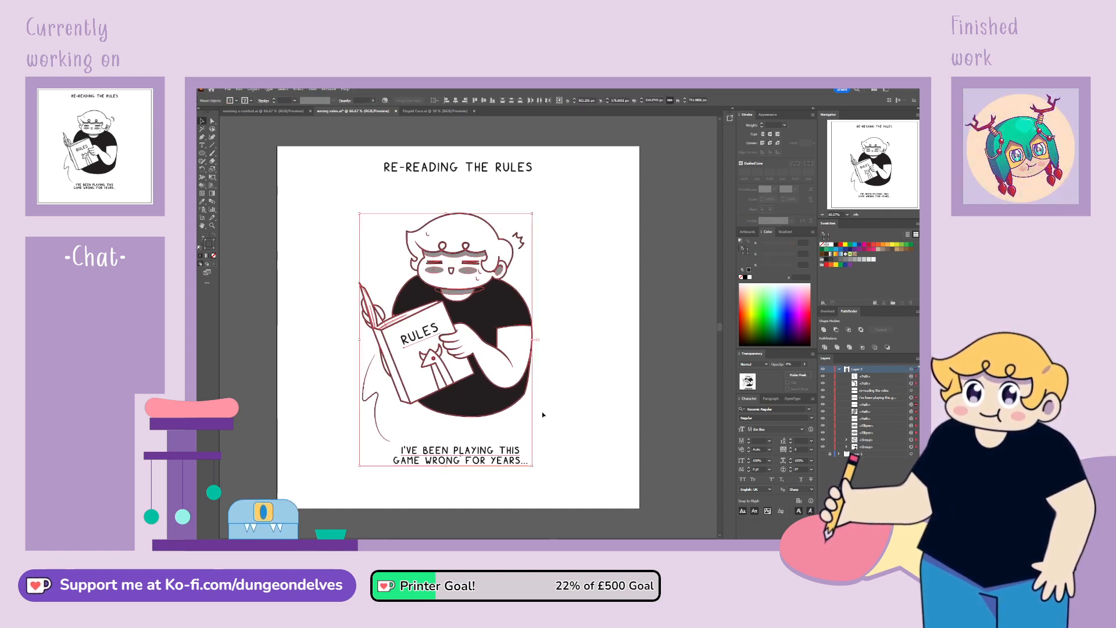
pyautogui.click(580, 424)
# Step: Delete the wavy speech line between the book and the speech lettering
pyautogui.hotkey('ctrl', '-')
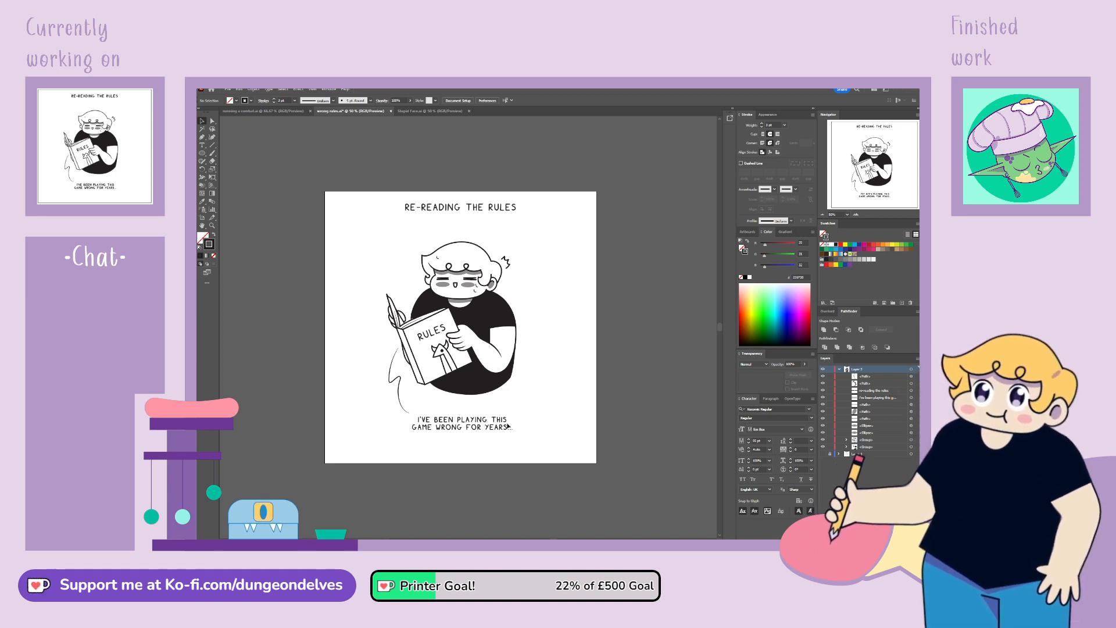
pyautogui.click(384, 375)
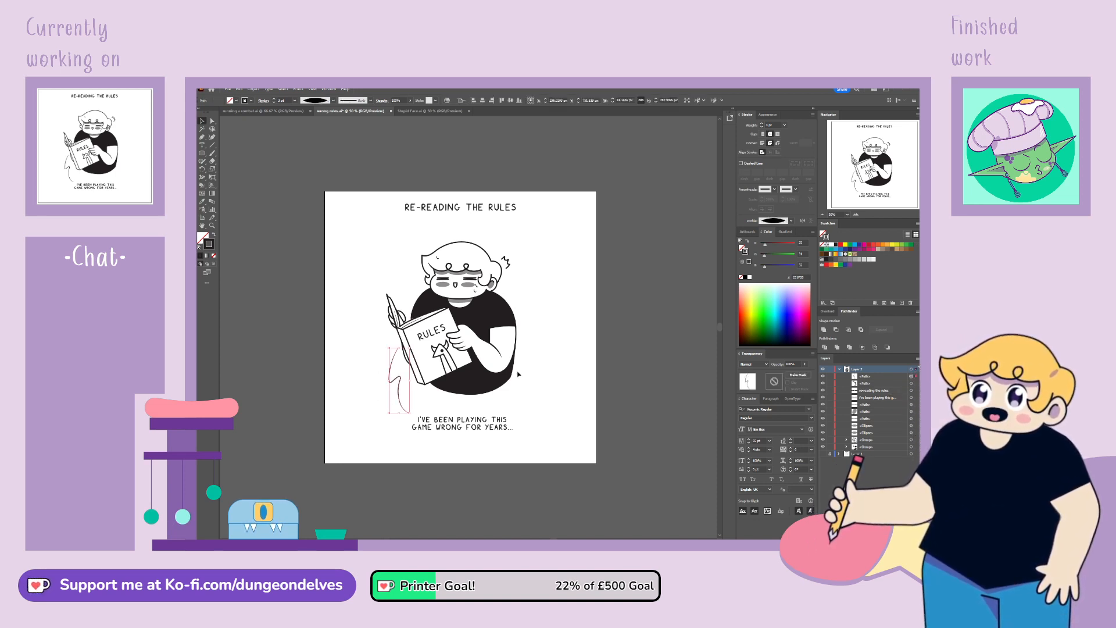
pyautogui.press('Delete')
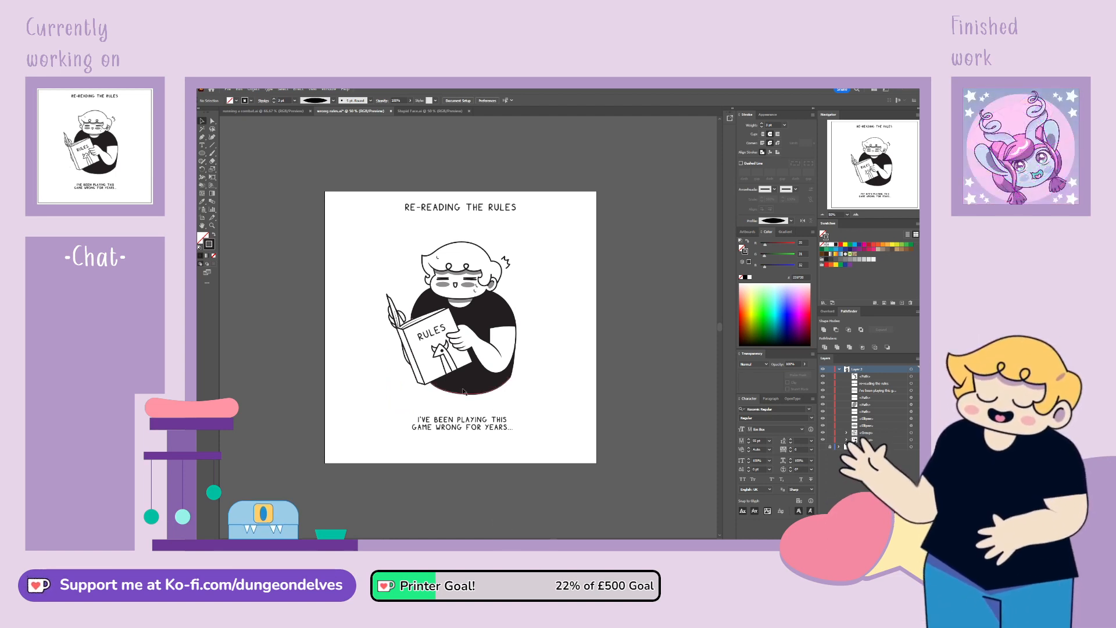
# Step: Centre the speech lettering horizontally on the artboard
pyautogui.click(484, 425)
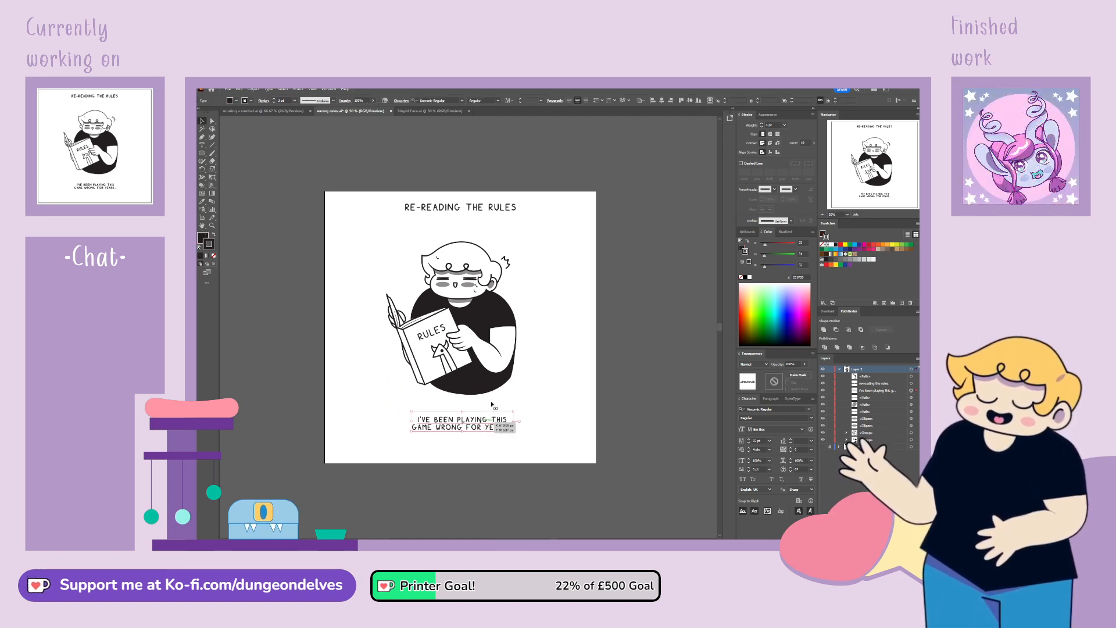
pyautogui.click(662, 102)
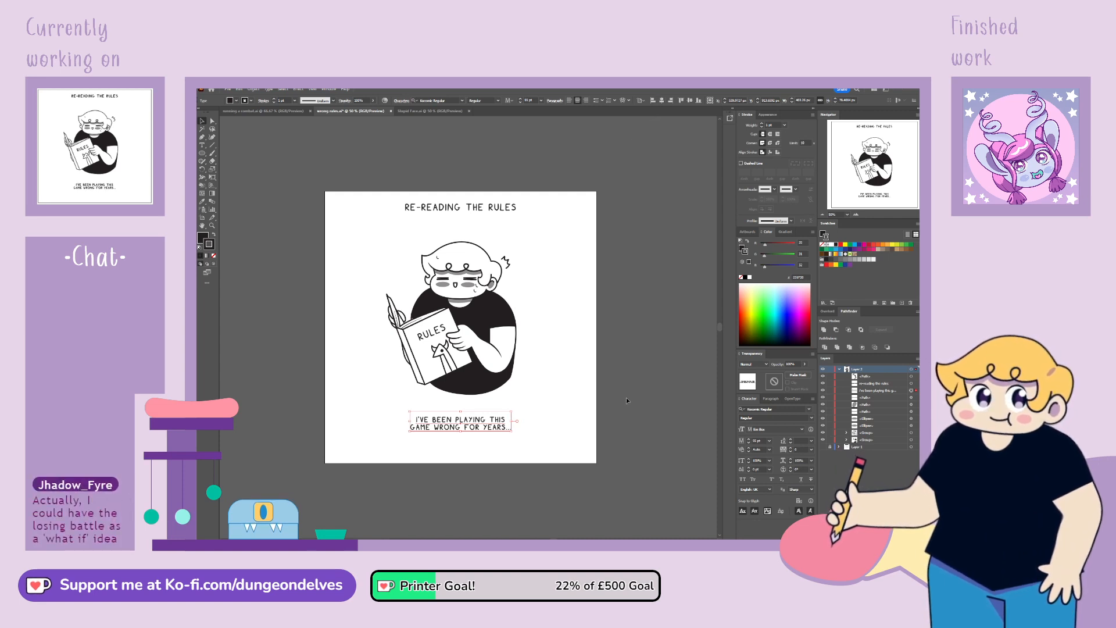
pyautogui.click(624, 418)
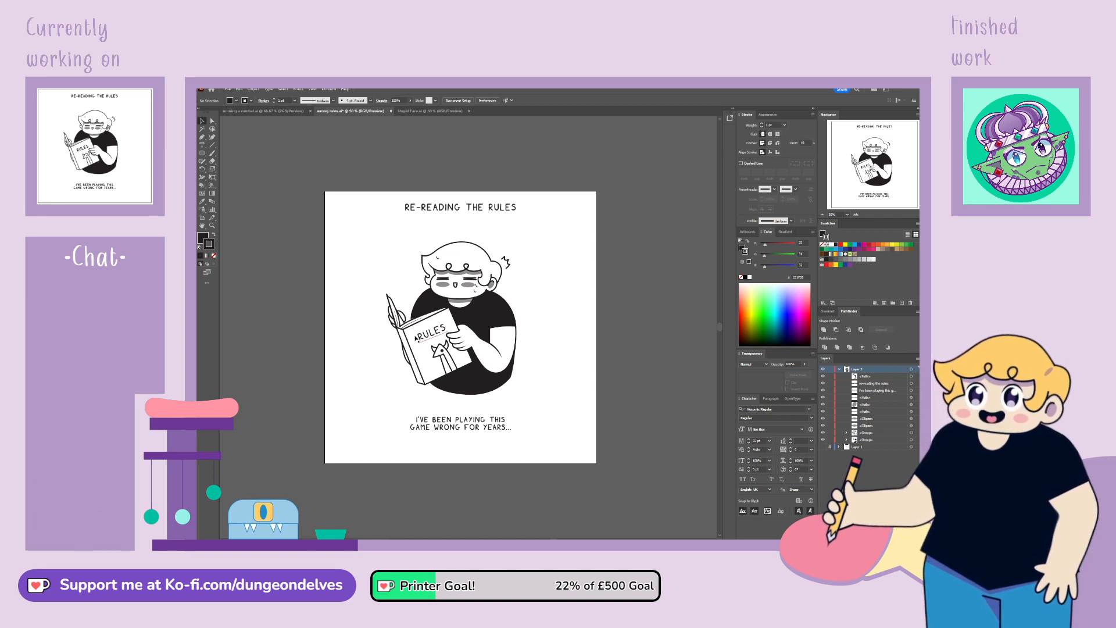
# Step: Group the whole character artwork together with the zigzag mark, leaving out the title and speech lettering
pyautogui.moveTo(548, 391); pyautogui.dragTo(550, 394)
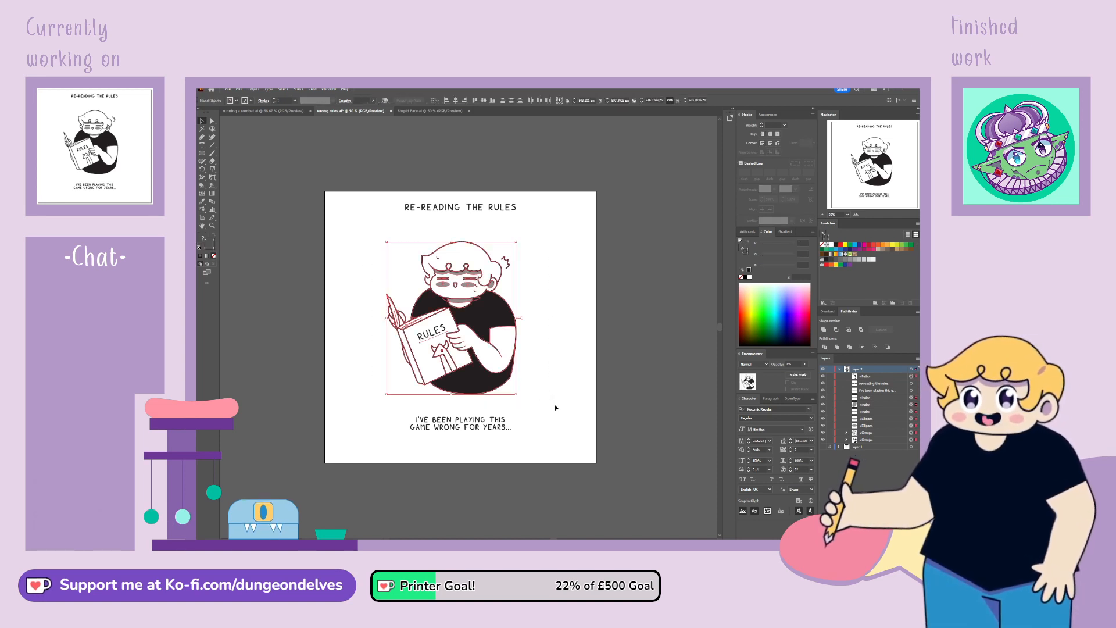
pyautogui.hotkey('ctrl', 'g')
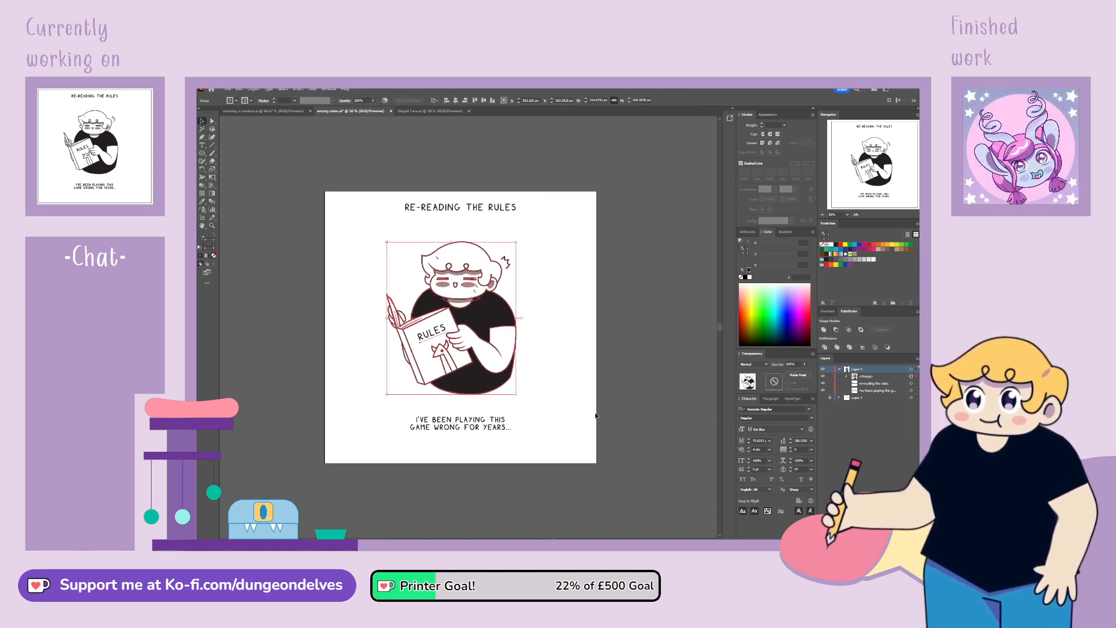
# Step: Try a slight vertical nudge of the grouped character artwork on the artboard
pyautogui.click(597, 449)
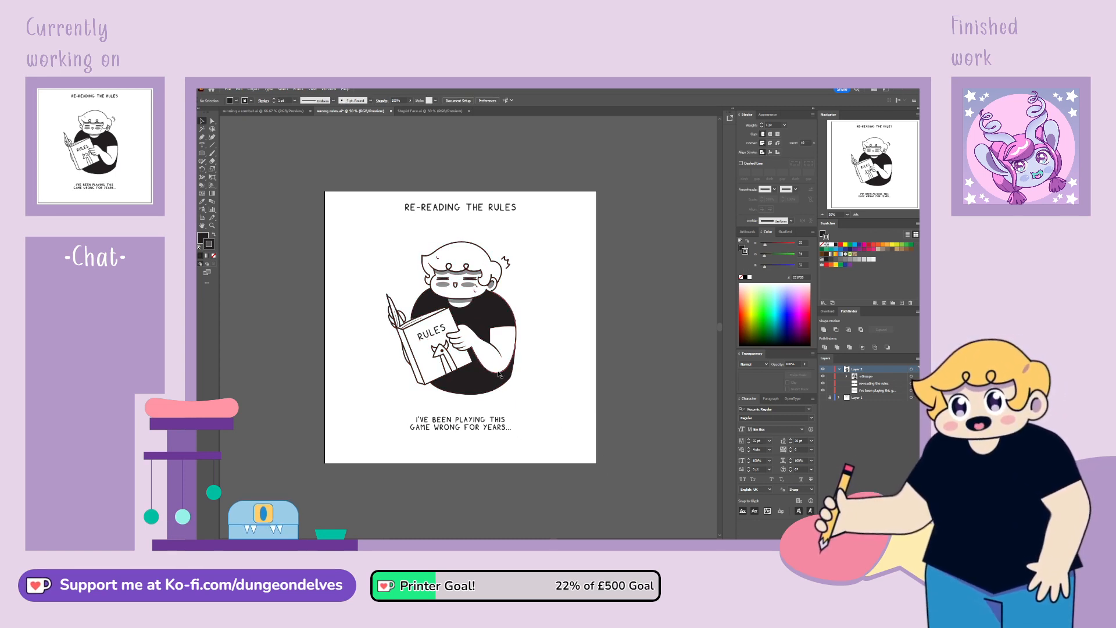
pyautogui.moveTo(491, 378); pyautogui.dragTo(494, 370)
pyautogui.click(548, 369)
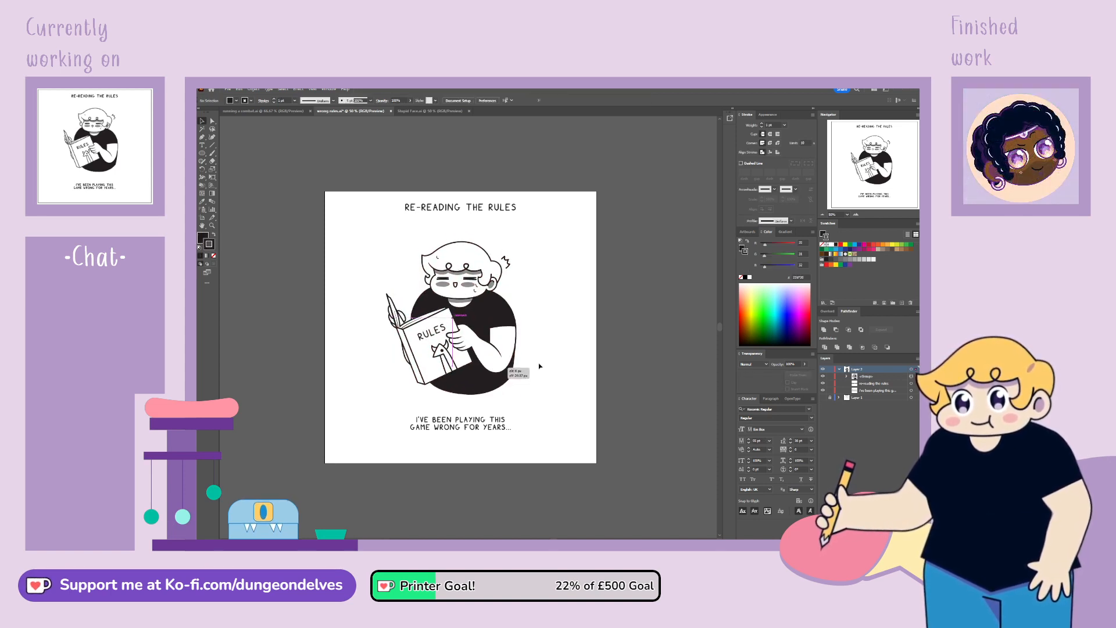
pyautogui.click(538, 366)
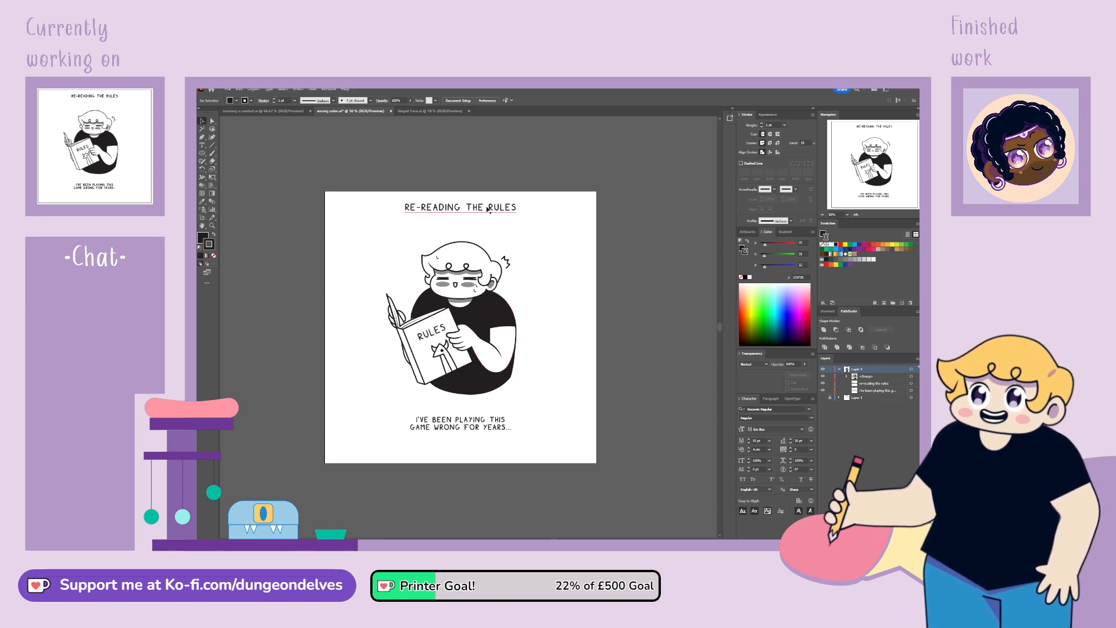
# Step: Move the "RE-READING THE RULES" title slightly down towards the character and fine-tune the character group's vertical position
pyautogui.moveTo(488, 208); pyautogui.dragTo(489, 218)
pyautogui.click(554, 248)
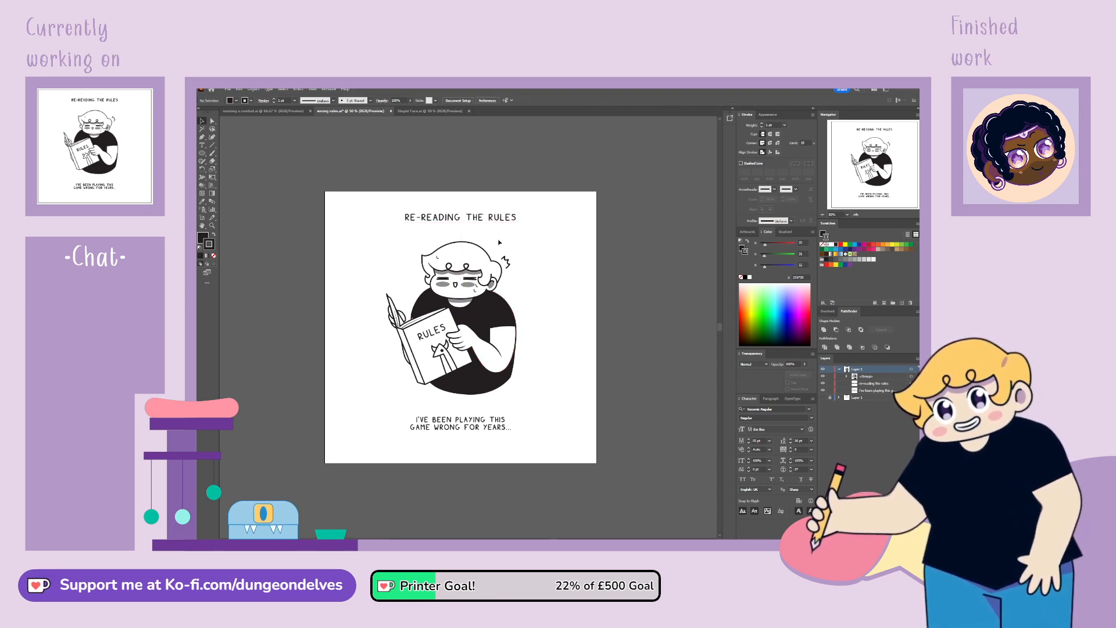
pyautogui.moveTo(494, 355); pyautogui.dragTo(494, 360)
pyautogui.click(553, 315)
pyautogui.moveTo(503, 218); pyautogui.dragTo(502, 220)
pyautogui.click(541, 247)
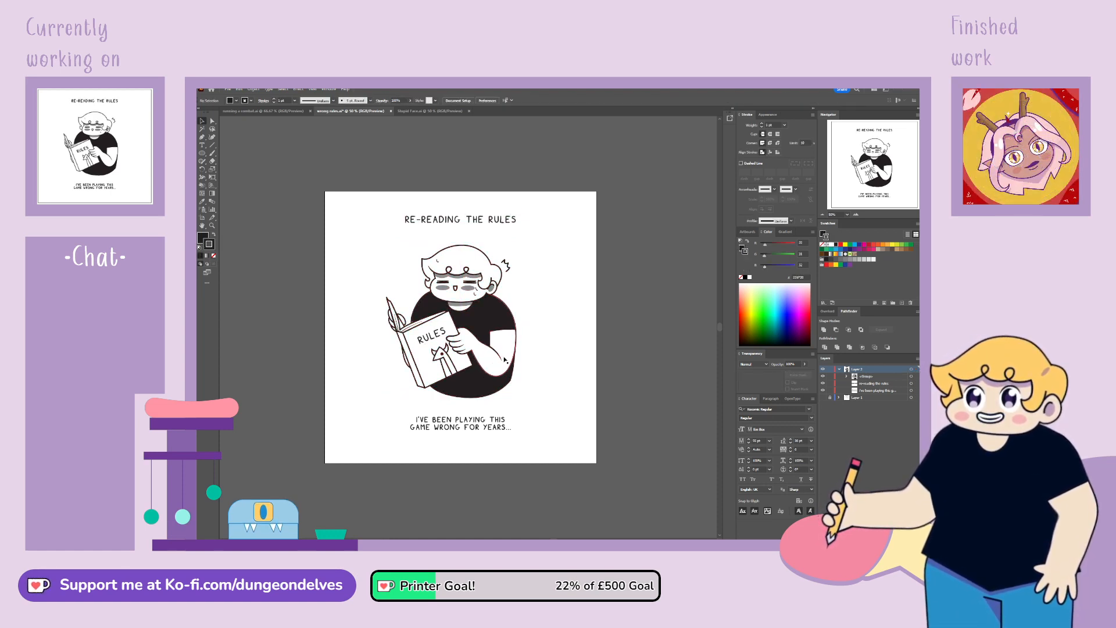
pyautogui.moveTo(504, 360); pyautogui.dragTo(566, 361)
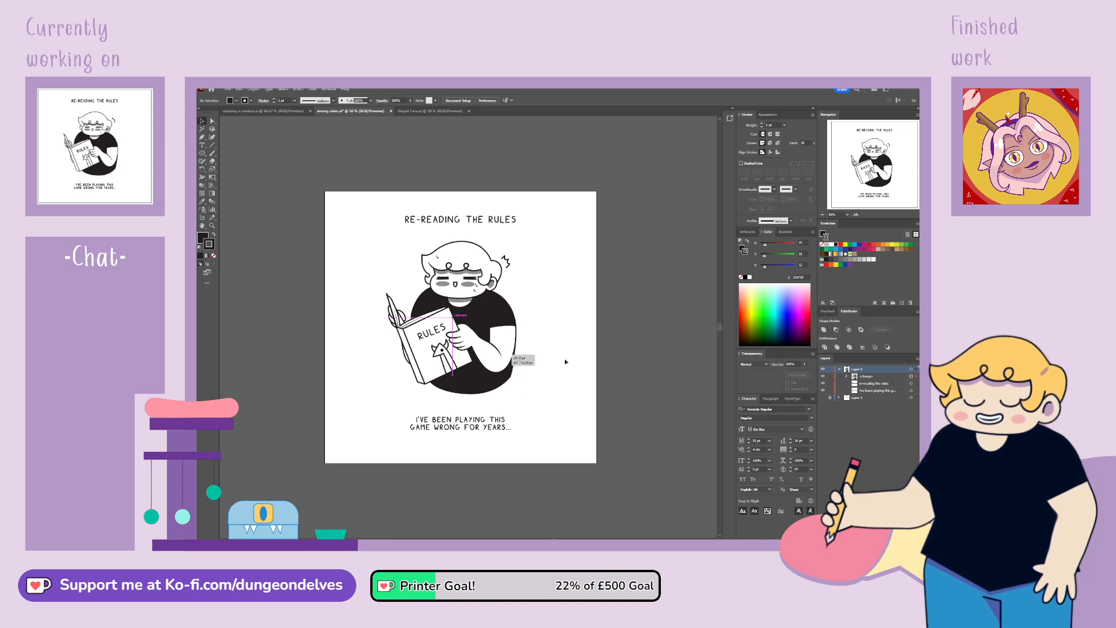
pyautogui.click(566, 362)
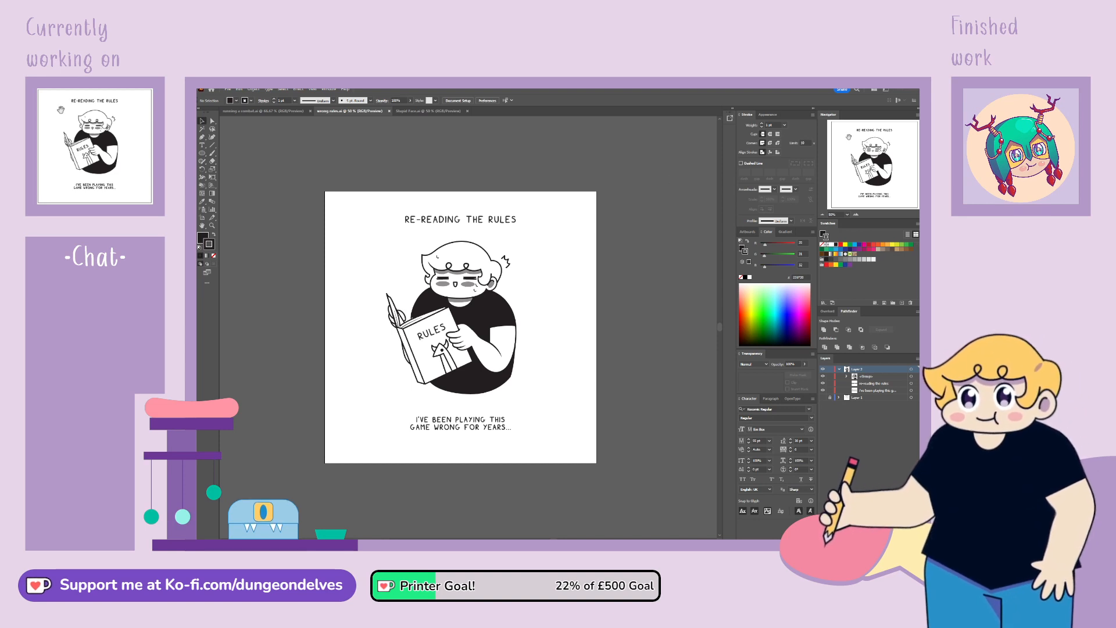
# Step: Examine the rules comic at 66.67% zoom and compare it with the "RUNNING A COMBAT" comic document
pyautogui.hotkey('ctrl', '=')
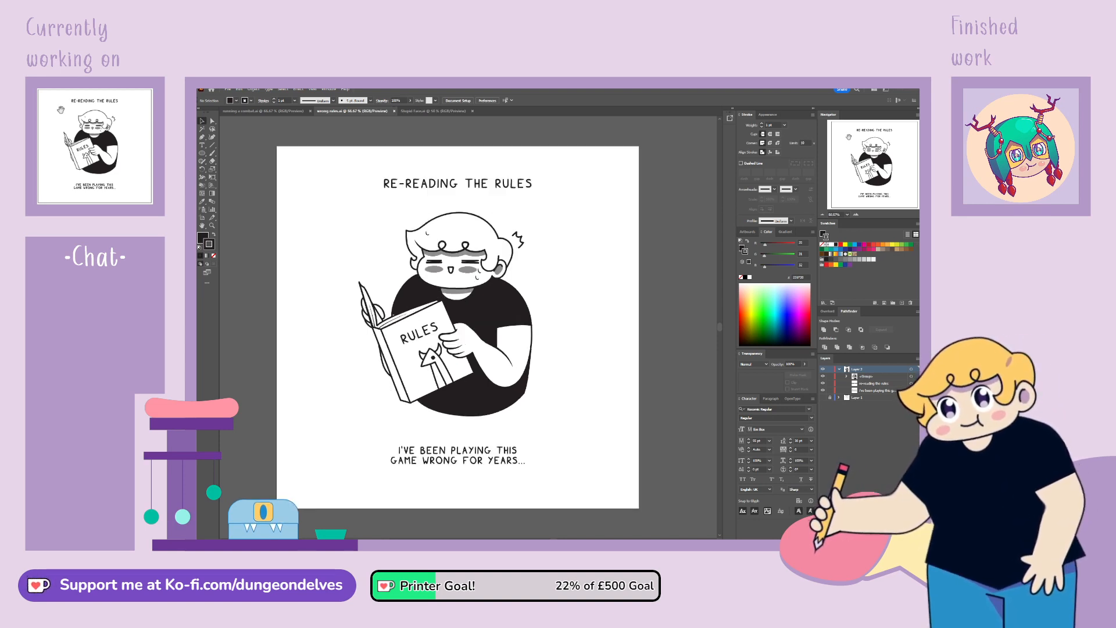
pyautogui.press('space')
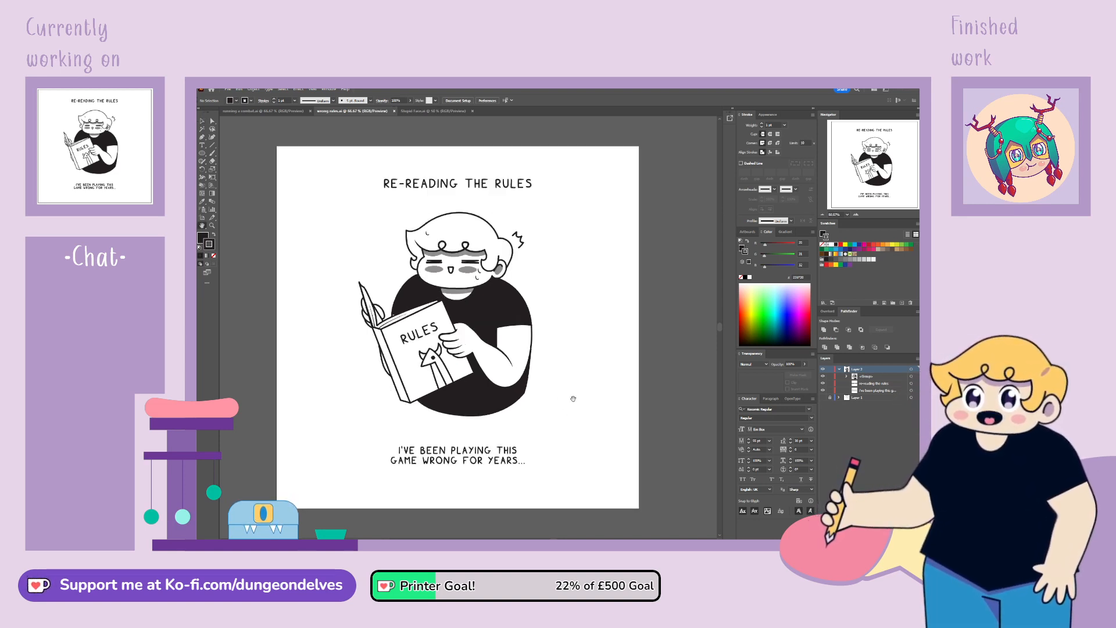
pyautogui.moveTo(573, 393); pyautogui.dragTo(578, 407)
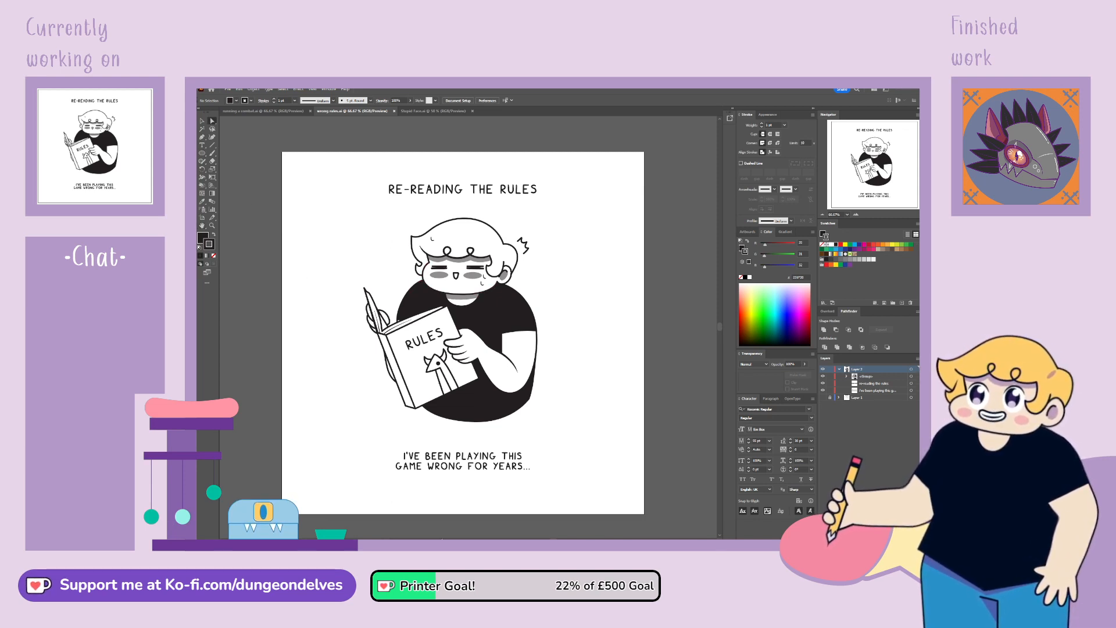
pyautogui.click(264, 111)
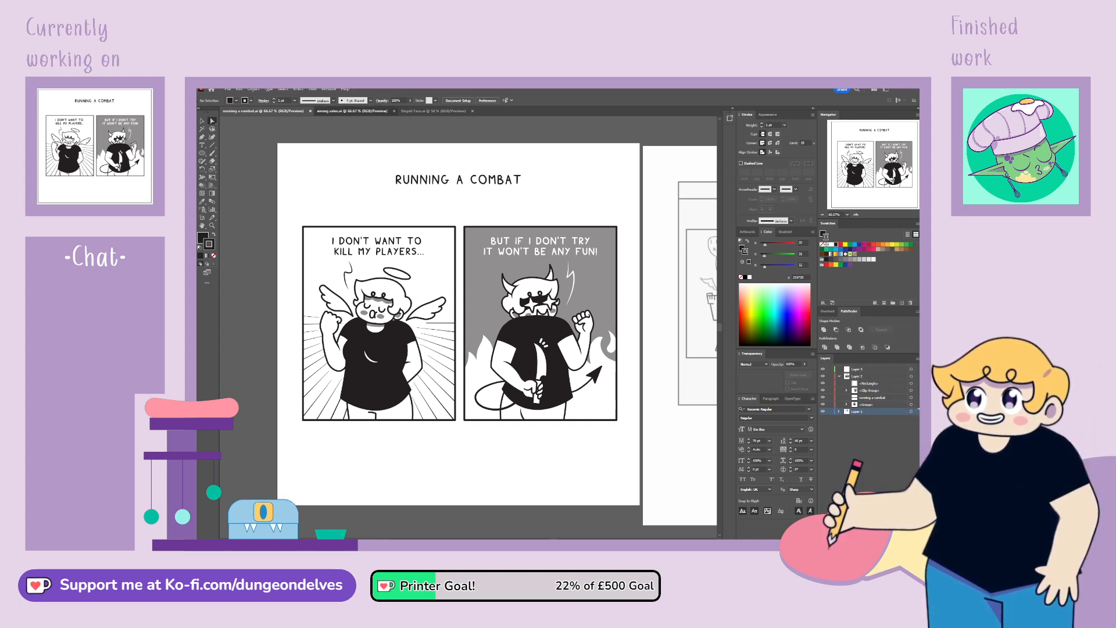
pyautogui.click(337, 112)
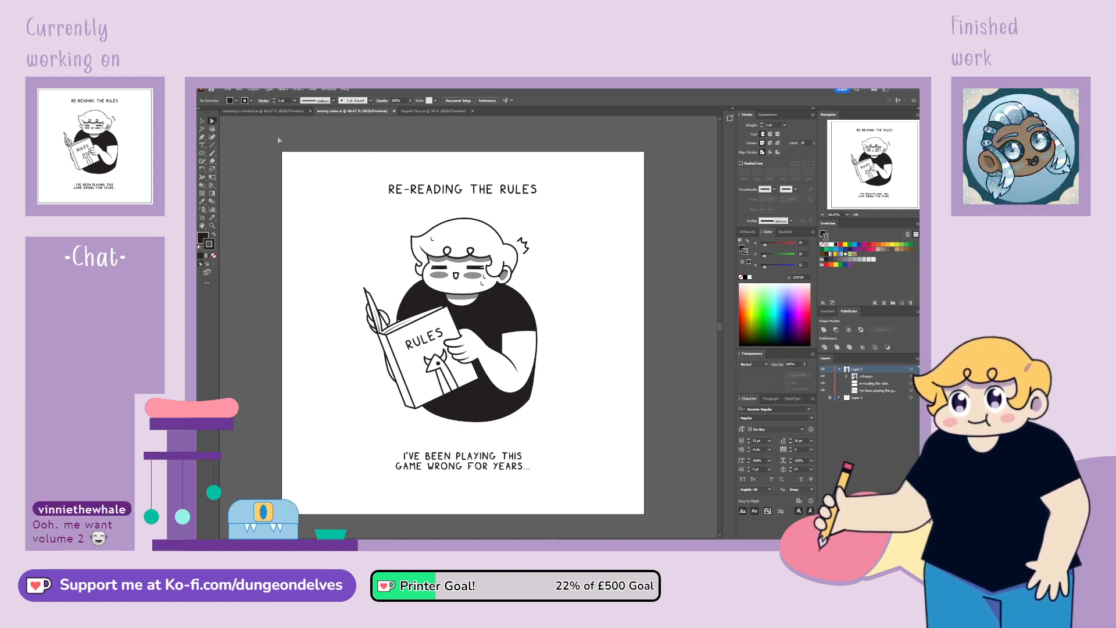
# Step: Review the two-panel "RUNNING A COMBAT" comic against the rough sketch beside its artboard
pyautogui.click(252, 108)
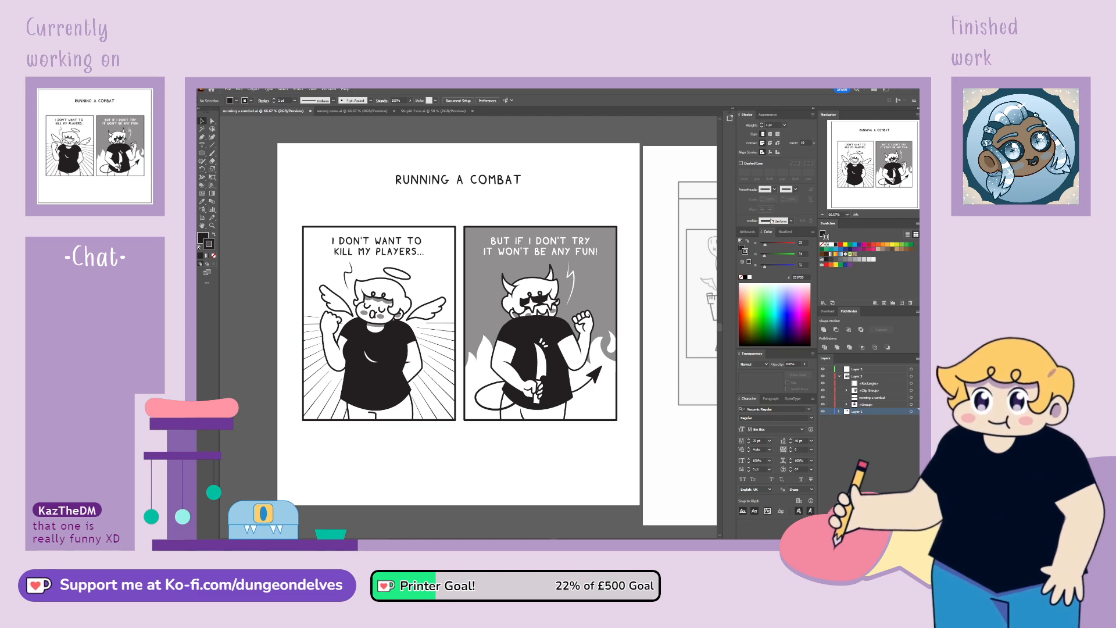
pyautogui.hscroll(6, 638, 423)
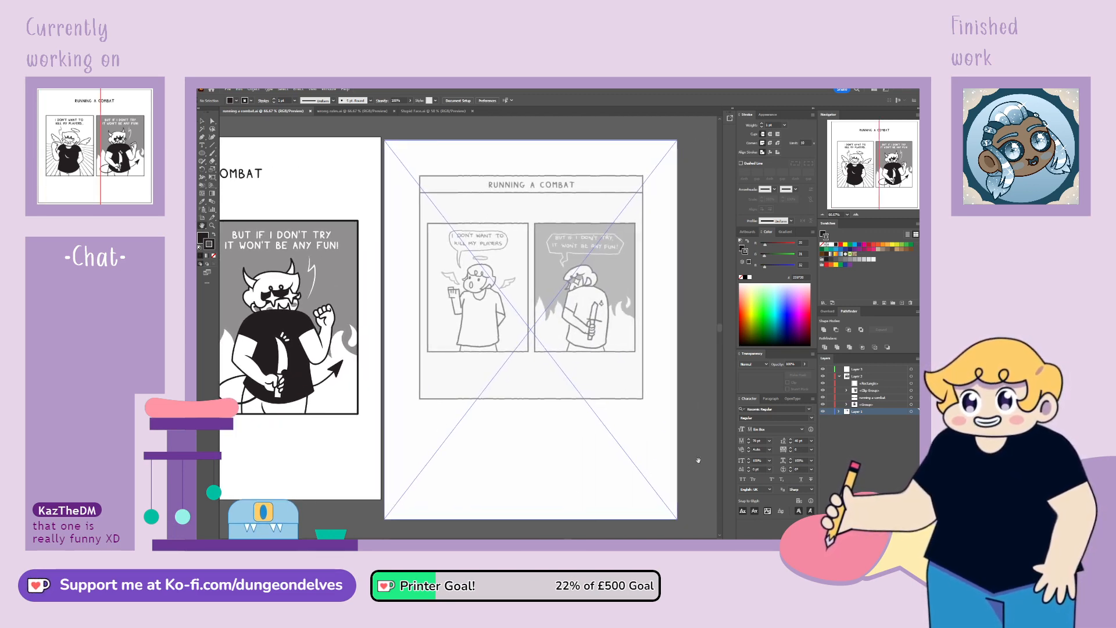
pyautogui.click(330, 133)
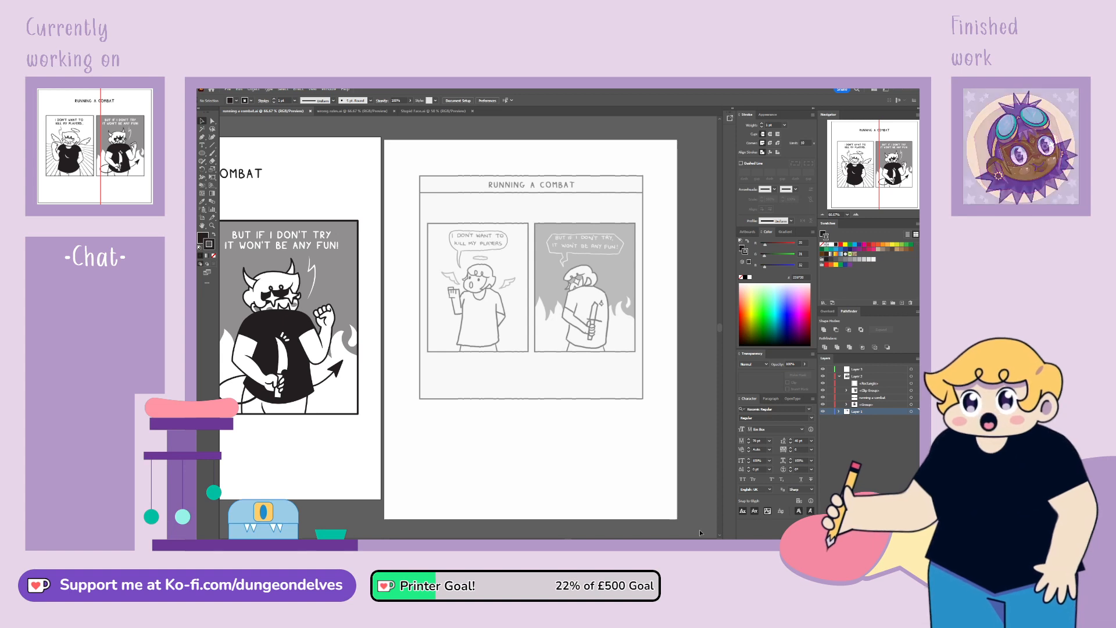
pyautogui.click(631, 474)
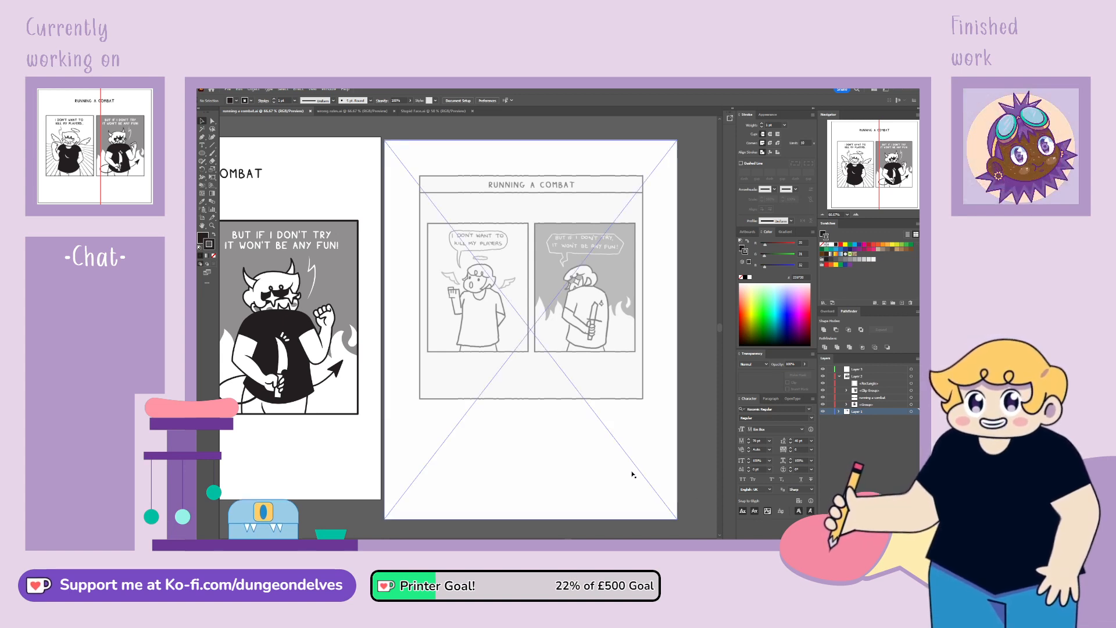
pyautogui.press('space')
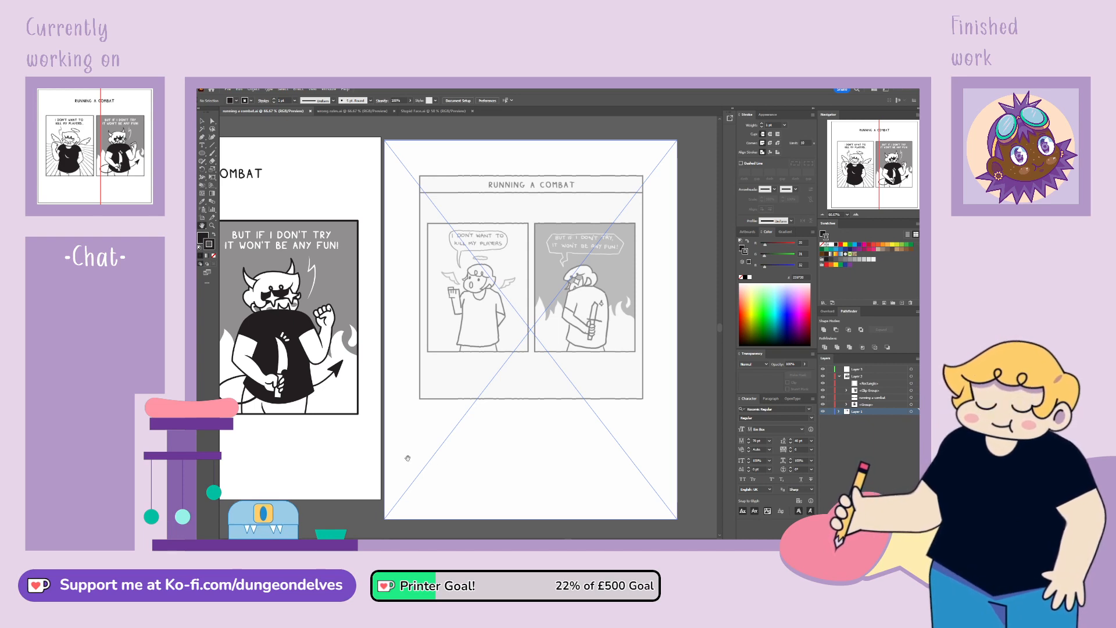
pyautogui.moveTo(409, 459); pyautogui.dragTo(648, 467)
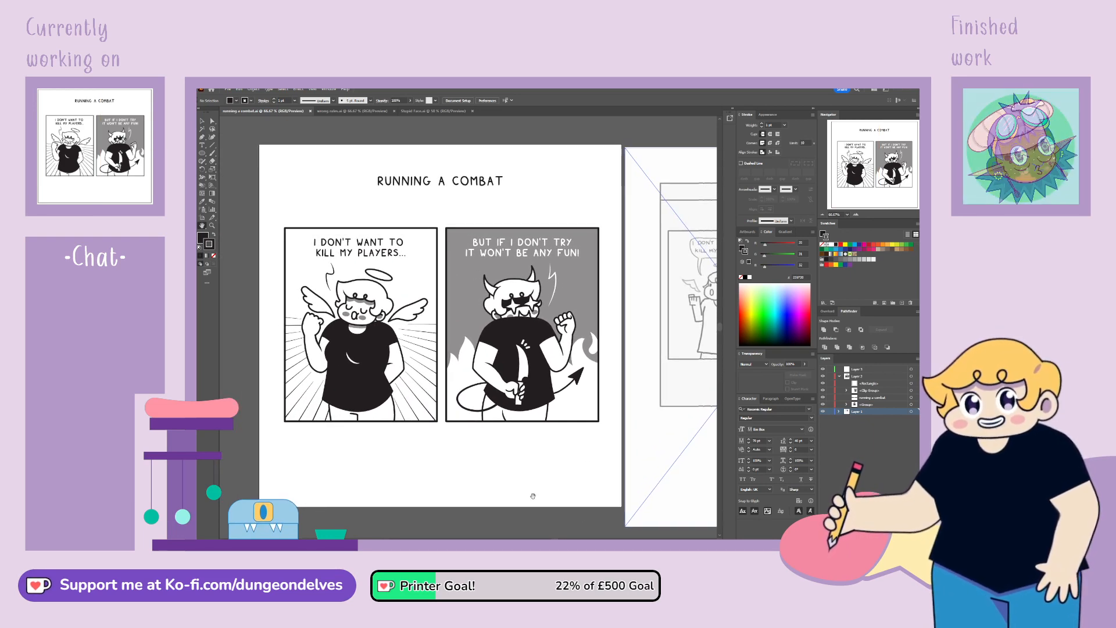
pyautogui.click(203, 123)
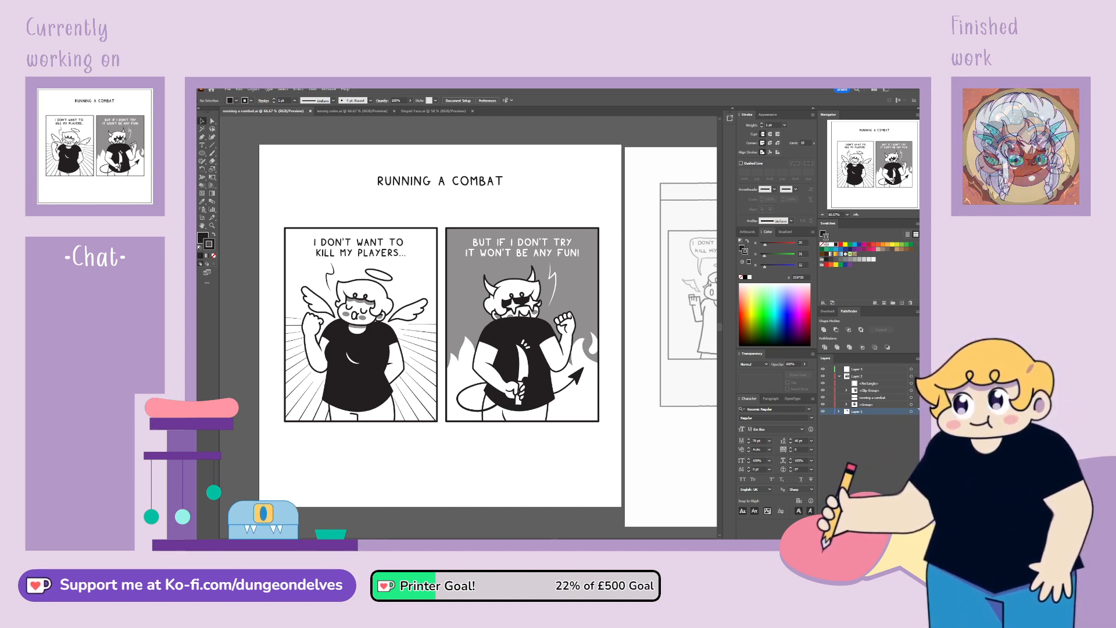
# Step: Go through the rules comic to the Stupid Face document and examine its artboard at 66.67% zoom
pyautogui.click(340, 111)
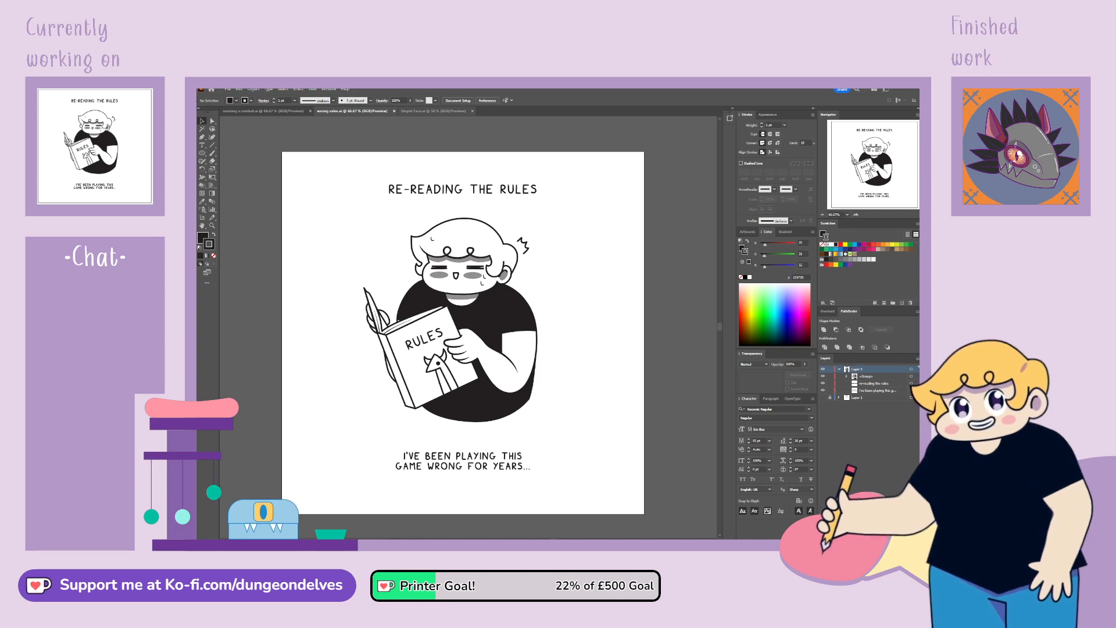
pyautogui.hotkey('ctrl', 'Tab')
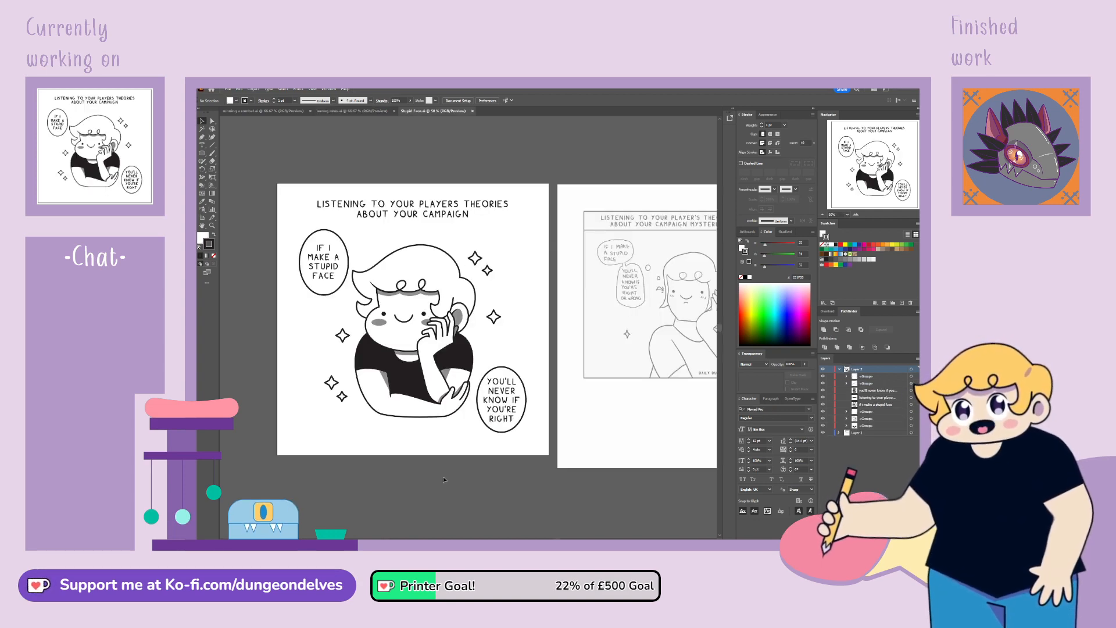
pyautogui.hotkey('ctrl', '=')
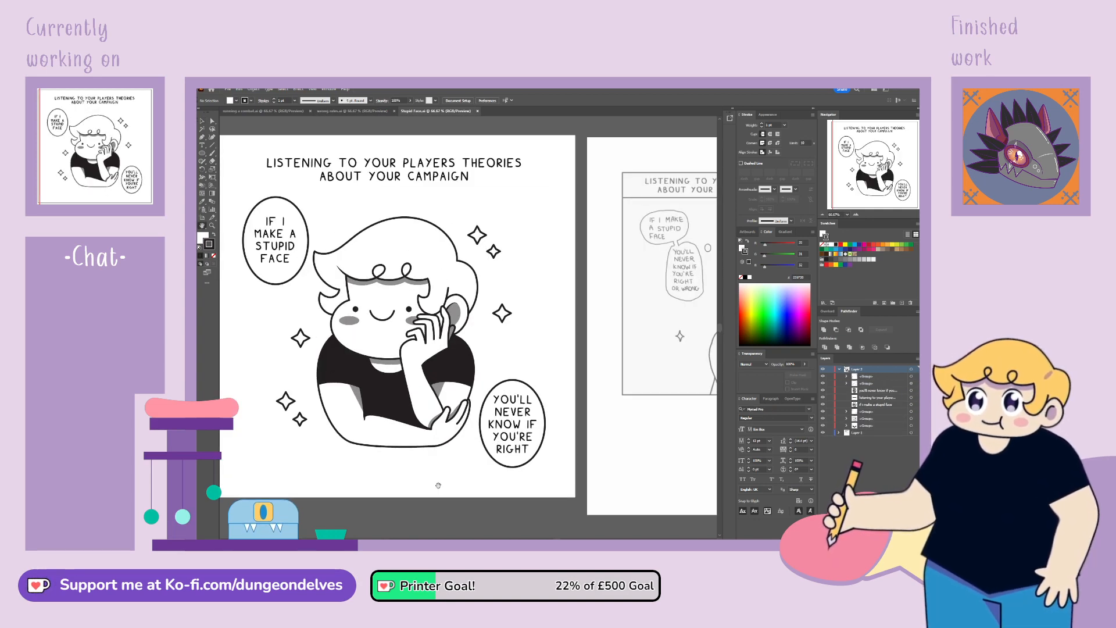
pyautogui.moveTo(440, 476); pyautogui.dragTo(502, 480)
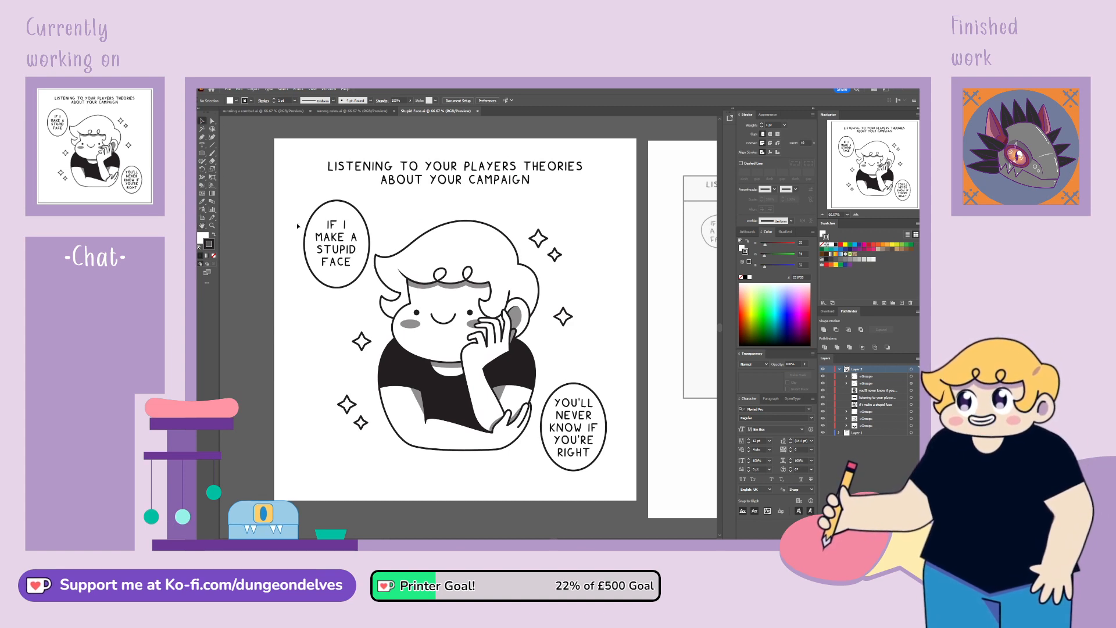